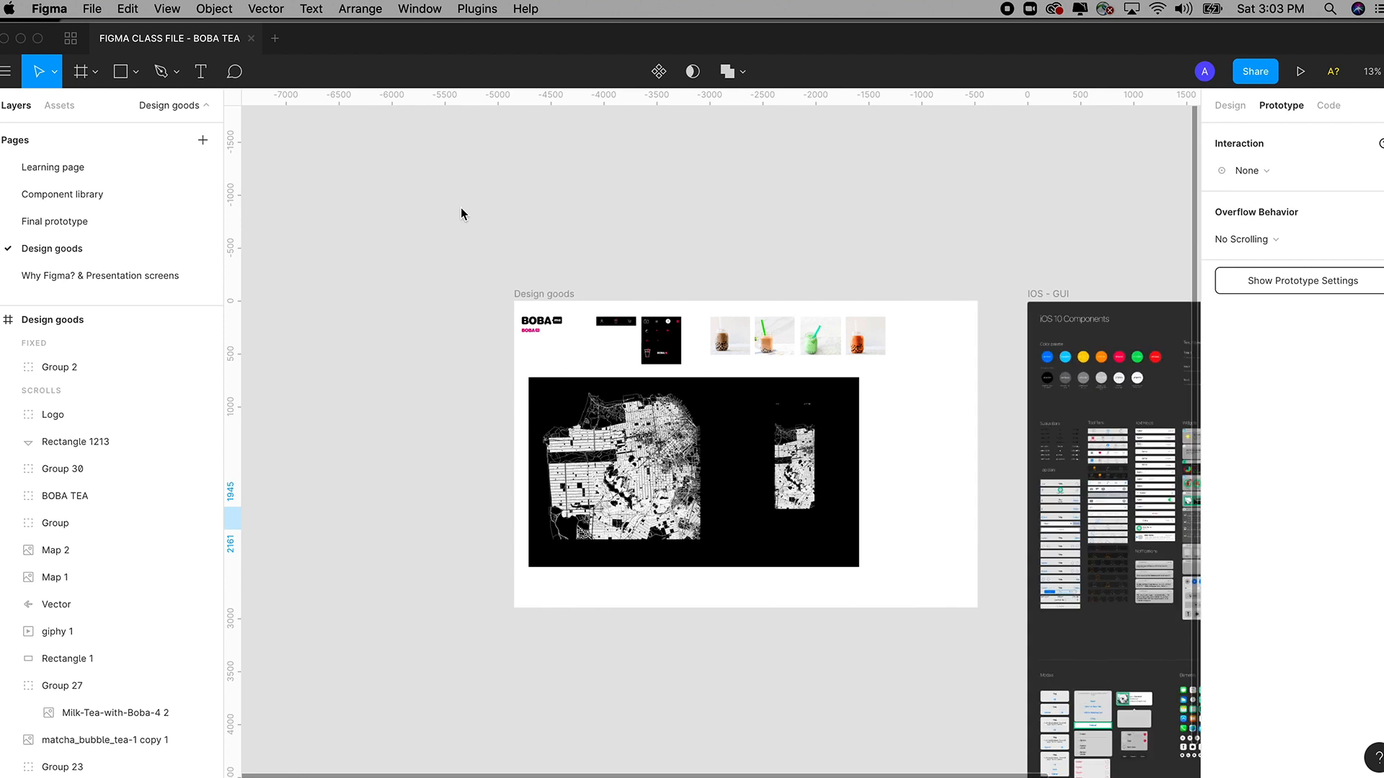
Select the whole Design goods frame and copy it with Edit > Copy.
scroll(513, 250, "right", 1)
scroll(513, 249, "down", 1)
key("z")
left_click_drag(388, 203, 1004, 675)
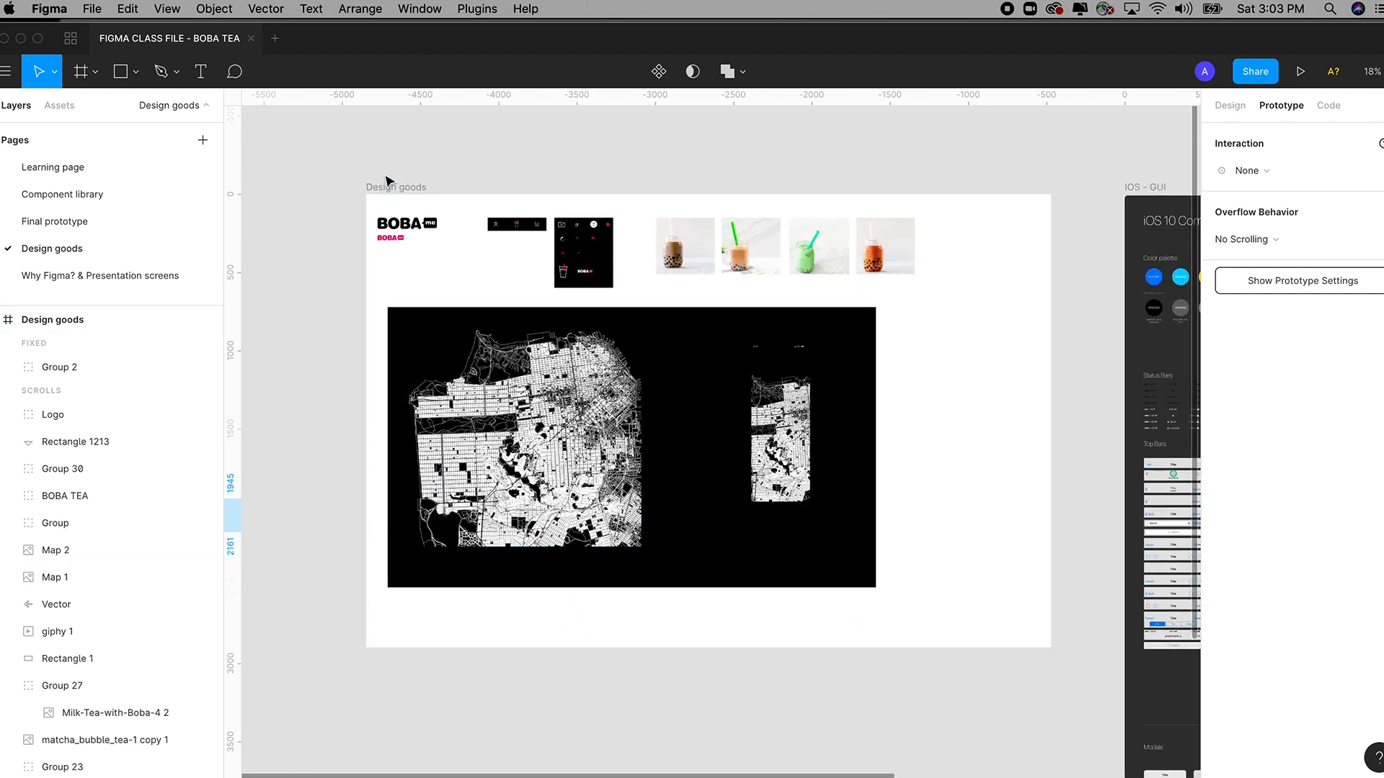
left_click(403, 235)
left_click(400, 240)
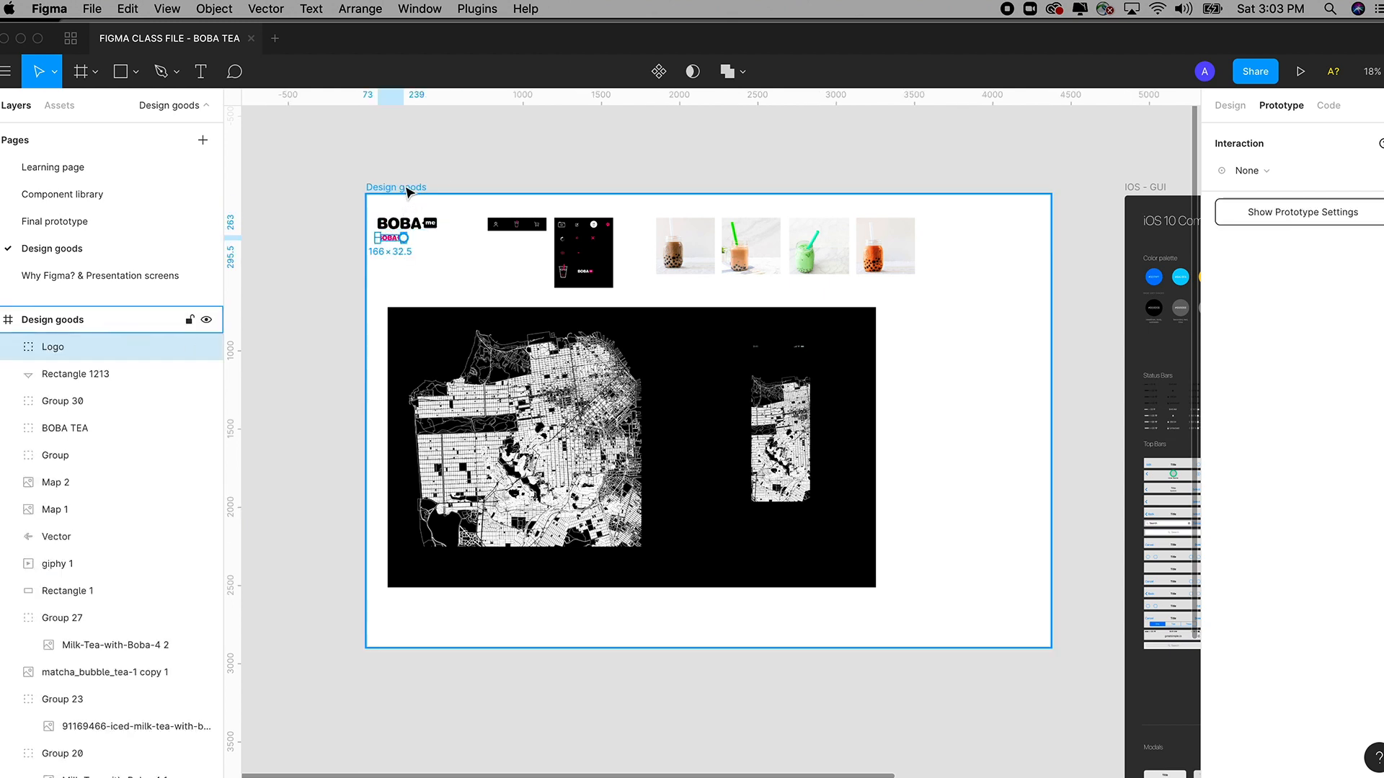
left_click(407, 190)
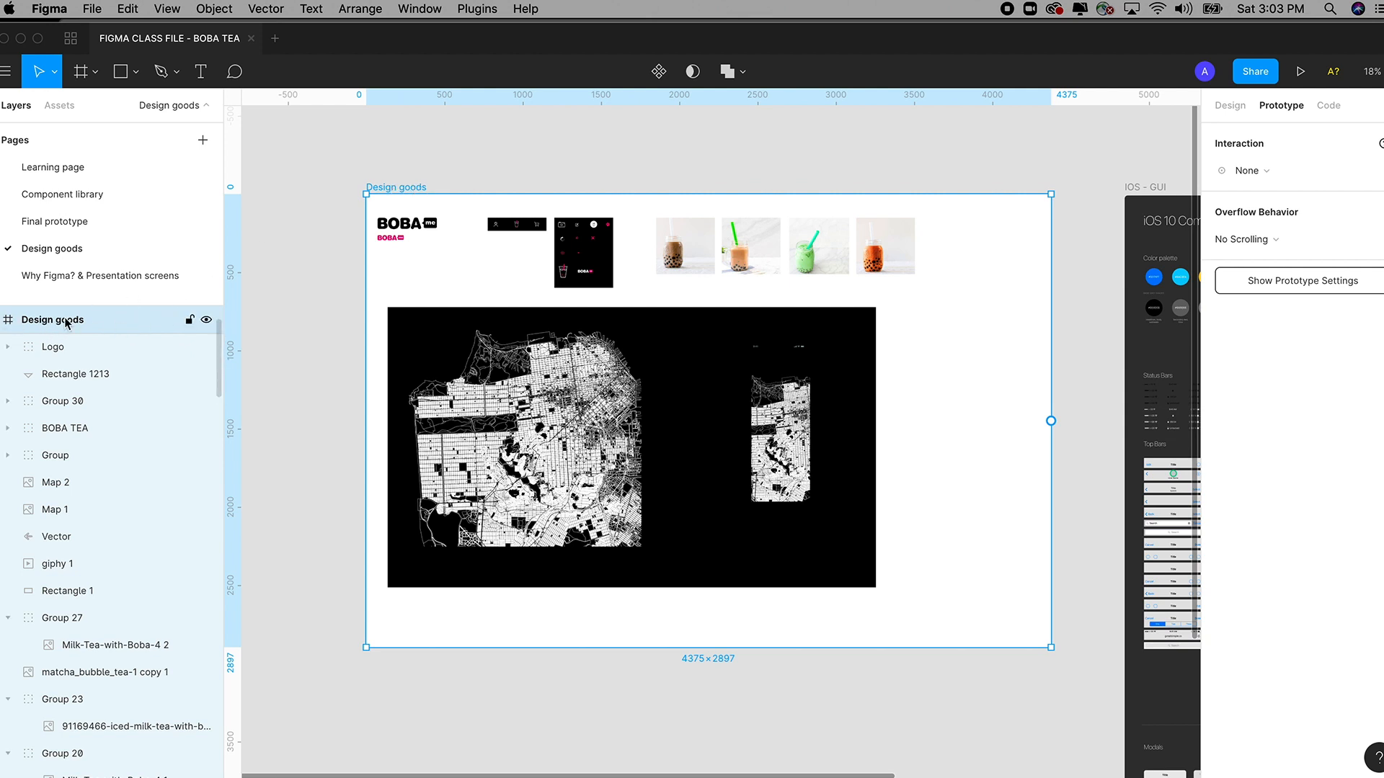
left_click(1, 321)
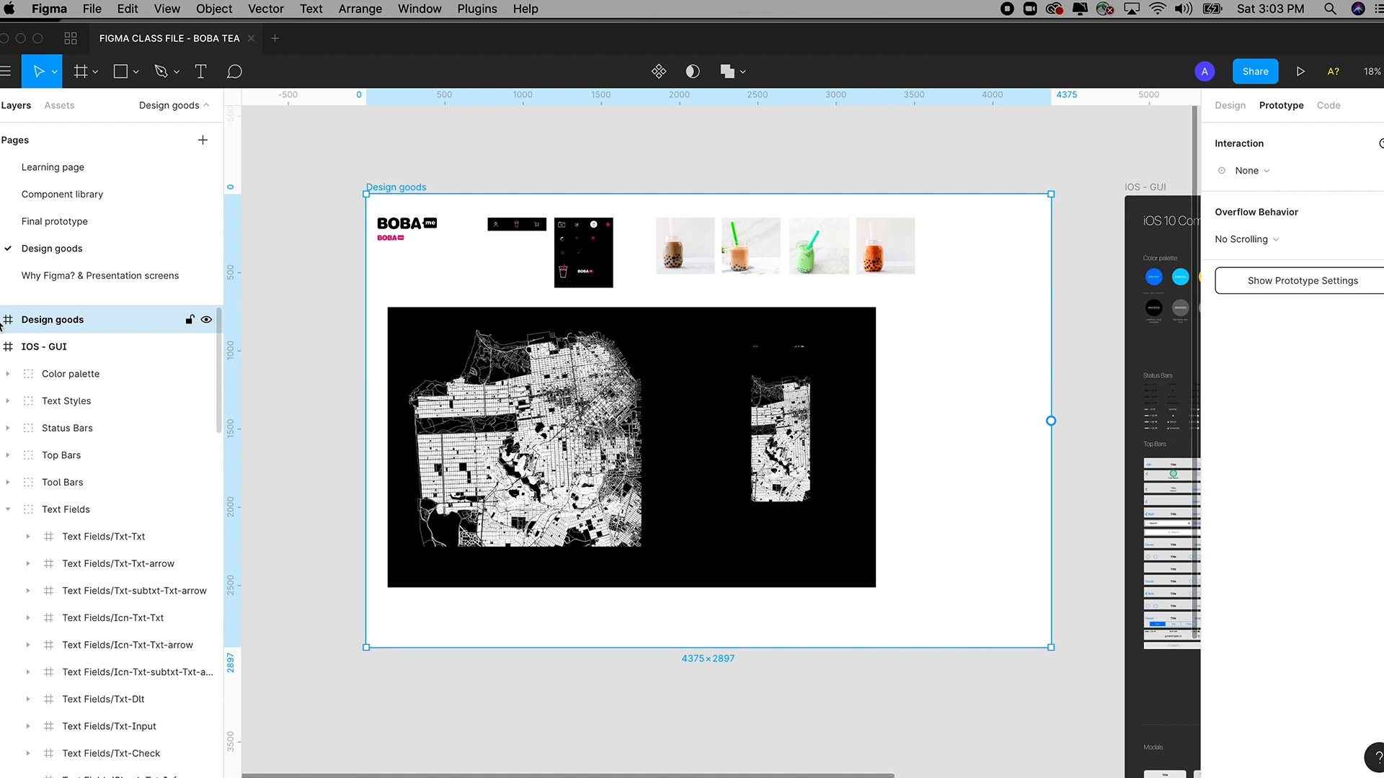
left_click(266, 363)
left_click(91, 322)
left_click(130, 9)
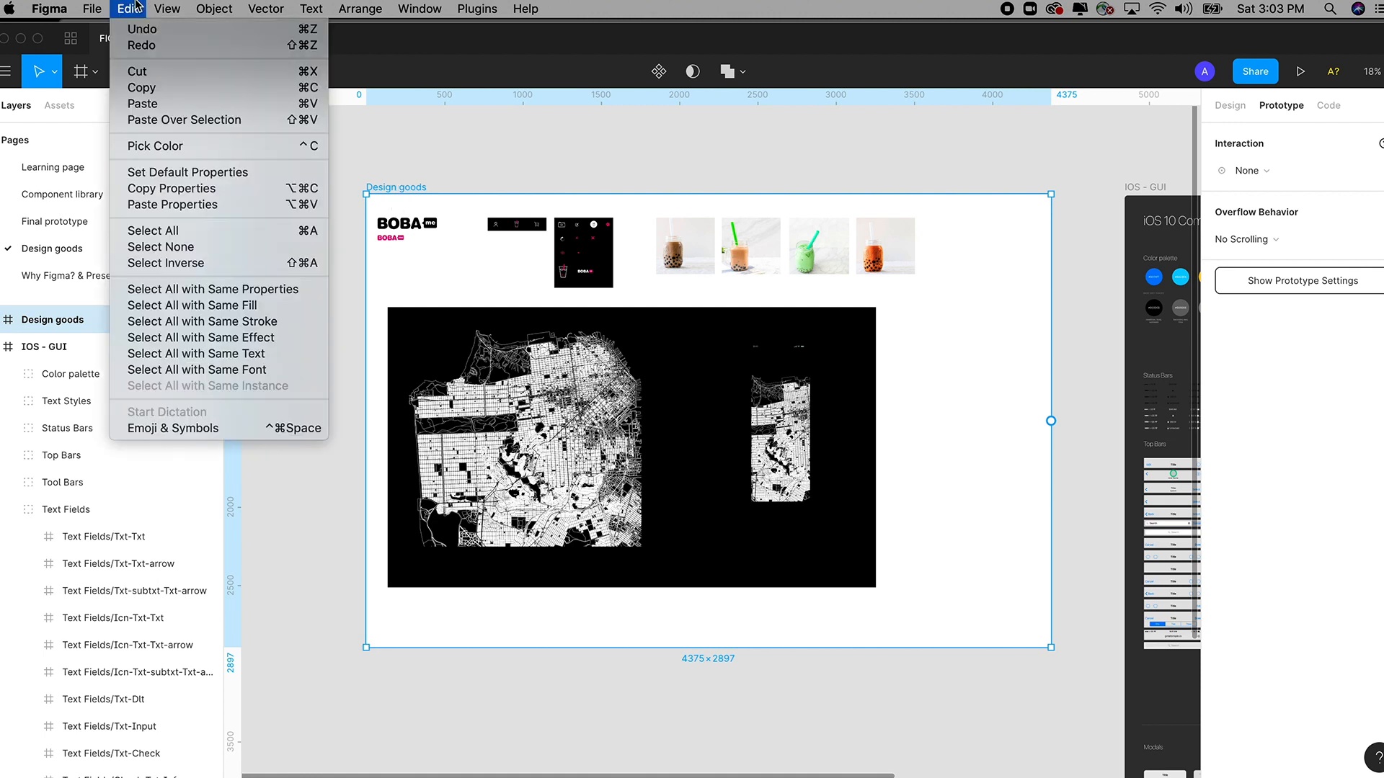
left_click(266, 88)
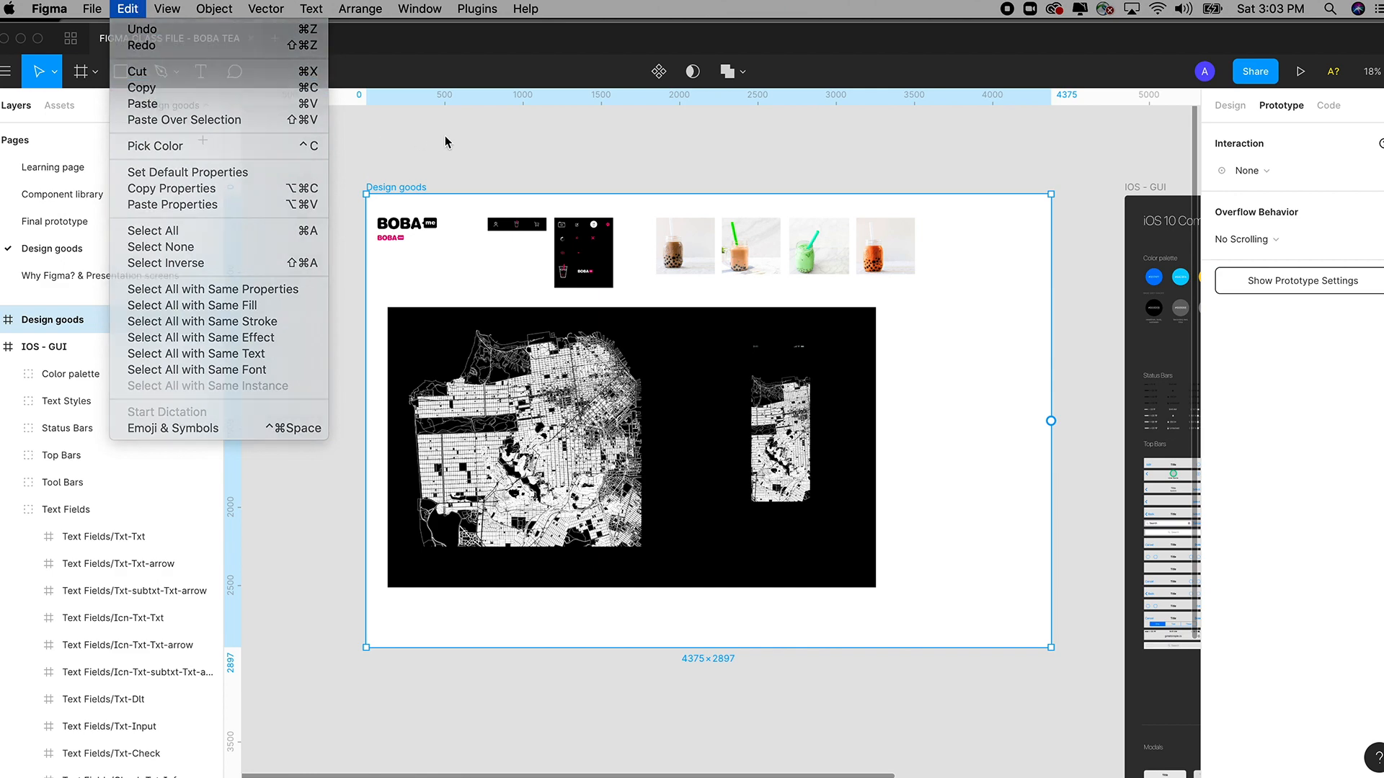
Paste the 4375×2897 Design goods frame onto the Learning page, deleting the stray gradient rectangle.
left_click(64, 167)
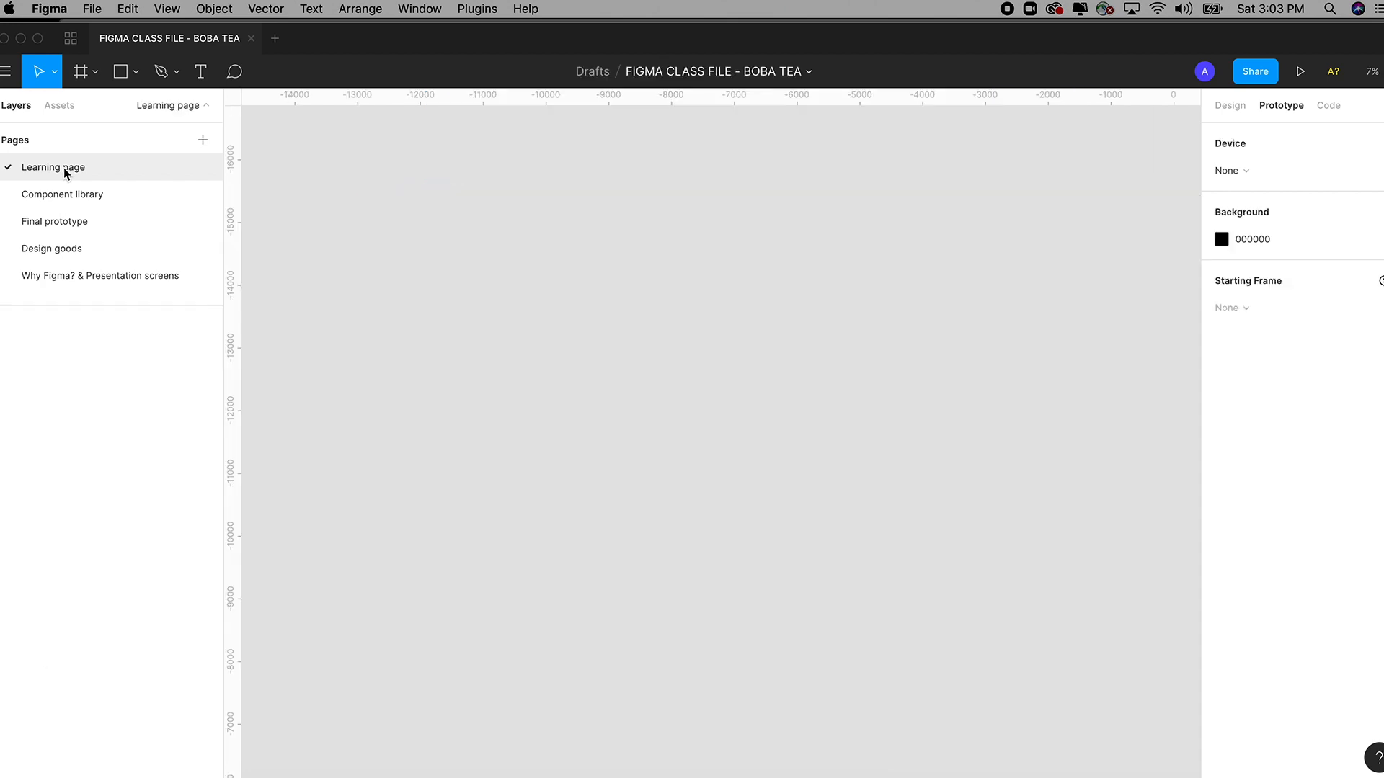
key("super+v")
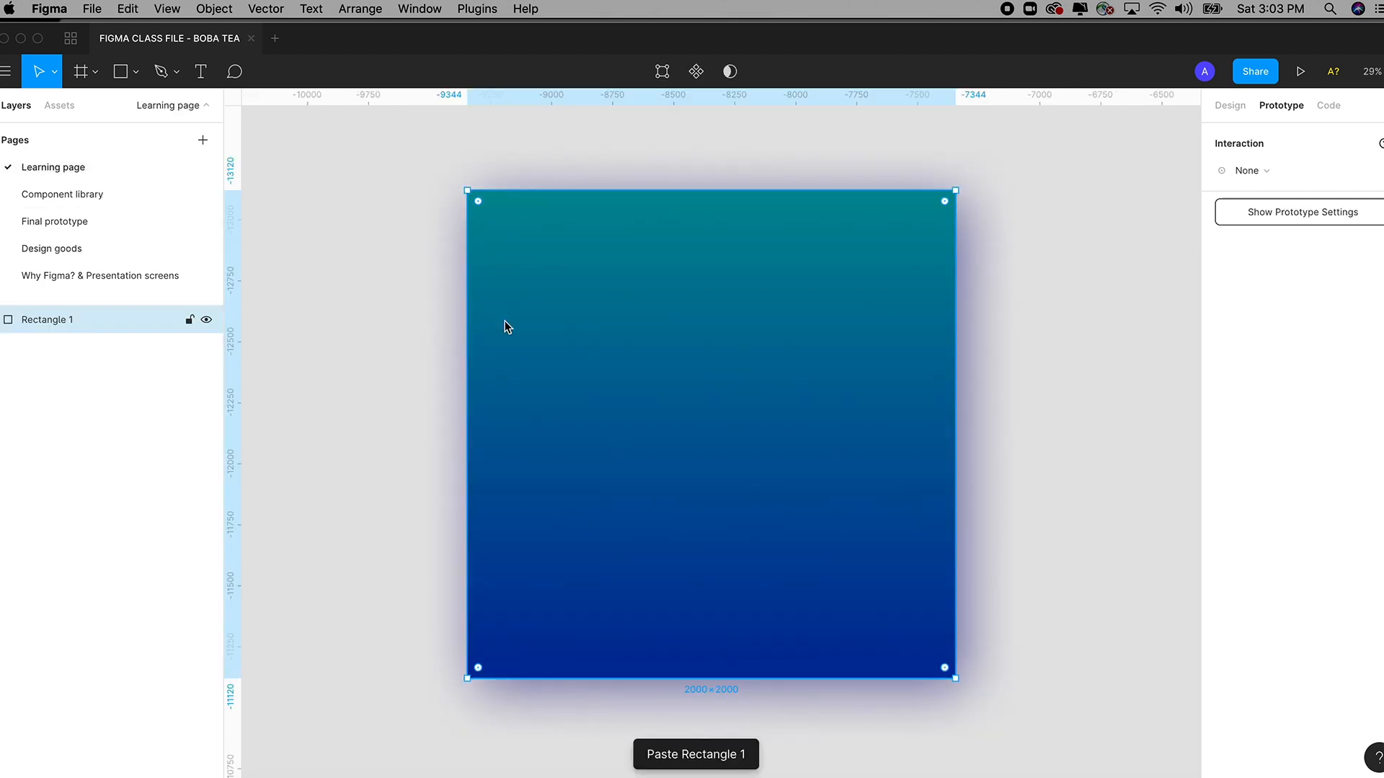
key("Delete")
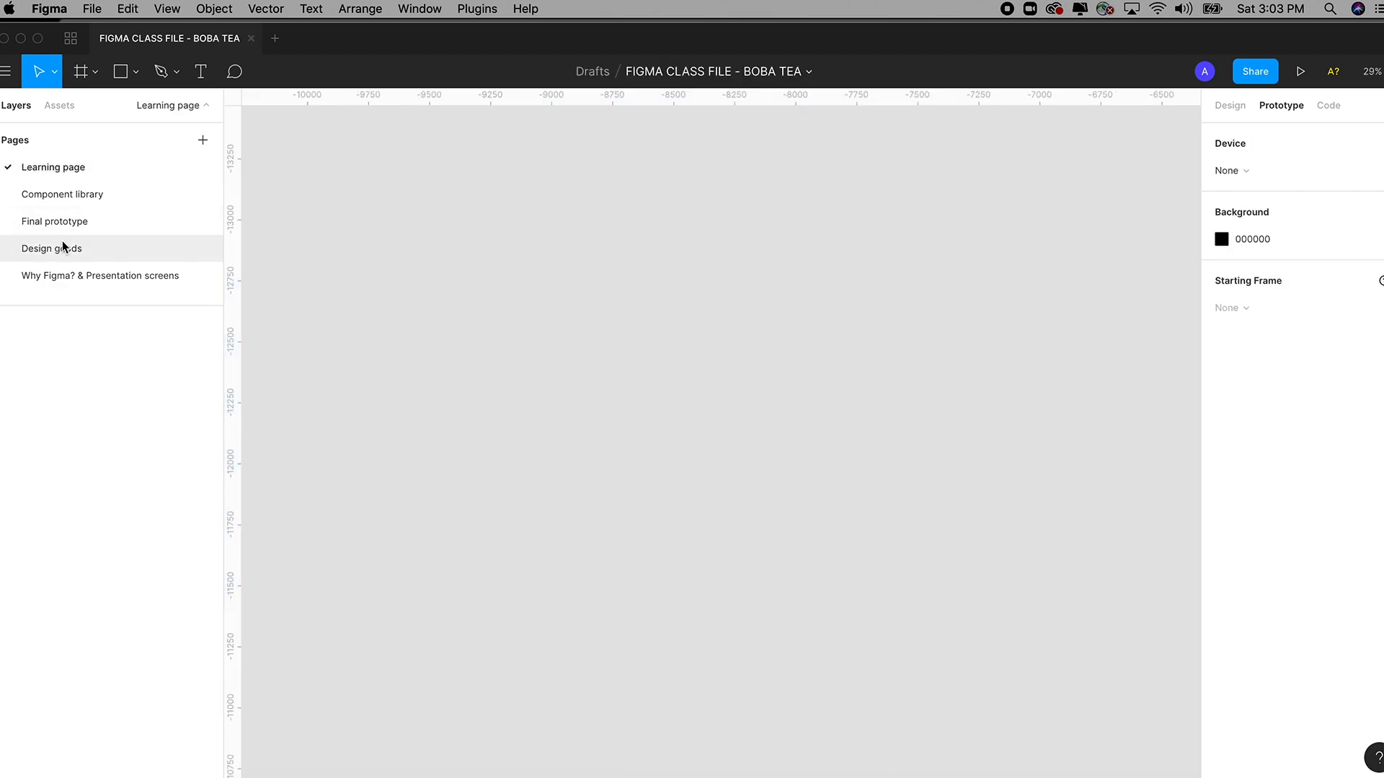
left_click(62, 248)
left_click(43, 167)
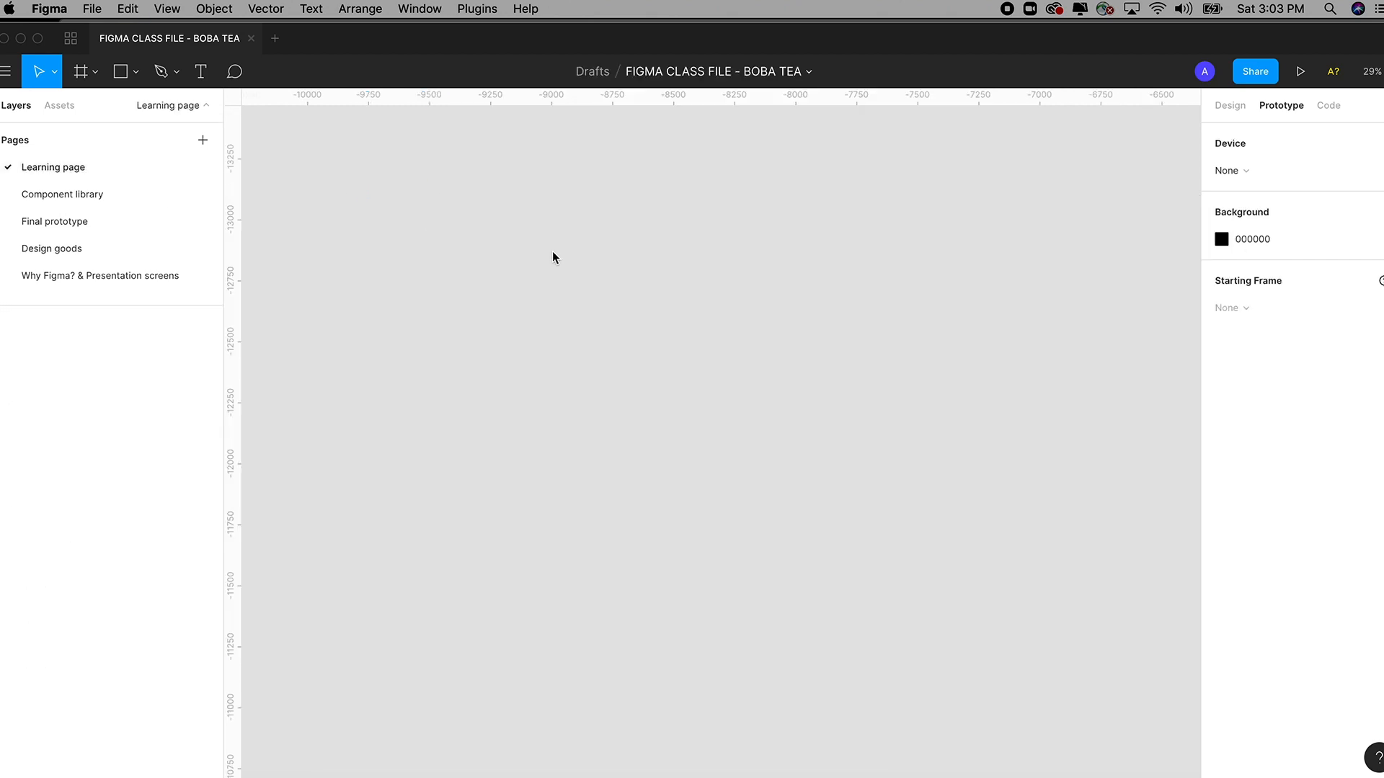
key("super+v")
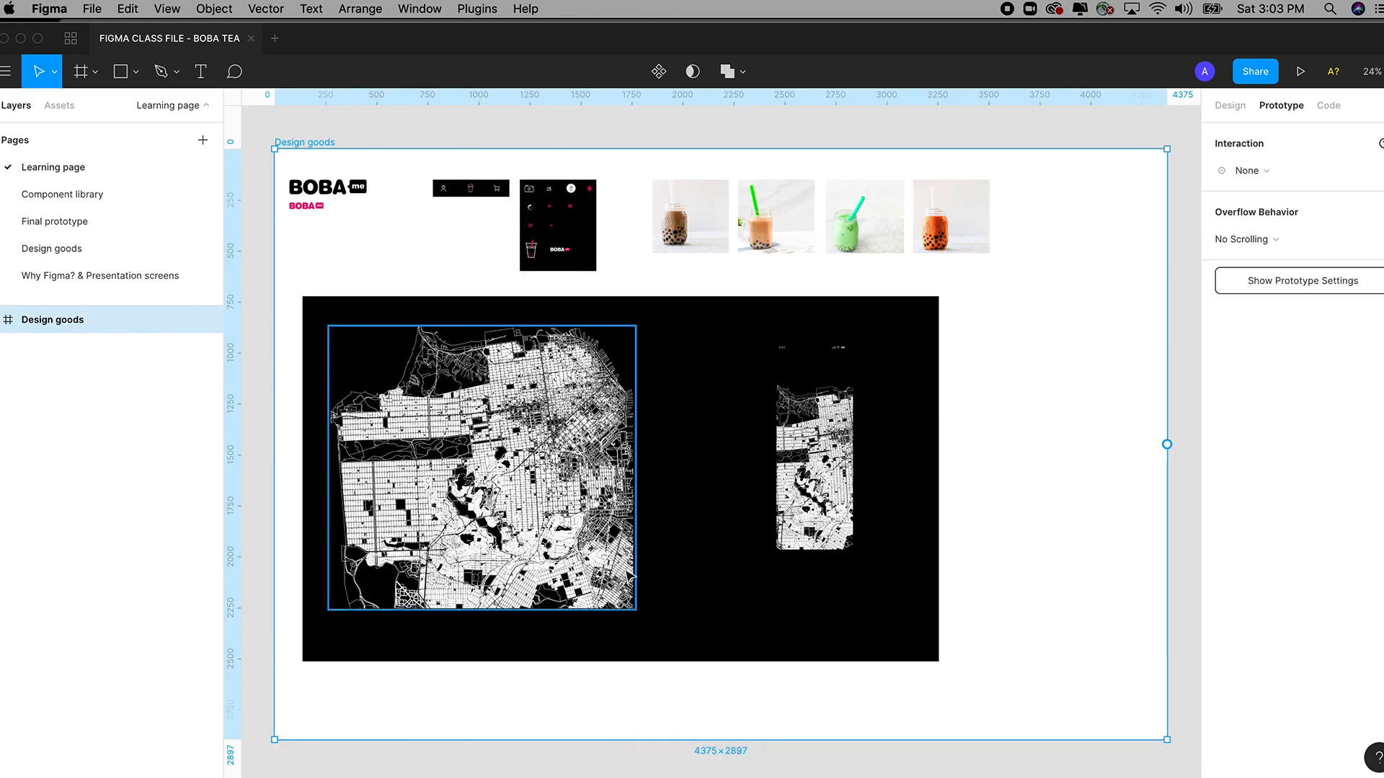
left_click_drag(735, 143, 729, 137)
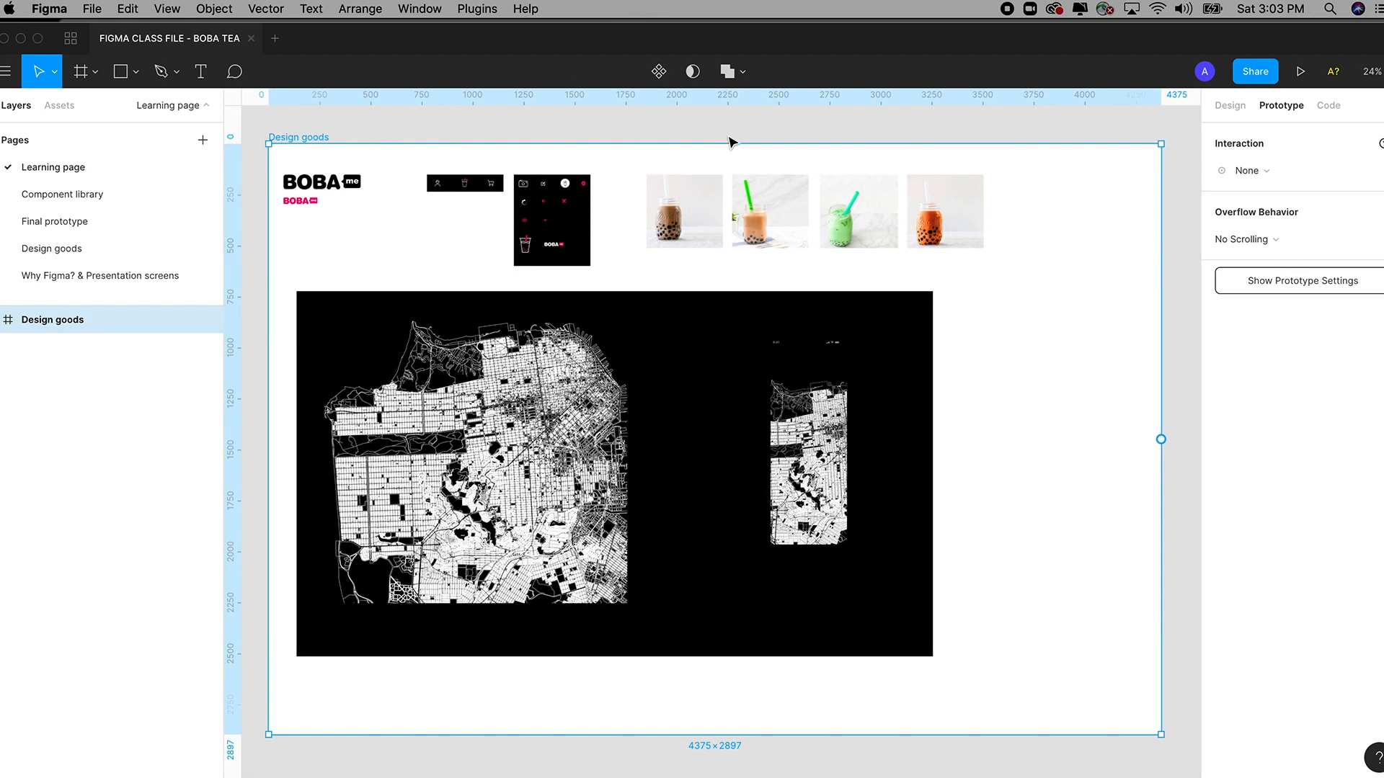
key("minus")
key("minus")
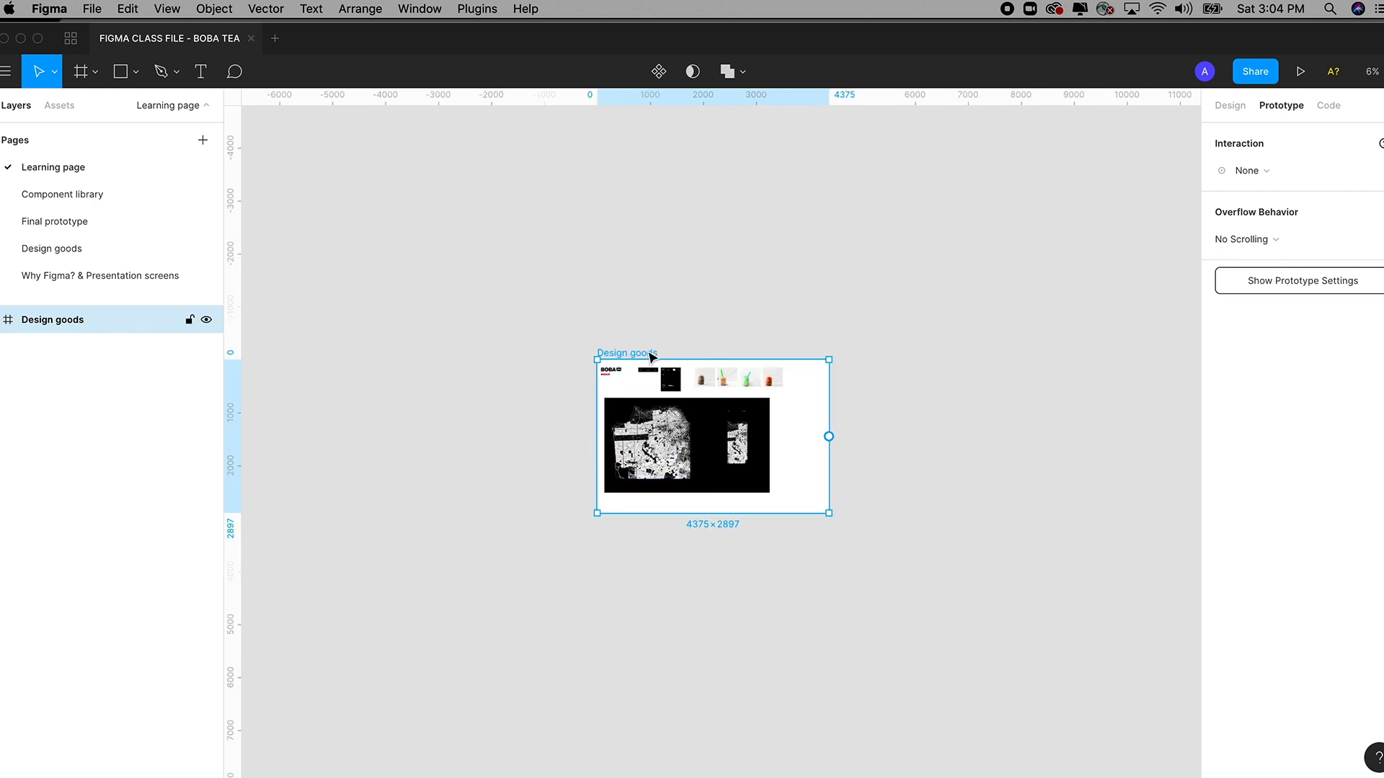
left_click_drag(651, 355, 569, 209)
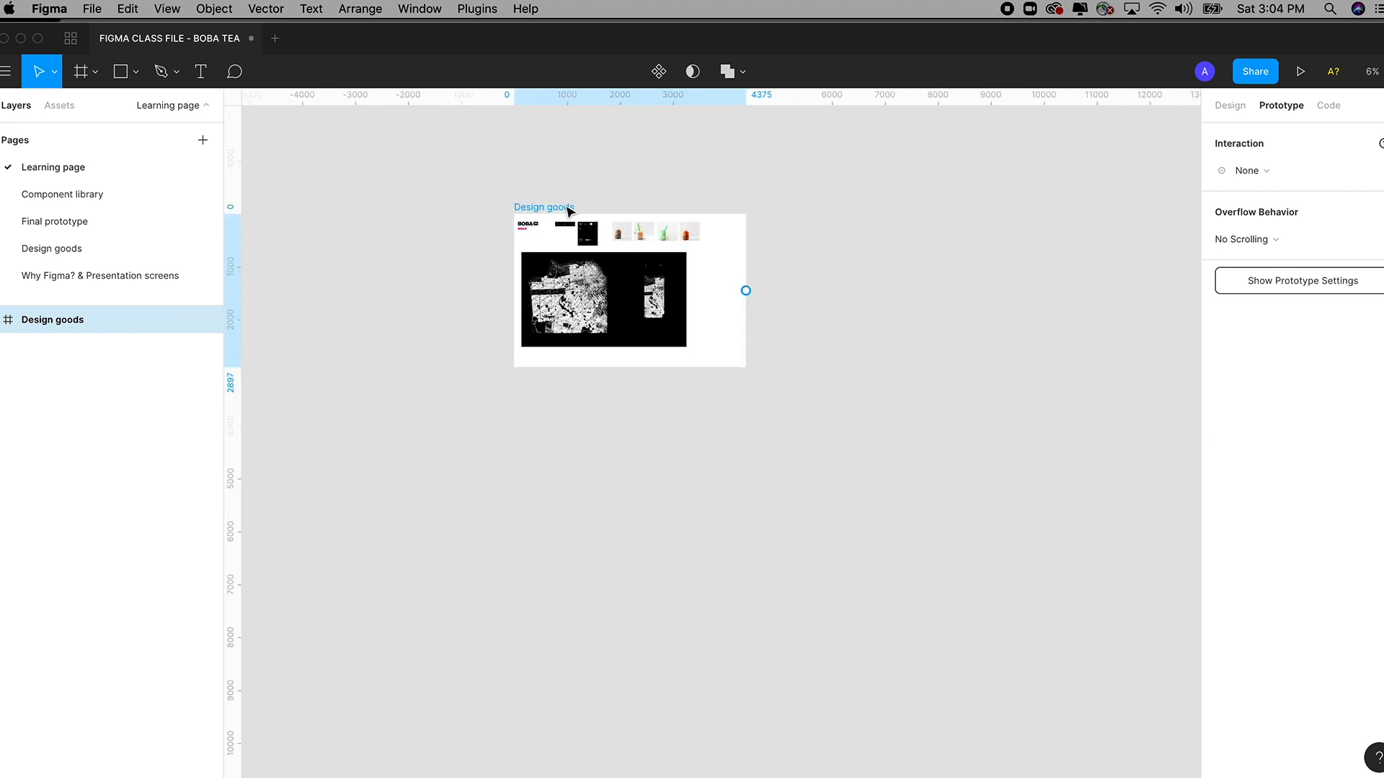
On the Final prototype page, copy the LEARNING notes text under the first iPhone screen.
left_click(80, 224)
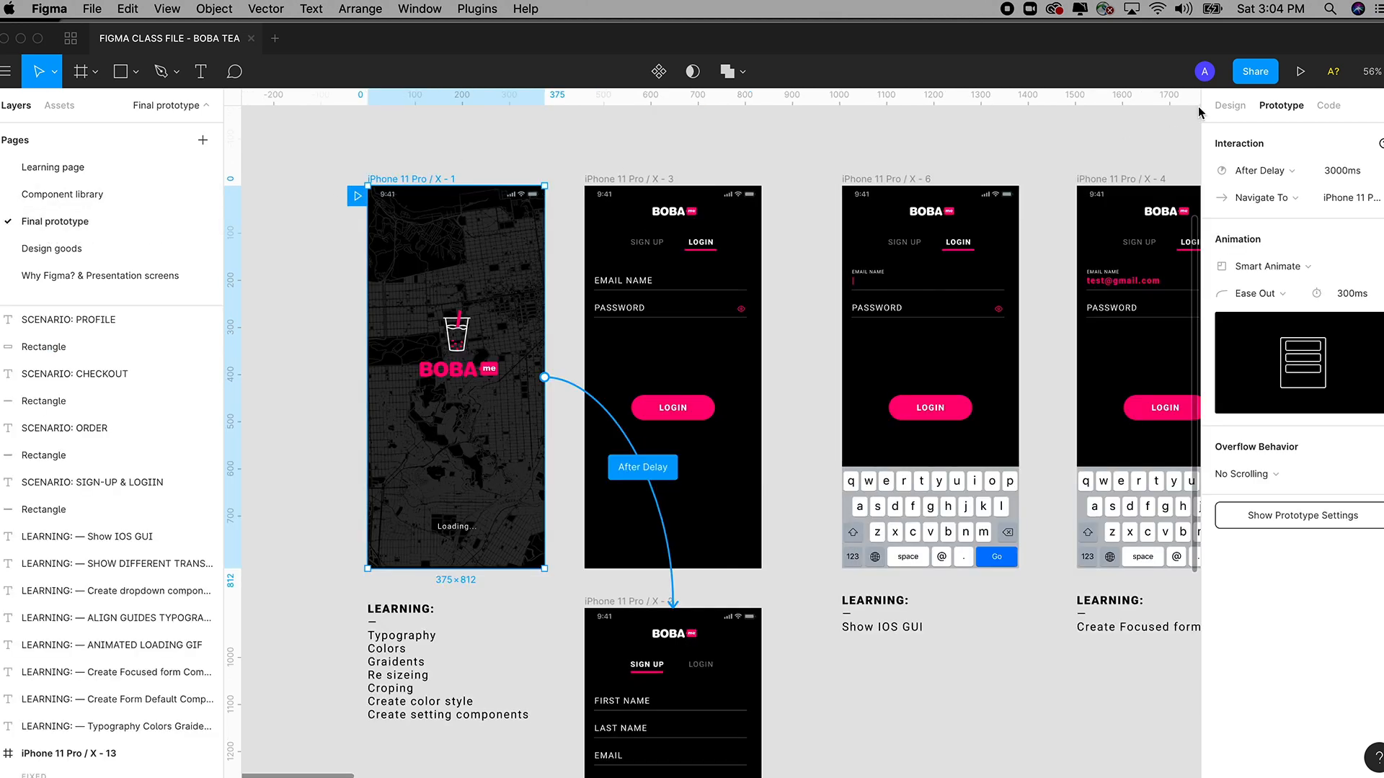
left_click(1229, 106)
scroll(537, 173, "down", 5)
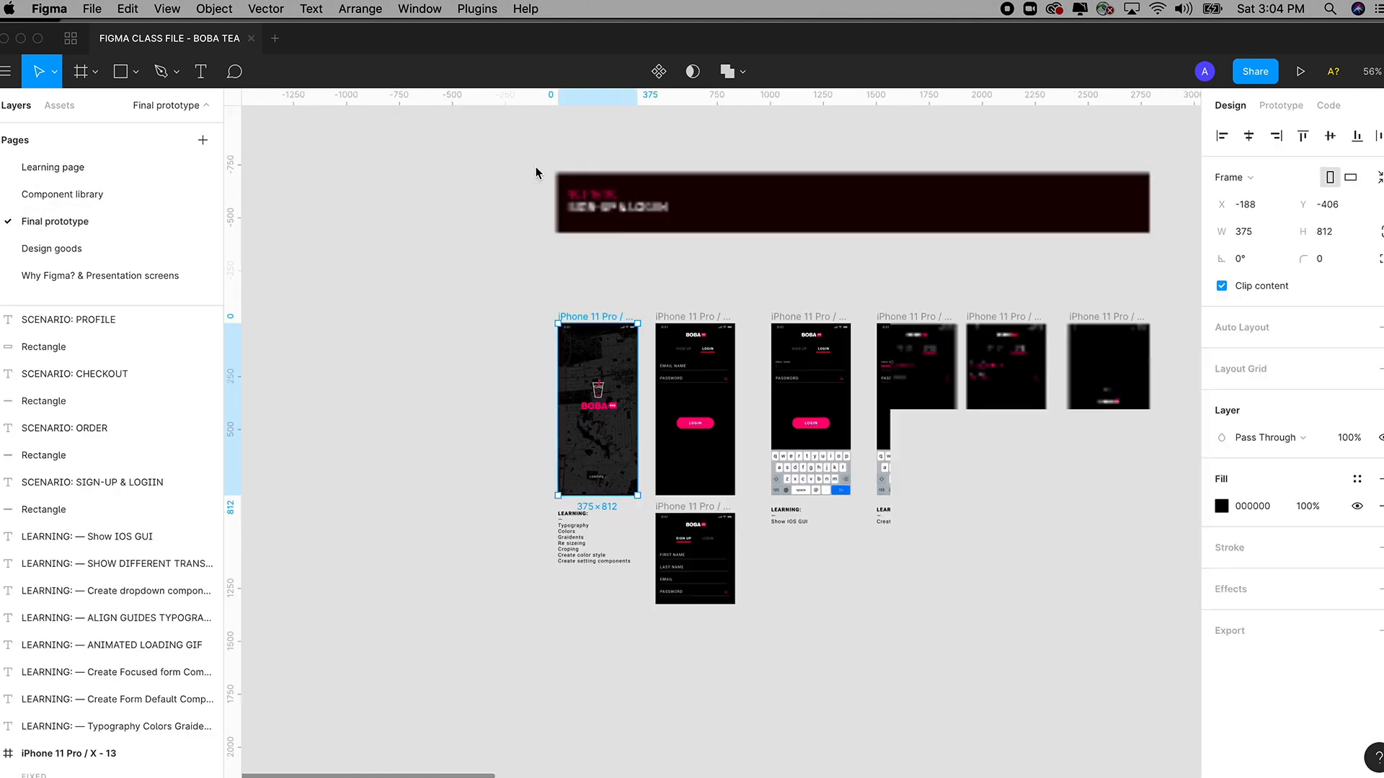
left_click_drag(541, 176, 430, 176)
left_click(684, 209)
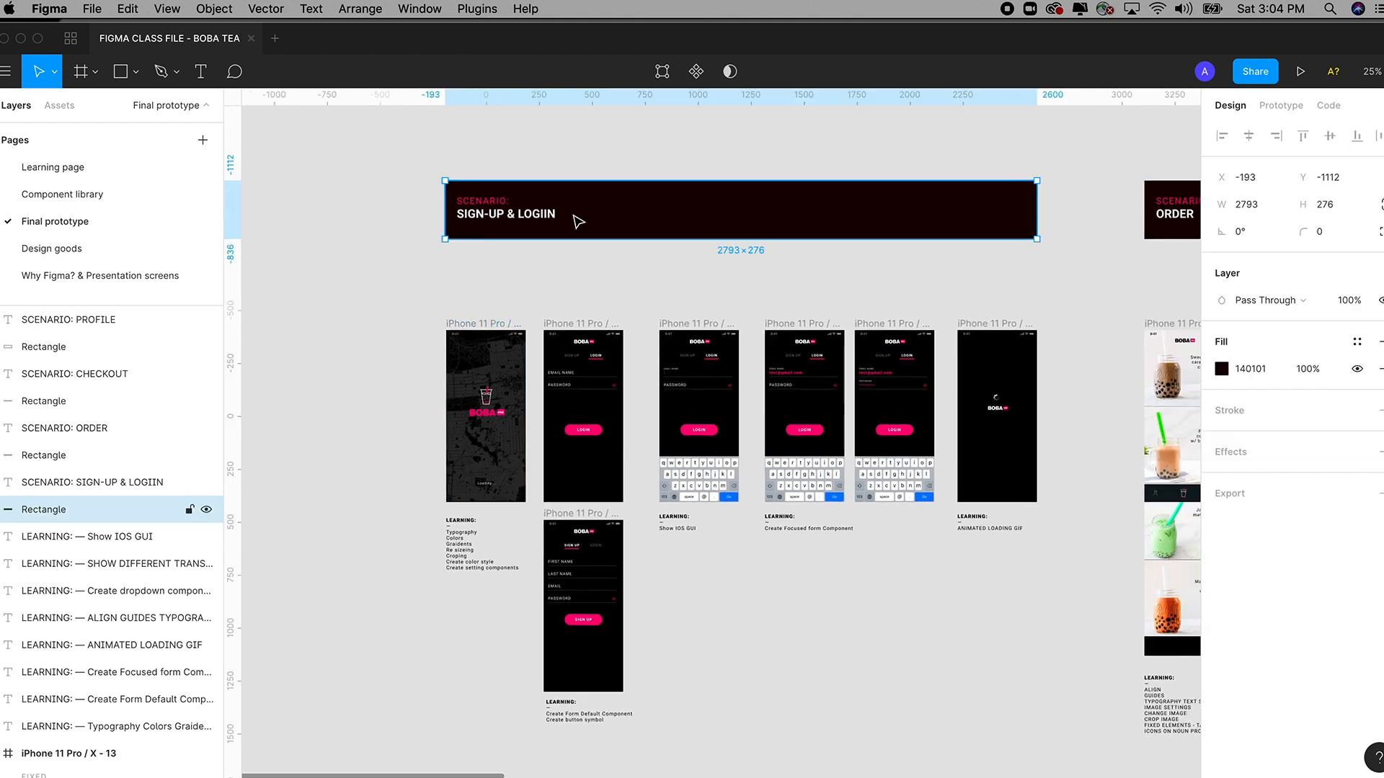
left_click_drag(422, 299, 1065, 667)
left_click_drag(352, 167, 807, 598)
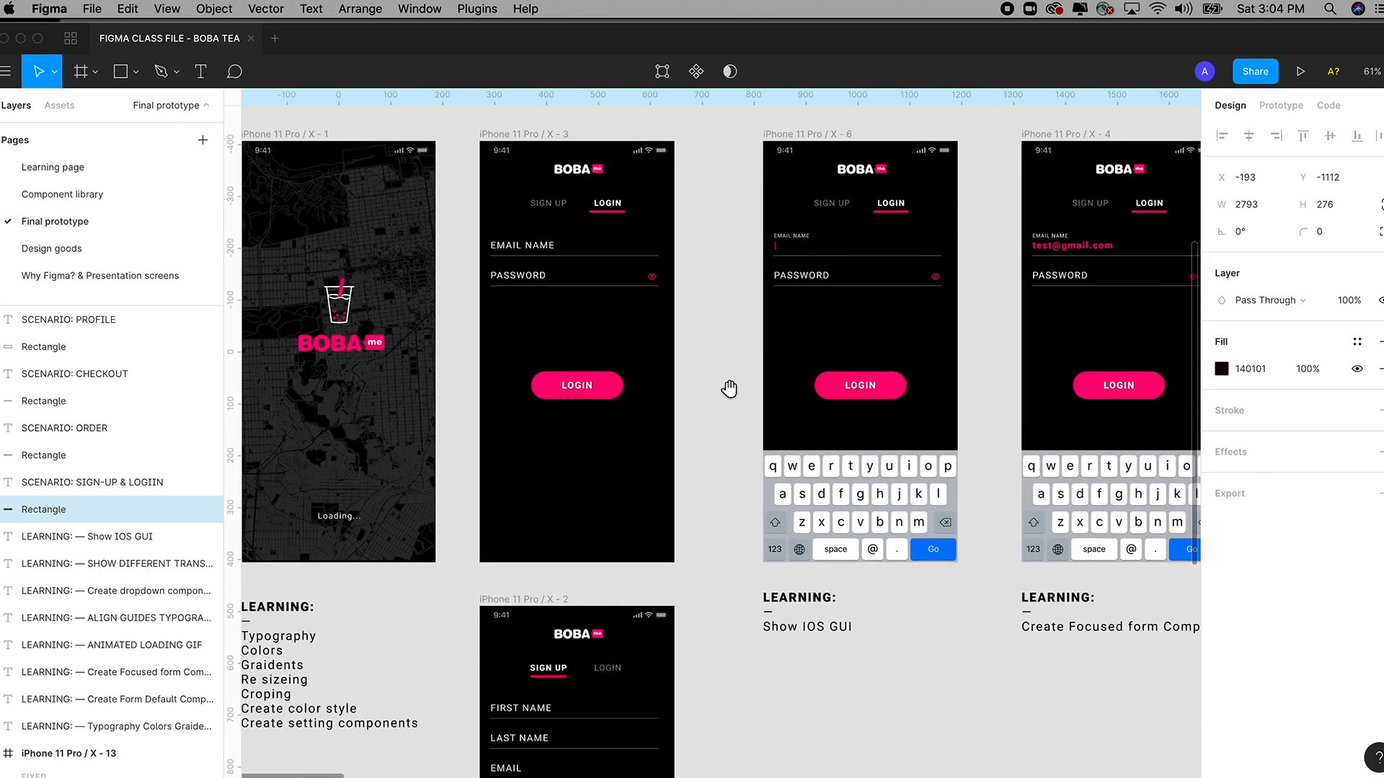
left_click_drag(728, 389, 747, 418)
scroll(746, 417, "down", 5)
scroll(704, 392, "left", 5)
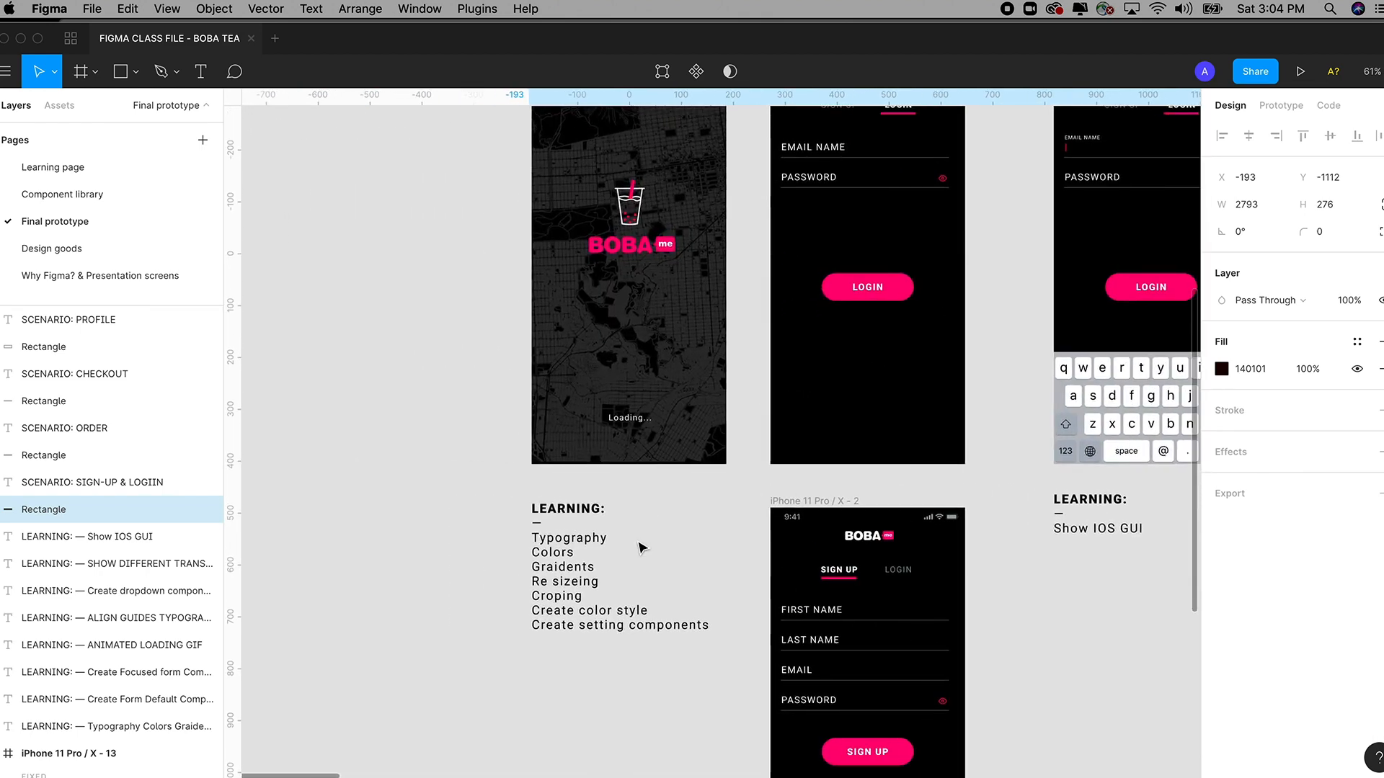
left_click(568, 567)
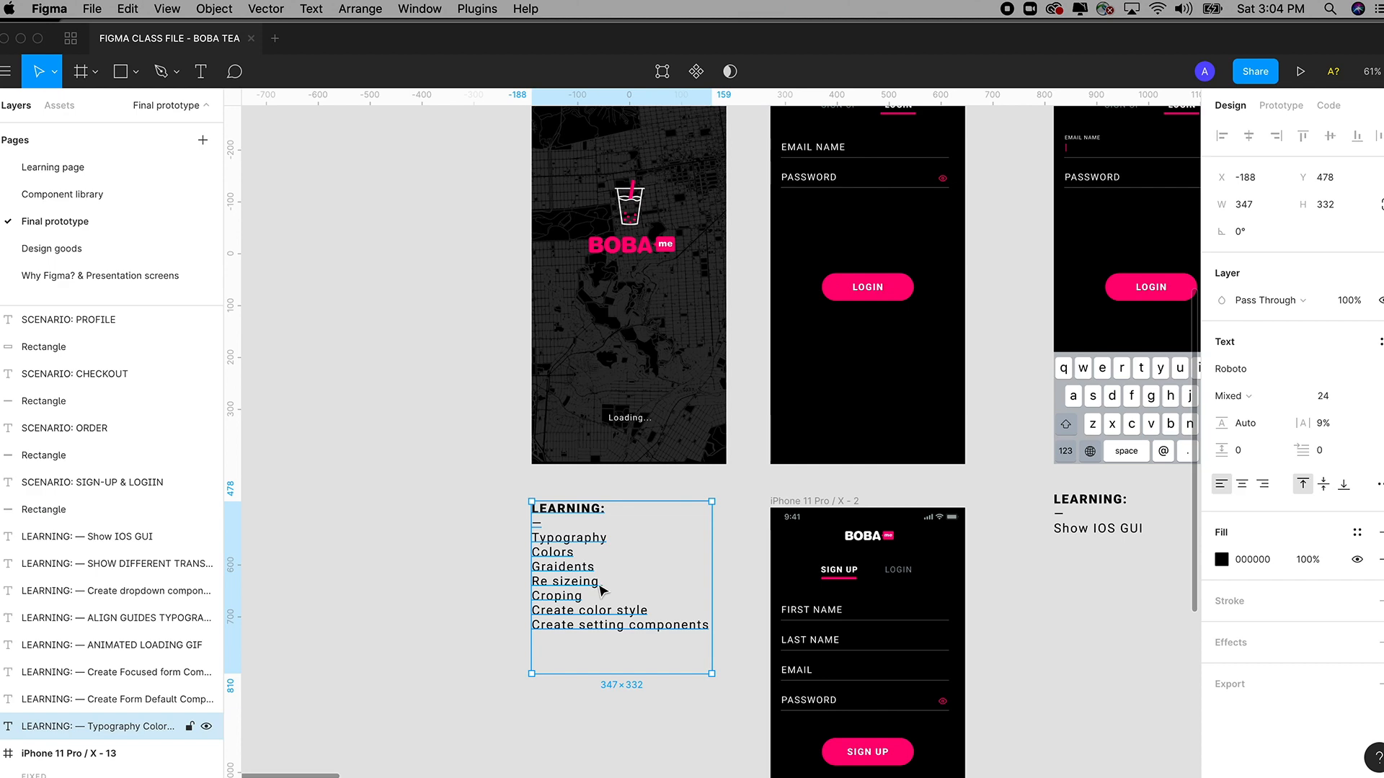
left_click_drag(624, 494, 531, 570)
key("super+c")
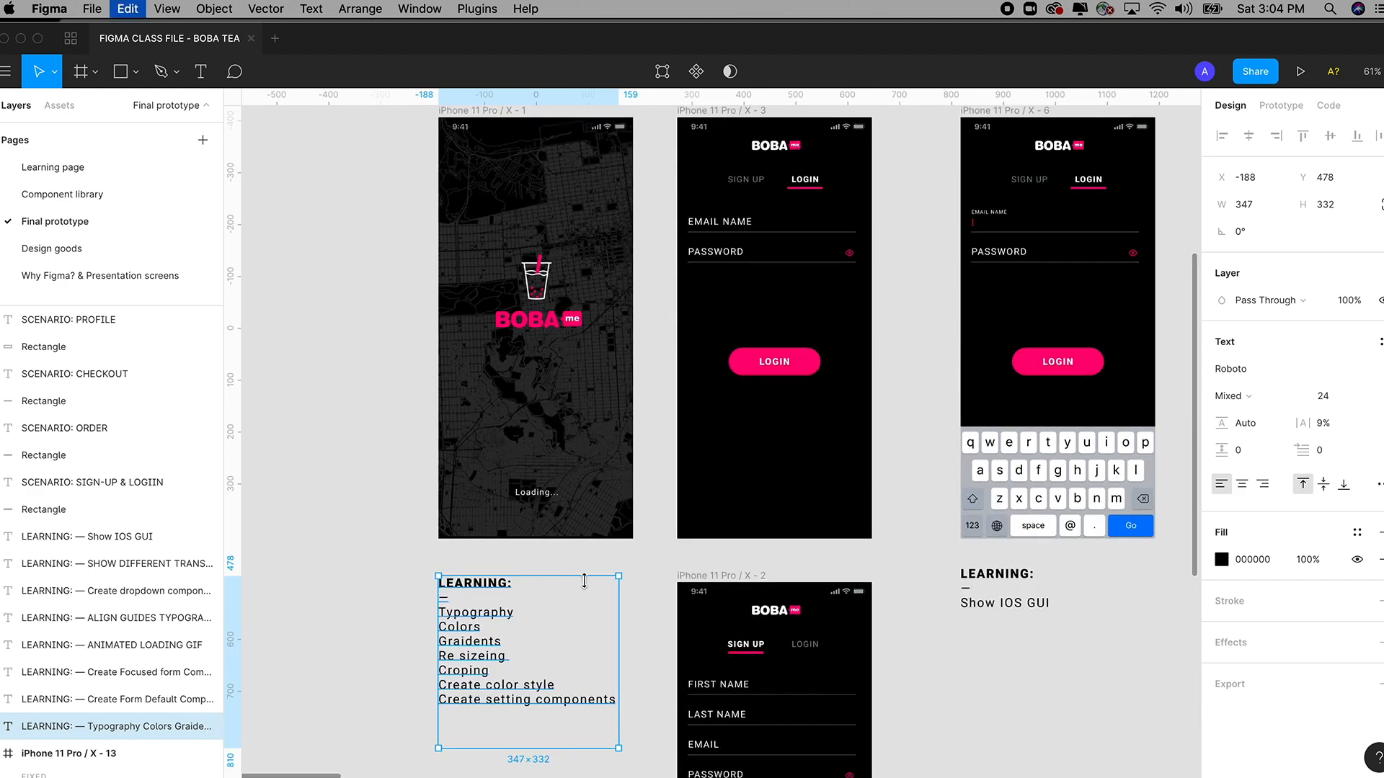
Paste the LEARNING text onto the Learning page, move it right, and return to Final prototype.
left_click(62, 167)
left_click(503, 444)
key("super+v")
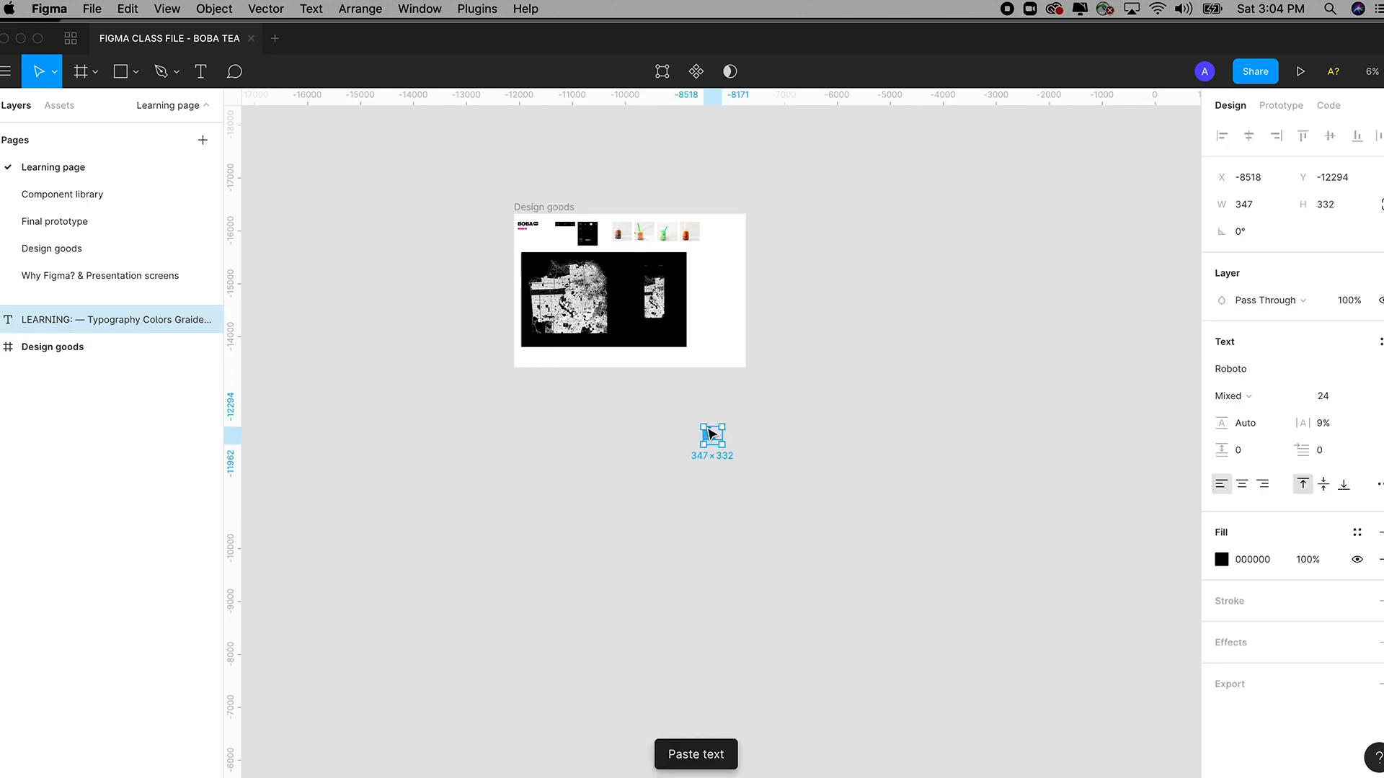
key("z")
left_click_drag(629, 373, 757, 743)
key("space")
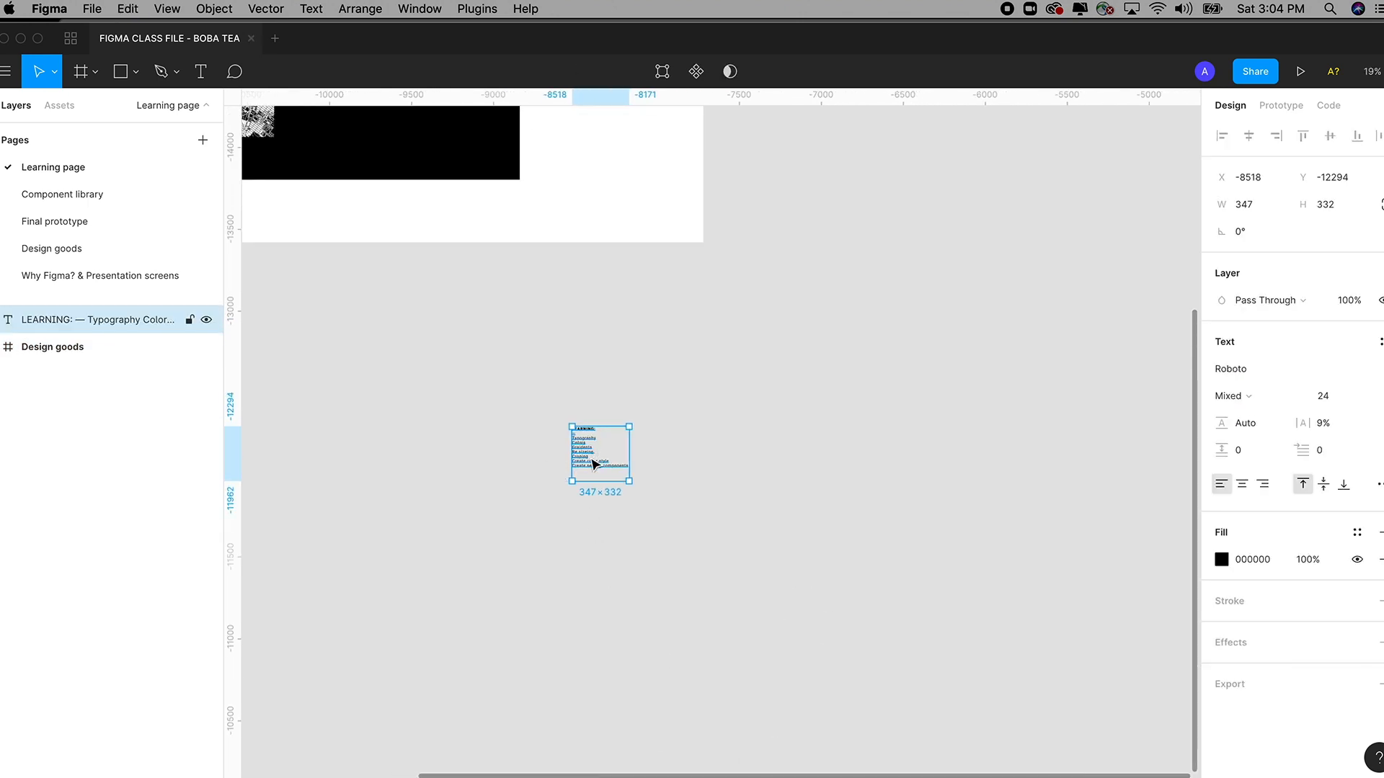
left_click_drag(595, 463, 906, 469)
key("space")
left_click_drag(824, 325, 708, 501)
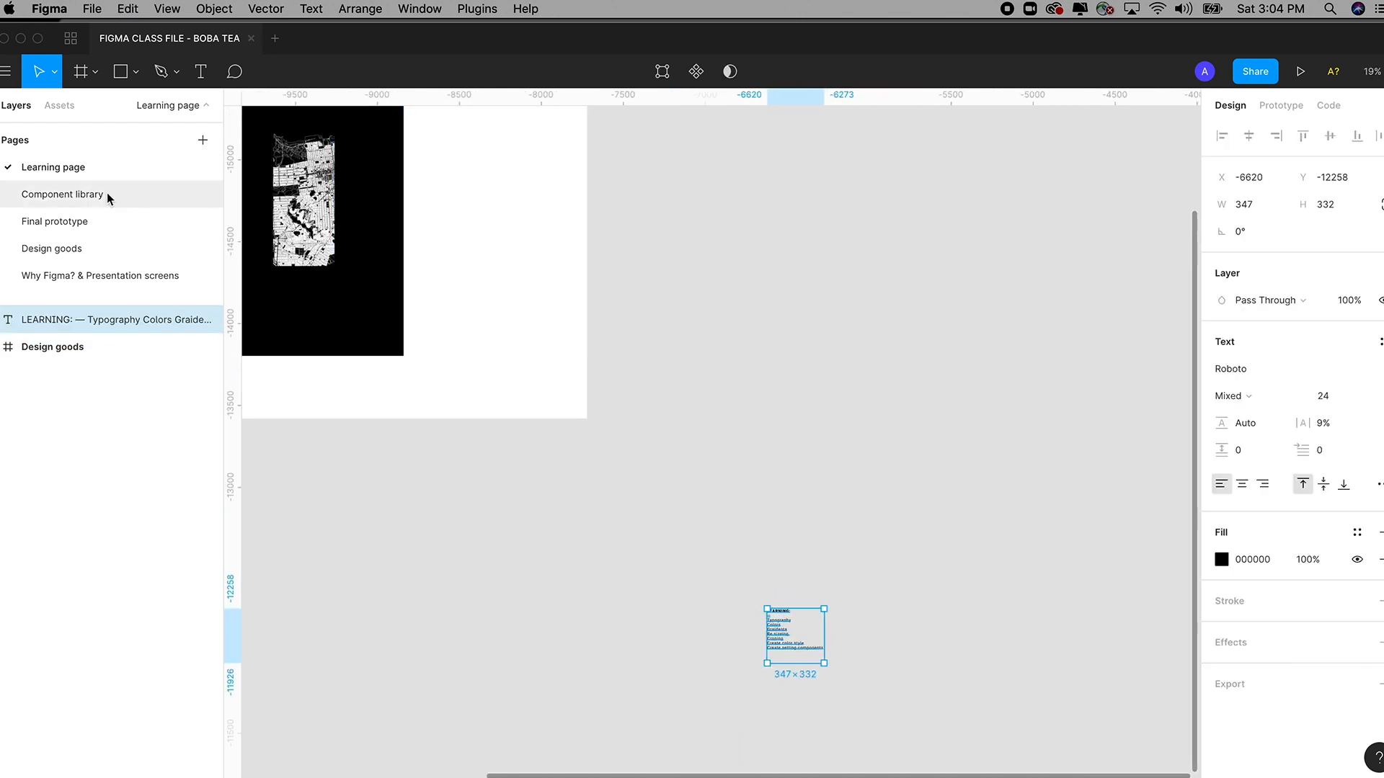
left_click(75, 221)
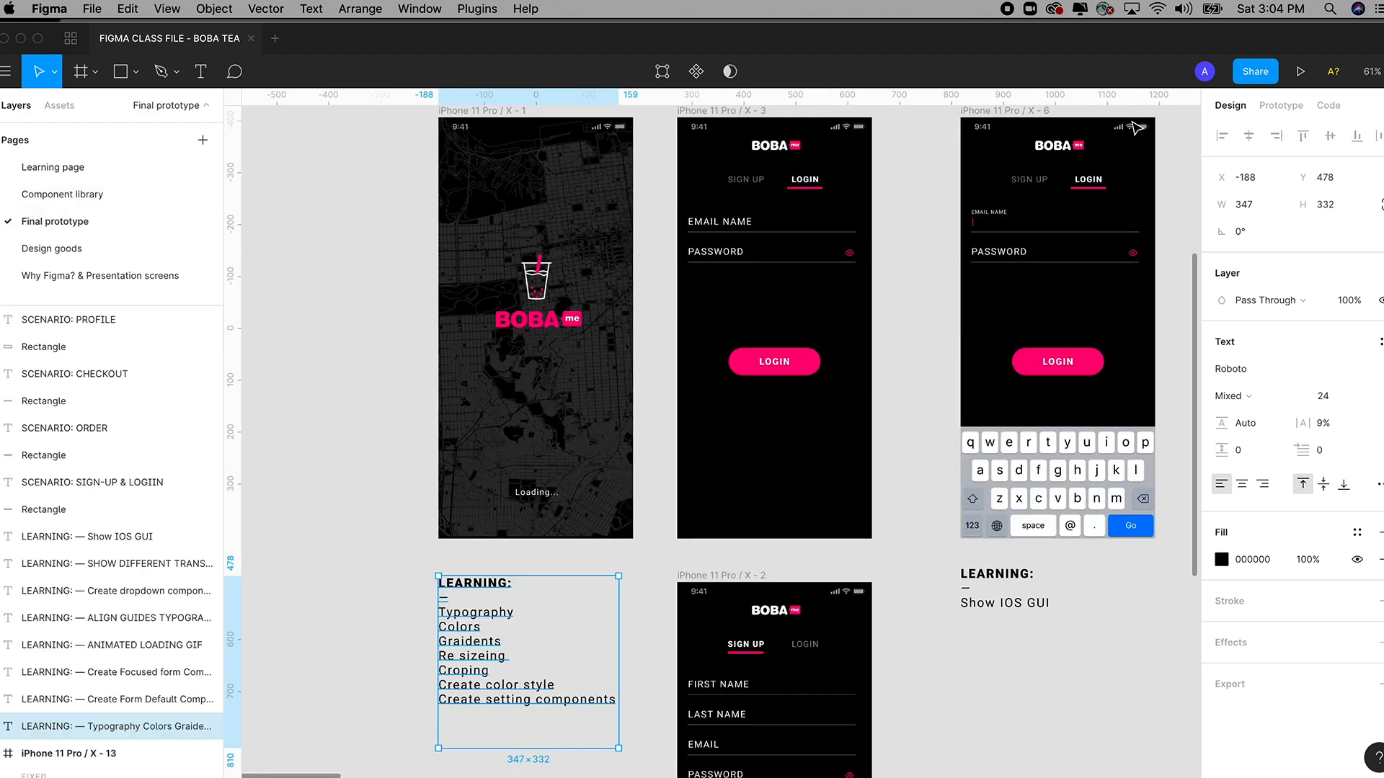
Present the prototype and switch its form from Sign Up to Login.
left_click(1301, 74)
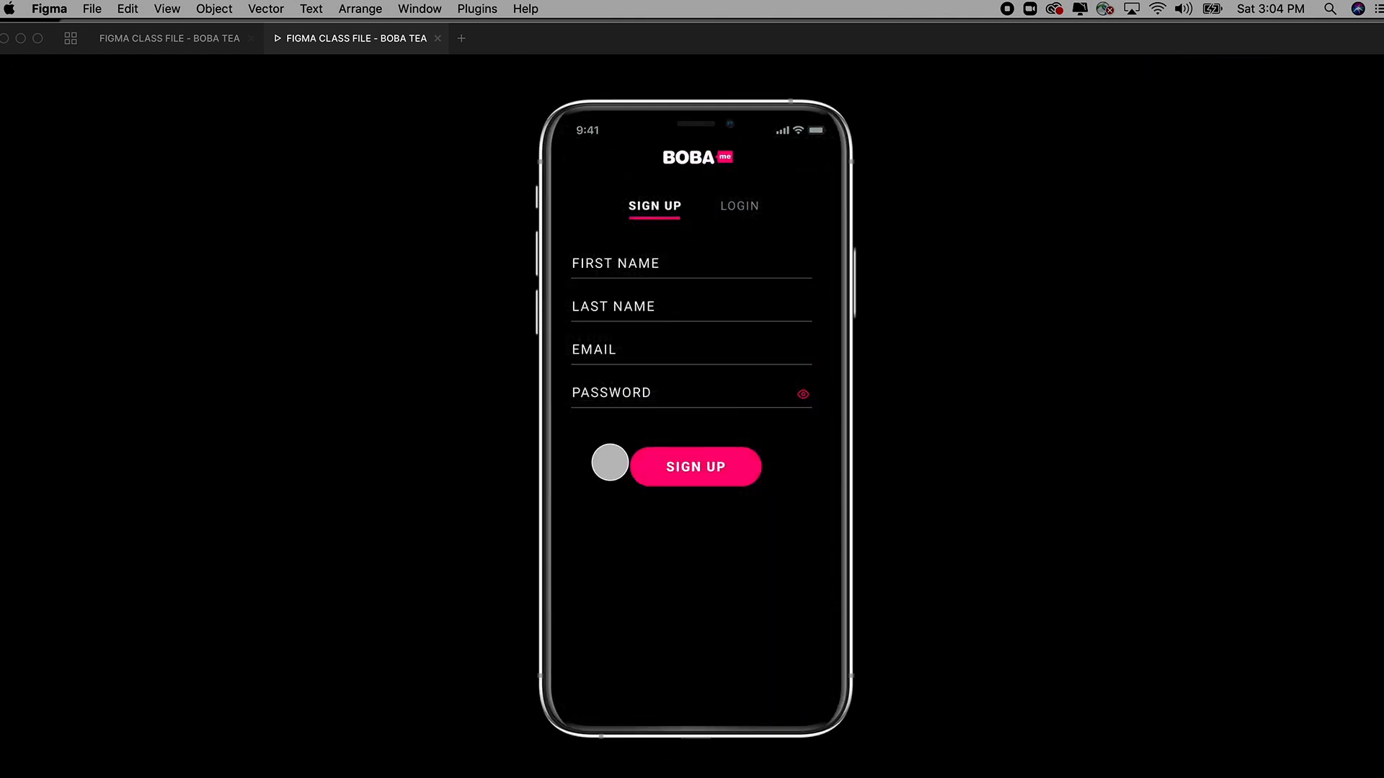
left_click(739, 206)
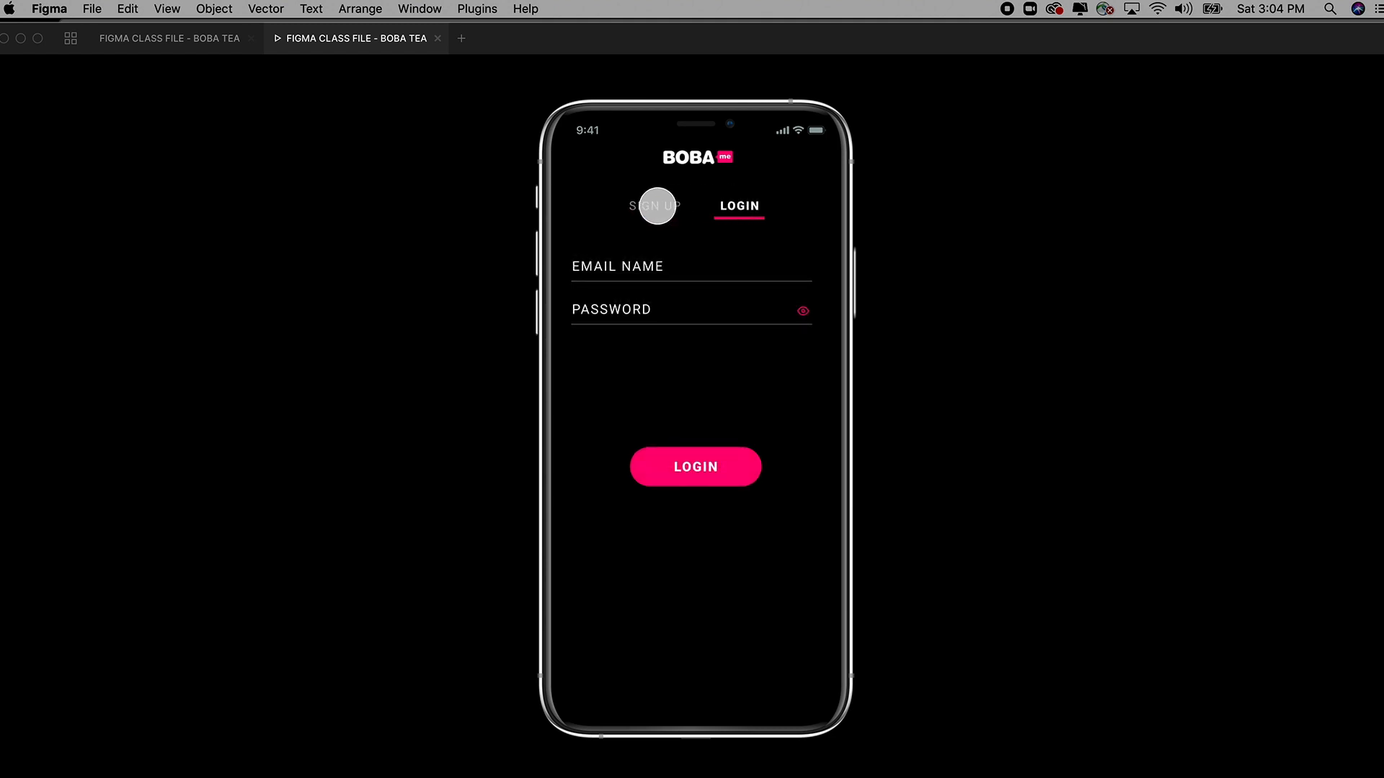
left_click(656, 206)
left_click(728, 206)
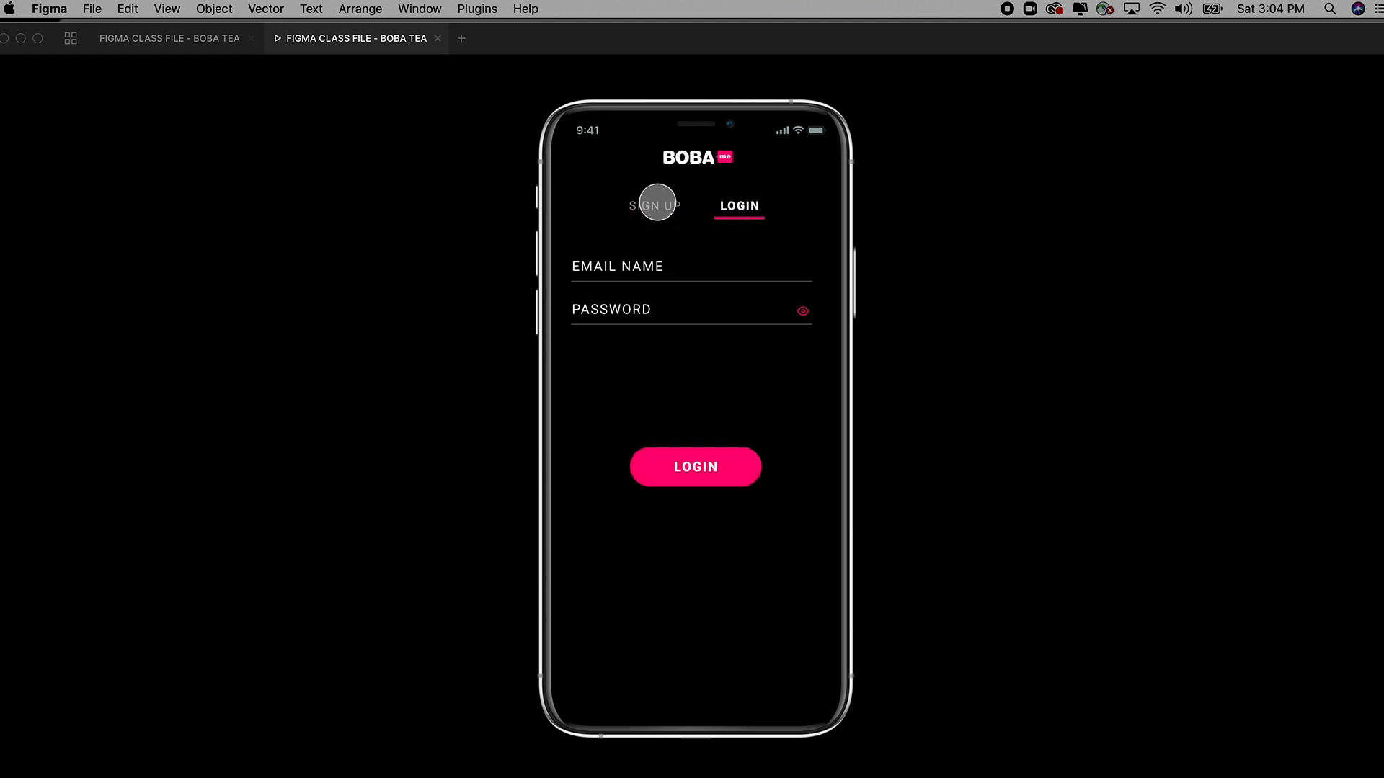
left_click(653, 206)
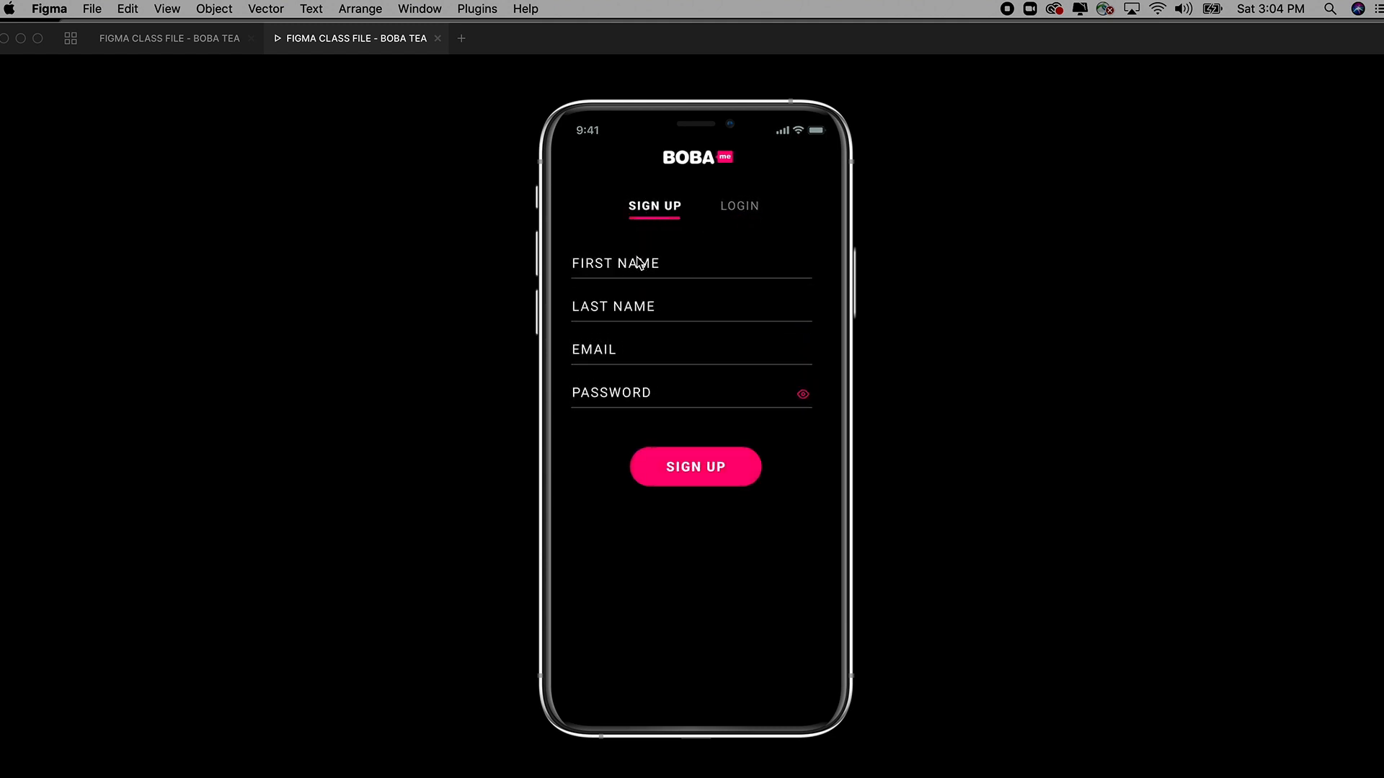
left_click(727, 206)
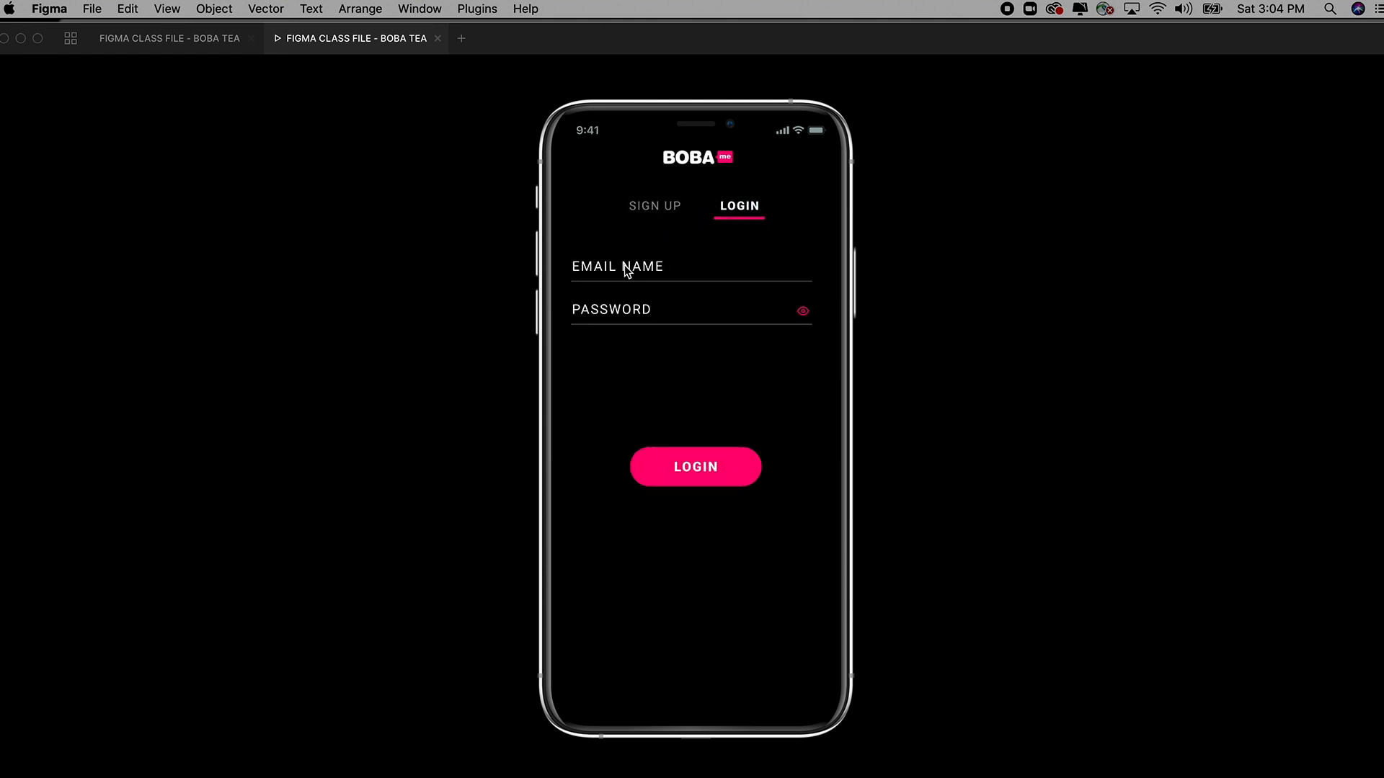
Fill the Login screen's email and password fields with sample values, then return to the editor.
left_click(633, 270)
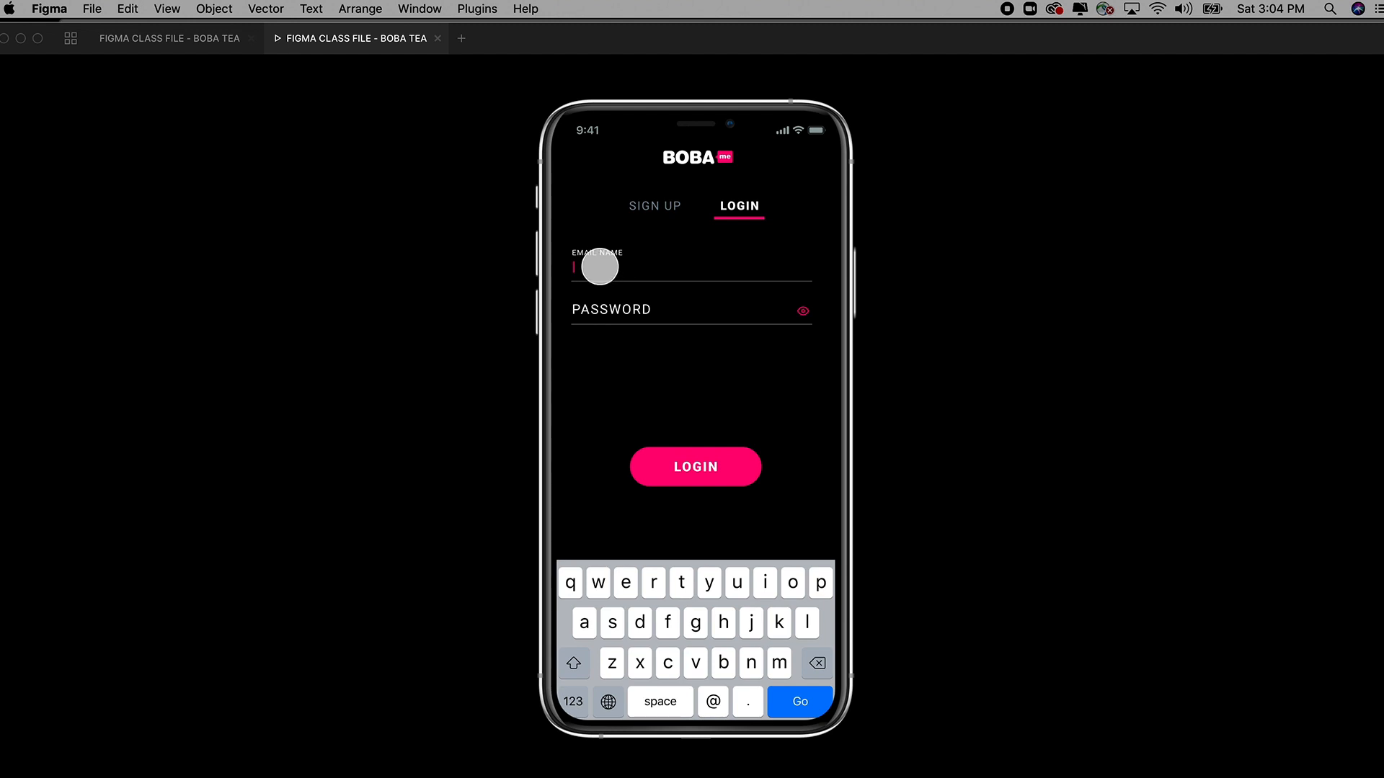
left_click(699, 634)
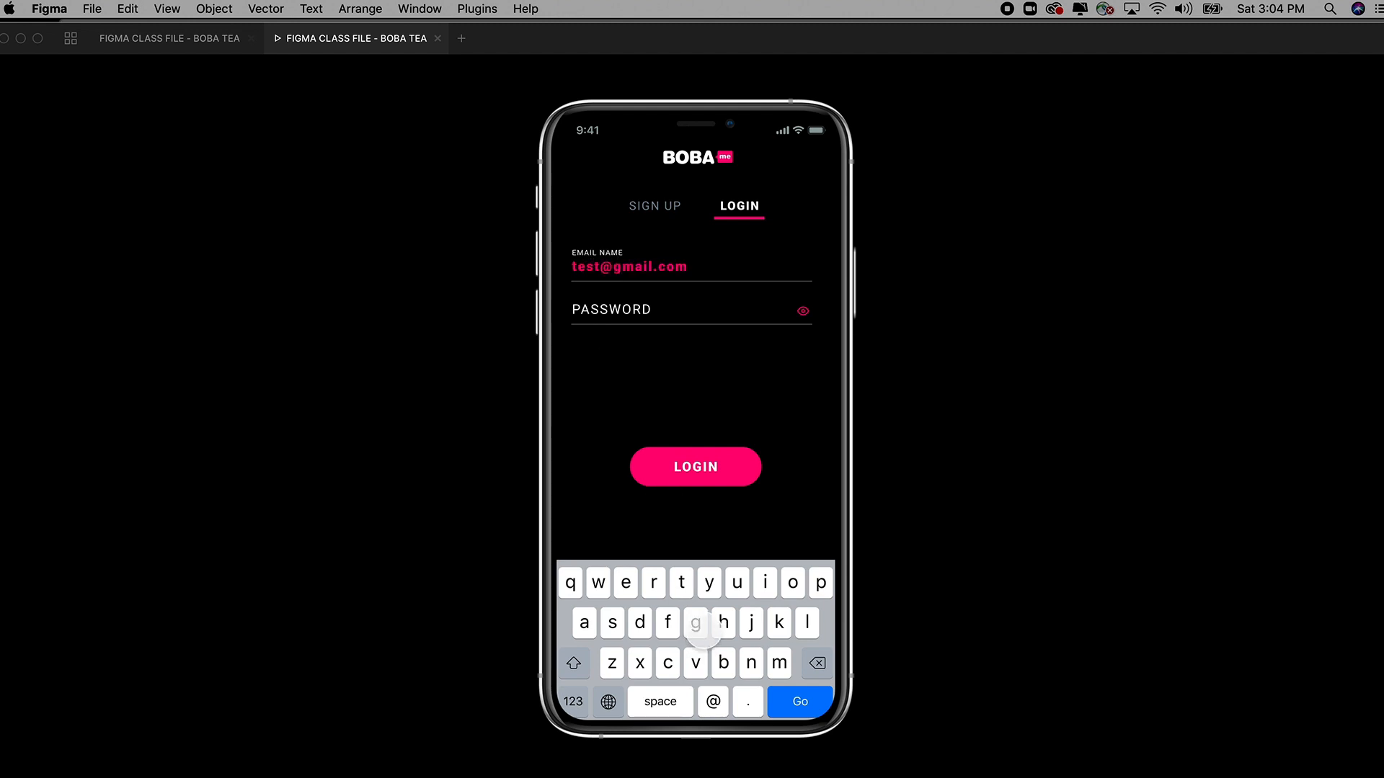
left_click(634, 309)
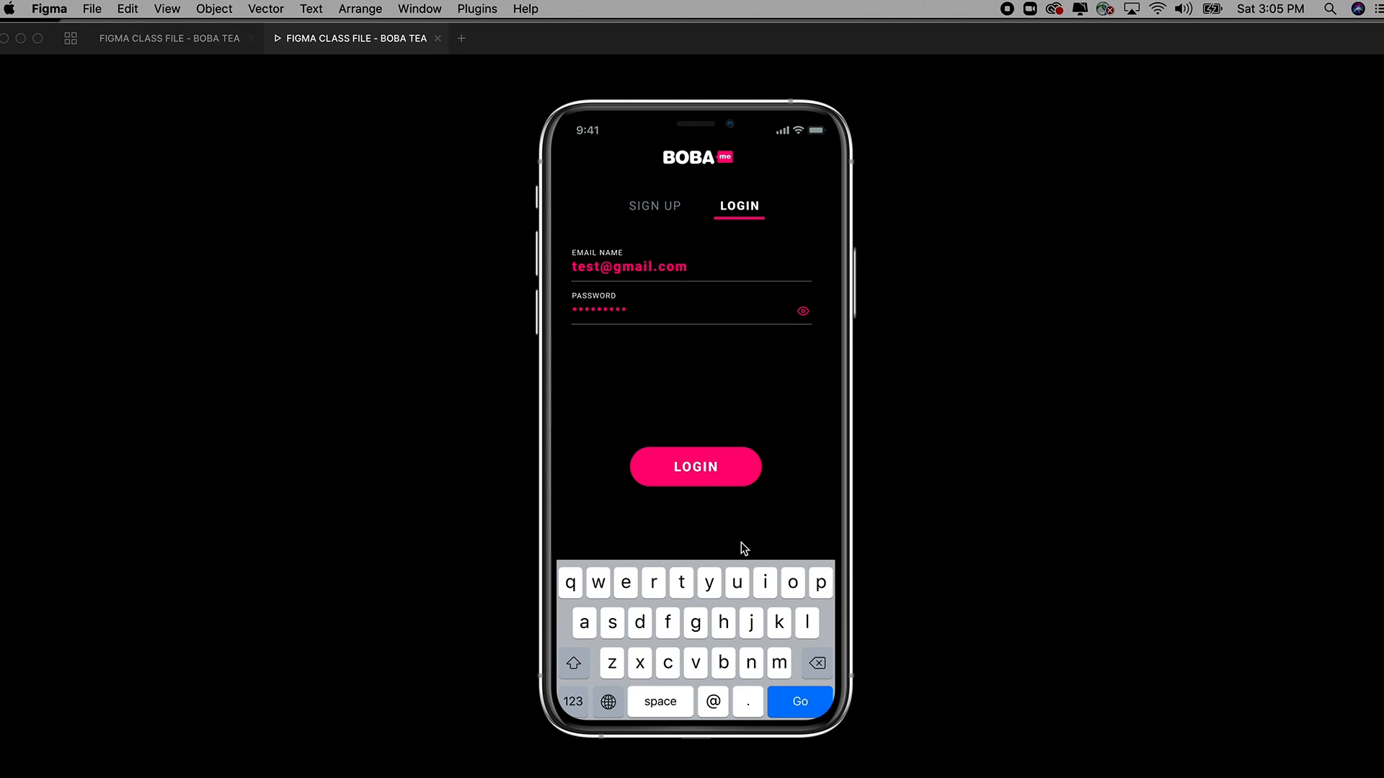
left_click(201, 41)
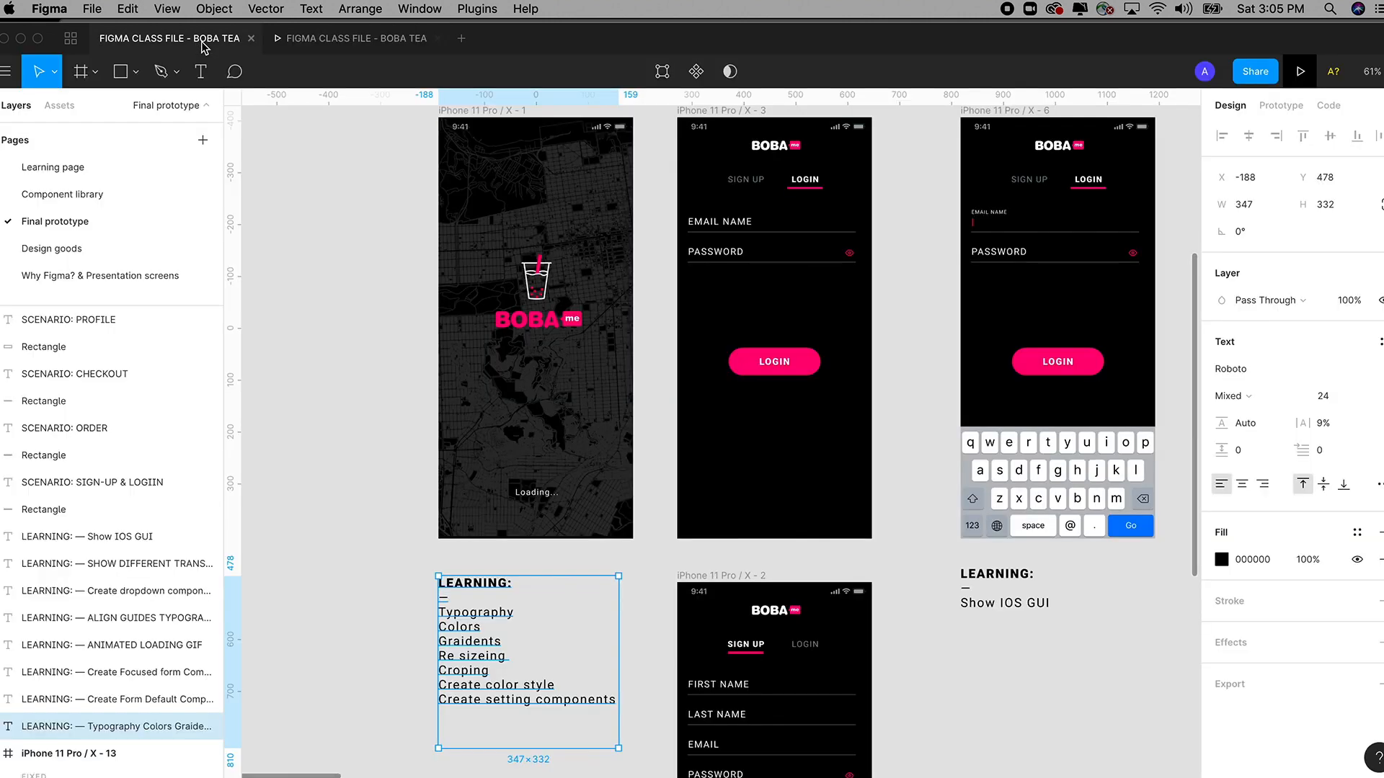
On the Learning page, choose Frame from the Frame/Slice tool options.
left_click(61, 170)
left_click_drag(676, 219, 577, 431)
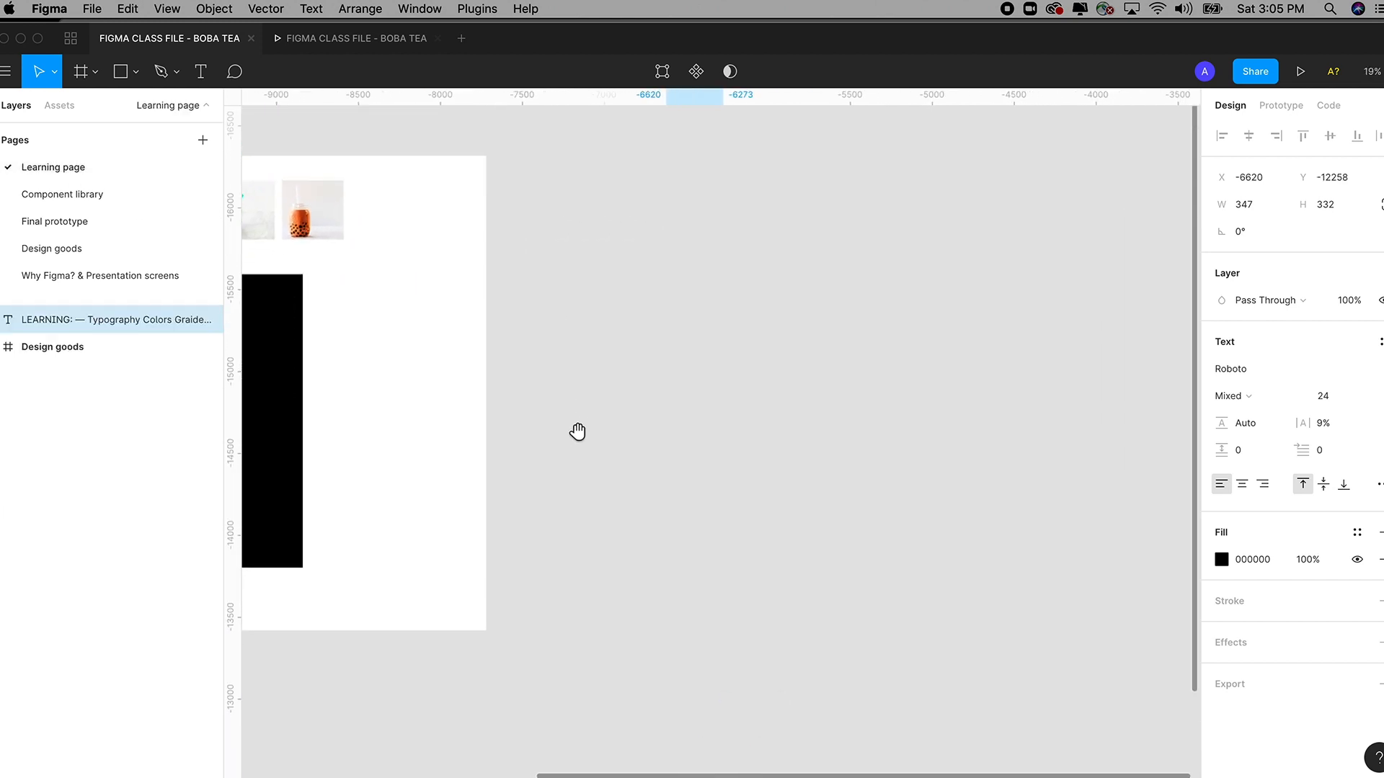
left_click(724, 330)
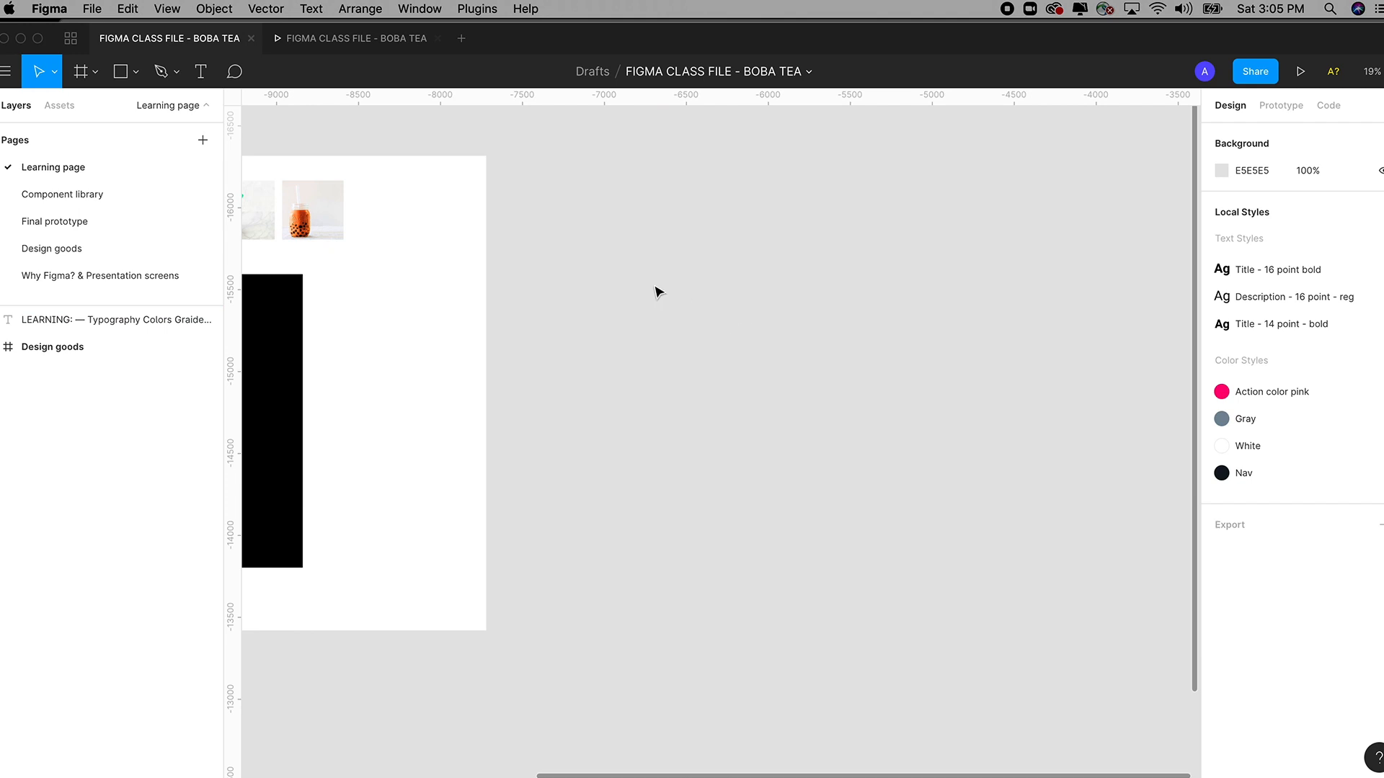
left_click(91, 80)
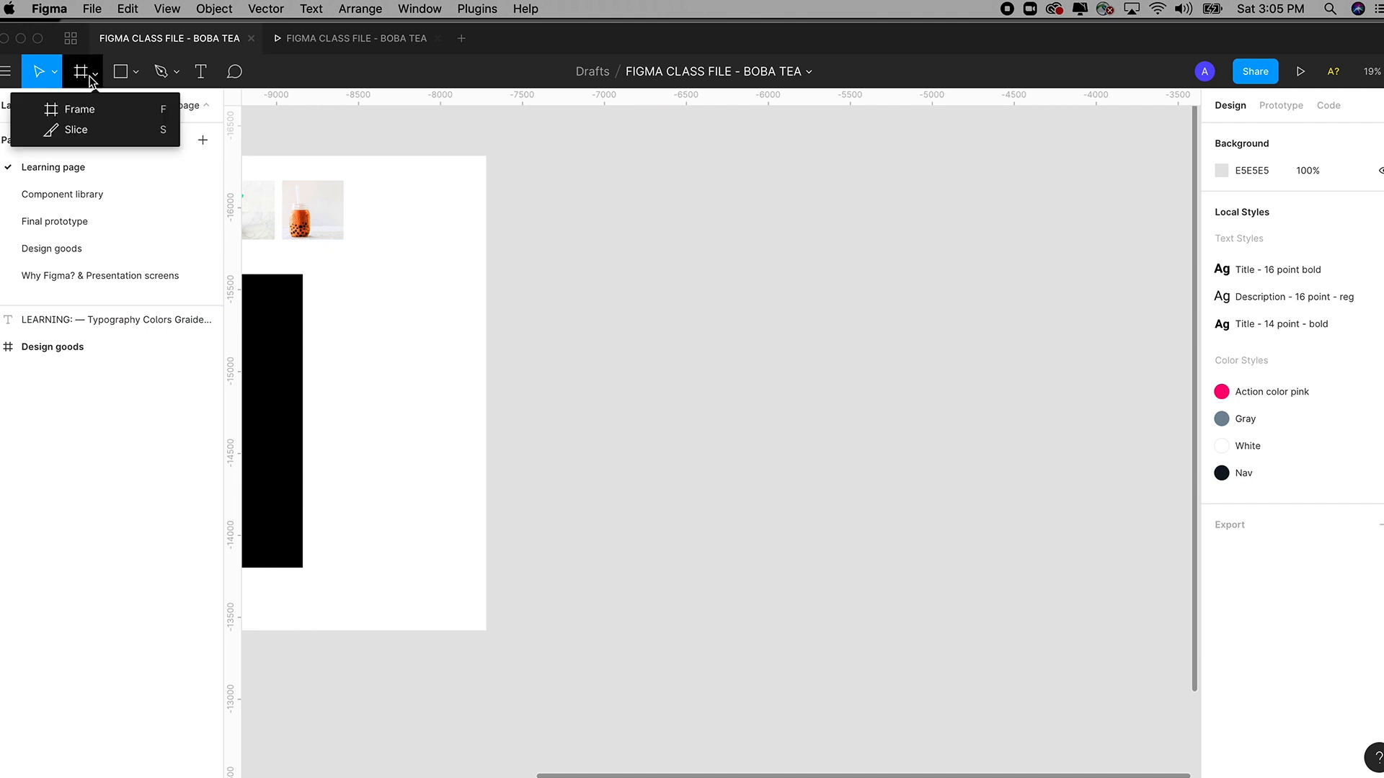
left_click(79, 110)
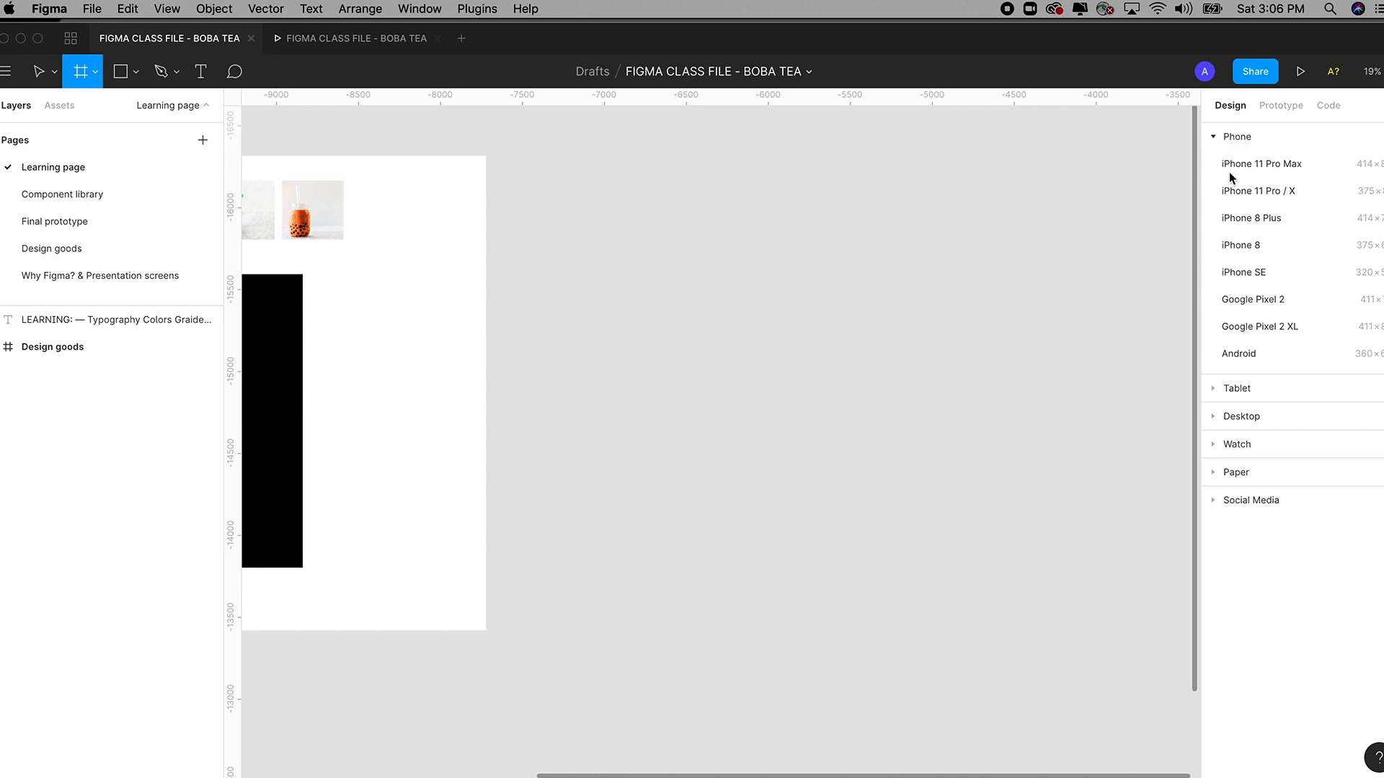
Browse the Tablet, Desktop, Watch, Paper and Social Media frame size presets.
left_click(1220, 390)
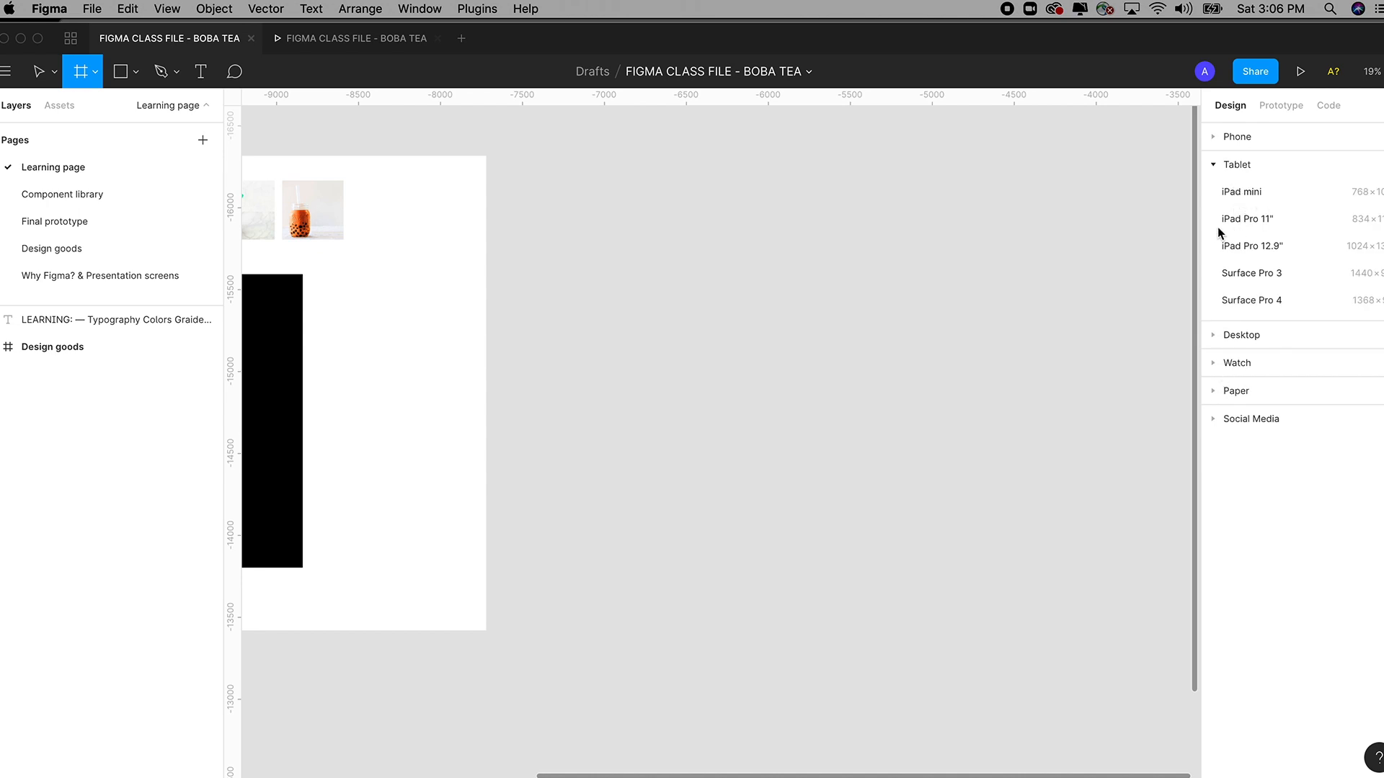
left_click(1215, 338)
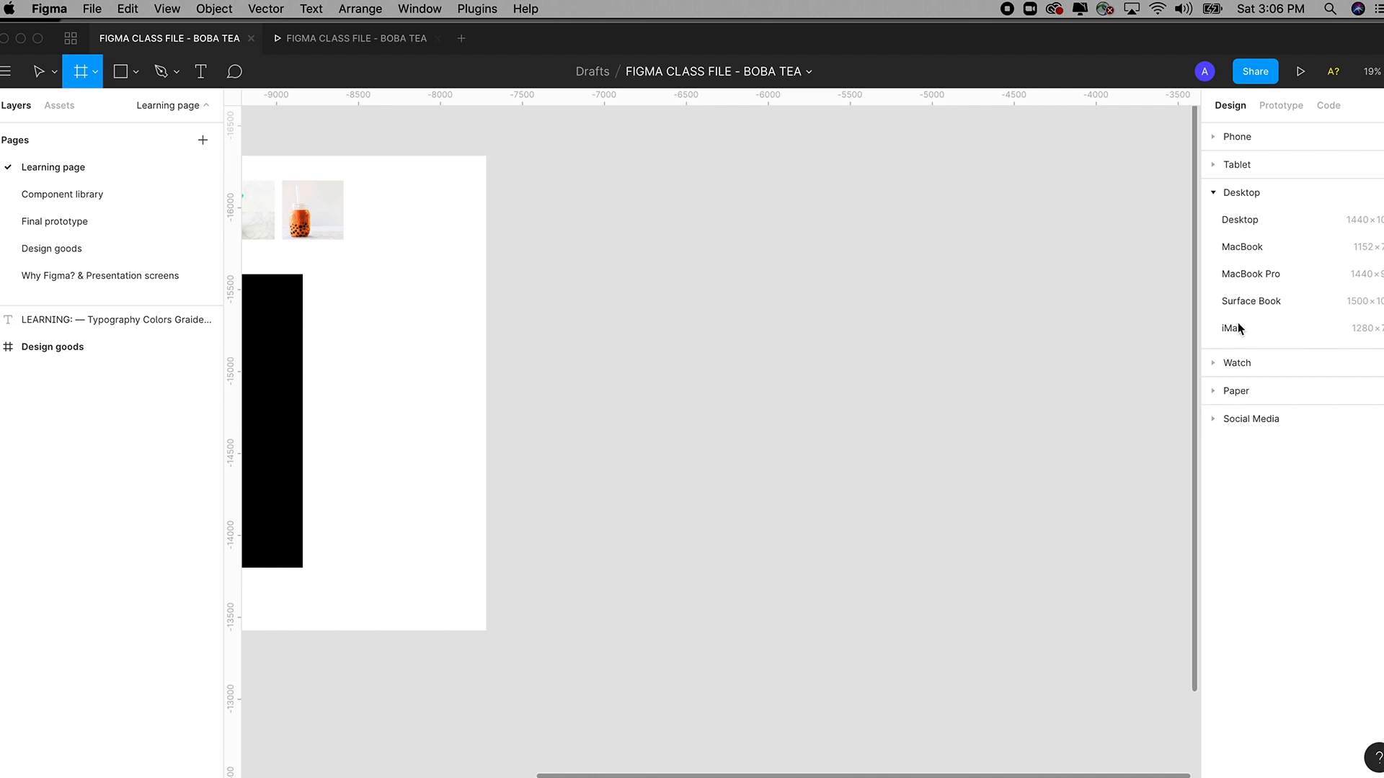
left_click(1216, 364)
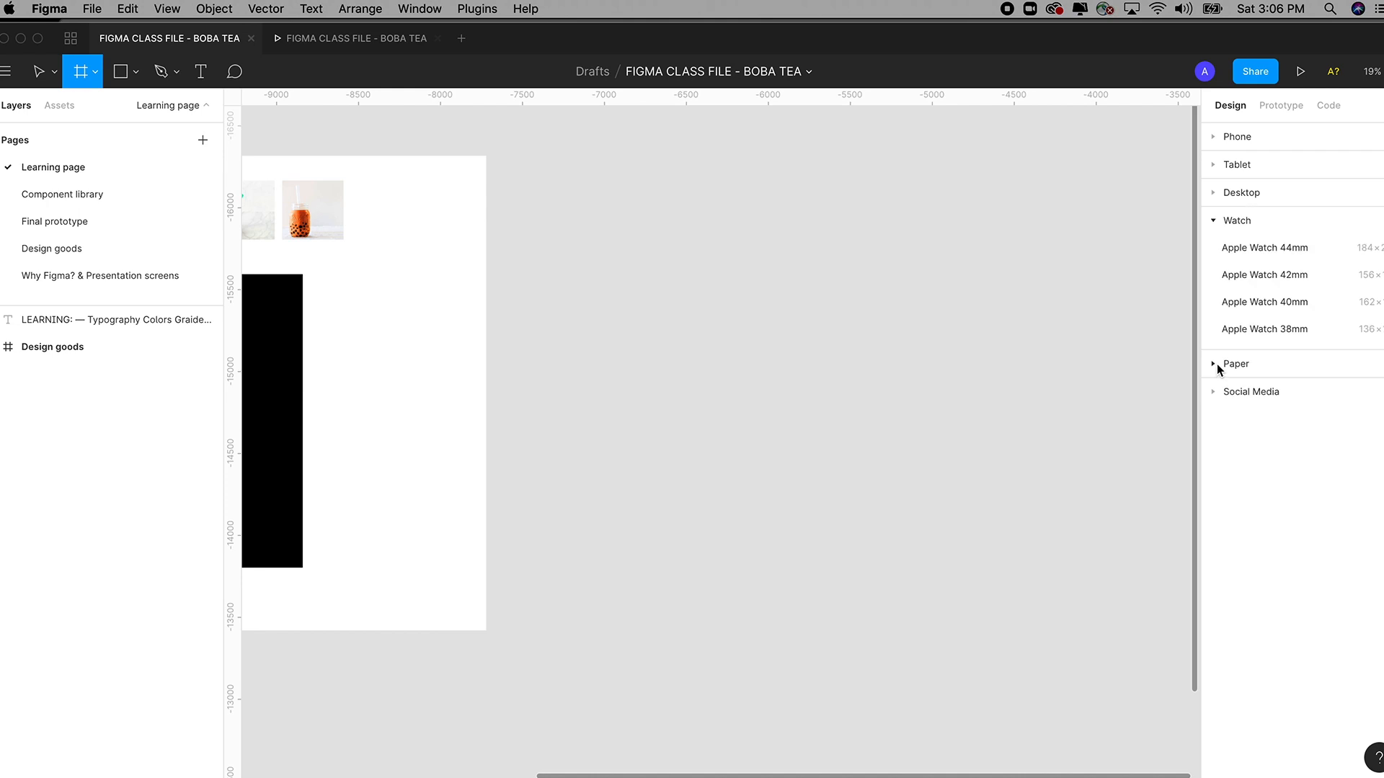
left_click(1215, 367)
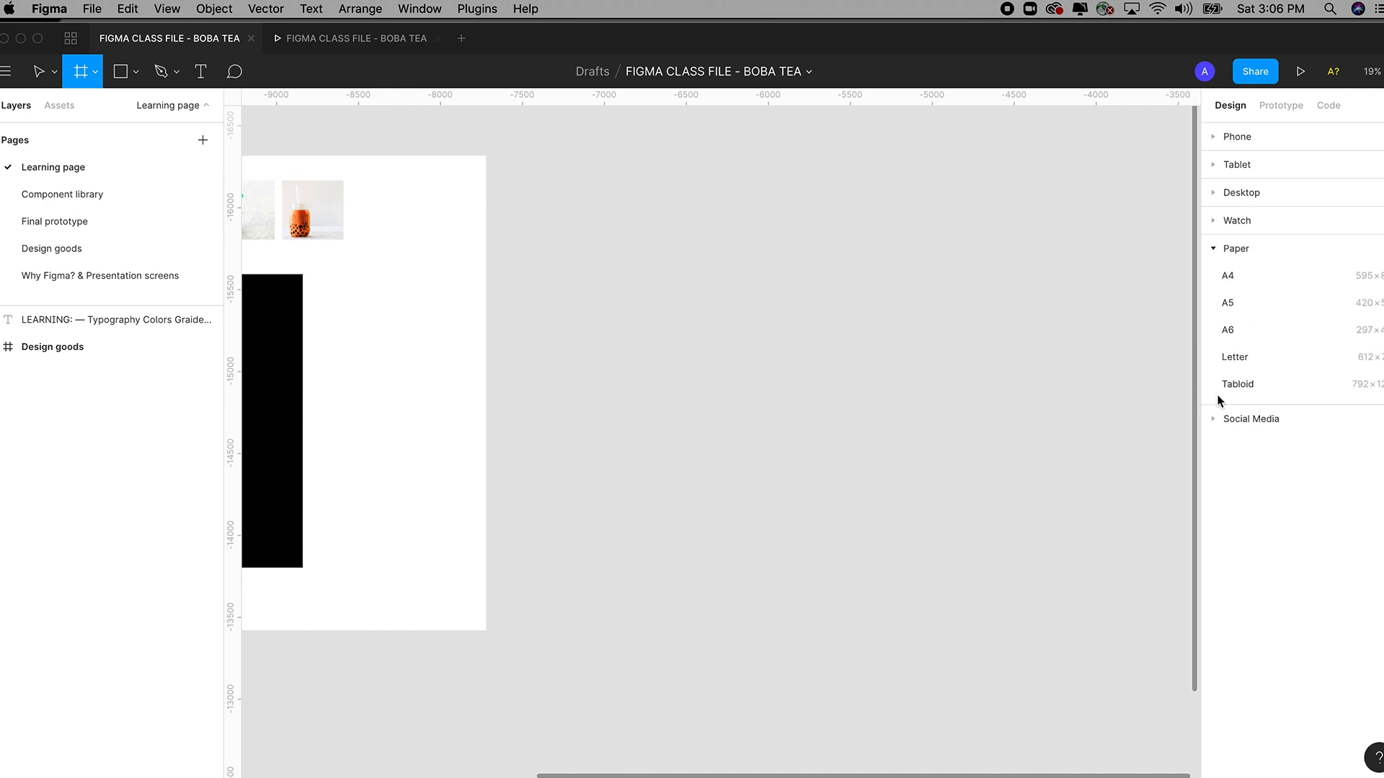
left_click(1218, 420)
left_click(1216, 277)
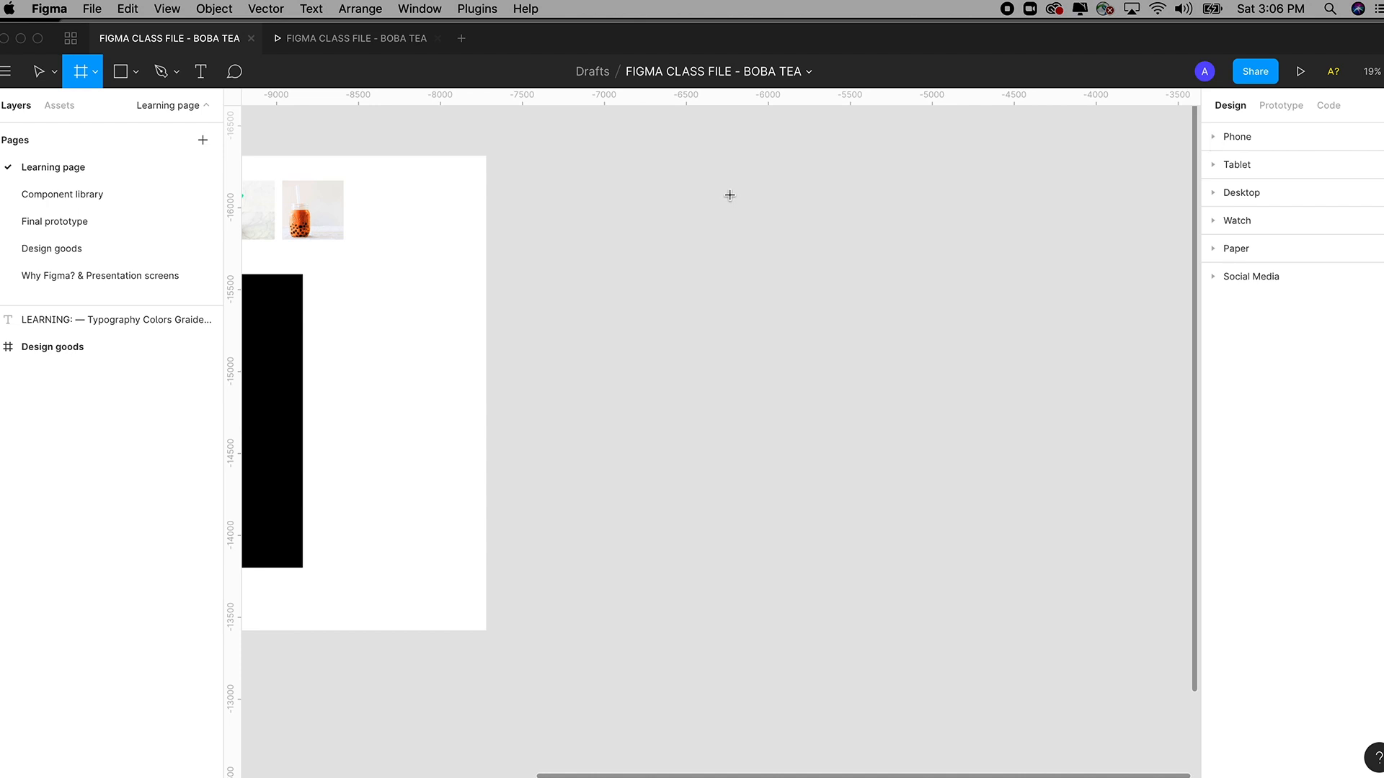
Draw Frame 1, resize it from 2436×2529 to W 100, H 100, and zoom in on it.
left_click_drag(662, 167, 1061, 580)
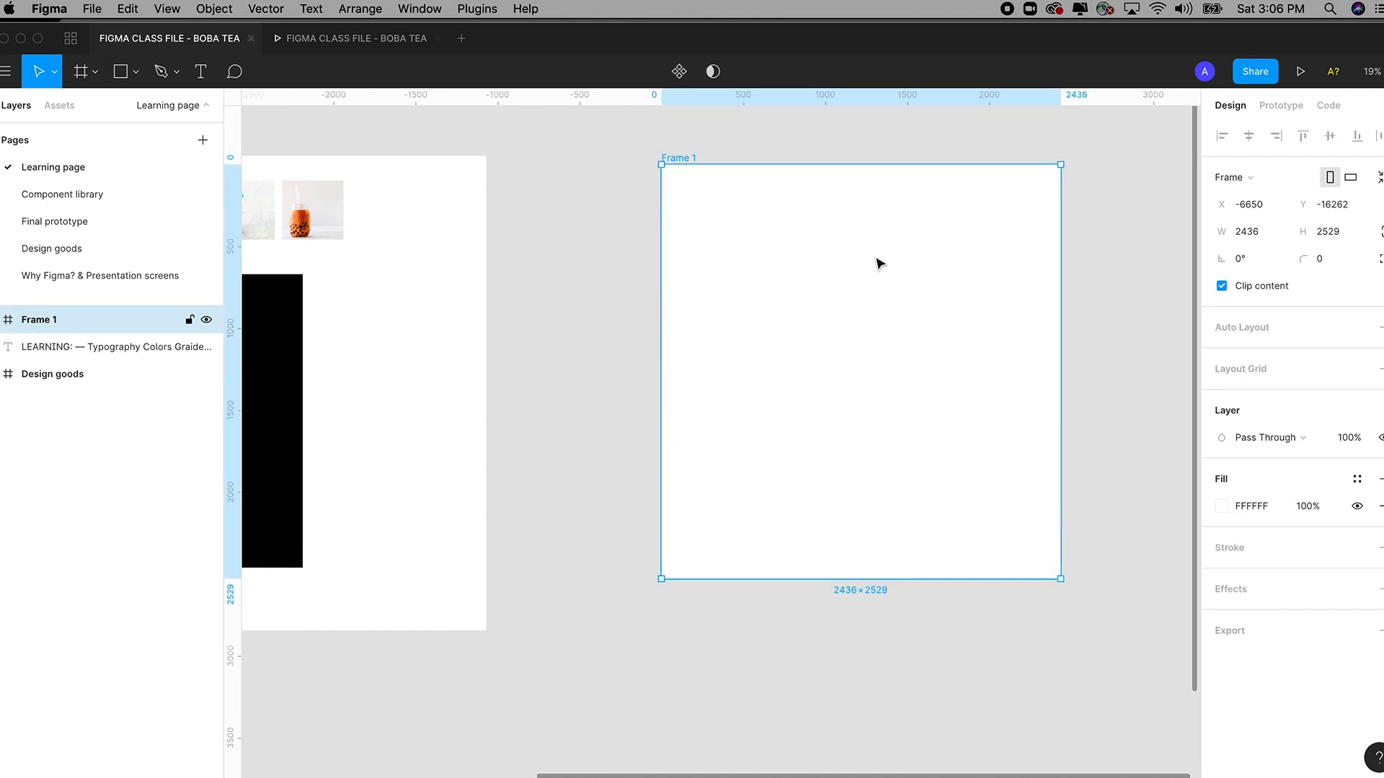
left_click(1250, 234)
type("100")
key("Tab")
type("100")
key("Tab")
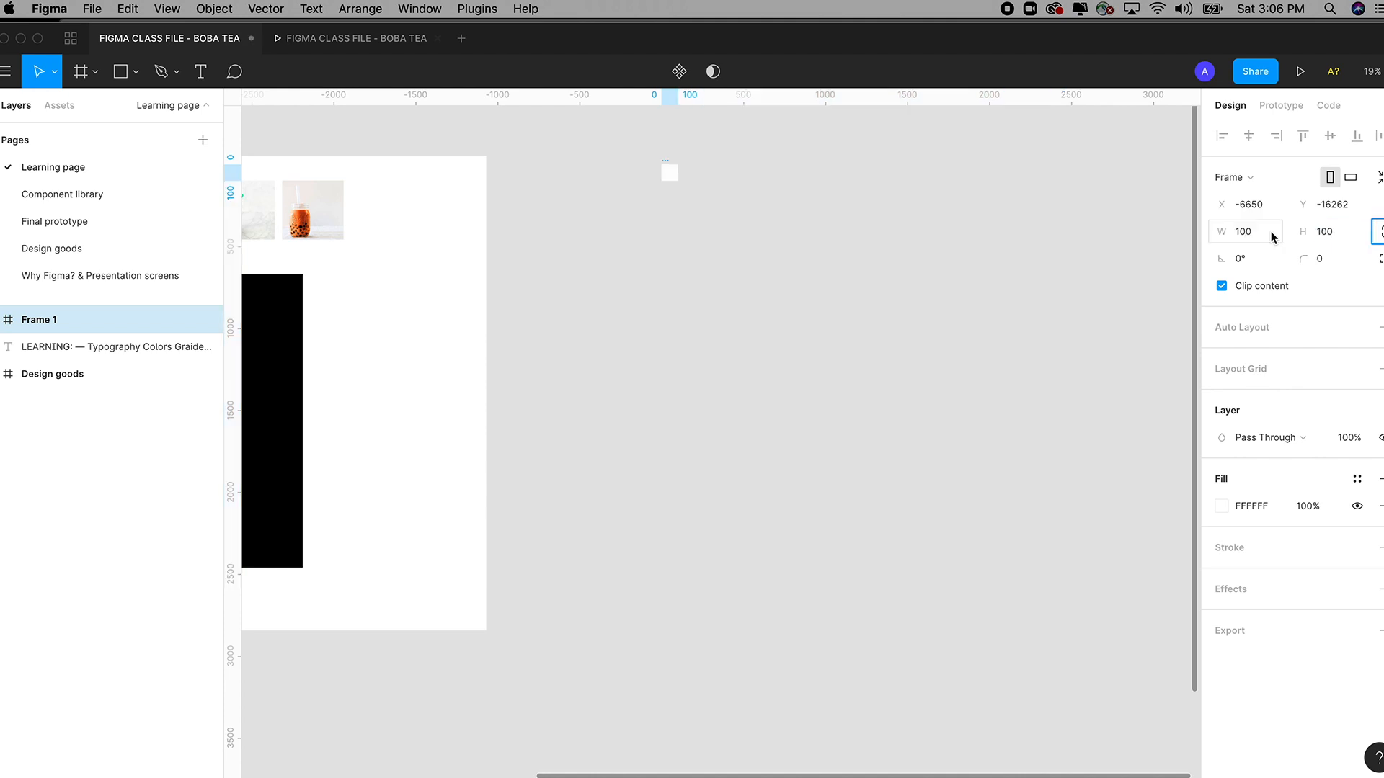
left_click_drag(637, 135, 733, 236)
key("z")
left_click_drag(633, 130, 742, 268)
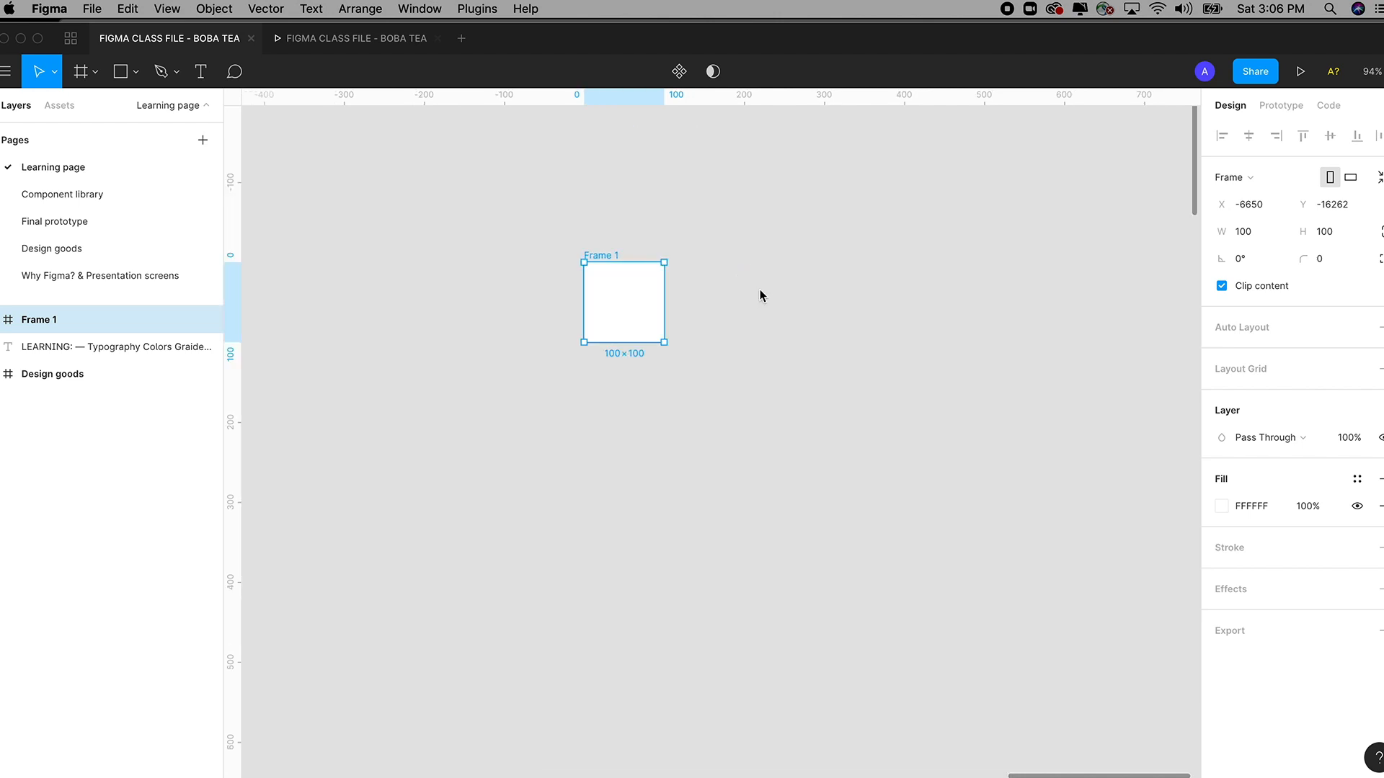
key("Escape")
left_click_drag(719, 321, 728, 322)
Draw a second test frame, then delete both Frame 1 and Frame 2.
left_click(626, 261)
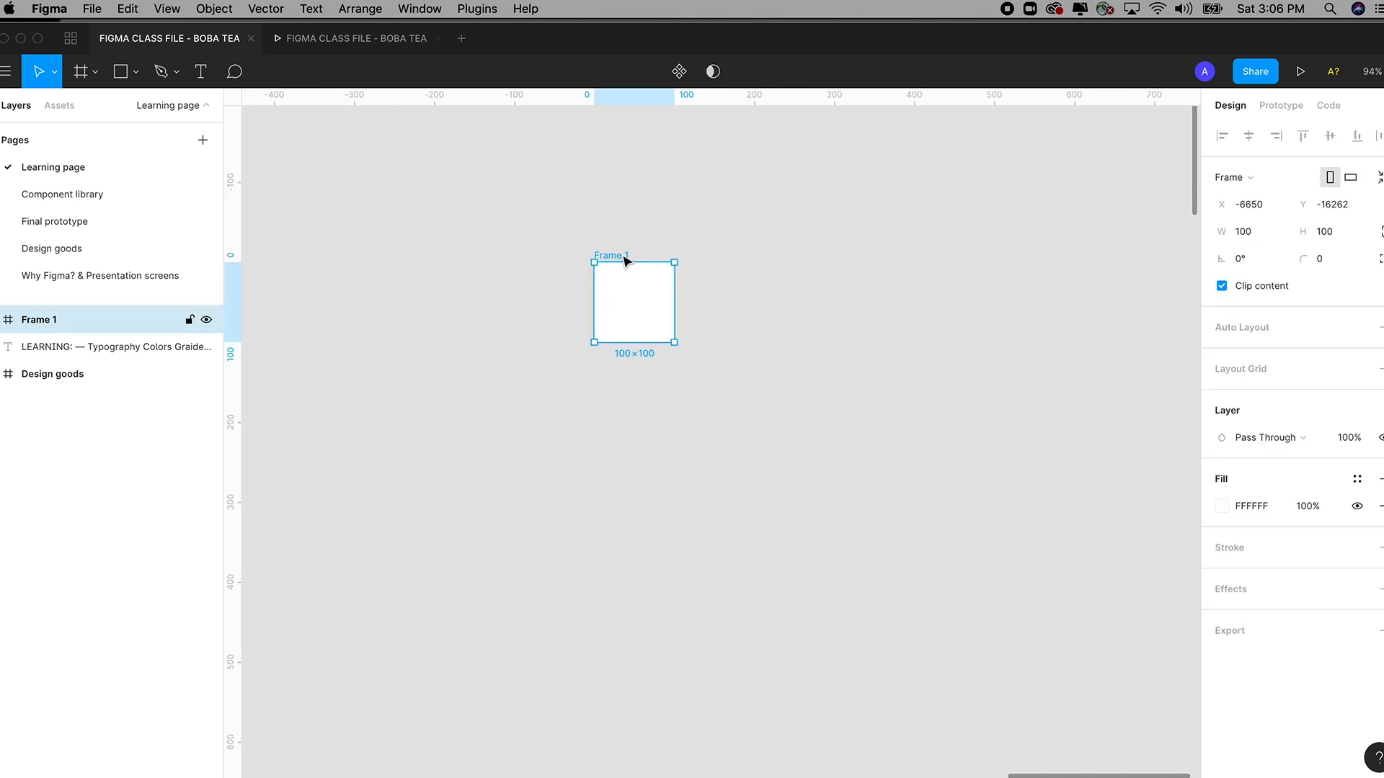
left_click(82, 72)
left_click(94, 71)
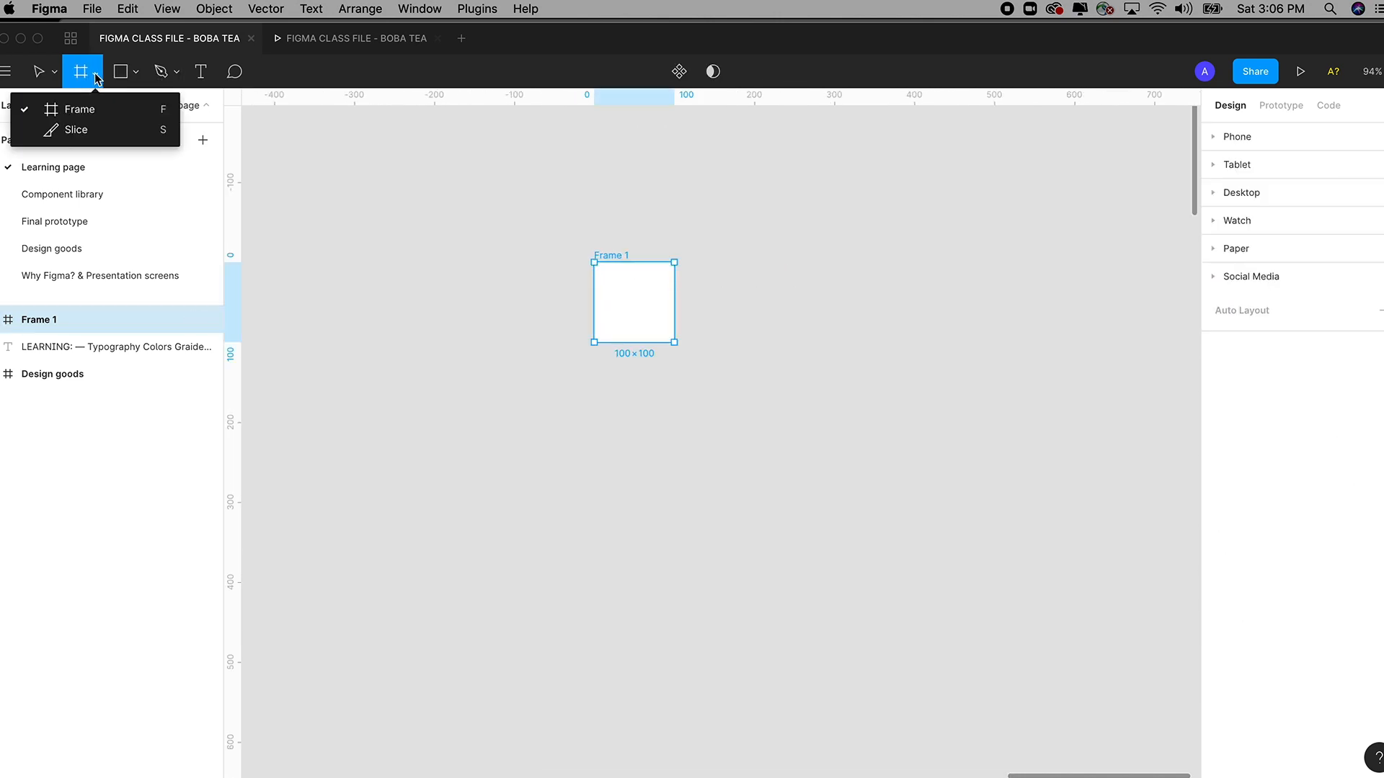
left_click(85, 105)
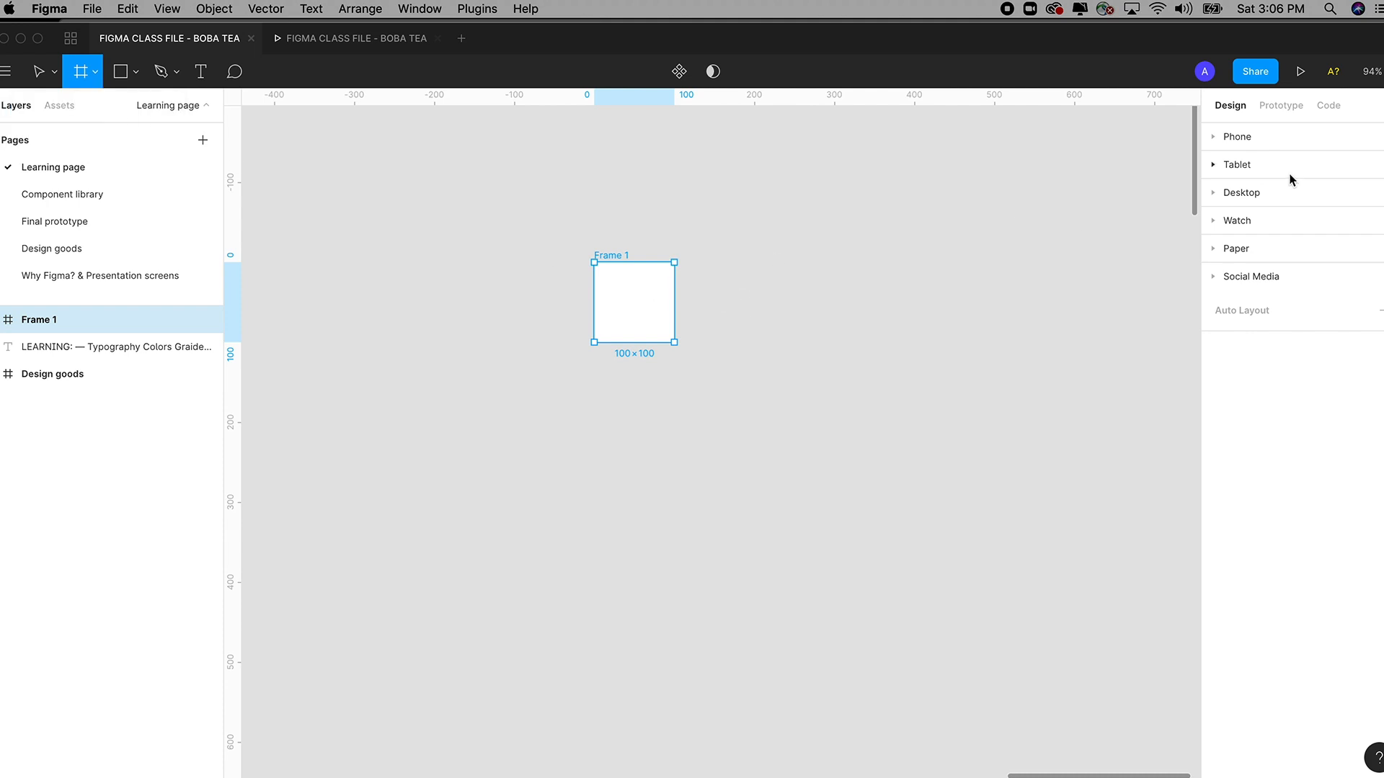
mouse_move(742, 251)
left_mouse_down()
mouse_move(781, 321)
mouse_move(987, 442)
left_mouse_up()
left_click(614, 258, "shift")
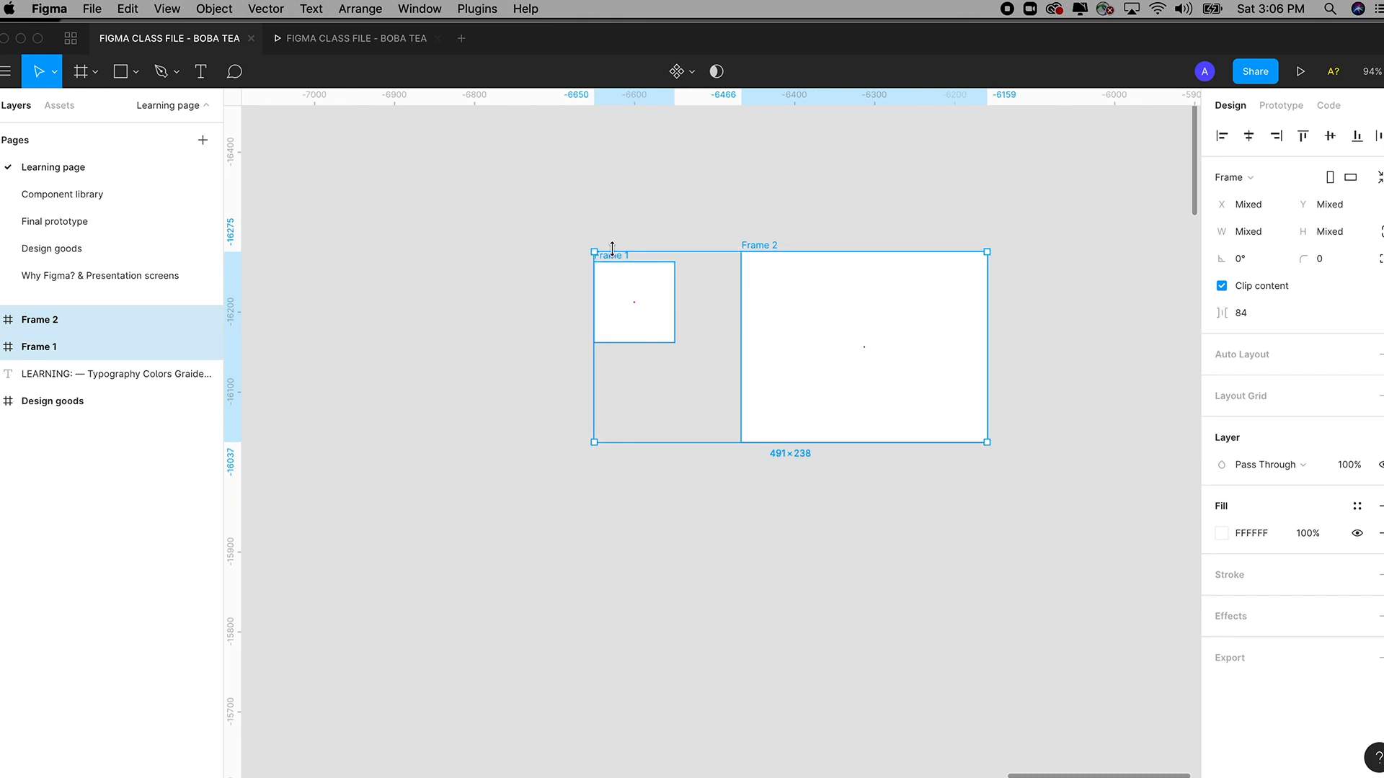
key("Delete")
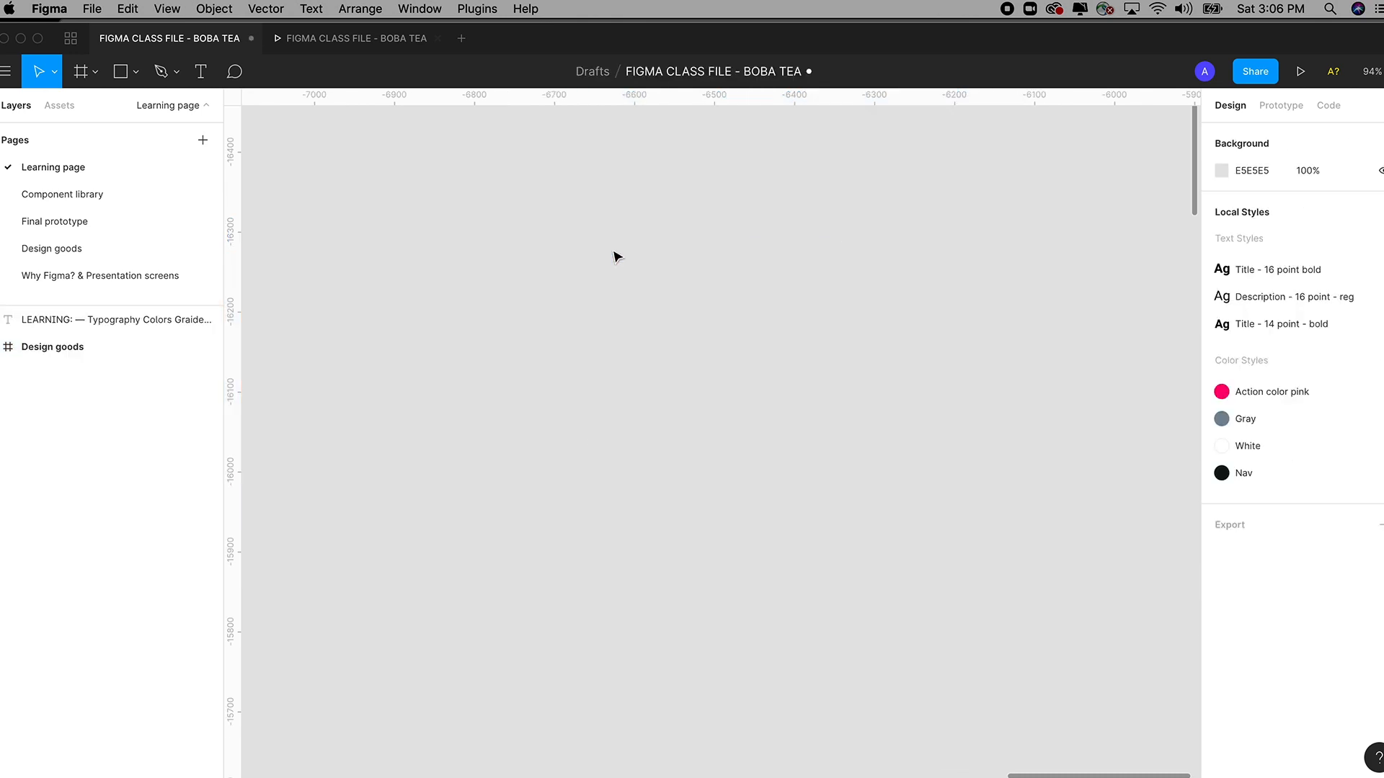
Create a 375×812 frame from the Phone preset iPhone 11 Pro / X.
left_click(88, 72)
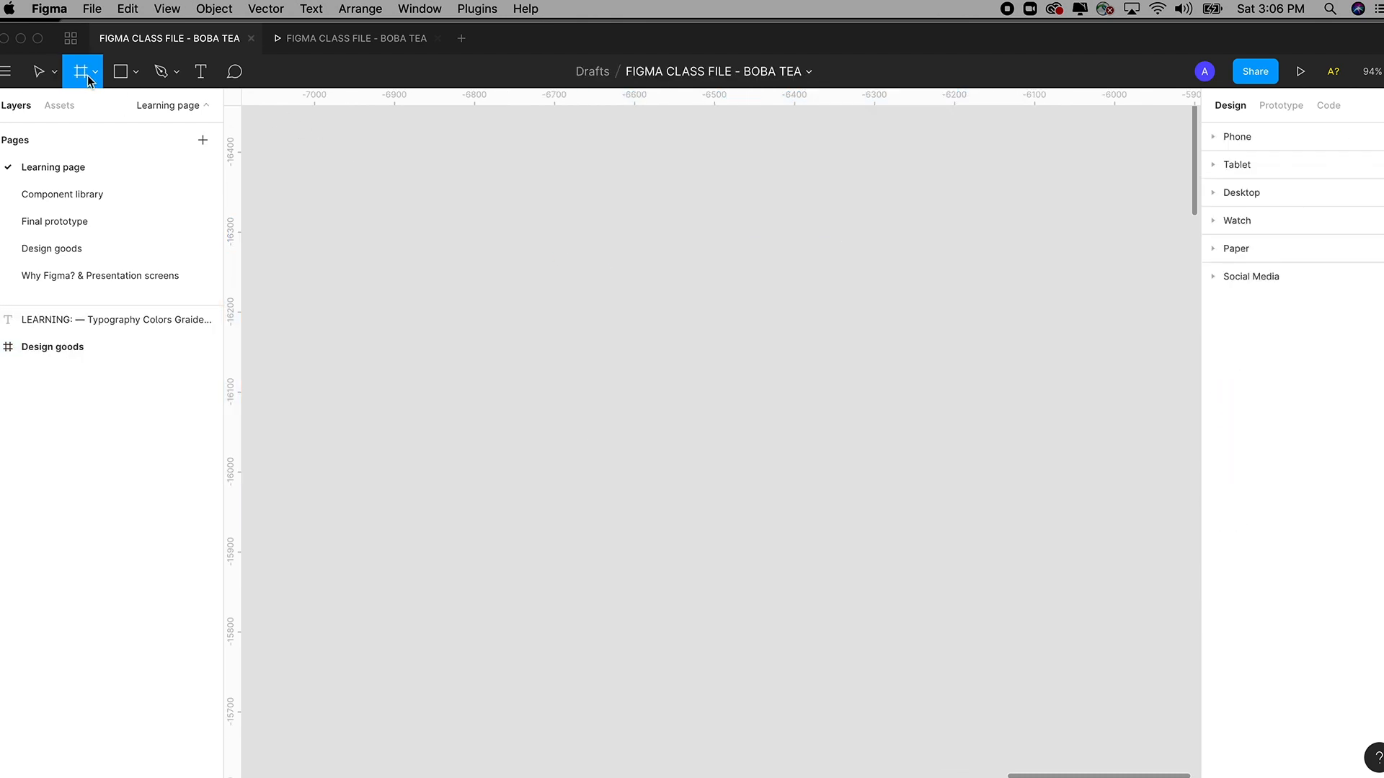
left_click(93, 74)
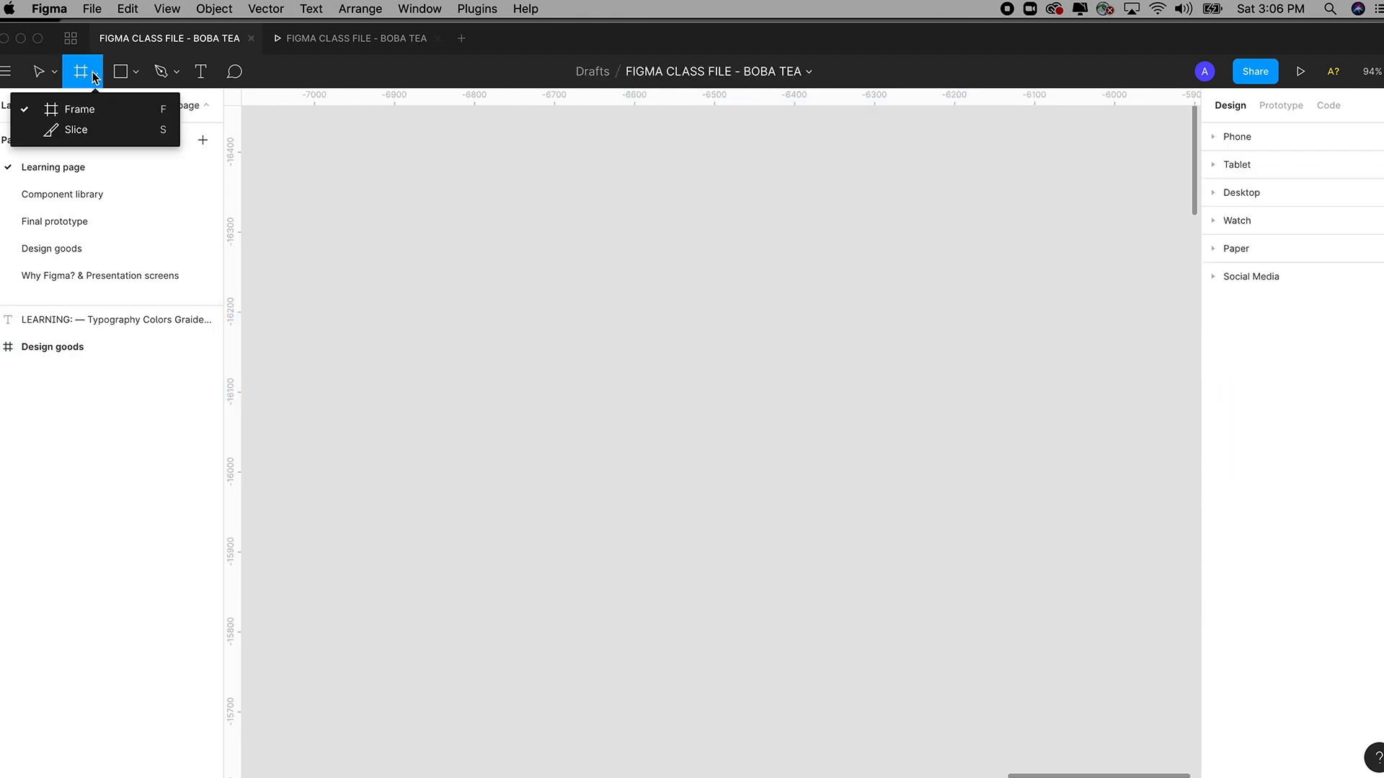
left_click(1215, 140)
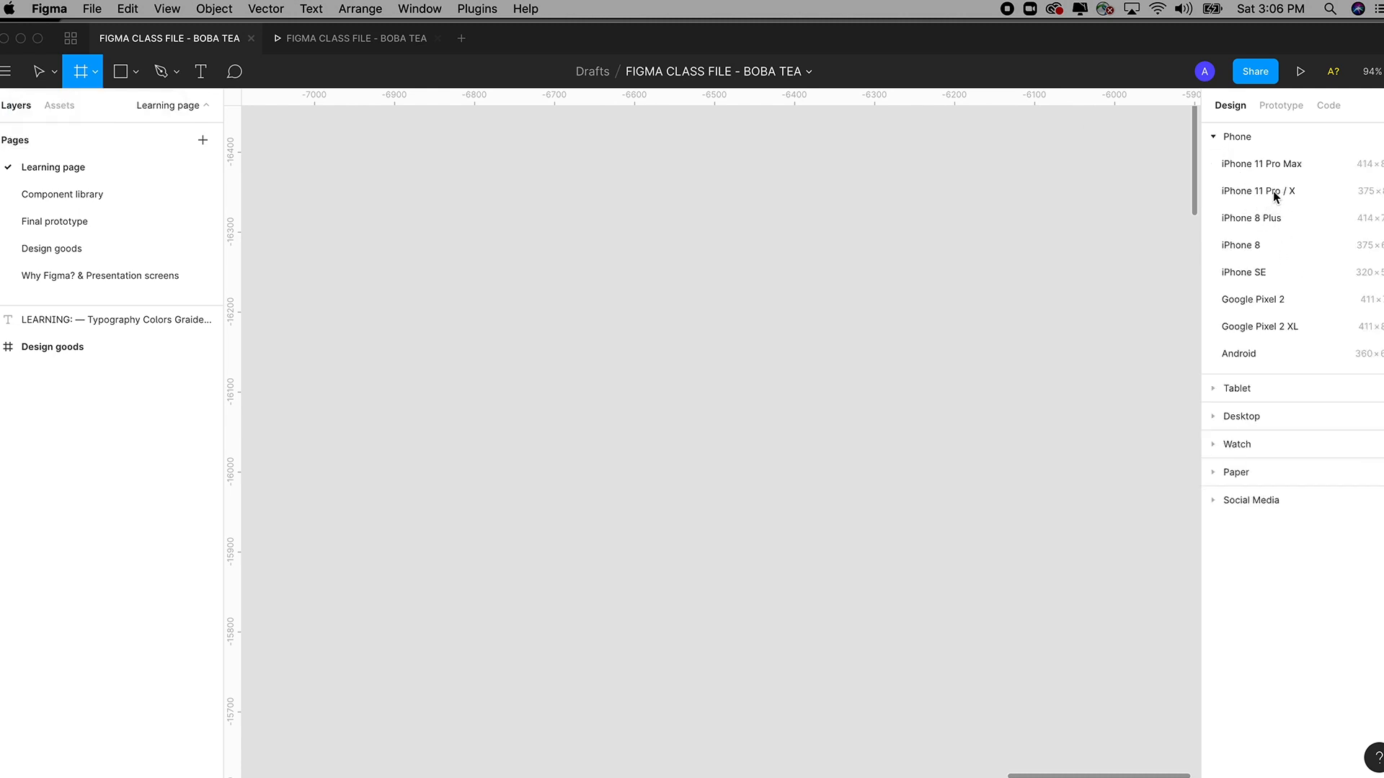
left_click(1258, 190)
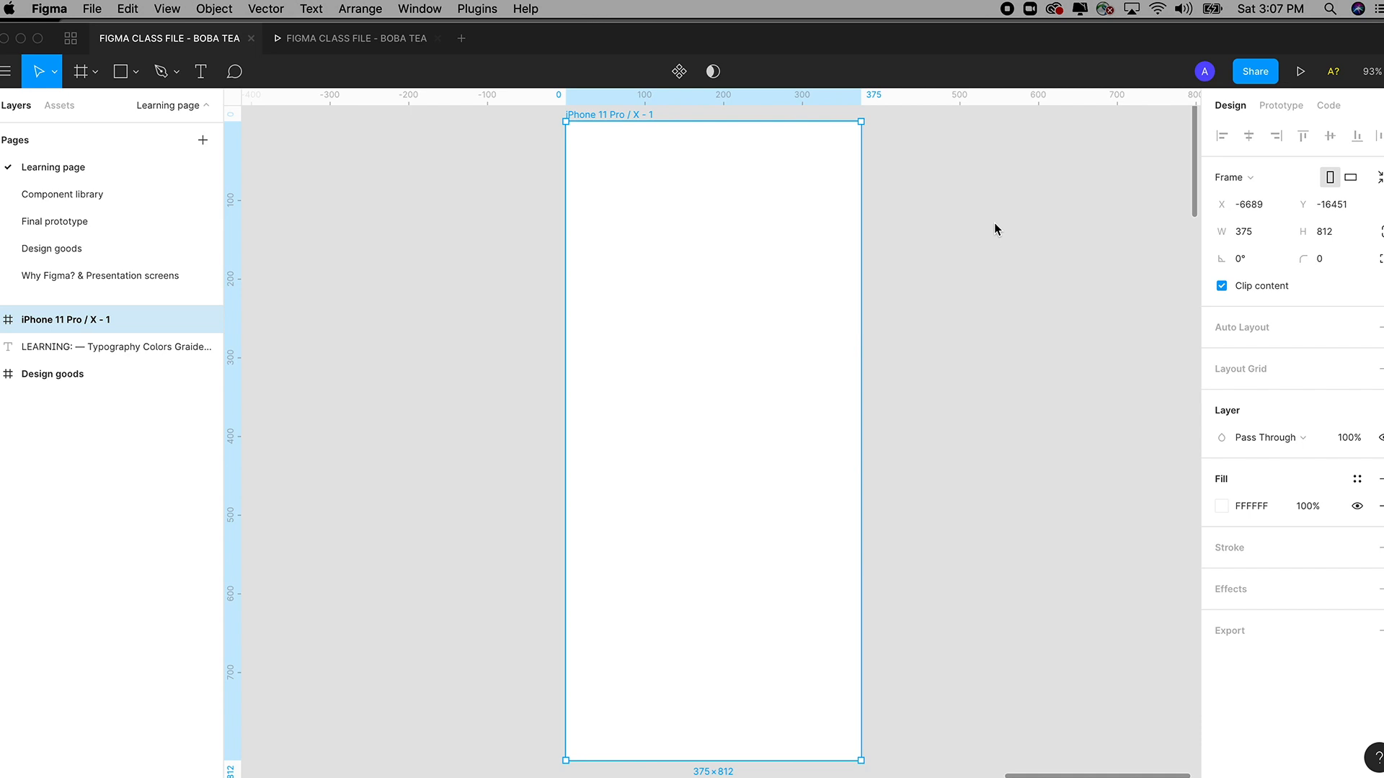
Drag the iPhone frame right to X -6449, Y -16315, top-aligned with Design goods.
key("minus")
key("plus")
key("minus")
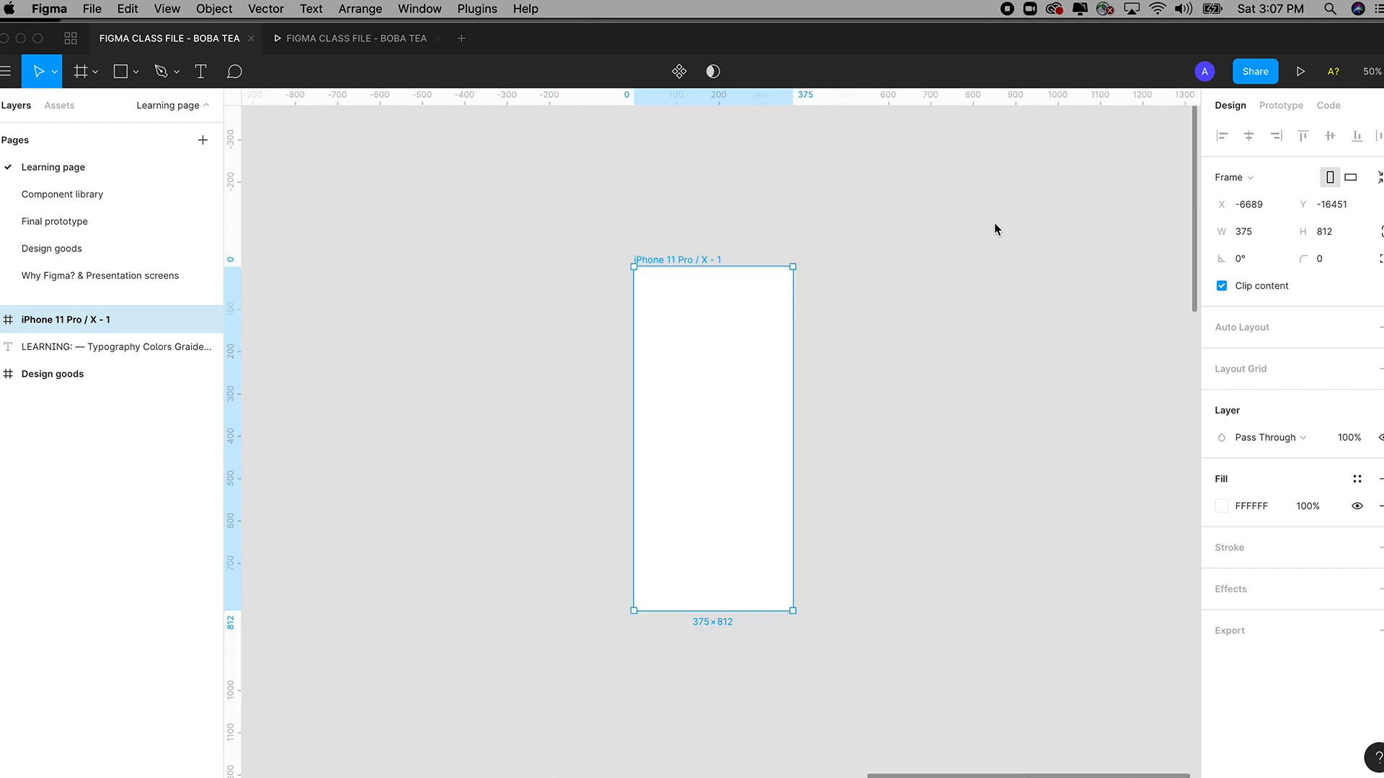
left_click_drag(876, 322, 964, 154)
key("minus")
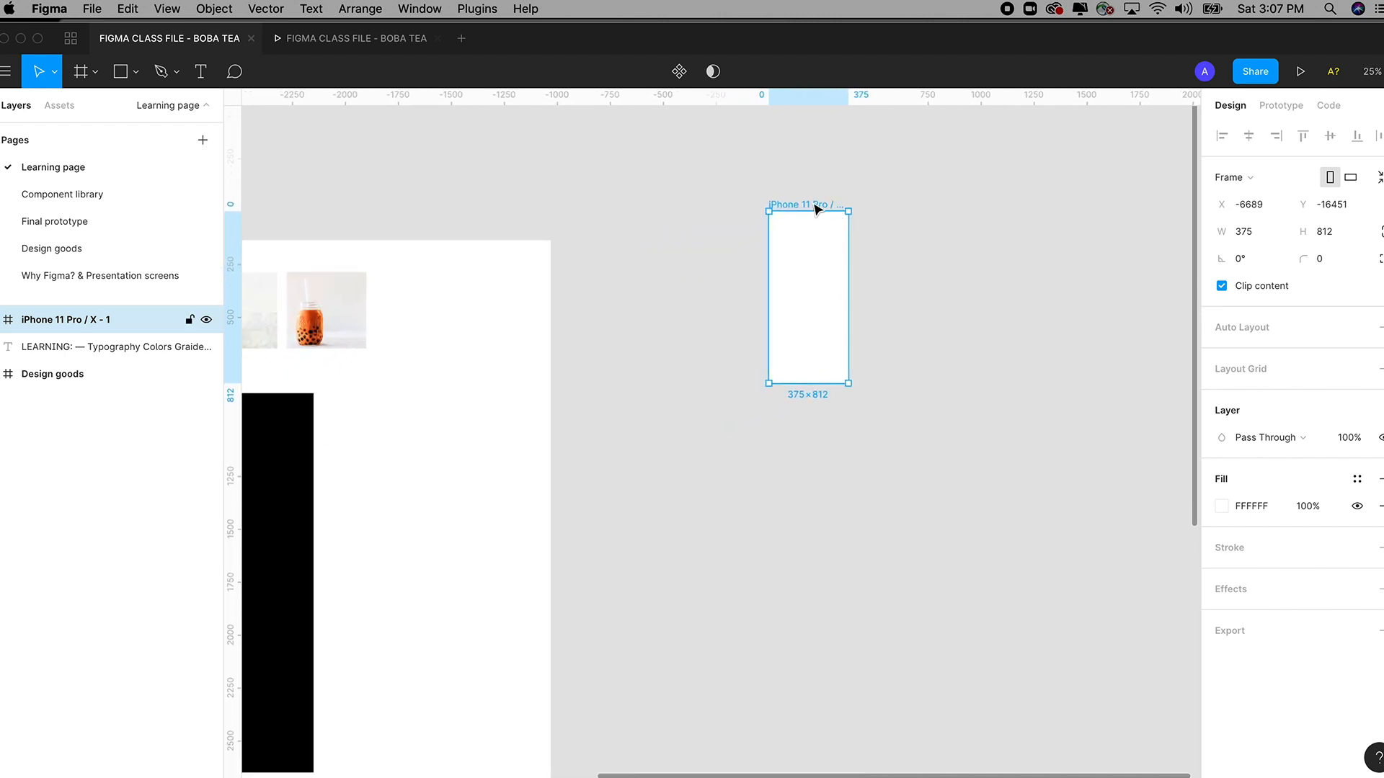
left_click_drag(815, 206, 863, 235)
left_click_drag(678, 388, 895, 352)
left_click_drag(782, 376, 917, 357)
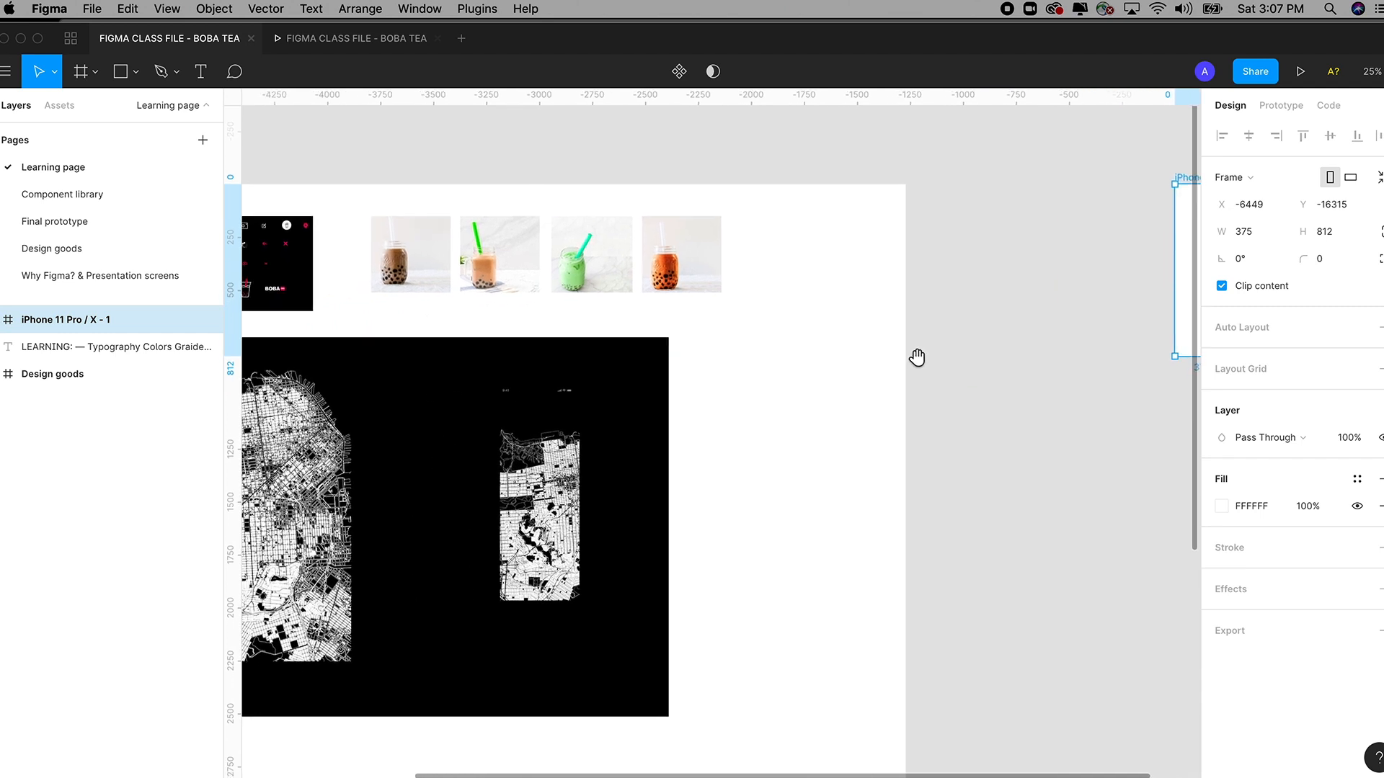
scroll(917, 357, "right", 5)
key("z")
left_click_drag(798, 216, 958, 488)
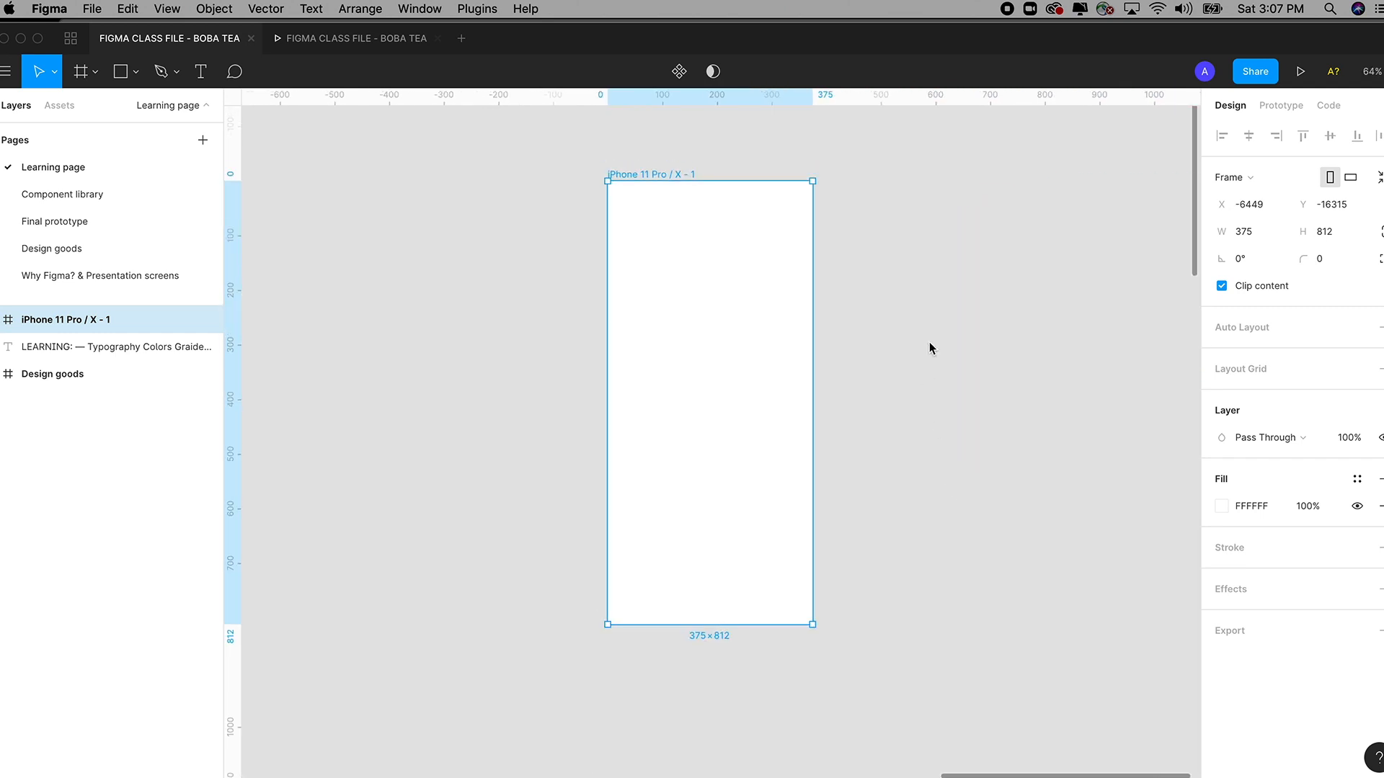
Change the iPhone frame's fill from white to black, hex 000000 at 100%.
left_click(1219, 505)
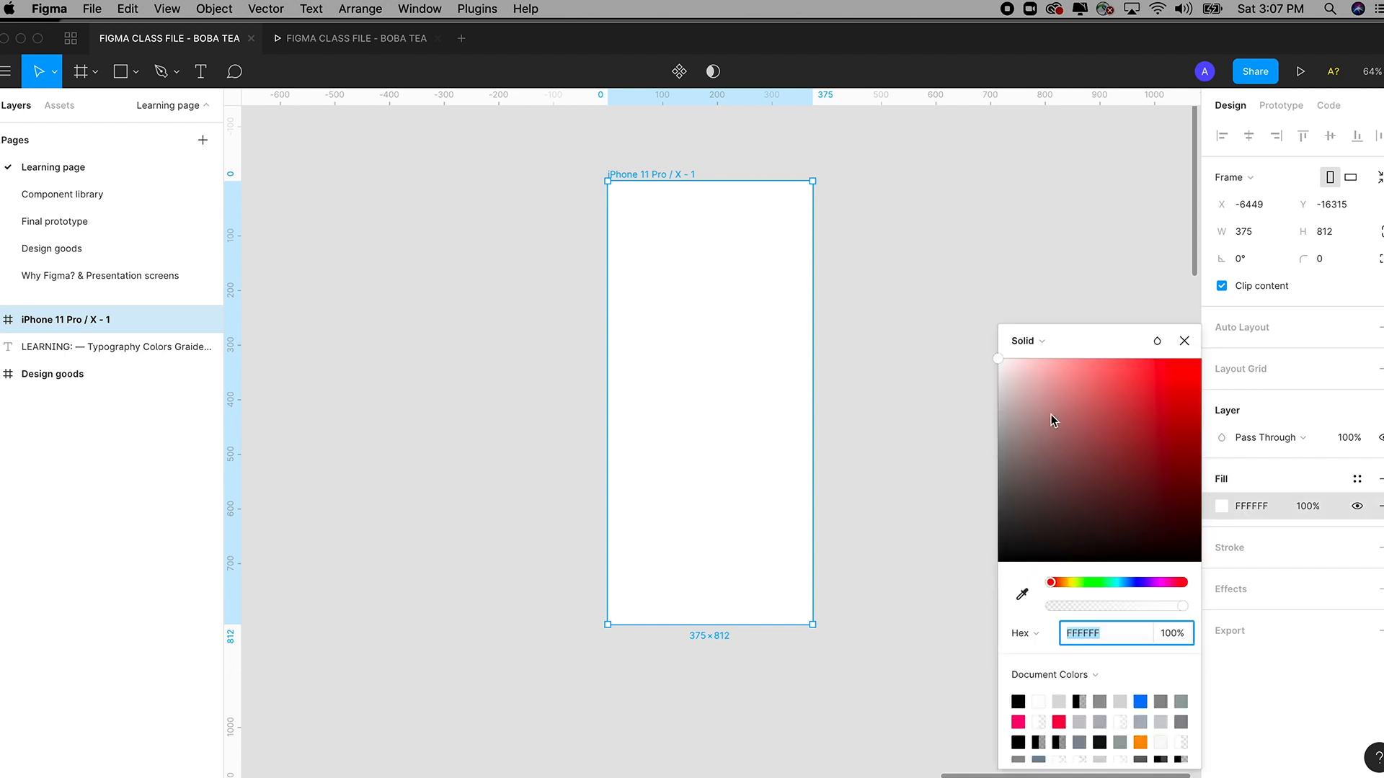
left_click_drag(999, 361, 1208, 574)
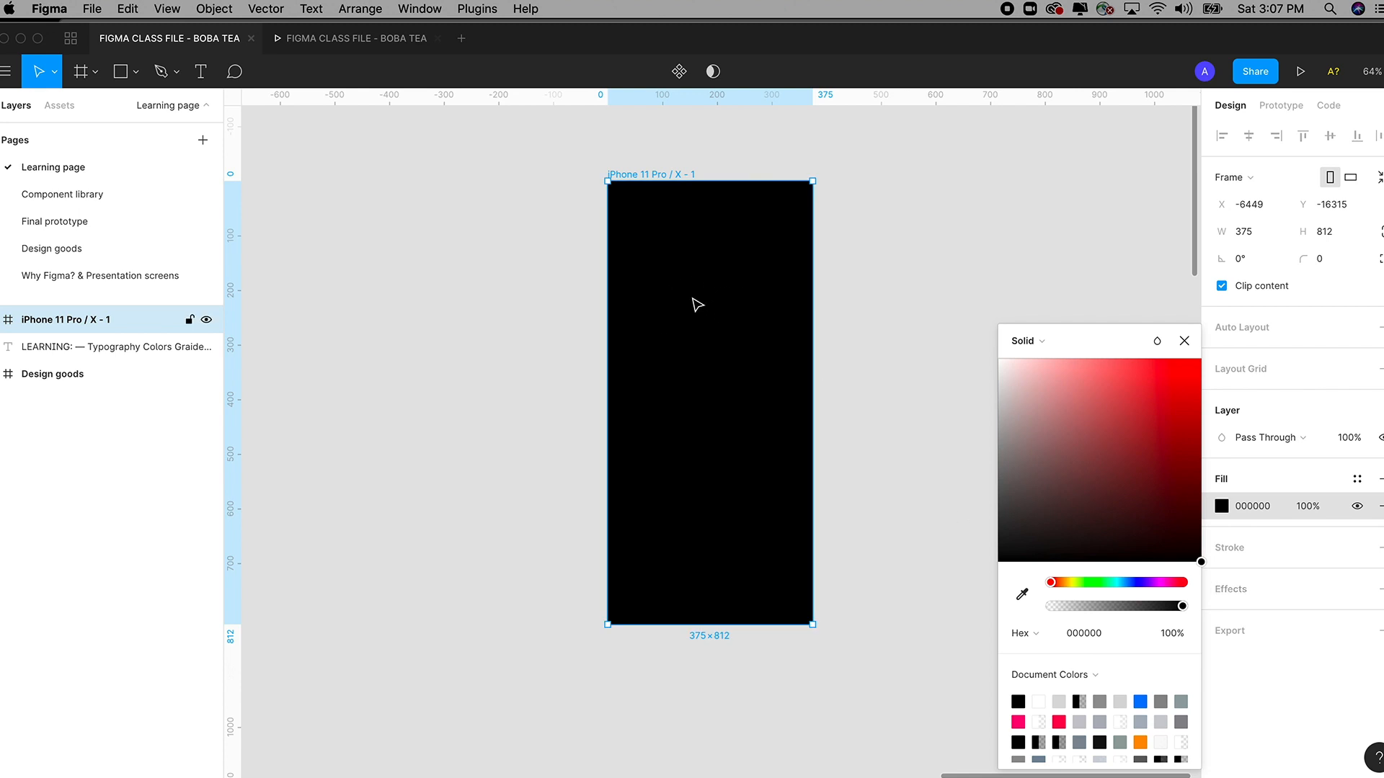
left_click_drag(1179, 501, 1219, 600)
Rename the iPhone 11 Pro / X - 1 frame layer to 'Loading screen'.
left_click(933, 422)
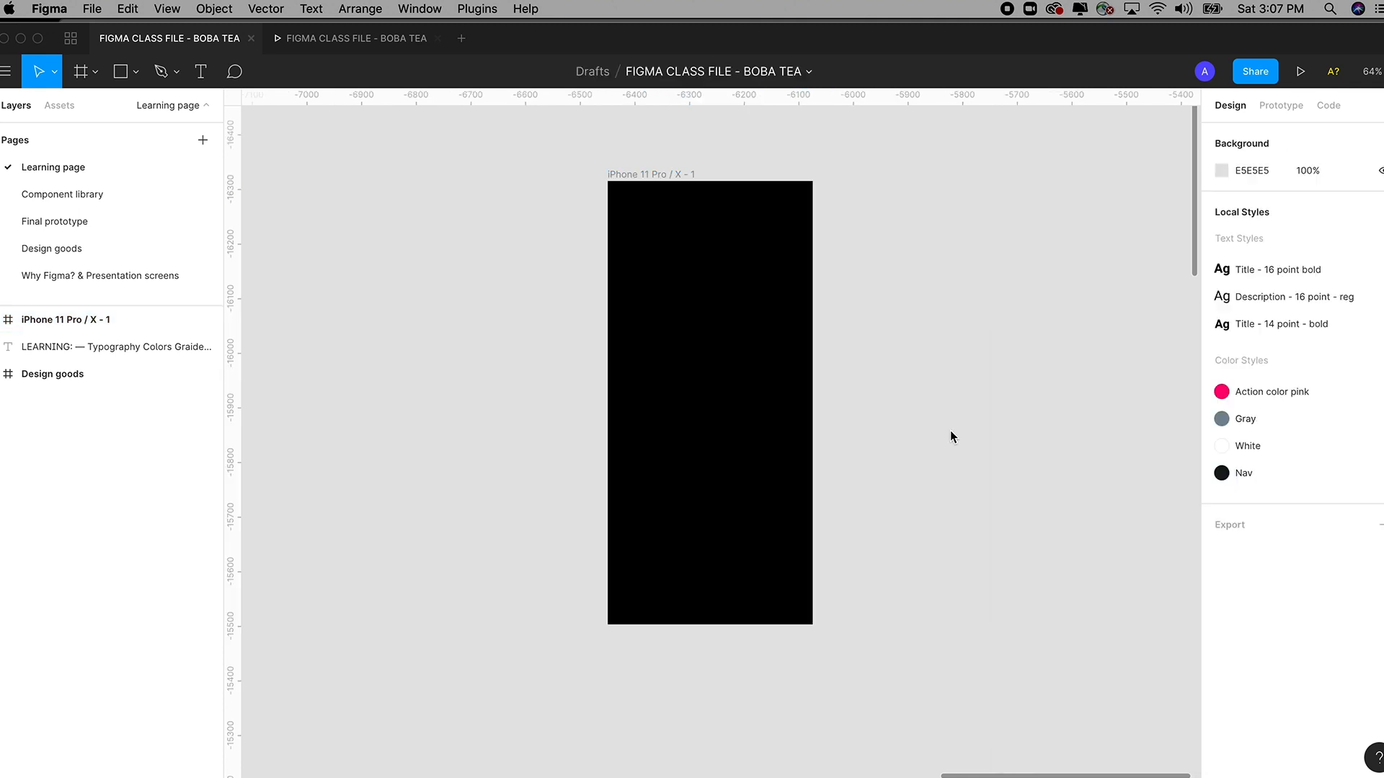
left_click(665, 177)
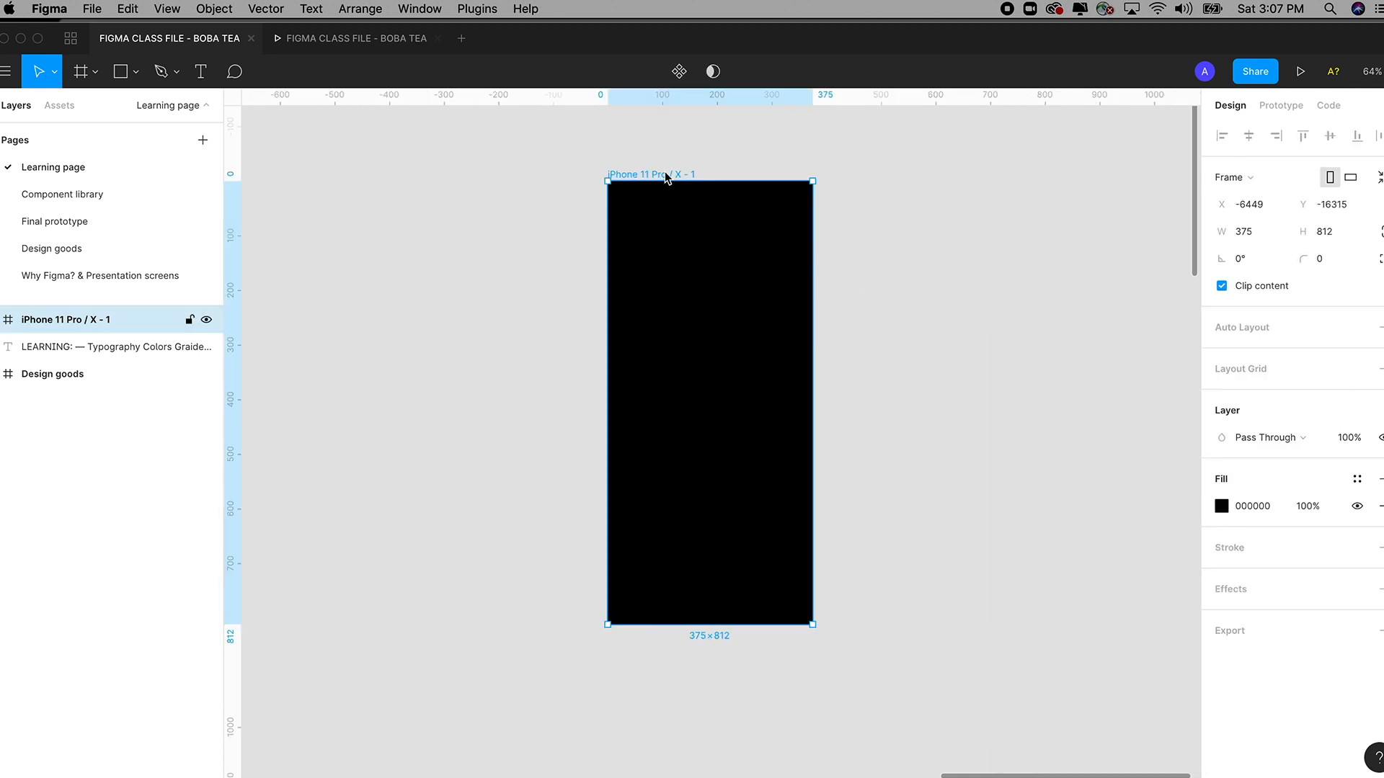
double_click(83, 324)
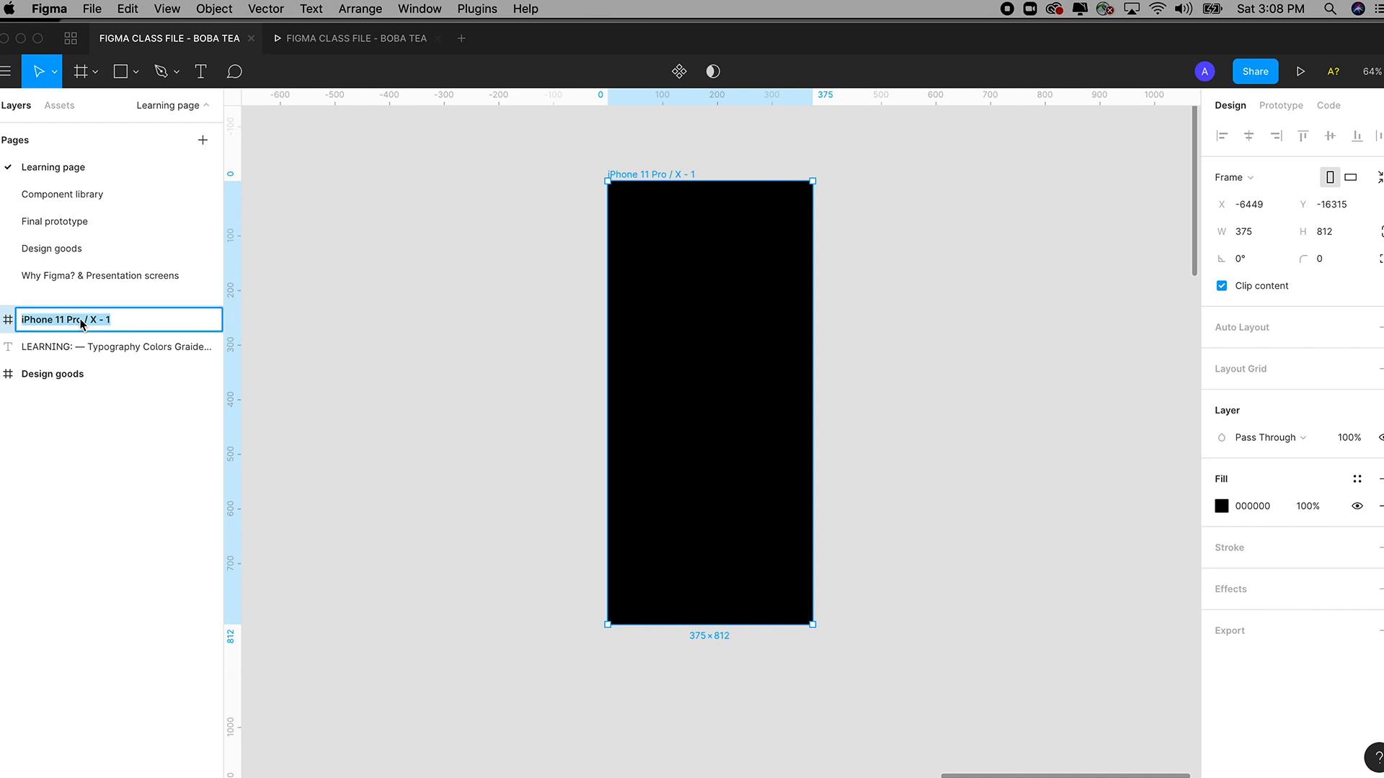
type("Loading screen")
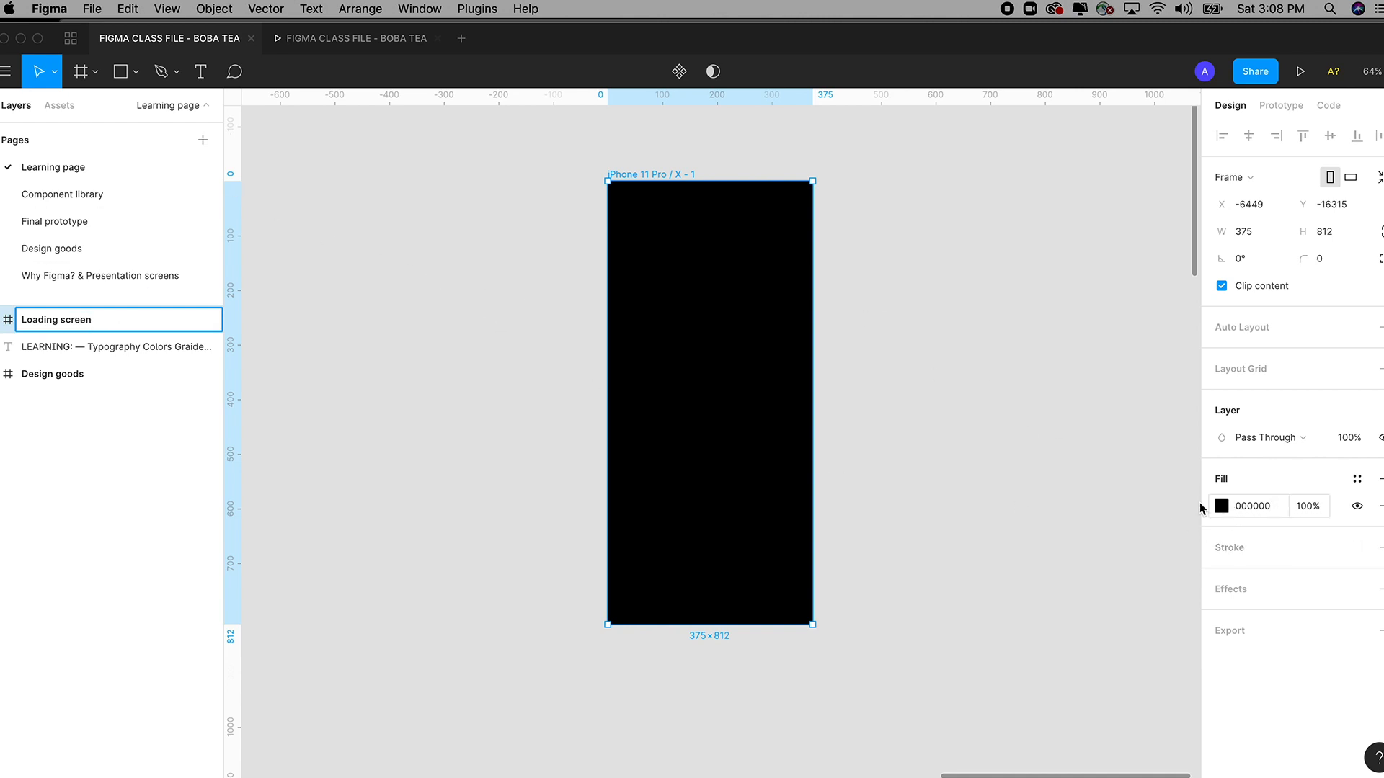
left_click(393, 368)
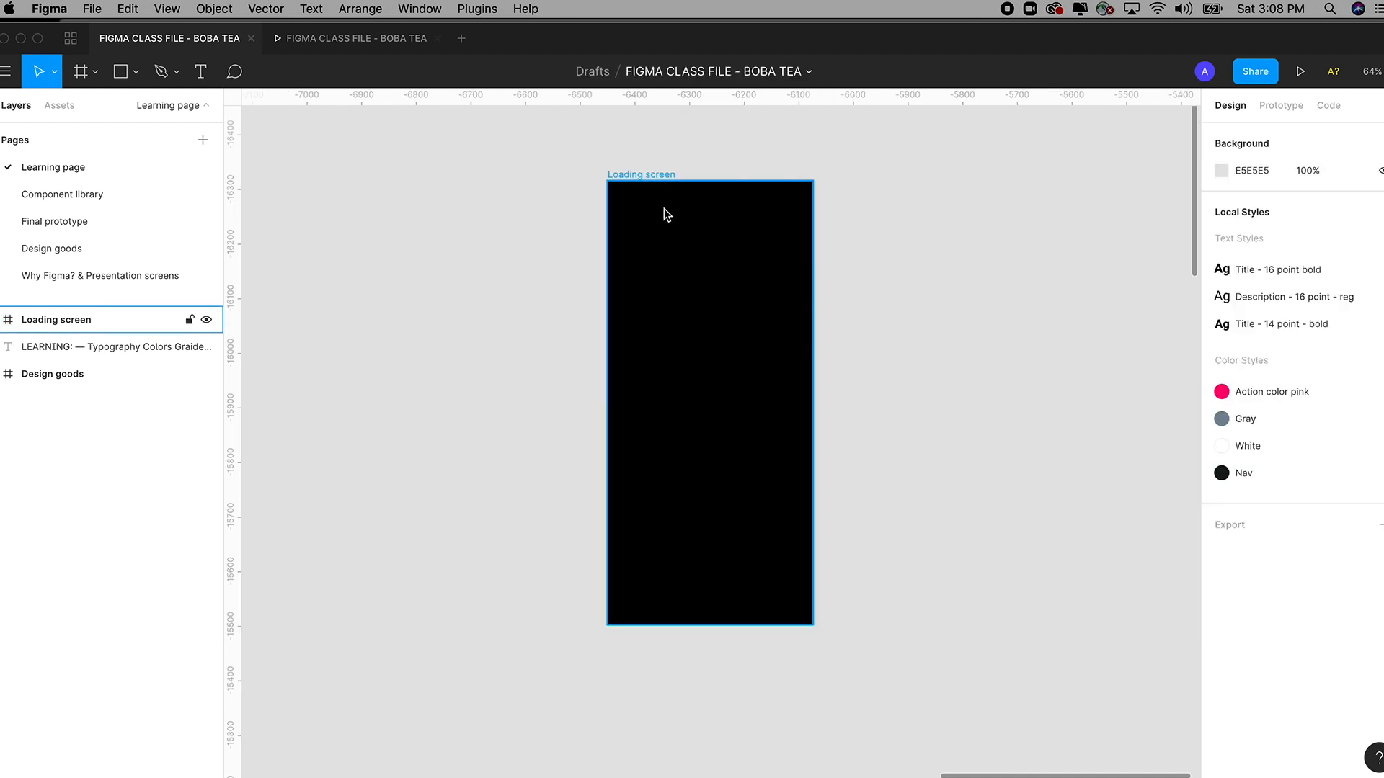
Save the Loading screen frame's 000000 fill as a new colour style named 'Black'.
left_click(663, 209)
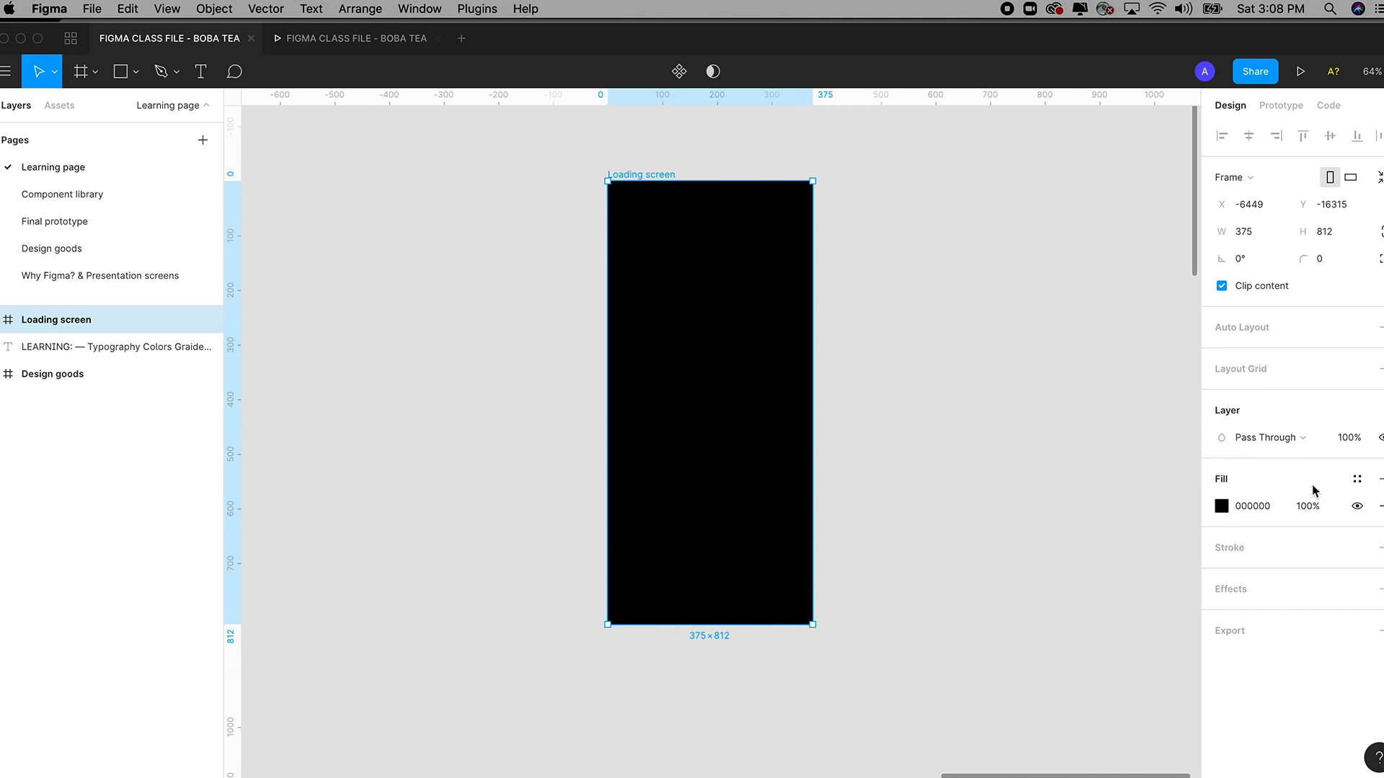
left_click(1247, 505)
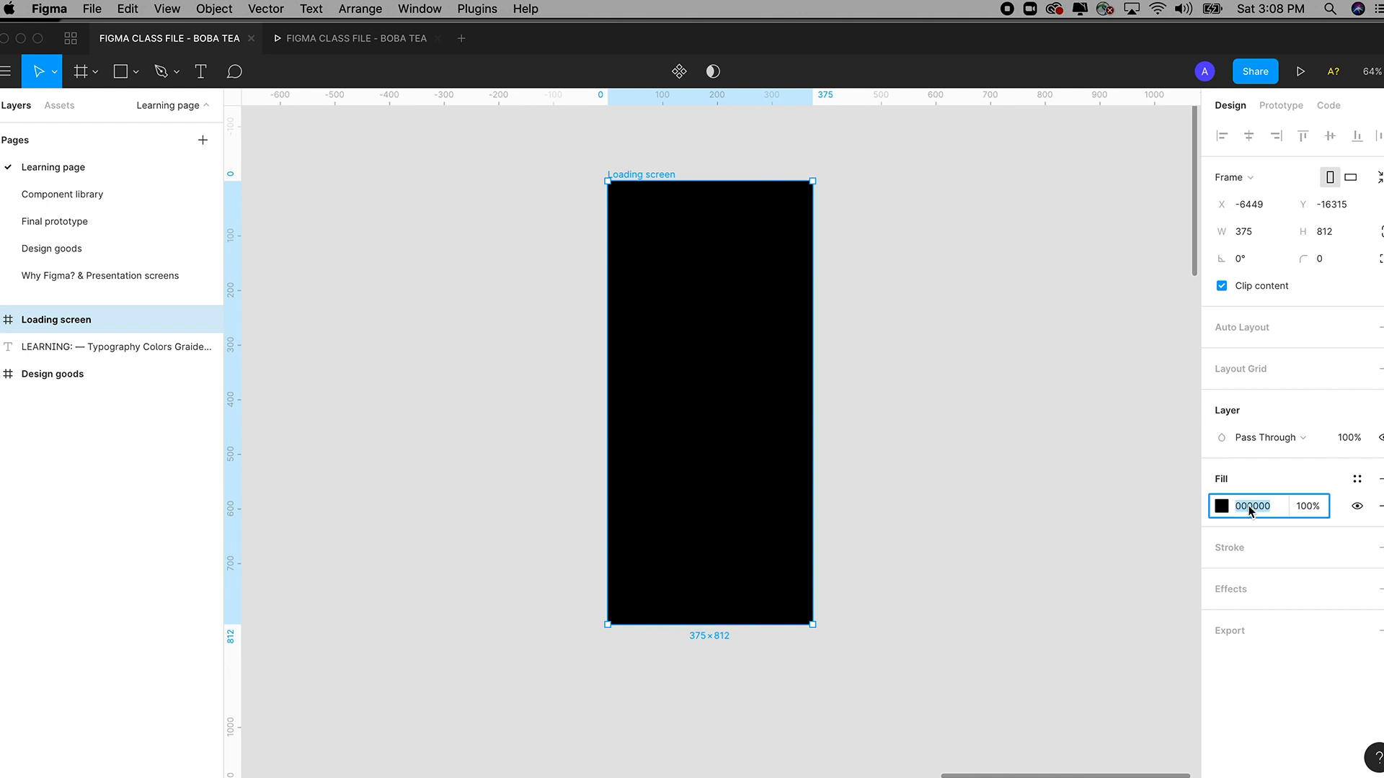
left_click(1357, 479)
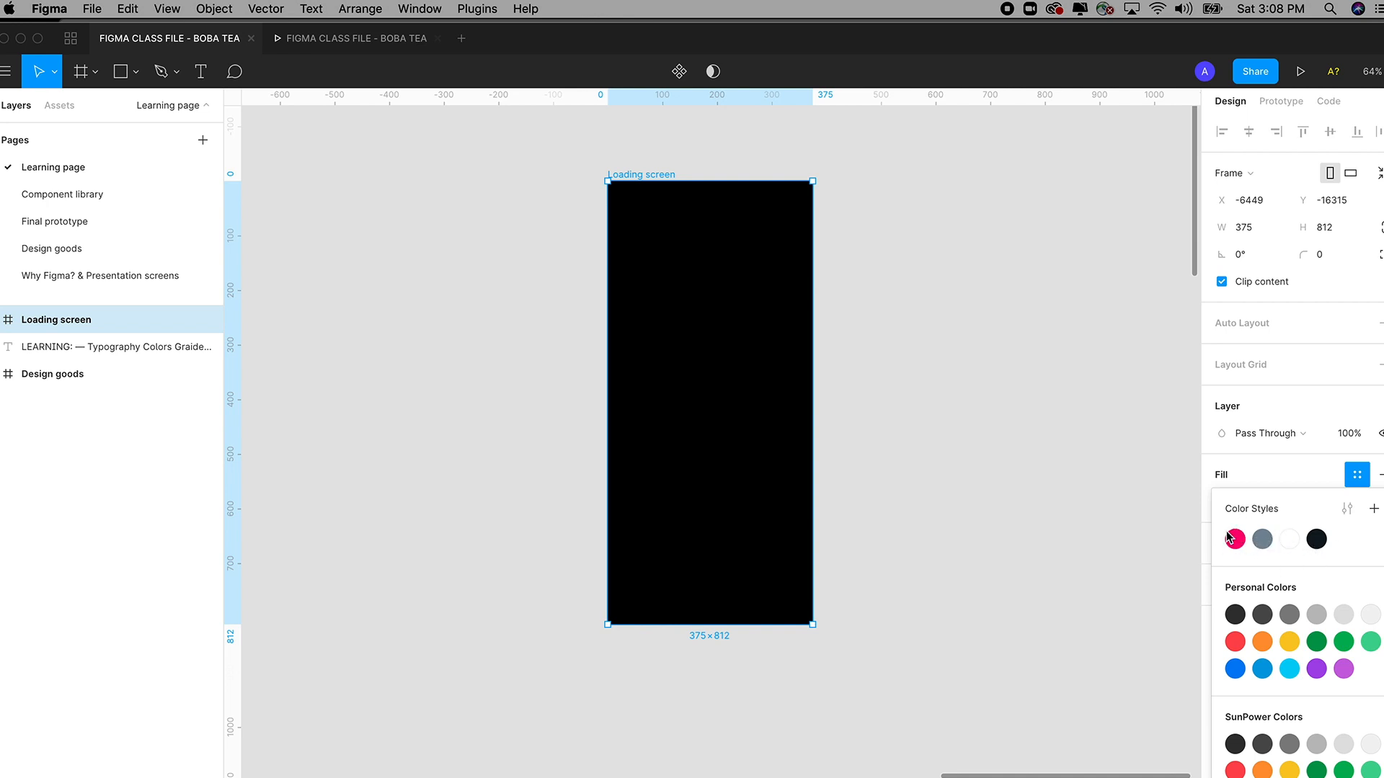
left_click(1374, 510)
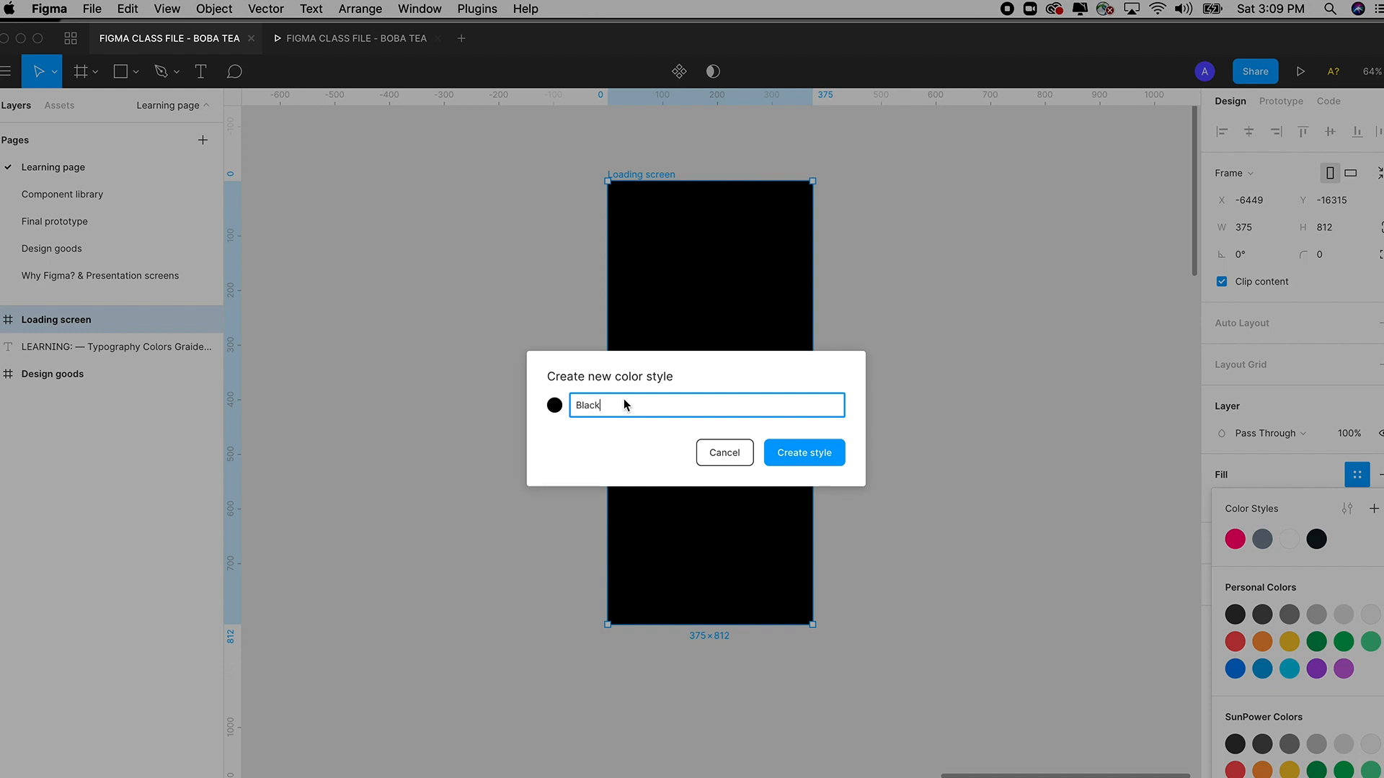
left_click(817, 454)
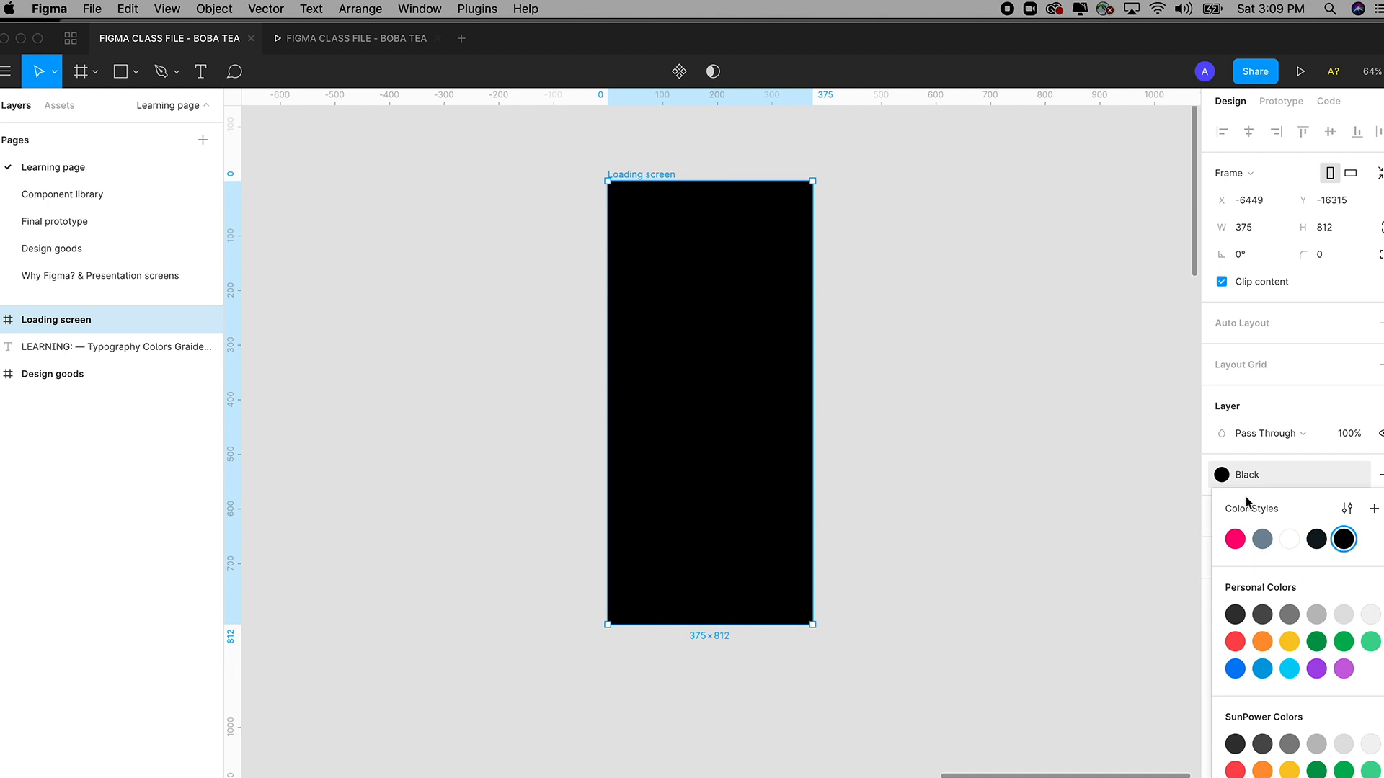
left_click(1345, 540)
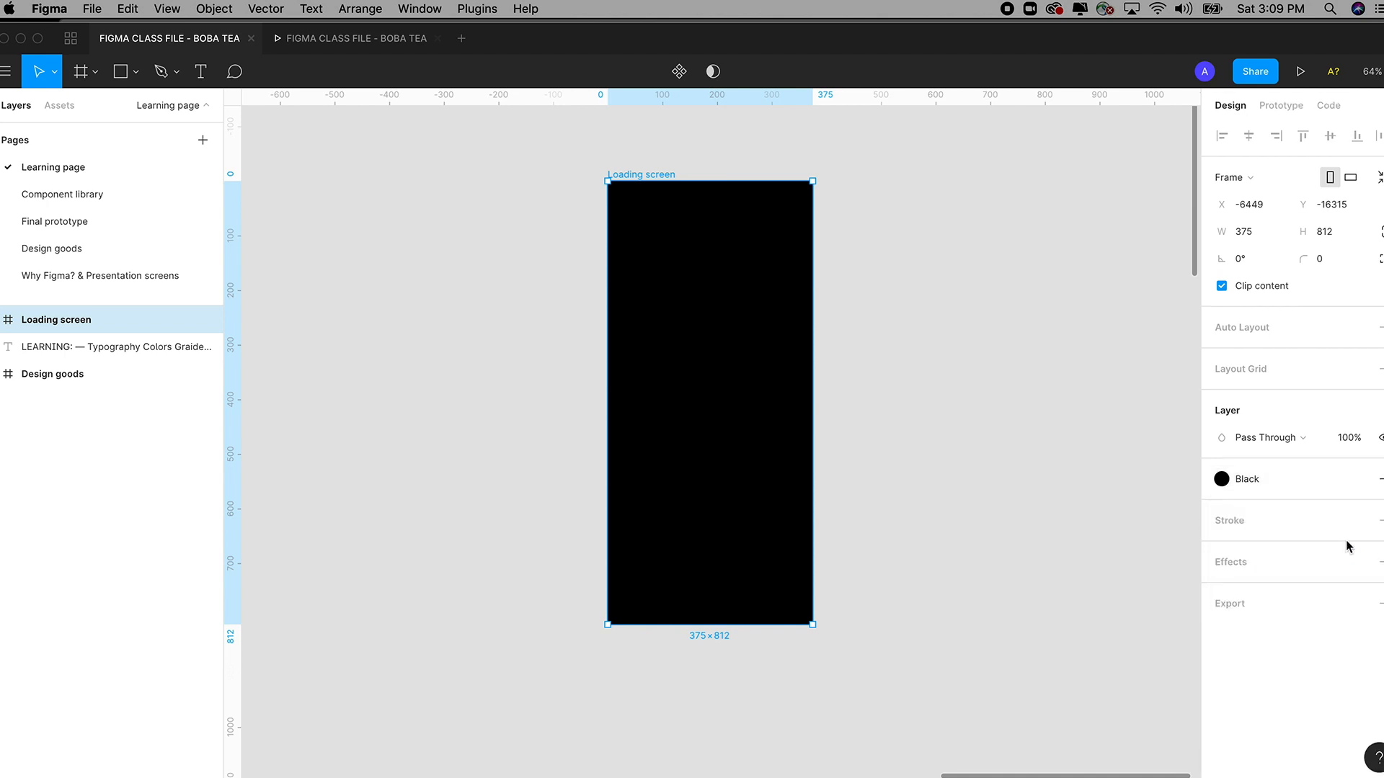
left_click(1158, 485)
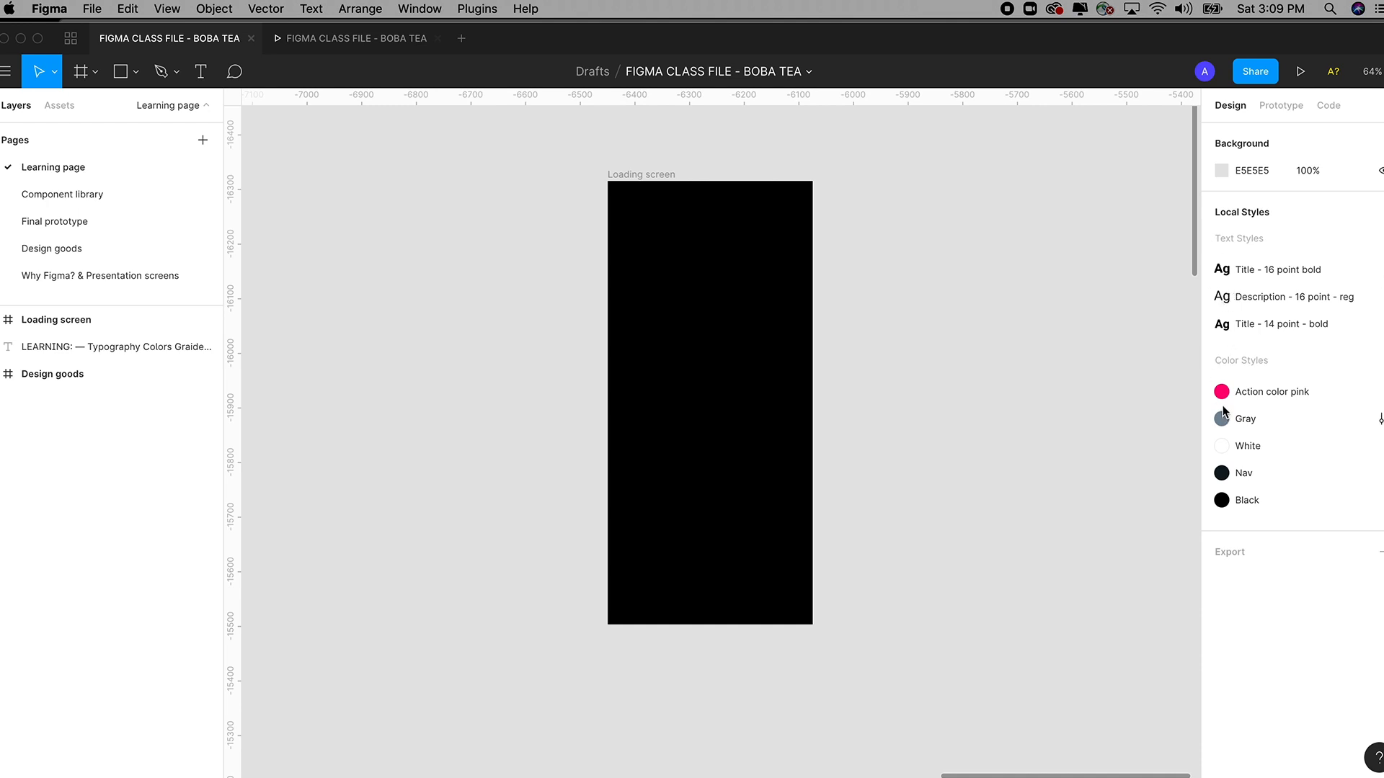
left_click(1222, 504)
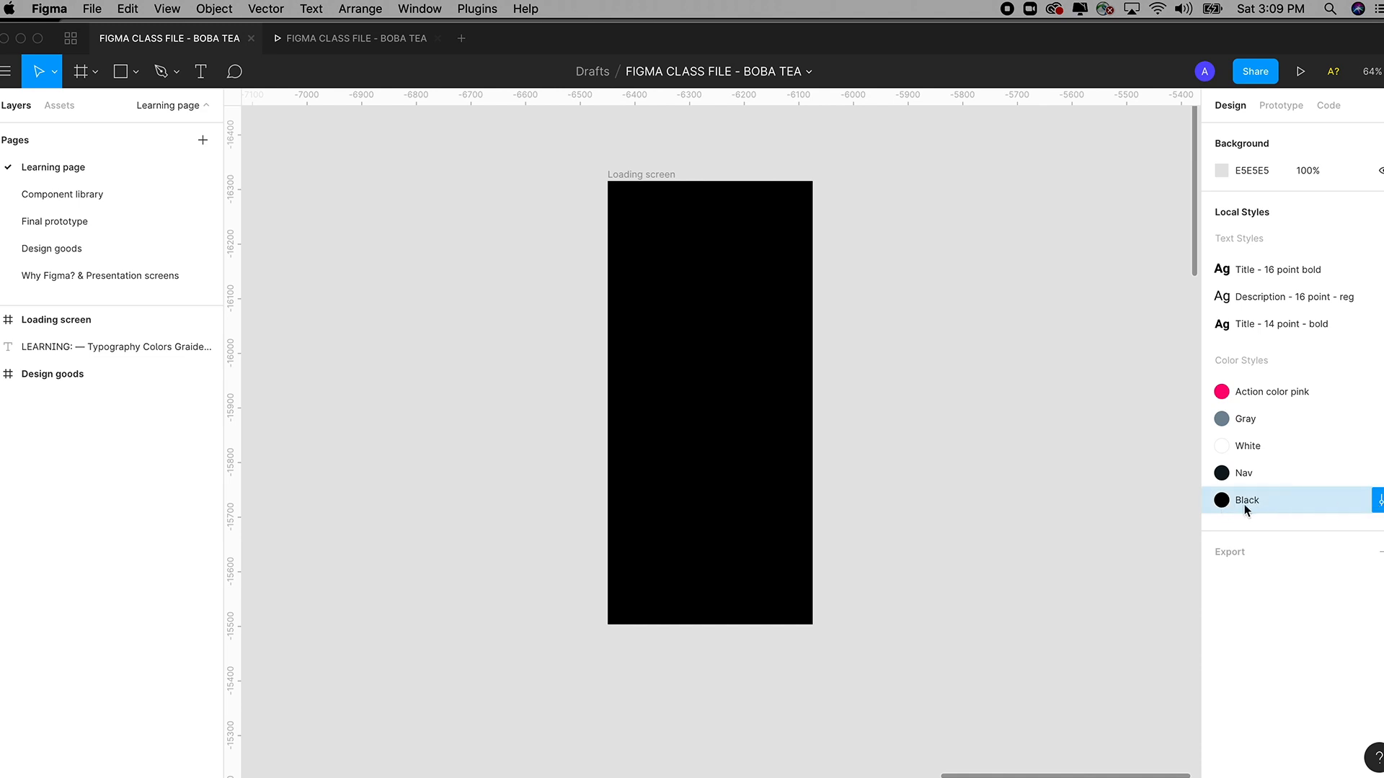
left_click(1377, 502)
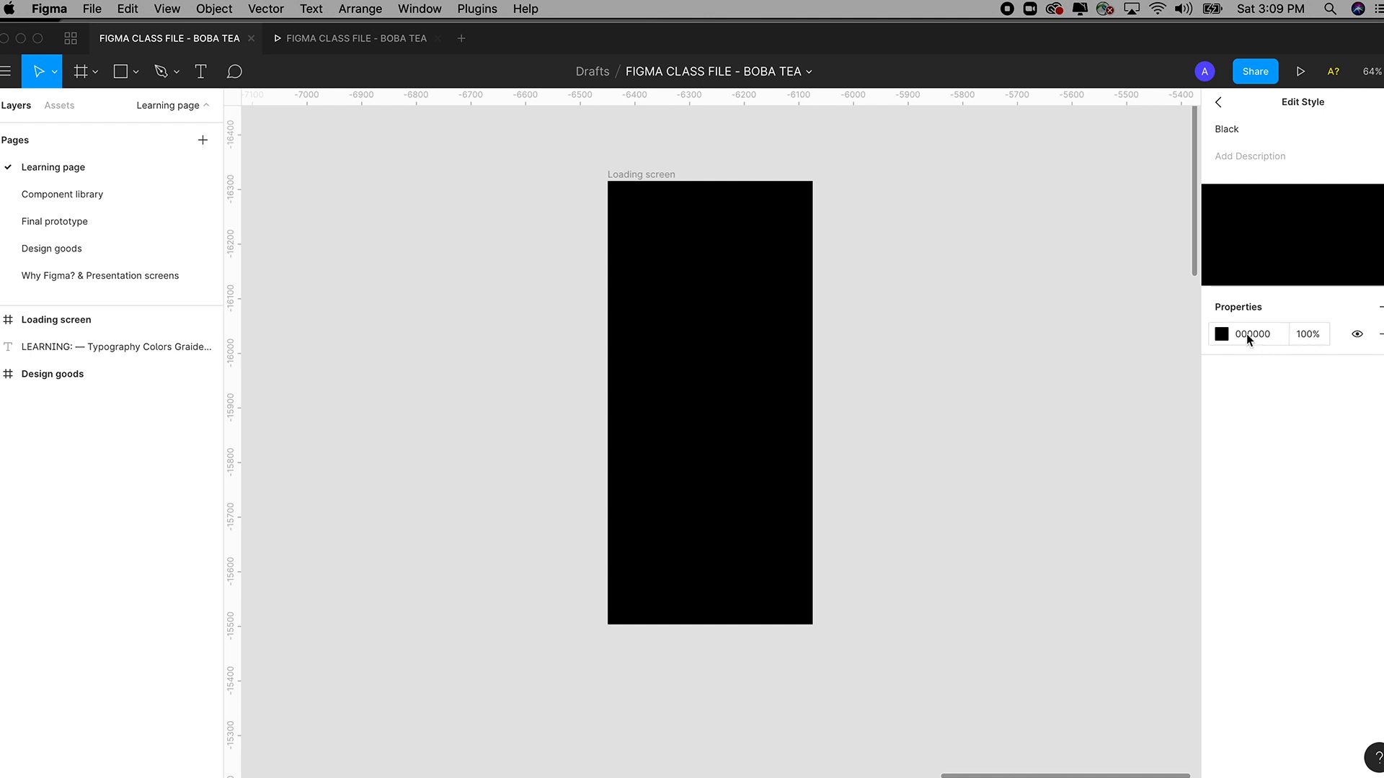
left_click(1247, 335)
left_click(1221, 334)
left_click(1130, 442)
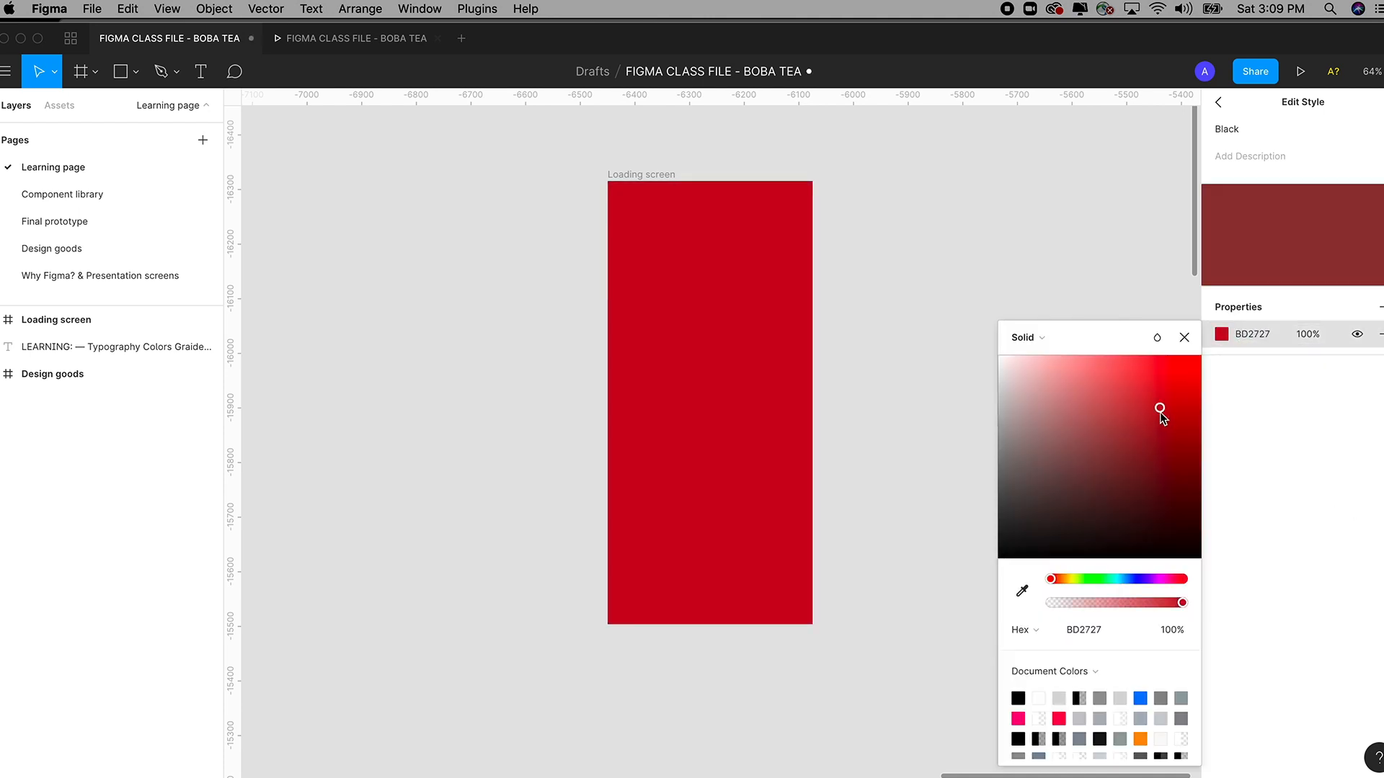
left_click_drag(1145, 415, 1213, 565)
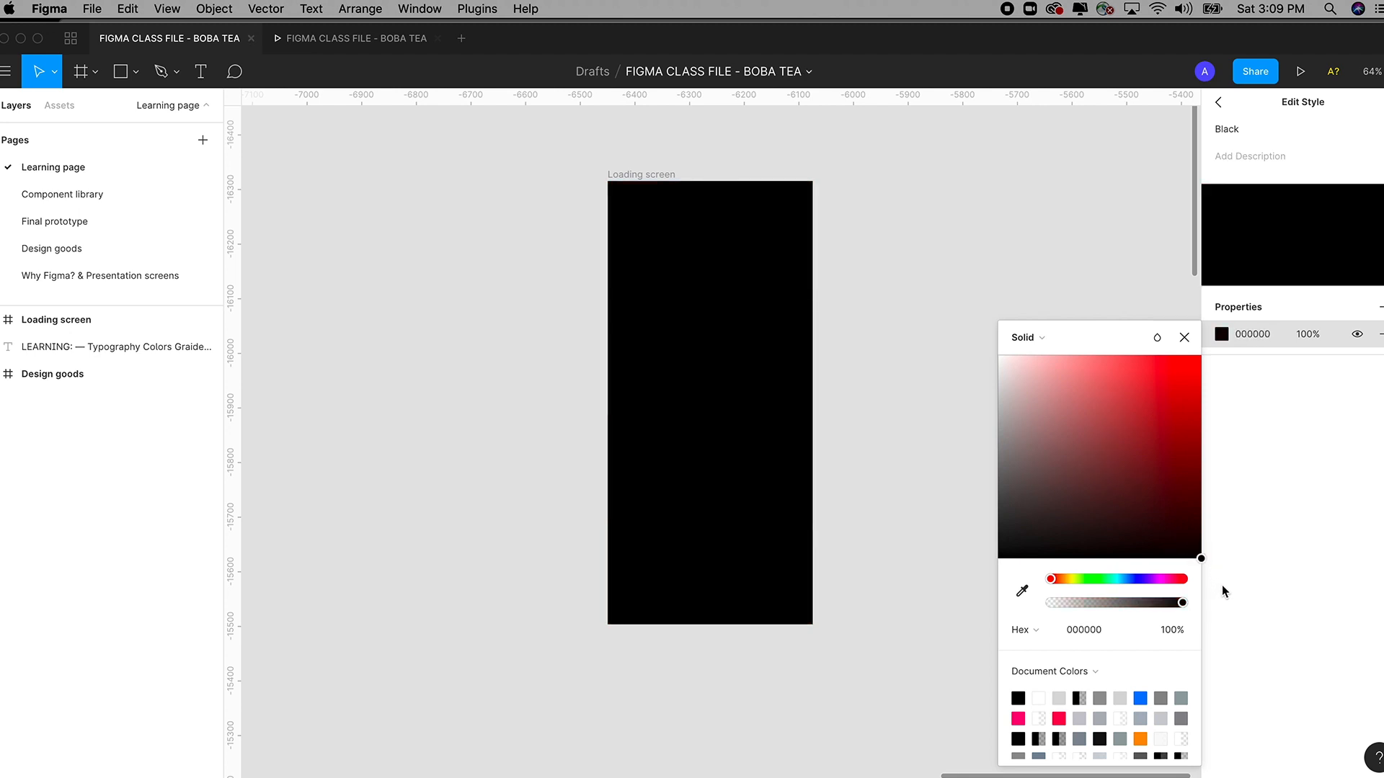
left_click(1184, 339)
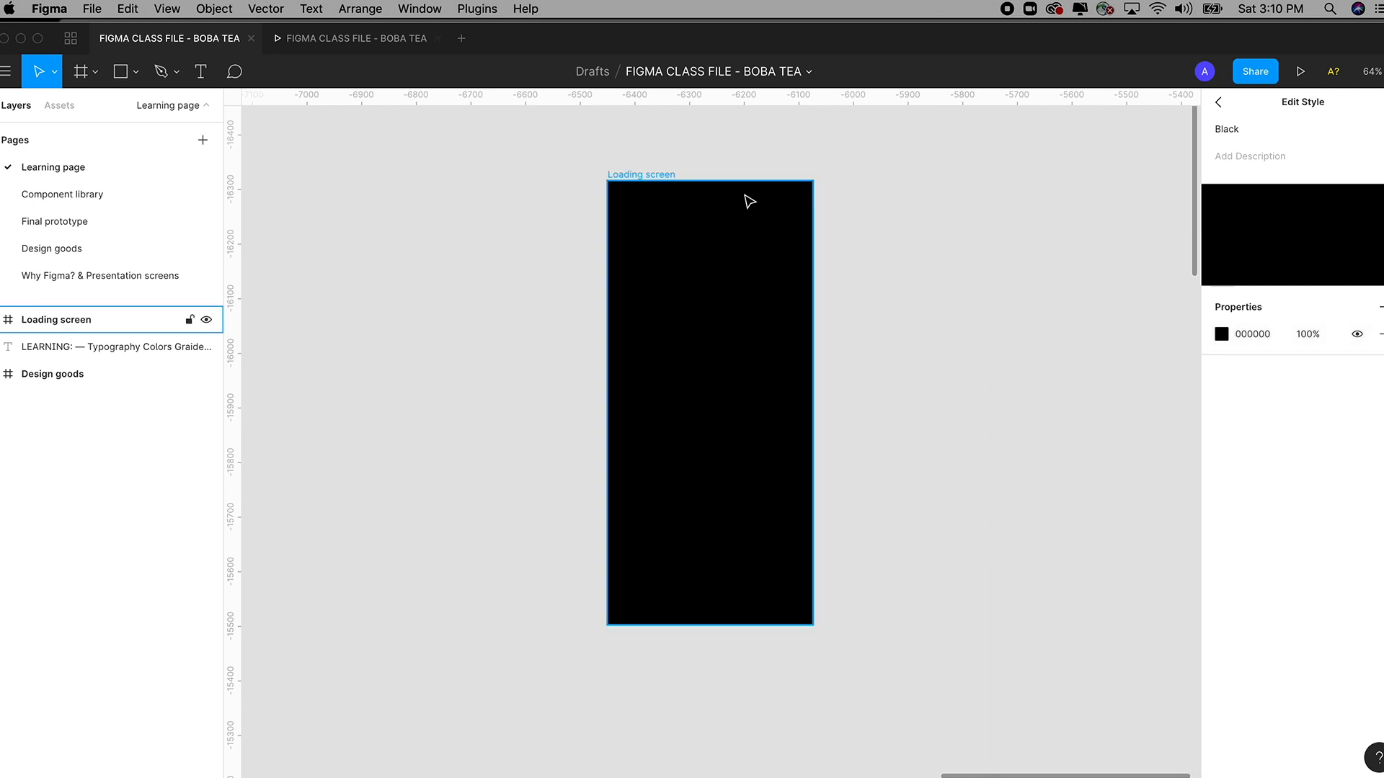
left_click(880, 184)
left_click_drag(945, 217, 947, 243)
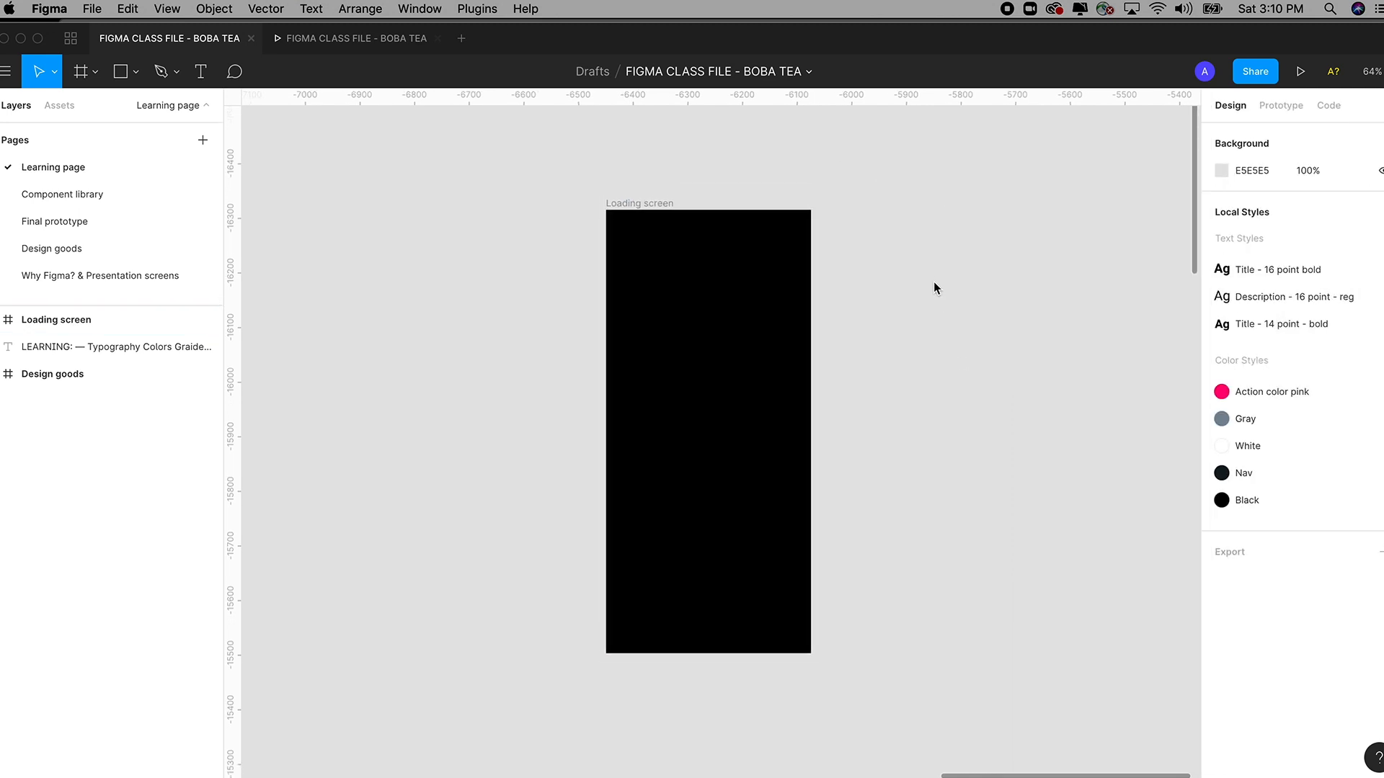
Zoom to the Design goods phone mockup, select its Group 2 status bar, then fit all content.
key("super+minus")
key("super+minus")
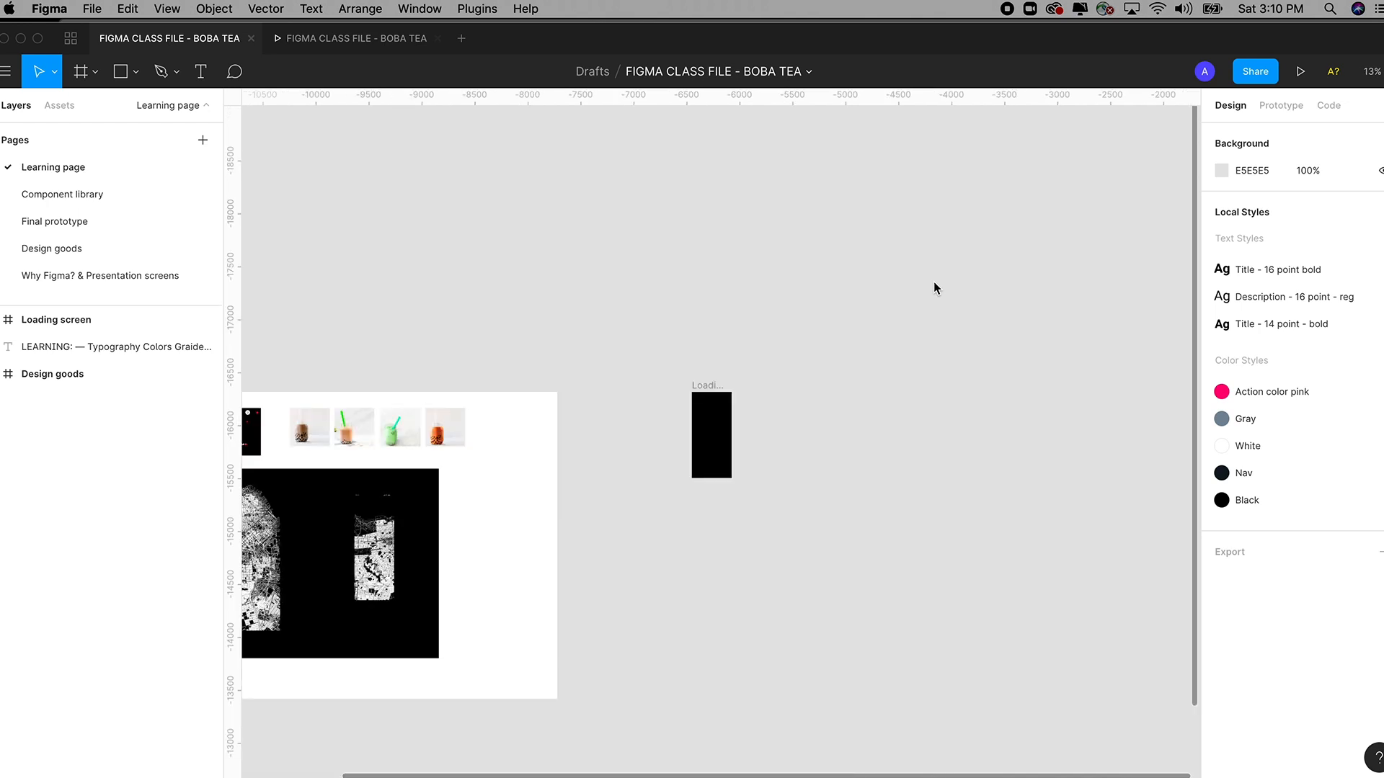
left_click_drag(682, 449, 970, 343)
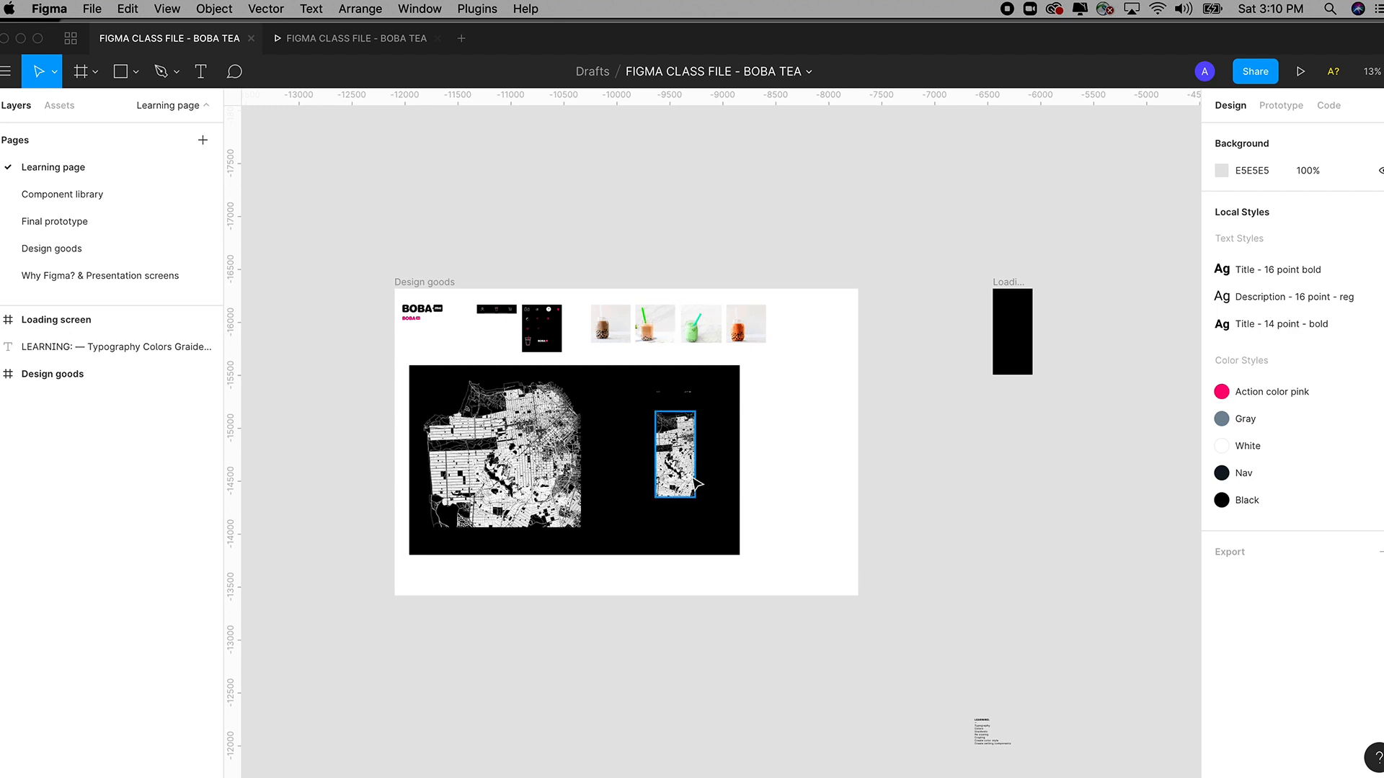
left_click_drag(628, 364, 730, 442)
left_click_drag(488, 266, 1004, 645)
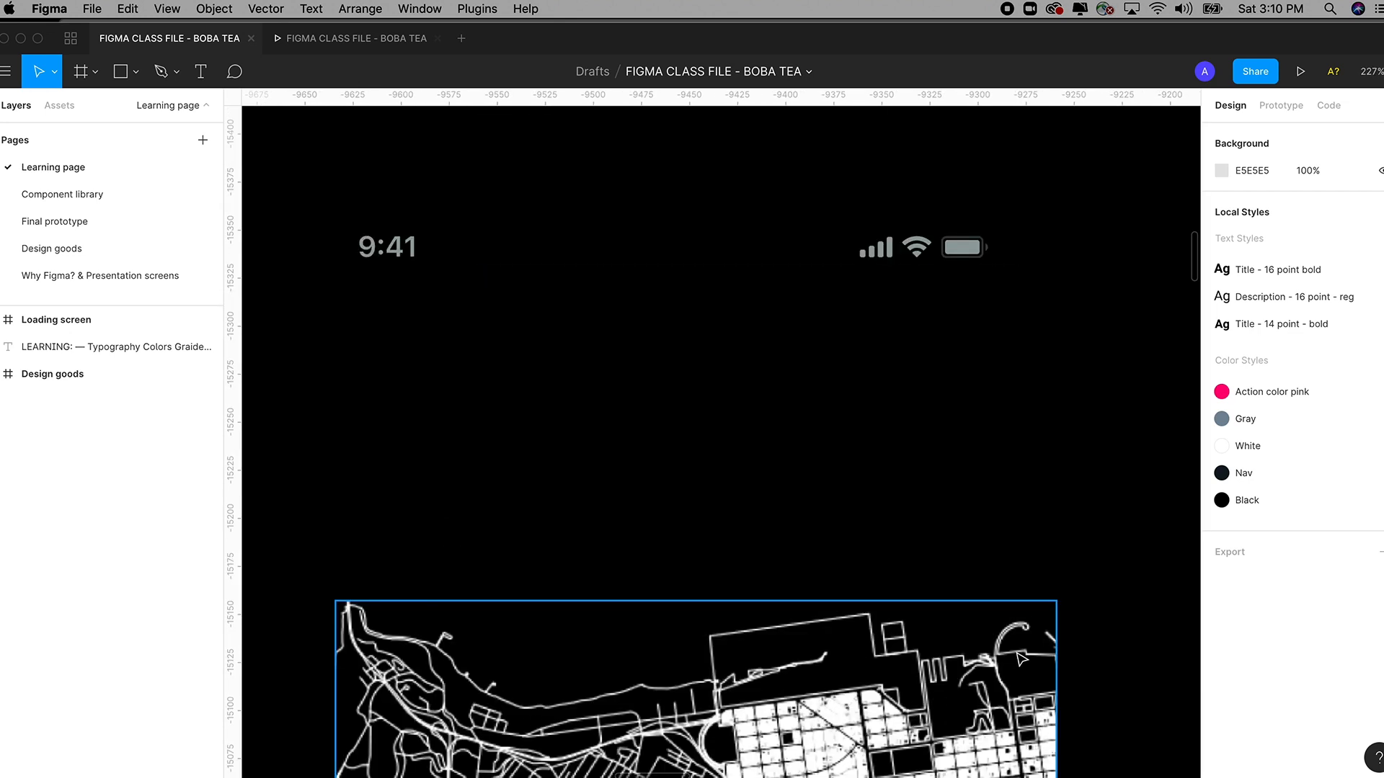
left_click(910, 257)
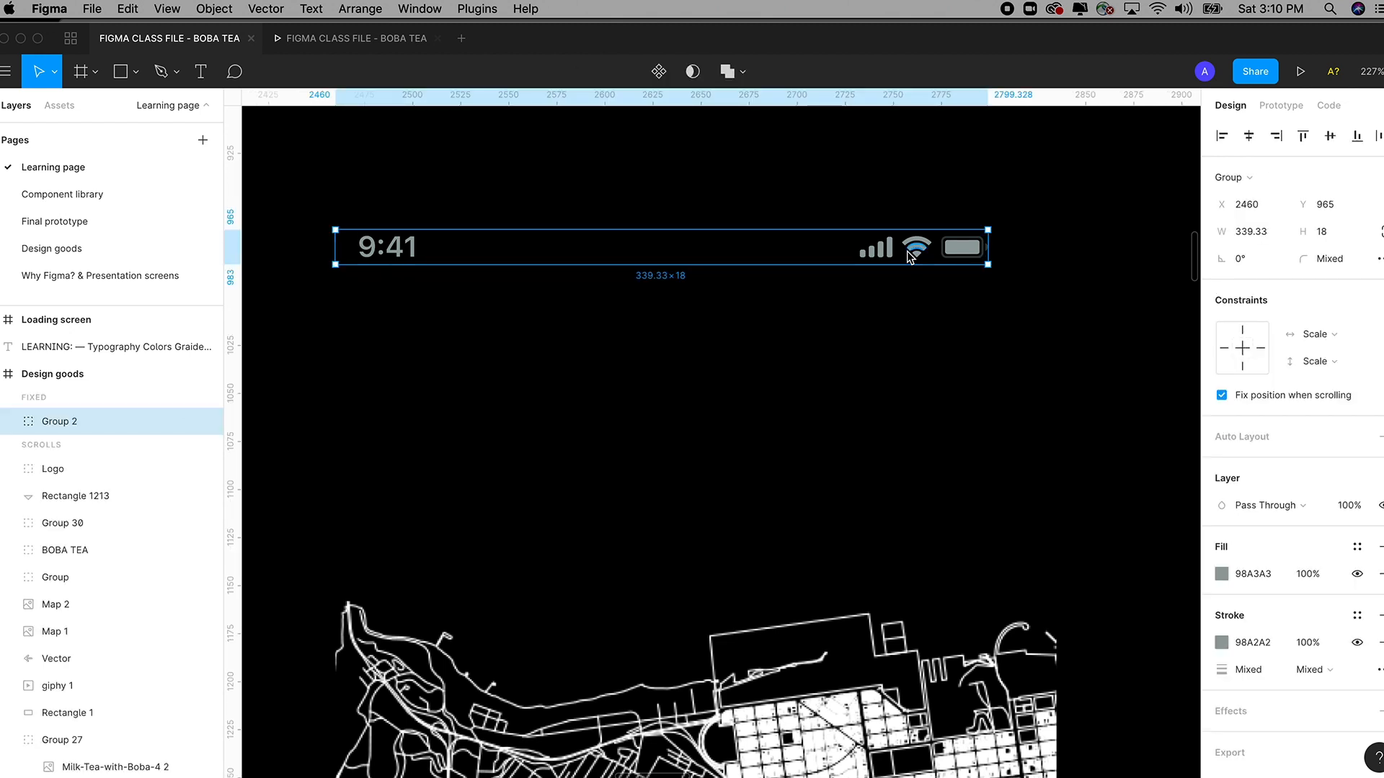
key("shift+1")
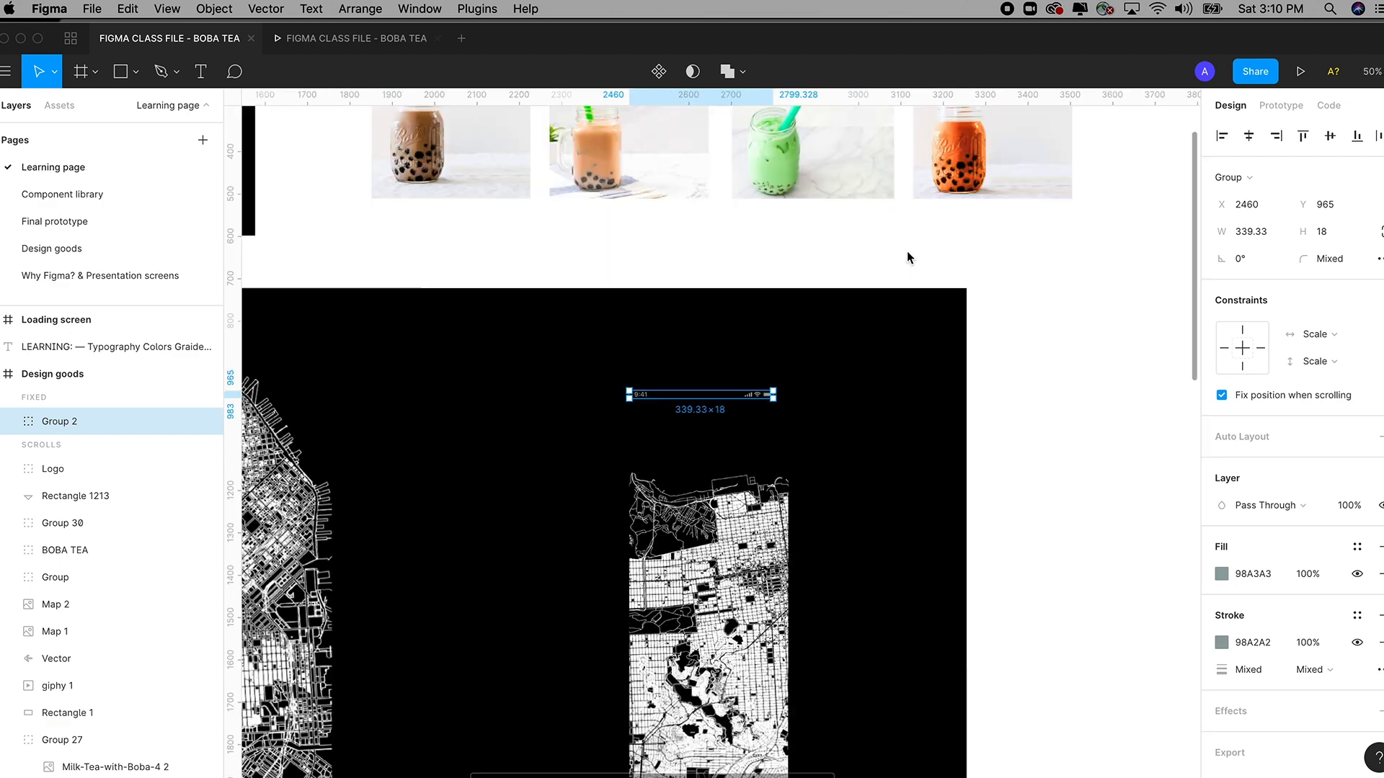
Open the Design goods page and marquee-zoom onto the IOS - GUI kit's Status Bars variants.
left_click(70, 253)
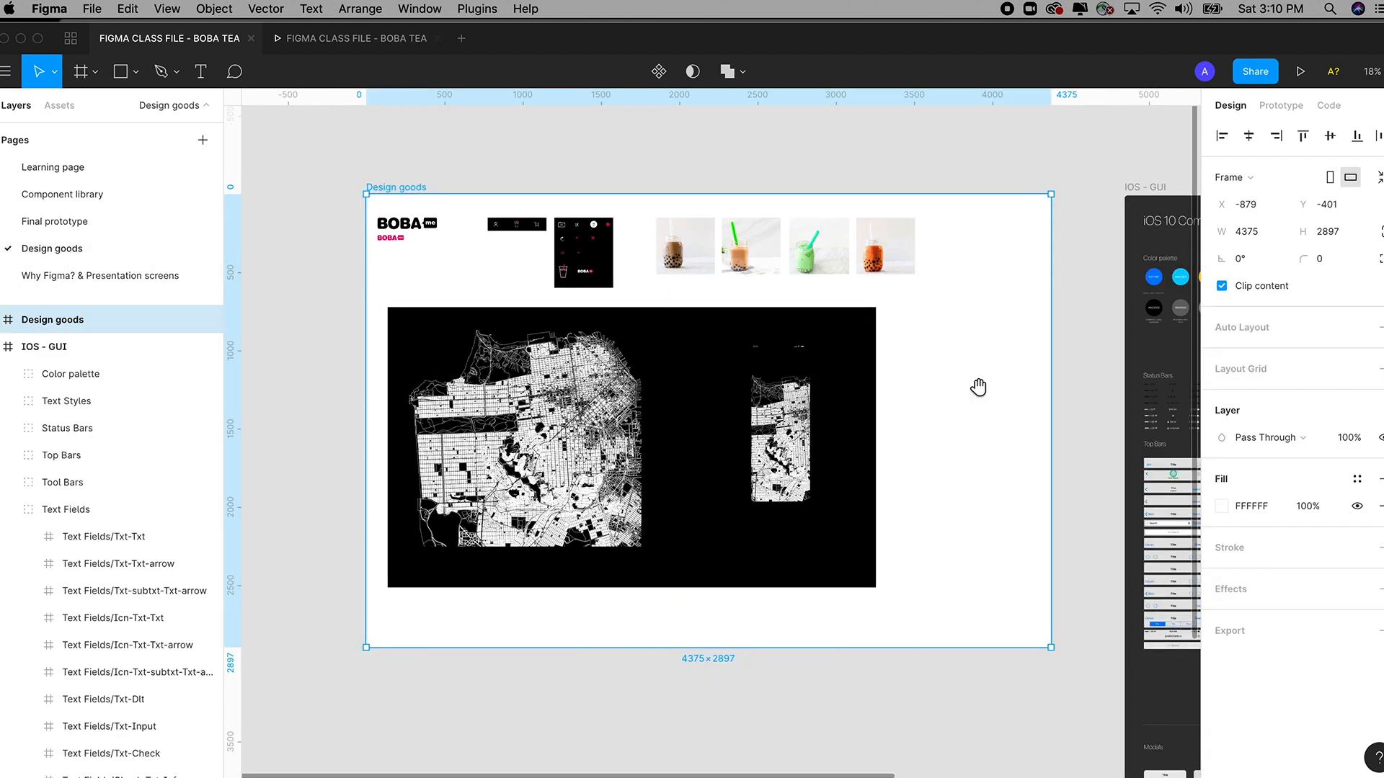
left_click_drag(976, 386, 625, 376)
scroll(625, 376, "right", 5)
scroll(625, 376, "down", 3)
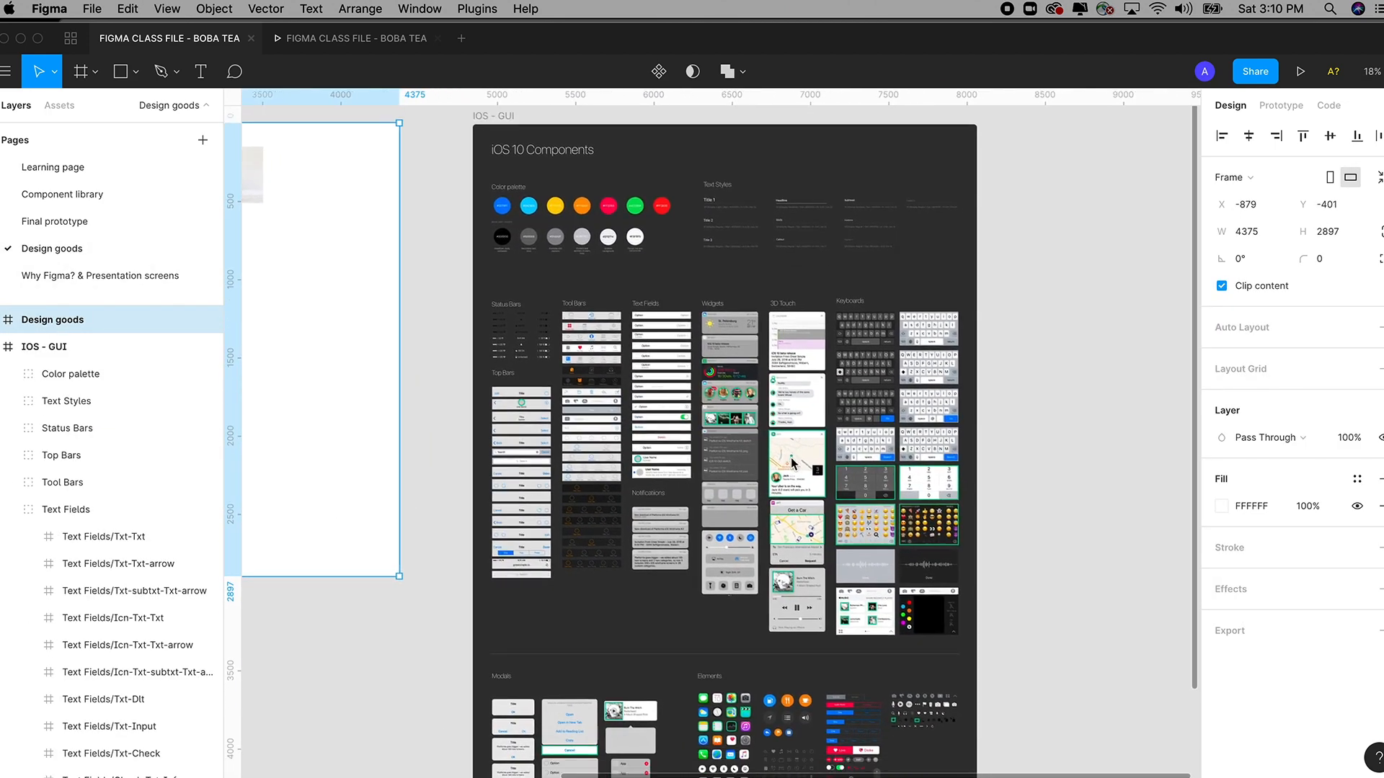
scroll(781, 416, "down", 2)
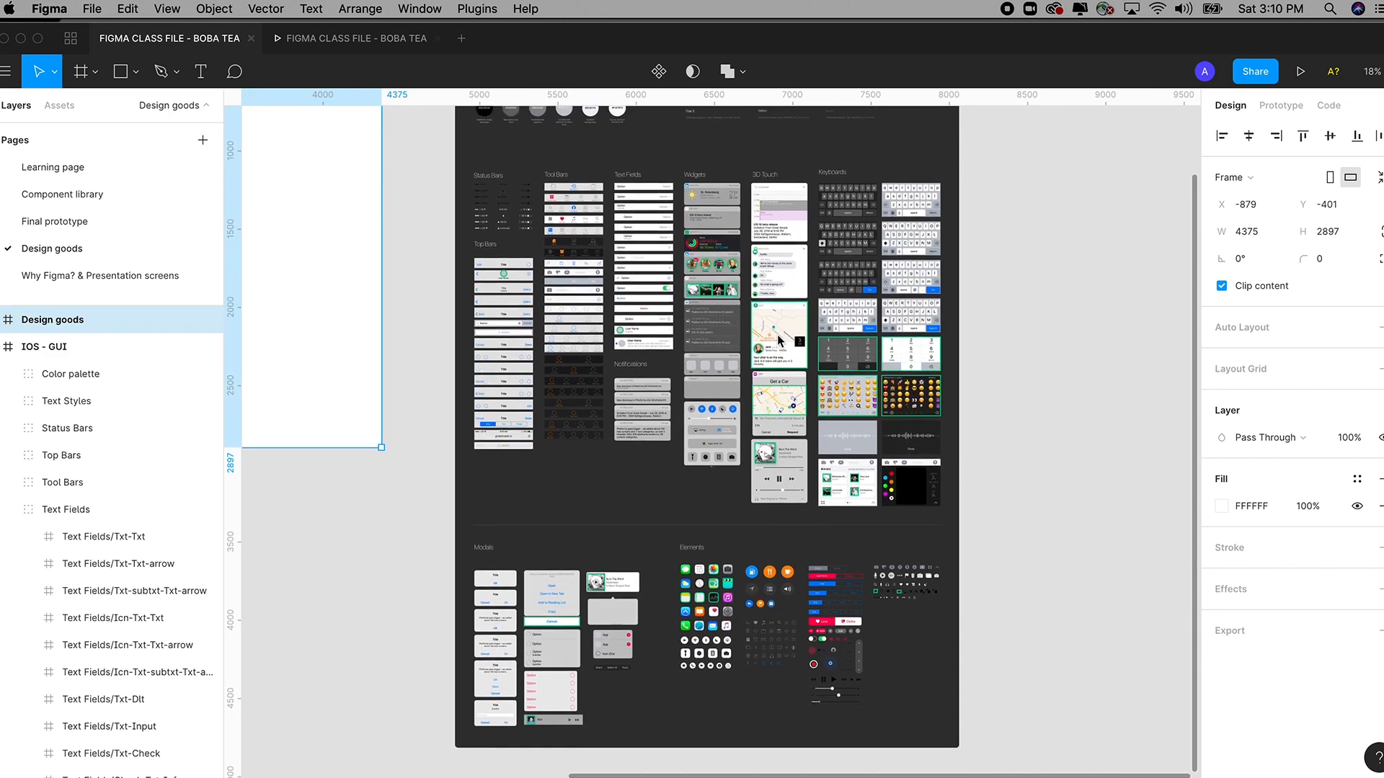
key("z")
left_click_drag(429, 189, 569, 304)
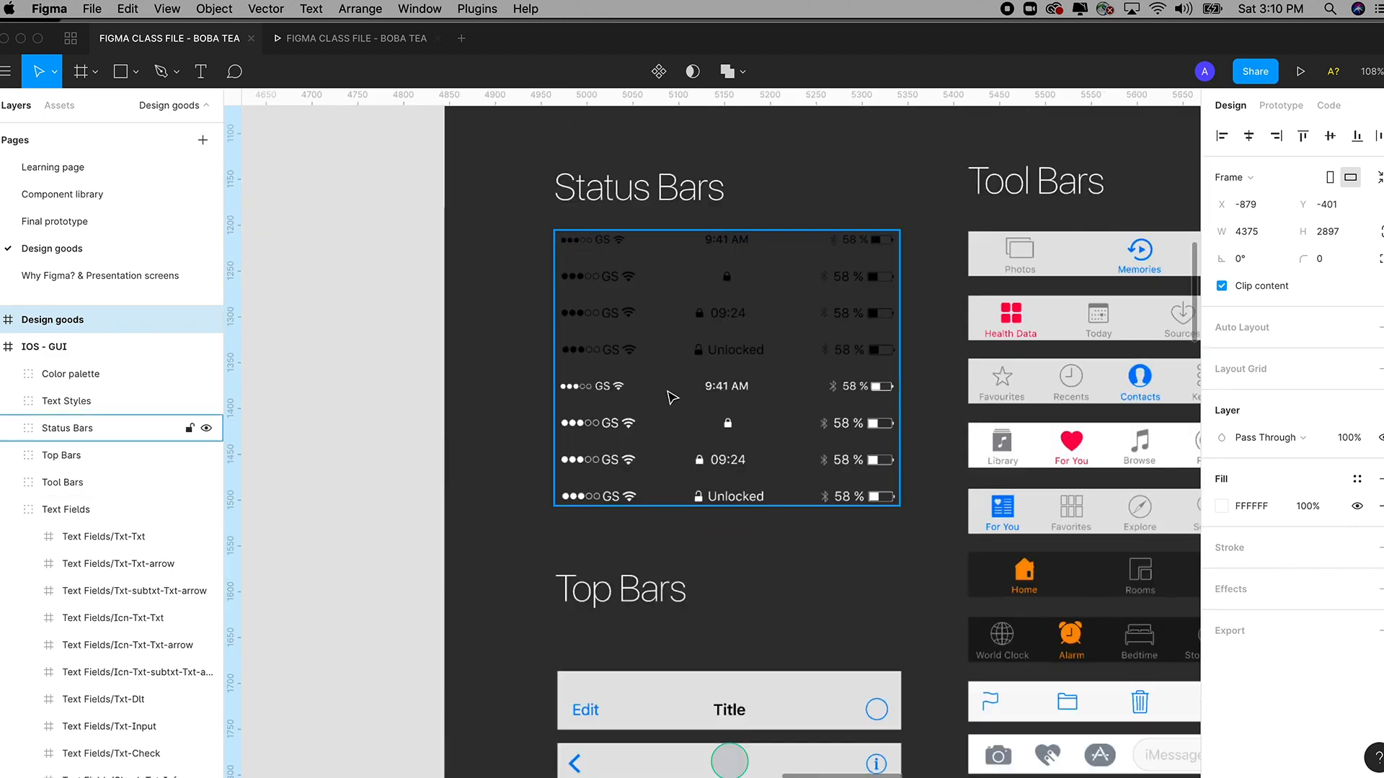
left_click_drag(670, 395, 641, 438)
left_click_drag(401, 191, 920, 624)
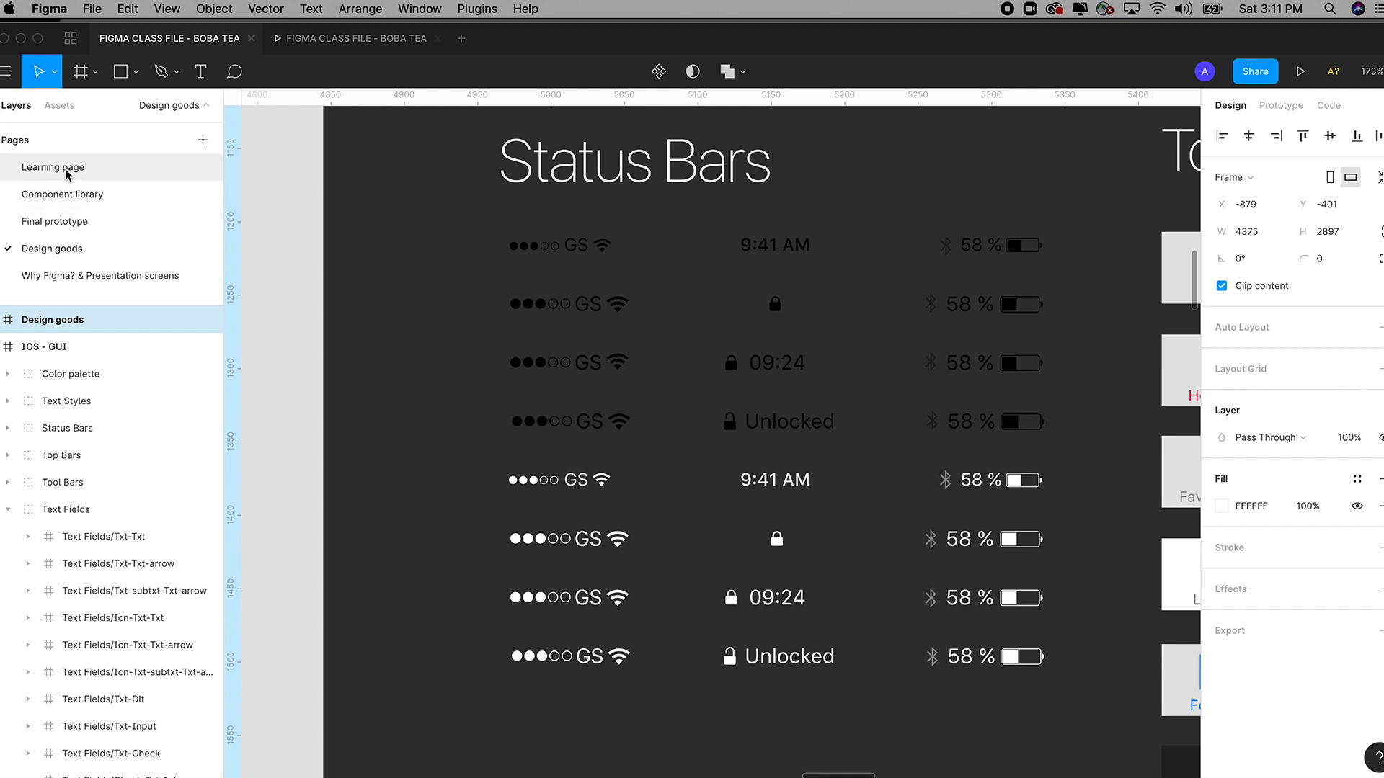
On the Learning page, reselect the 9:41 status bar group and zoom into the Loading screen frame.
left_click(66, 173)
left_click_drag(630, 351, 817, 499)
left_click(628, 143)
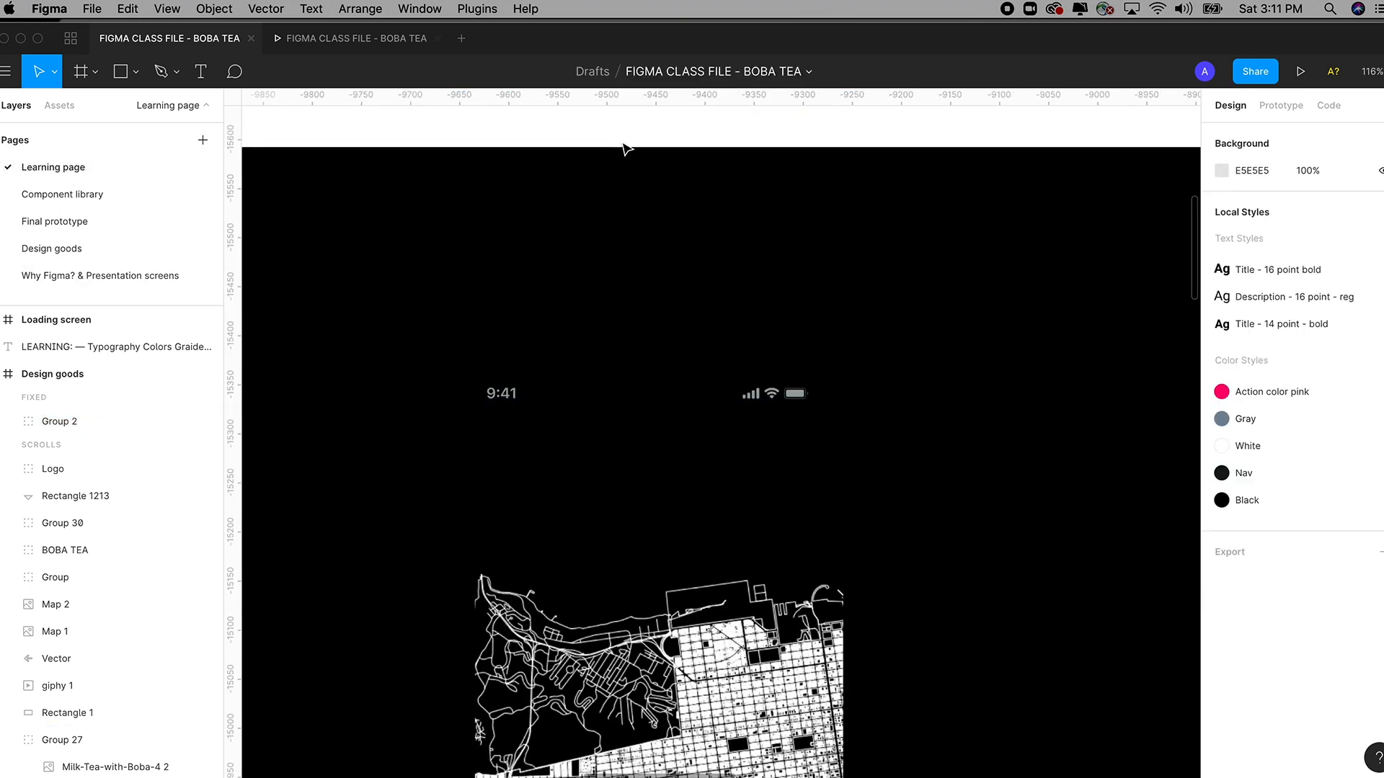
left_click(750, 399)
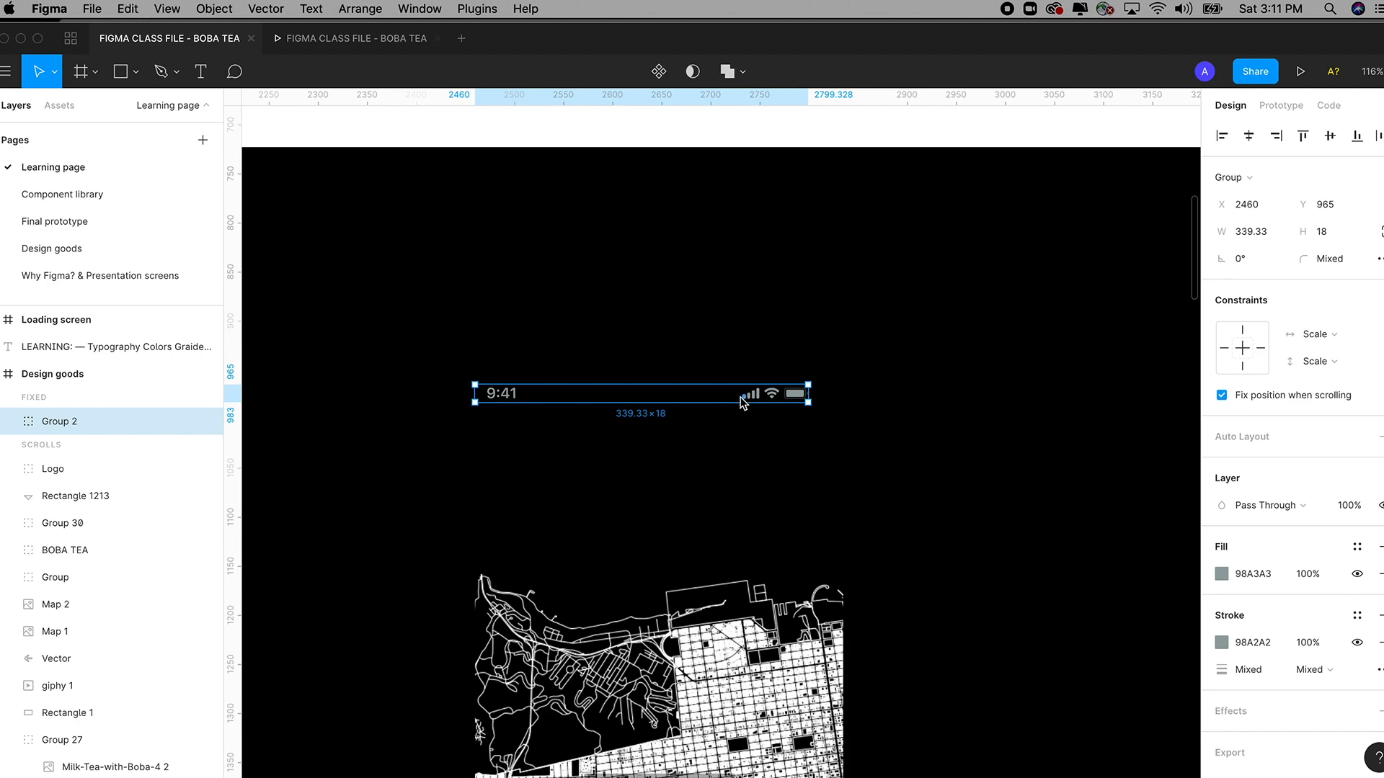
key("shift+1")
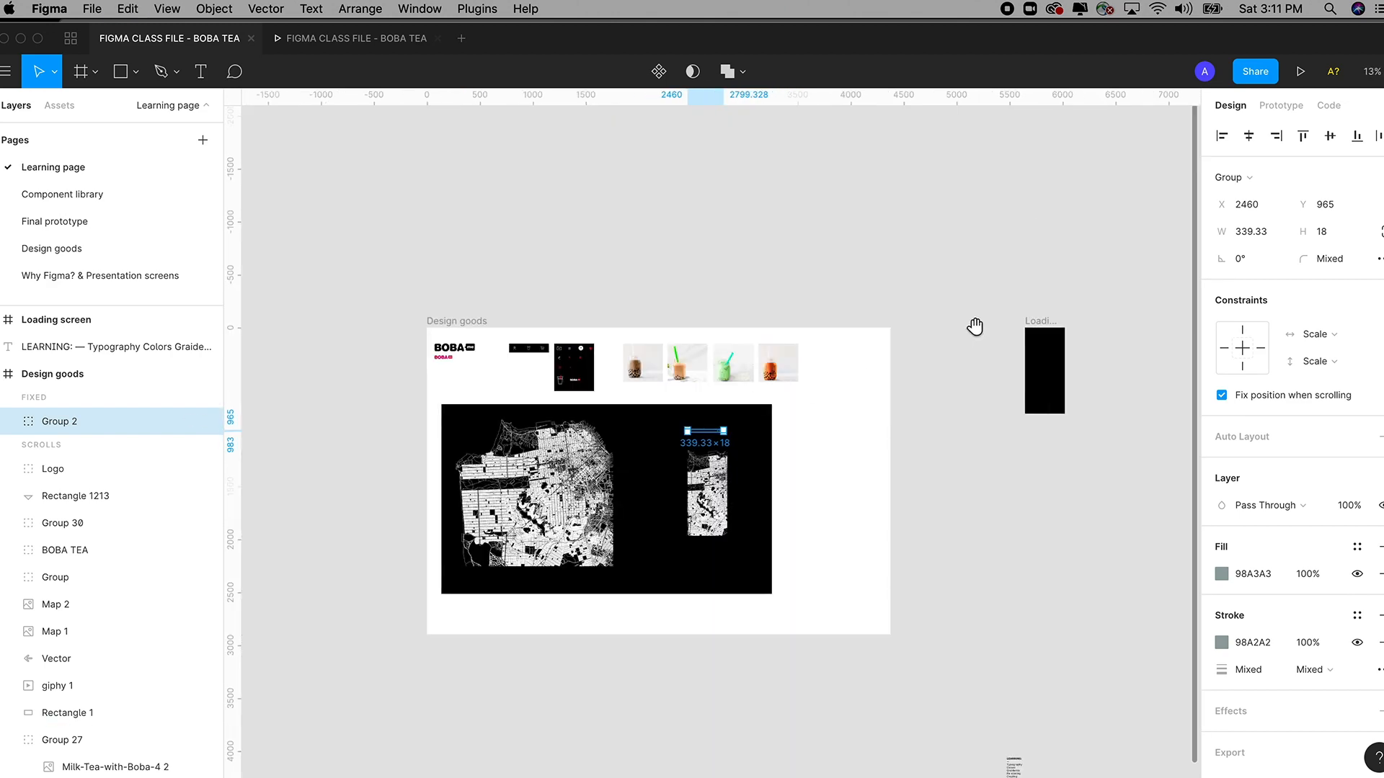
left_click_drag(924, 292, 997, 347)
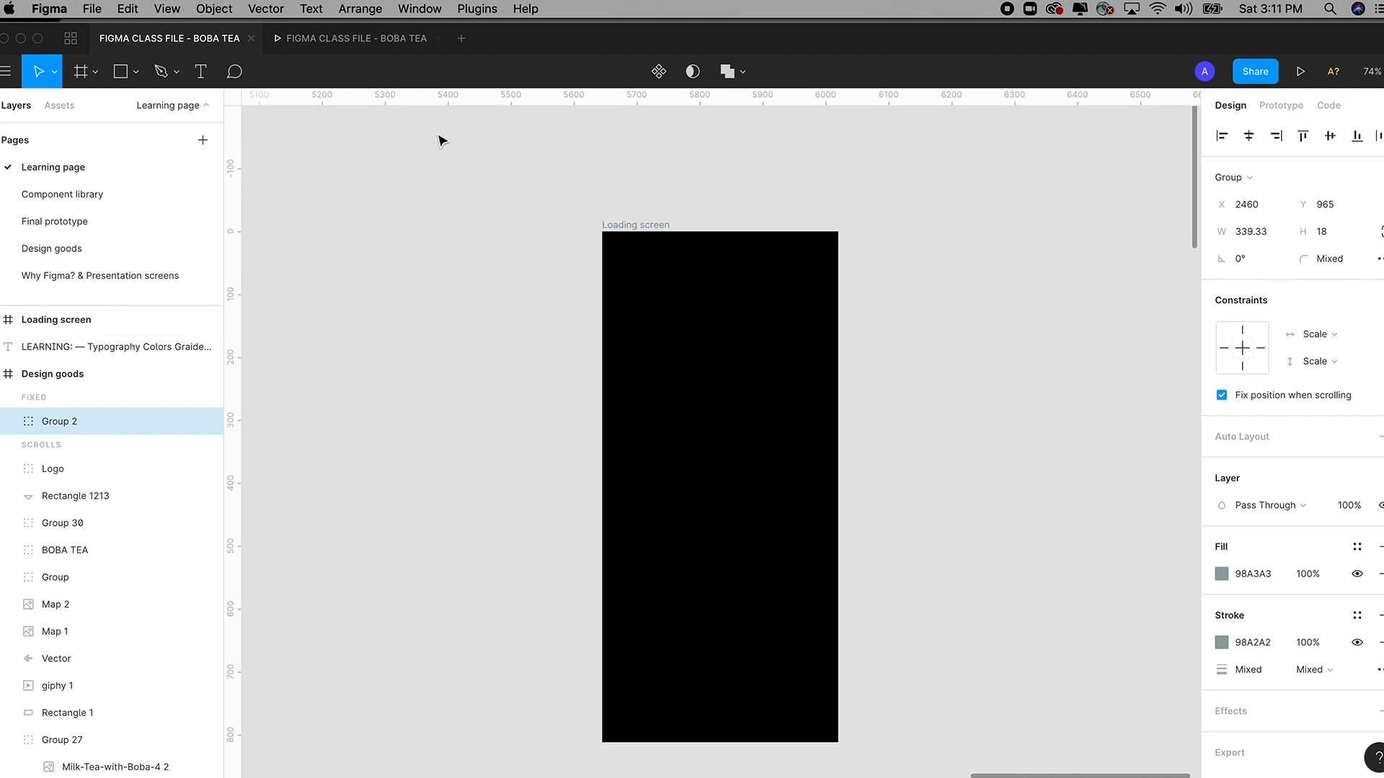
left_click_drag(435, 146, 936, 555)
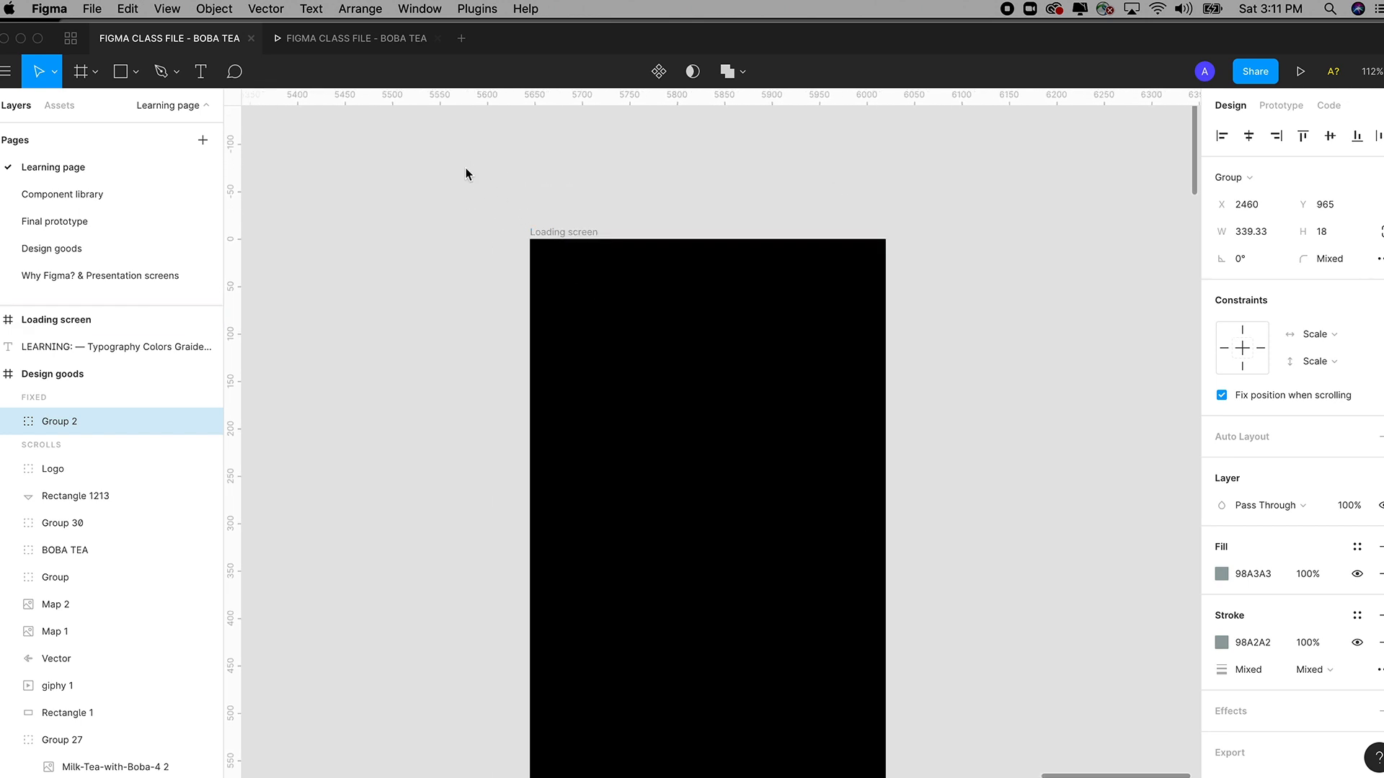
left_click_drag(465, 173, 969, 497)
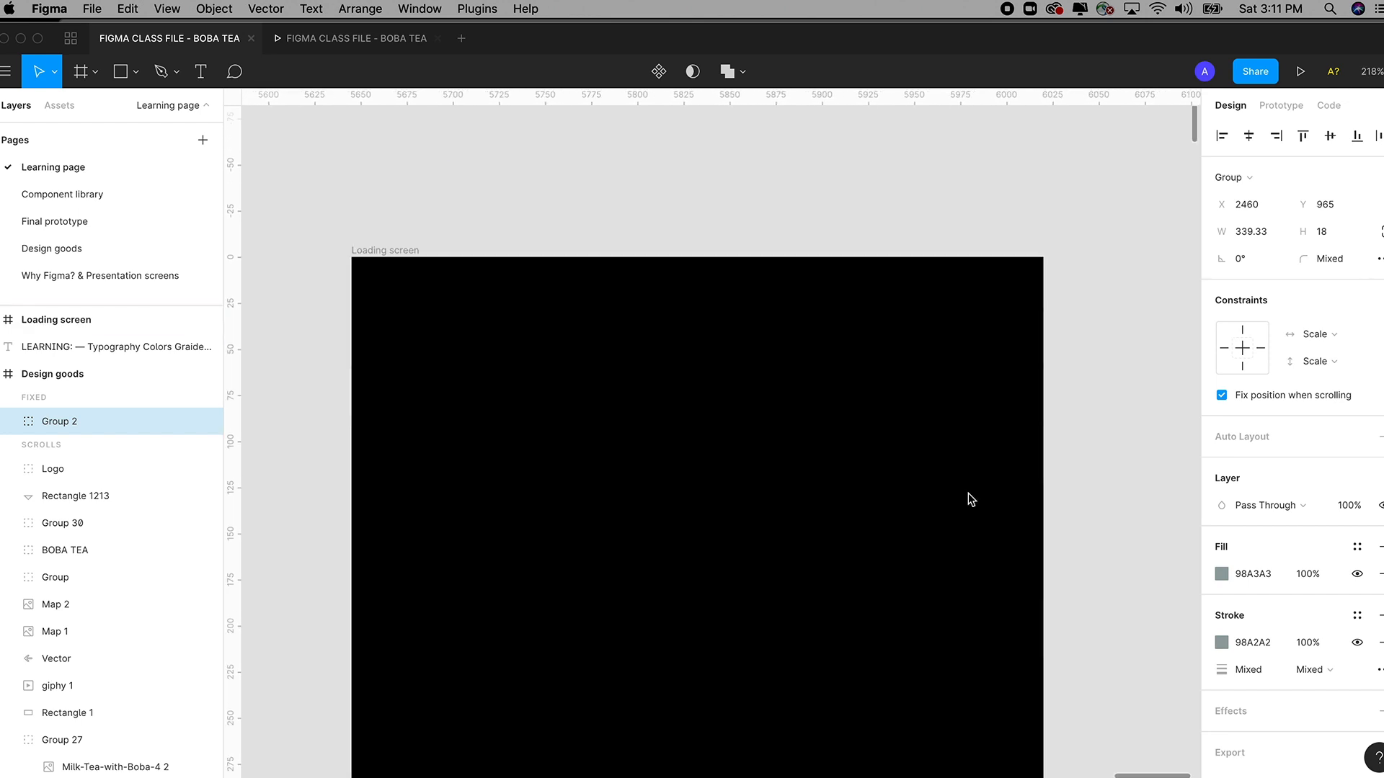
left_click_drag(286, 156, 1139, 620)
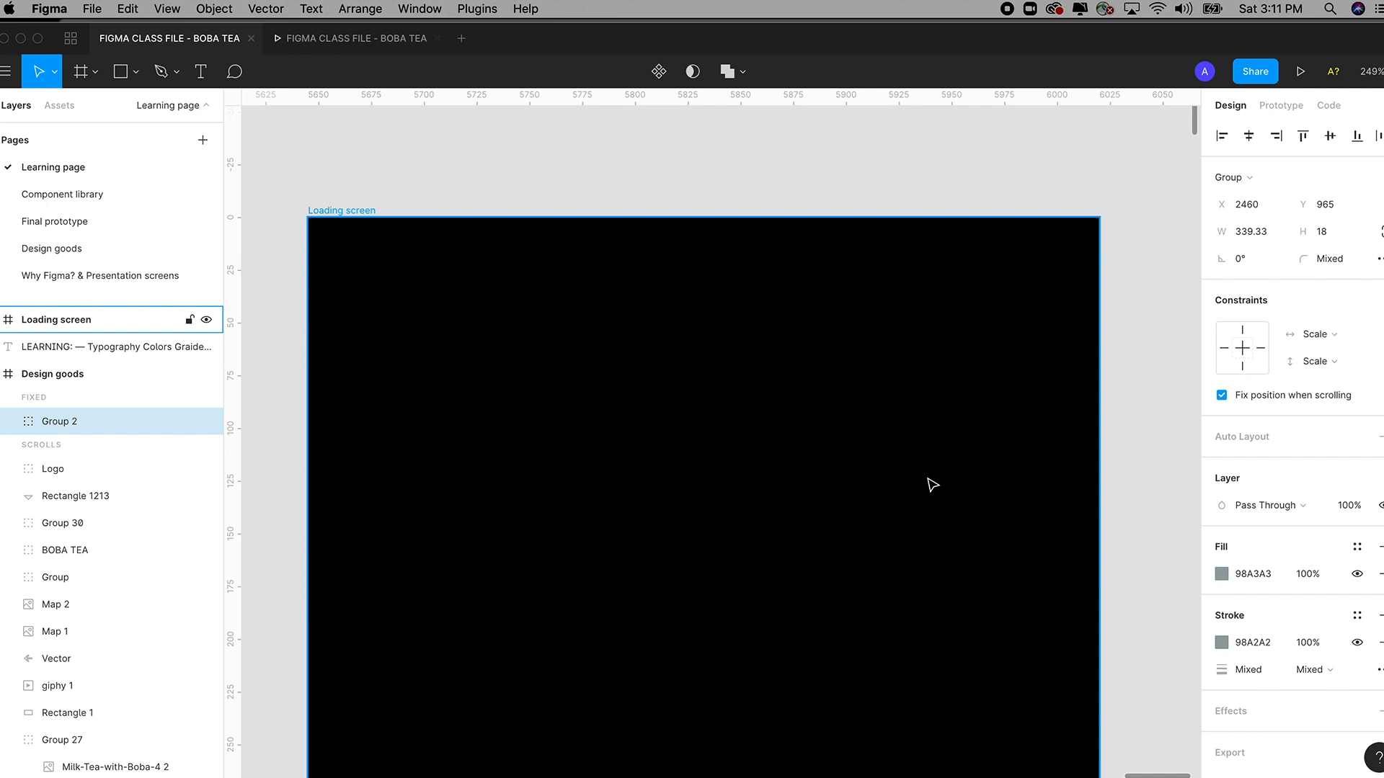
Paste the status bar into Loading screen at X 13, Y 13, keeping 'Fix position when scrolling' on.
left_click(128, 9)
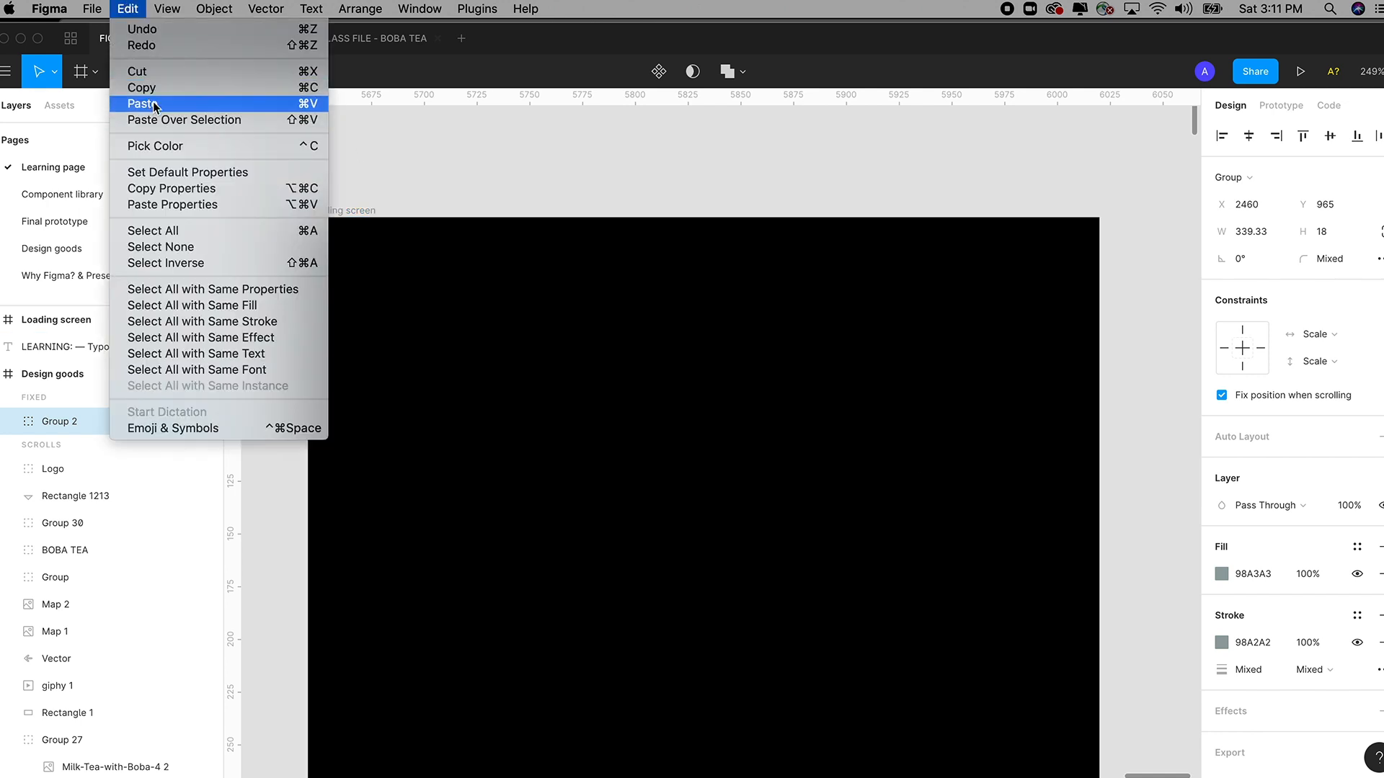
left_click(153, 104)
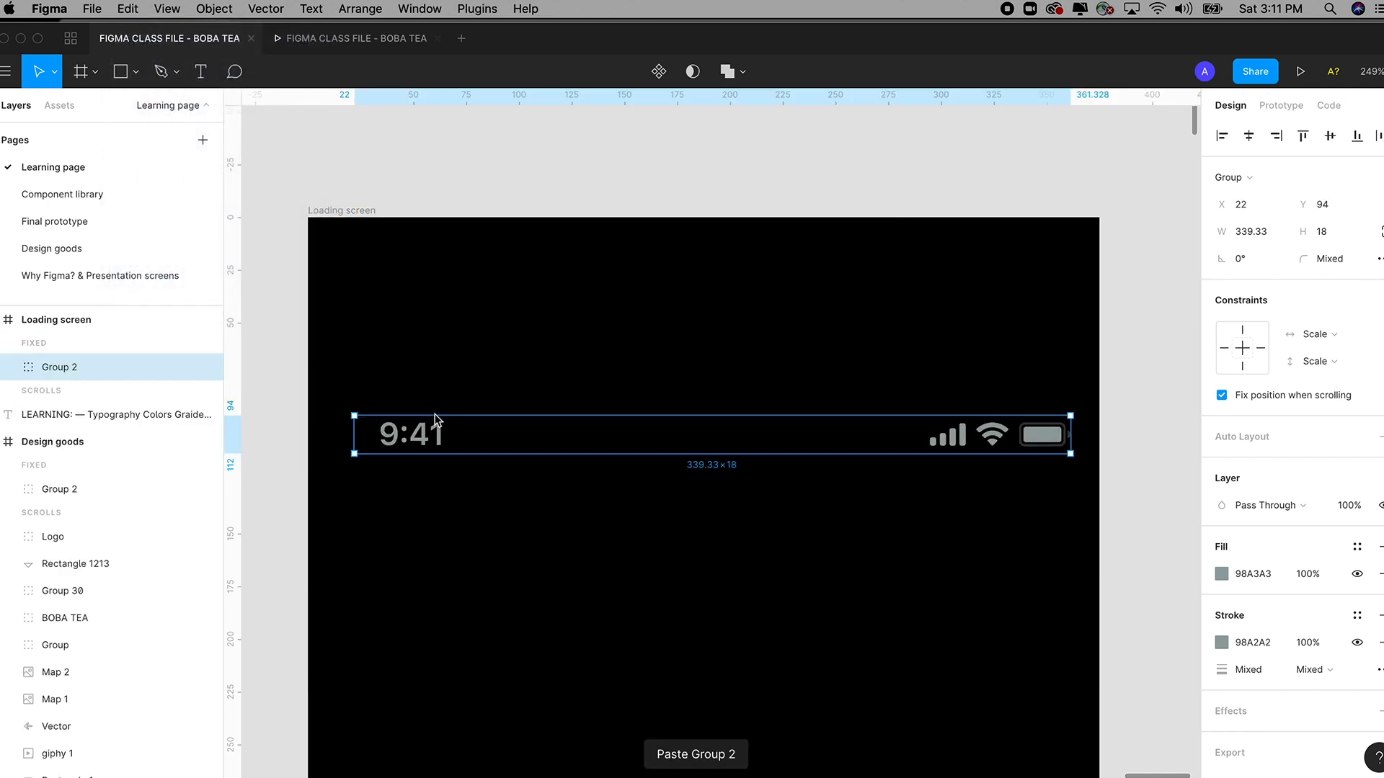
left_click_drag(436, 417, 408, 271)
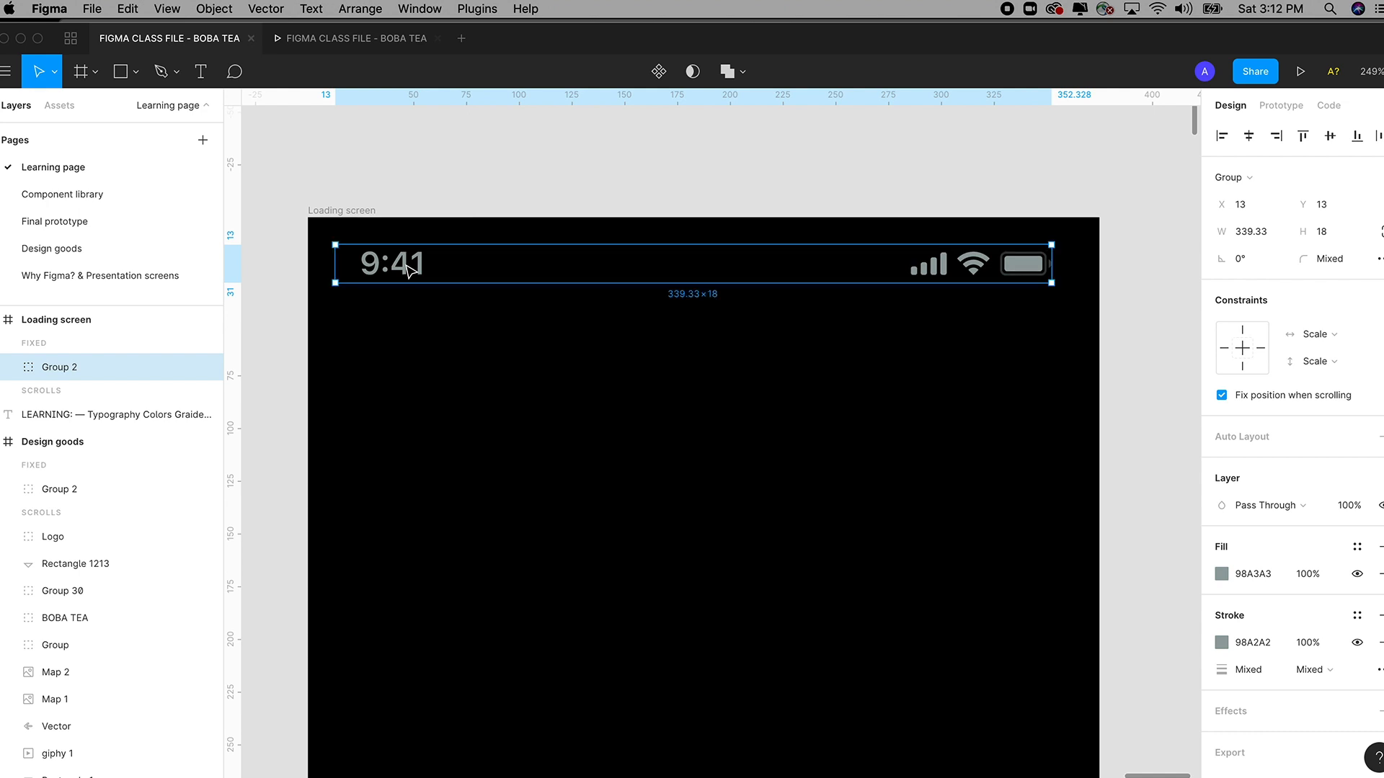
left_click(1222, 396)
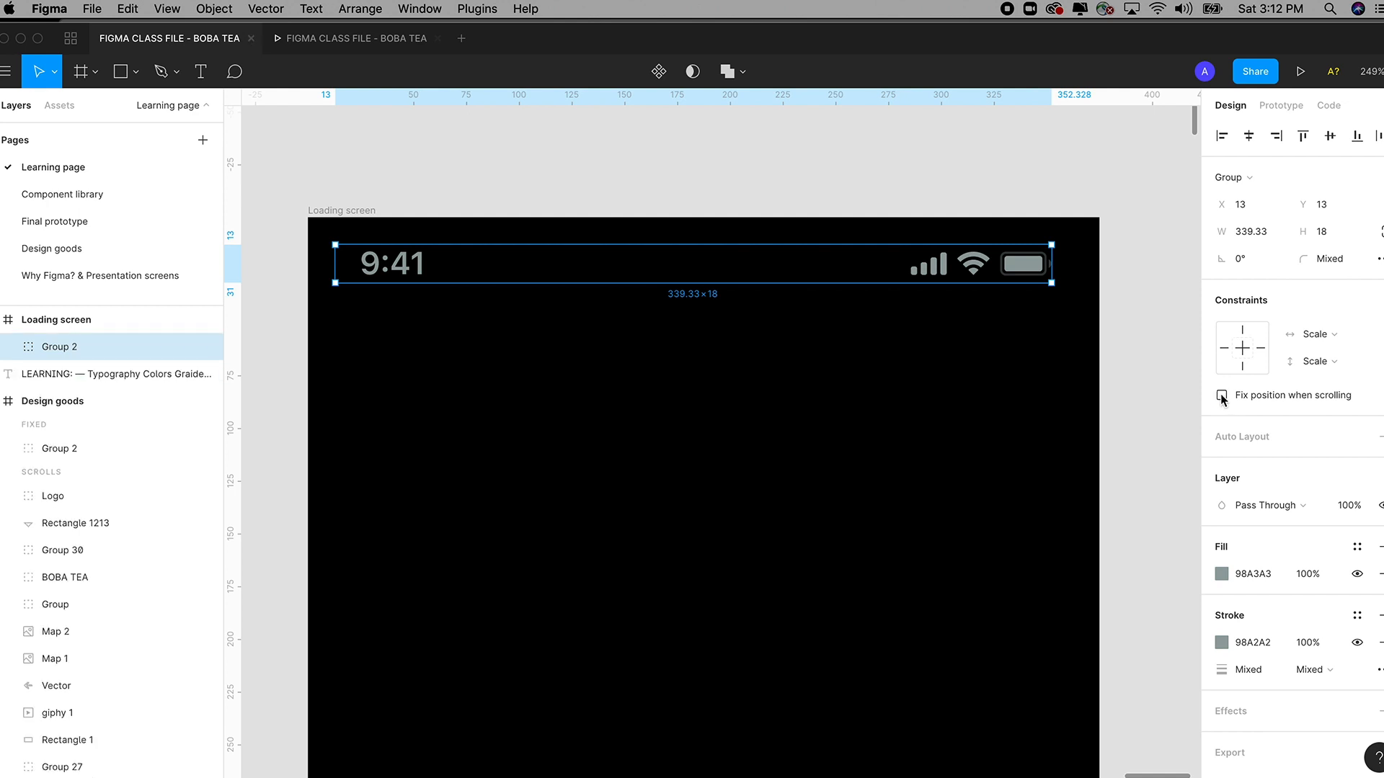
left_click(1222, 398)
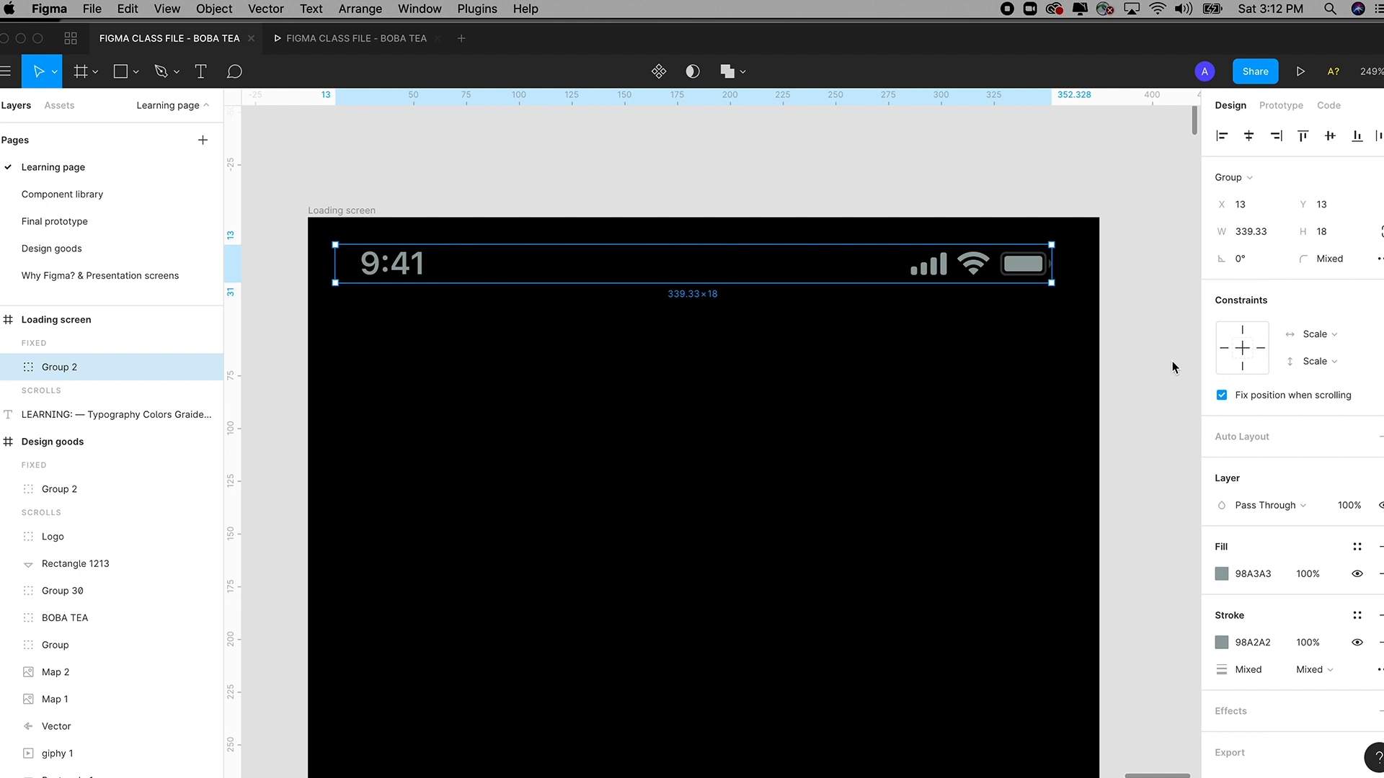
Zoom out, deselect the status bar, and view the finished iPhone 11 Pro / X - 1 screen on Final prototype.
key("shift+0")
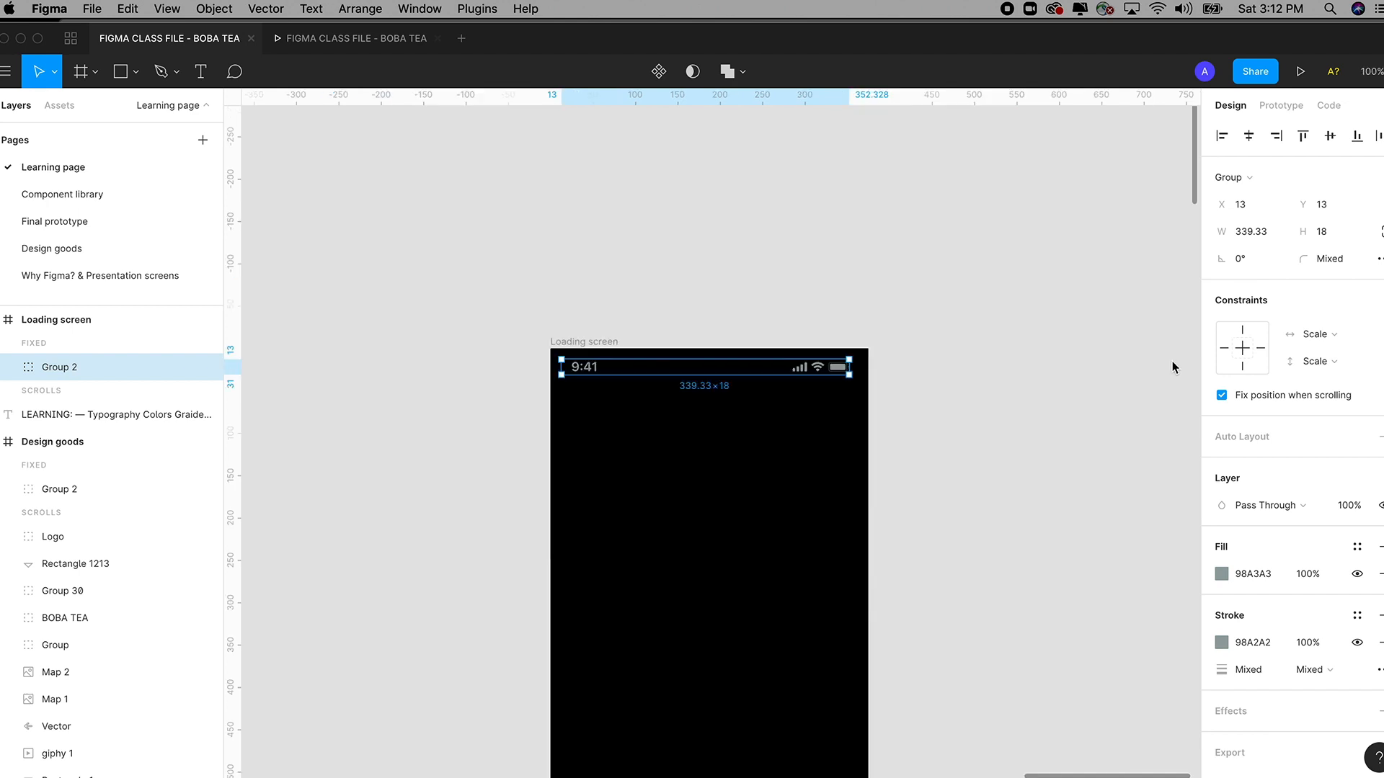
key("minus")
key("minus")
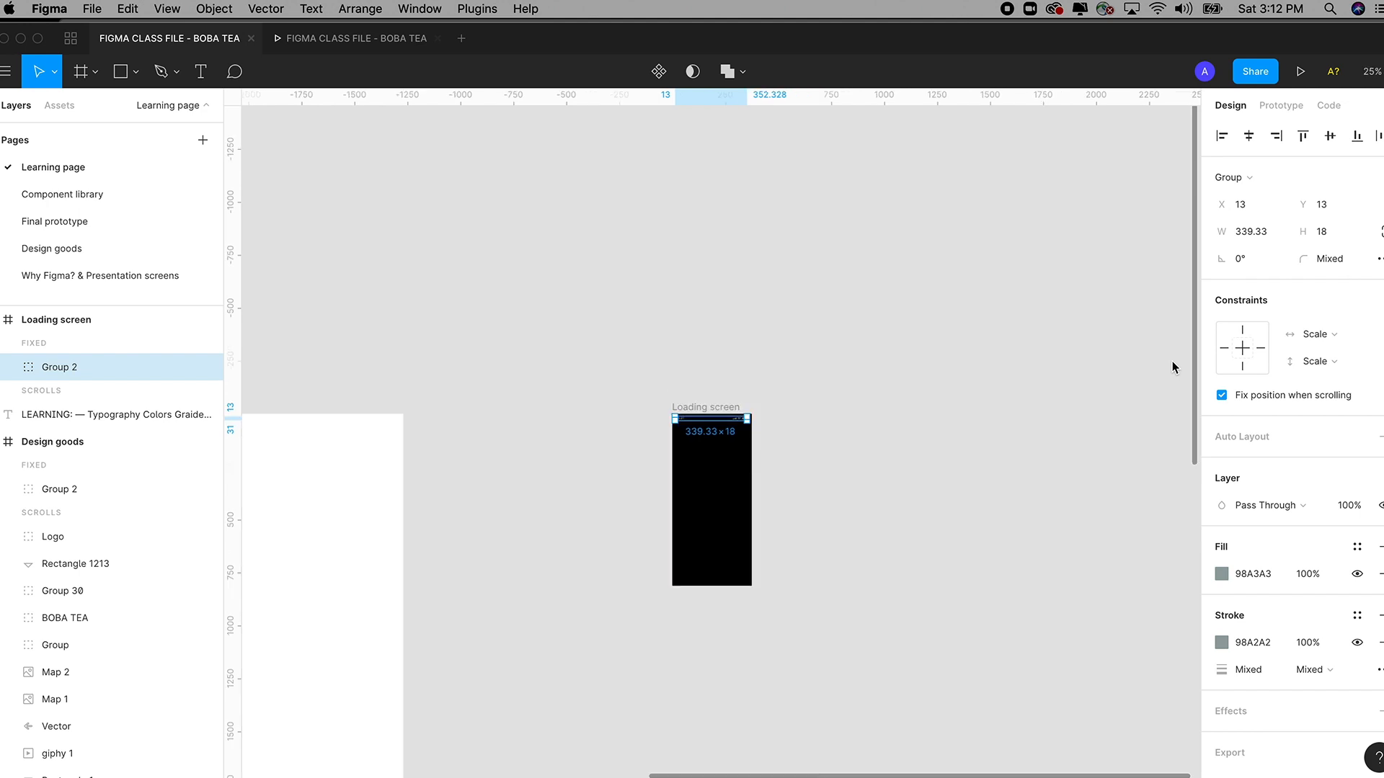
left_click(907, 551)
left_click_drag(800, 575, 968, 440)
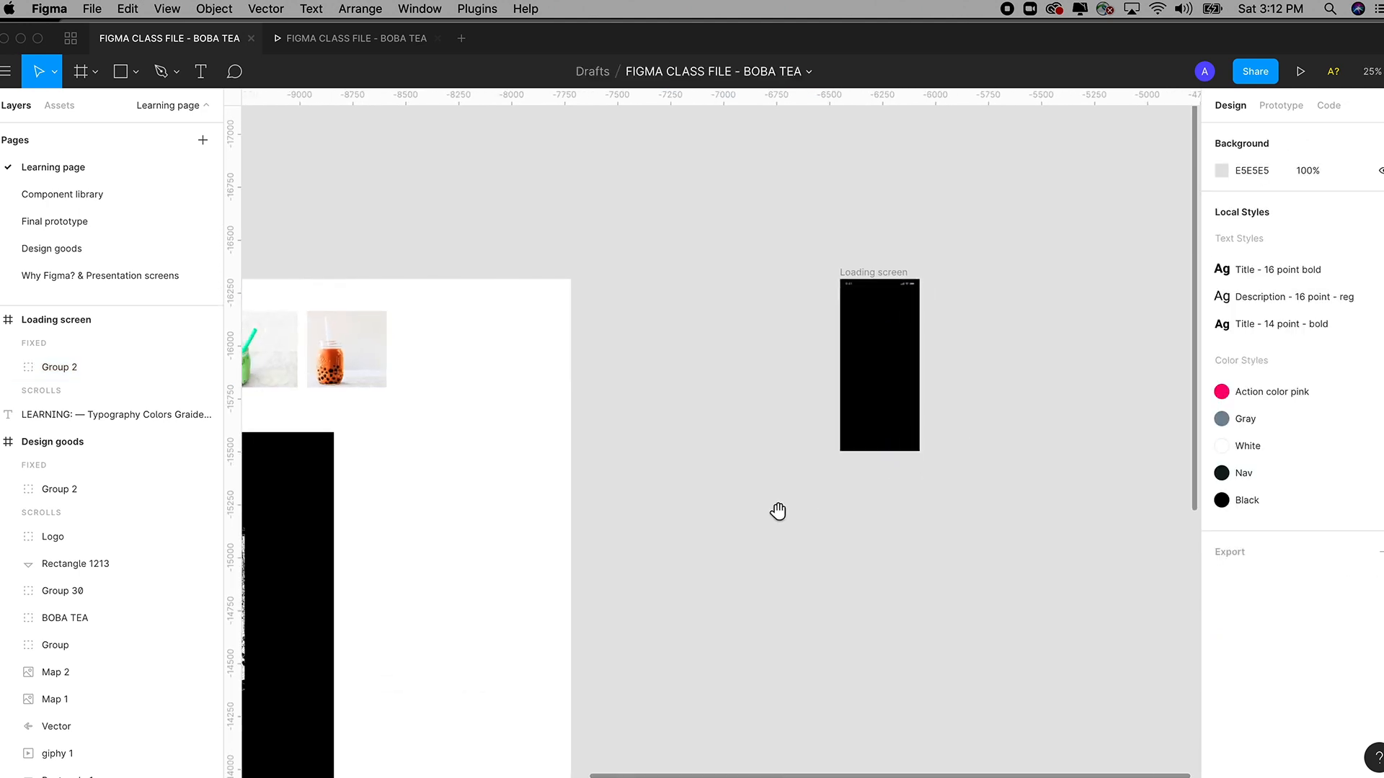
left_click_drag(778, 511, 880, 394)
left_click_drag(562, 446, 829, 400)
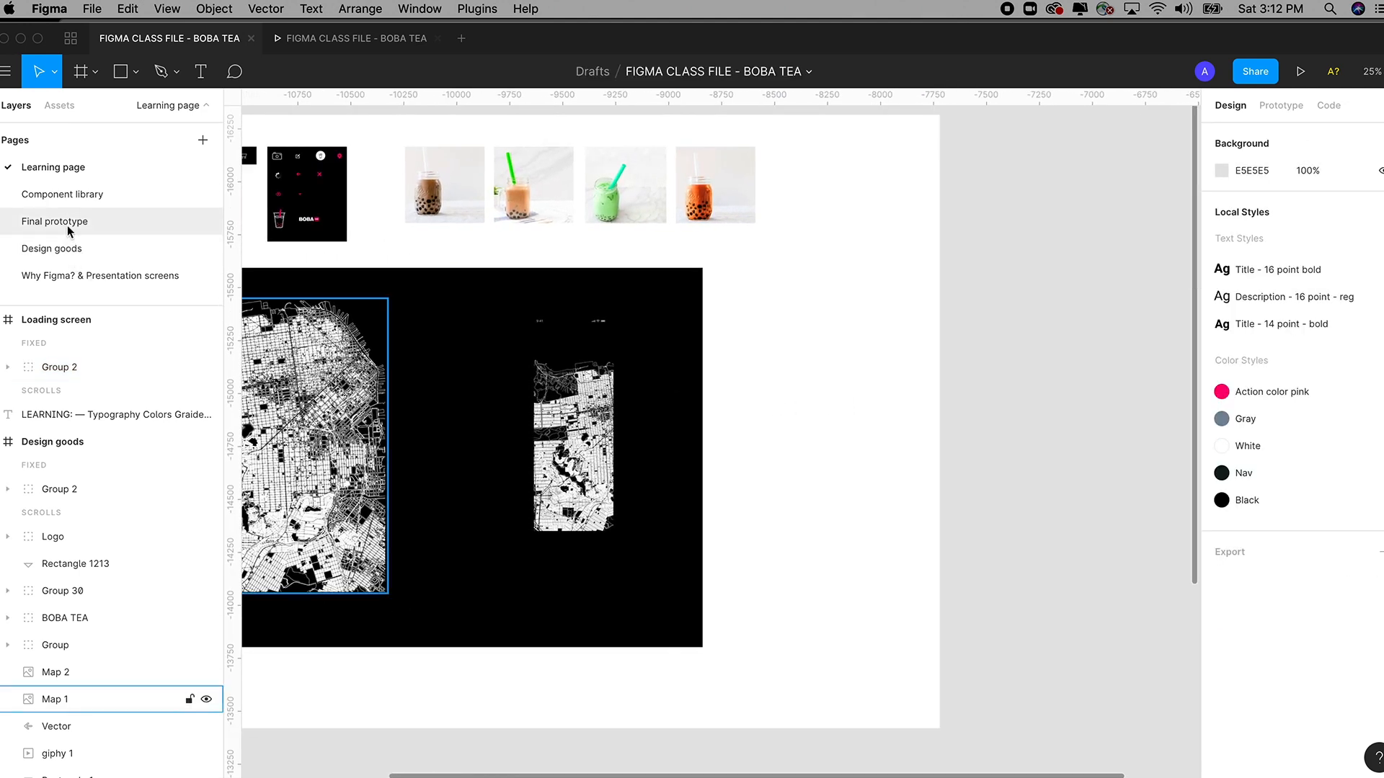
left_click(70, 221)
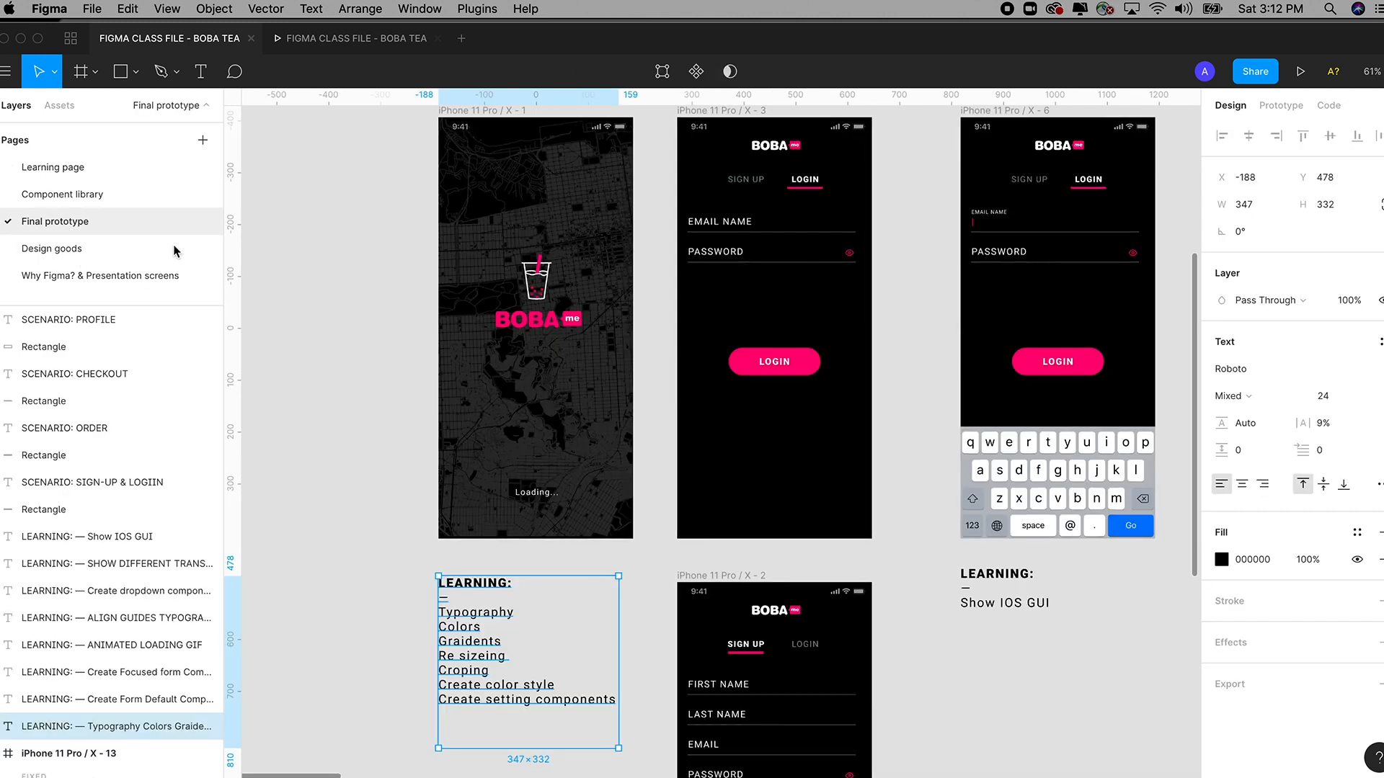
scroll(338, 278, "up", 2)
left_click_drag(339, 279, 339, 279)
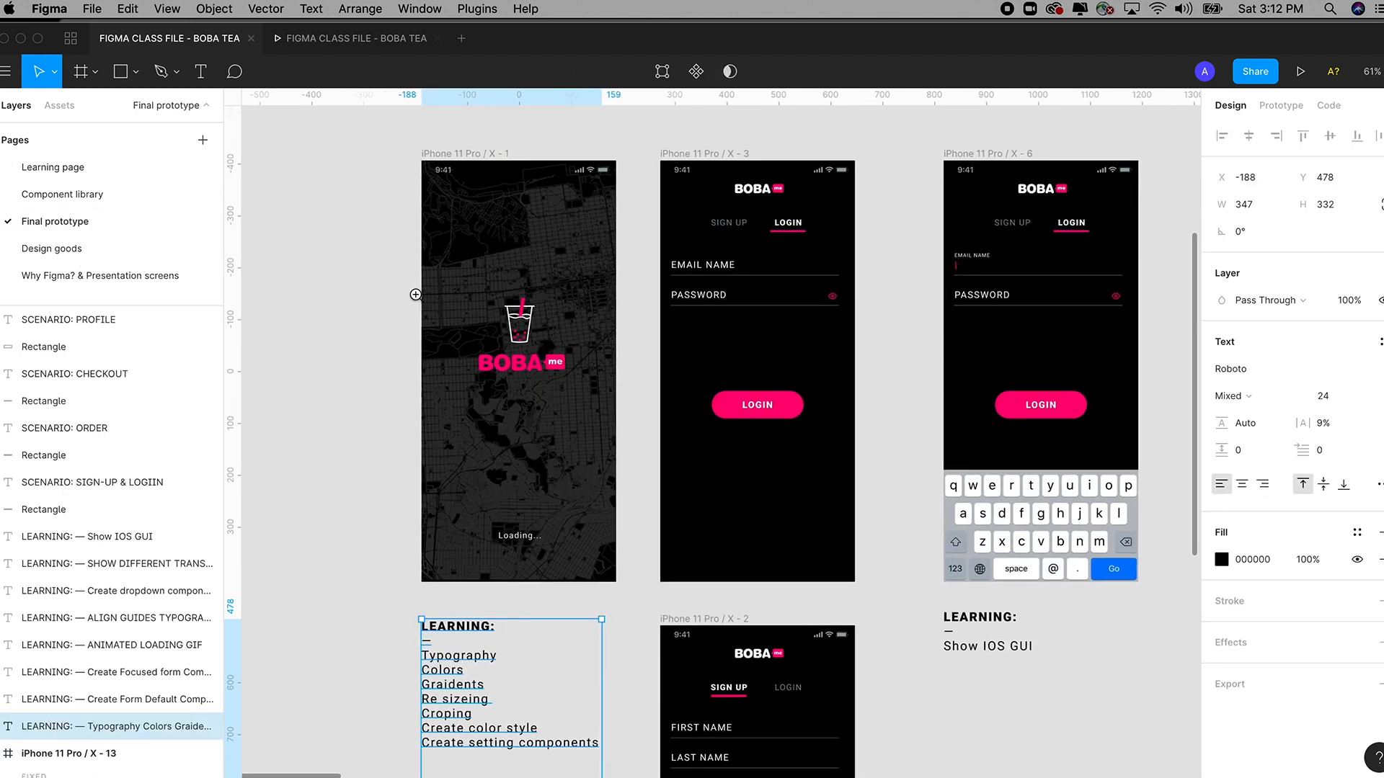
left_click_drag(379, 149, 647, 622)
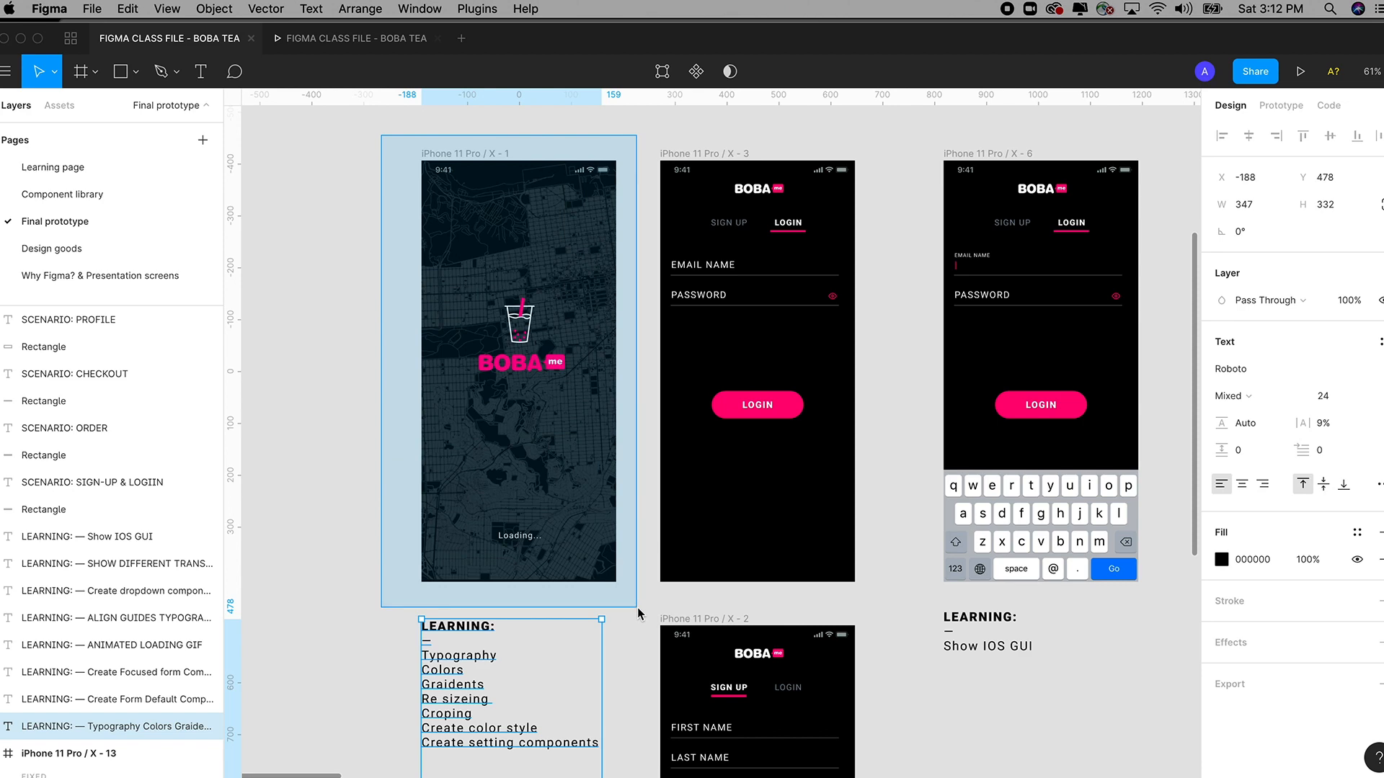
left_click_drag(549, 522, 459, 513)
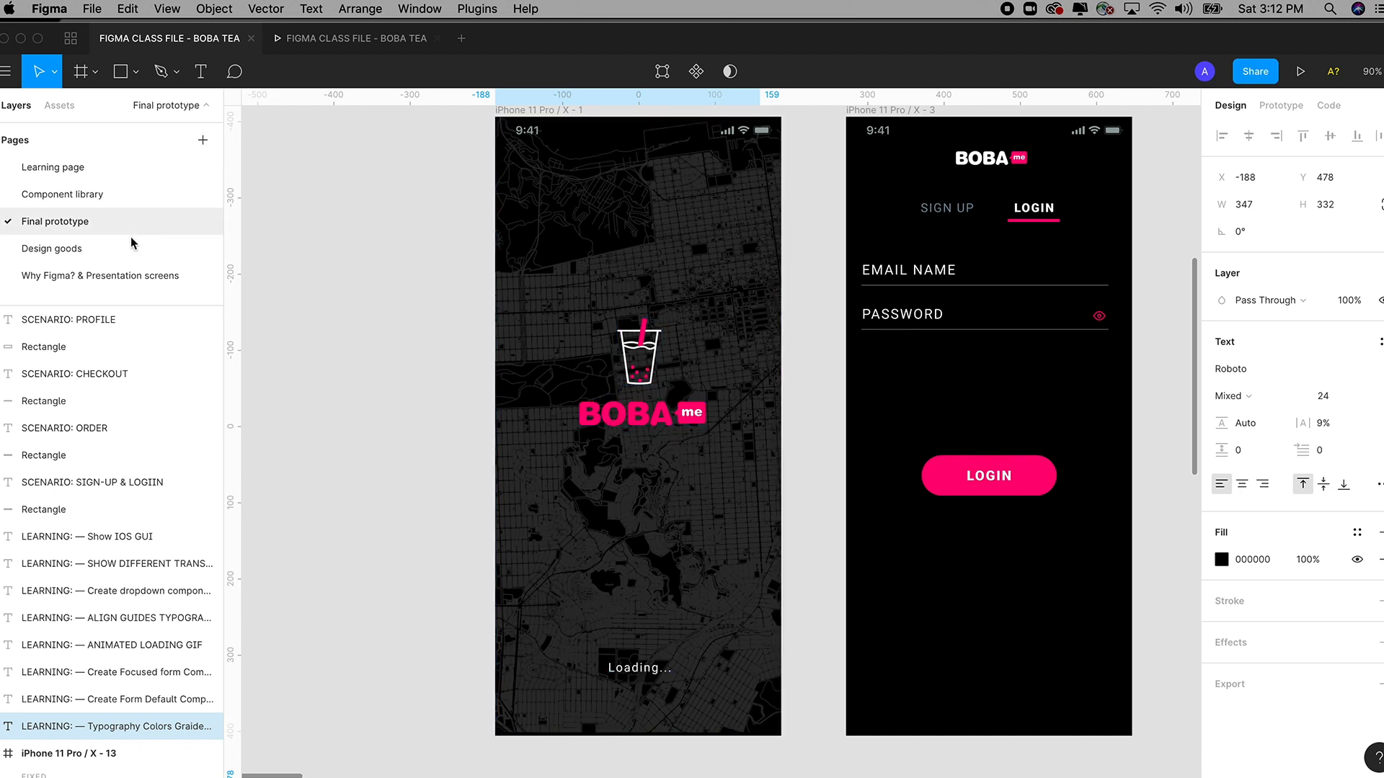
Return to the Learning page, zoom past the narrow Map 2, and select the large 1508×1393 Map 1 image.
left_click(63, 167)
left_click(573, 434)
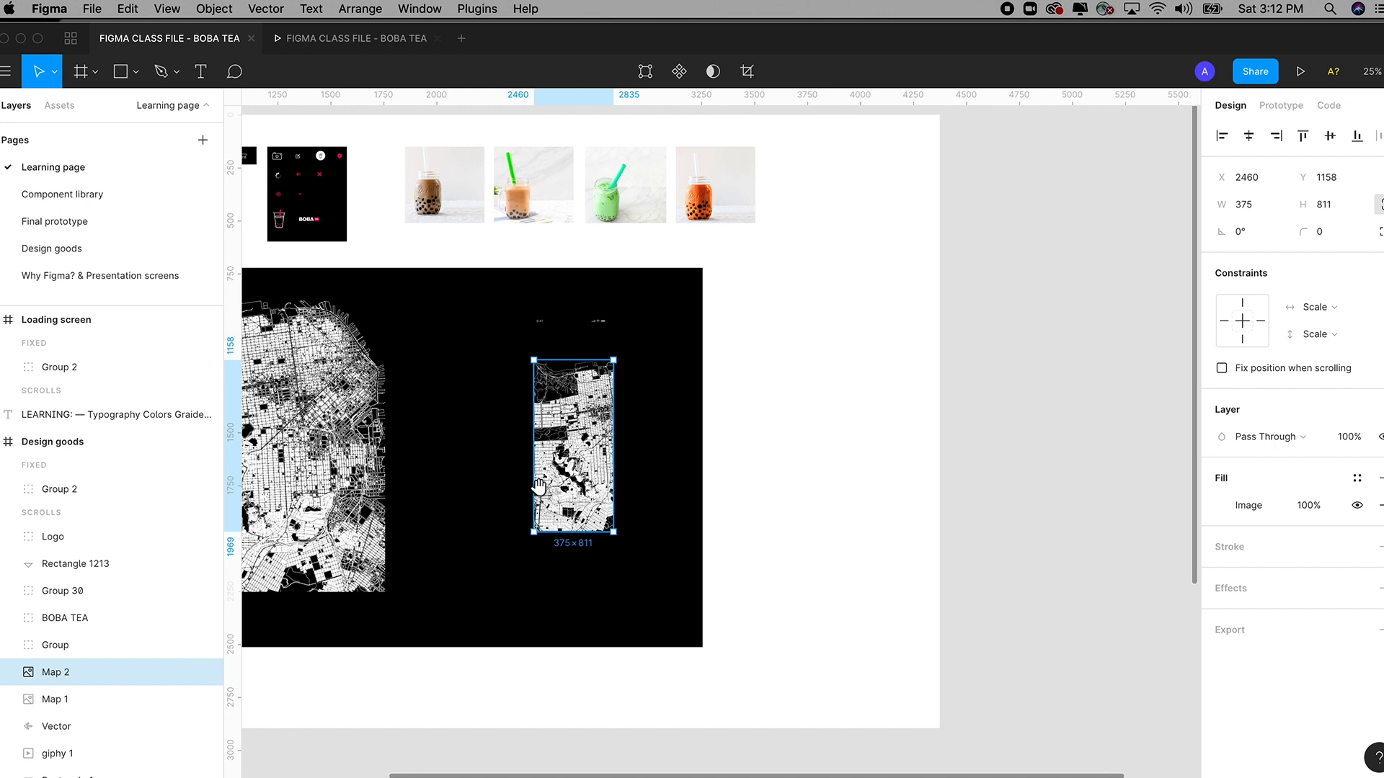
left_click_drag(539, 487, 739, 483)
left_click_drag(1023, 456, 1051, 482)
left_click(1052, 483)
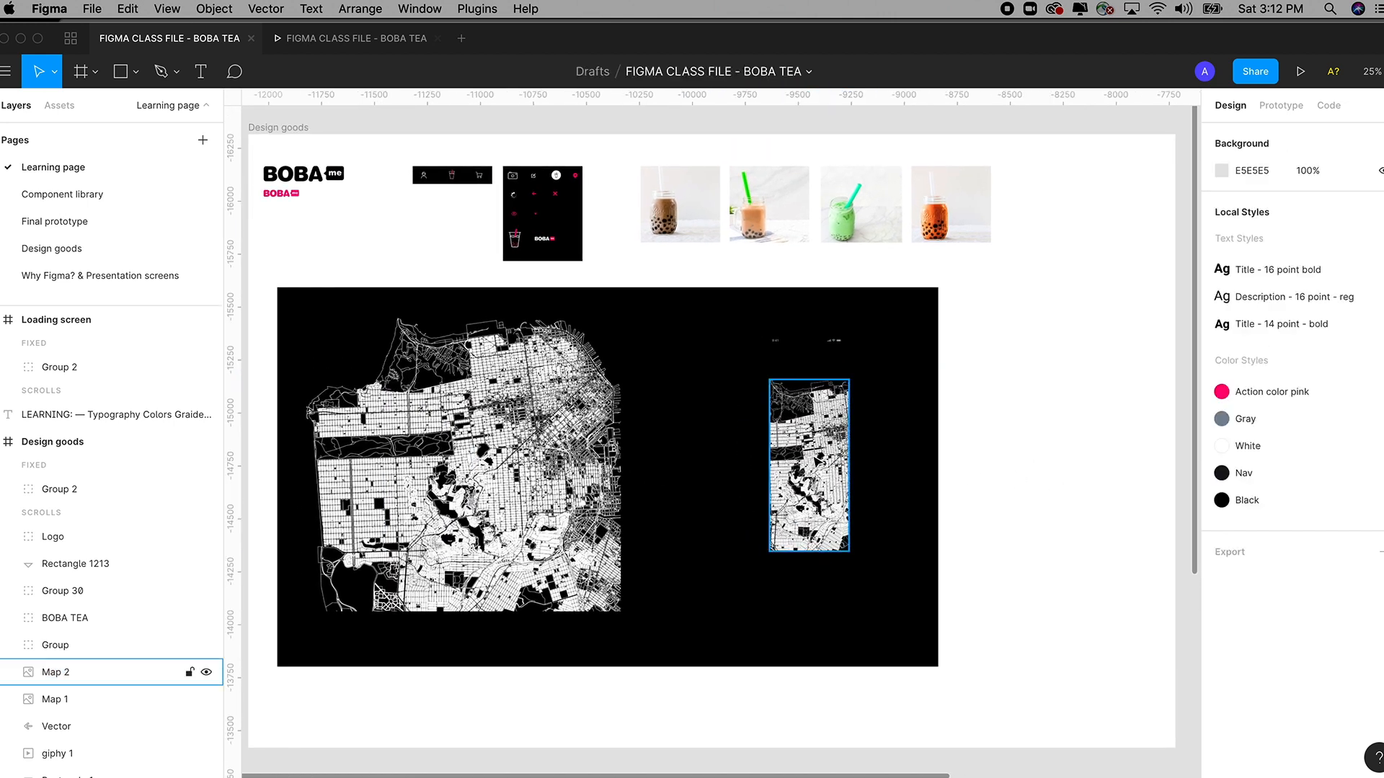
left_click(845, 461)
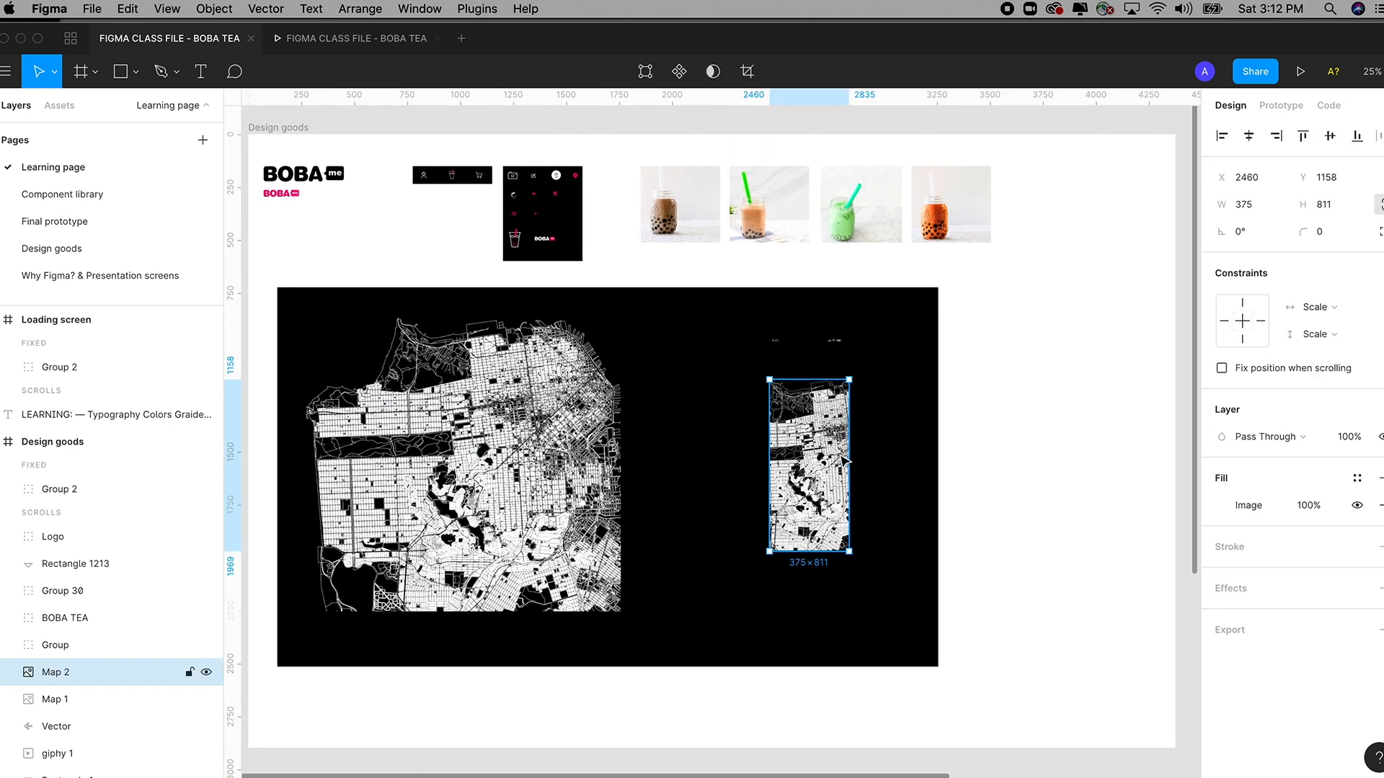
key("z")
left_click_drag(658, 258, 967, 657)
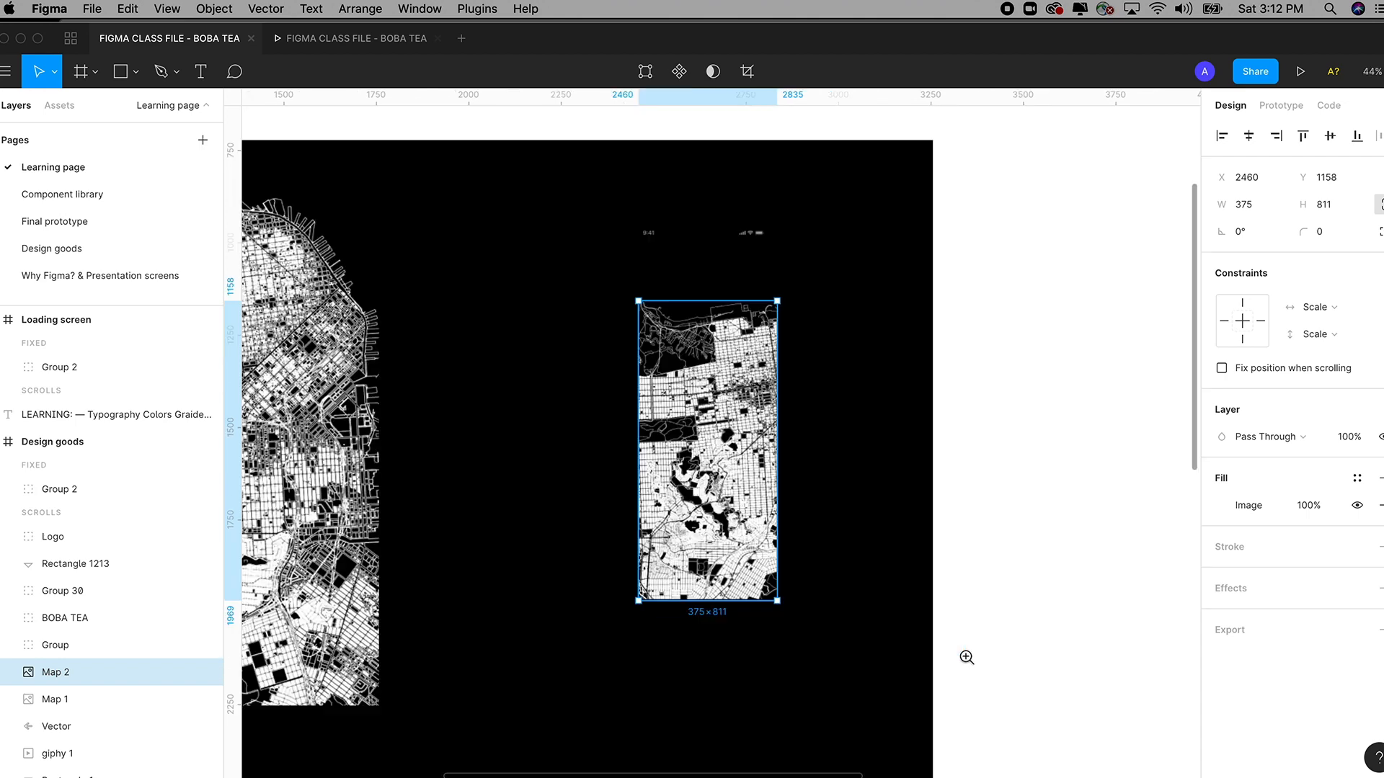
left_click_drag(612, 516, 912, 485)
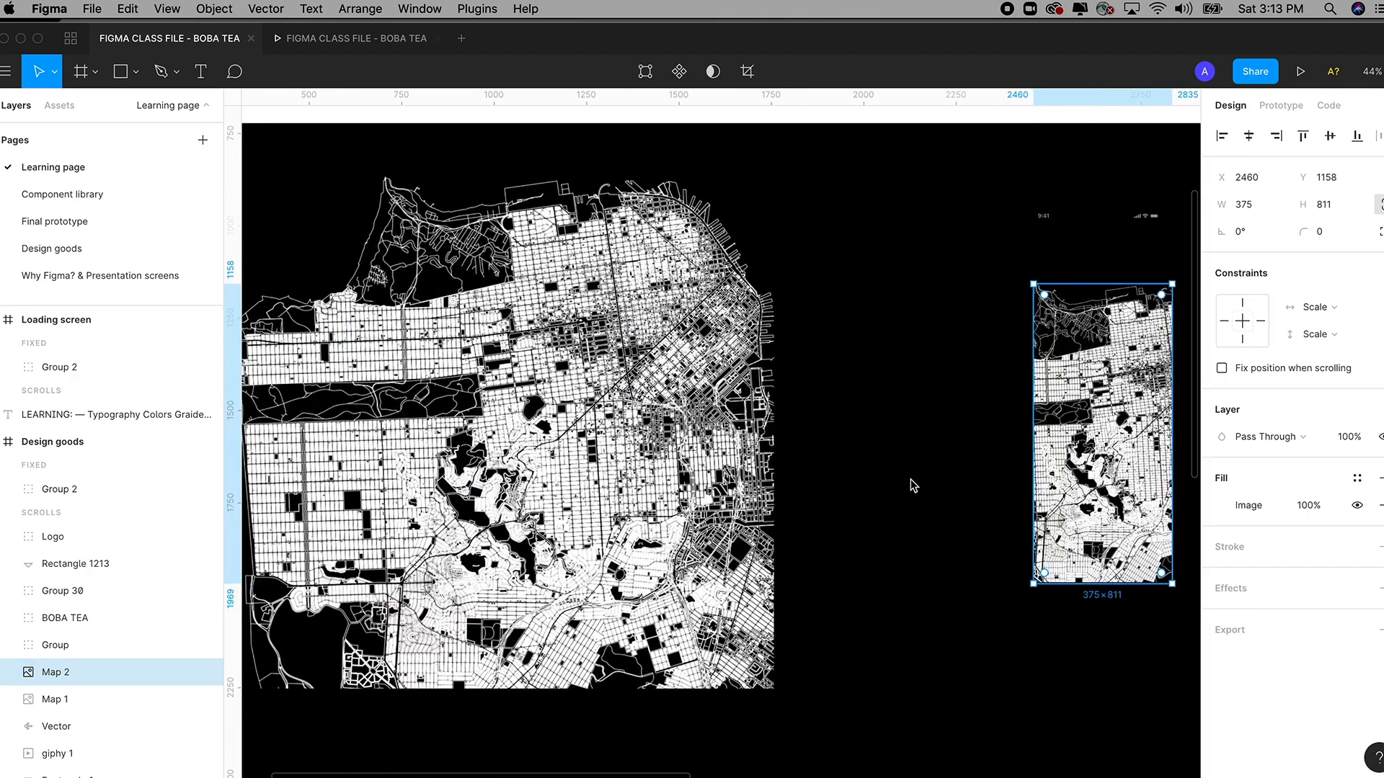
left_click(757, 483)
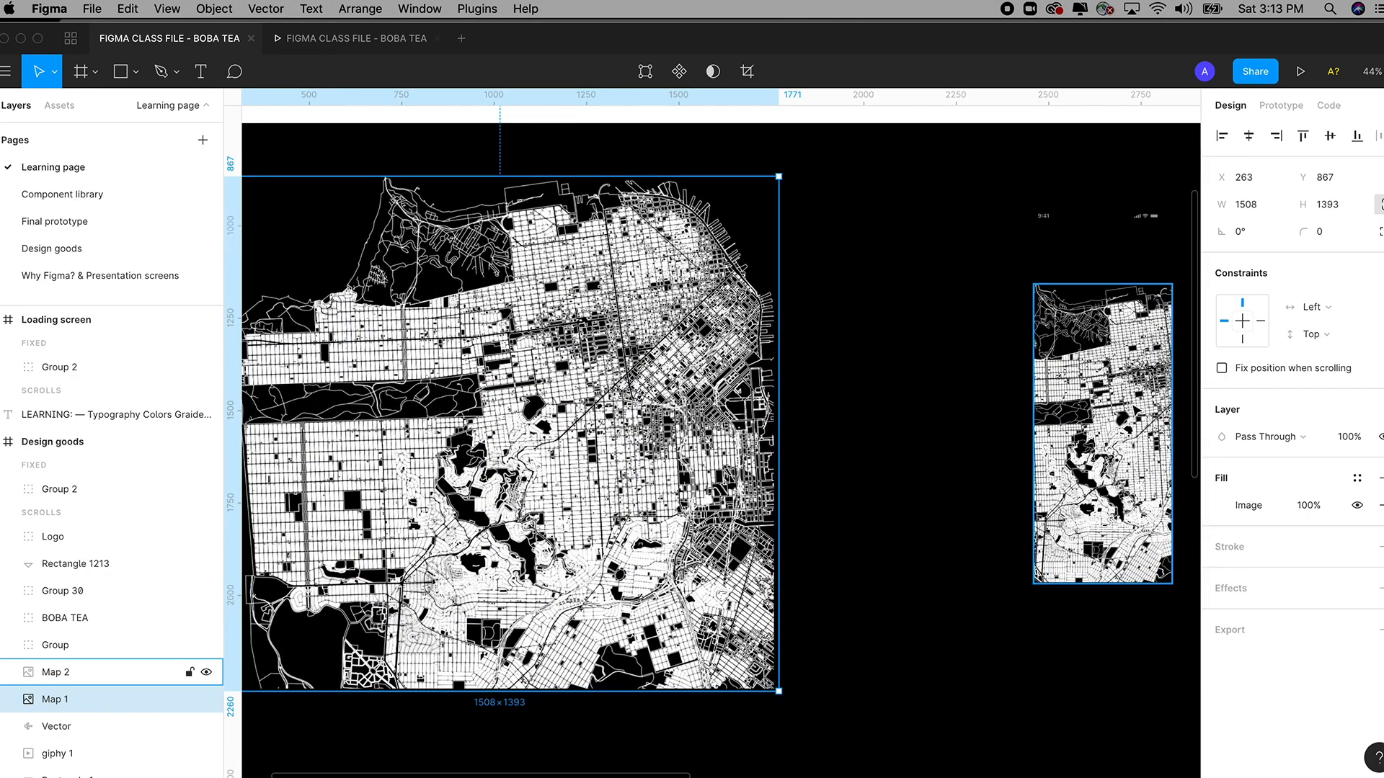
scroll(829, 415, "left", 2)
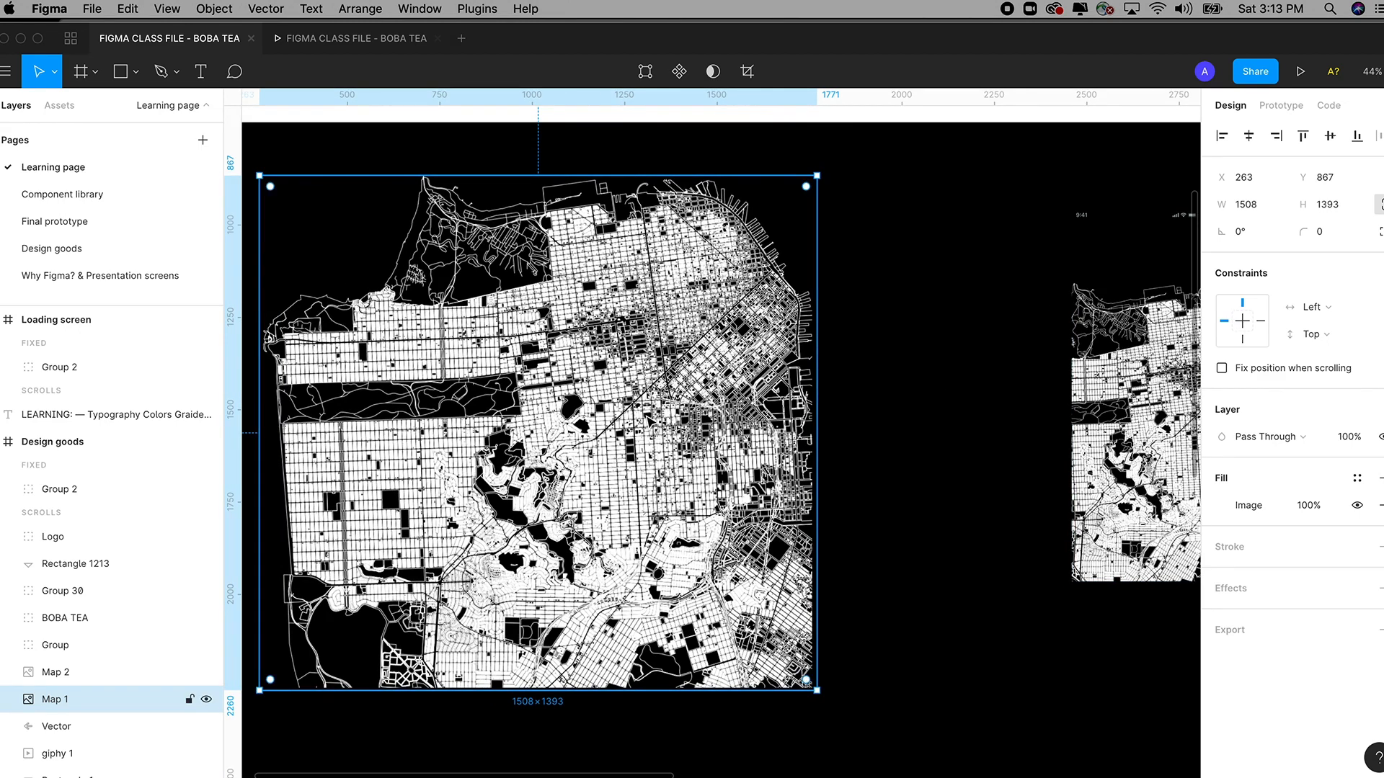
scroll(647, 419, "left", 5)
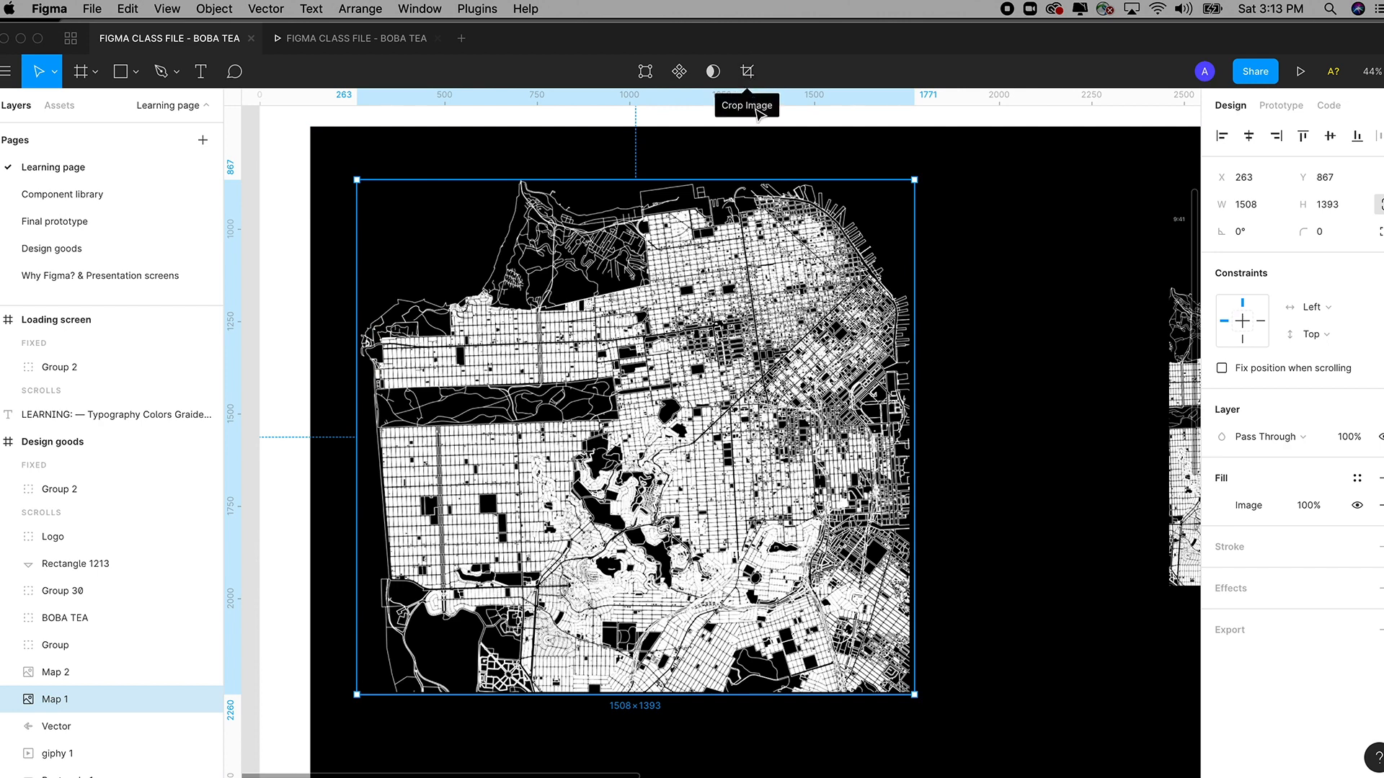
Crop the large Map 1 image inward from all four sides down to 599×637.
left_click(747, 72)
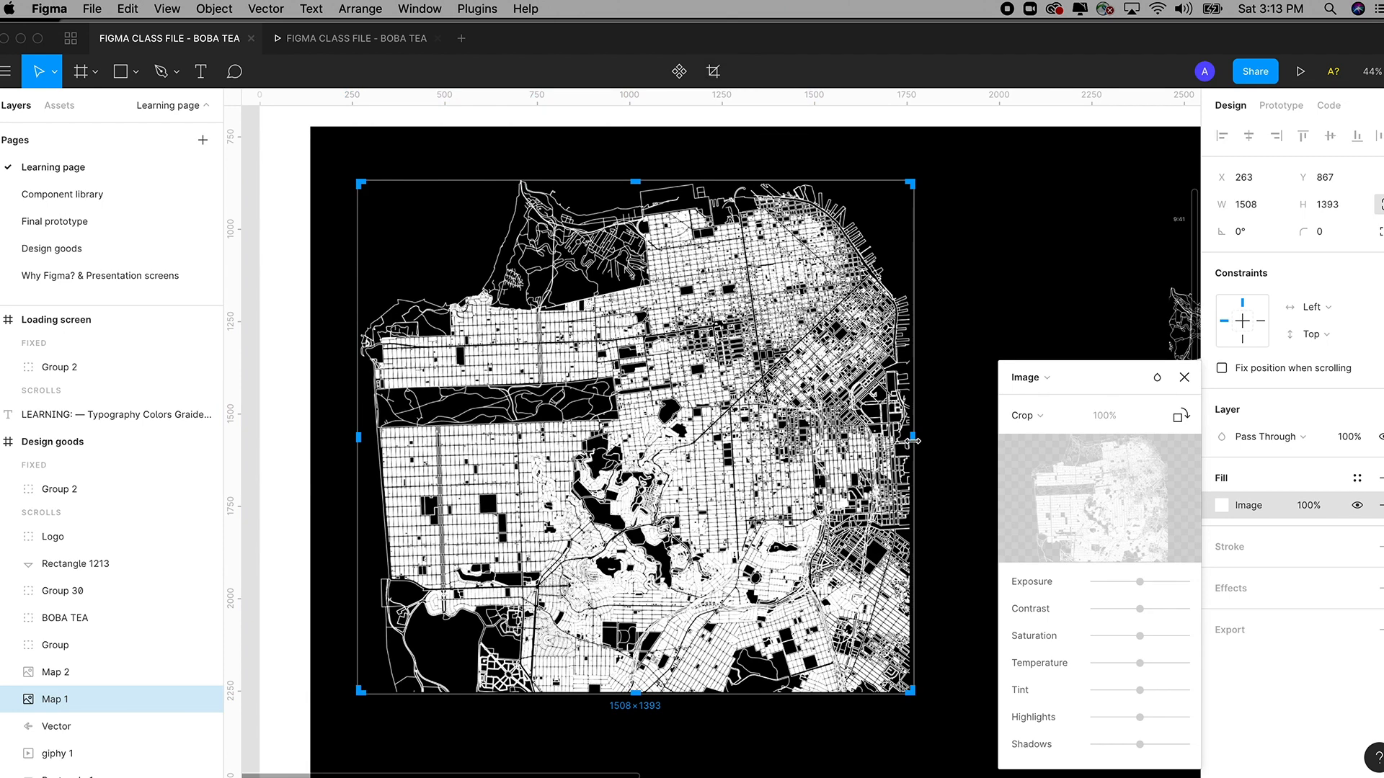
left_click_drag(913, 439, 802, 437)
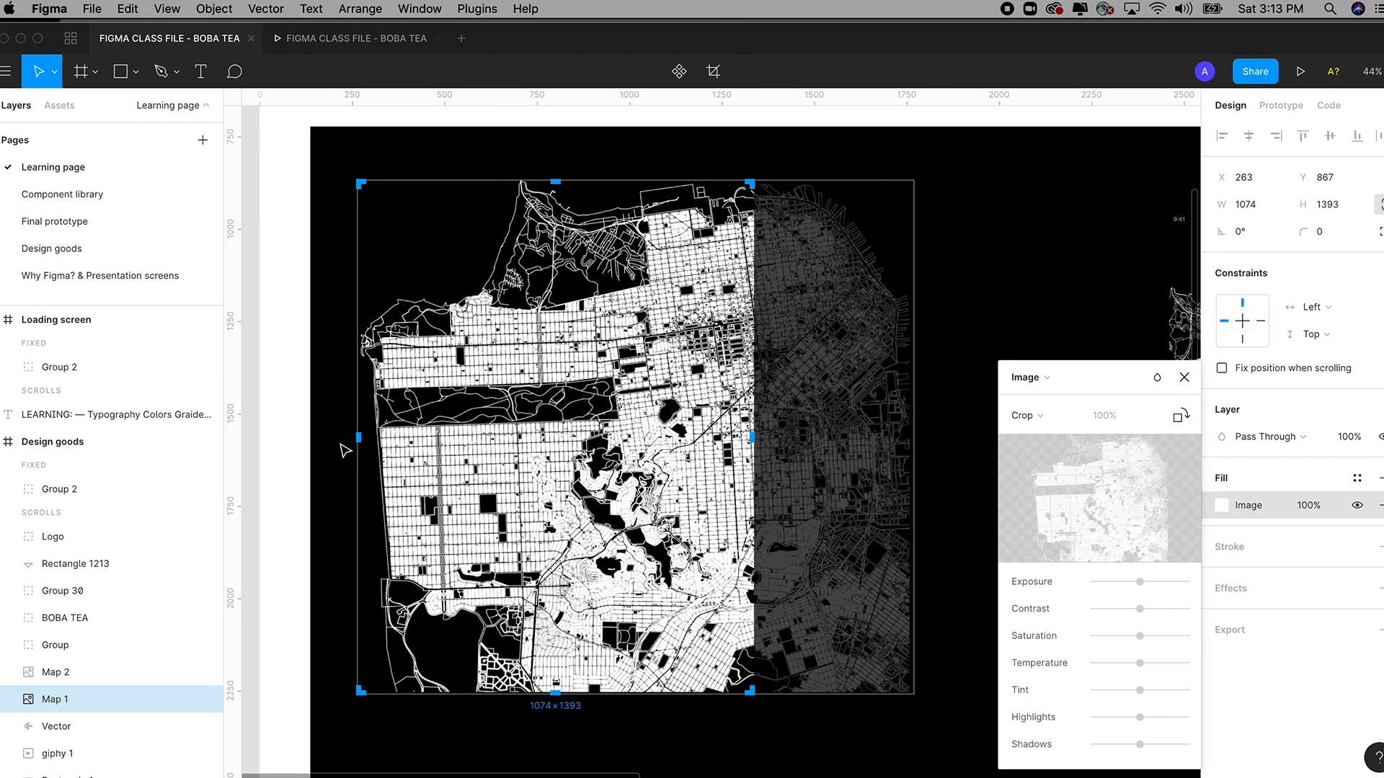
left_click_drag(359, 436, 534, 436)
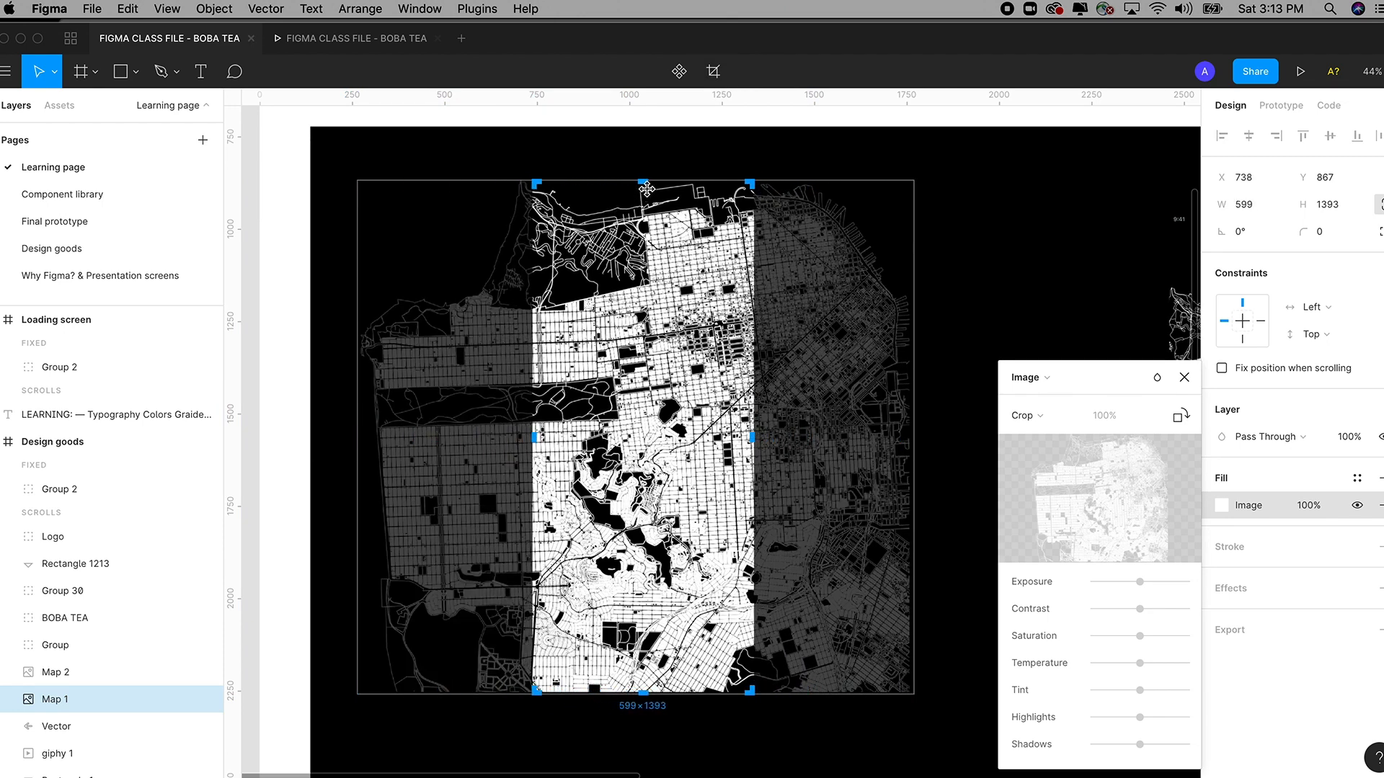
left_click_drag(643, 182, 643, 354)
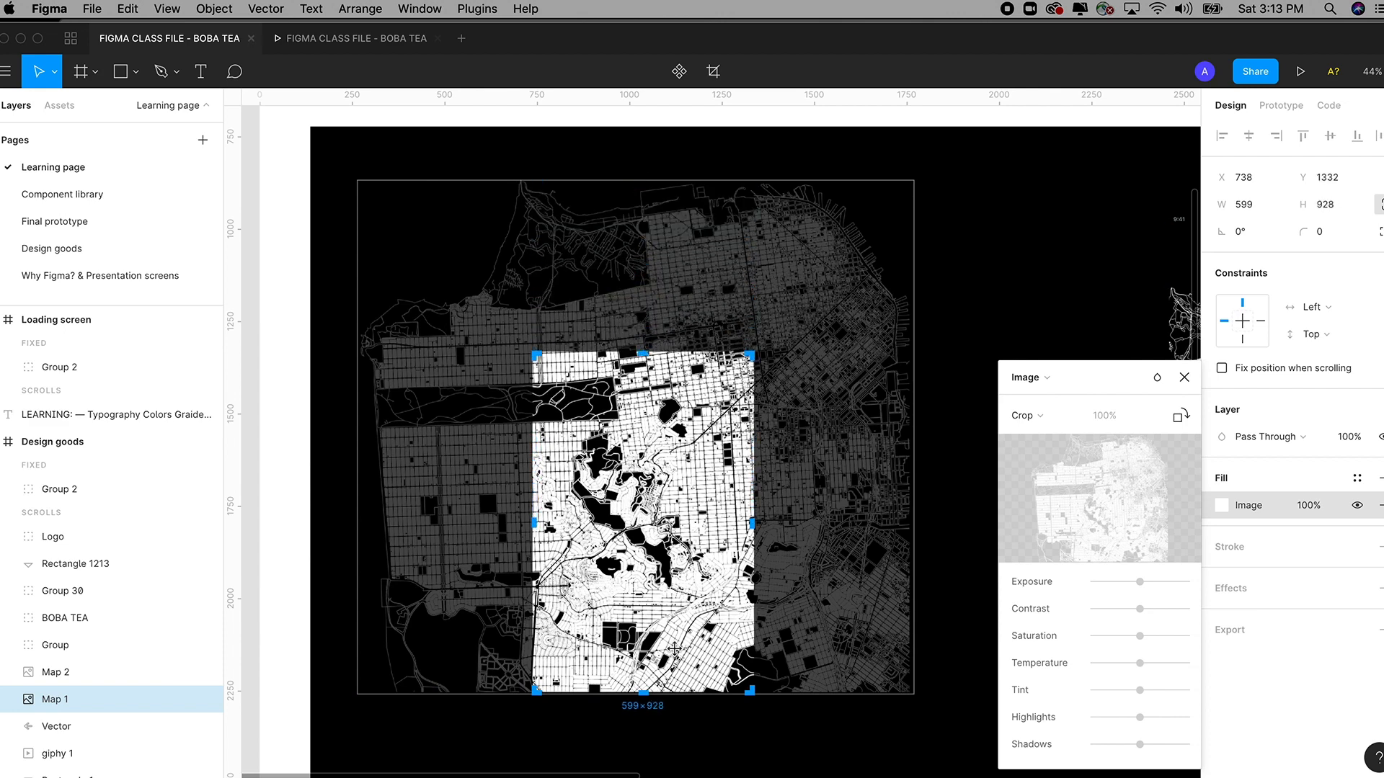
left_click_drag(638, 695, 643, 586)
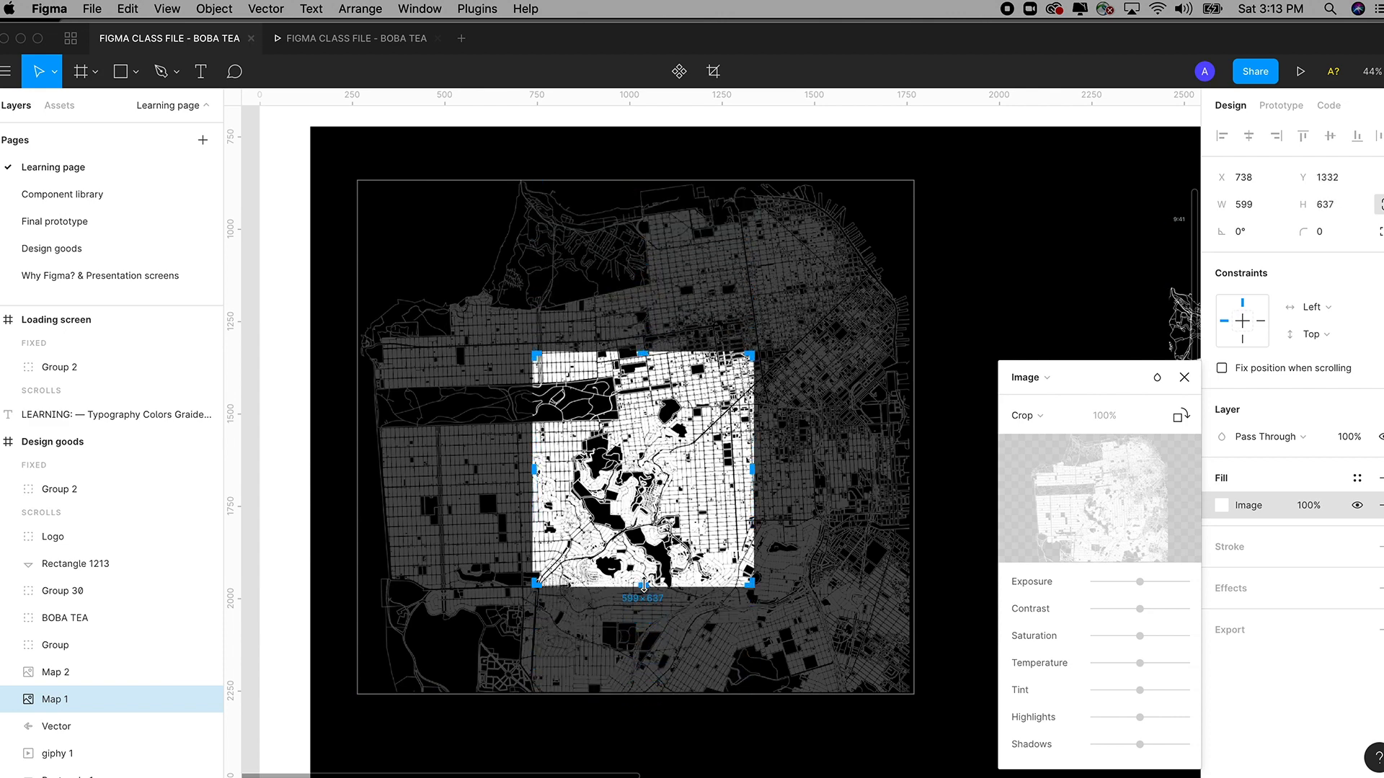
key("Return")
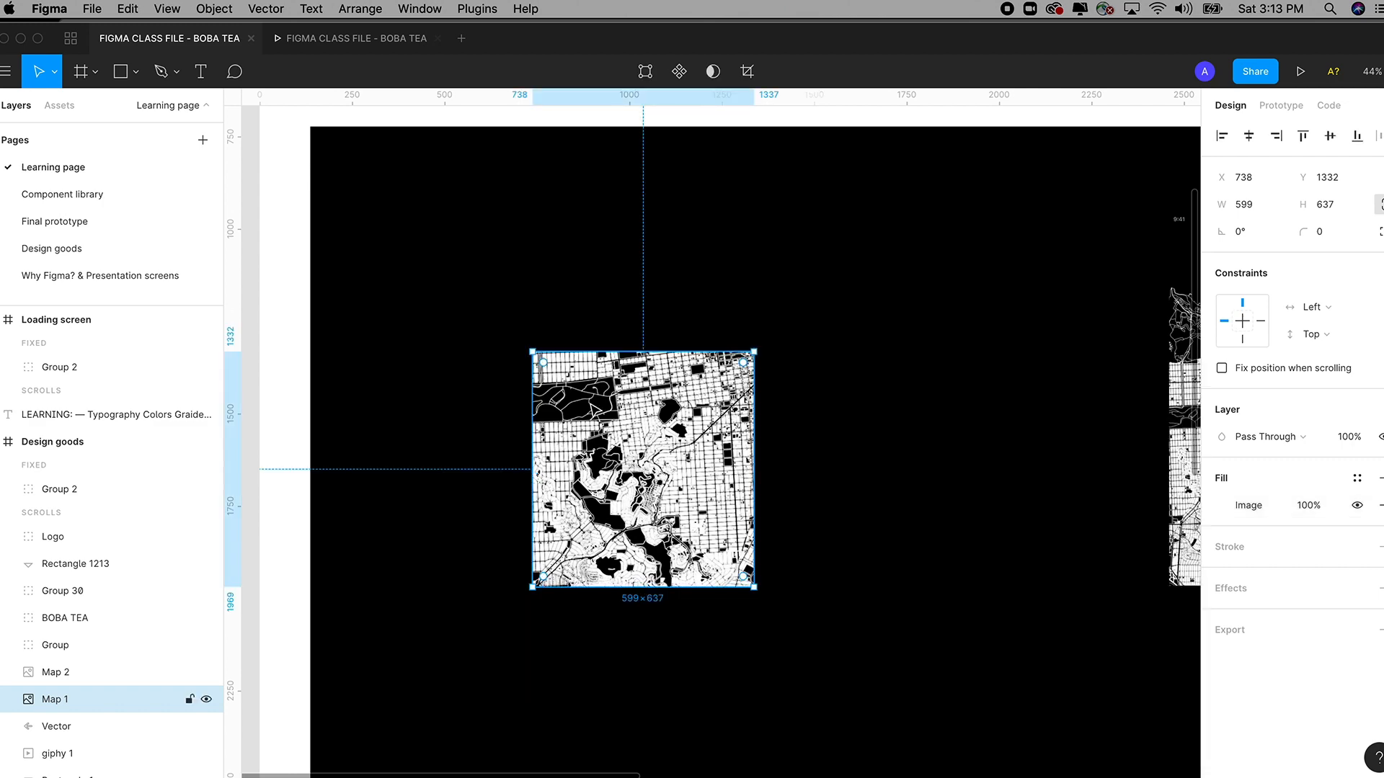
Undo the crop changes with Cmd+Z until Map 1 is back to 1508×1393.
left_click(130, 9)
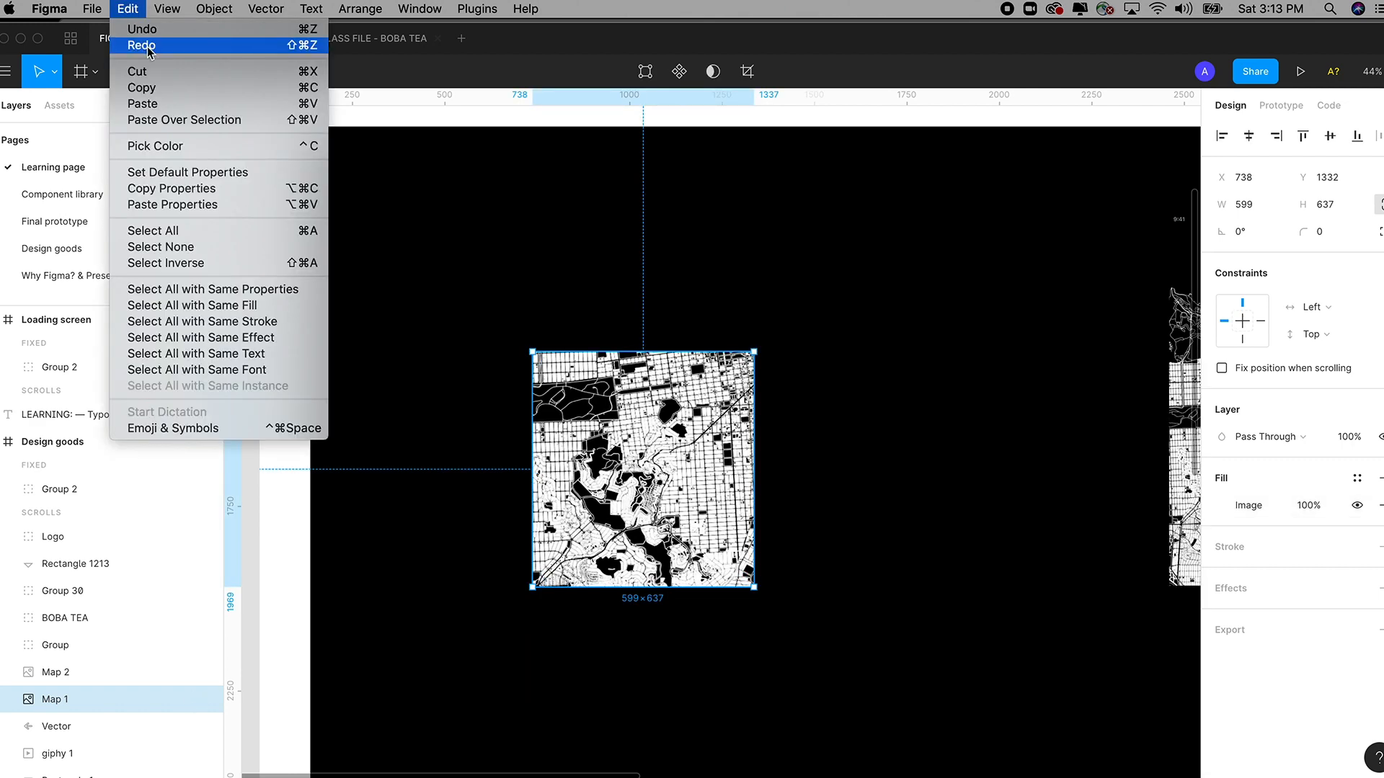
left_click(400, 112)
key("super+z")
key("super+z")
key("super+z")
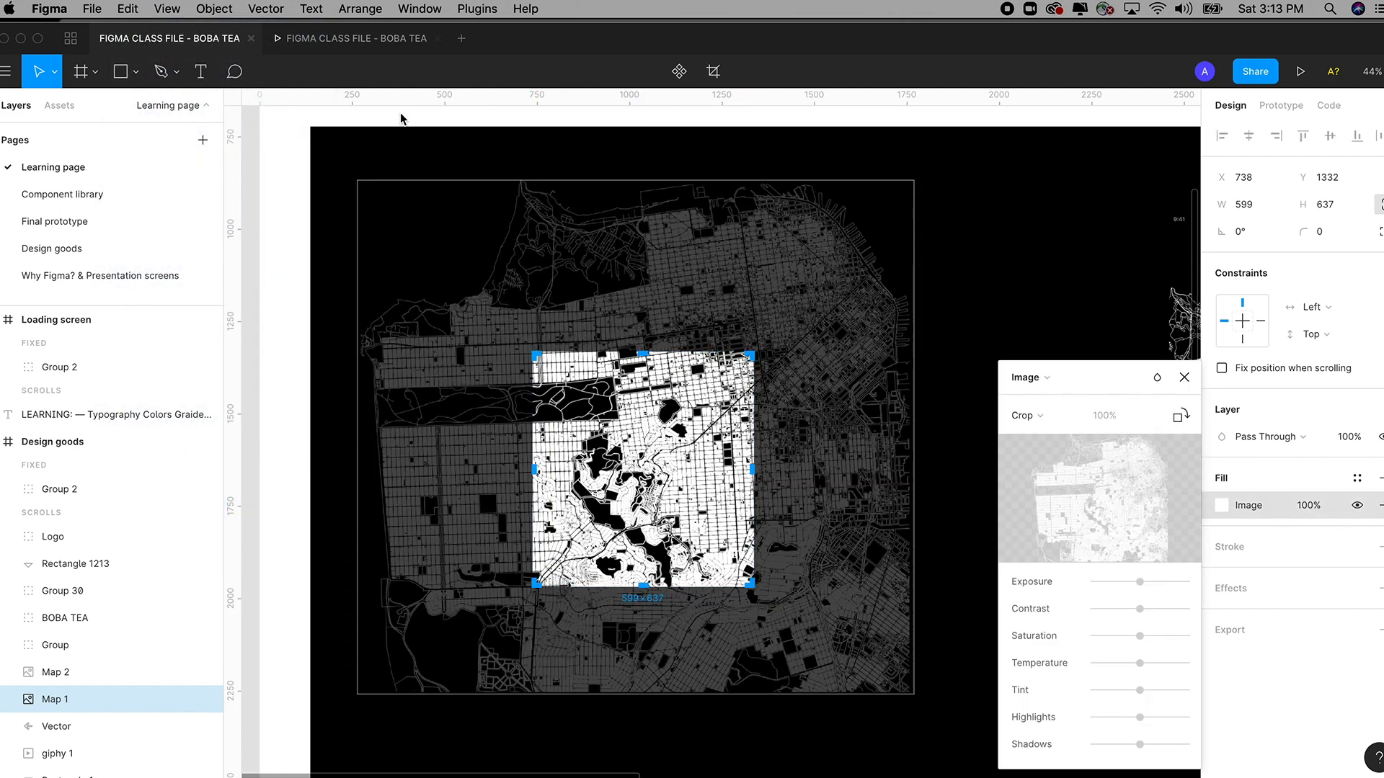
key("super+z")
key("super+z")
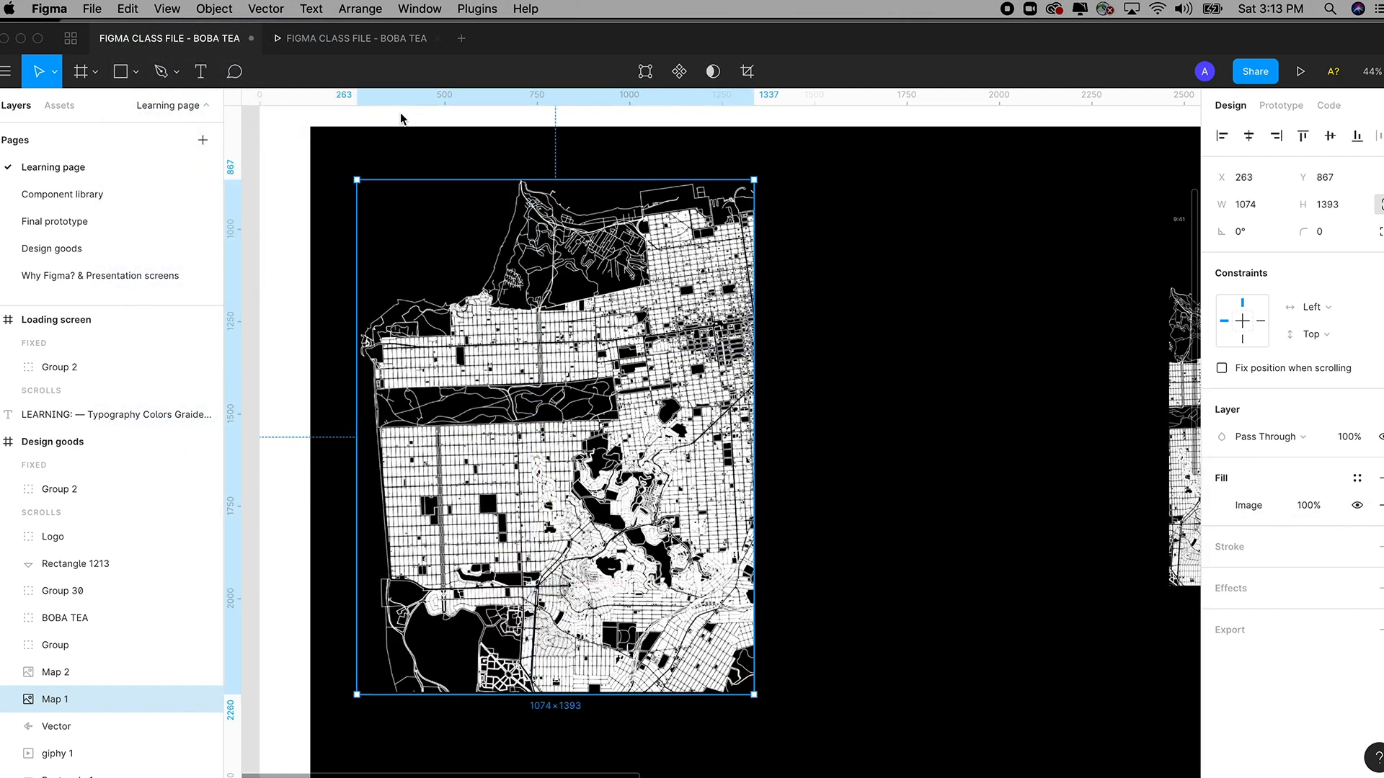
key("super+z")
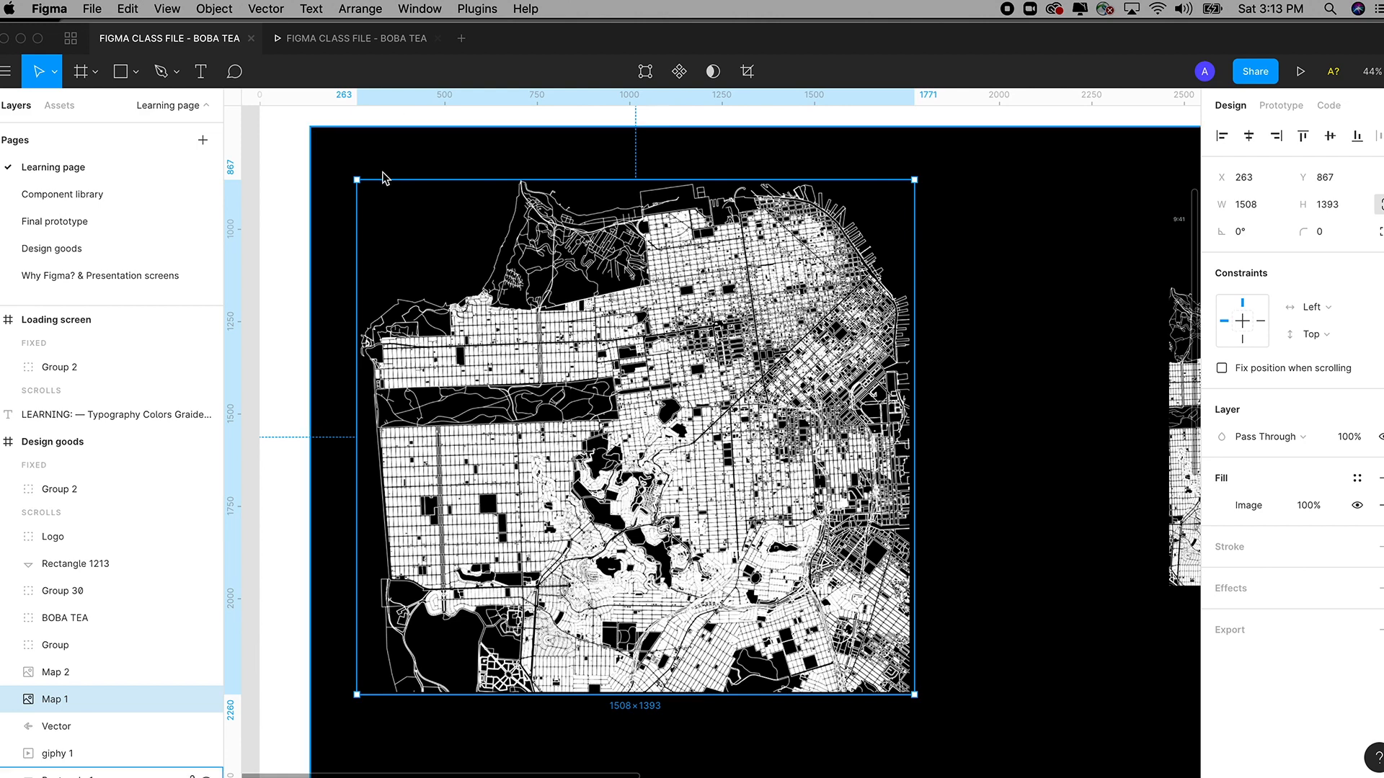
Redo the crop with Shift+Cmd+Z so Map 1 is 599×637 at X 738, Y 1332.
left_click(135, 9)
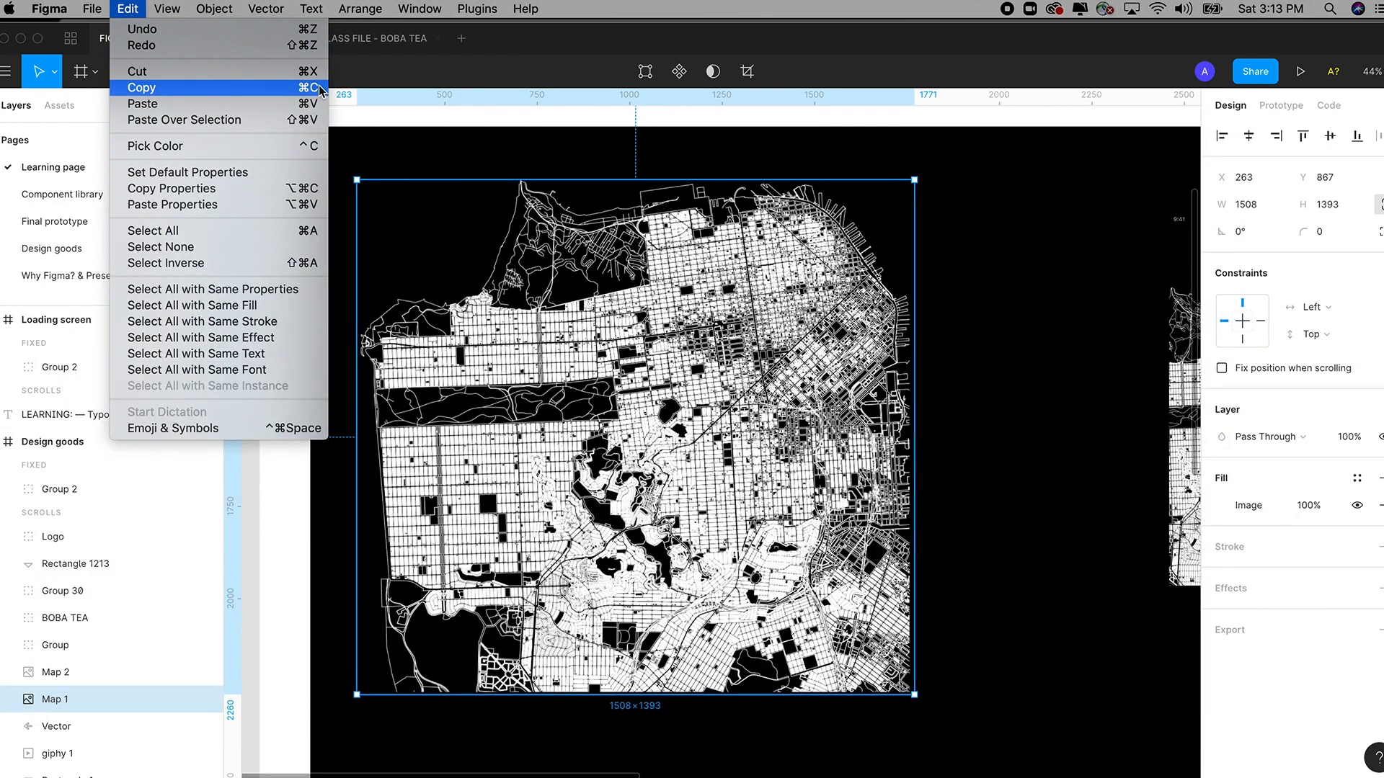
left_click(475, 125)
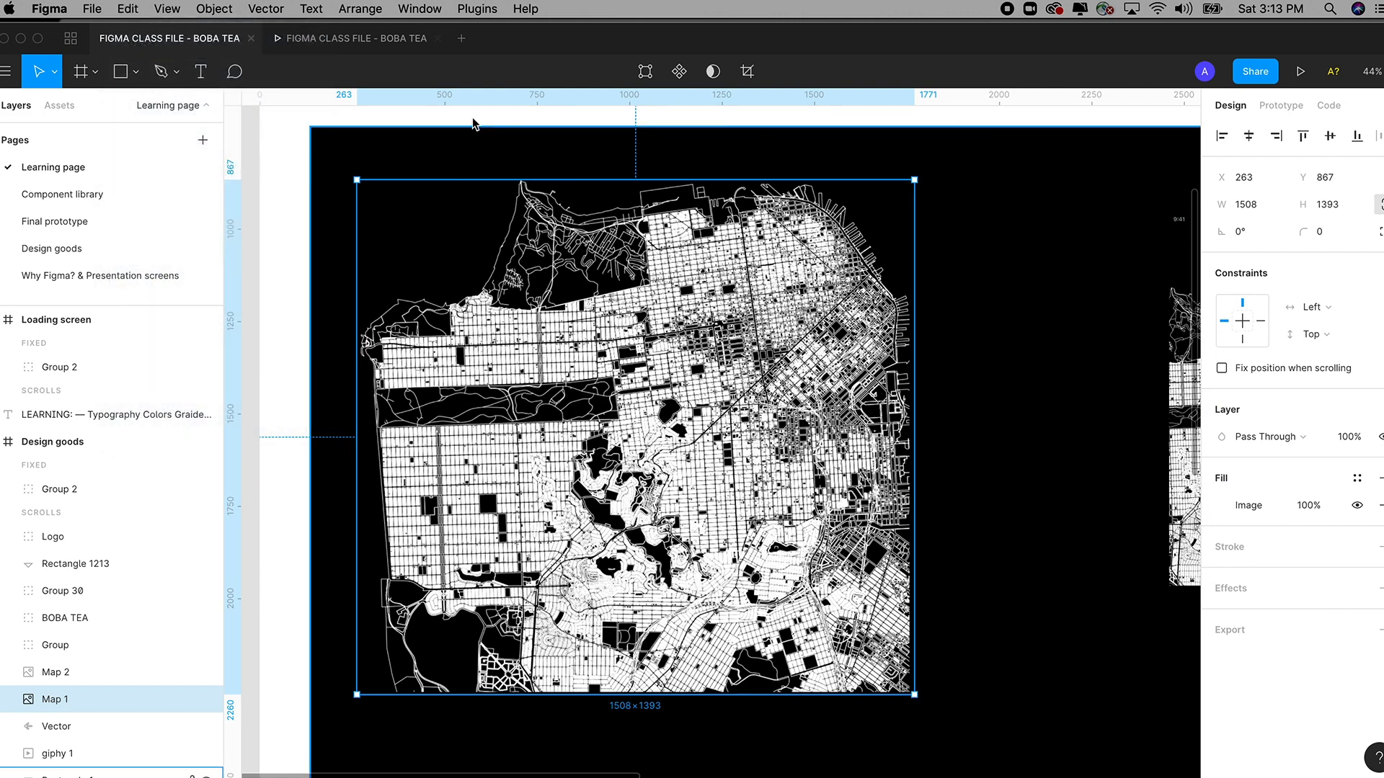
key("shift+super+z")
key("shift+super+z")
key("shift+super+z")
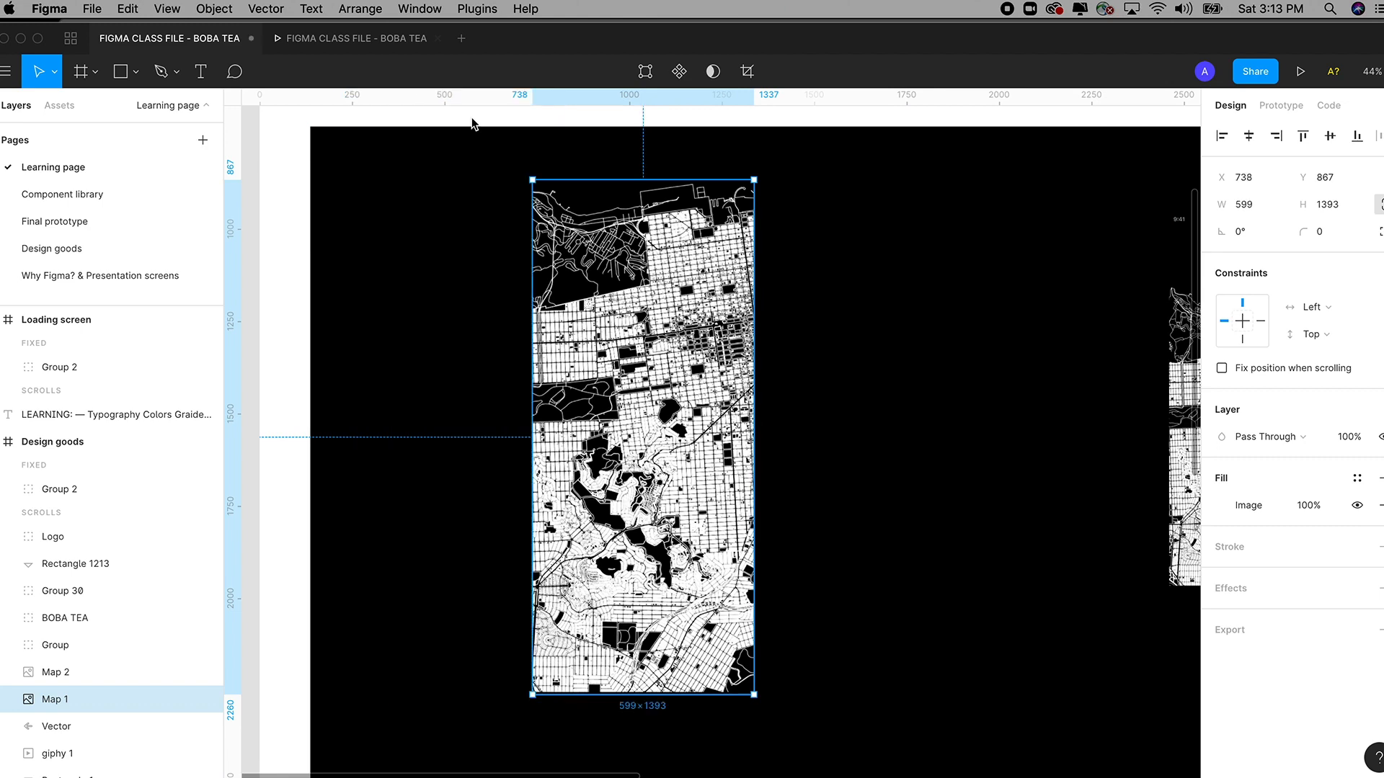
key("shift+super+z")
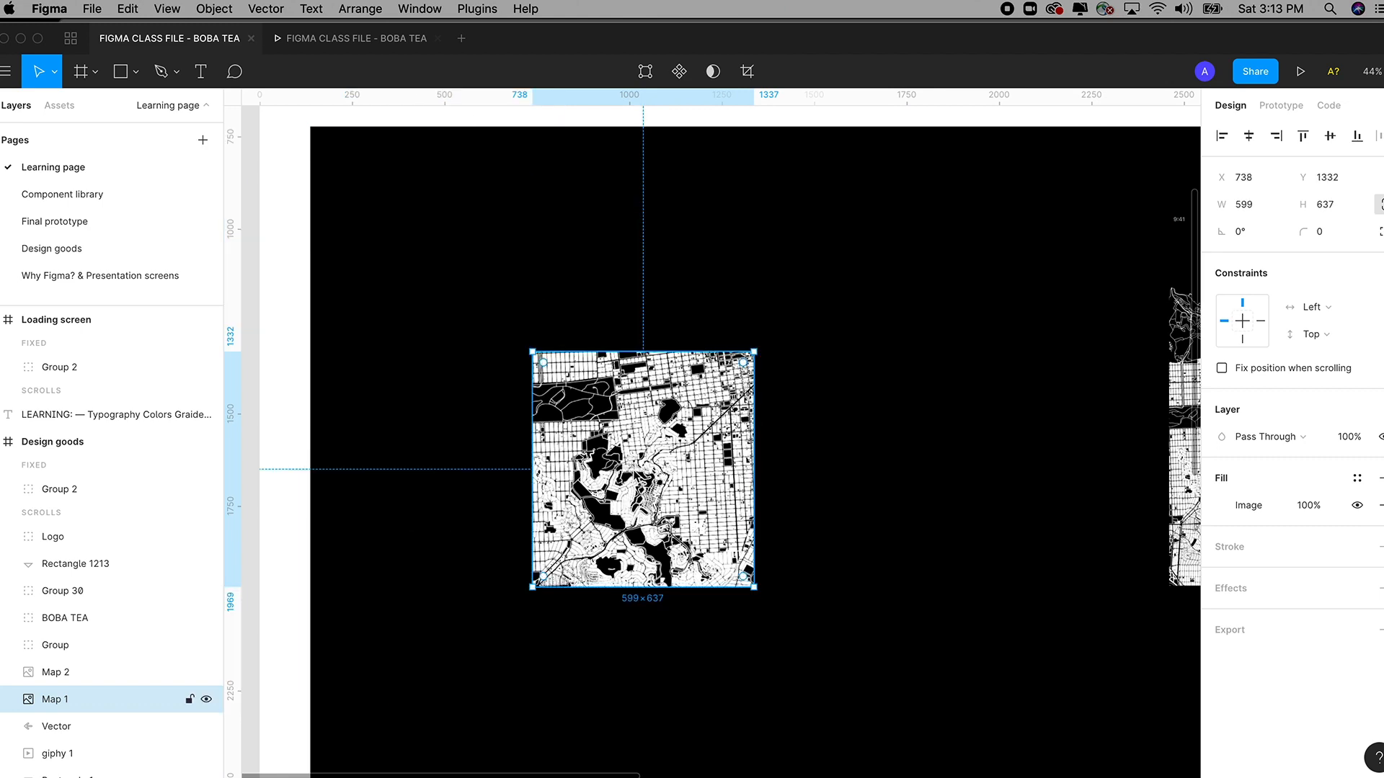
left_click_drag(661, 463, 671, 430)
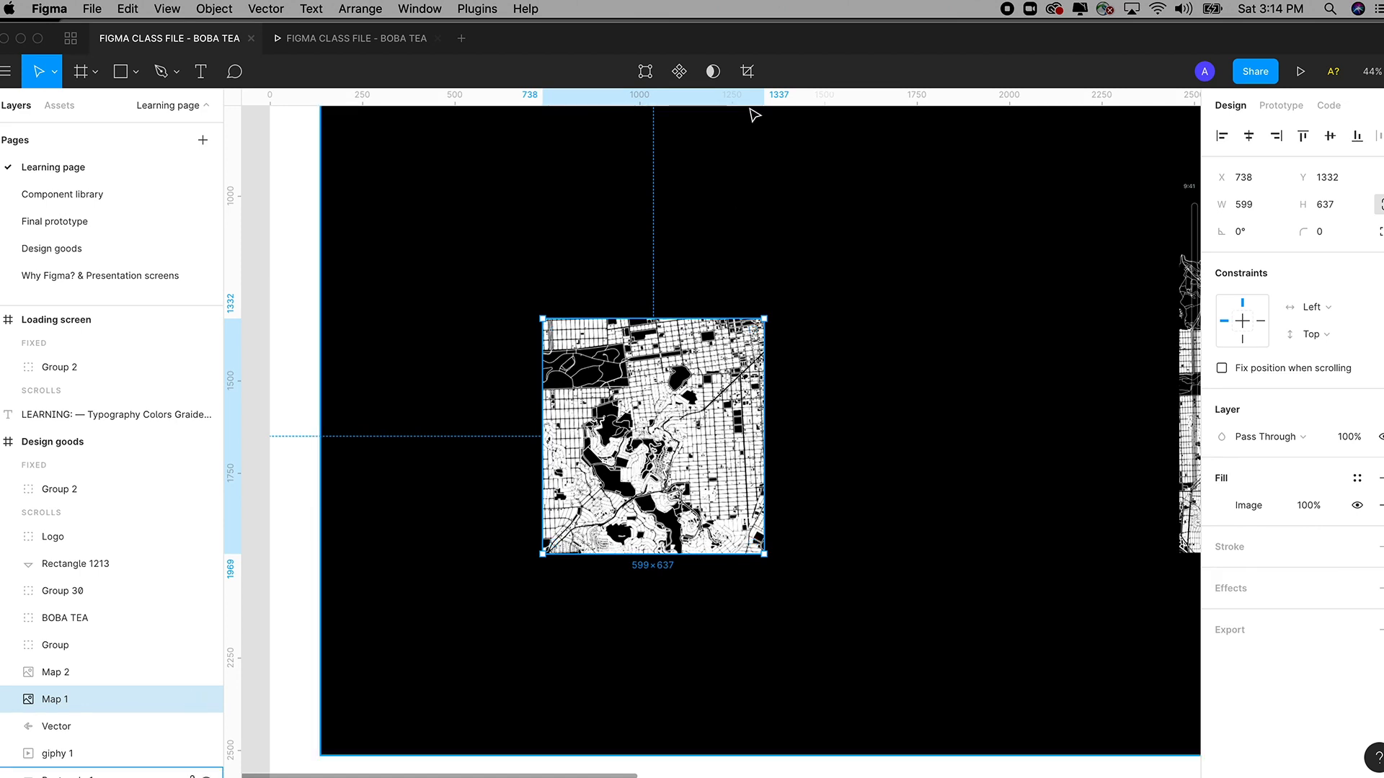
Reposition and enlarge the map image inside its crop frame.
left_click(746, 72)
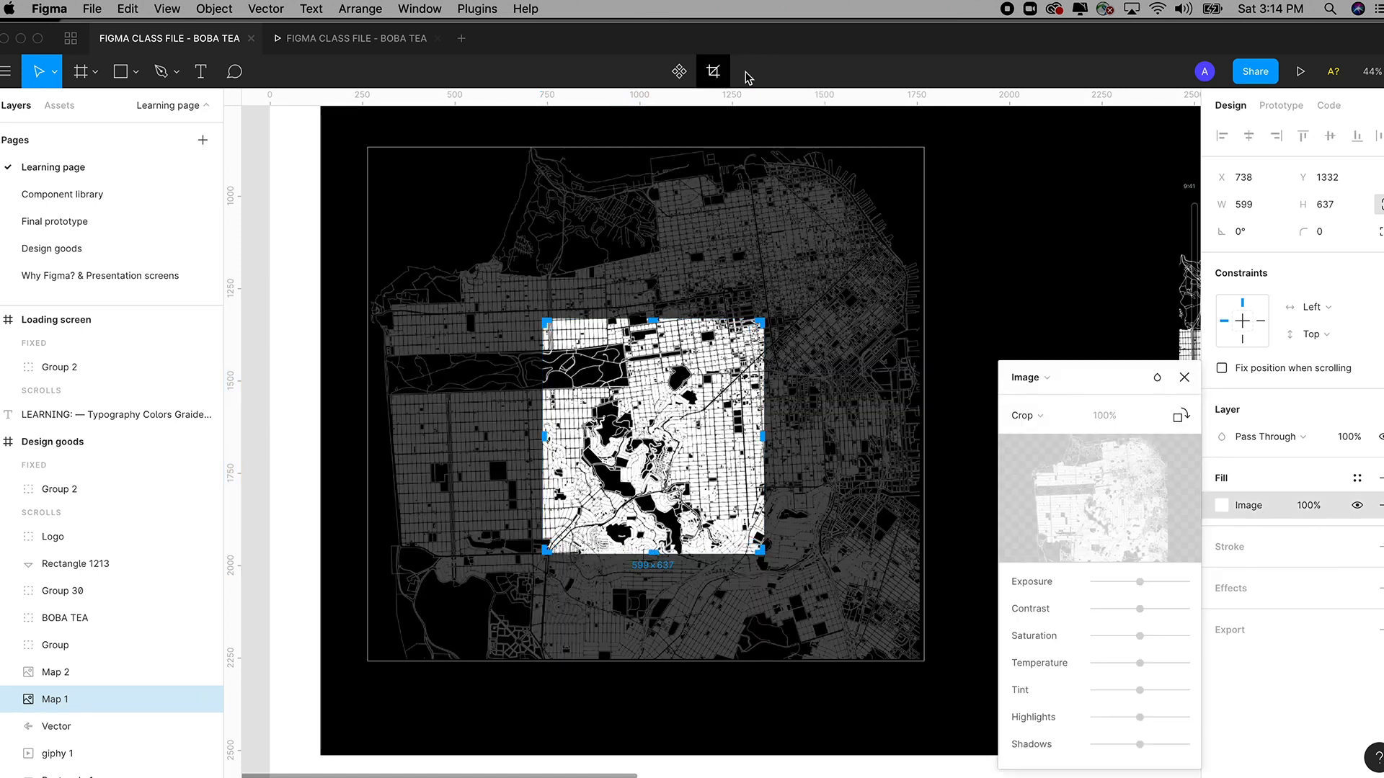
left_click_drag(655, 426, 717, 501)
scroll(718, 500, "up", 1)
scroll(718, 500, "left", 1)
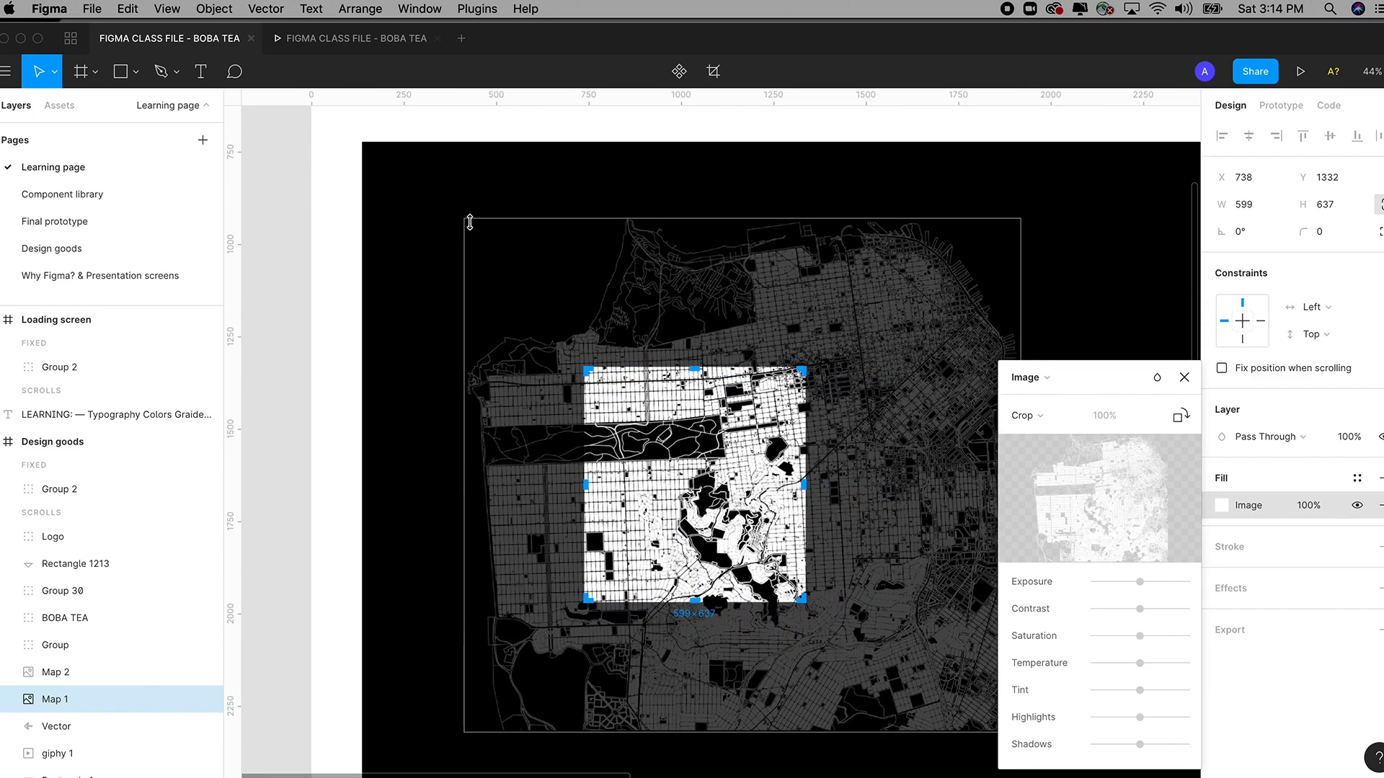
left_click_drag(466, 221, 424, 296)
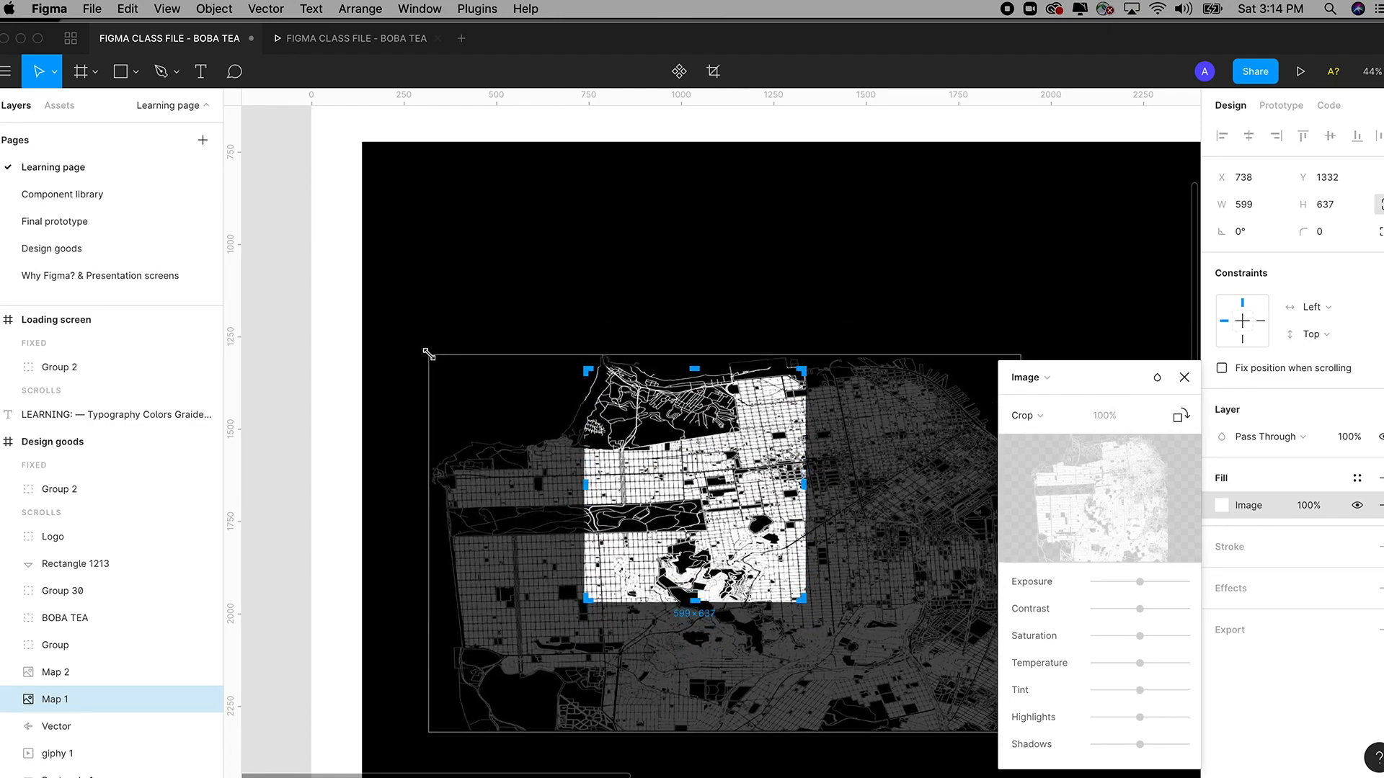
left_click_drag(429, 354, 493, 304)
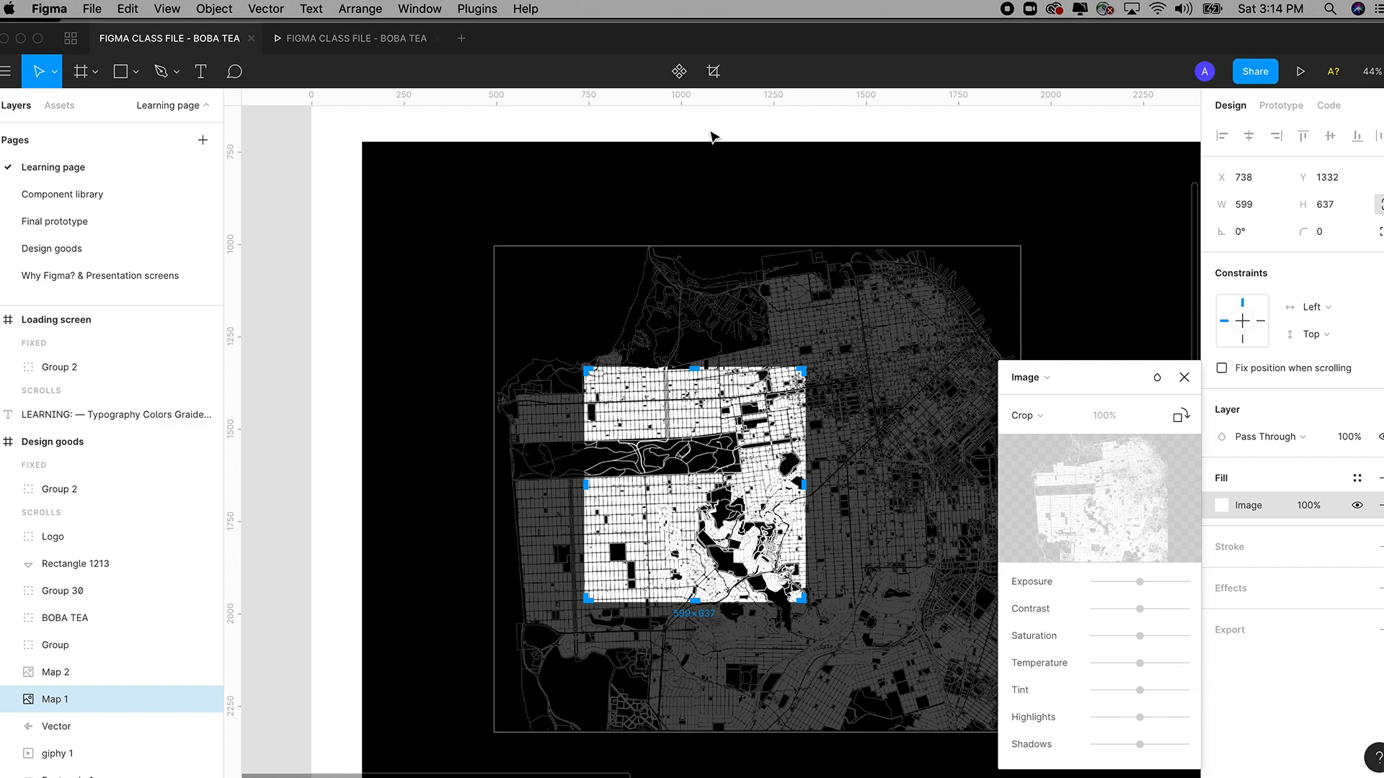
key("Escape")
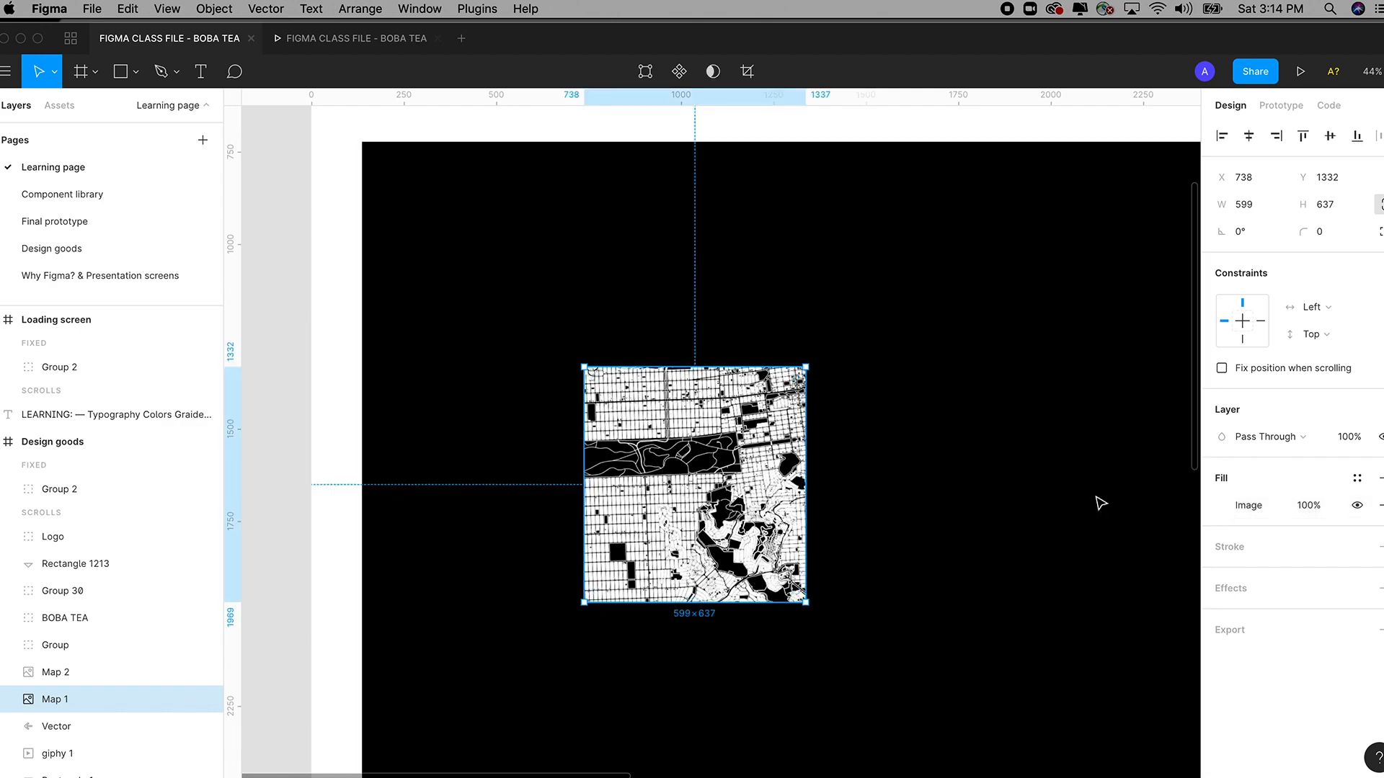
Try Fit then Fill image scaling, and resize the map layer to 622×661.46.
left_click(1228, 508)
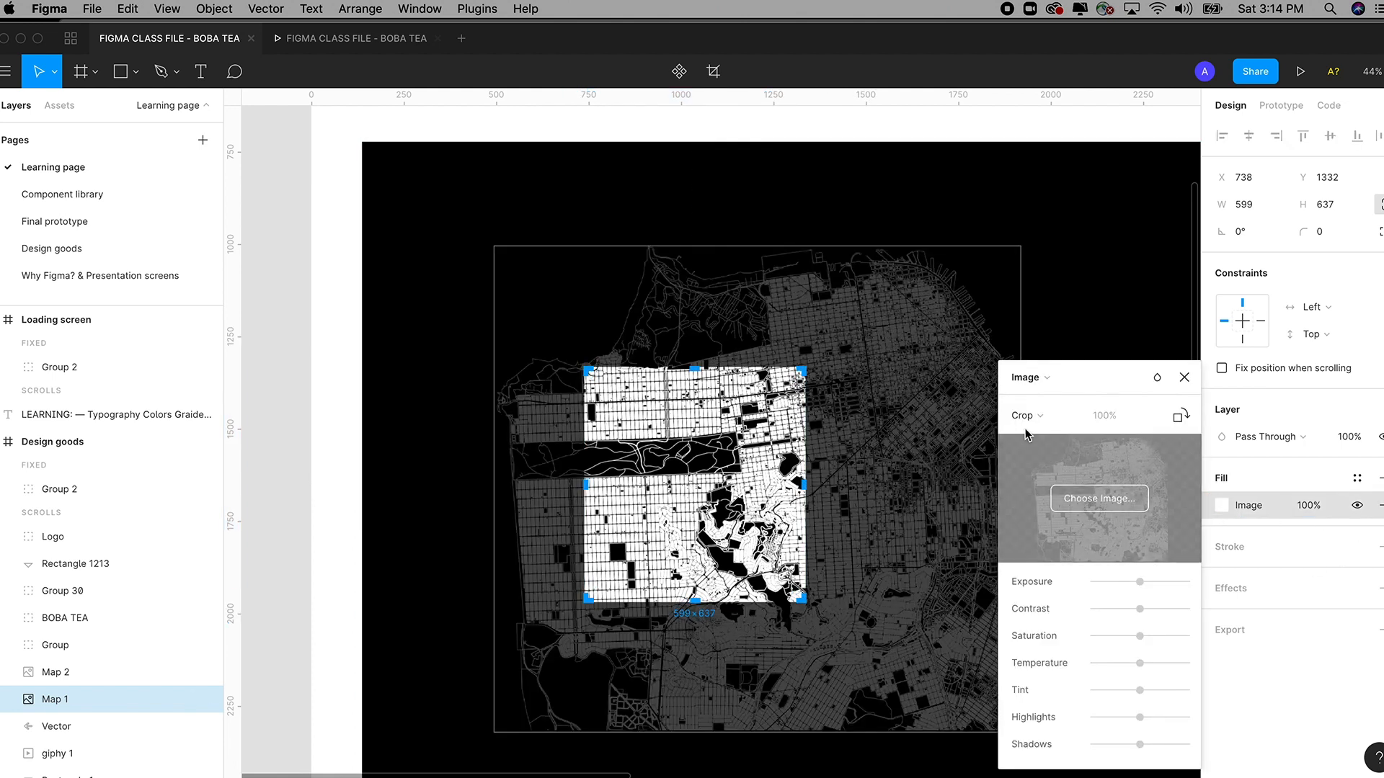
left_click(1023, 416)
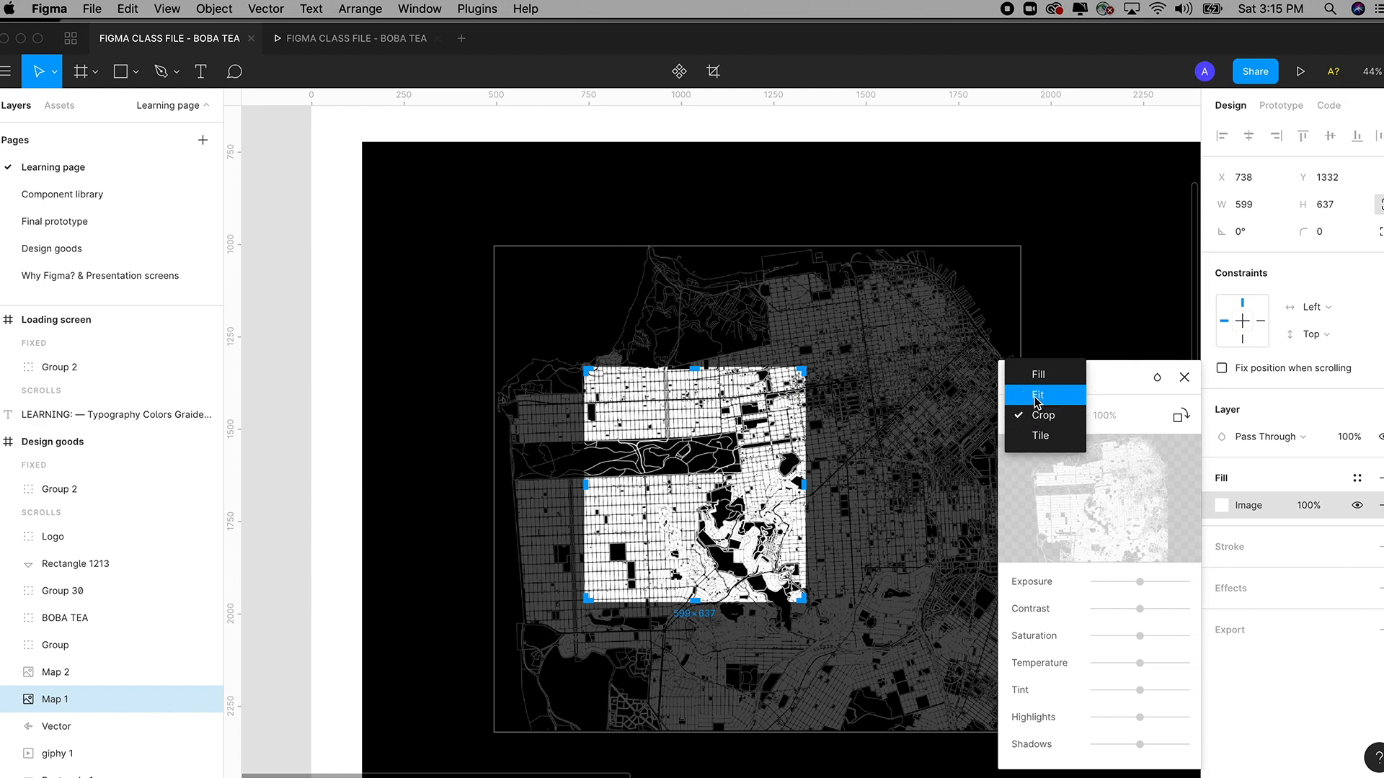
left_click(1037, 395)
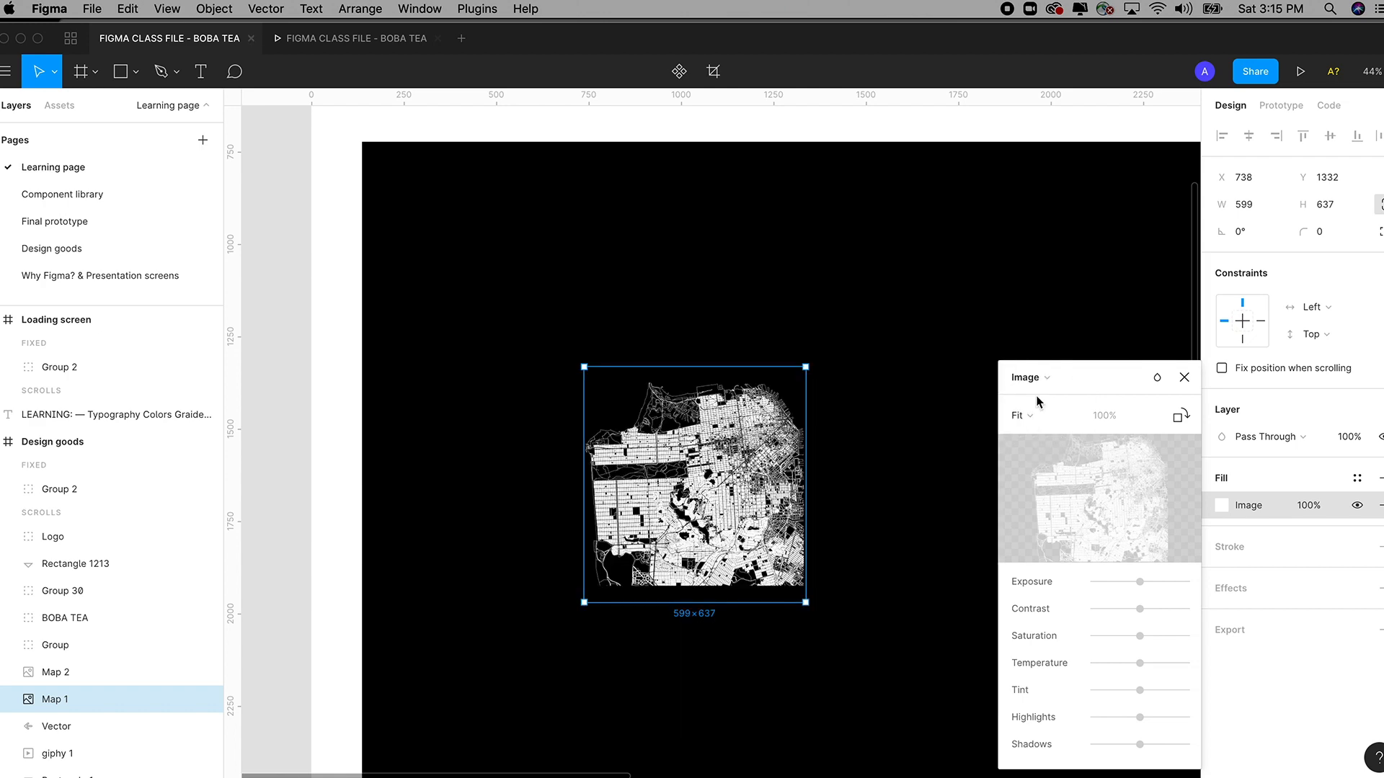
left_click(1035, 416)
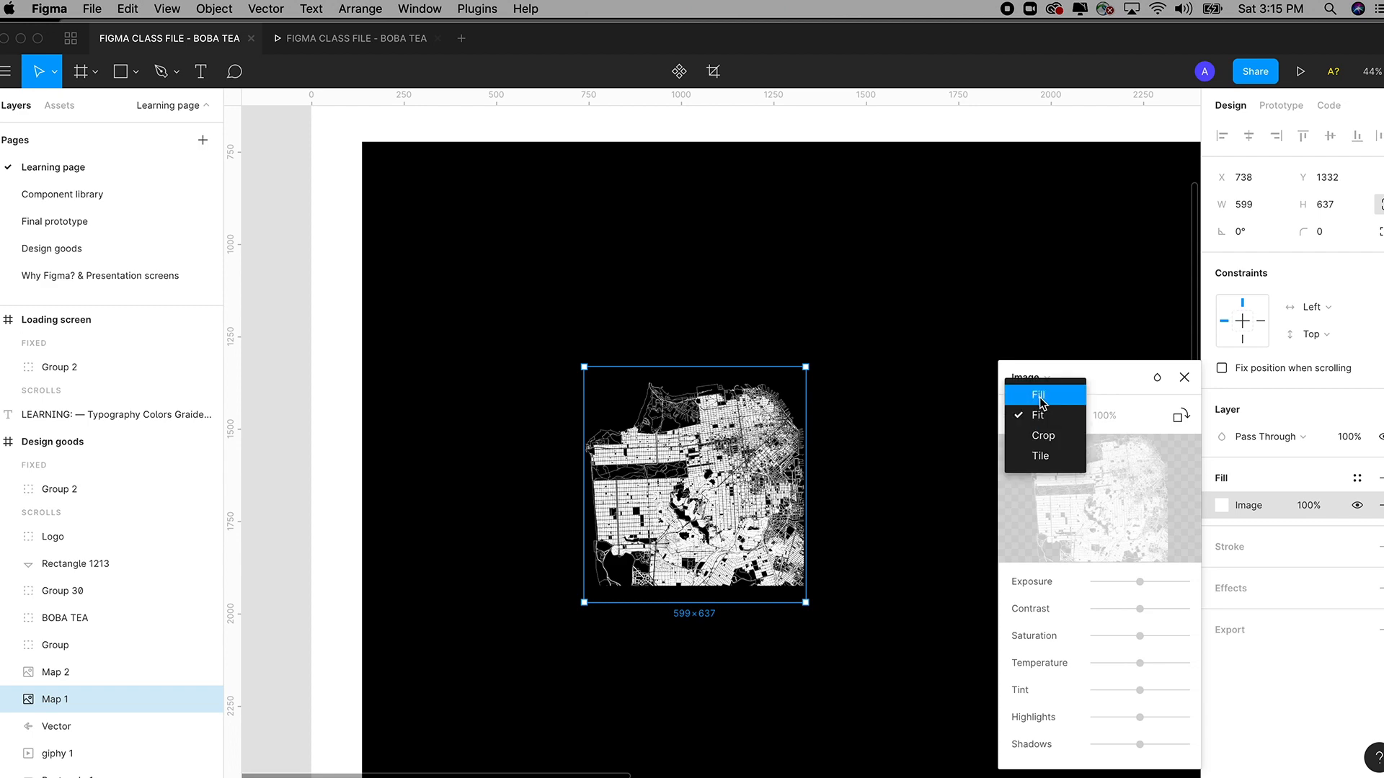
left_click(1041, 401)
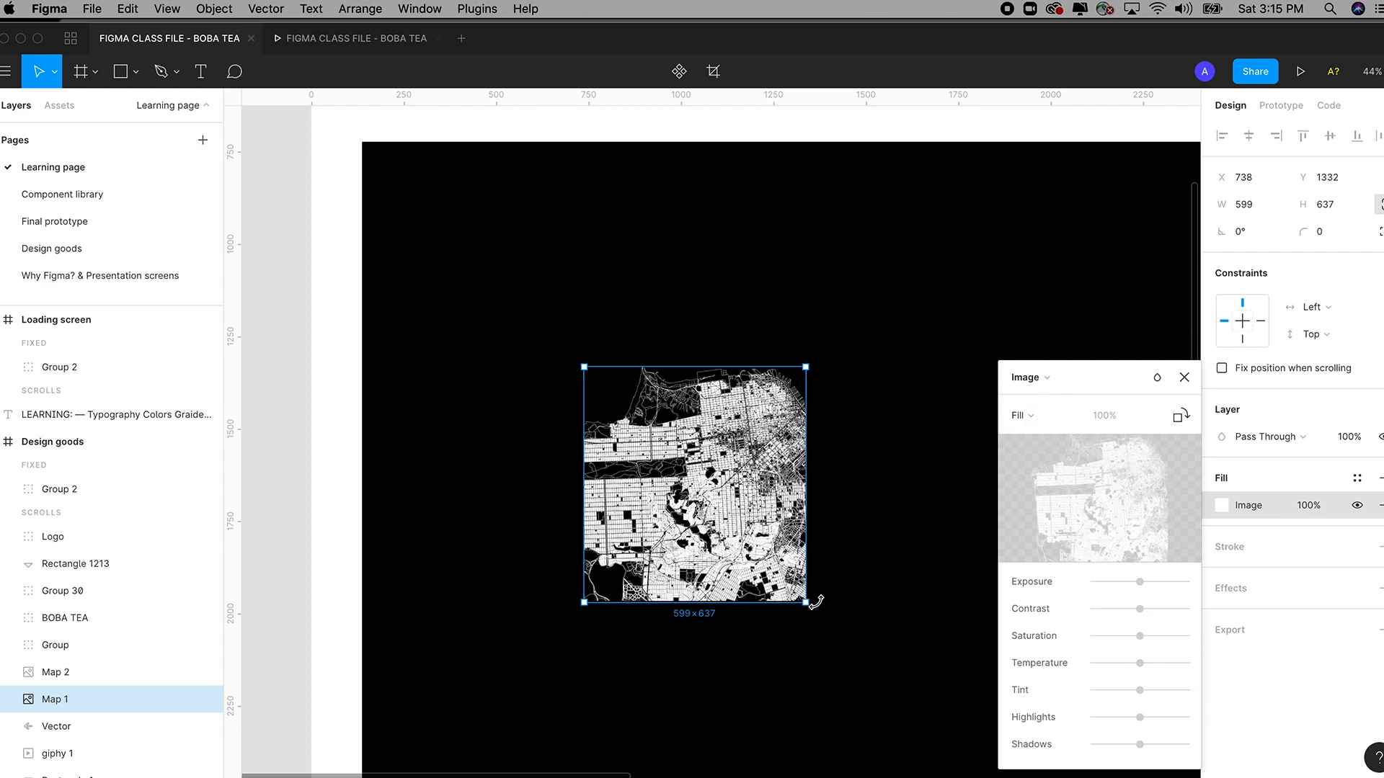
mouse_move(807, 604)
left_mouse_down()
mouse_move(959, 771)
mouse_move(737, 563)
mouse_move(923, 714)
mouse_move(814, 611)
left_mouse_up()
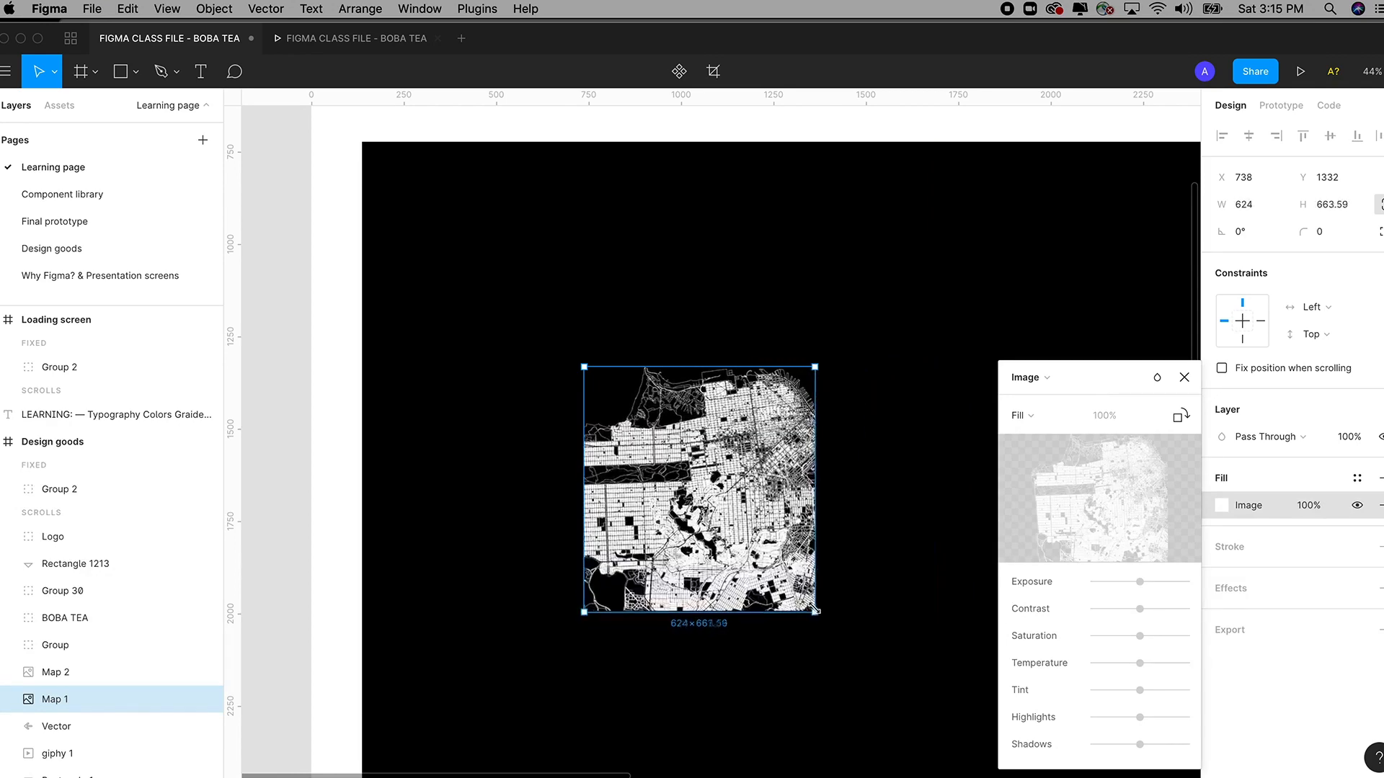
Switch the map's image fill to Tile and adjust the tiles to 29.58% scale.
left_click(1022, 415)
left_click(1040, 476)
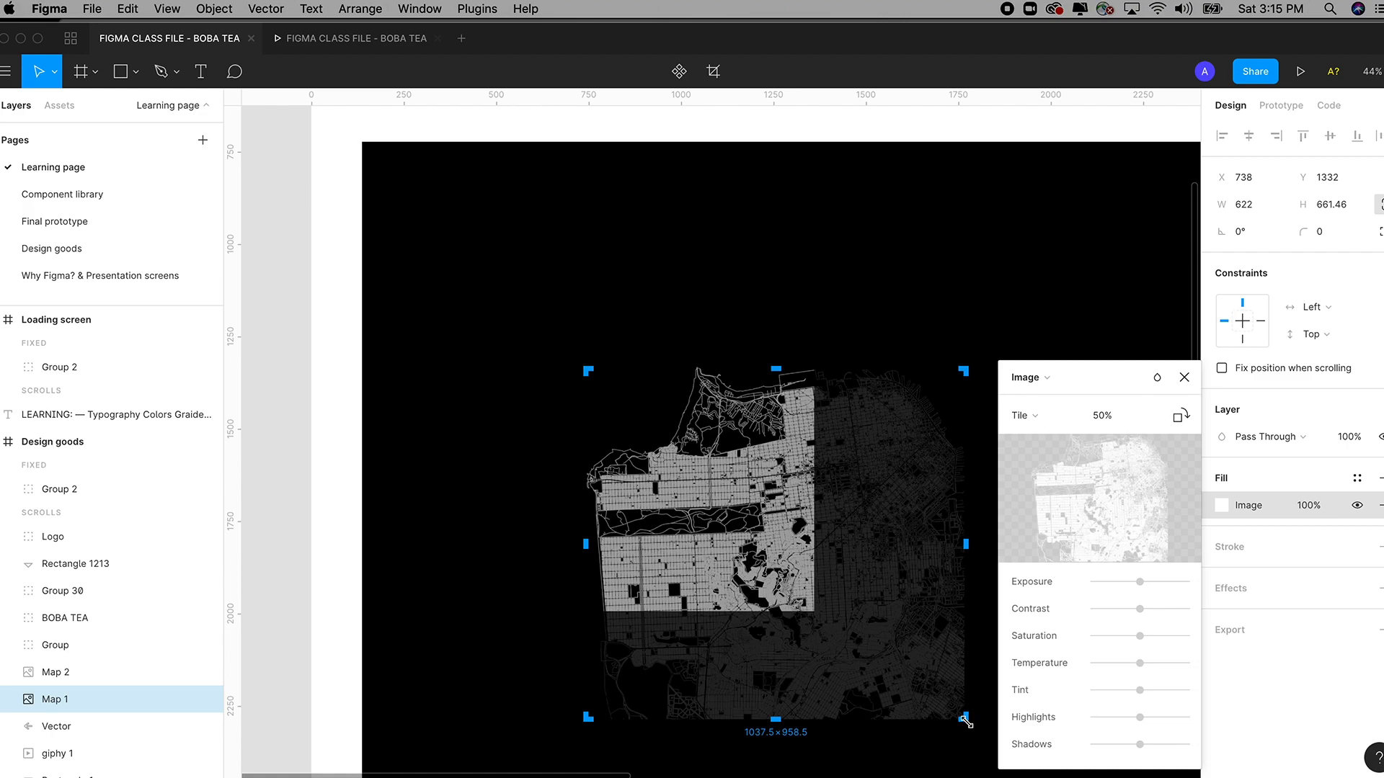
left_click_drag(966, 721, 698, 486)
mouse_move(645, 447)
left_mouse_down()
mouse_move(614, 425)
mouse_move(640, 454)
left_mouse_up()
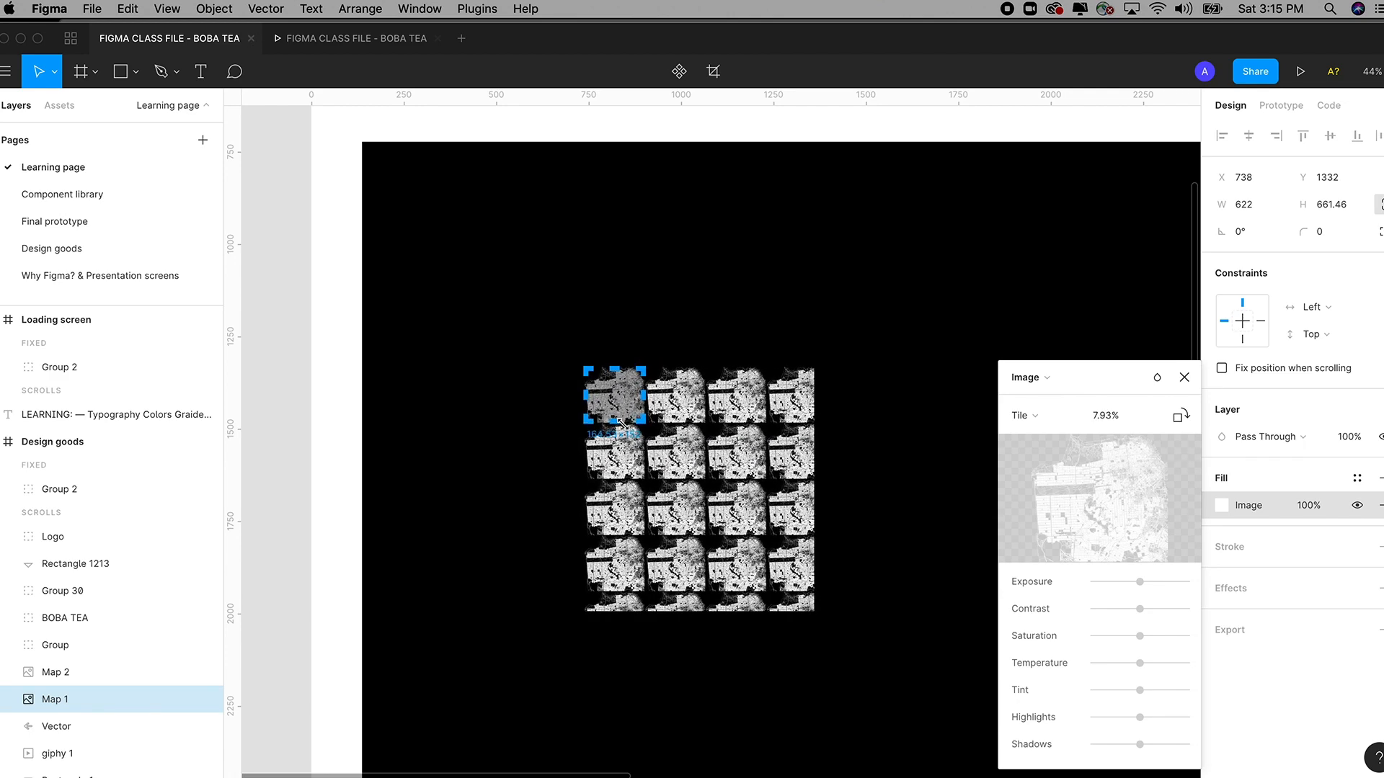
left_click_drag(622, 423, 732, 573)
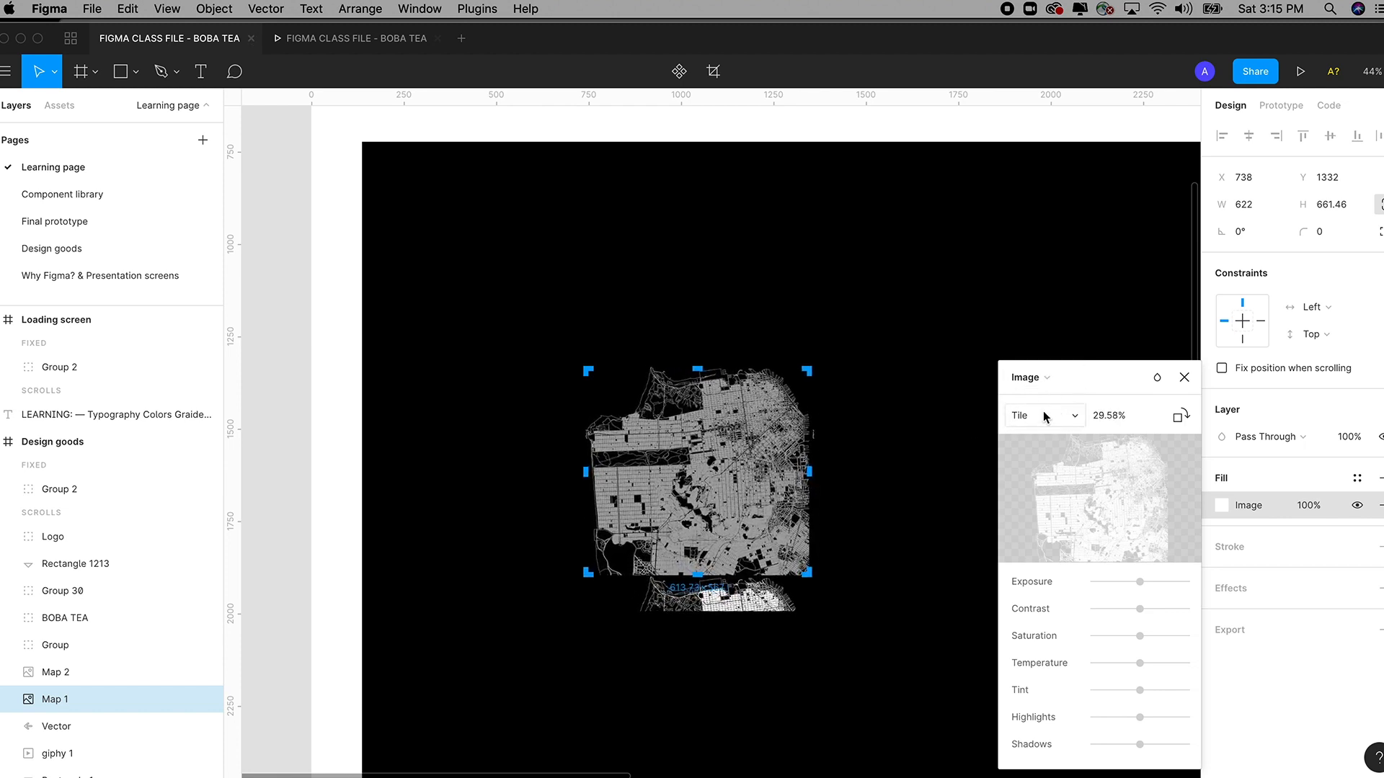
left_click(1043, 379)
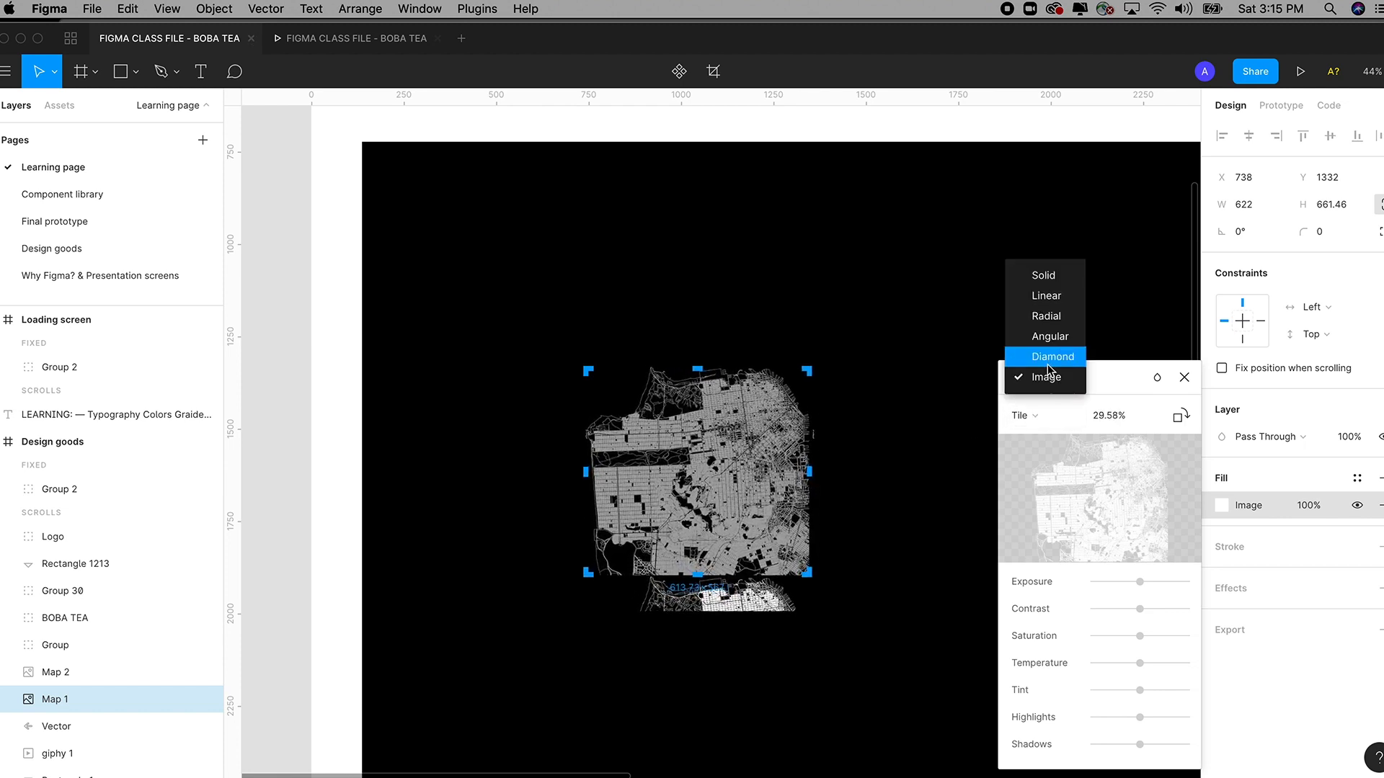
Replace the map's fill with a solid colour at 27% opacity.
left_click(1042, 275)
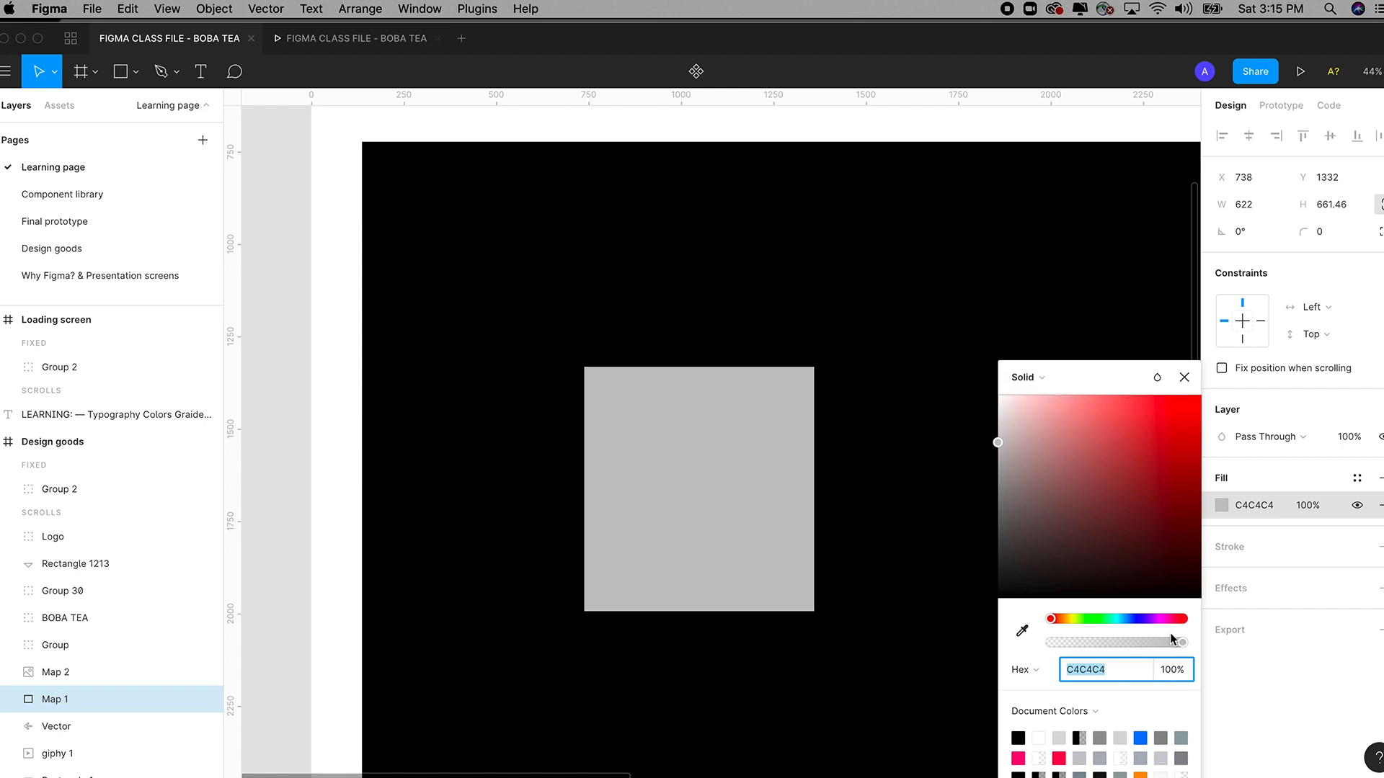
mouse_move(1170, 635)
left_mouse_down()
mouse_move(1056, 635)
mouse_move(1189, 639)
left_mouse_up()
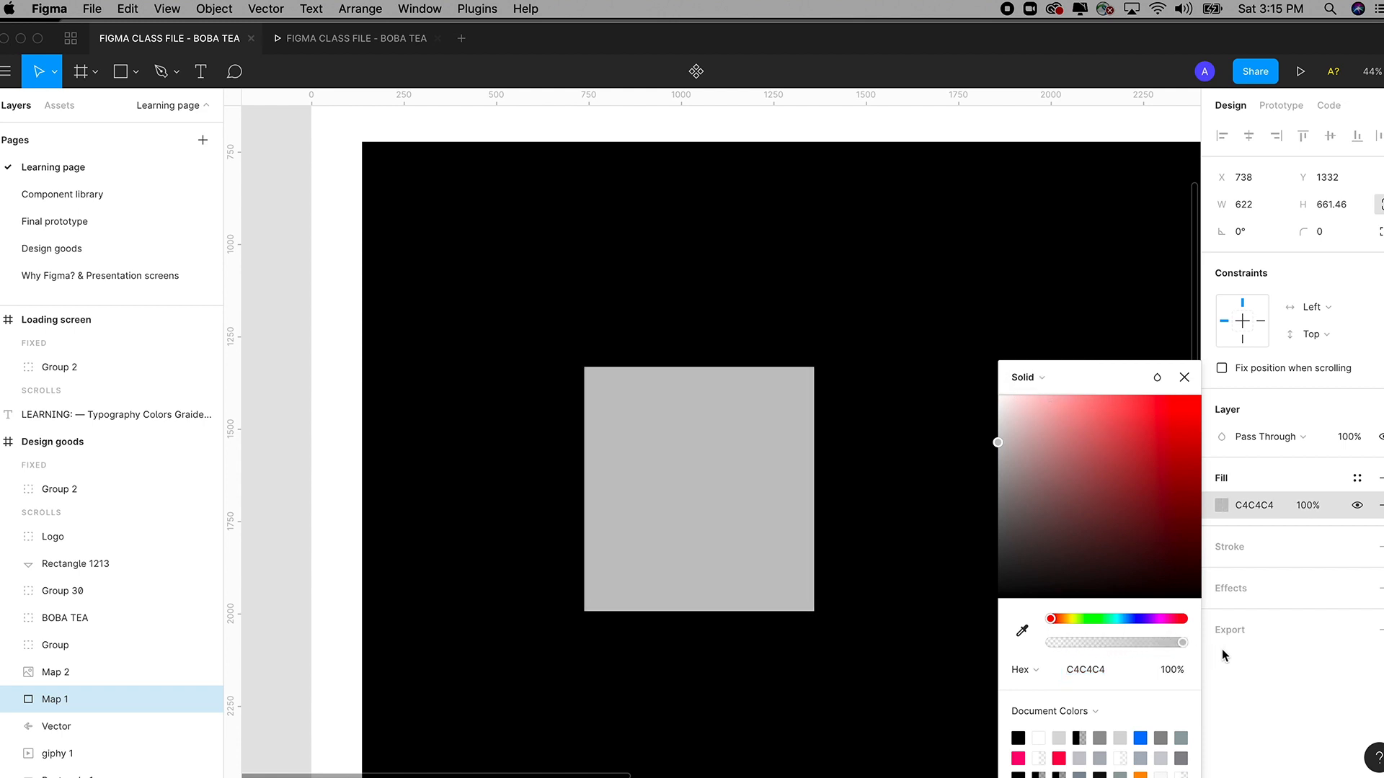
left_click(1042, 378)
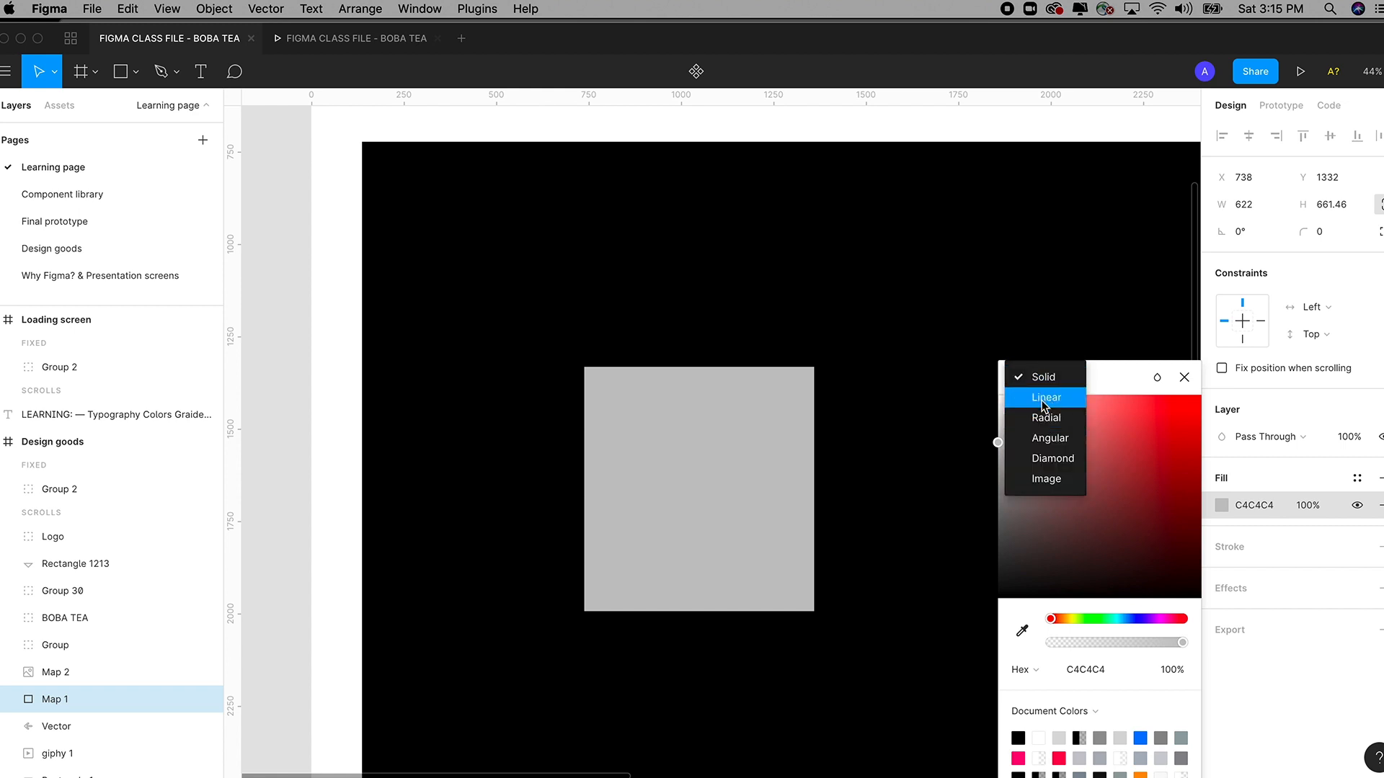
left_click(1042, 378)
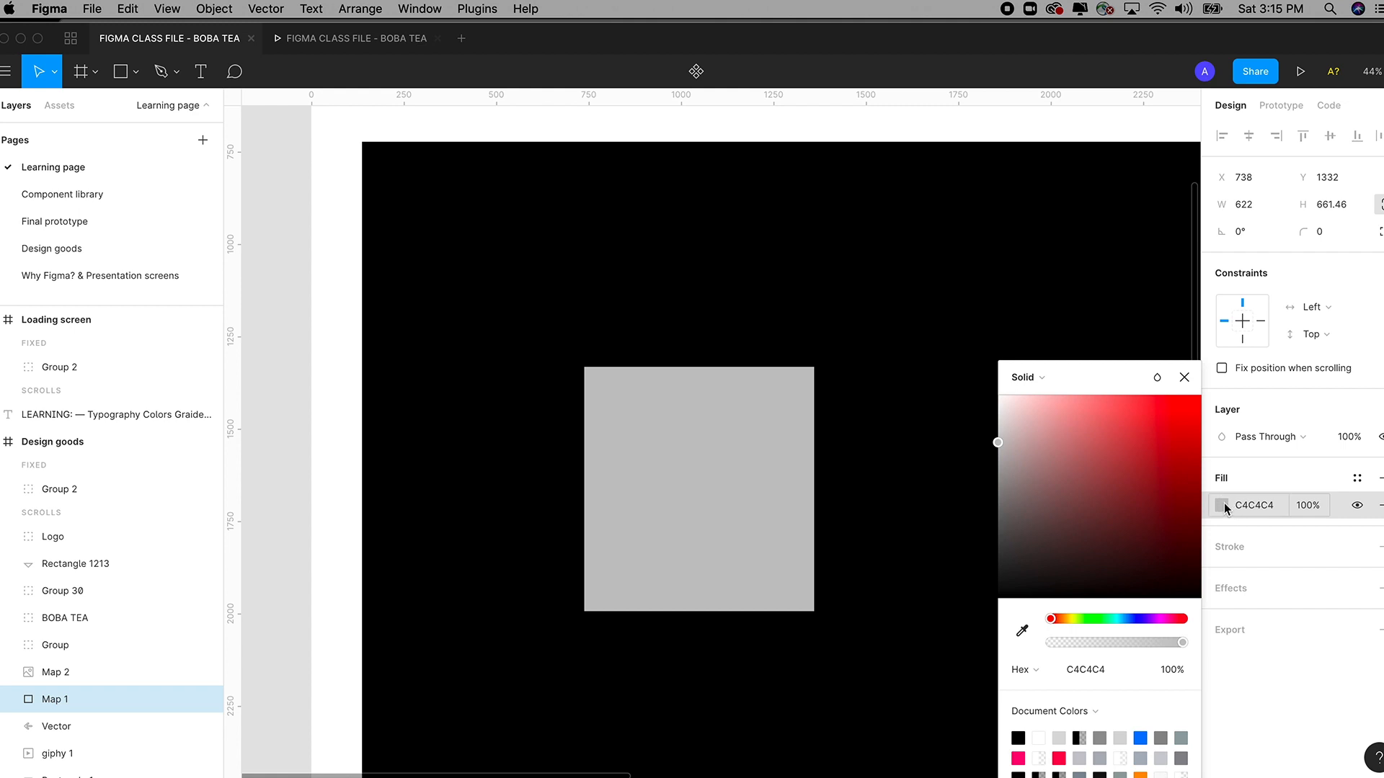
Paste the street map as an image fill and set its scaling to Fit.
key("super+v")
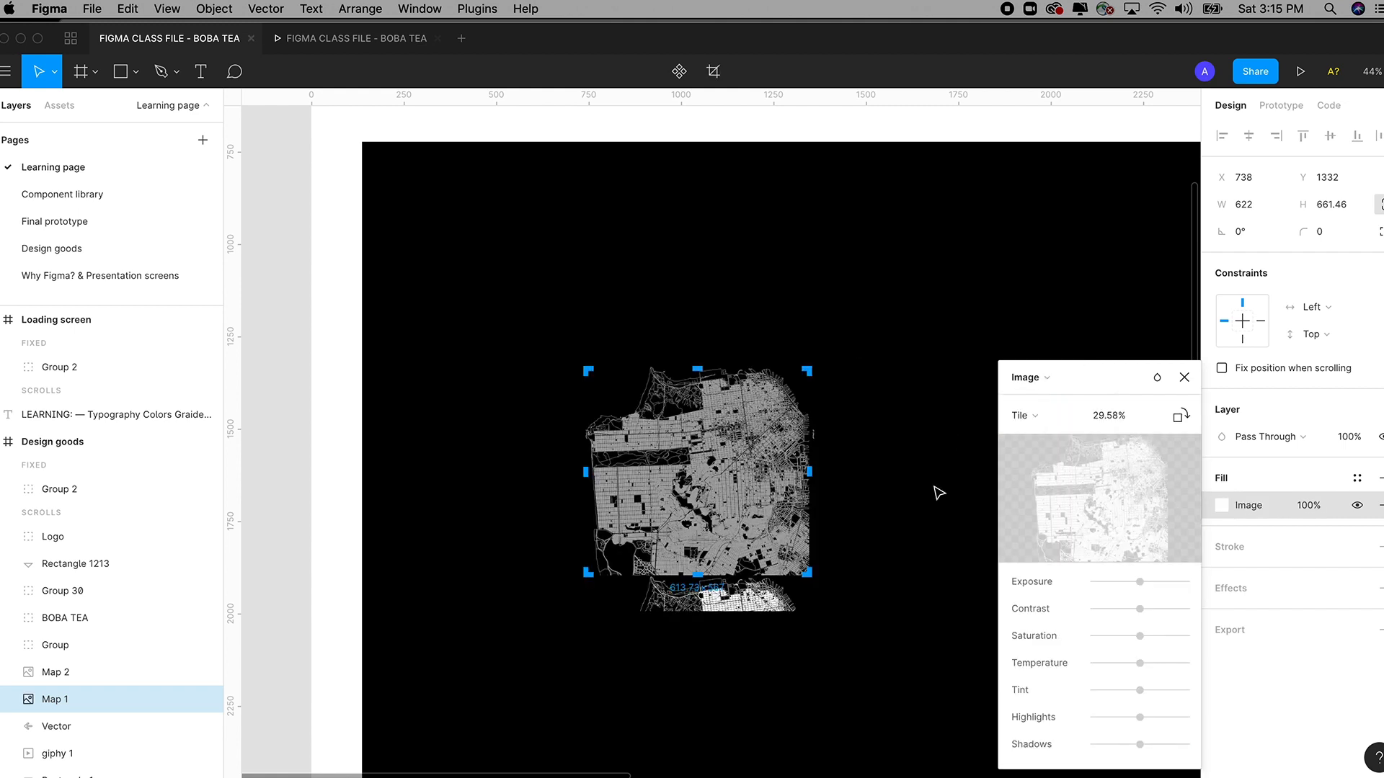
left_click(1045, 383)
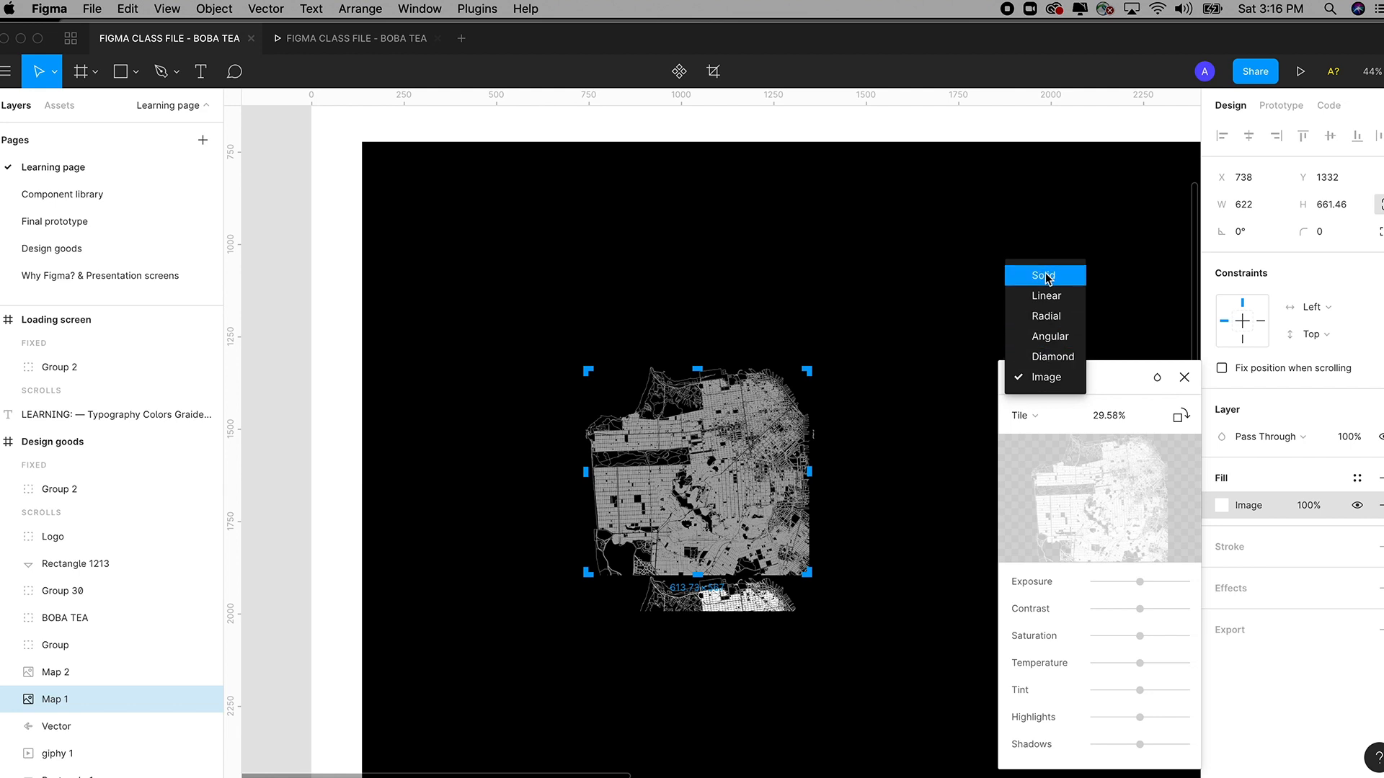
left_click(1044, 277)
left_click(1038, 378)
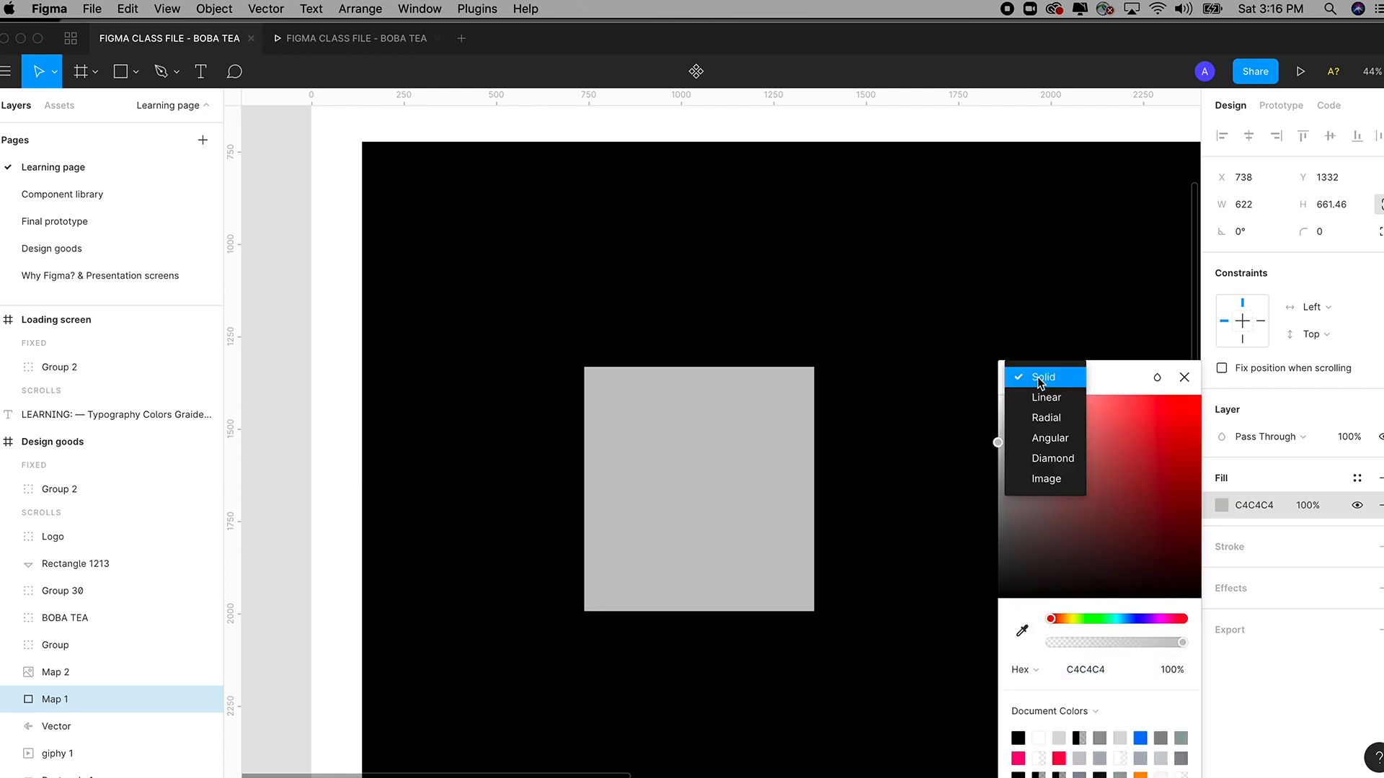
left_click(1046, 479)
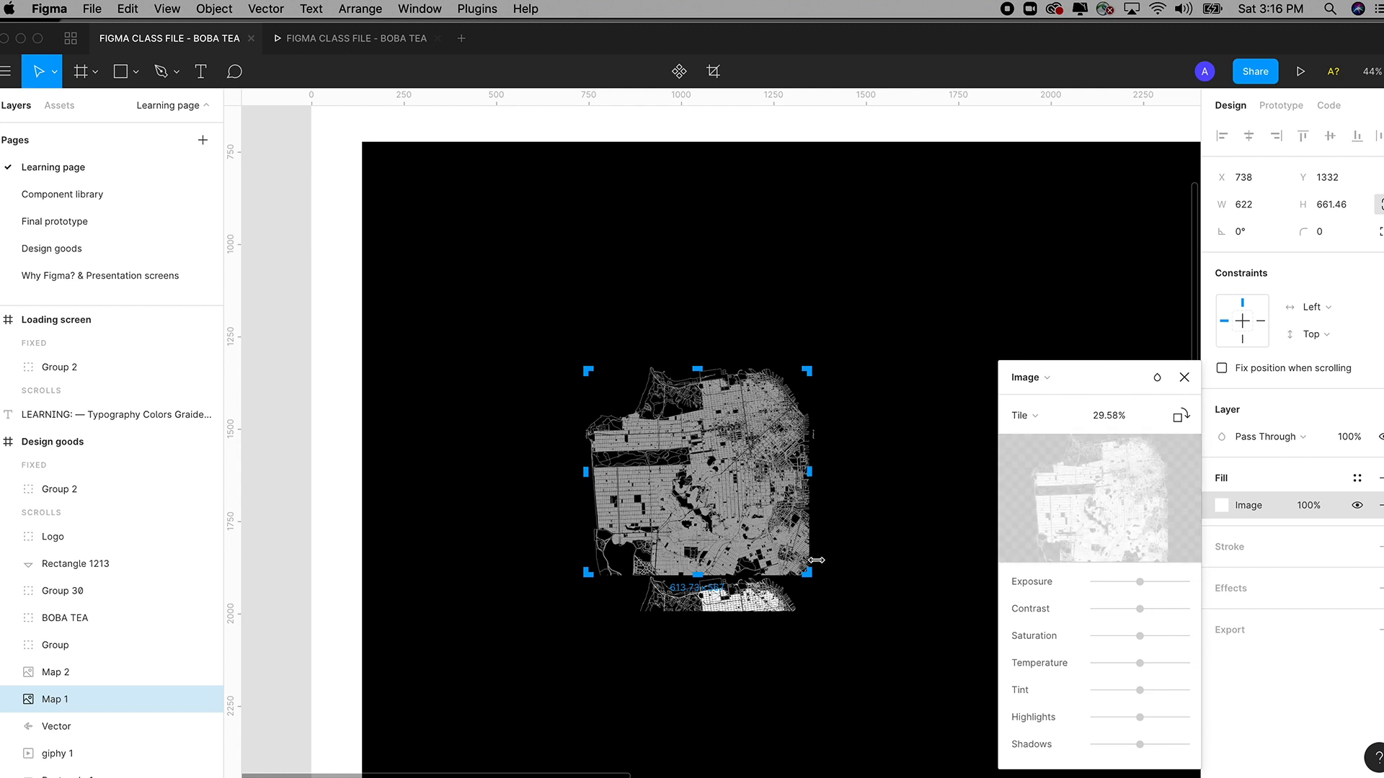
left_click(1021, 416)
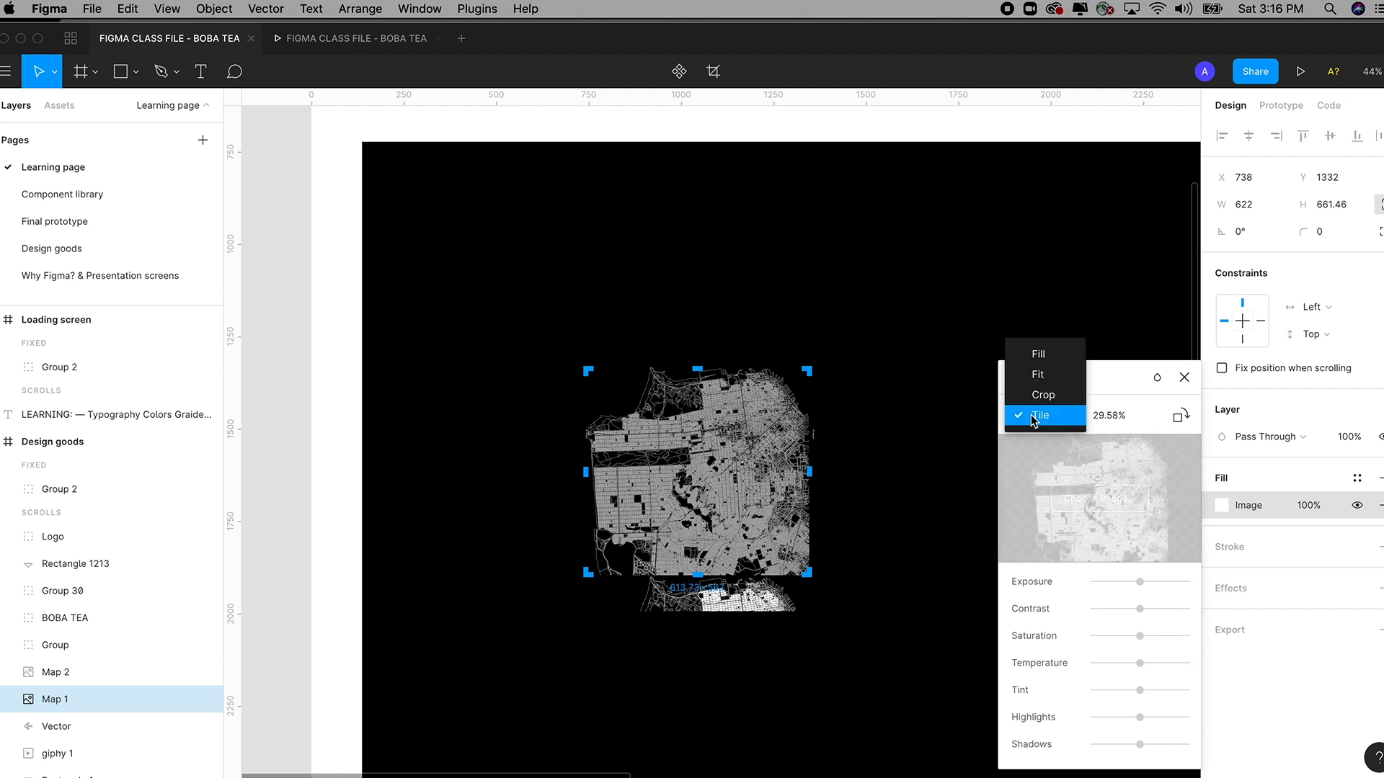
left_click(1038, 375)
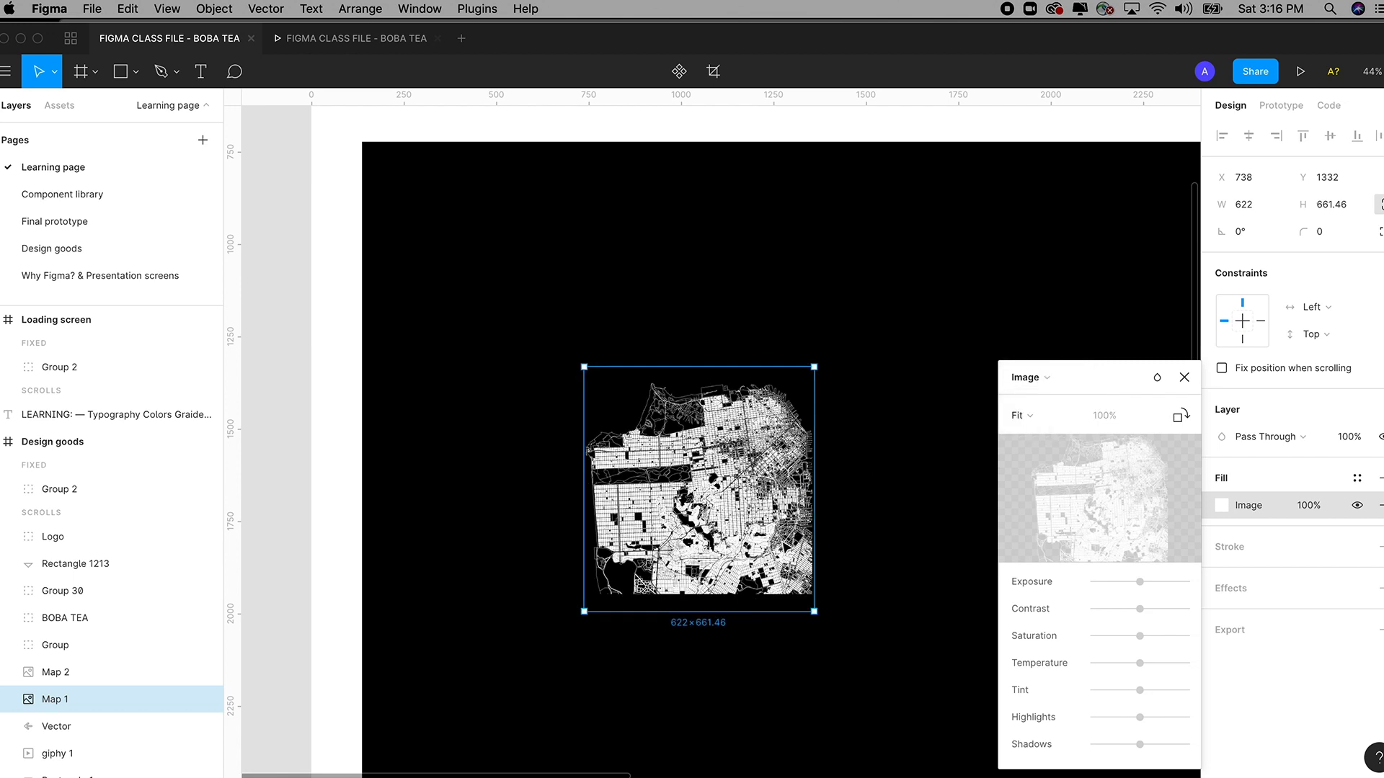
Set the map image scaling to Crop, undo the crop resize, and reselect Map 1.
left_click(1030, 416)
left_click(1035, 438)
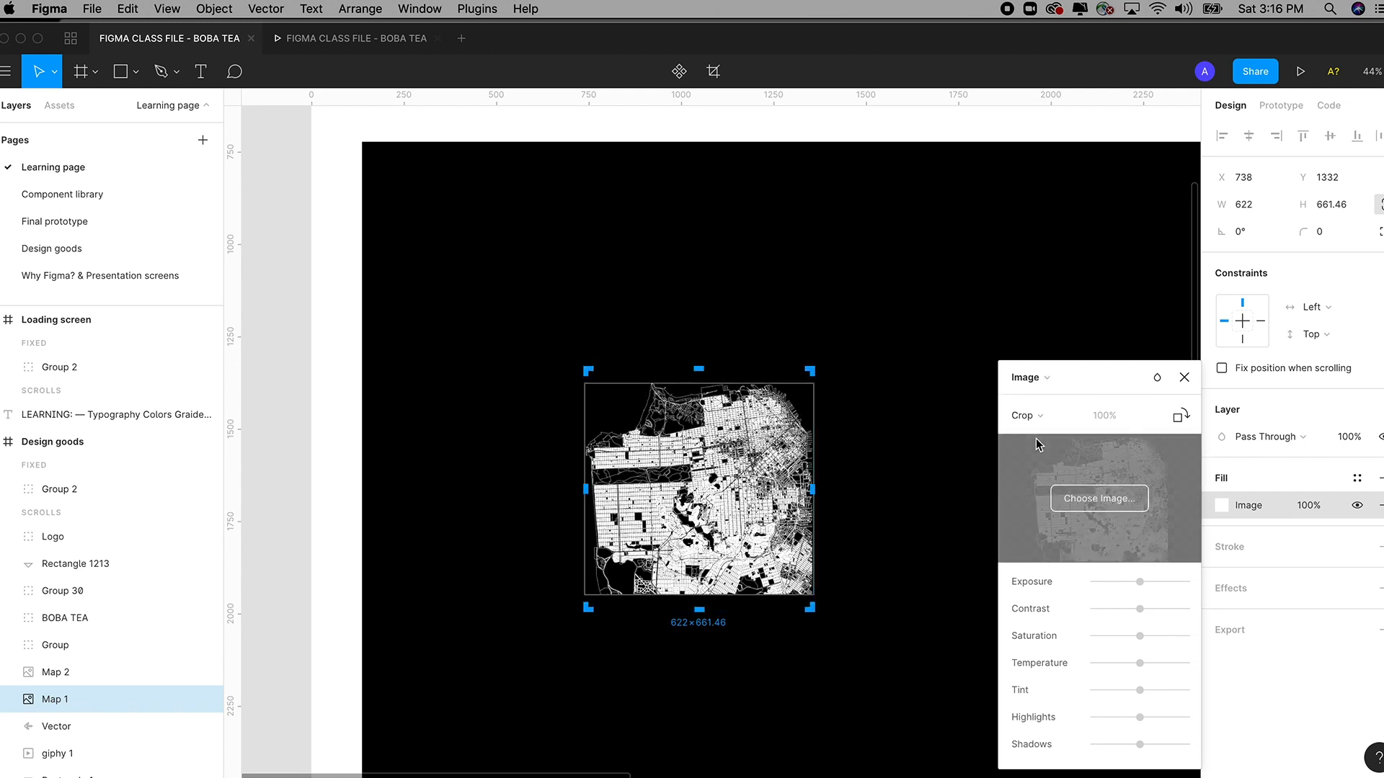
left_click_drag(810, 607, 931, 718)
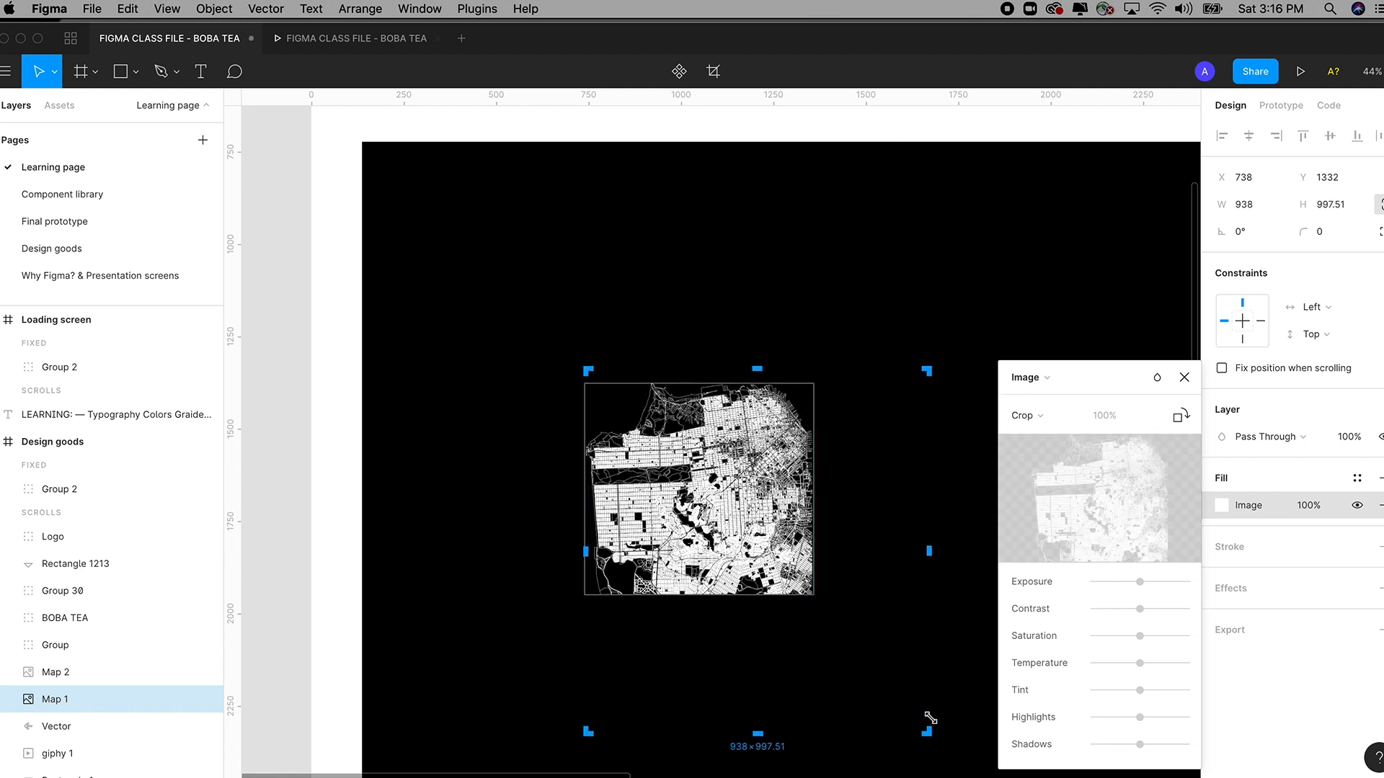
scroll(926, 716, "down", 2)
key("super+z")
left_click(789, 690)
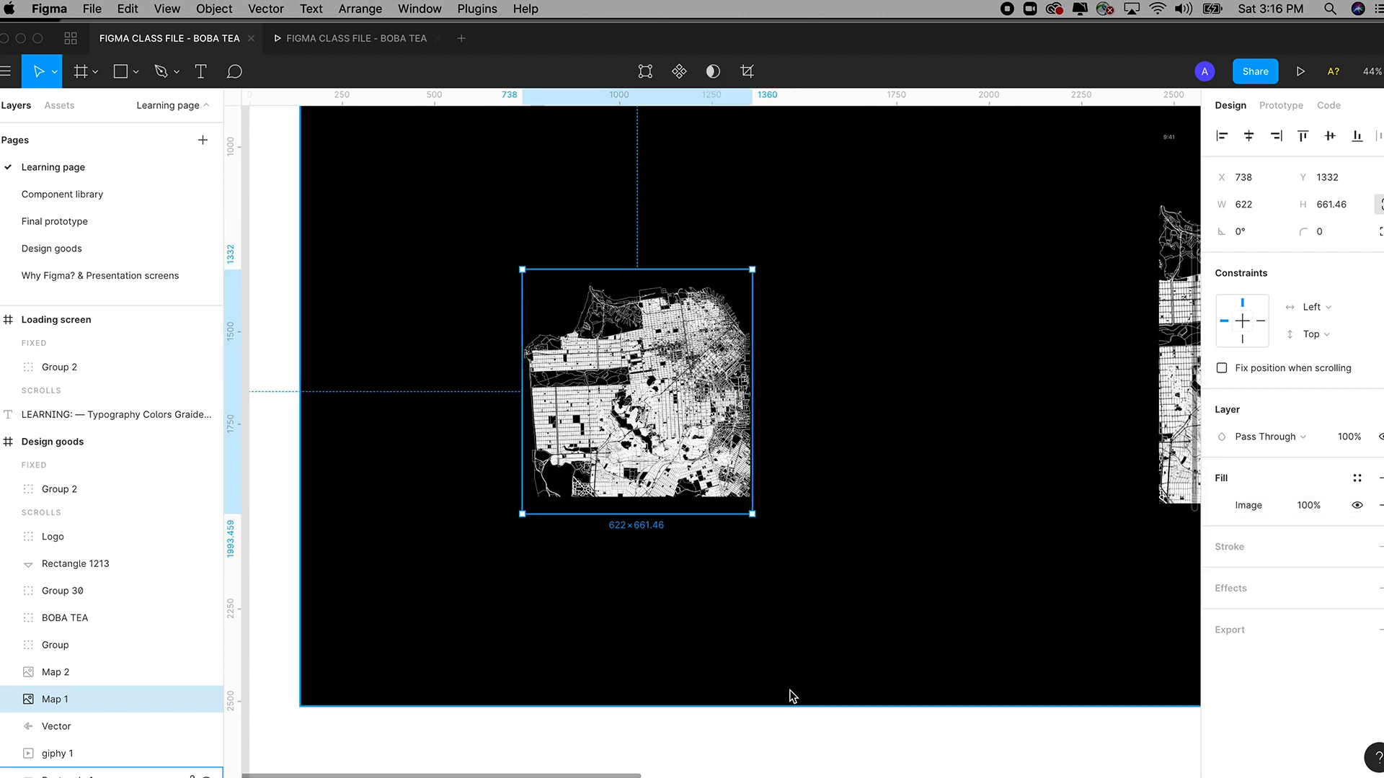
left_click(790, 696)
scroll(821, 707, "left", 2)
left_click(749, 435)
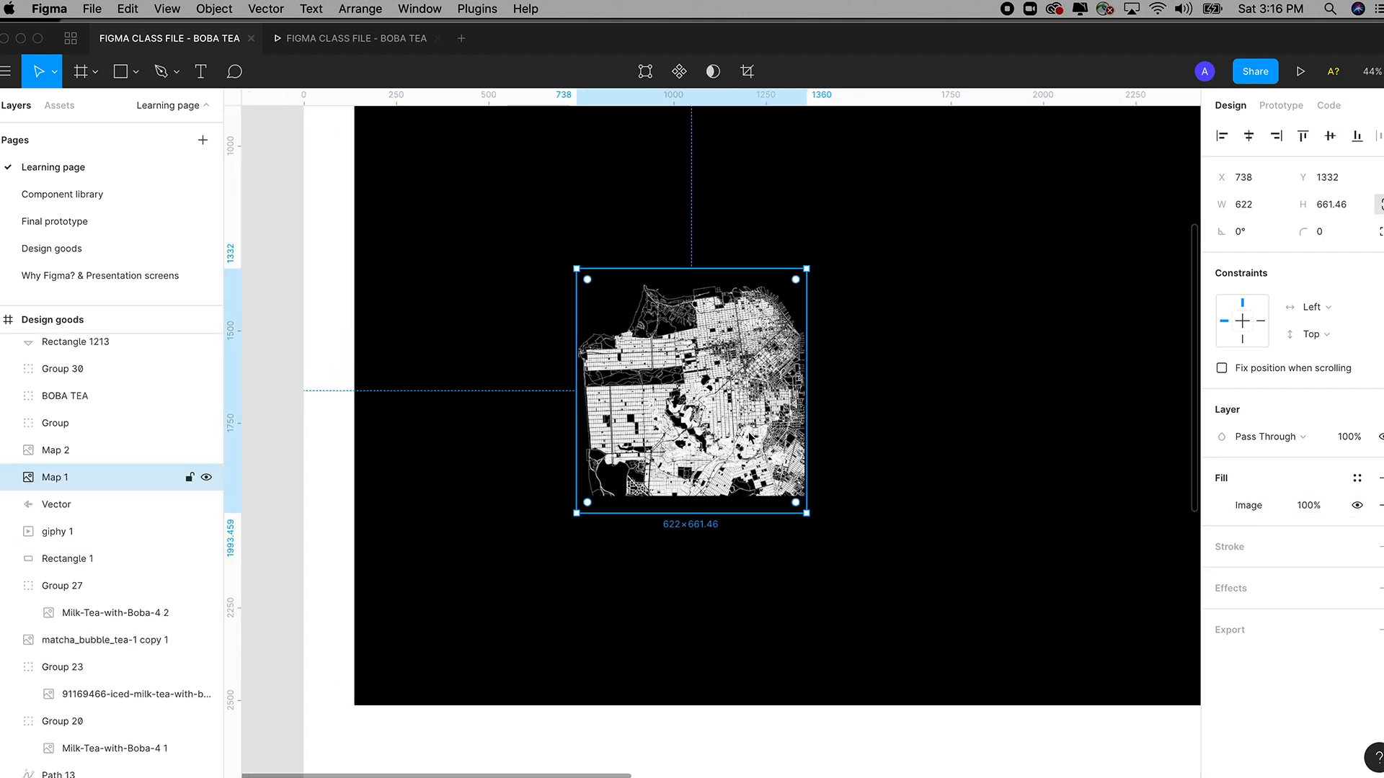
double_click(749, 436)
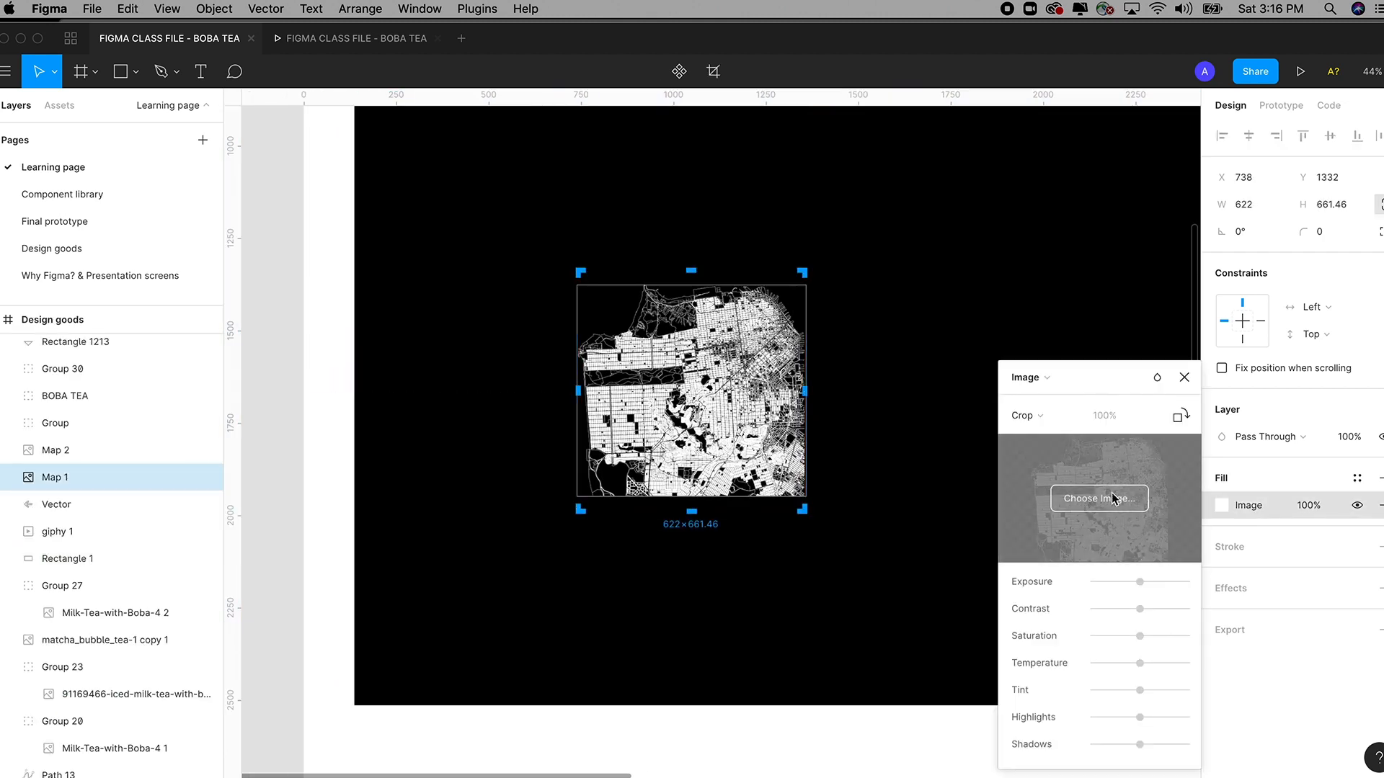
Try replacing the map with CHAI-Tea-with-Boba-4 copy.jpg, then undo to restore the street map.
left_click(1099, 503)
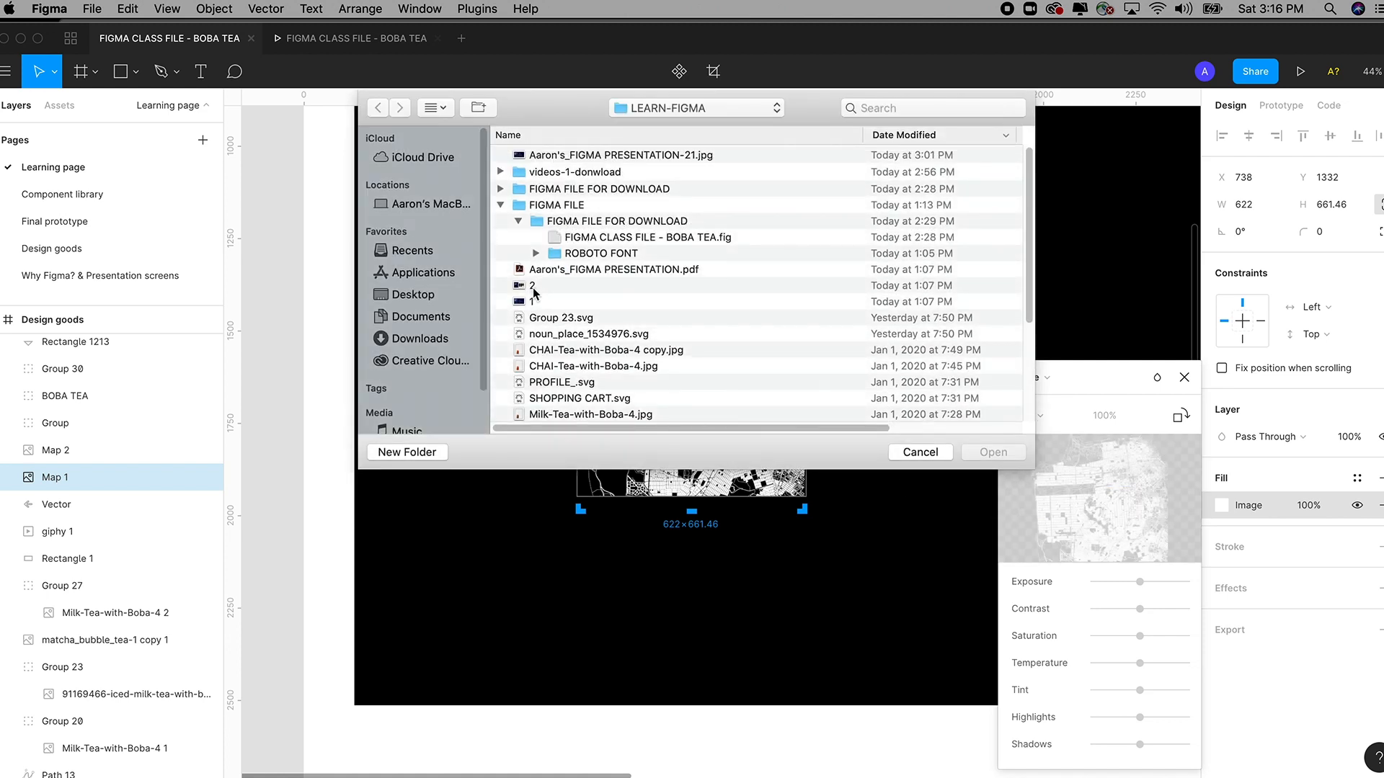
left_click(529, 287)
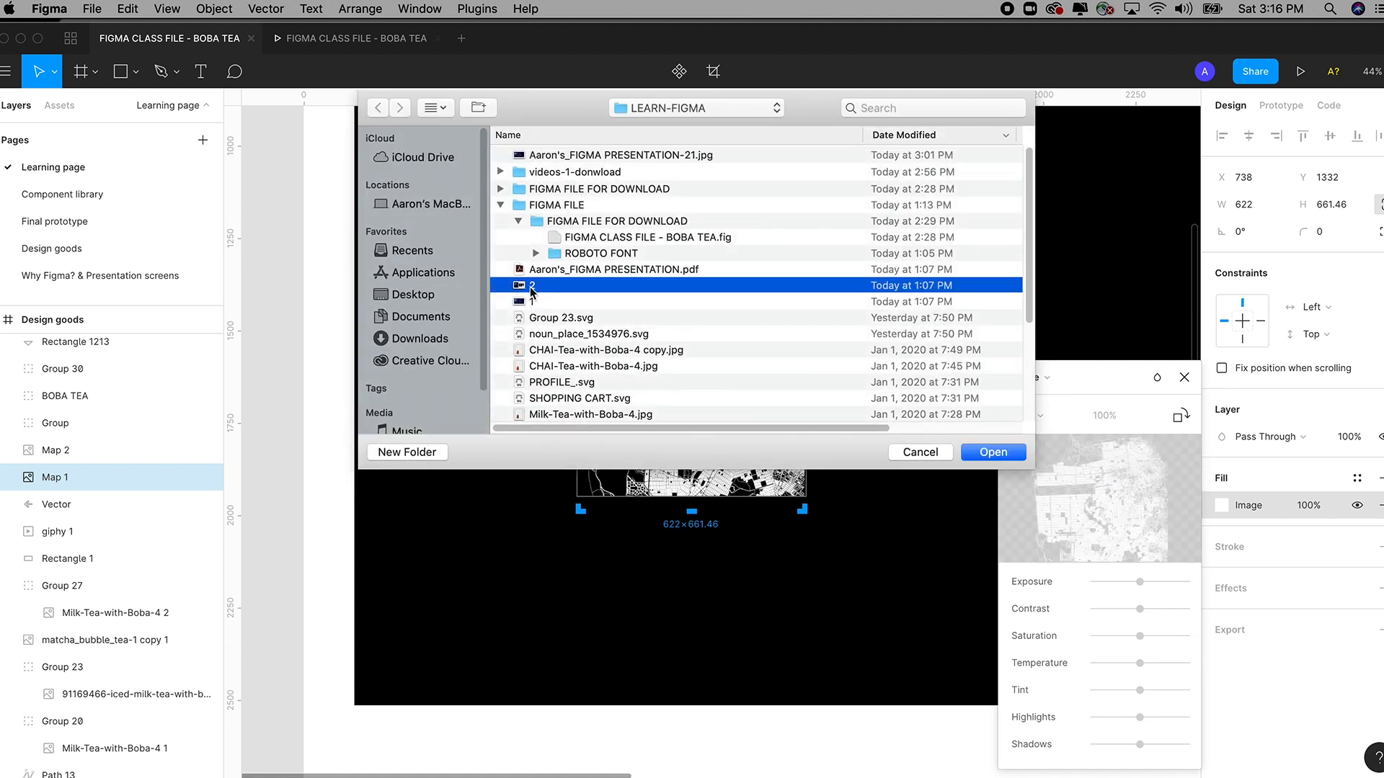
key("space")
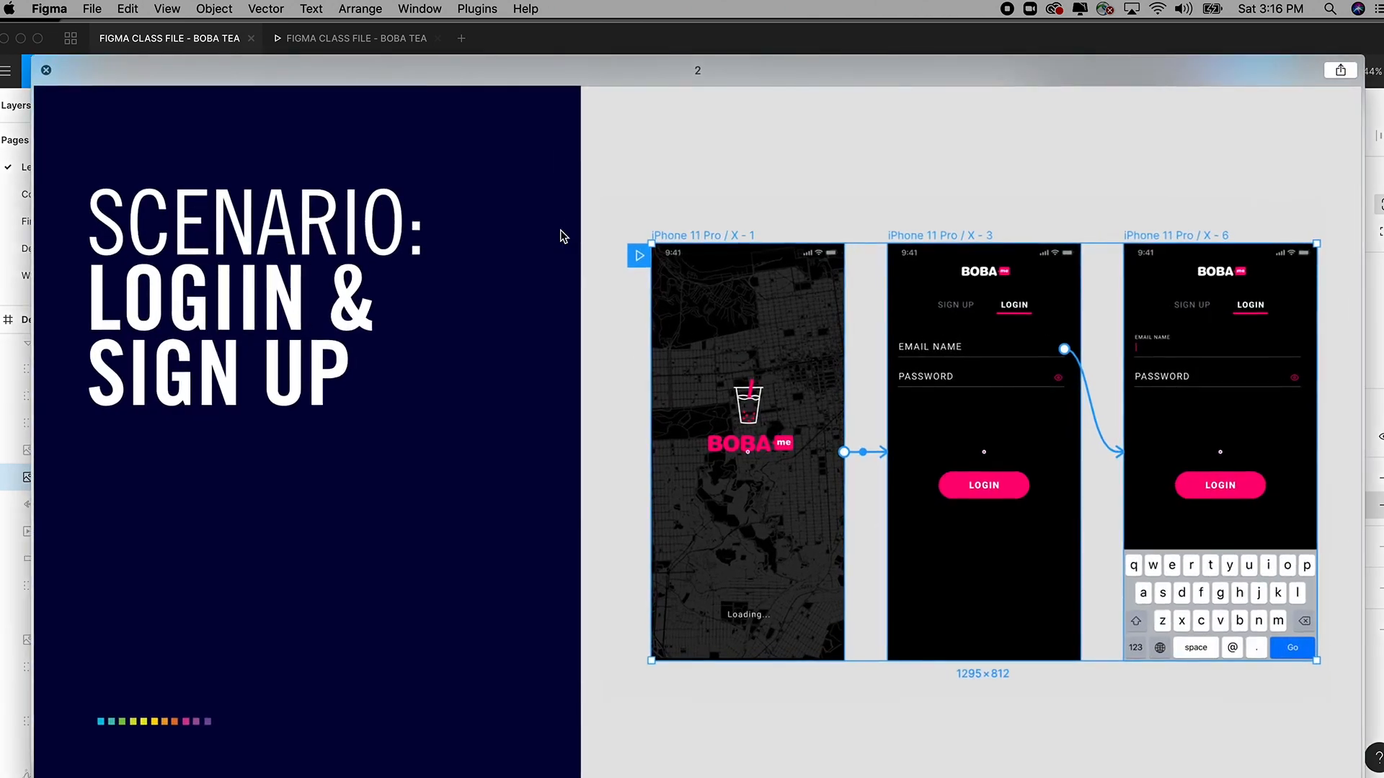
key("space")
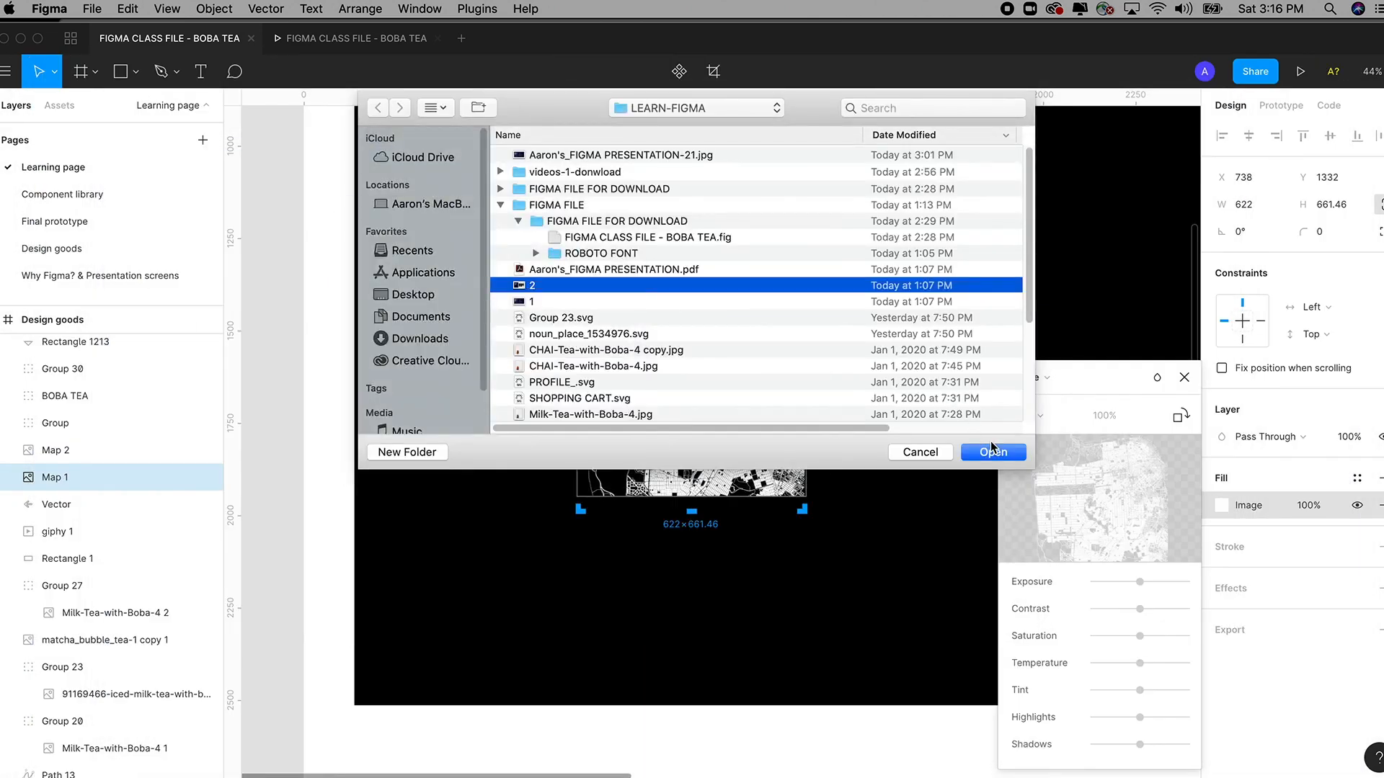
left_click(574, 350)
key("space")
key("space")
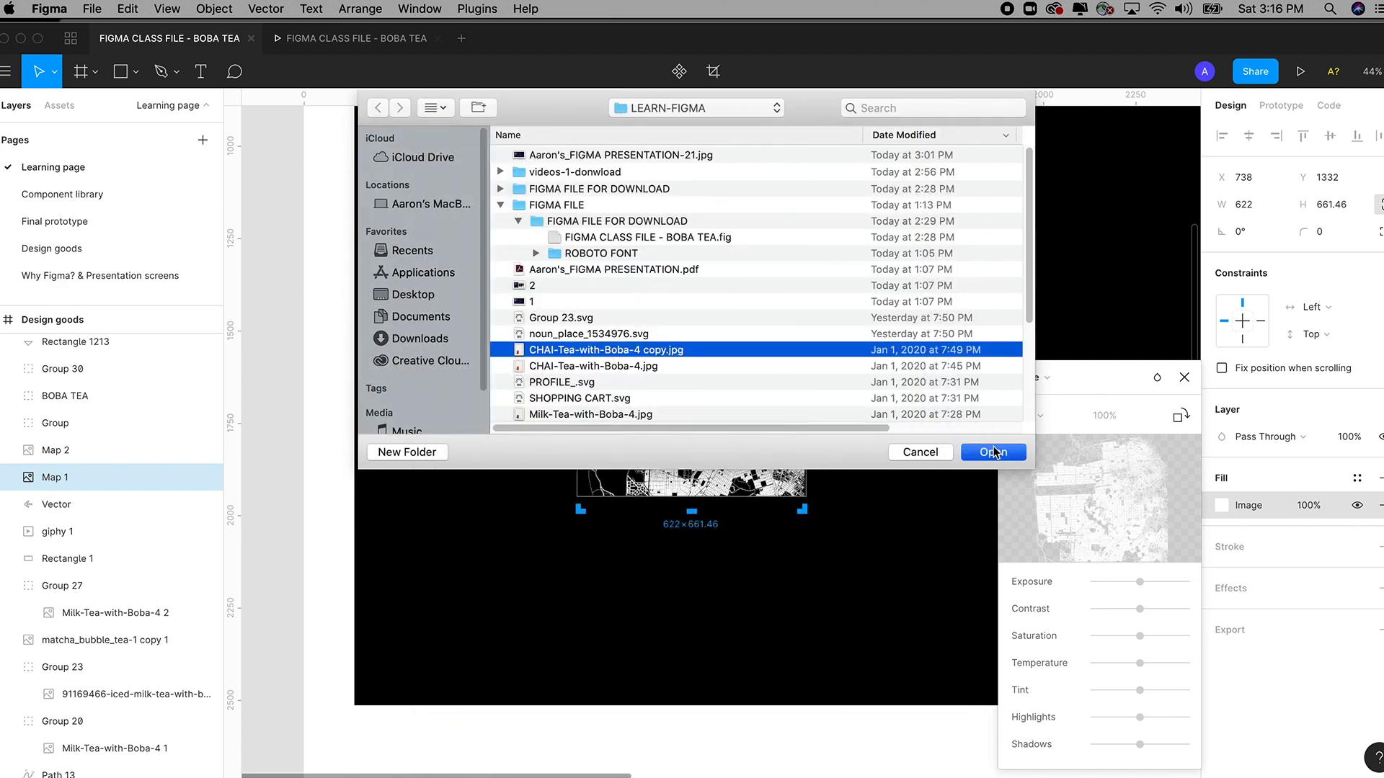
left_click(993, 452)
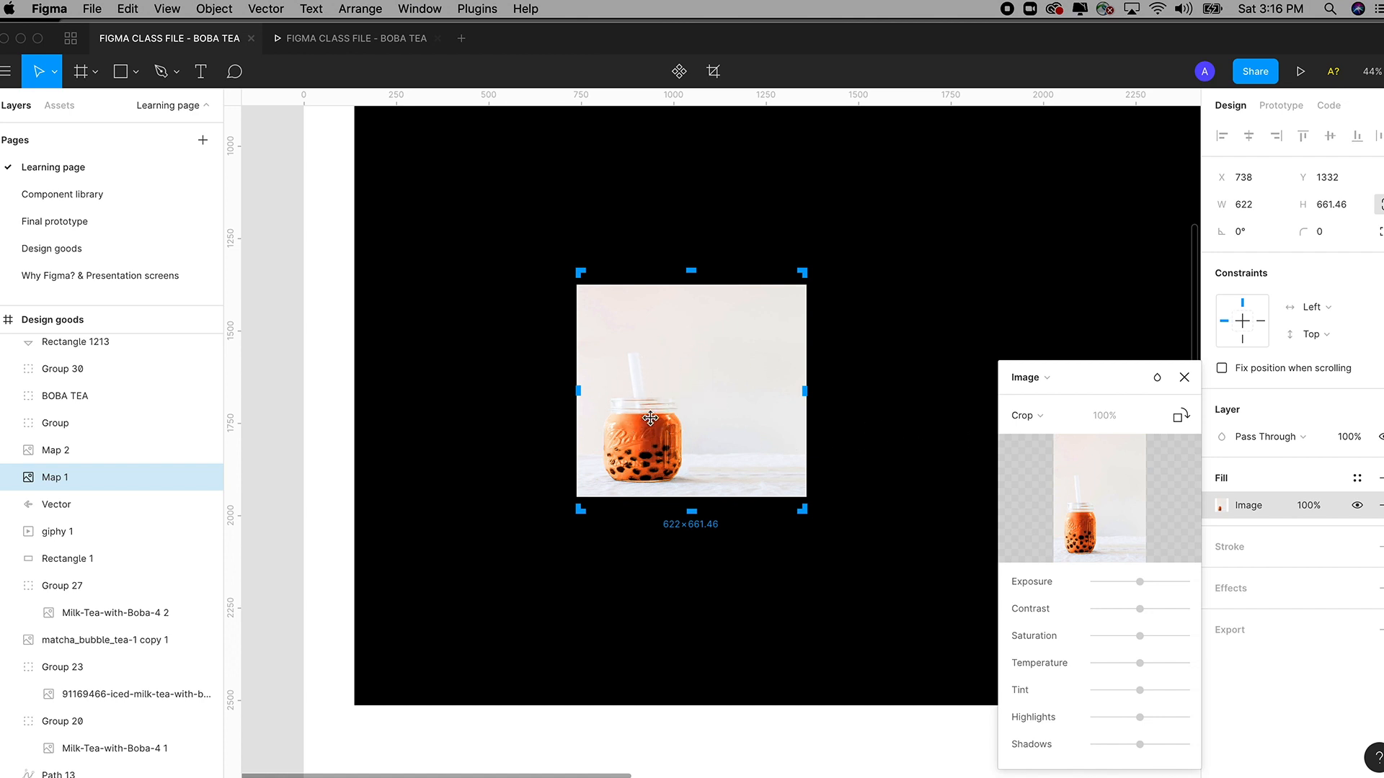
key("super+z")
Undo the last four crop and size edits to the map.
key("super+z")
key("super+z")
key("super+z")
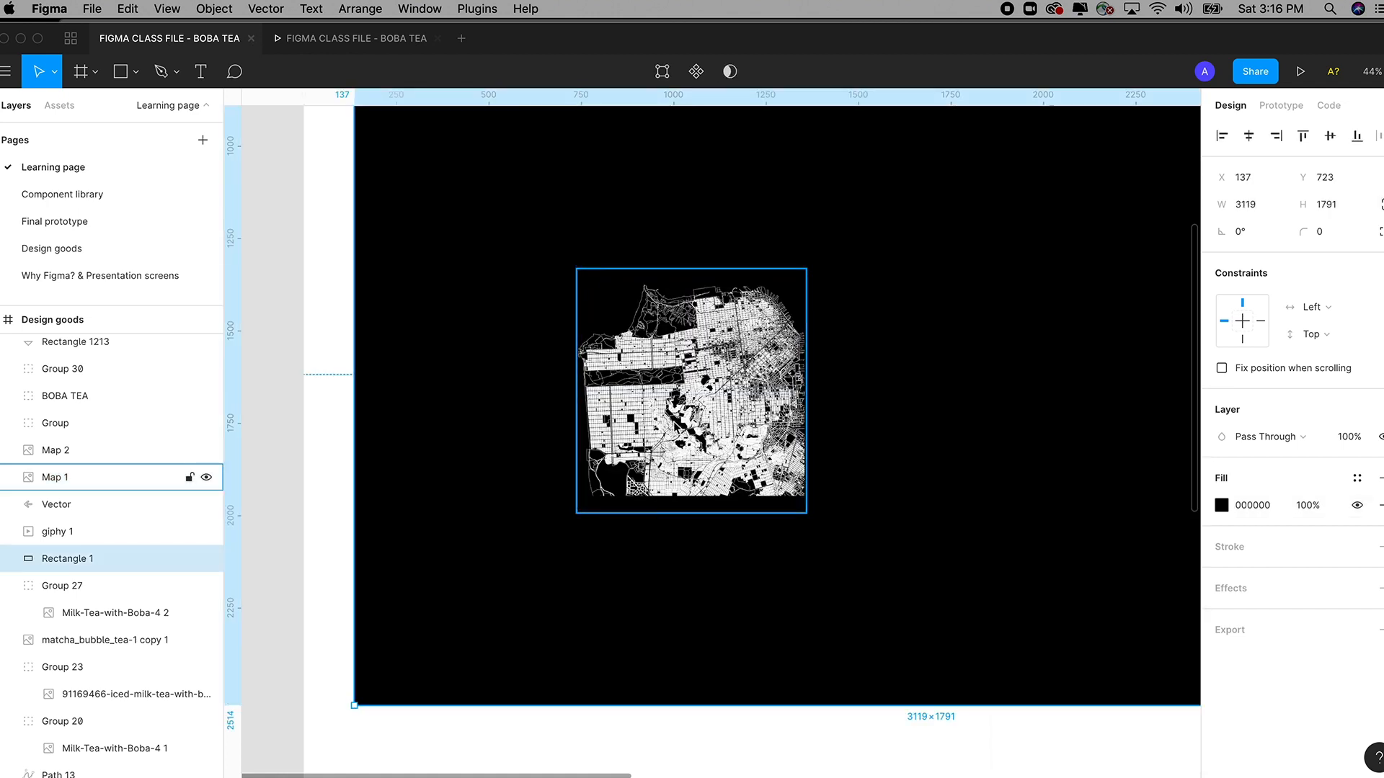
key("super+z")
key("super+z")
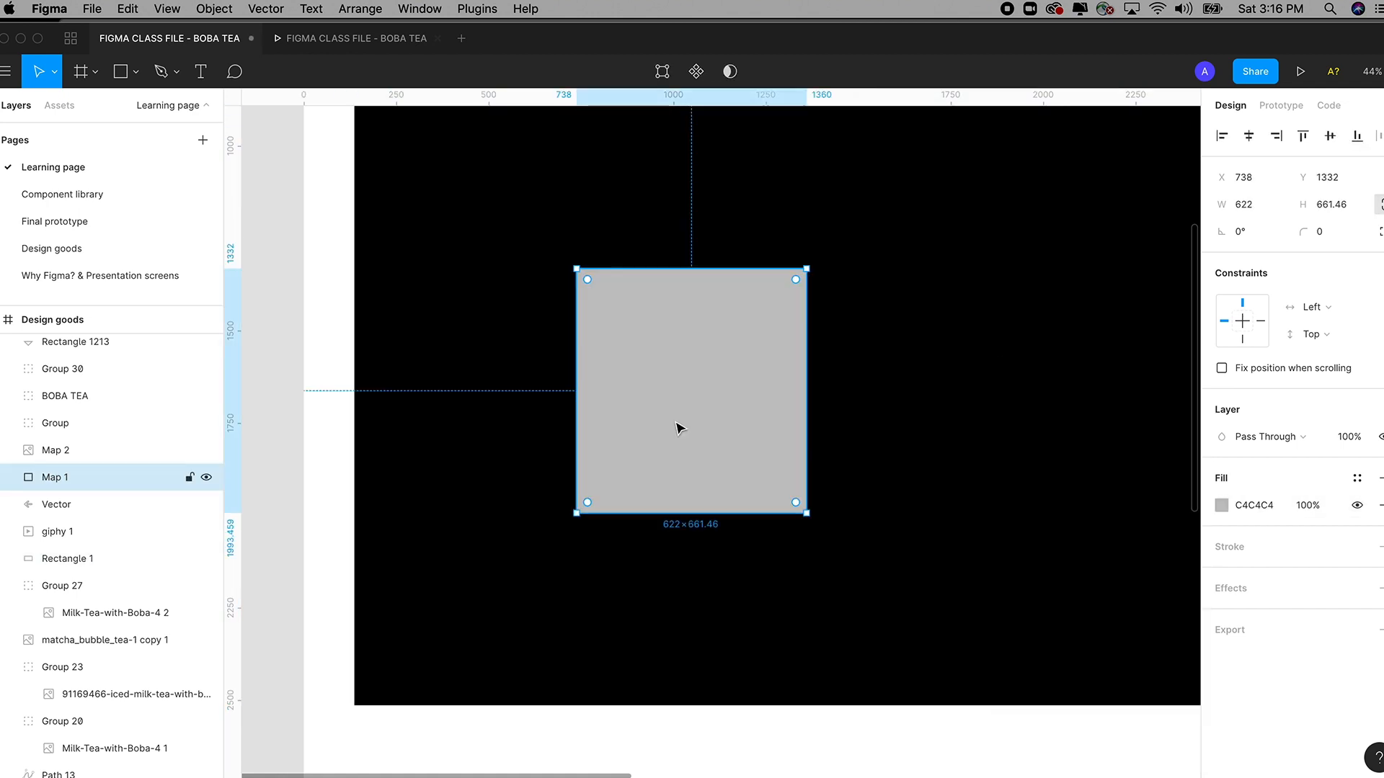
key("super+z")
key("super+z")
key("super+z")
key("super+z")
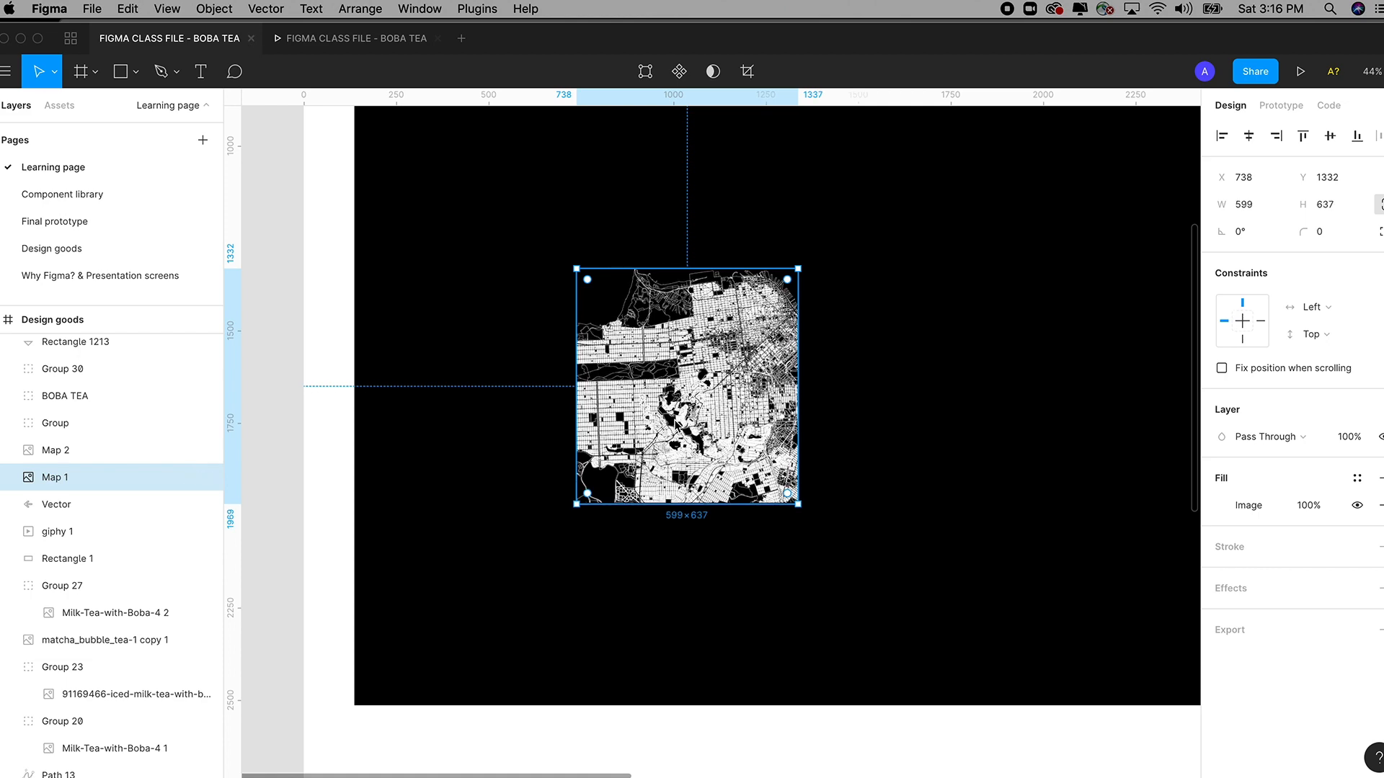
key("super+z")
key("super+z")
key("super+z")
key("super+z")
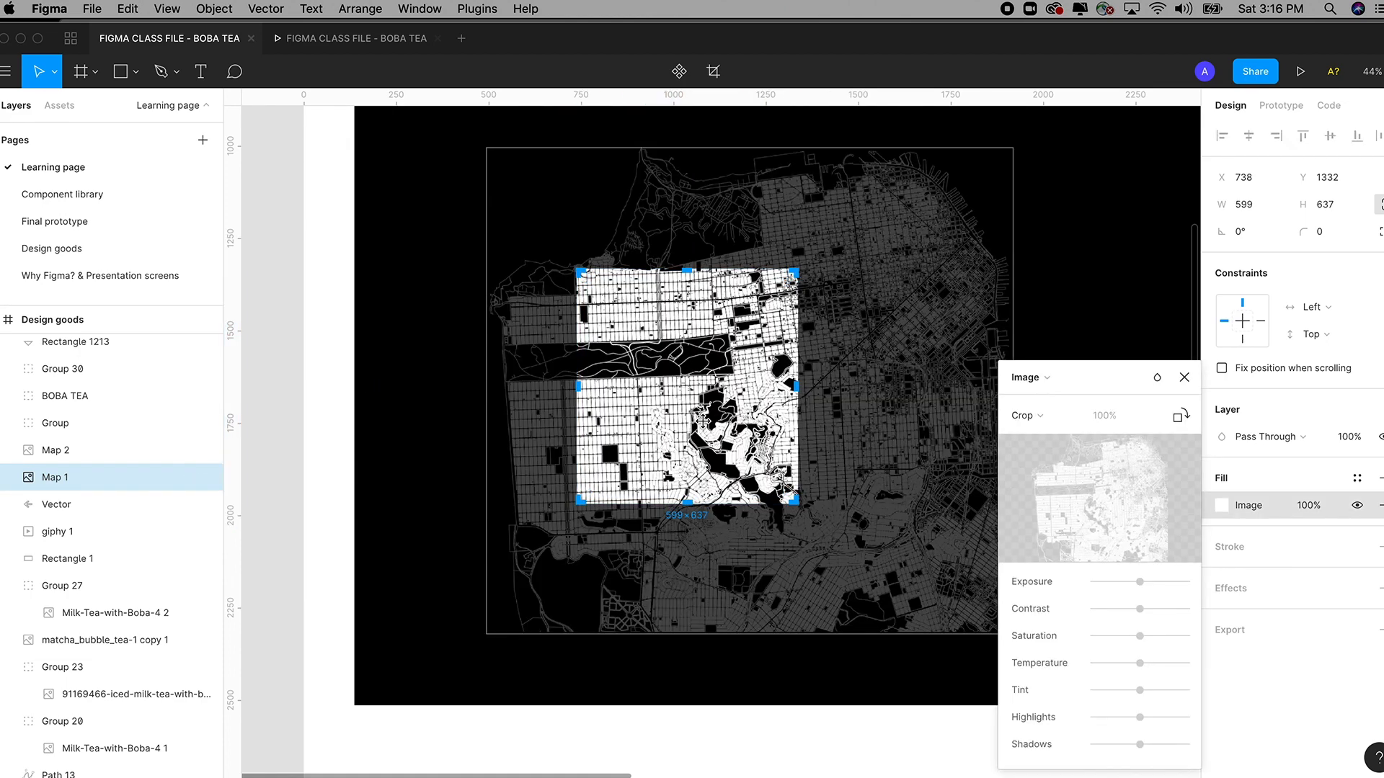
key("super+z")
key("super+z")
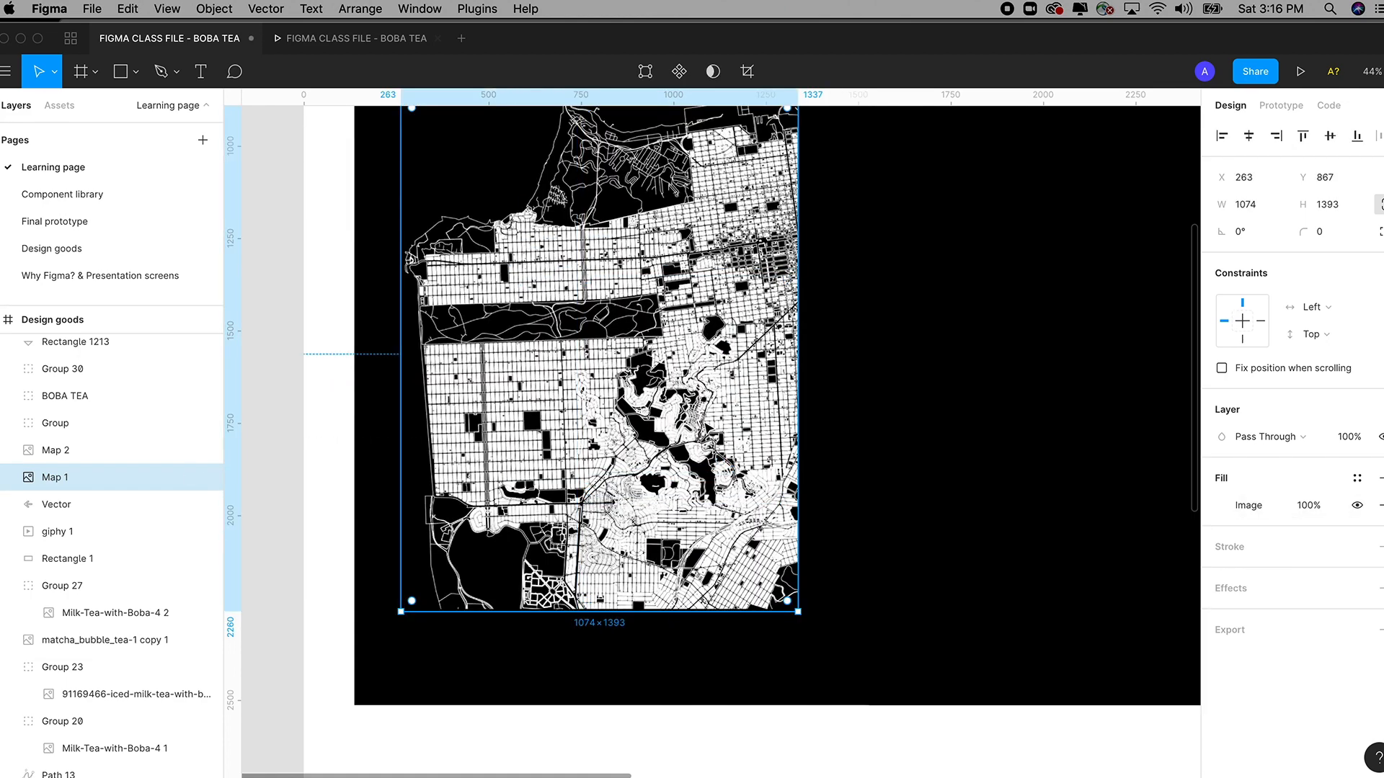
Select the black background rectangle, then the tall Map 2 image.
left_click(797, 700)
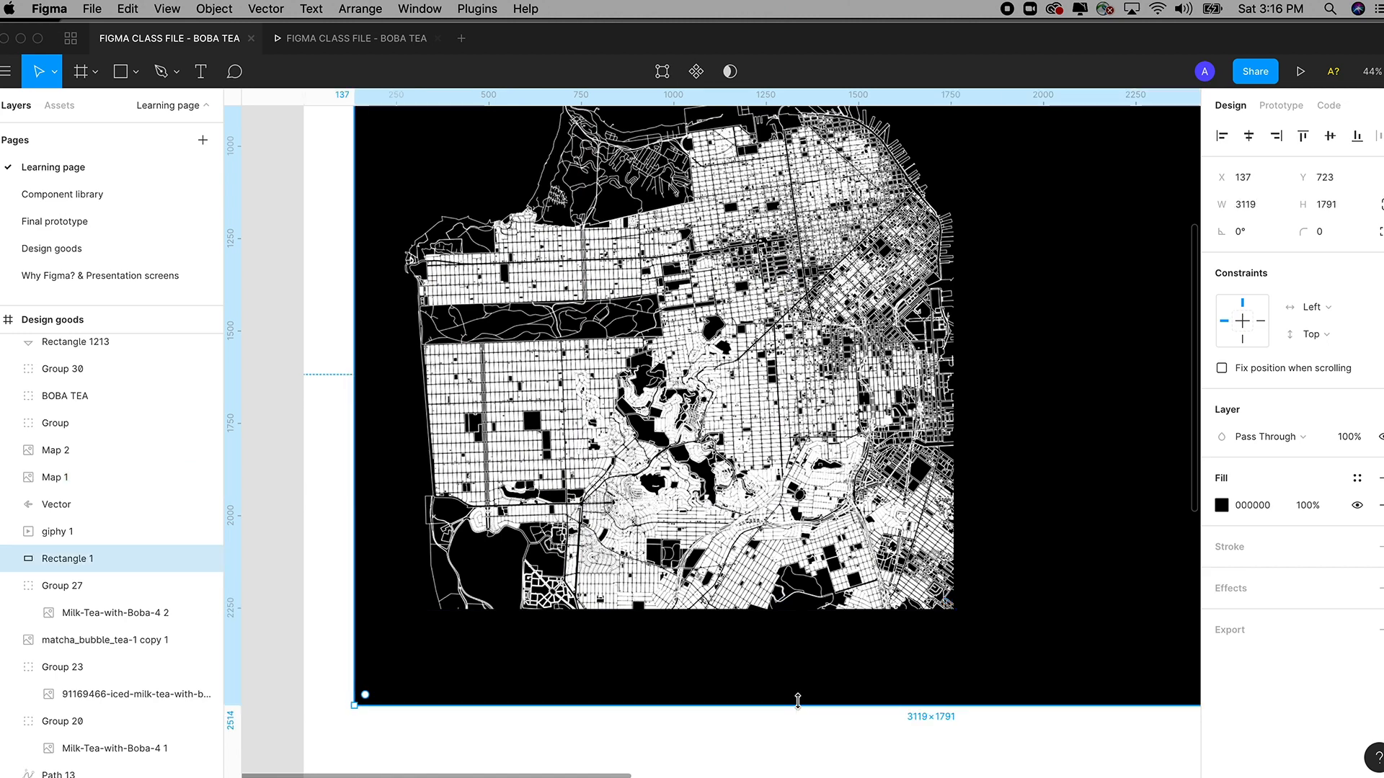
scroll(797, 701, "down", 6)
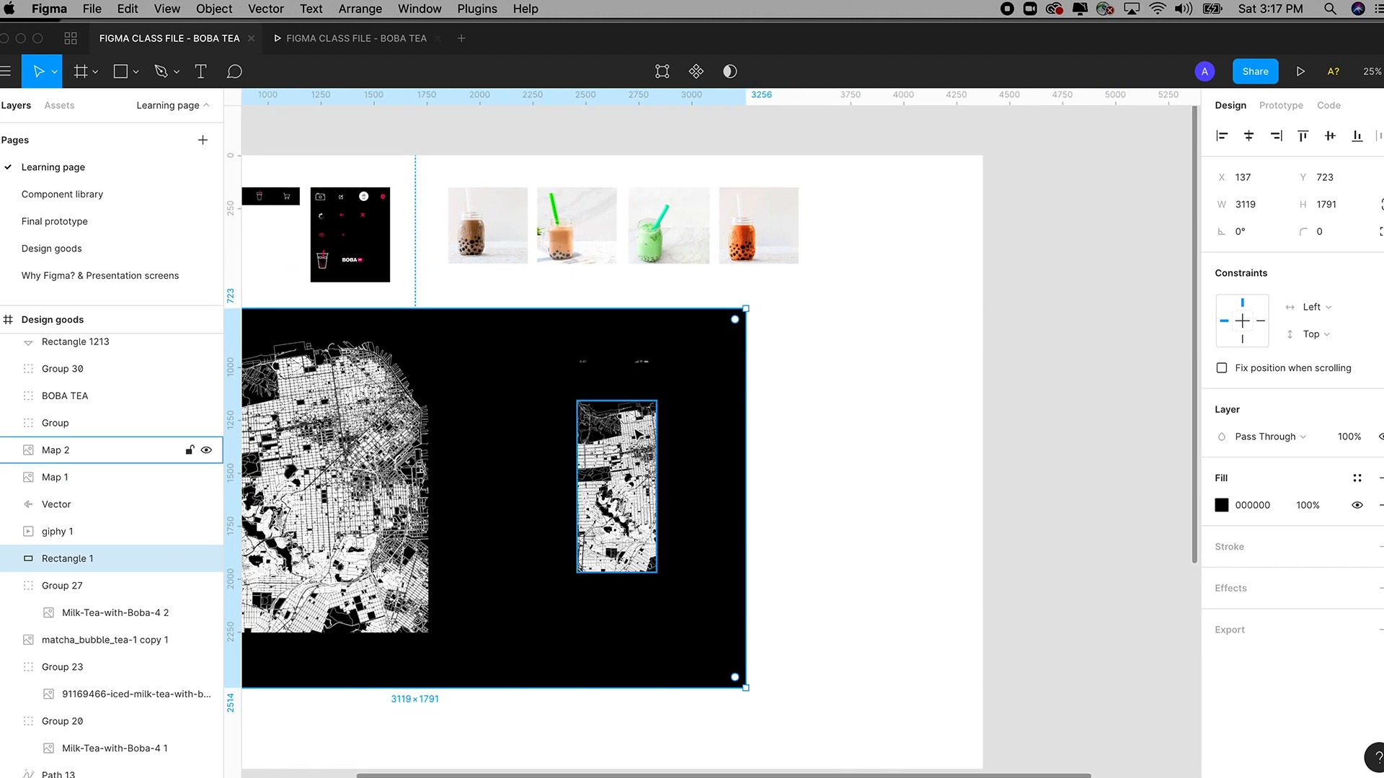
left_click(638, 434)
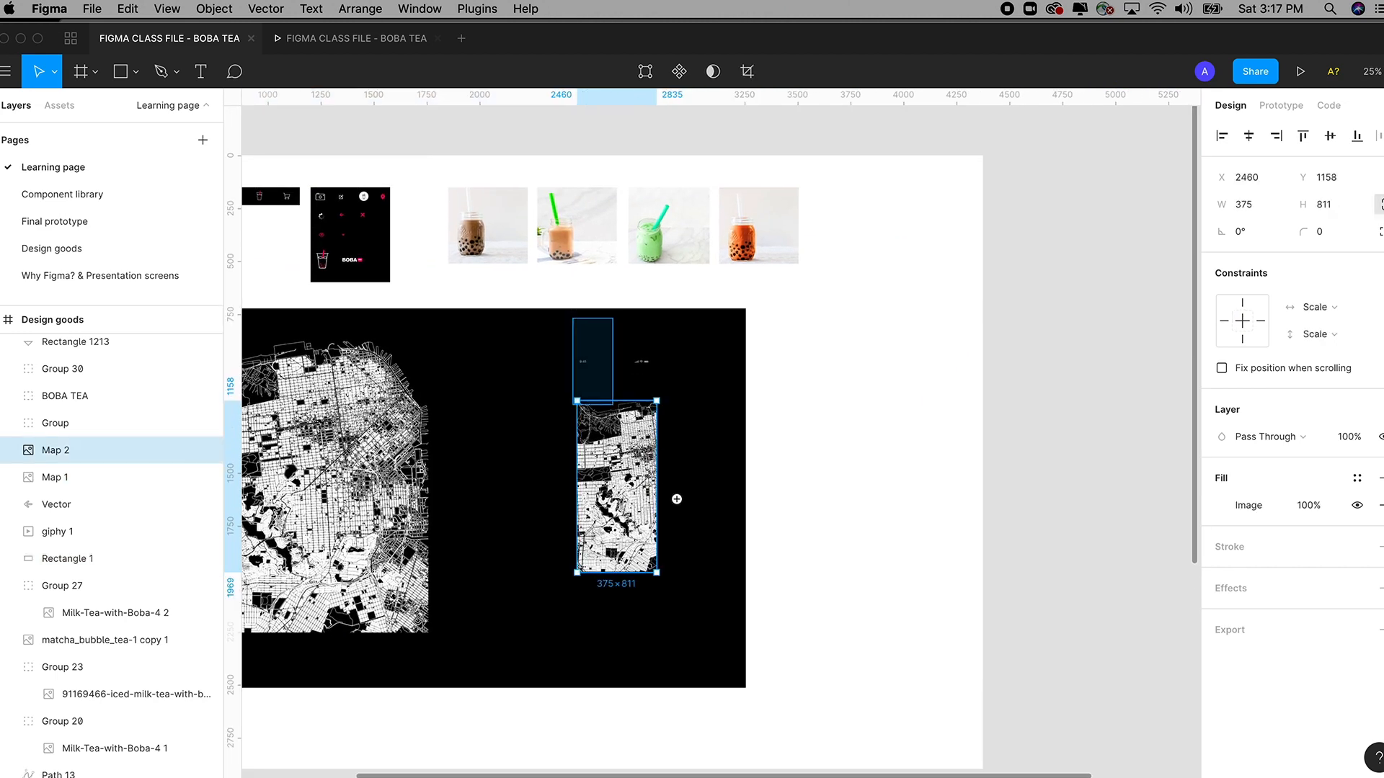
scroll(673, 500, "up", 5)
left_click_drag(750, 620, 851, 582)
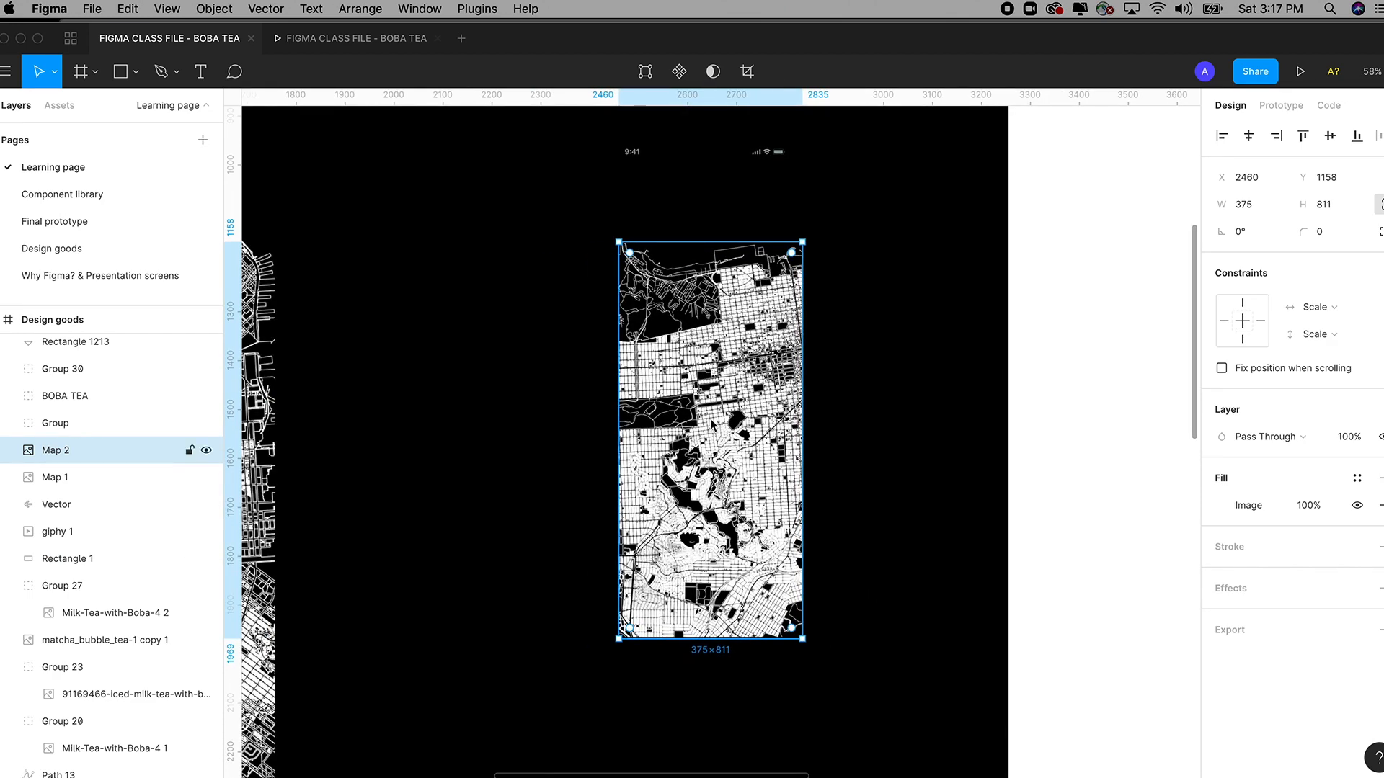
Zoom in on the Loading screen frame, select it, and open the Edit menu.
key("super+minus")
key("super+minus")
left_click_drag(962, 313, 843, 324)
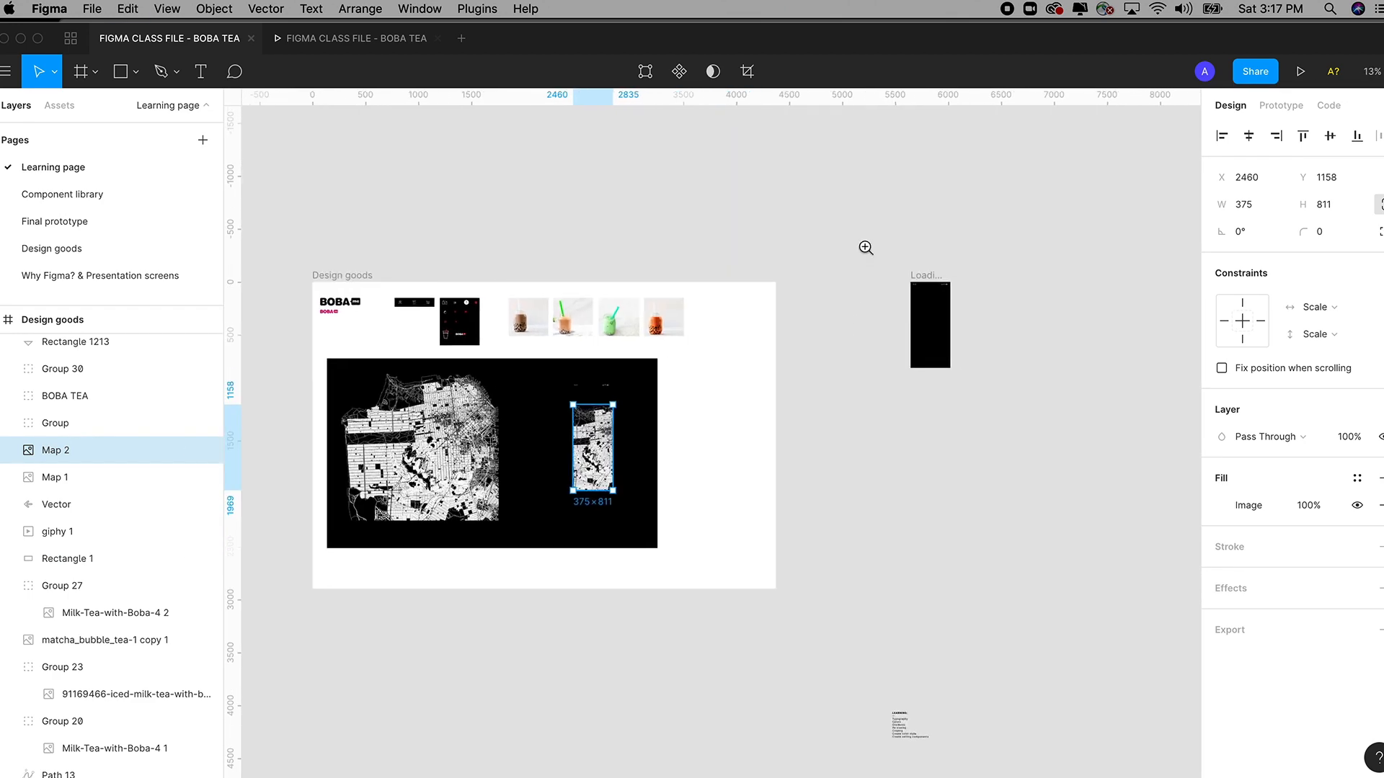
left_click_drag(865, 247, 957, 430)
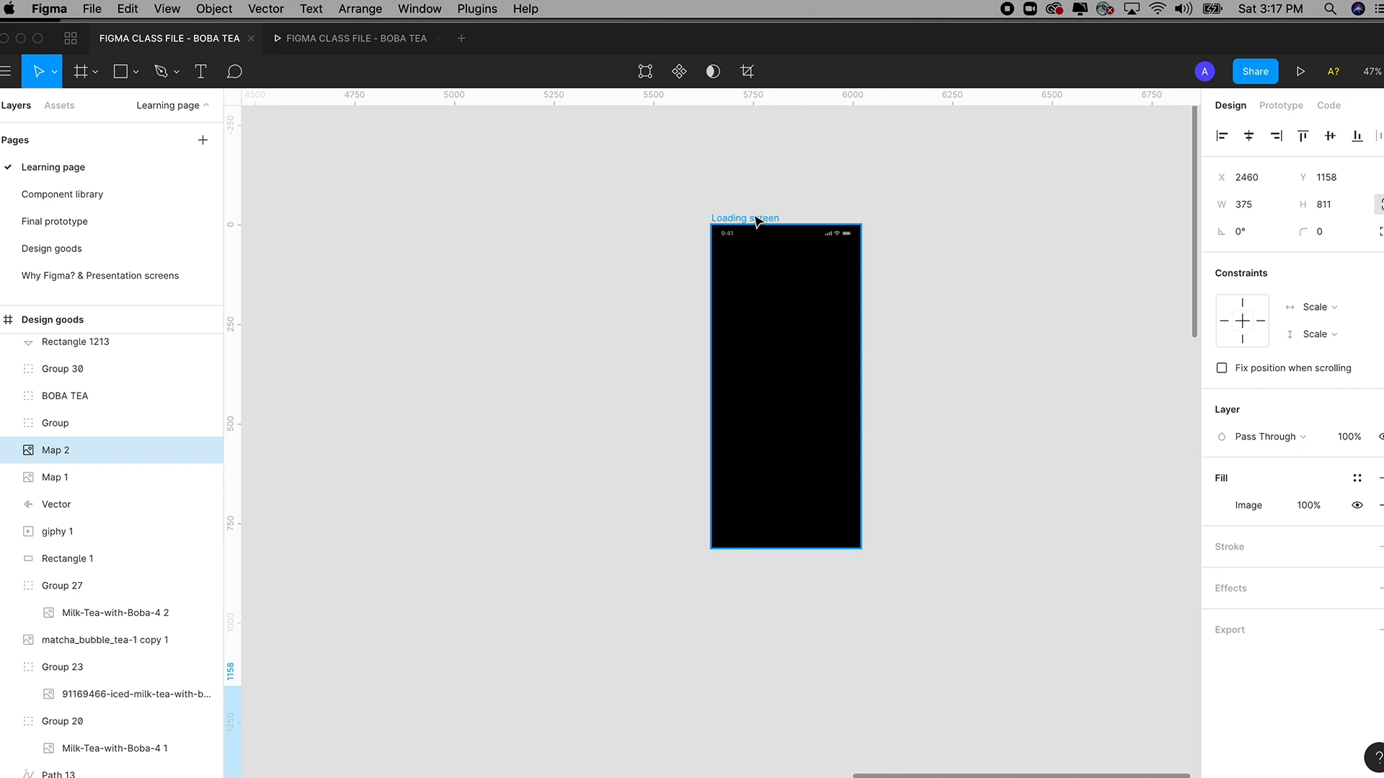
mouse_move(653, 140)
left_mouse_down()
mouse_move(958, 569)
mouse_move(976, 504)
left_mouse_up()
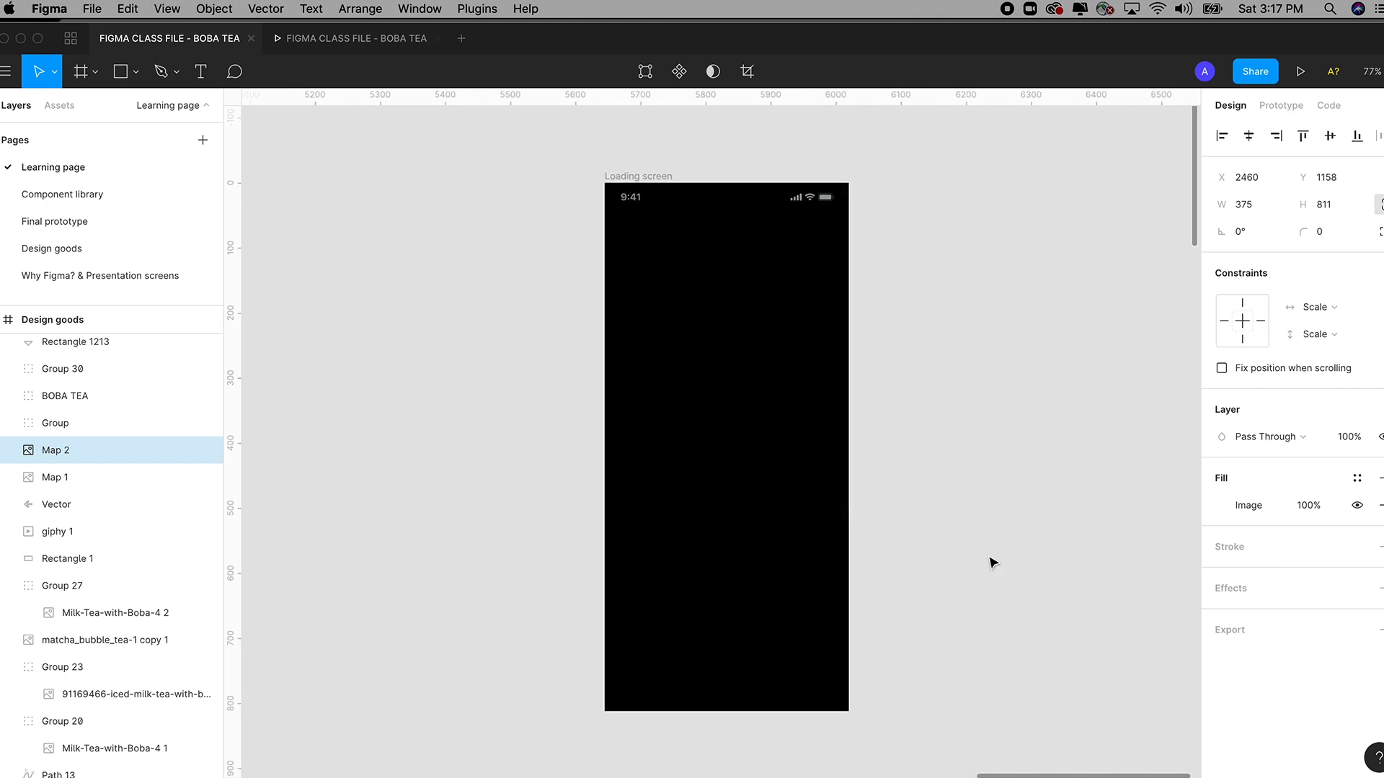
left_click(652, 180)
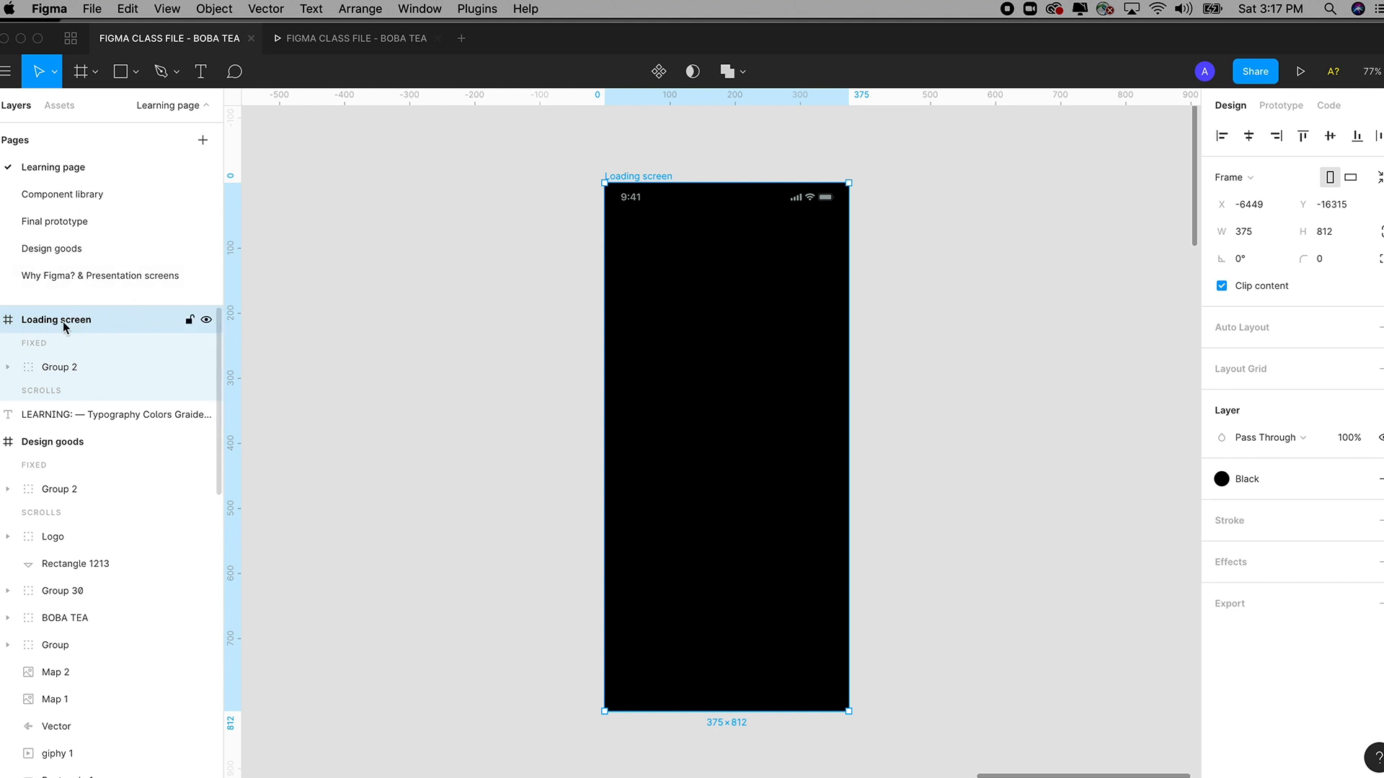
left_click(128, 8)
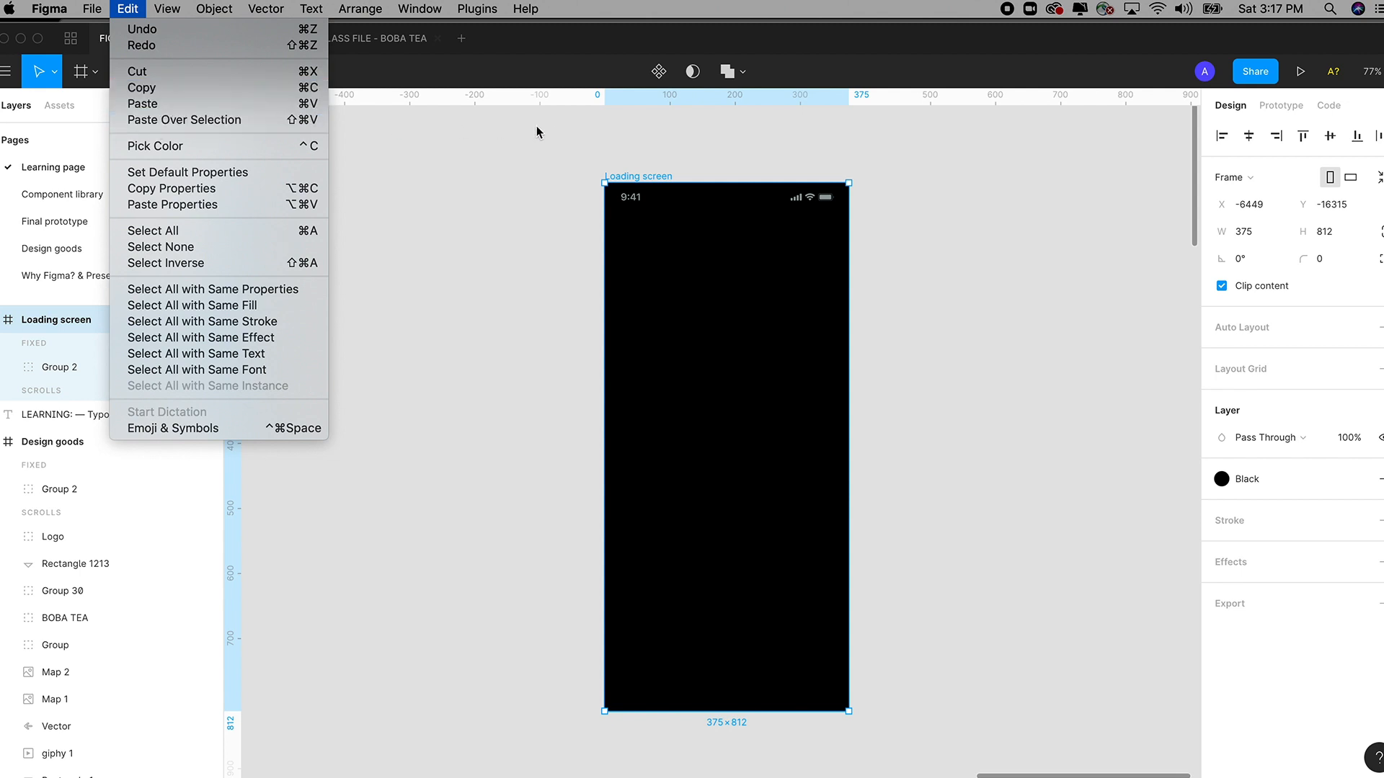
Paste Map 2 into the Loading screen frame and shift it down under the status bar.
left_click(661, 183)
key("super+v")
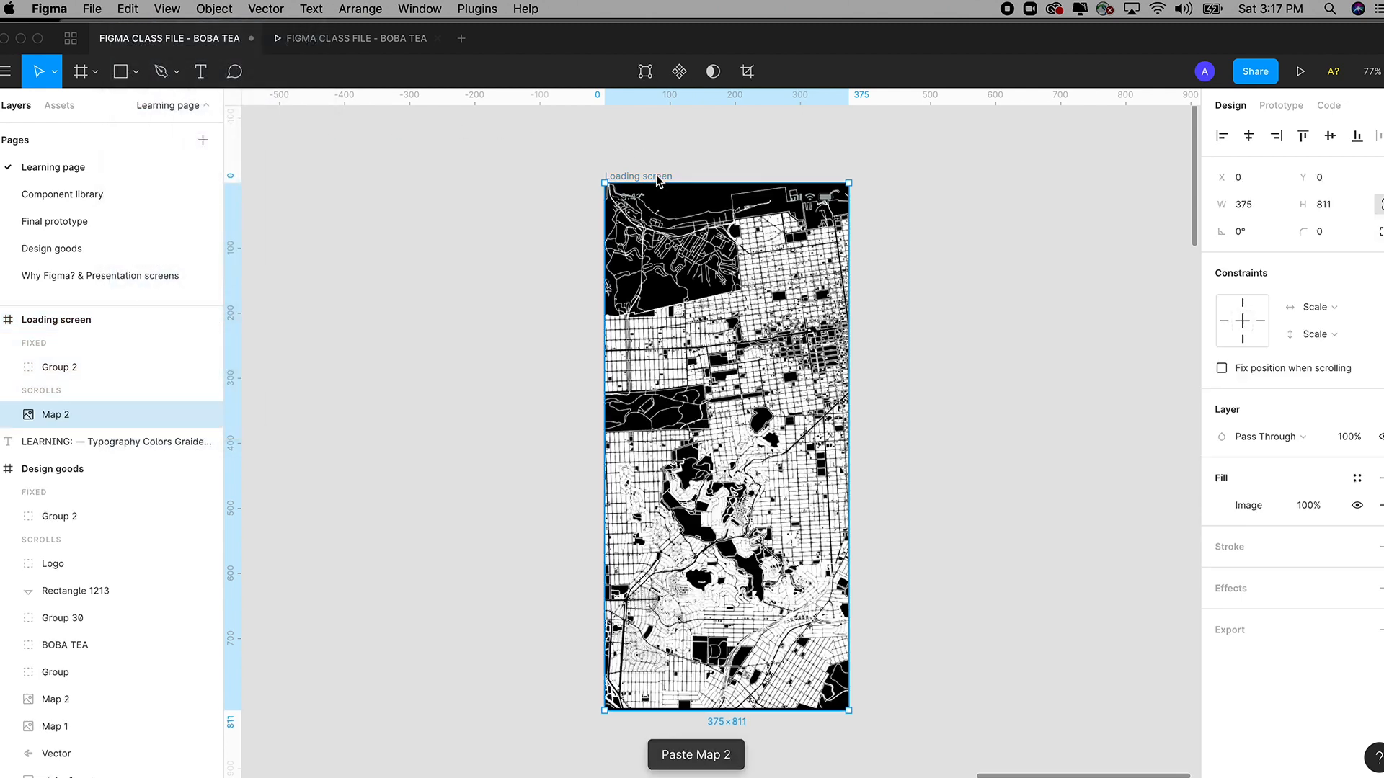
left_click(913, 351)
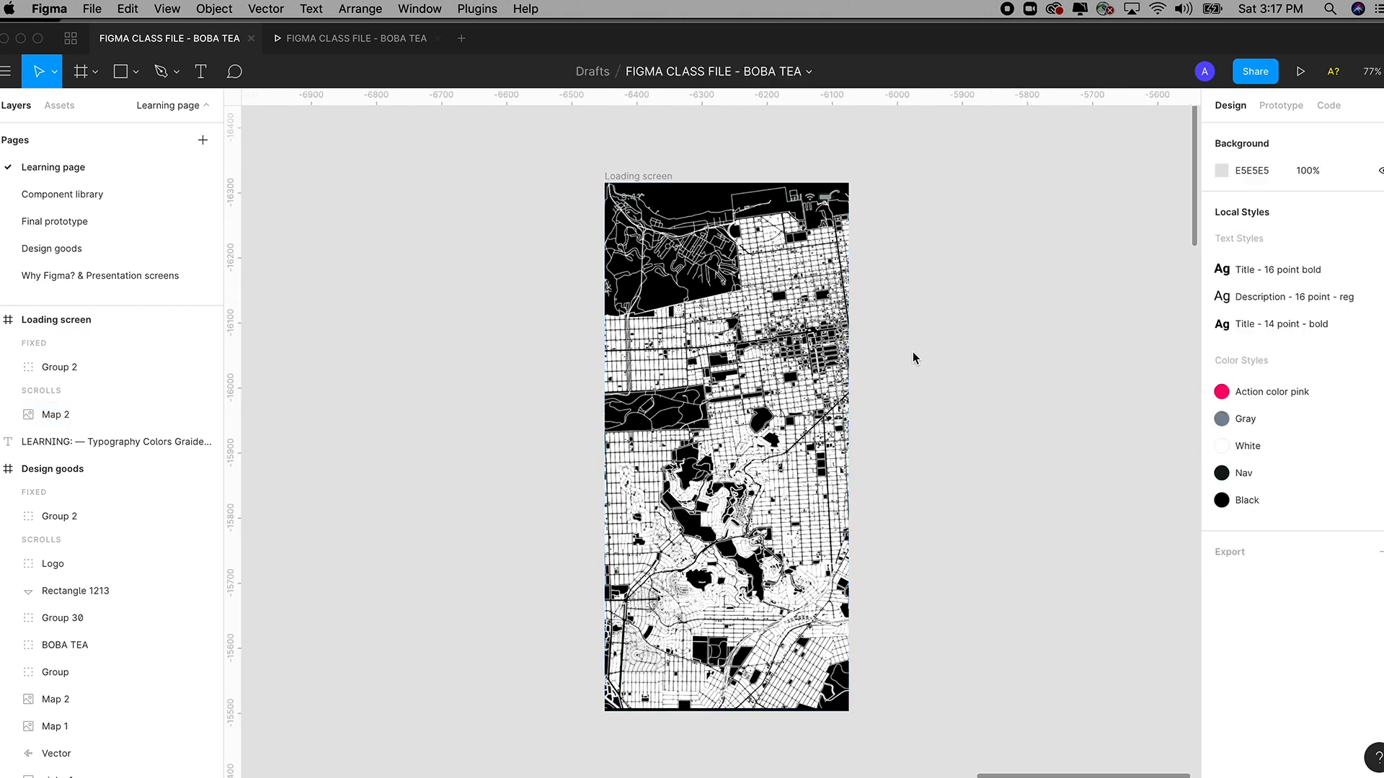
left_click(768, 435)
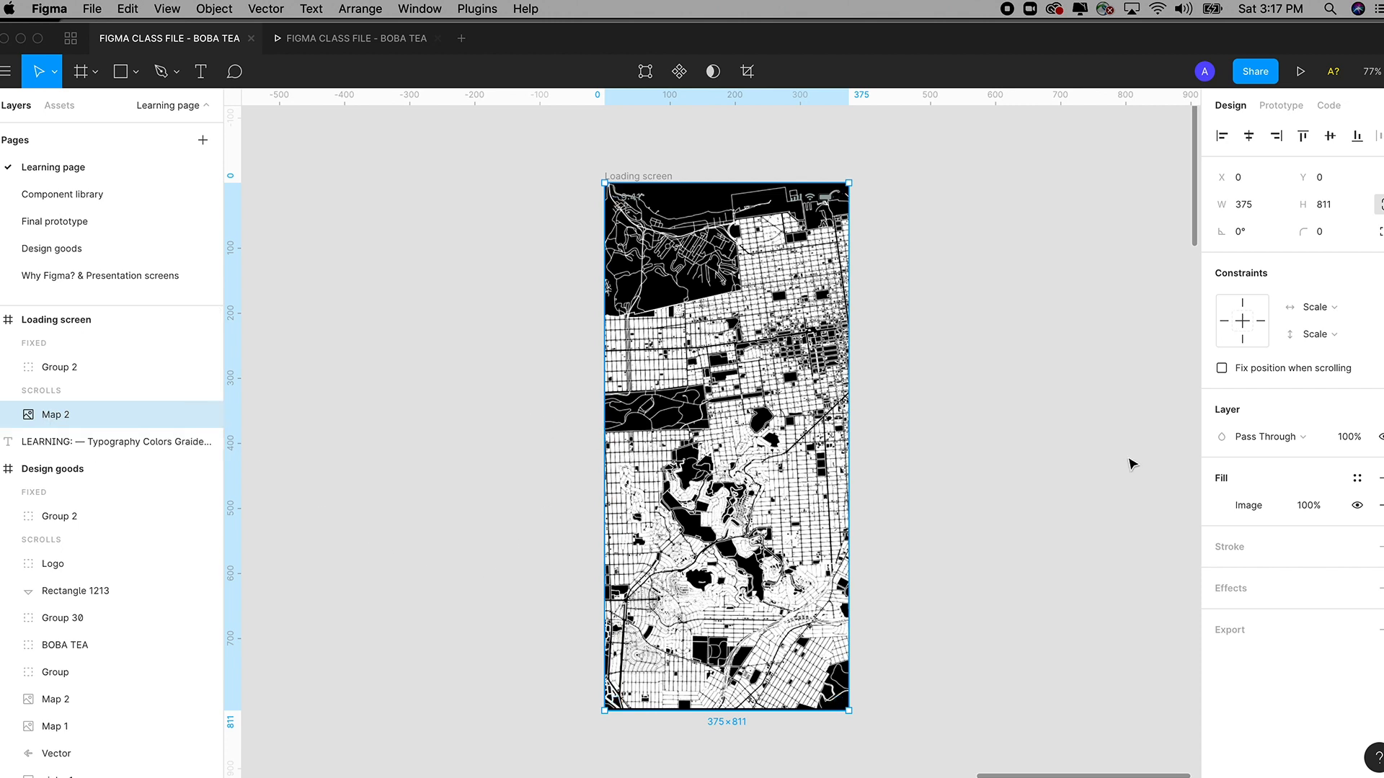
left_click_drag(736, 306, 800, 325)
left_click(820, 196)
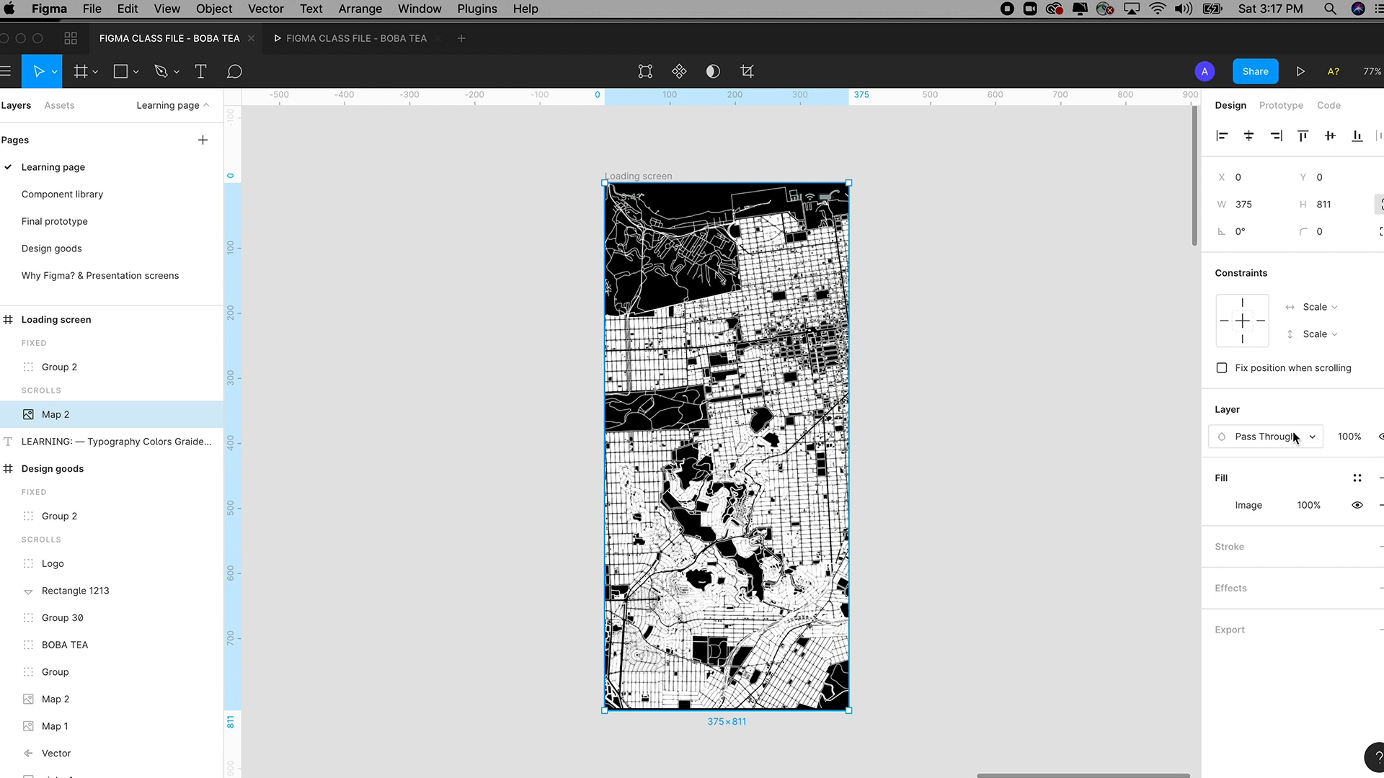
Set the map's layer opacity to 20%, after briefly trying 30%.
left_click(1352, 438)
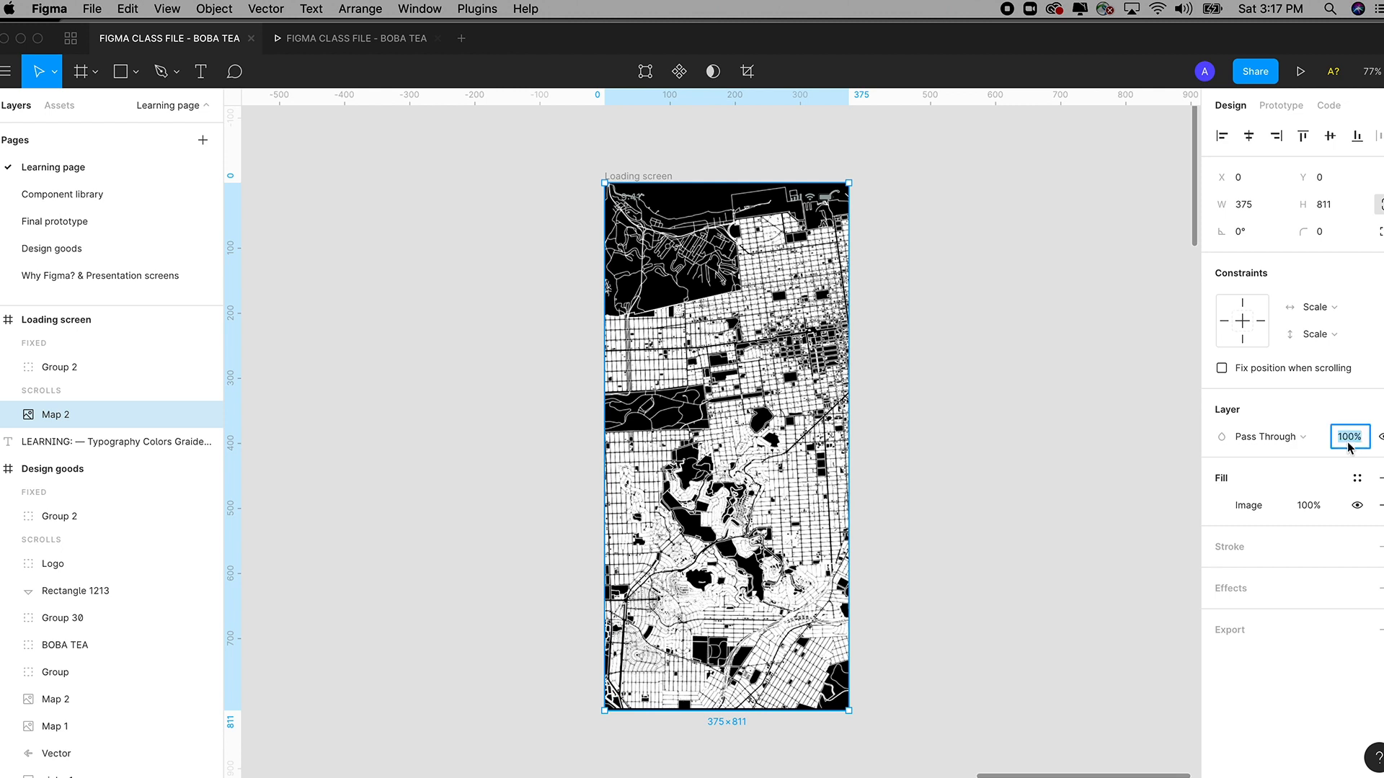
key("shift+Down")
key("shift+Down")
key("shift+Down")
key("shift+Down")
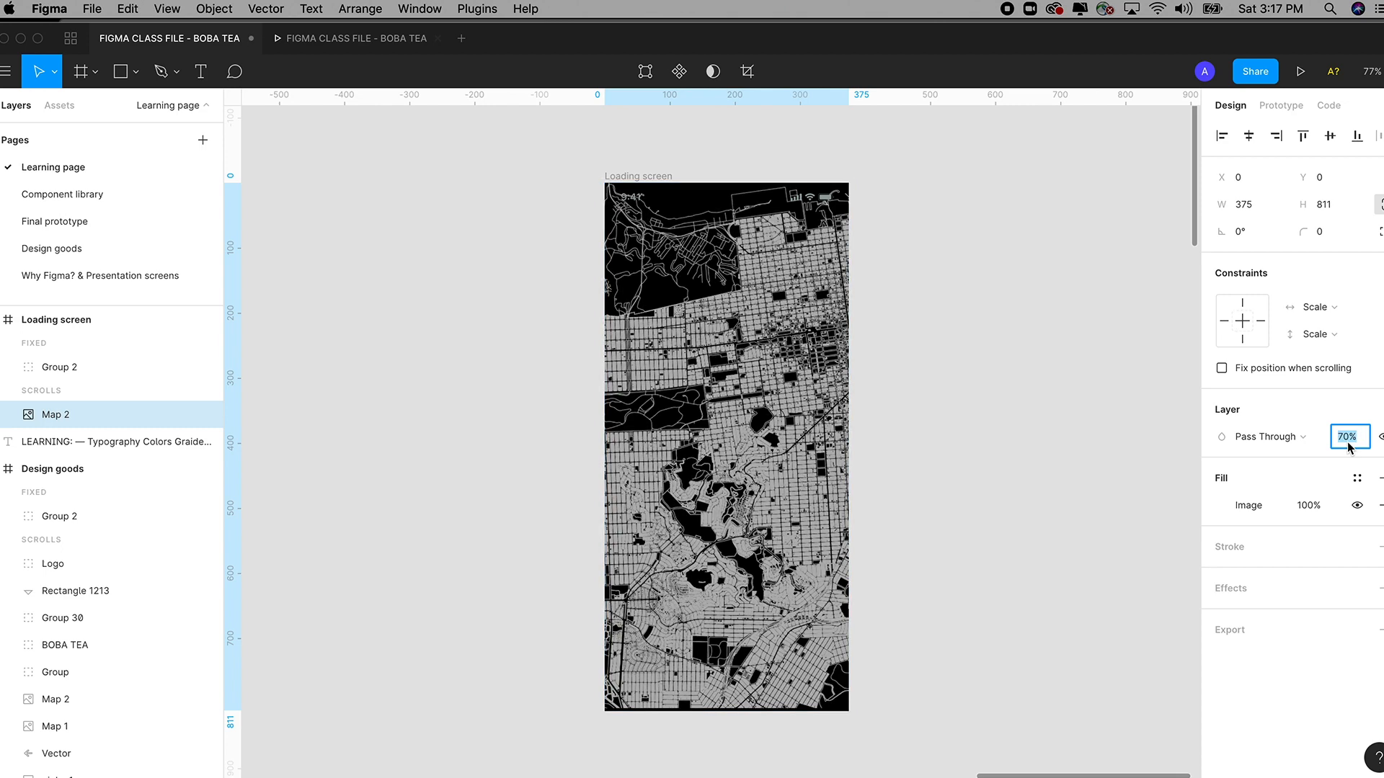
key("shift+Down")
key("shift+Down")
key("shift+Down")
key("shift+Down")
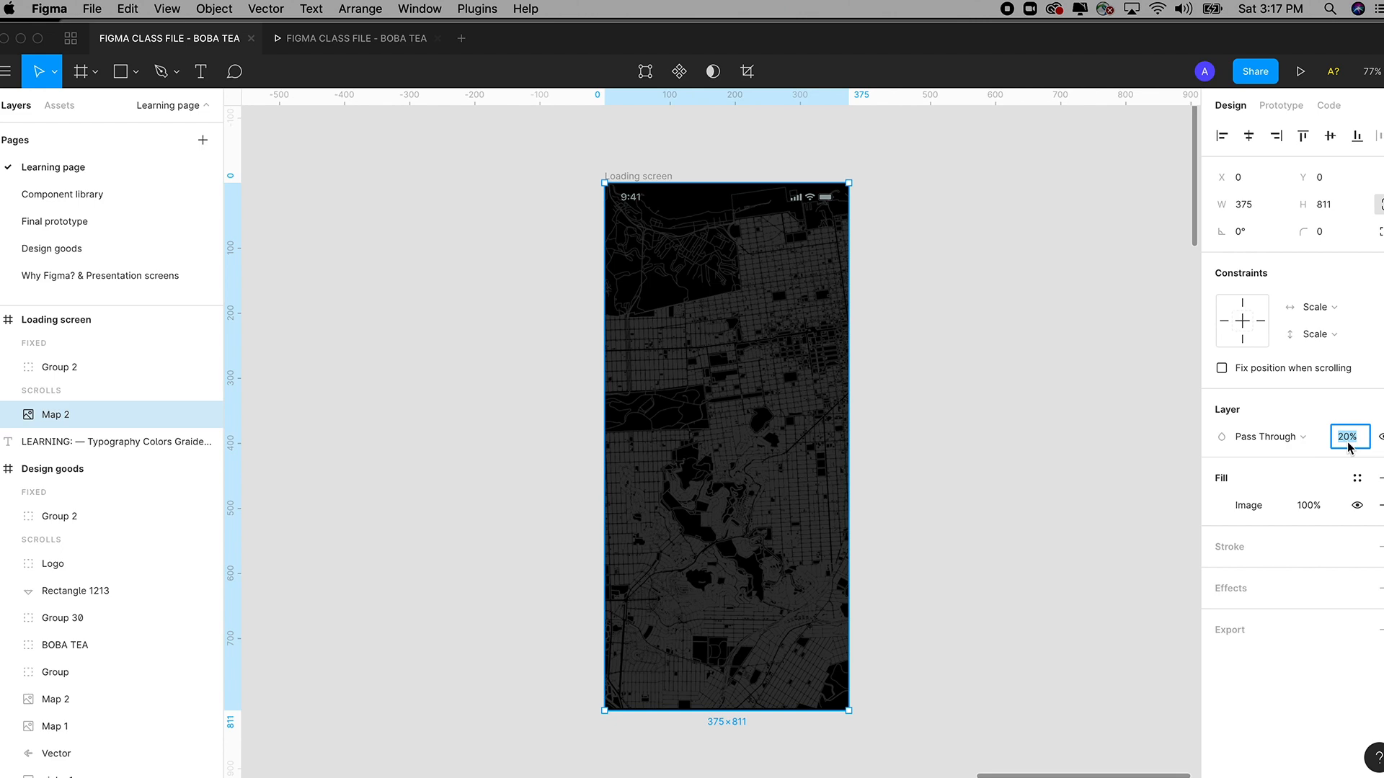
key("shift+Up")
key("shift+Down")
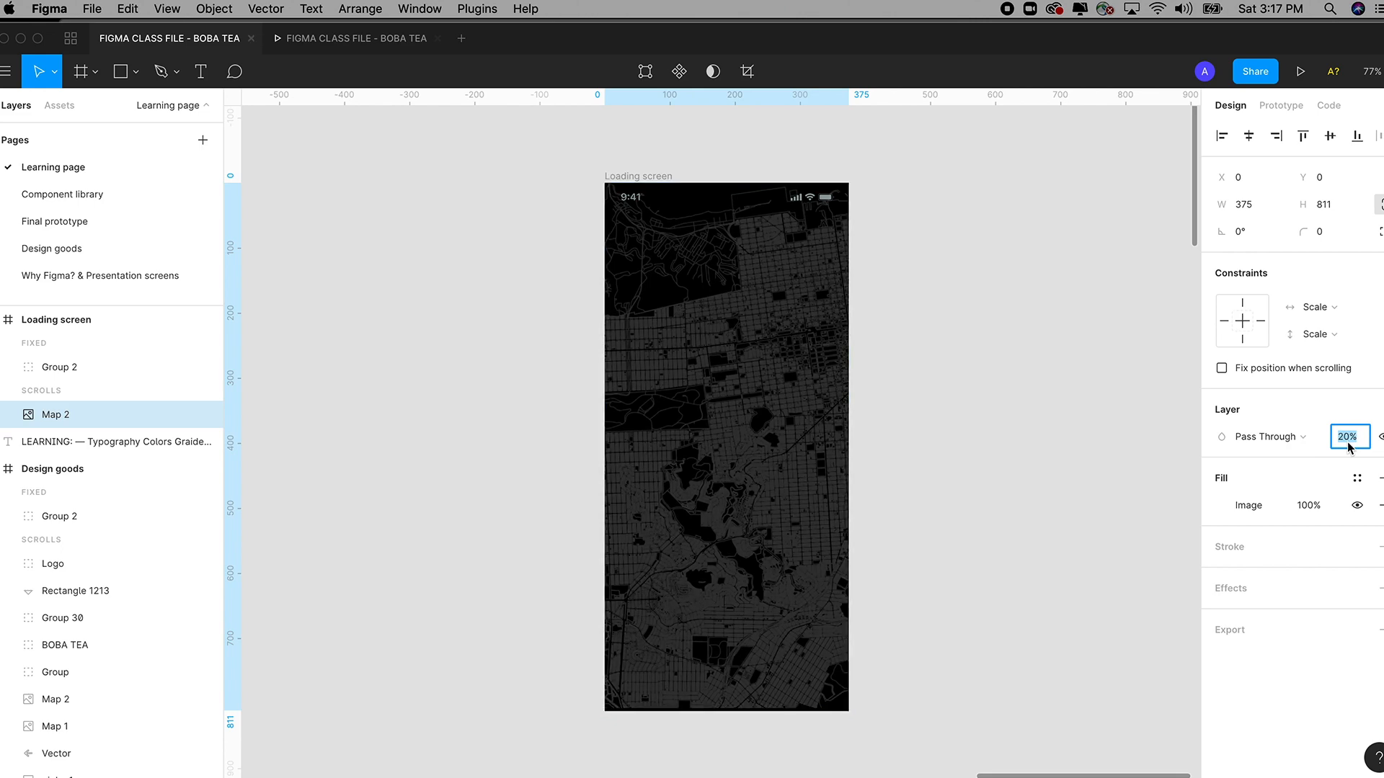
key("shift+Up")
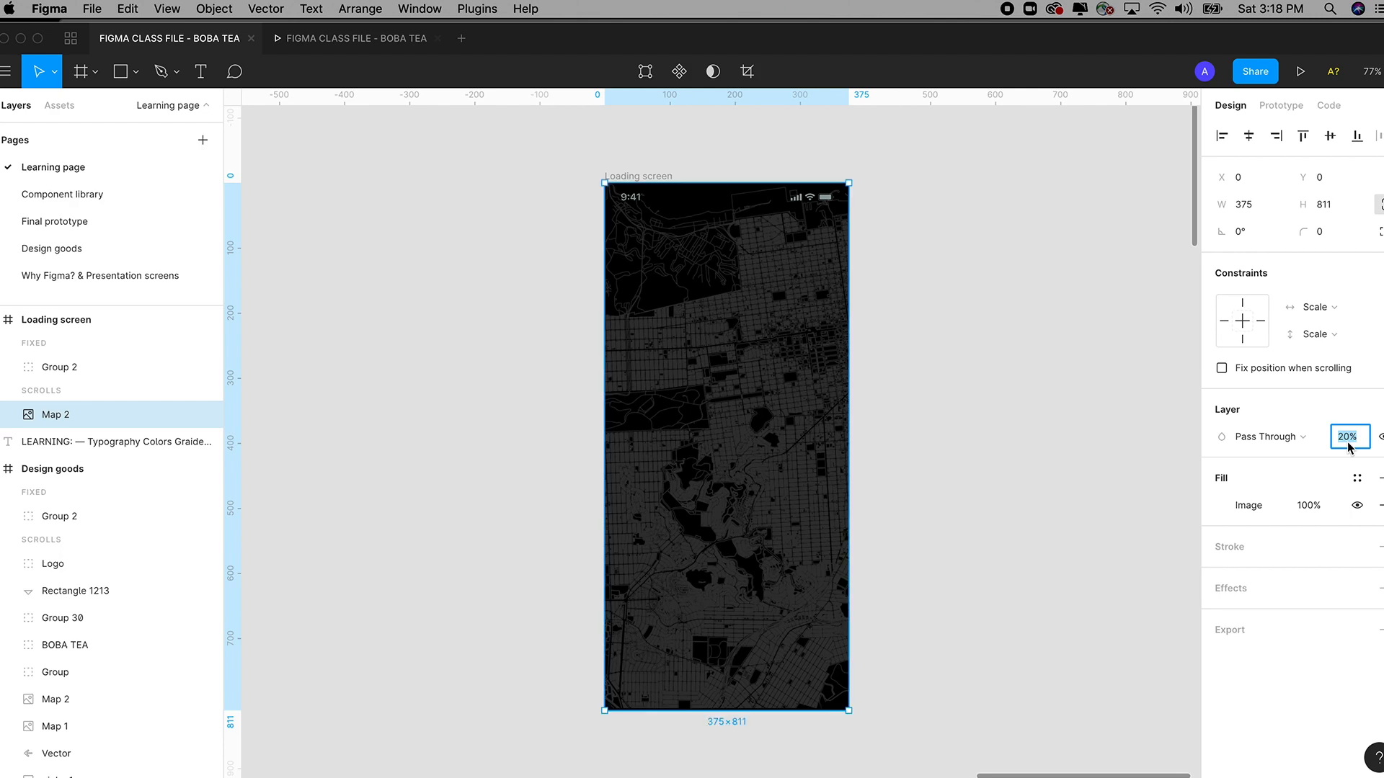
key("3")
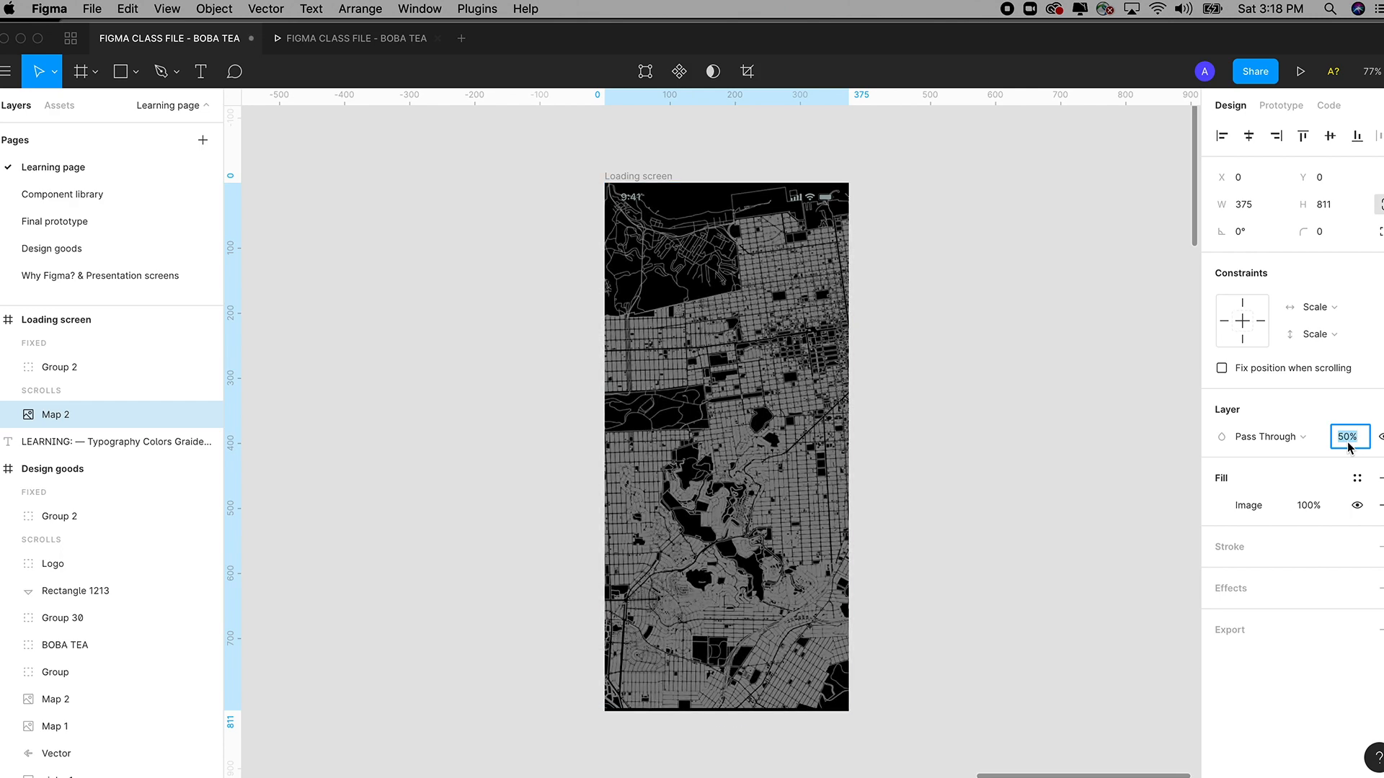
key("2")
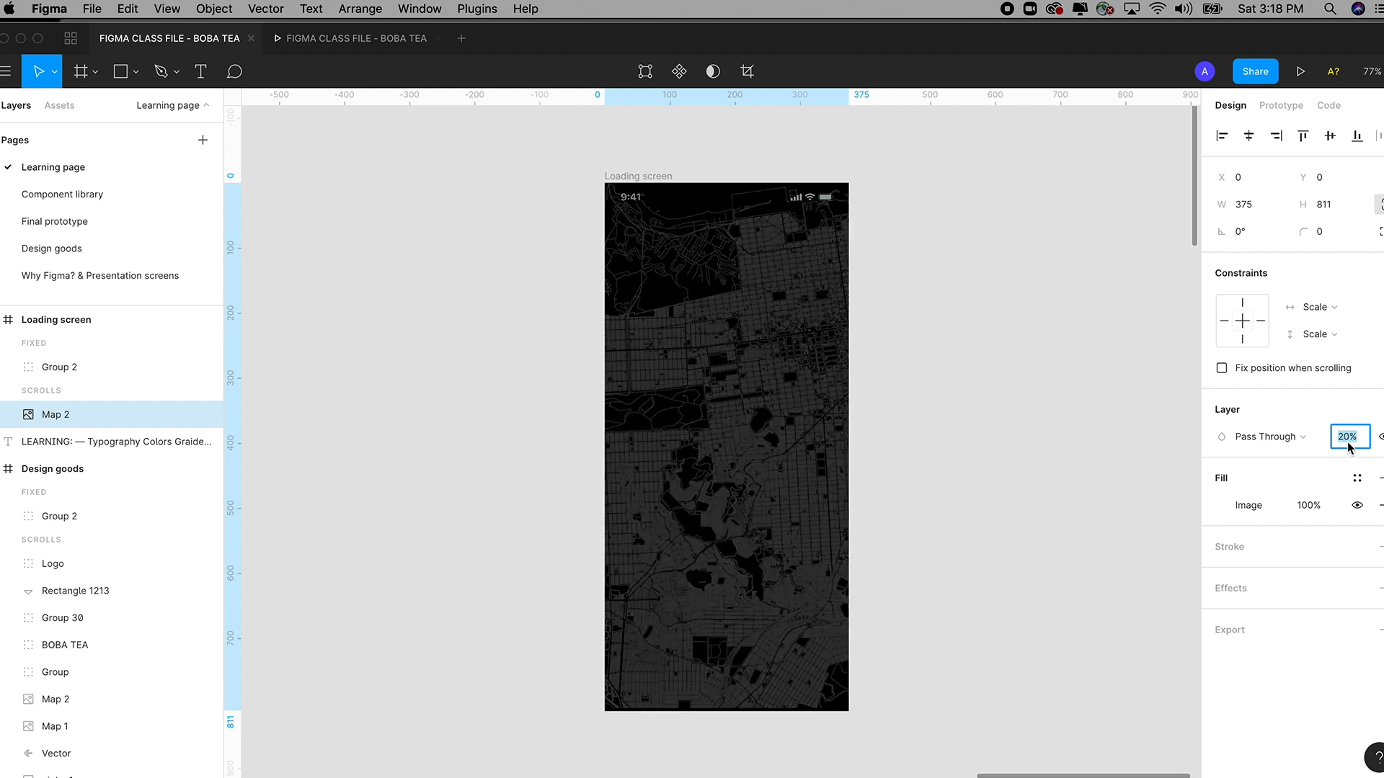
left_click(955, 457)
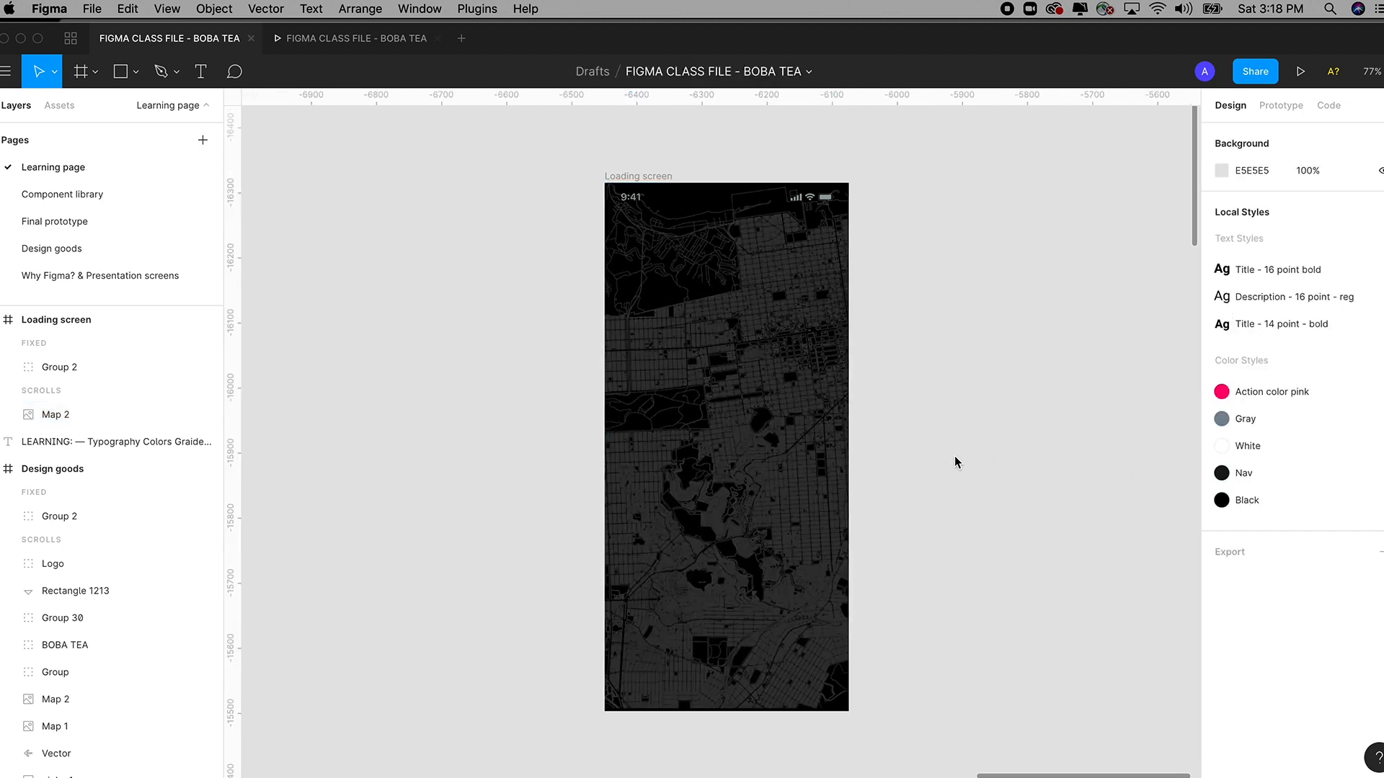
Zoom in on the logos in Design goods and copy the pink BOBA me logo.
key("super+minus")
key("super+minus")
scroll(955, 457, "left", 10)
scroll(901, 324, "down", 3)
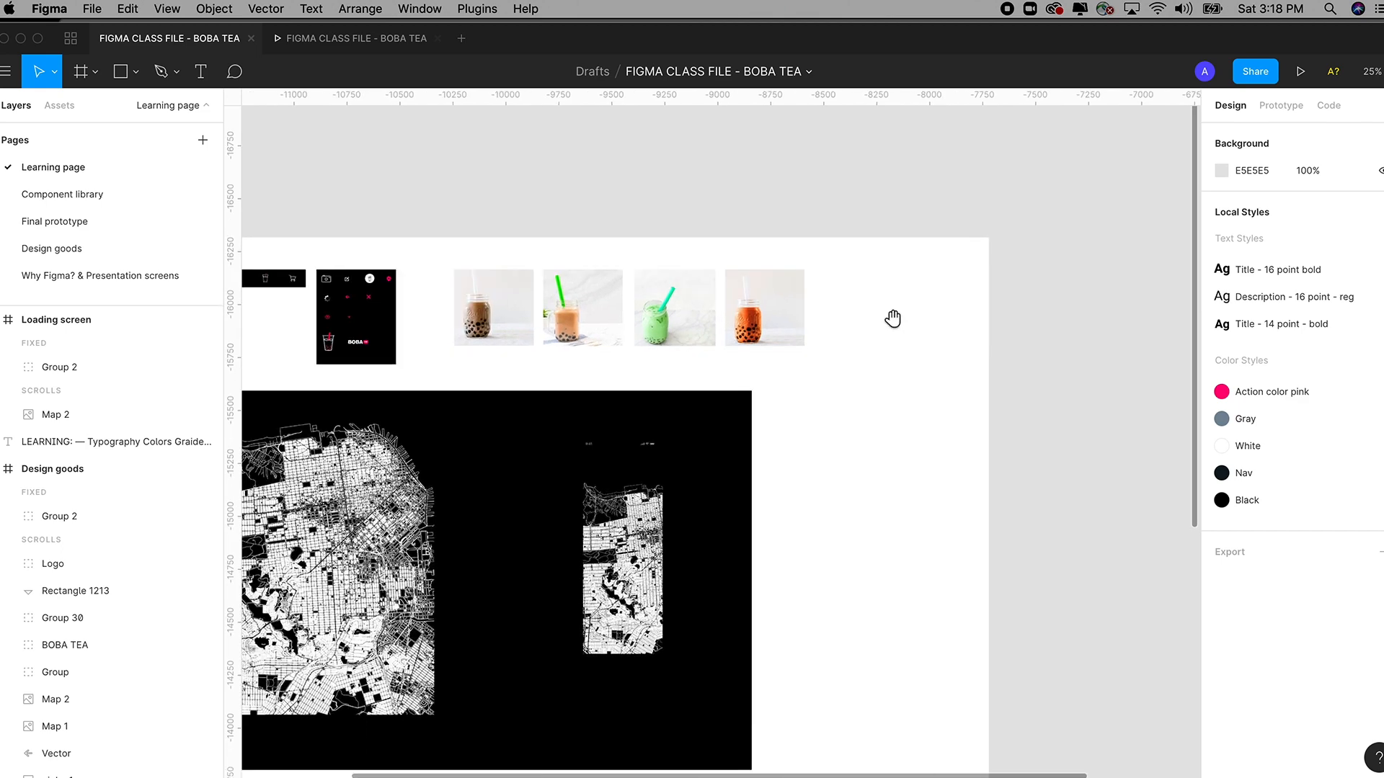
scroll(914, 294, "left", 5)
key("z")
left_click_drag(439, 189, 845, 422)
scroll(756, 426, "left", 3)
key("super+space")
left_click_drag(397, 188, 855, 576)
left_click(513, 287)
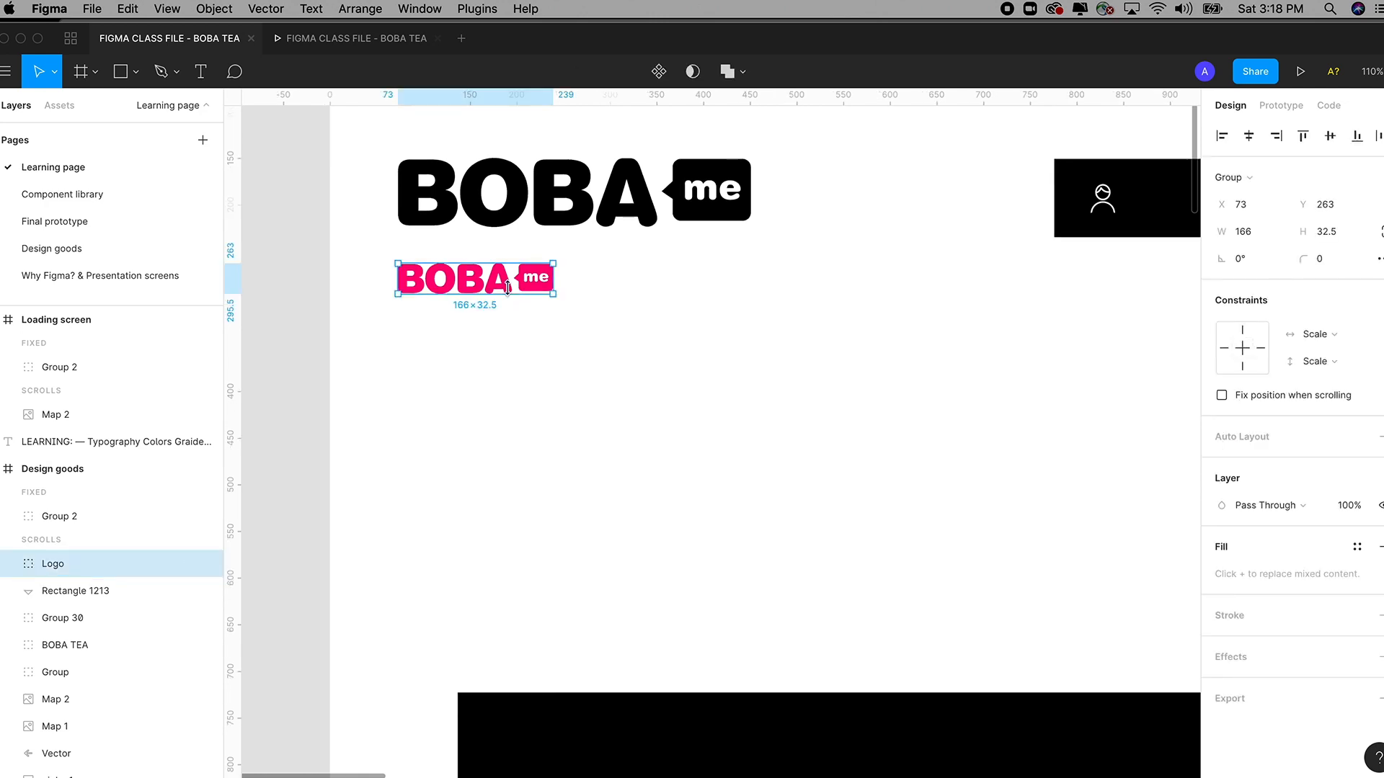
key("super+c")
Paste the logo into the Loading screen and centre it at X 104, Y 344.
key("super+minus")
key("super+minus")
scroll(800, 295, "right", 14)
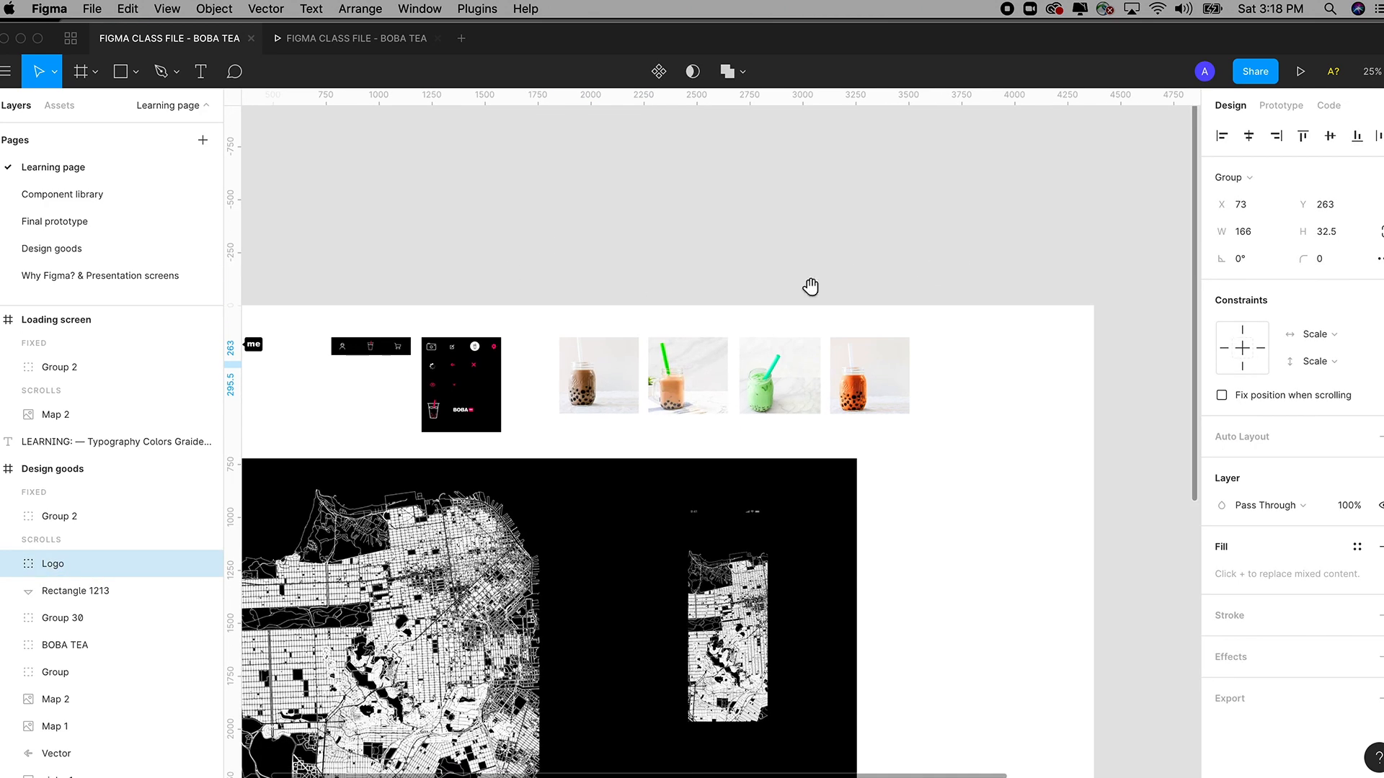
key("z")
left_click_drag(767, 214, 918, 479)
left_click(691, 213)
key("super+v")
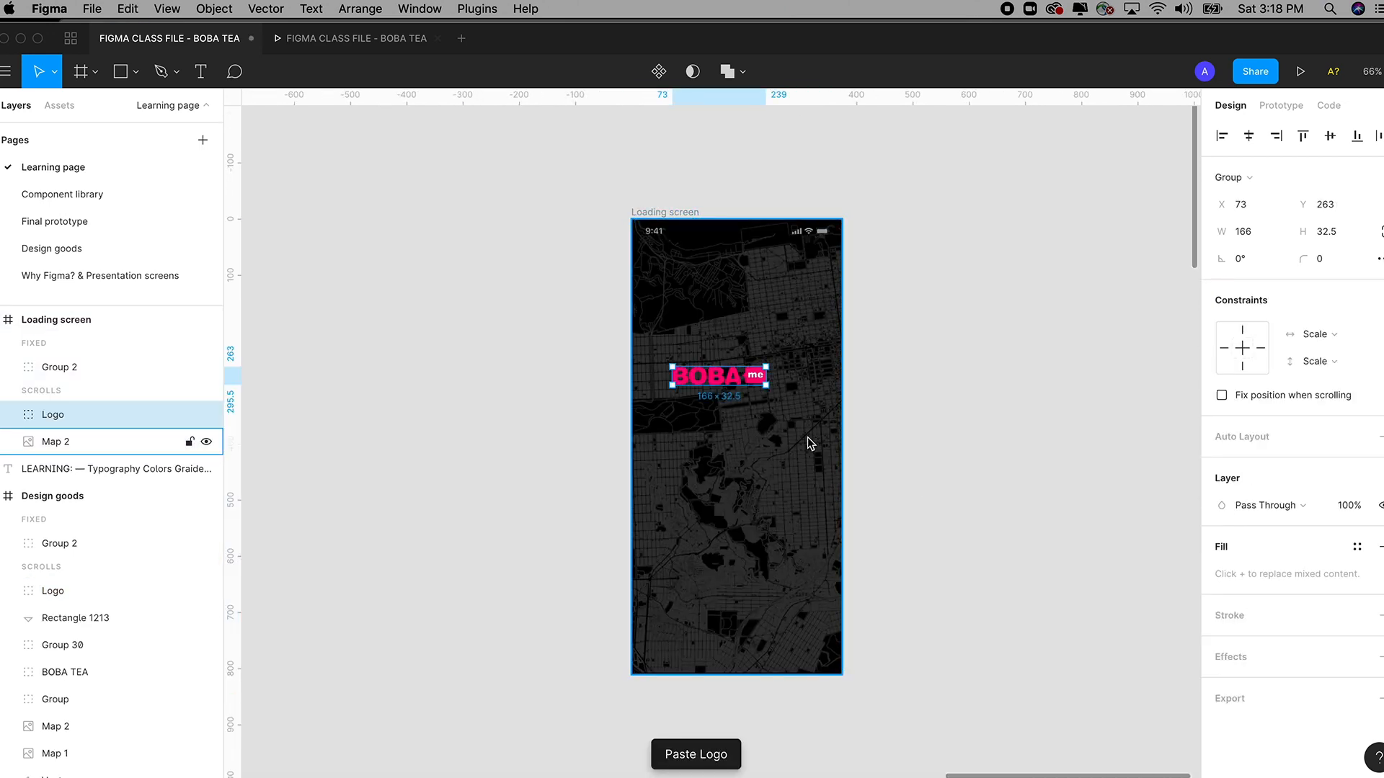
left_click_drag(736, 392, 757, 430)
Find the BOBA TEA cup icon among the icon frames and select it.
left_click(944, 447)
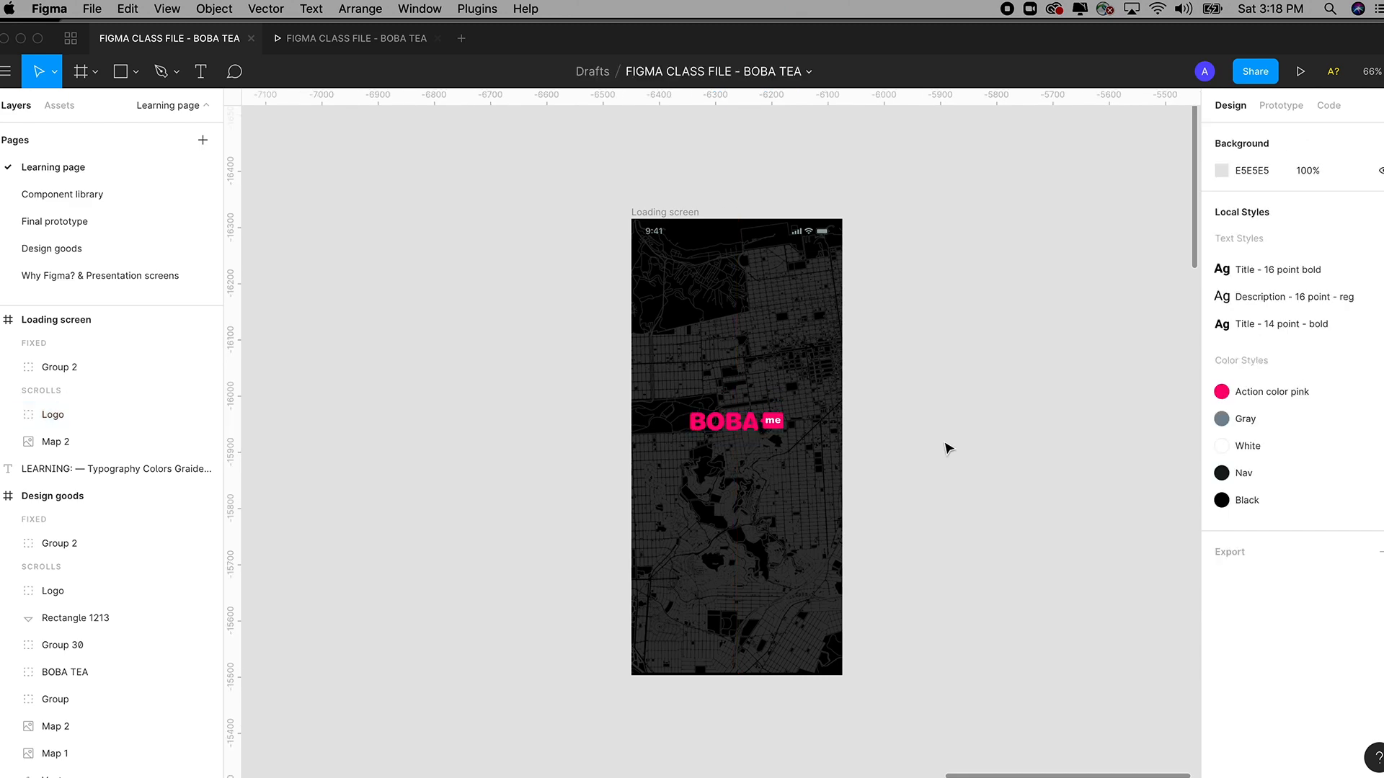
left_click_drag(441, 411, 1031, 417)
left_click_drag(578, 417, 1026, 408)
left_click_drag(504, 380, 1081, 345)
left_click_drag(523, 405, 947, 342)
left_click_drag(665, 404, 973, 419)
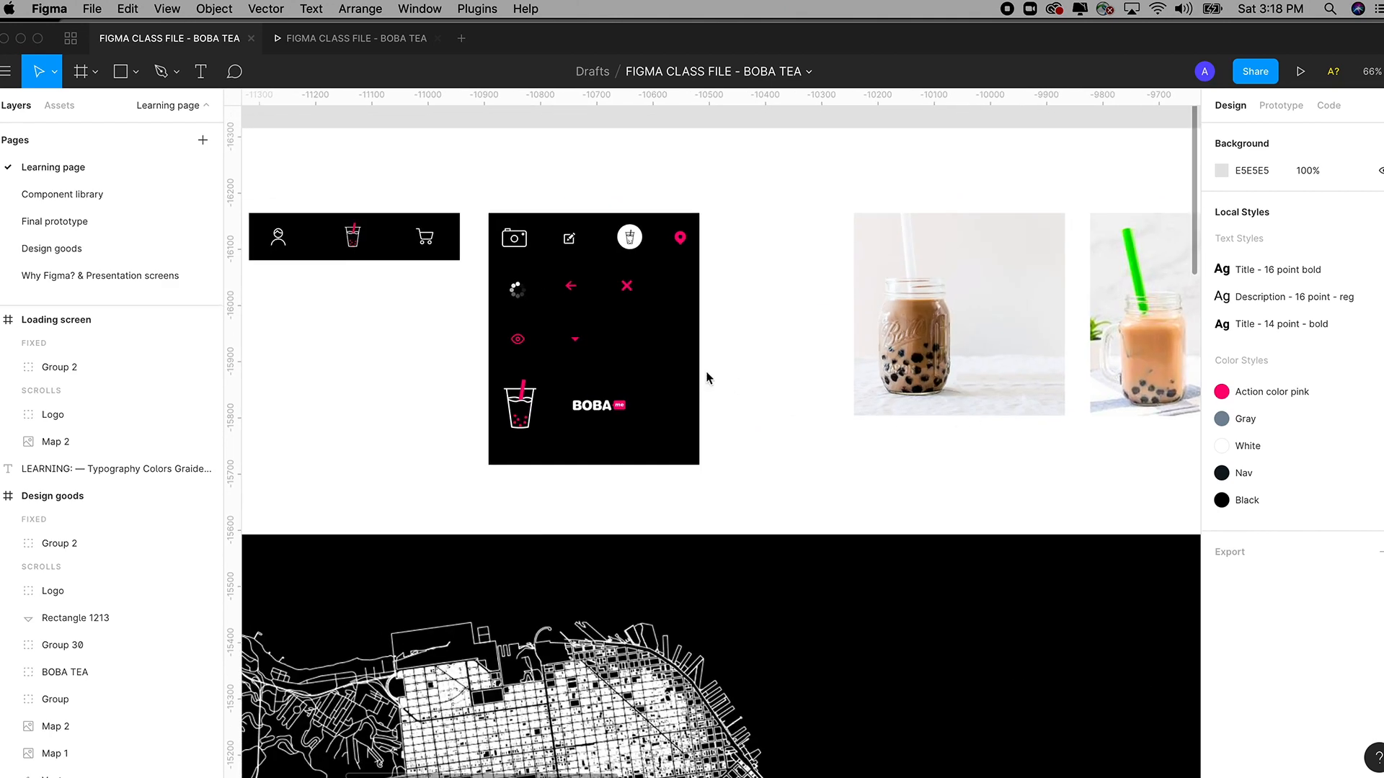
left_click_drag(705, 374, 930, 377)
left_click_drag(676, 362, 798, 339)
key("z")
left_click_drag(772, 257, 999, 591)
left_click(693, 354)
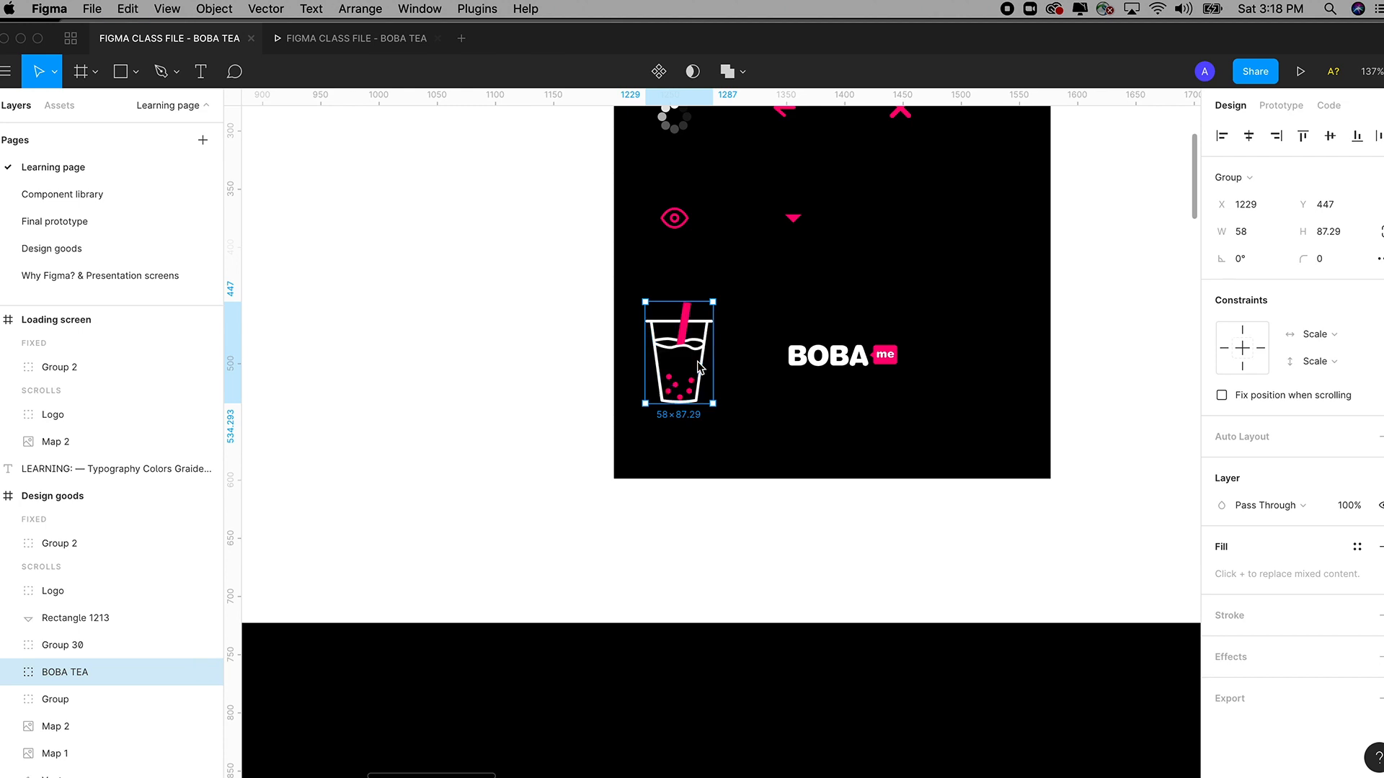
Paste the cup icon into the Loading screen at X 159, Y 230, just above the logo.
key("super+minus")
key("super+minus")
key("super+minus")
key("super+minus")
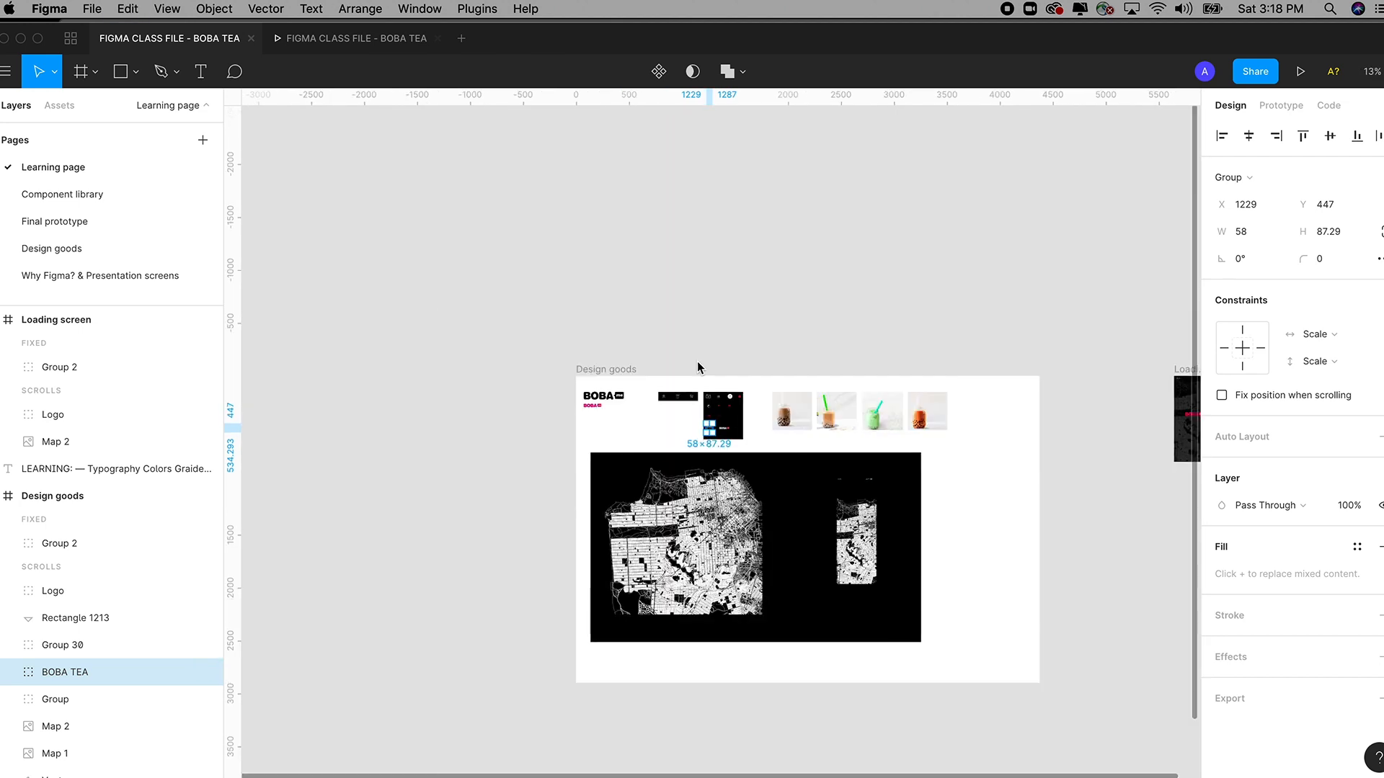
left_click_drag(797, 348, 905, 451)
key("z")
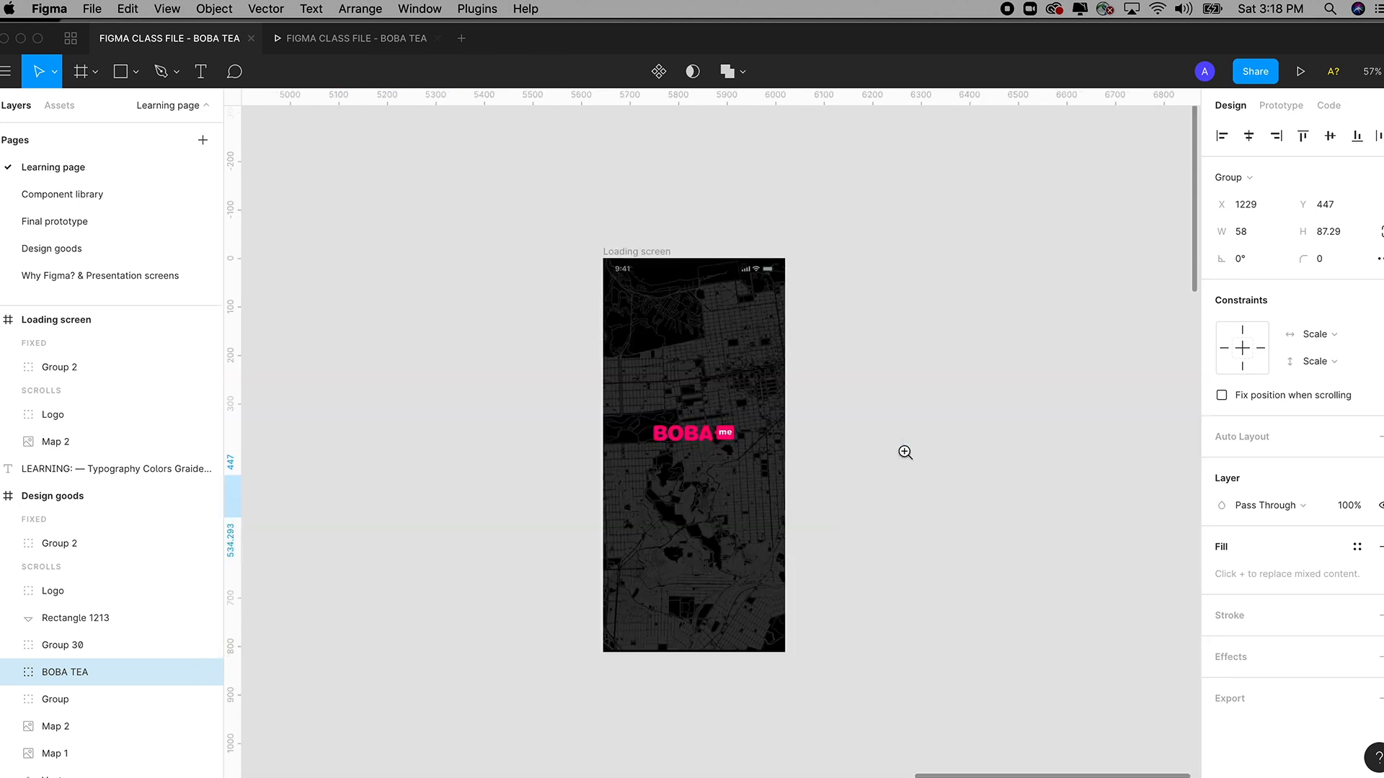
left_click_drag(482, 198, 926, 644)
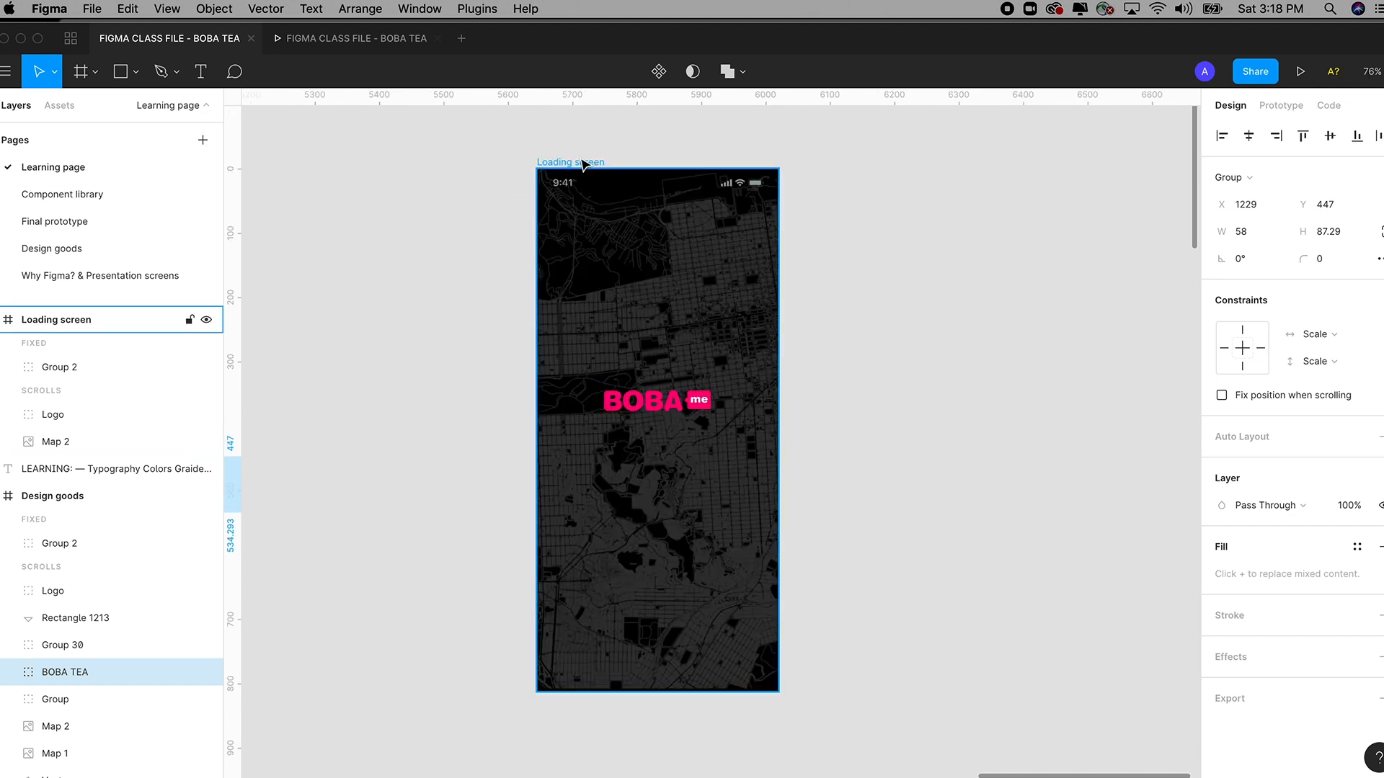
left_click(581, 162)
key("super+v")
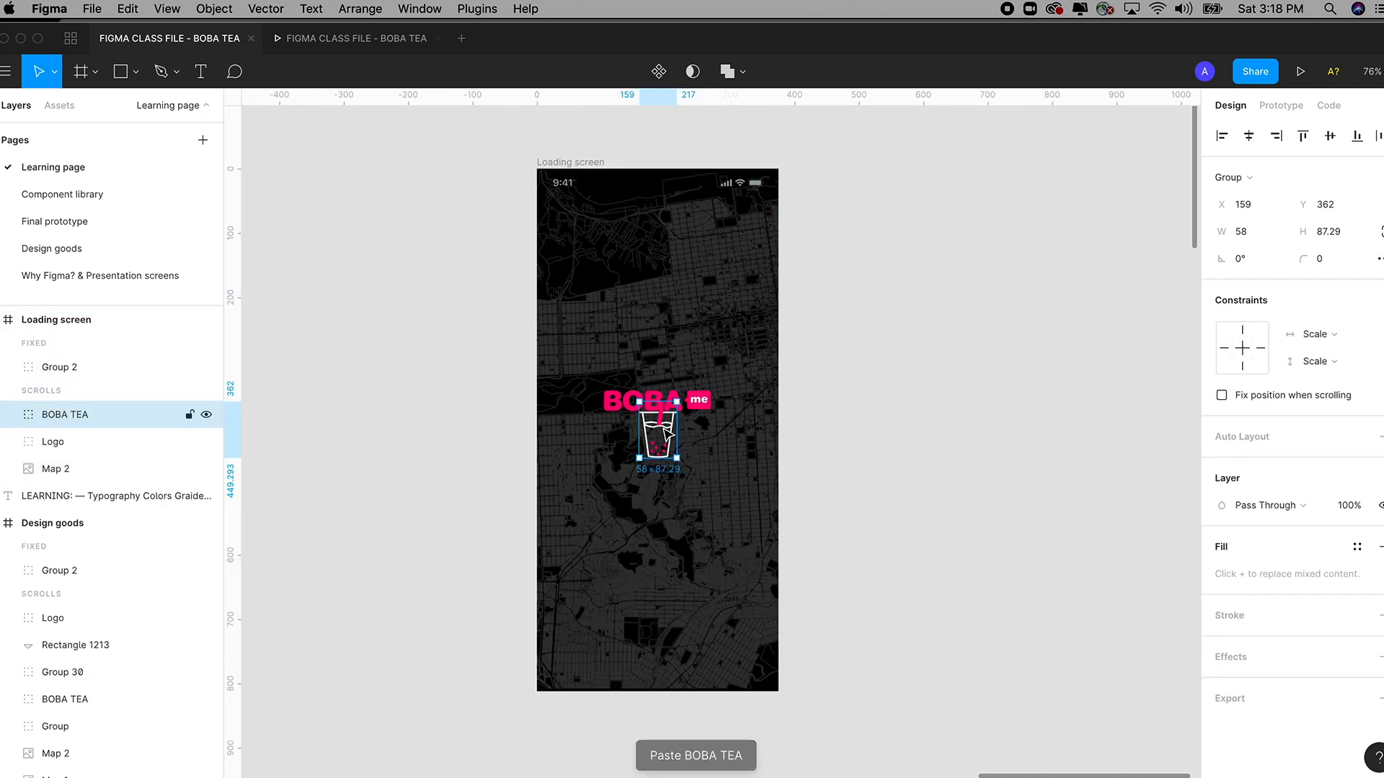
left_click_drag(657, 418, 668, 356)
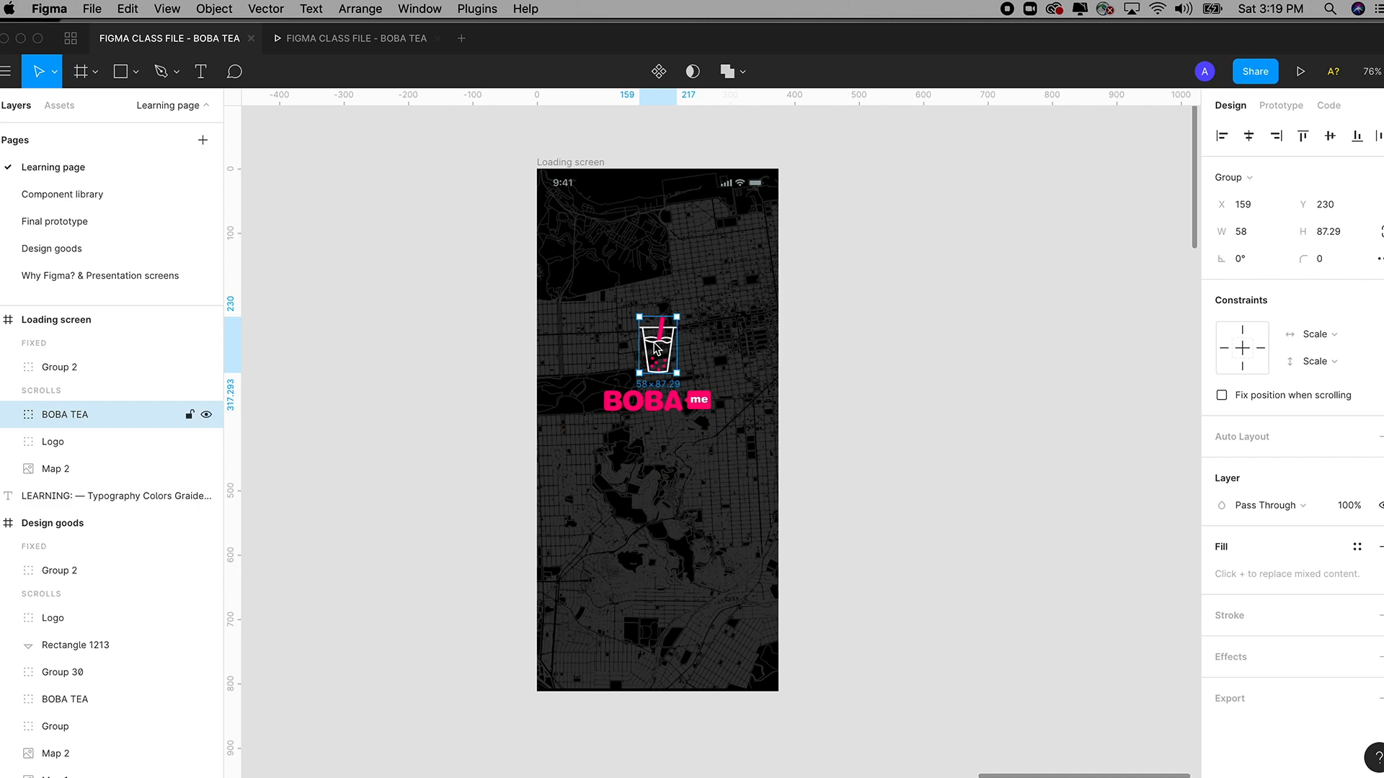
left_click(127, 8)
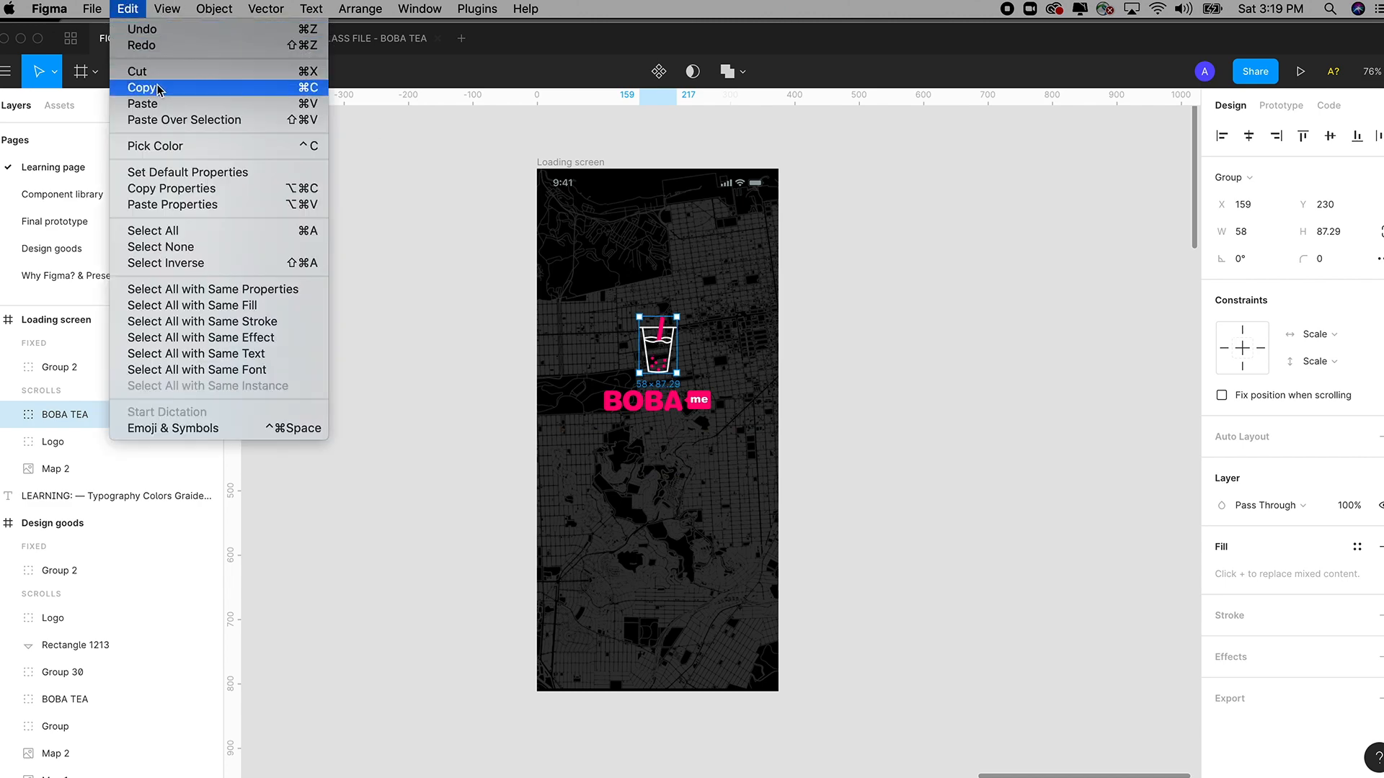
left_click(841, 206)
left_click(461, 472)
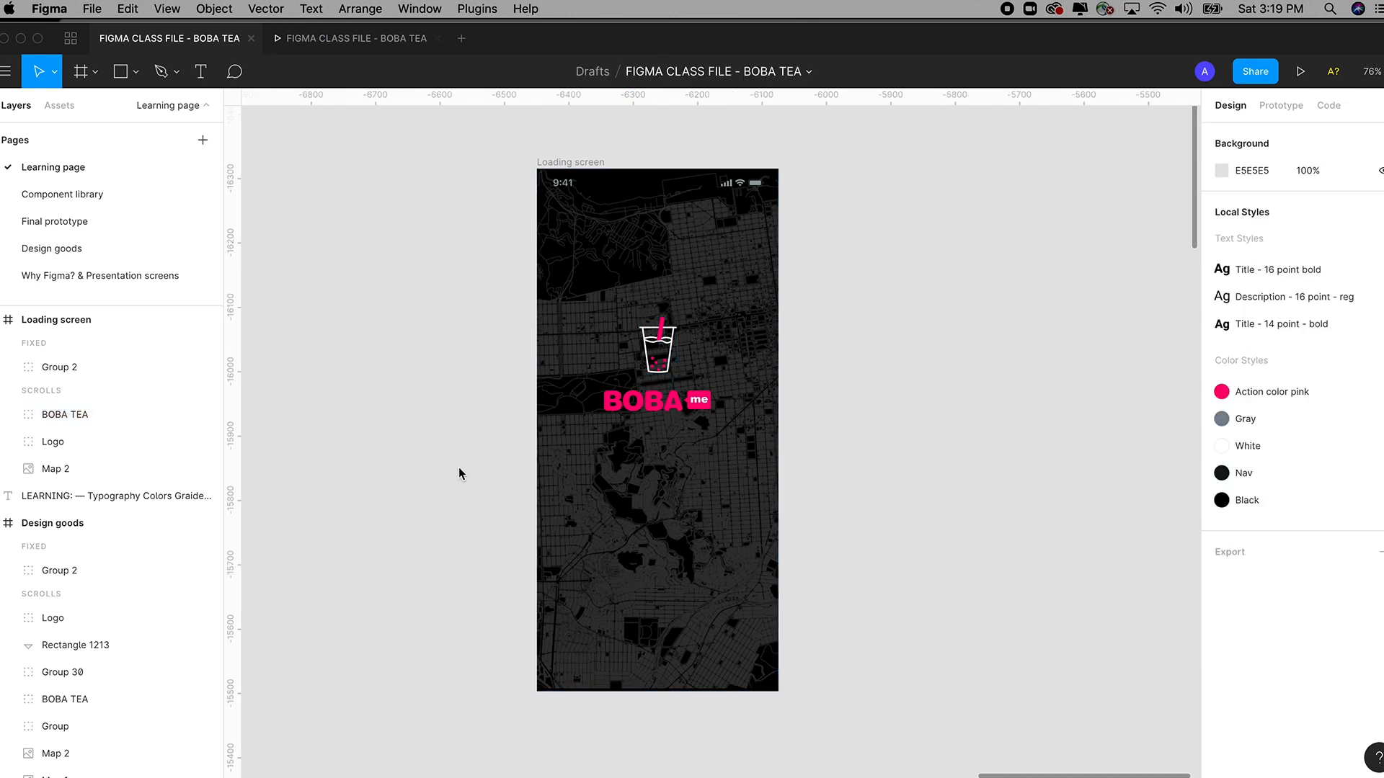
Draw a text box across the bottom band of the Loading screen with the Text tool.
left_click_drag(459, 472, 445, 410)
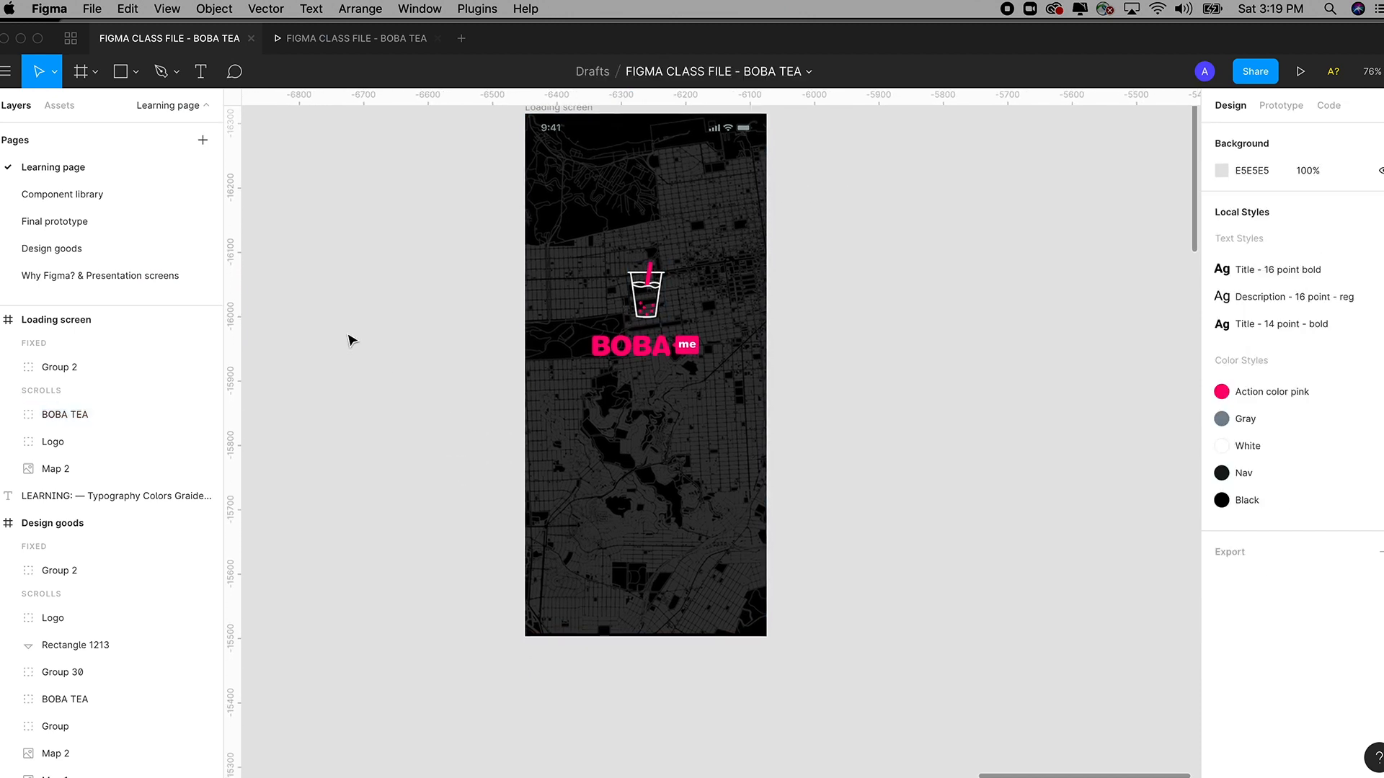
left_click(201, 76)
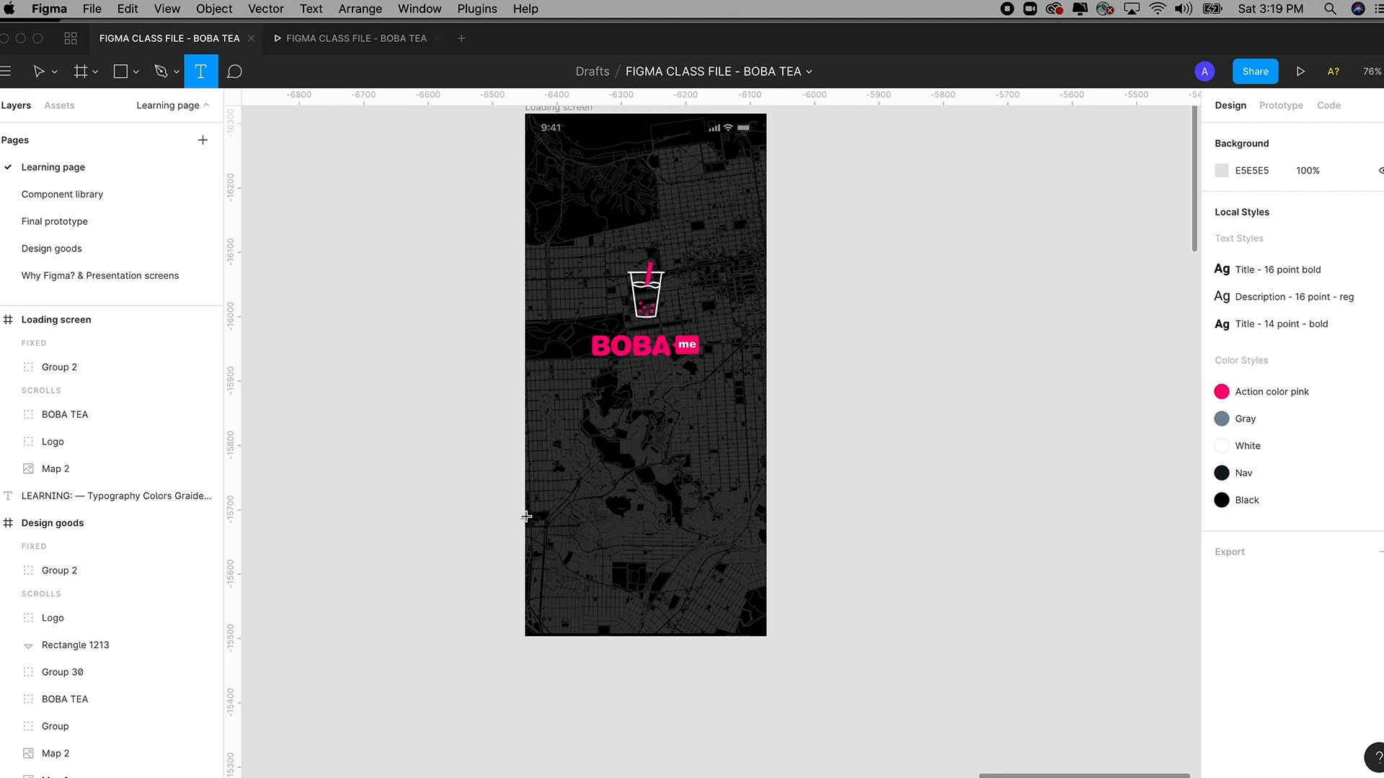
left_click_drag(526, 516, 767, 577)
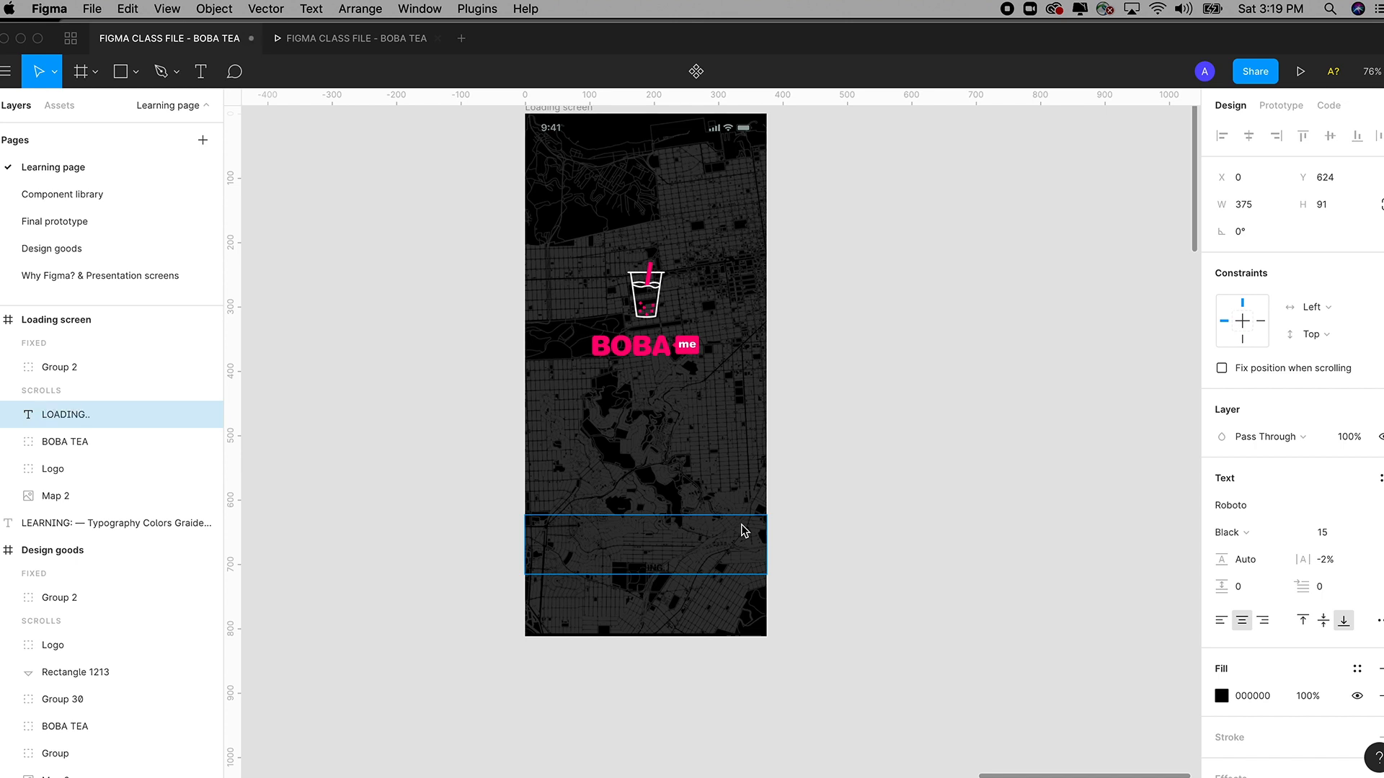
Set the LOADING... text fill to solid white FFFFFF after briefly trying red, blue and green.
key("Return")
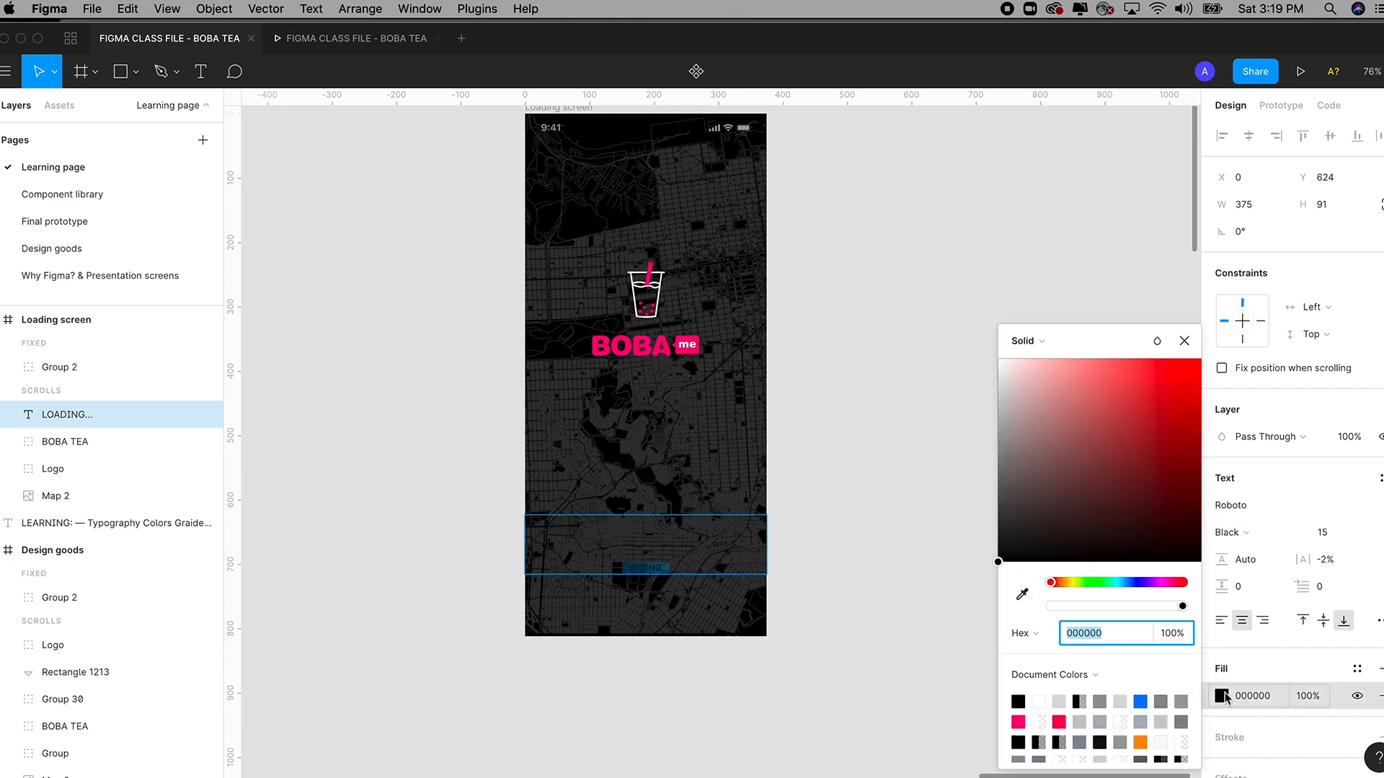
left_click(1221, 695)
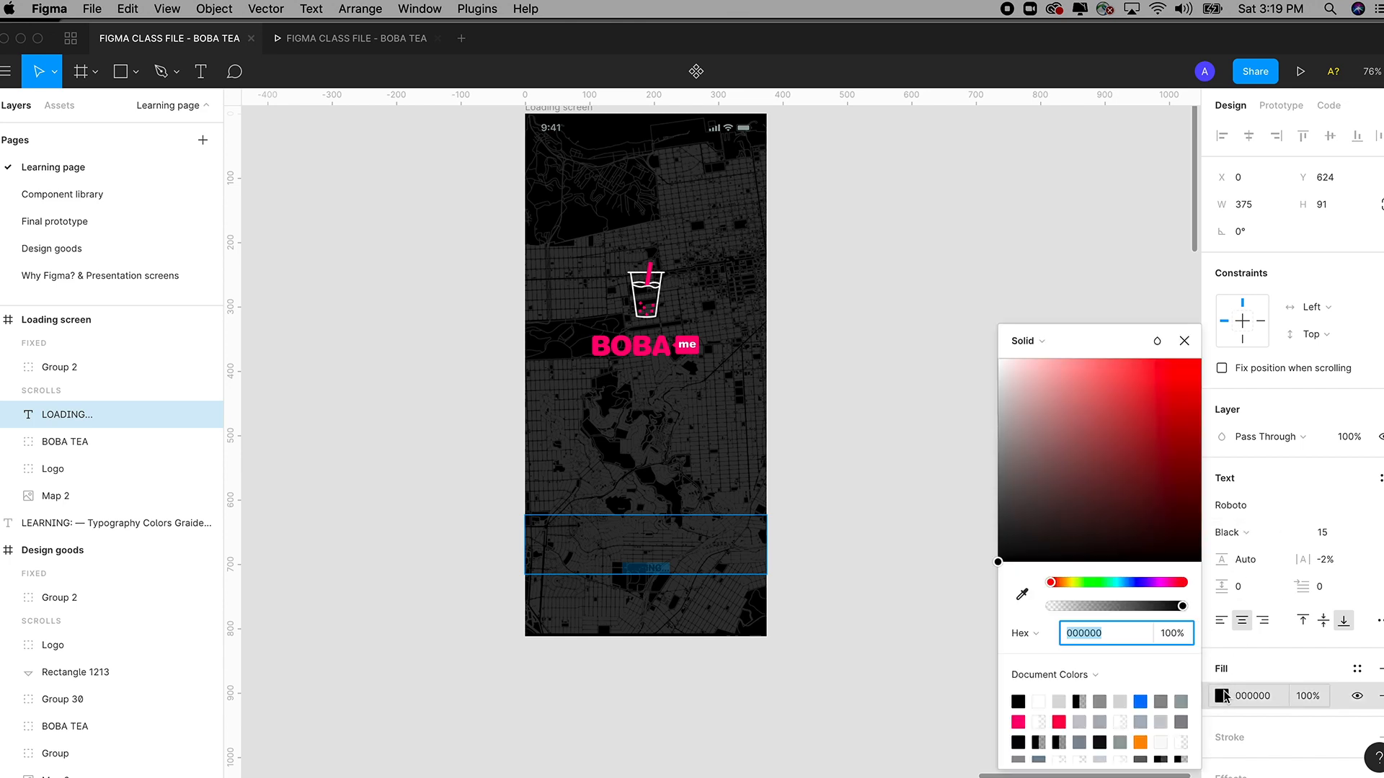
left_click_drag(1022, 396, 991, 339)
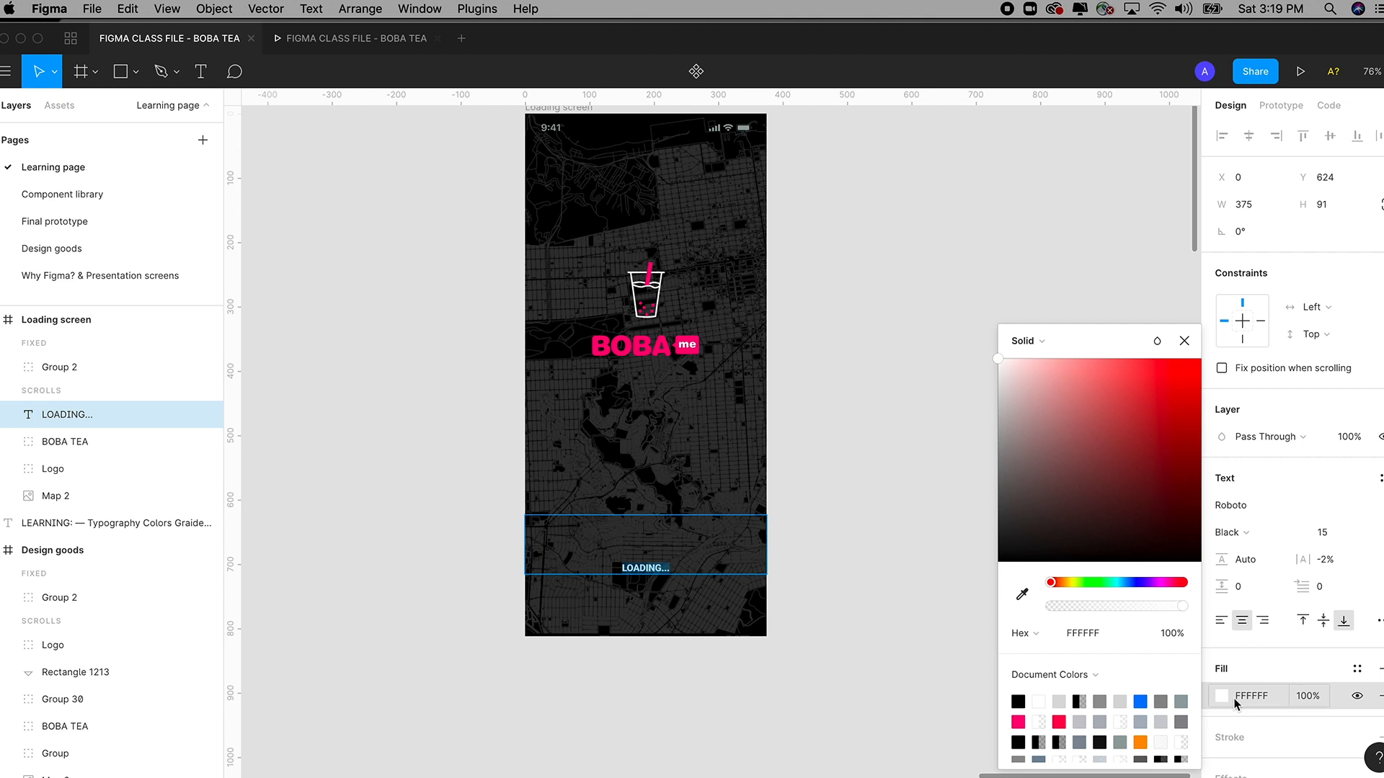
left_click(1176, 424)
left_click_drag(1111, 392, 1133, 449)
left_click_drag(1053, 585, 1081, 582)
mouse_move(1182, 606)
left_mouse_down()
mouse_move(1081, 603)
mouse_move(1188, 611)
left_mouse_up()
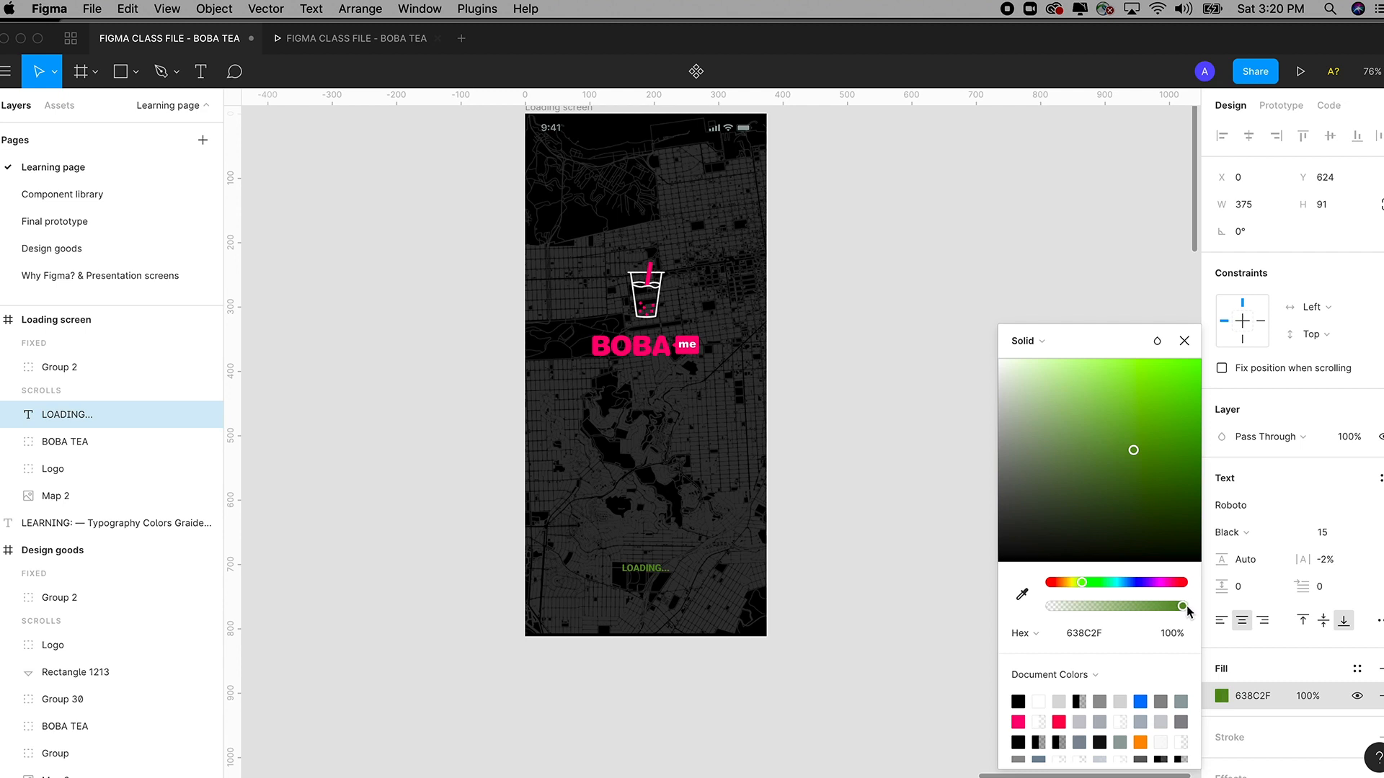
left_click_drag(1071, 582, 1105, 583)
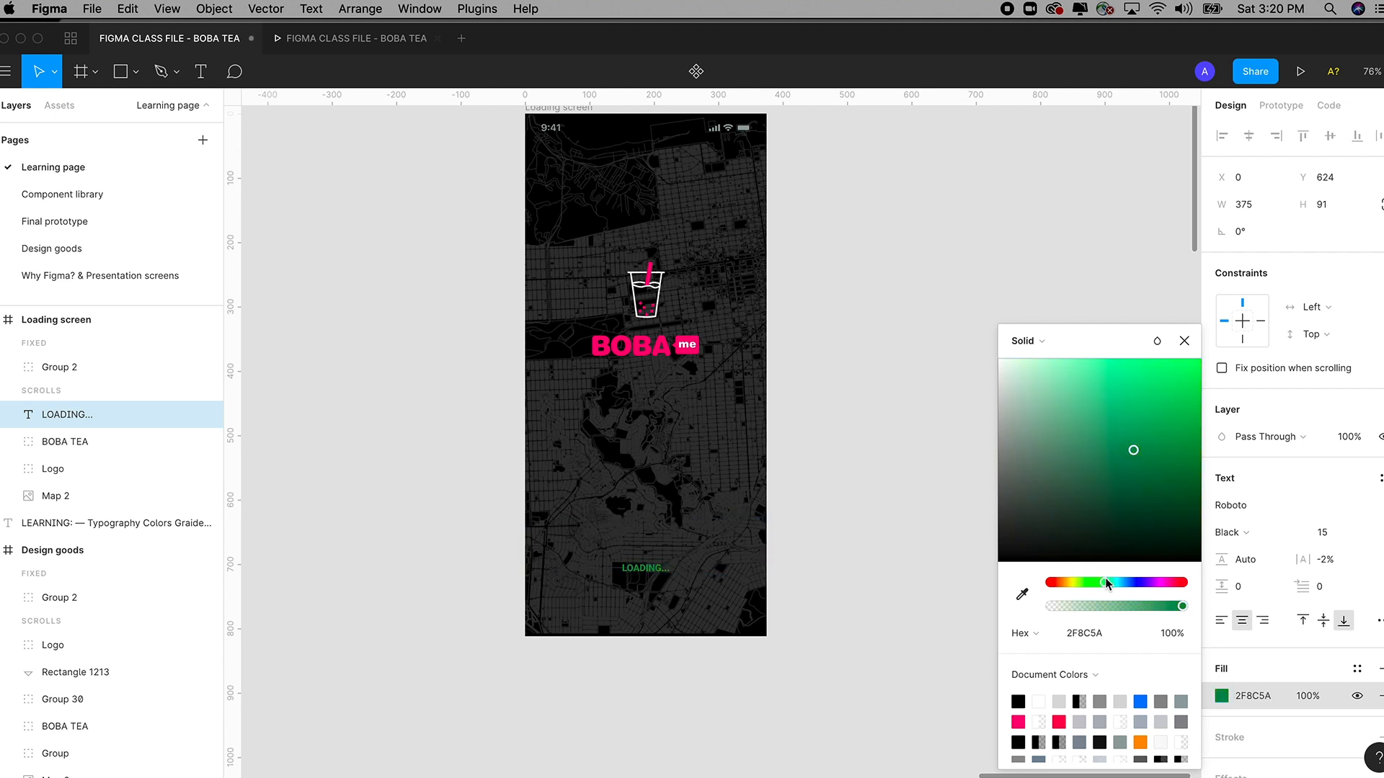
left_click_drag(1133, 449, 978, 360)
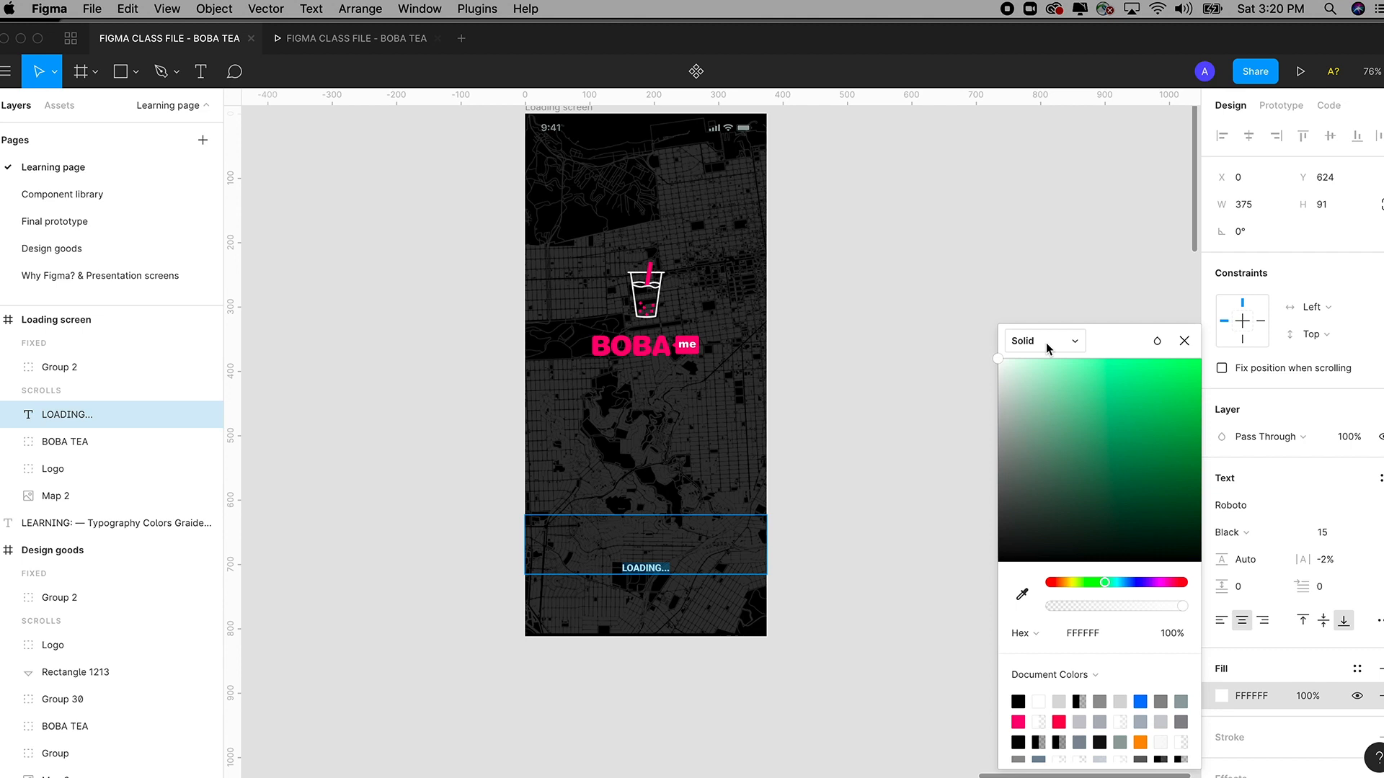
left_click(1046, 347)
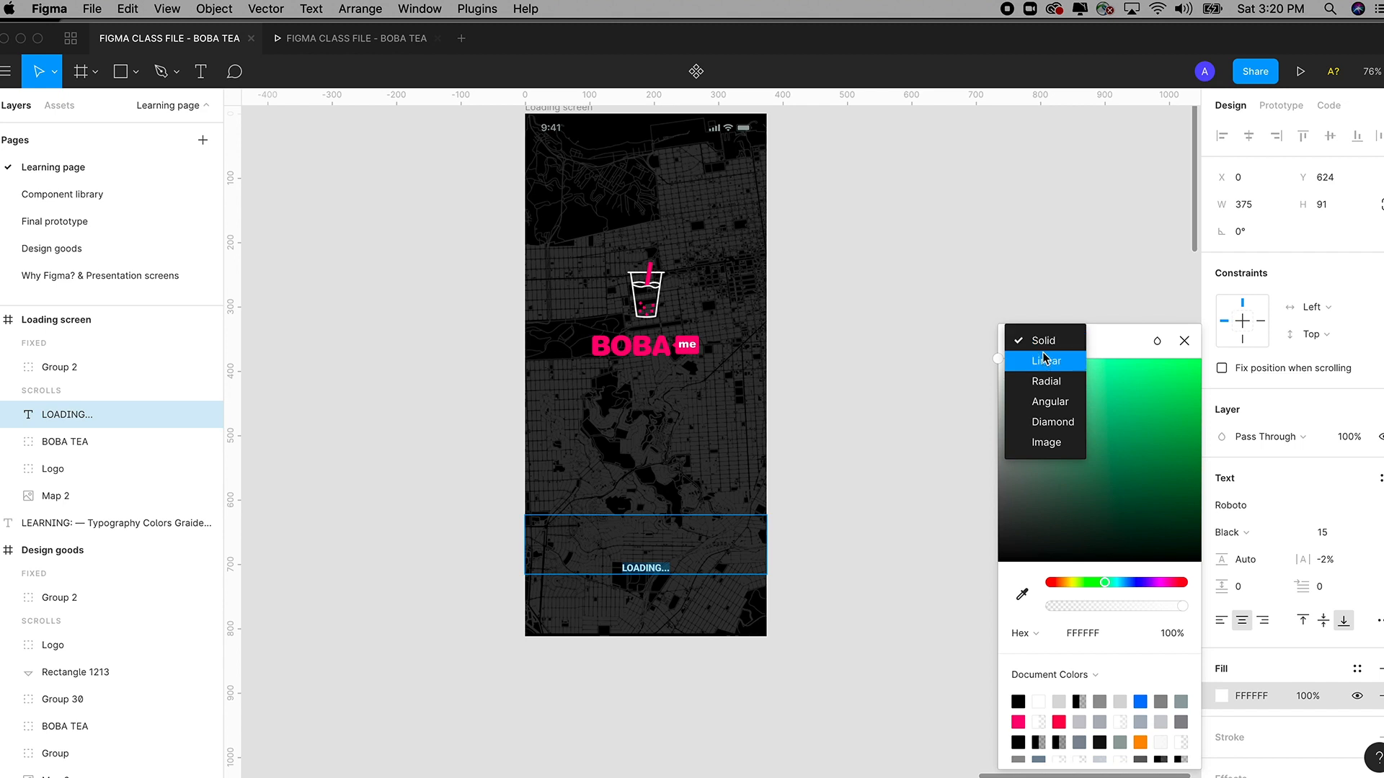
left_click(1045, 344)
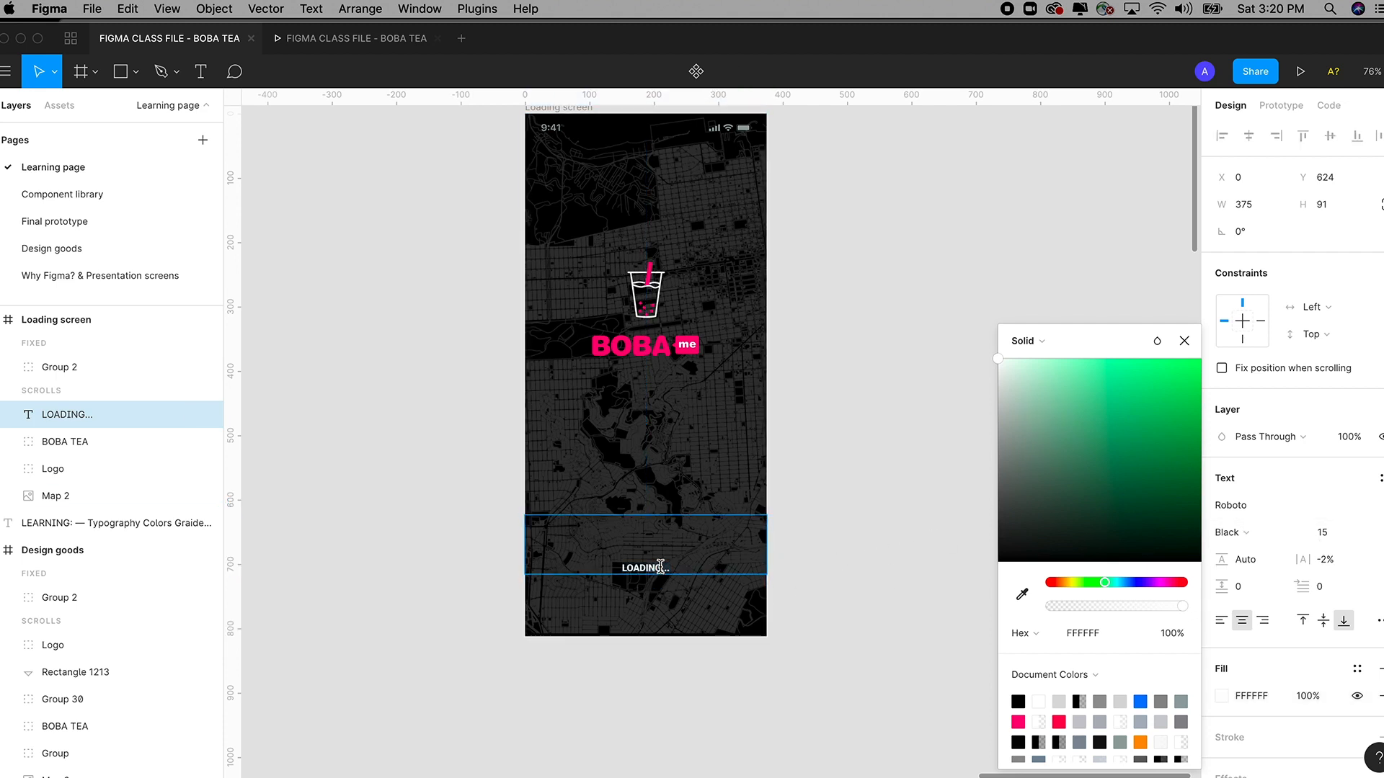
Set the LOADING... font size to 19.
left_click(1184, 341)
scroll(1243, 678, "down", 3)
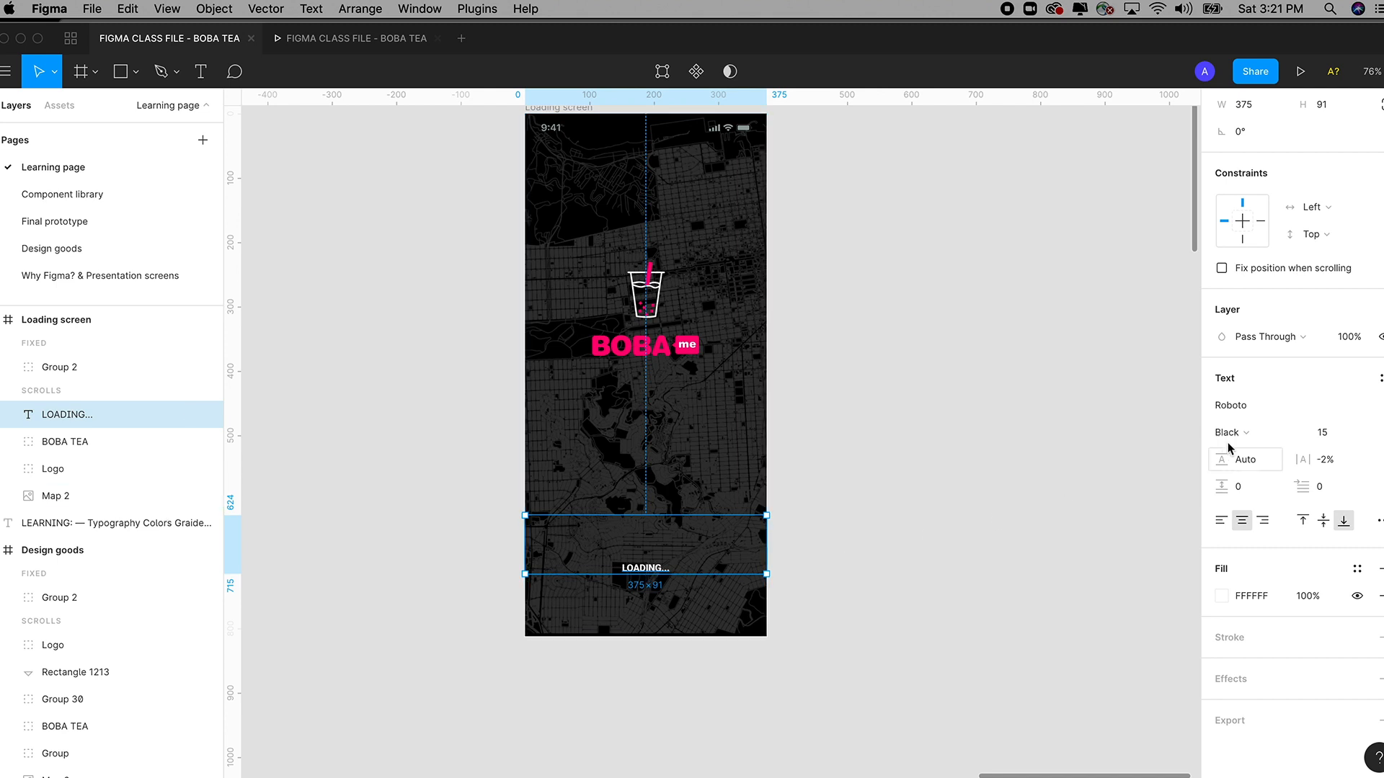
left_click(1324, 432)
key("Up")
key("Up")
key("Up")
key("Up")
key("Up")
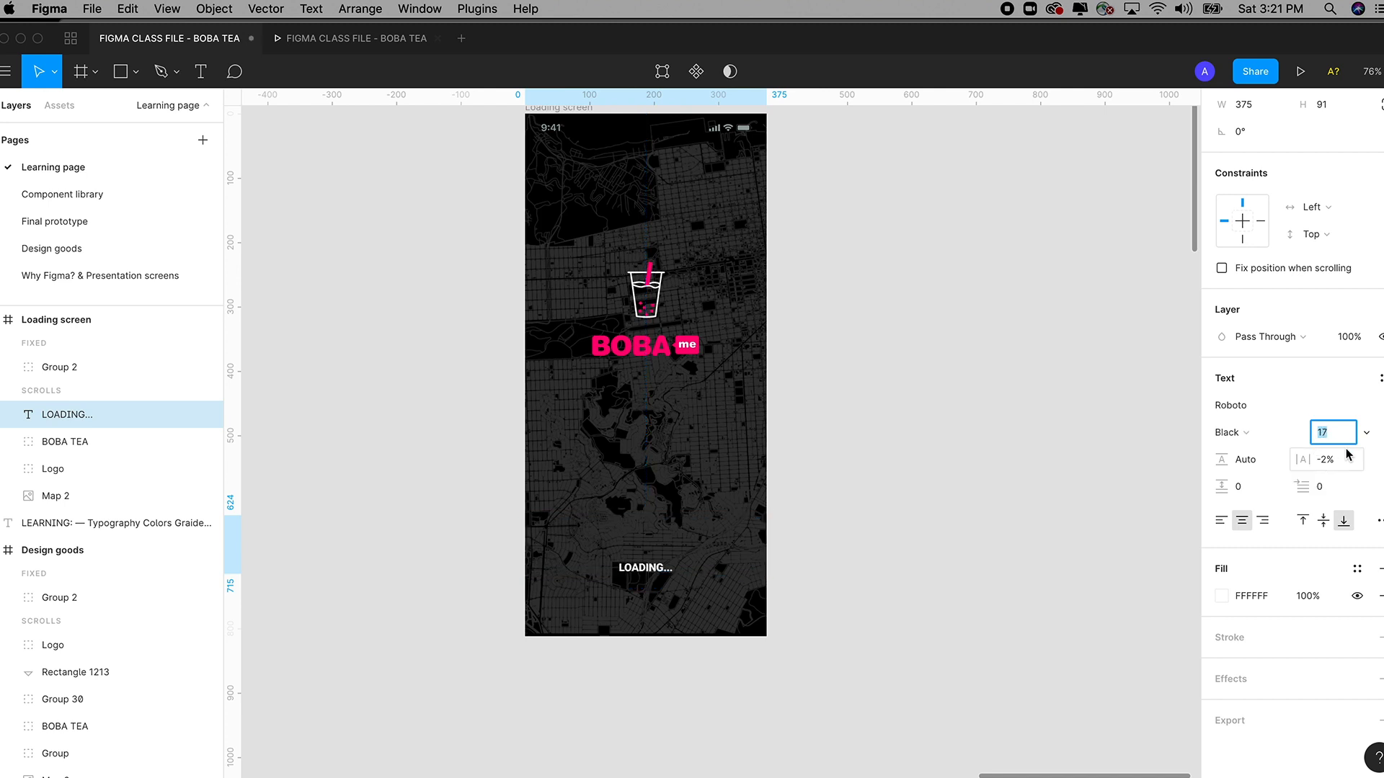
key("Up")
key("Down")
key("Down")
key("Down")
key("Down")
key("Down")
key("Down")
key("Down")
key("Down")
key("Up")
key("Up")
key("Up")
key("Up")
key("Up")
key("Up")
key("Down")
key("Down")
key("Up")
key("Up")
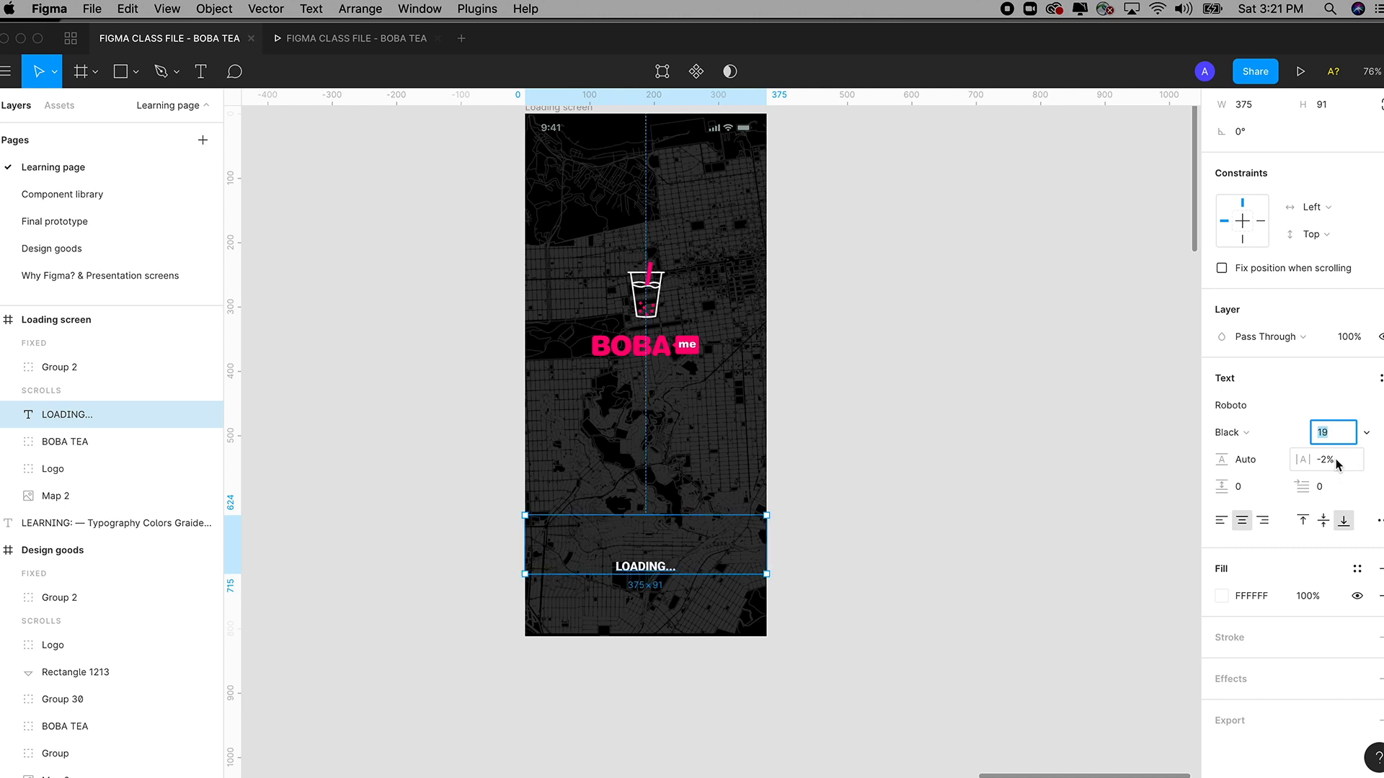
Widen the LOADING... letter spacing to 8%.
left_click(1334, 461)
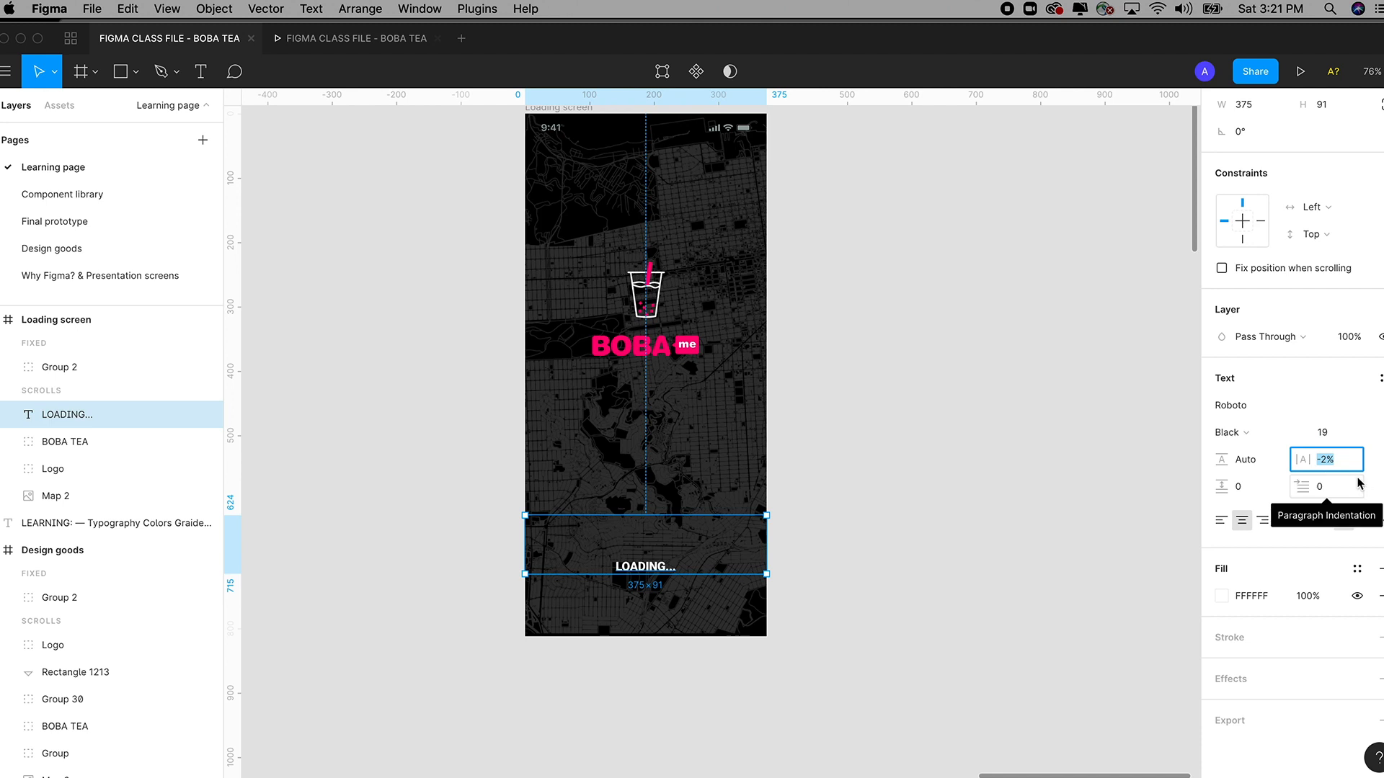
key("Up")
key("Up")
key("Up")
key("Up")
key("Up")
key("Up")
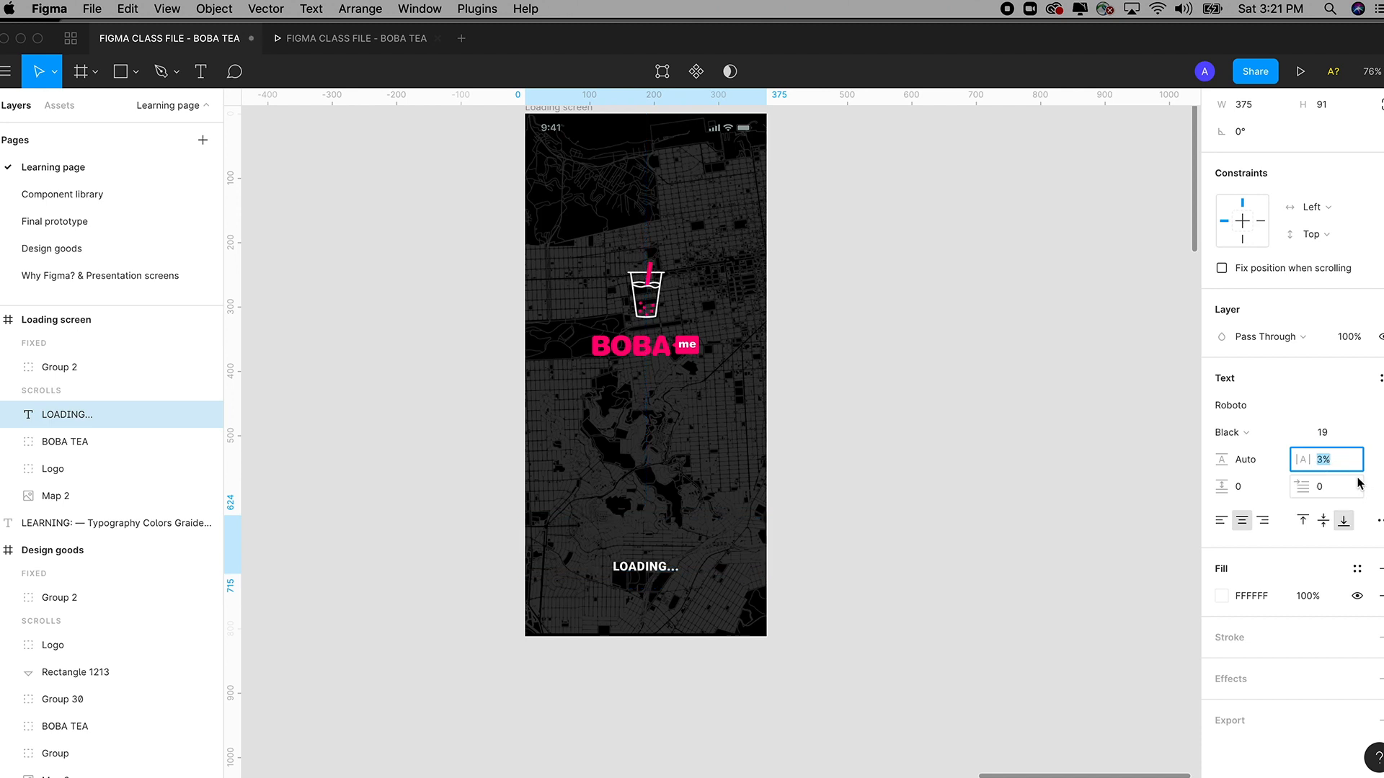
key("Up")
key("Up")
key("Up")
key("Up")
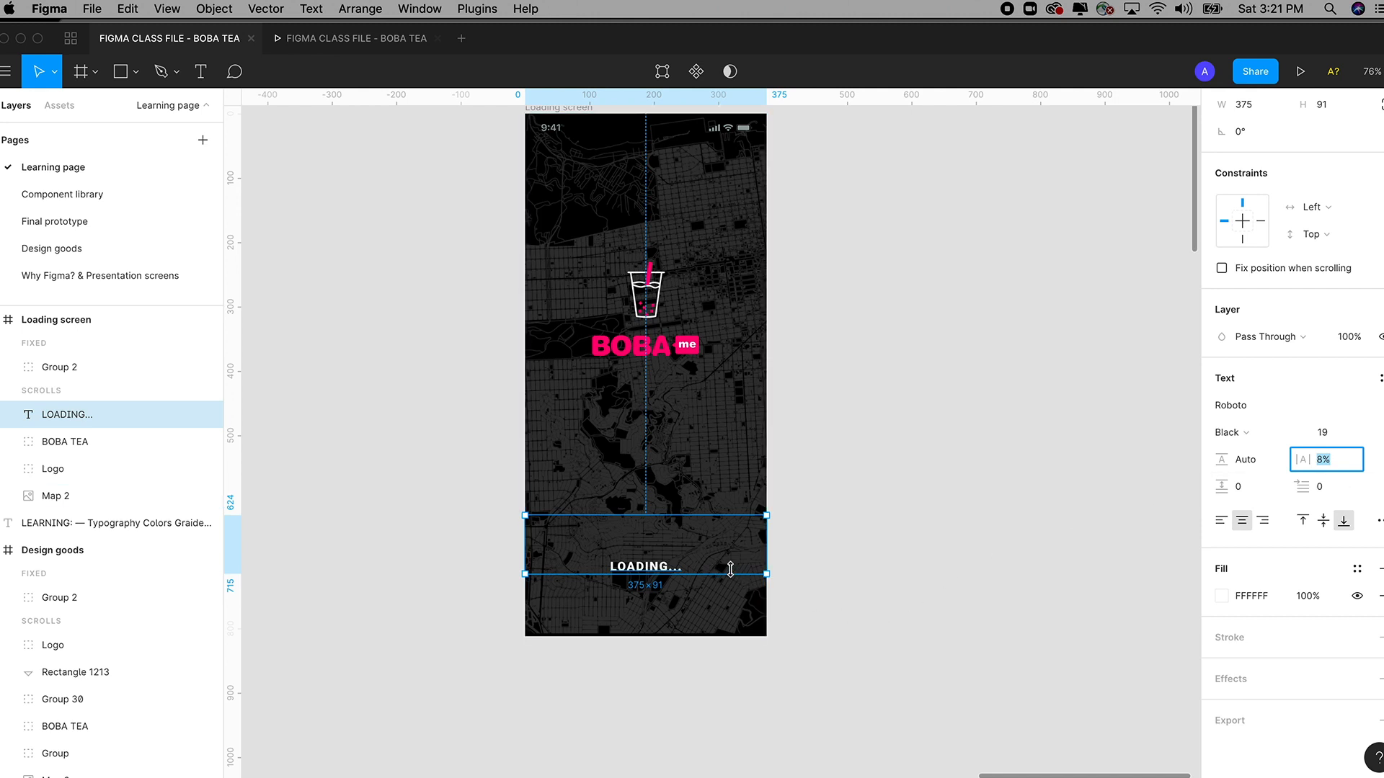
left_click(1349, 340)
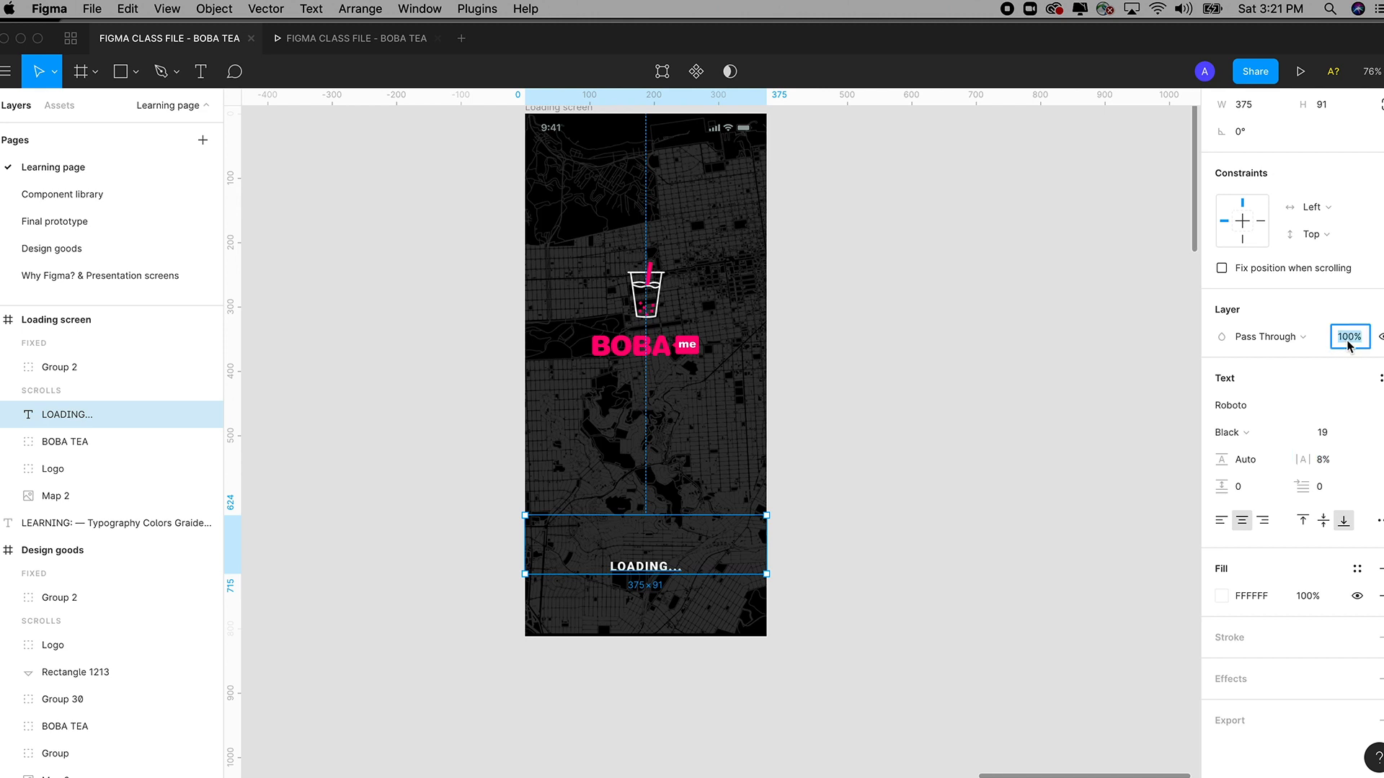
Keep layer opacity at 100% and change the text fill to muted blue-gray 9FB2B8.
type("50")
type("100")
key("Return")
left_click(1221, 596)
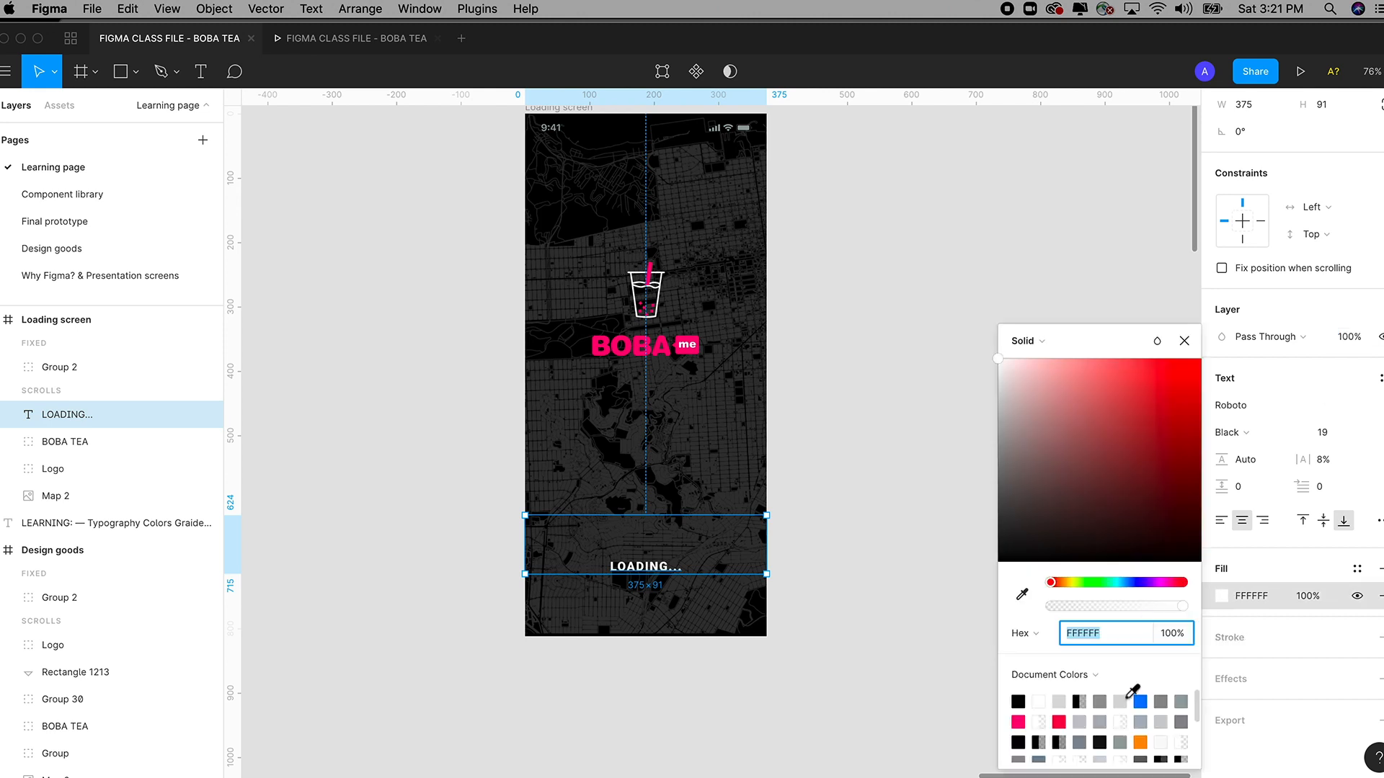
left_click(1122, 583)
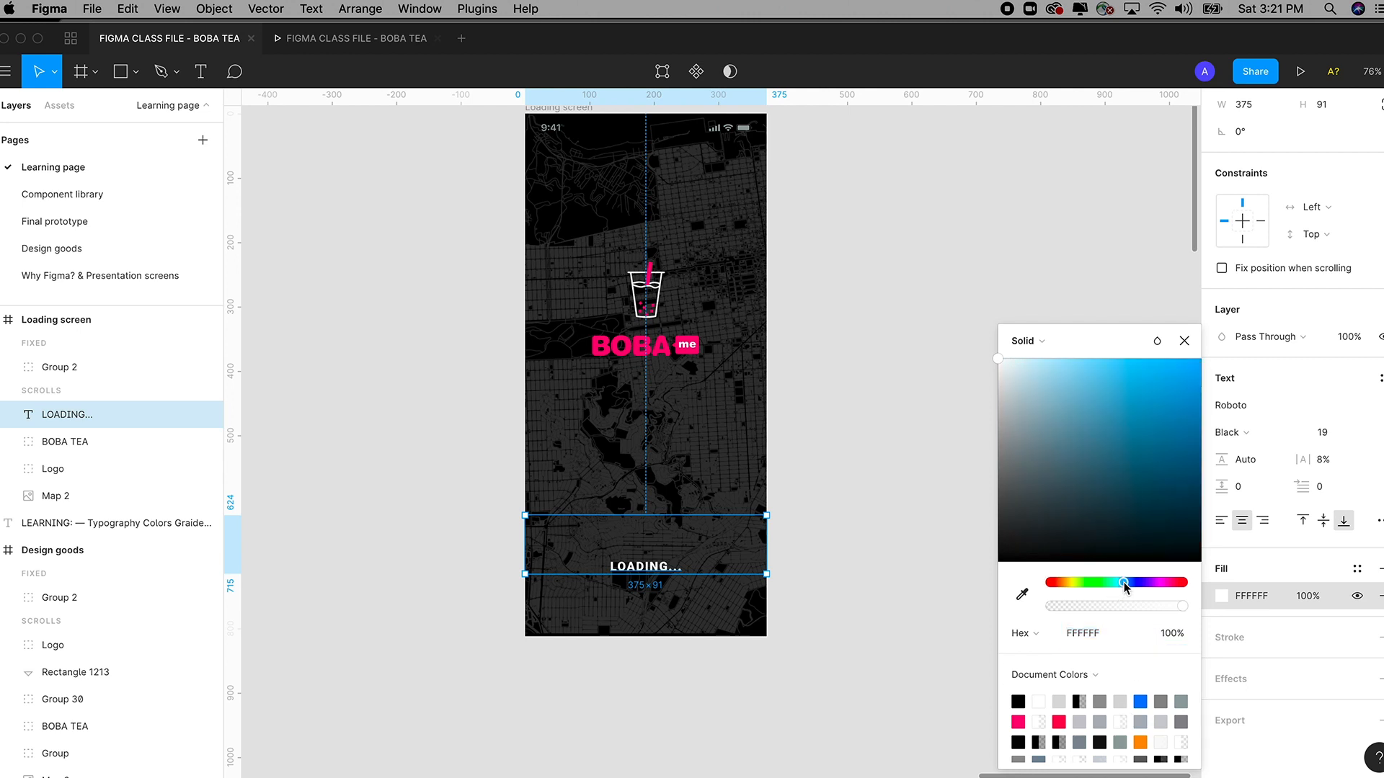
left_click_drag(1000, 367, 1032, 435)
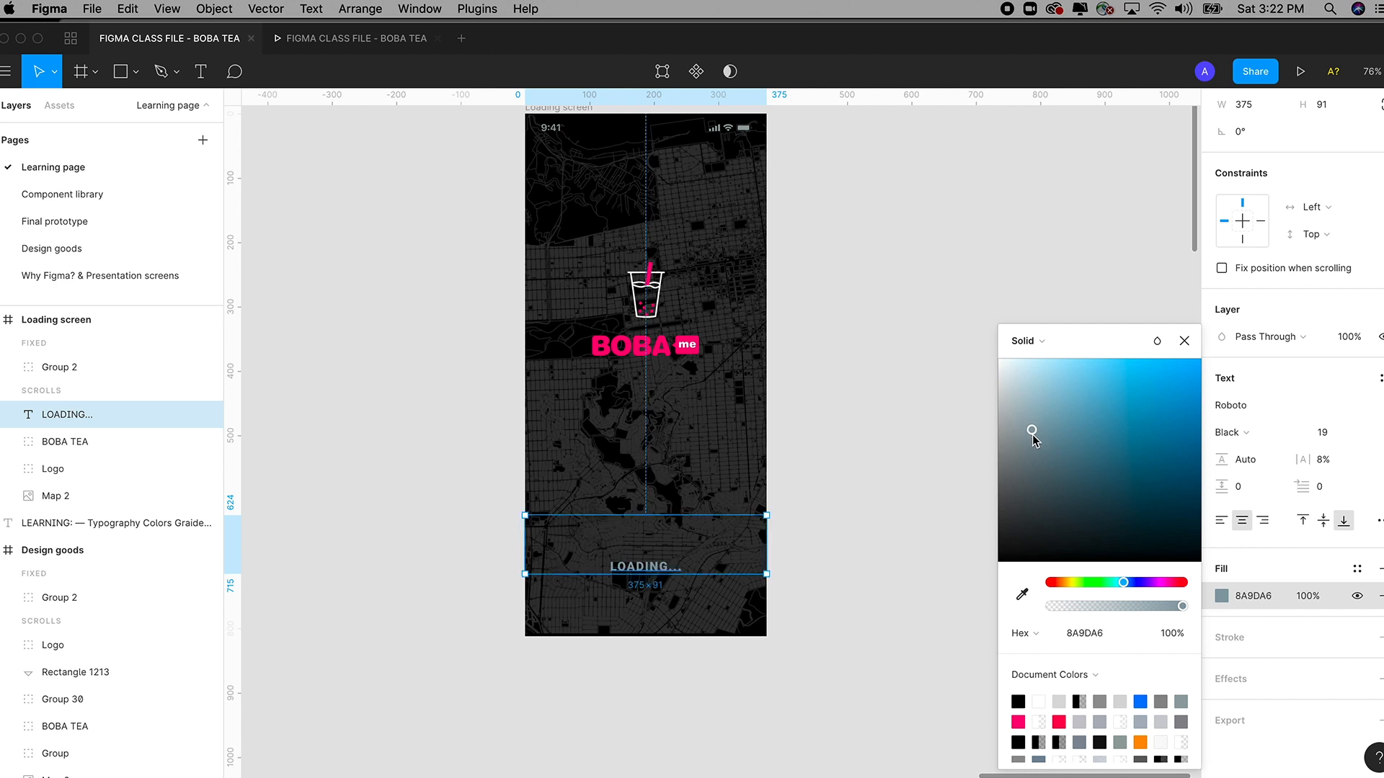
left_click_drag(1123, 583, 1121, 582)
left_click_drag(1029, 434, 1027, 422)
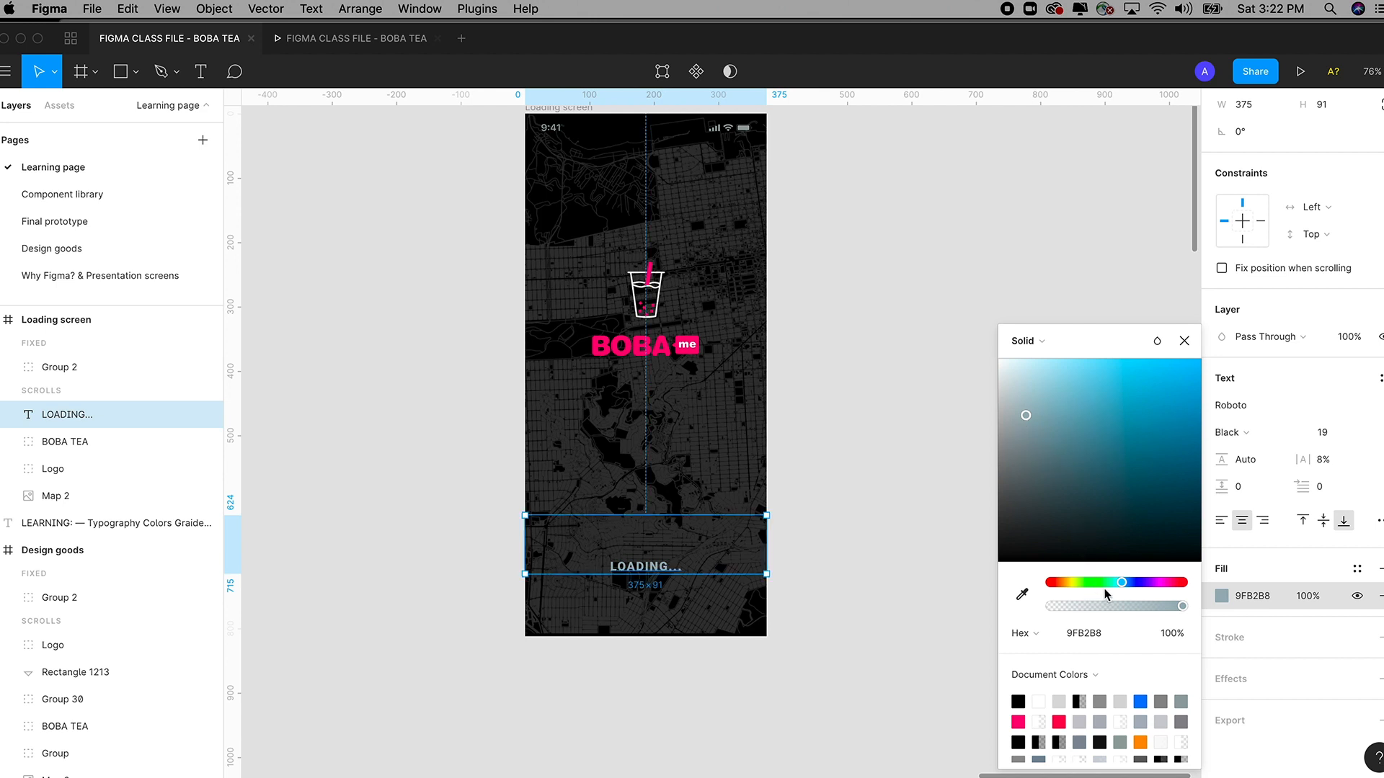
left_click(1182, 343)
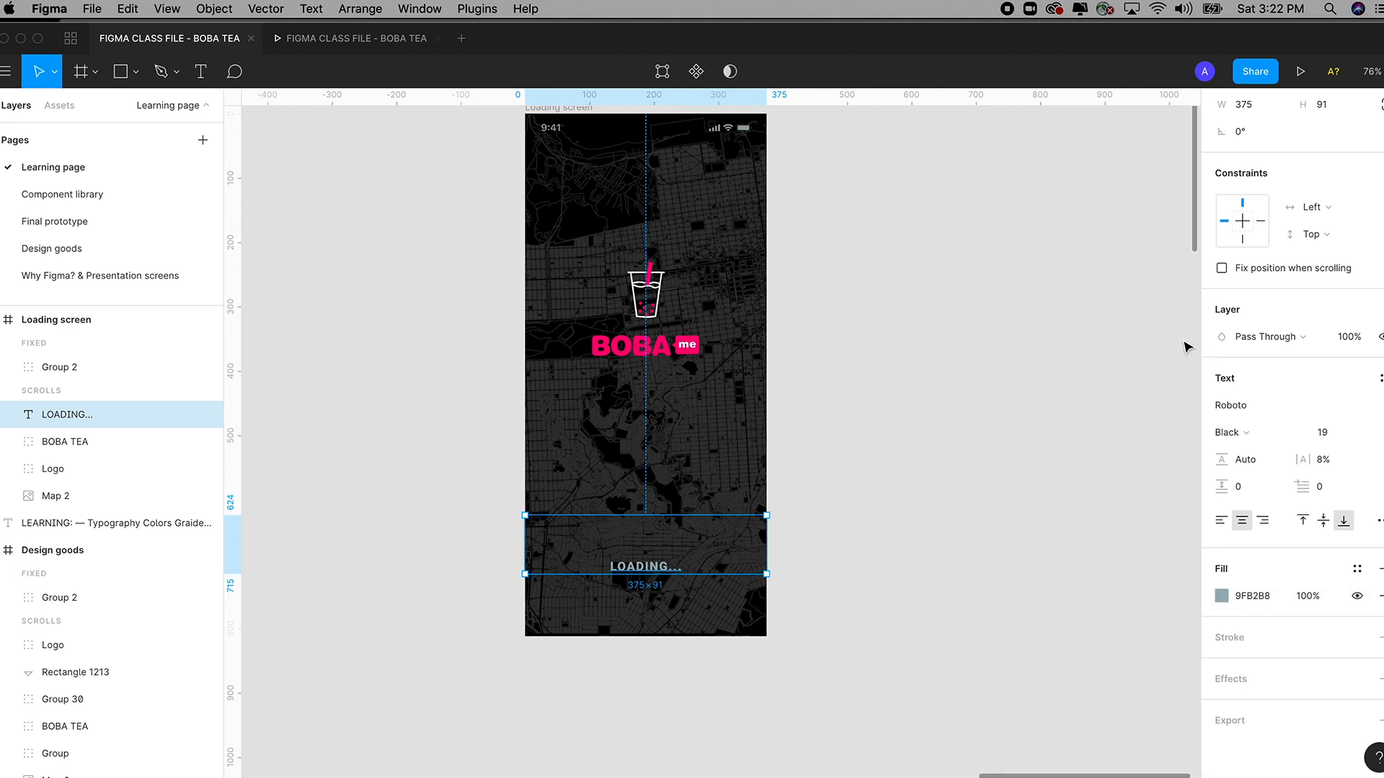
Save the gray fill as a new colour style 'Cool Gray' and reselect the LOADING... layer.
left_click(1354, 569)
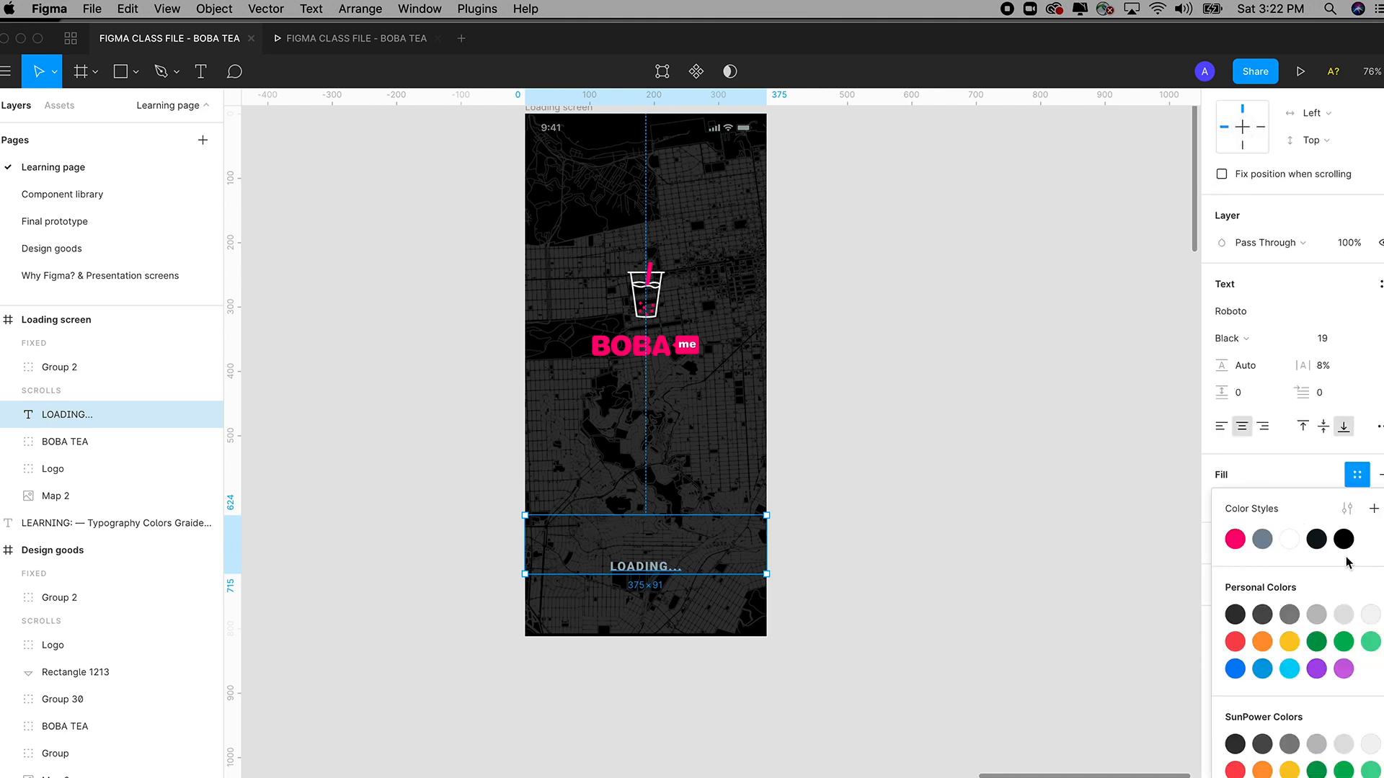
left_click(1373, 510)
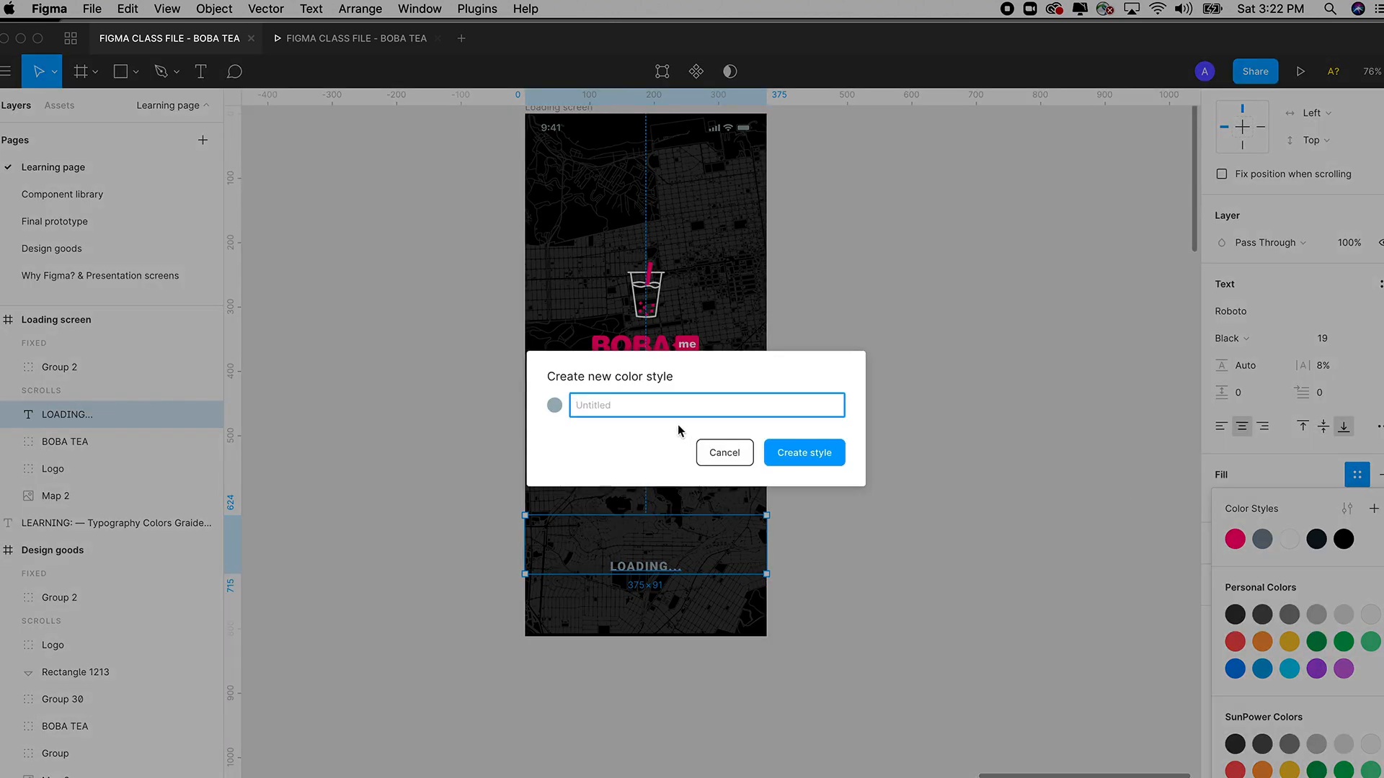
type("Cool Gray")
left_click(815, 459)
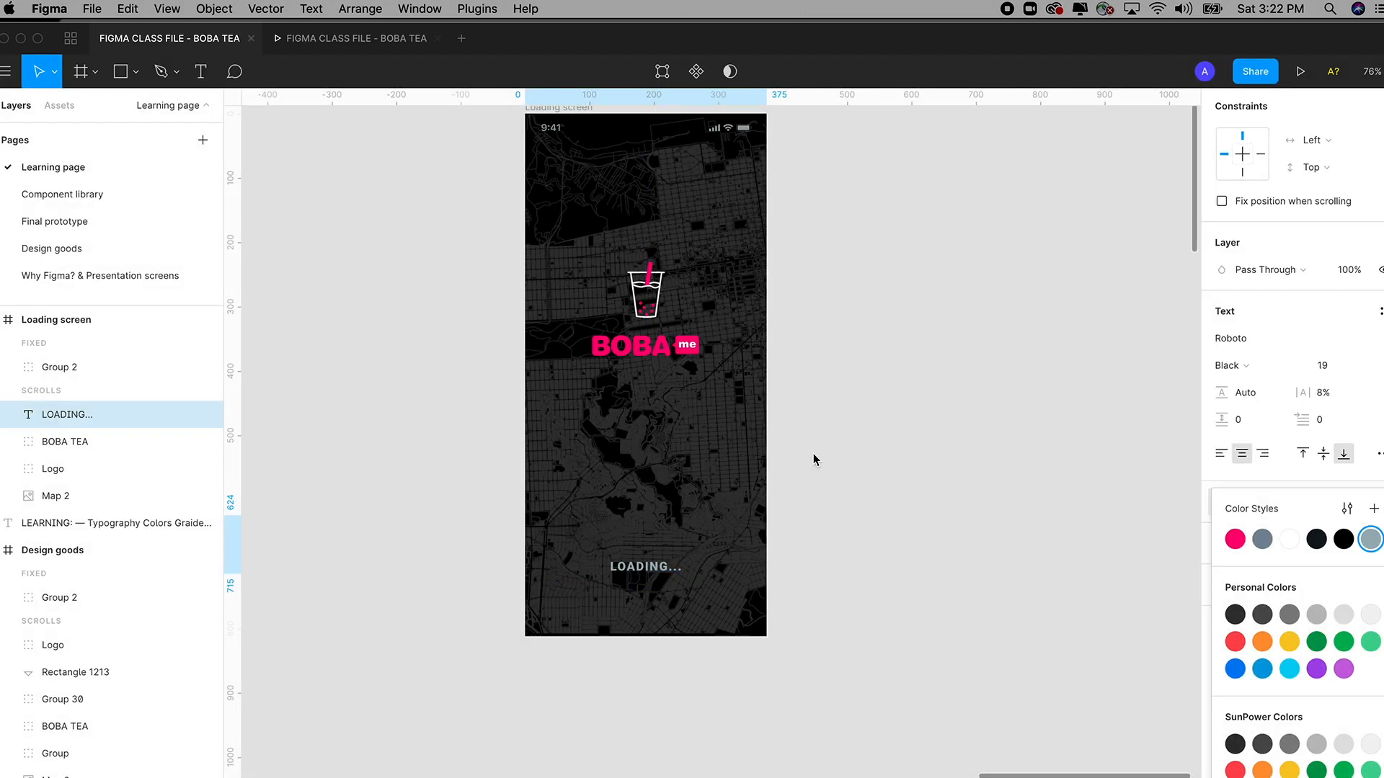
left_click(1037, 497)
left_click(173, 414)
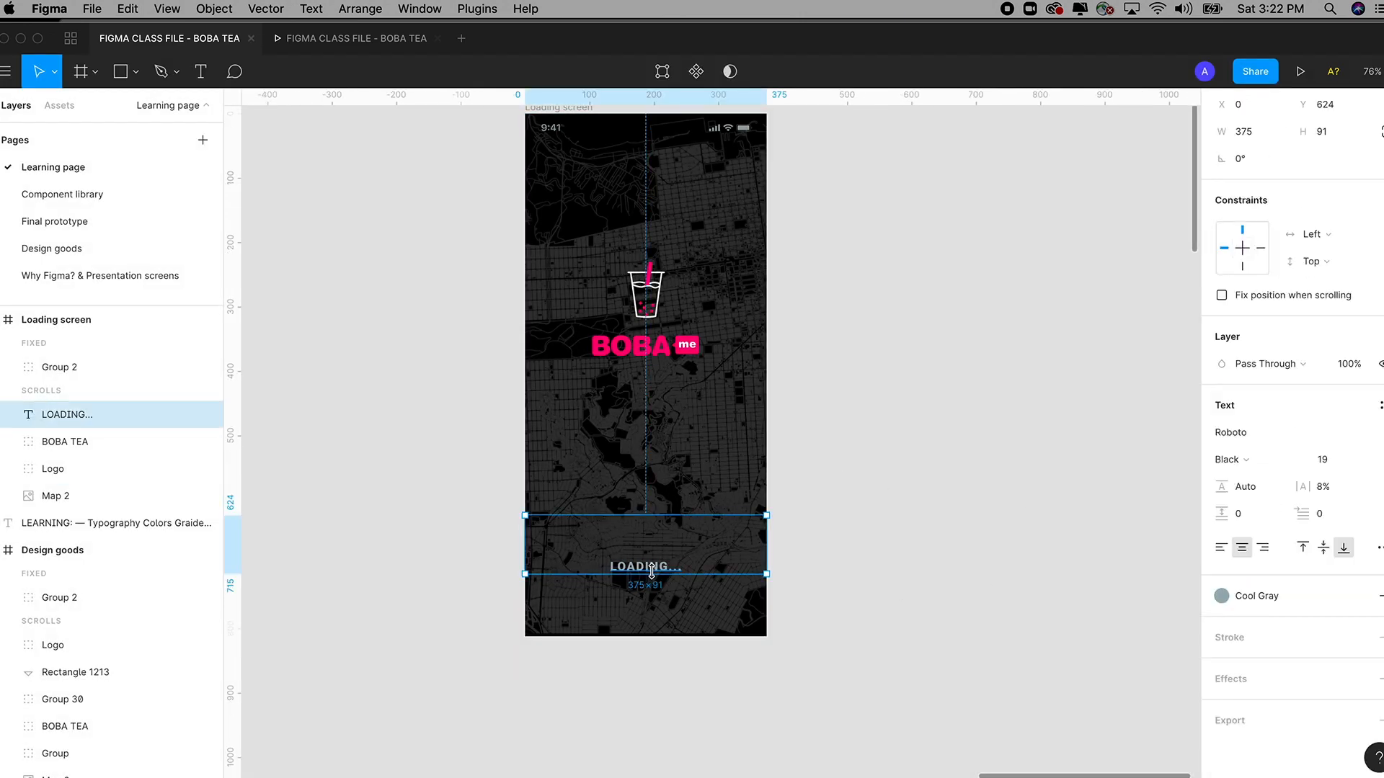
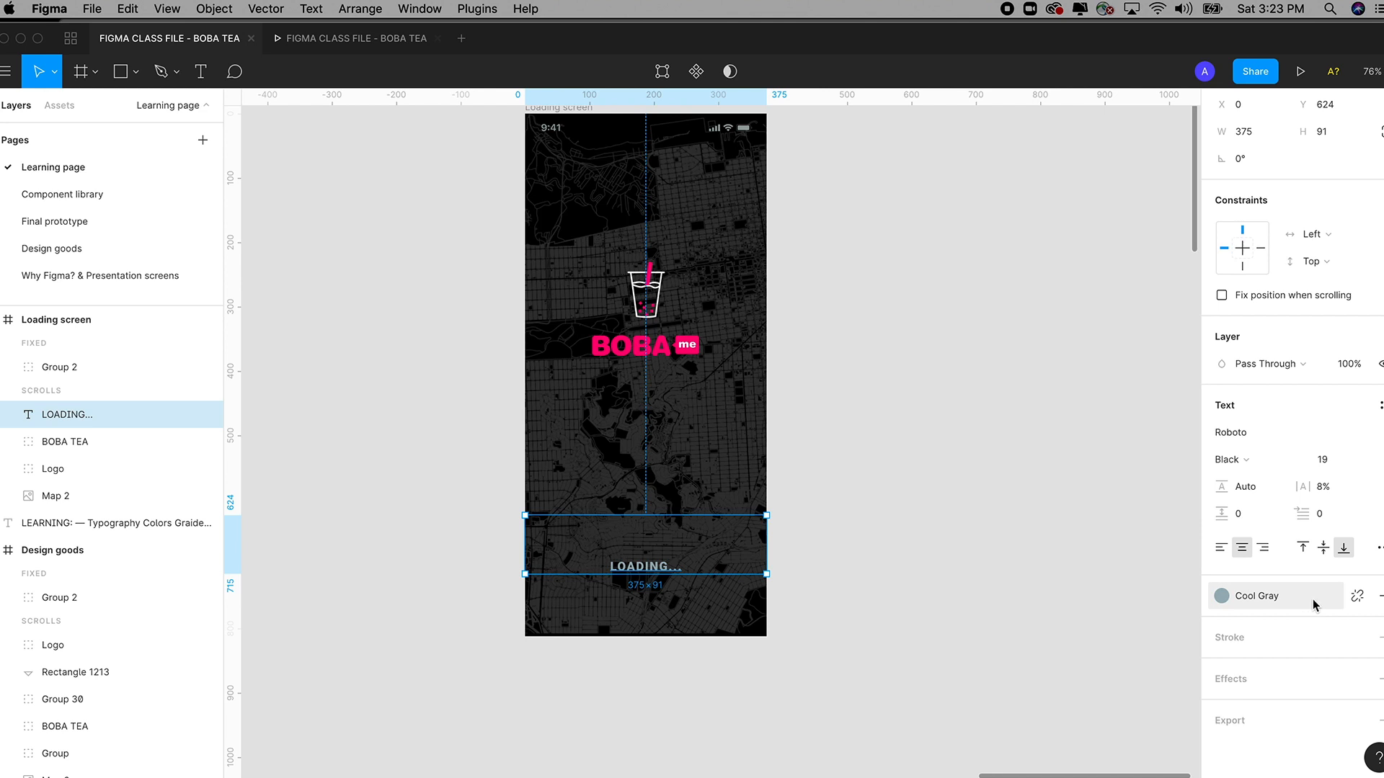
Try a blue fill on the LOADING... text, then revert it to the Cool Gray style.
left_click(1357, 598)
left_click(1252, 596)
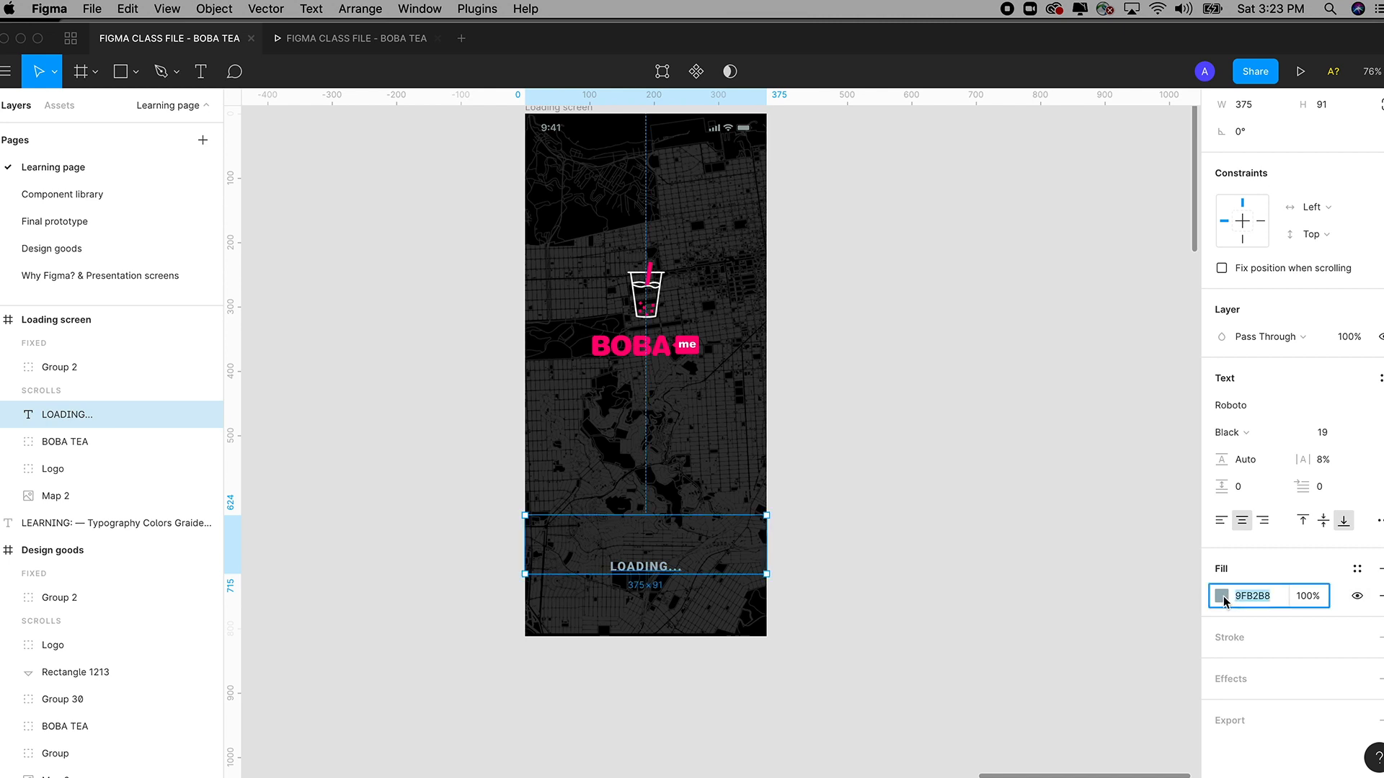
left_click(1222, 596)
left_click_drag(1114, 508, 1131, 423)
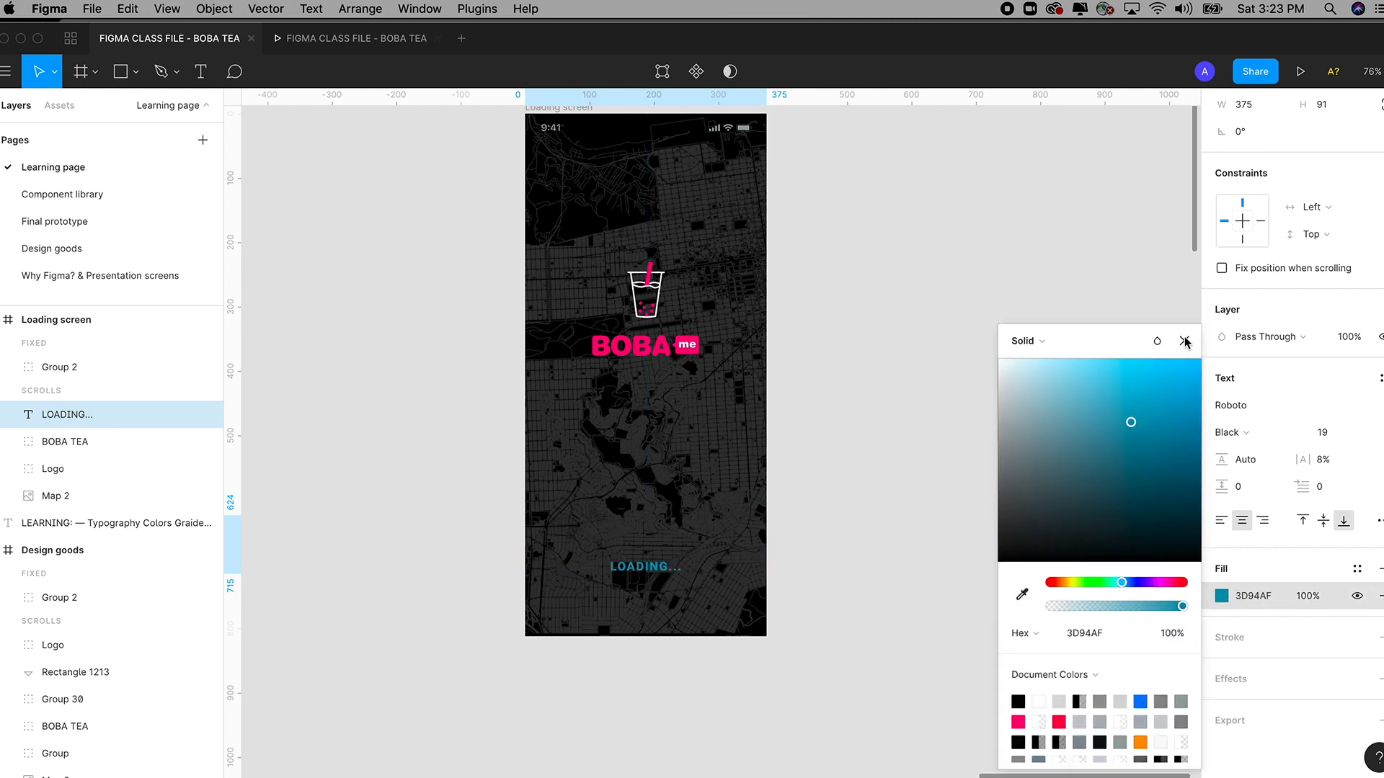
left_click(1185, 342)
key("super+z")
key("super+z")
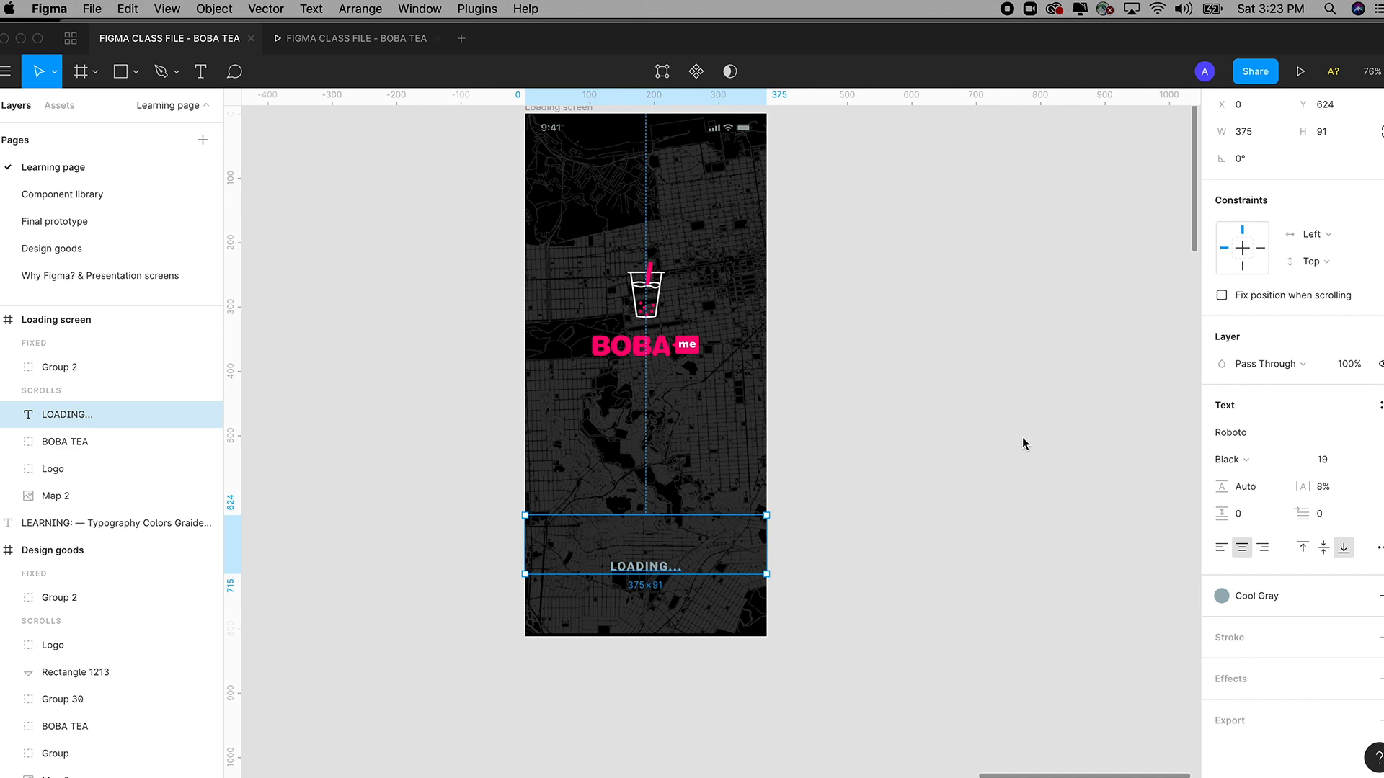
left_click(1021, 437)
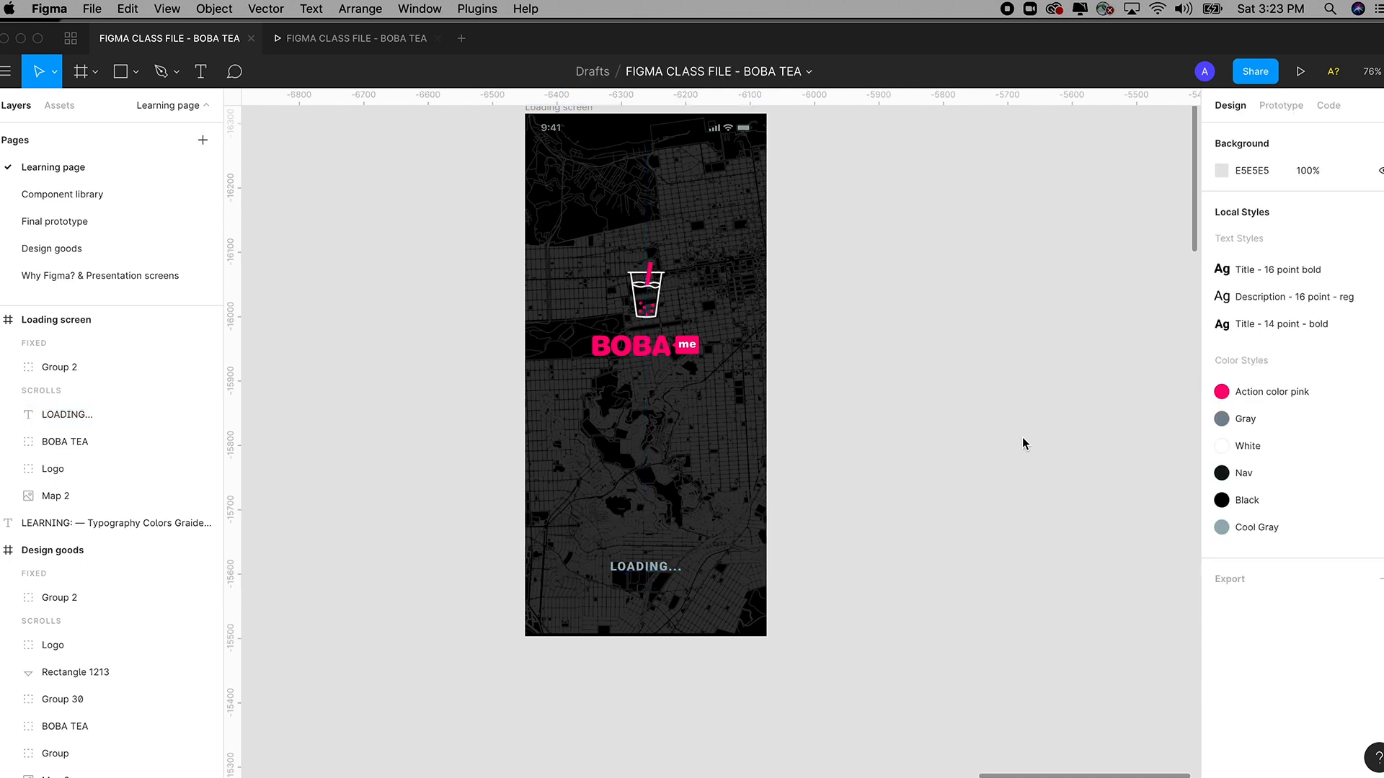
Move the LEARNING notes text block to the right of the Loading screen.
key("minus")
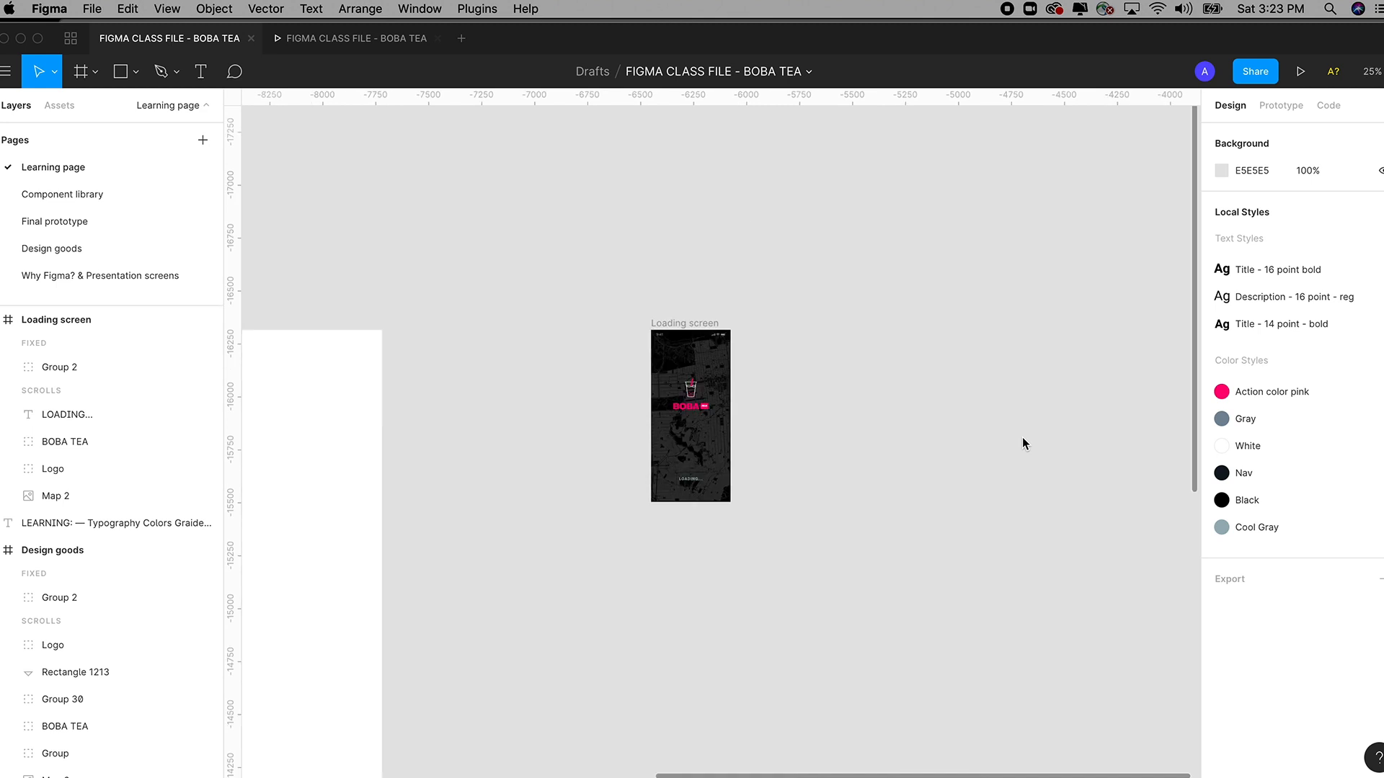
scroll(1022, 439, "down", 5)
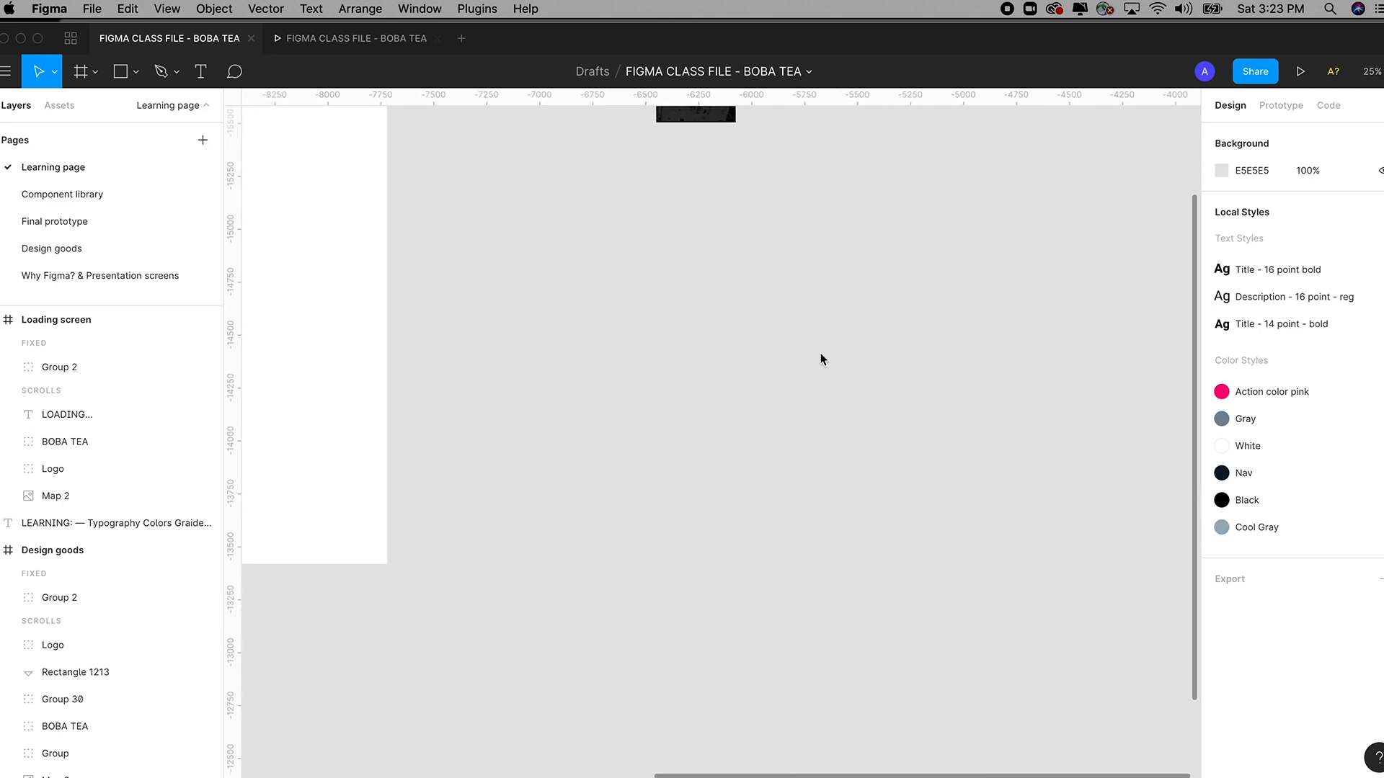
key("minus")
left_click_drag(678, 644, 702, 313)
key("z")
left_click_drag(664, 179, 820, 384)
key("z")
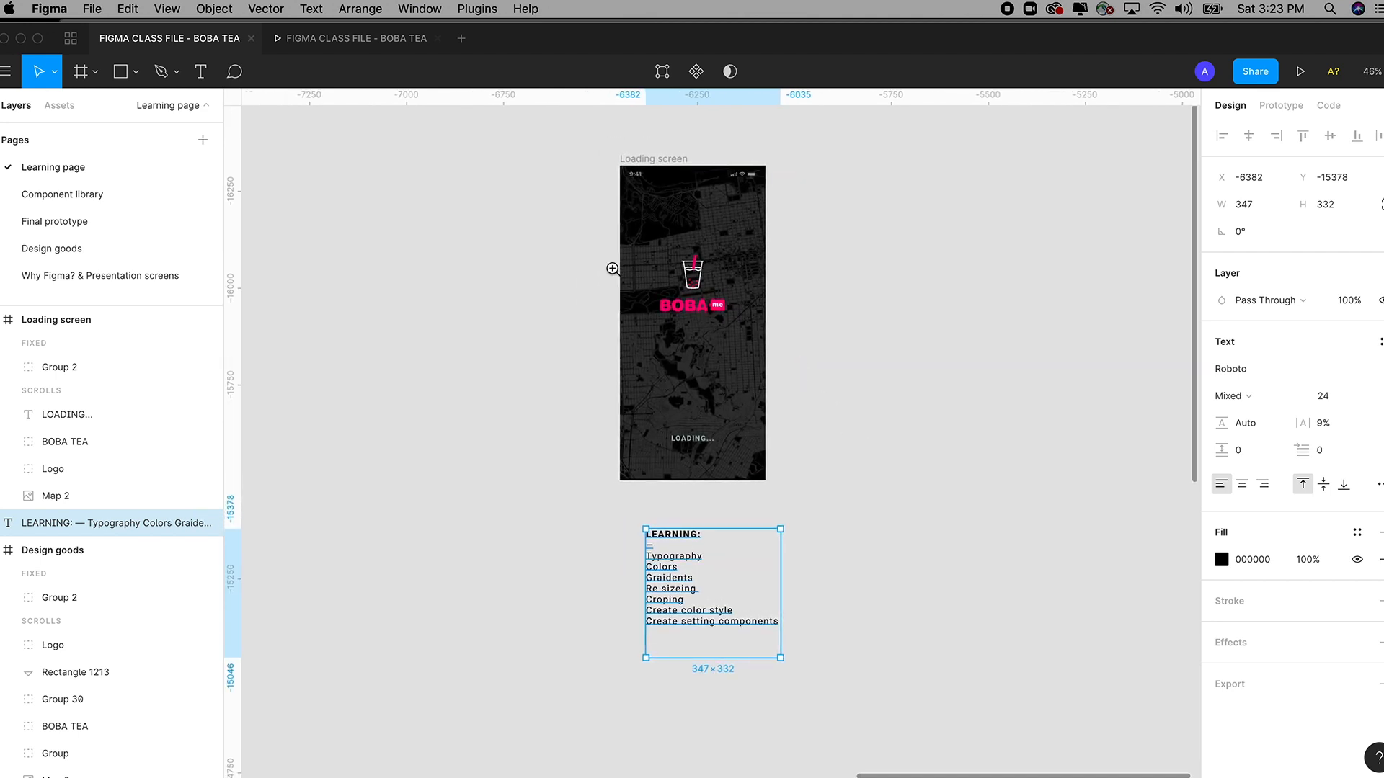
left_click_drag(592, 198, 900, 623)
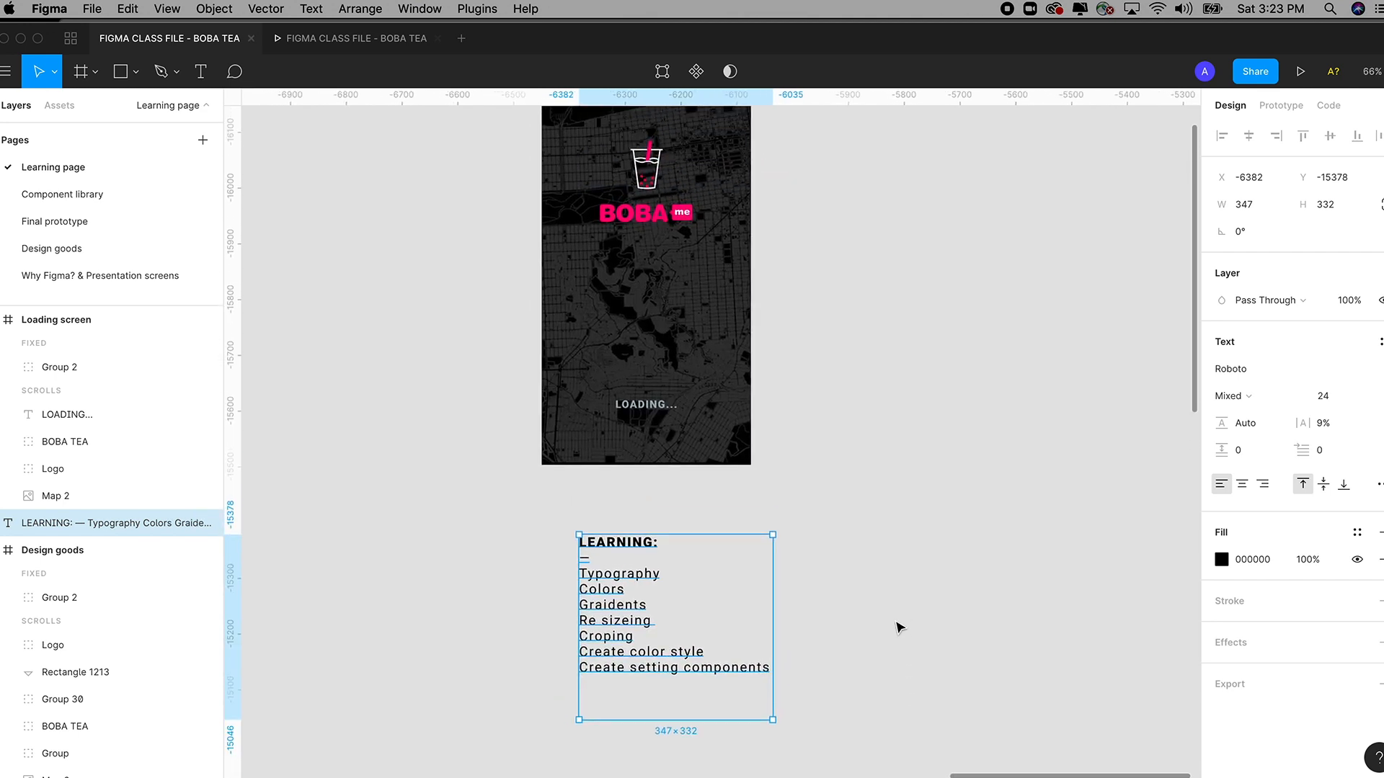
left_click_drag(812, 472, 819, 500)
left_click_drag(654, 646, 845, 435)
scroll(812, 442, "up", 5)
left_click_drag(543, 117, 1031, 701)
Select the LEARNING text block and delete it.
left_click(1057, 589)
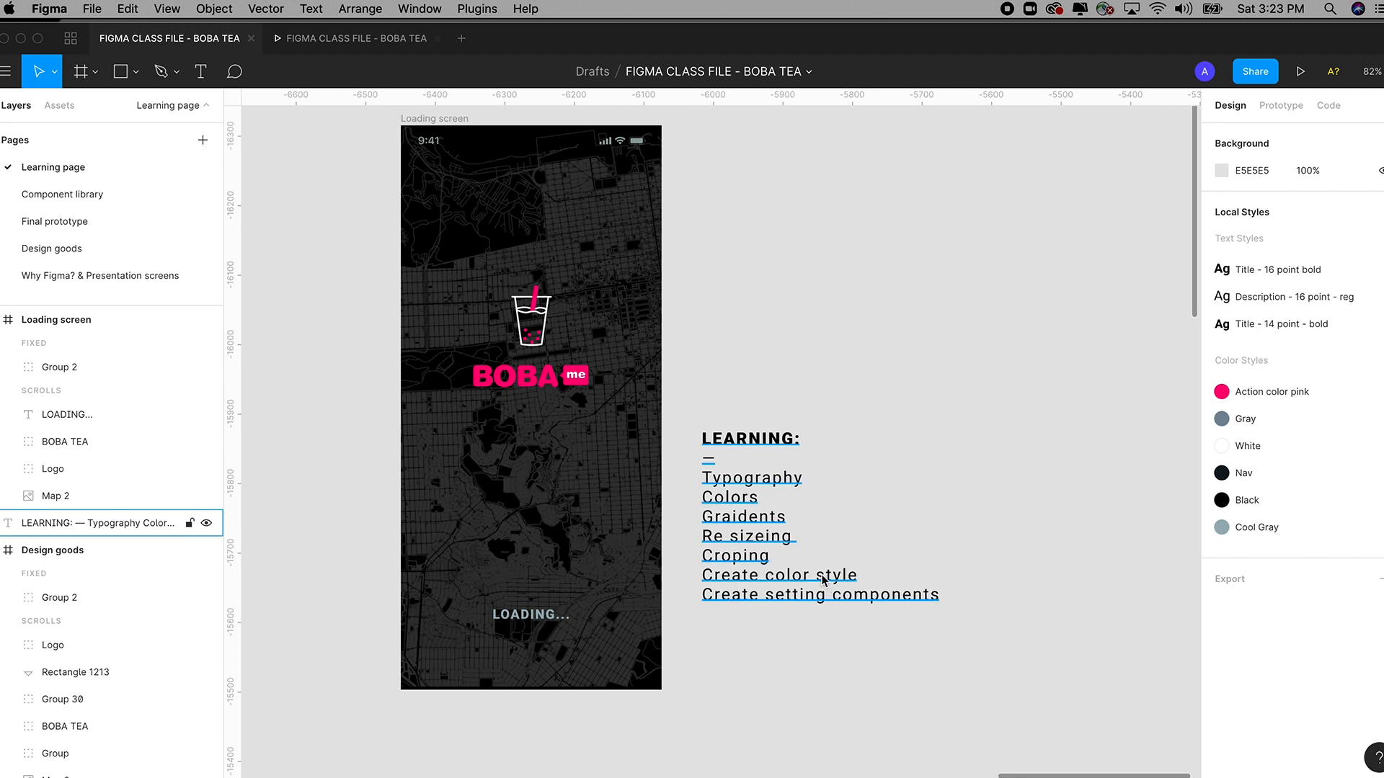
left_click(784, 600)
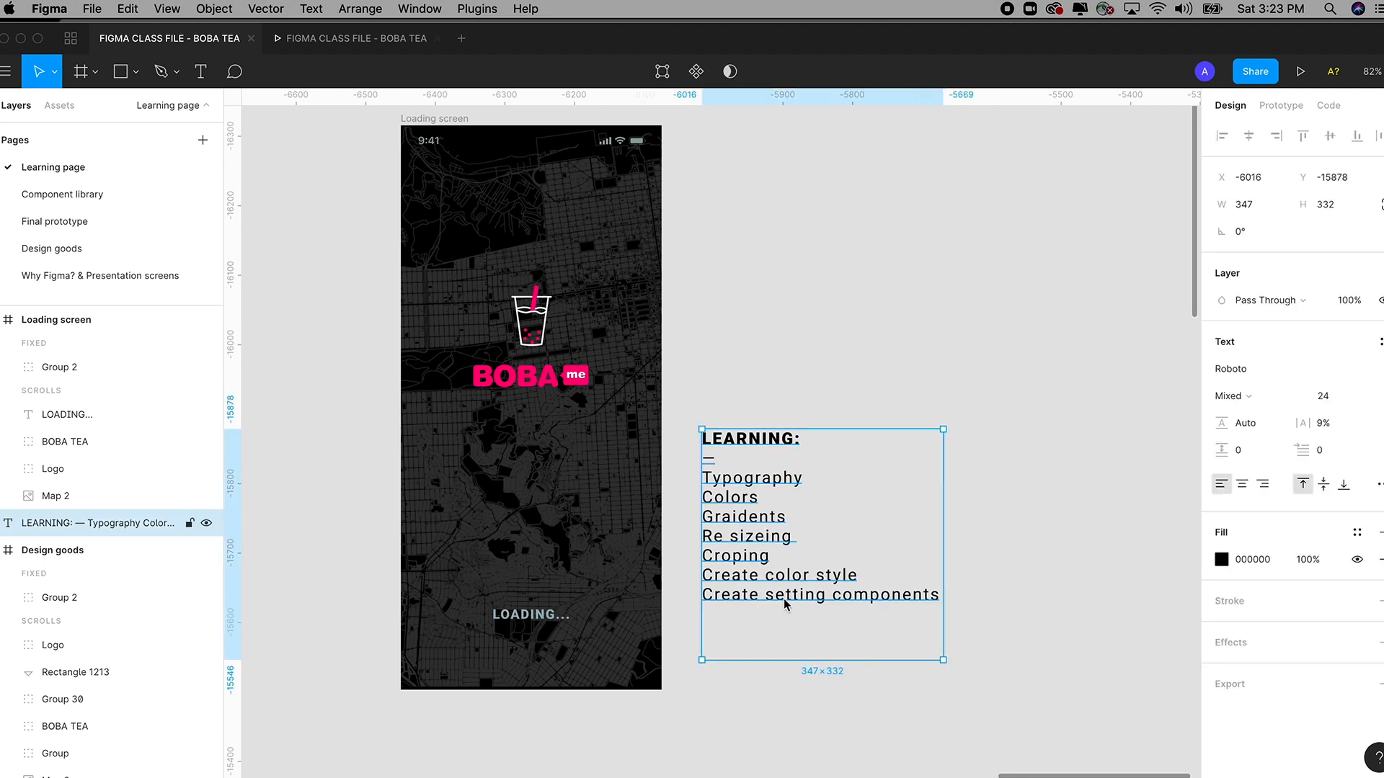
left_click_drag(783, 603, 812, 611)
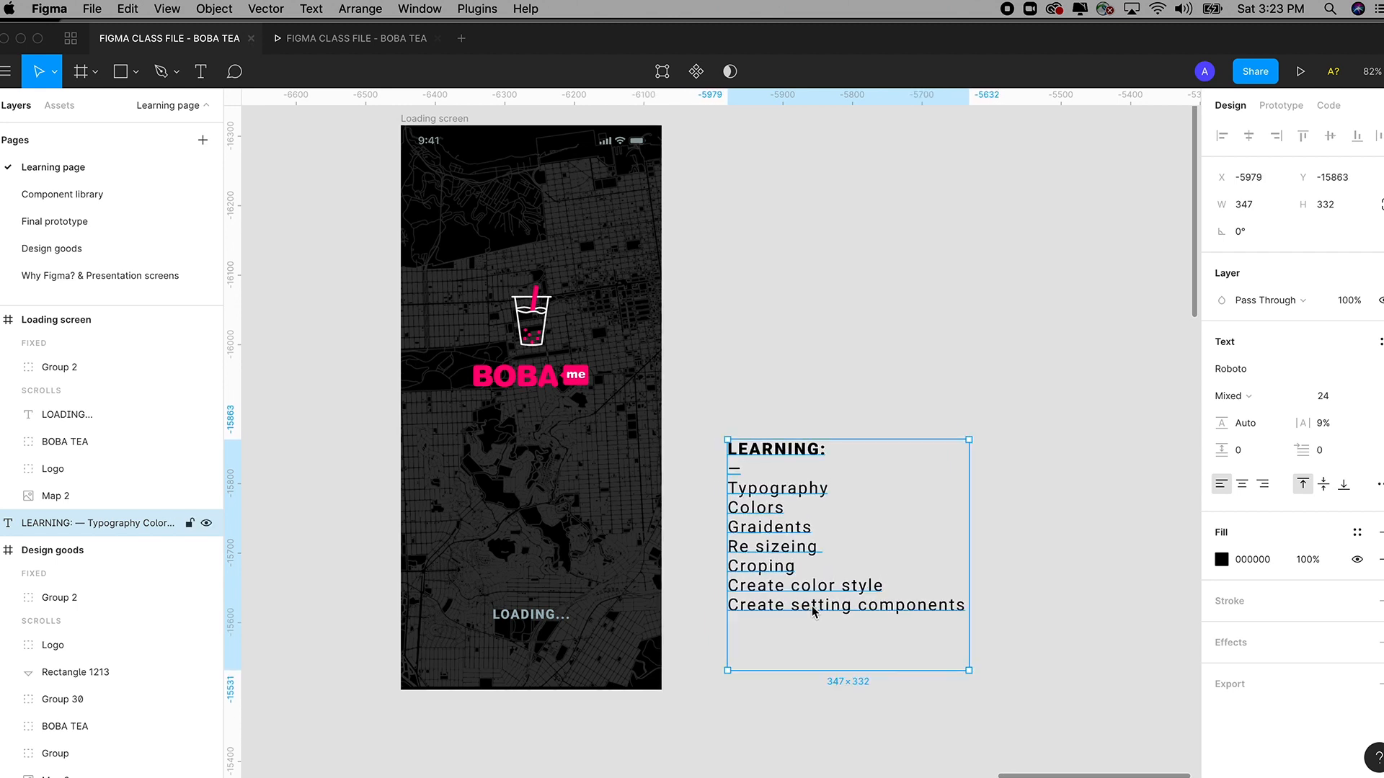
key("Delete")
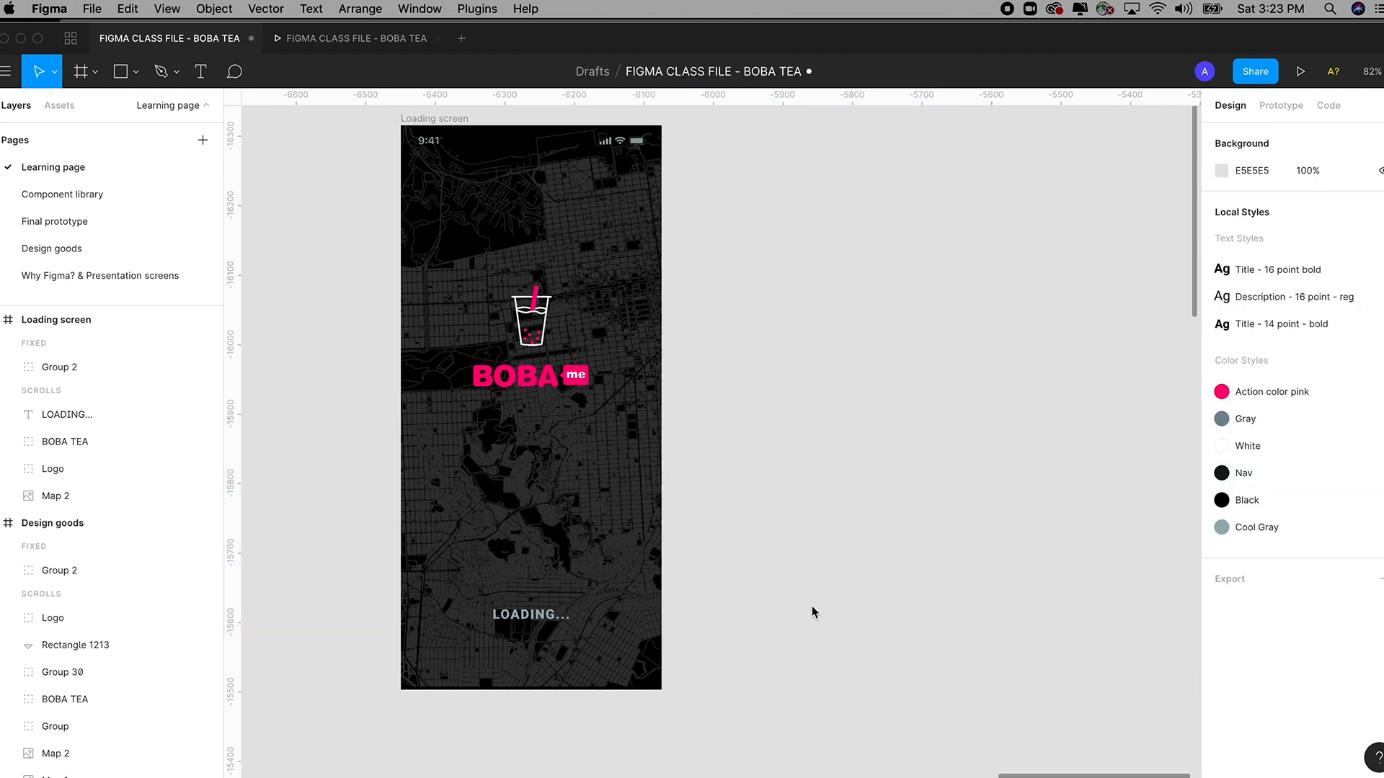
scroll(812, 611, "down", 5)
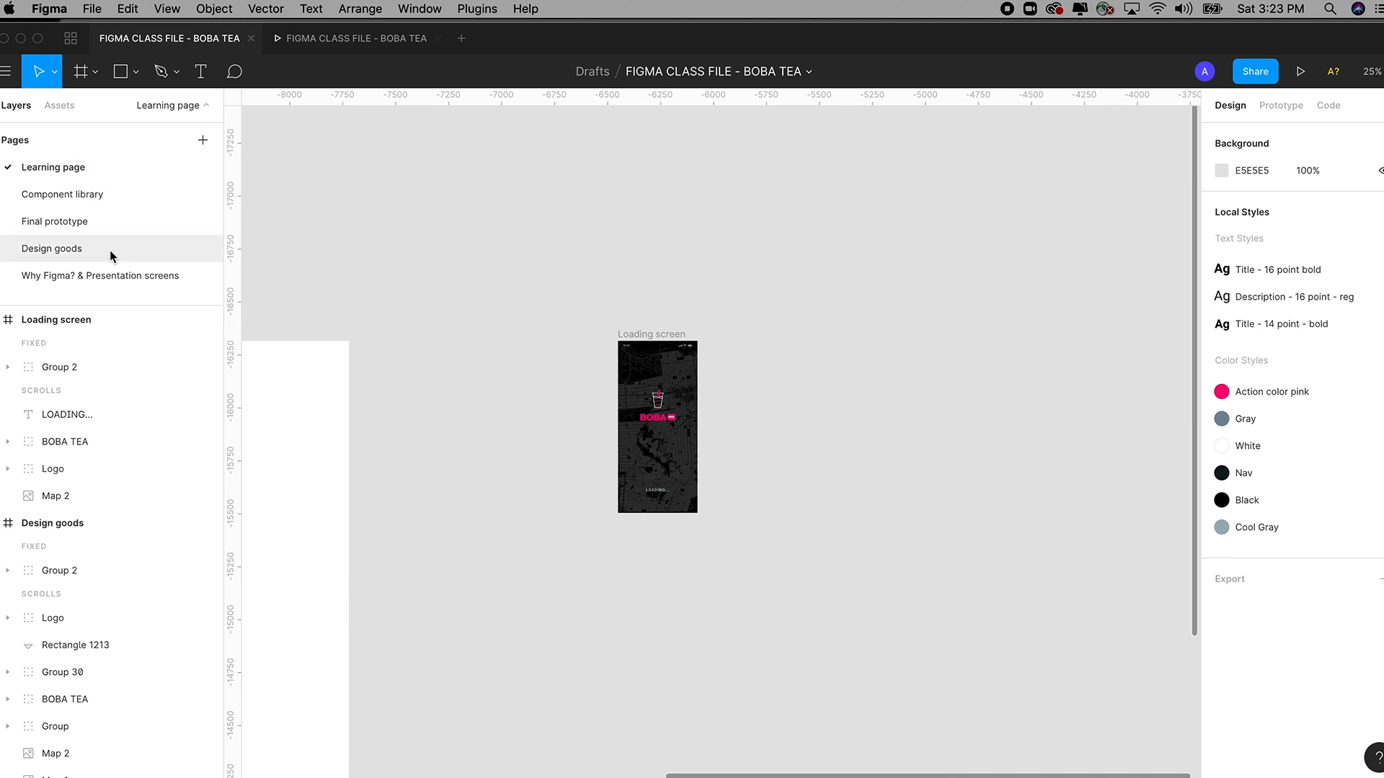
Switch to the Final prototype page and pan across its loading and login iPhone frames.
left_click(60, 222)
scroll(593, 364, "right", 3)
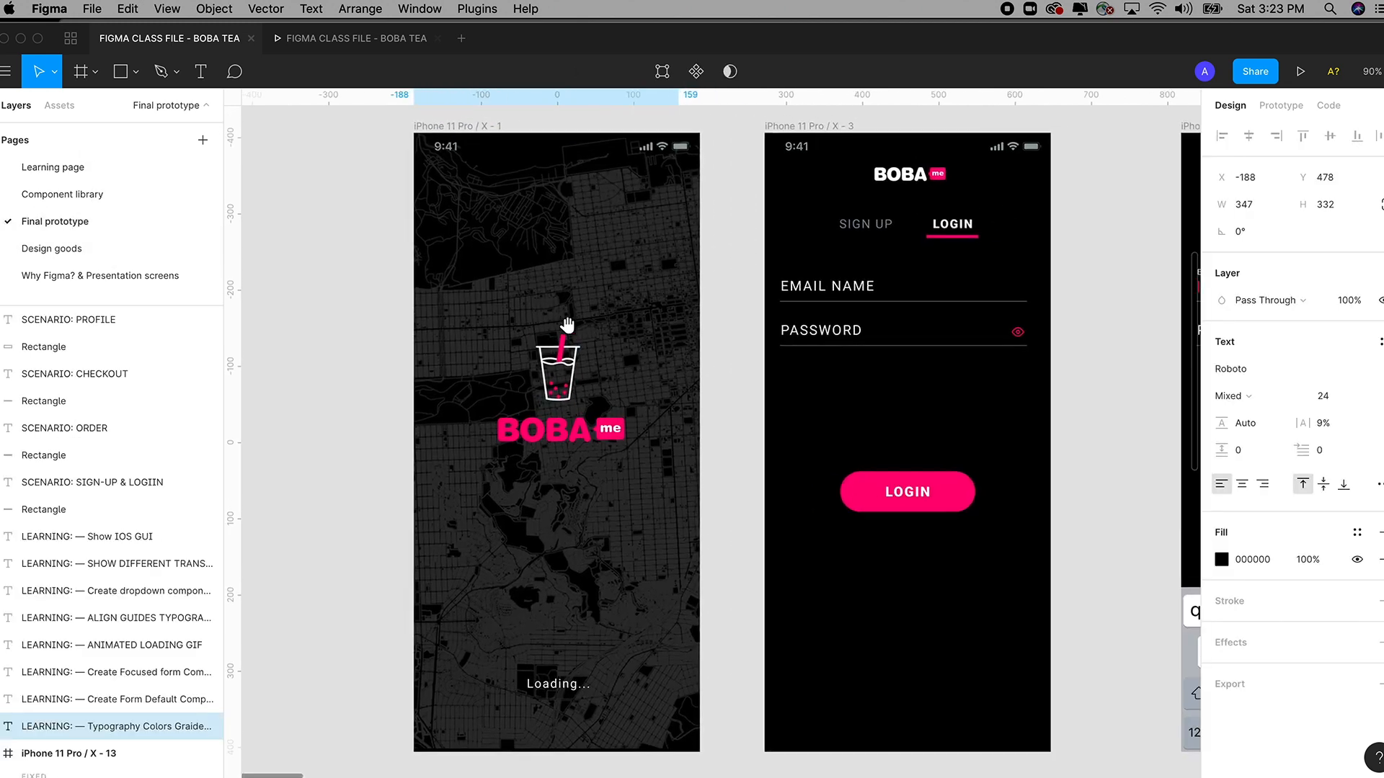
left_click_drag(487, 326, 430, 313)
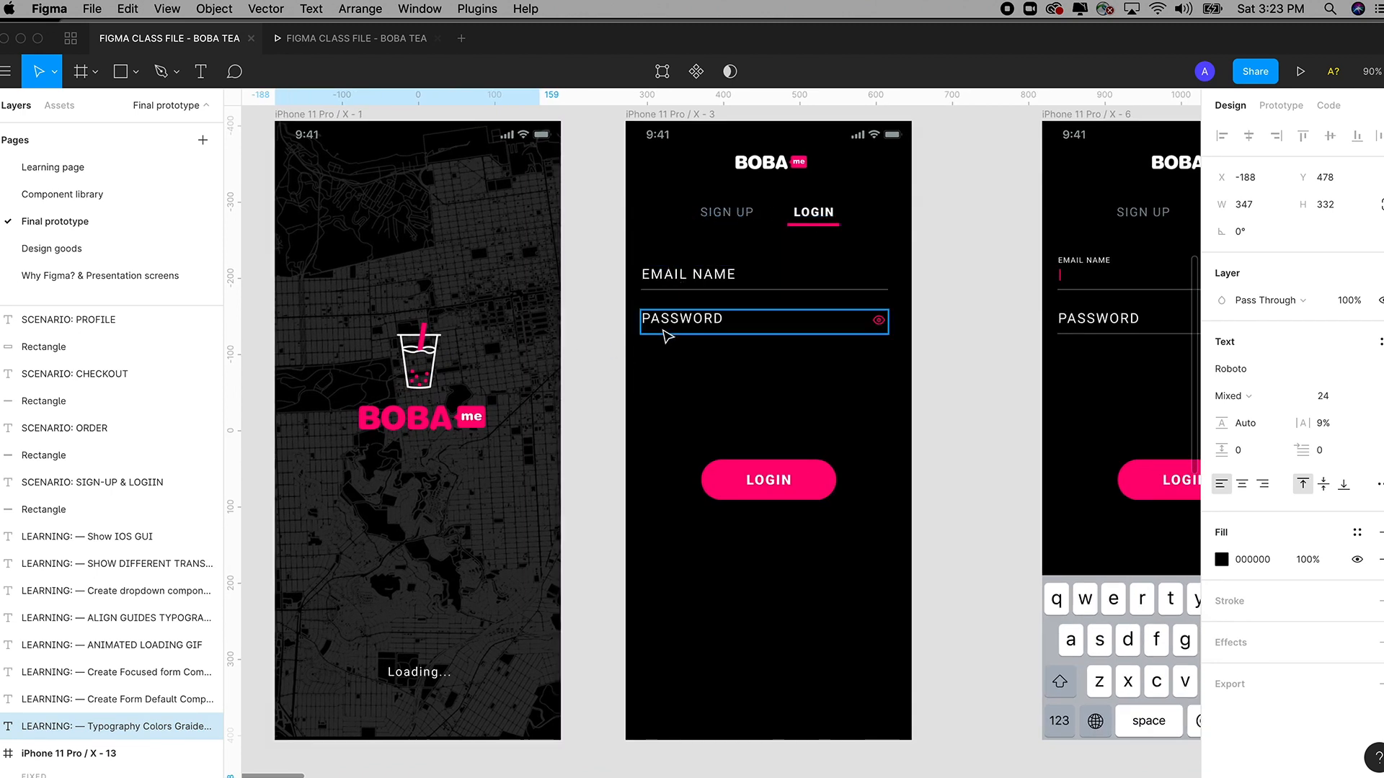
scroll(704, 317, "up", 2)
scroll(704, 318, "left", 2)
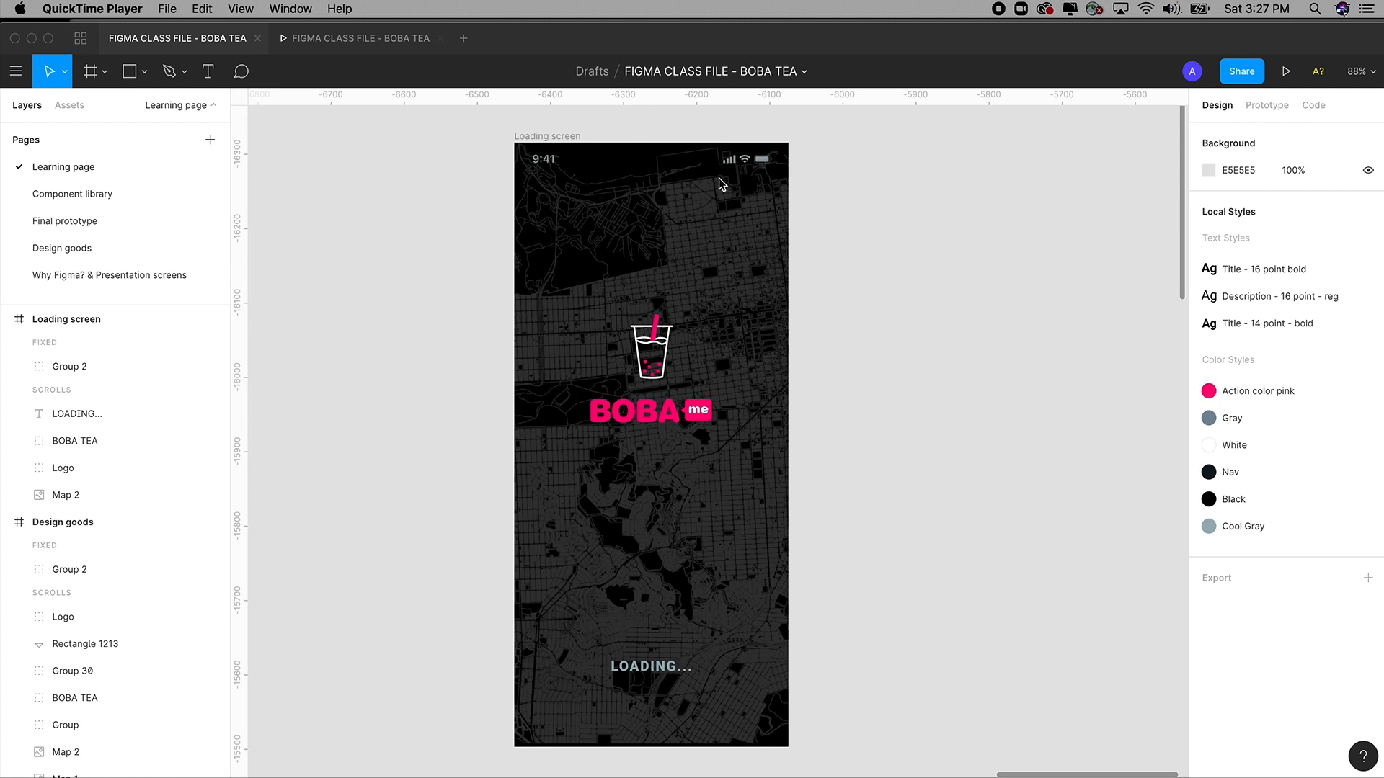
Select the Loading screen frame and zoom in to fit it.
left_click(555, 140)
left_click(559, 142)
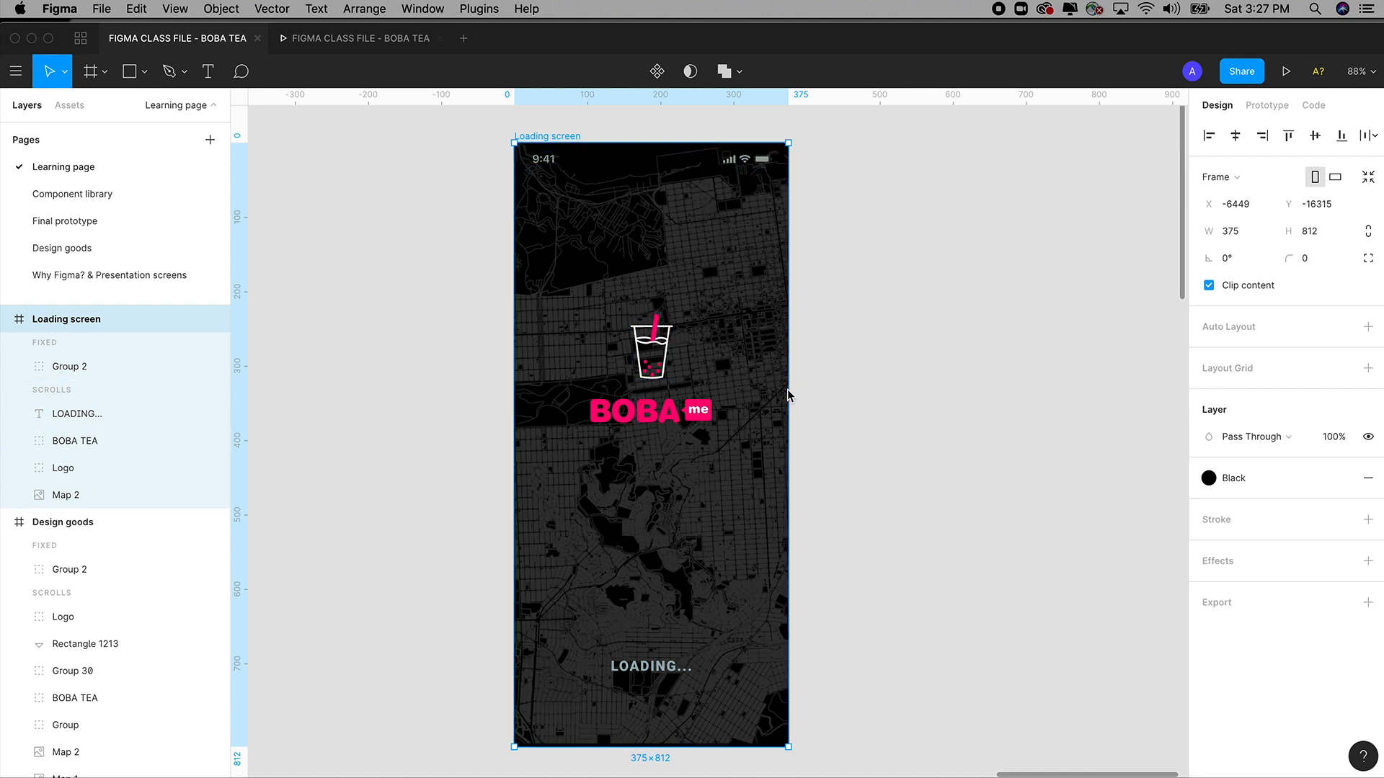
key("minus")
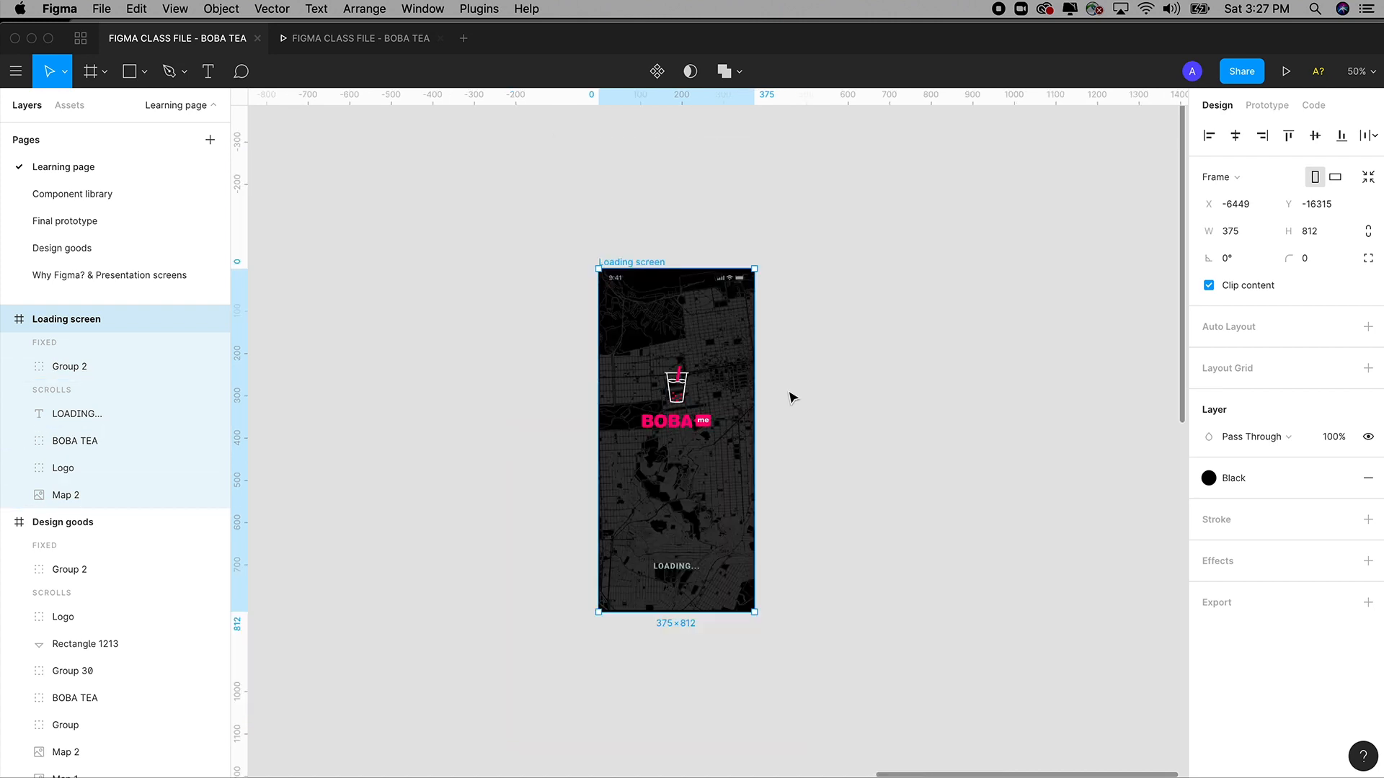
key("z")
left_click_drag(552, 236, 899, 704)
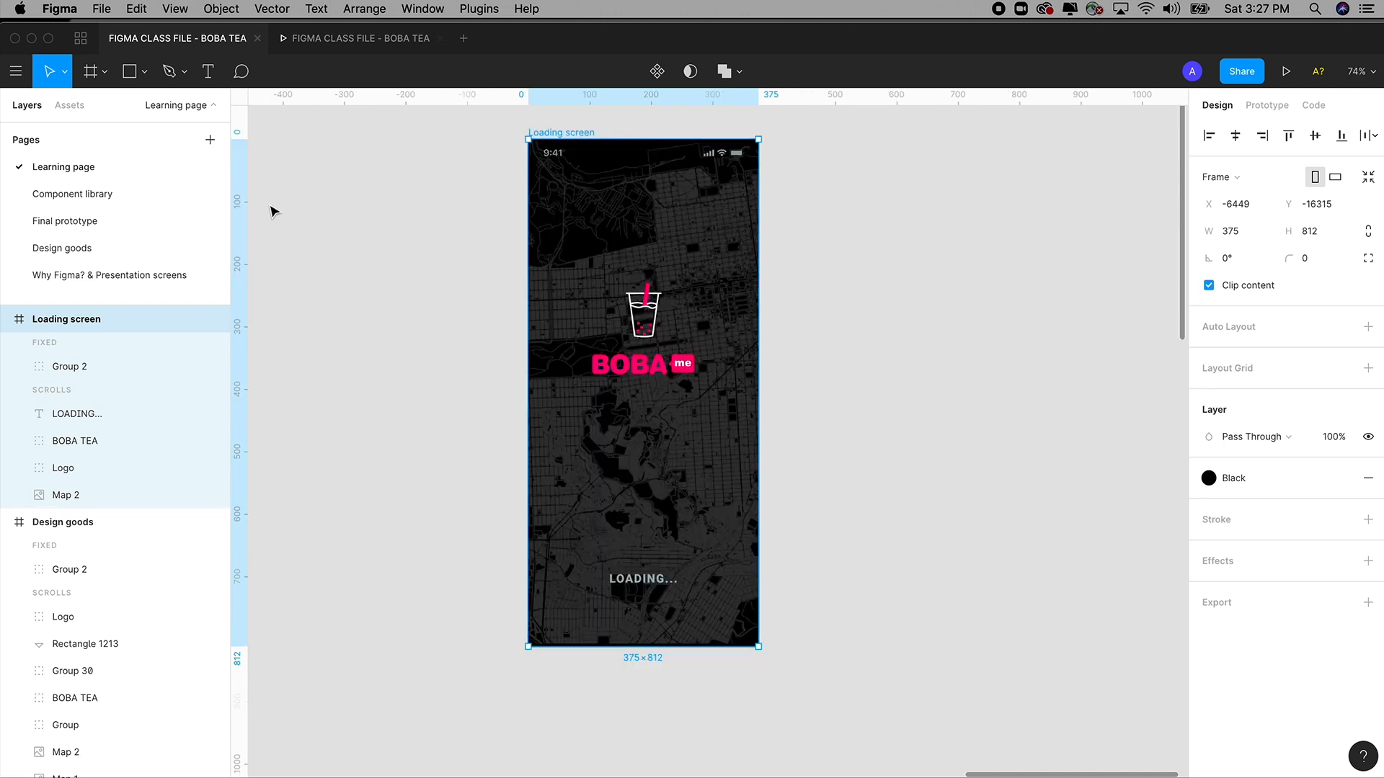
left_click(105, 72)
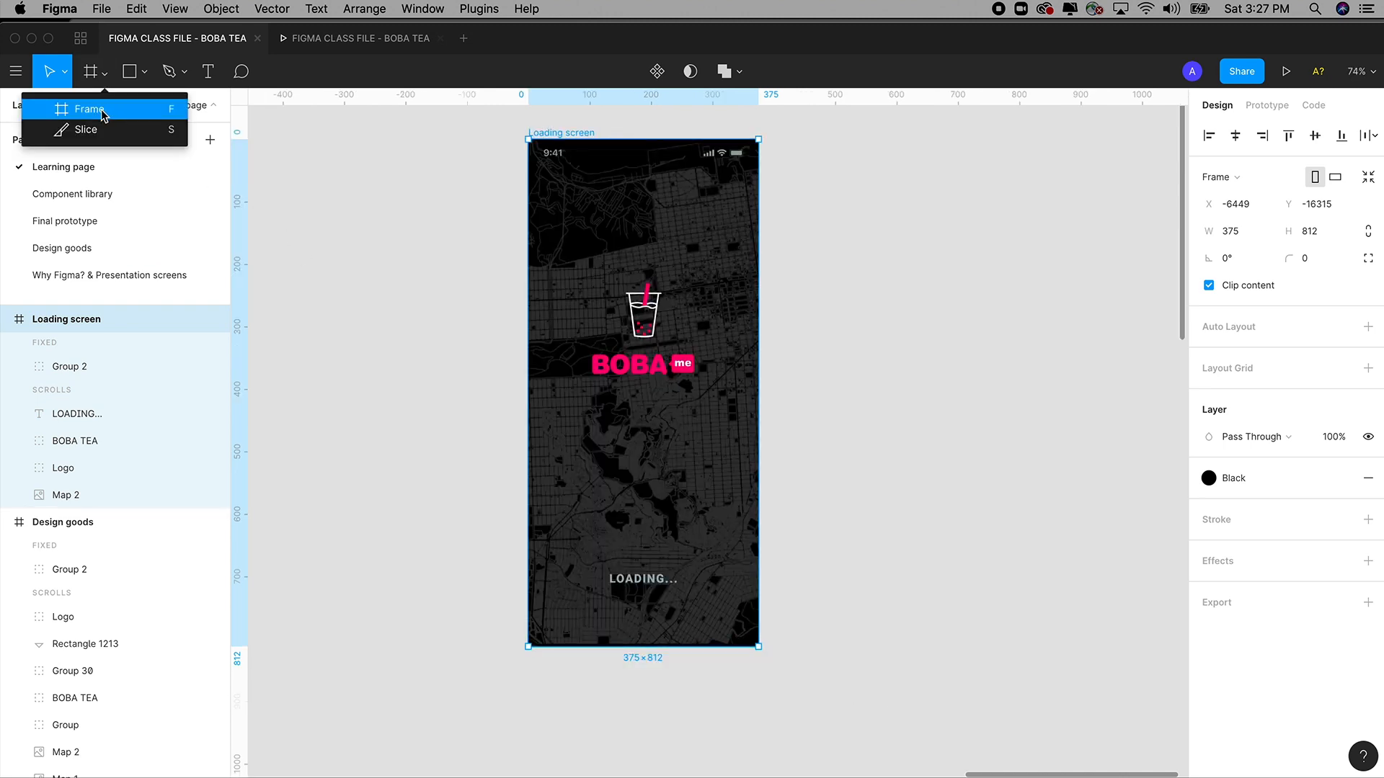
left_click(863, 218)
scroll(846, 253, "up", 2)
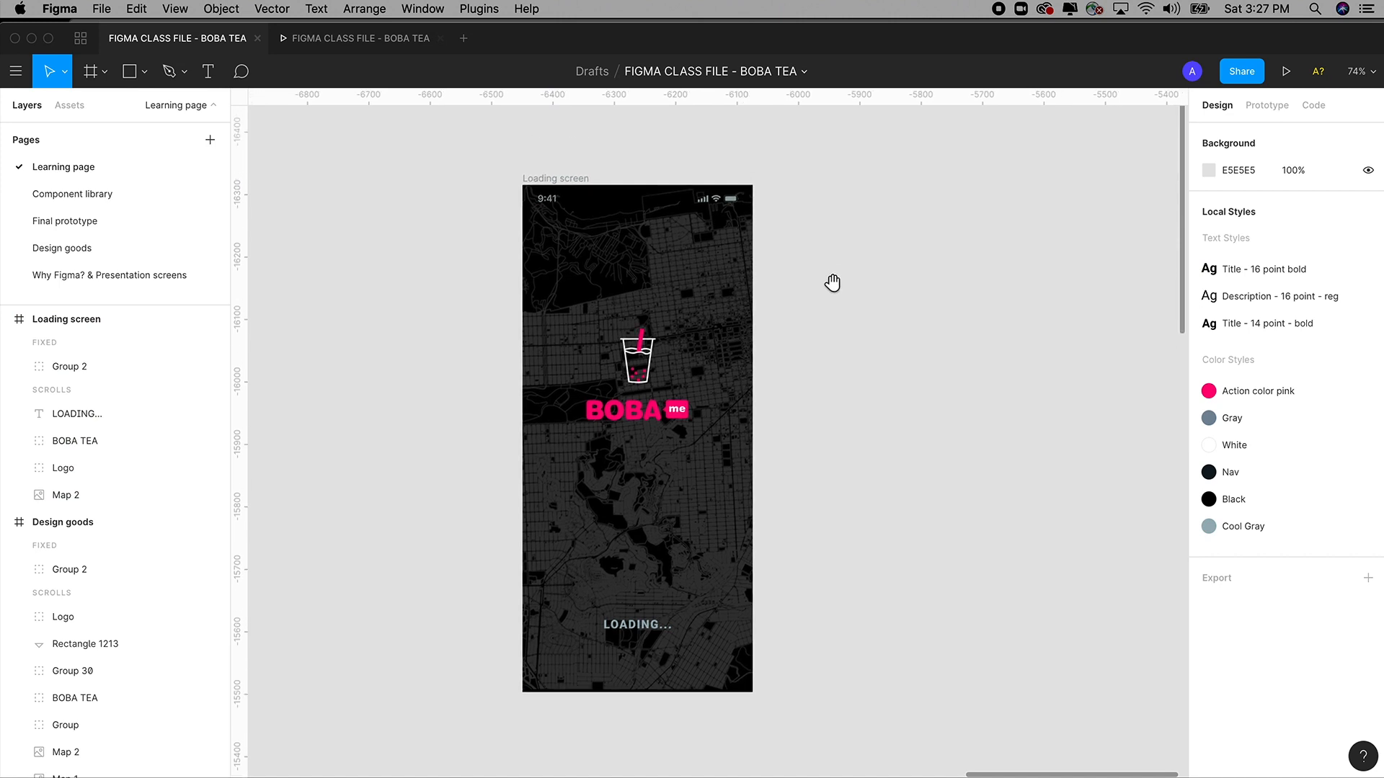
Drag the Loading screen frame slightly left to X -6498, Y -16312.
left_click(566, 182)
left_click(469, 182)
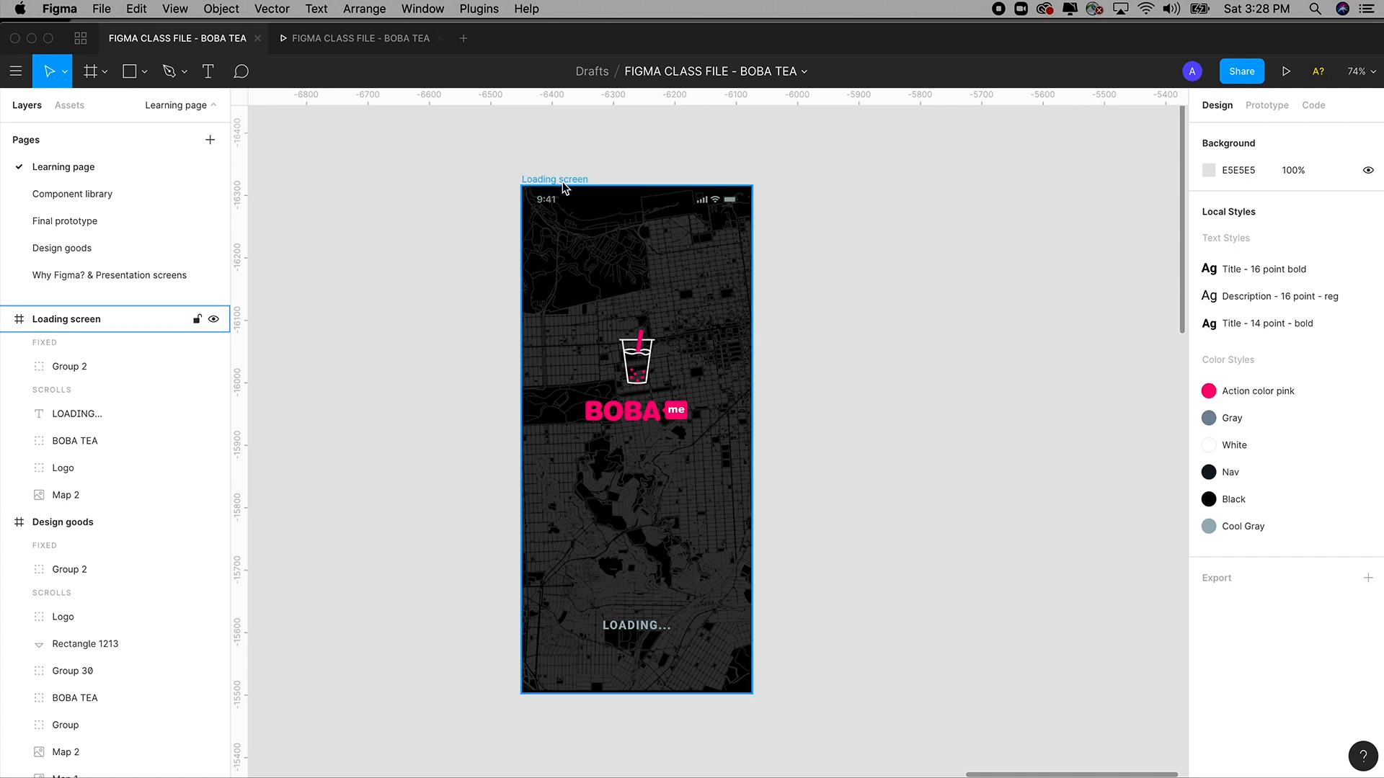
left_click_drag(562, 181, 534, 184)
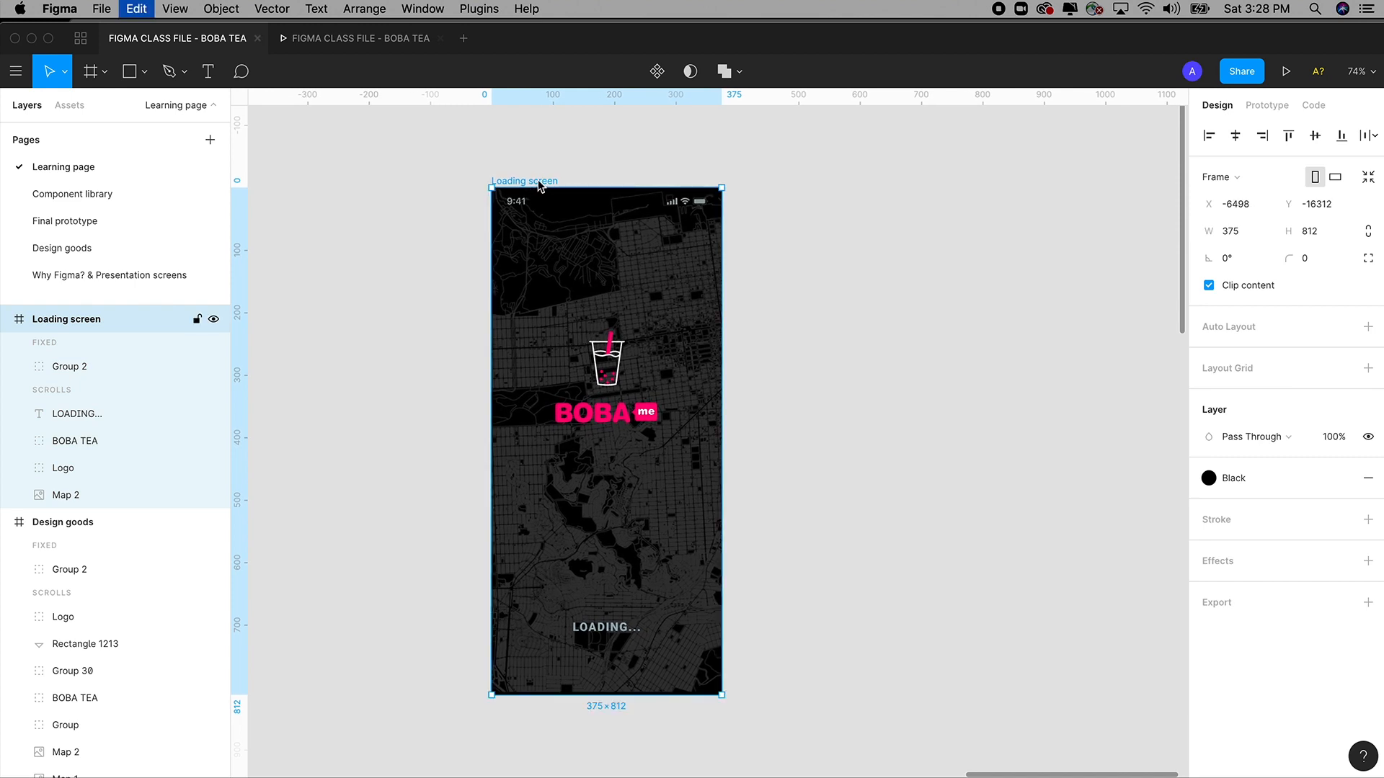
left_click(777, 221)
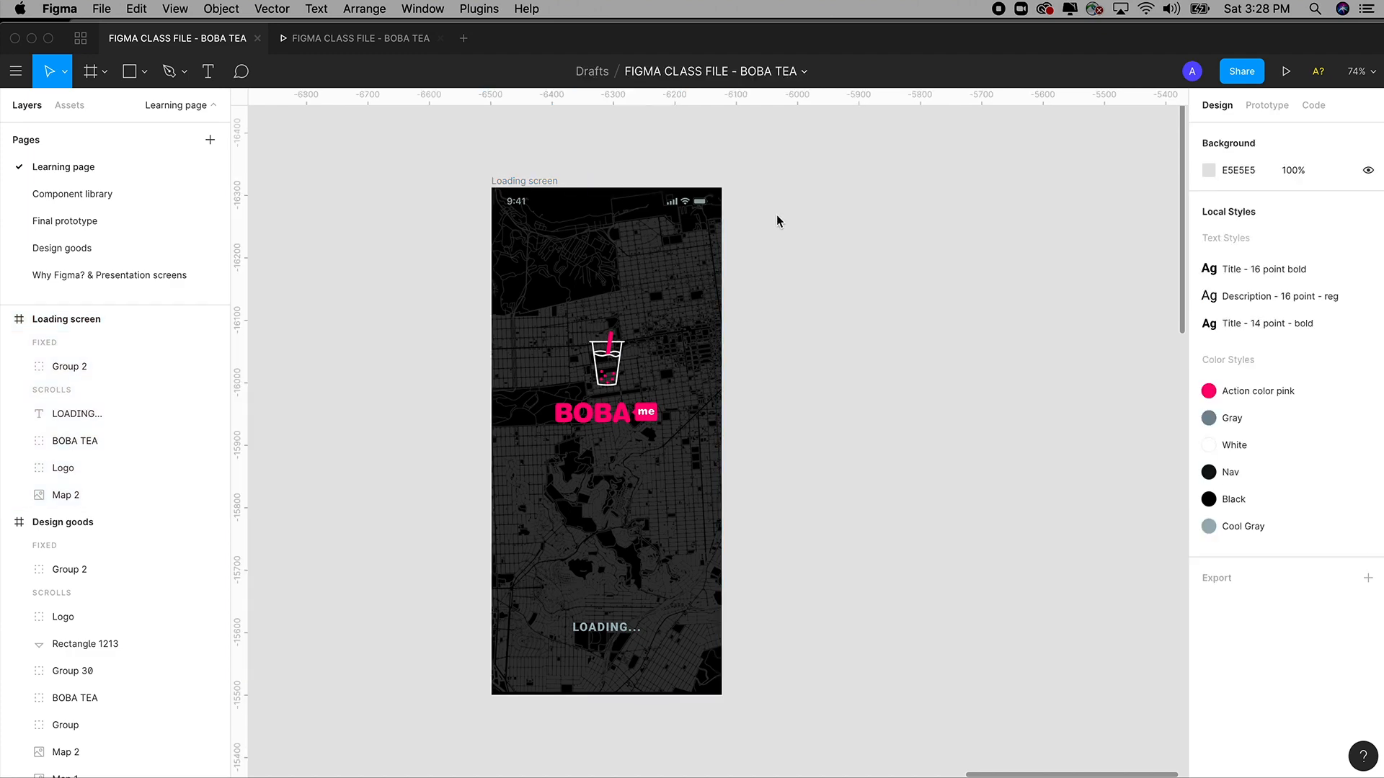
Duplicate the Loading screen frame and line the copy up level beside the original.
key("ctrl+v")
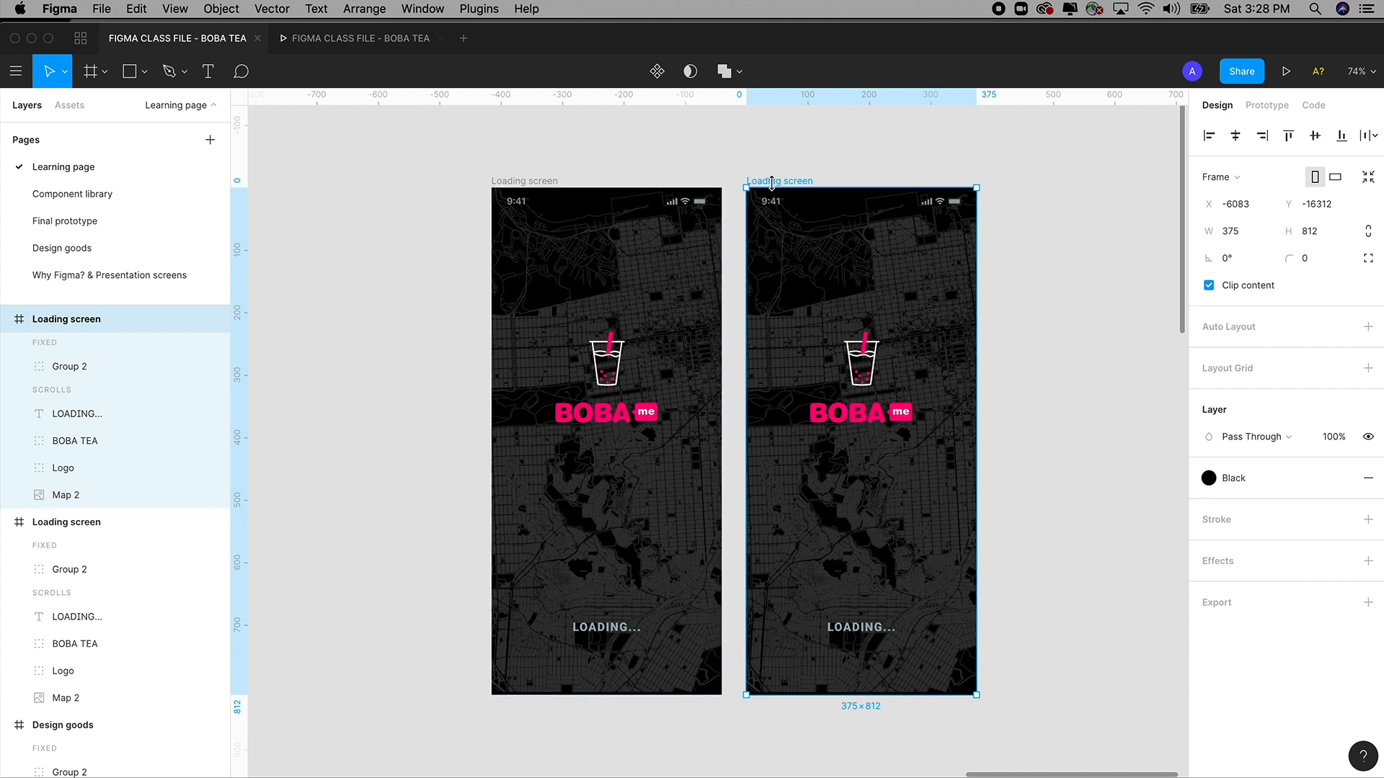
left_click_drag(772, 182, 912, 181)
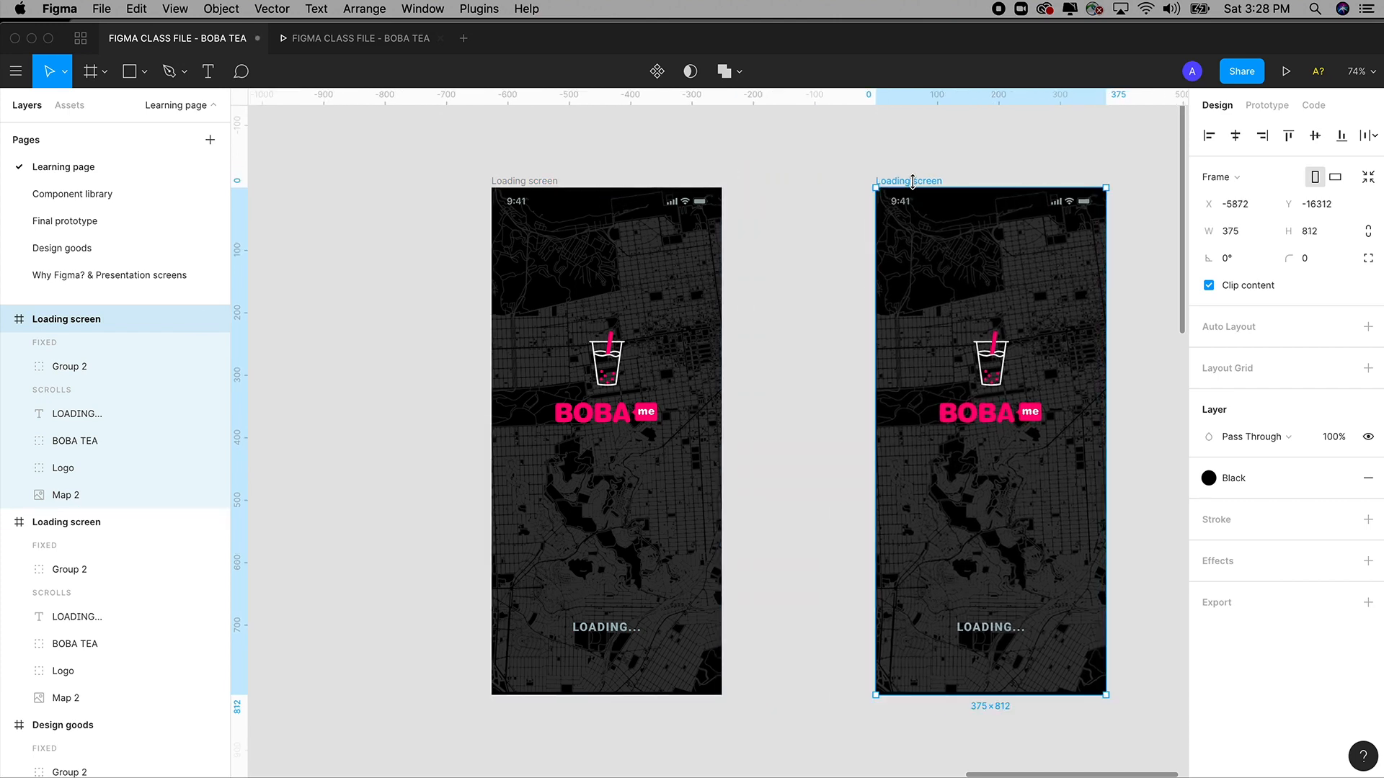
key("Delete")
left_click(537, 181)
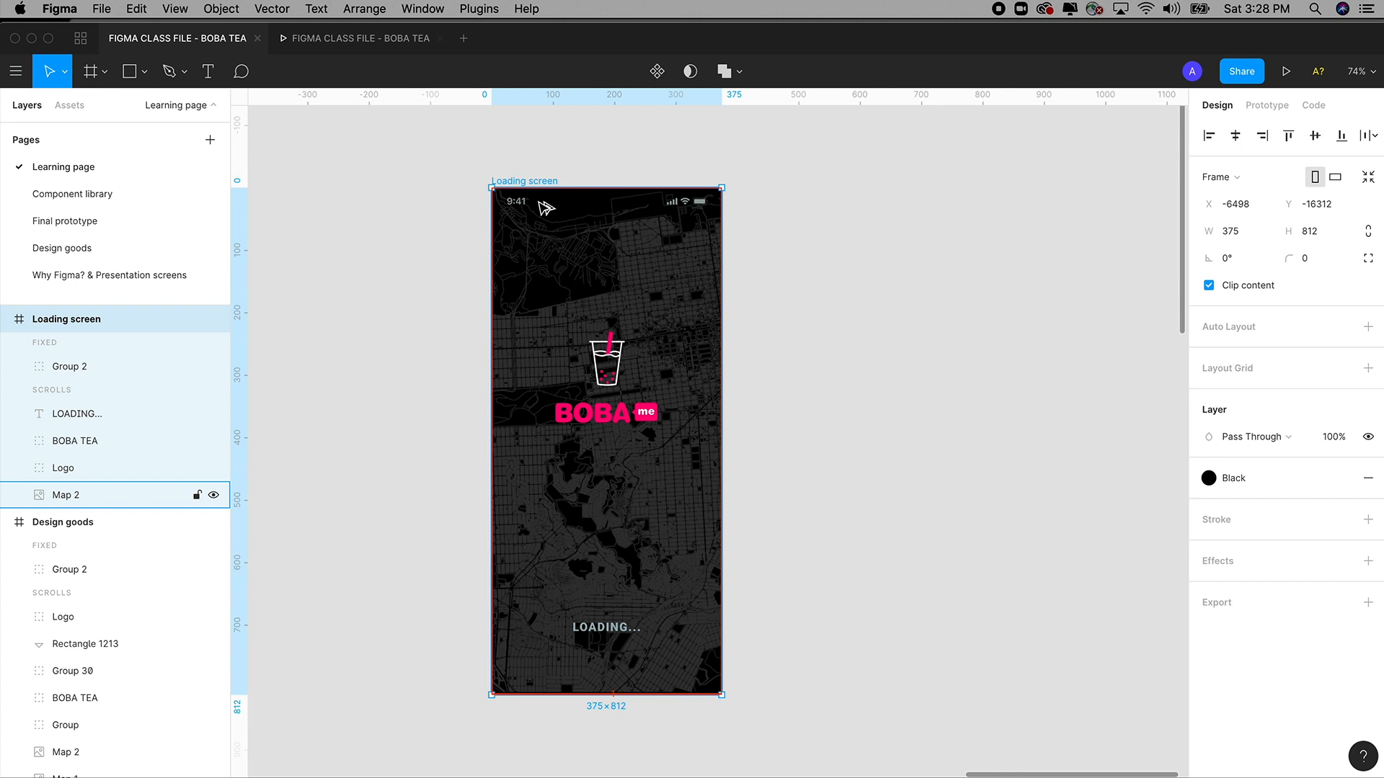
left_click_drag(545, 208, 808, 214)
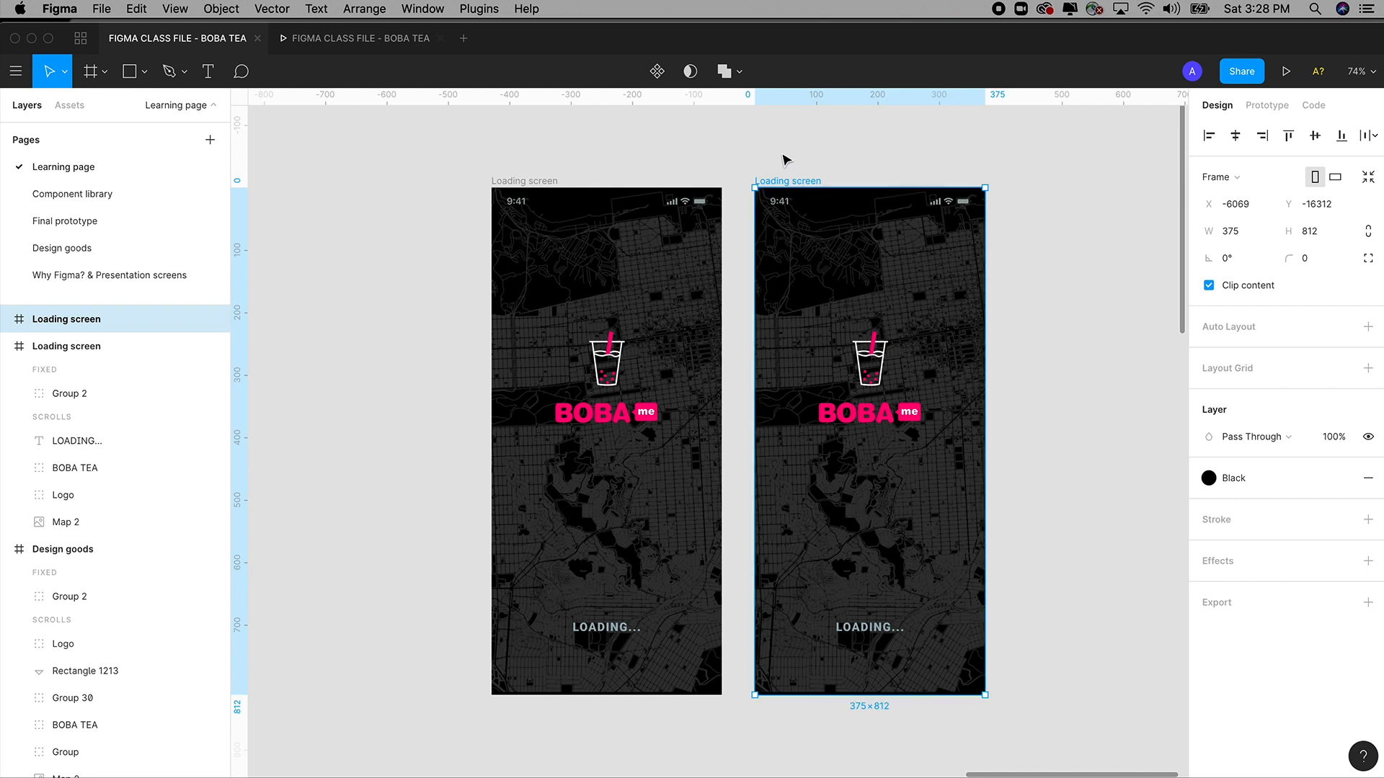
left_click(784, 159)
left_click(798, 175)
key("super+z")
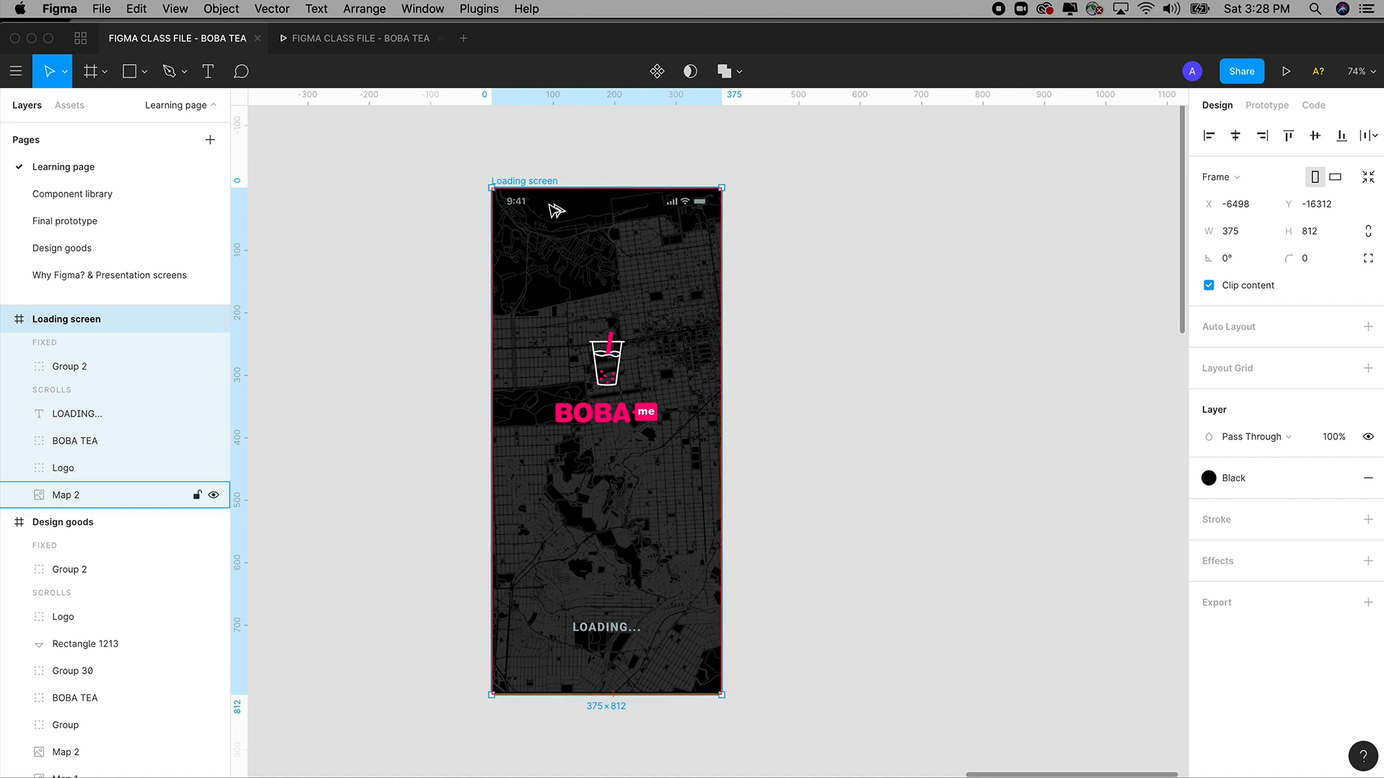
left_click_drag(559, 209, 805, 340)
mouse_move(805, 204)
left_mouse_down()
mouse_move(836, 211)
mouse_move(816, 222)
left_mouse_up()
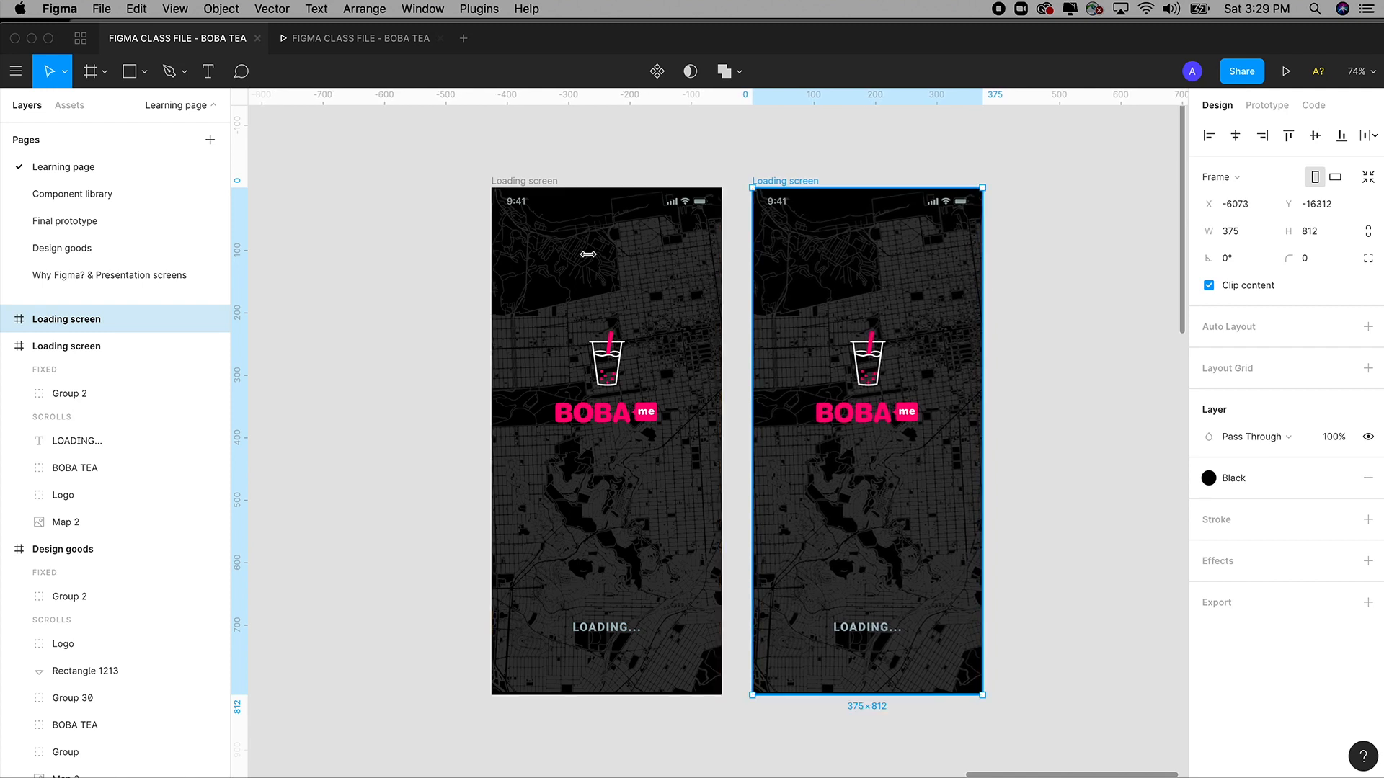
Rename the duplicate frame to 'Login & signup'.
double_click(92, 322)
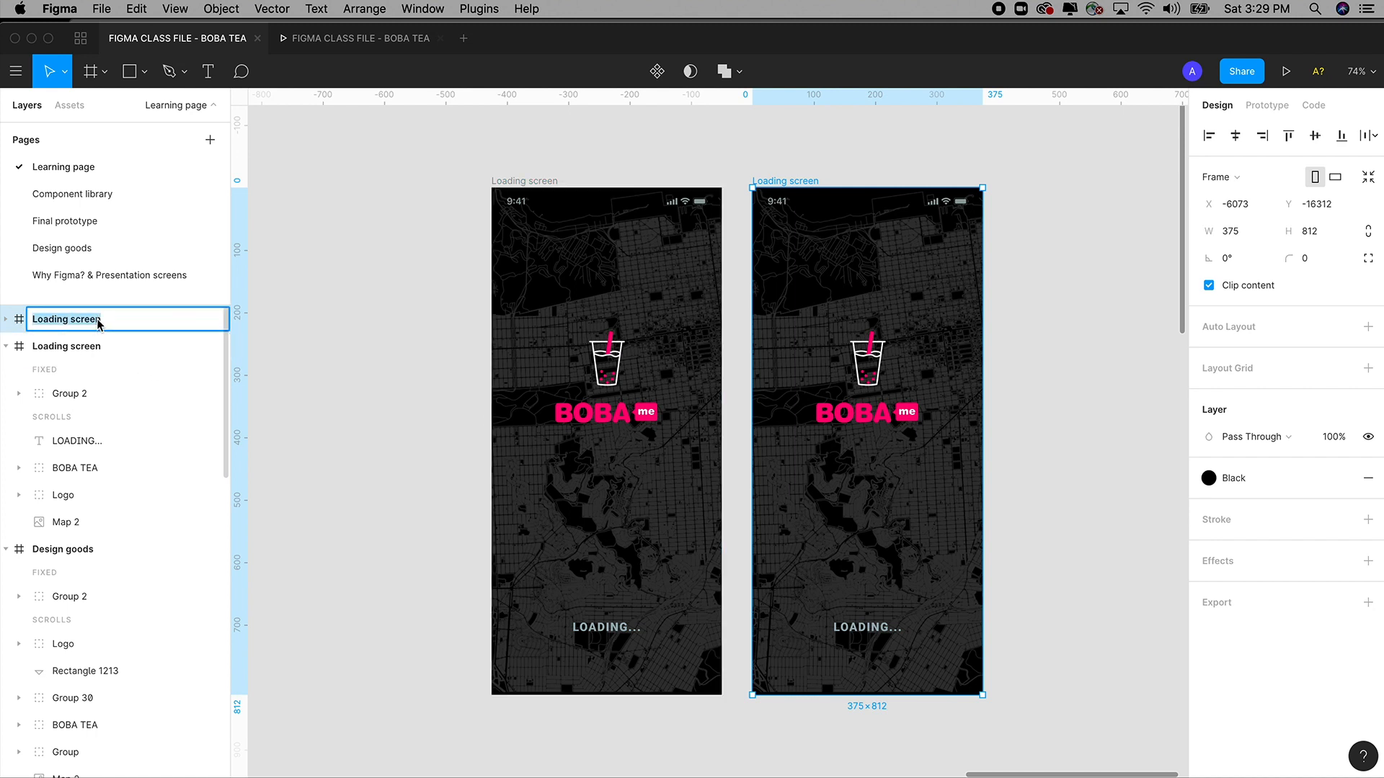
type("Login & signup")
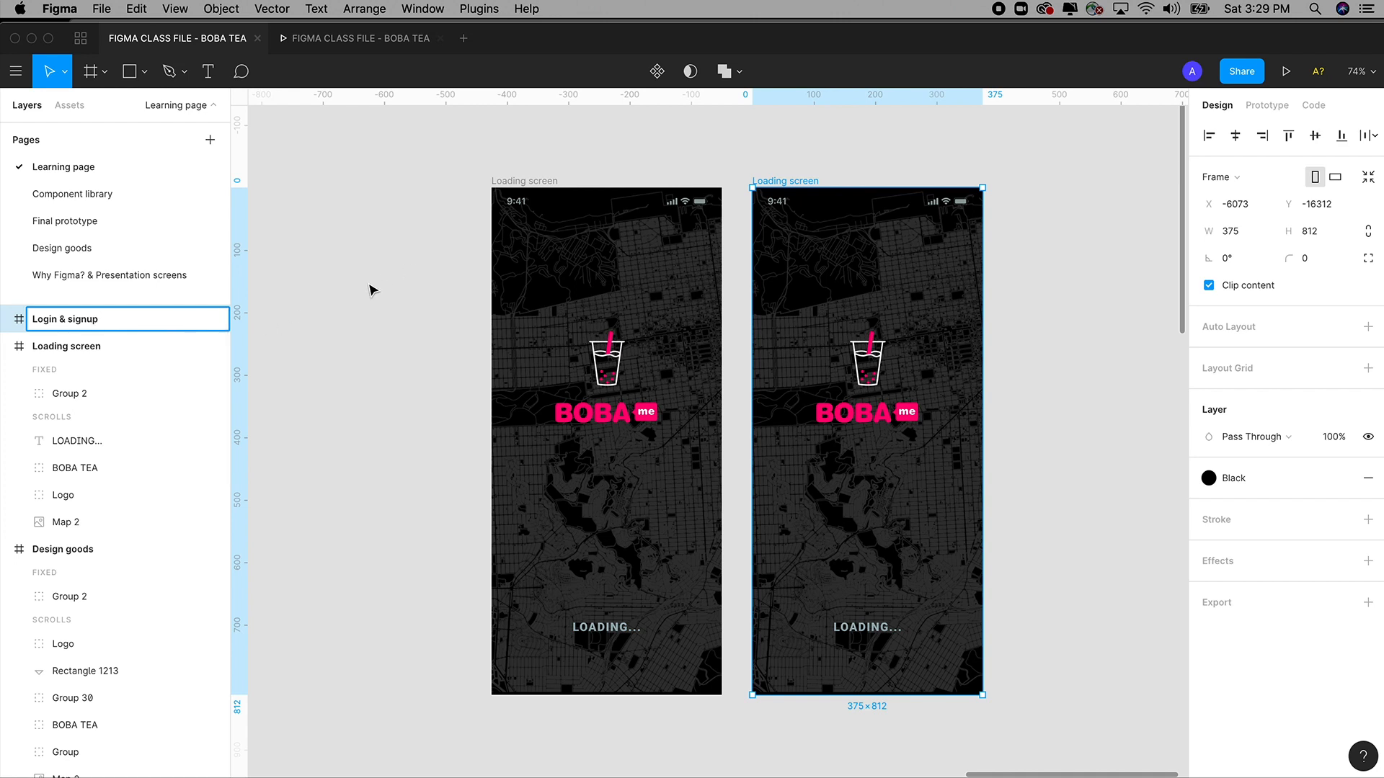
left_click(394, 275)
scroll(395, 275, "right", 3)
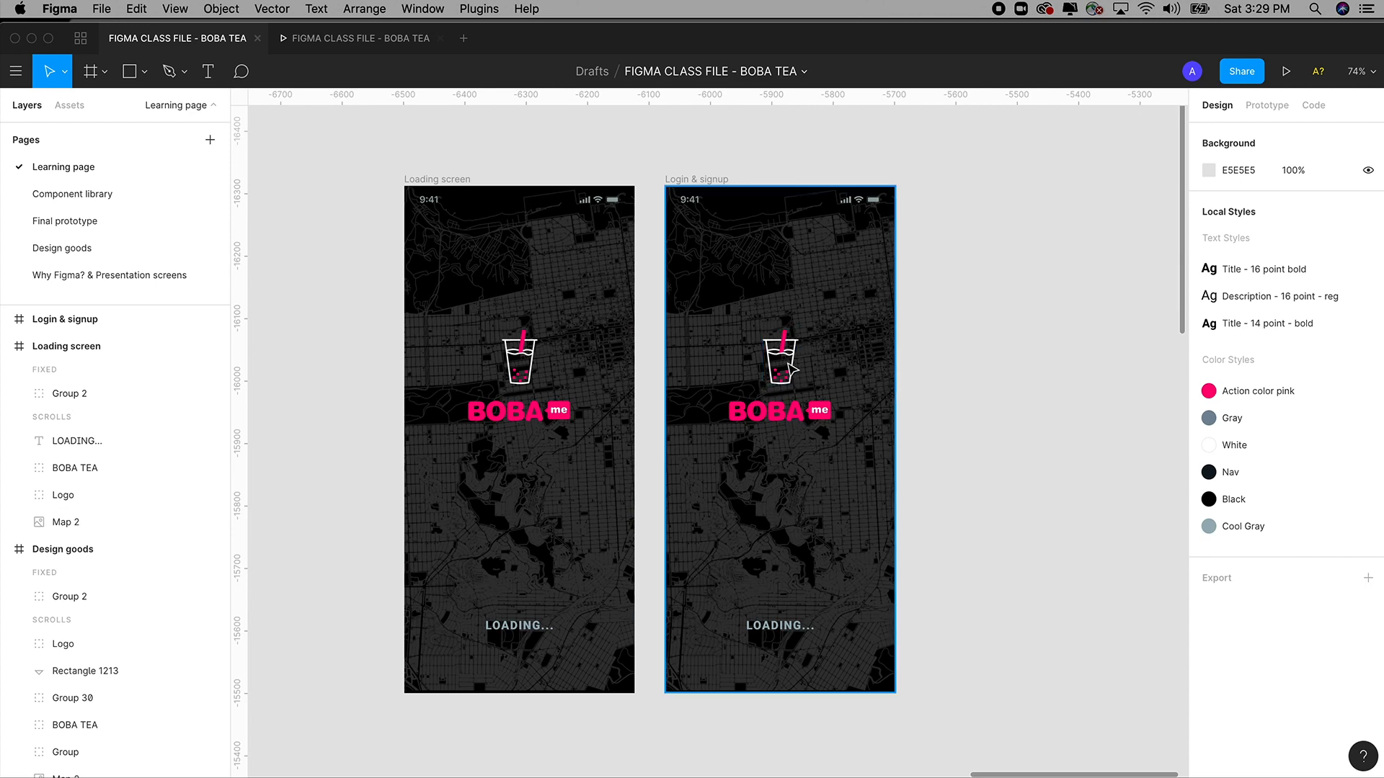
Delete the cup logo, BOBA me wordmark and map background from Login & signup.
left_click(793, 371)
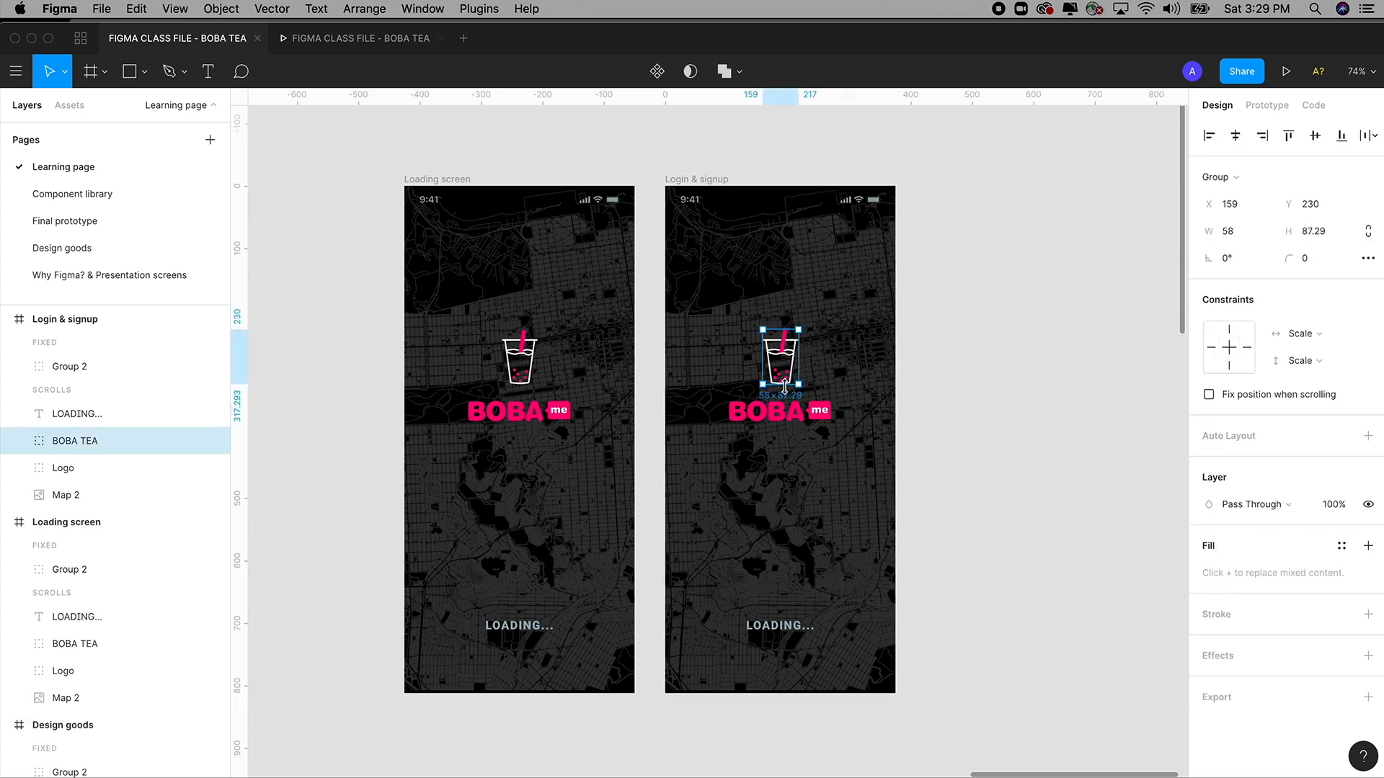
key("Delete")
left_click(789, 416)
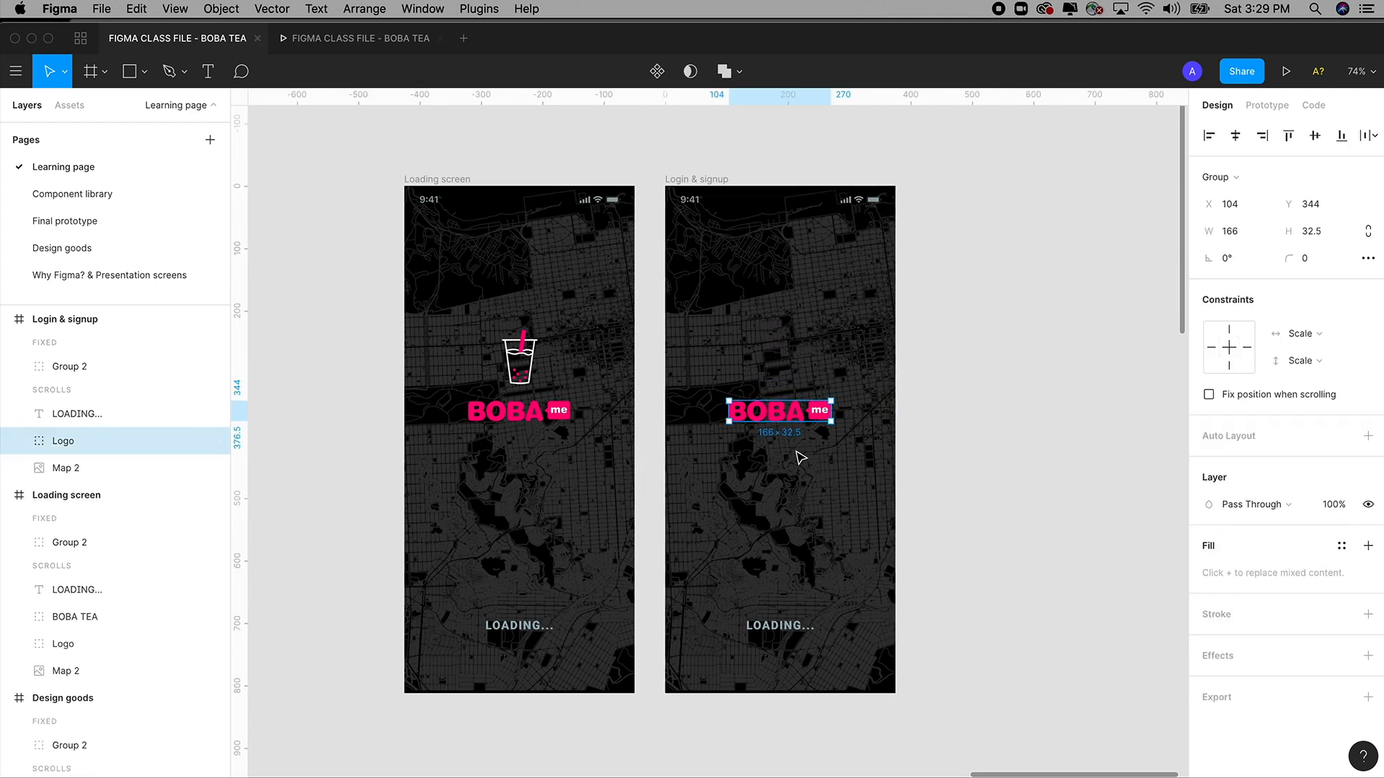
key("Delete")
left_click(778, 402)
key("Delete")
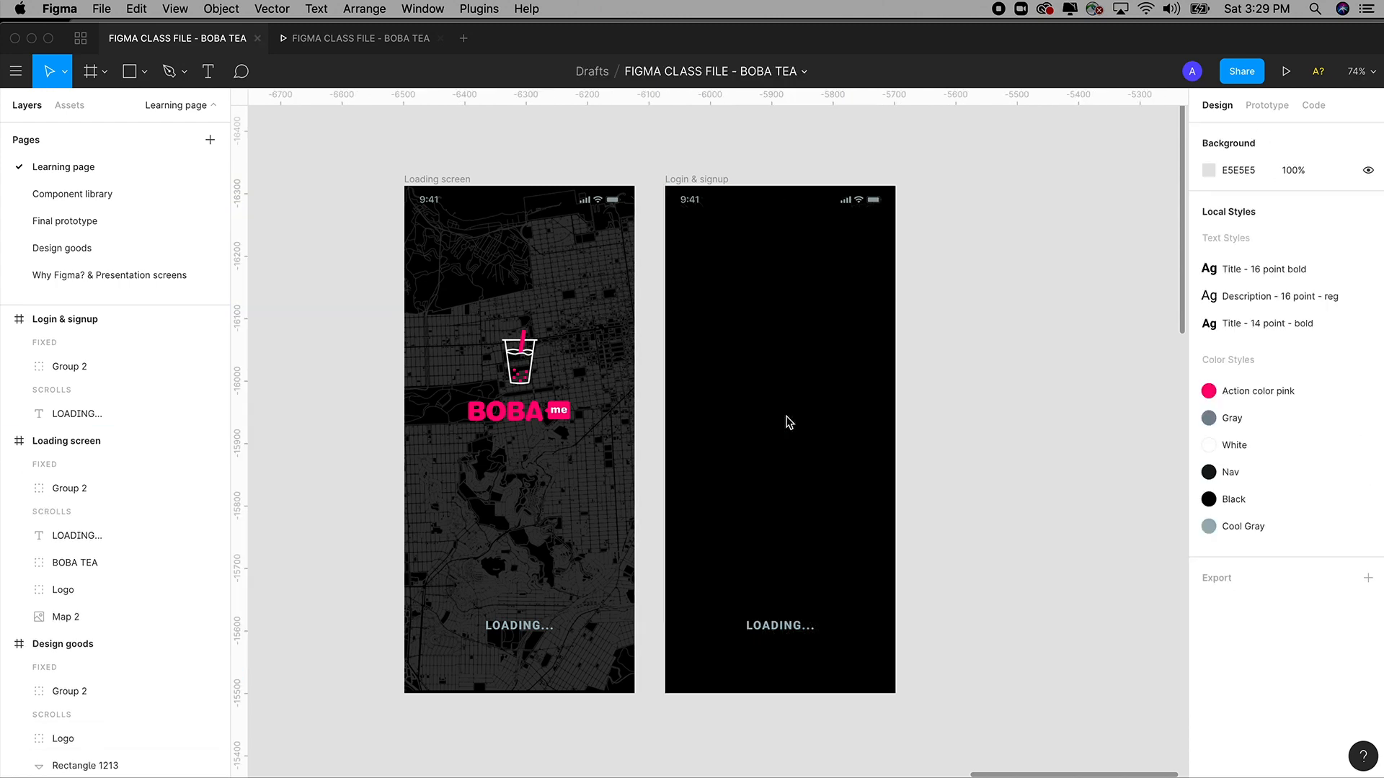
Delete the LOADING... text layer, leaving only the status bar.
left_click(790, 633)
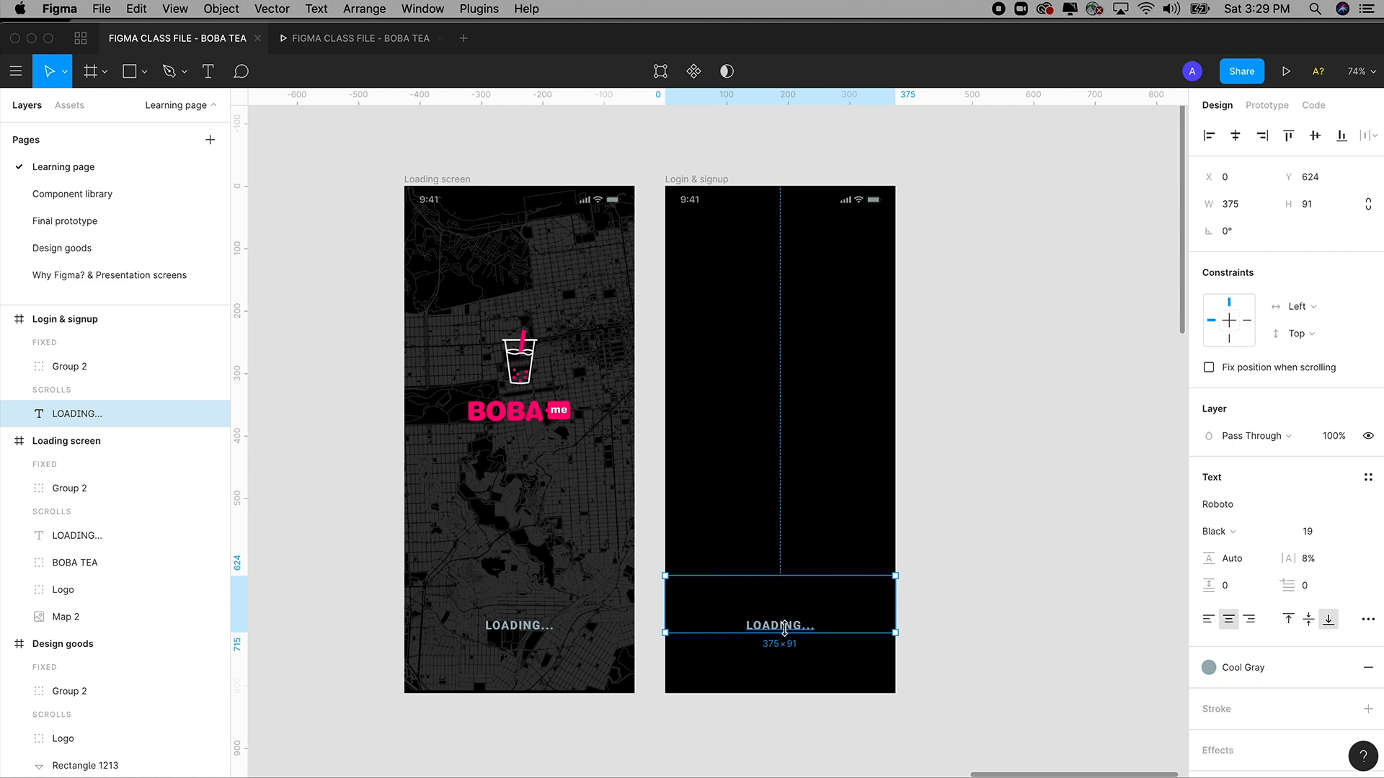
left_click_drag(784, 633, 785, 651)
double_click(792, 647)
left_click(750, 639)
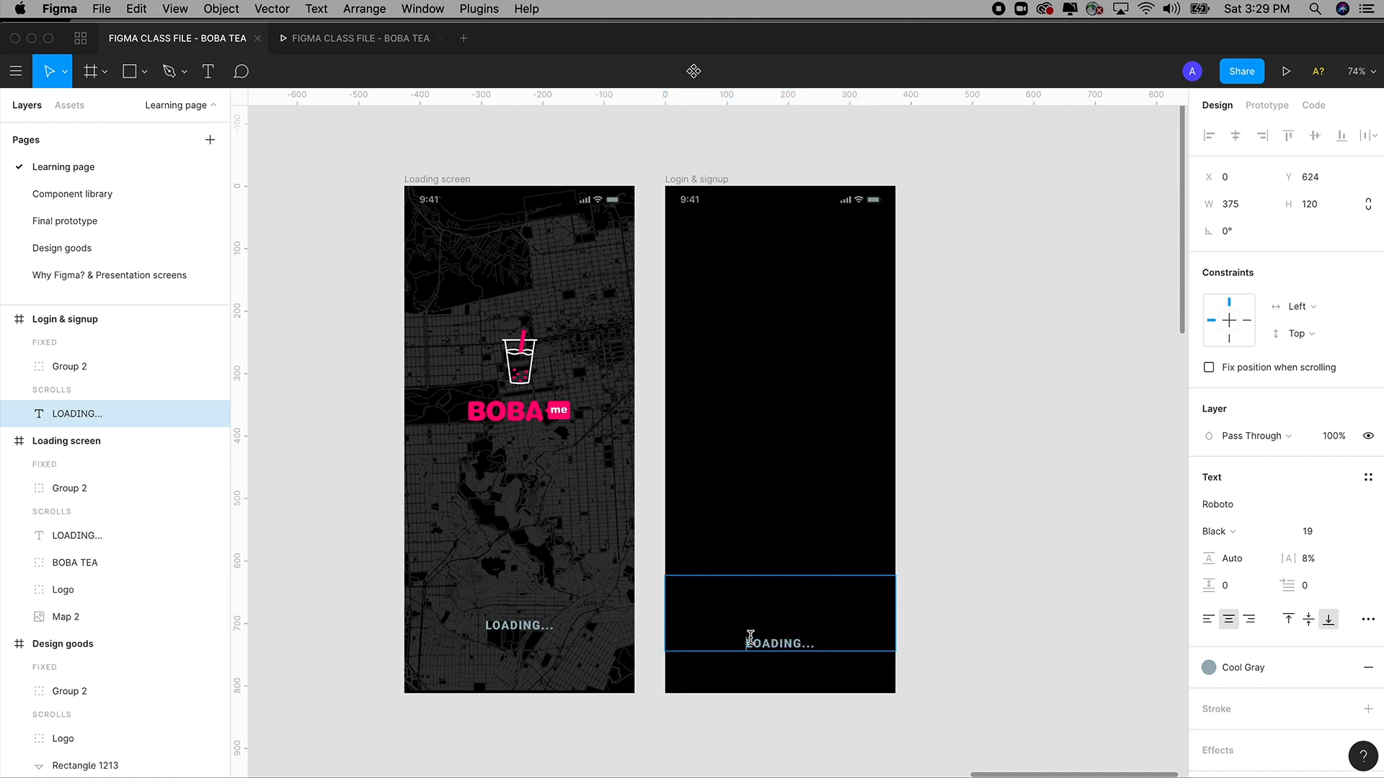
key("super+a")
key("Escape")
key("Delete")
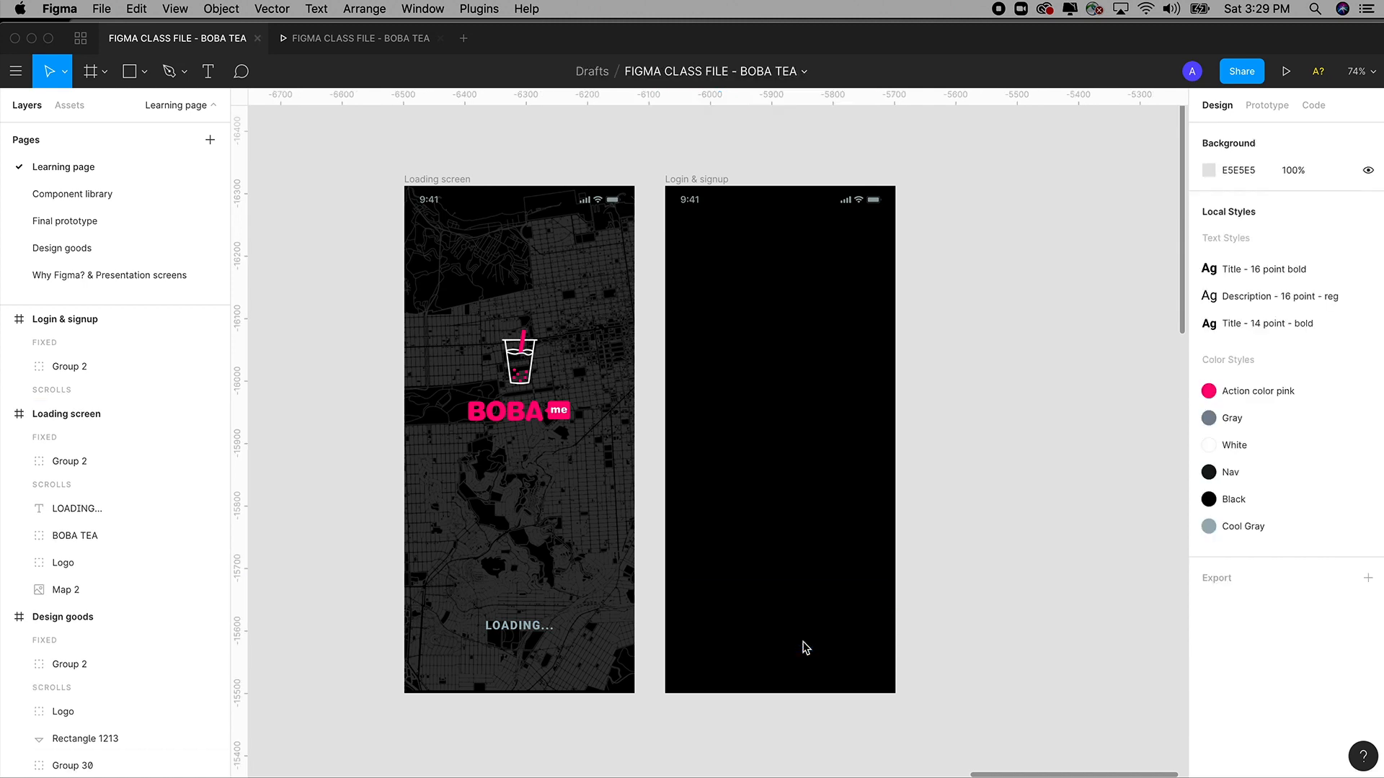
scroll(850, 361, "right", 2)
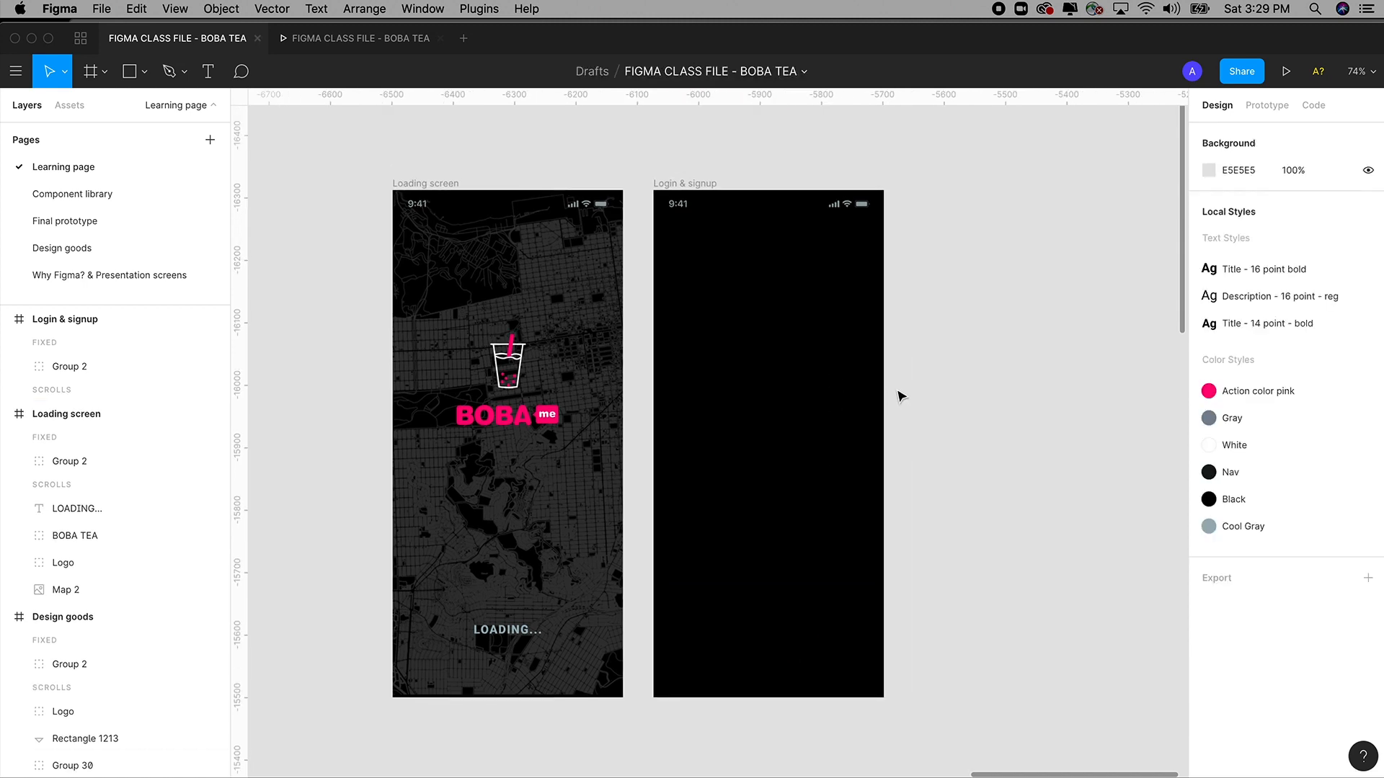
key("super+minus")
key("super+minus")
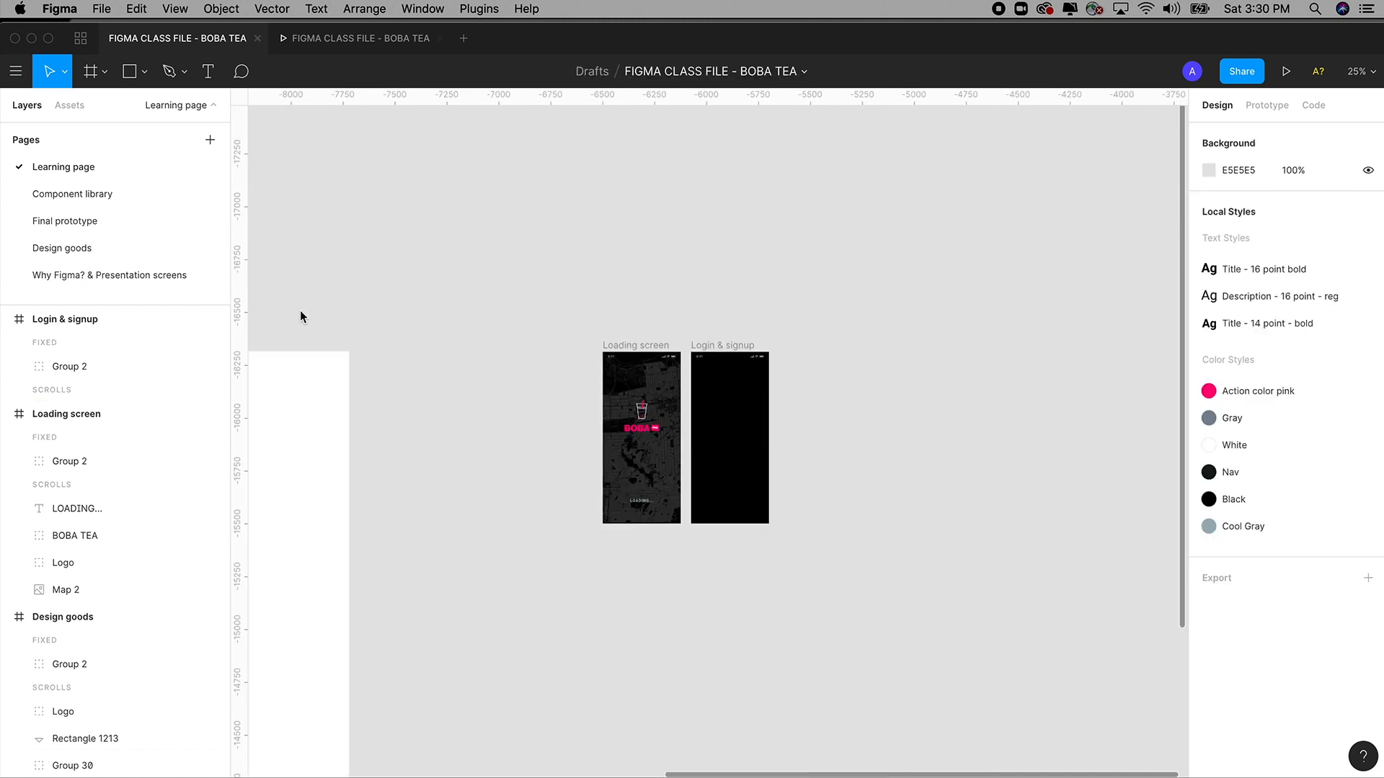
Select the white BOBA me logo in the design goods frame.
left_click_drag(380, 308, 760, 257)
left_click_drag(540, 323, 891, 303)
left_click_drag(522, 326, 779, 326)
key("z")
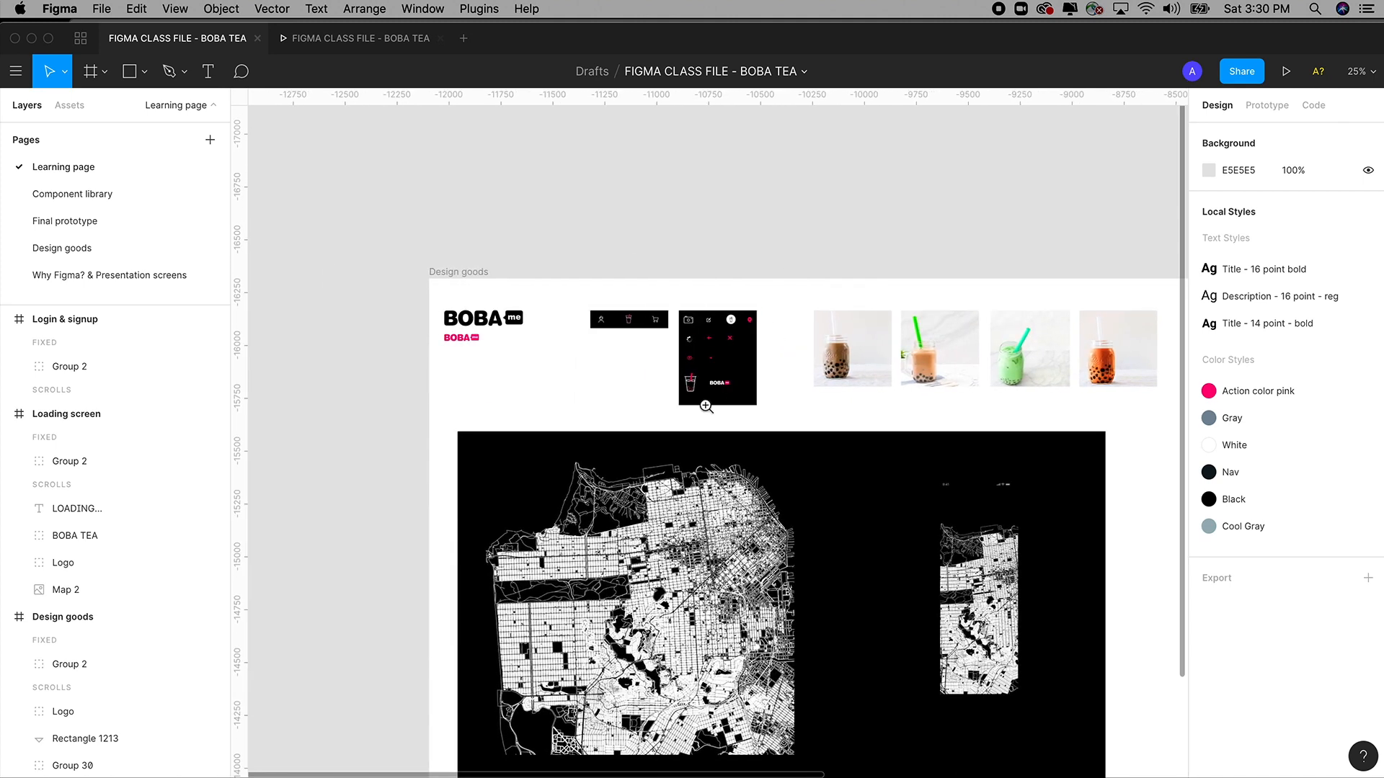
left_click_drag(637, 286, 799, 479)
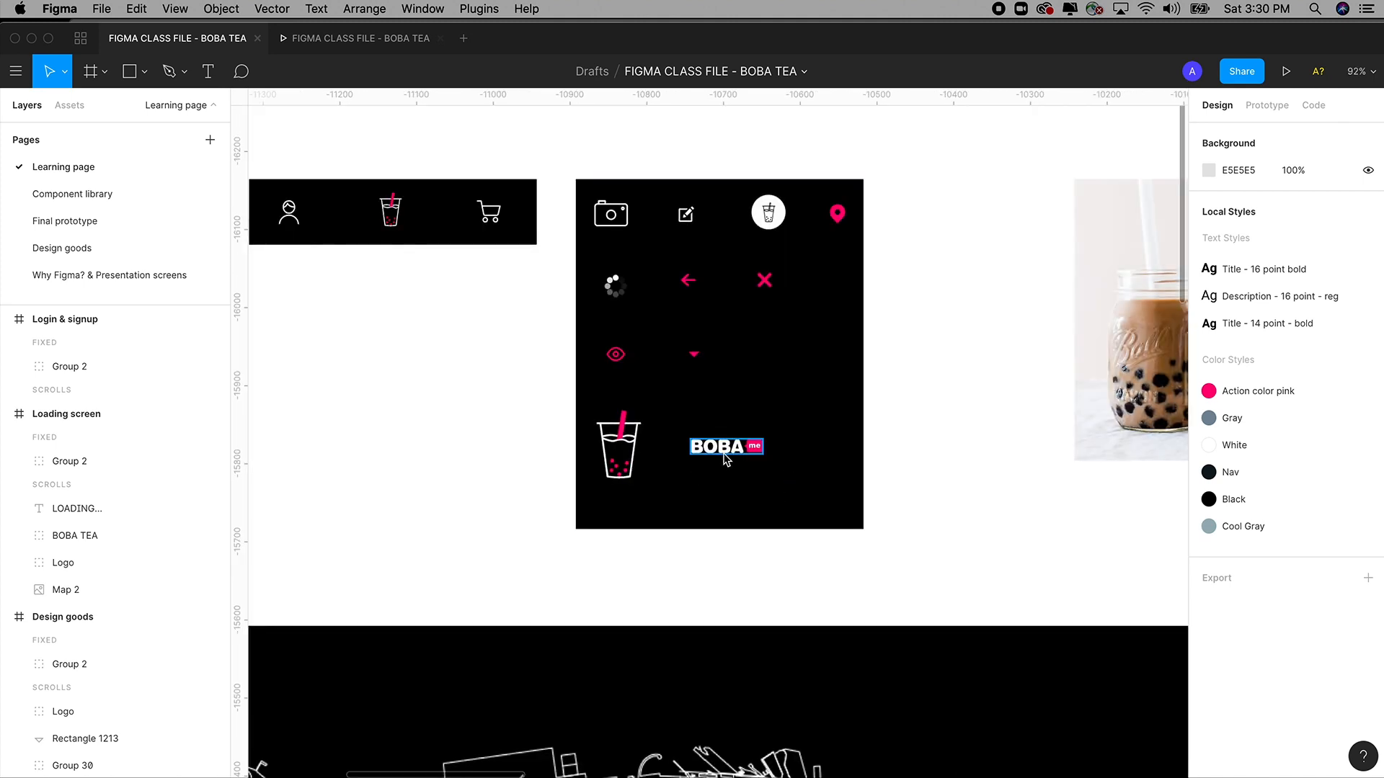
left_click_drag(565, 325, 939, 652)
left_click(676, 364)
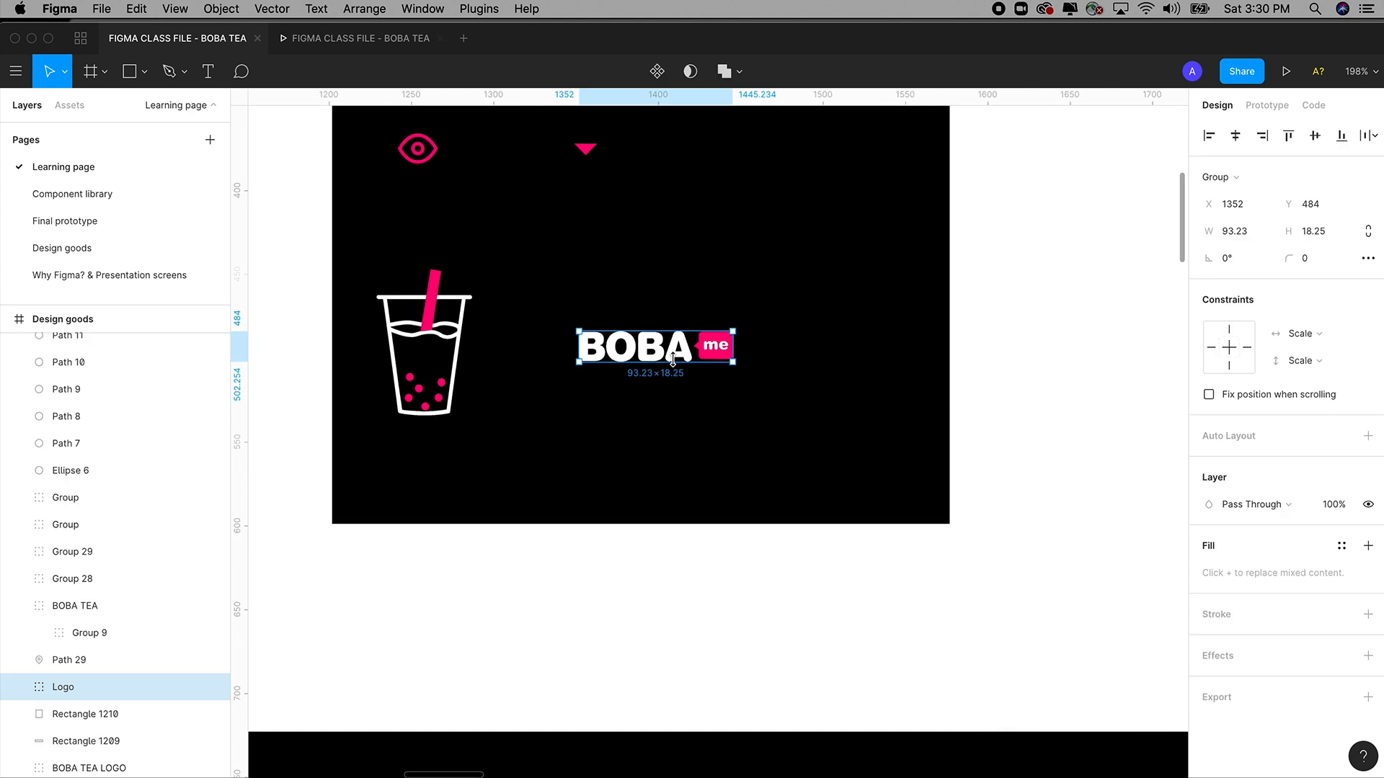
key("super+minus")
key("super+minus")
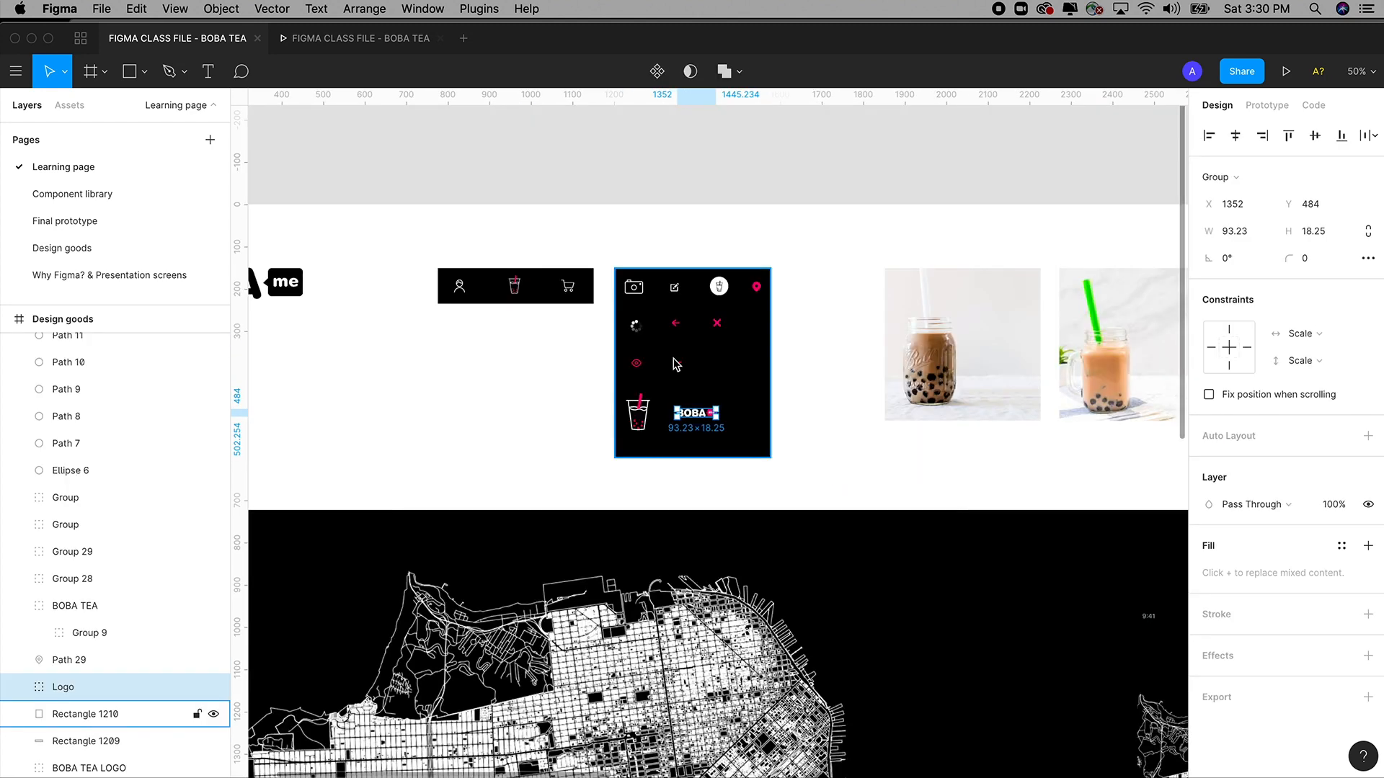
Paste the 93.23 × 18.25 logo into Login & signup and move it near the top.
scroll(874, 386, "right", 10)
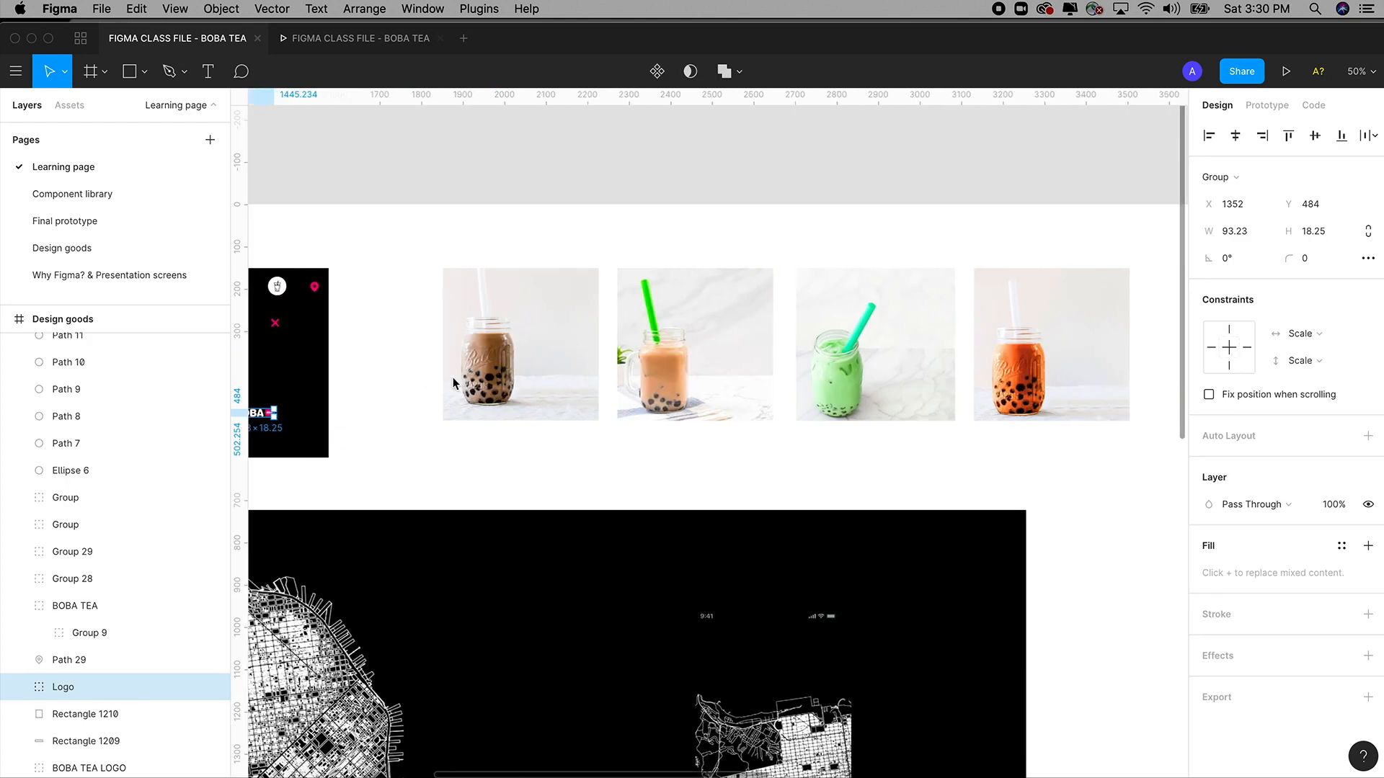
scroll(837, 380, "right", 20)
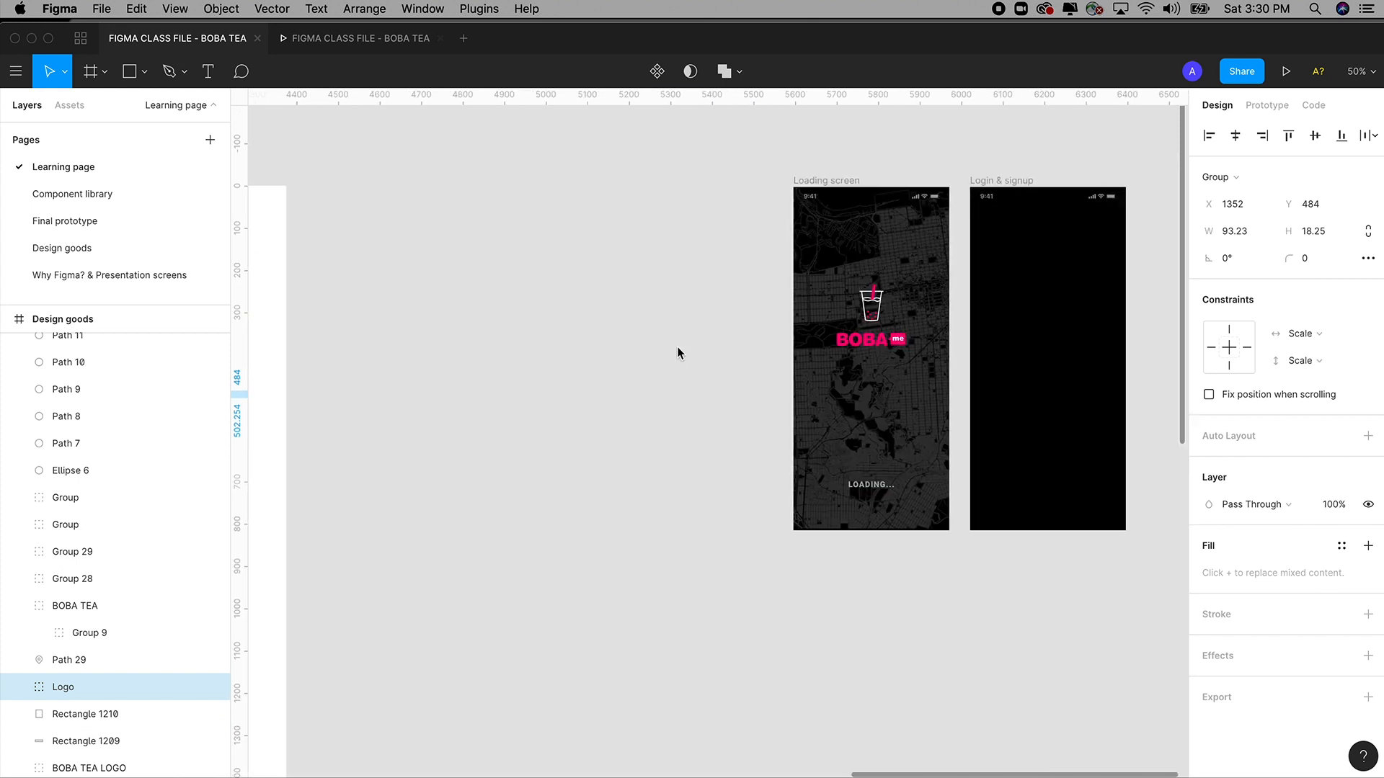
scroll(834, 327, "right", 4)
key("z")
left_click_drag(482, 130, 951, 518)
left_click(680, 227)
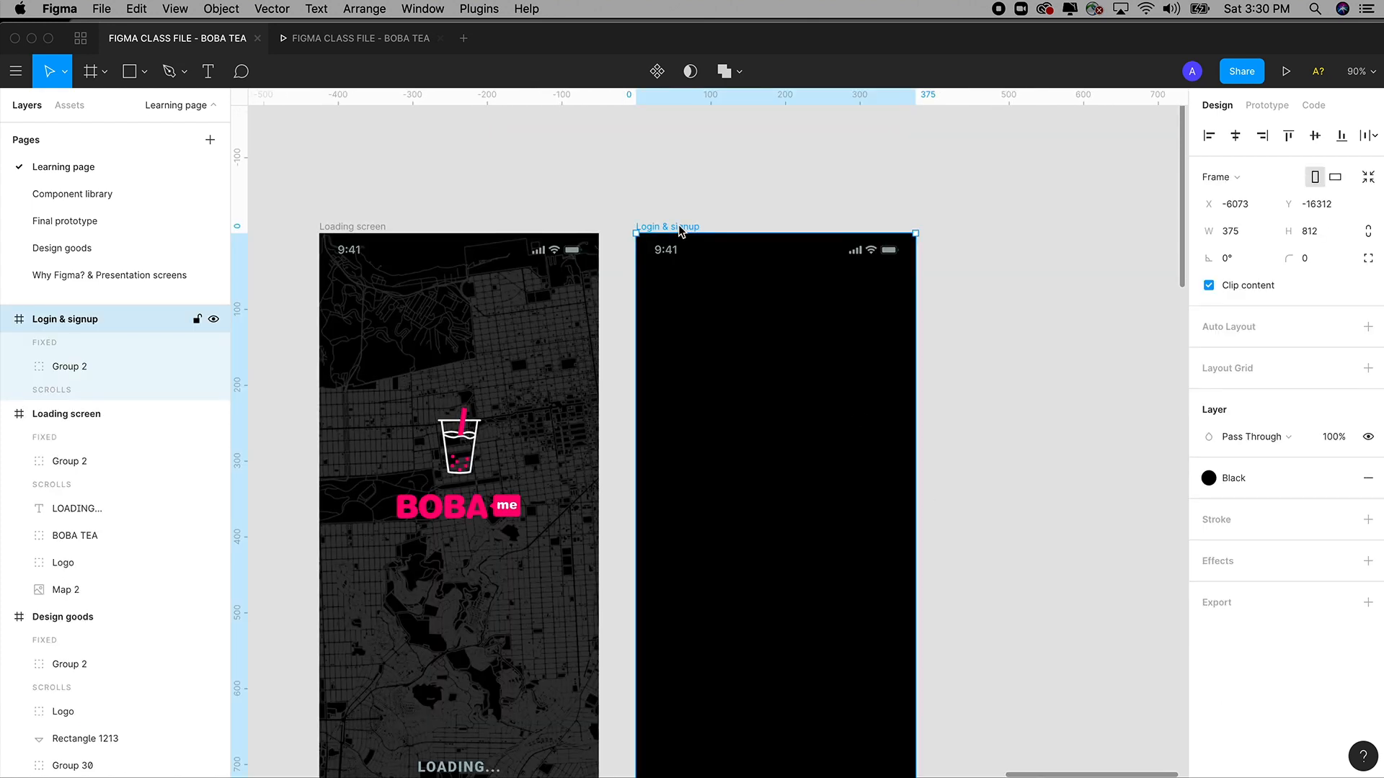
key("super+v")
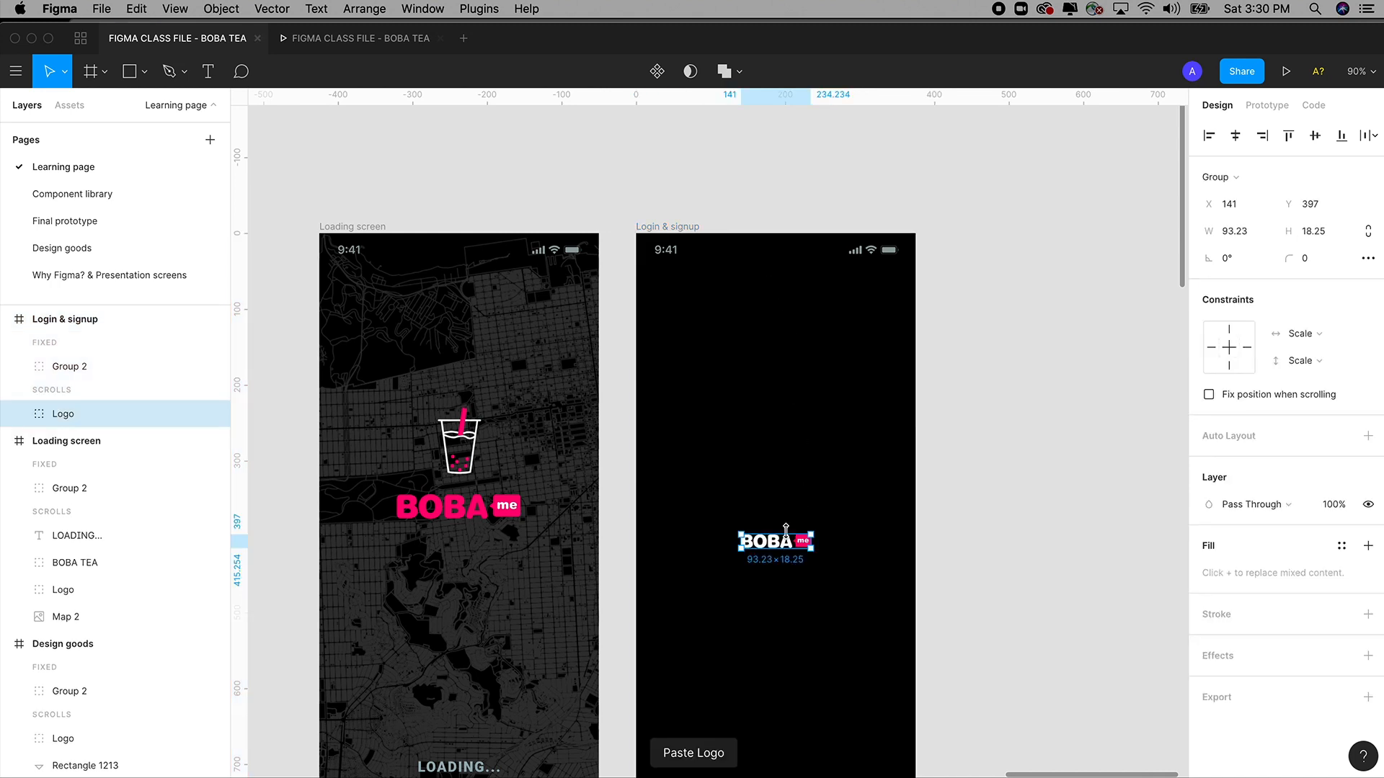
left_click_drag(790, 549, 788, 276)
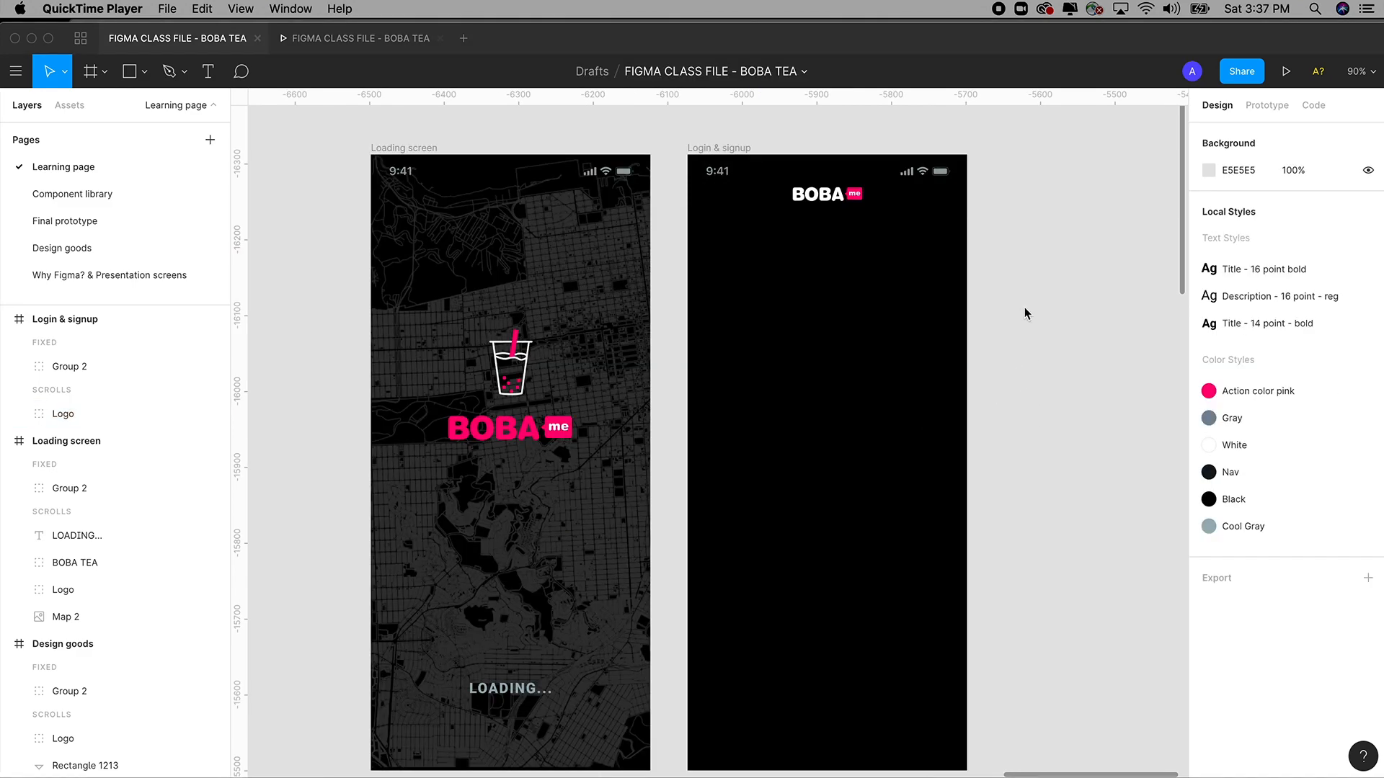
left_click(210, 77)
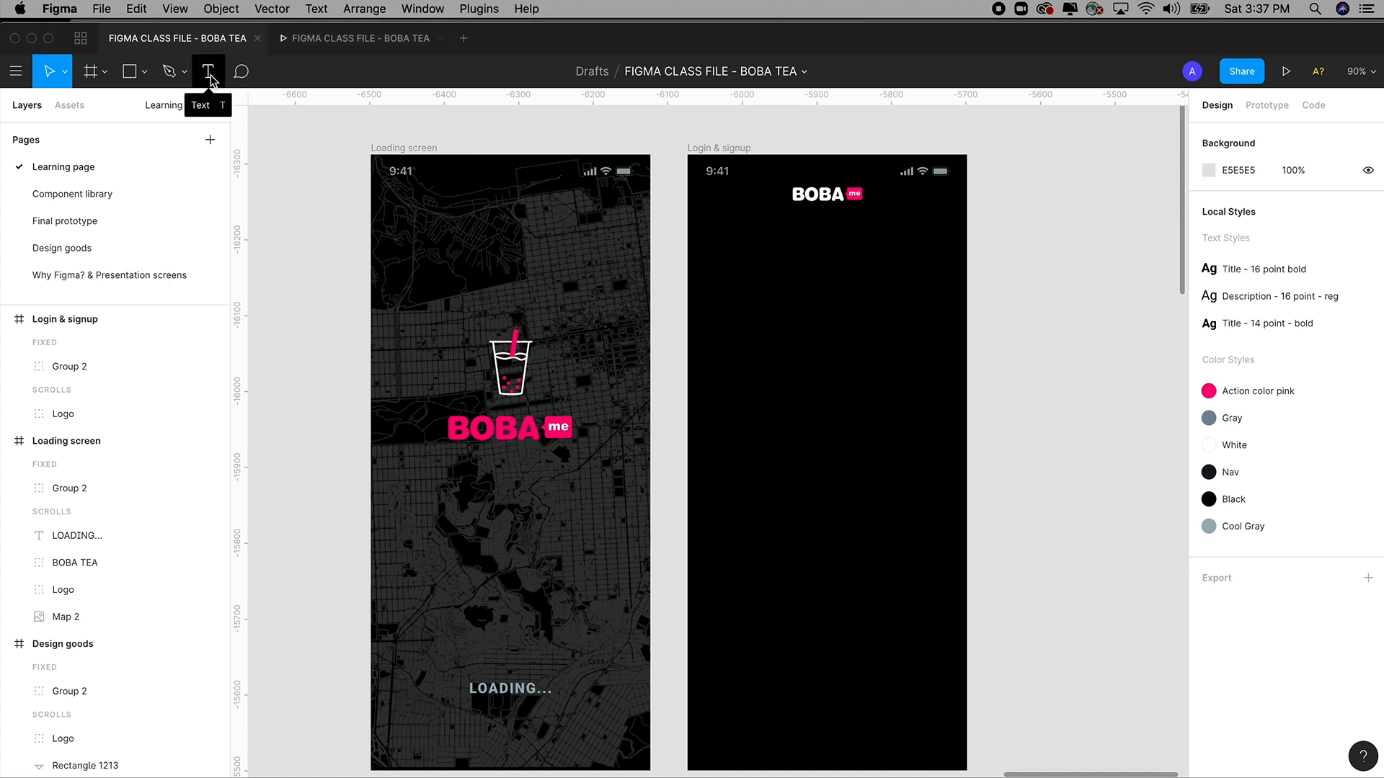
Add a SIGN UP text box below the logo with a white FFFFFF fill.
left_click(209, 75)
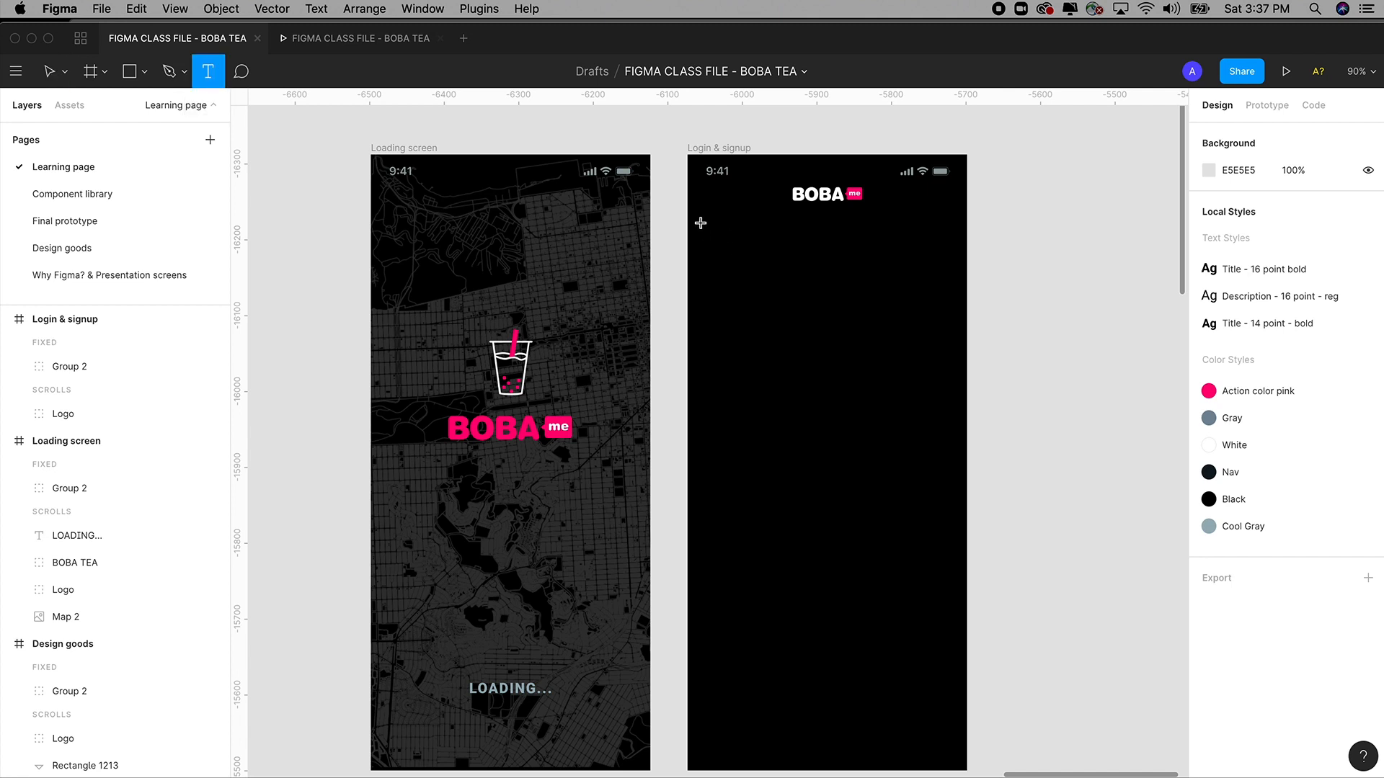
left_click_drag(702, 223, 833, 267)
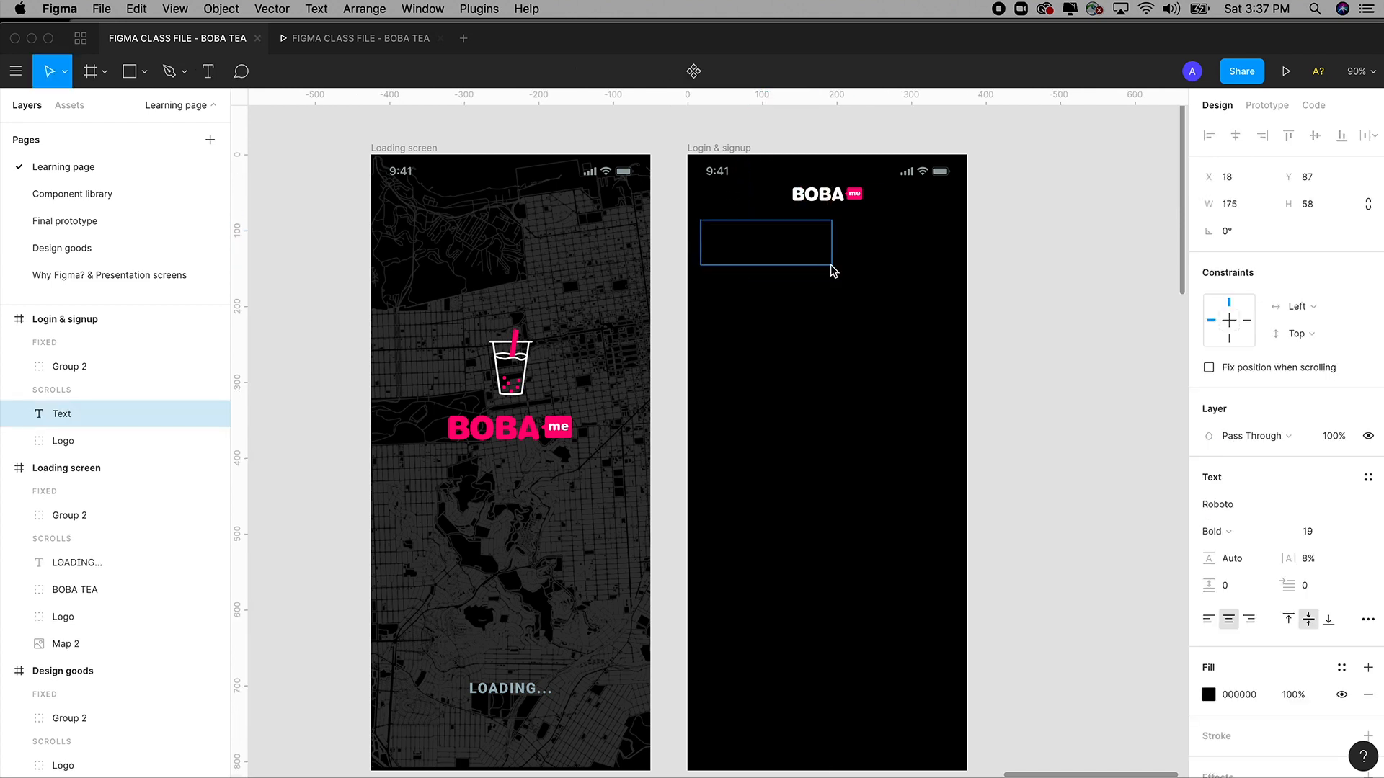
type("SIGN UP")
key("super+a")
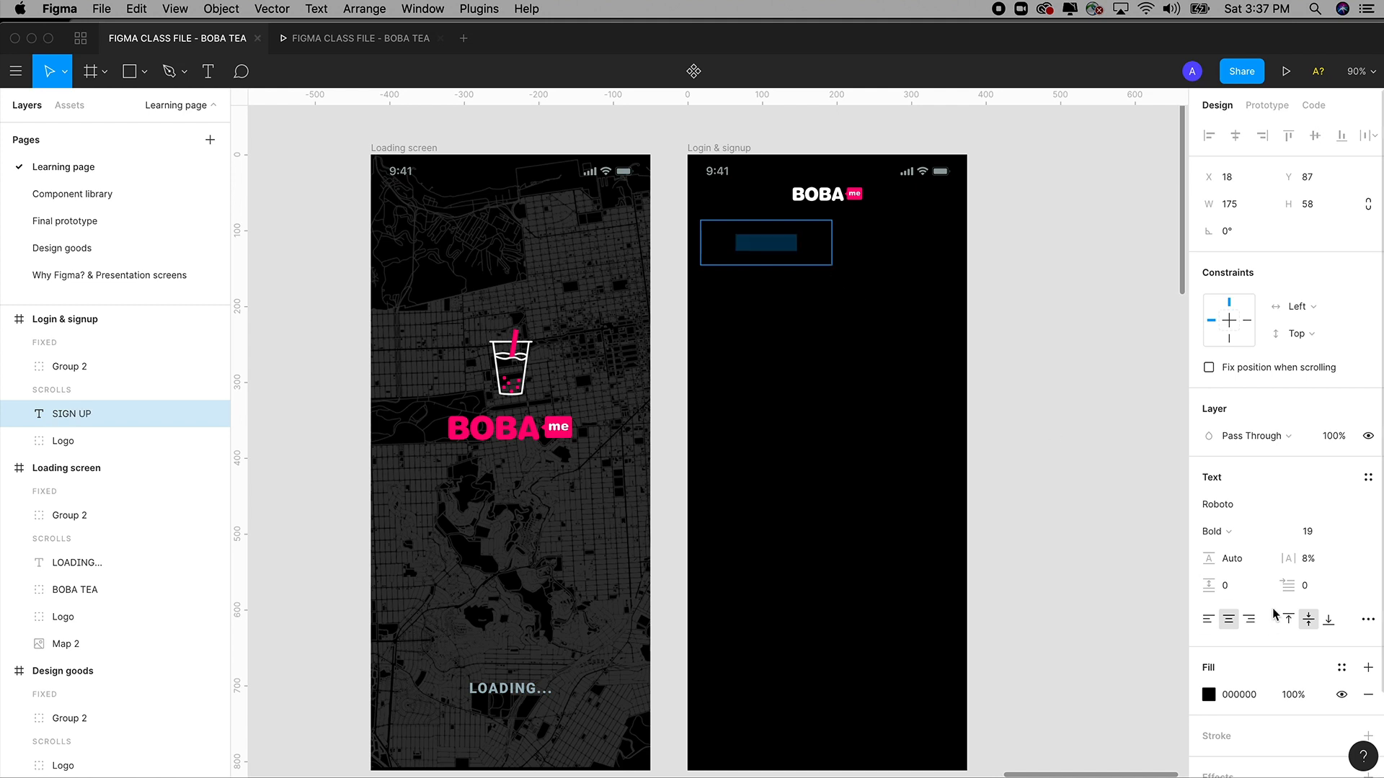
left_click(1209, 695)
type("FFFFFF")
key("Return")
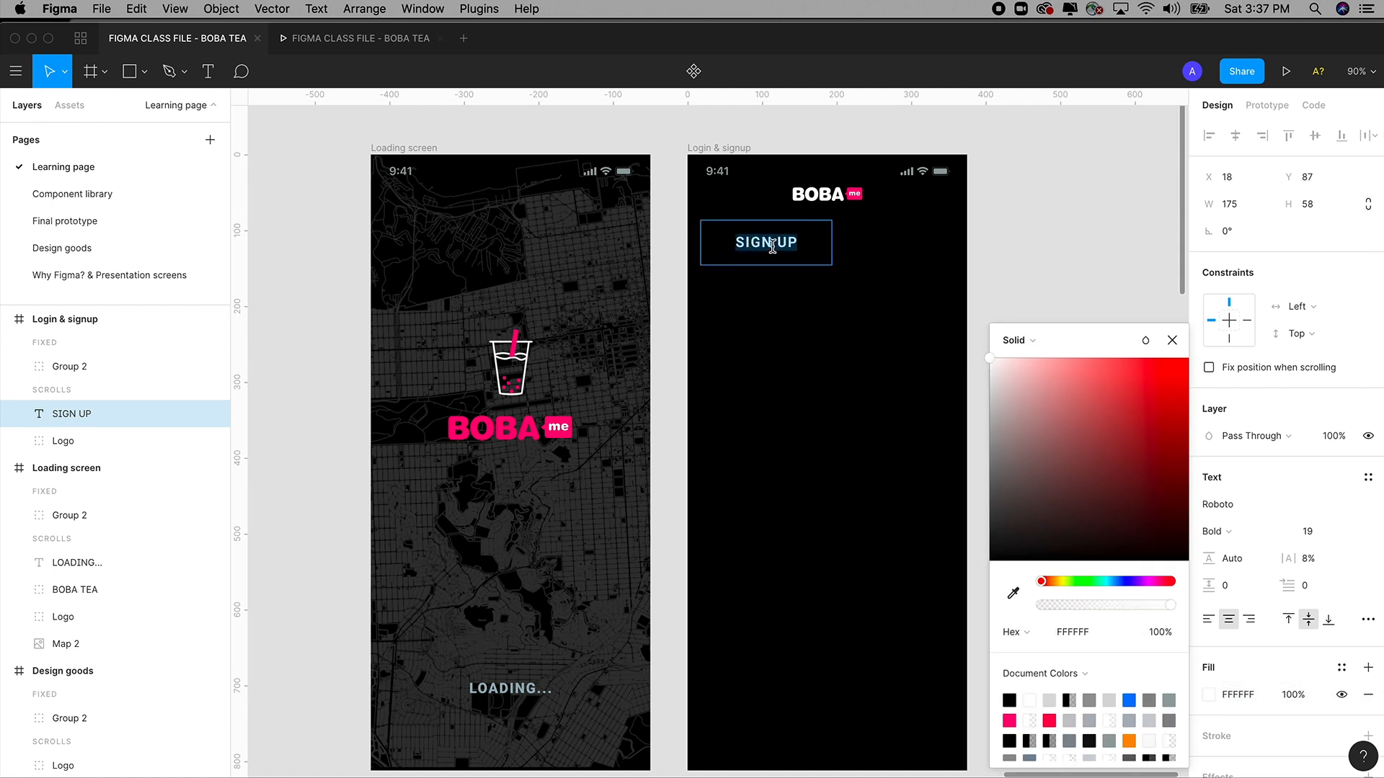
Set the SIGN UP text to upper case through the Text menu.
left_click(318, 9)
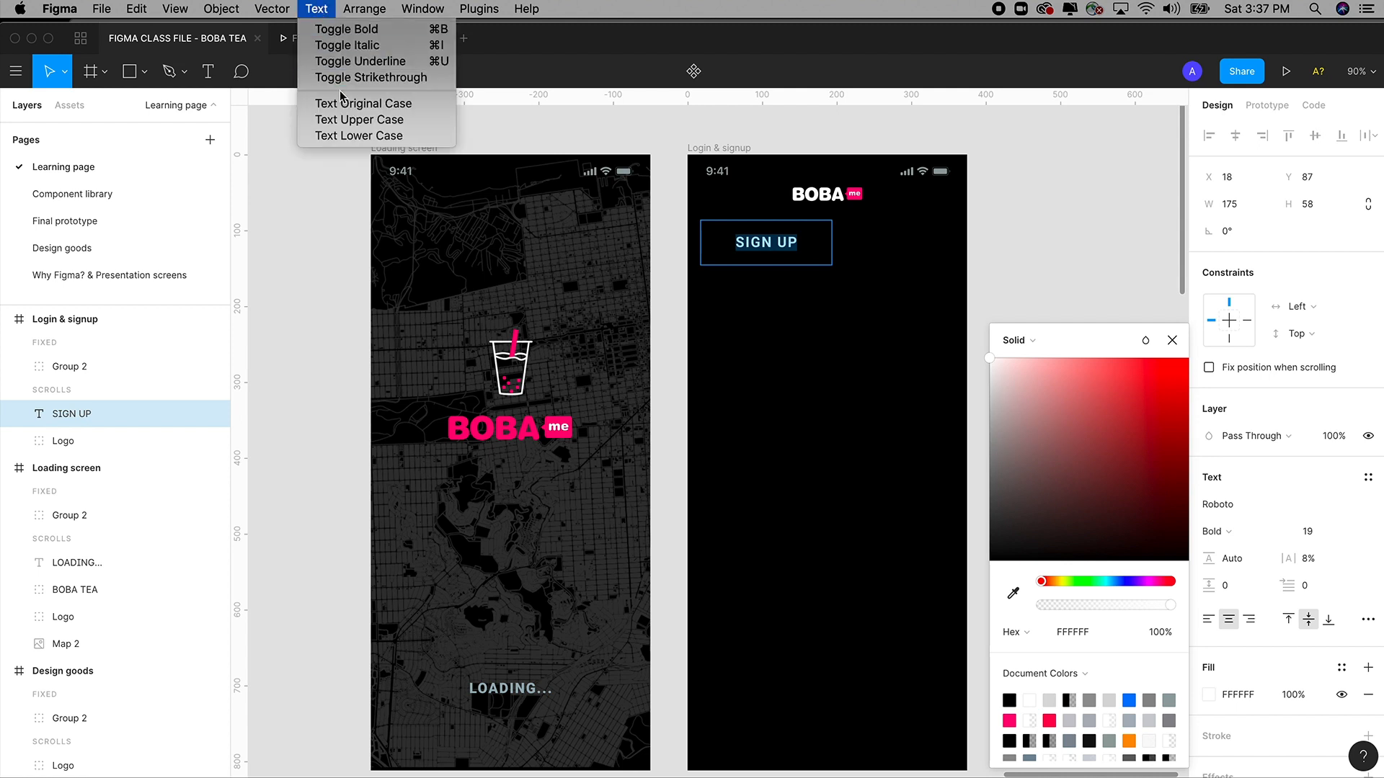
left_click(361, 134)
left_click(317, 7)
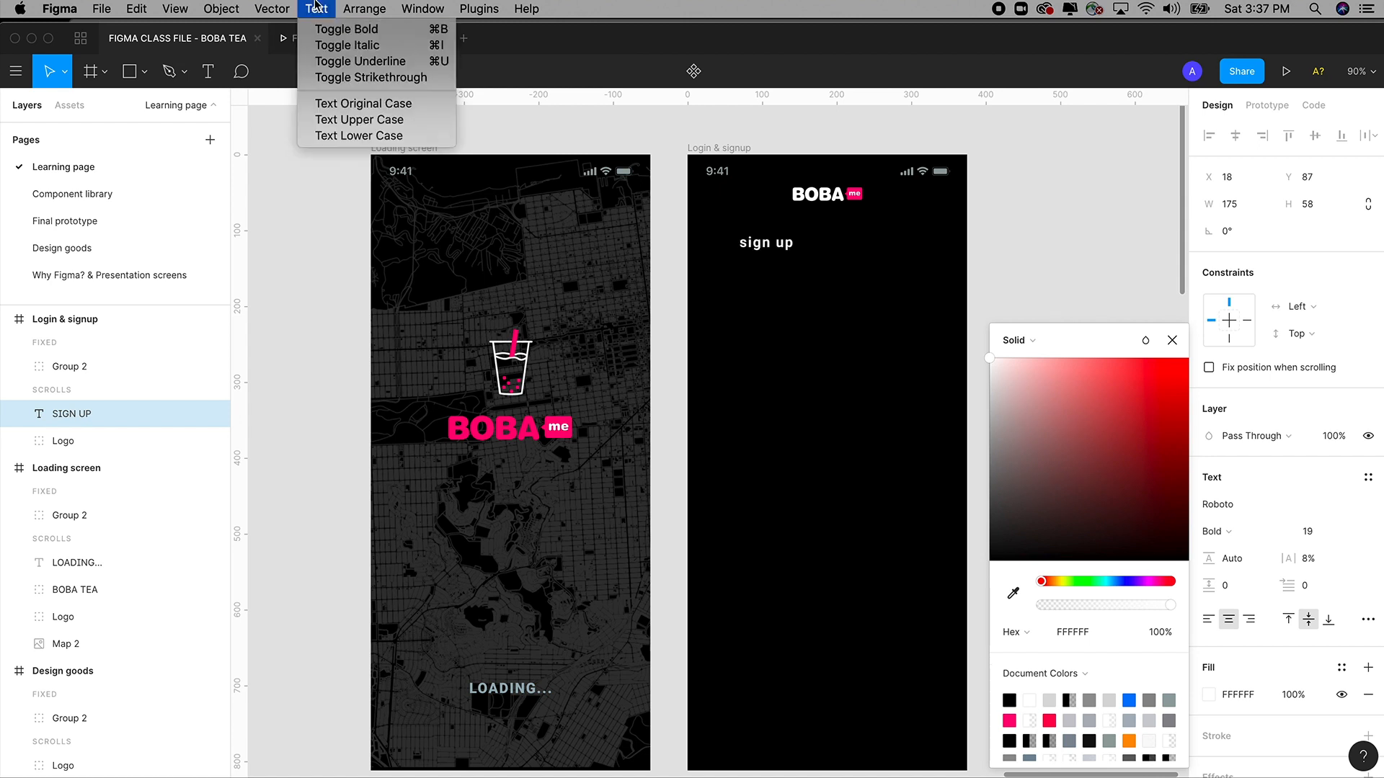
left_click(359, 119)
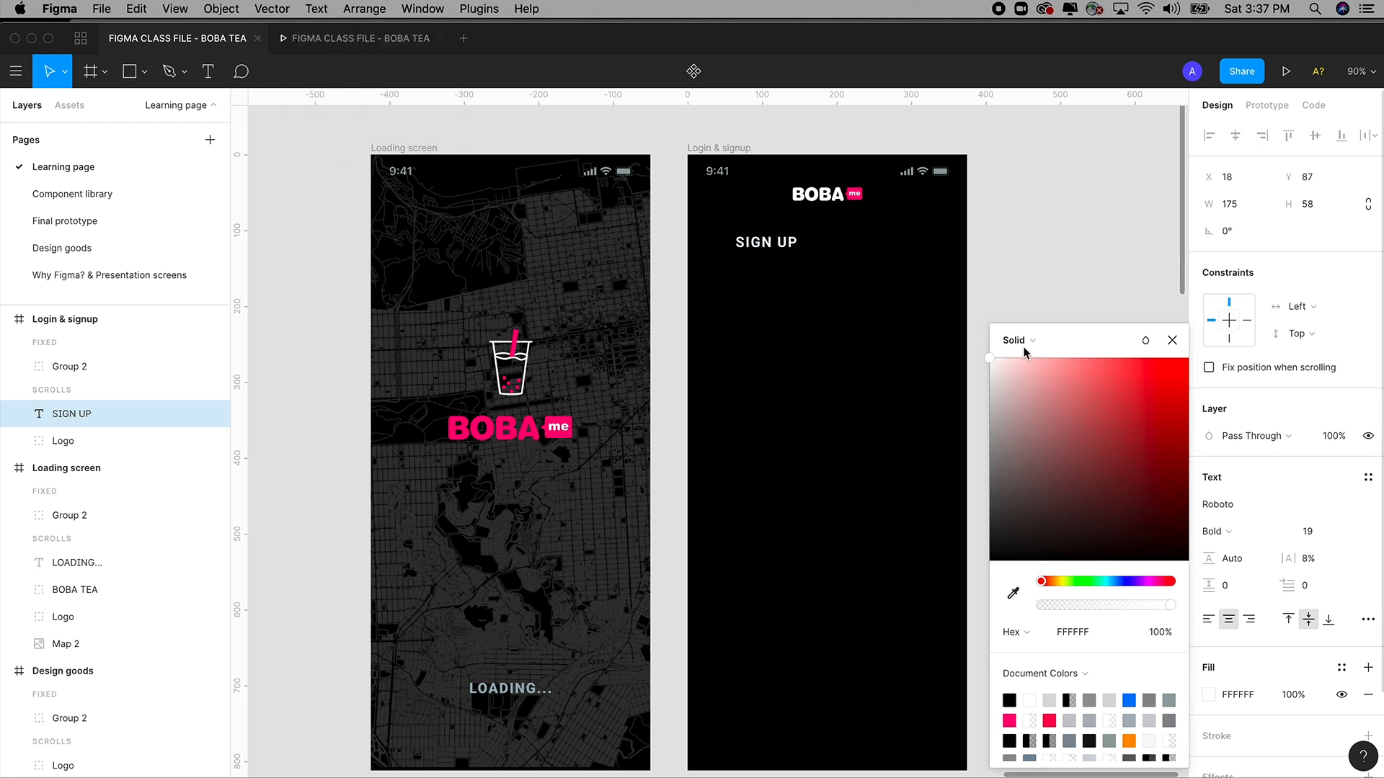
left_click(1172, 342)
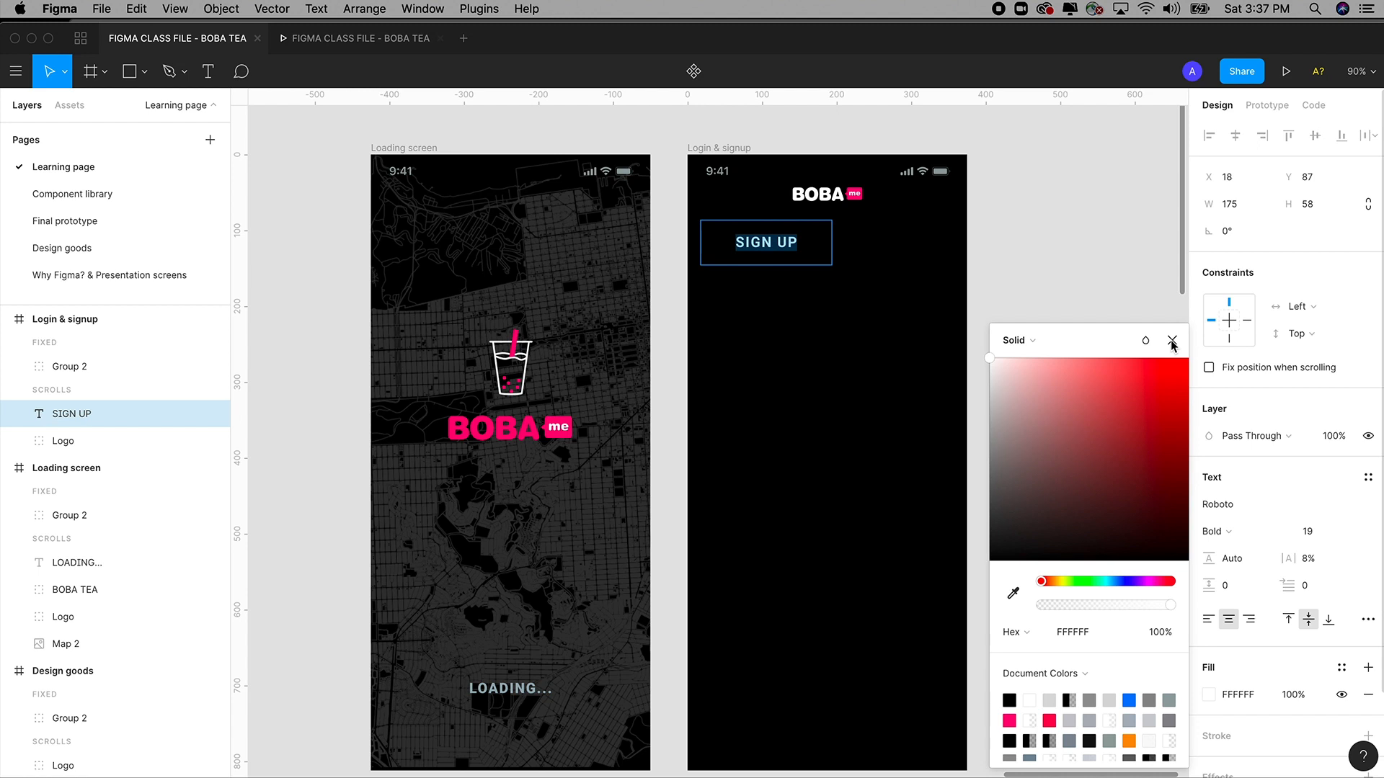
left_click(1106, 277)
left_click(1099, 276)
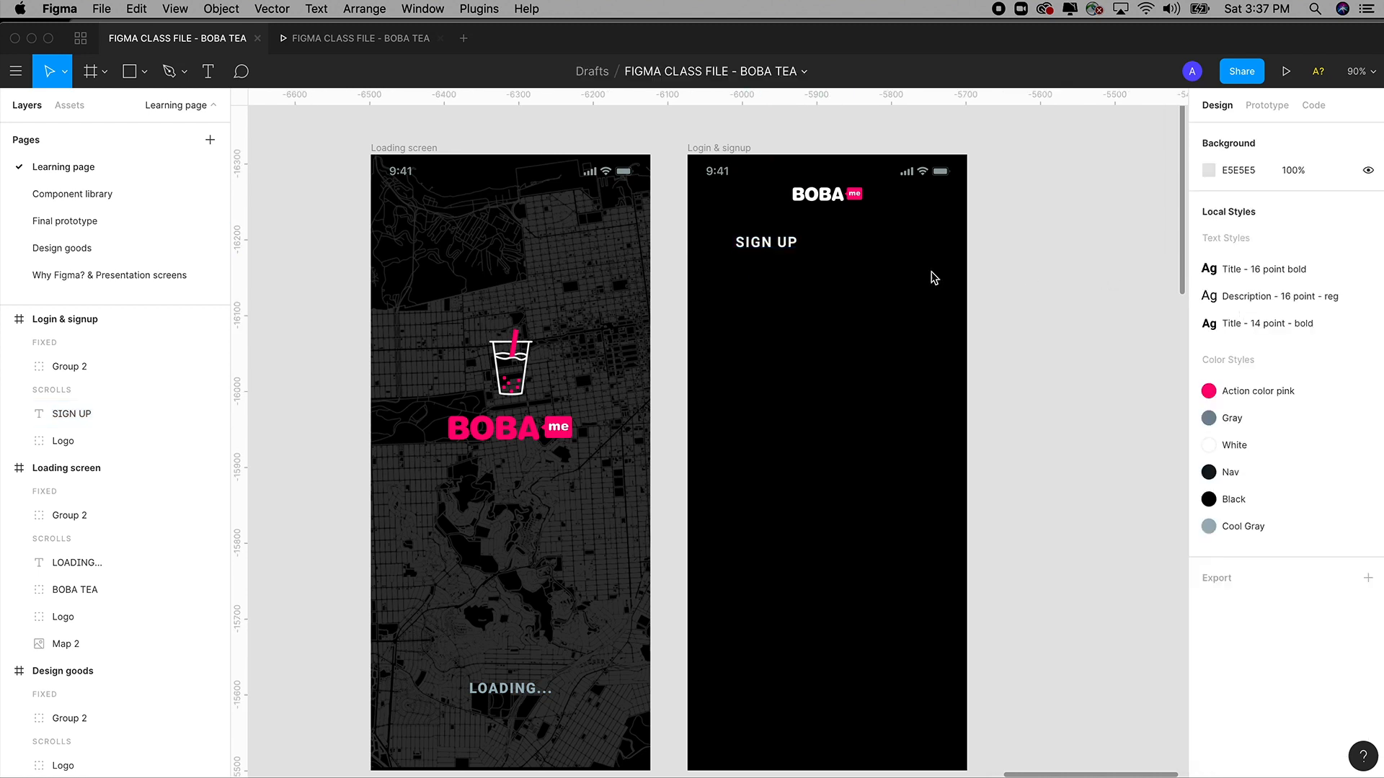
Save the SIGN UP heading's Roboto Bold 19 formatting as text style '19 point - bold'.
left_click(746, 250)
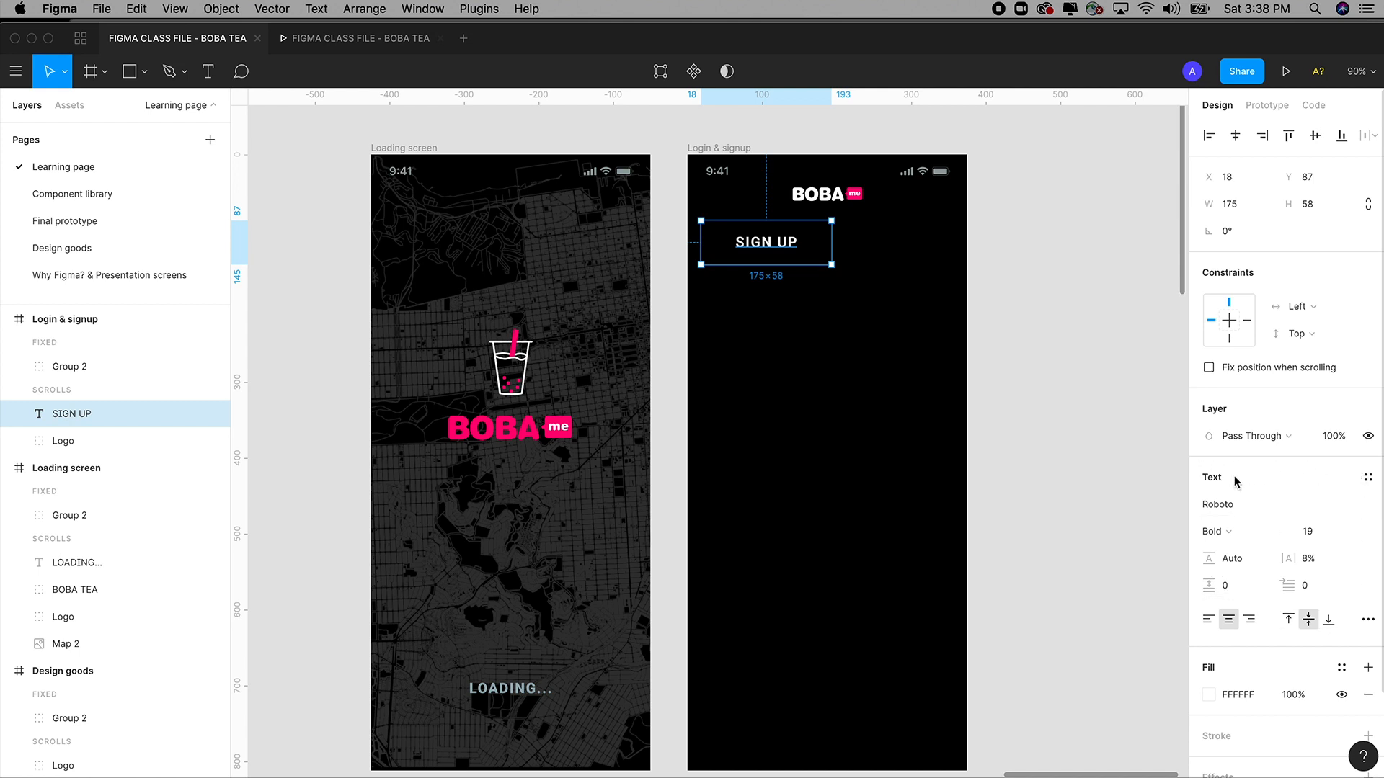
left_click(1366, 479)
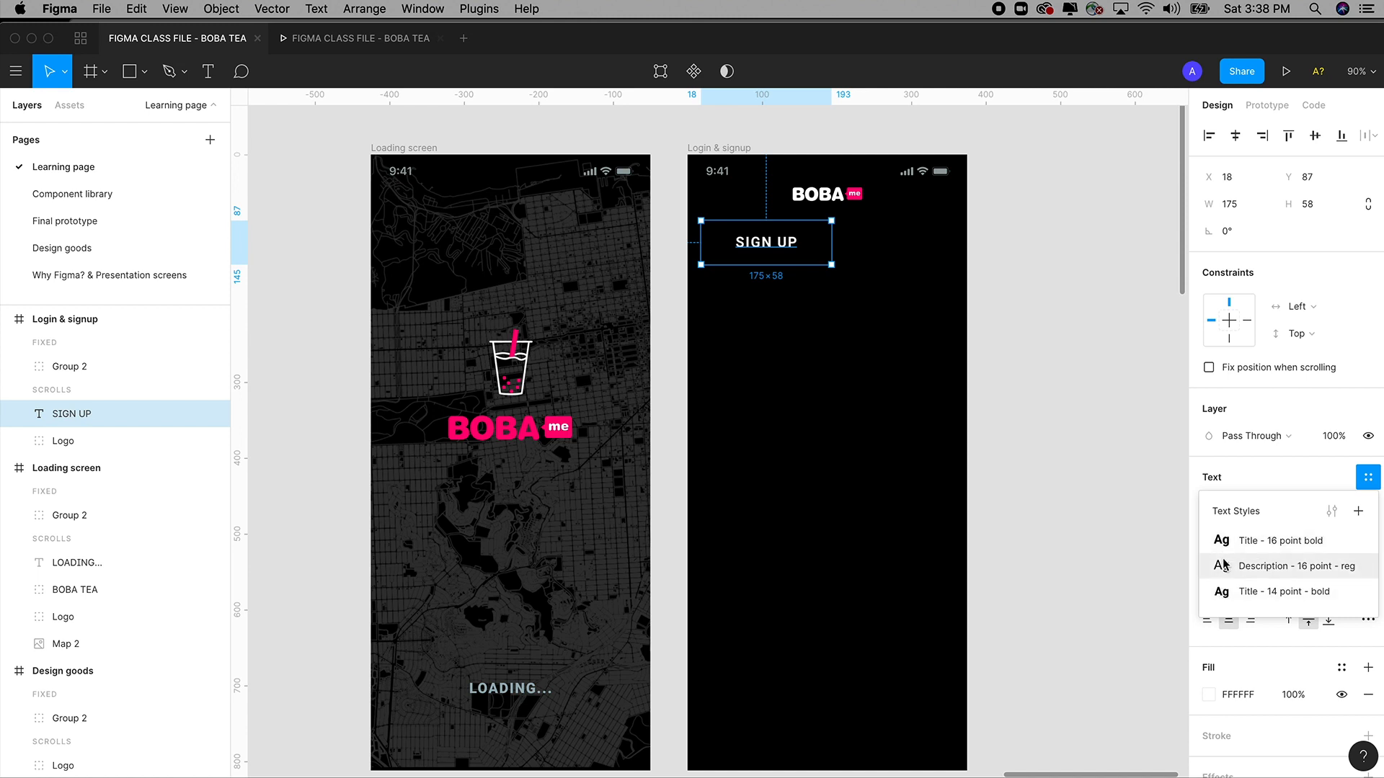
left_click(1358, 512)
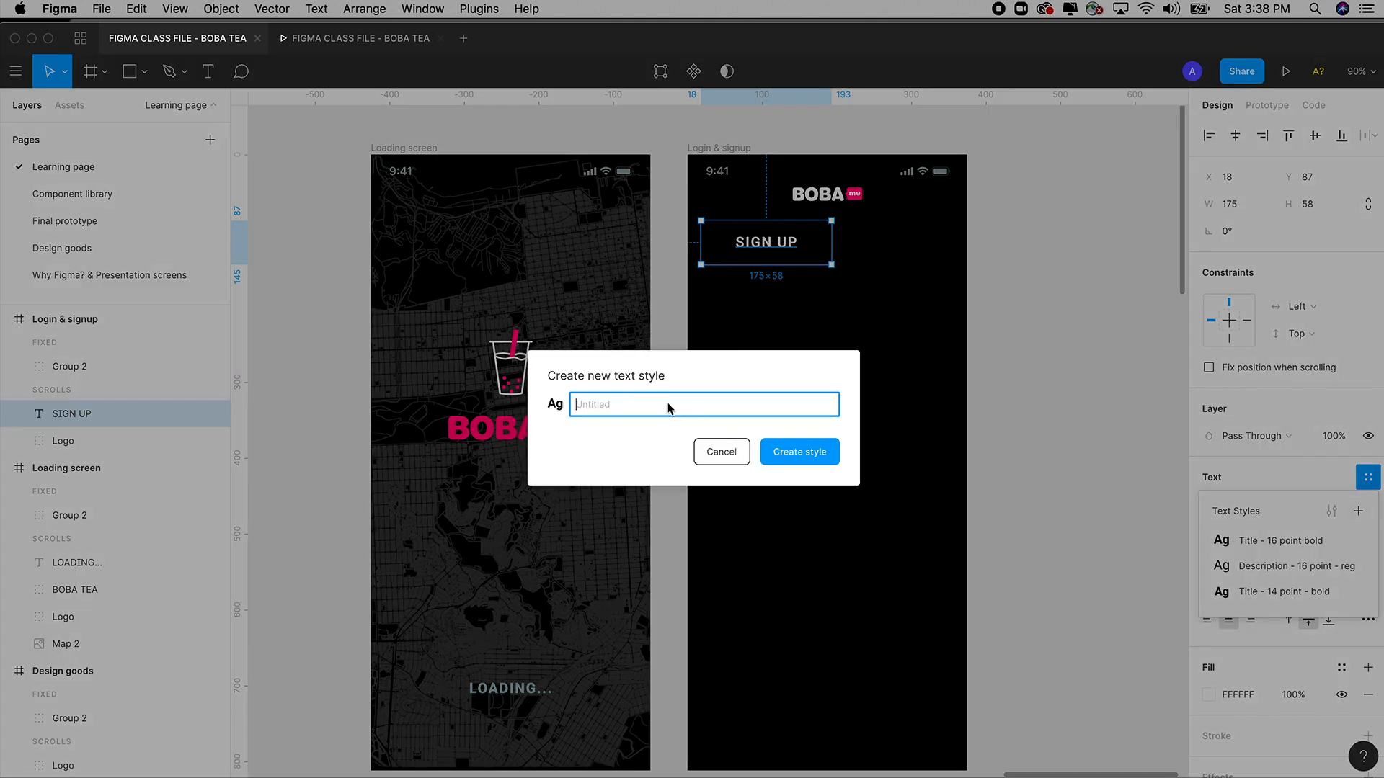
type("19 point - bold")
left_click(812, 456)
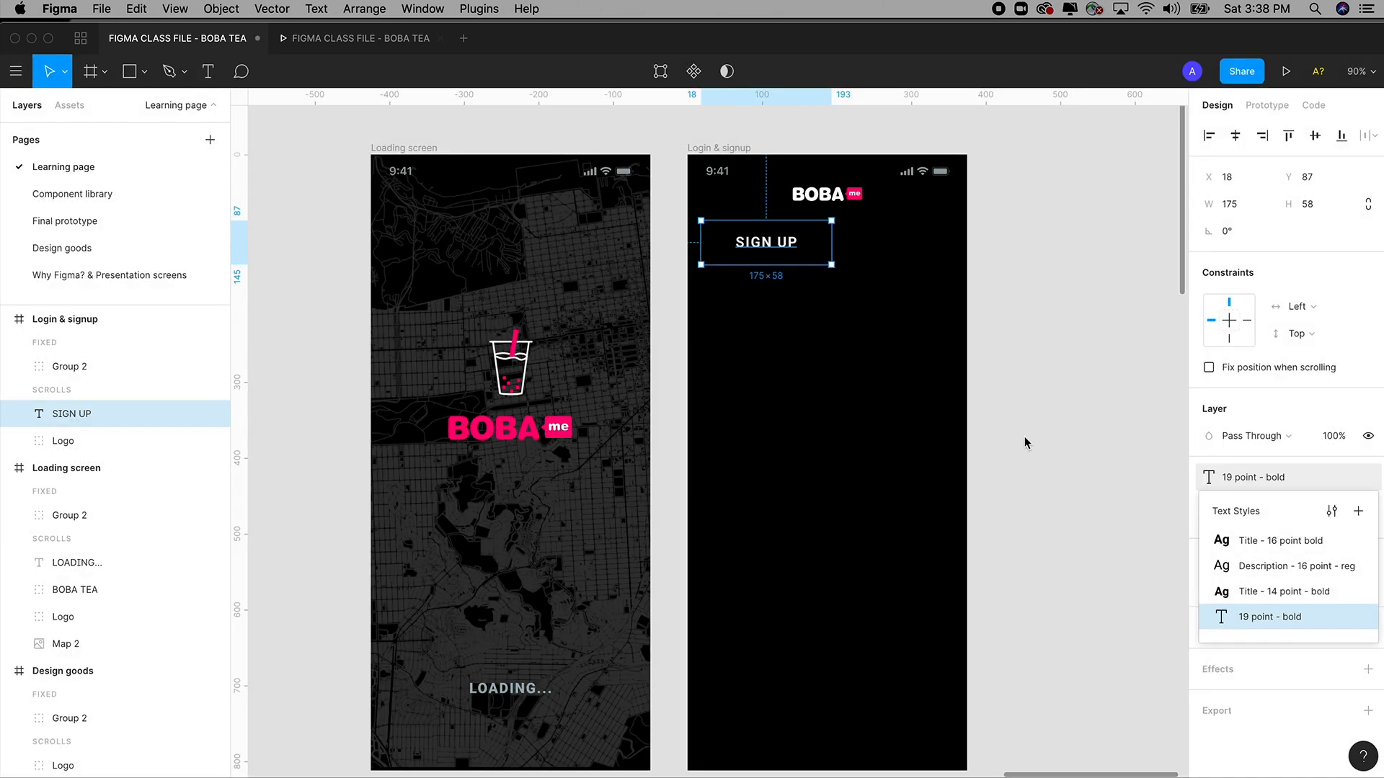
left_click(1050, 423)
key("t")
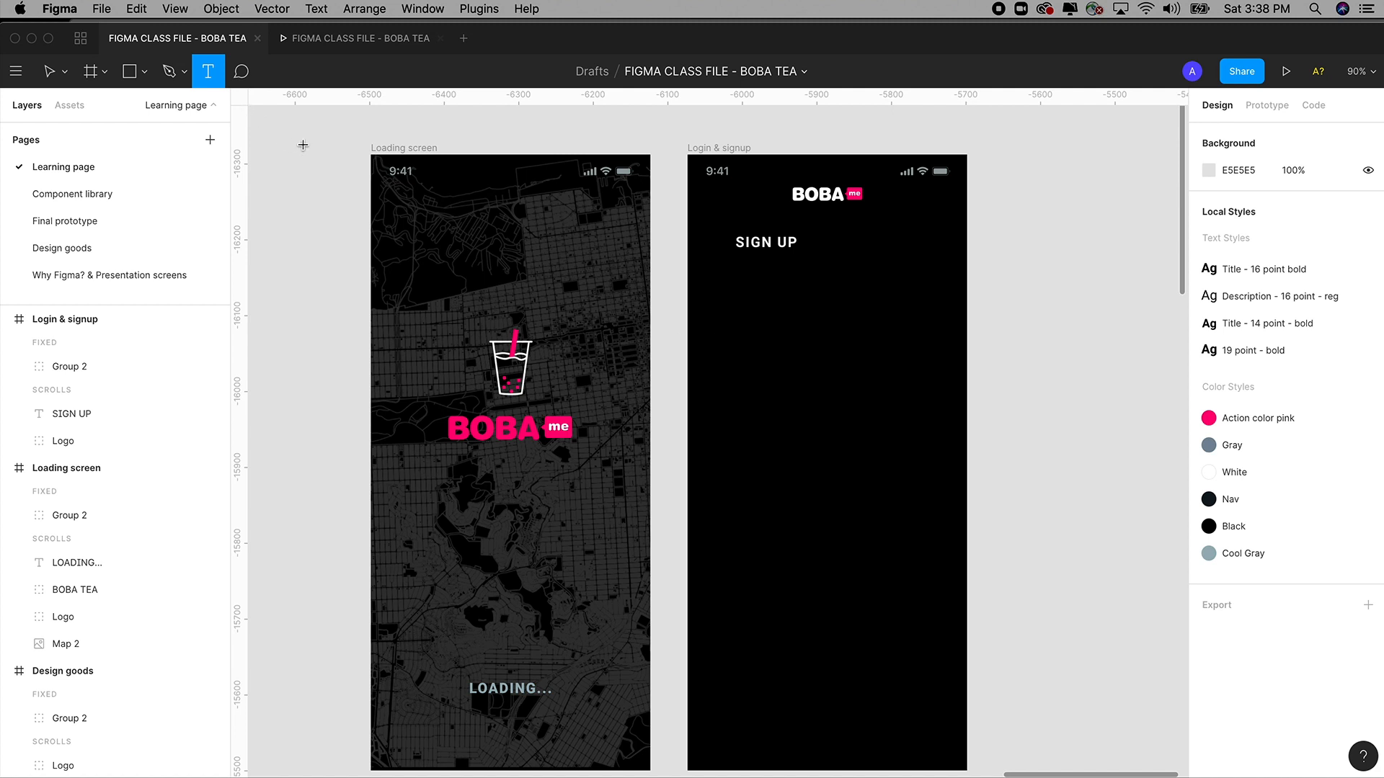
key("v")
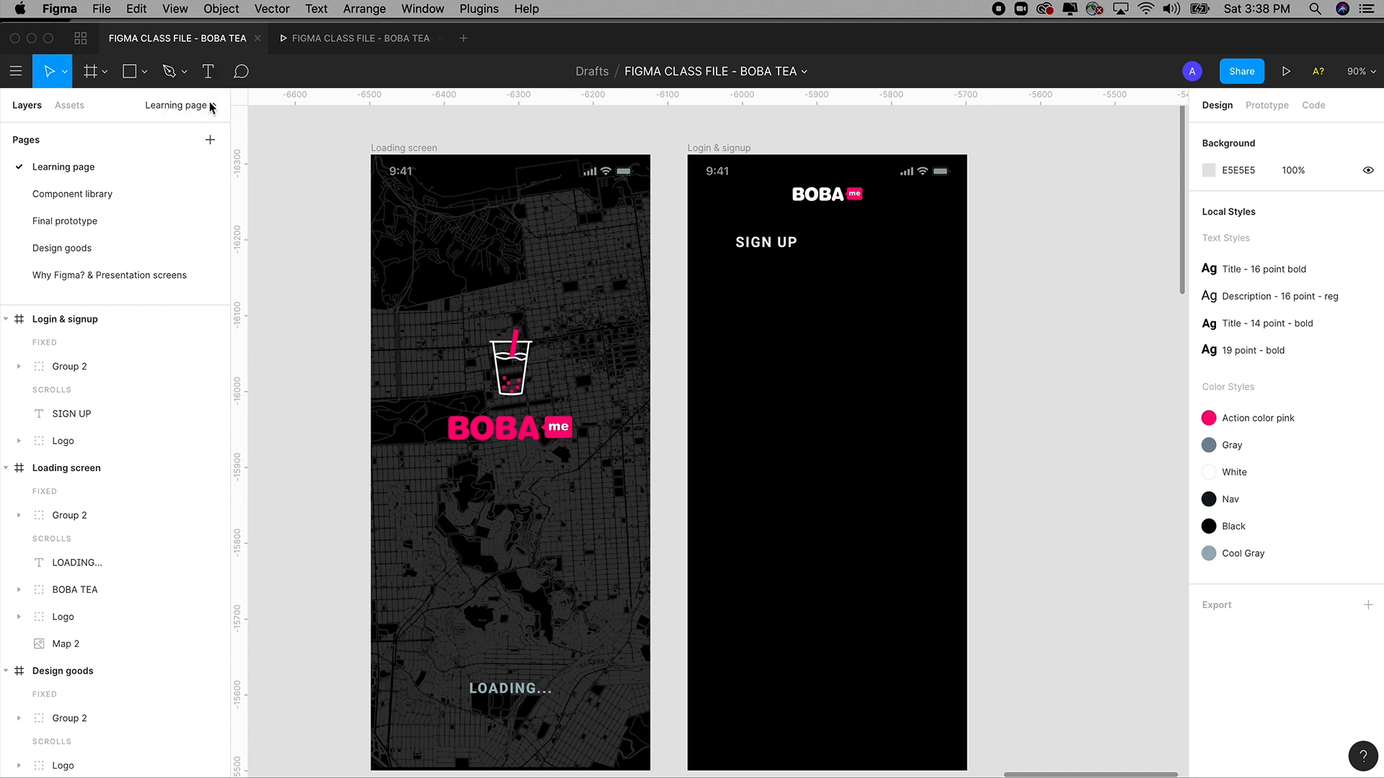
left_click(208, 72)
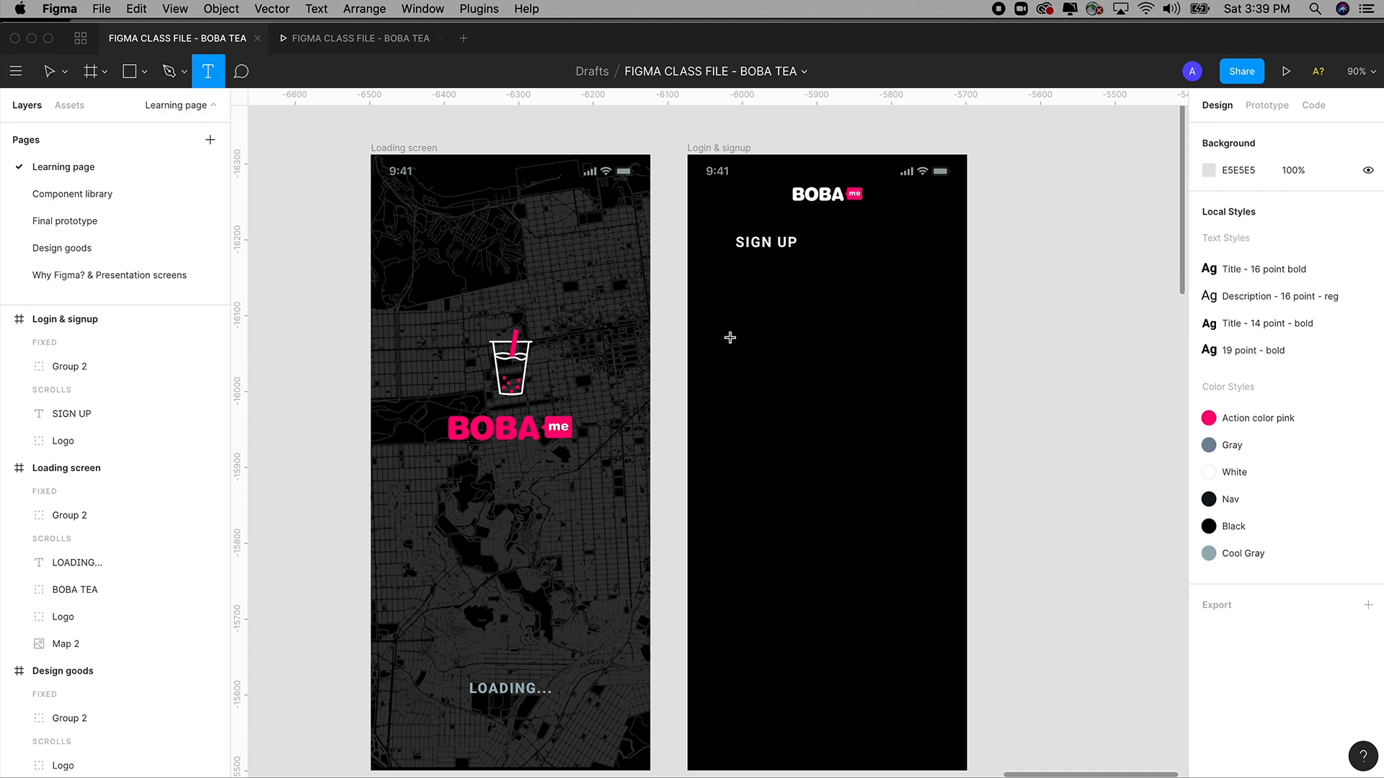
left_click_drag(726, 338, 872, 414)
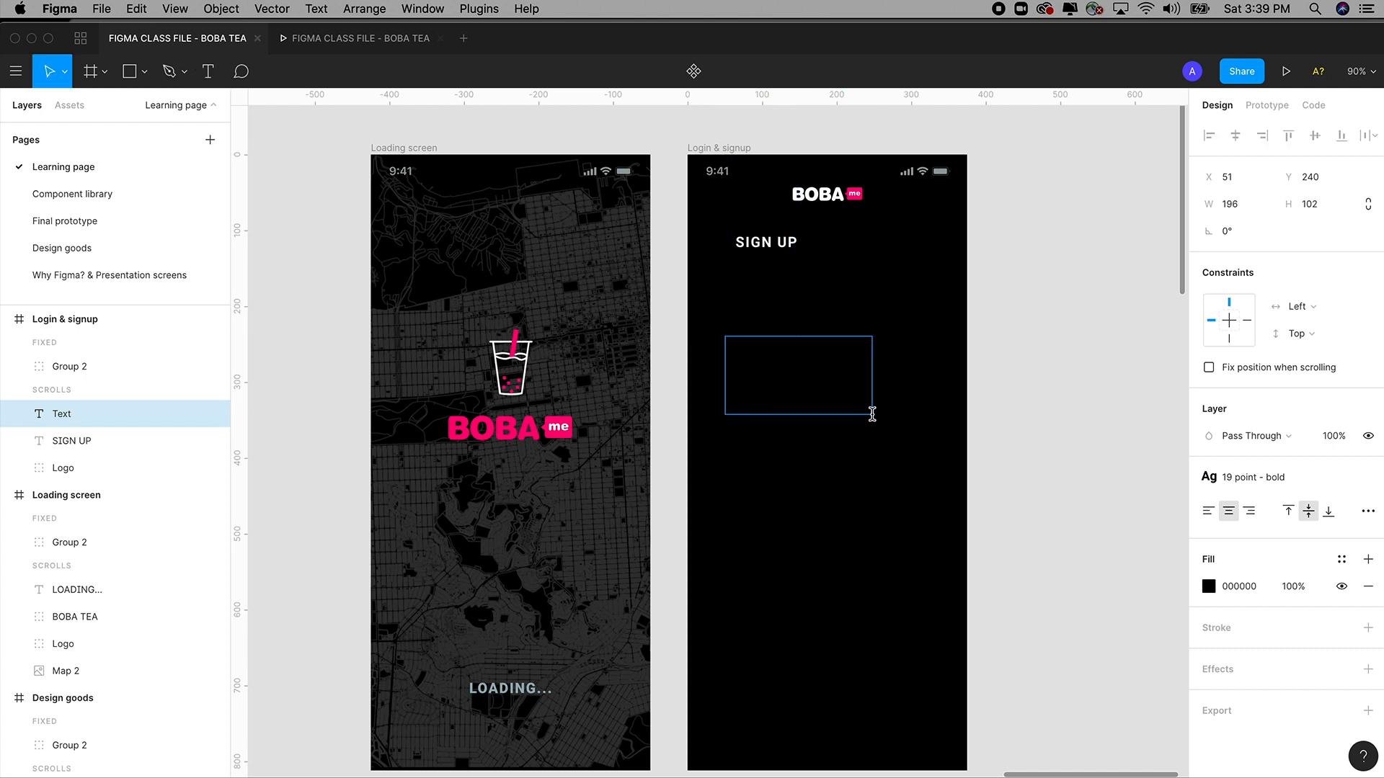
left_click(878, 421)
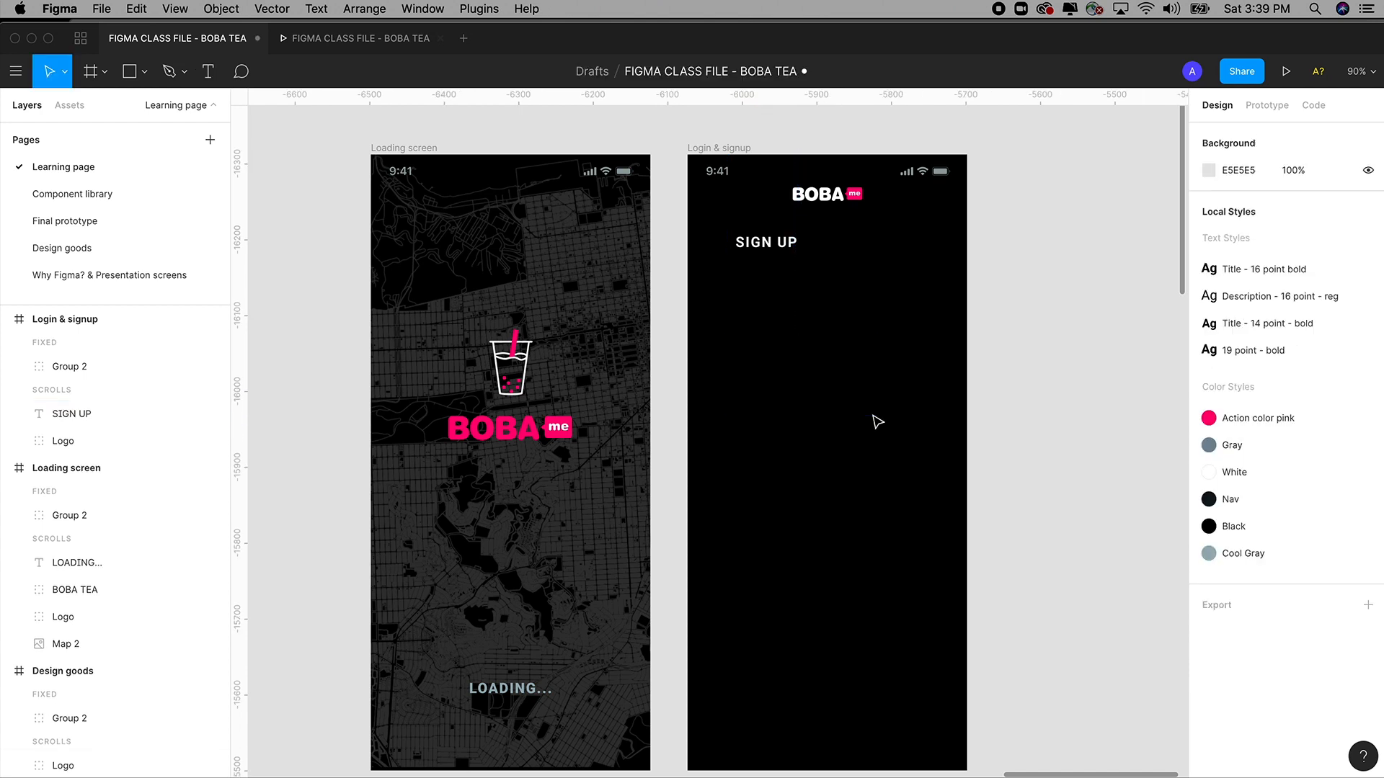
left_click_drag(1012, 398, 831, 398)
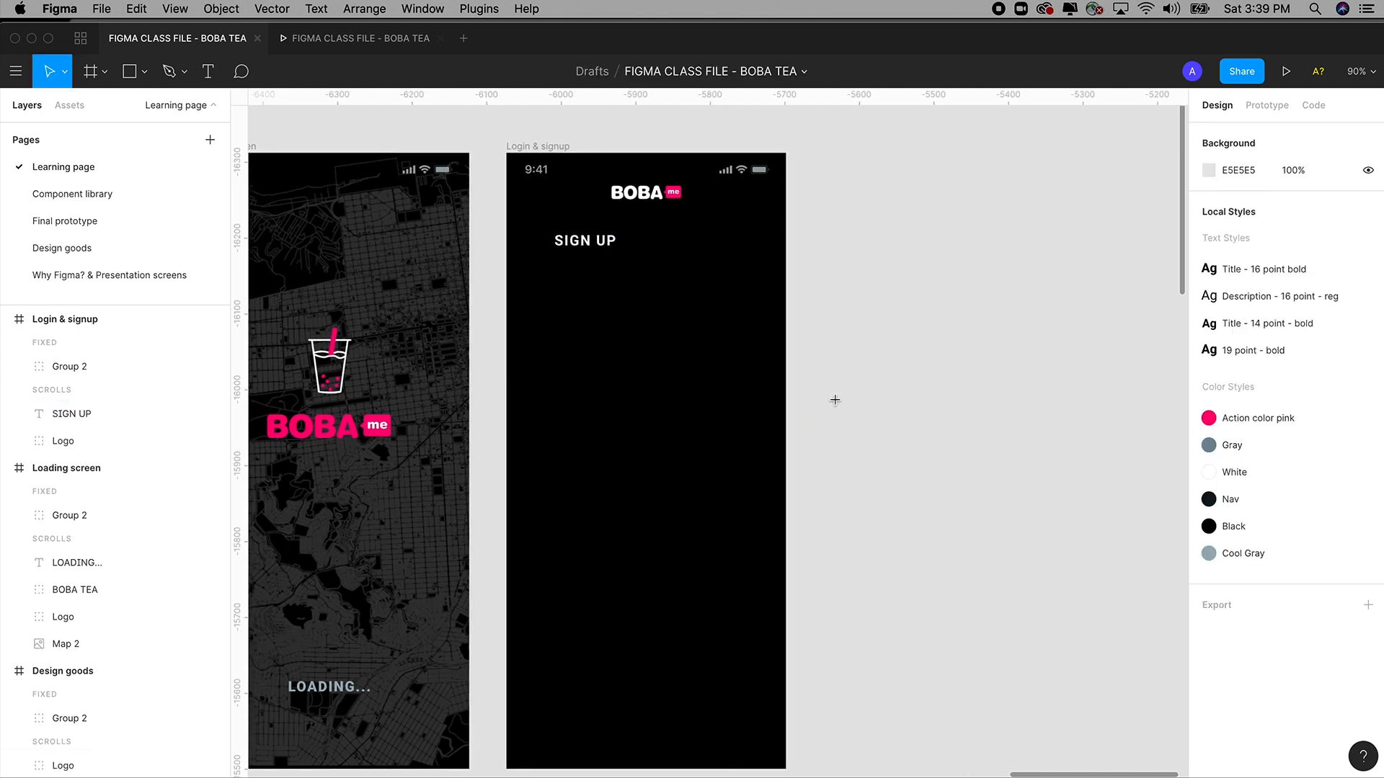
key("t")
left_click_drag(812, 351, 1027, 483)
type("Oner")
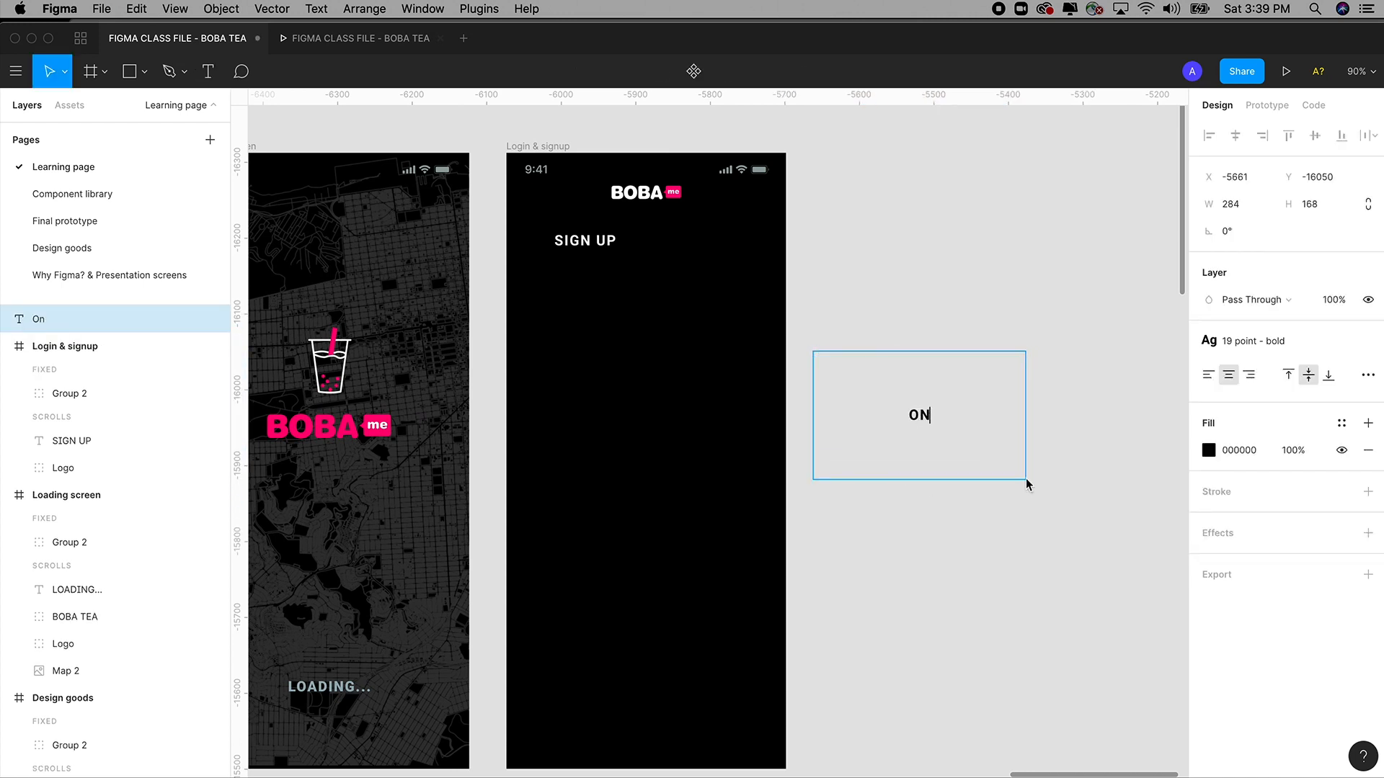
key("BackSpace")
key("BackSpace")
key("BackSpace")
type("ne")
key("Escape")
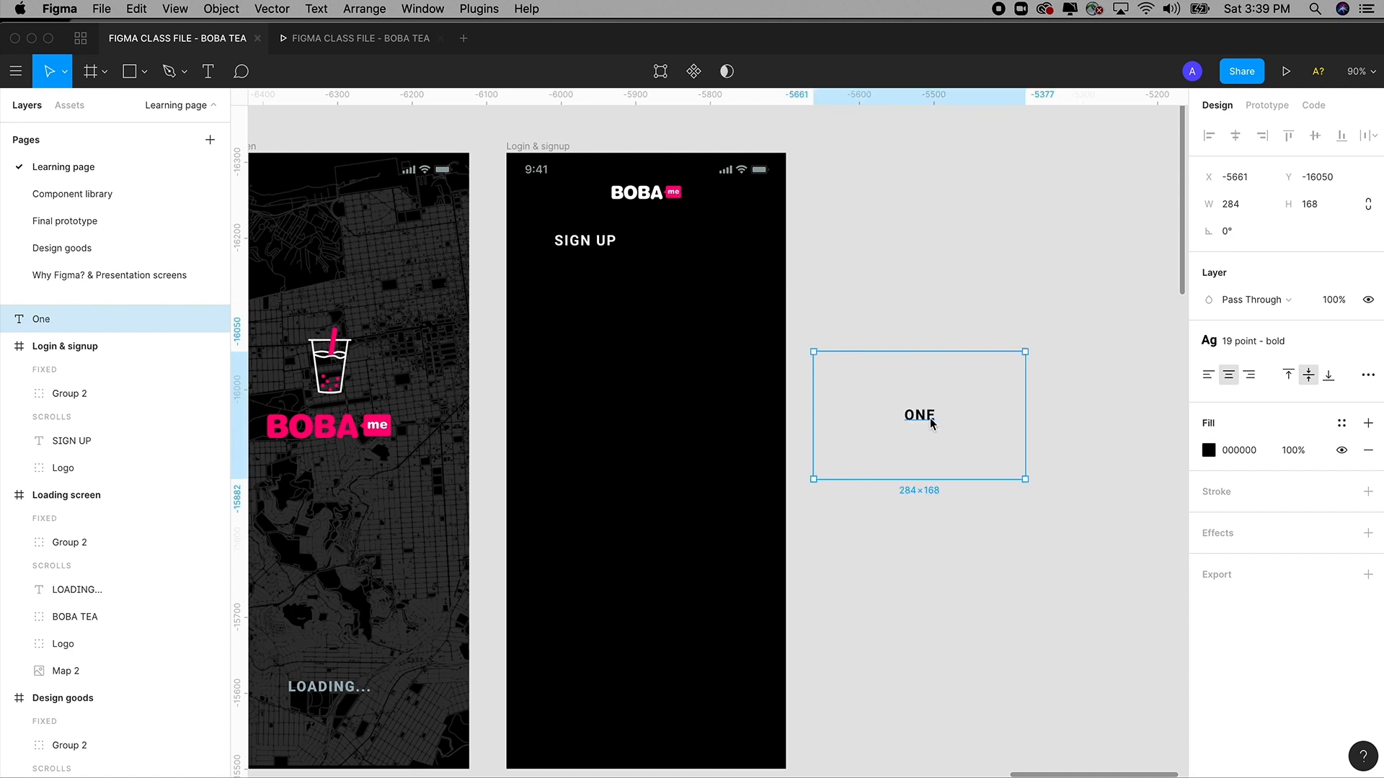
key("Escape")
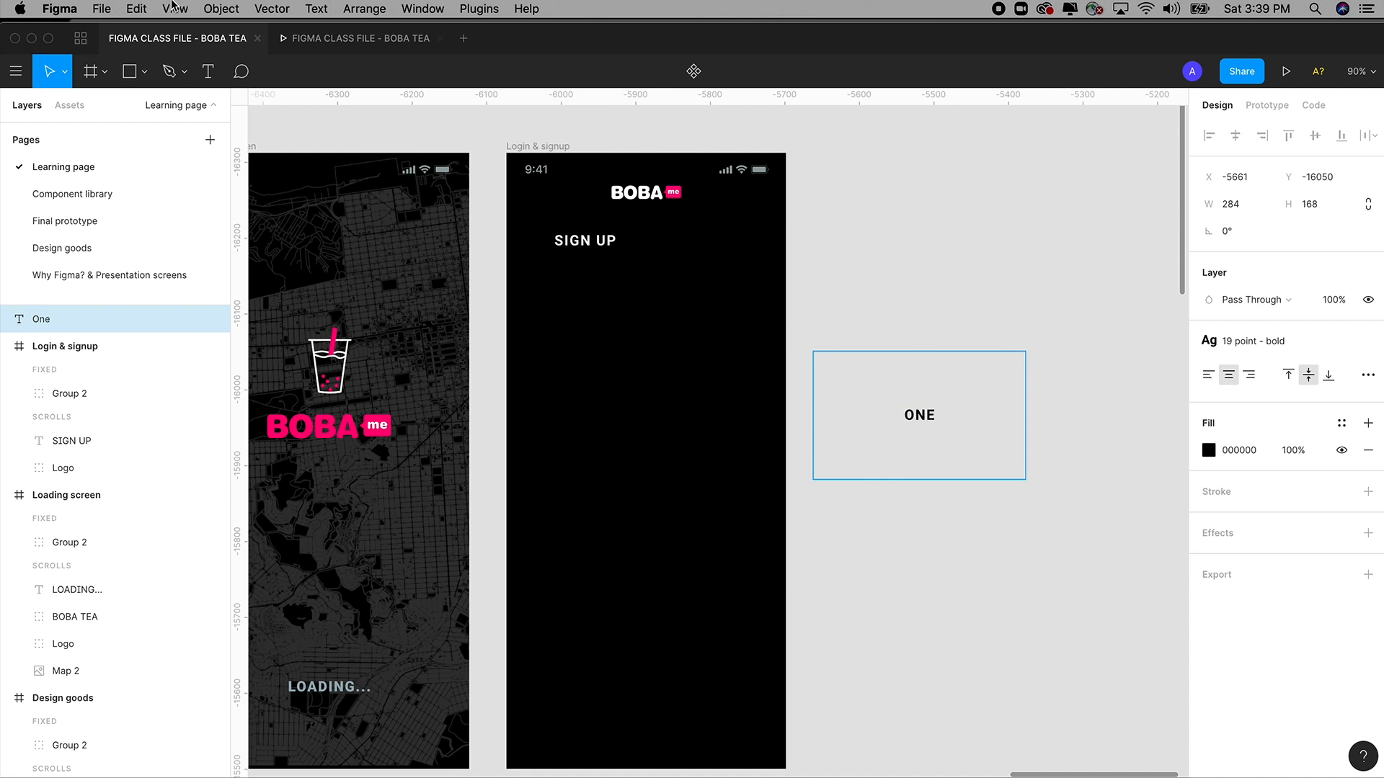
left_click(315, 9)
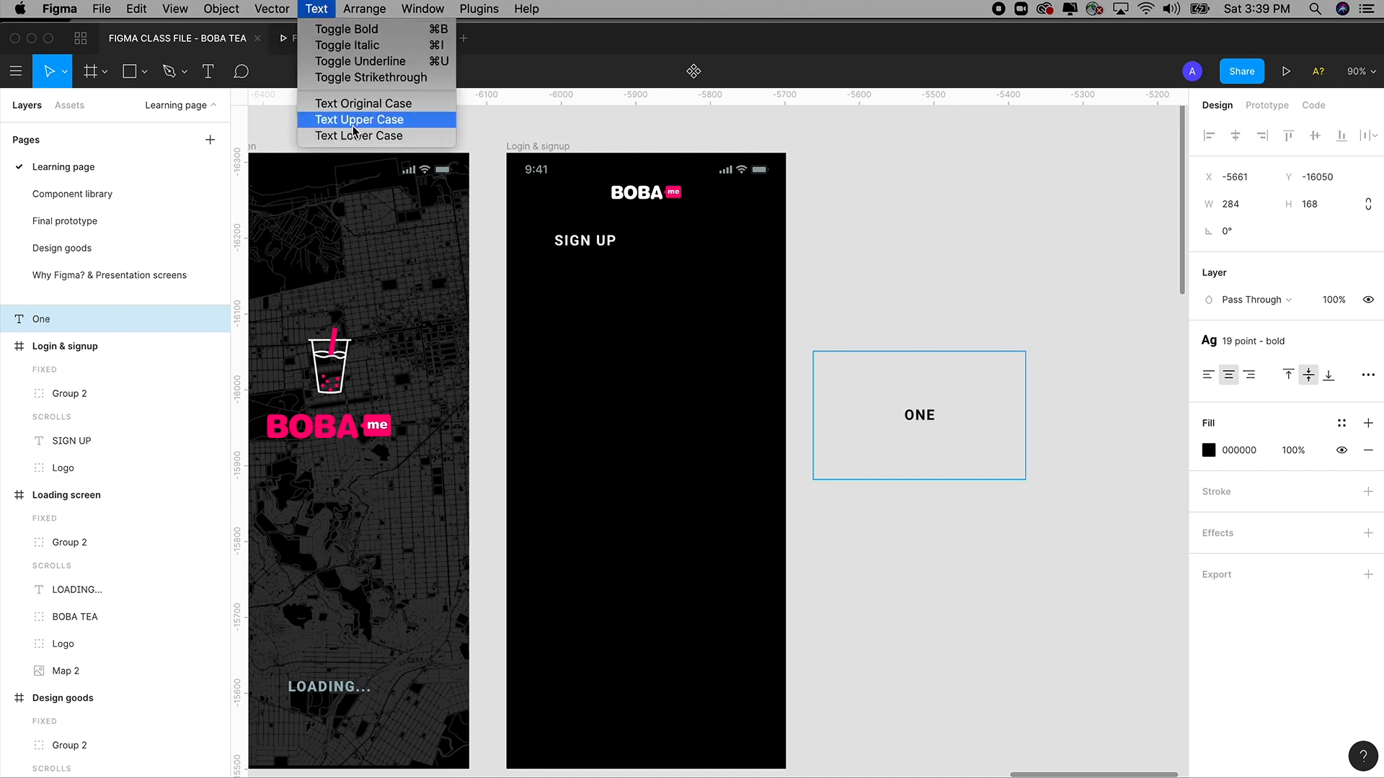
left_click(890, 417)
left_click_drag(934, 420, 865, 405)
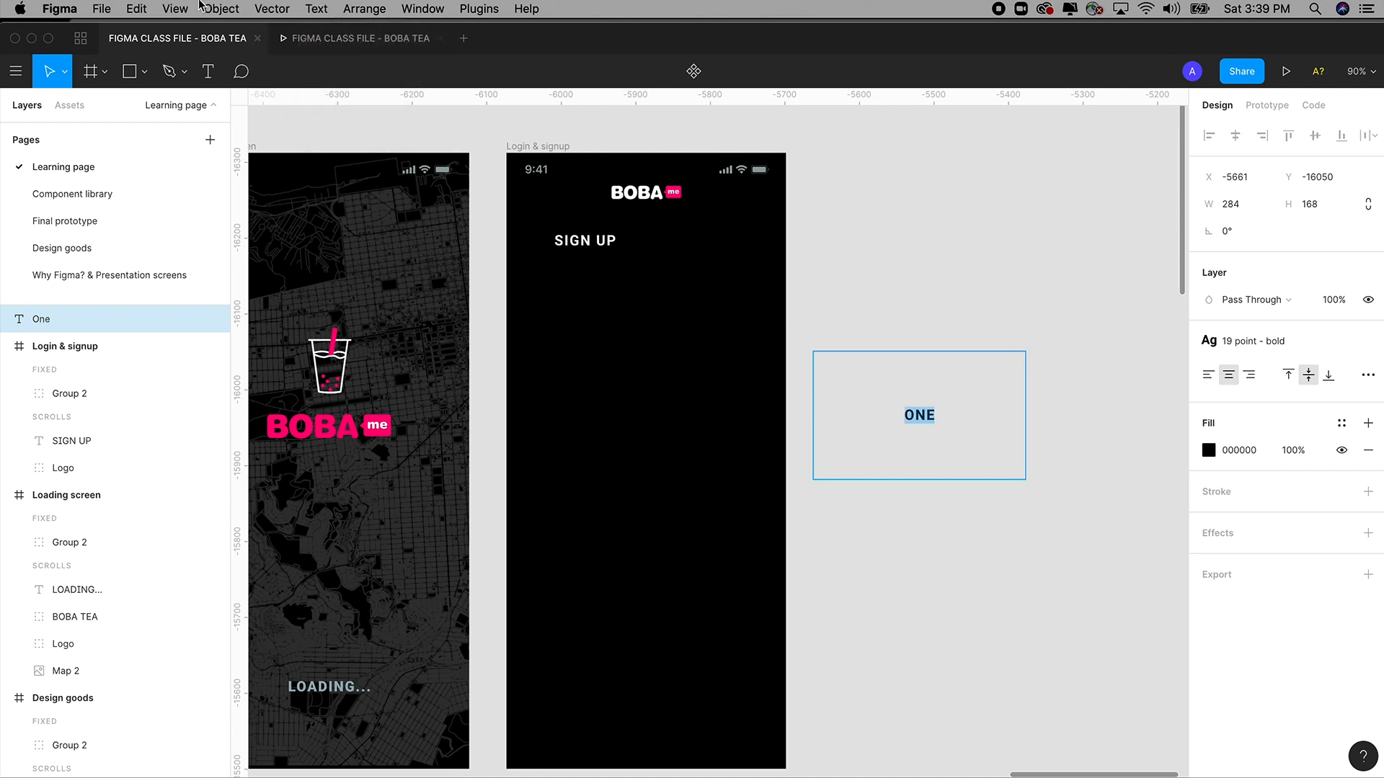
left_click(316, 9)
left_click(342, 137)
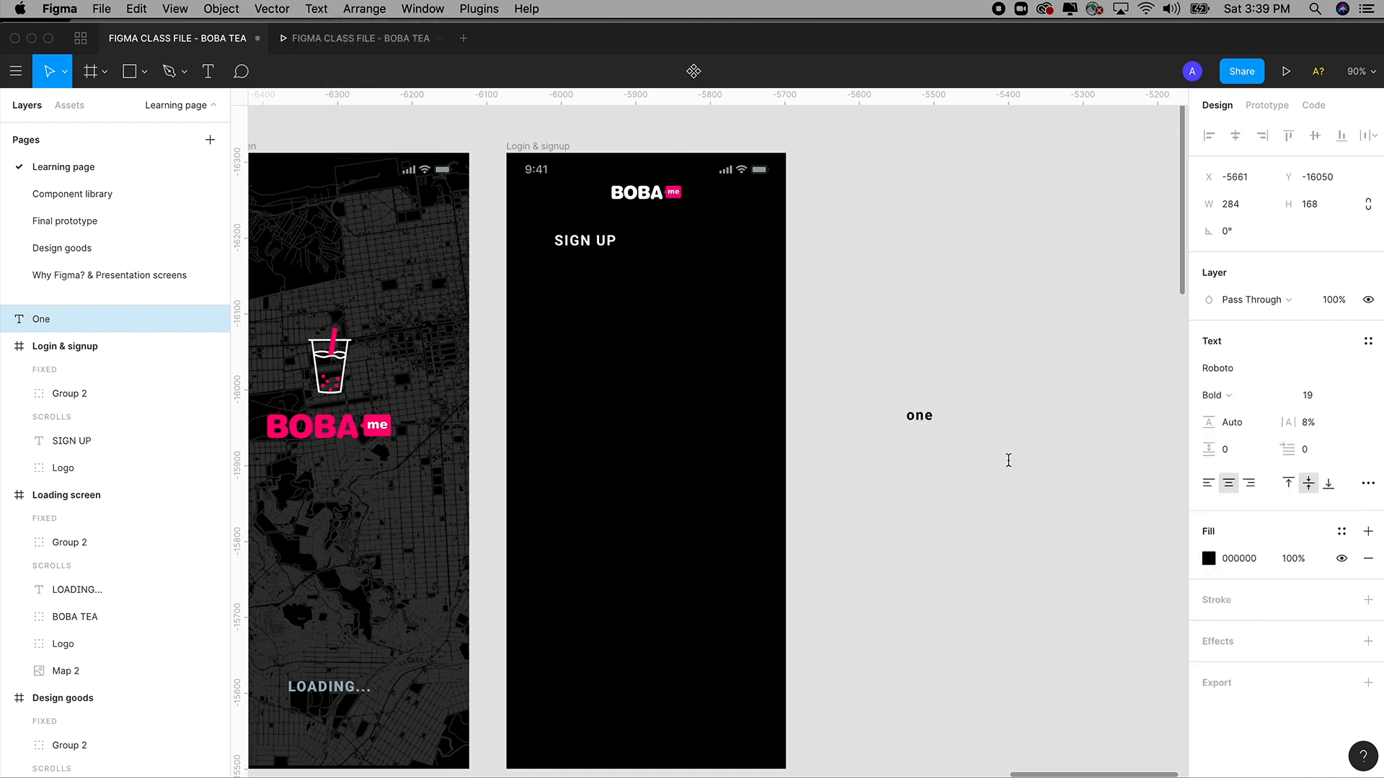
key("Escape")
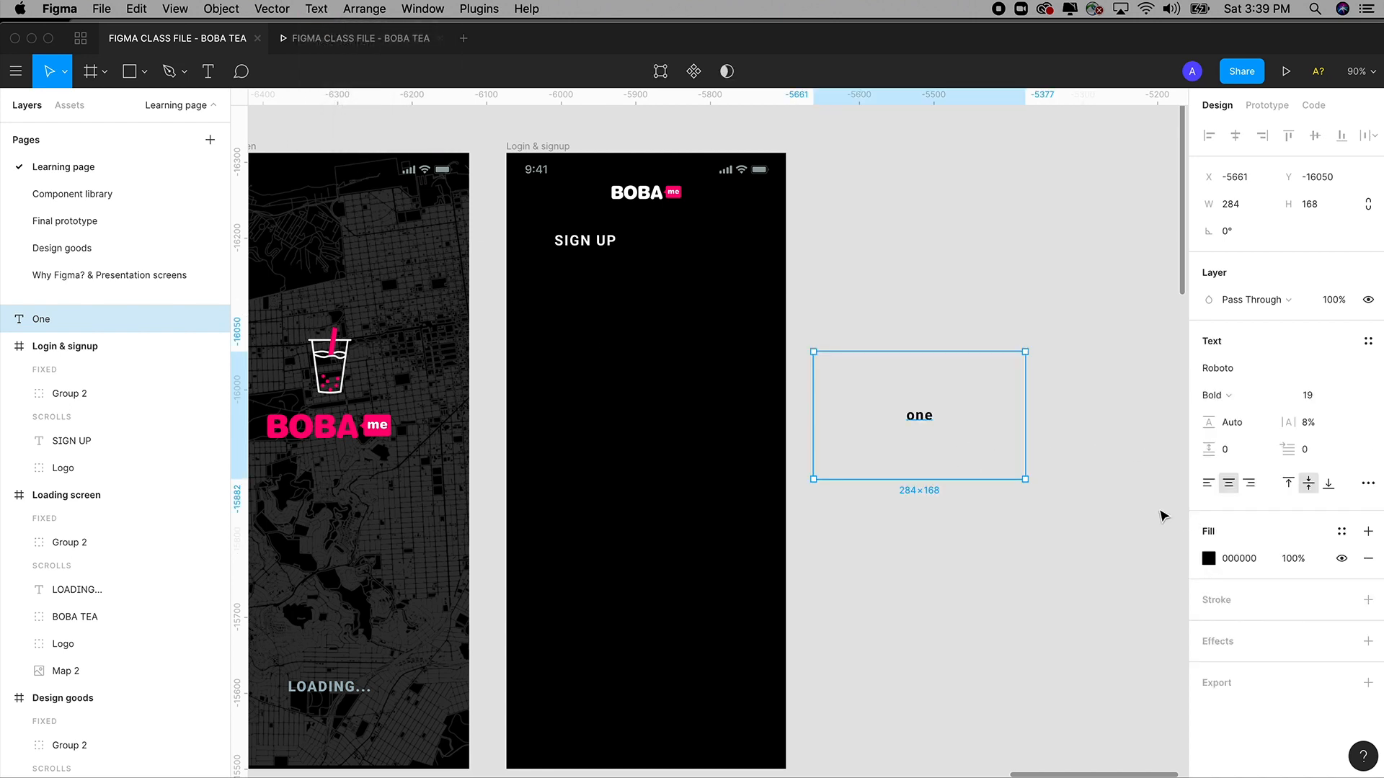
double_click(927, 416)
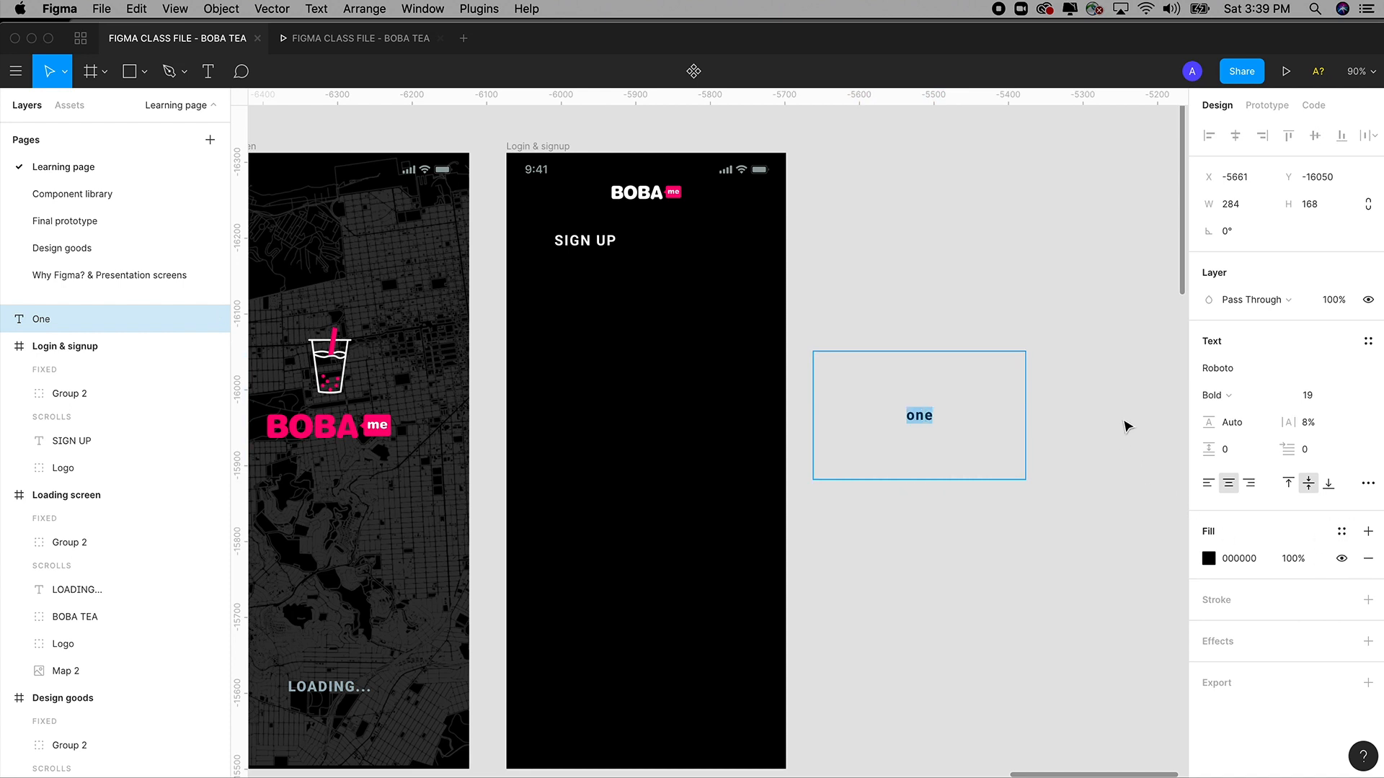
key("Escape")
left_click(1368, 343)
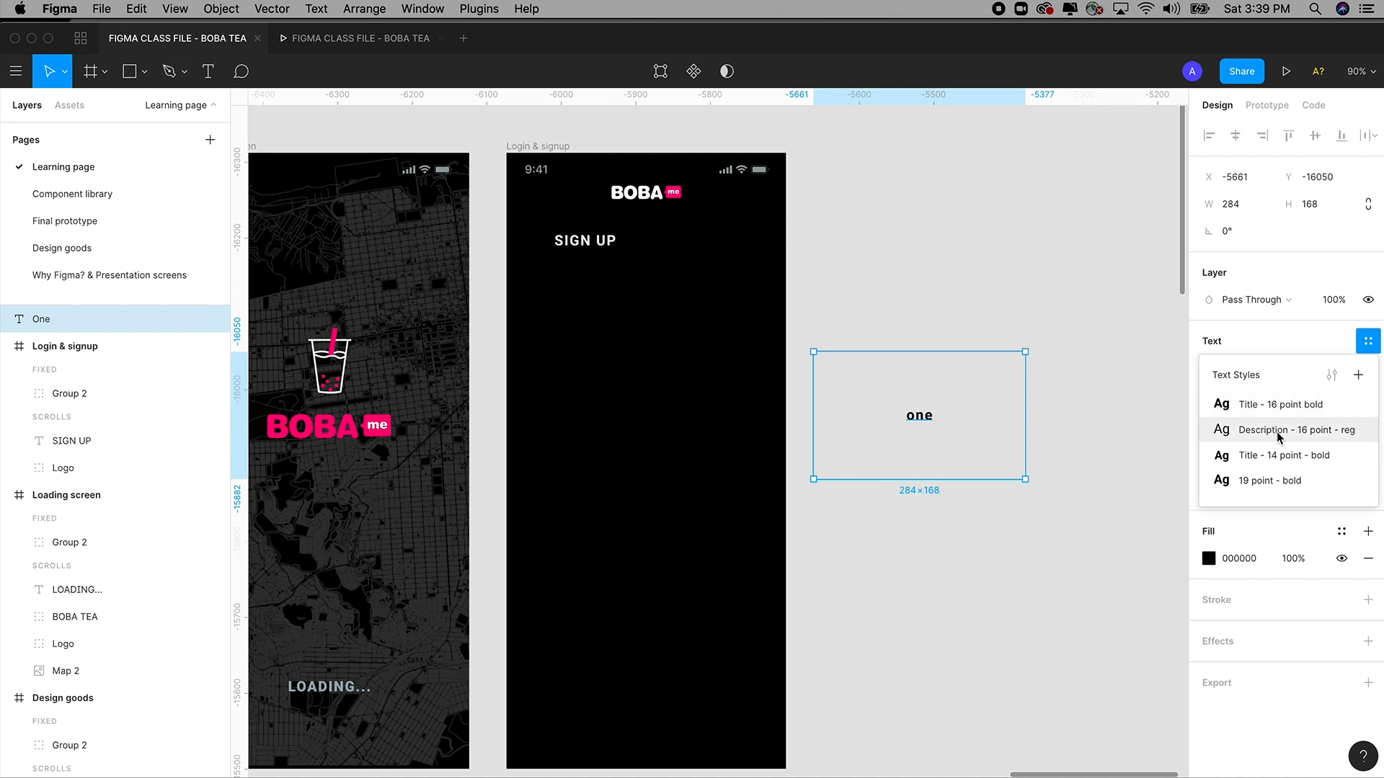
left_click(1260, 481)
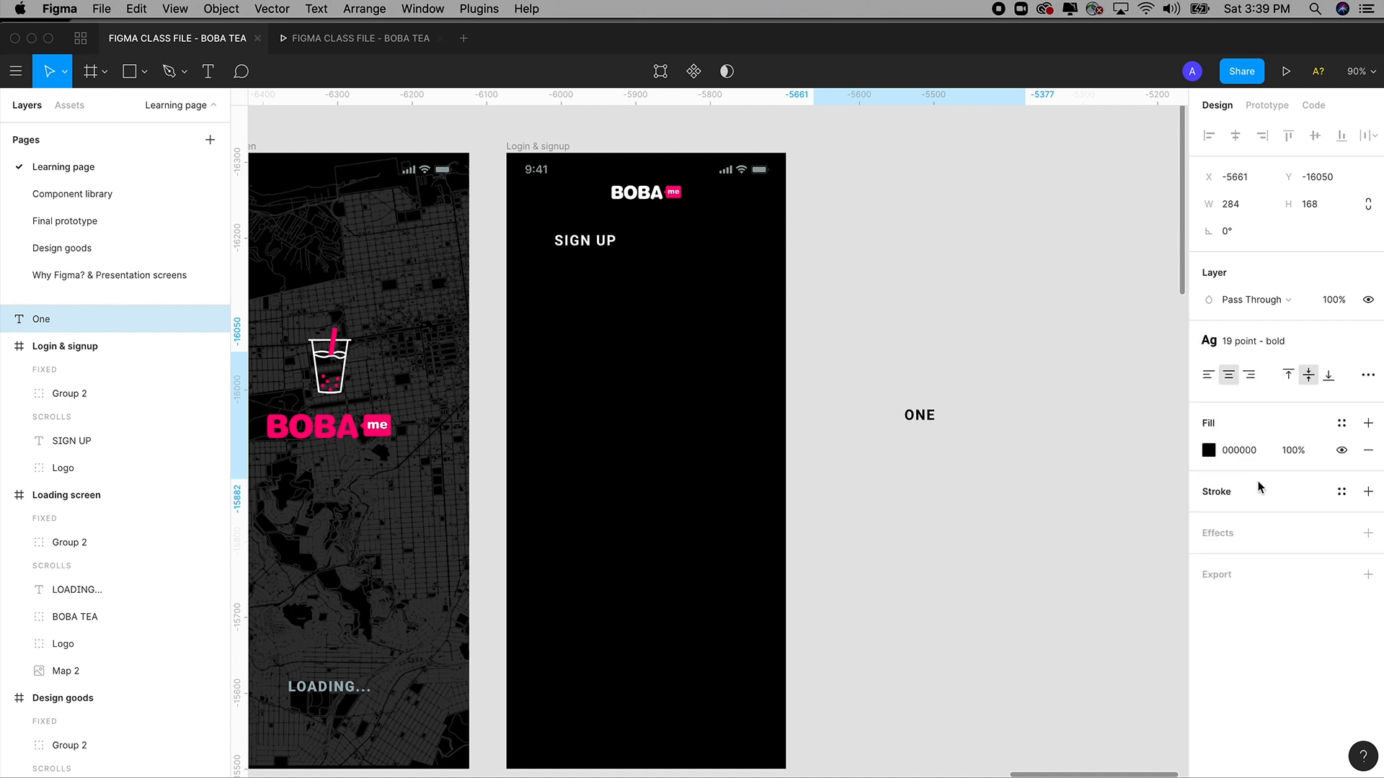
left_click_drag(1023, 409, 982, 409)
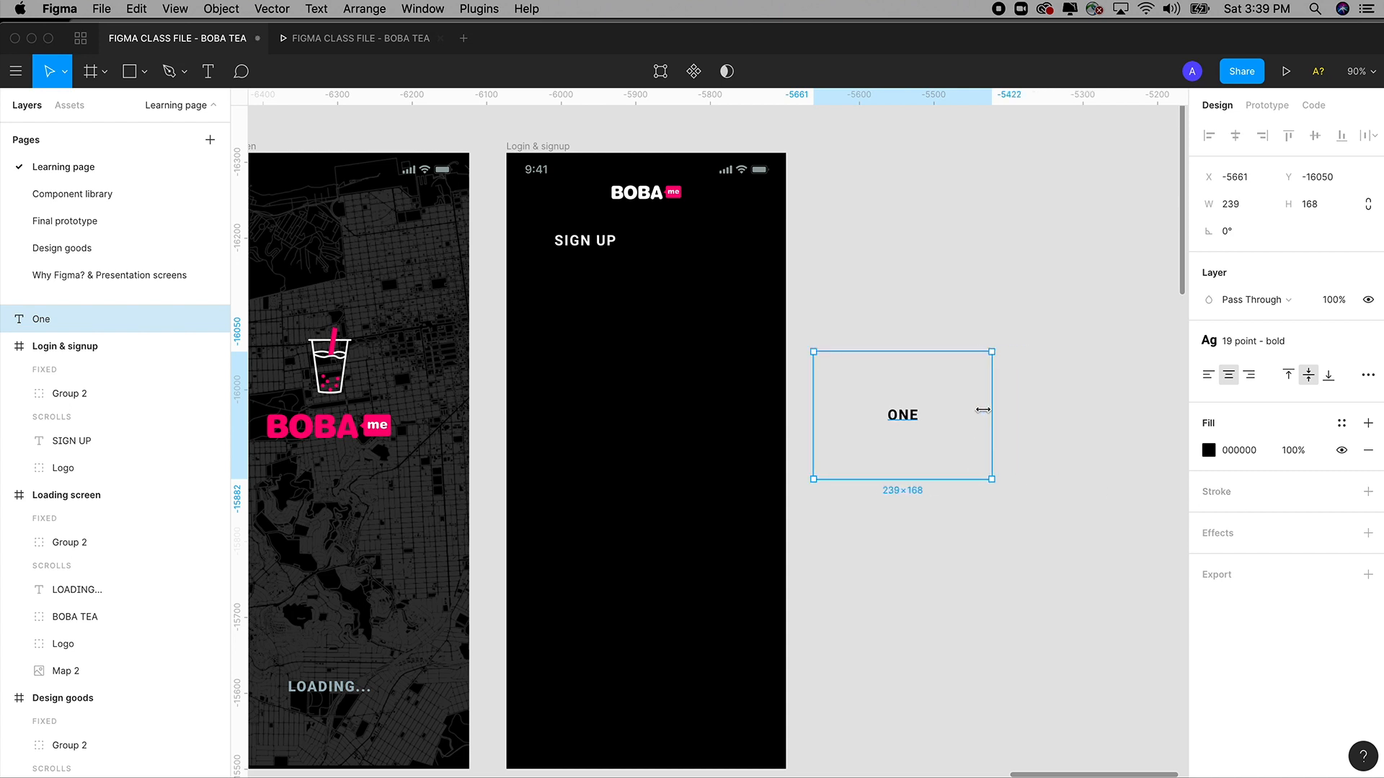
left_click(1209, 450)
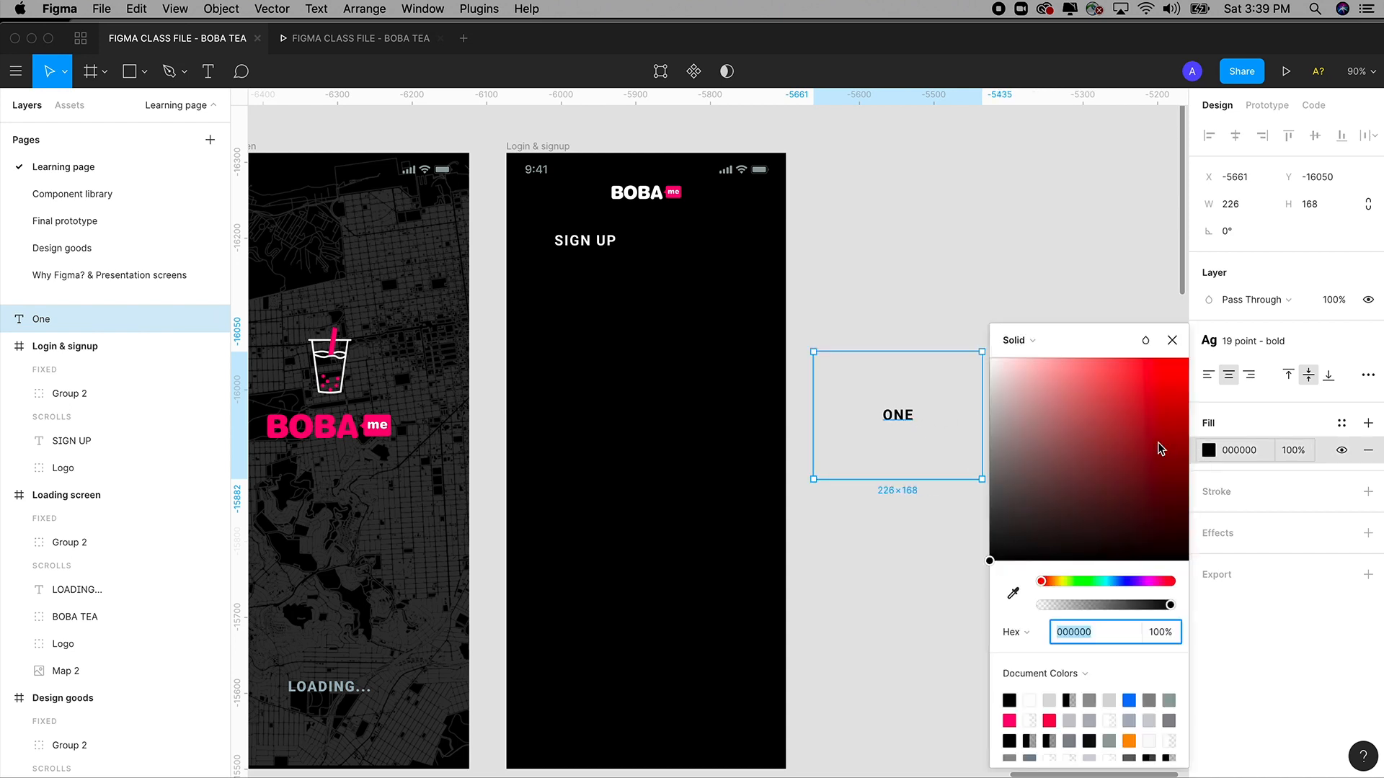
type("FFFFFF")
key("Return")
left_click(963, 324)
left_click_drag(904, 417, 581, 266)
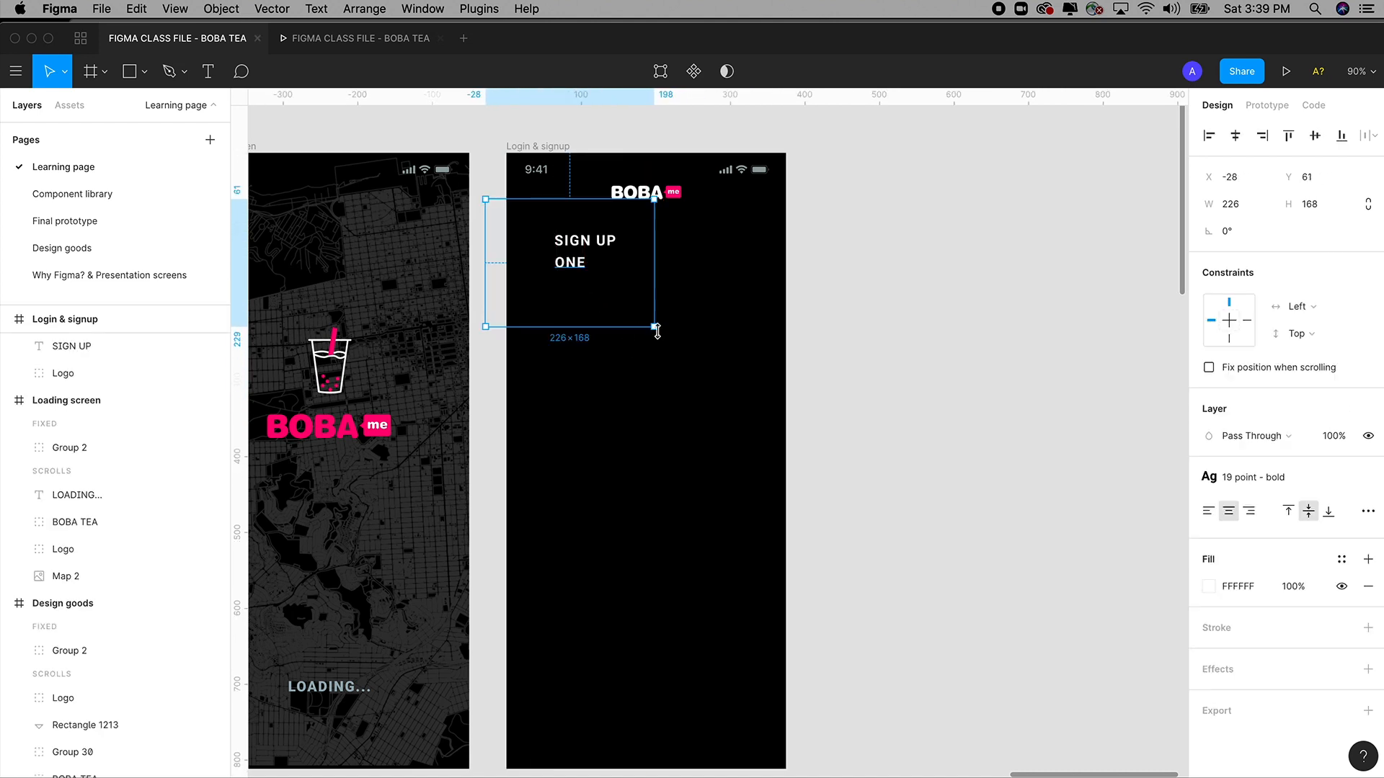
scroll(926, 331, "left", 3)
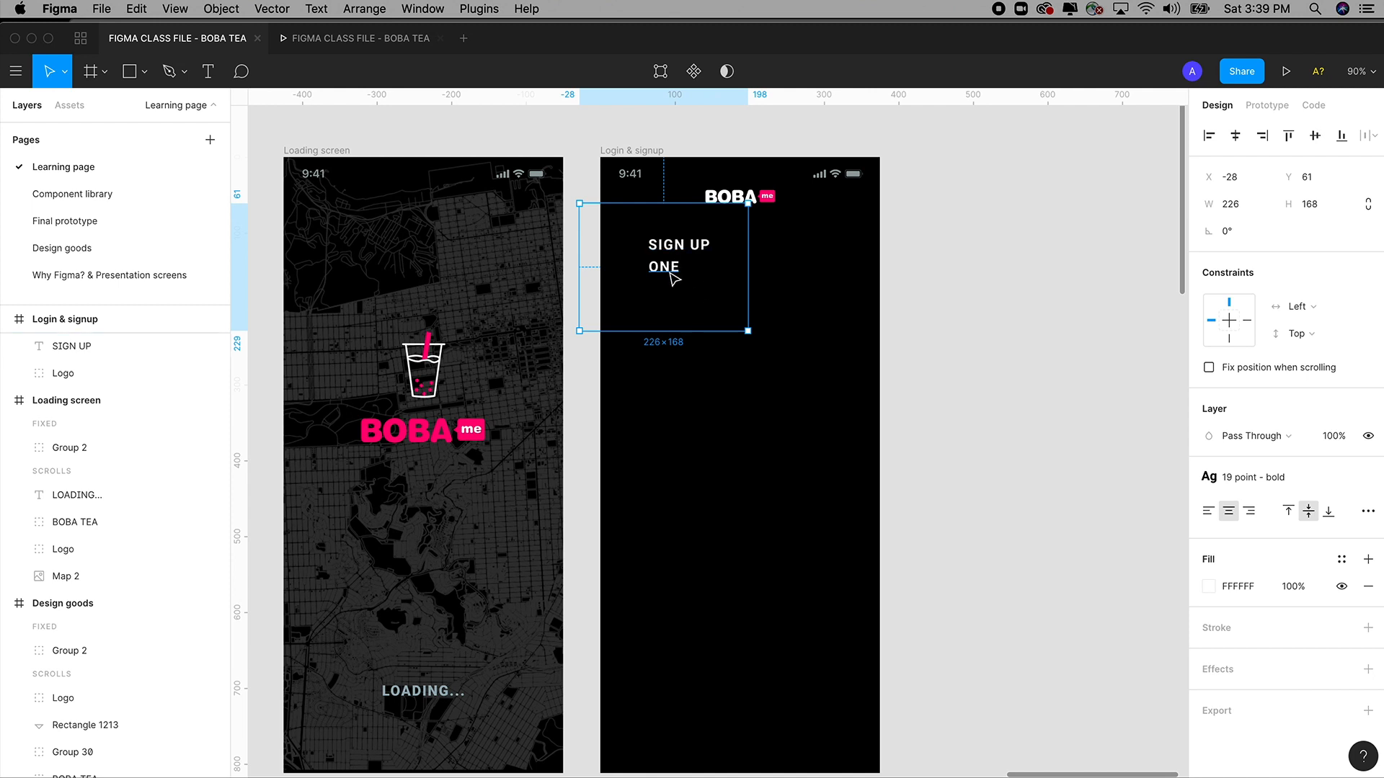
left_click_drag(673, 277, 695, 335)
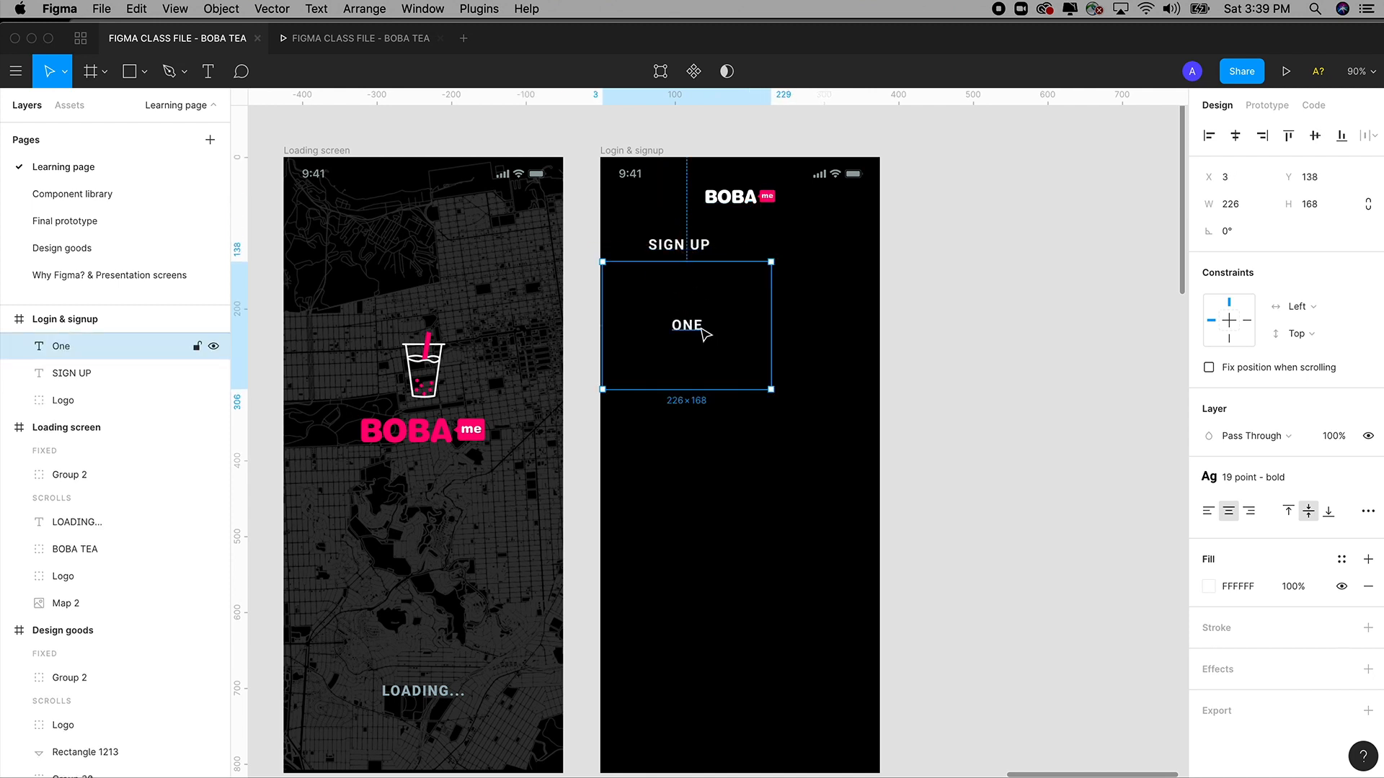
key("BackSpace")
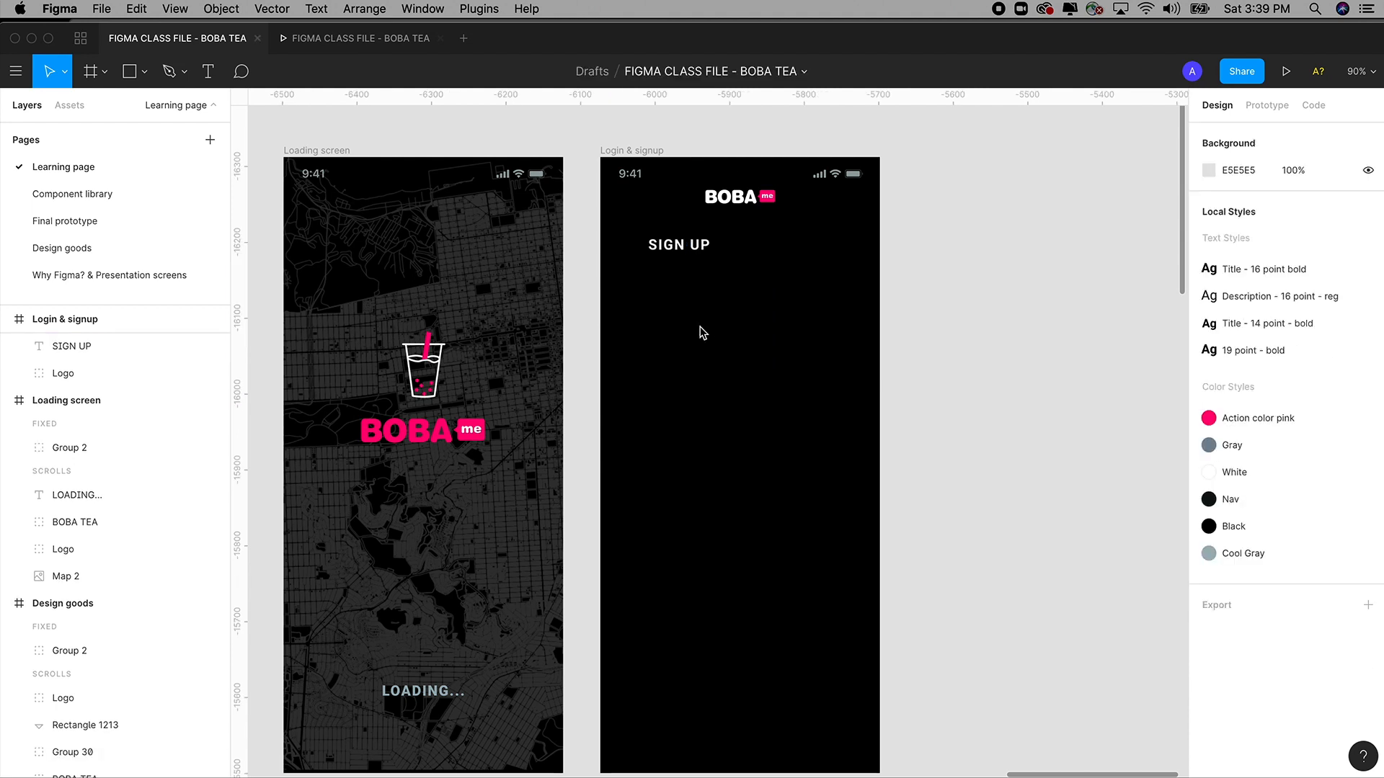
Duplicate the SIGN UP text and place the copy level to its right.
left_click(687, 247)
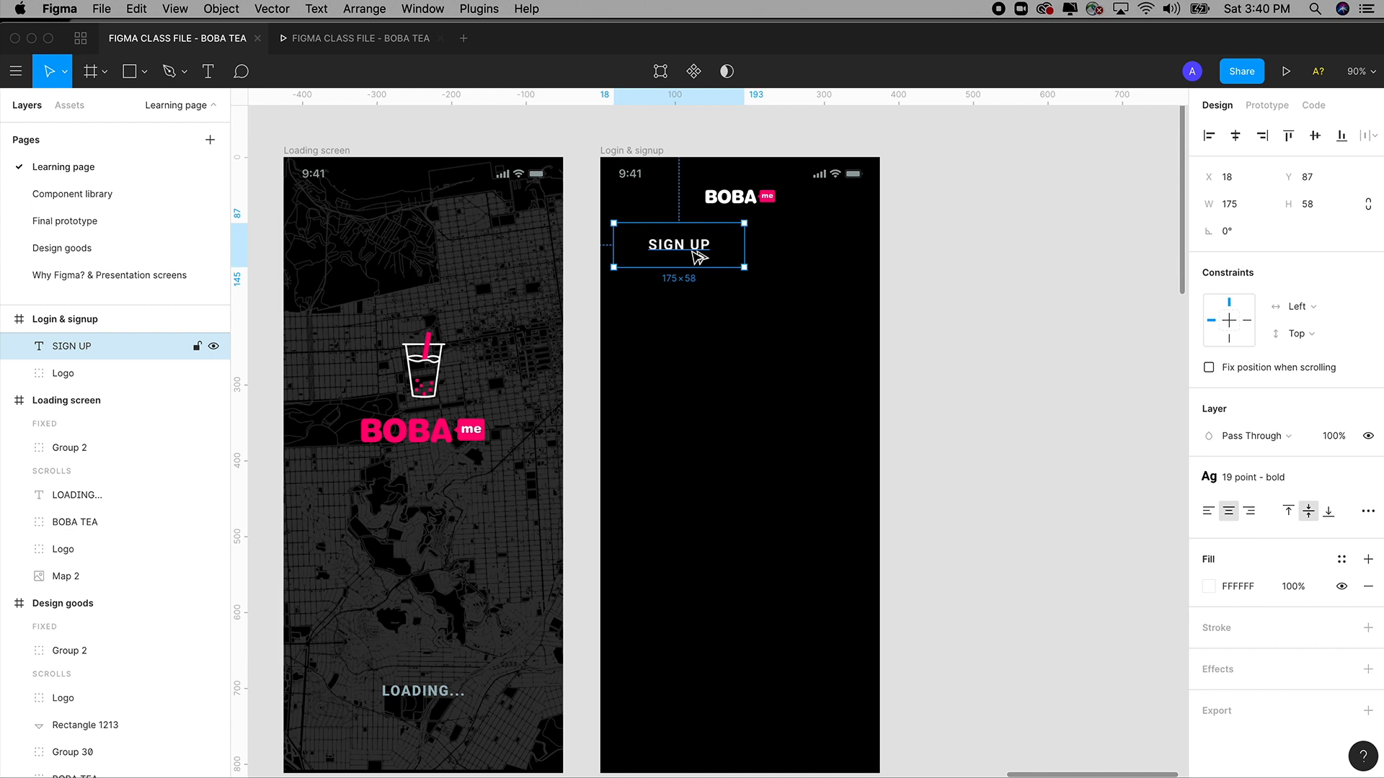
left_click_drag(699, 257, 830, 257)
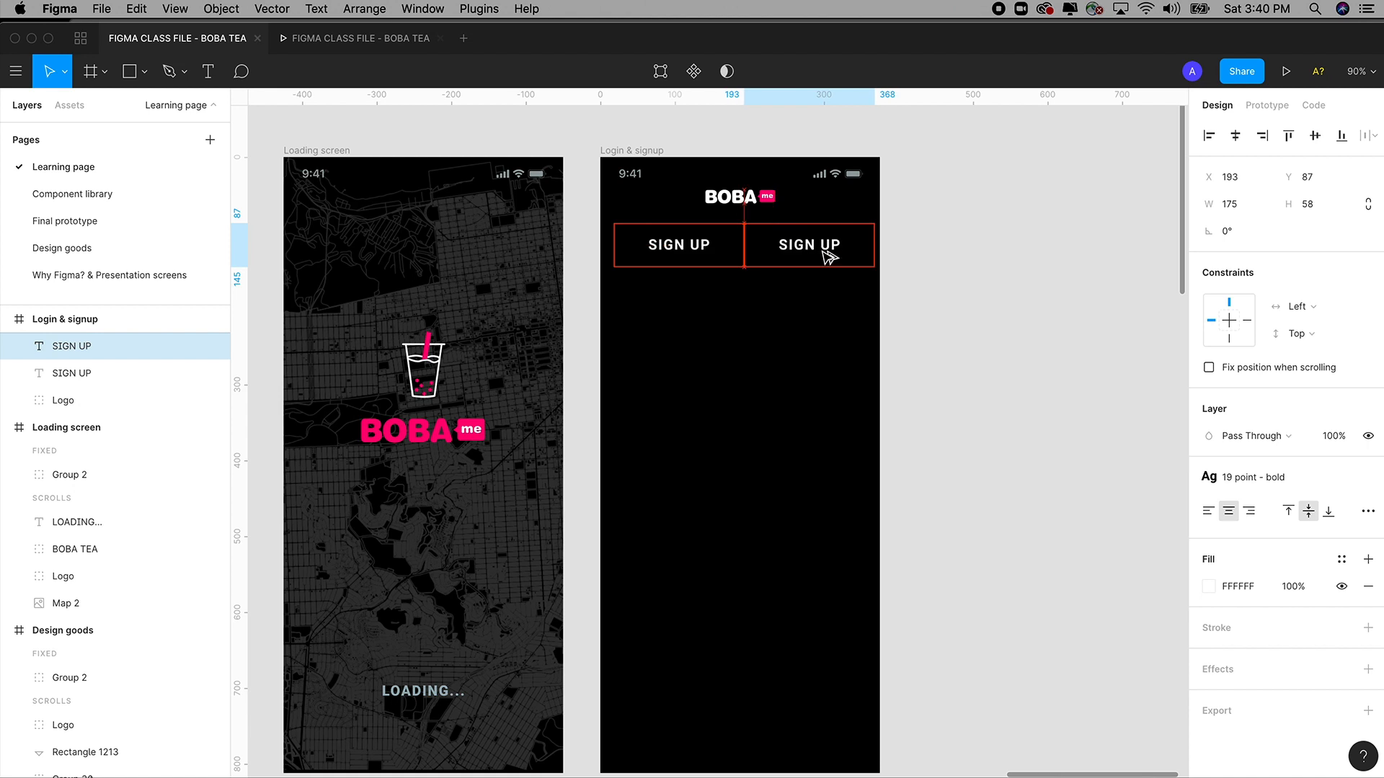
left_click_drag(830, 257, 828, 256)
left_click_drag(826, 248, 823, 250)
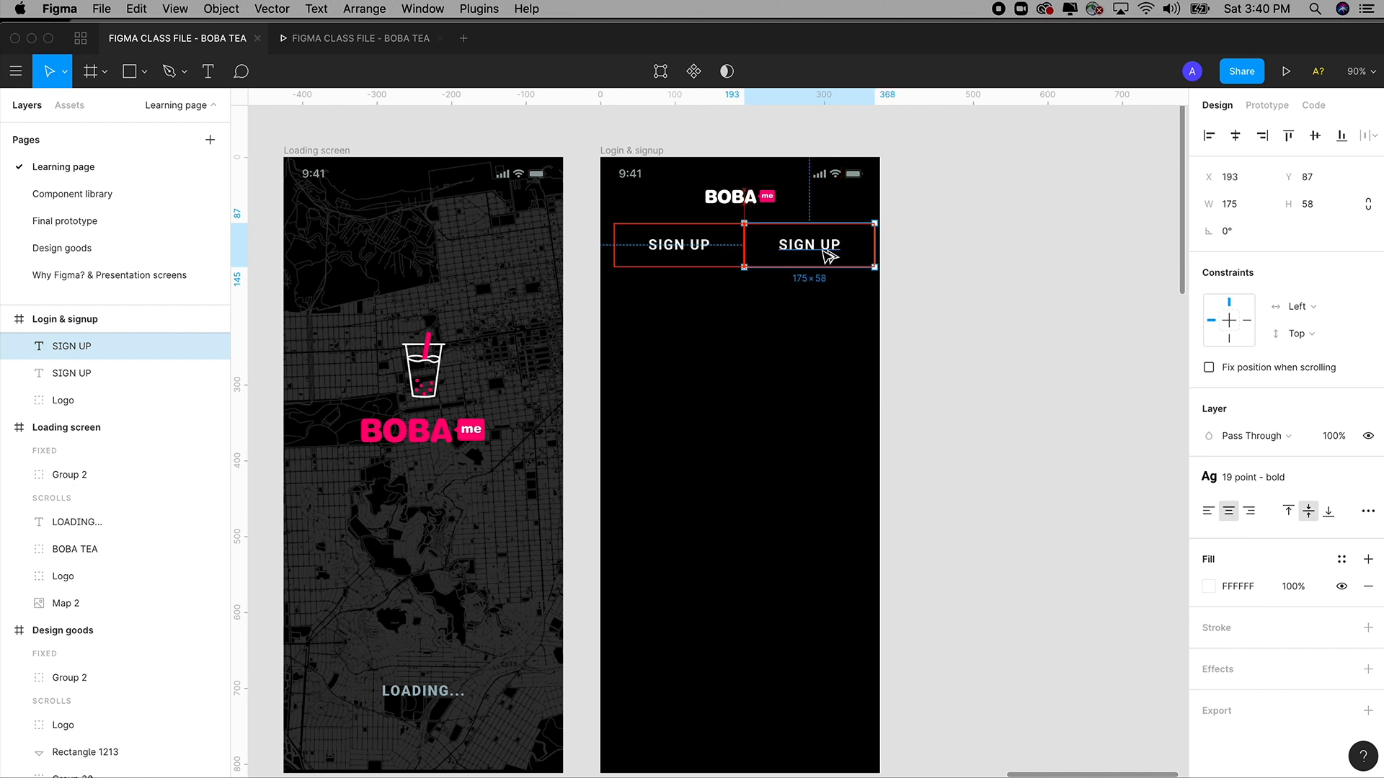
Nudge both SIGN UP texts 3 px left so the 350 × 58 pair is centred.
left_click(670, 251, "shift")
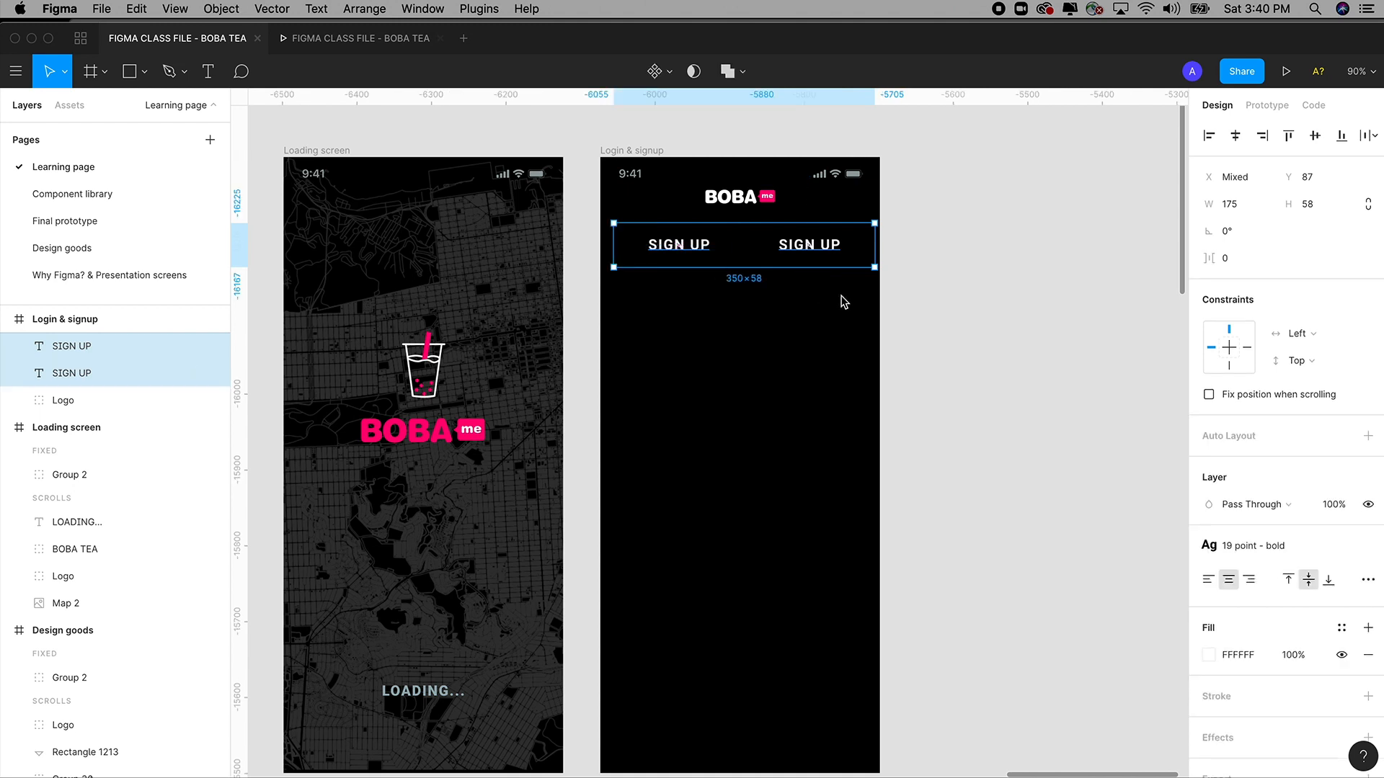
key("Left")
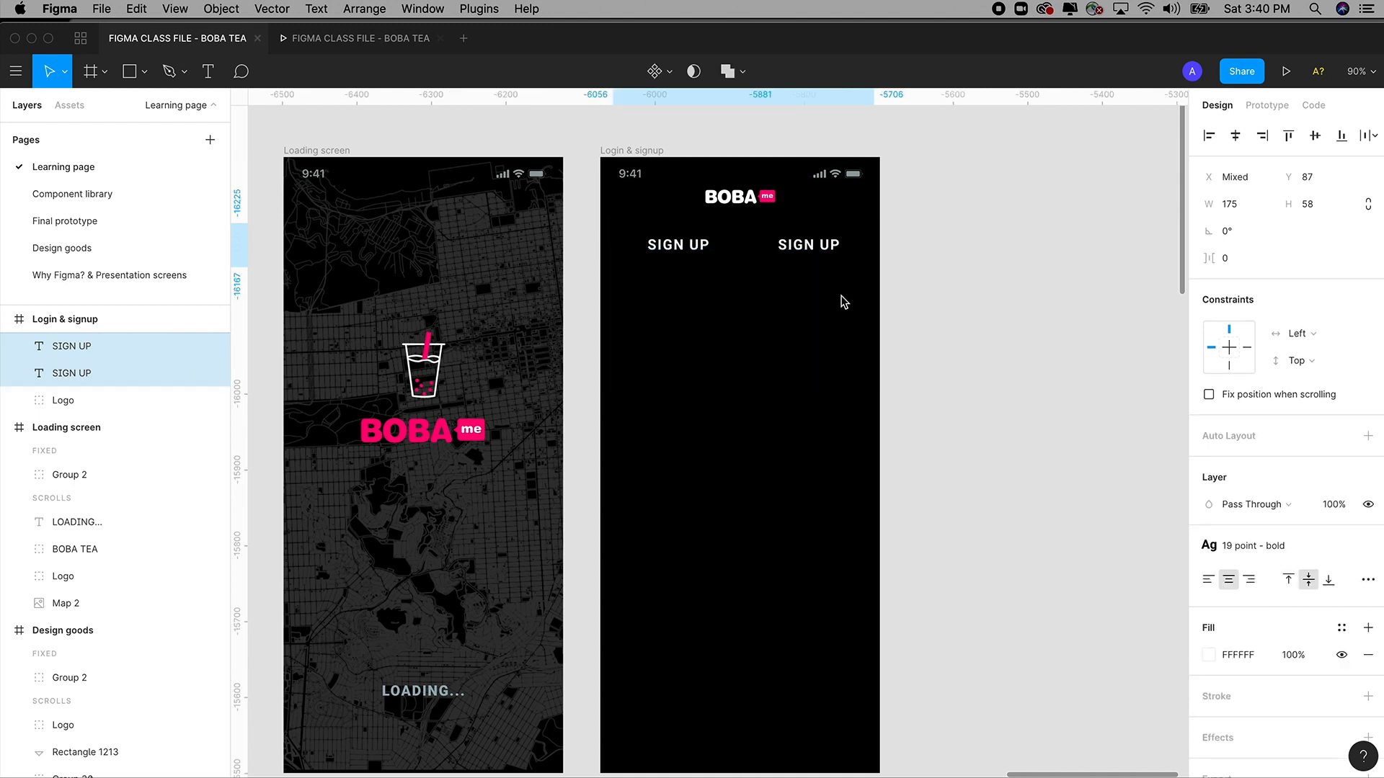
key("Left")
key("Left")
key("Left")
key("Left")
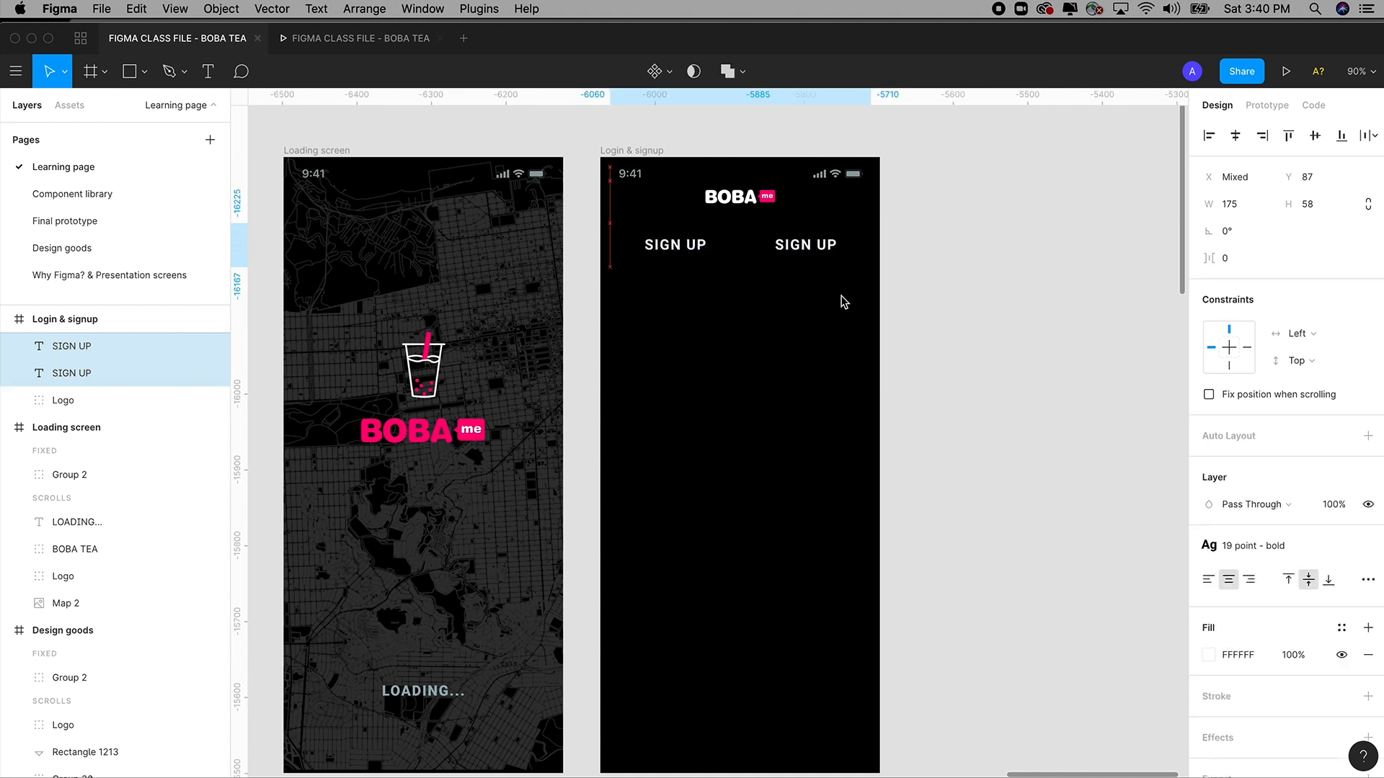
key("Left")
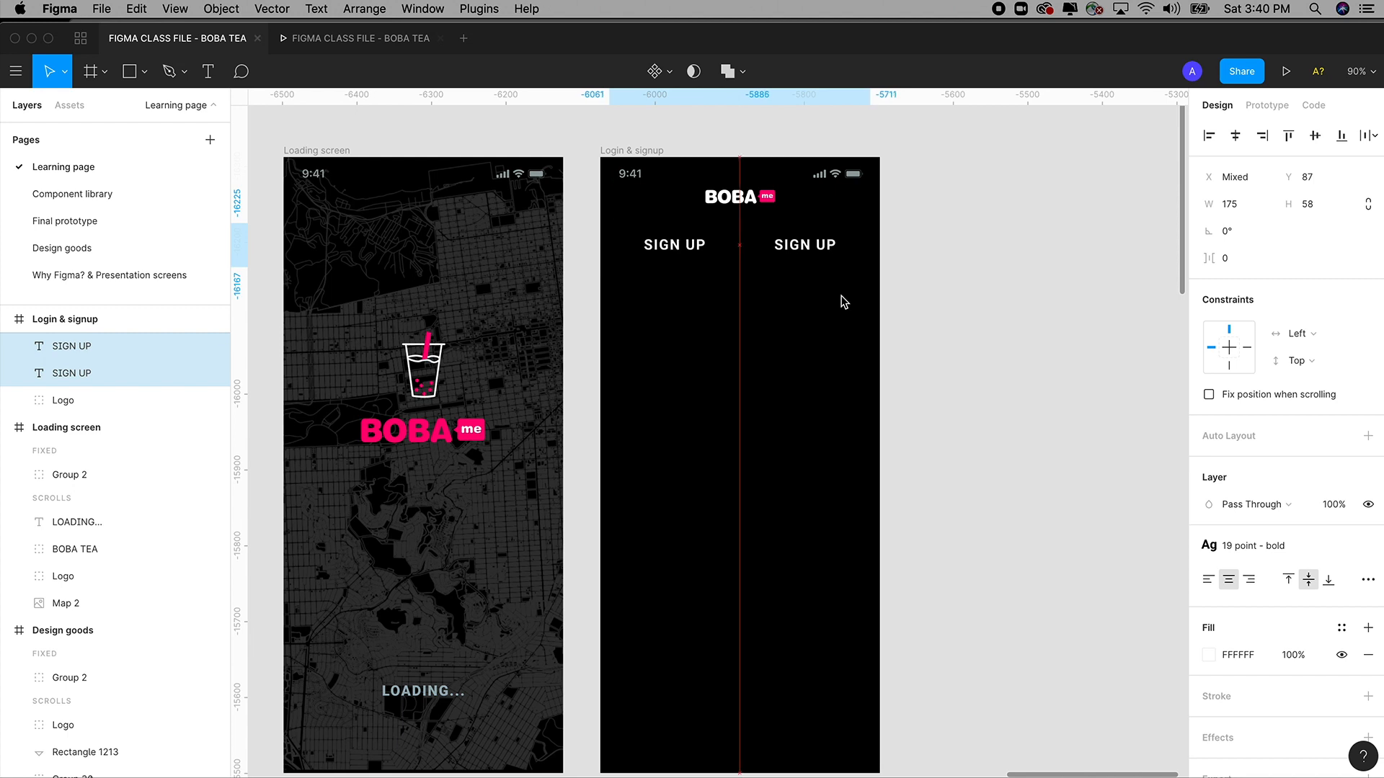
left_click(828, 257)
left_click(694, 256, "shift")
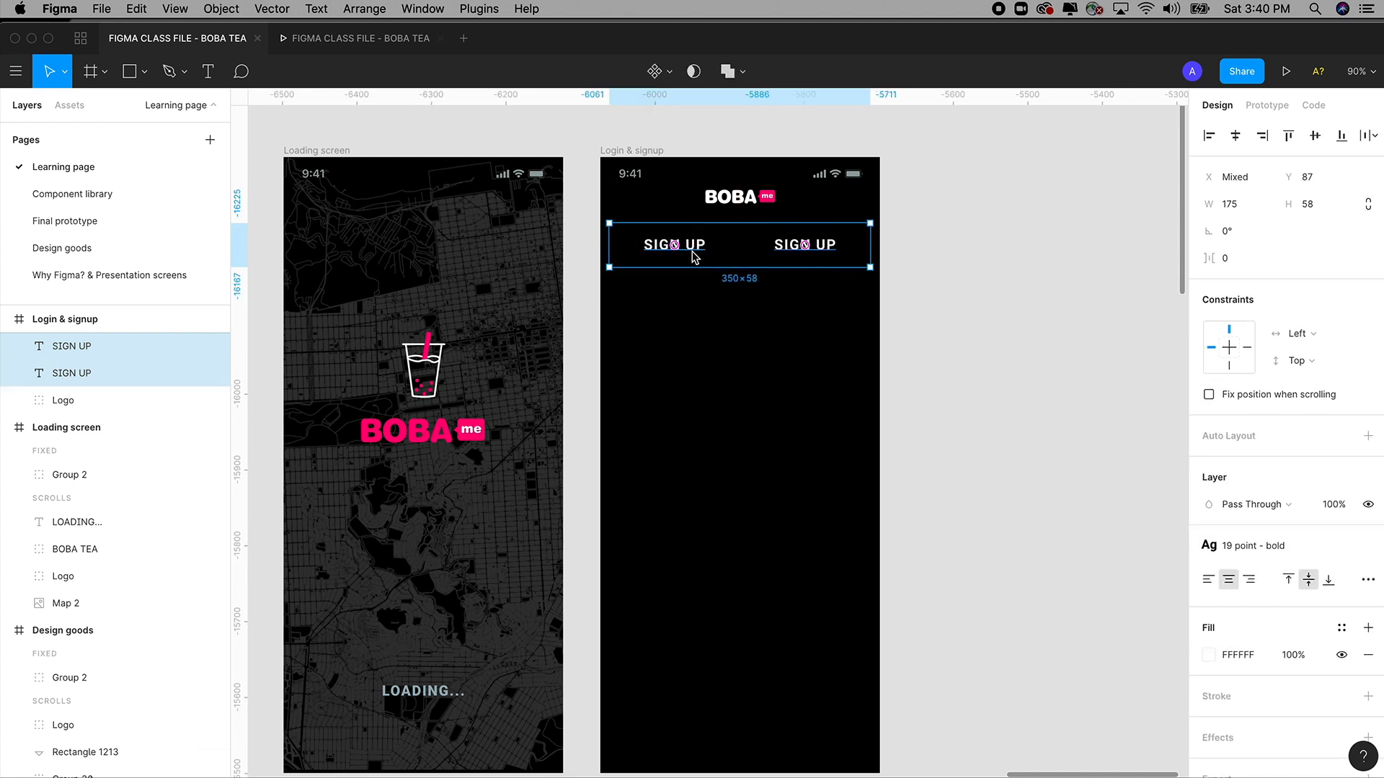
Change the right-hand SIGN UP label's text to LOGIN.
left_click(985, 272)
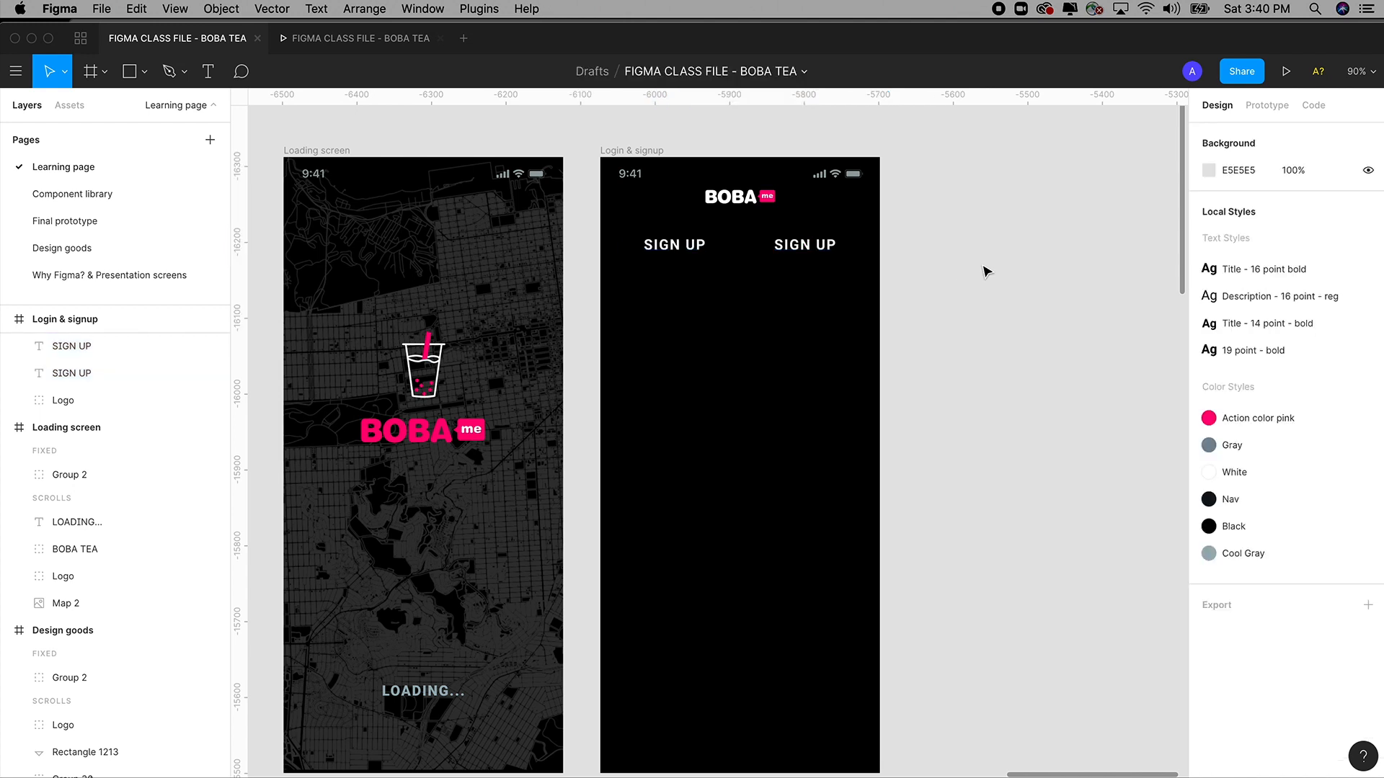
left_click(805, 245)
double_click(804, 246)
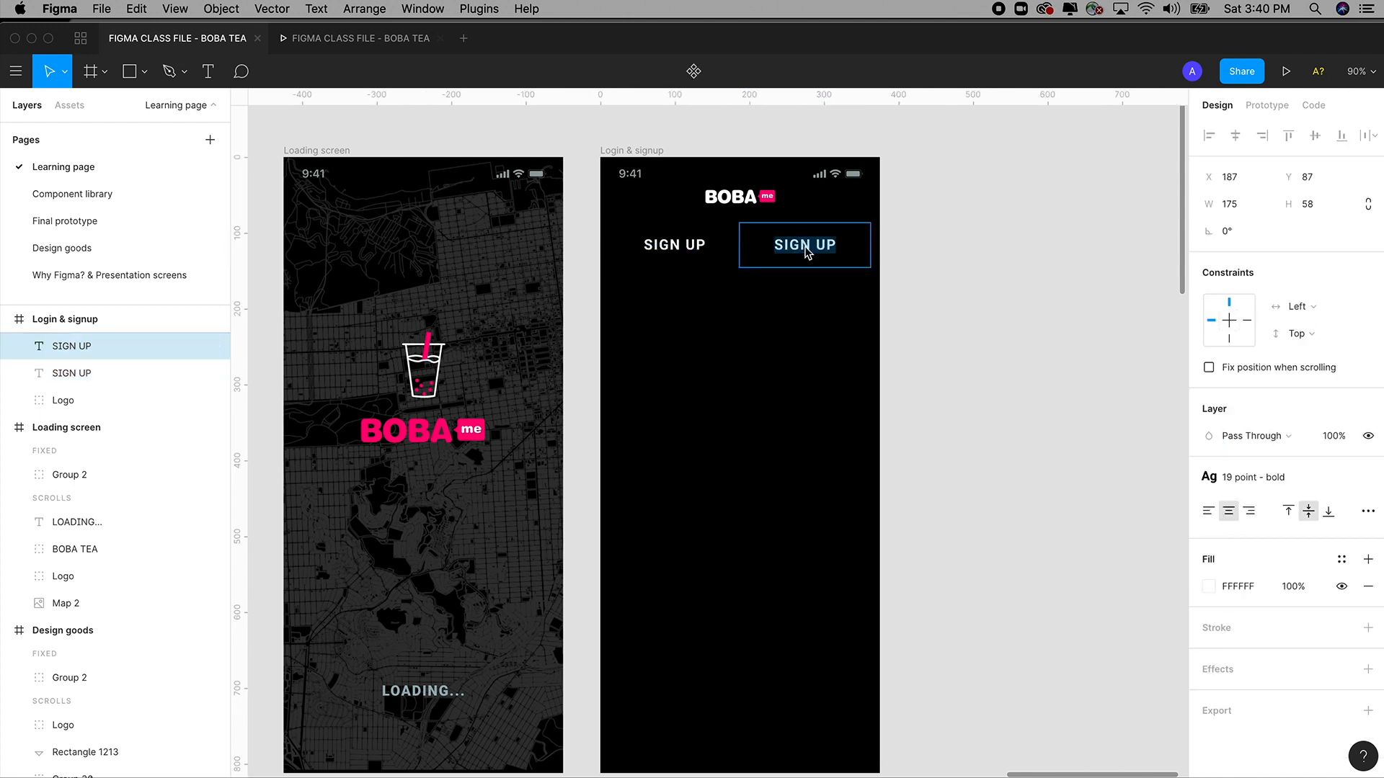
type("LOGI")
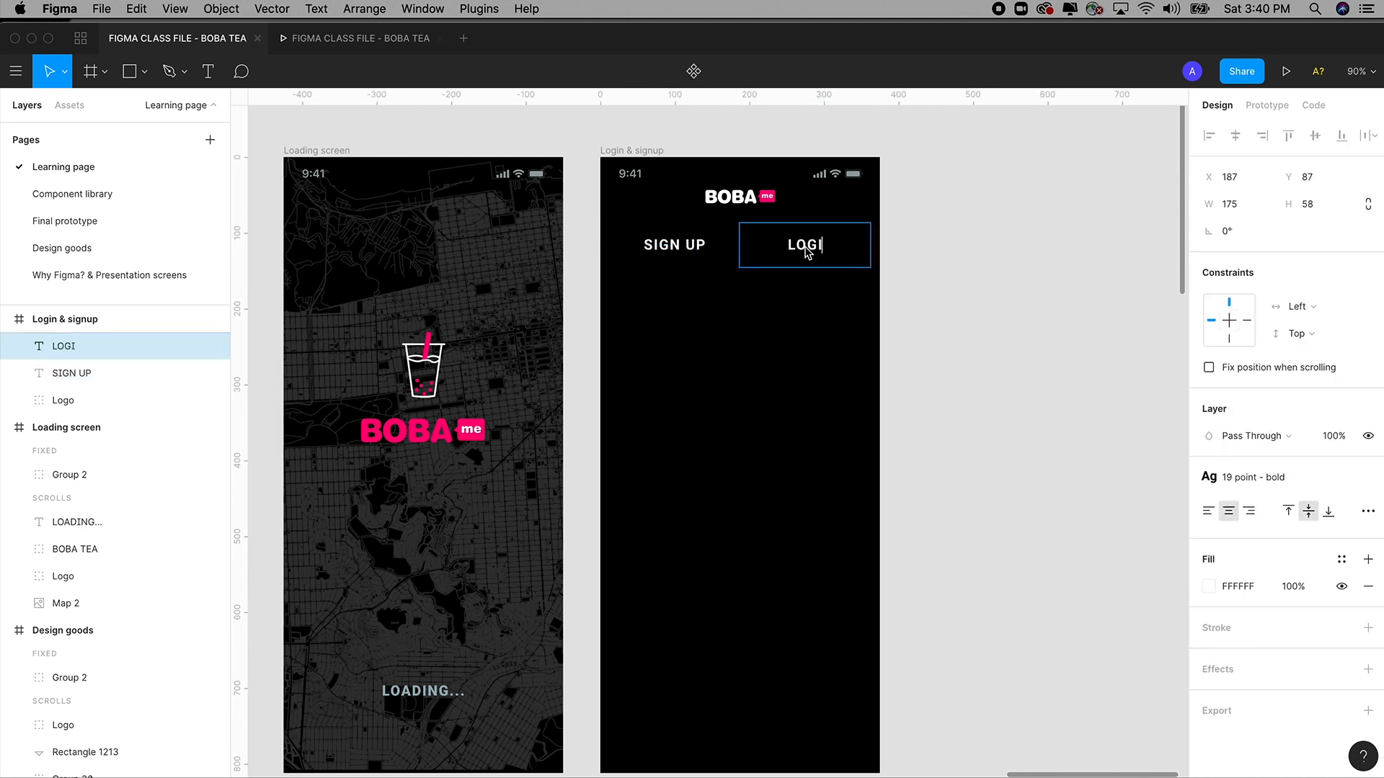
type("N")
key("Escape")
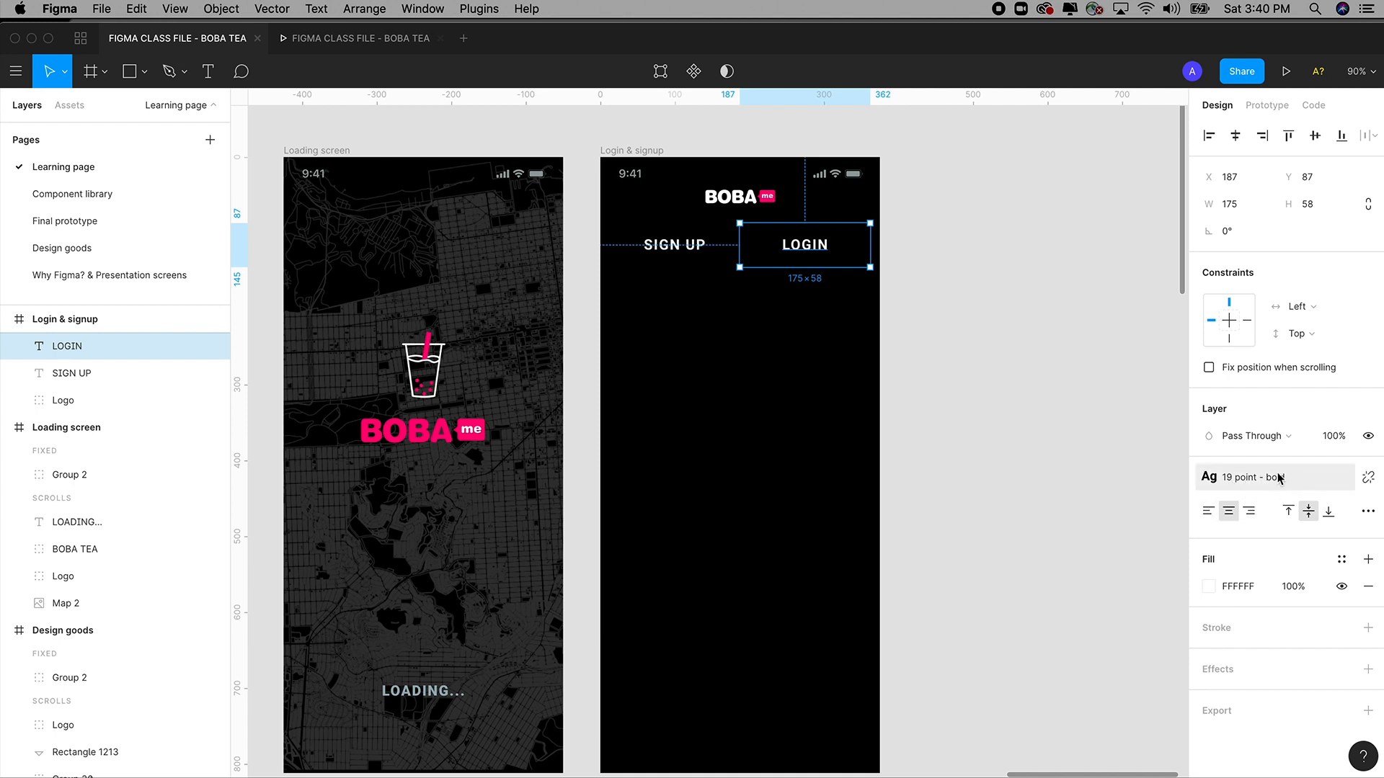
Make LOGIN Roboto Regular, trying 40% opacity and then reverting to 100%.
left_click(1368, 478)
left_click(1214, 531)
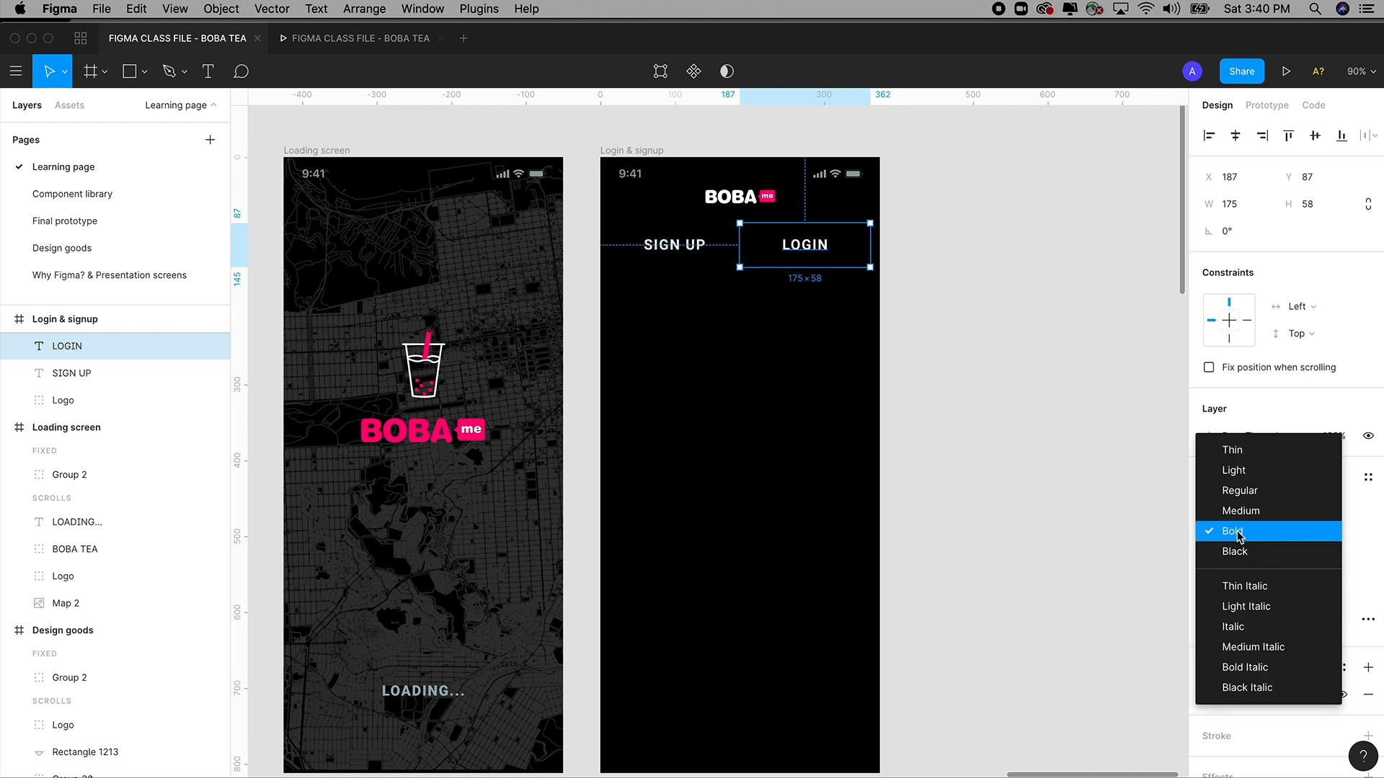
left_click(1240, 491)
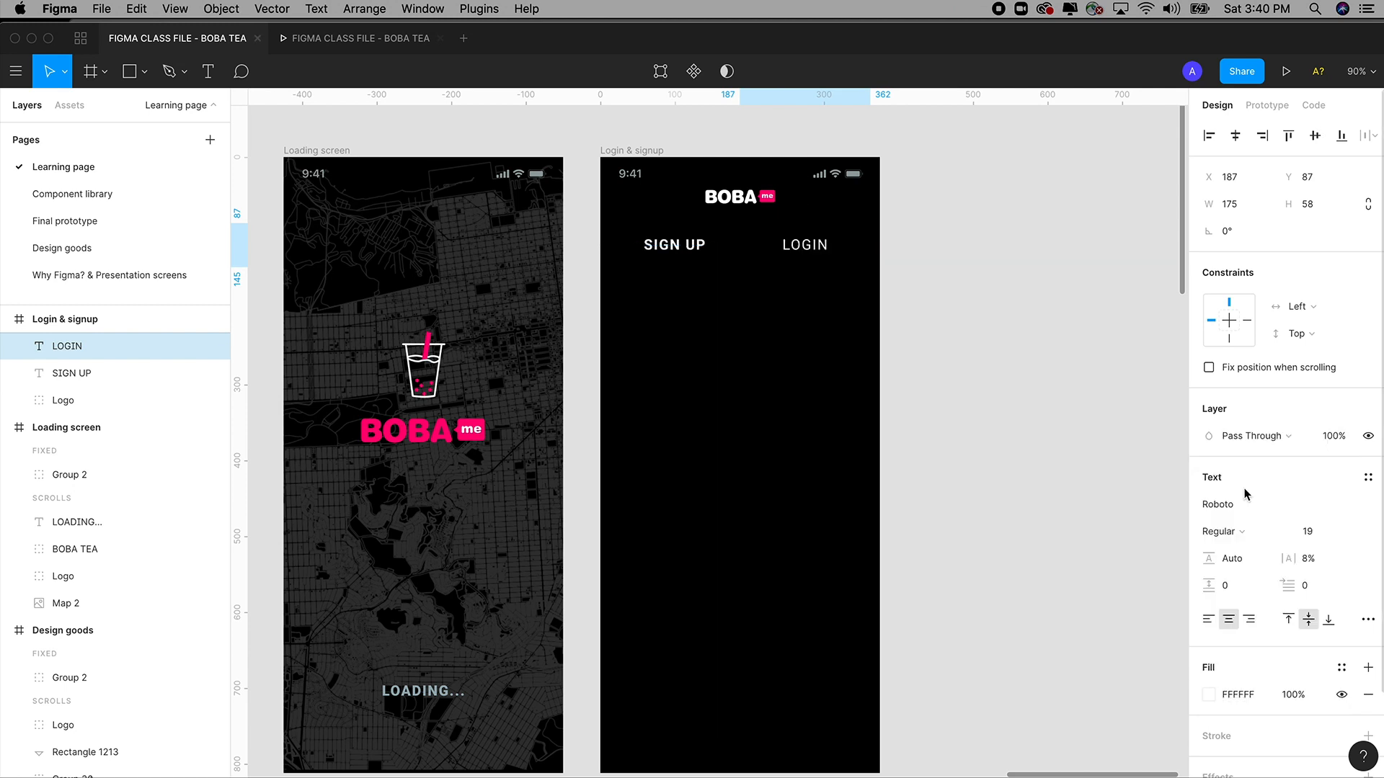
left_click(1333, 437)
type("40")
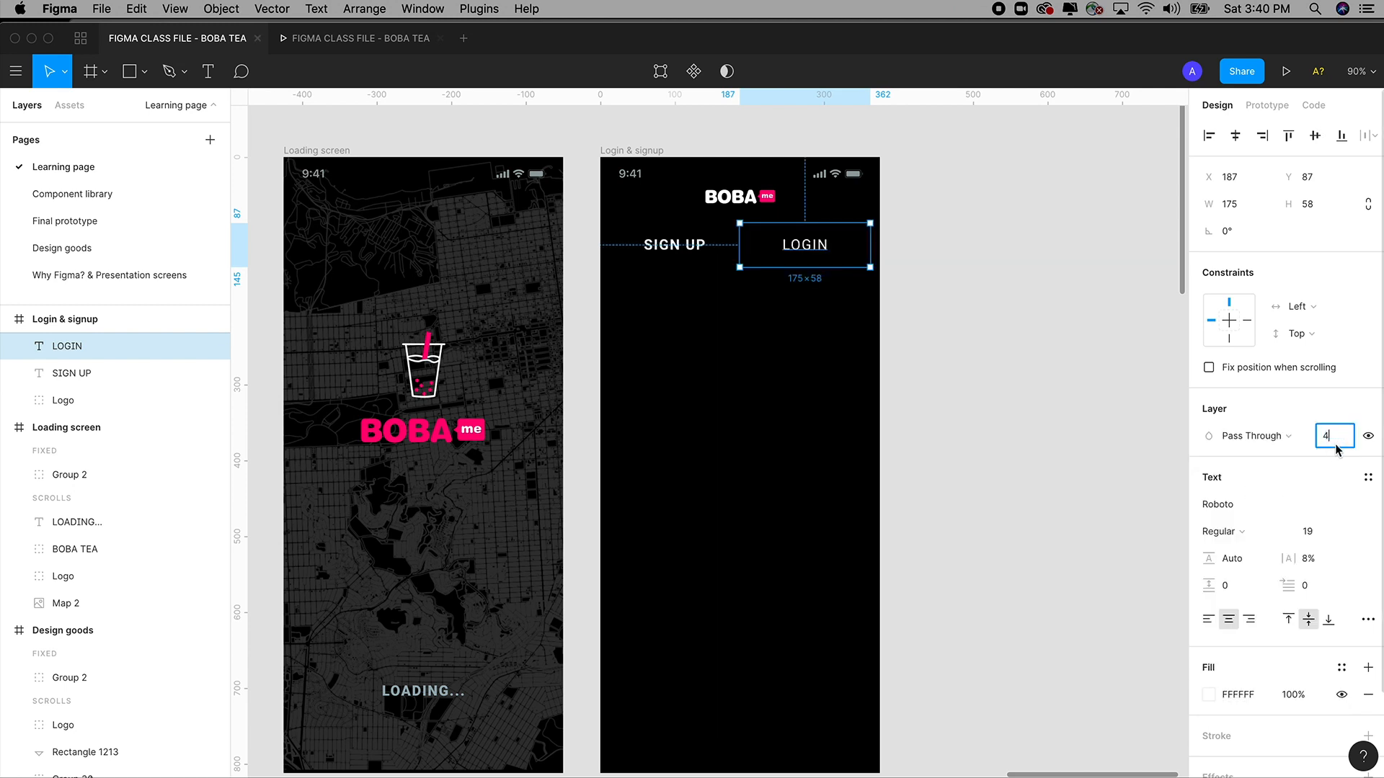
key("Tab")
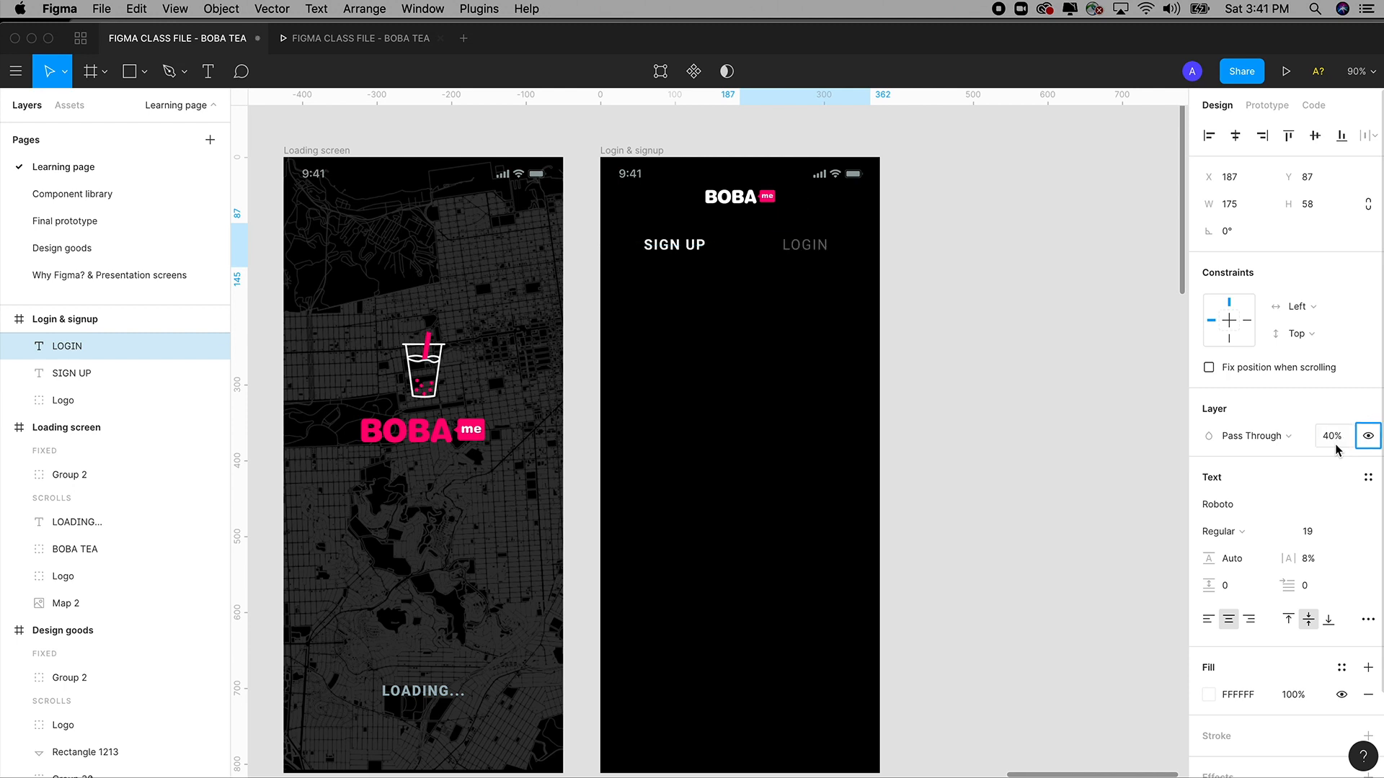
left_click(1029, 349)
key("super+z")
key("super+z")
key("super+z")
key("super+z")
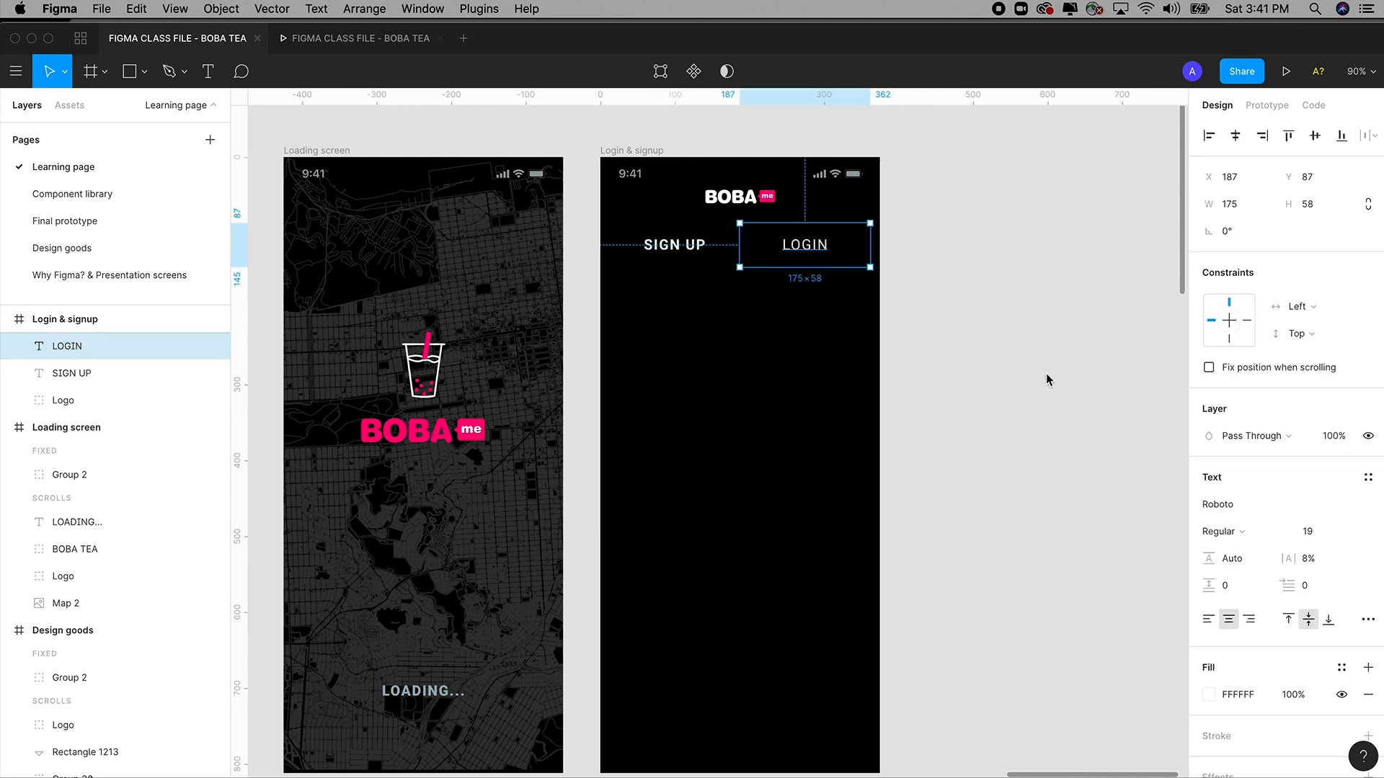
left_click(951, 273)
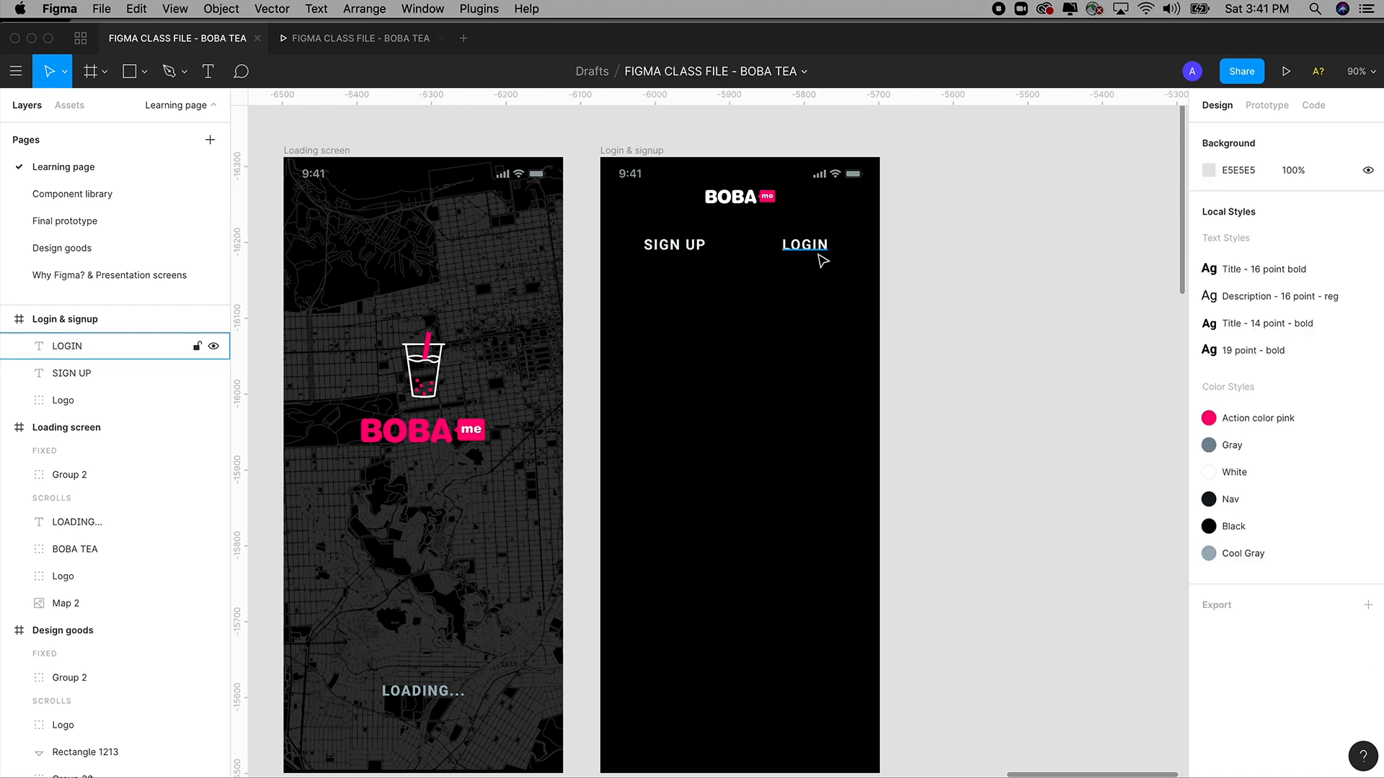
Detach LOGIN's text style and set it to Roboto Light.
left_click(818, 260)
mouse_move(1370, 481)
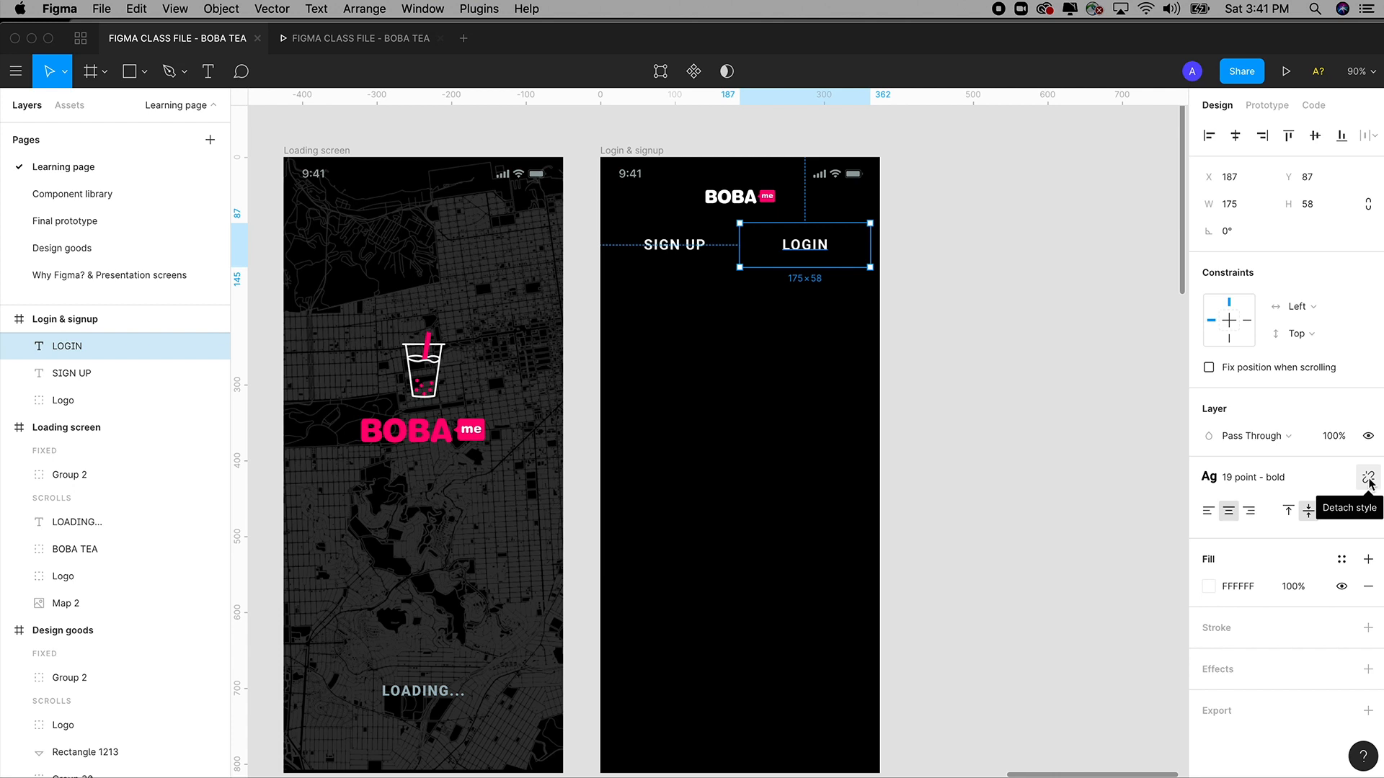
left_click(1368, 481)
left_click(1230, 506)
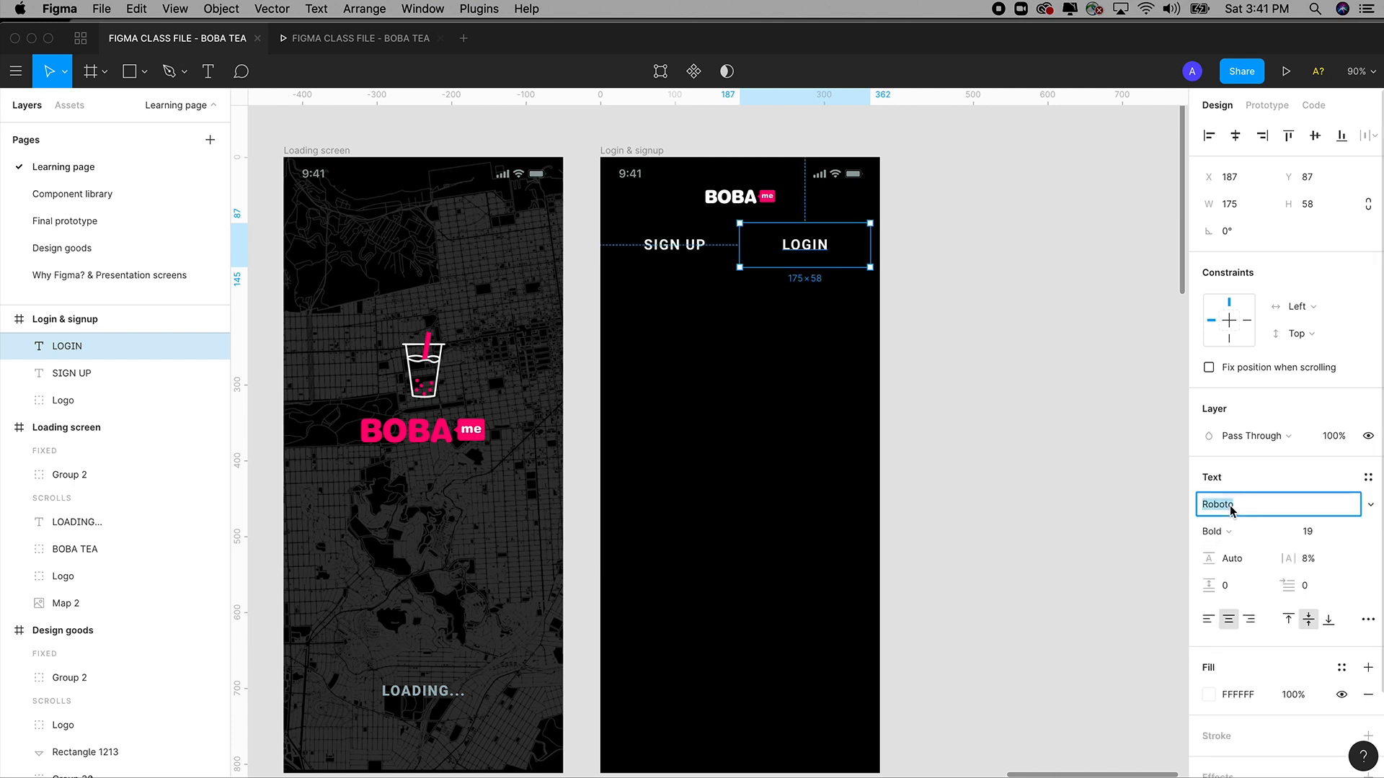
left_click(1370, 504)
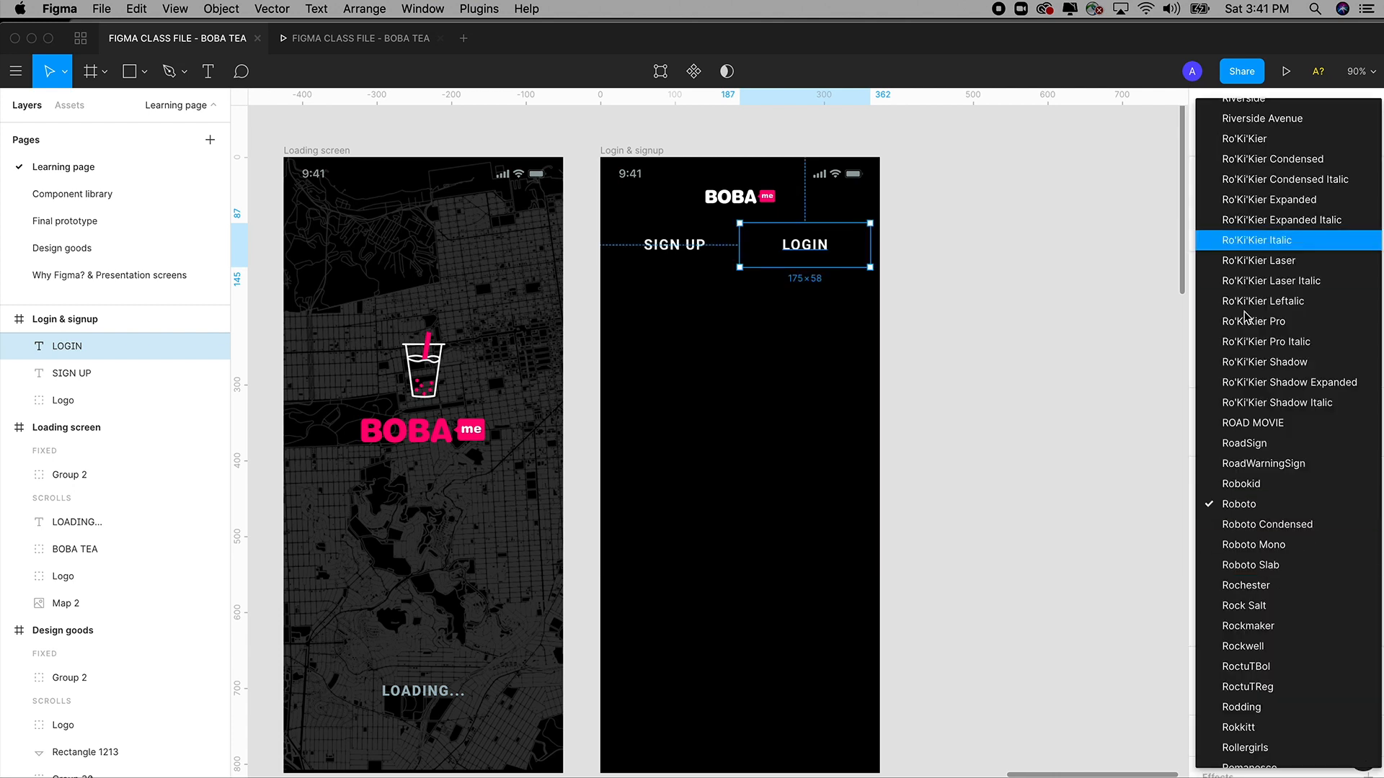
left_click(1237, 508)
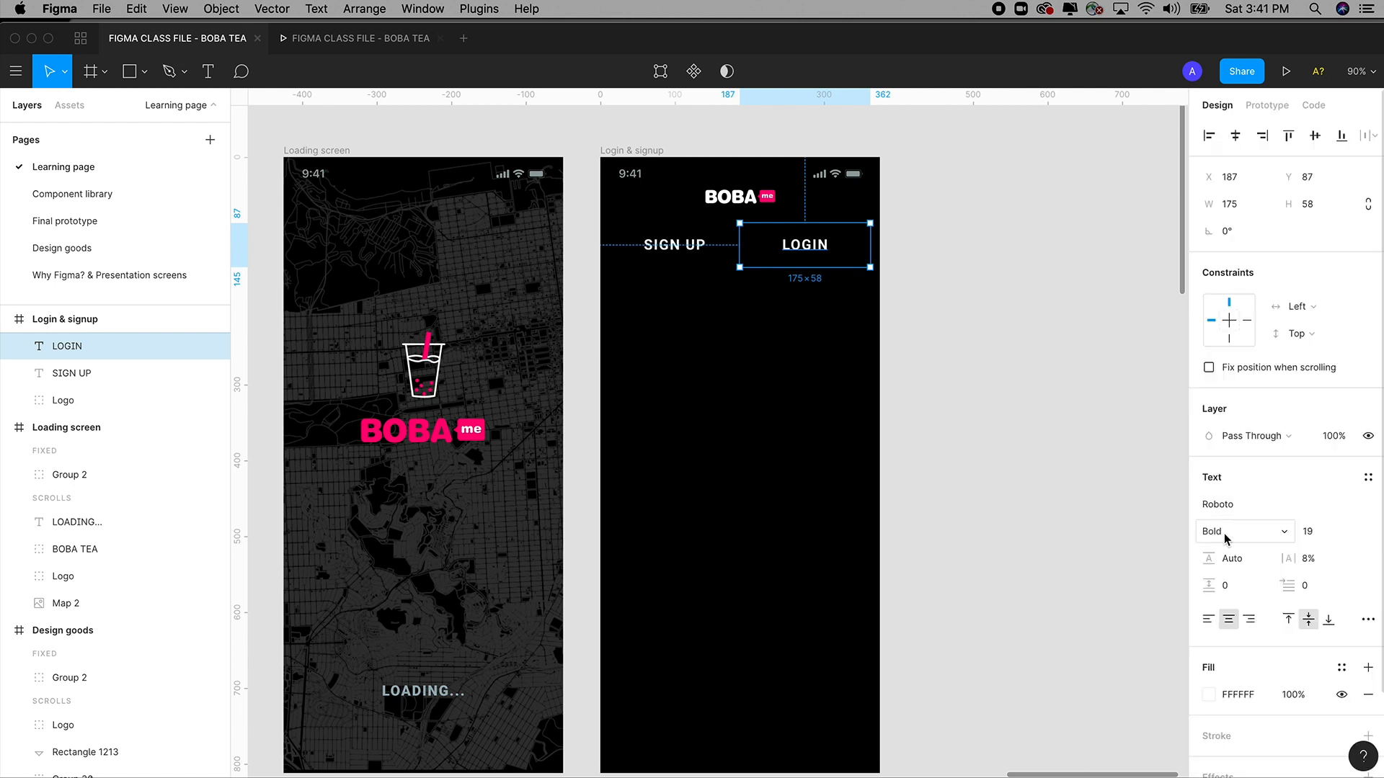
left_click(1232, 533)
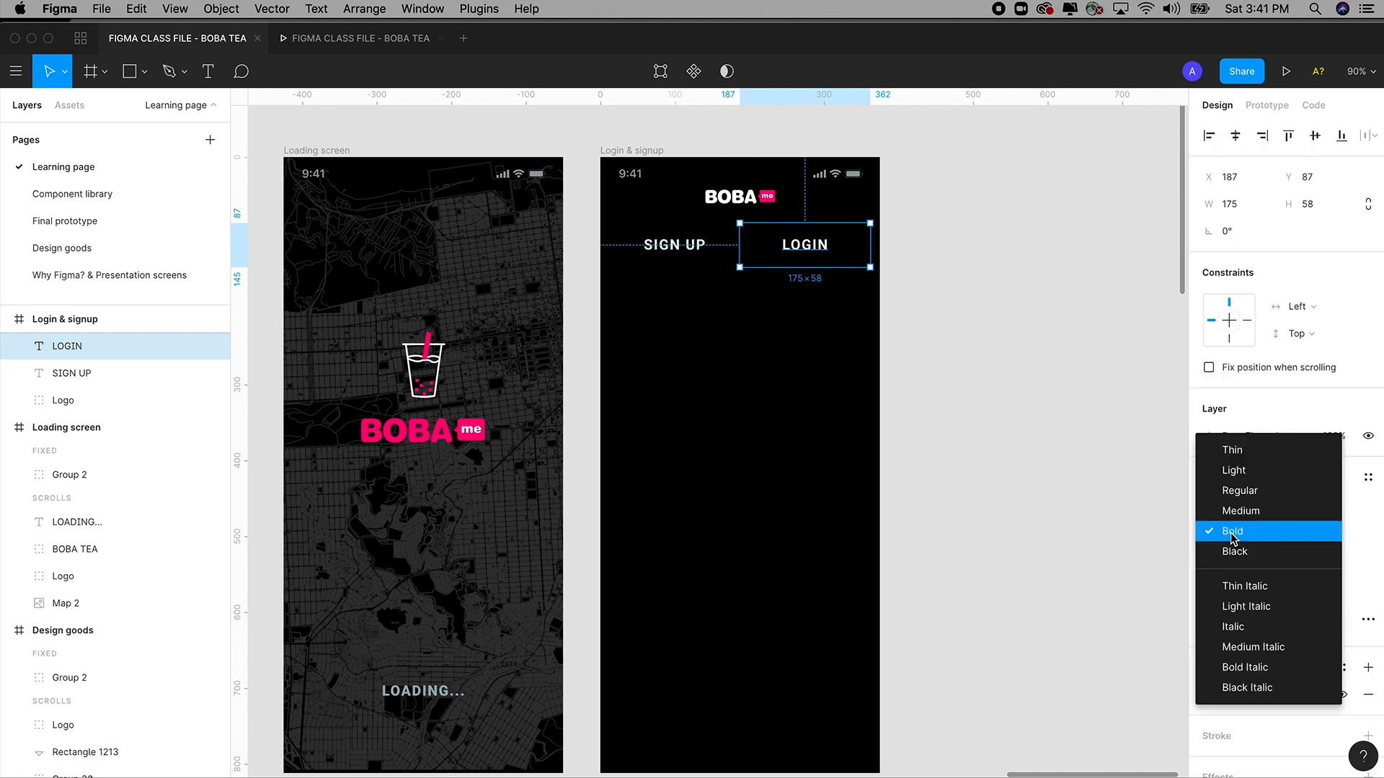
left_click(1239, 493)
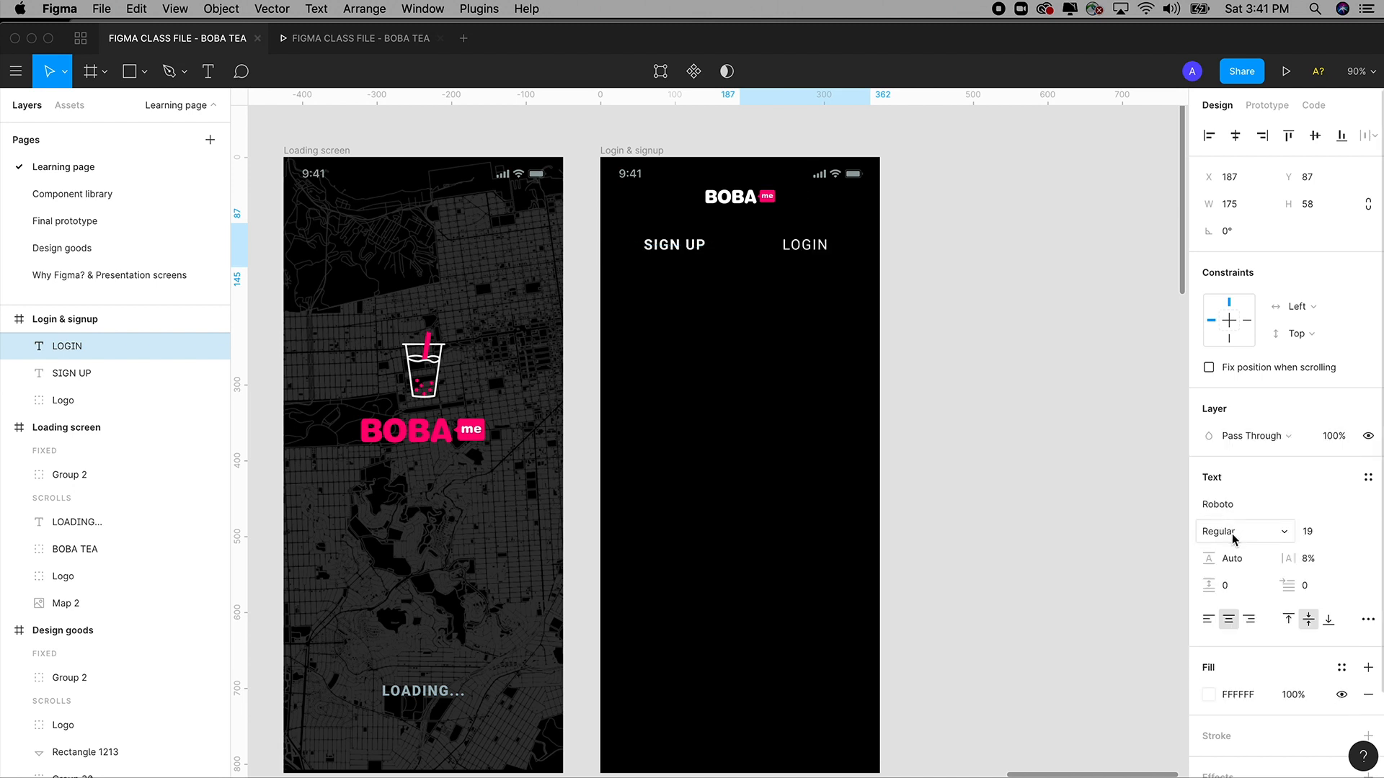
left_click(1234, 534)
left_click(1236, 512)
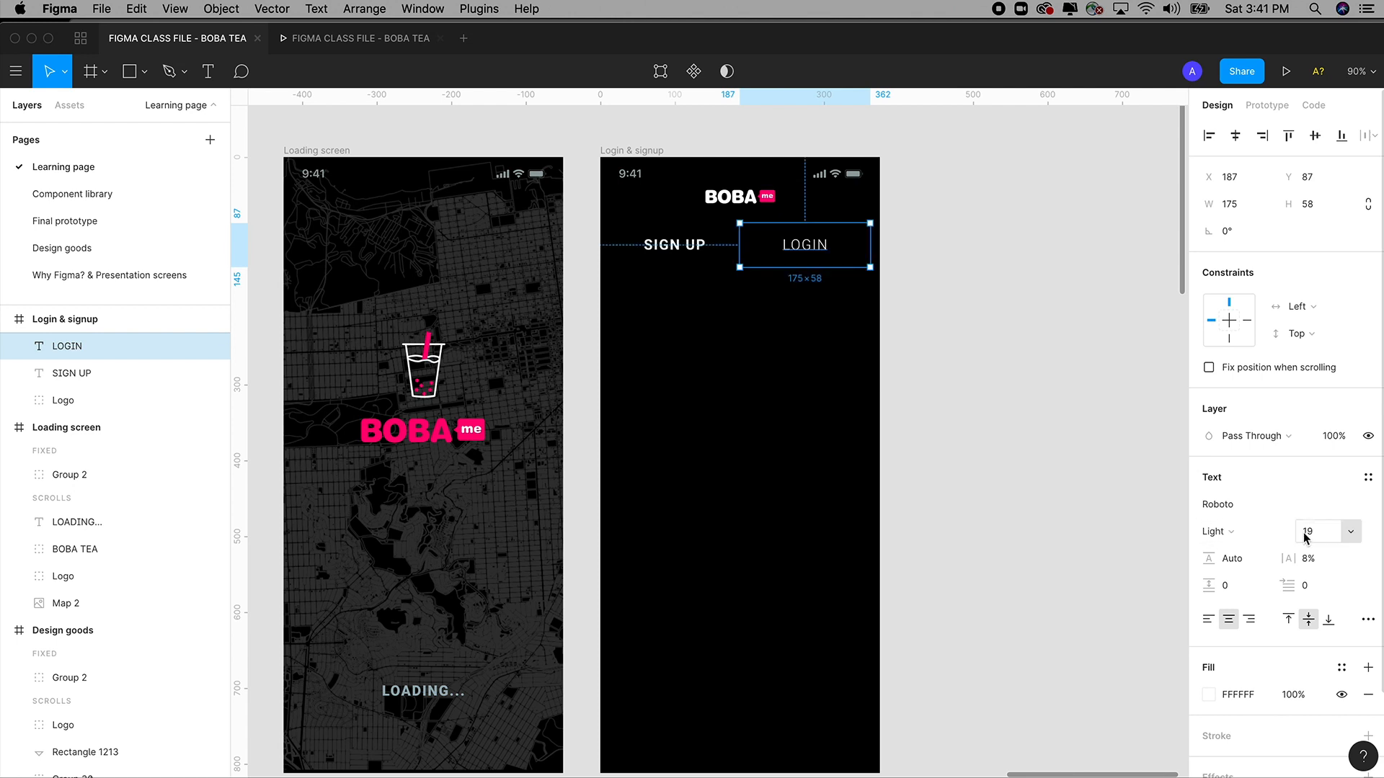
Dim the LOGIN label to 50% layer opacity.
left_click(1331, 438)
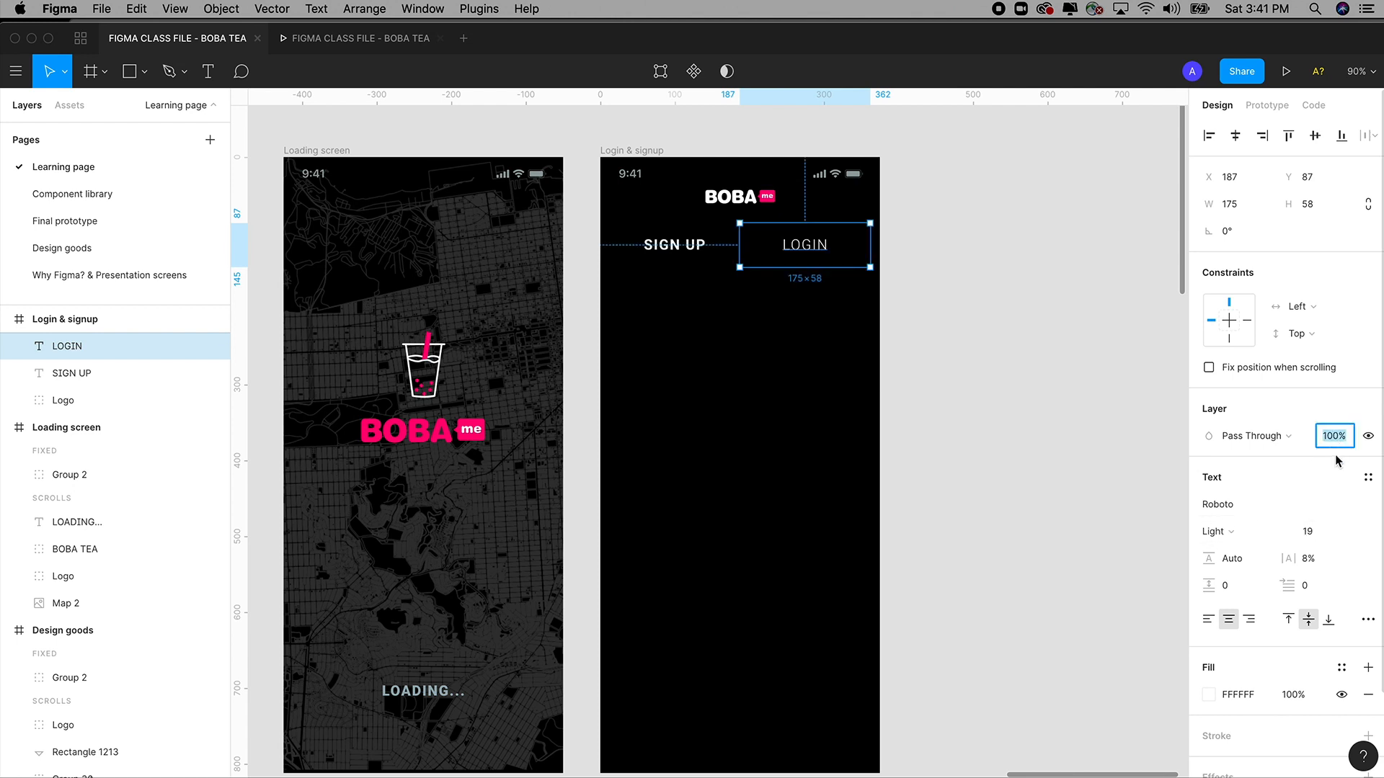
type("40")
key("Return")
type("50")
key("Tab")
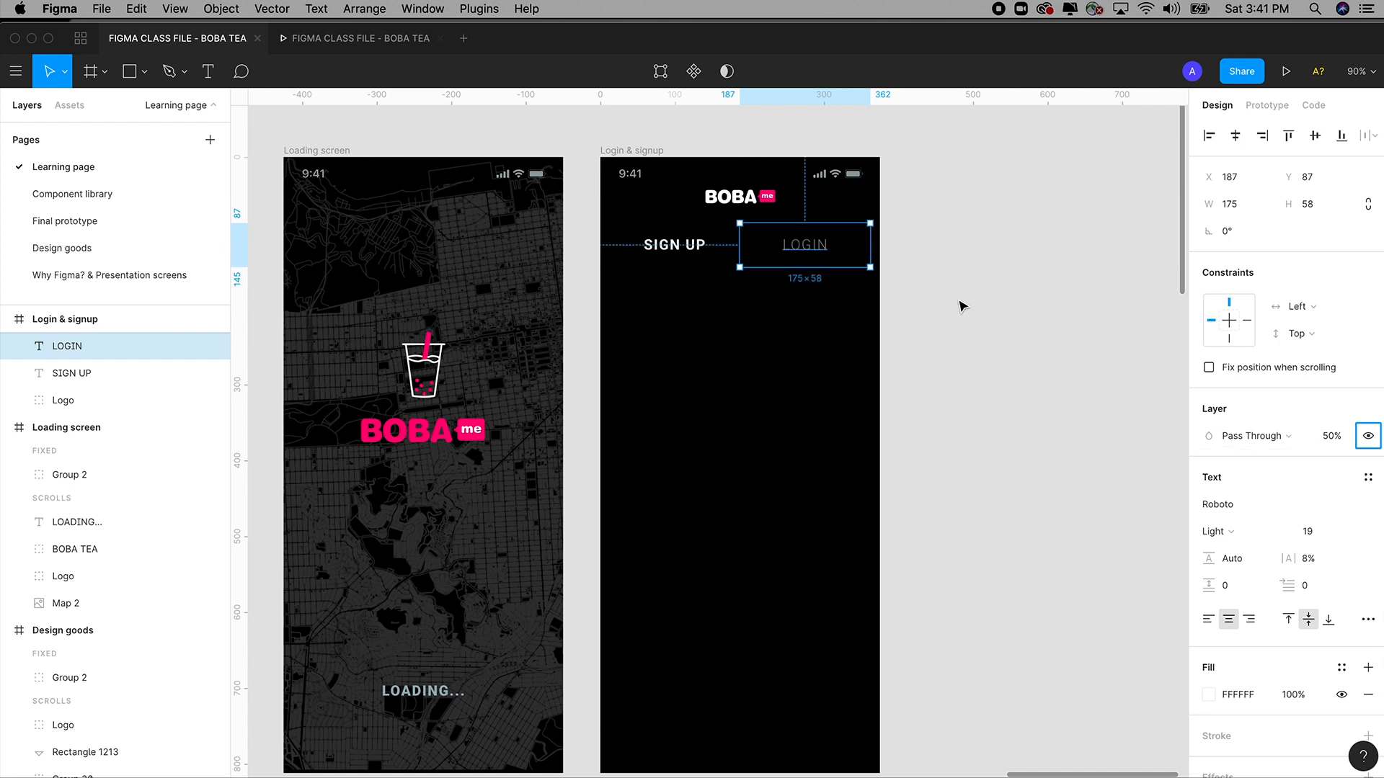
left_click(963, 306)
scroll(983, 300, "left", 2)
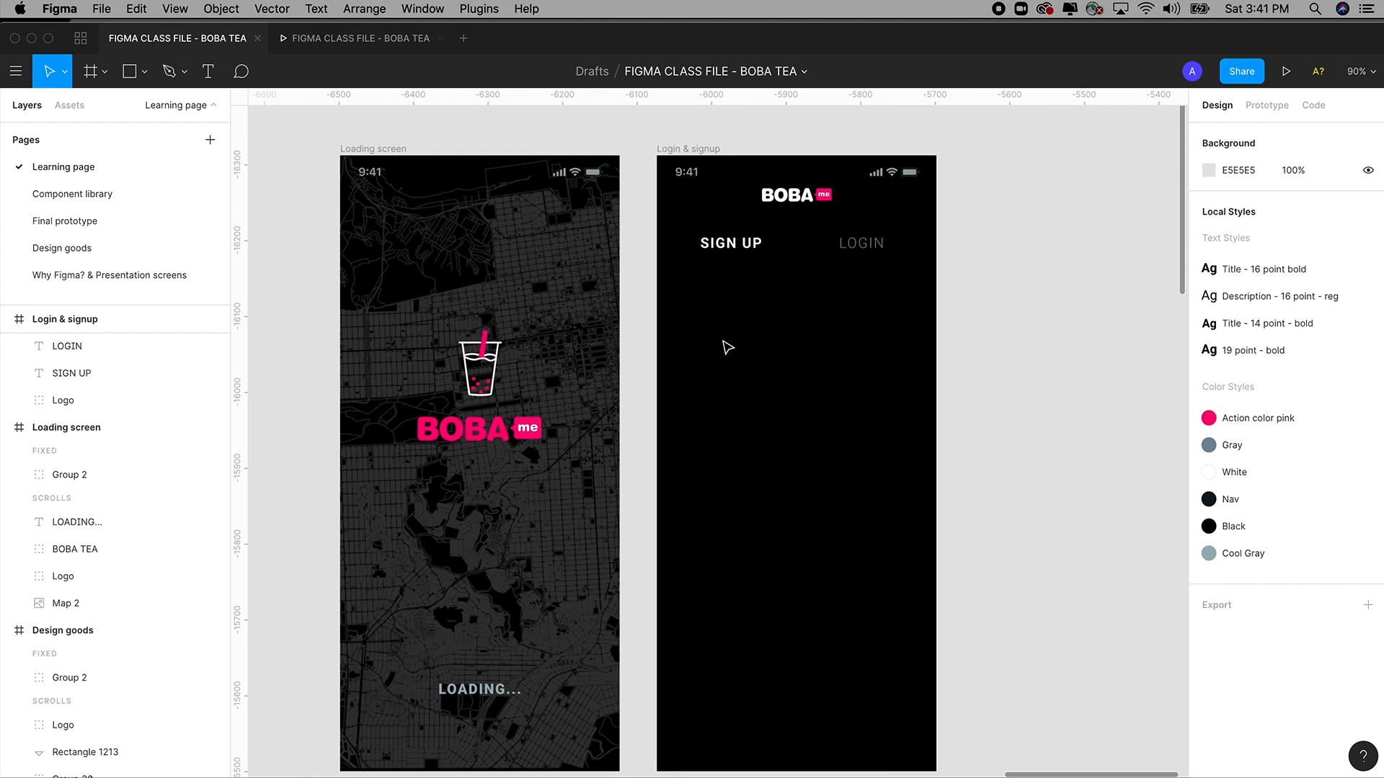
Draw a thin rectangle bar under SIGN UP, redrawing it after deleting a first try.
left_click(144, 72)
left_click(275, 123)
left_click(144, 72)
left_click(132, 109)
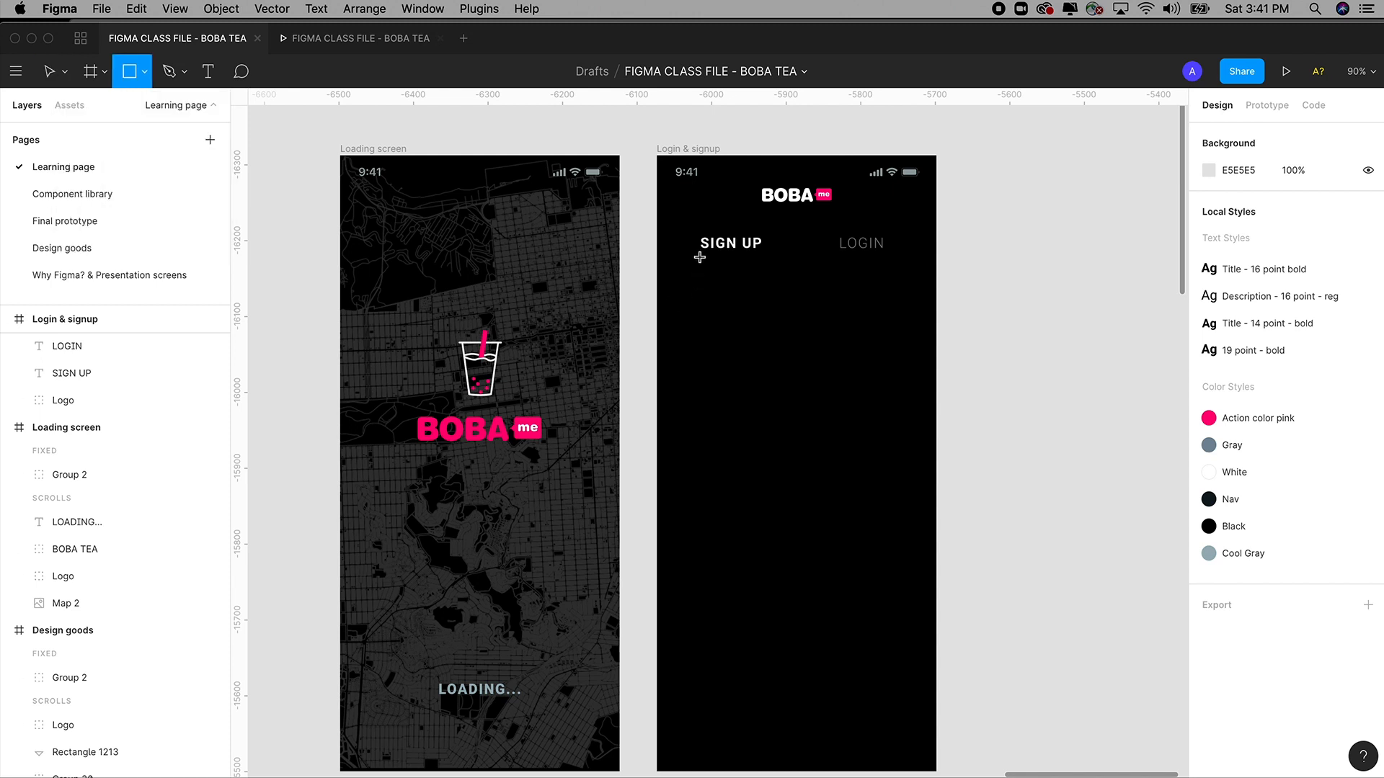
left_click_drag(699, 258, 762, 261)
key("z")
left_click_drag(638, 169, 825, 359)
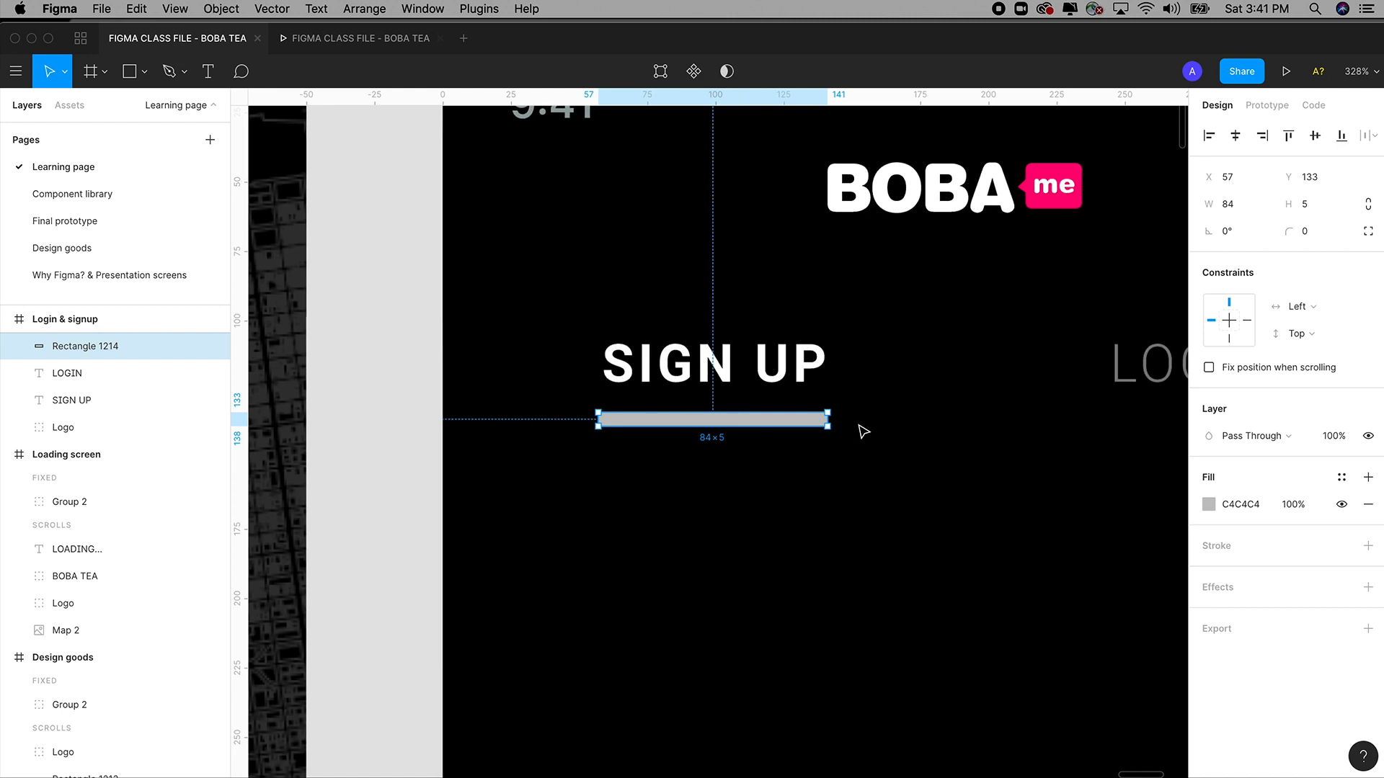
key("Delete")
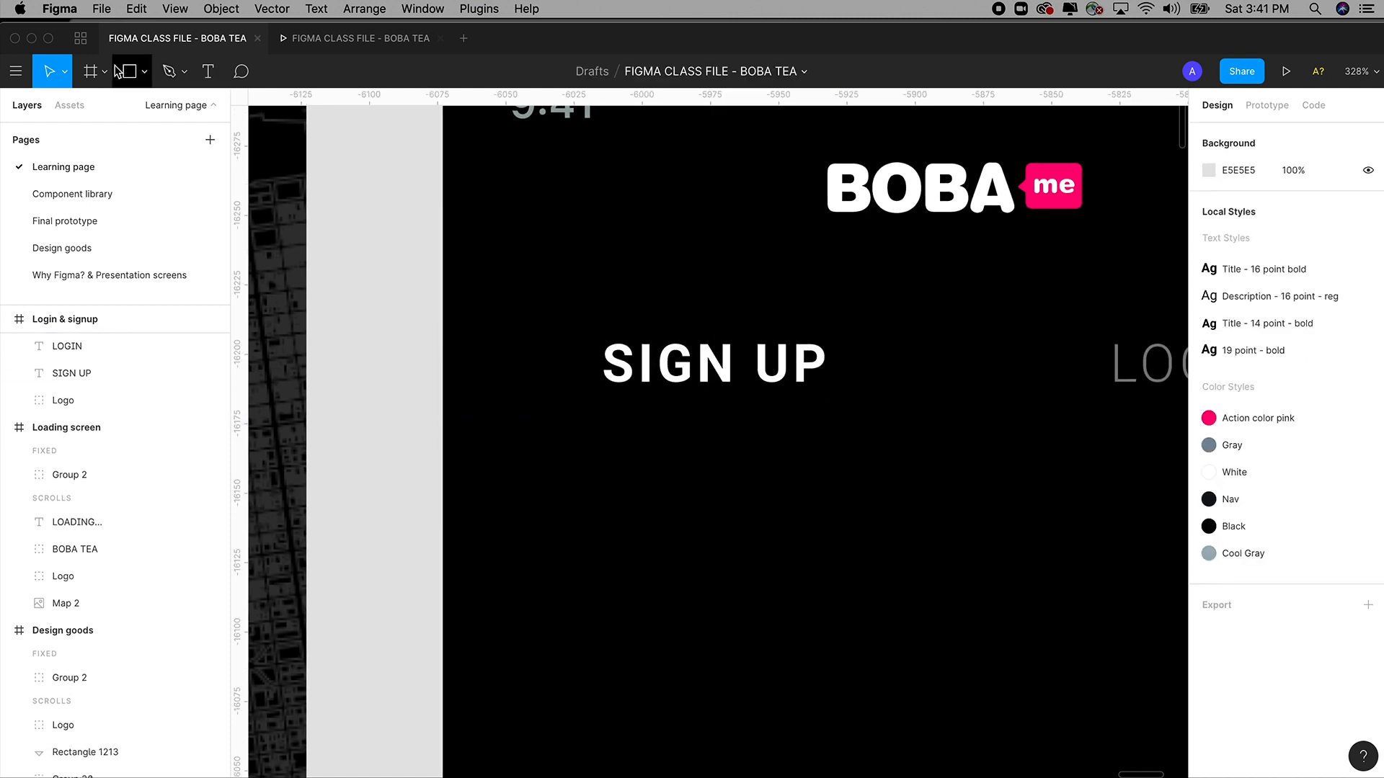
left_click(144, 72)
left_click(135, 109)
left_click_drag(601, 405, 823, 423)
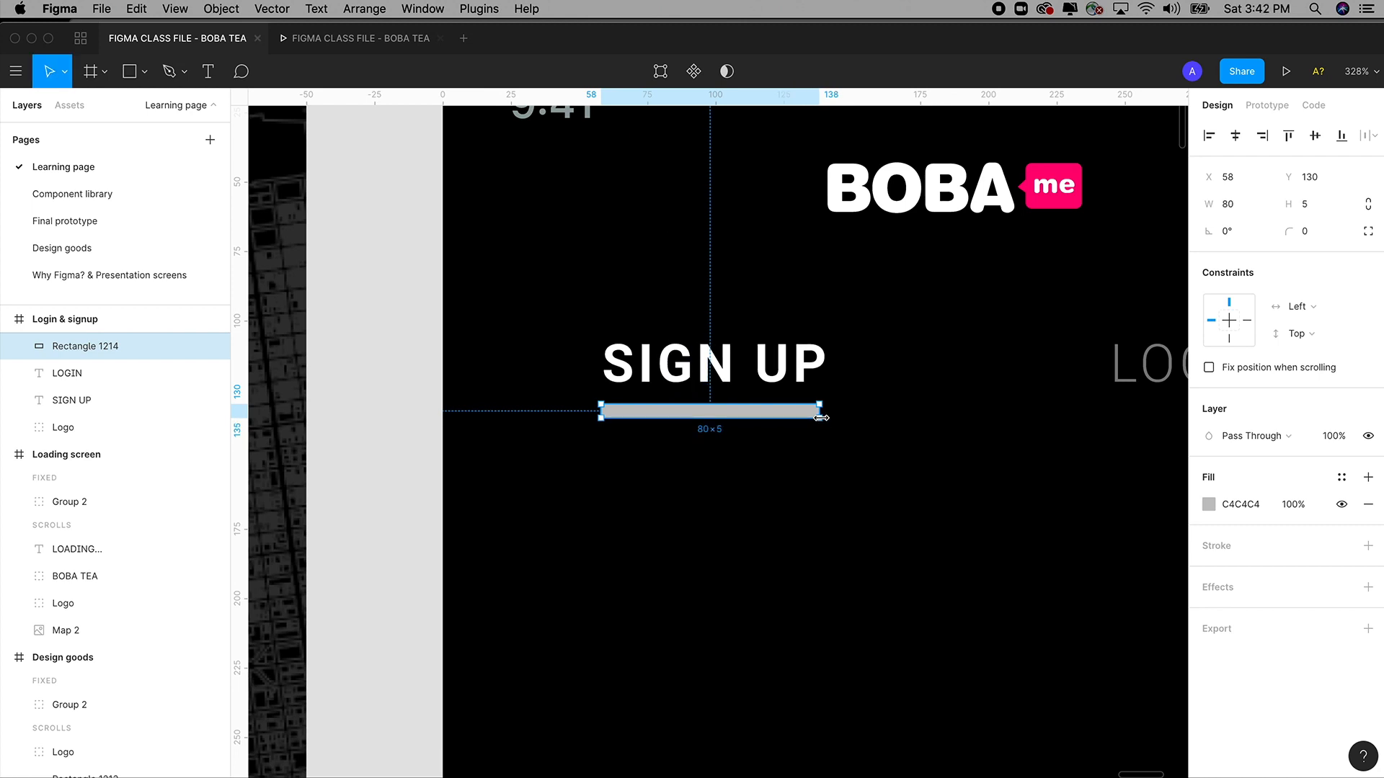
Give the bar under SIGN UP a magenta-pink fill.
scroll(769, 429, "left", 2)
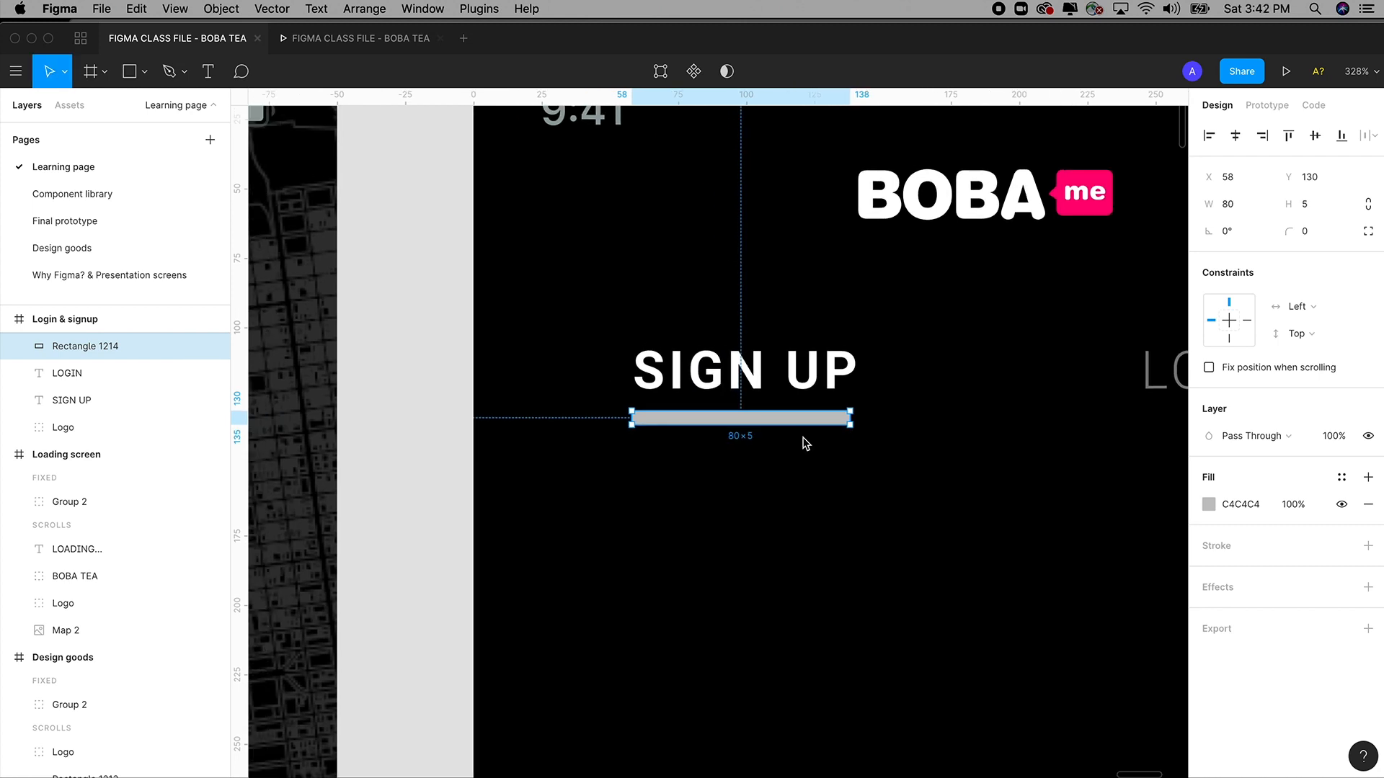
scroll(805, 442, "down", 3)
scroll(806, 442, "up", 4)
scroll(805, 443, "down", 4)
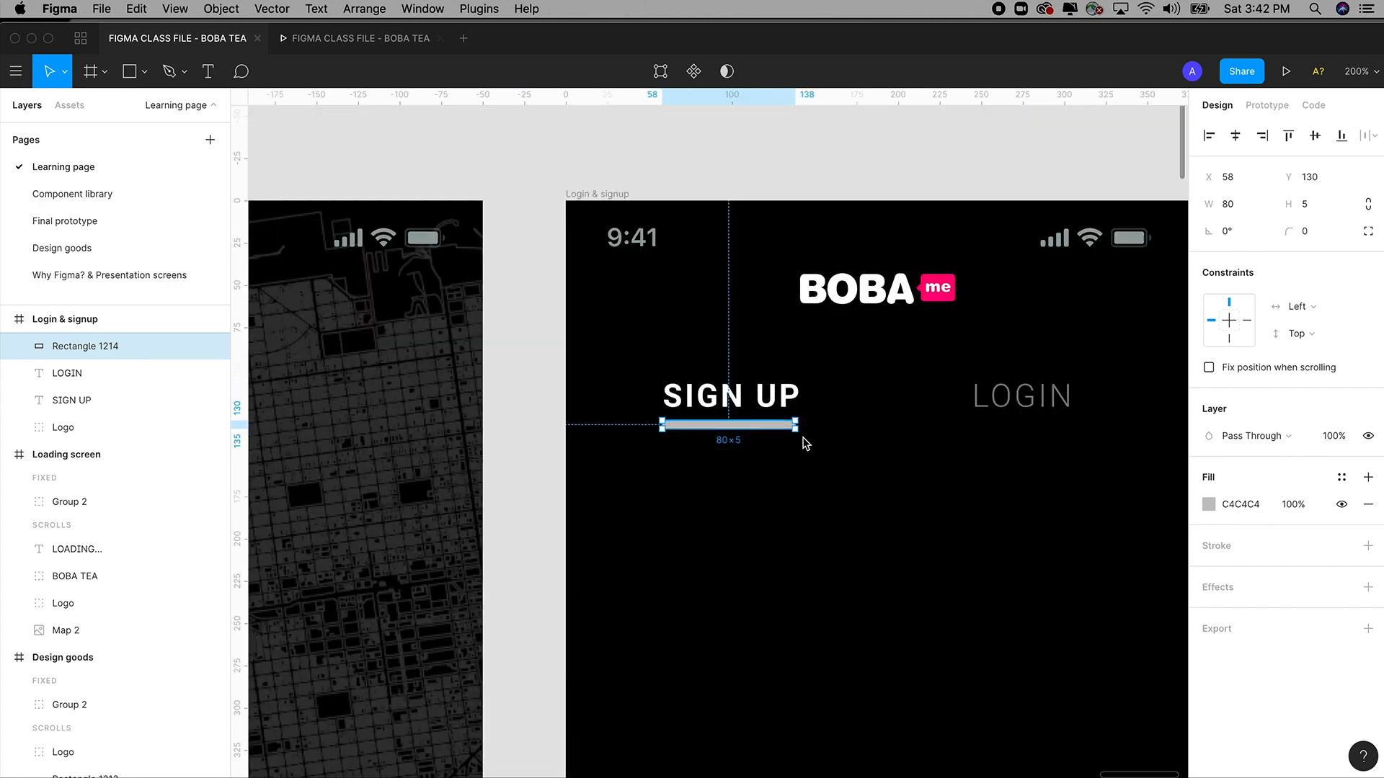
key("z")
left_click_drag(548, 182, 1007, 633)
key("space")
left_click_drag(823, 501, 849, 545)
left_click(1209, 505)
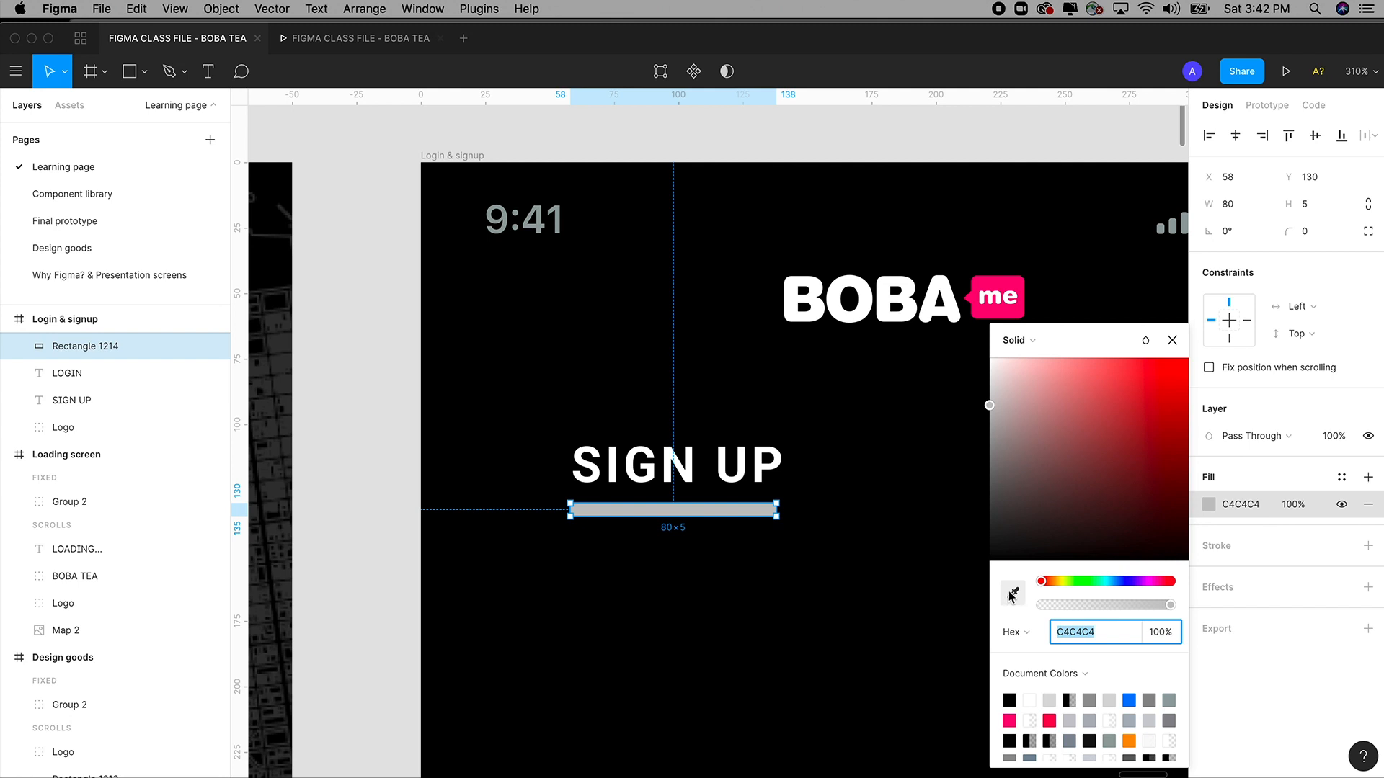
left_click(1157, 582)
left_click(1158, 395)
left_click_drag(1125, 437, 1153, 430)
Sample the pink of the 'me' logo badge into the bar's fill with the eyedropper.
left_click(1018, 595)
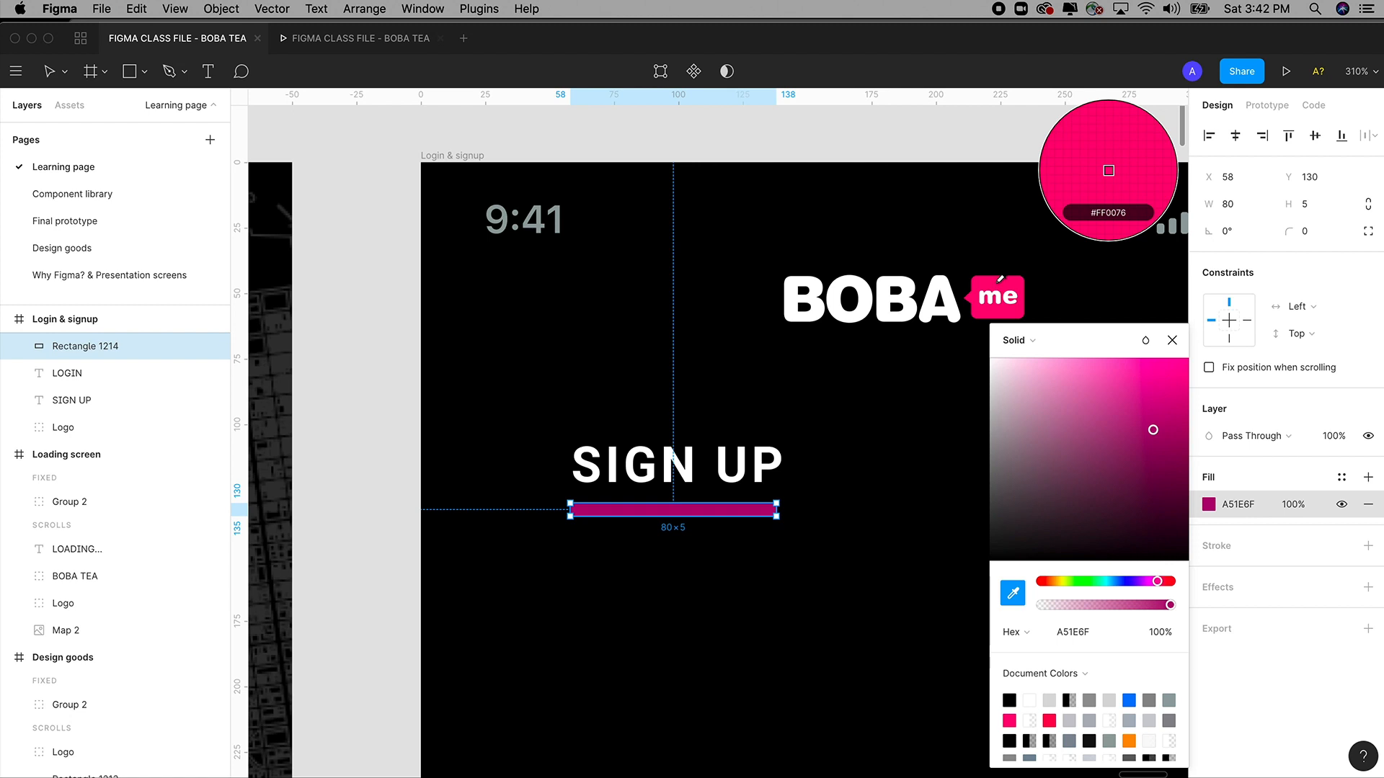
left_click(999, 279)
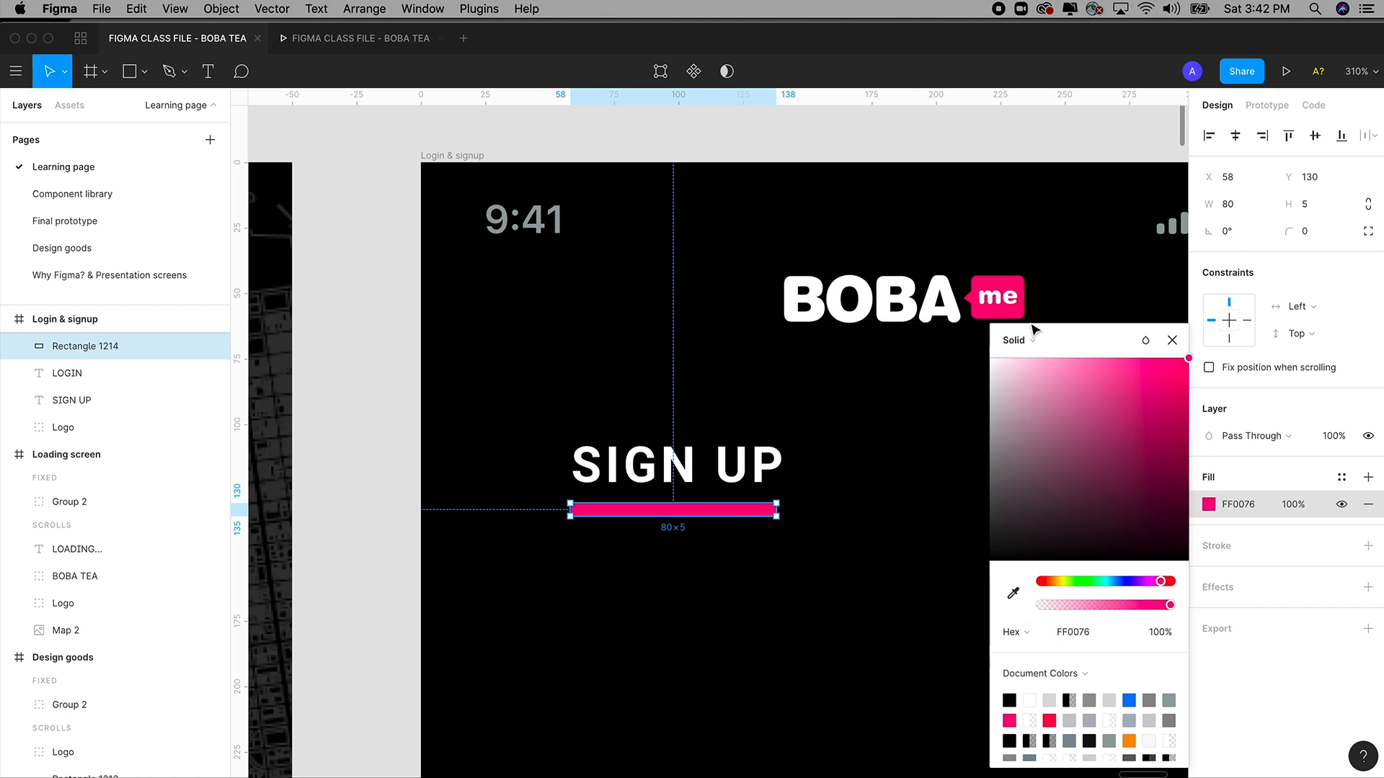
left_click(1036, 292)
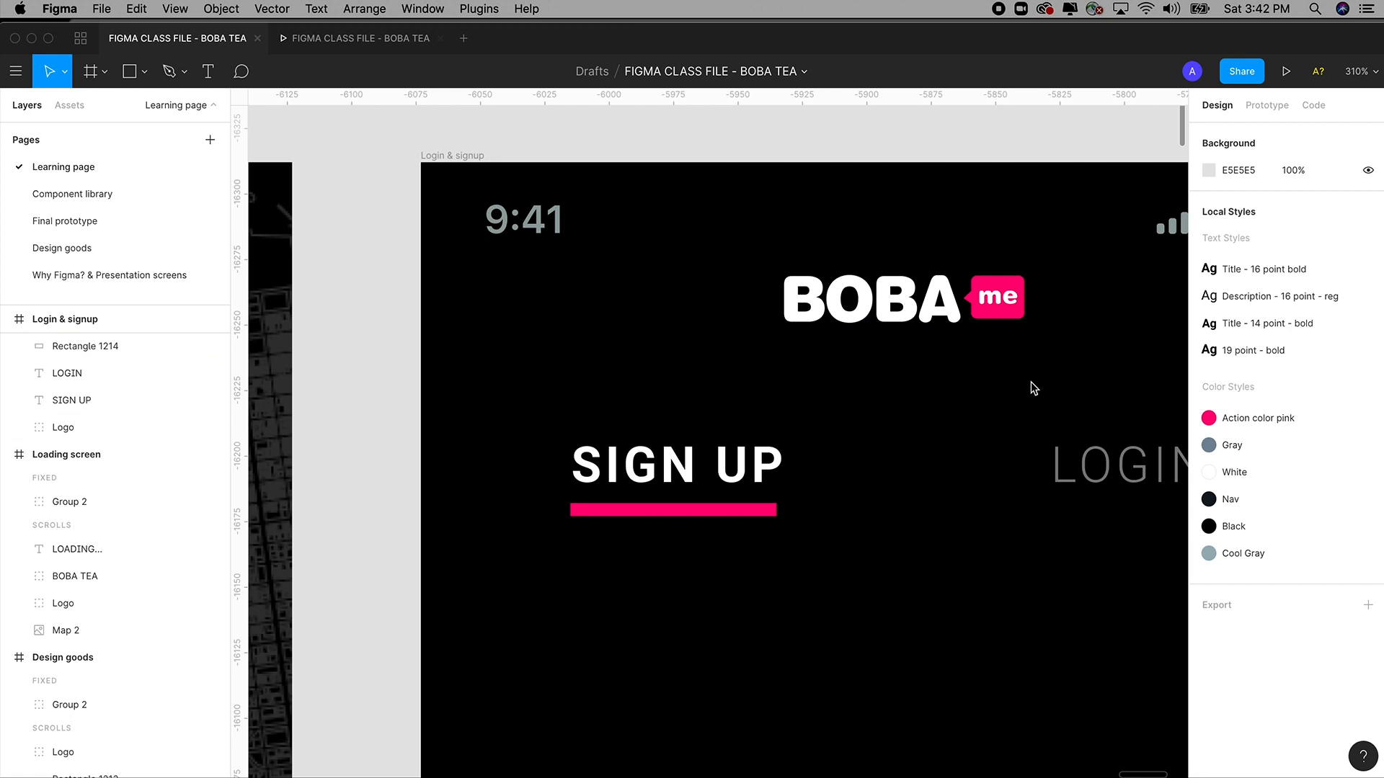
Undo the sampled fill and look up the 'me' badge's exact pink hex value.
key("super+z")
left_click(1016, 284)
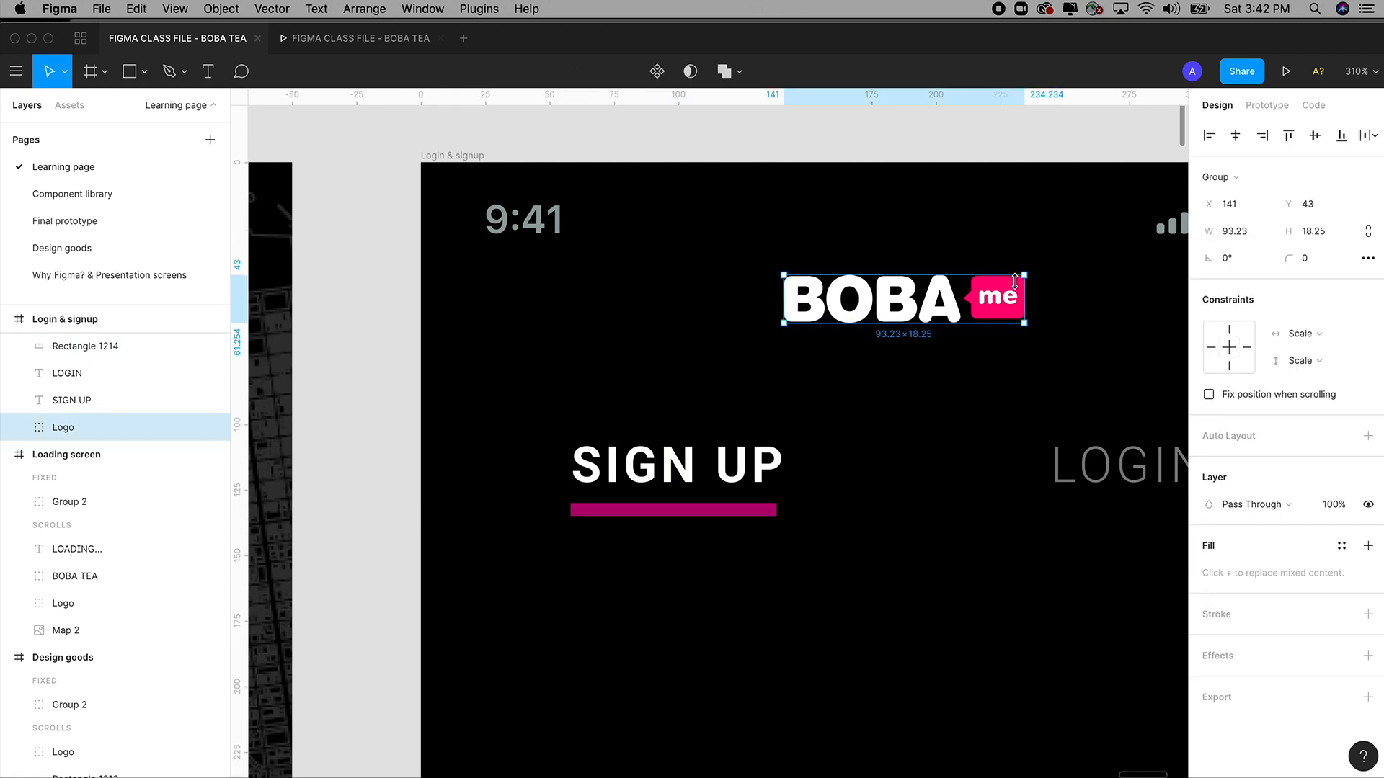
double_click(1015, 283)
double_click(1015, 283)
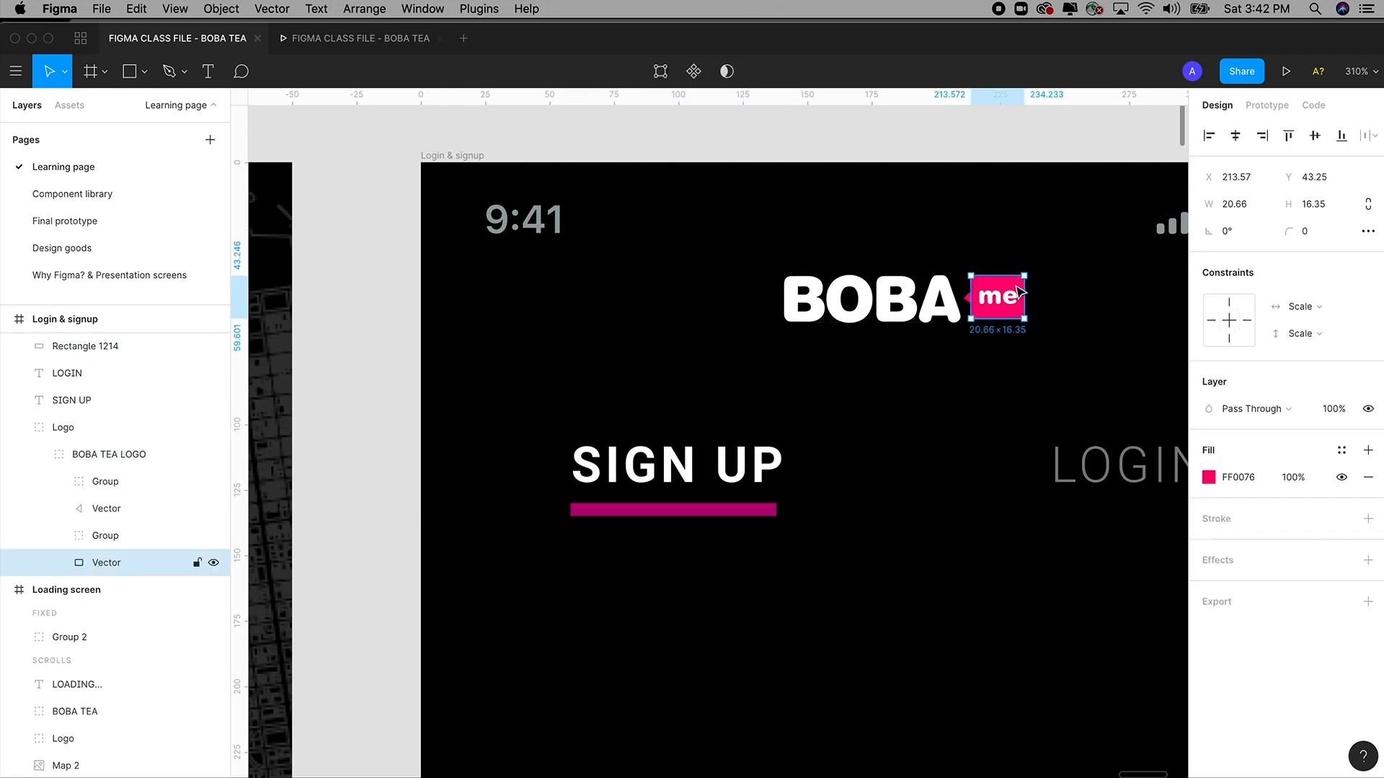
left_click(1235, 476)
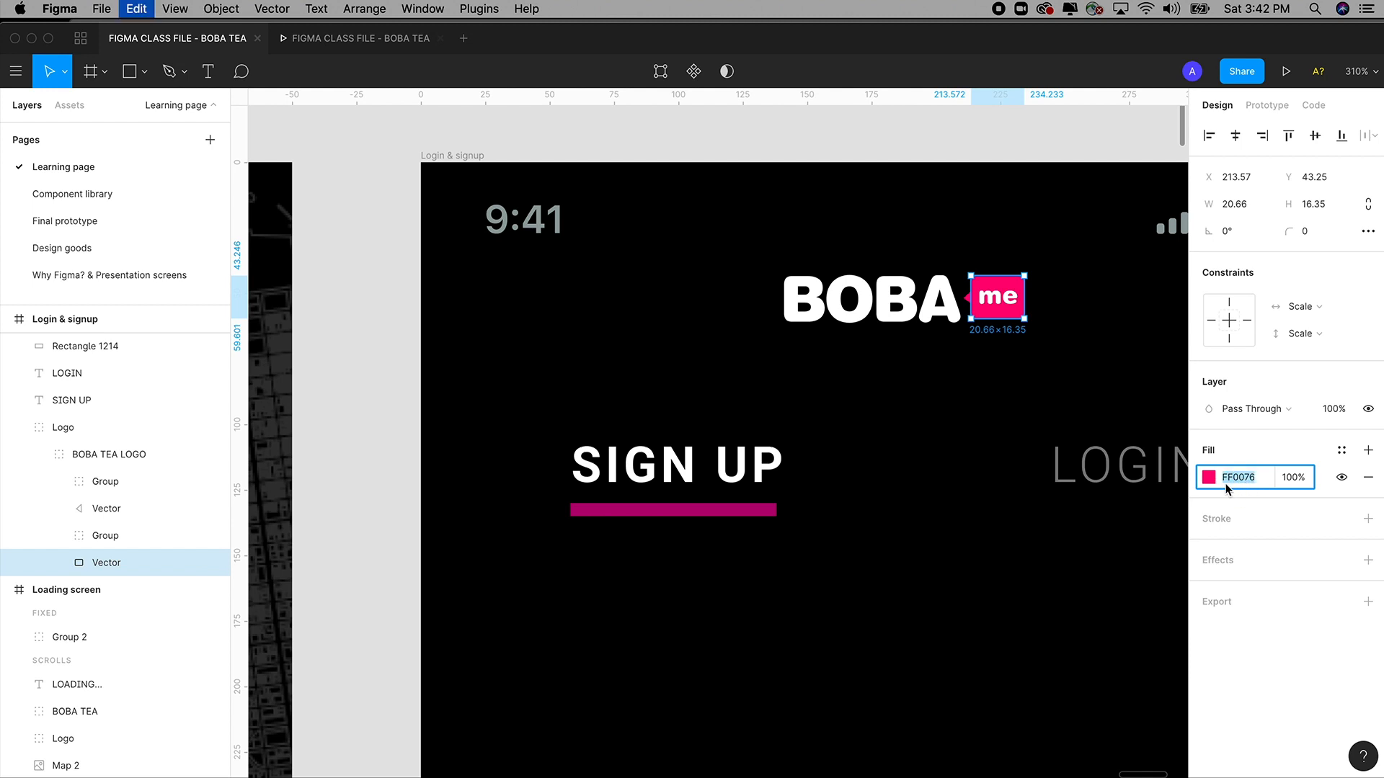
Set the underline bar's fill hex to FF0076.
left_click(753, 510)
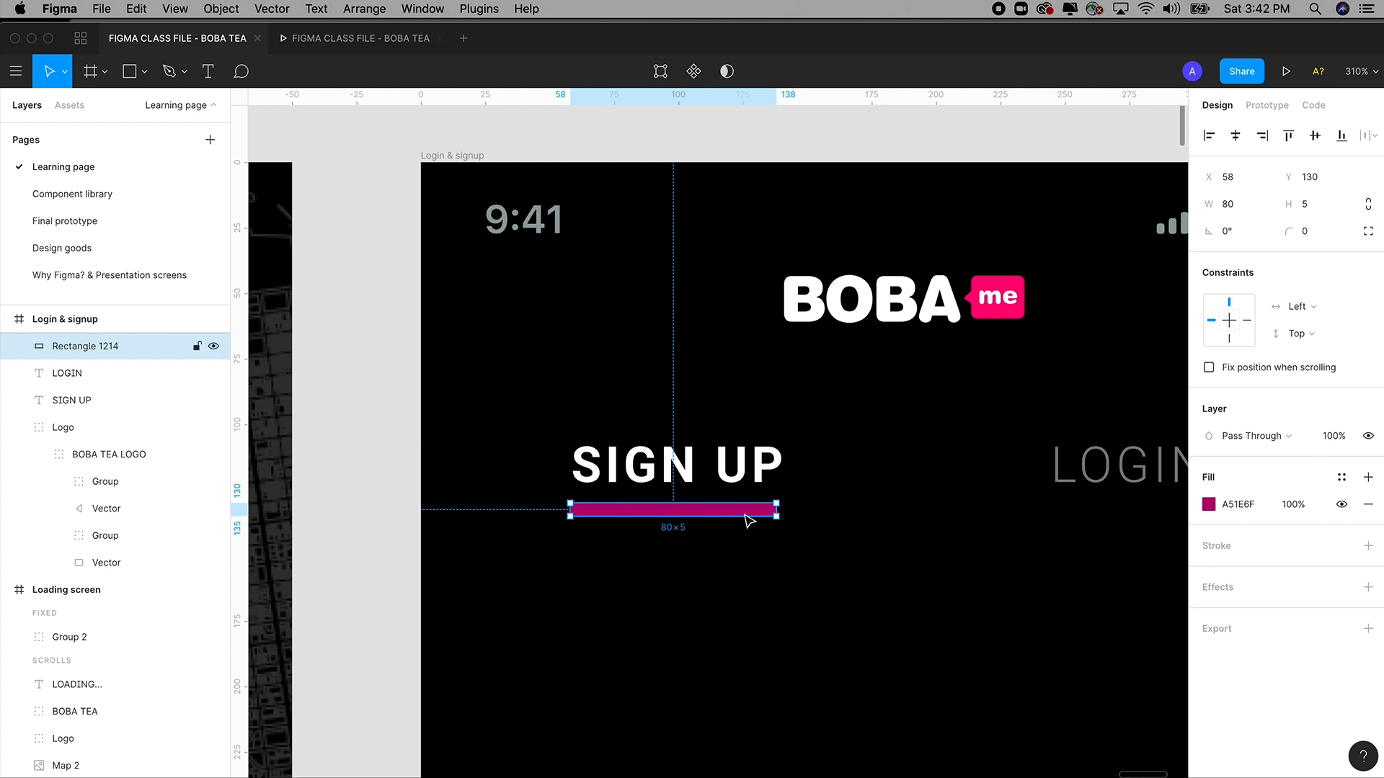
left_click(1233, 506)
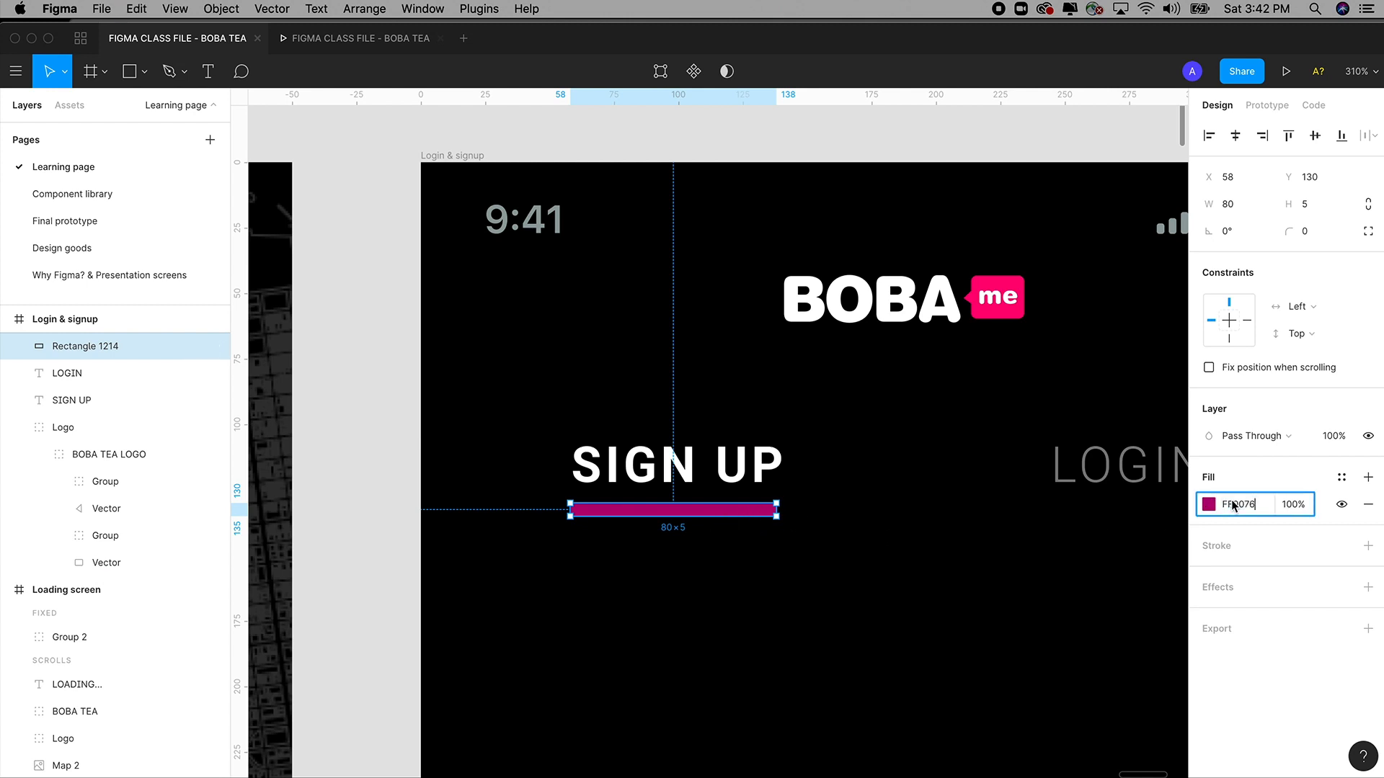
key("Return")
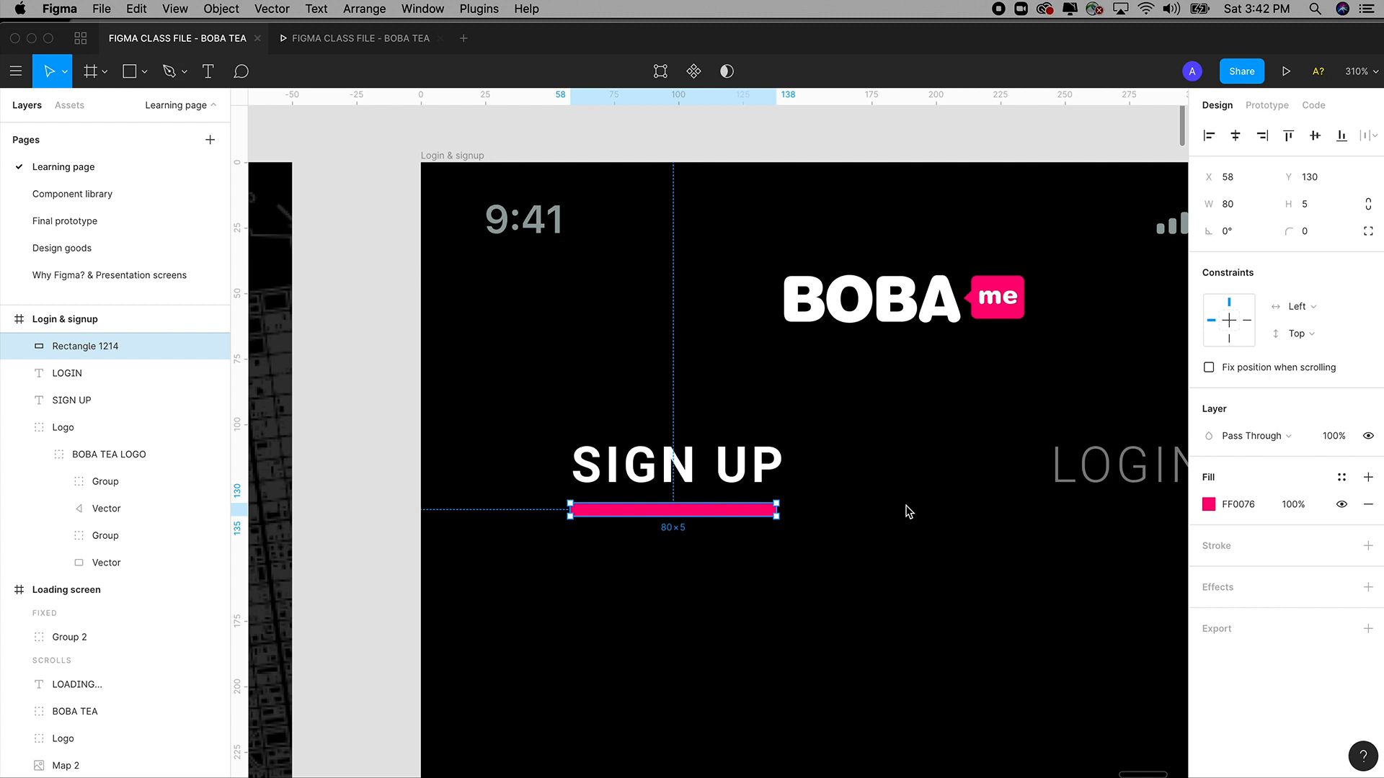
key("super+minus")
key("super+minus")
key("super+minus")
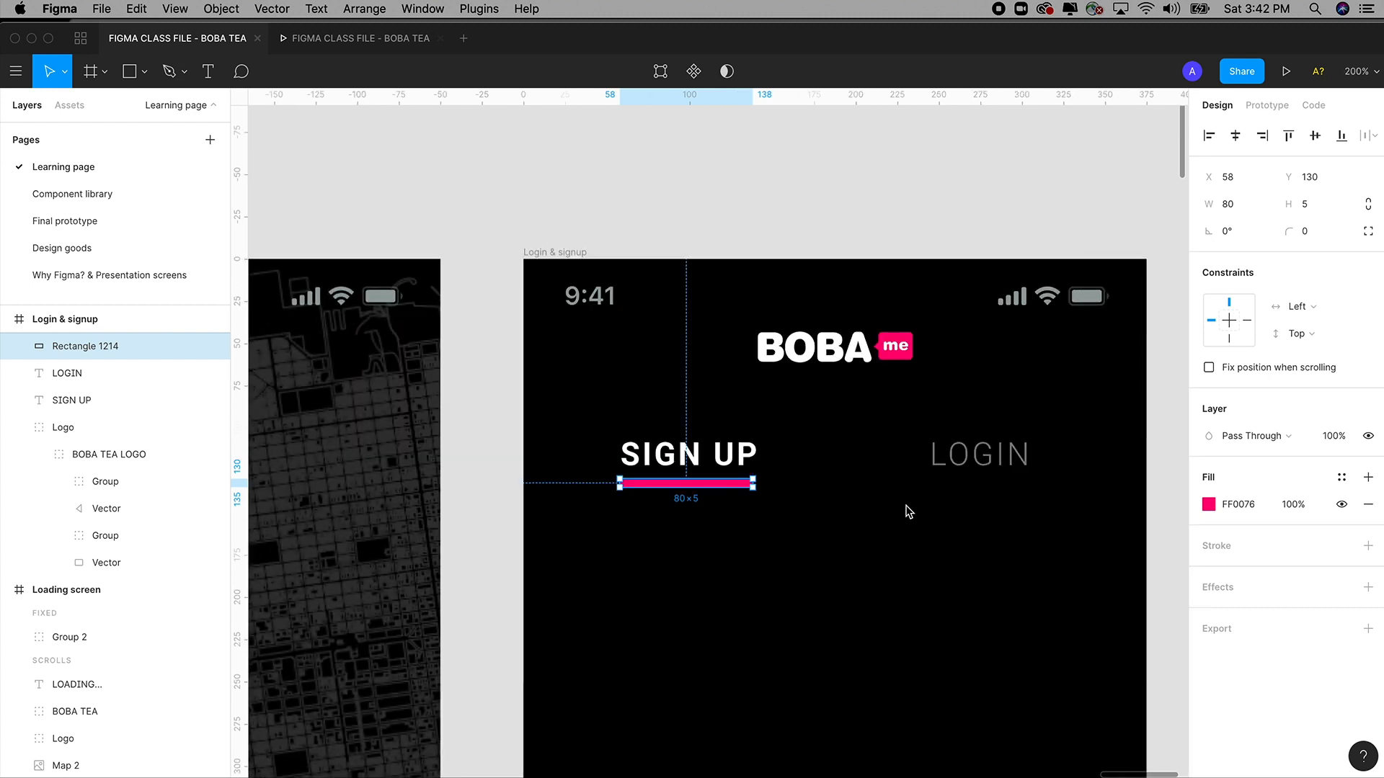
key("super+plus")
key("super+plus")
Create the colour style 'Primary - Action - Color' from the bar's FF0076 fill.
left_click(1341, 481)
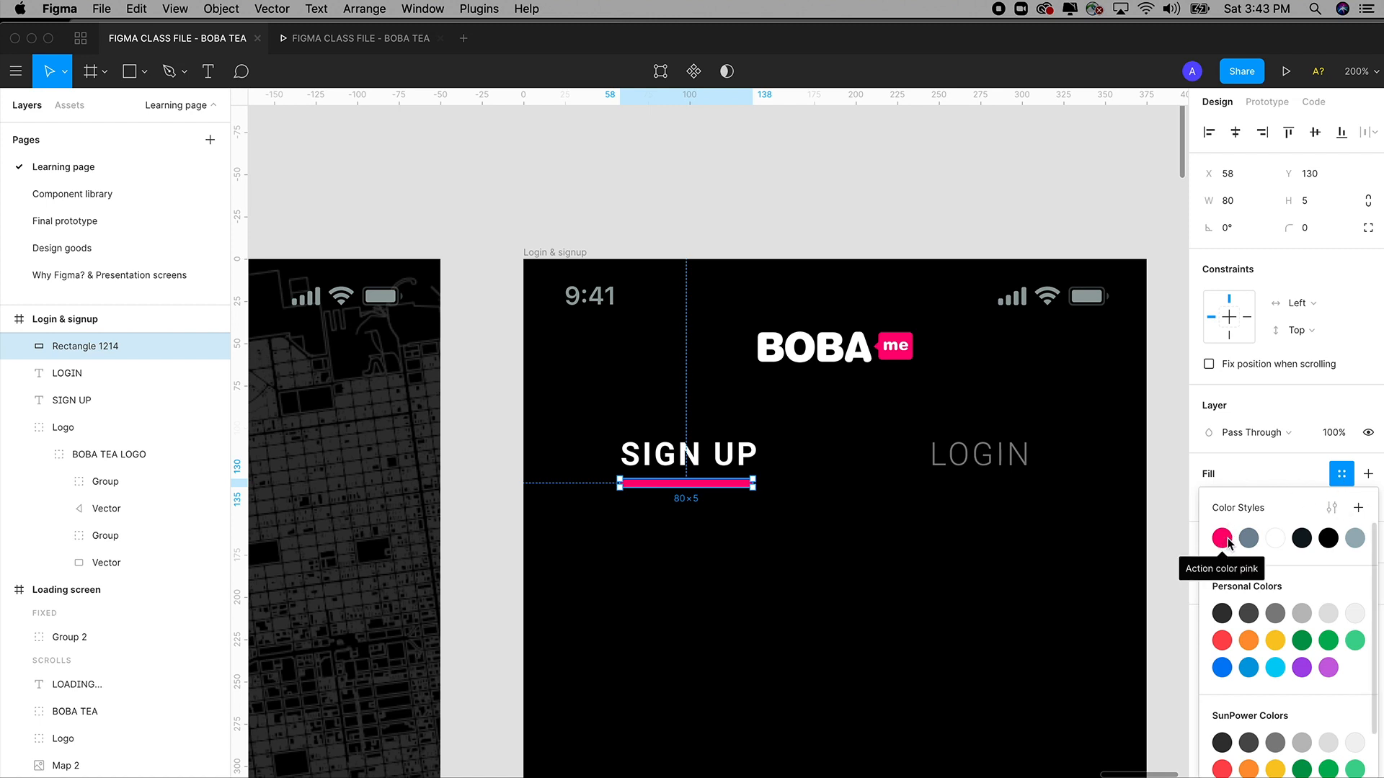
left_click(1358, 509)
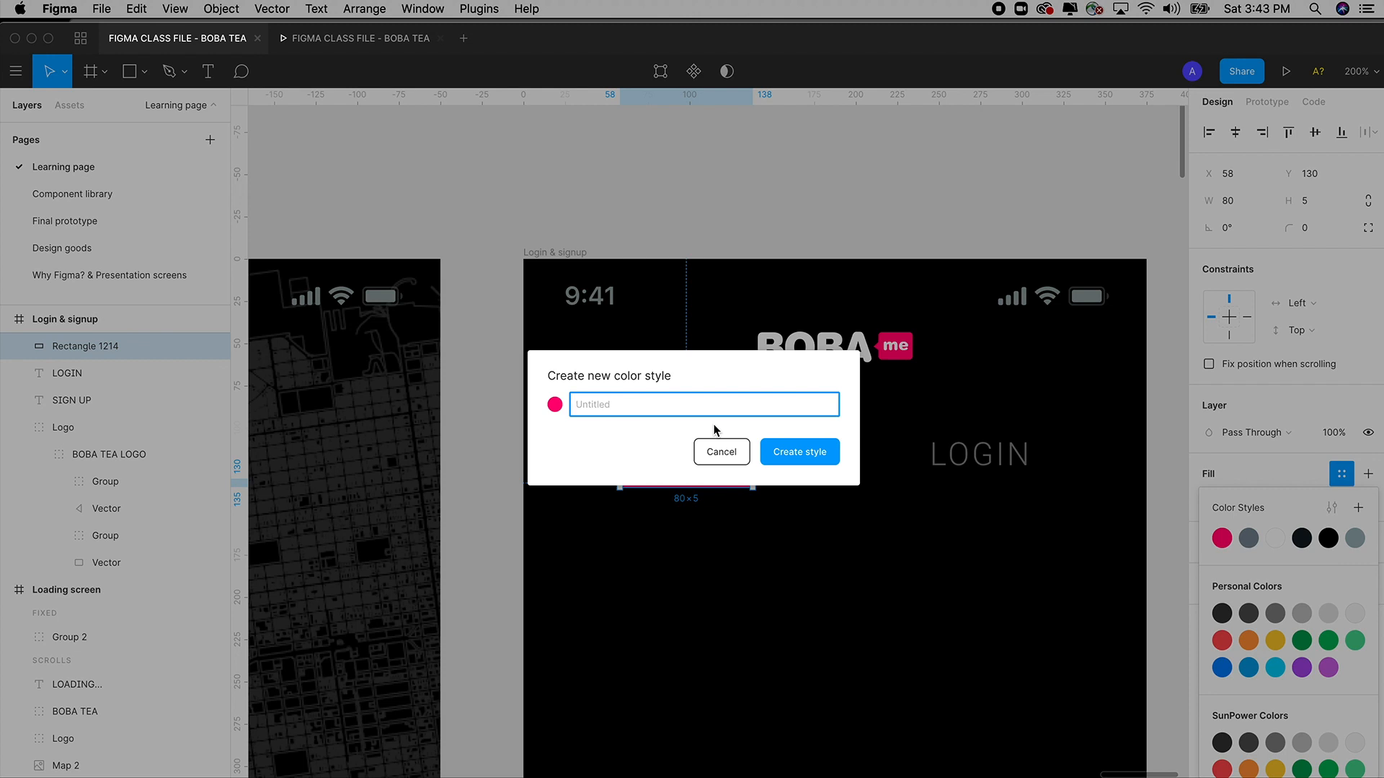
type("Primary - Action - Color")
left_click(817, 458)
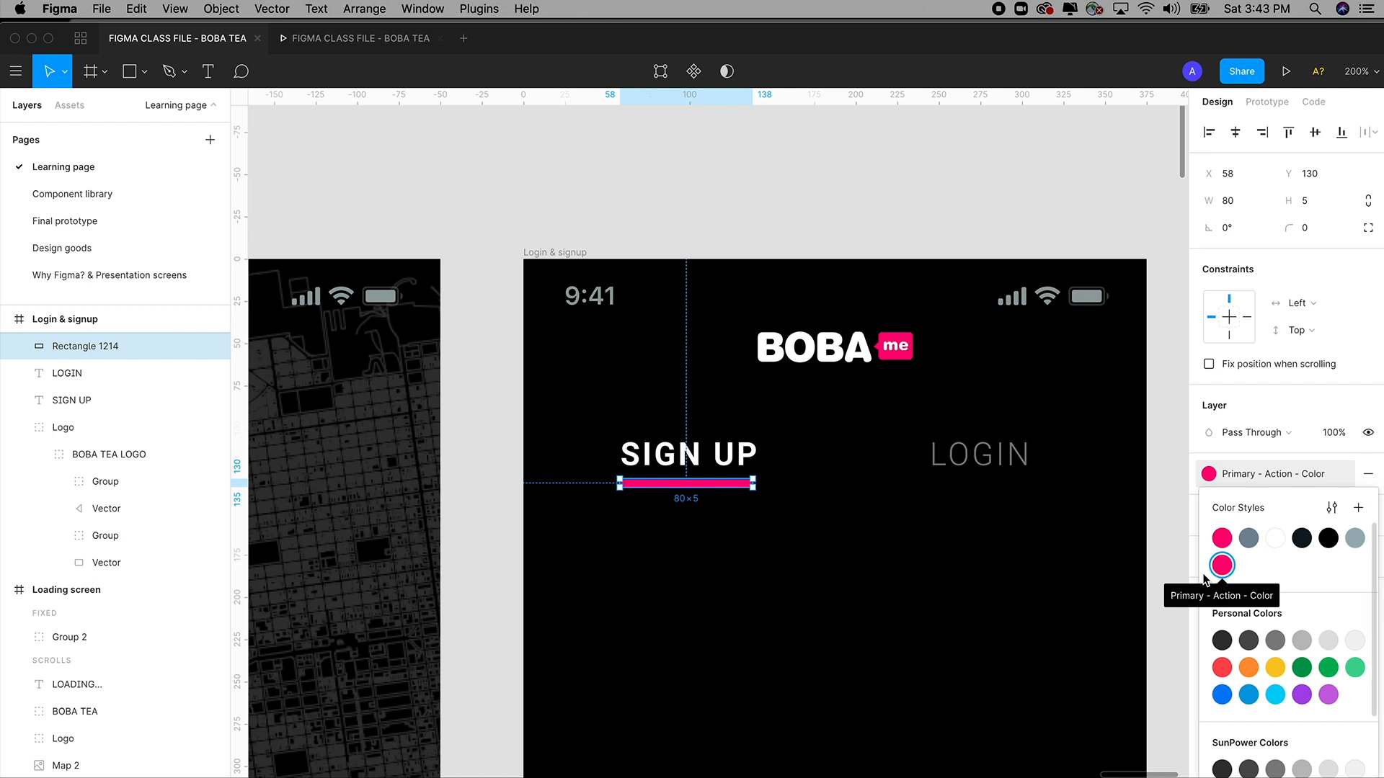
left_click(1168, 502)
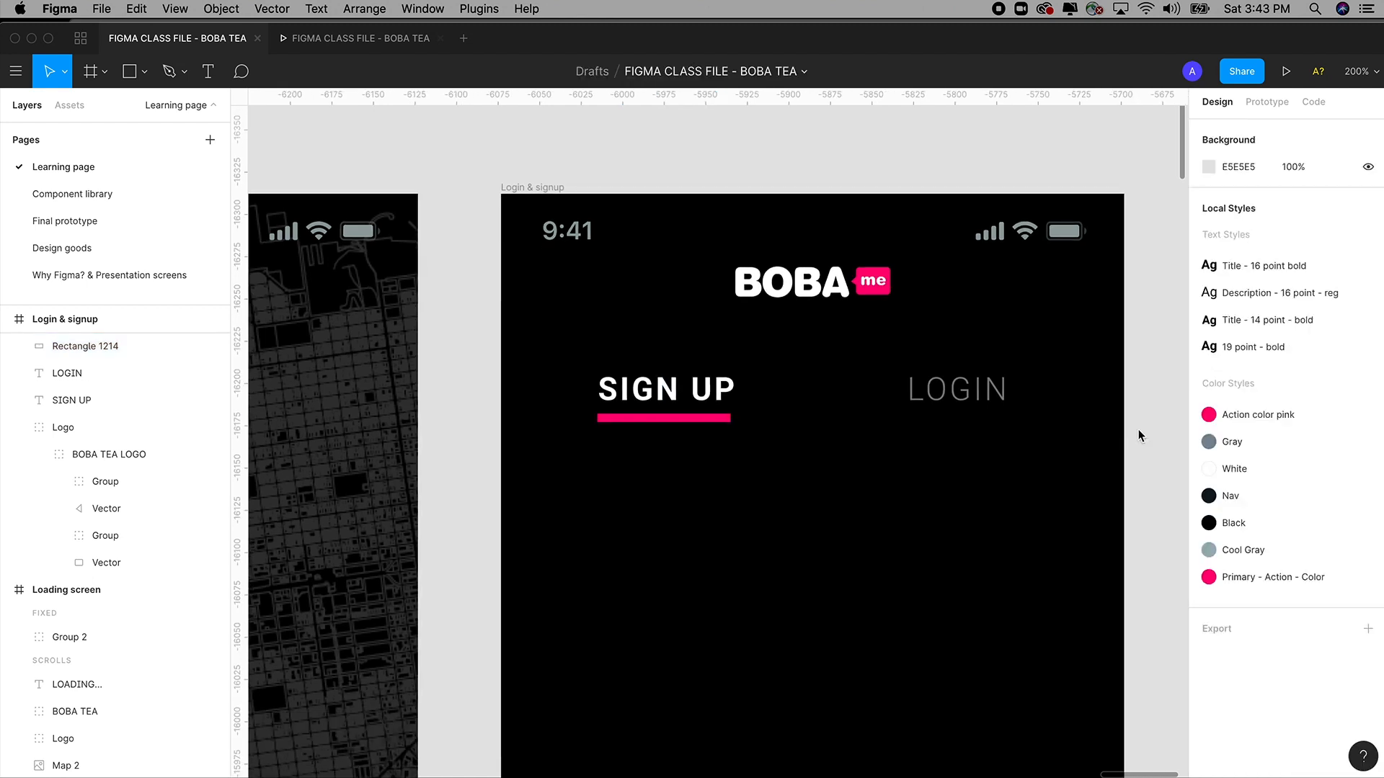
key("shift+0")
scroll(1005, 288, "down", 5)
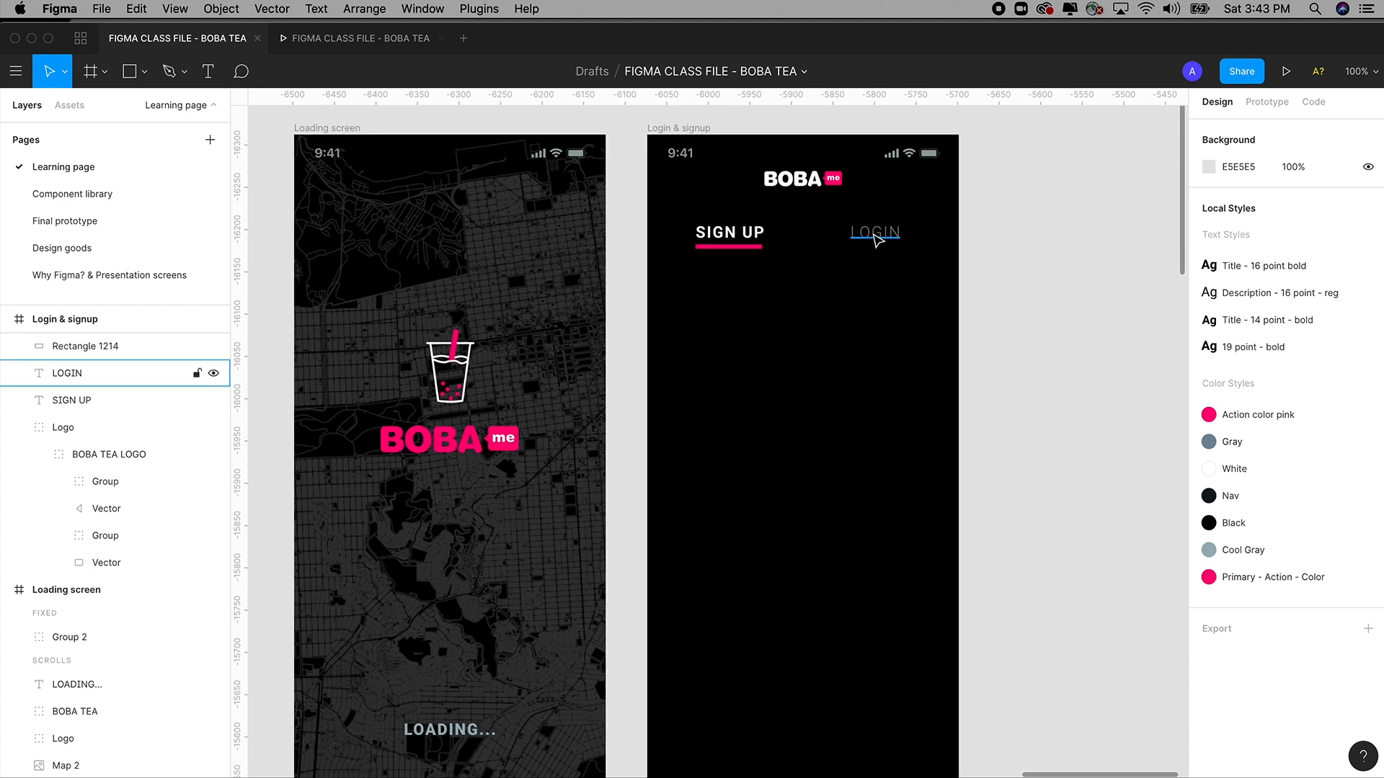
scroll(1066, 293, "left", 2)
scroll(1066, 293, "down", 1)
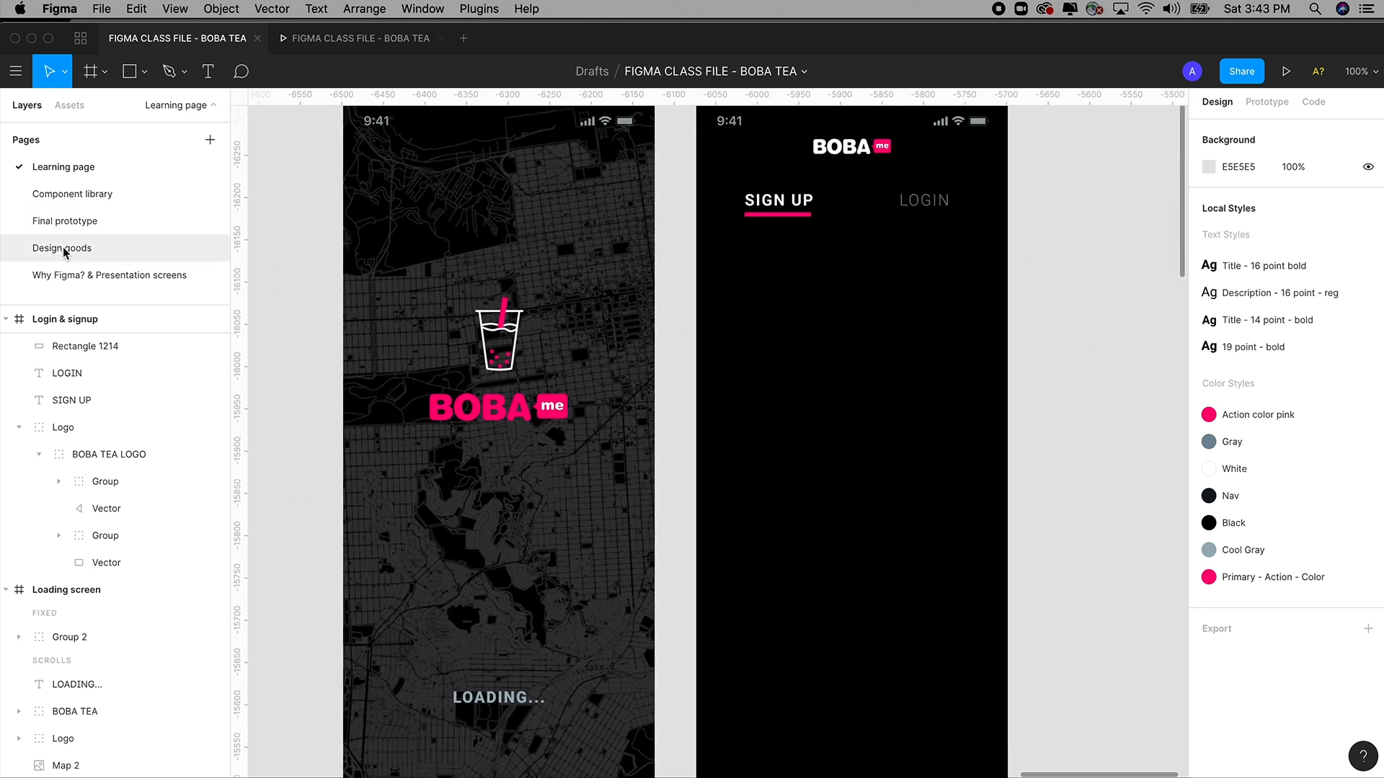
Browse the Final prototype page's sign-up screen and LEARNING notes, then return to Learning.
left_click(71, 224)
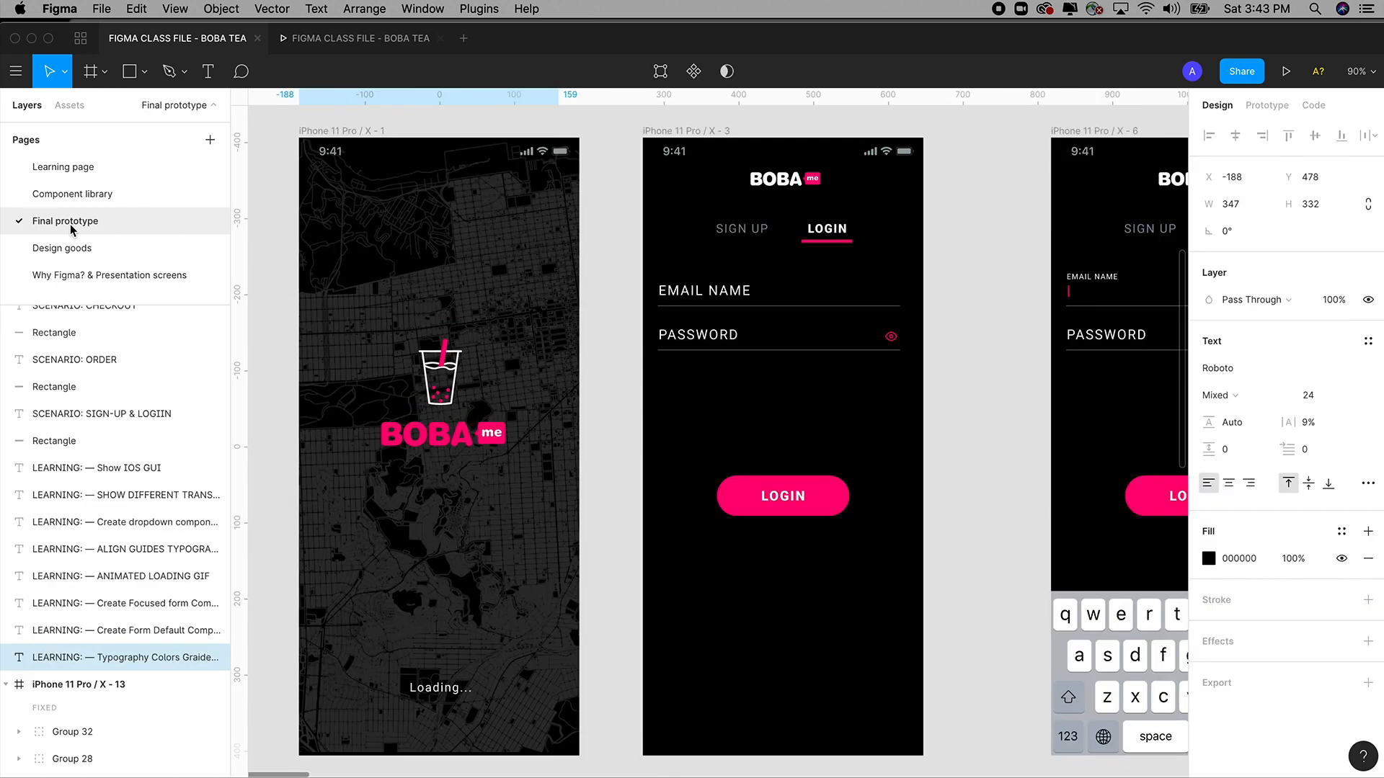
scroll(810, 355, "right", 1)
scroll(908, 354, "up", 3)
scroll(787, 341, "down", 10)
scroll(787, 341, "left", 2)
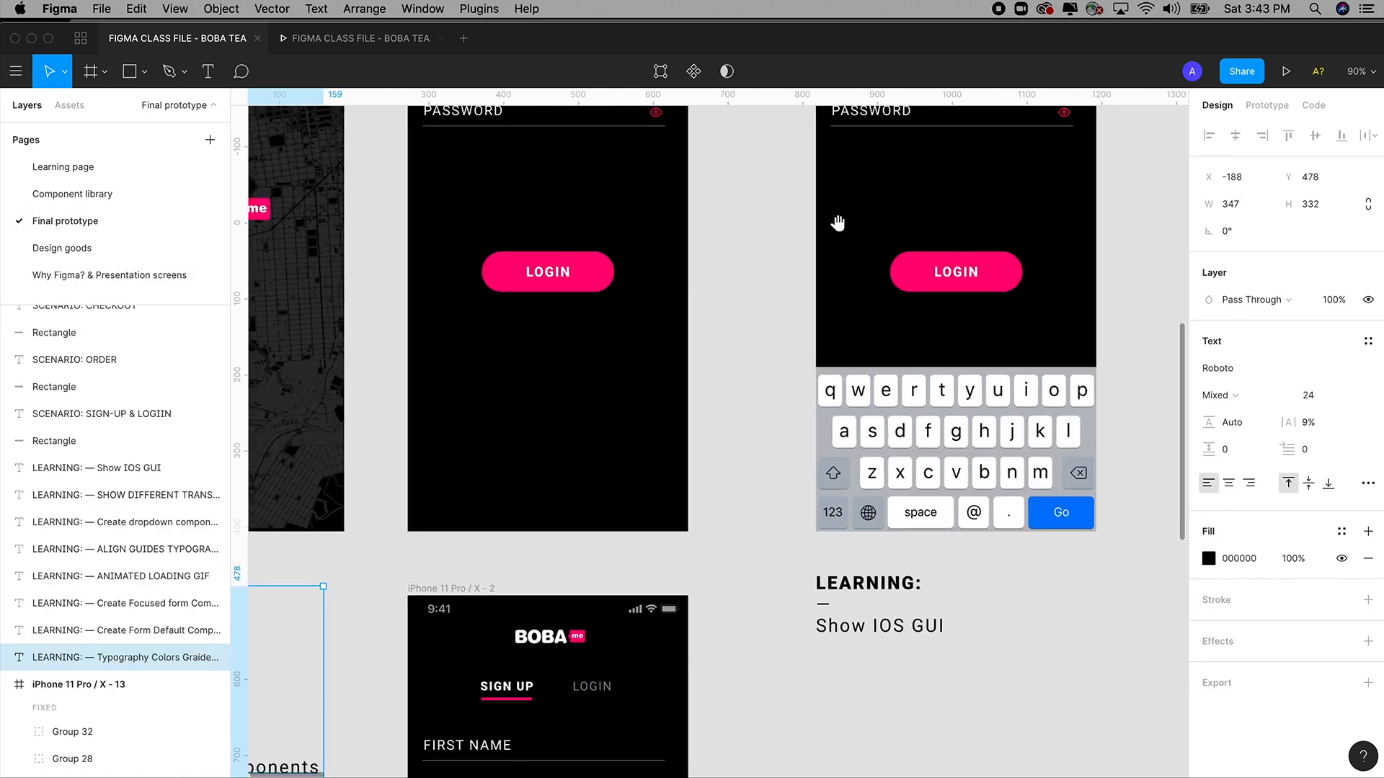
left_click_drag(876, 421, 971, 361)
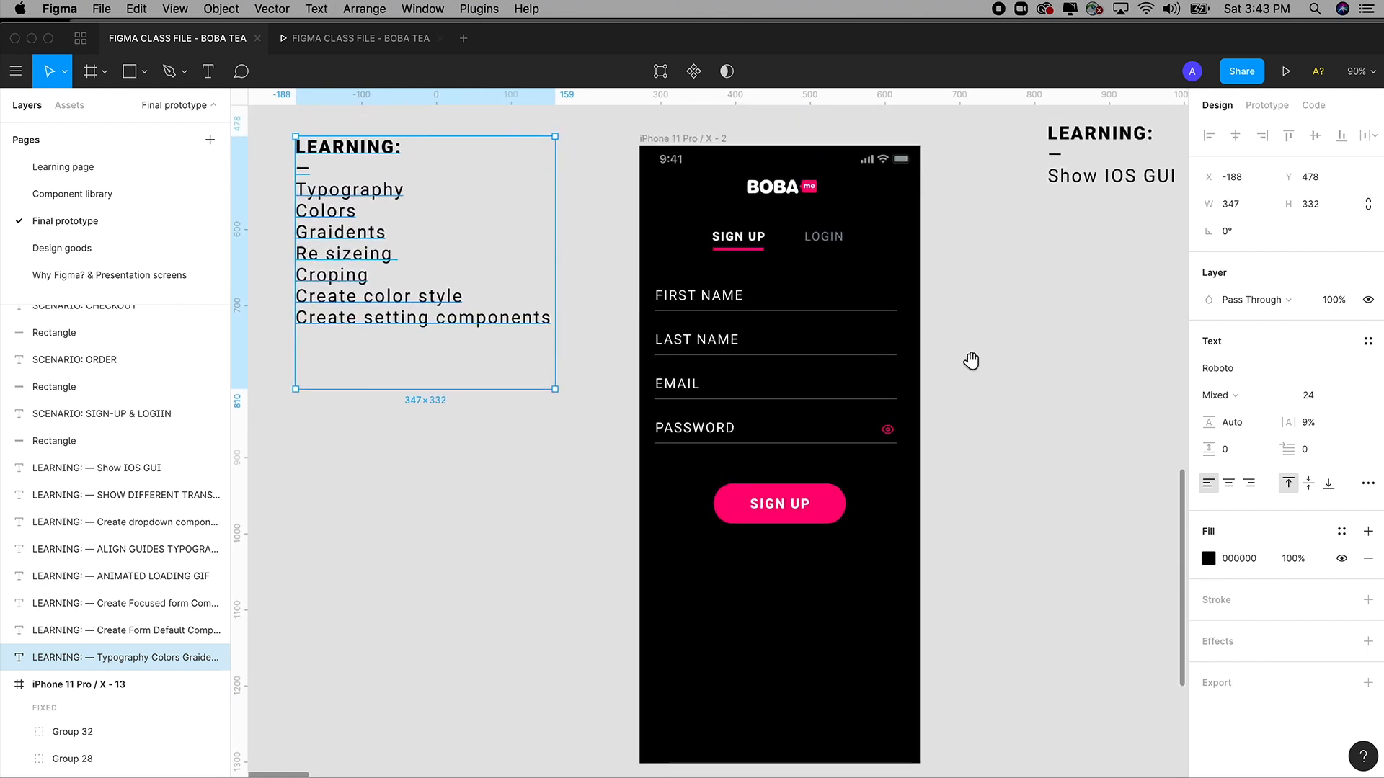
mouse_move(959, 441)
left_mouse_down()
mouse_move(957, 389)
mouse_move(955, 447)
left_mouse_up()
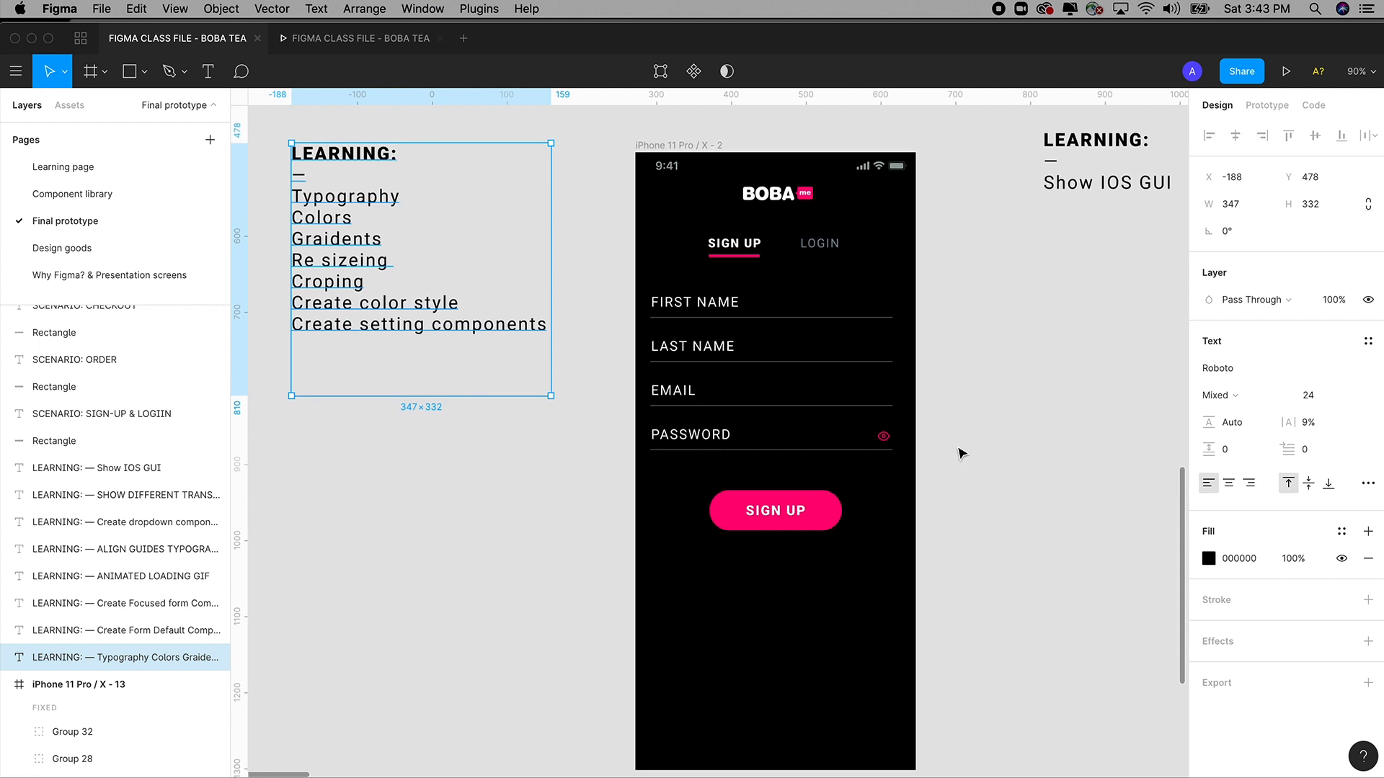
left_click(960, 453)
left_click_drag(966, 348, 967, 379)
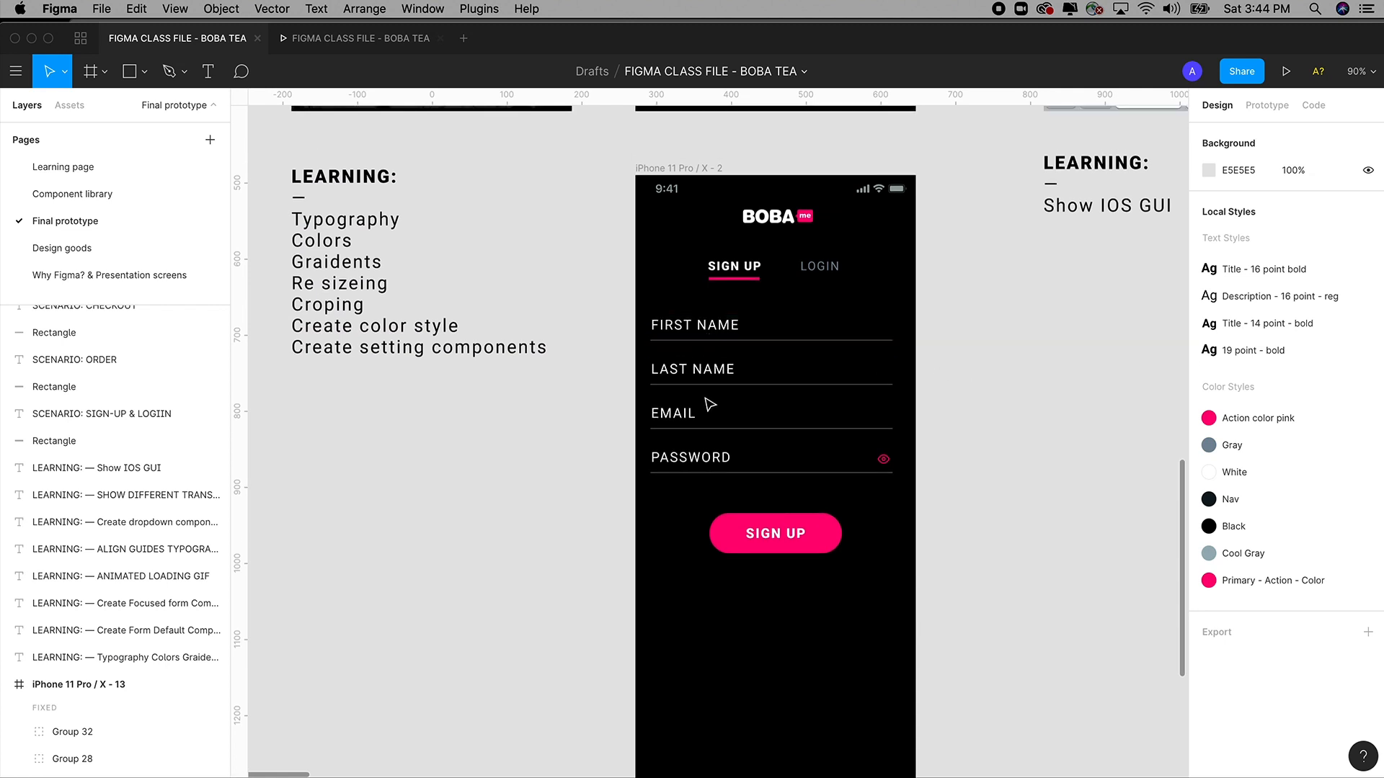
left_click(73, 173)
Draw a 1 px line, 308 wide at X 31, Y 219, below the SIGN UP and LOGIN tabs.
left_click_drag(694, 315, 504, 386)
key("z")
left_click_drag(460, 138, 880, 582)
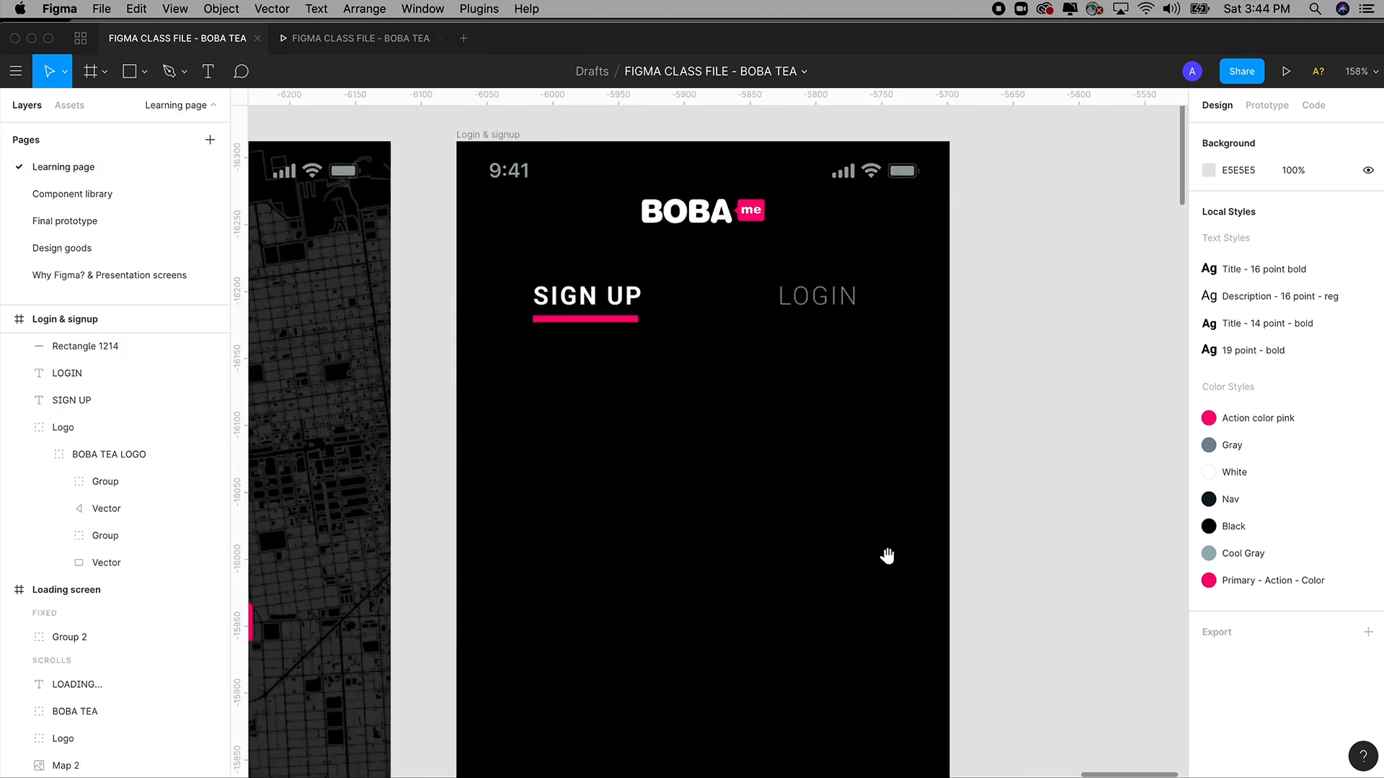
left_click(140, 74)
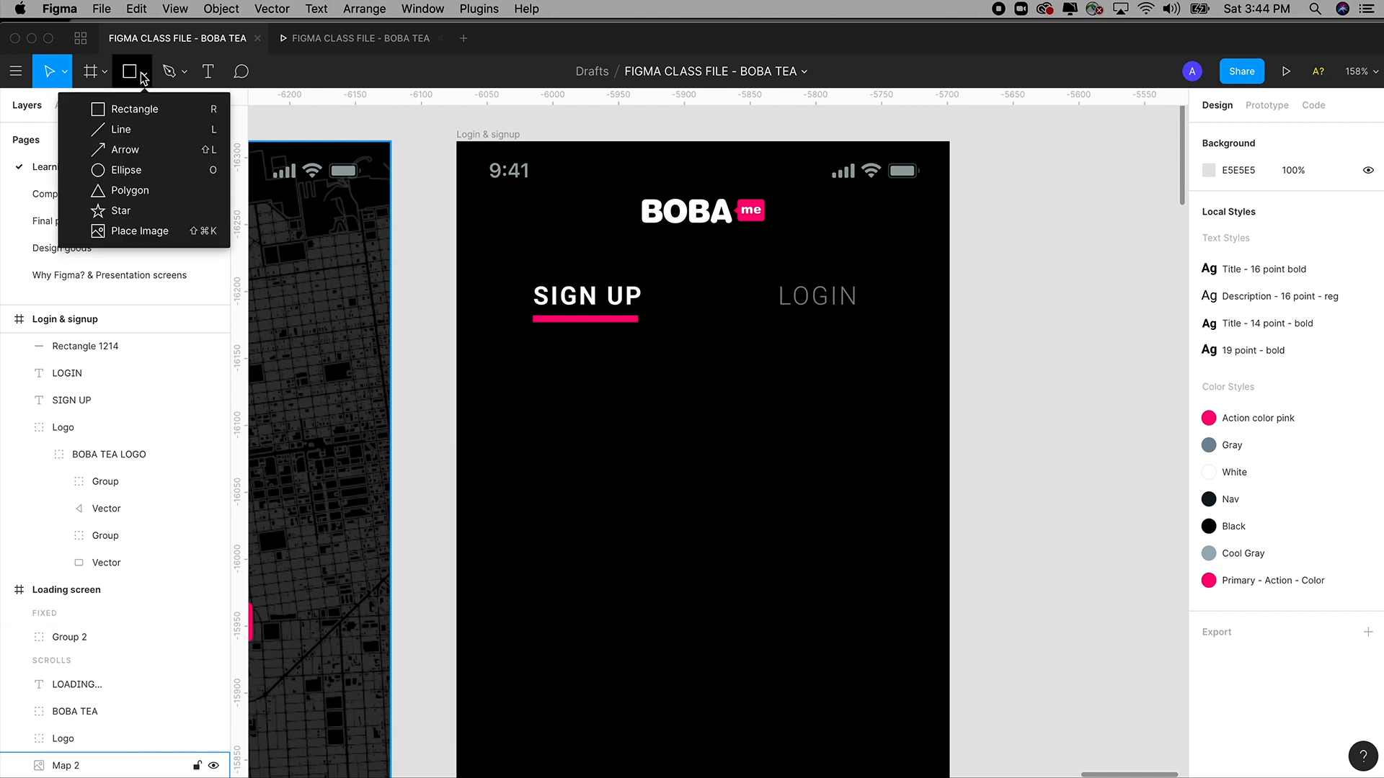
left_click(121, 130)
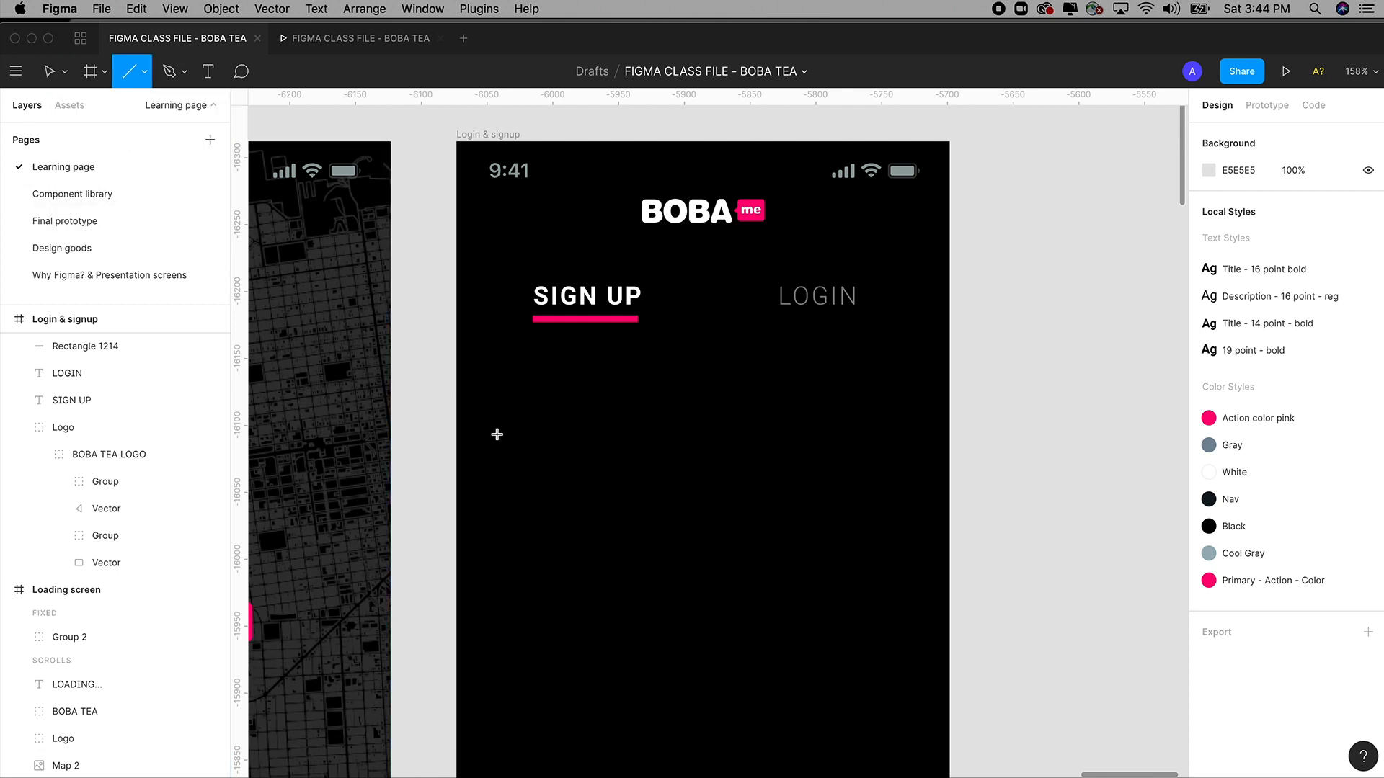
mouse_move(497, 435)
left_mouse_down()
mouse_move(915, 439)
mouse_move(866, 439)
mouse_move(878, 438)
mouse_move(880, 472)
mouse_move(895, 386)
mouse_move(904, 441)
left_mouse_up()
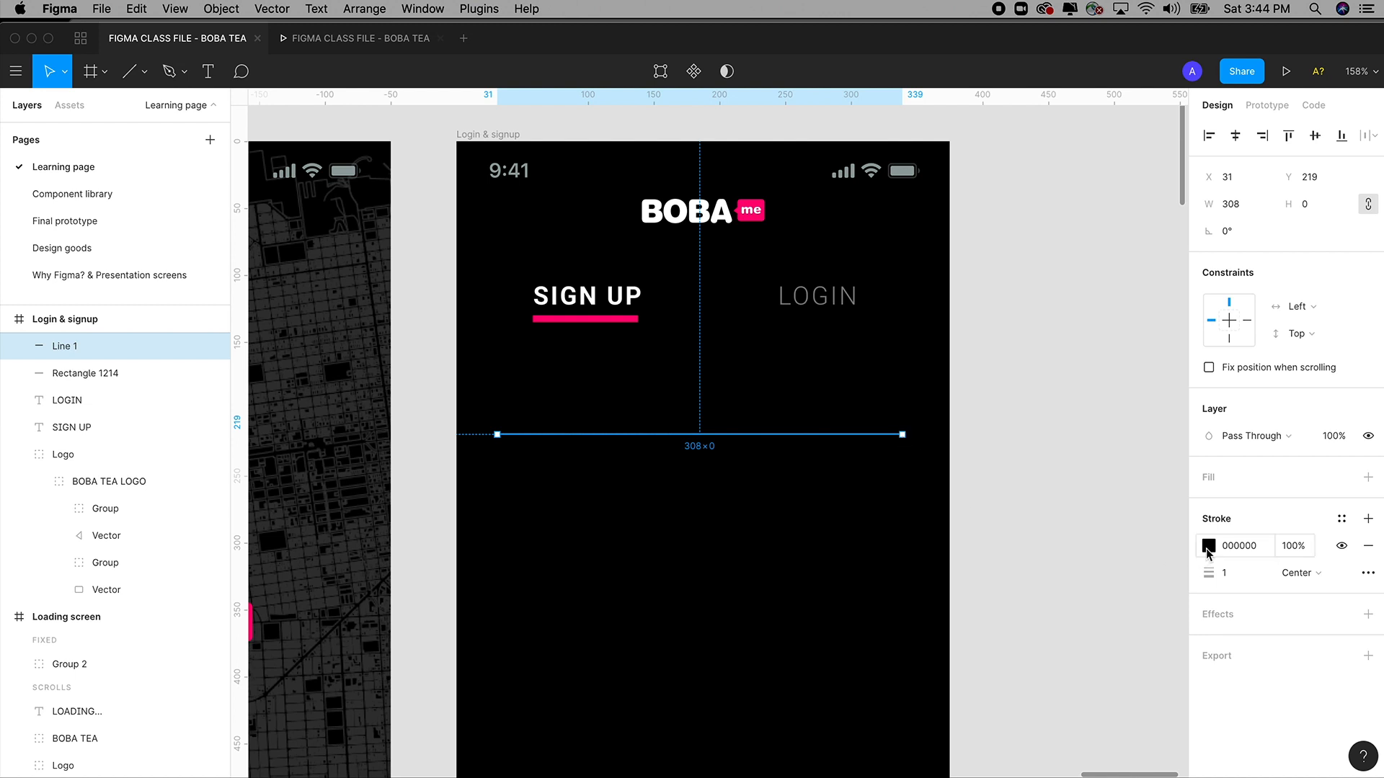
Make the line's stroke white and save it as a new White colour style.
left_click(1208, 545)
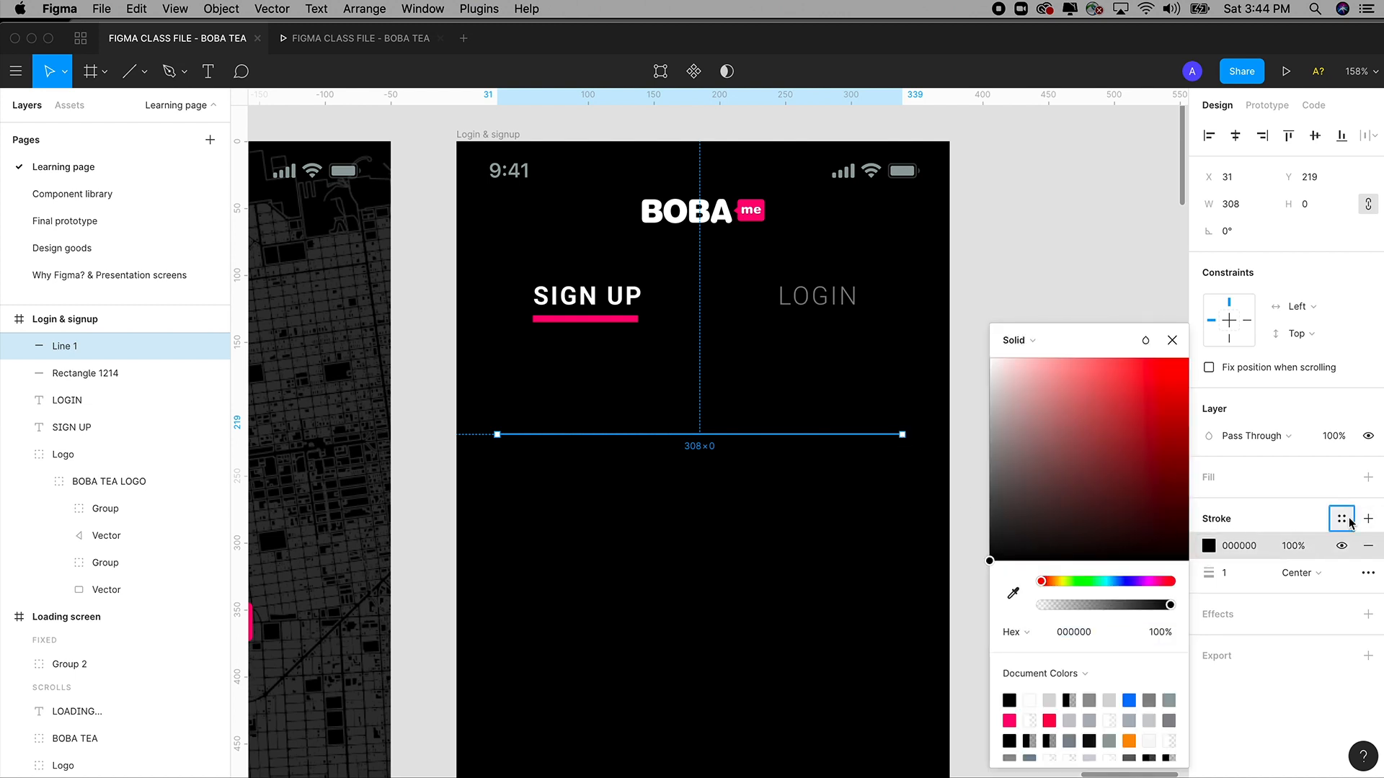
left_click(1341, 518)
left_click(1293, 463)
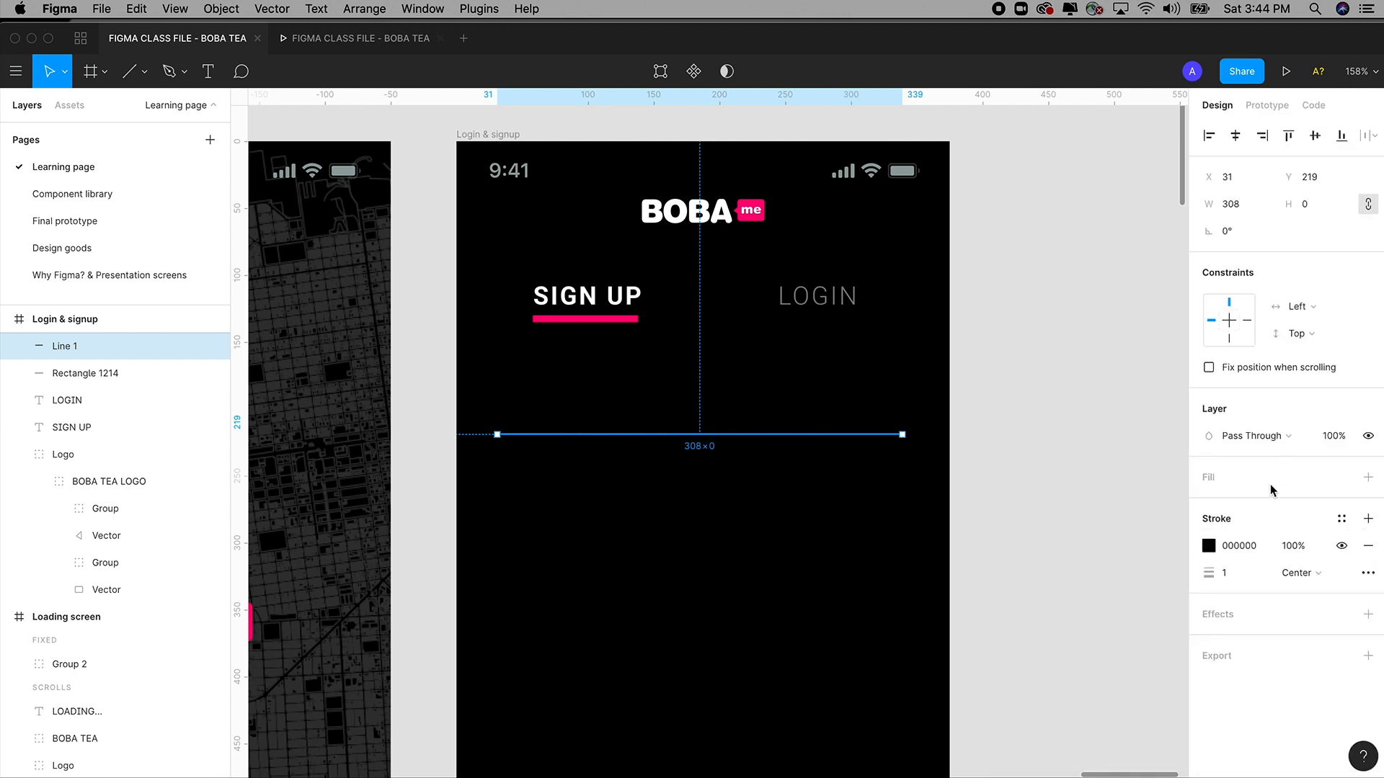
left_click(1209, 546)
left_click_drag(1093, 437, 931, 304)
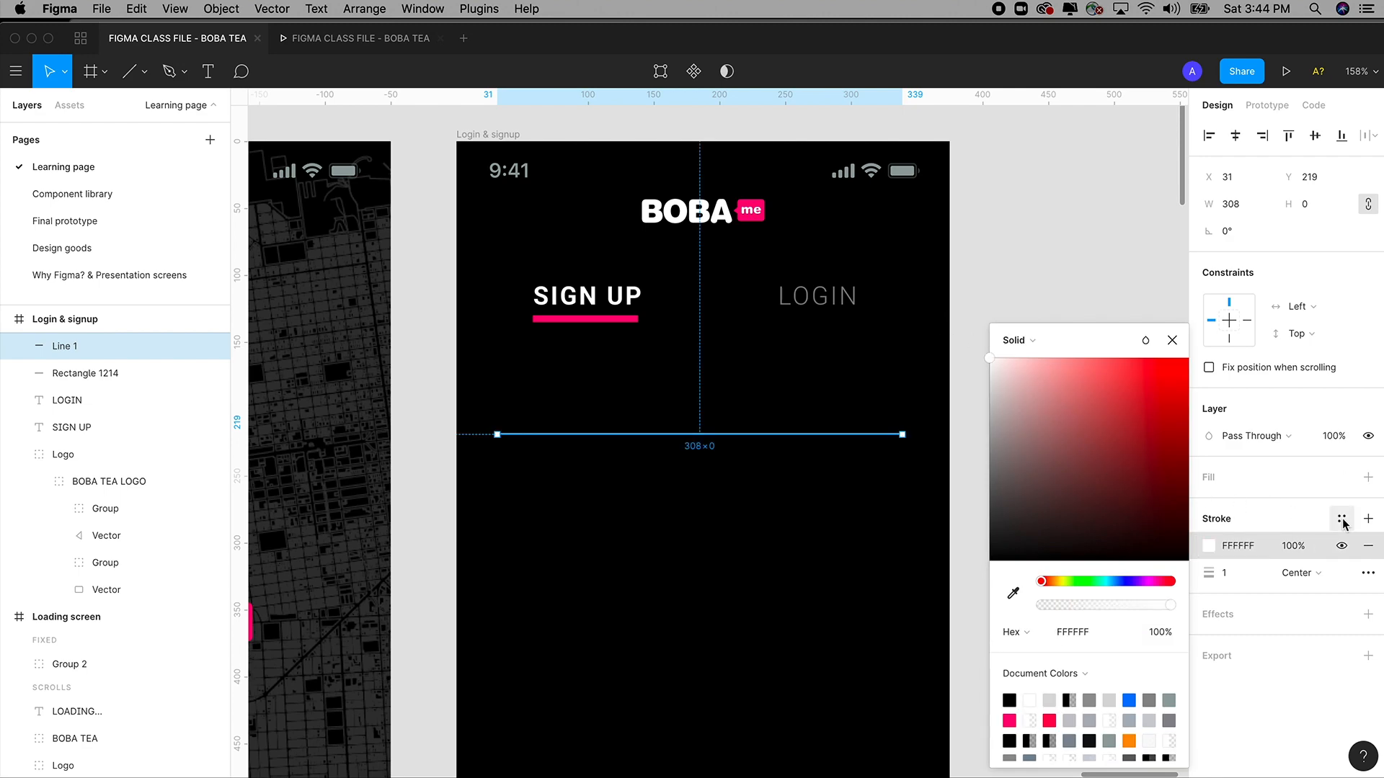
left_click(1341, 520)
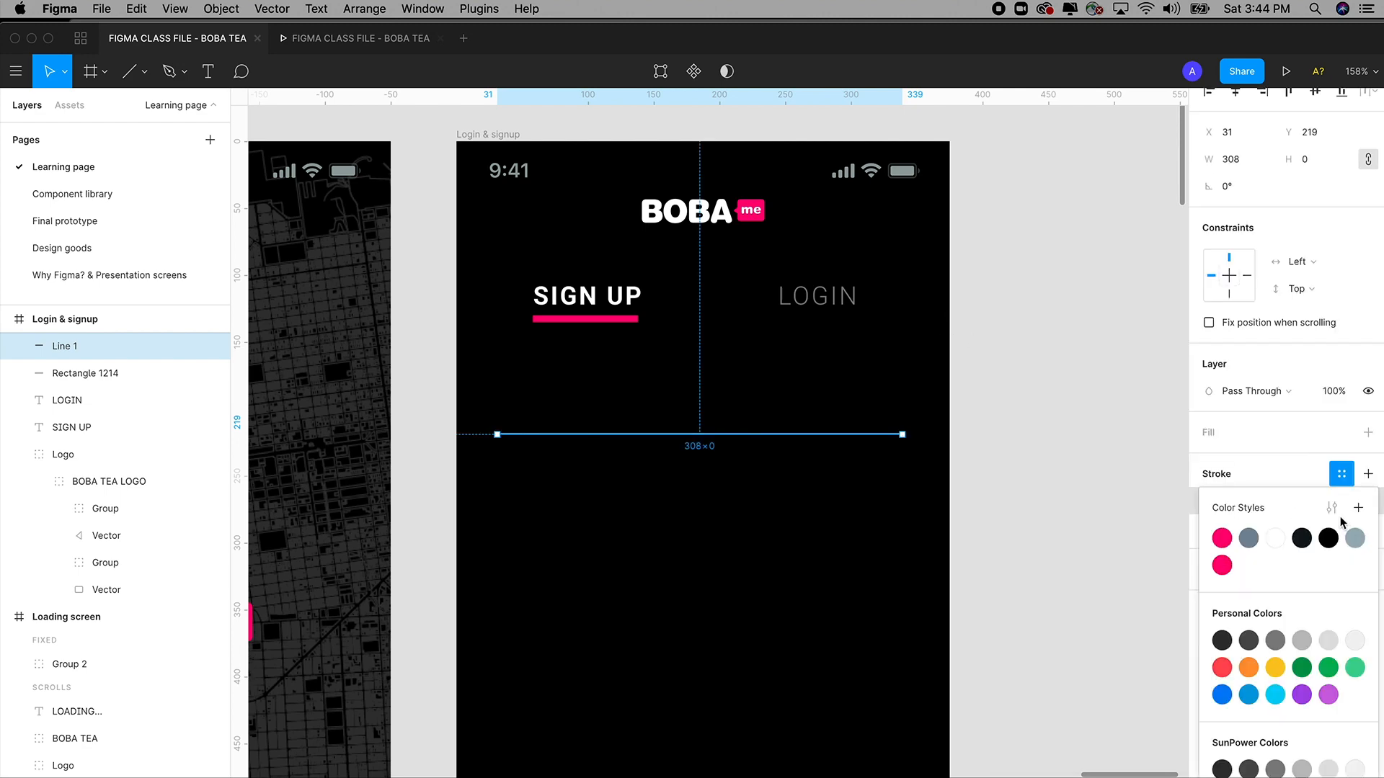
left_click(1357, 509)
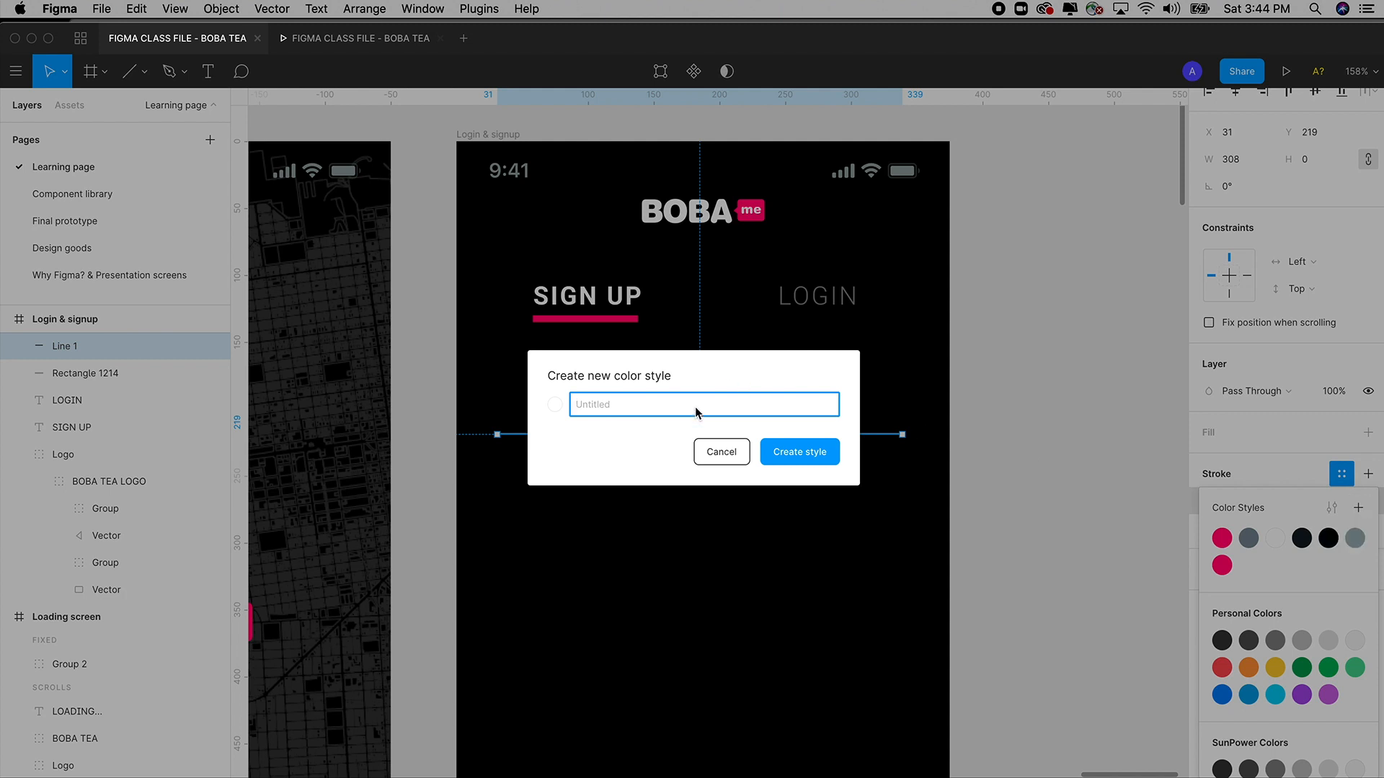
type("White")
left_click(808, 458)
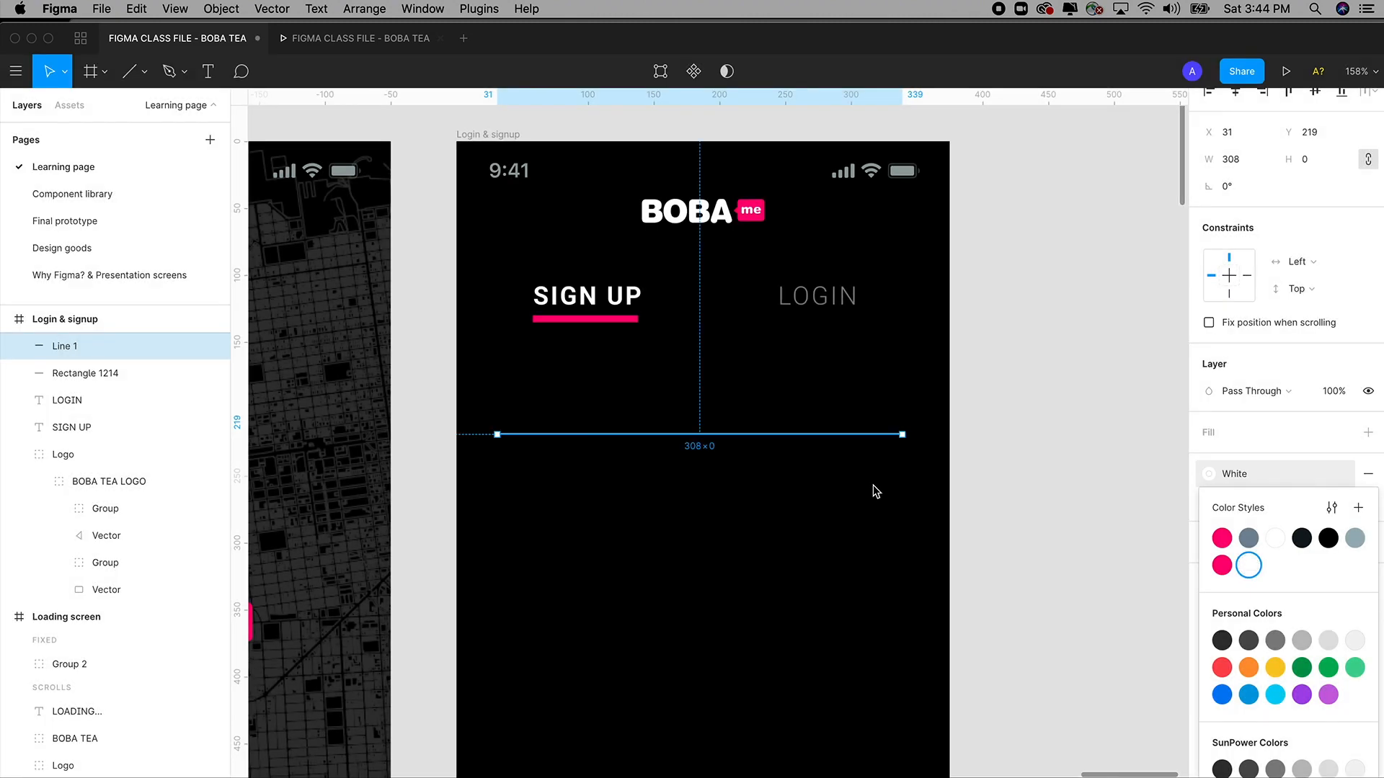
left_click(1128, 463)
Set the divider line to 20% layer opacity.
left_click(895, 435)
left_click(926, 451)
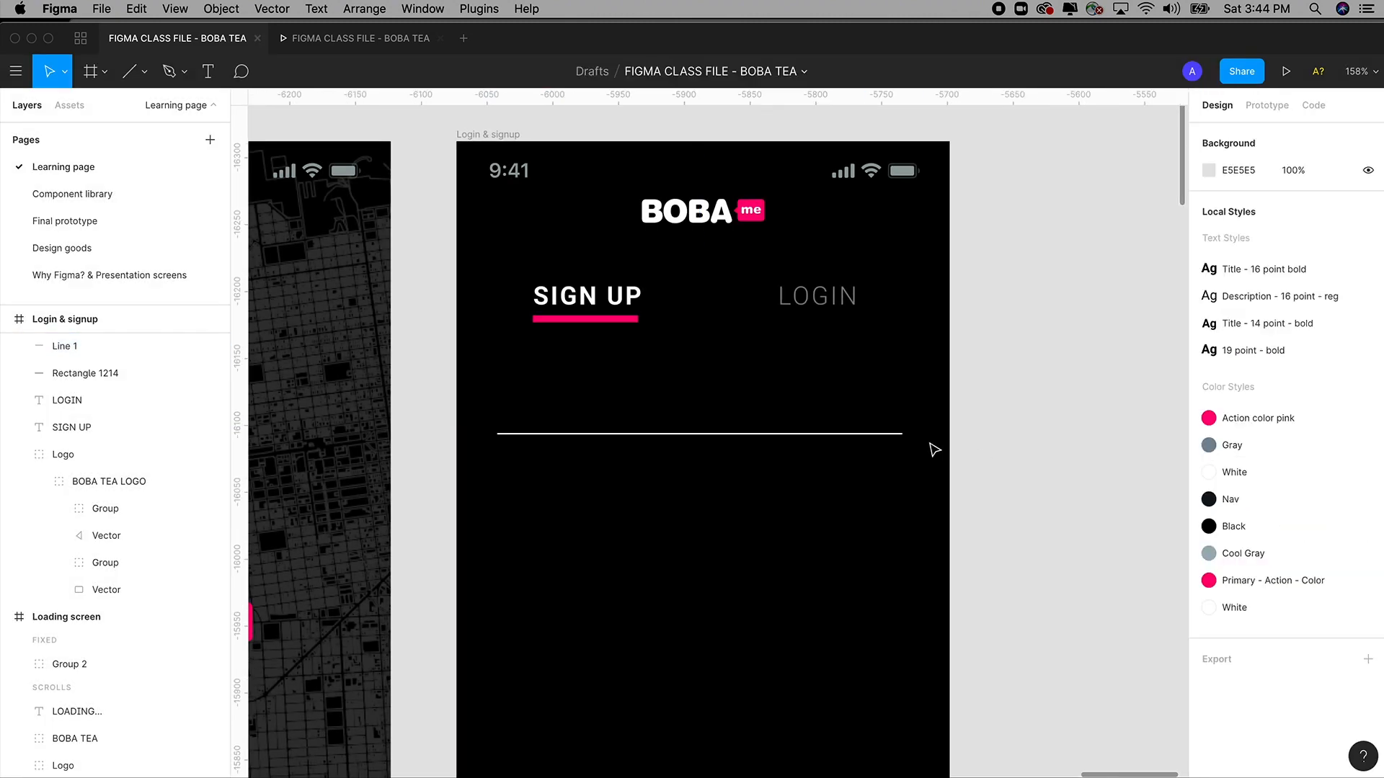
left_click(874, 443)
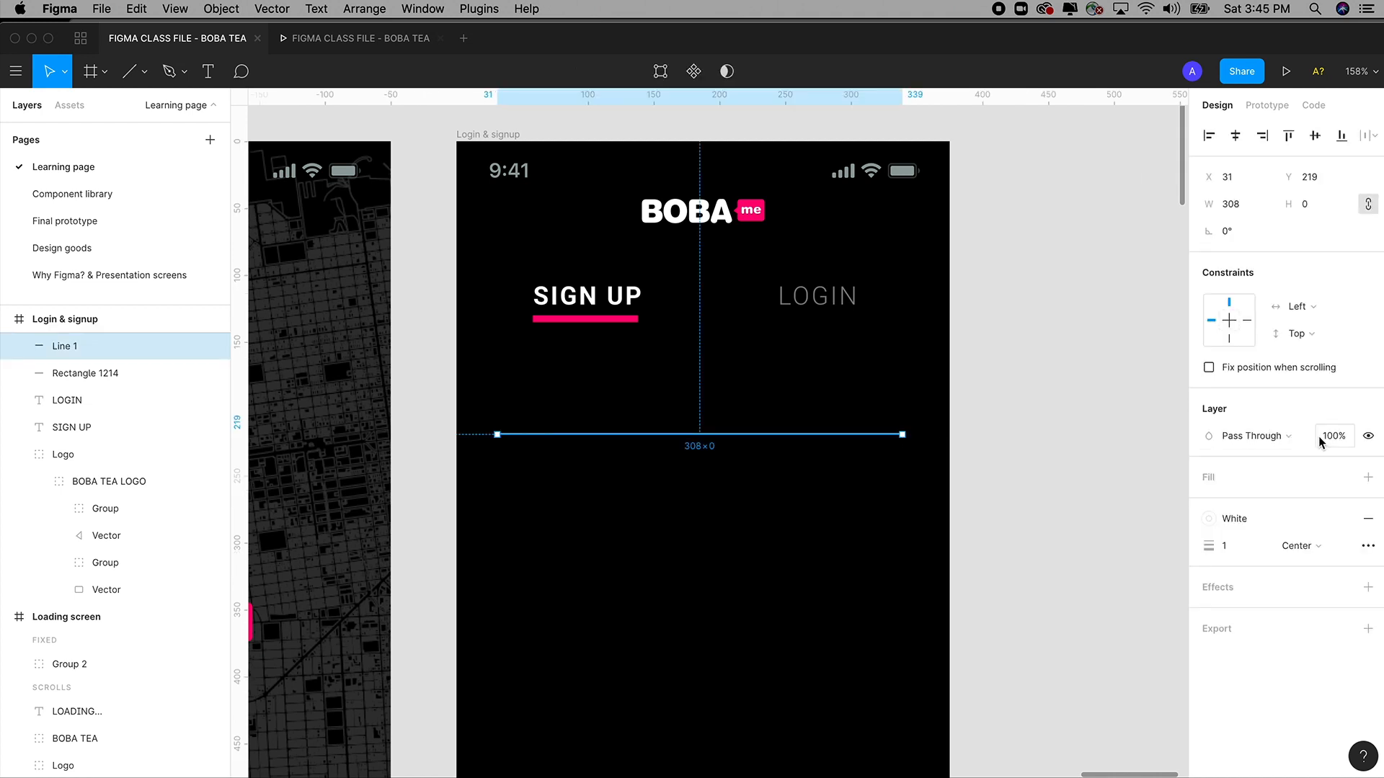
left_click(1332, 436)
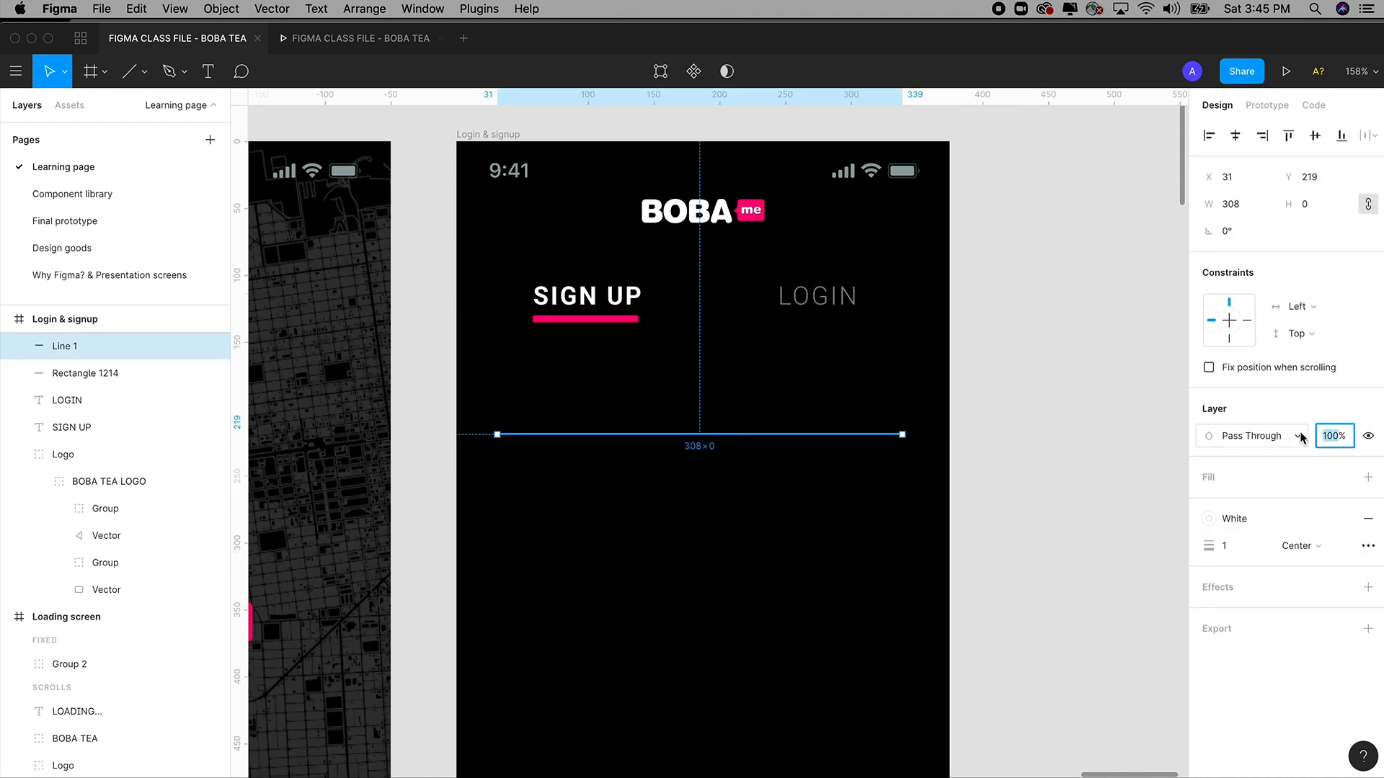
type("2")
key("Tab")
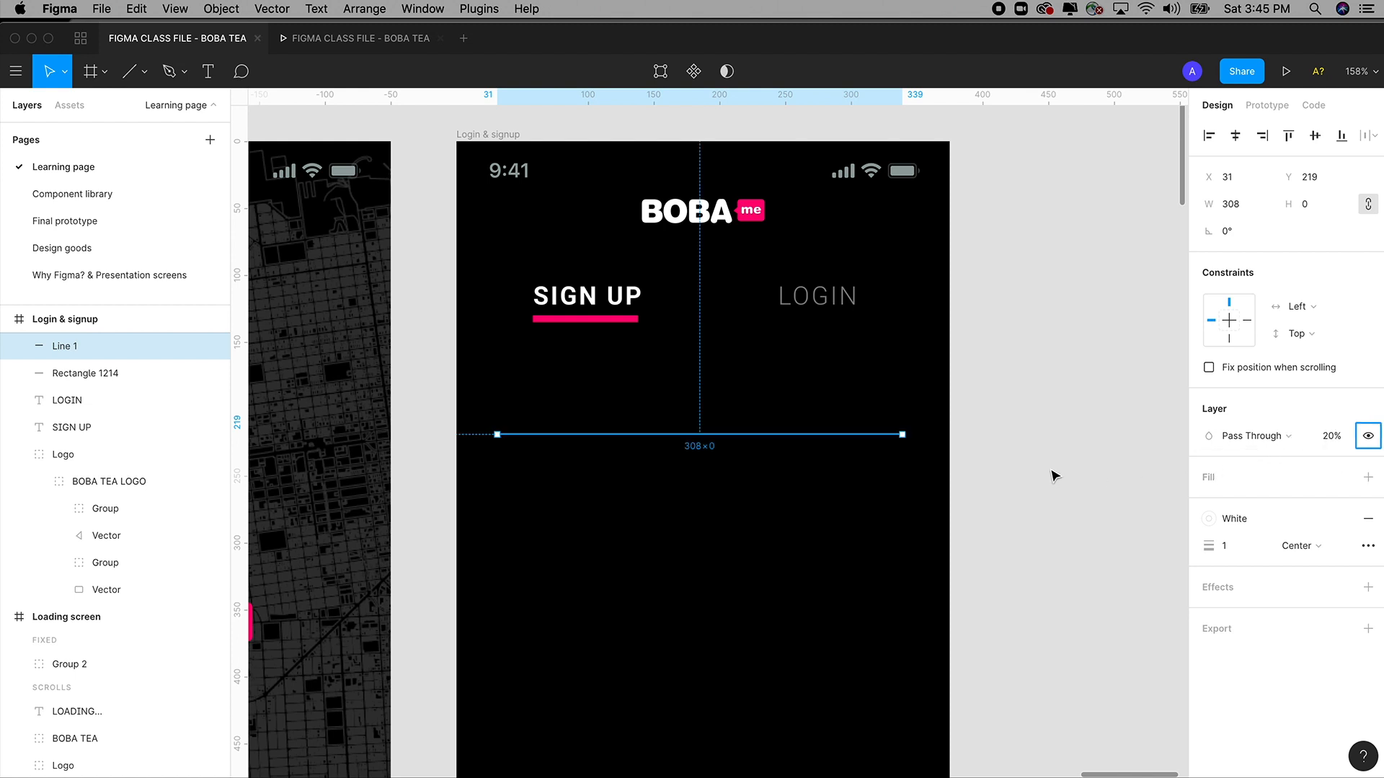
Lengthen the divider line to 317 wide.
left_click(1054, 475)
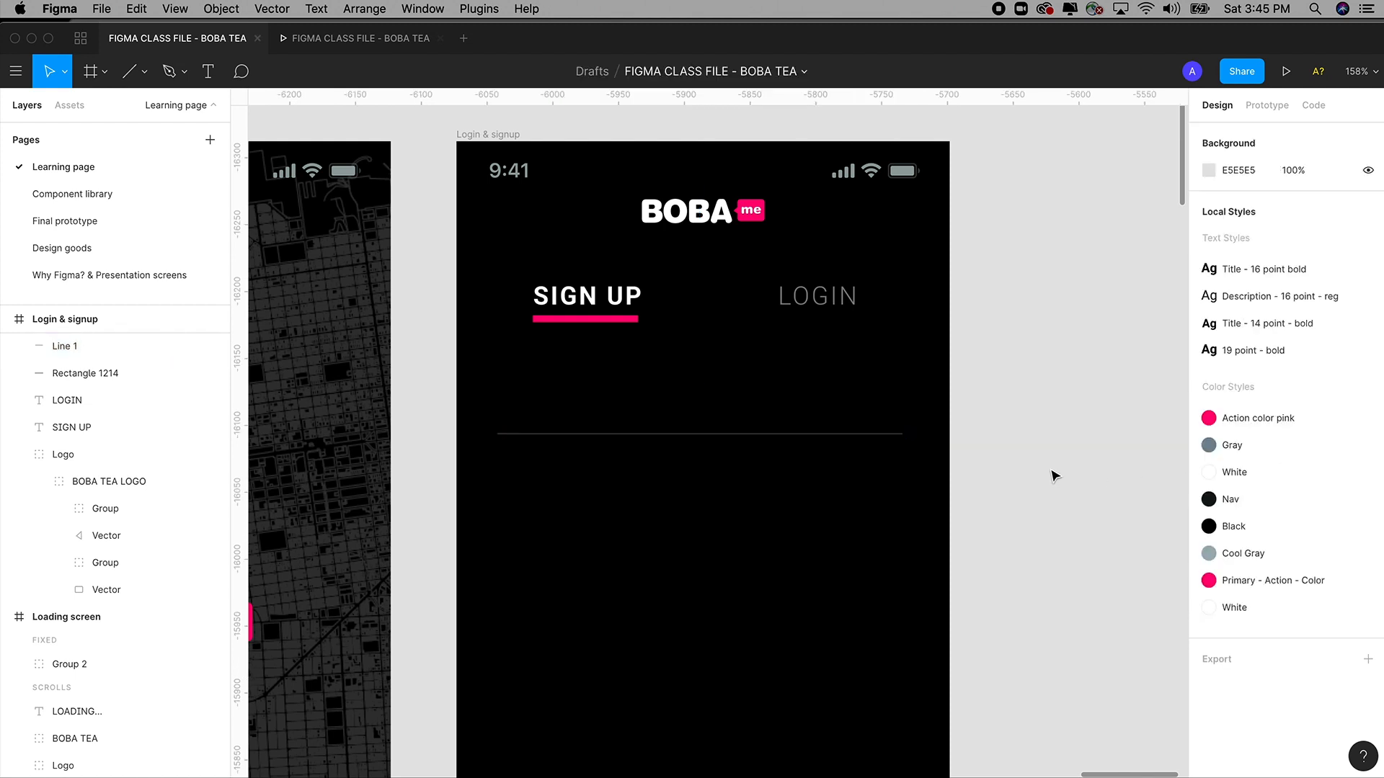
left_click(885, 436)
left_click_drag(906, 434, 913, 434)
left_click(1015, 448)
Move the divider line down to Y 243 and zoom back onto the Login & signup frame.
left_click(866, 435)
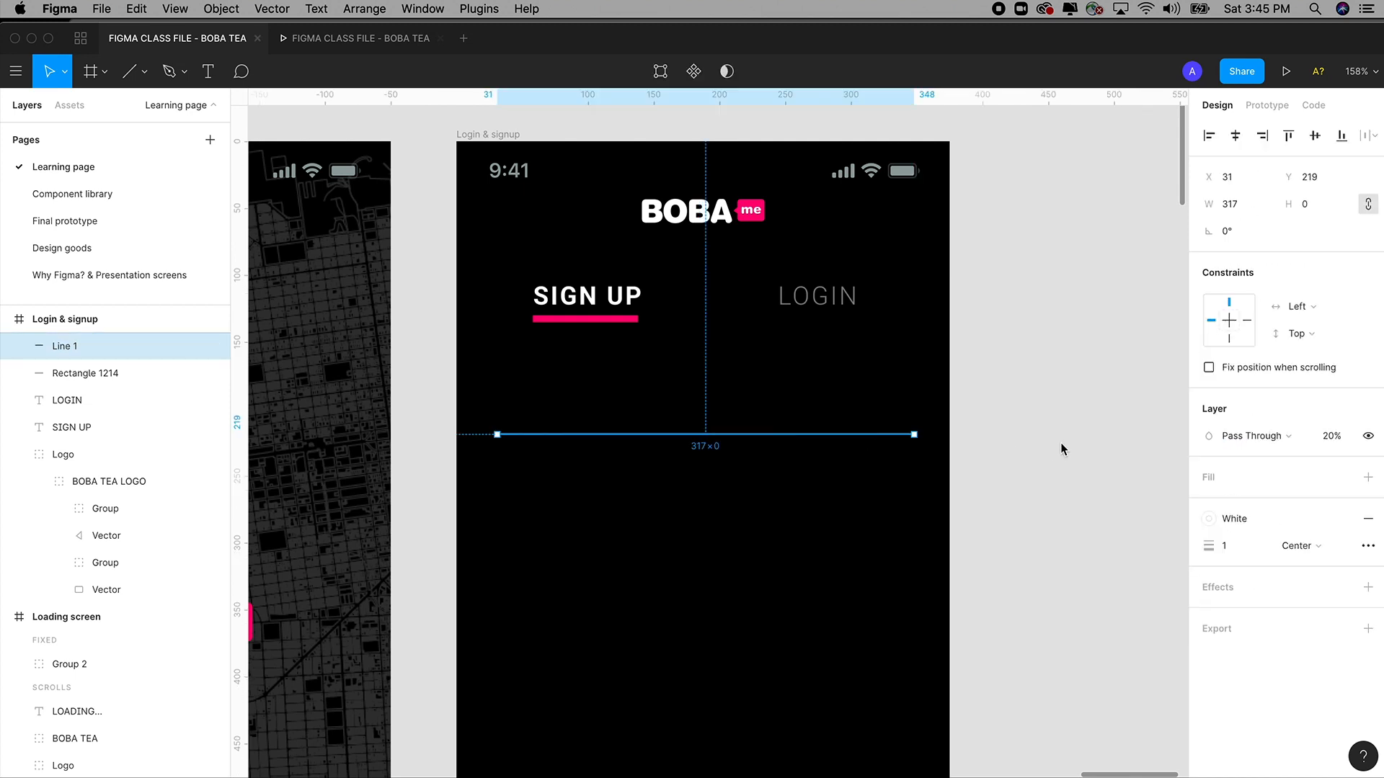
left_click_drag(1061, 443, 1104, 447)
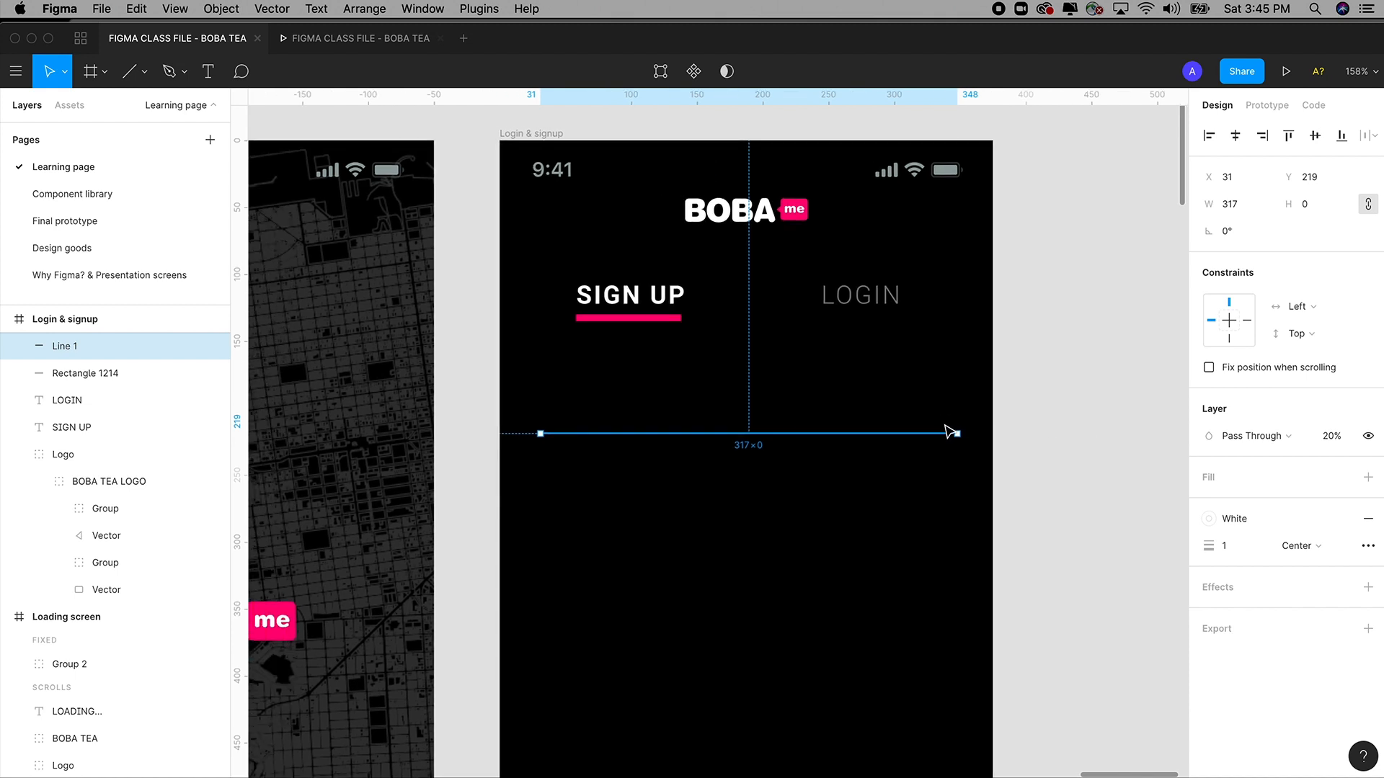
left_click_drag(930, 437, 934, 451)
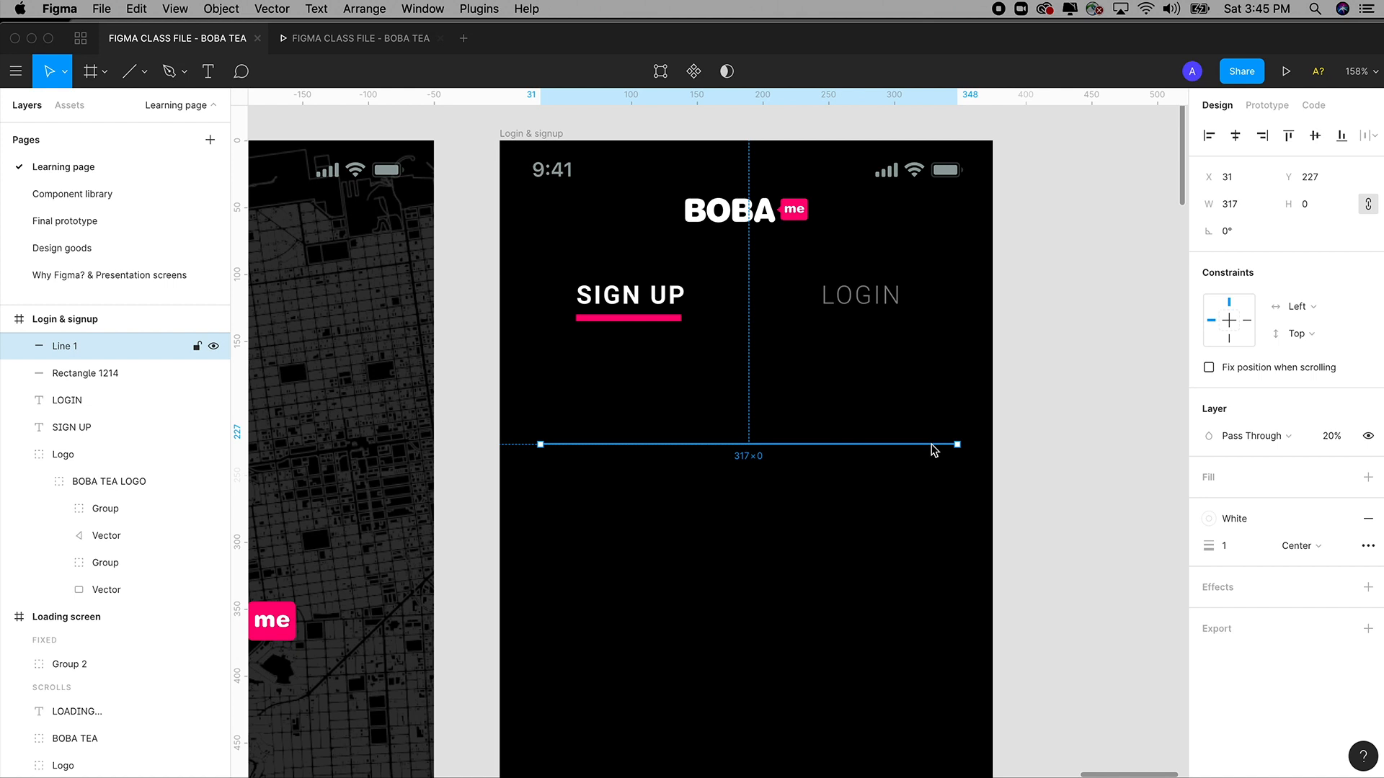
scroll(1001, 442, "up", 1)
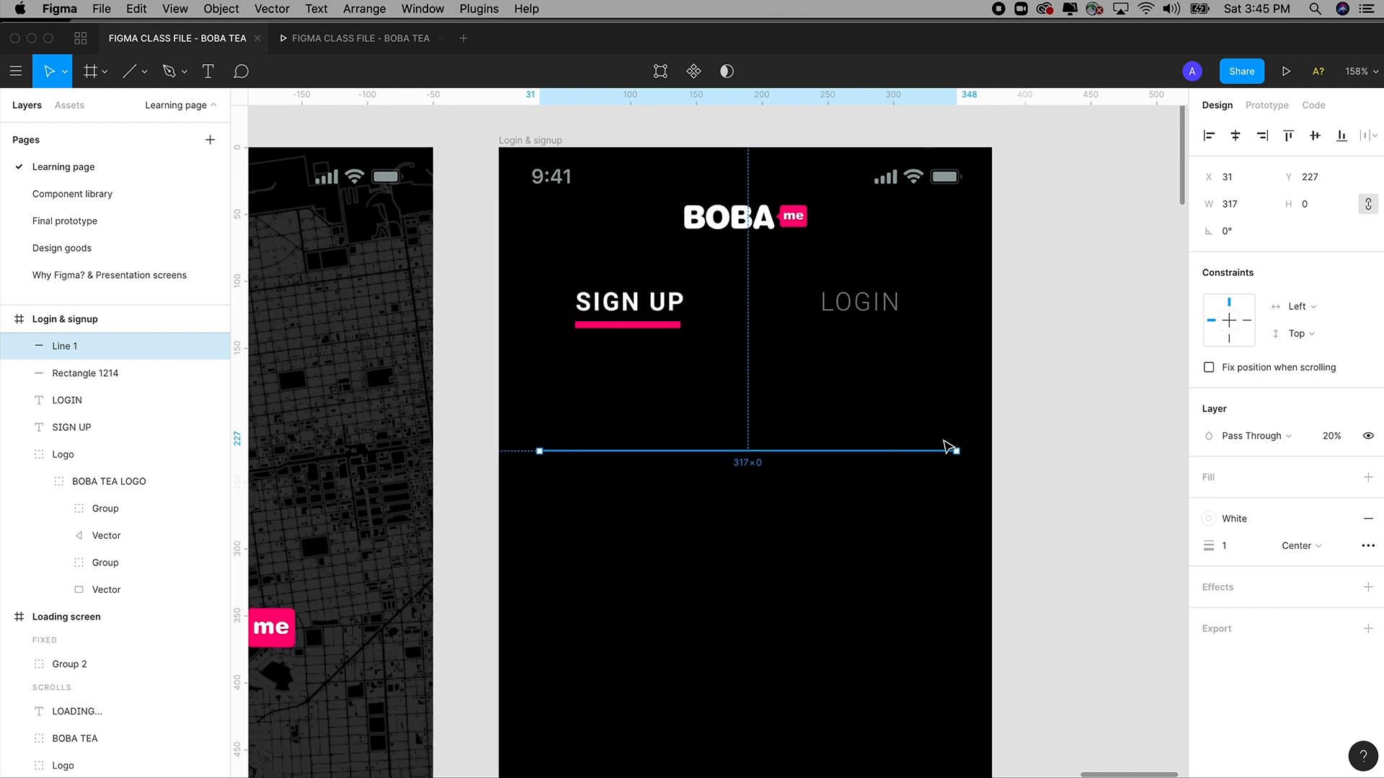
left_click_drag(944, 441, 940, 481)
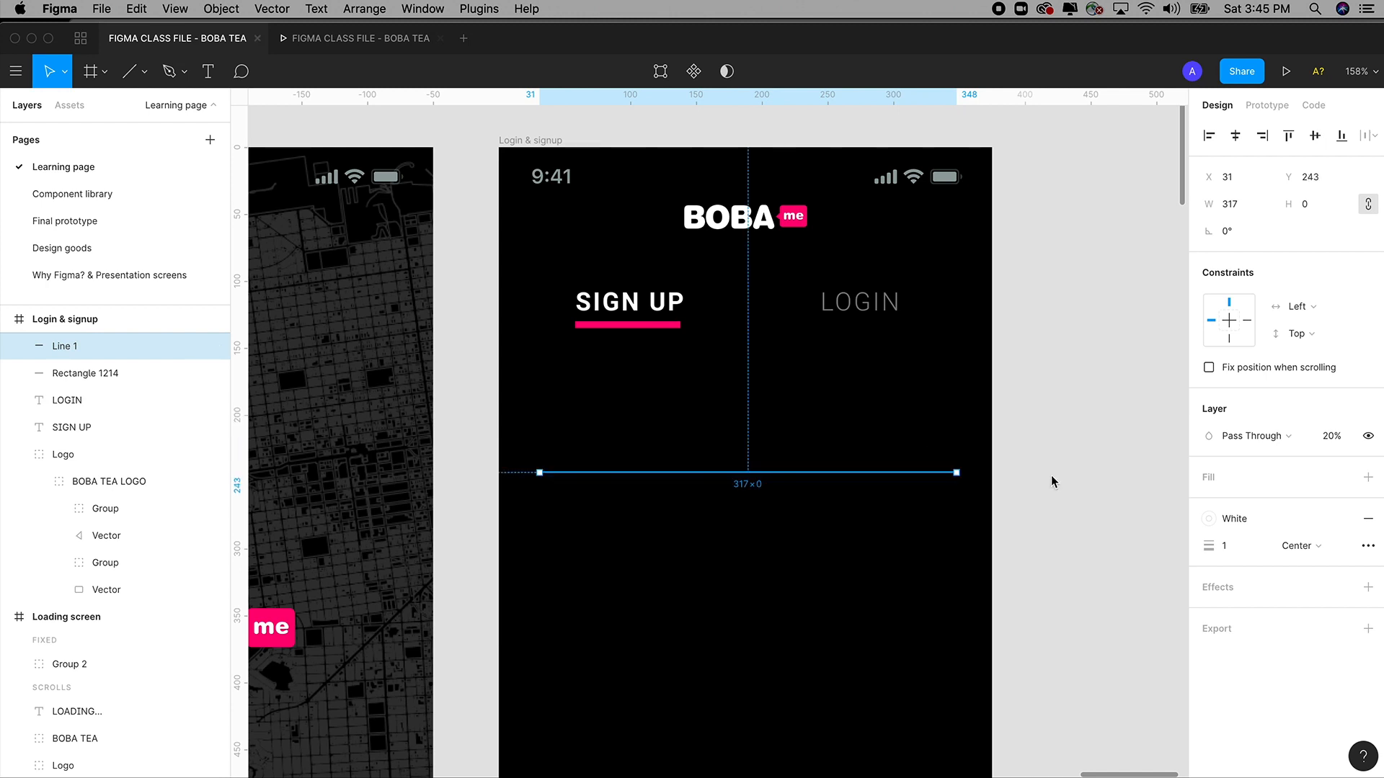
key("super+minus")
key("super+equal")
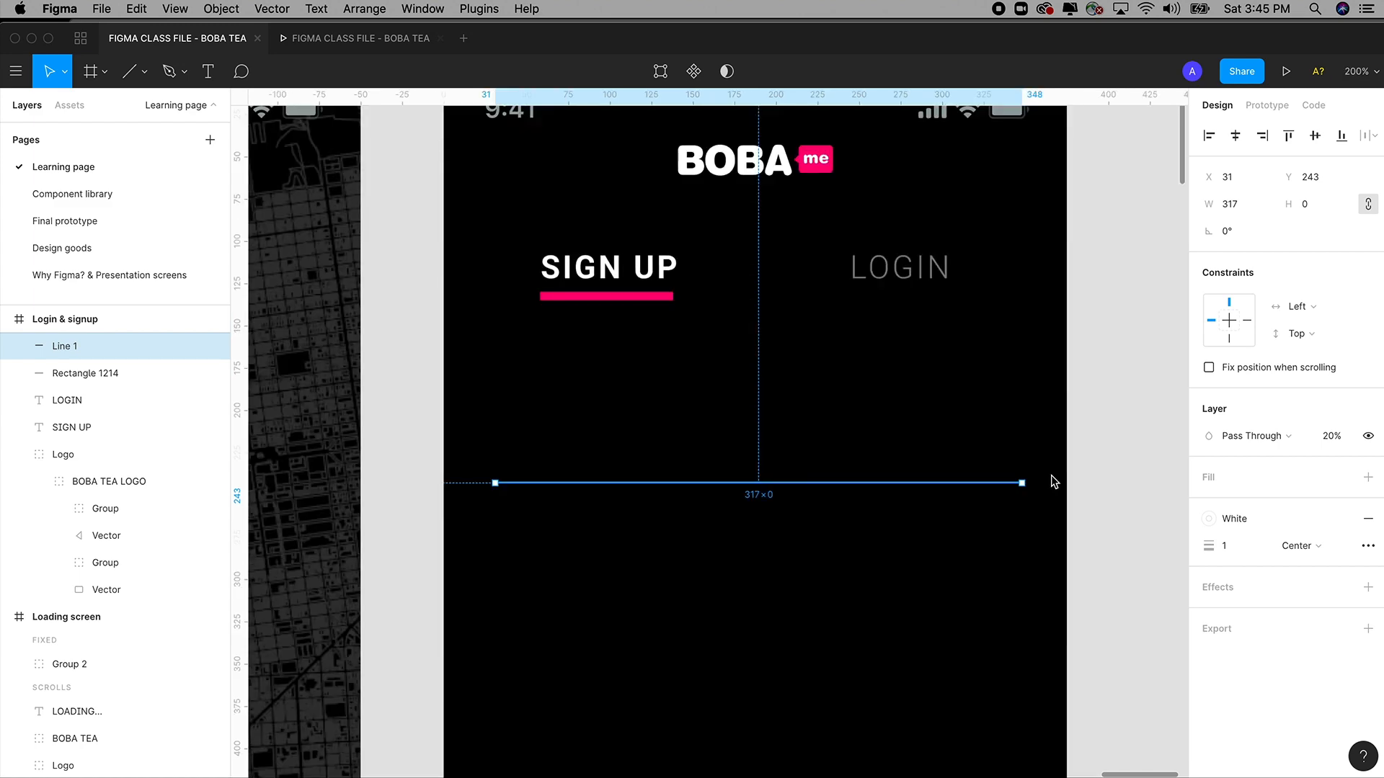
scroll(1066, 487, "up", 1)
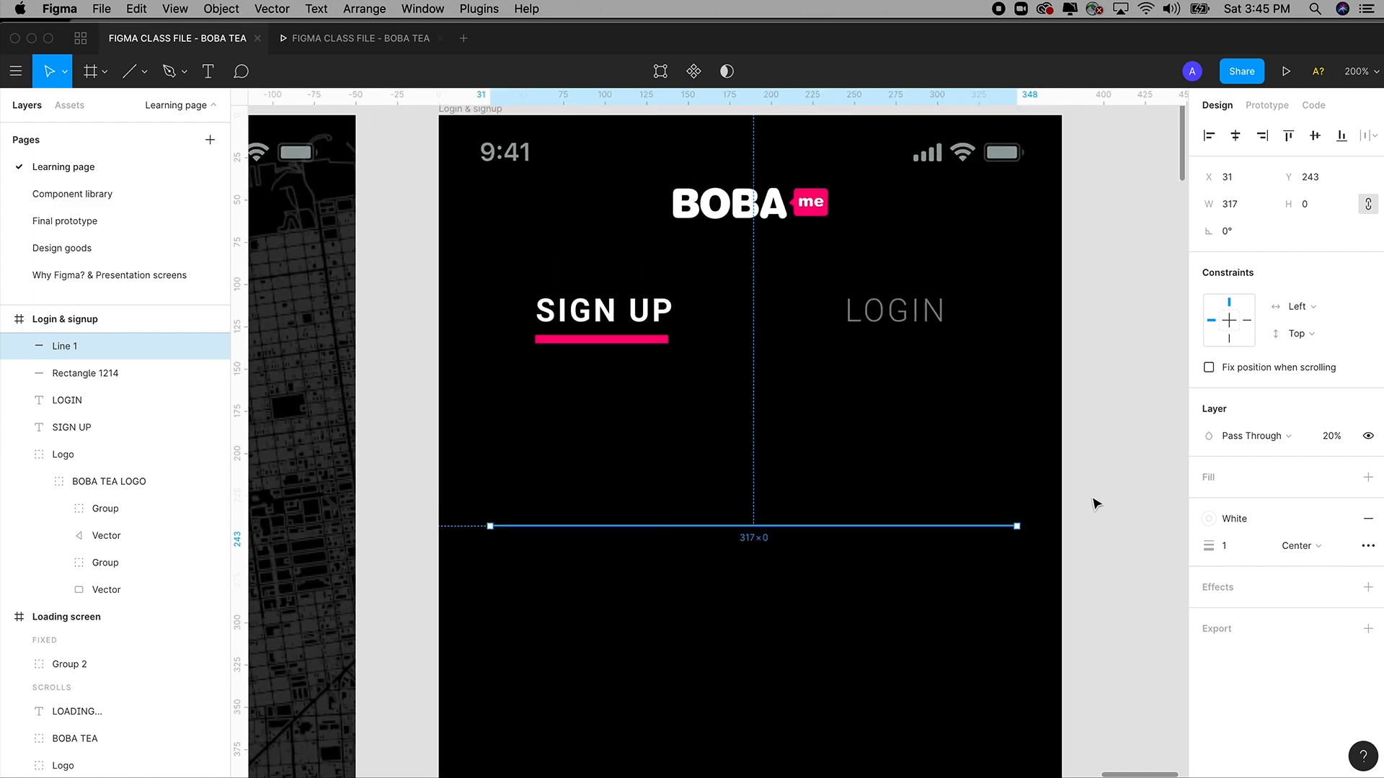
key("shift+0")
scroll(1091, 495, "down", 1)
left_click(1083, 457)
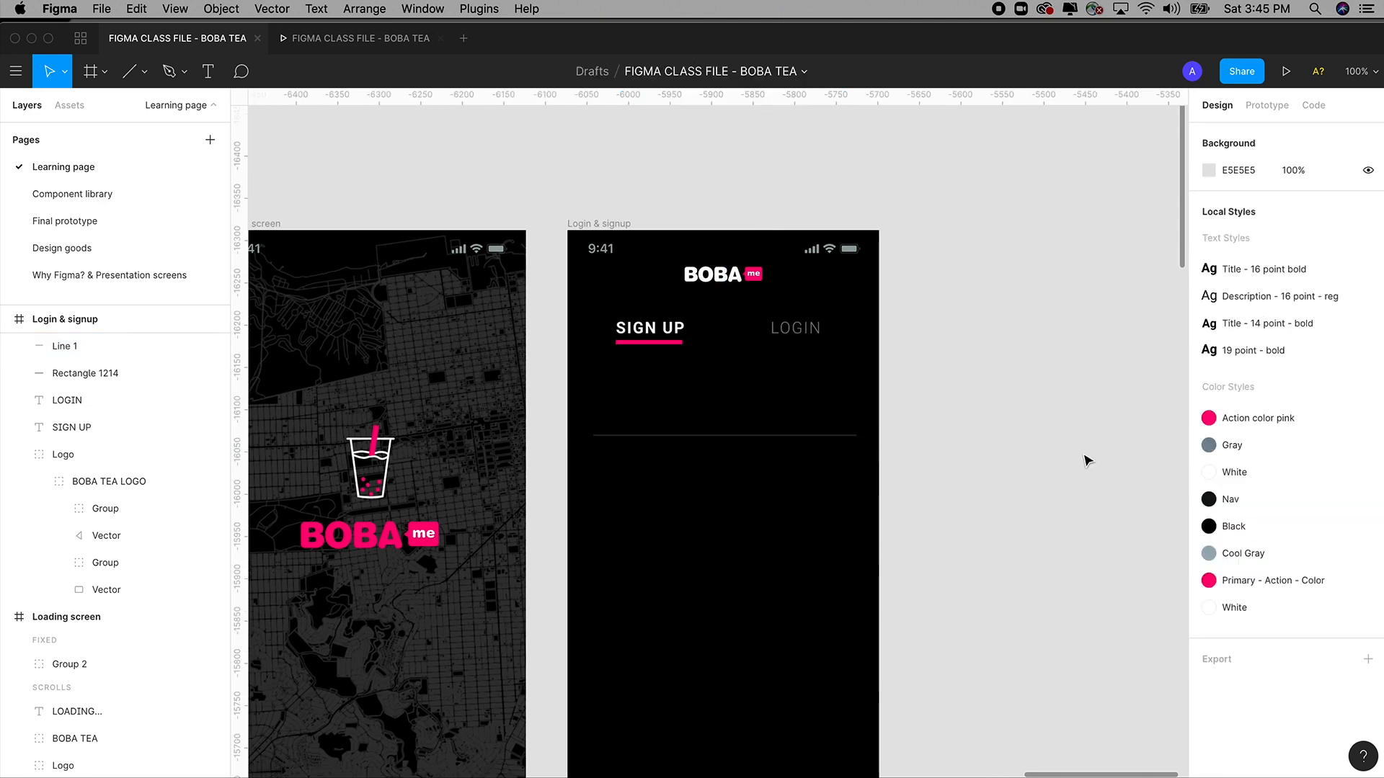
scroll(982, 464, "down", 1)
key("z")
left_click_drag(500, 182, 1009, 647)
Duplicate SIGN UP below the tabs as a left-aligned, 336-wide text at X 33.
left_click(624, 278)
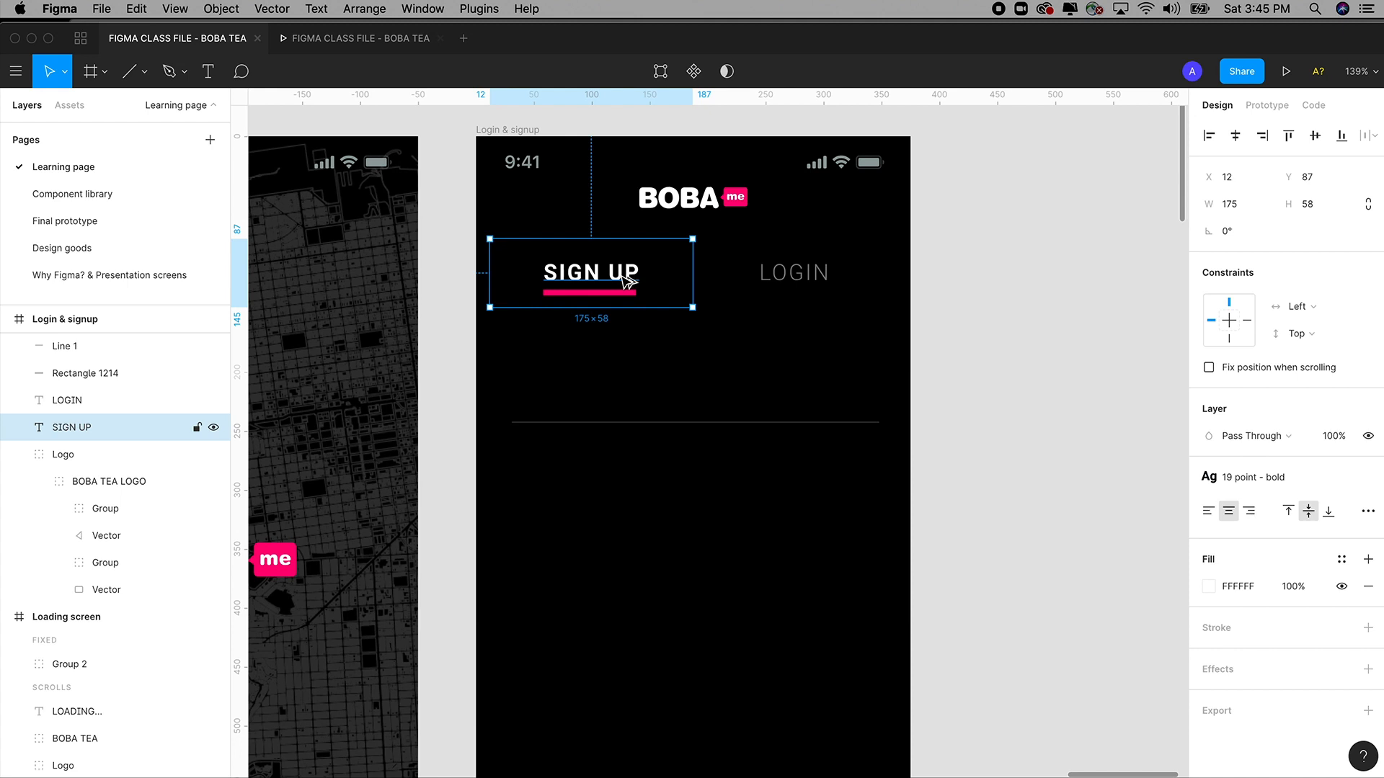
left_click_drag(621, 277, 633, 393)
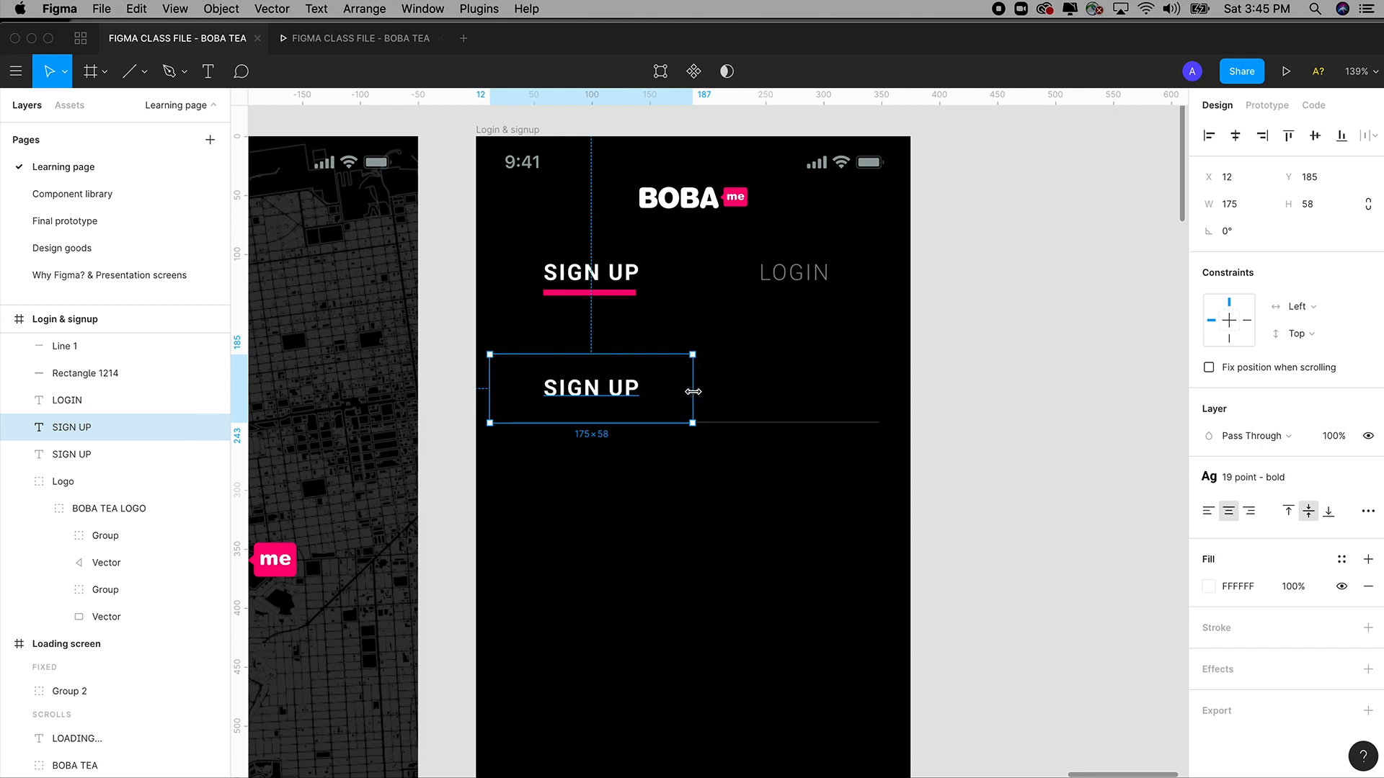
left_click_drag(693, 391, 880, 395)
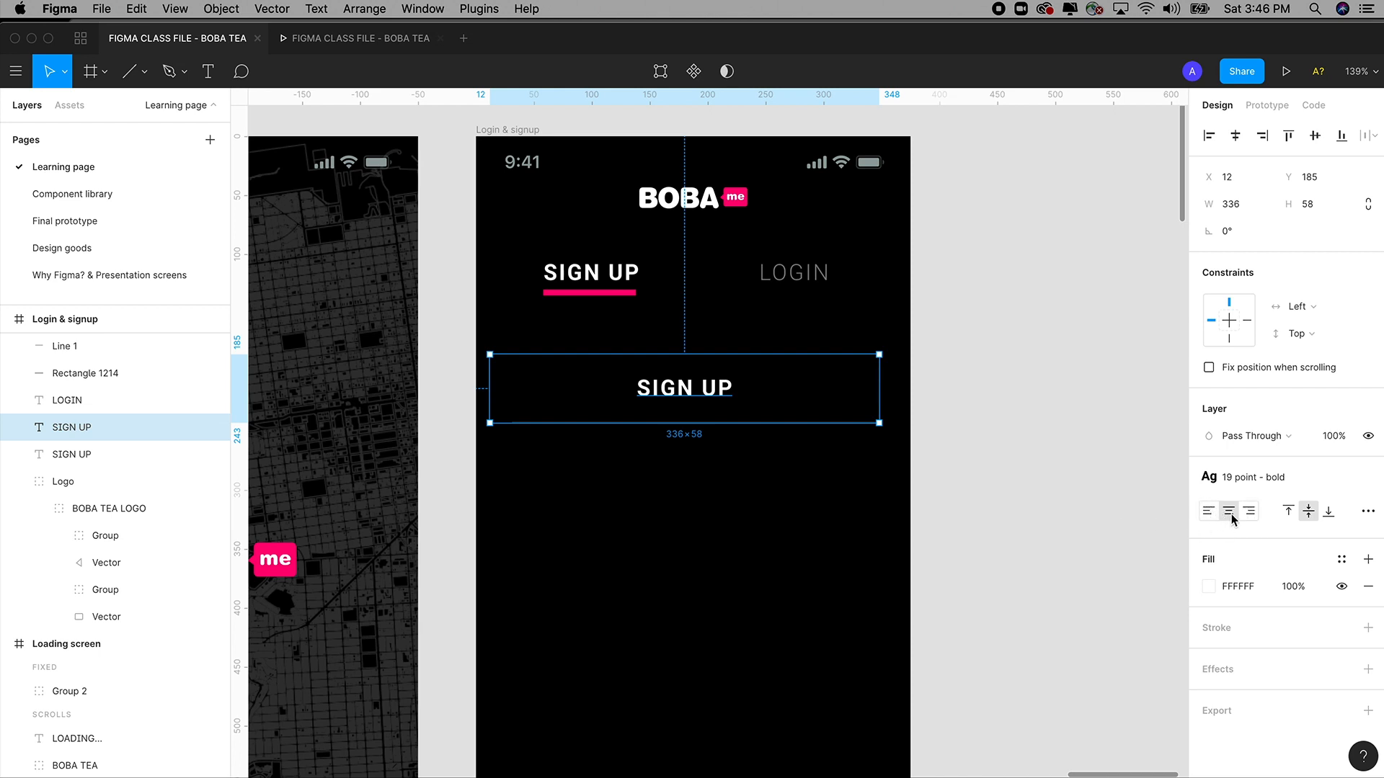
left_click(1250, 512)
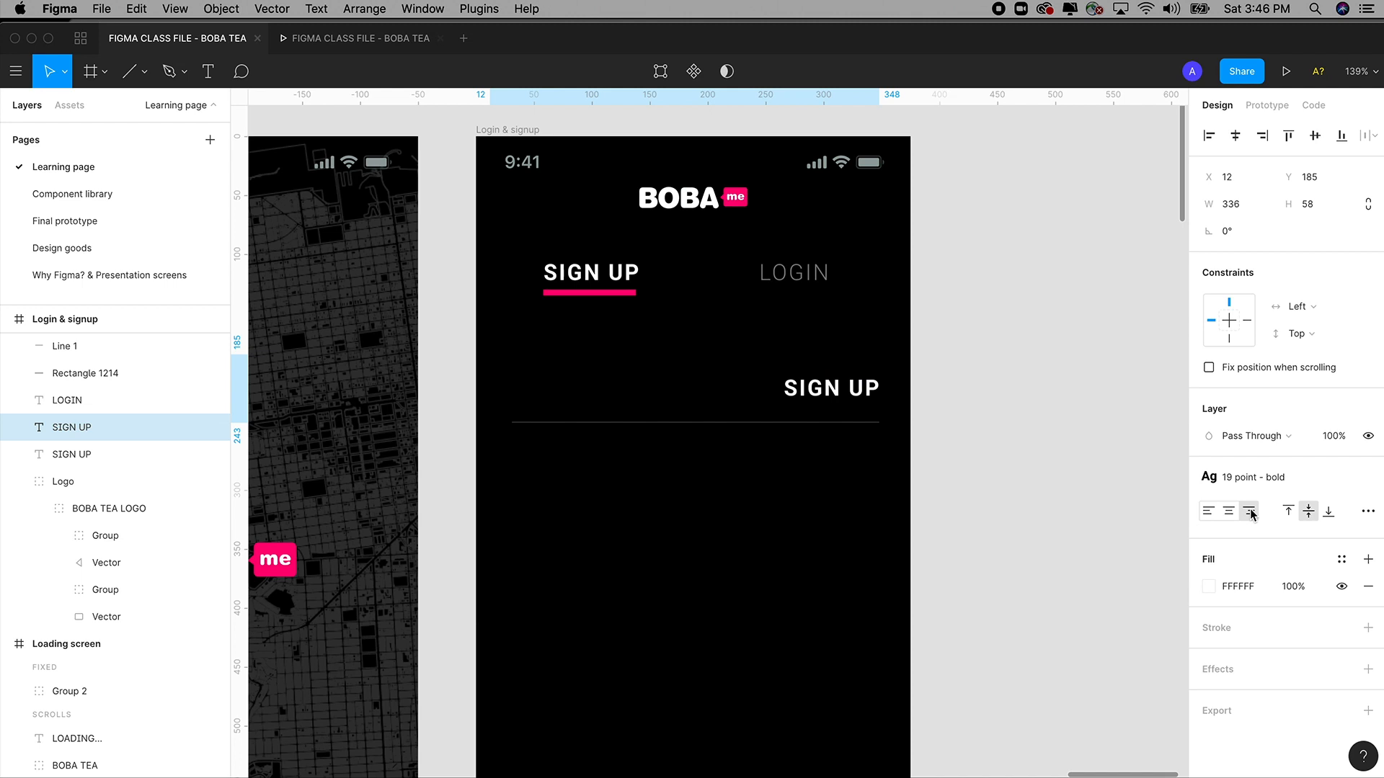
left_click(1228, 512)
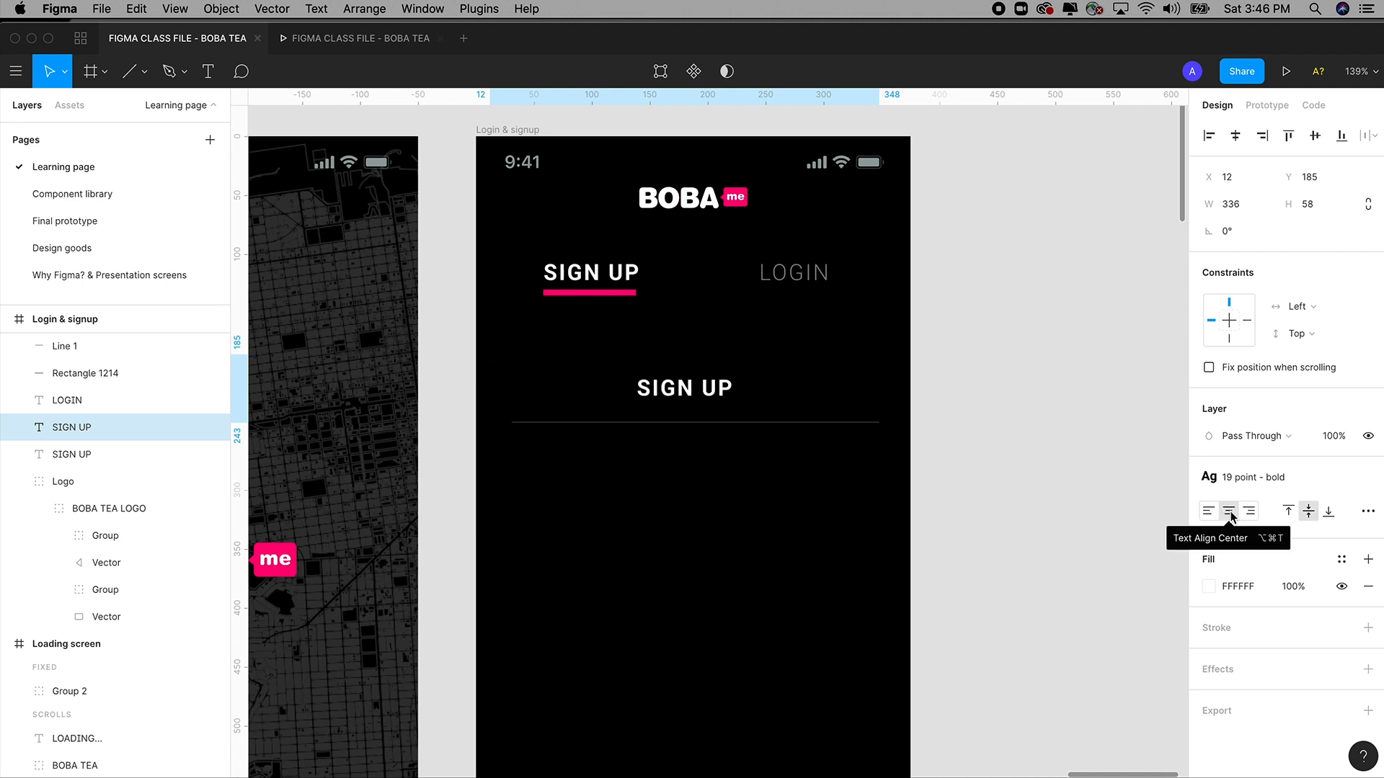
left_click(1207, 513)
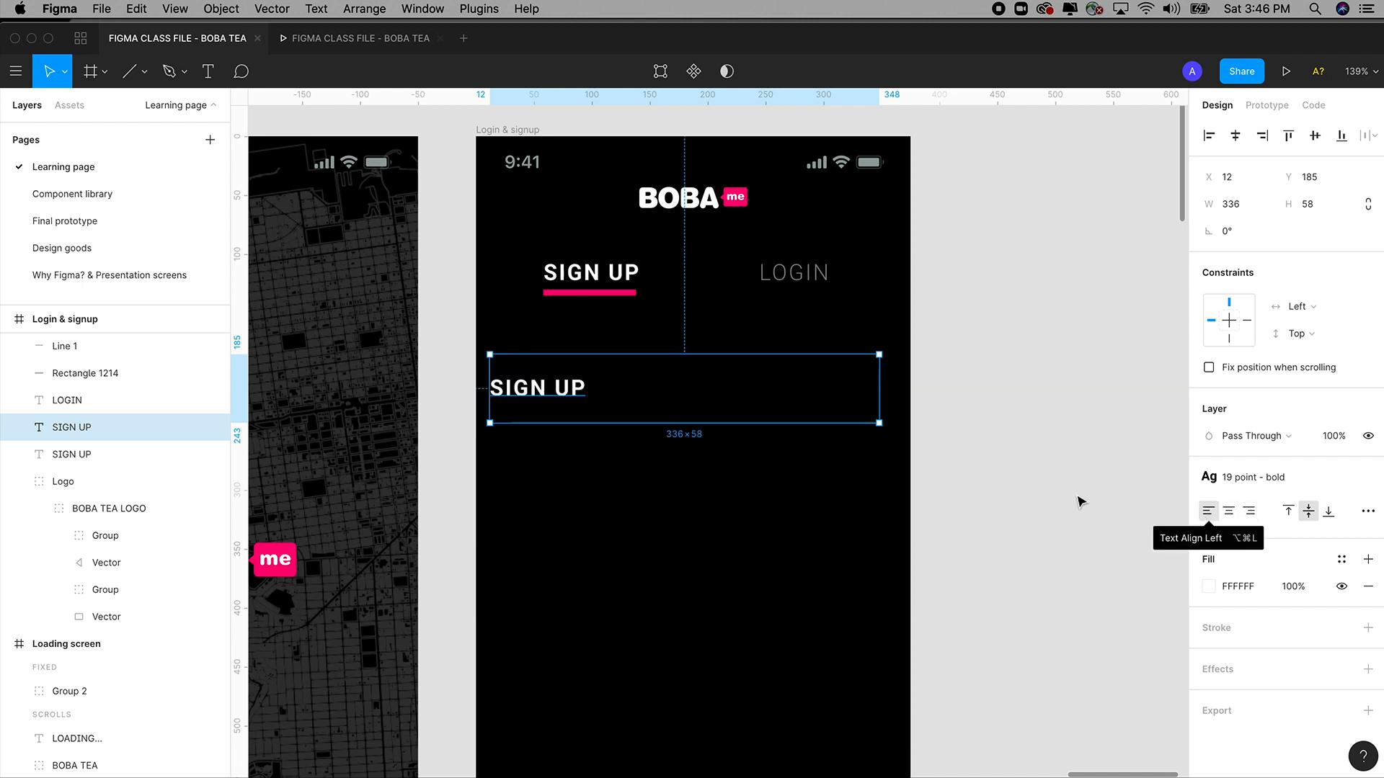
left_click_drag(544, 394, 567, 401)
double_click(565, 392)
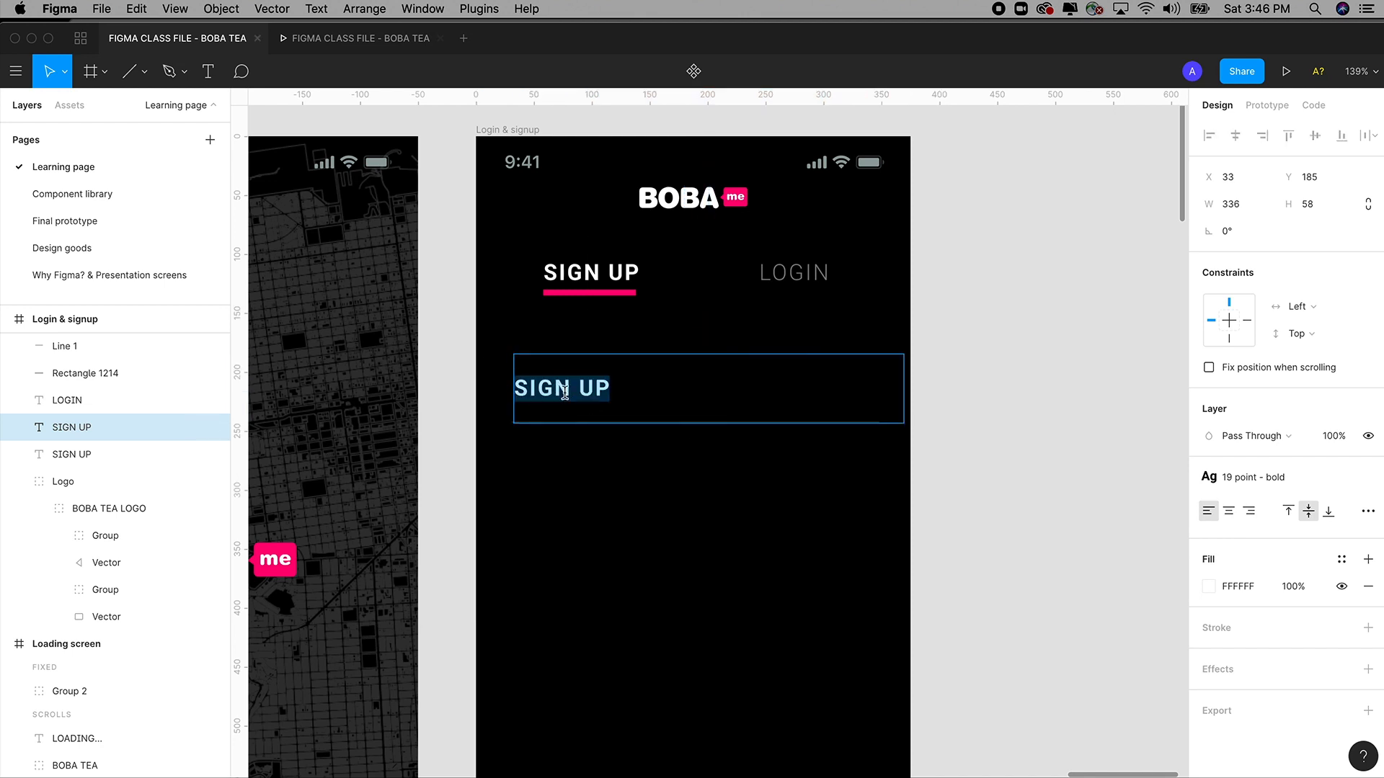
Retype the copy as FIRST NAME, trim it to 32 px tall, and raise it with the divider.
type("F")
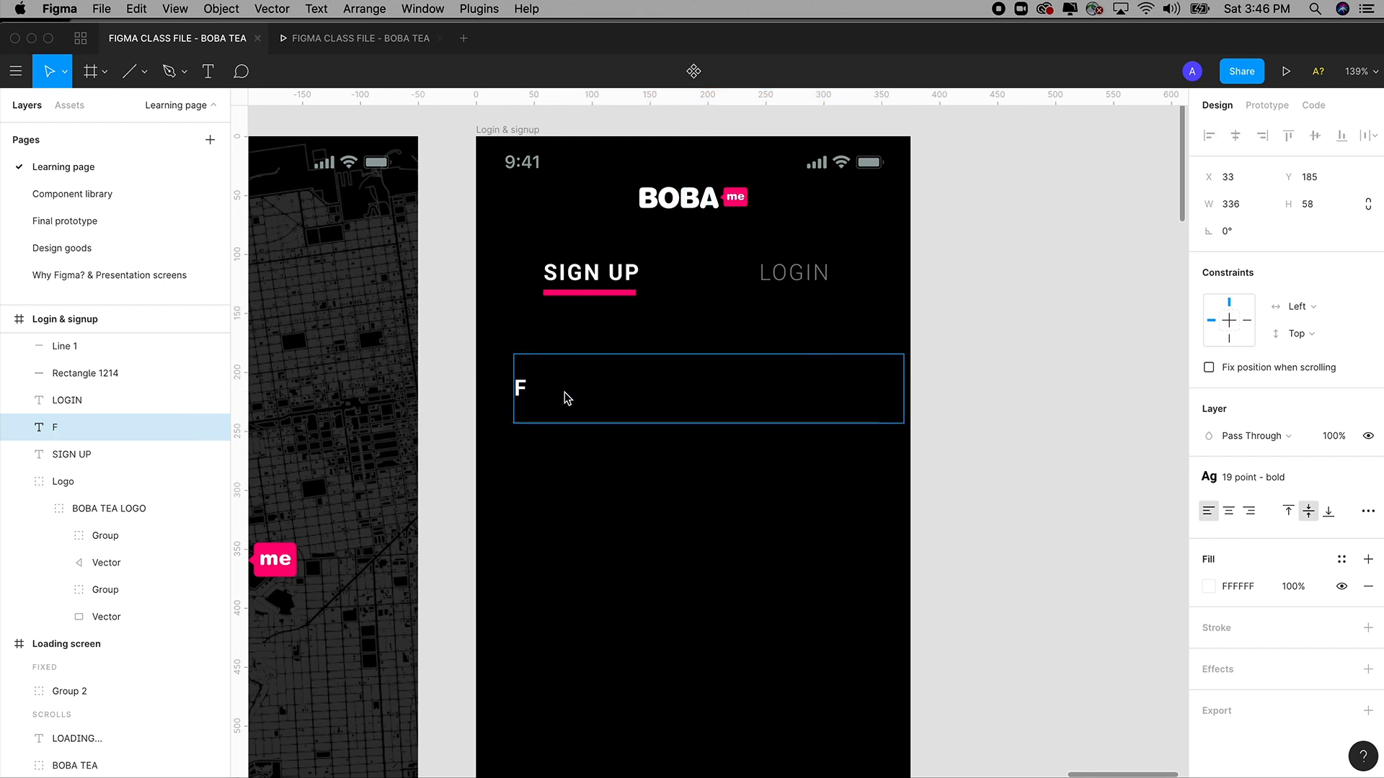
type("IRST NAME")
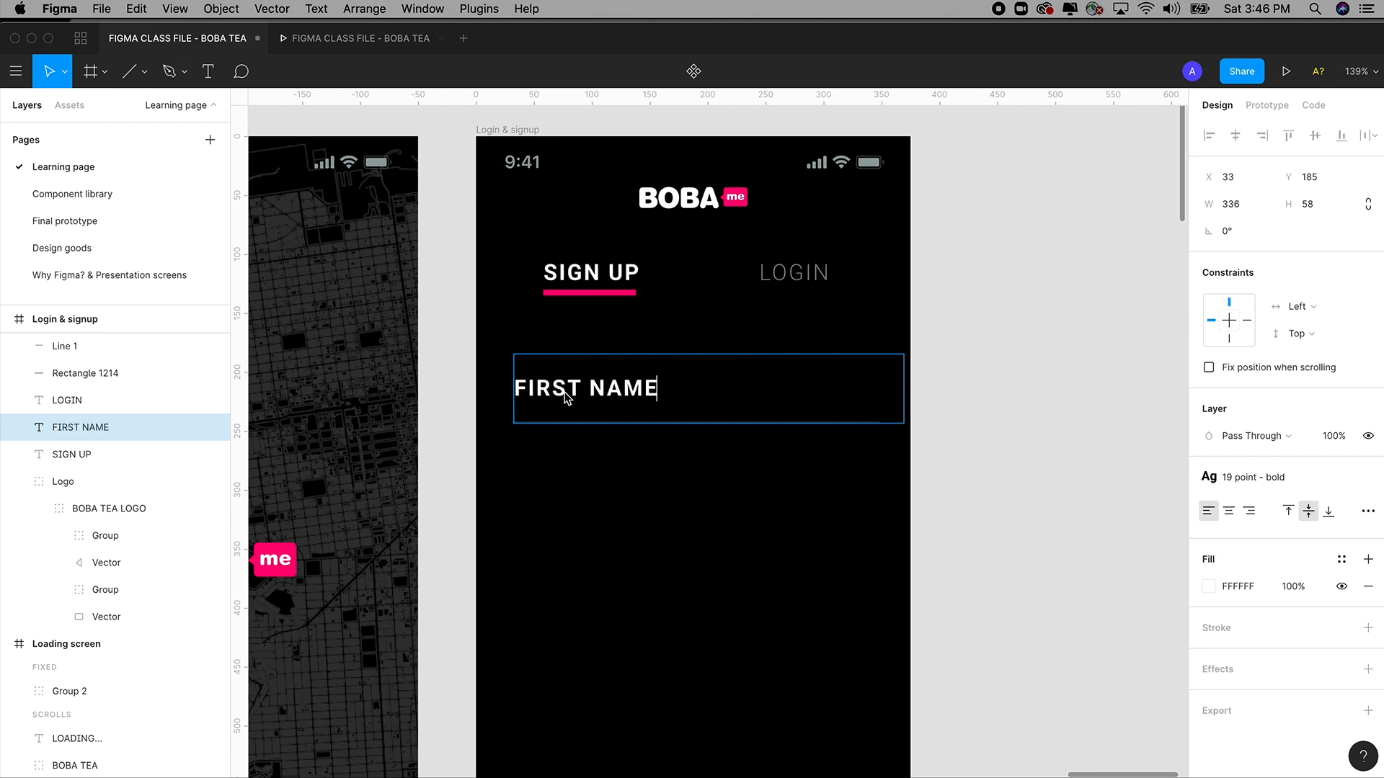
key("Escape")
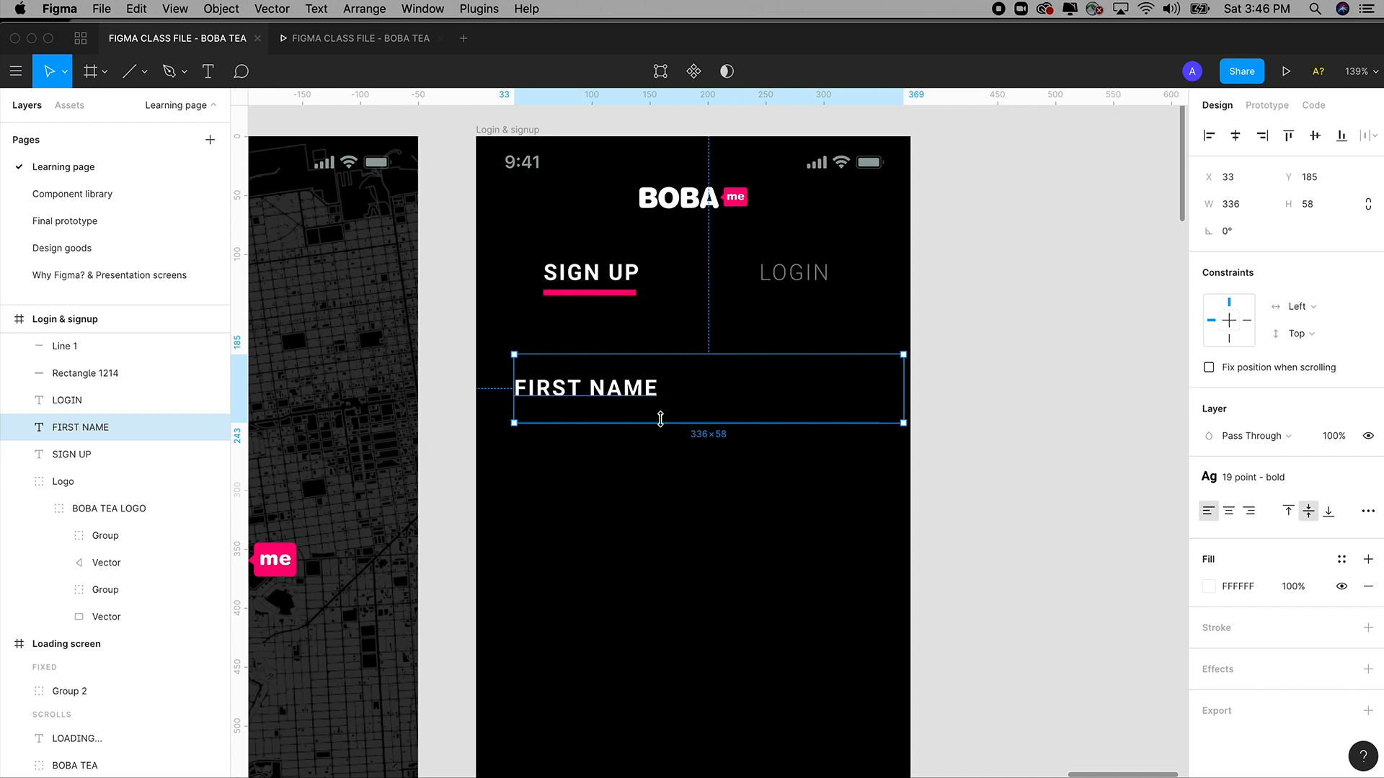
left_click_drag(661, 419, 612, 393)
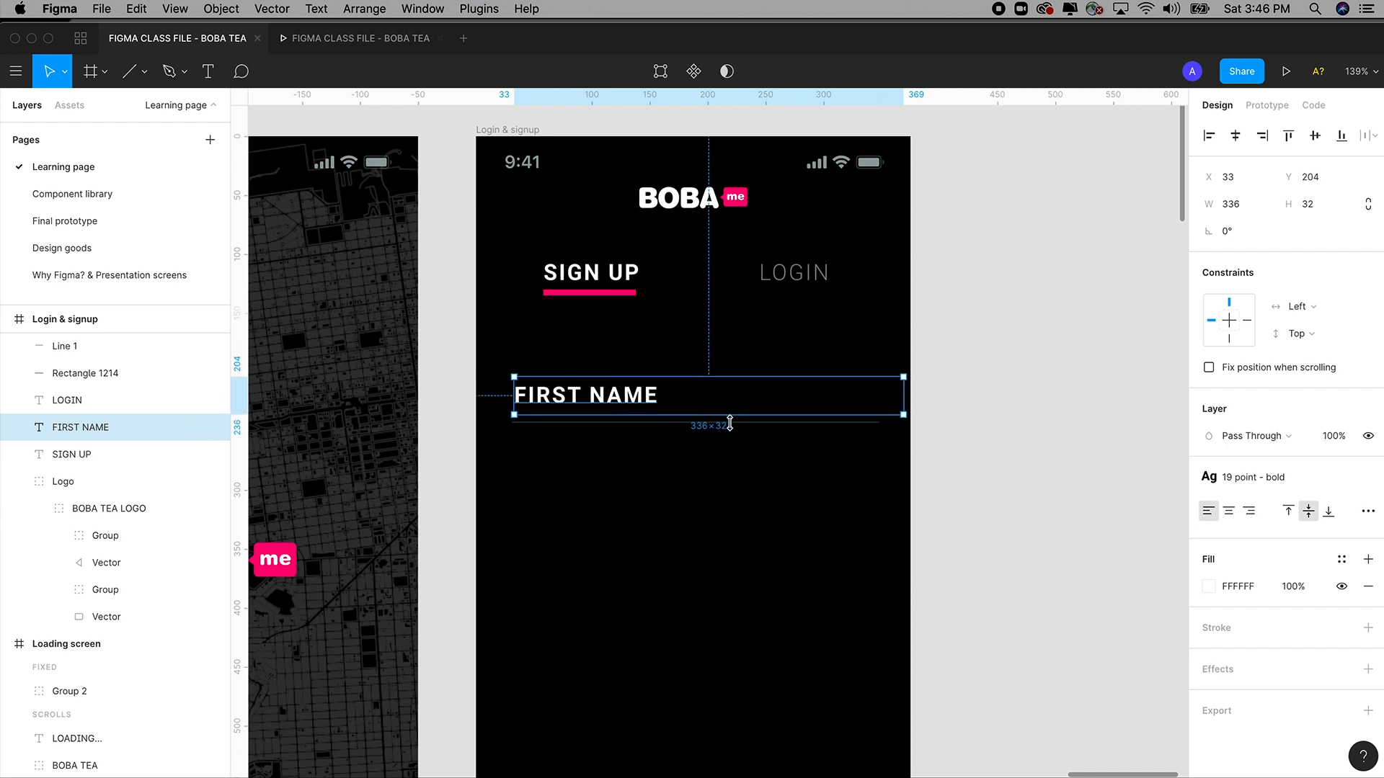
left_click(732, 423, "shift")
left_click_drag(613, 401, 609, 397)
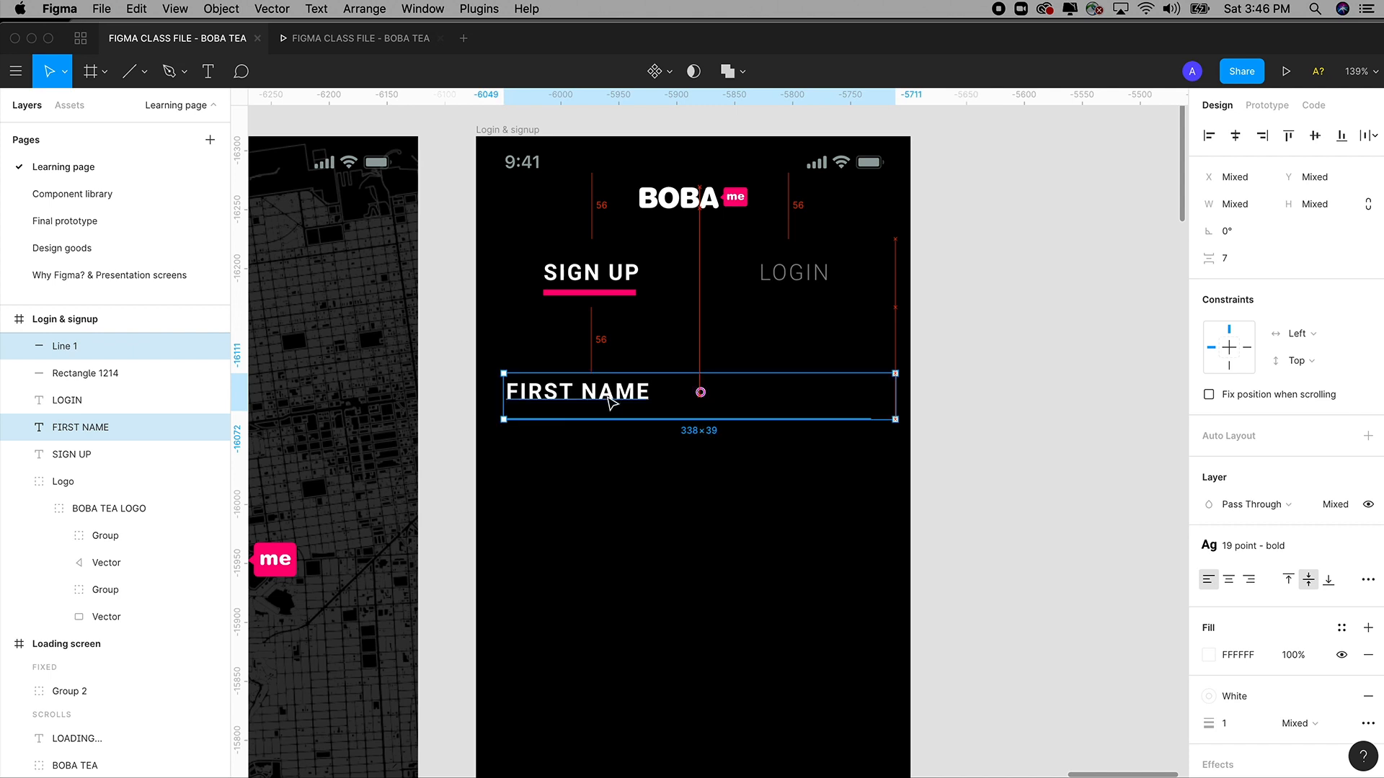
Clear the selection and bring the Login & signup frame into view.
left_click(923, 368)
scroll(994, 382, "down", 5)
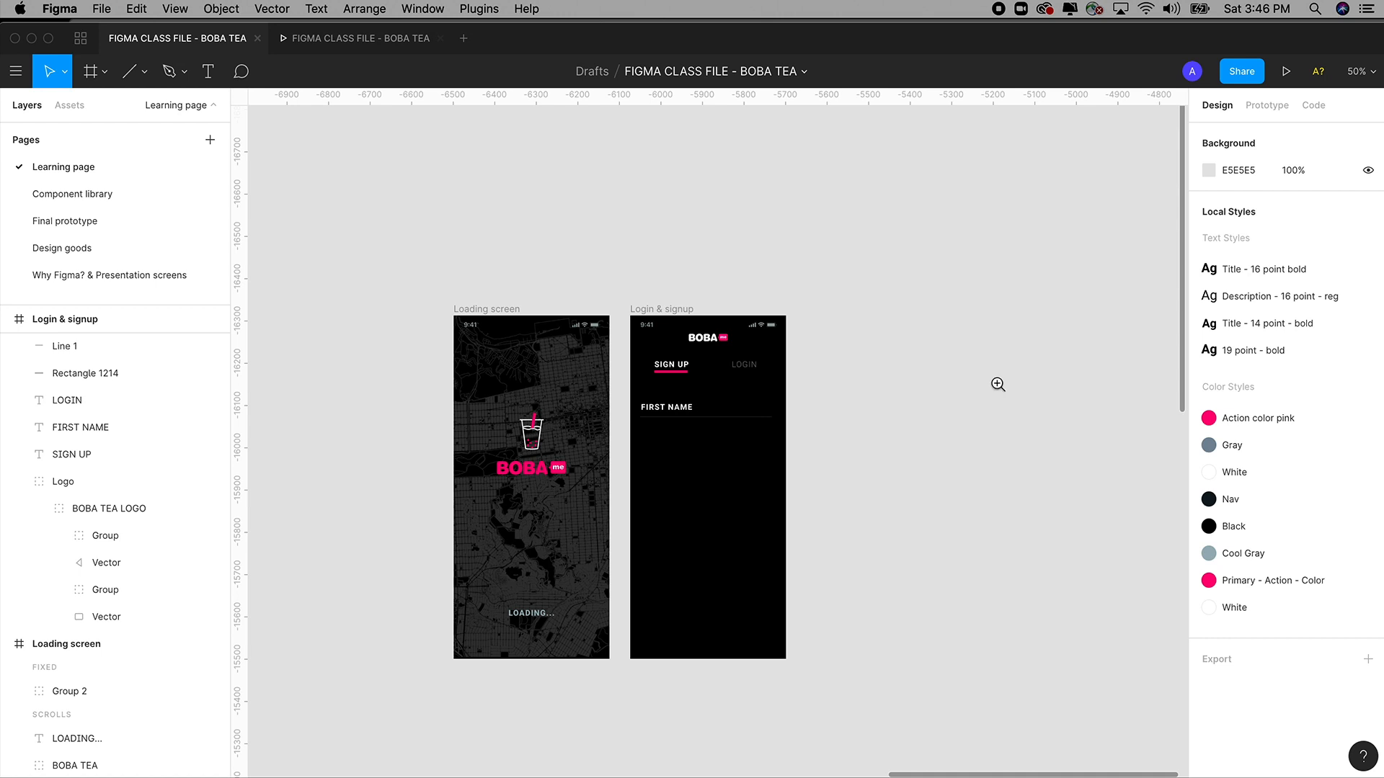
left_click_drag(614, 260, 961, 541)
left_click_drag(954, 367, 580, 451)
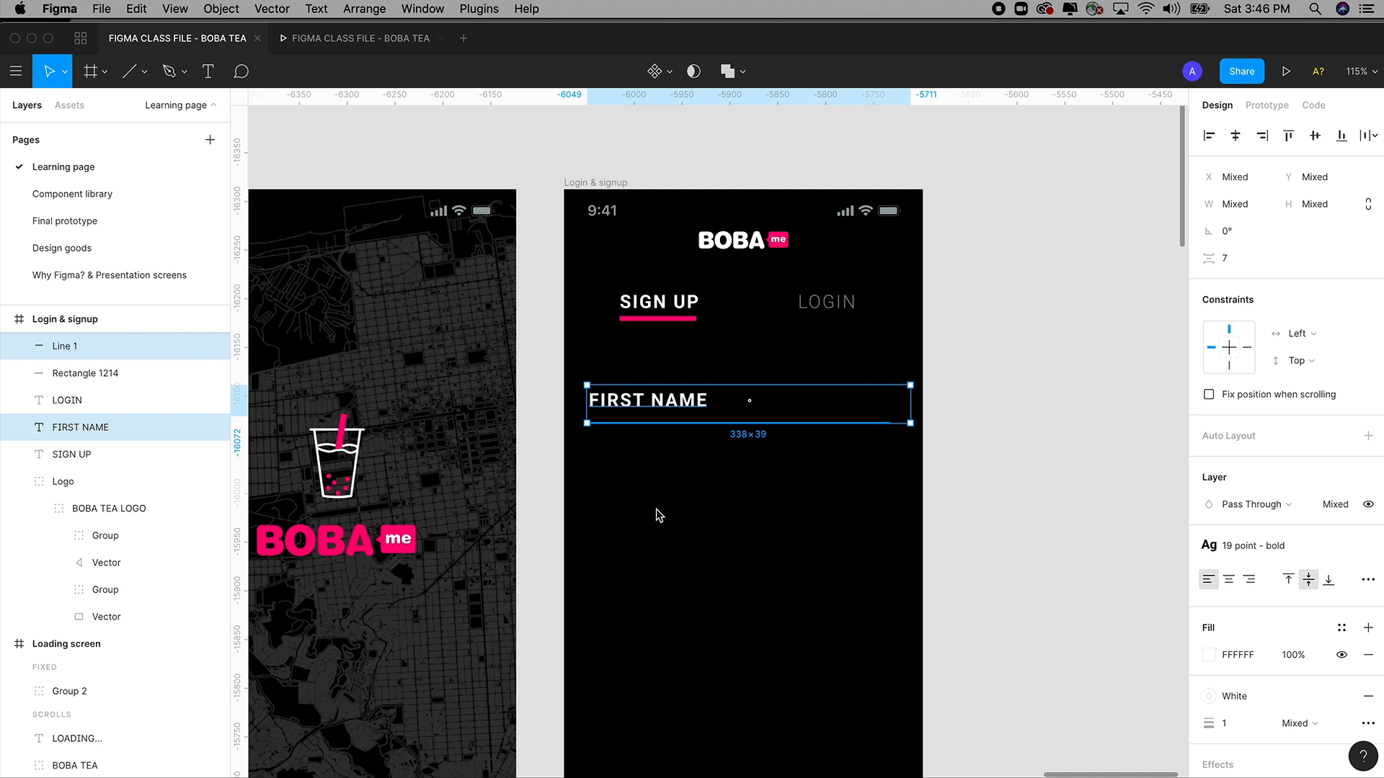
left_click_drag(656, 511, 720, 515)
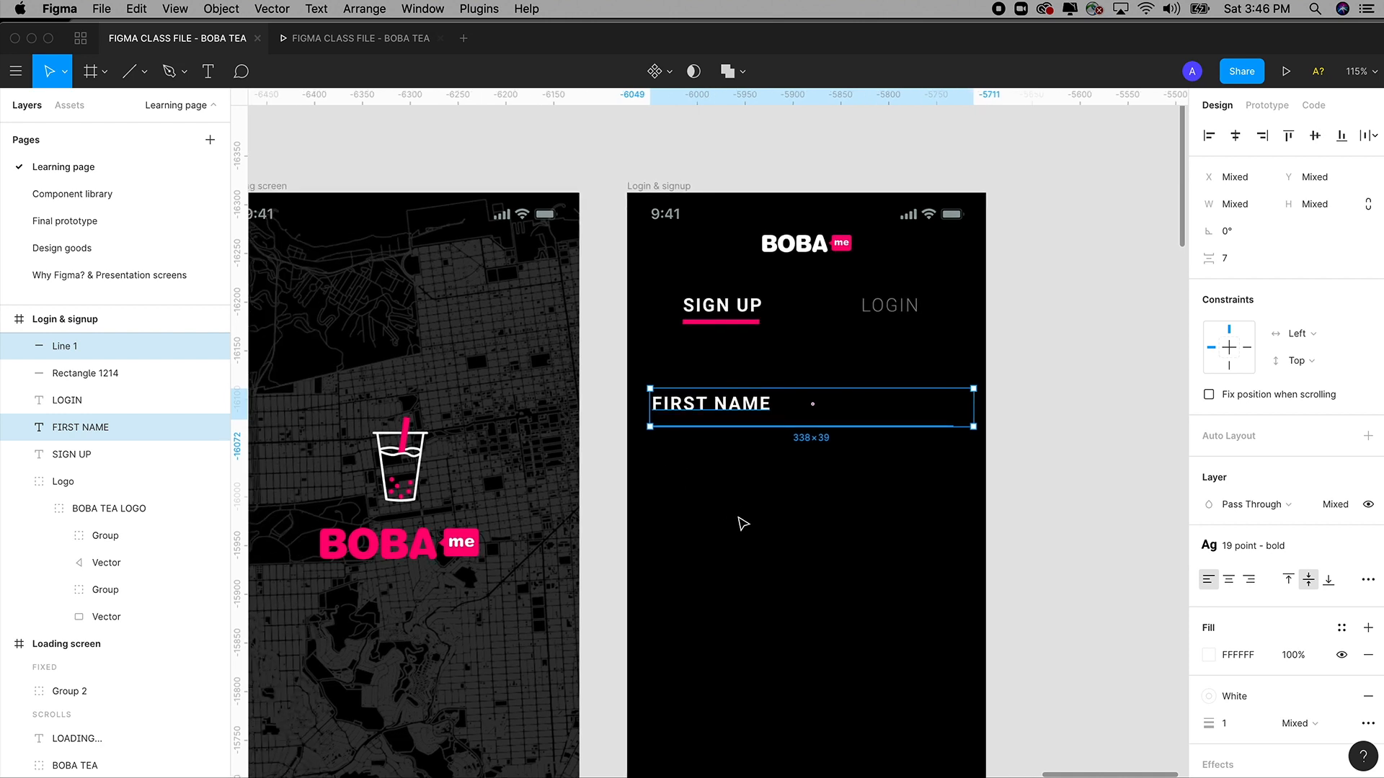
scroll(786, 505, "right", 3)
key("super+c")
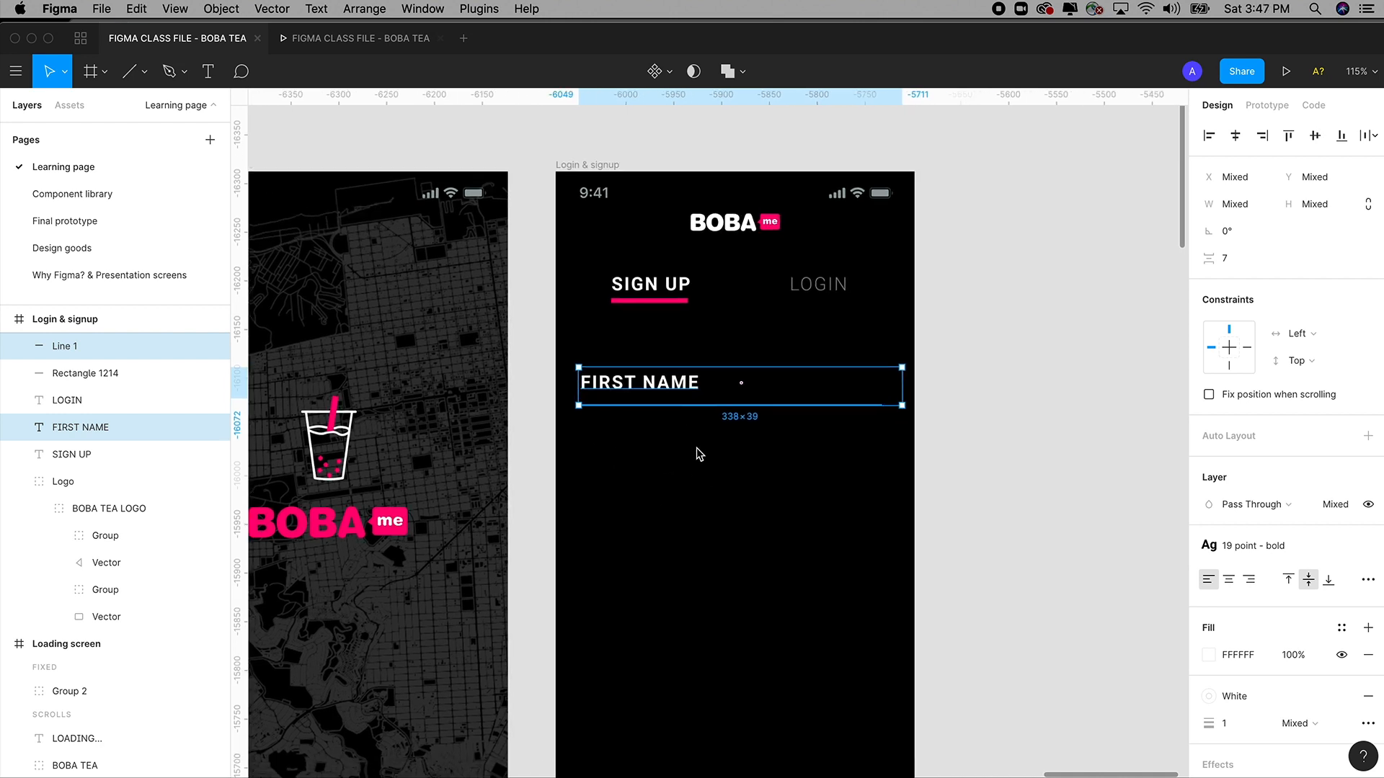
Zoom in closely on FIRST NAME and select its label together with the Line 1 underline.
left_click_drag(729, 454, 725, 429)
left_click(910, 421)
key("z")
left_click_drag(560, 282, 967, 617)
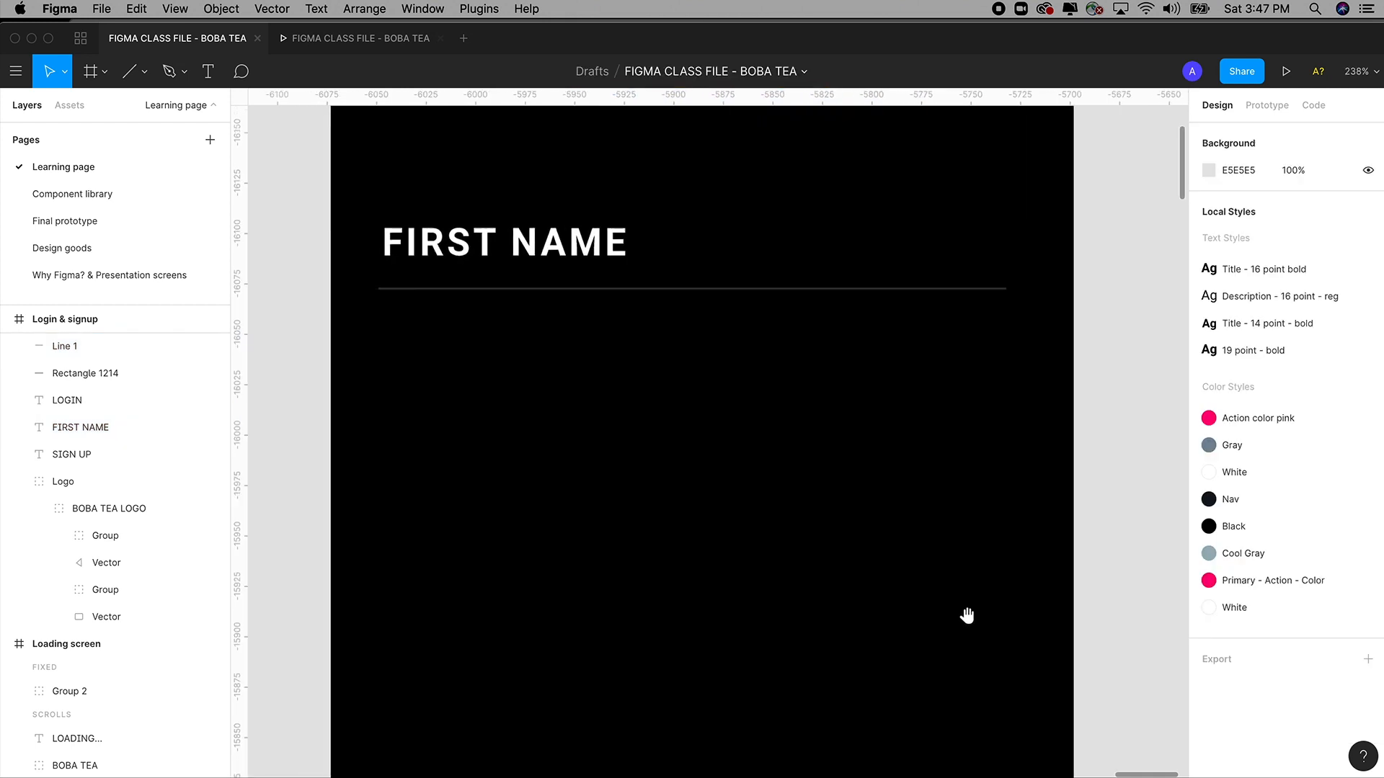
left_click(540, 269)
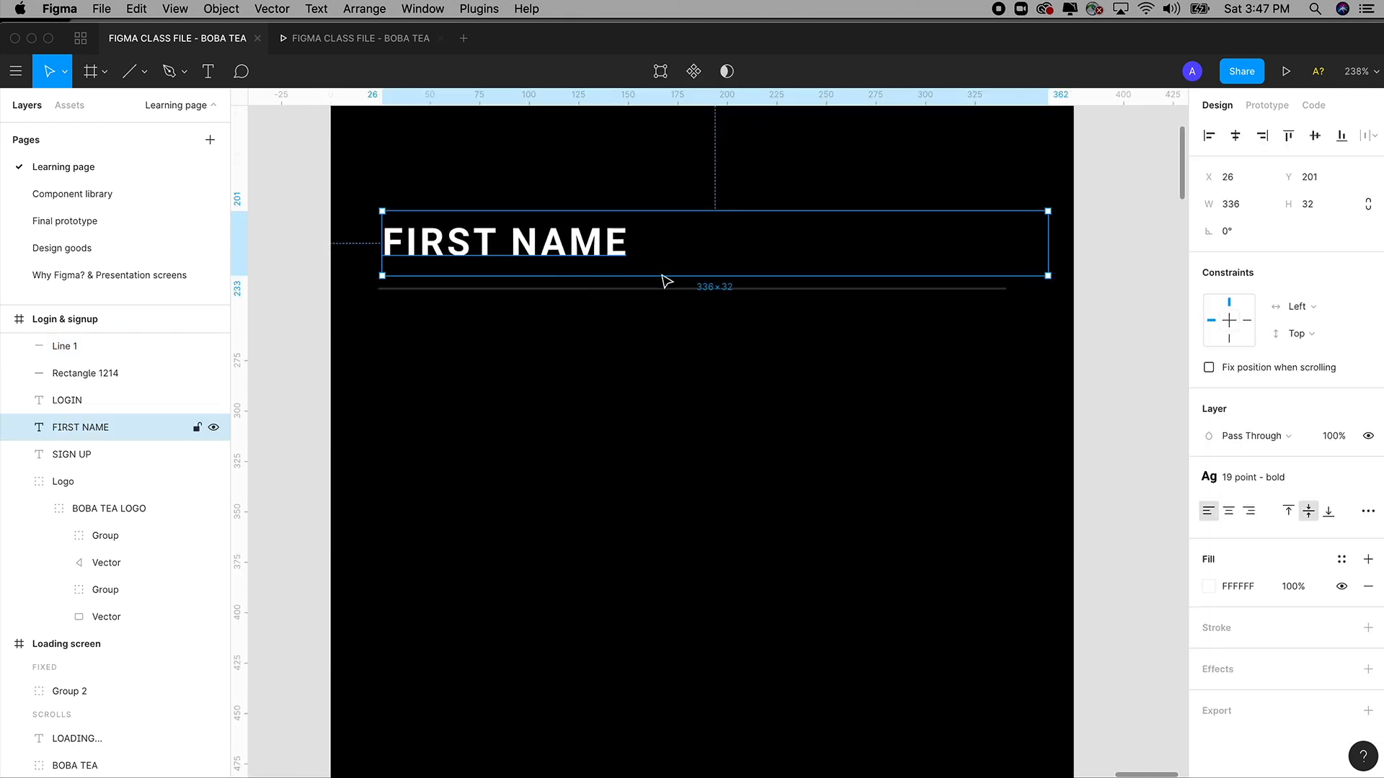
left_click(696, 290, "shift")
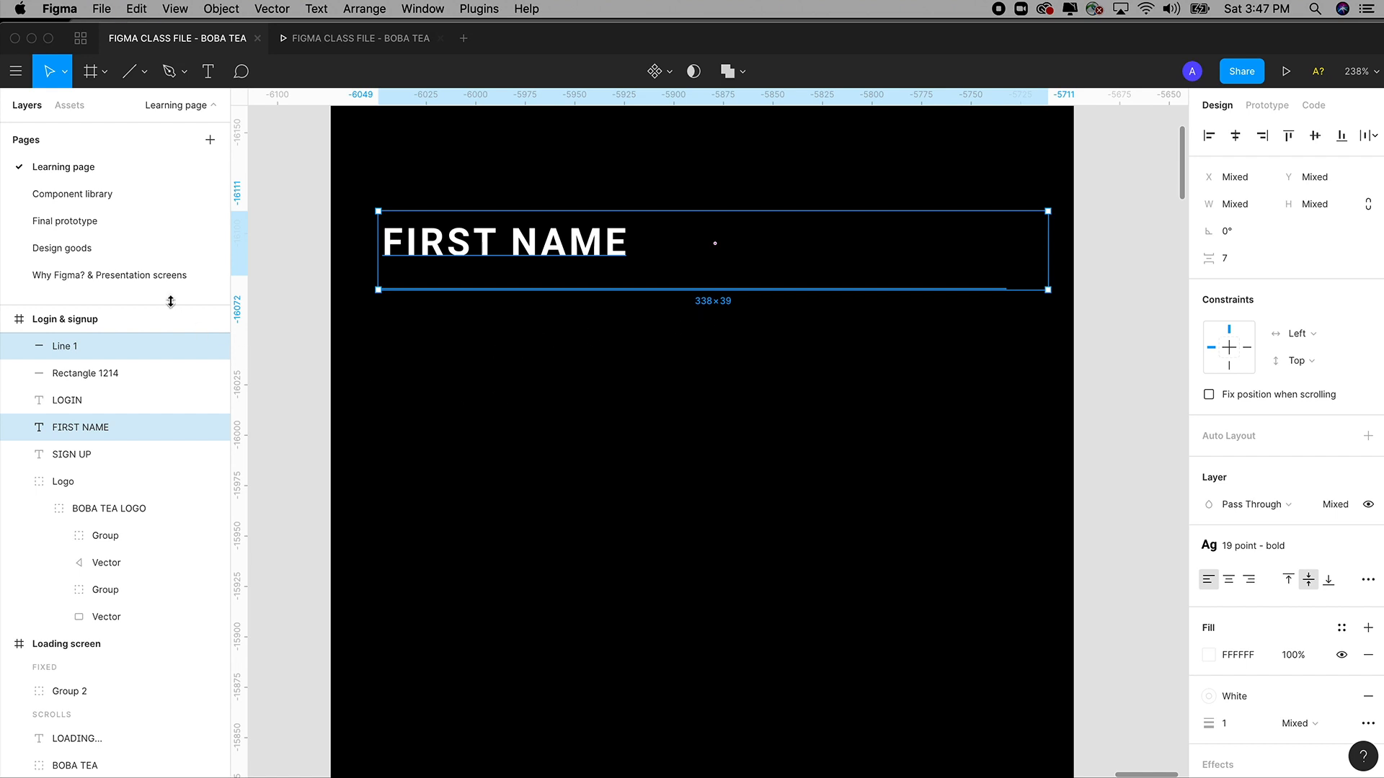
Paste the FIRST NAME label and underline onto the Component library page.
left_click(85, 202)
left_click_drag(400, 164, 1048, 642)
key("super+v")
key("shift+2")
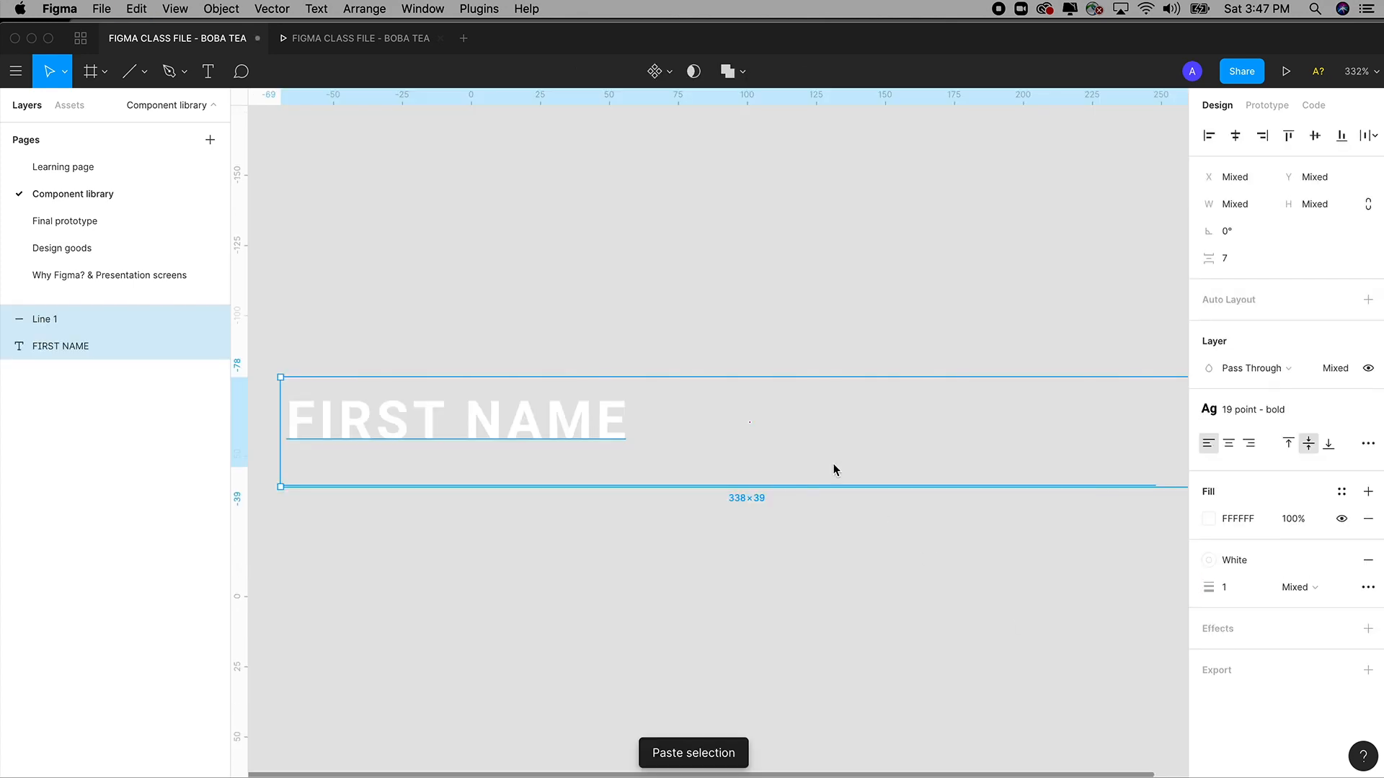
left_click(750, 553)
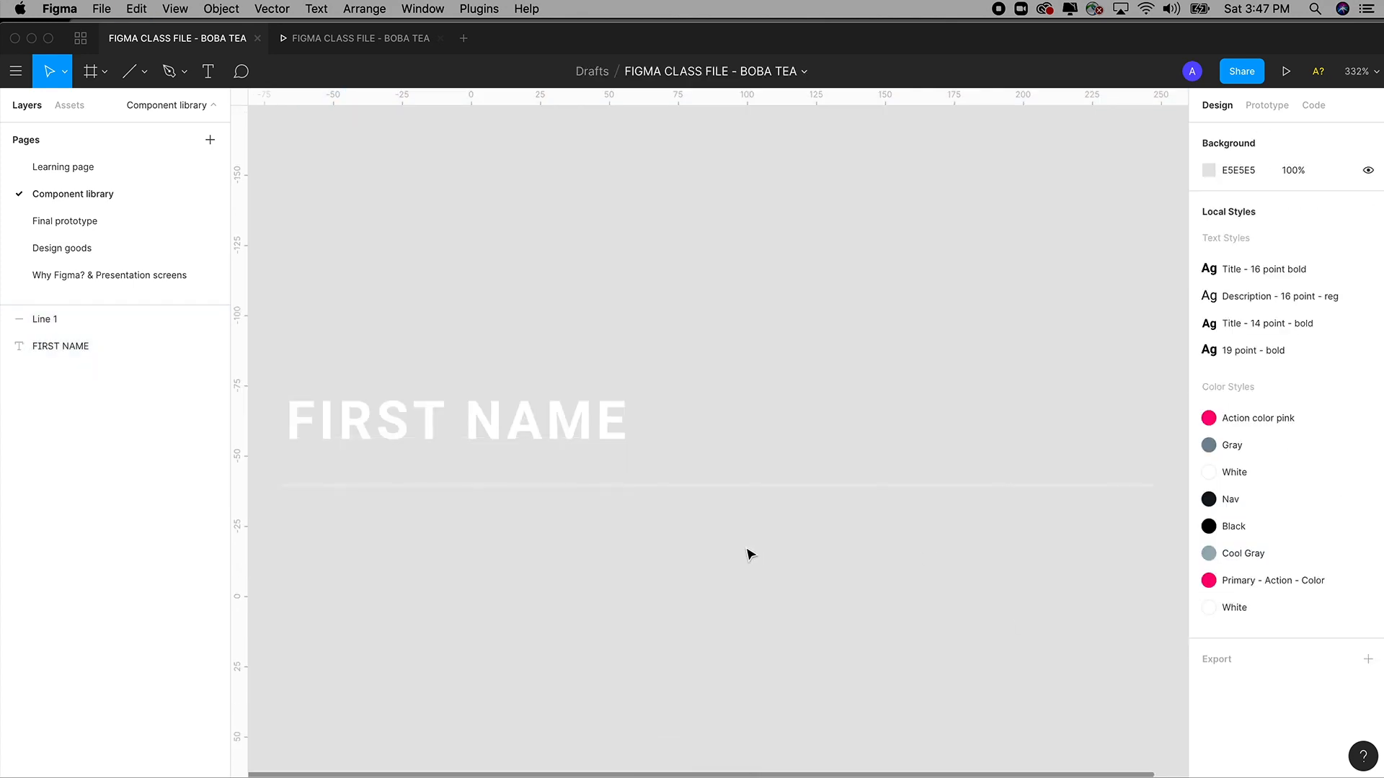
left_click_drag(750, 554, 760, 442)
Retype the pasted label as TITLE.
left_click(587, 342)
double_click(579, 322)
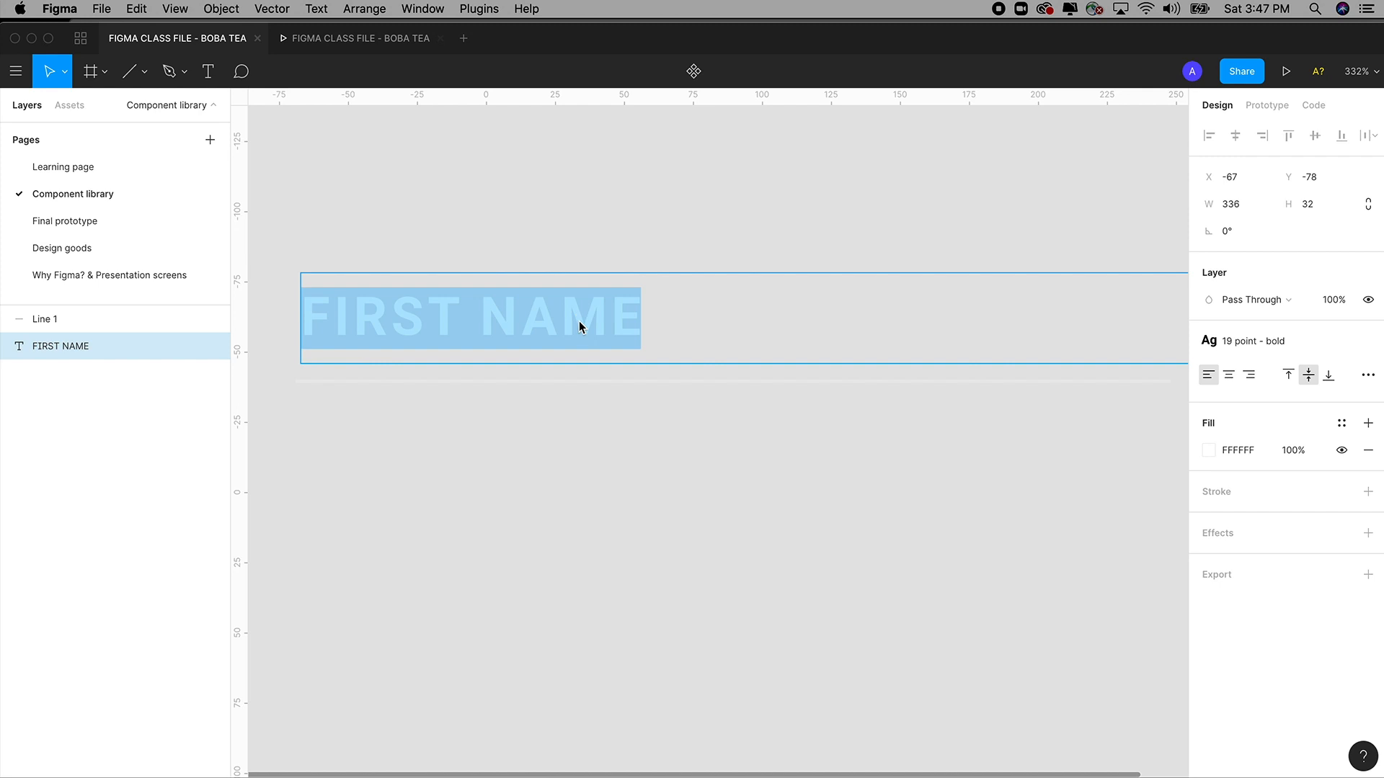
type("TITLE")
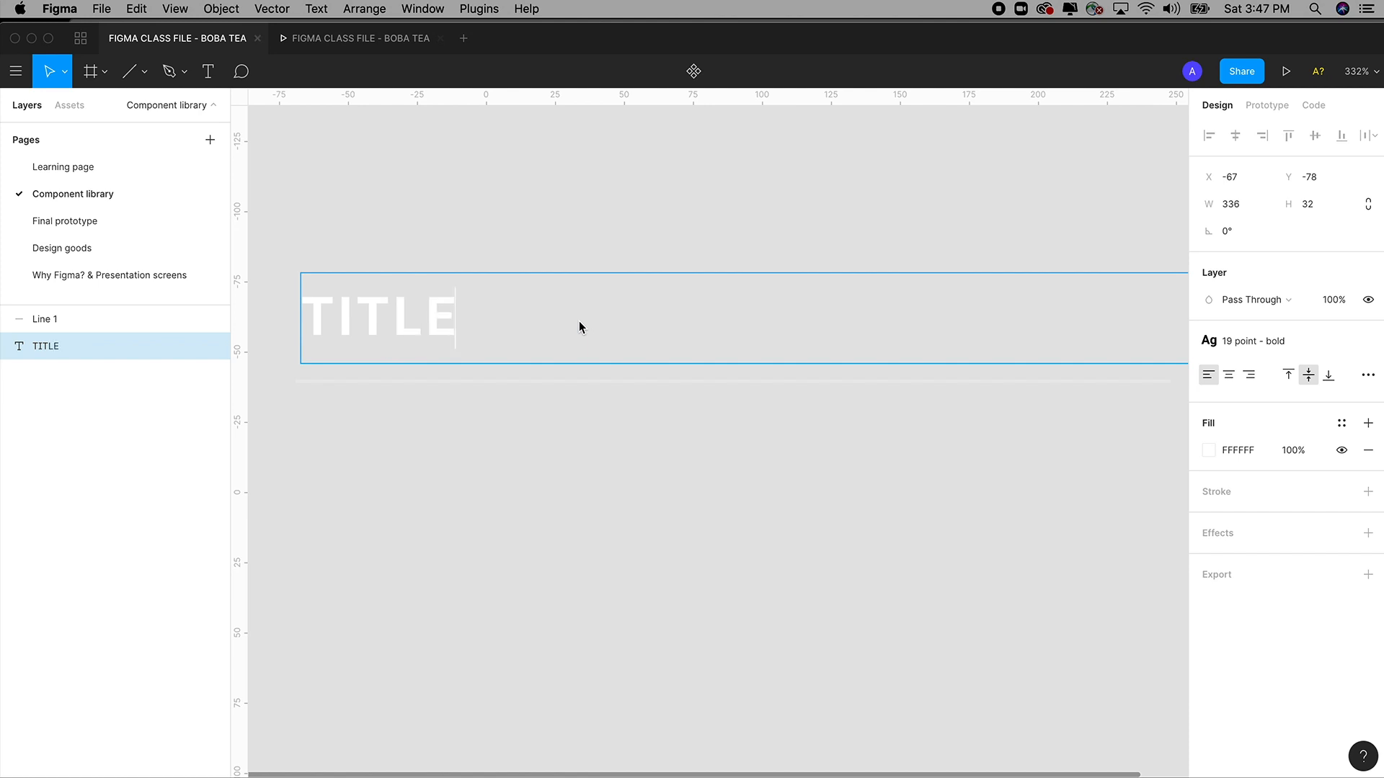
key("Escape")
key("Escape")
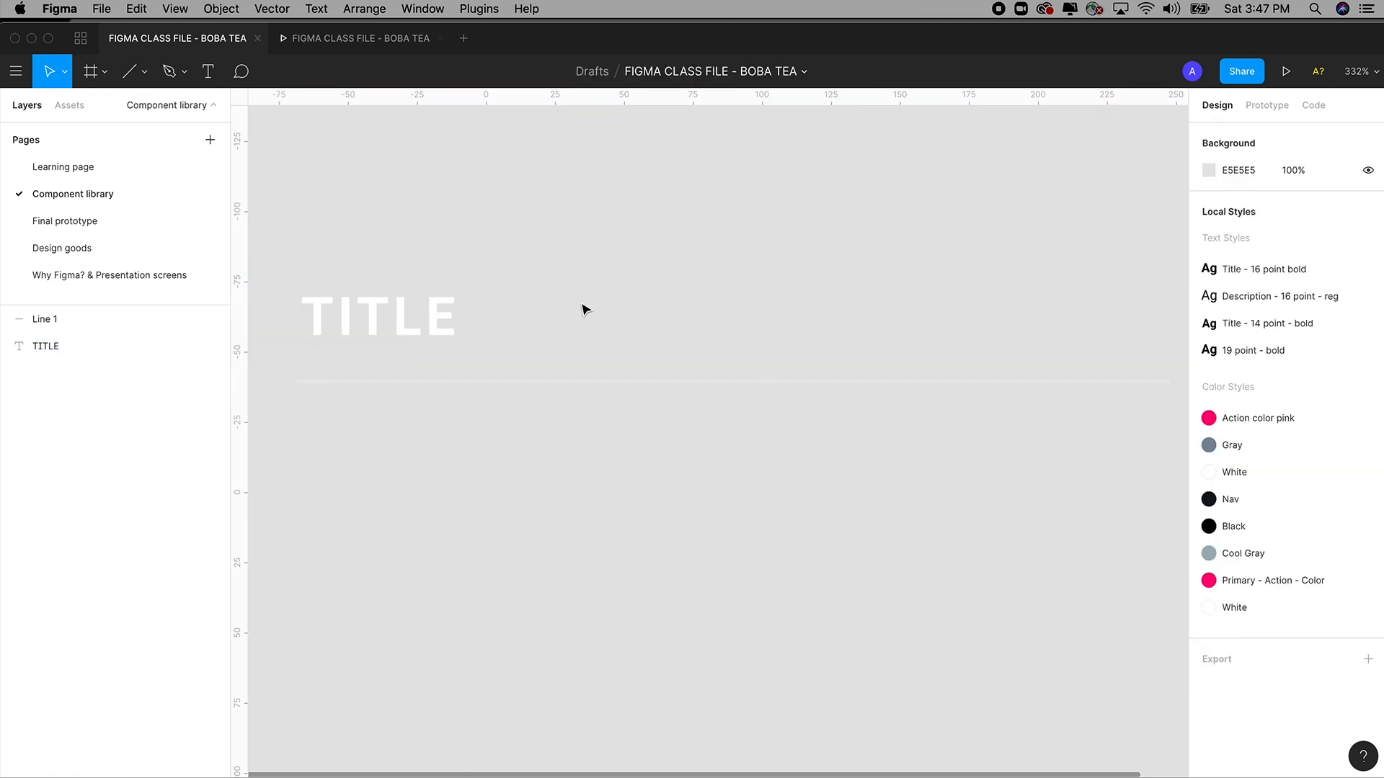
Widen the TITLE text box to match the 317-wide underline, then select both layers.
left_click(422, 324)
key("super+minus")
key("z")
left_click_drag(435, 226, 978, 639)
scroll(970, 538, "right", 5)
left_click_drag(1084, 320, 416, 320)
scroll(680, 293, "left", 5)
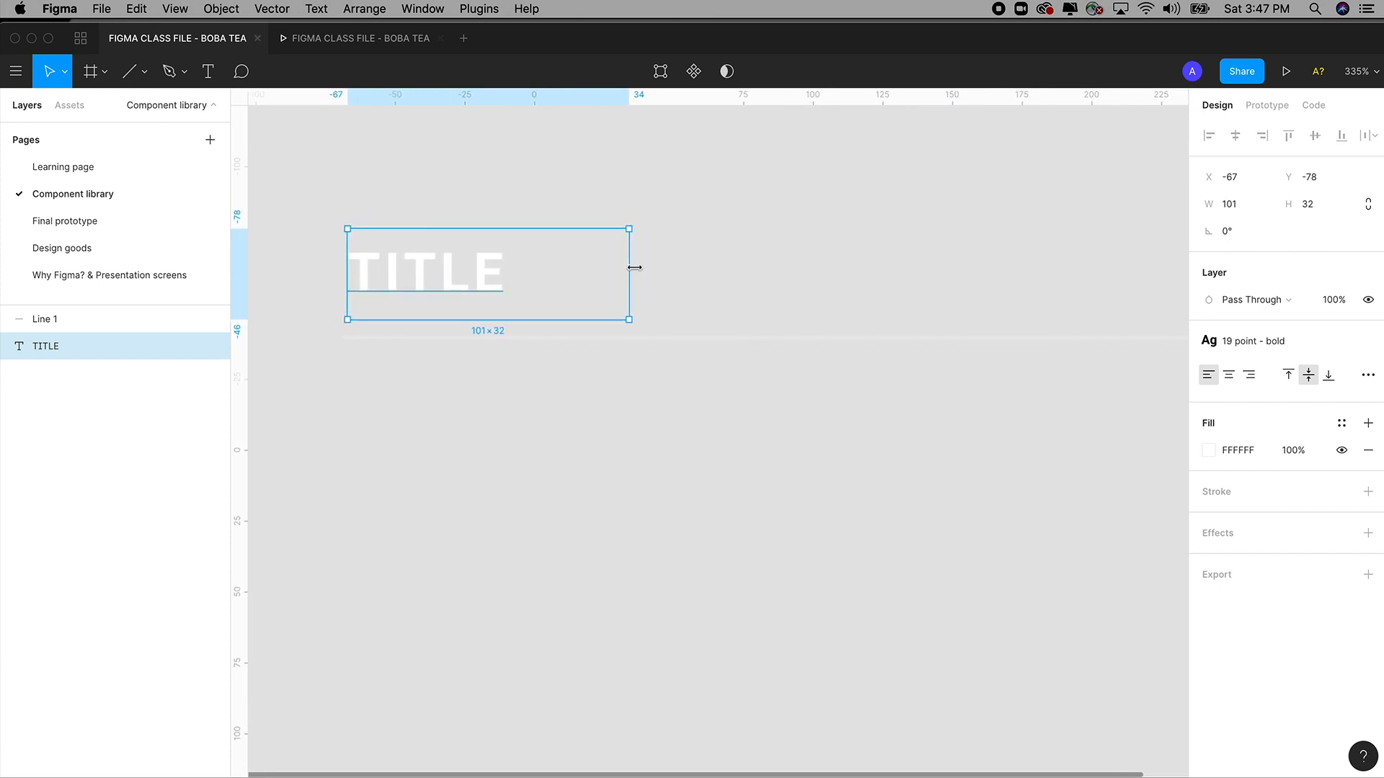
left_click_drag(631, 271, 1031, 296)
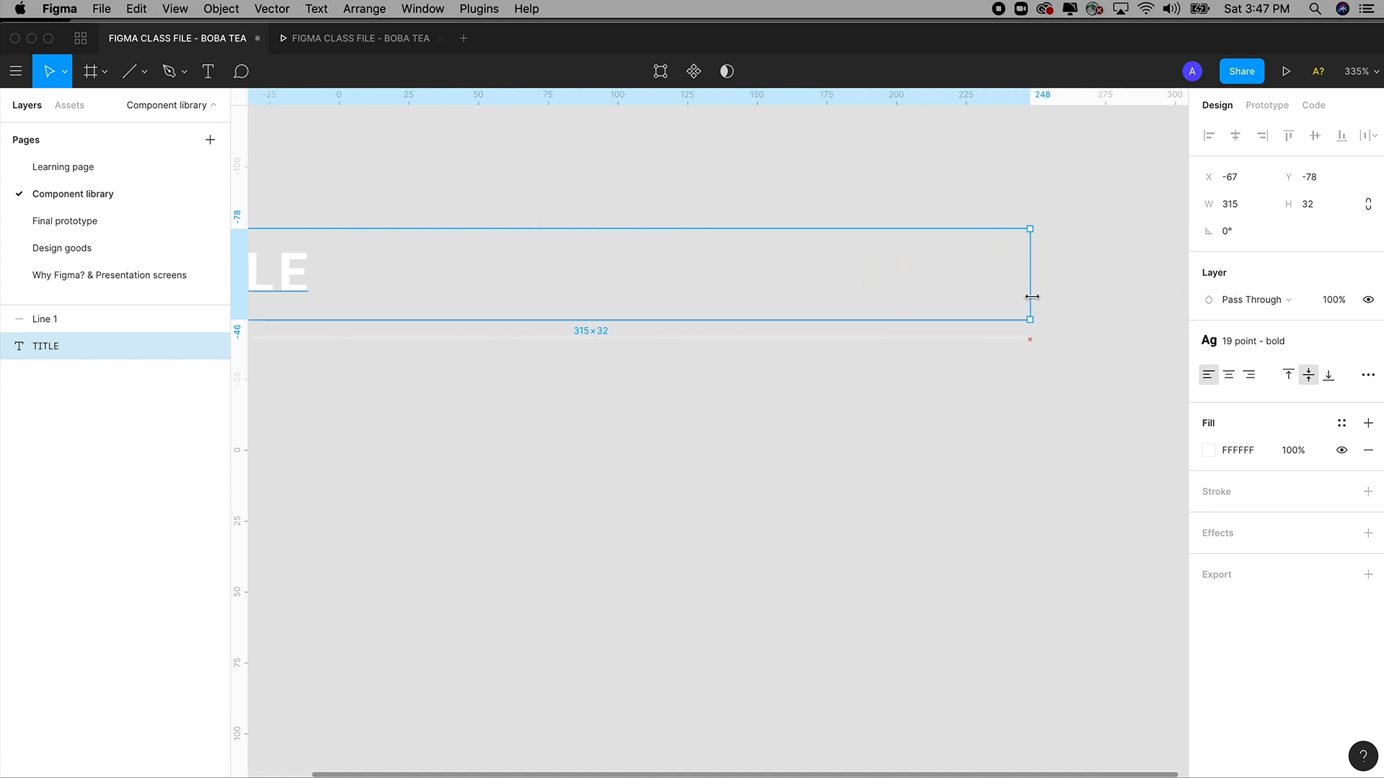
scroll(898, 414, "left", 5)
left_click(743, 332)
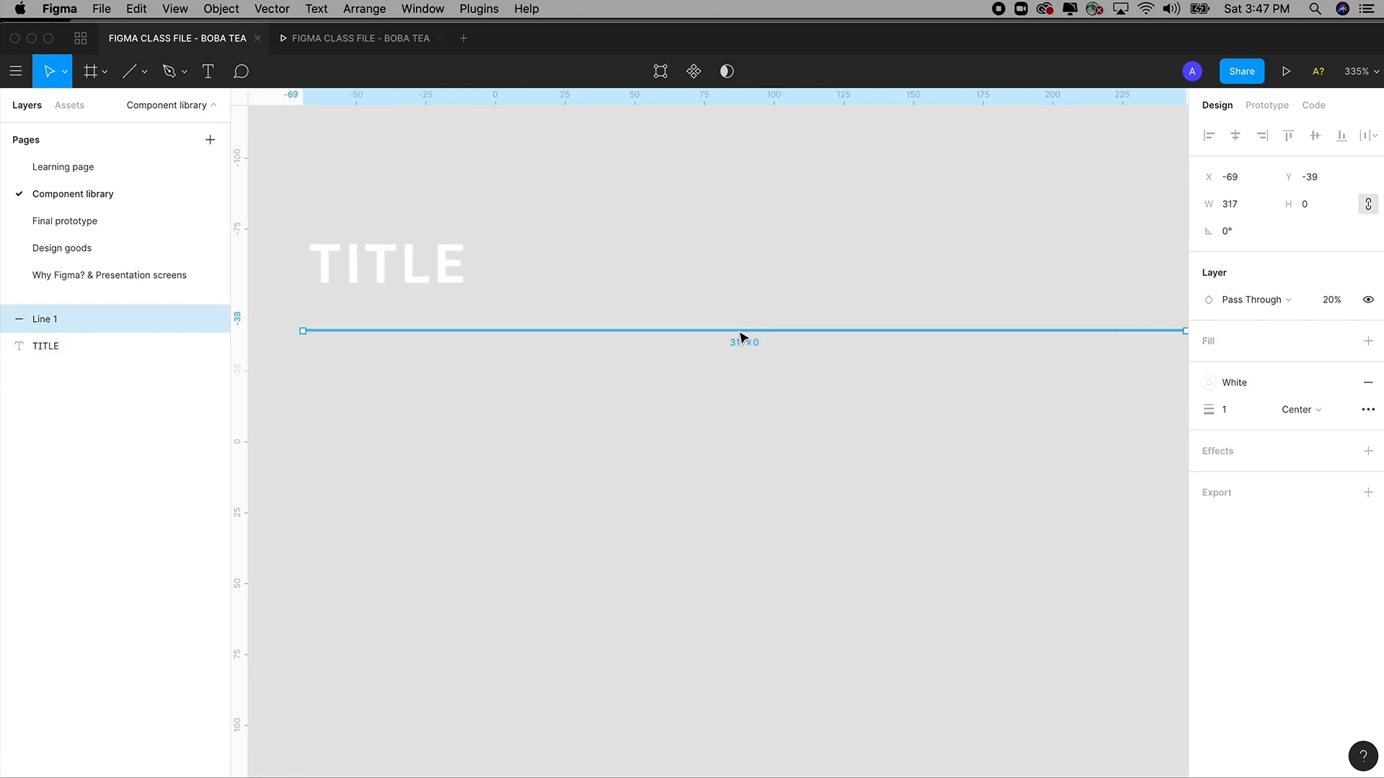
left_click(426, 272, "shift")
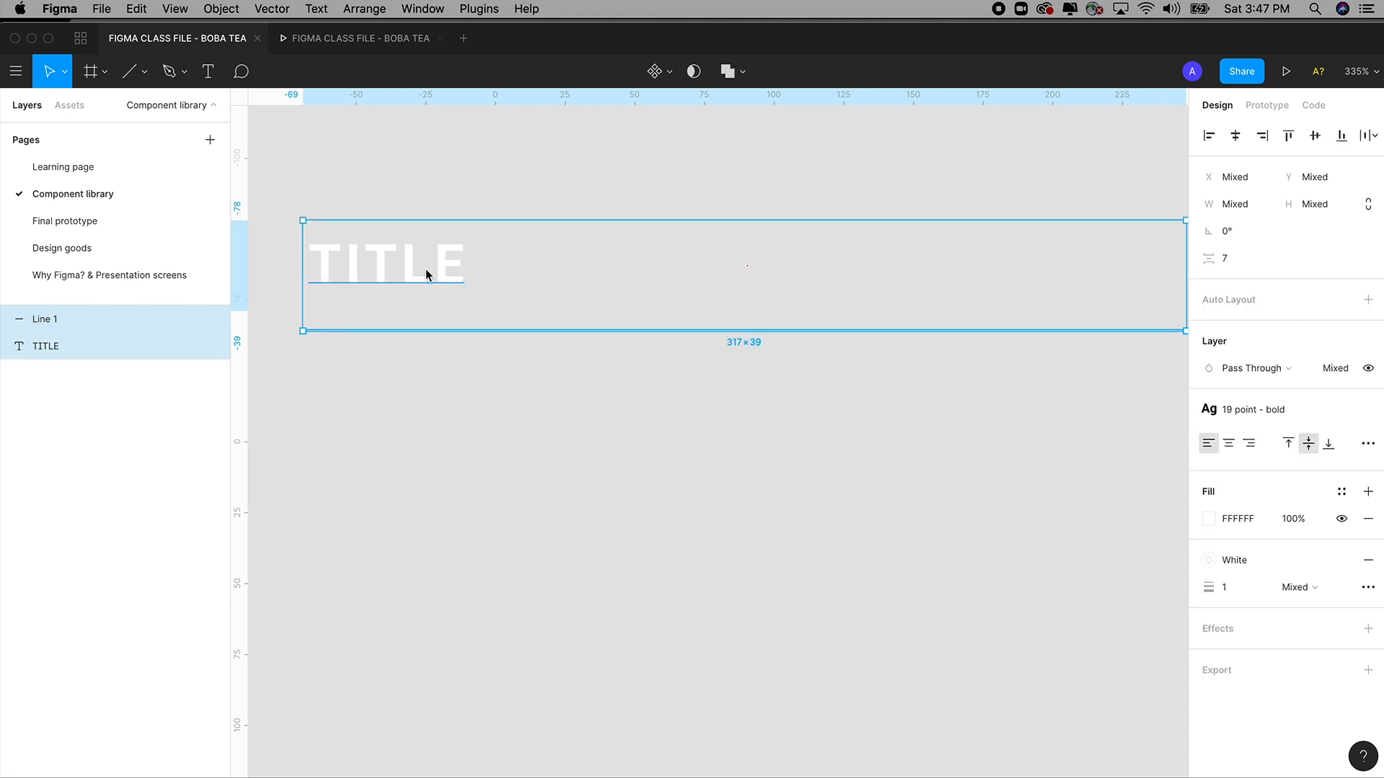
Make the TITLE label and underline a component and rename Component 1 to FORM - DEFAULT.
left_click(657, 72)
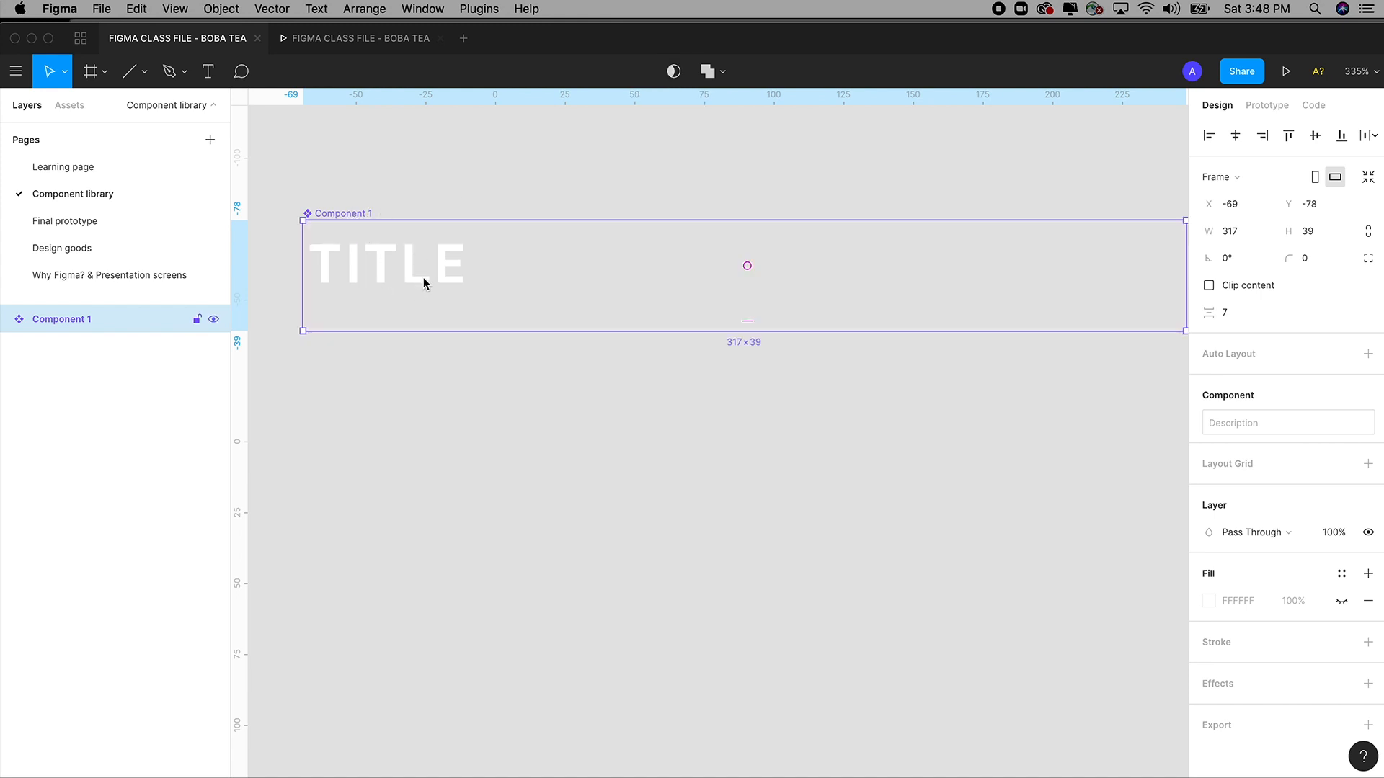
key("super+z")
key("super+shift+z")
double_click(70, 326)
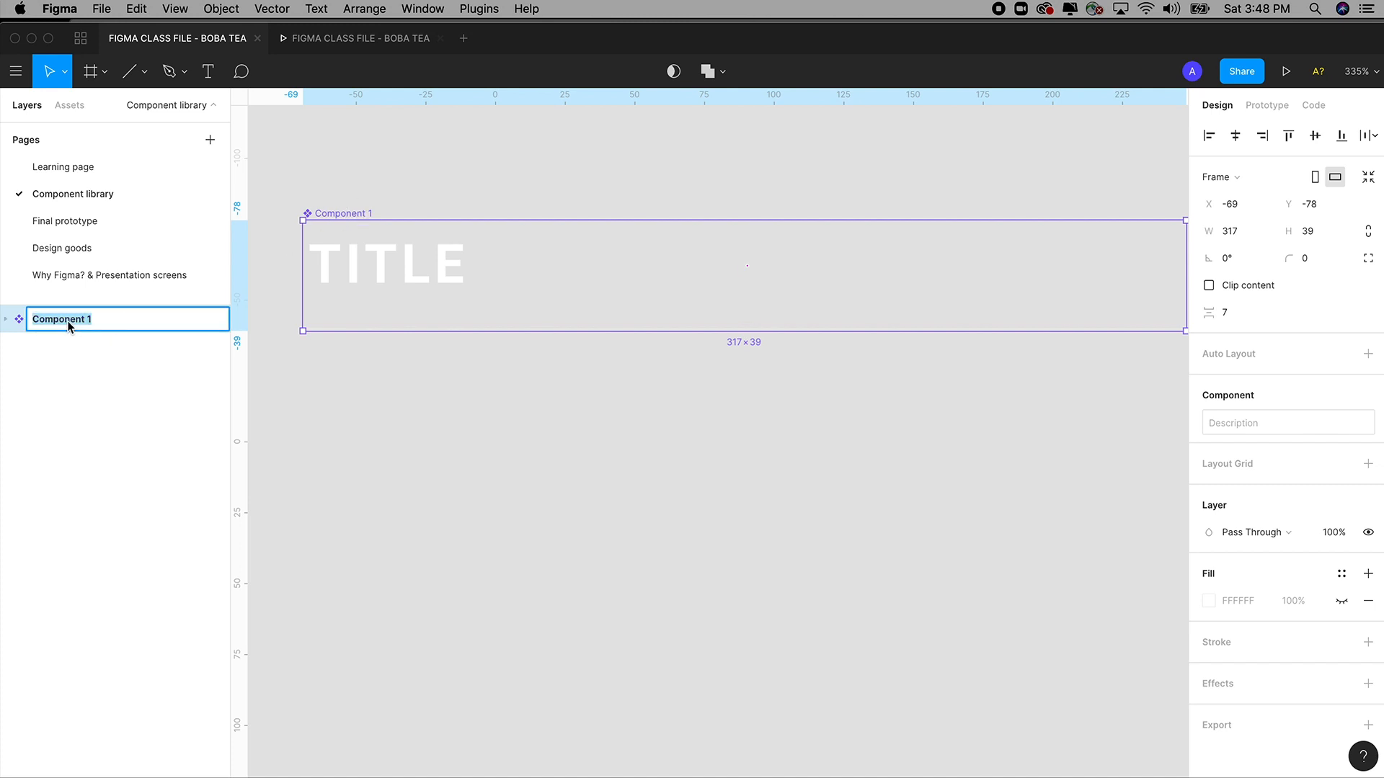
type("FORM - DEFAULT")
left_click(465, 380)
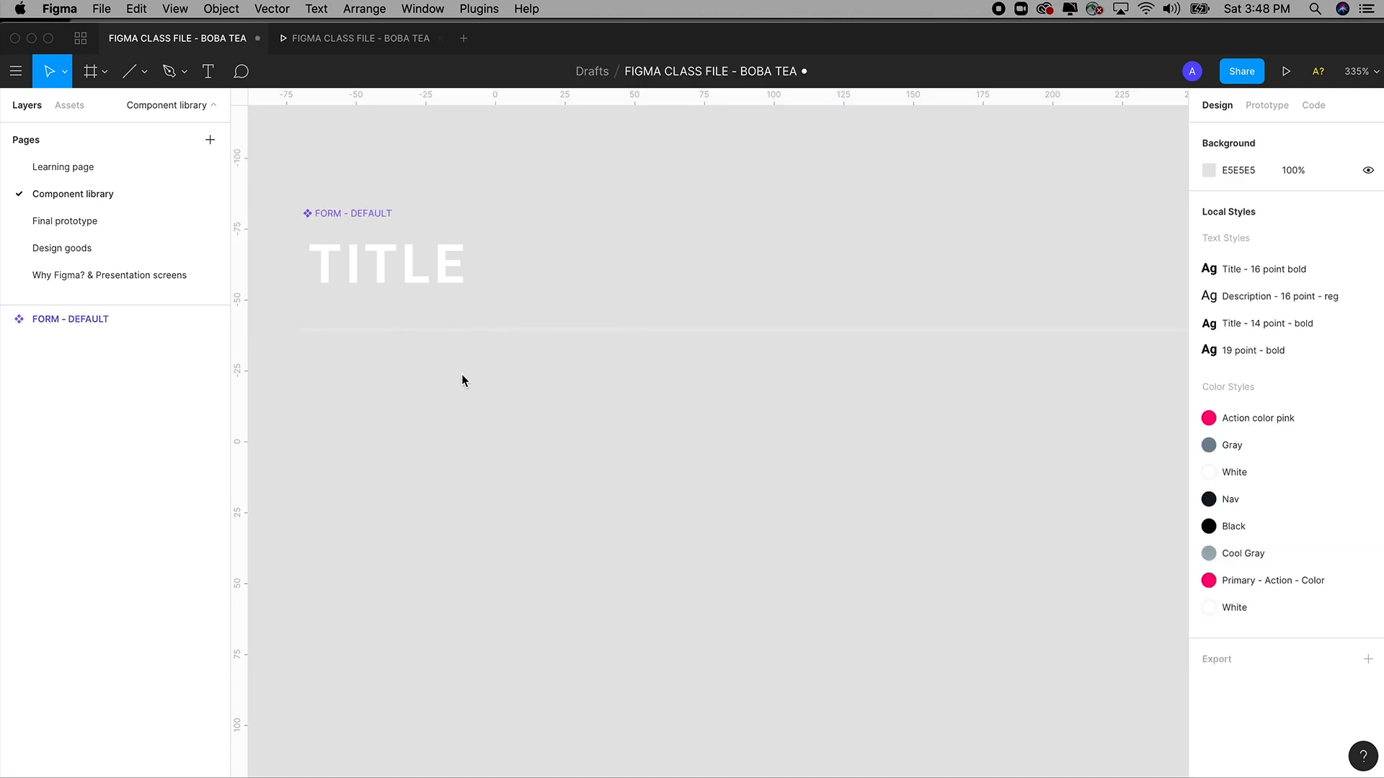
Return to the Learning page and zoom in on the Login & signup frame.
scroll(475, 393, "left", 2)
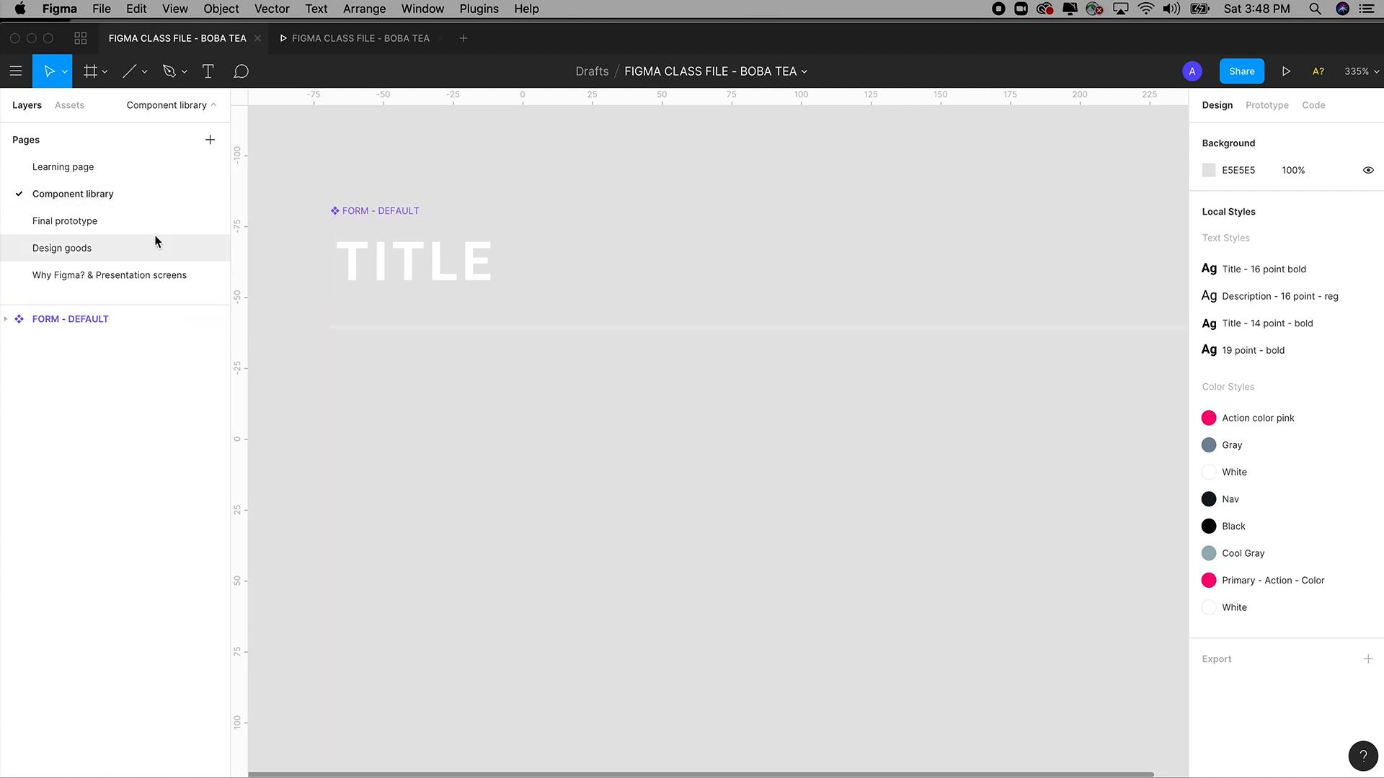
left_click(80, 173)
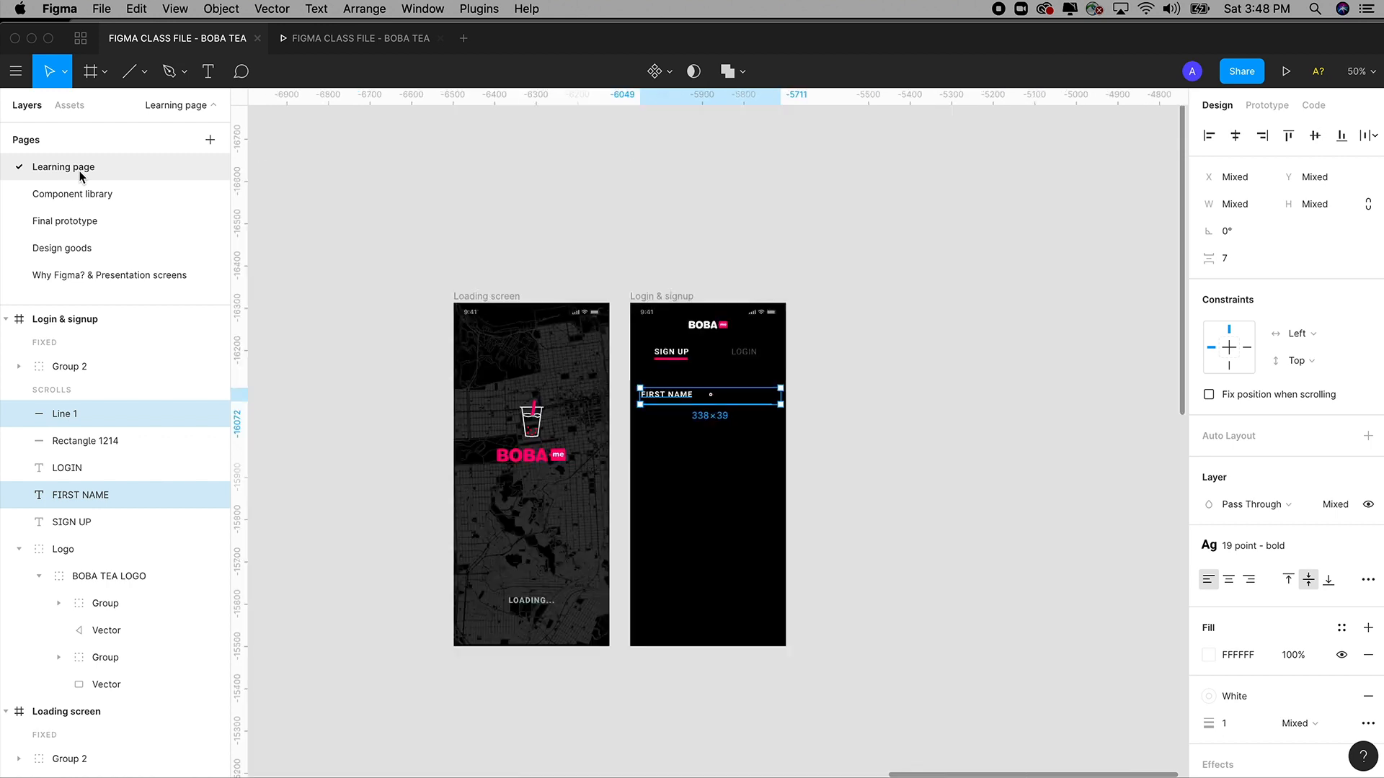
key("super+minus")
left_click_drag(534, 285, 820, 550)
left_click_drag(643, 217, 951, 574)
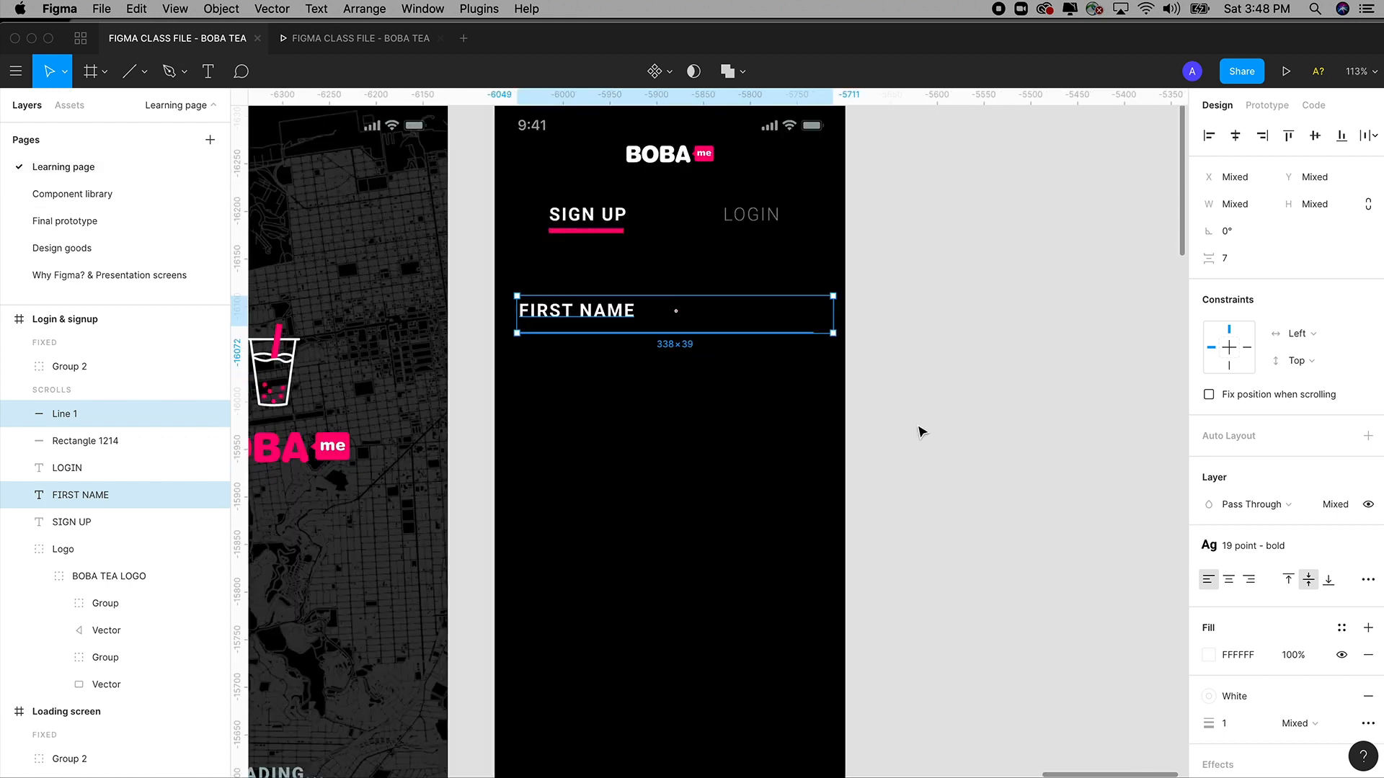
left_click(922, 432)
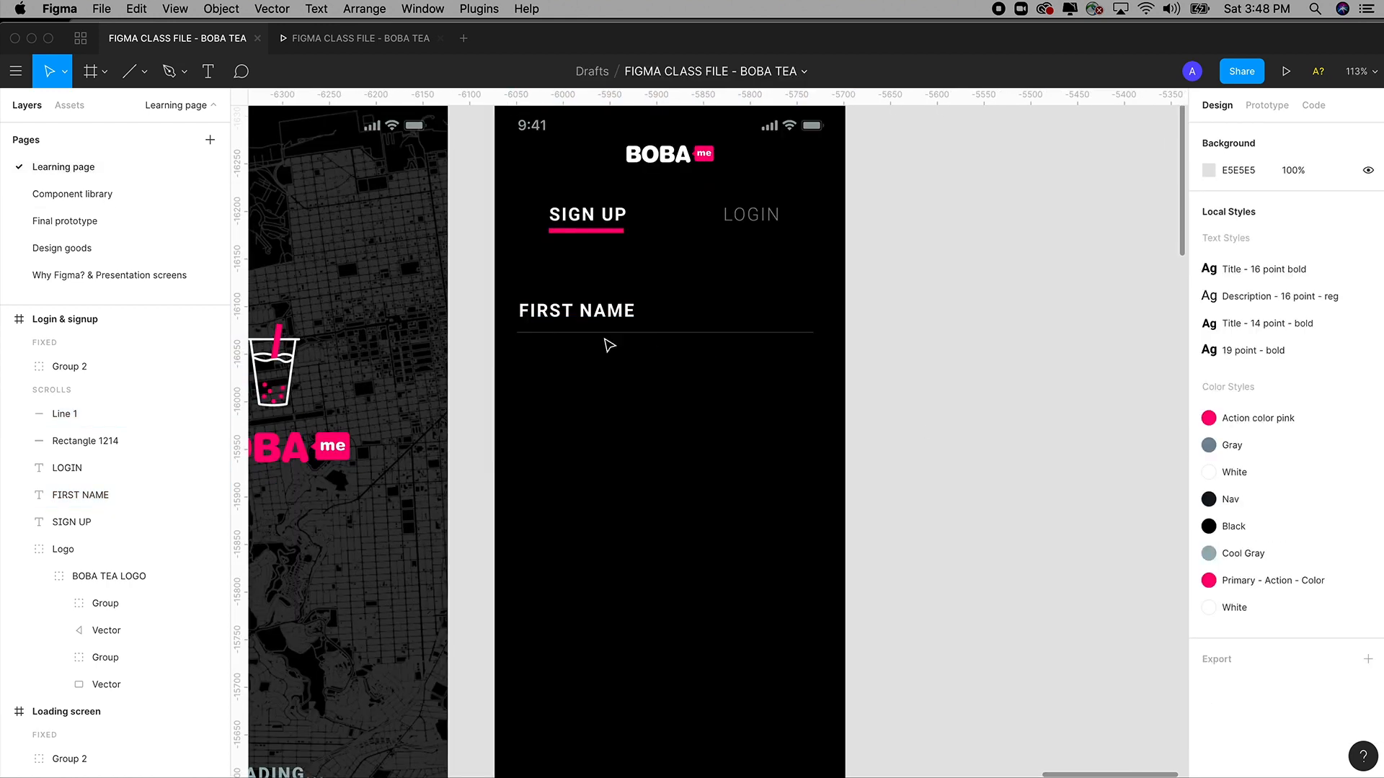
Check the FORM - DEFAULT component on Component library, then return to the Login & signup screen.
left_click(69, 196)
left_click(408, 267)
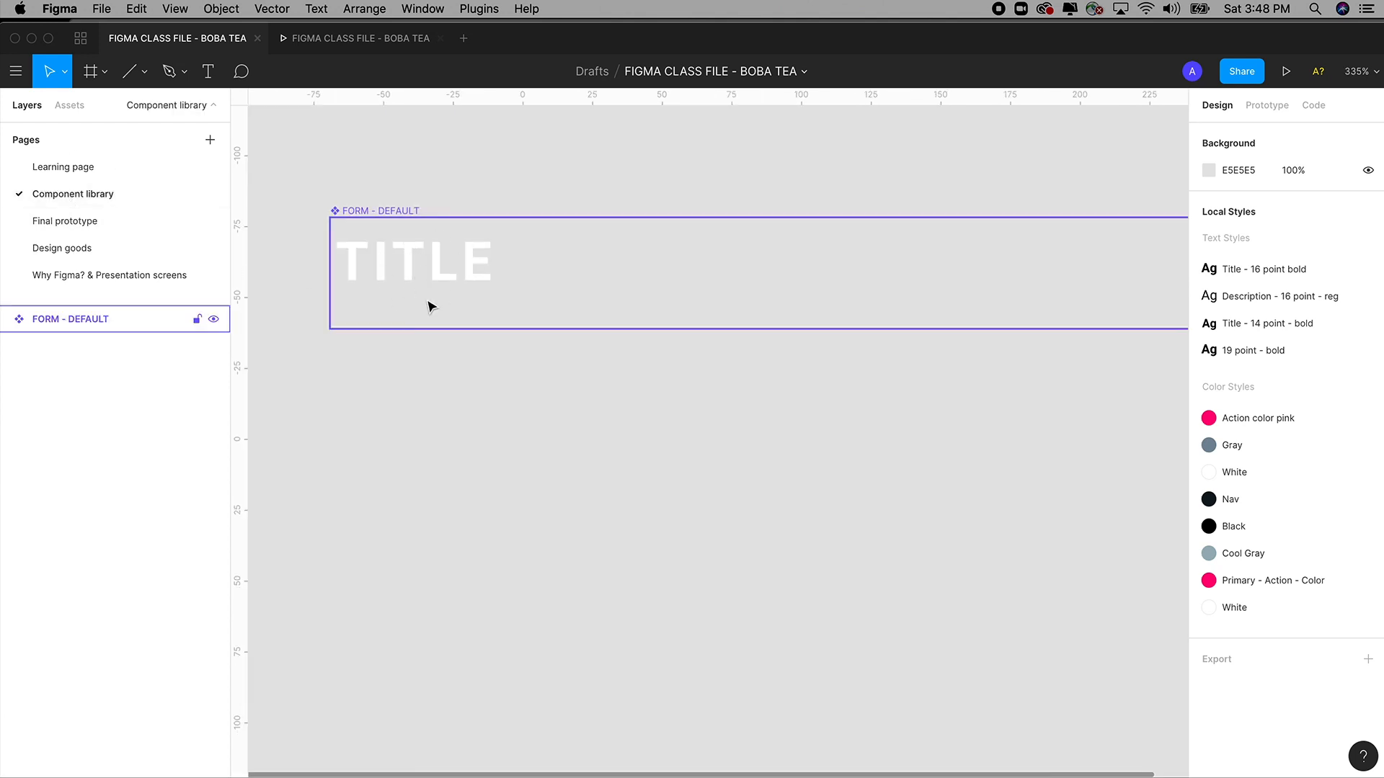
left_click(454, 195)
left_click(393, 268)
left_click(76, 169)
left_click_drag(558, 275, 552, 342)
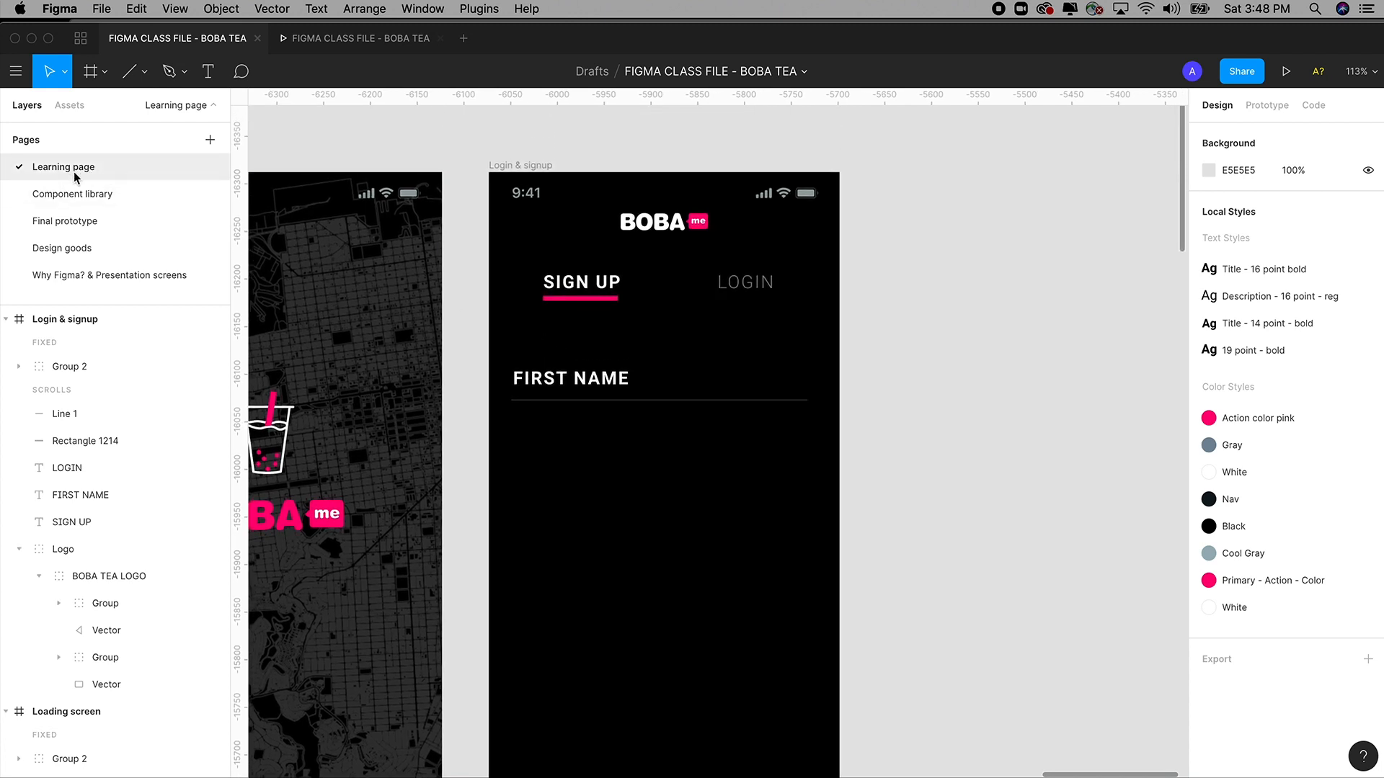
Place a FORM - DEFAULT instance from local components below FIRST NAME and align it.
left_click(70, 108)
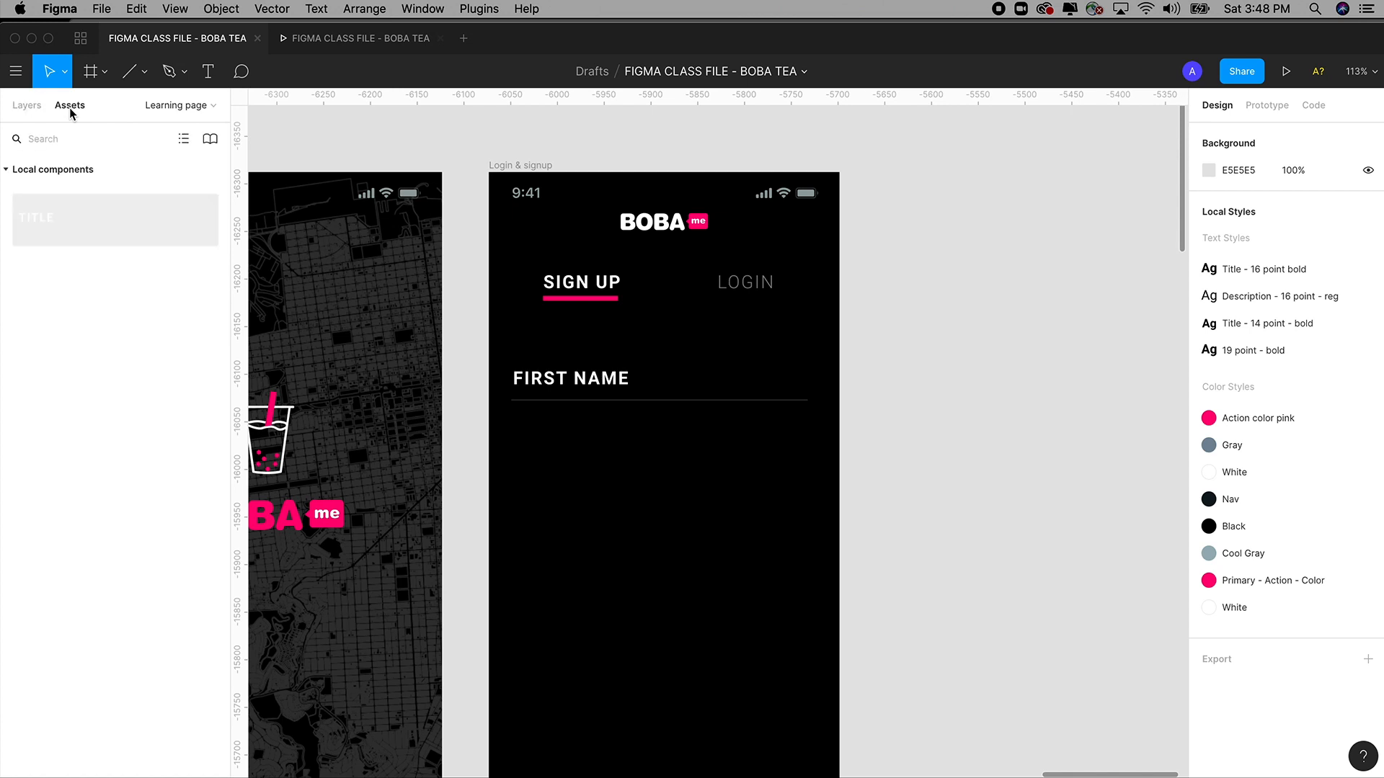
left_click_drag(41, 227, 526, 435)
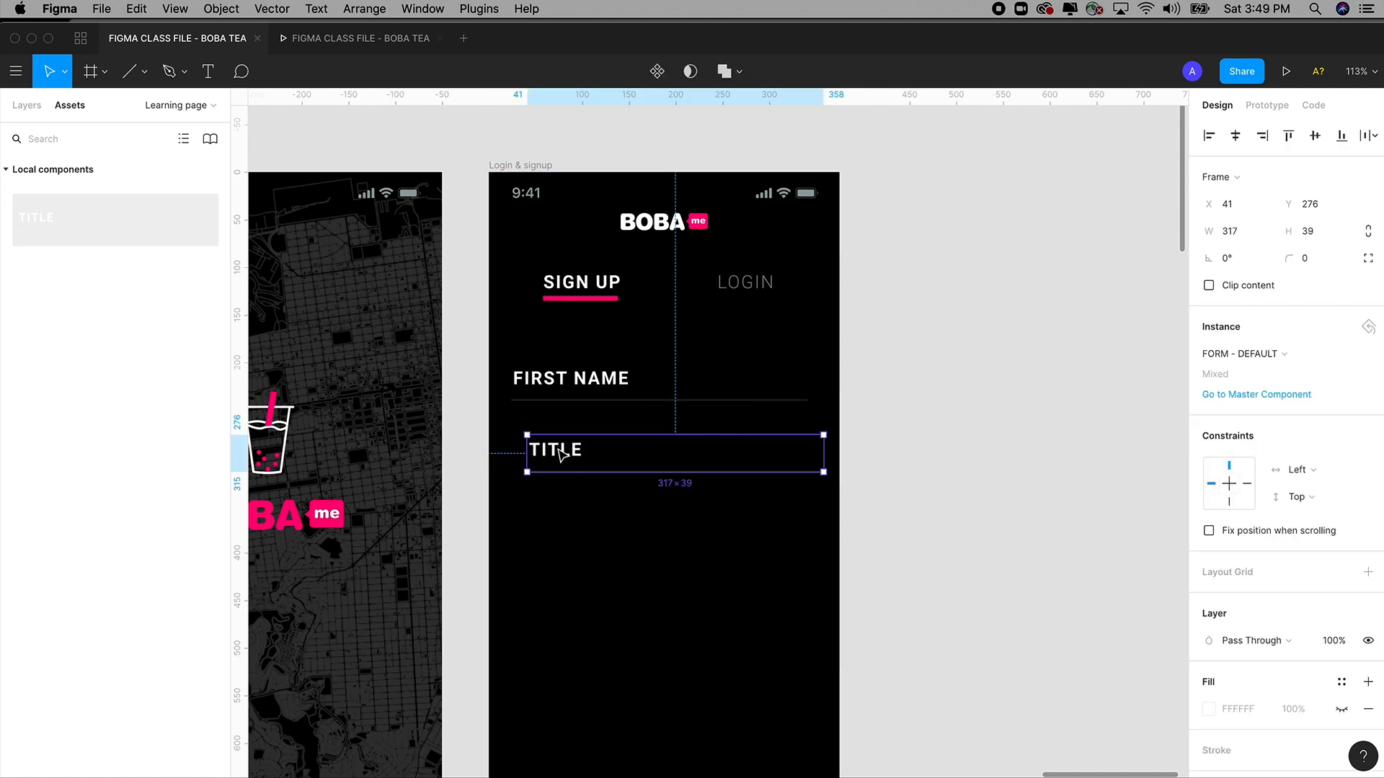
key("z")
left_click_drag(448, 281, 856, 618)
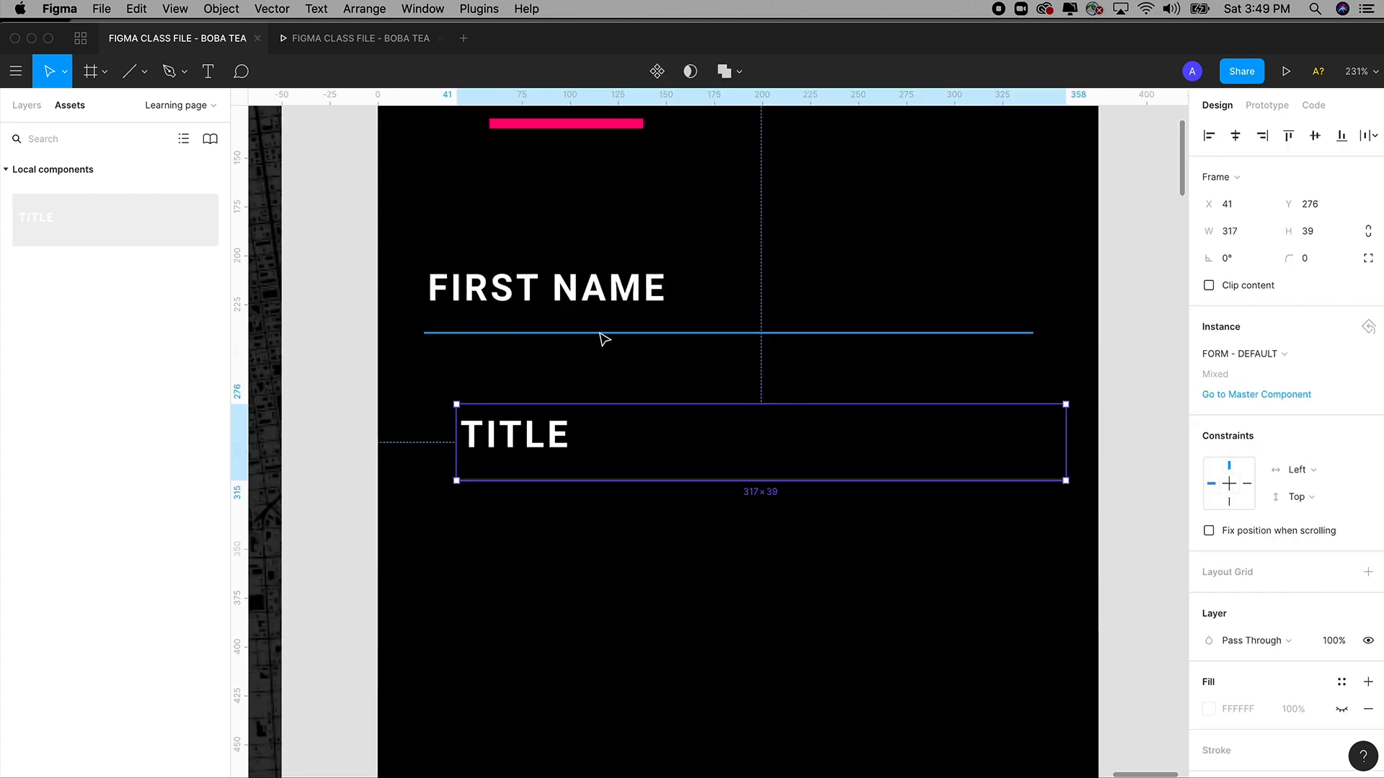
left_click(595, 307)
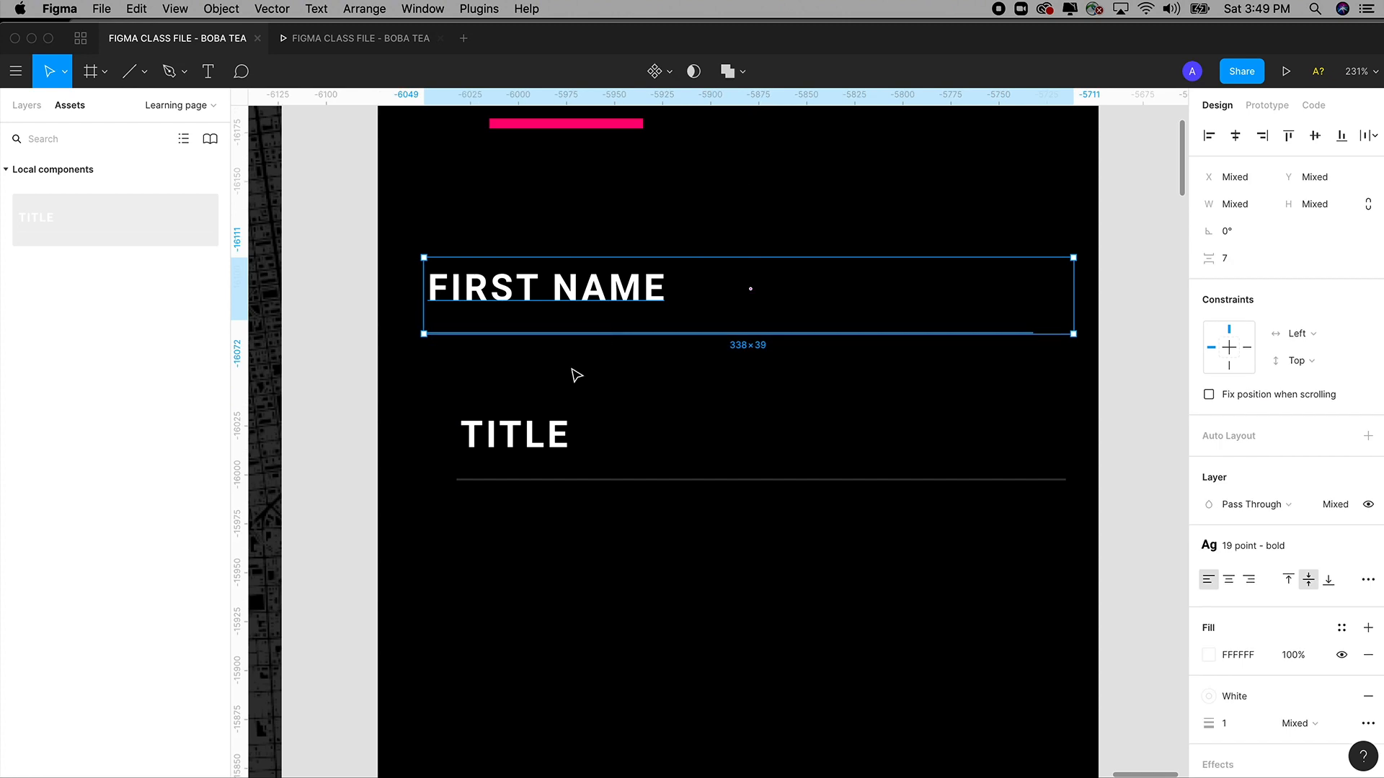
left_click(530, 450)
left_click_drag(534, 447, 506, 405)
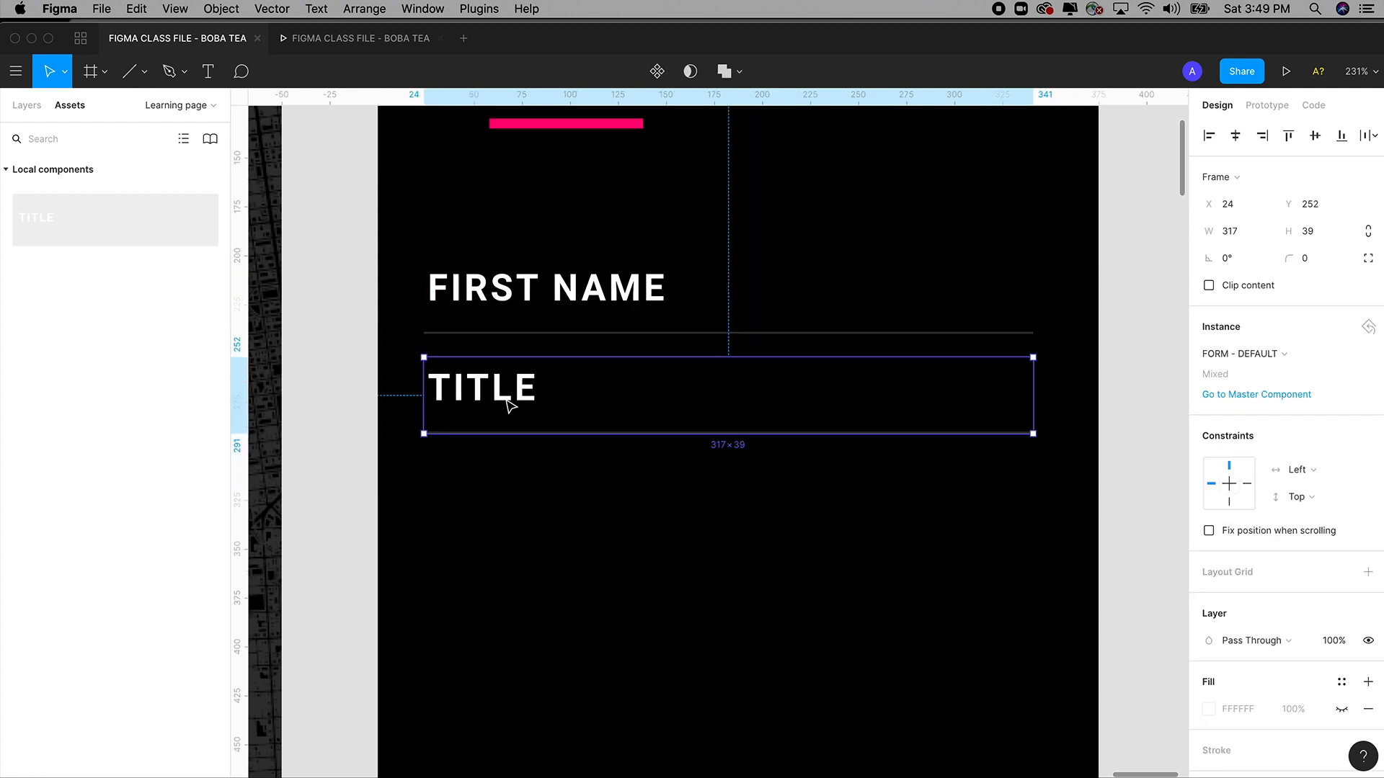
Try replacing the FIRST NAME field with the TITLE instance, then undo it.
left_click(549, 299)
key("Delete")
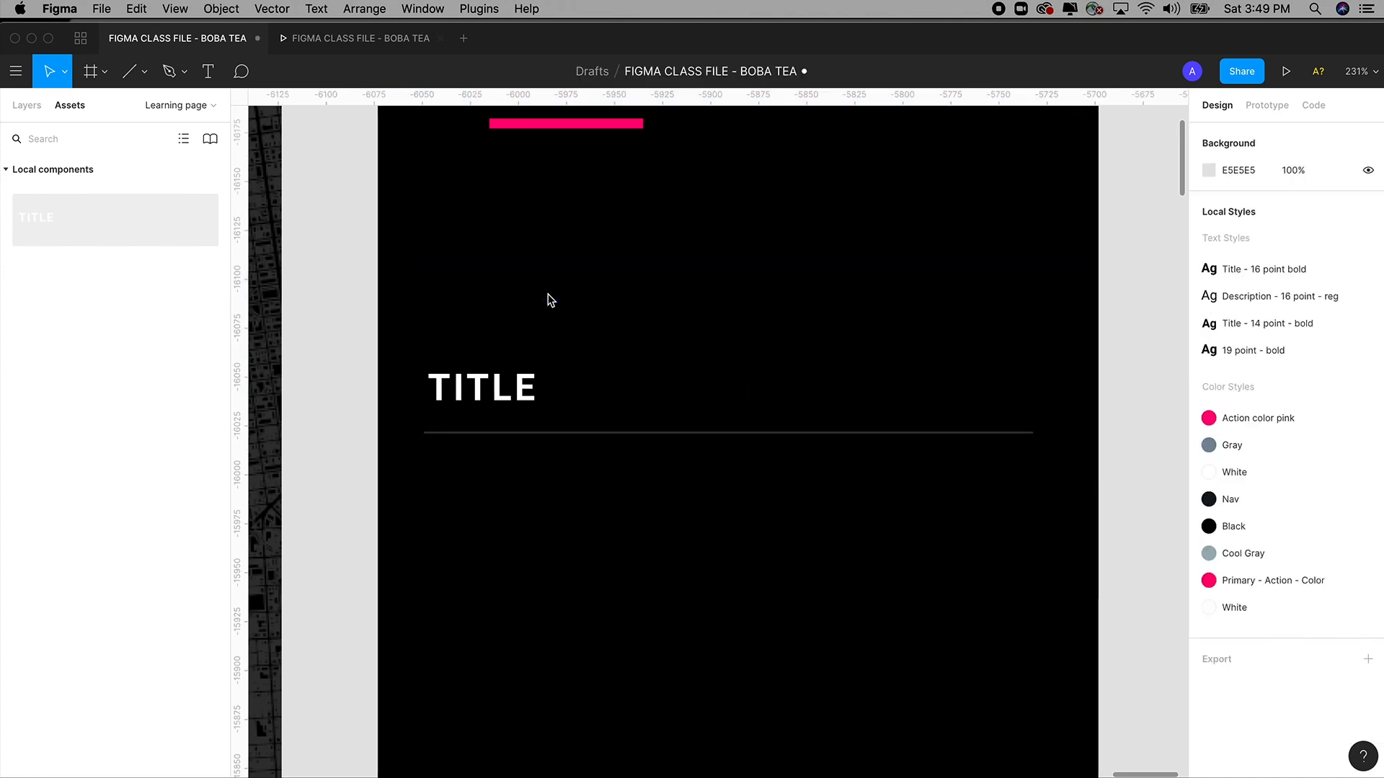
left_click_drag(509, 406, 508, 333)
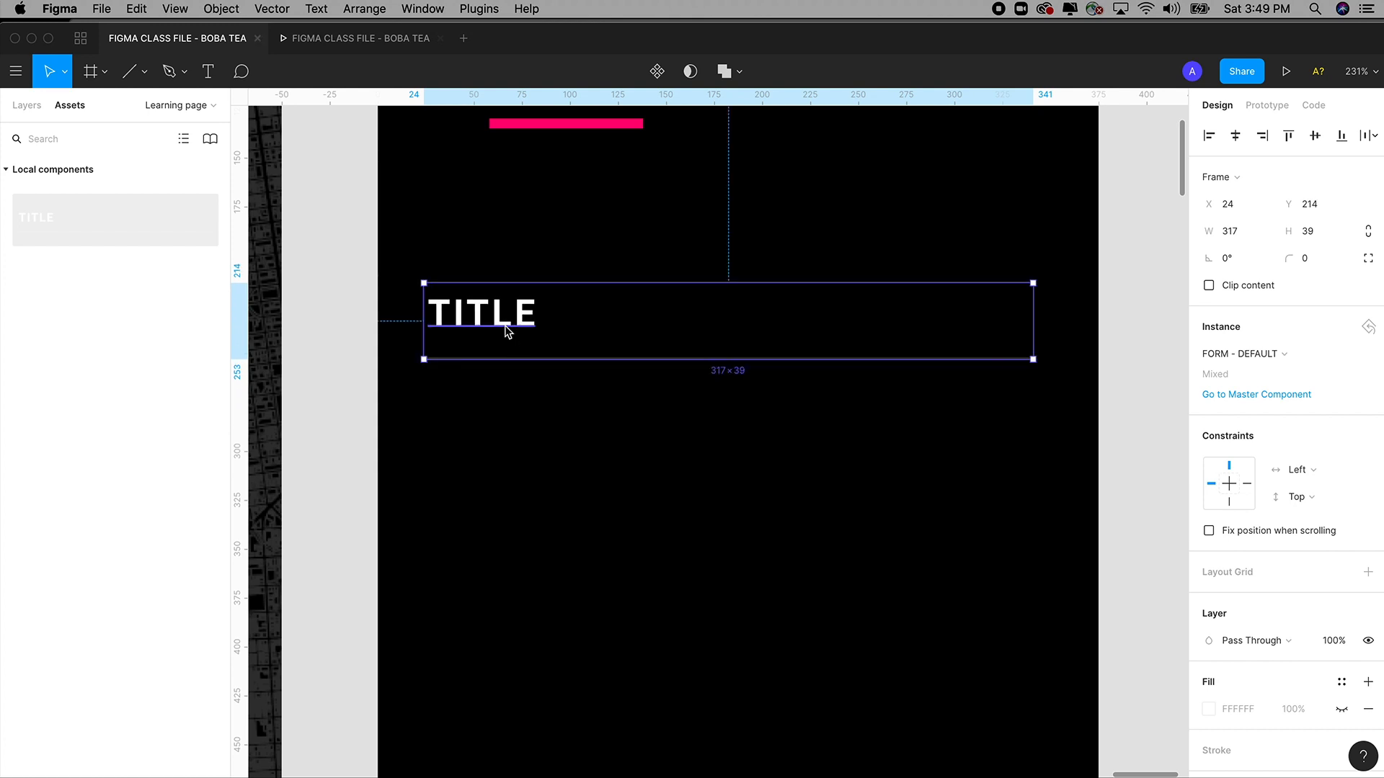
key("super+z")
key("super+z")
scroll(509, 353, "up", 2)
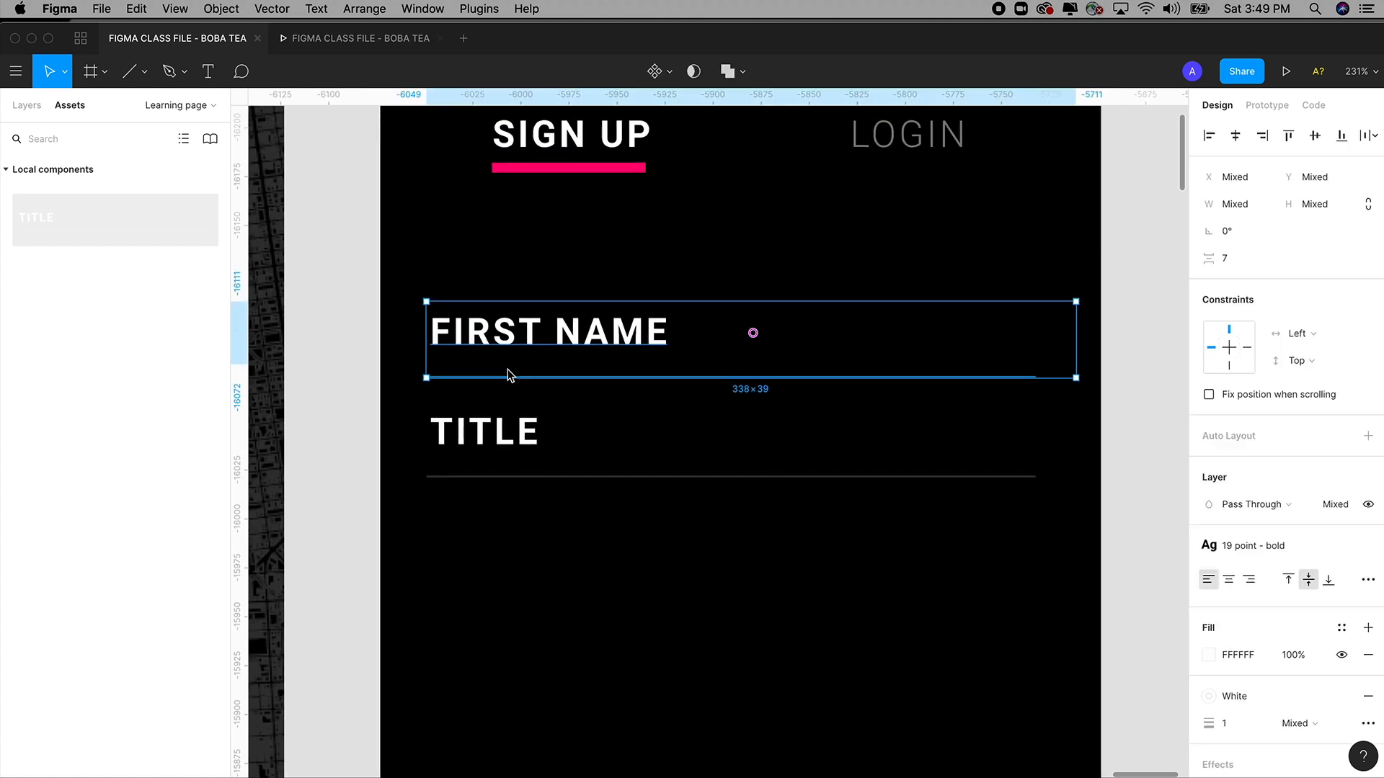
scroll(510, 377, "down", 5)
scroll(510, 389, "up", 3)
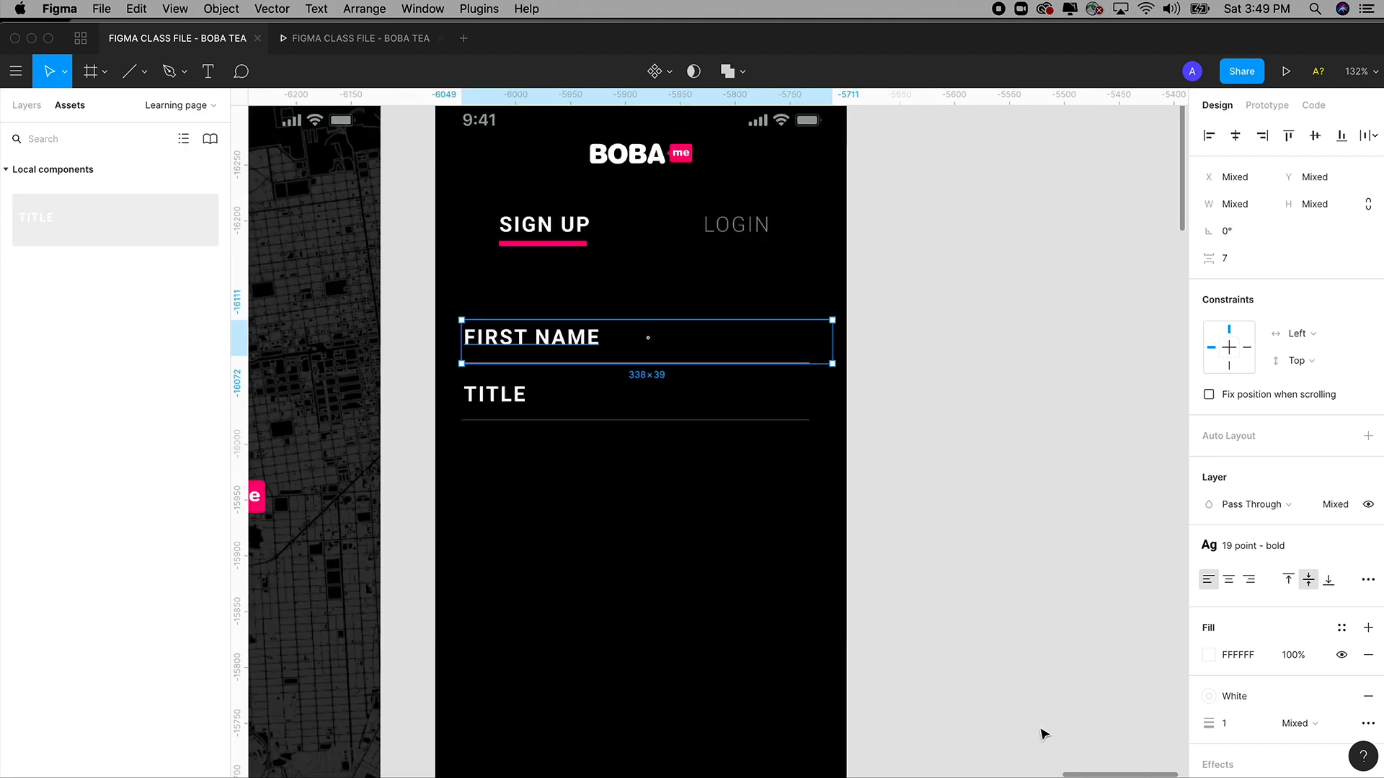
Move the TITLE field further down, leaving space beneath FIRST NAME, then select the FIRST NAME field.
left_click_drag(512, 412, 507, 532)
scroll(921, 451, "down", 2)
scroll(921, 451, "left", 1)
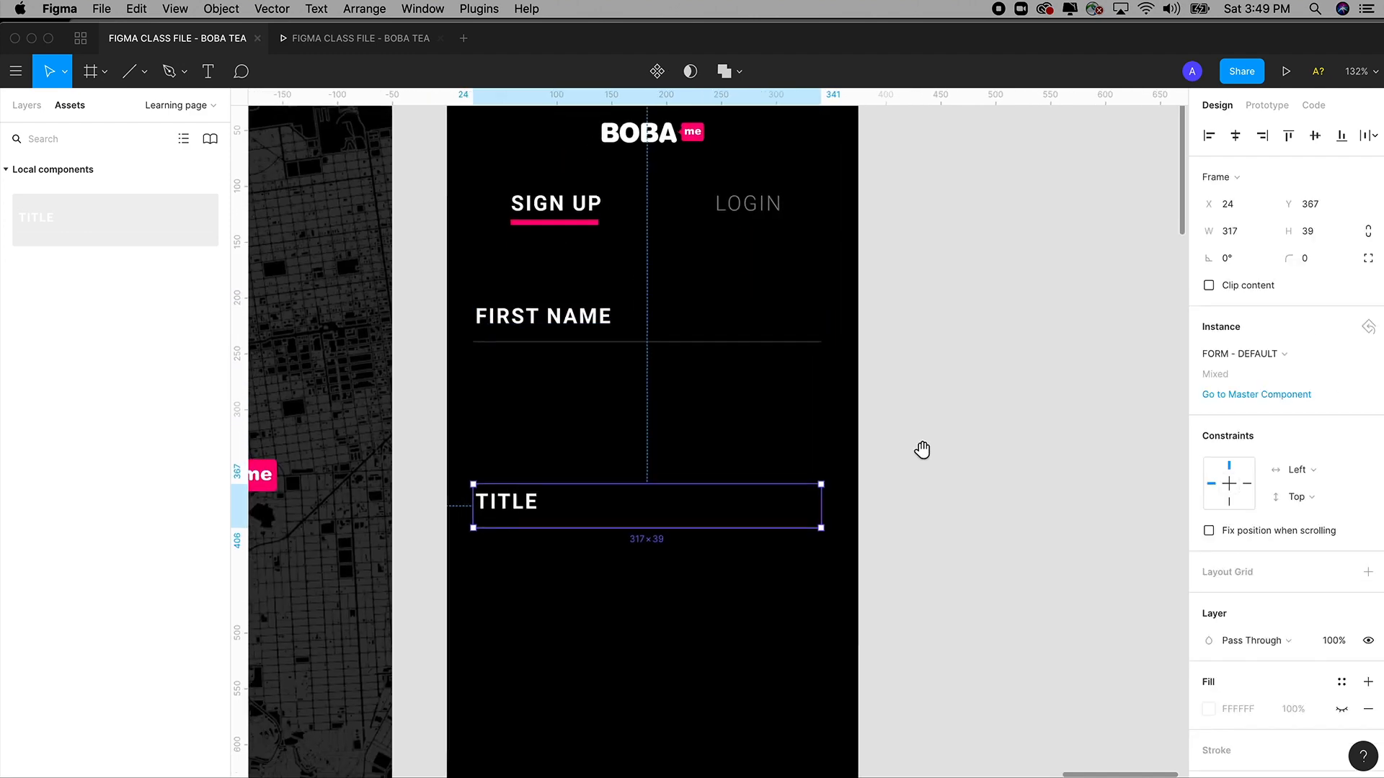
left_click_drag(545, 488, 550, 517)
left_click(604, 317)
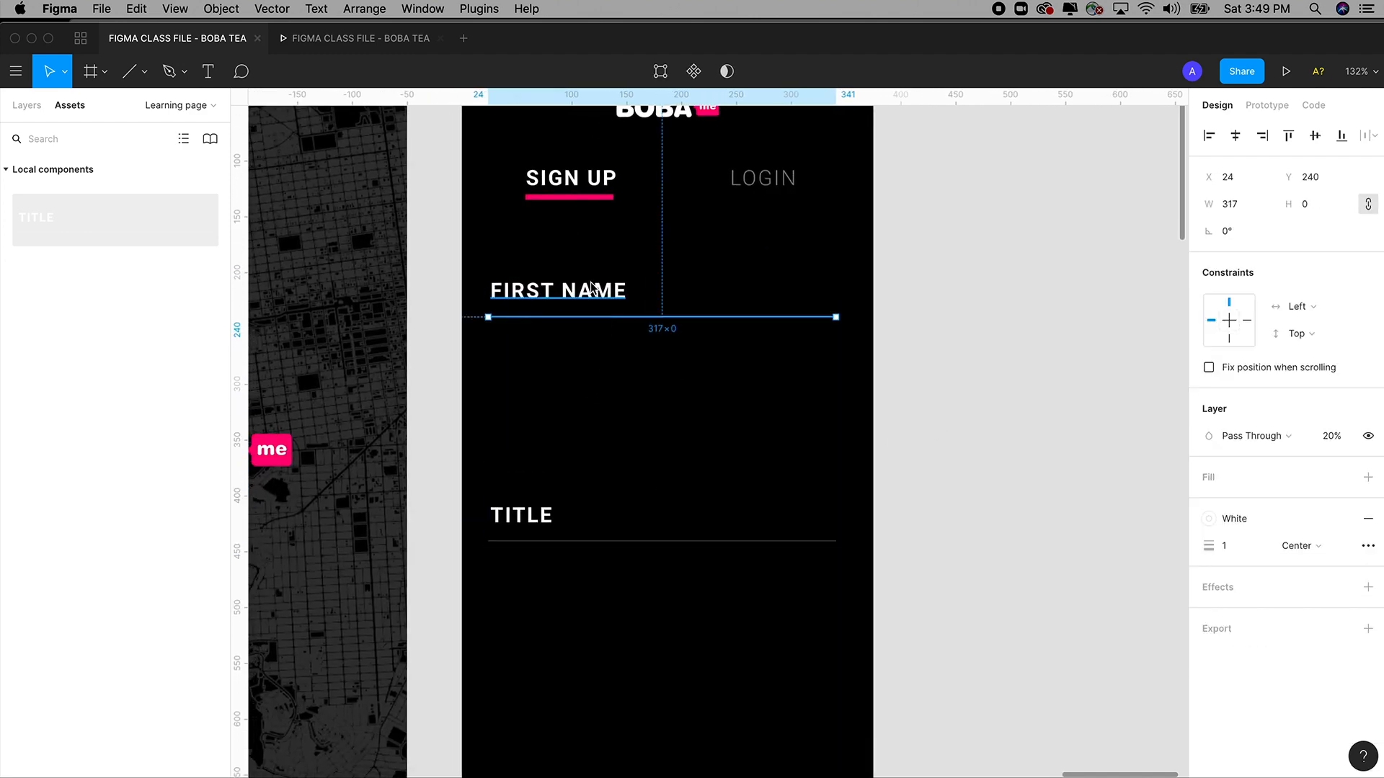
left_click(595, 291)
Duplicate the FIRST NAME row just below and relabel the copy LAST NAME.
left_click_drag(602, 306, 463, 349)
double_click(537, 347)
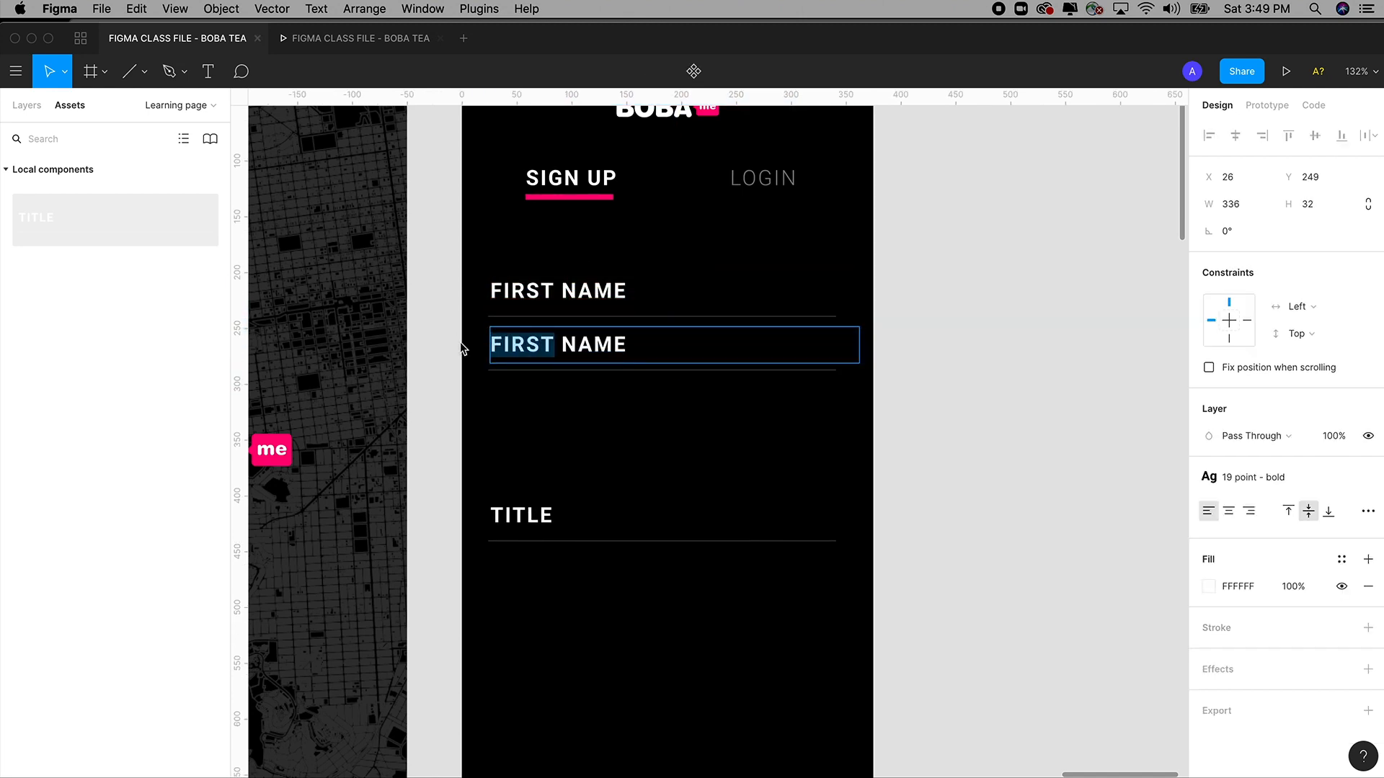
type("LAST")
key("Escape")
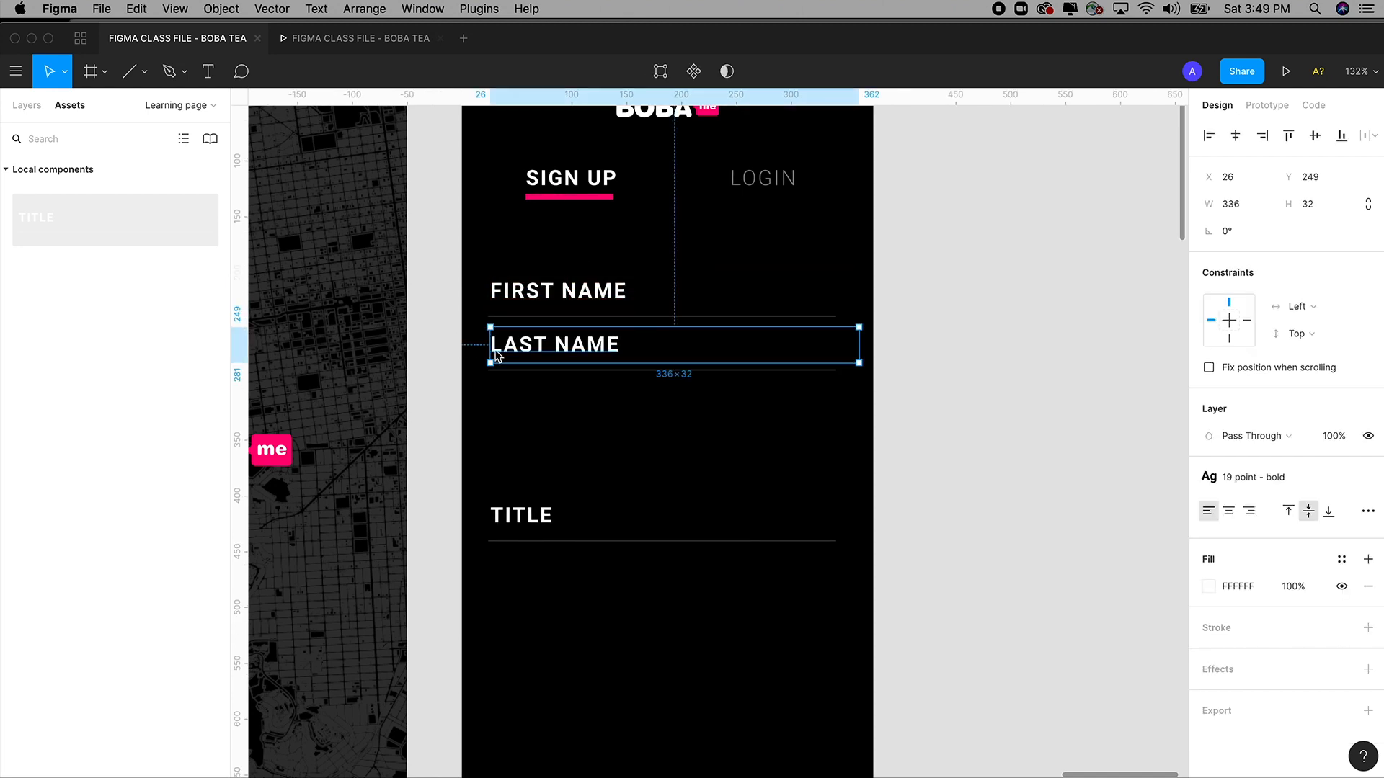
left_click(846, 397)
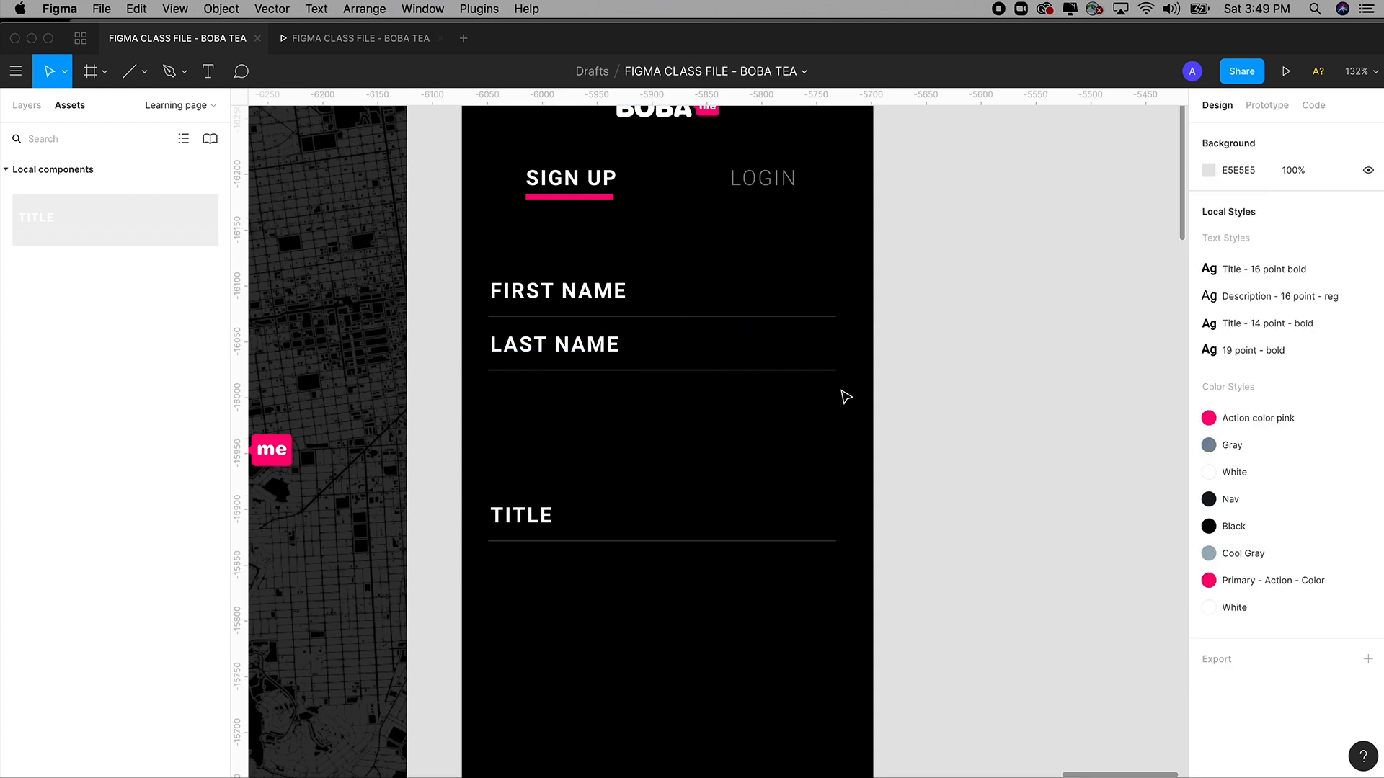
left_click(597, 353)
left_click(598, 371, "shift")
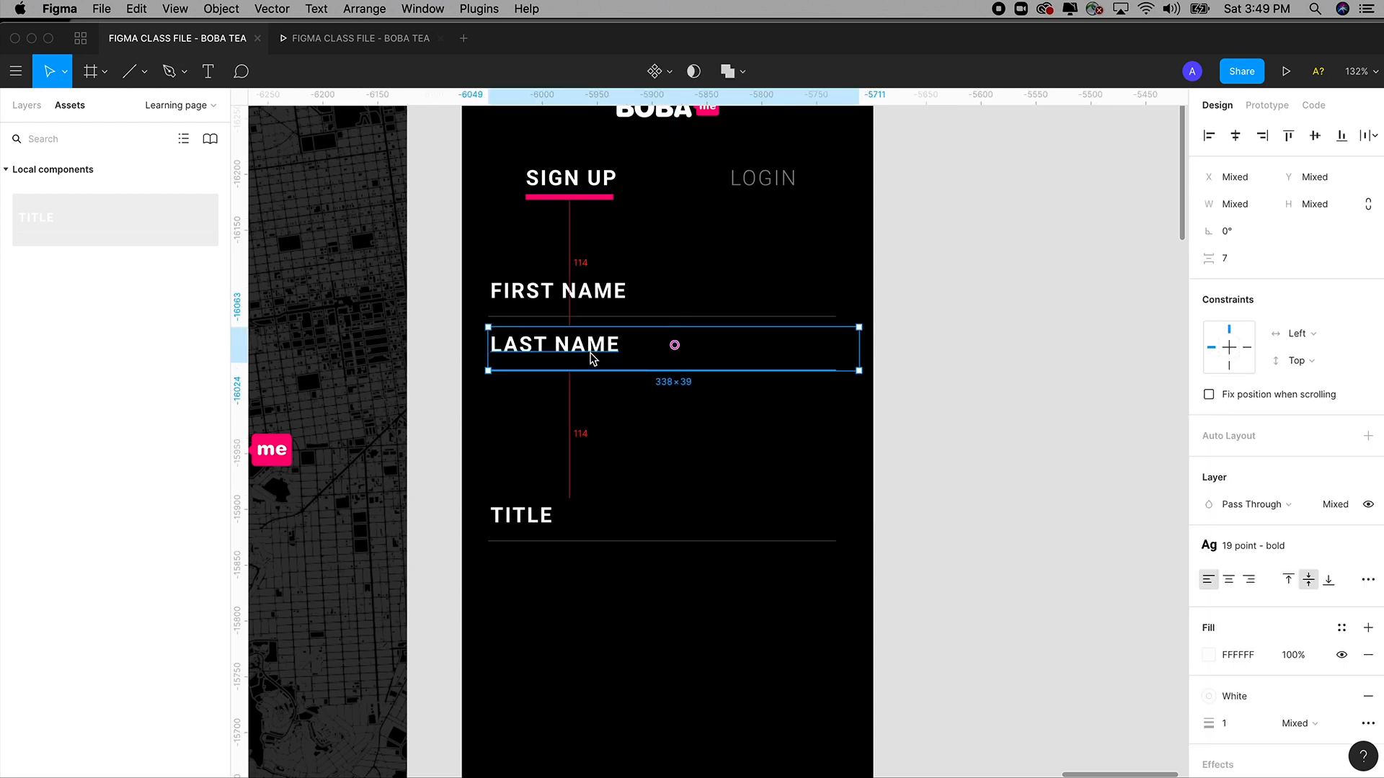
Move the LAST NAME label and underline down about 27 px.
scroll(587, 318, "up", 5)
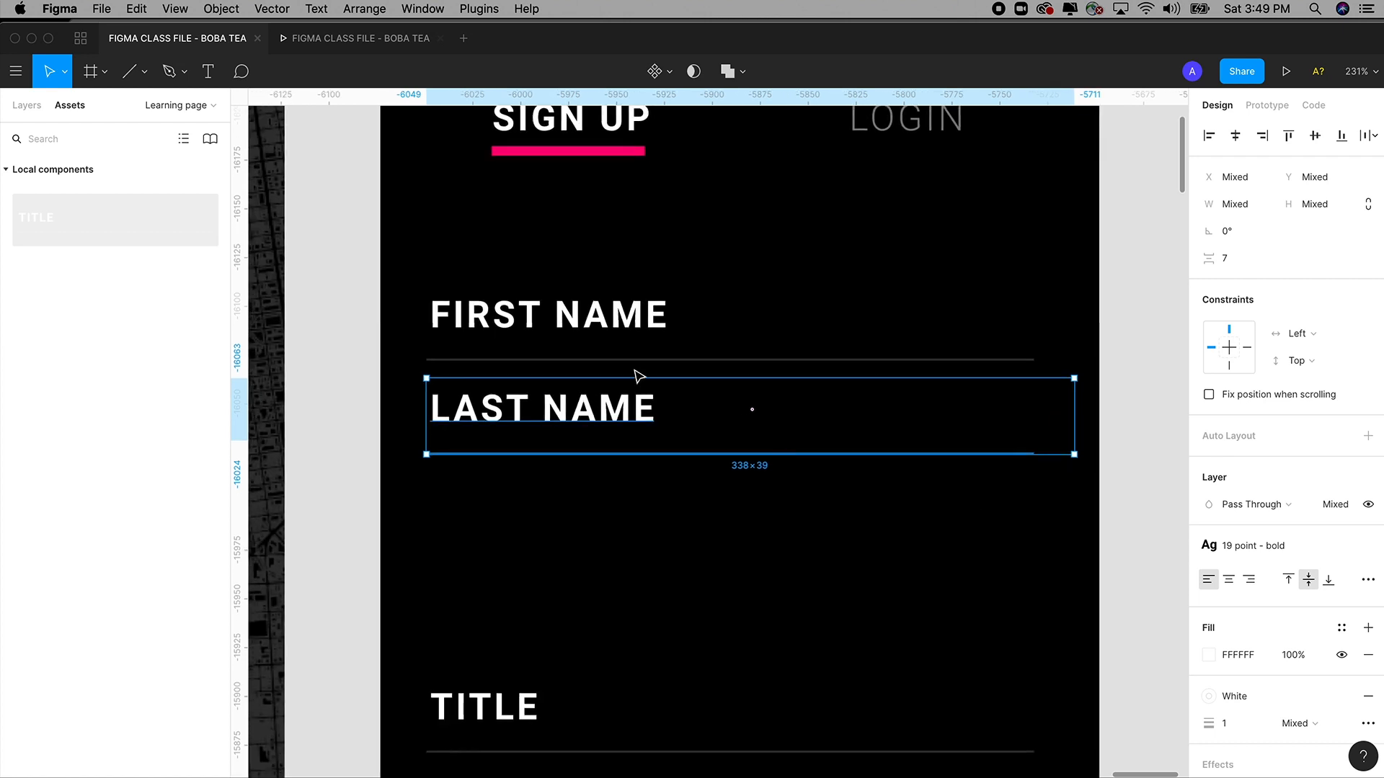
left_click(637, 360)
left_click(610, 318)
left_click(622, 405)
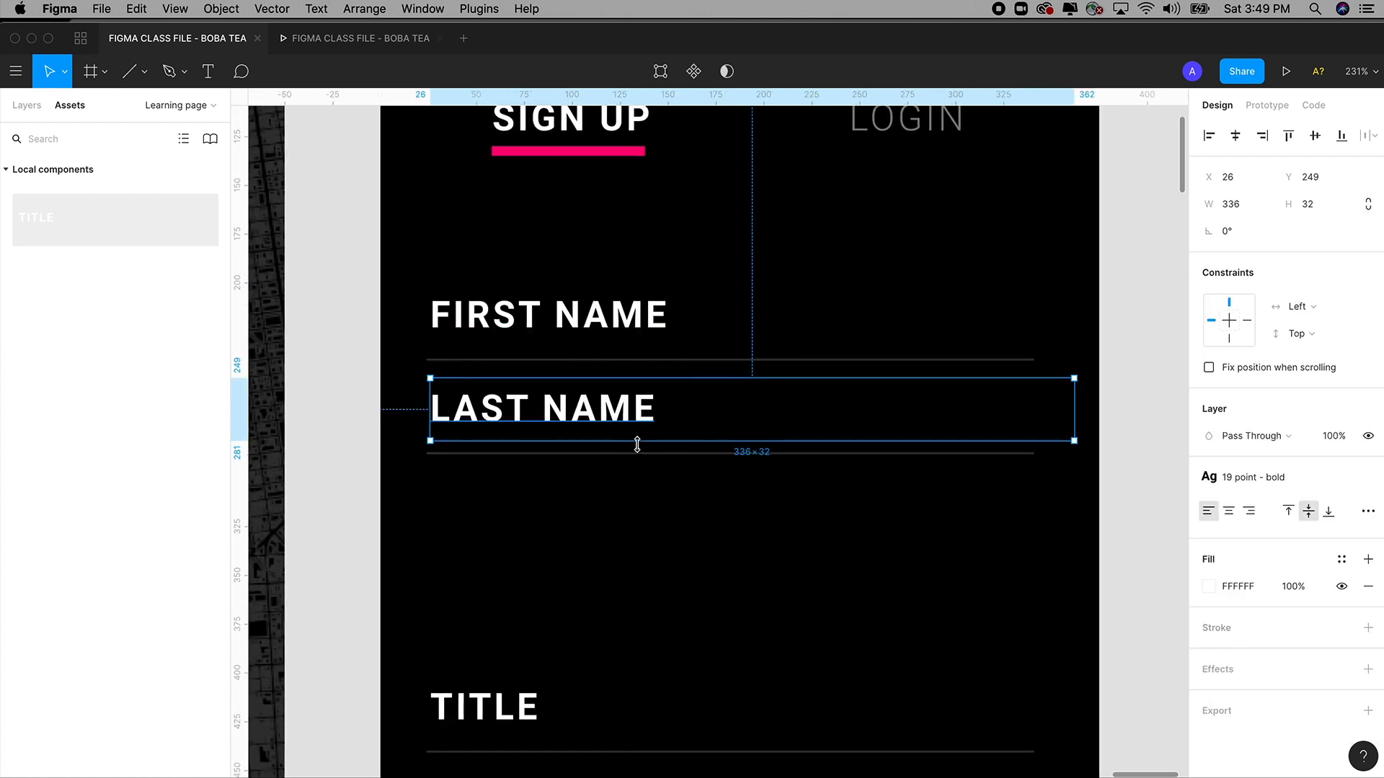
left_click(639, 454, "shift")
left_click_drag(624, 417, 624, 436)
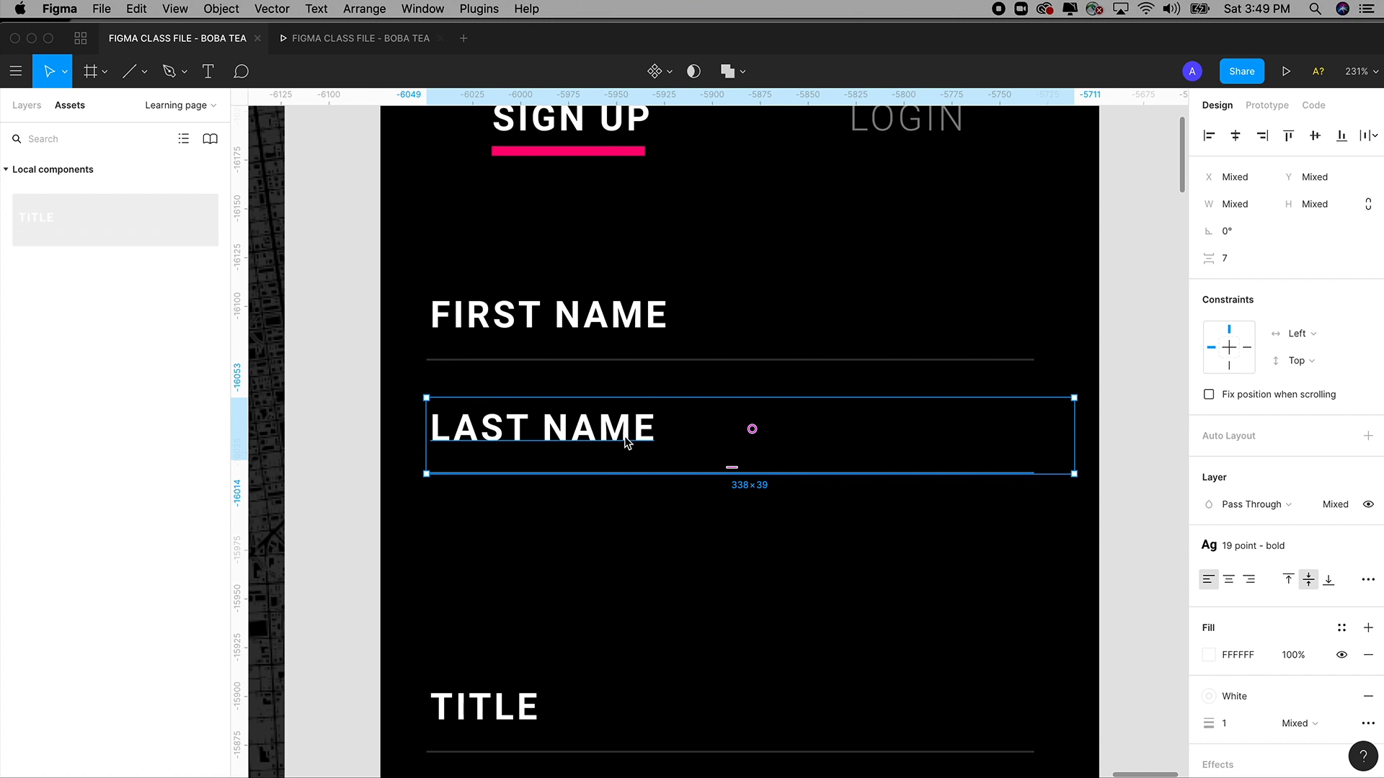
key("super+z")
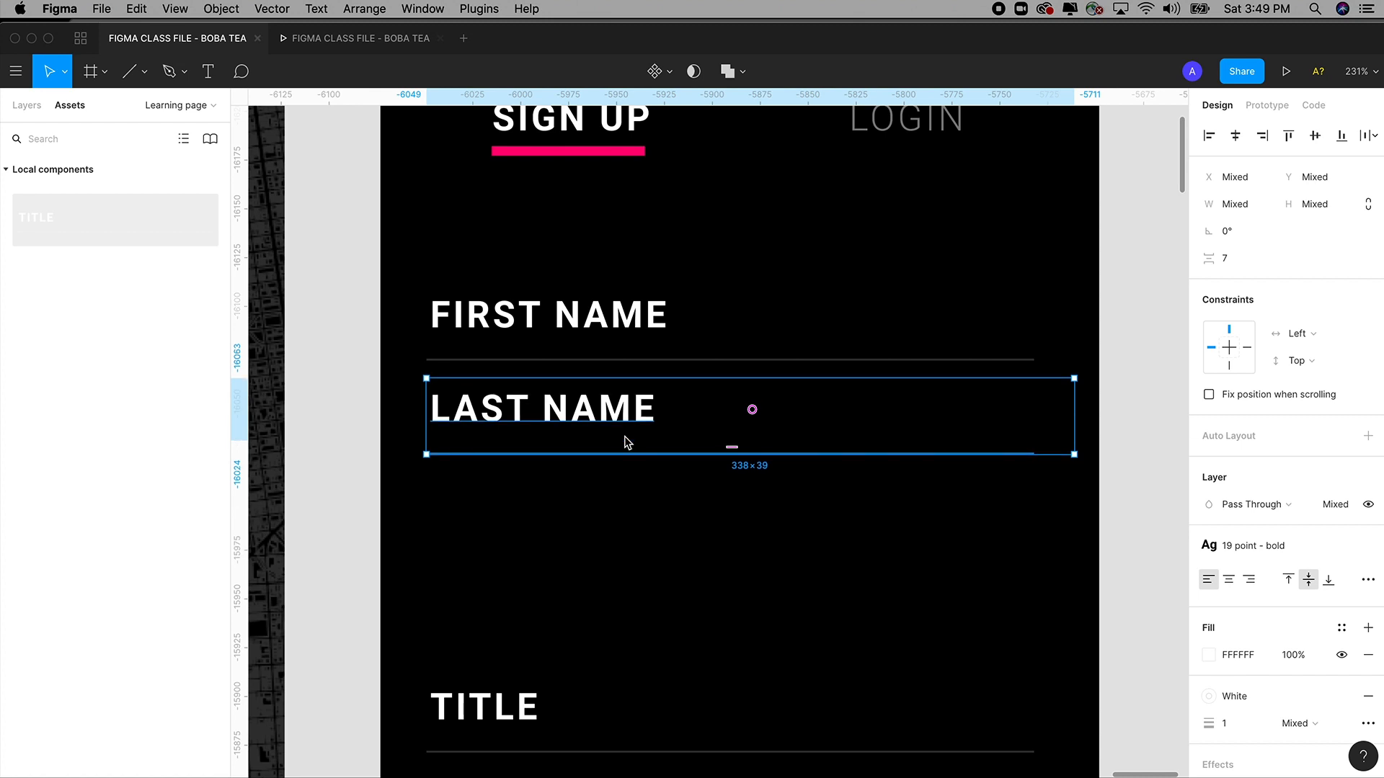
key("super+shift+z")
Duplicate the row again below LAST NAME and relabel it EMAIL.
scroll(624, 433, "down", 1)
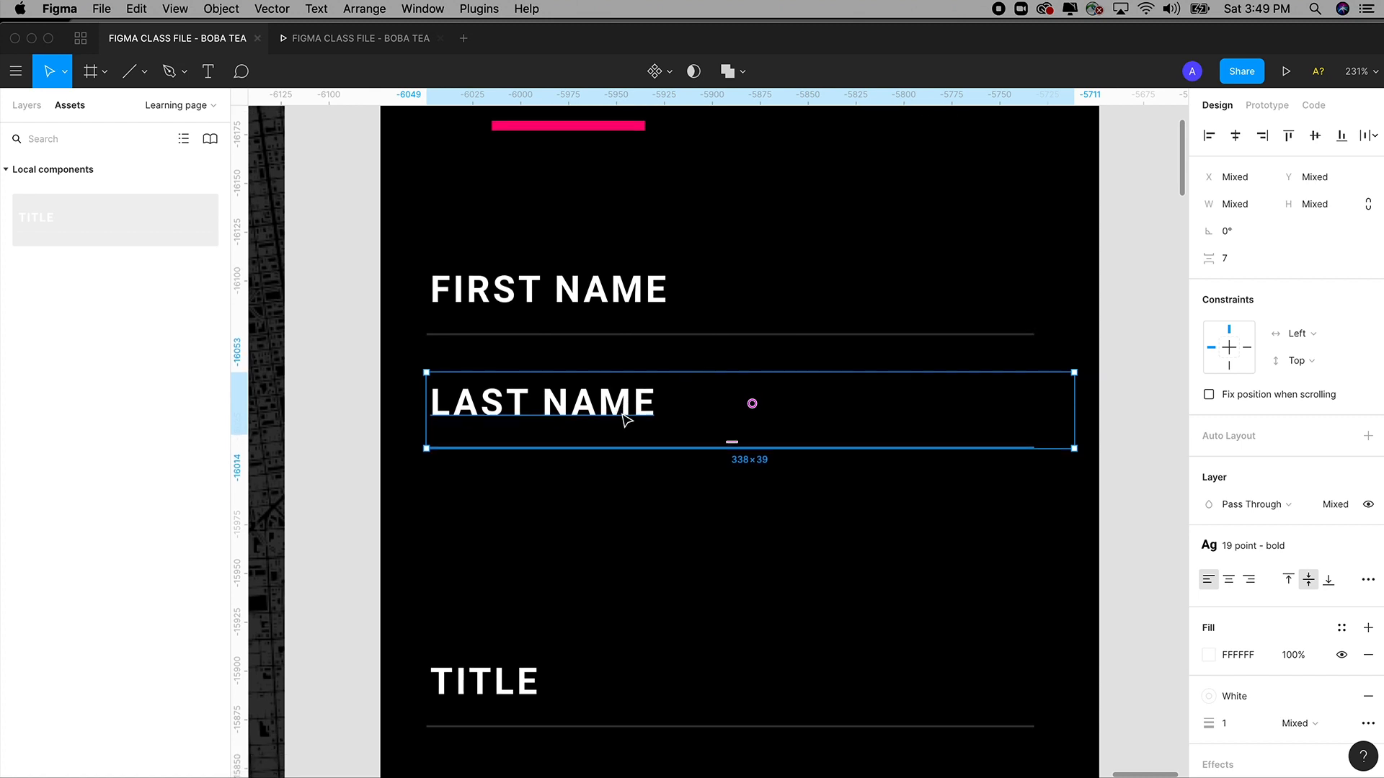
left_click_drag(625, 413, 636, 522)
left_click(639, 526)
double_click(595, 520)
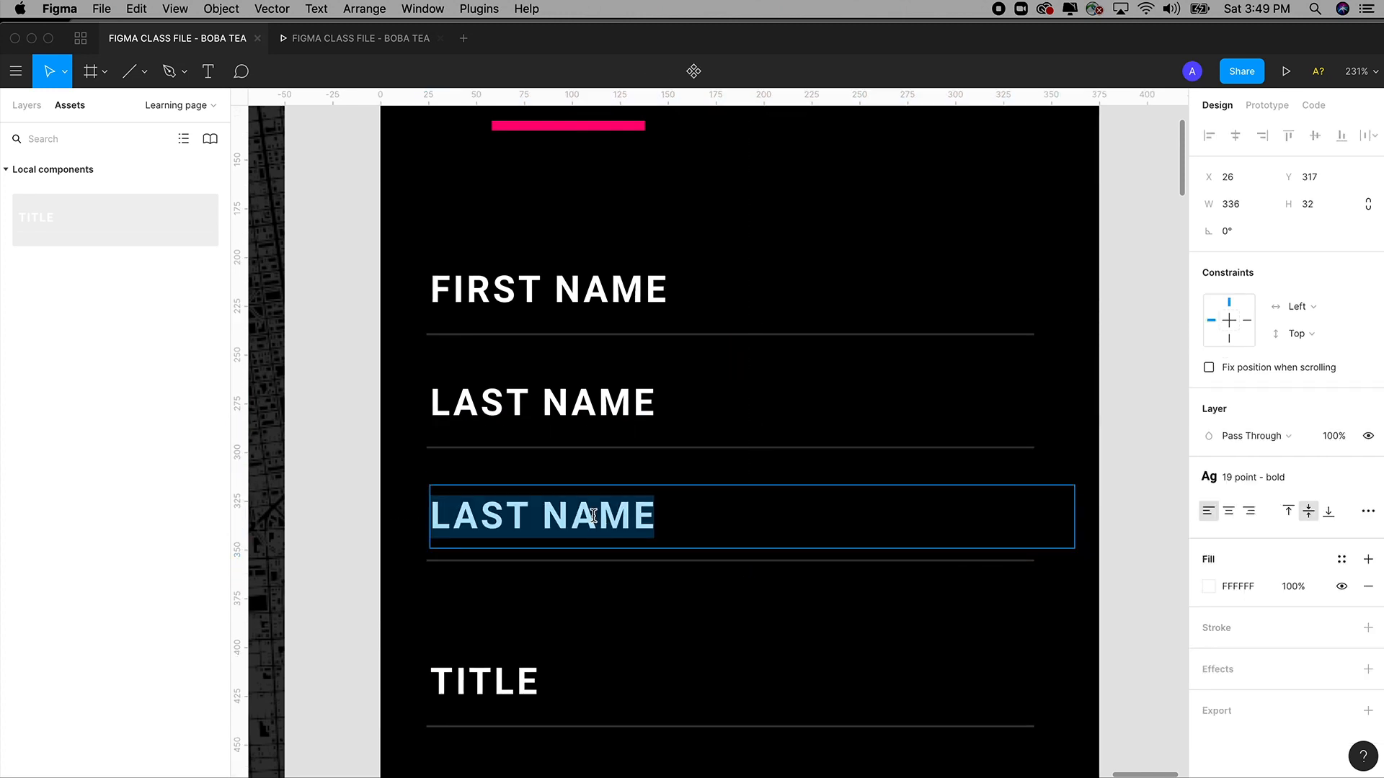
type("EMAIL")
key("Escape")
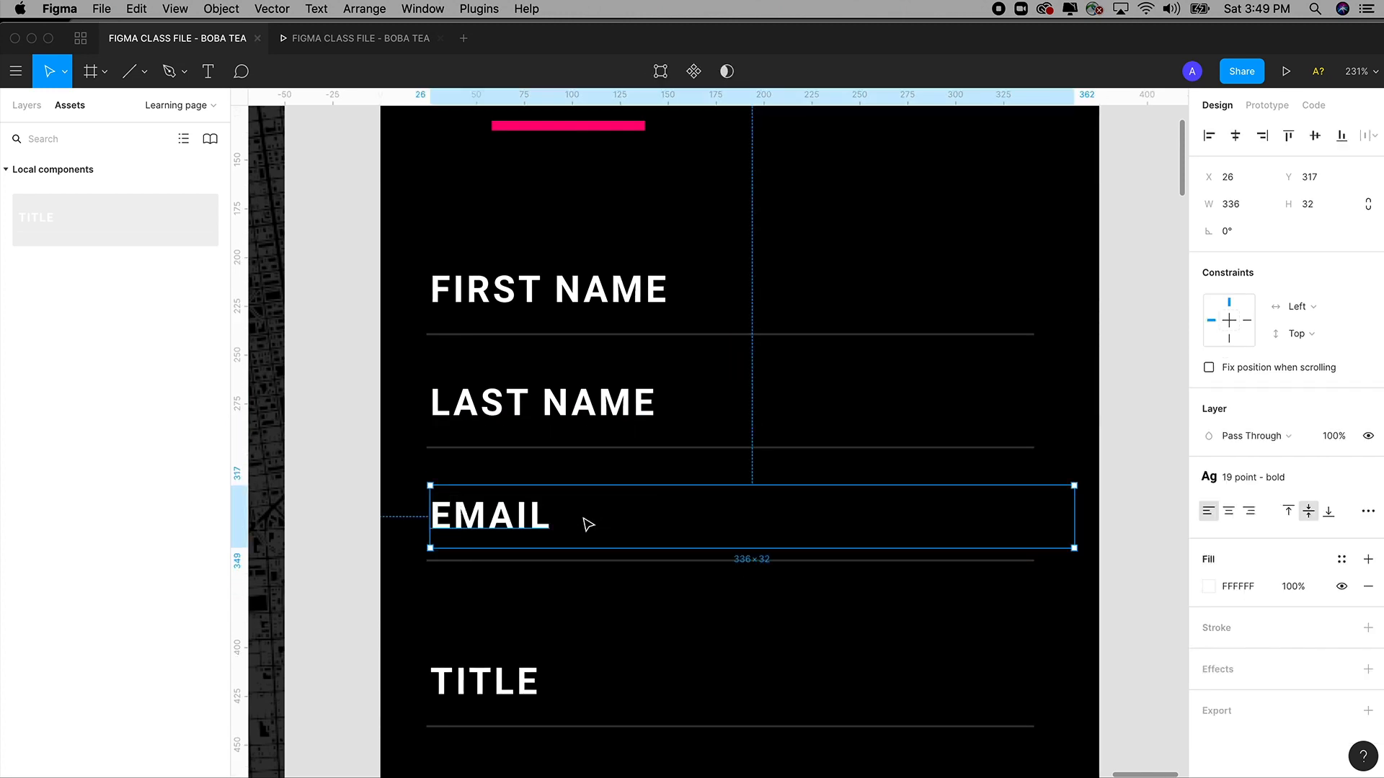
left_click(352, 482)
Select the EMAIL, LAST NAME and FIRST NAME labels and underlines together, then zoom out to both phone frames.
left_click(521, 561)
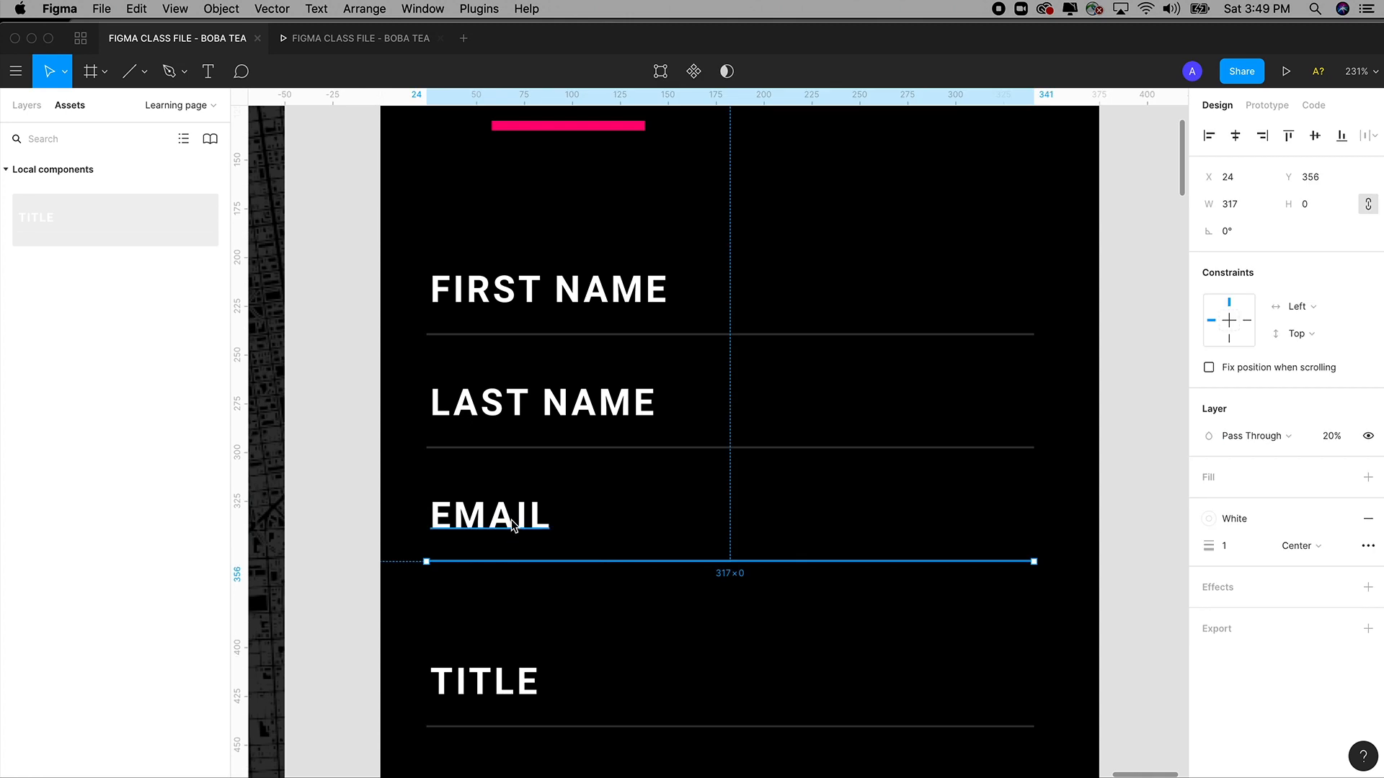
right_click(513, 521)
left_click(368, 490)
left_click(485, 562)
left_click(490, 517, "shift")
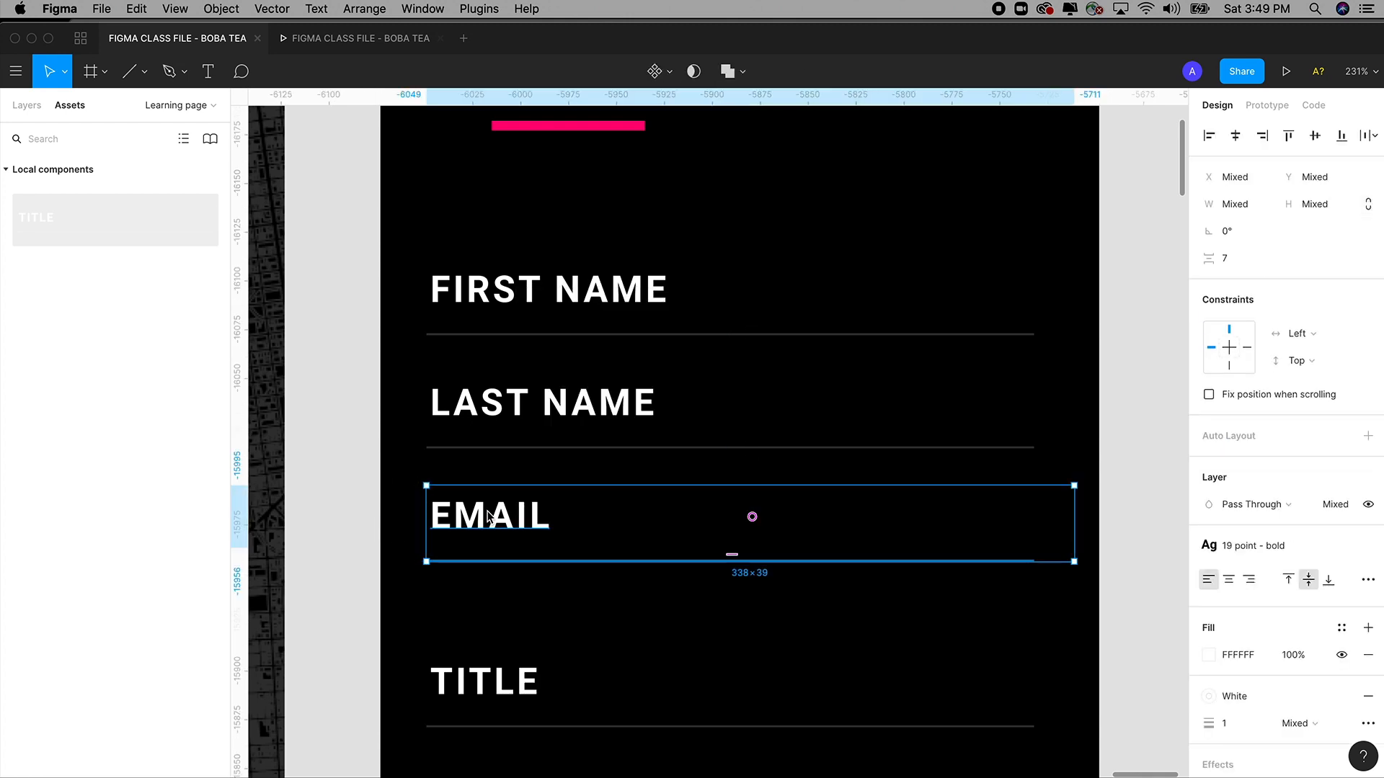
left_click(581, 448, "shift")
left_click(568, 406, "shift")
left_click(564, 334, "shift")
left_click(569, 317, "shift")
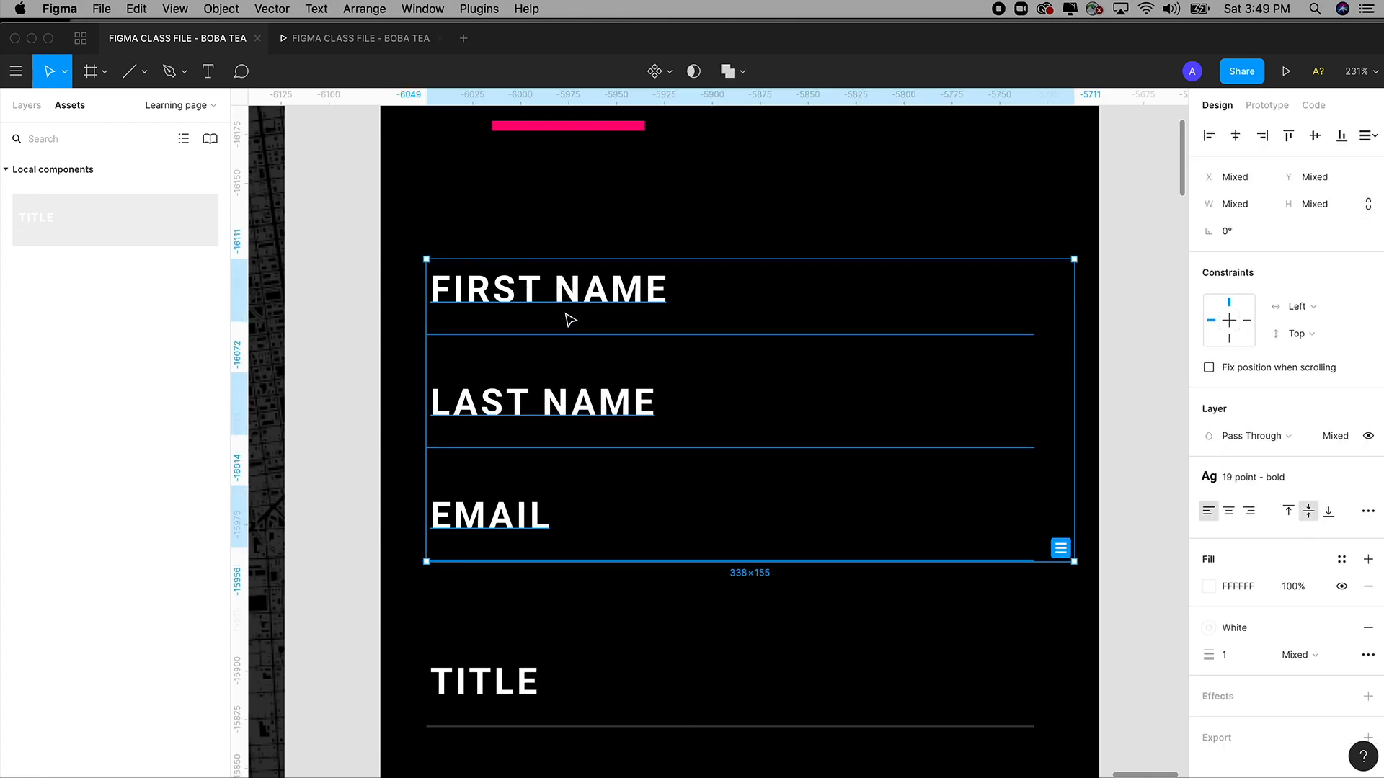
scroll(573, 319, "down", 1)
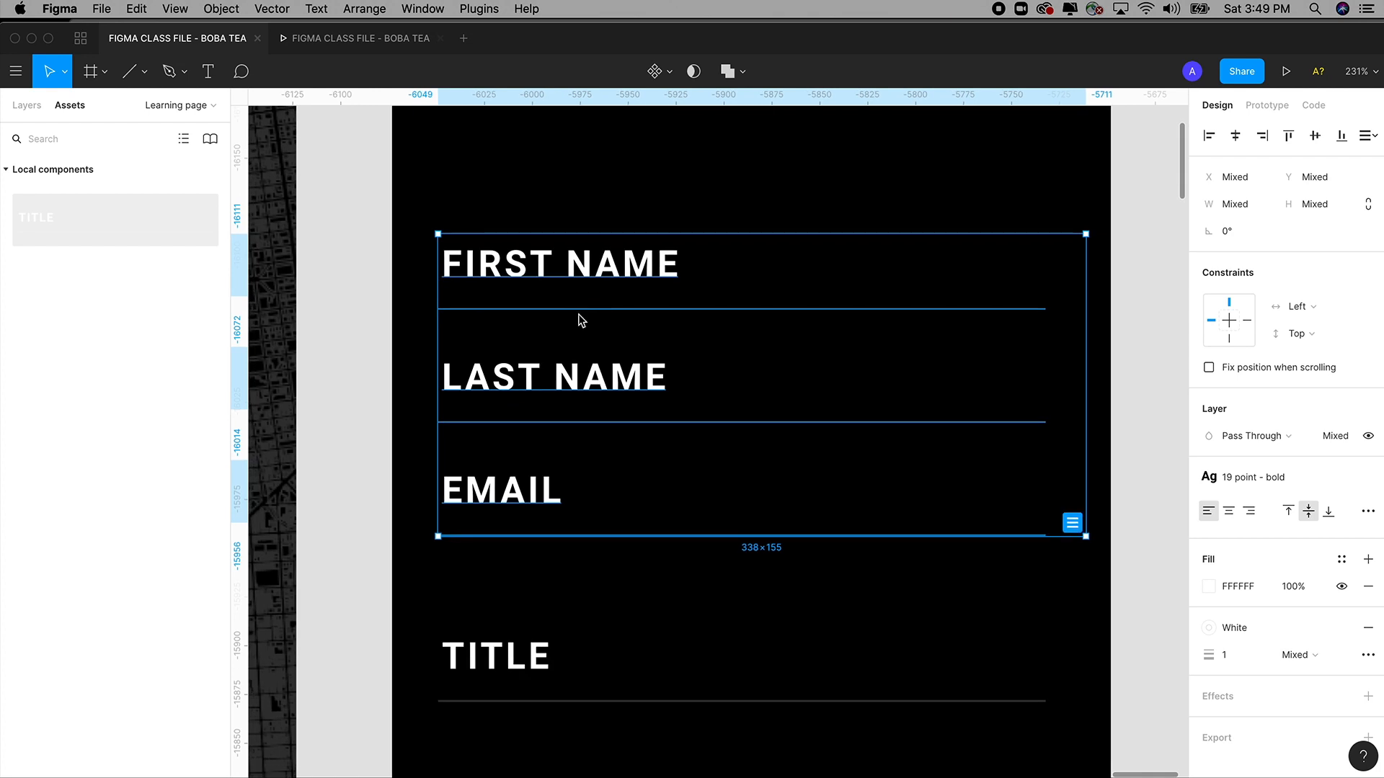
key("shift+0")
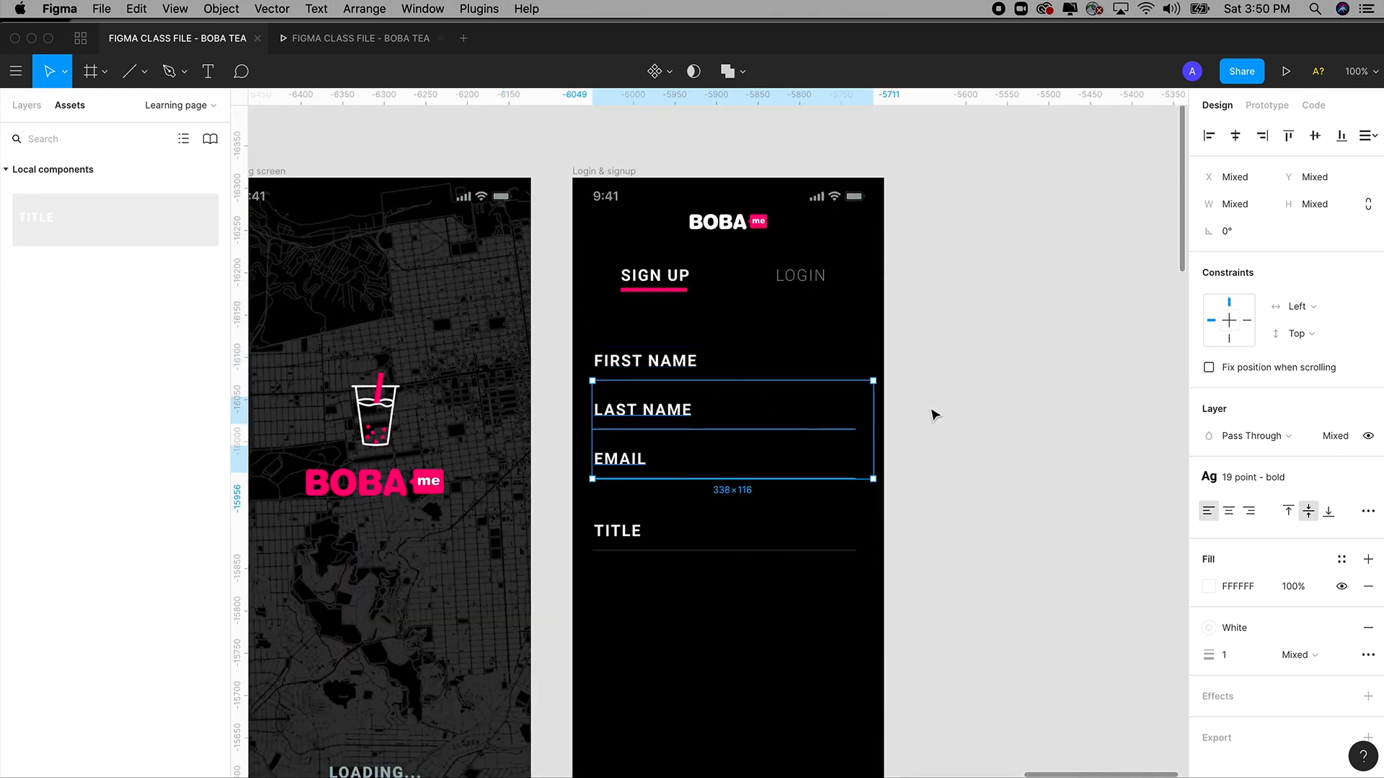
Undo three times to remove the LAST NAME and EMAIL rows, then open and dismiss the File menu.
left_click(930, 409)
key("ctrl+z")
key("ctrl+z")
key("ctrl+z")
key("ctrl+z")
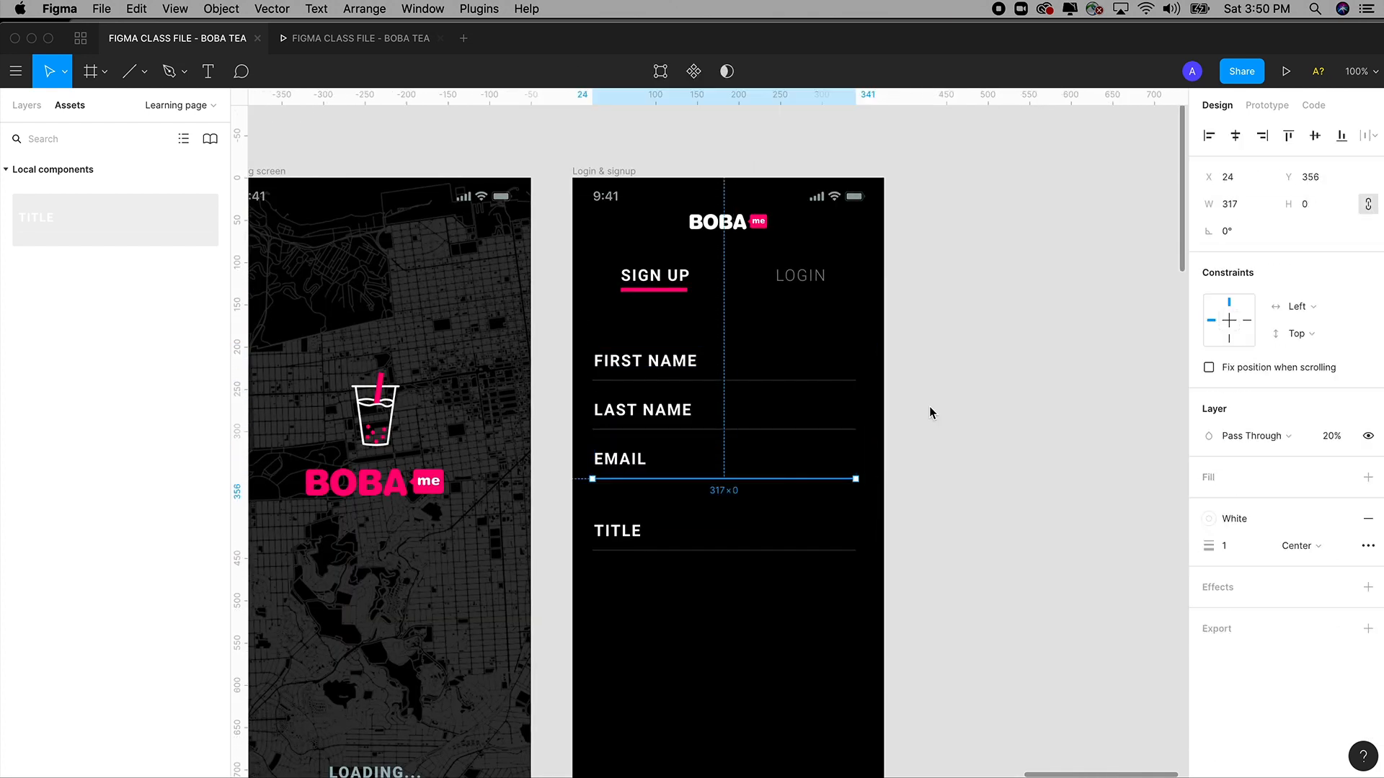
key("ctrl+z")
key("ctrl+z")
key("ctrl+z")
key("ctrl+z")
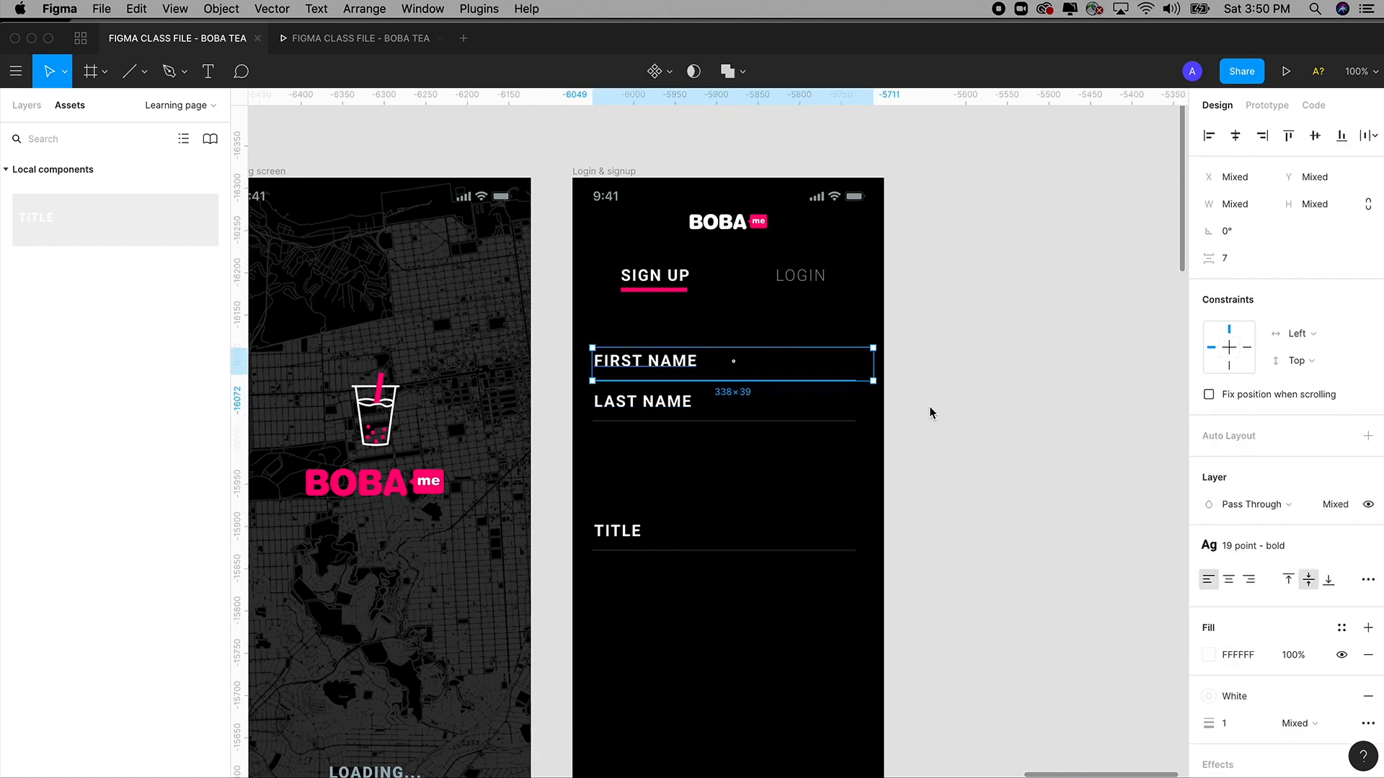
key("ctrl+z")
key("ctrl+z")
key("ctrl+z")
key("ctrl+z")
key("ctrl+z")
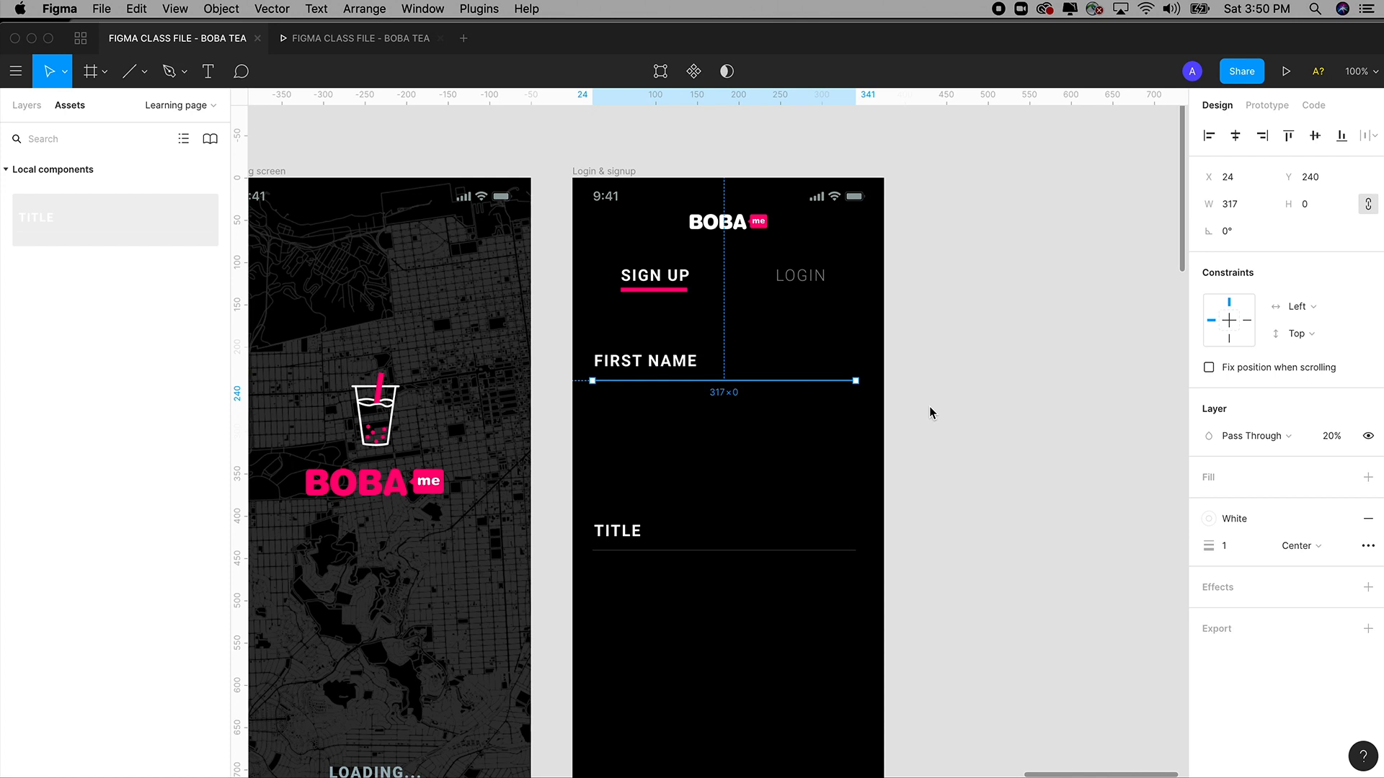
left_click(103, 6)
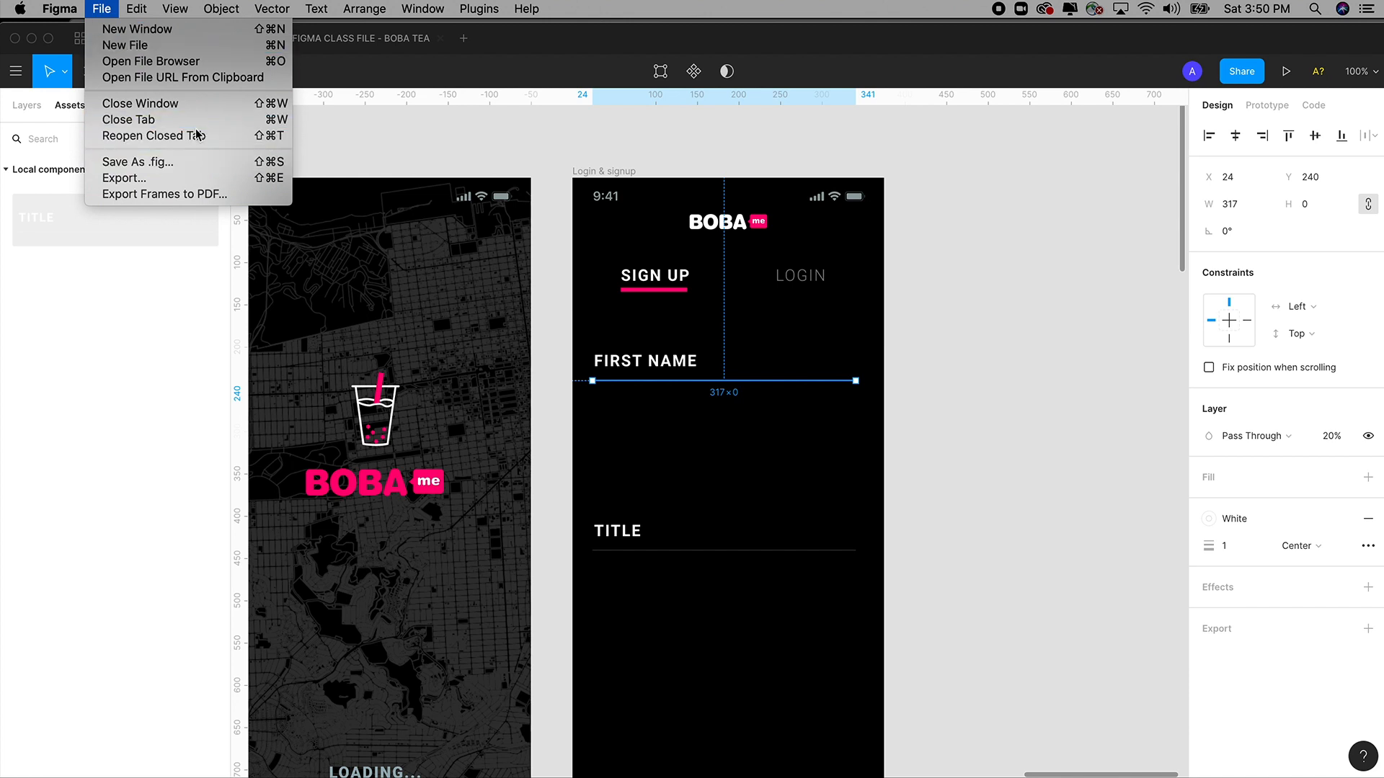
left_click(483, 145)
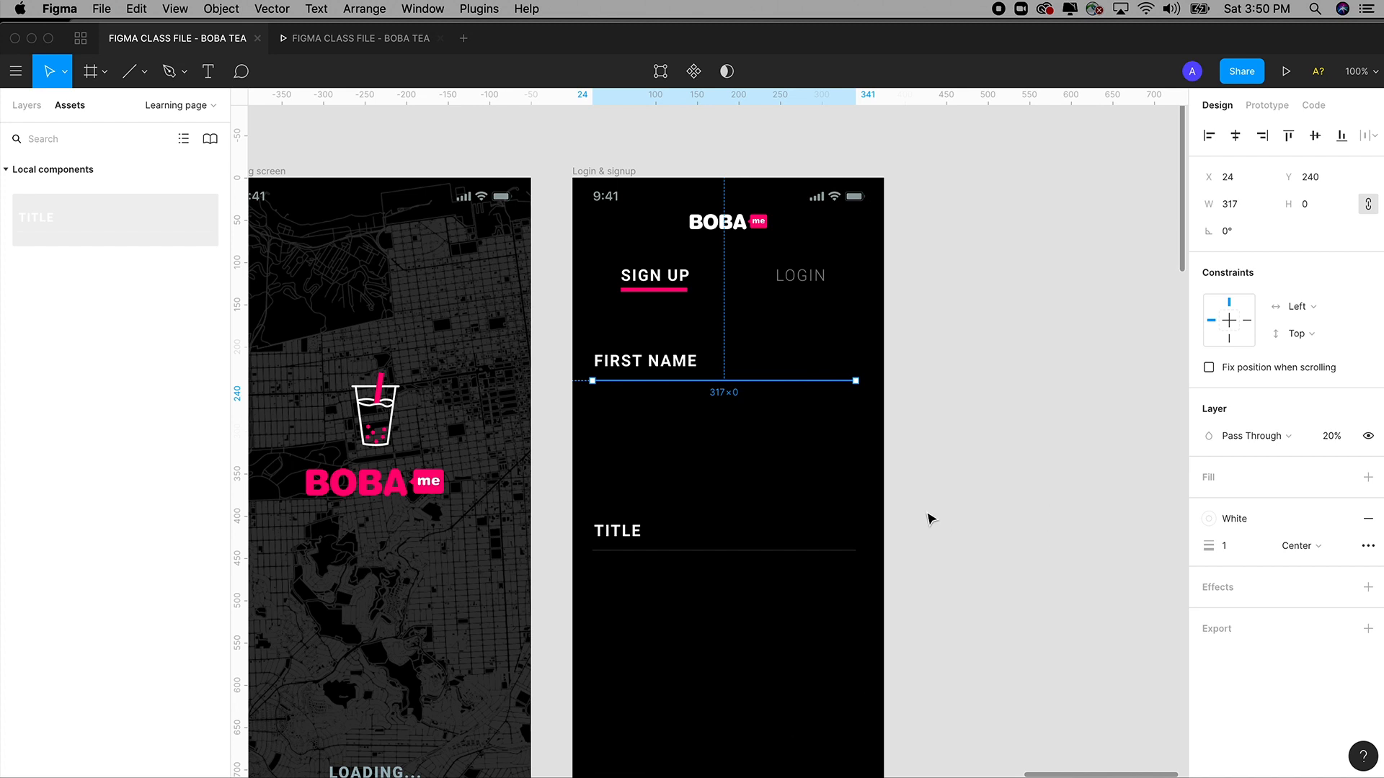
Zoom into the sign-up form, place a form component from the local library, then delete it.
left_click(929, 518)
left_click_drag(532, 211, 967, 692)
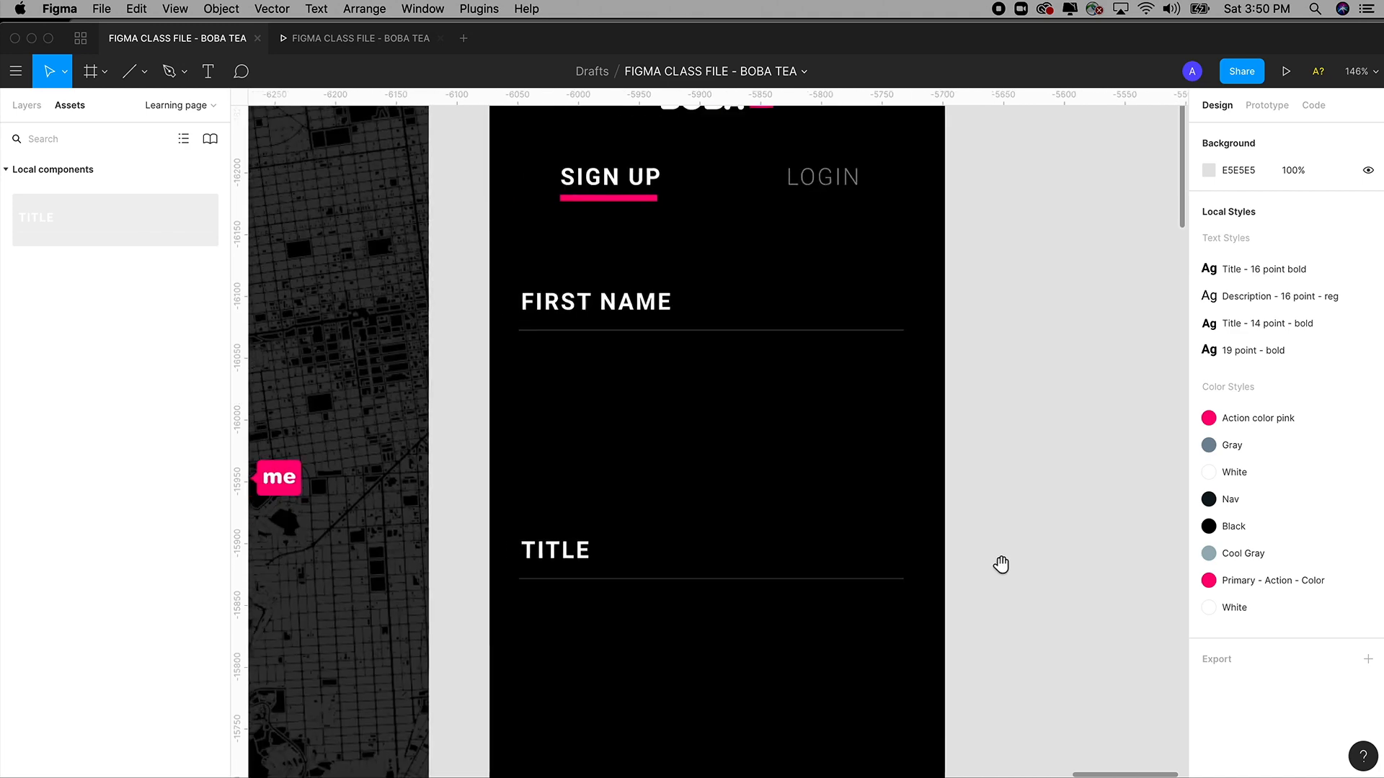
left_click(574, 556)
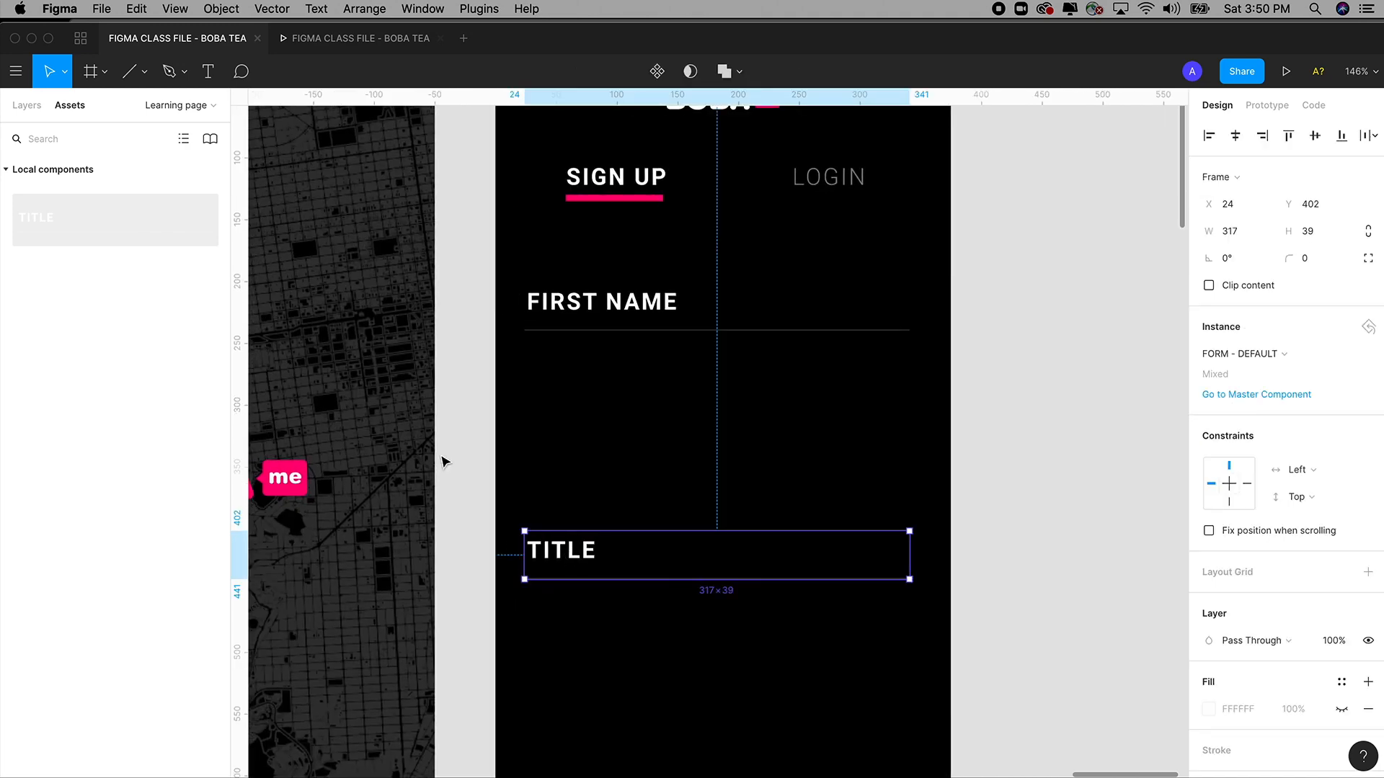
left_click(26, 106)
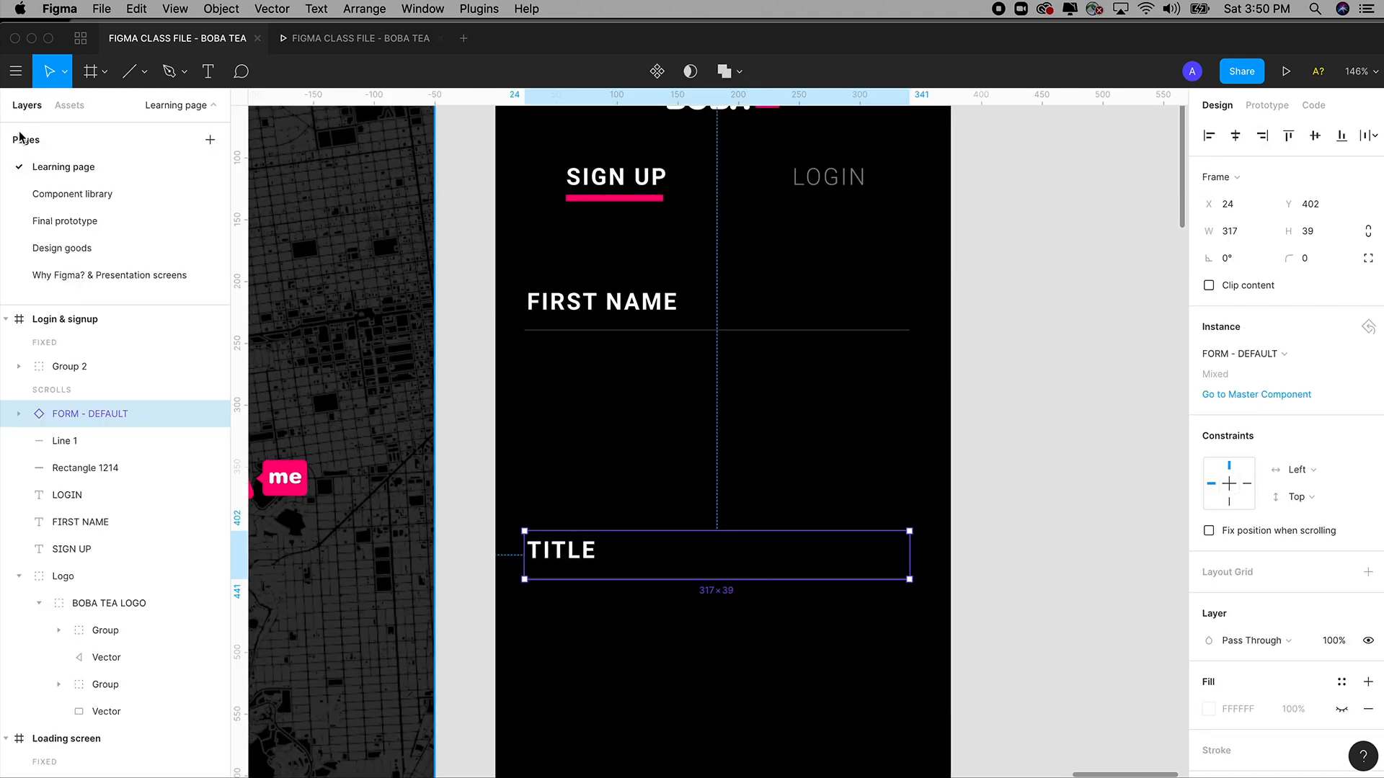
left_click(65, 106)
left_click_drag(32, 224, 557, 433)
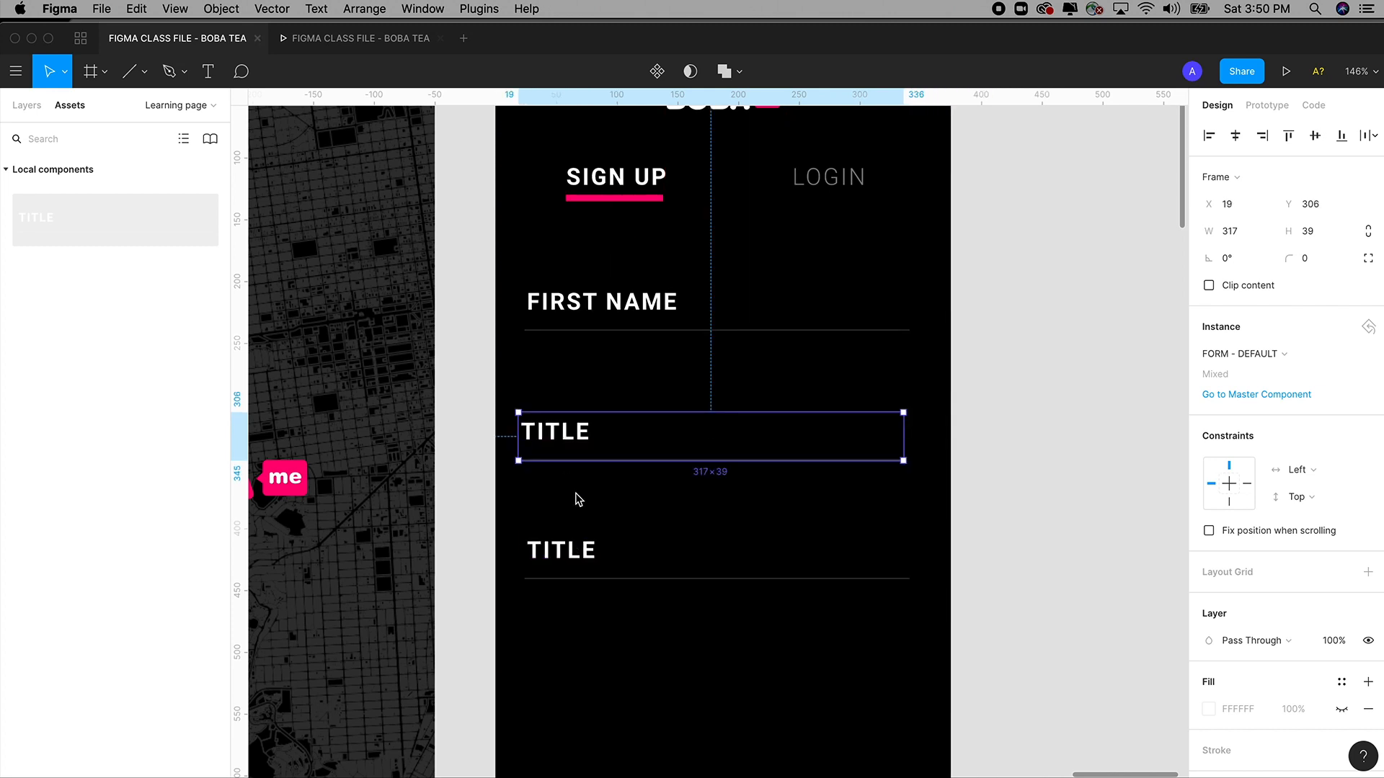
key("Delete")
Move the lower TITLE field up and delete the old FIRST NAME label and underline.
left_click_drag(565, 562, 604, 333)
key("Escape")
left_click(608, 330)
left_click(611, 306, "shift")
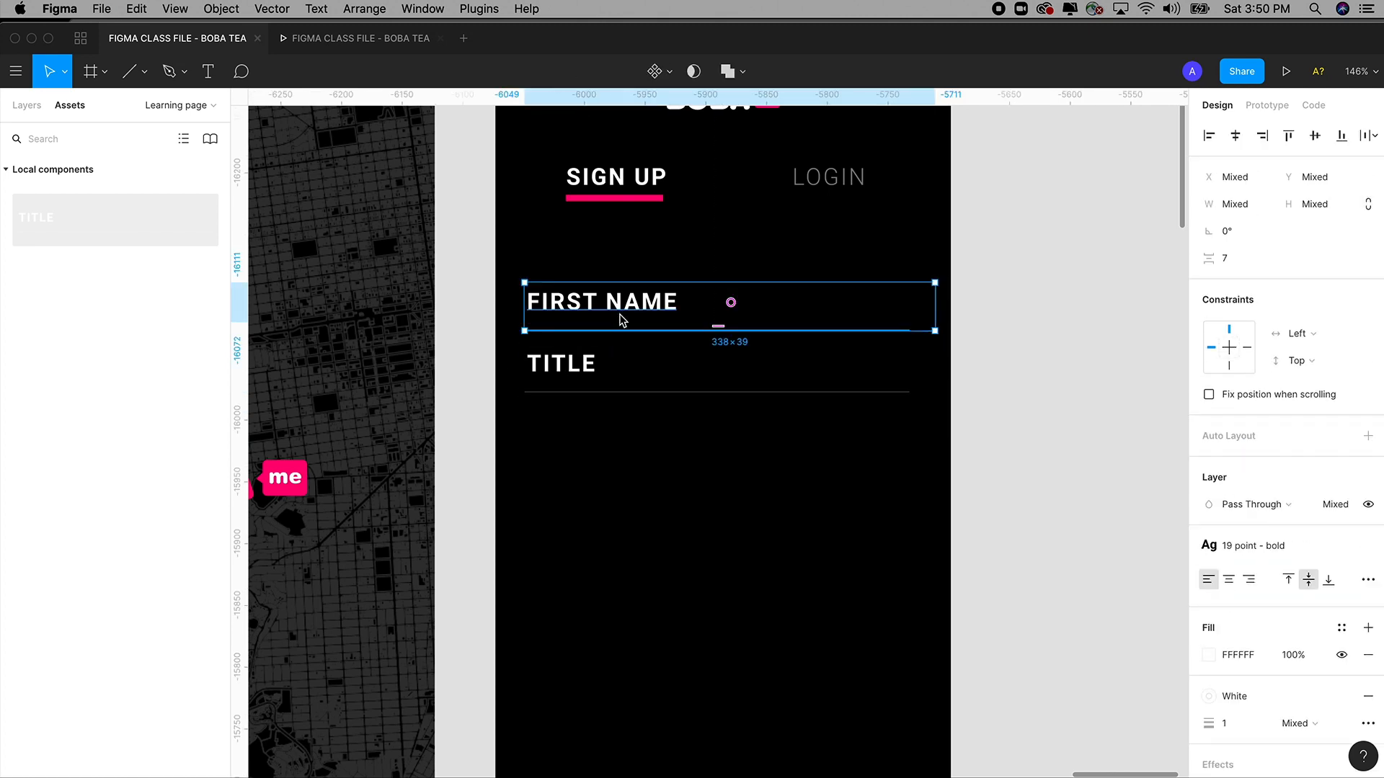
key("Delete")
Move the TITLE field into the first-name spot and relabel it FIRST NAME.
left_click(583, 364)
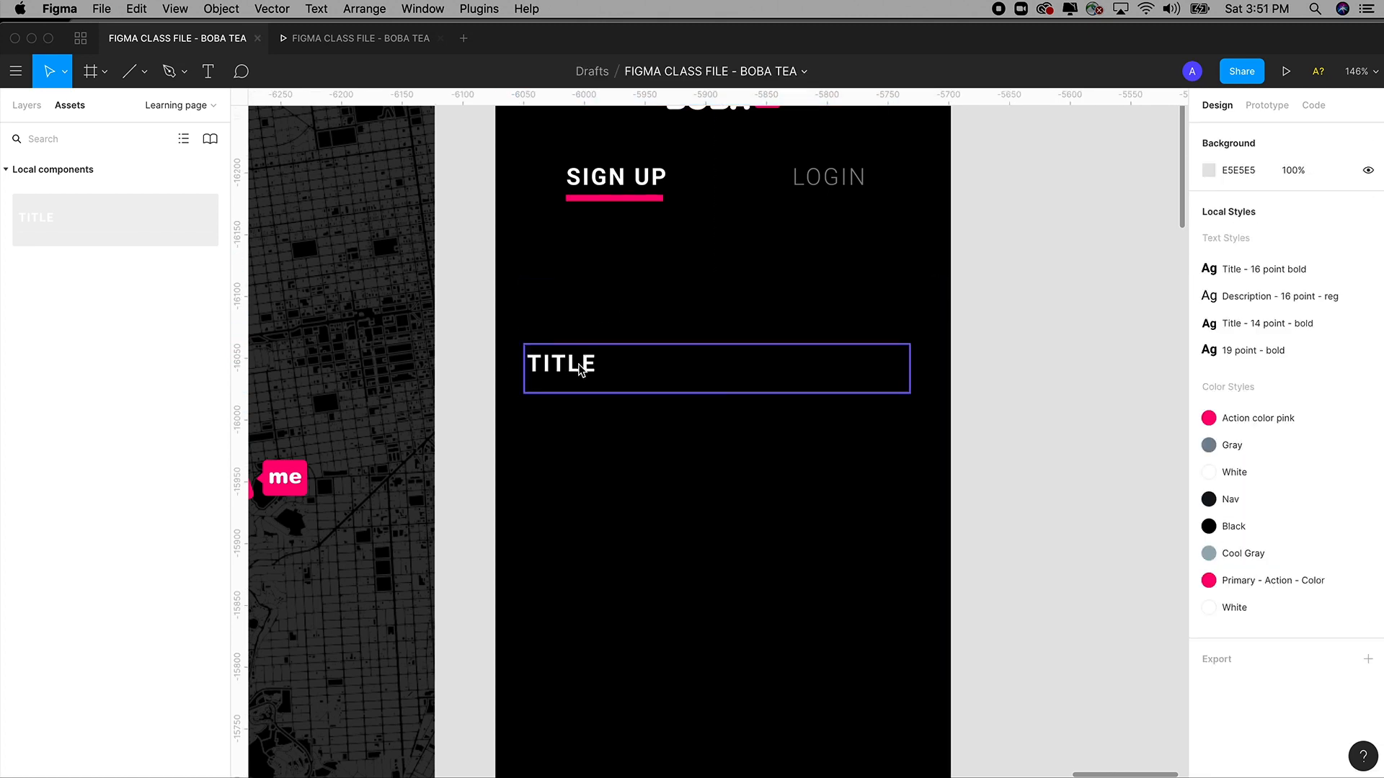
left_click_drag(581, 365, 581, 317)
double_click(581, 317)
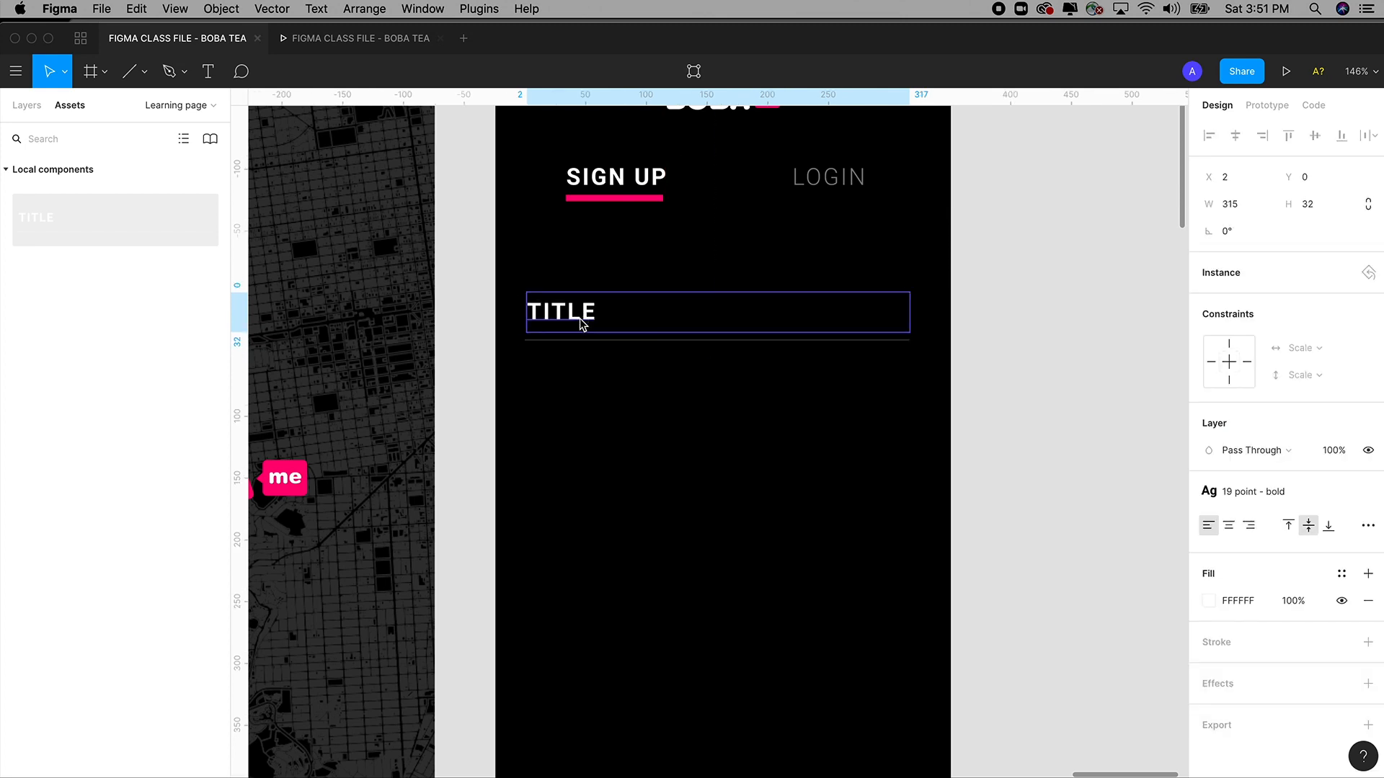
double_click(581, 320)
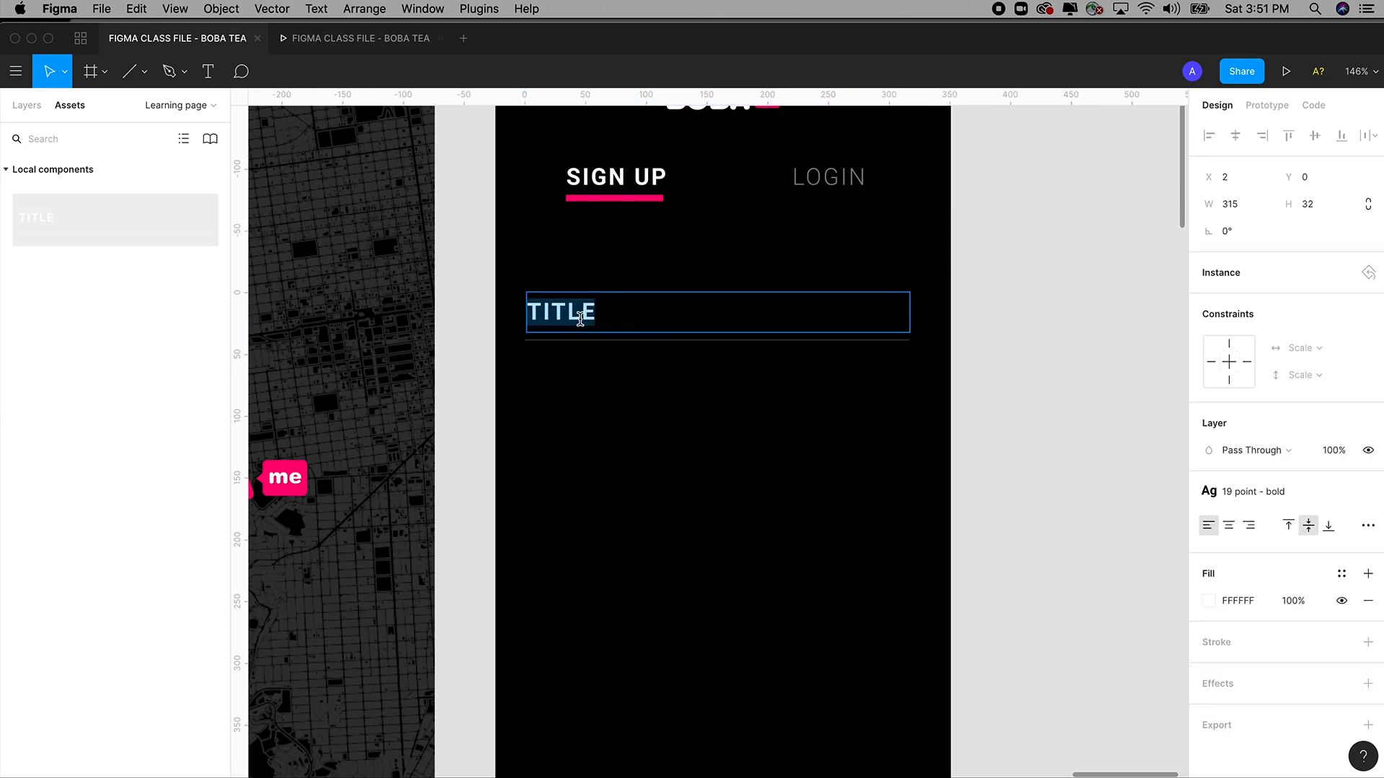
type("FIR")
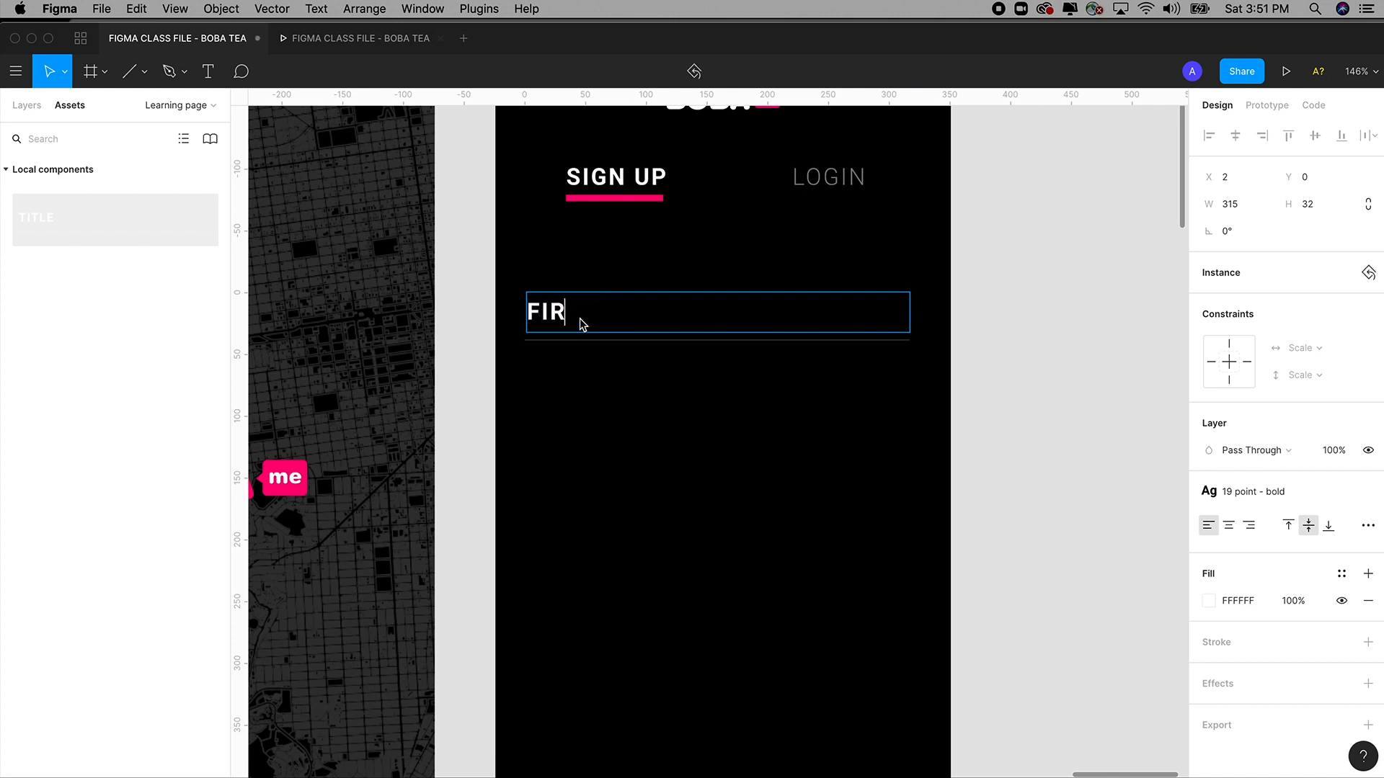
type("ST NAME")
left_click(1085, 335)
scroll(1019, 364, "down", 1)
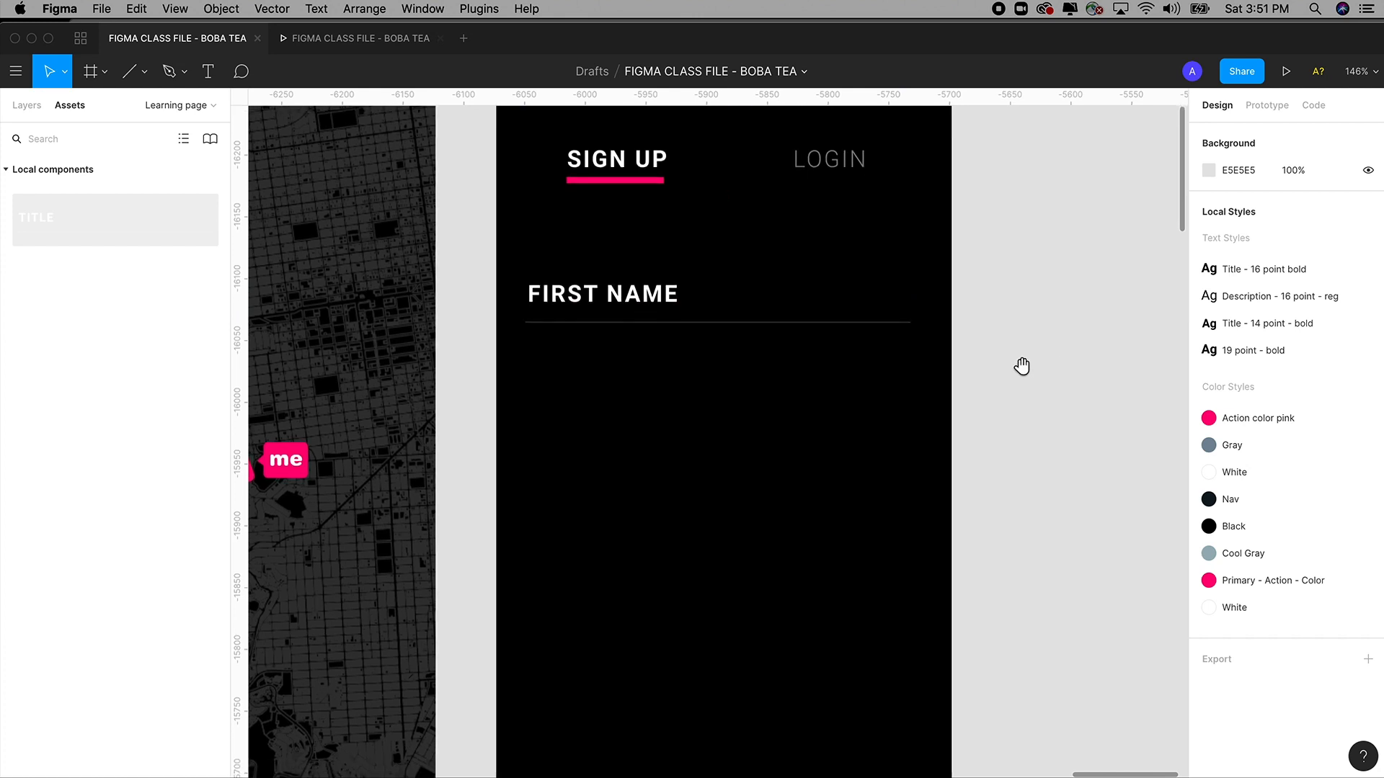
left_click(631, 321)
scroll(627, 312, "up", 1)
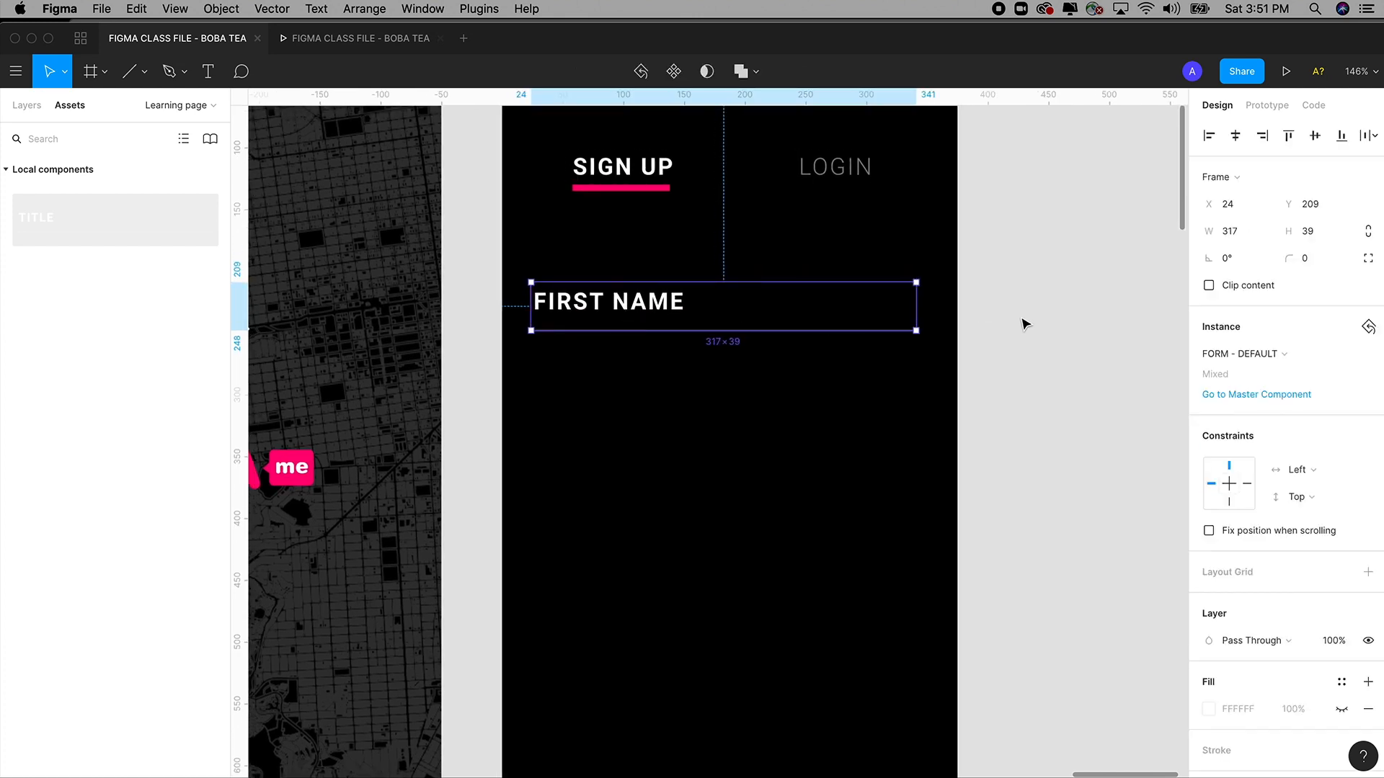
Duplicate the FIRST NAME field directly below the original.
left_click(1023, 348)
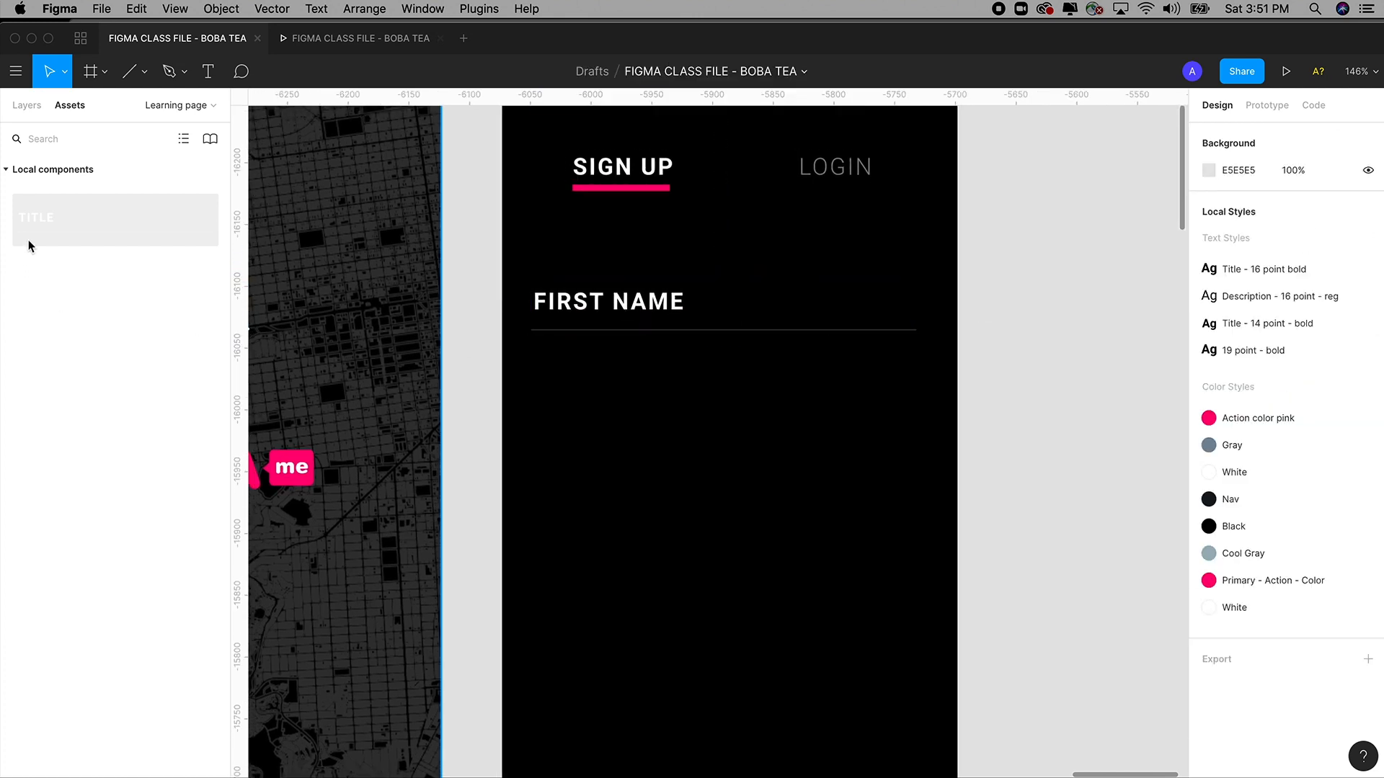
left_click(29, 106)
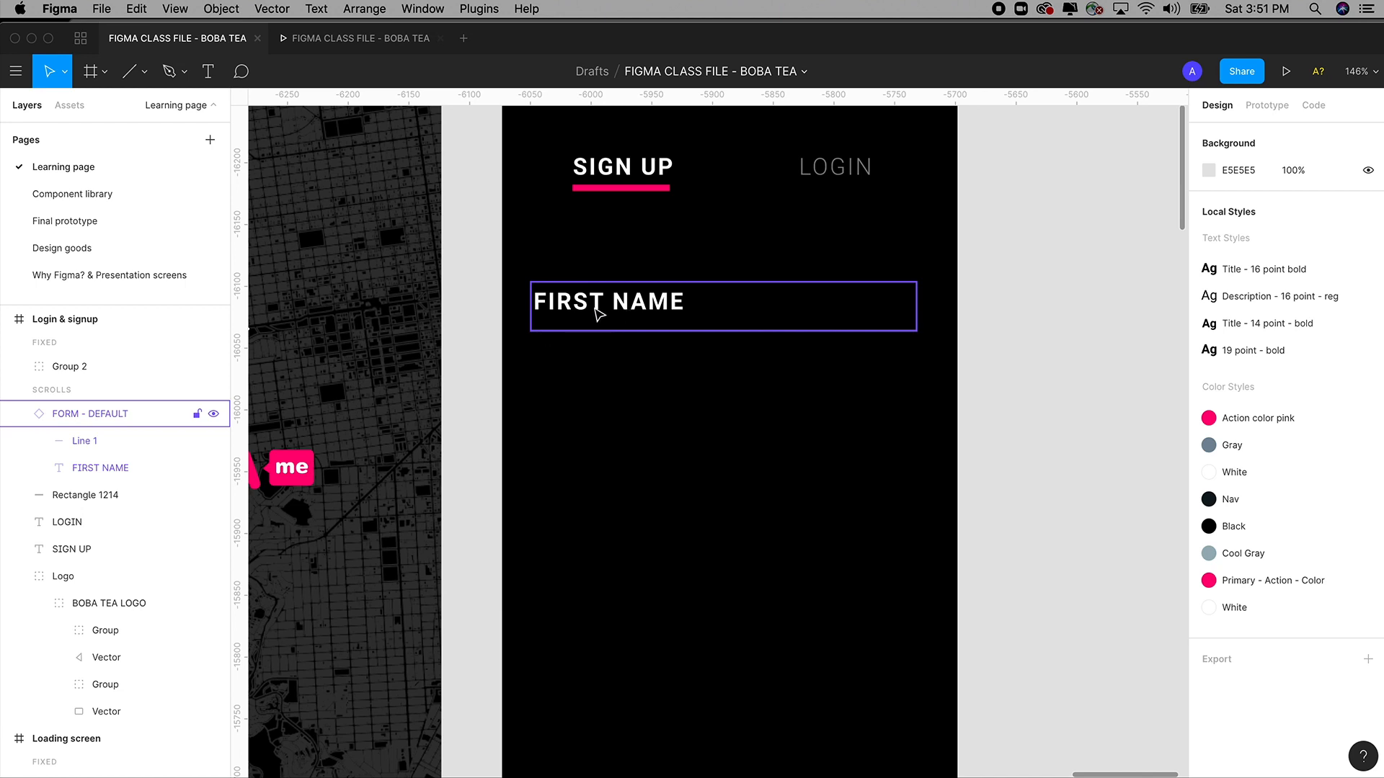
scroll(616, 311, "up", 4)
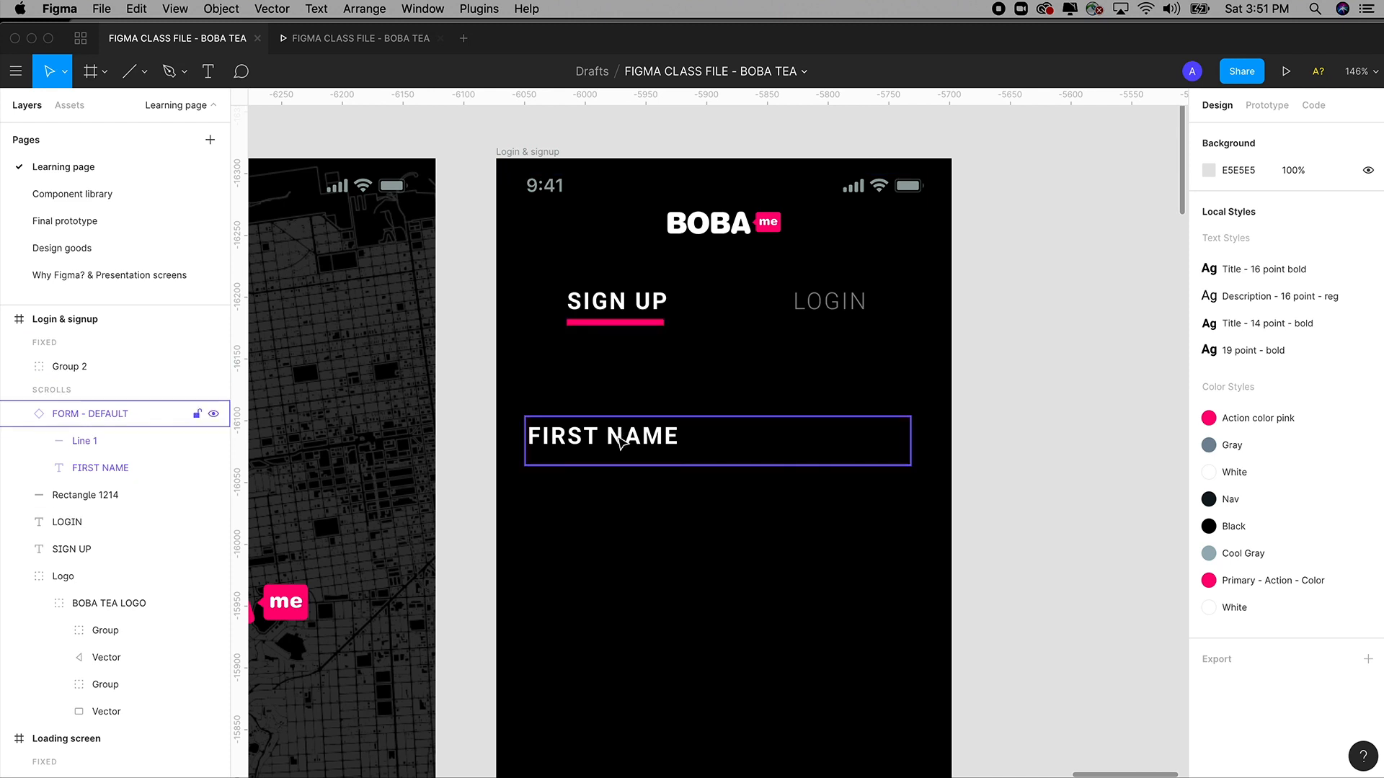
left_click(618, 435)
scroll(607, 294, "down", 4)
scroll(609, 292, "down", 1)
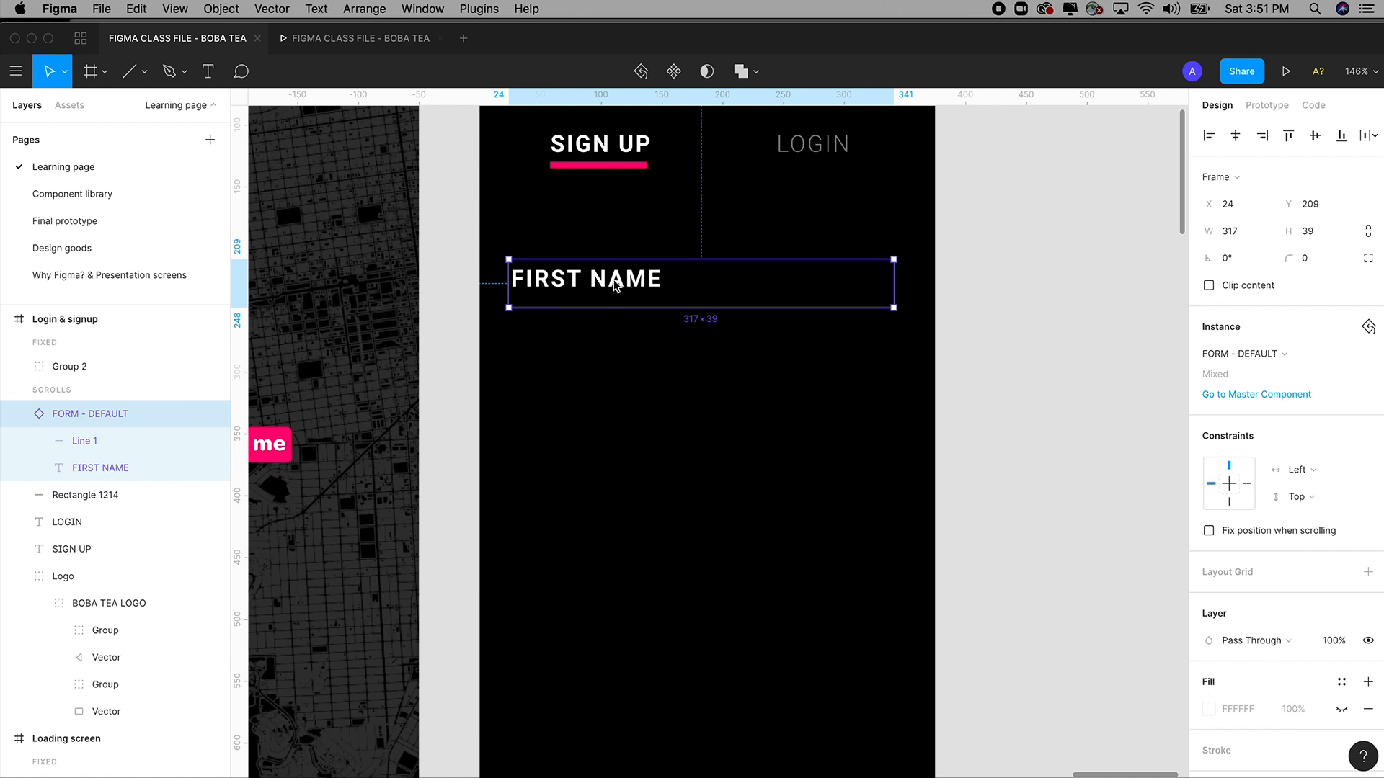
left_click_drag(618, 287, 618, 348)
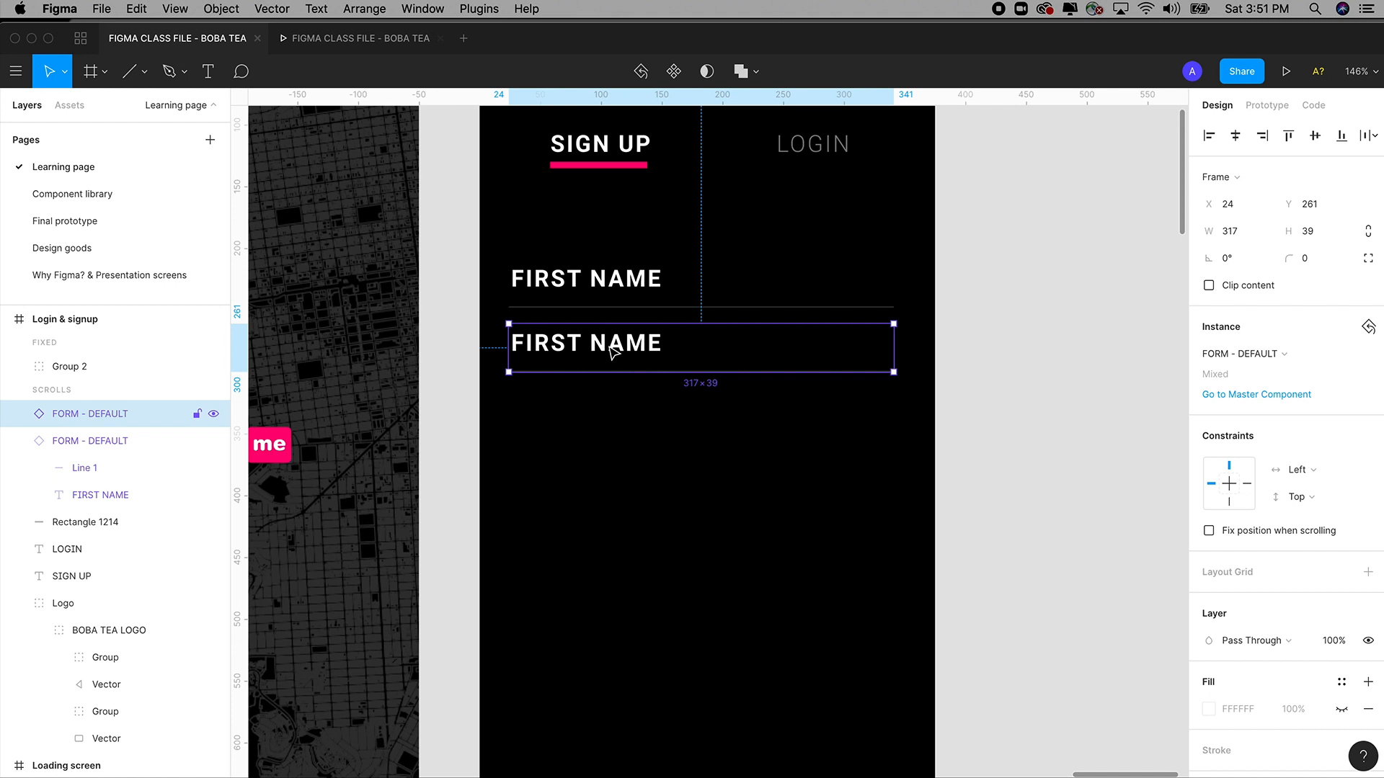
Change the copy's label from FIRST to LAST NAME and shift it slightly lower.
double_click(613, 352)
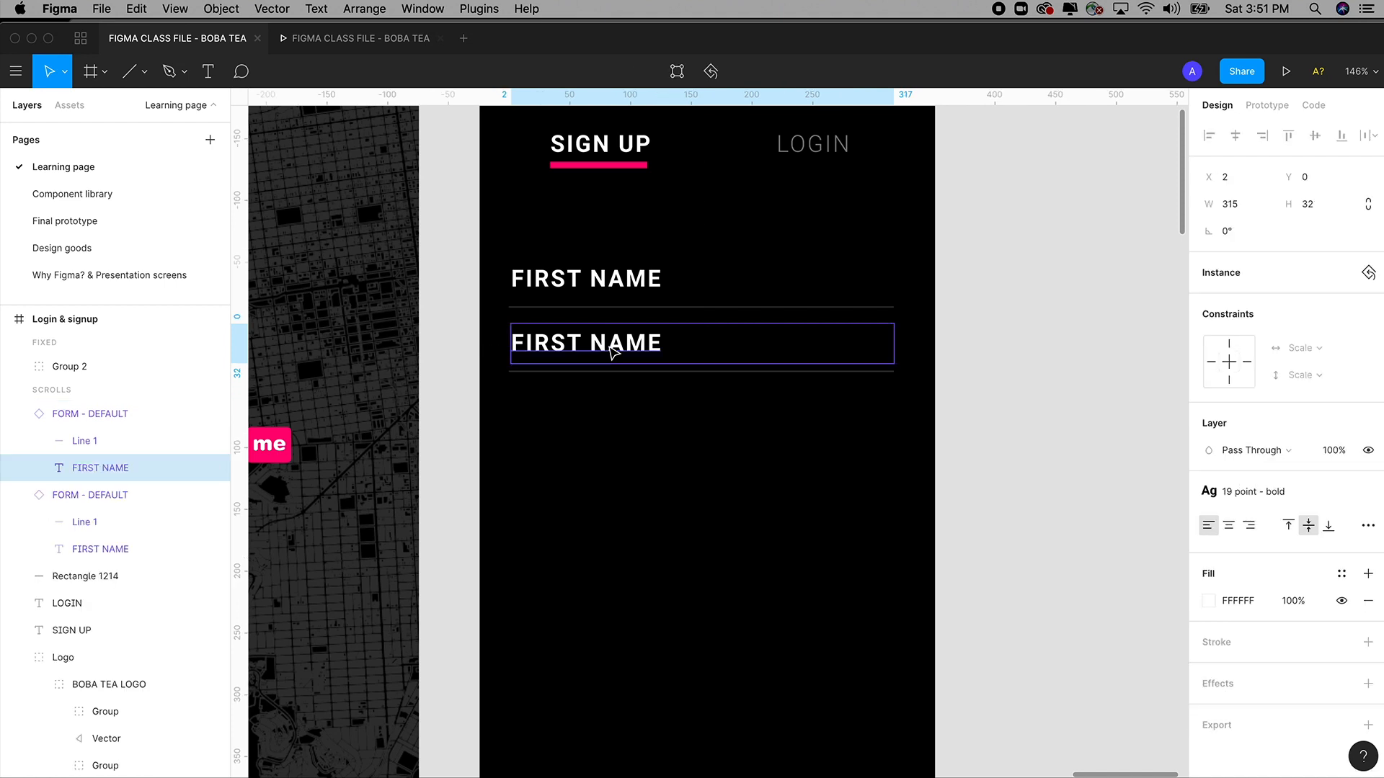
double_click(542, 345)
left_click(551, 343)
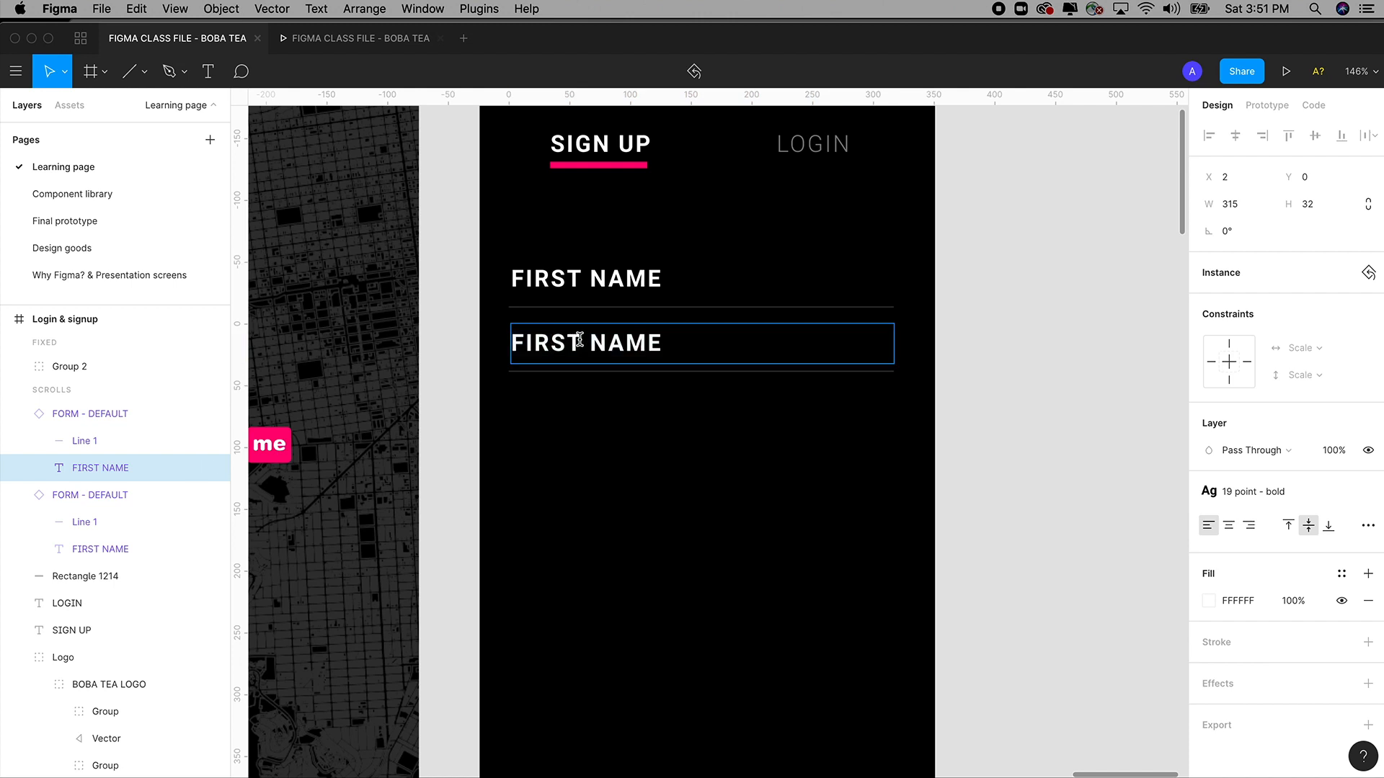
left_click_drag(577, 342, 485, 343)
type("LAST")
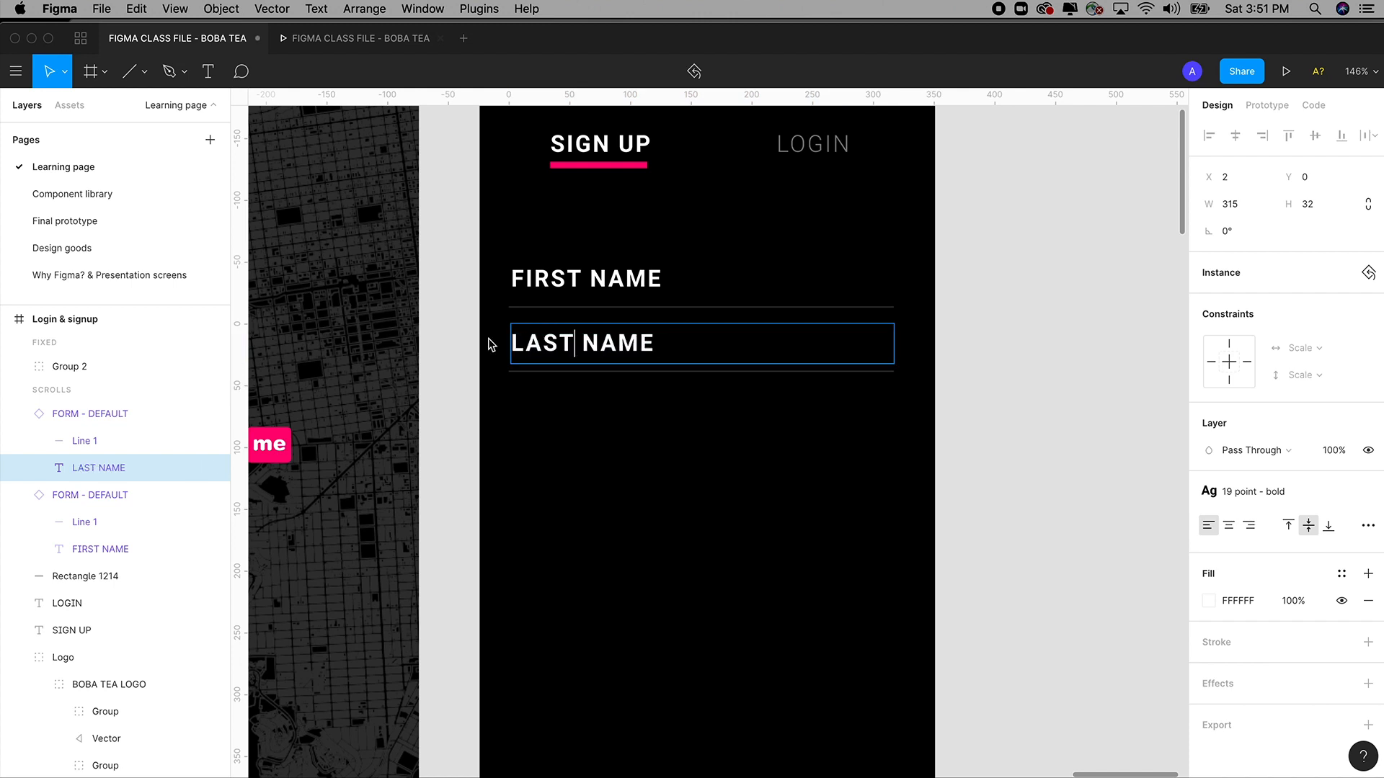
key("Escape")
left_click(1078, 353)
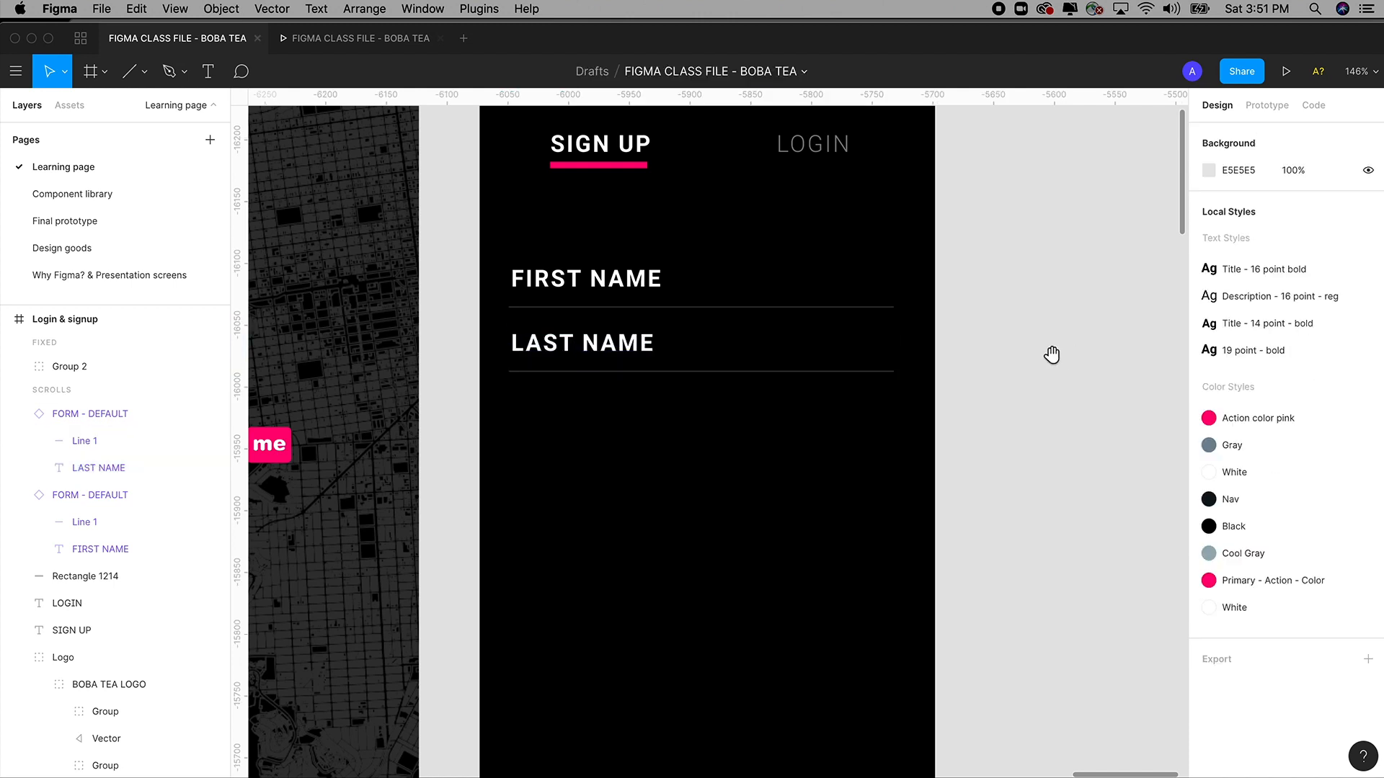
left_click_drag(1051, 352, 1063, 378)
left_click_drag(614, 391, 621, 460)
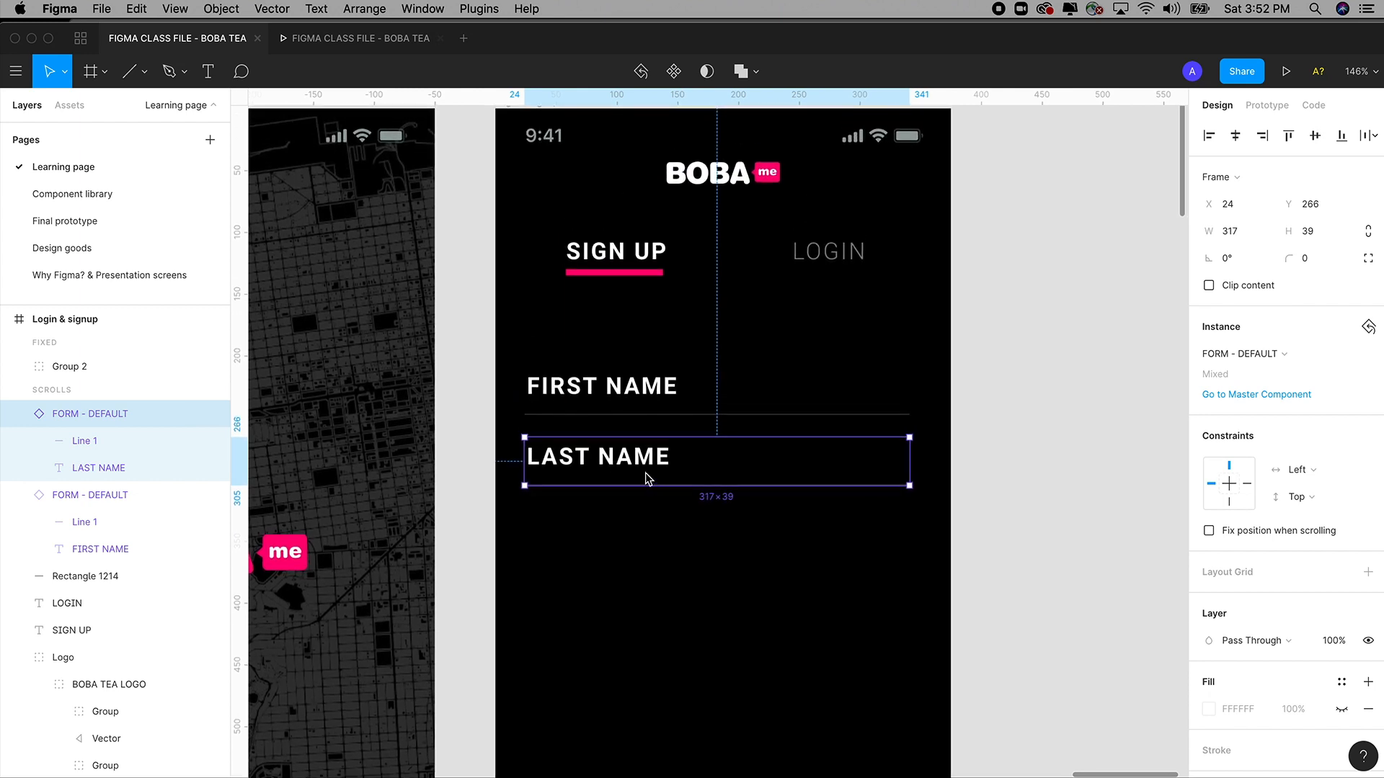
Duplicate the LAST NAME field and snap the copy 18 px below it, redoing it once.
scroll(646, 479, "down", 2)
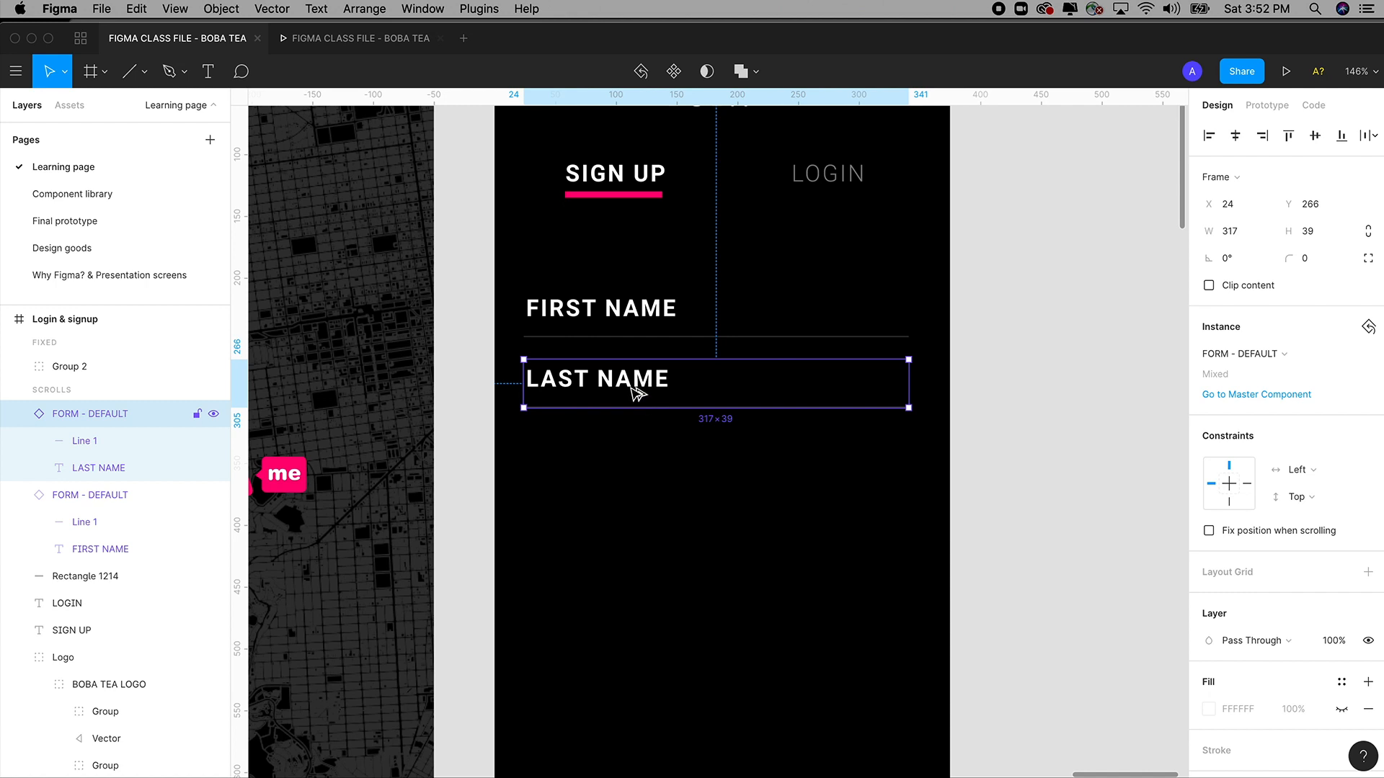
left_click_drag(634, 382, 674, 456)
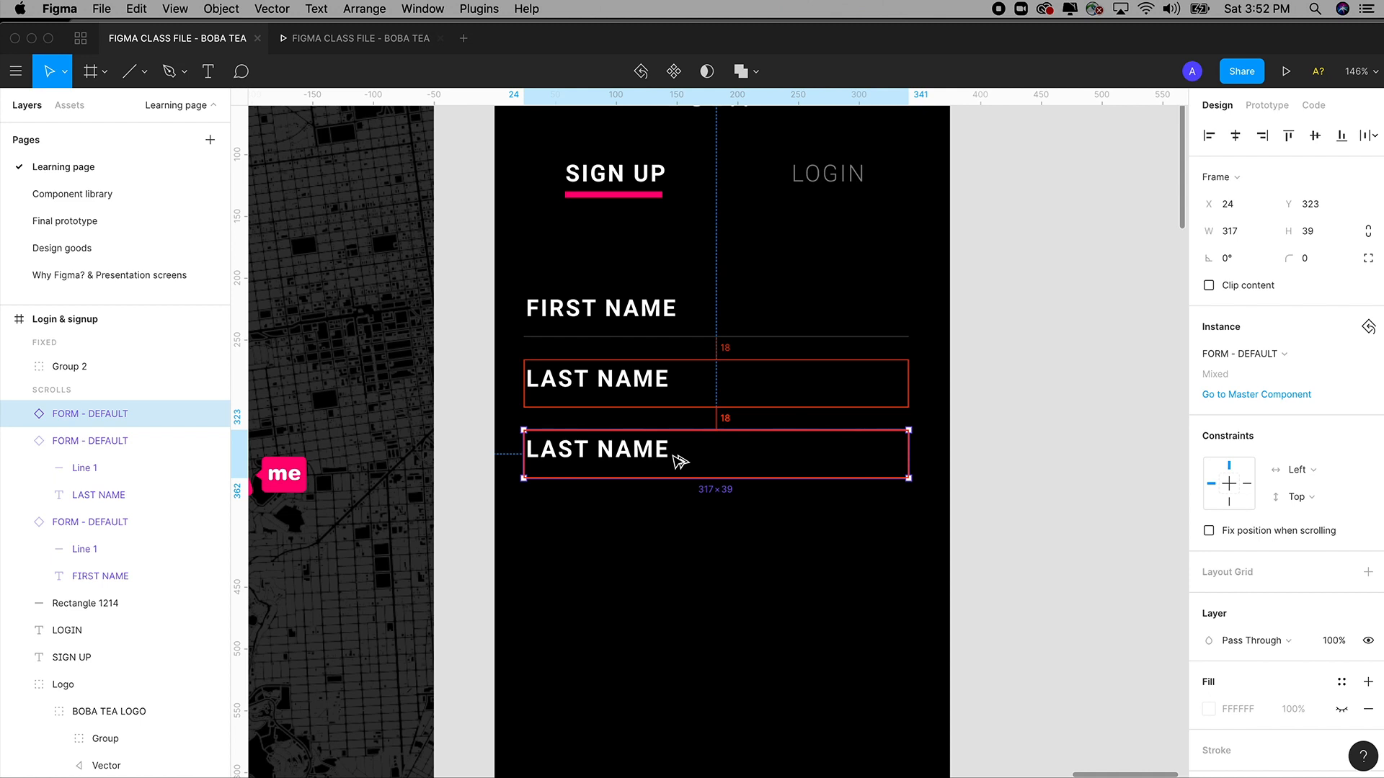
left_click_drag(673, 456, 674, 453)
key("super+z")
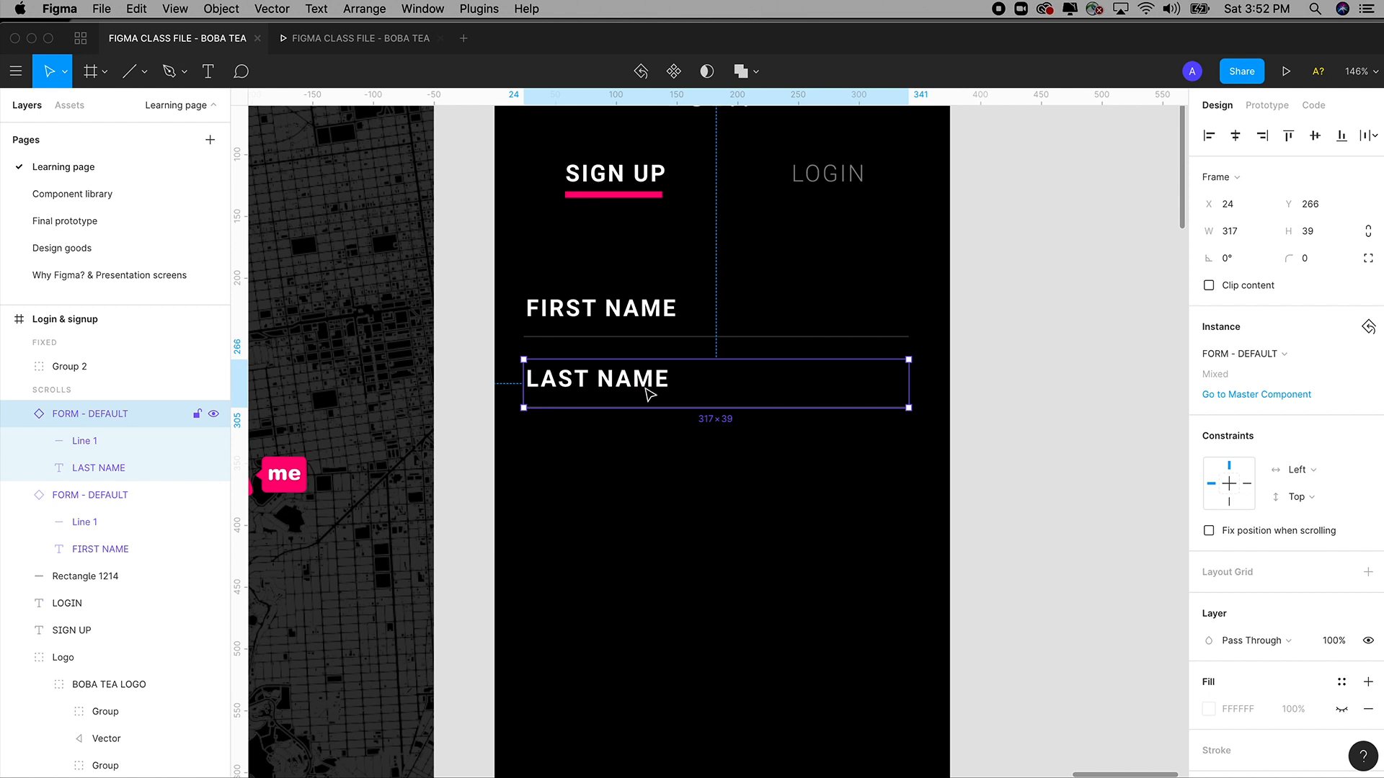
left_click_drag(650, 393, 646, 458)
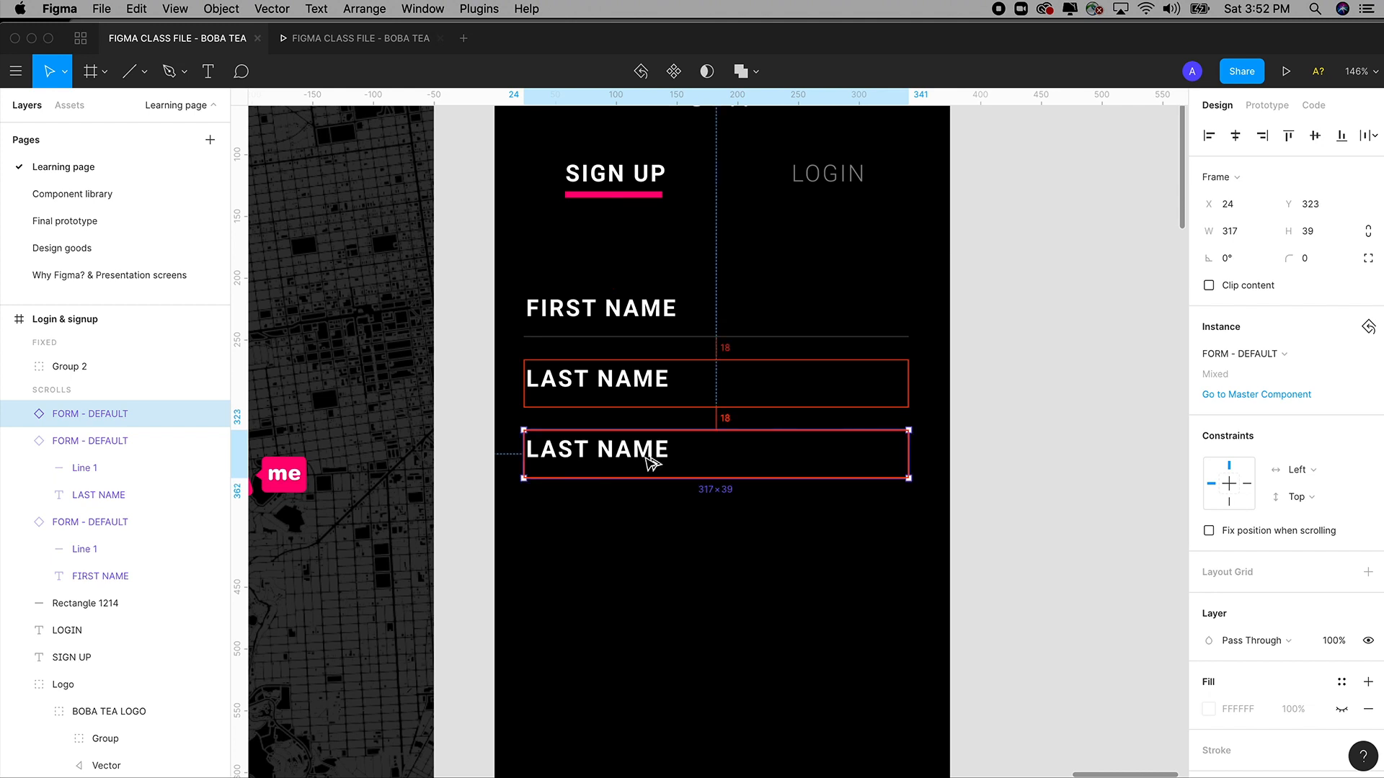
left_click_drag(645, 457, 649, 457)
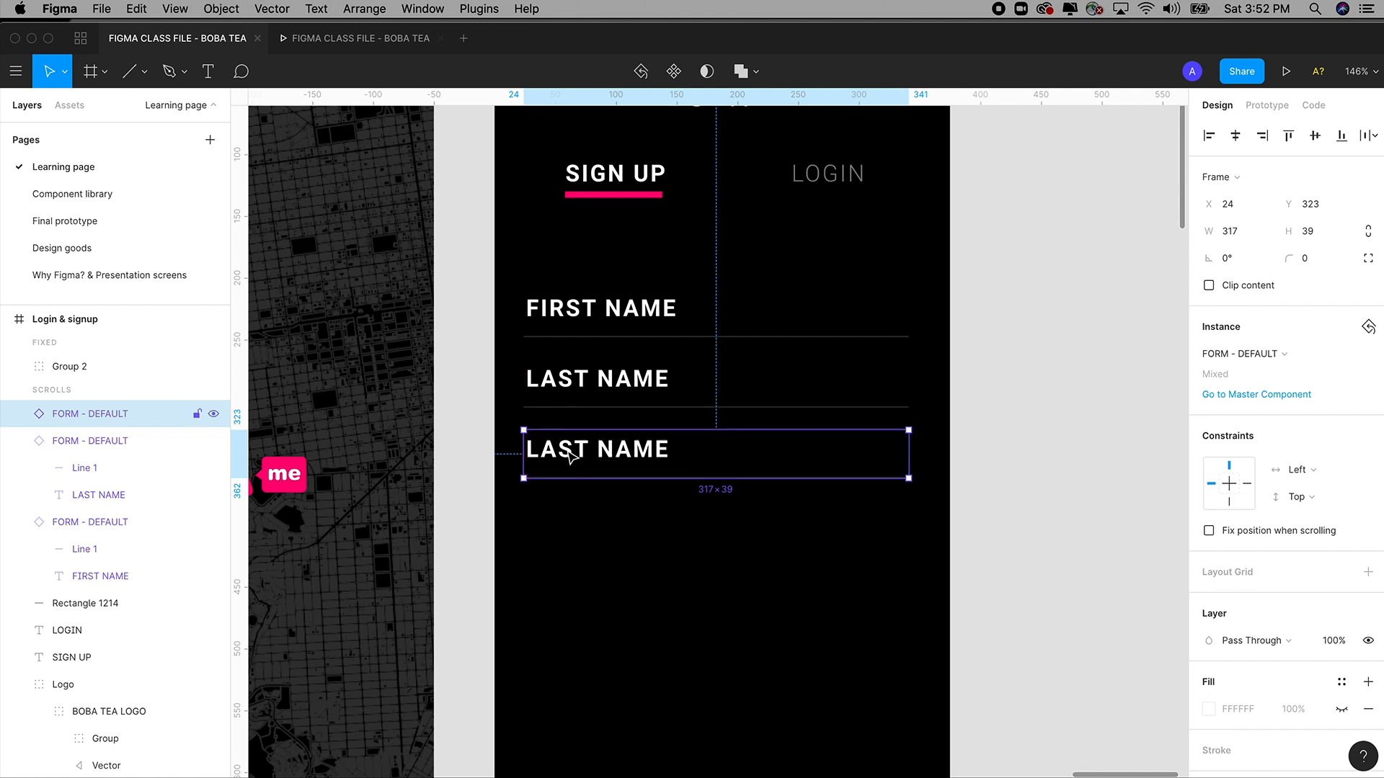
Relabel the third form field EMAIL.
double_click(570, 453)
double_click(562, 452)
type("E")
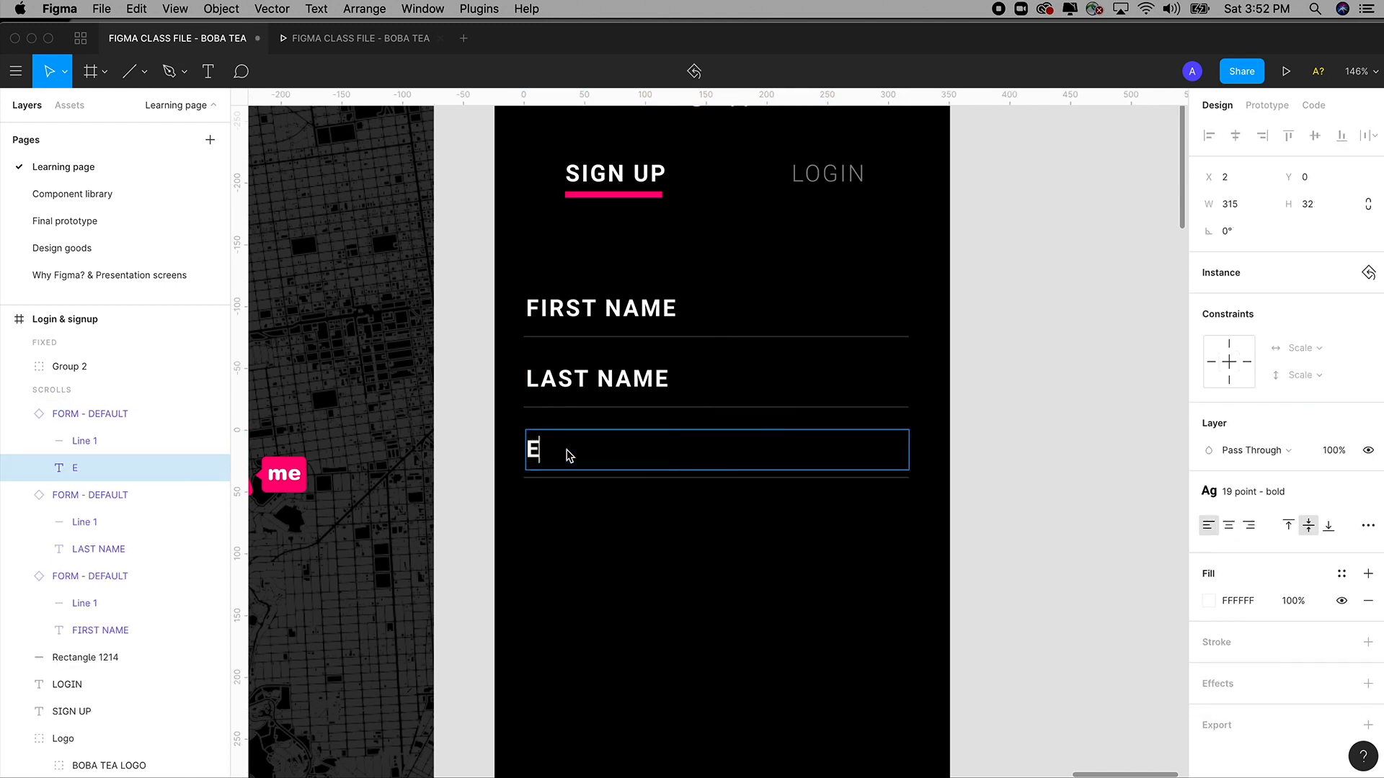
type("MAIL")
left_click(1076, 454)
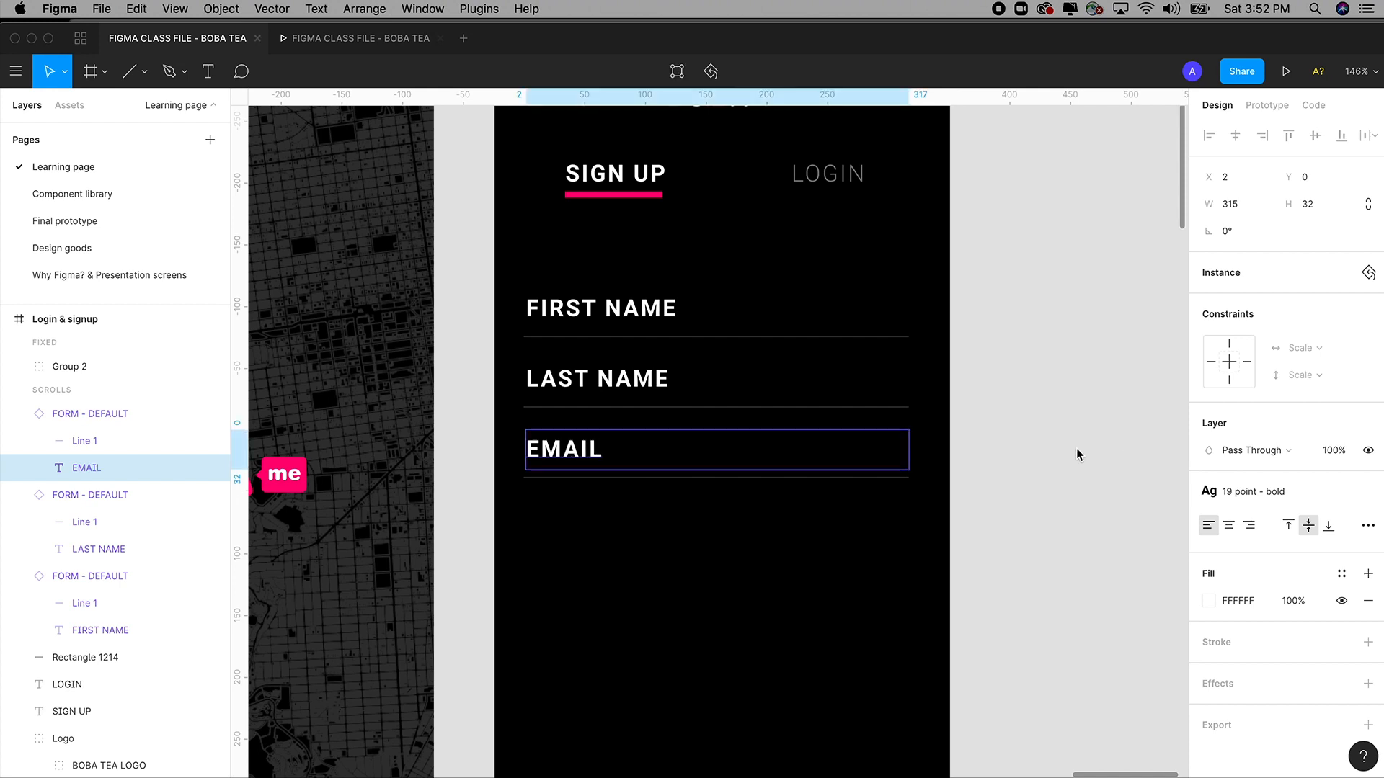
Duplicate the EMAIL field 18 px below and relabel the copy PASSWORD.
left_click(576, 469)
left_click_drag(577, 465, 581, 531)
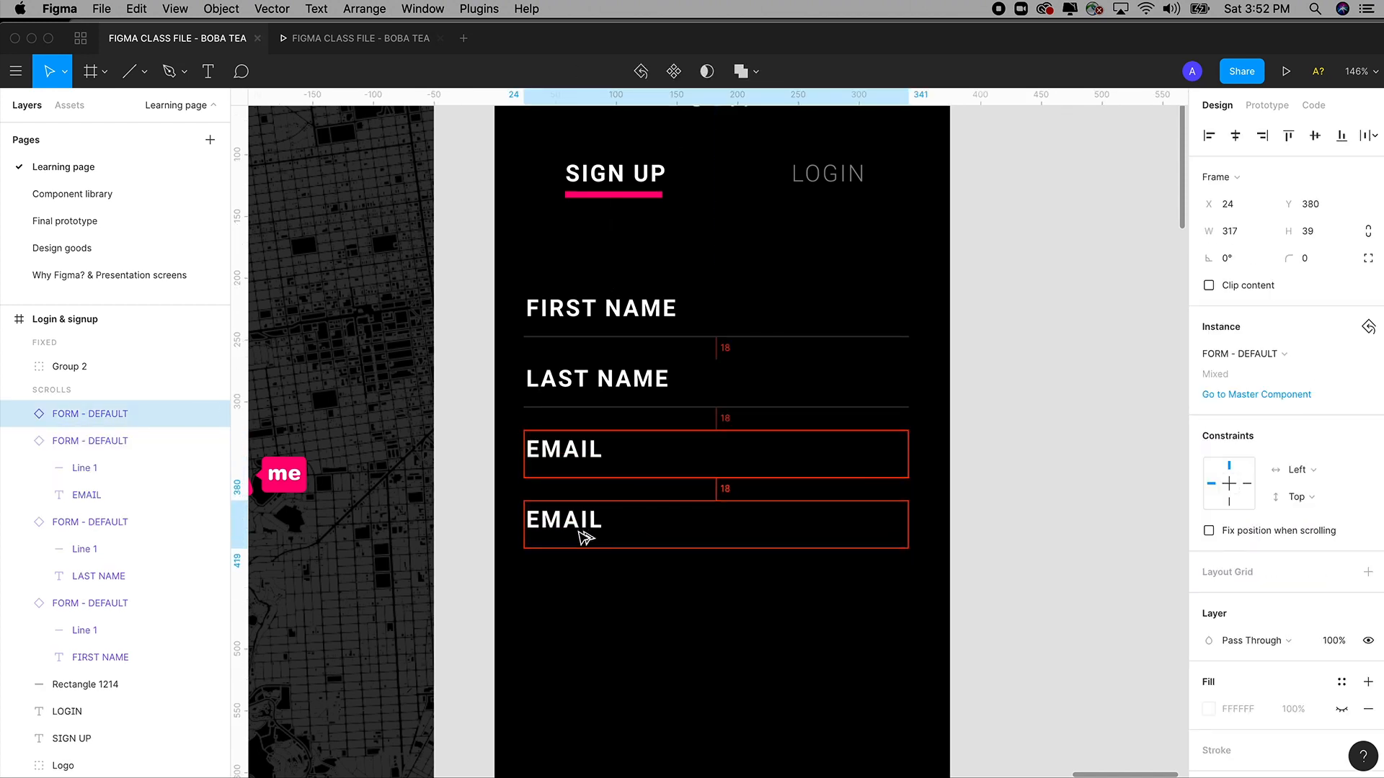
double_click(581, 528)
double_click(579, 530)
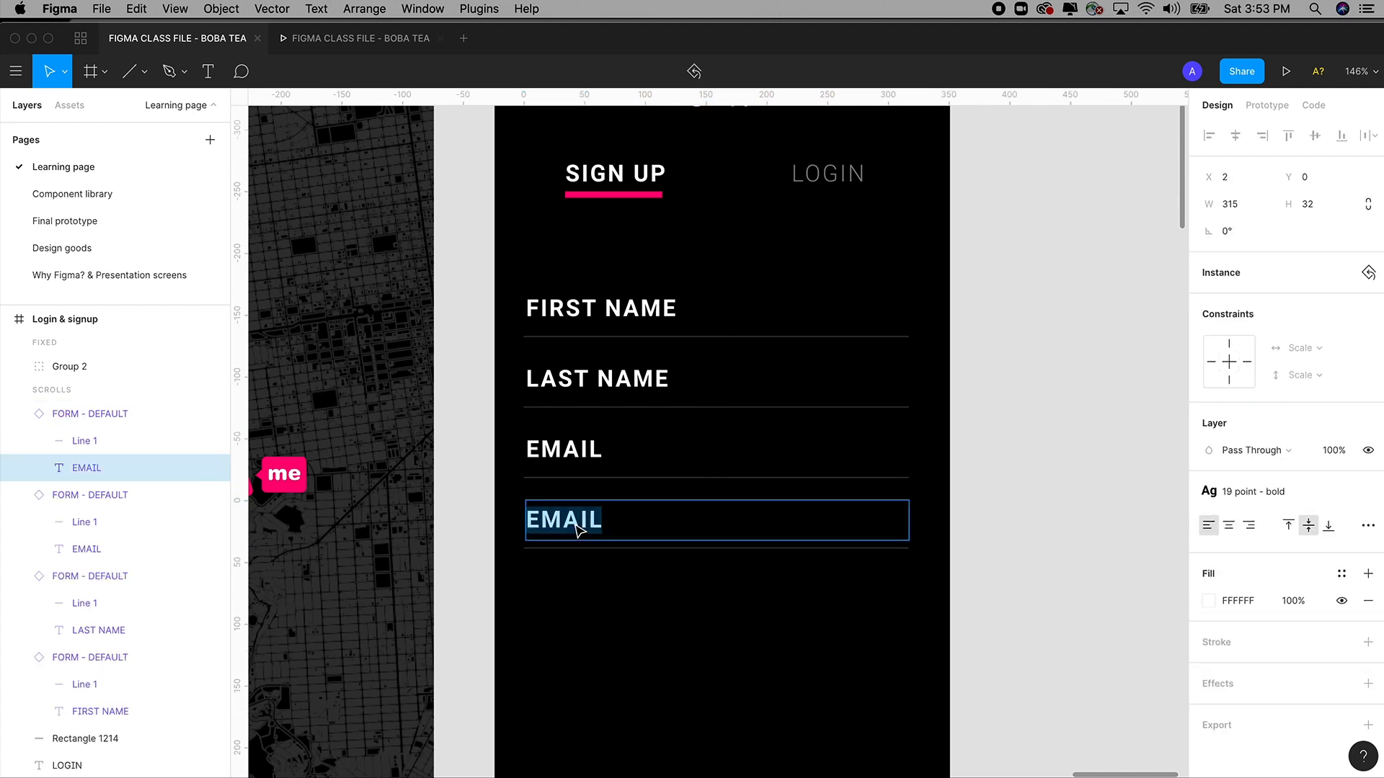
type("PASS")
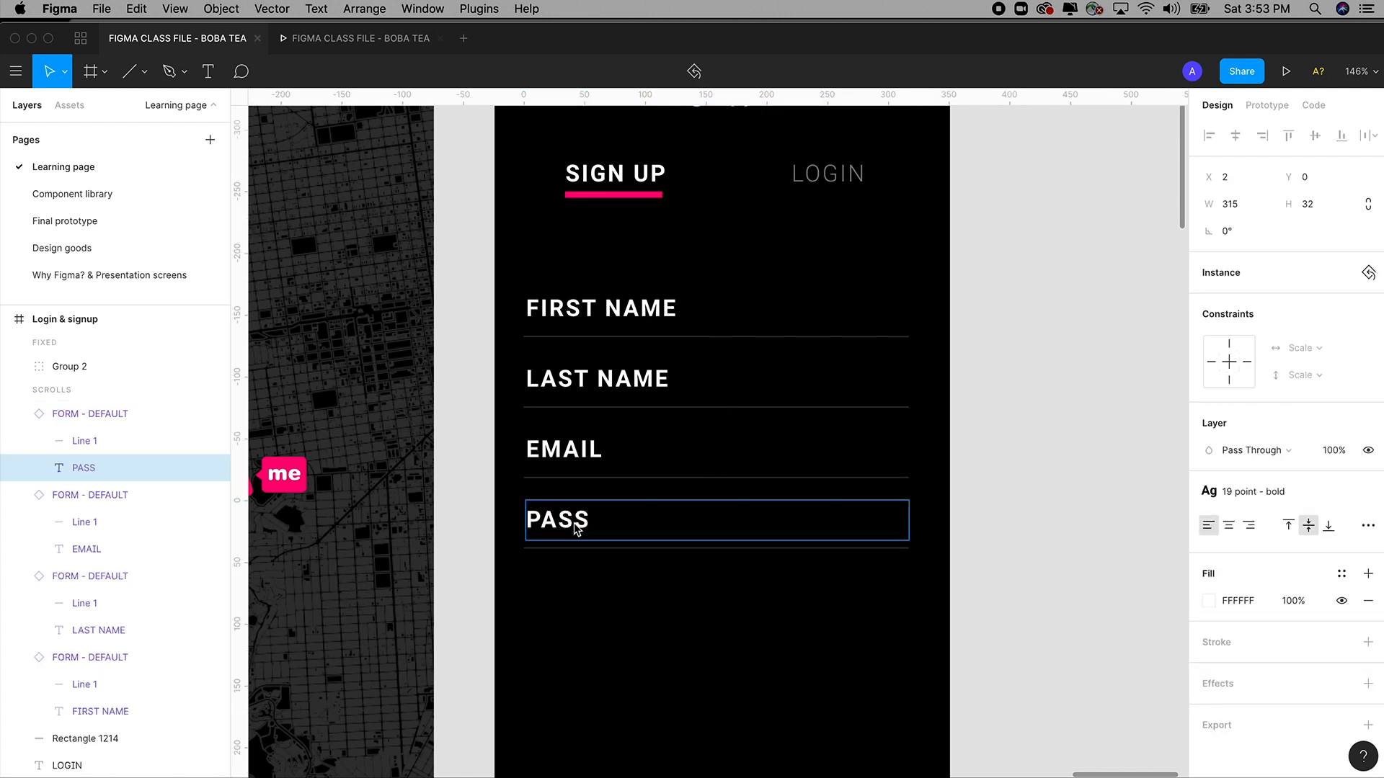
type("WORD")
key("Escape")
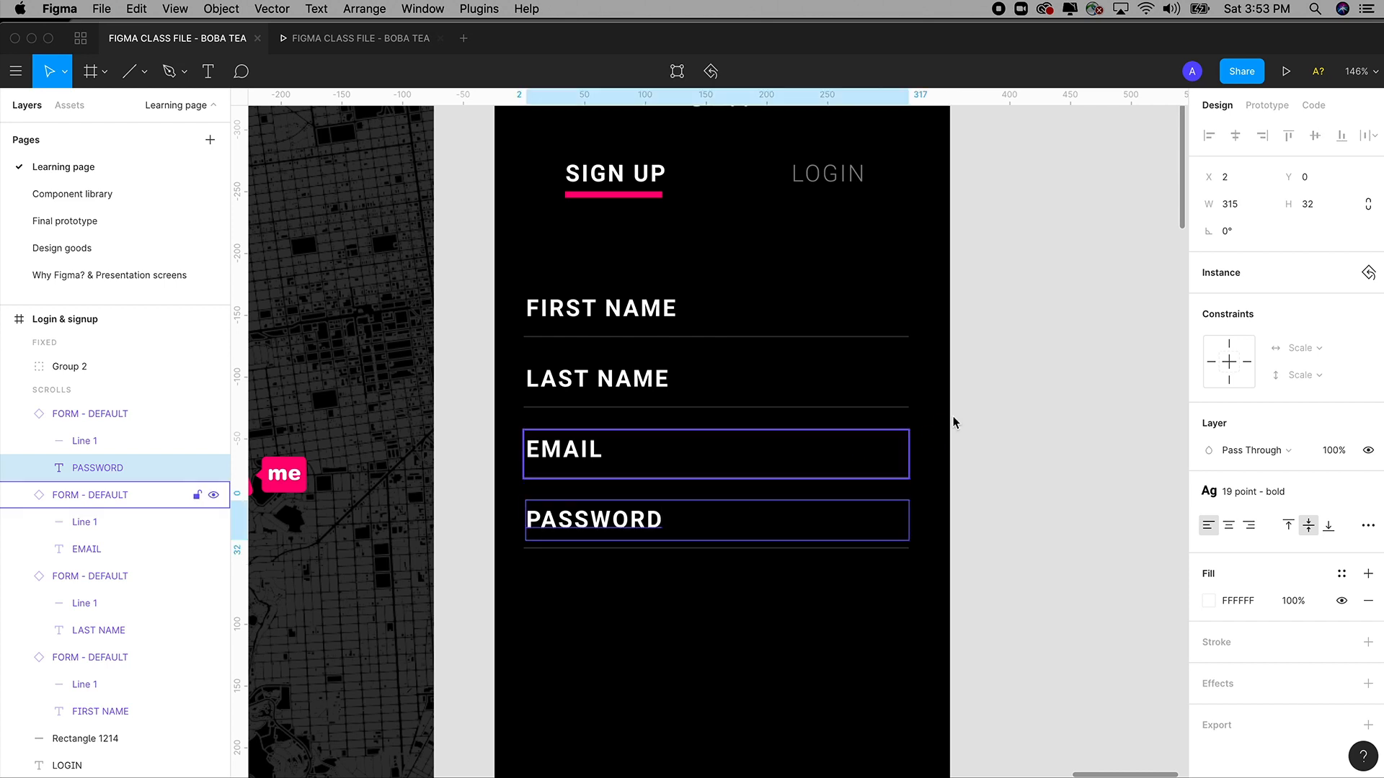
Check the PASSWORD, EMAIL, LAST NAME and FIRST NAME fields one by one.
left_click(998, 429)
scroll(1013, 411, "left", 1)
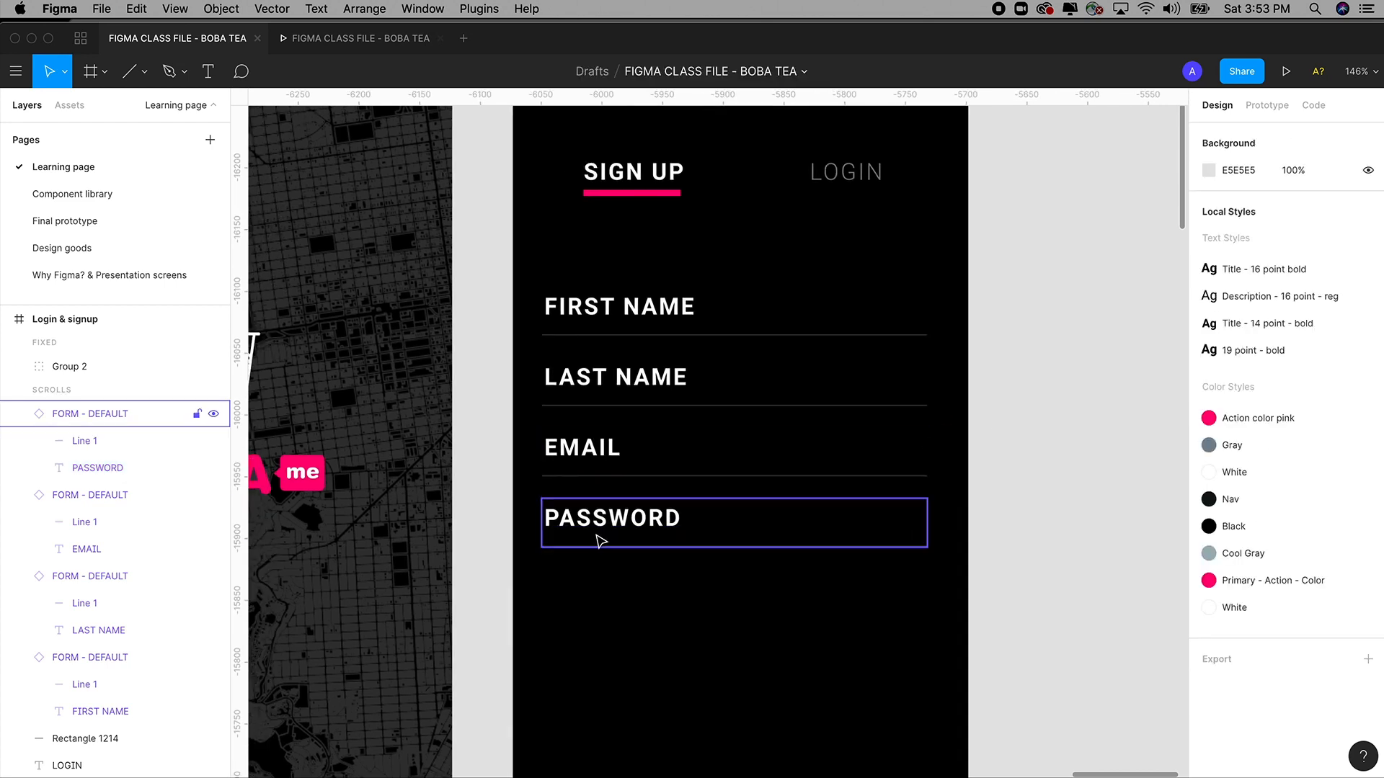
left_click(596, 534)
left_click(596, 453)
left_click(618, 387)
left_click(623, 317)
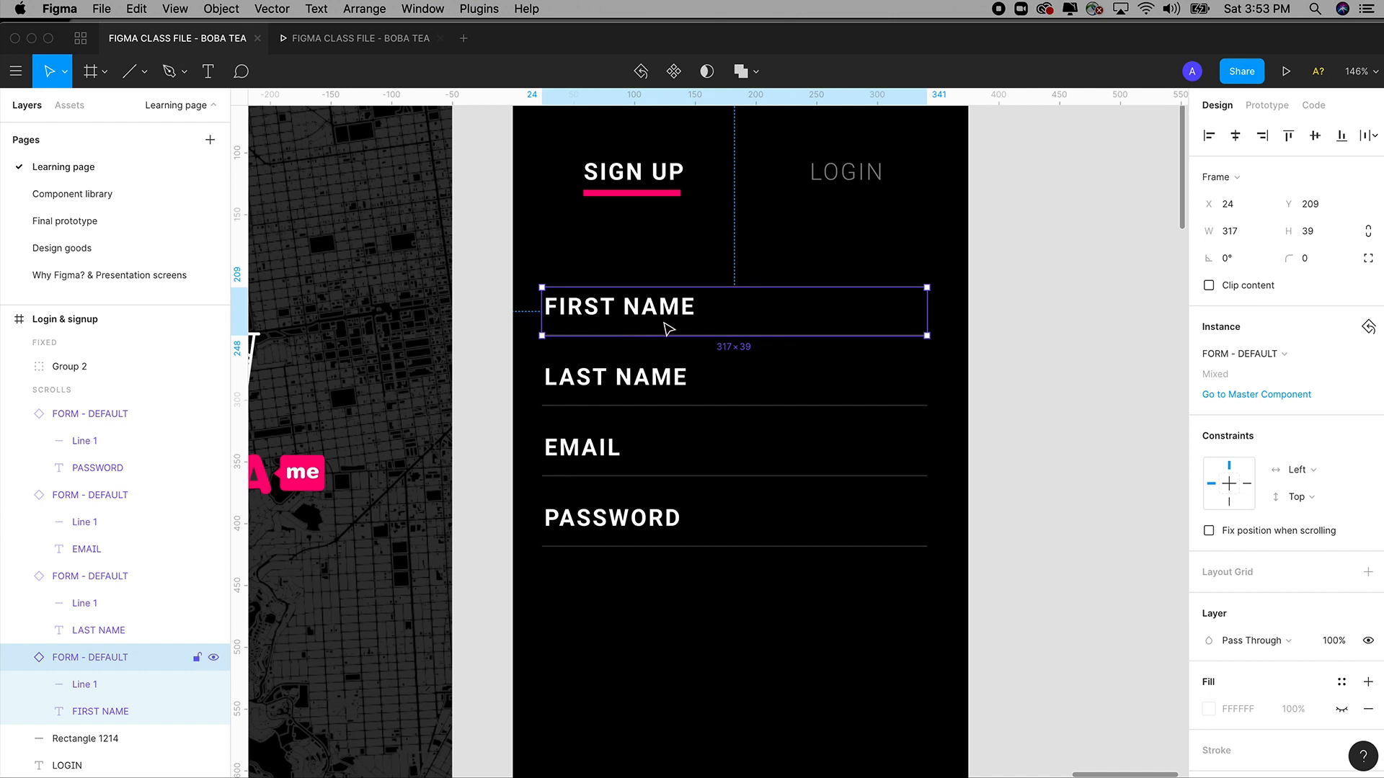
scroll(659, 331, "up", 2)
scroll(657, 362, "up", 2)
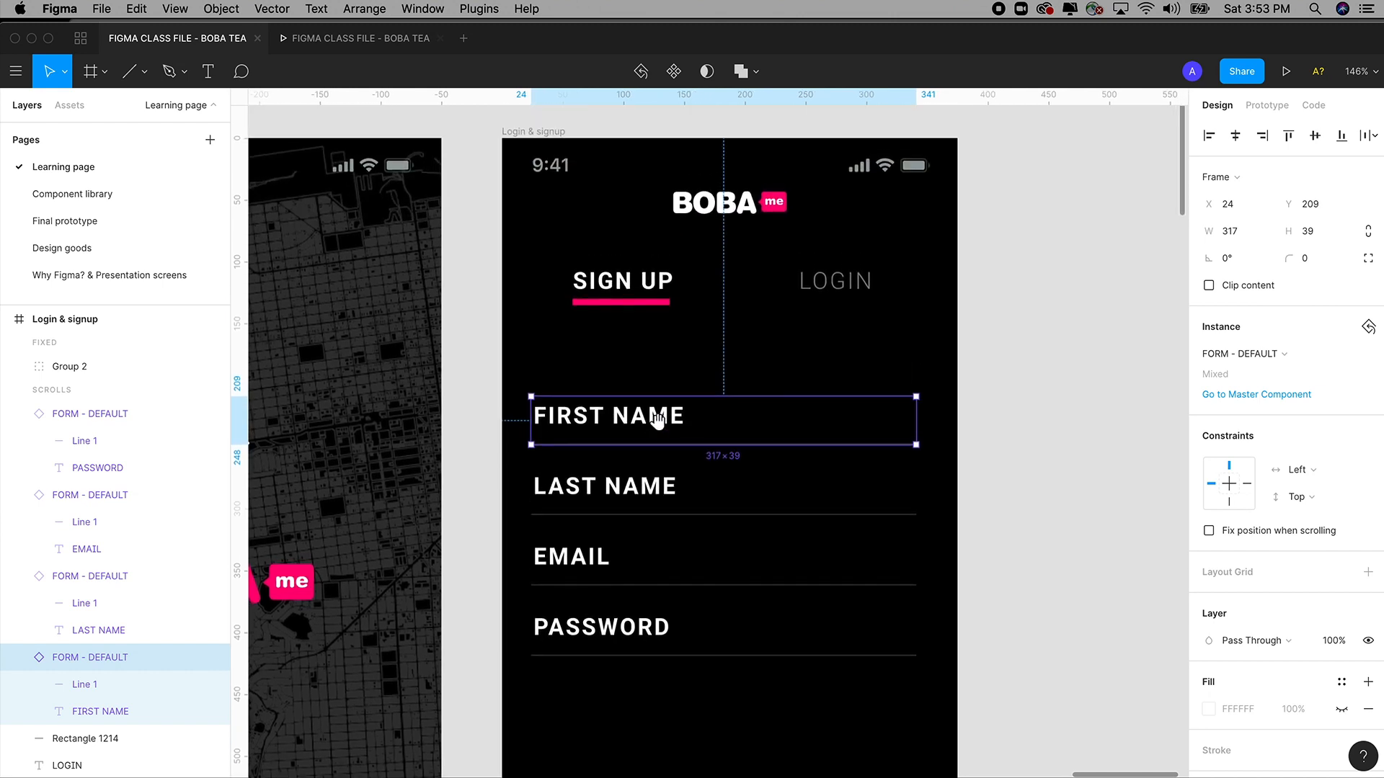
scroll(661, 405, "down", 1)
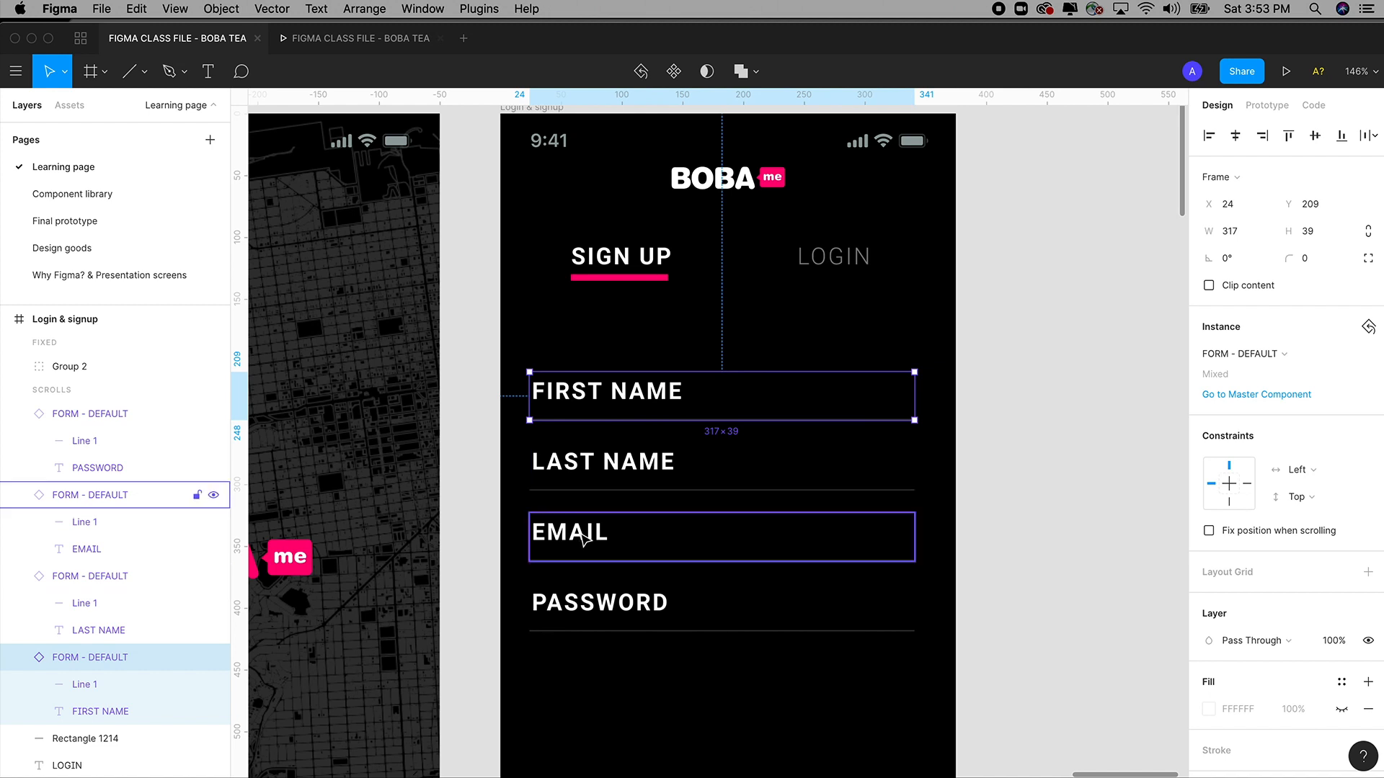
left_click(588, 602)
left_click(577, 534)
left_click(586, 461)
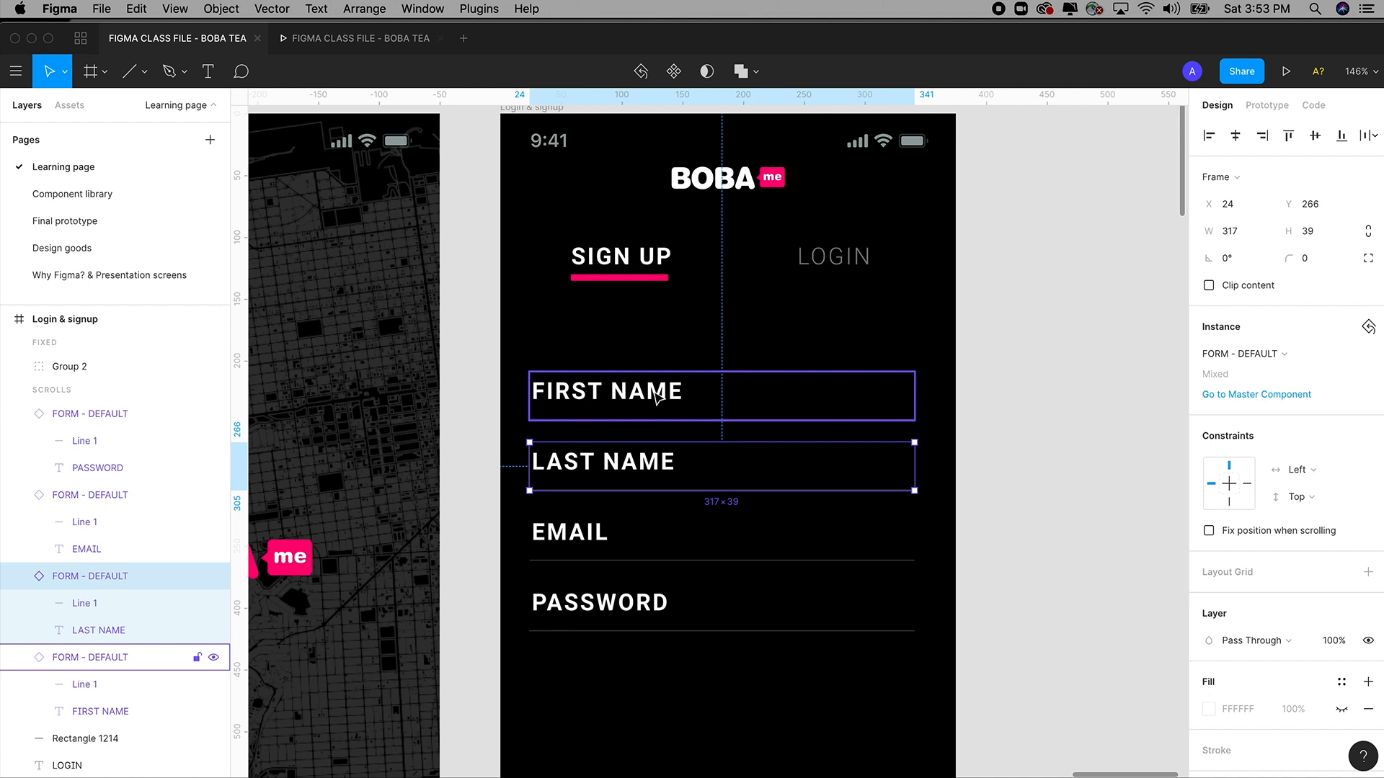
double_click(624, 394)
double_click(625, 392)
triple_click(625, 392)
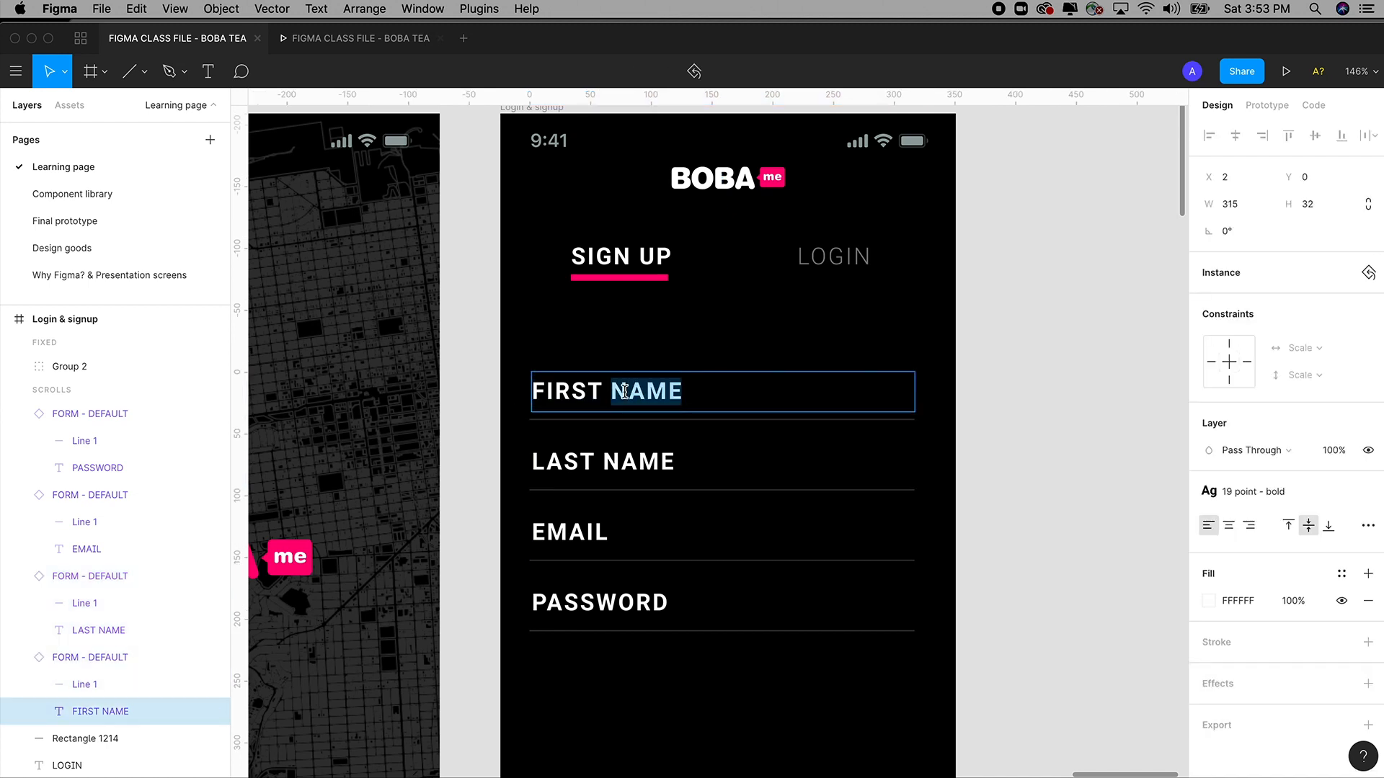
double_click(621, 462)
double_click(624, 462)
double_click(623, 462)
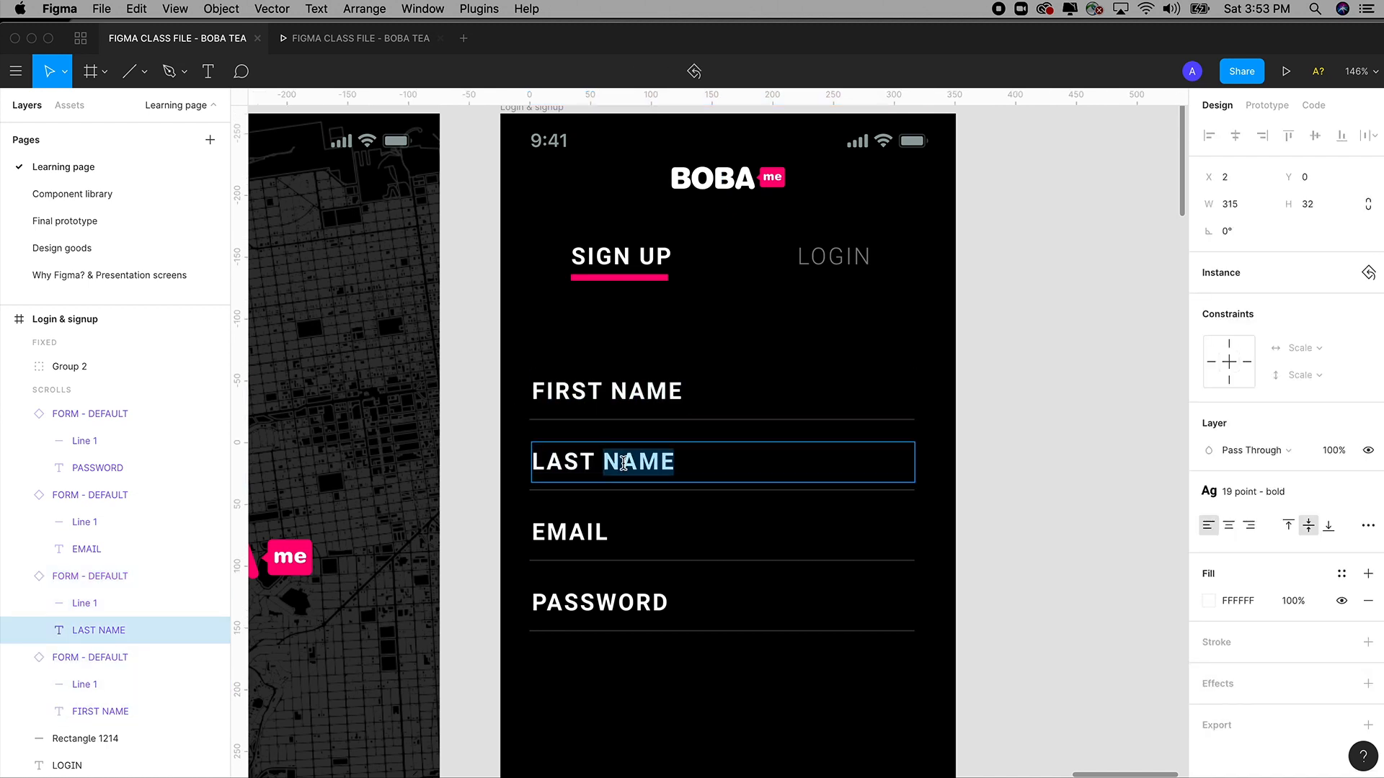
triple_click(623, 462)
double_click(584, 535)
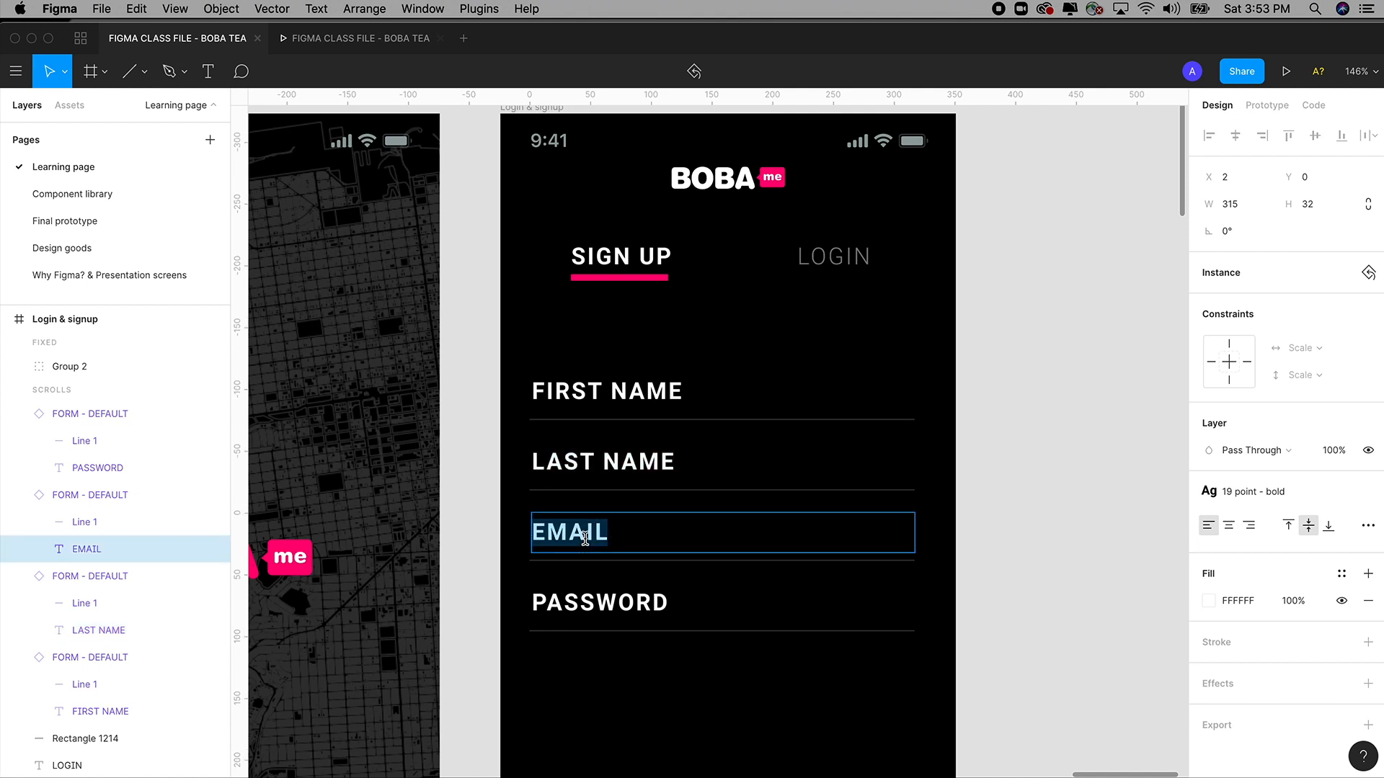
double_click(596, 604)
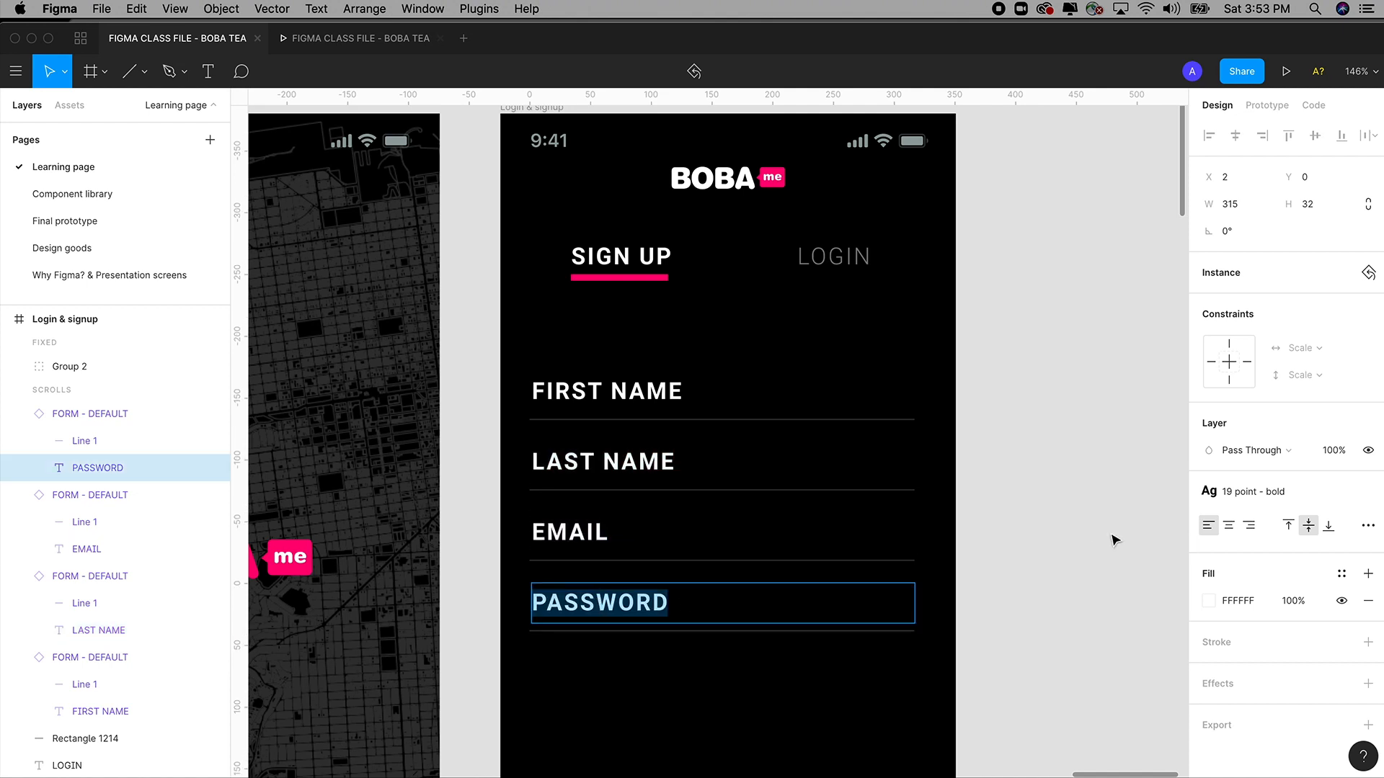
key("Escape")
key("Escape")
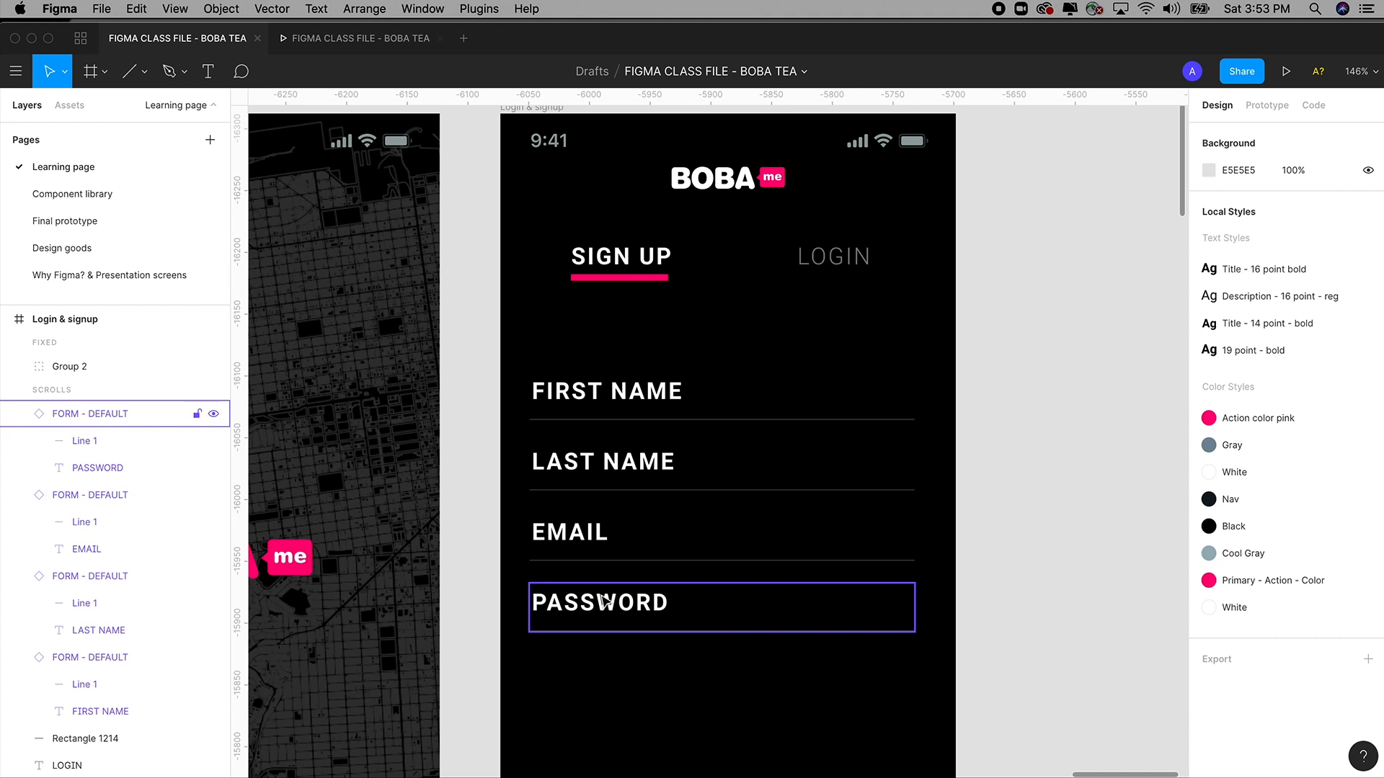
left_click(577, 529)
left_click(605, 393)
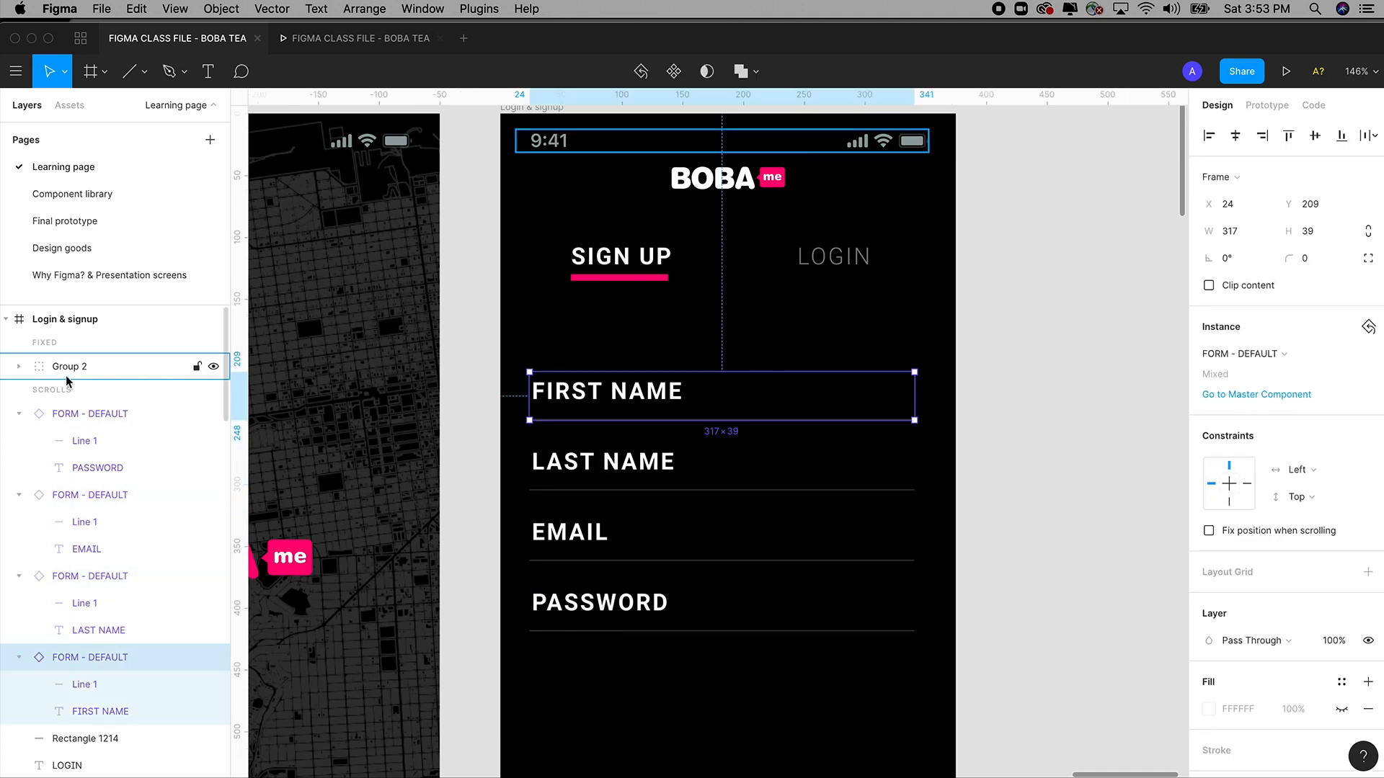
On the Component library page, give the FORM - DEFAULT TITLE text the pink Primary - Action - Color style.
left_click(87, 195)
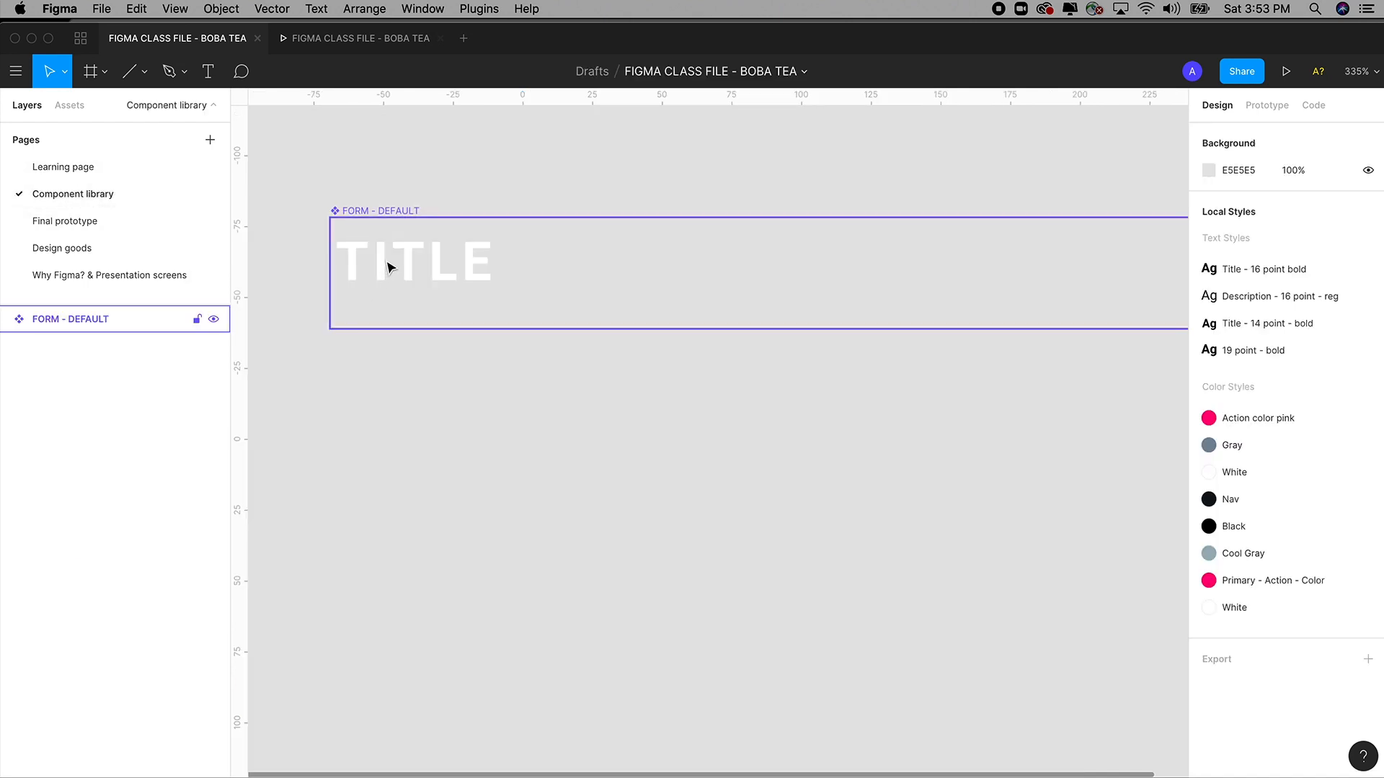
left_click_drag(313, 207, 1095, 480)
left_click_drag(720, 535, 921, 516)
left_click(577, 550)
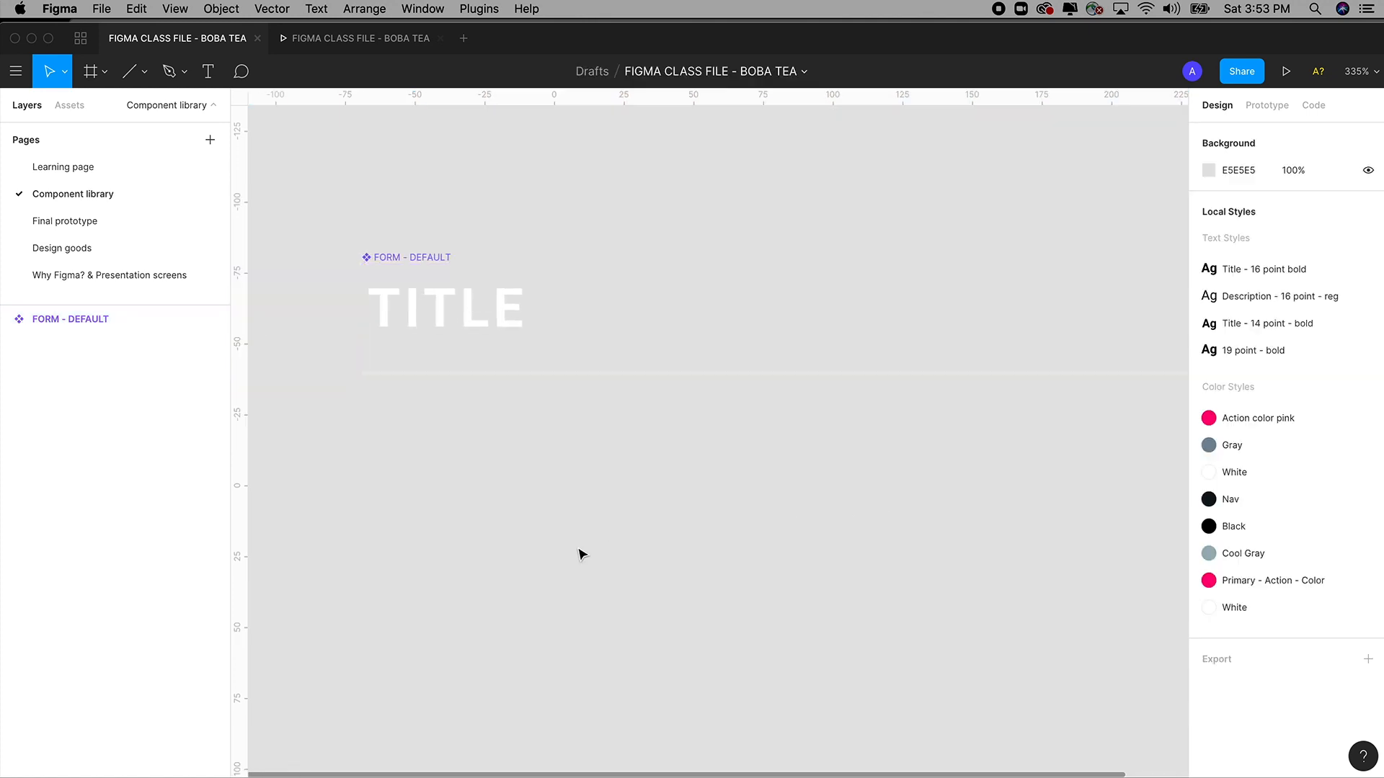
left_click(478, 310)
double_click(478, 315)
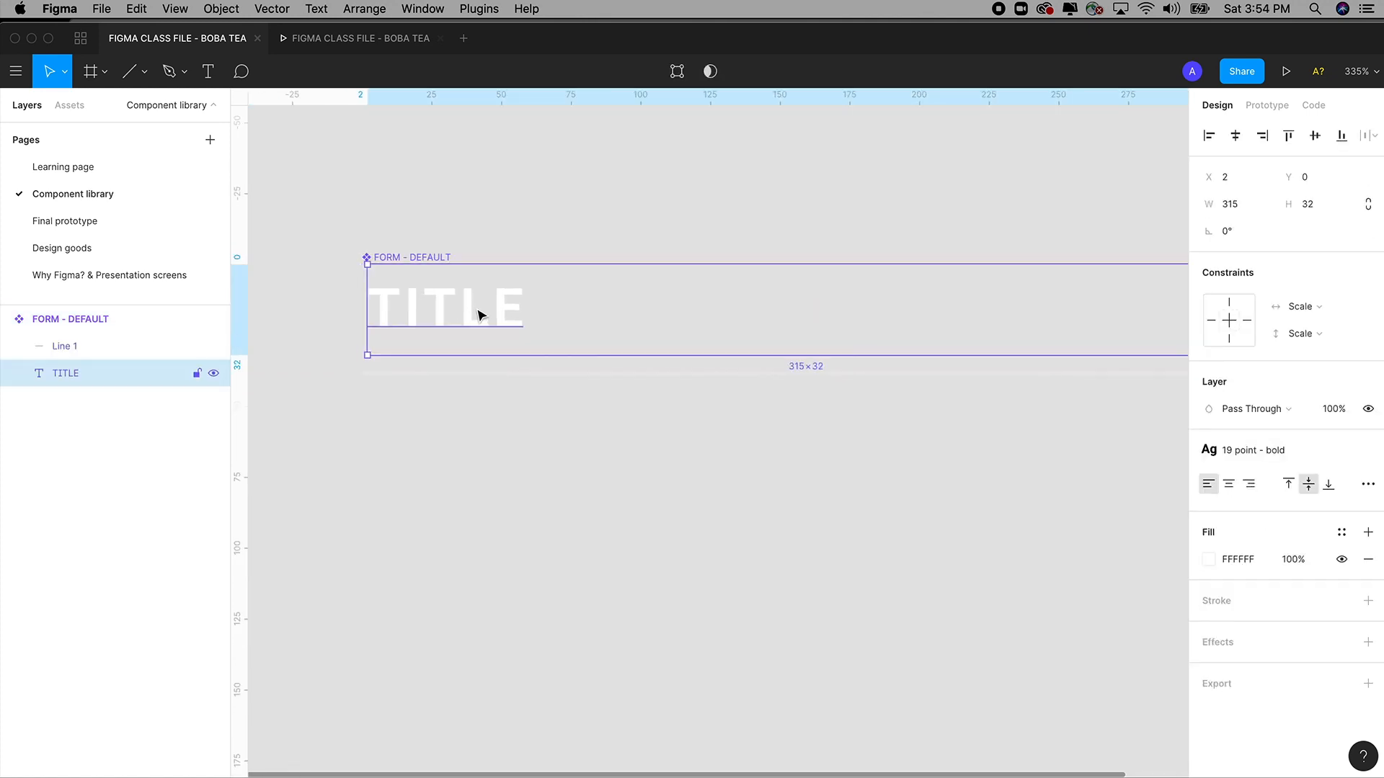
left_click(1341, 532)
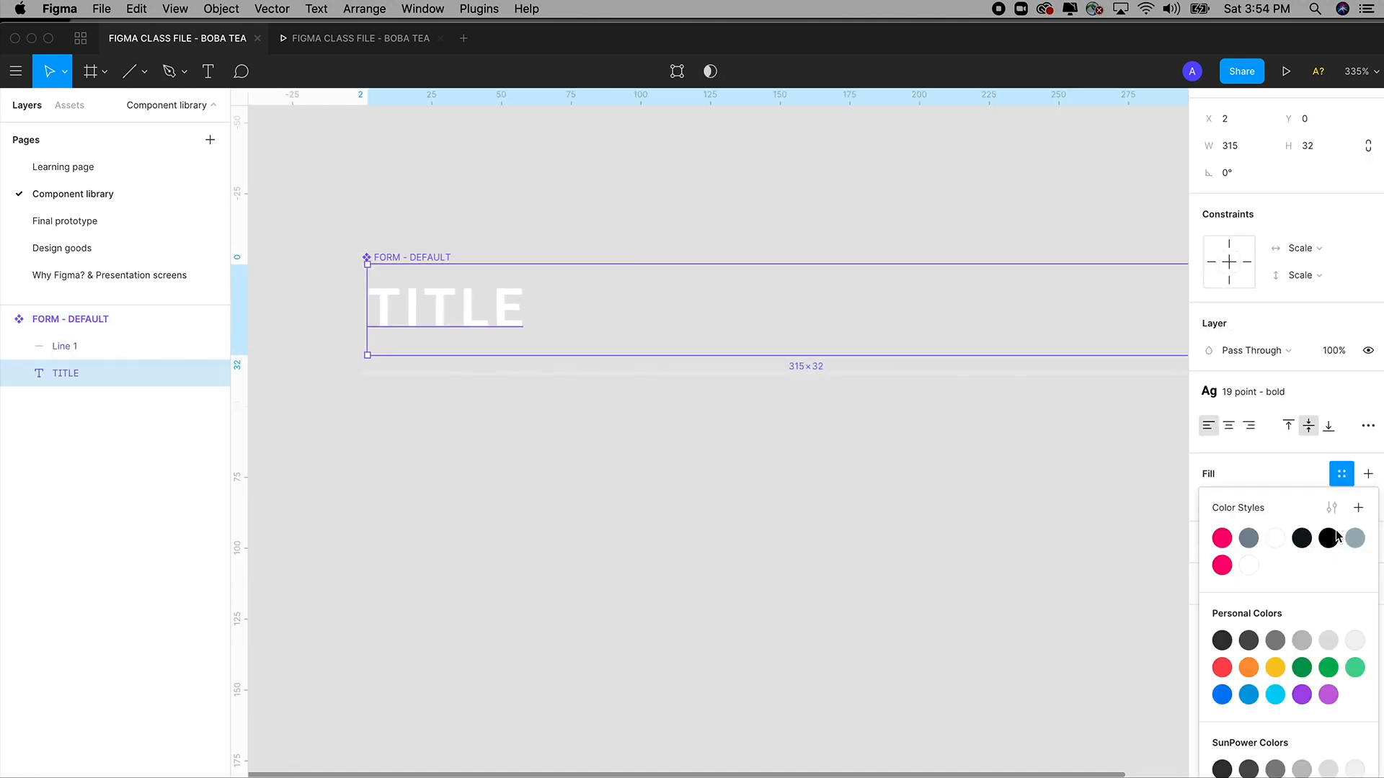
left_click(1221, 566)
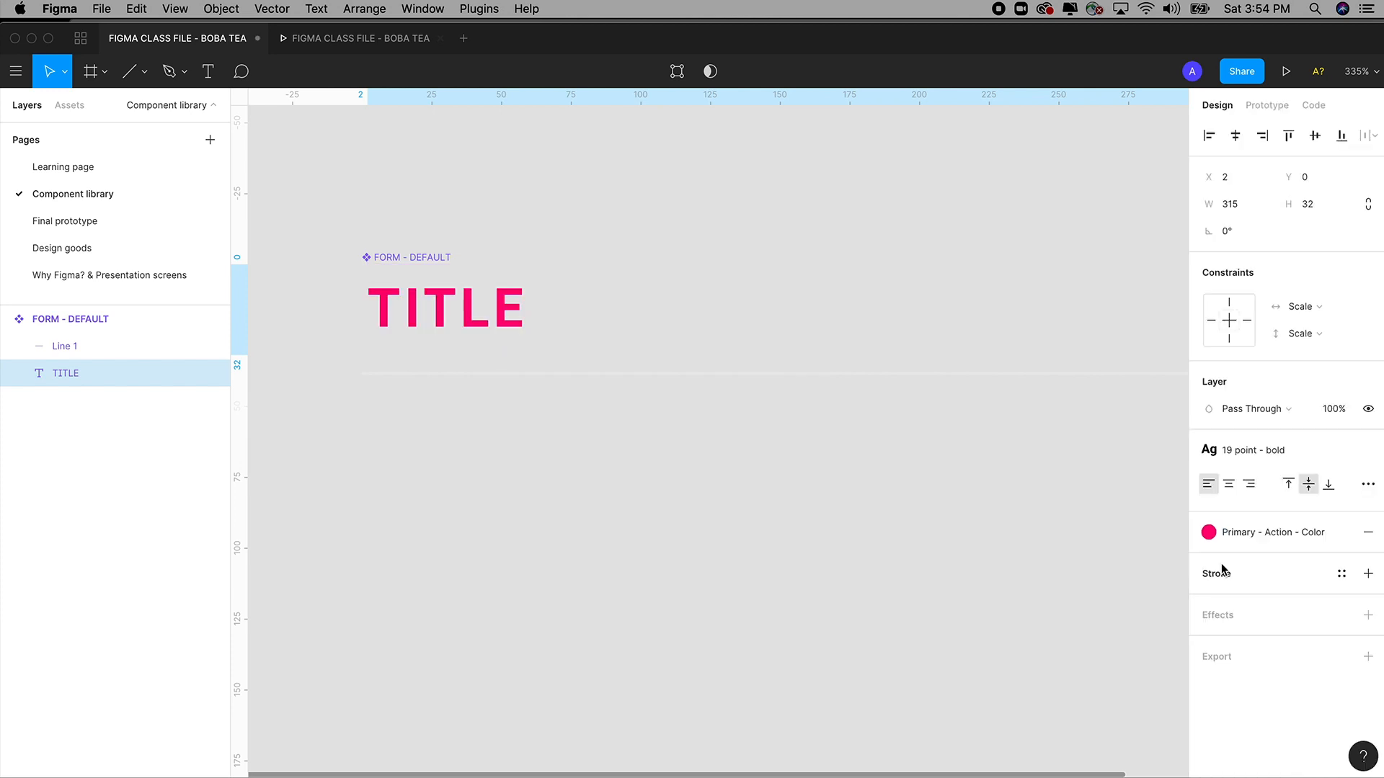
left_click(936, 630)
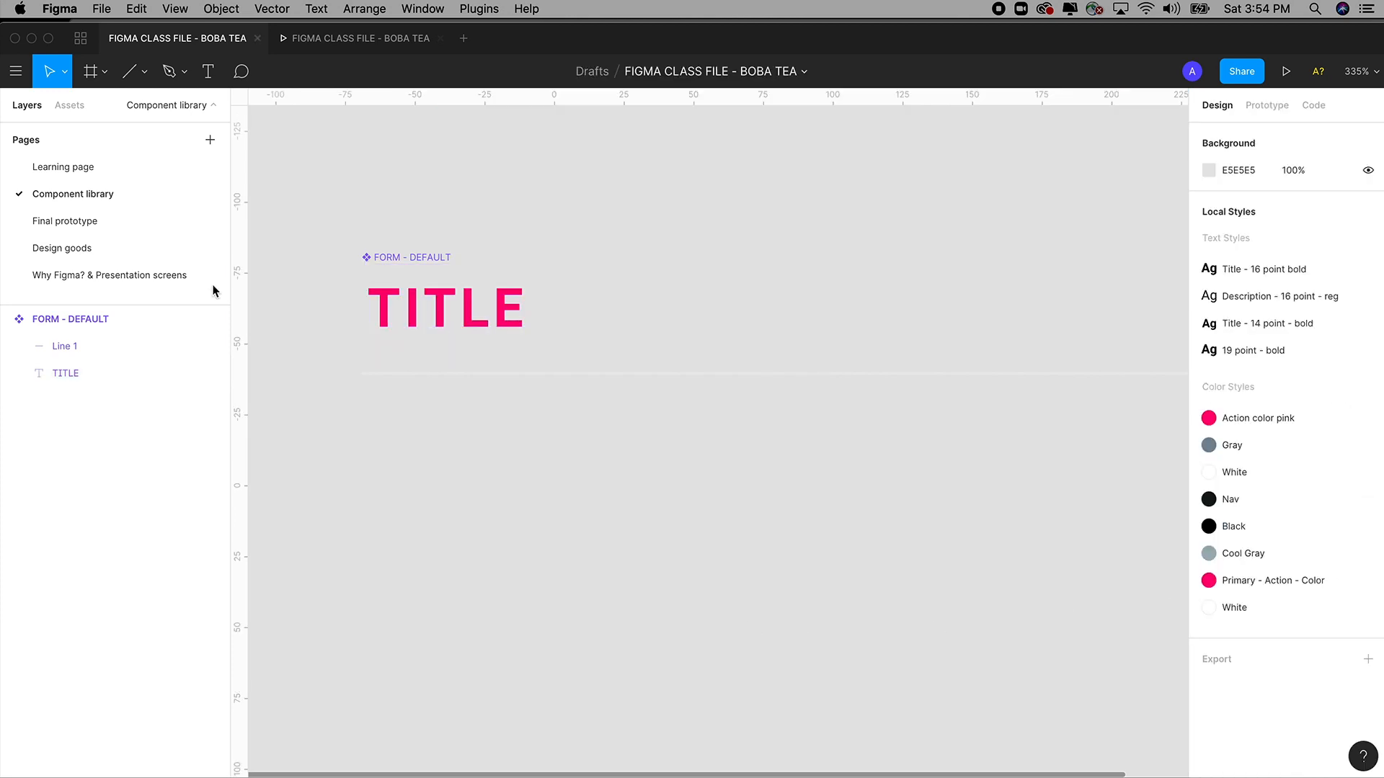
Return to the Learning page and pan to show both phone frames.
left_click(74, 171)
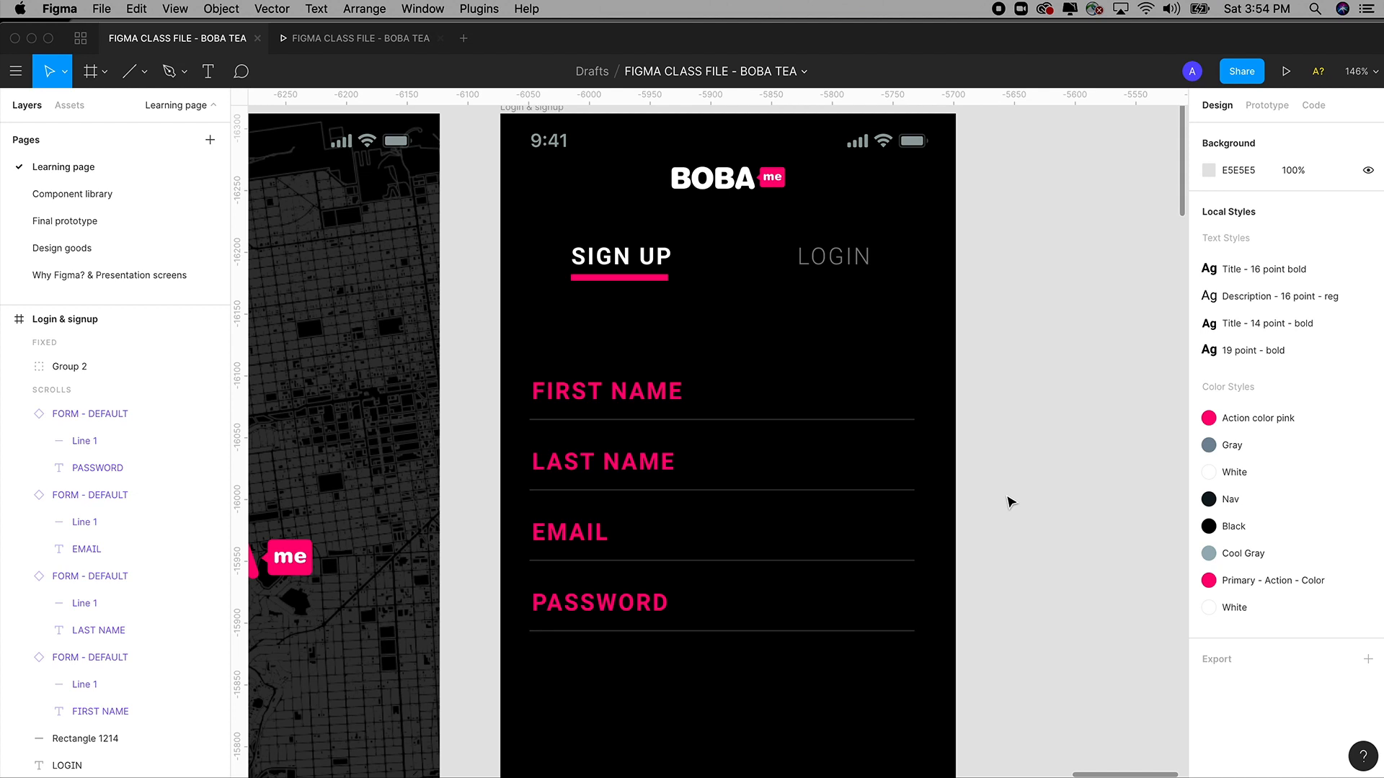
left_click(81, 199)
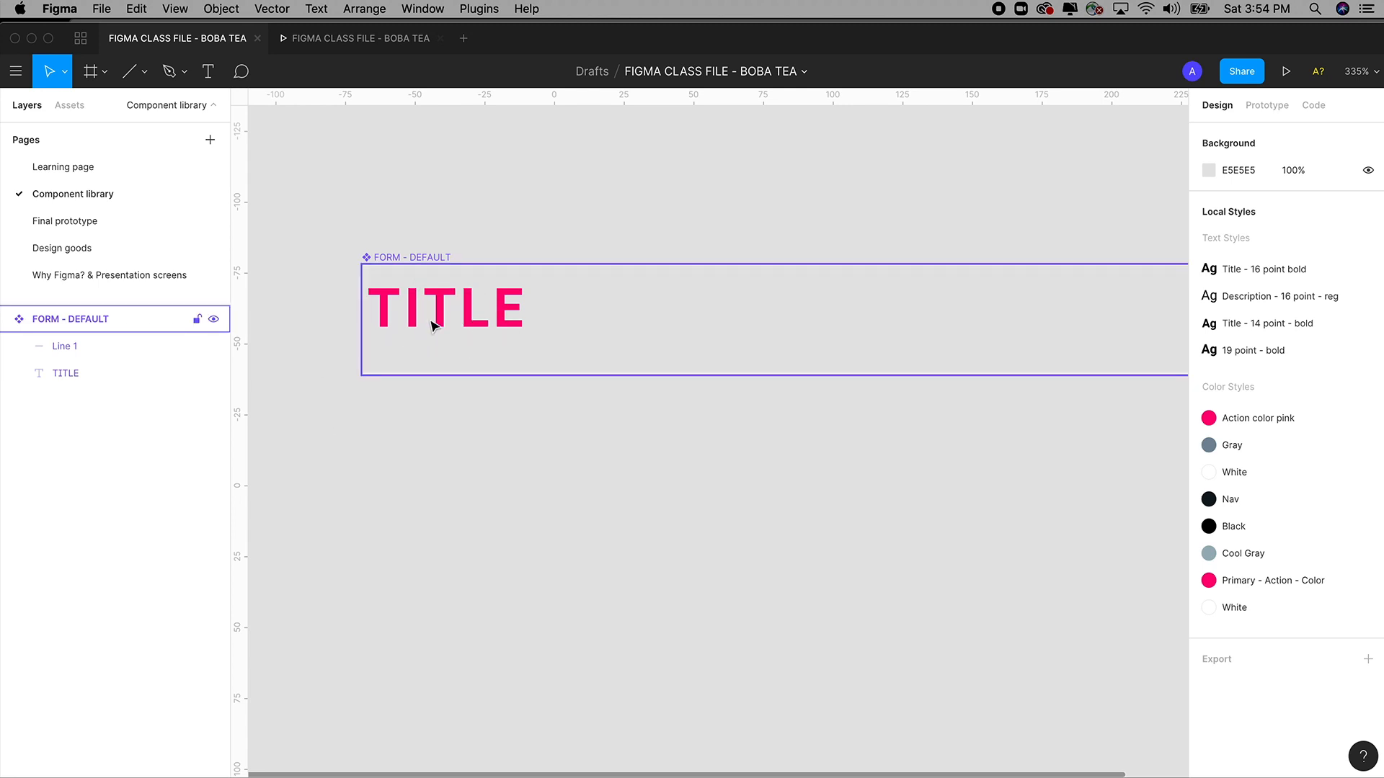
left_click(62, 169)
scroll(534, 544, "down", 5)
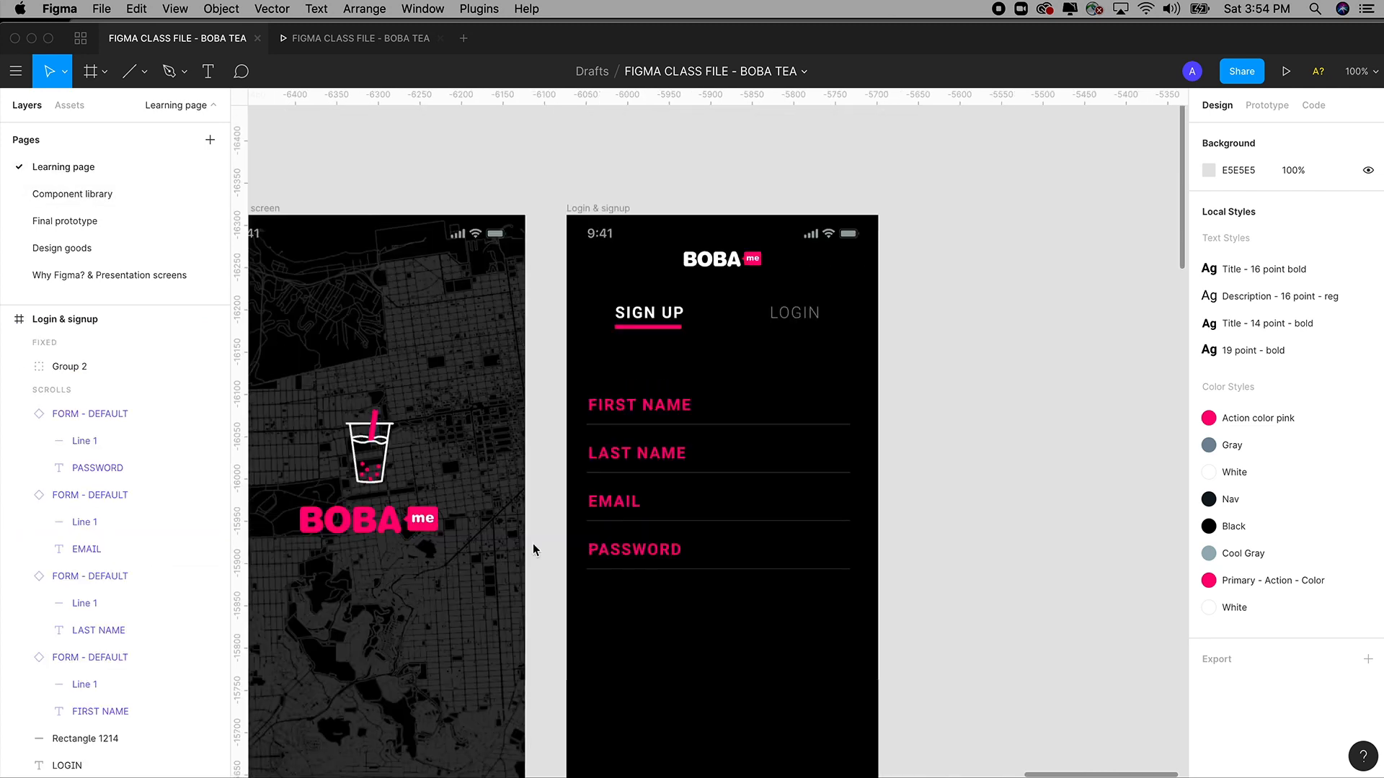
left_click_drag(544, 534, 486, 524)
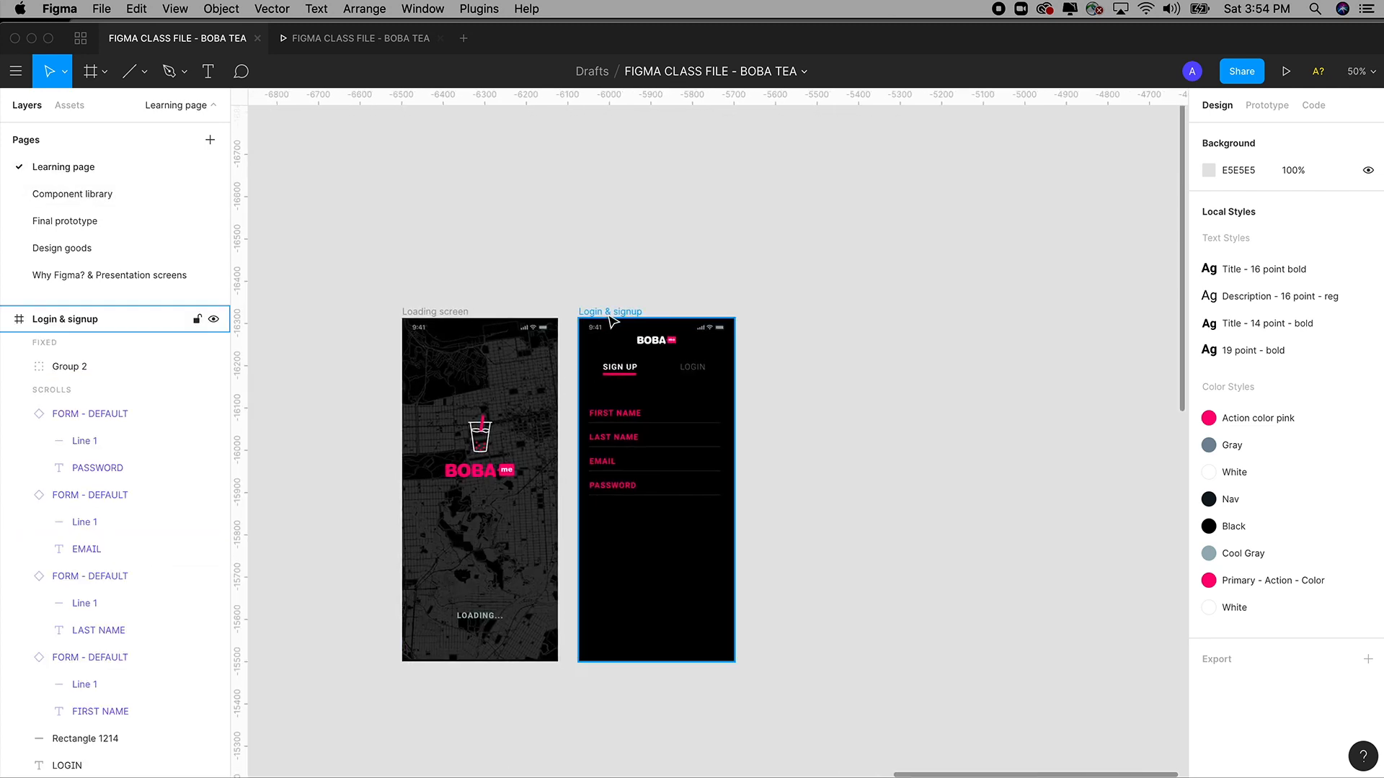
Duplicate the Login & signup frame, undo the extra copies, and zoom in on it.
left_click_drag(612, 315, 797, 324, "alt")
key("super+d")
key("super+d")
key("super+d")
key("super+d")
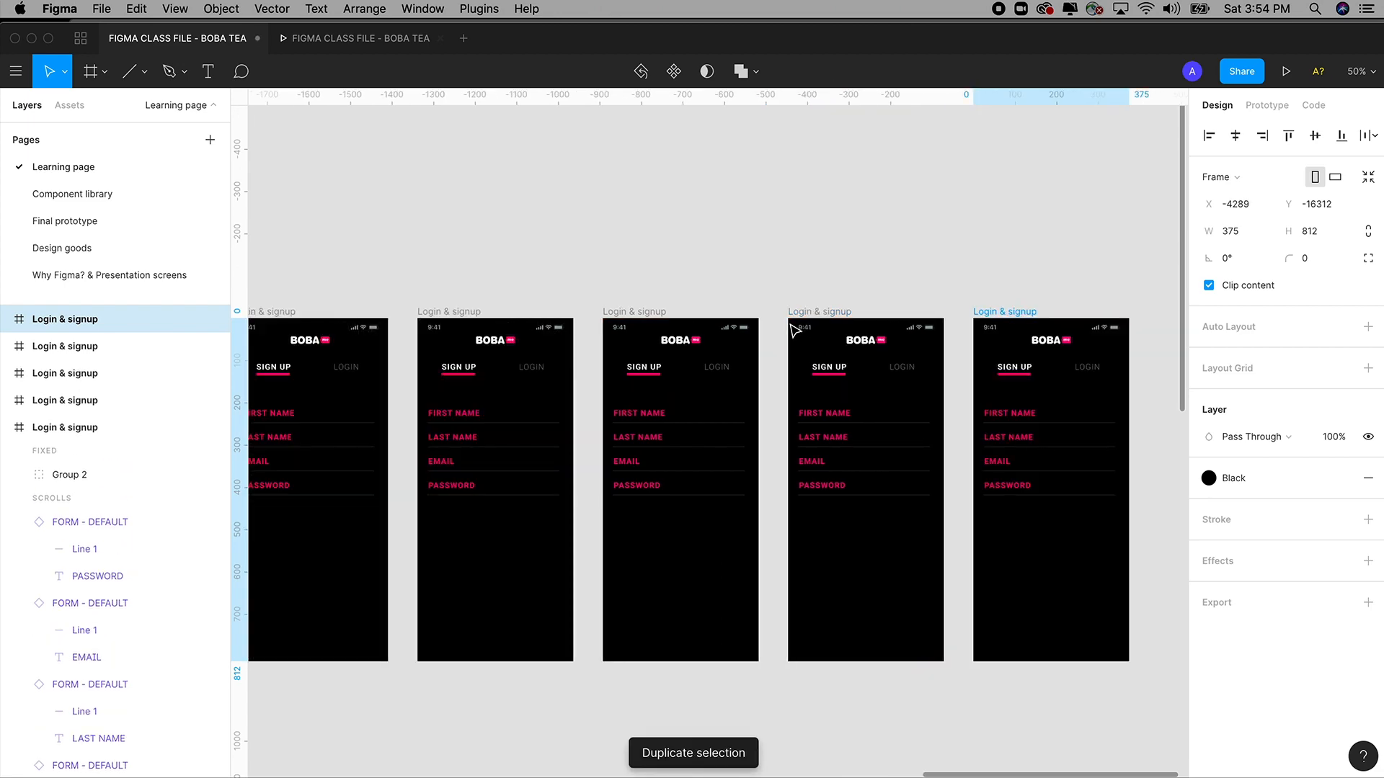
scroll(720, 309, "left", 10)
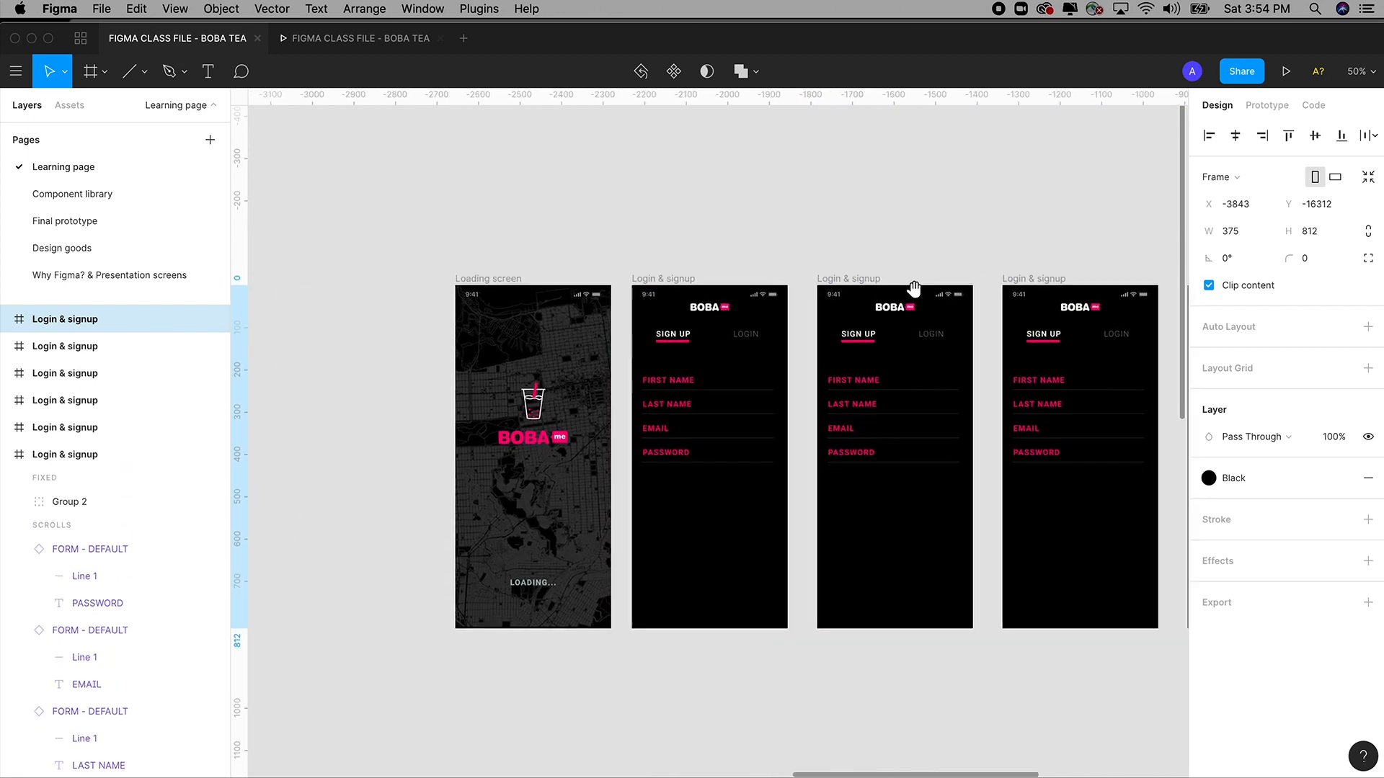
key("super+z")
key("super+z")
key("super+z")
key("super+z")
key("super+z")
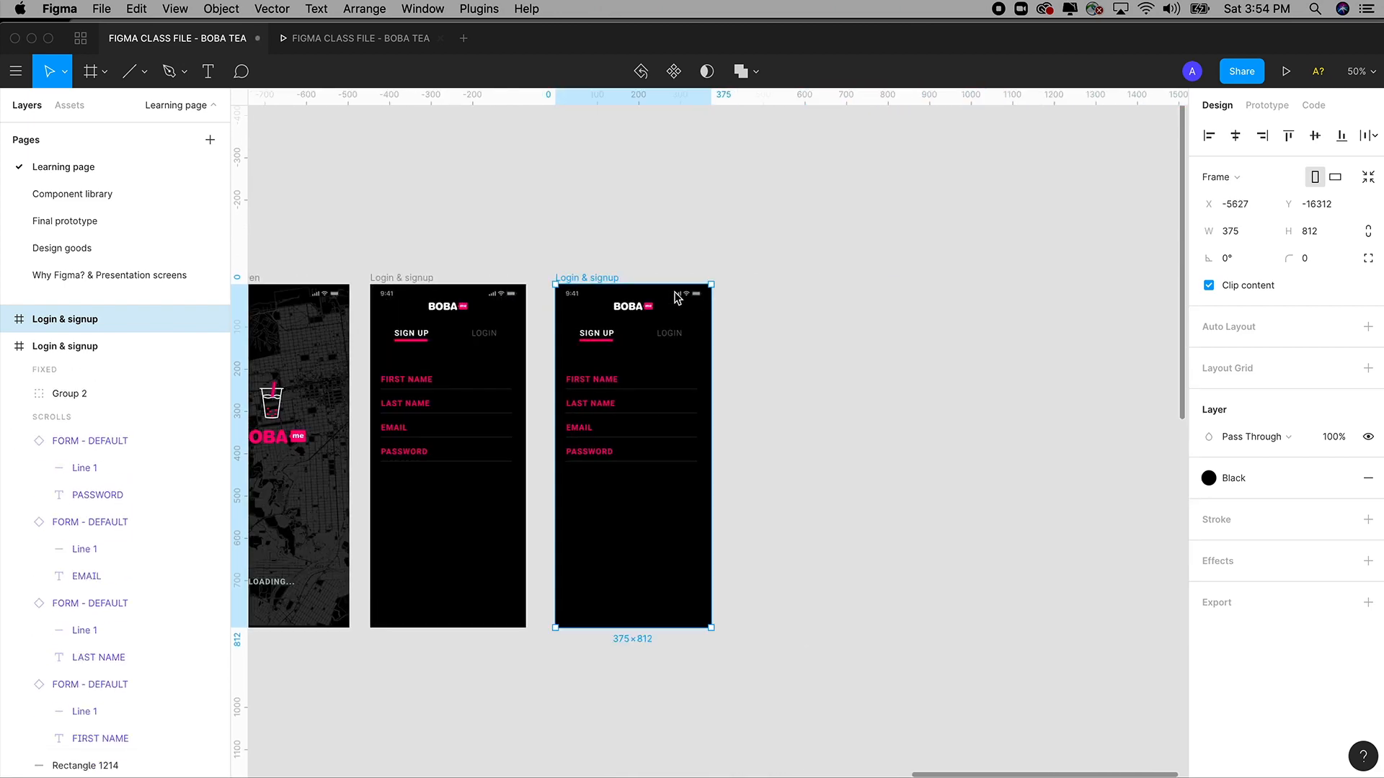
scroll(672, 298, "left", 5)
key("z")
mouse_move(503, 201)
left_mouse_down()
mouse_move(742, 432)
mouse_move(883, 601)
left_mouse_up()
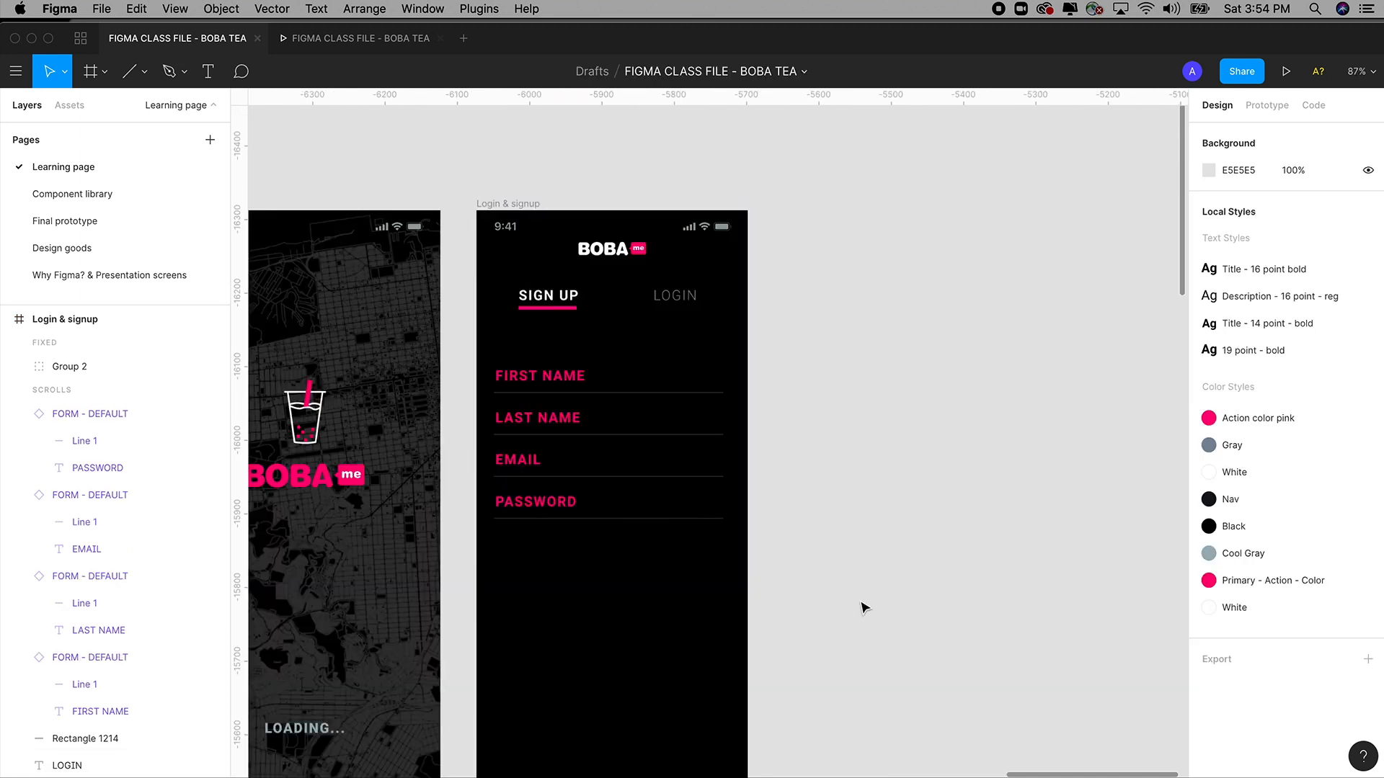
scroll(859, 602, "left", 3)
Change the component's TITLE colour back to the White style.
left_click(43, 196)
left_click(478, 334)
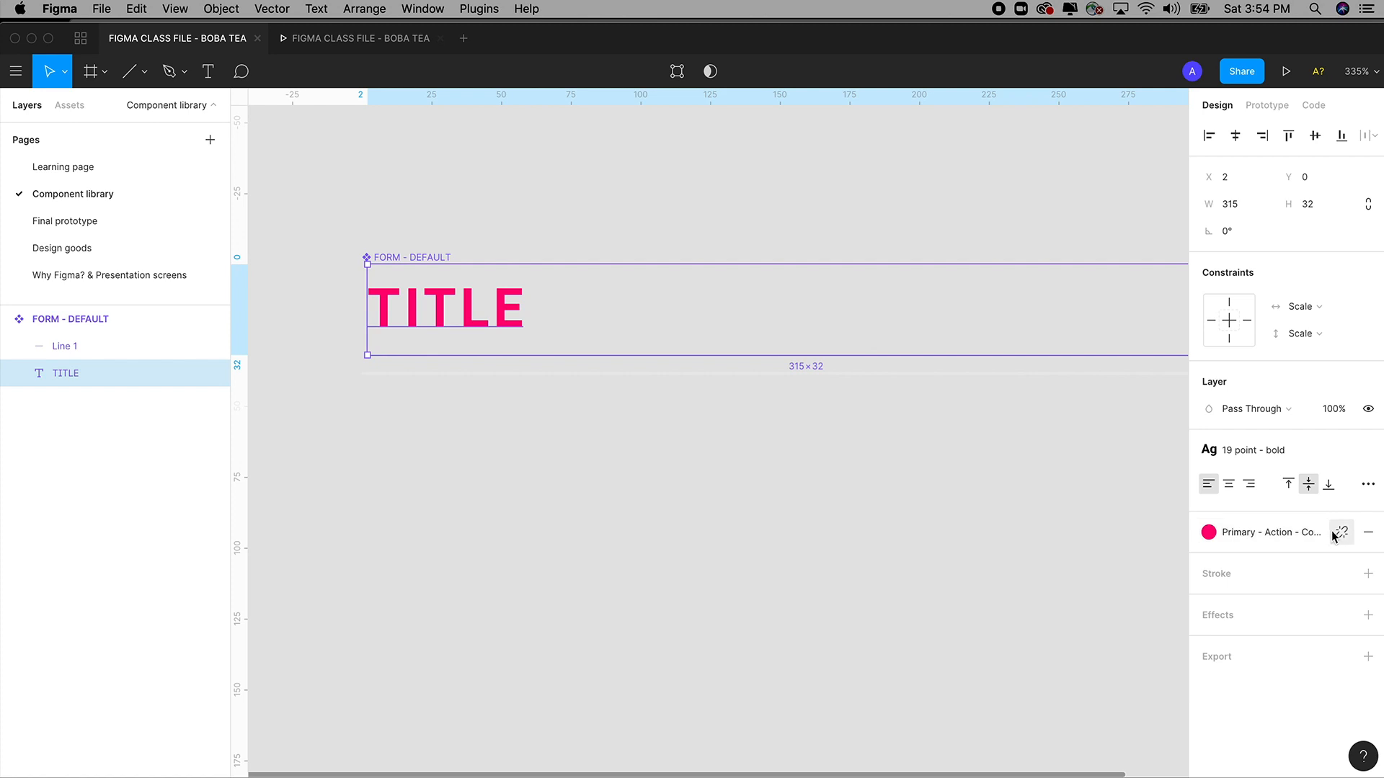
left_click(1208, 540)
left_click(1254, 569)
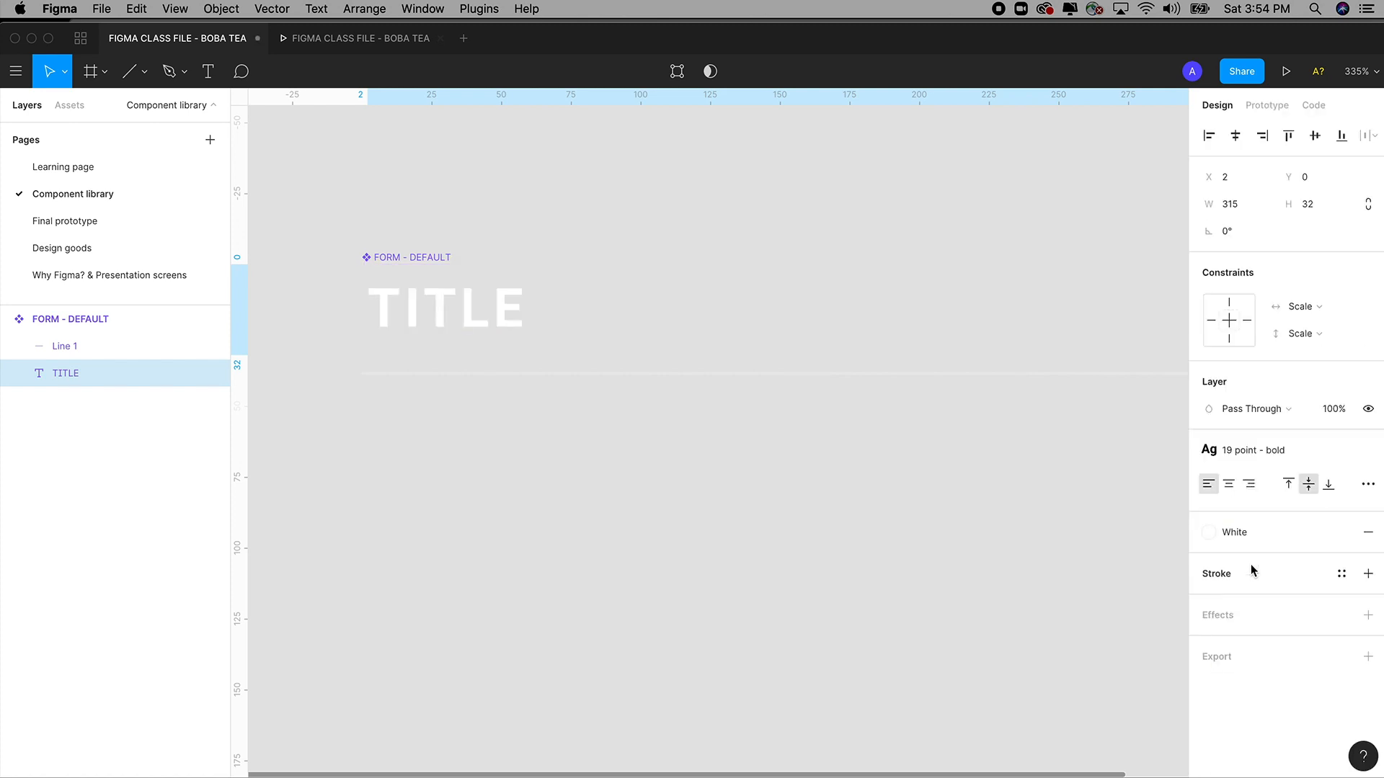
On the Learning page, frame both screens at 100% zoom.
left_click(93, 169)
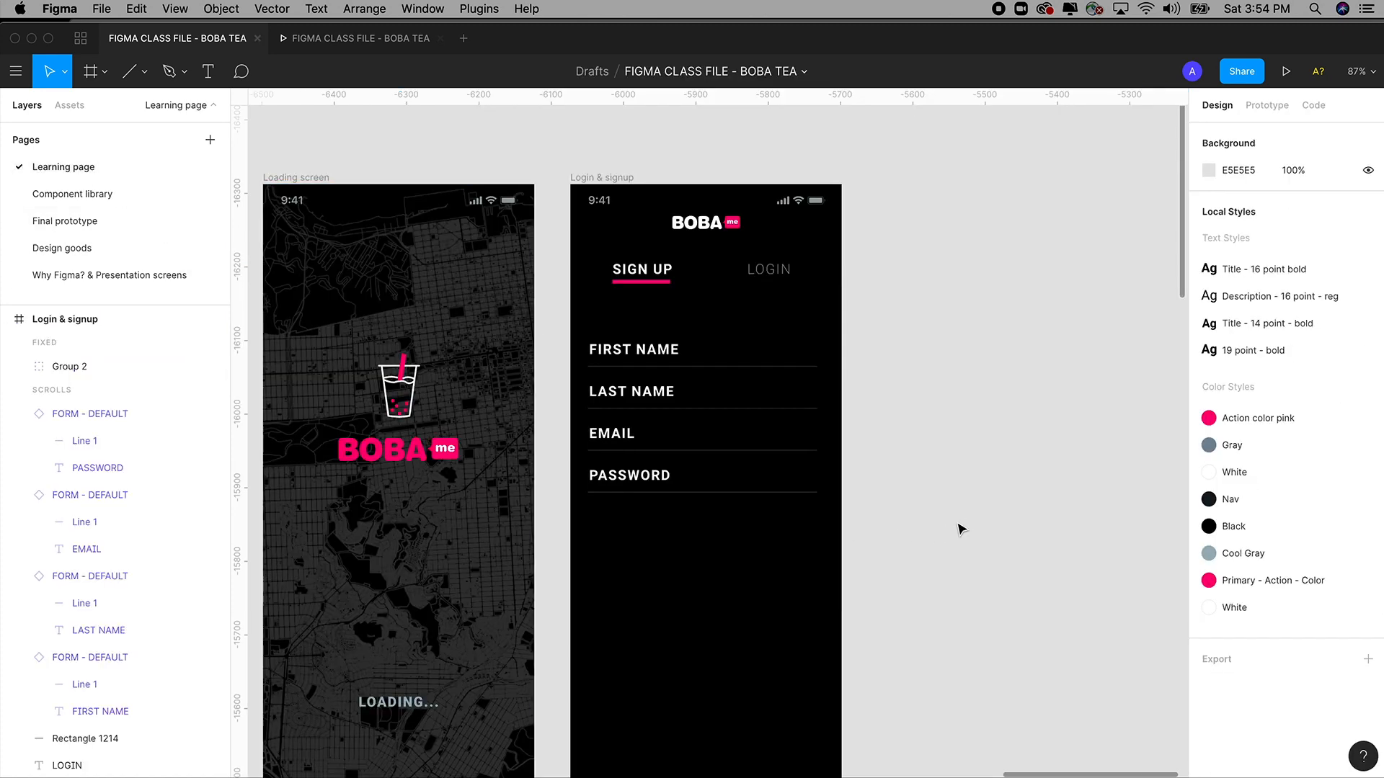
left_click_drag(936, 557, 1003, 499)
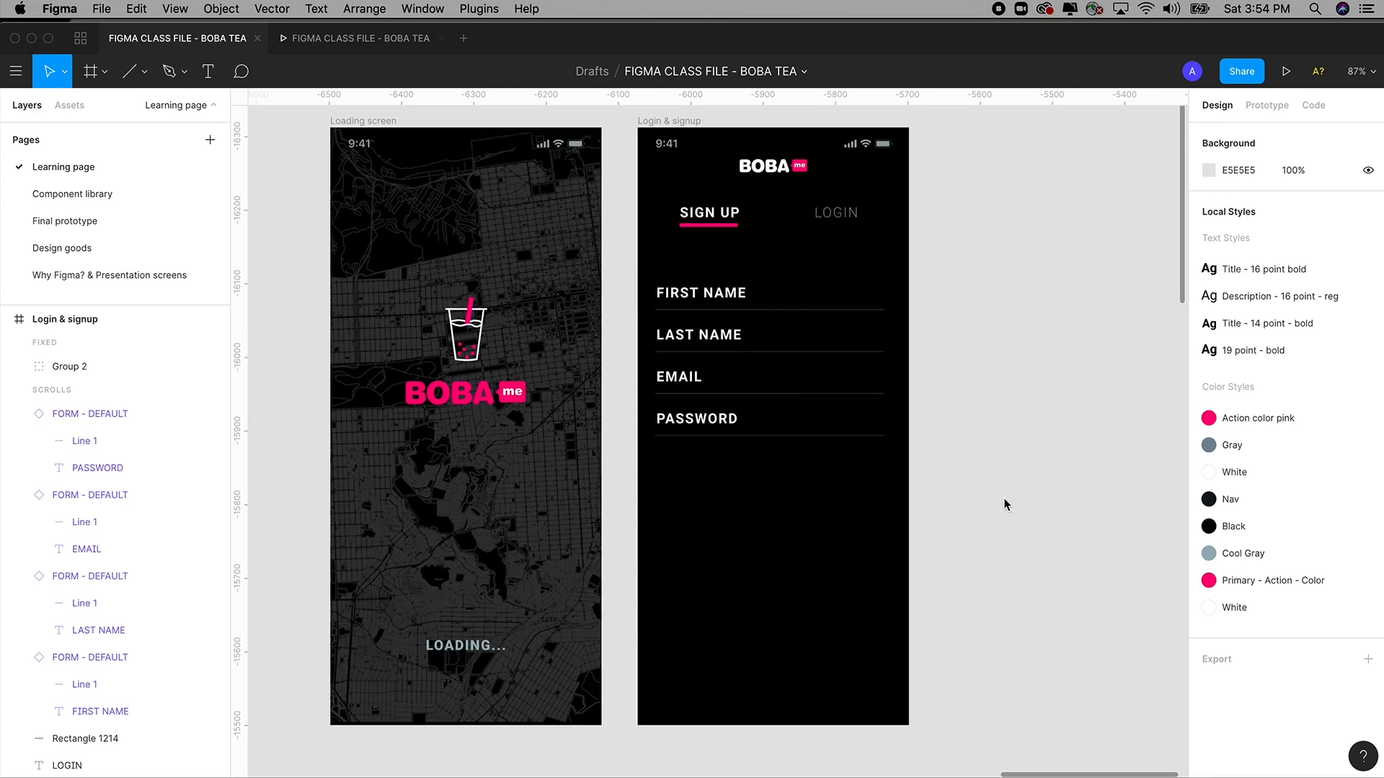
key("shift+0")
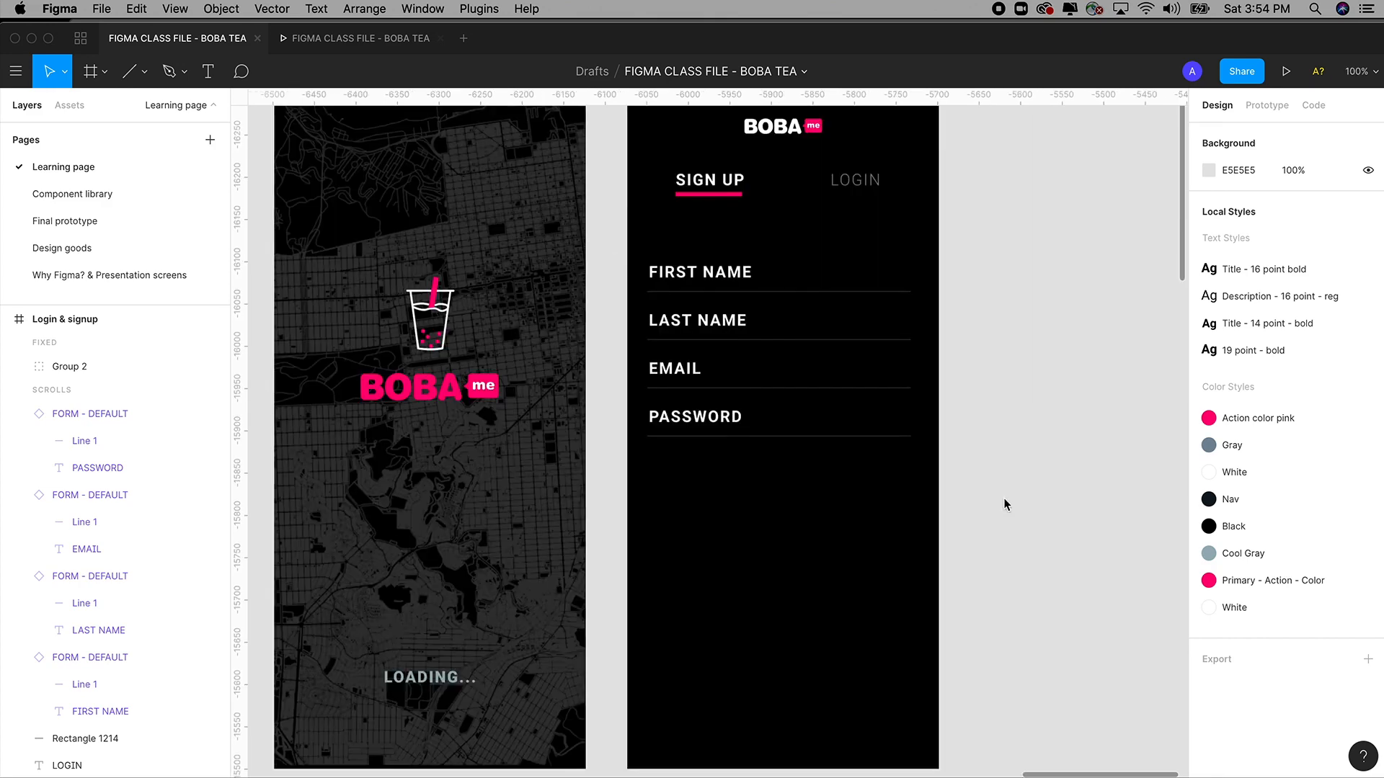
left_click_drag(1003, 499, 1007, 526)
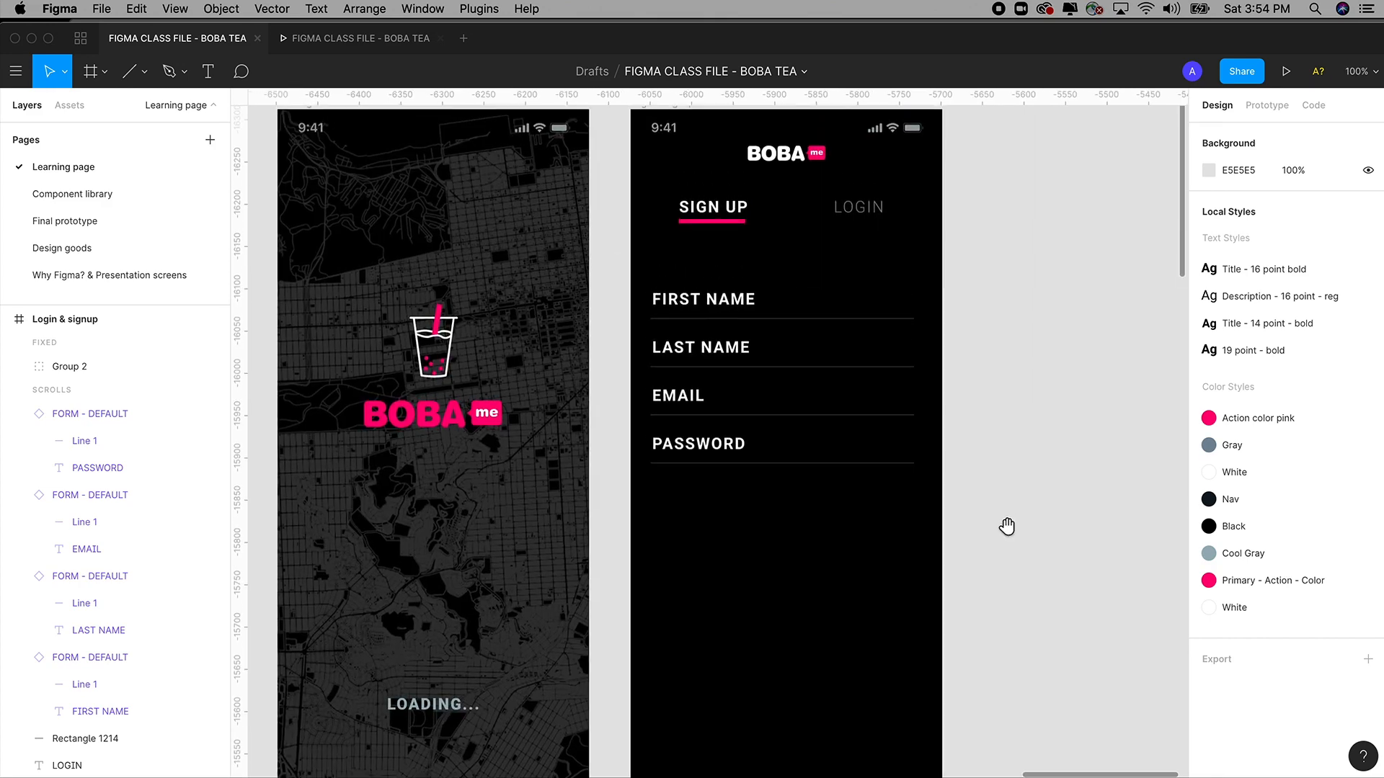
left_click(83, 228)
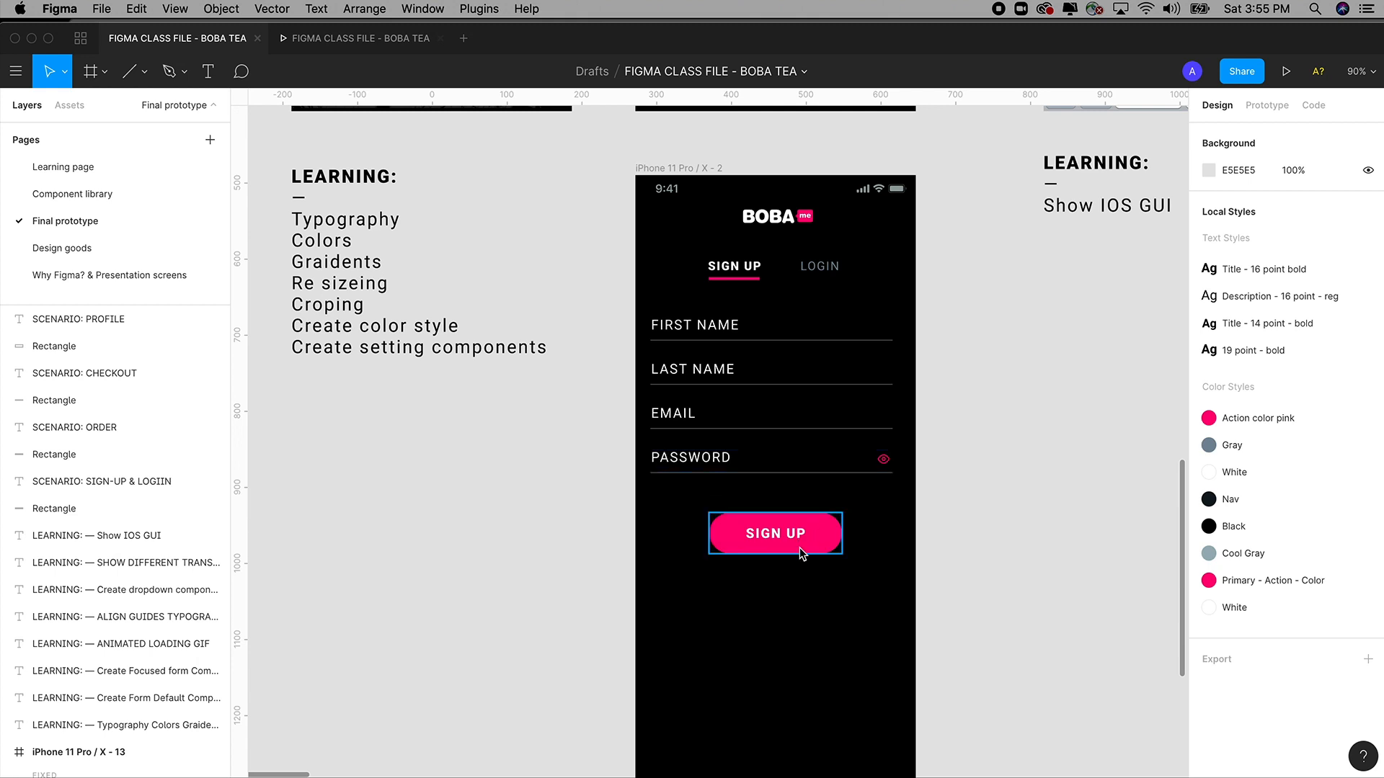
scroll(796, 543, "down", 3)
scroll(770, 447, "down", 2)
scroll(763, 505, "up", 5)
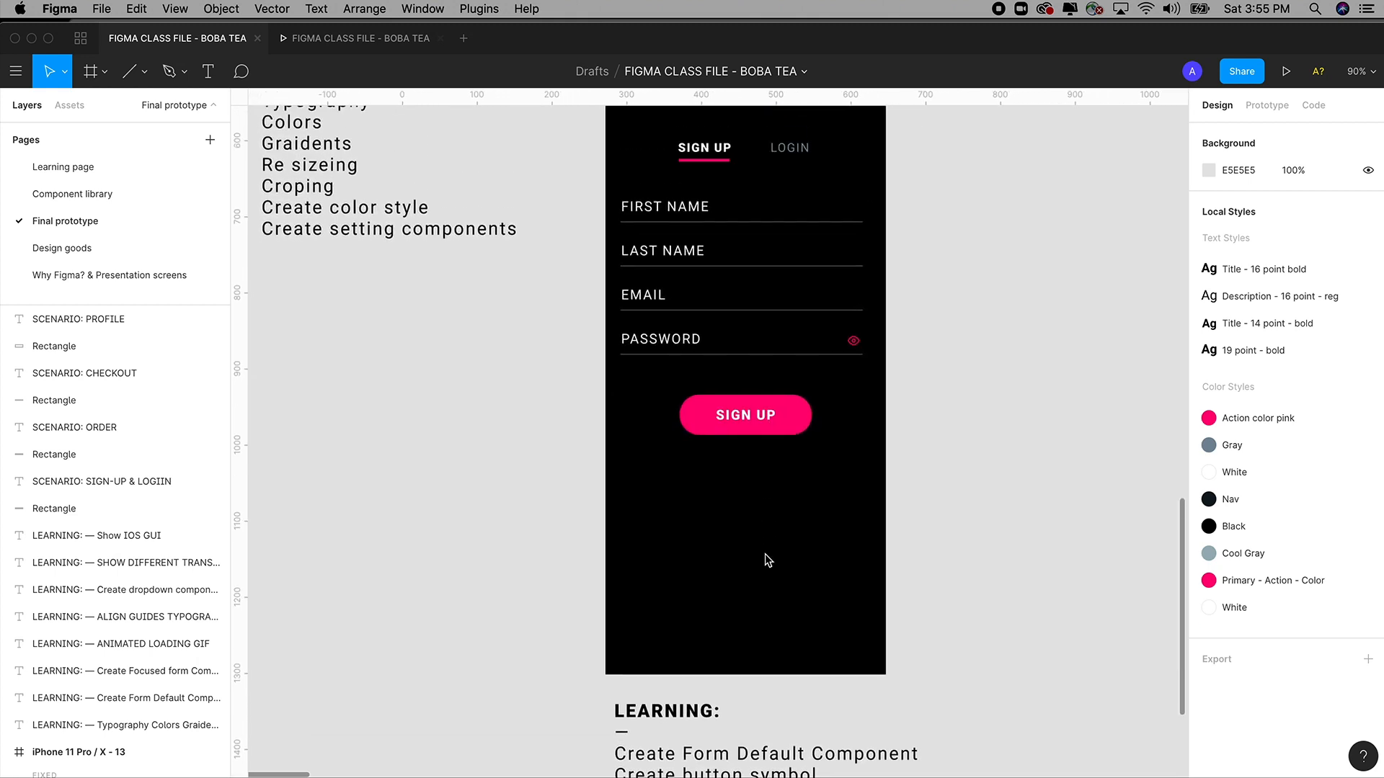
left_click(60, 193)
left_click(62, 167)
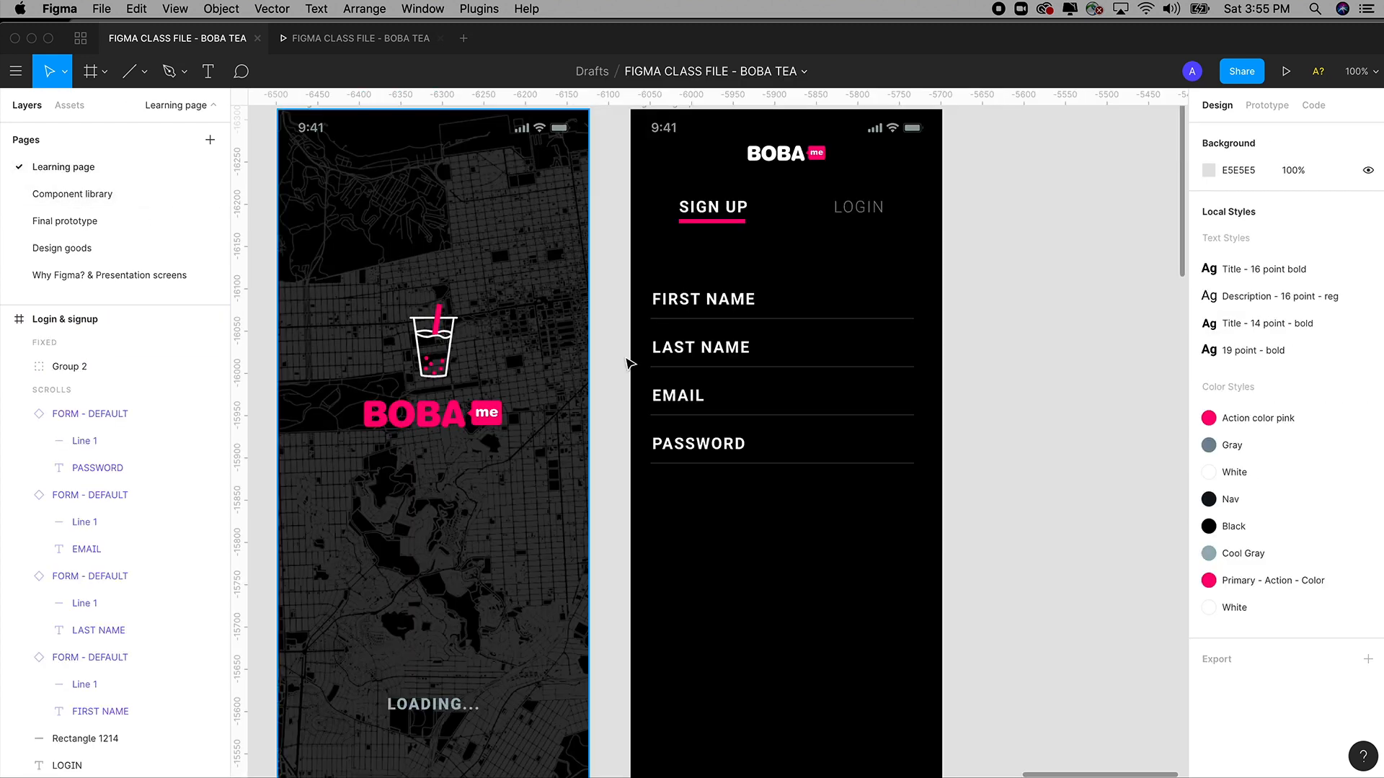
Draw a rectangle below the password field.
scroll(840, 325, "right", 2)
scroll(841, 325, "down", 1)
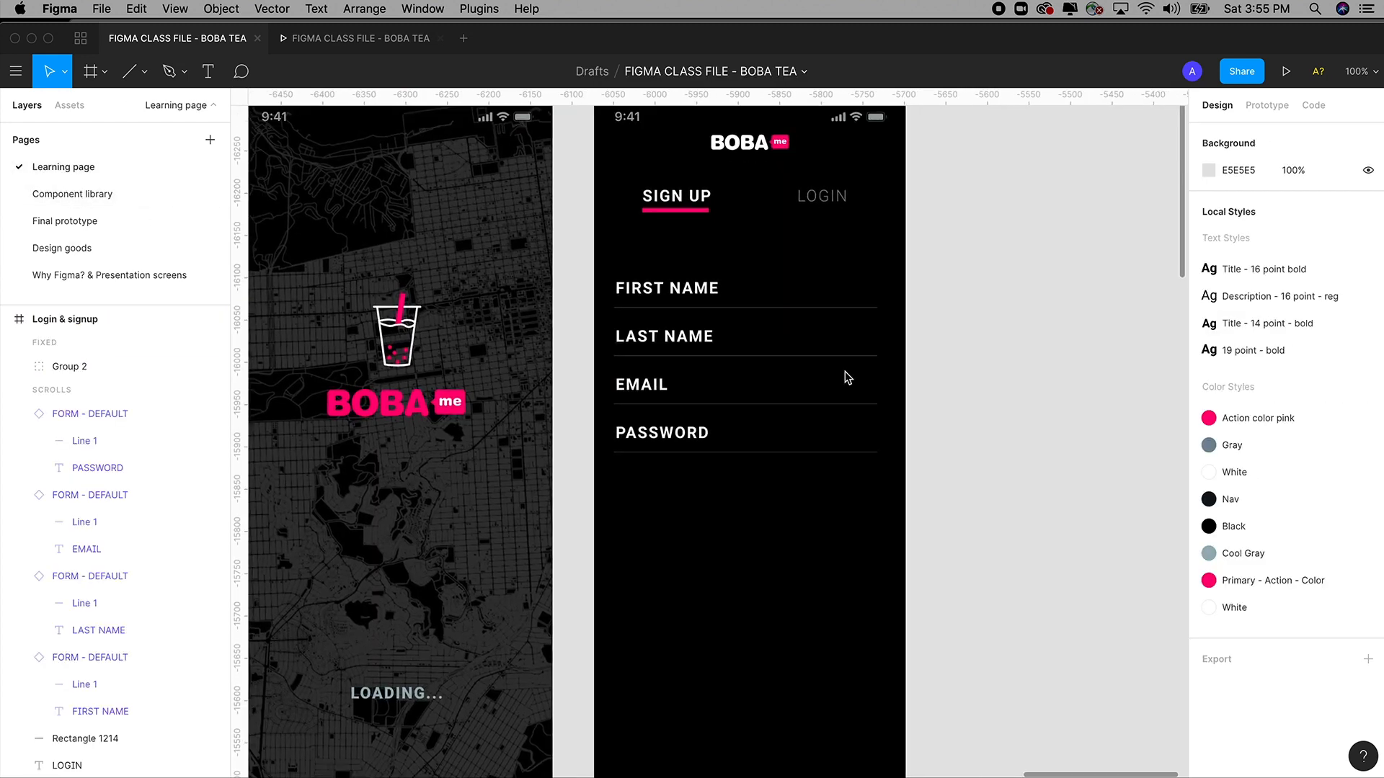
left_click(145, 75)
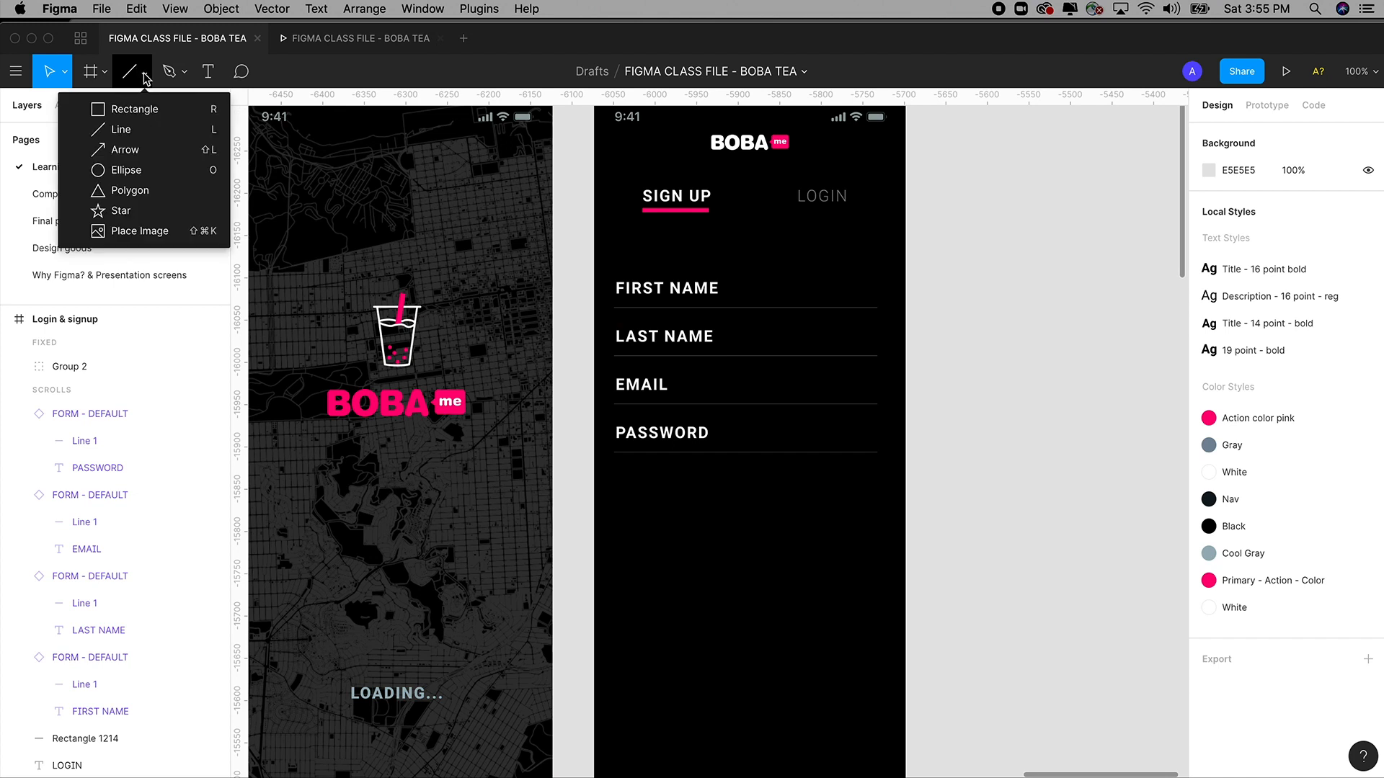
left_click(135, 112)
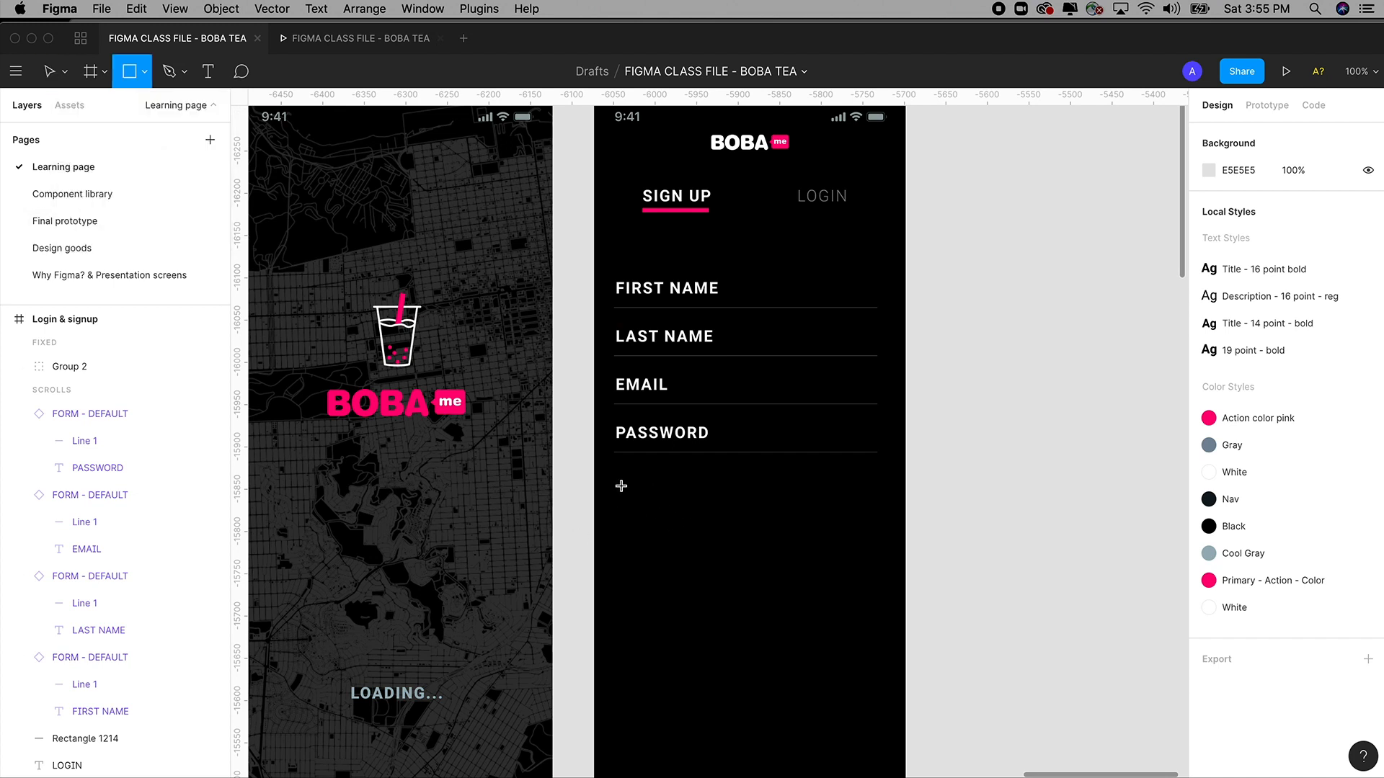
left_click_drag(652, 516, 838, 569)
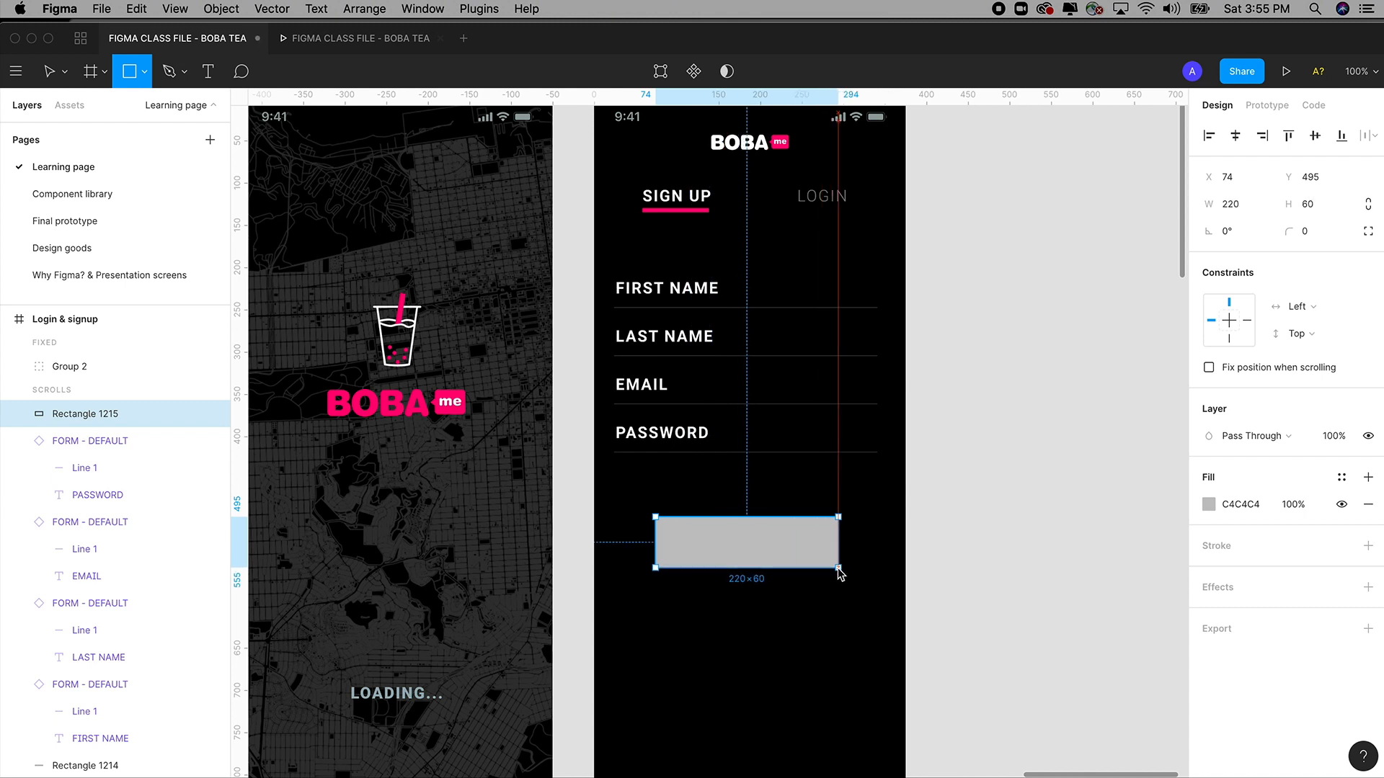
Size the rectangle to 200 × 60 and nudge it slightly right.
left_click(1213, 201)
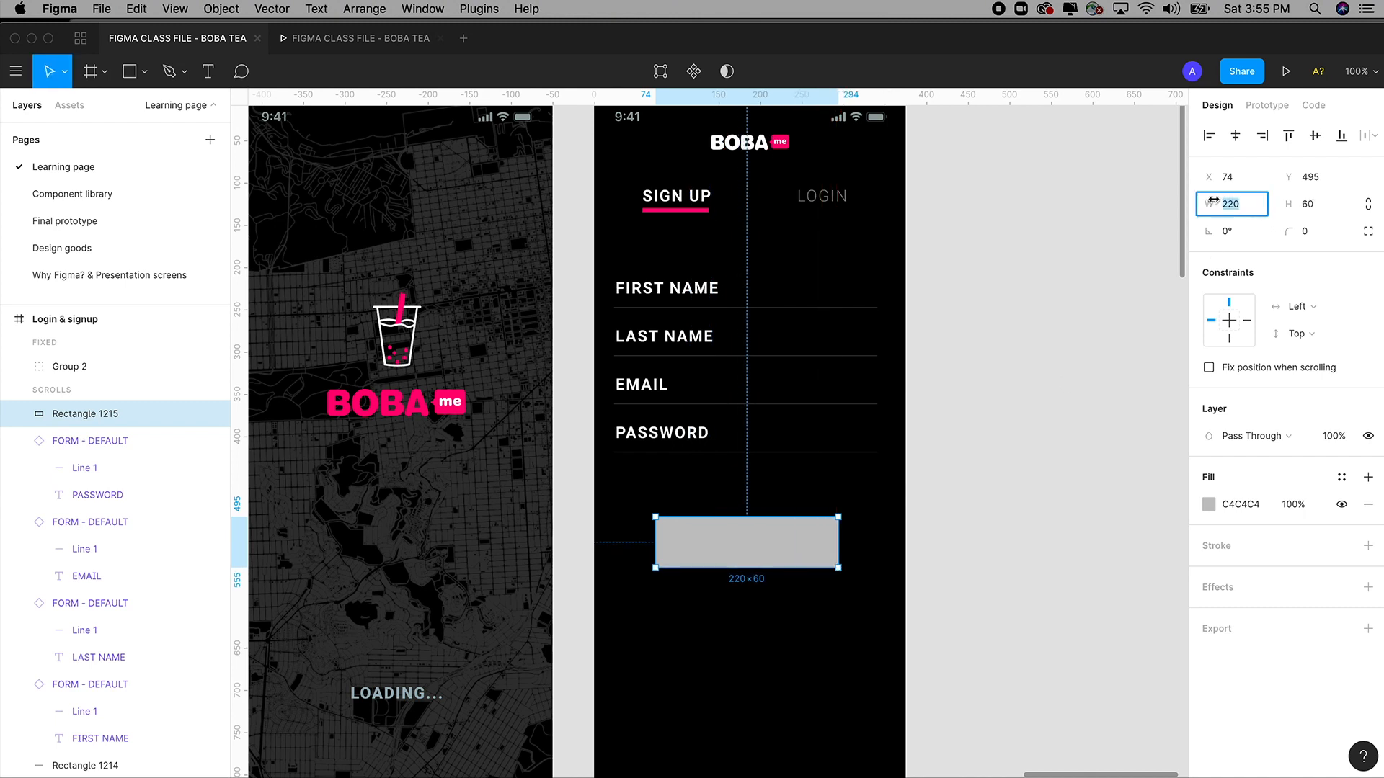
type("2")
key("Tab")
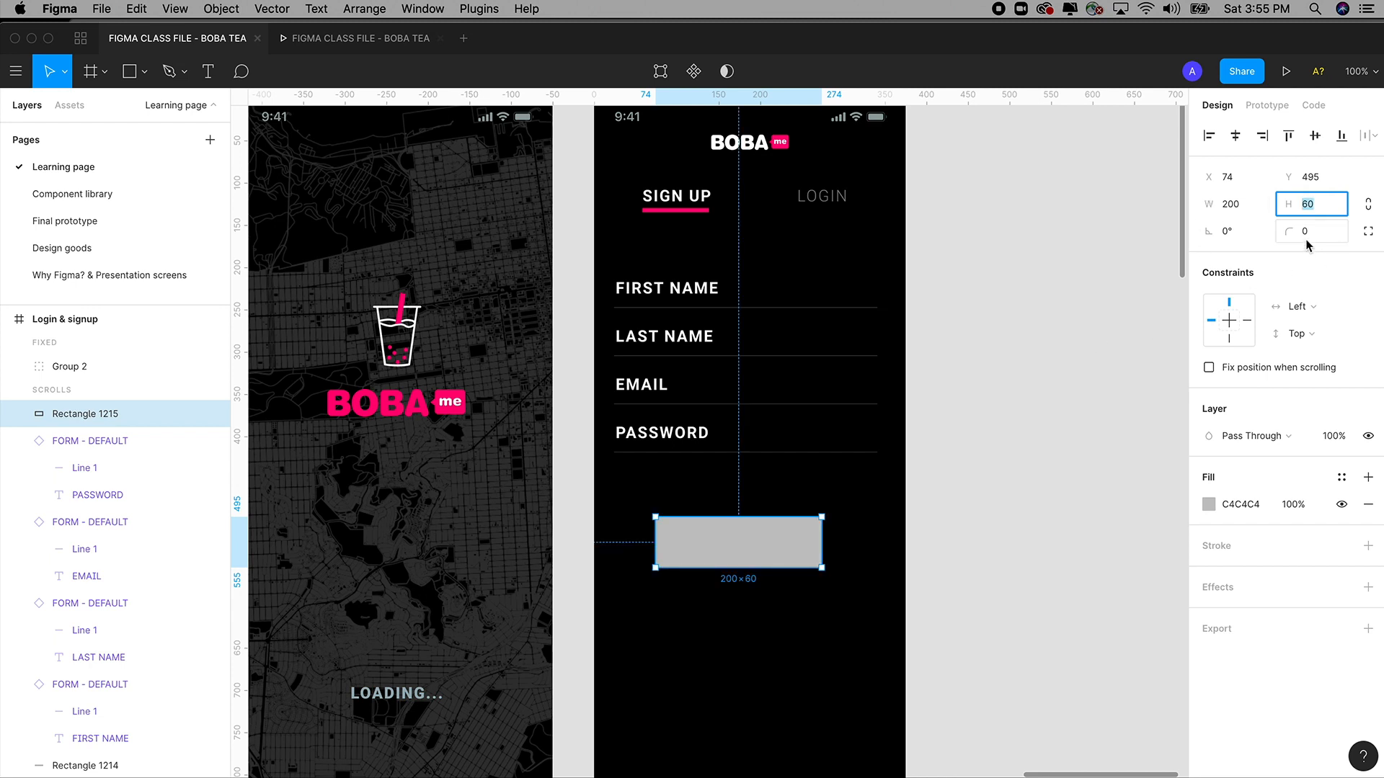
type("50")
key("Tab")
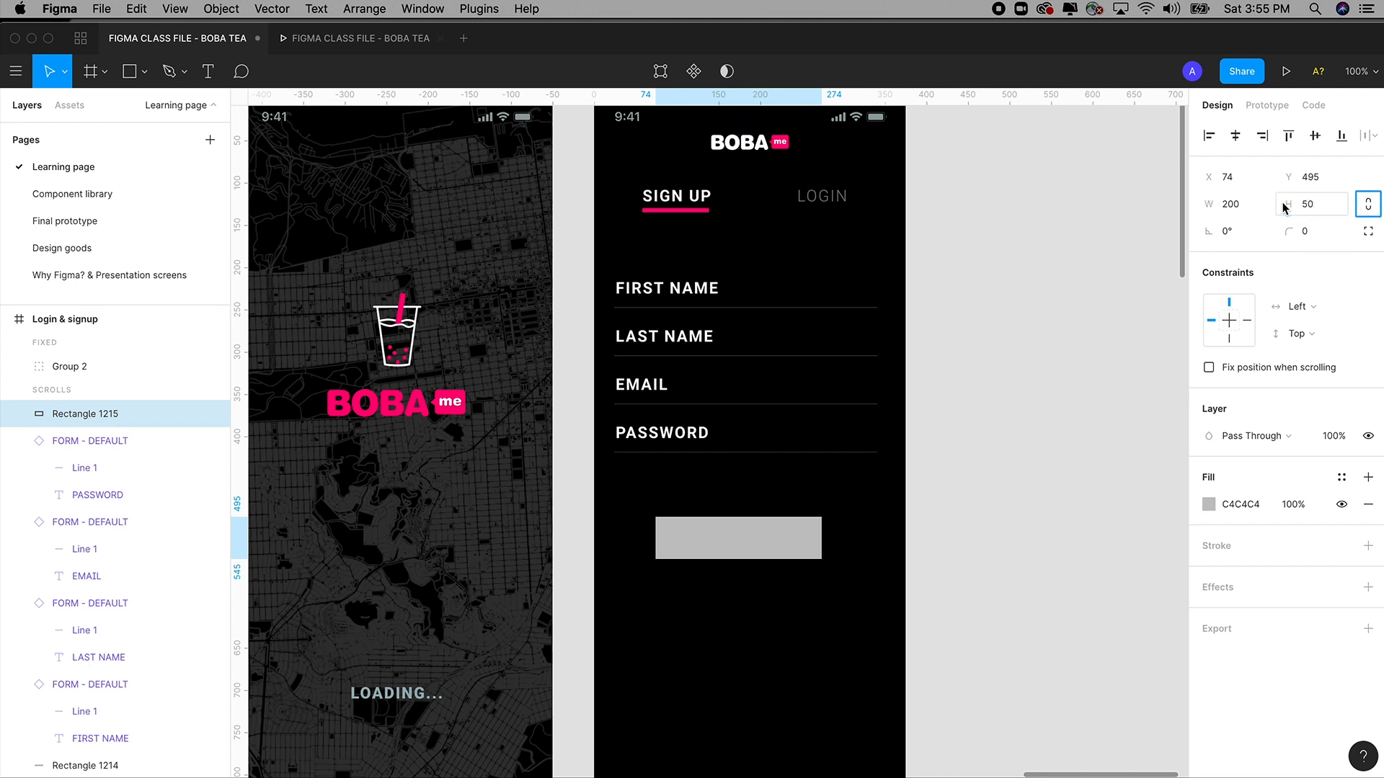
key("shift+Tab")
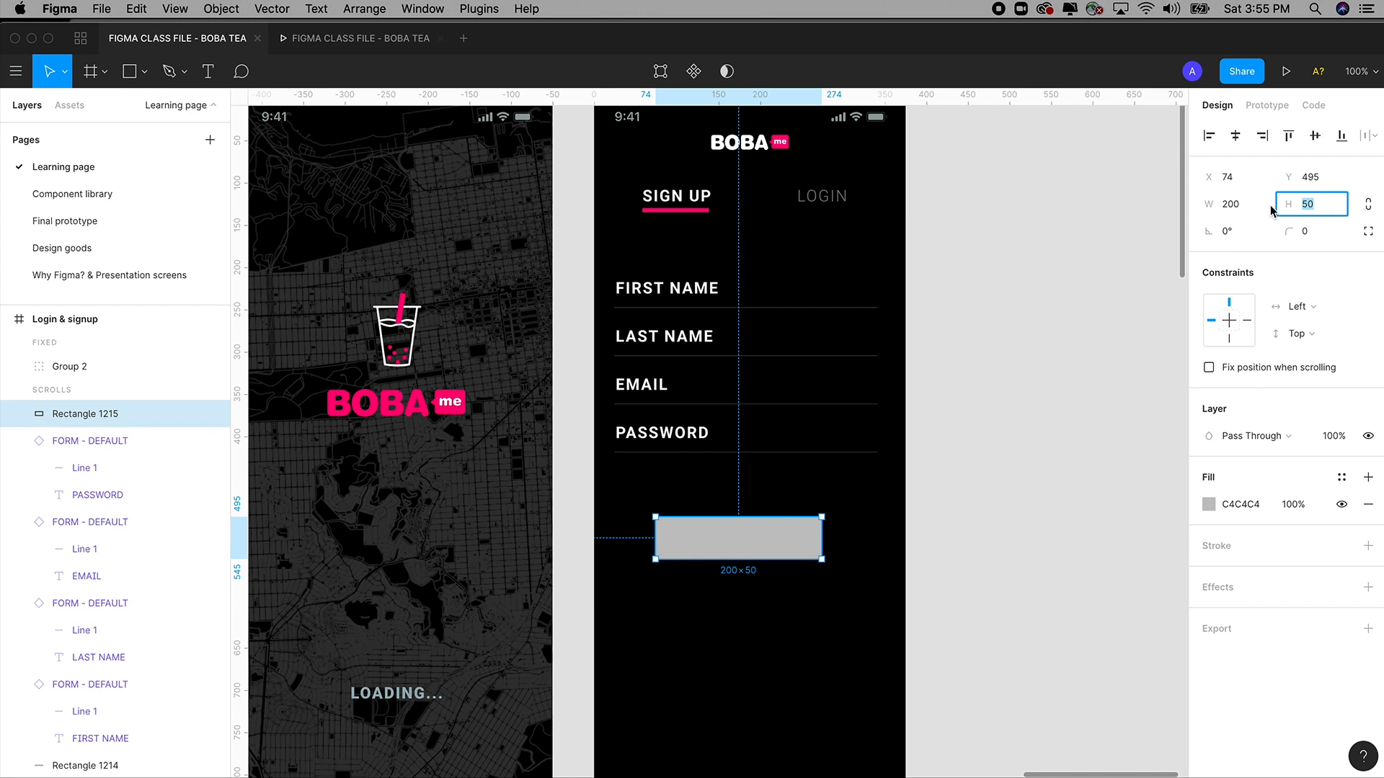
type("60")
key("Tab")
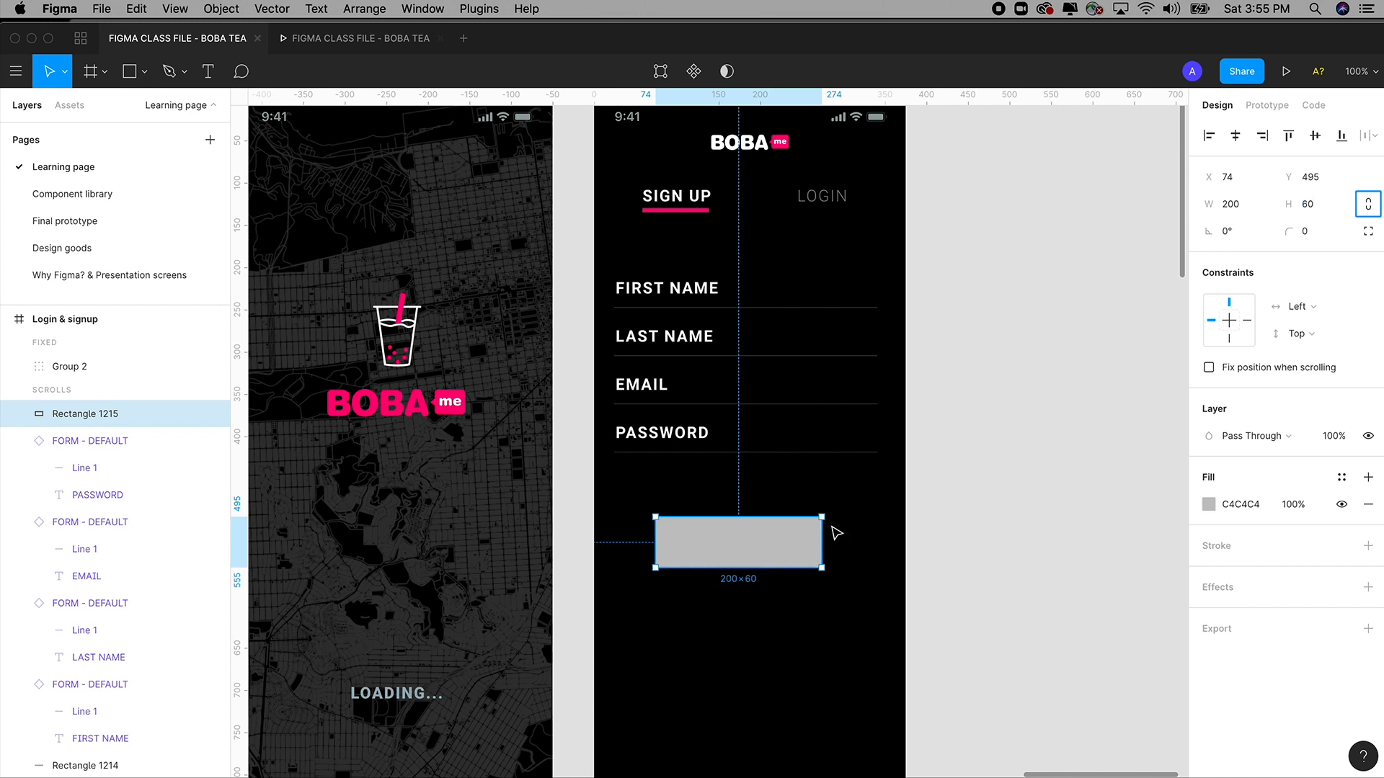
left_click_drag(781, 547, 788, 550)
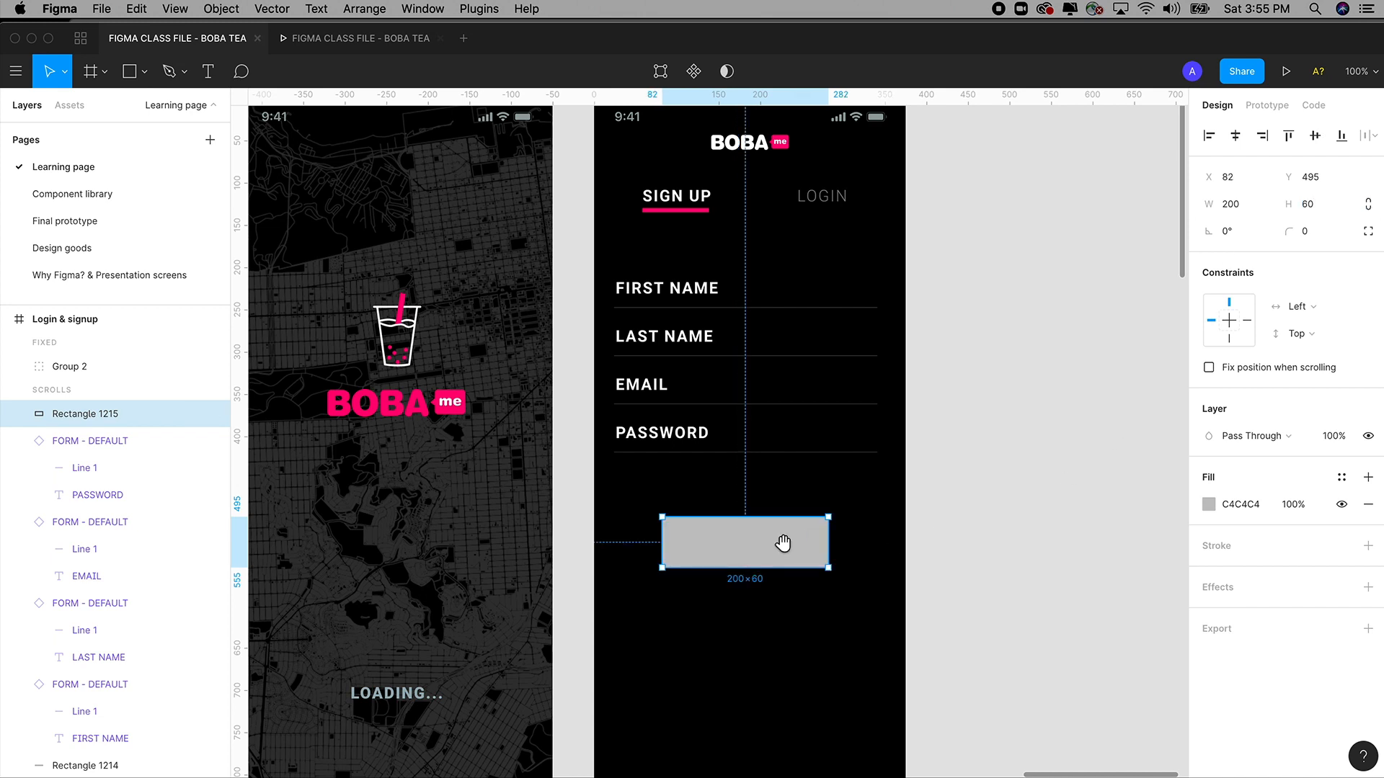
Round the rectangle with corner radius 100 and centre it under the form fields.
left_click(1314, 231)
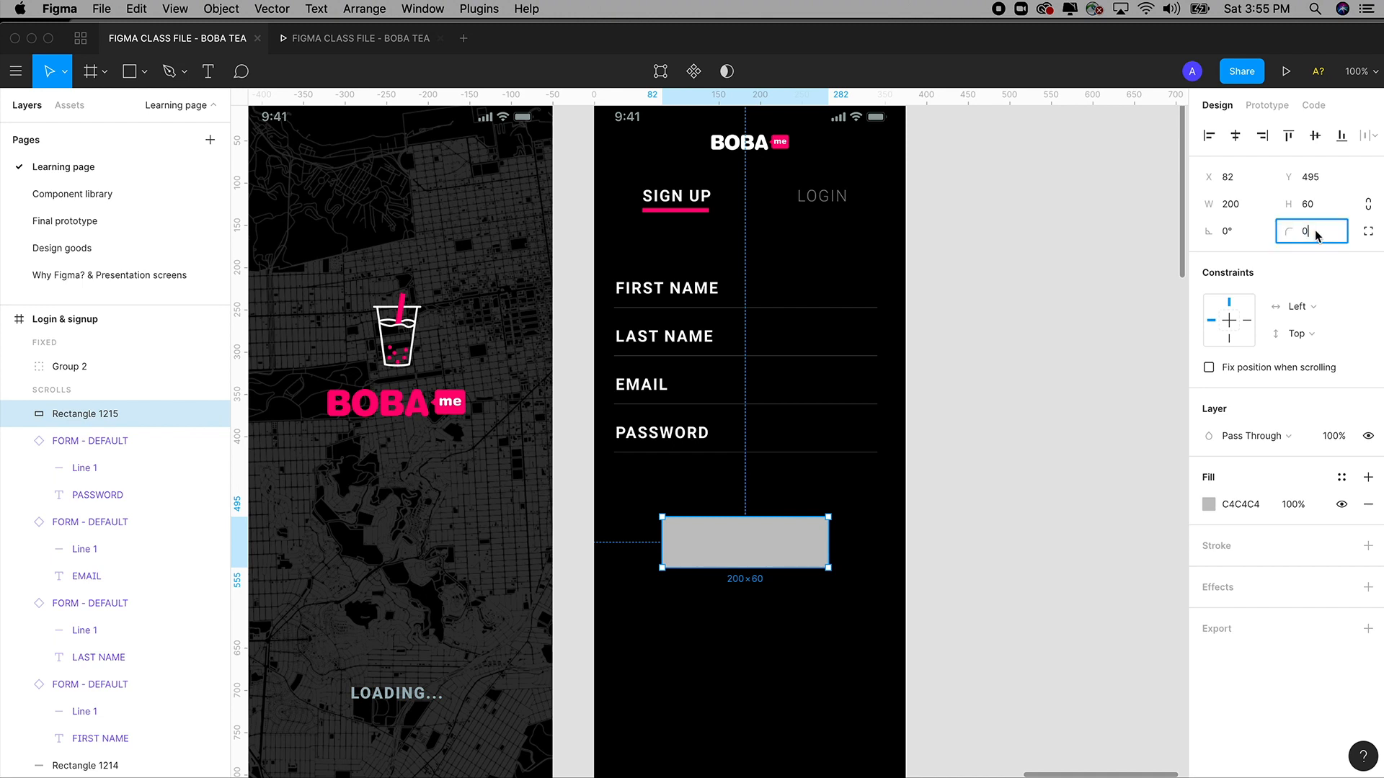
left_click_drag(1314, 232, 1297, 229)
type("100")
key("Tab")
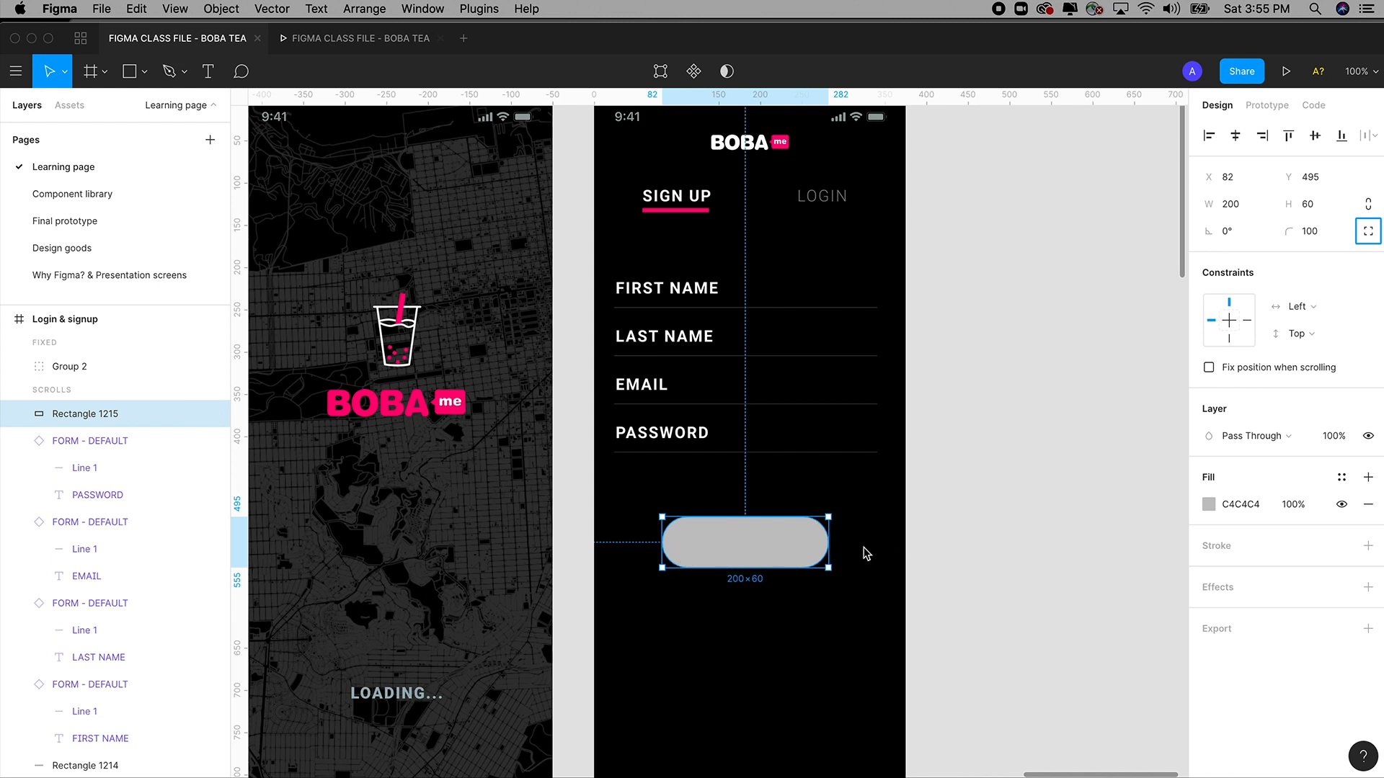
mouse_move(792, 557)
left_mouse_down()
mouse_move(815, 562)
mouse_move(775, 562)
mouse_move(791, 558)
left_mouse_up()
key("space")
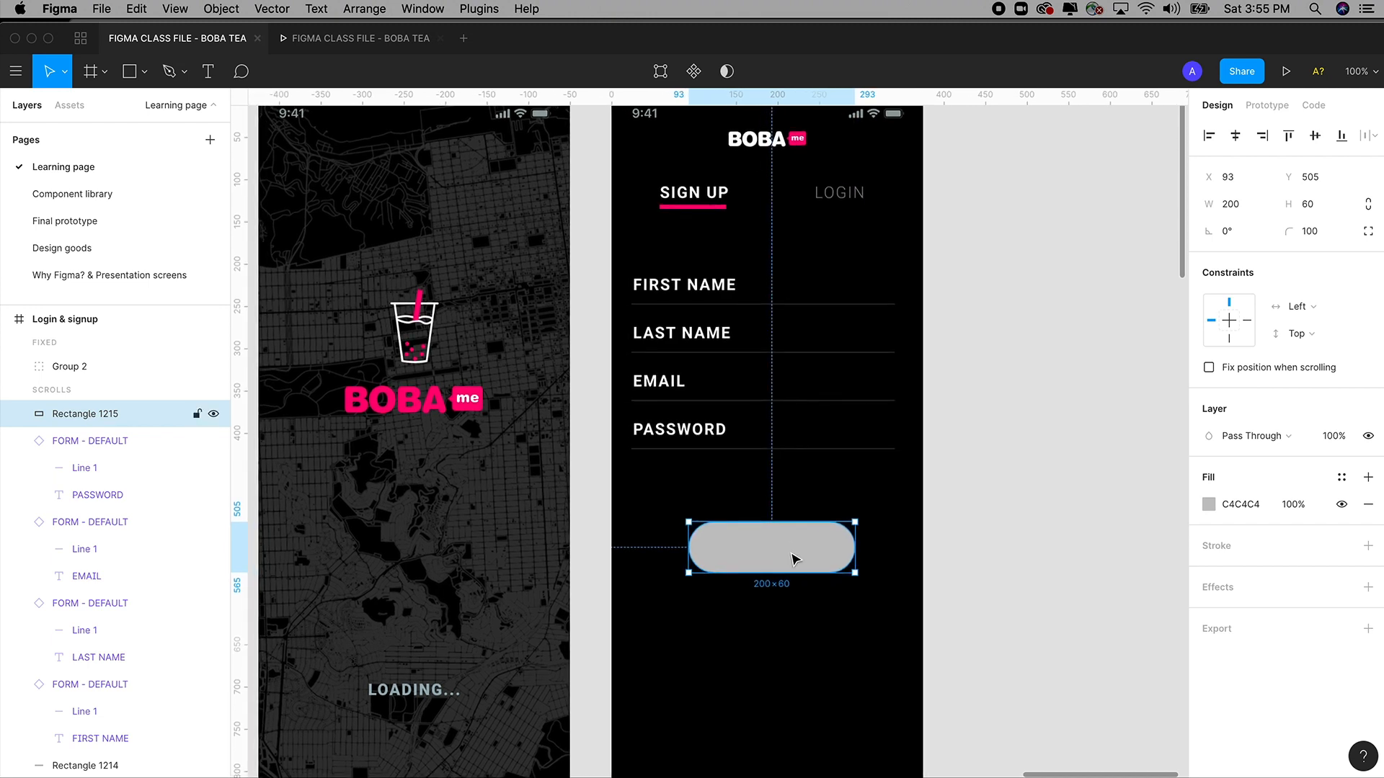
Add centre-aligned SIGN UP text over the grey pill.
left_click(207, 75)
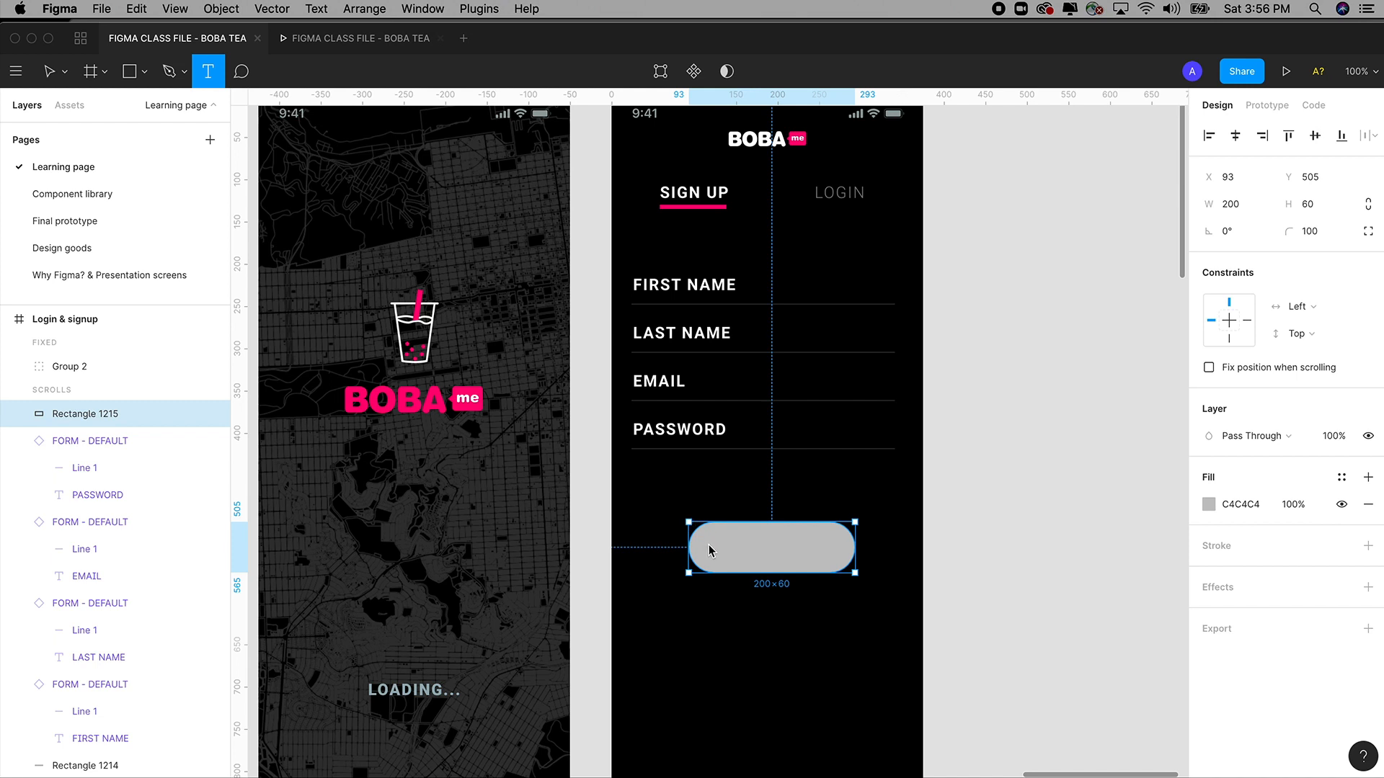
left_click_drag(689, 522, 857, 574)
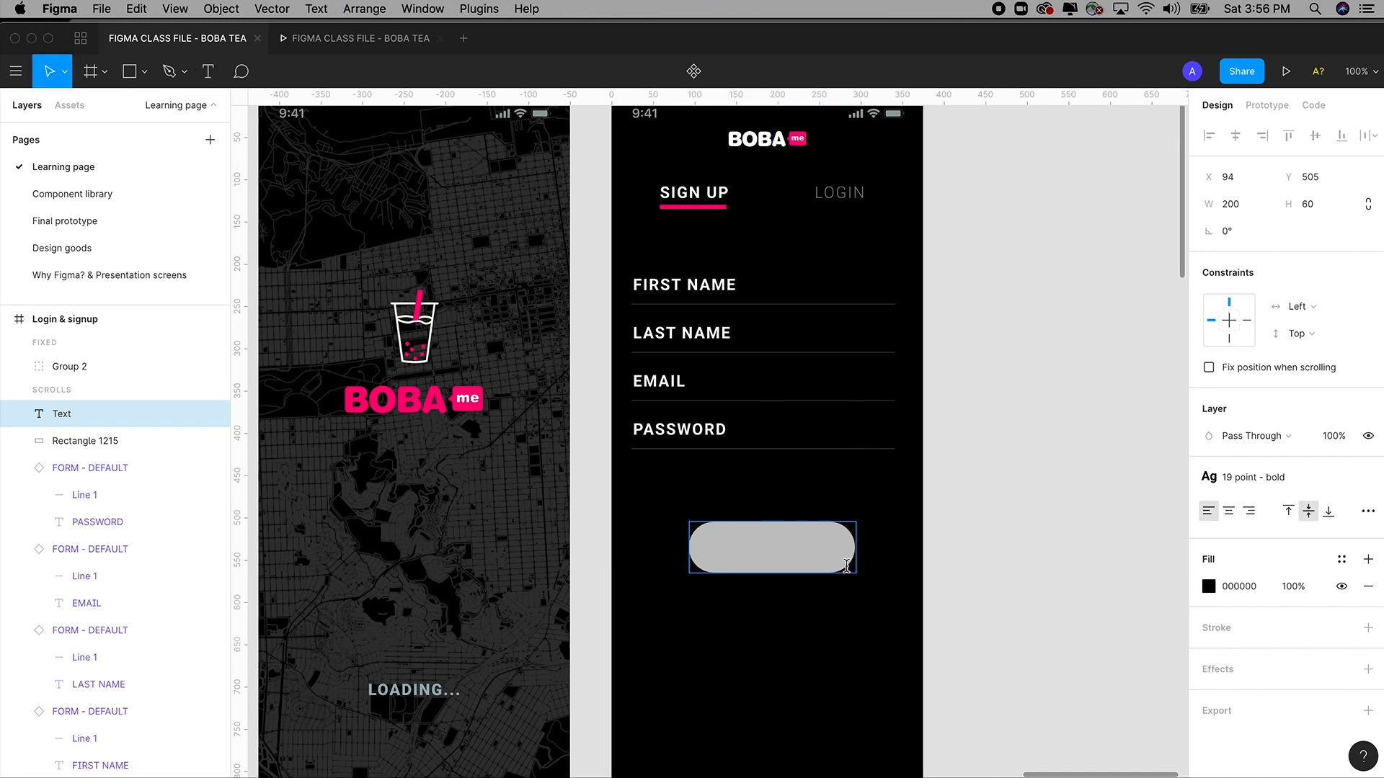
type("SIGN UP")
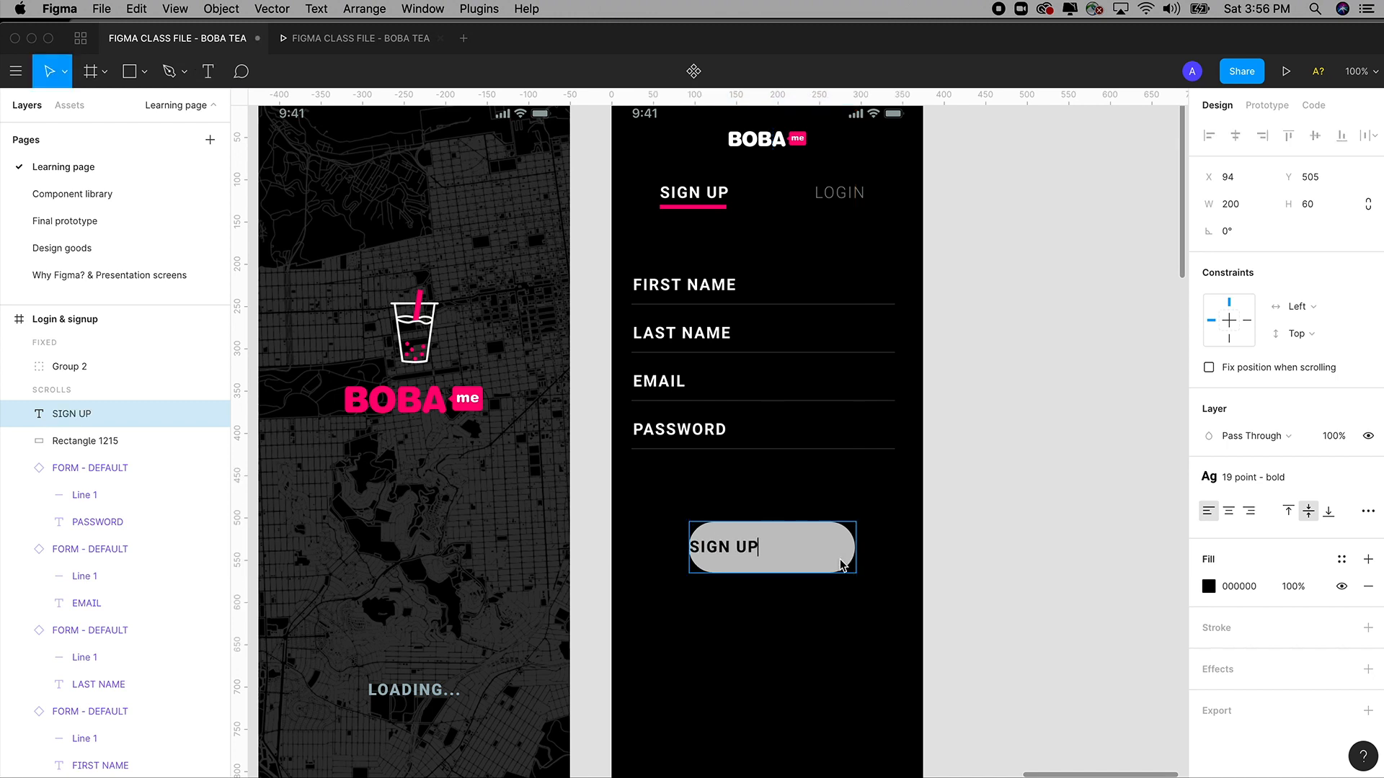
key("super+a")
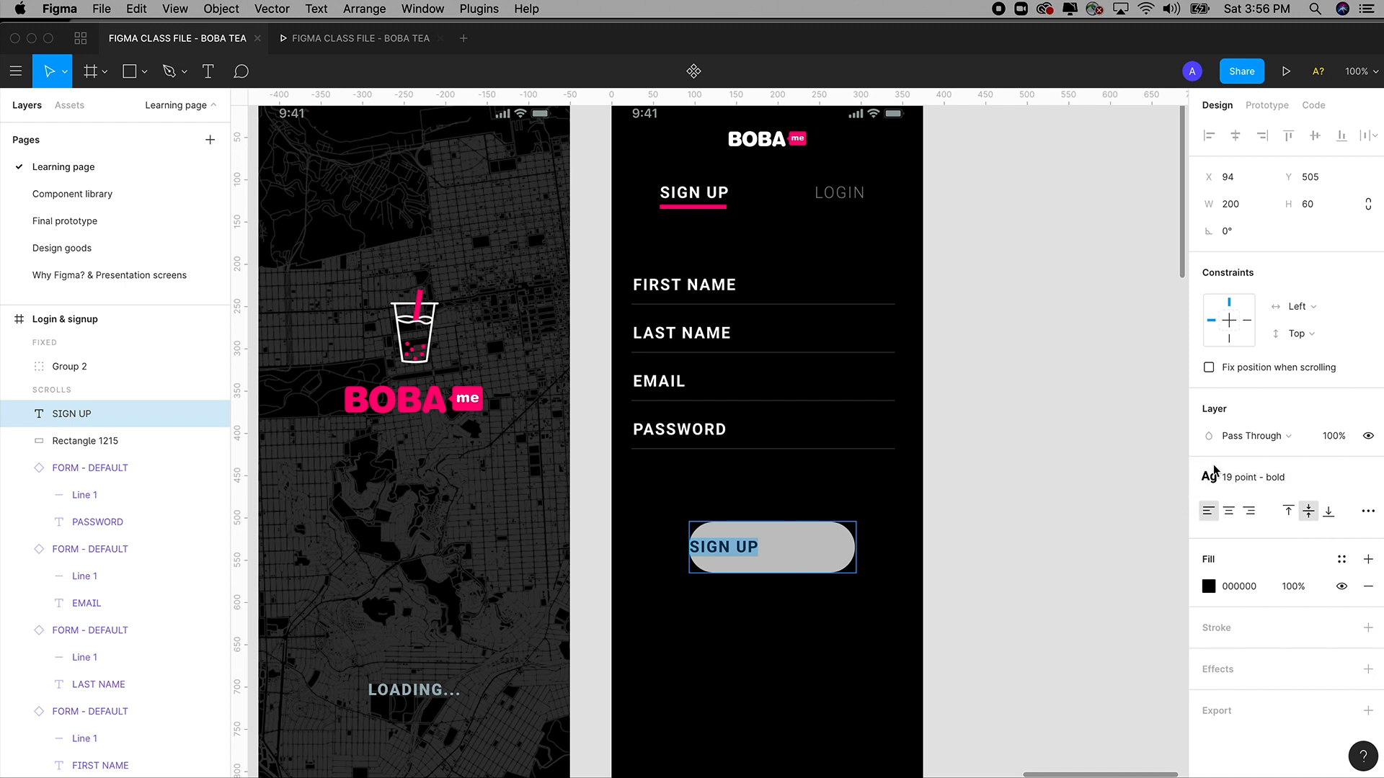
left_click(1229, 511)
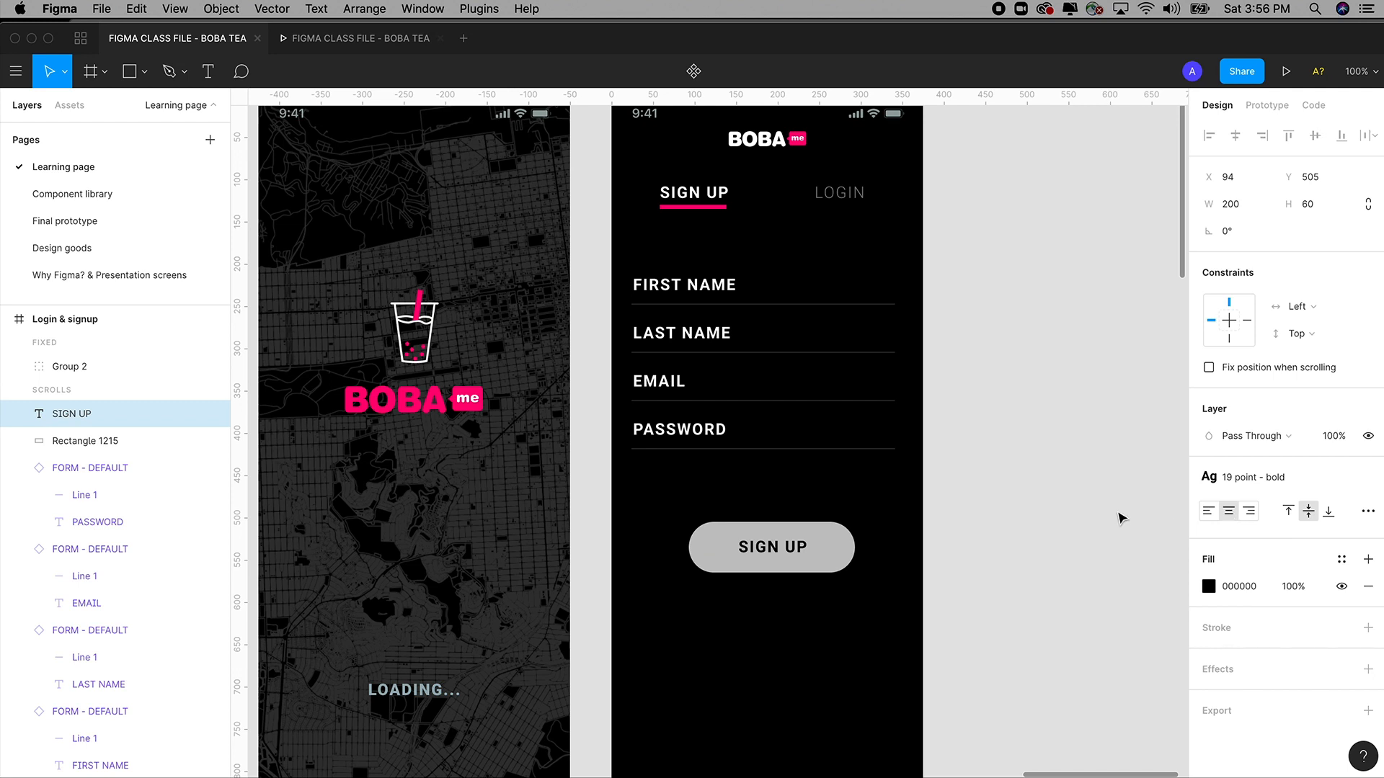
key("Escape")
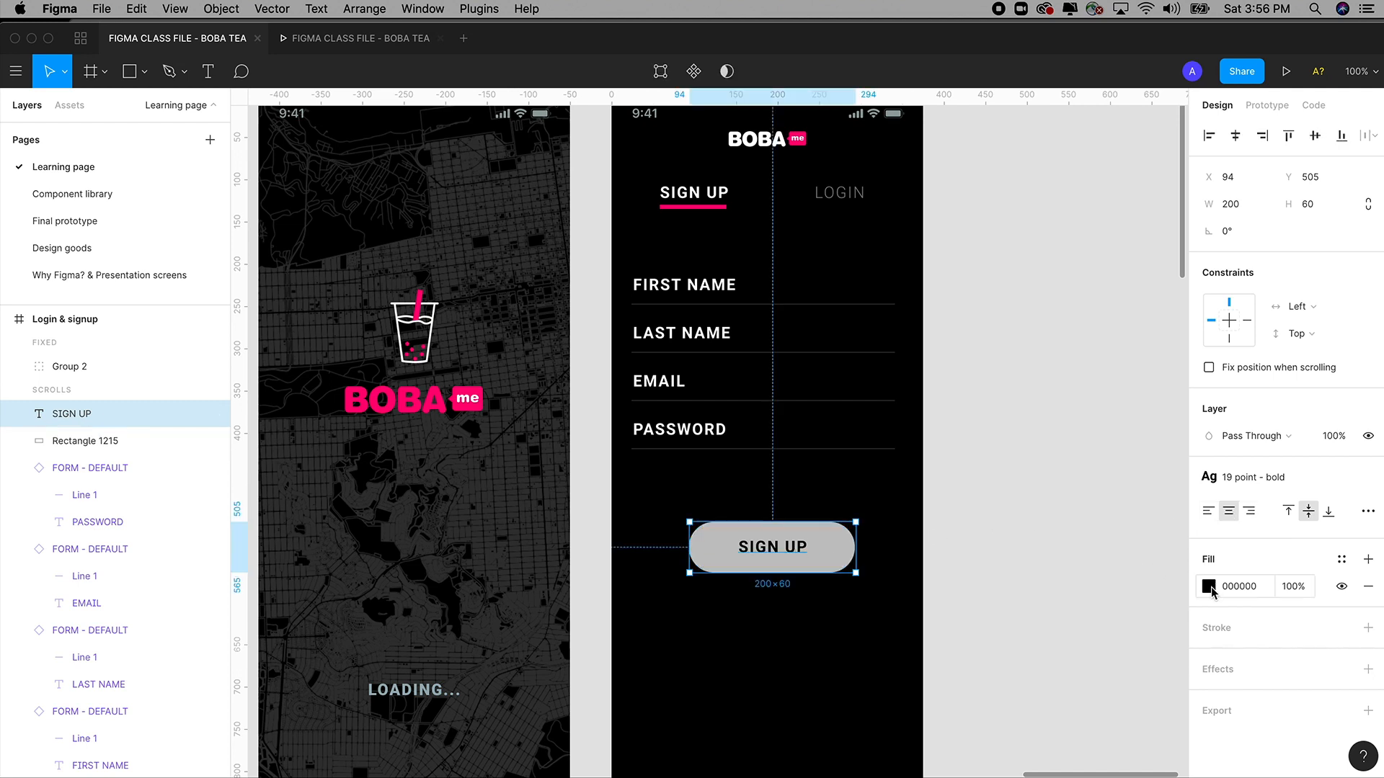
Set the SIGN UP text colour to white (FFFFFF).
left_click(1073, 584)
left_click(767, 550)
left_click(1209, 586)
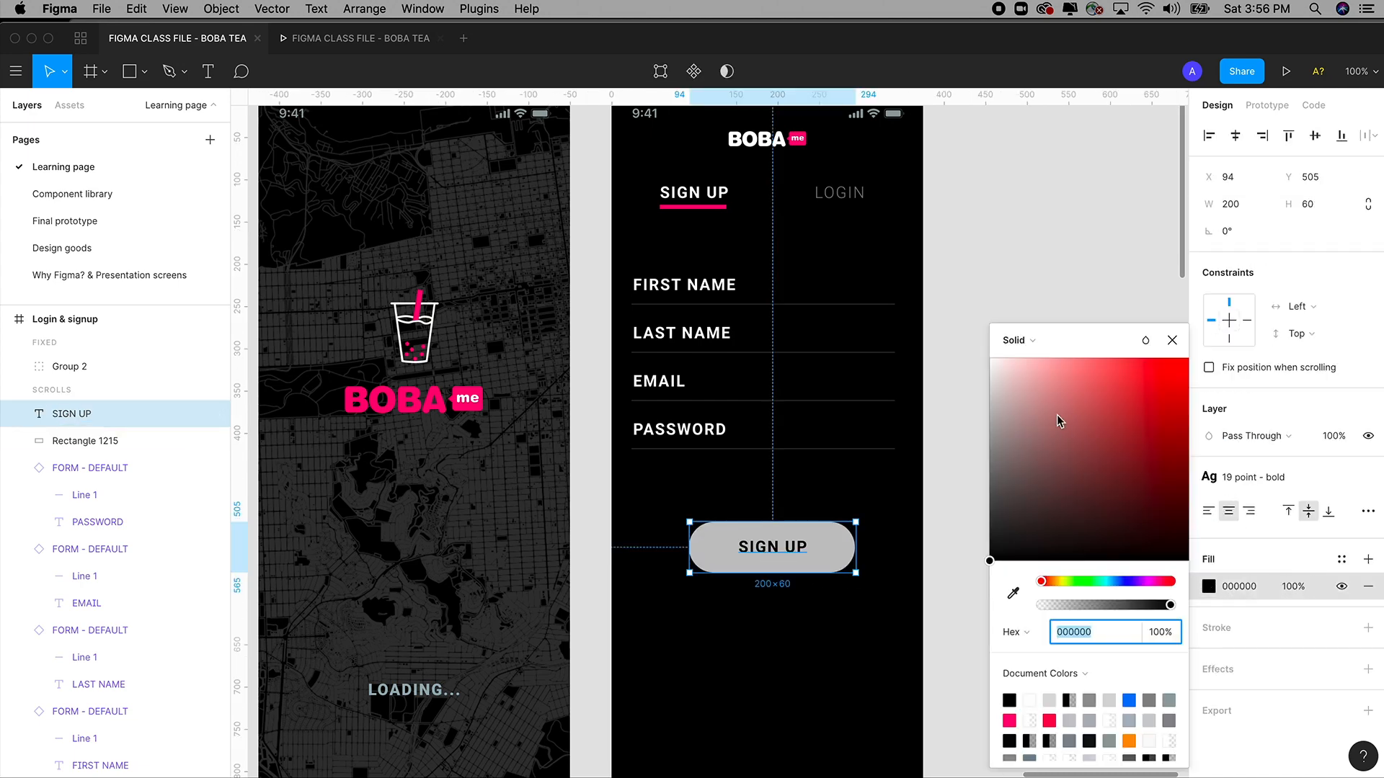
left_click_drag(1036, 412, 978, 344)
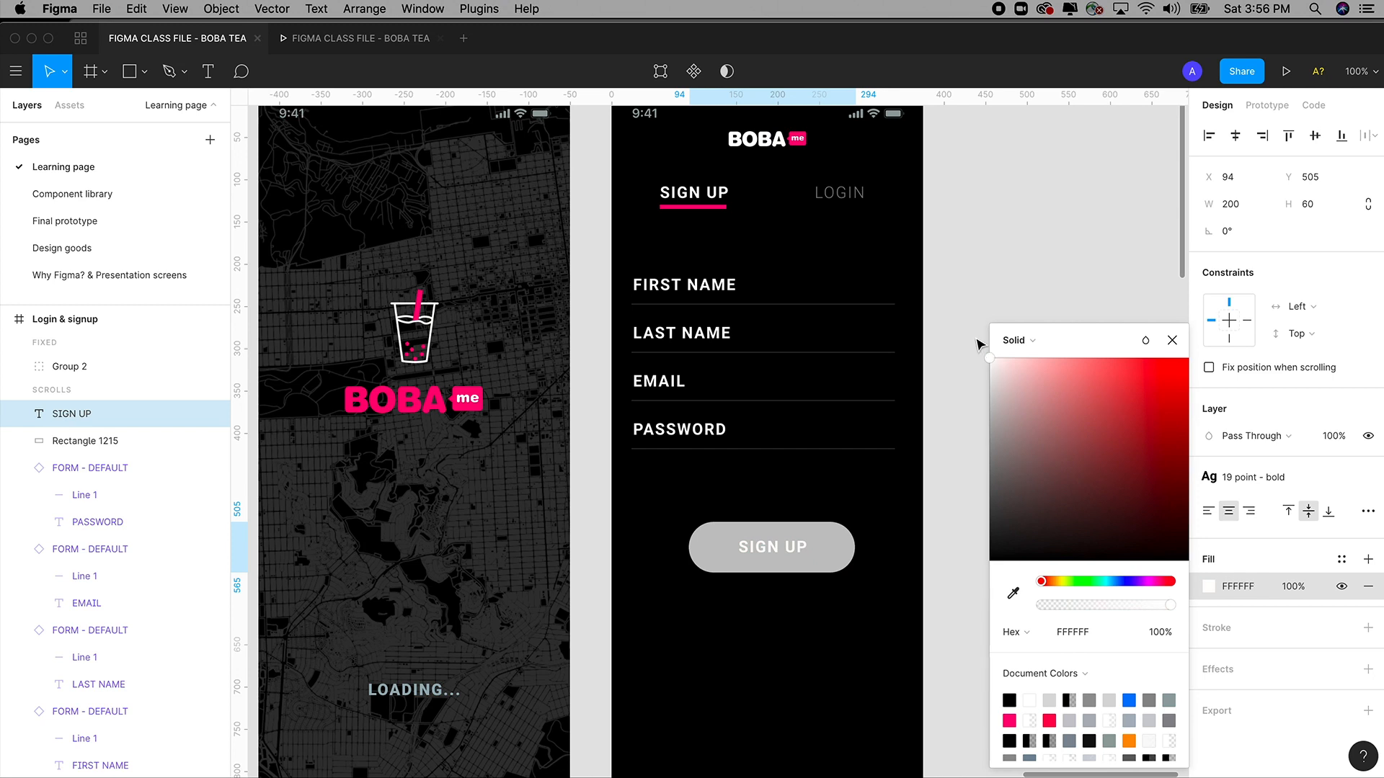
left_click(948, 254)
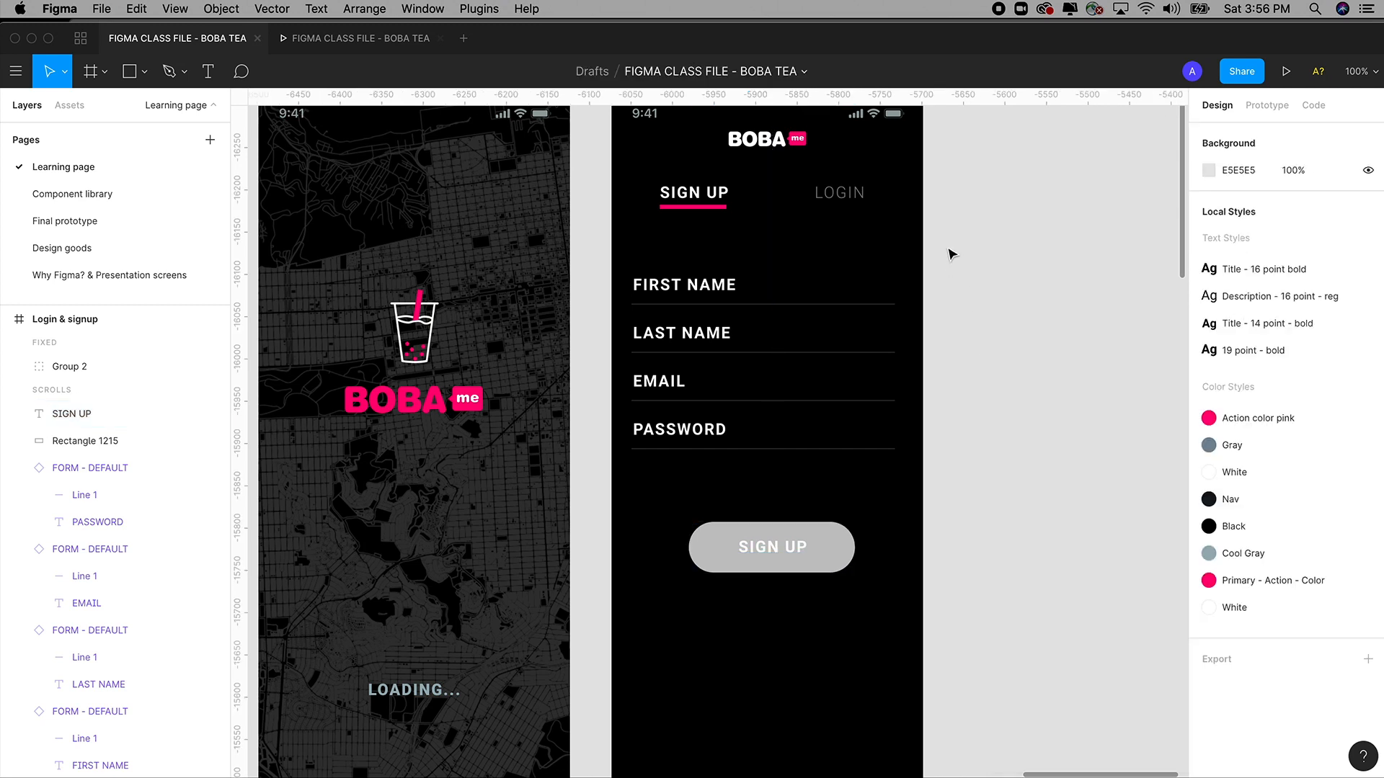
left_click(807, 541)
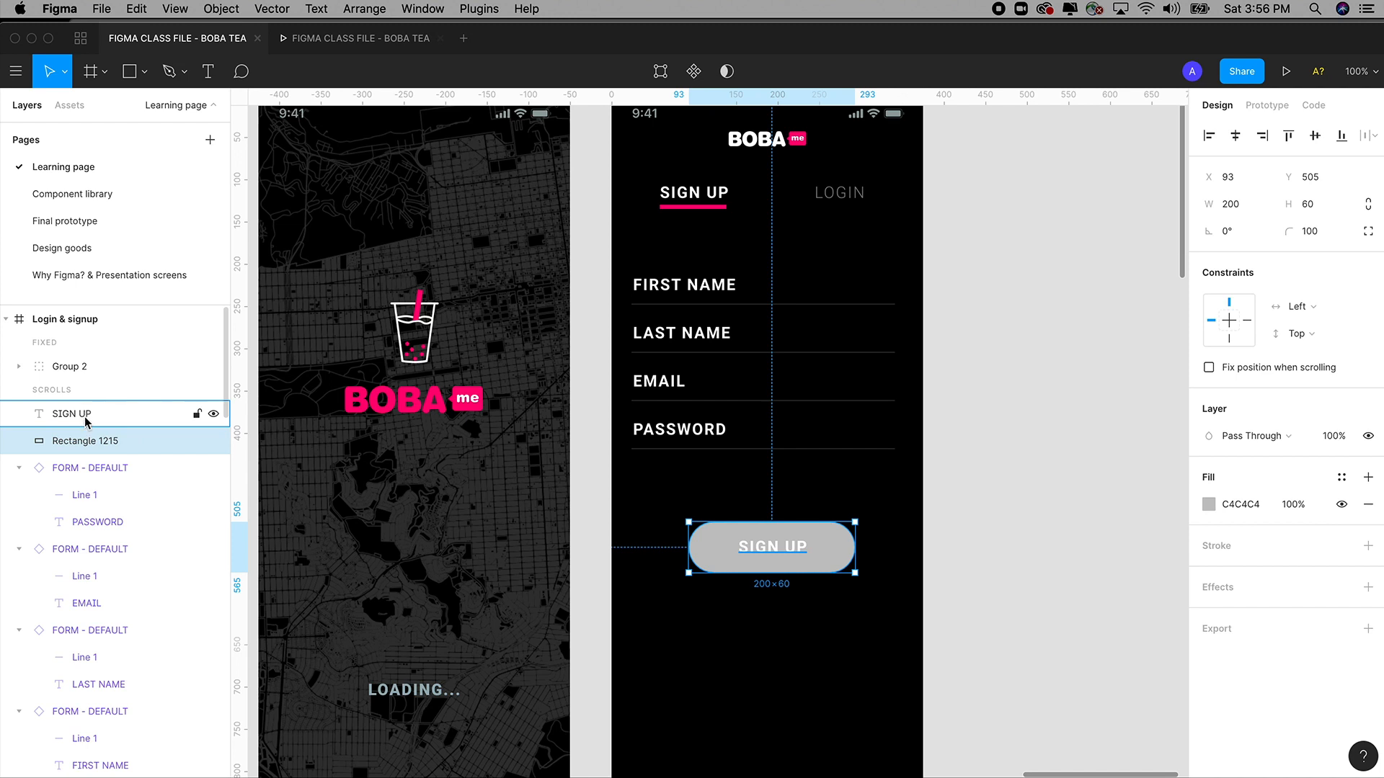
left_click(72, 413)
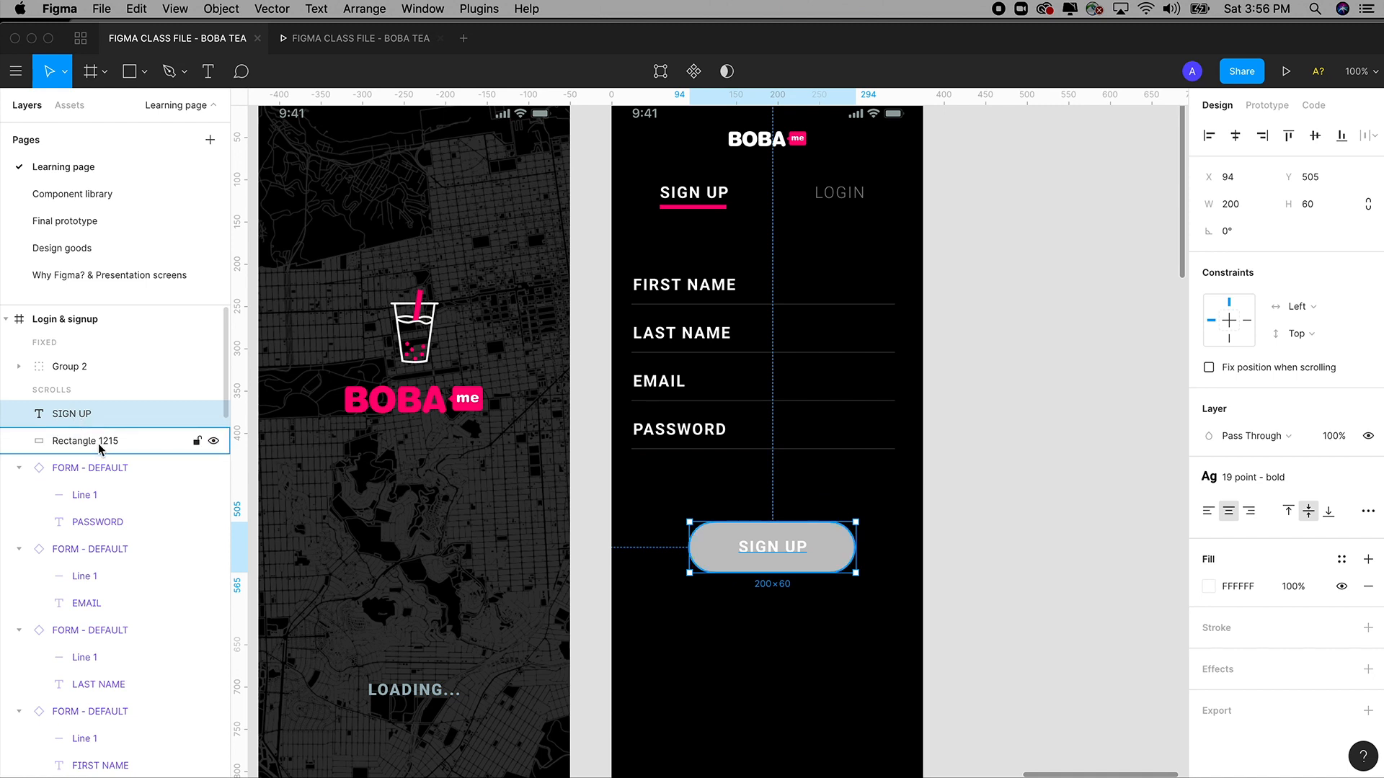
left_click(98, 442)
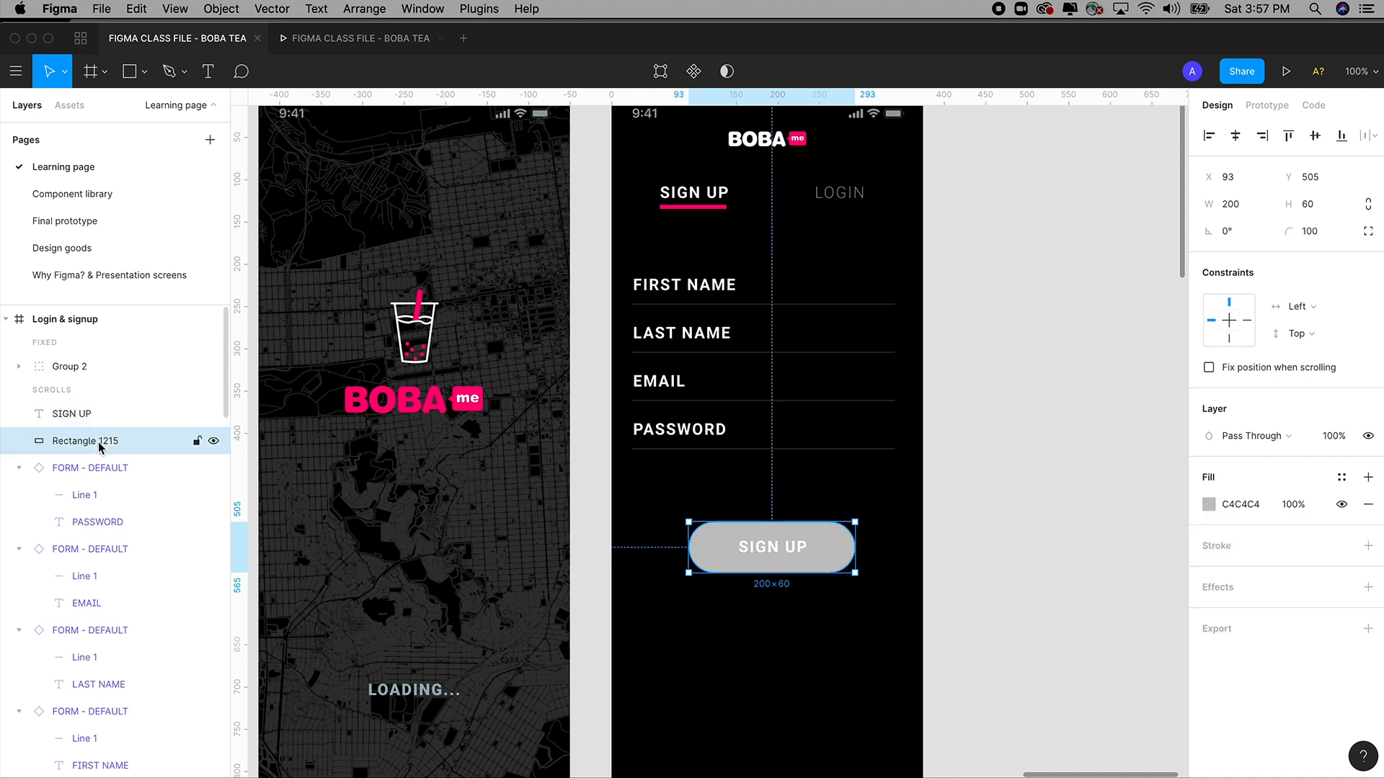
left_click(1088, 519)
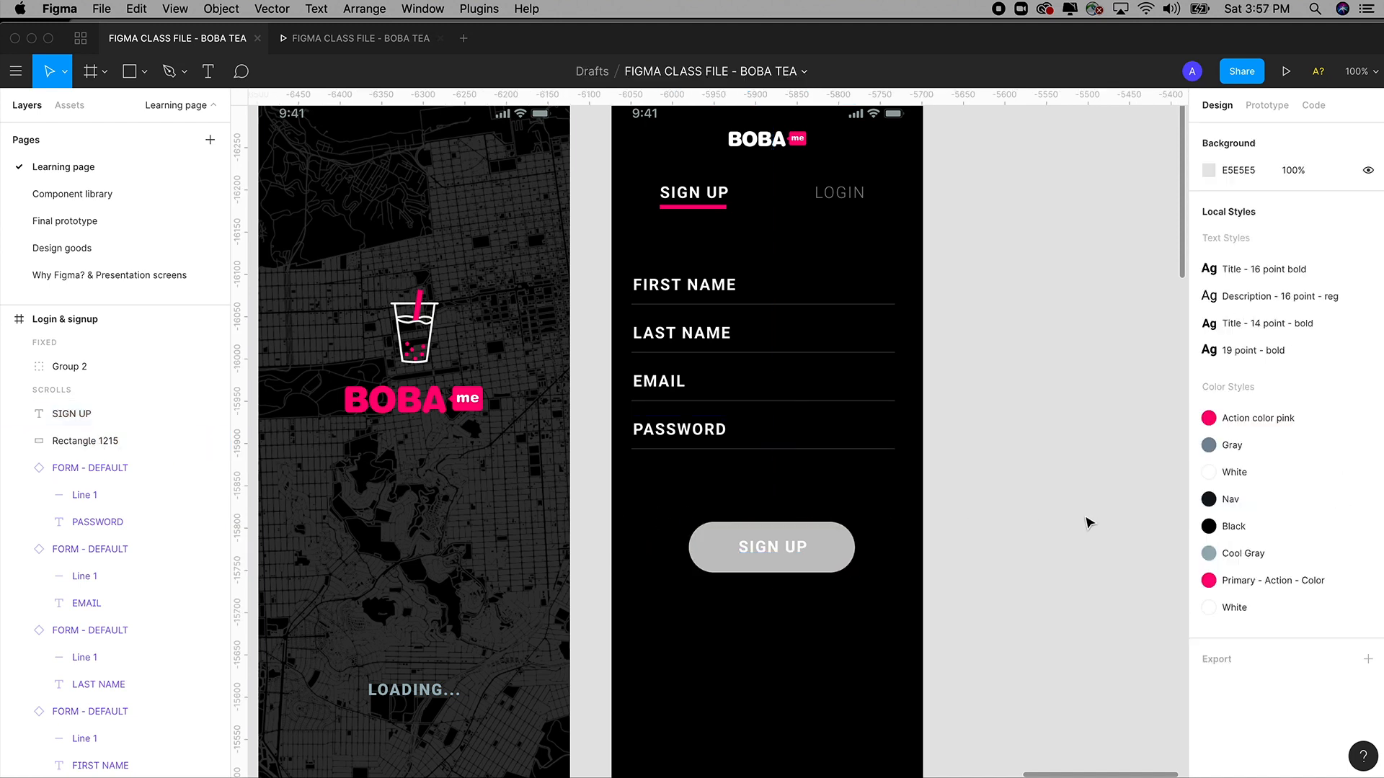
left_click(779, 551)
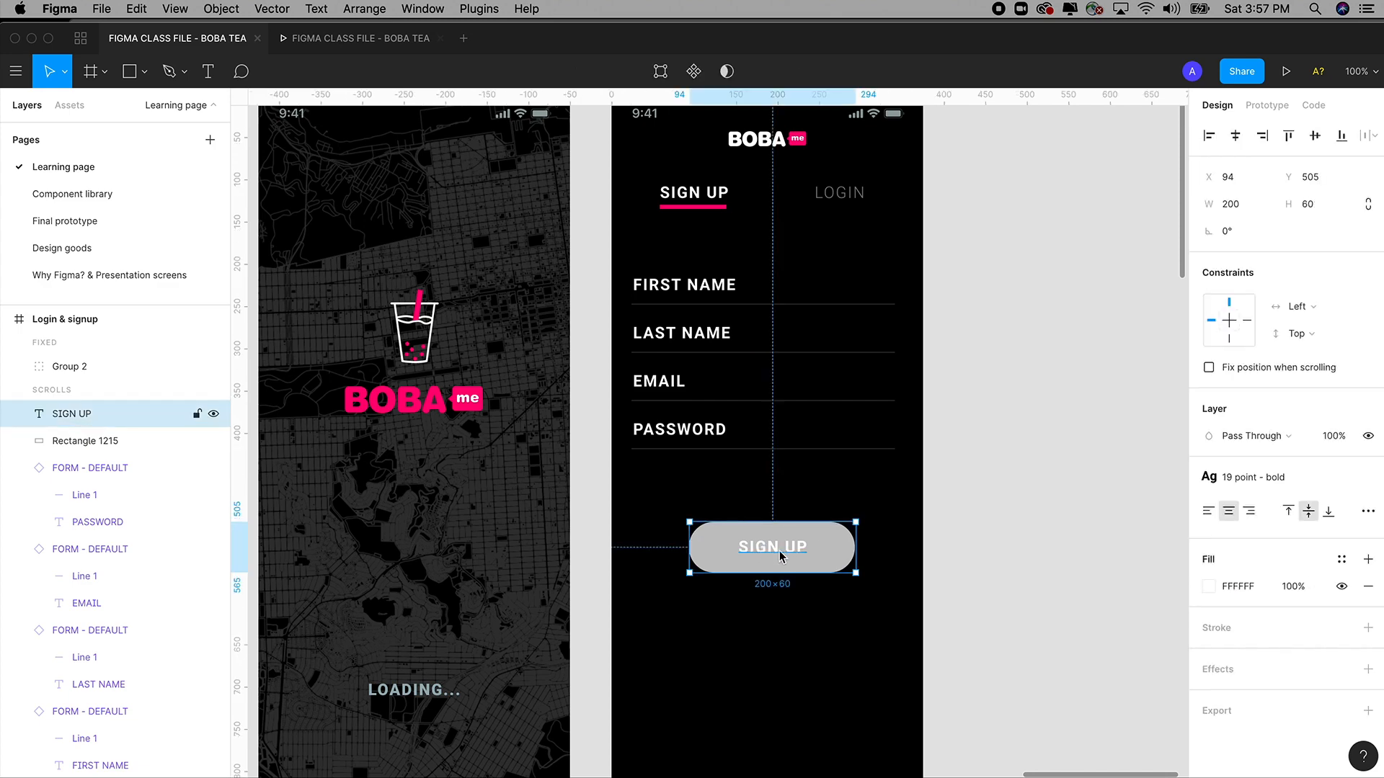
right_click(779, 552)
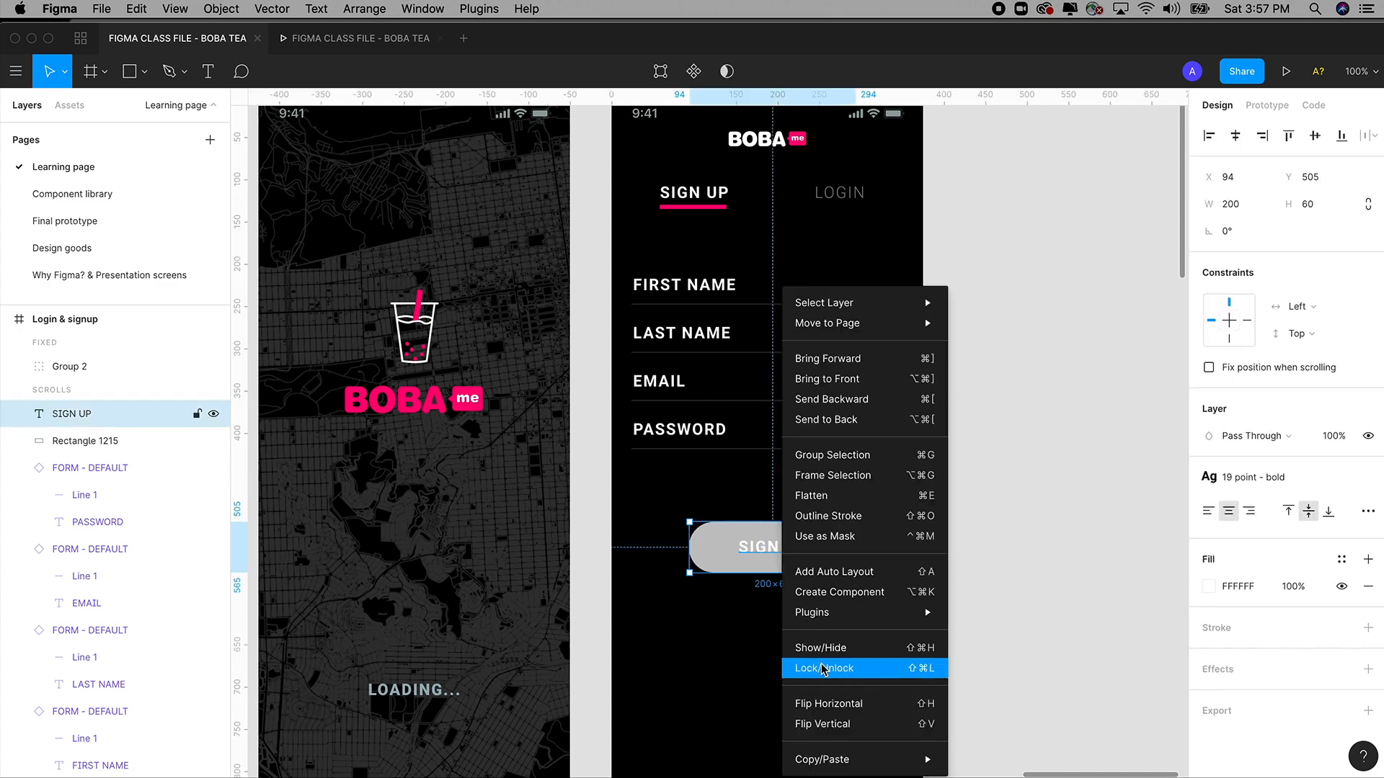
left_click(858, 554)
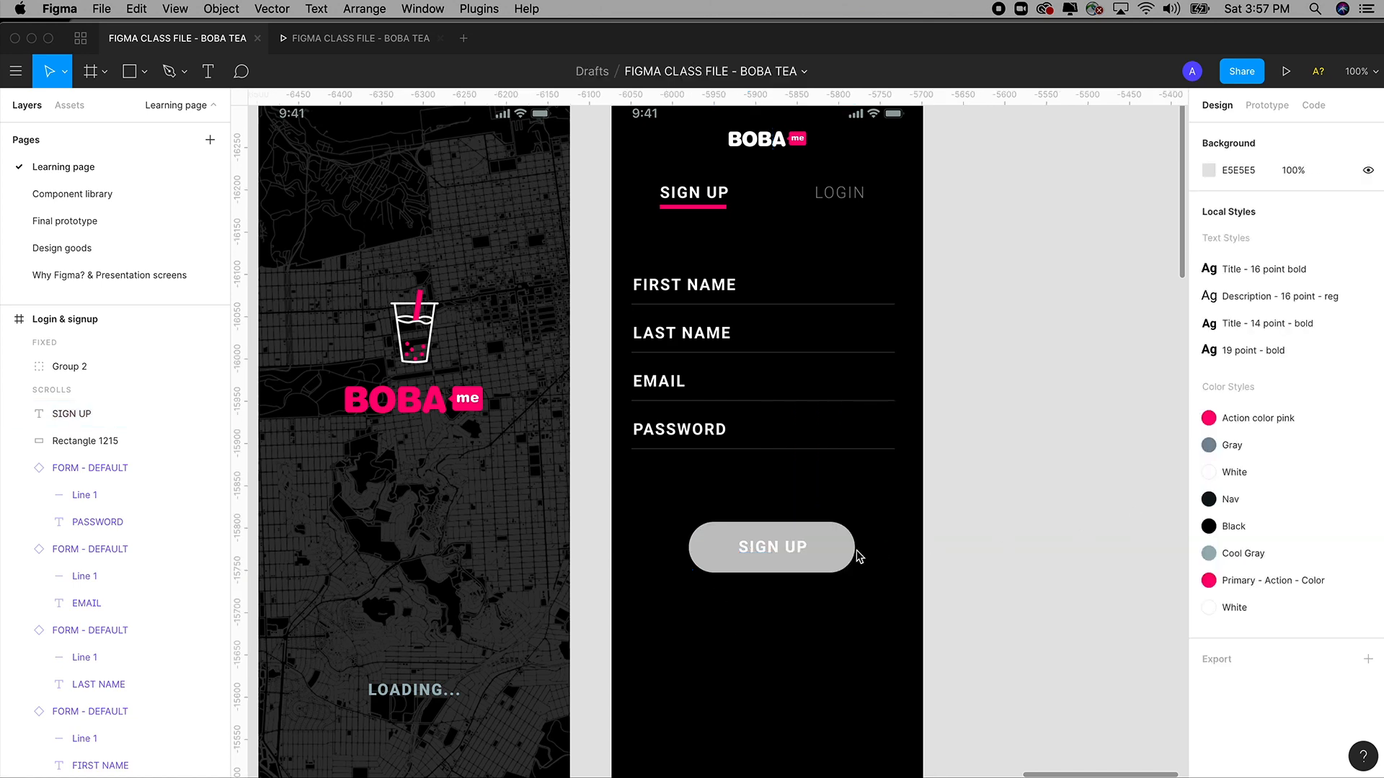
left_click(790, 551)
right_click(790, 553)
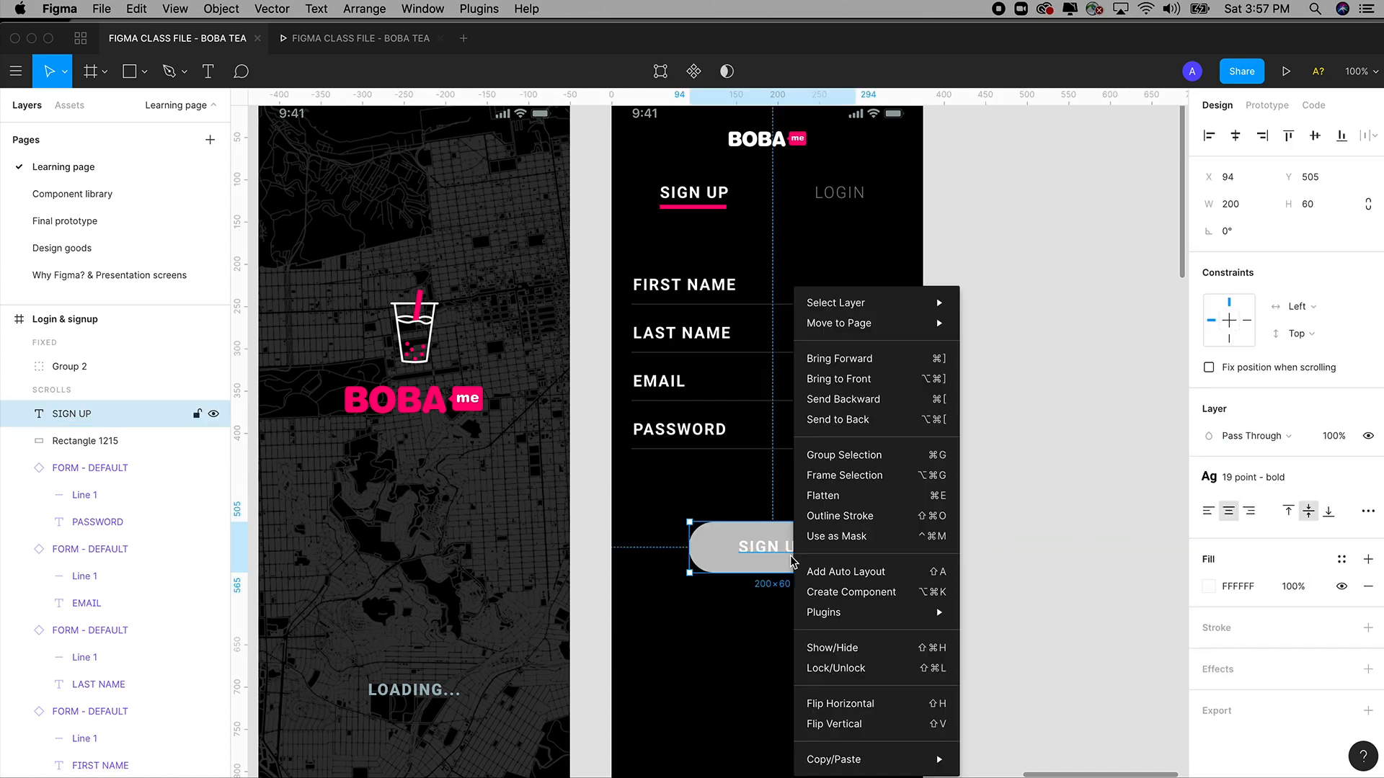
left_click(844, 669)
left_click(1049, 569)
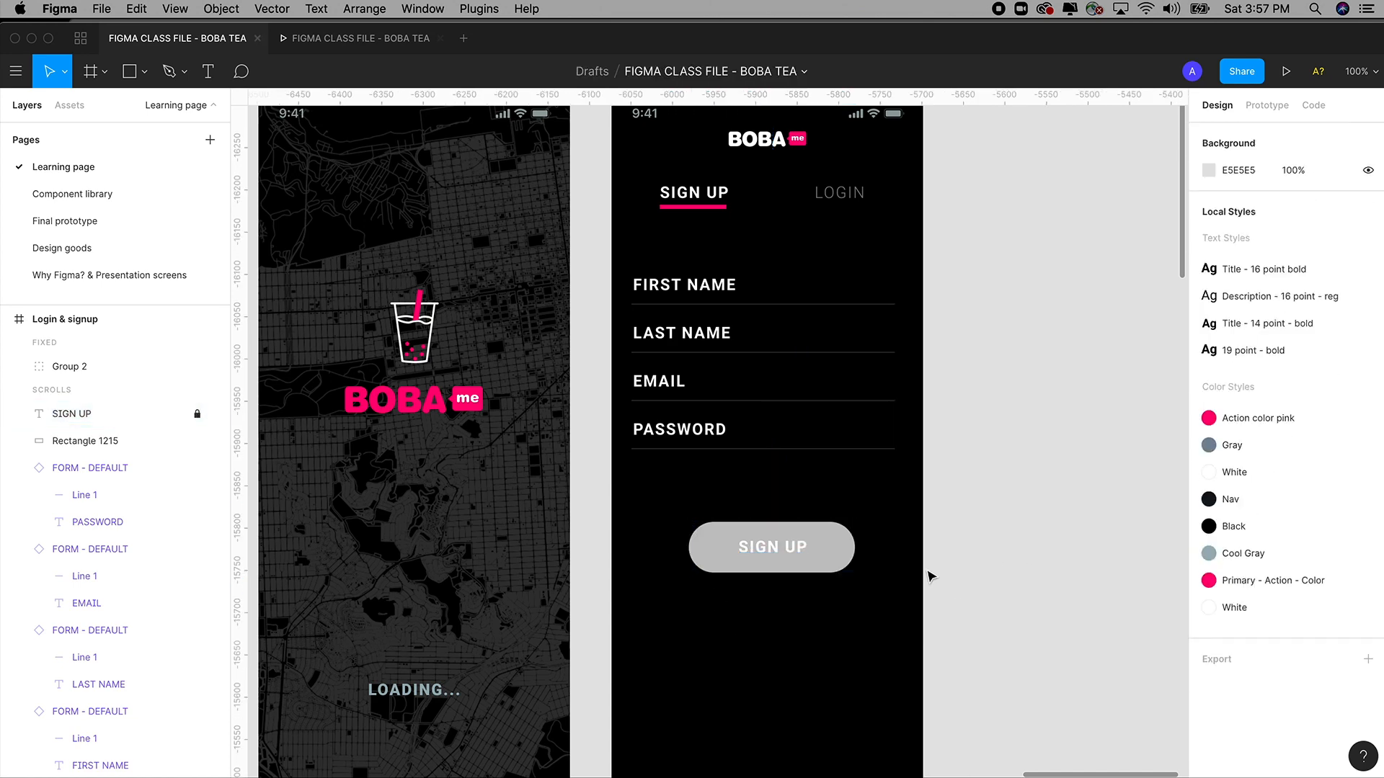
left_click(800, 566)
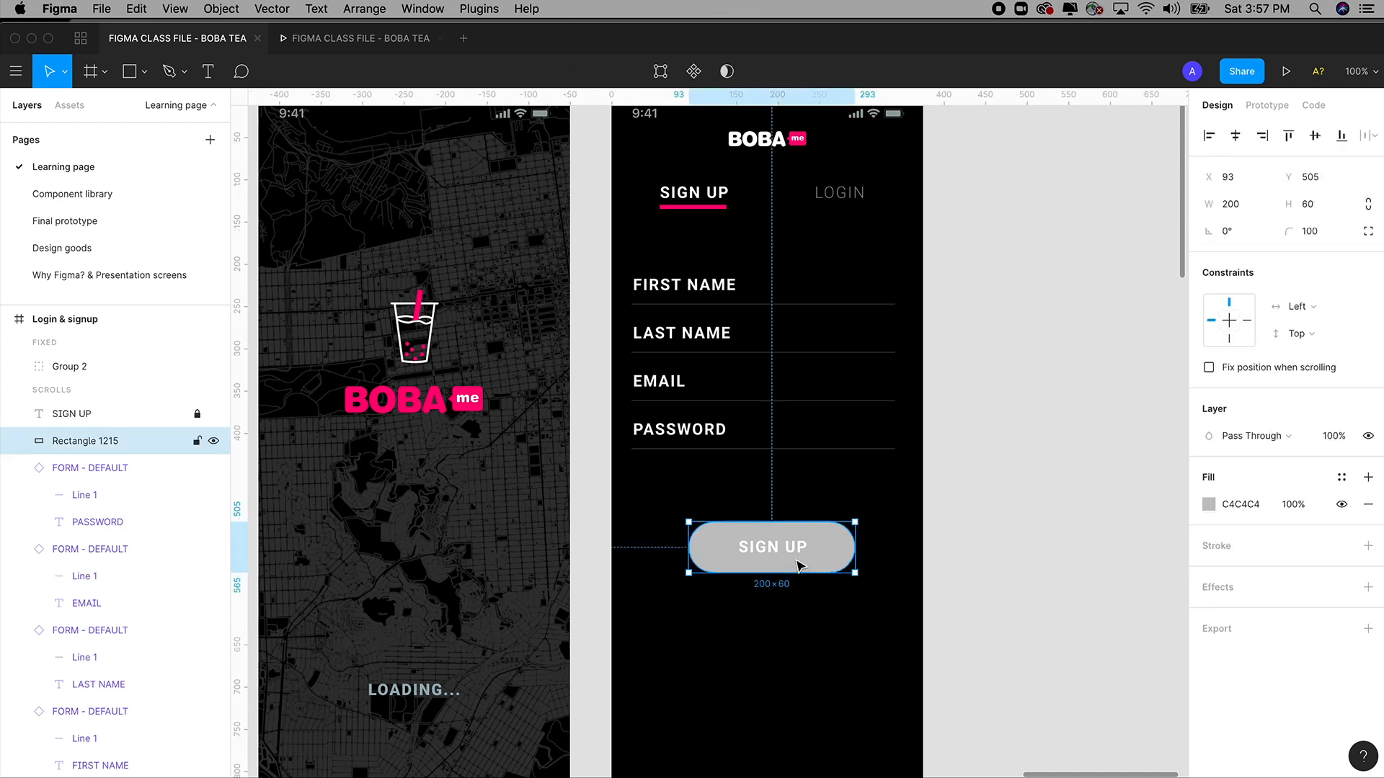
left_click(1208, 505)
mouse_move(1095, 471)
left_mouse_down()
mouse_move(1079, 454)
mouse_move(1103, 490)
left_mouse_up()
left_click(1172, 340)
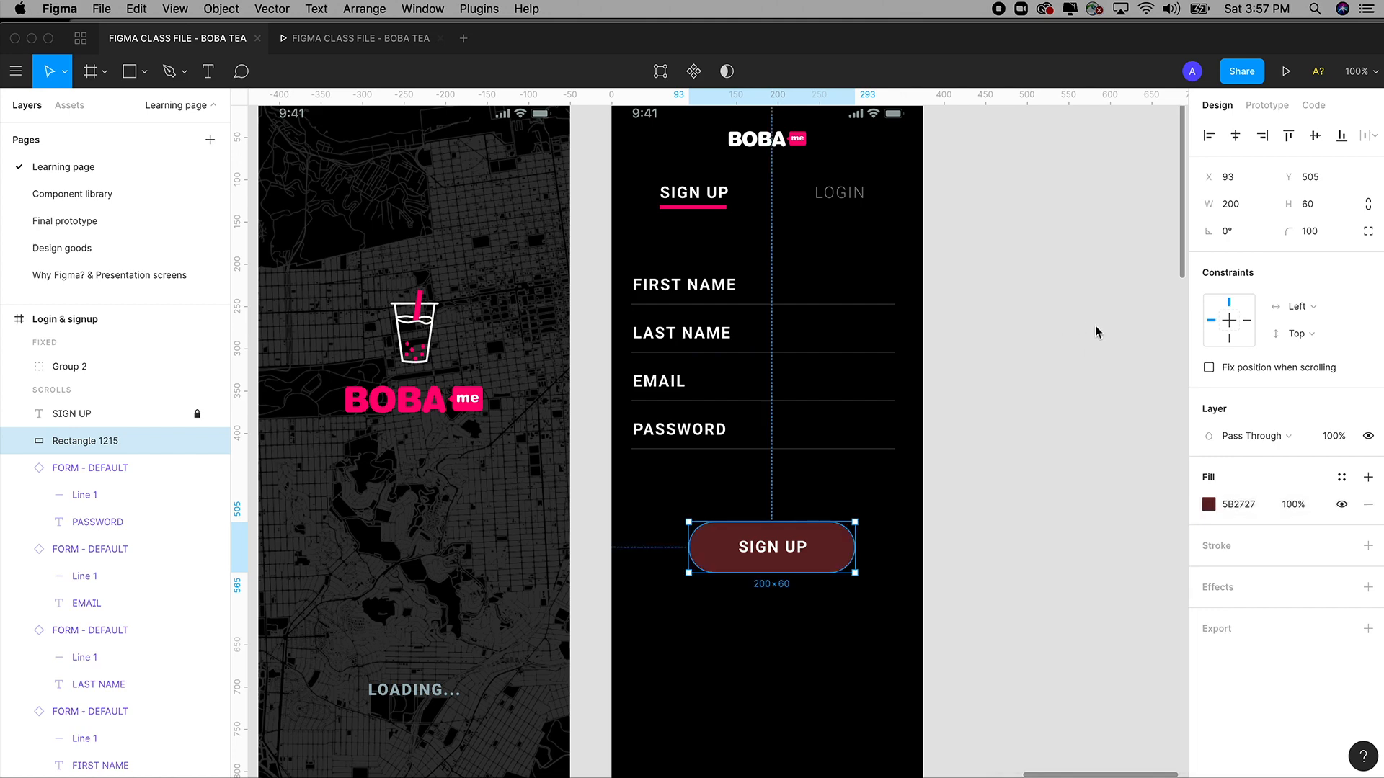
key("ctrl+z")
left_click(1005, 431)
key("super+z")
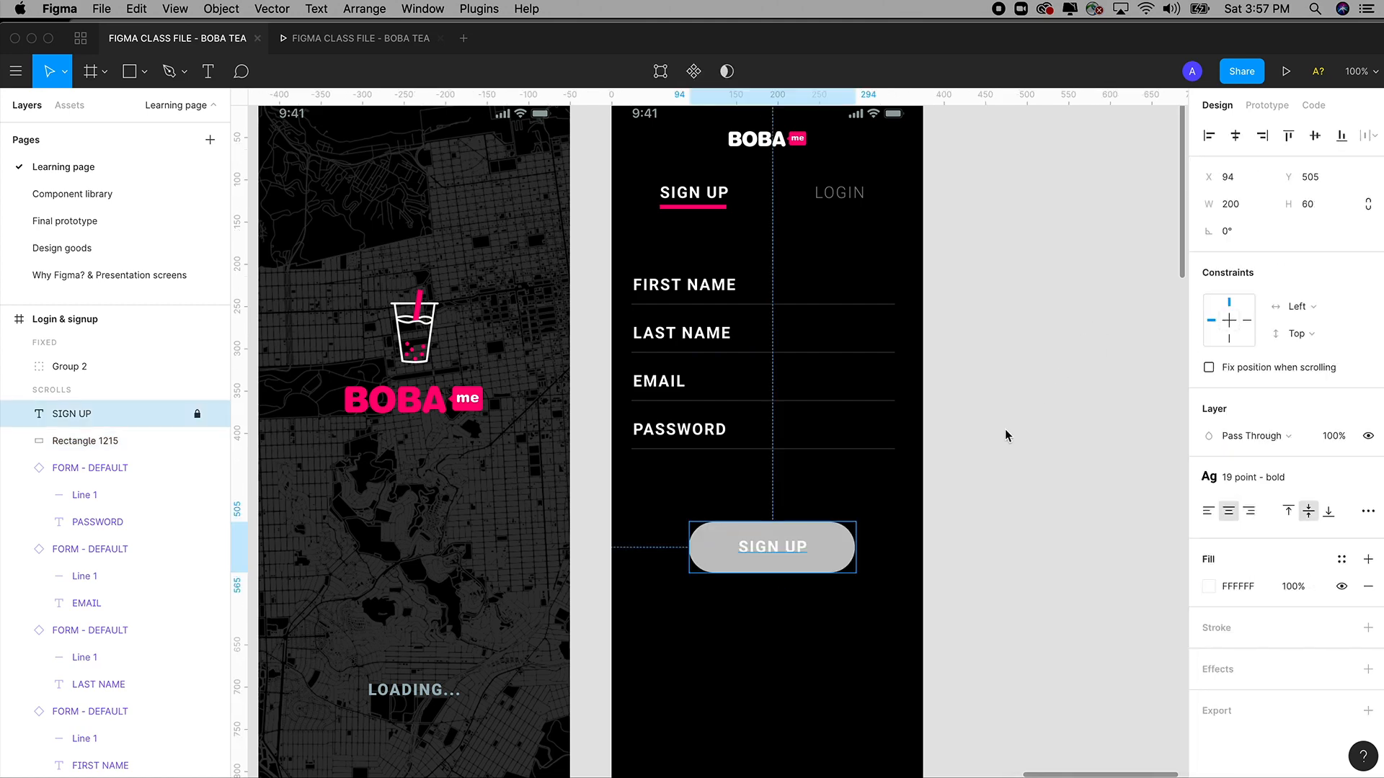
left_click(1005, 430)
left_click(771, 550)
right_click(771, 552)
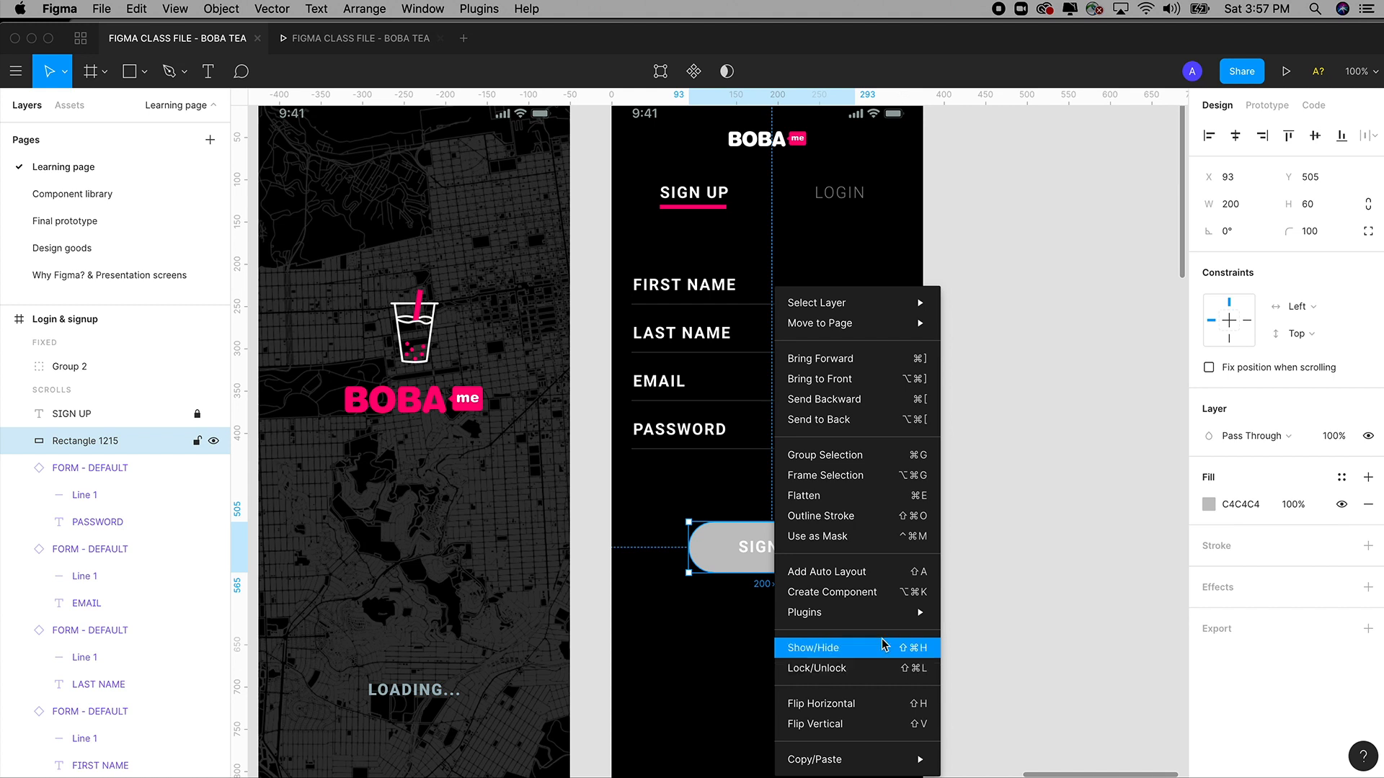
left_click(1092, 331)
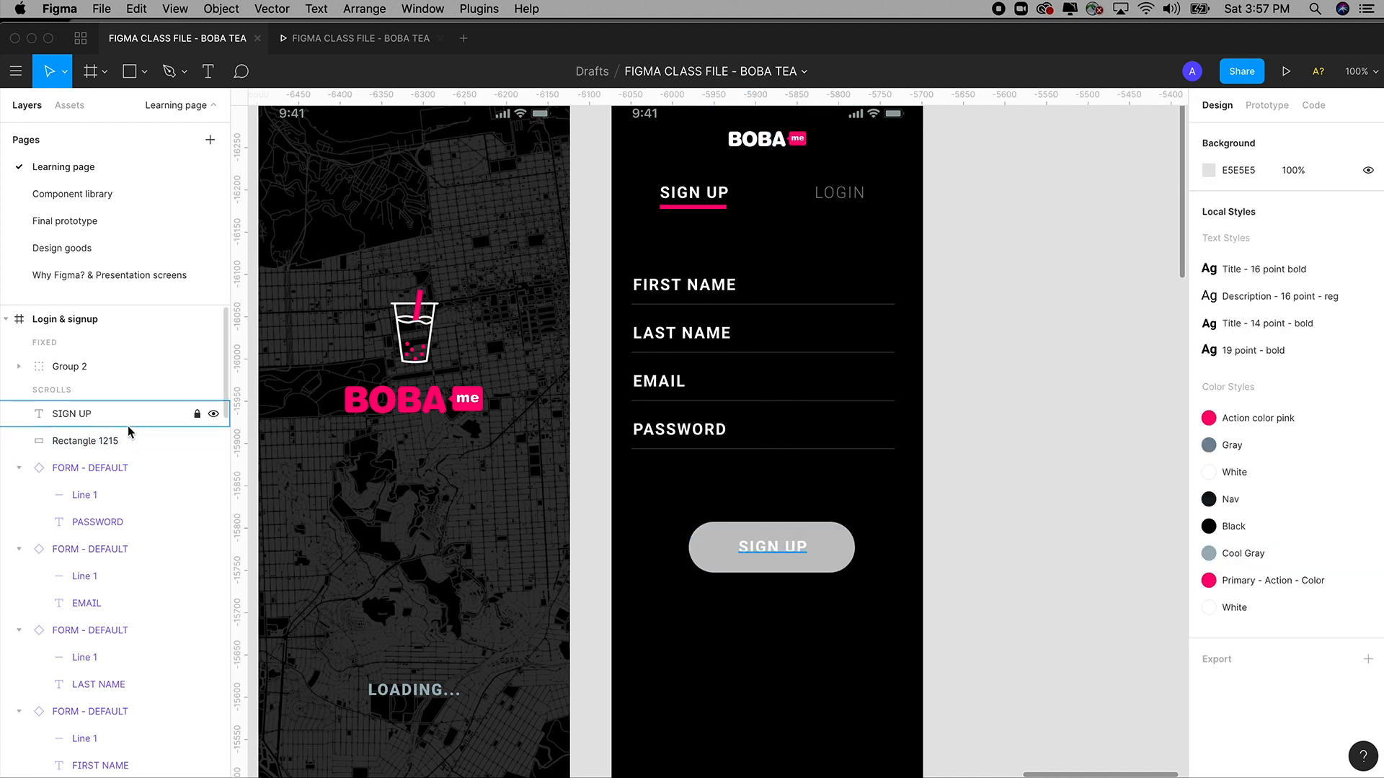
left_click(213, 416)
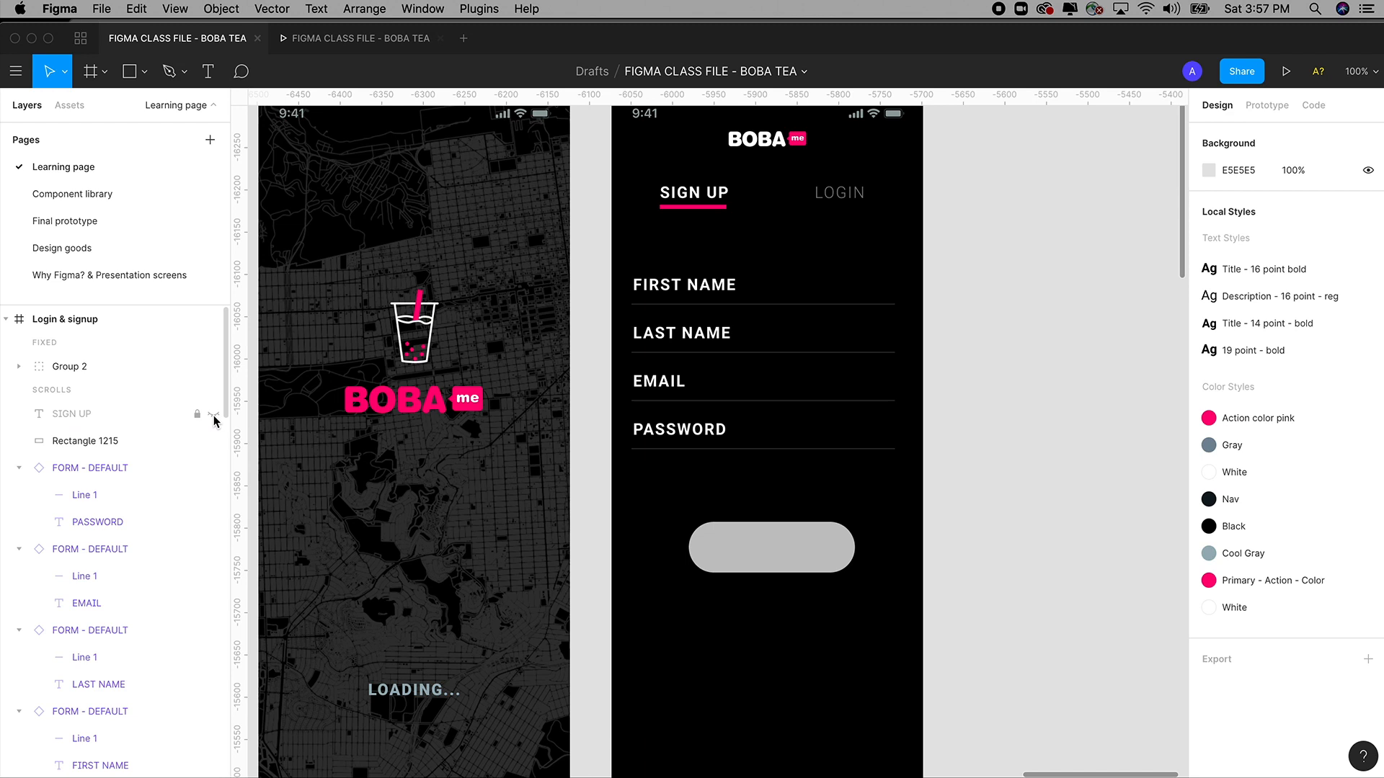
left_click(213, 415)
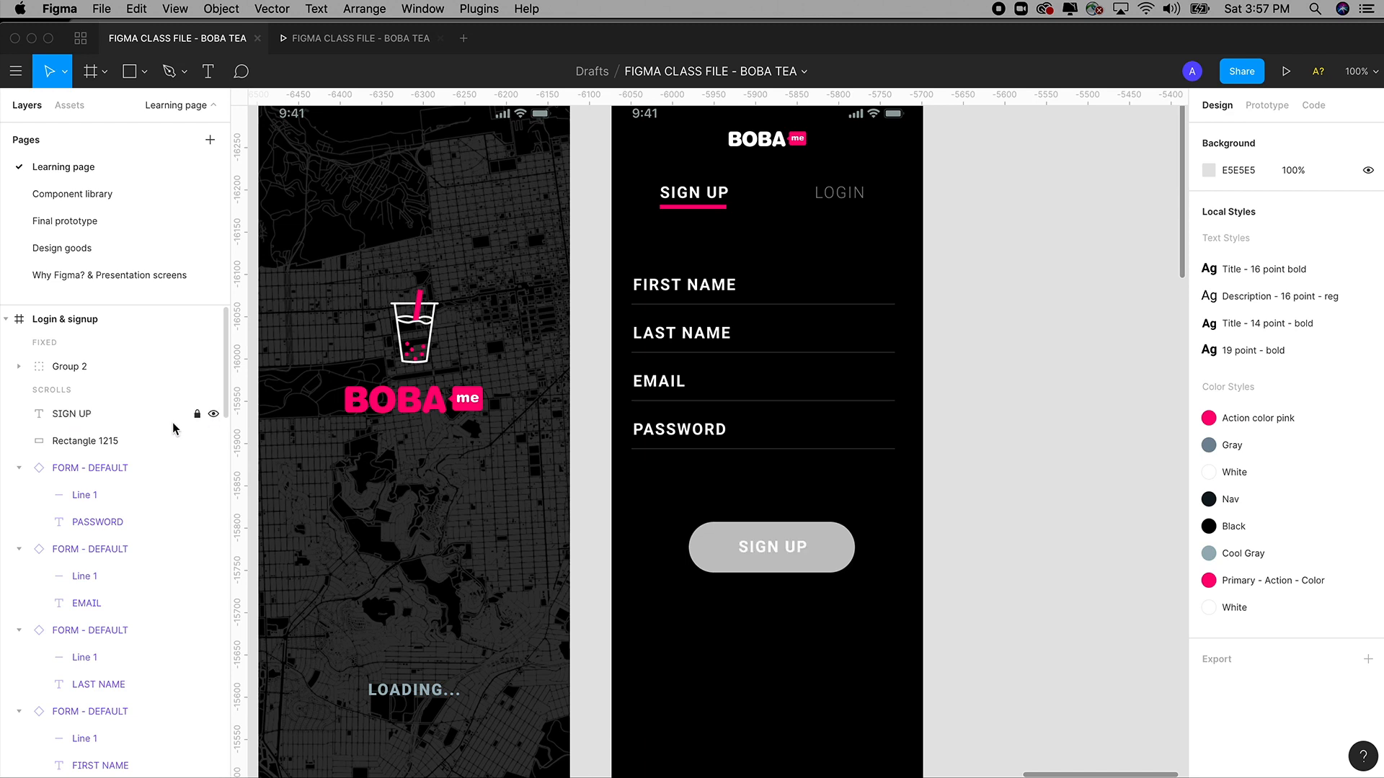
left_click(198, 415)
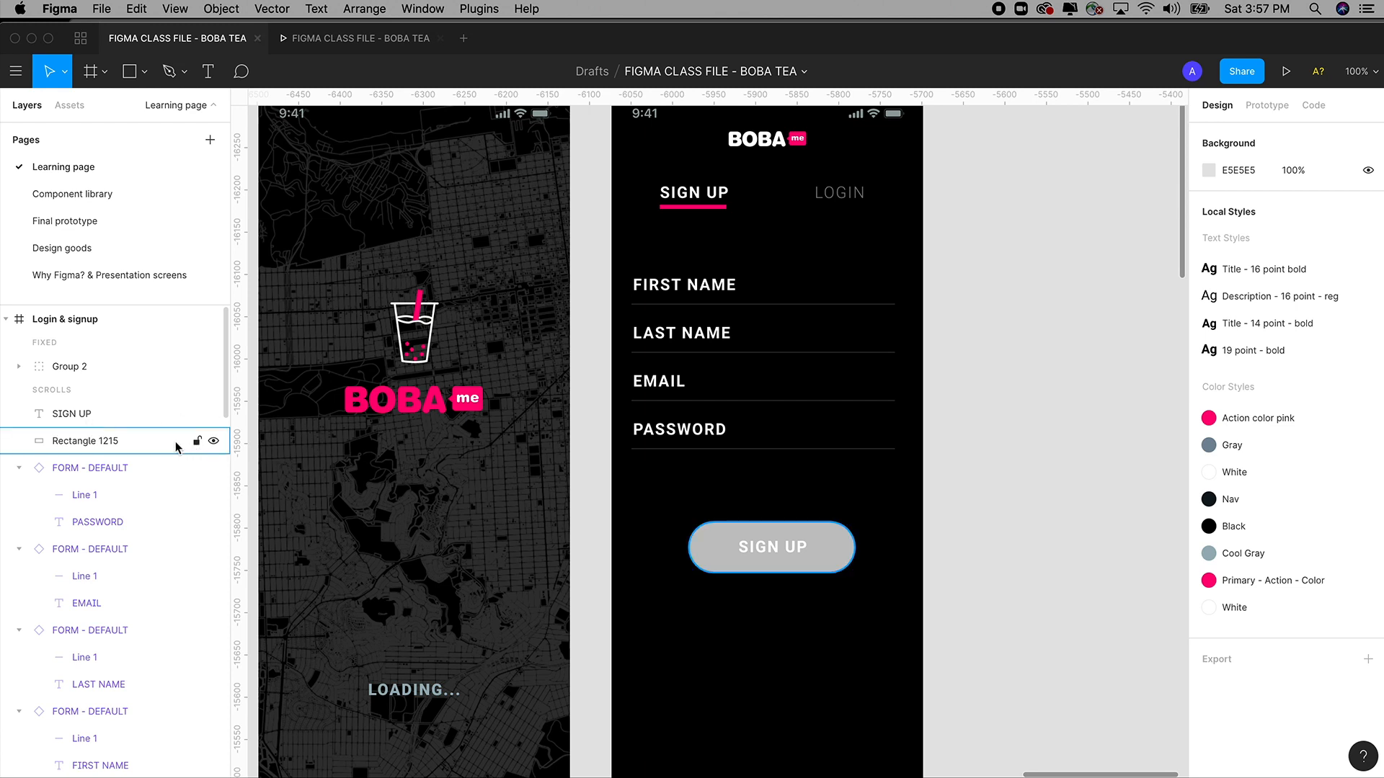
left_click(214, 442)
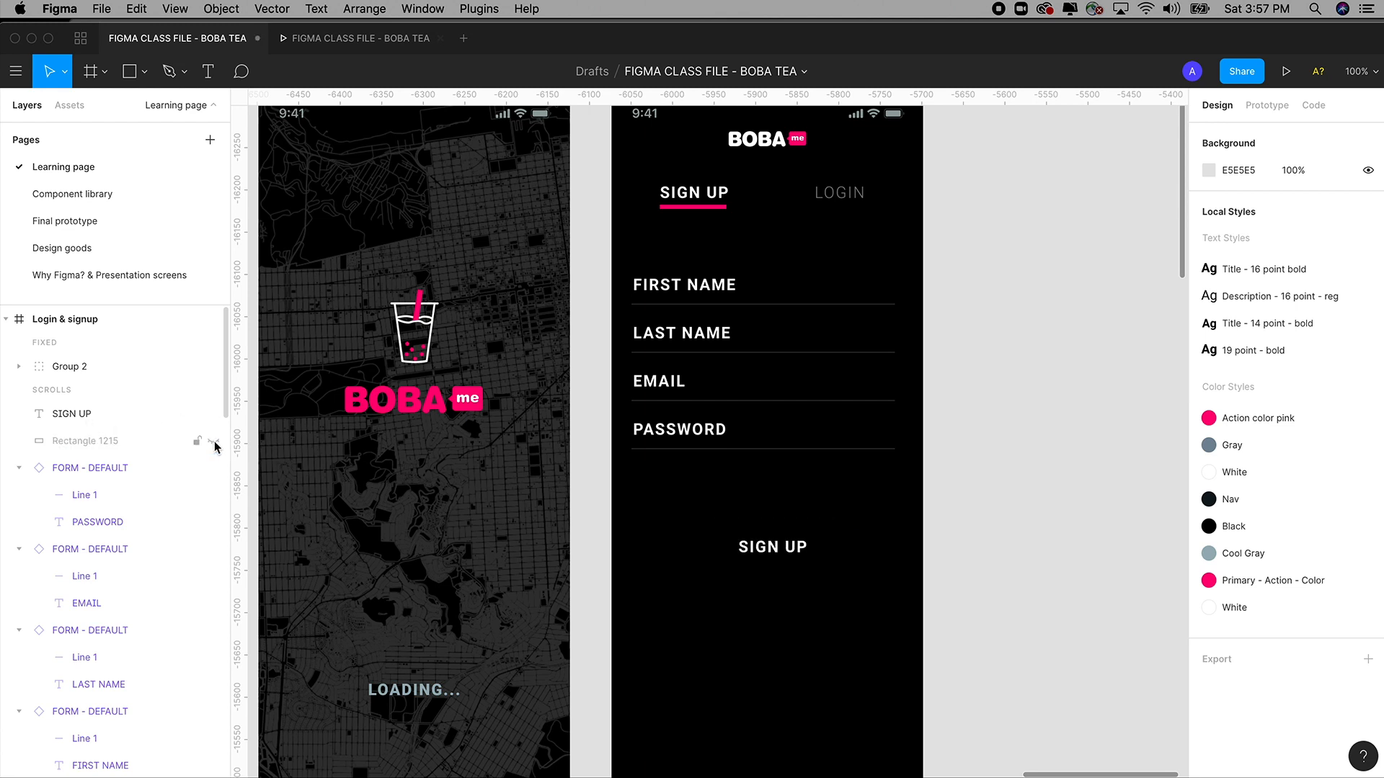
left_click(214, 441)
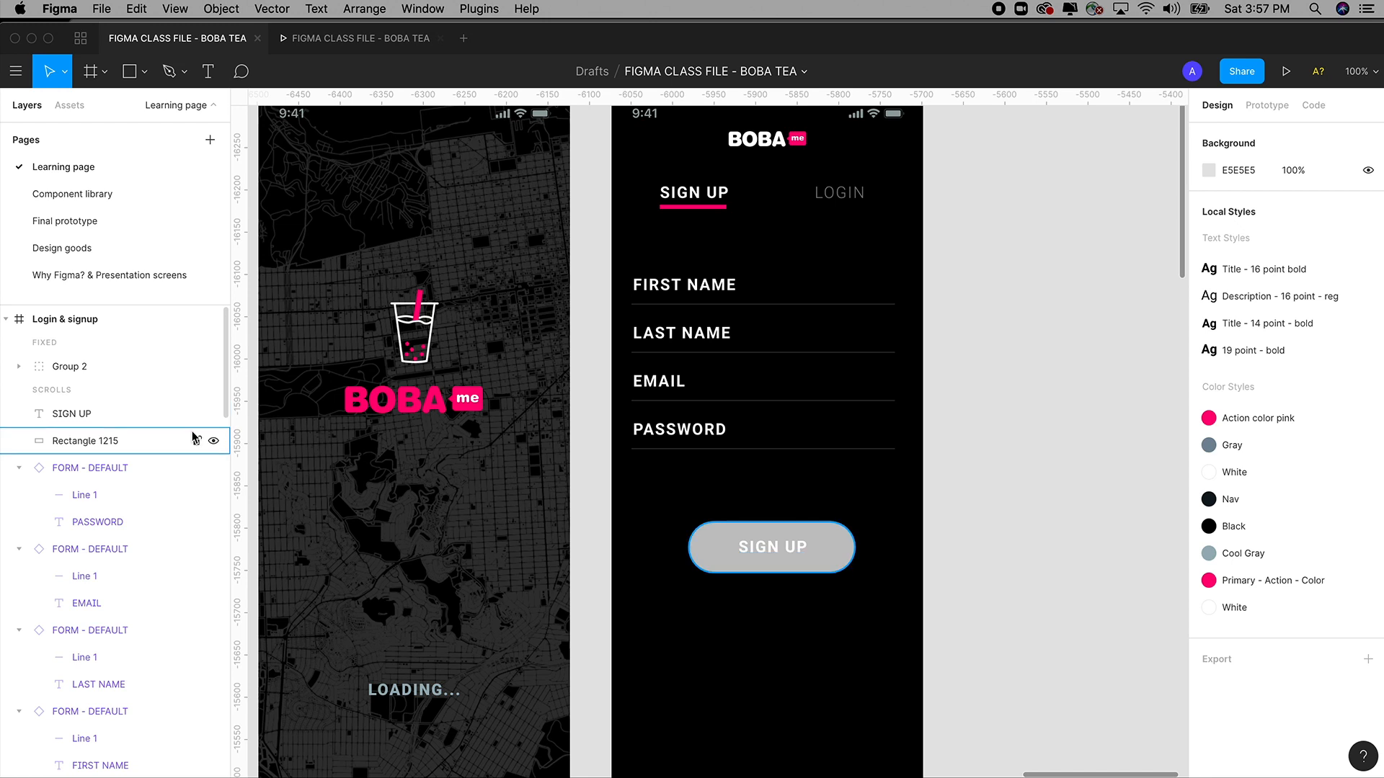
left_click(72, 445)
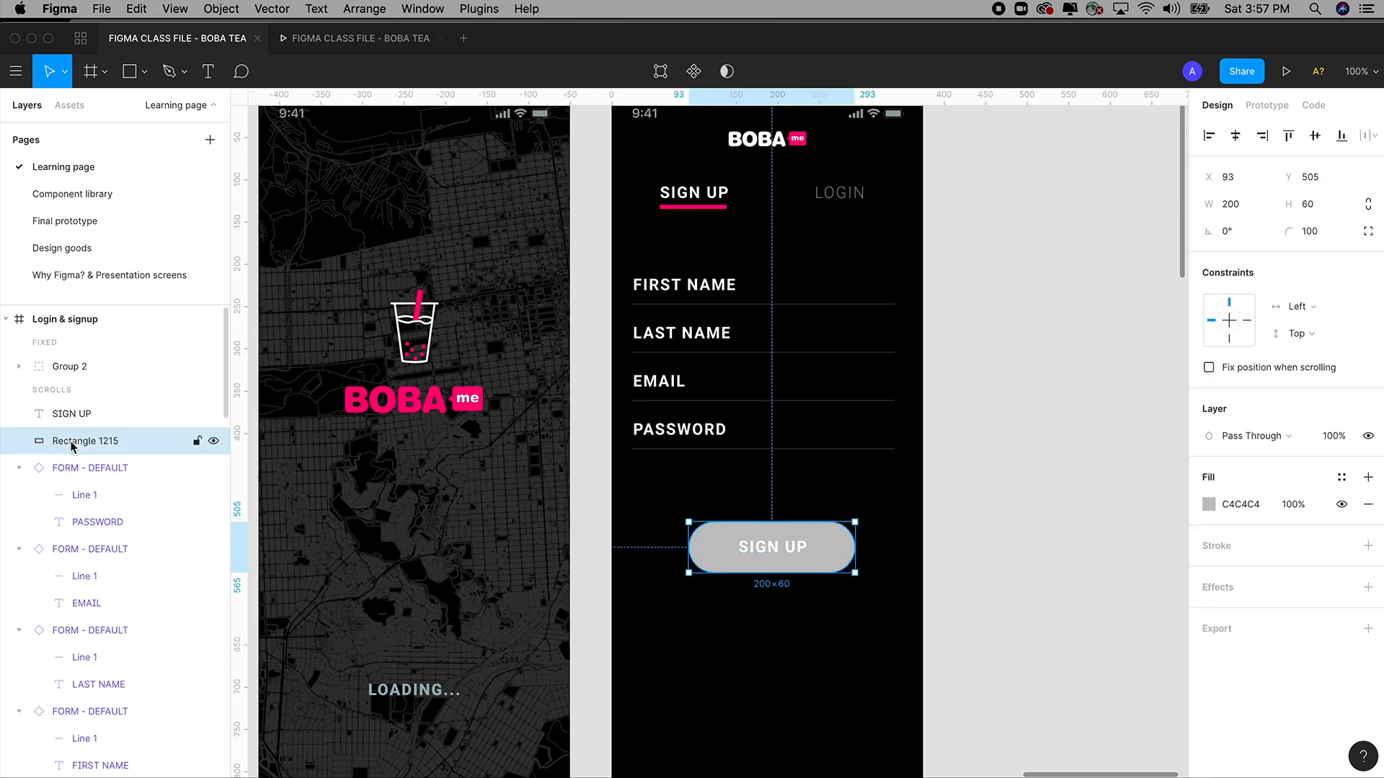
Apply Primary - Action - Color to the pill, then select it with its SIGN UP text.
left_click(1341, 478)
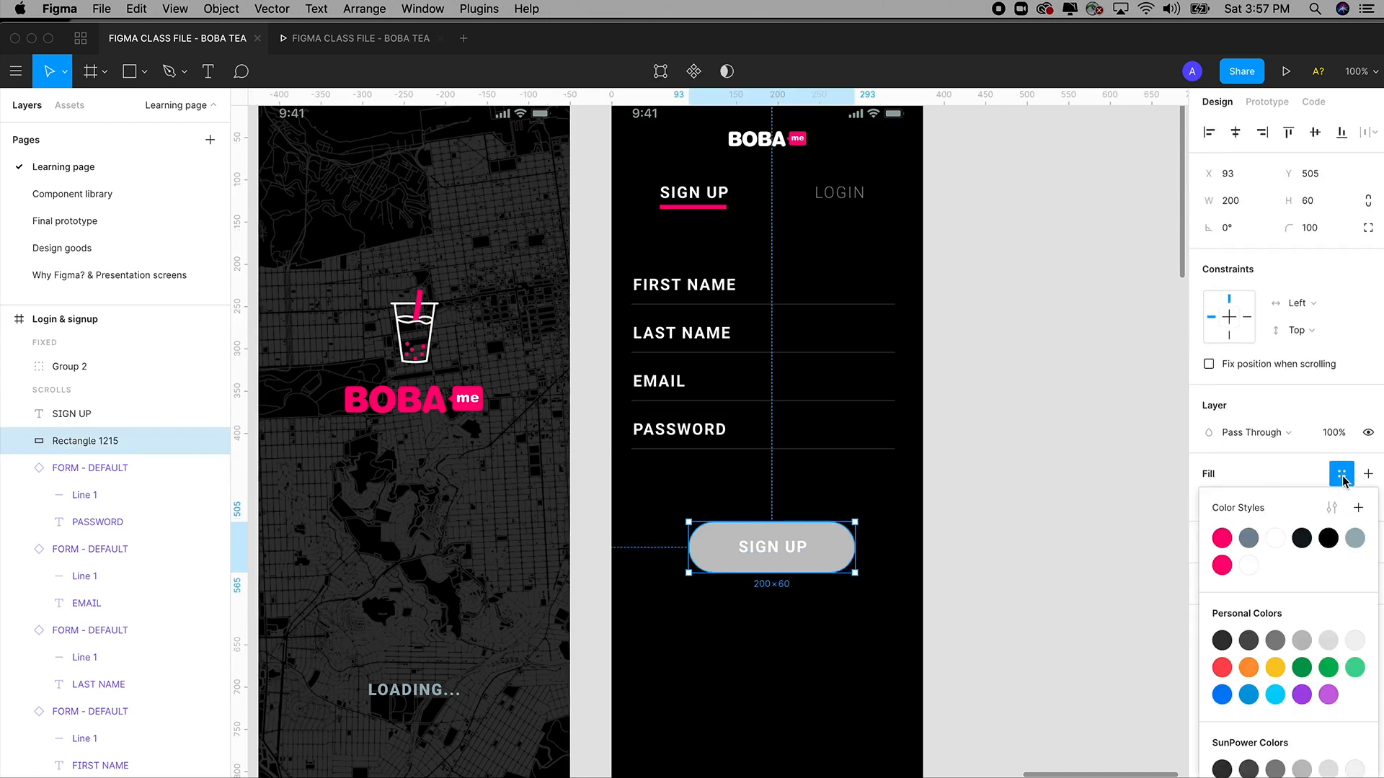
left_click(1223, 567)
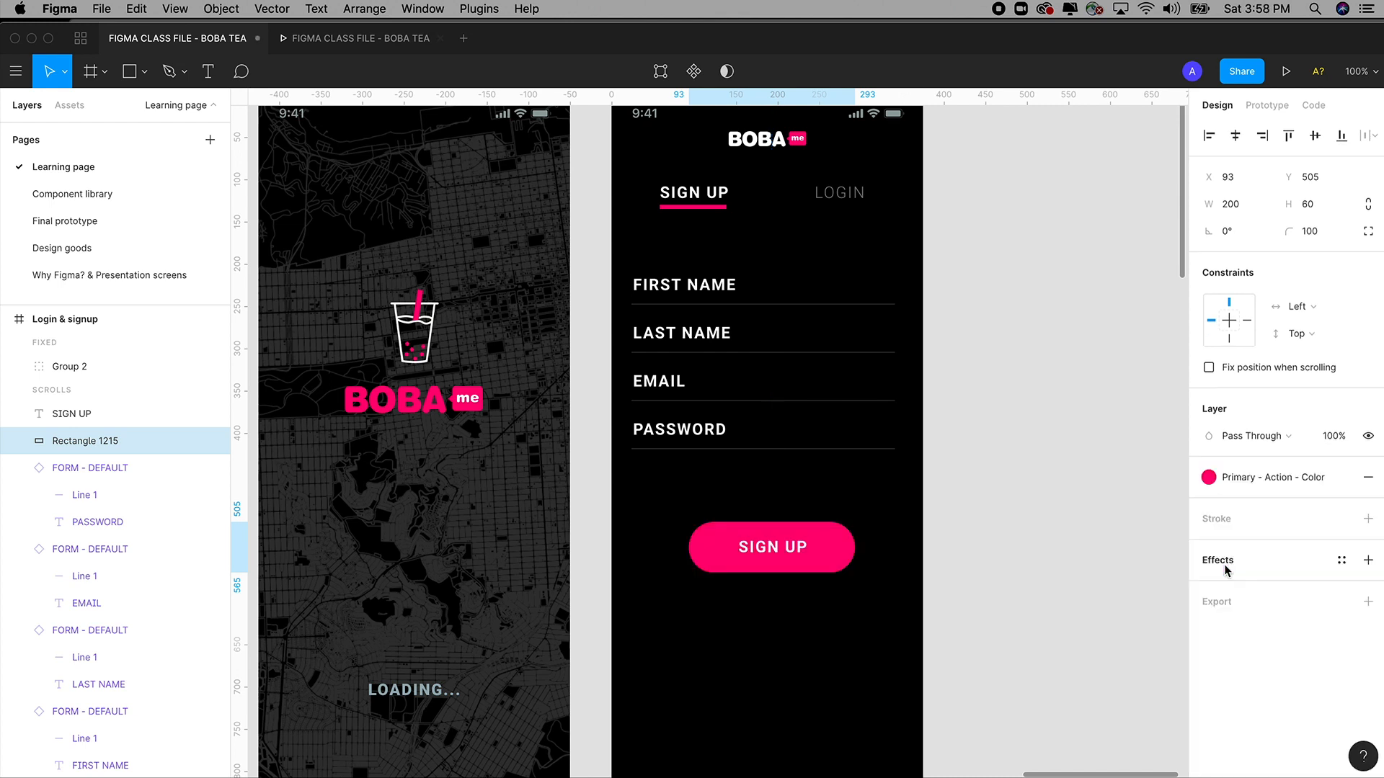
left_click(1054, 508)
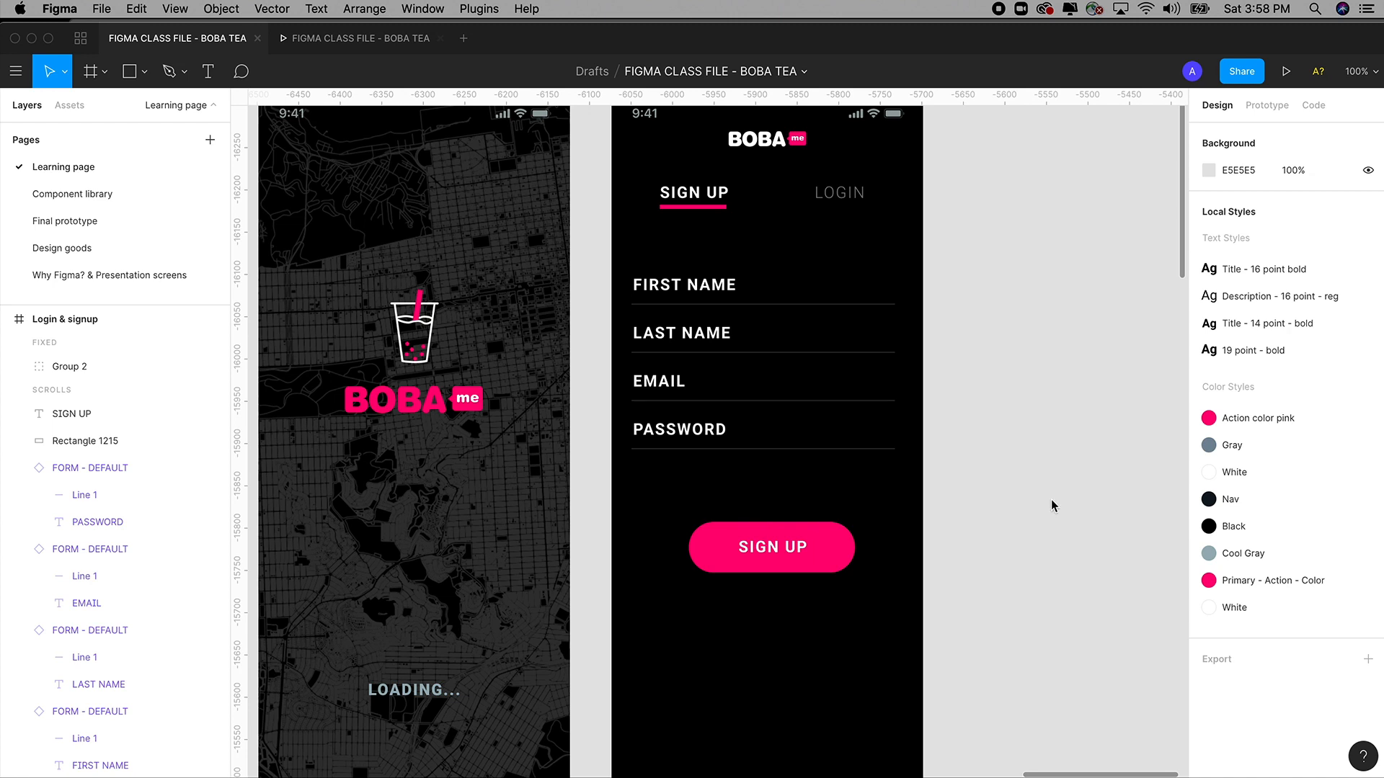
scroll(1054, 506, "up", 2)
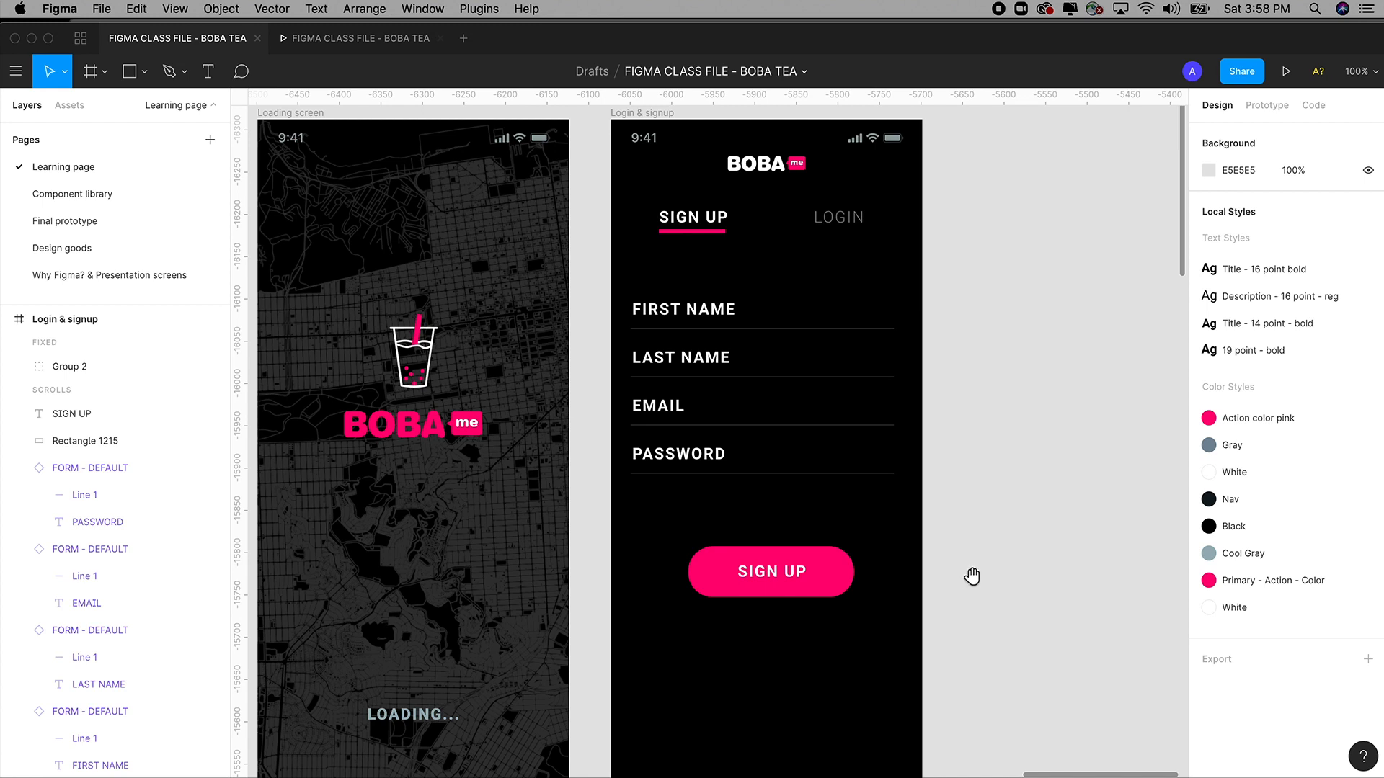
left_click_drag(970, 574, 993, 513)
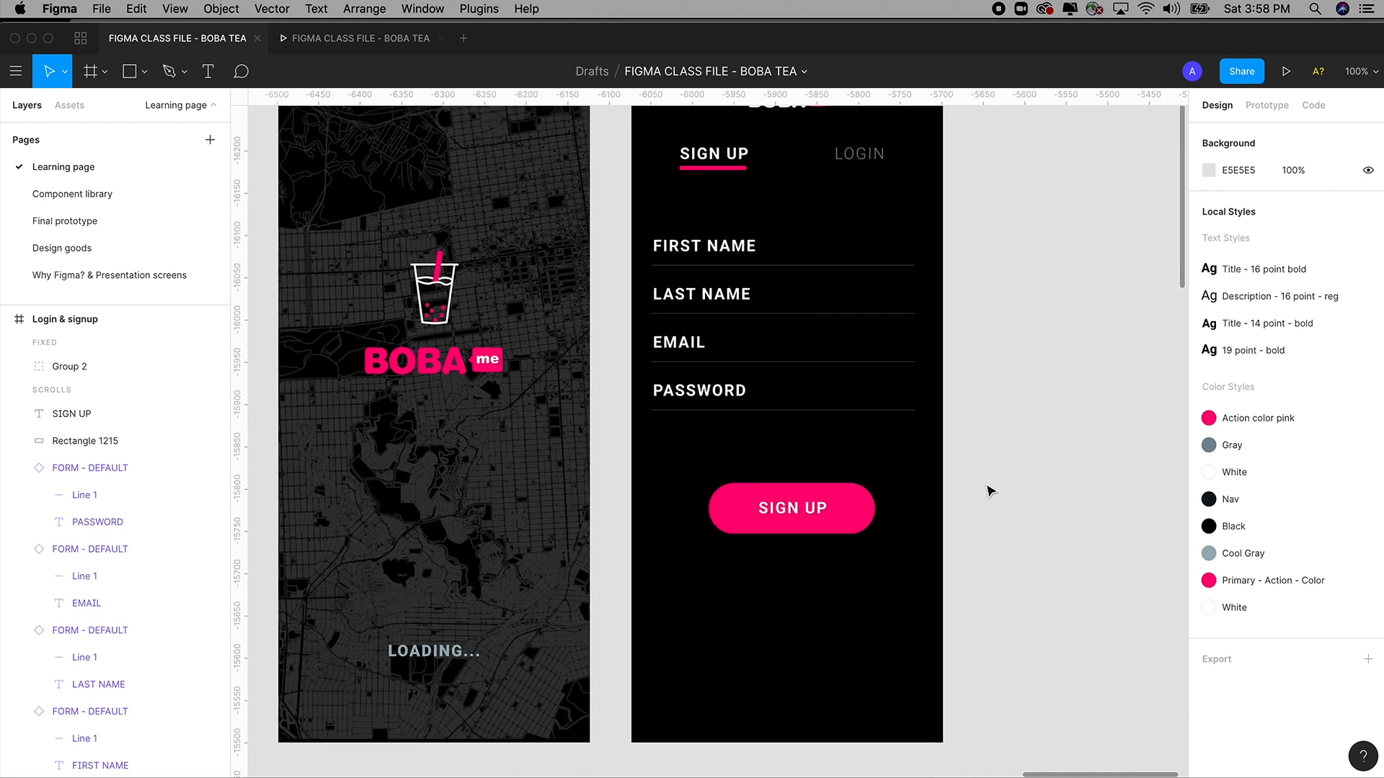
left_click_drag(981, 470, 710, 543)
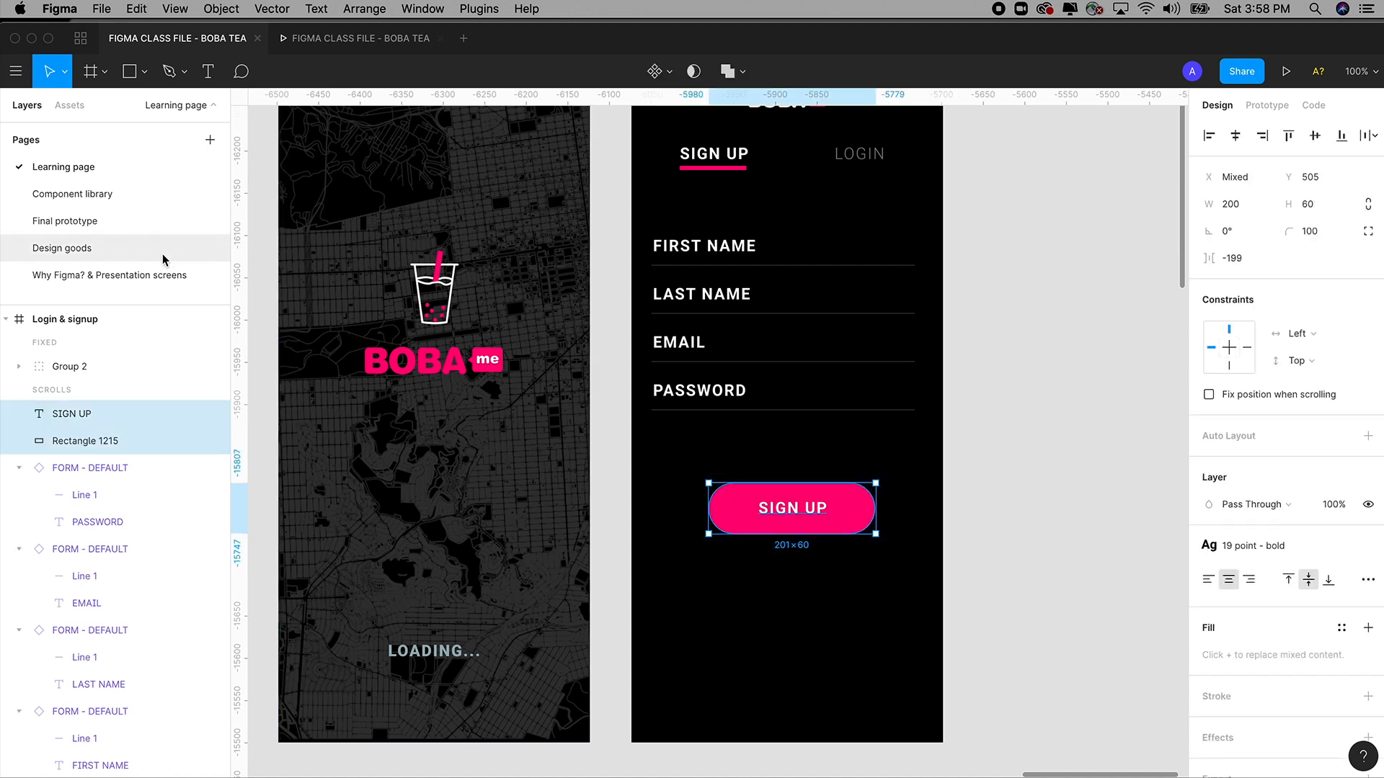
Paste the pink SIGN UP button onto the Component library page, below the TITLE form.
left_click(93, 194)
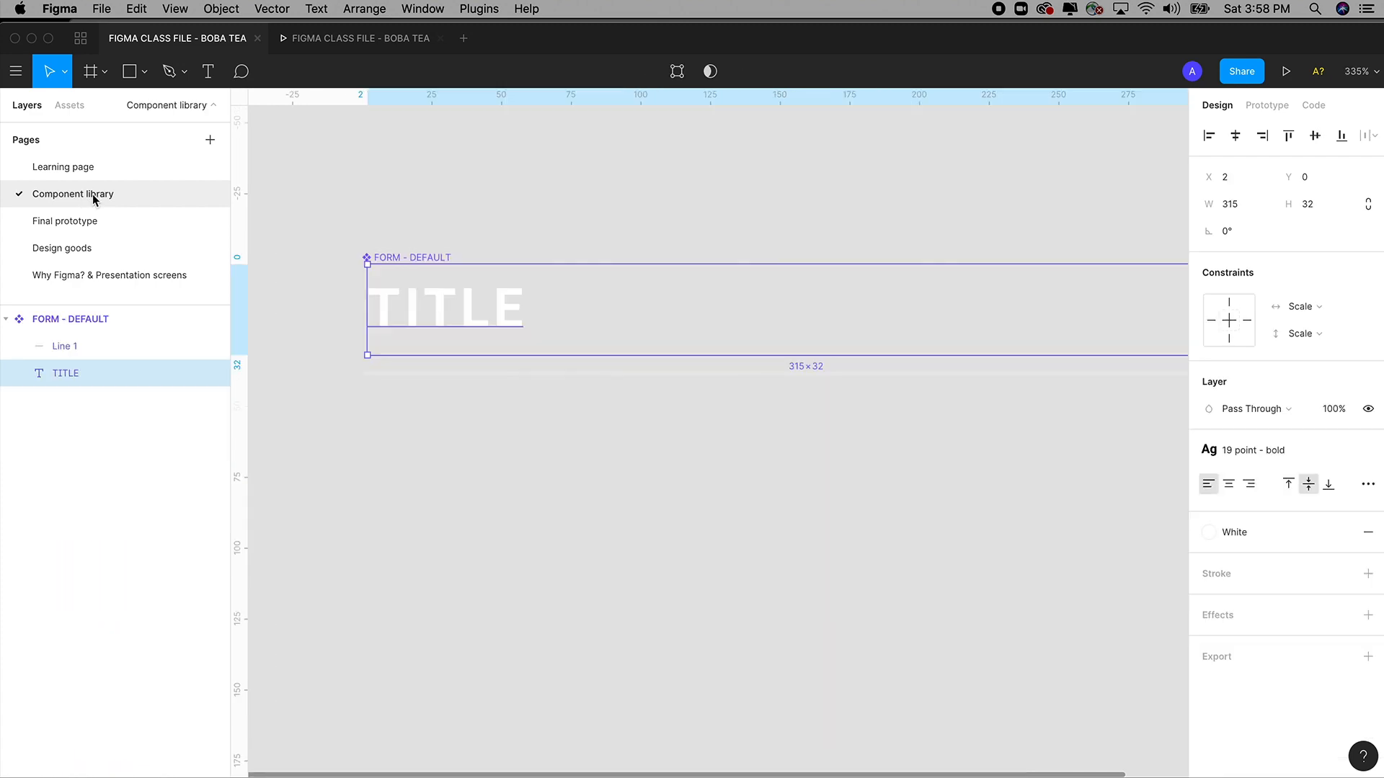
left_click(511, 467)
left_click_drag(513, 463, 604, 393)
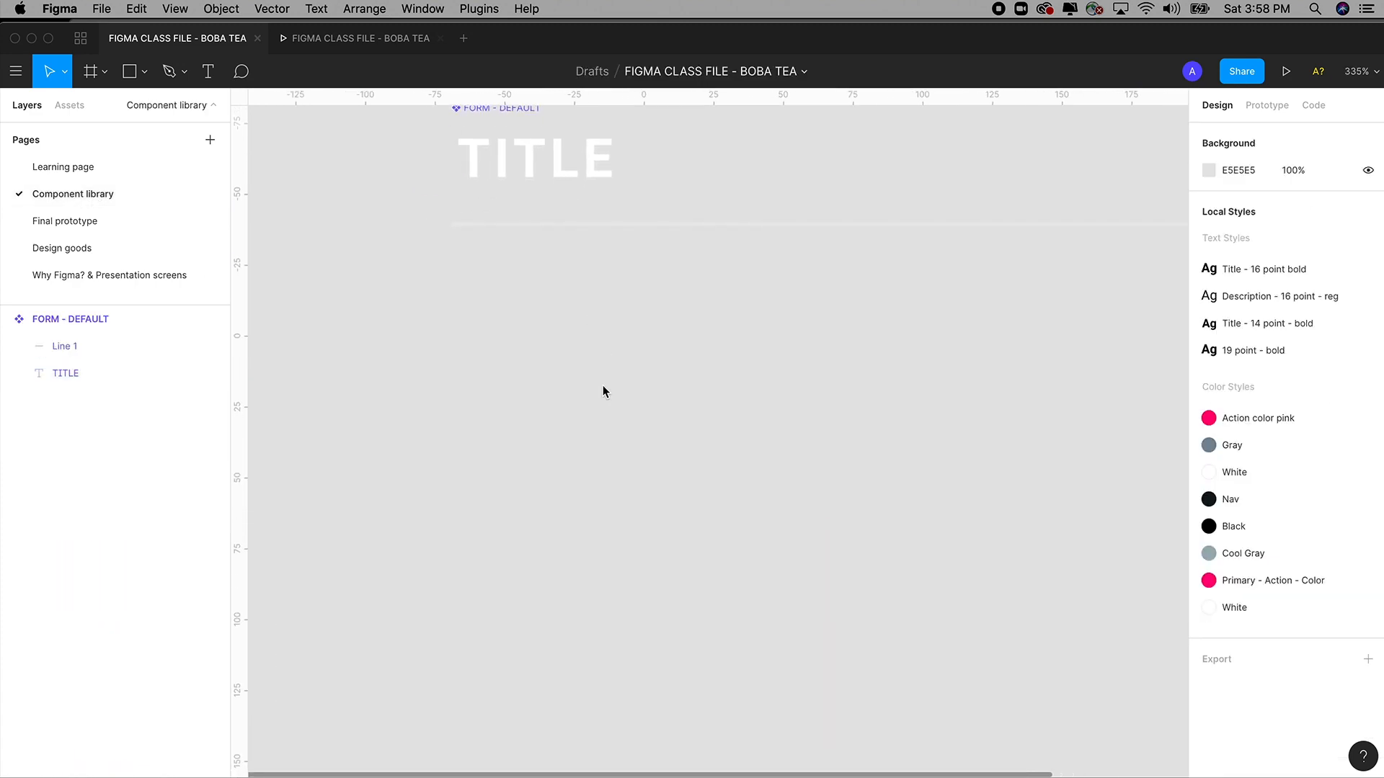
key("super+v")
left_click_drag(677, 444, 676, 458)
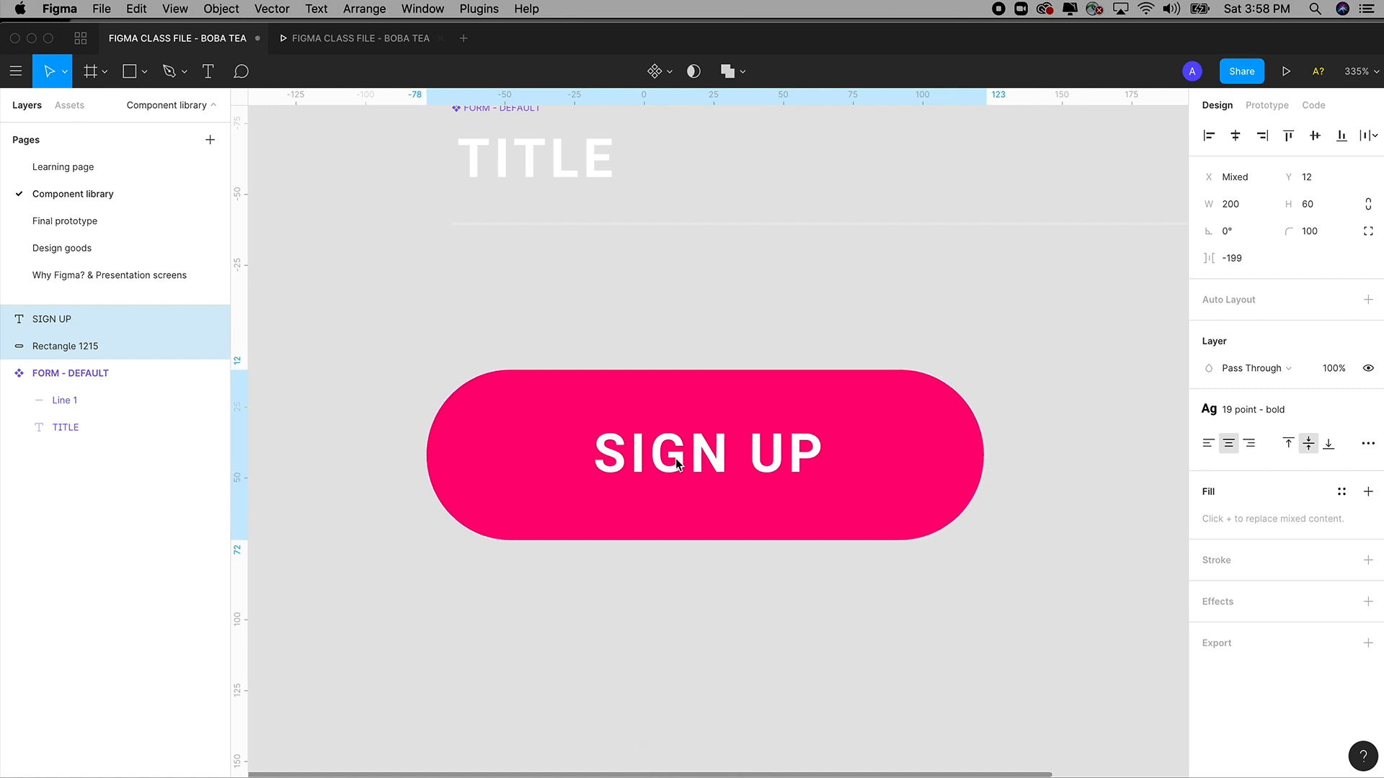
scroll(676, 459, "down", 5)
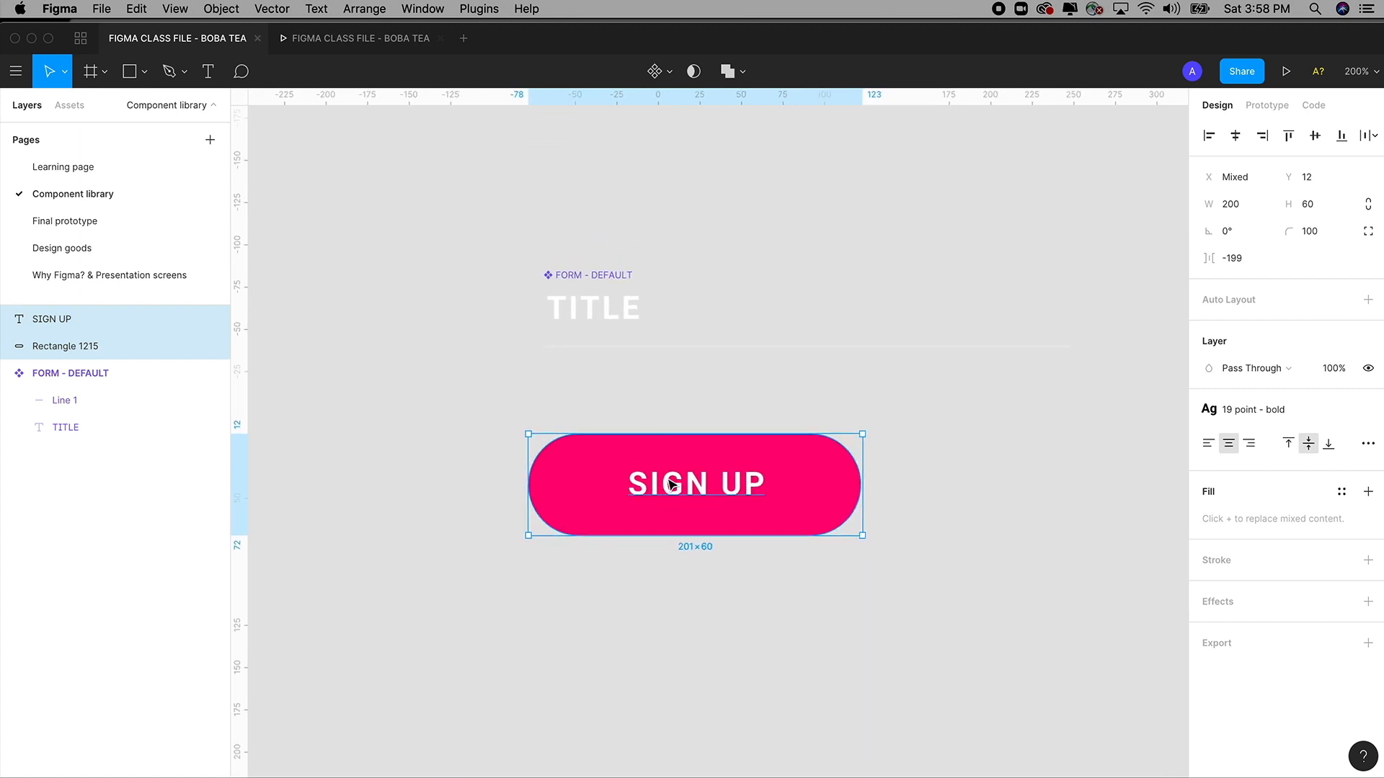
left_click_drag(671, 483, 671, 516)
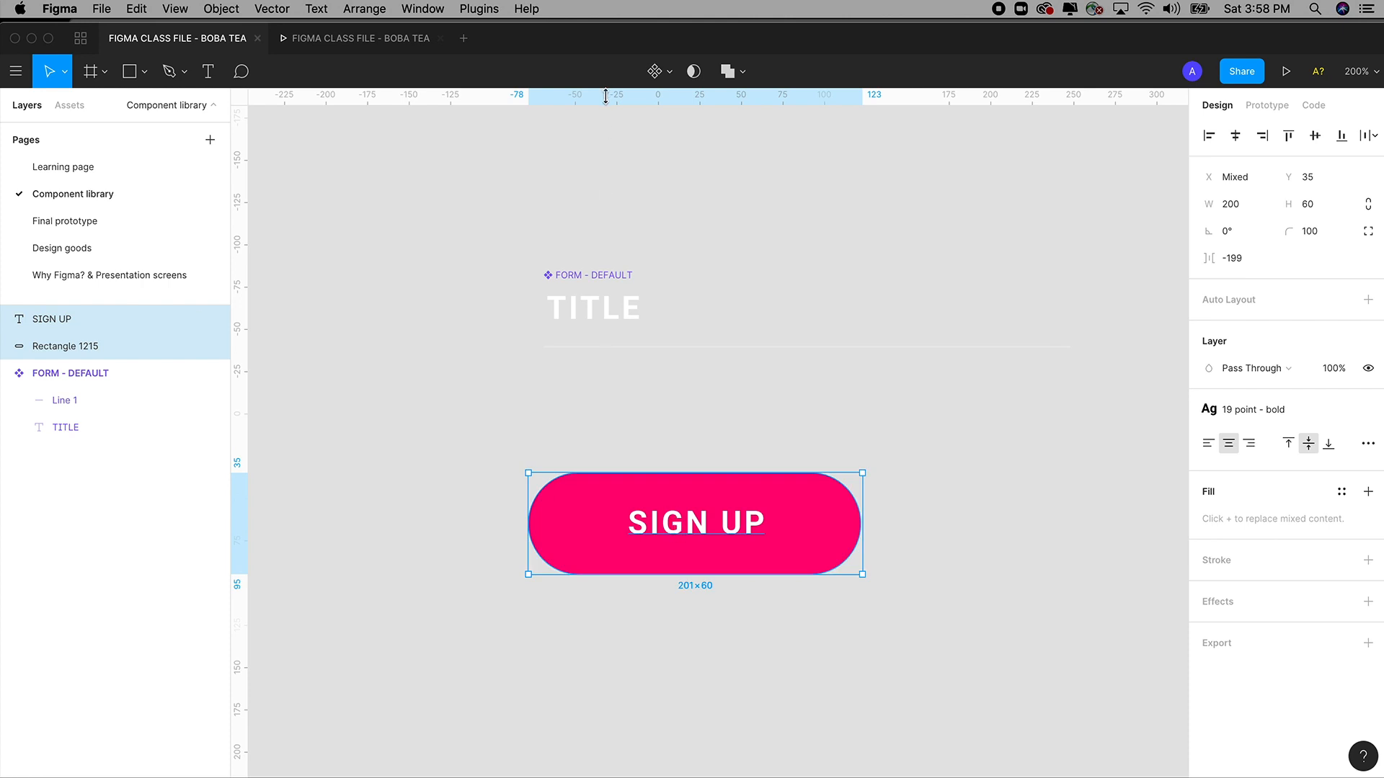
Make the SIGN UP button a component named PRIMARY BUTTON.
left_click(656, 75)
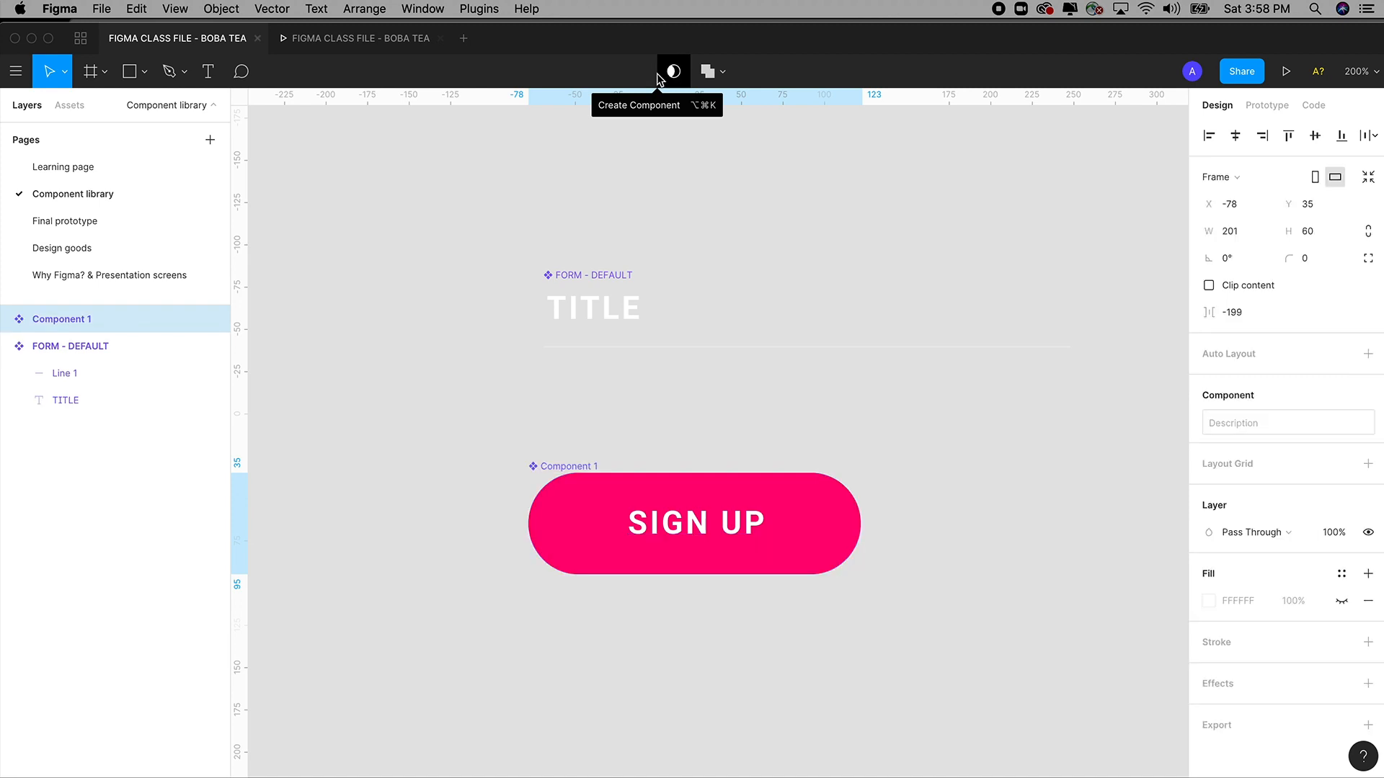
double_click(82, 322)
type("PRIMARY BUTTON")
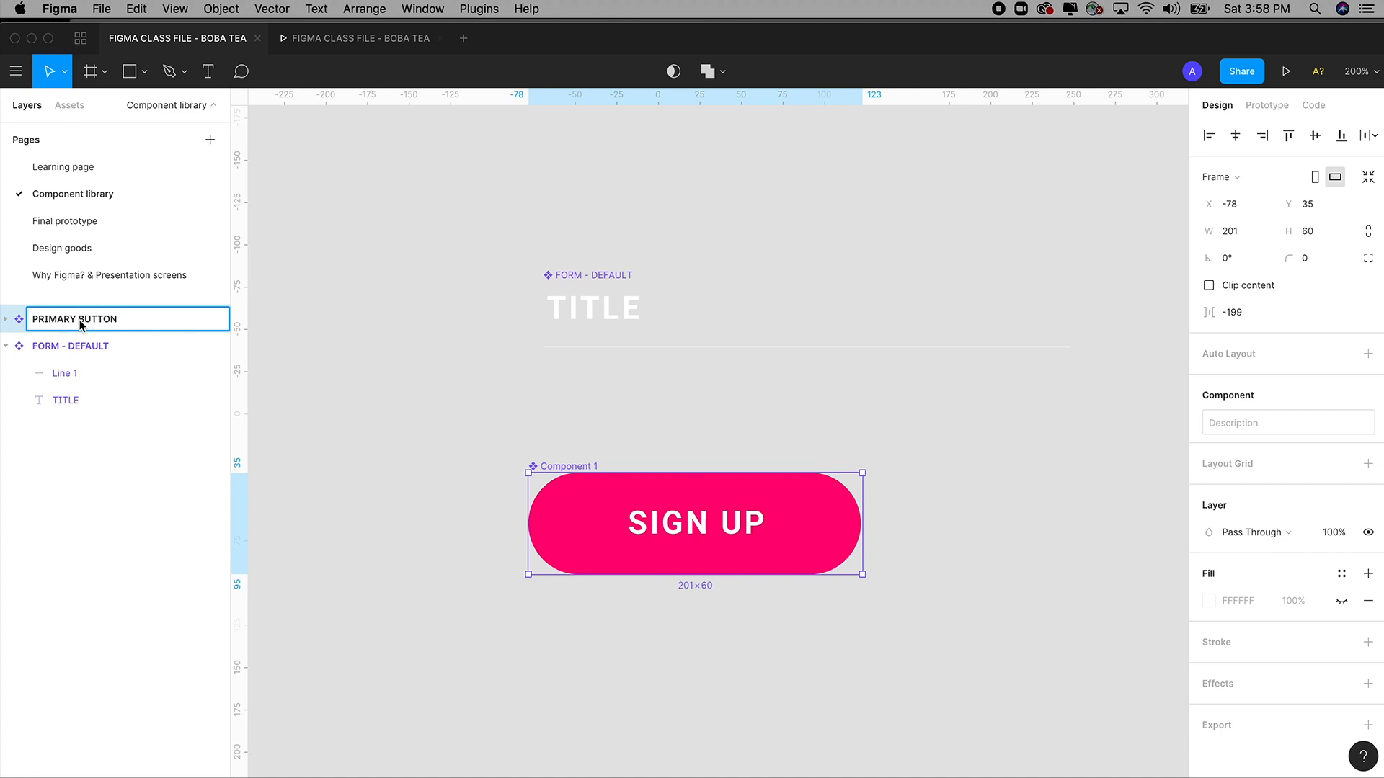
left_click(418, 432)
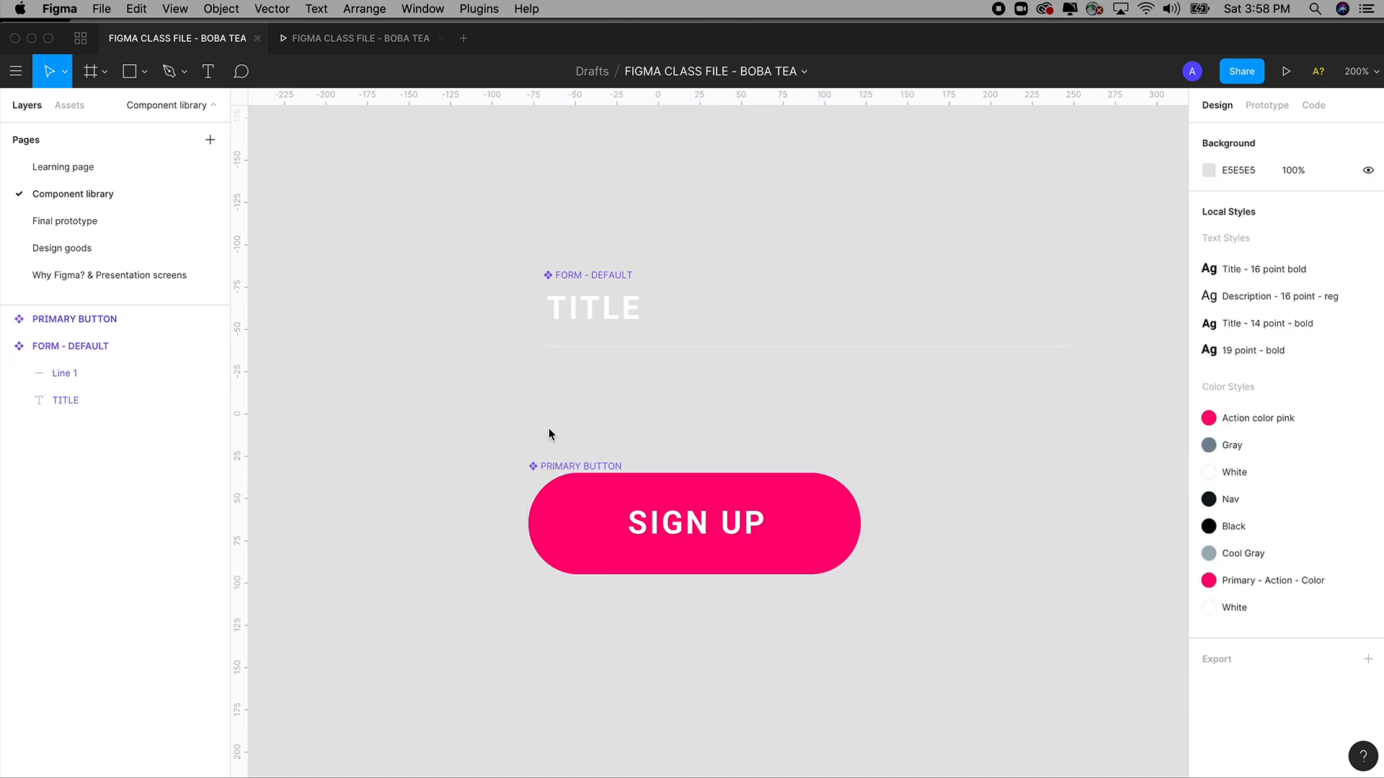
left_click(565, 472)
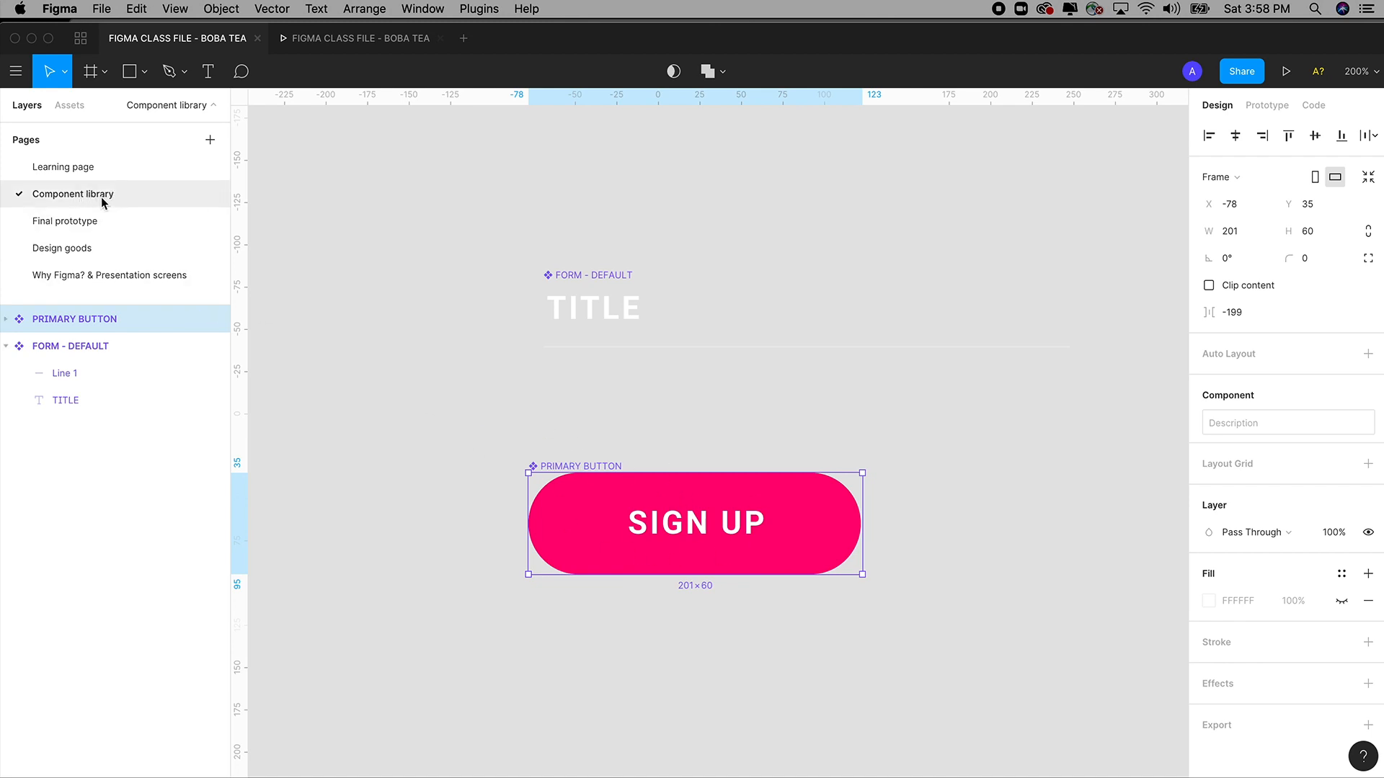
On the Learning page, drag a PRIMARY BUTTON instance from local Assets onto Login & signup.
left_click(75, 168)
scroll(836, 454, "right", 2)
scroll(837, 454, "up", 1)
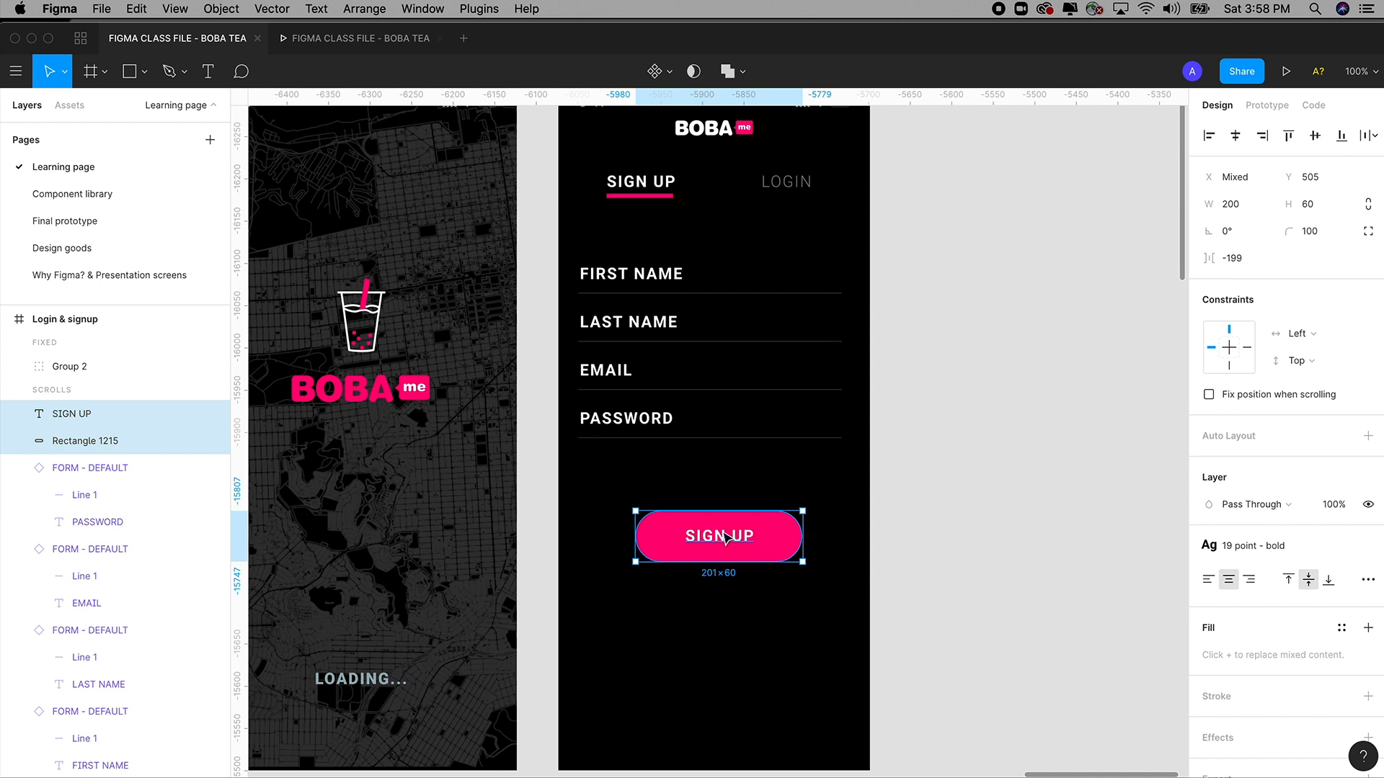
scroll(721, 548, "up", 1)
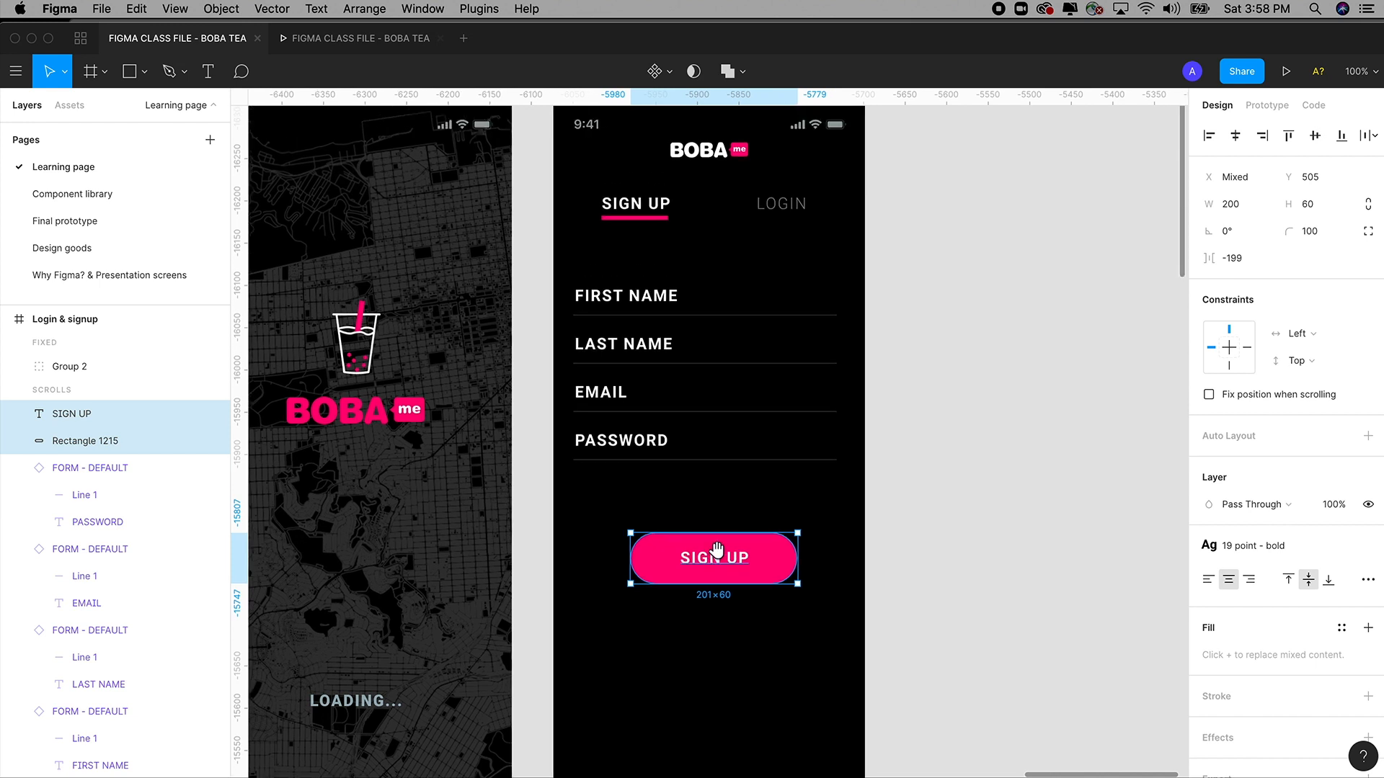
left_click(79, 107)
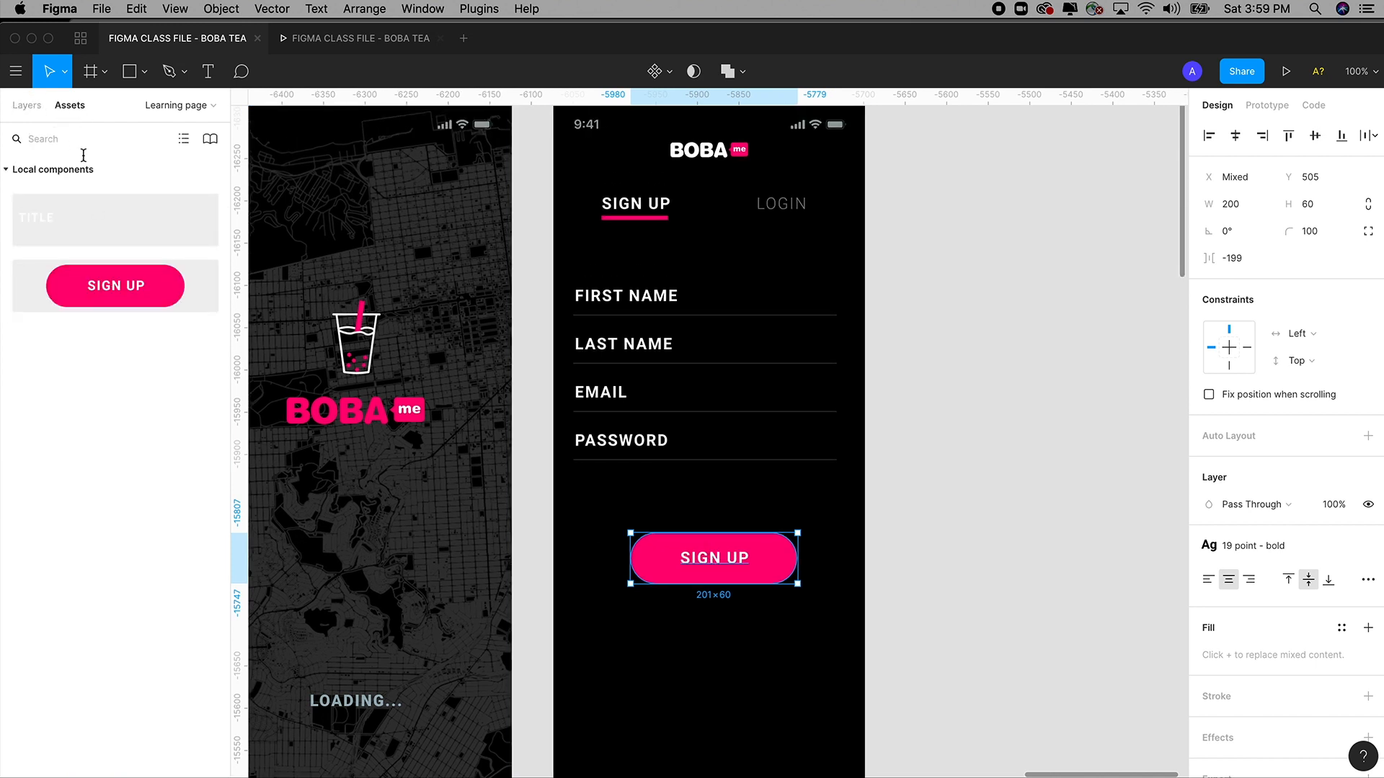
left_click(34, 107)
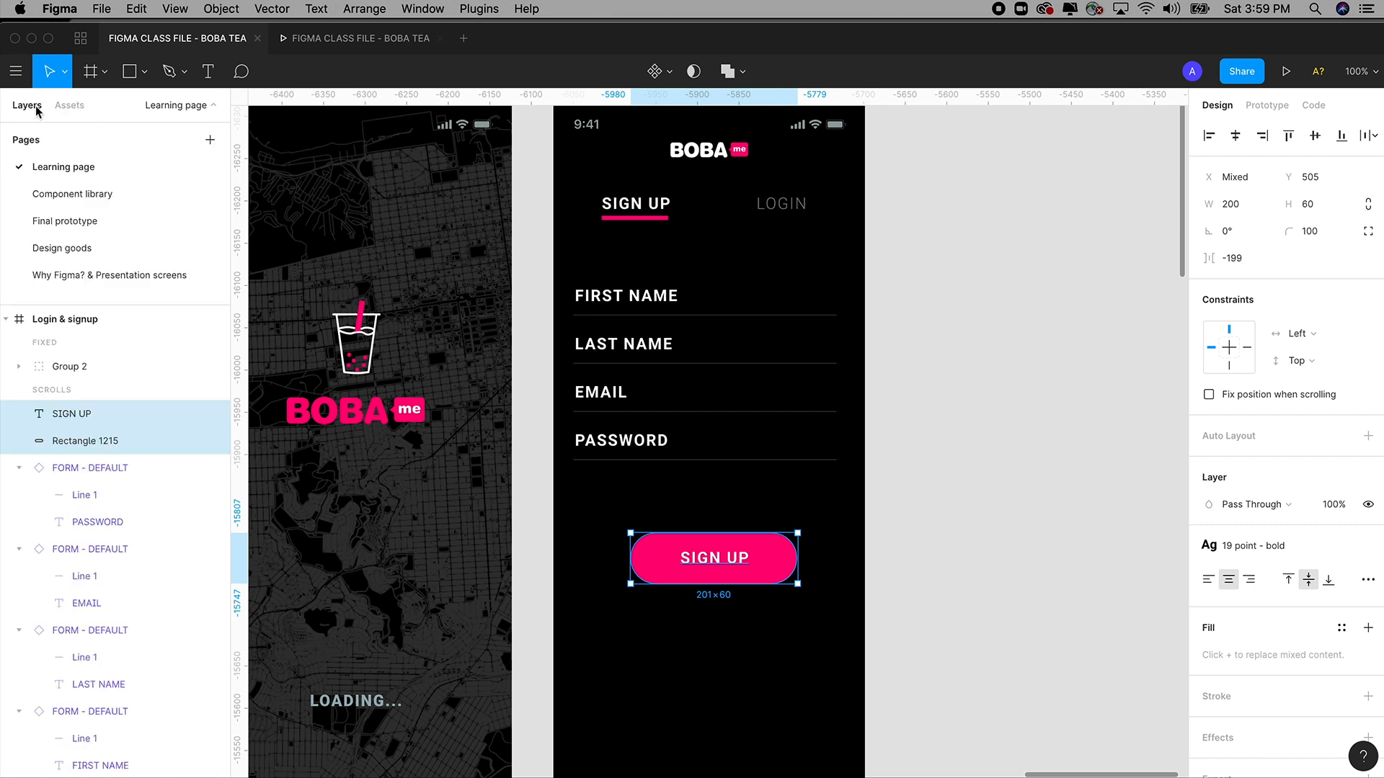
left_click(69, 105)
left_click_drag(95, 287, 674, 627)
left_click_drag(778, 652, 734, 638)
Delete the old sign-up button, move the new instance up below PASSWORD, and zoom out.
left_click(724, 552)
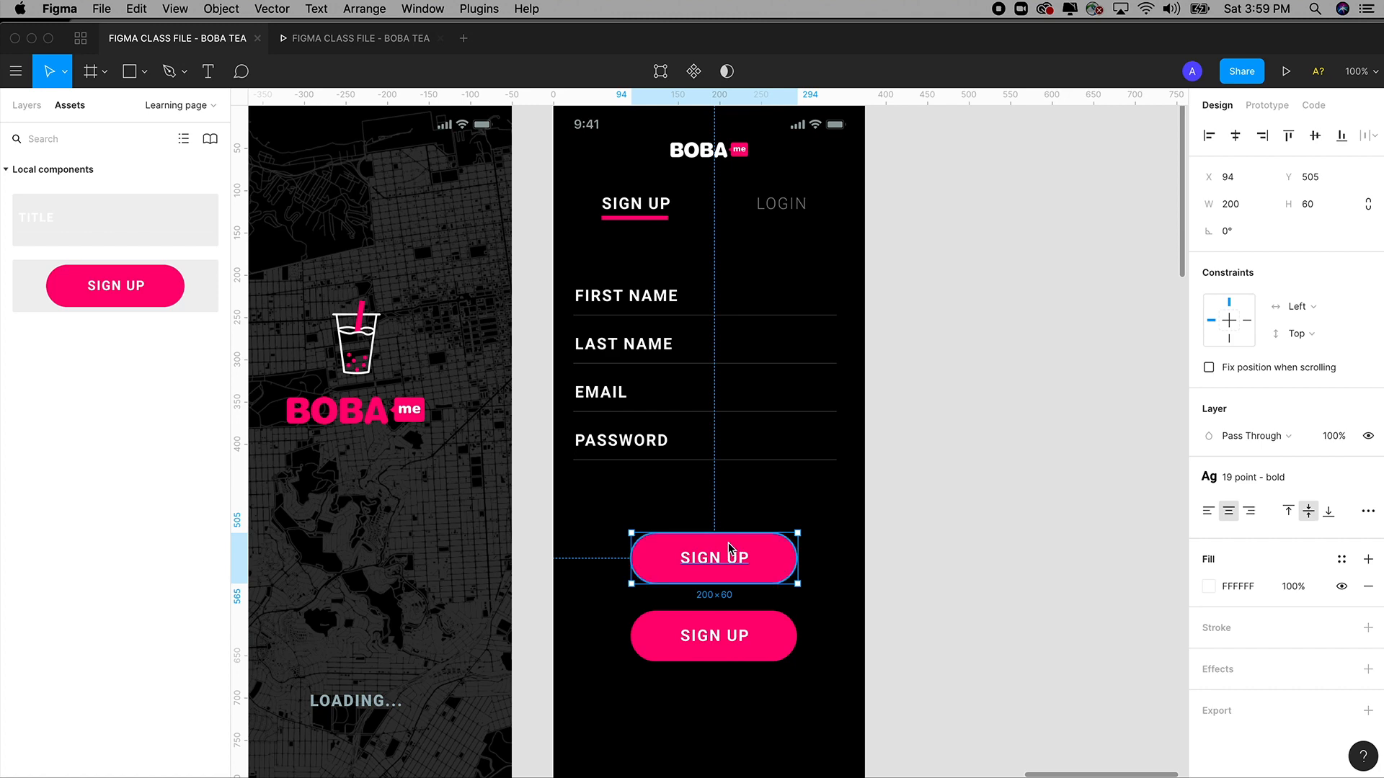
key("Delete")
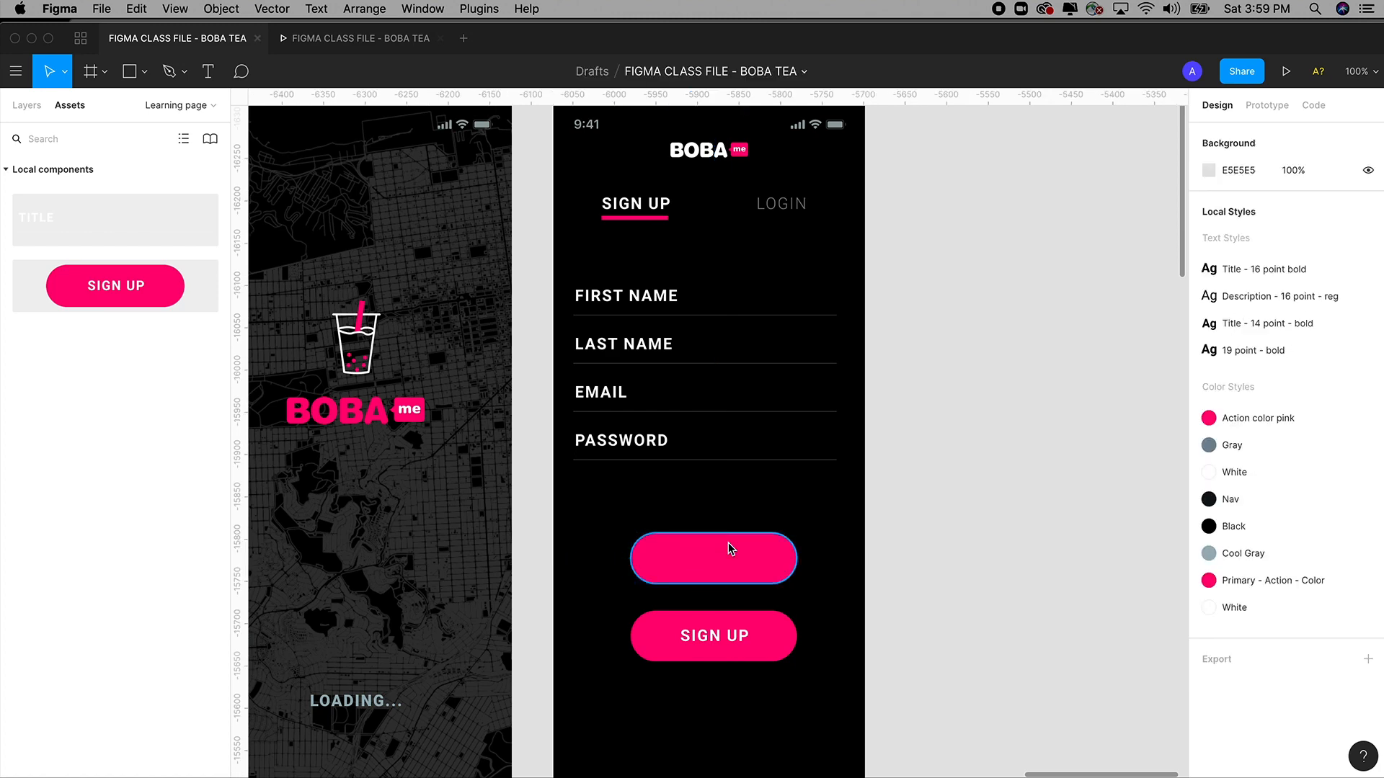
left_click(728, 543)
key("Delete")
left_click(721, 649)
left_click_drag(723, 643, 712, 558)
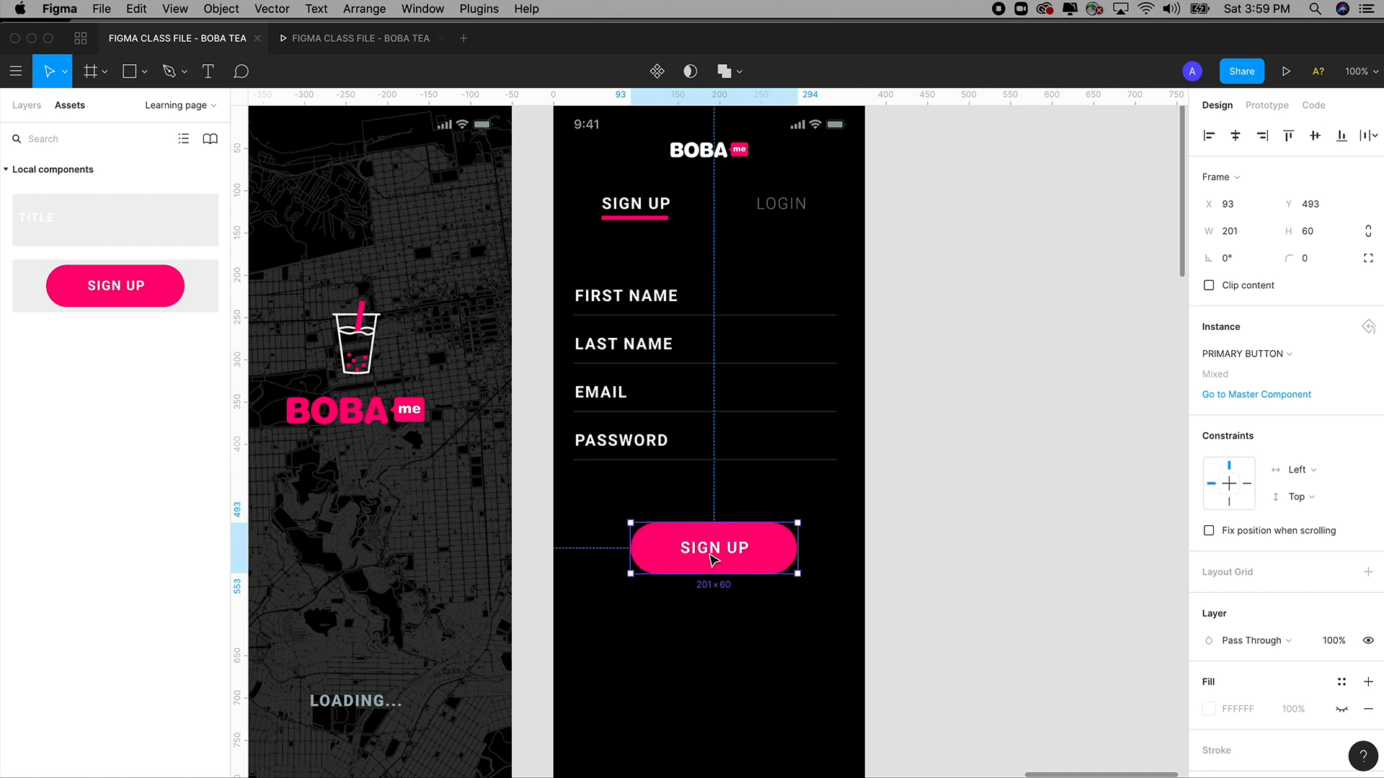
left_click(901, 521)
scroll(926, 554, "left", 1)
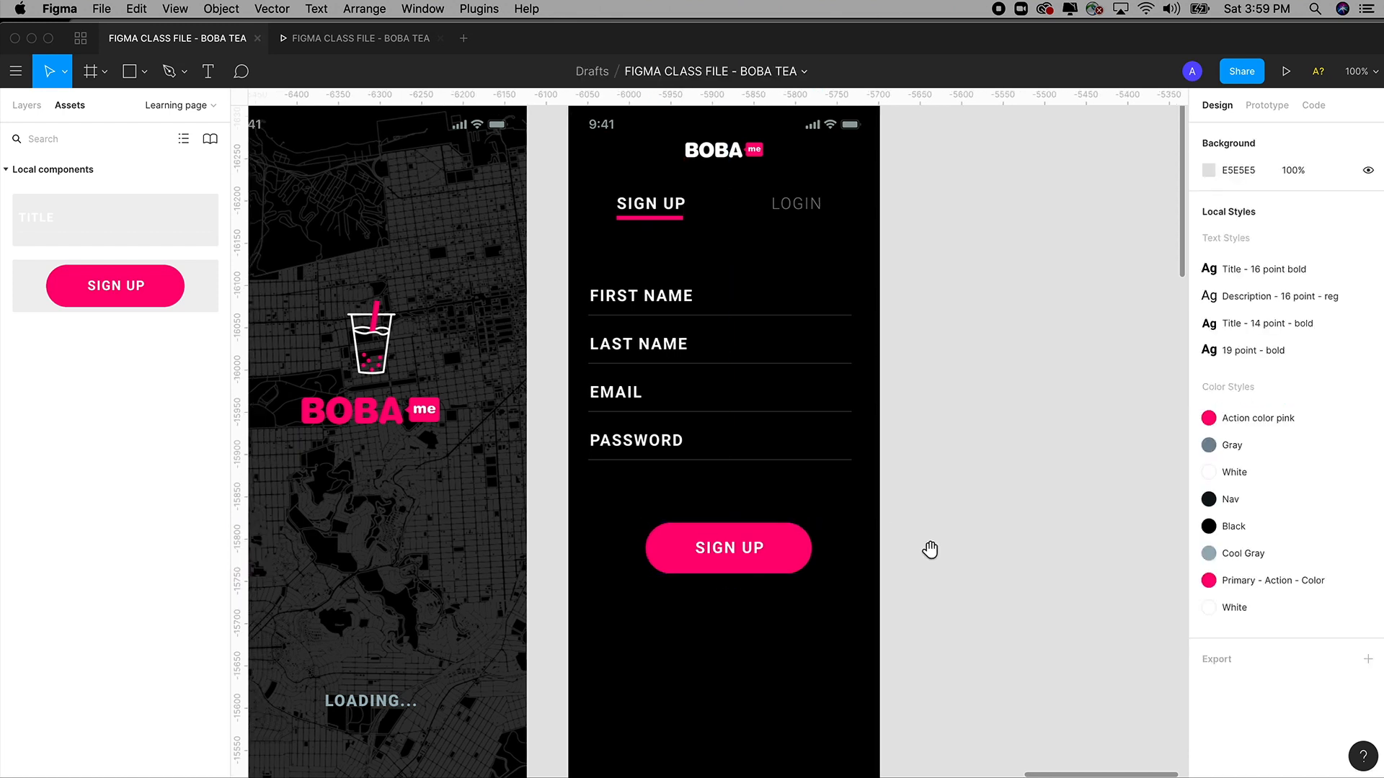
key("minus")
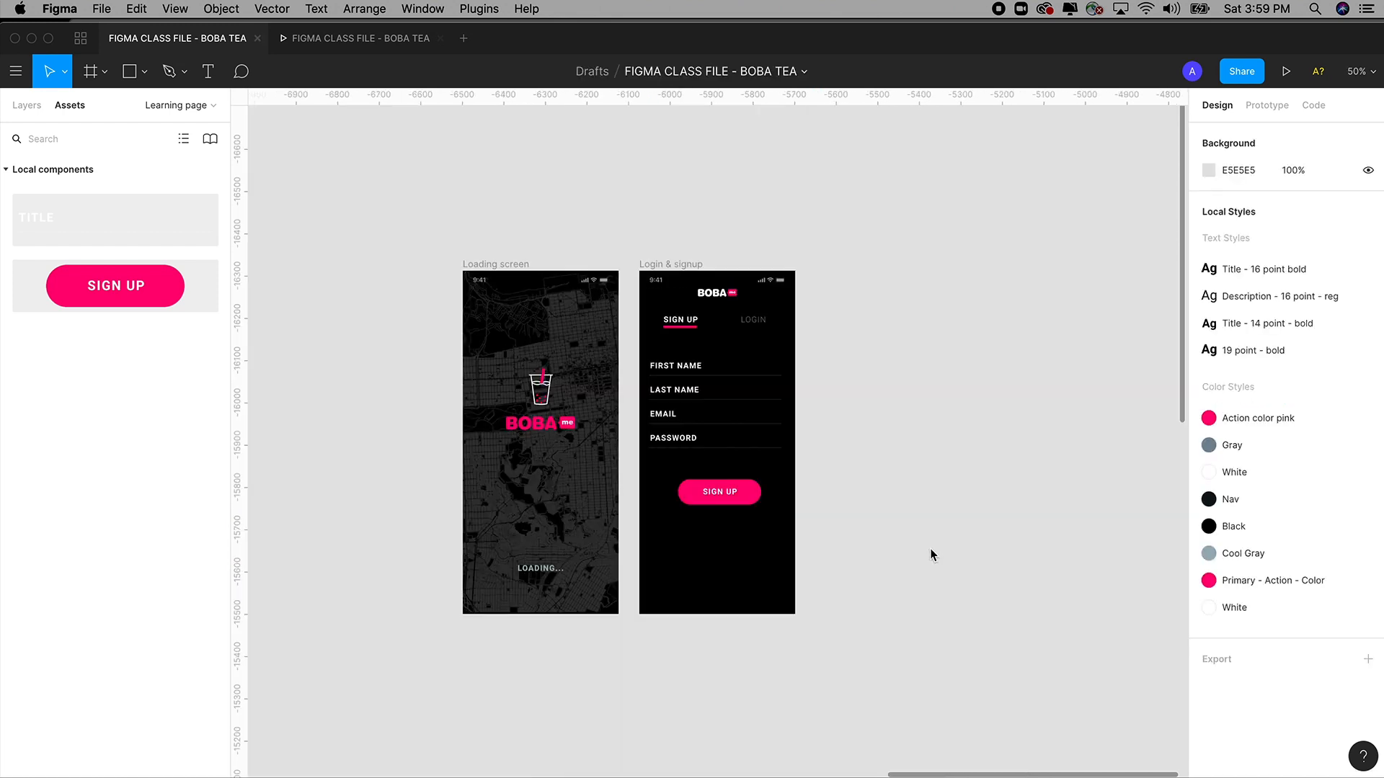
Expand PRIMARY BUTTON on the Component library page and retype its SIGN UP label as TEXT.
left_click(33, 111)
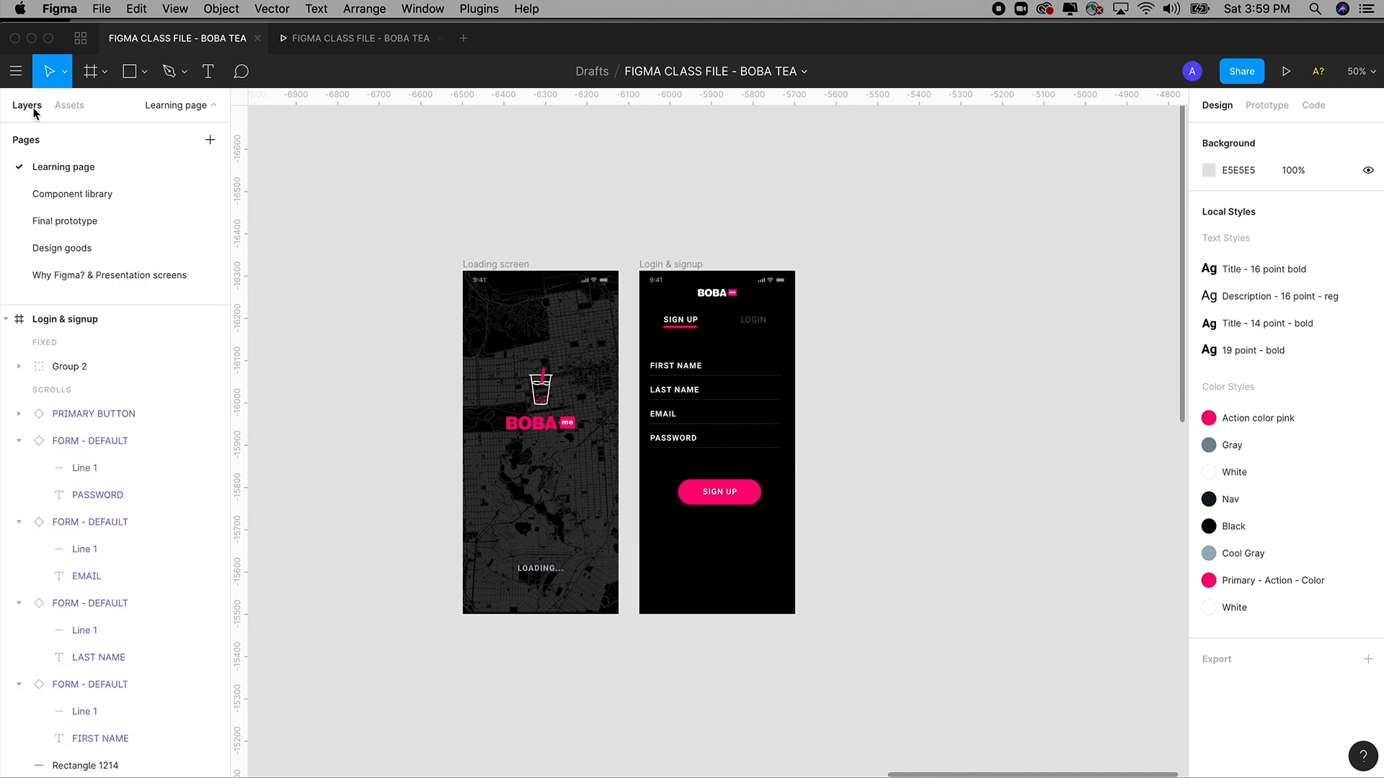
left_click(71, 195)
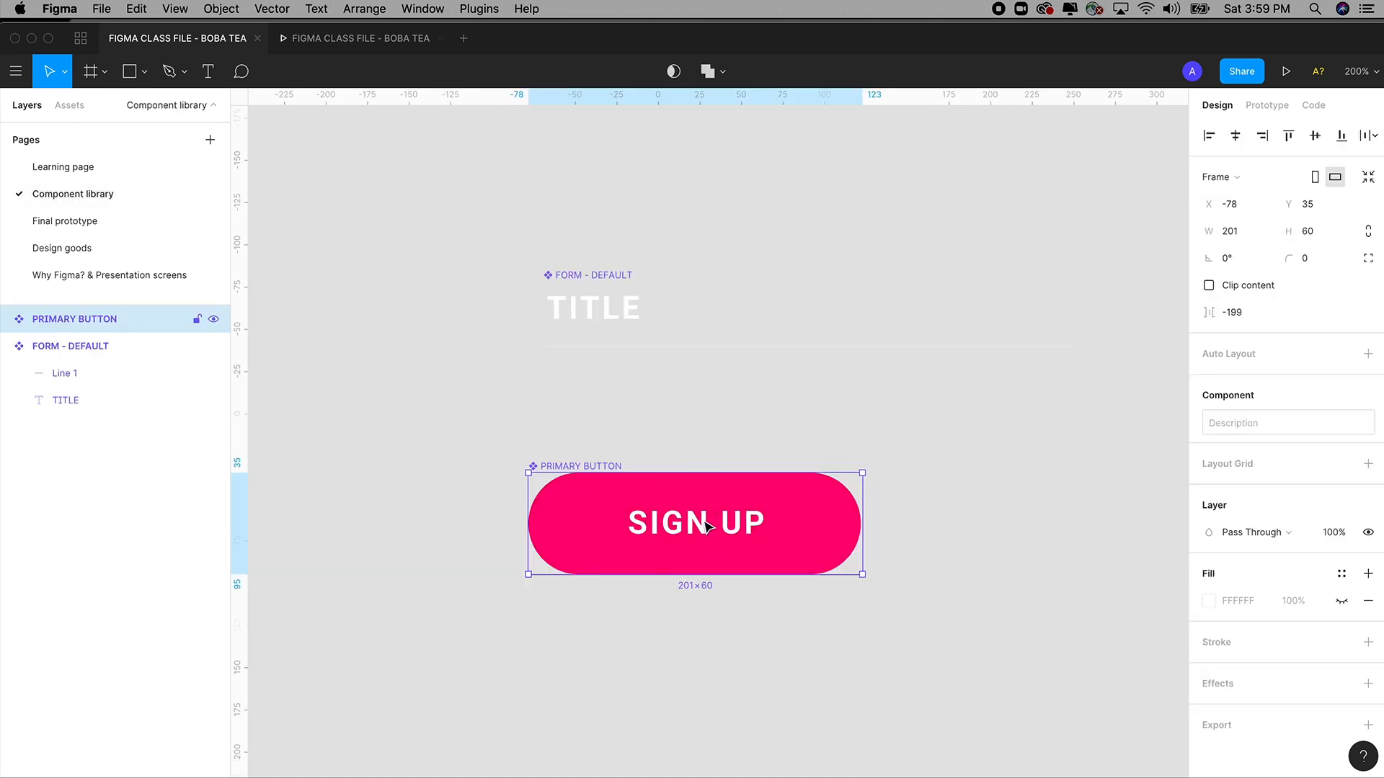
left_click(698, 639)
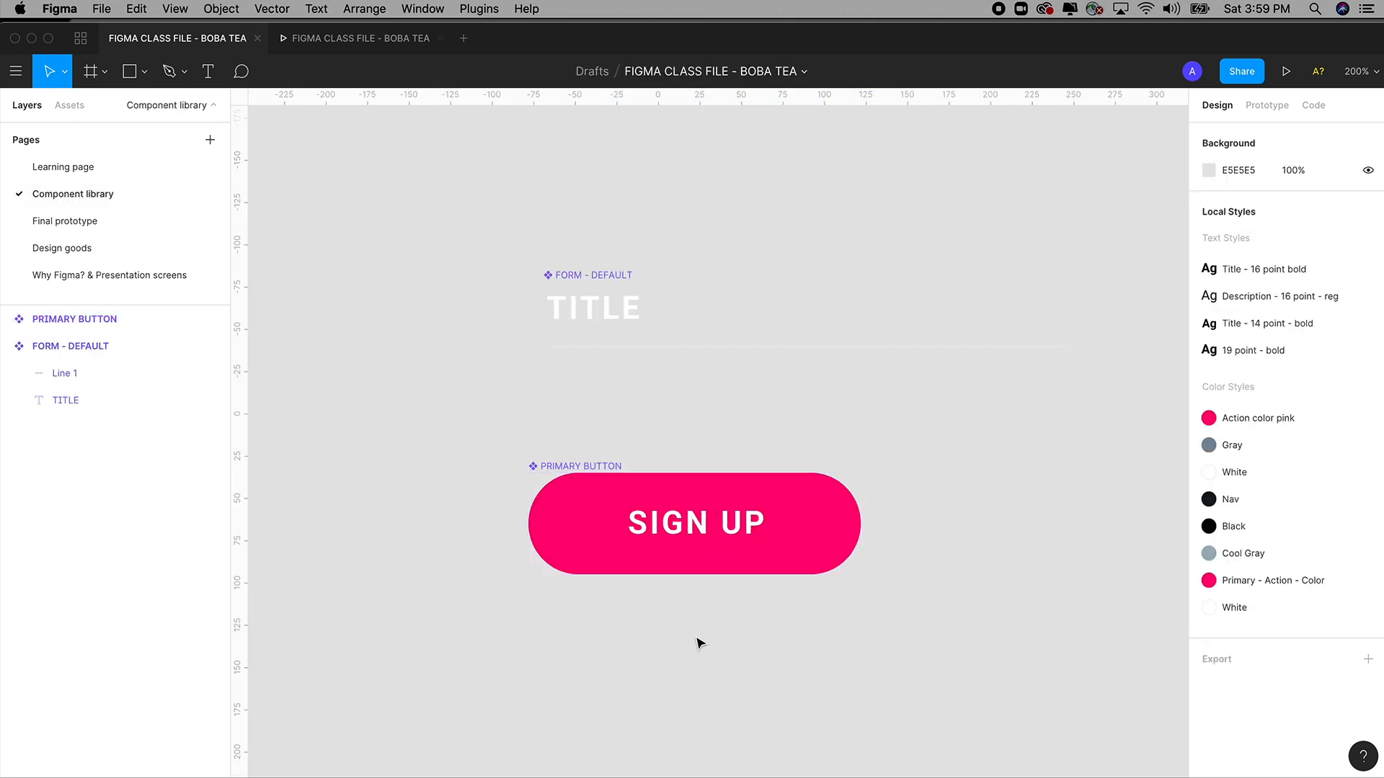
left_click(6, 319)
left_click(64, 345)
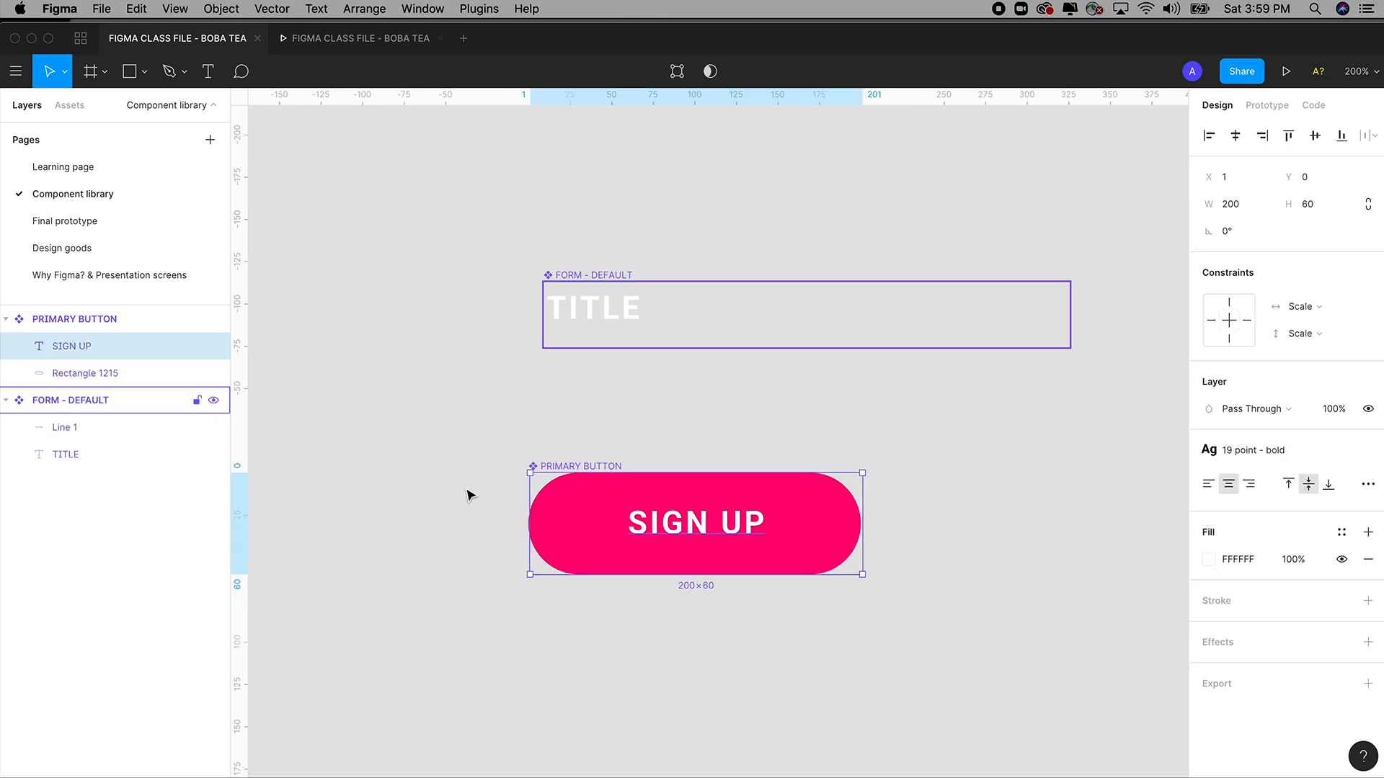
double_click(713, 523)
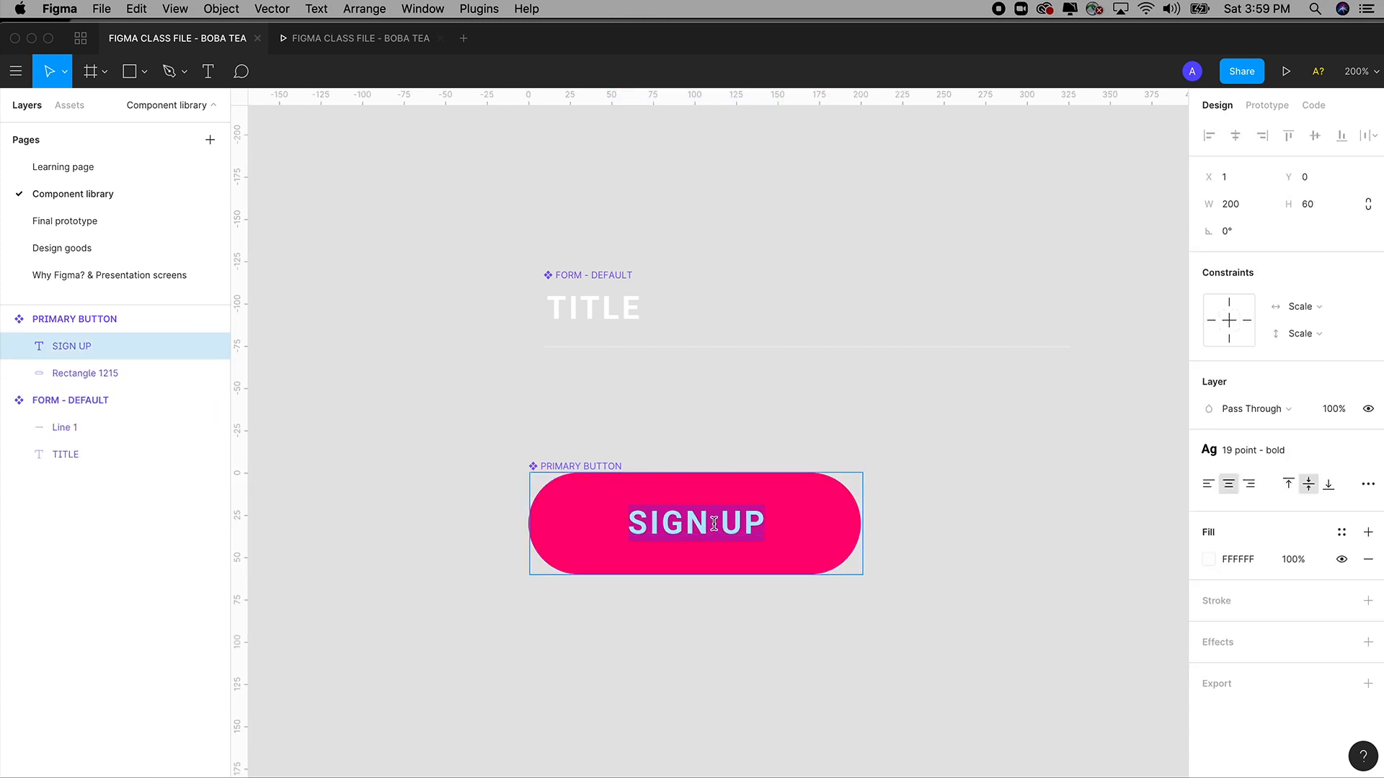
type("B")
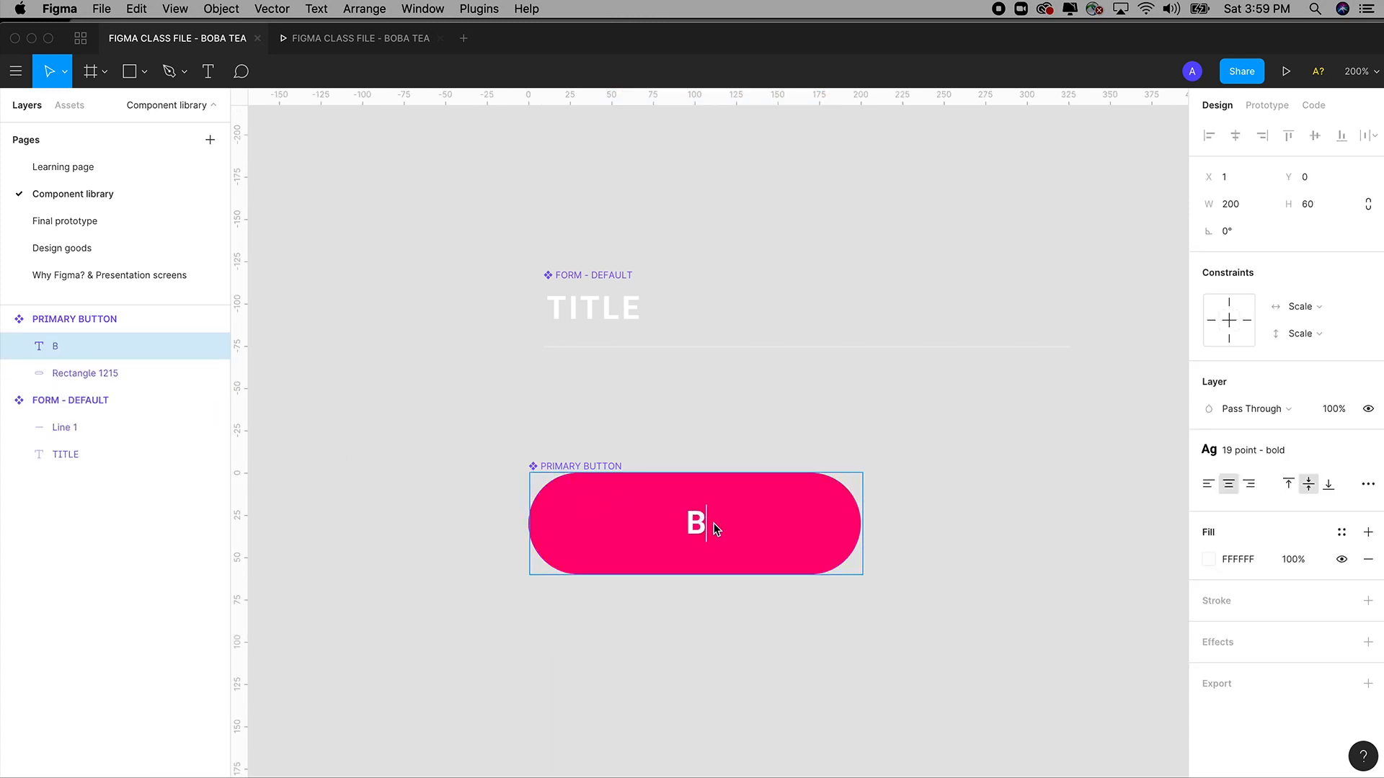
key("BackSpace")
type("TEXT")
key("Escape")
Check the button's TEXT and rectangle layers, then collapse PRIMARY BUTTON and FORM - DEFAULT.
left_click(676, 412)
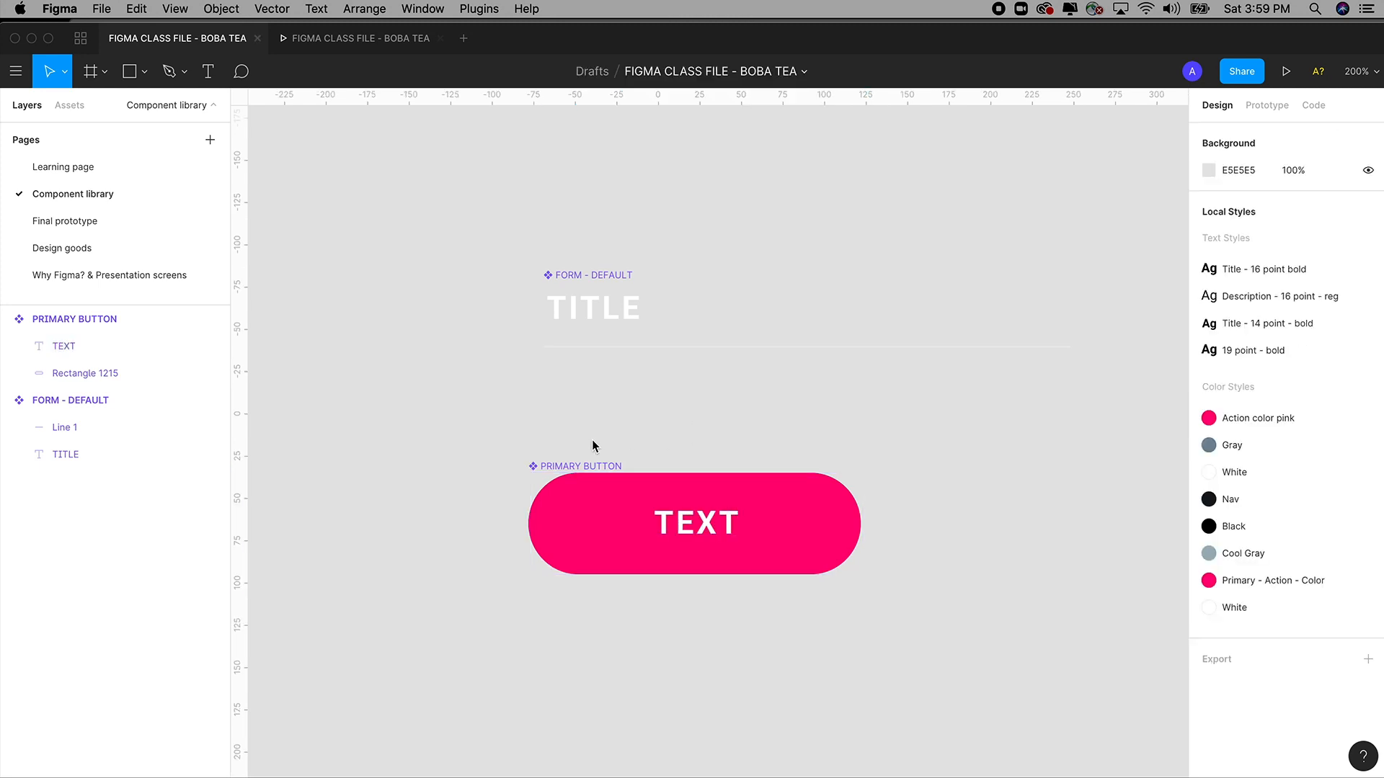
left_click(101, 348)
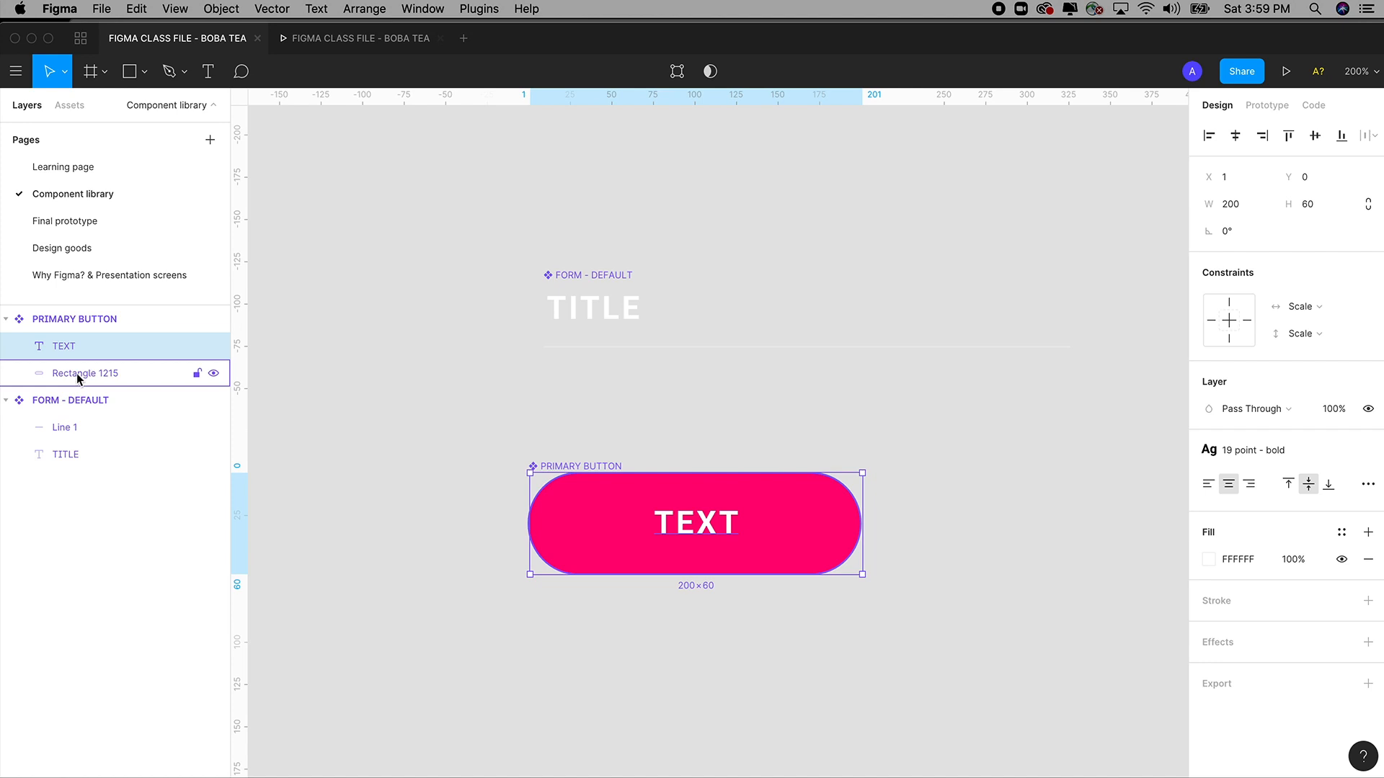
left_click(76, 373)
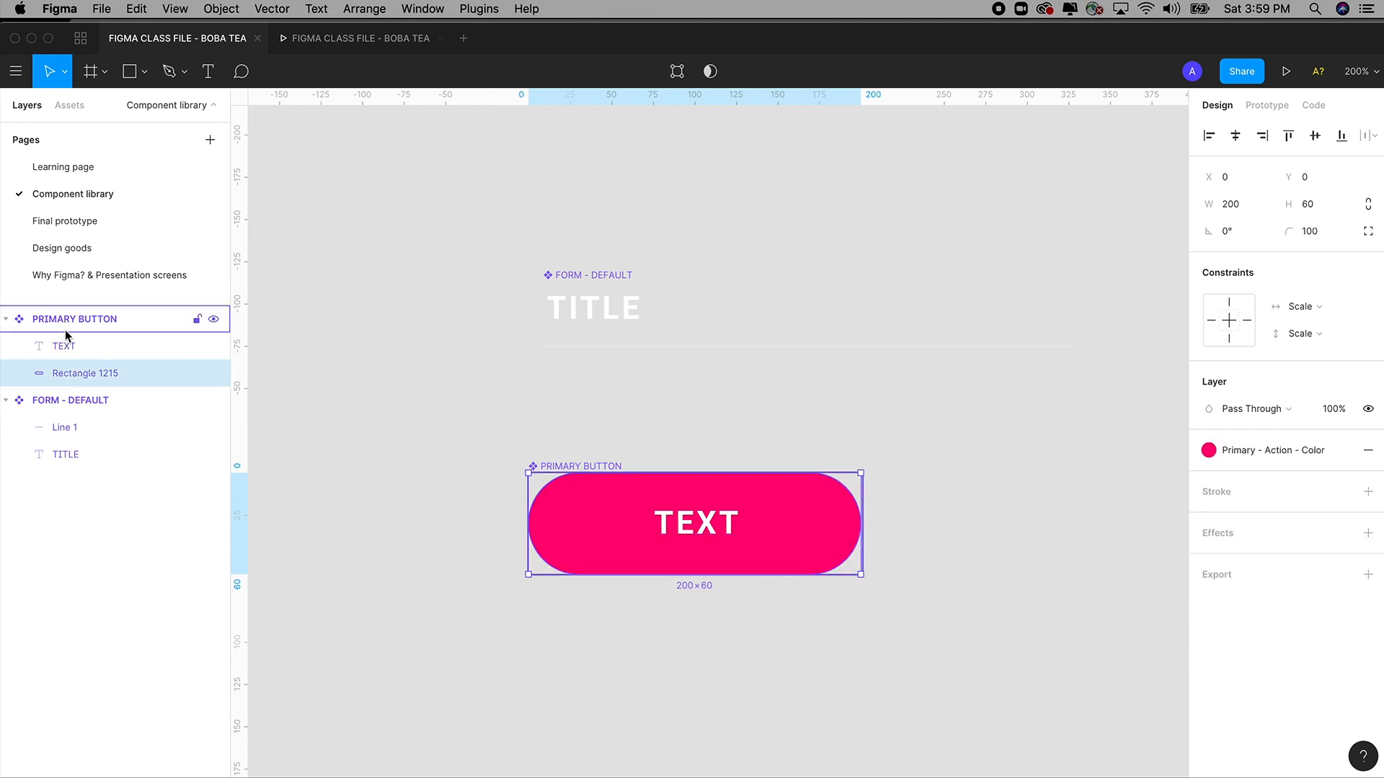
left_click(62, 348)
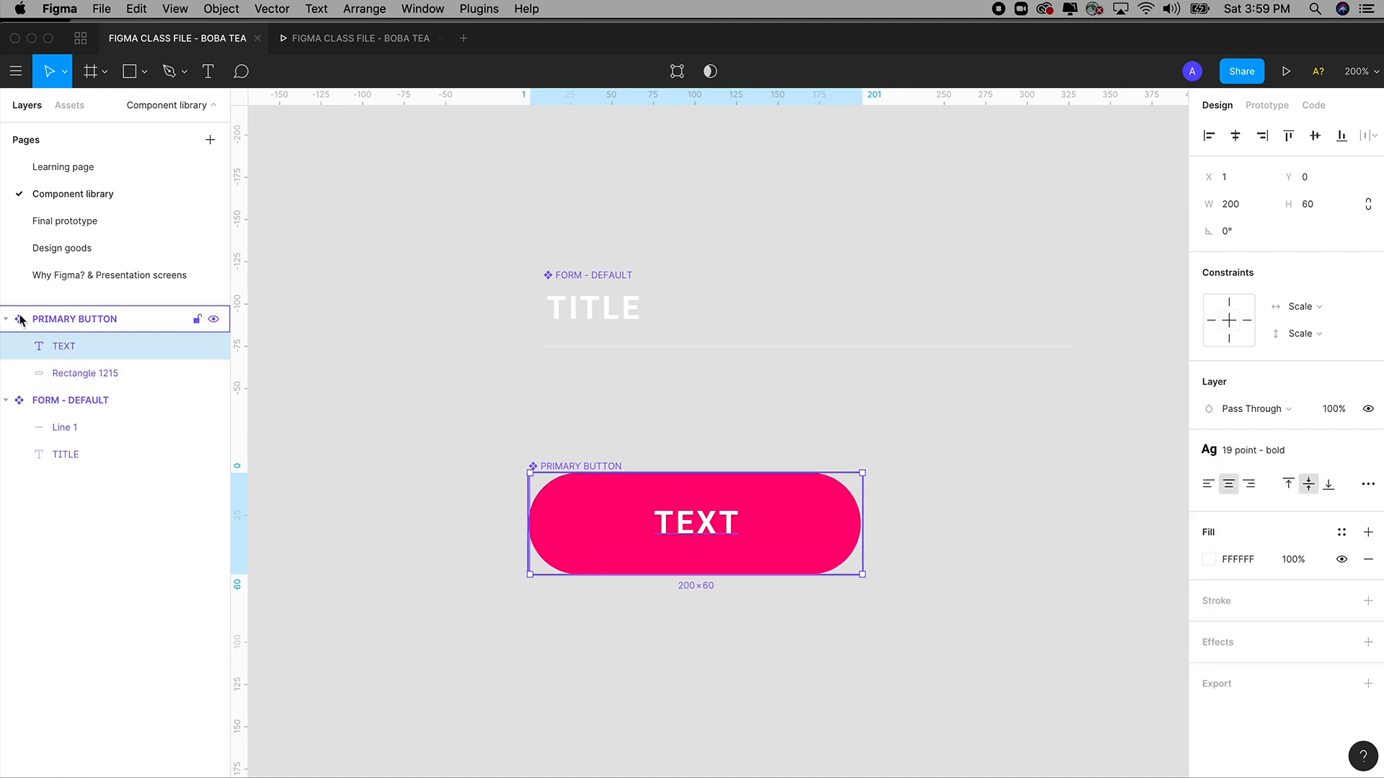
left_click(7, 318)
left_click(6, 346)
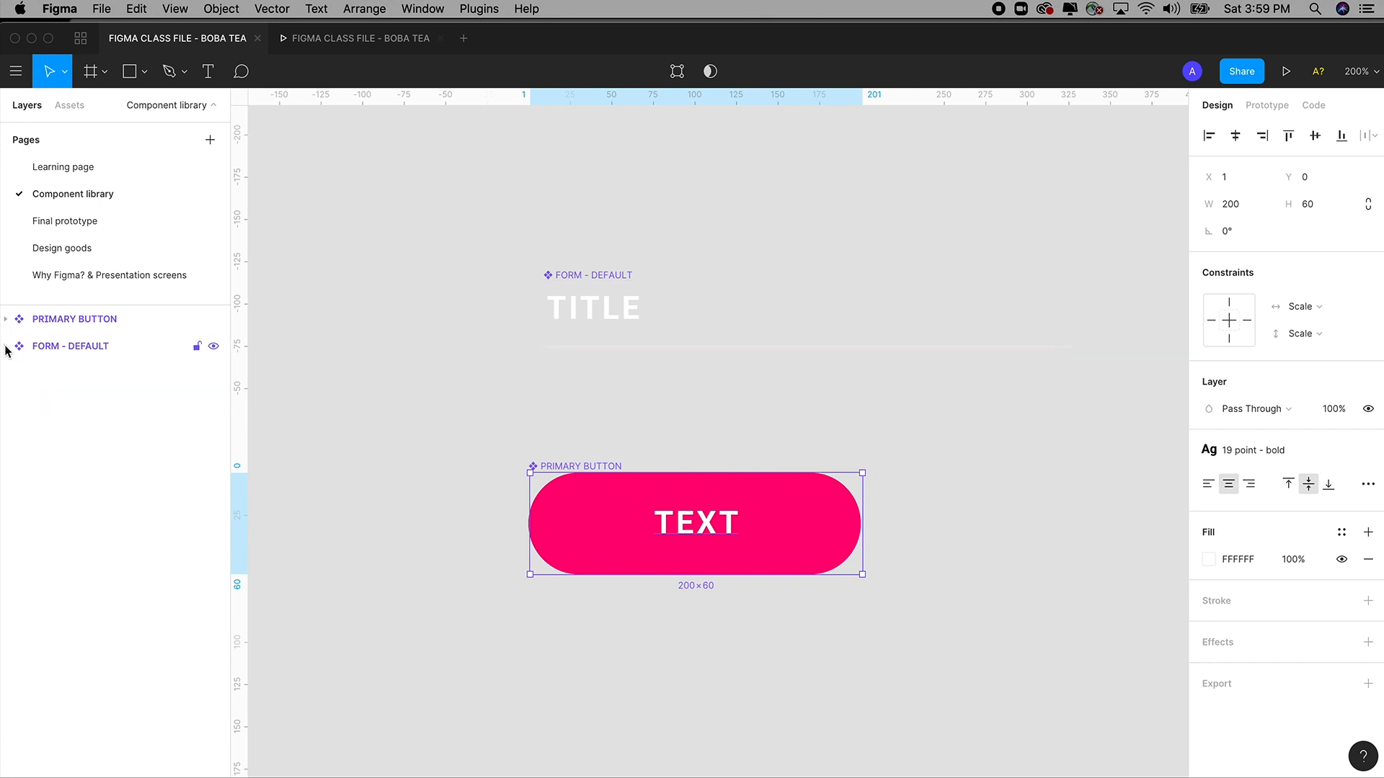
left_click(66, 321)
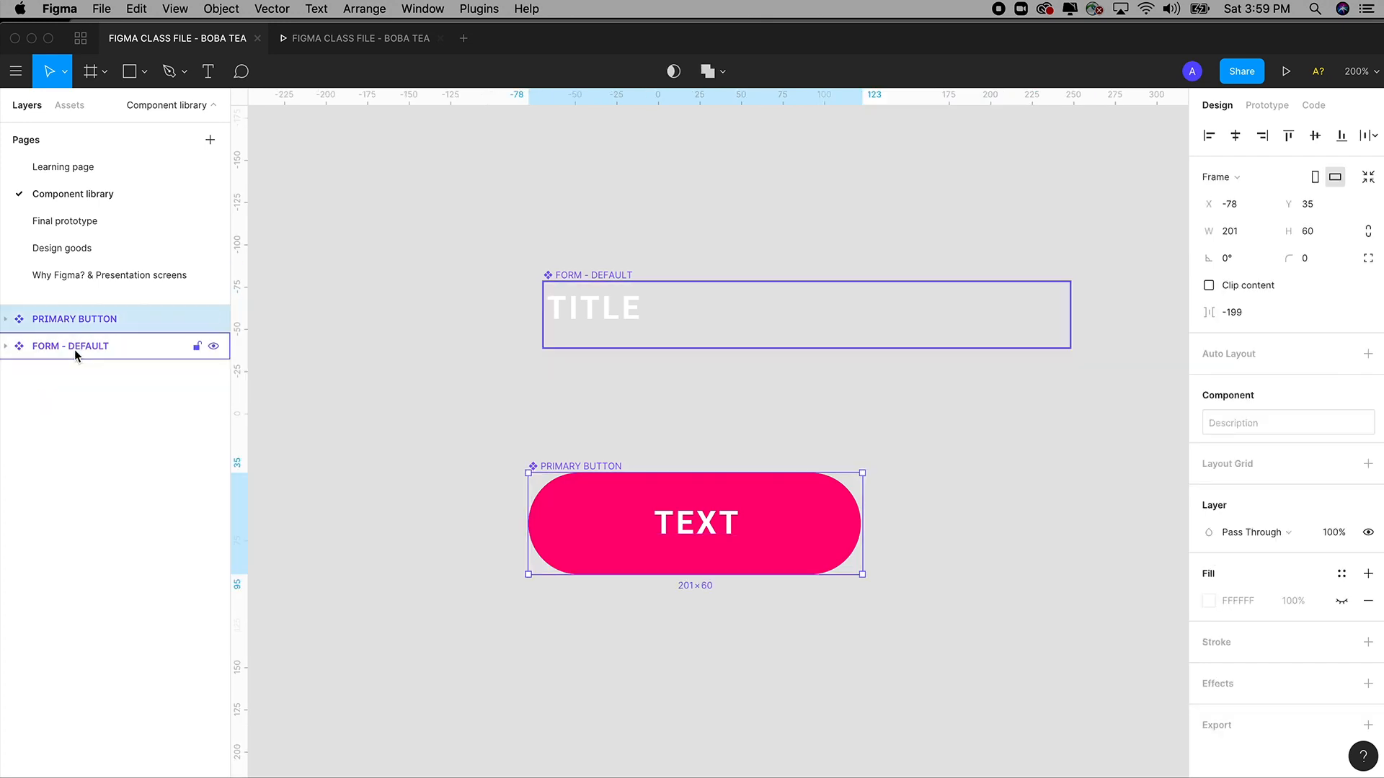
left_click(59, 171)
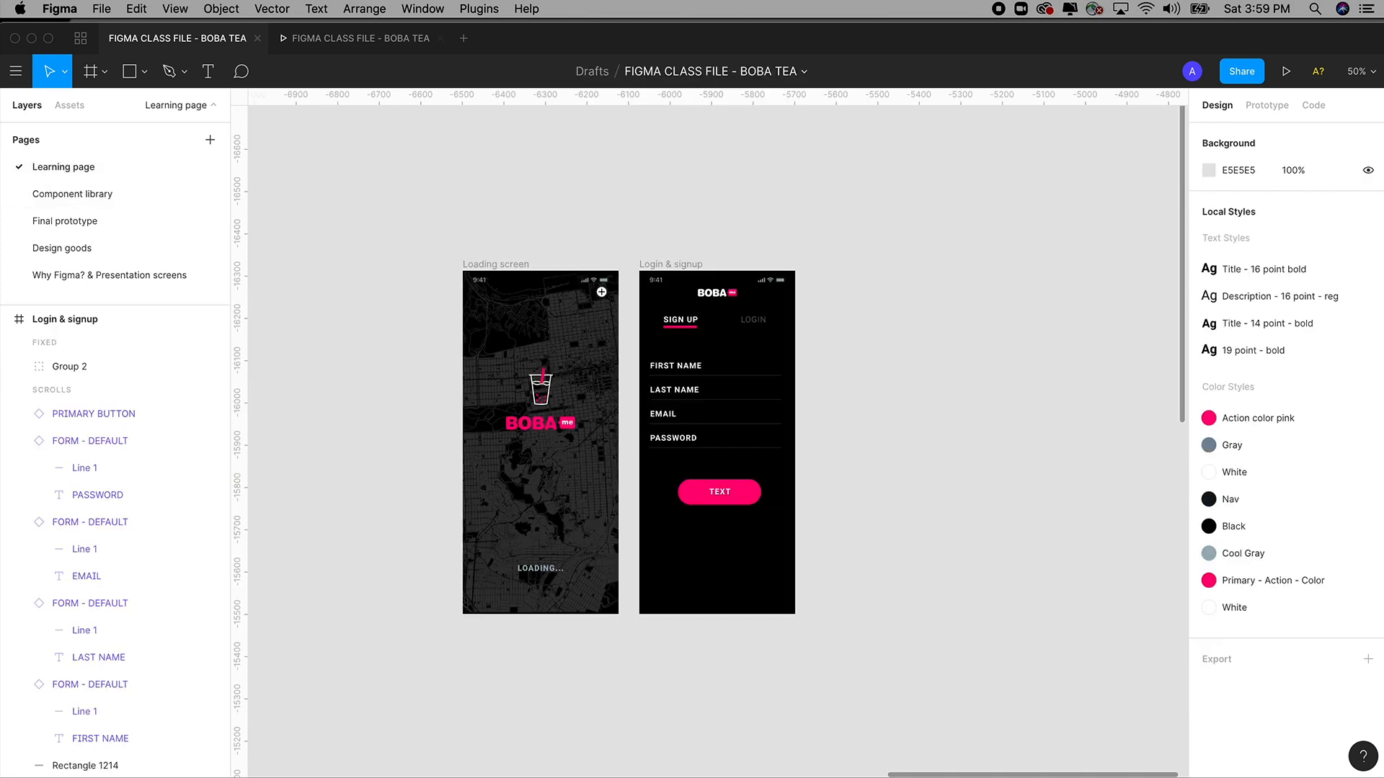
scroll(663, 477, "up", 5)
left_click(732, 556)
double_click(736, 560)
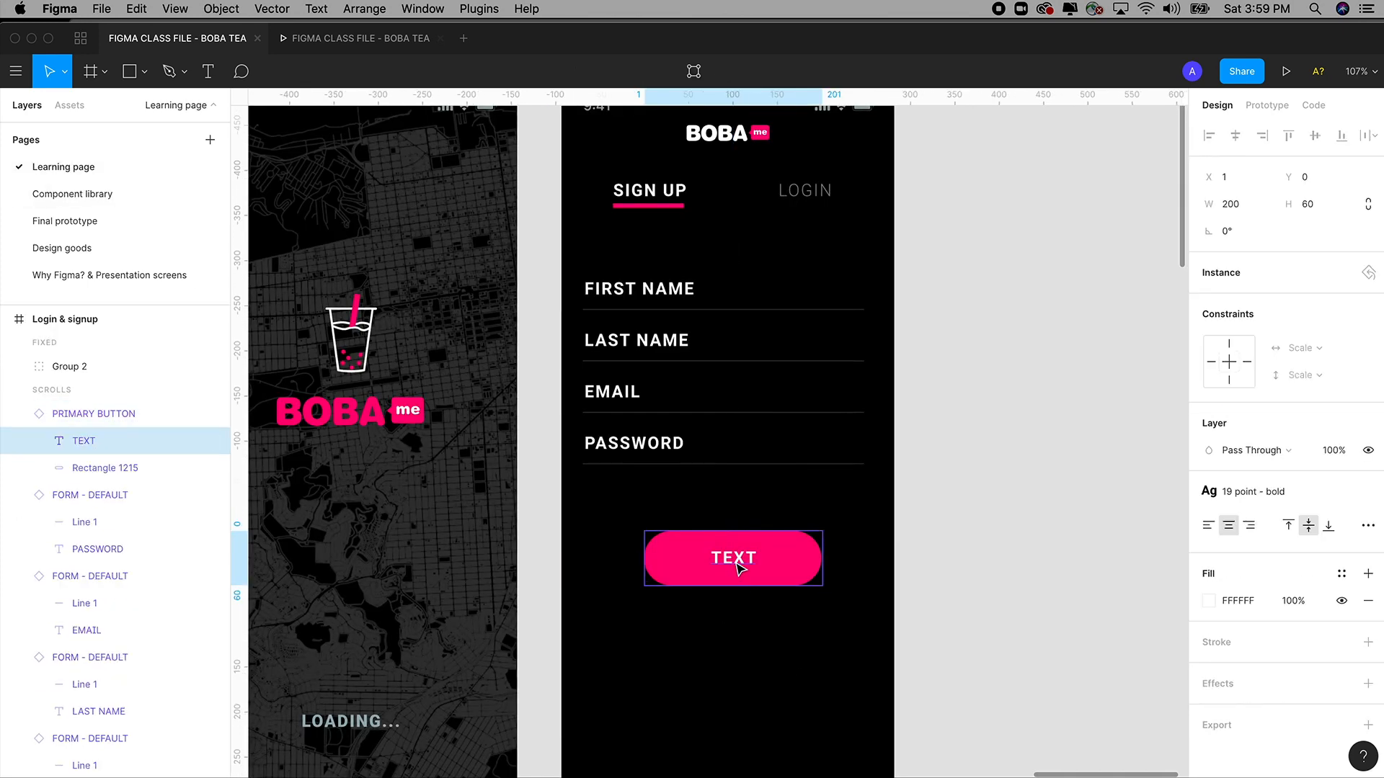
type("SI")
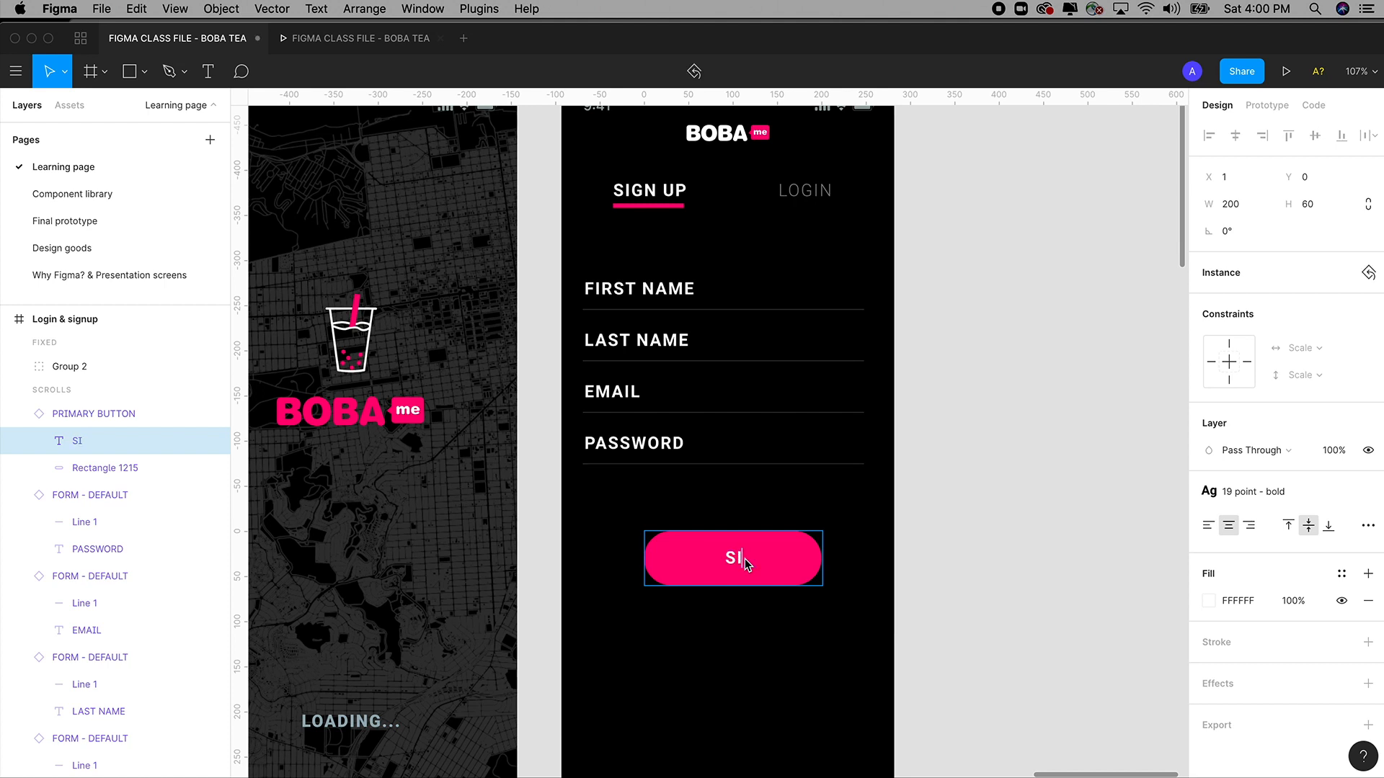
type("GN UP")
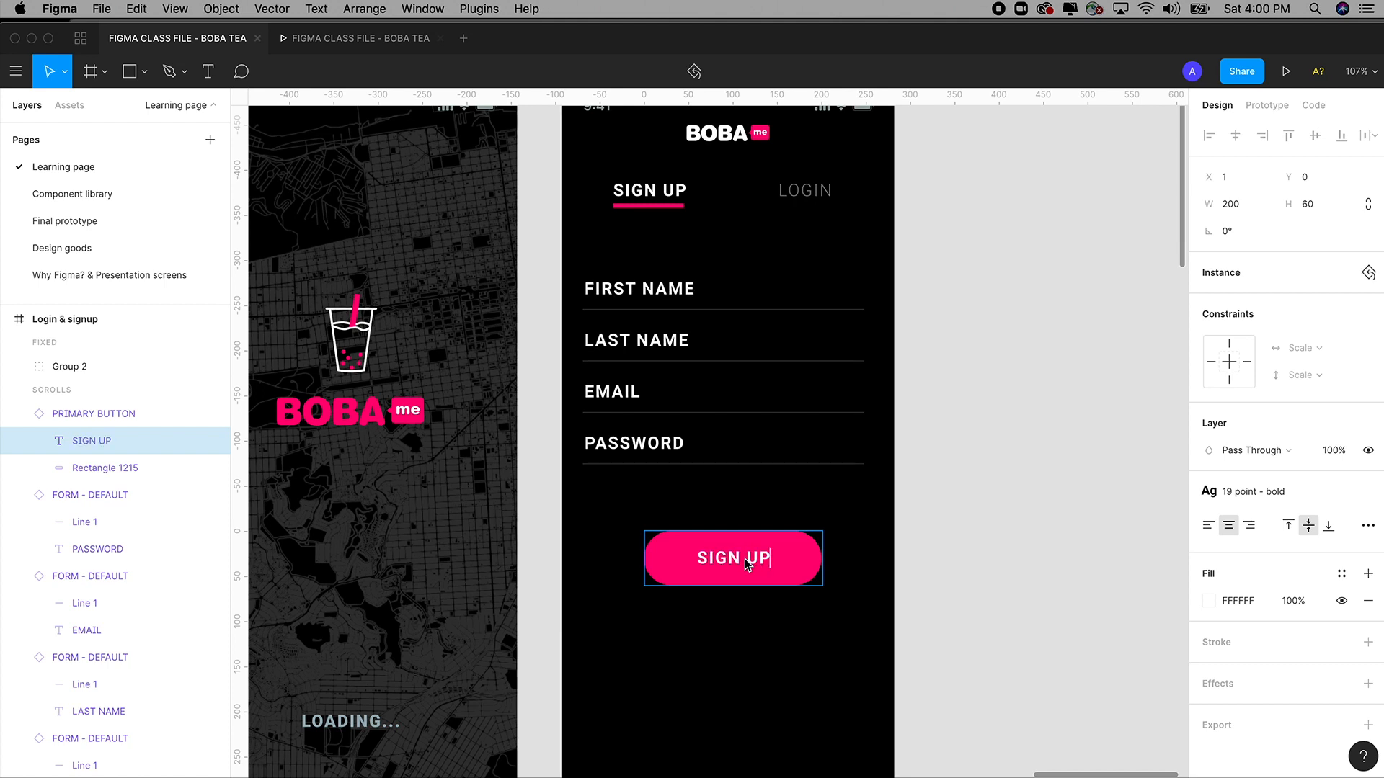
left_click(970, 439)
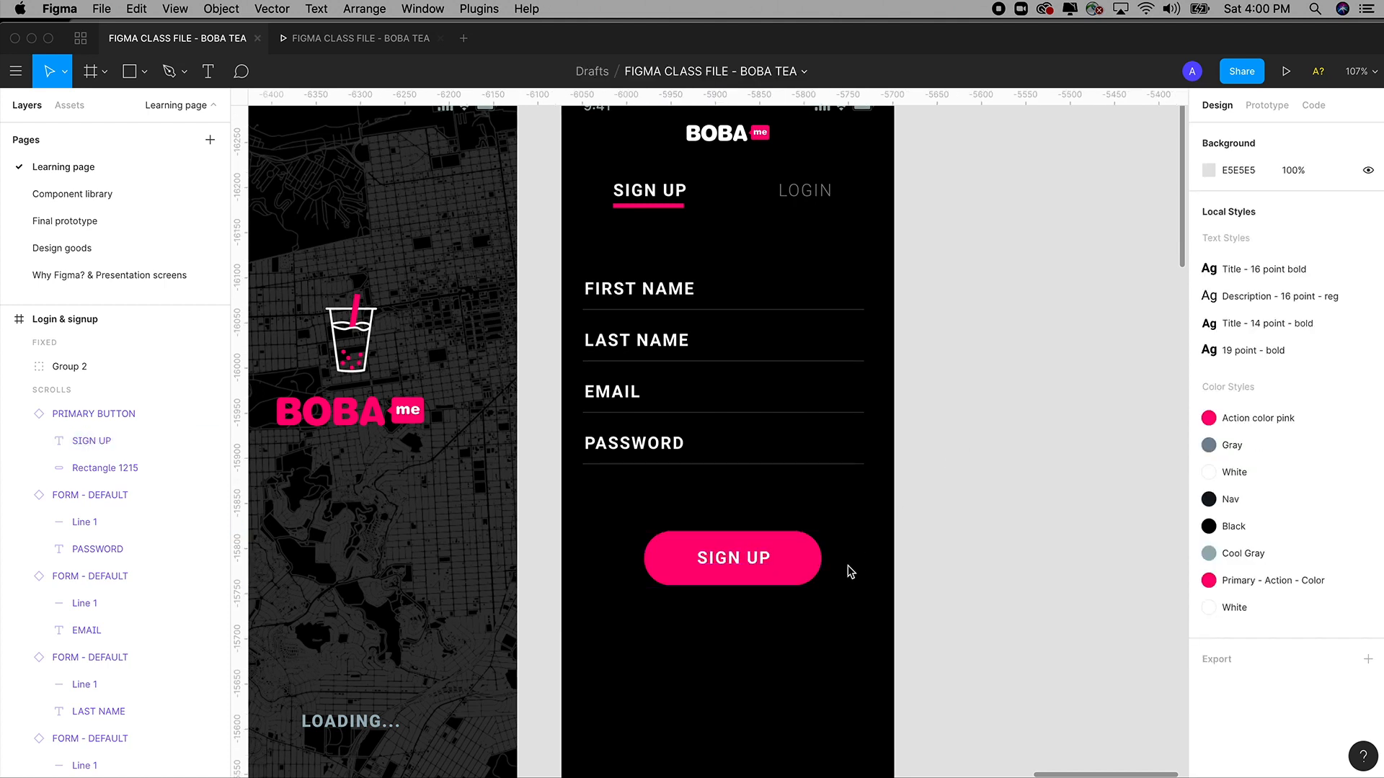
left_click(67, 195)
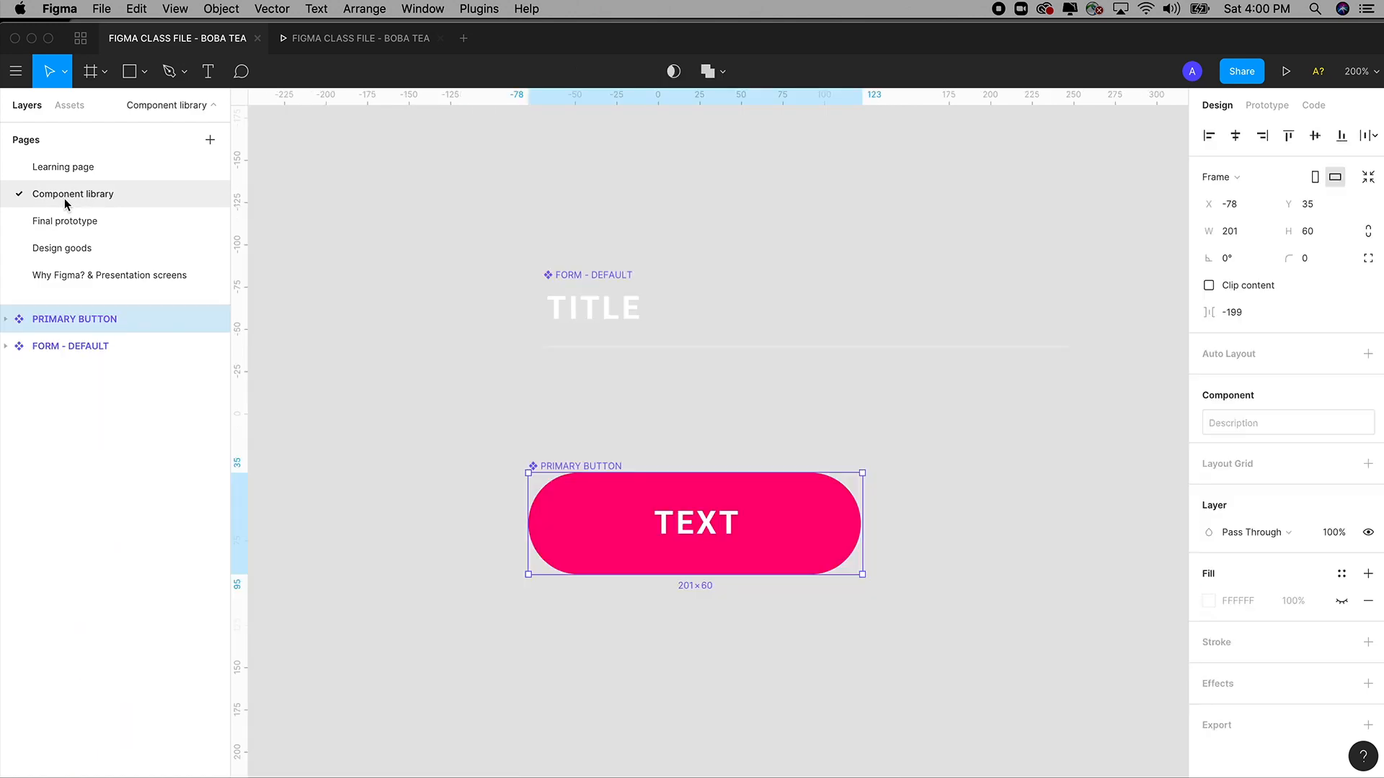
left_click(90, 167)
left_click(92, 193)
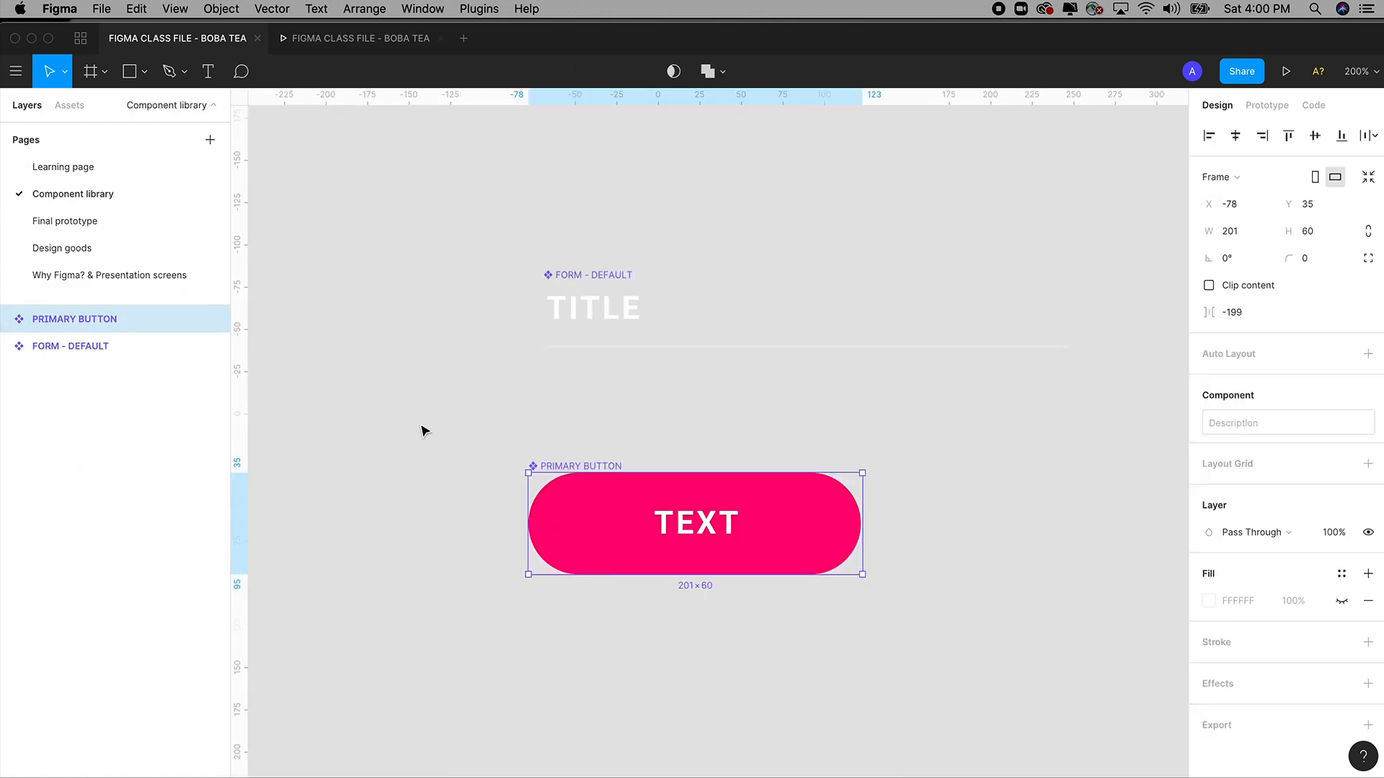
left_click(667, 418)
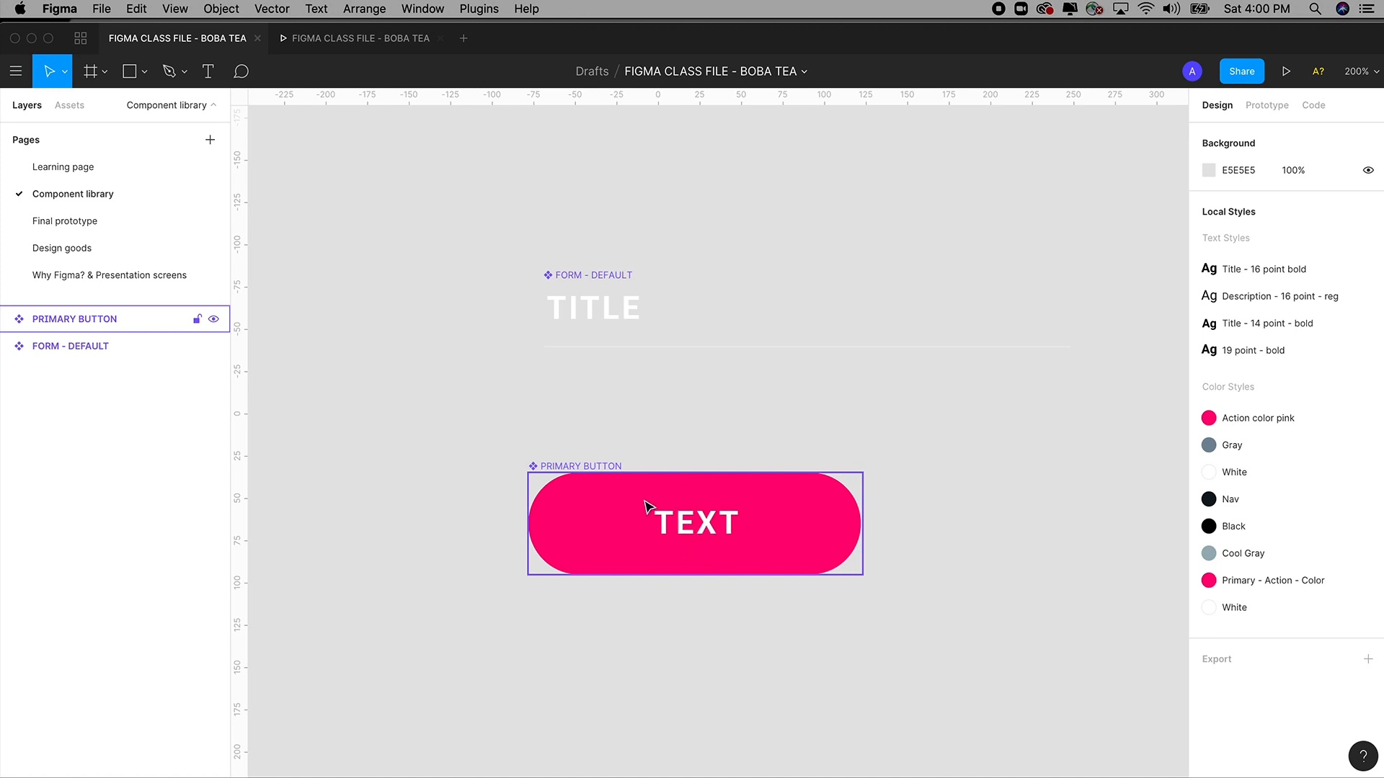
left_click(72, 170)
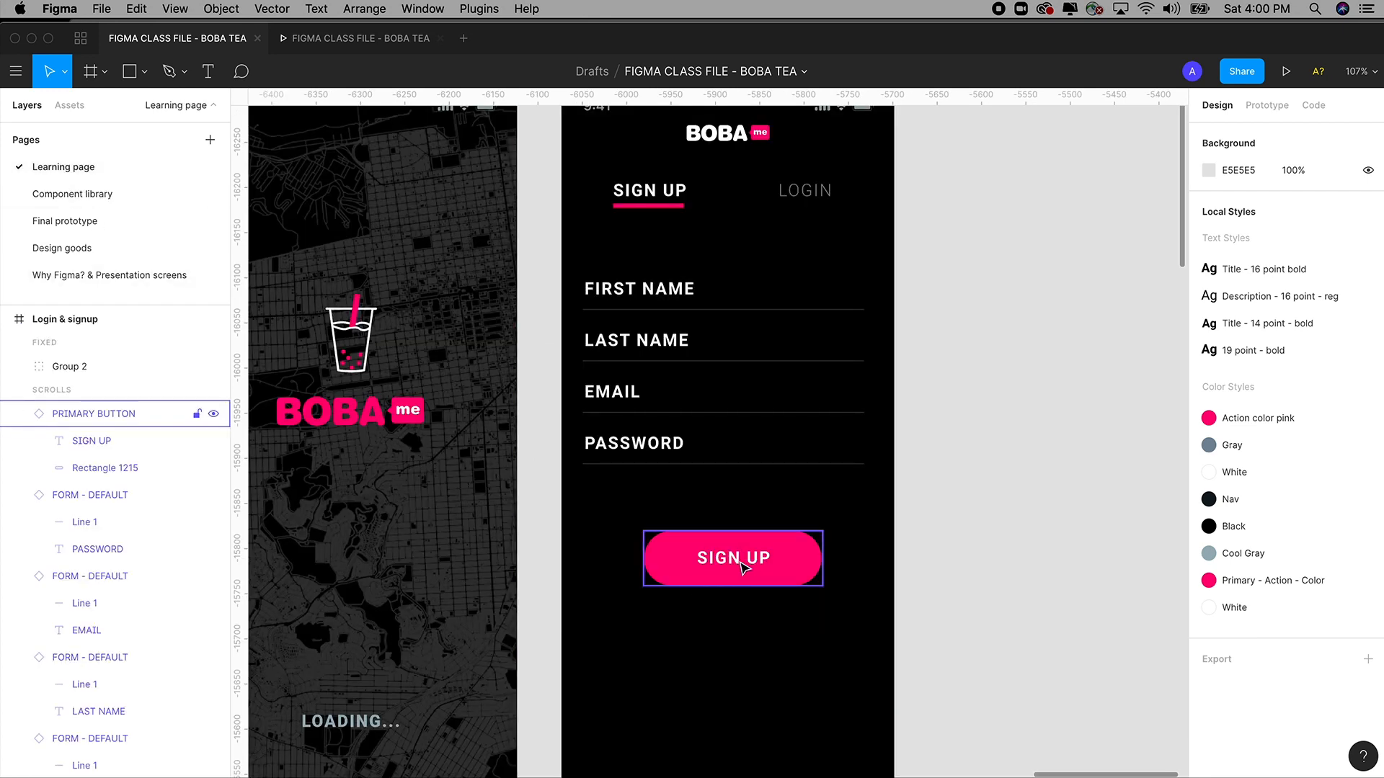
scroll(745, 568, "down", 3)
scroll(744, 568, "right", 3)
Duplicate the SIGN UP button twice below itself and relabel the middle copy NEXT.
left_click(646, 462)
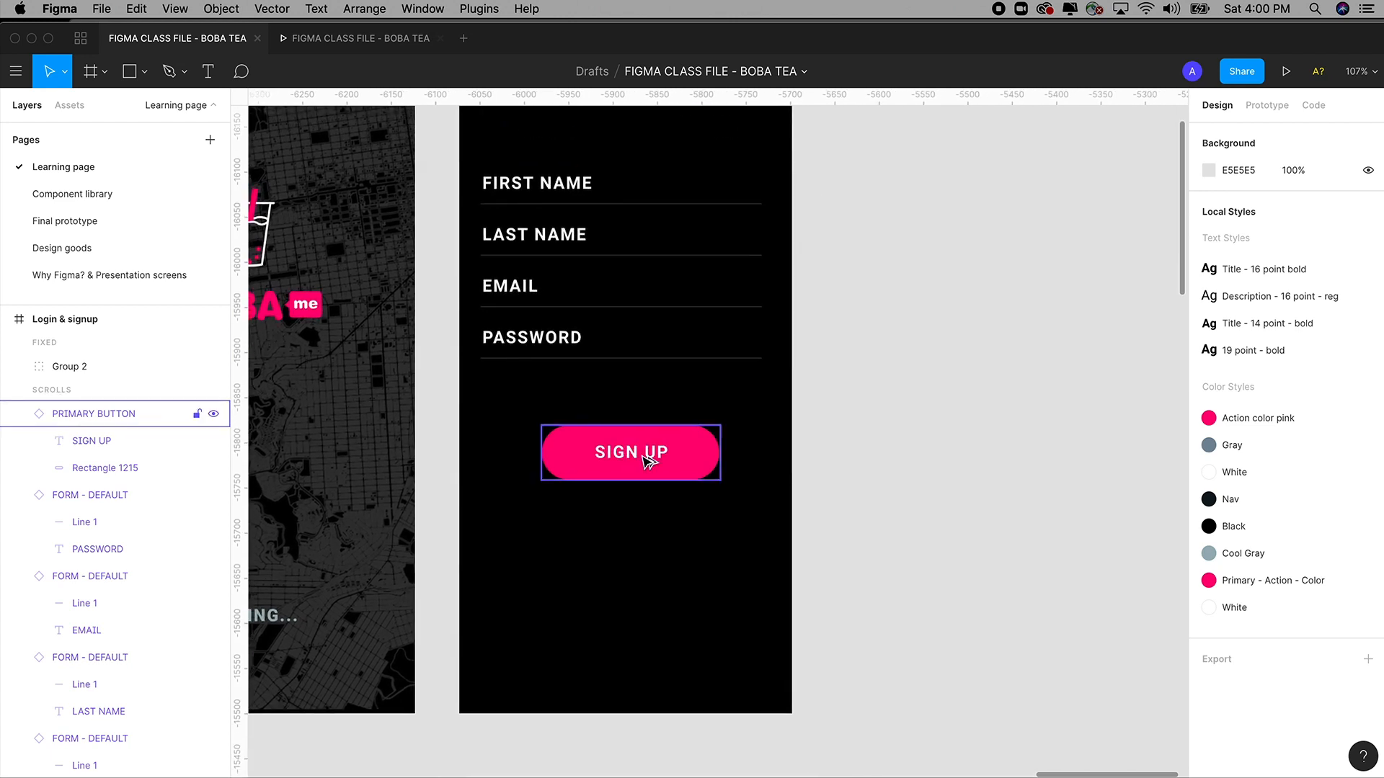
key("super+d")
left_click_drag(646, 478, 654, 524)
key("super+d")
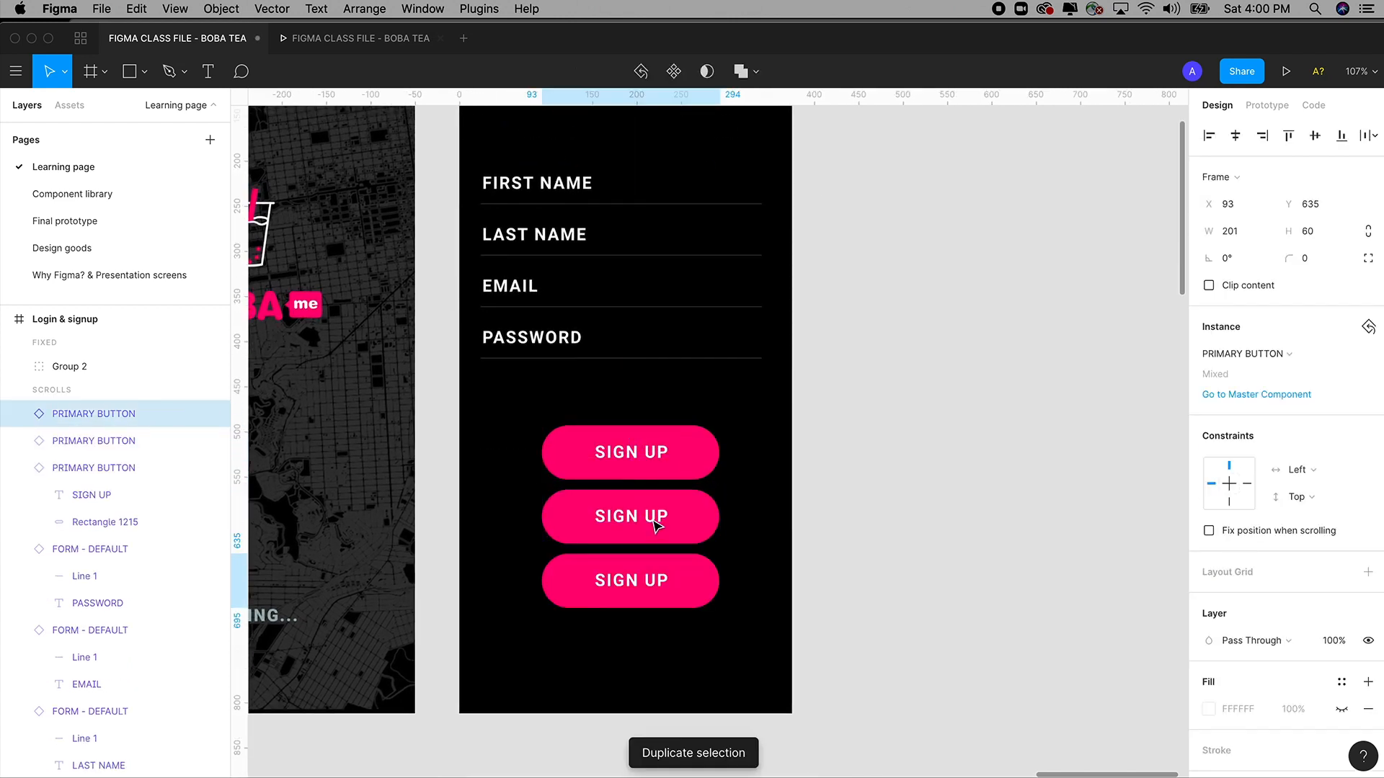
double_click(643, 517)
double_click(644, 517)
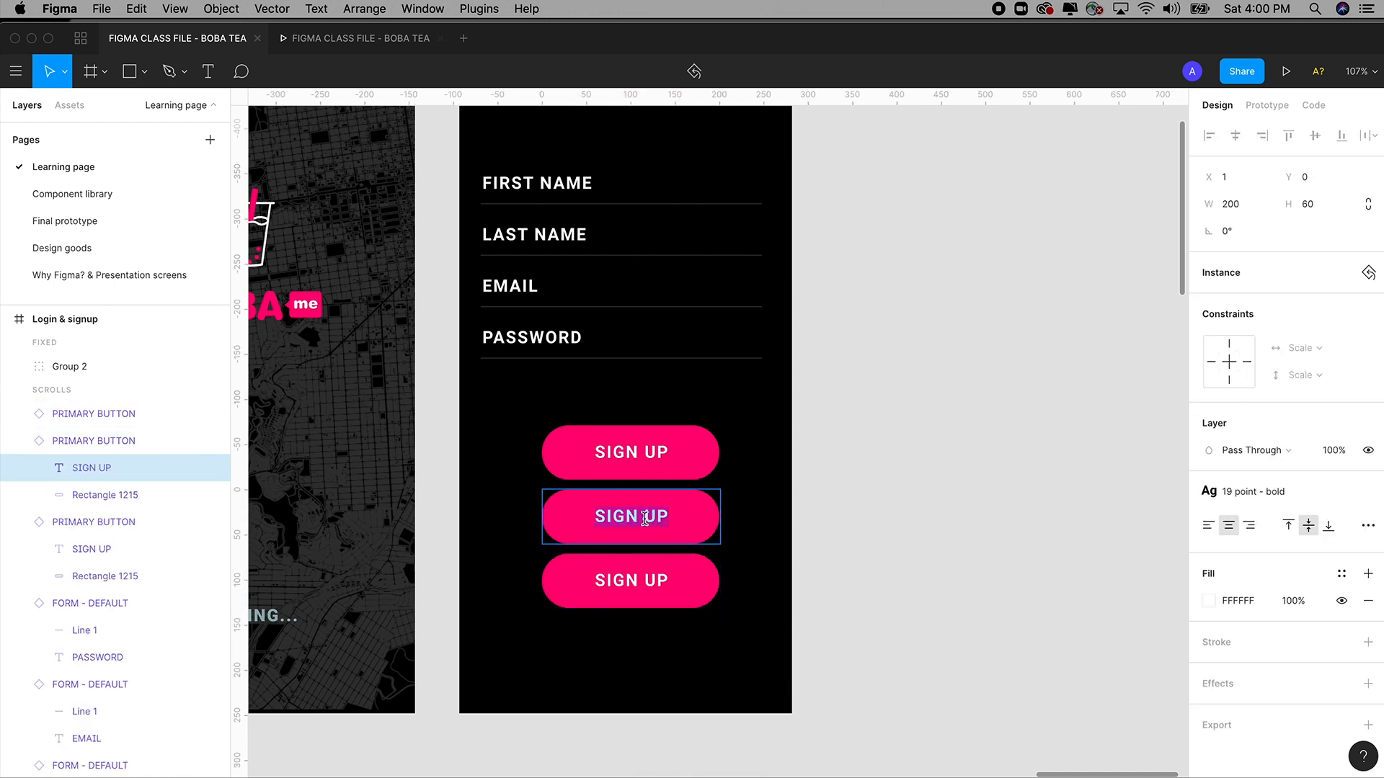
type("NEXT")
Relabel the third button SUBMIT and Alt-drag a copy below it labelled CANCEL.
double_click(635, 584)
double_click(635, 584)
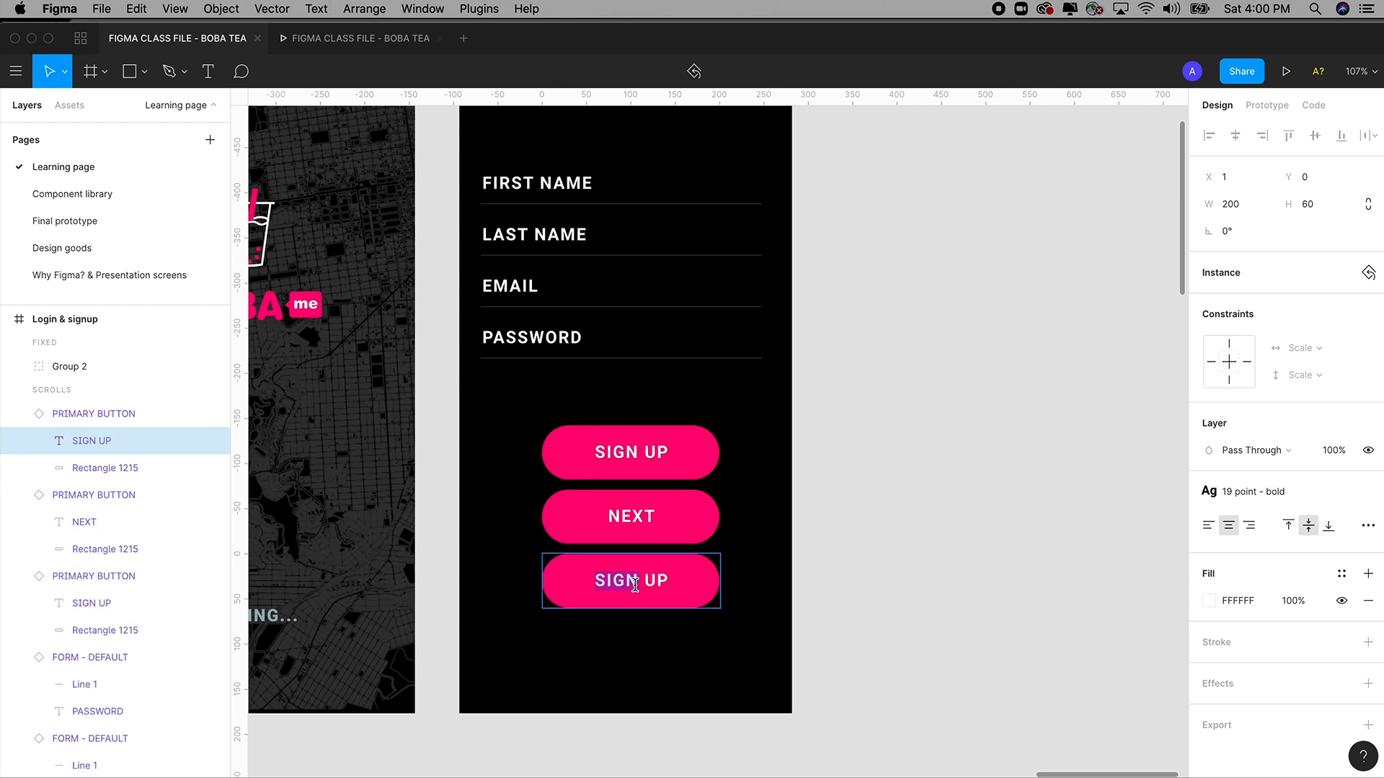
triple_click(635, 584)
key("Escape")
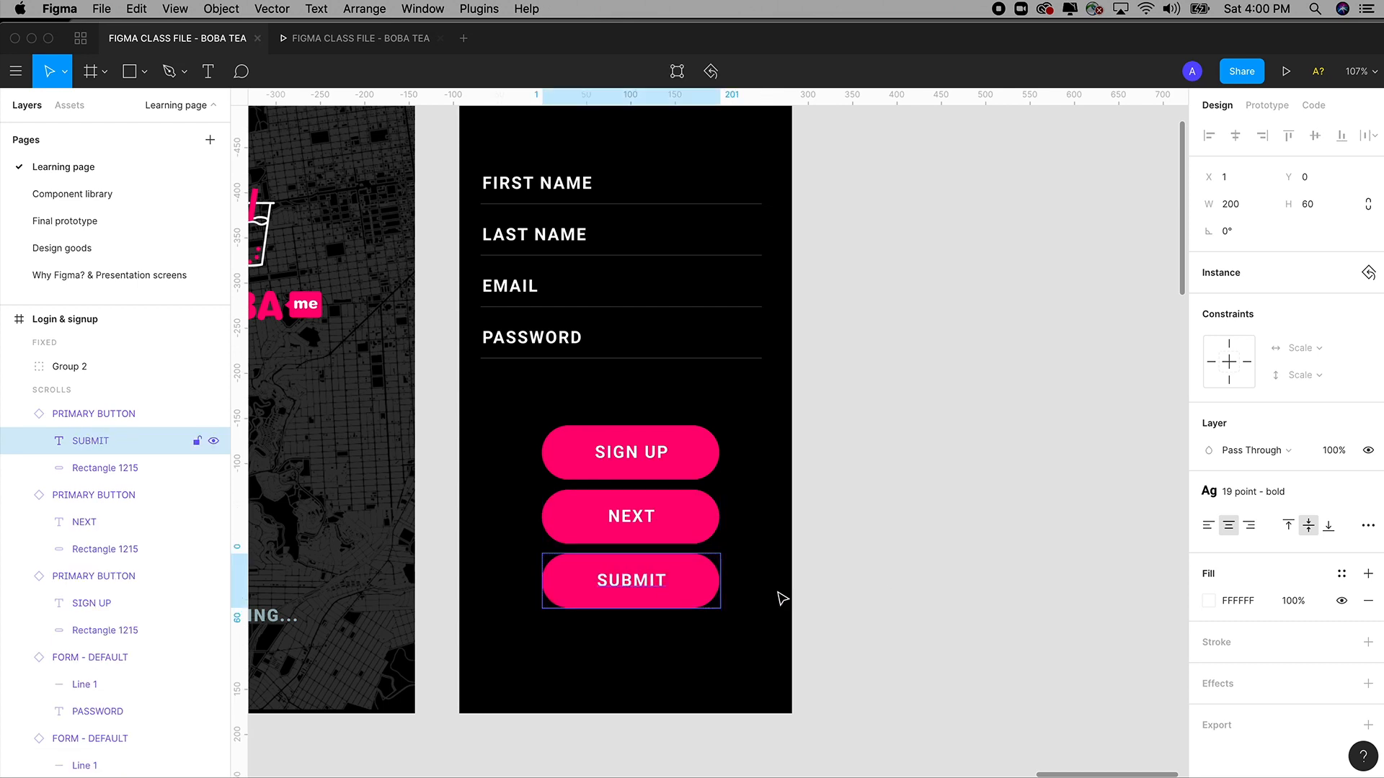
left_click_drag(634, 585, 663, 652)
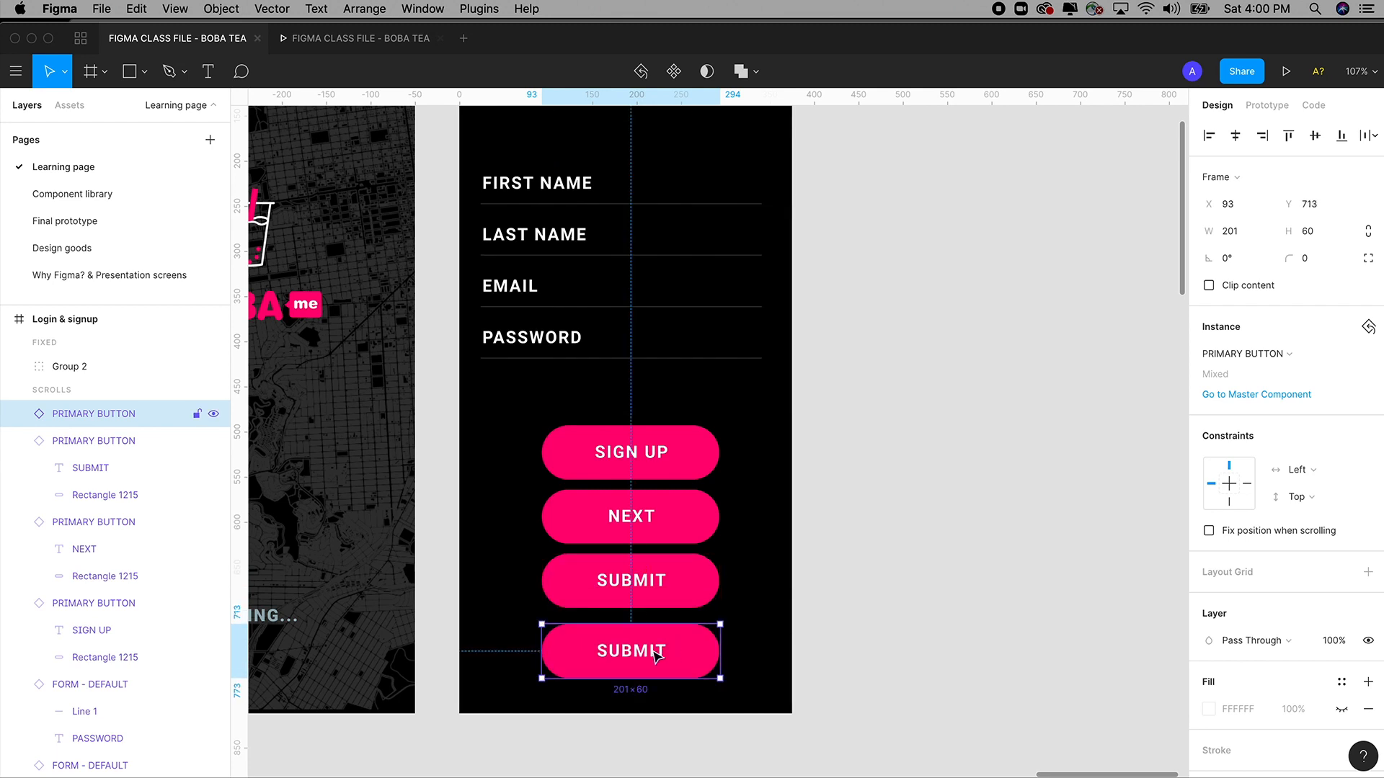
double_click(662, 652)
double_click(654, 654)
type("C")
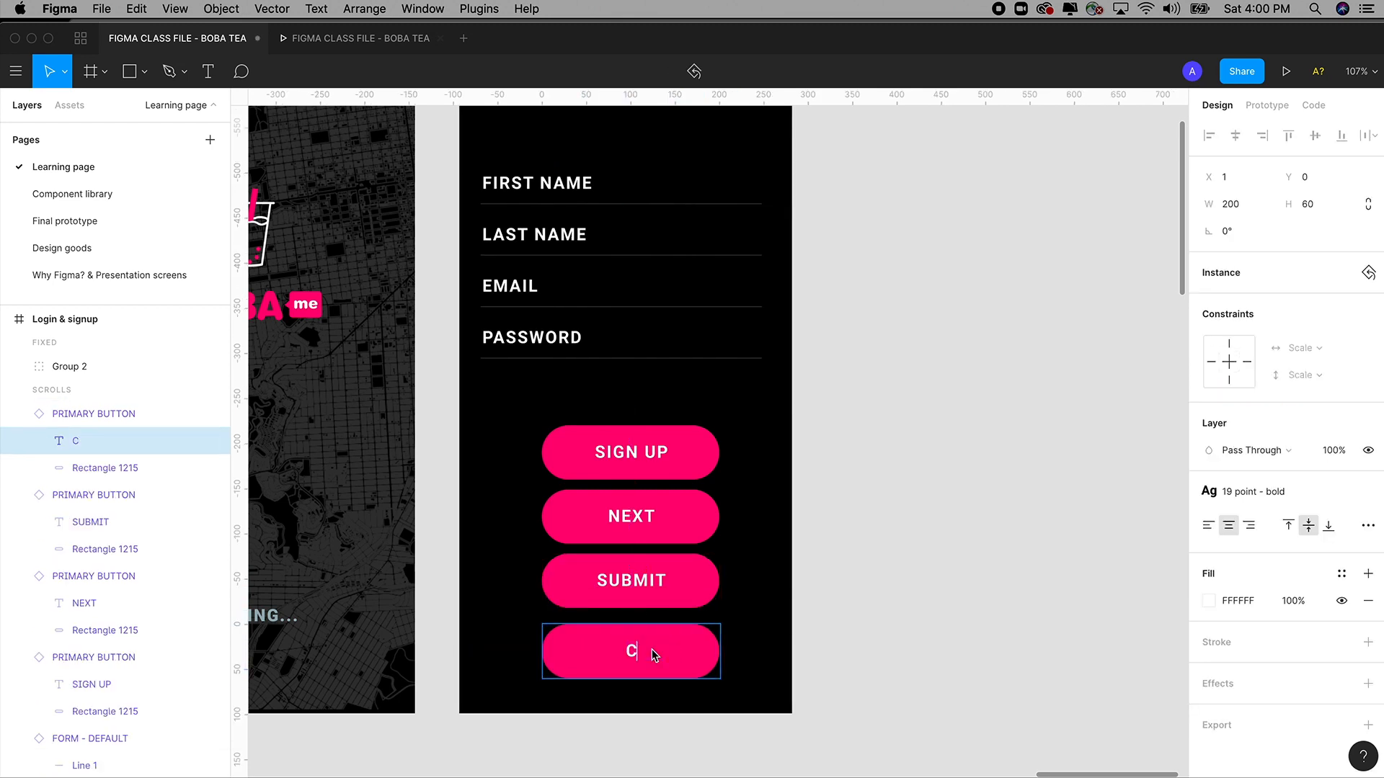
type("ANCEL")
key("Escape")
Undo a stray keystroke and nudge the SUBMIT button down 1 px.
key("1")
key("super+z")
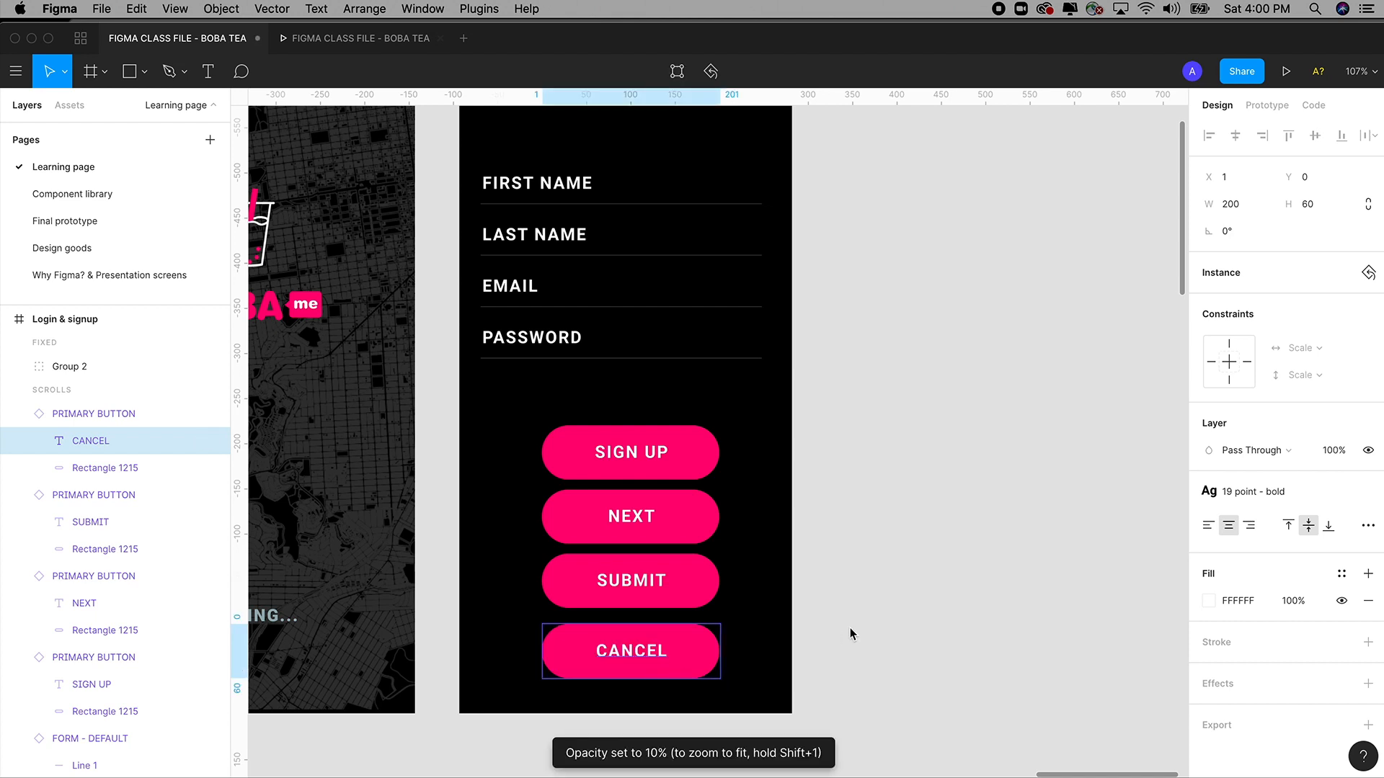
left_click(850, 629)
left_click(664, 588)
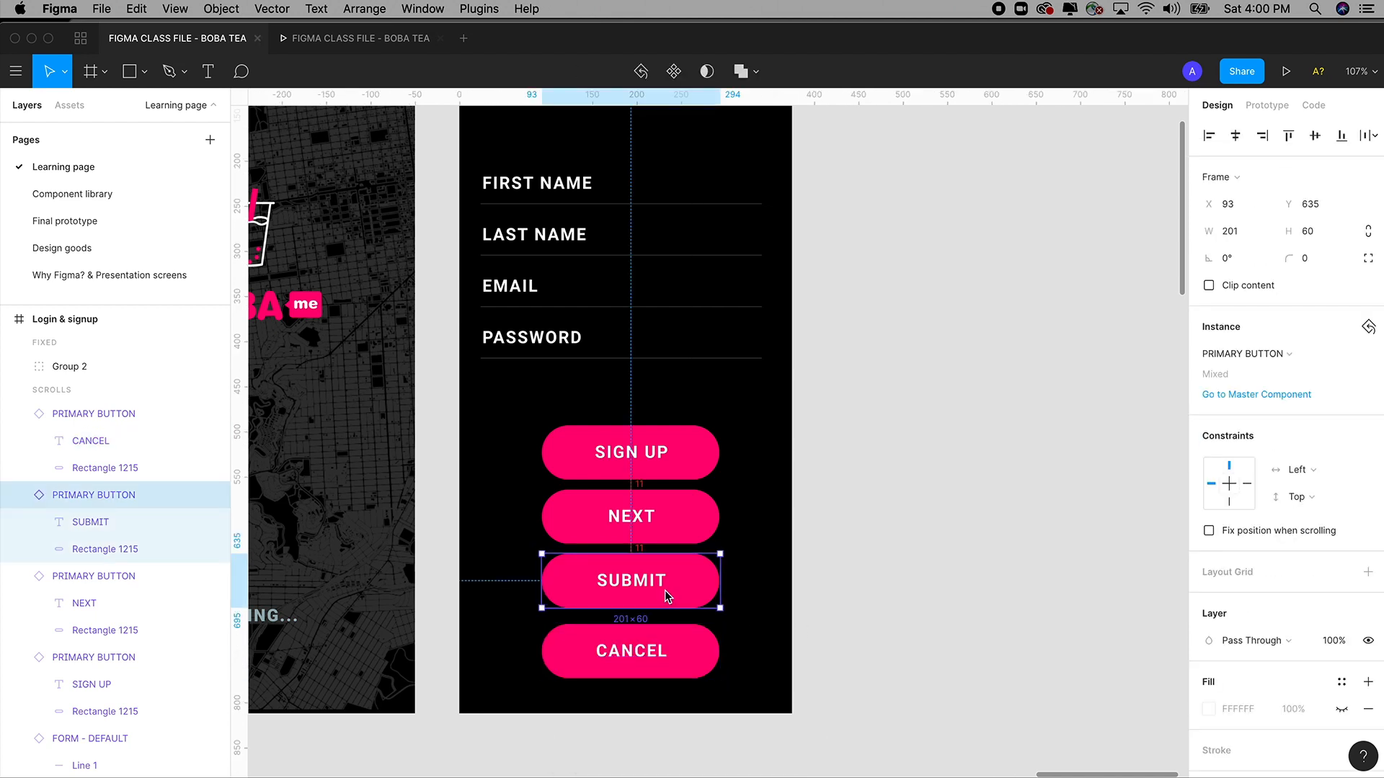
key("Down")
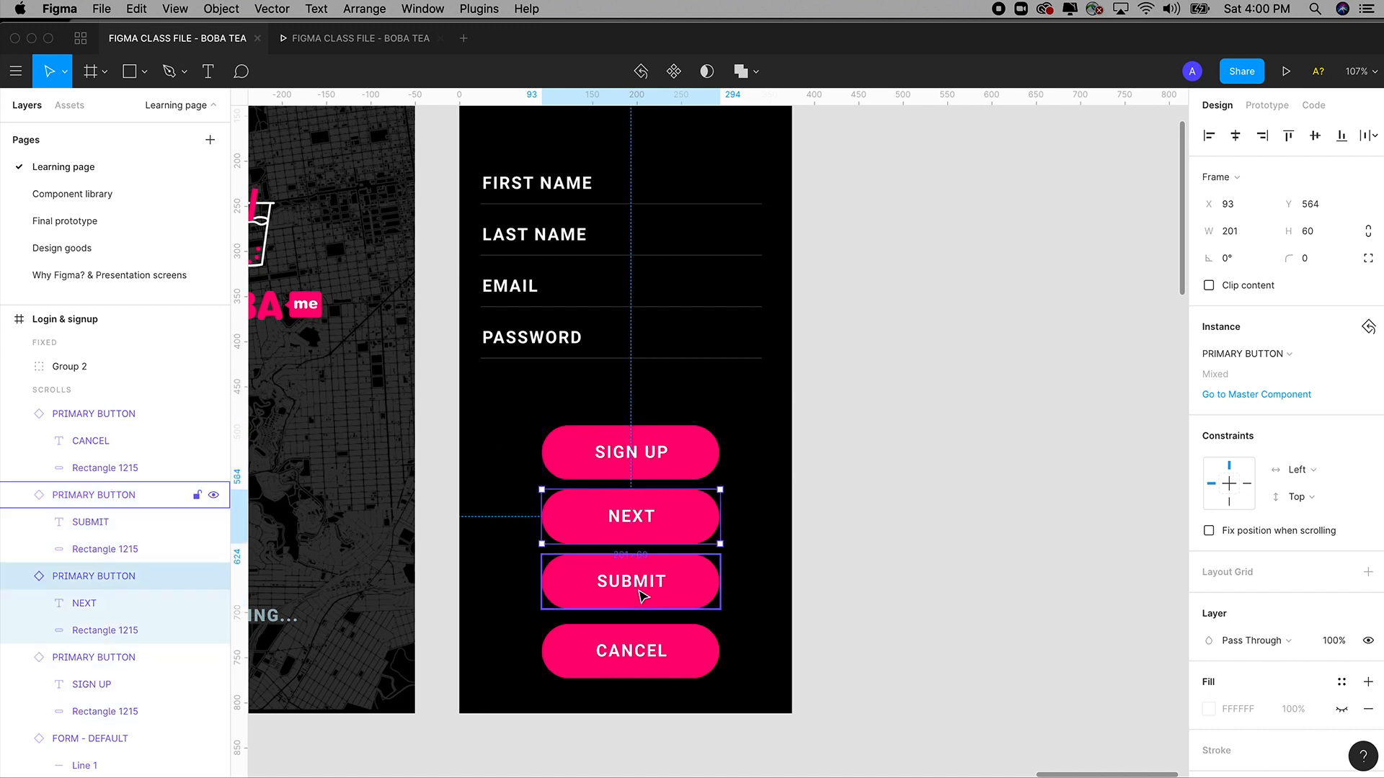
left_click(643, 663)
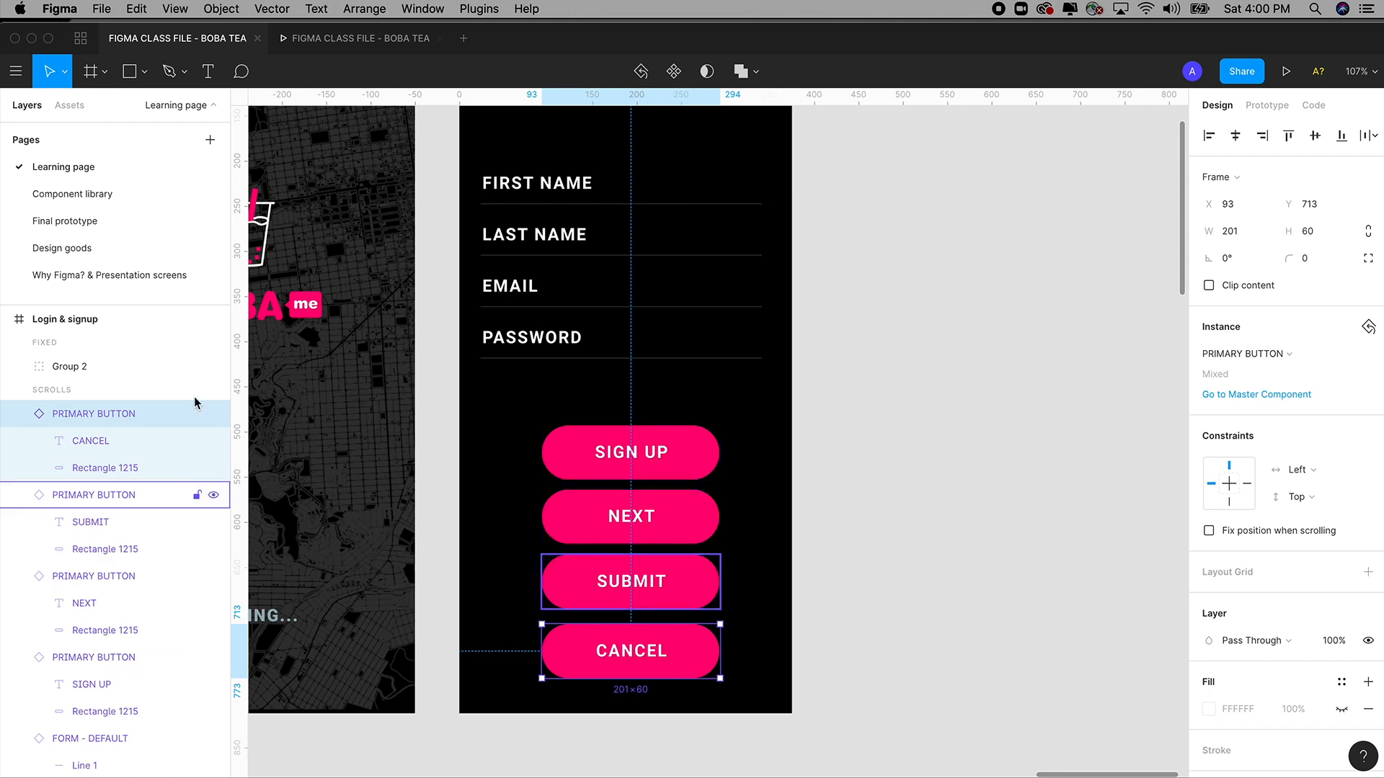
Detach the PRIMARY BUTTON fill style and recolour the rectangle cyan 00FFF0.
left_click(74, 194)
left_click(612, 561)
double_click(622, 537)
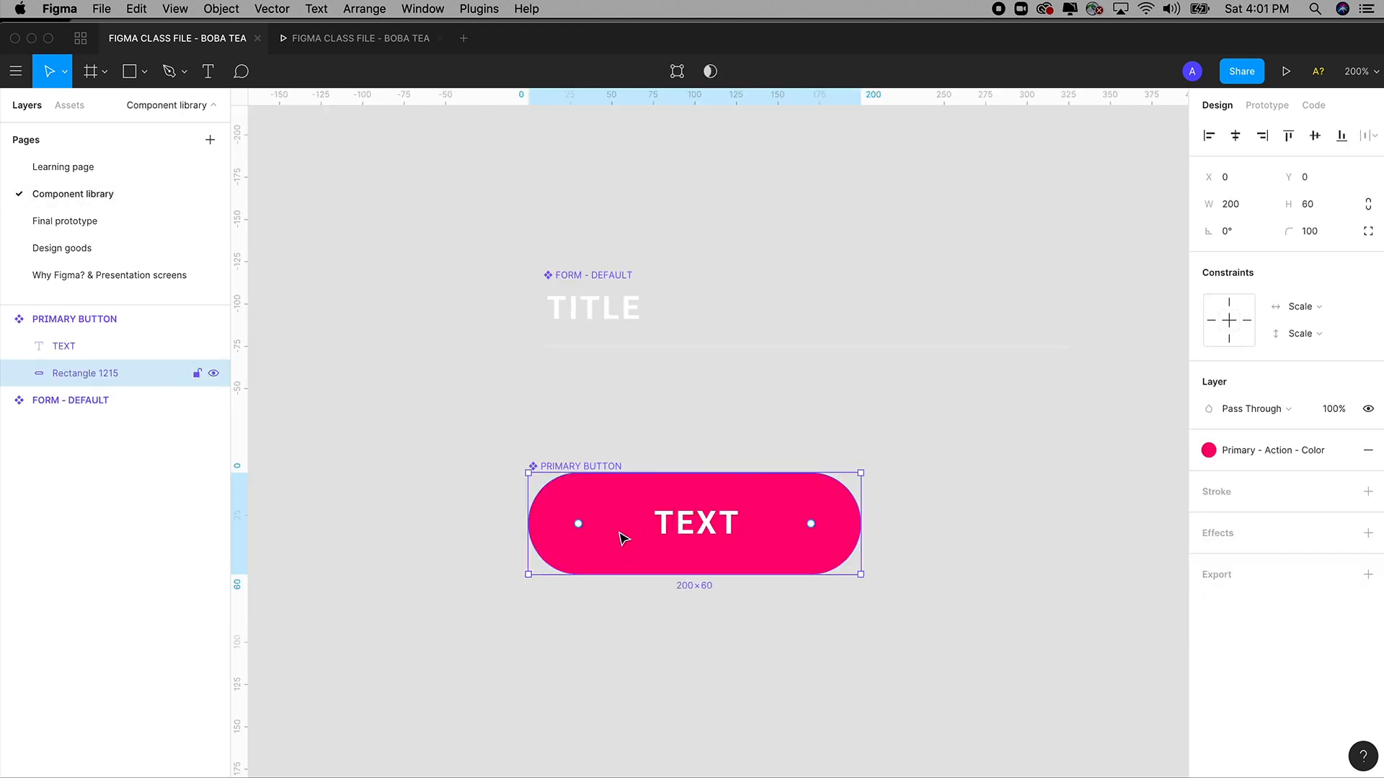
left_click(1341, 450)
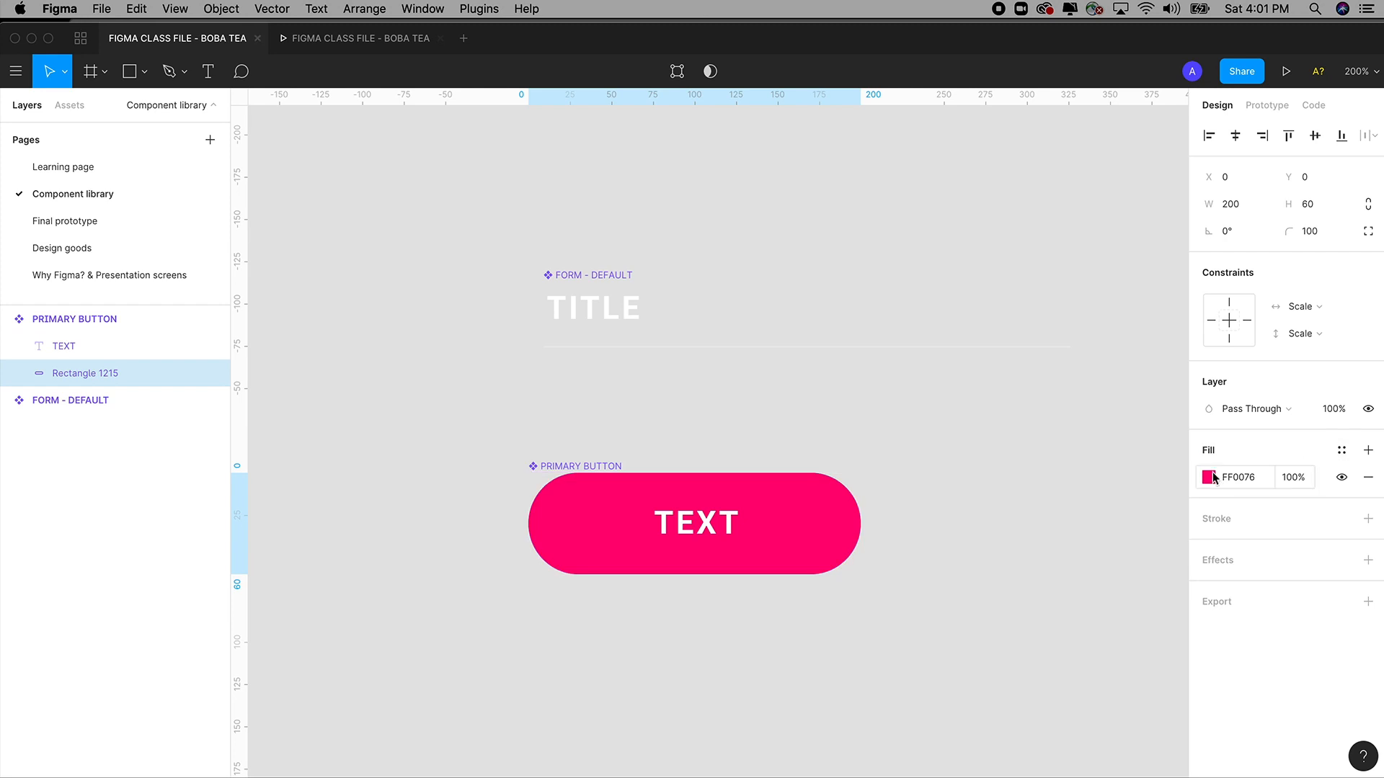
left_click(1208, 477)
left_click(1101, 581)
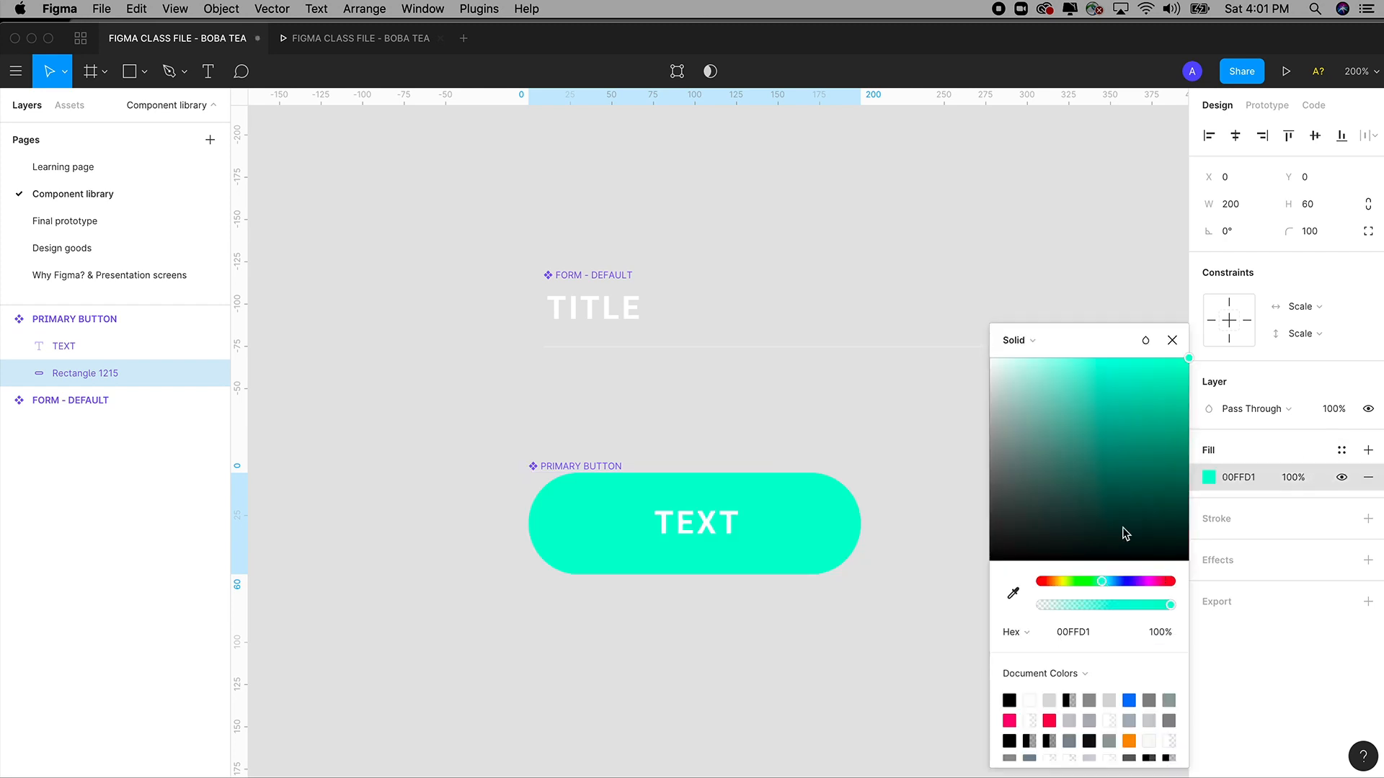
left_click(1105, 581)
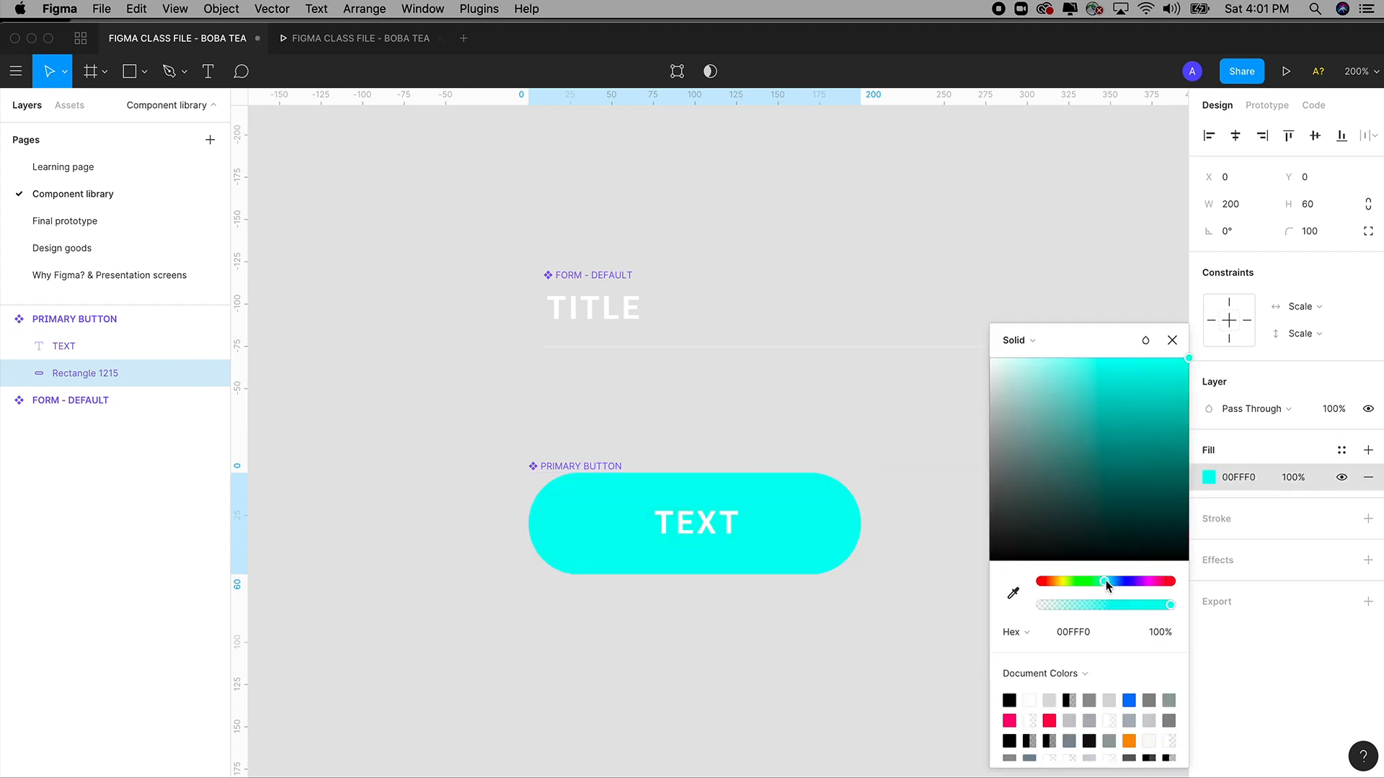
left_click(85, 168)
left_click(985, 451)
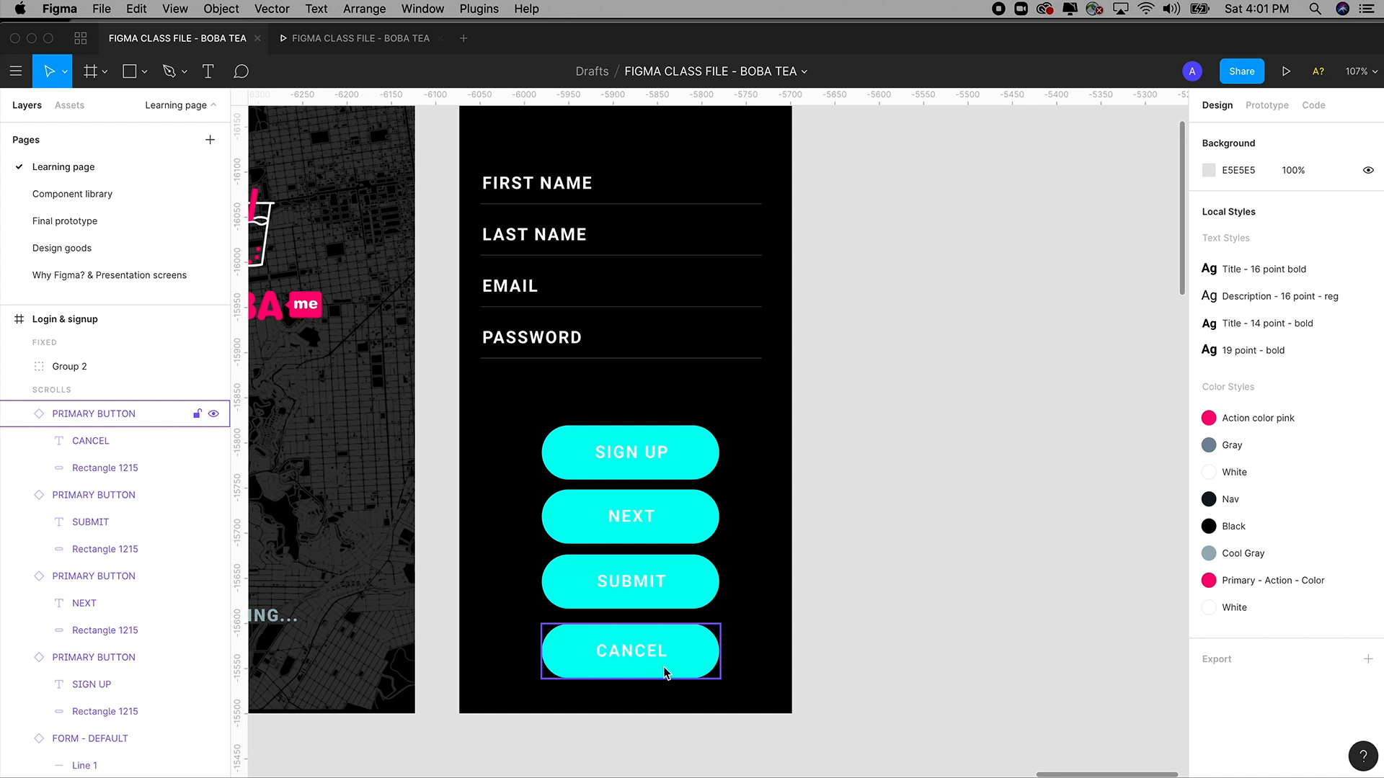
Detach the label's 19 point bold style and make it Light weight and black.
left_click(64, 192)
left_click(707, 524)
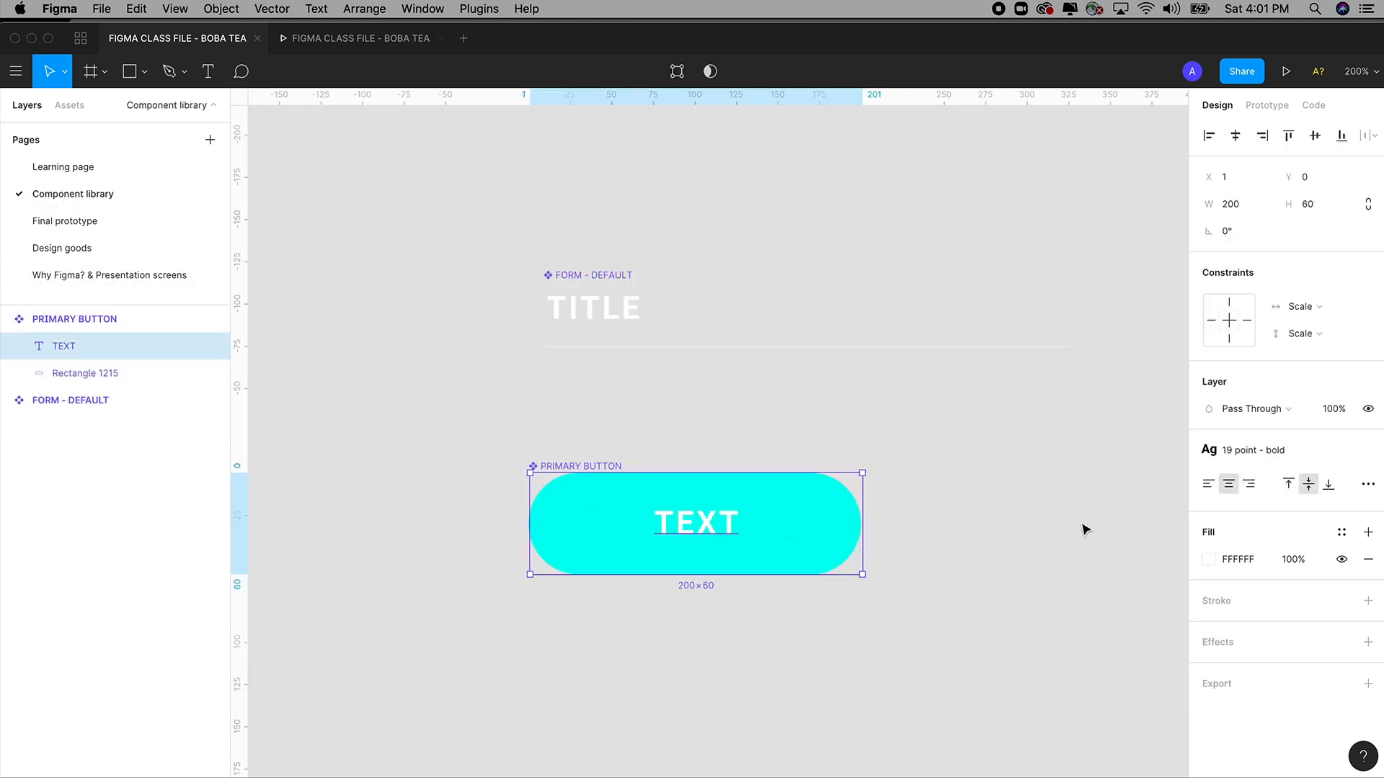
mouse_move(1360, 452)
left_click(1368, 450)
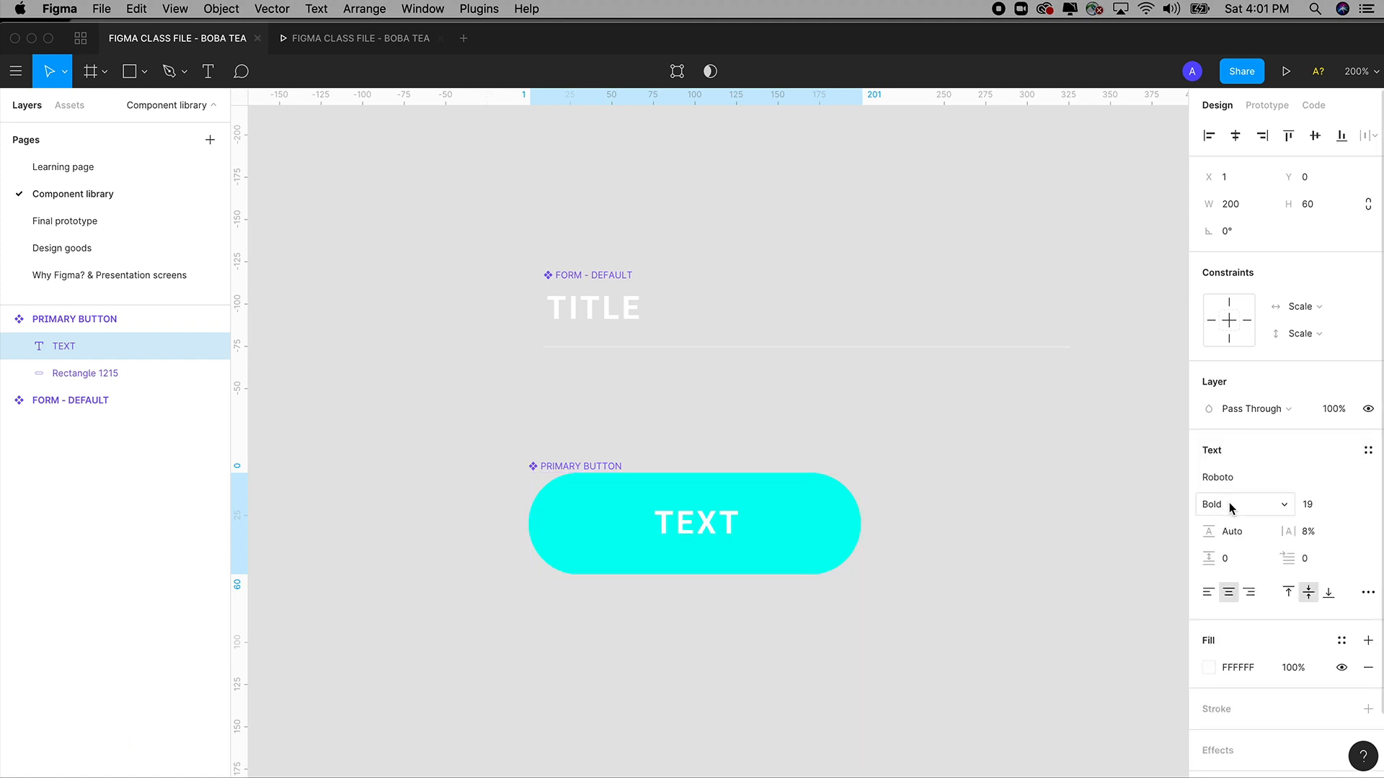
left_click(1234, 502)
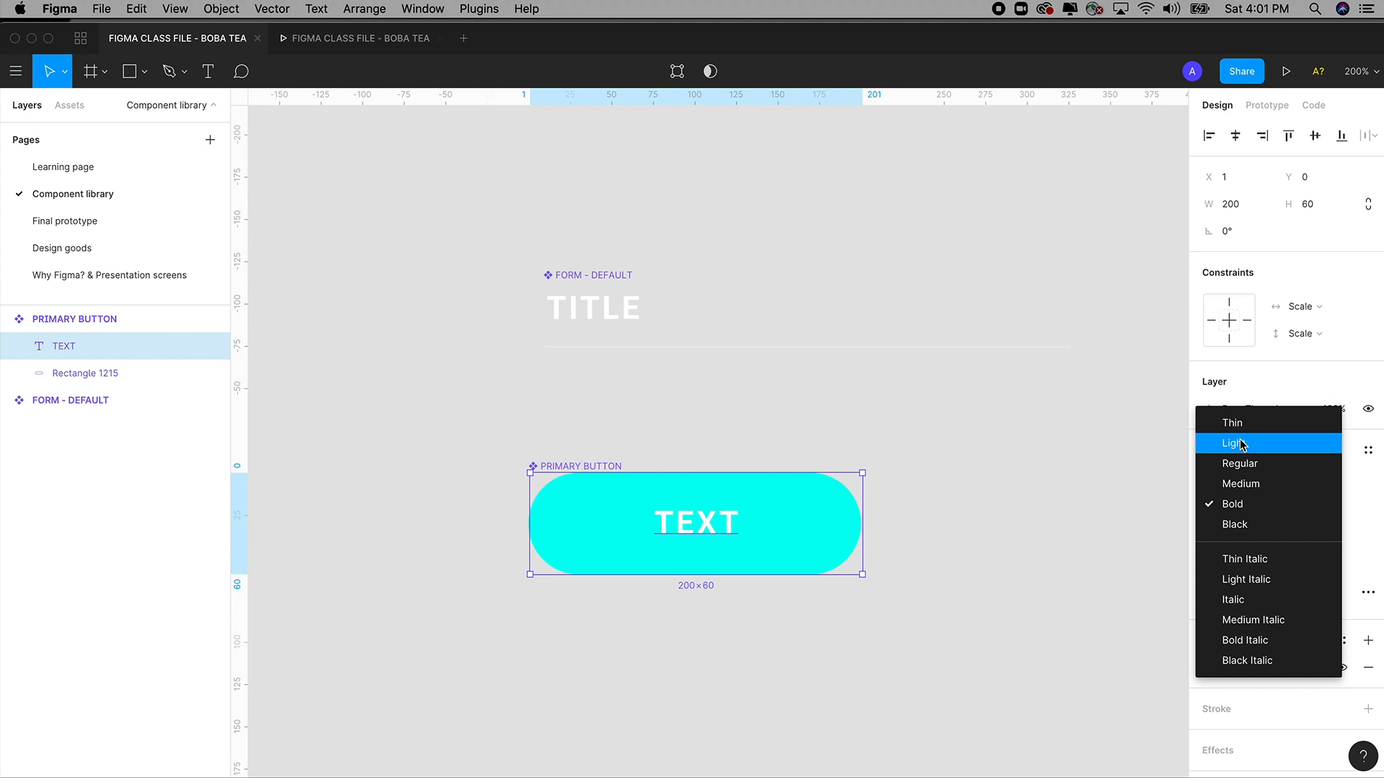
left_click(1235, 443)
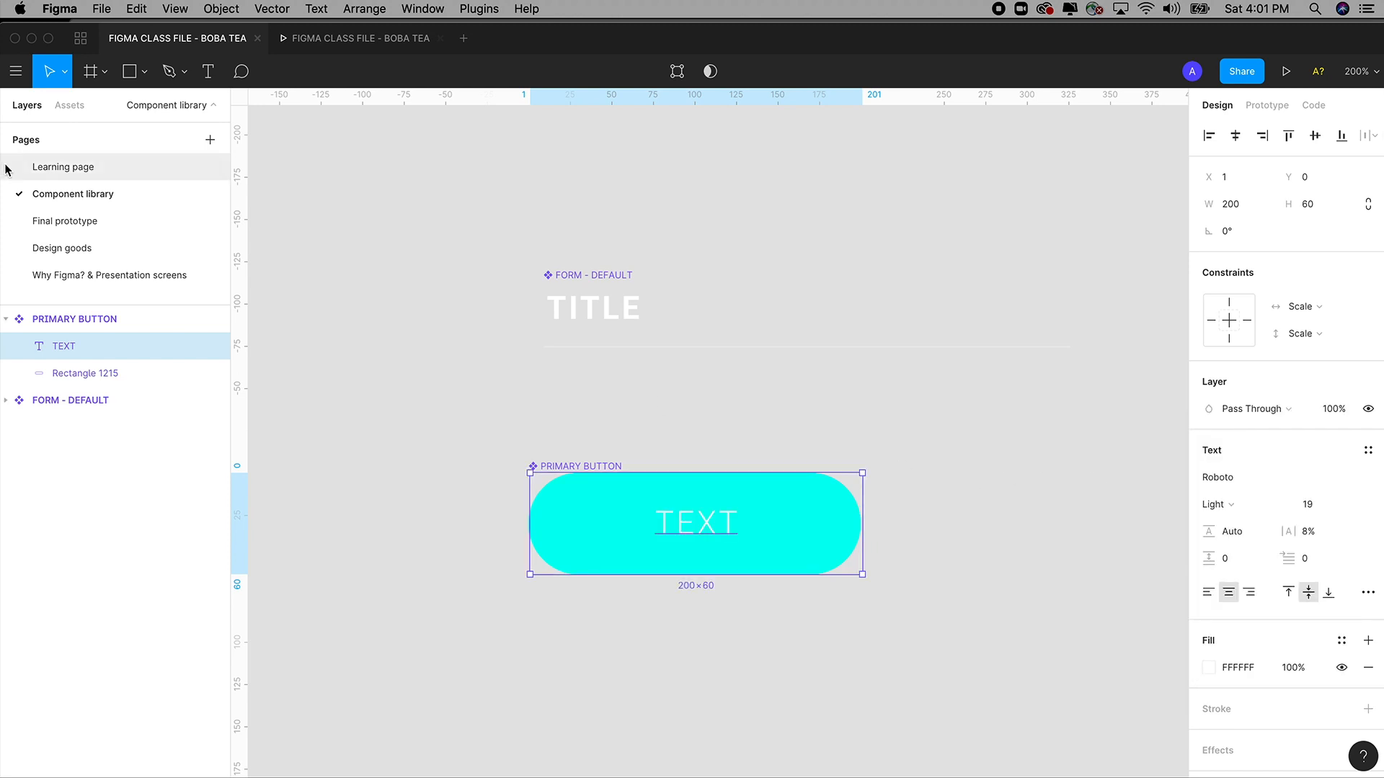
left_click(1208, 668)
left_click(1161, 534)
left_click_drag(1243, 611, 742, 612)
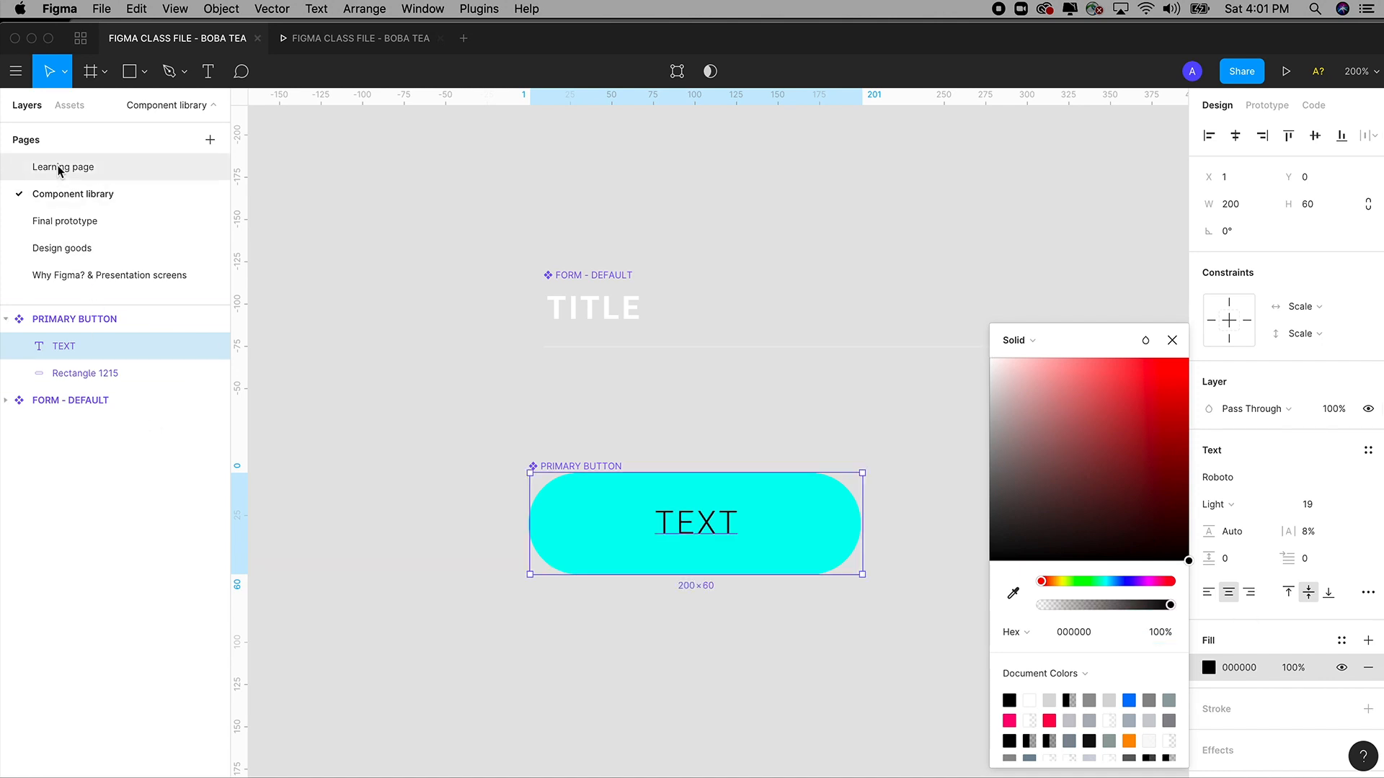
left_click(343, 308)
left_click(82, 170)
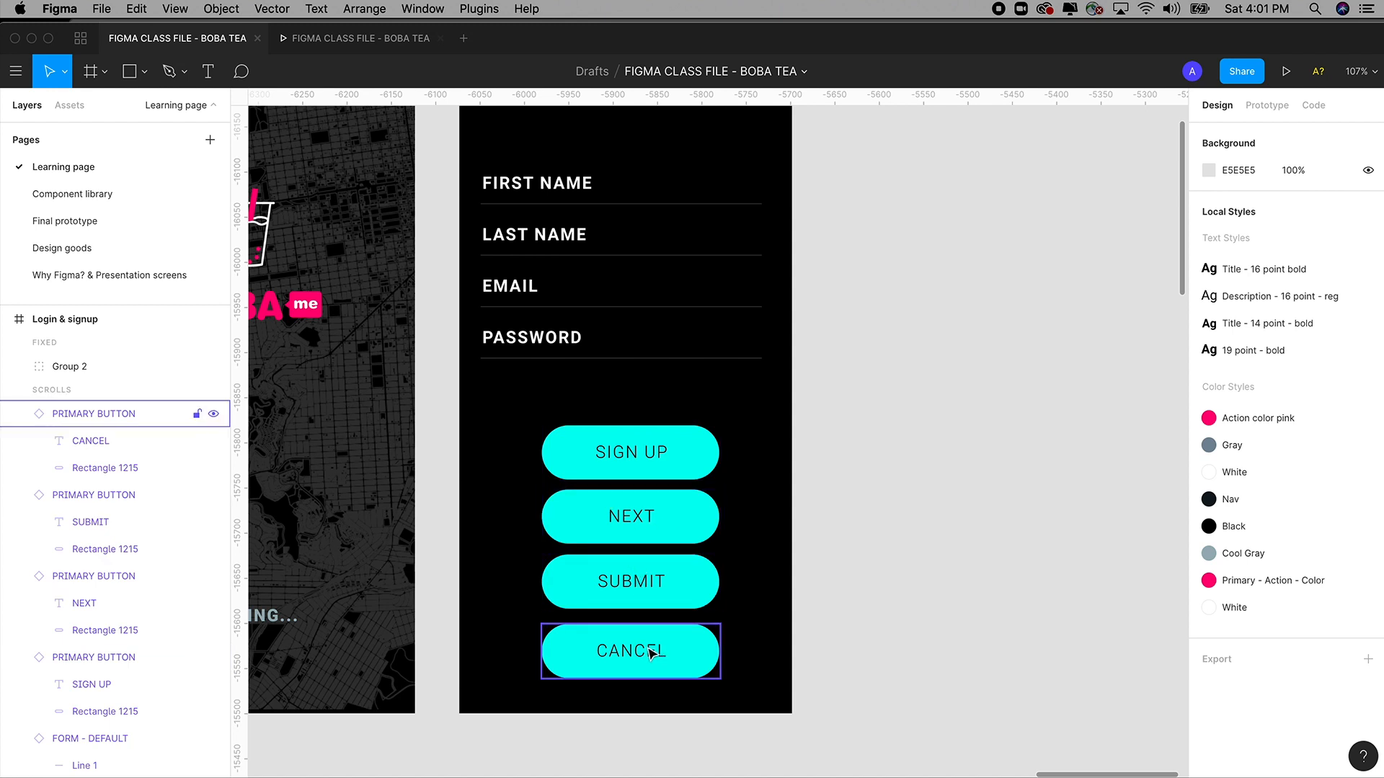
Undo the label, fill and NEXT/SUBMIT/CANCEL edits one by one, then zoom out.
left_click(87, 200)
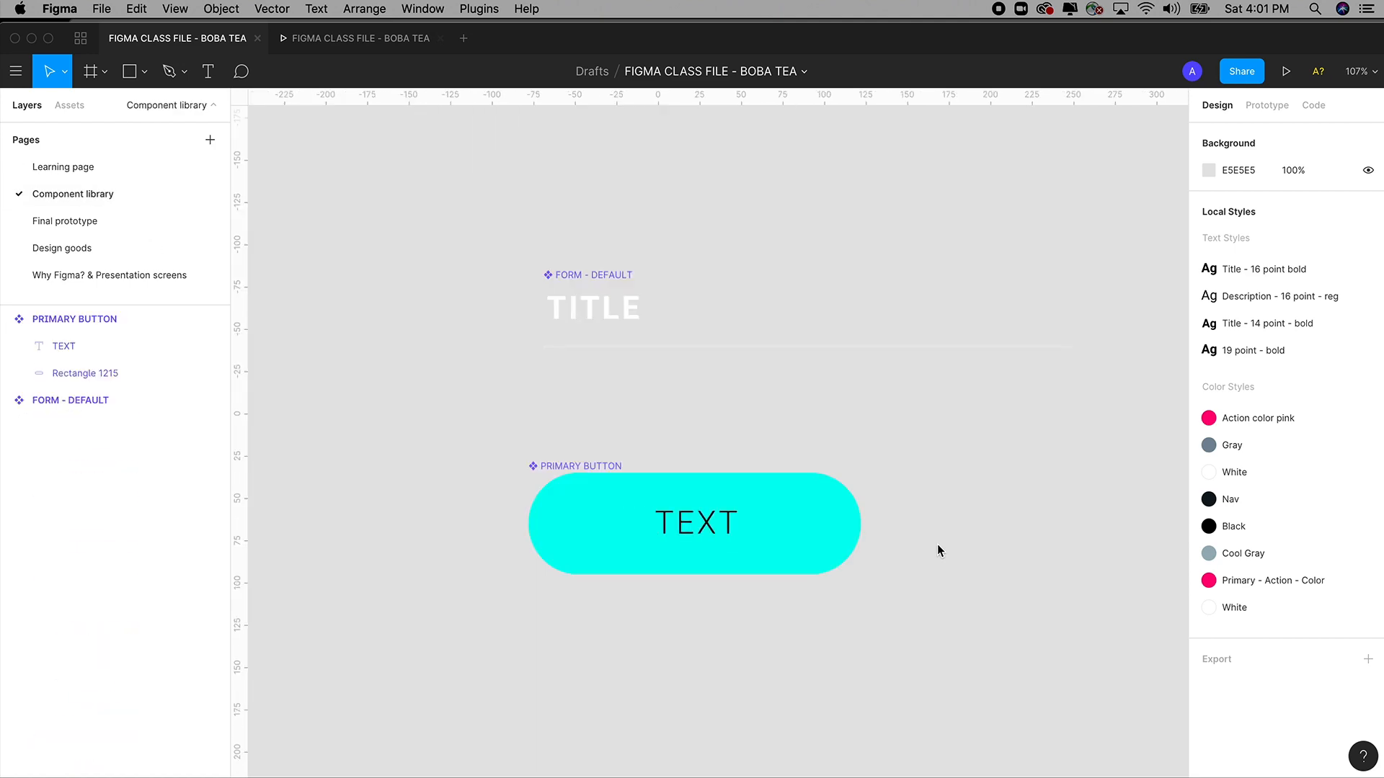
key("super+z")
key("super+z")
key("super+z")
key("super+z")
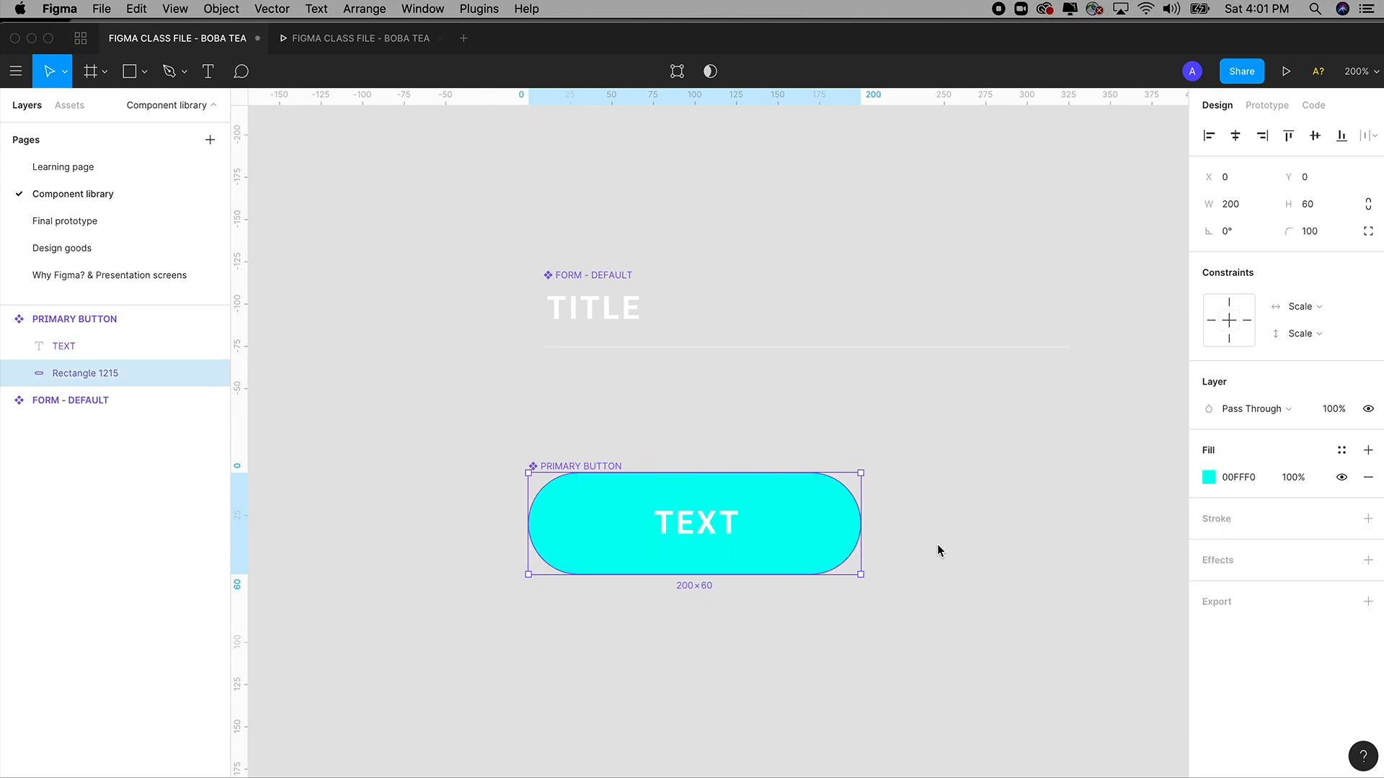
key("super+z")
key("super+z")
key("super+z")
key("super+z")
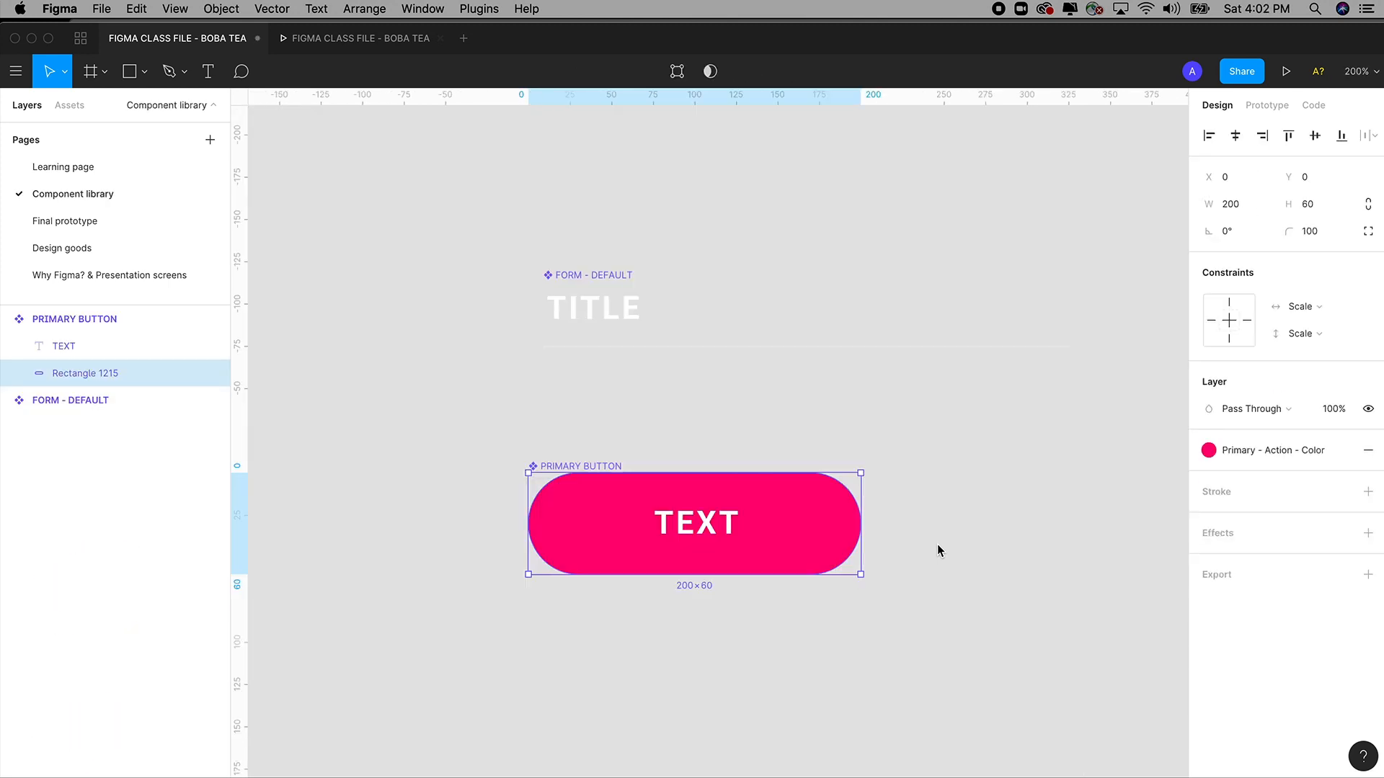
key("super+z")
key("super+z")
key("super+z")
key("super+z")
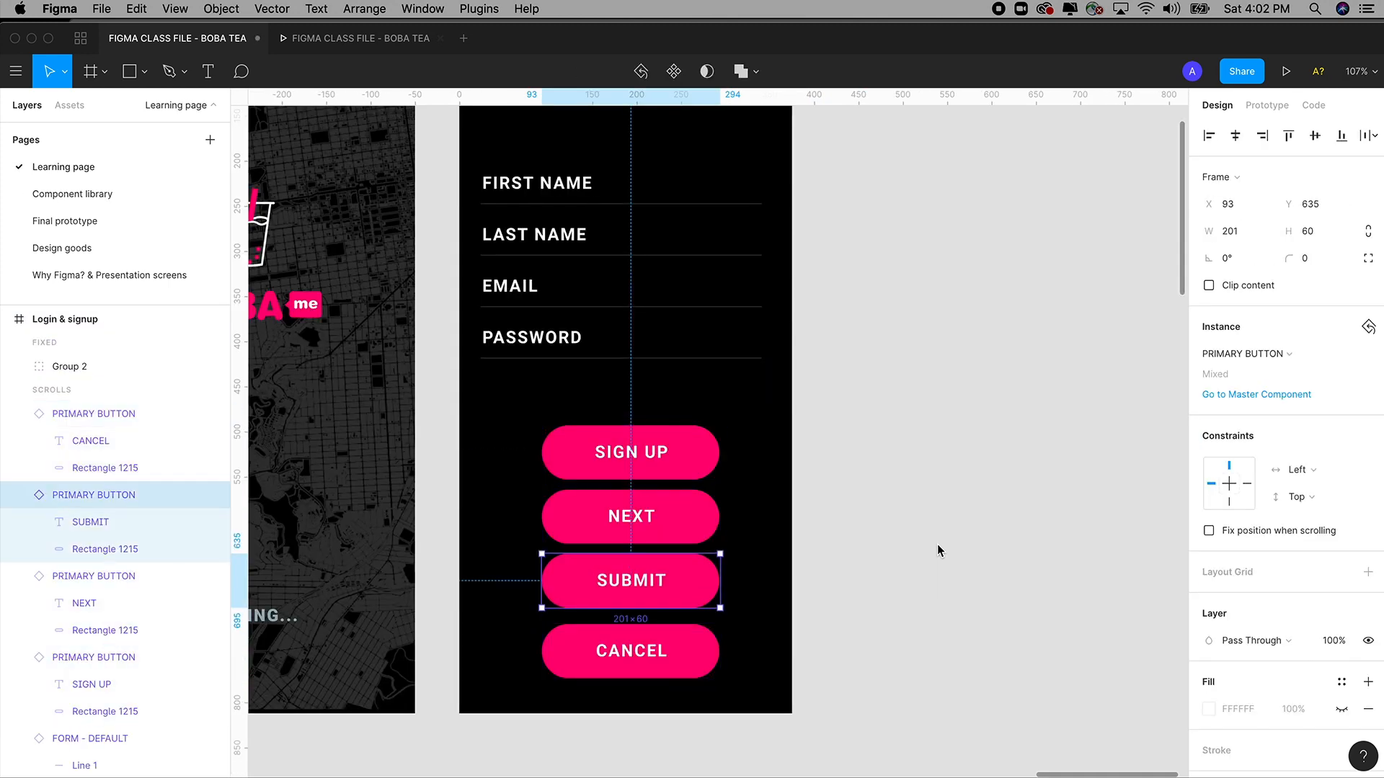
key("super+z")
key("super+z")
key("super+z")
key("super+z")
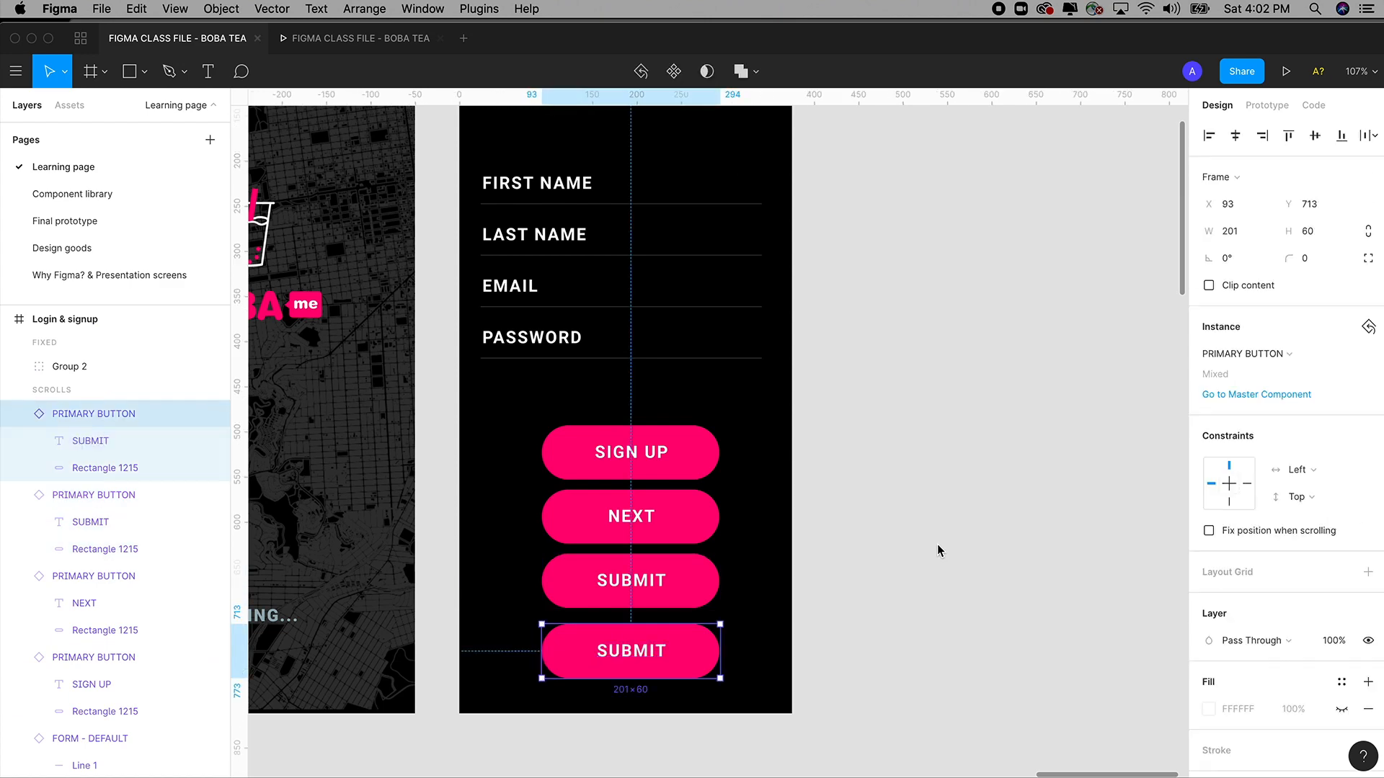
key("super+z")
key("super+z")
key("super+z")
key("super+z")
key("super+z")
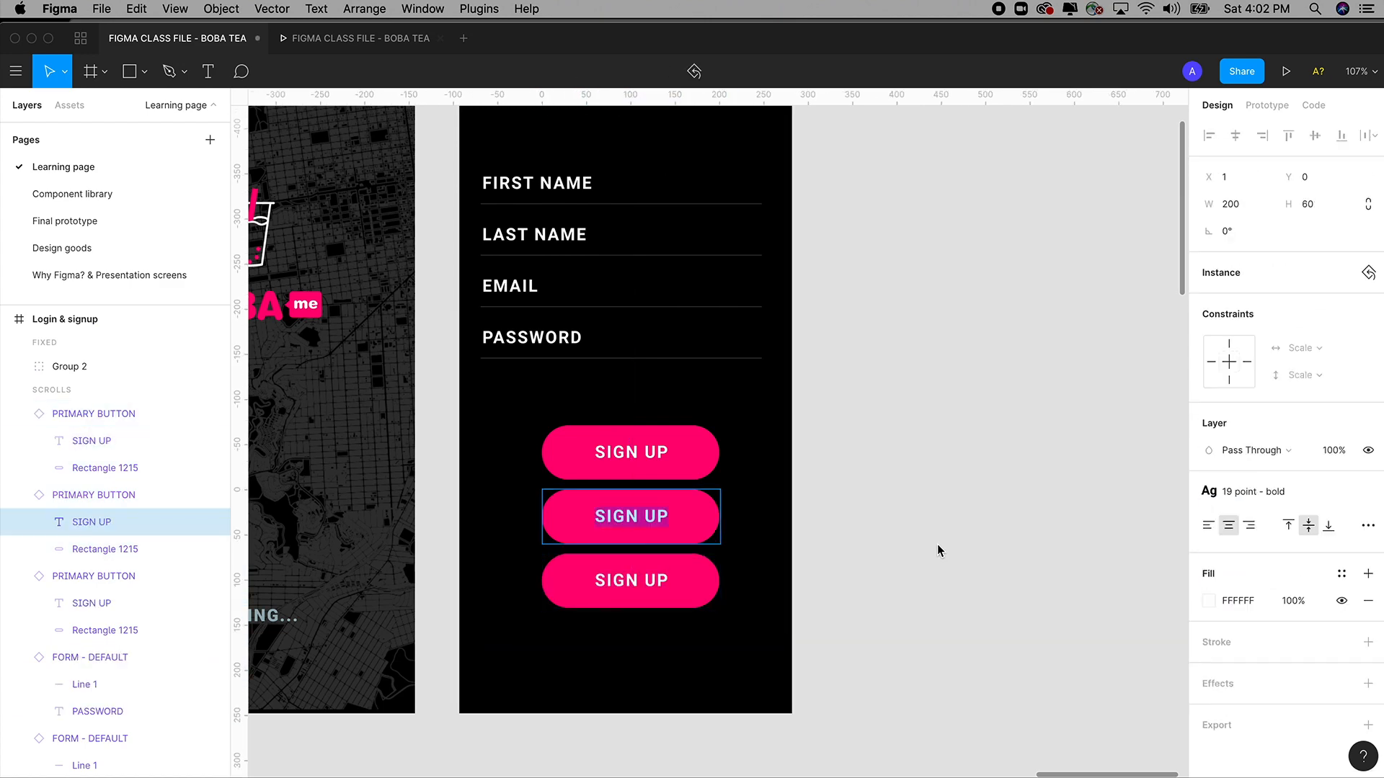
key("super+z")
key("super+z")
key("super+z")
key("super+z")
key("super+z")
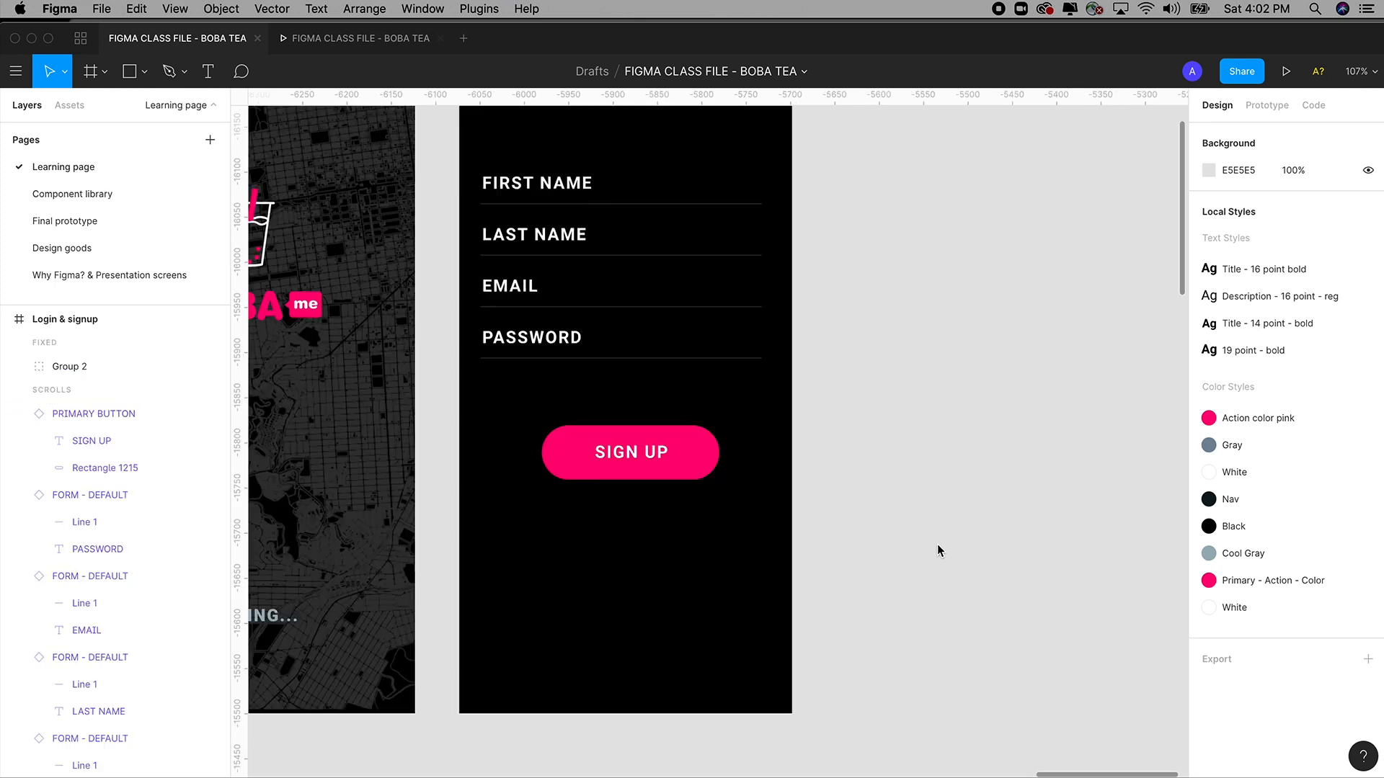
key("minus")
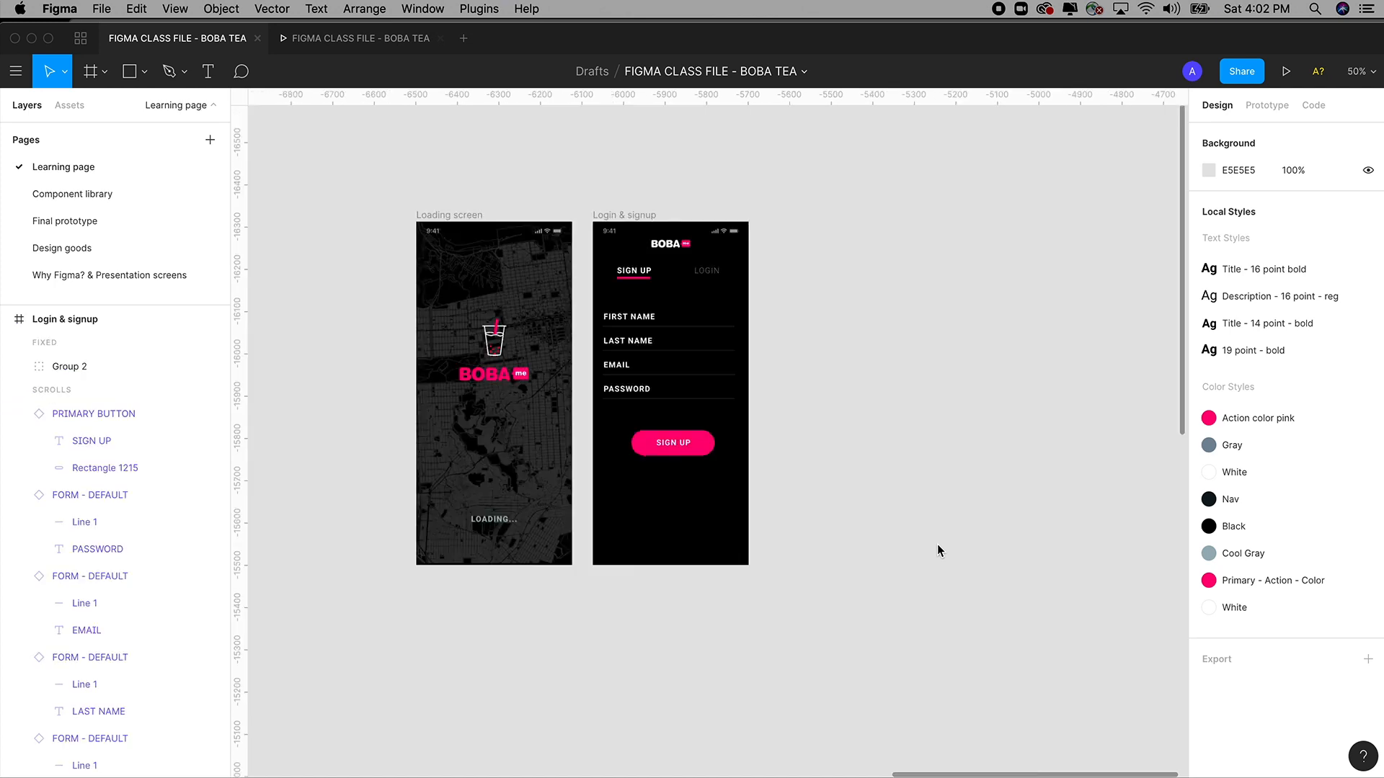
Find the pink eye icon in the Design goods icon set and copy it.
key("minus")
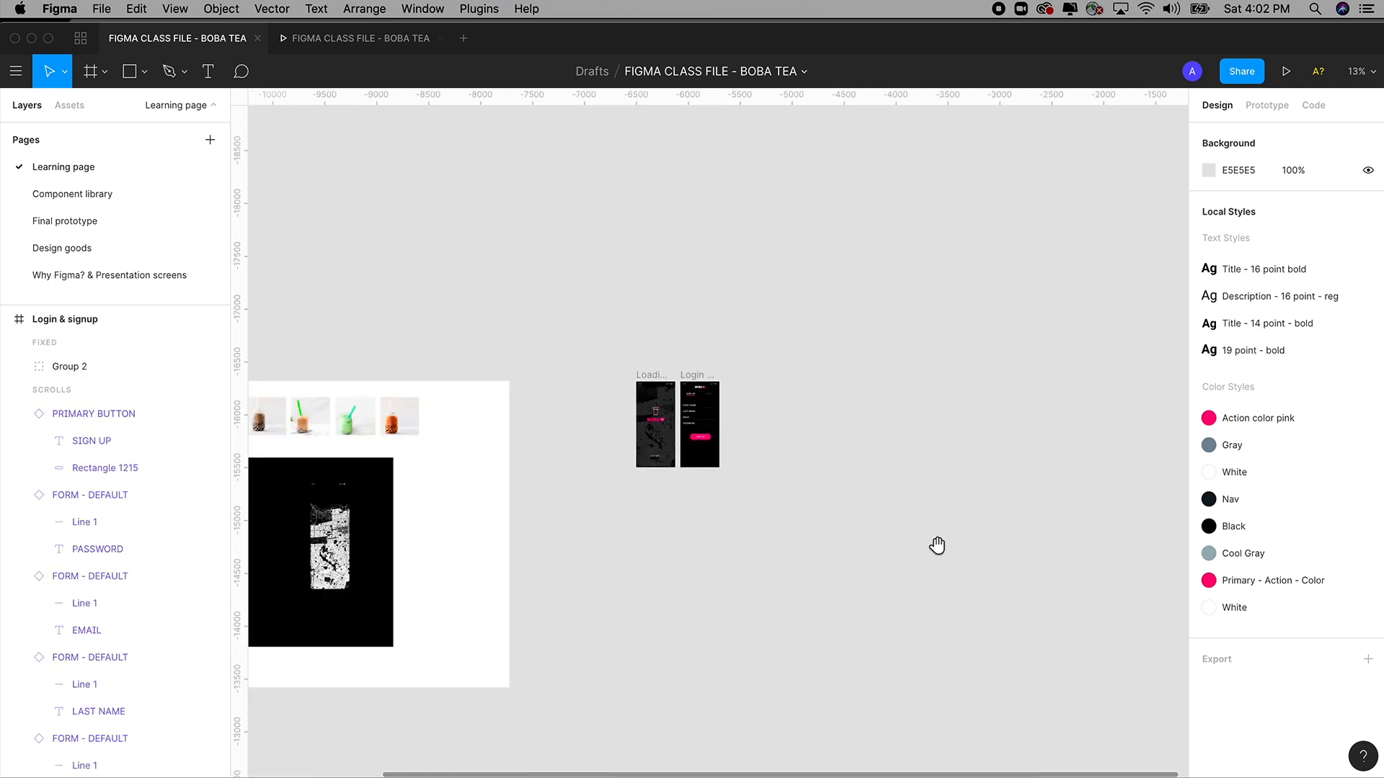
scroll(652, 399, "up", 10)
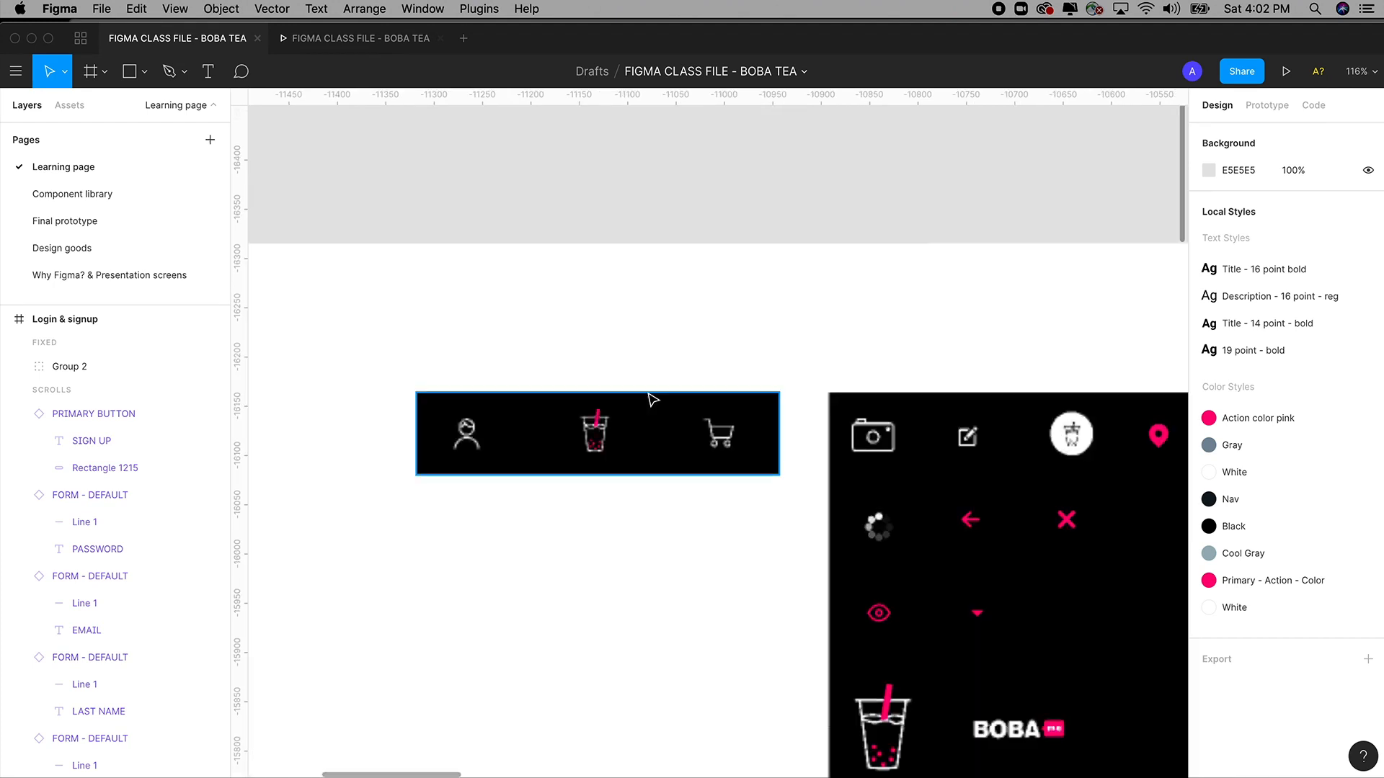
left_click_drag(610, 364, 452, 252)
scroll(910, 398, "down", 1)
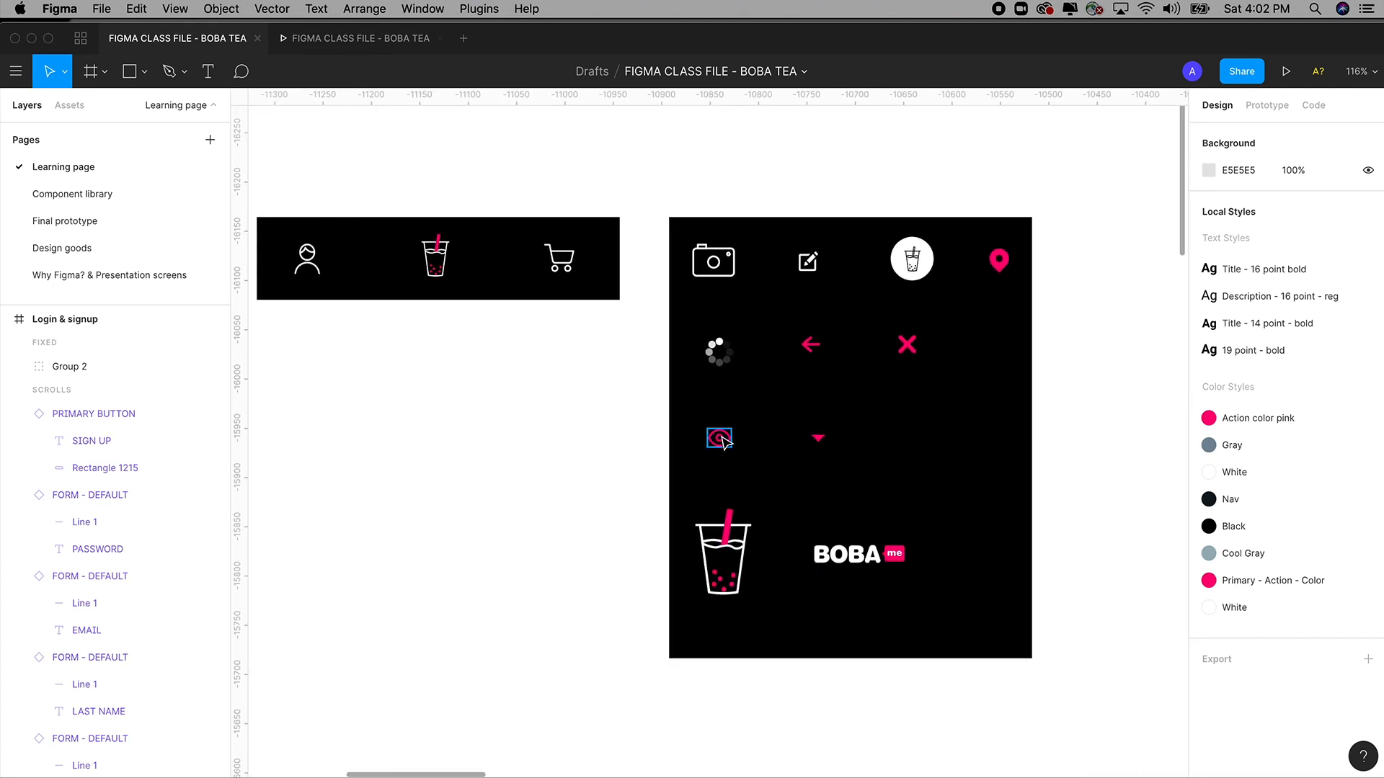
left_click(719, 440)
scroll(724, 441, "down", 5)
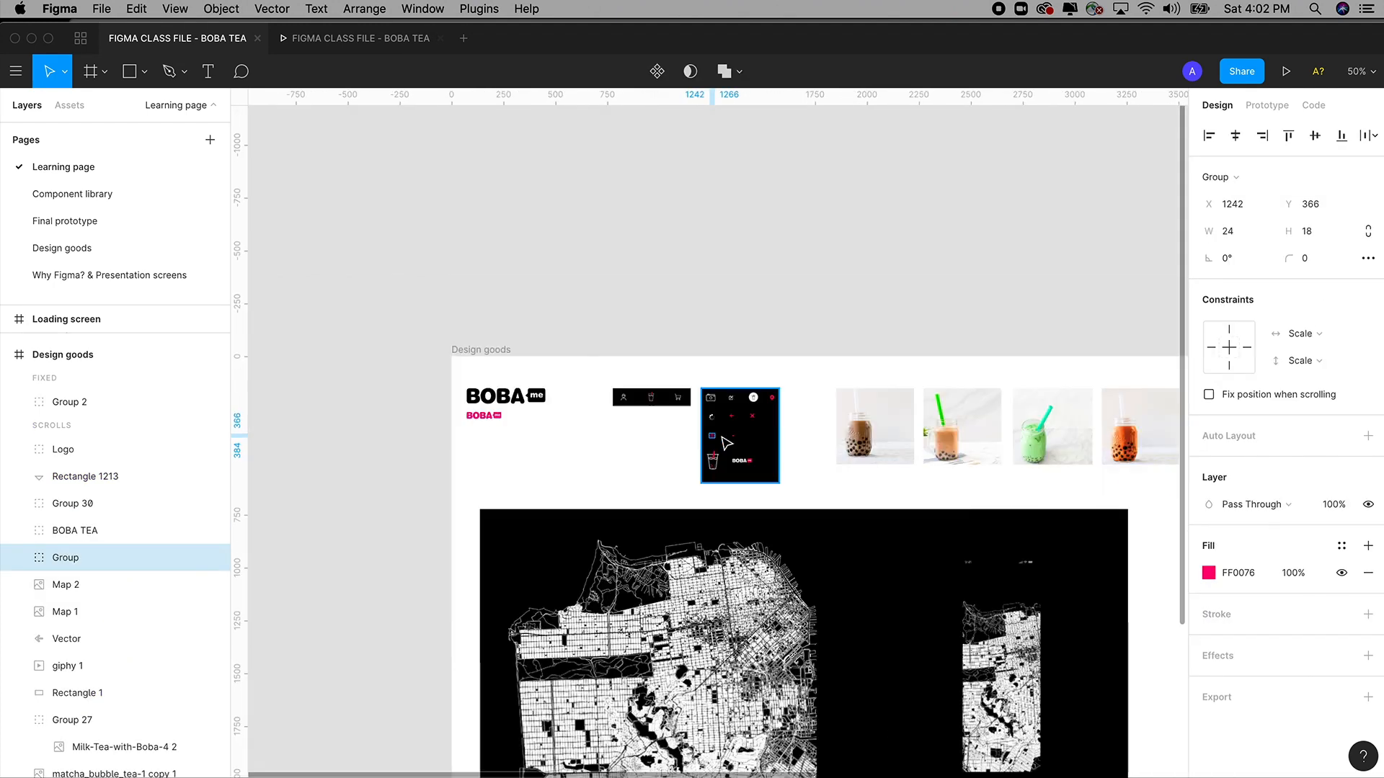
scroll(724, 441, "up", 5)
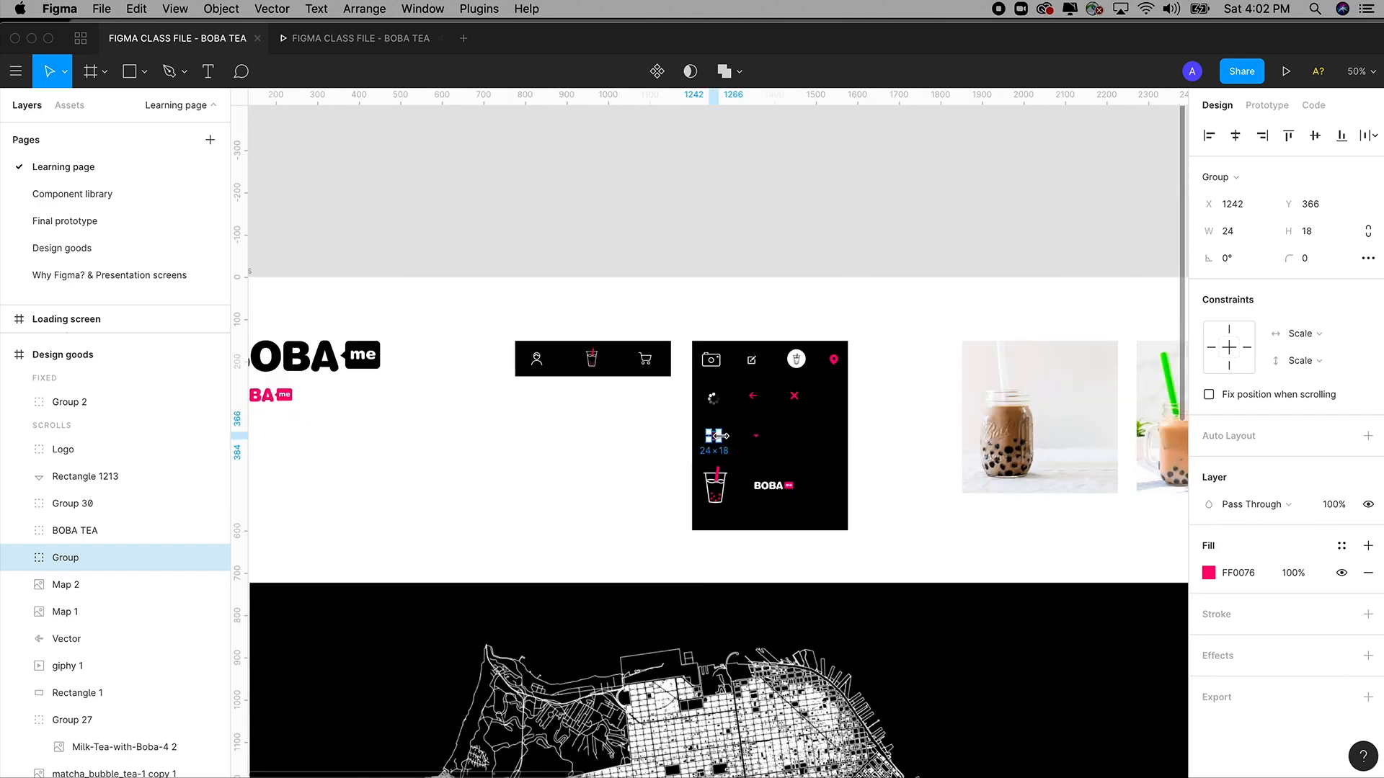
key("super+minus")
key("super+minus")
Paste the eye icon at the right end of the Login & signup PASSWORD line.
key("space")
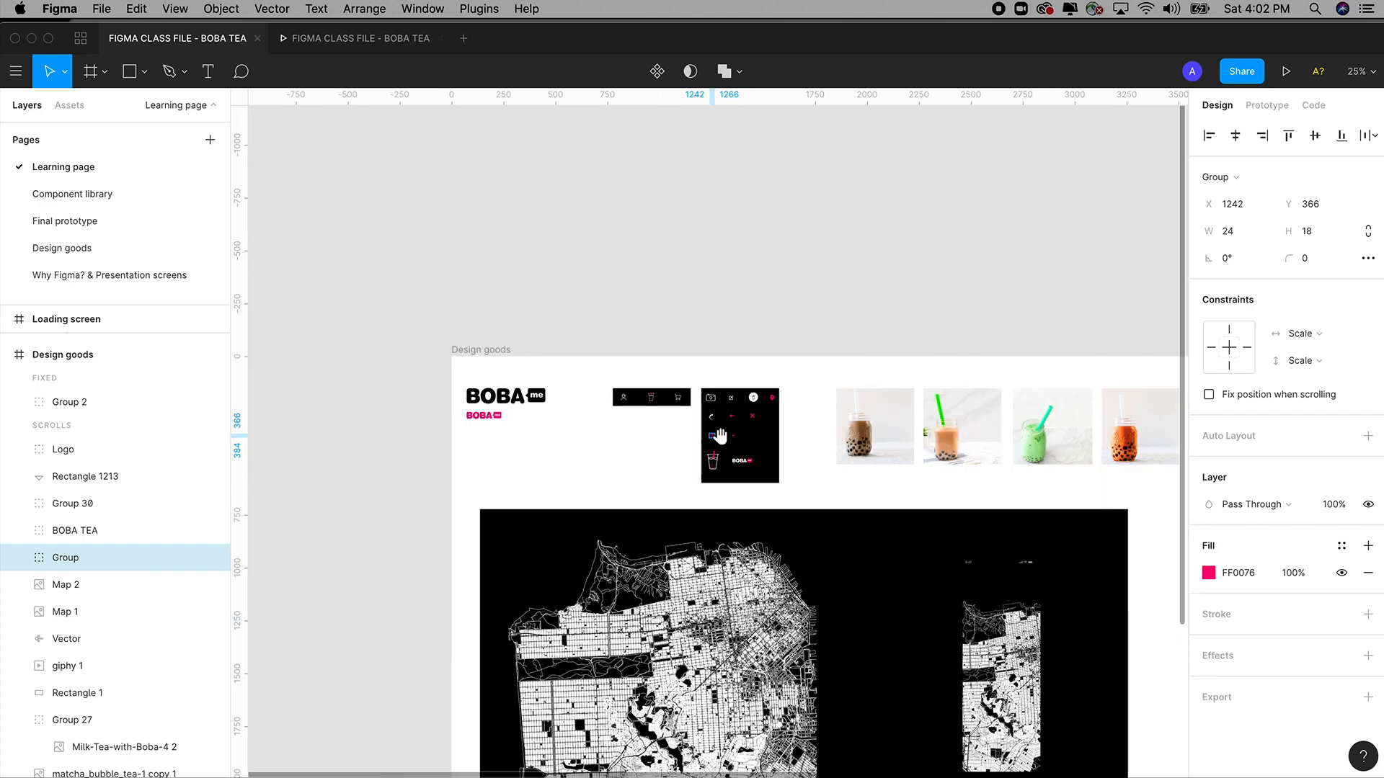
left_click_drag(866, 413, 540, 361)
left_click_drag(869, 386, 719, 389)
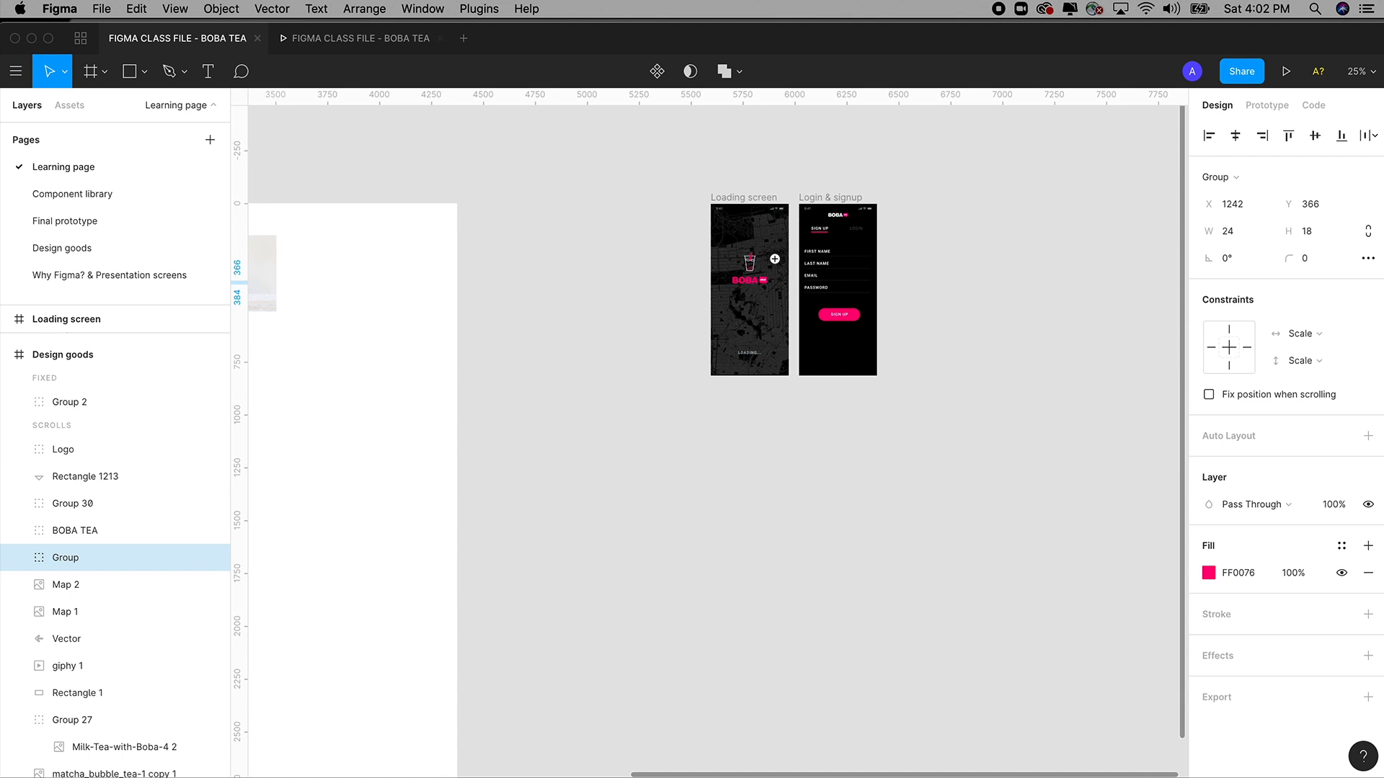
scroll(828, 267, "up", 10)
key("super+v")
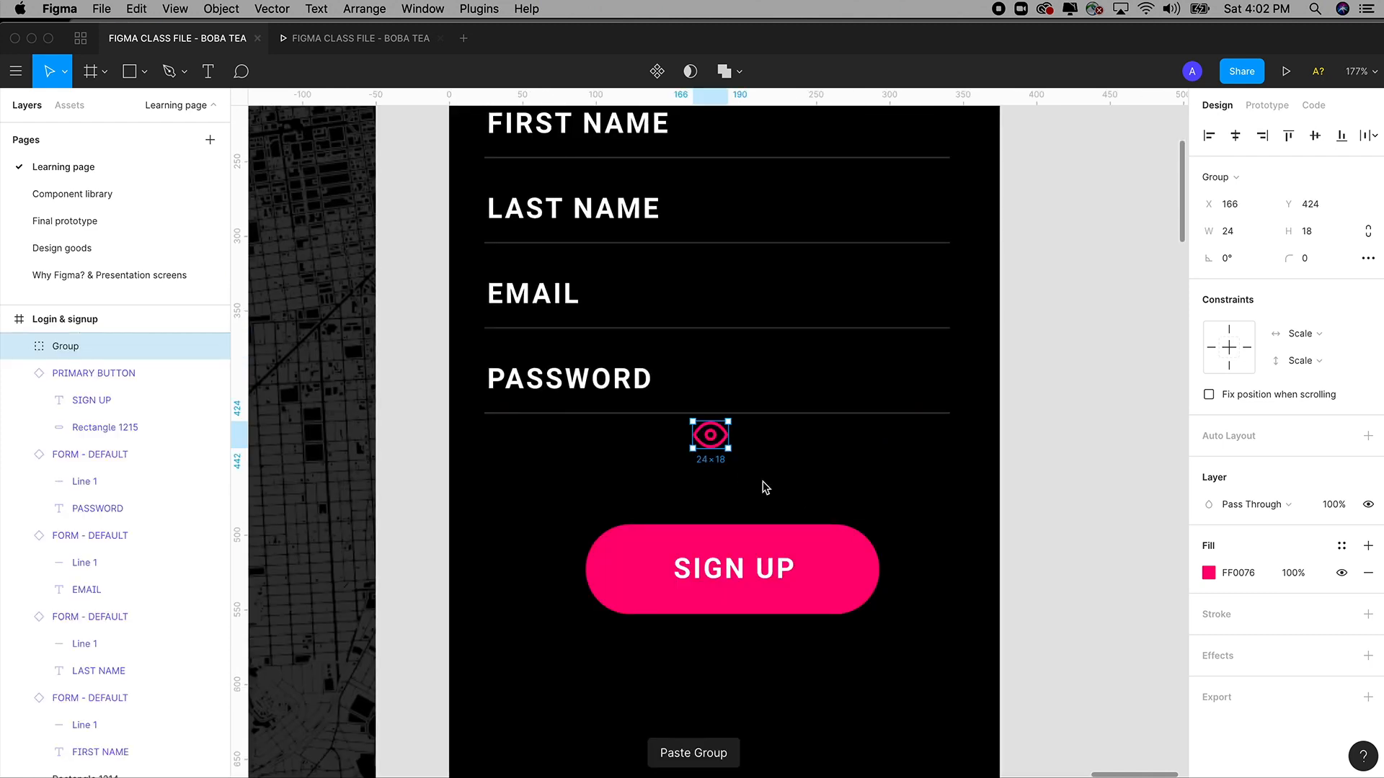
left_click_drag(721, 441, 928, 390)
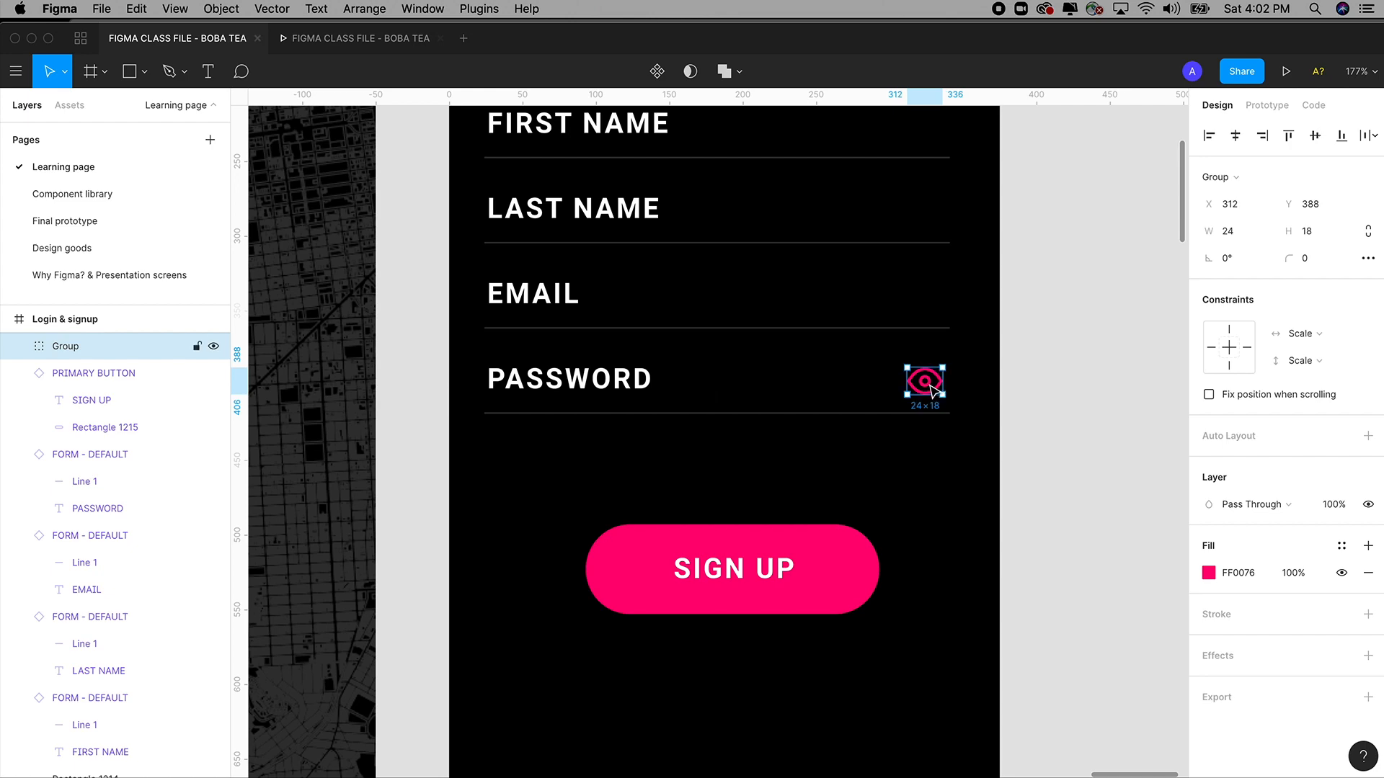
key("shift+0")
Zoom in to frame both the Loading and Login & signup screens.
key("super+minus")
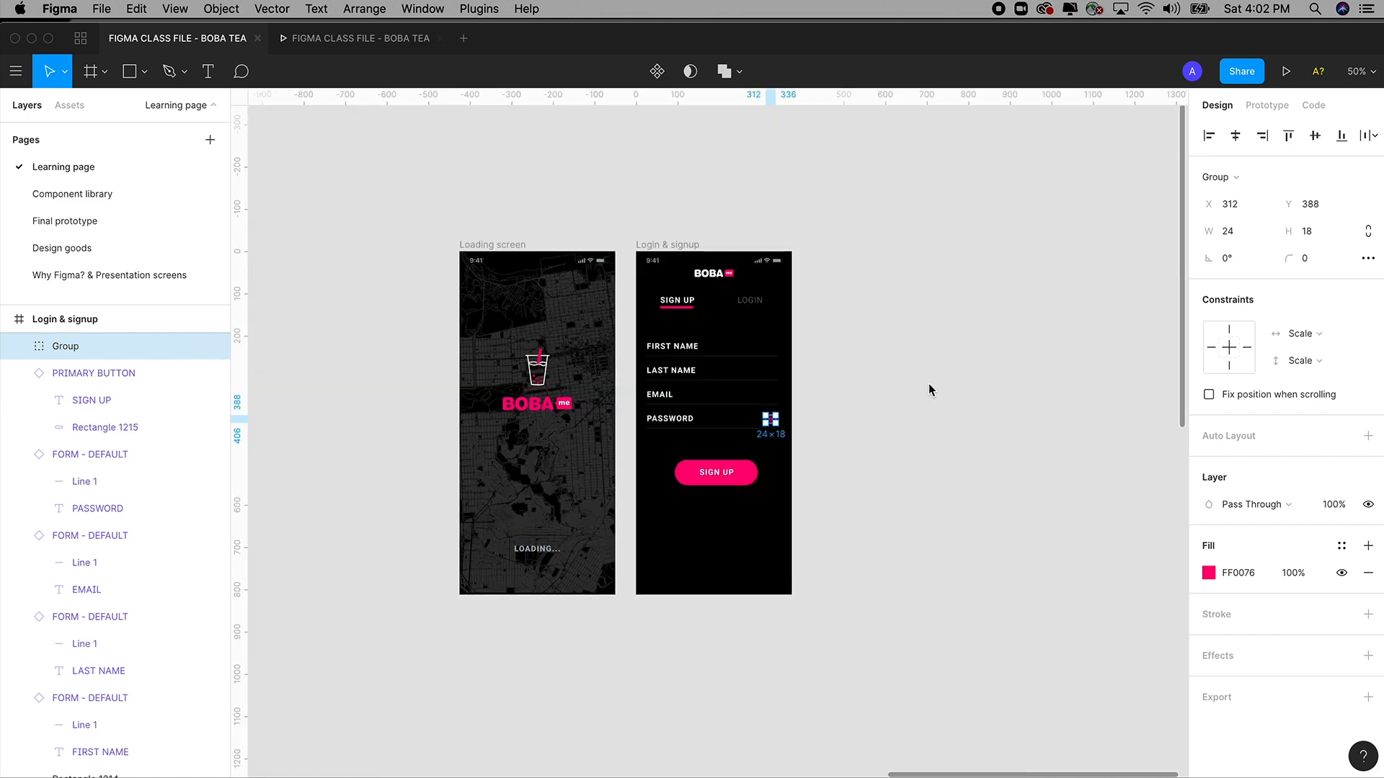
left_click(928, 390)
key("z")
left_click_drag(414, 165, 957, 671)
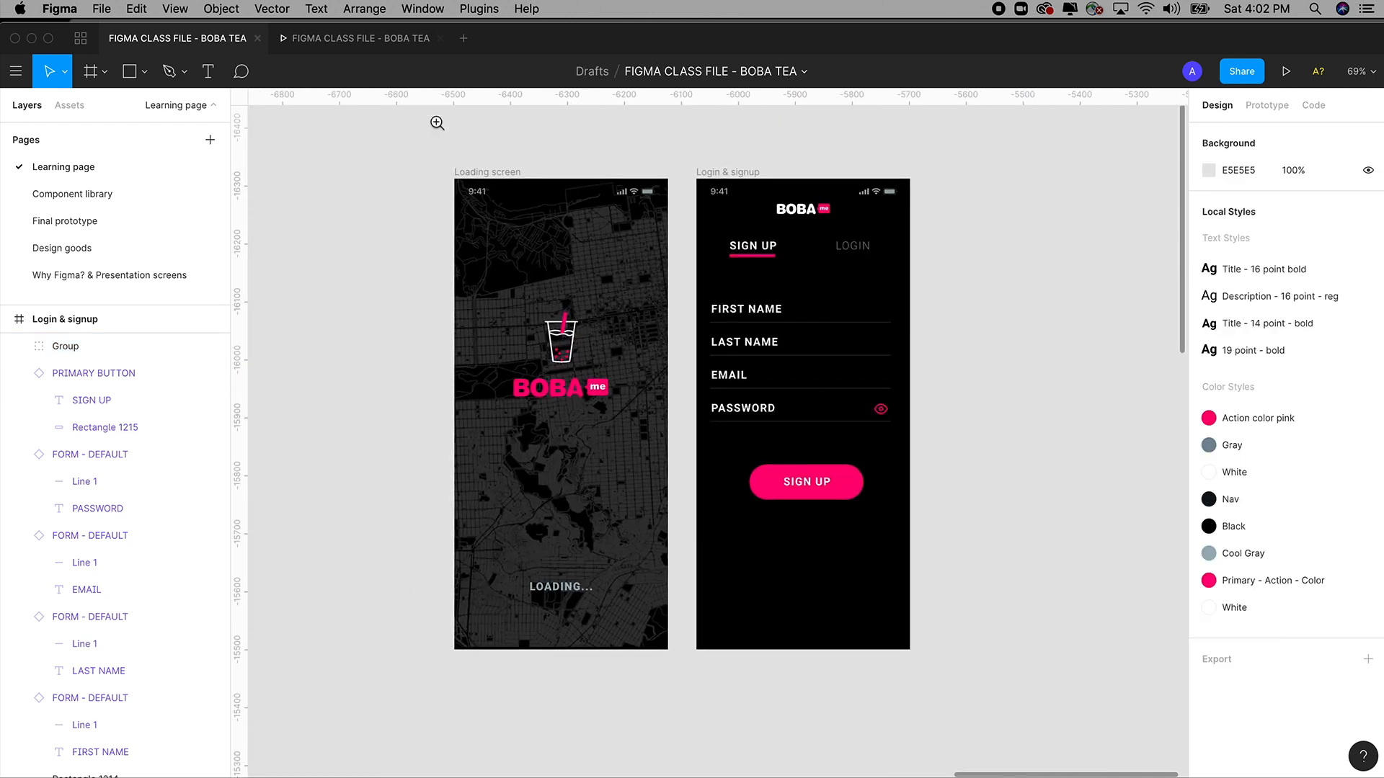
left_click_drag(418, 148, 1049, 728)
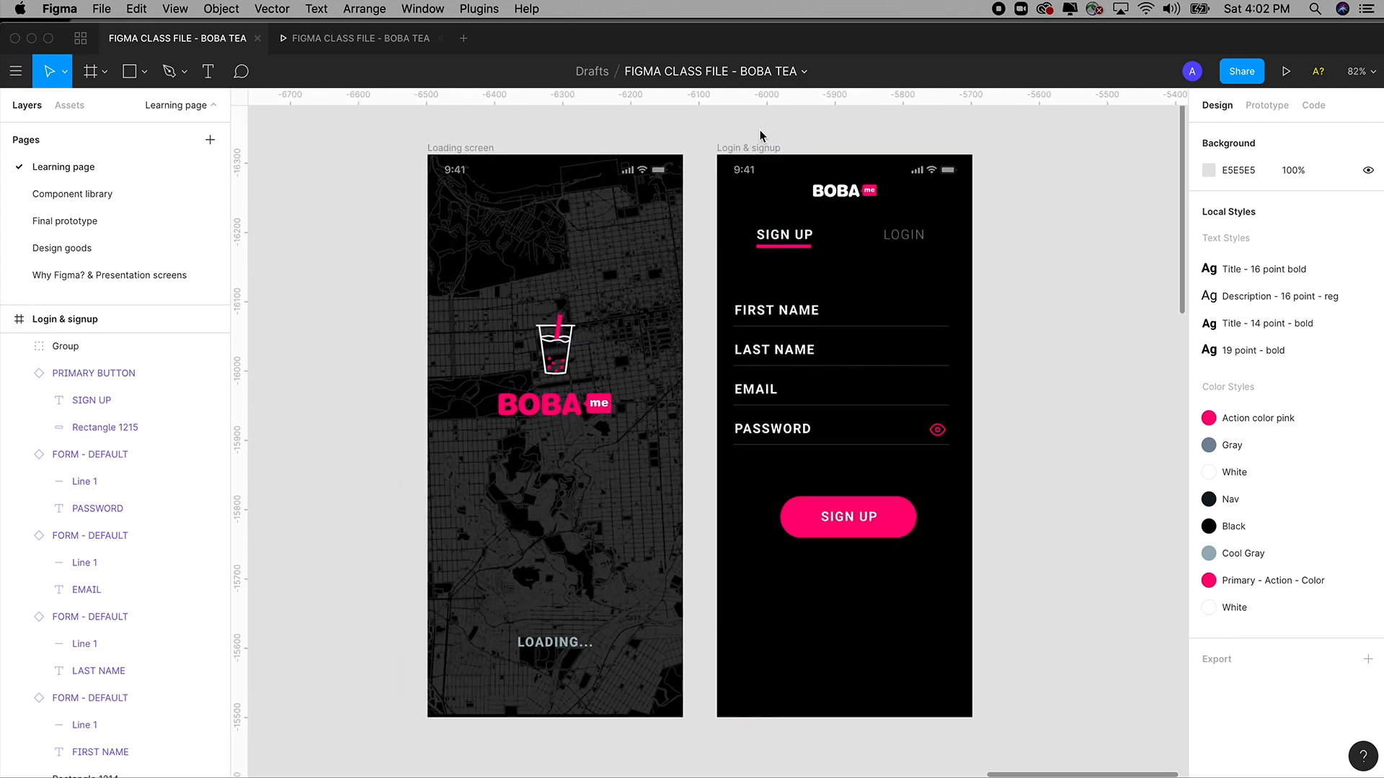
Nudge Login & signup slightly right, then select the Loading screen for prototyping.
left_click_drag(759, 149, 801, 153)
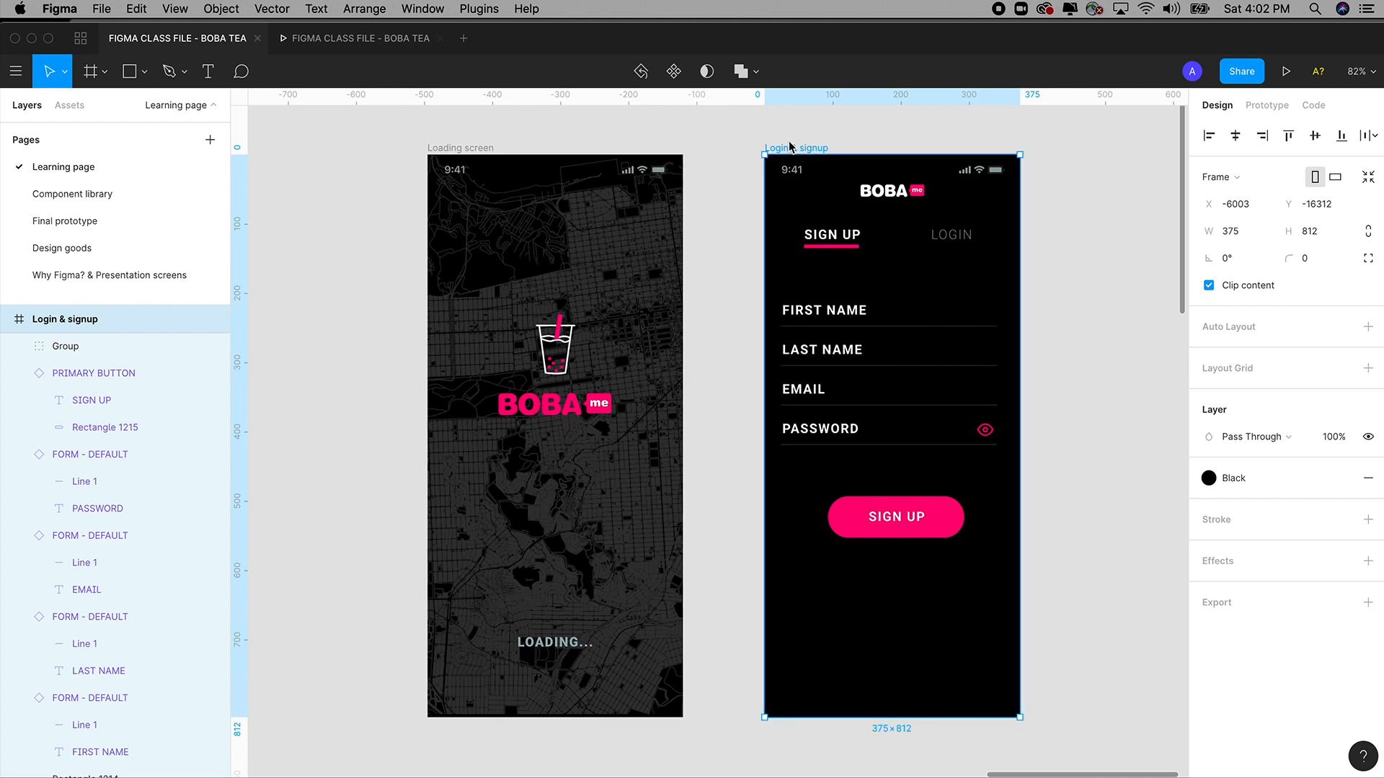
left_click(704, 135)
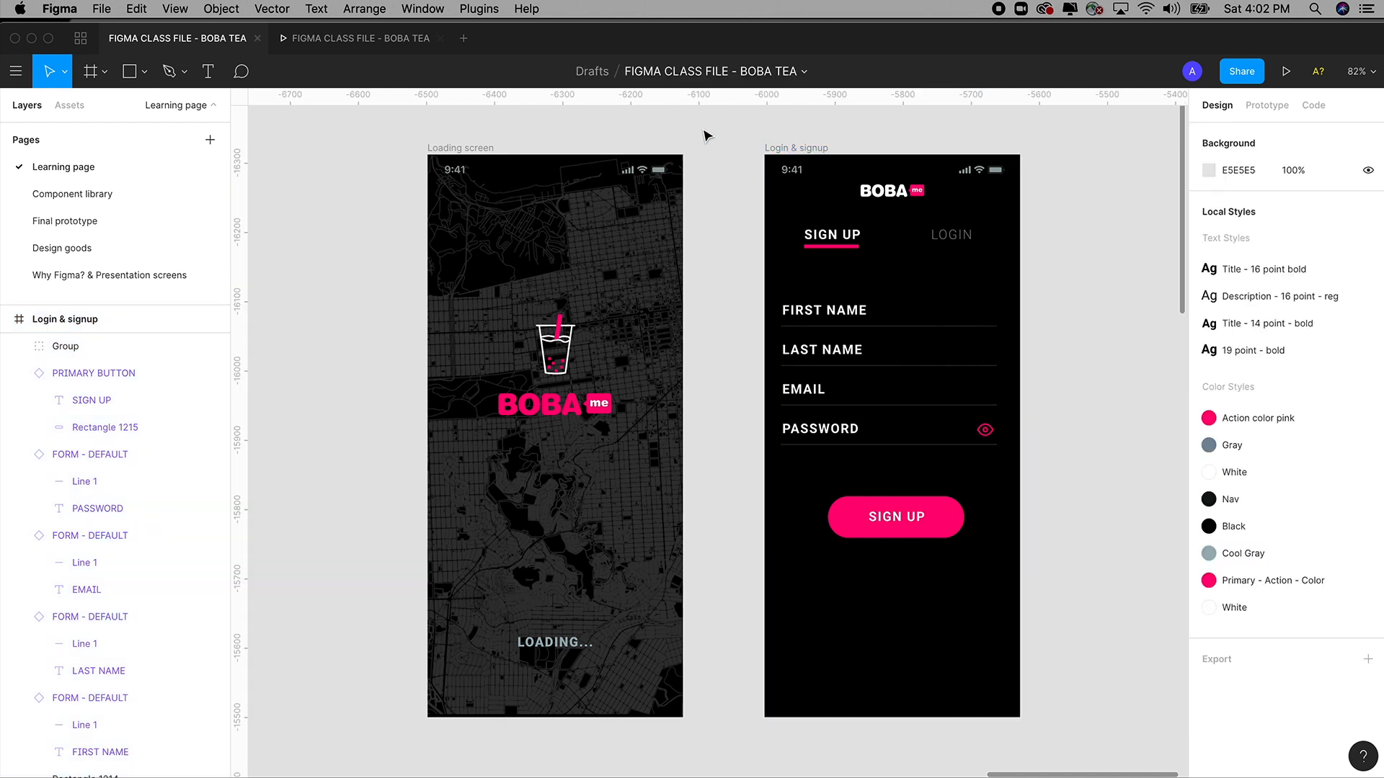
left_click(479, 149)
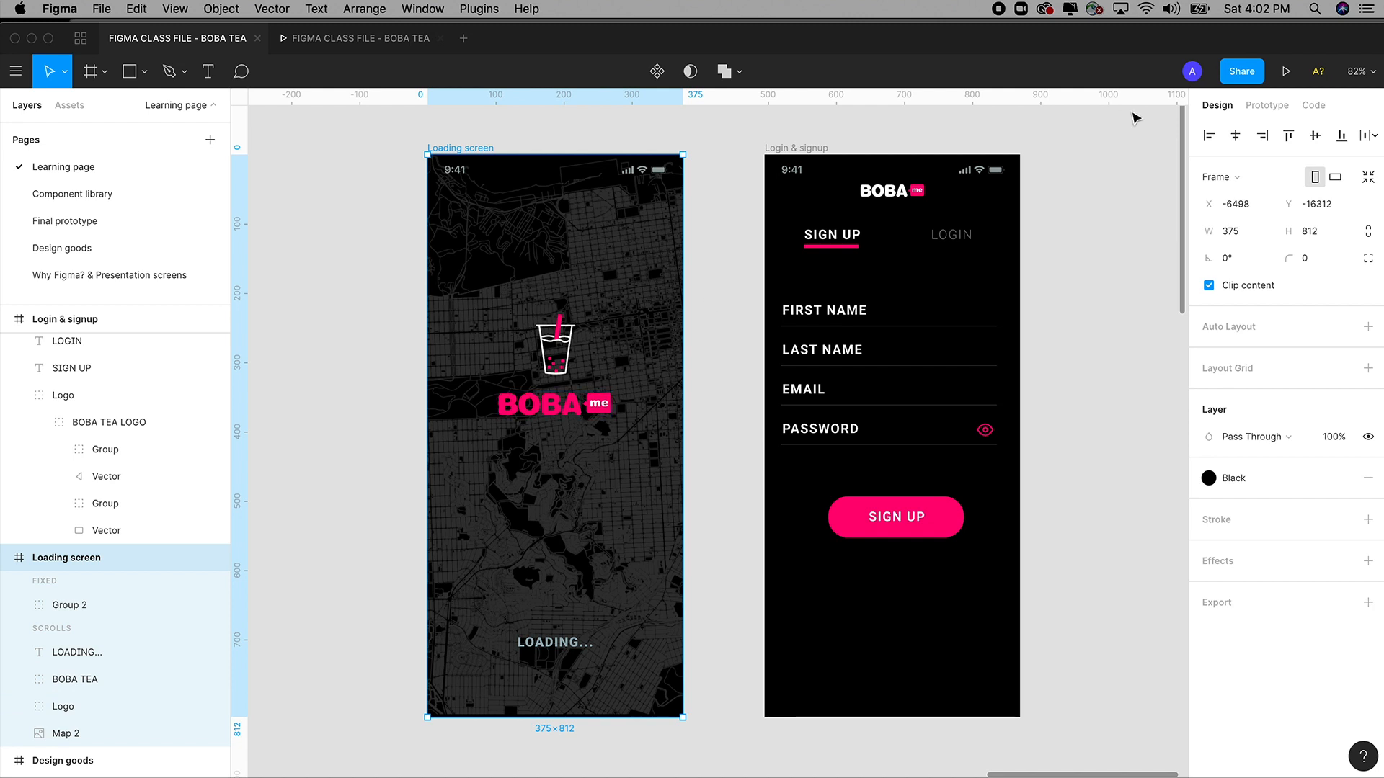
left_click(1267, 106)
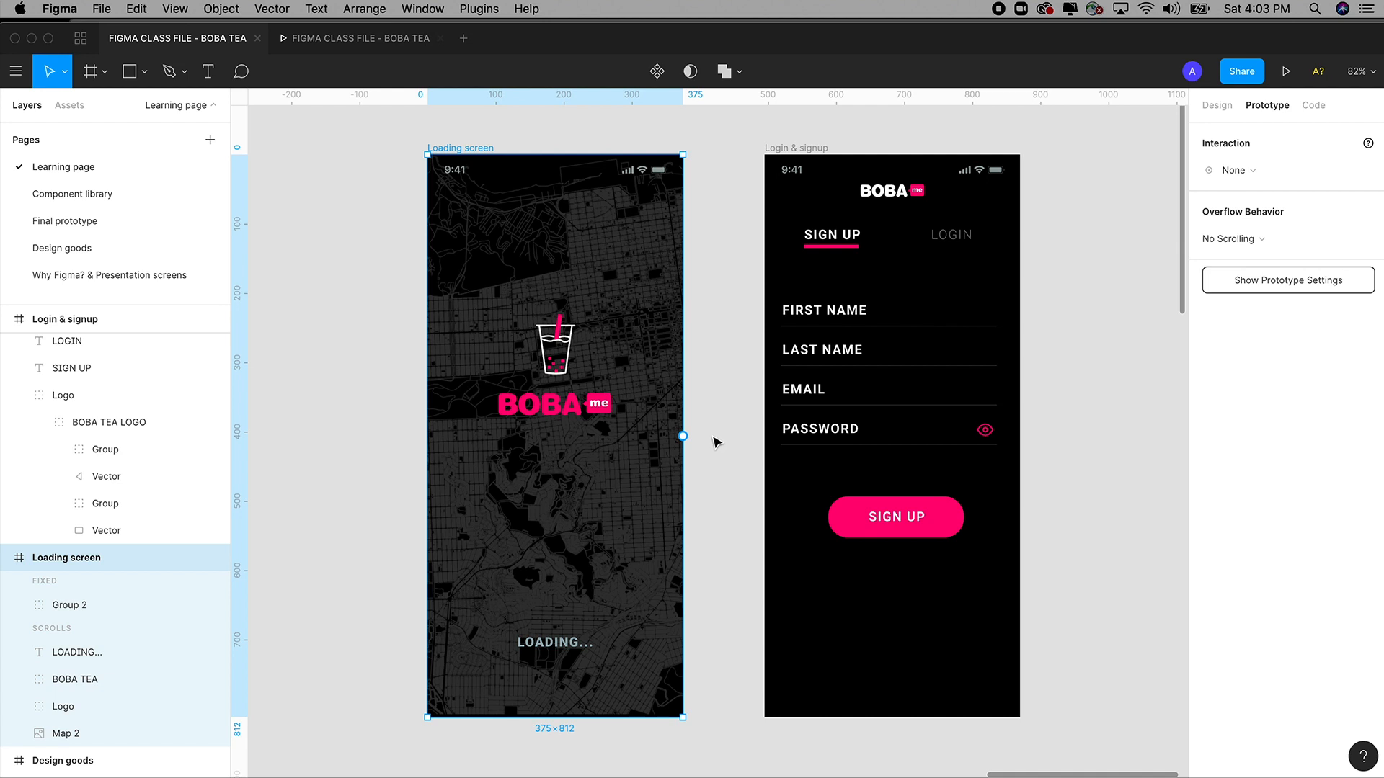
Draw a prototype connection from Loading screen to Login & signup, removing and redrawing it once.
left_click(707, 166)
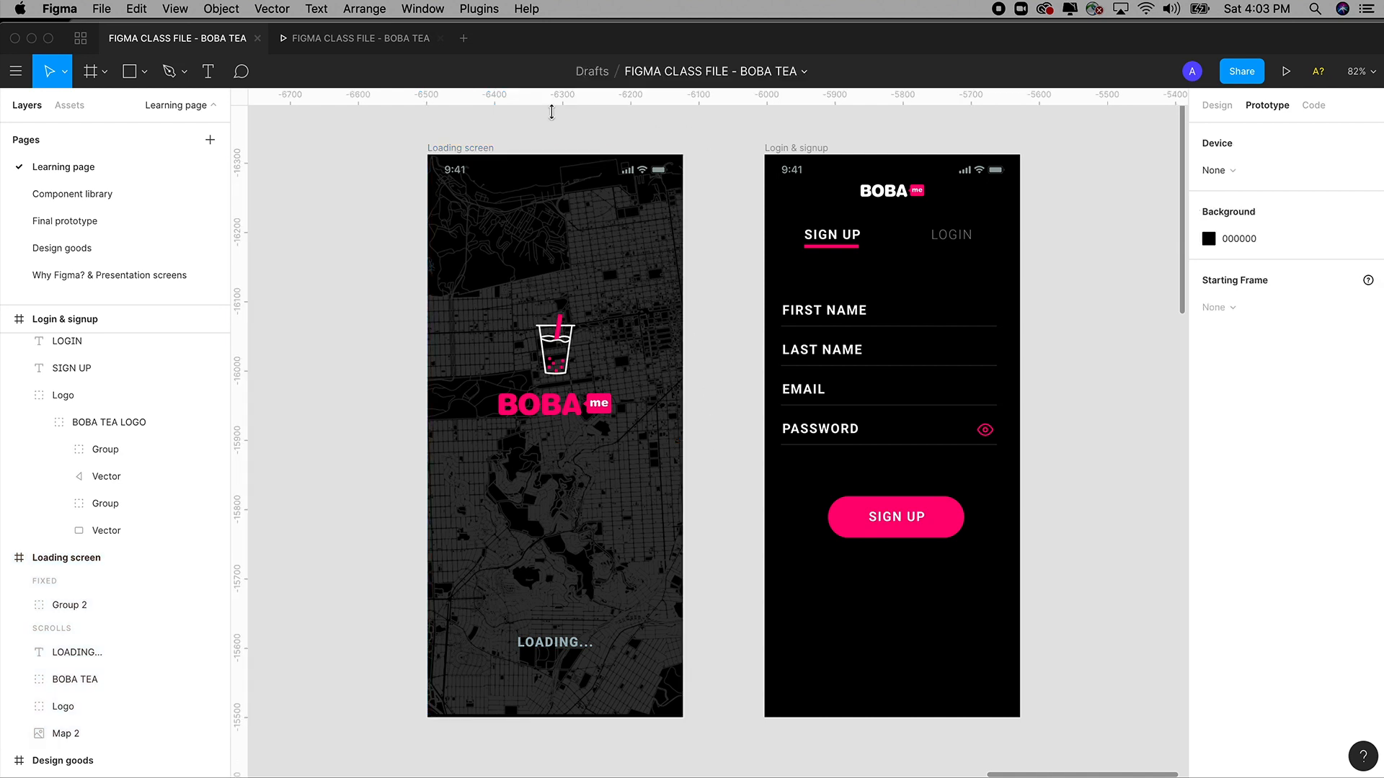
left_click(465, 150)
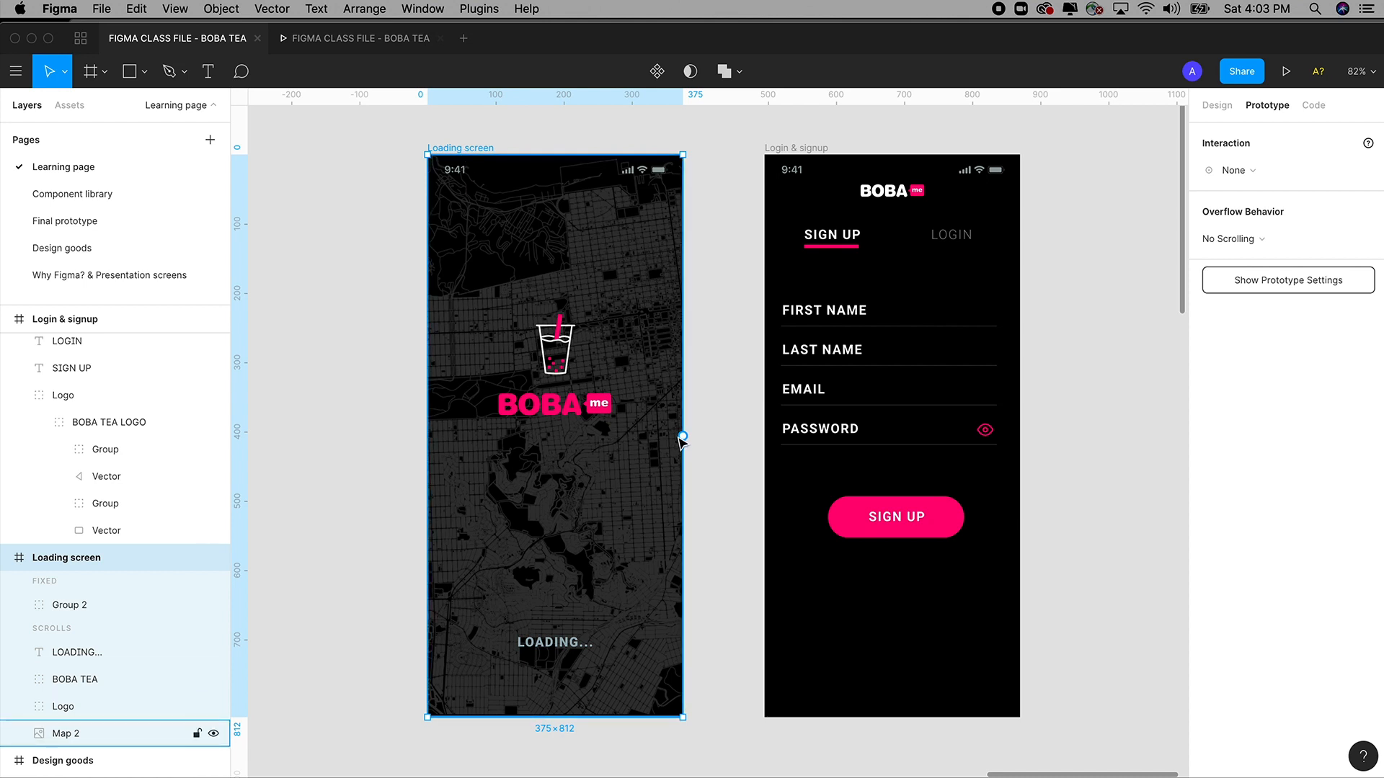
left_click_drag(683, 437, 776, 441)
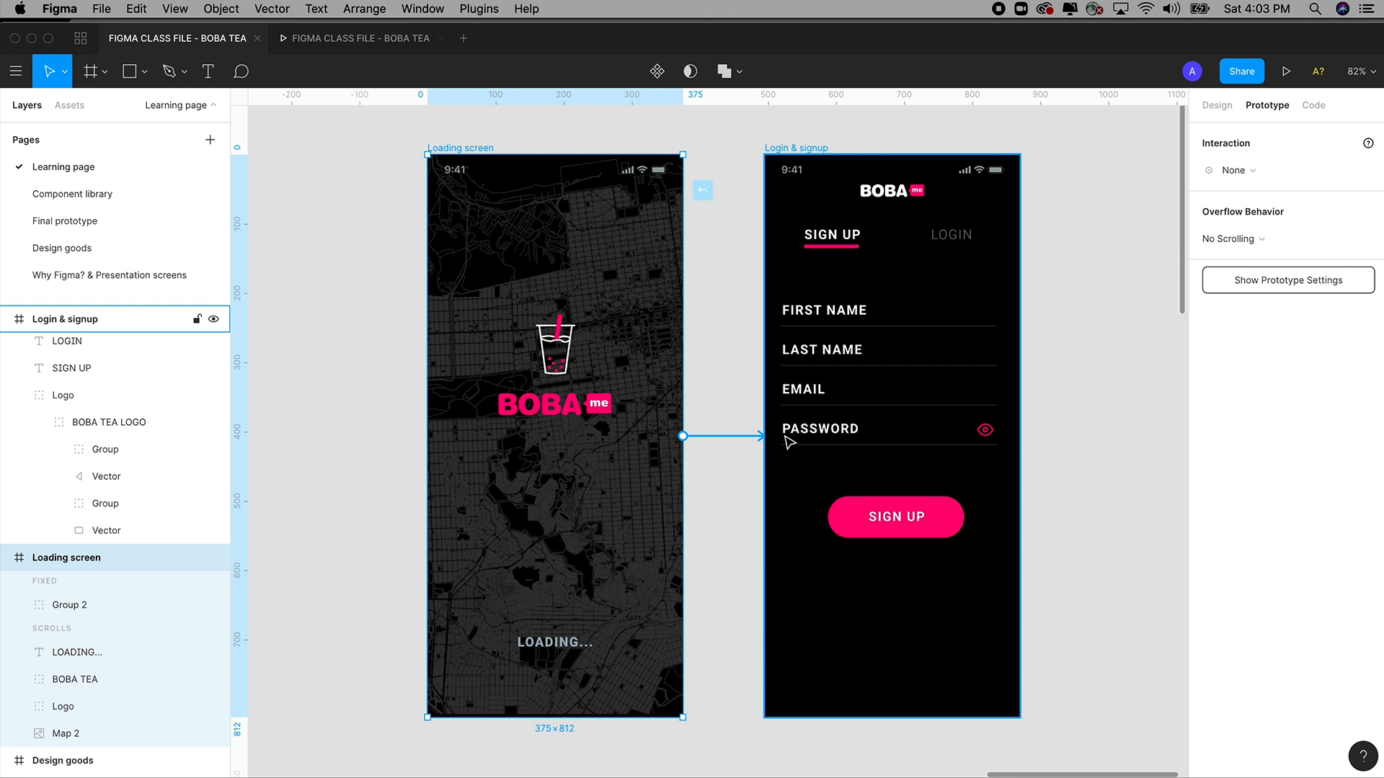
left_click_drag(790, 442, 790, 442)
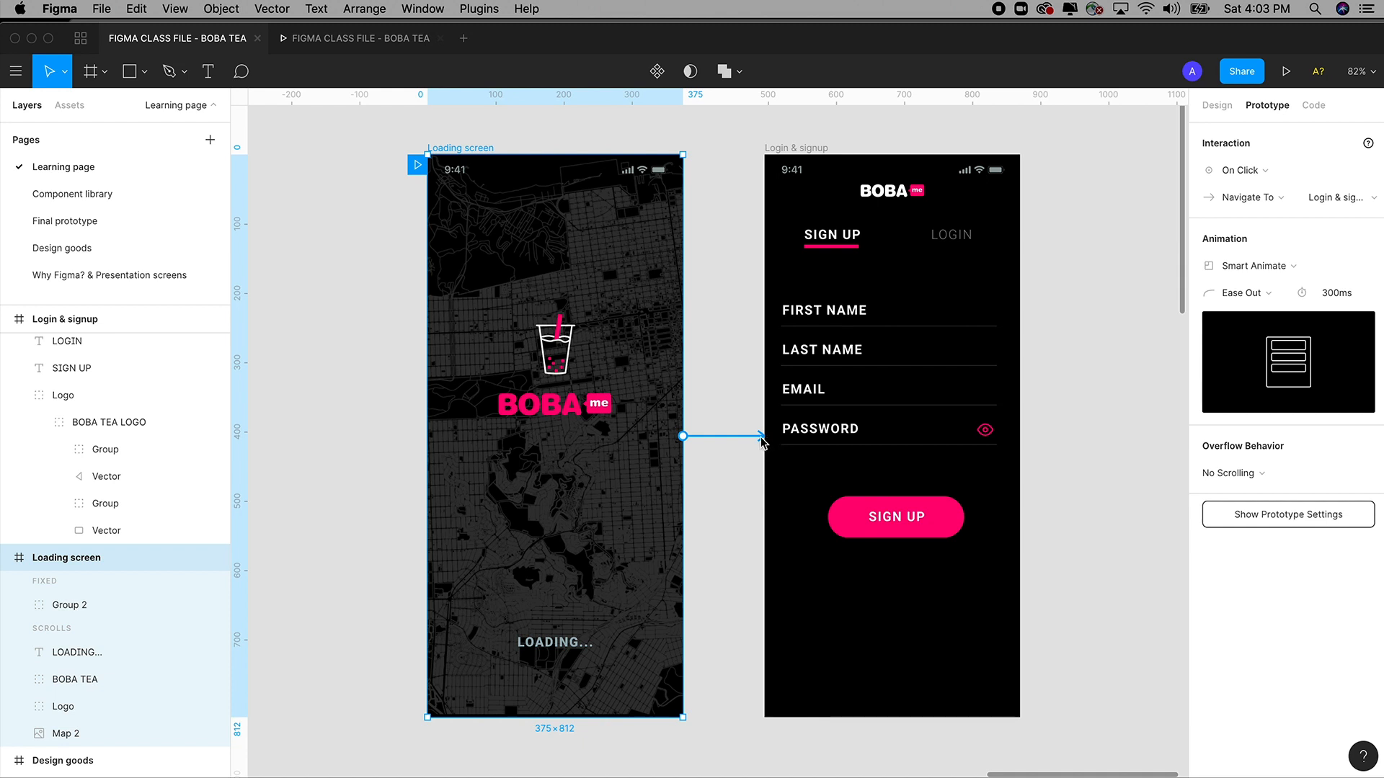
left_click_drag(753, 438, 729, 451)
left_click(742, 513)
left_click(462, 153)
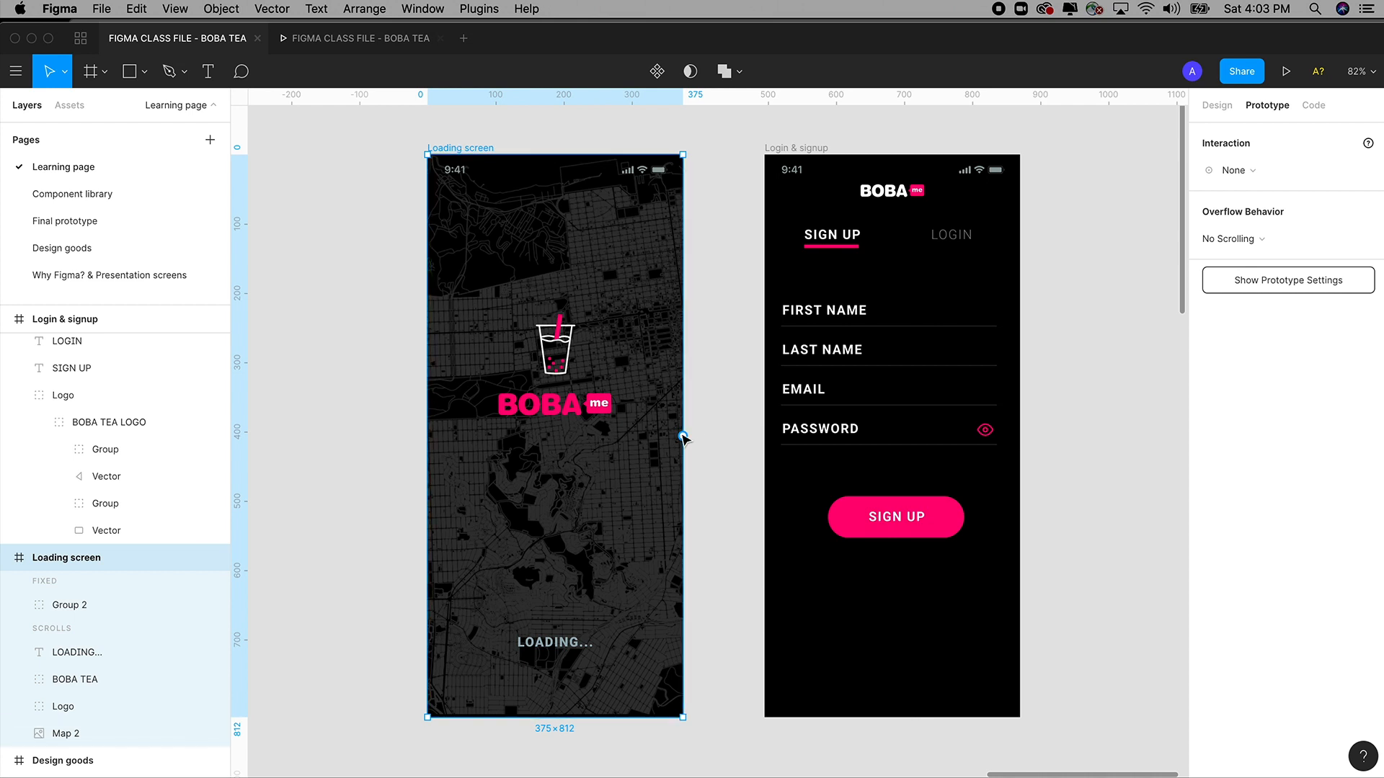
left_click_drag(684, 437, 801, 441)
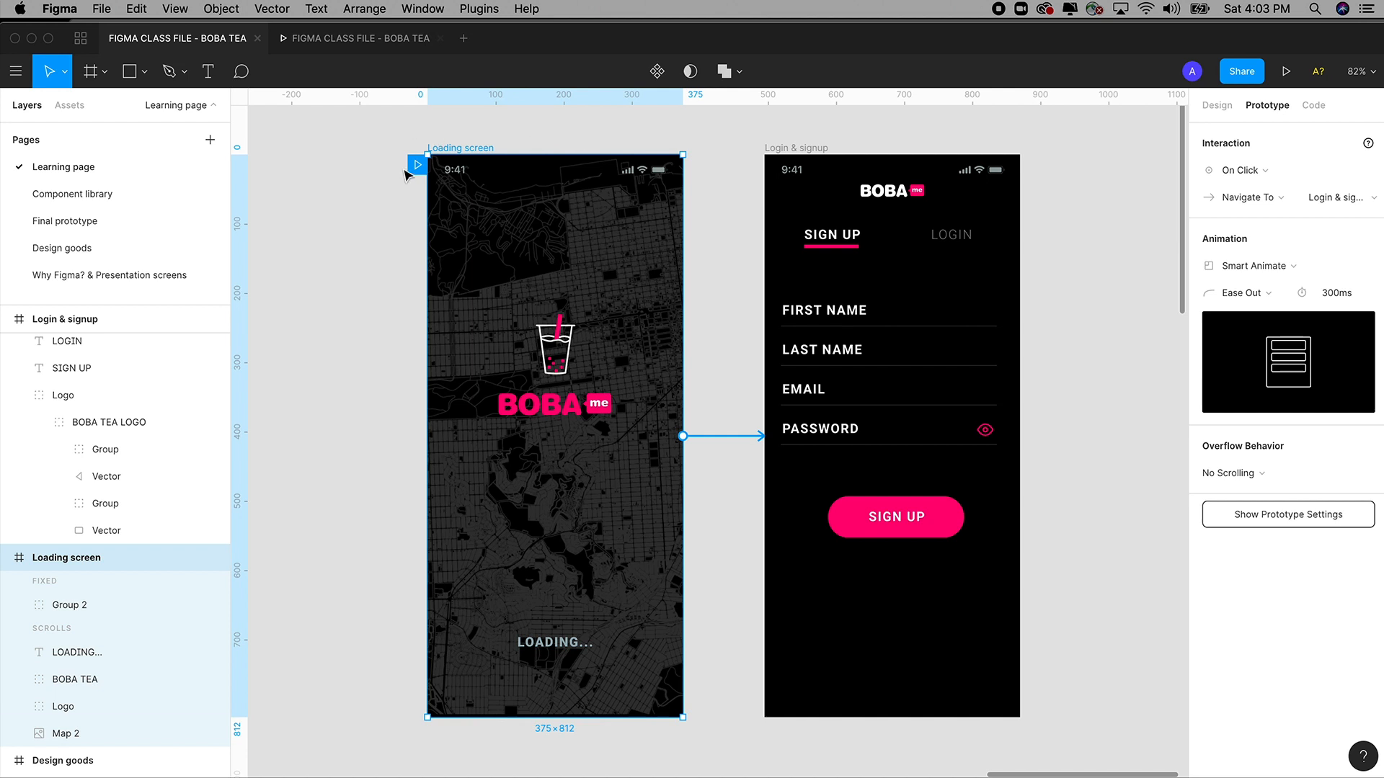
Keep Loading screen as the starting frame and relink it with On Click, Navigate To, Smart Animate.
left_click(418, 201)
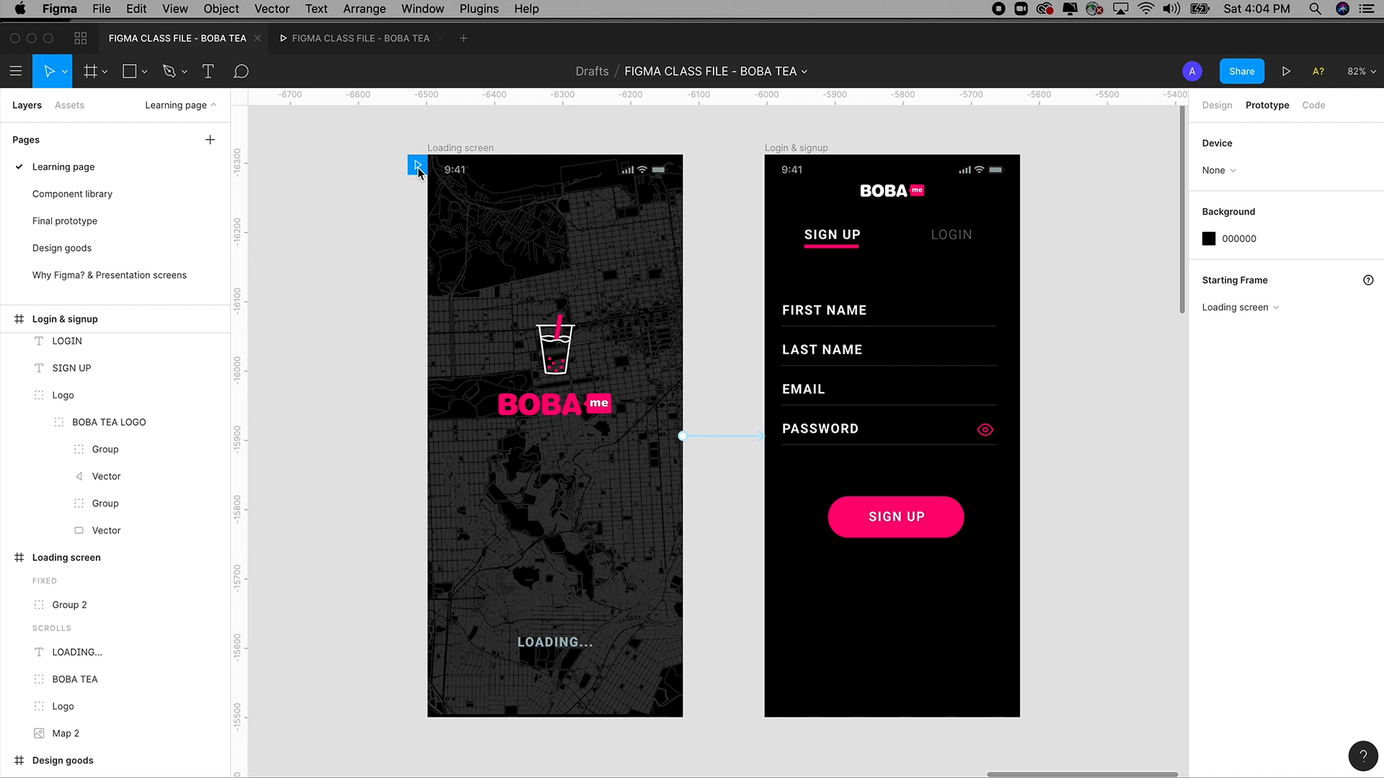
left_click_drag(419, 172, 756, 171)
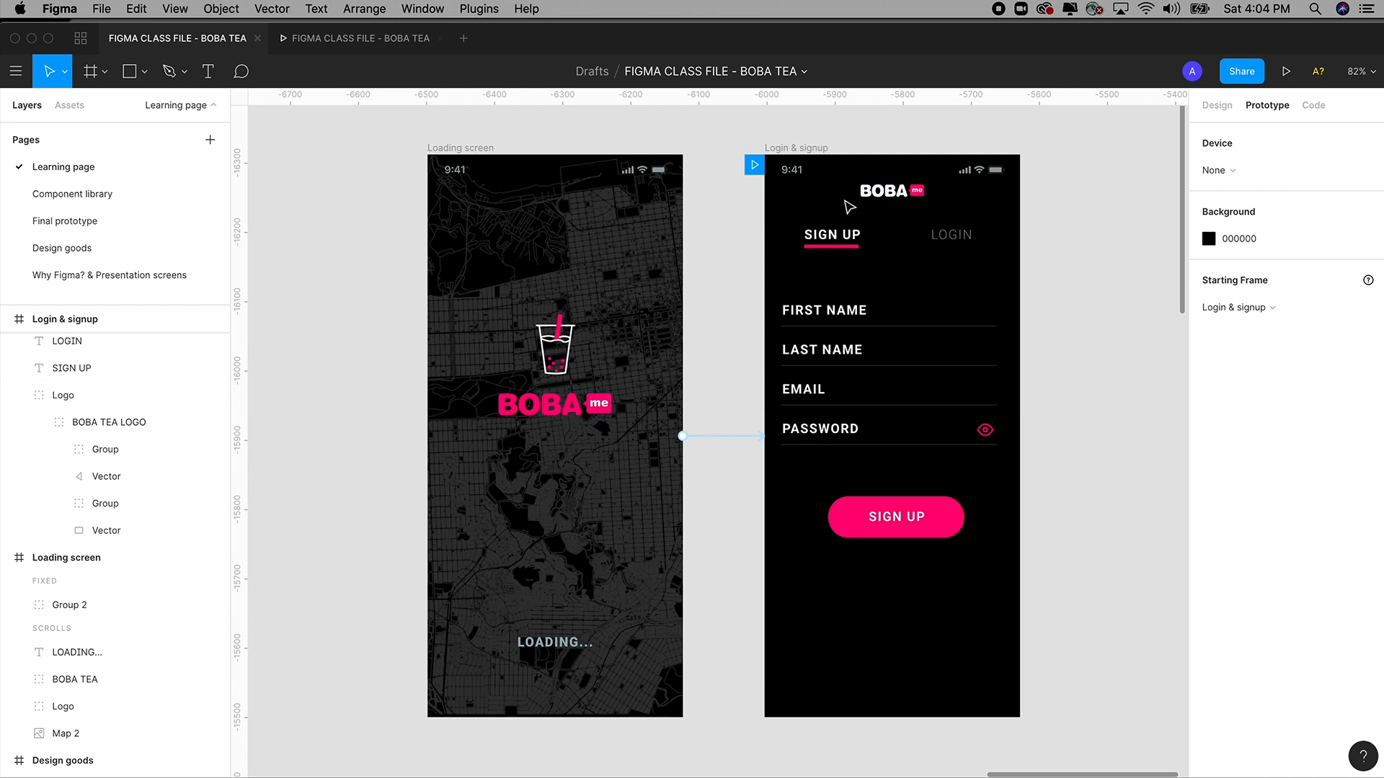
left_click_drag(754, 166, 421, 170)
left_click(480, 149)
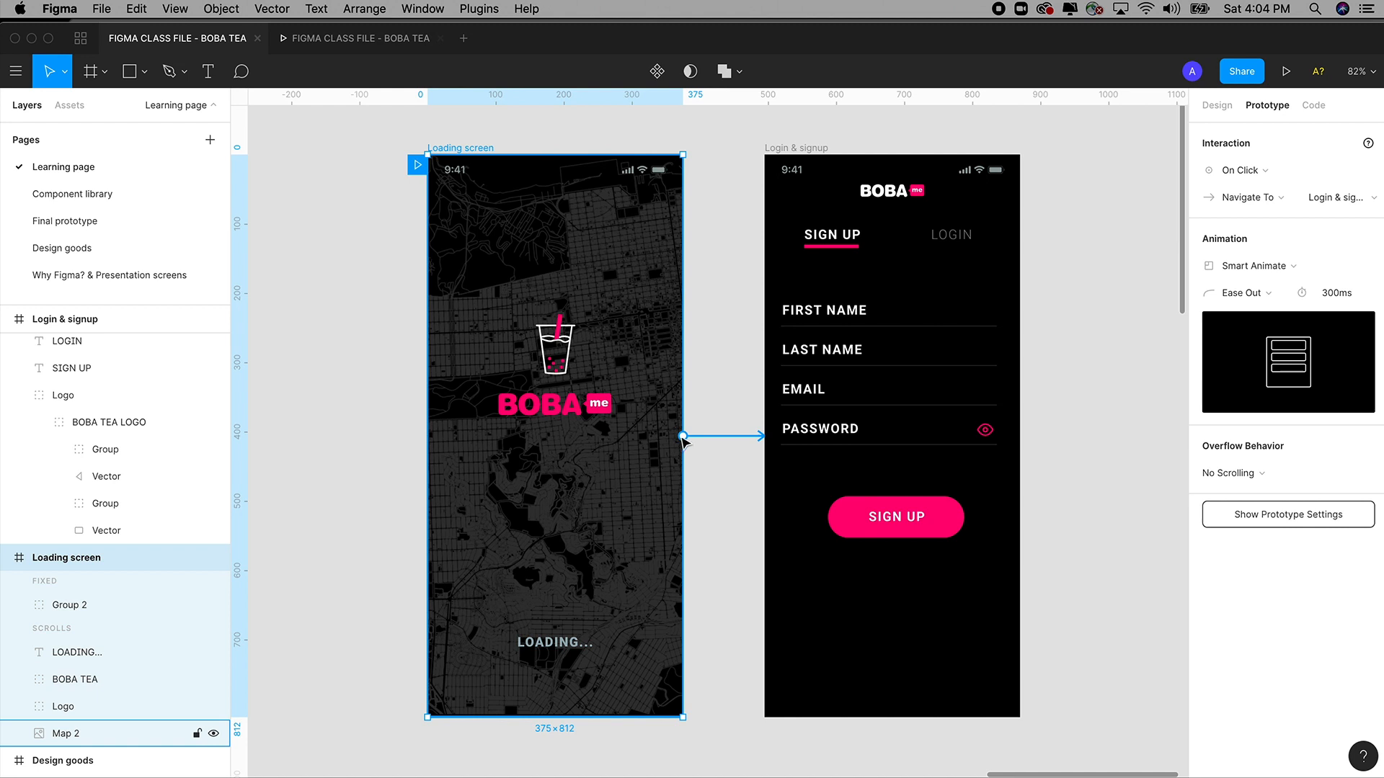
left_click_drag(683, 440, 777, 436)
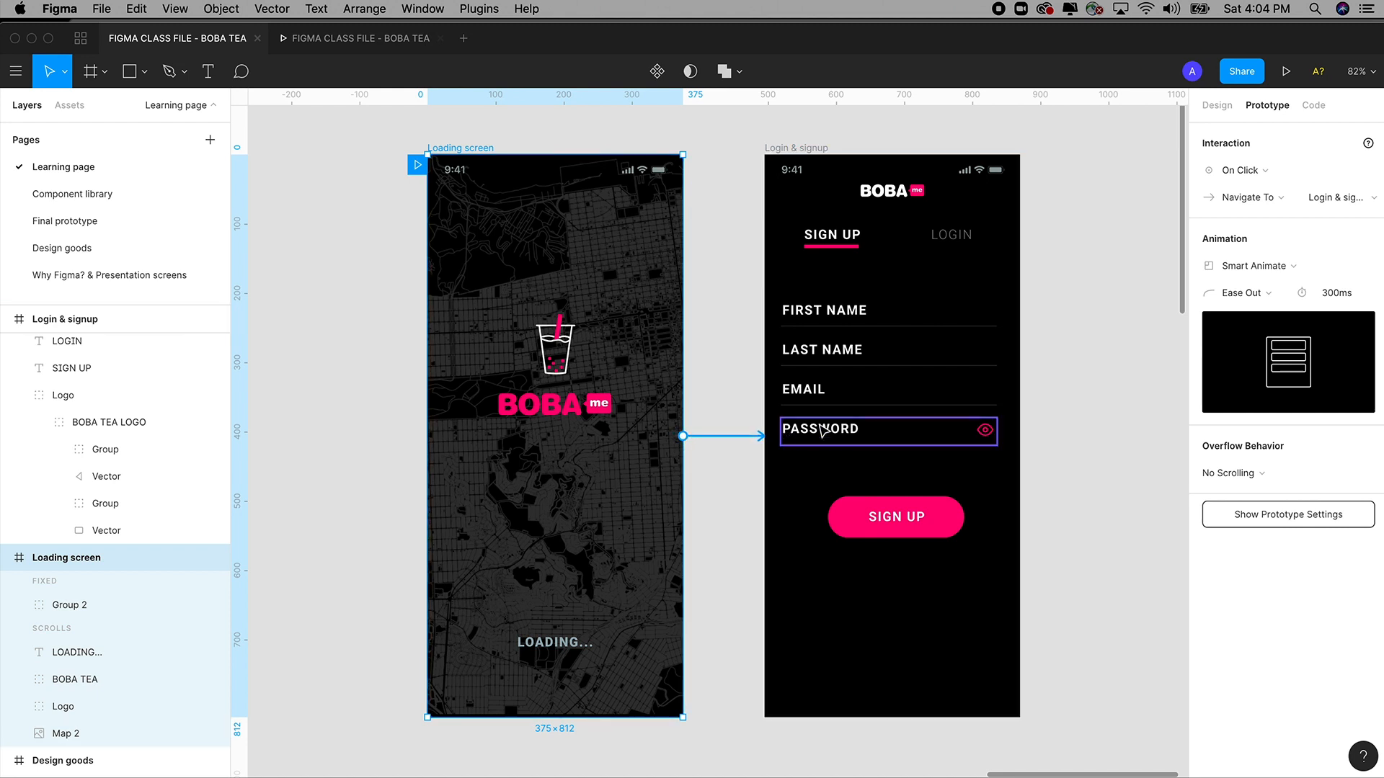
Change the Loading screen's On Click link to Login & signup from Smart Animate to Instant.
left_click(1254, 173)
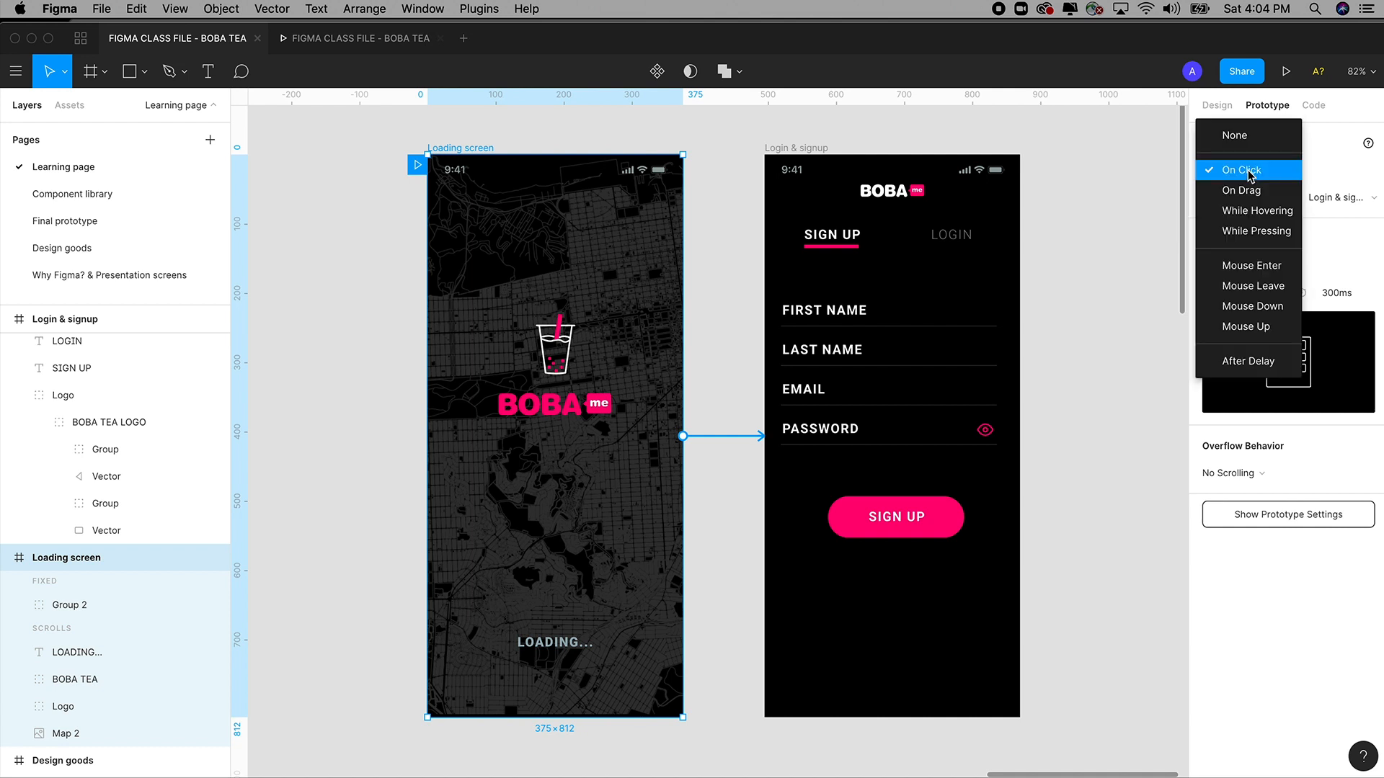
left_click(1250, 173)
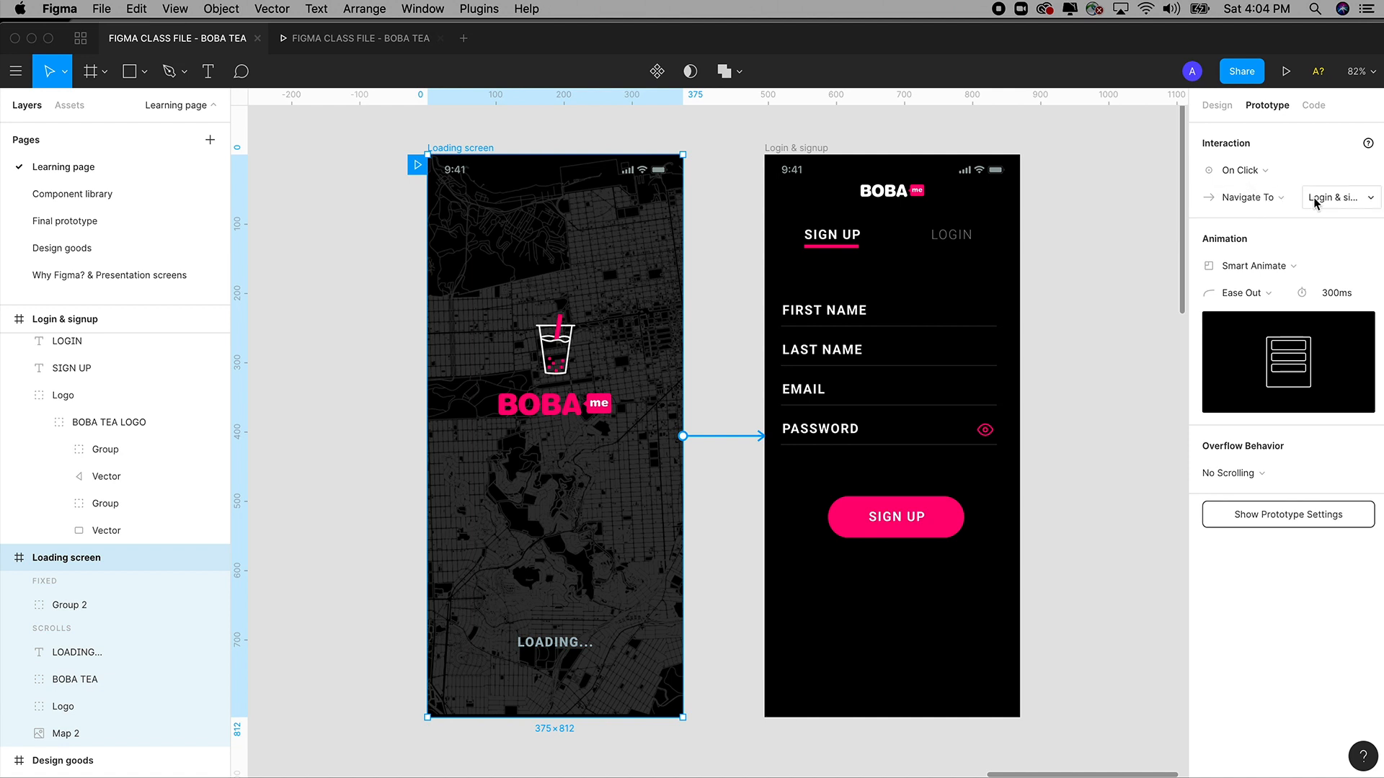
left_click(1261, 271)
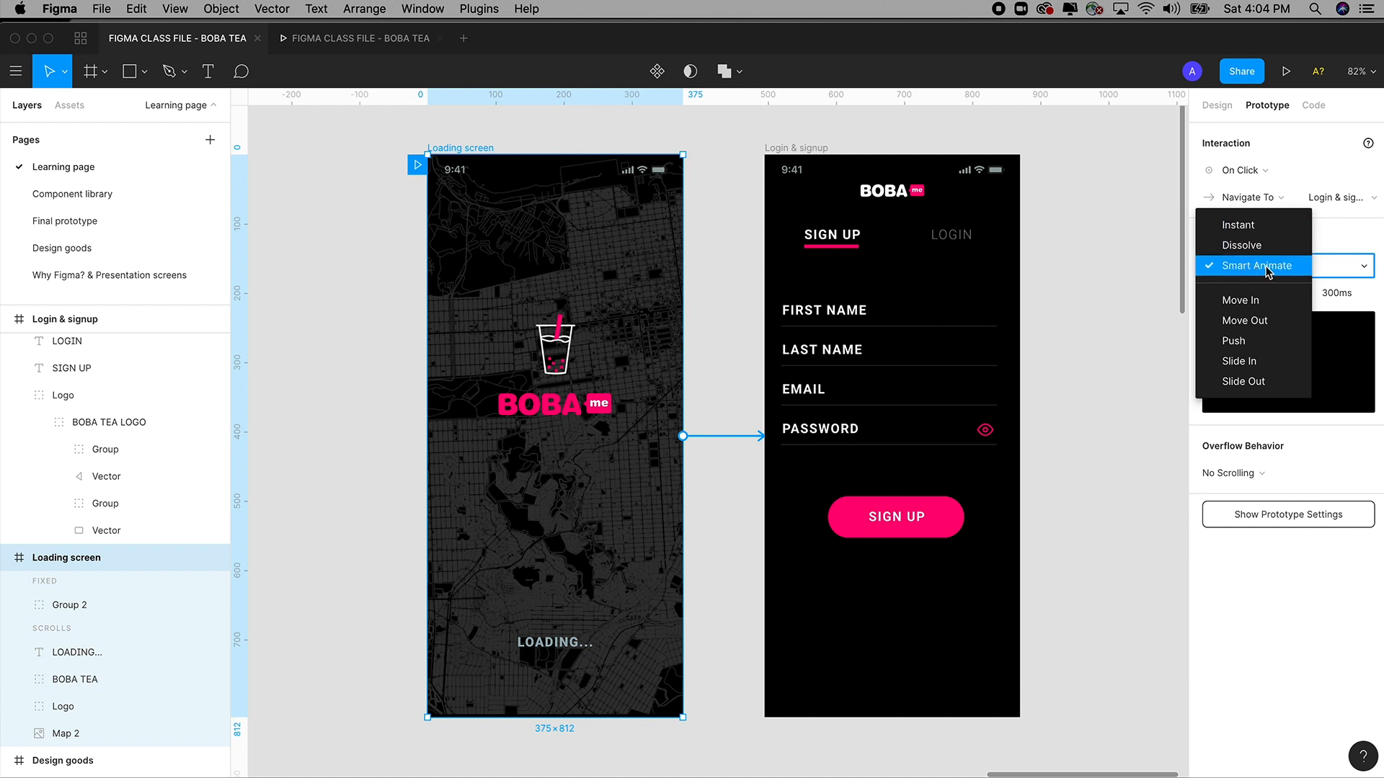
left_click(1241, 229)
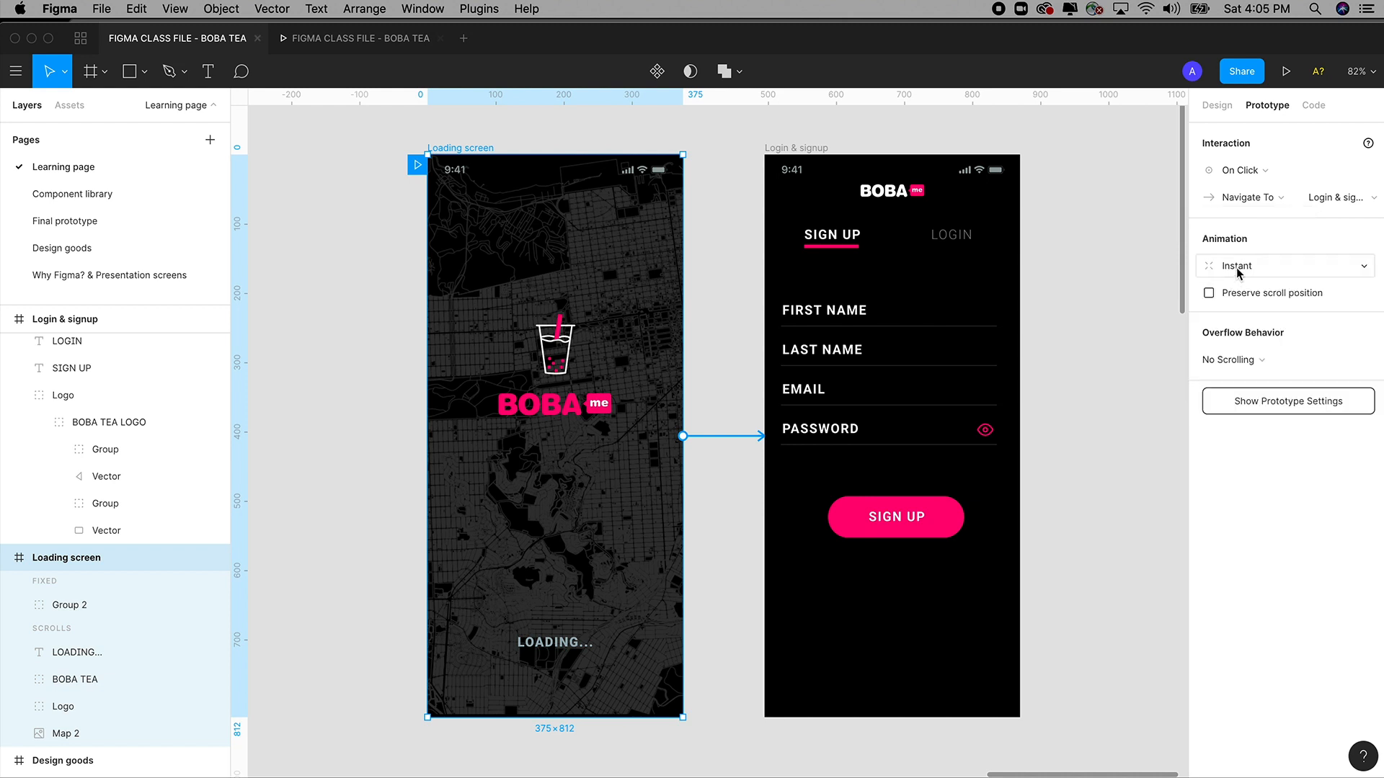
left_click(1252, 173)
left_click(1252, 173)
left_click(1241, 266)
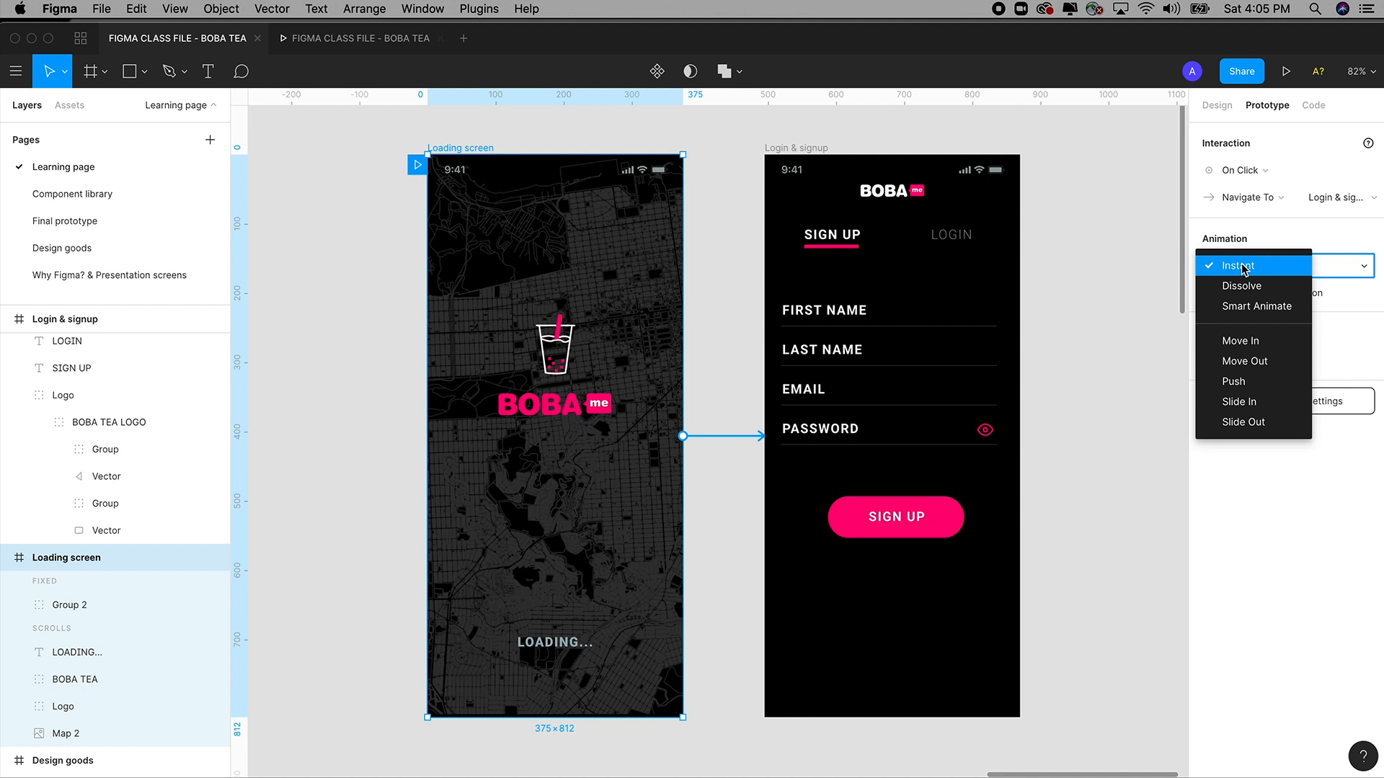
left_click(1240, 266)
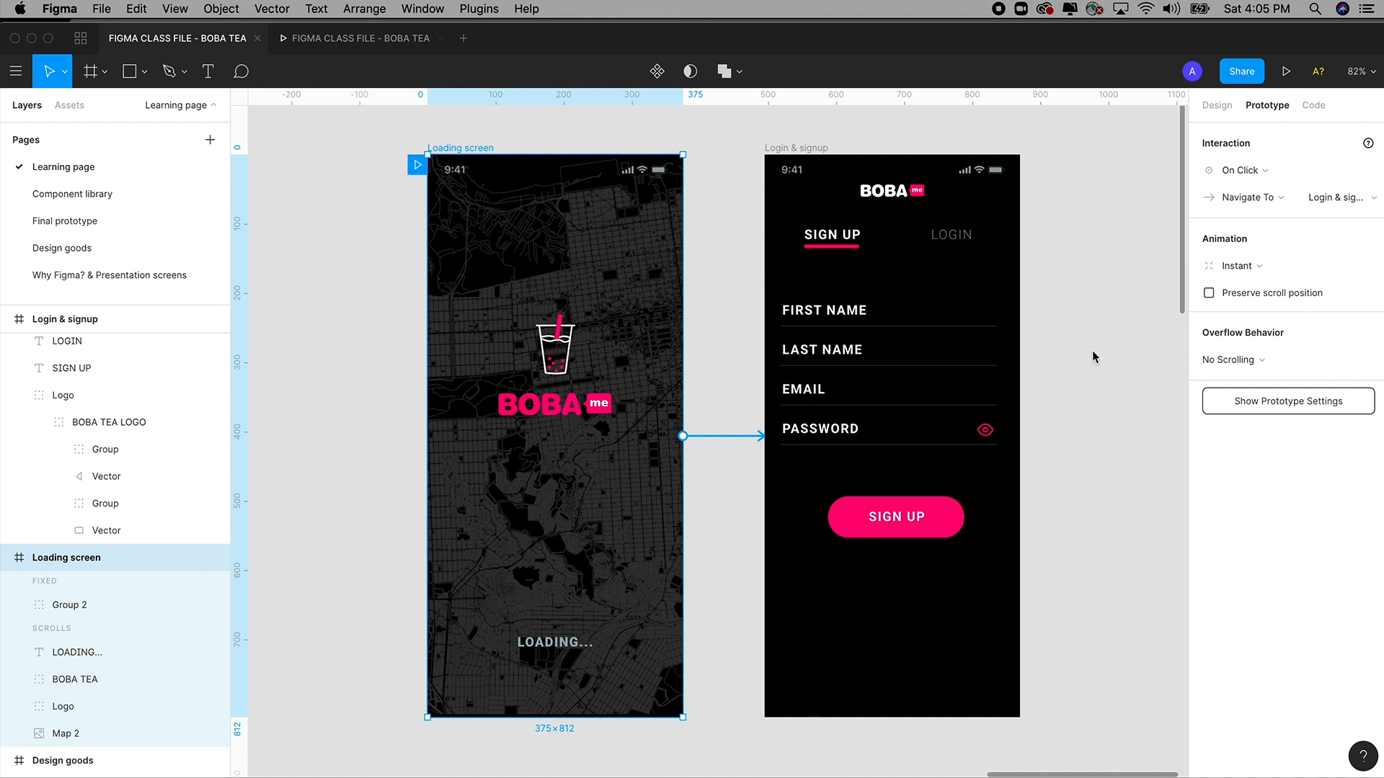
left_click(1286, 73)
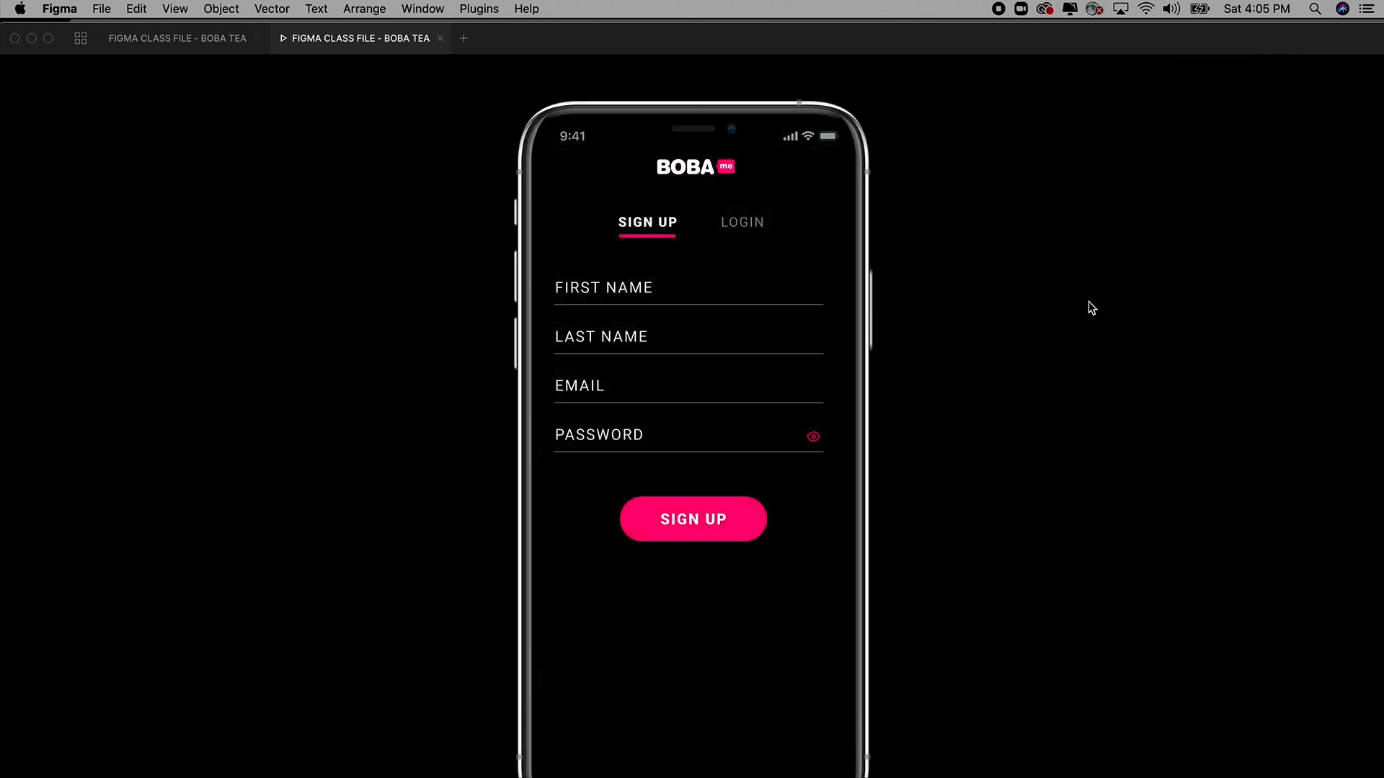
scroll(1081, 317, "down", 3)
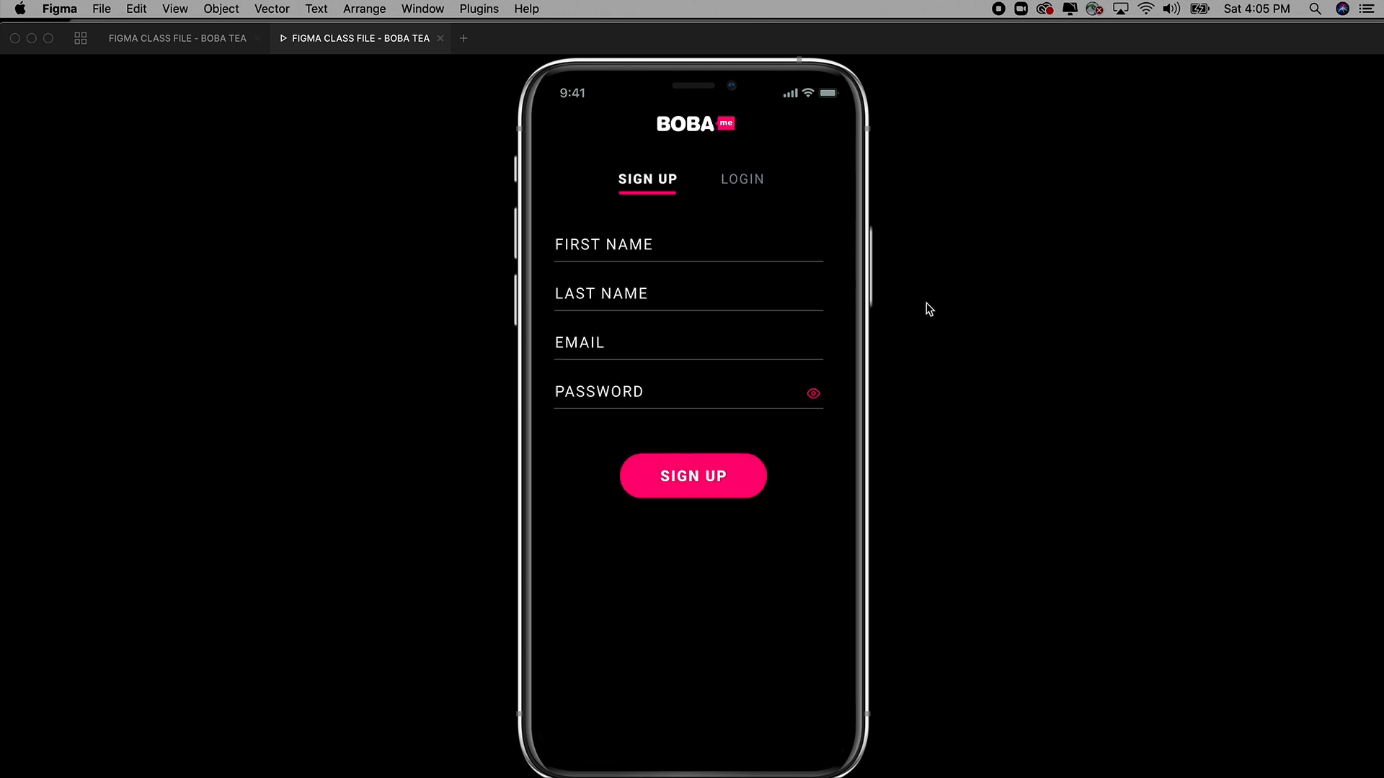
left_click(440, 38)
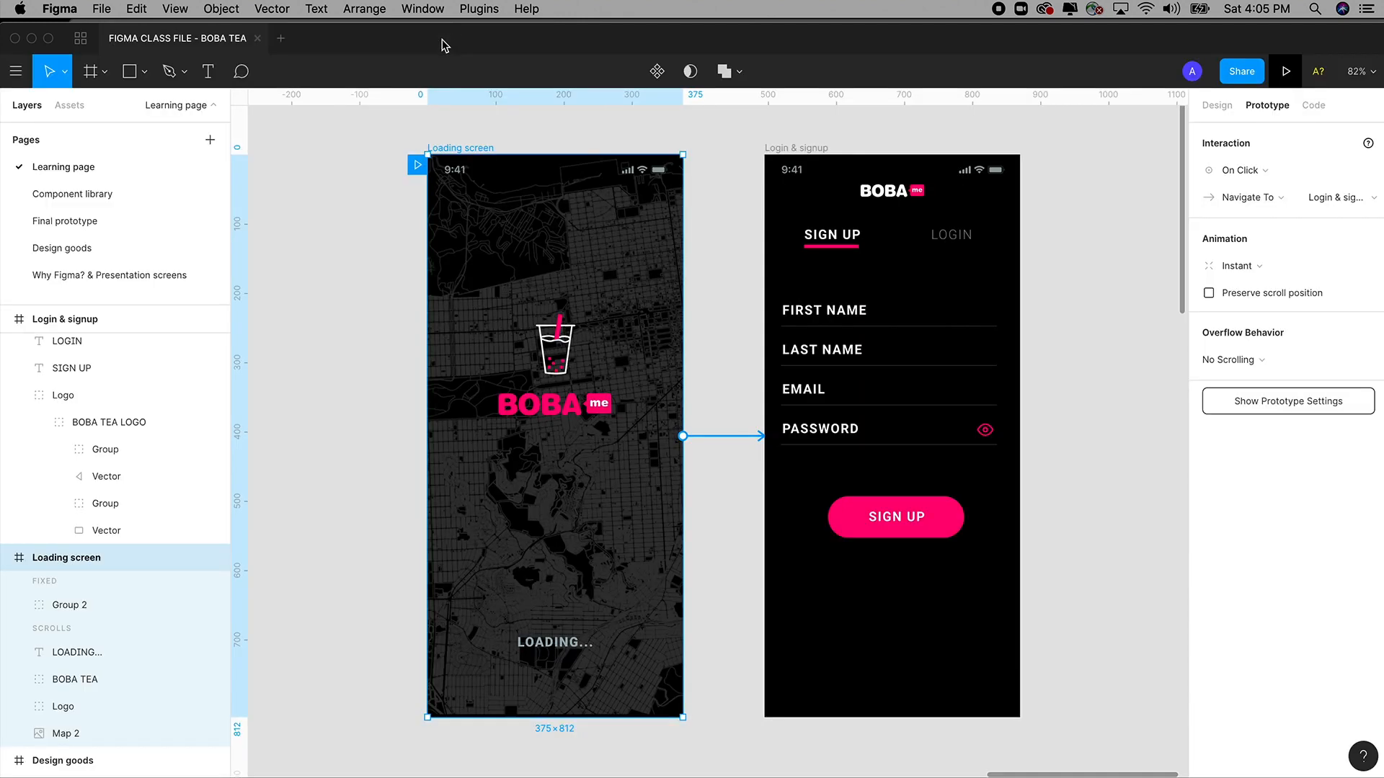
left_click(1284, 71)
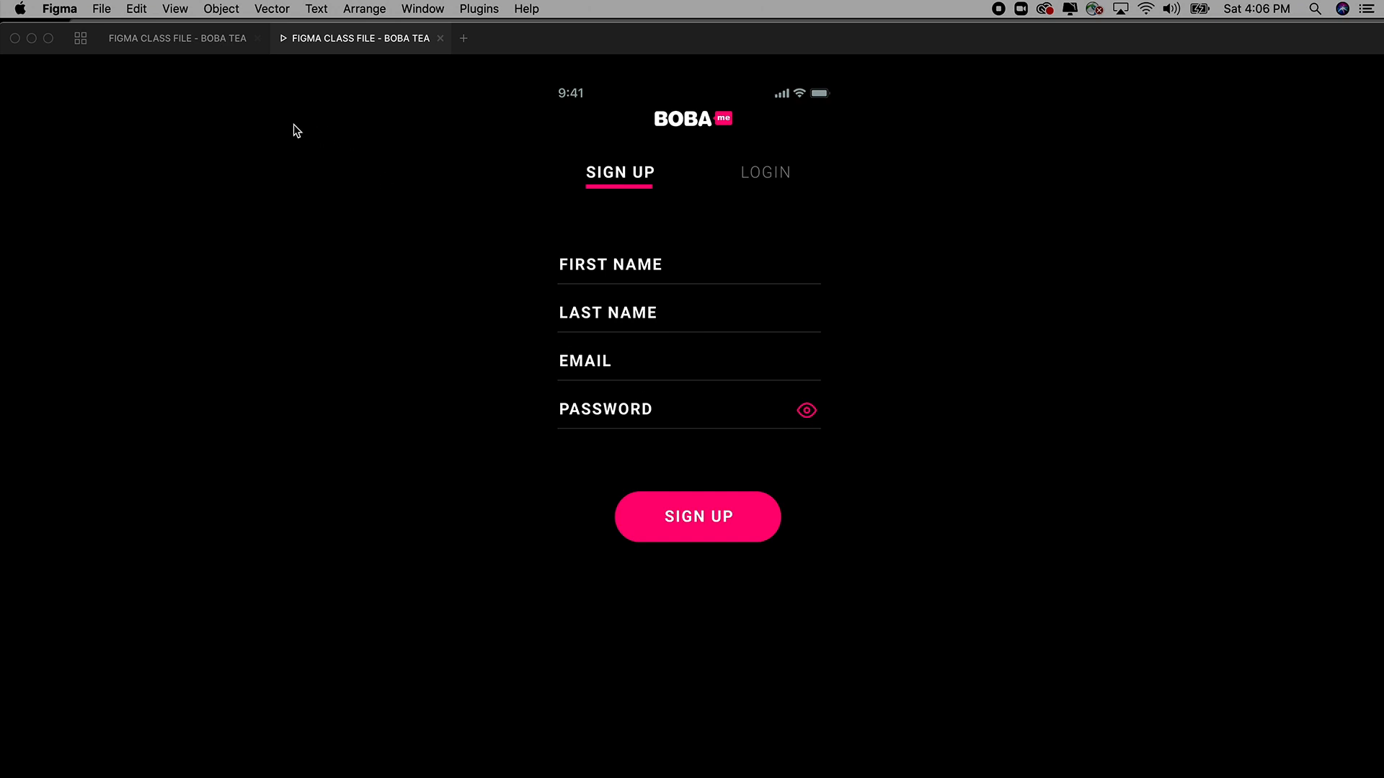
left_click(199, 41)
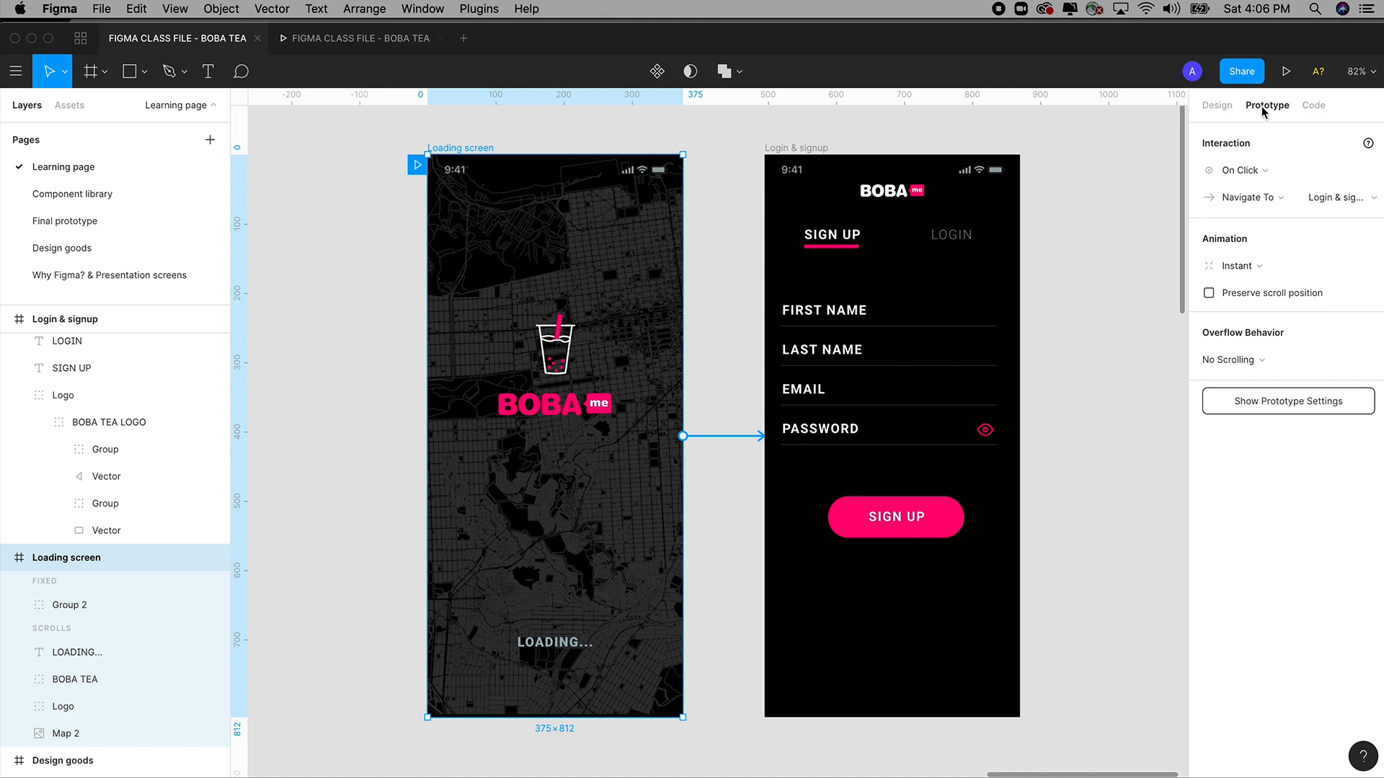
Set the preview device to a Gold iPhone 11 Pro, present the prototype, then return to the editor.
left_click(366, 234)
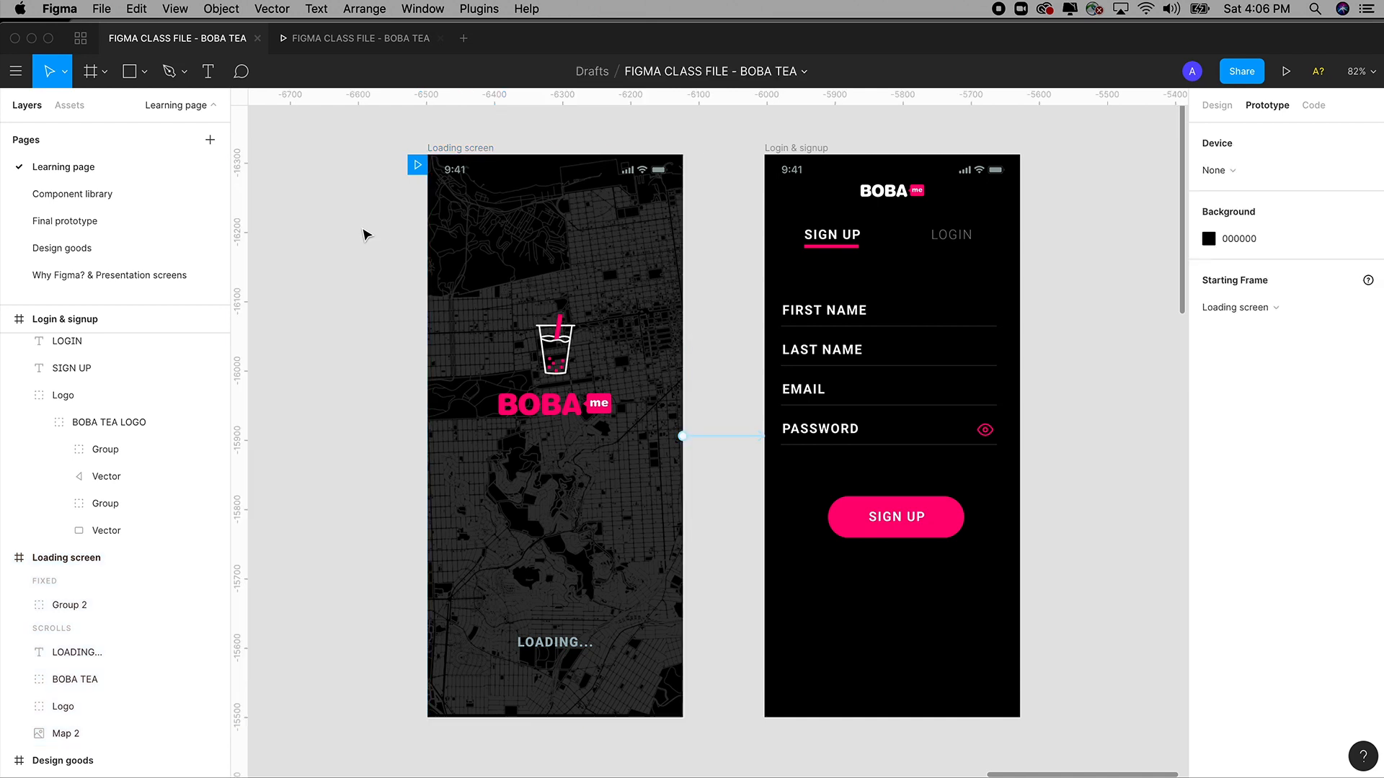
left_click(1227, 177)
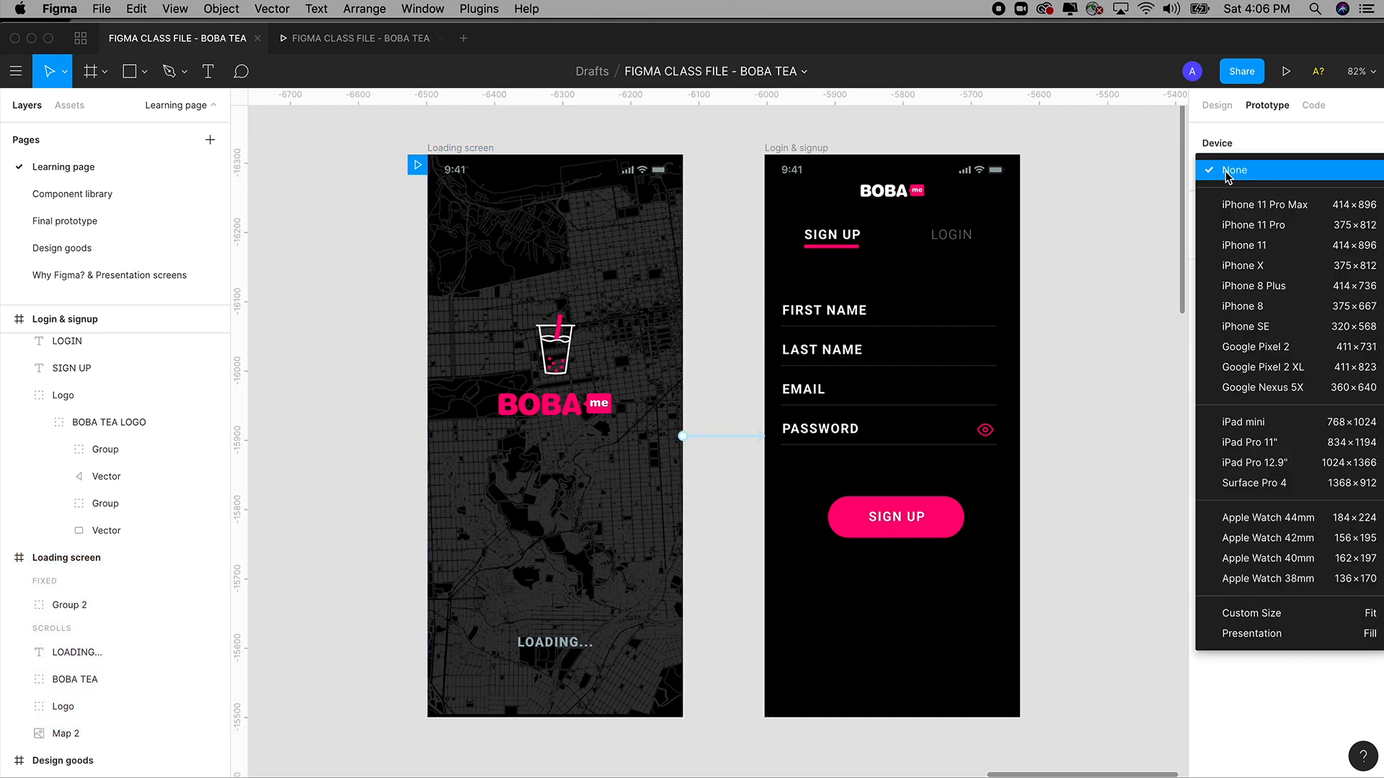
left_click(1242, 226)
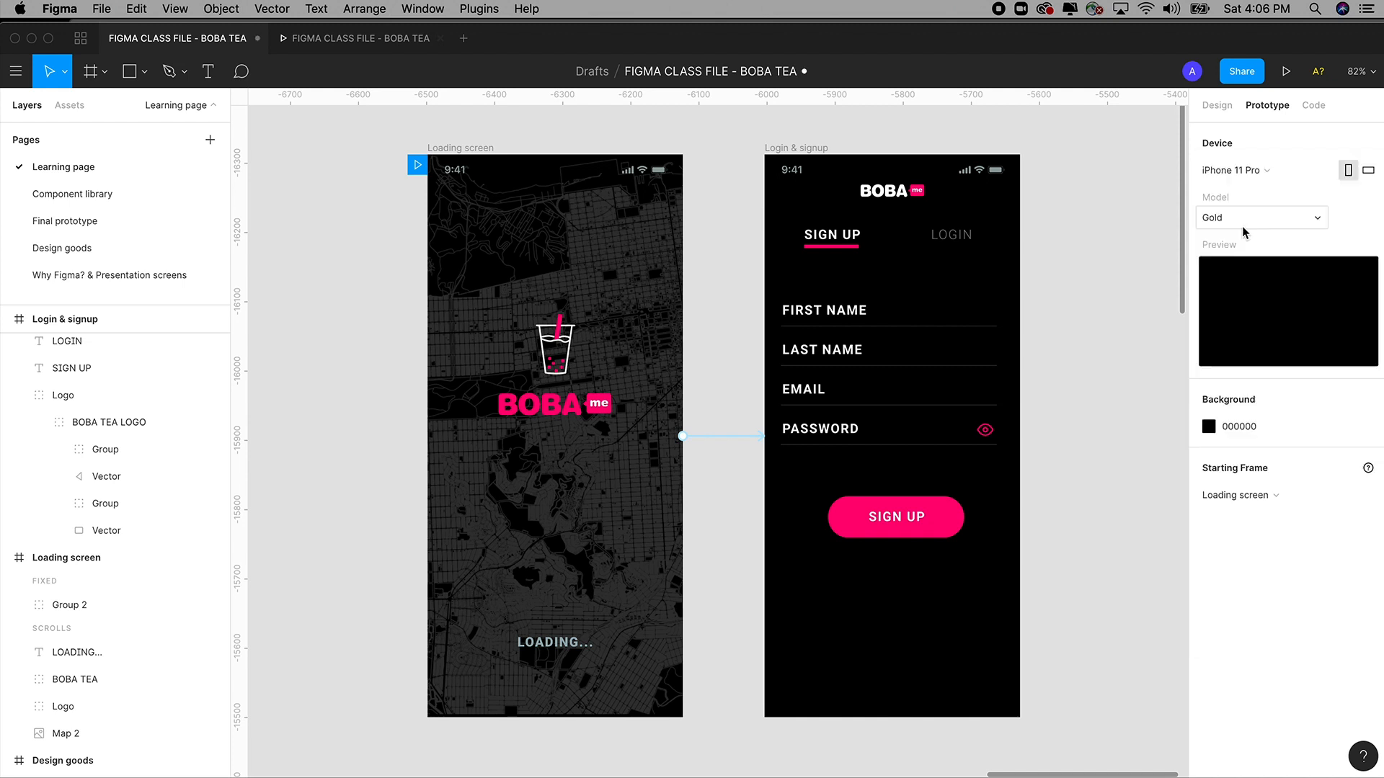
left_click(1235, 219)
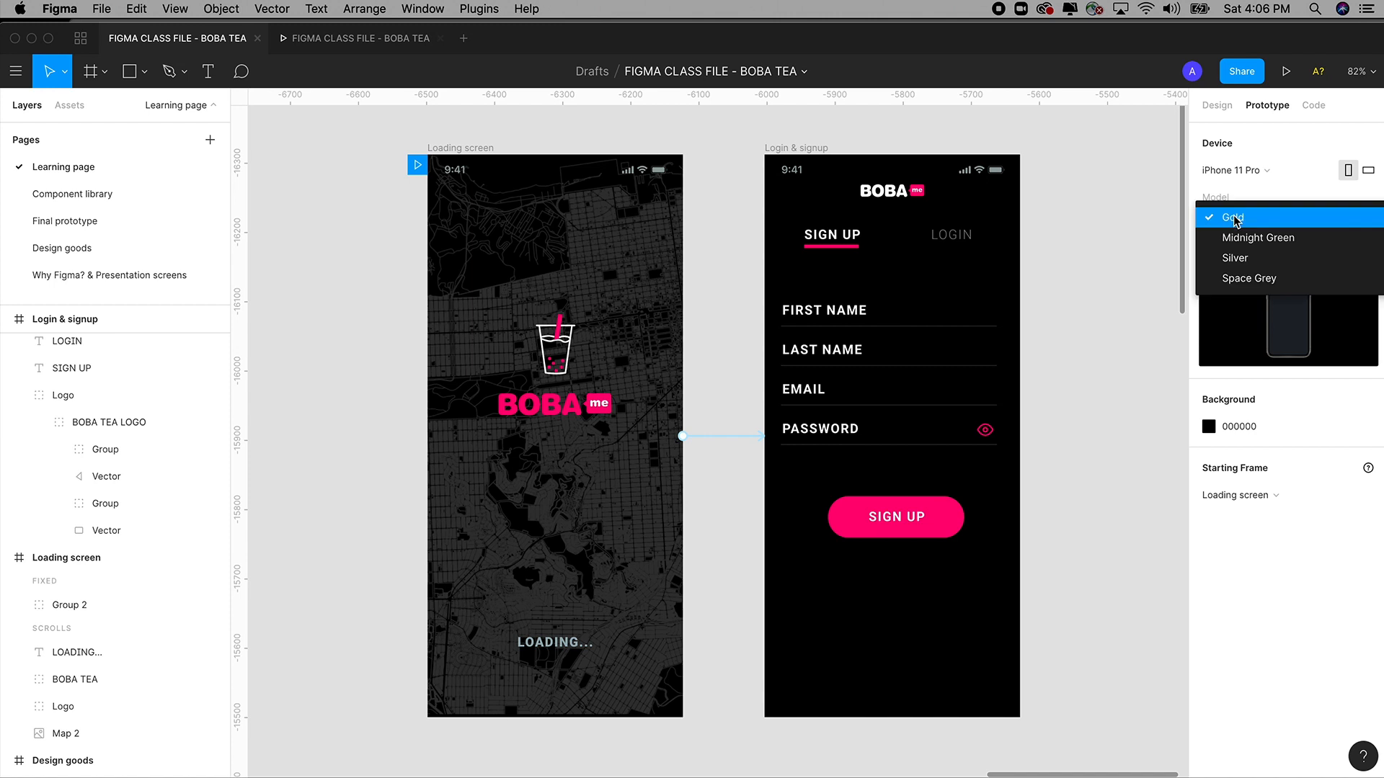
left_click(1235, 218)
left_click(1235, 220)
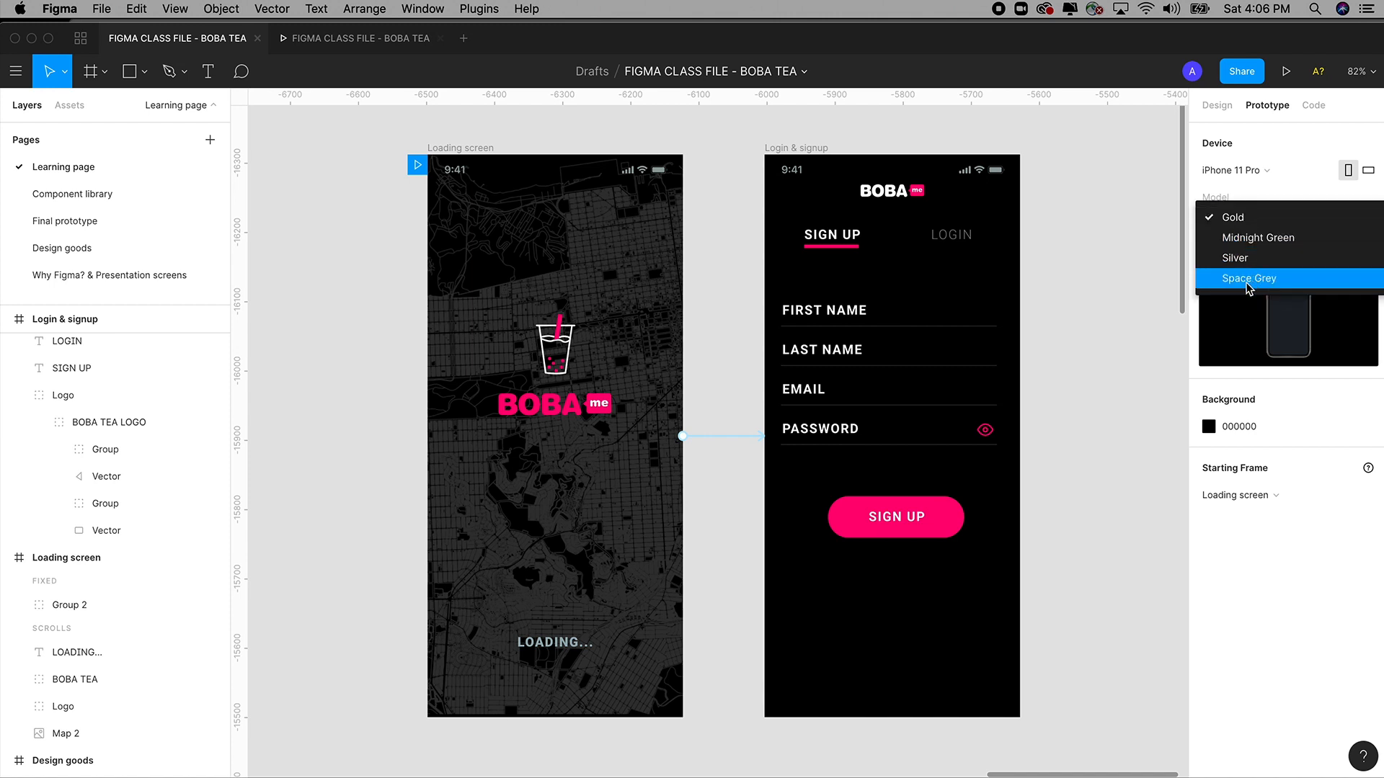
left_click(1235, 217)
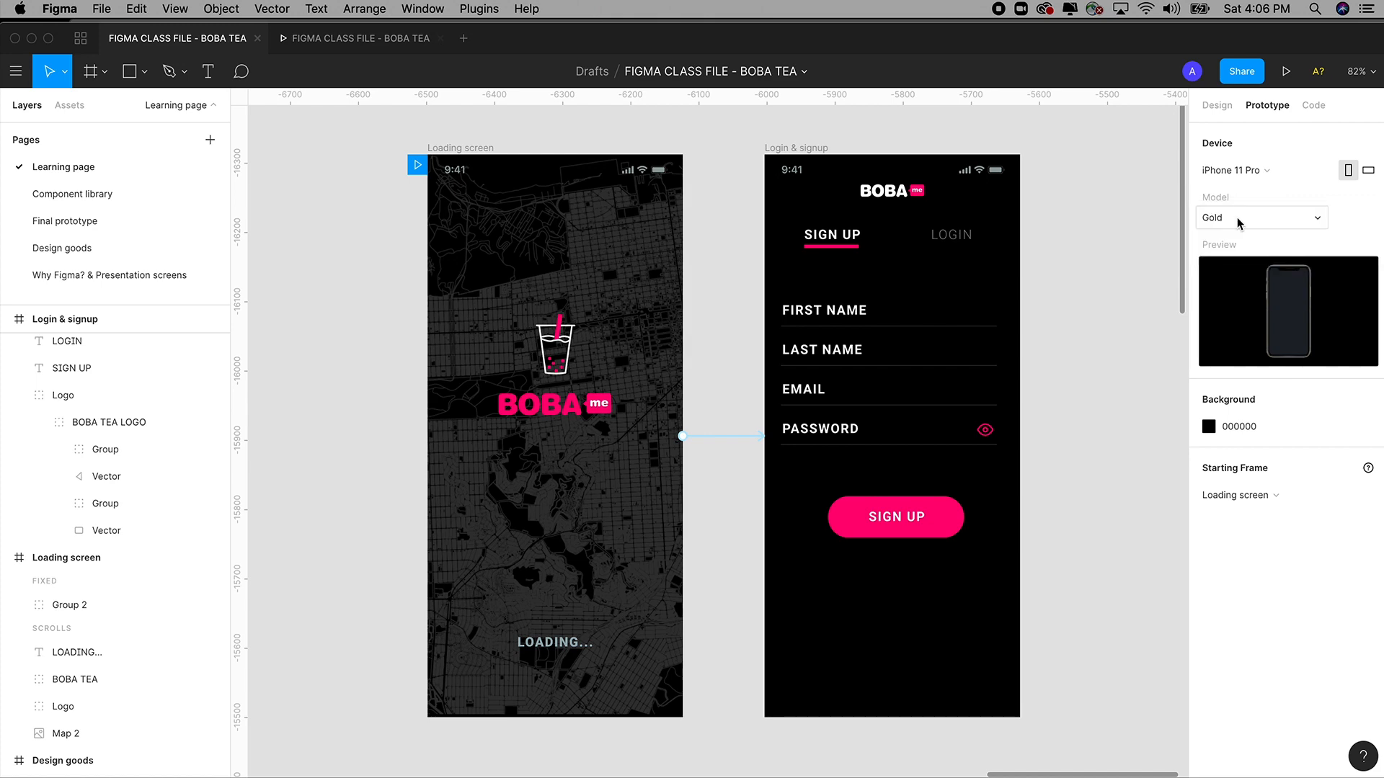
left_click(1285, 71)
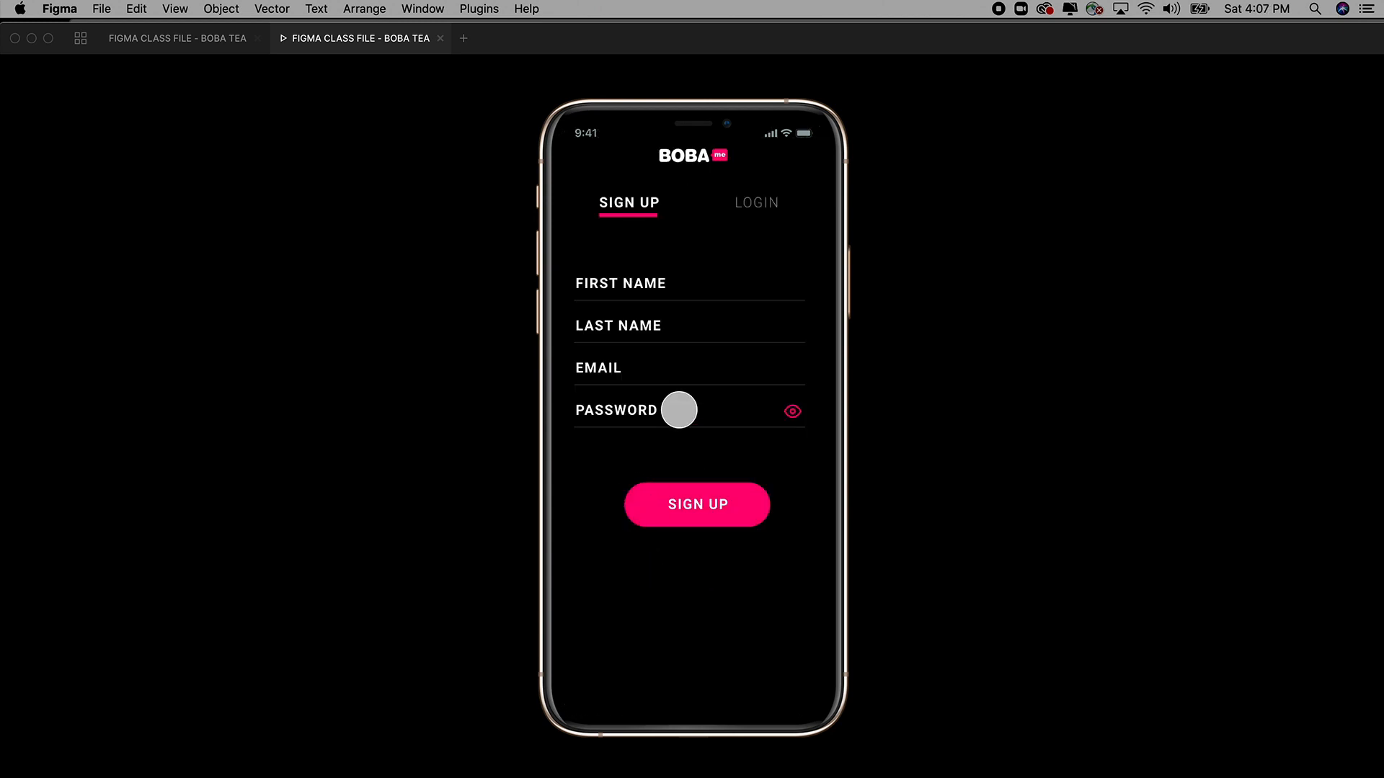
left_click(235, 46)
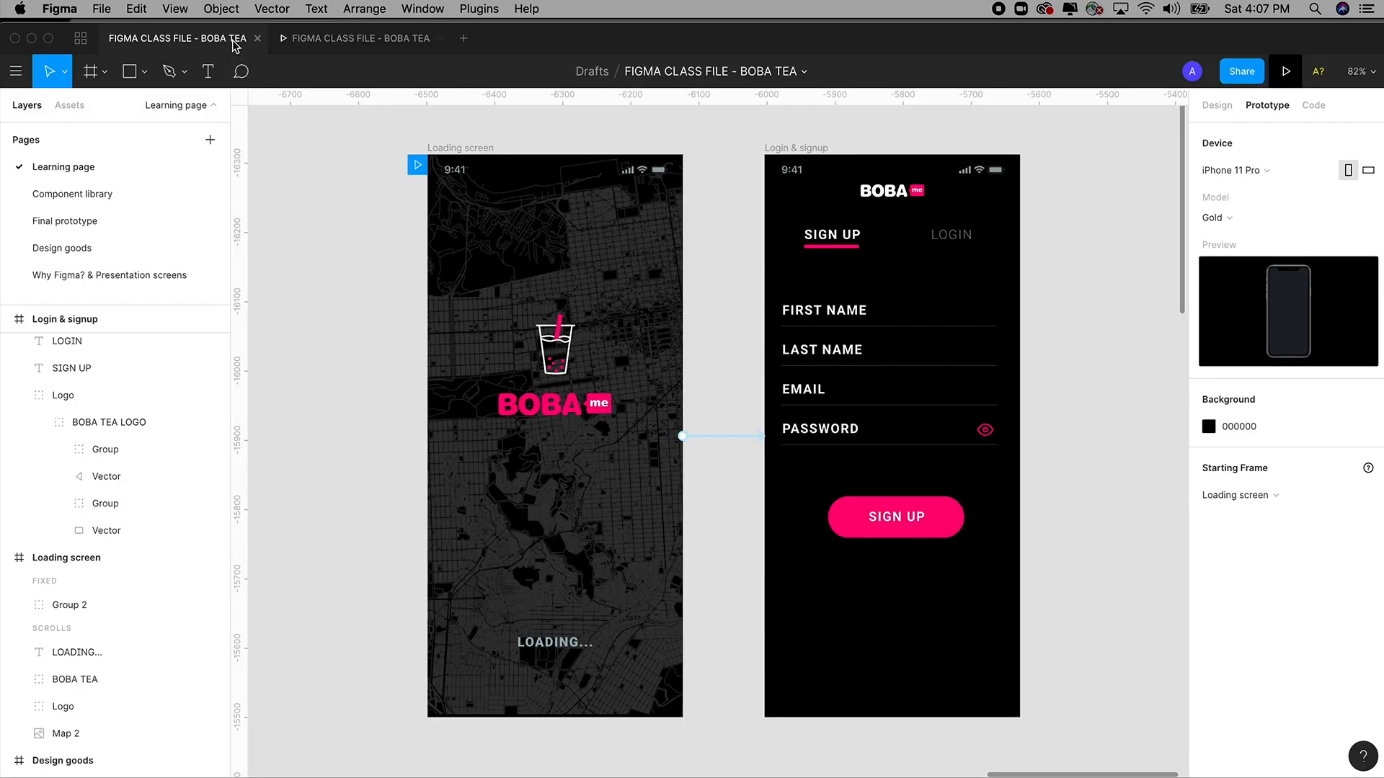
Switch the iPhone 11 Pro model to Space Grey and preview a white prototype background.
left_click(1218, 219)
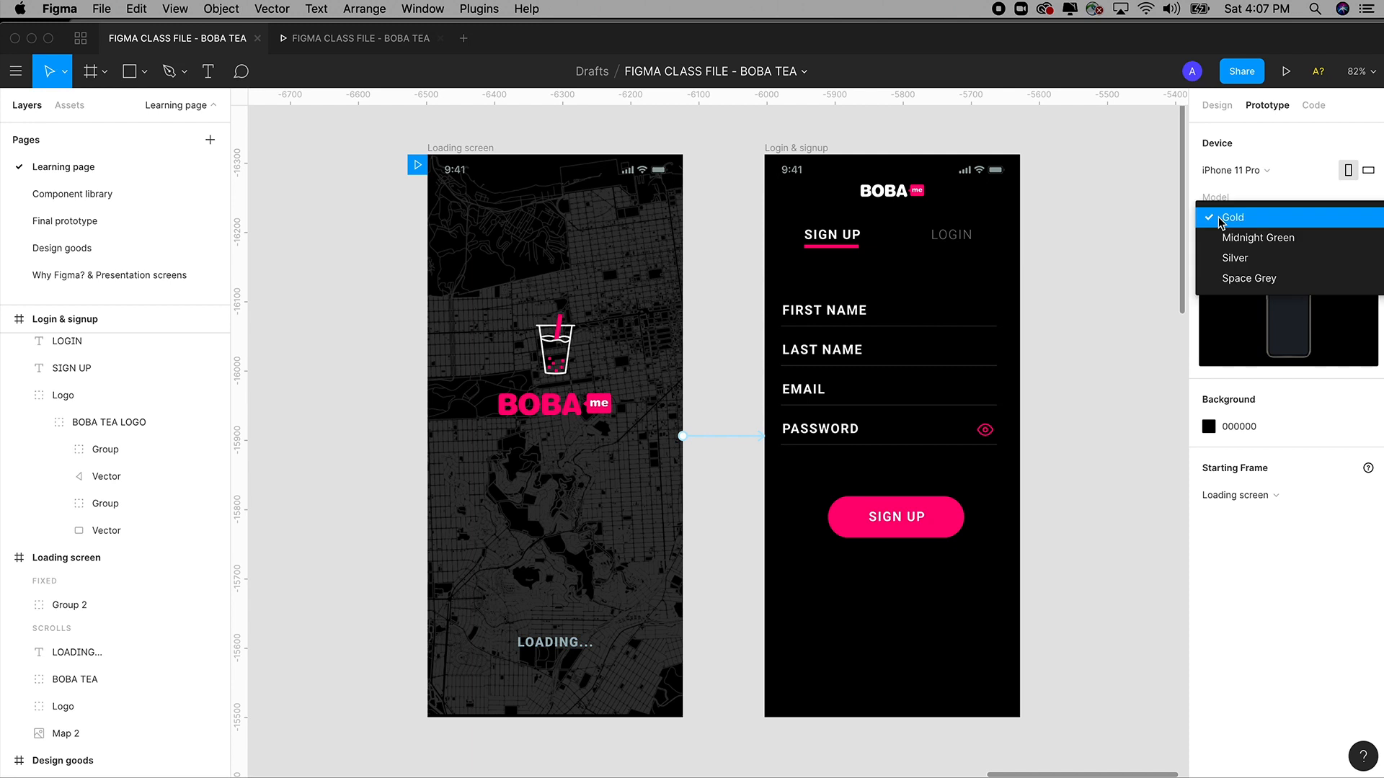
left_click(1235, 277)
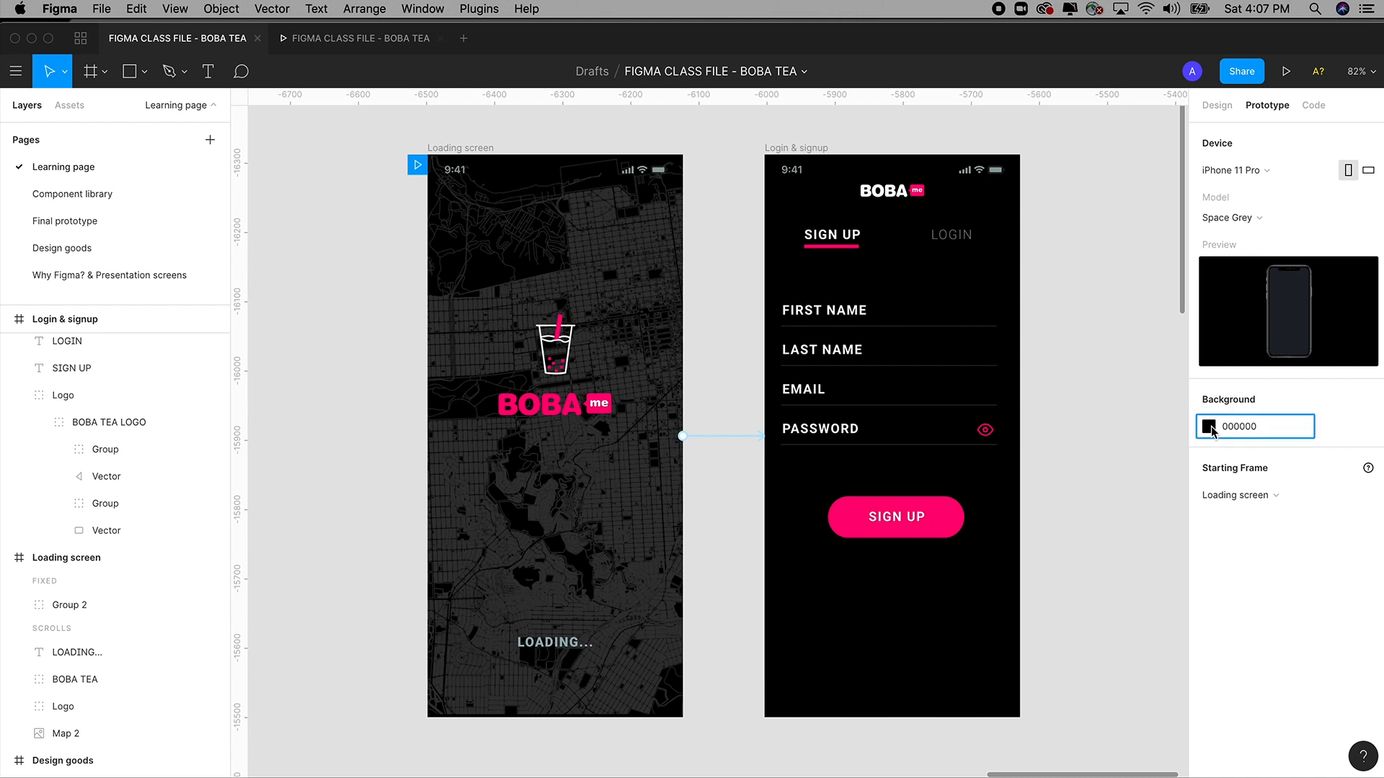
left_click(1209, 427)
left_click_drag(991, 561, 951, 310)
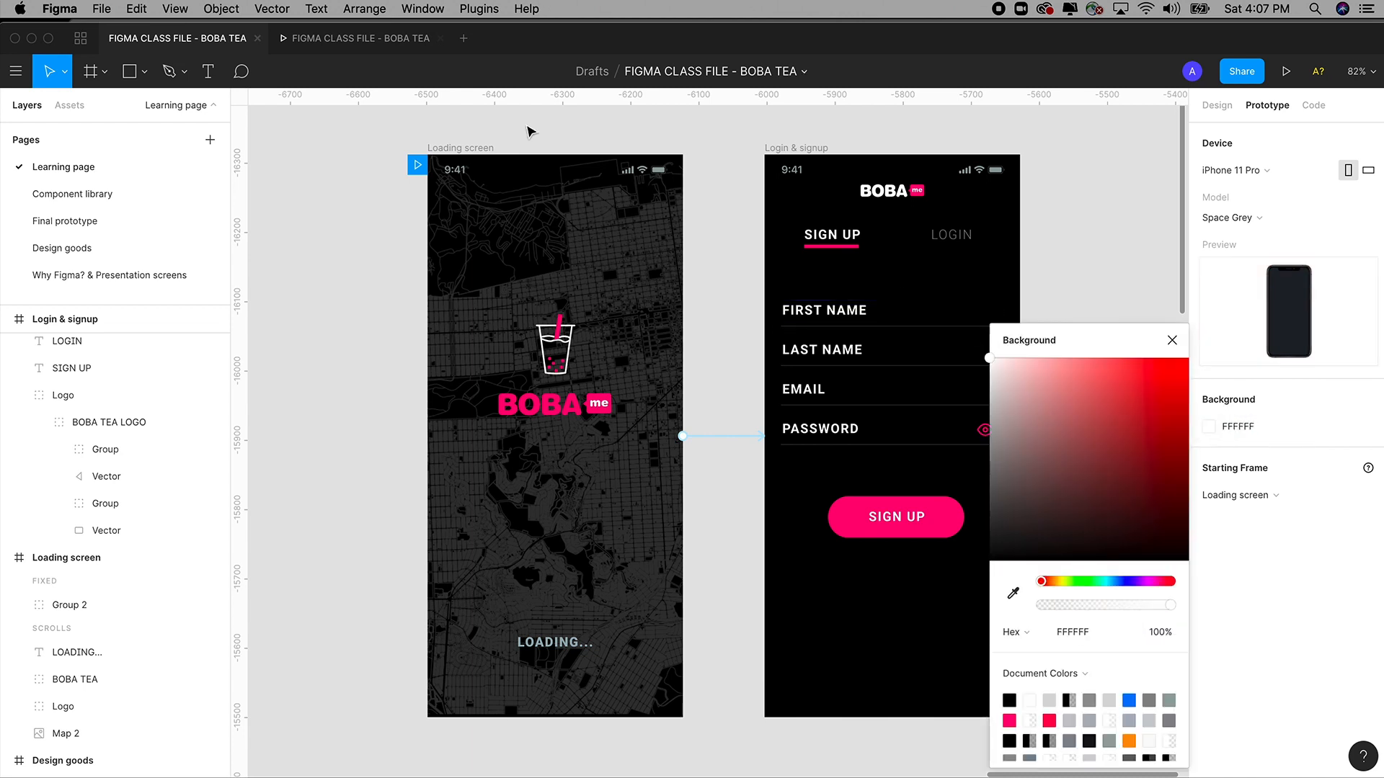
left_click(390, 43)
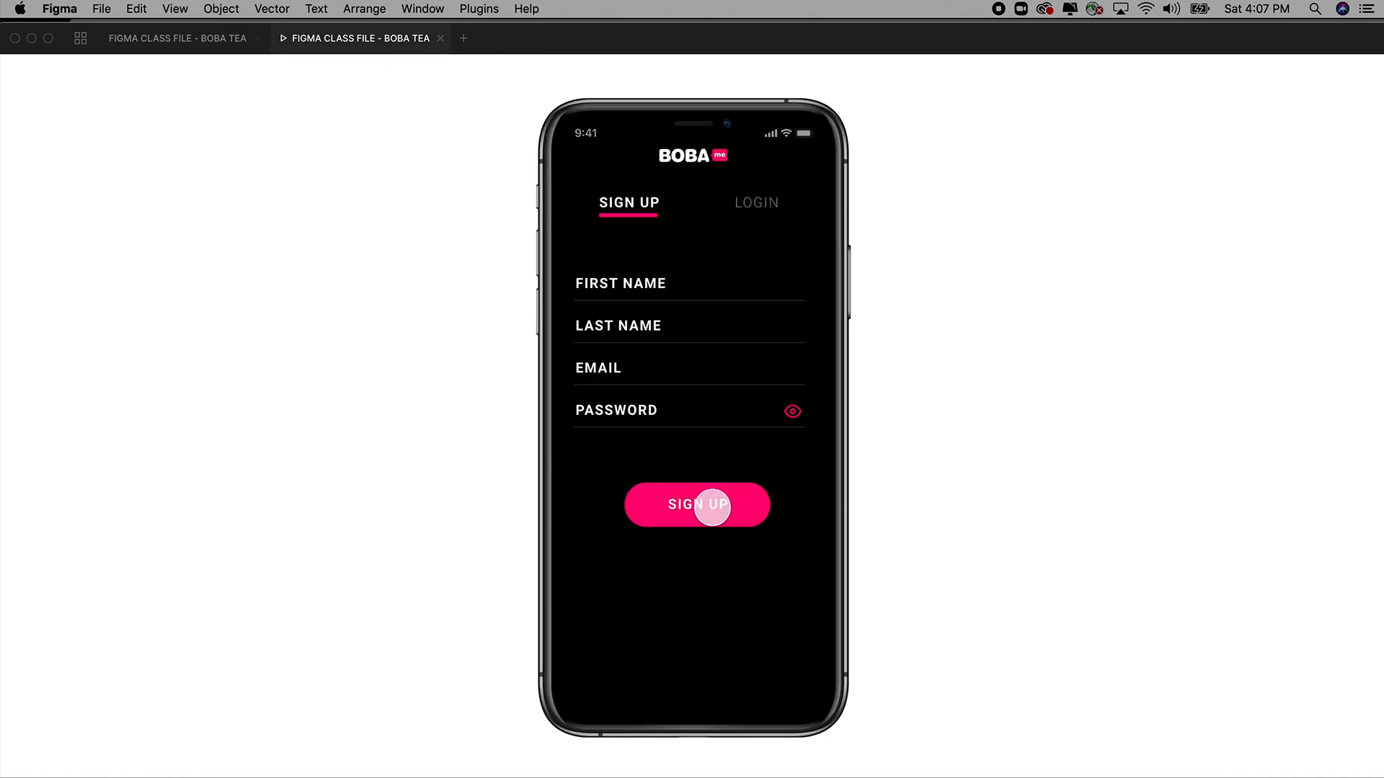
left_click(203, 42)
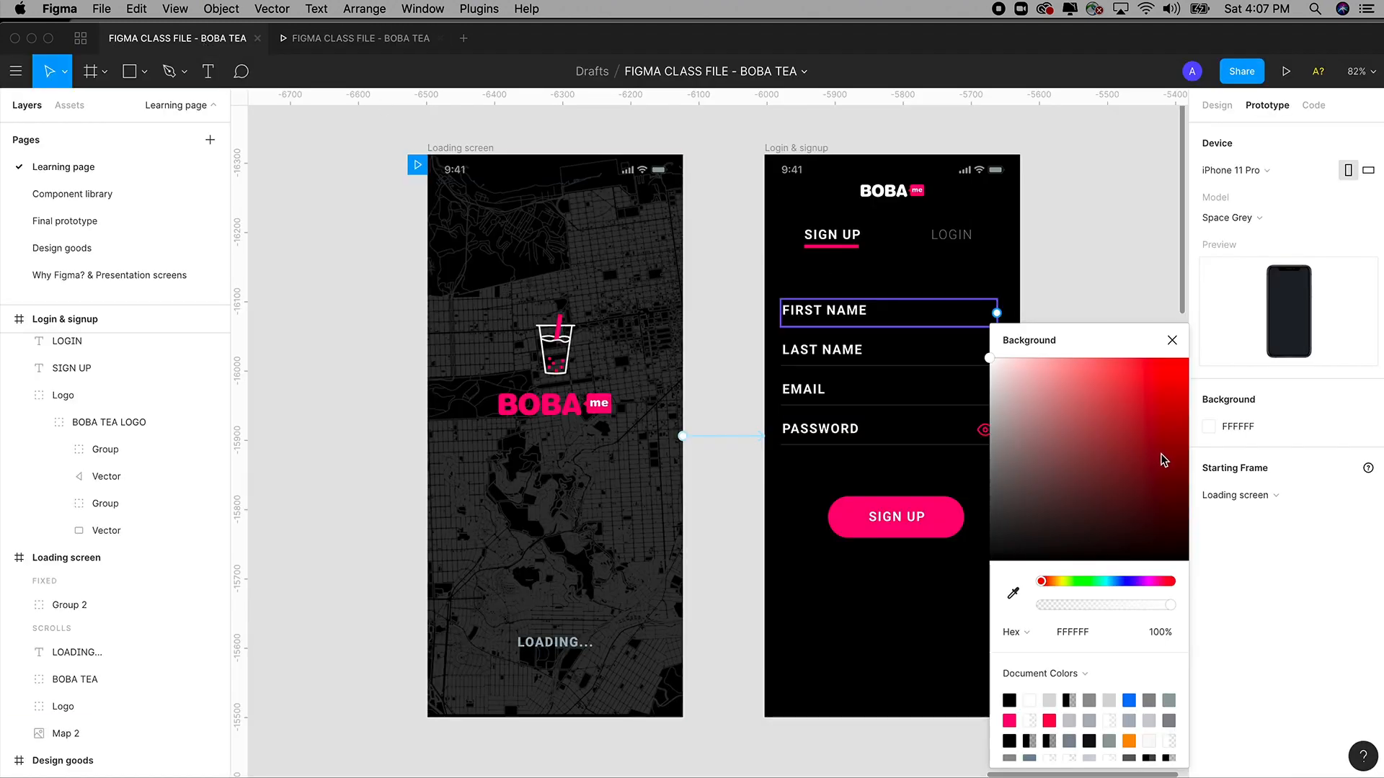
Restore the prototype background colour to black 000000.
left_click(1216, 432)
left_click(1216, 432)
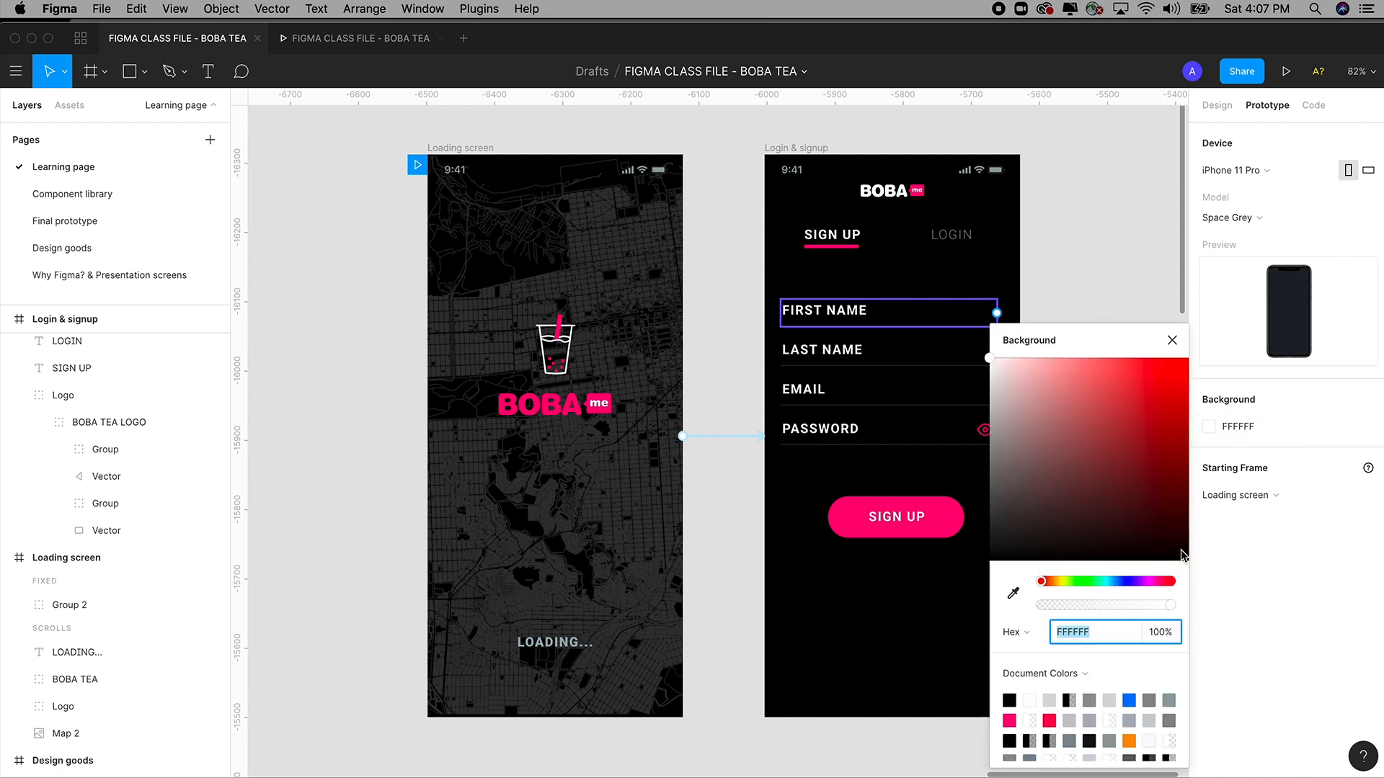
left_click_drag(1181, 556, 1230, 618)
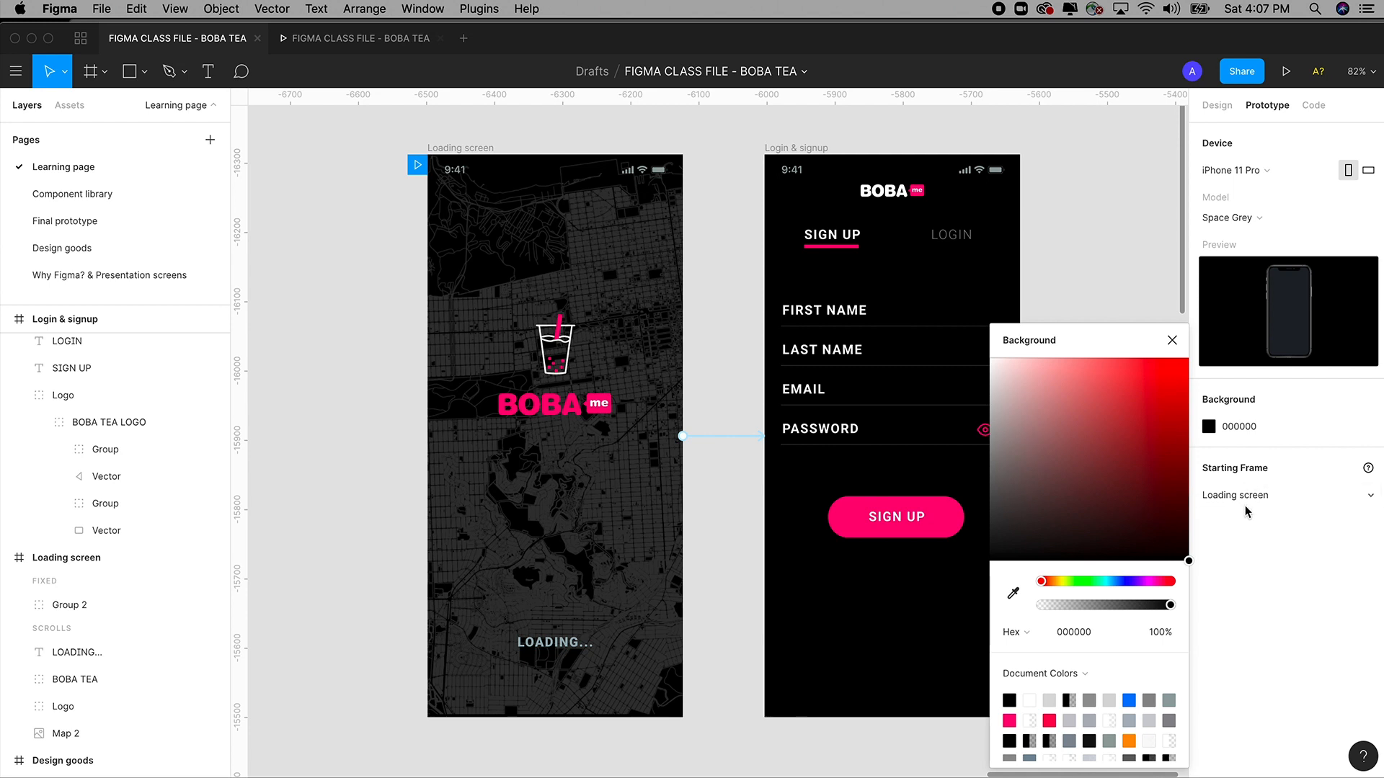
left_click(1171, 341)
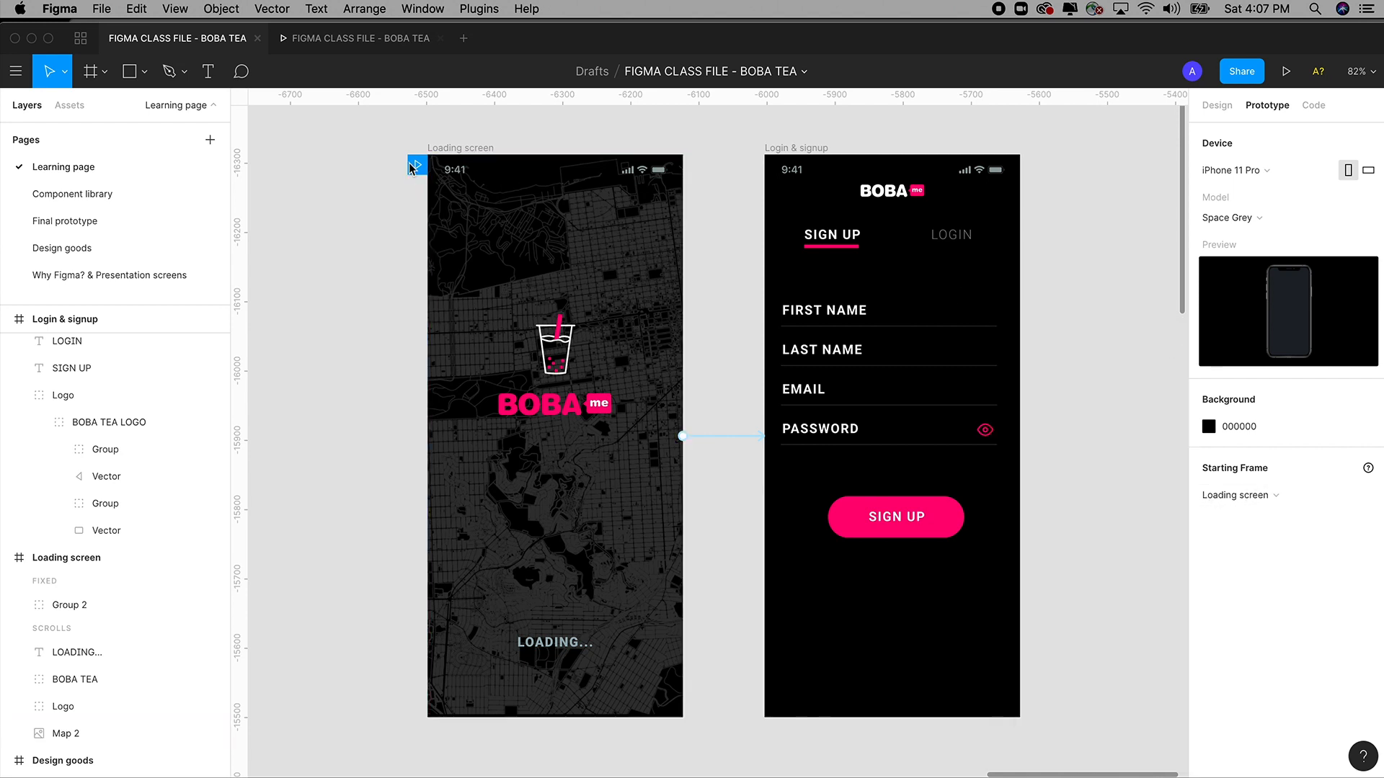
Reset the prototype's starting frame to Loading screen instead of Login & signup.
left_click(1249, 497)
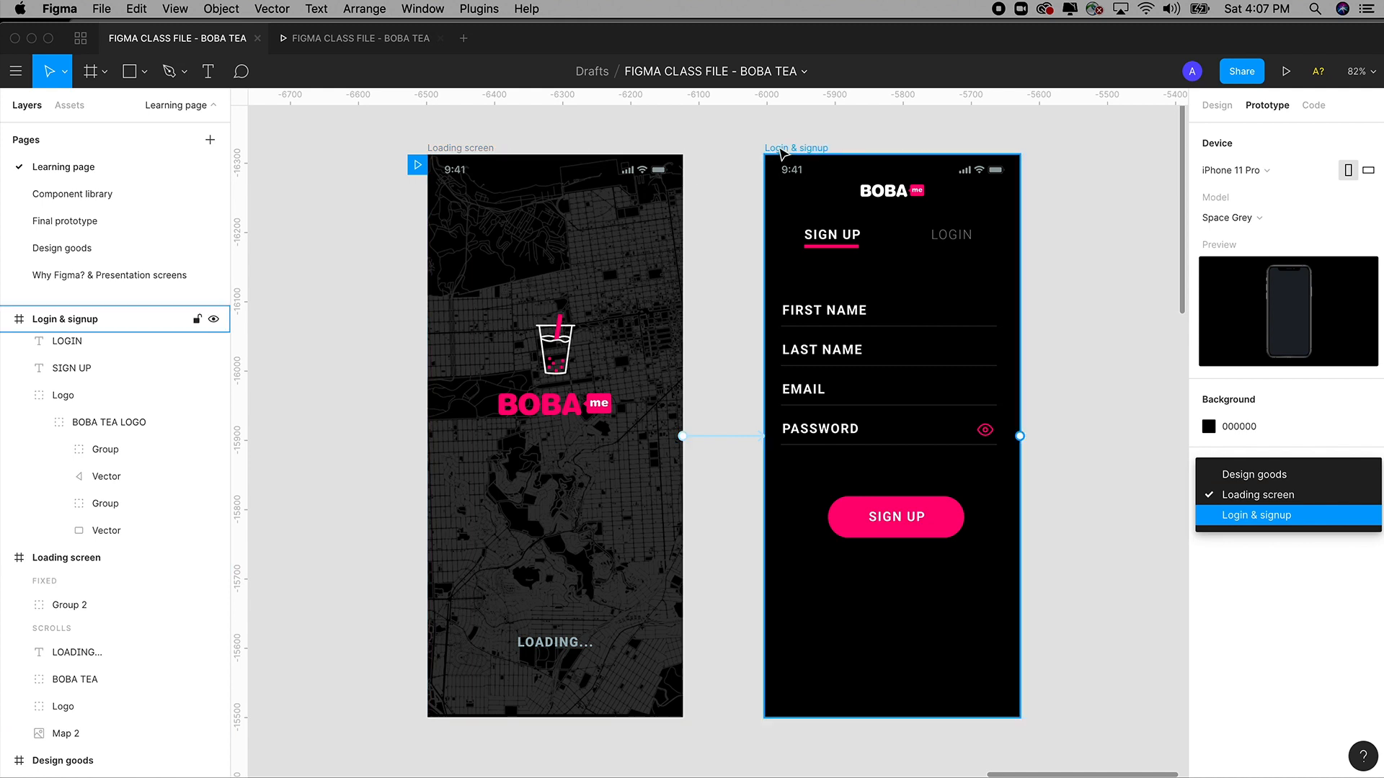
left_click(1246, 519)
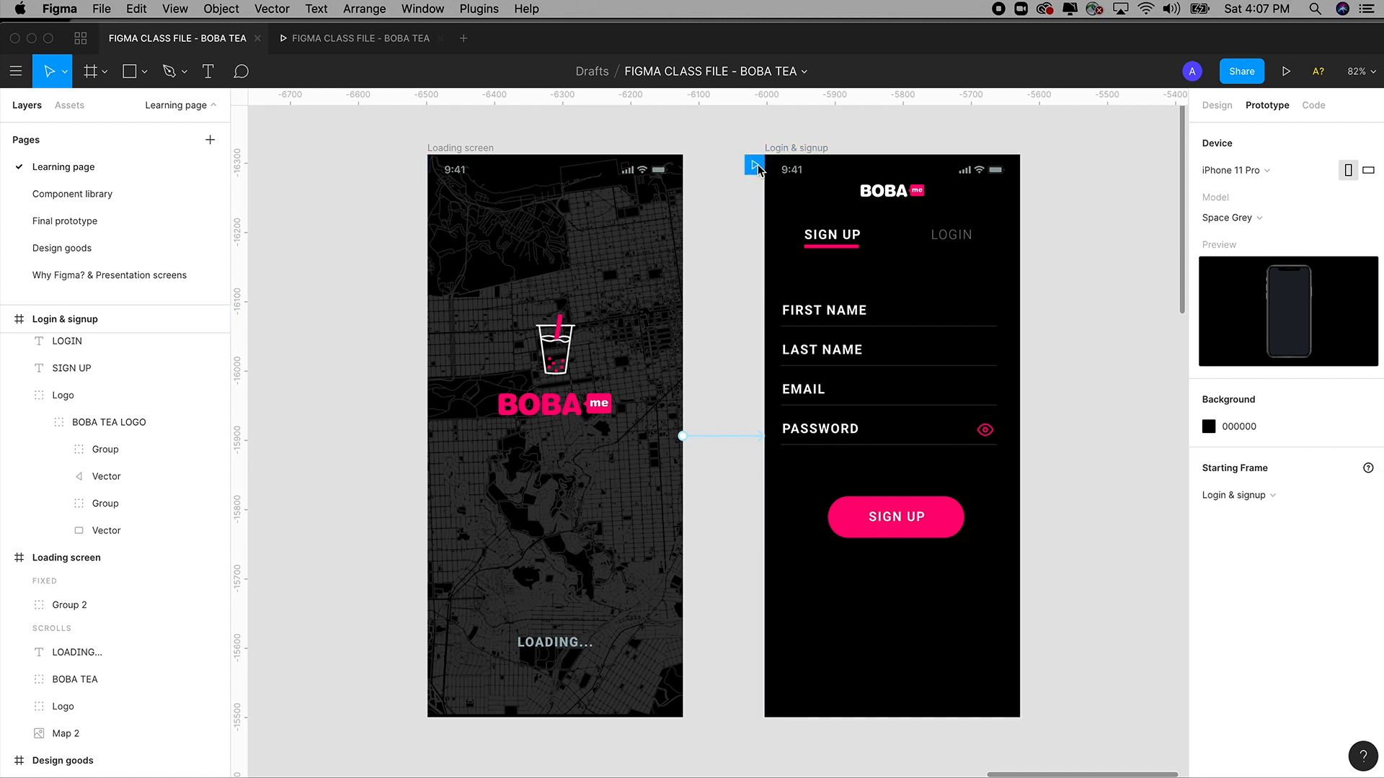
left_click_drag(754, 169, 423, 169)
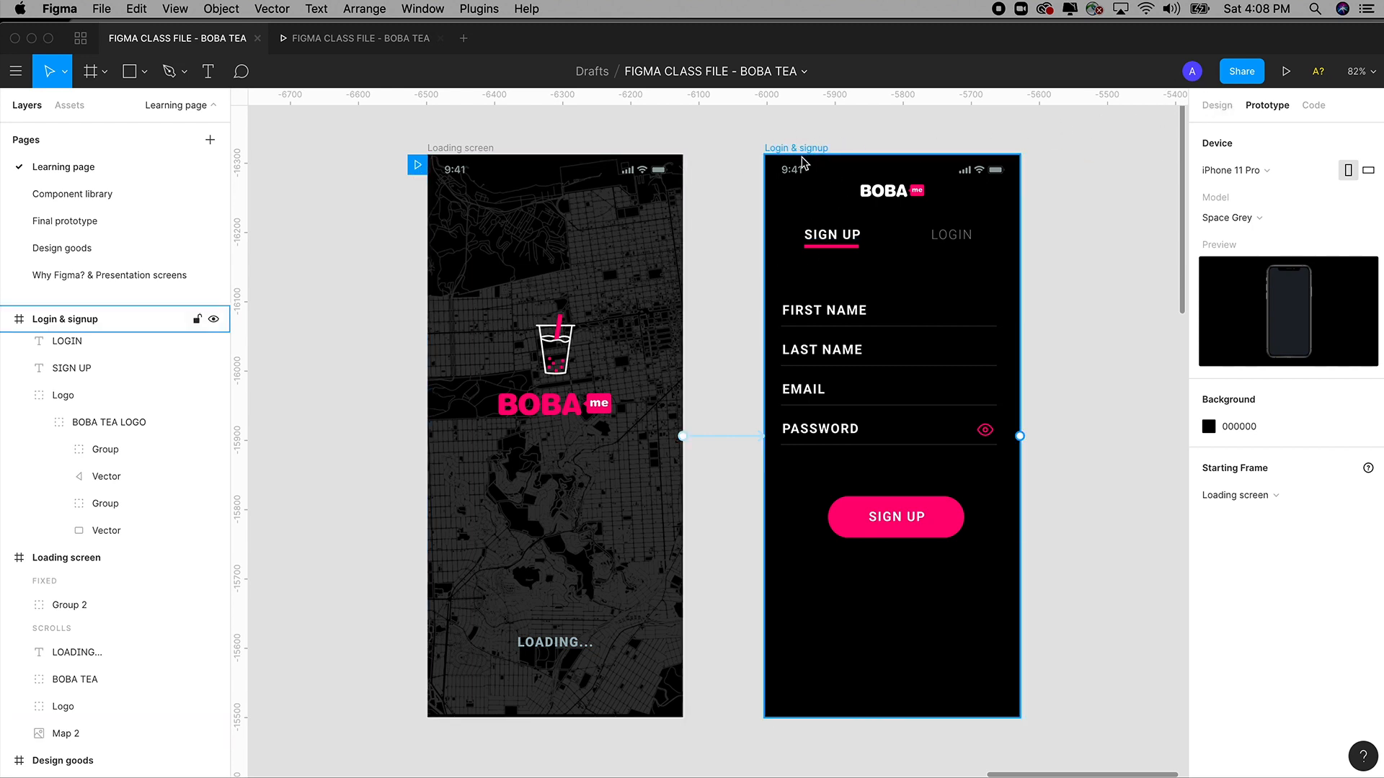
left_click(481, 149)
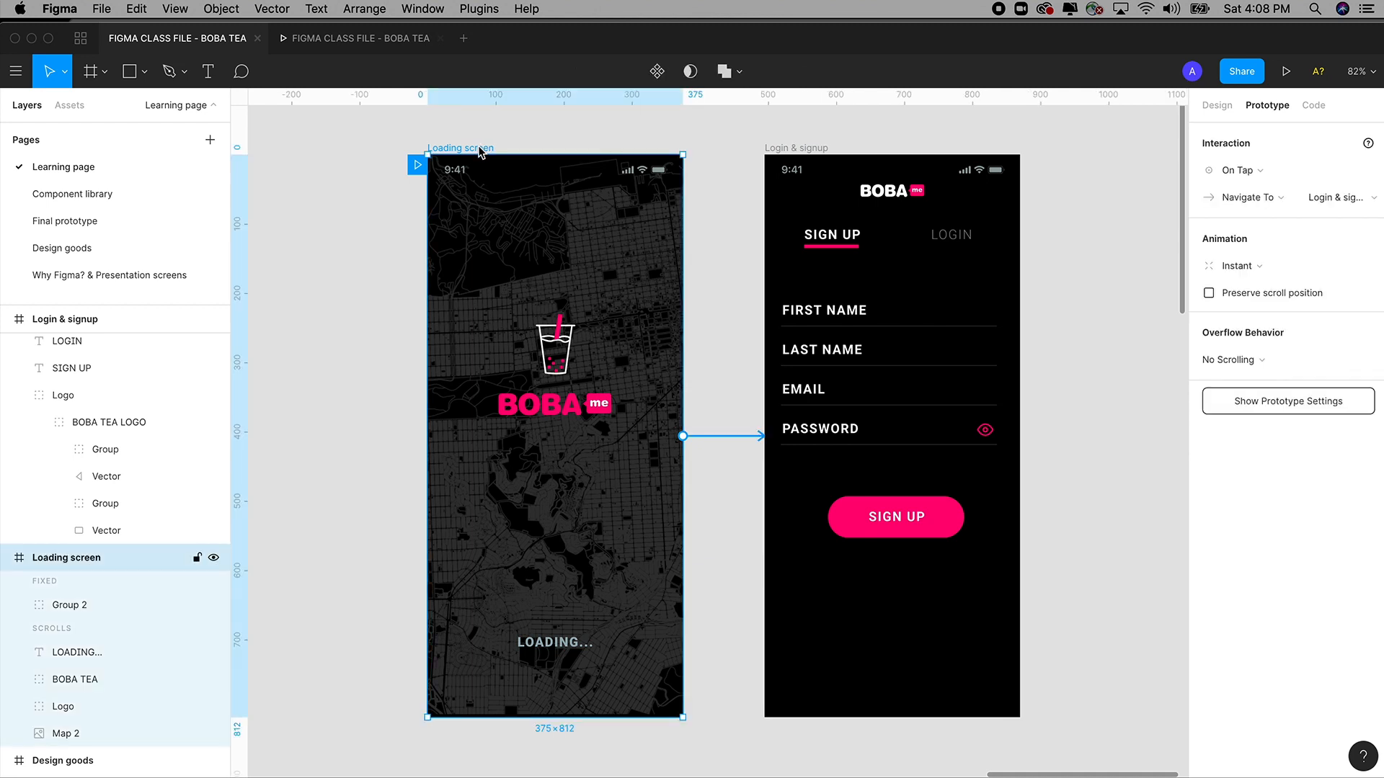
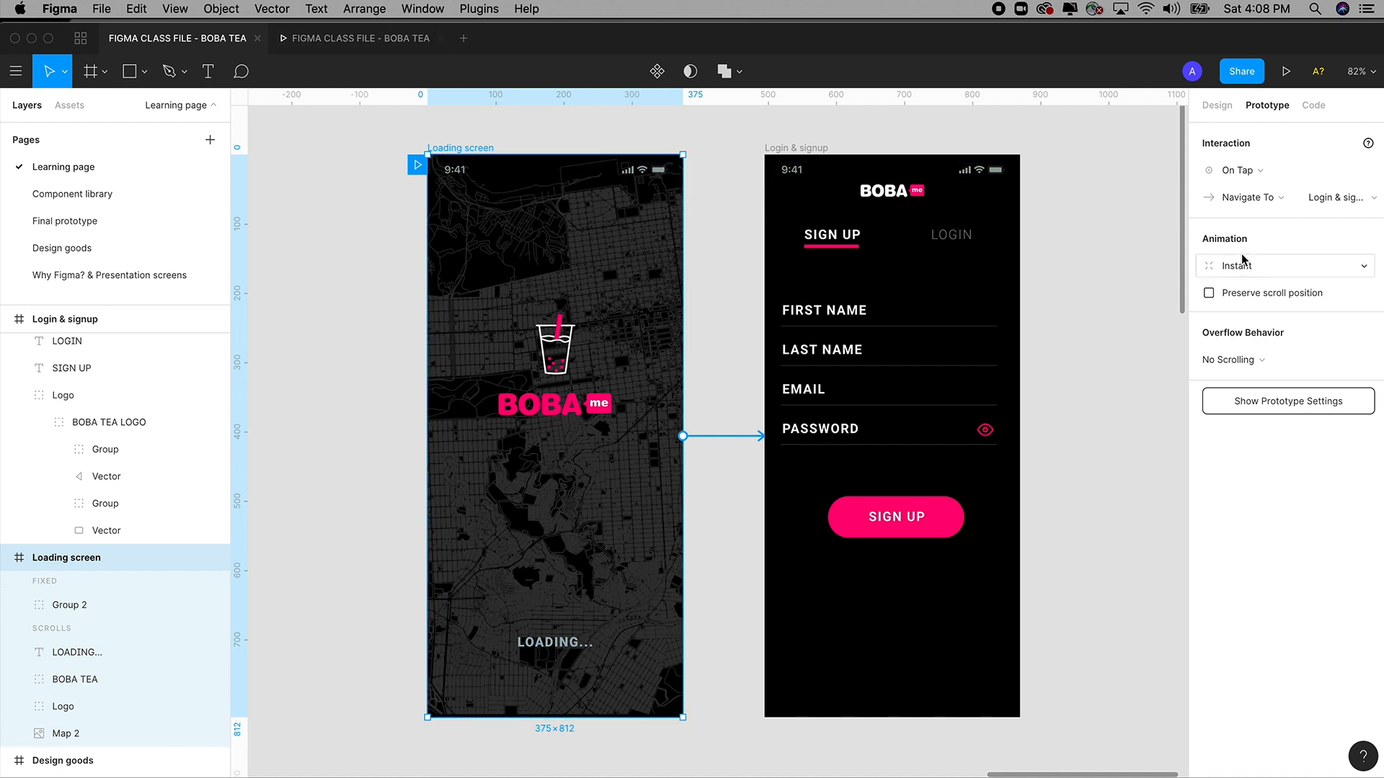
Preview the Loading screen's tap to Login & signup and keep On Tap as the trigger.
left_click(374, 44)
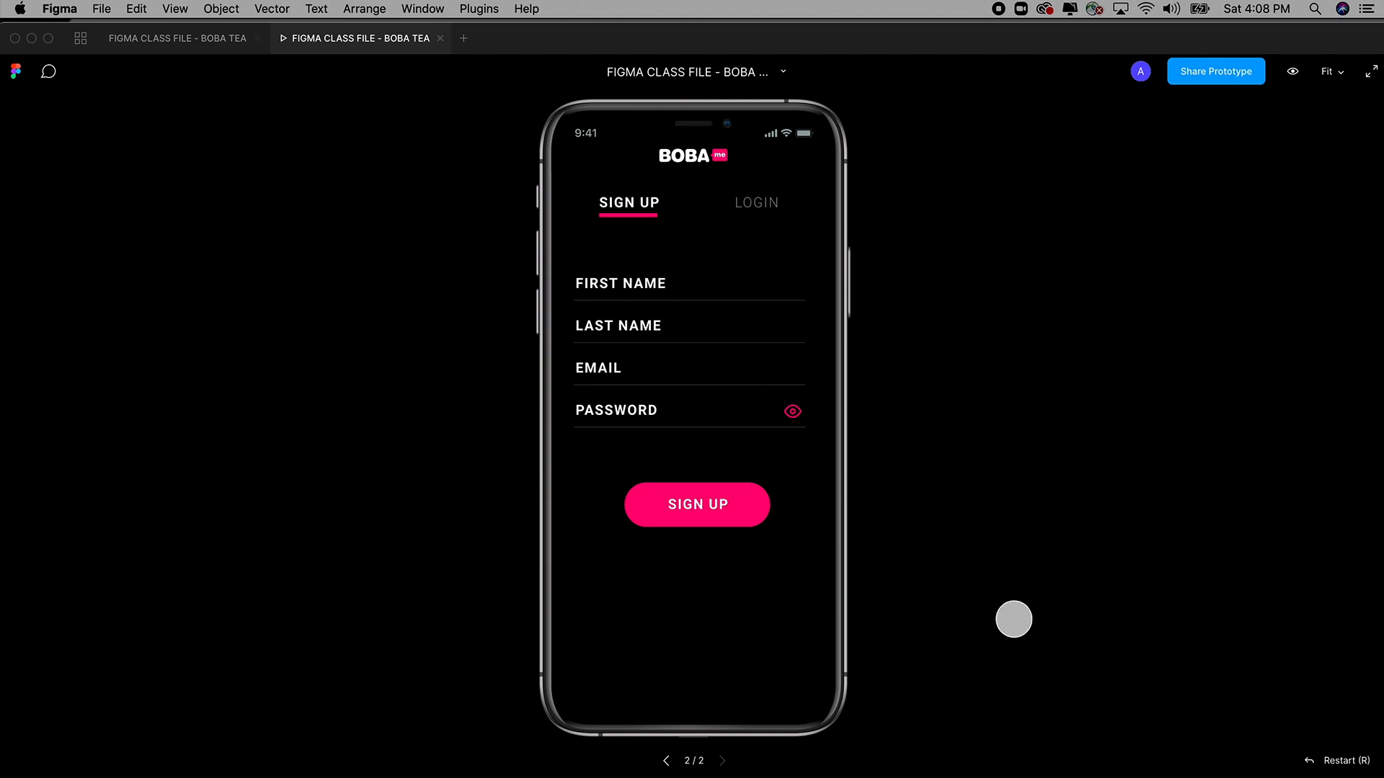
left_click(667, 762)
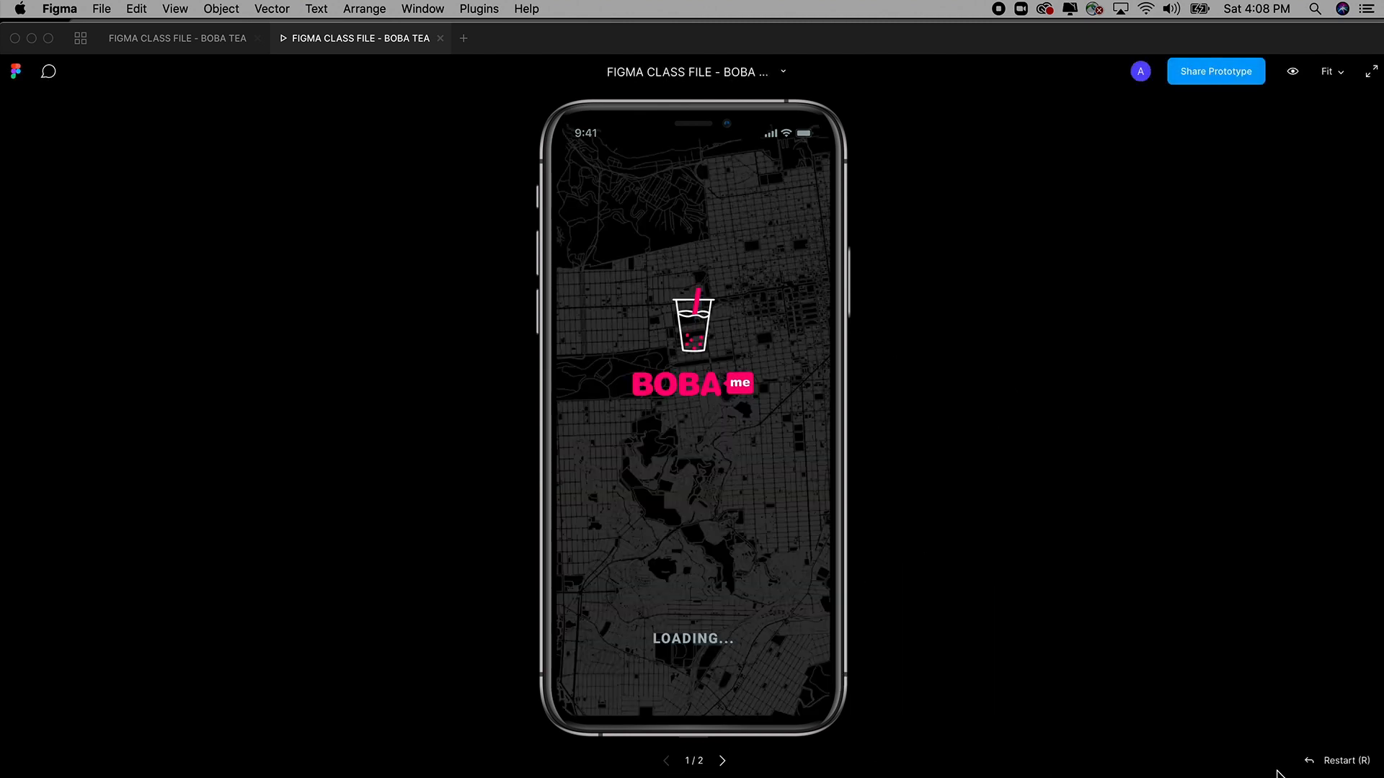
left_click(723, 762)
left_click(667, 761)
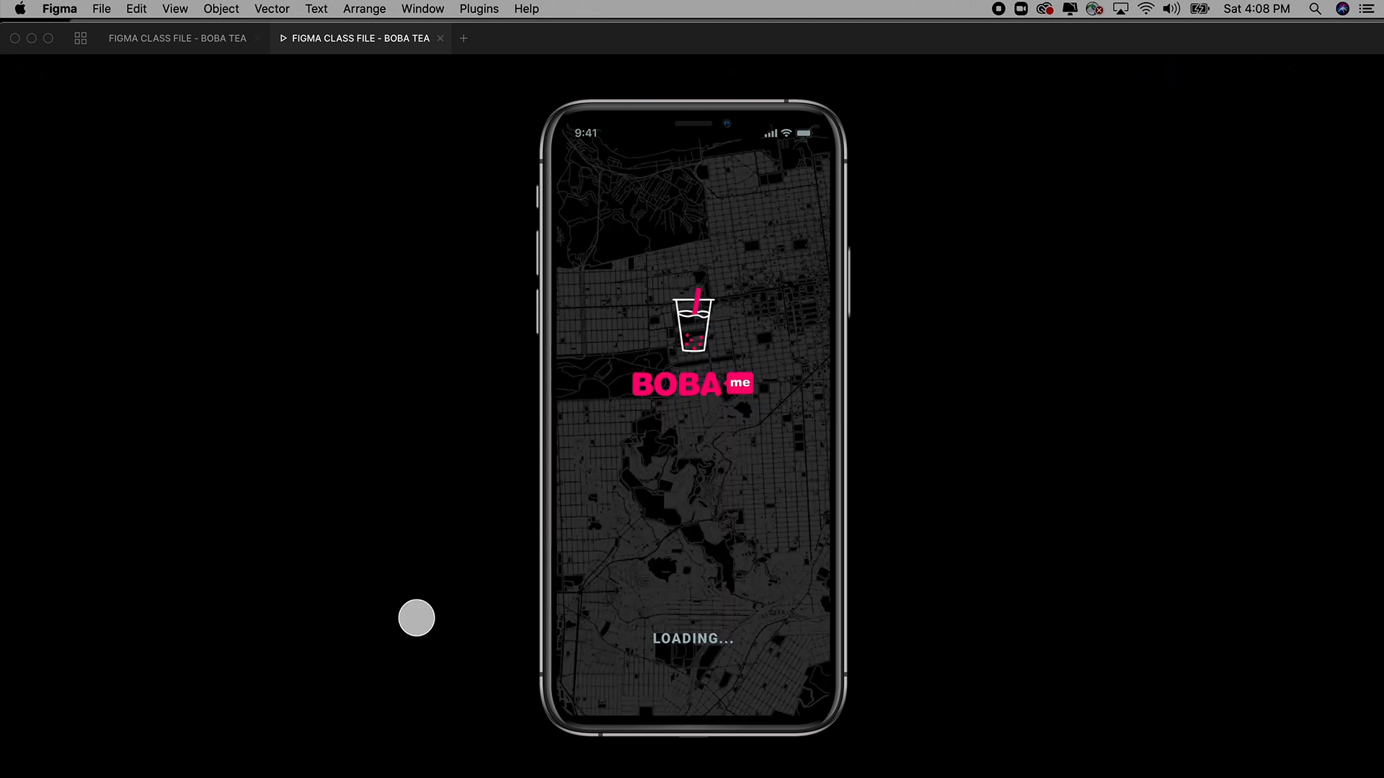
left_click(212, 45)
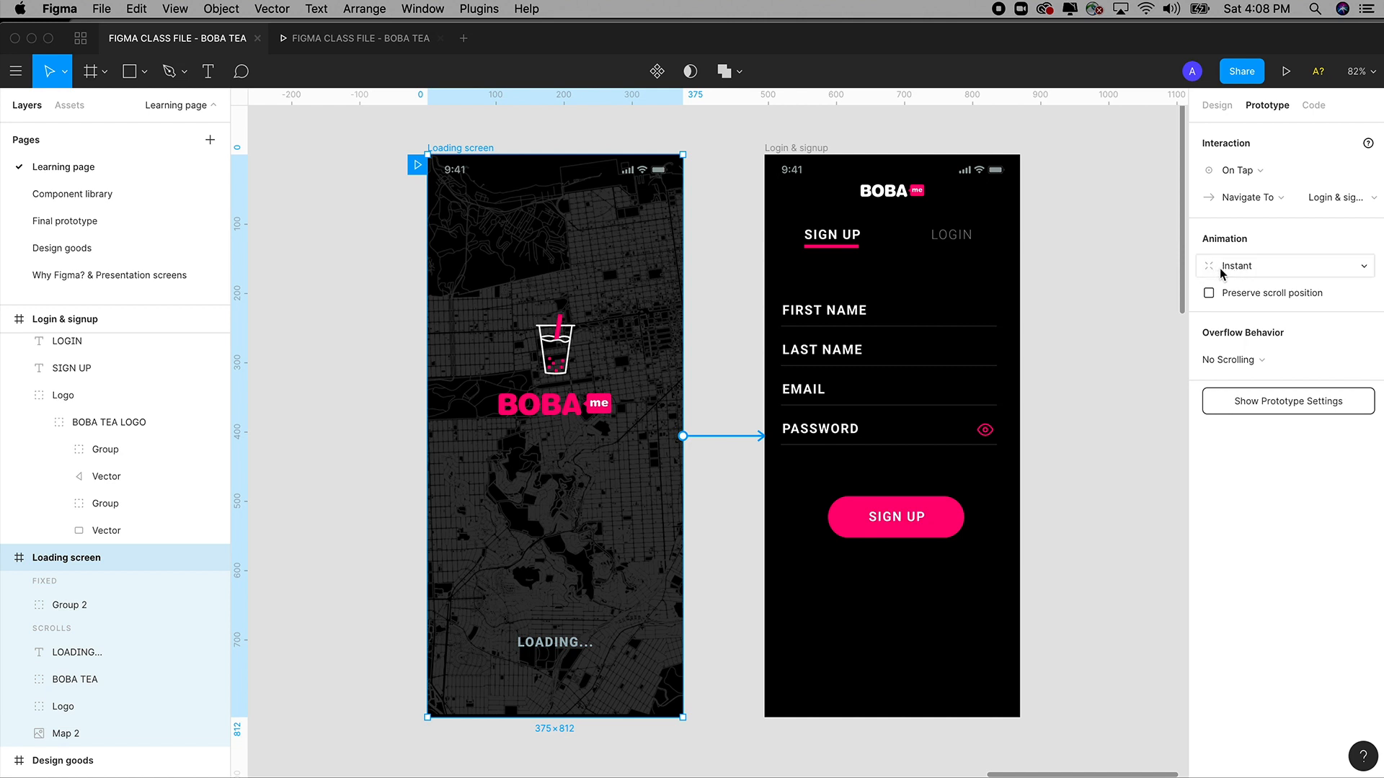
left_click(1232, 176)
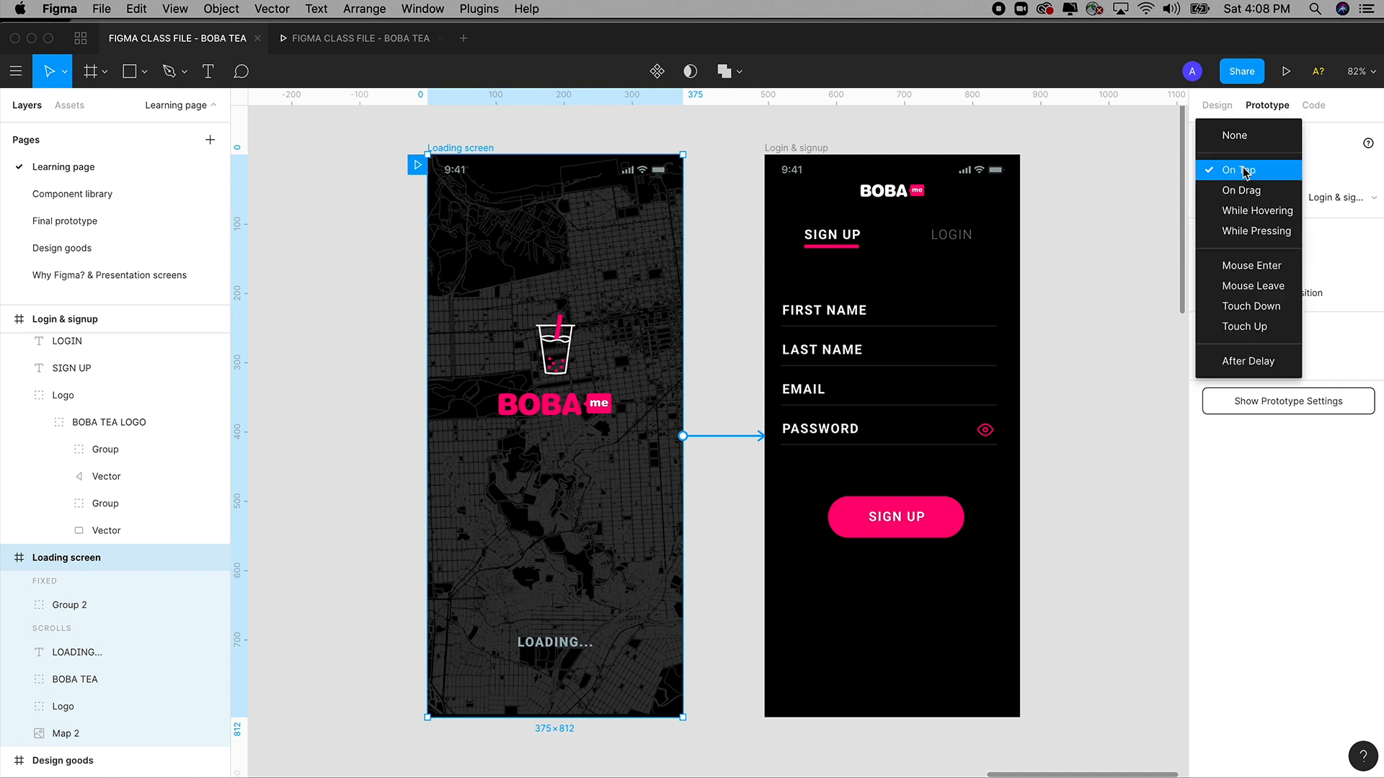
left_click(1250, 170)
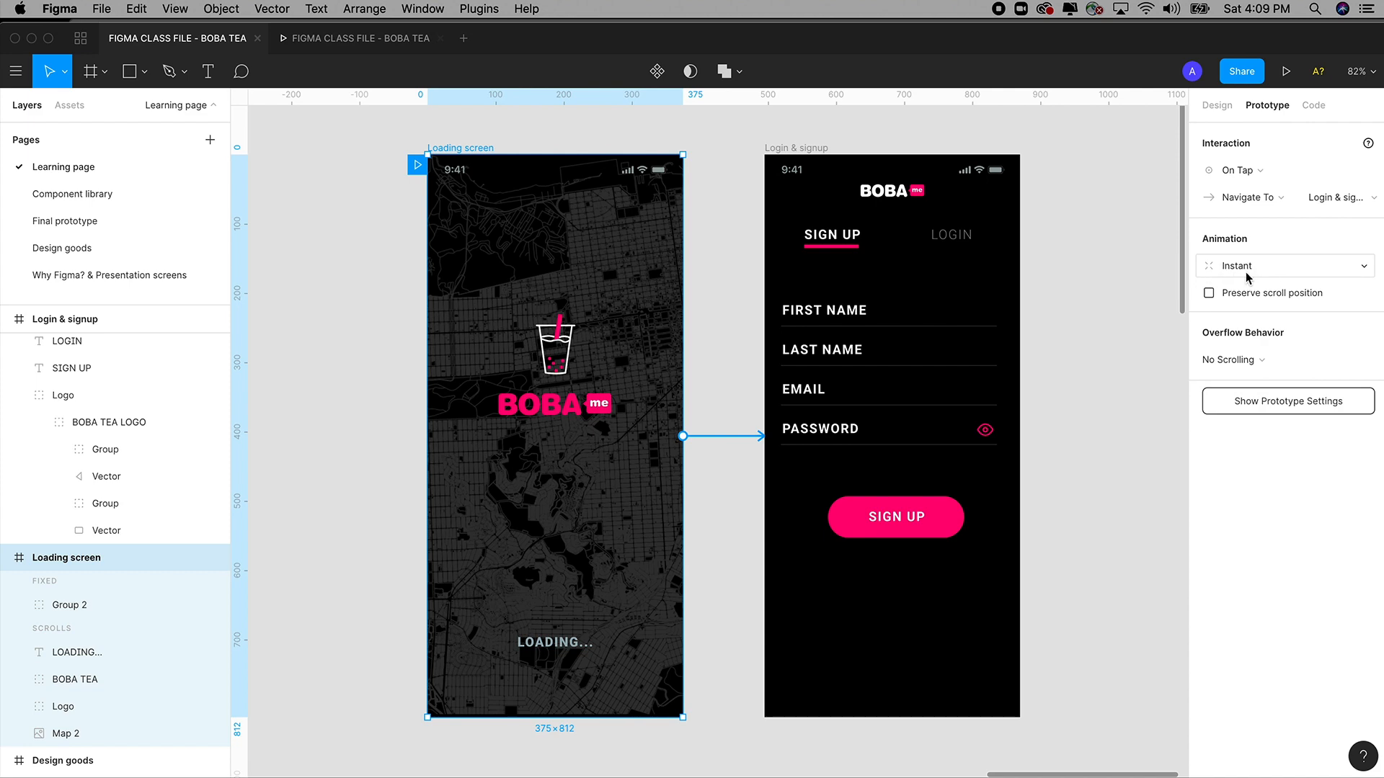
Retest the transition, then set its animation to Move In with Ease Out, 300ms.
left_click(362, 40)
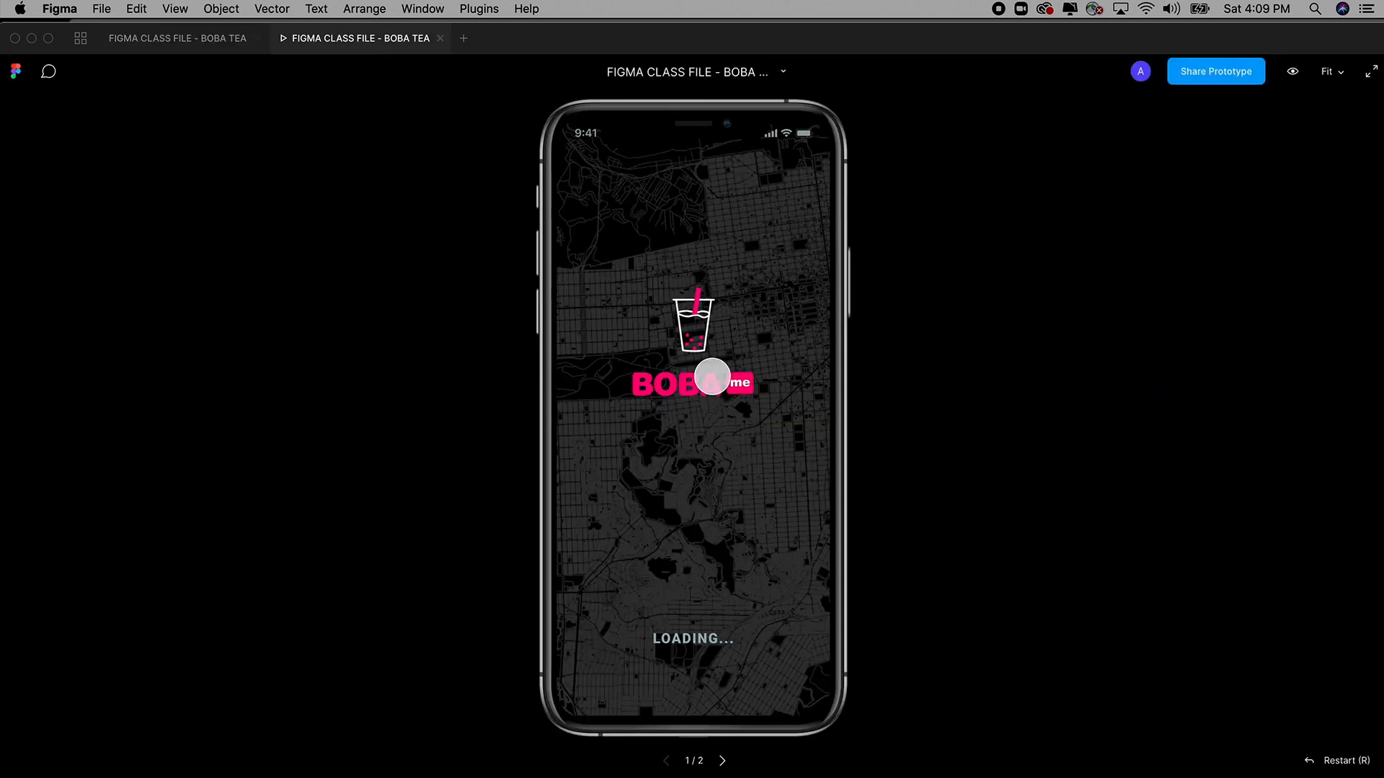
left_click(707, 392)
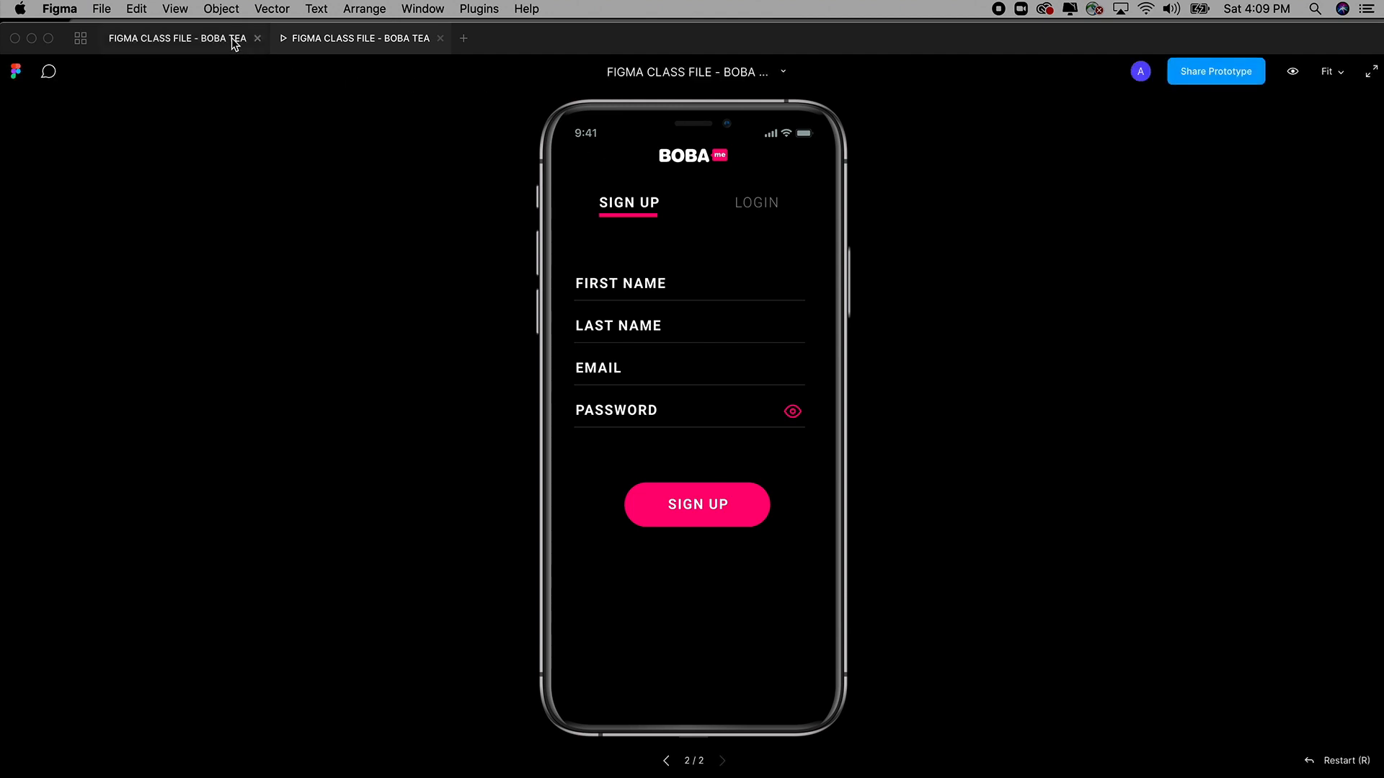
left_click(666, 761)
left_click(207, 38)
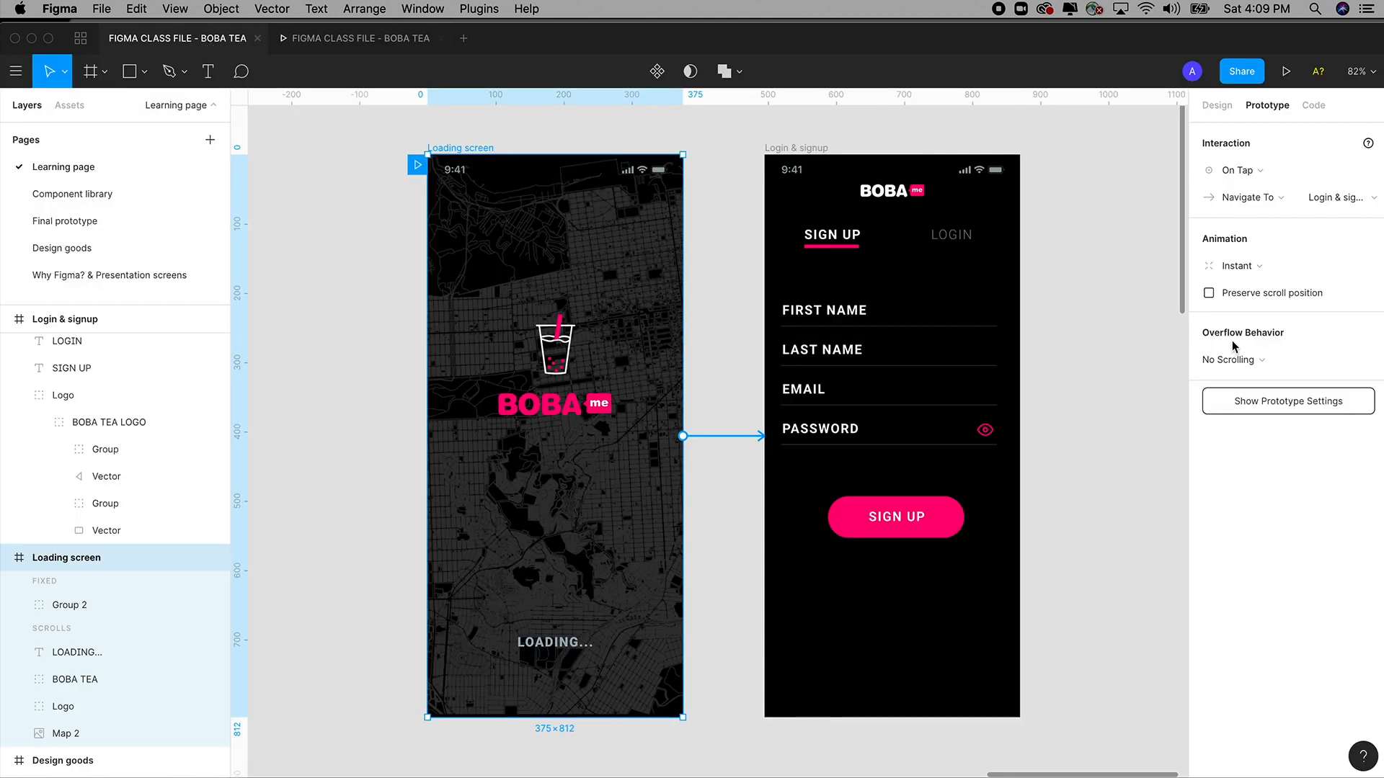
left_click(1247, 269)
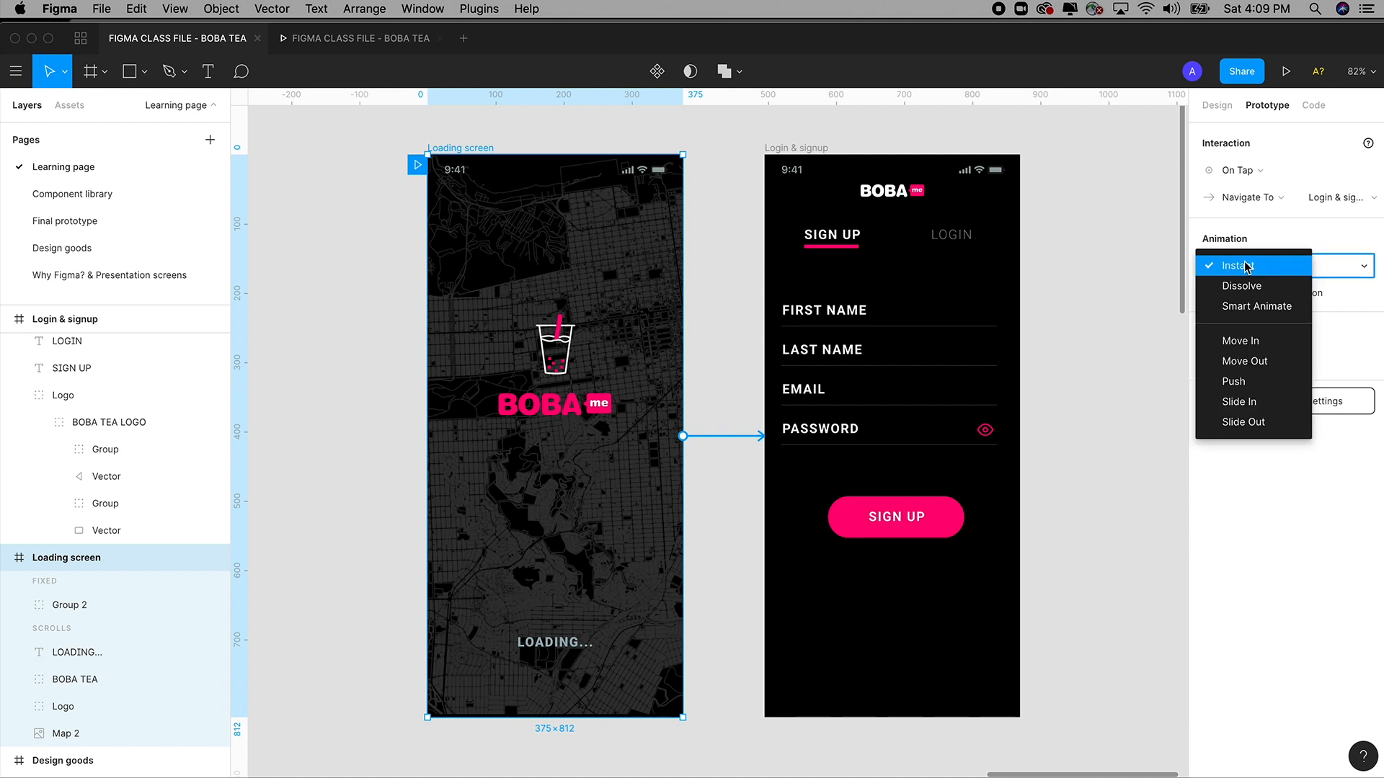
left_click(1250, 347)
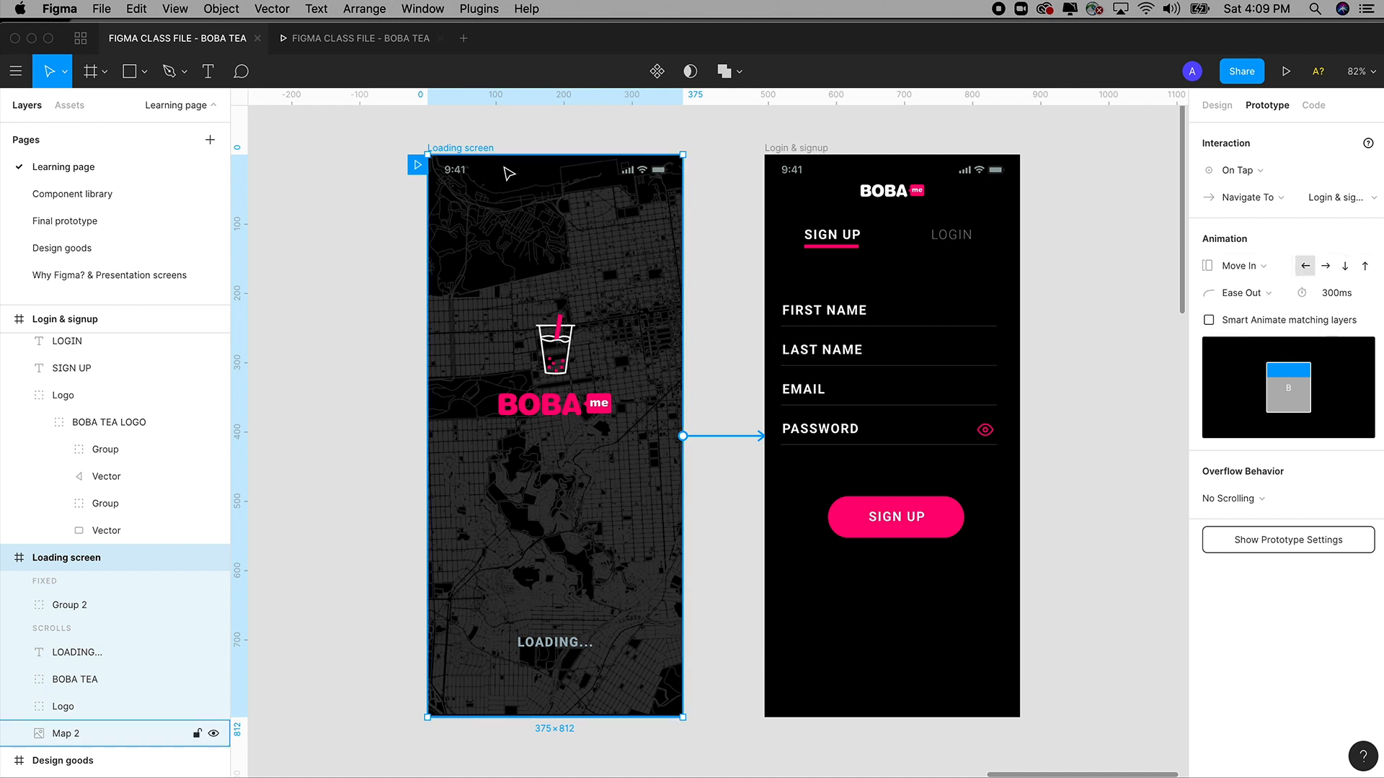
Preview the new Move In transition by tapping the loading screen.
left_click(369, 43)
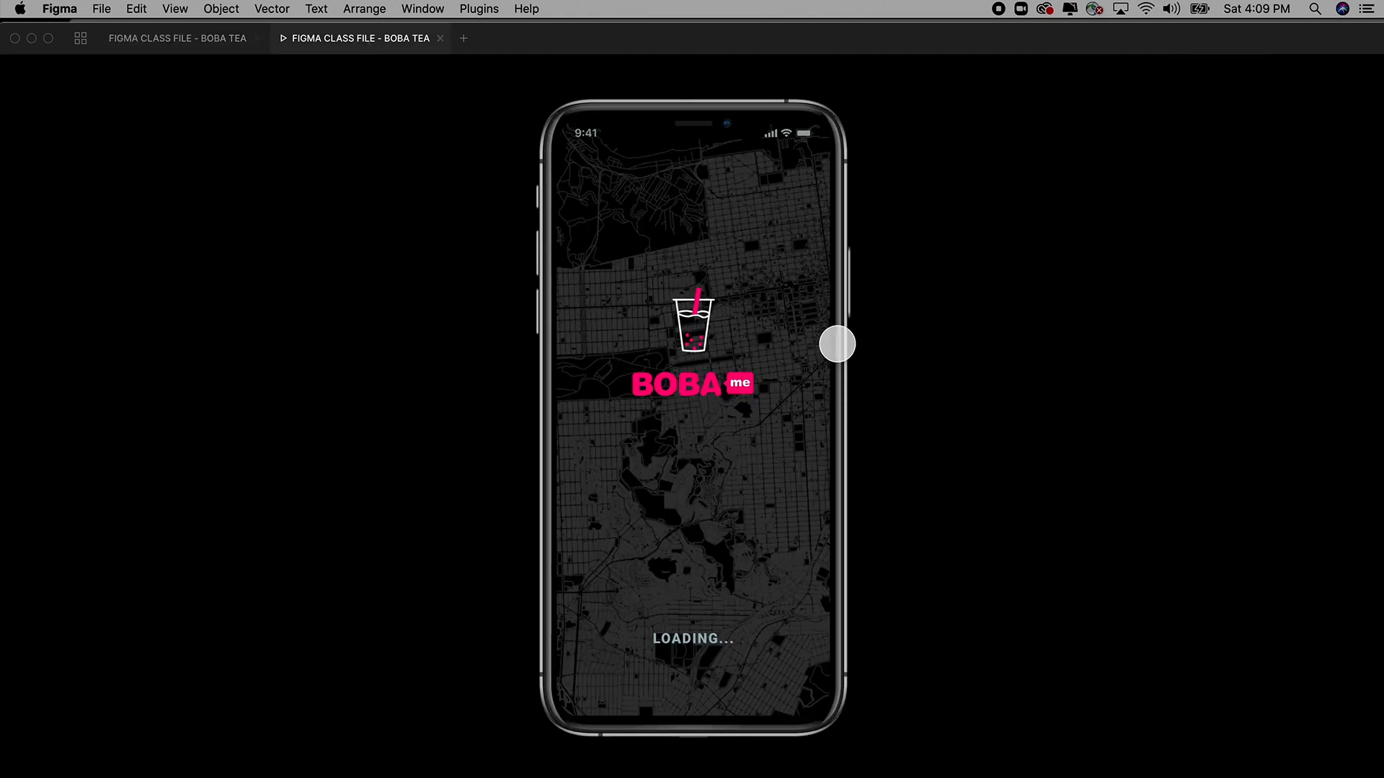
left_click(701, 389)
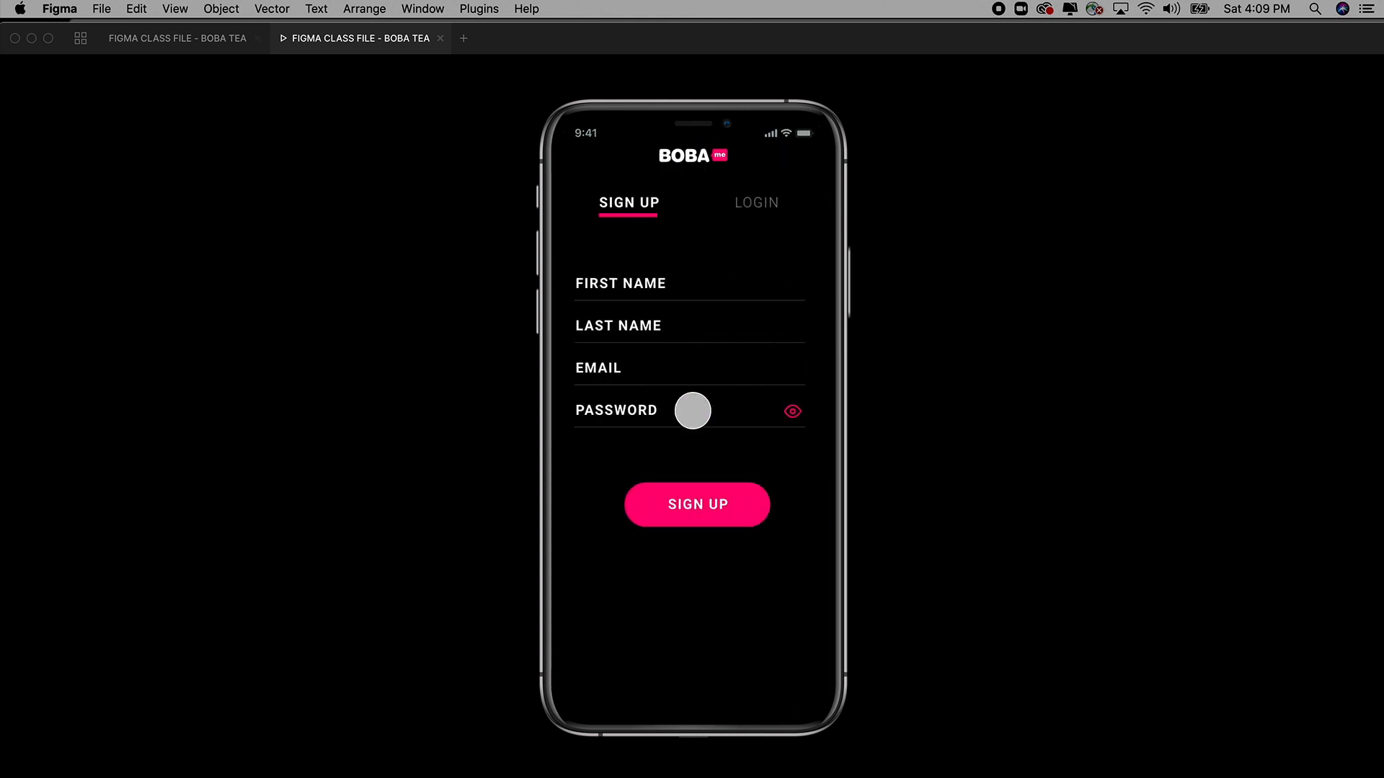
left_click(217, 39)
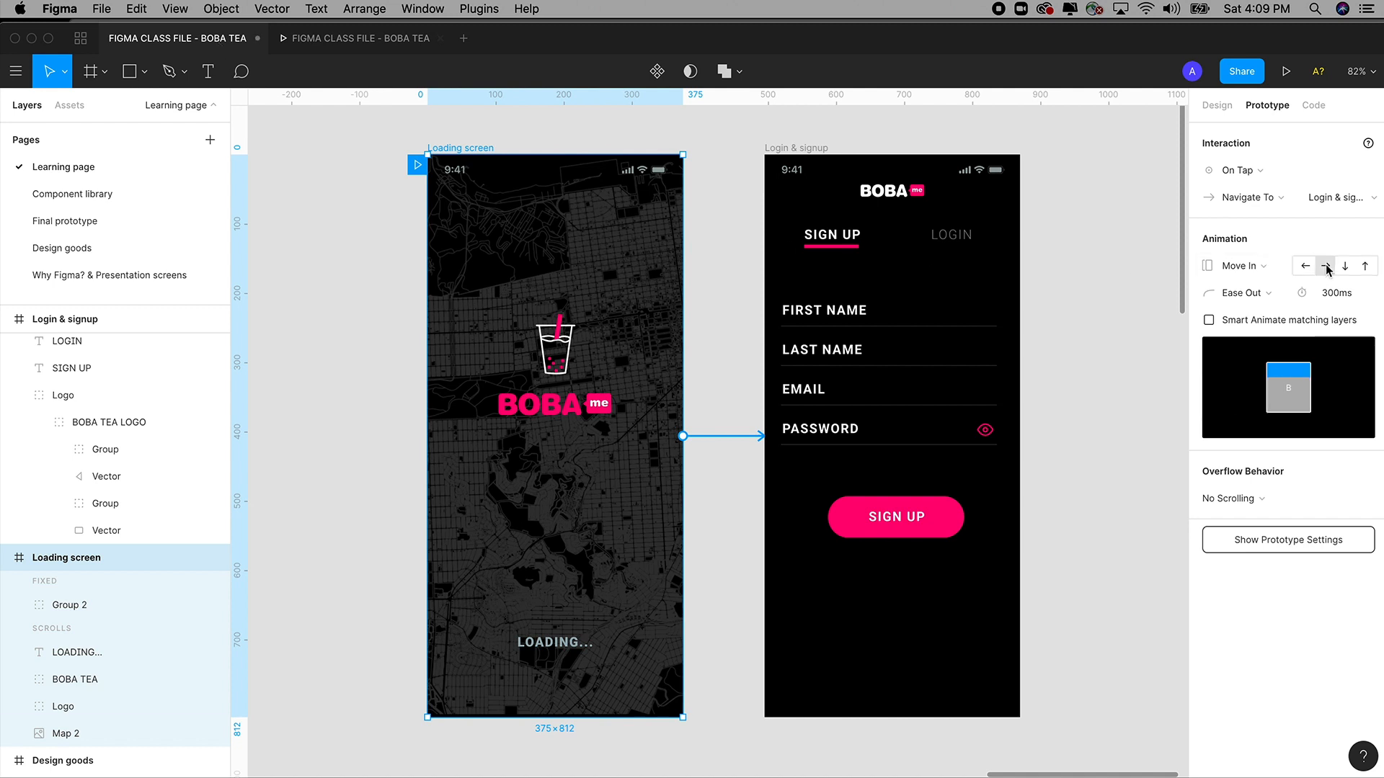
left_click(381, 50)
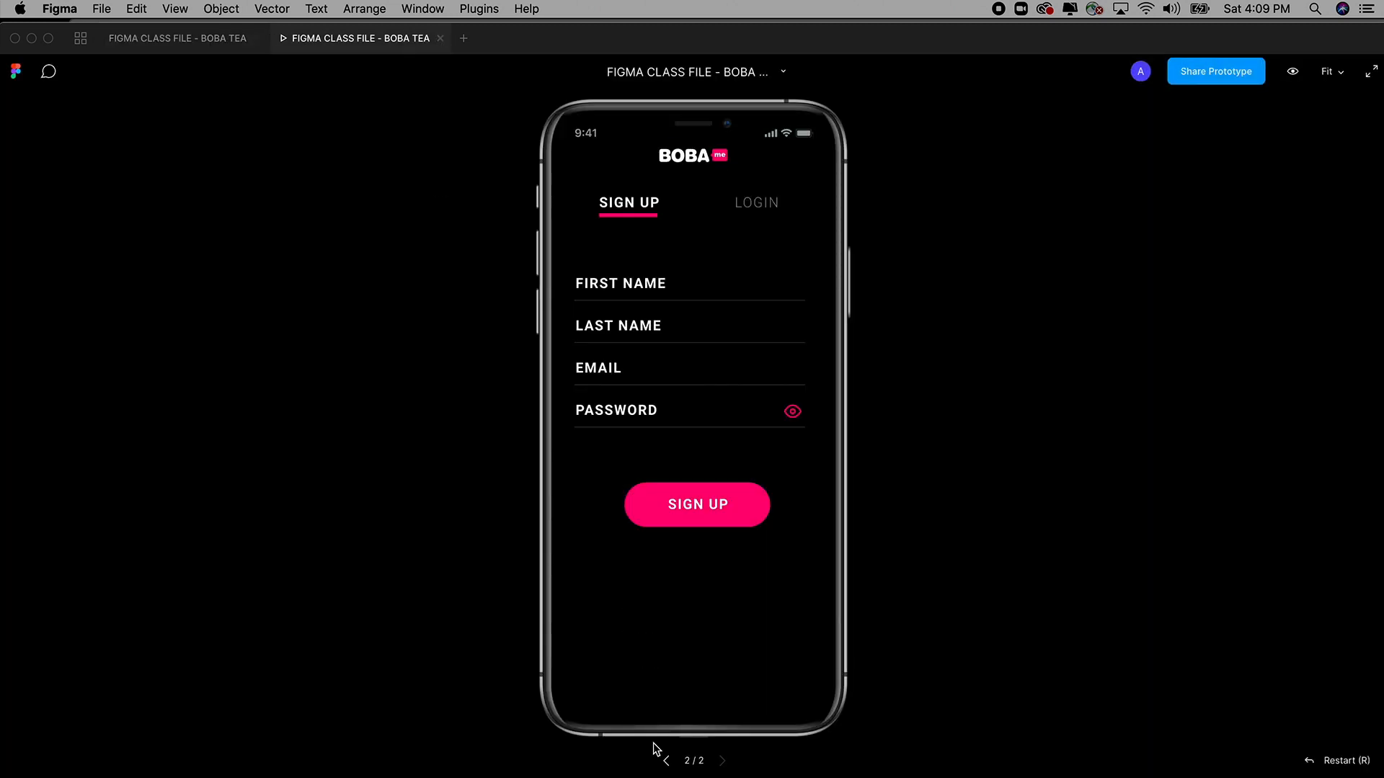
left_click(665, 761)
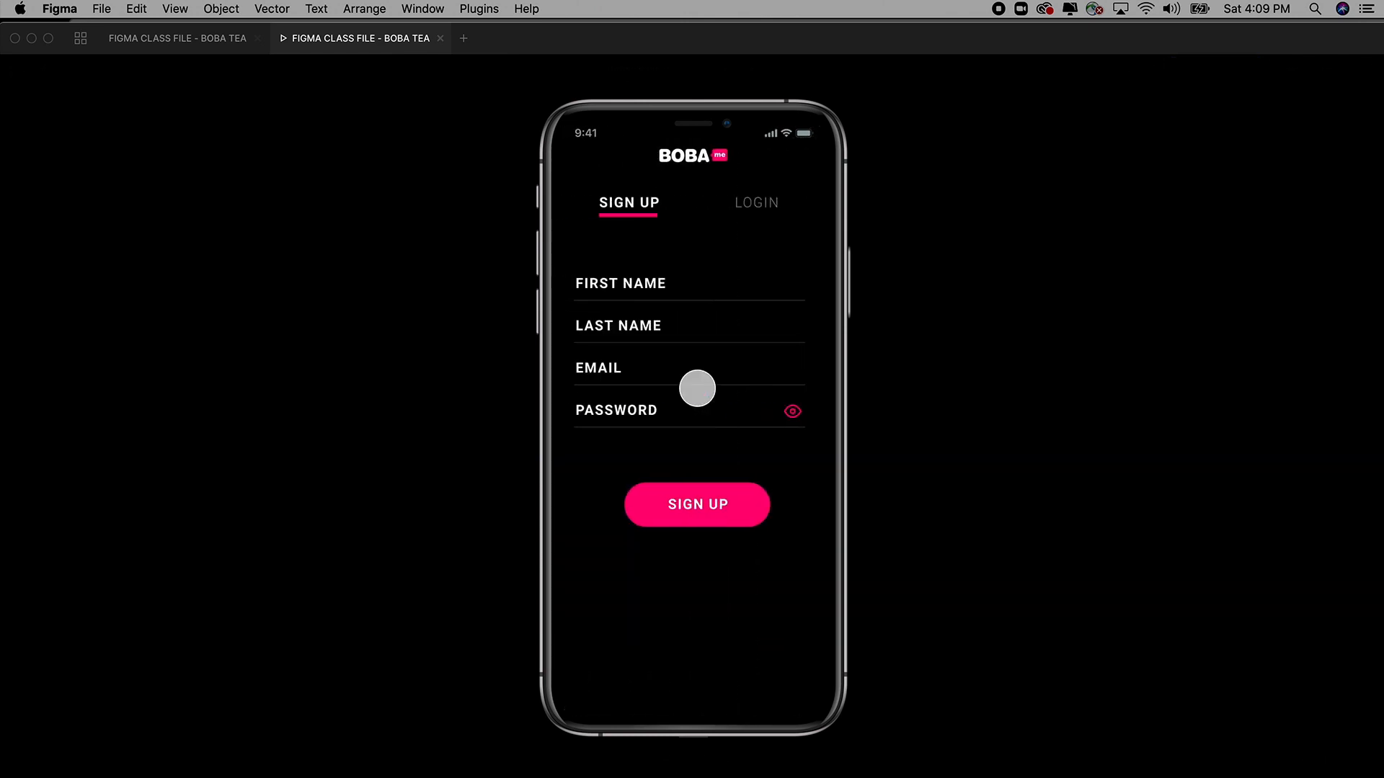
left_click(665, 760)
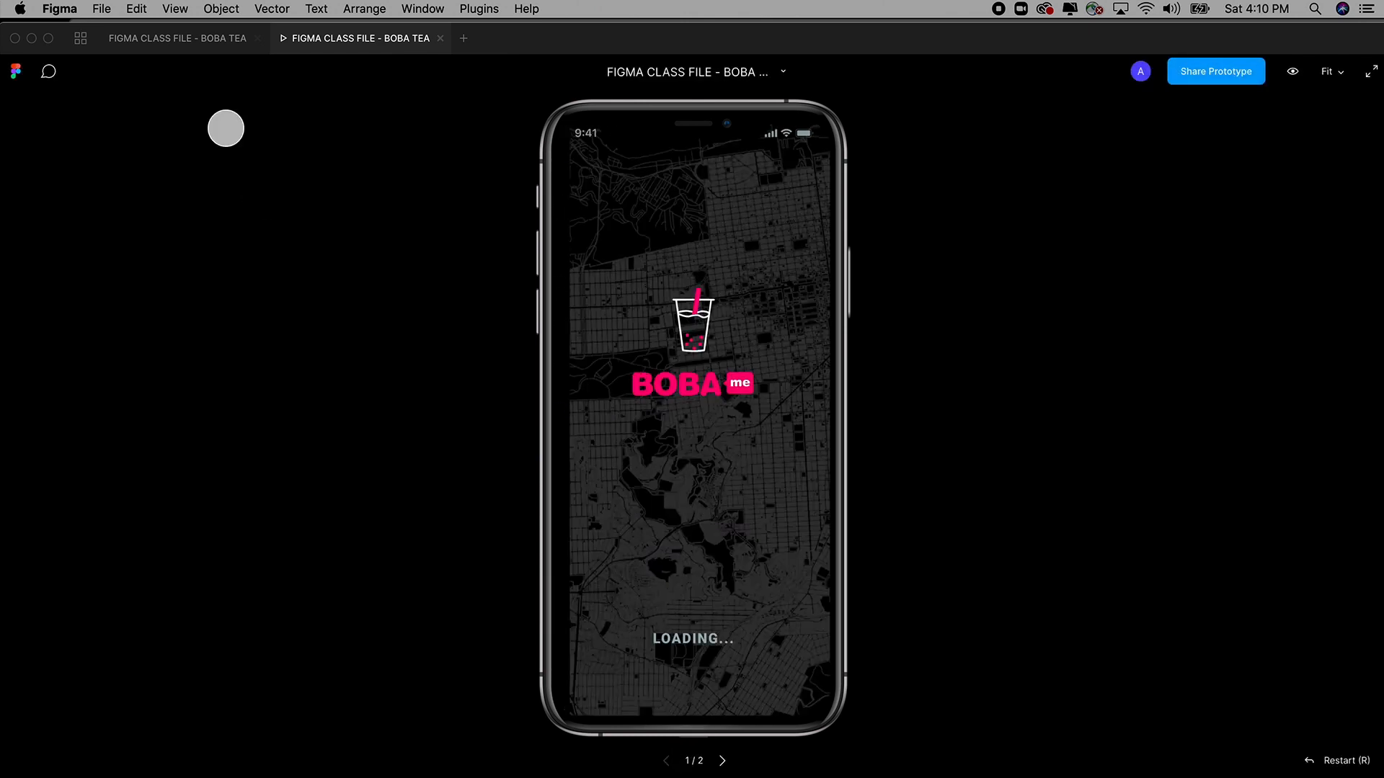
Set the Move In direction to slide upward, checking it in the preview.
left_click(180, 38)
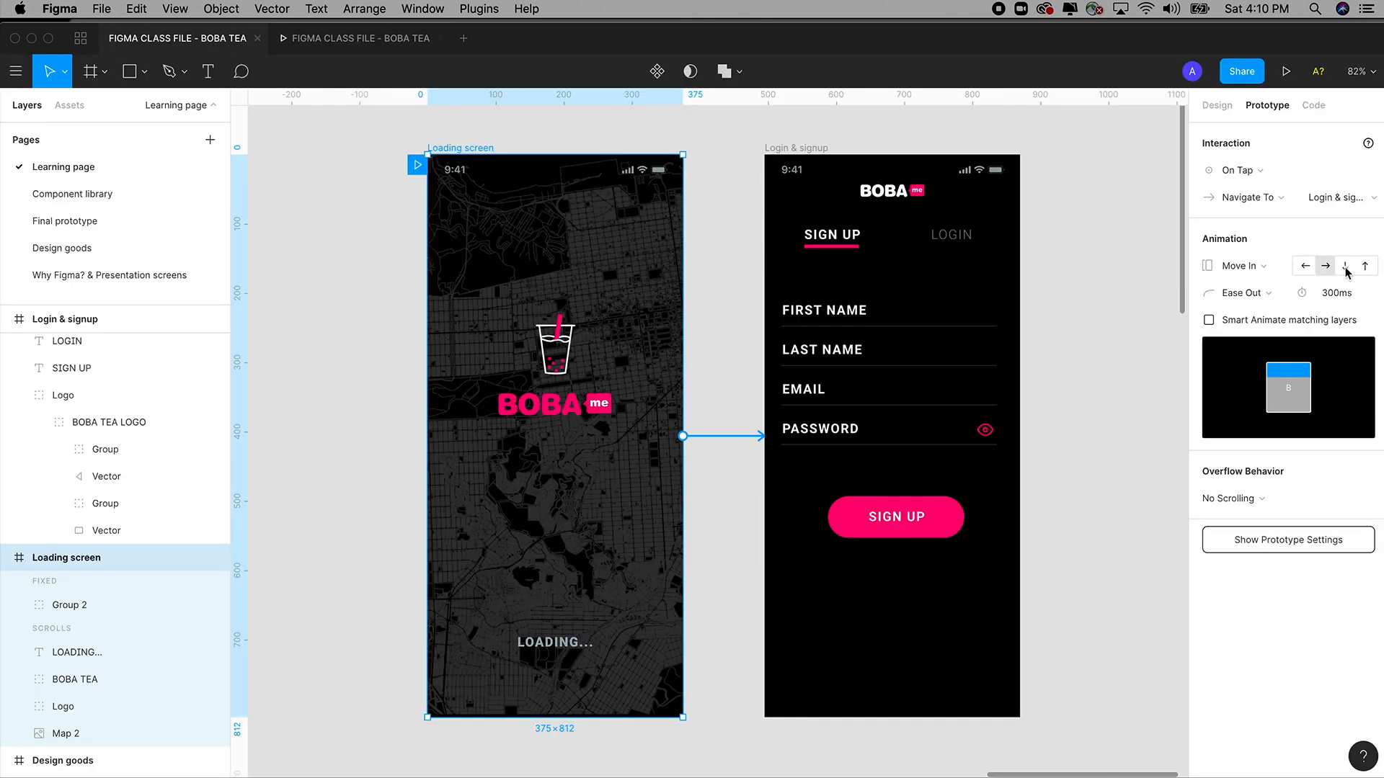
left_click(364, 40)
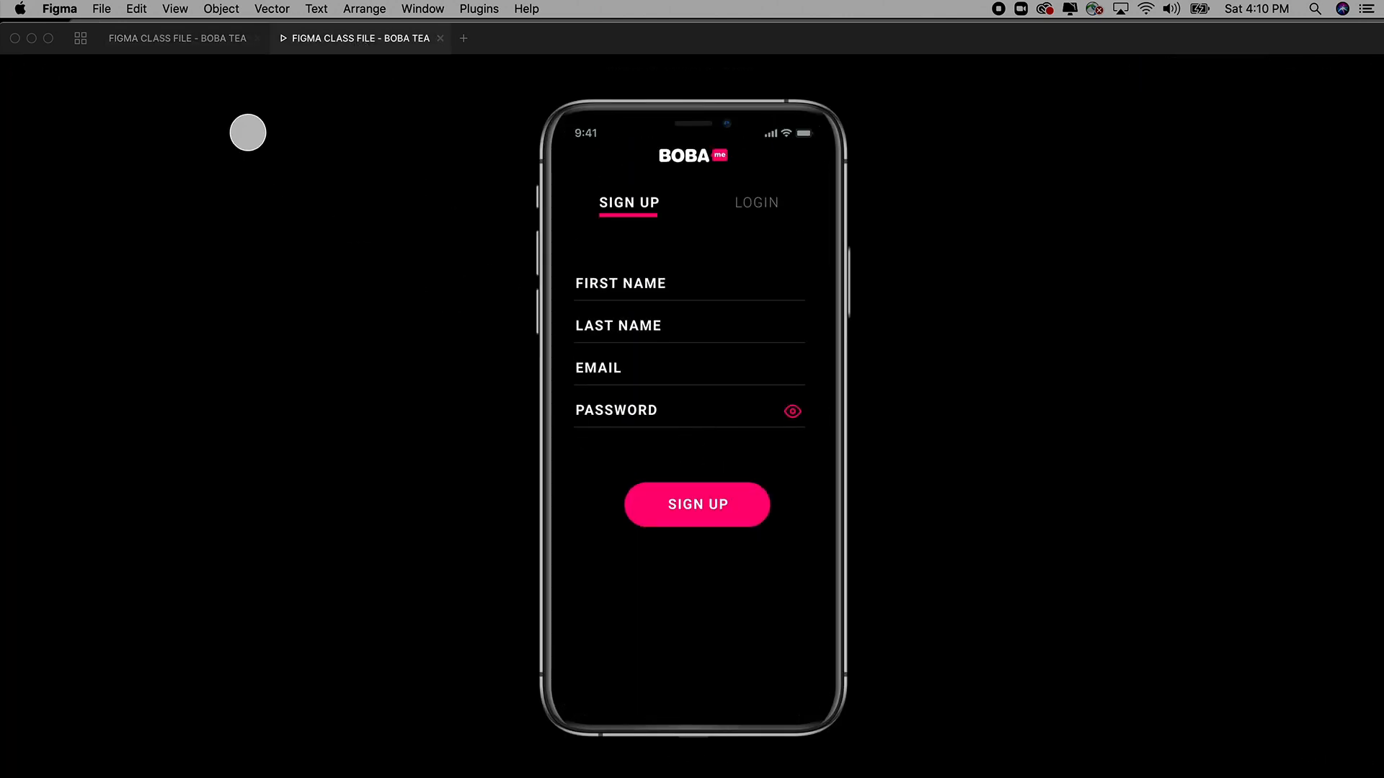
left_click(230, 41)
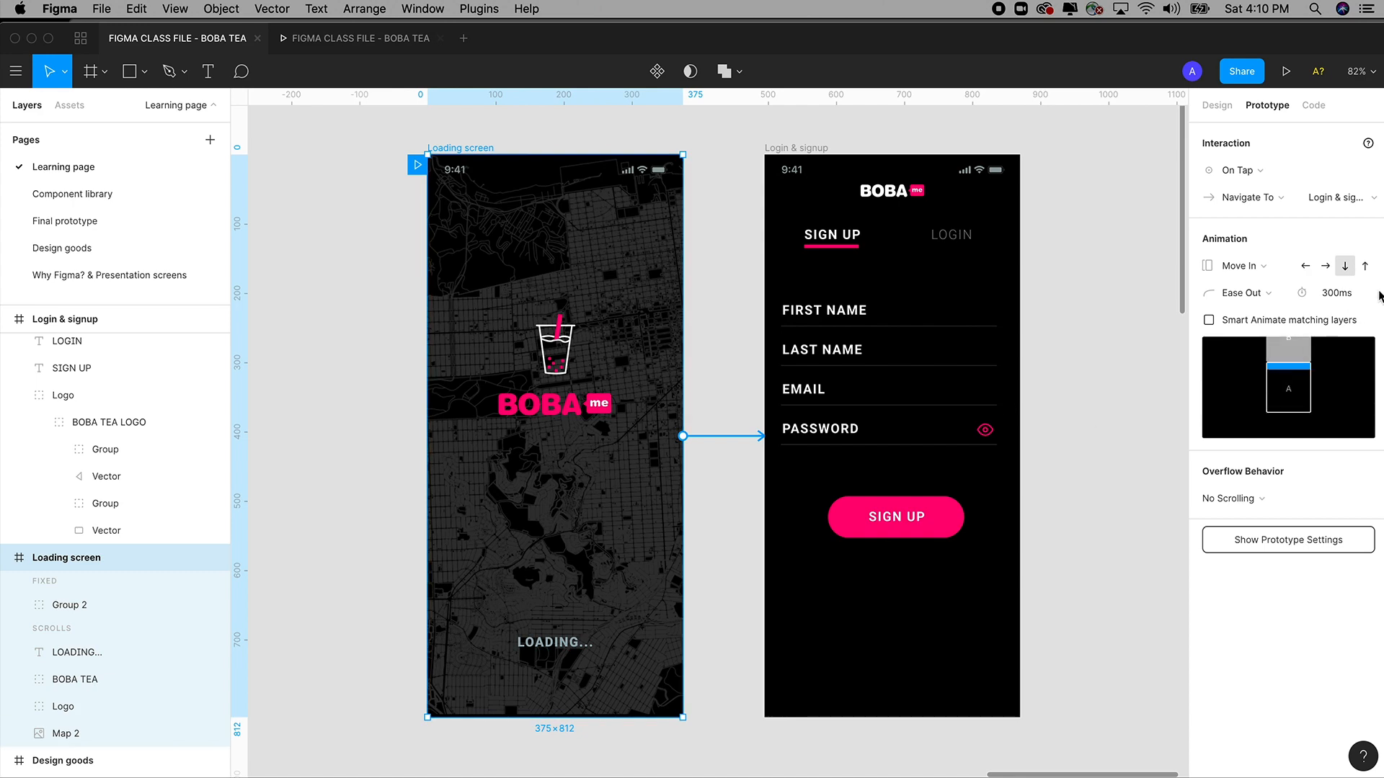
left_click(340, 43)
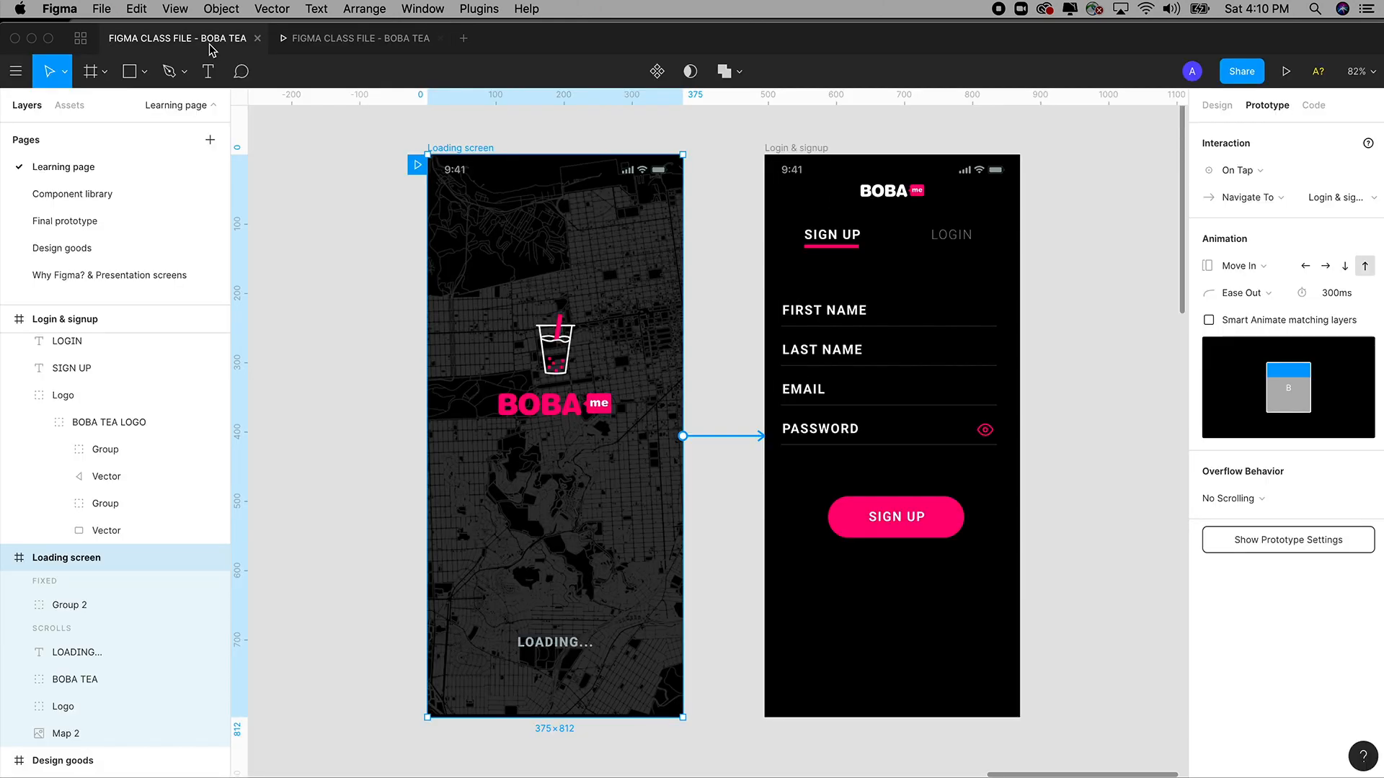
left_click(1261, 272)
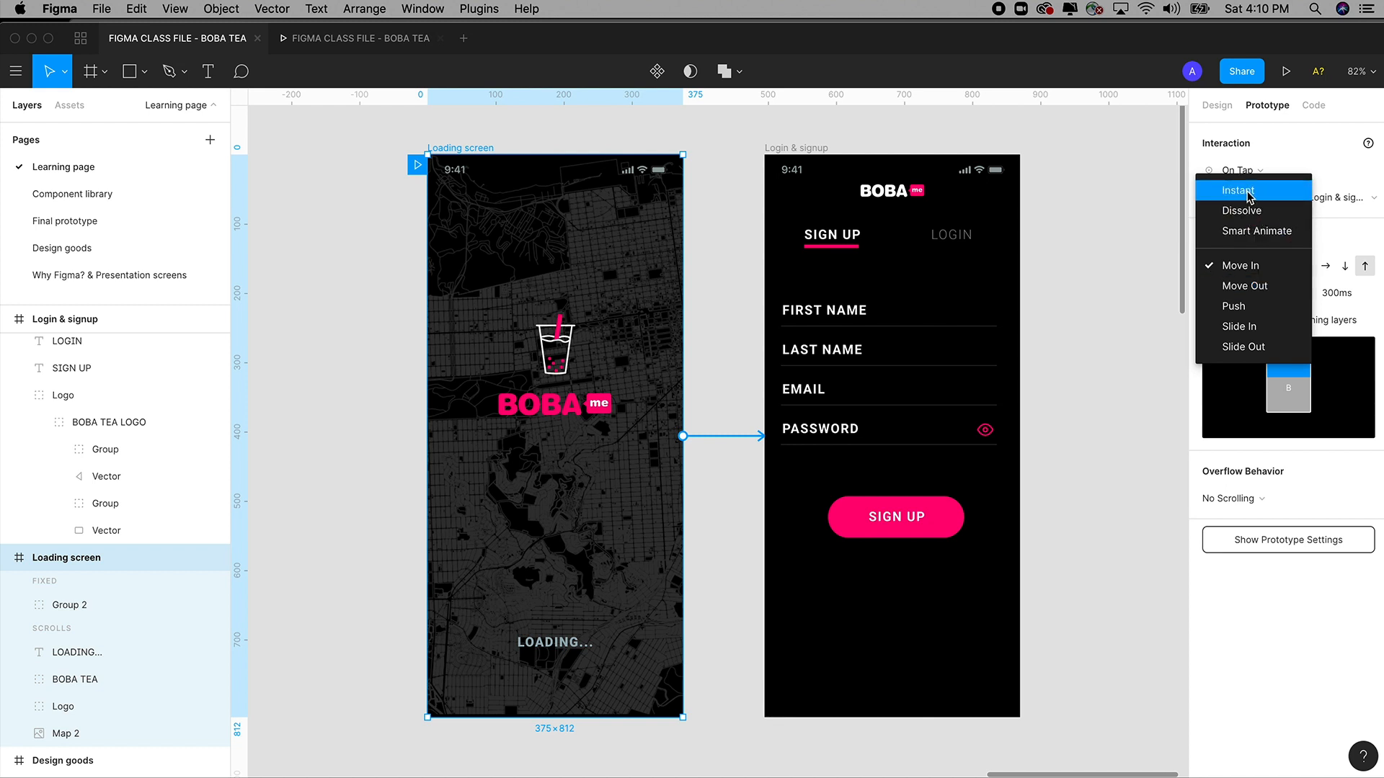
Switch the transition to Instant and delete the Loading screen's link to Login & signup.
left_click(1249, 191)
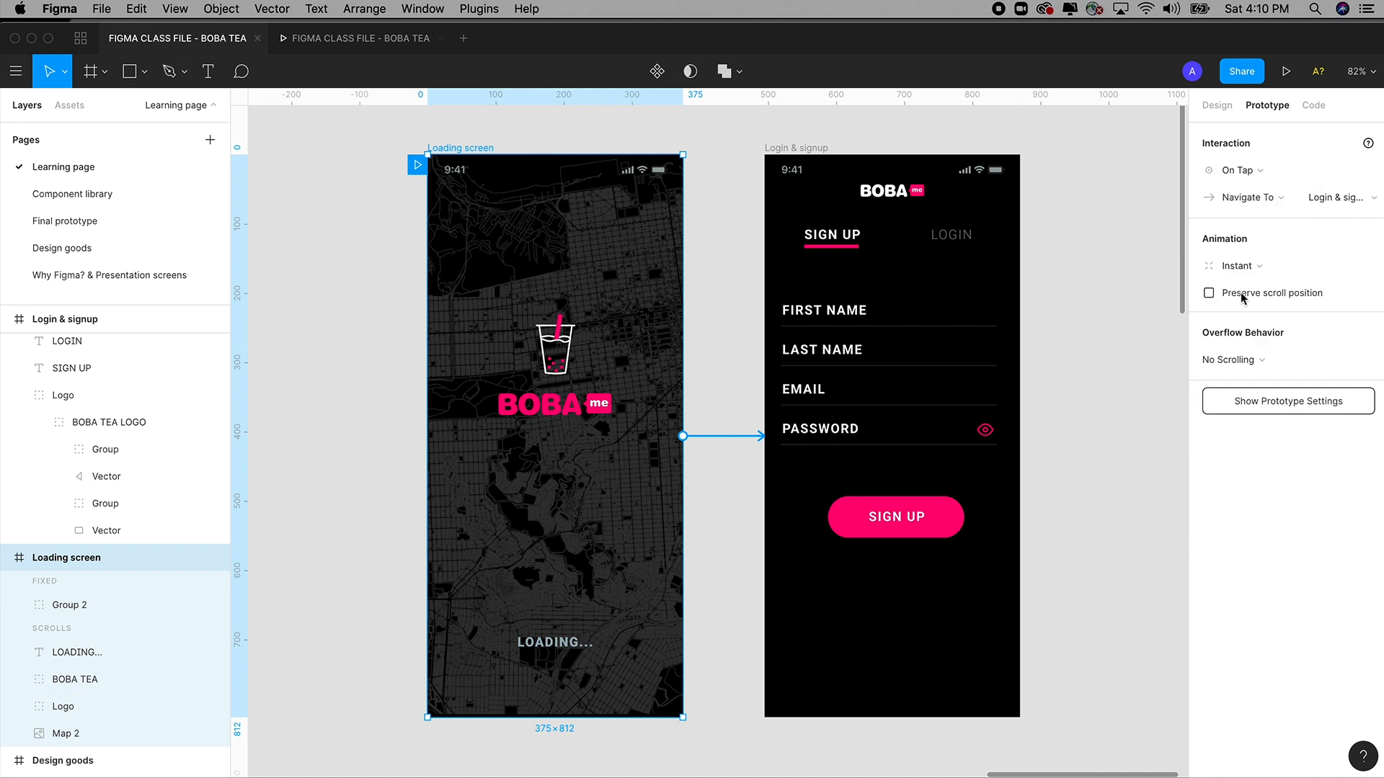
left_click(727, 272)
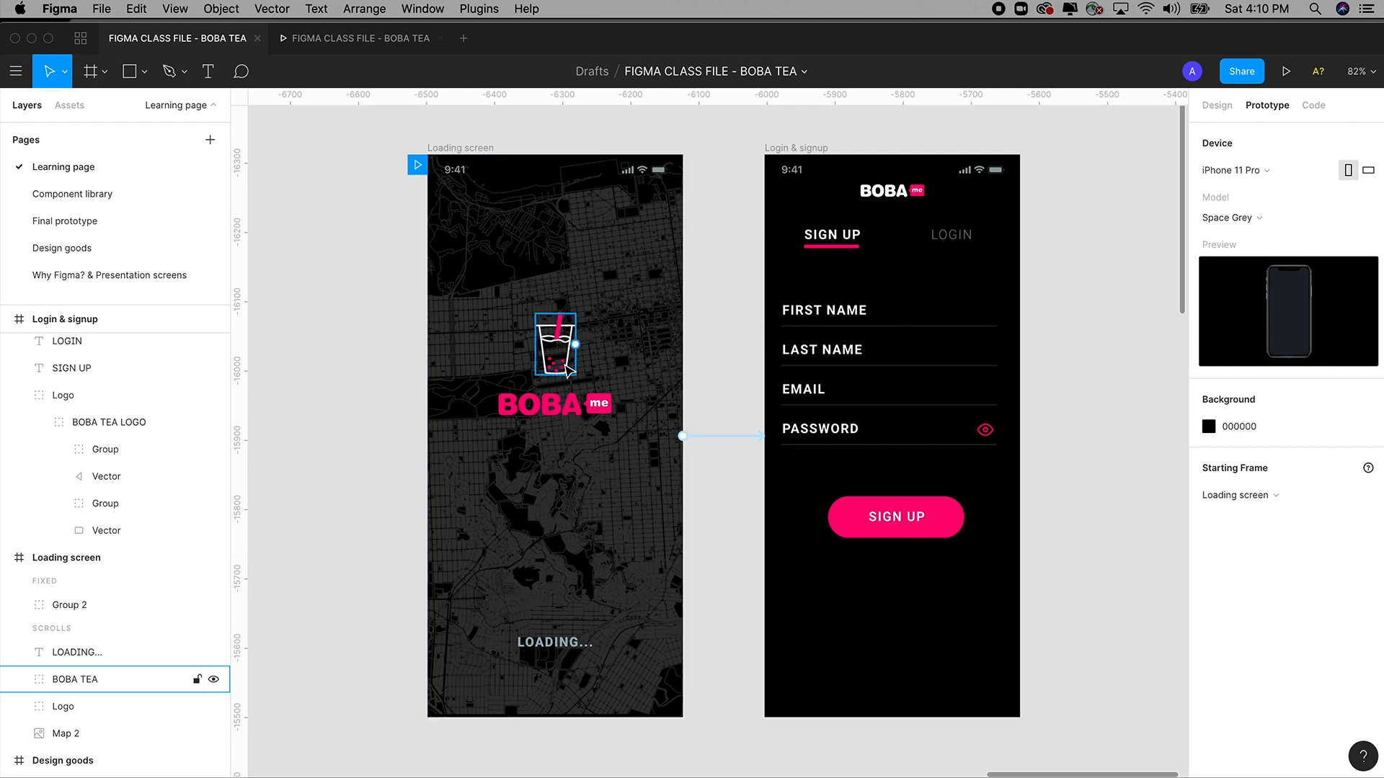
left_click(569, 408)
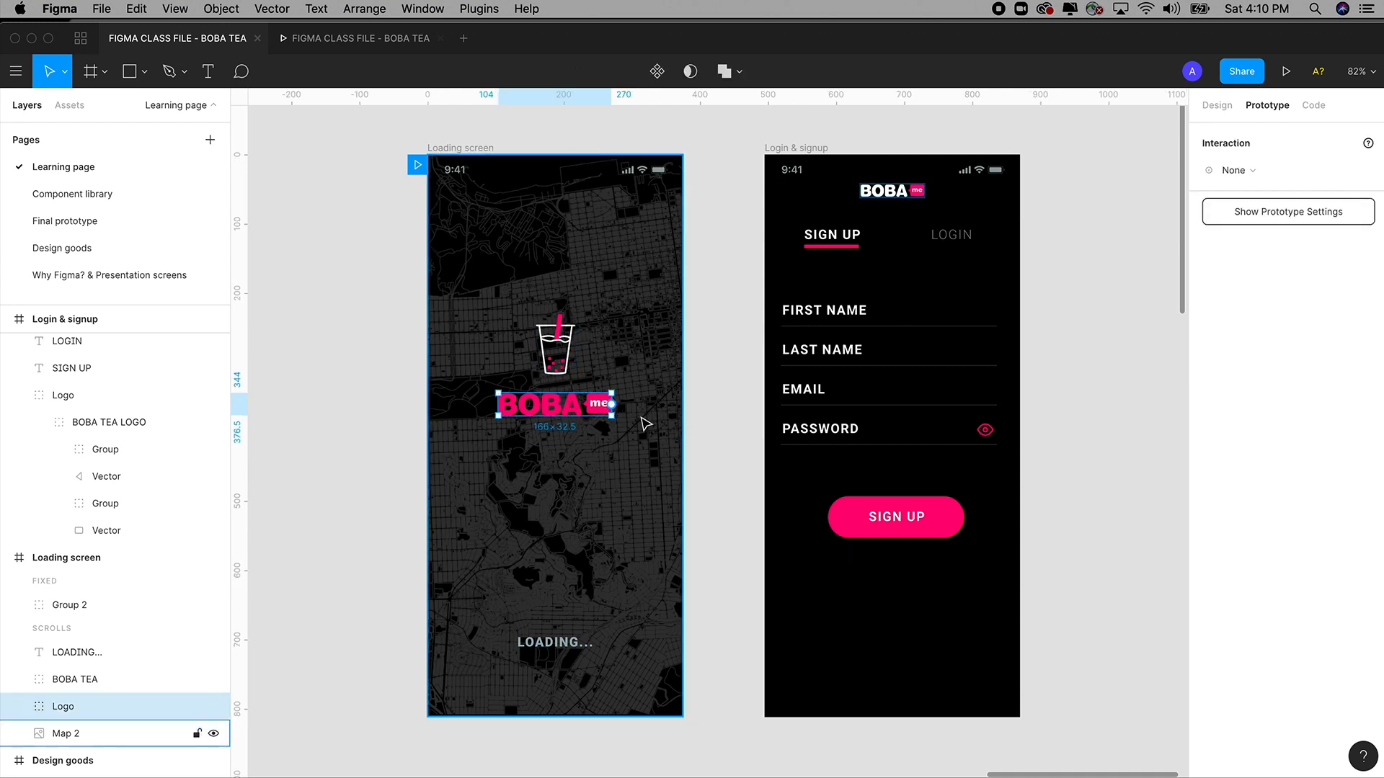
left_click(463, 148)
left_click_drag(683, 436, 767, 441)
key("Escape")
left_click(486, 155)
left_click_drag(683, 436, 721, 439)
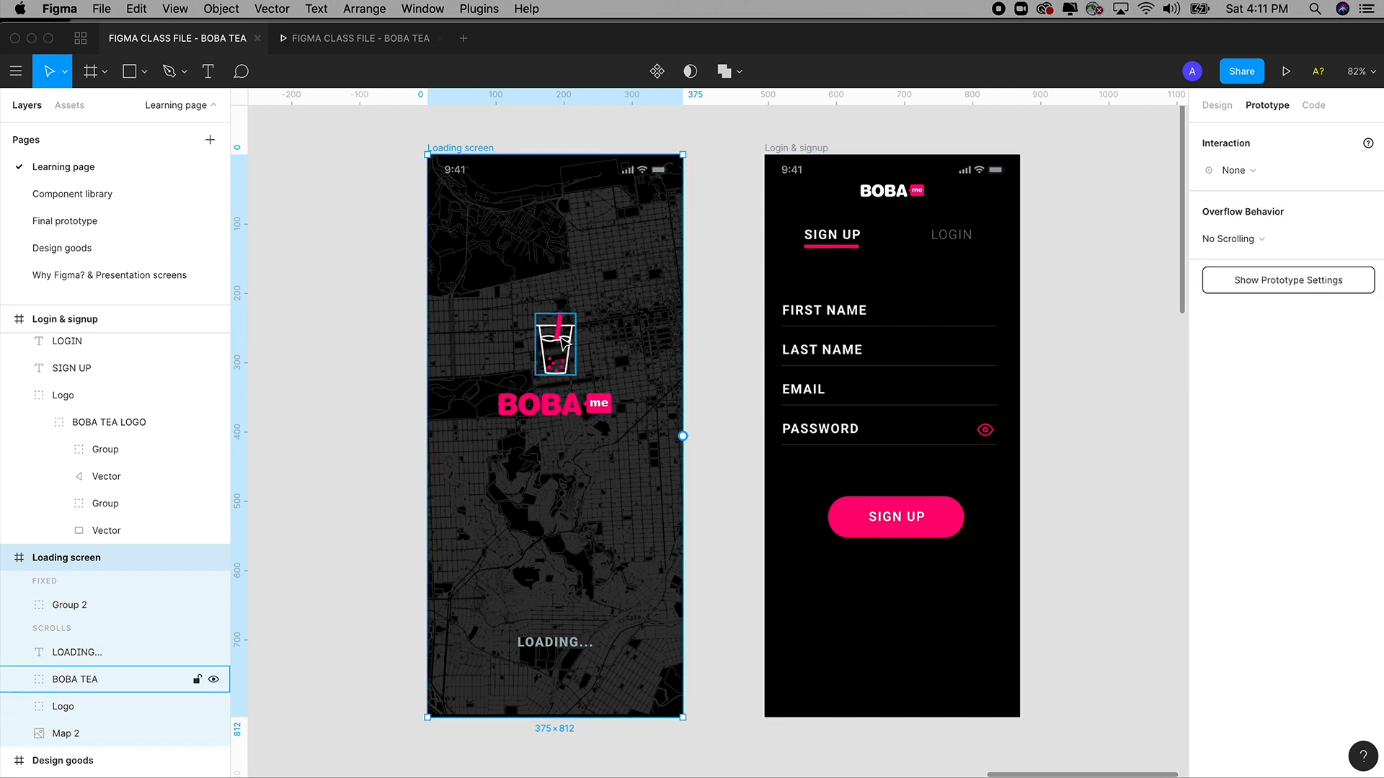
Link the BOBA TEA cup icon to the Login & signup screen.
left_click(566, 345)
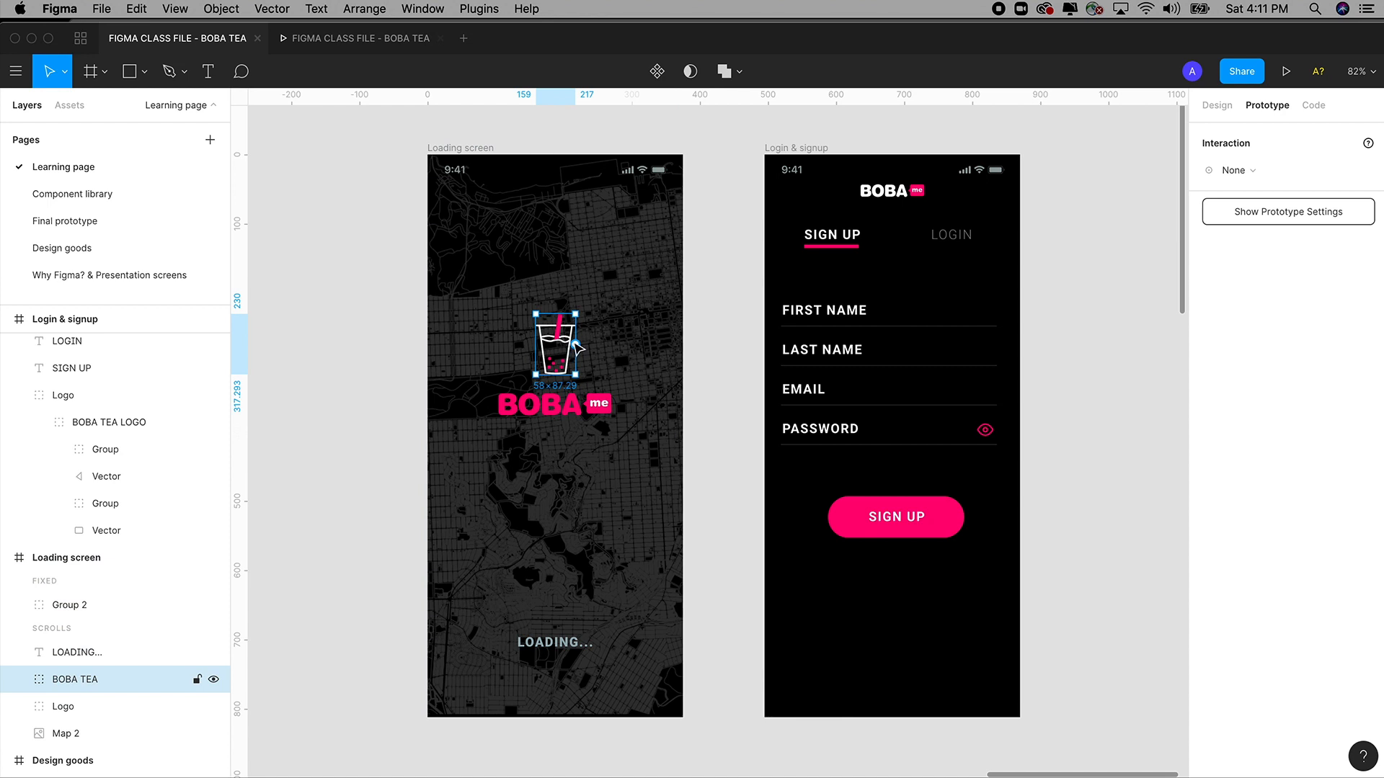
left_click_drag(576, 347, 791, 351)
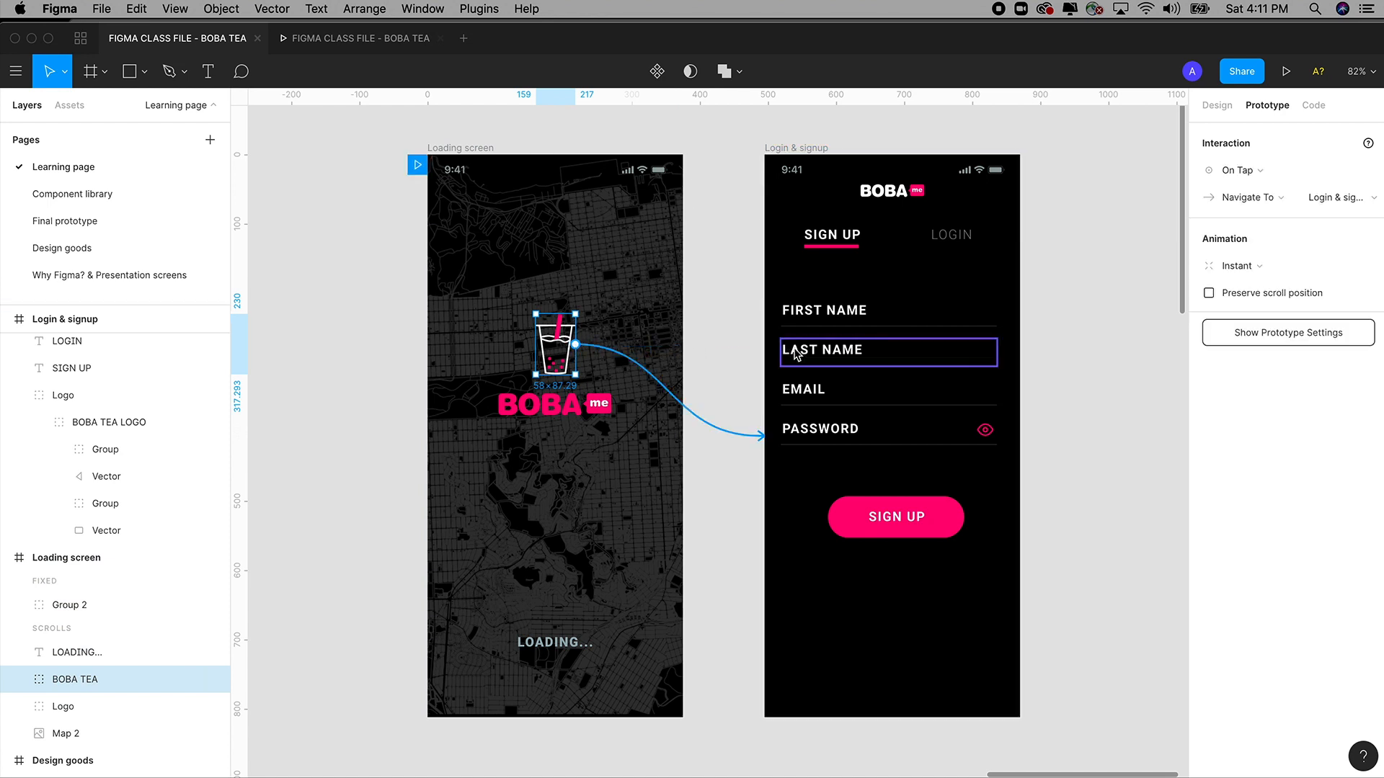
left_click(699, 257)
left_click(562, 357)
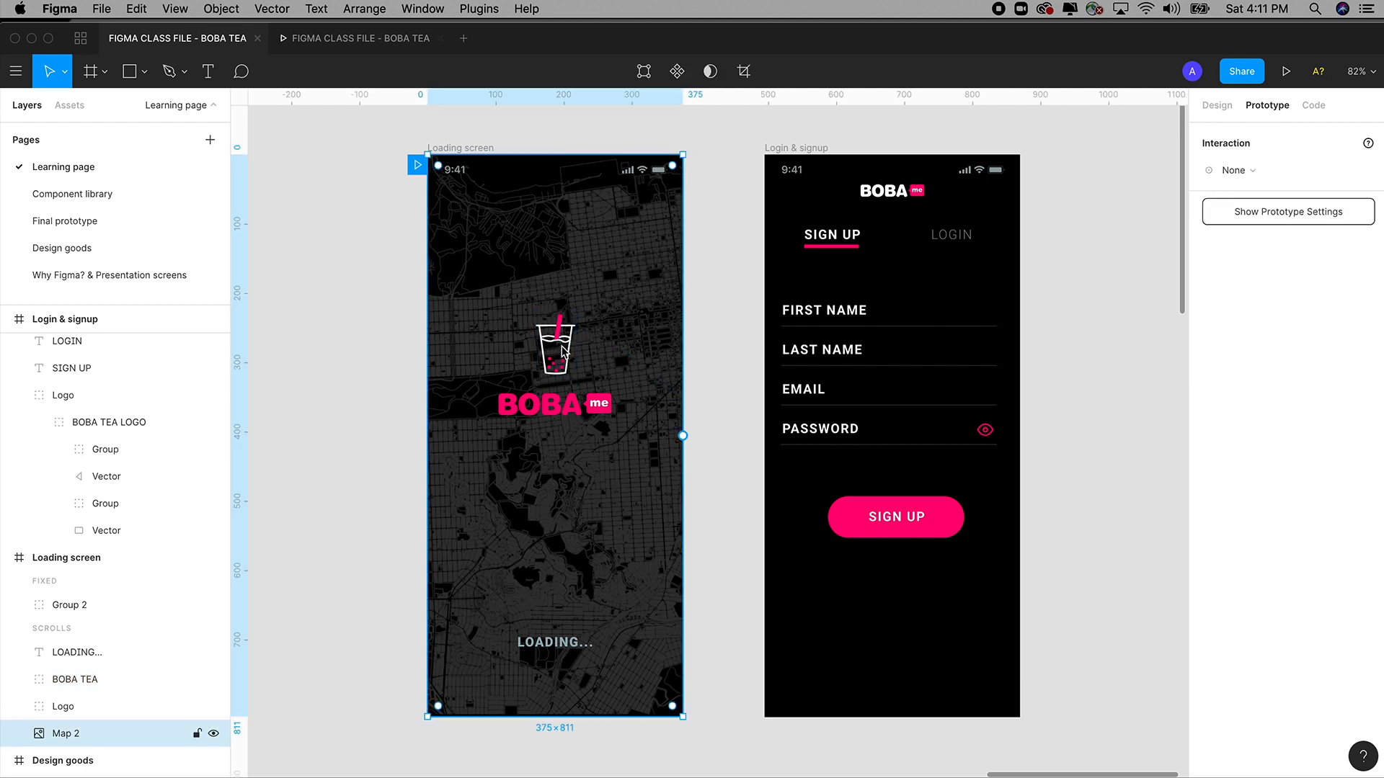
left_click(561, 340)
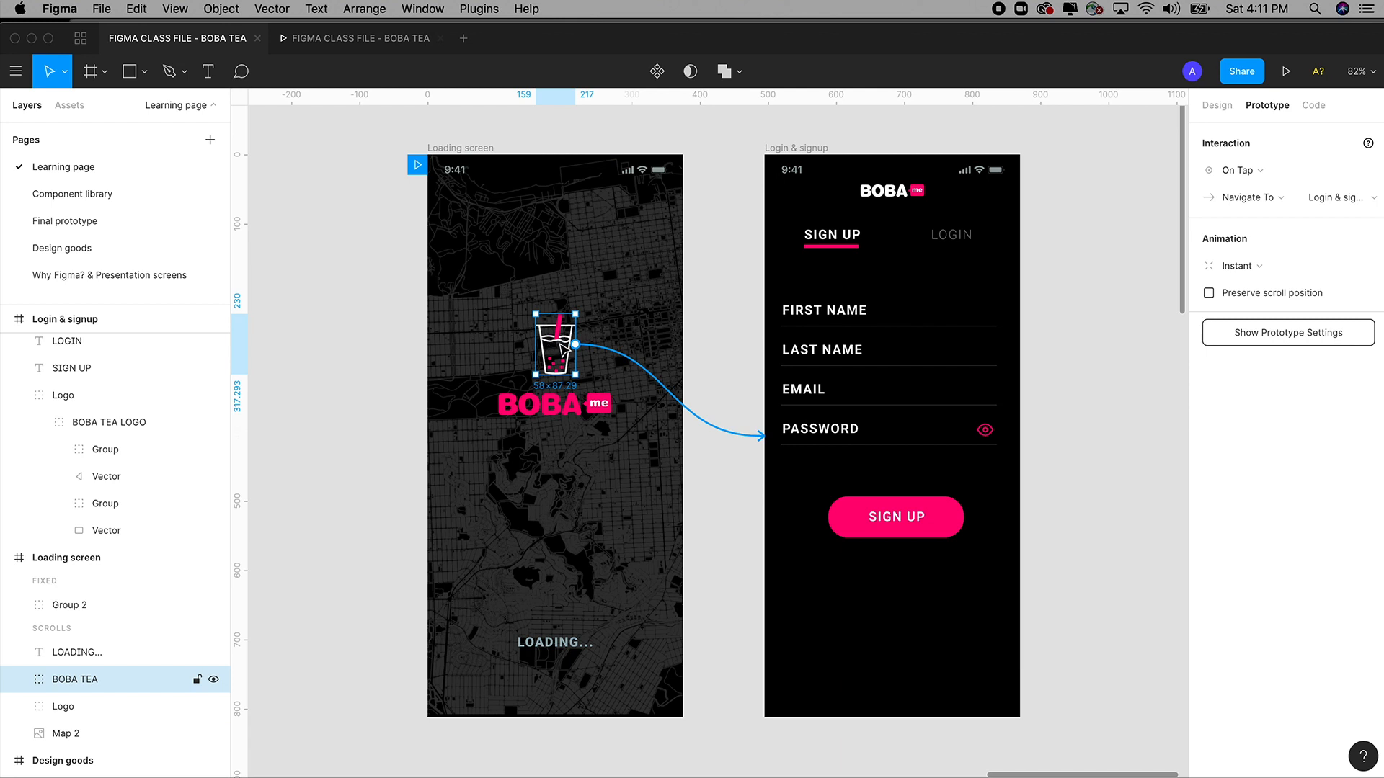
left_click_drag(575, 346, 806, 391)
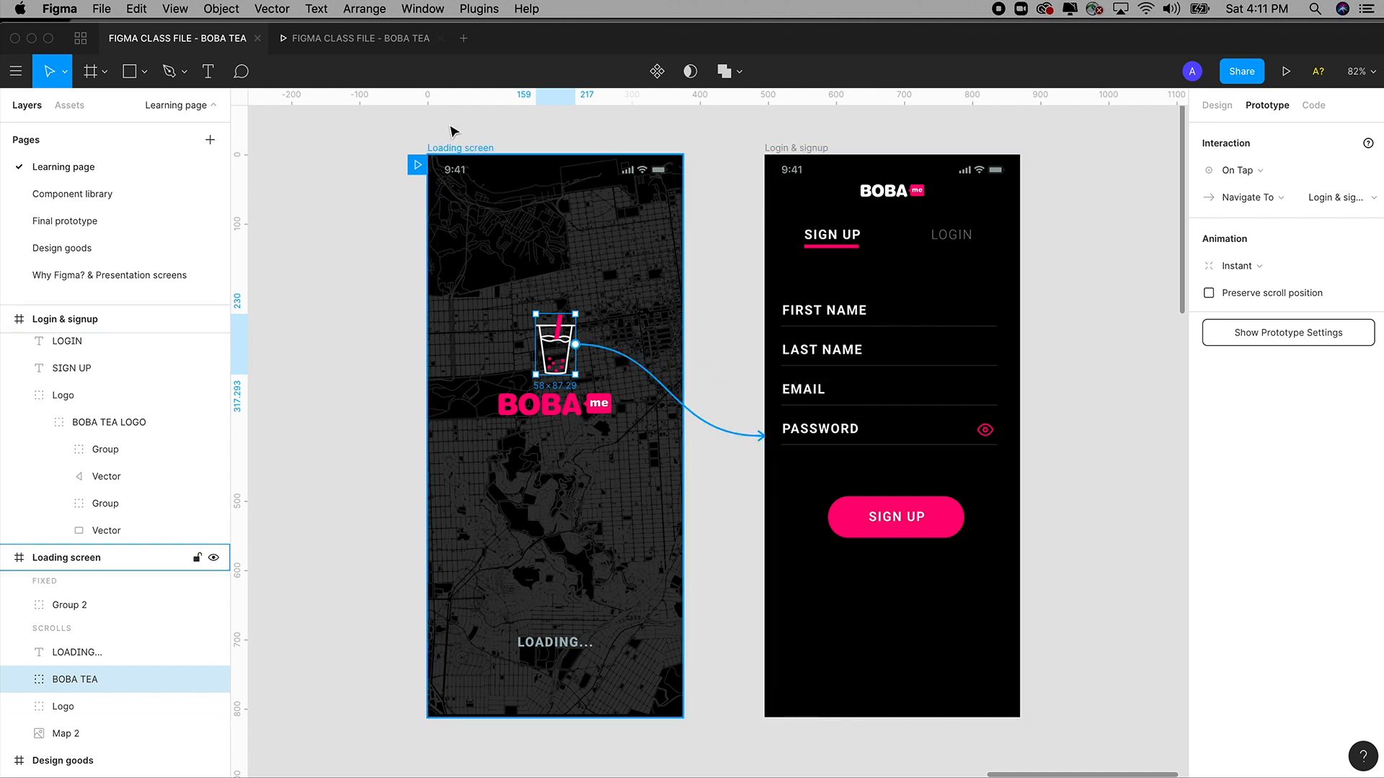
Play the prototype from the loading screen and tap the boba cup.
left_click(389, 48)
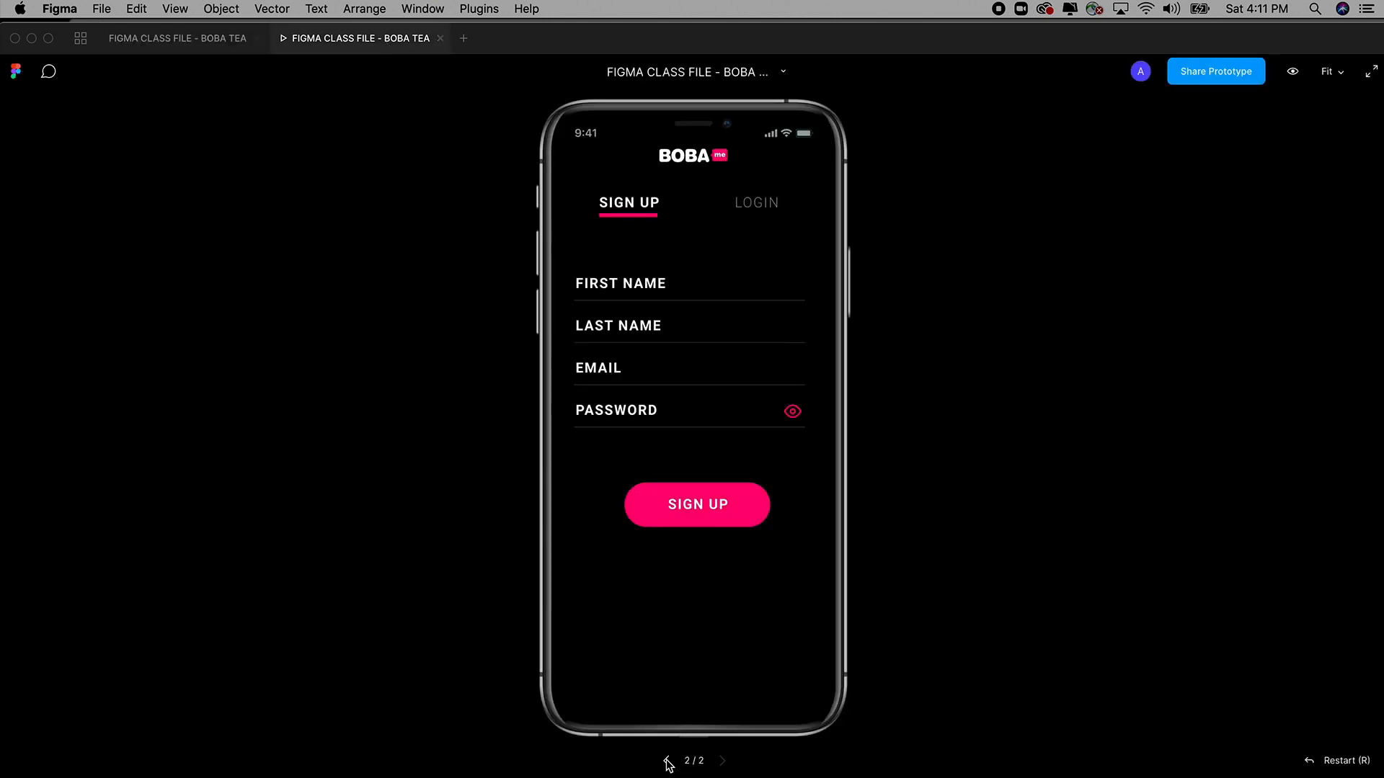
left_click(667, 762)
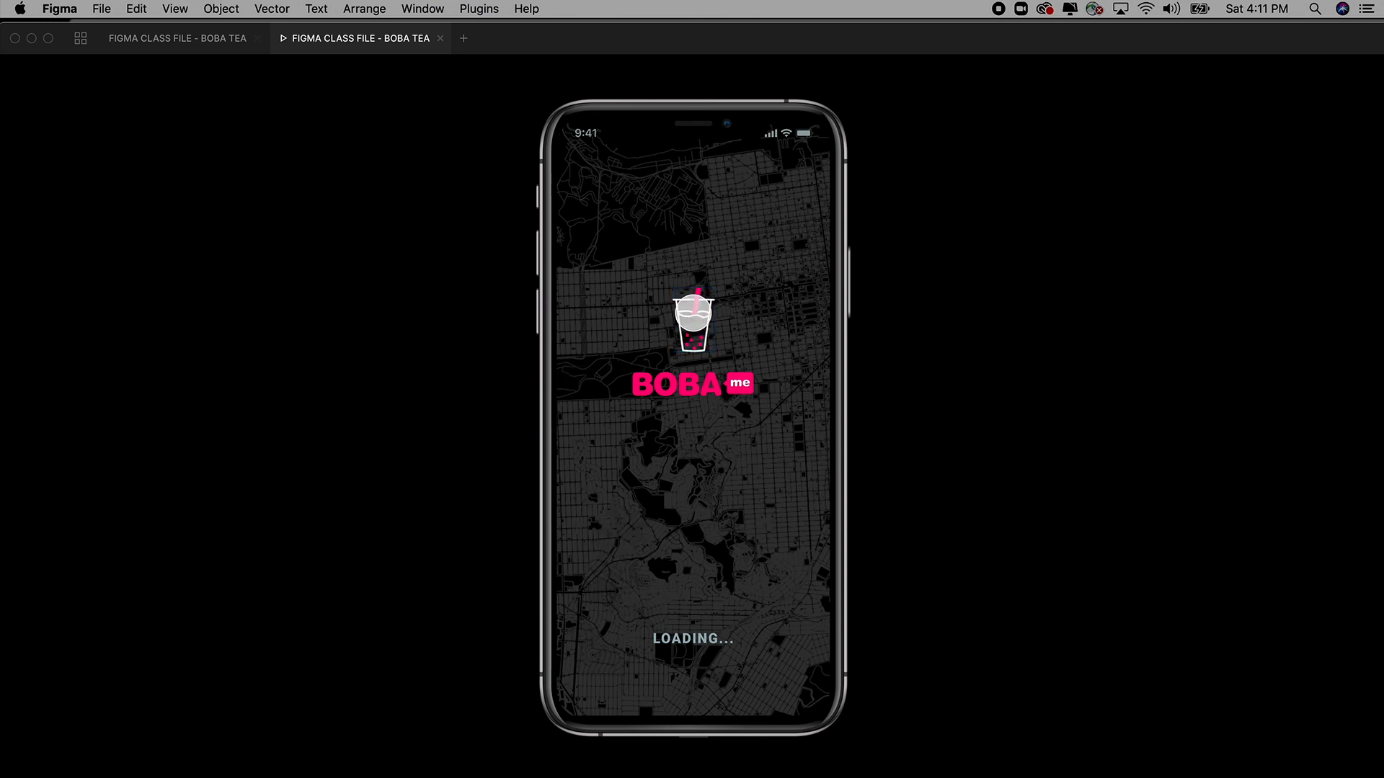
left_click(693, 316)
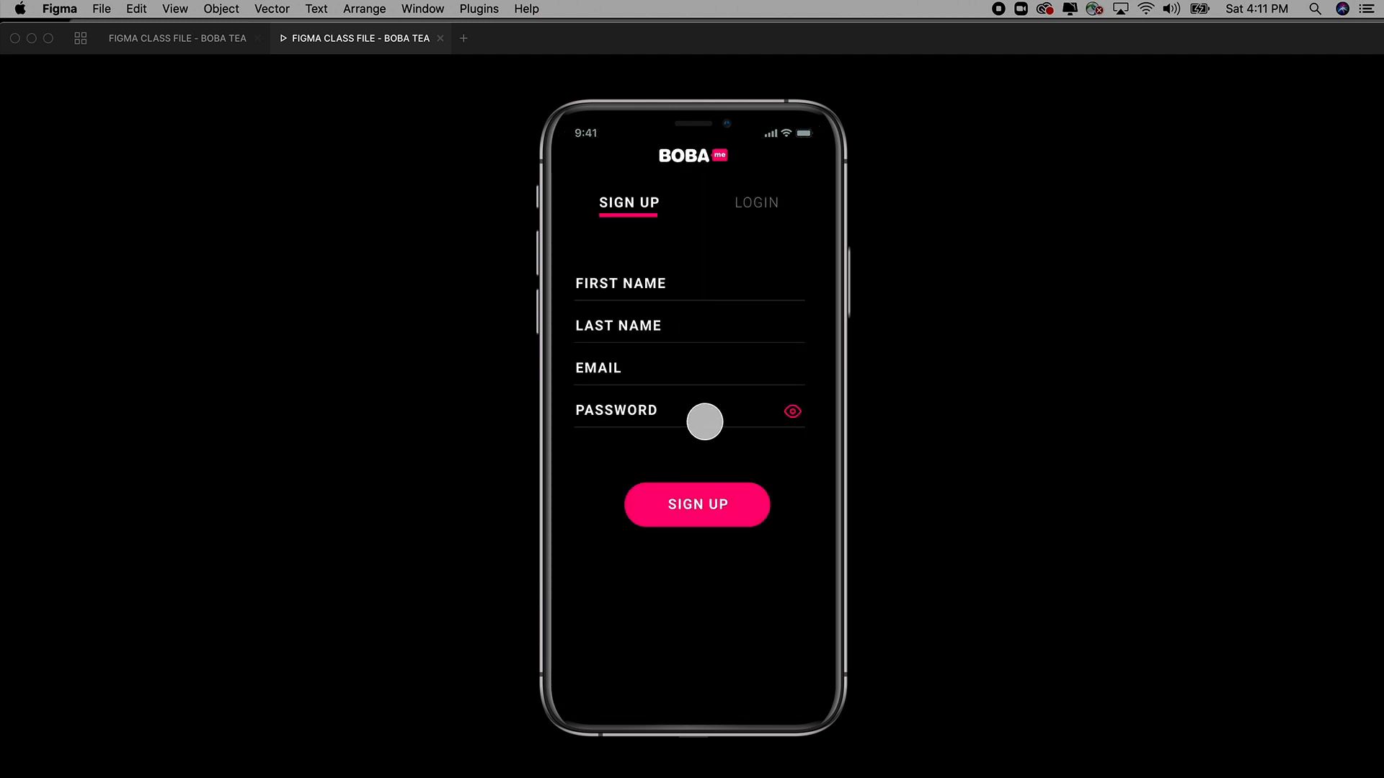
Remove the boba cup's tap link to Login & signup.
left_click(224, 45)
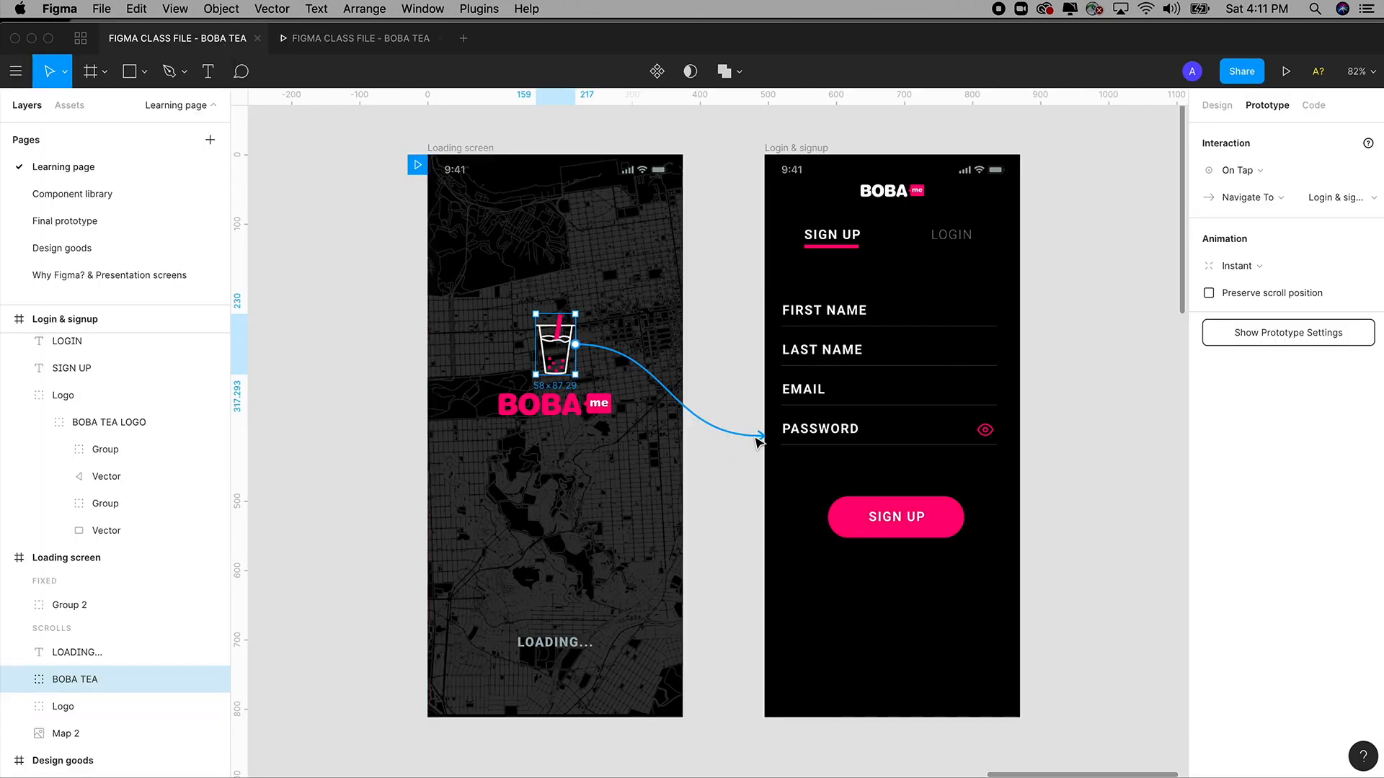
left_click_drag(764, 439, 703, 385)
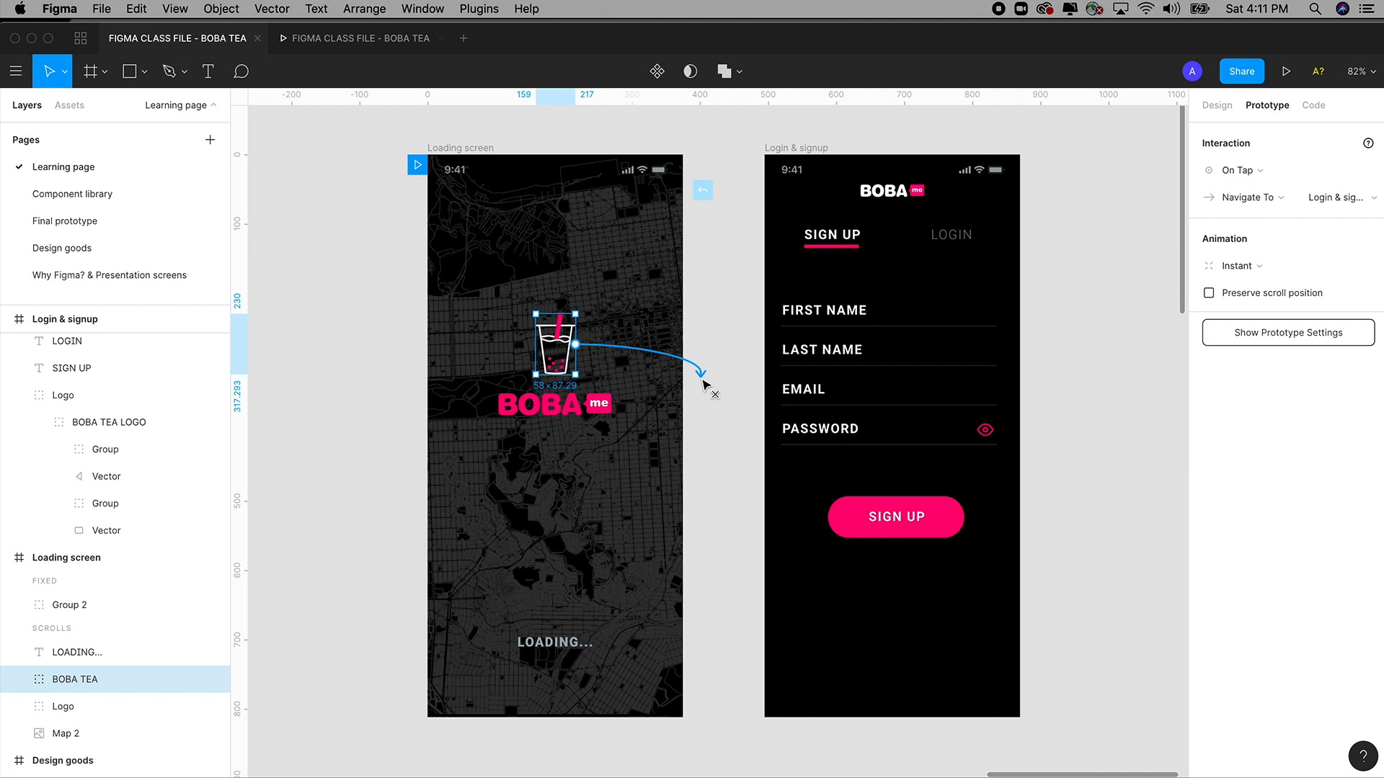
left_click_drag(702, 384, 777, 342)
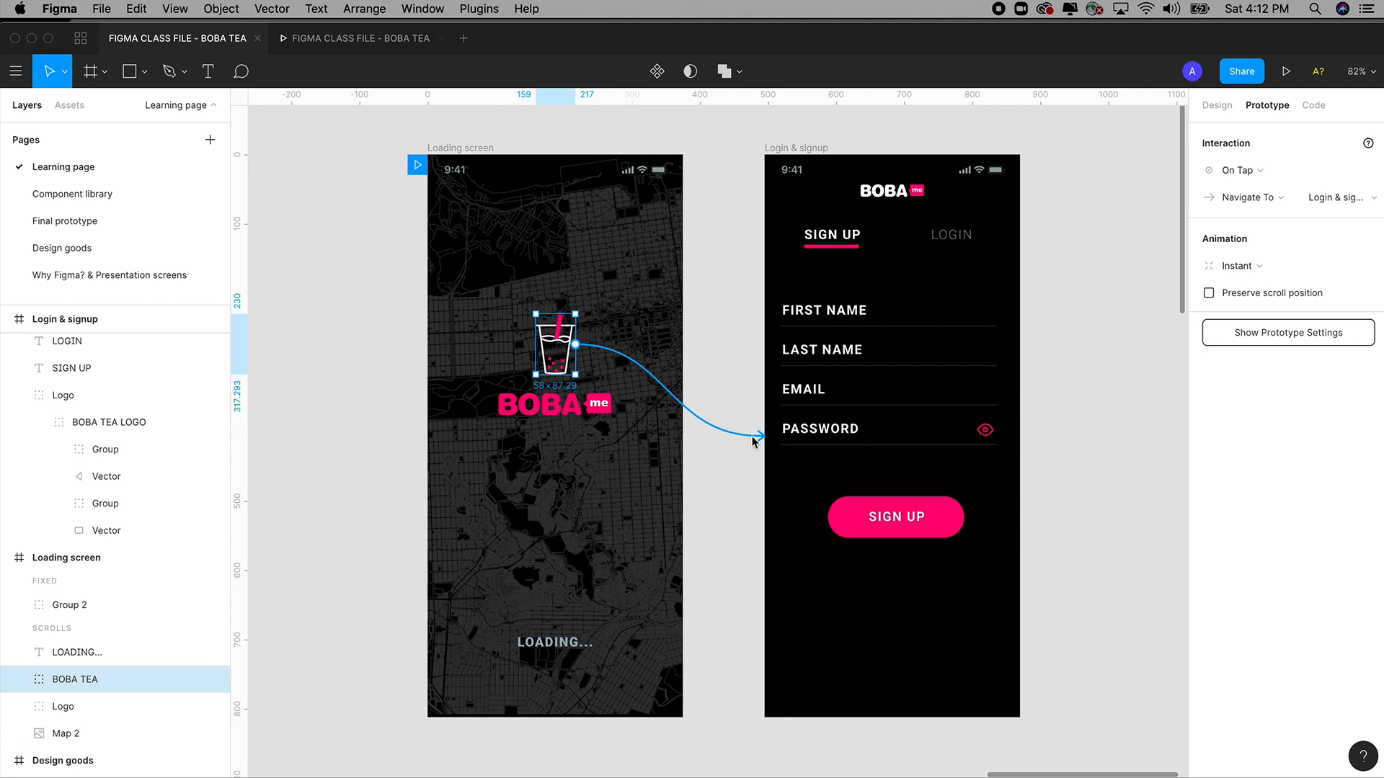
left_click_drag(762, 439, 700, 407)
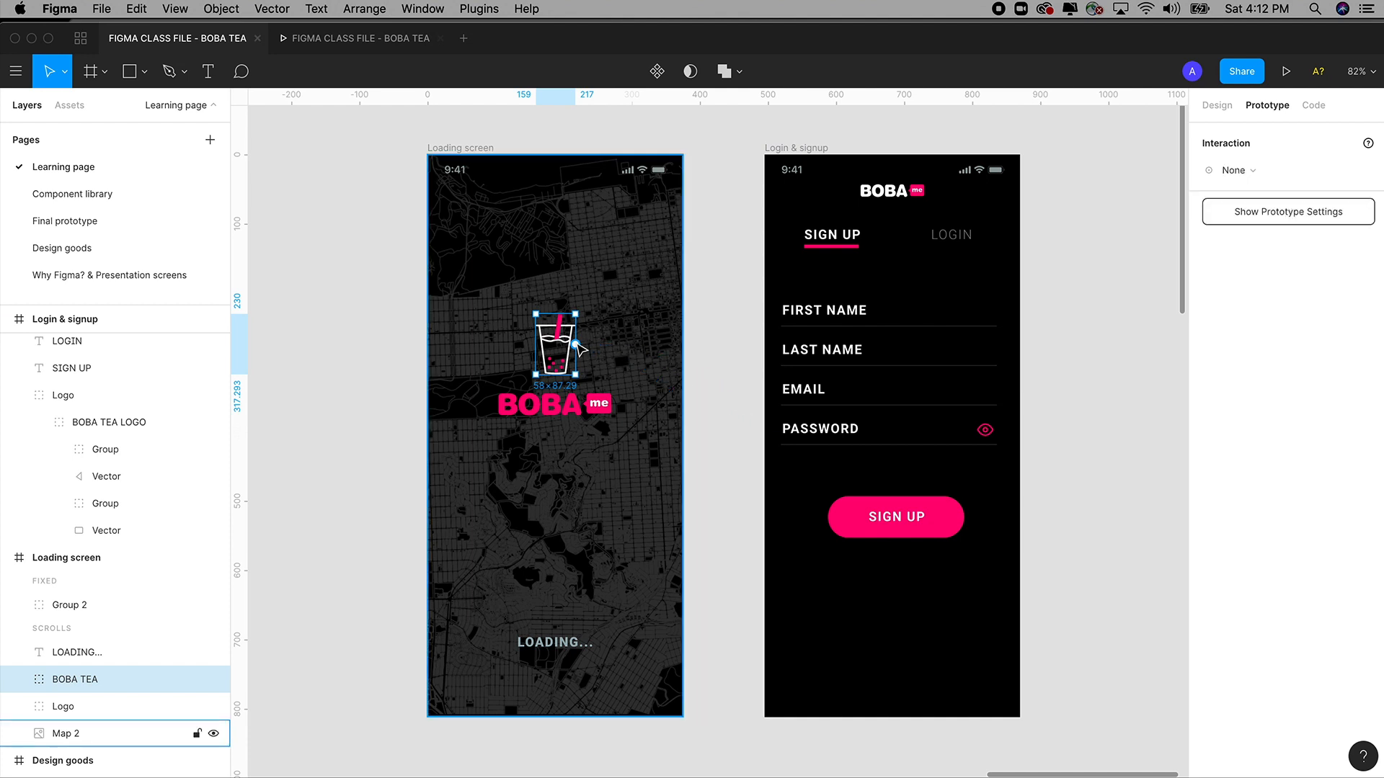
left_click_drag(575, 344, 841, 385)
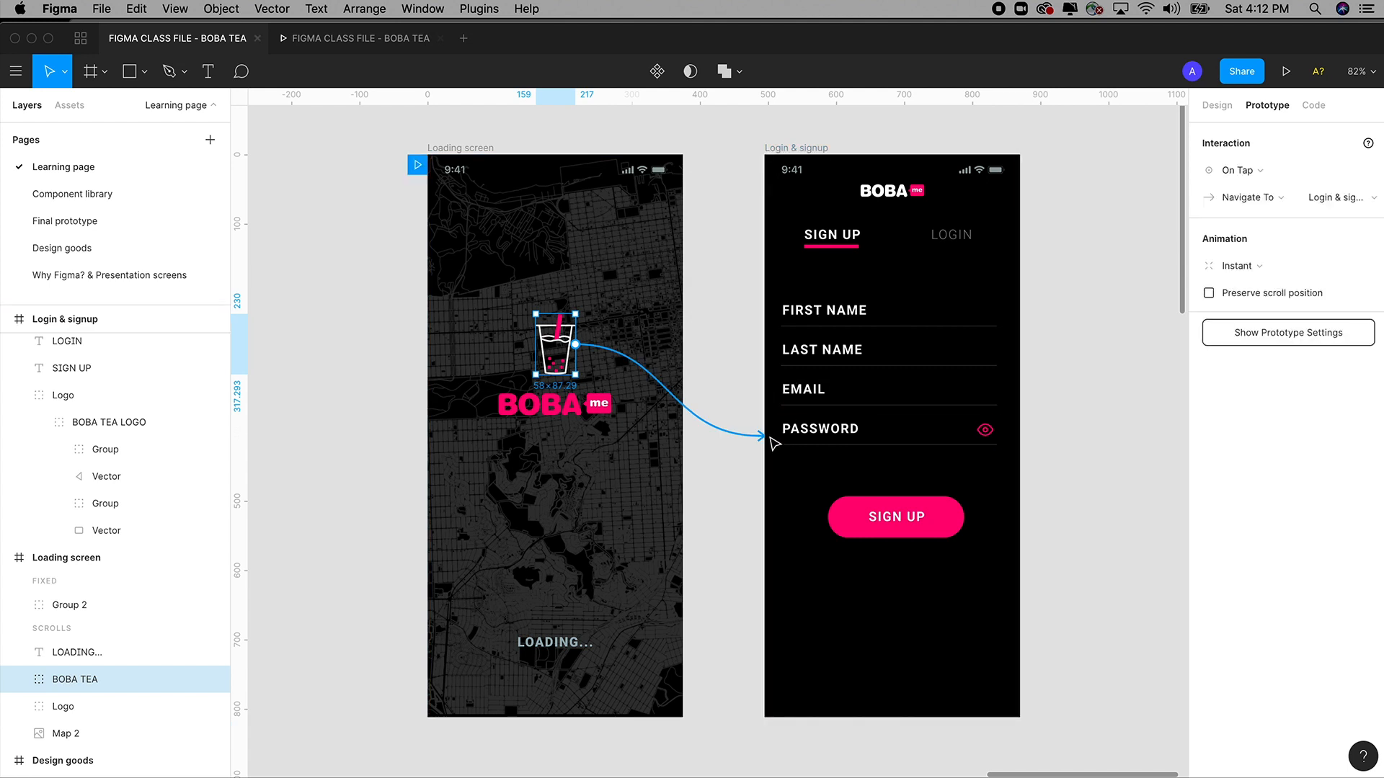
left_click_drag(762, 438, 714, 419)
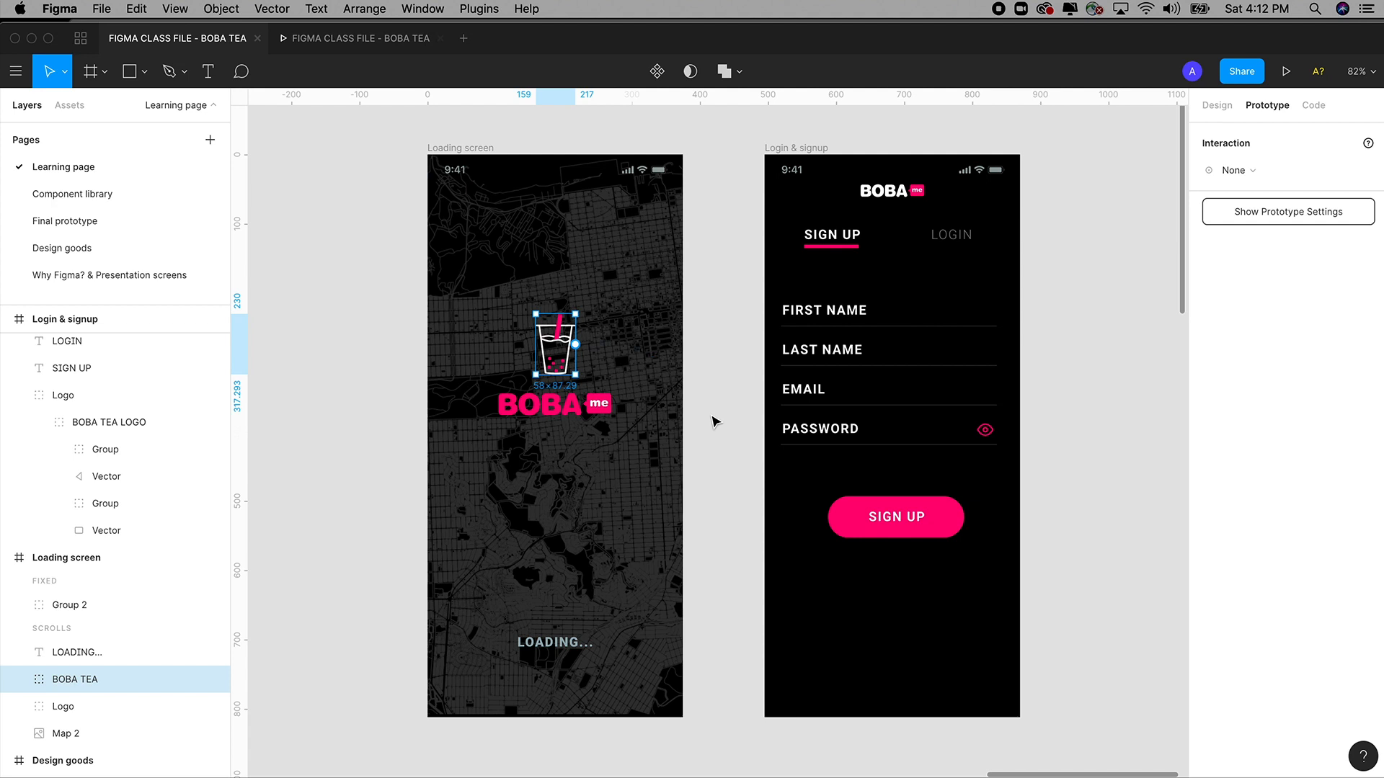
left_click(713, 421)
Link the whole Loading screen frame to Login & signup.
left_click(469, 148)
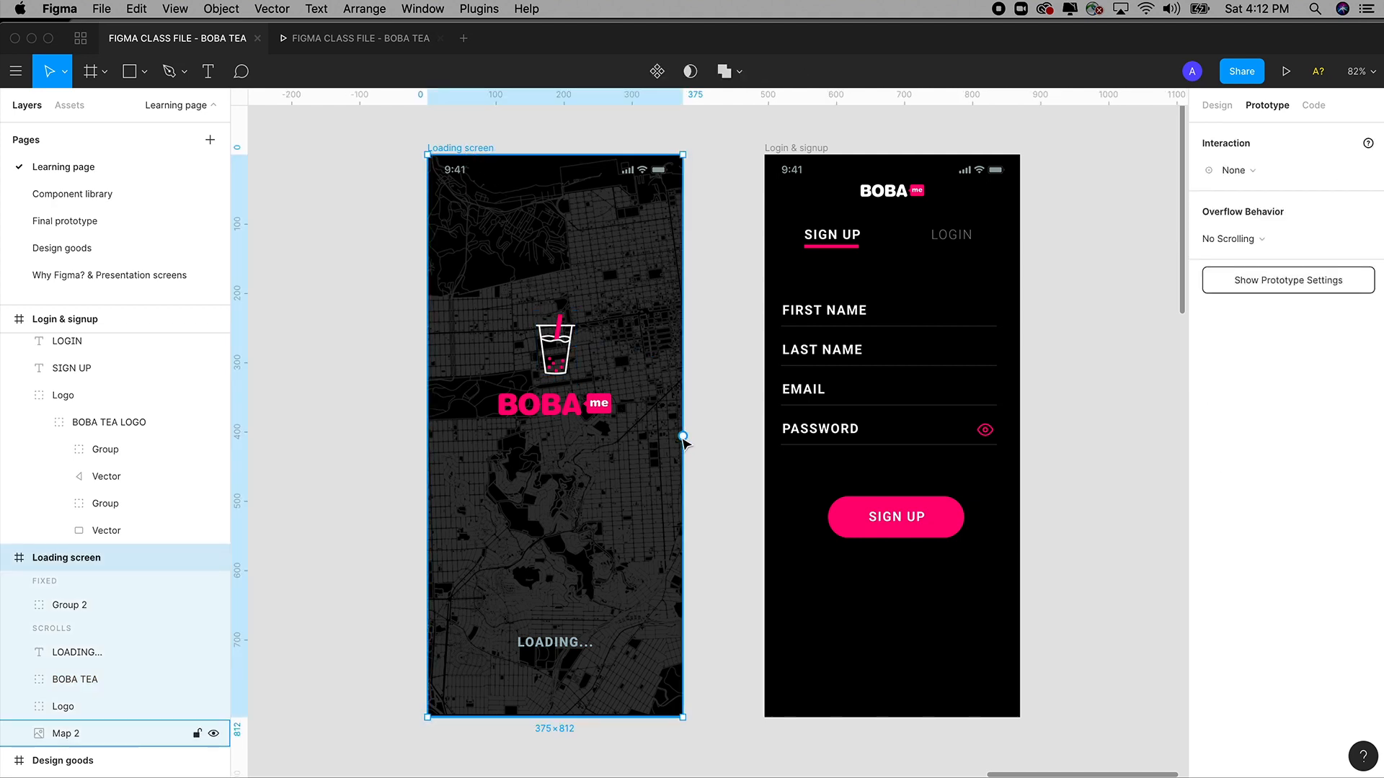
left_click_drag(683, 436, 797, 438)
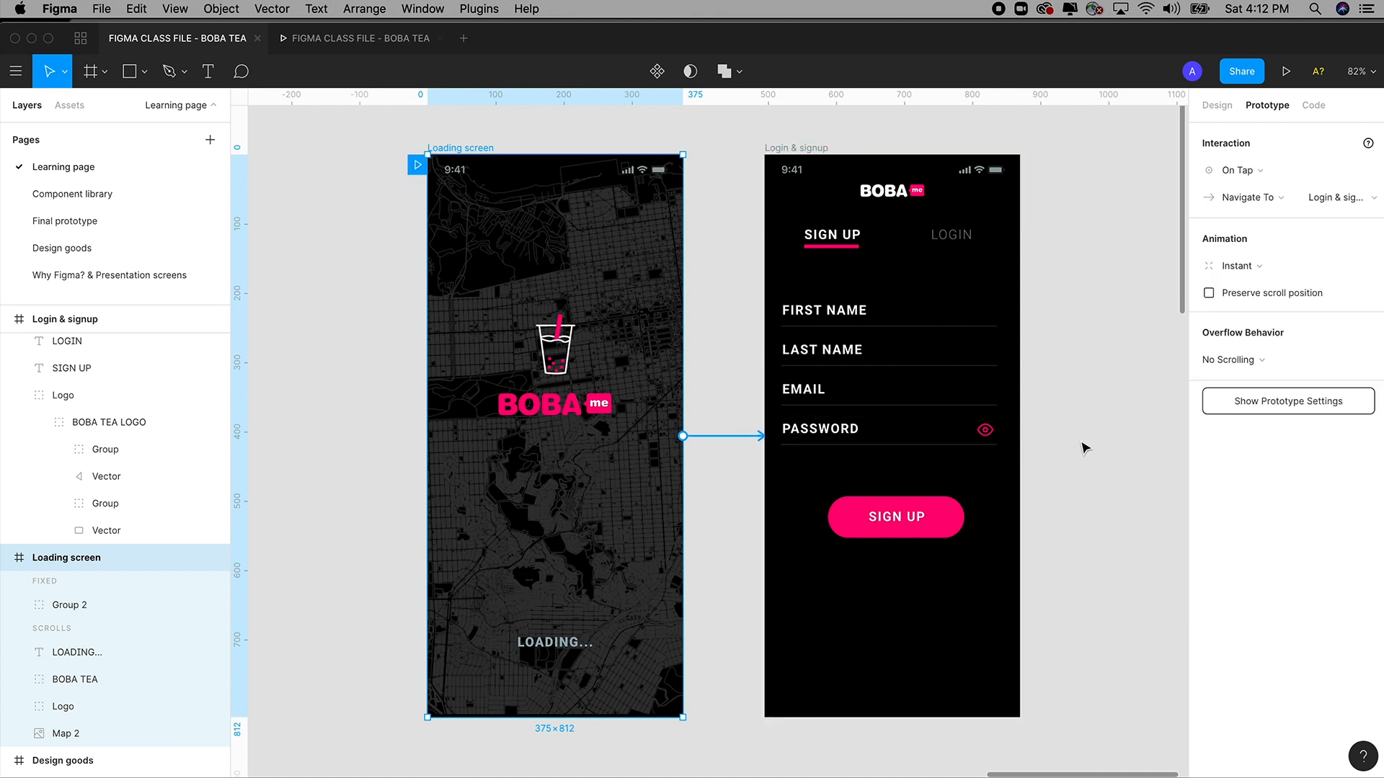
left_click(1085, 448)
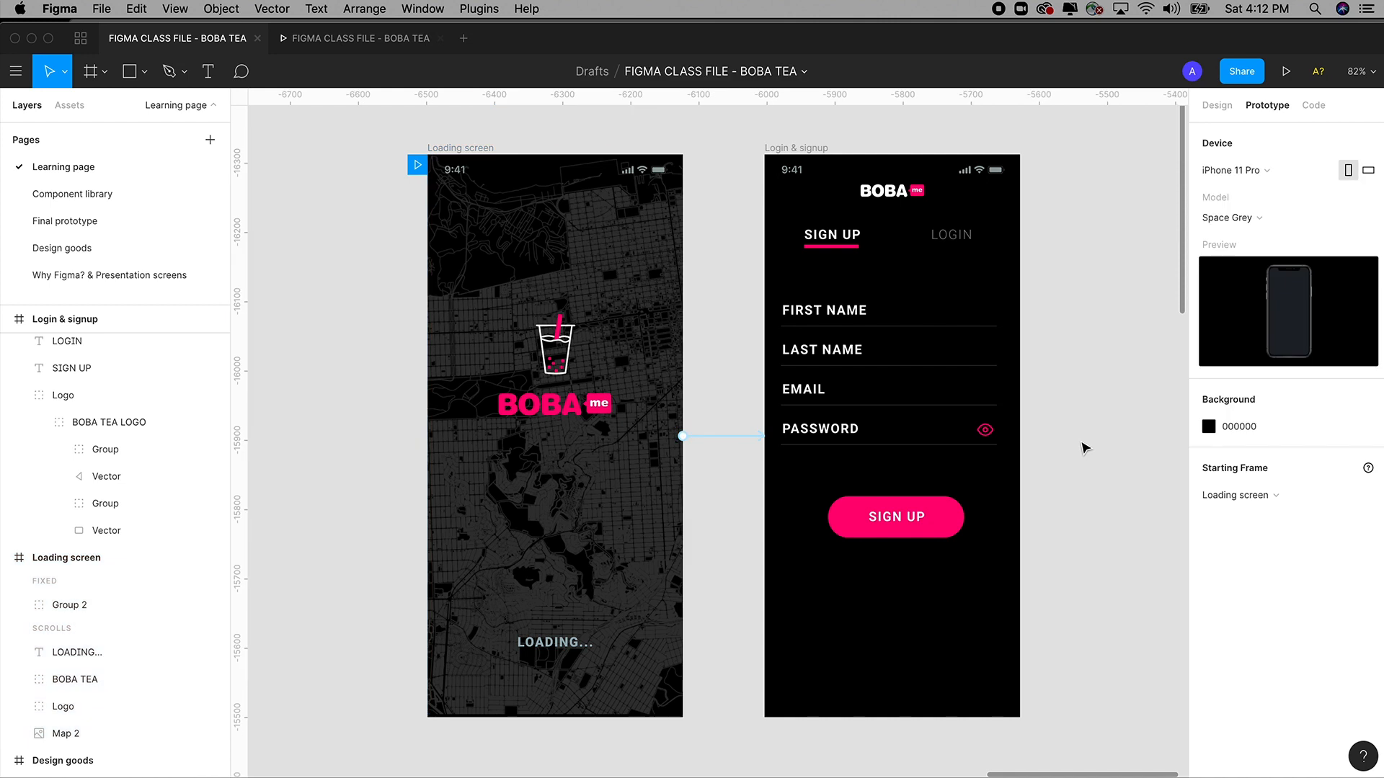
left_click(487, 150)
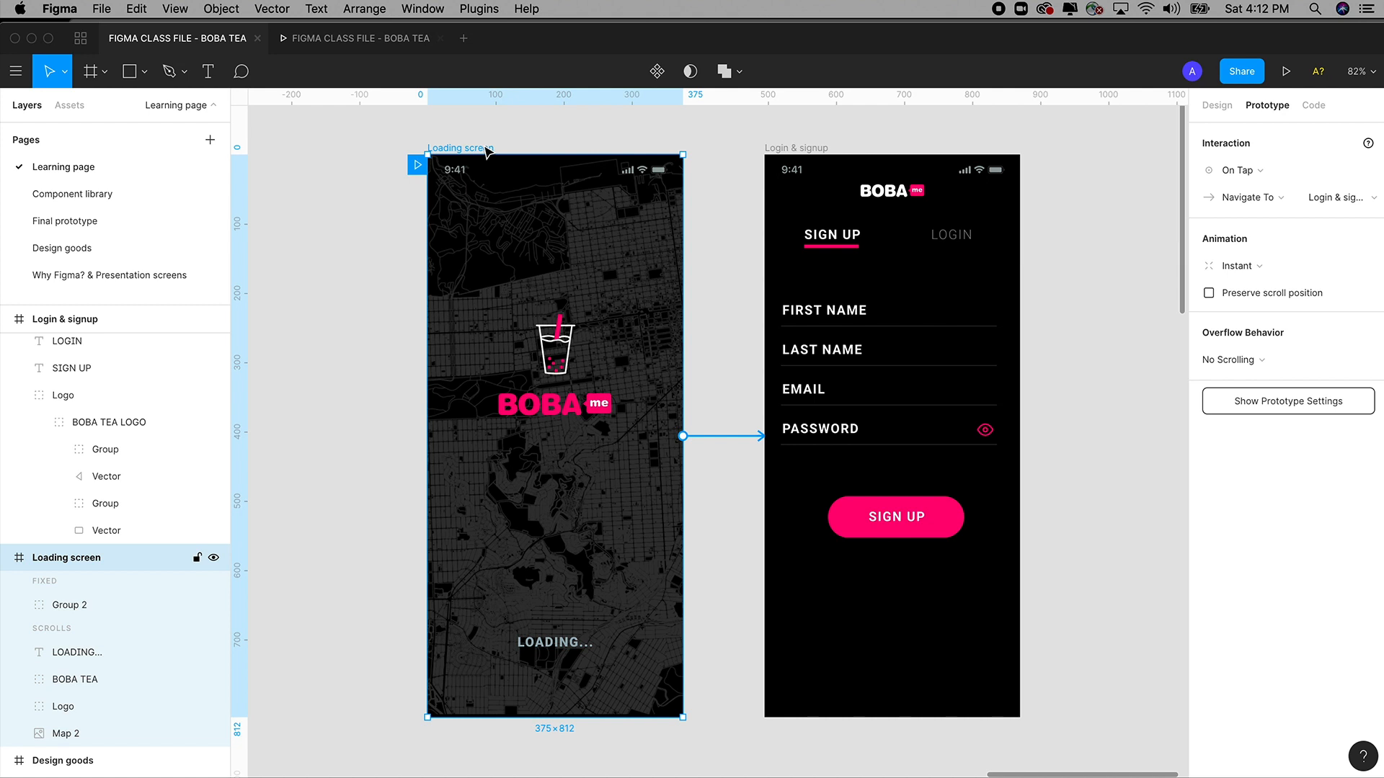
Change the Loading screen's trigger from On Tap to After Delay at 3000ms.
left_click(1247, 172)
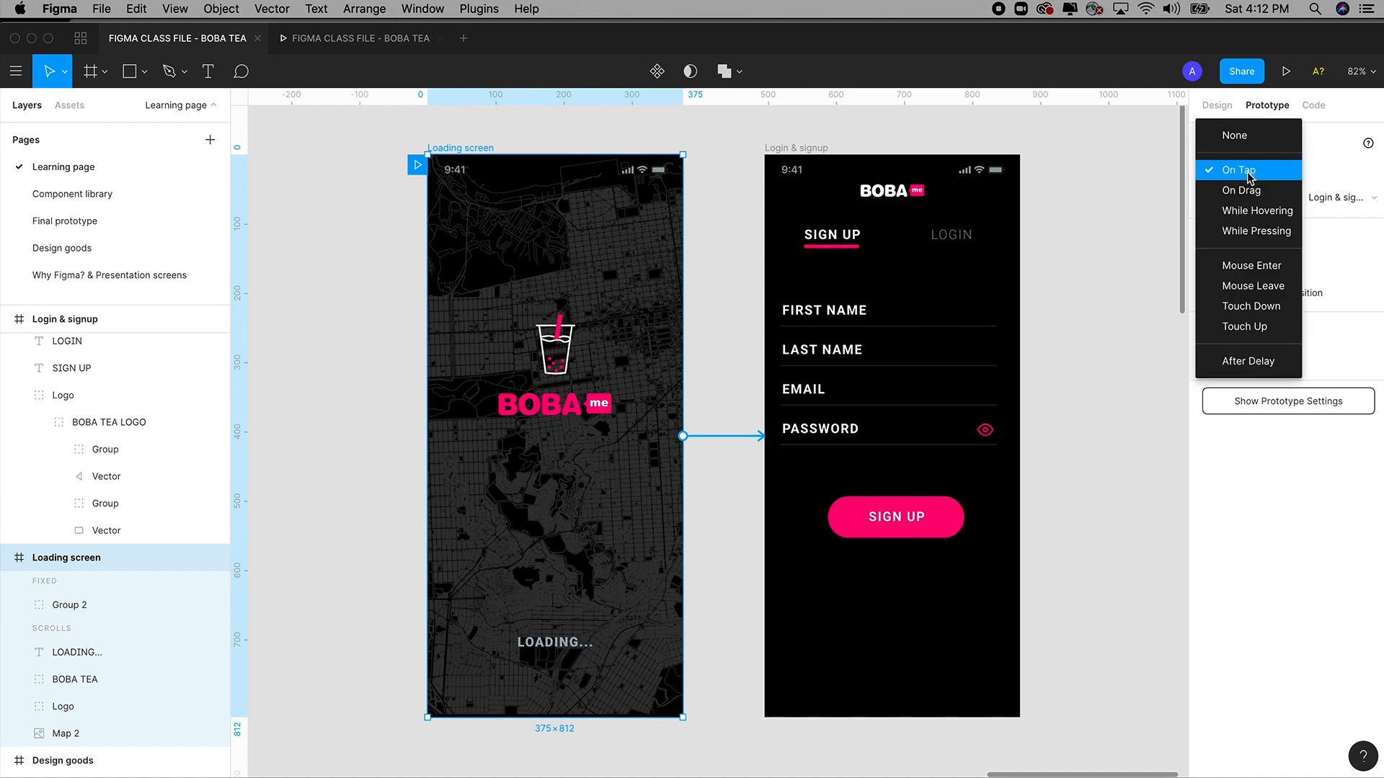
left_click(1251, 362)
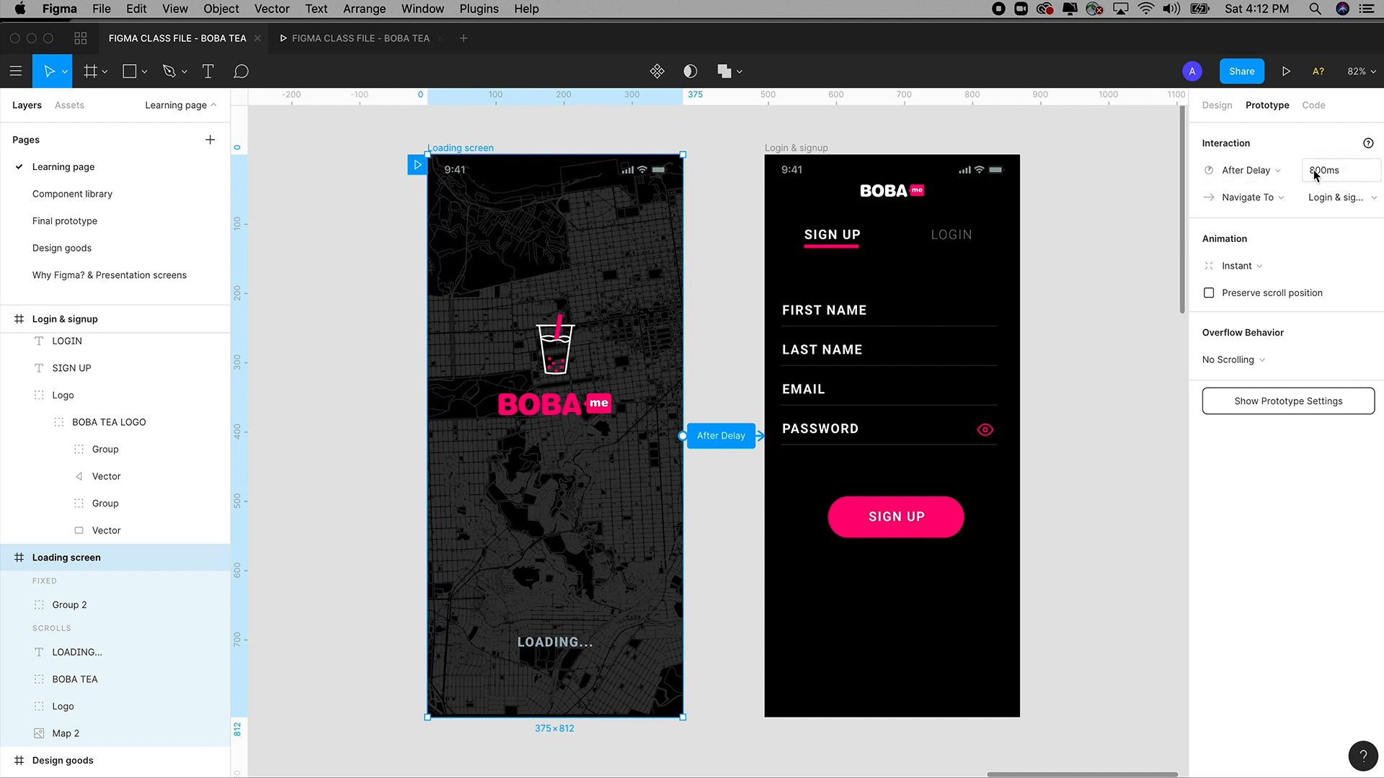
left_click_drag(1316, 176, 1311, 176)
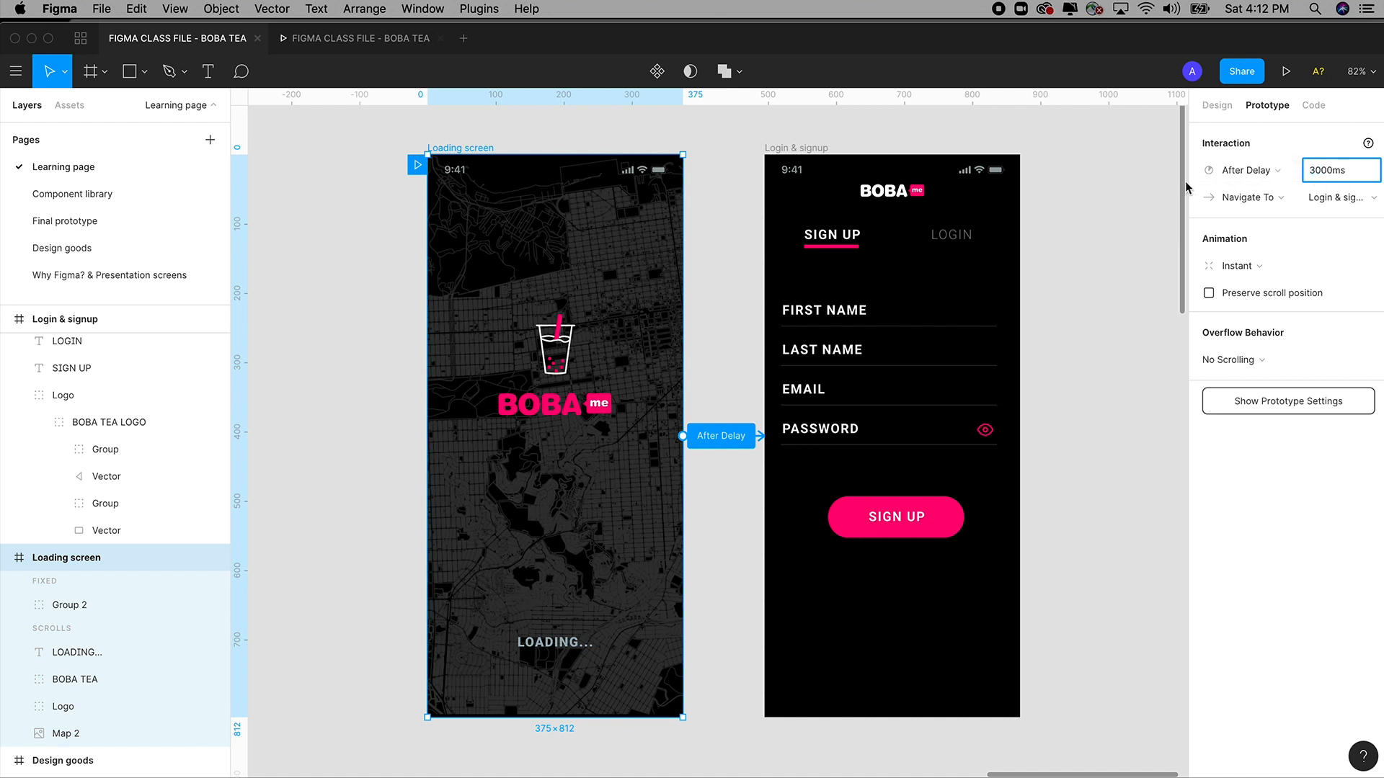
left_click(1106, 220)
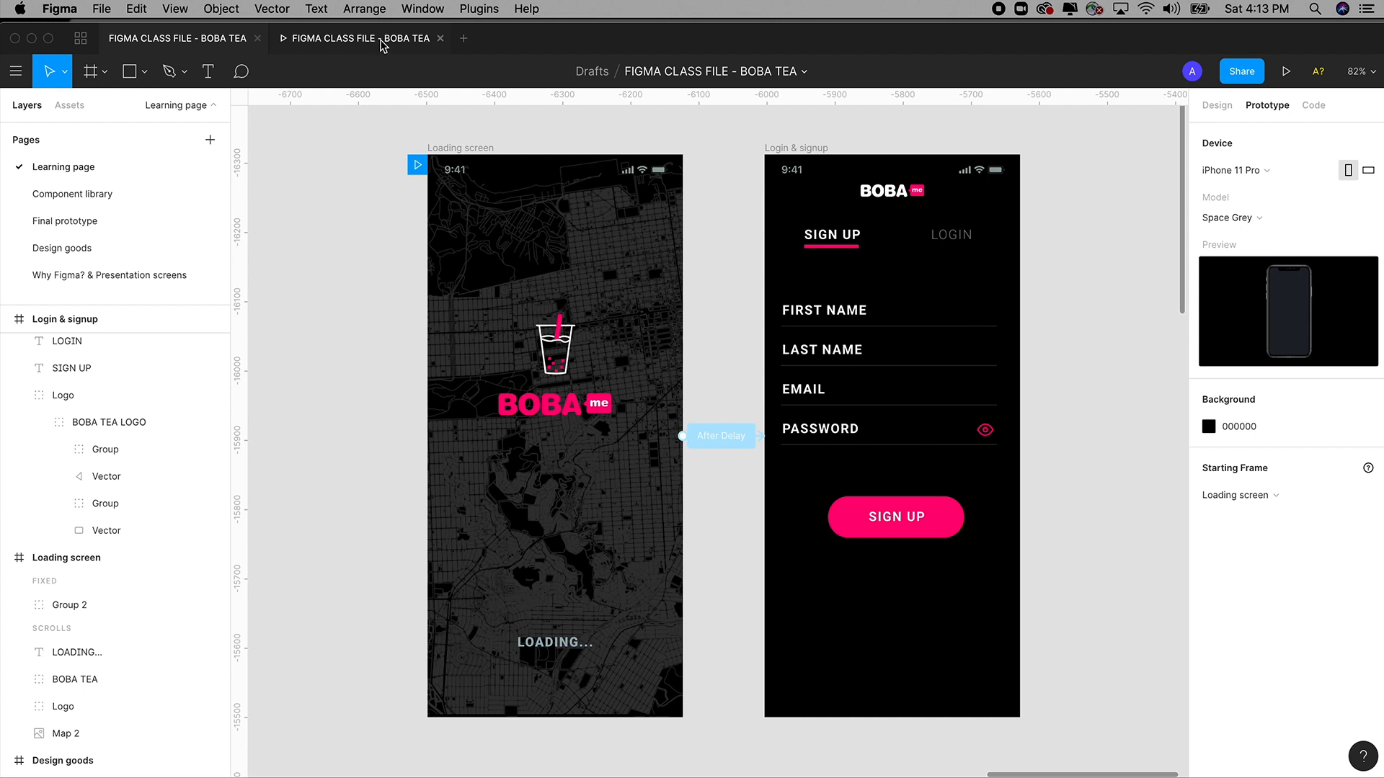
left_click(485, 149)
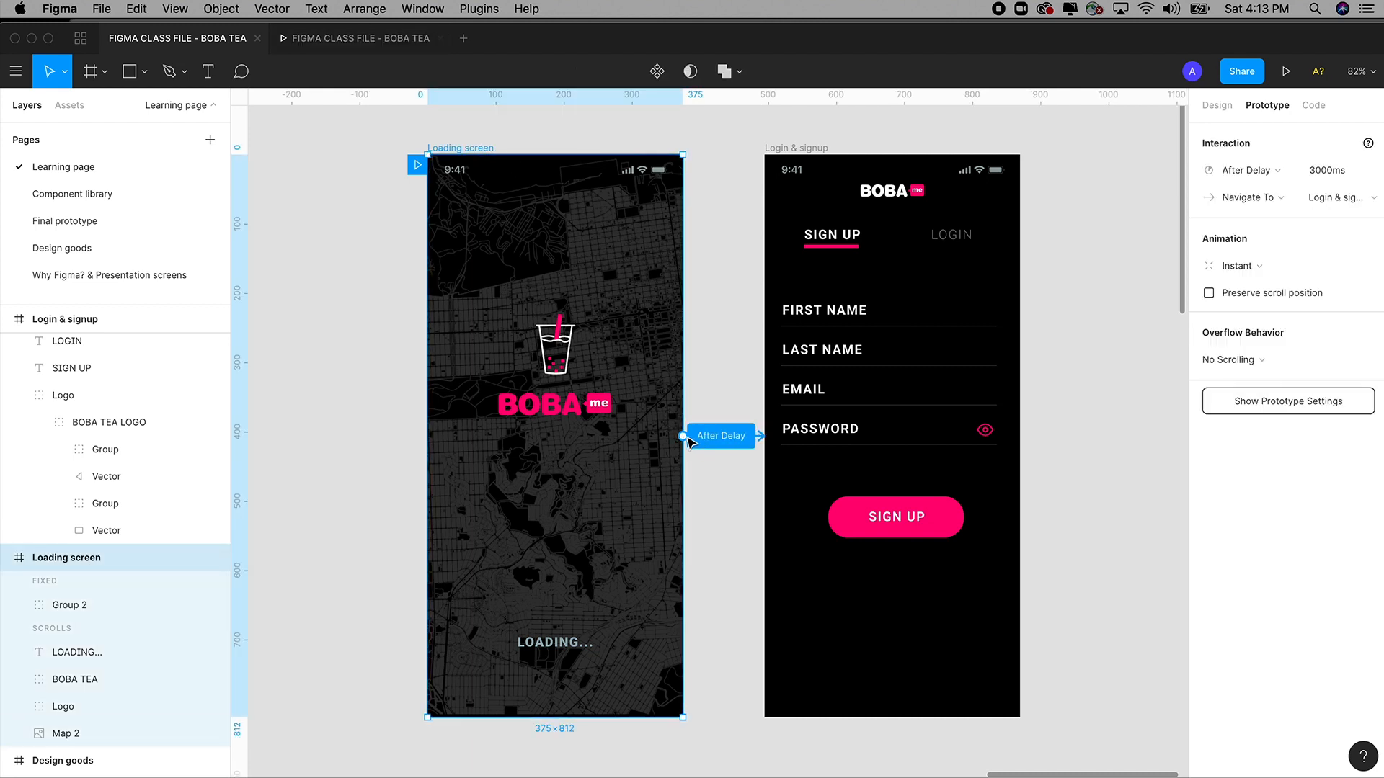
left_click(1261, 173)
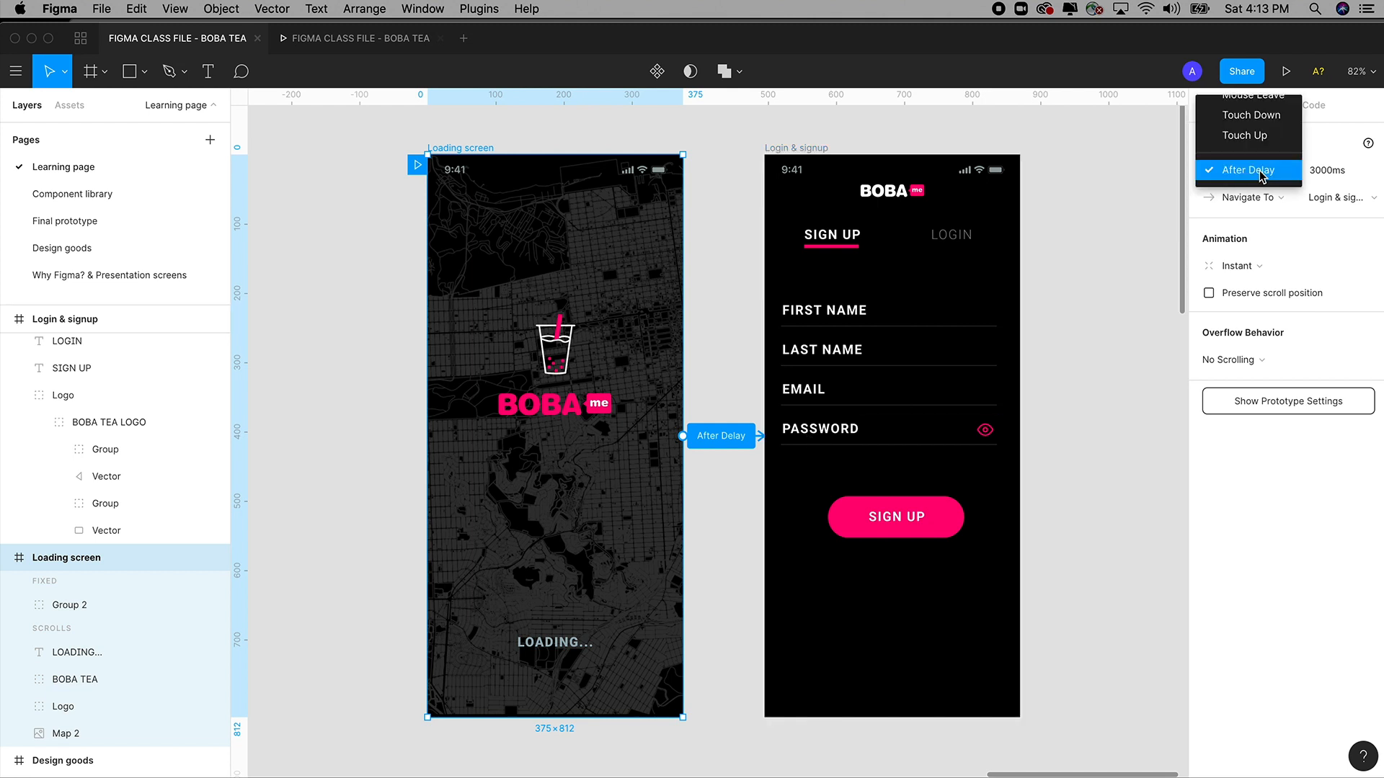
scroll(1251, 152, "up", 3)
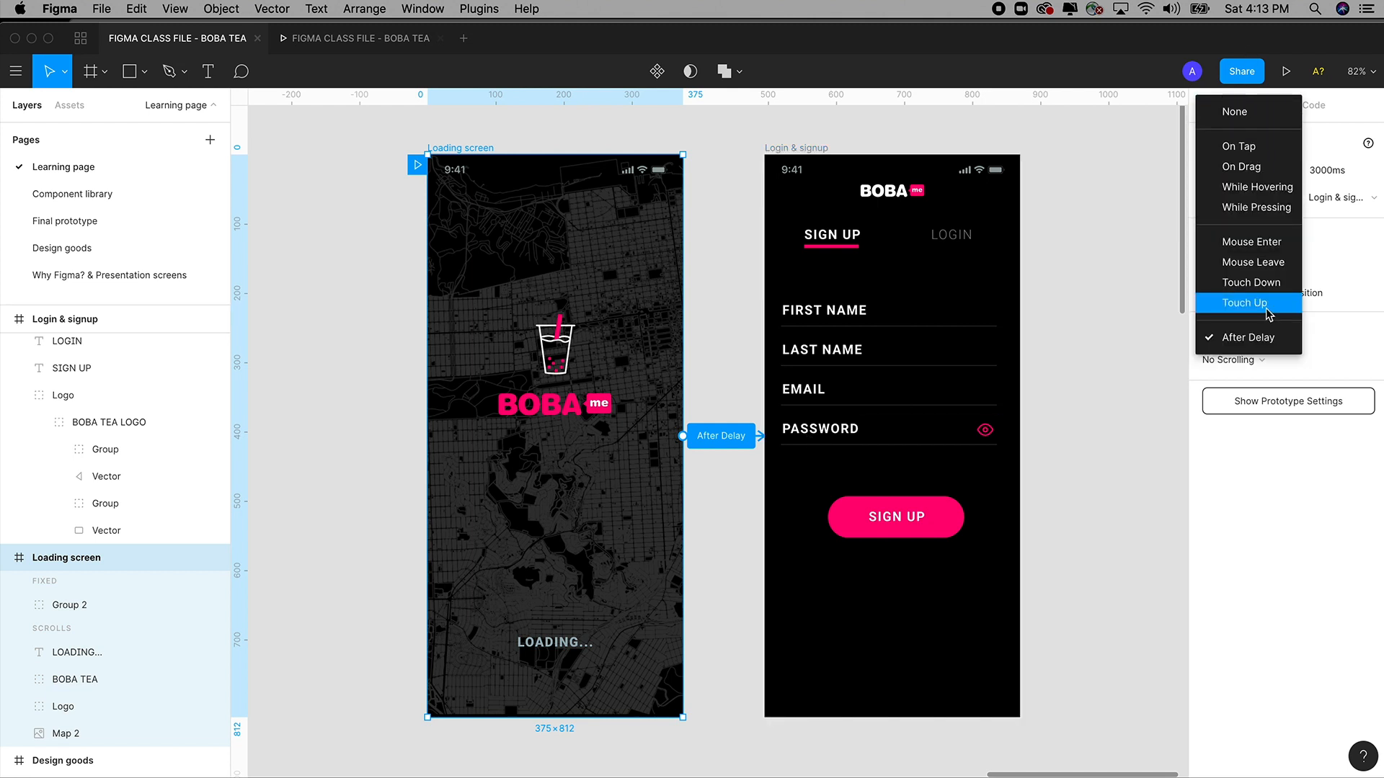
left_click(1269, 339)
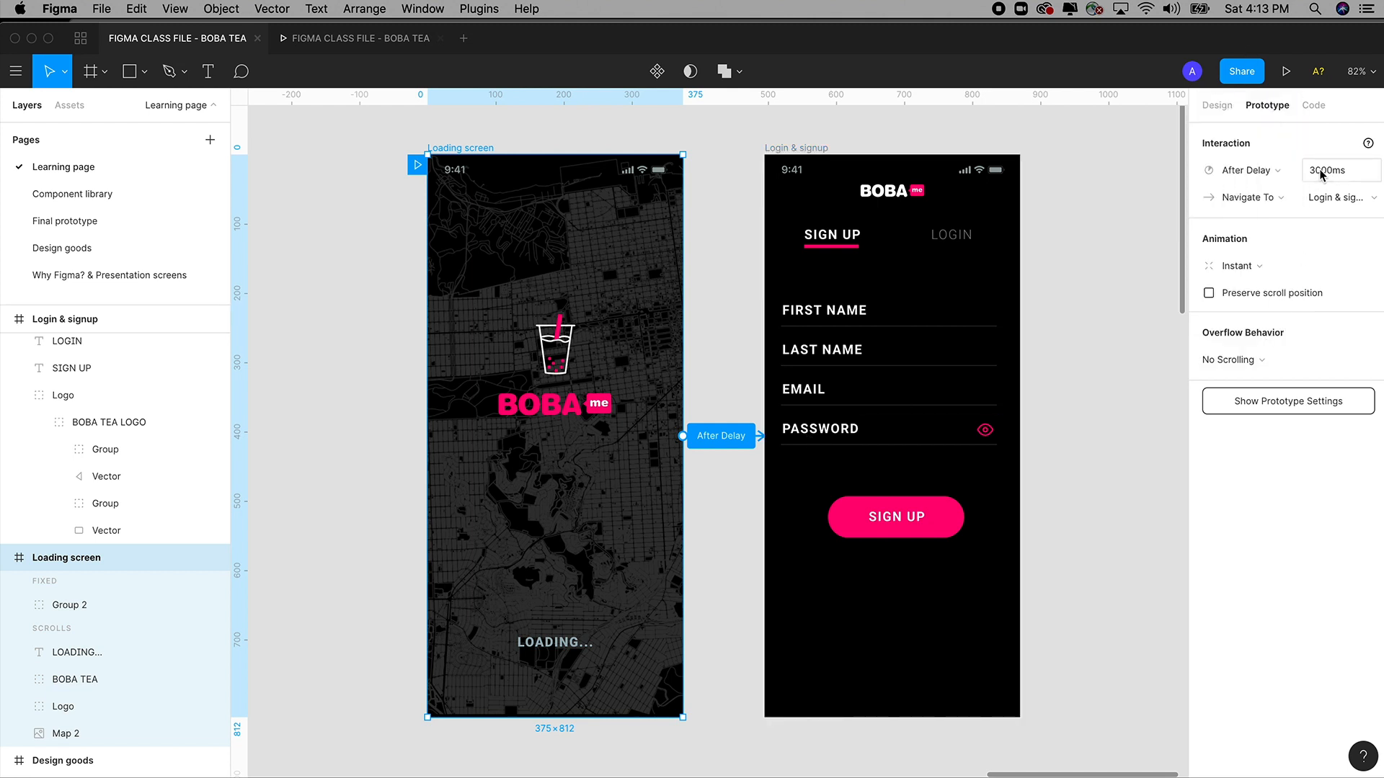
left_click(364, 39)
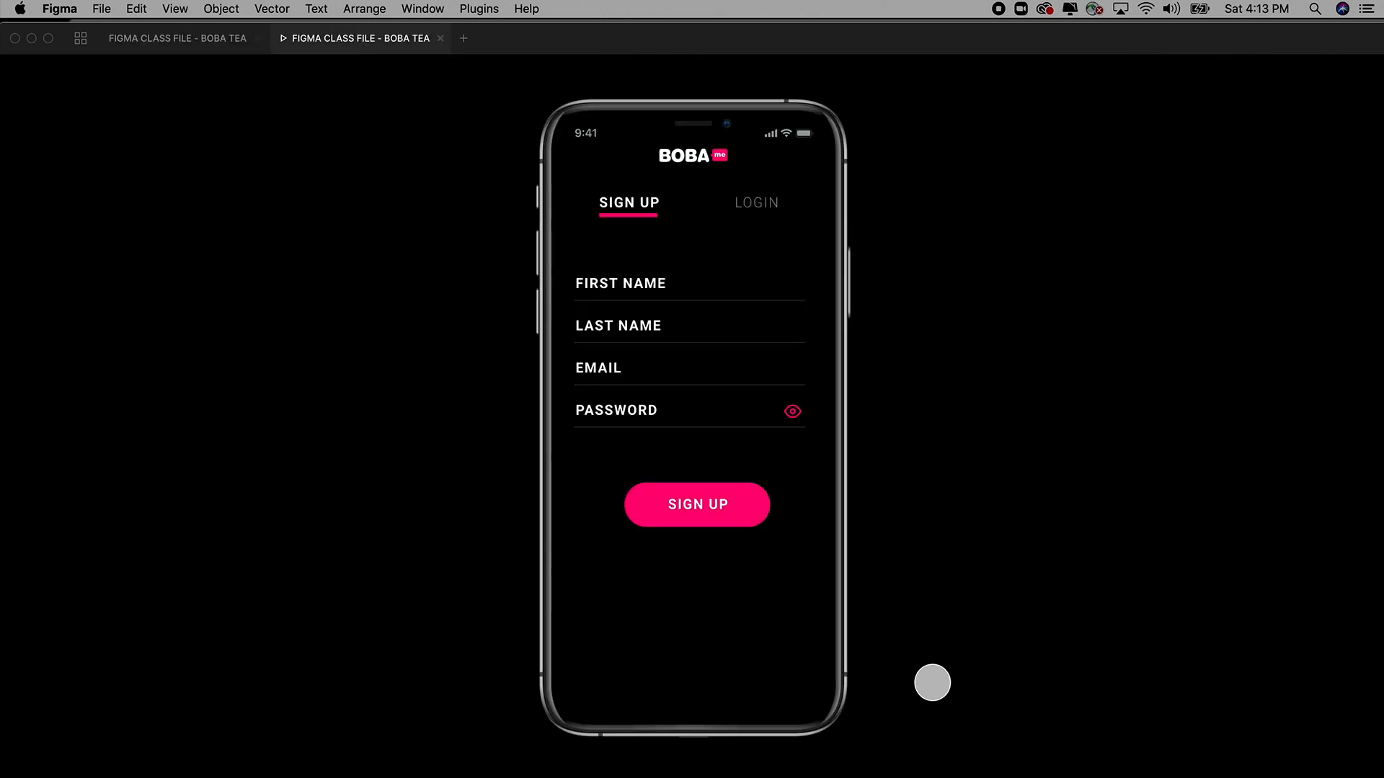
left_click(1342, 762)
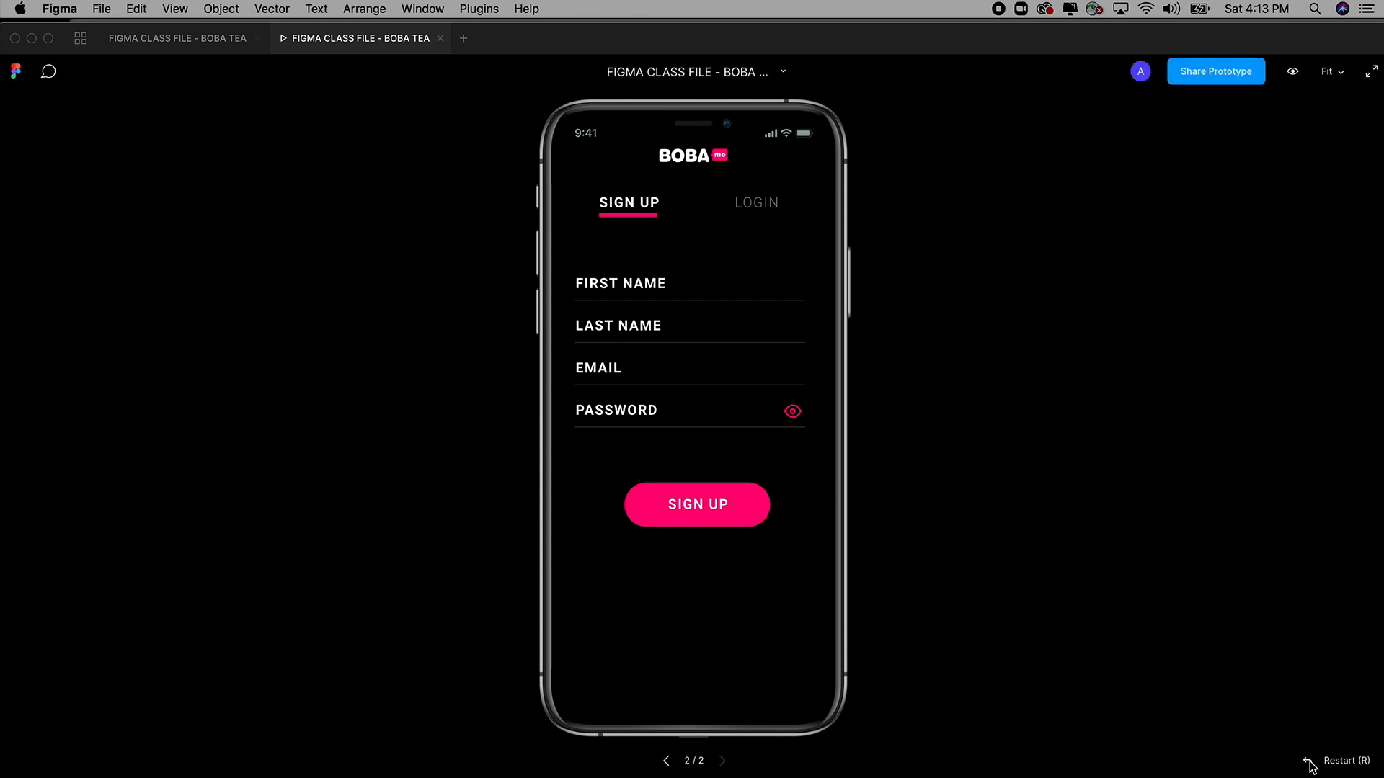
left_click(1309, 762)
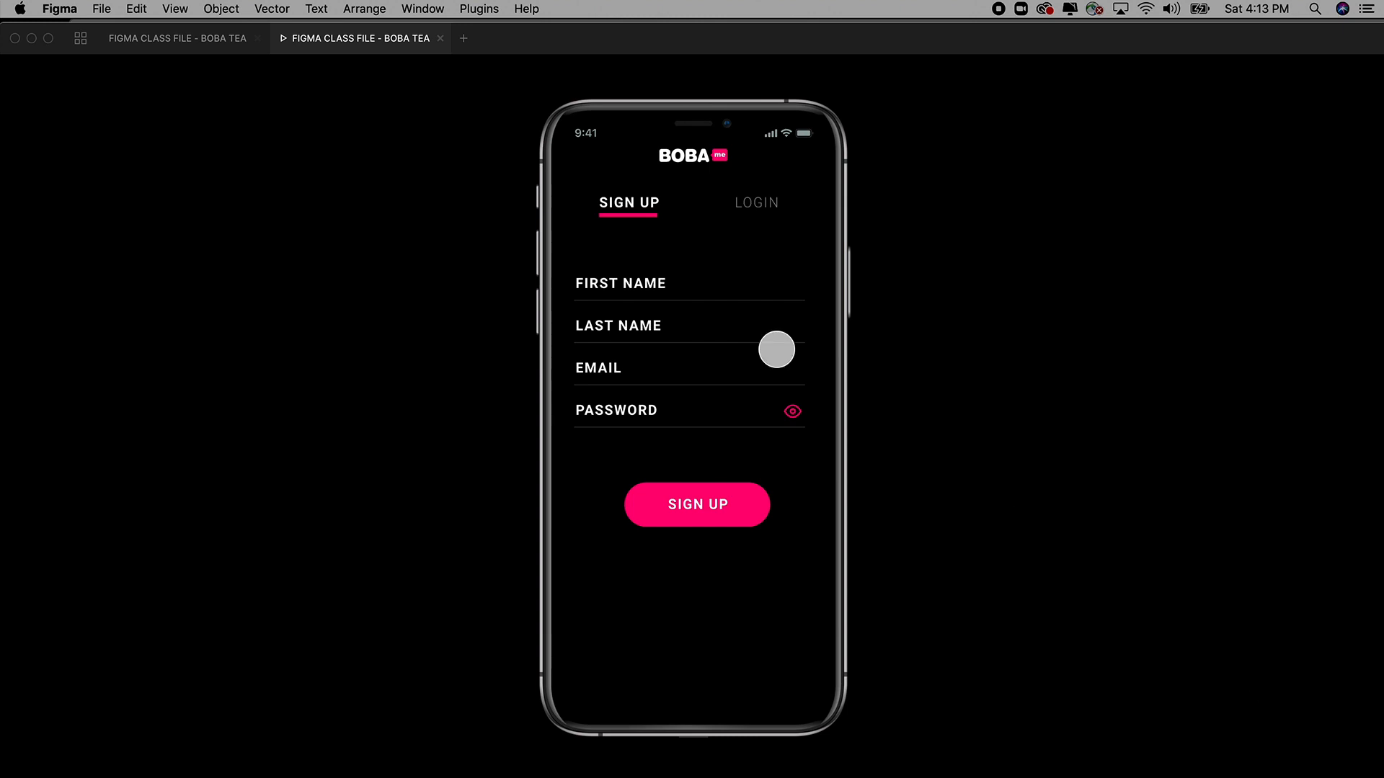
left_click(205, 42)
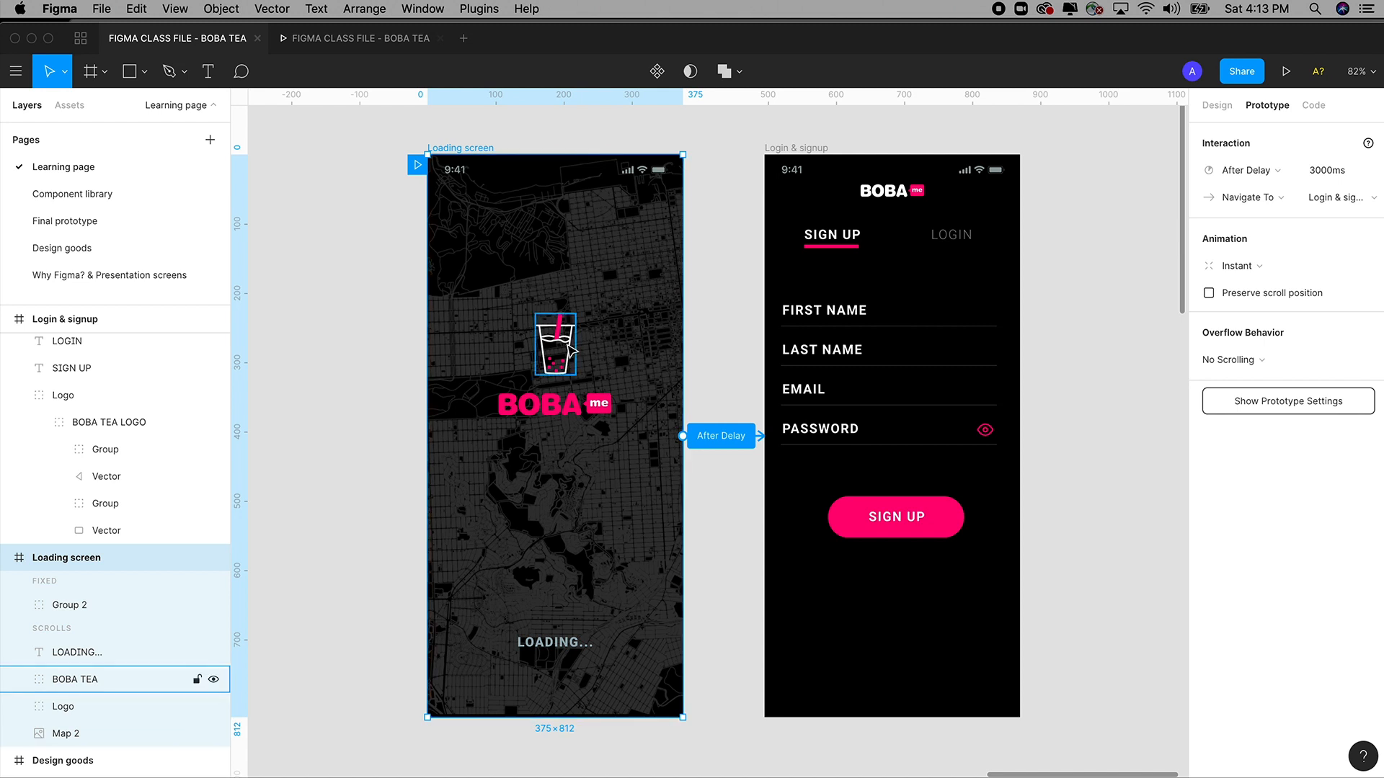
Link the boba cup to Login & signup and inspect its trigger options.
left_click(1236, 171)
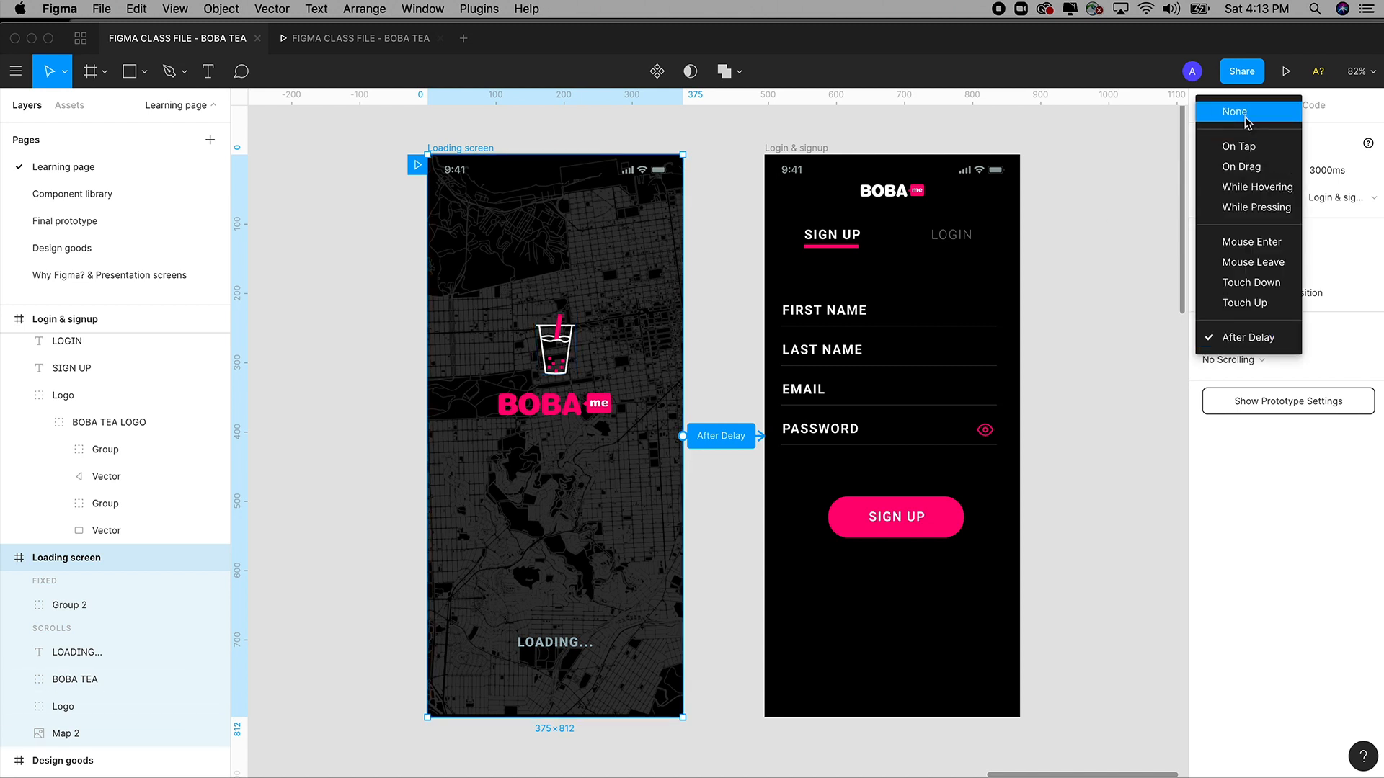
left_click(710, 139)
left_click(462, 151)
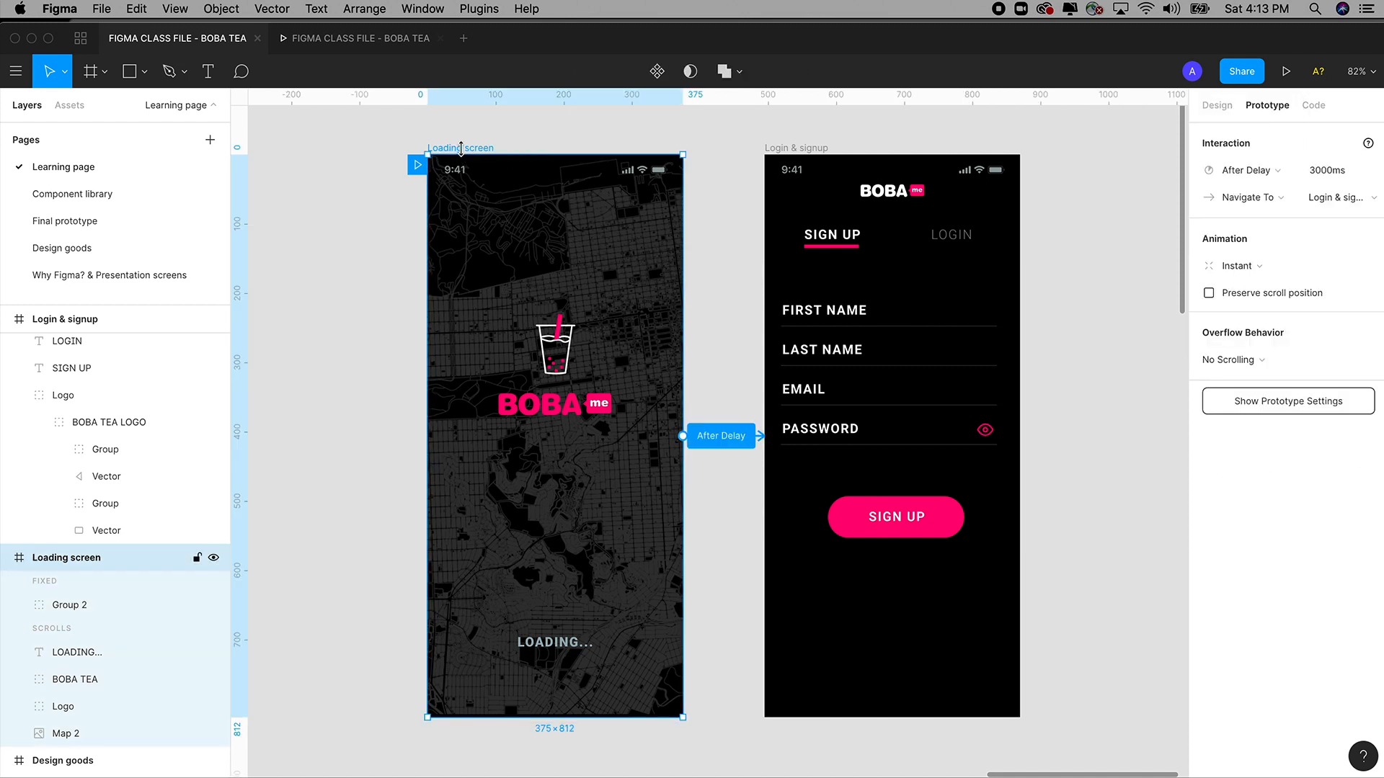
left_click(560, 345)
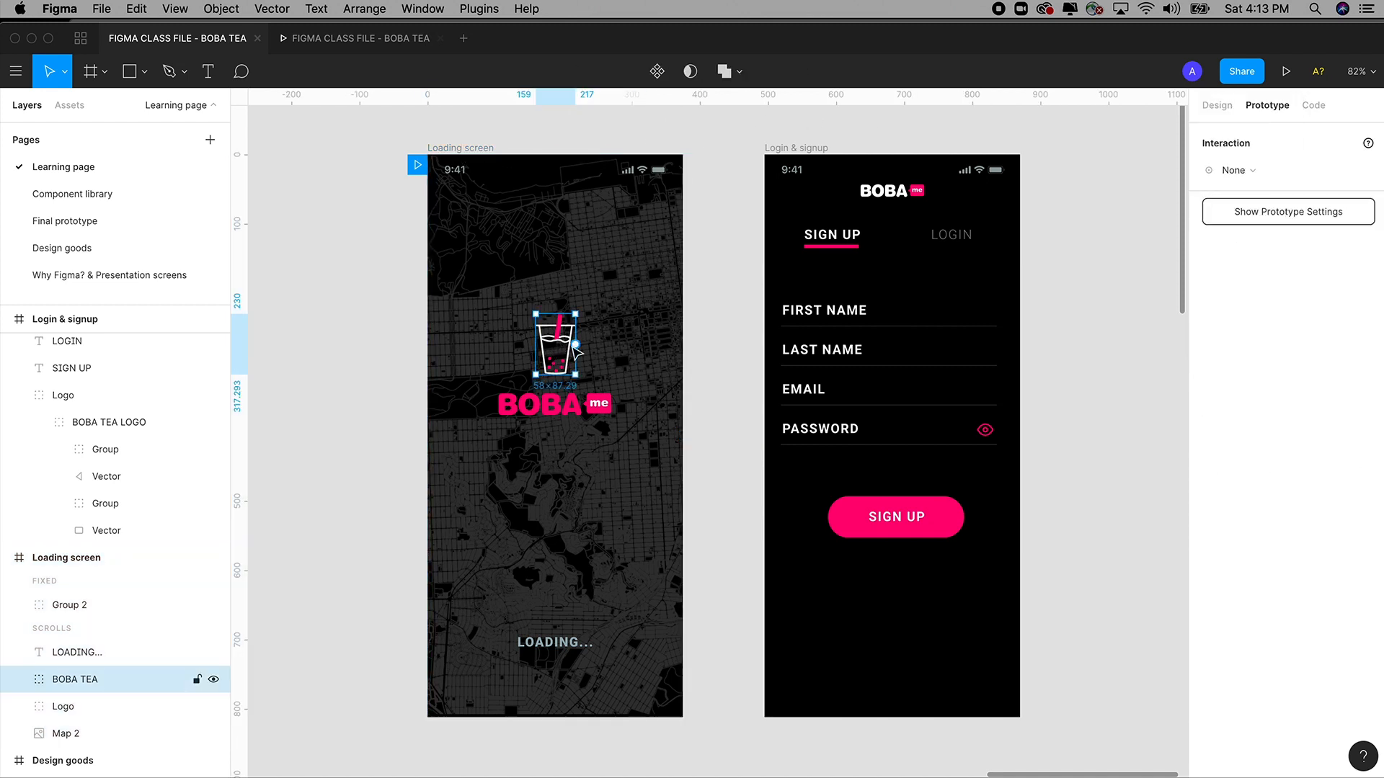
left_click_drag(575, 344, 824, 351)
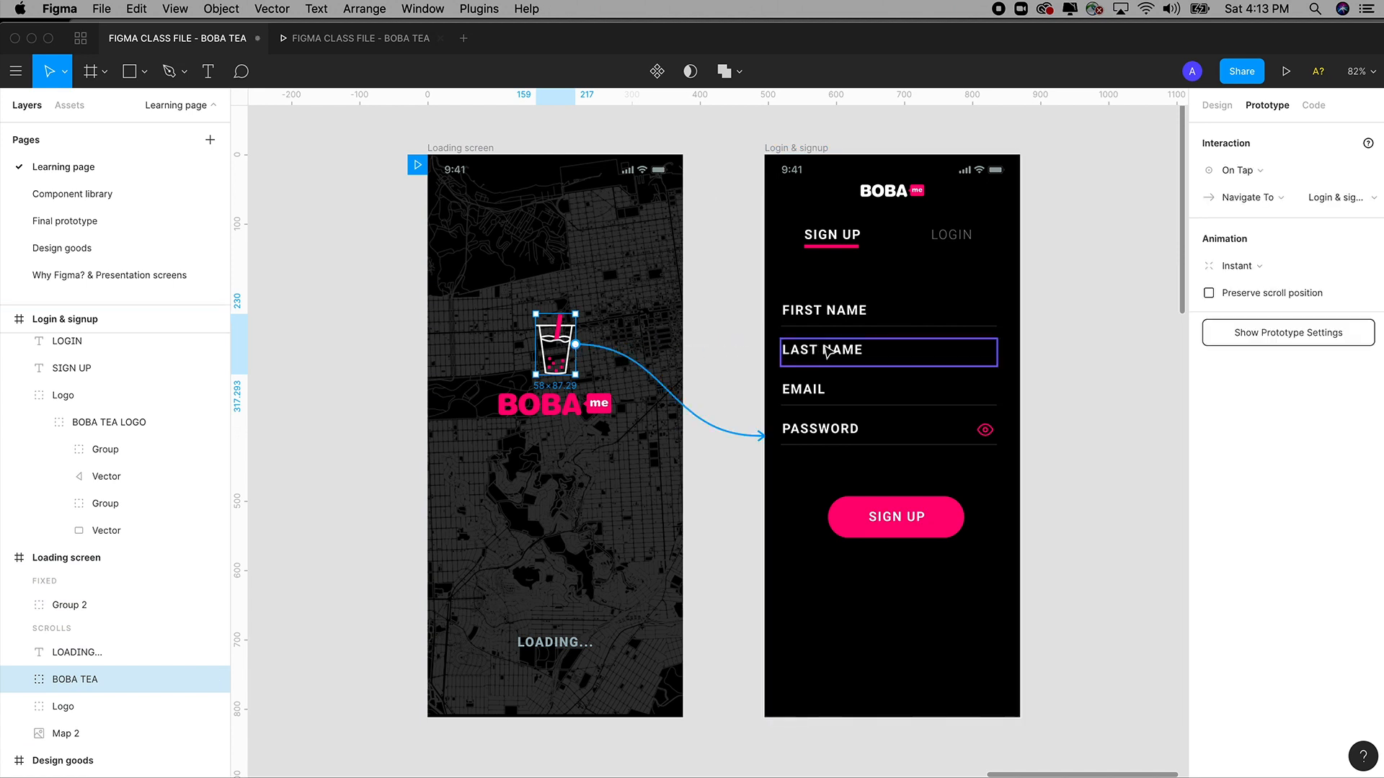
left_click(1238, 170)
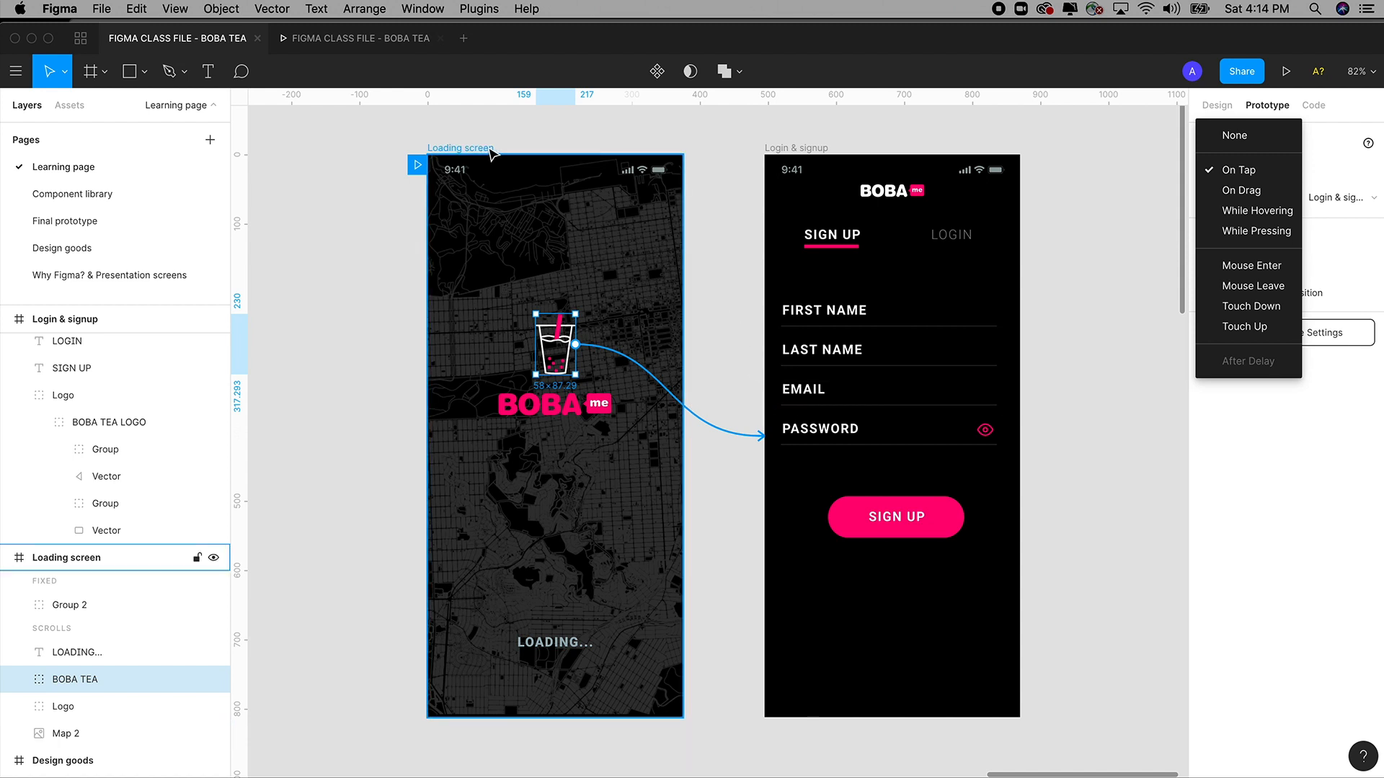
Confirm the Loading screen's After Delay 3000ms trigger, then zoom out to 50%.
left_click(465, 148)
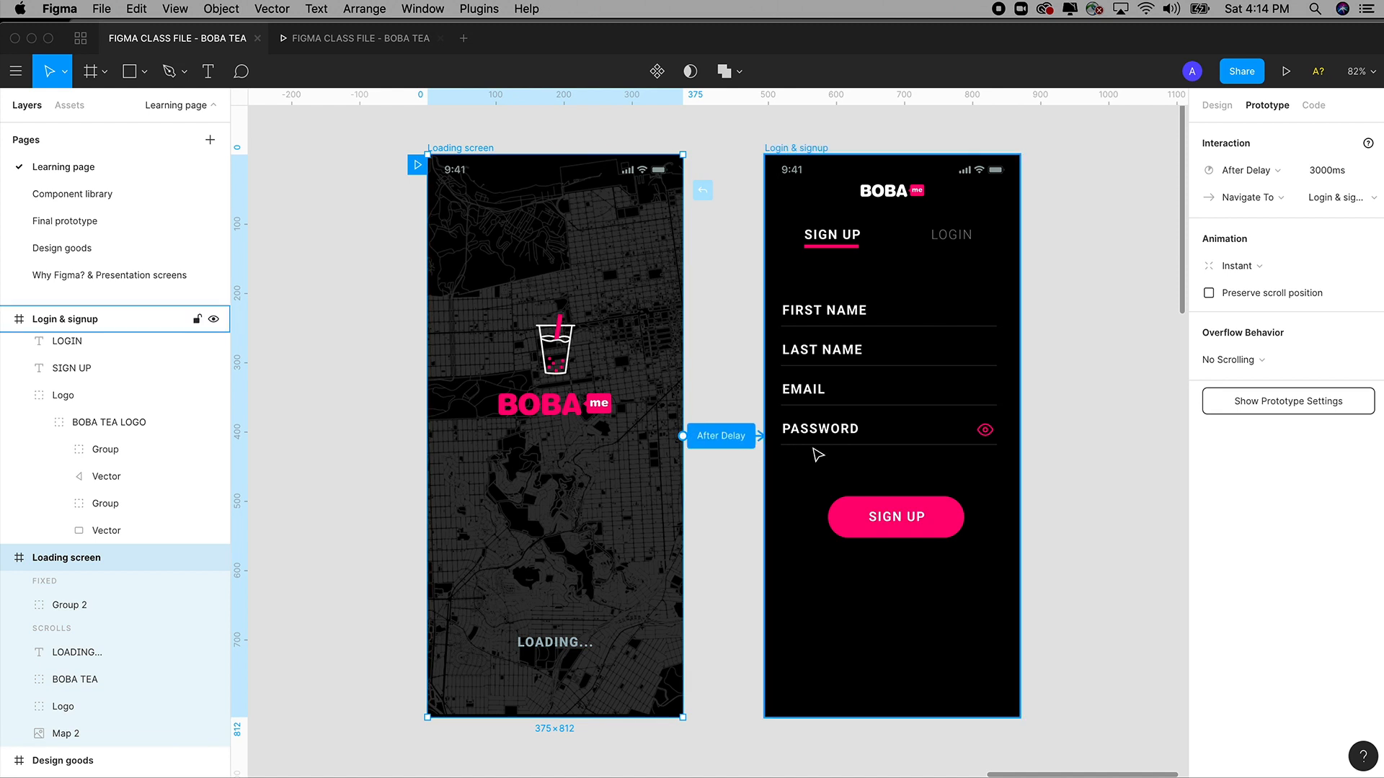
left_click(1245, 171)
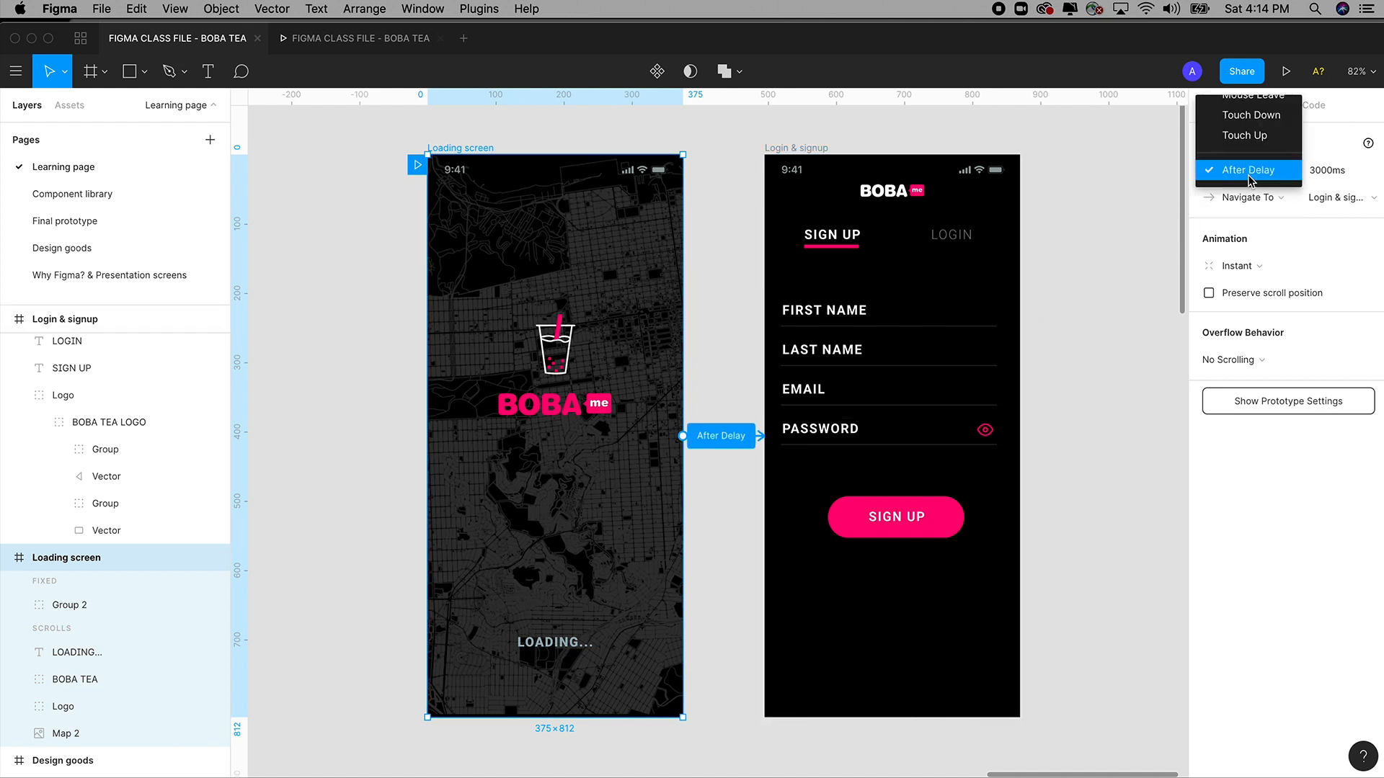
left_click(1091, 241)
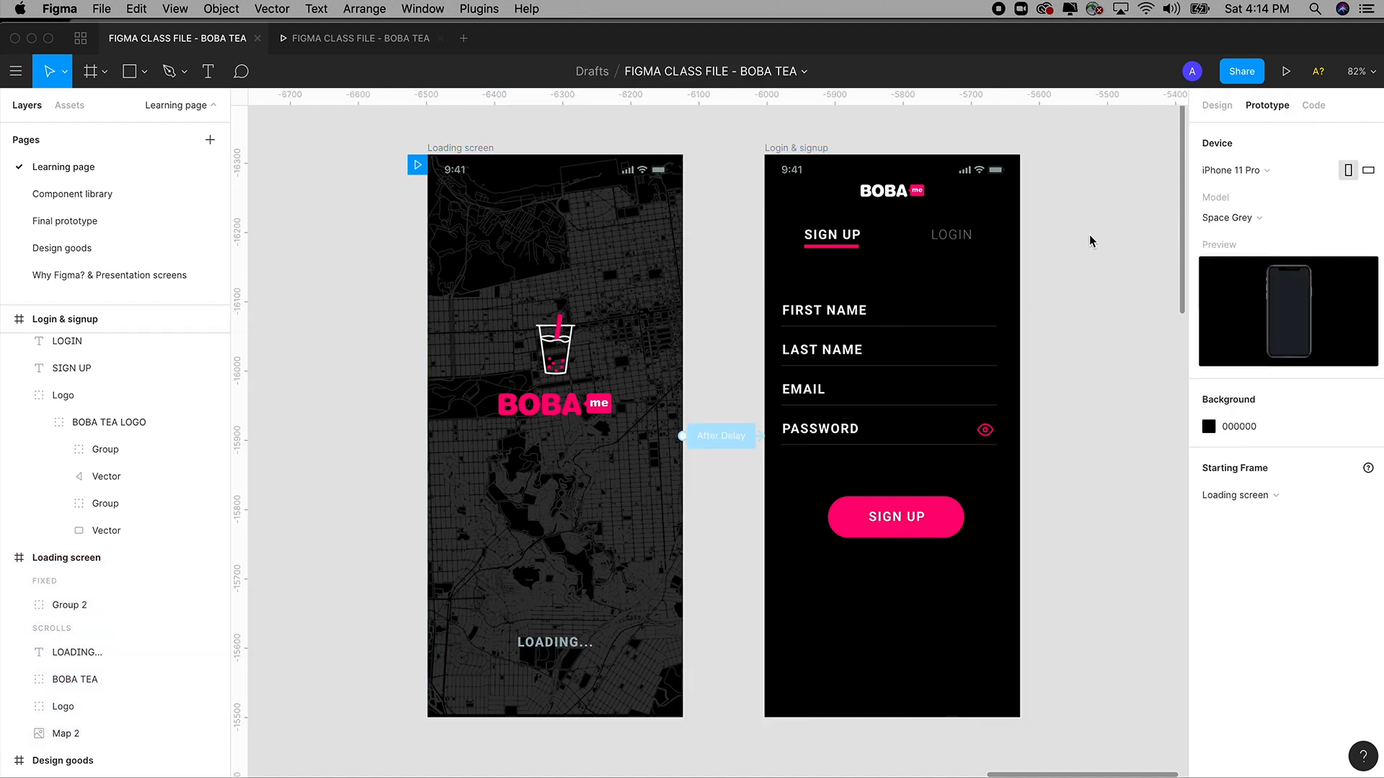
scroll(1031, 717, "right", 1)
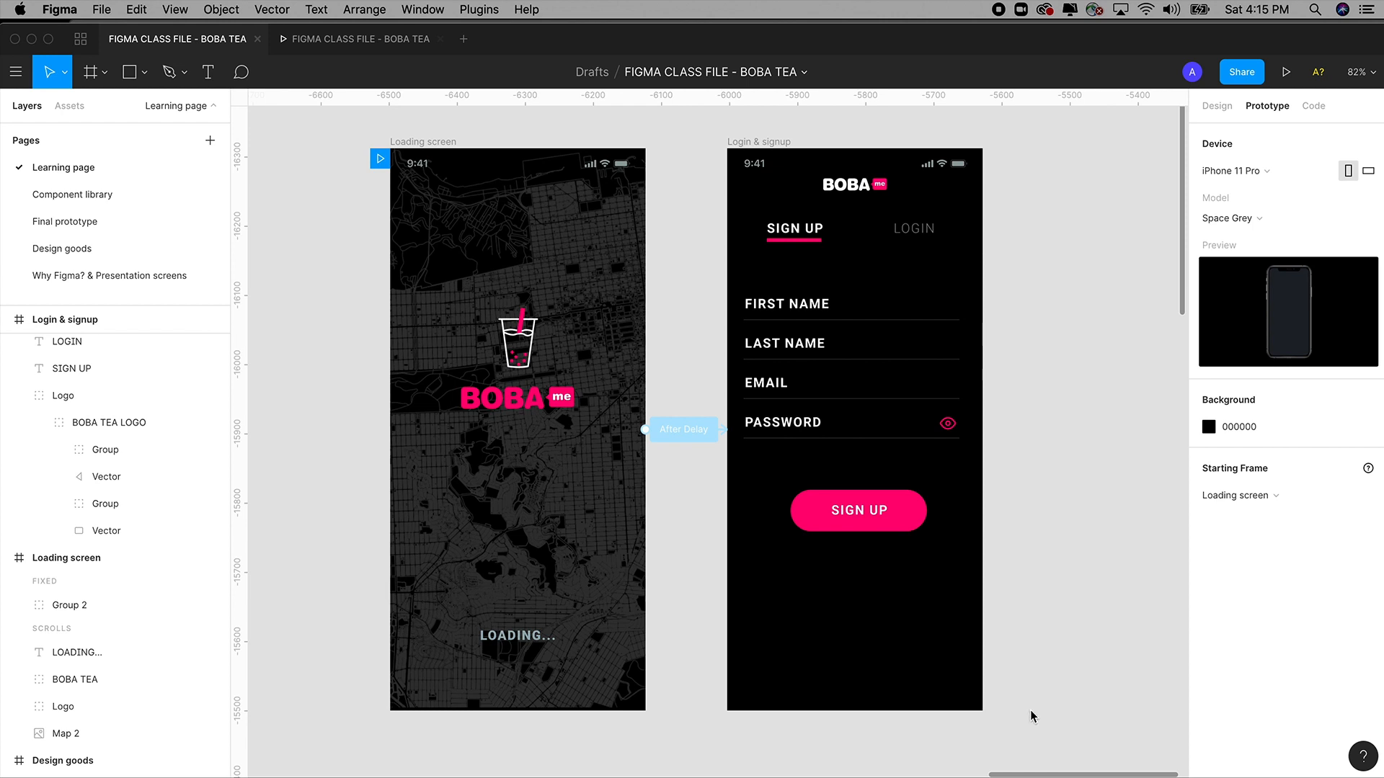
scroll(1041, 674, "right", 1)
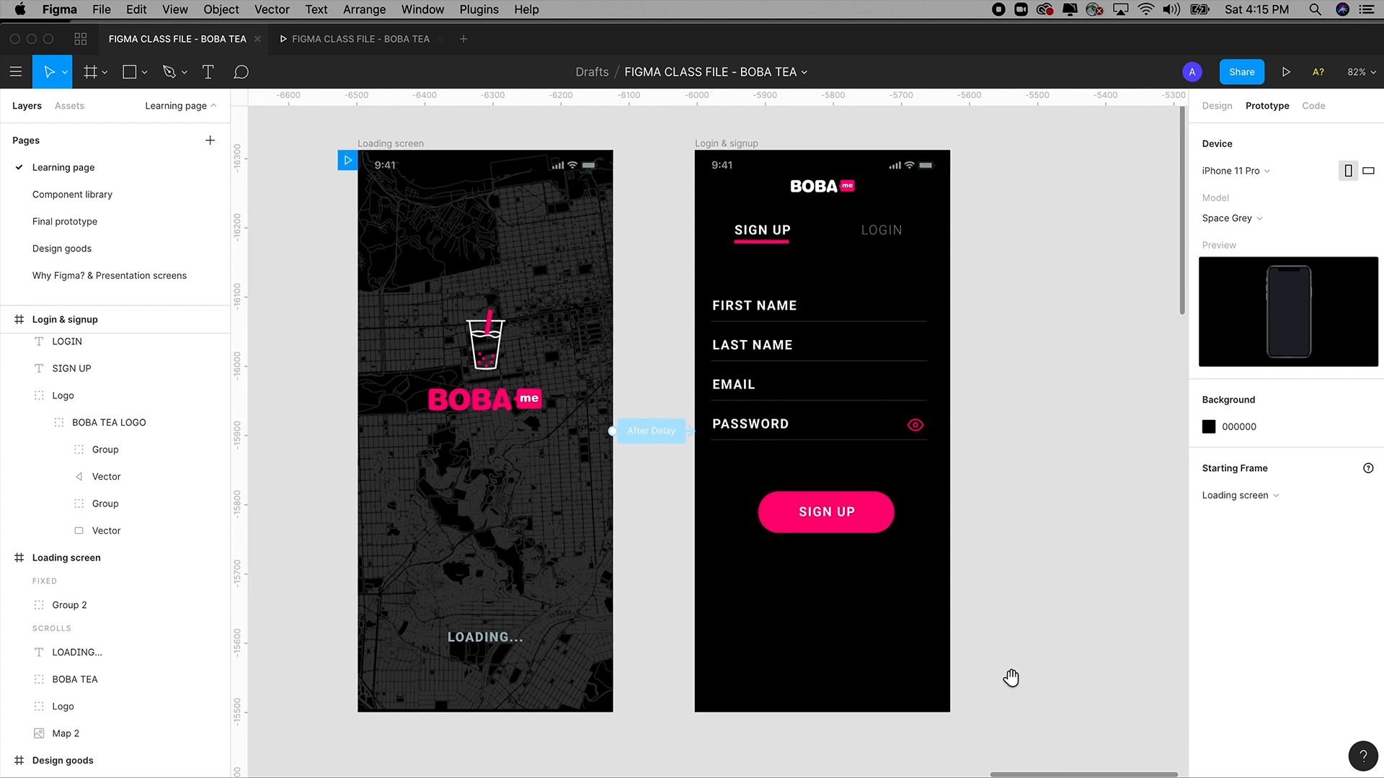
key("minus")
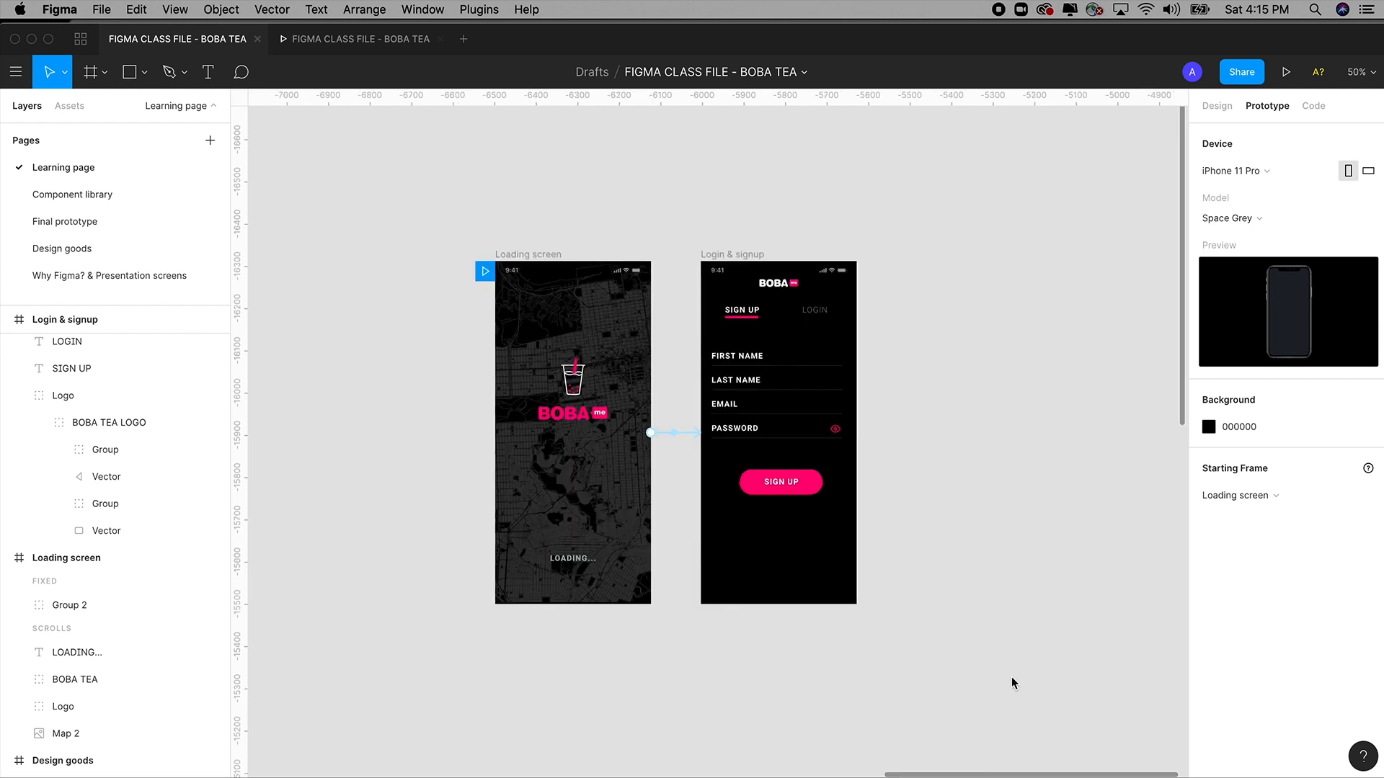
On the Final prototype page, shorten the login field label from EMAIL NAME to EMAIL.
left_click(75, 223)
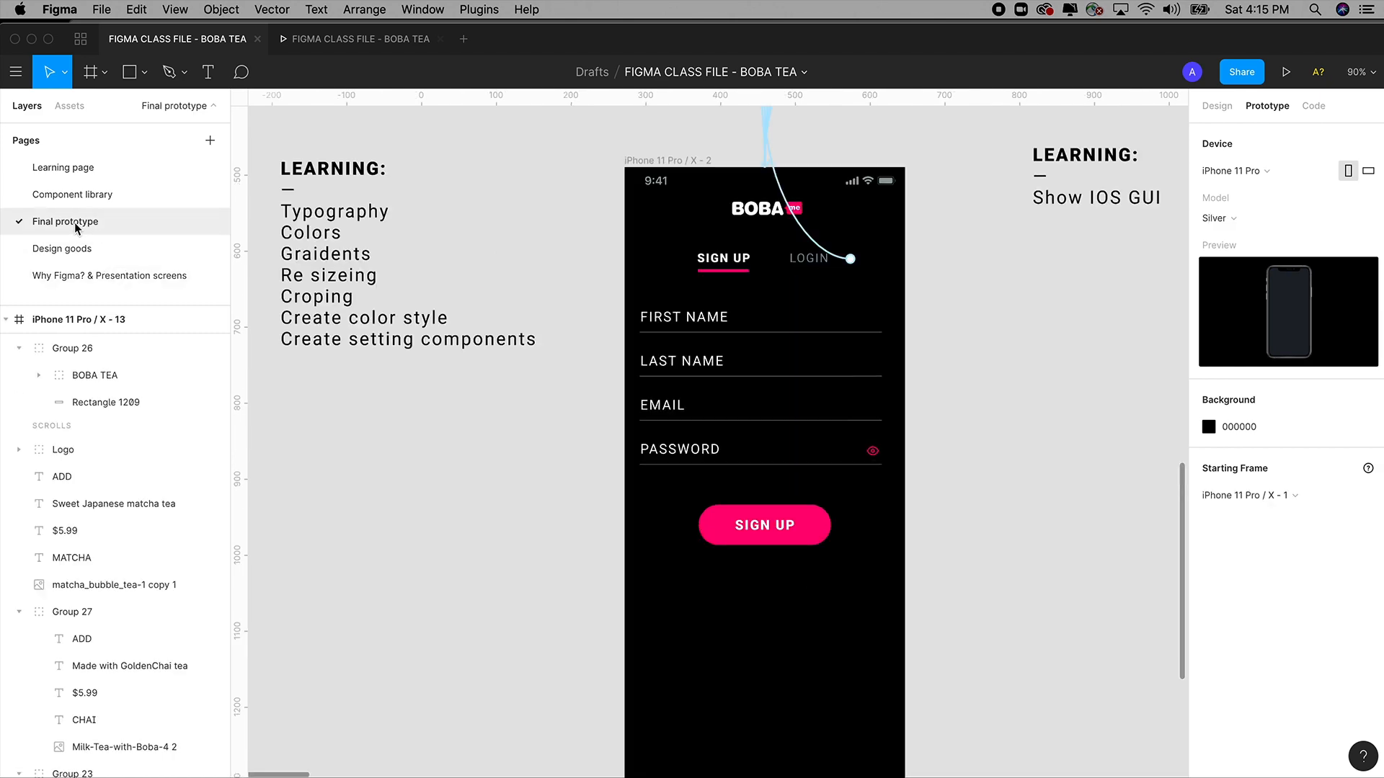
left_click_drag(1020, 400, 912, 592)
scroll(912, 591, "up", 10)
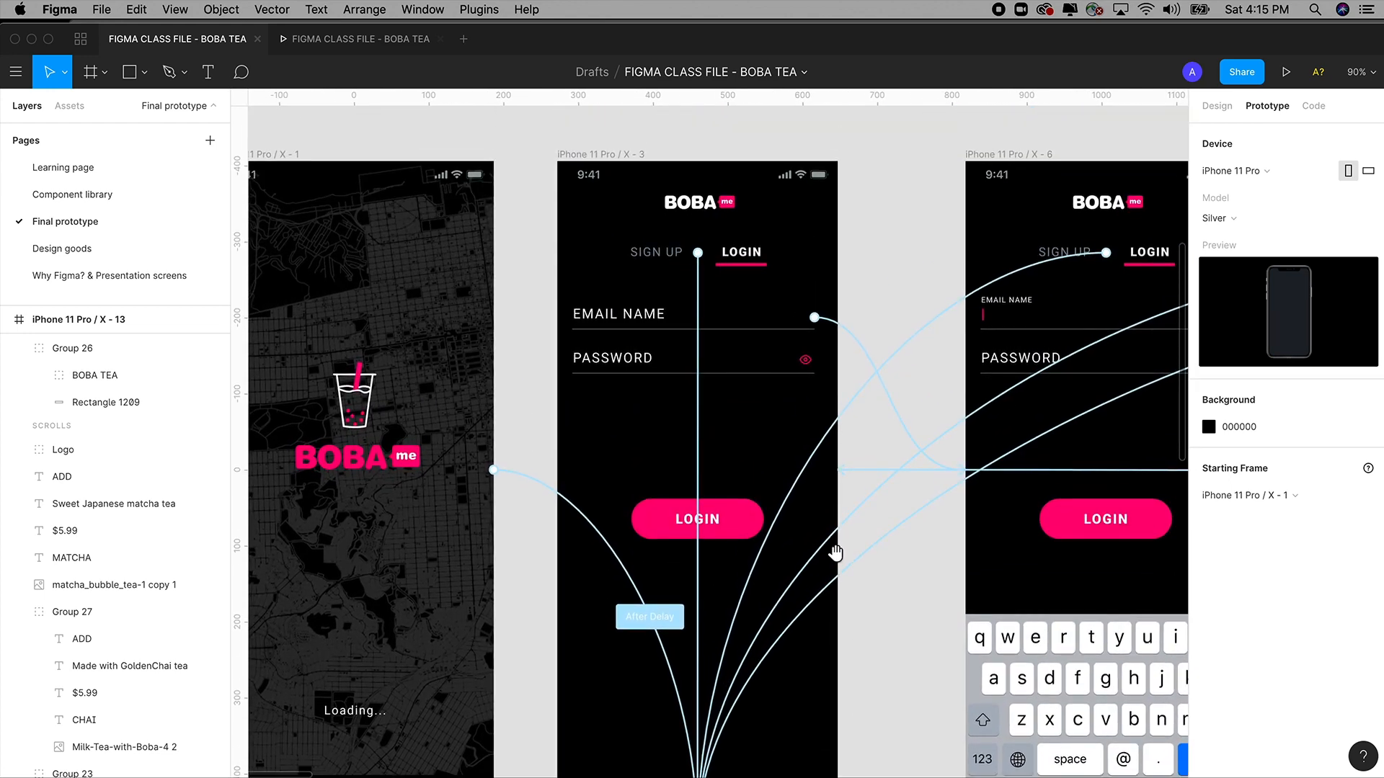
left_click(652, 318)
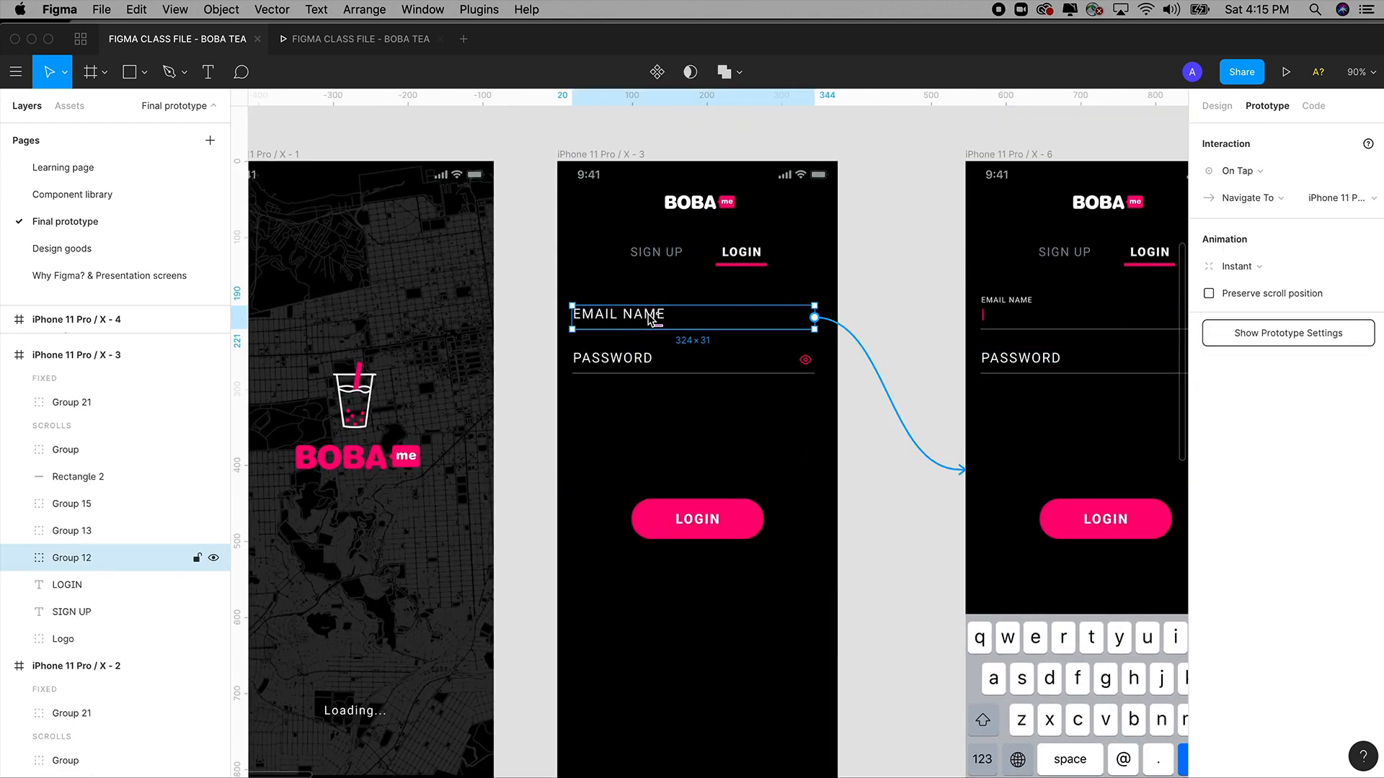
double_click(652, 317)
double_click(652, 317)
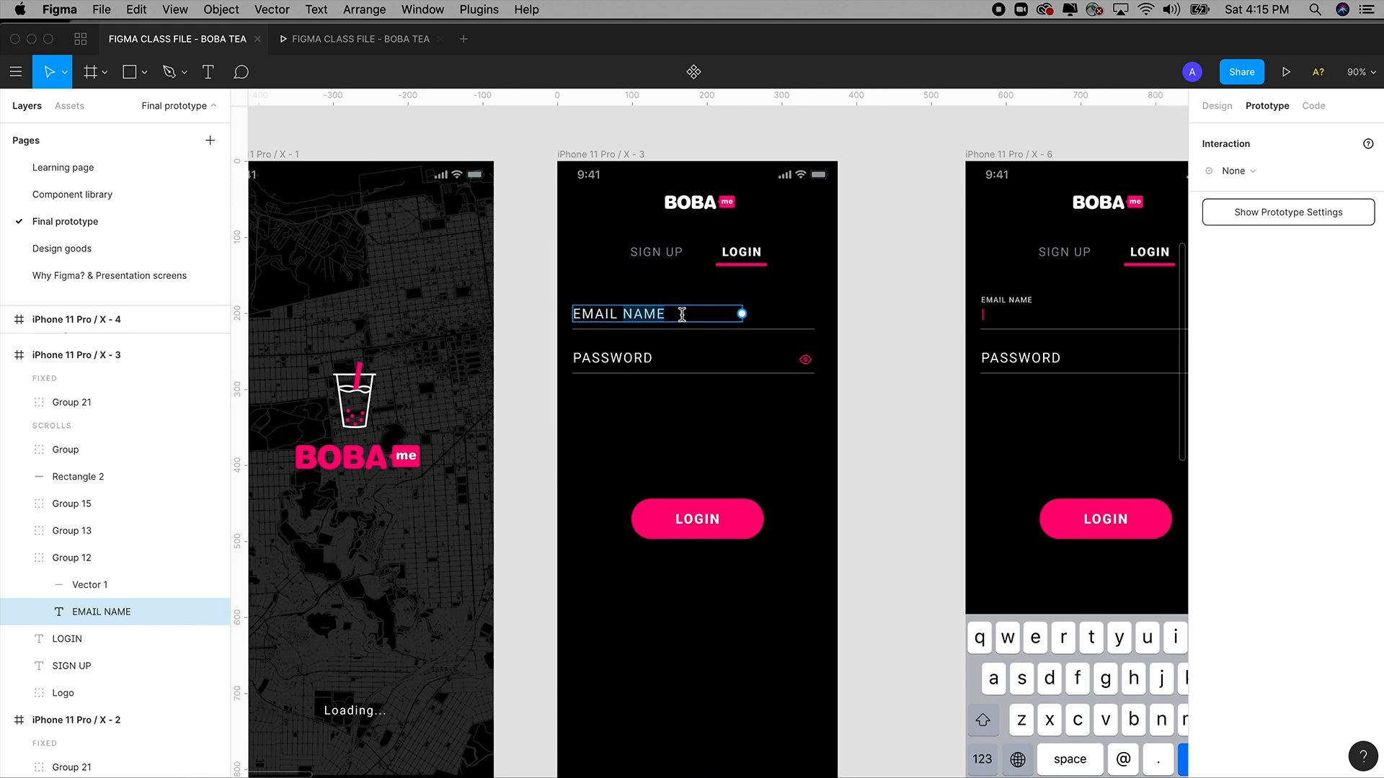
key("BackSpace")
key("Escape")
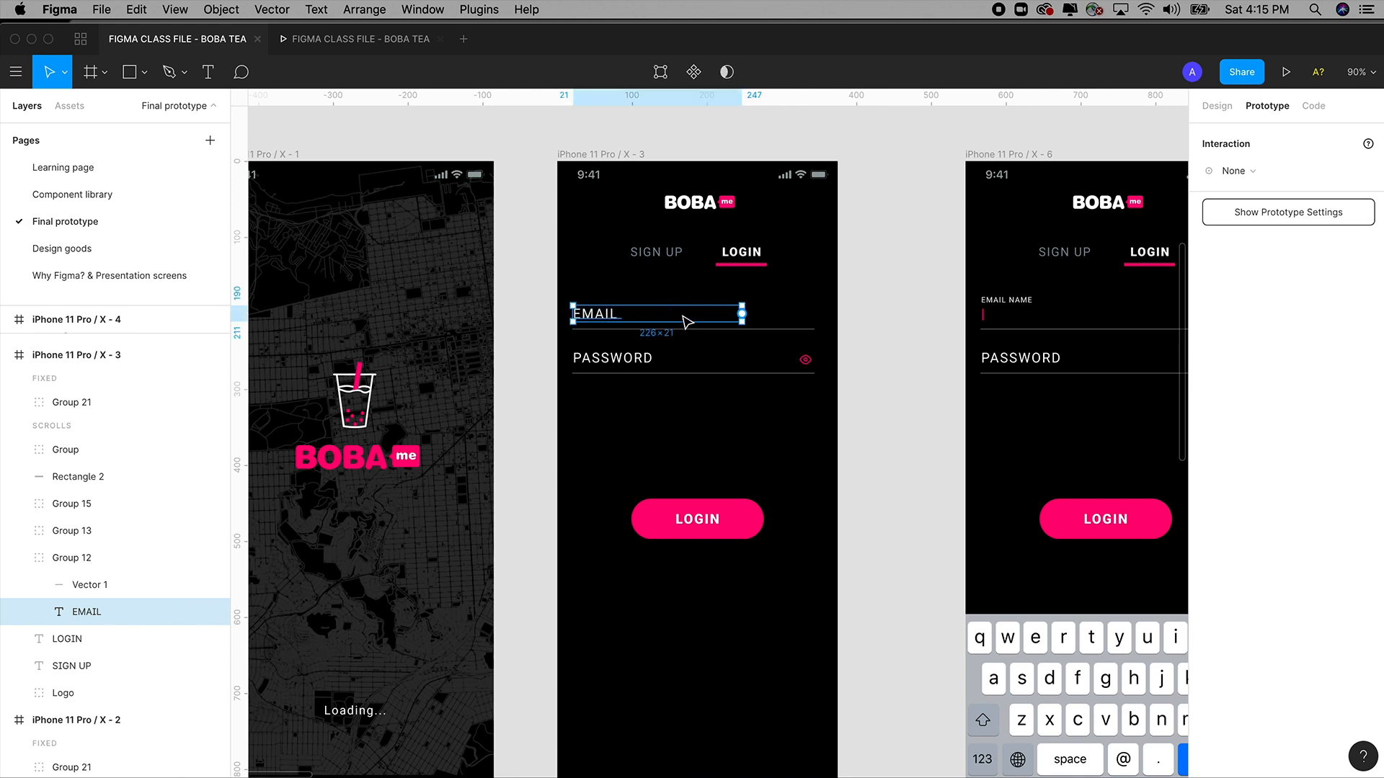
left_click(880, 369)
Look across the login screens, then go back to the Learning page.
scroll(864, 432, "down", 5)
scroll(846, 300, "up", 5)
scroll(846, 300, "right", 10)
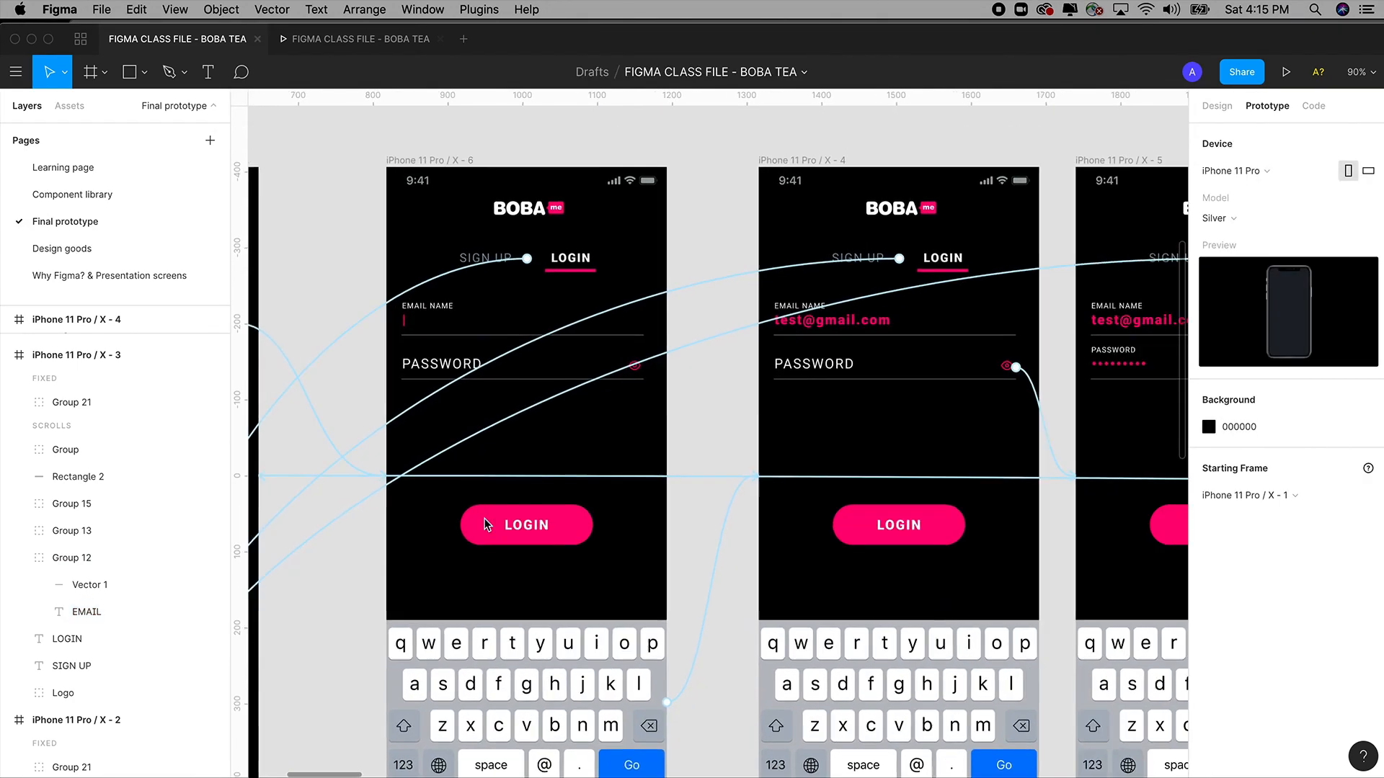
scroll(485, 525, "left", 12)
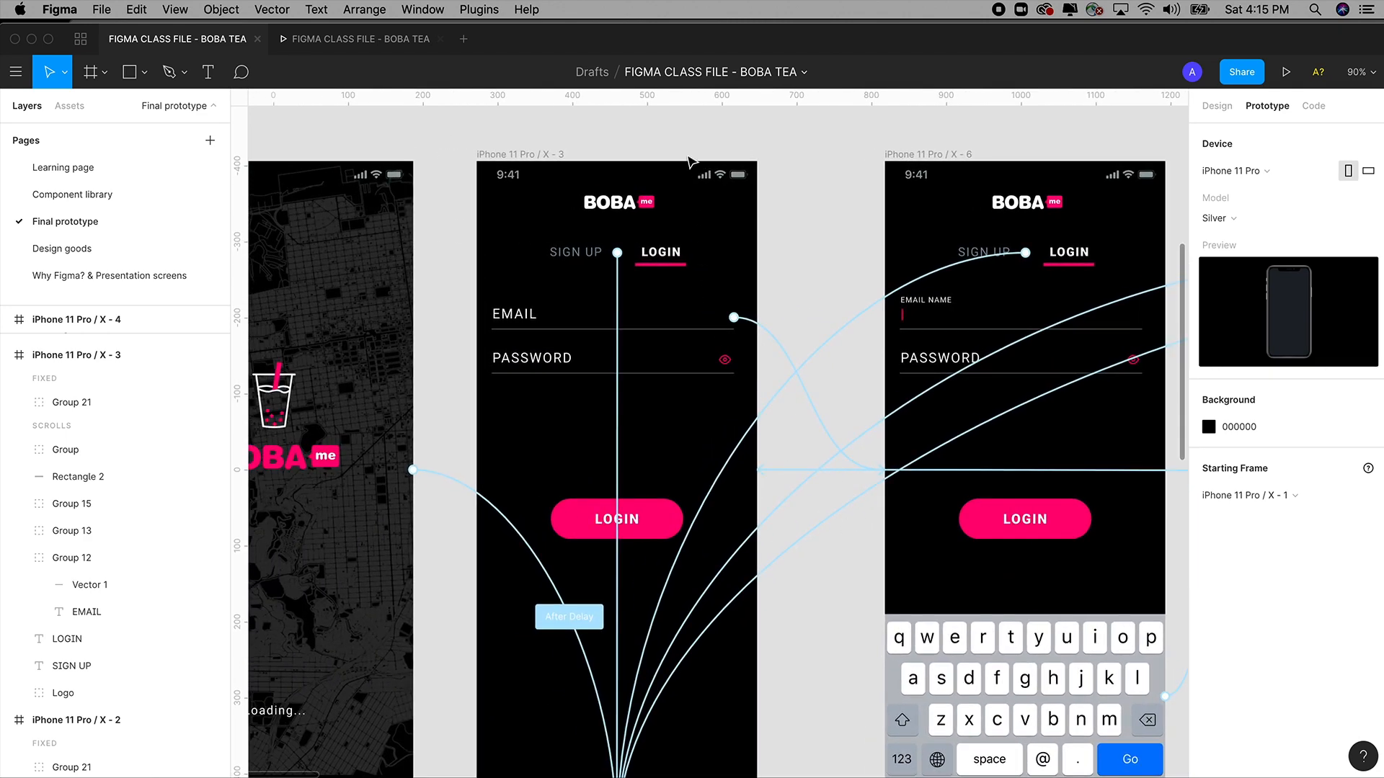
left_click_drag(623, 134, 690, 135)
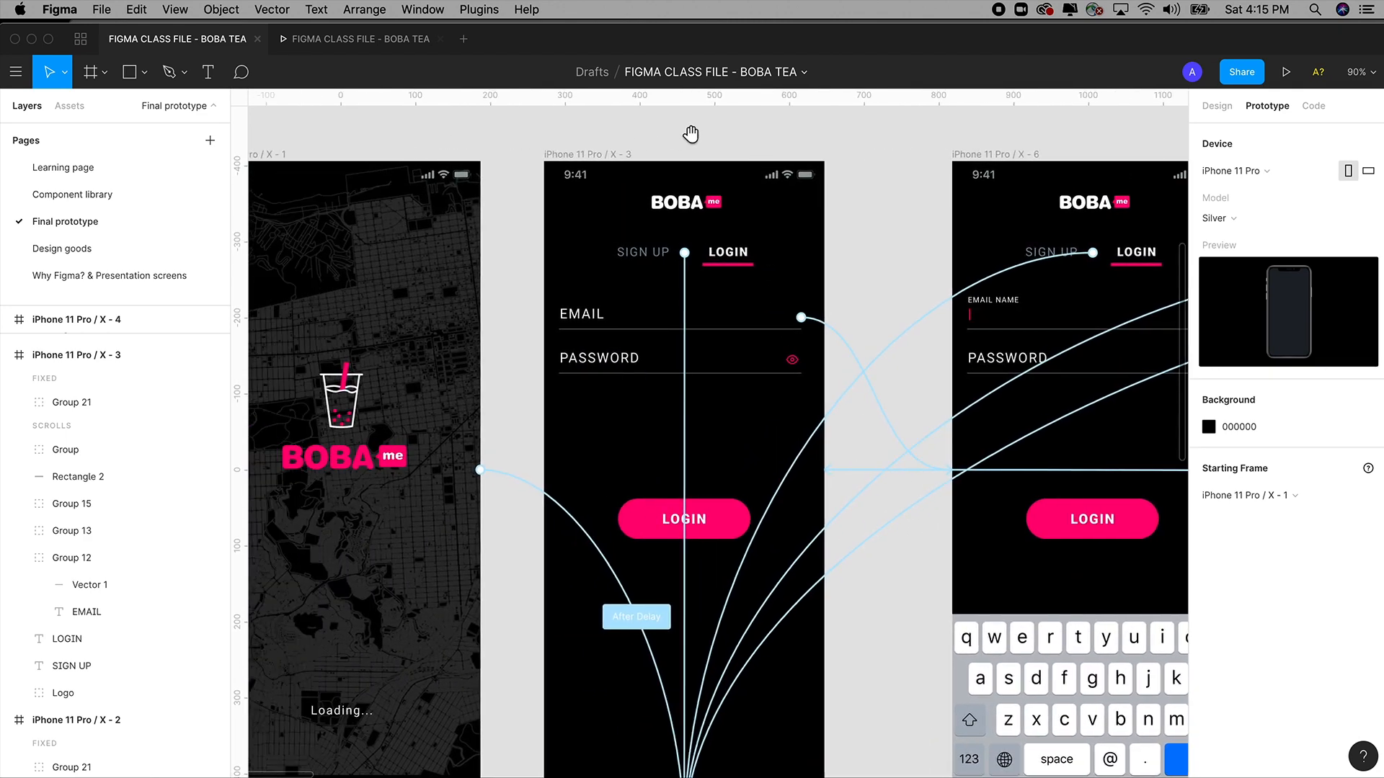
left_click(72, 166)
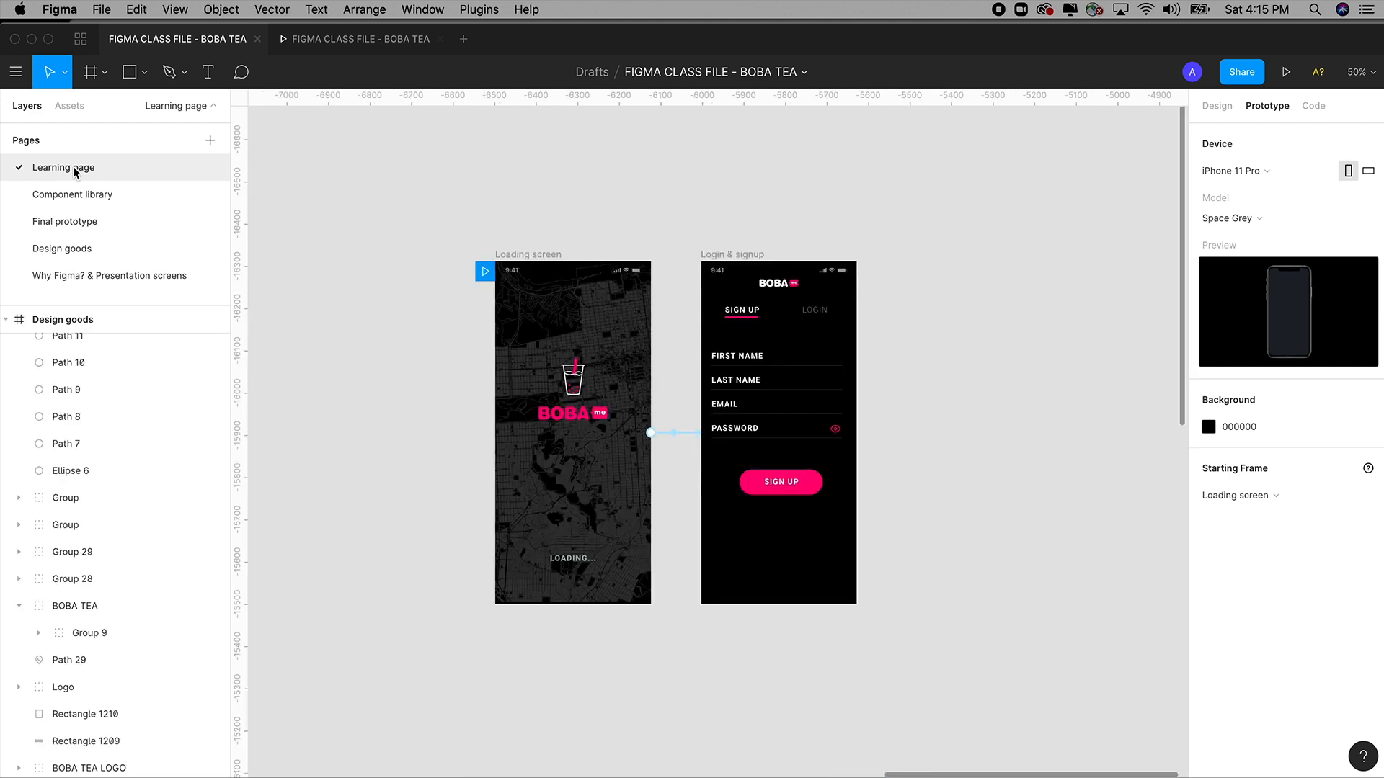
Duplicate the Login & signup frame to the right and even out the three frames' spacing.
left_click_drag(676, 208, 752, 360)
left_click_drag(798, 437, 910, 632)
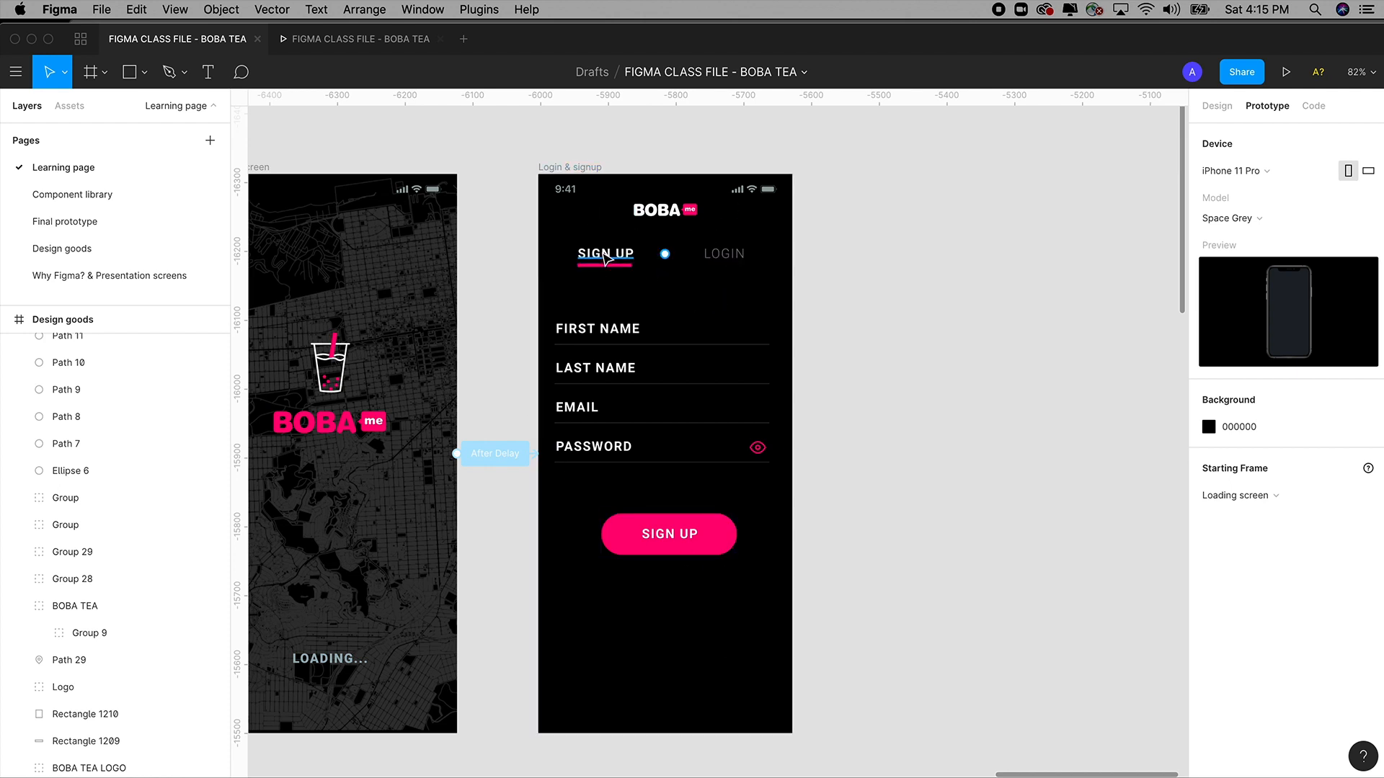
left_click(578, 168)
left_click_drag(579, 168, 925, 190)
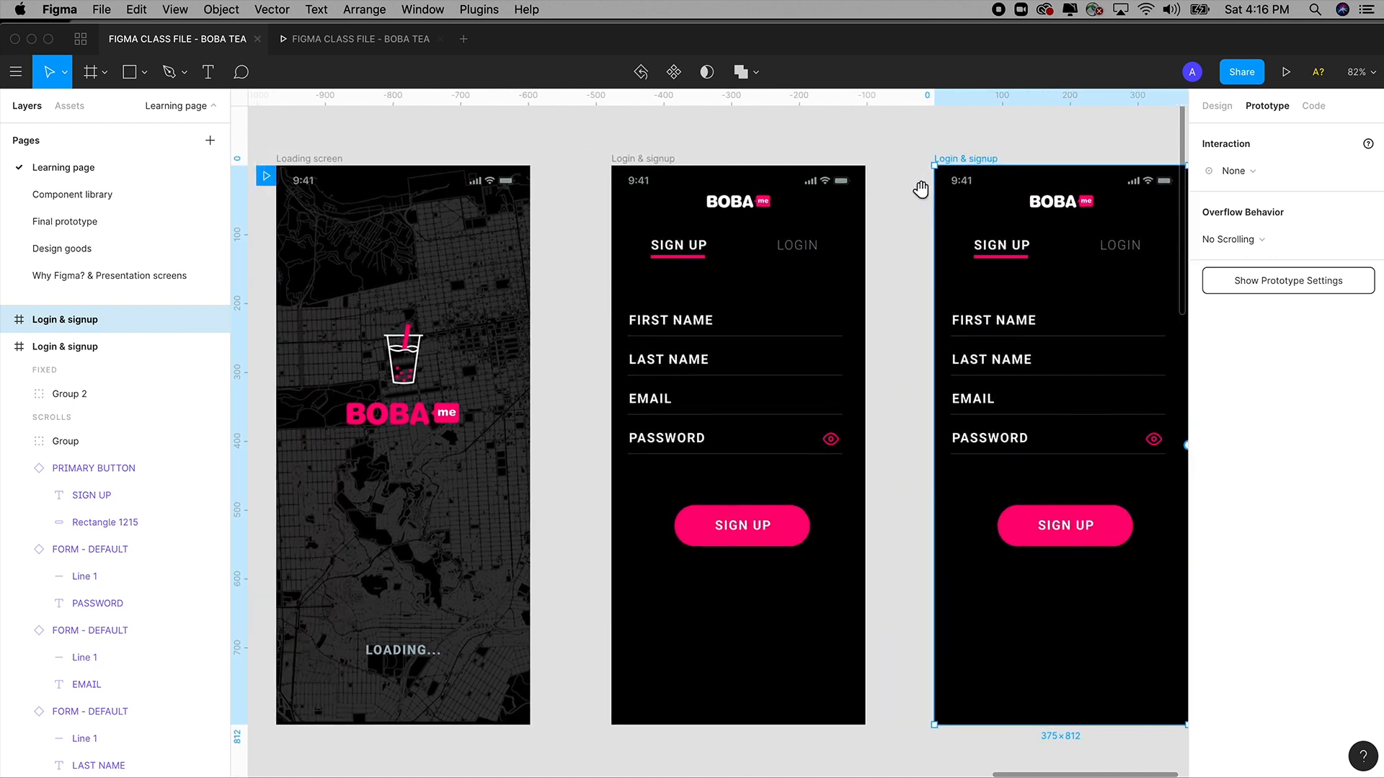
left_click_drag(653, 165, 620, 165)
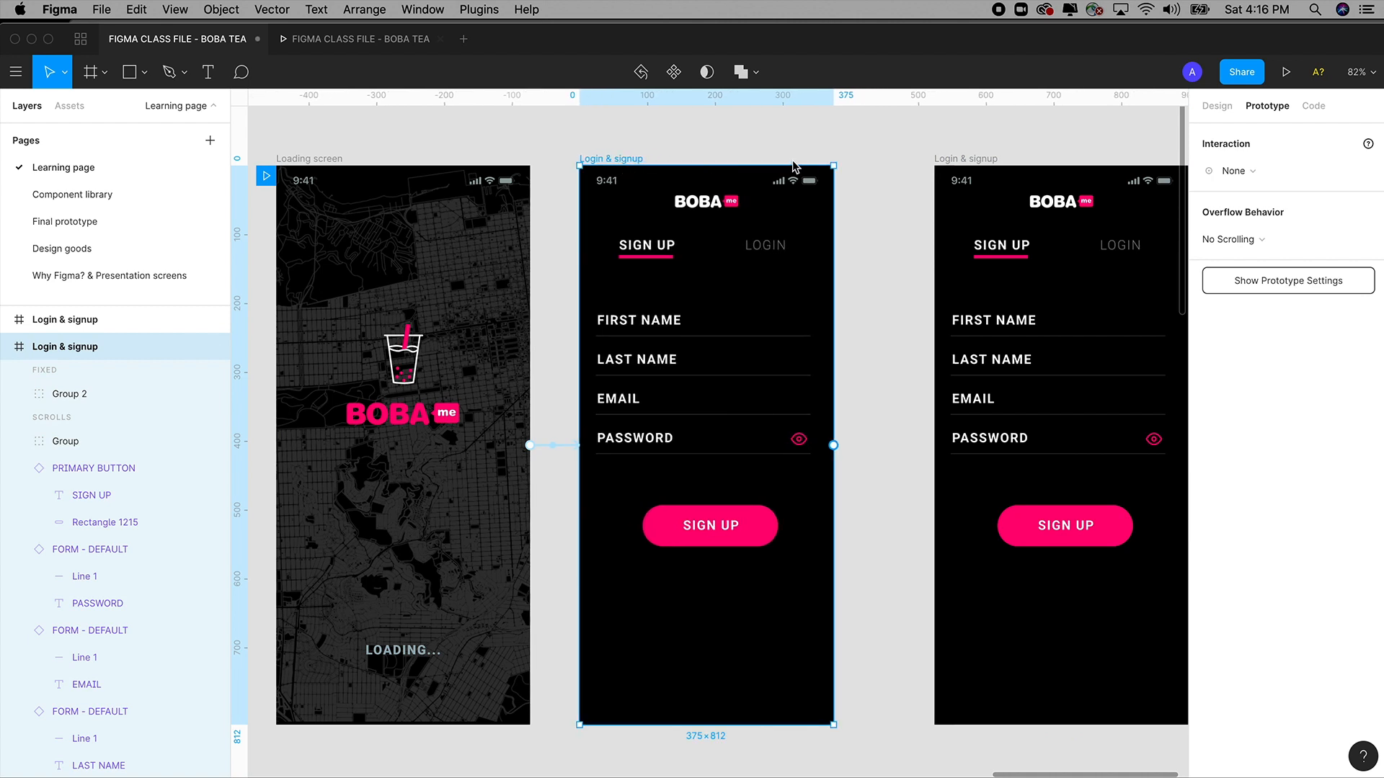
left_click_drag(964, 164, 913, 165)
Zoom in on the copied screen's top area around its LOGIN and SIGN UP tabs.
key("space")
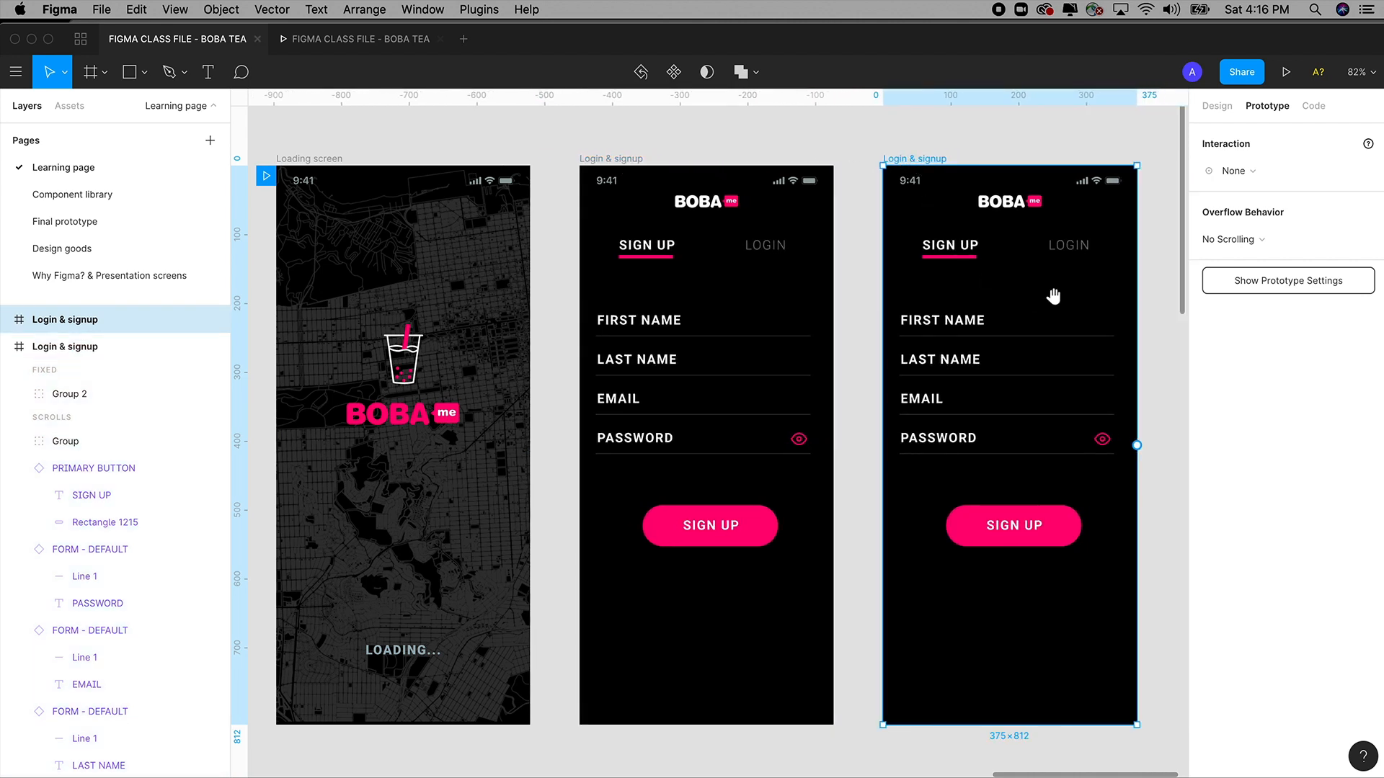
left_click_drag(1137, 297, 941, 281)
key("z")
left_click_drag(638, 167, 1038, 552)
key("space")
left_click_drag(858, 492, 892, 537)
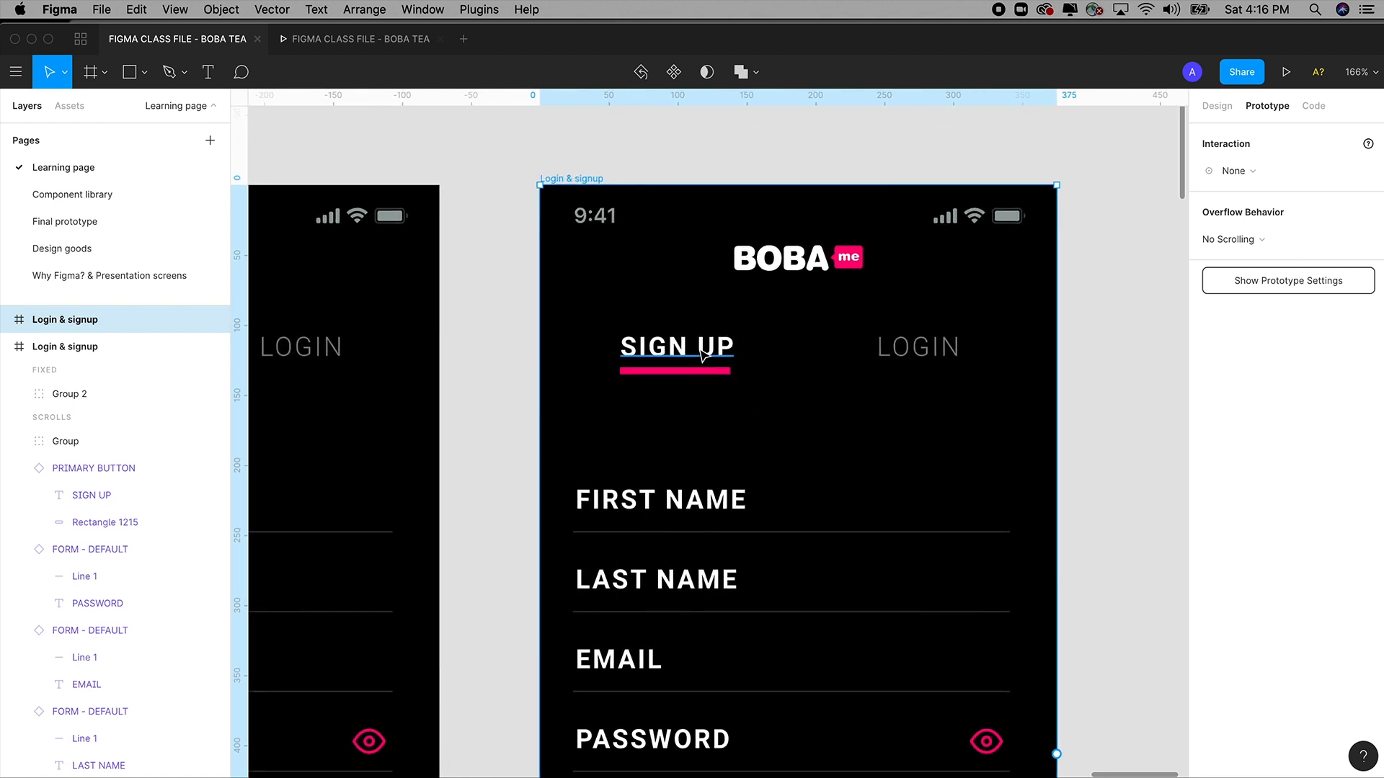
Create the text style '19 Point - Light' from the copied screen's LOGIN tab text.
left_click(704, 358)
left_click(1215, 107)
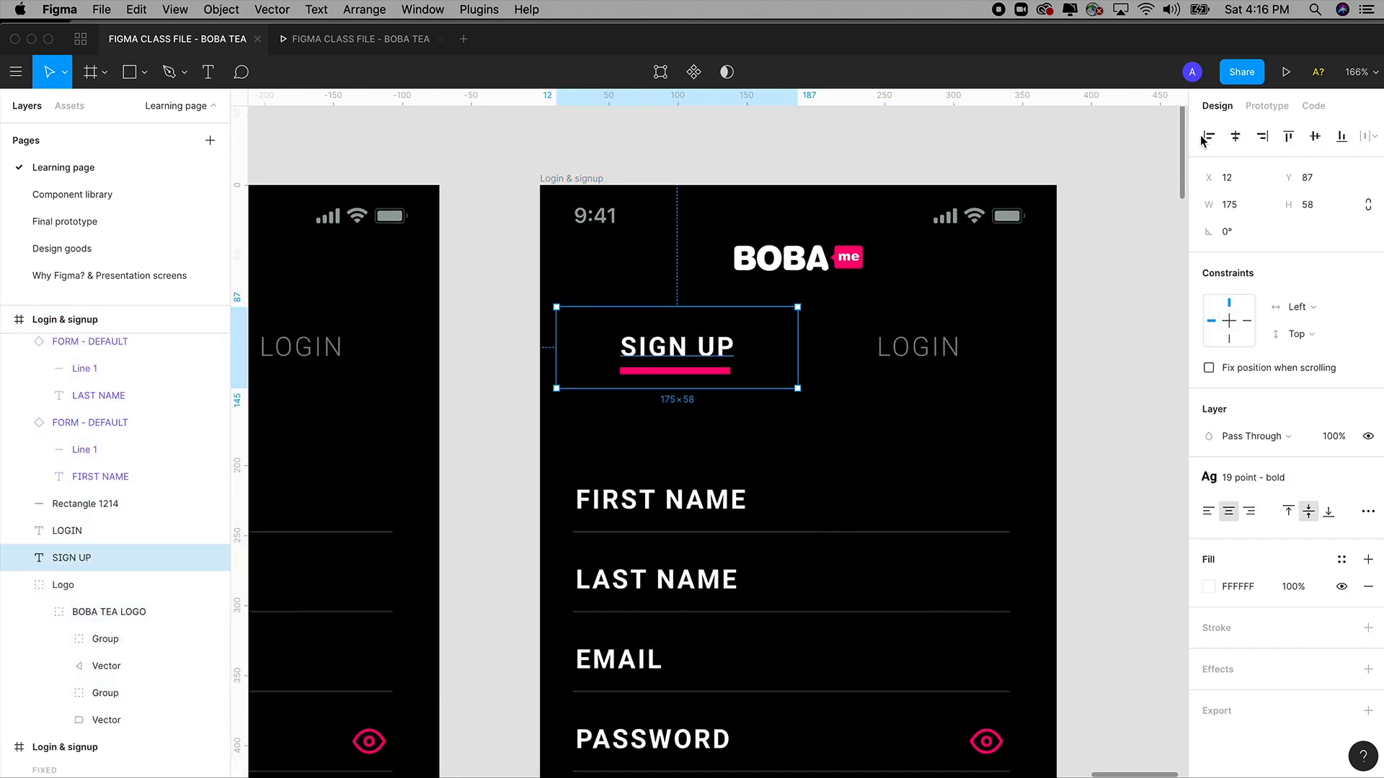
left_click(954, 357)
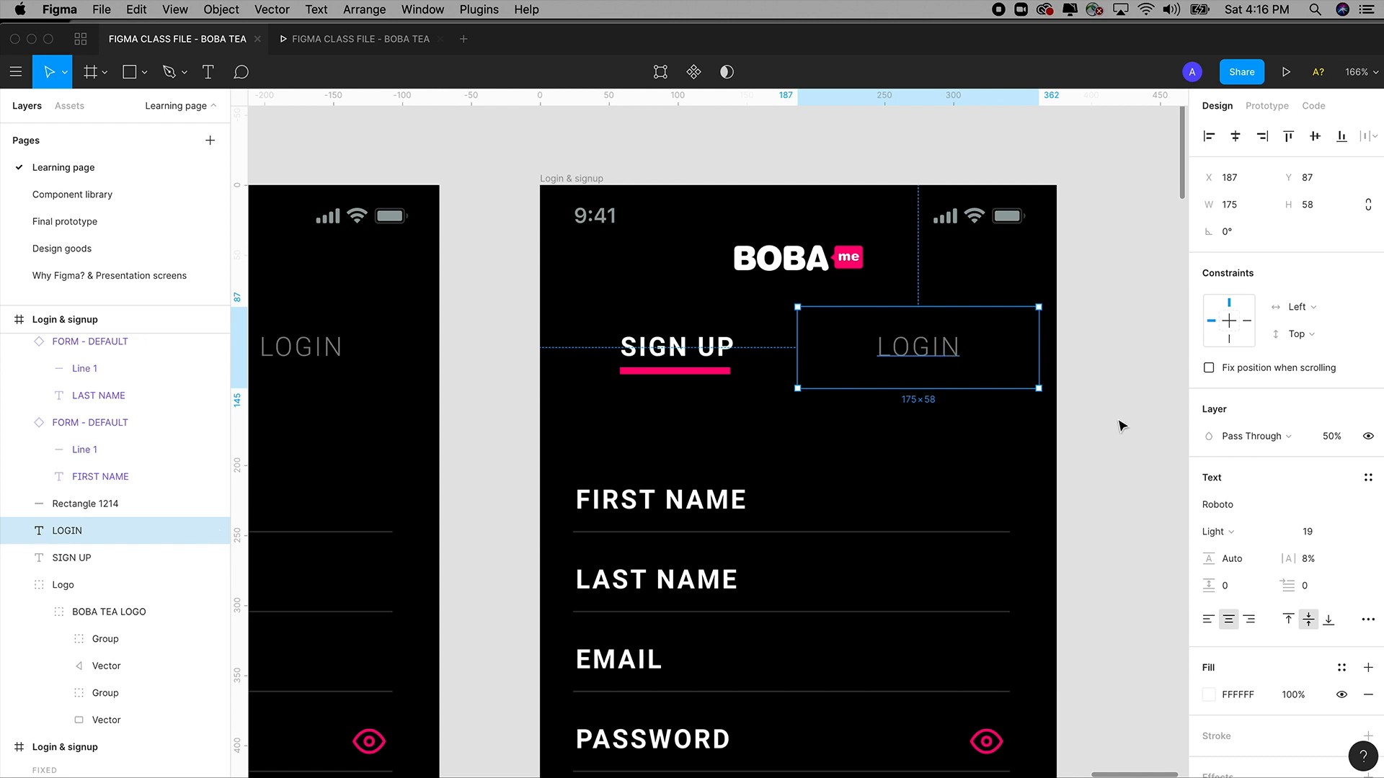
left_click(1367, 479)
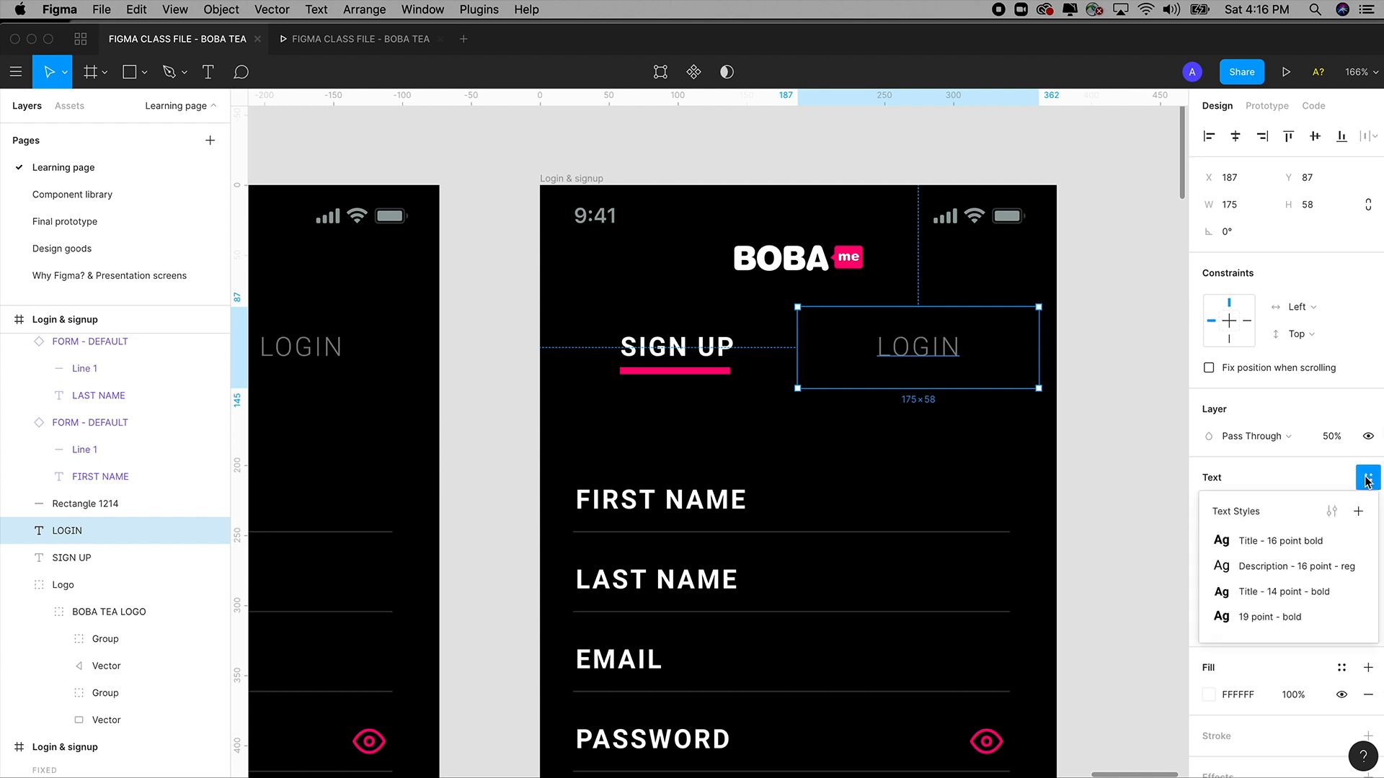
left_click(1358, 514)
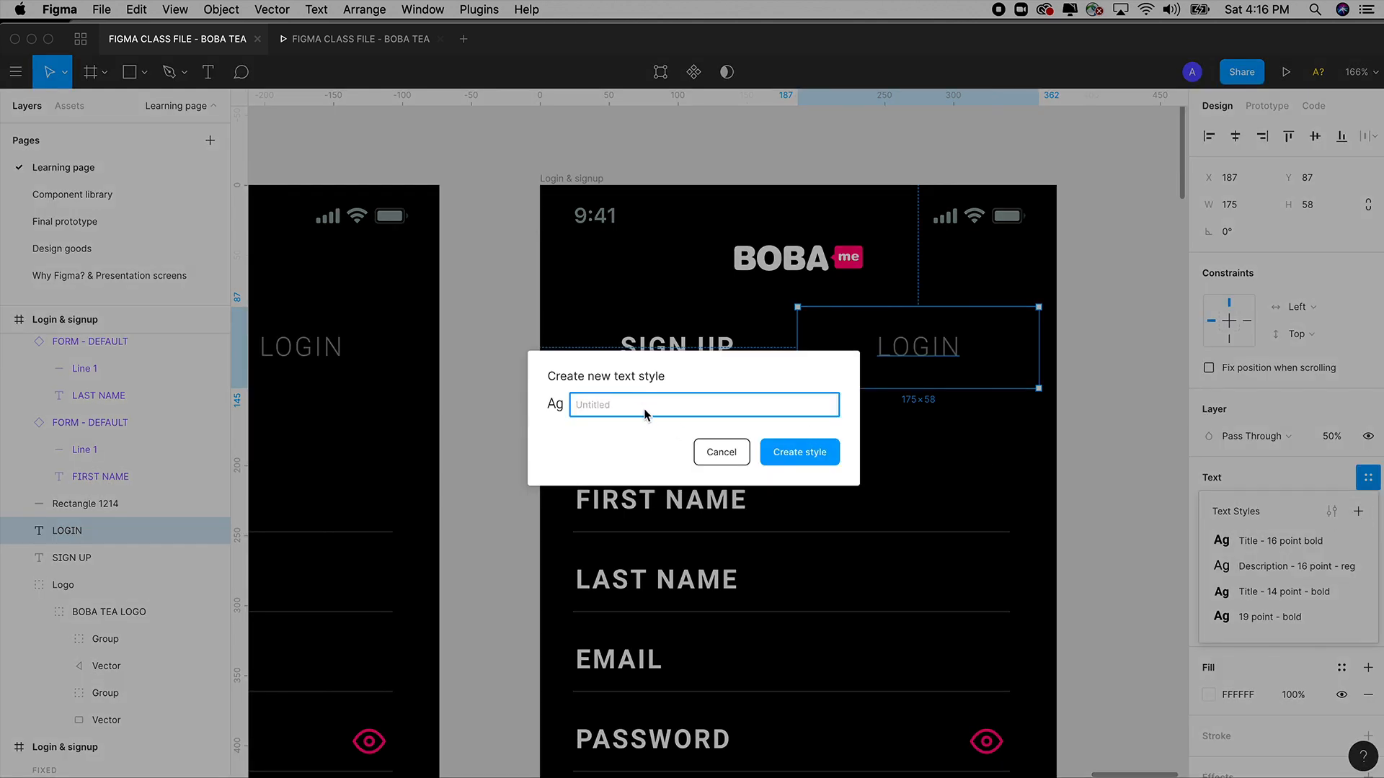
type("19 Point - Light")
left_click(796, 452)
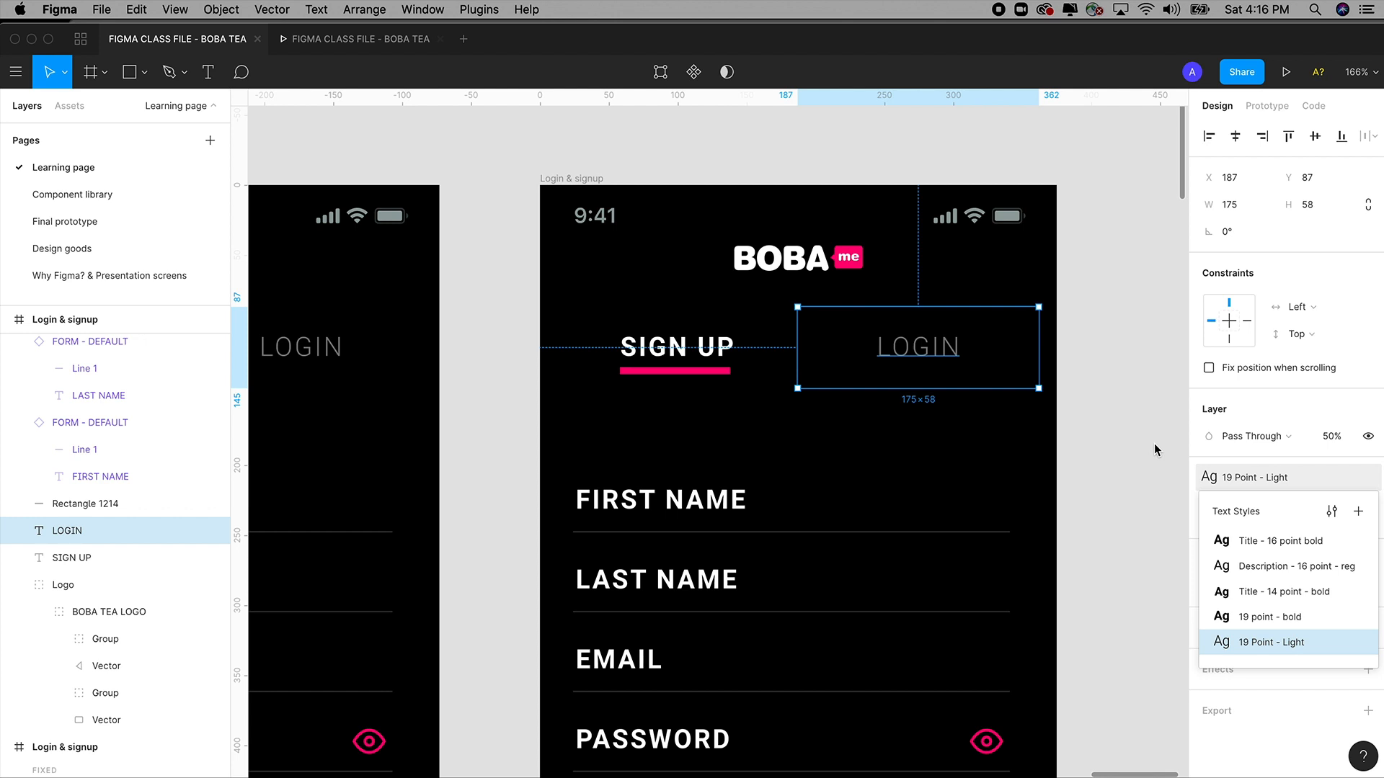
left_click(1153, 445)
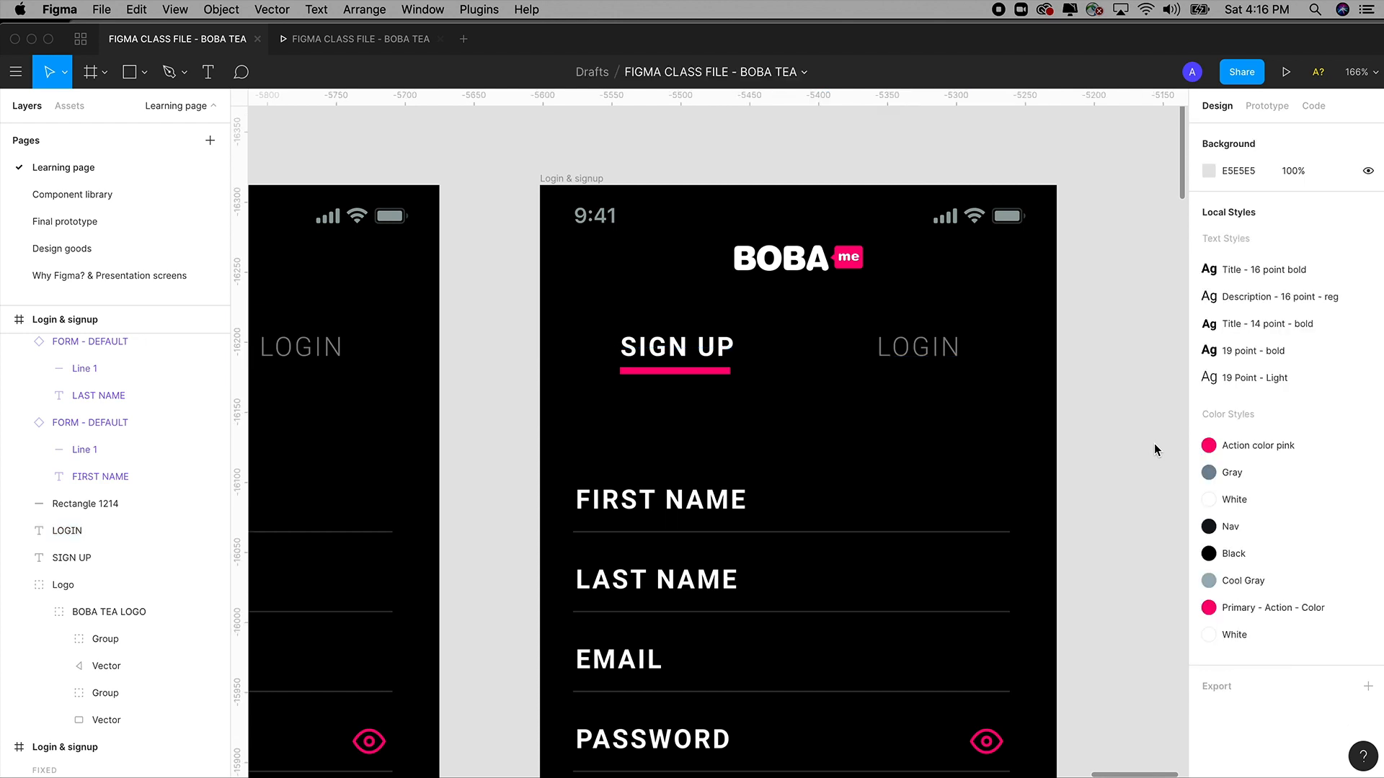
left_click(681, 346)
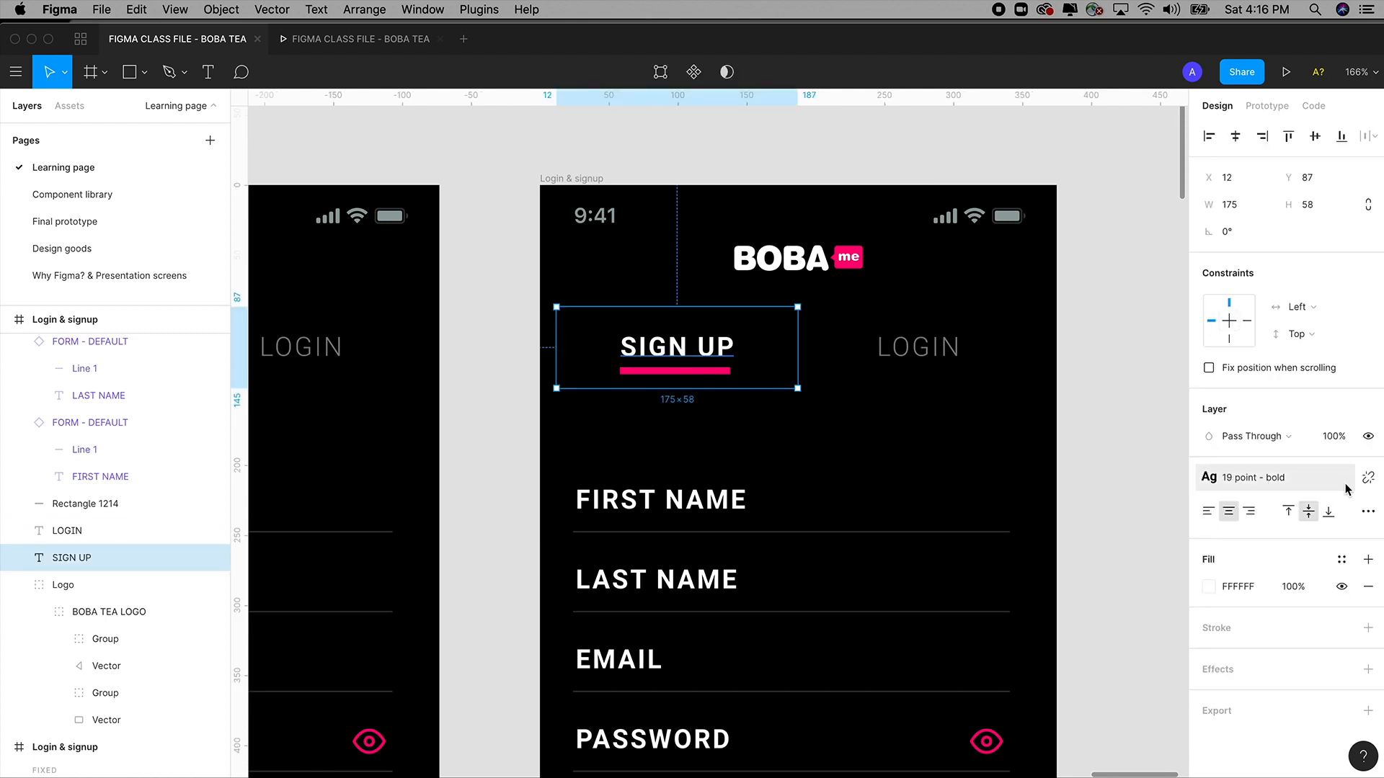
Apply the 19 Point - Light text style to the SIGN UP tab label.
left_click(1283, 481)
left_click(1123, 427)
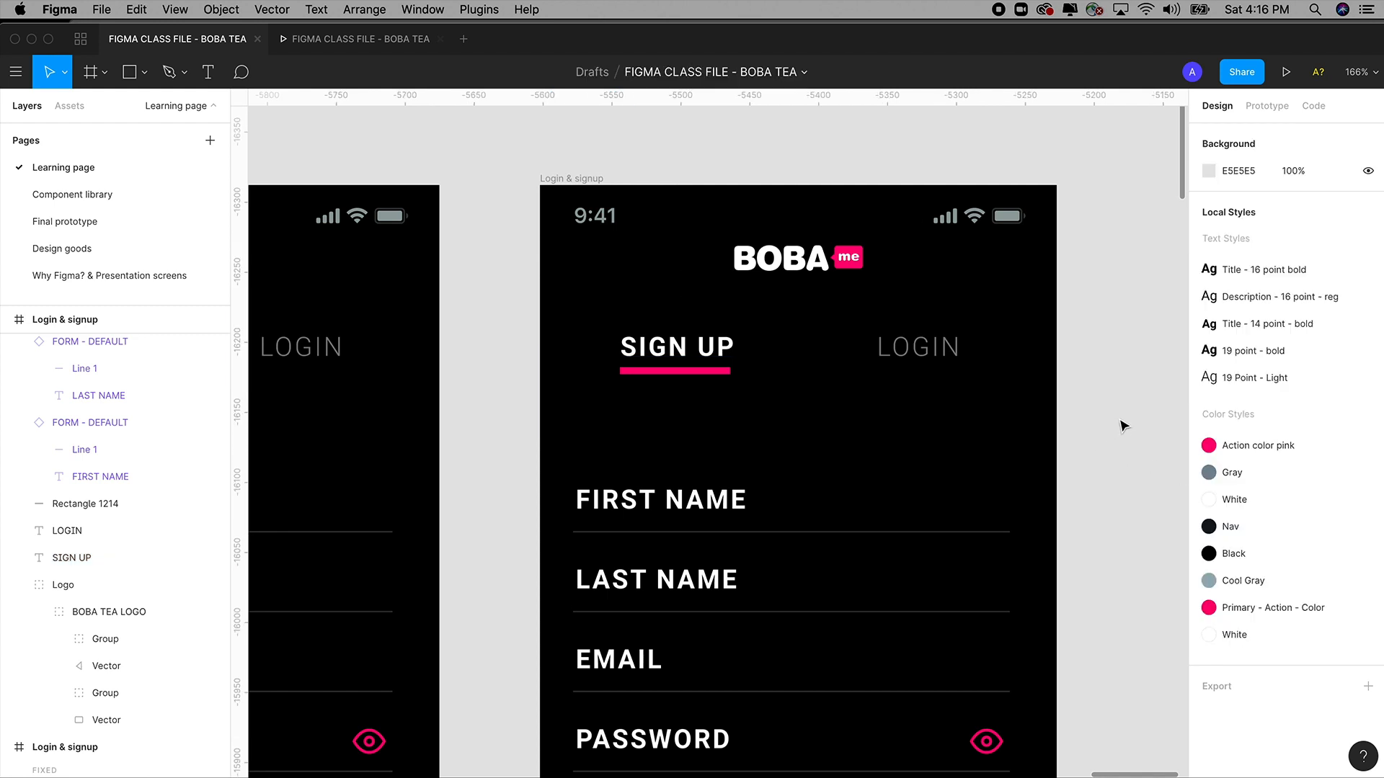
left_click(674, 354)
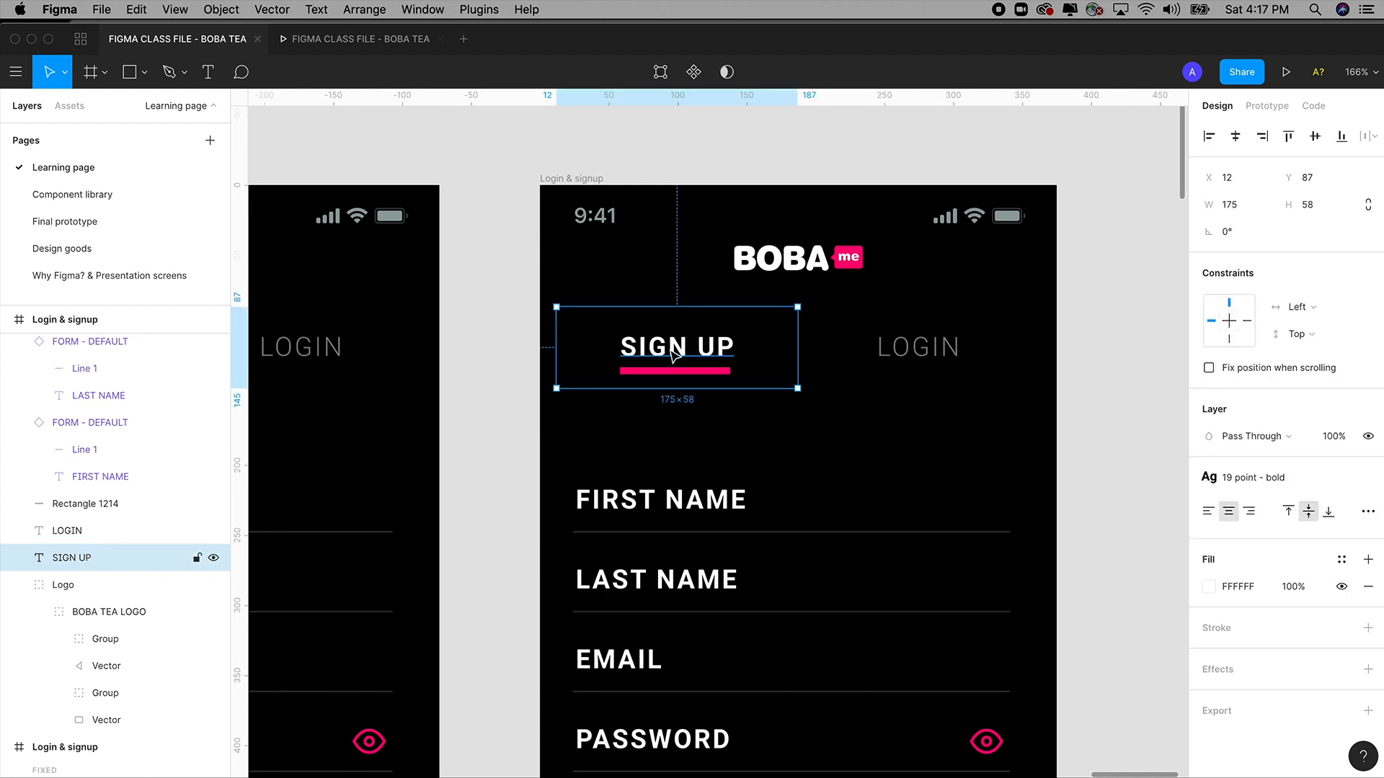
left_click(1262, 481)
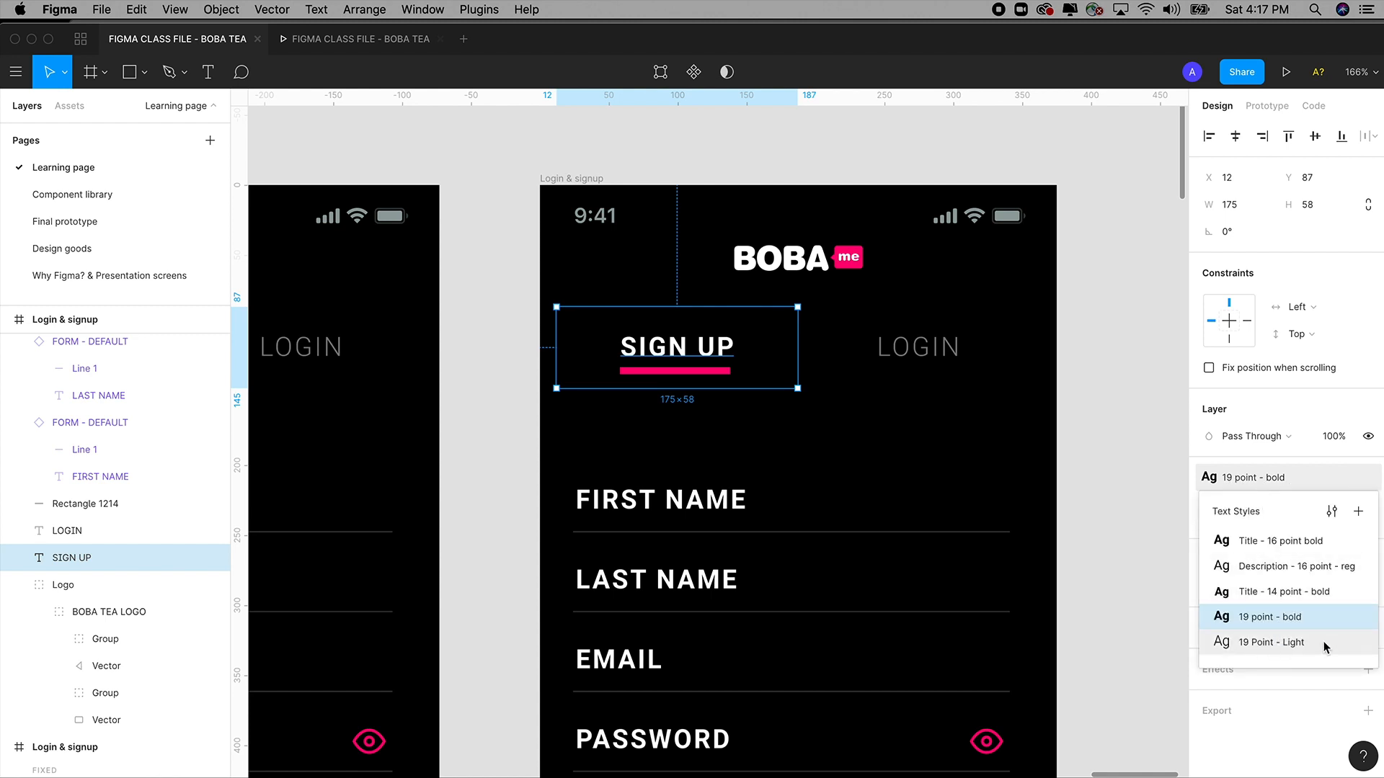
left_click(1257, 644)
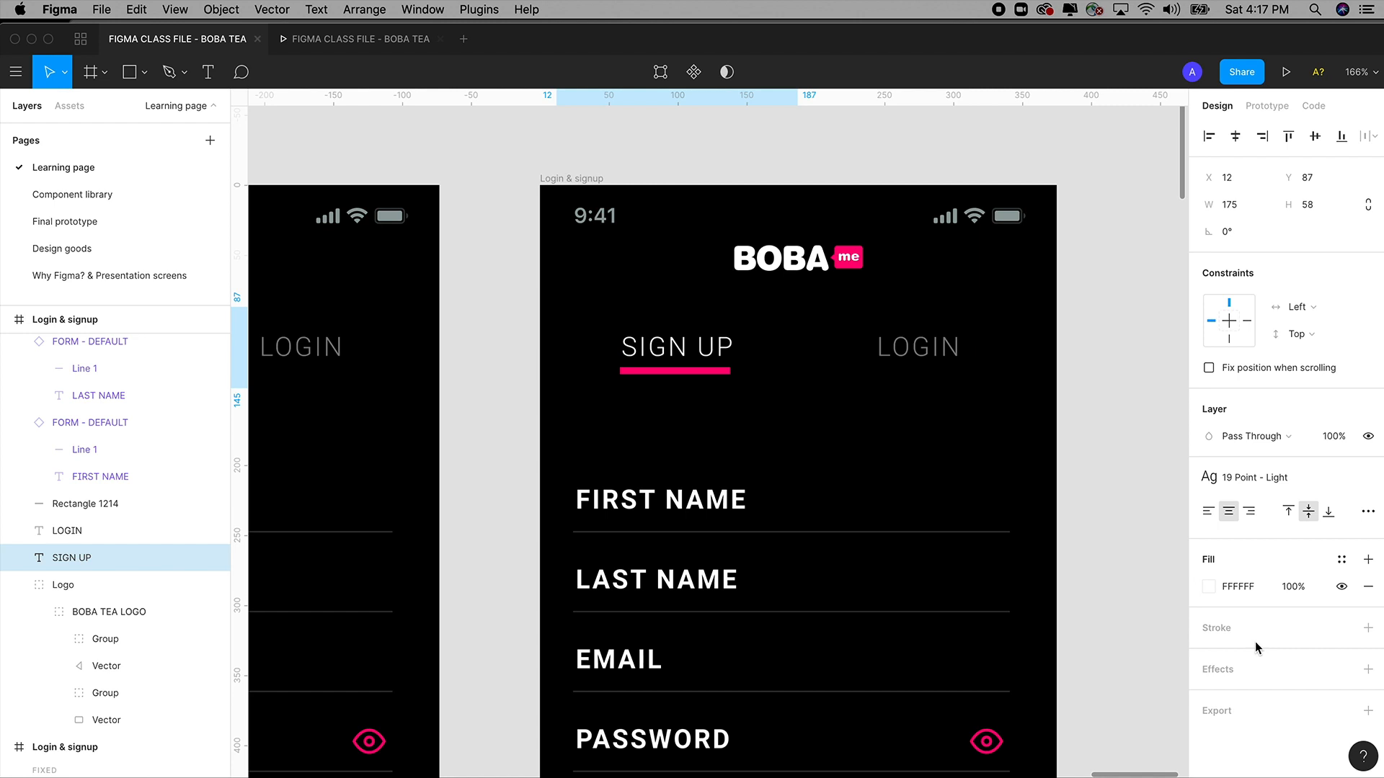
Dim the SIGN UP tab label to 50% layer opacity.
left_click(926, 356)
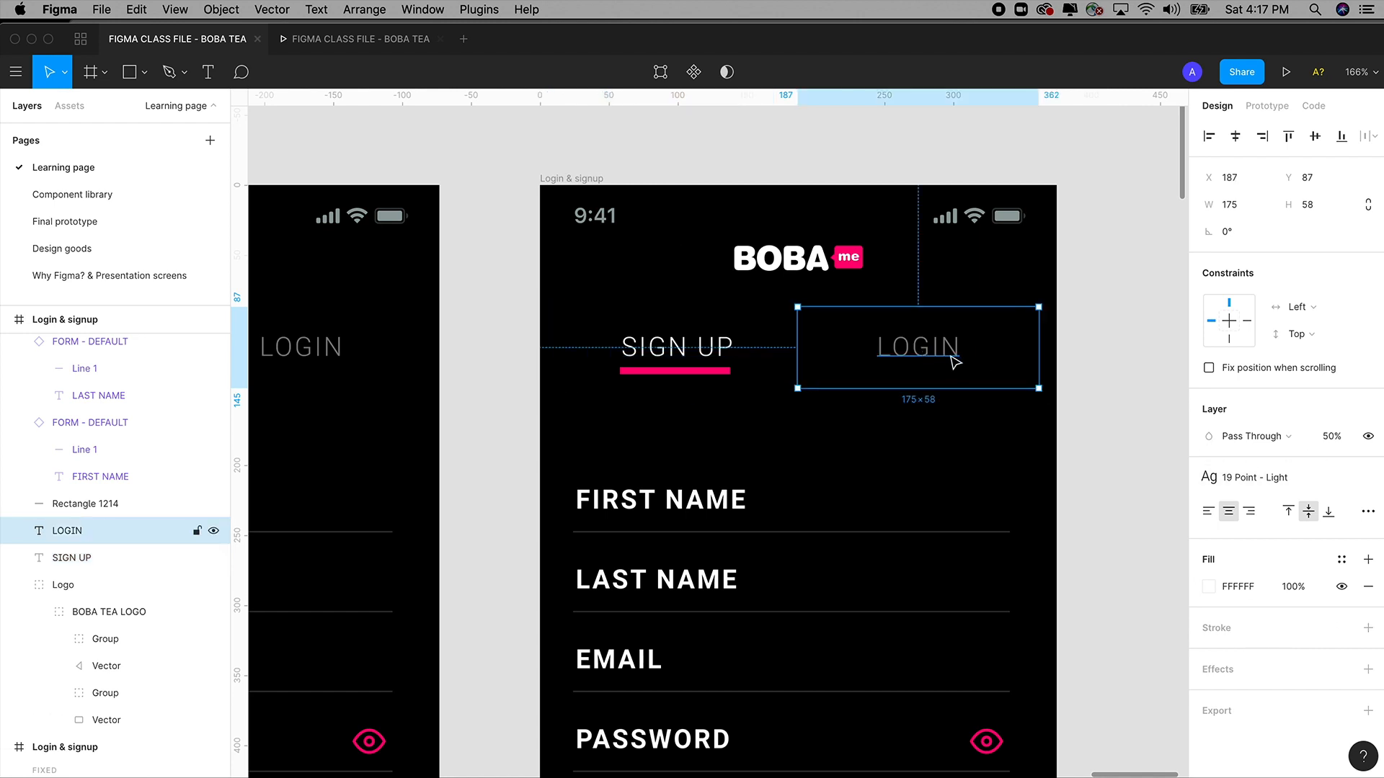
left_click(718, 359)
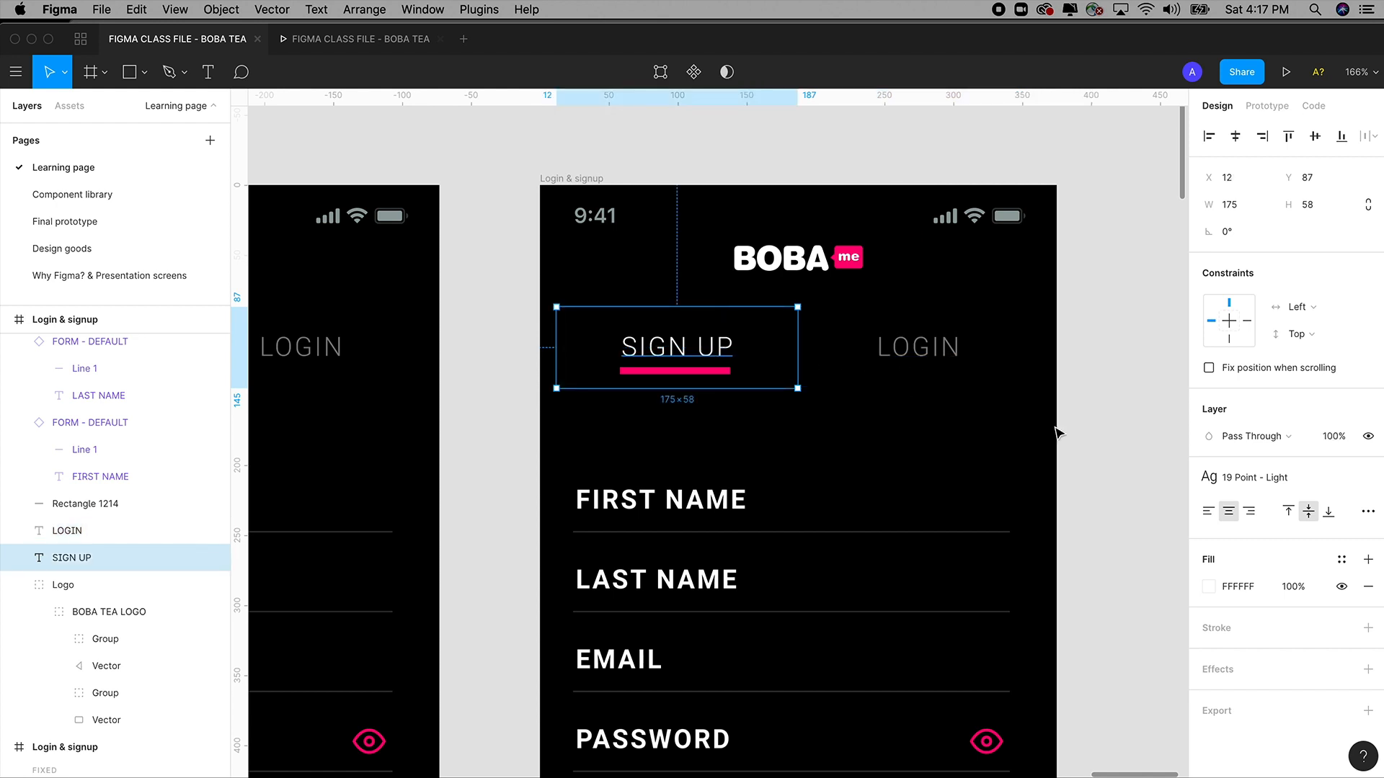
left_click(1323, 437)
type("50")
key("Tab")
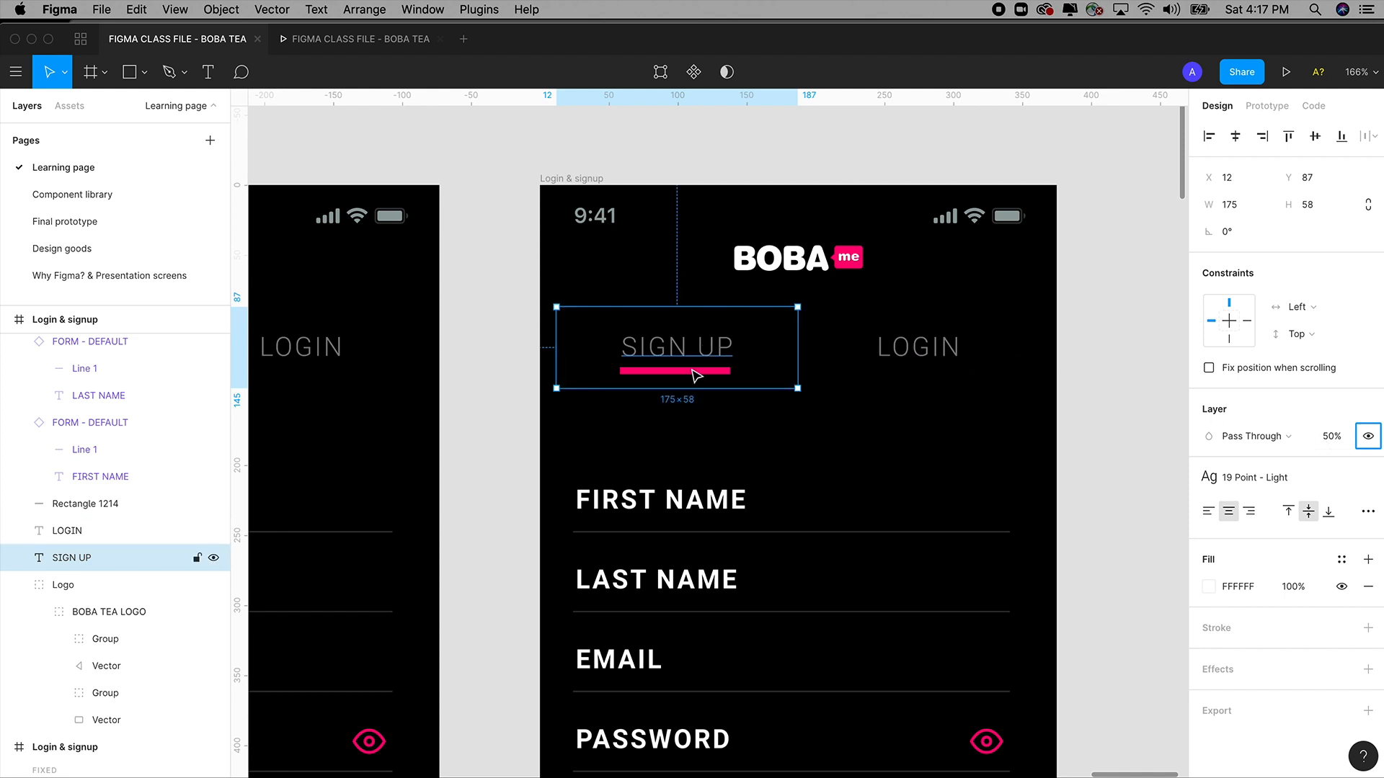
Set the LOGIN tab label to 100% opacity with the 19 point - bold style.
left_click(927, 355)
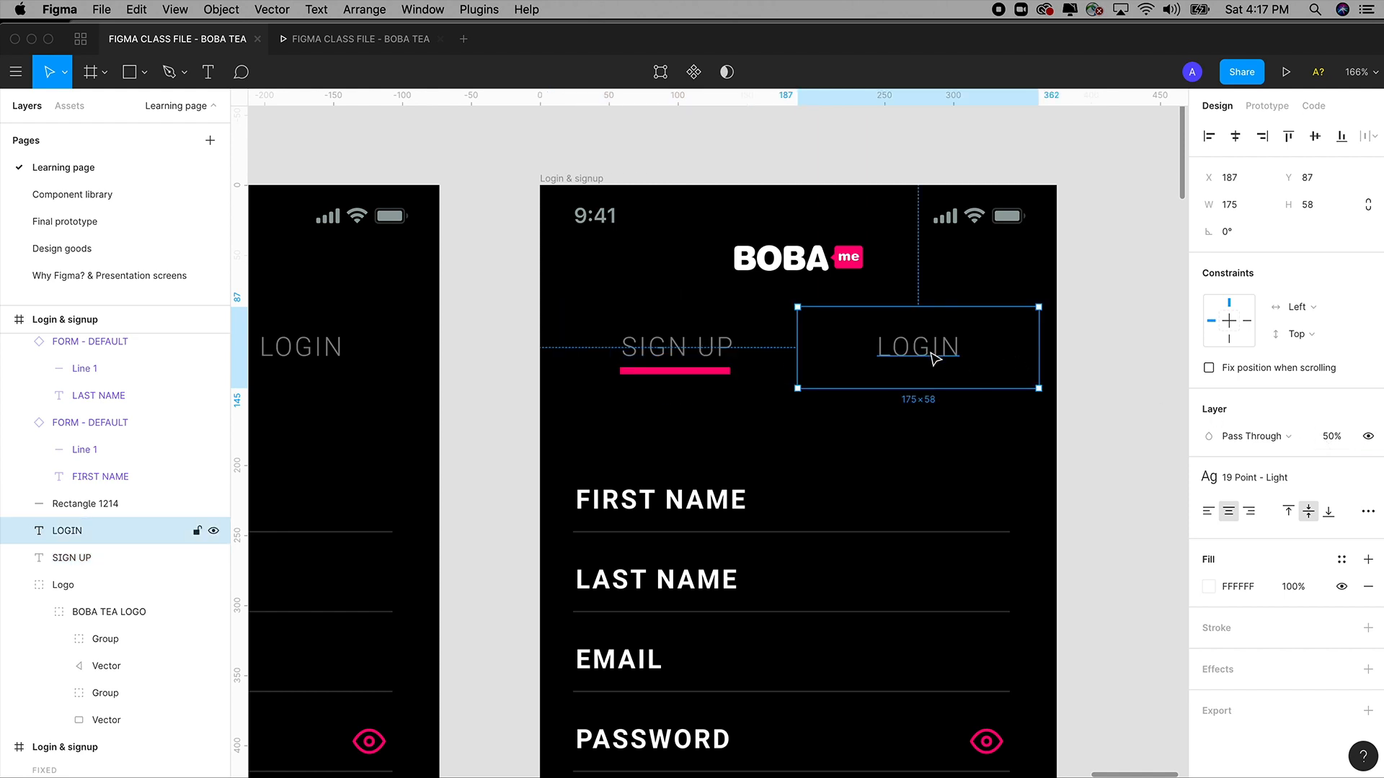
left_click(1334, 440)
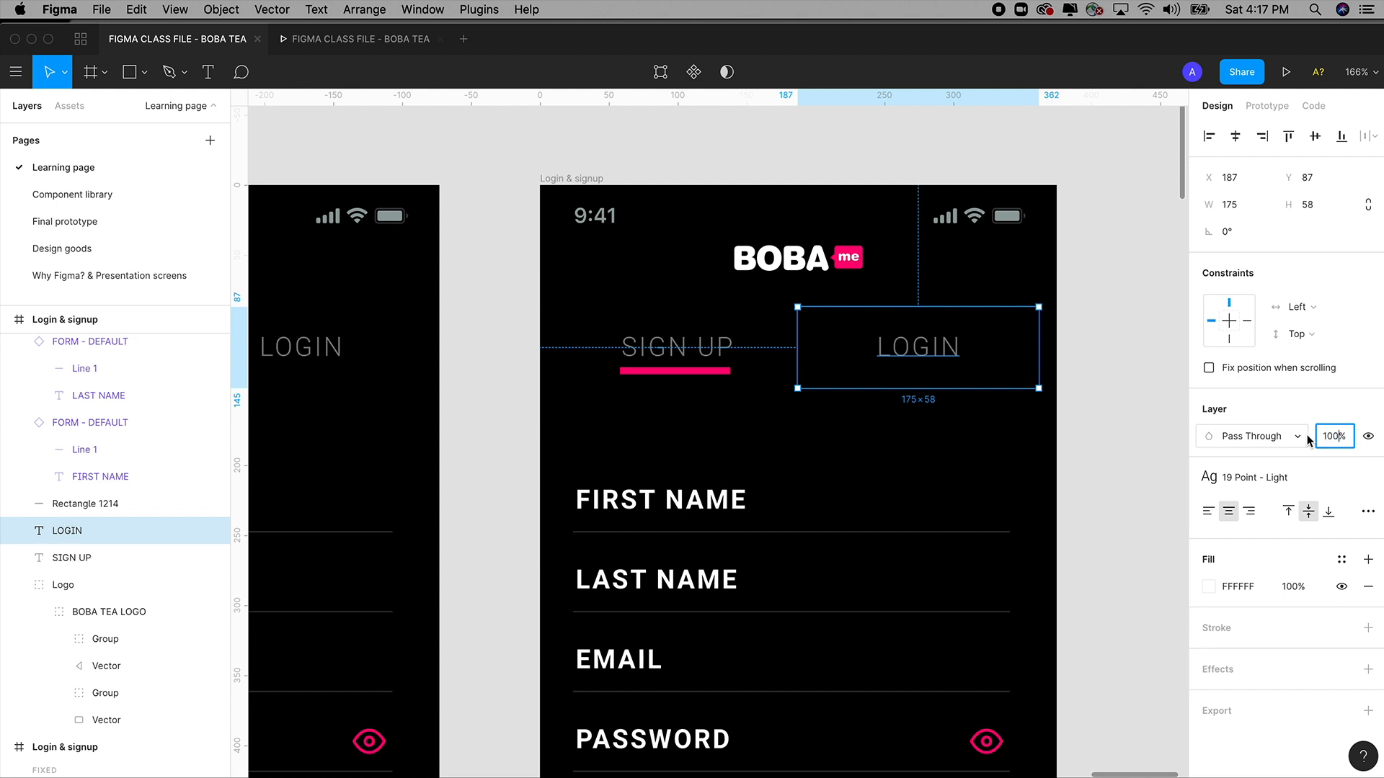
type("100%")
key("Tab")
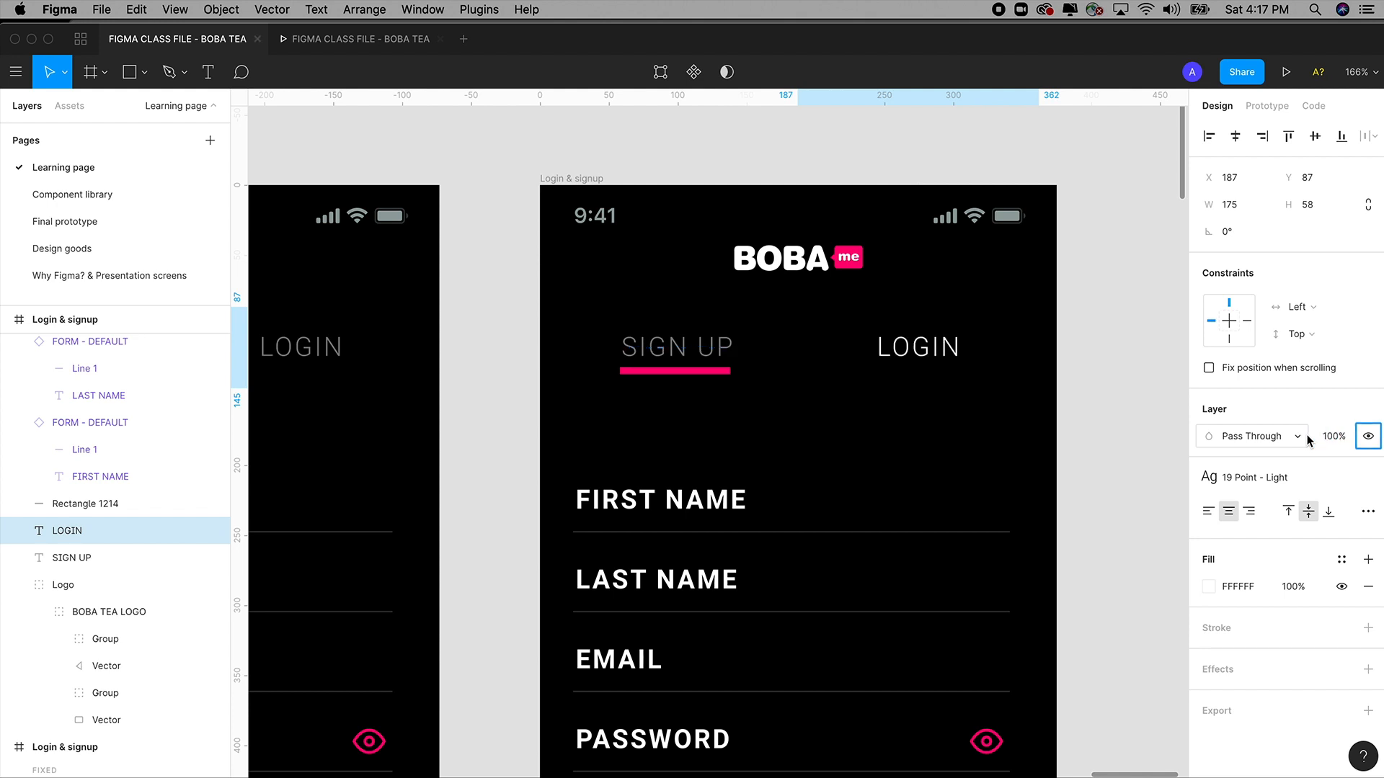
left_click(1272, 478)
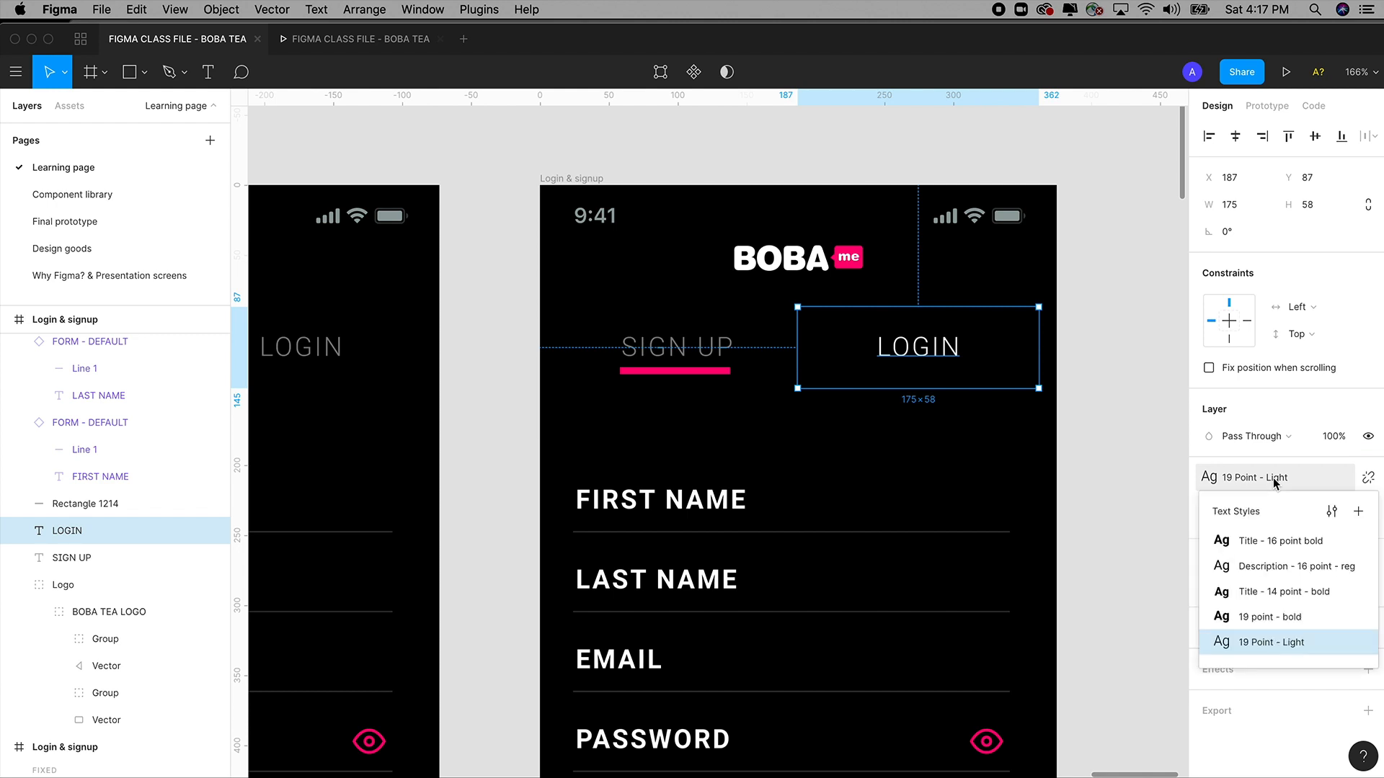
left_click(1276, 617)
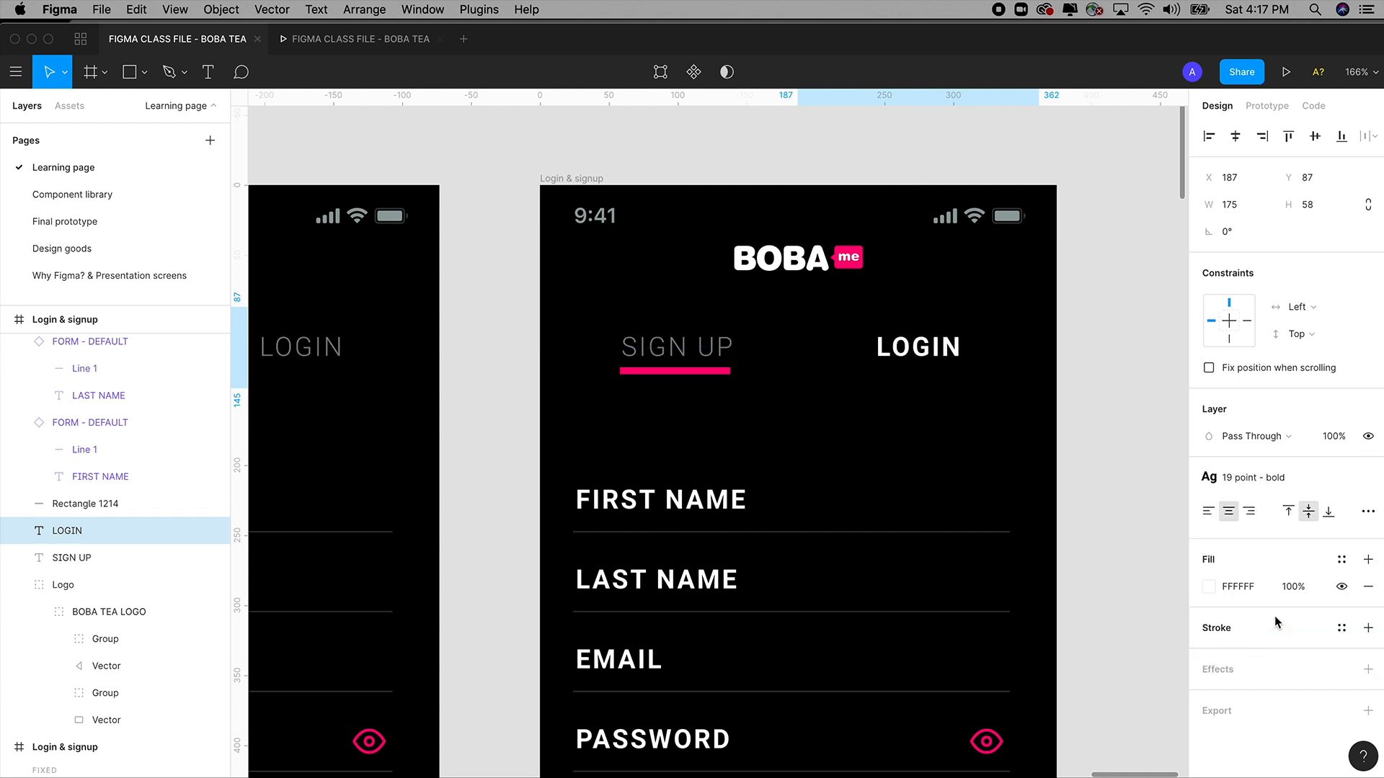
left_click(1119, 389)
left_click(686, 370)
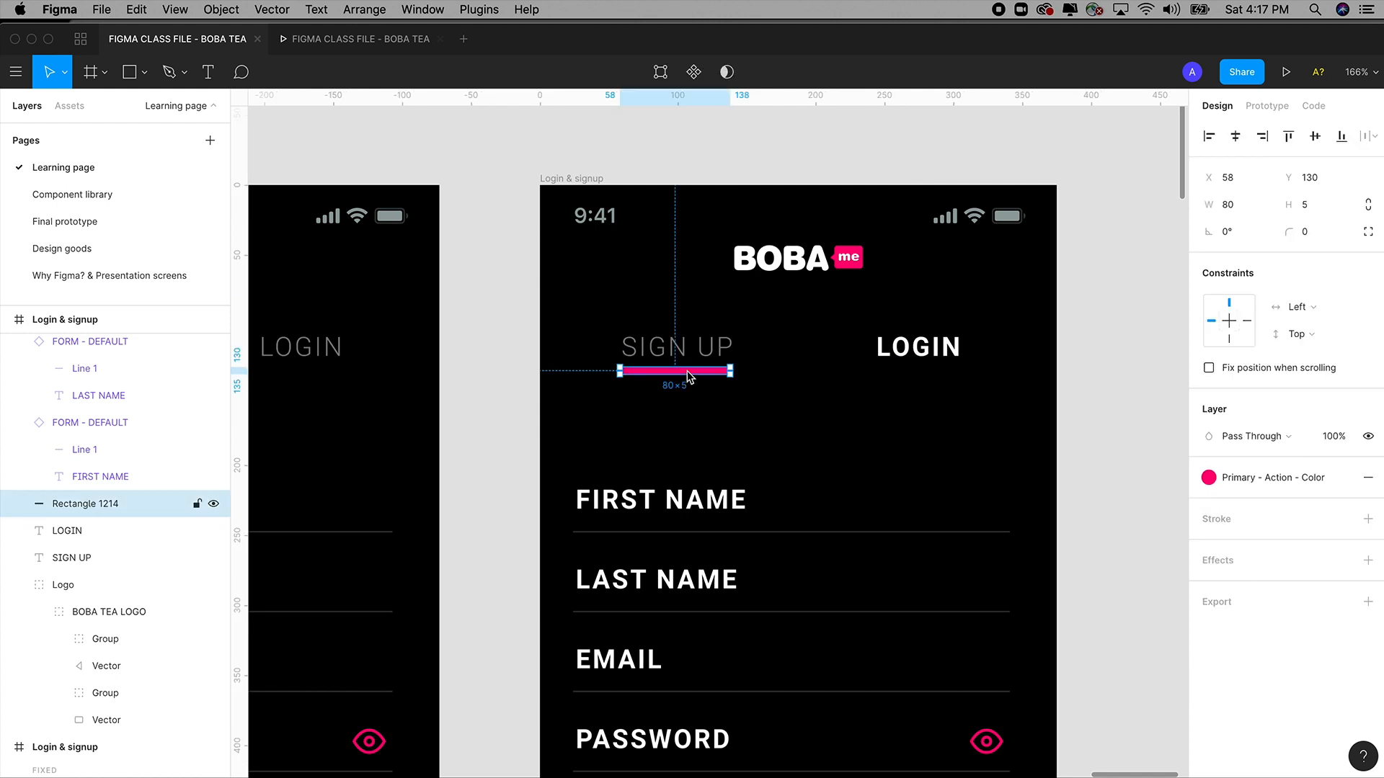
Drag the pink underline bar (Rectangle 1214) from under SIGN UP to under LOGIN.
left_click_drag(688, 375, 937, 383)
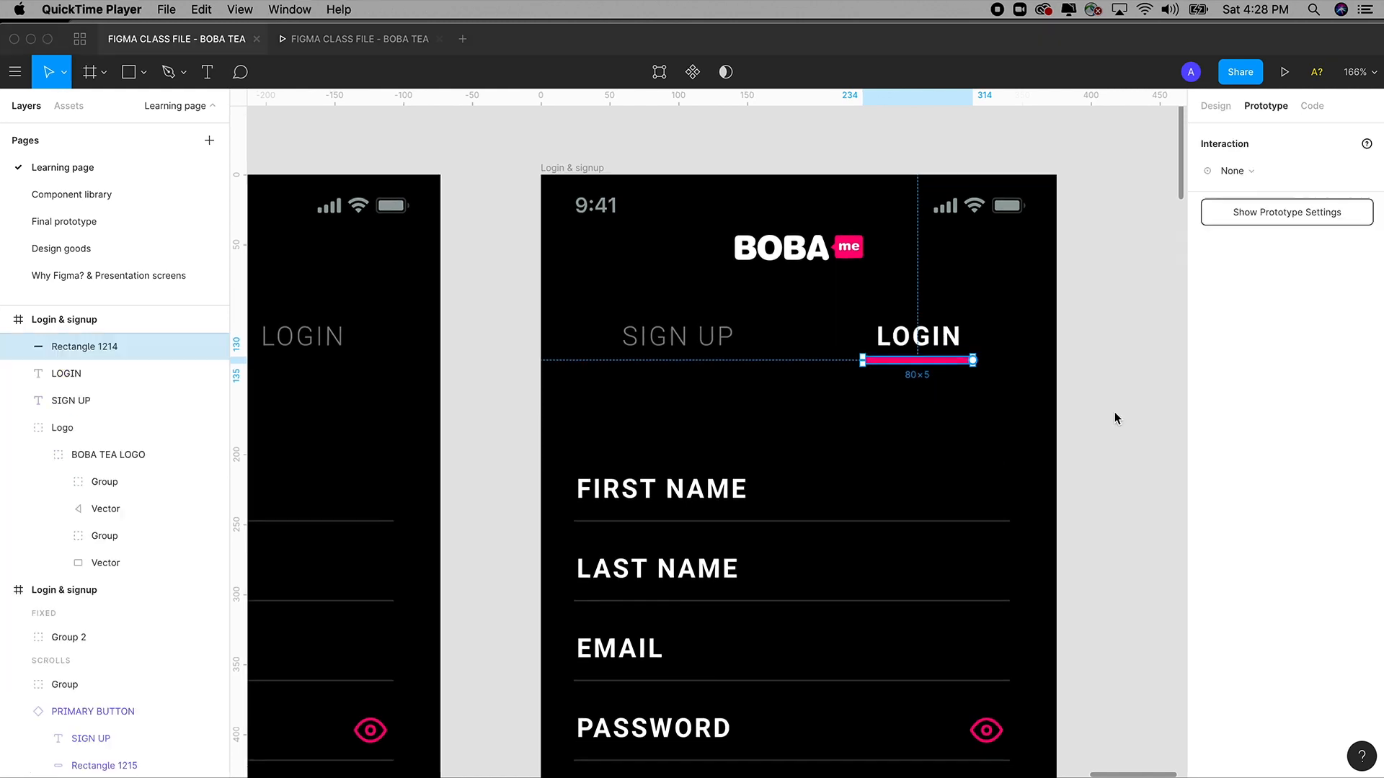
left_click(1114, 416)
left_click(1114, 416)
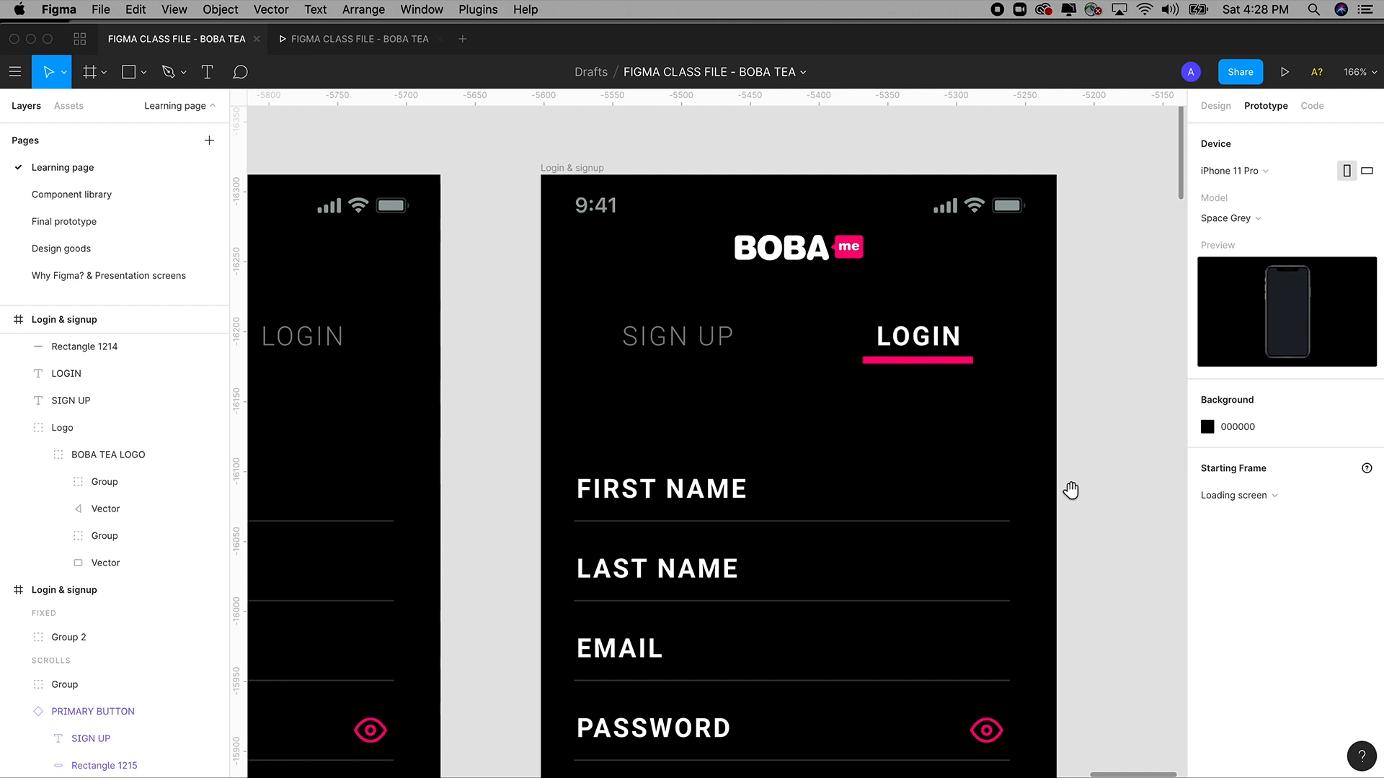
left_click_drag(1071, 490, 1084, 444)
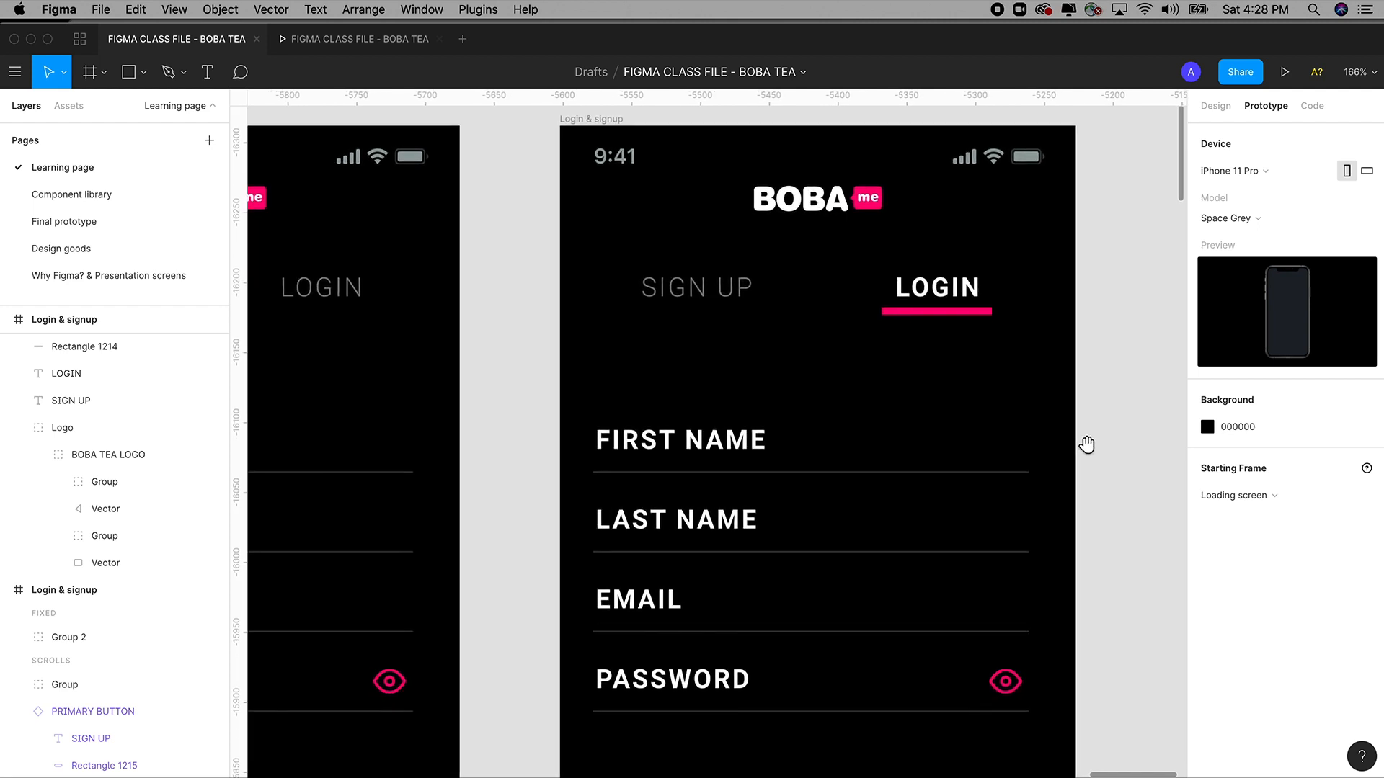
Take the EMAIL and PASSWORD fields out of the login frame.
left_click(661, 614)
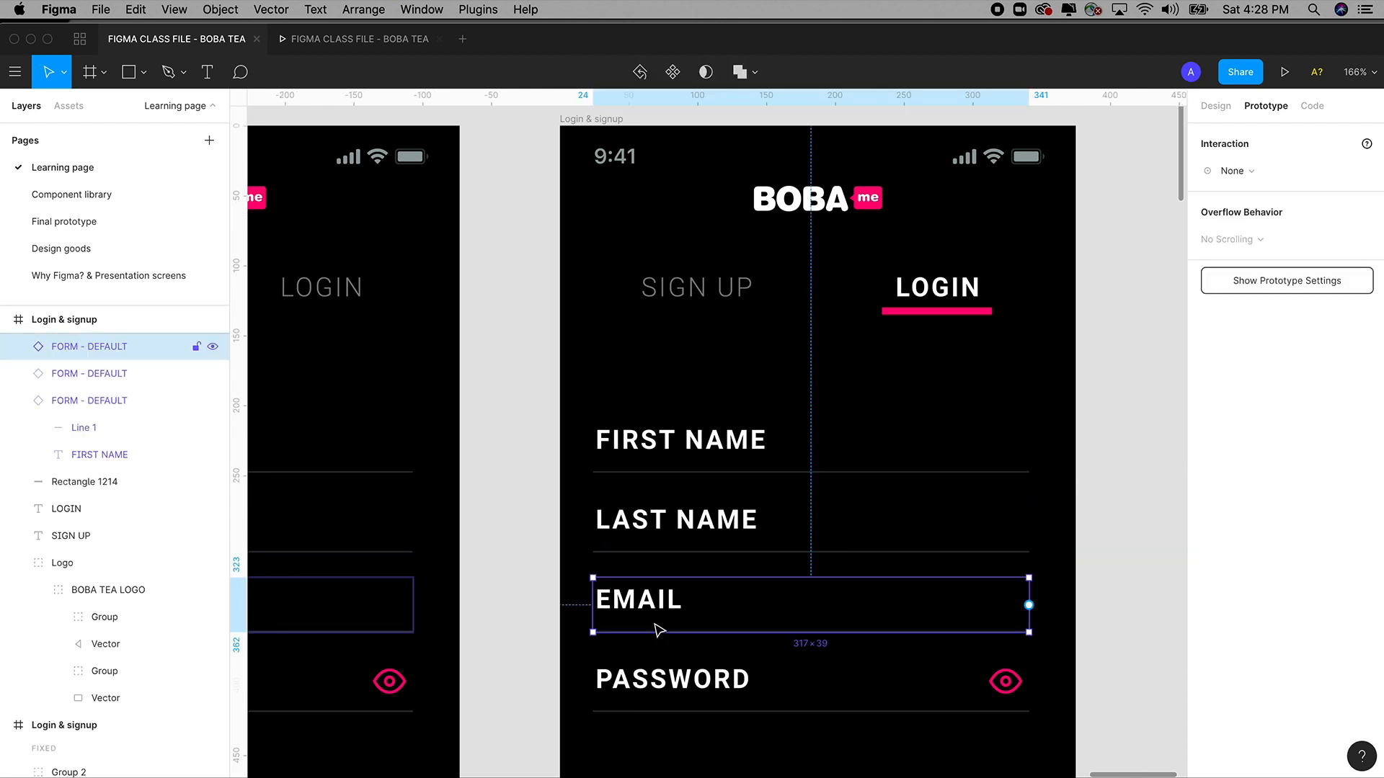
left_click(1000, 683)
left_click(690, 687, "shift")
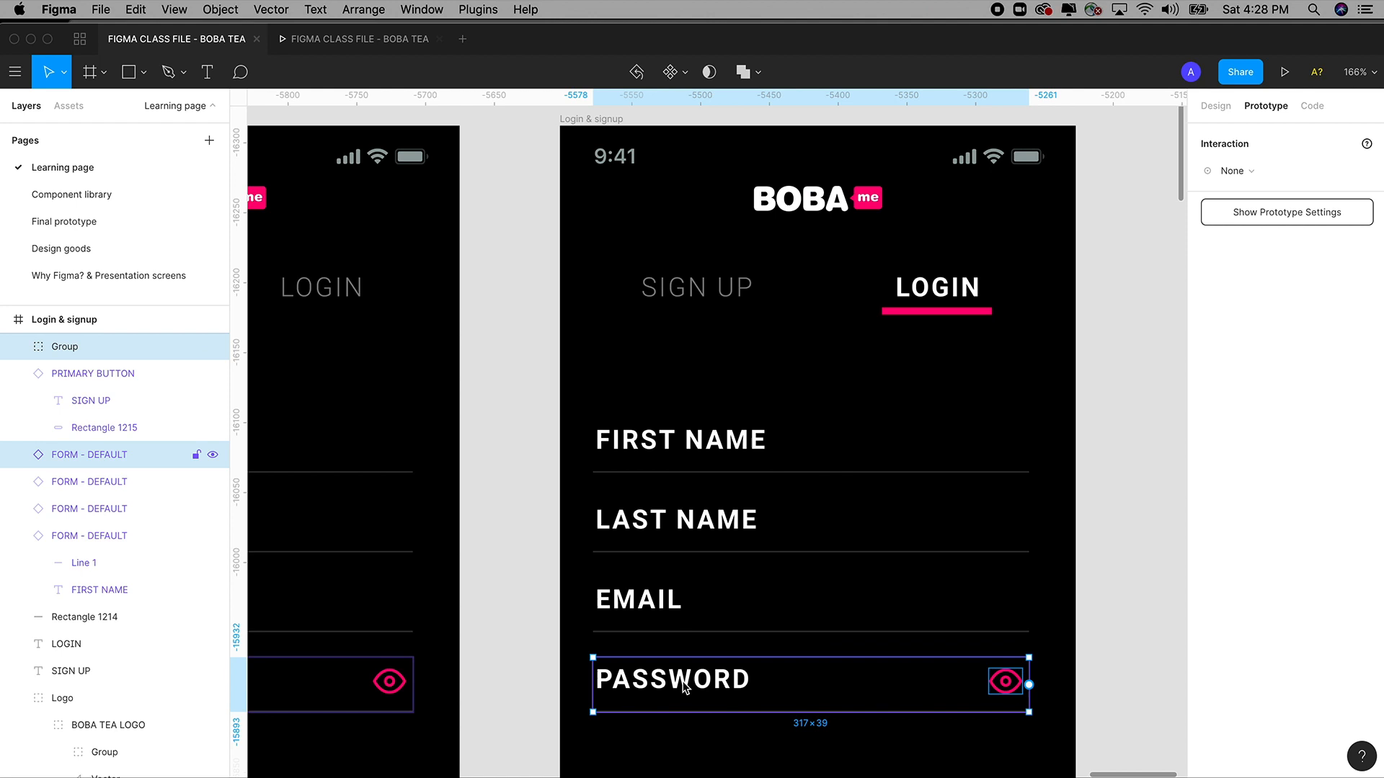
left_click(648, 618, "shift")
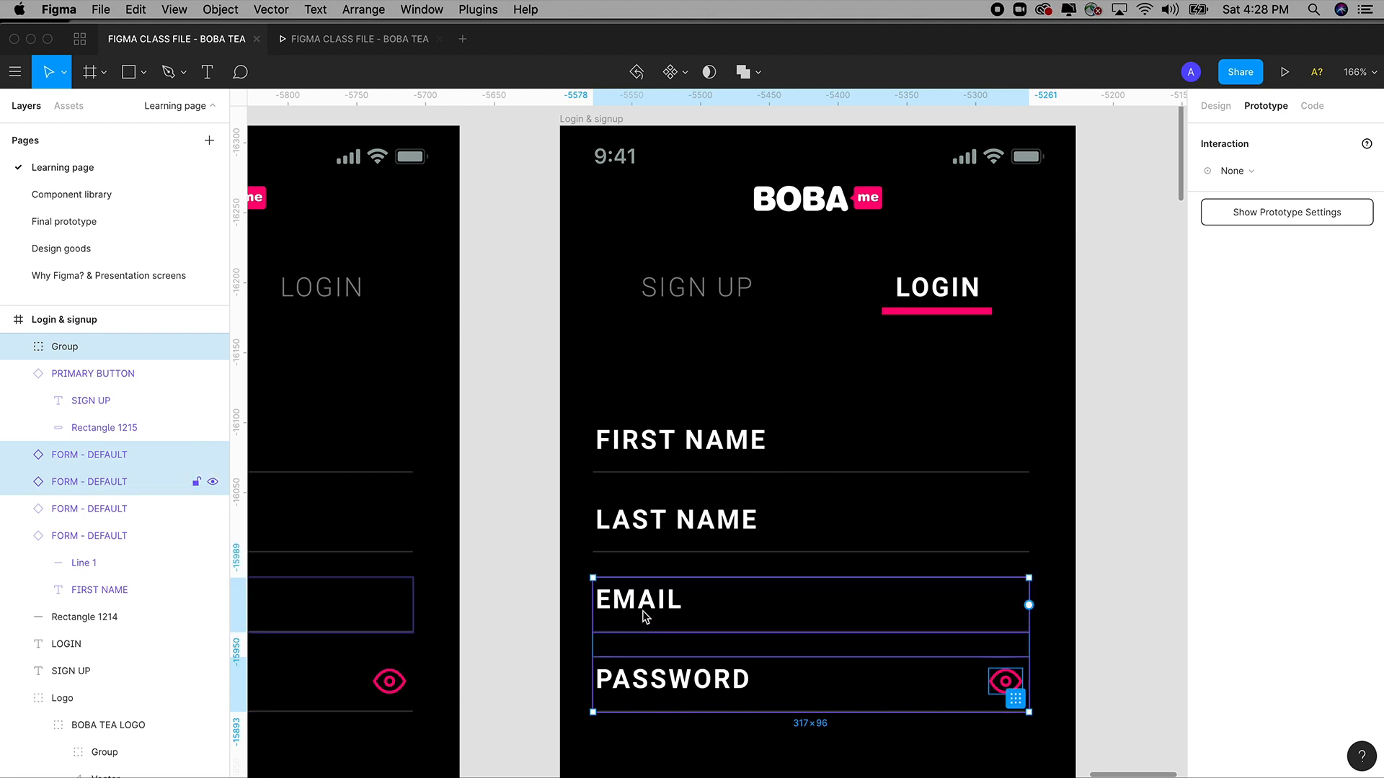
left_click_drag(645, 618, 632, 458)
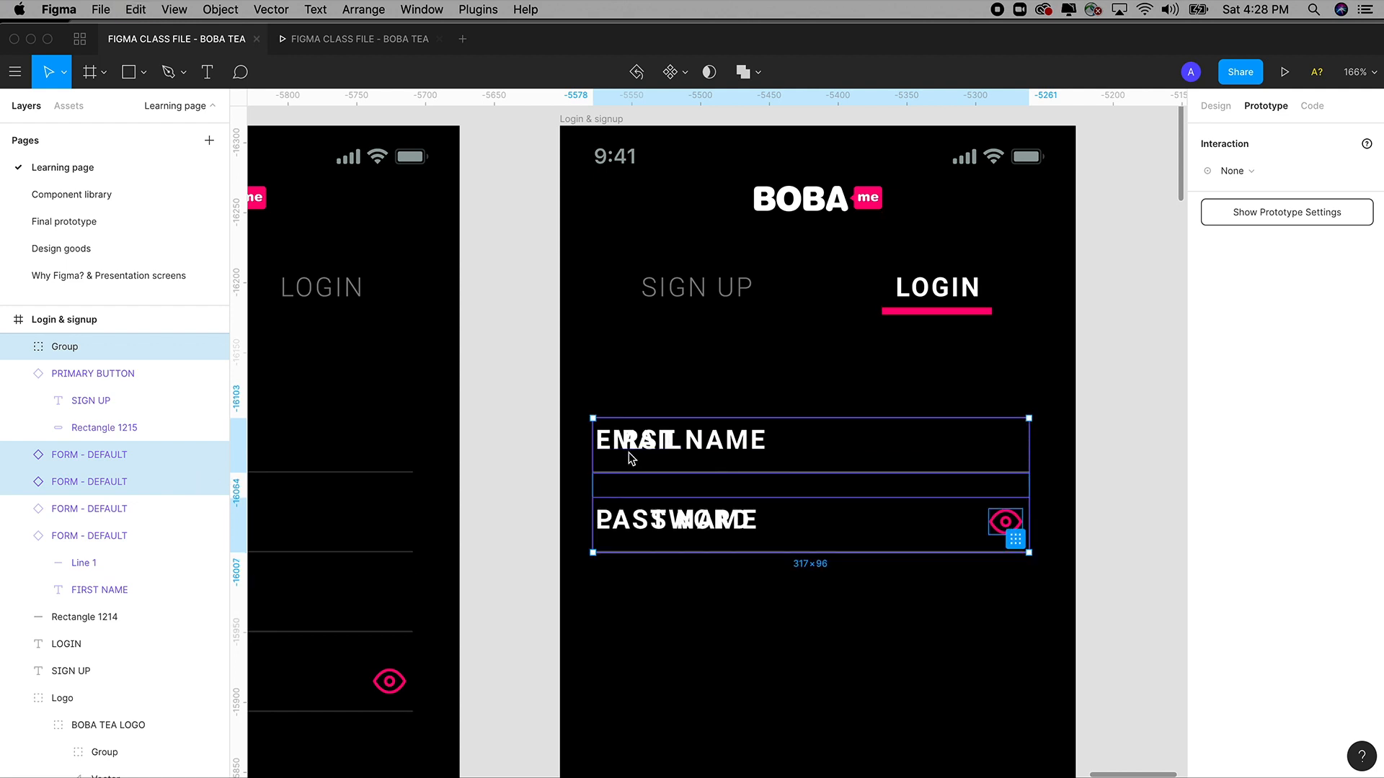
key("Delete")
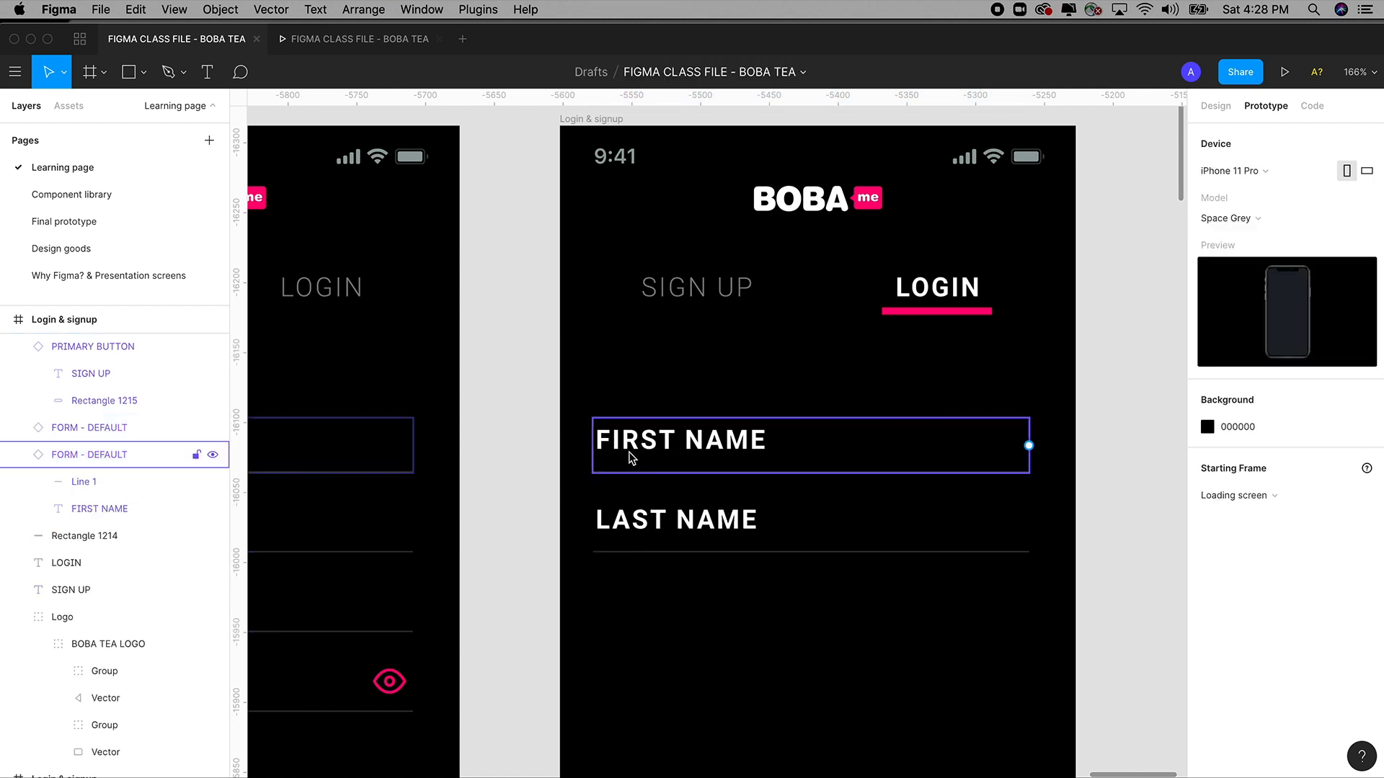
Delete the FIRST NAME and LAST NAME fields.
left_click(630, 459)
left_click(658, 530, "shift")
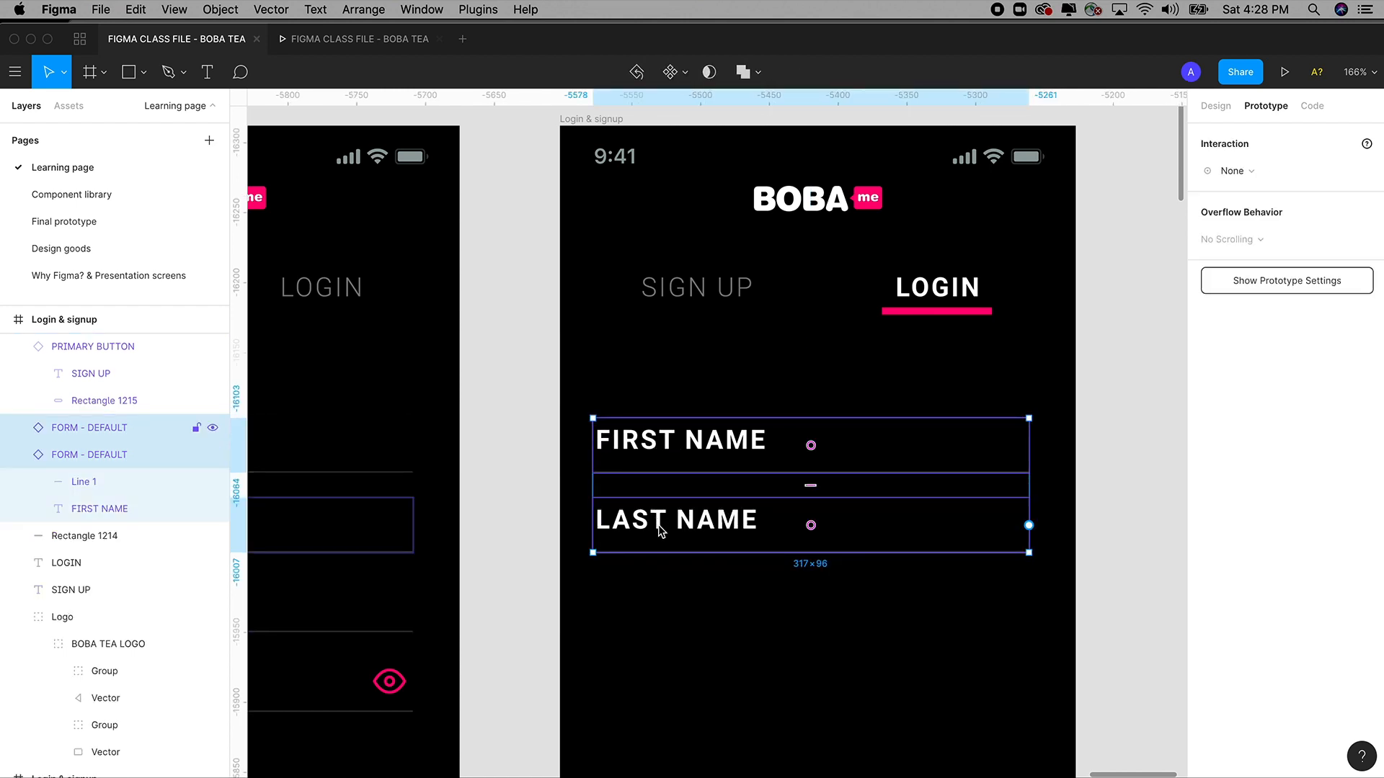
key("Delete")
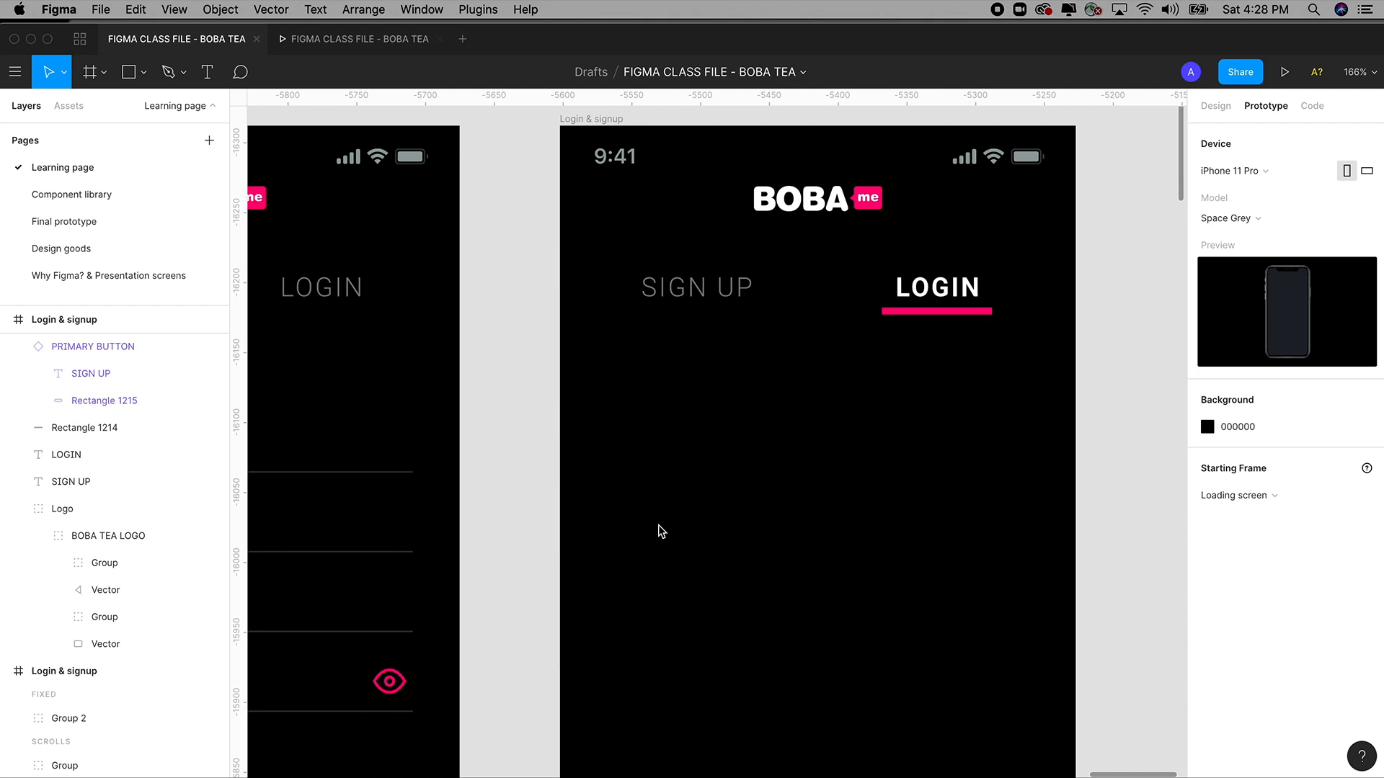
scroll(659, 525, "up", 1)
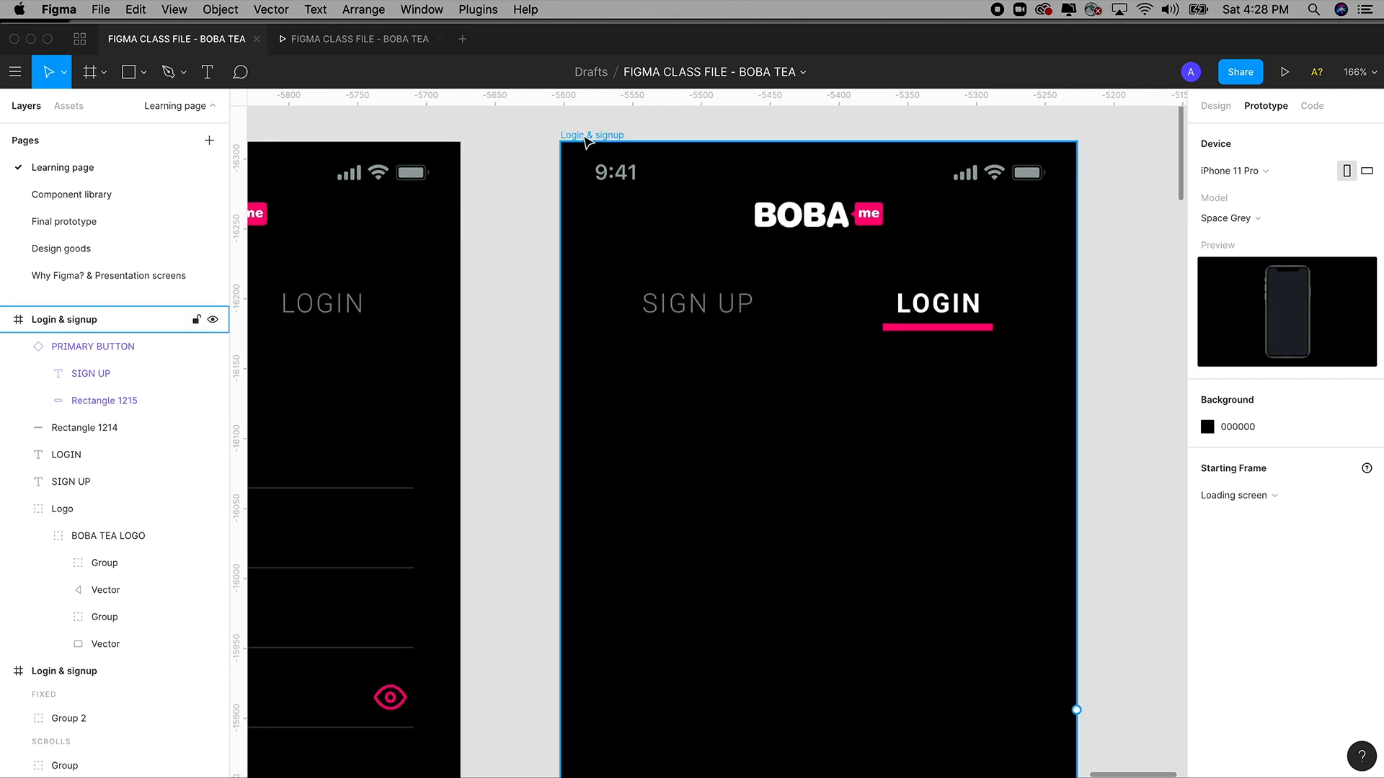
Paste the EMAIL and PASSWORD fields back into the Login & signup frame.
left_click(586, 140)
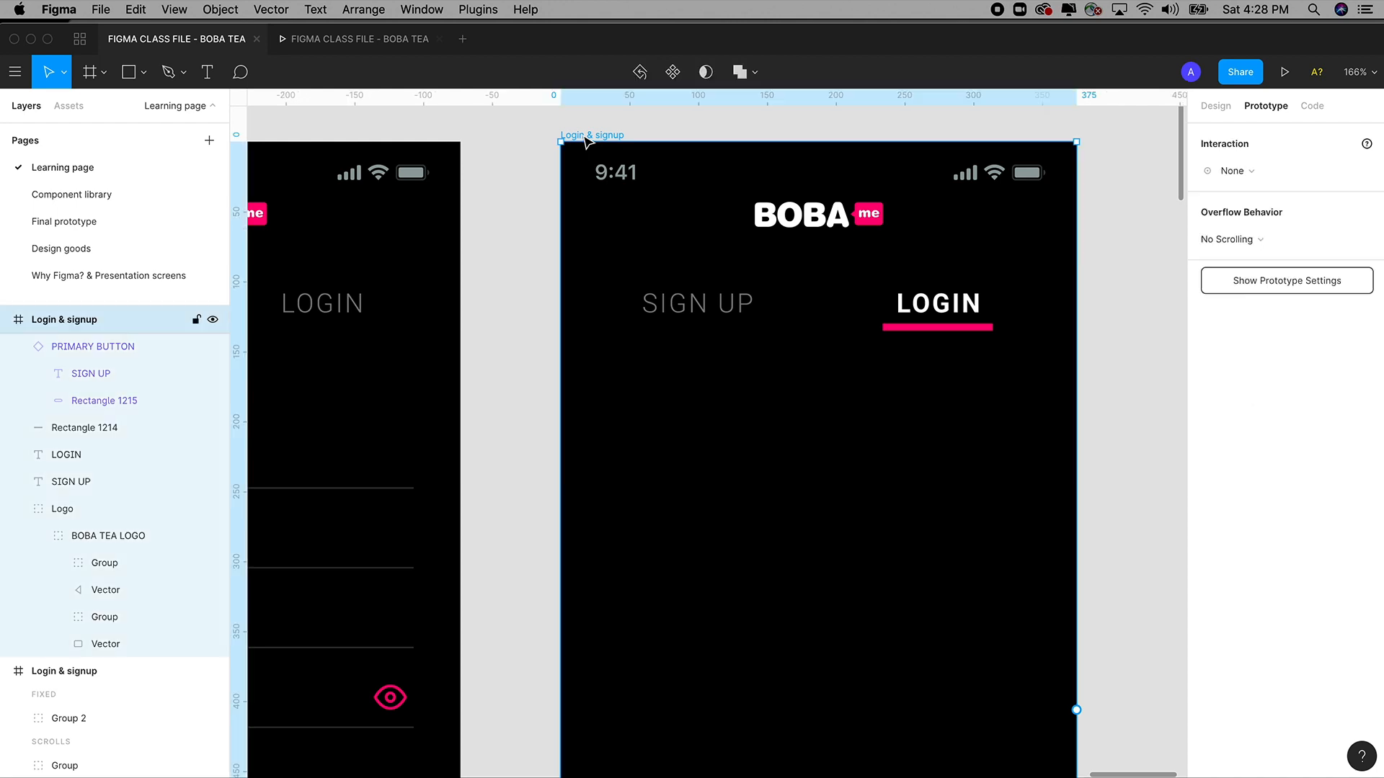
left_click(137, 9)
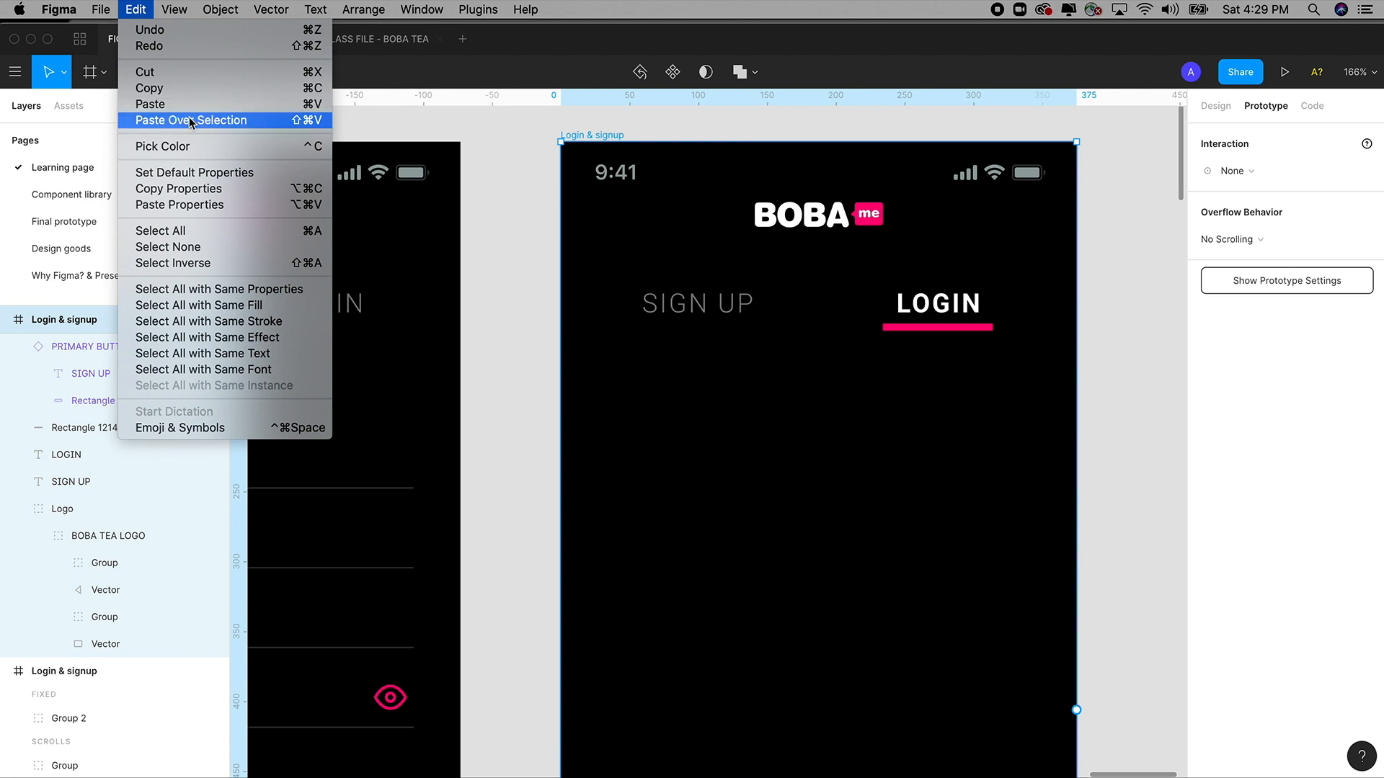
left_click(166, 104)
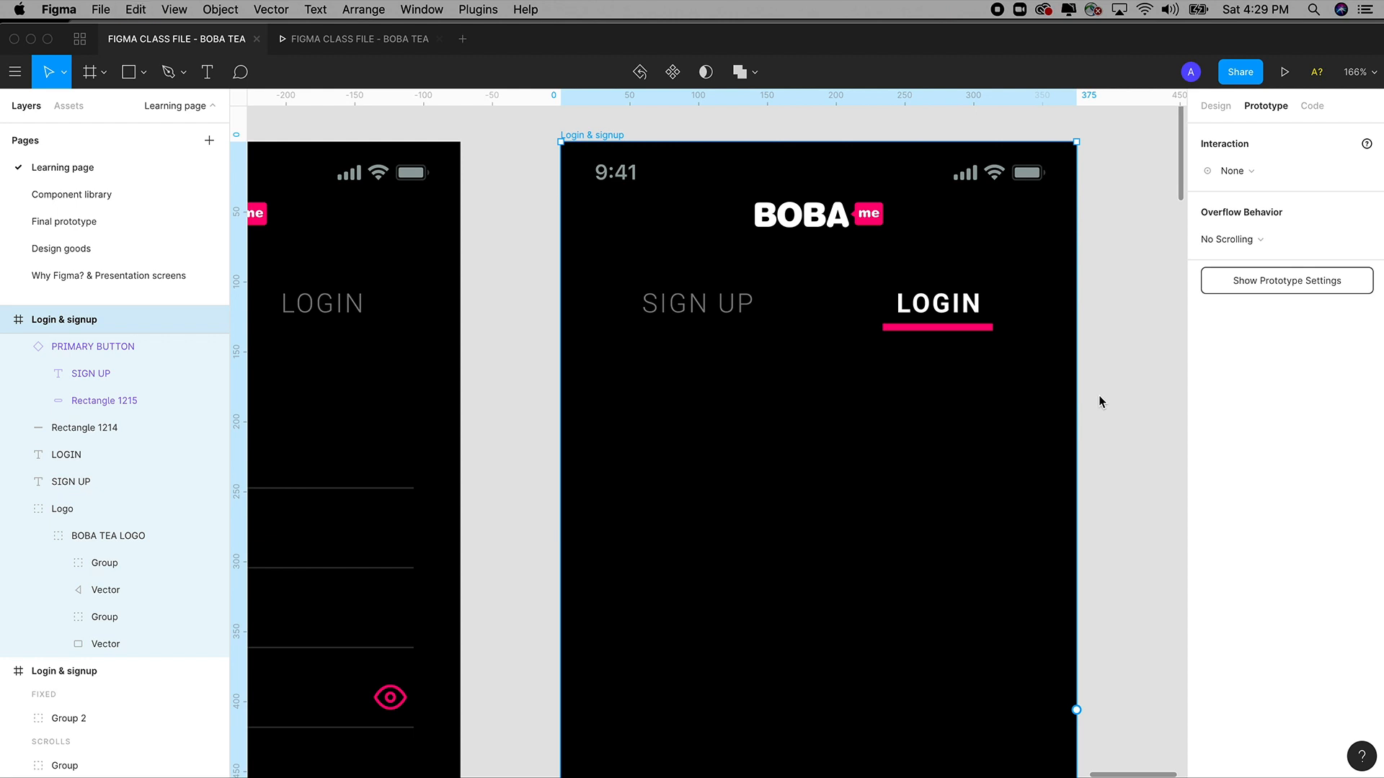
key("super+v")
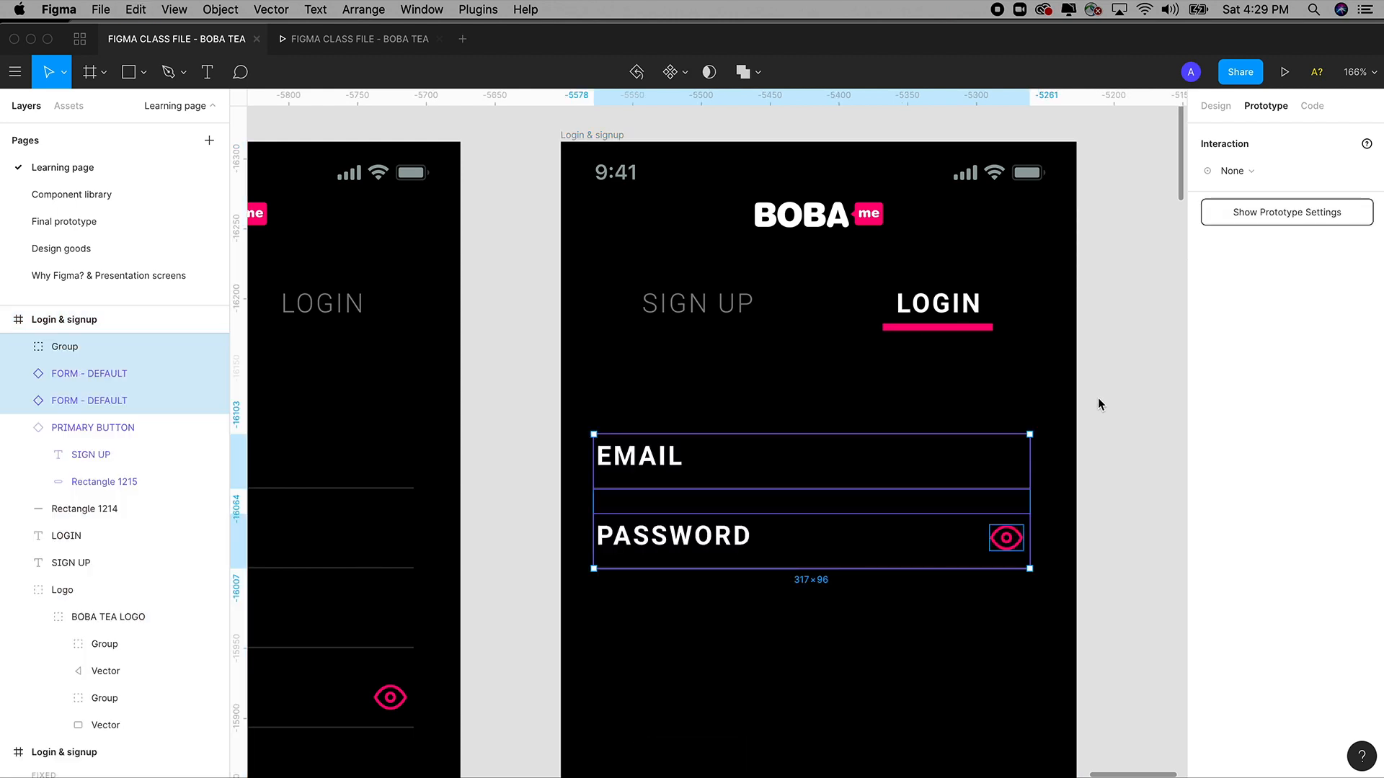
key("super+z")
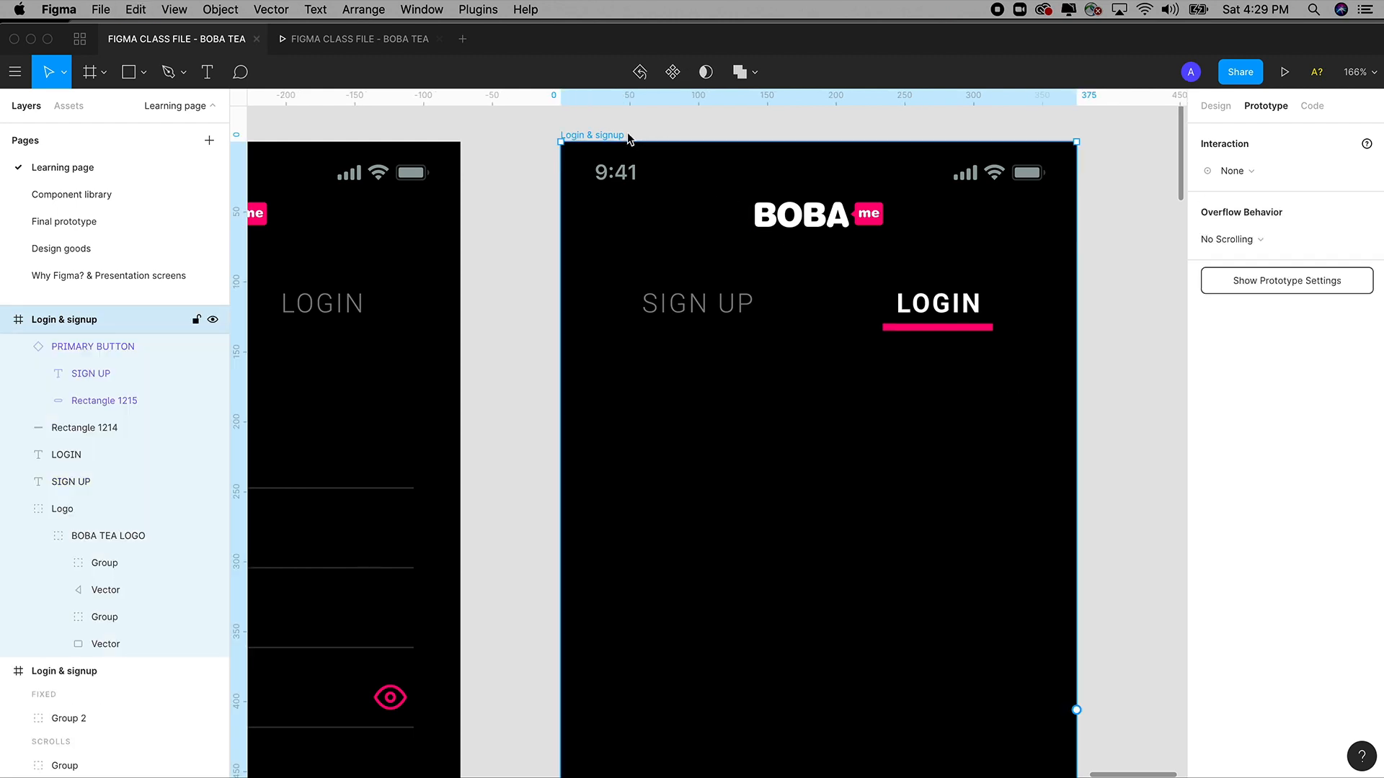
key("super+v")
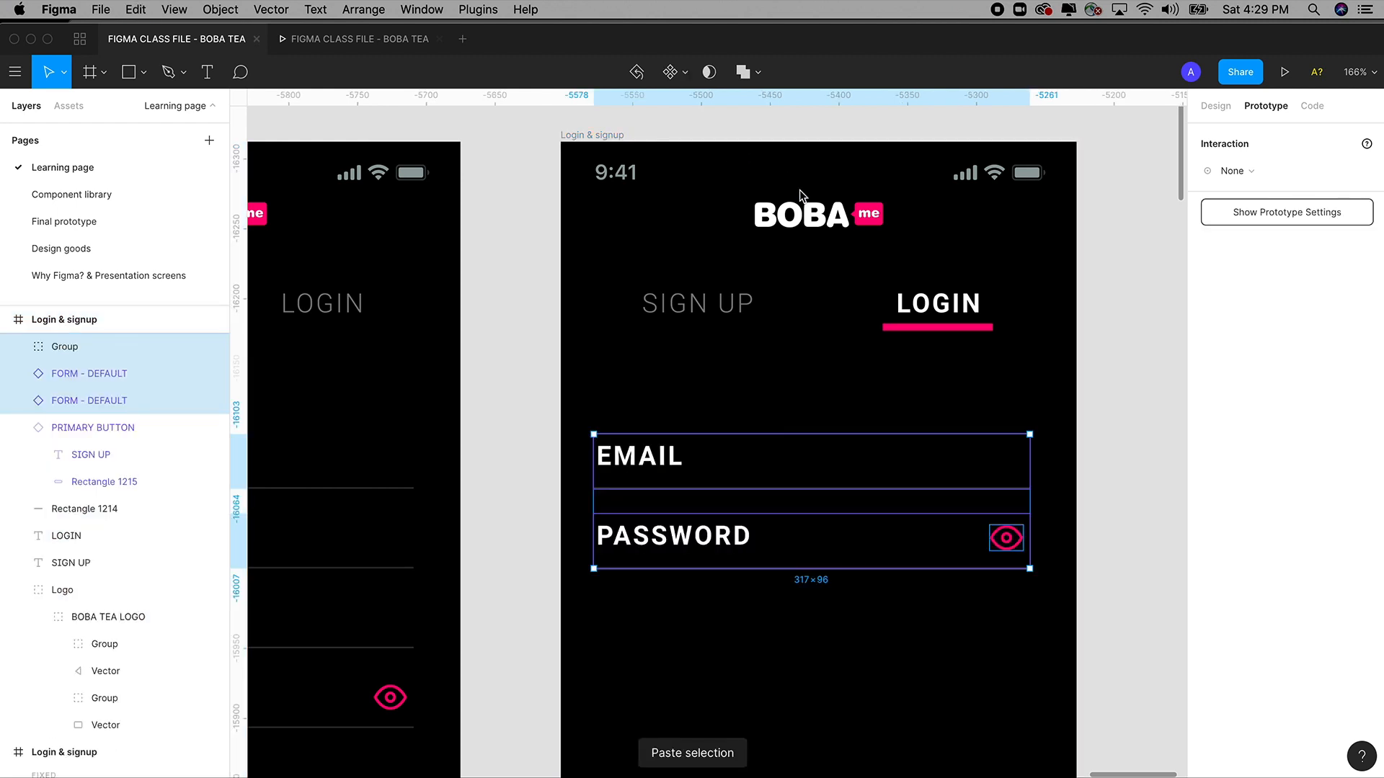
key("super+z")
left_click(645, 137)
left_click(606, 137)
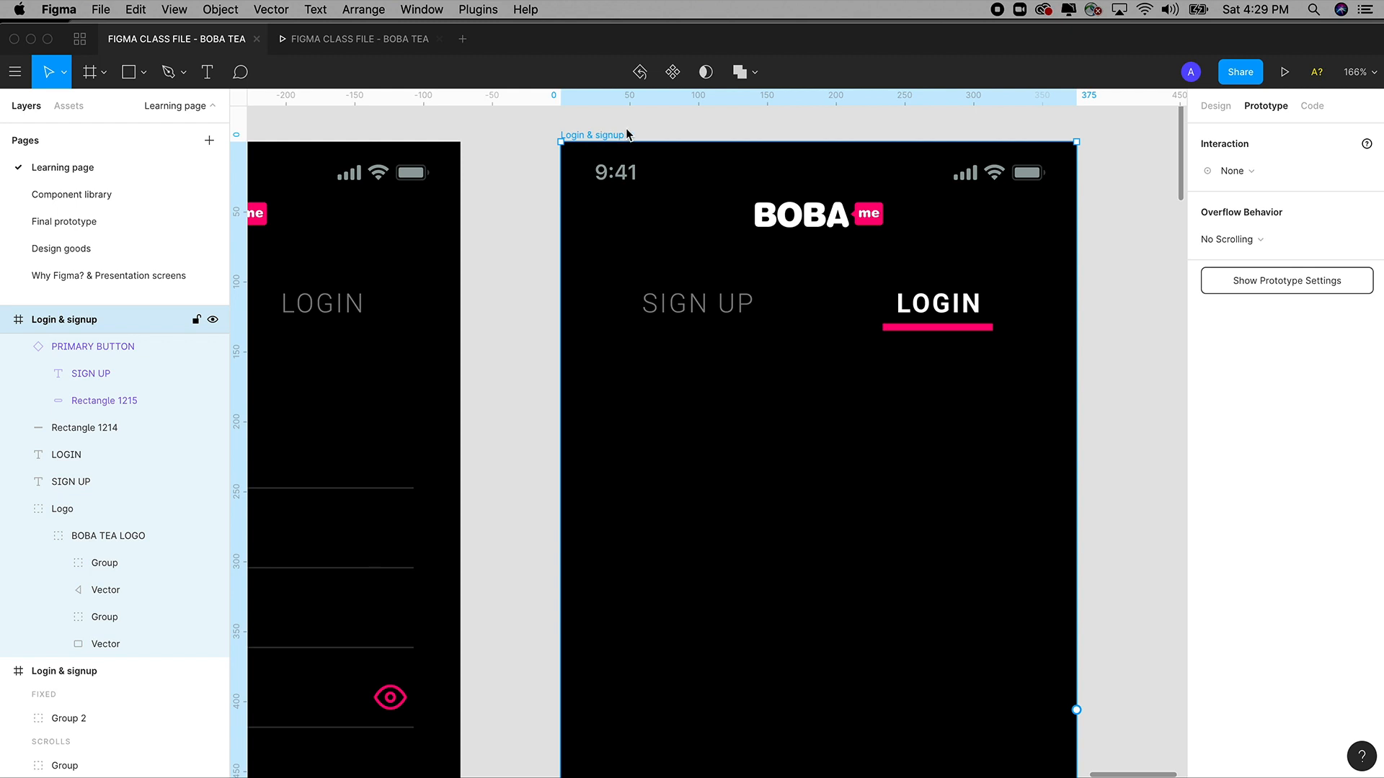
left_click(648, 134)
left_click(603, 135)
key("super+v")
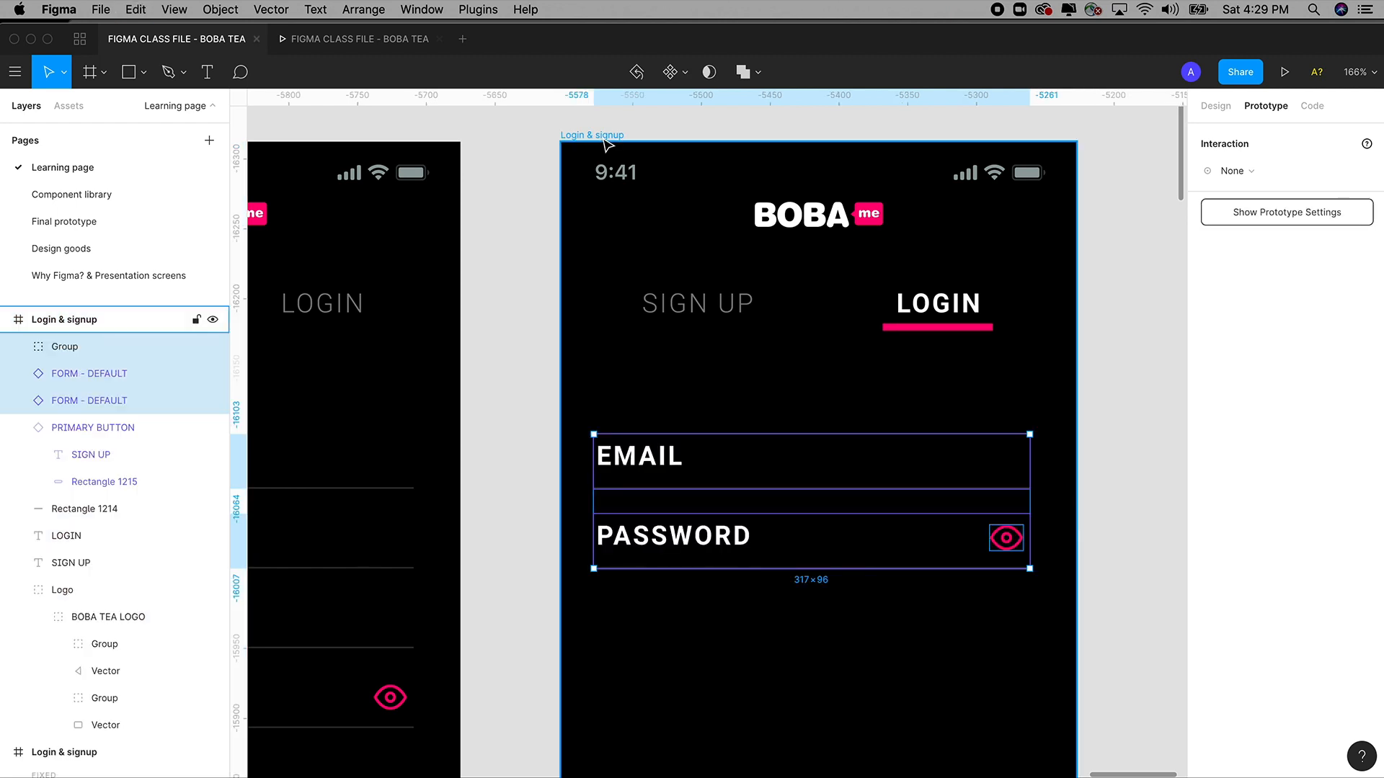
left_click(1093, 339)
key("shift+0")
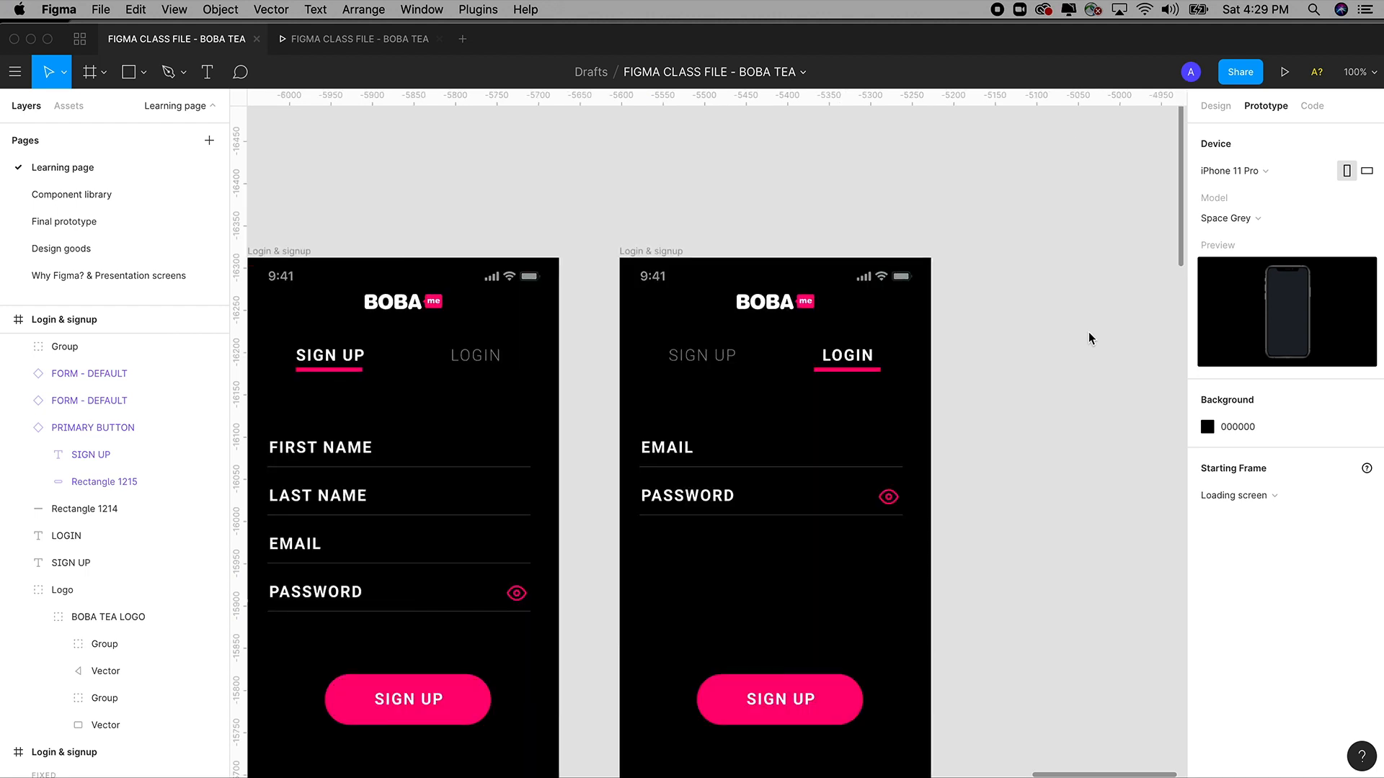
Change the login screen's pink button label from SIGN UP to LOGIN.
left_click_drag(1089, 331, 1088, 252)
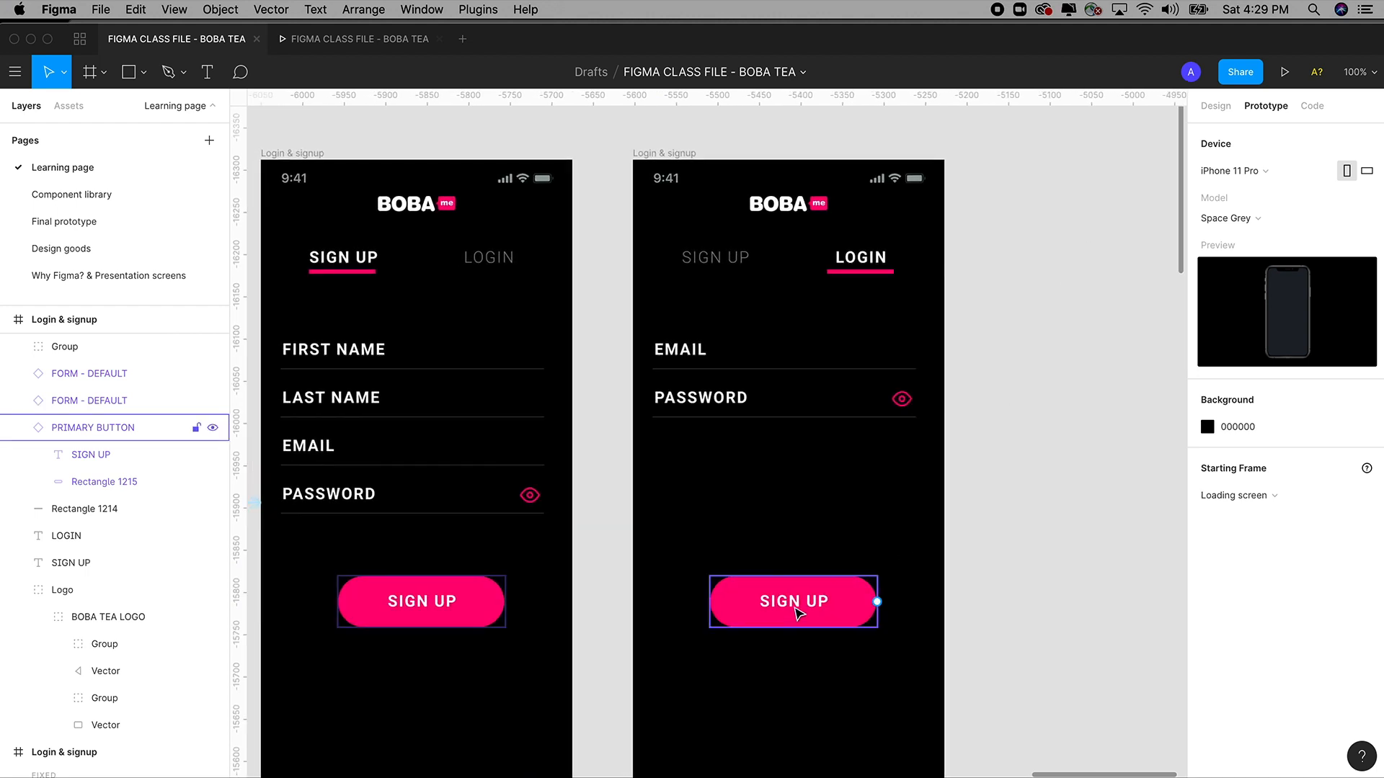
double_click(799, 613)
double_click(793, 601)
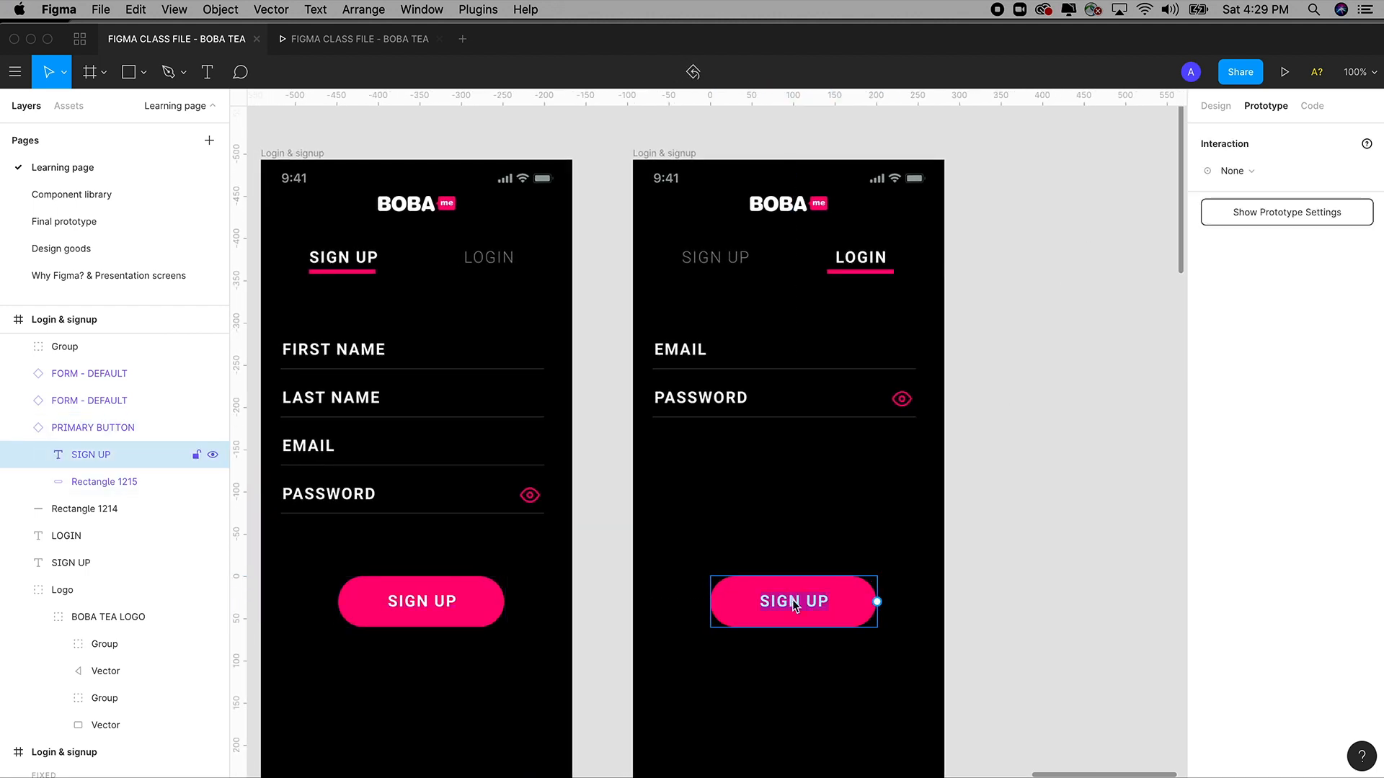
type("LOGIN")
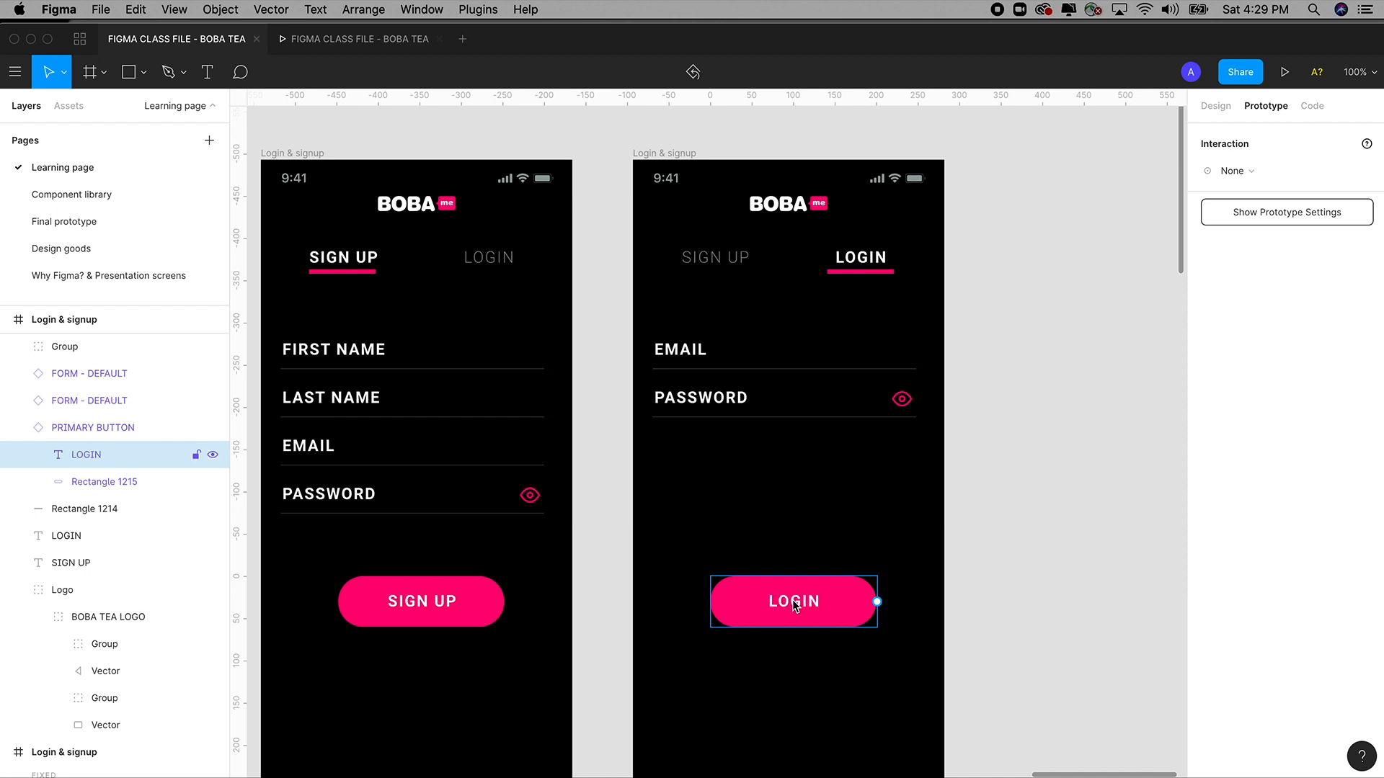
key("Escape")
left_click(1045, 381)
left_click_drag(1009, 379, 1081, 380)
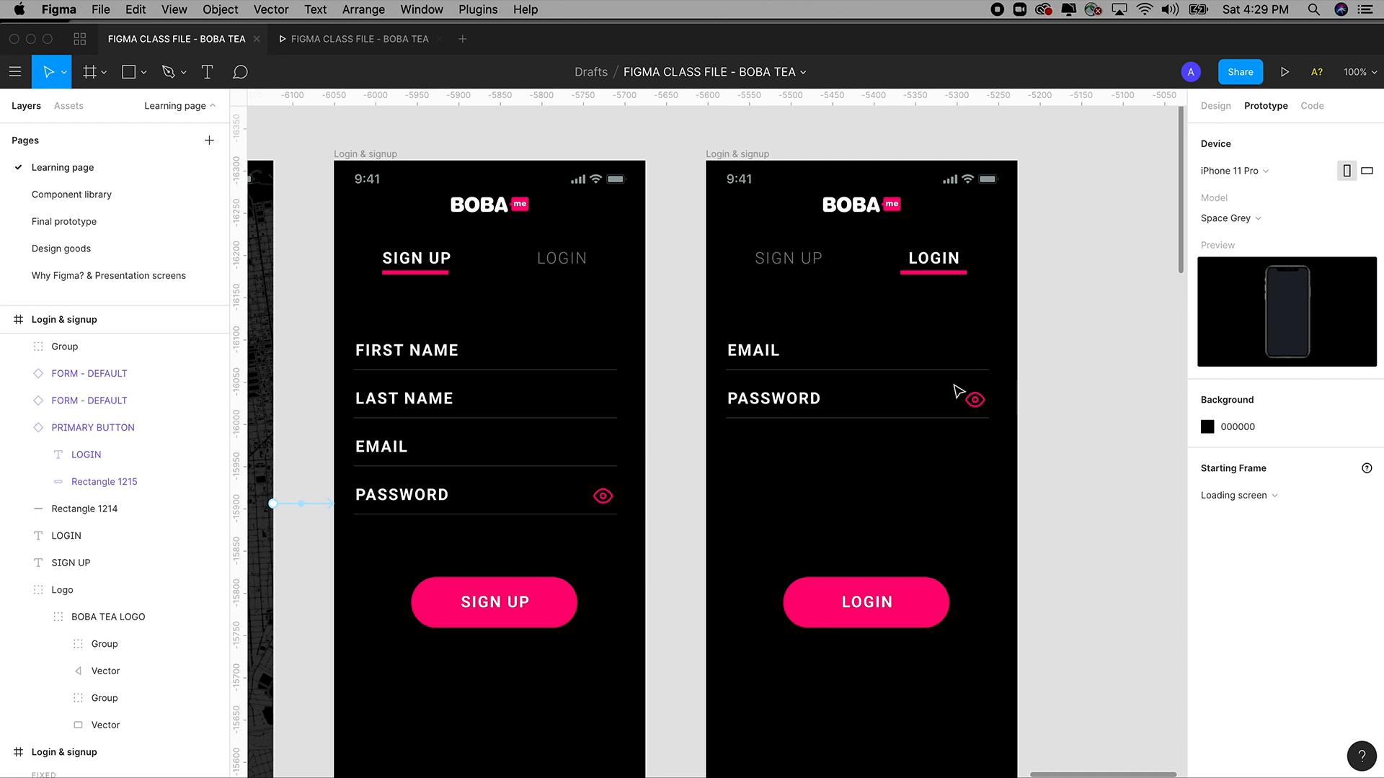
Link the sign-up screen's LOGIN tab to the login screen with Smart Animate.
left_click(572, 268)
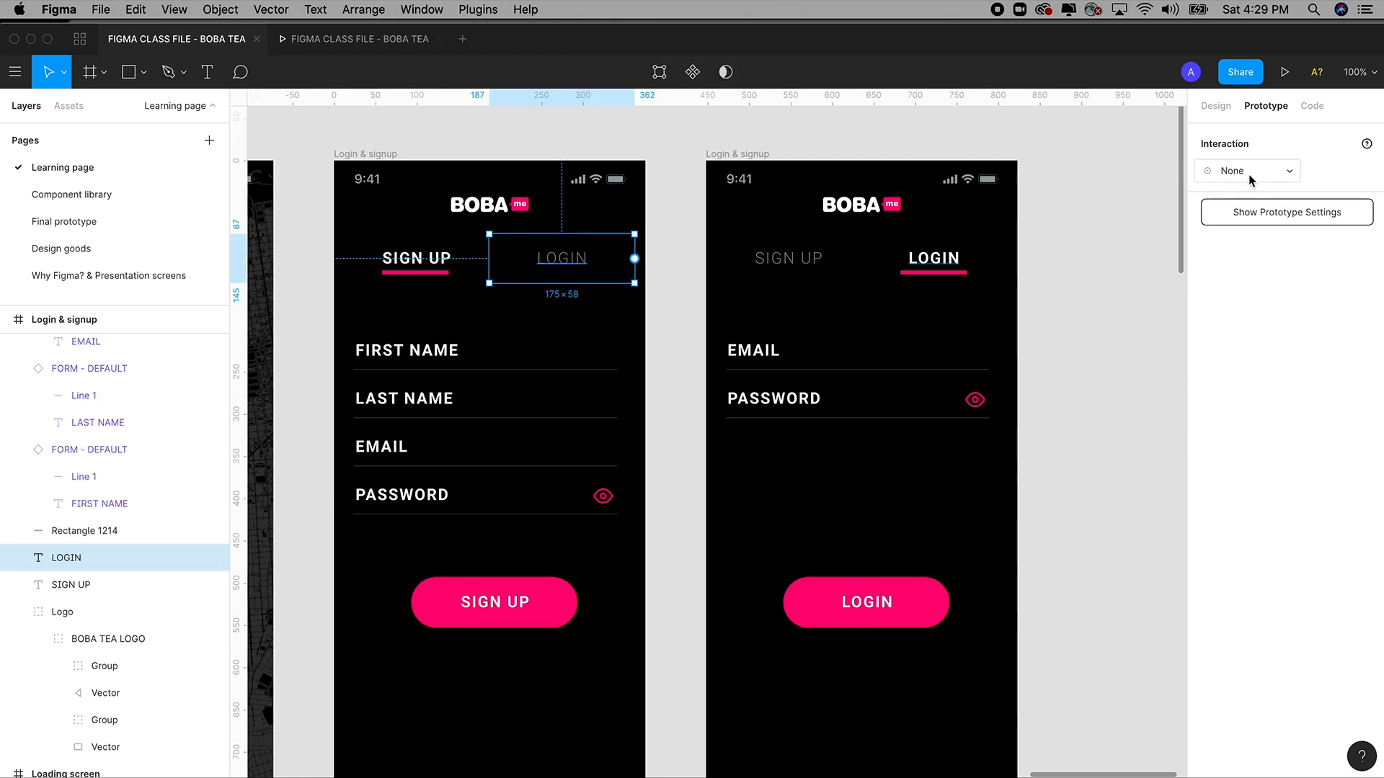
left_click_drag(634, 258, 735, 269)
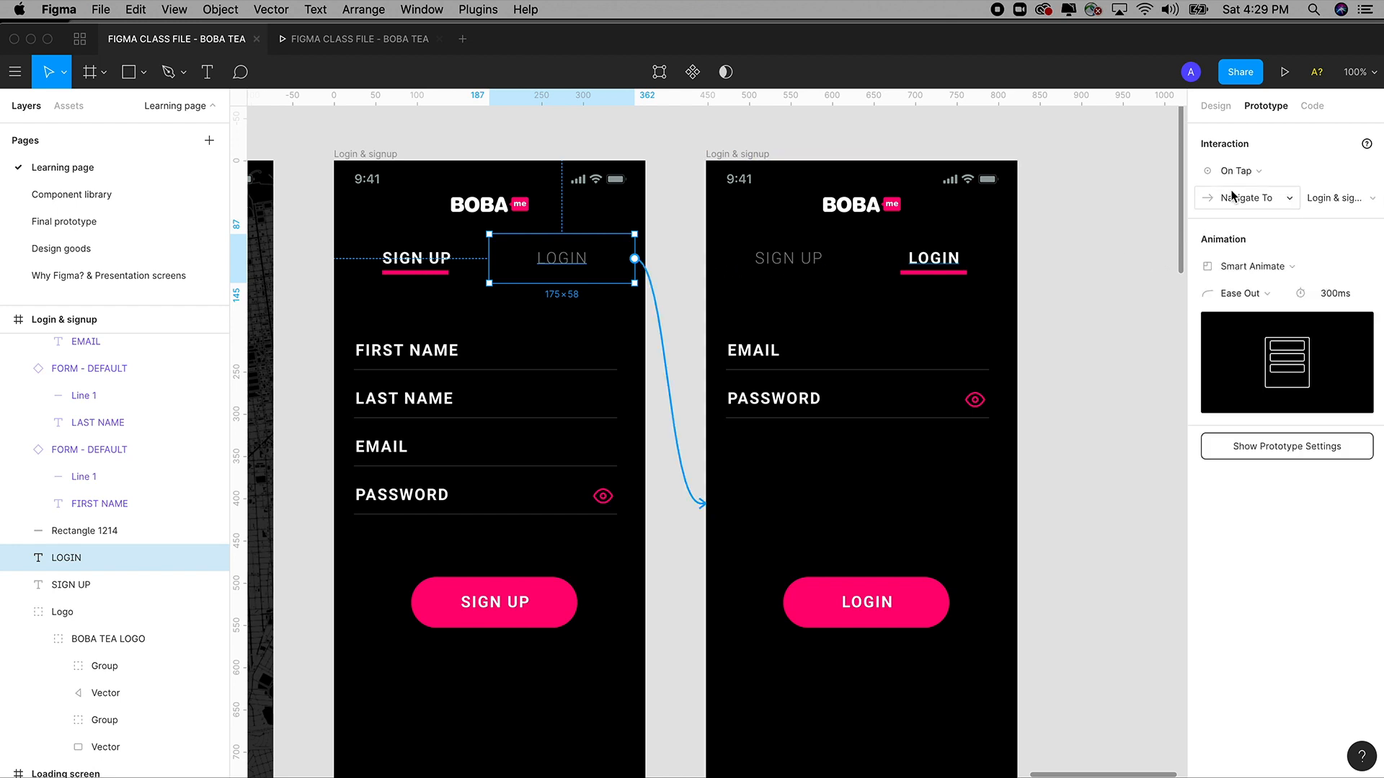
left_click(1261, 268)
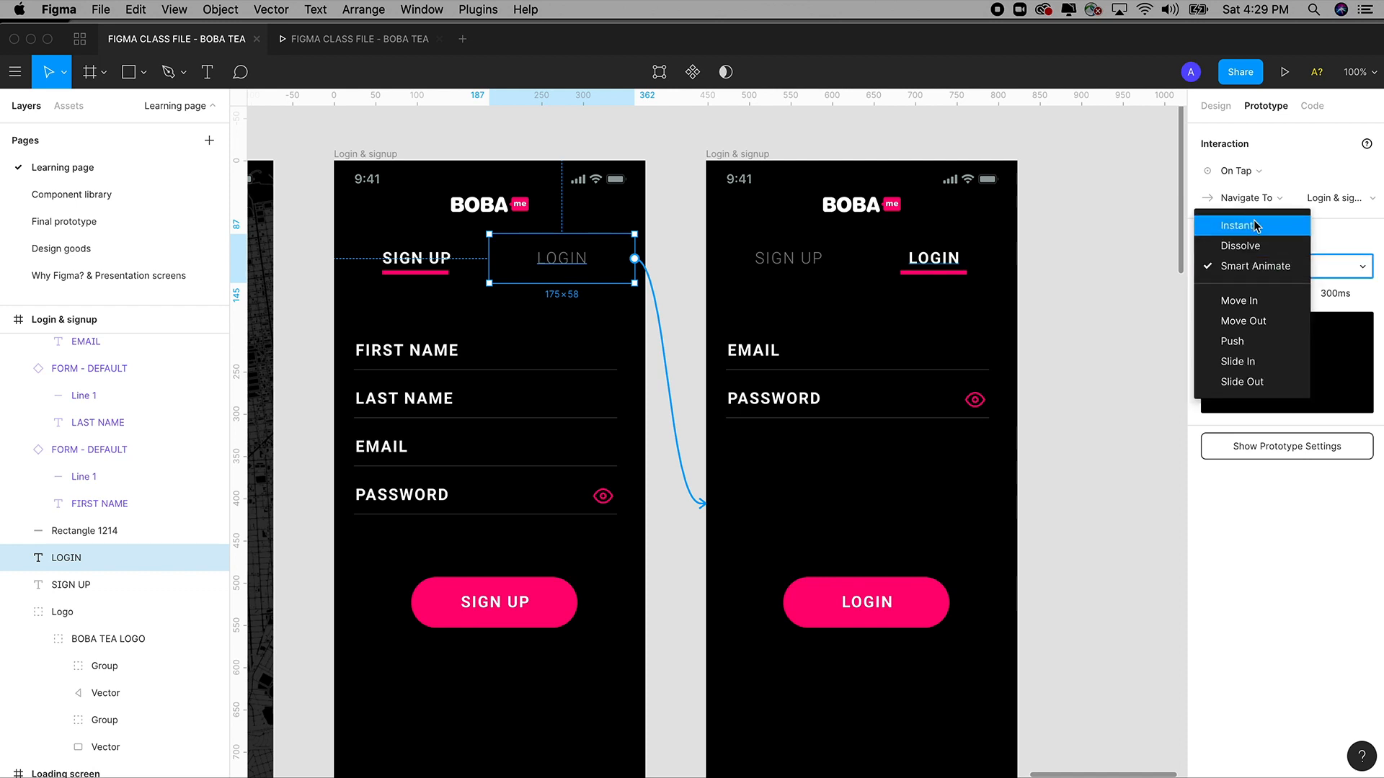
left_click(1251, 226)
left_click(1247, 272)
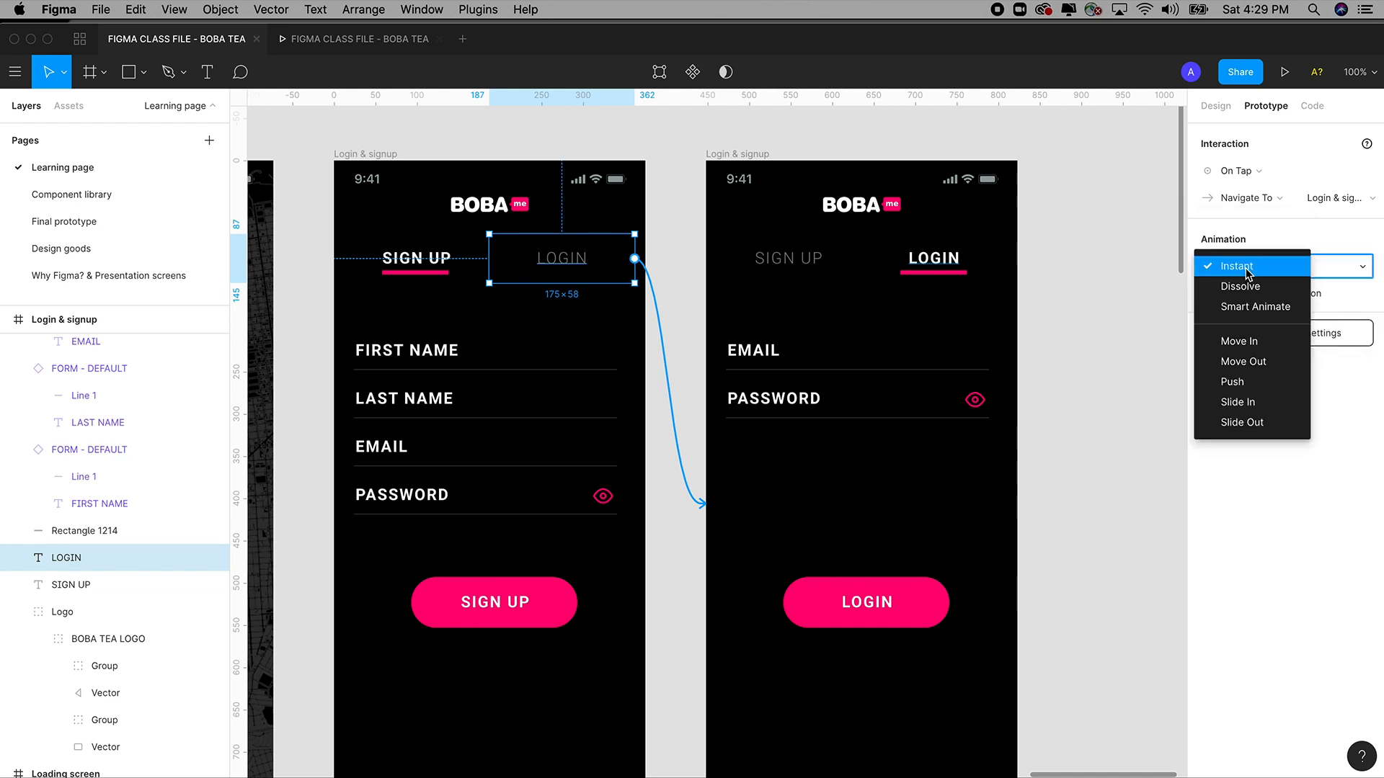
left_click(1252, 308)
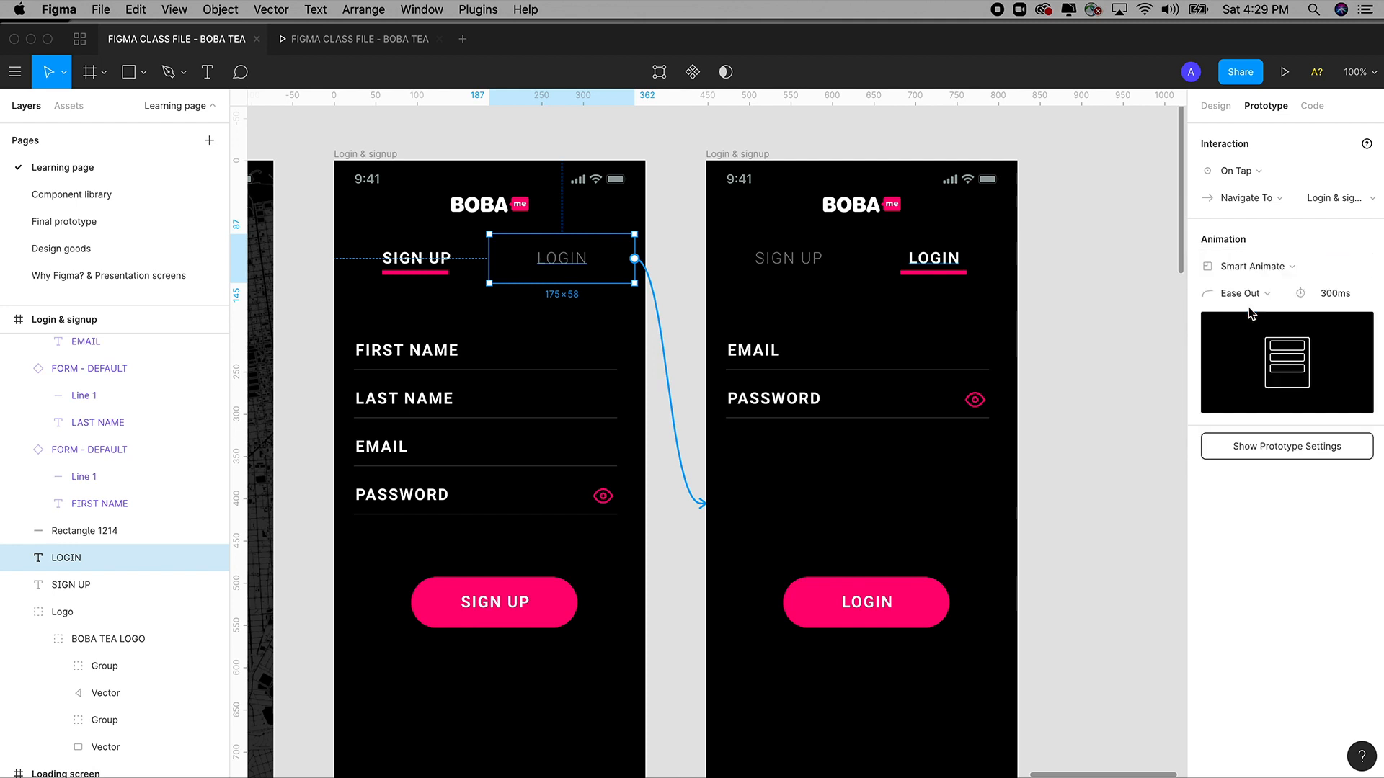
Link the login screen's SIGN UP tab back to the sign-up screen with Smart Animate.
left_click(805, 266)
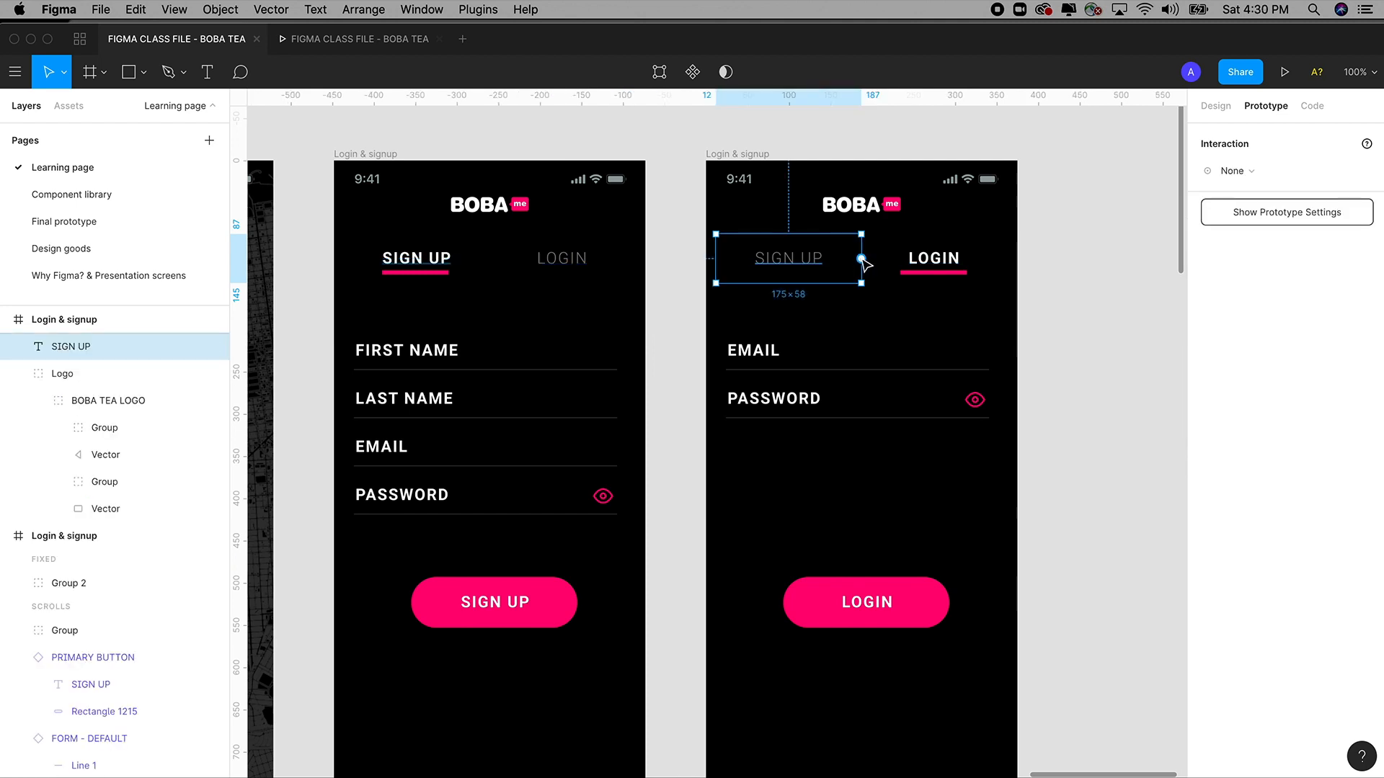
left_click_drag(861, 258, 641, 328)
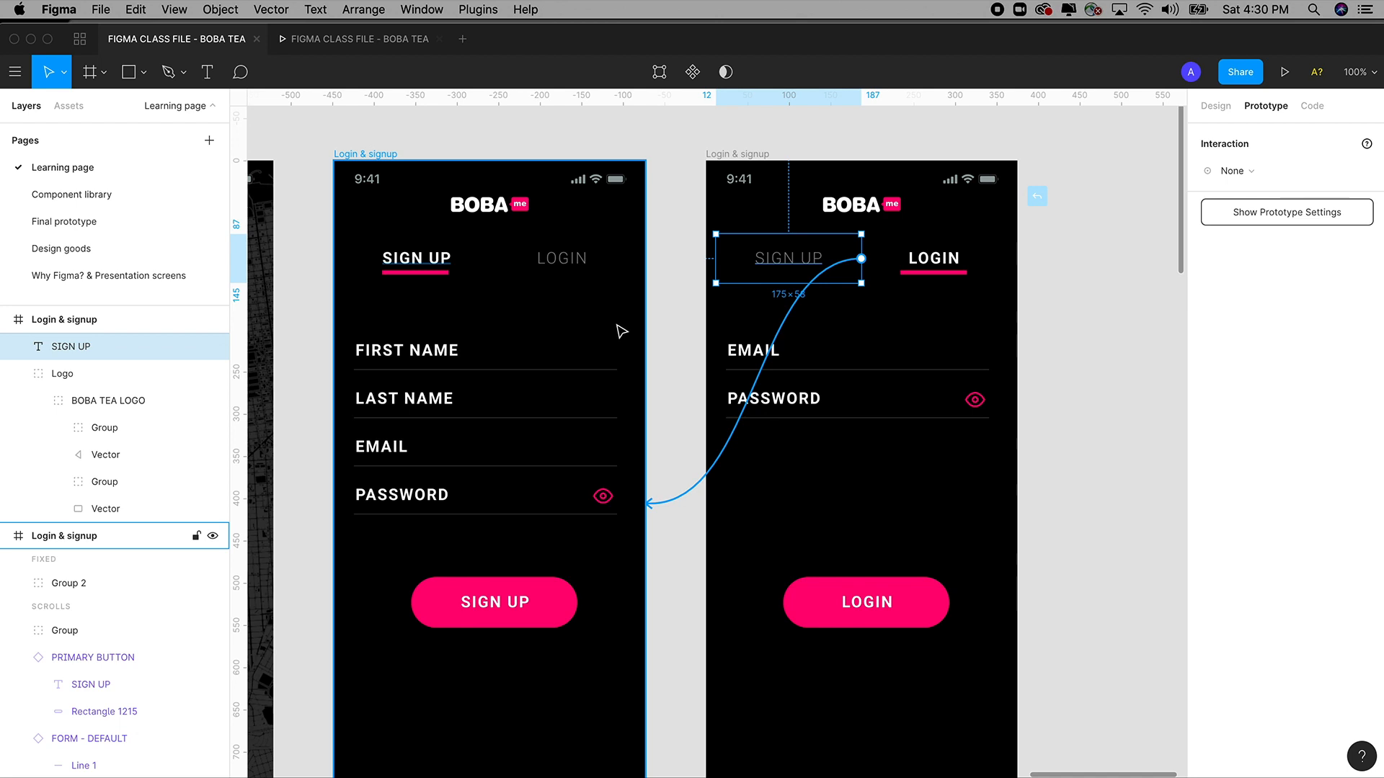
left_click_drag(621, 331, 617, 328)
left_click(1257, 272)
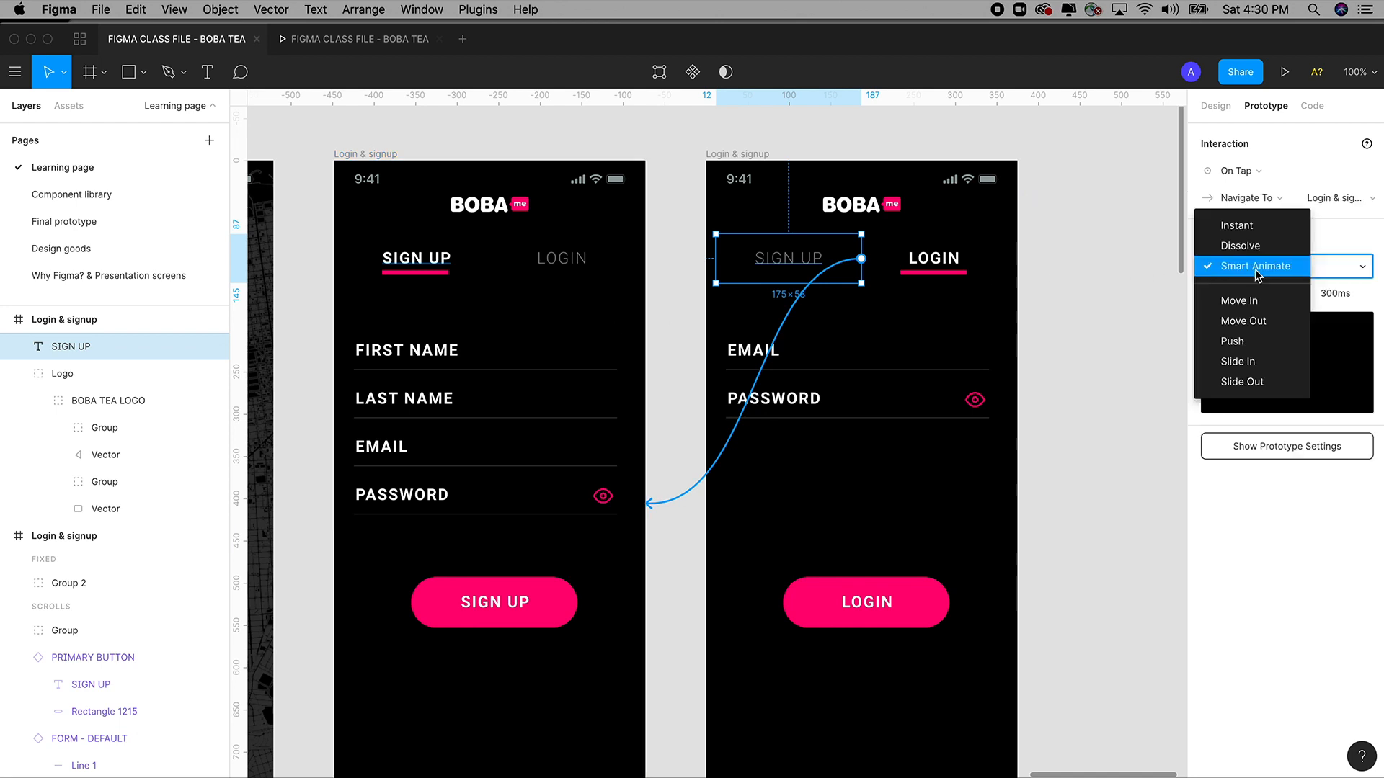
left_click(1256, 274)
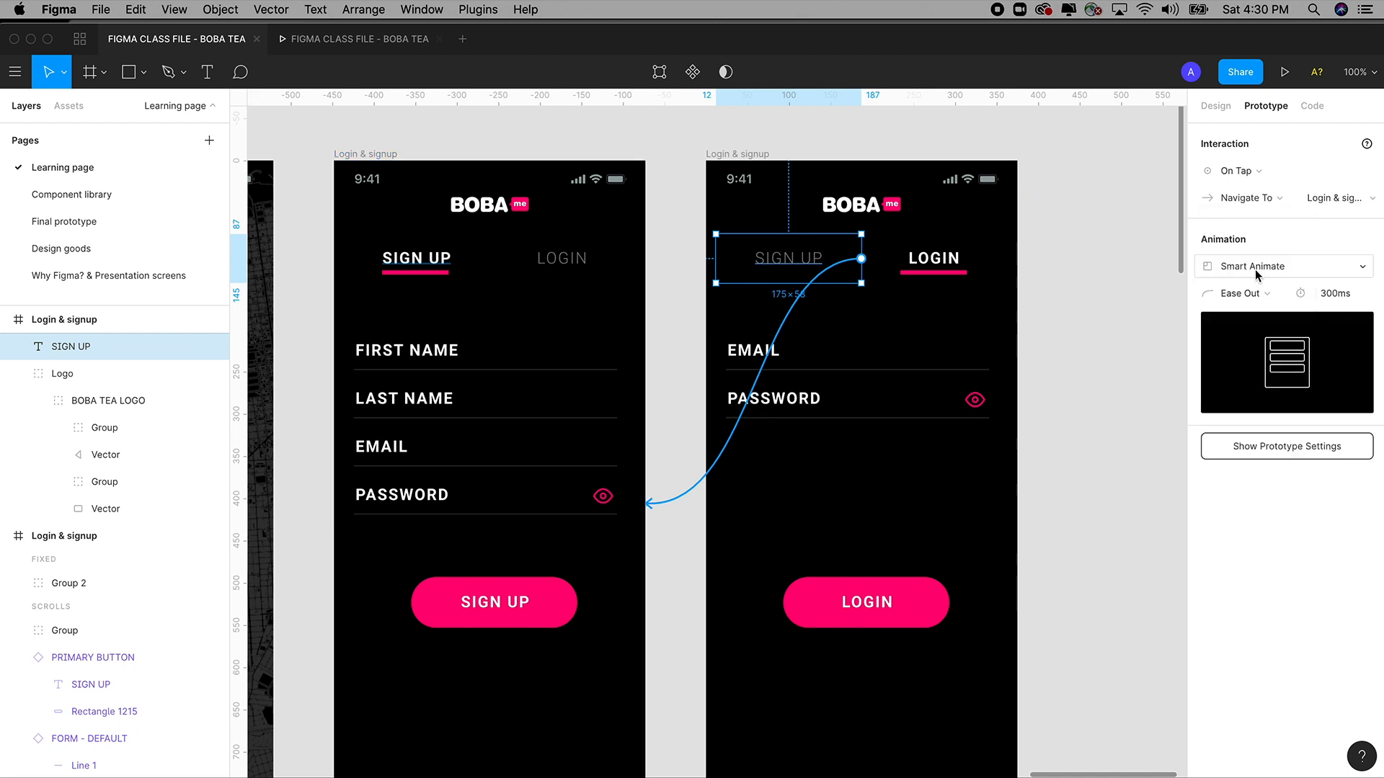
left_click(1074, 312)
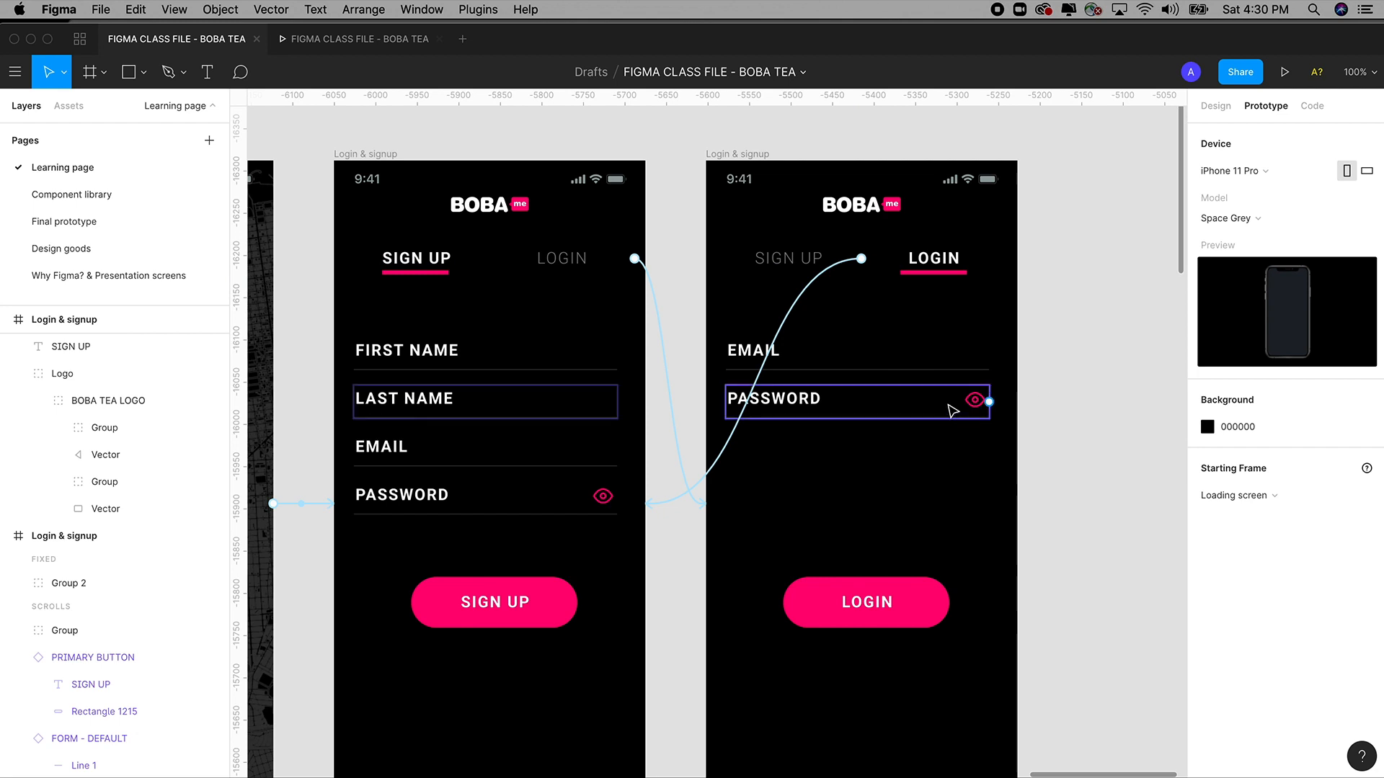
Inspect the eye icons and PASSWORD field, then switch to the running prototype preview.
left_click(972, 406)
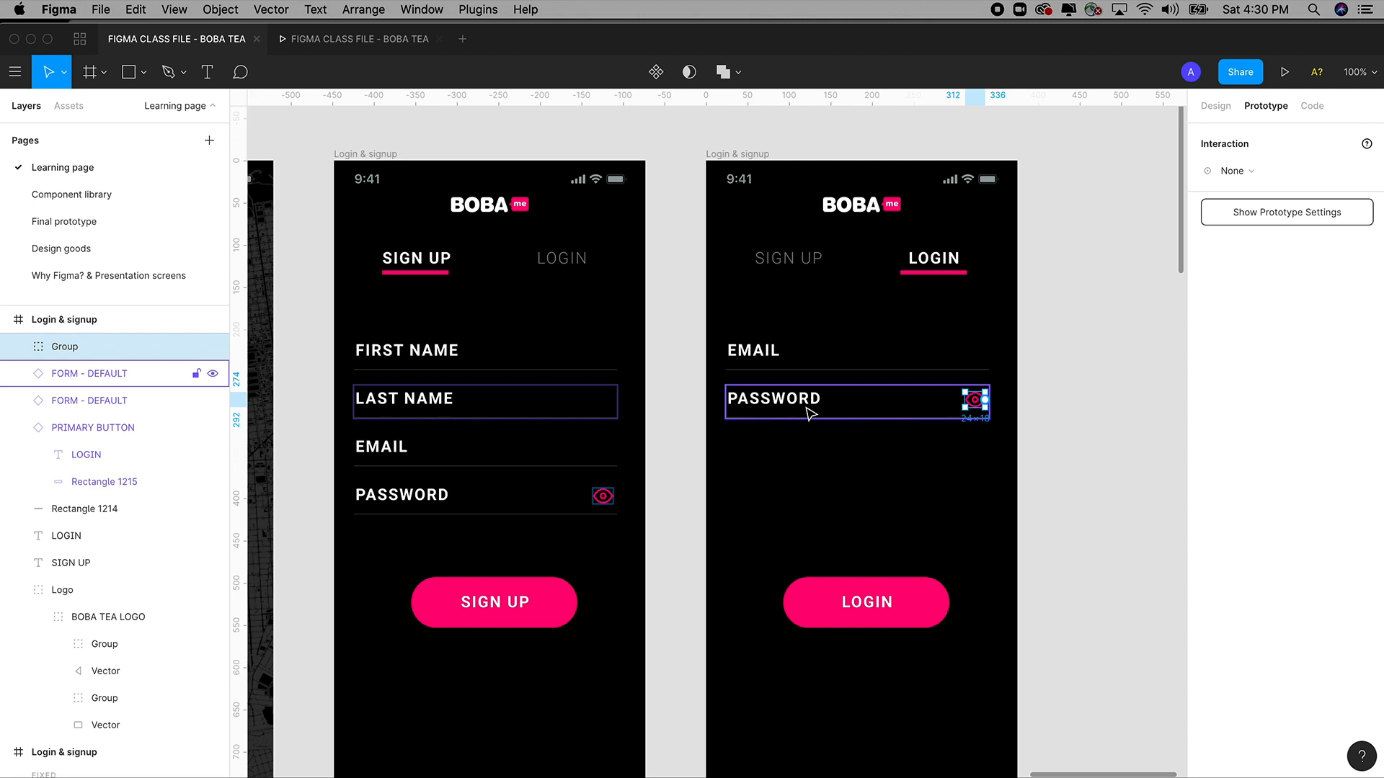
left_click(604, 495)
left_click(421, 505)
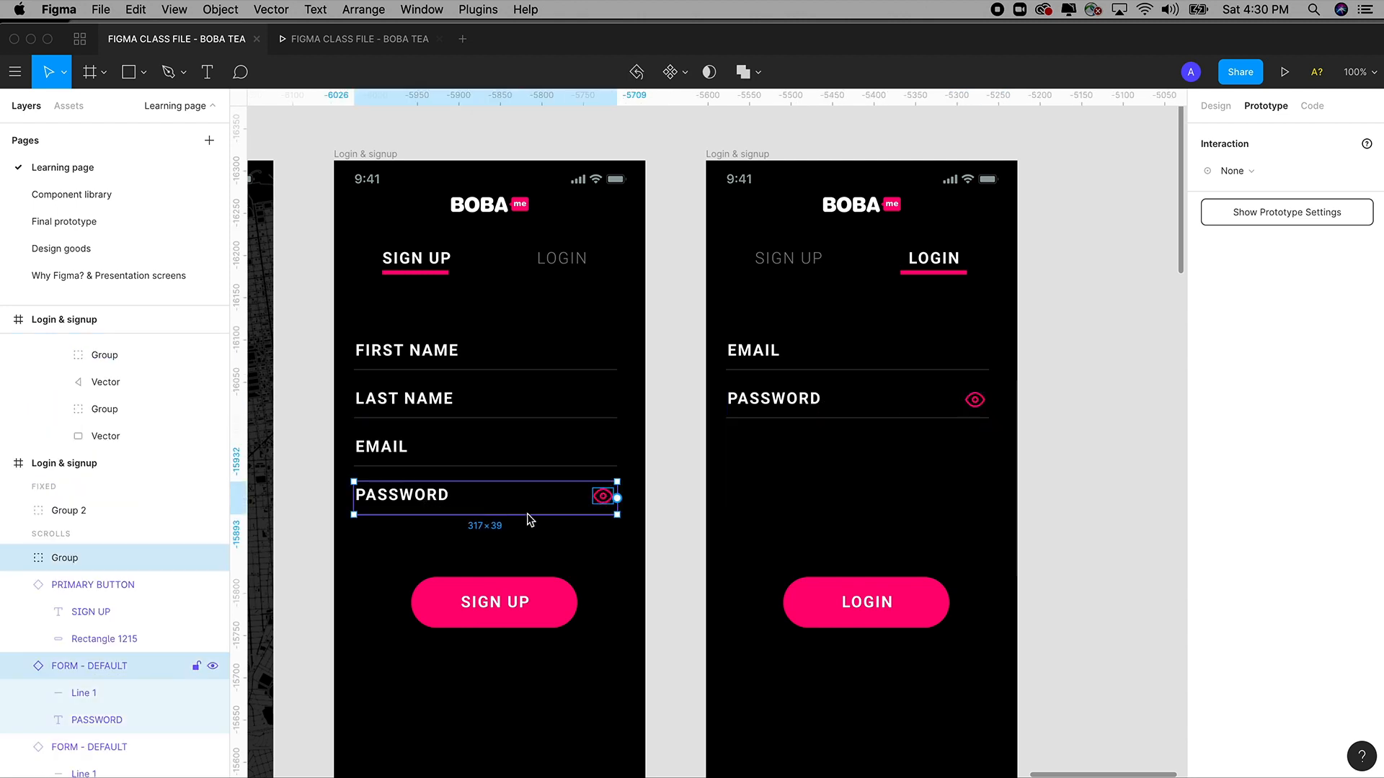
left_click(664, 509)
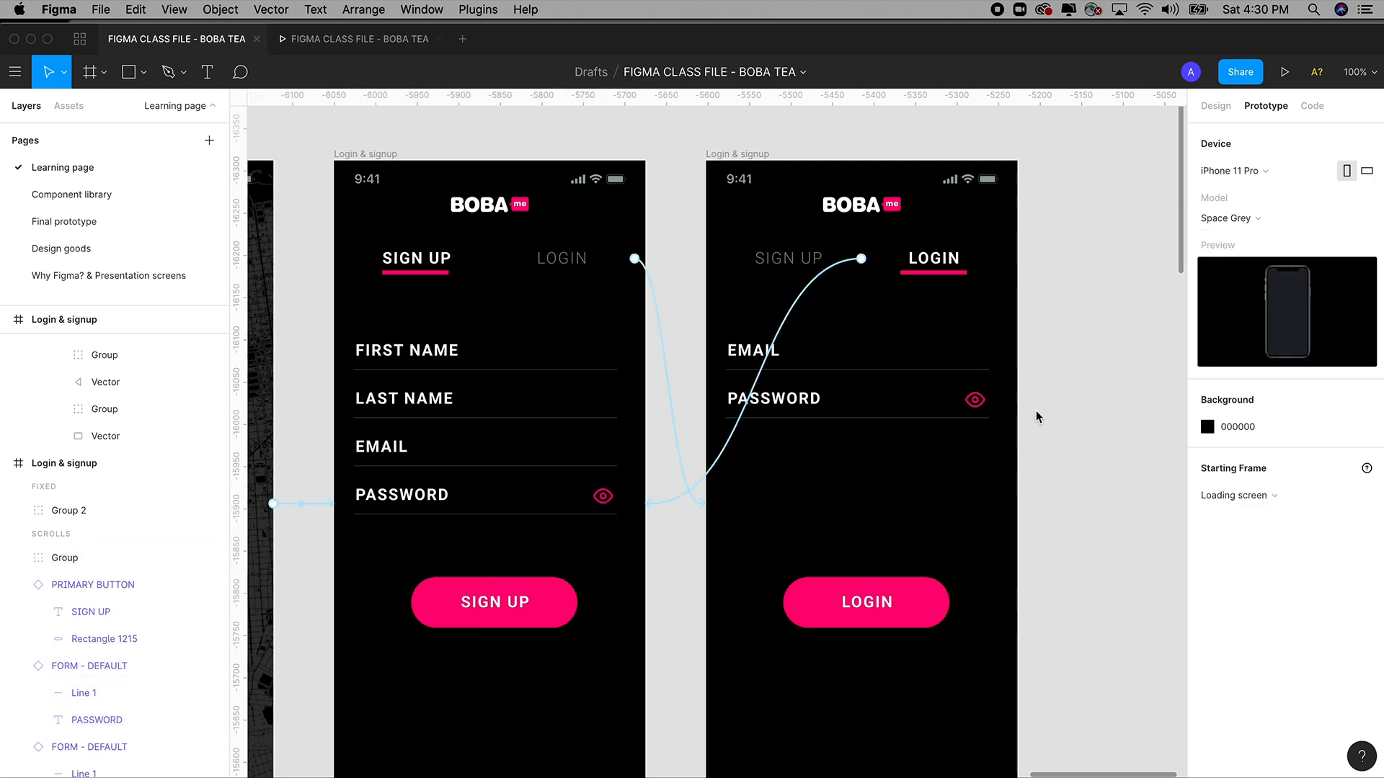
left_click(373, 43)
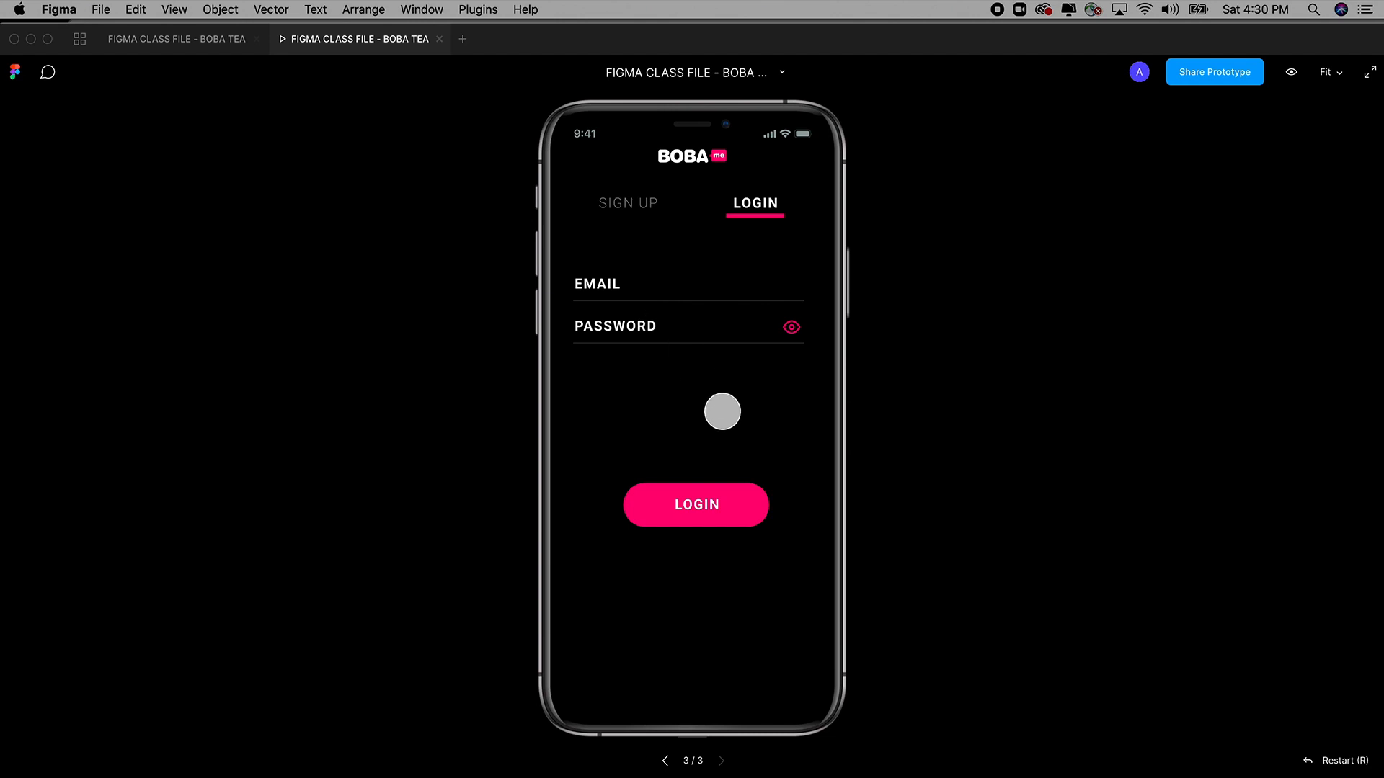
Tap LOGIN and SIGN UP repeatedly in the preview to test the switching, then return to the editor.
key("Left")
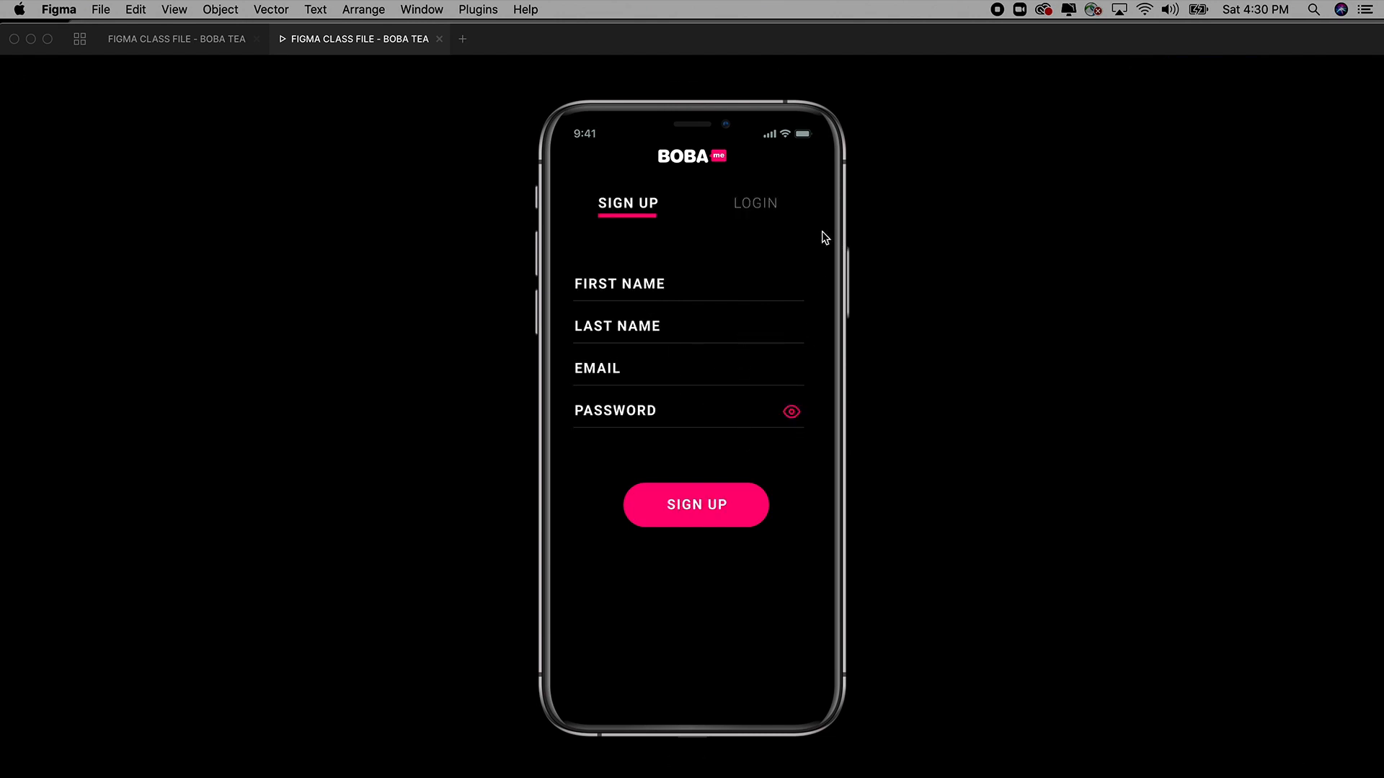
left_click(757, 204)
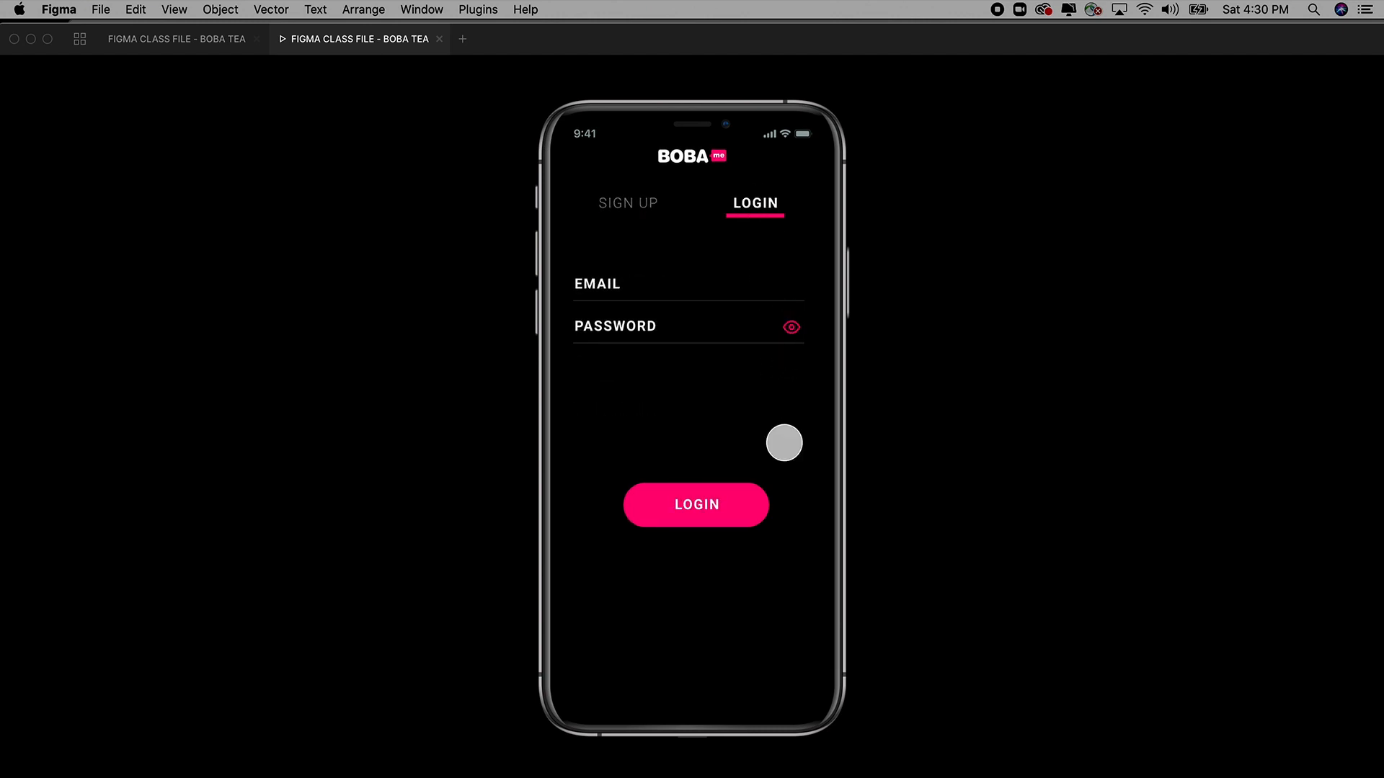
left_click(628, 205)
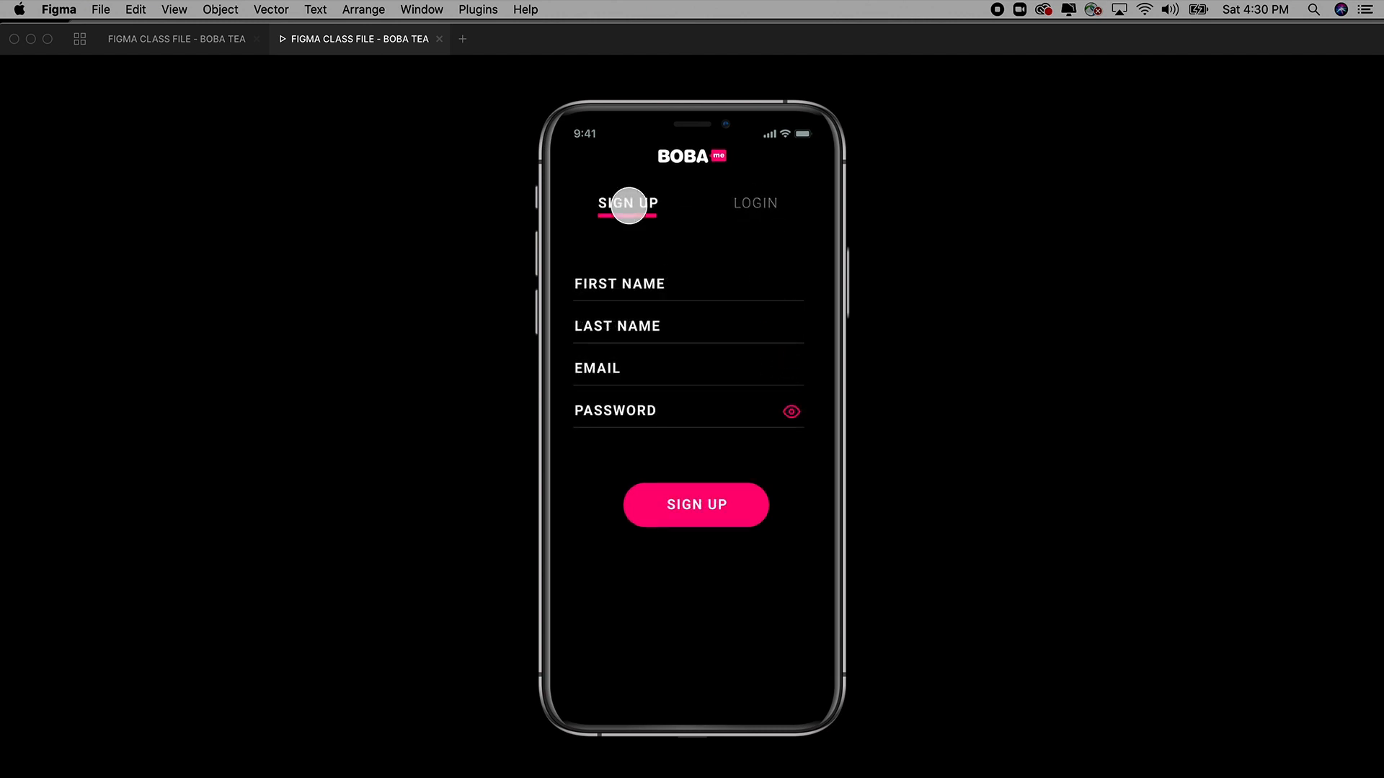
left_click(757, 200)
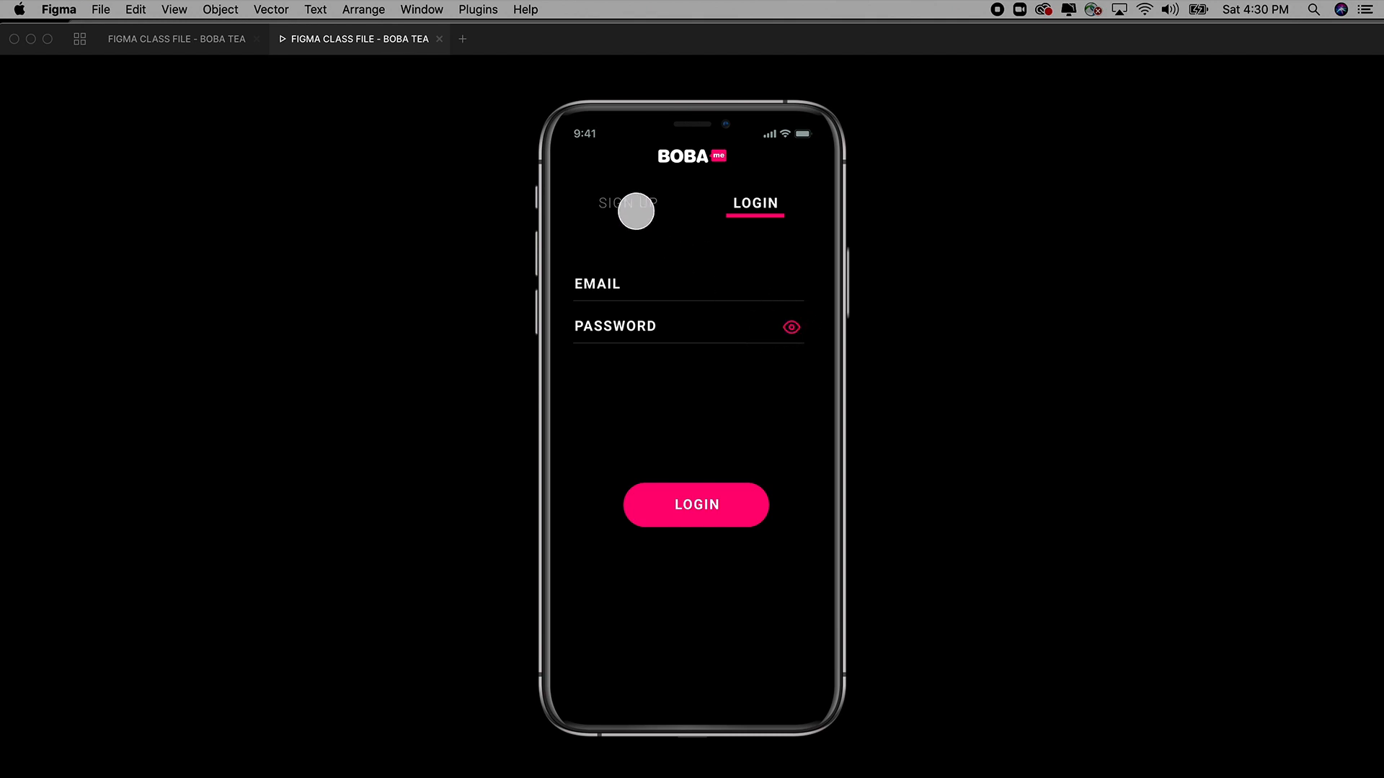
left_click(635, 211)
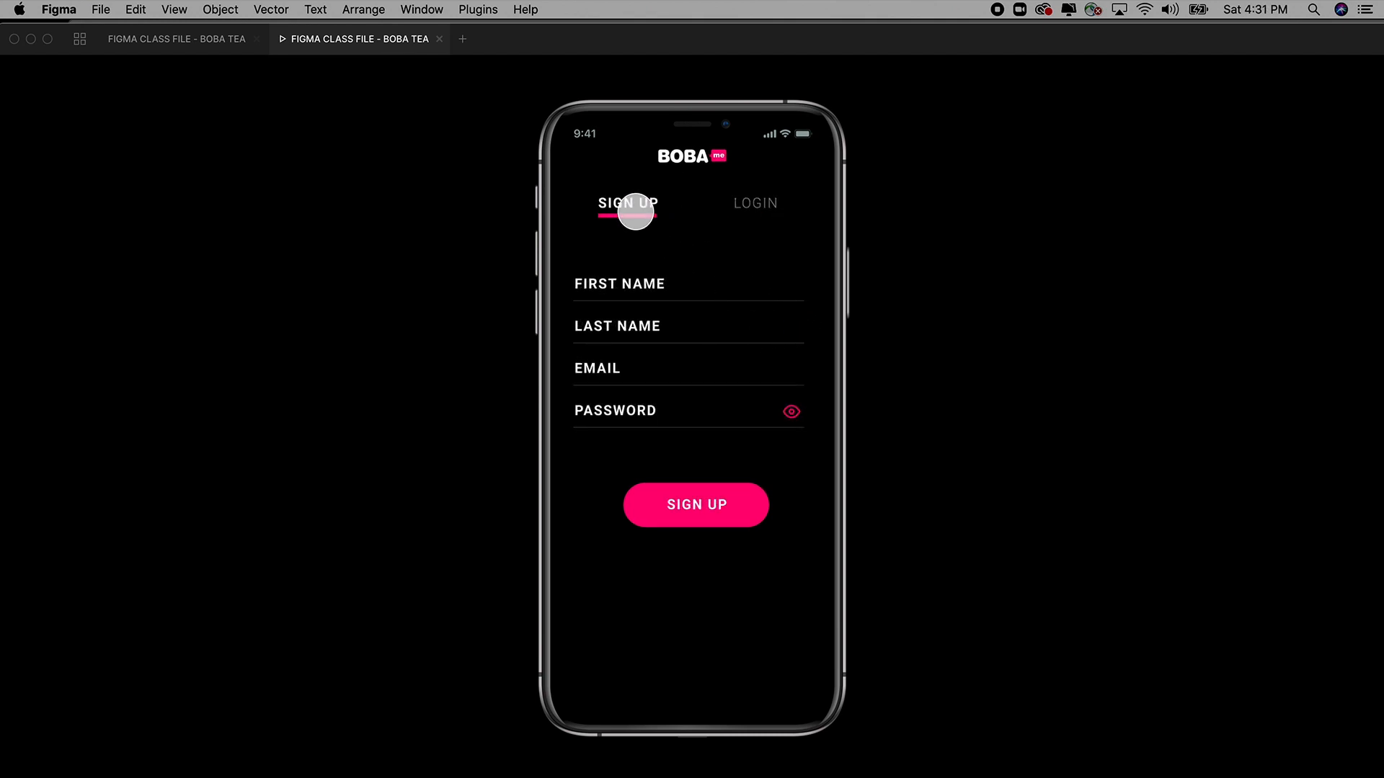
left_click(757, 208)
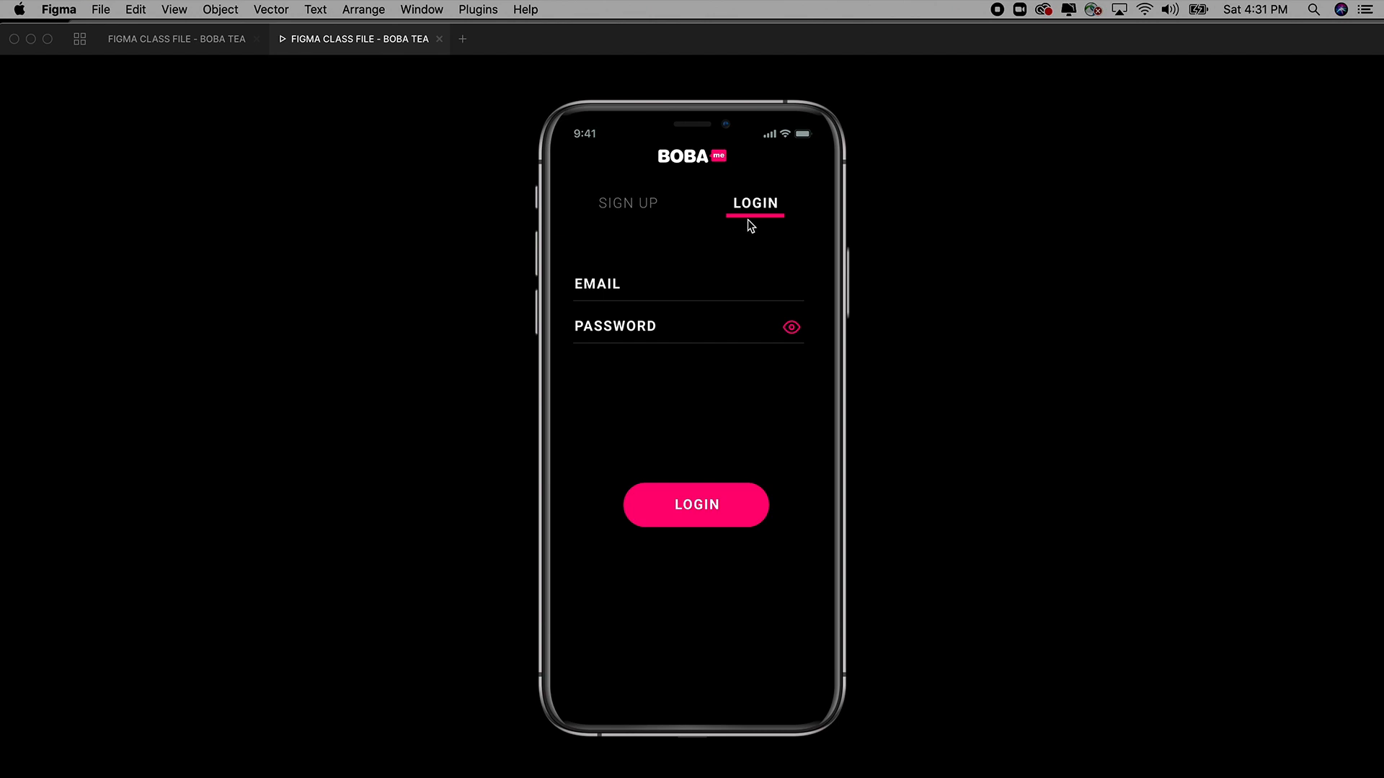
left_click(637, 206)
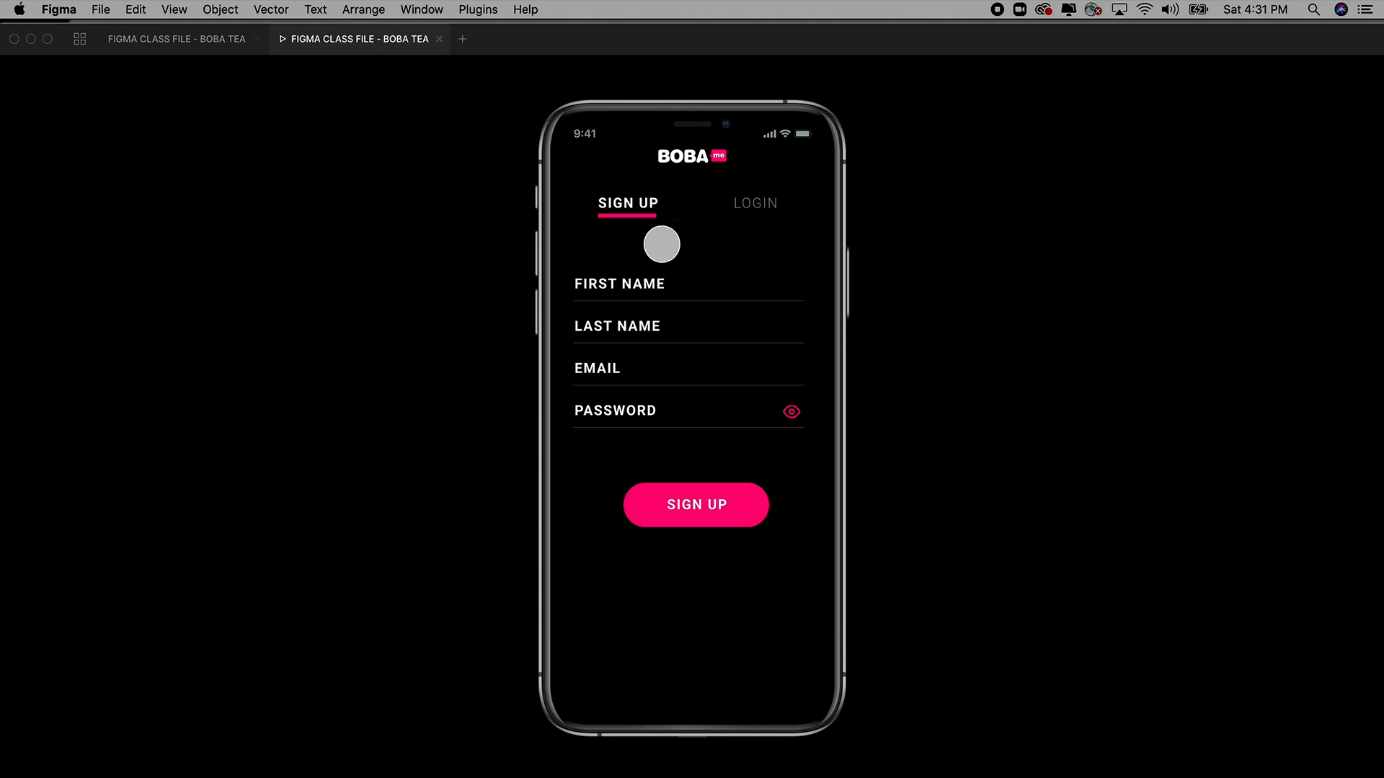
left_click(756, 193)
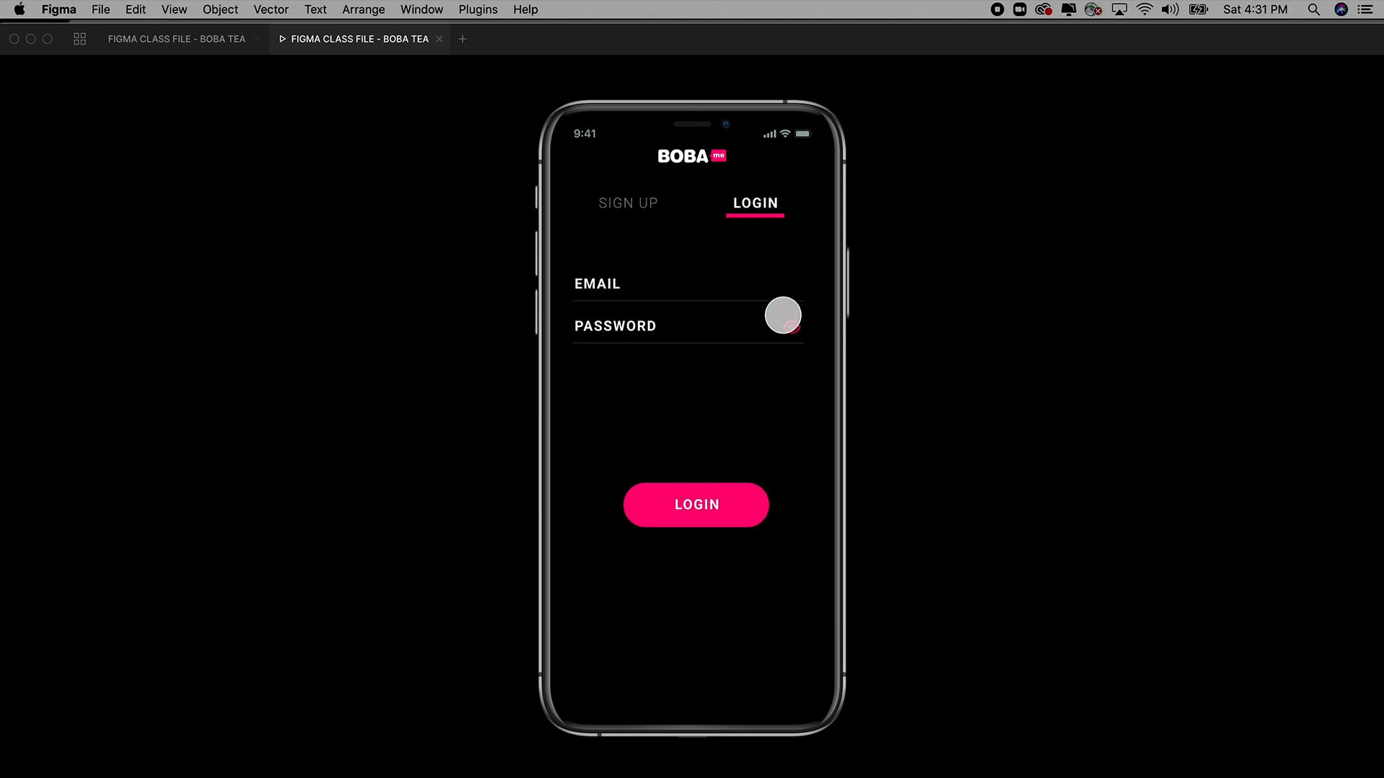
left_click(635, 209)
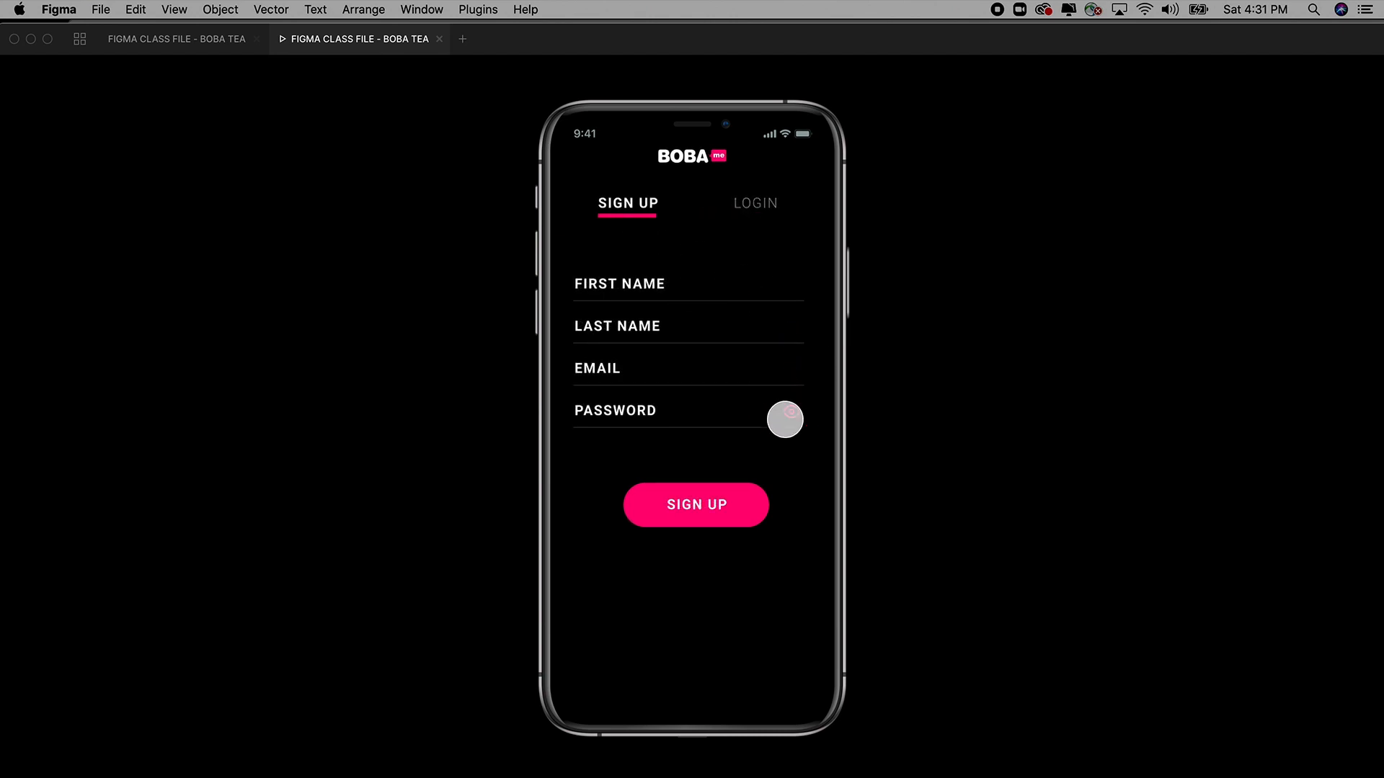
left_click(757, 205)
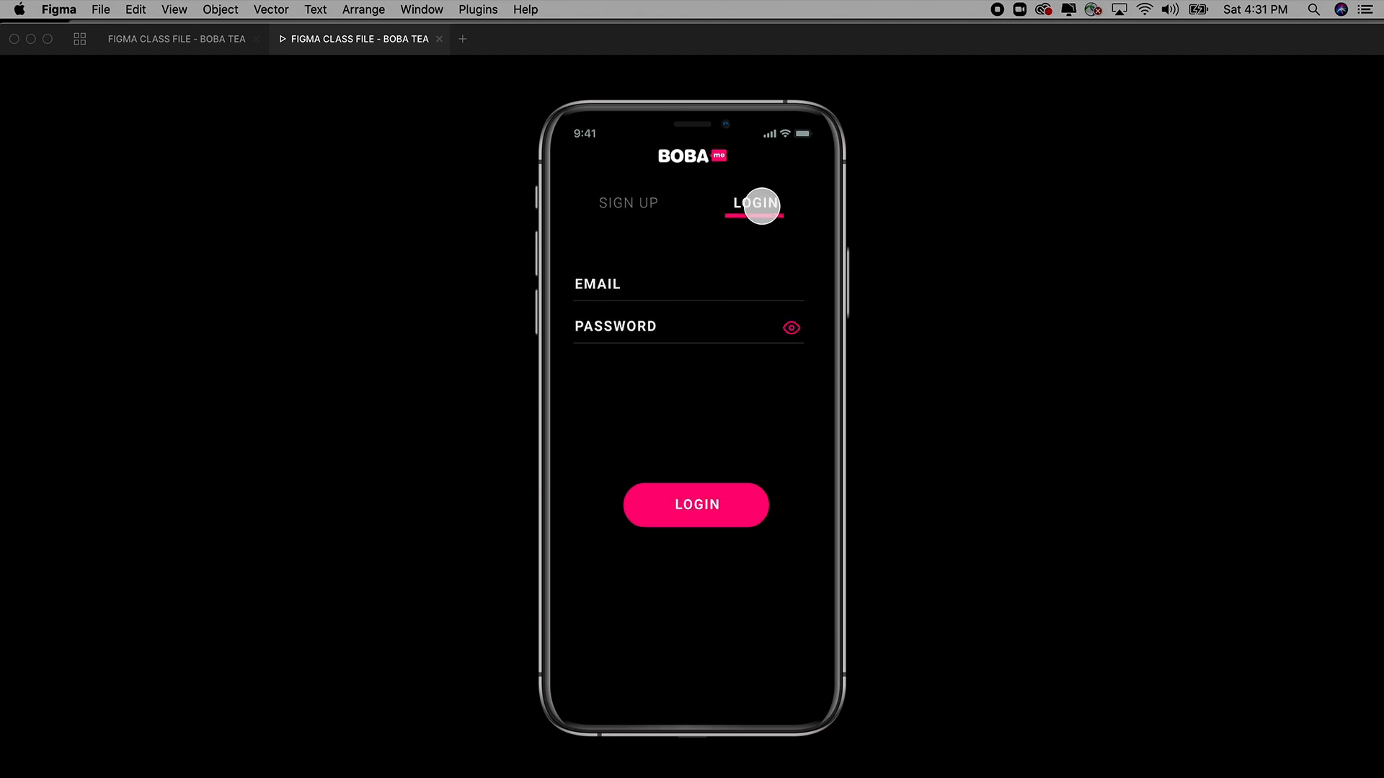
left_click(204, 45)
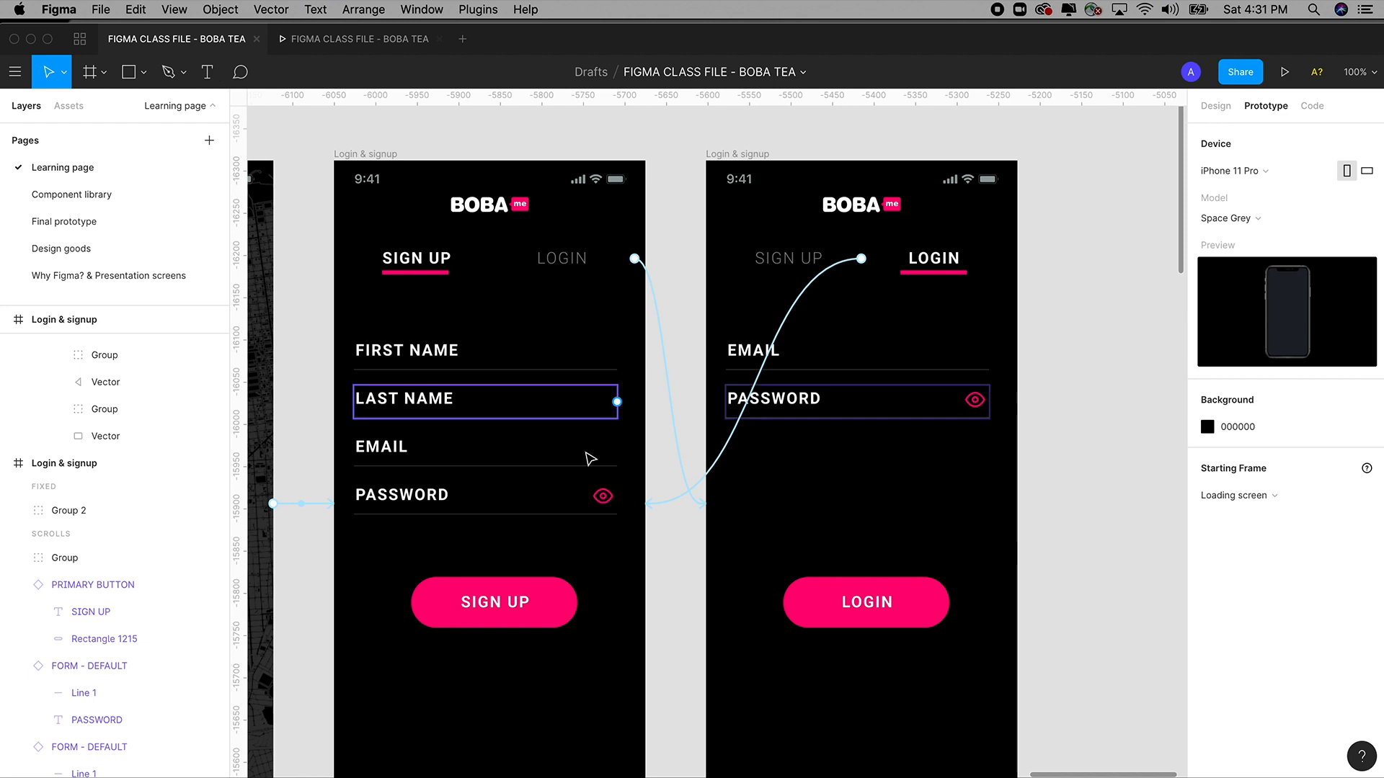
Group the eye icon inside the sign-up screen's PASSWORD field.
left_click(400, 503)
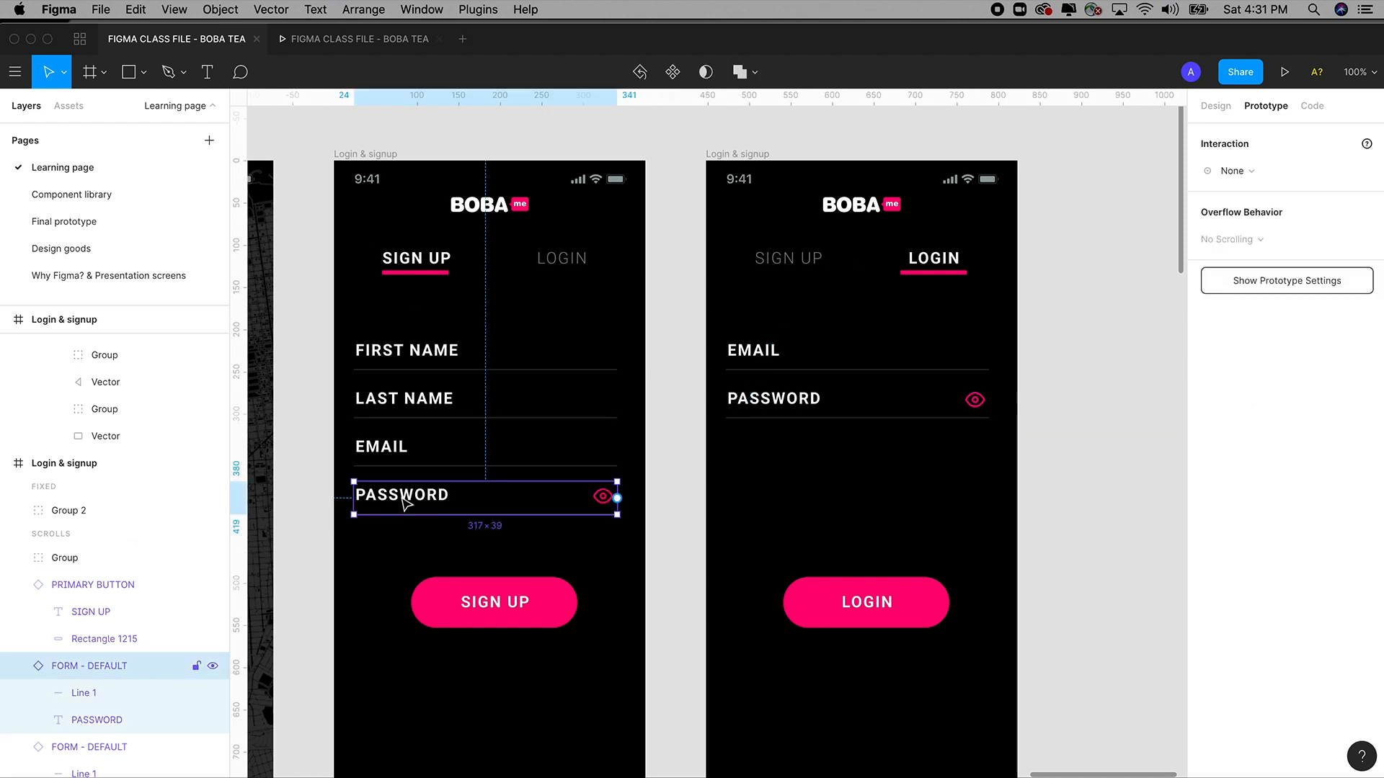
left_click(602, 502)
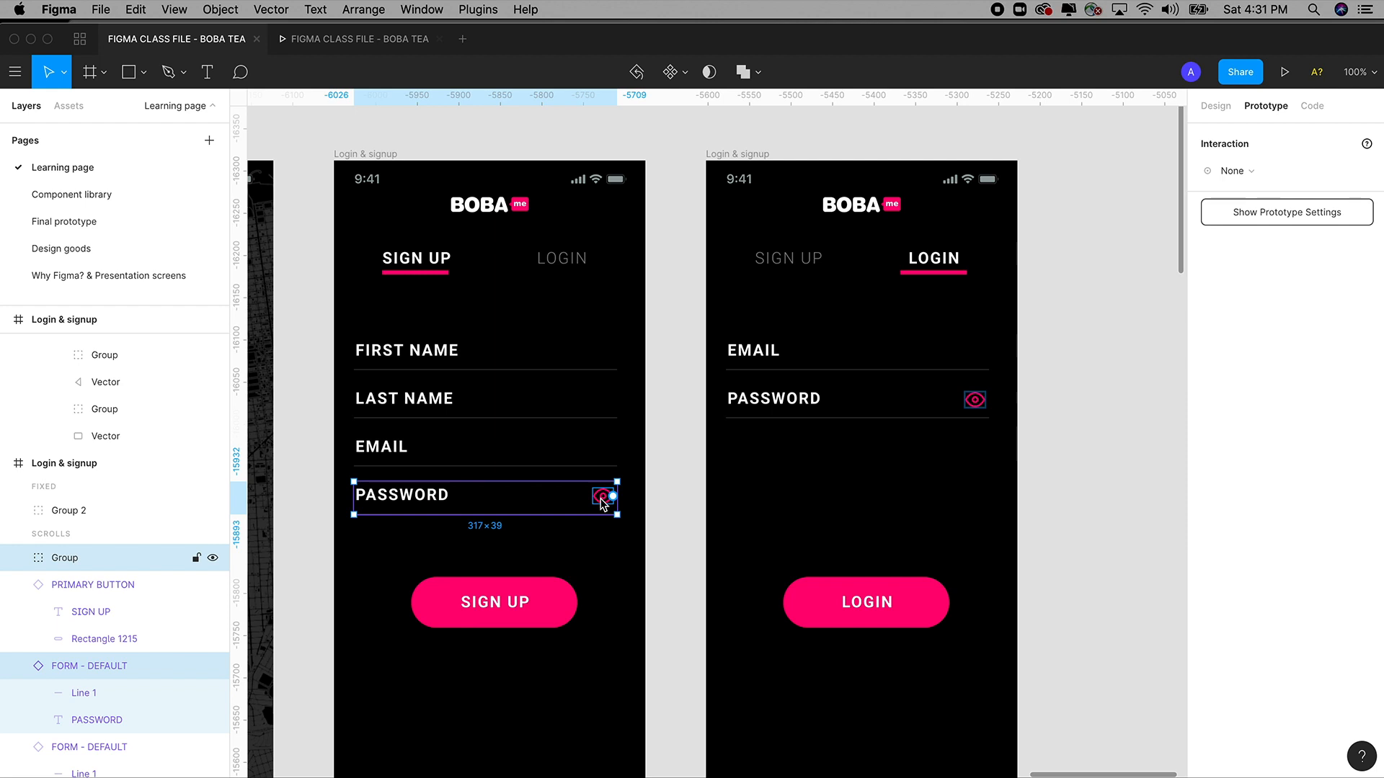
right_click(602, 502)
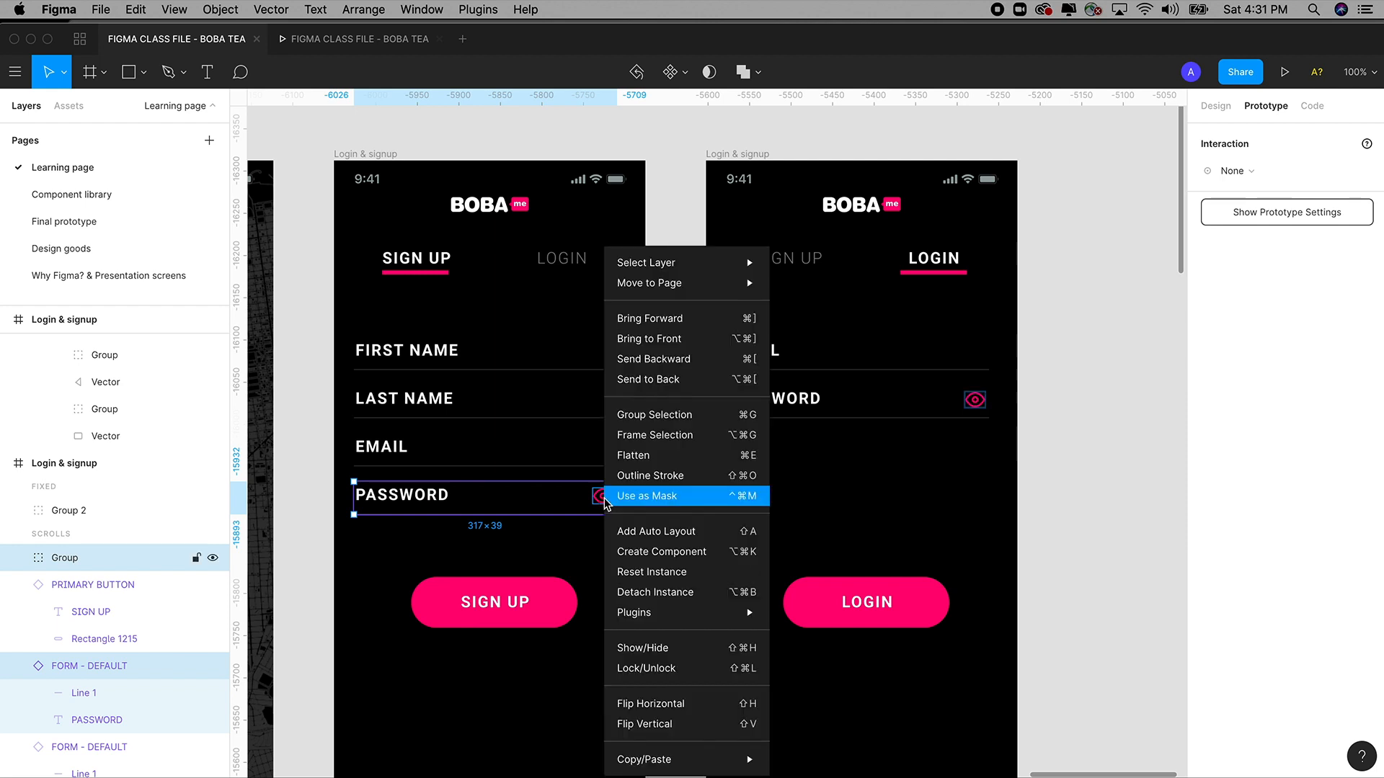
left_click(666, 415)
left_click(1044, 427)
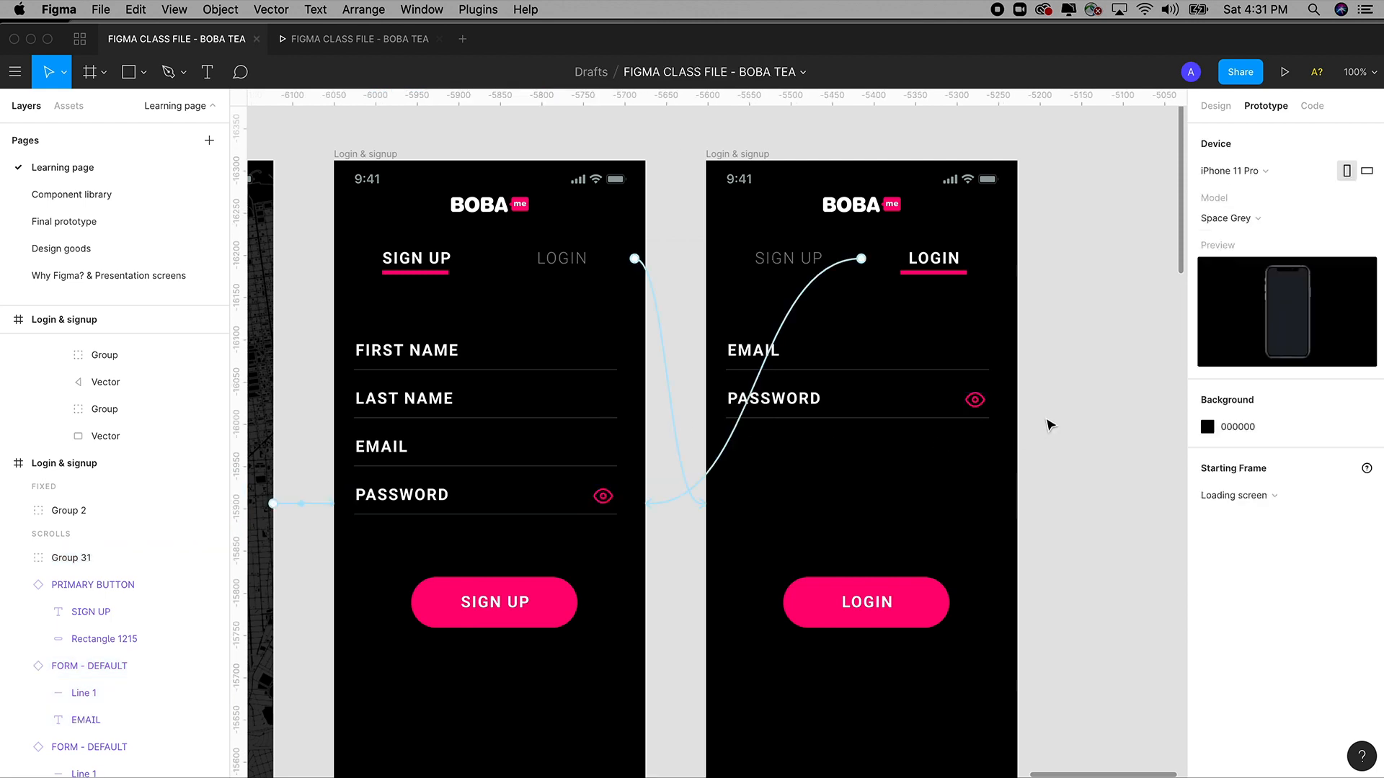
Group the login screen's whole PASSWORD field into Group 32 with Cmd+G.
left_click(975, 404)
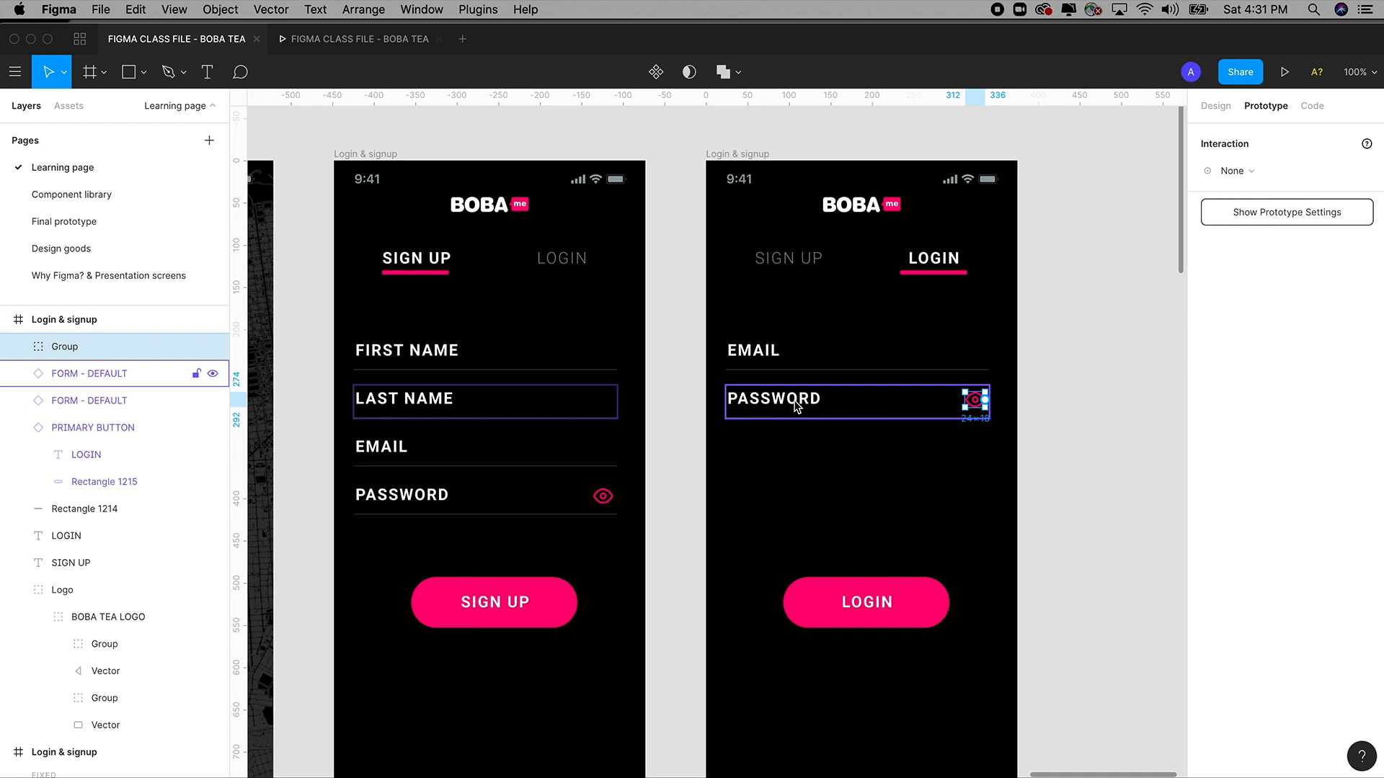
key("shift+Return")
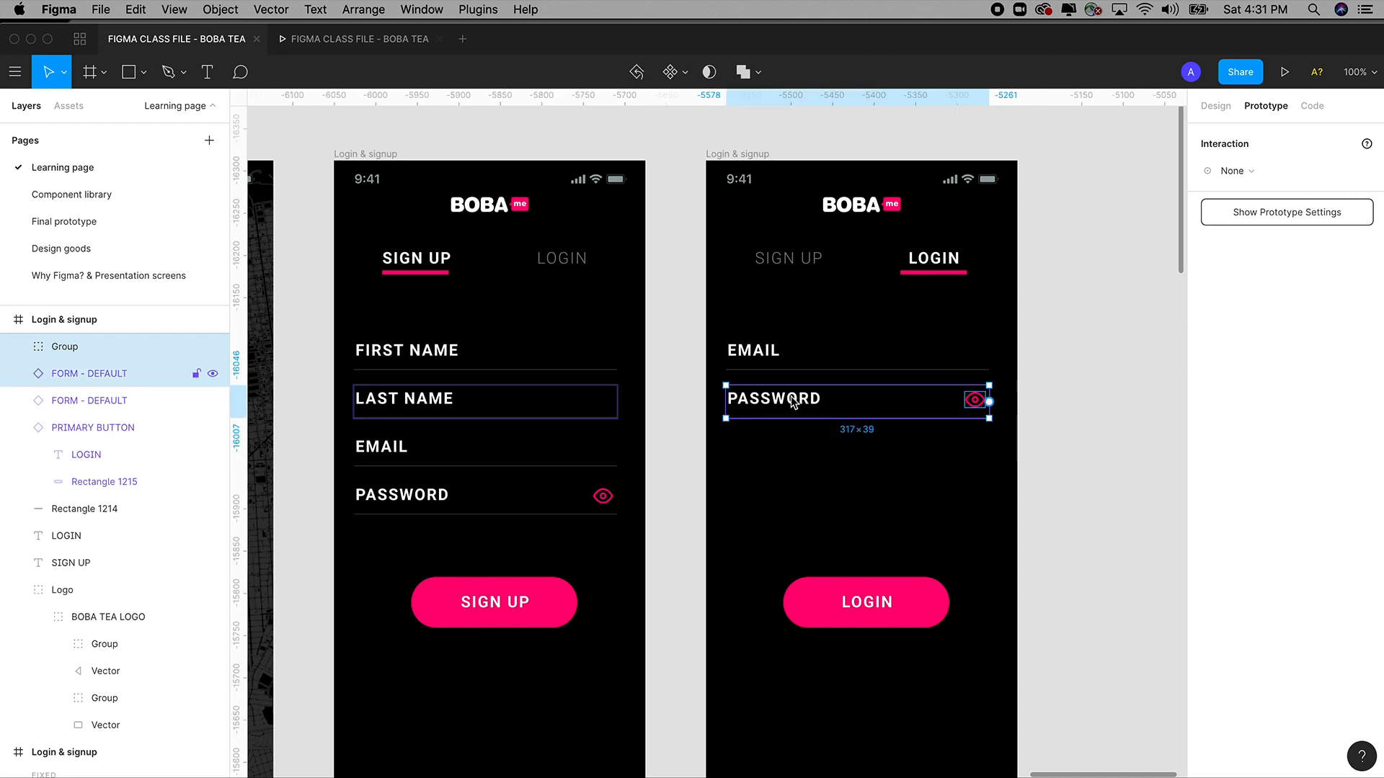
key("super+g")
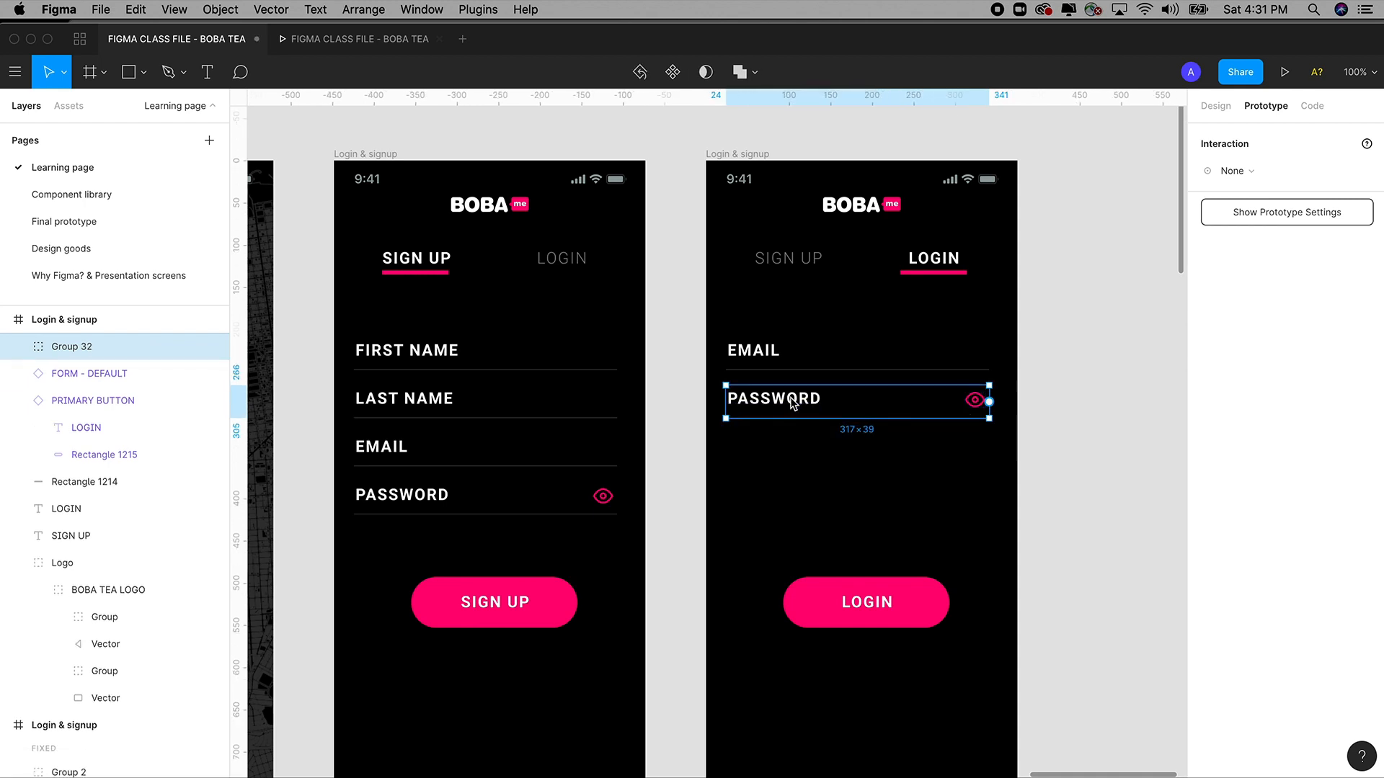
right_click(792, 402)
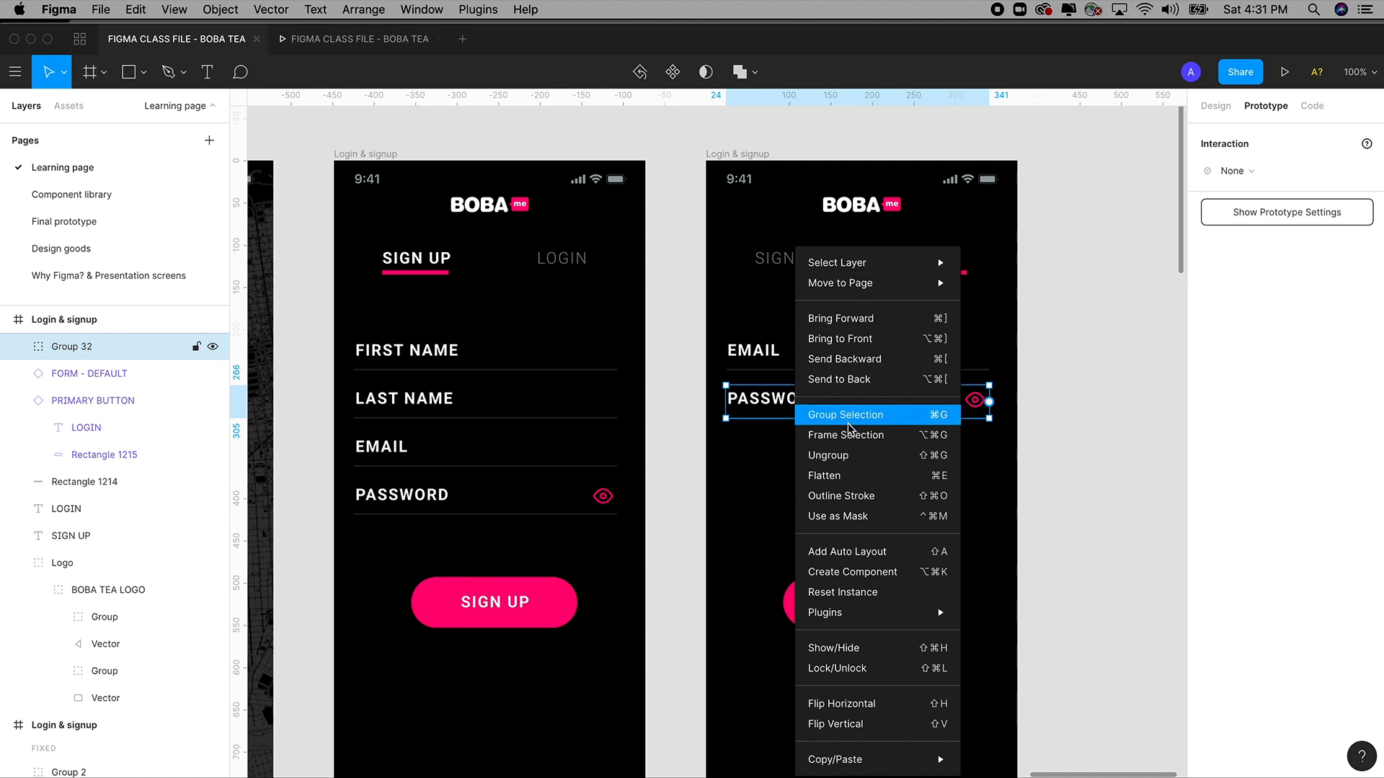
left_click(1095, 449)
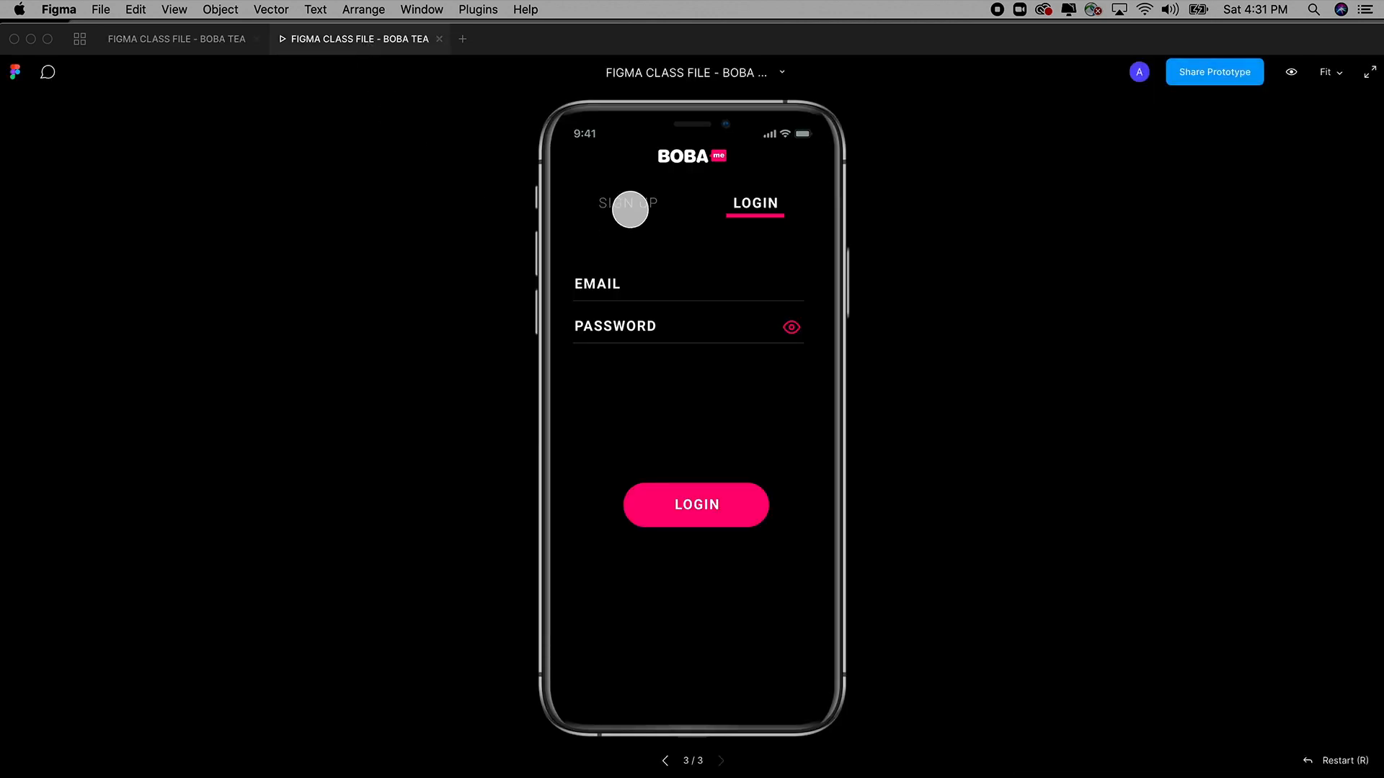
left_click(631, 206)
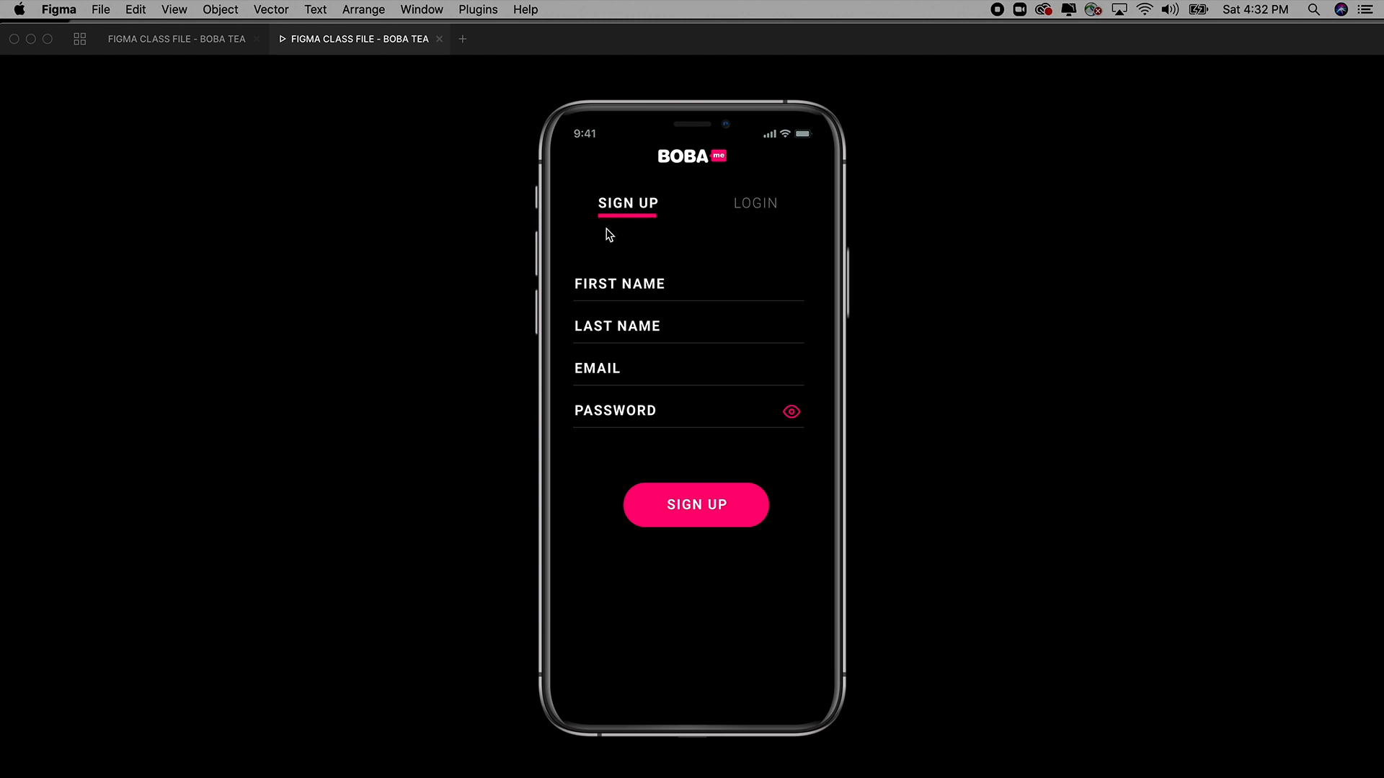
left_click(760, 209)
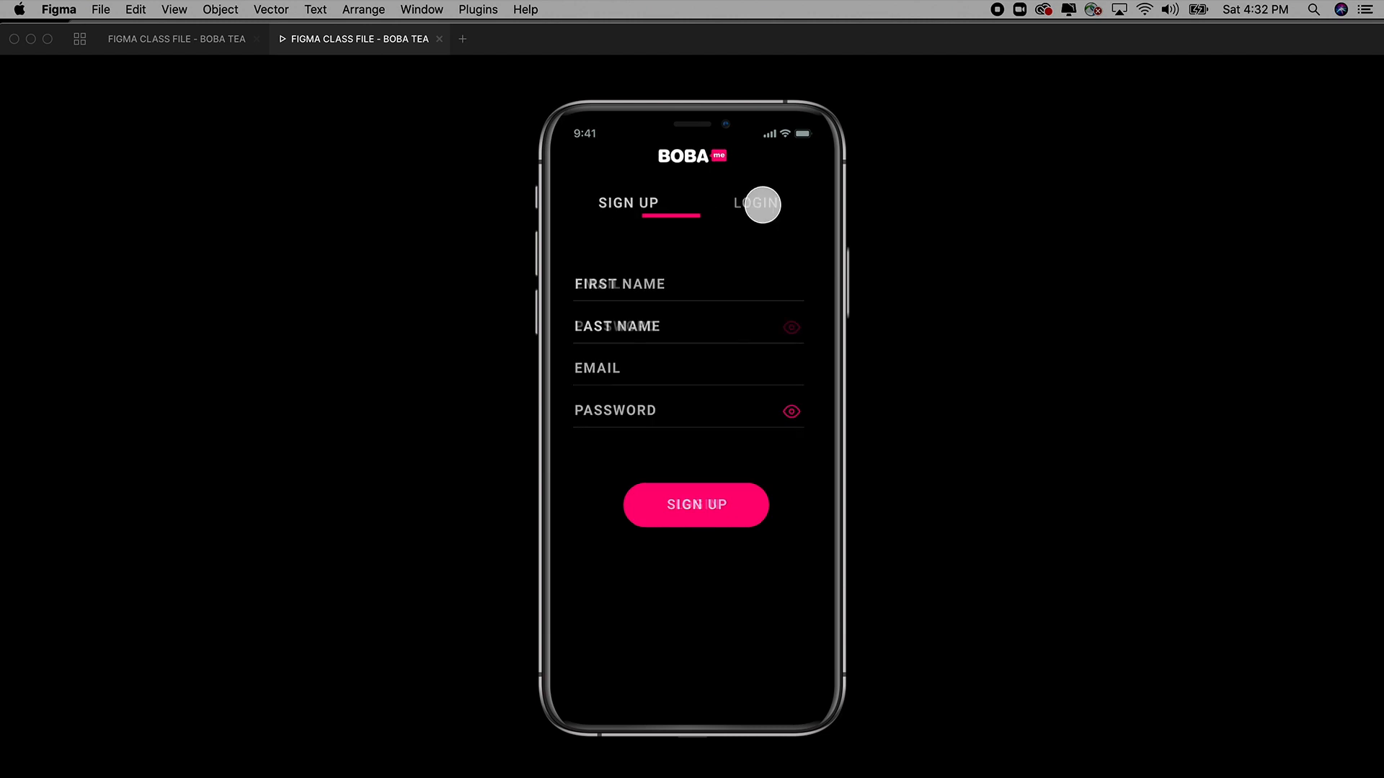
left_click(628, 202)
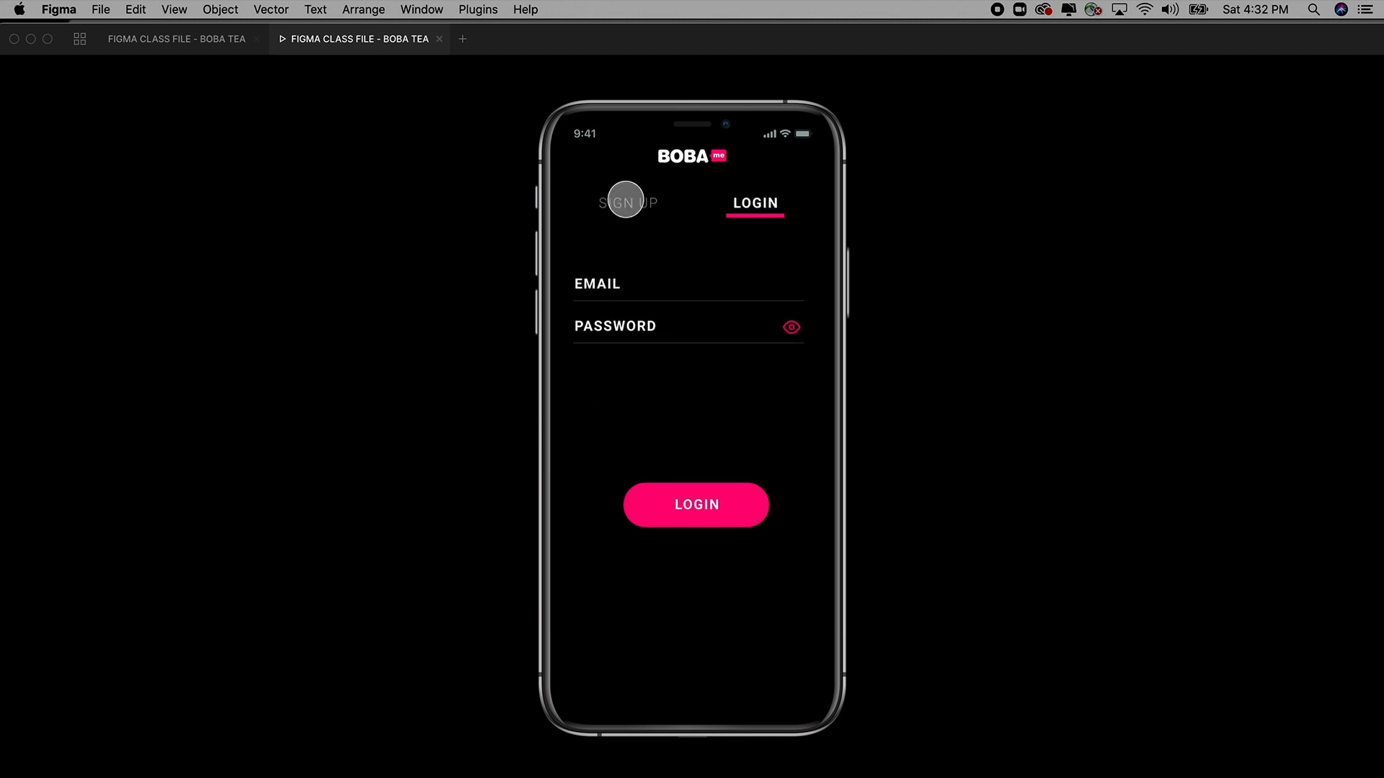
left_click(759, 202)
left_click(625, 203)
left_click(748, 203)
left_click(619, 201)
left_click(751, 202)
left_click(639, 201)
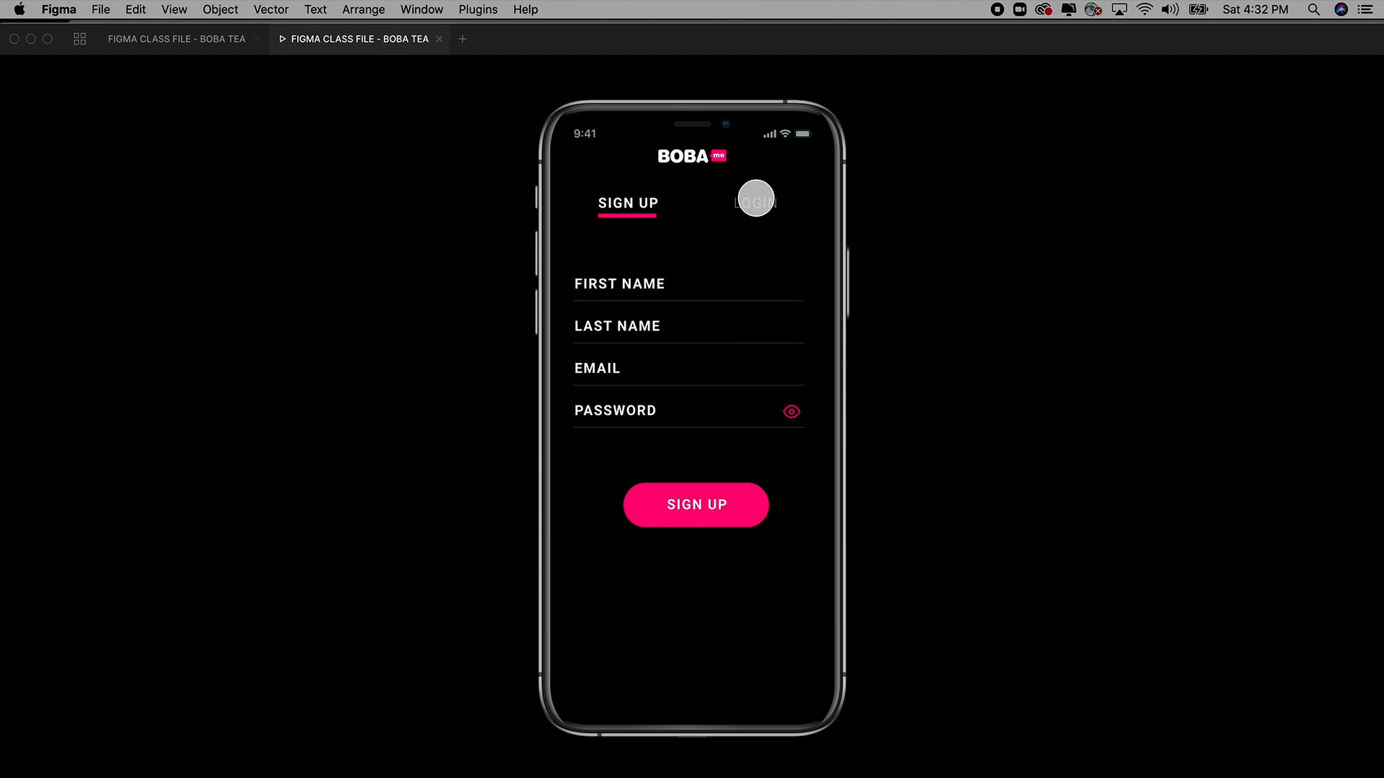
left_click(754, 200)
left_click(634, 207)
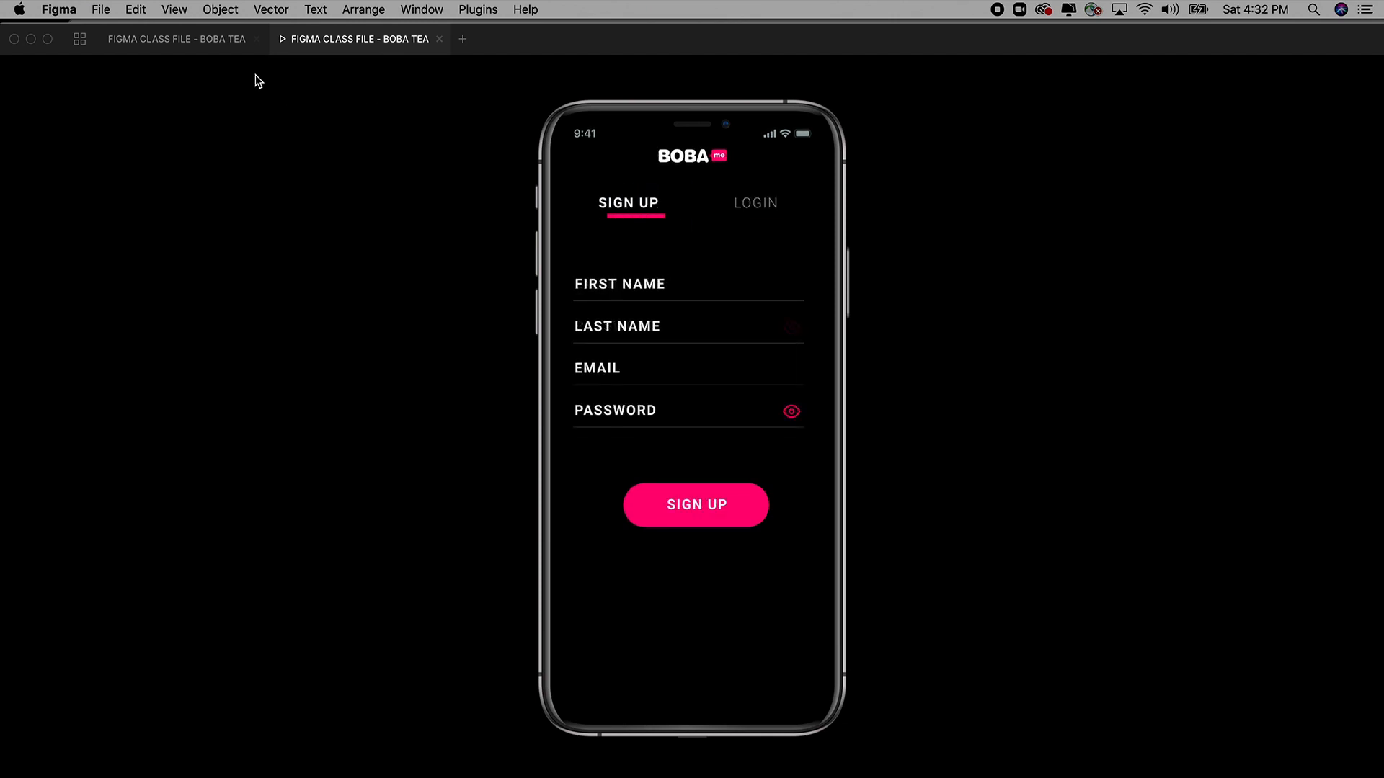
left_click(200, 39)
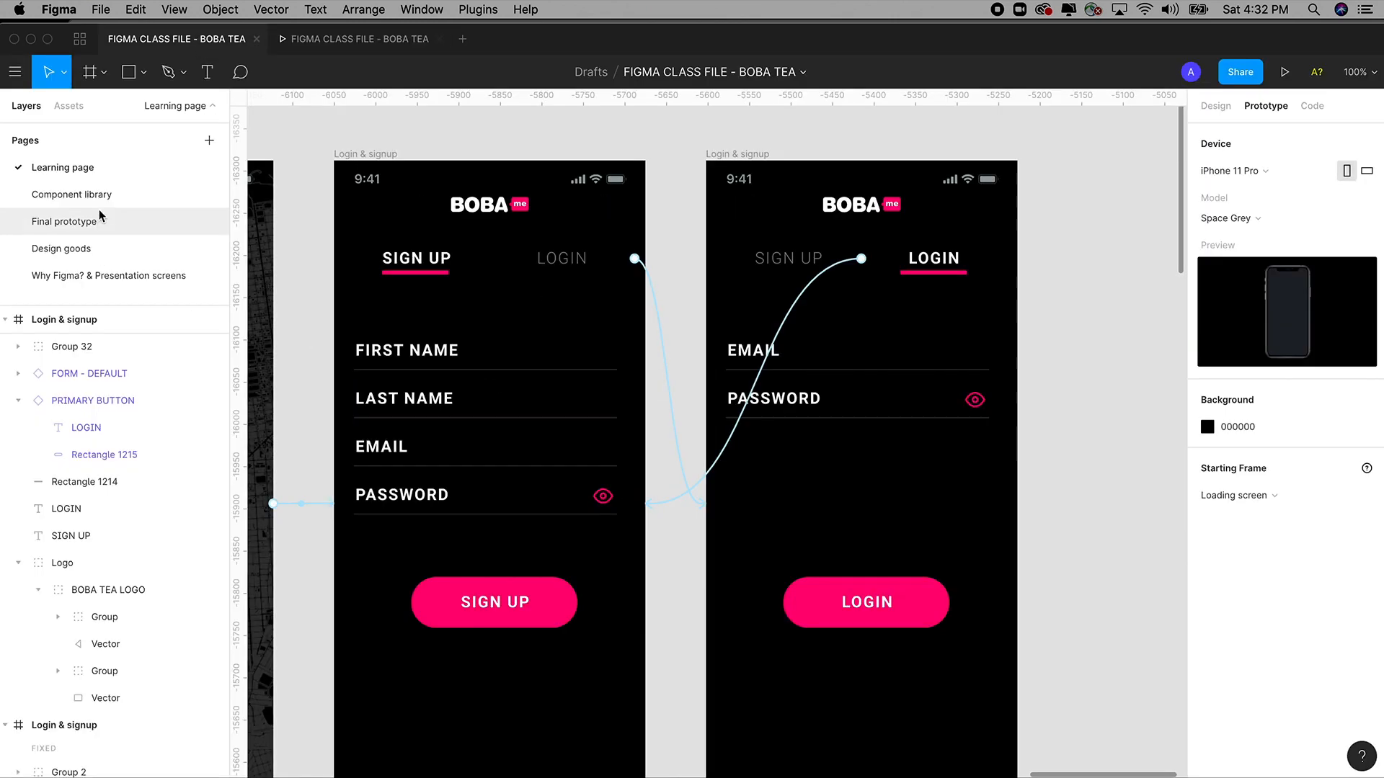
left_click(57, 221)
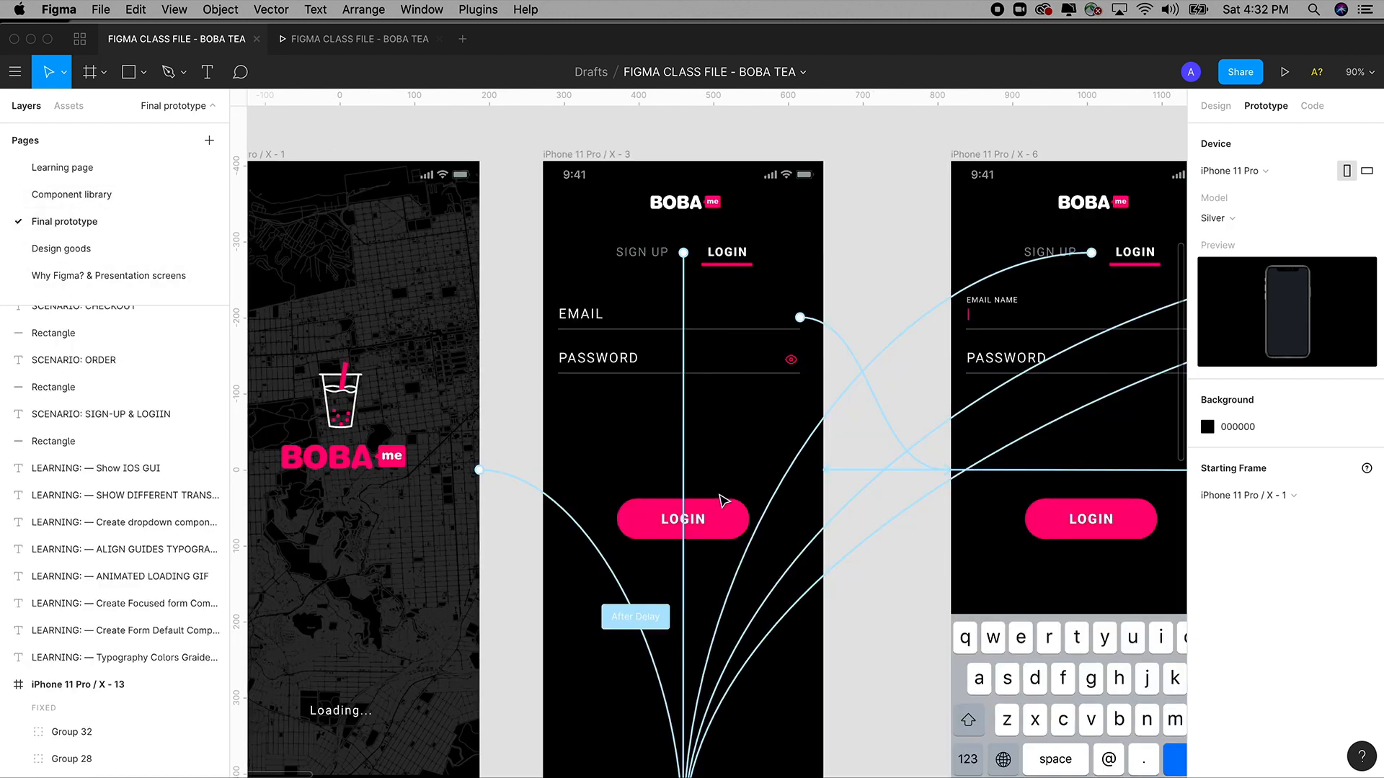
scroll(724, 491, "down", 6)
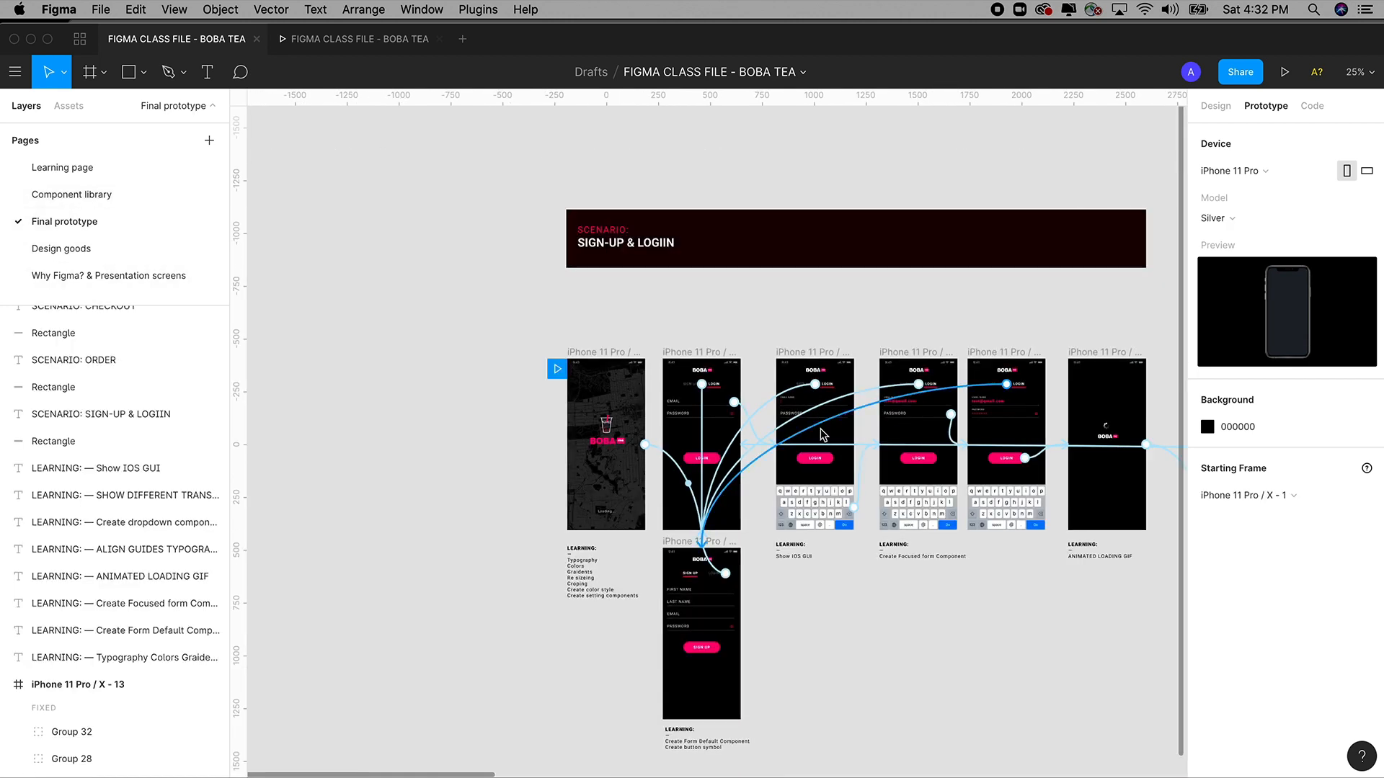
left_click(1220, 113)
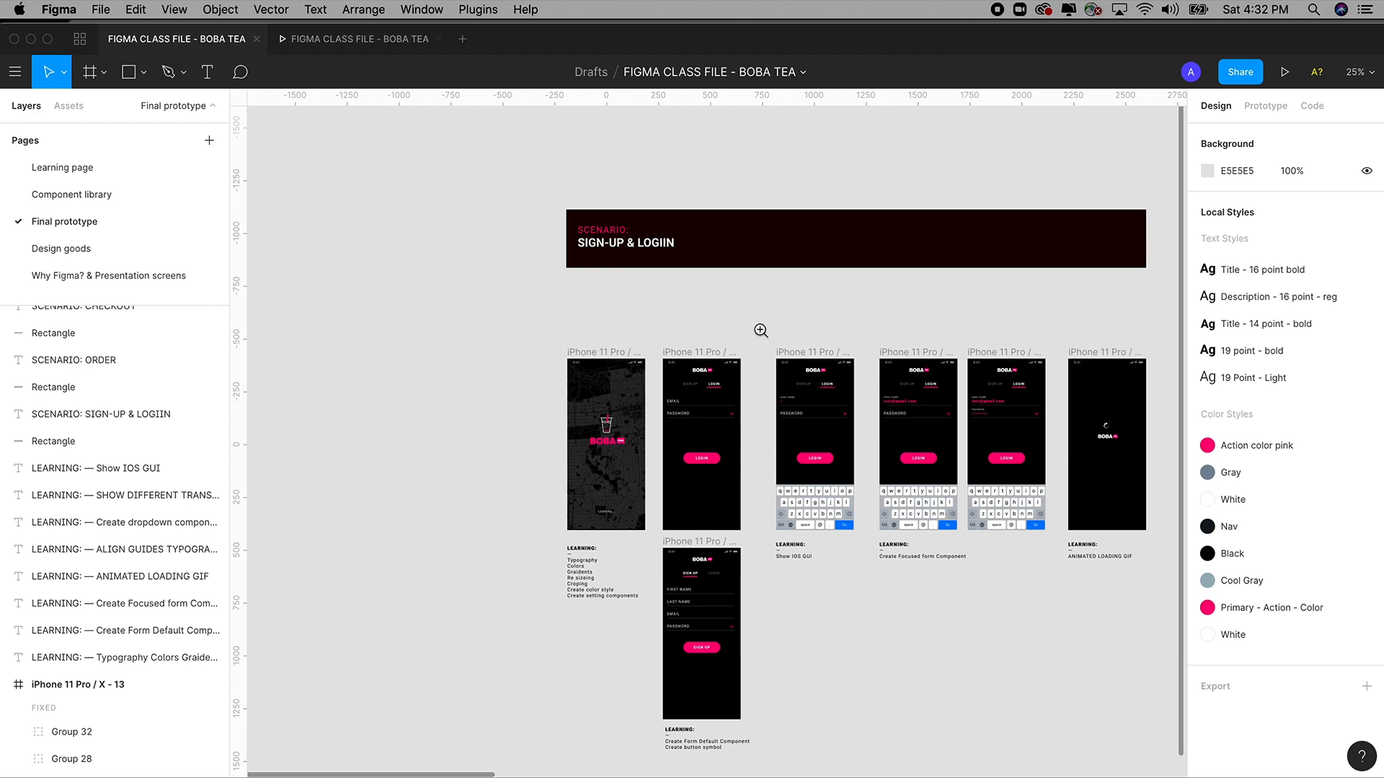
left_click_drag(761, 330, 894, 515)
left_click_drag(868, 448, 735, 421)
scroll(733, 420, "left", 2)
scroll(734, 419, "down", 2)
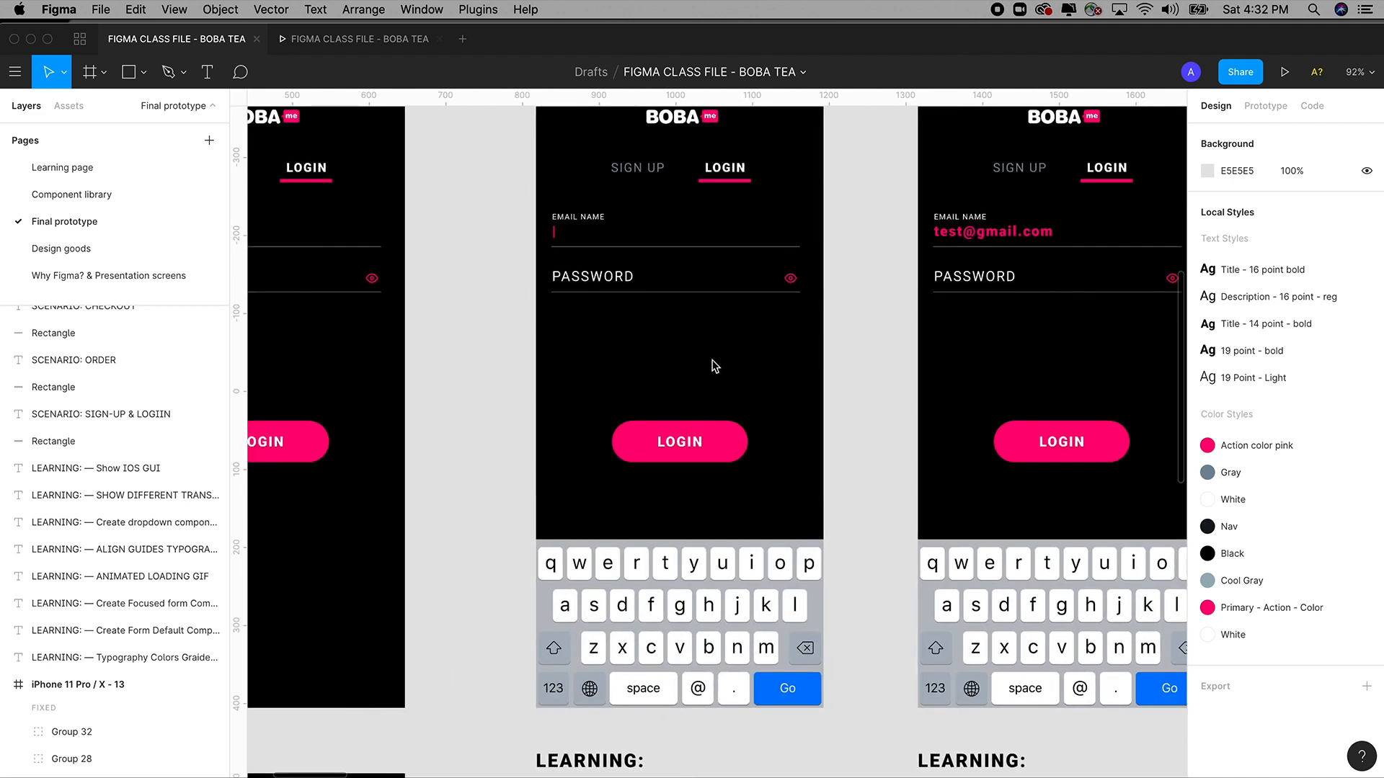
scroll(713, 366, "left", 6)
scroll(714, 366, "up", 1)
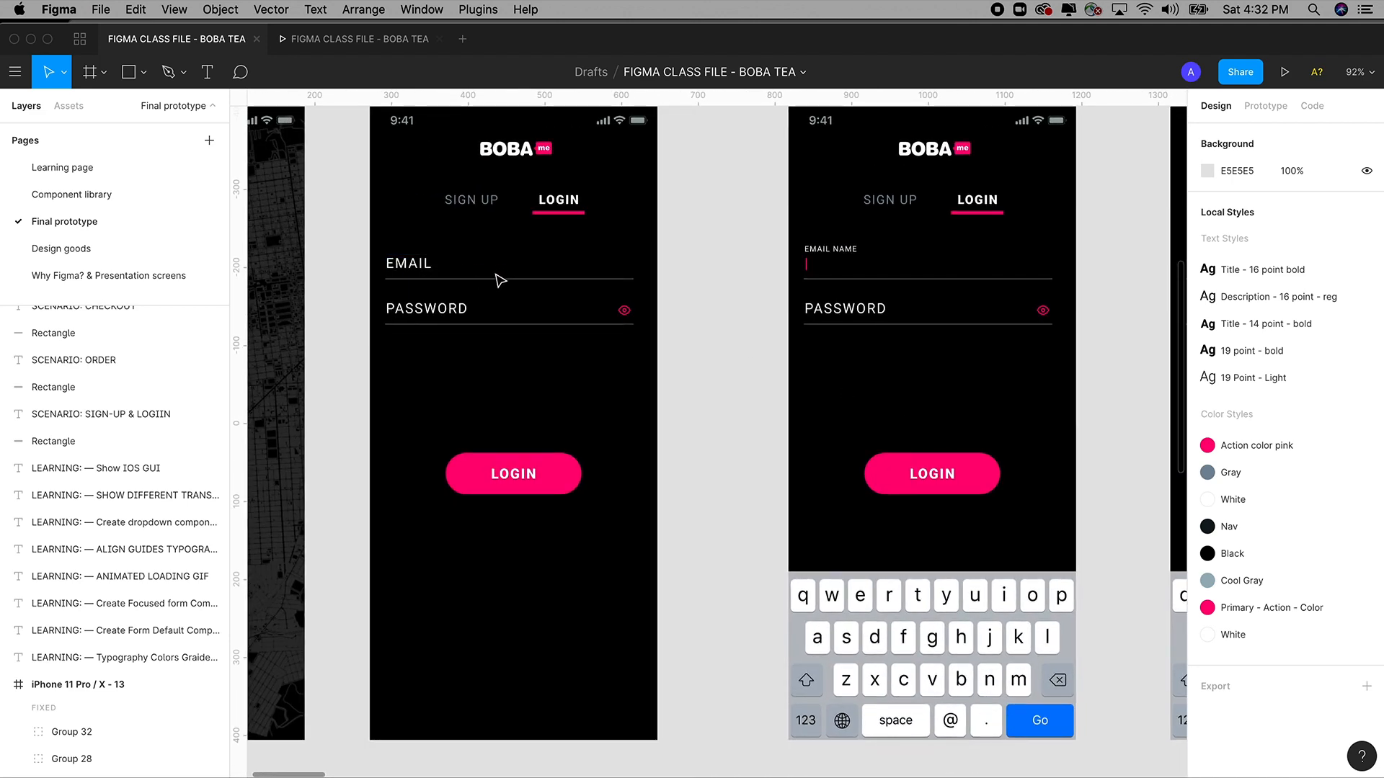
left_click_drag(750, 309, 543, 281)
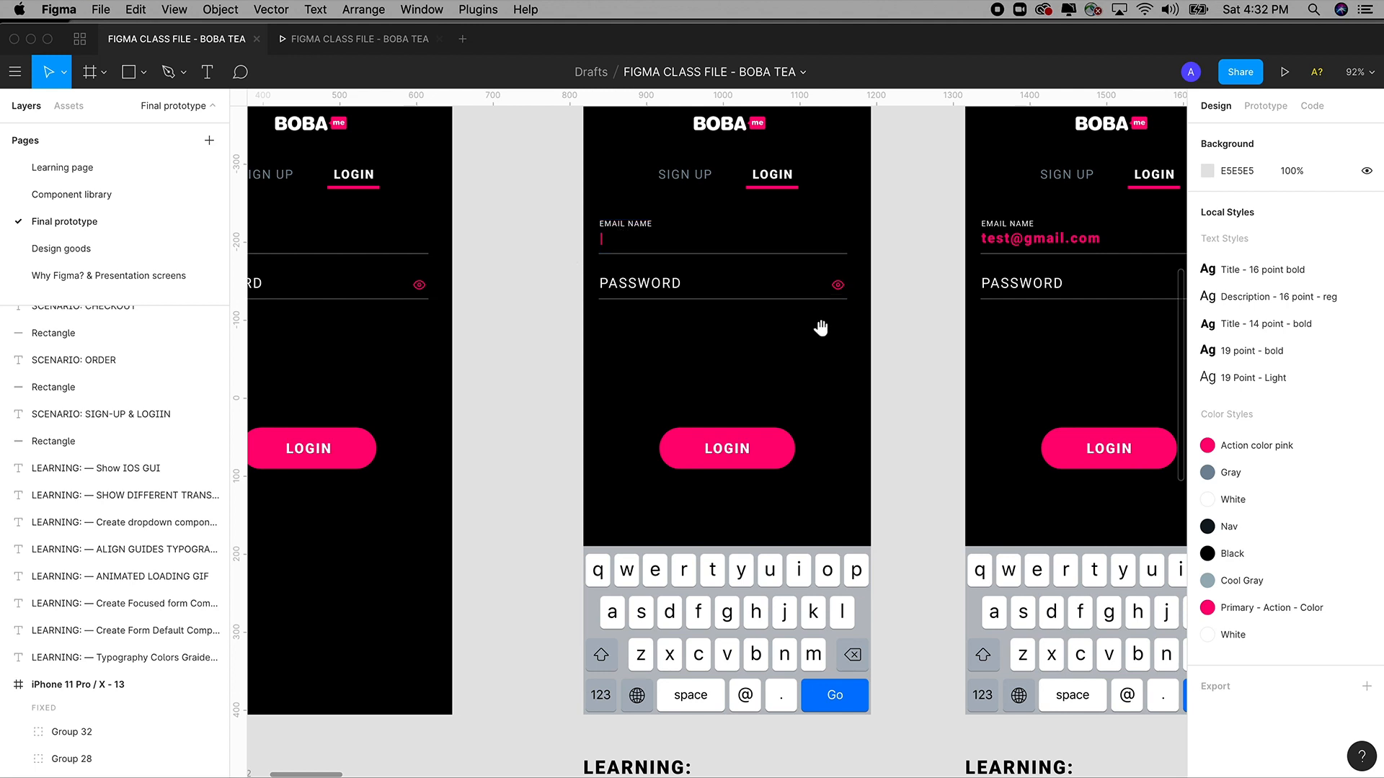
left_click_drag(820, 328, 771, 303)
left_click_drag(748, 569, 761, 629)
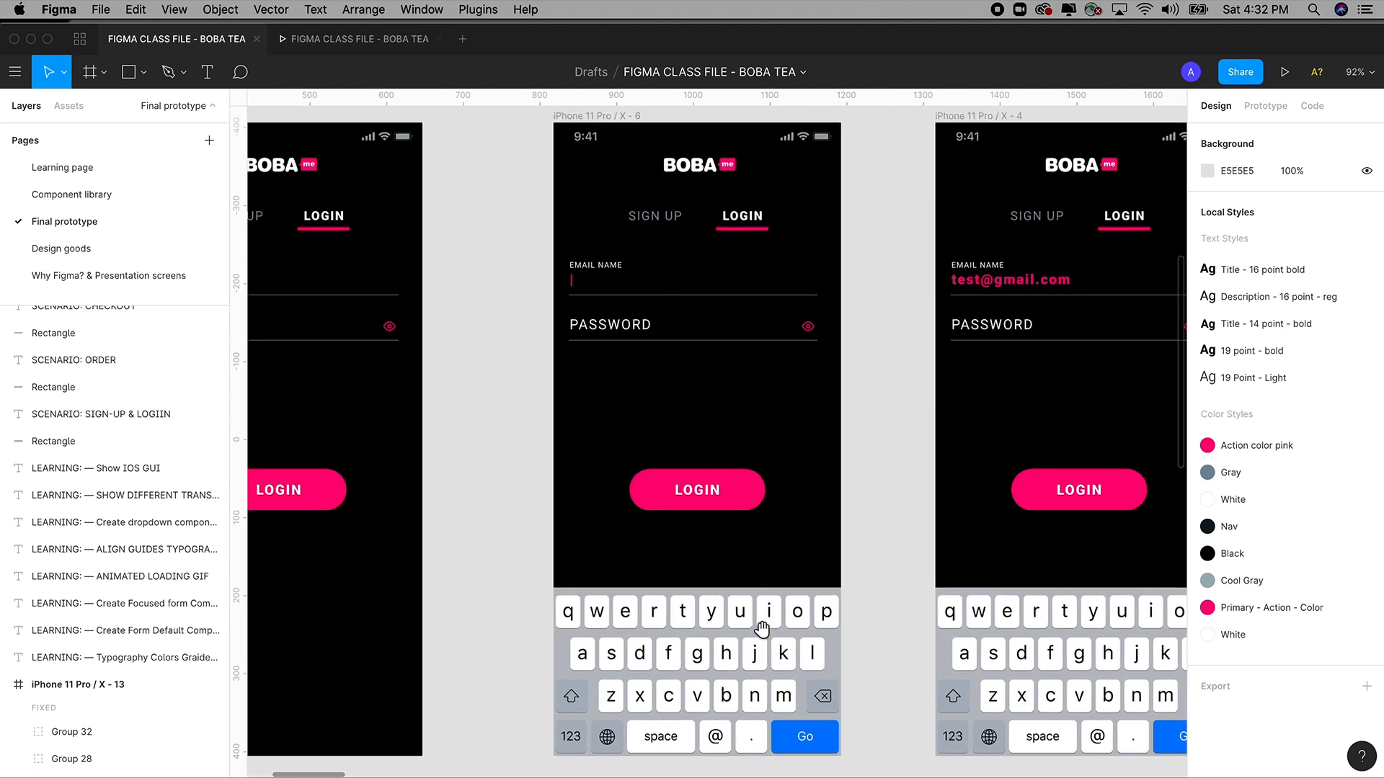
scroll(695, 472, "up", 2)
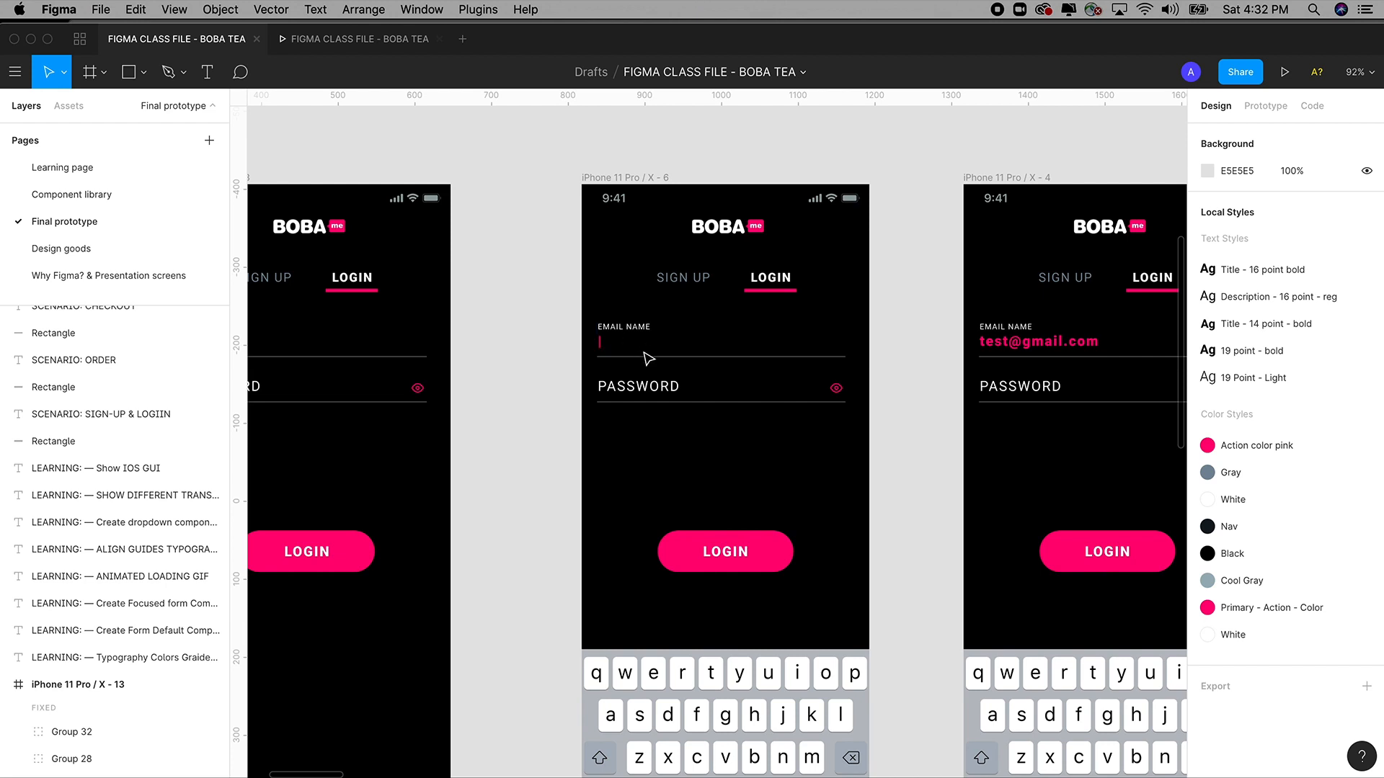
left_click(58, 170)
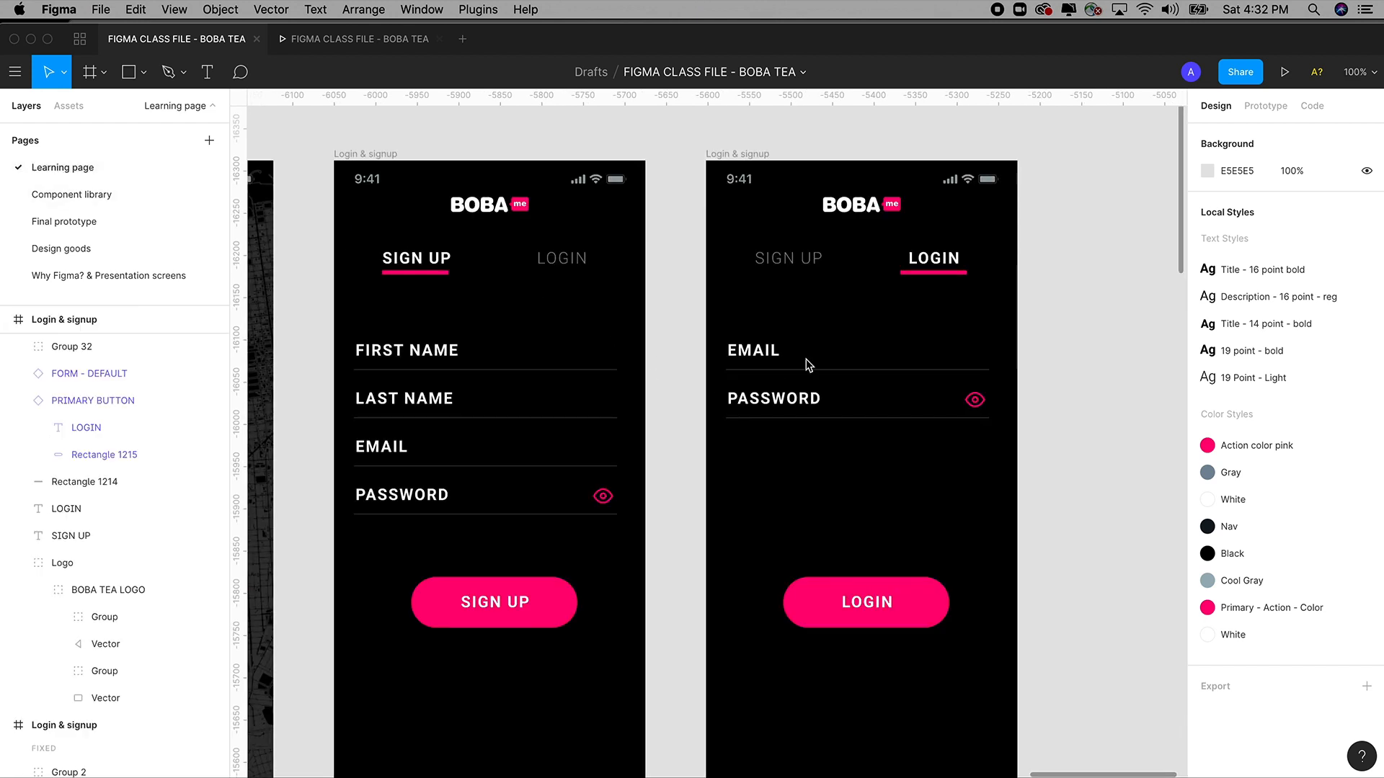
left_click_drag(820, 350, 686, 334)
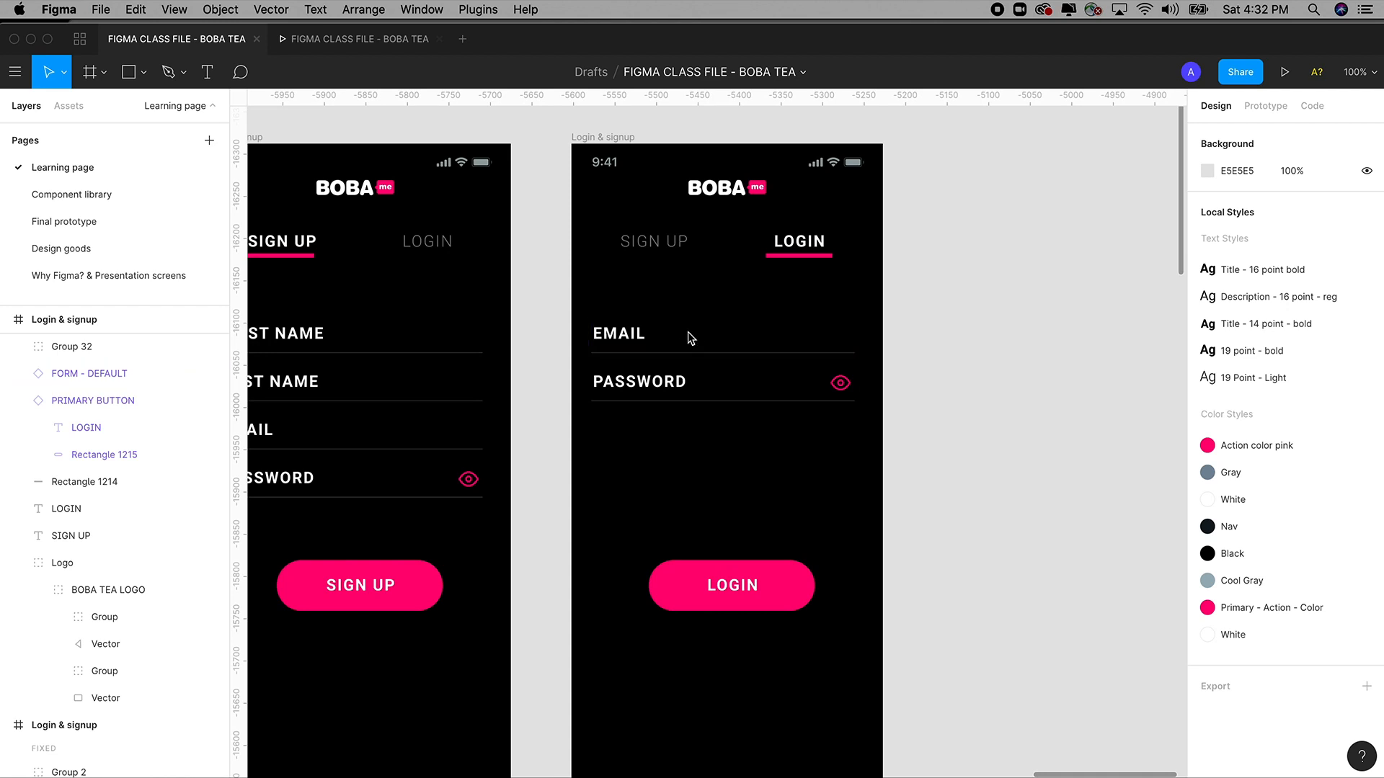
key("minus")
Alt-drag the Login & signup frame to place a duplicate just to its right.
scroll(646, 241, "right", 2)
left_click(631, 286)
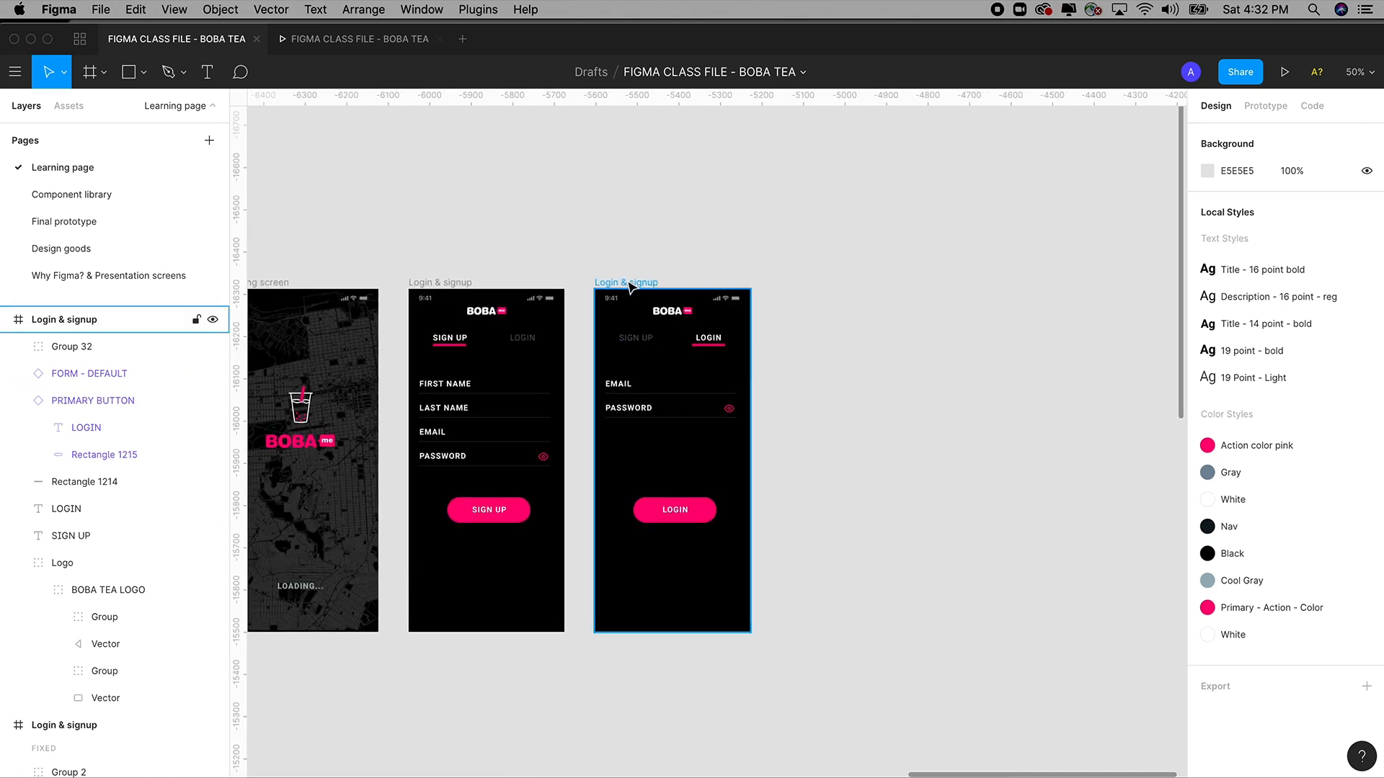
left_click(630, 286)
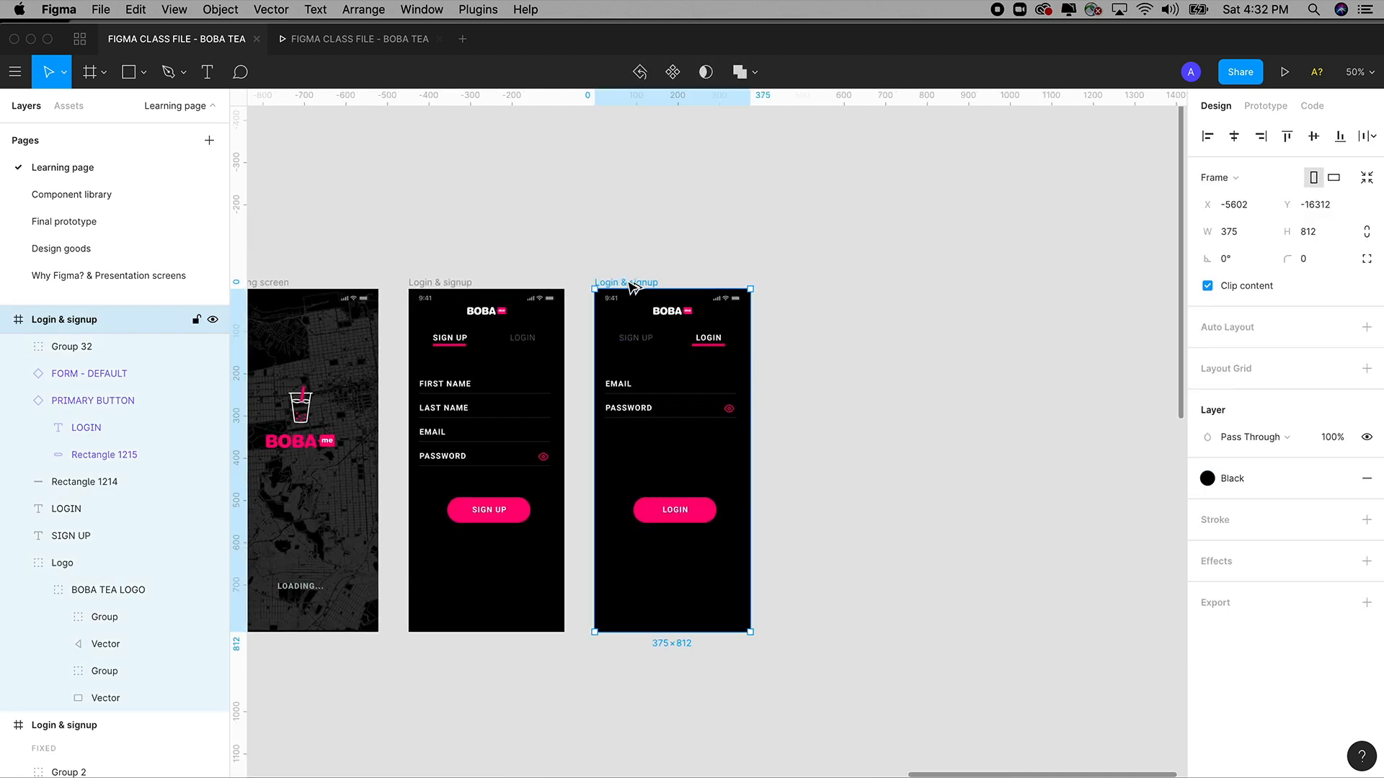
left_click_drag(632, 287, 810, 283)
left_click(994, 361)
Zoom into the copied frame and select its EMAIL field.
left_click_drag(729, 247, 997, 479)
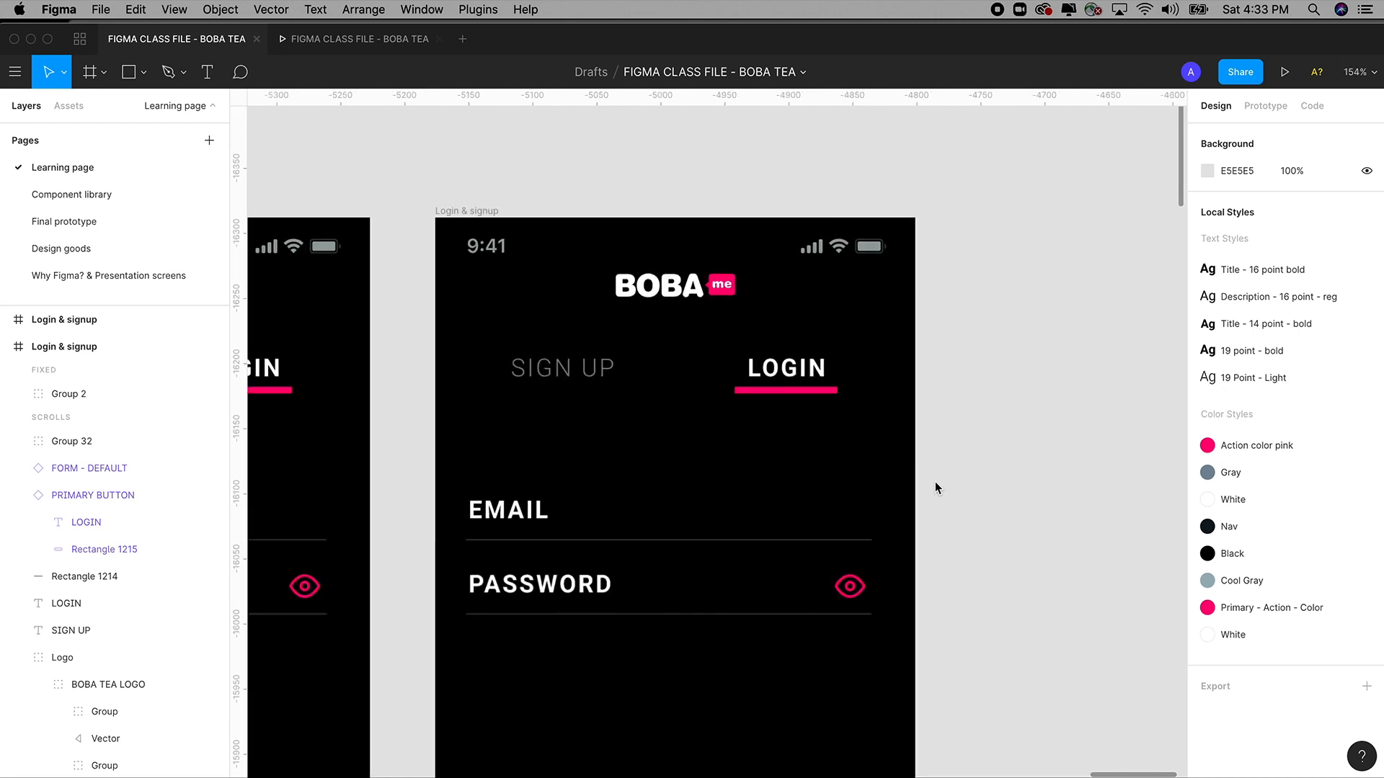
scroll(935, 481, "down", 3)
scroll(935, 482, "left", 3)
left_click(621, 449)
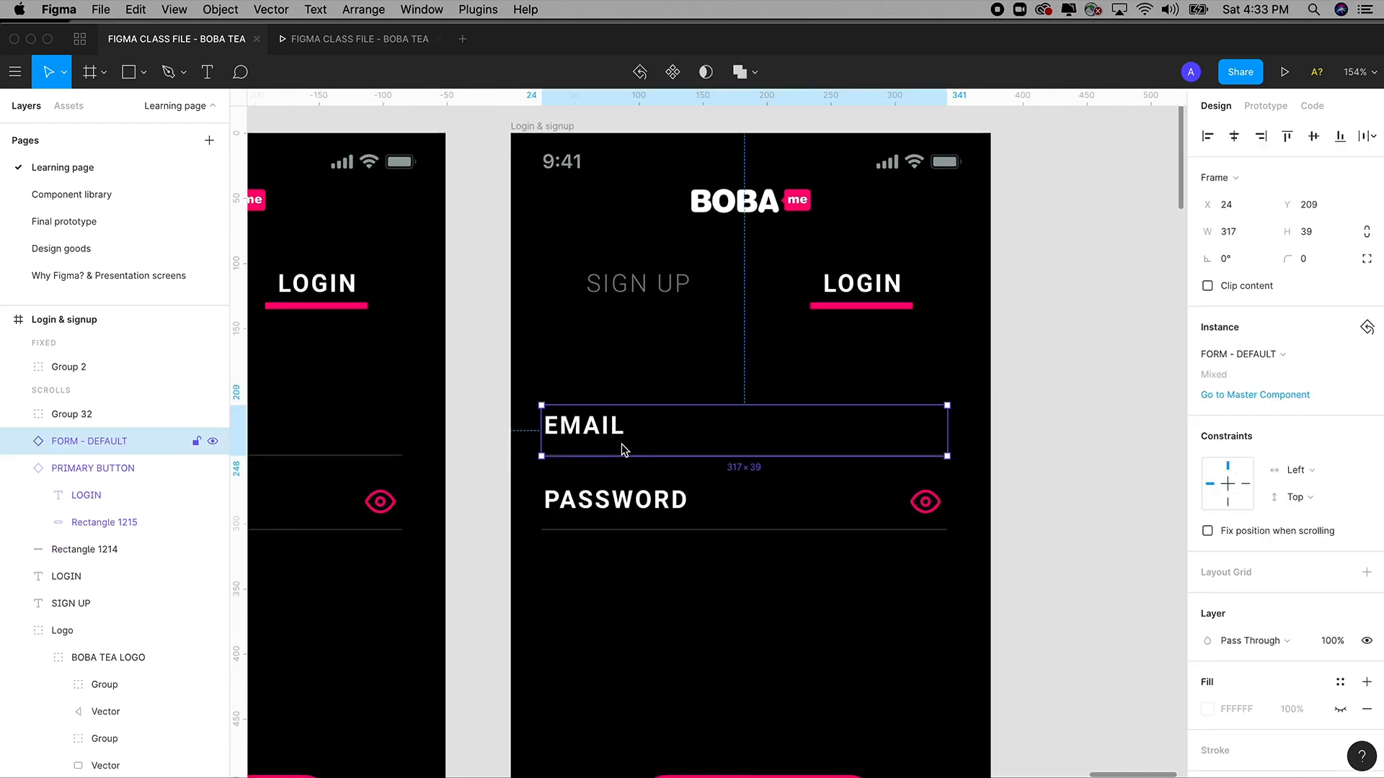
key("Escape")
left_click(625, 497)
left_click(582, 430)
Detach the copied EMAIL field from the FORM - DEFAULT component with Detach Instance.
right_click(603, 435)
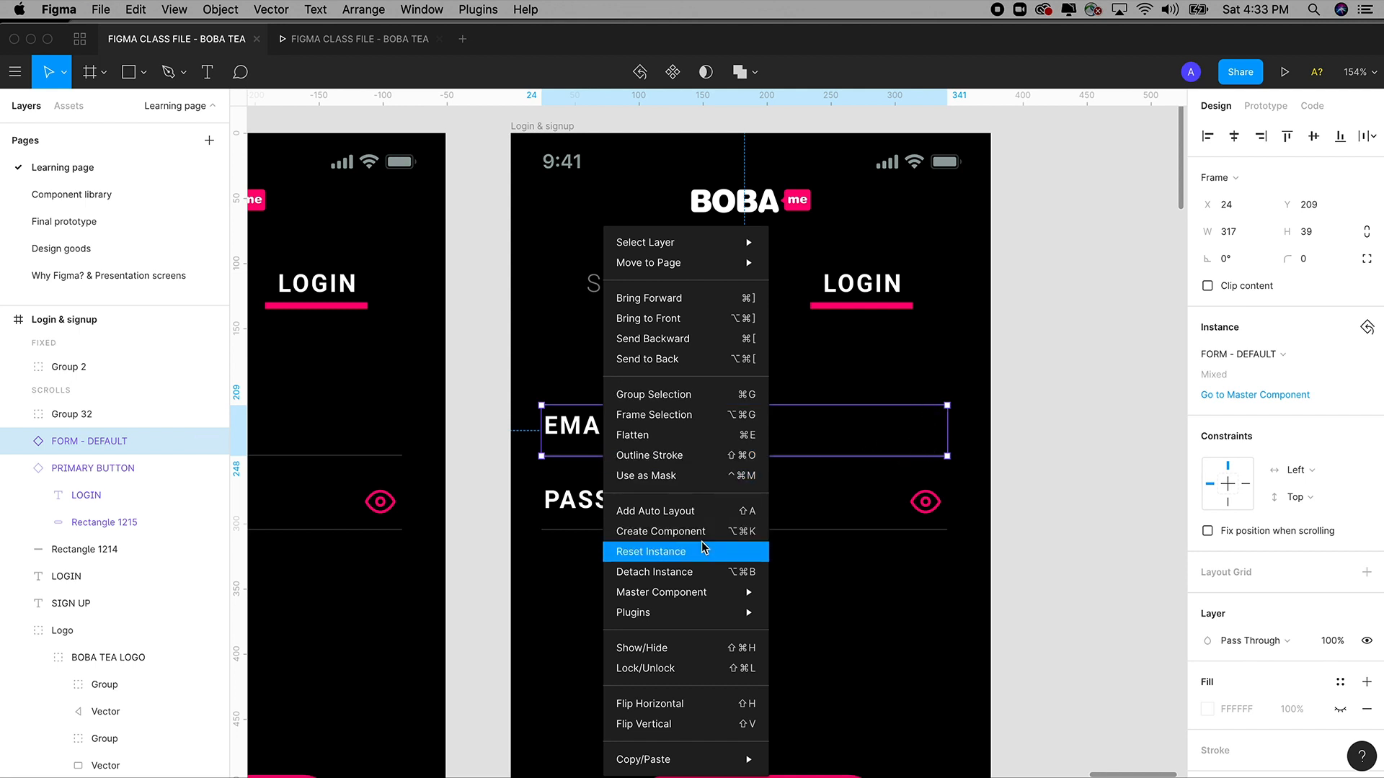
left_click(678, 581)
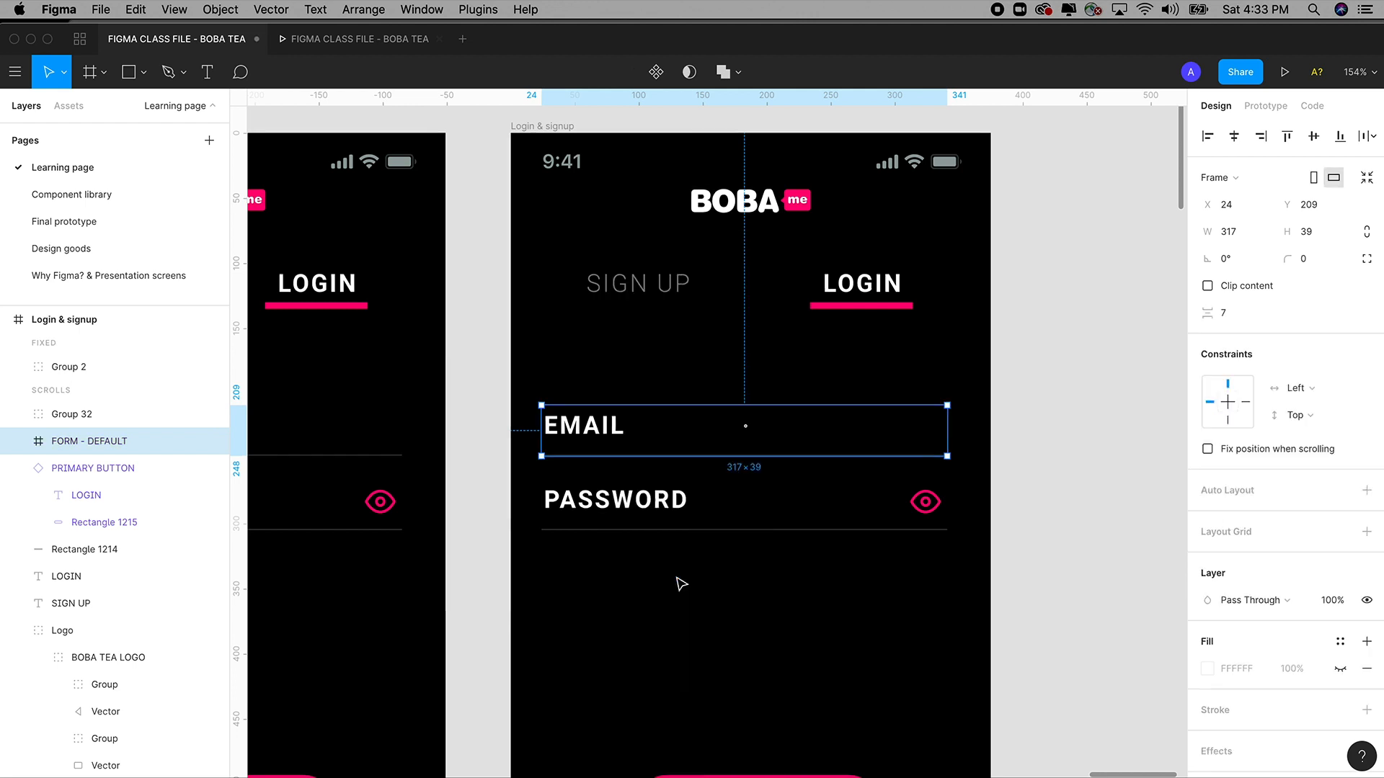
left_click(1038, 450)
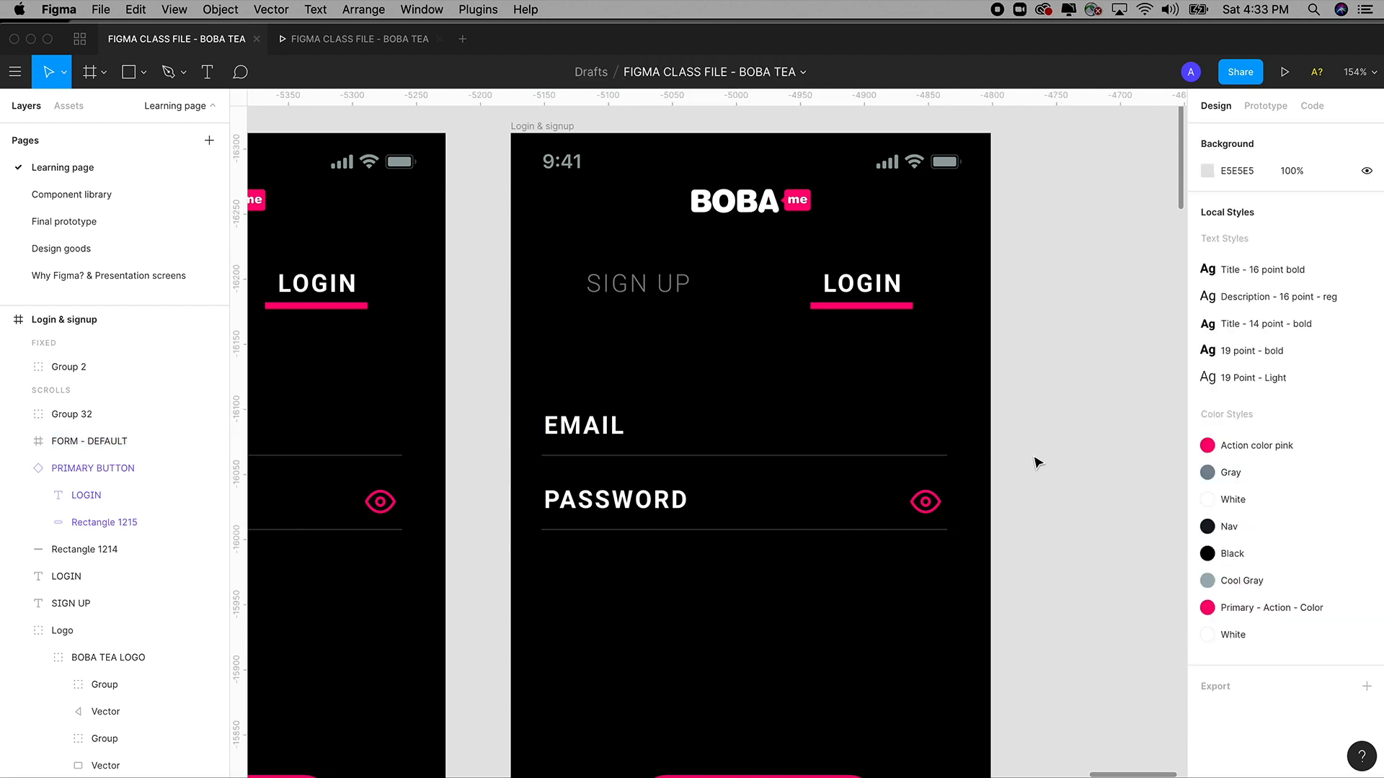
Detach the EMAIL text from its 19 point bold style and start adjusting its font size.
left_click(618, 430)
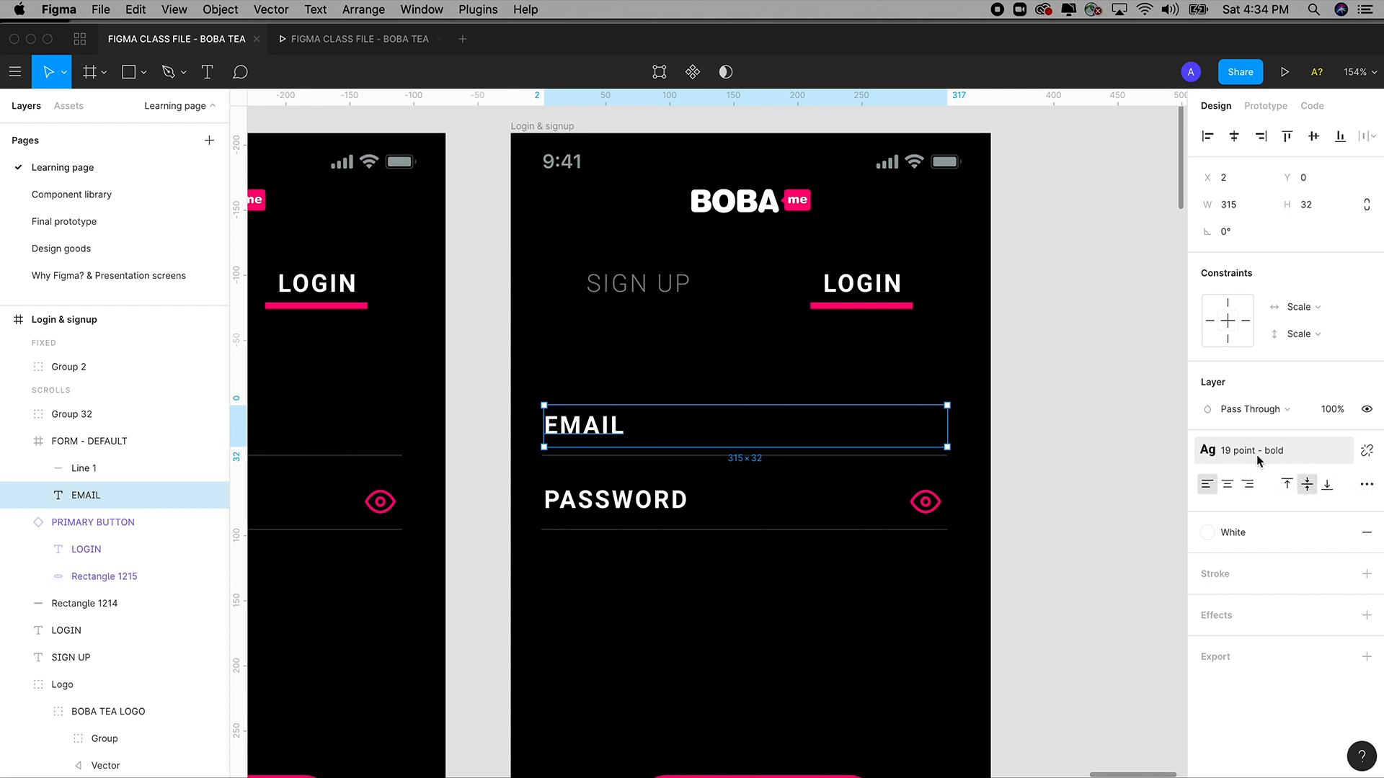
left_click(1366, 453)
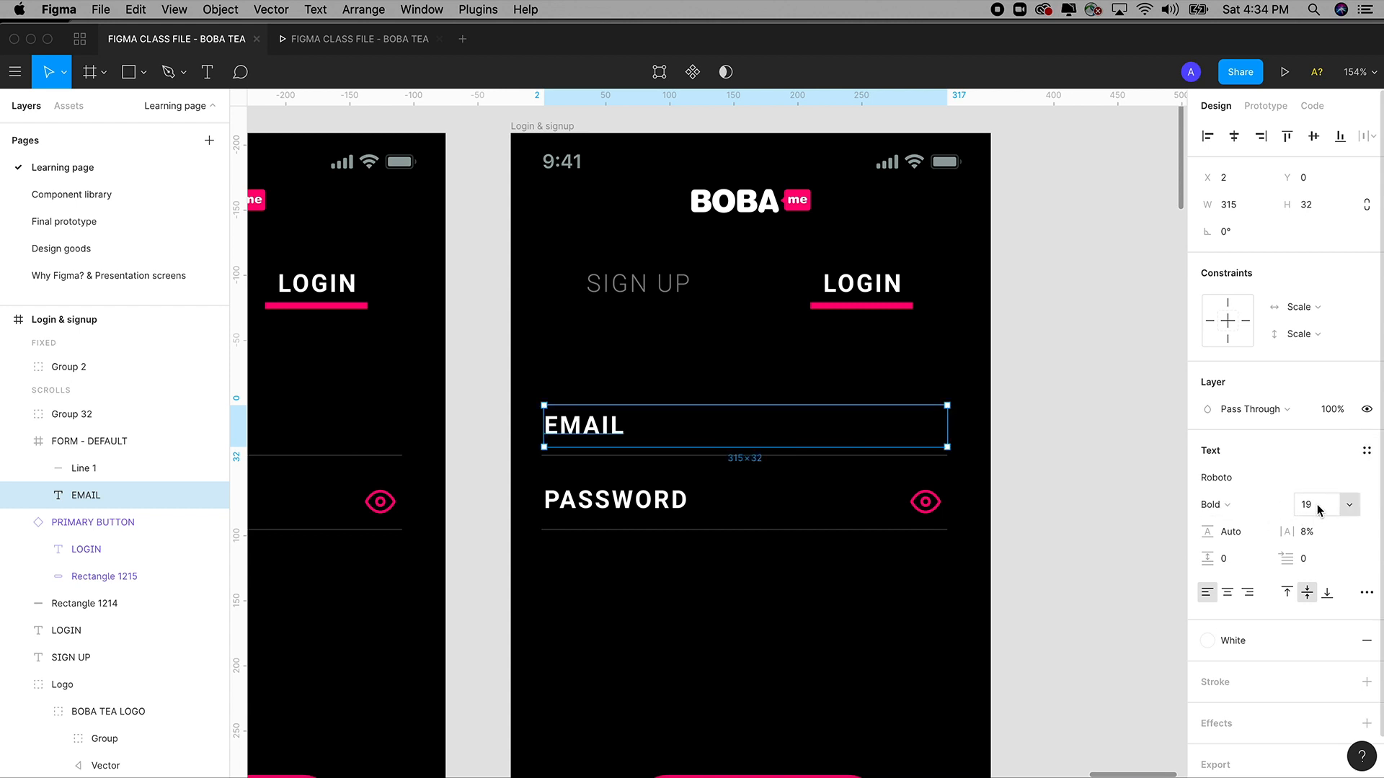
left_click(1318, 510)
key("Down")
key("Down")
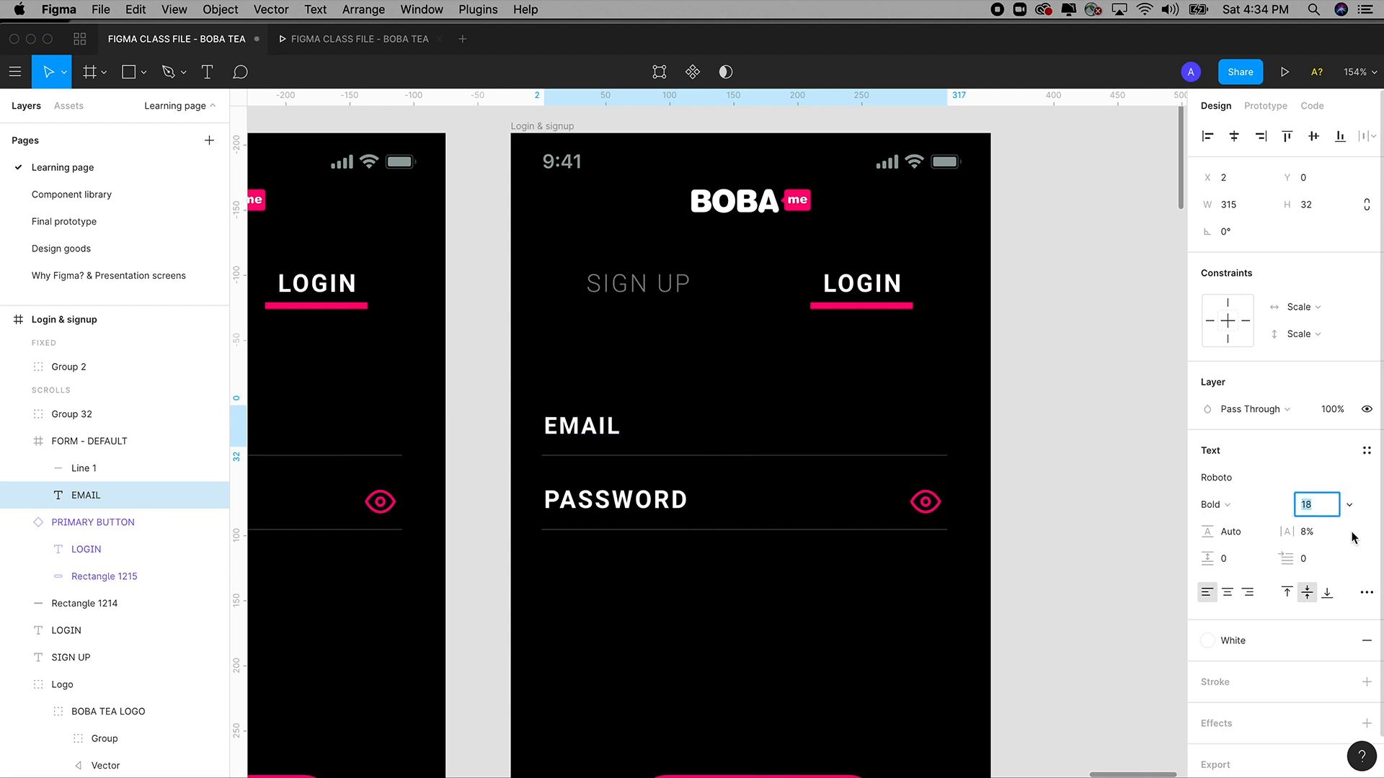
key("Up")
key("Up")
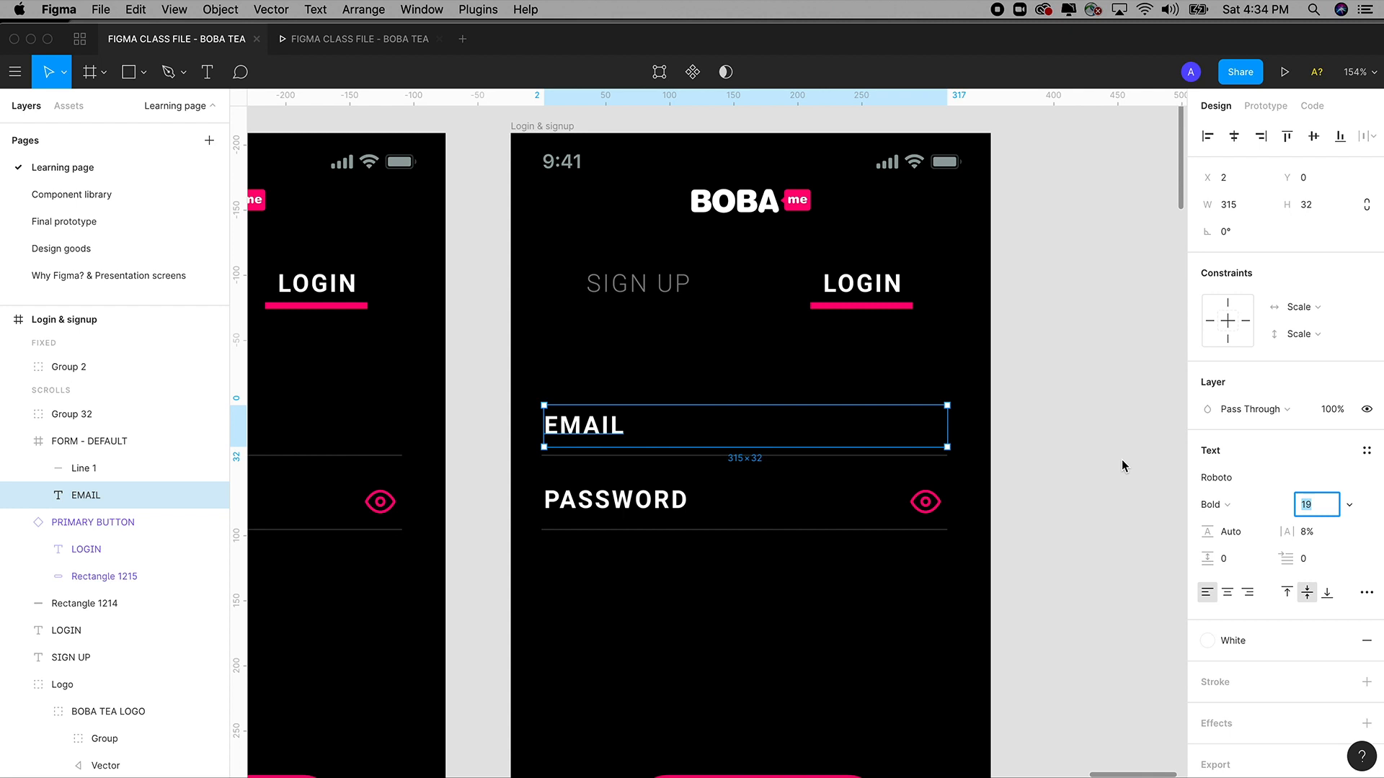
Step the EMAIL text down to size 13 and Alt-drag a copy above the field line.
key("Down")
key("Down")
key("Down")
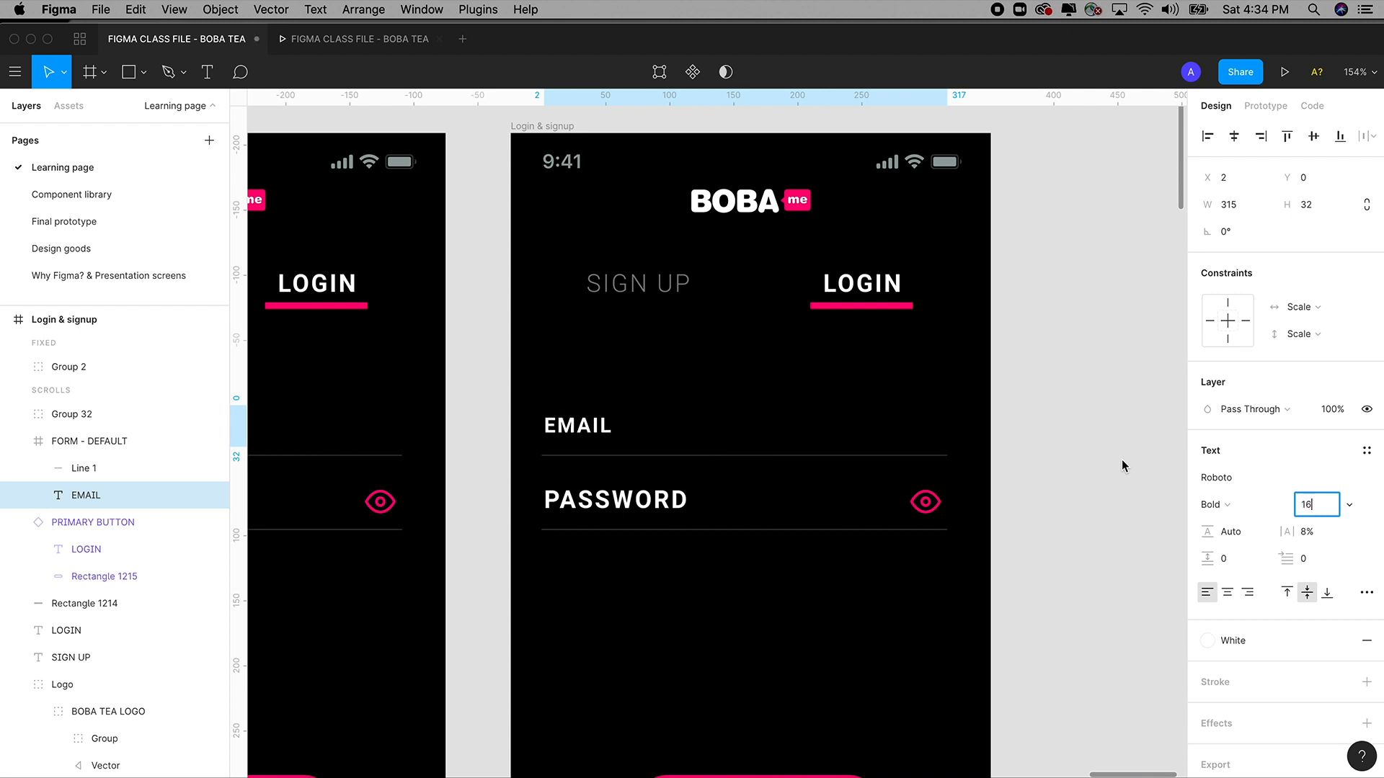
key("Down")
key("Down")
key("Up")
key("Up")
key("Up")
key("Up")
key("Up")
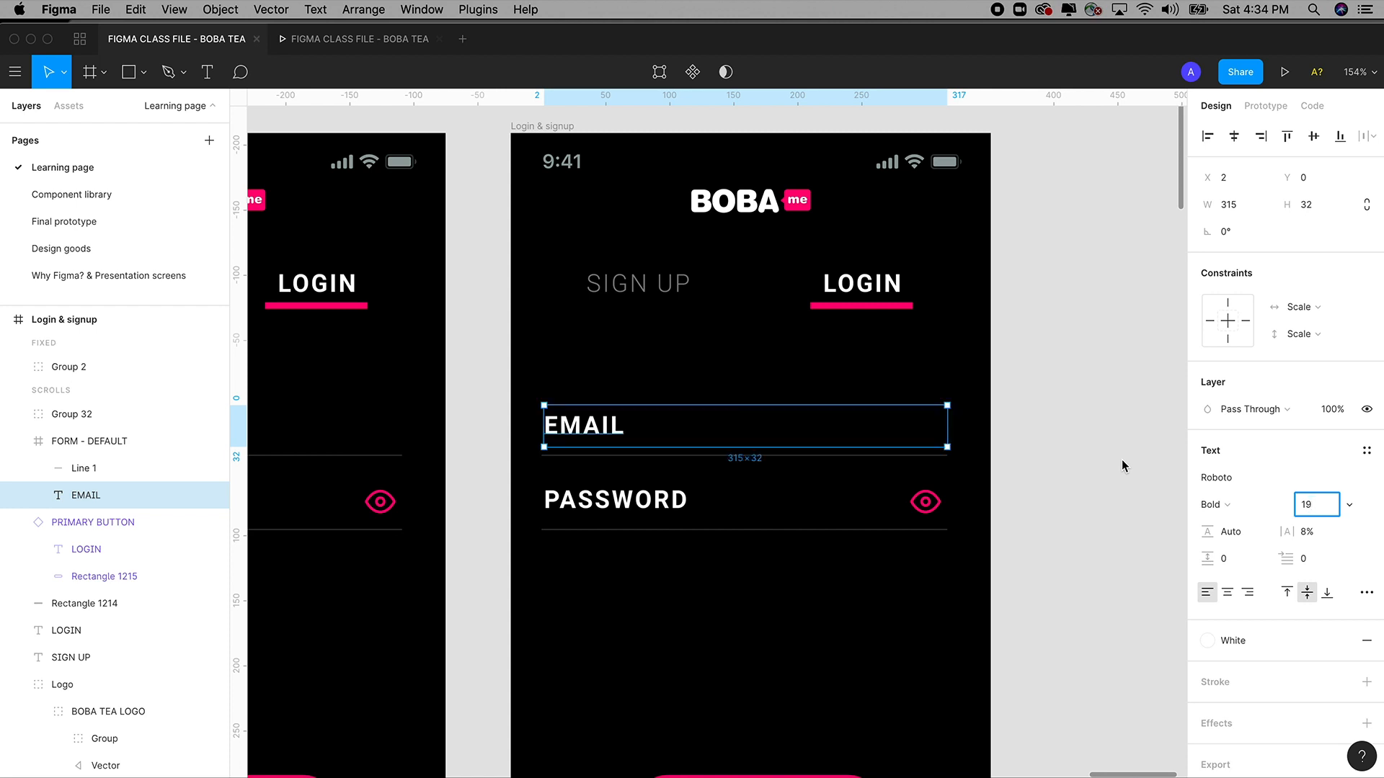
key("Down")
key("Down")
key("Down")
key("Down")
key("Down")
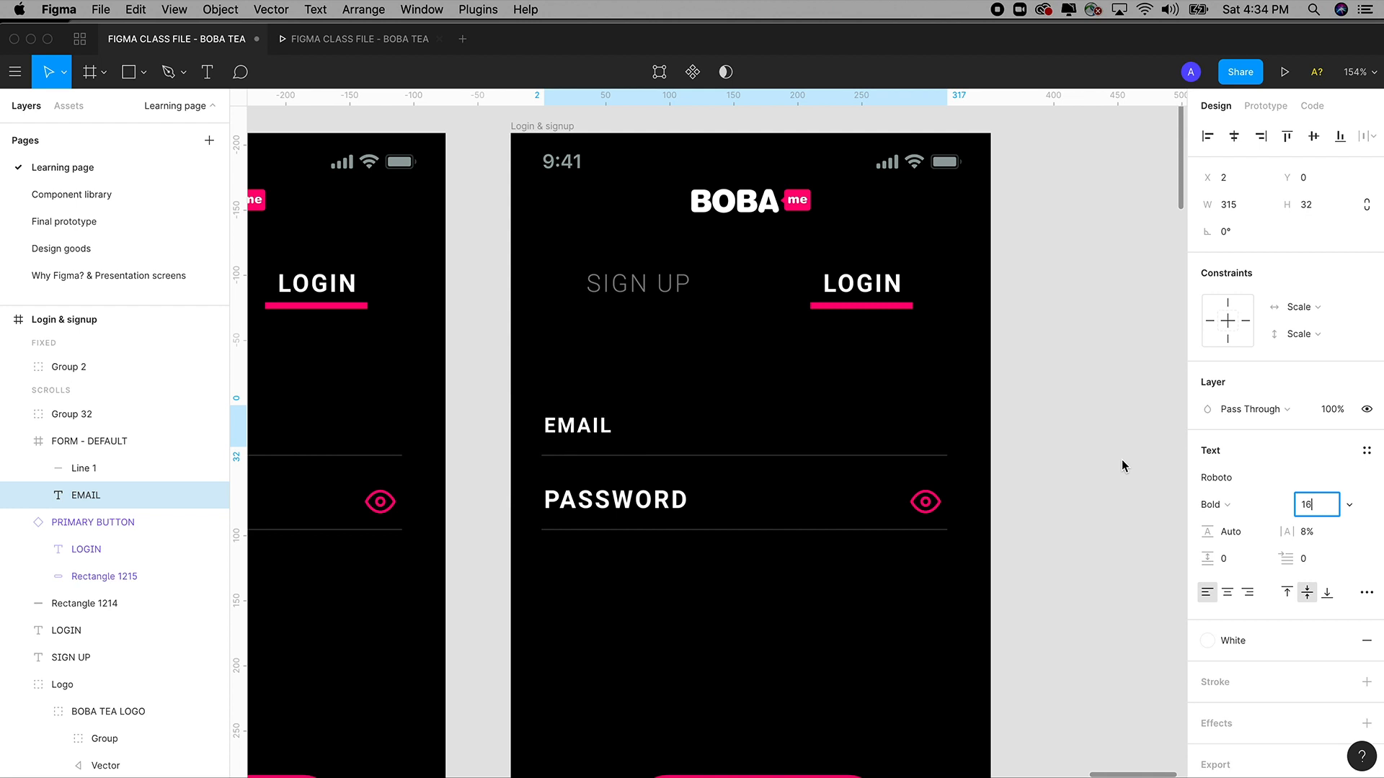
key("Down")
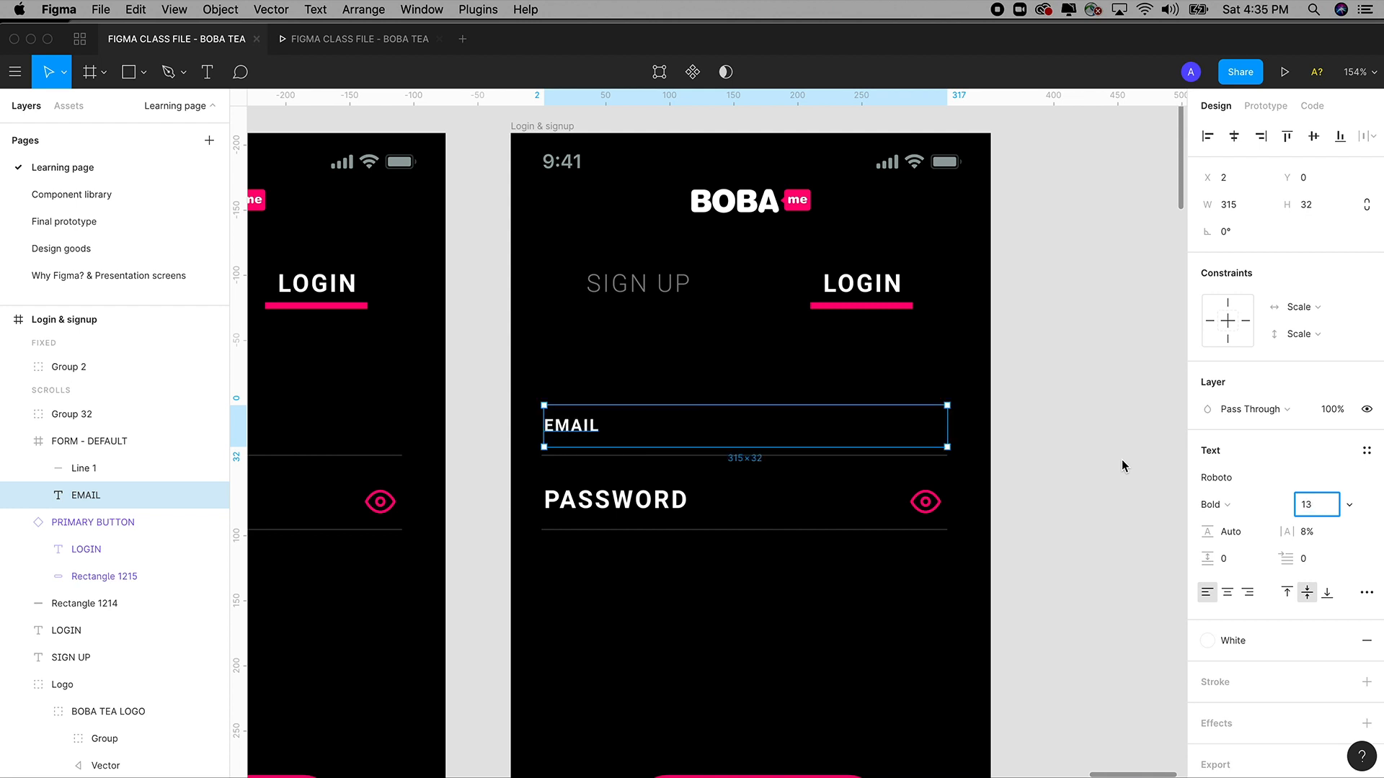
left_click(667, 436)
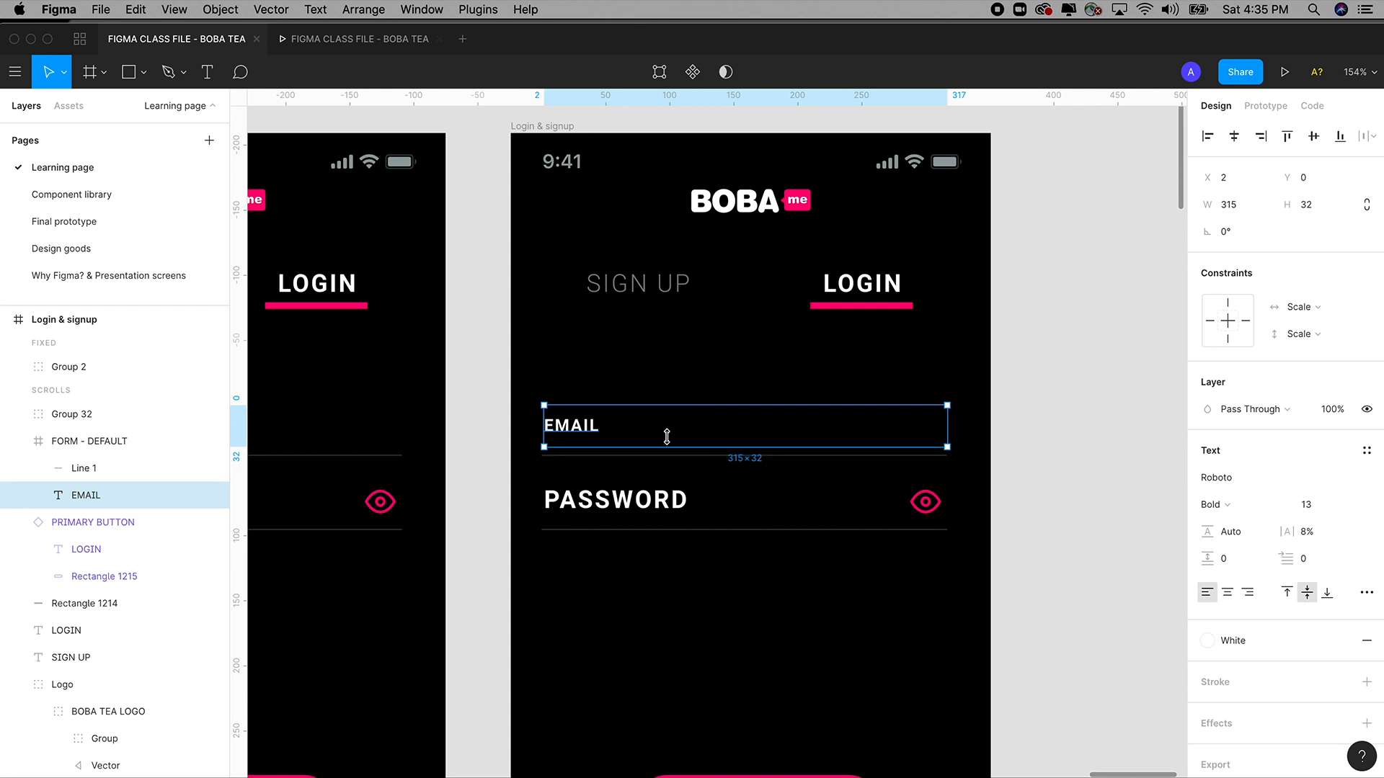
mouse_move(590, 428)
left_mouse_down()
mouse_move(588, 397)
mouse_move(589, 441)
left_mouse_up()
Set the lower EMAIL entry text's font size to 21.
double_click(588, 440)
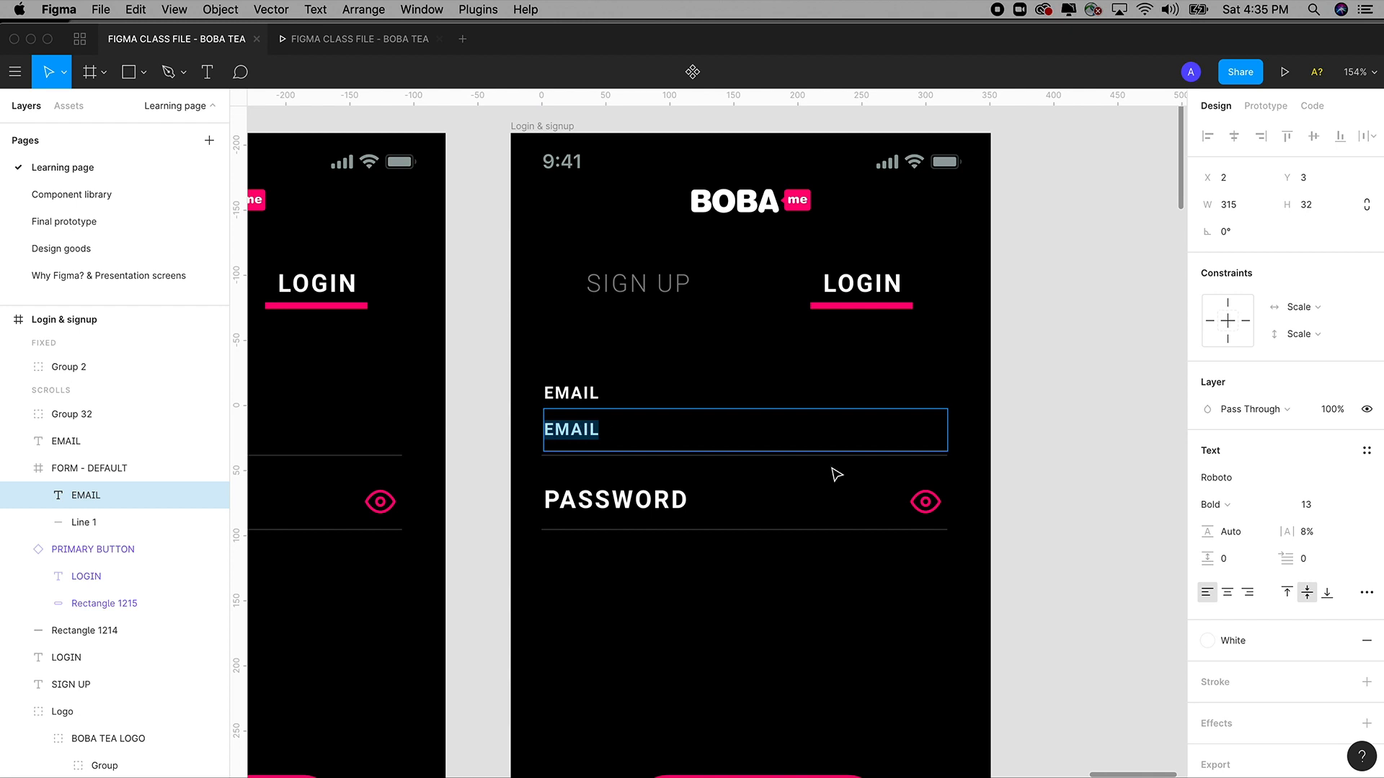
left_click(1297, 506)
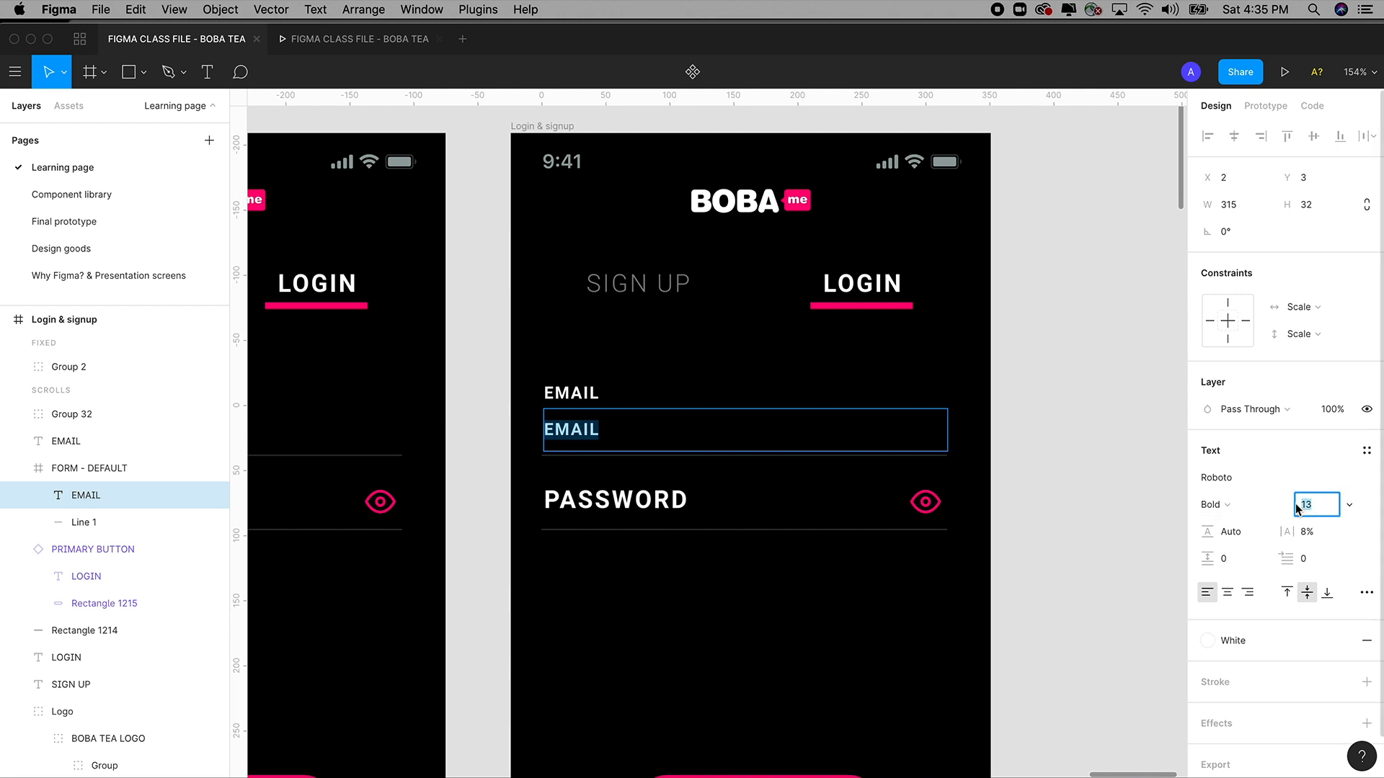
type("19")
key("Tab")
left_click(1297, 507)
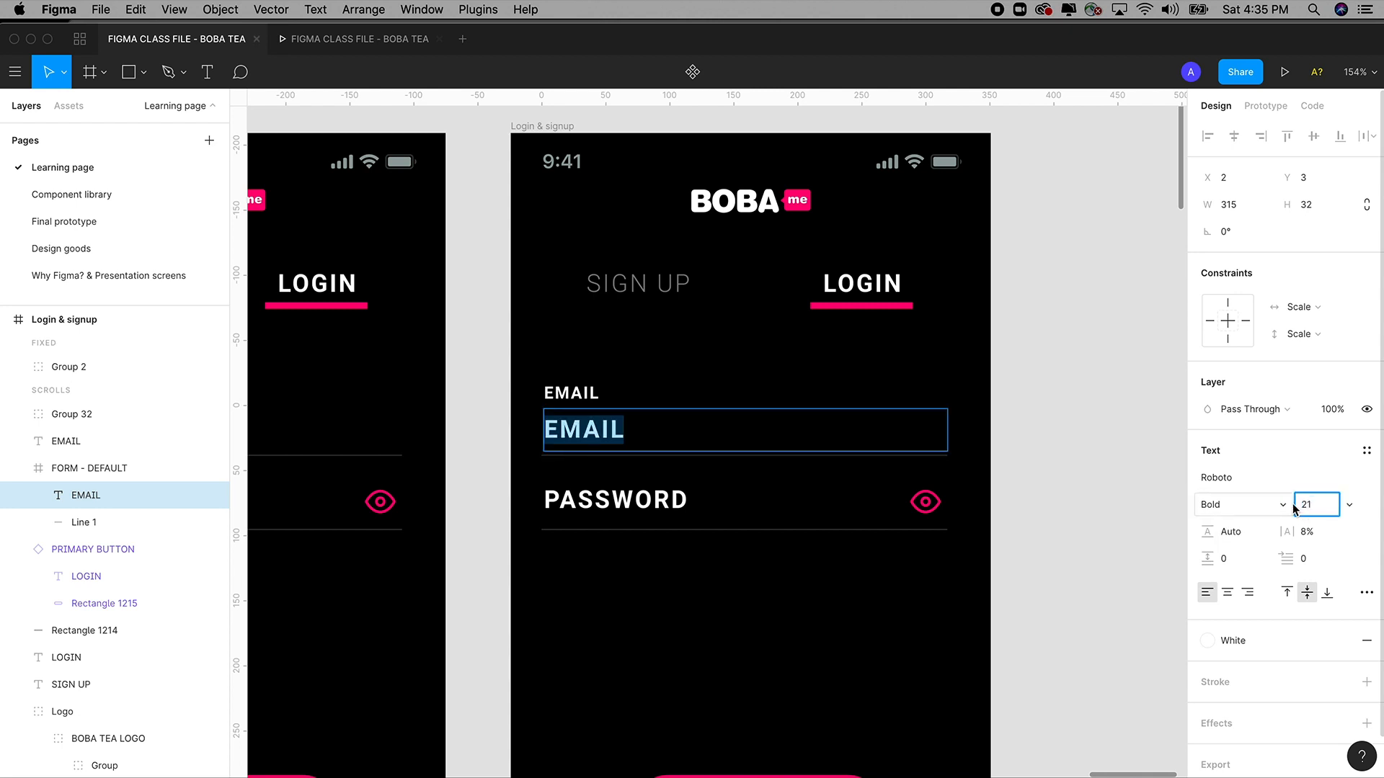
type("21")
key("Tab")
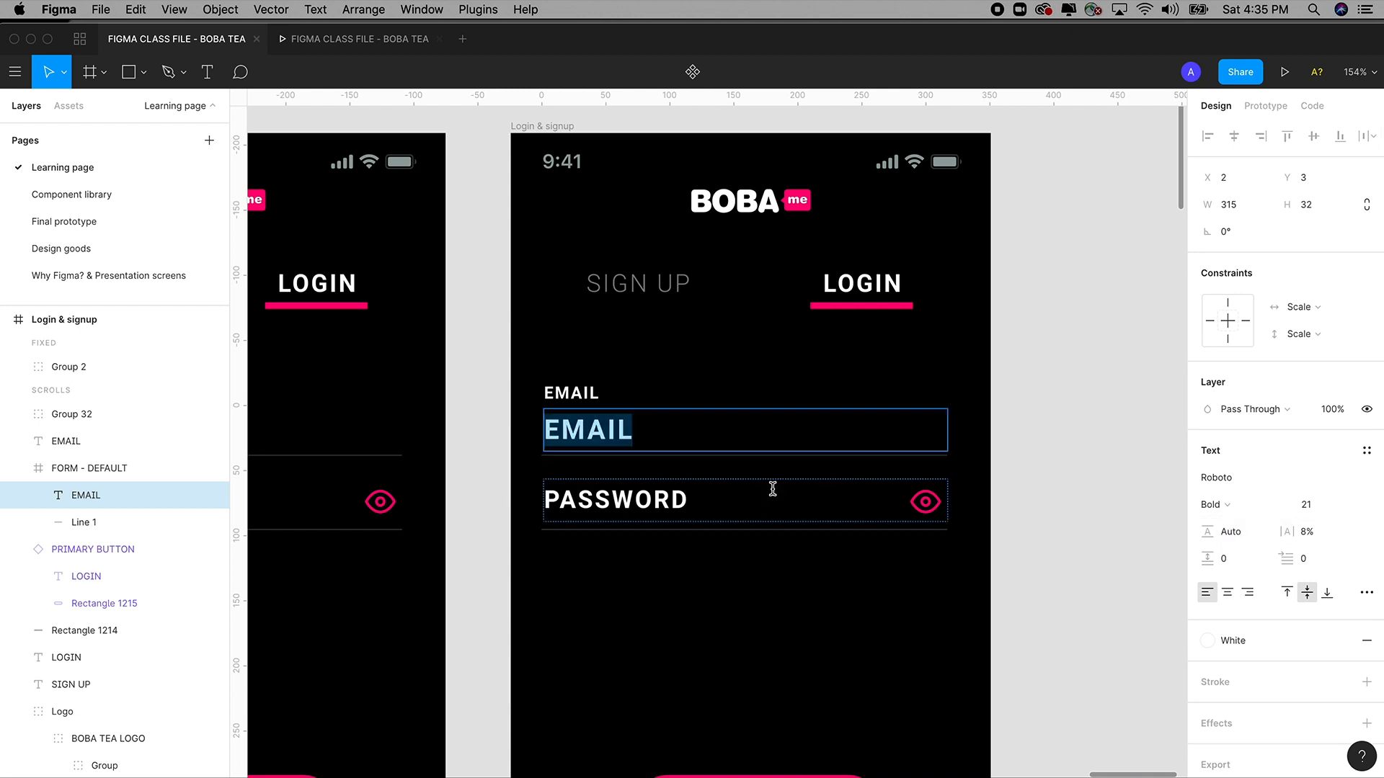
Nudge the 21 point entry text up beneath the small EMAIL label and adjust both together.
left_click(627, 432)
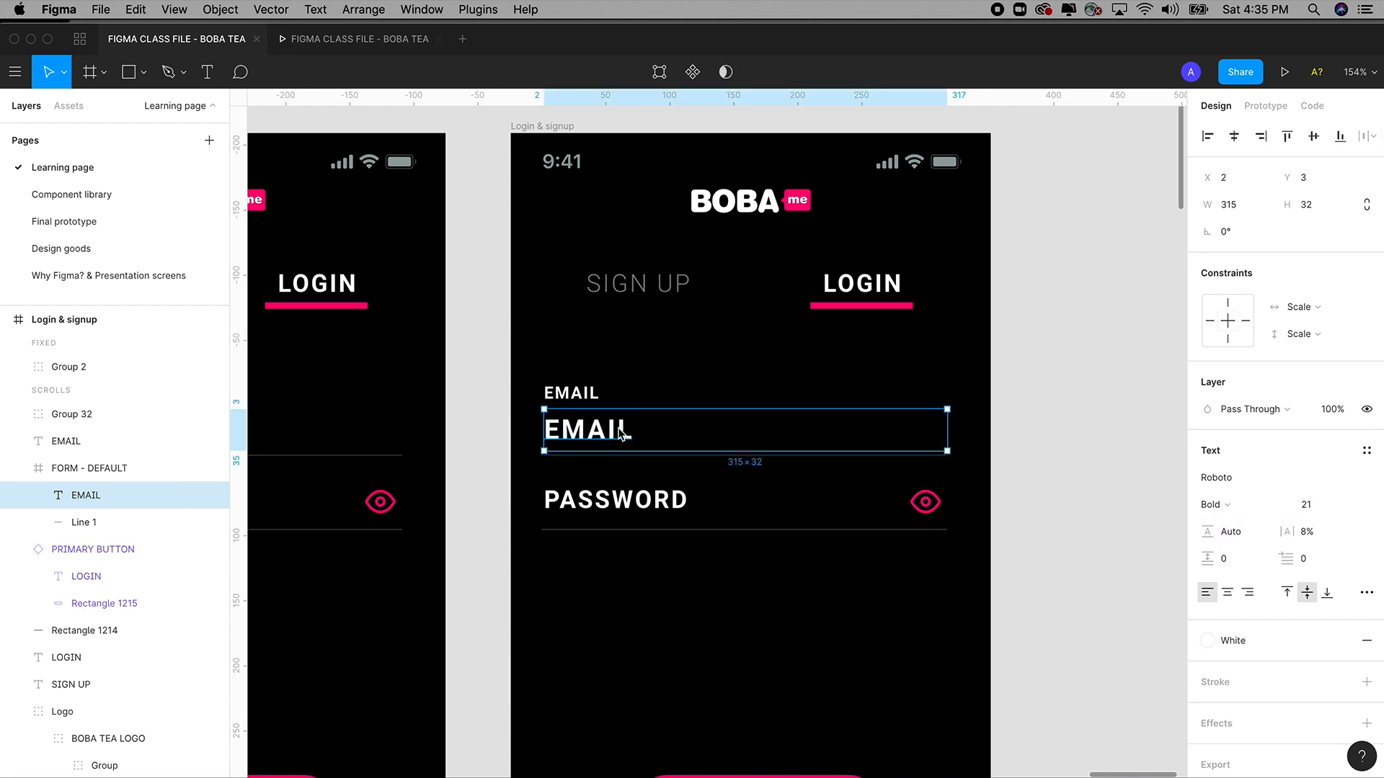
left_click_drag(624, 430, 623, 428)
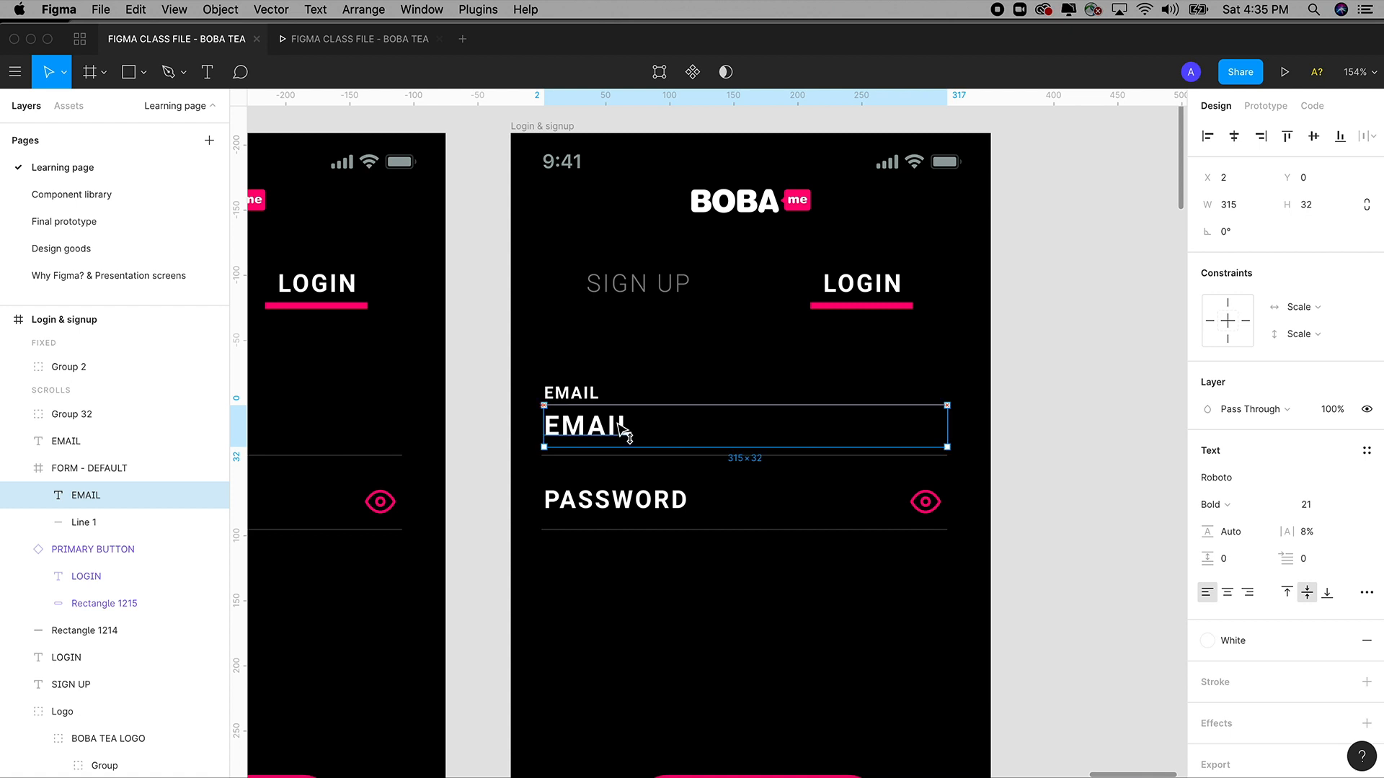
key("Up")
key("Up")
key("Up")
key("Up")
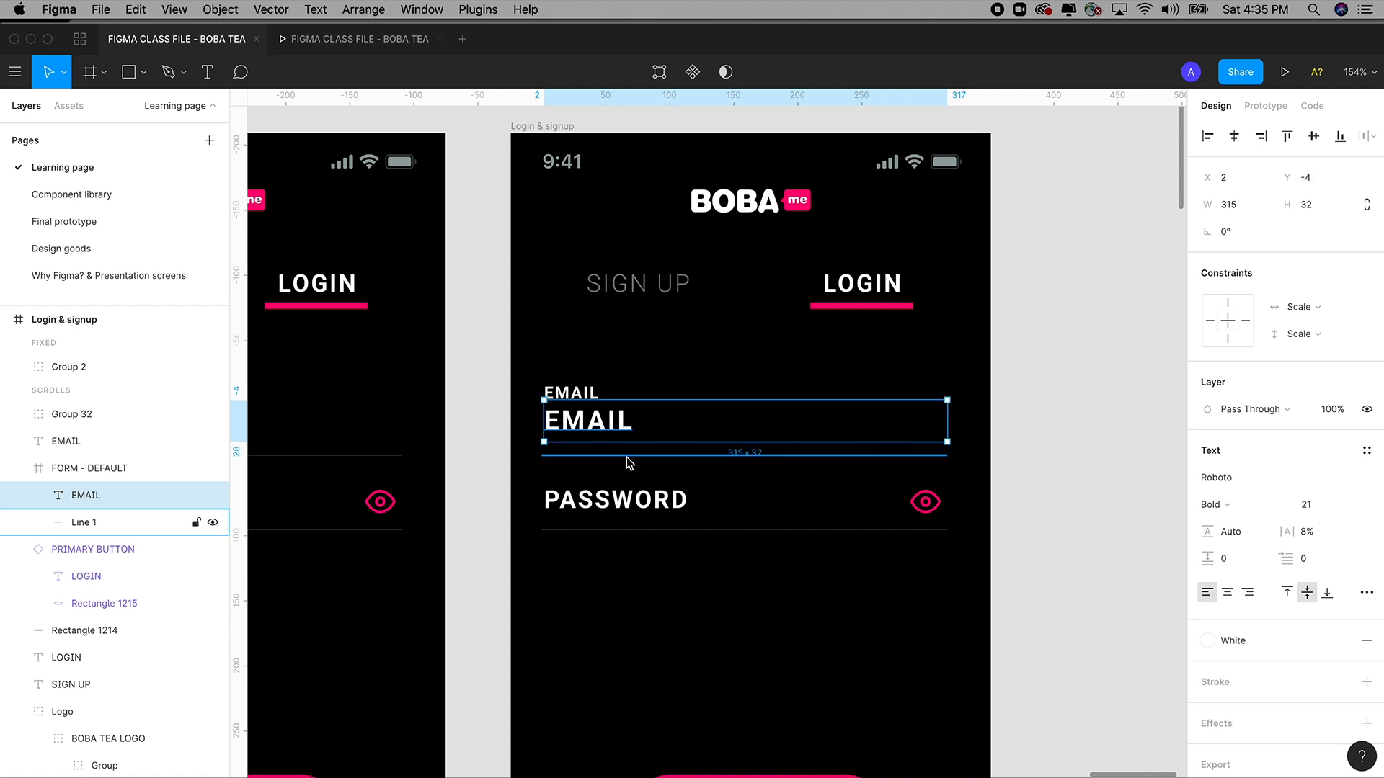
left_click(585, 395, "shift")
key("Down")
key("Down")
key("Down")
key("Down")
key("Down")
key("Down")
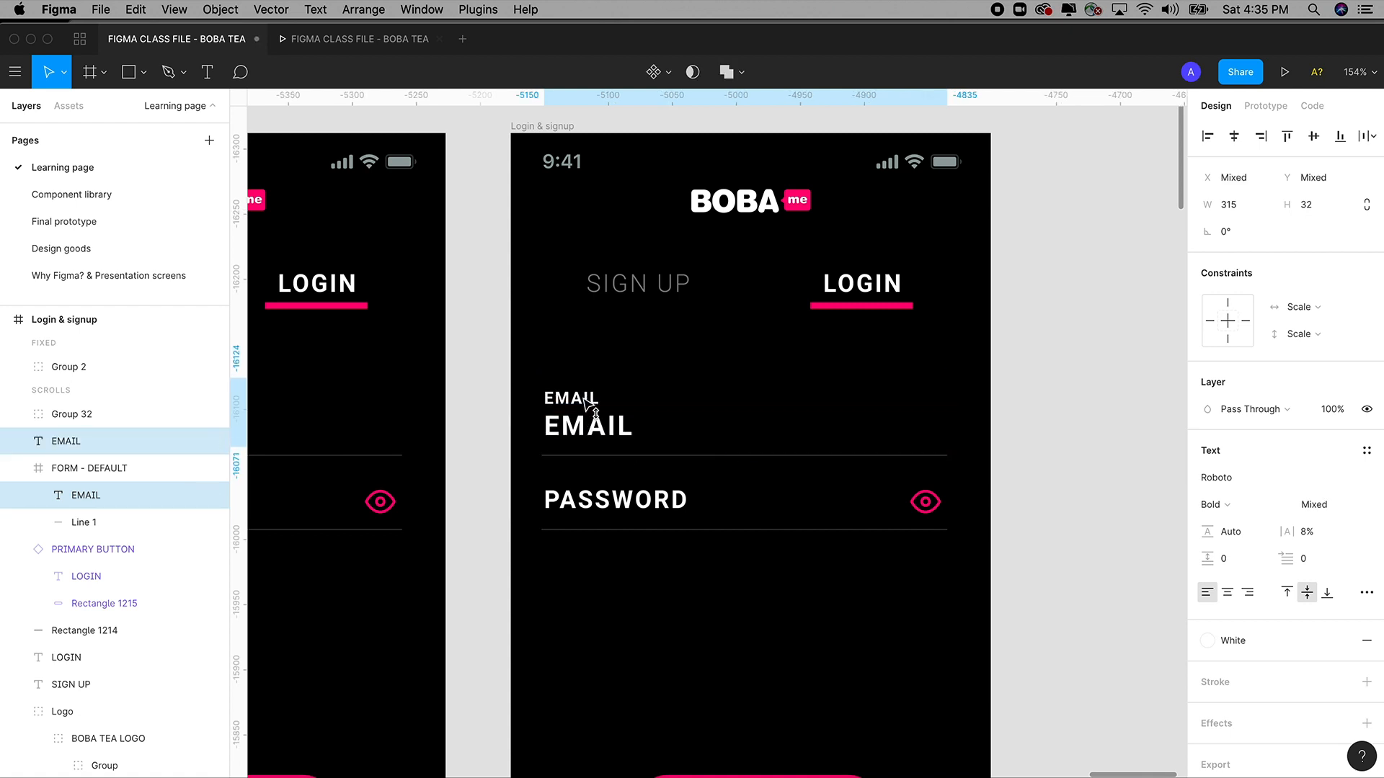
left_click(1050, 398)
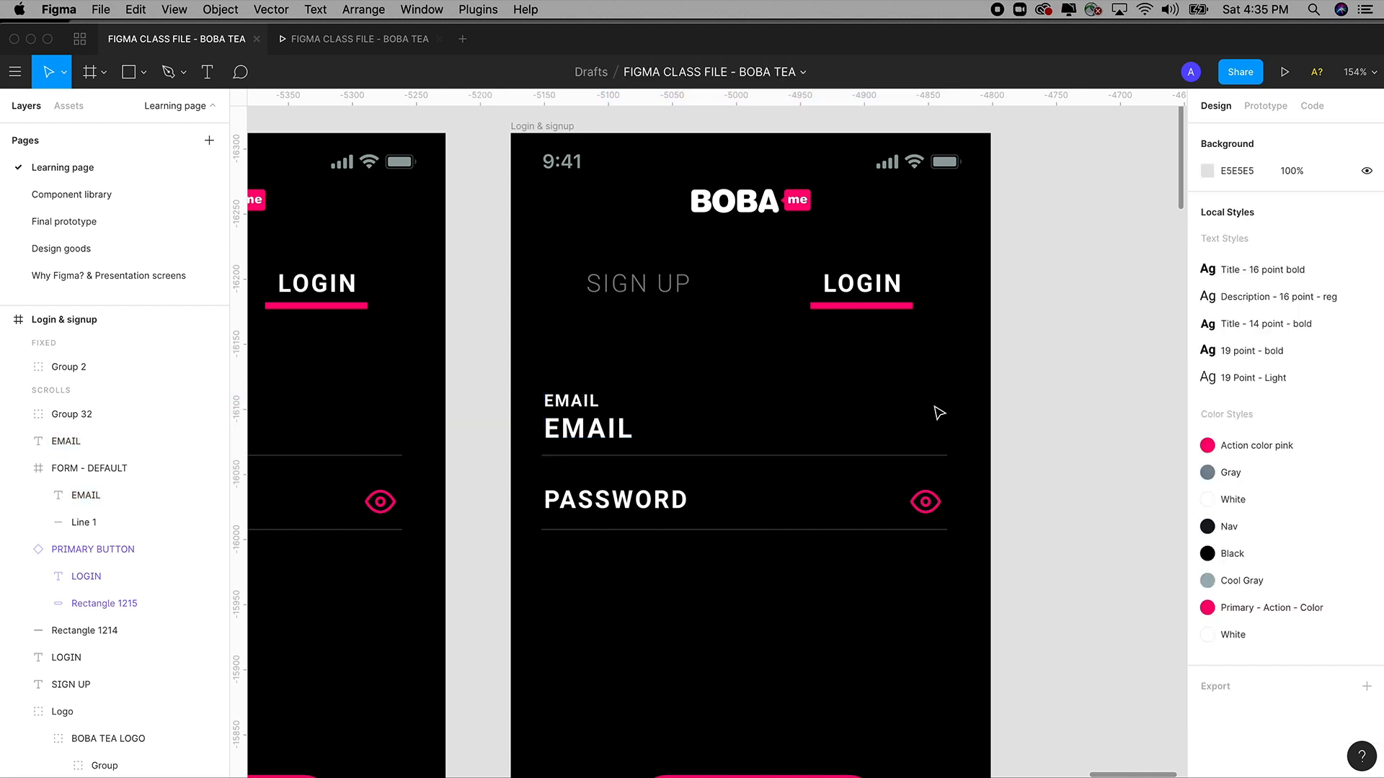
Give the EMAIL entry text the pink Primary - Action - Color fill and Regular weight.
left_click(610, 441)
left_click(609, 441)
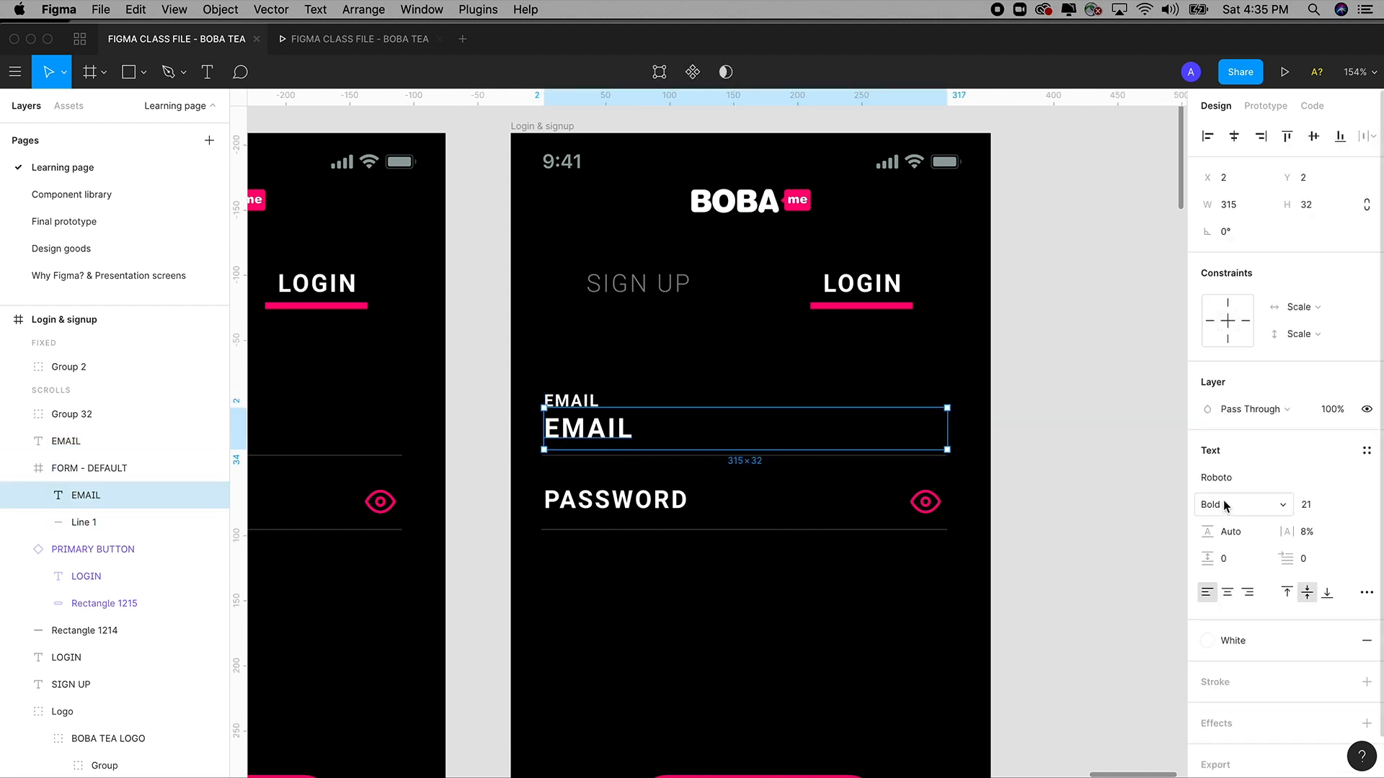
left_click(1297, 640)
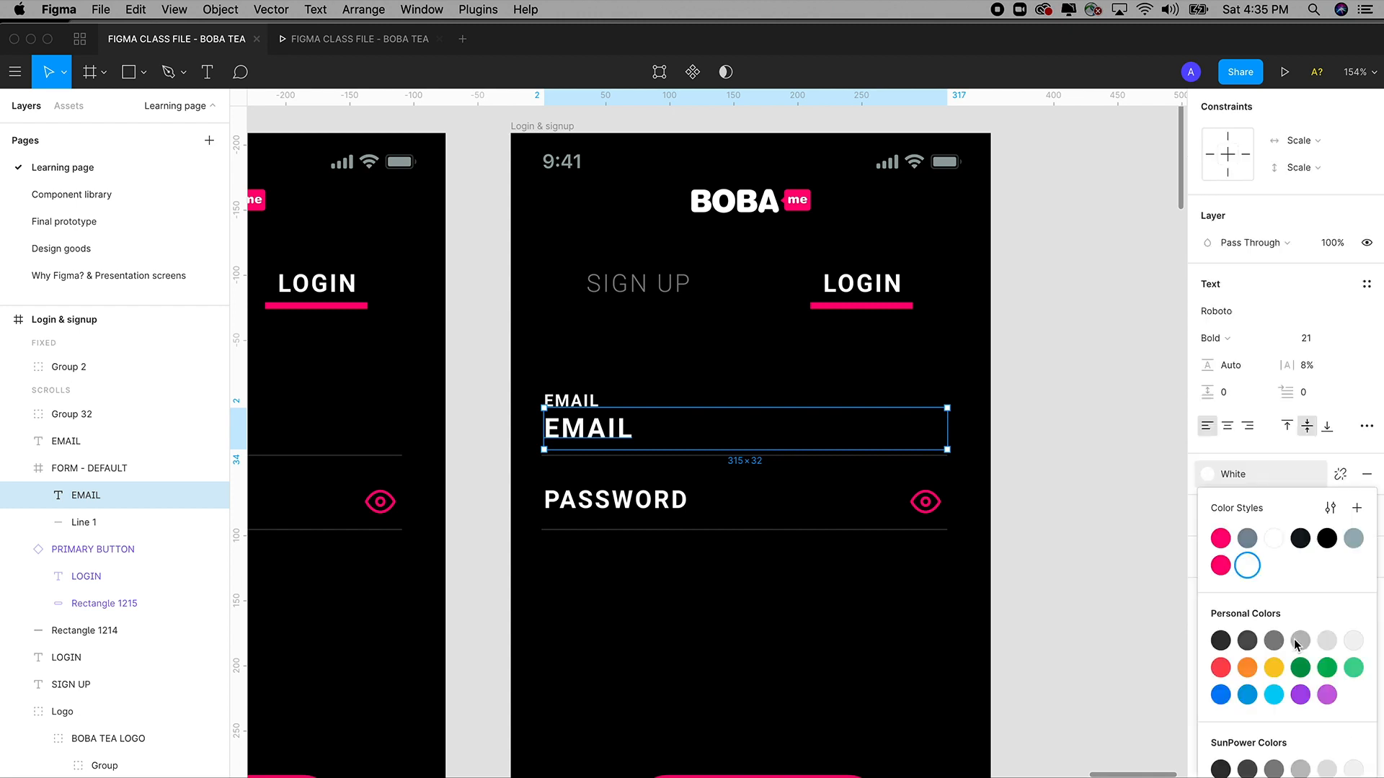
left_click(1220, 565)
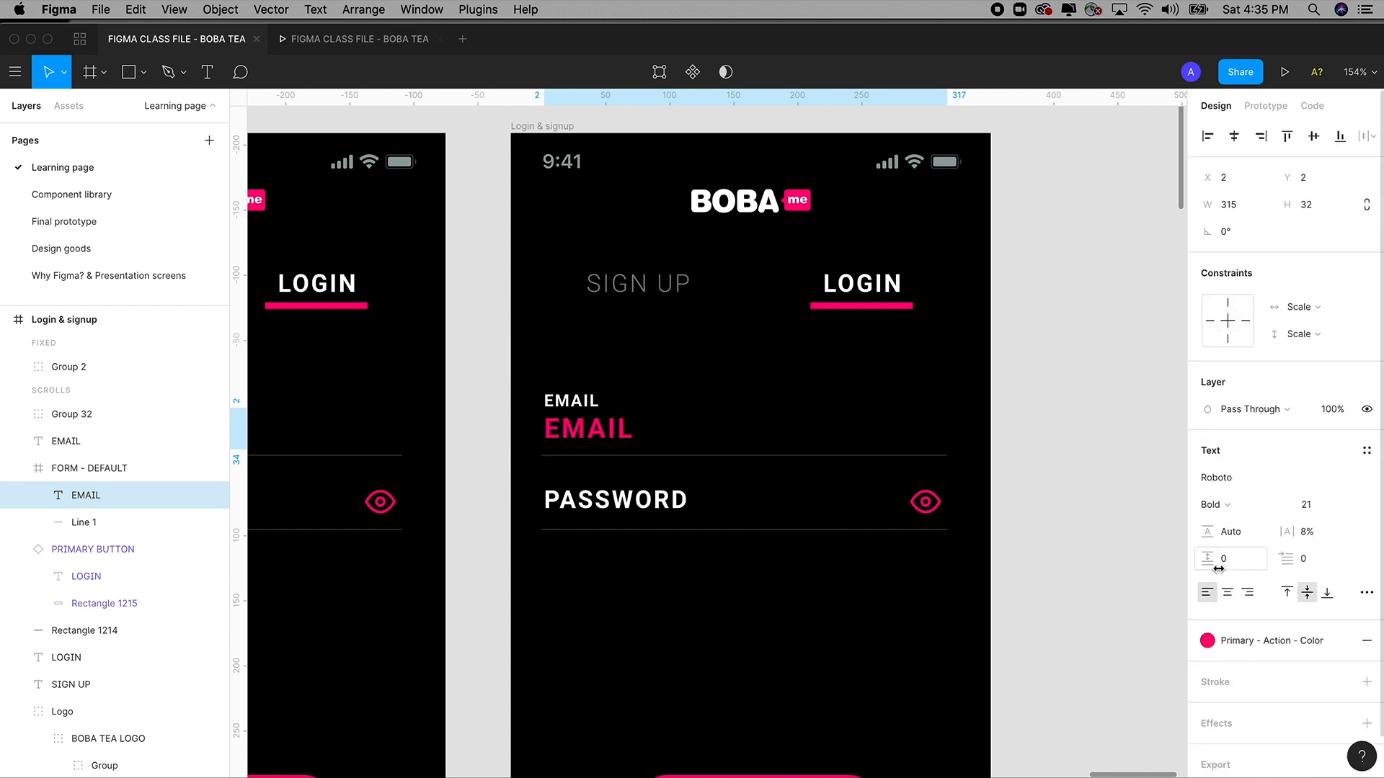
left_click(1221, 506)
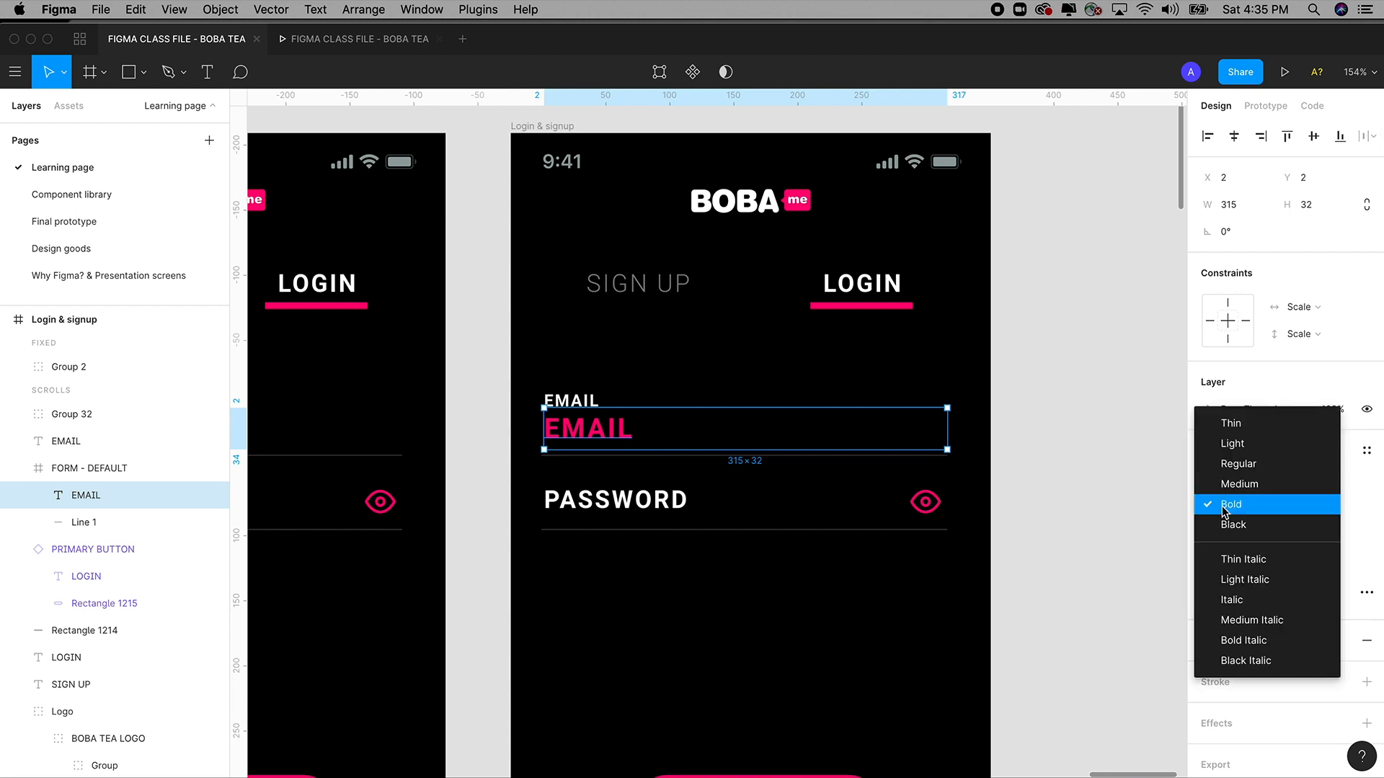
left_click(1229, 465)
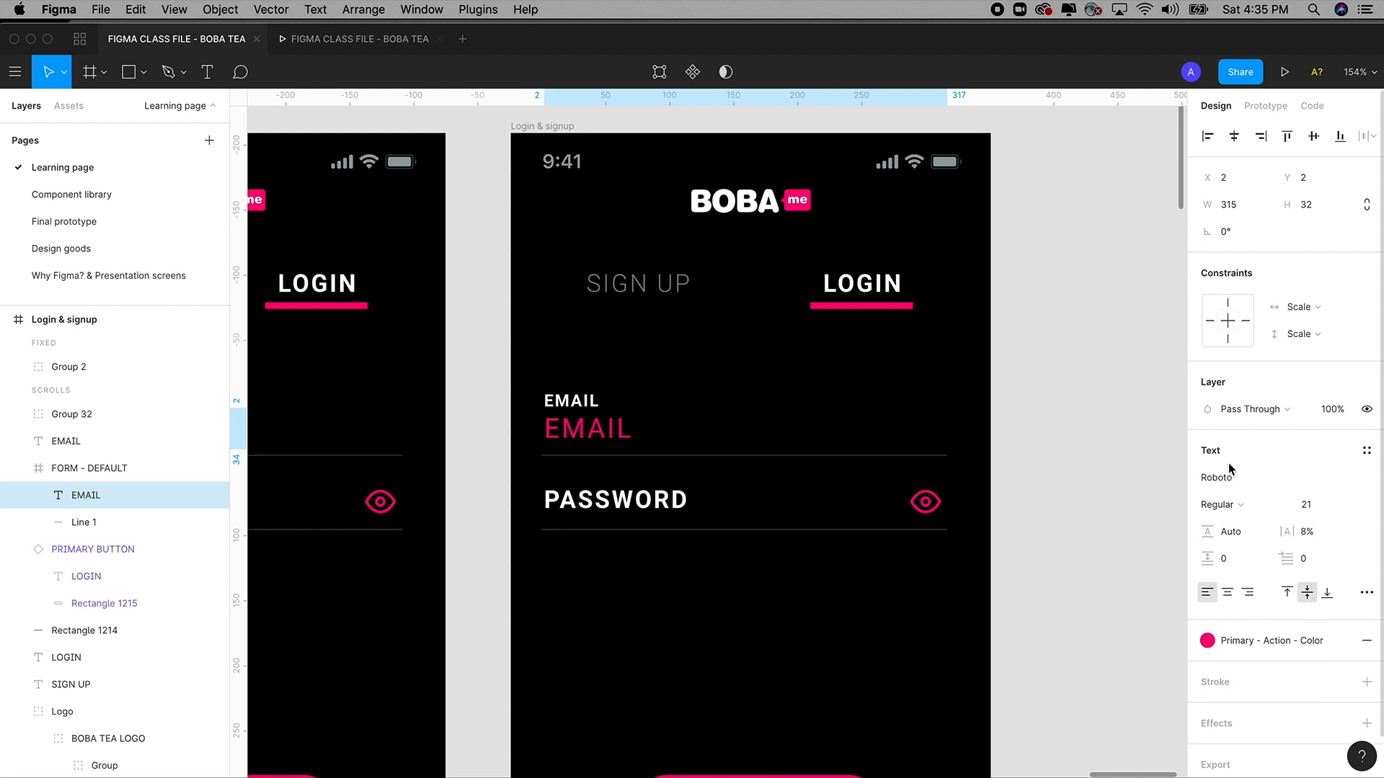
Select the small EMAIL label together with the FORM - DEFAULT field.
left_click(1067, 500)
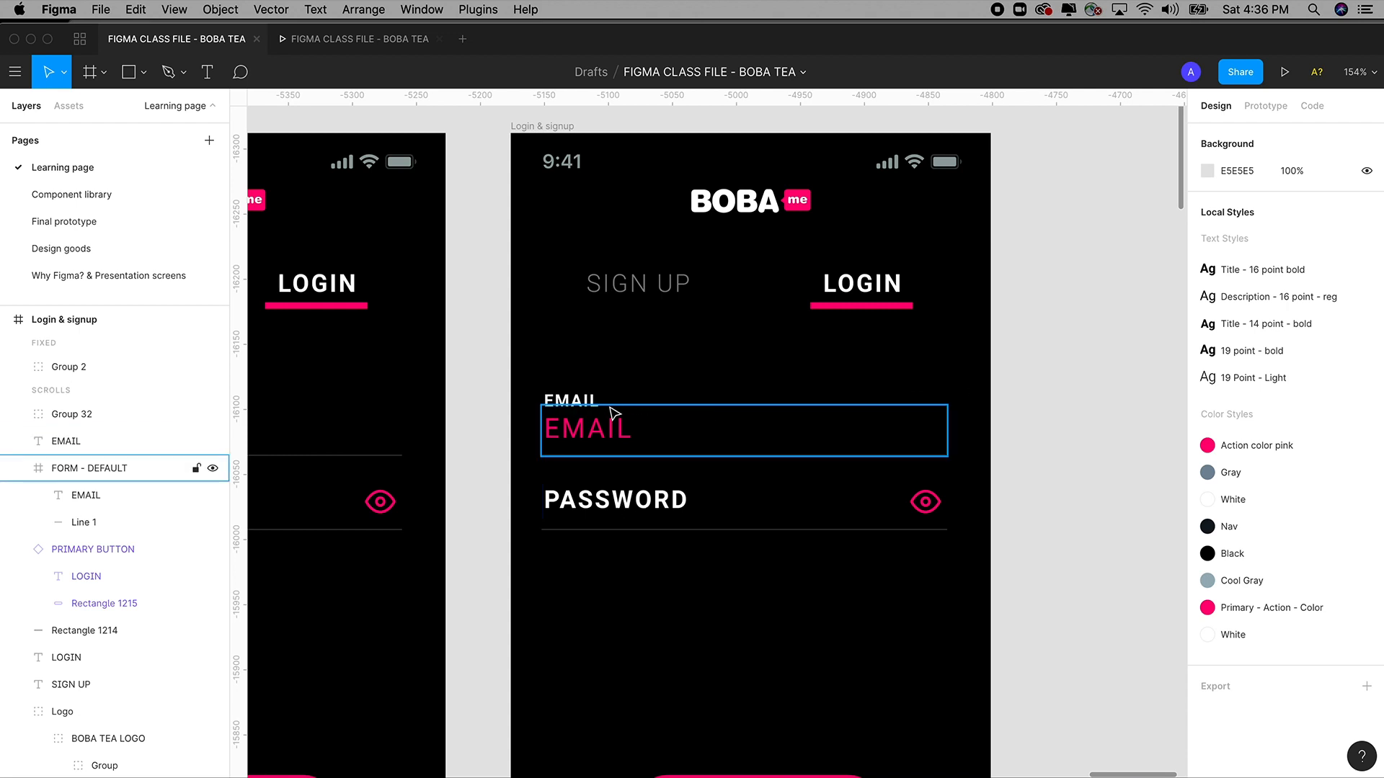
left_click(584, 402)
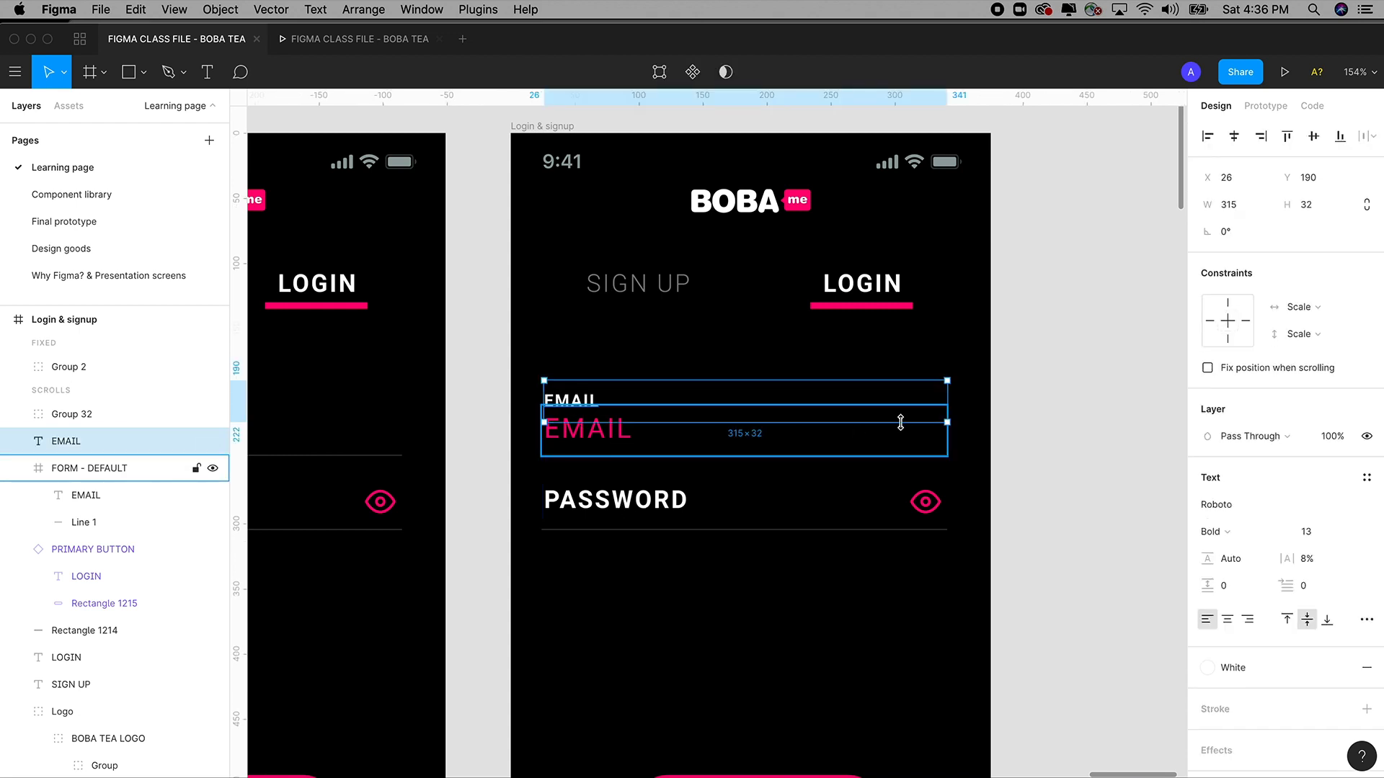
left_click_drag(1047, 392, 549, 461)
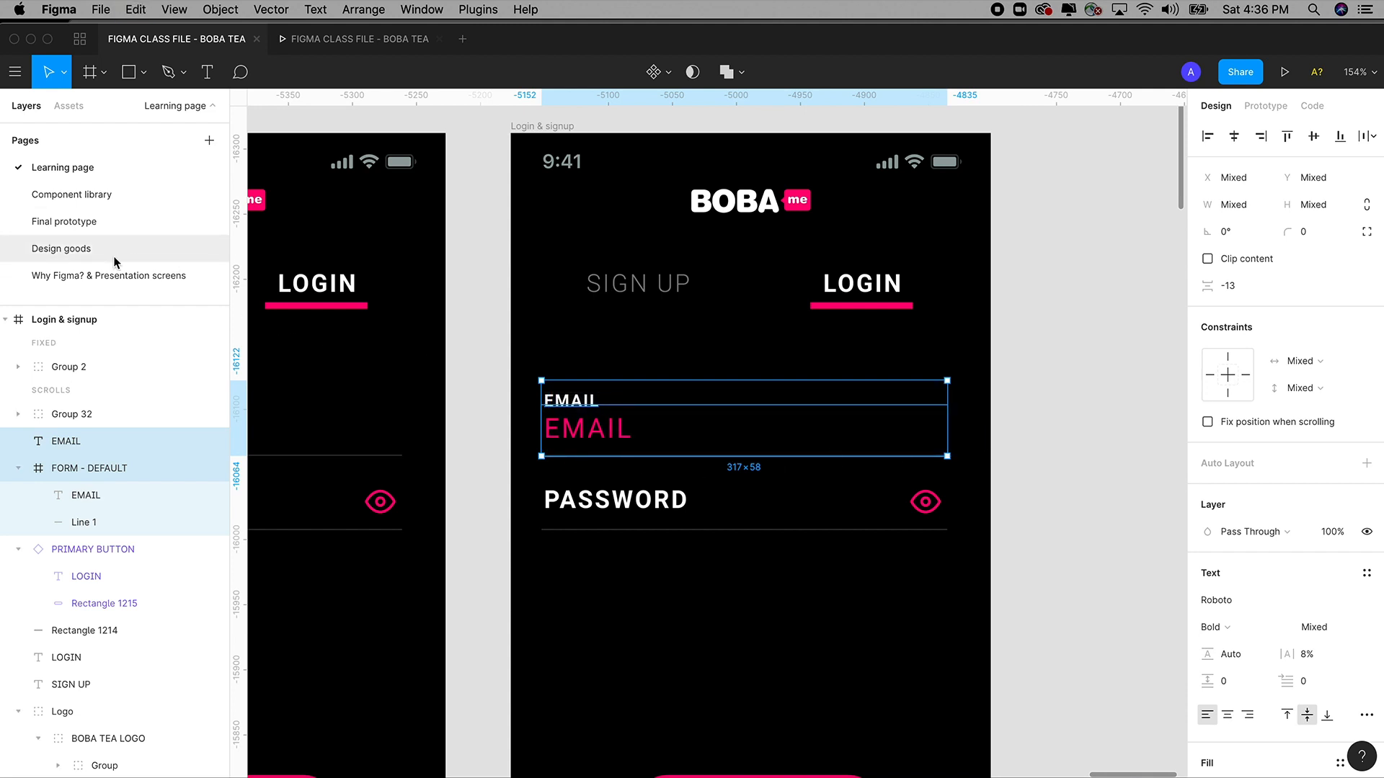
Paste the EMAIL label and form onto the Component library page beside the button.
left_click(78, 196)
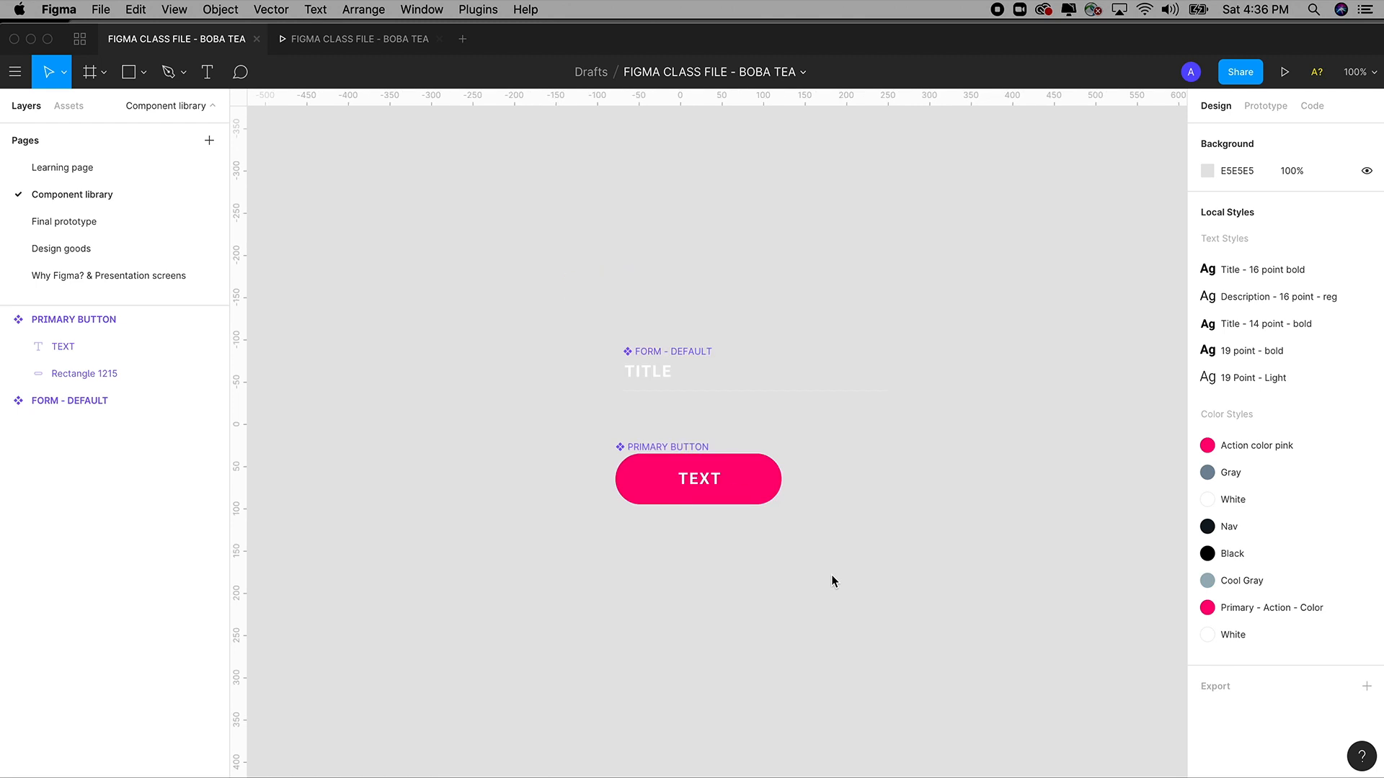
key("shift+0")
key("super+v")
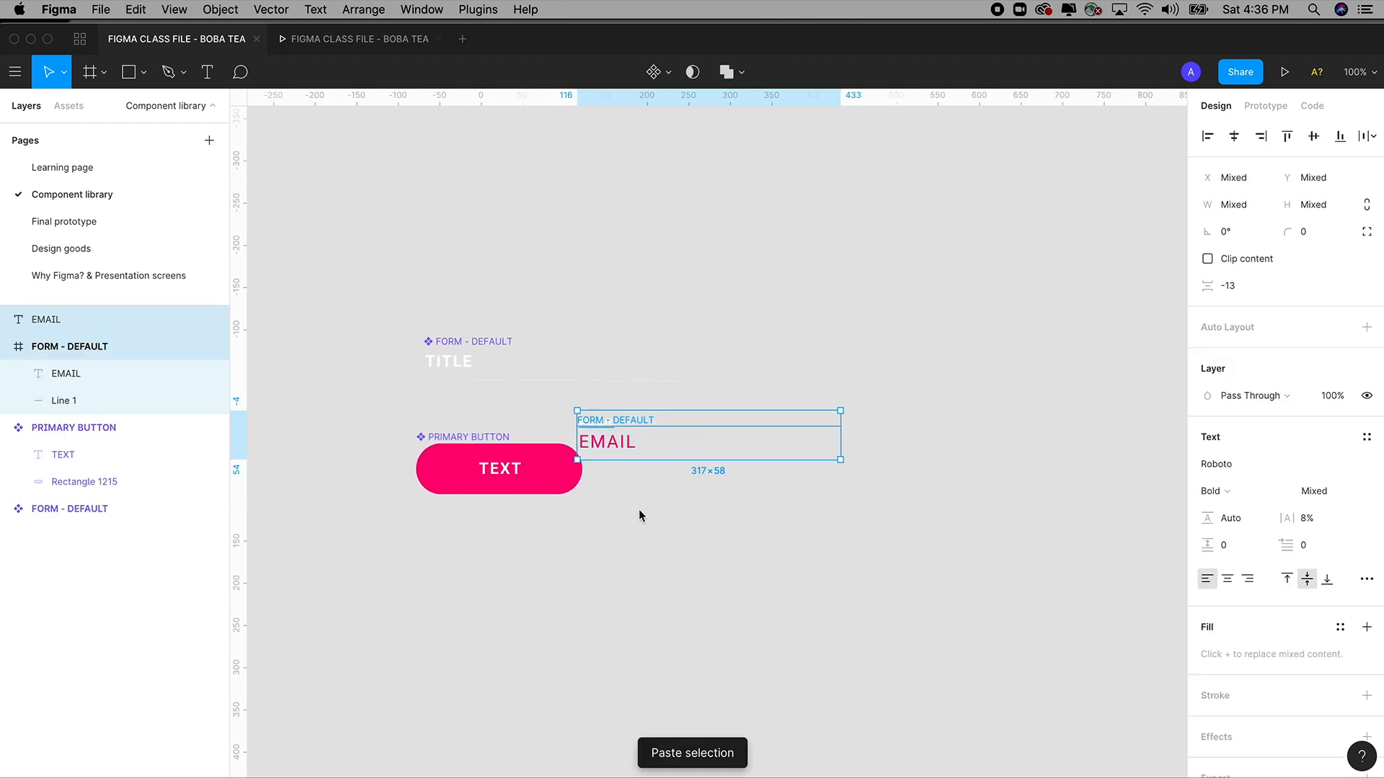
left_click_drag(615, 454, 699, 466)
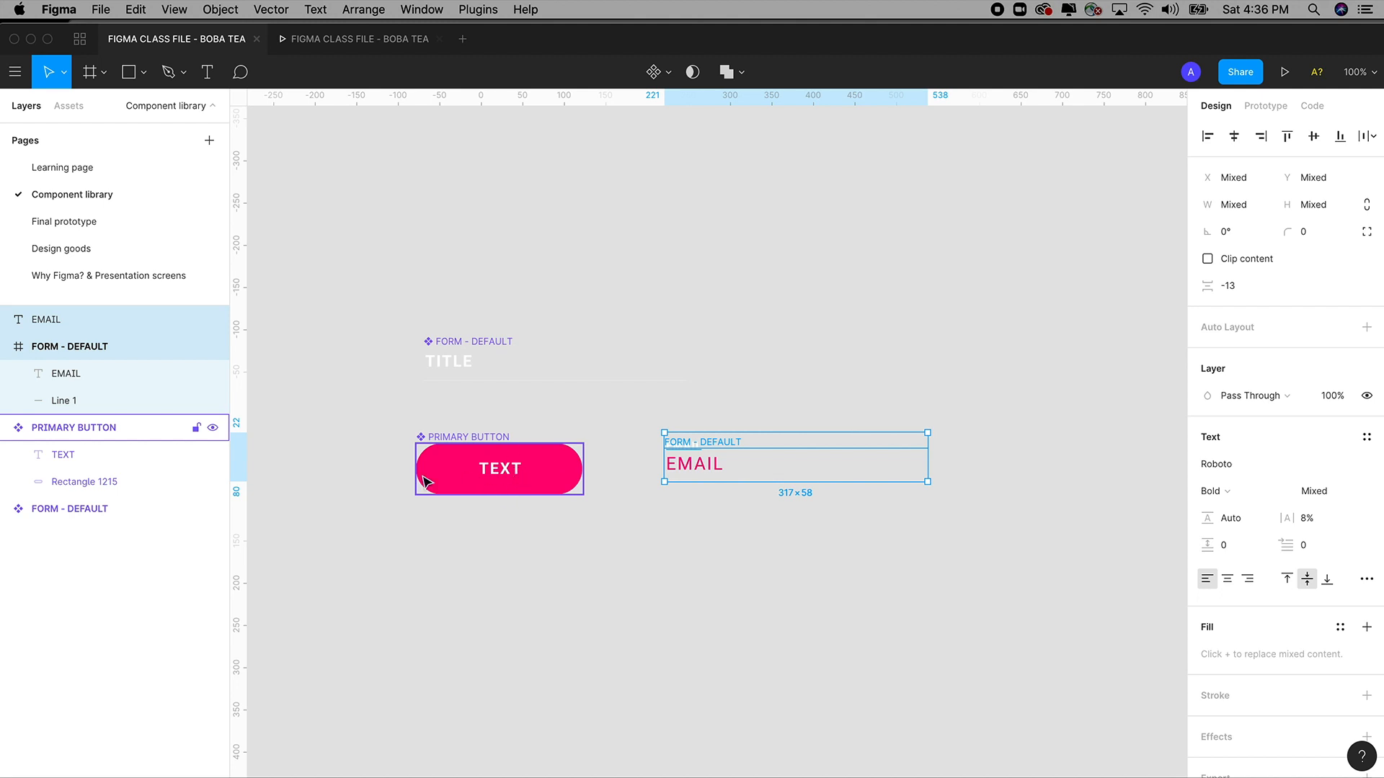
Return to the Learning page and zoom out to view all the login frames.
left_click(92, 173)
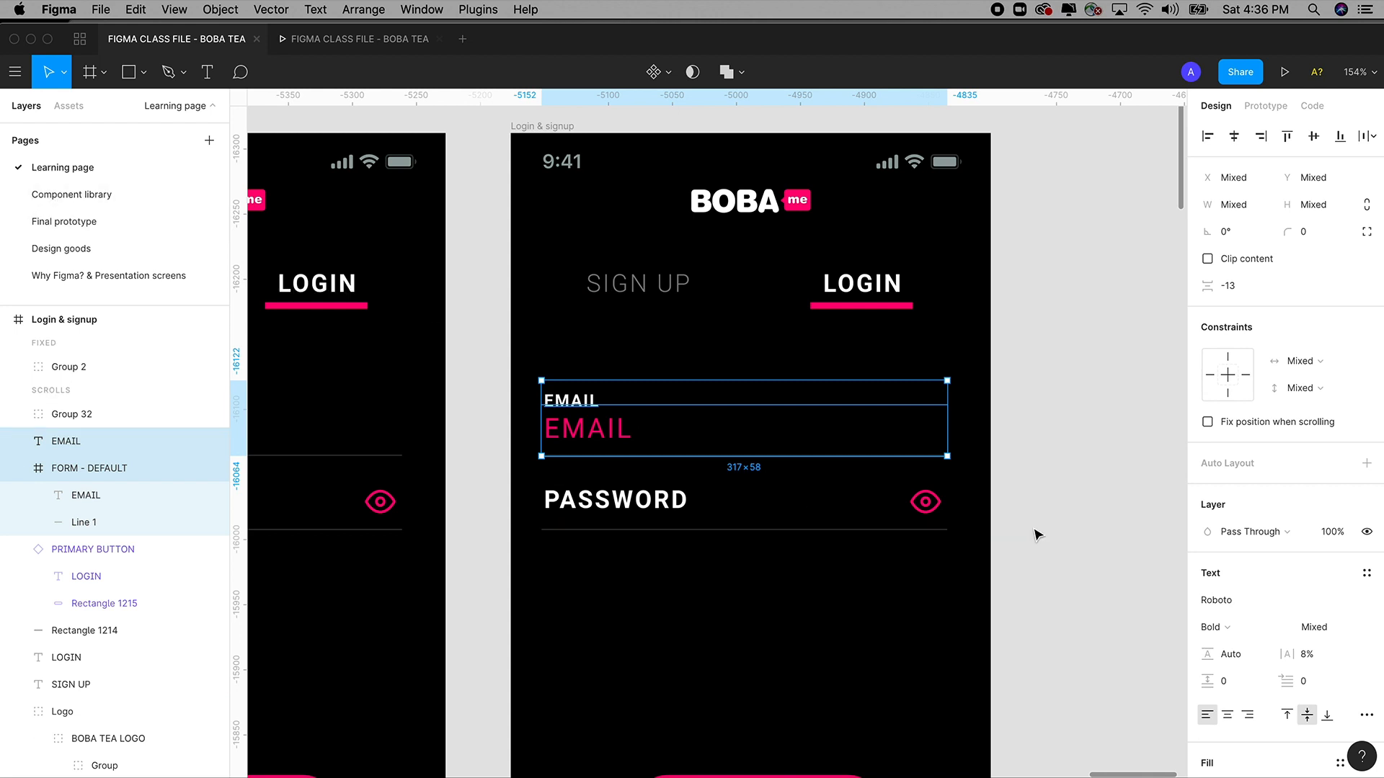
key("shift+0")
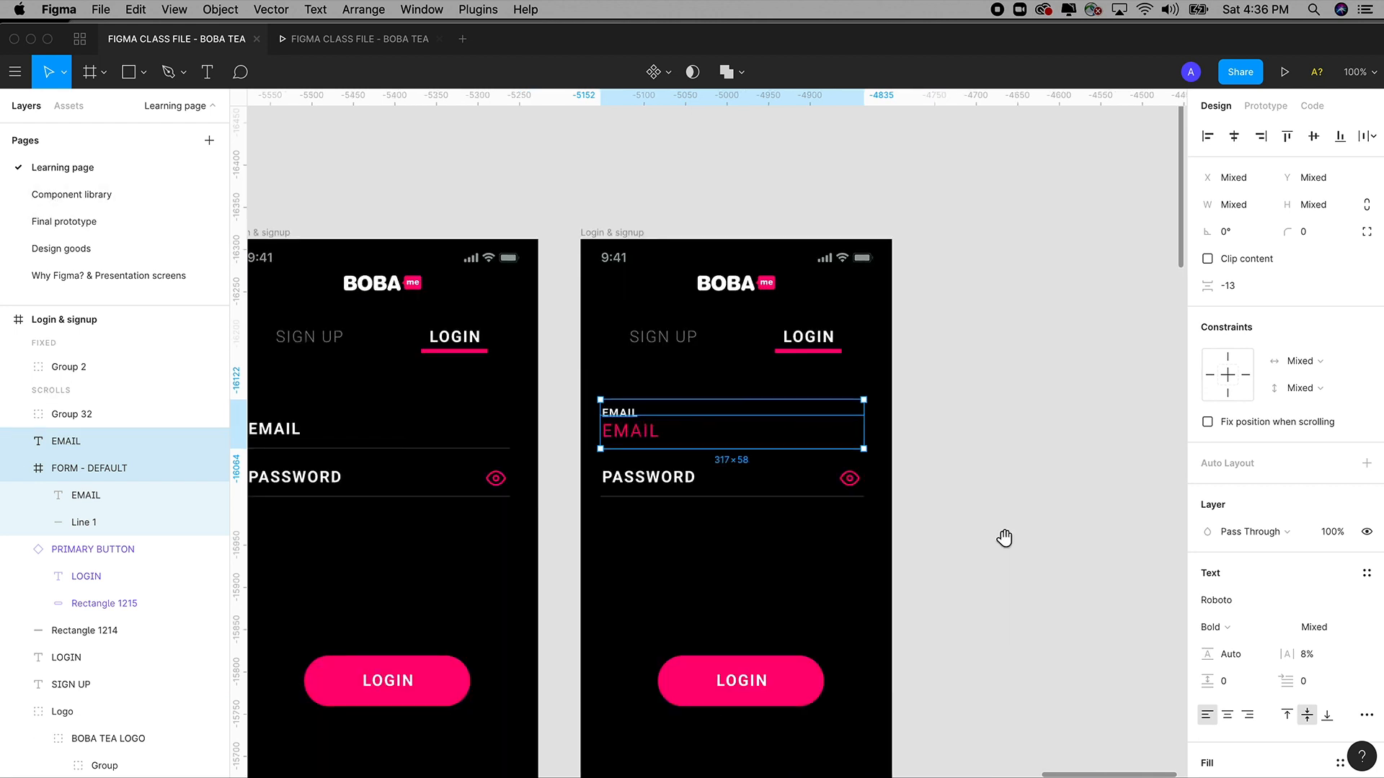
scroll(1032, 533, "down", 3)
scroll(1032, 533, "left", 3)
key("minus")
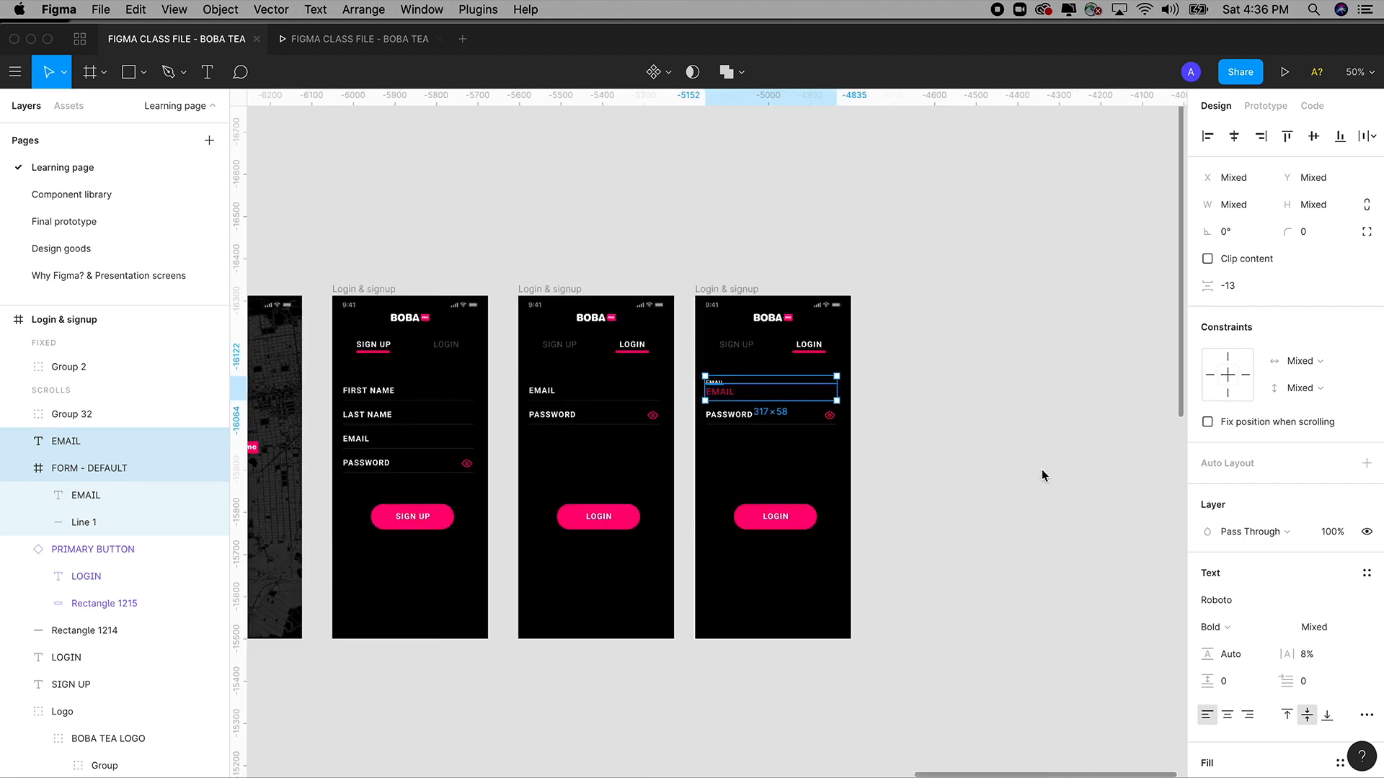
scroll(1035, 469, "left", 3)
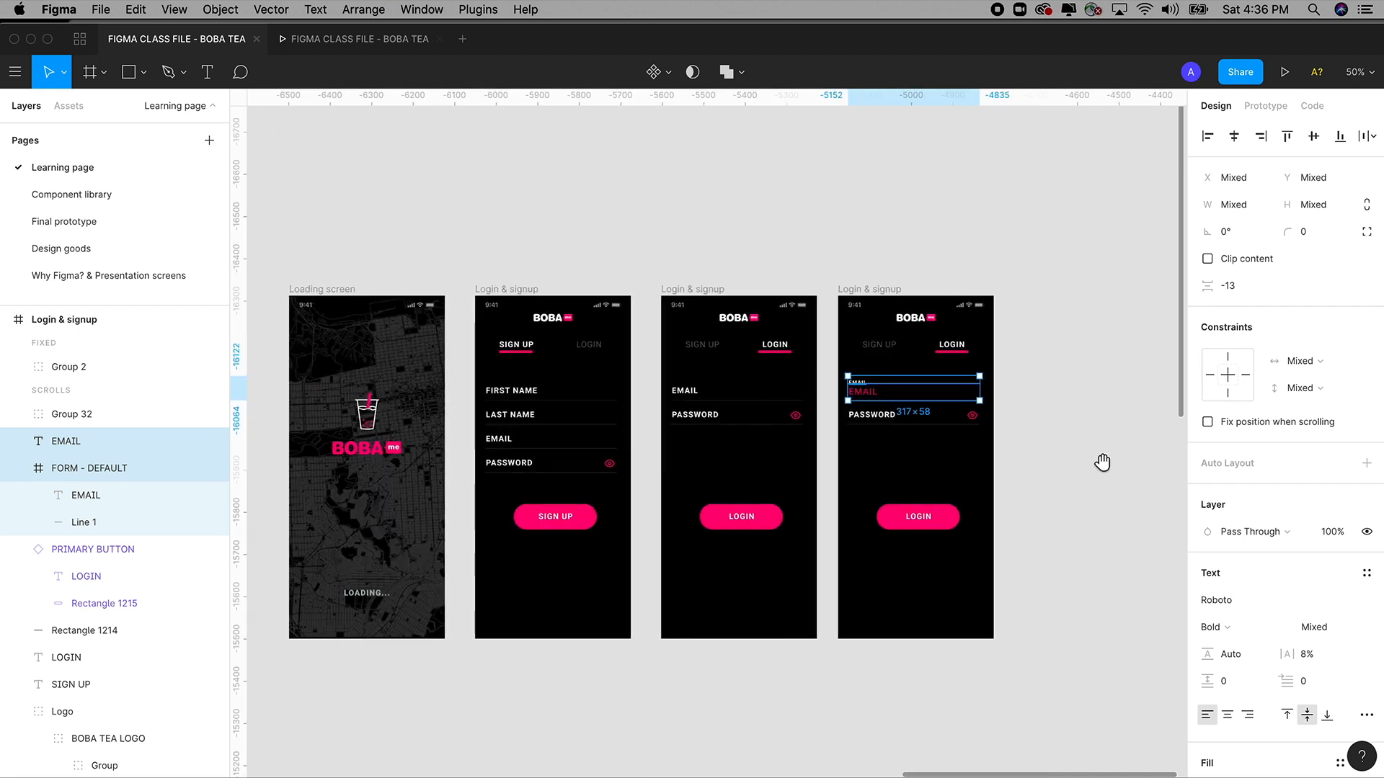
left_click(1056, 488)
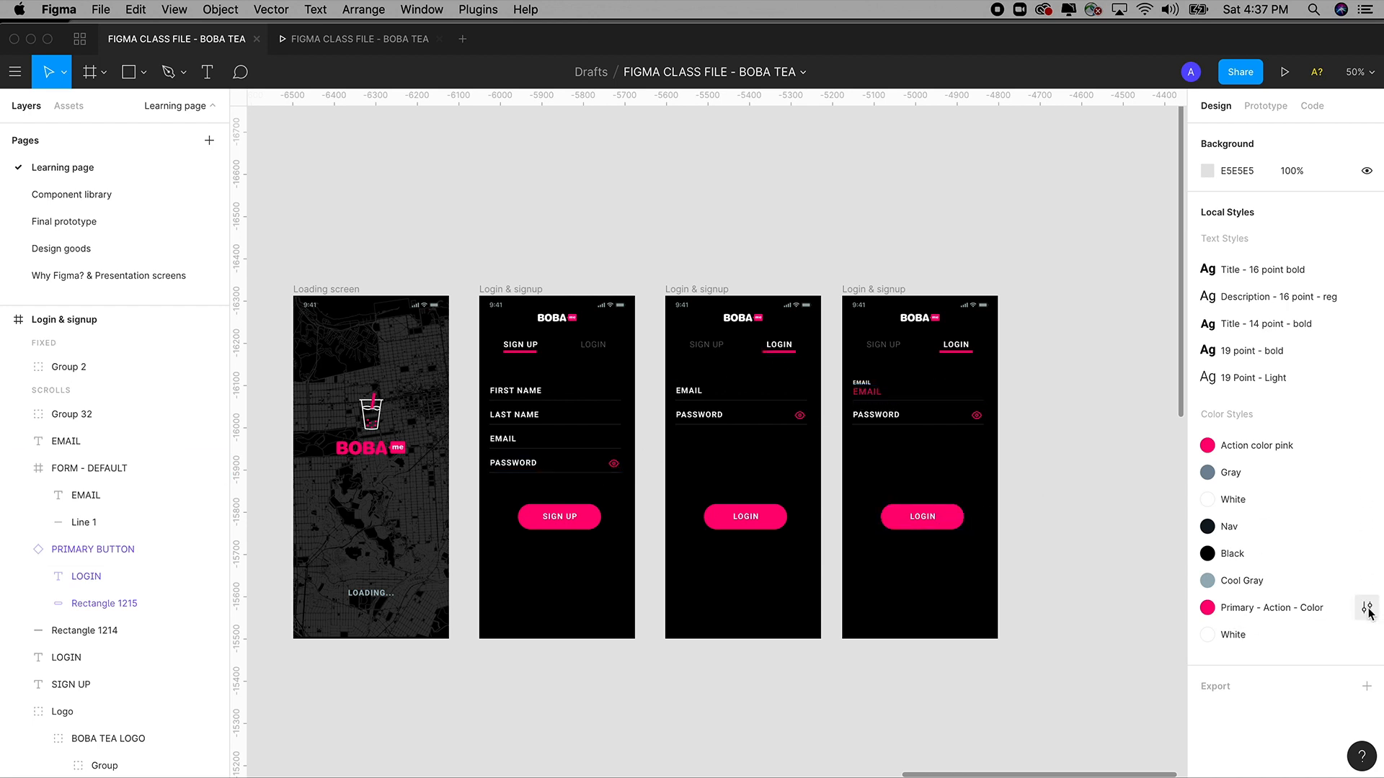
Try recolouring the Primary - Action - Color style to cyan, then undo it back to pink.
left_click(1367, 609)
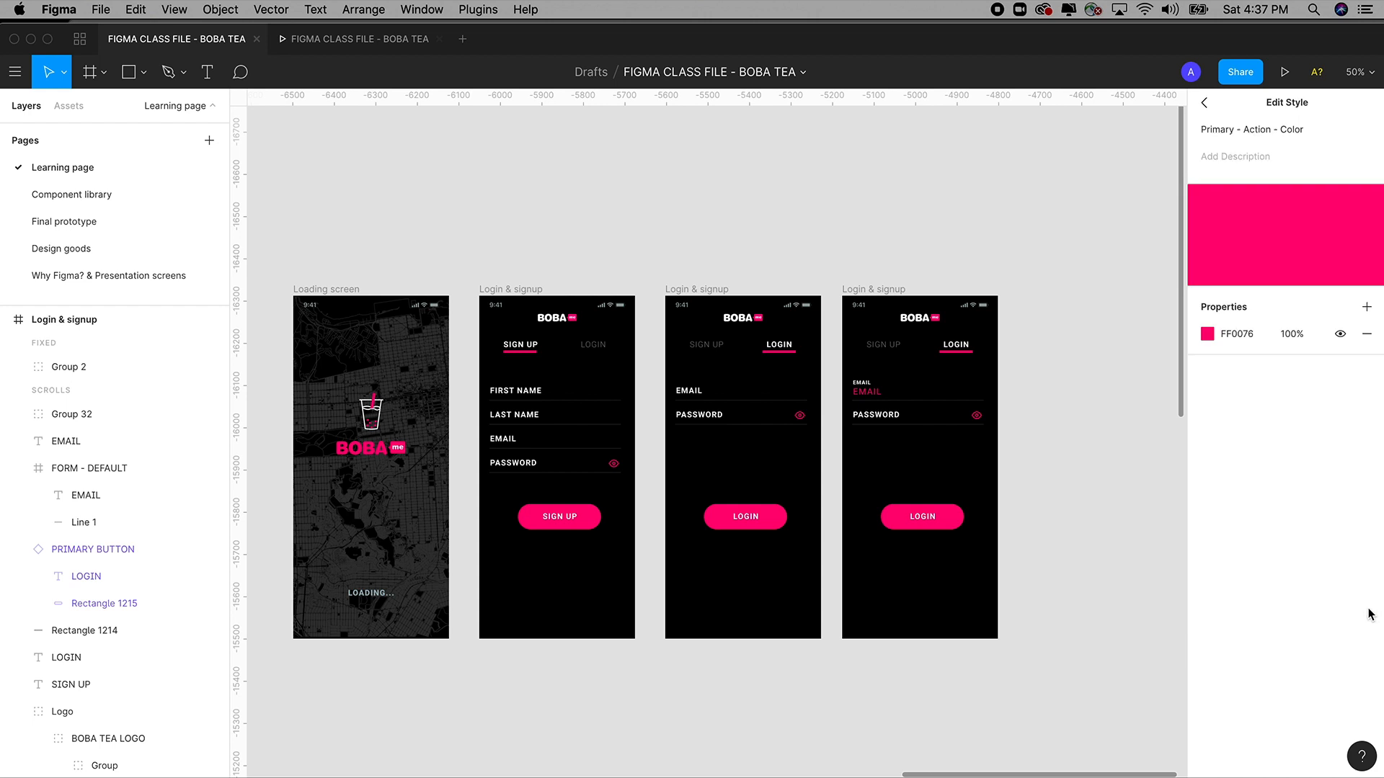
left_click(1204, 103)
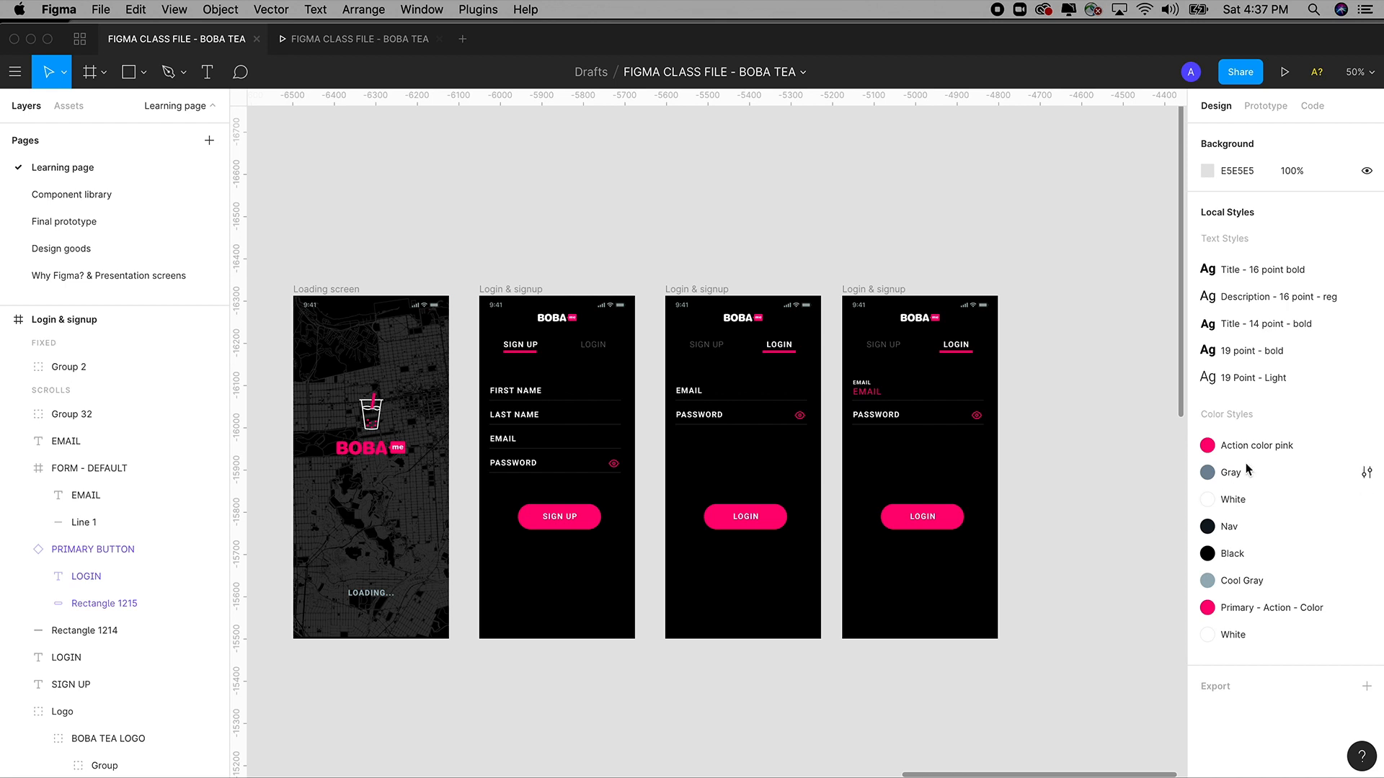
left_click(1369, 611)
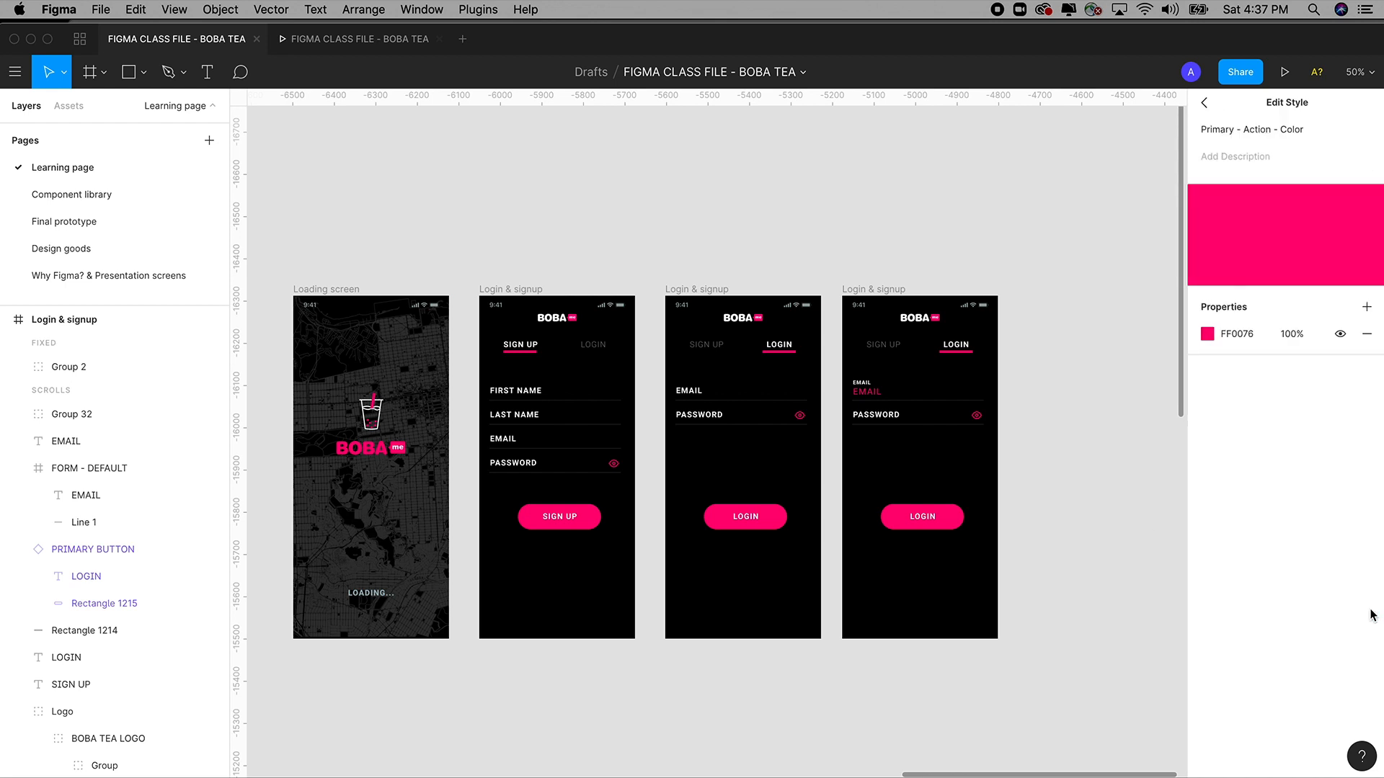
left_click(1208, 334)
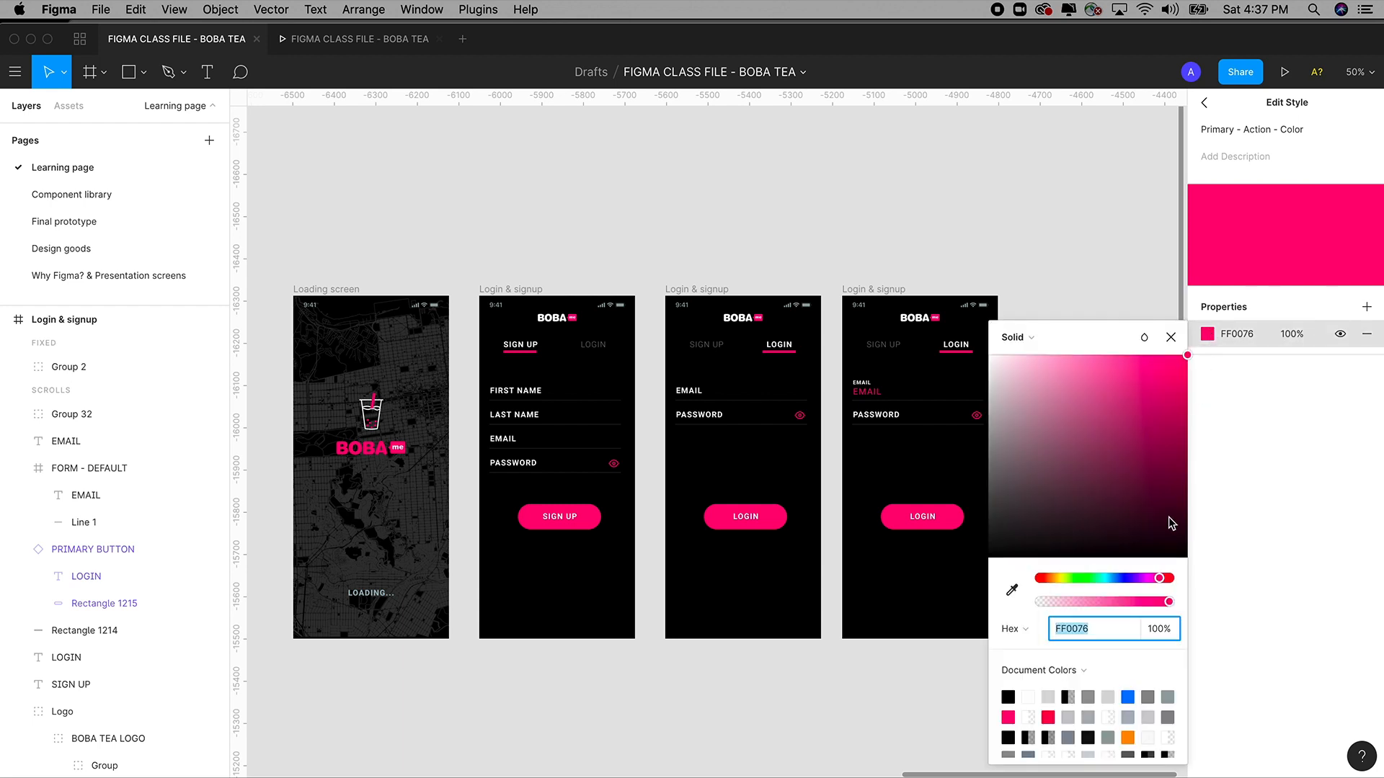
left_click(1109, 578)
left_click_drag(1127, 454, 1192, 365)
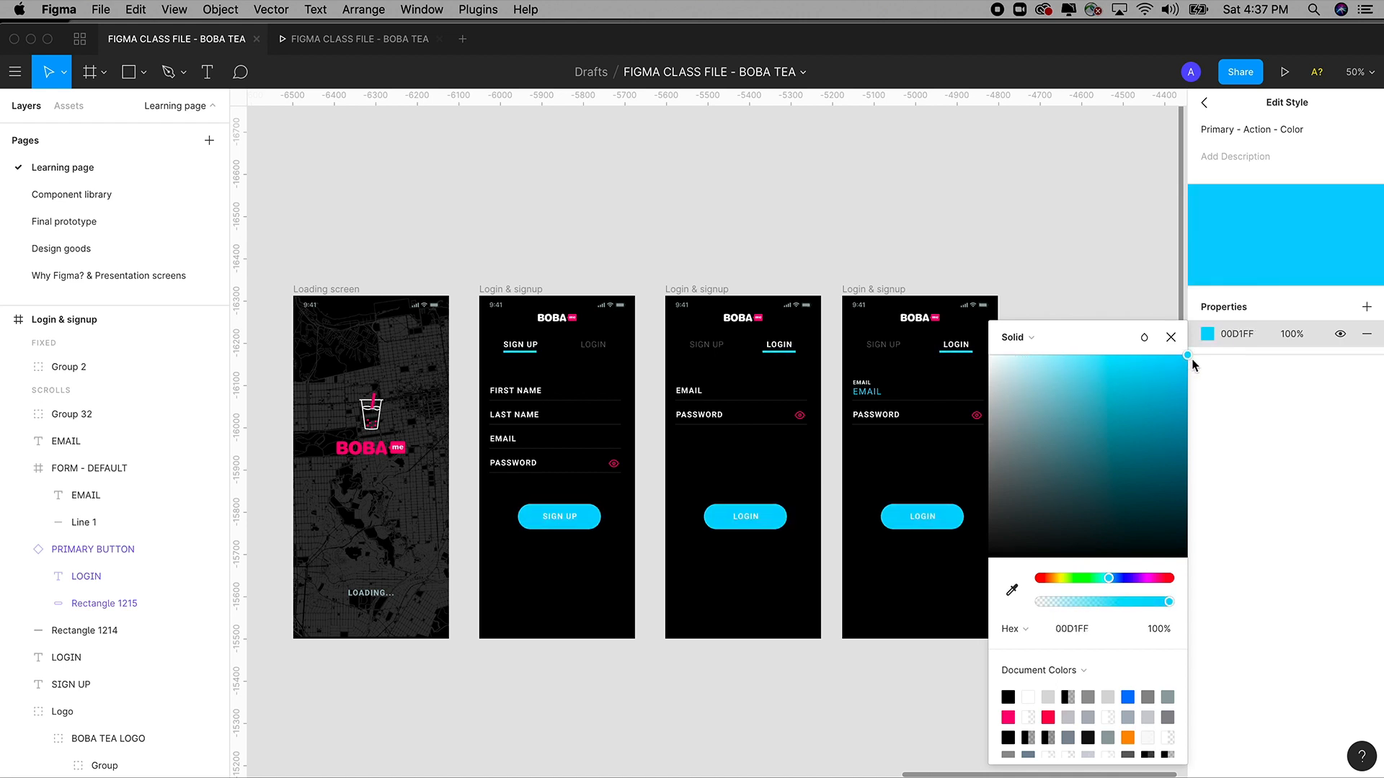
mouse_move(1193, 366)
left_mouse_down()
mouse_move(1121, 455)
mouse_move(1194, 359)
left_mouse_up()
left_click(1122, 286)
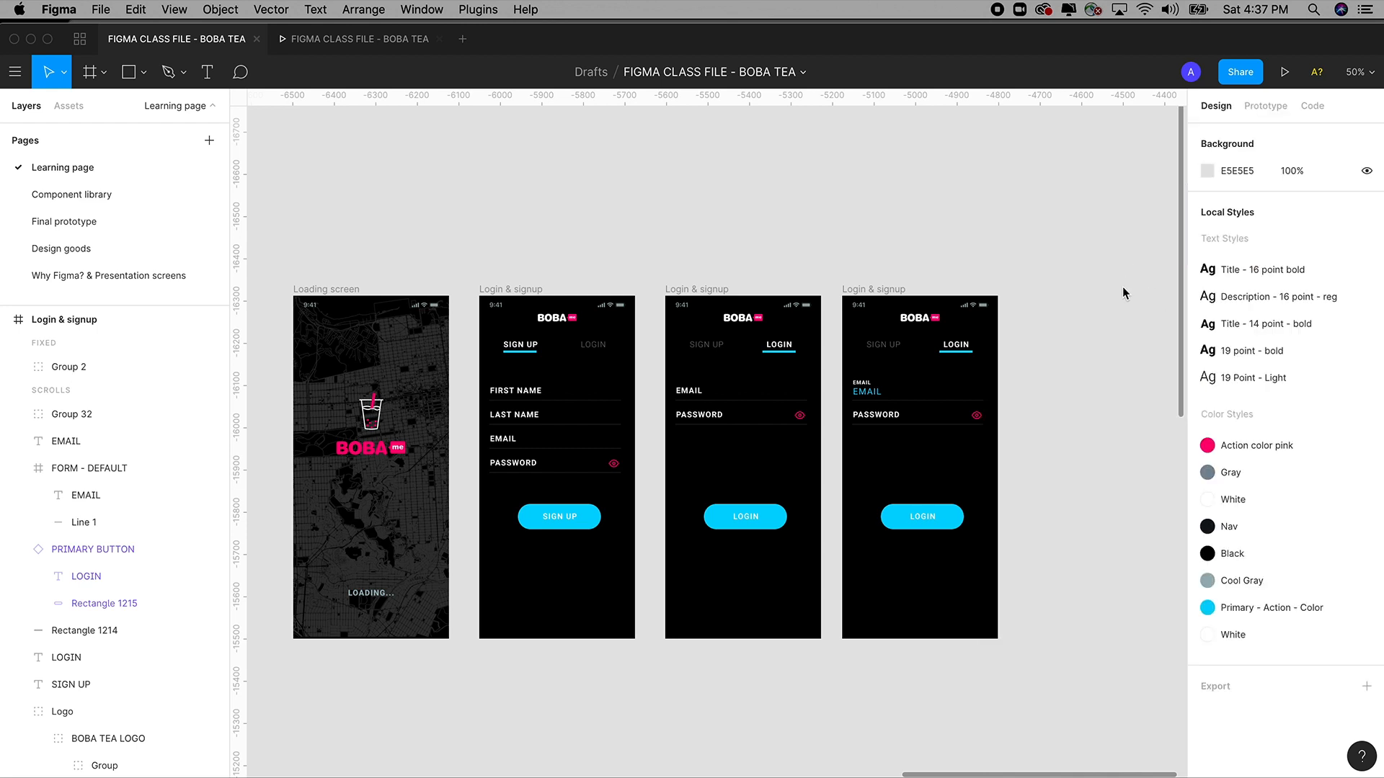
key("super+z")
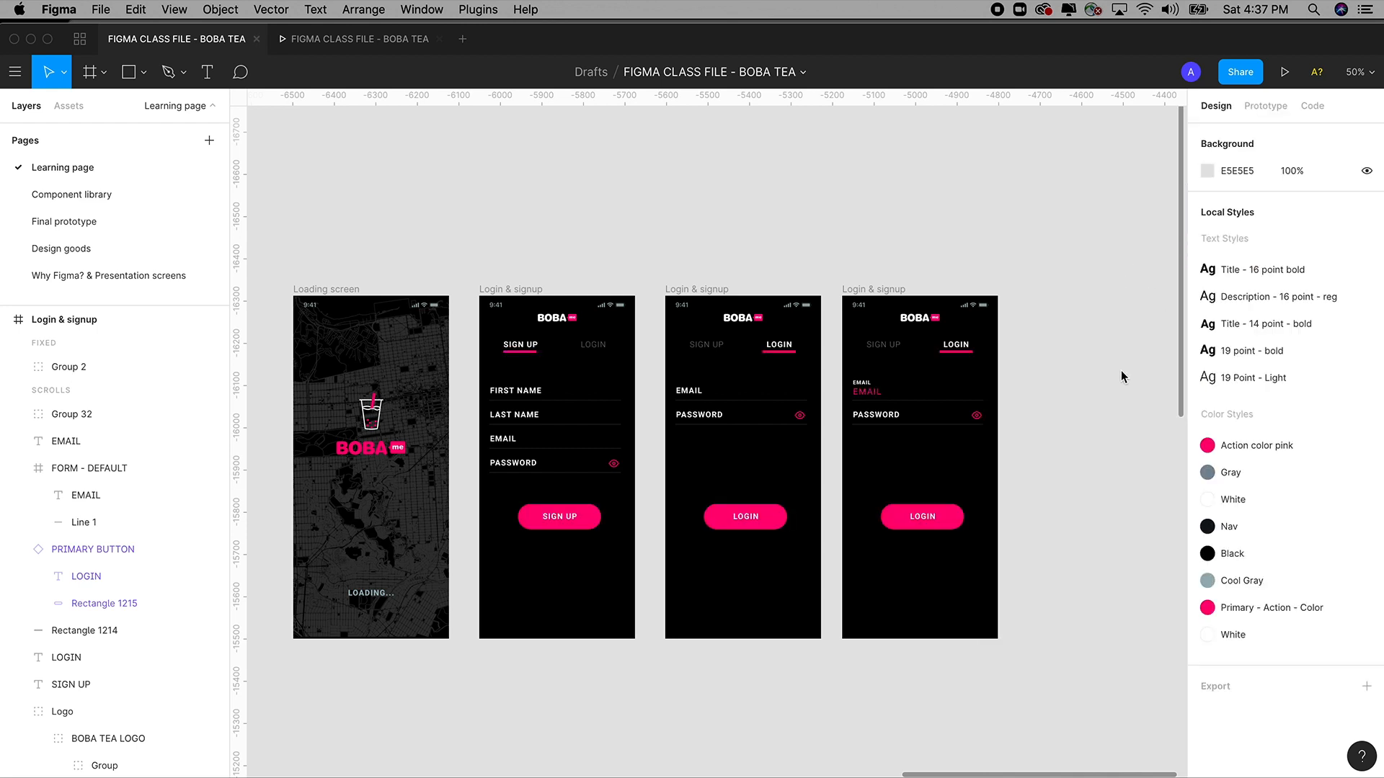
On the Component library page, select the faded EMAIL label, the pink EMAIL text and the underline.
left_click(75, 195)
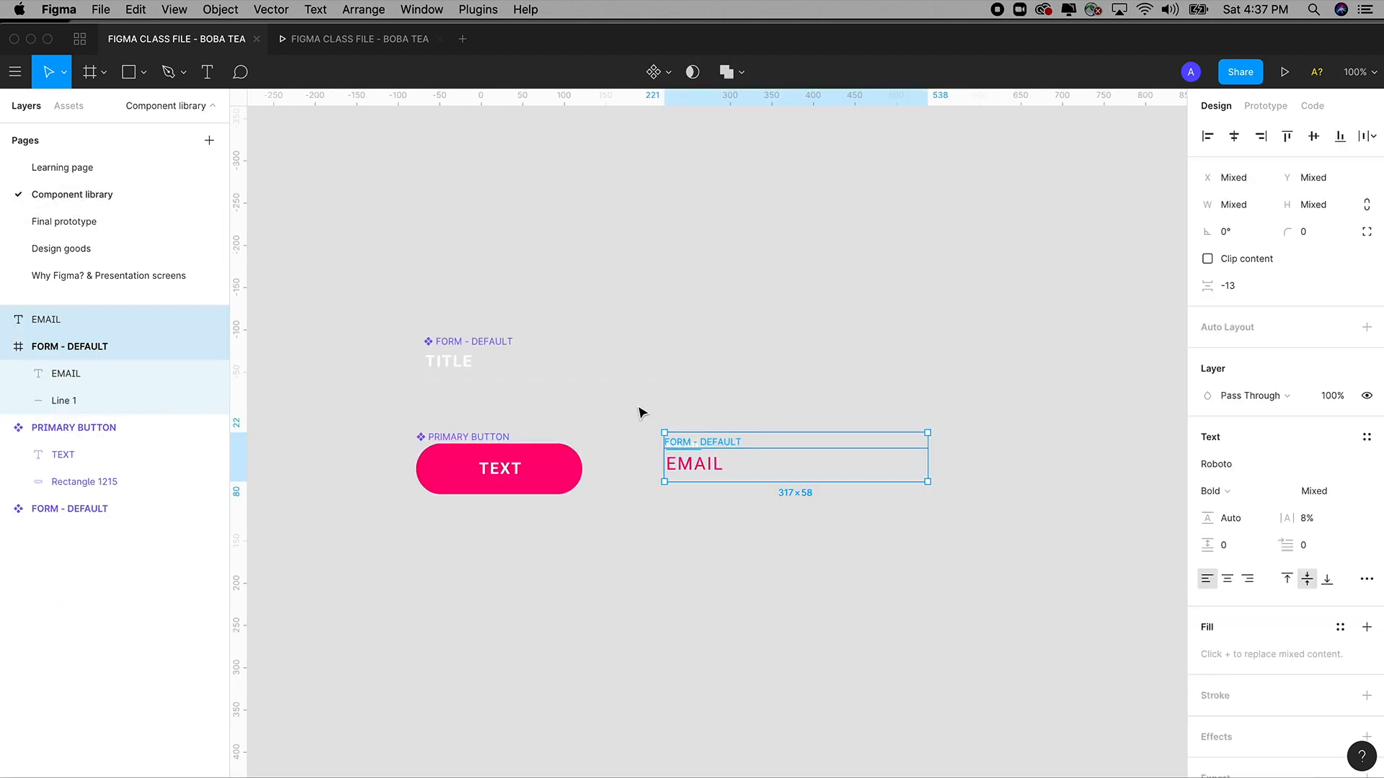
left_click_drag(603, 332, 973, 580)
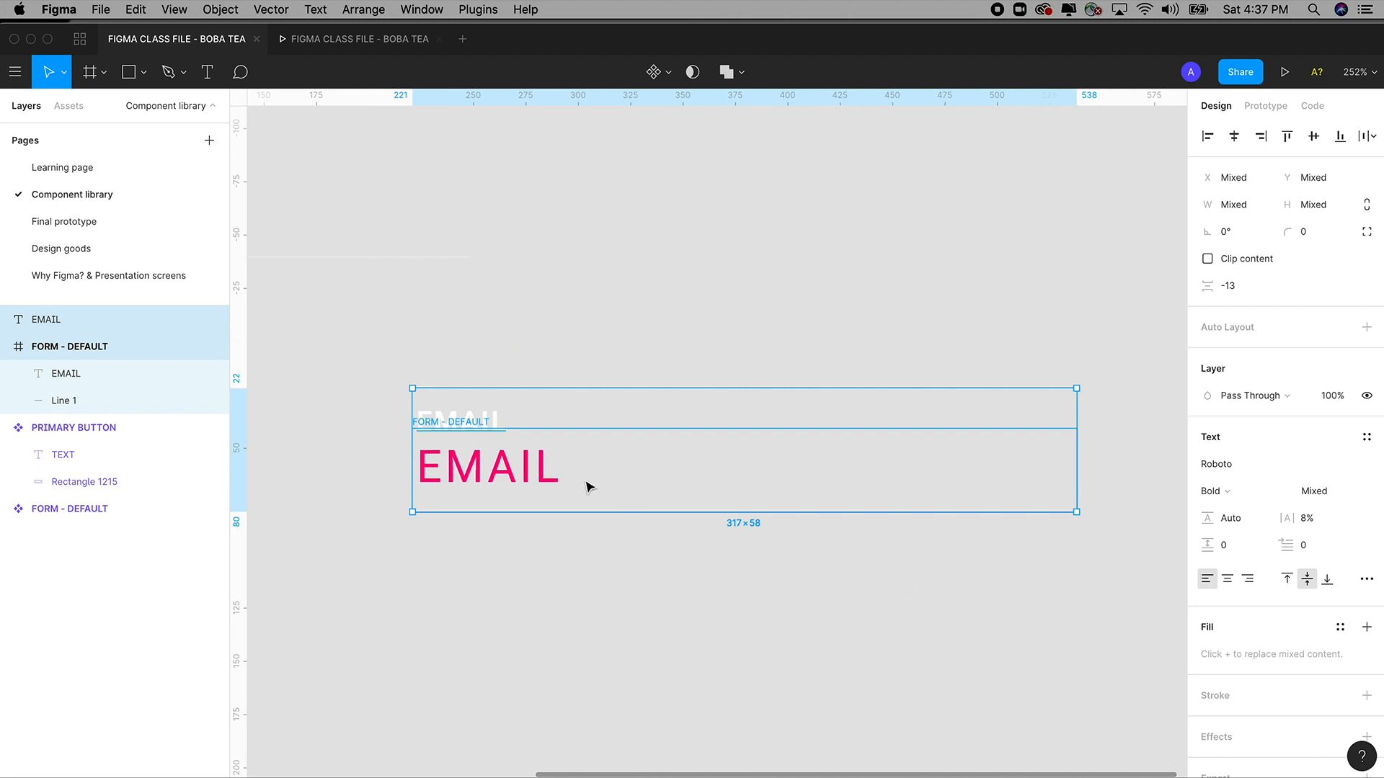
left_click_drag(365, 303, 1102, 577)
left_click(724, 593)
left_click(482, 418)
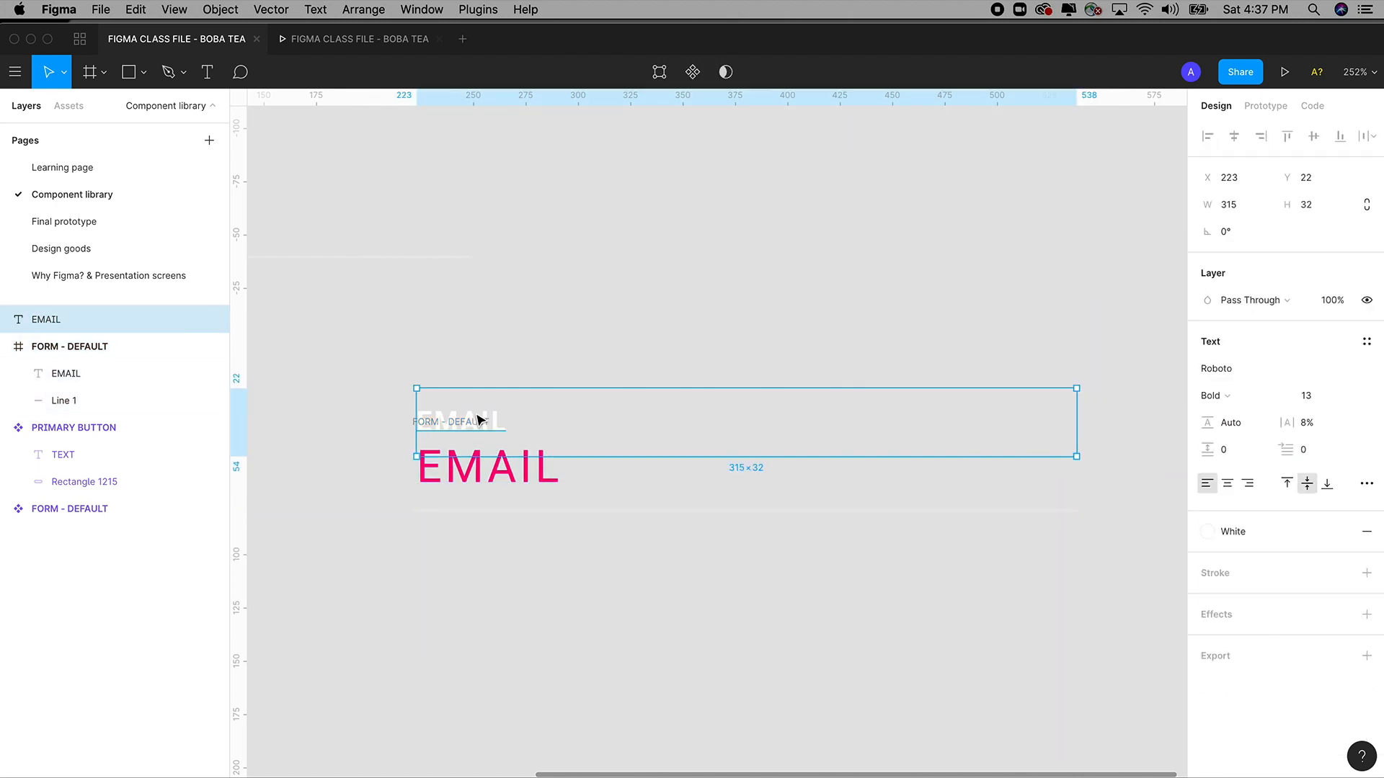
left_click(497, 475)
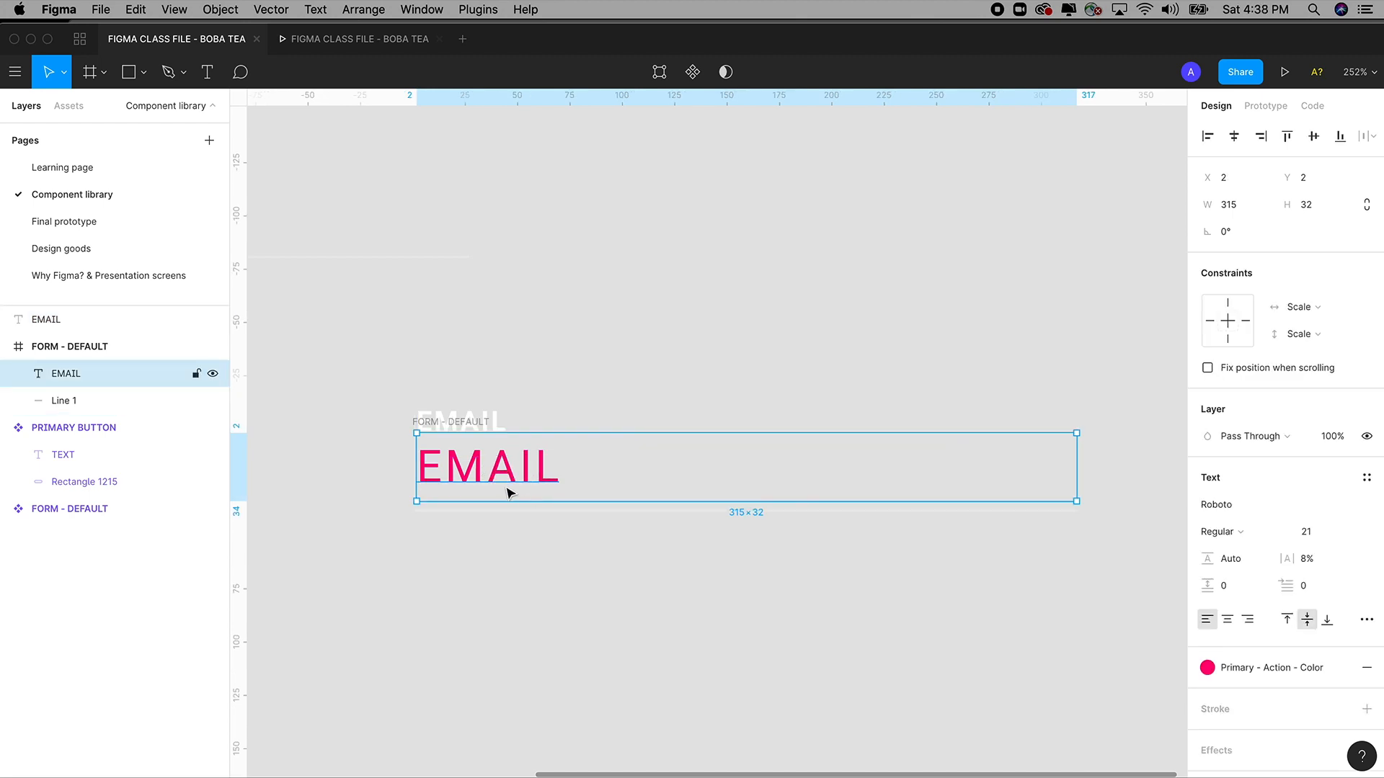
left_click(555, 513)
Retype the faded label as TITLE and the pink text as INPUT.
left_click(480, 422)
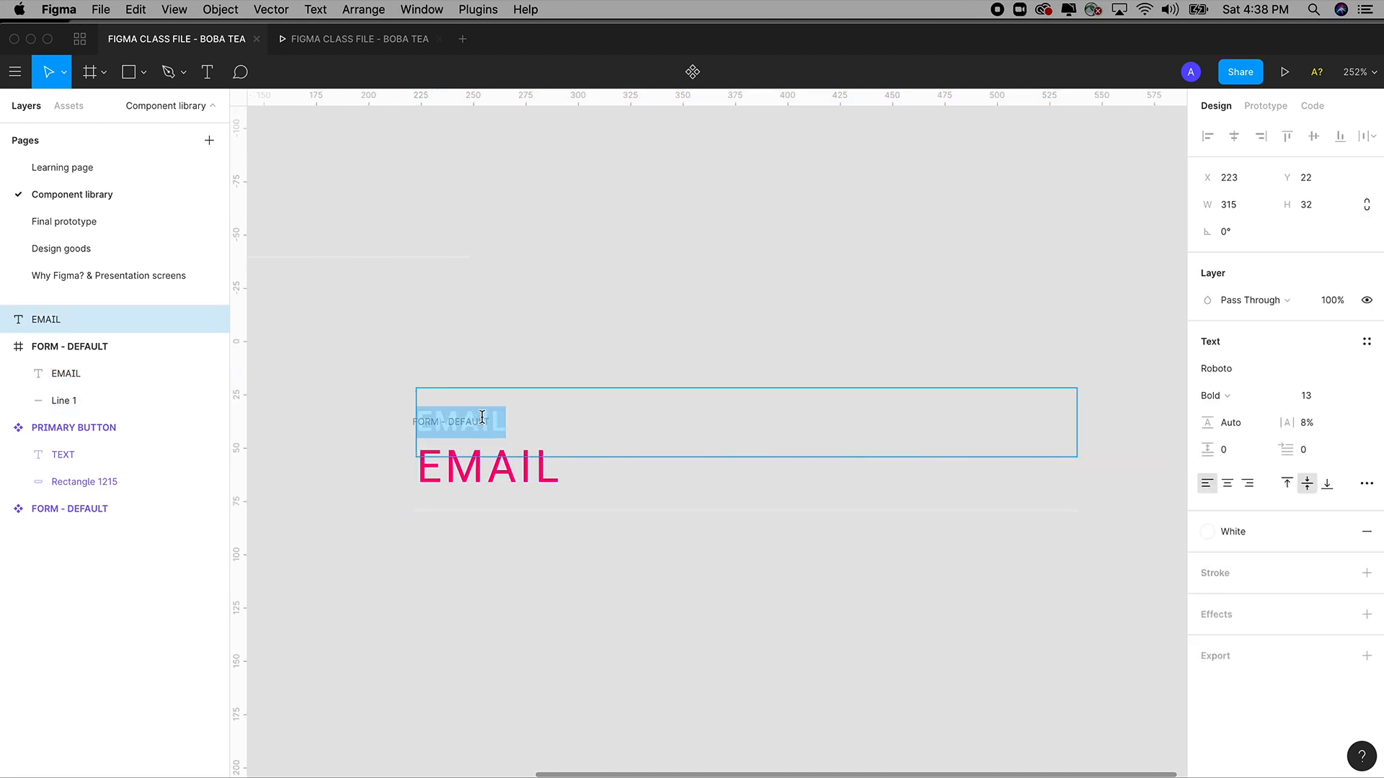
type("TITLE")
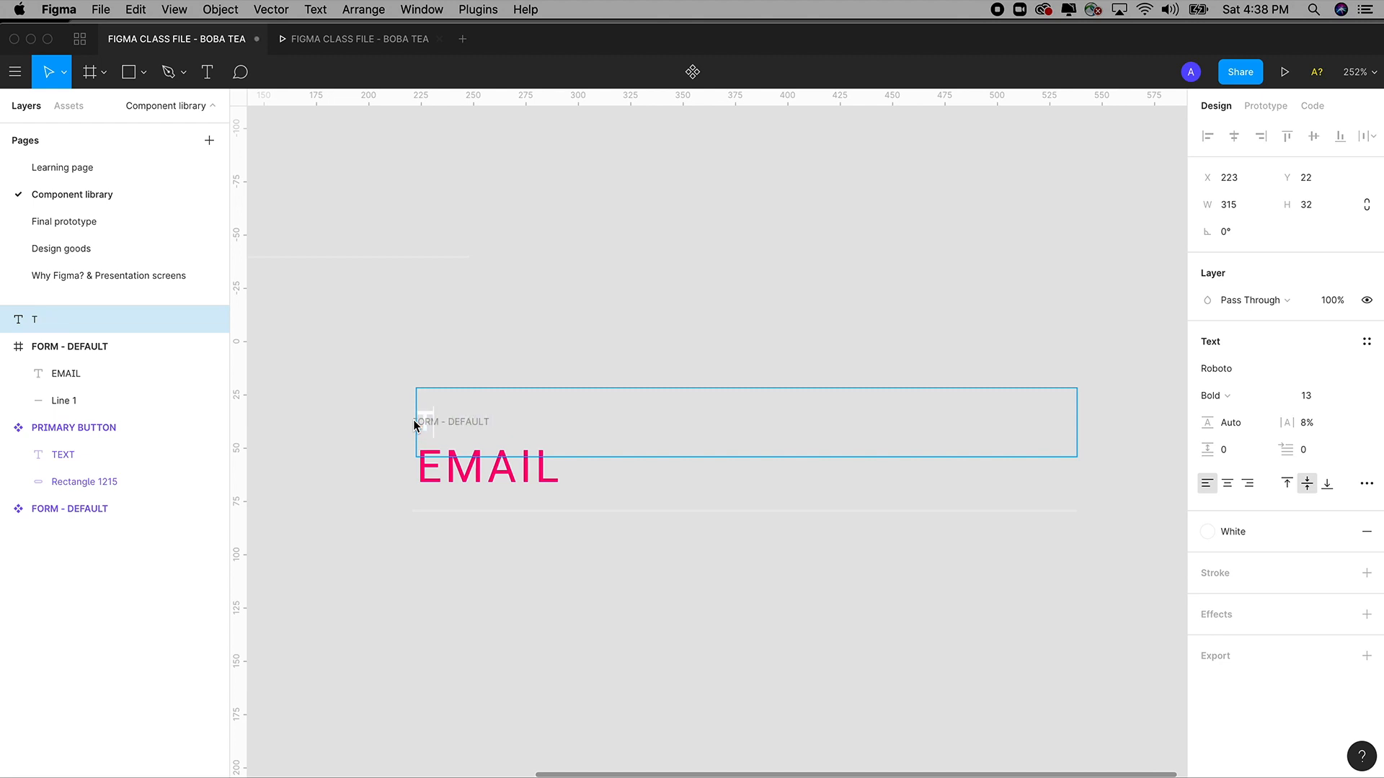
double_click(477, 475)
double_click(477, 475)
type("INPUT")
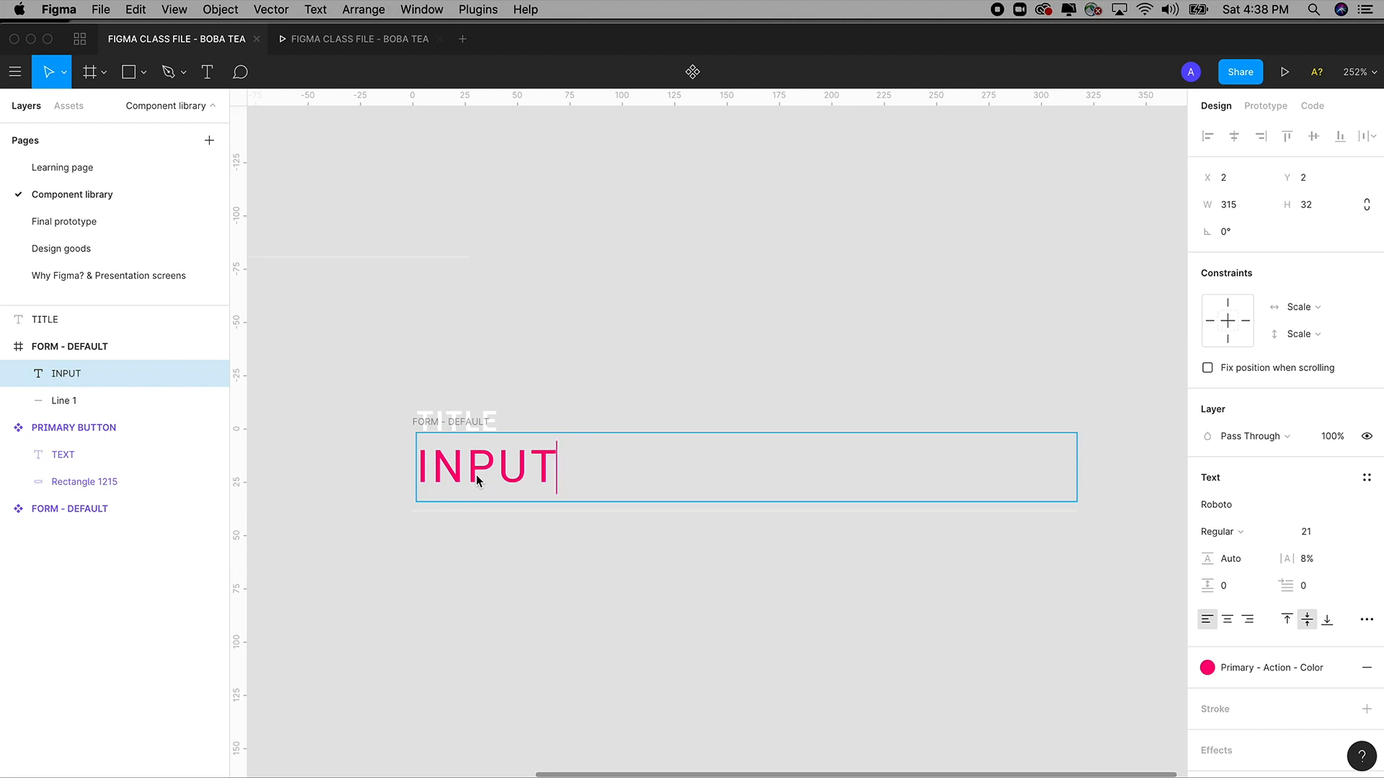
type("1")
key("BackSpace")
key("Escape")
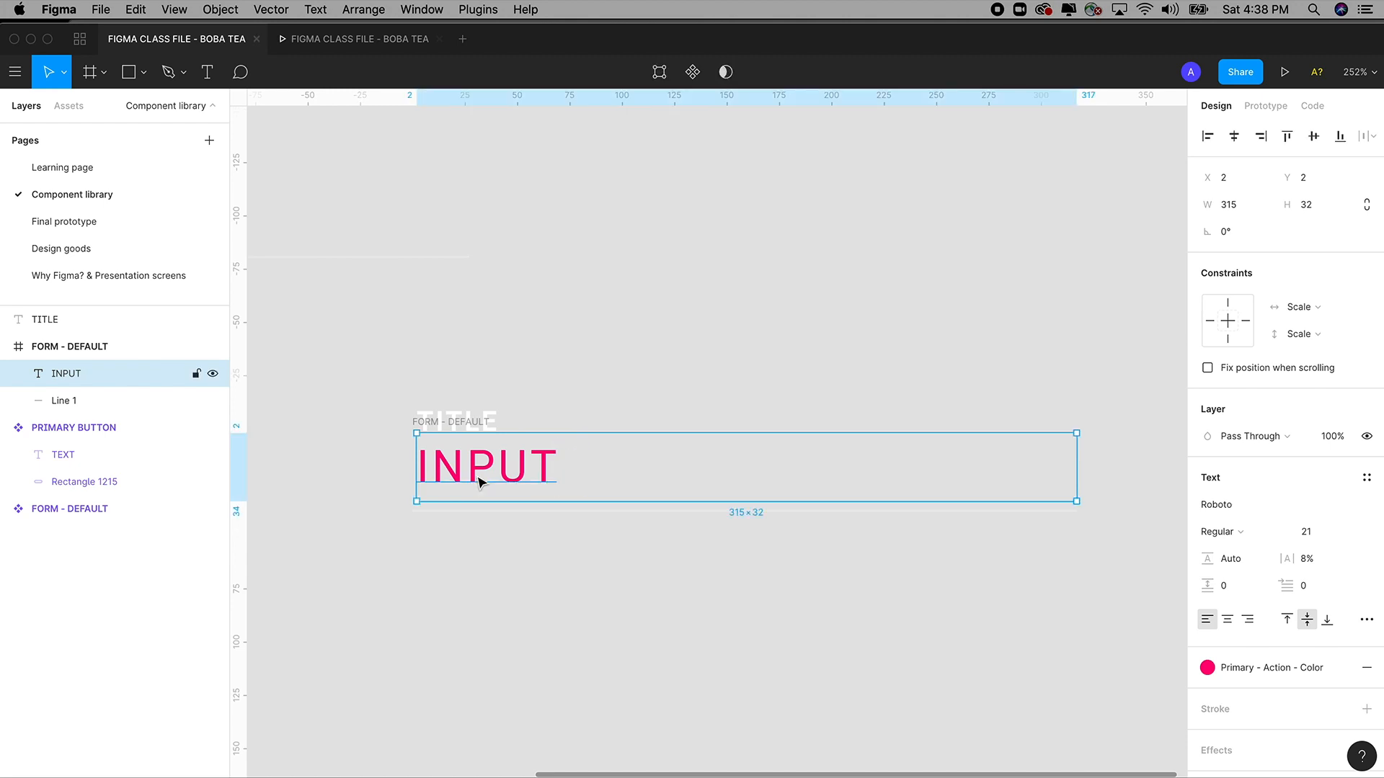
Make TITLE, INPUT and the underline a component named FORM-FOCUS/ACTIVE.
left_click(418, 337)
left_click_drag(390, 361, 914, 490)
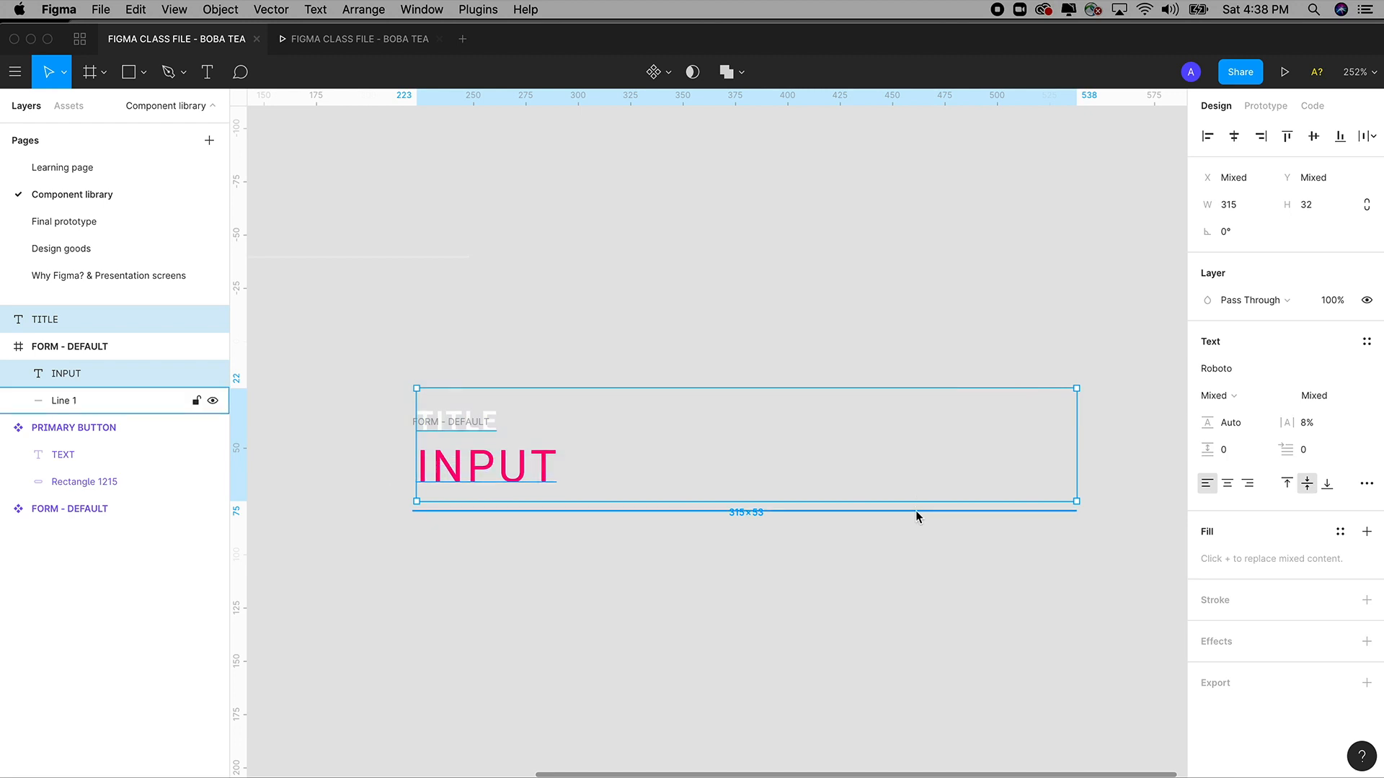
left_click(913, 512, "shift")
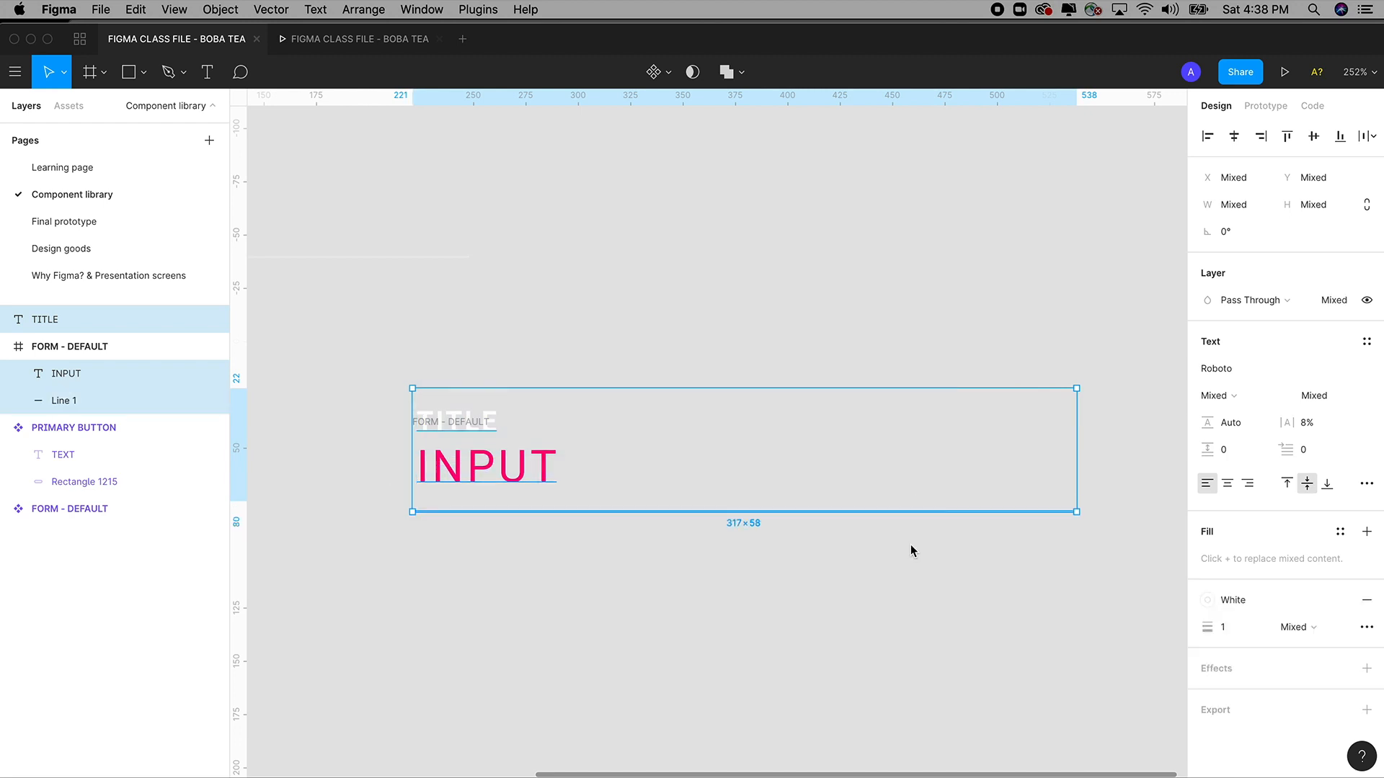
left_click(655, 73)
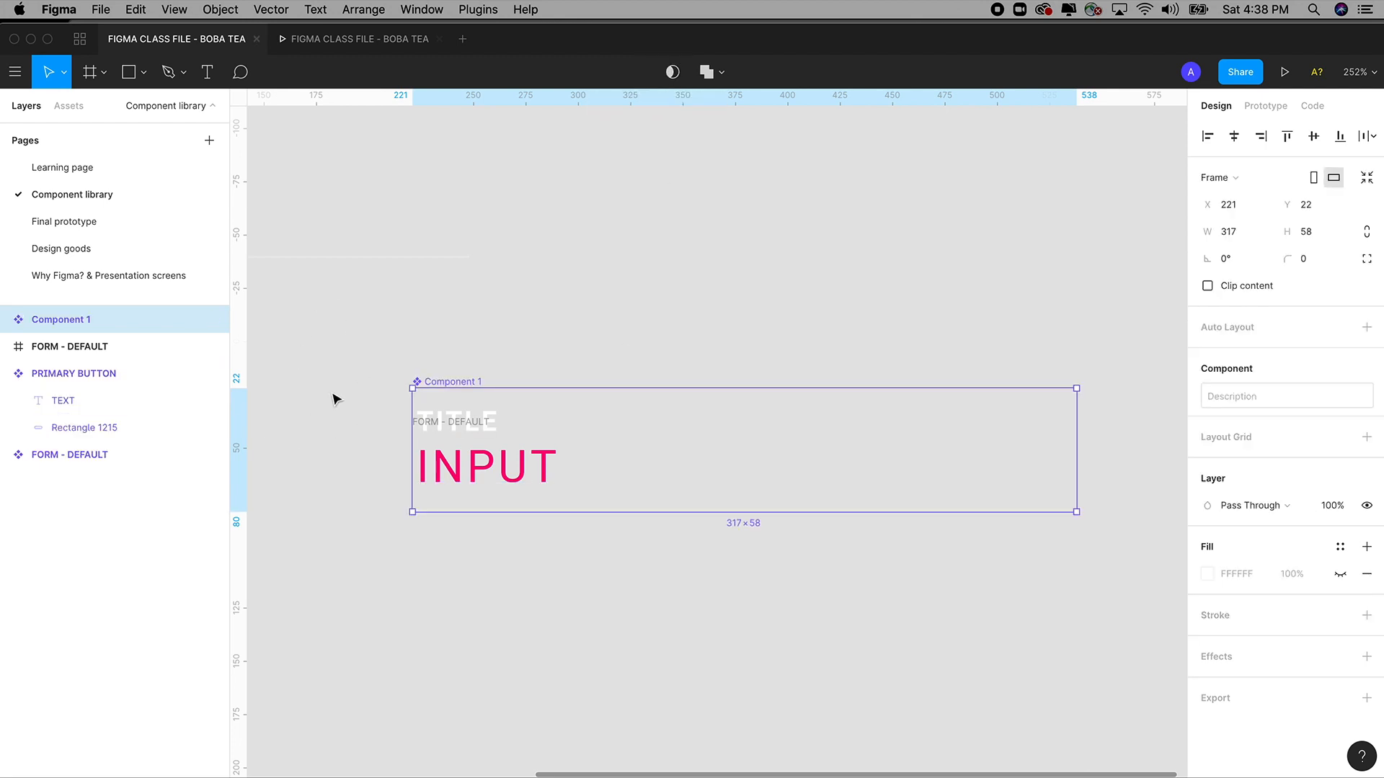
double_click(70, 320)
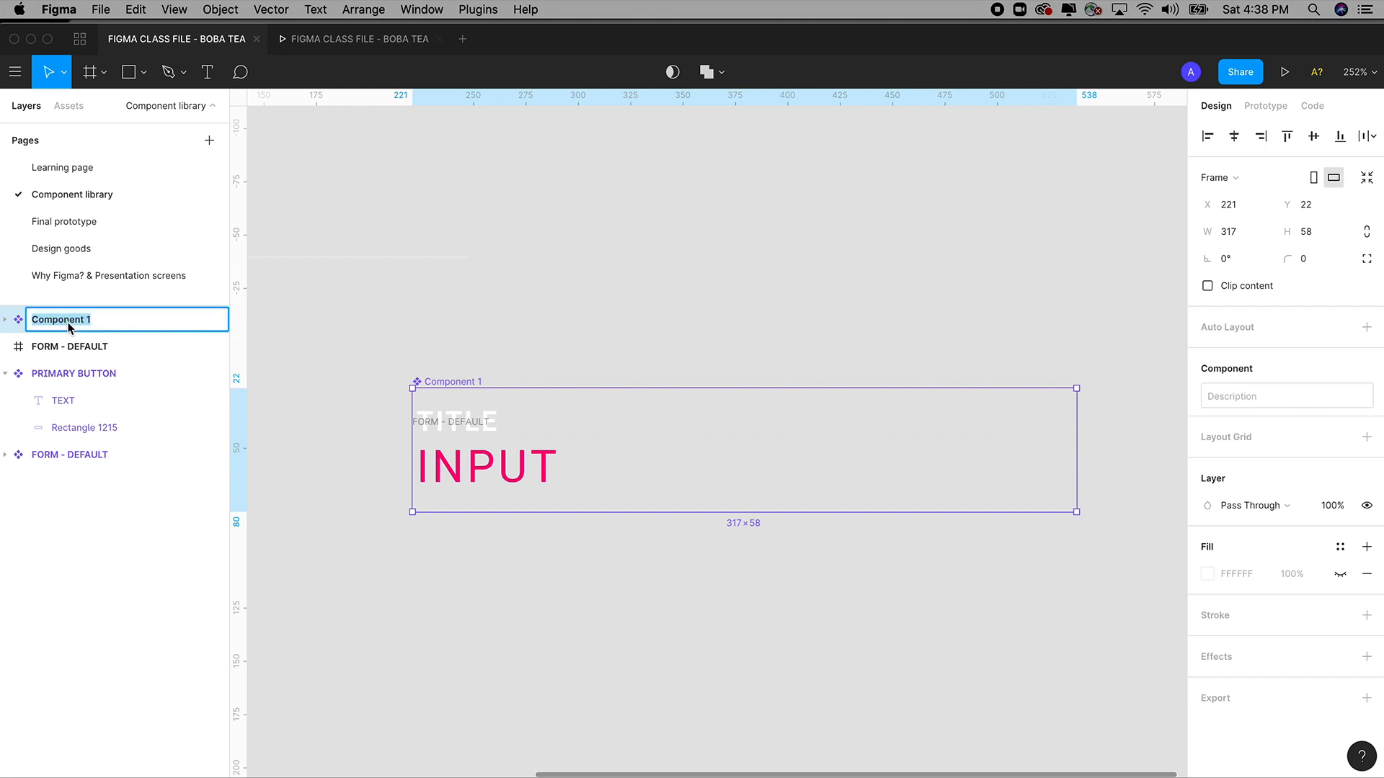
type("FORM-FOCUS/ACTIVE")
left_click(380, 298)
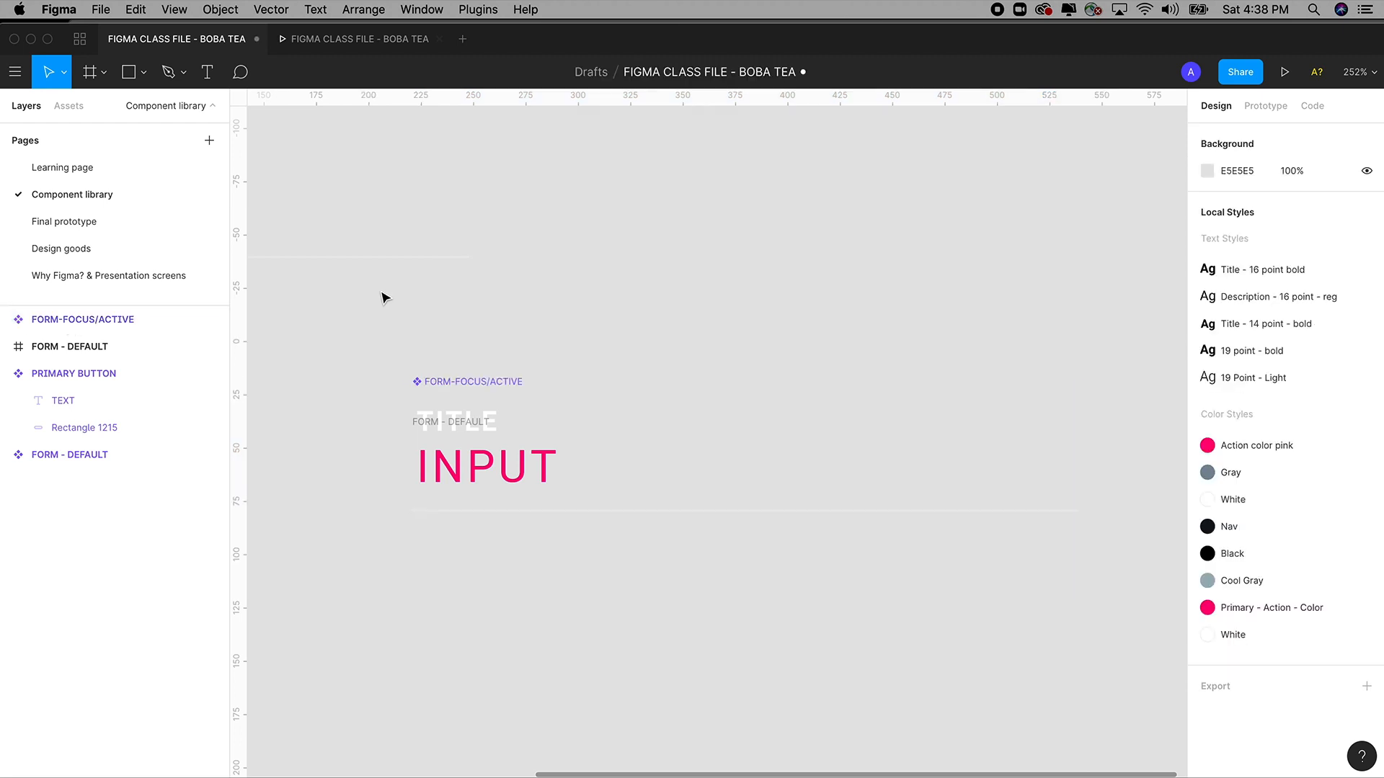
key("super+minus")
key("super+minus")
key("super+minus")
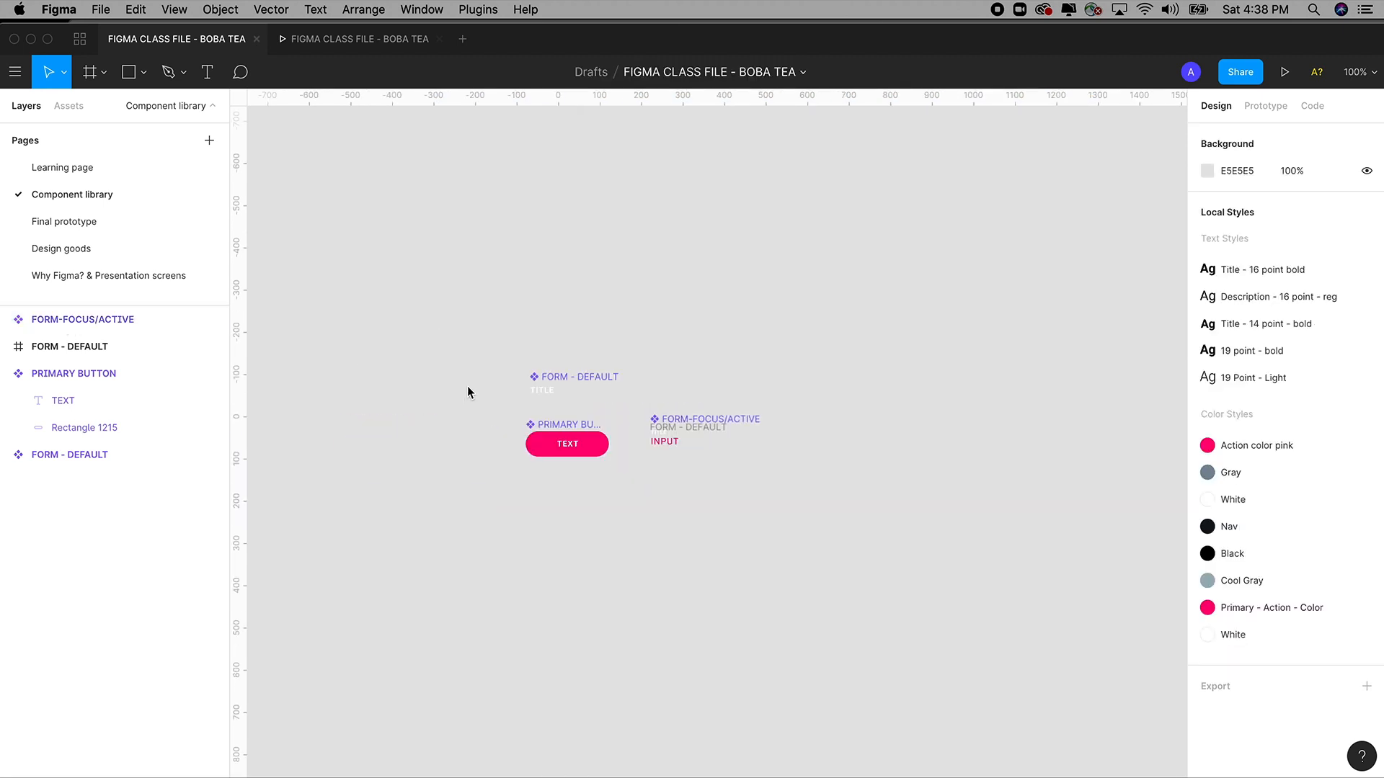
key("z")
left_click_drag(509, 309, 846, 565)
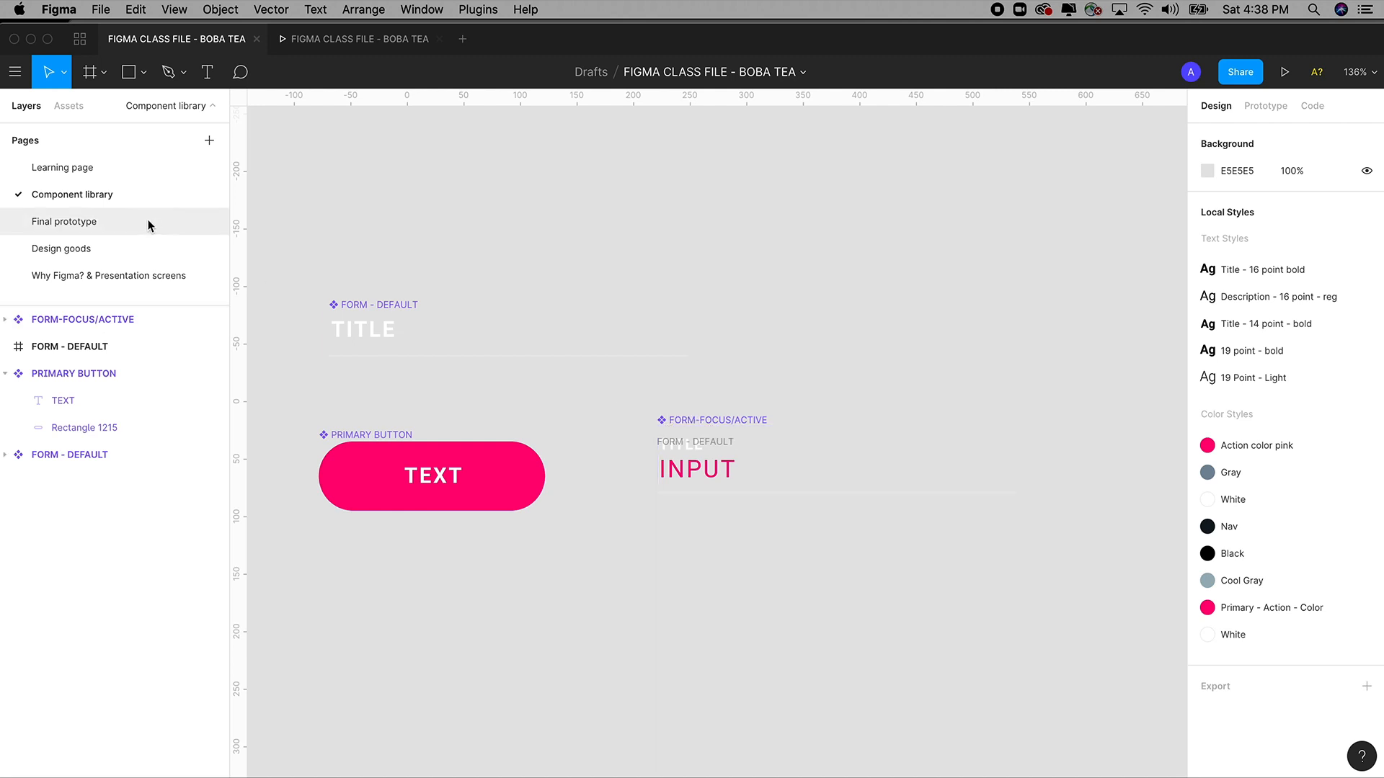
Return to the Learning page and zoom in on the right-hand filled-in login screen.
left_click(85, 173)
key("z")
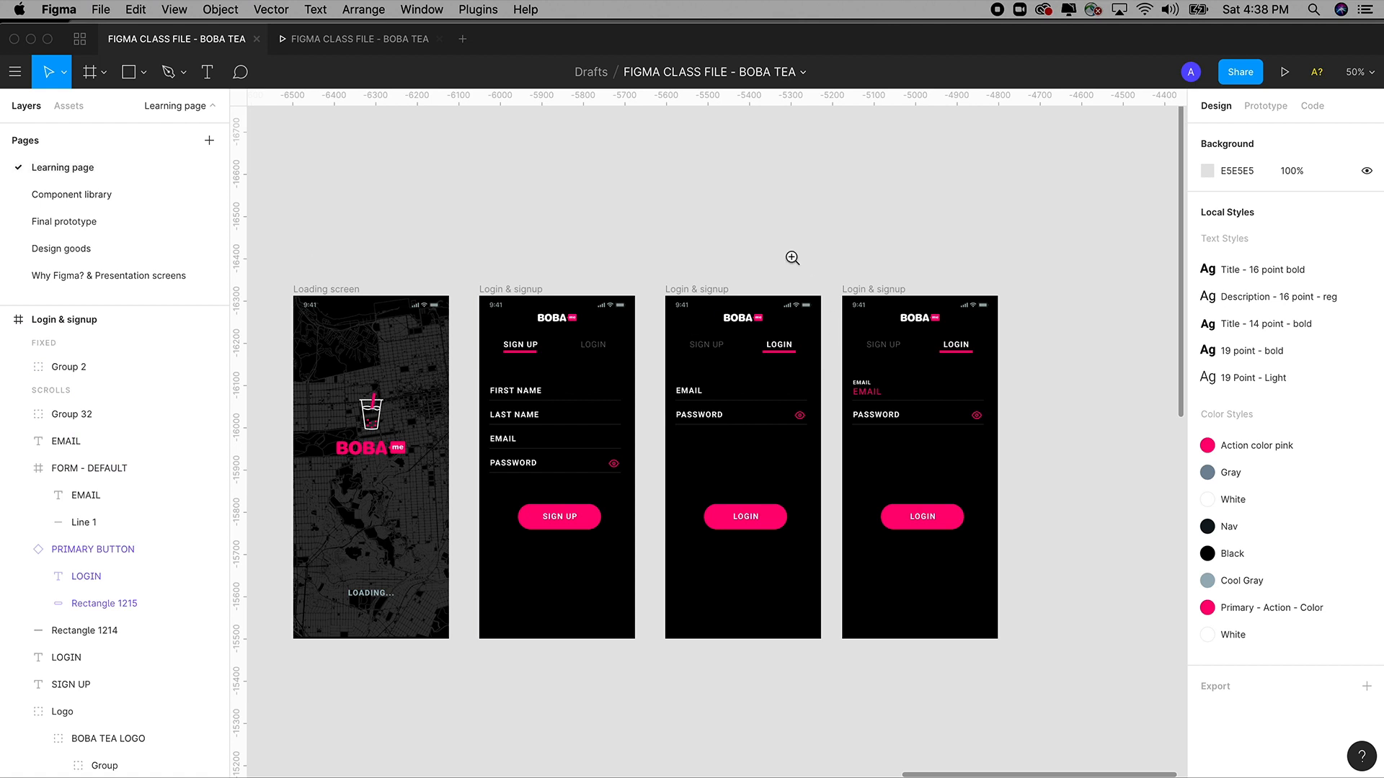
left_click_drag(786, 250, 1038, 636)
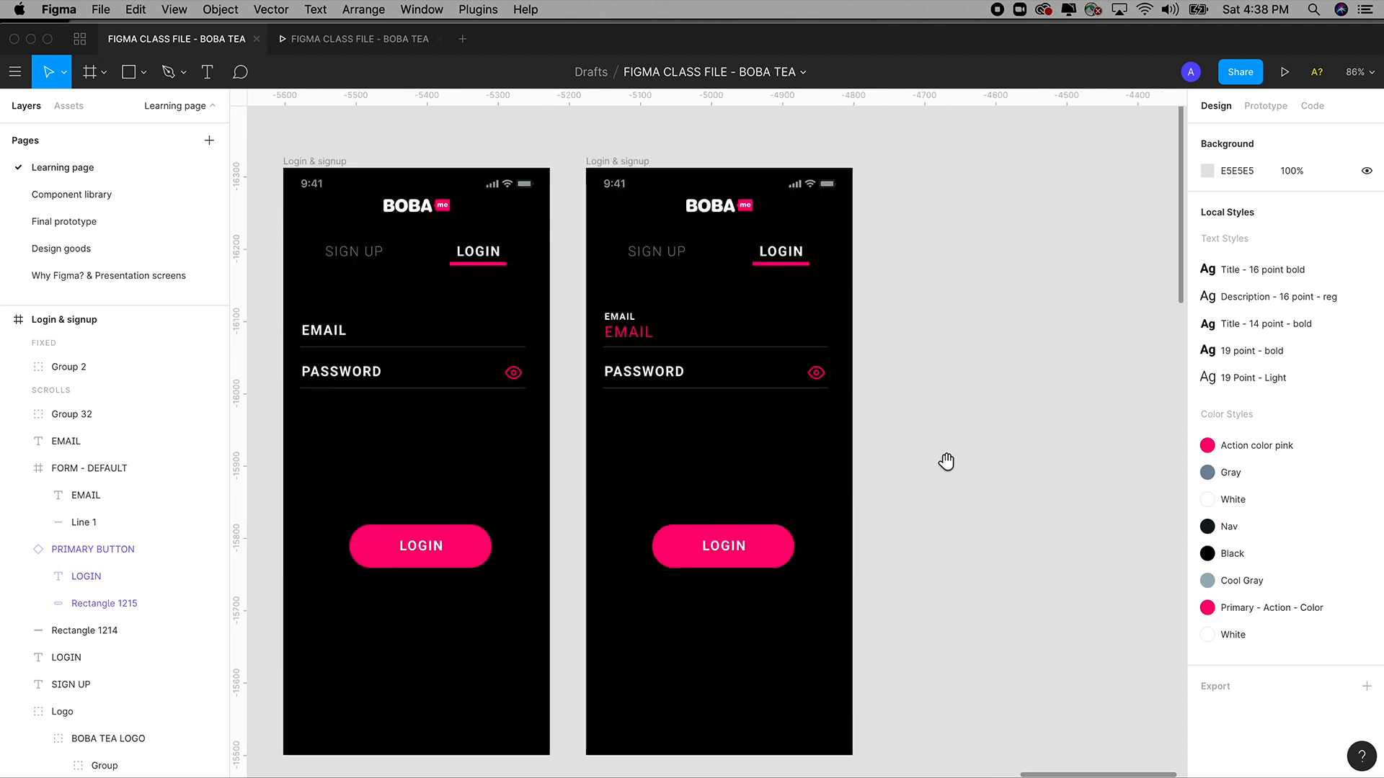
scroll(937, 468, "up", 1)
left_click_drag(499, 142, 696, 369)
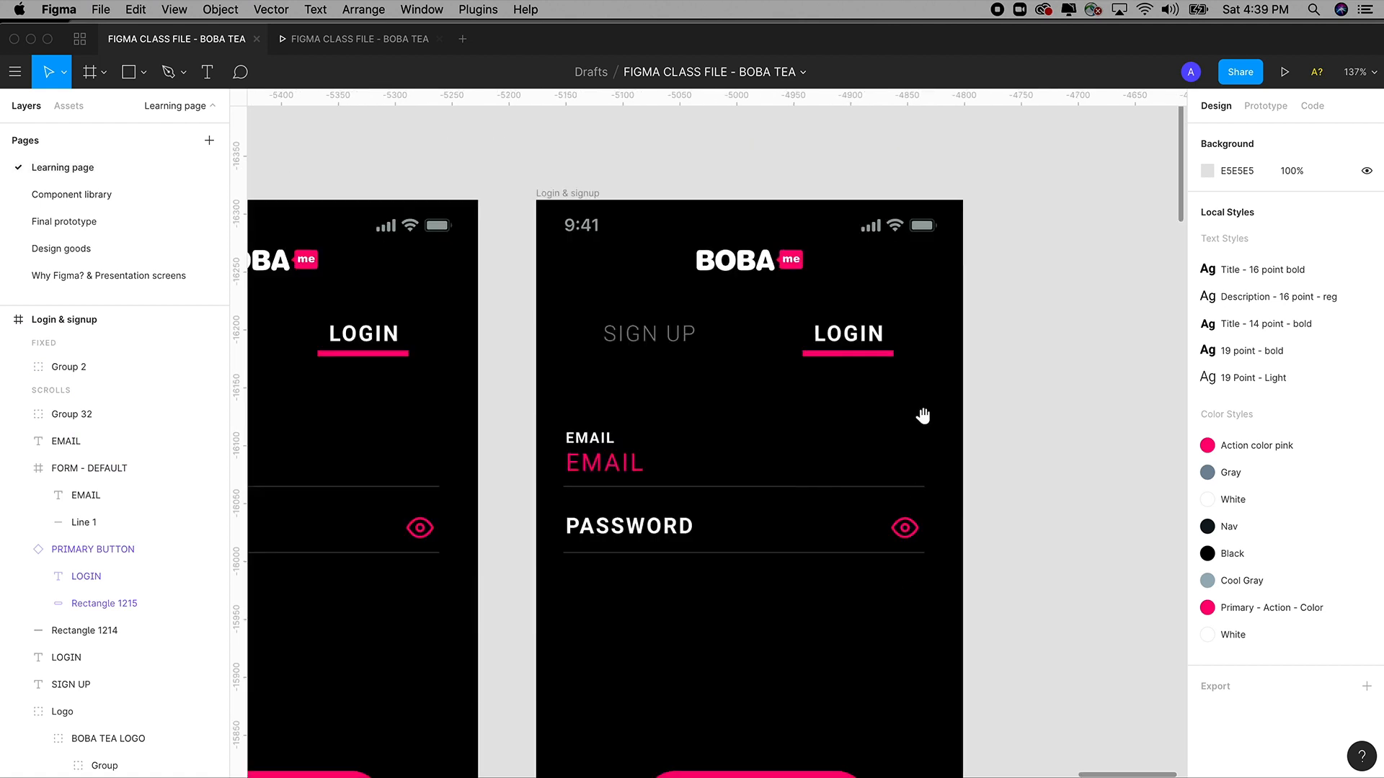
scroll(793, 404, "down", 3)
scroll(728, 360, "left", 2)
key("z")
left_click_drag(463, 176, 1174, 608)
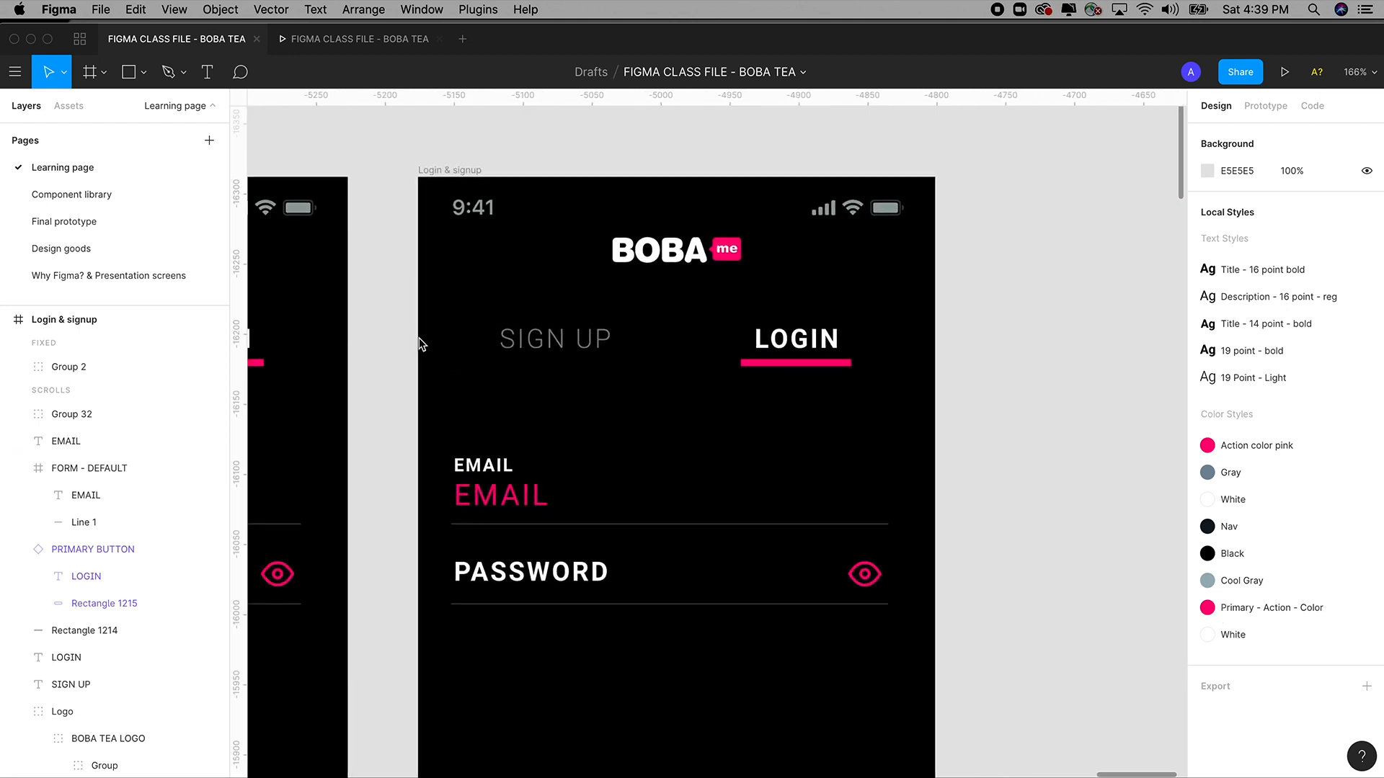
Drop the FORM-FOCUS component from local assets over the EMAIL field, then remove it.
left_click(69, 106)
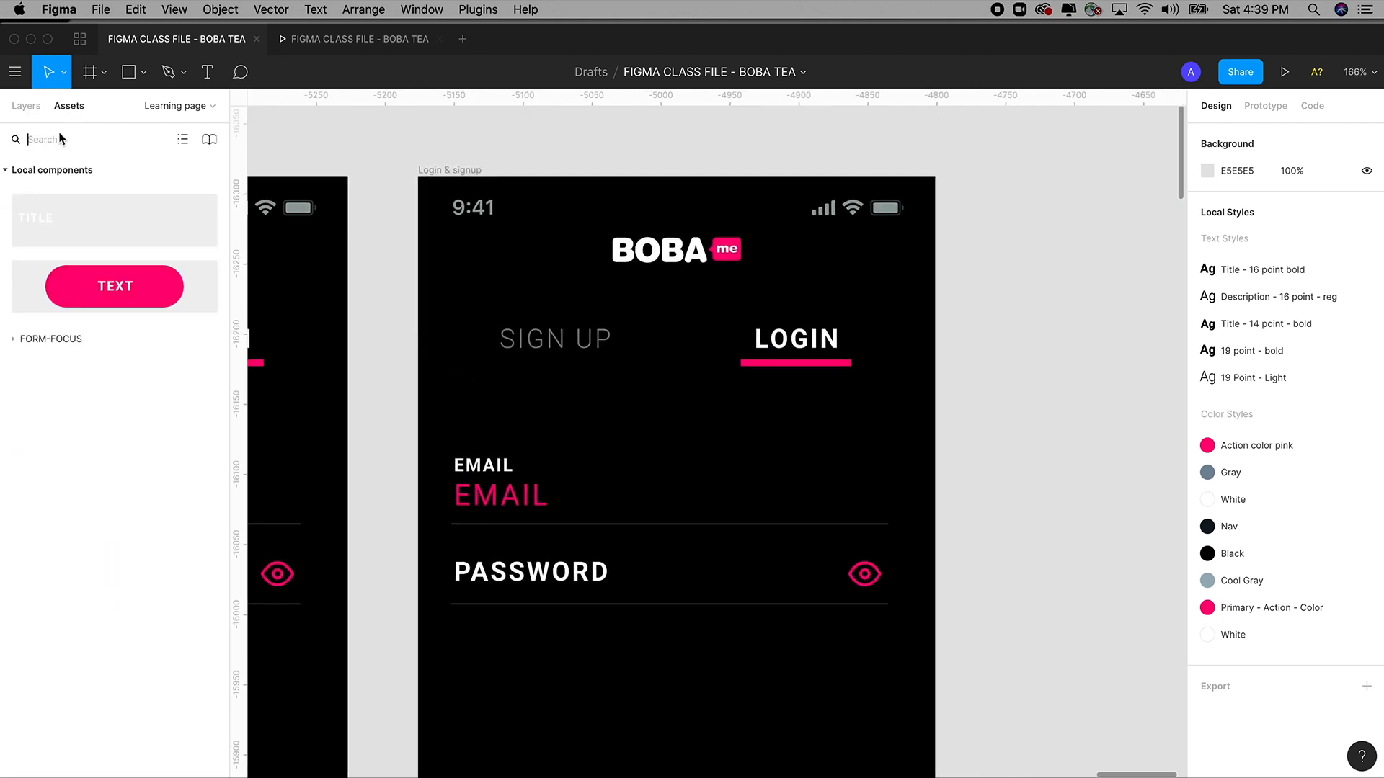
left_click_drag(46, 219, 96, 223)
left_click(14, 340)
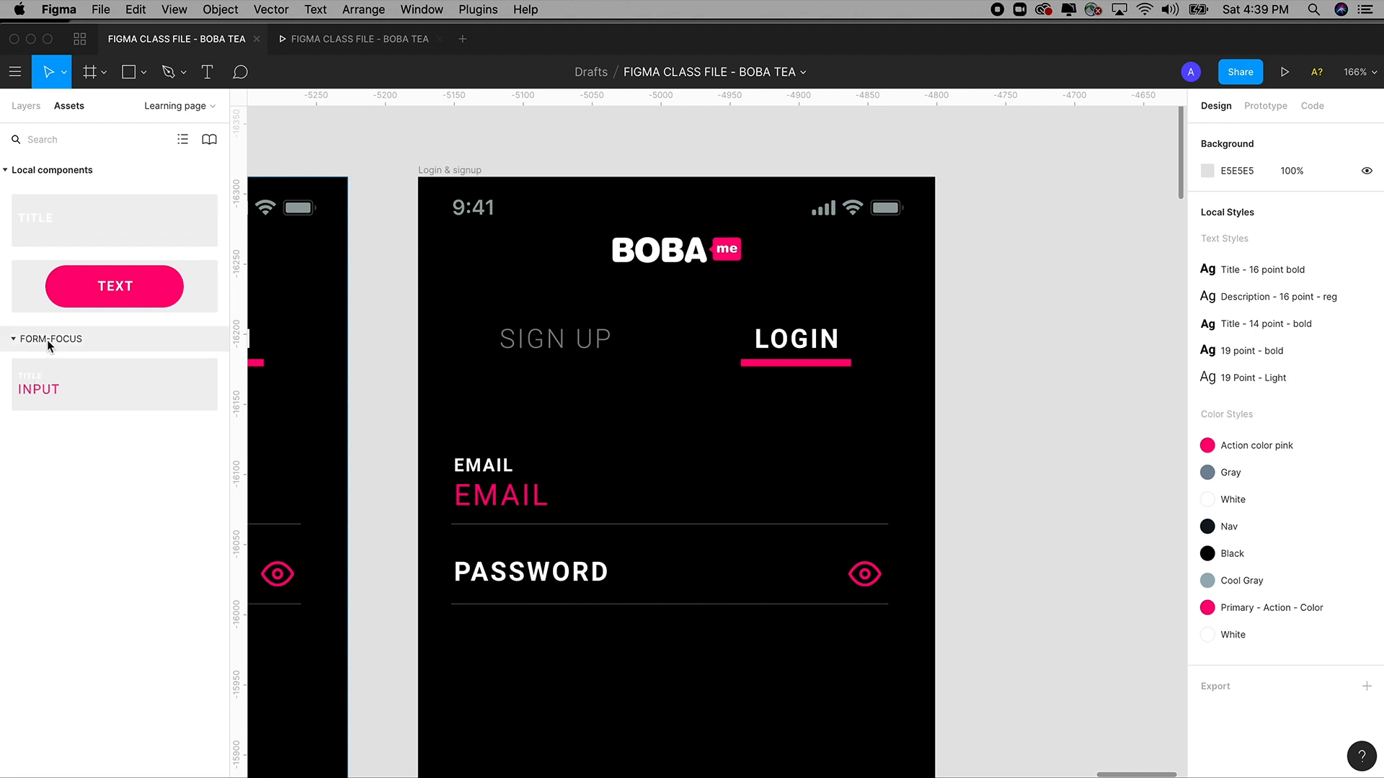
left_click_drag(50, 389, 493, 468)
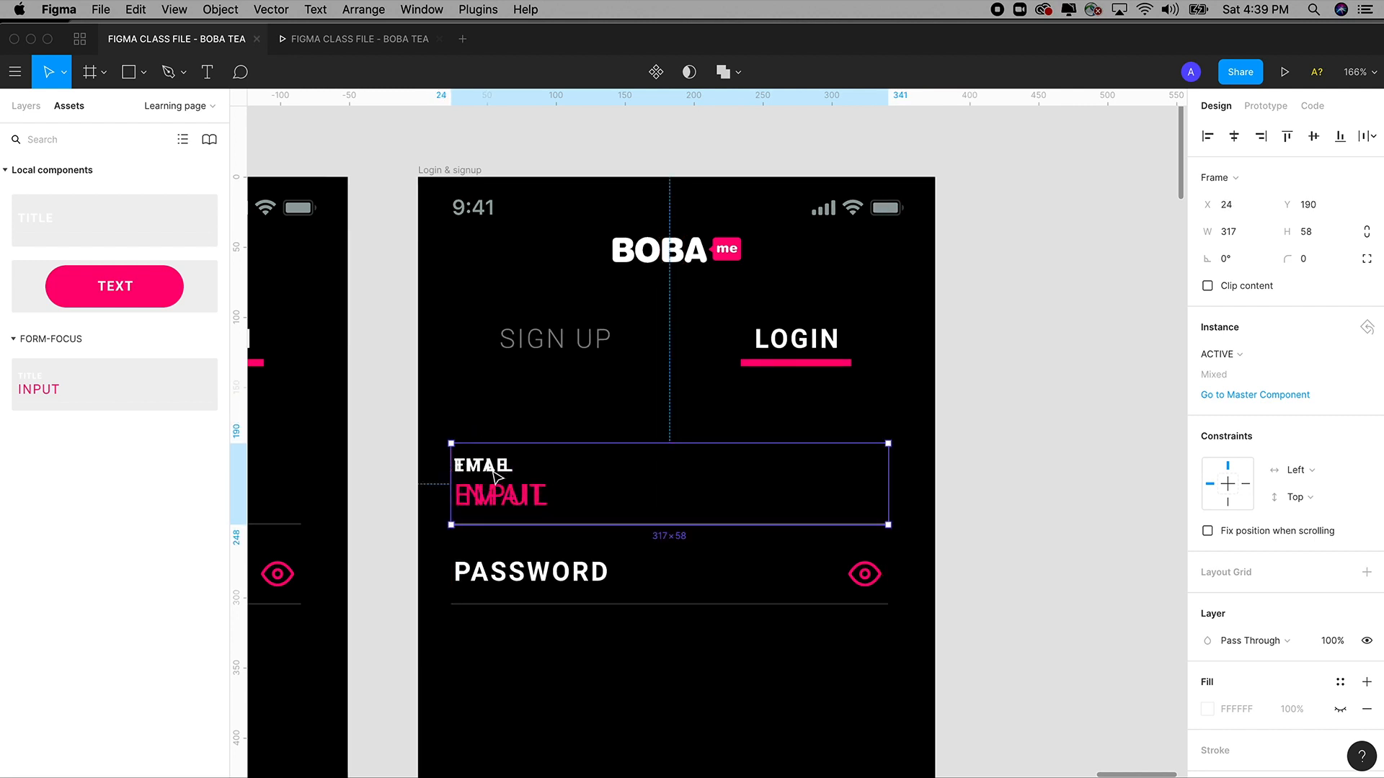
key("Delete")
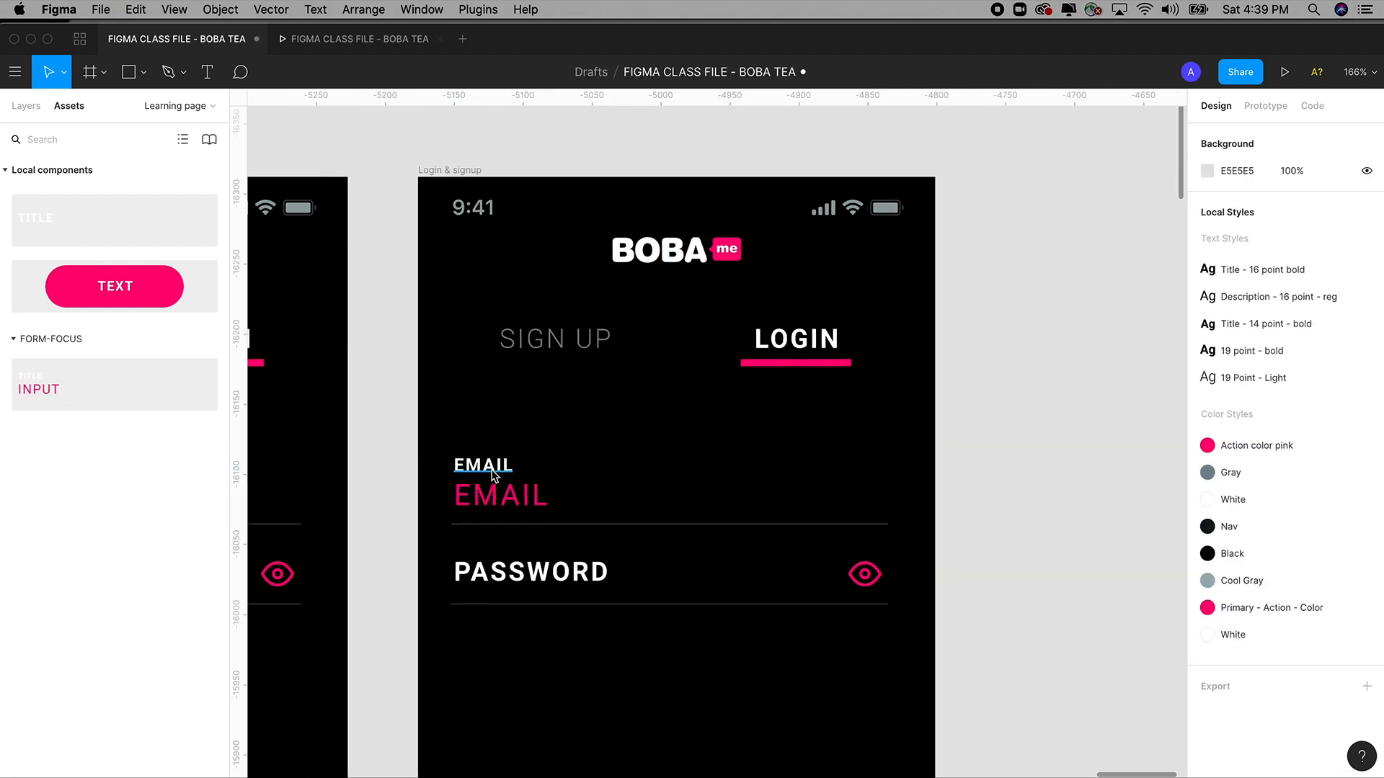
Delete both EMAIL text layers and paste the FORM-FOCUS/ACTIVE field into the Login & signup frame.
left_click_drag(927, 487, 461, 526)
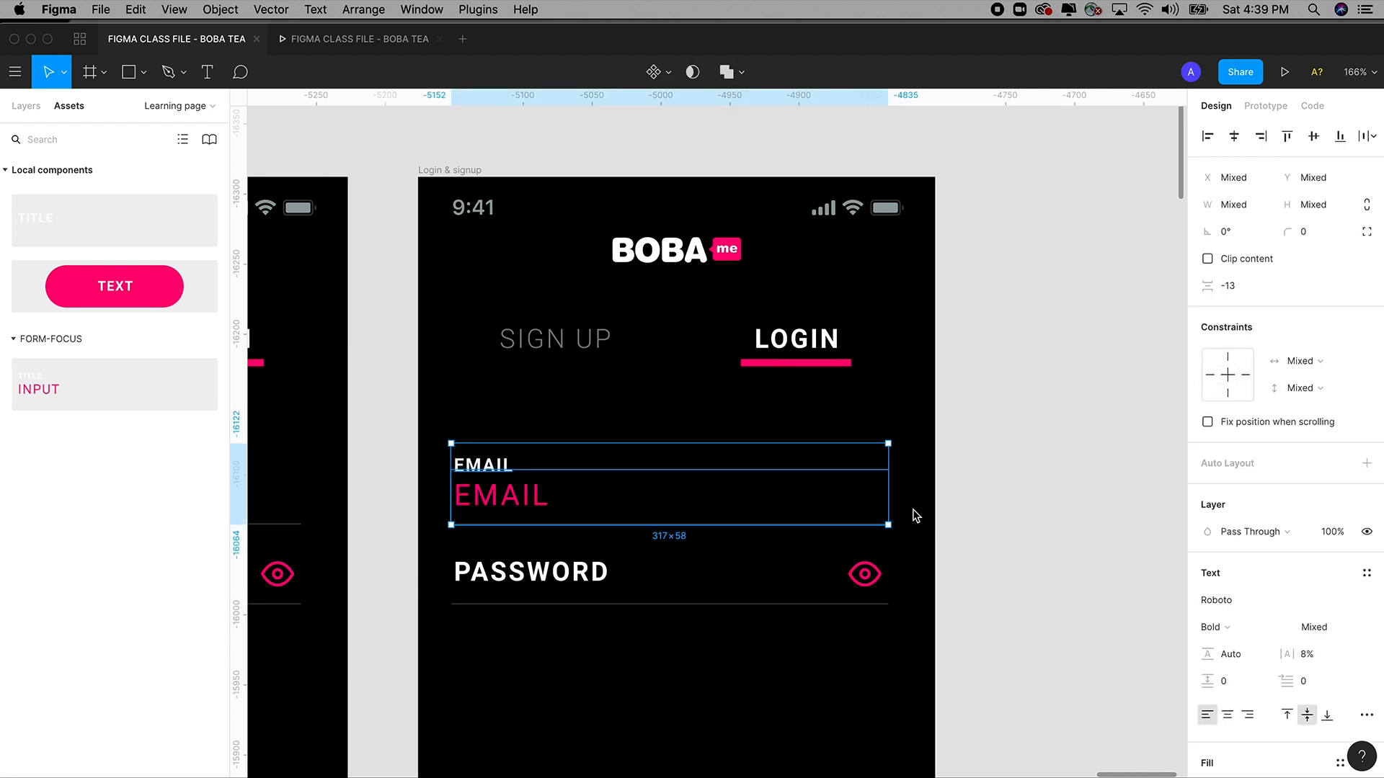
key("Delete")
left_click(468, 172)
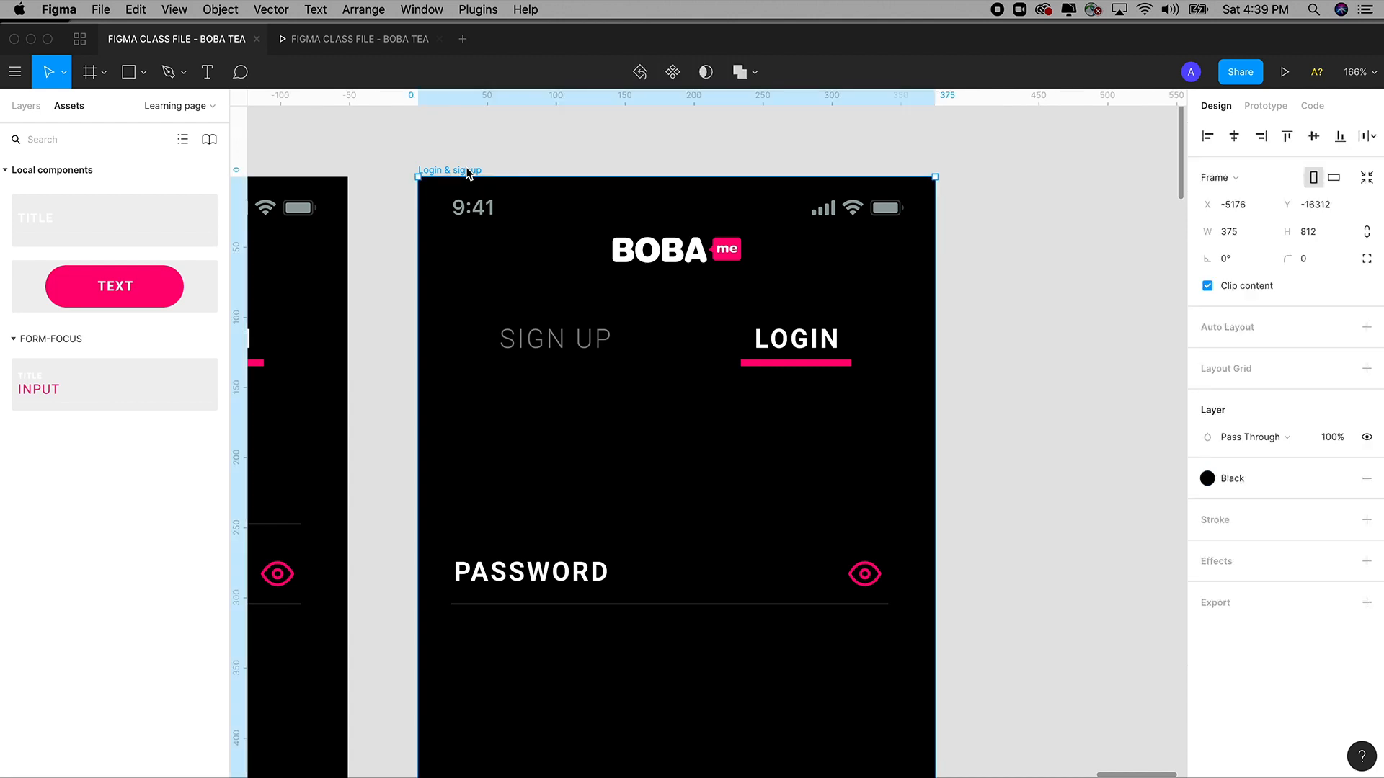
left_click(461, 151)
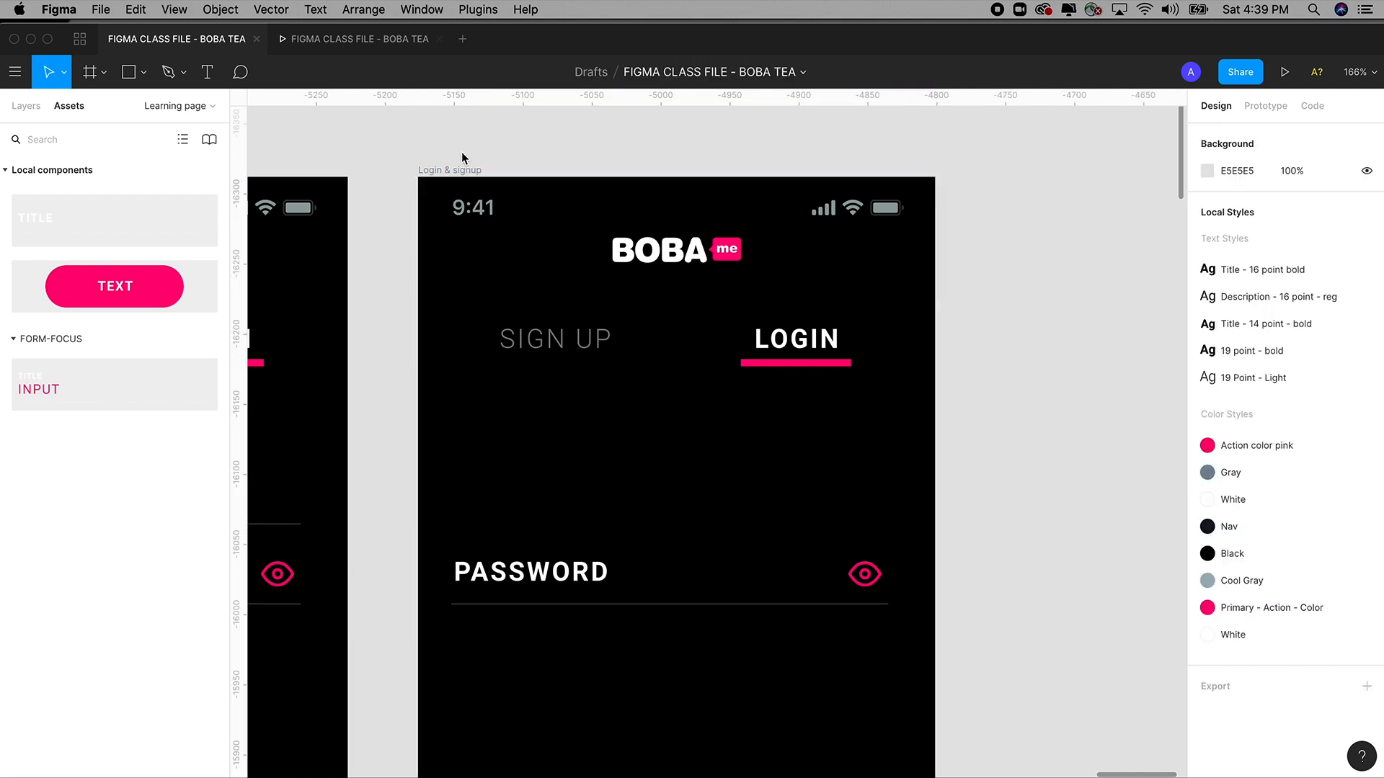
left_click(461, 168)
key("super+v")
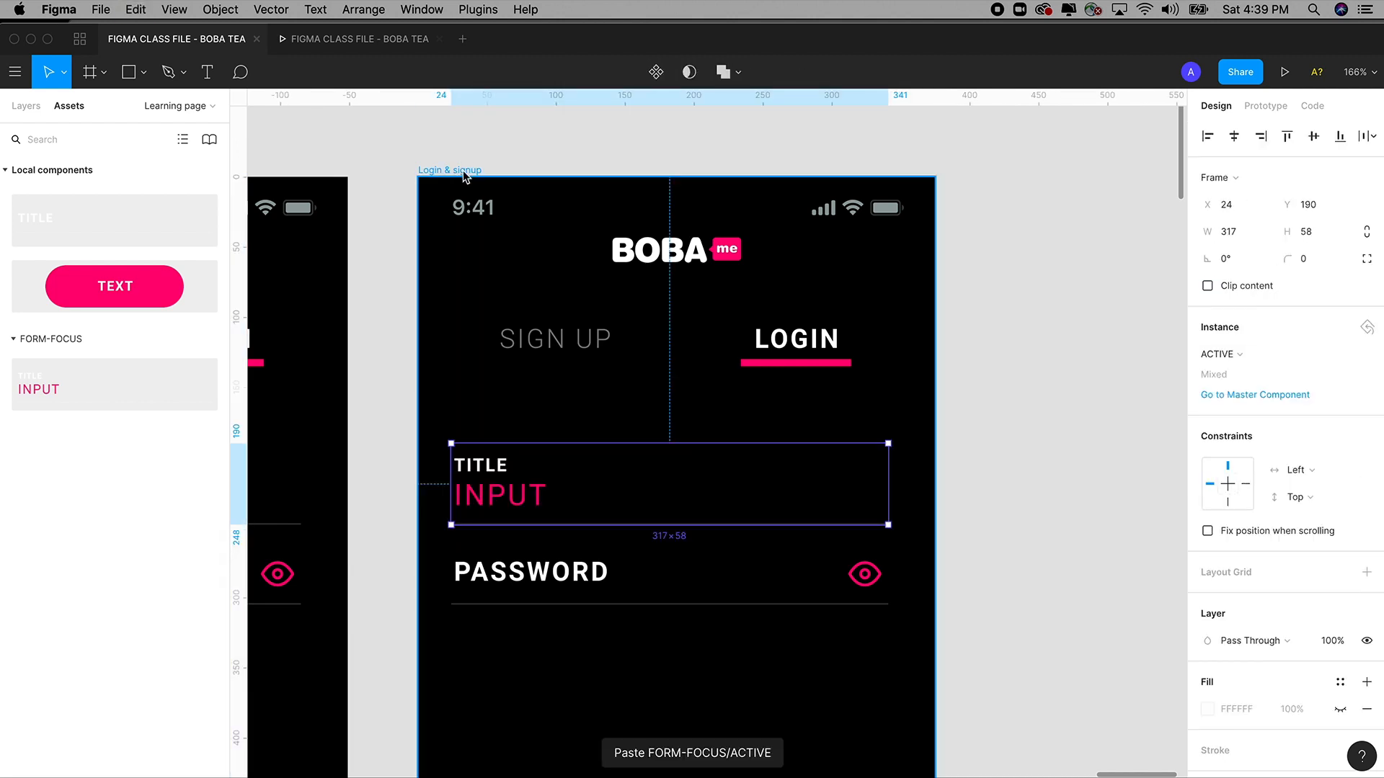
left_click(1031, 495)
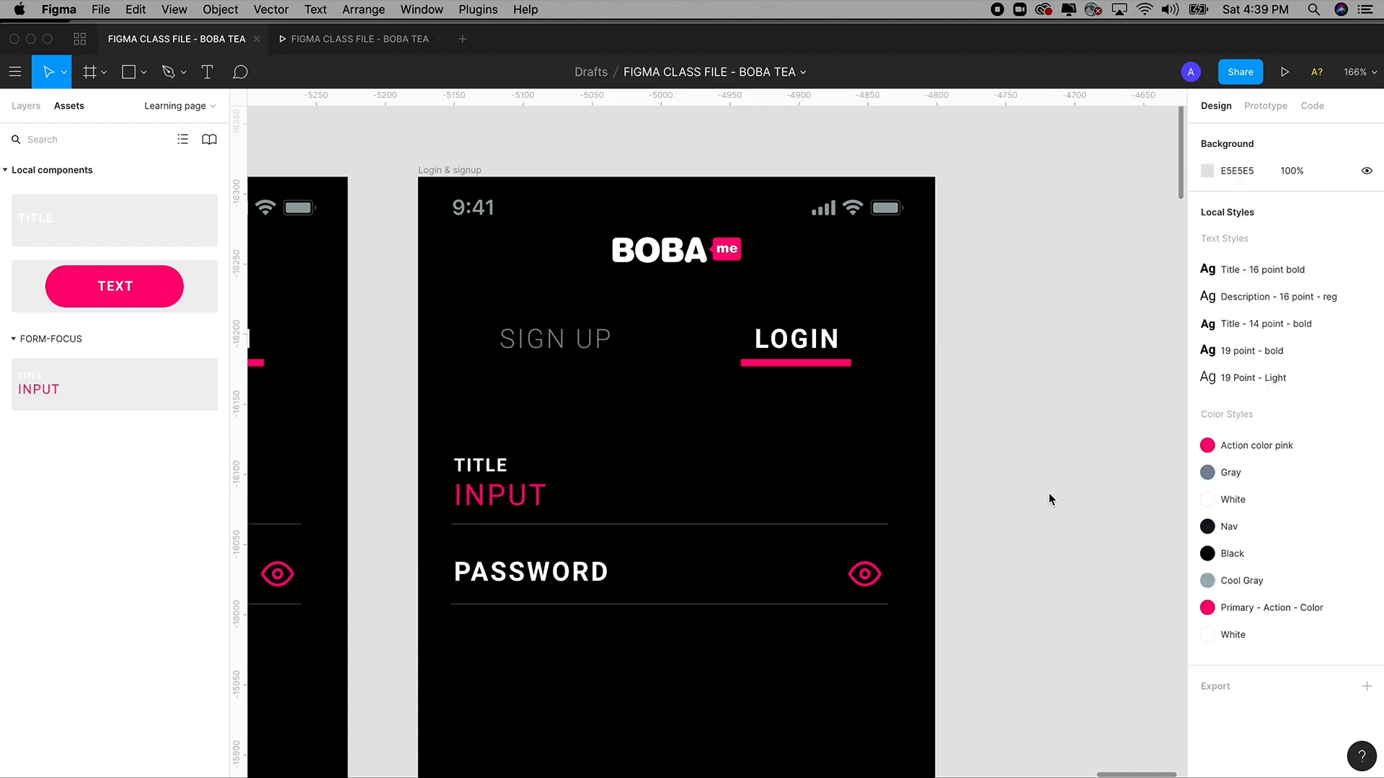
scroll(998, 494, "left", 2)
scroll(997, 494, "down", 1)
Rename the field's TITLE label to EMAIL.
left_click(518, 461)
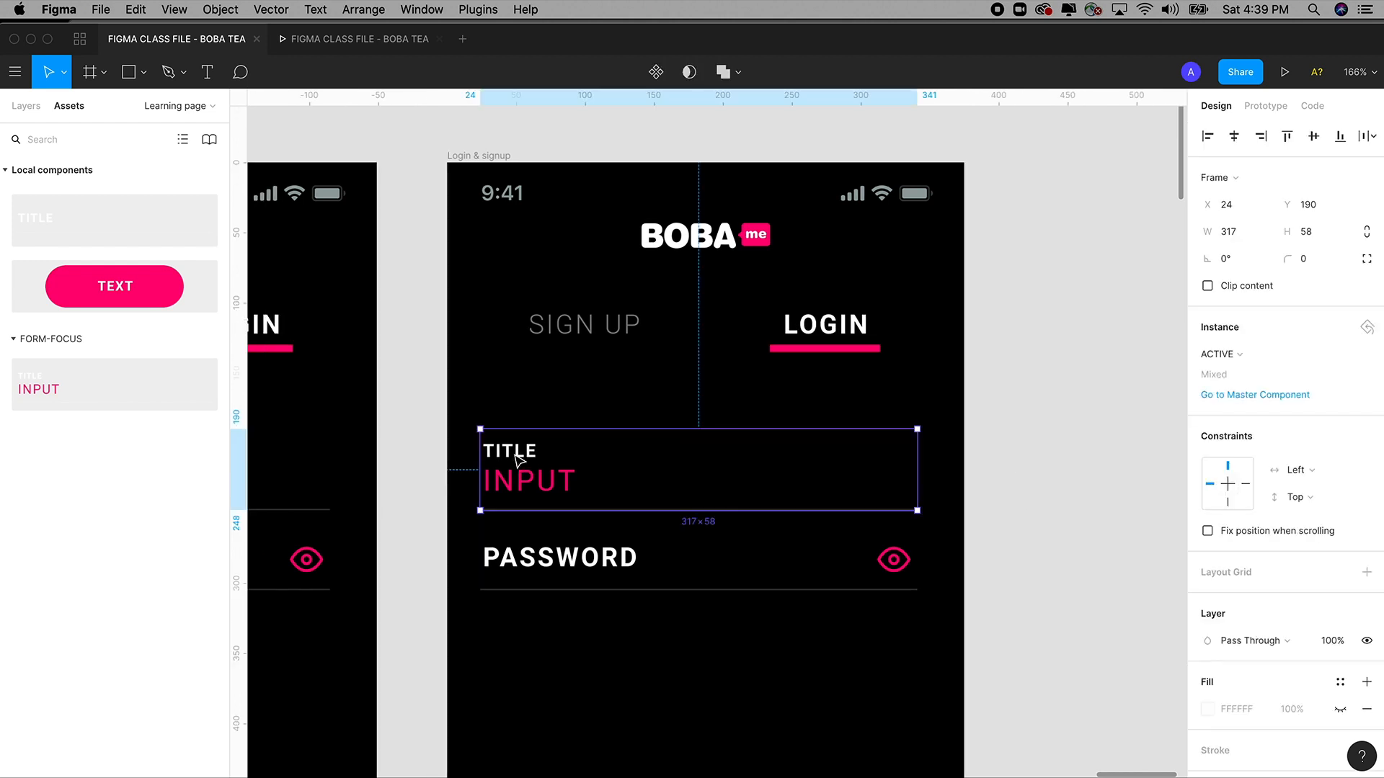
double_click(518, 462)
double_click(535, 451)
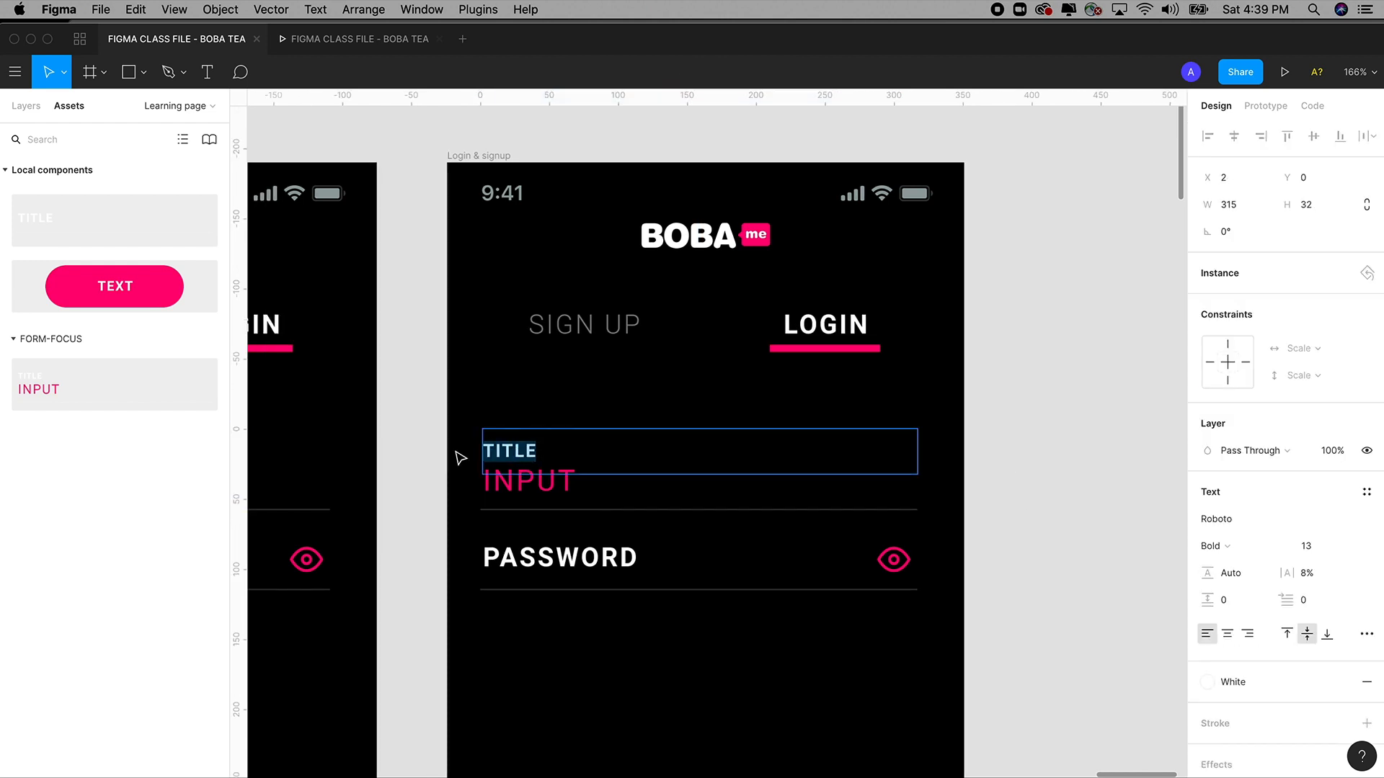
type("EMAIL")
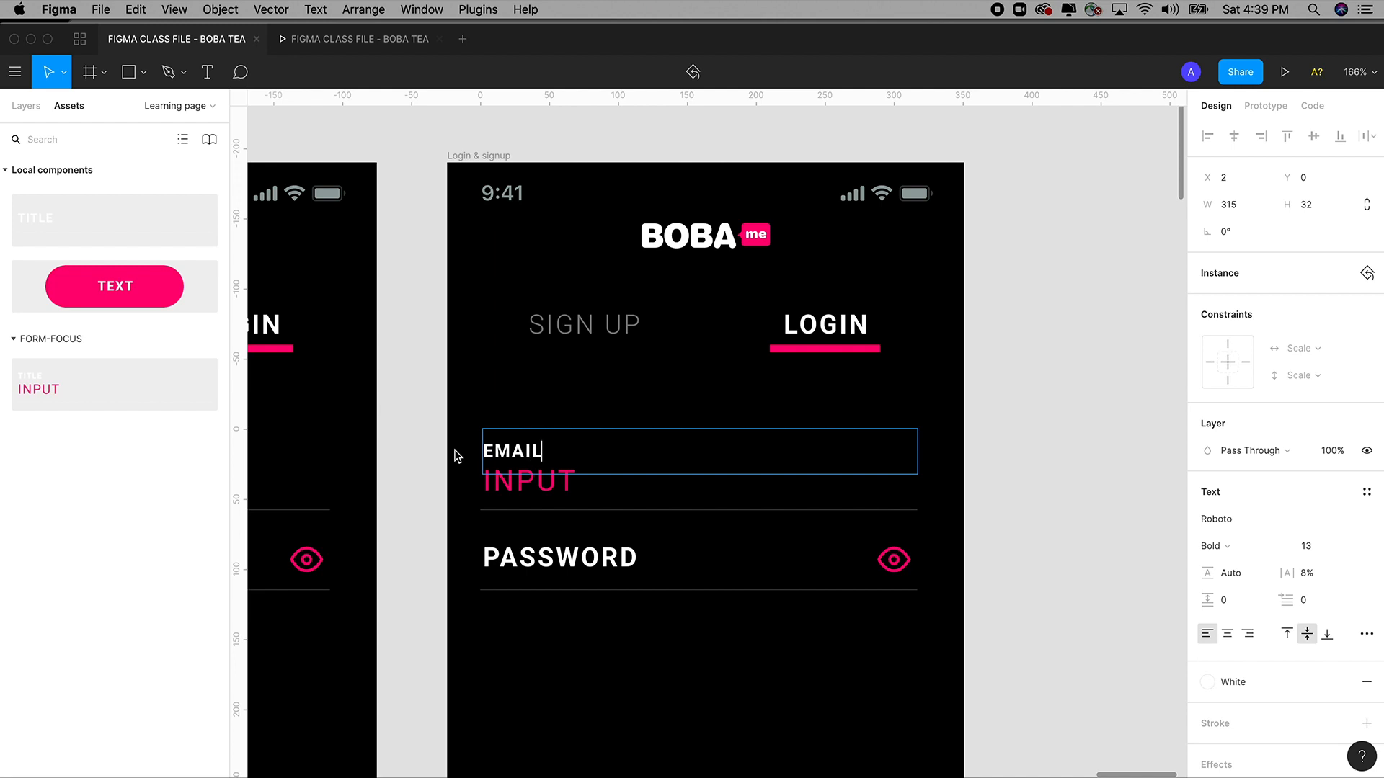
Replace the INPUT placeholder with a sample e-mail address in capitals.
double_click(556, 488)
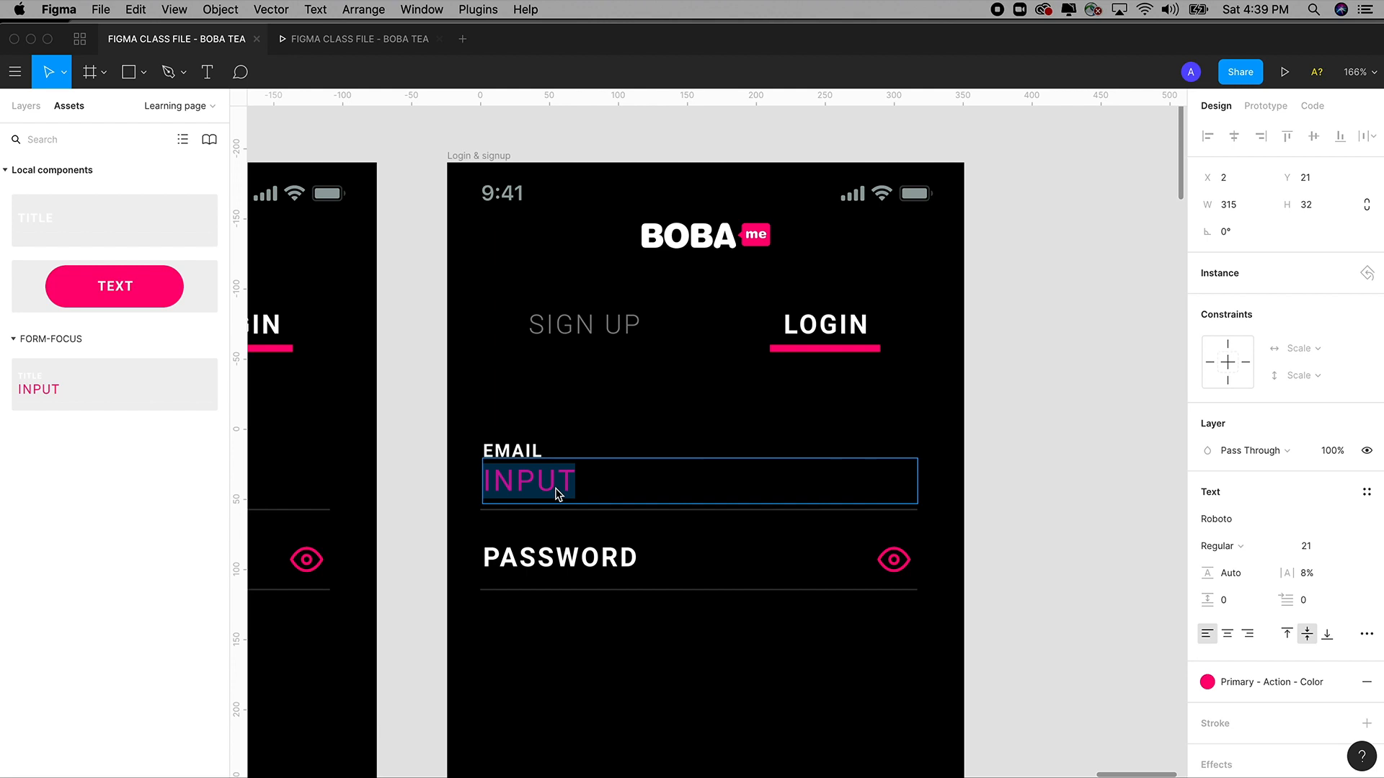
key("BackSpace")
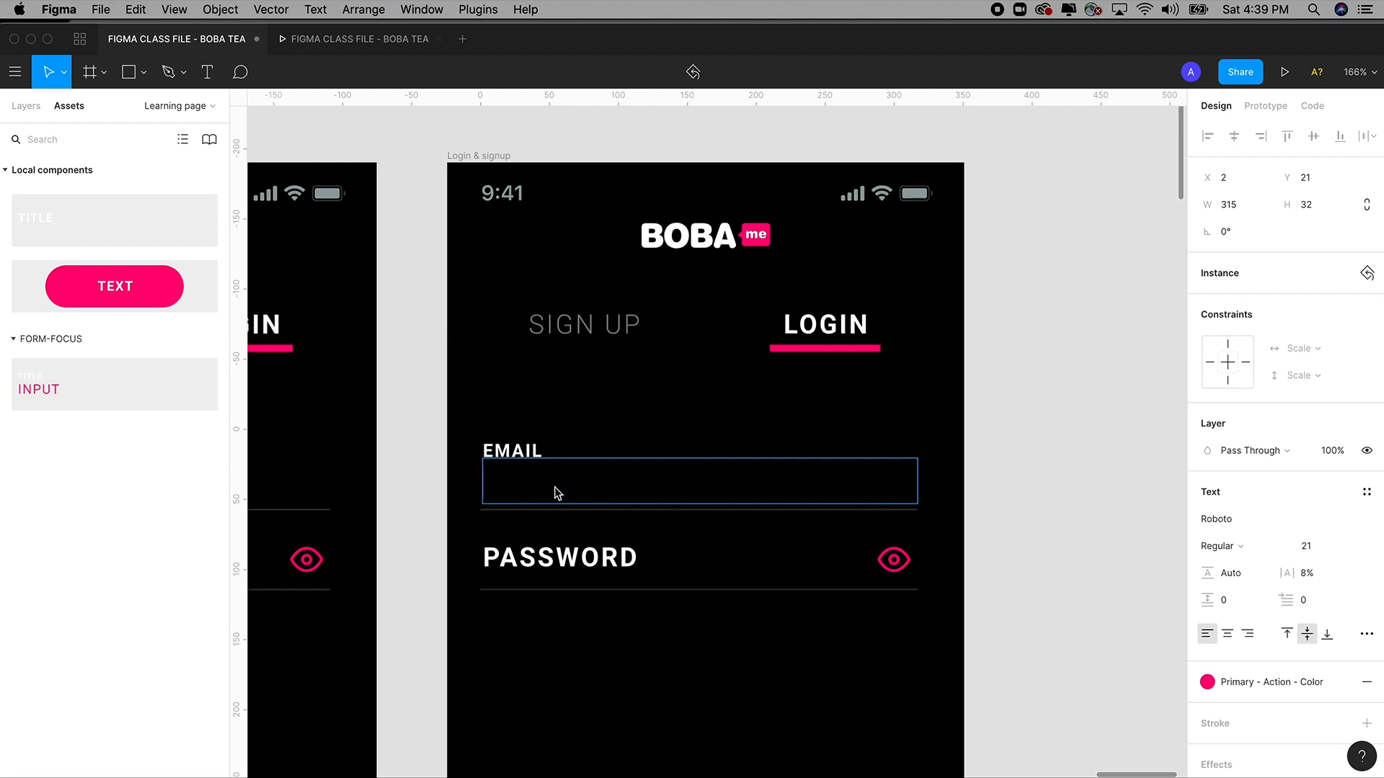
type("TEST")
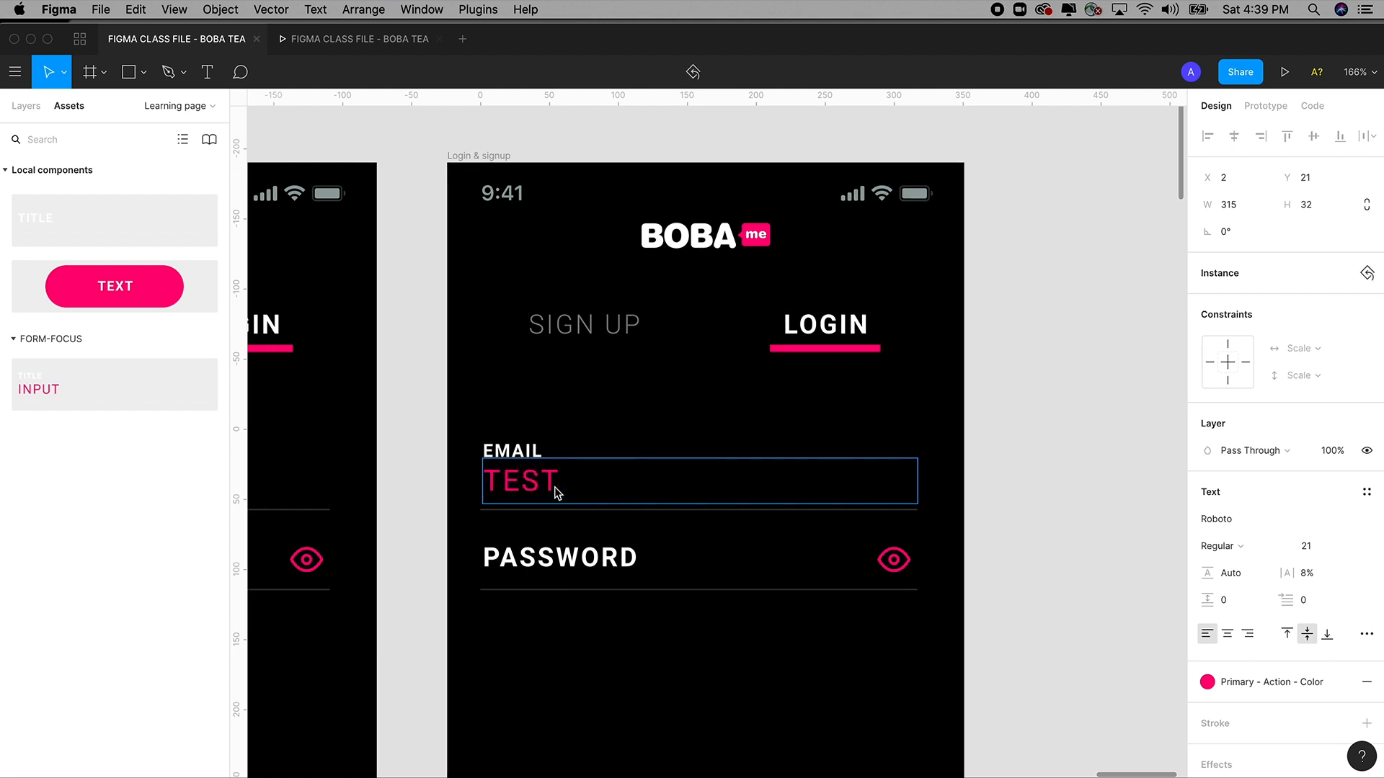
key("BackSpace")
key("BackSpace")
key("BackSpace")
key("BackSpace")
type("YTE")
key("BackSpace")
key("BackSpace")
key("BackSpace")
type("TEST@GMAIL.X")
key("BackSpace")
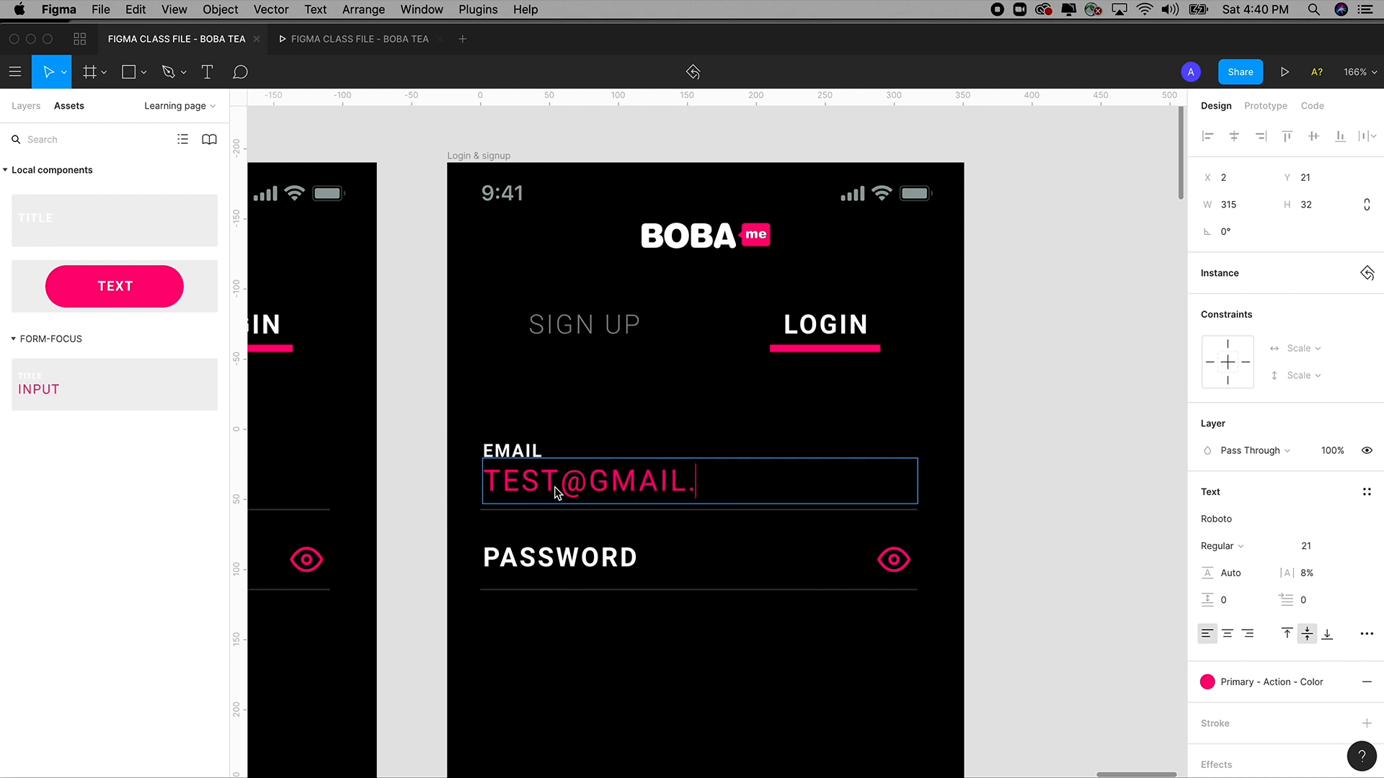
type("COM")
Convert the e-mail value to lowercase with Text Lower Case.
left_click(315, 10)
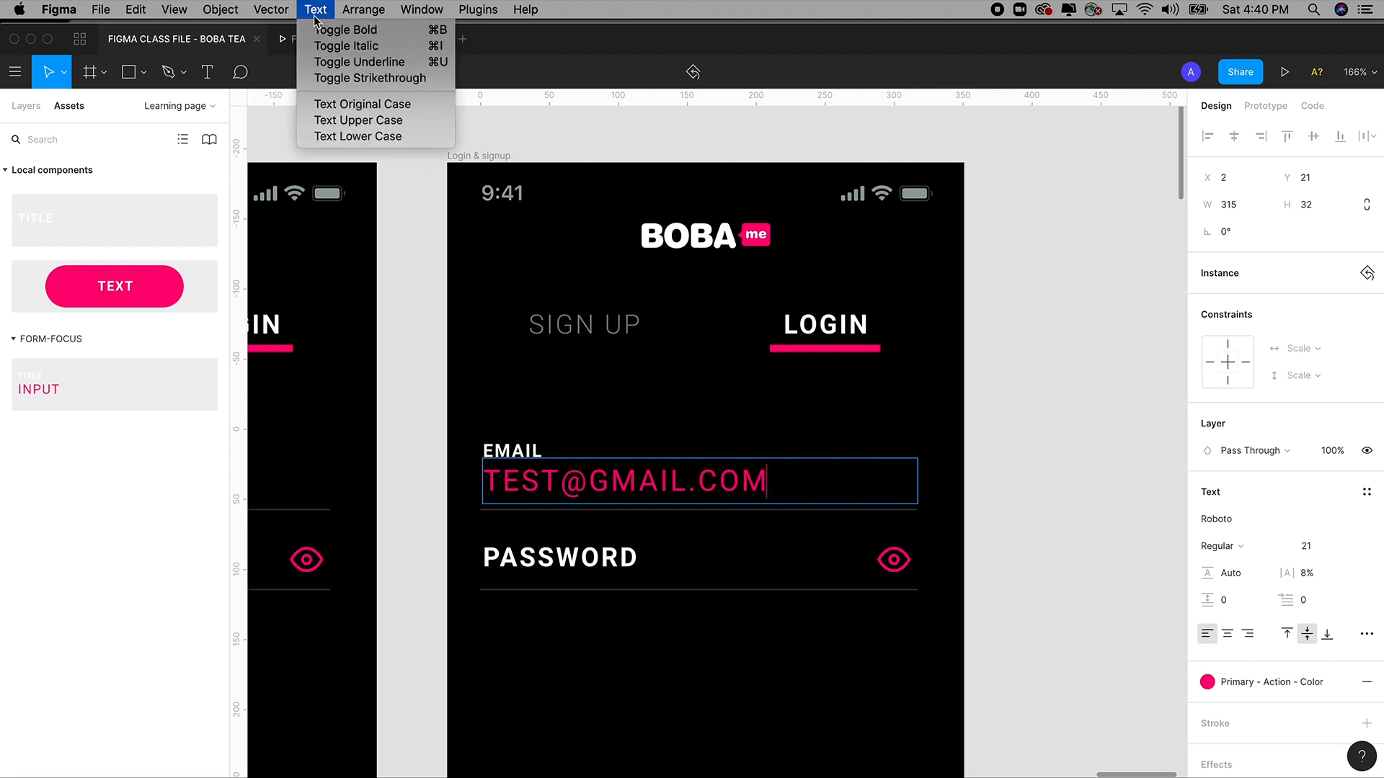
left_click(358, 136)
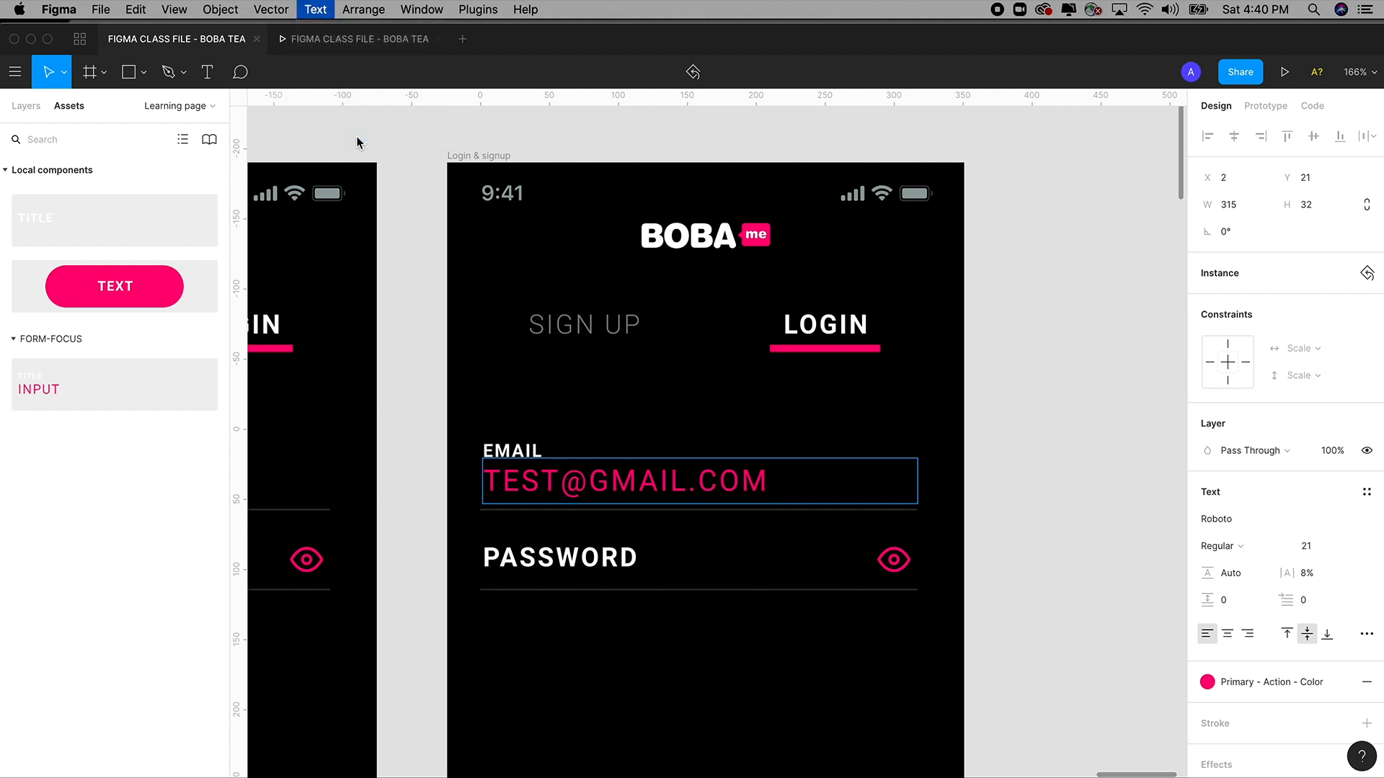
left_click_drag(810, 472, 408, 334)
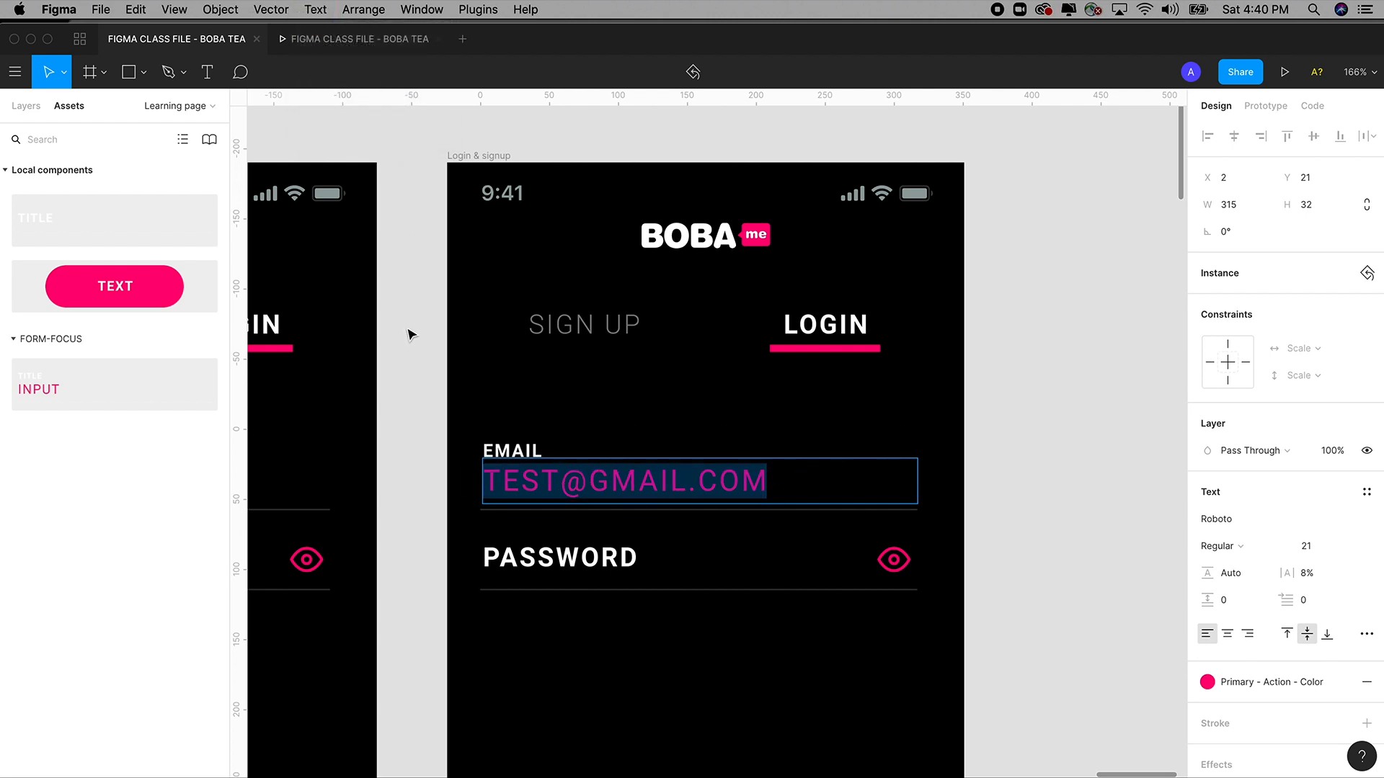
left_click(315, 10)
left_click(368, 137)
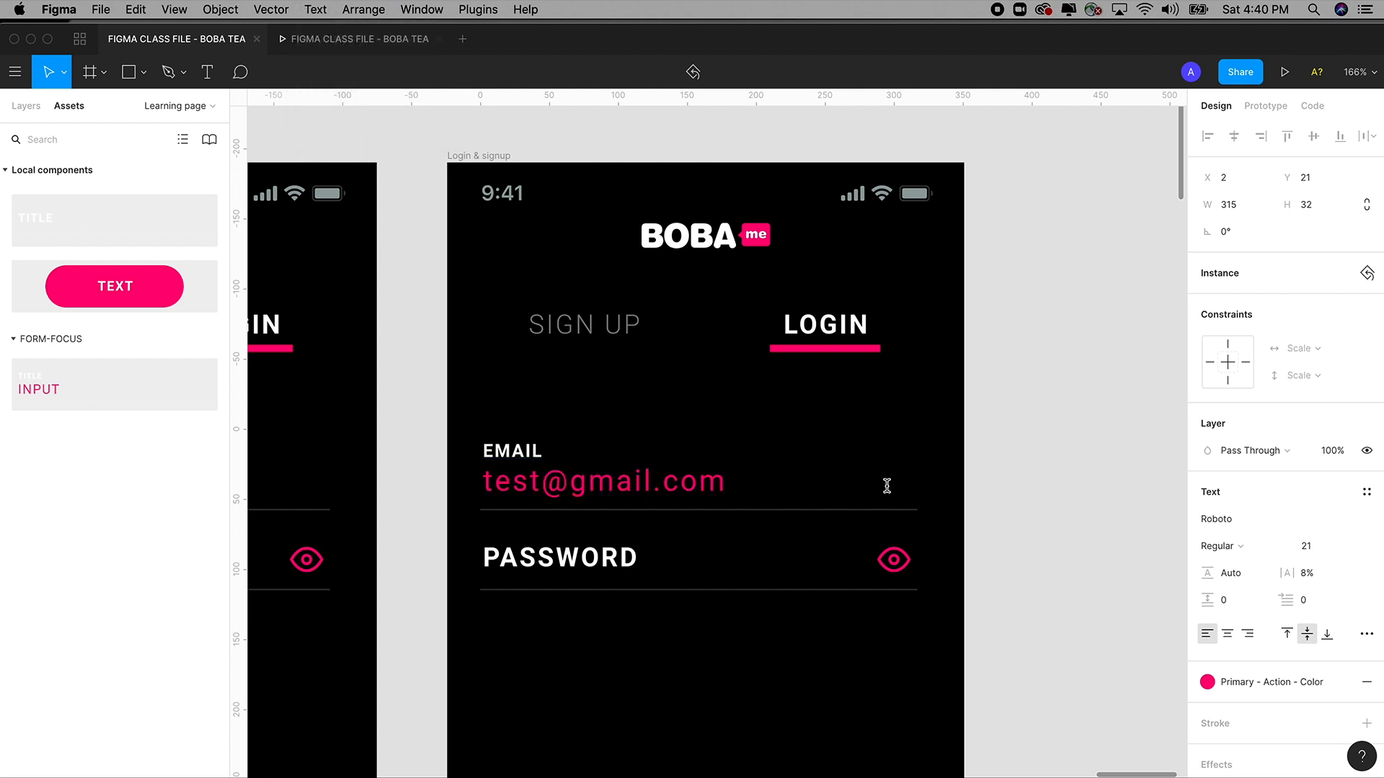
key("Escape")
left_click(1064, 540)
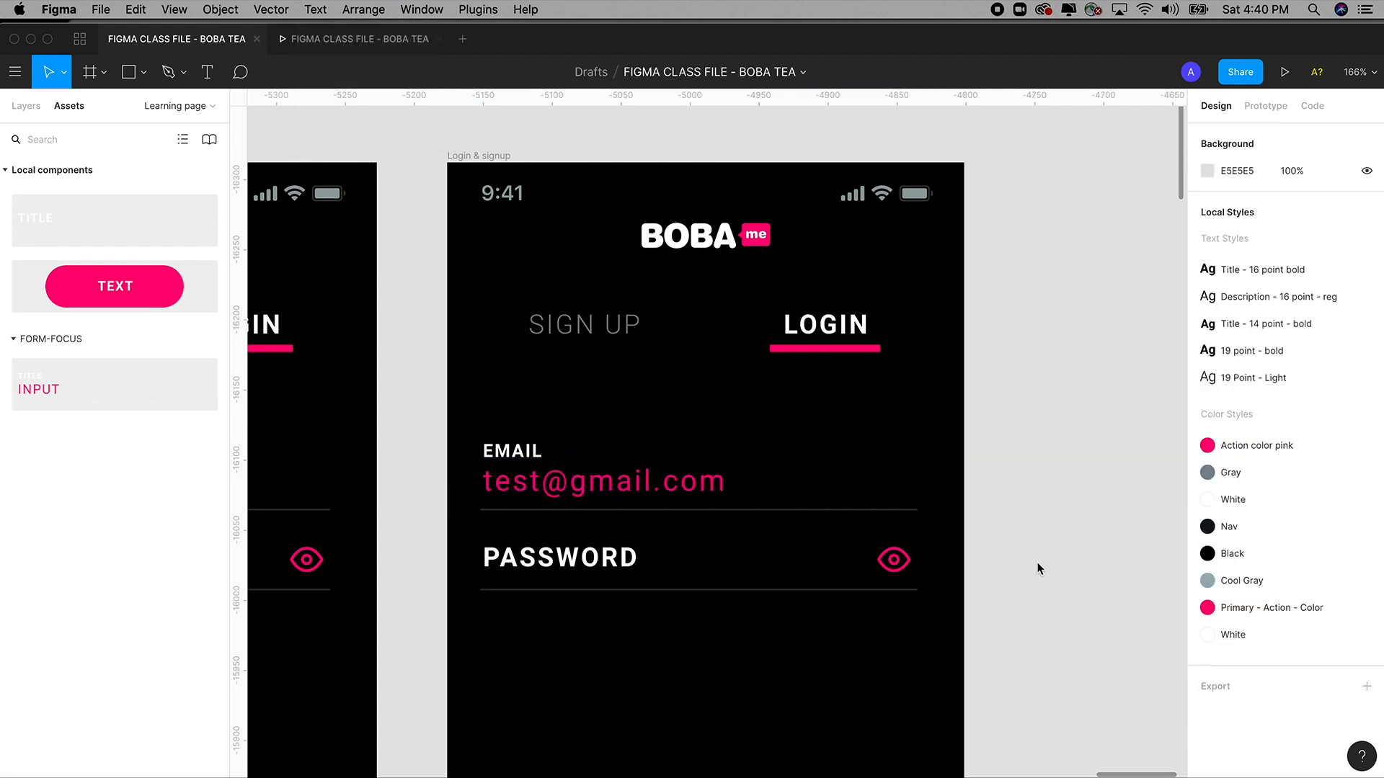
Delete the old FORM - DEFAULT password field, leaving its eye icon in place.
scroll(1032, 567, "down", 2)
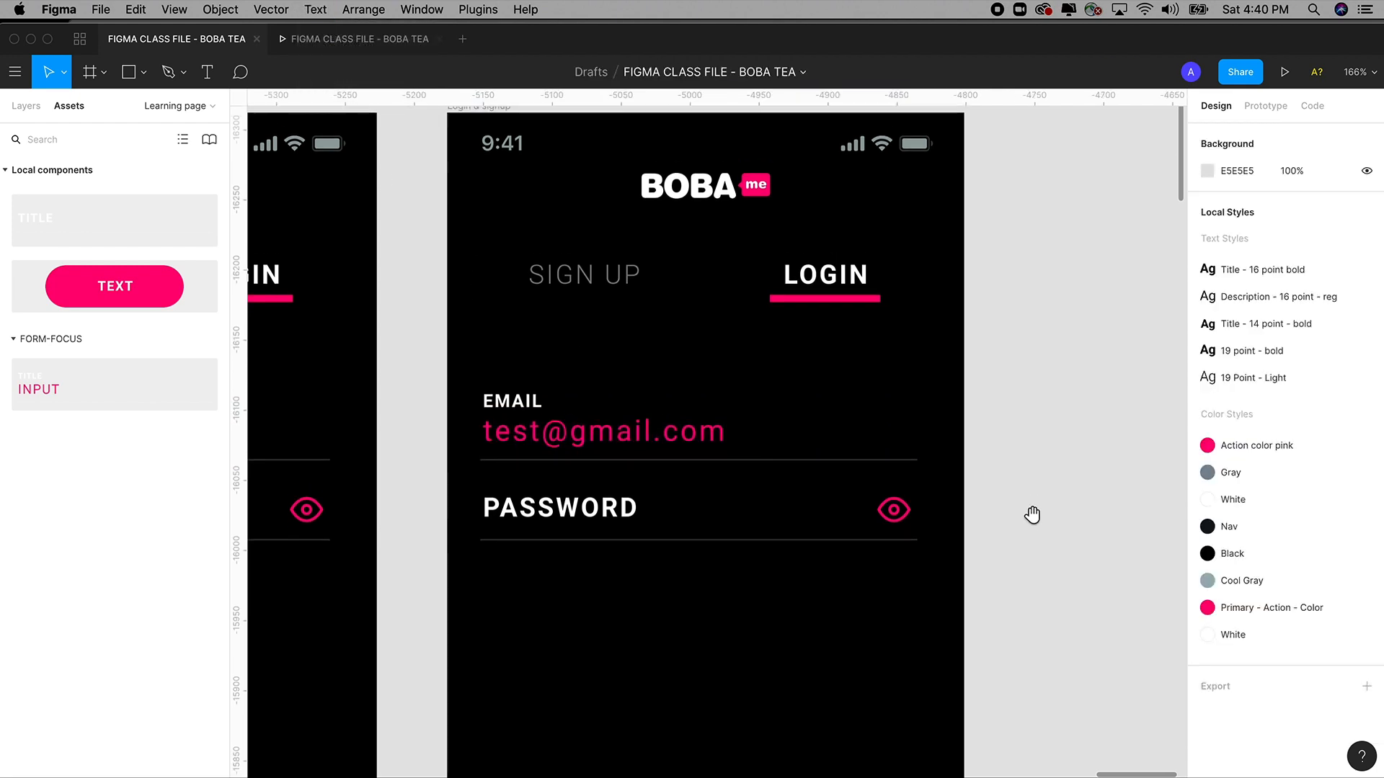
left_click(718, 530)
double_click(894, 505)
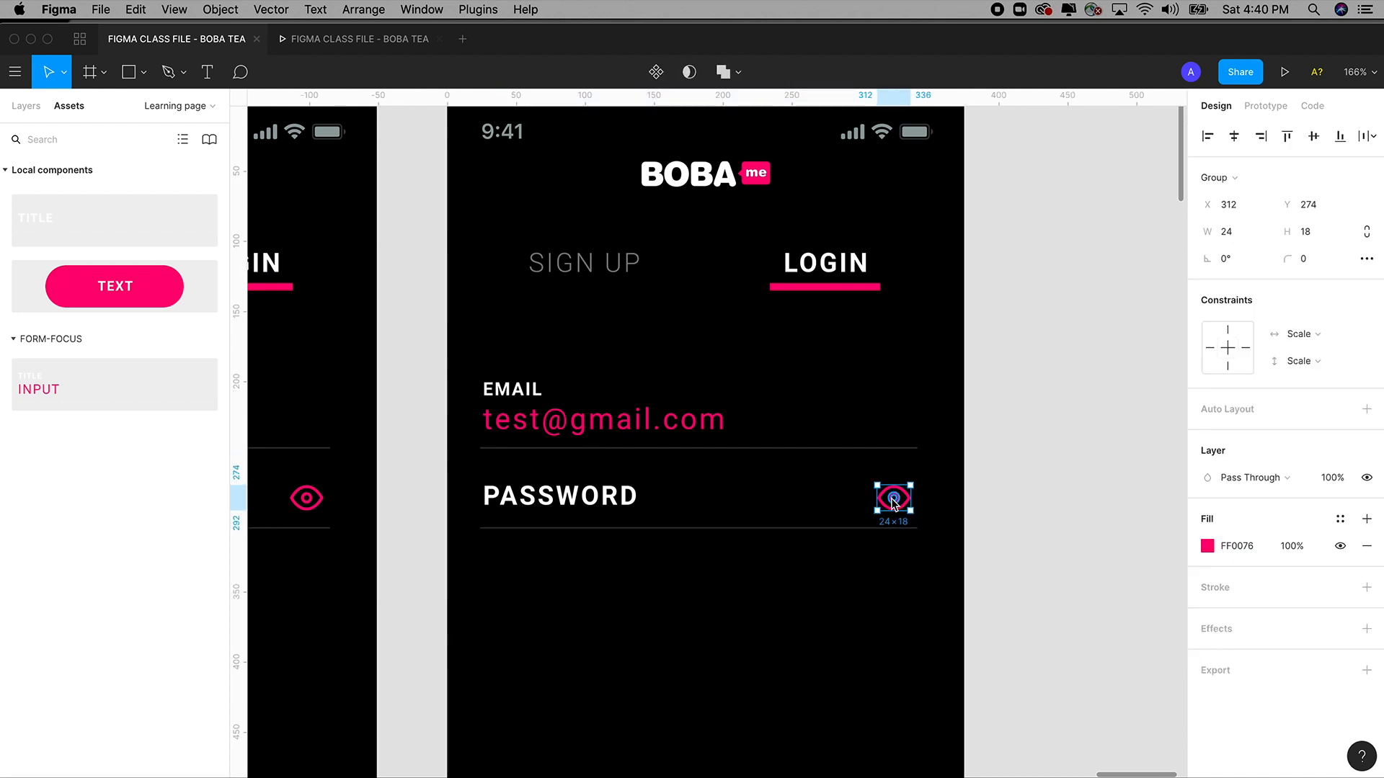
left_click(885, 558)
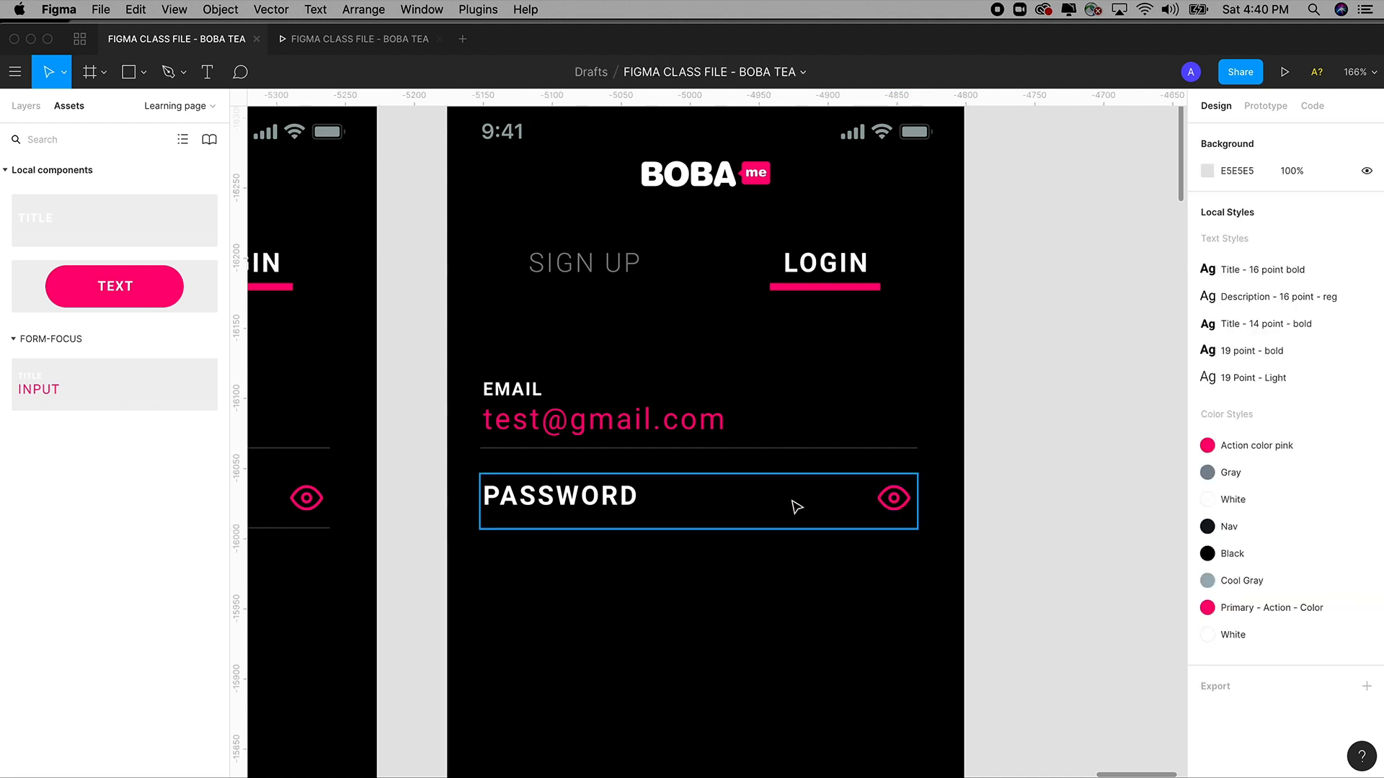
left_click(793, 504)
left_click_drag(792, 504, 803, 530)
key("super+z")
key("Escape")
left_click(596, 496)
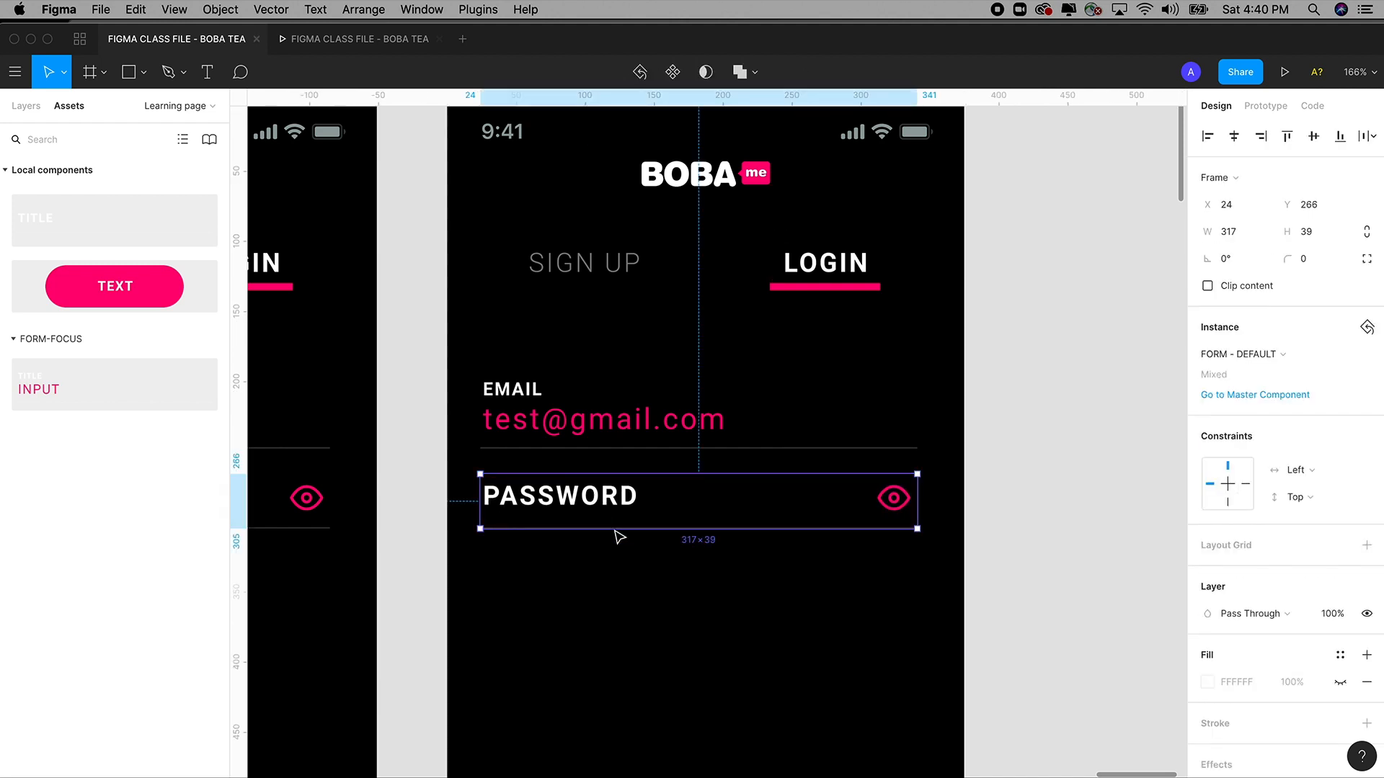
key("Delete")
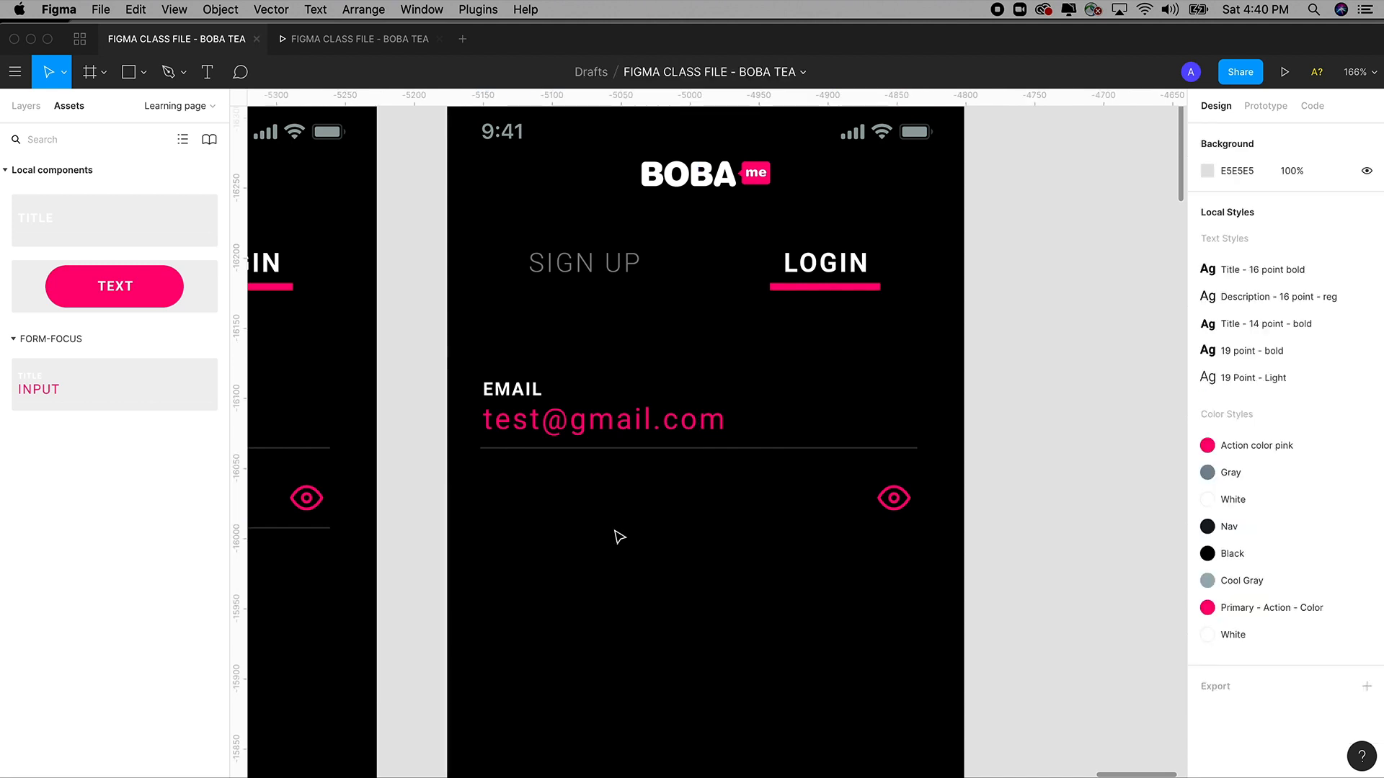
Duplicate the EMAIL field into the password row just below it, nudged into position.
left_click(893, 498)
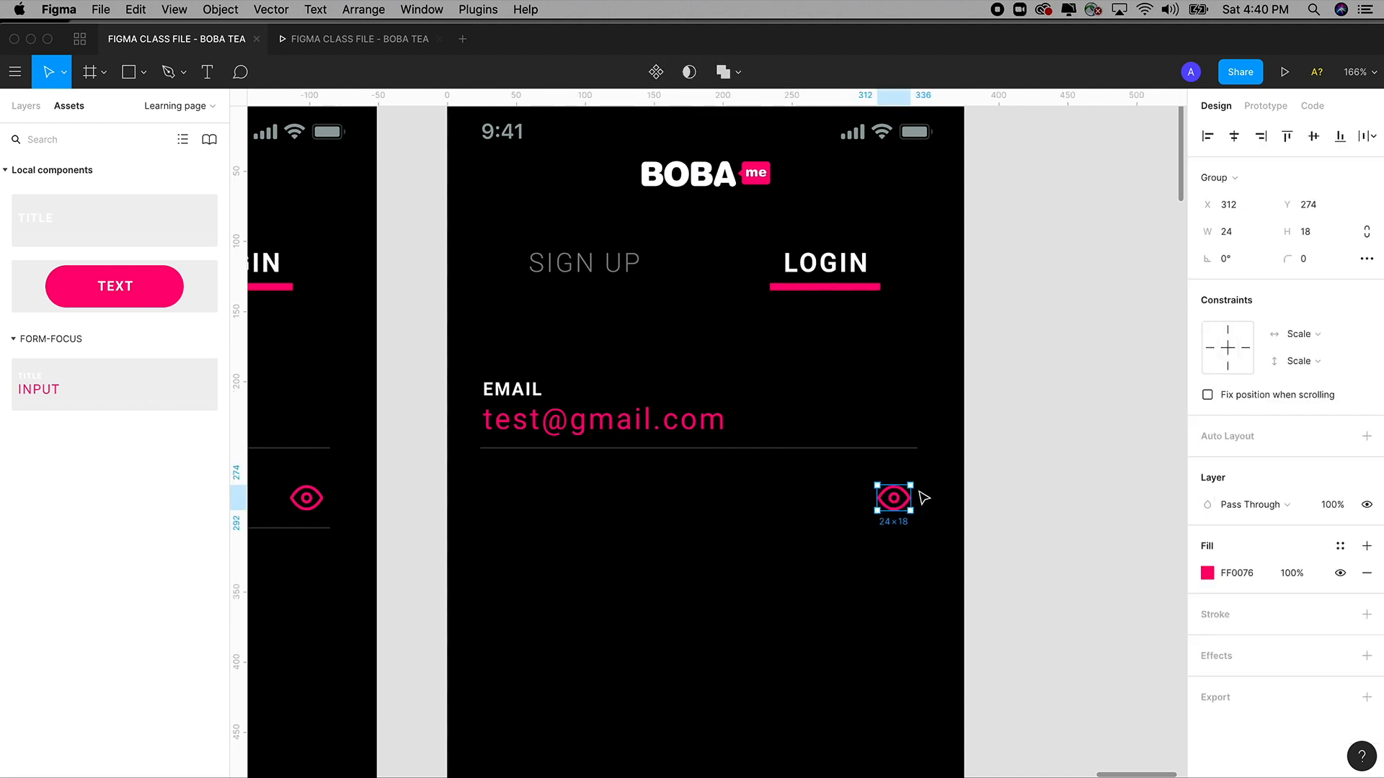
left_click(634, 434)
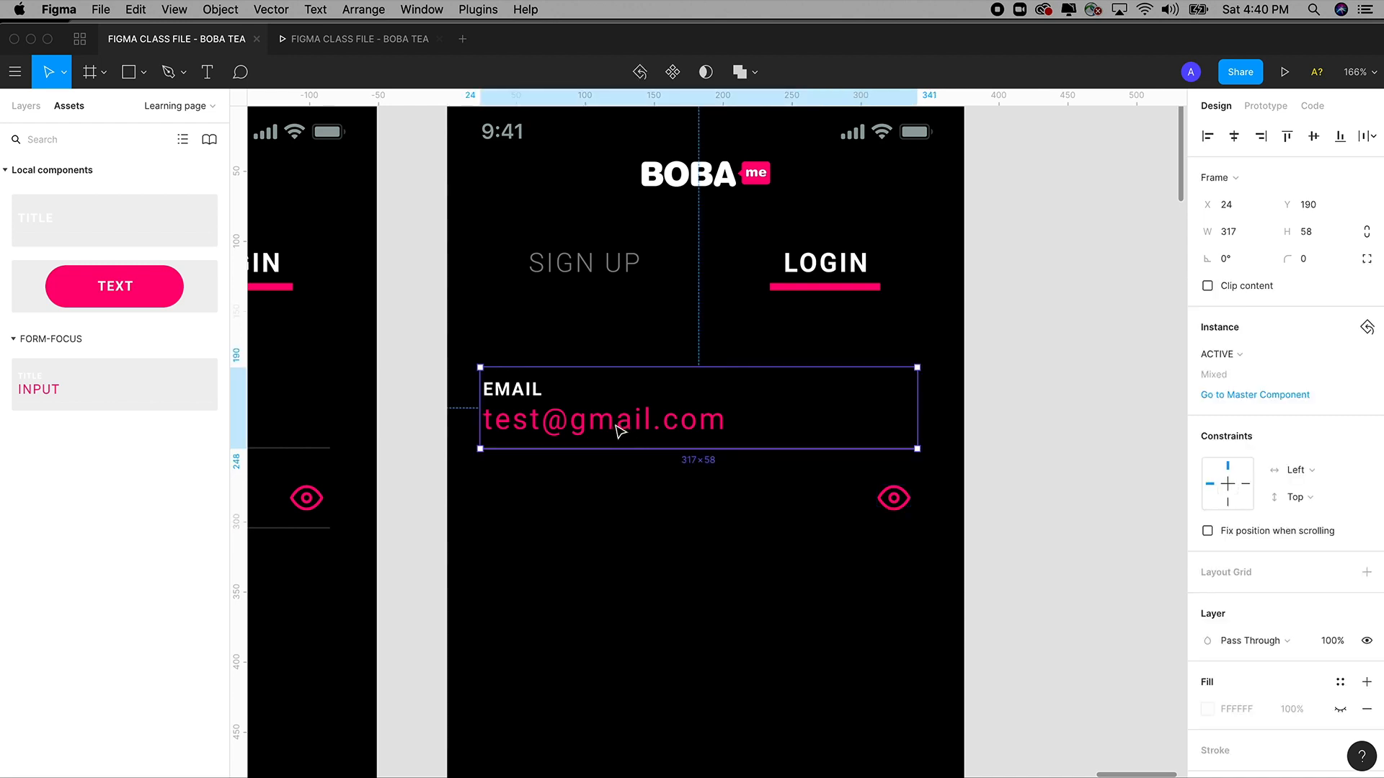
left_click_drag(618, 429, 627, 513)
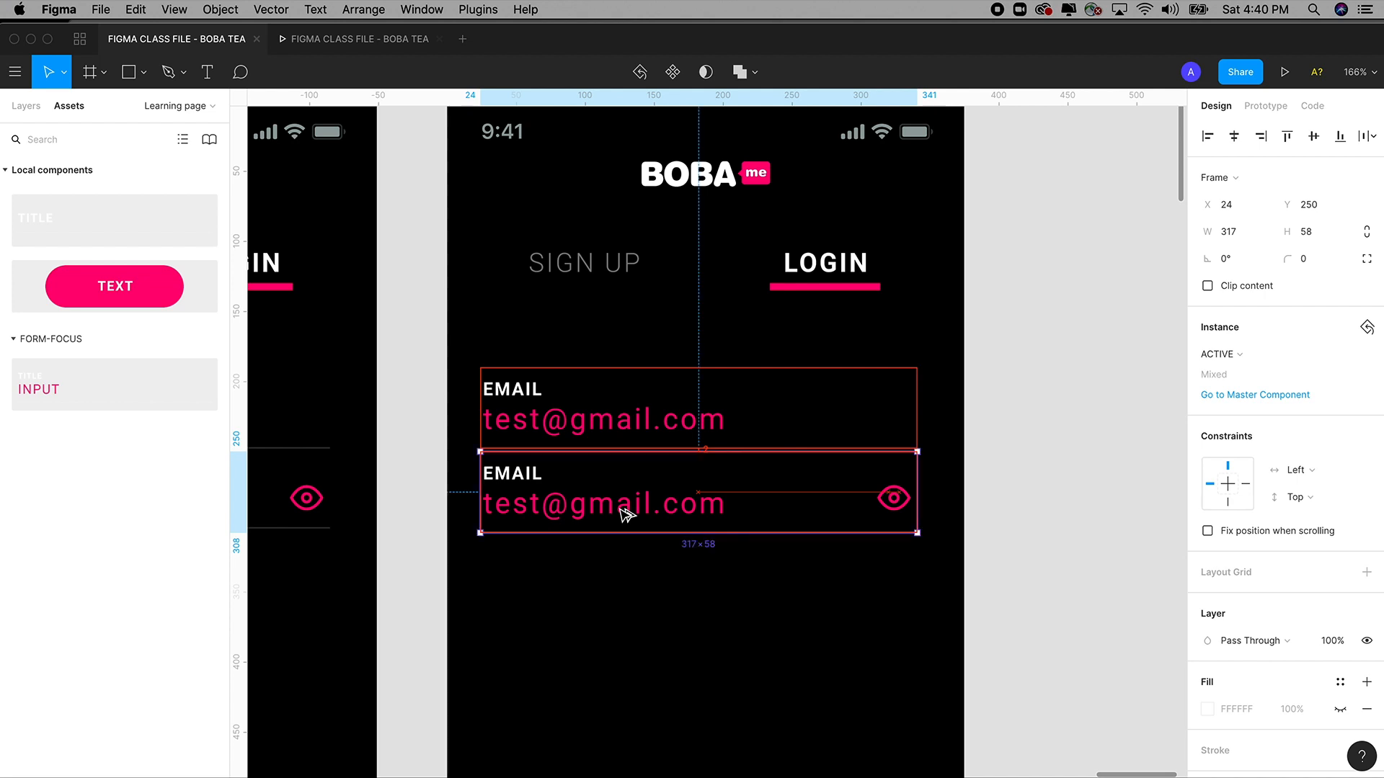
left_click(999, 519)
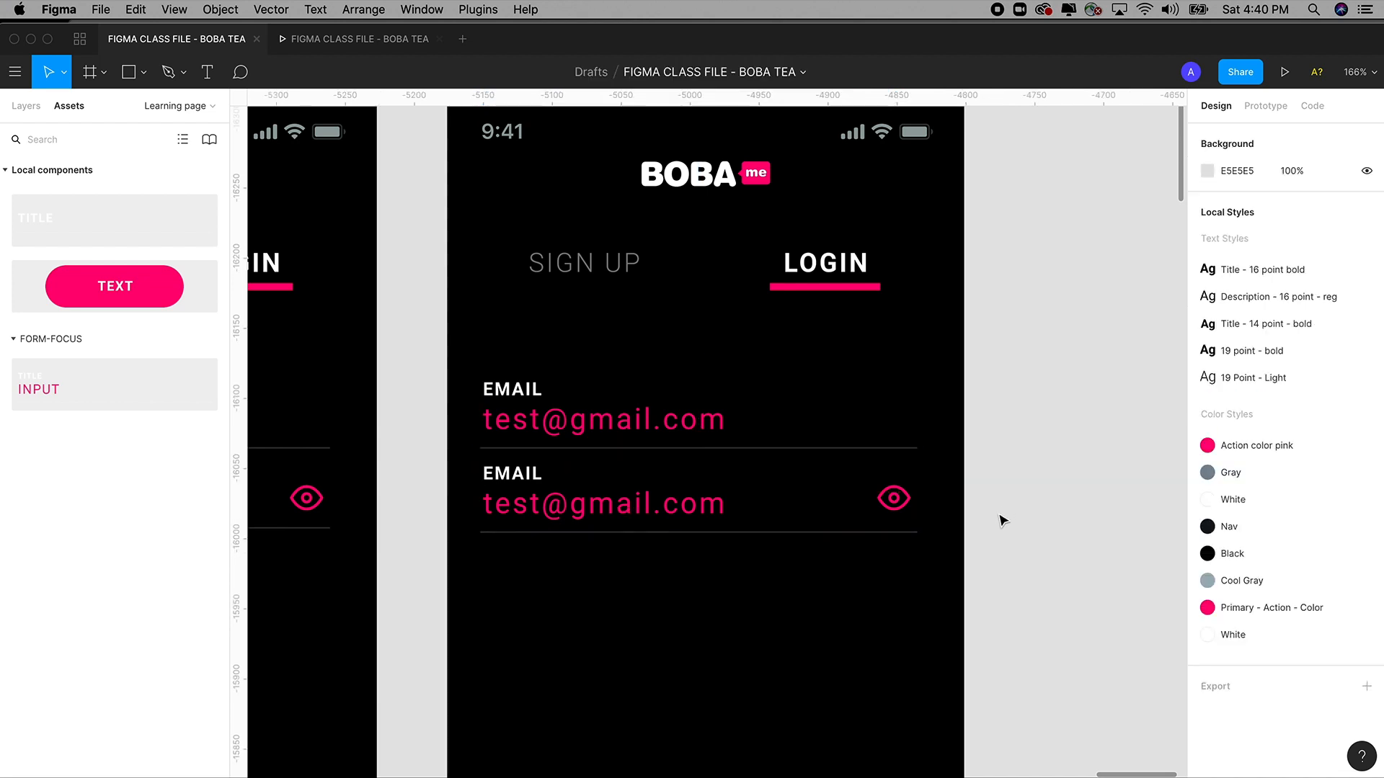
left_click(642, 509)
left_click_drag(639, 506, 639, 508)
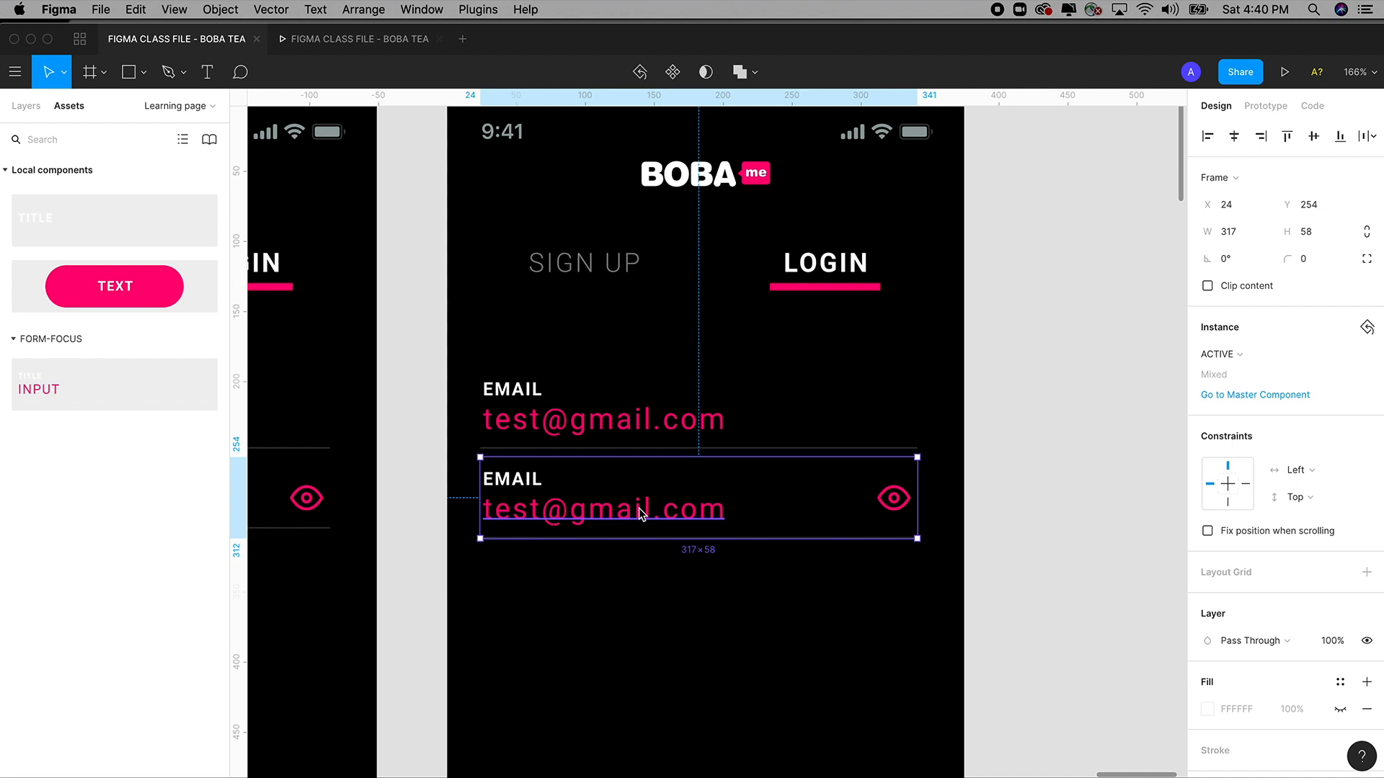
Relabel the copied field PASSWORD and fill its value with eleven bullet dots.
double_click(513, 479)
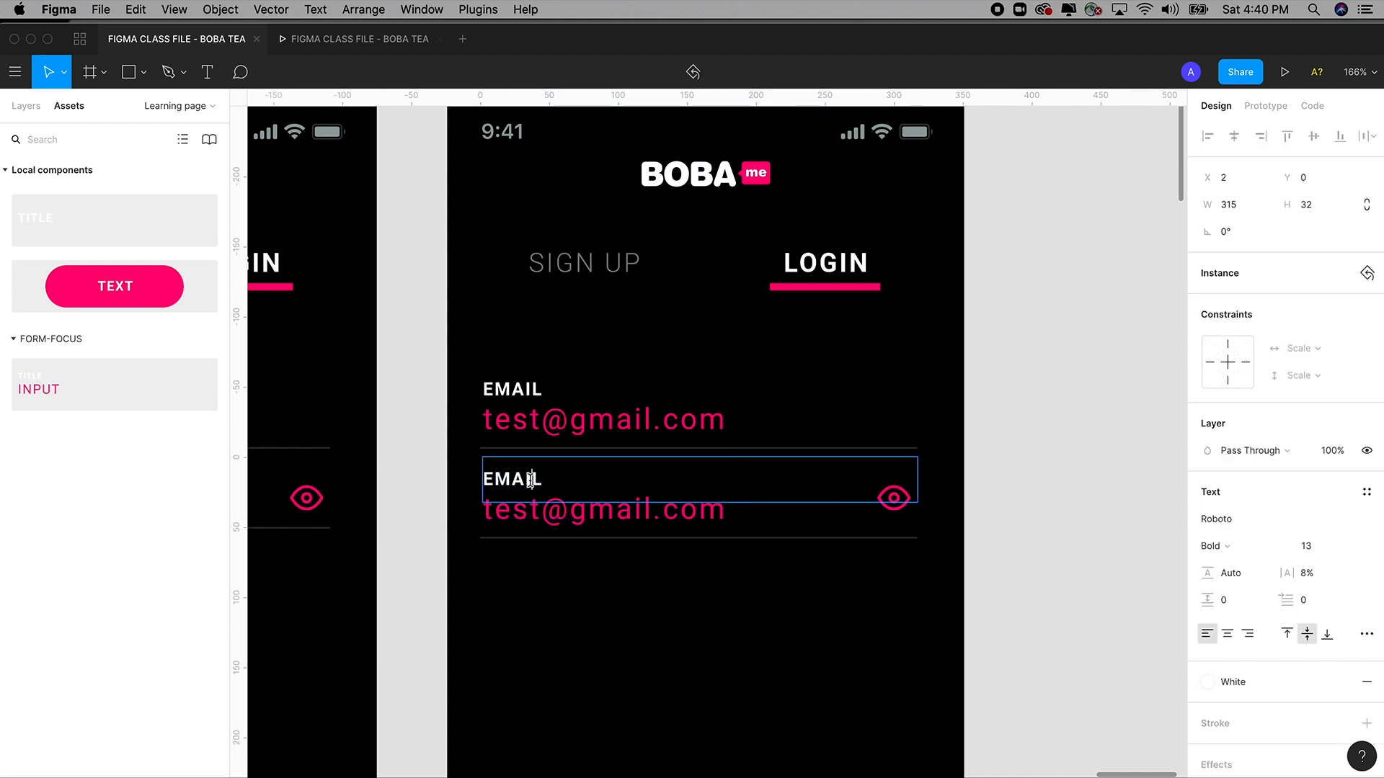
double_click(530, 481)
type("PASSWORD")
double_click(569, 516)
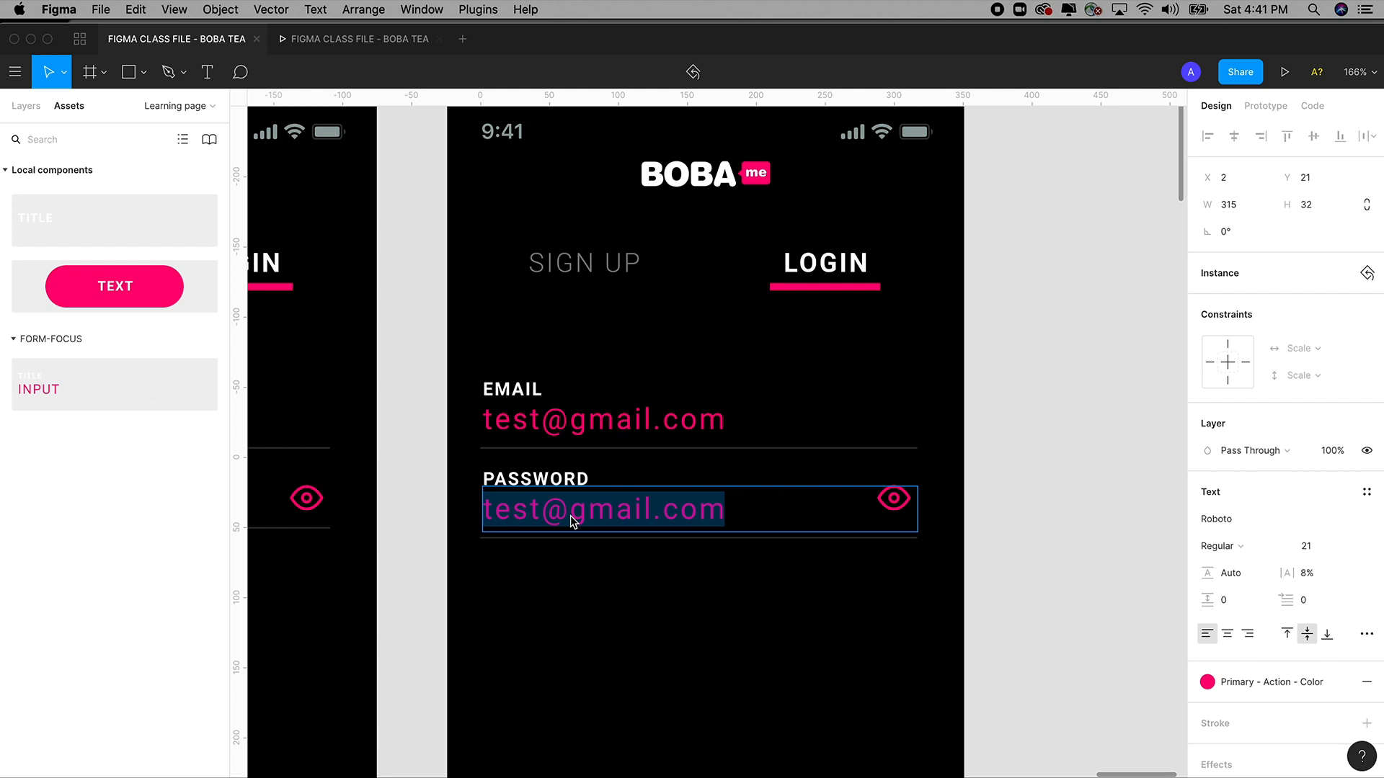
type("•")
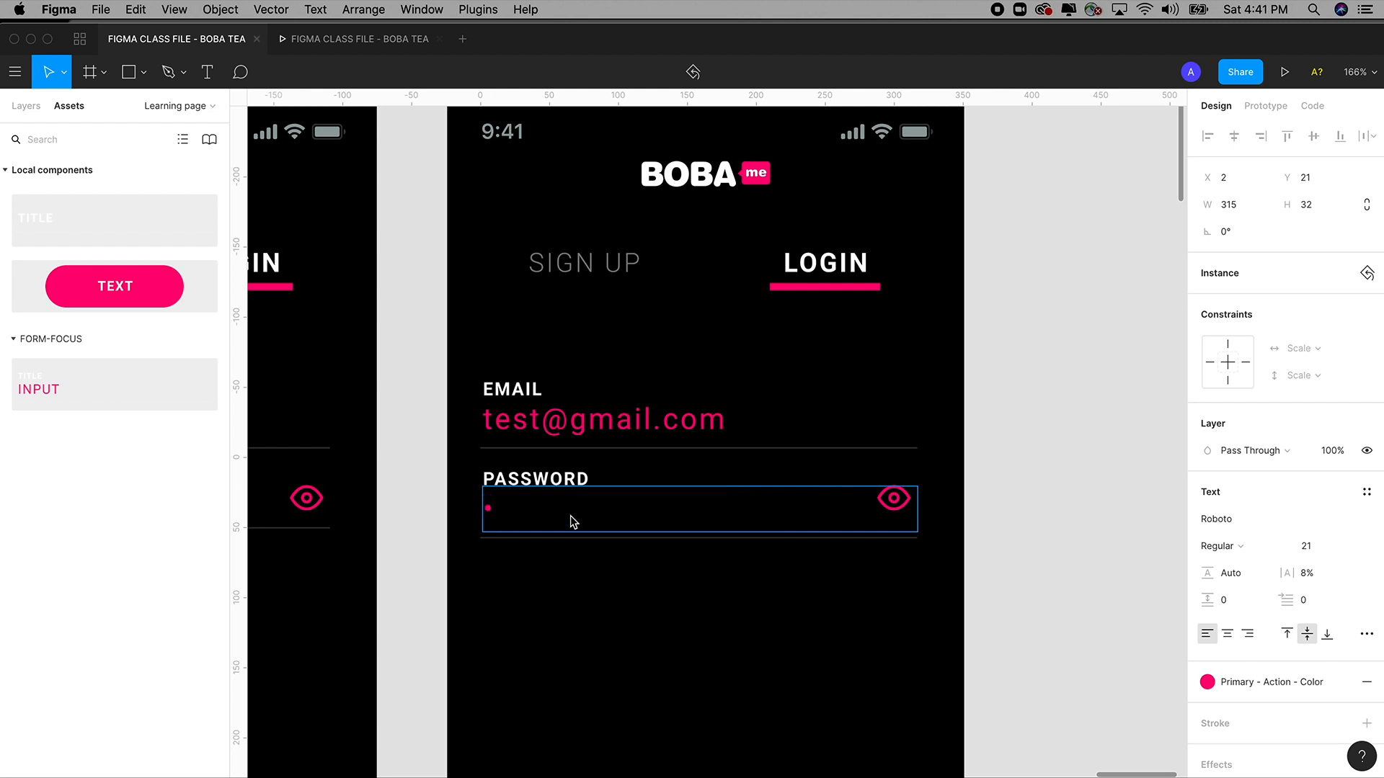
type("••••••••••")
key("Escape")
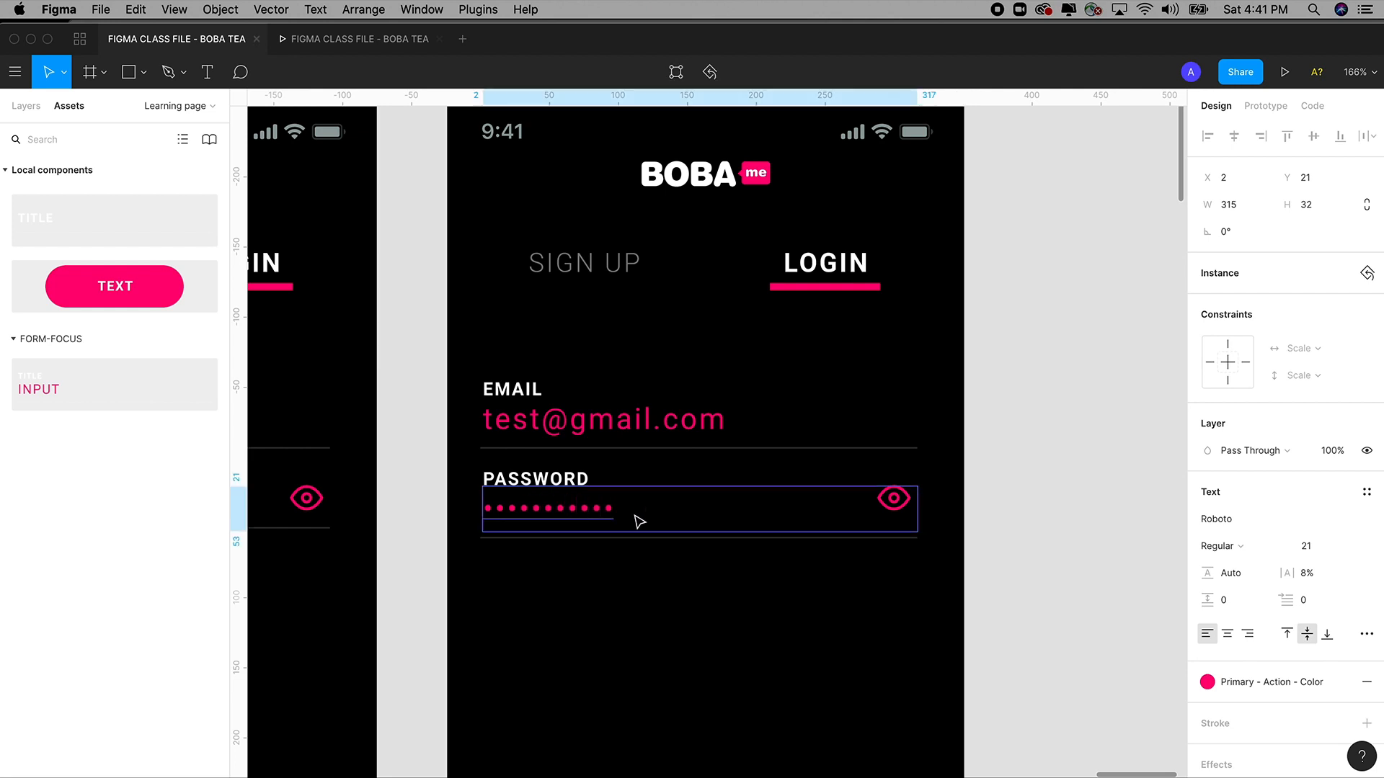
left_click(983, 495)
left_click_drag(983, 494, 991, 497)
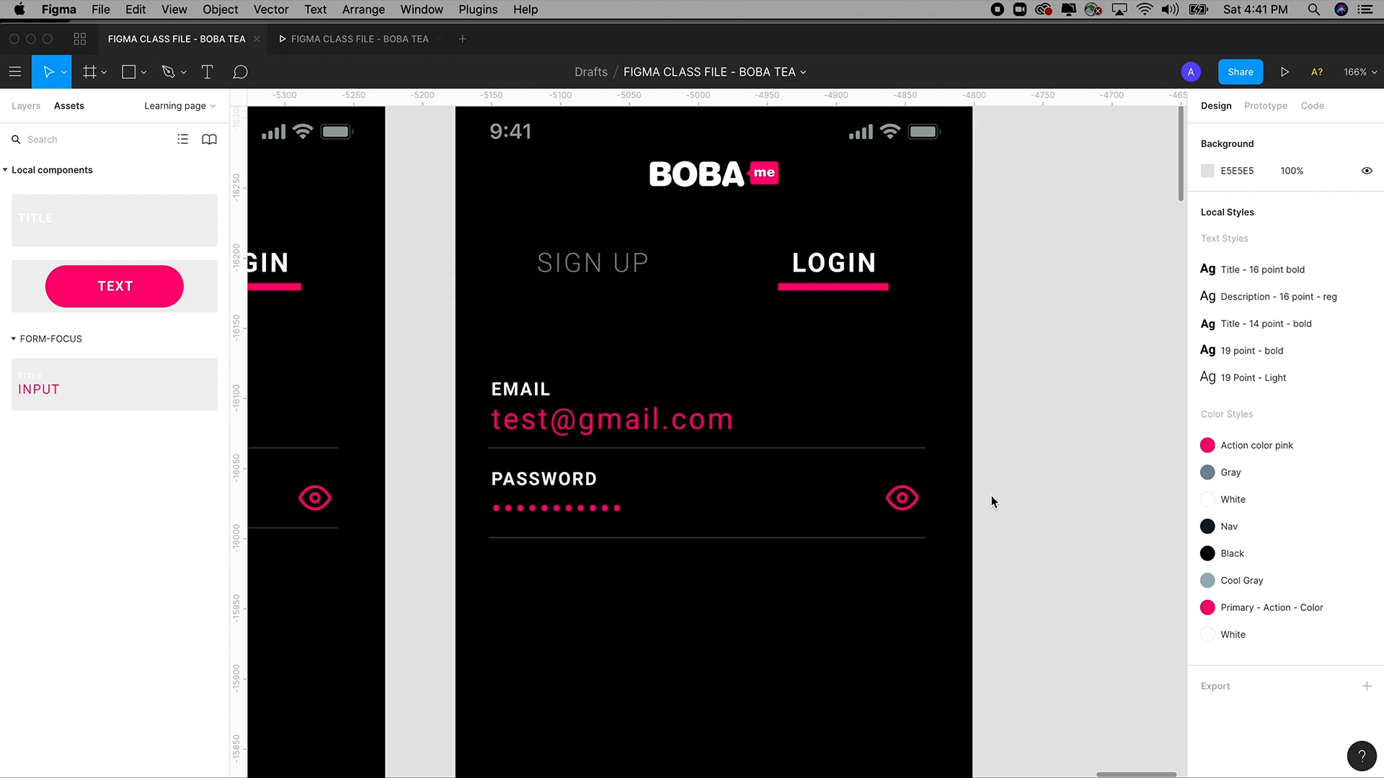
key("super+minus")
key("super+minus")
Zoom out to 25% over the screens and show the Layers panel with the file's pages.
left_click_drag(807, 502, 971, 459)
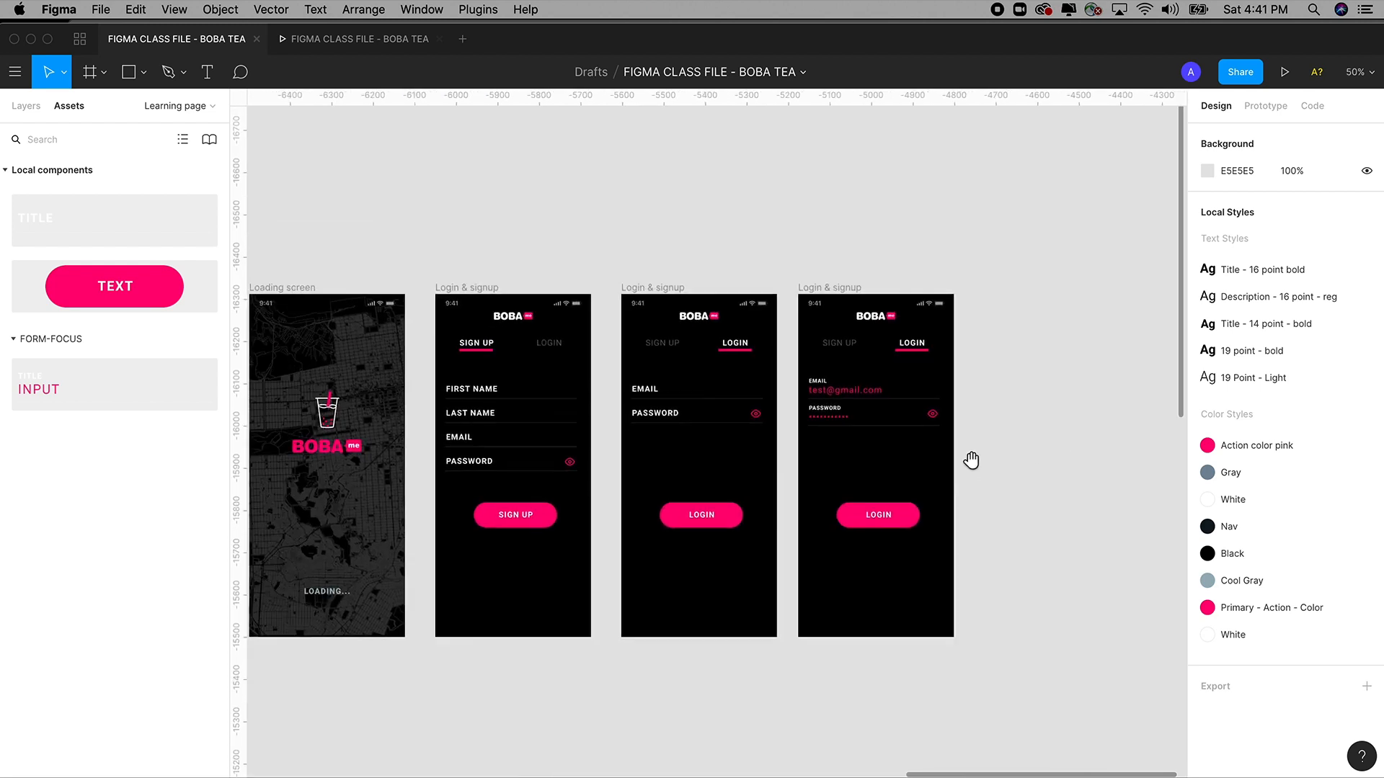
scroll(745, 420, "left", 8)
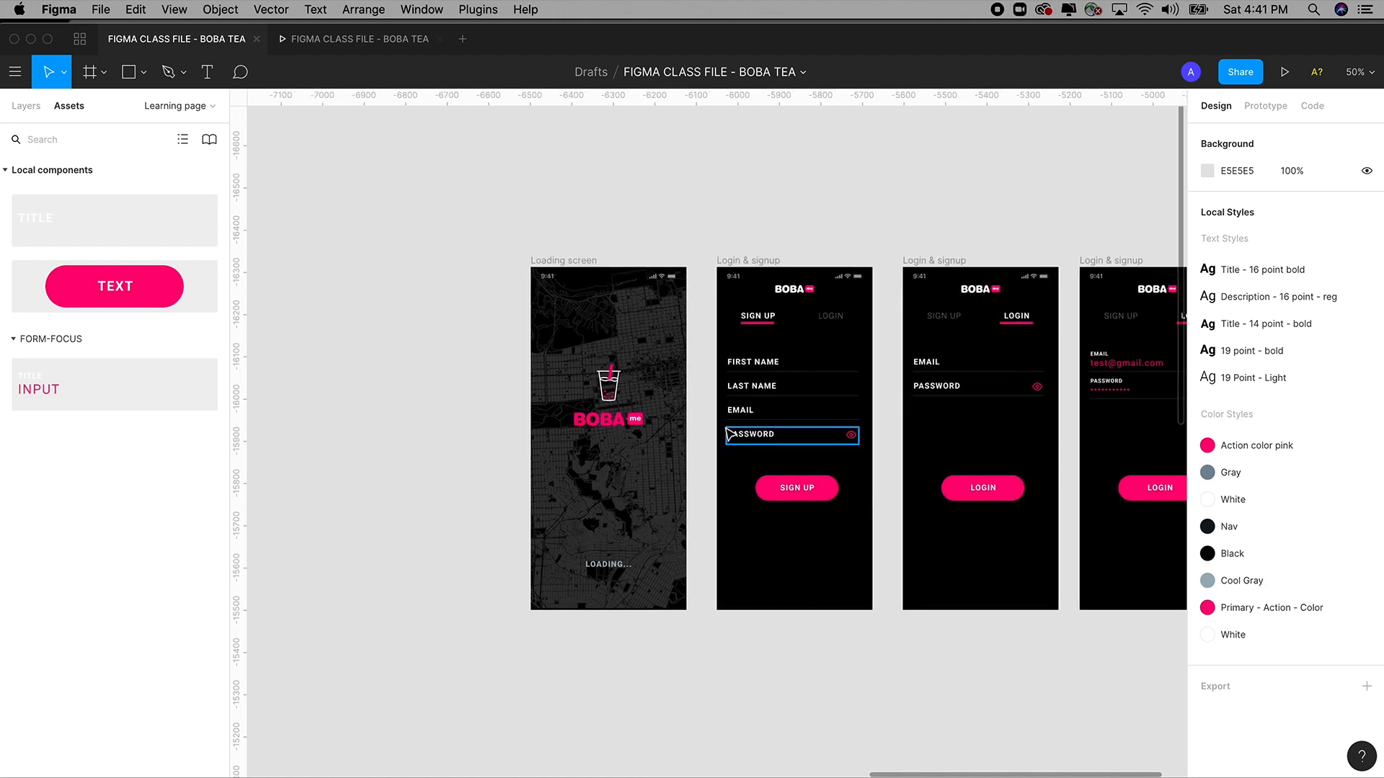
key("super+minus")
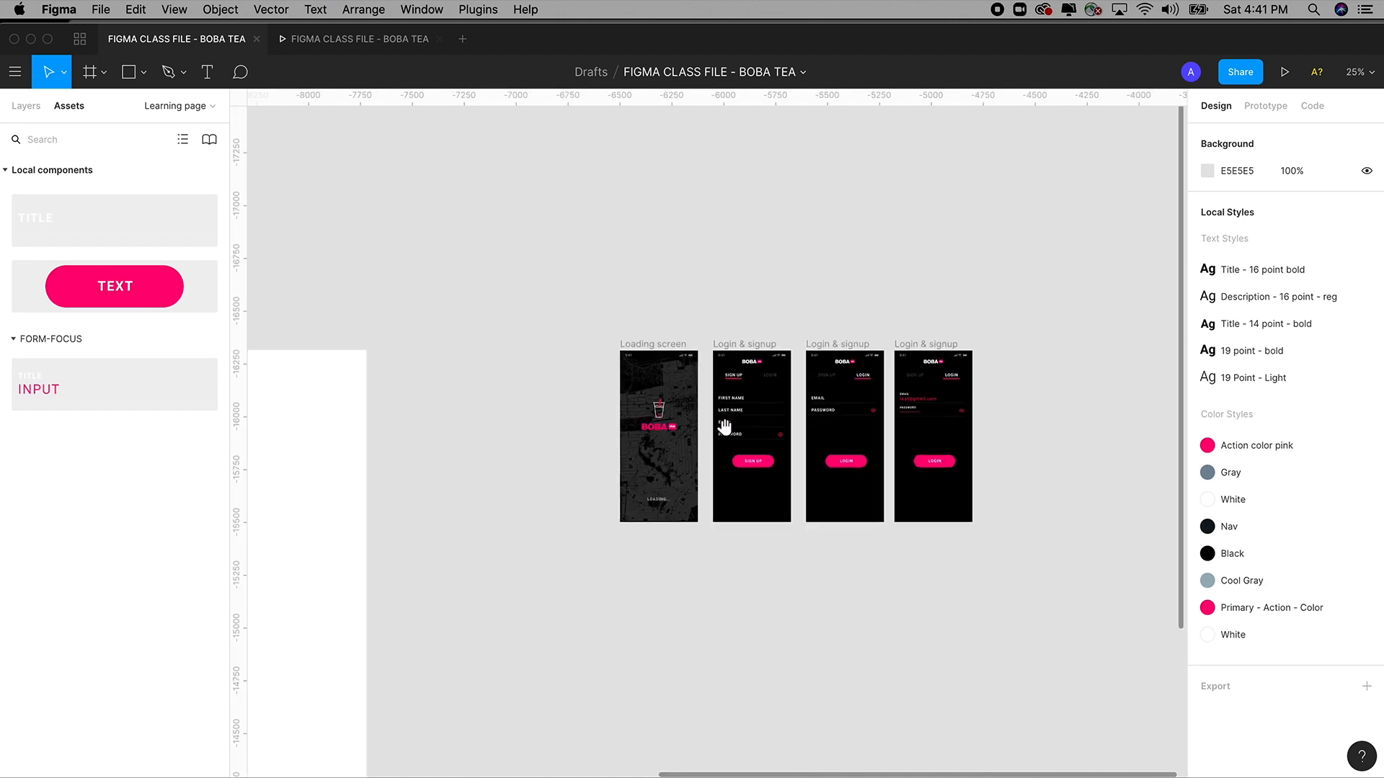
scroll(725, 426, "left", 15)
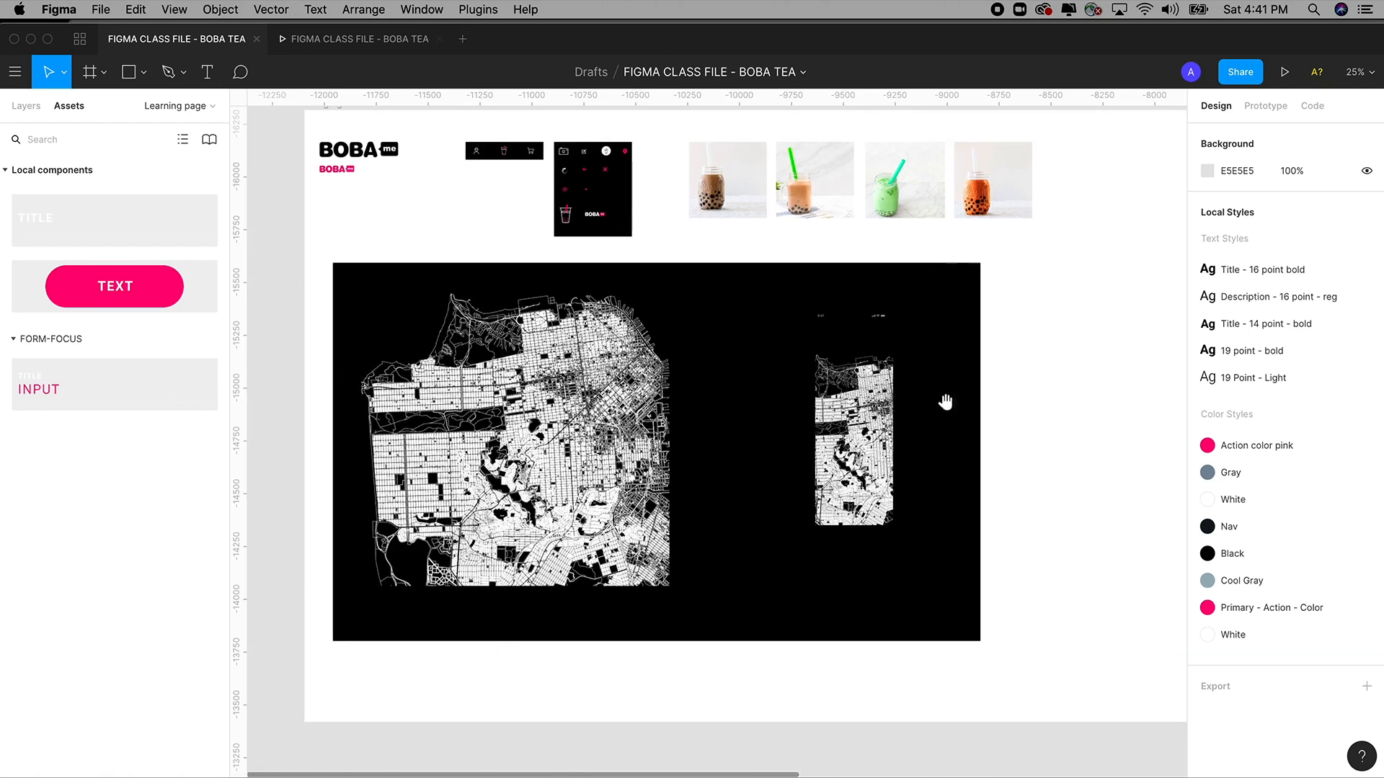
left_click(26, 109)
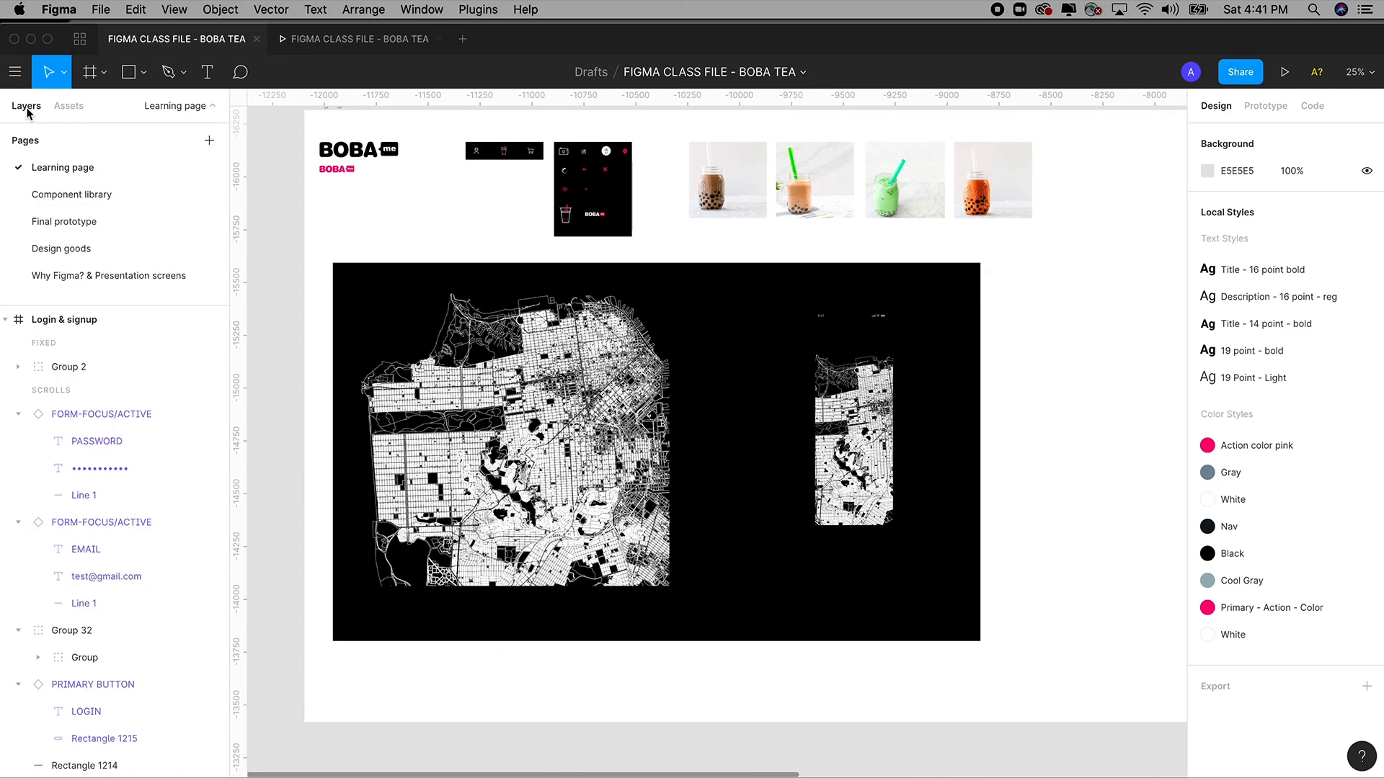
On the Design goods page, select and copy the Keyboard Light Email frame from the iOS keyboards.
left_click(64, 249)
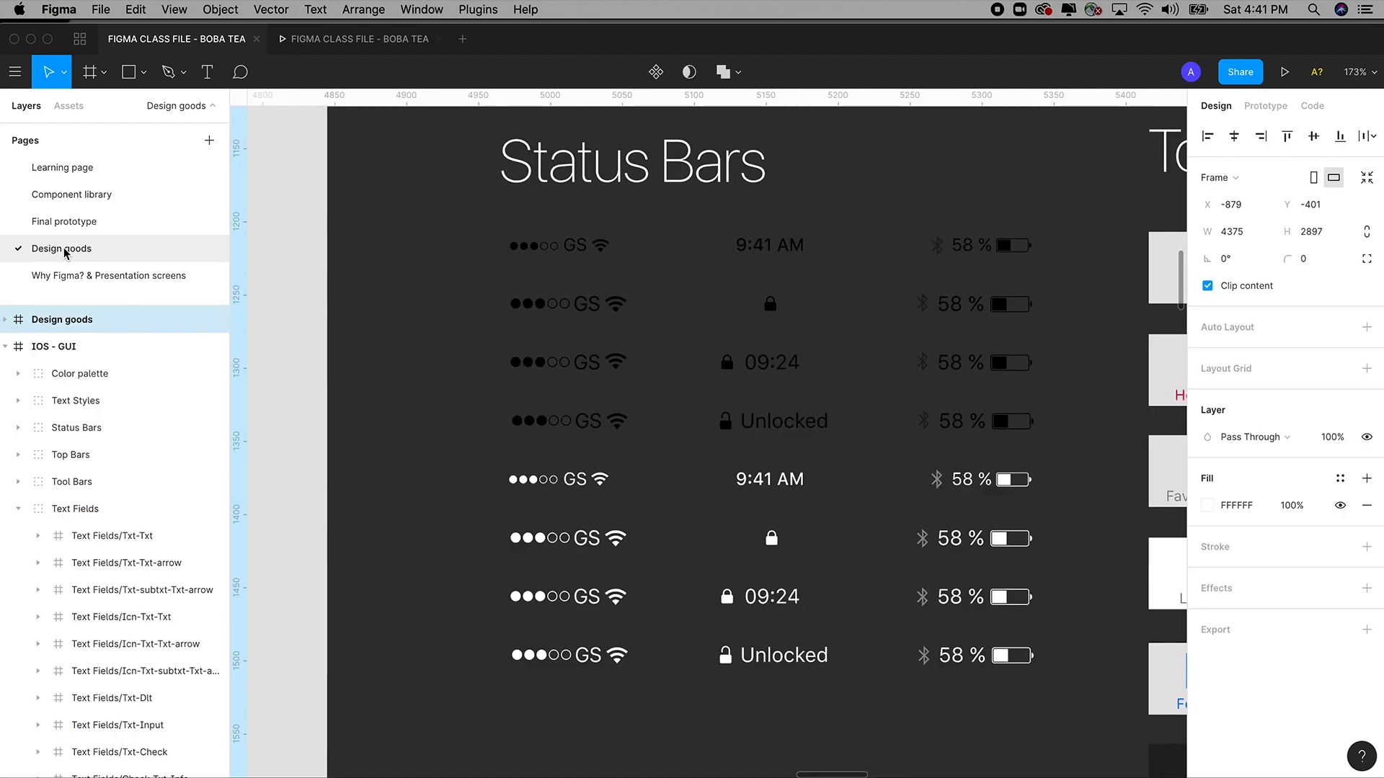
scroll(565, 437, "down", 3)
scroll(563, 436, "down", 10)
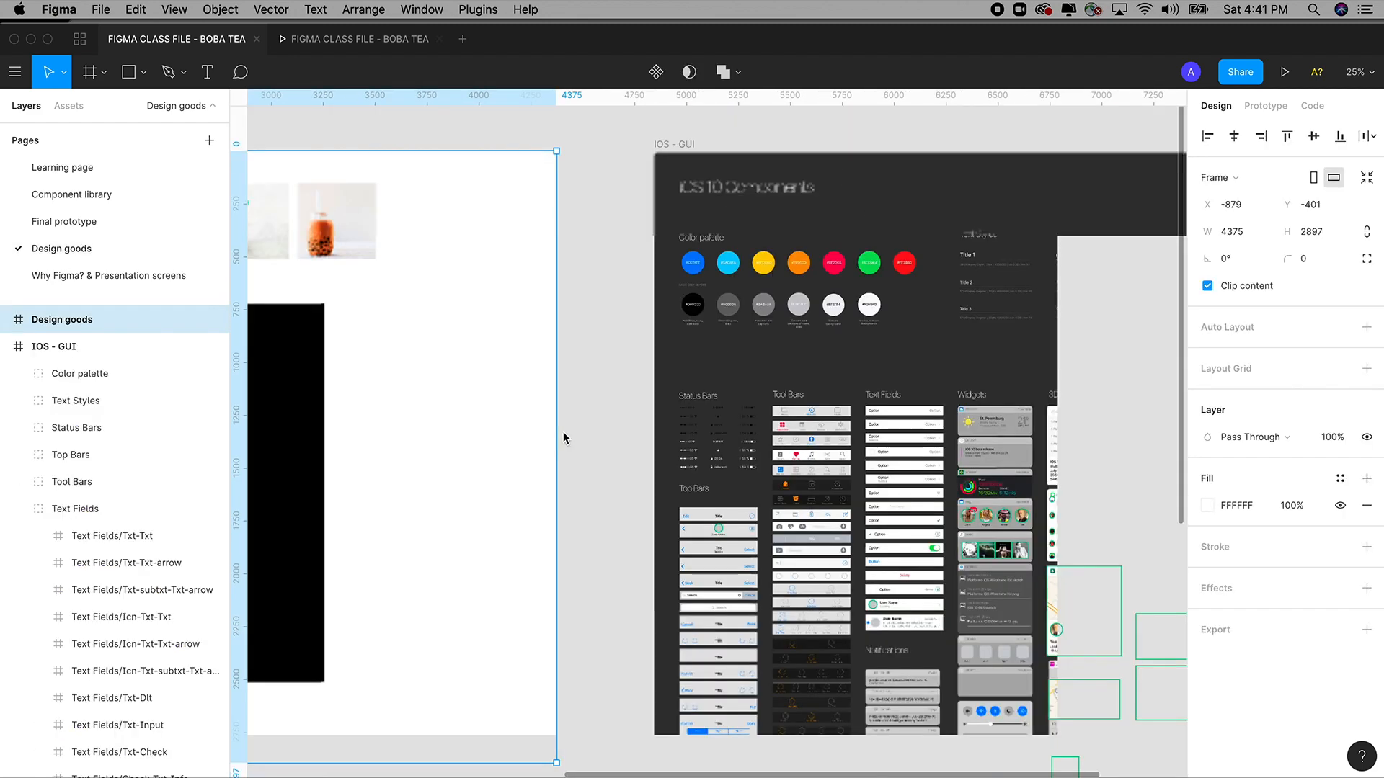
left_click_drag(1016, 546, 592, 407)
left_click_drag(762, 292, 906, 501)
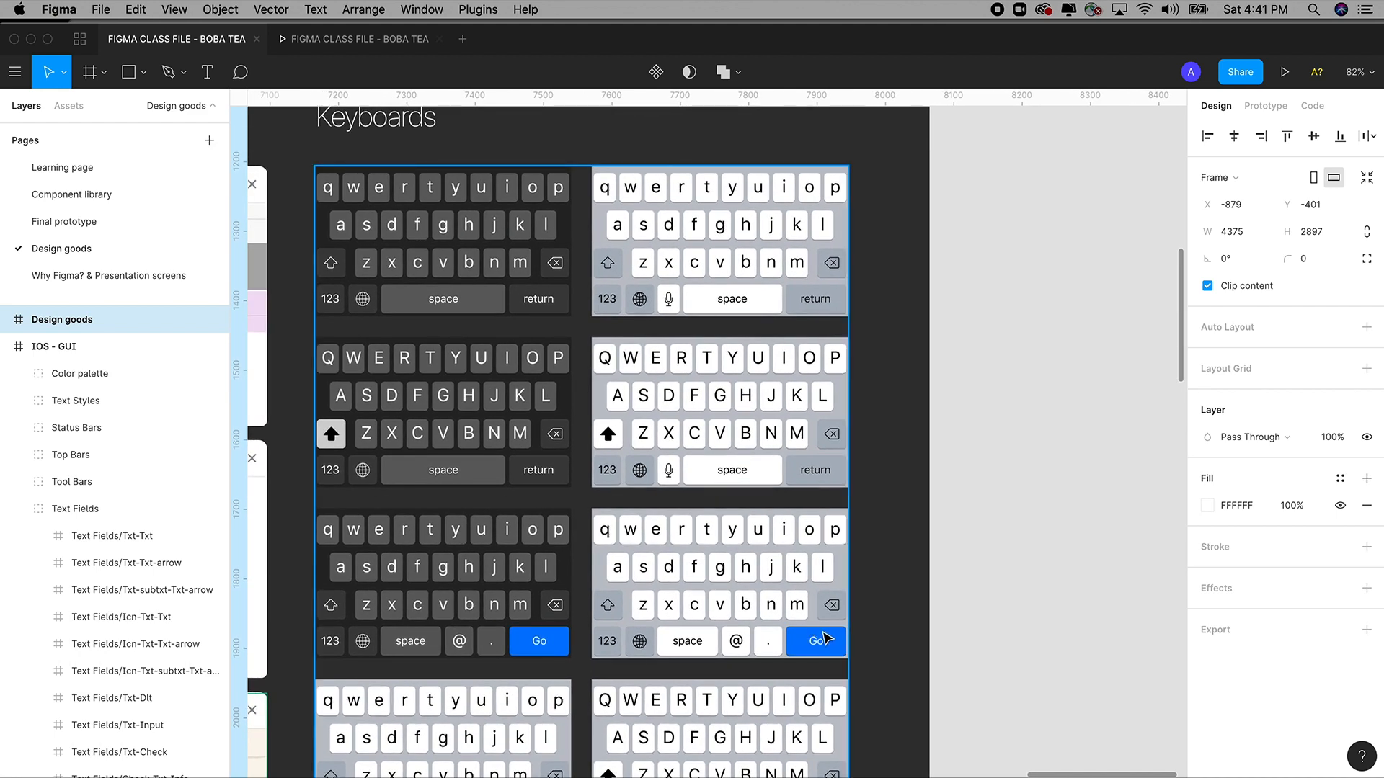
double_click(773, 611)
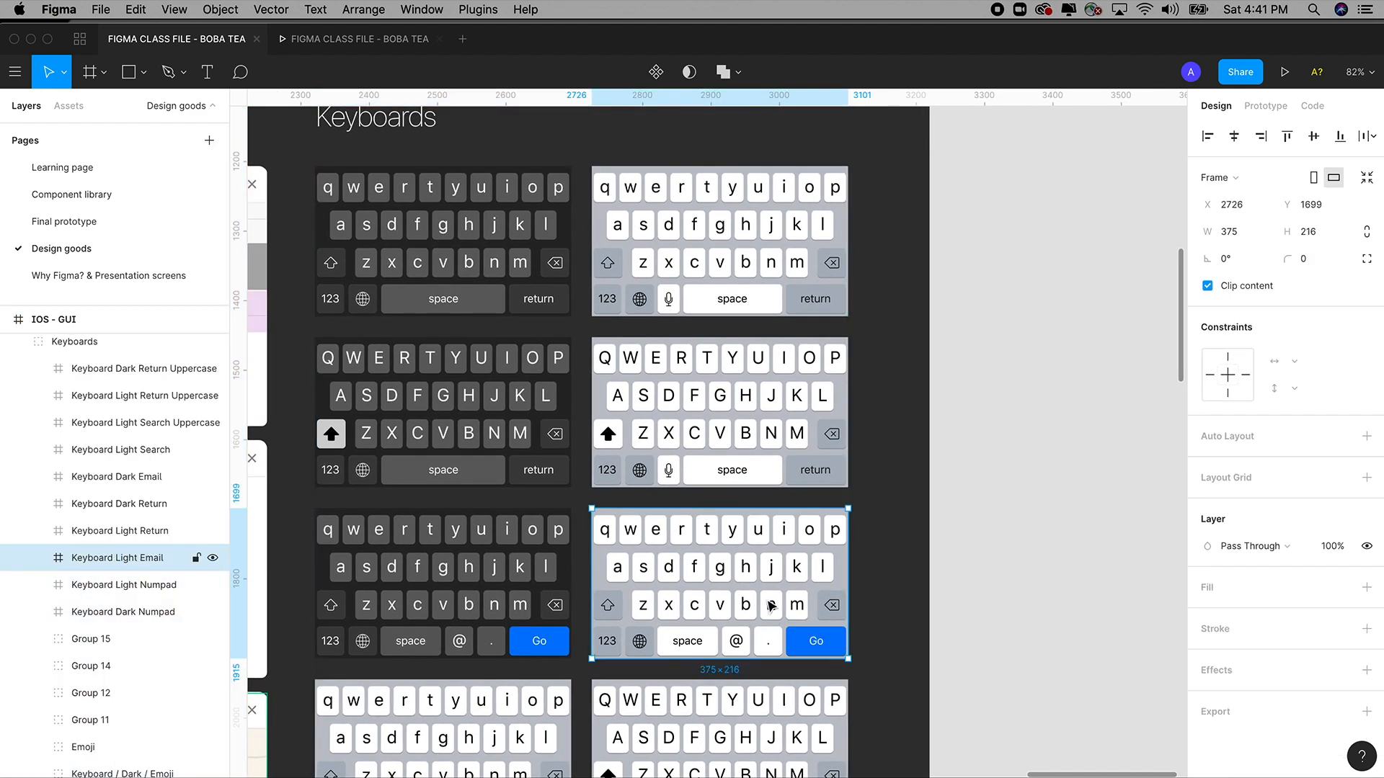
left_click(1002, 538)
left_click(772, 450)
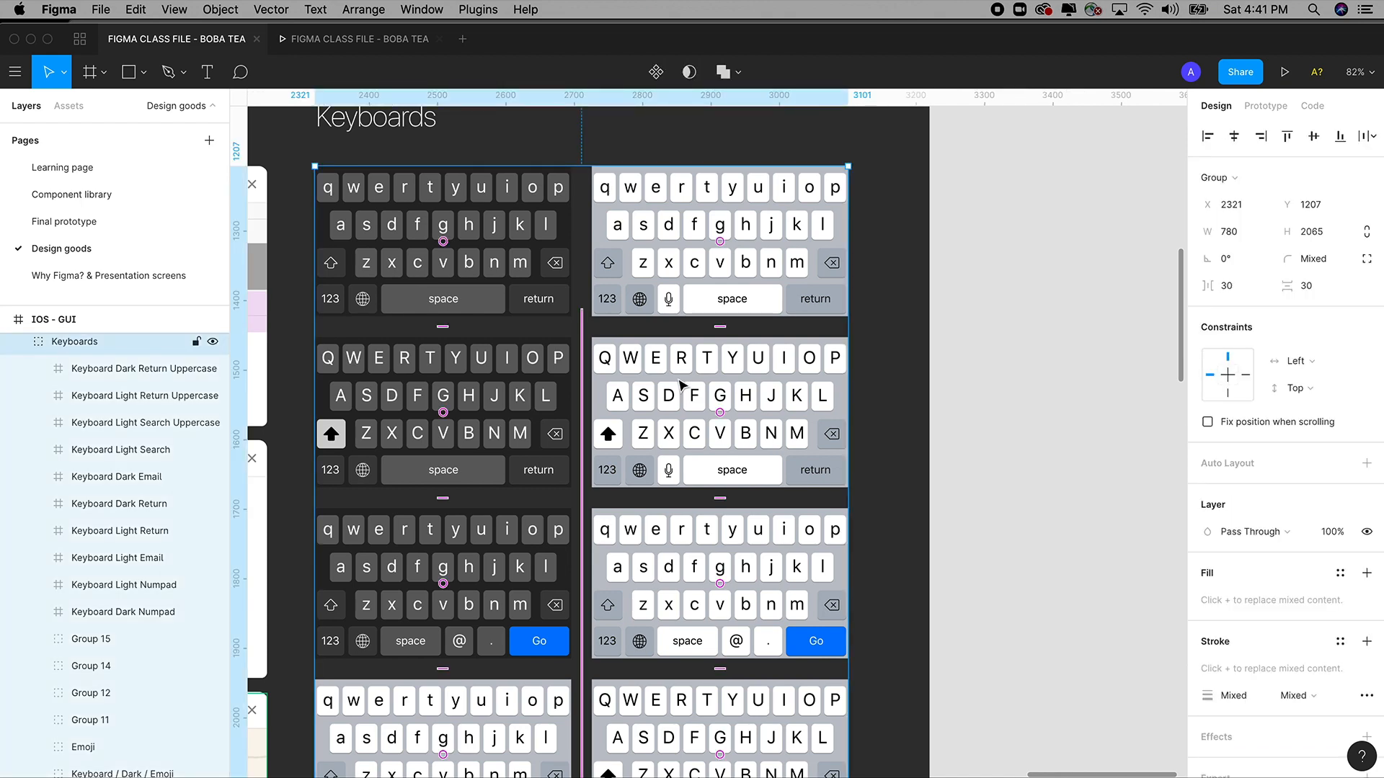
double_click(724, 572)
left_click(950, 551)
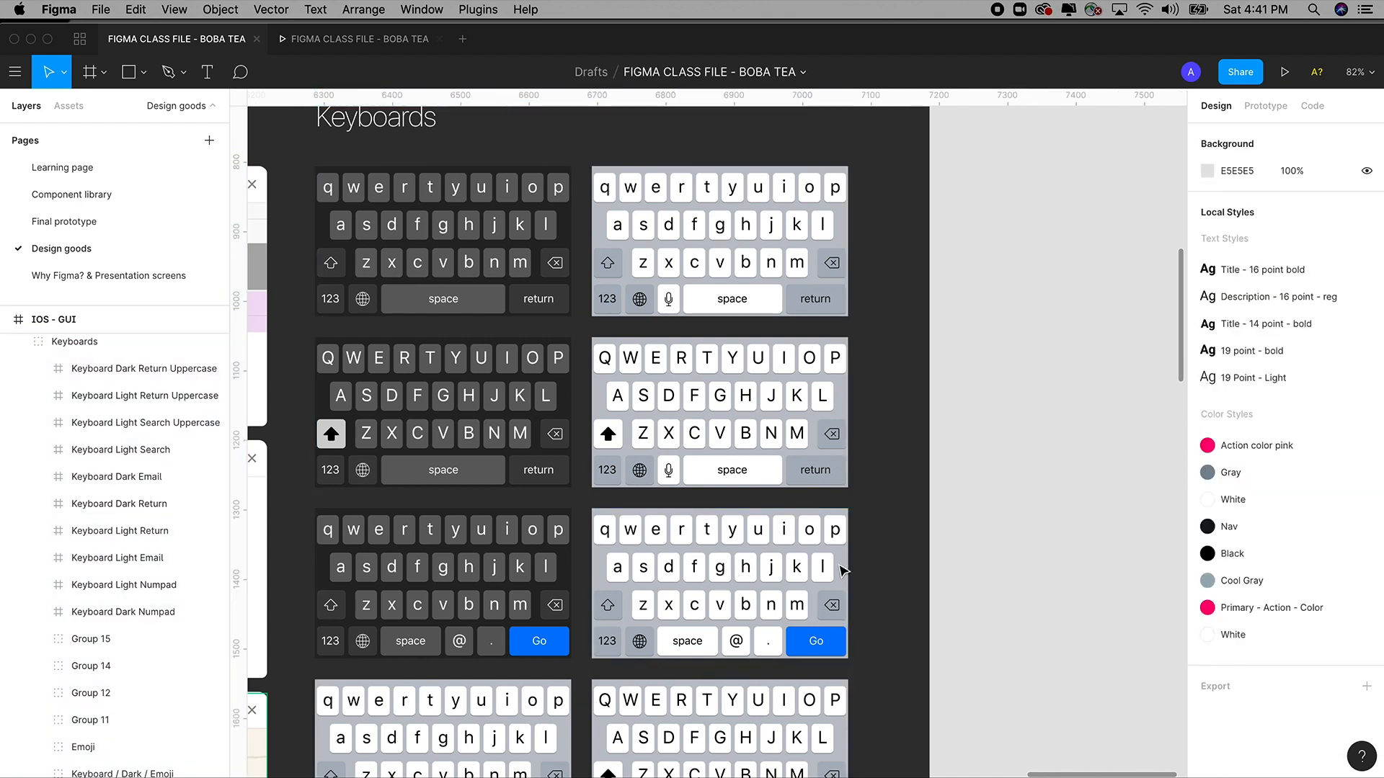
double_click(747, 587)
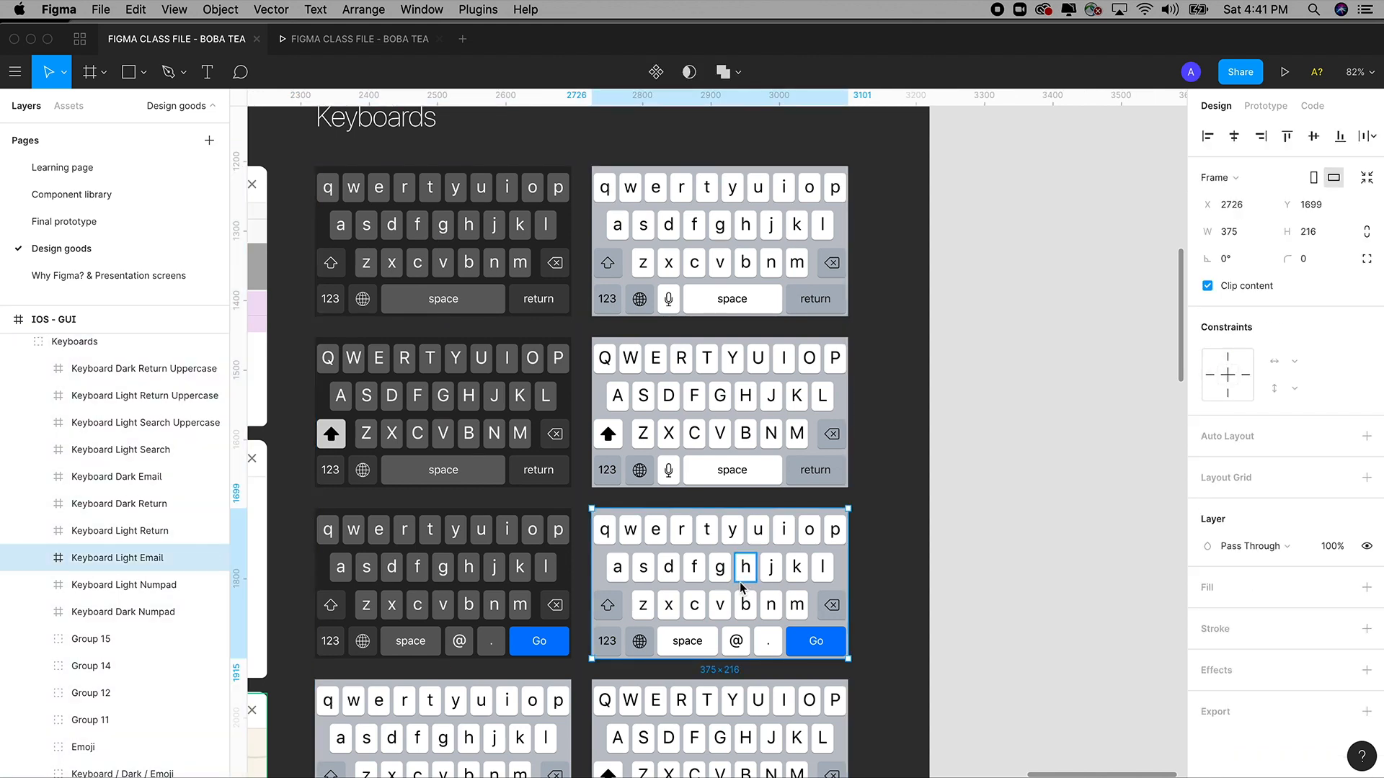
left_click(72, 170)
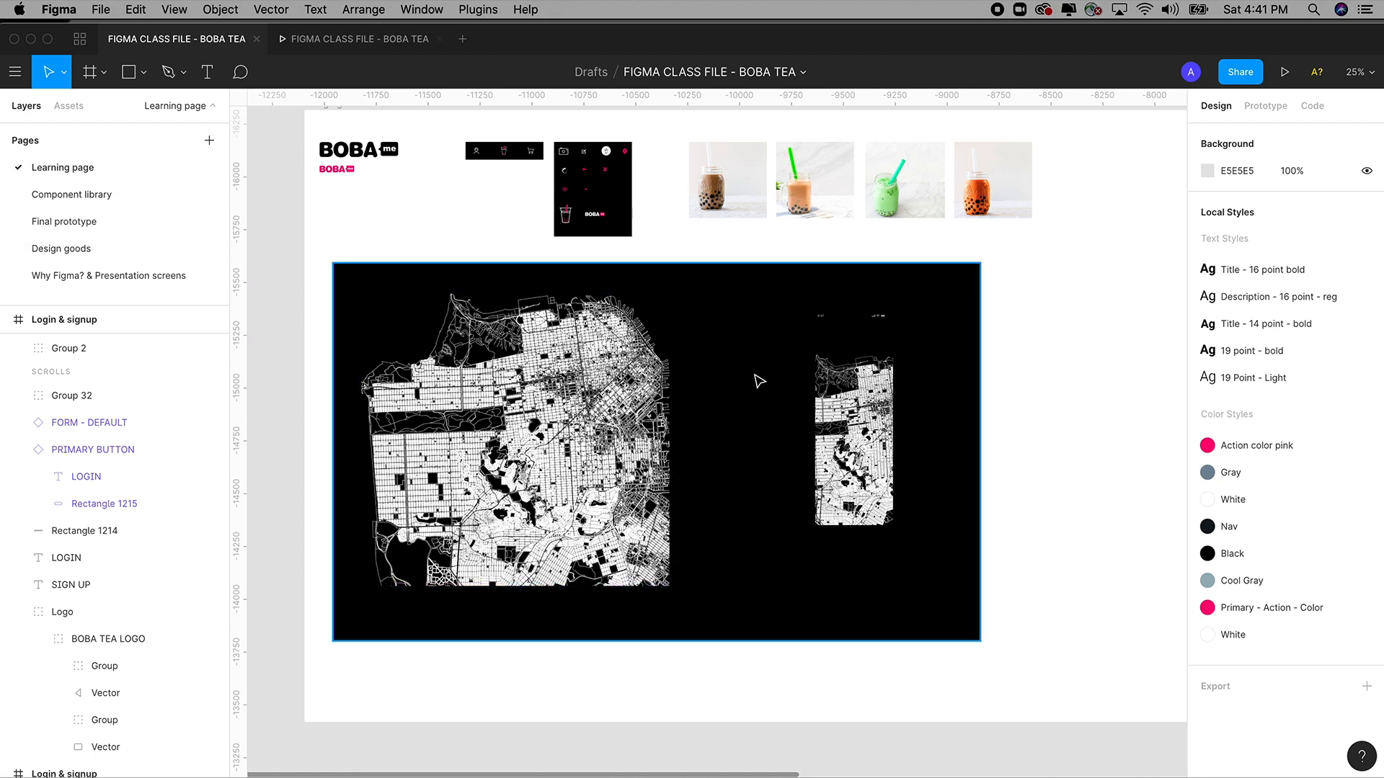
Paste the light email keyboard into the filled-in login frame and slide it to the bottom.
scroll(461, 374, "right", 10)
scroll(640, 510, "up", 3)
key("z")
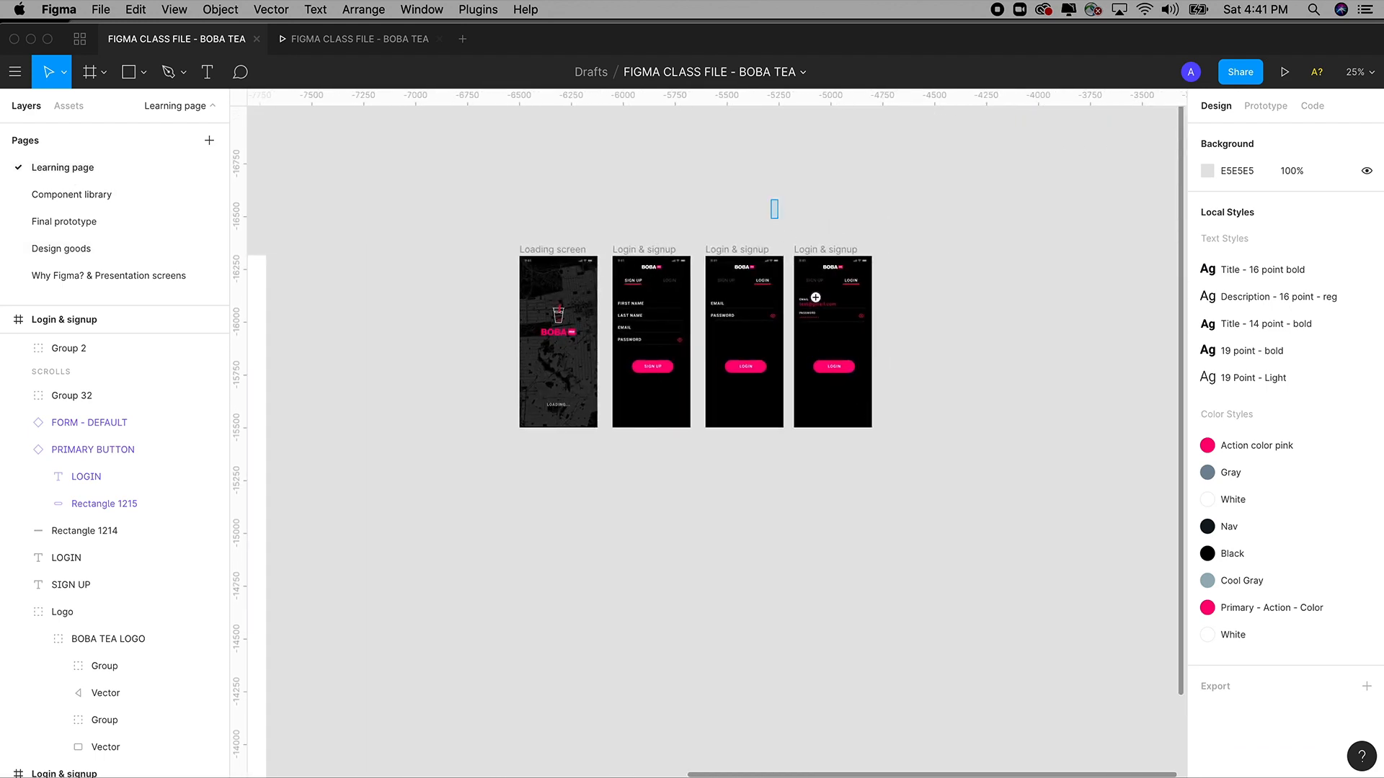
left_click_drag(772, 201, 910, 485)
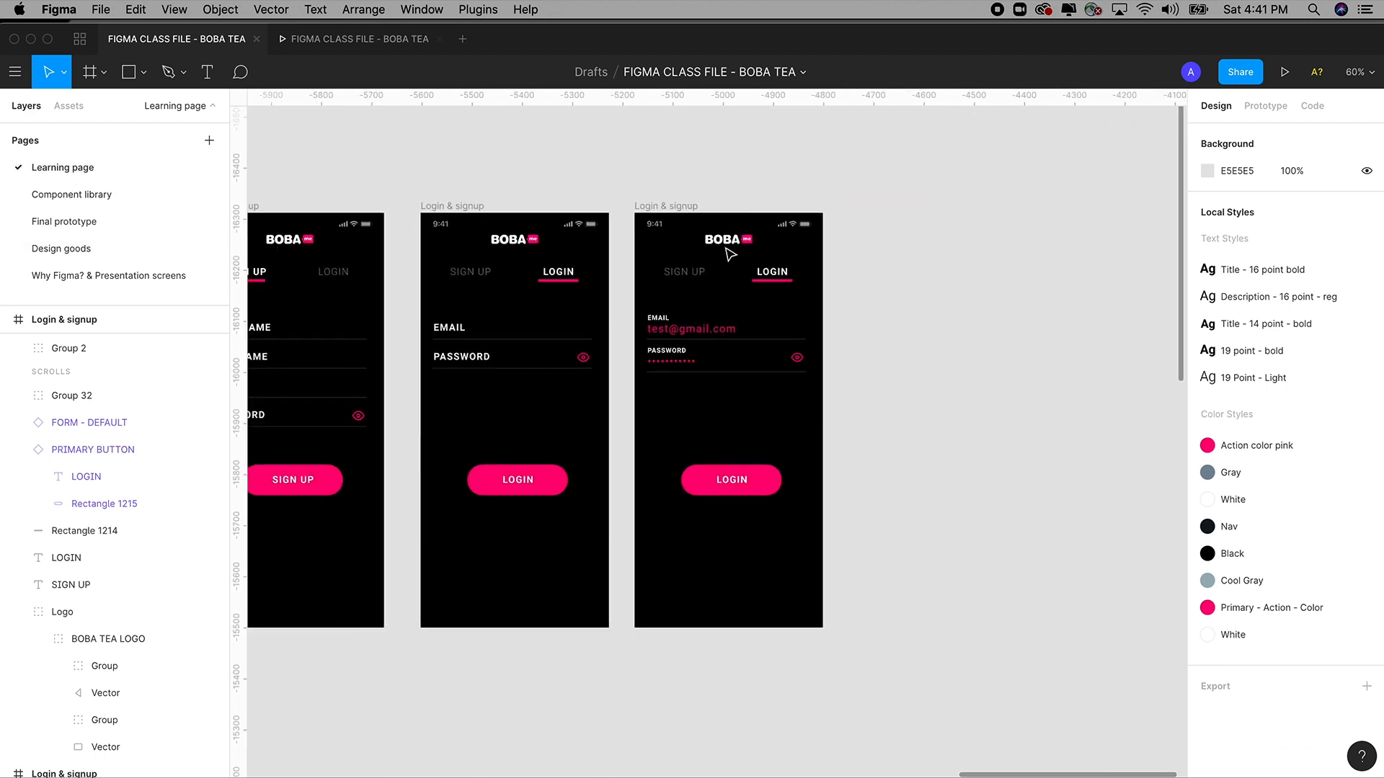
left_click(681, 207)
key("cmd+v")
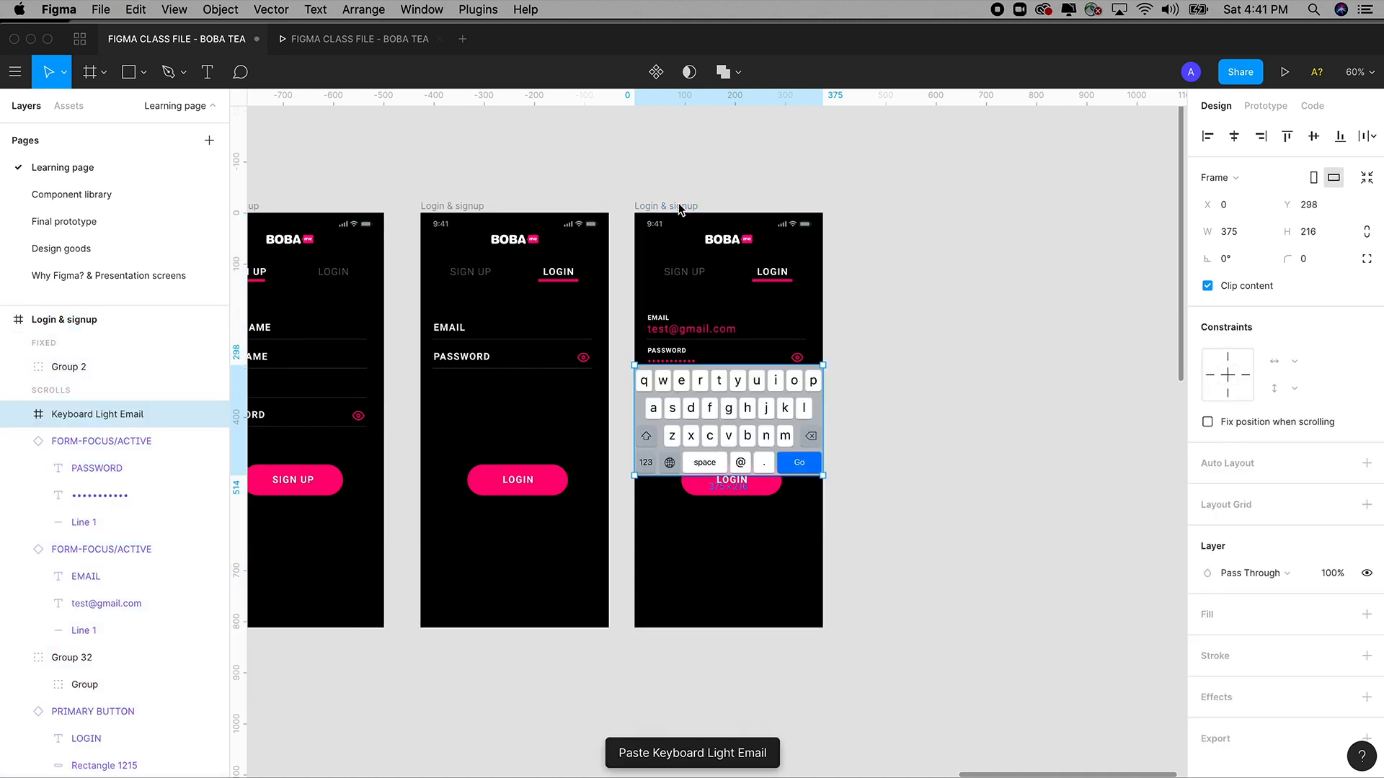
left_click_drag(744, 425, 746, 577)
left_click(934, 557)
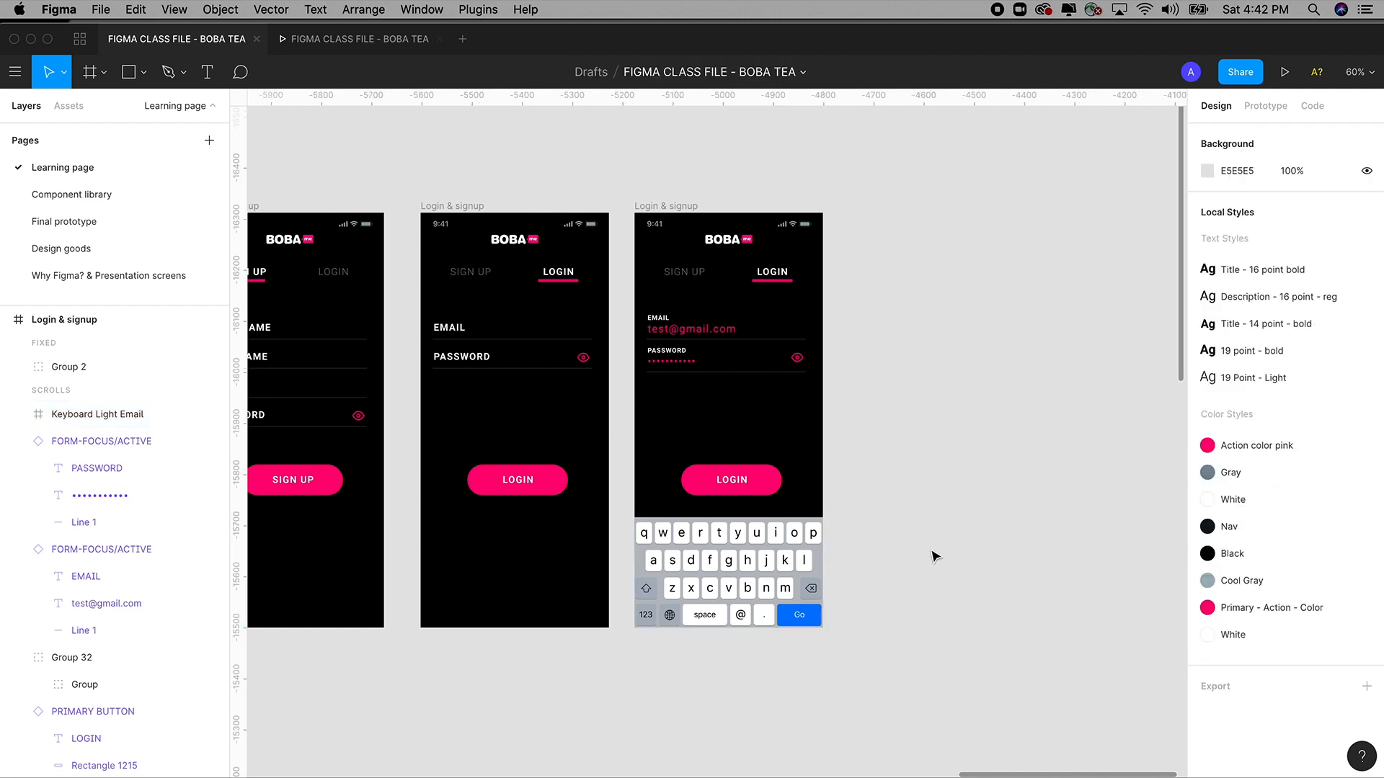
Zoom and pan to review the last login screen and the full Sign Up screen.
left_click_drag(914, 549, 951, 536)
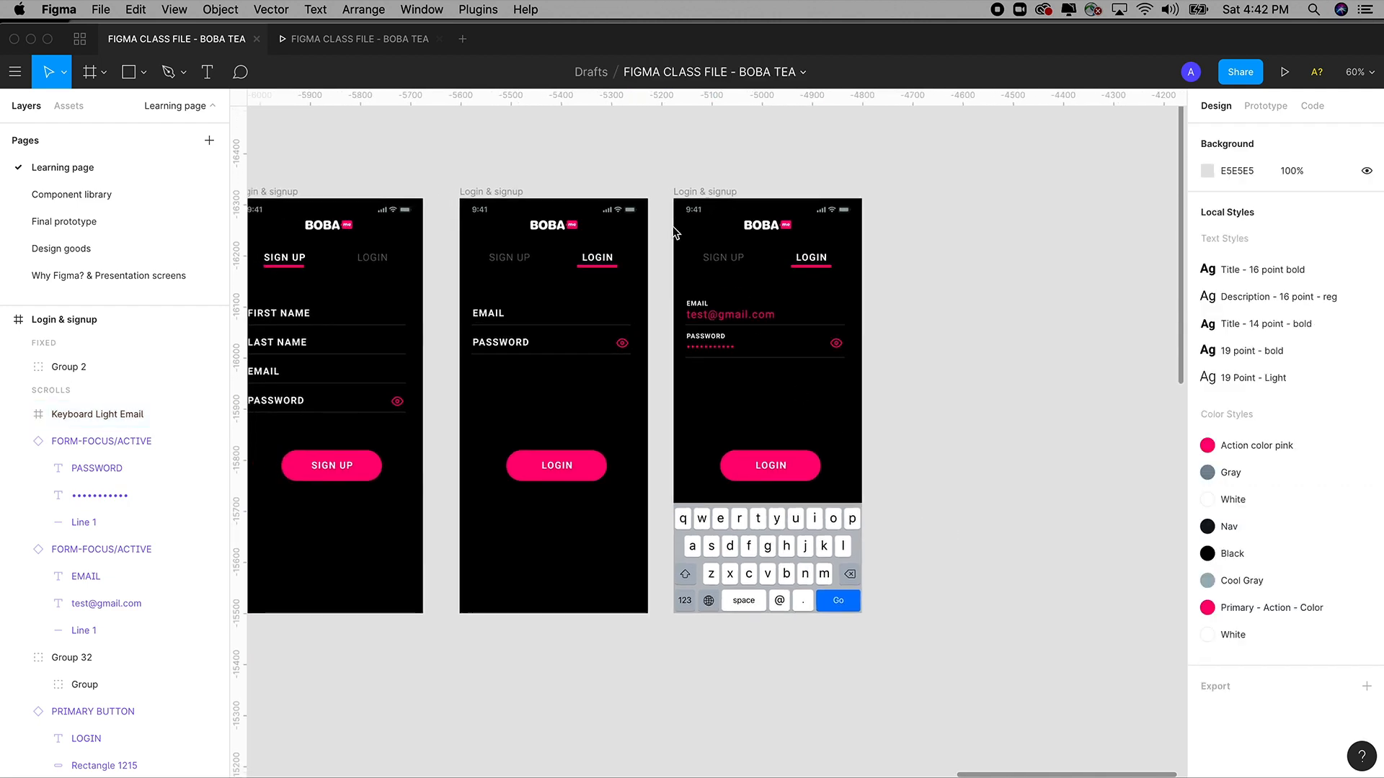
key("z")
left_click_drag(617, 164, 931, 667)
left_click_drag(878, 542, 921, 506)
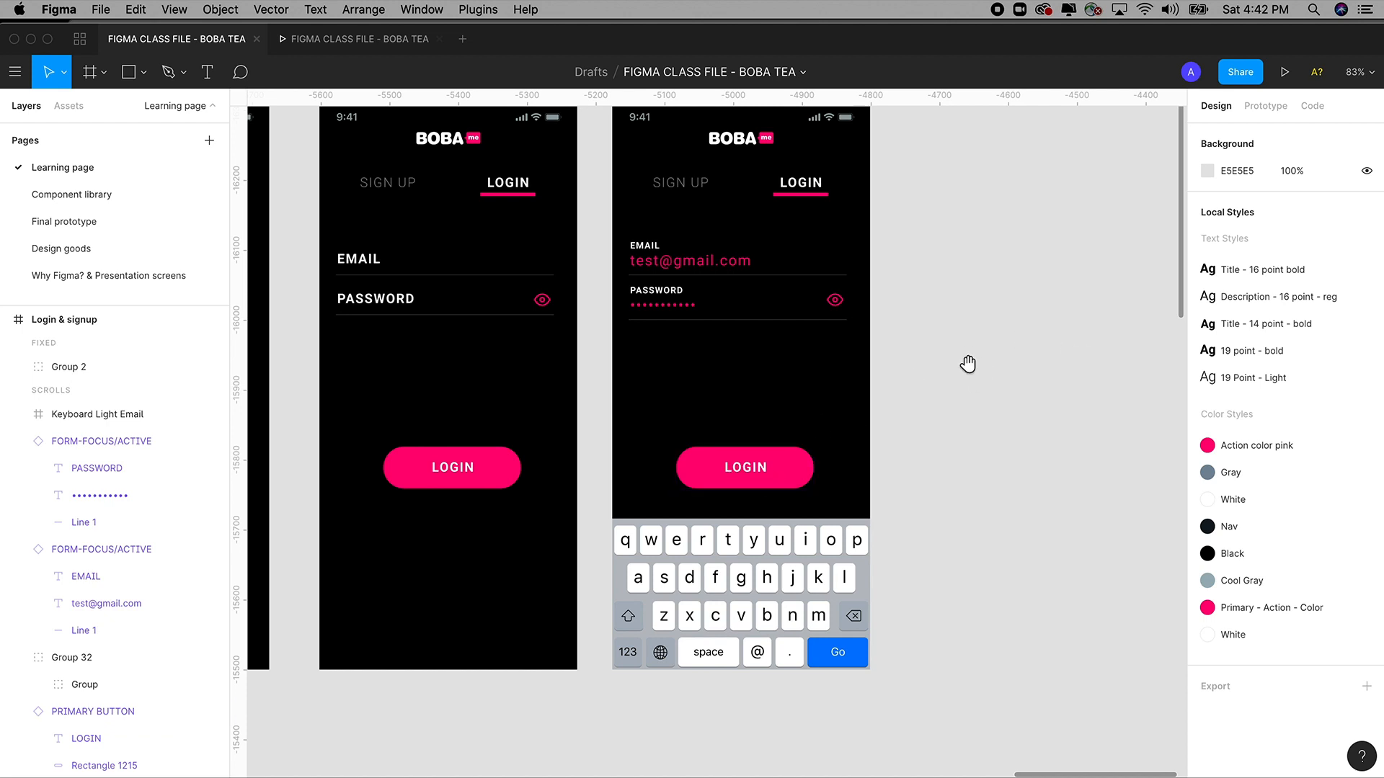
scroll(967, 361, "up", 2)
left_click_drag(939, 392, 1059, 369)
left_click_drag(838, 372, 966, 387)
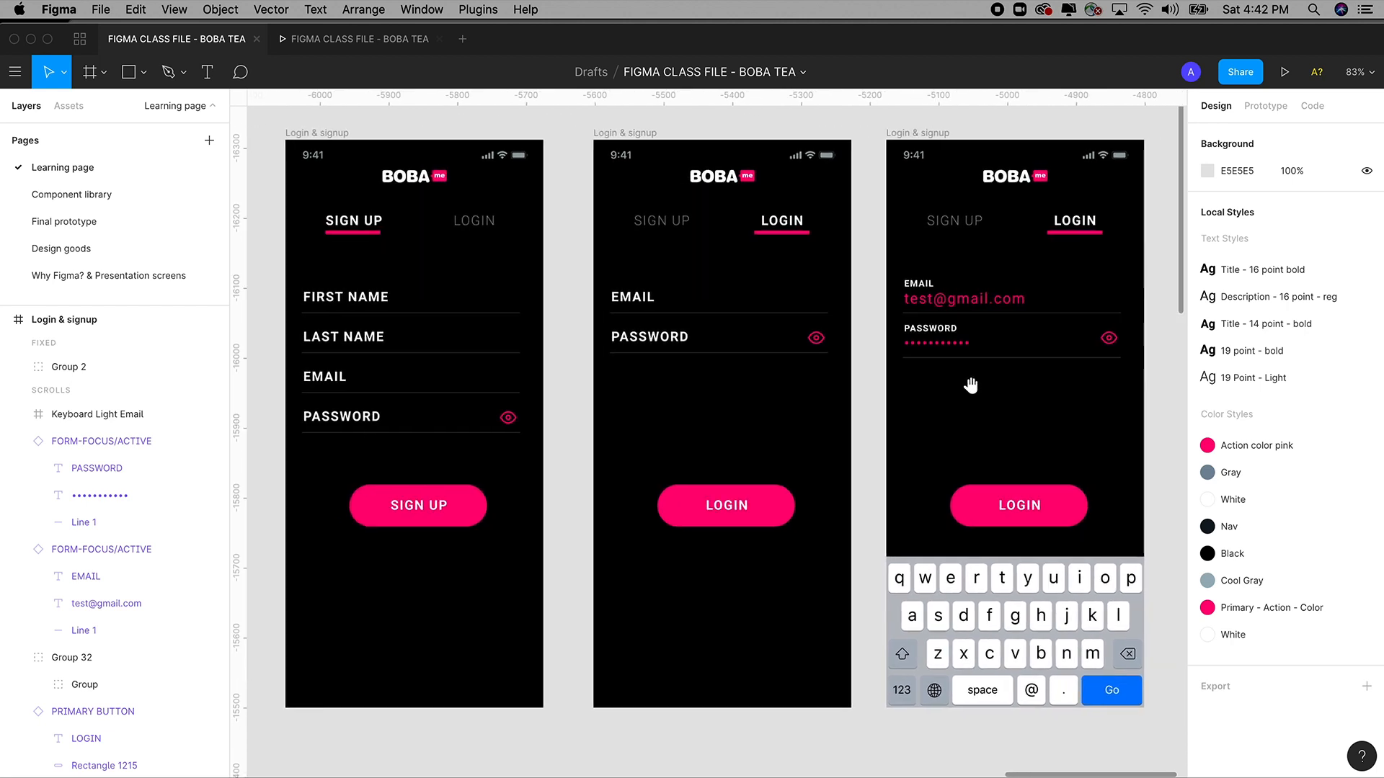
Link the Email and Password fields on the empty login screen to the filled-in login screen.
left_click(1258, 105)
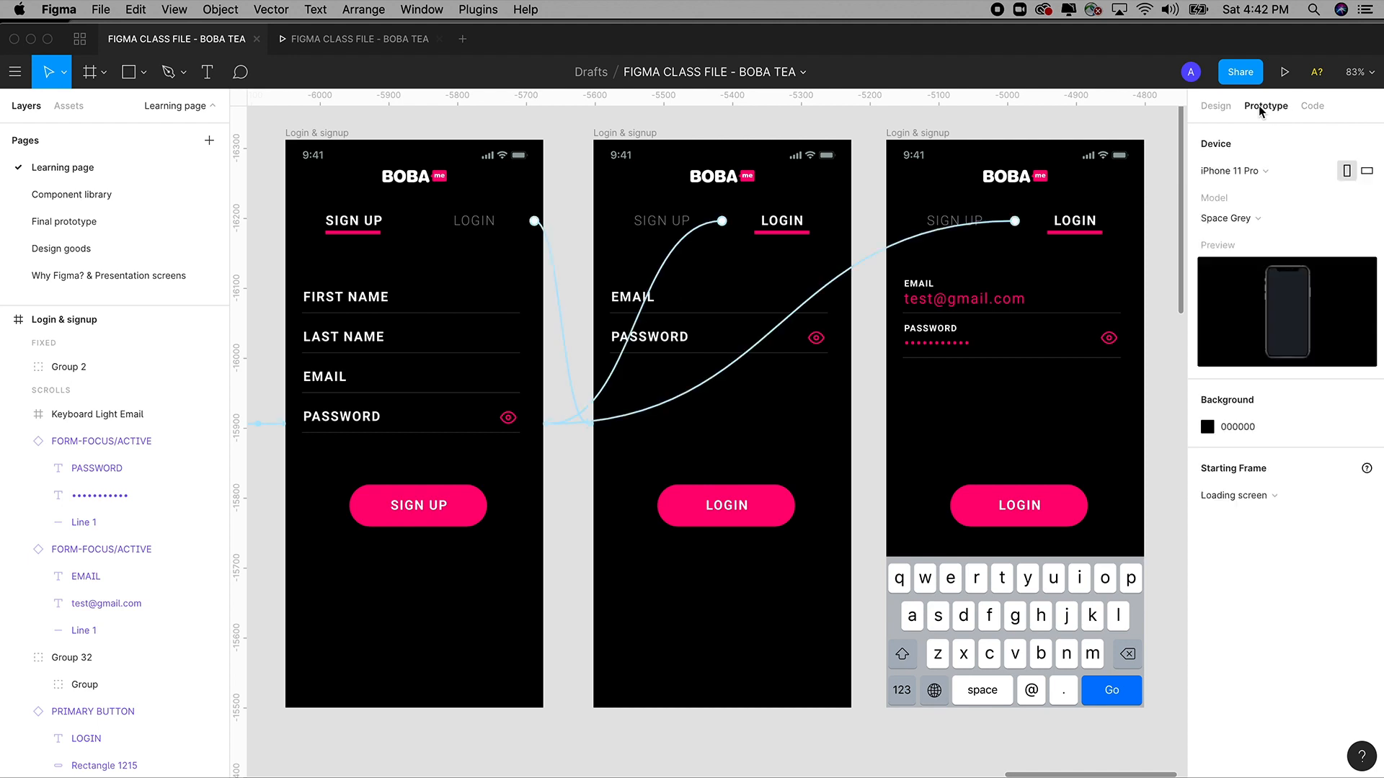
left_click(666, 305)
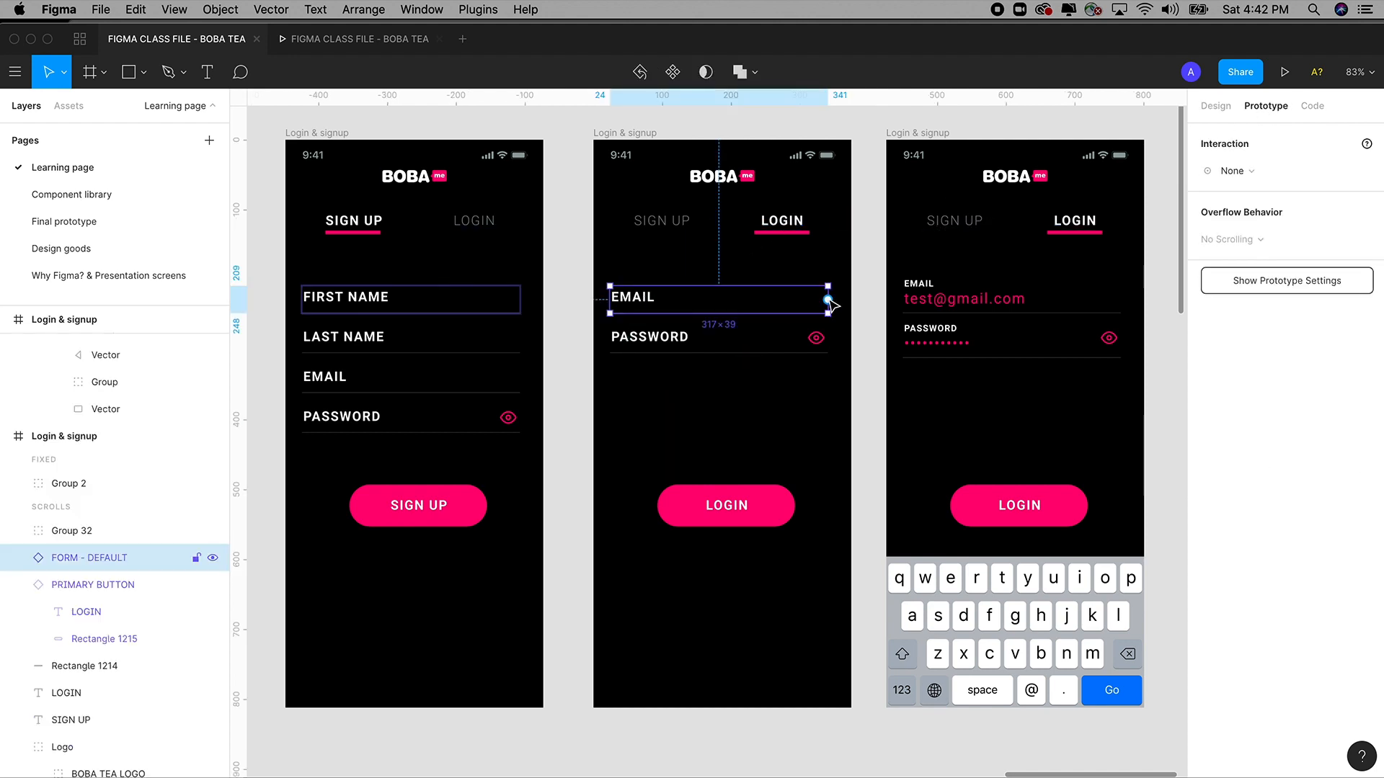
left_click_drag(828, 300, 939, 304)
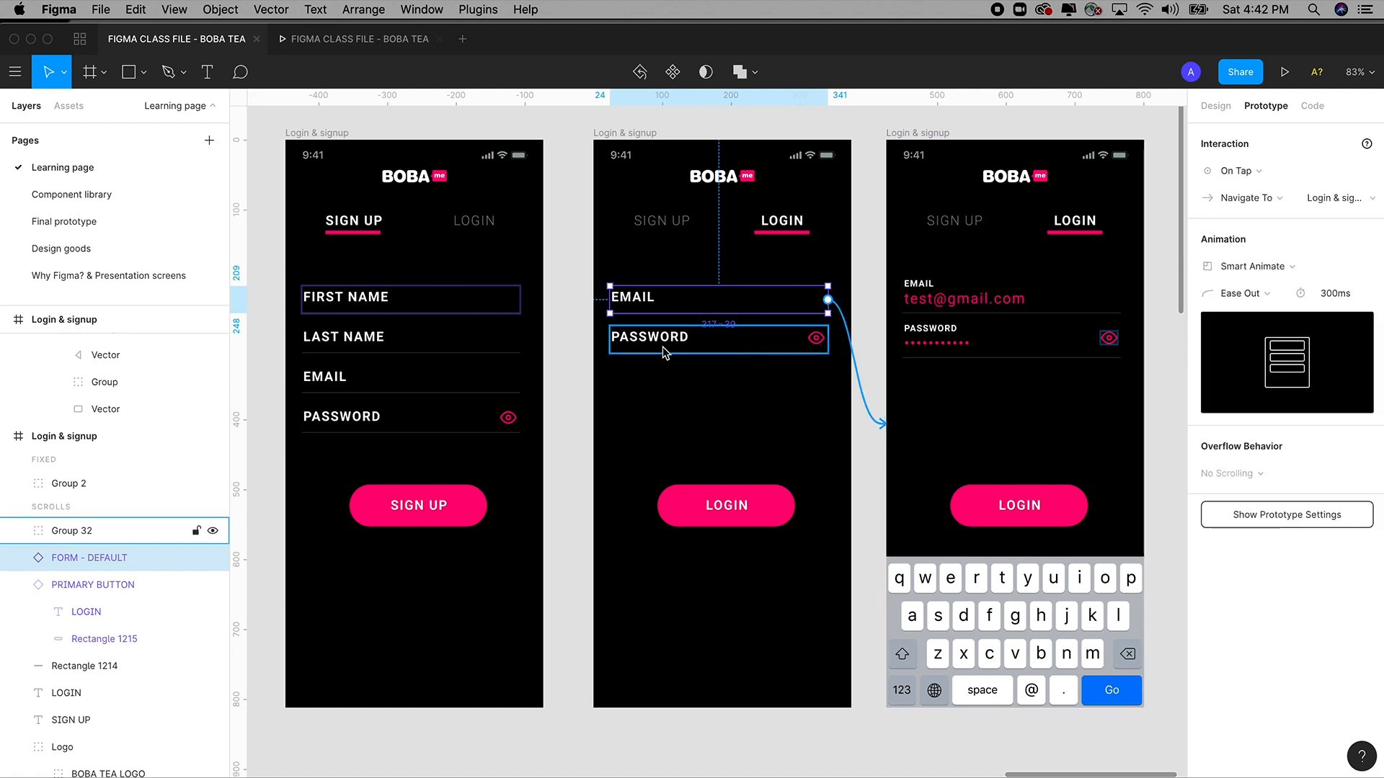
left_click(665, 346)
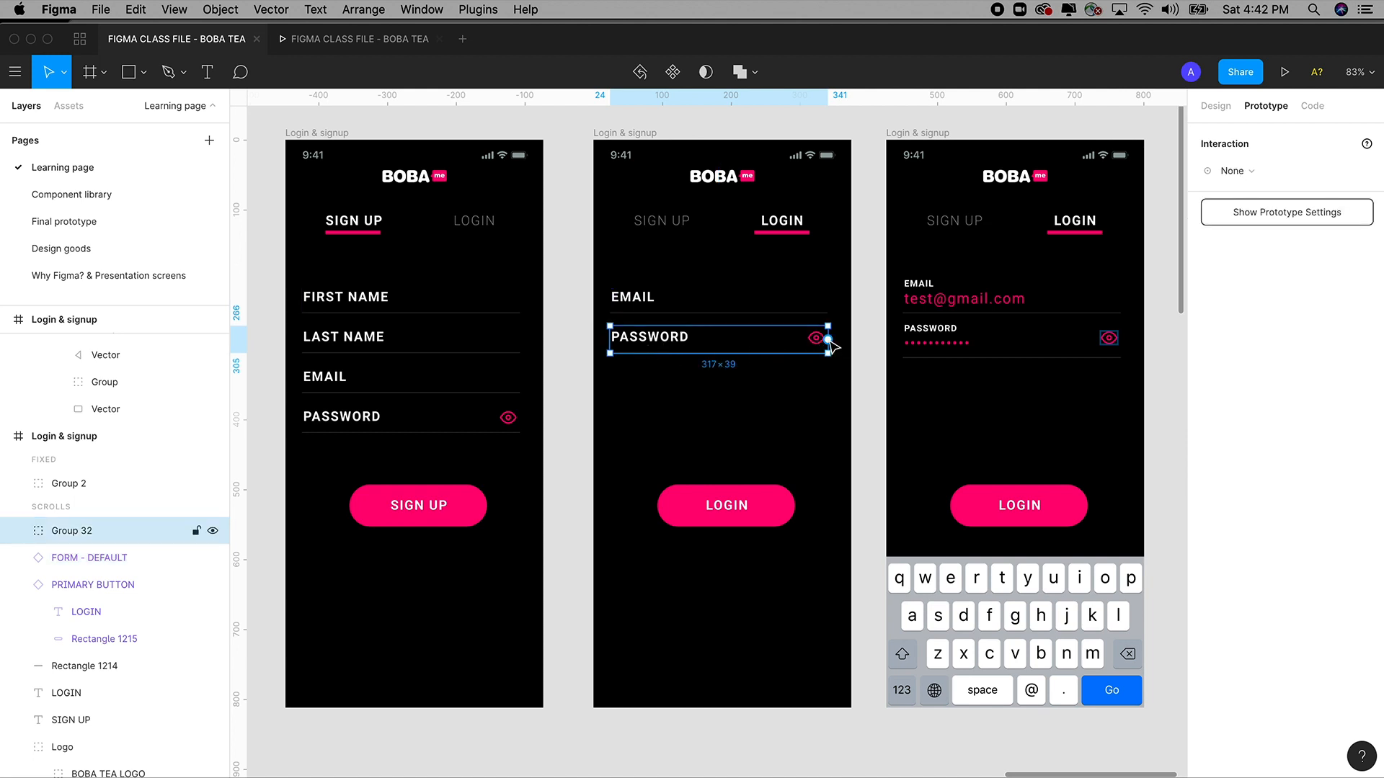
left_click_drag(831, 347, 930, 347)
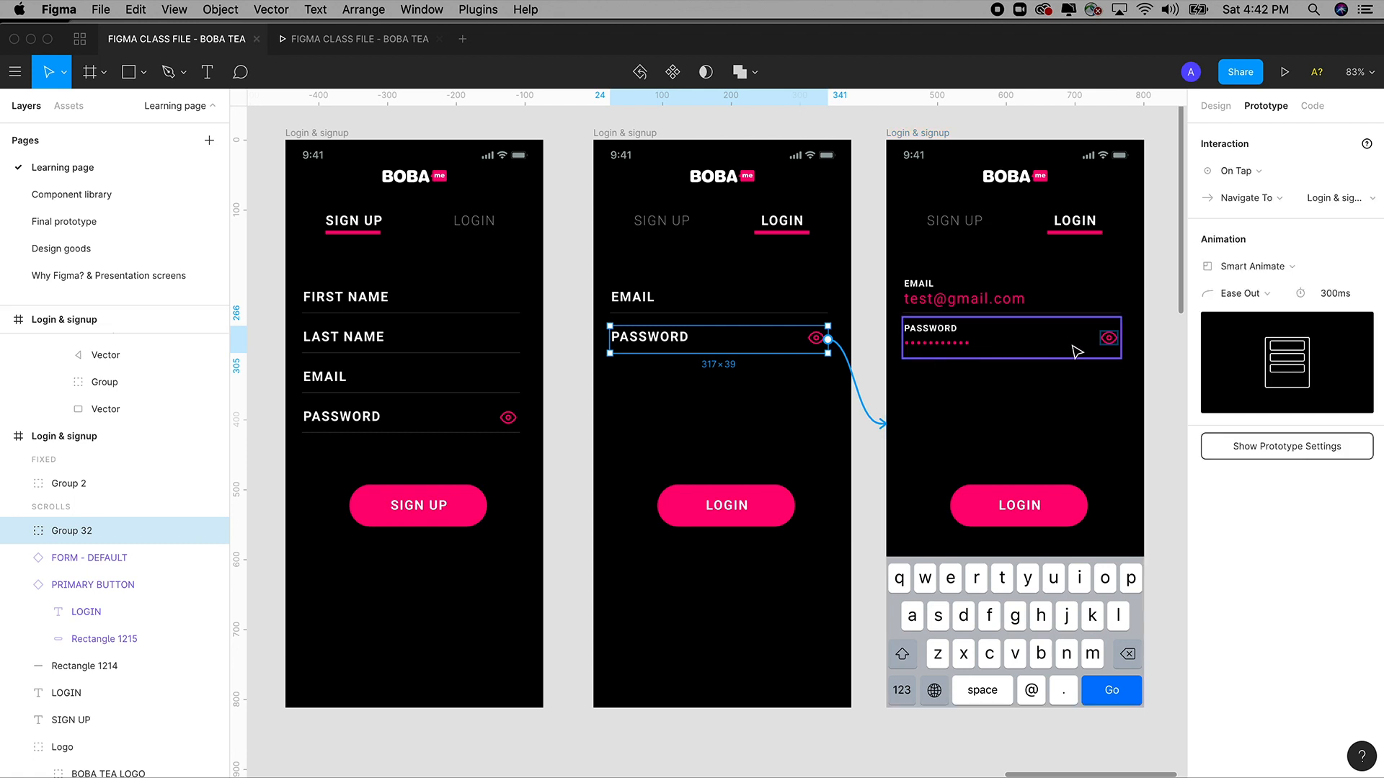
Change the Password and Email tap transitions from Smart Animate to Instant.
left_click(1254, 272)
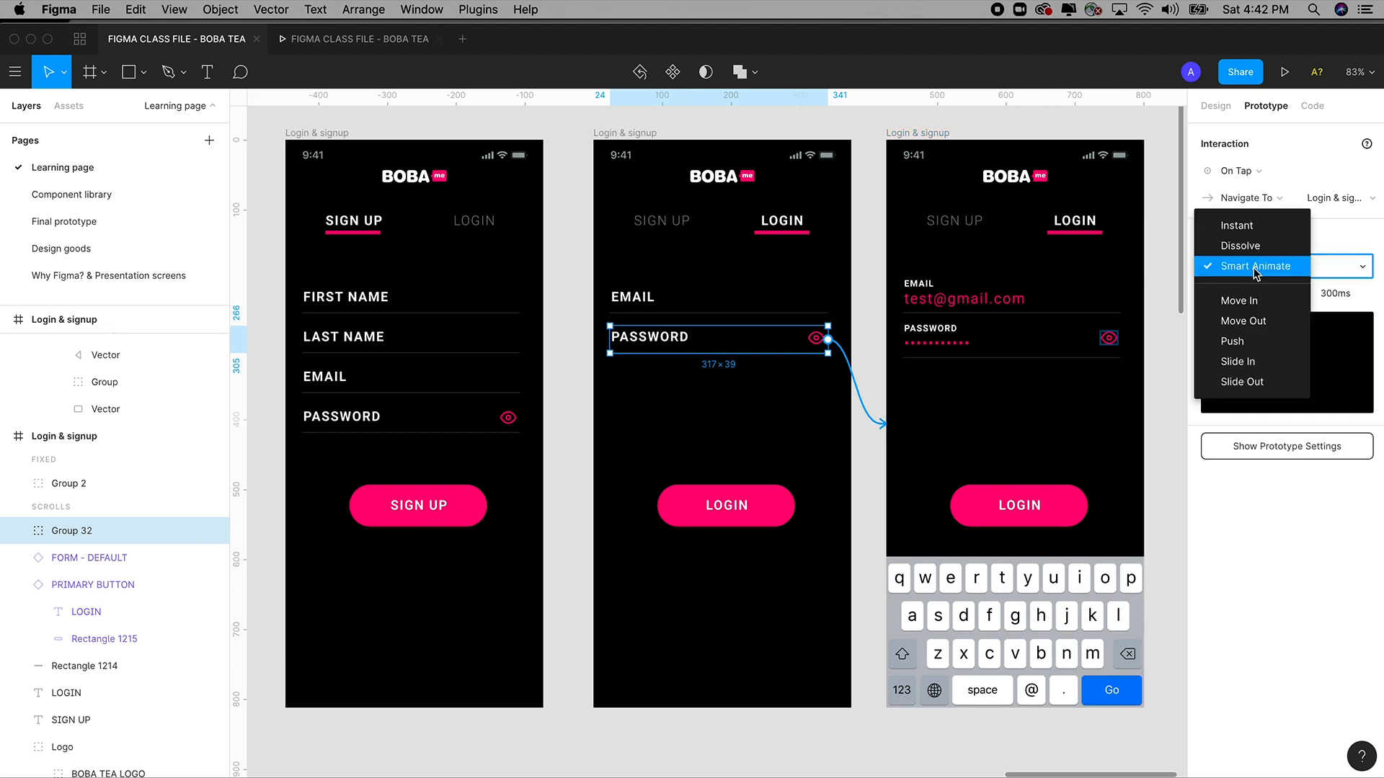
left_click(1236, 226)
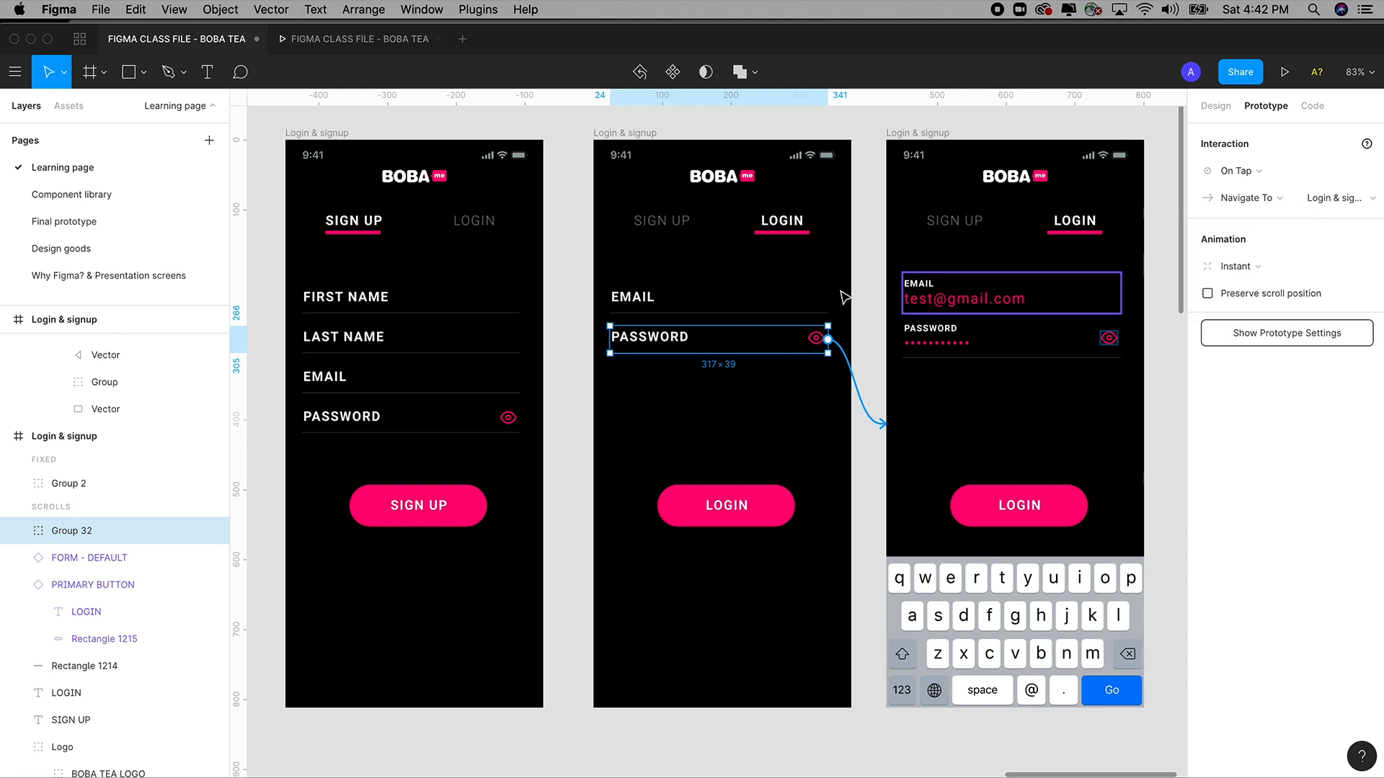
left_click(79, 557)
left_click(1269, 279)
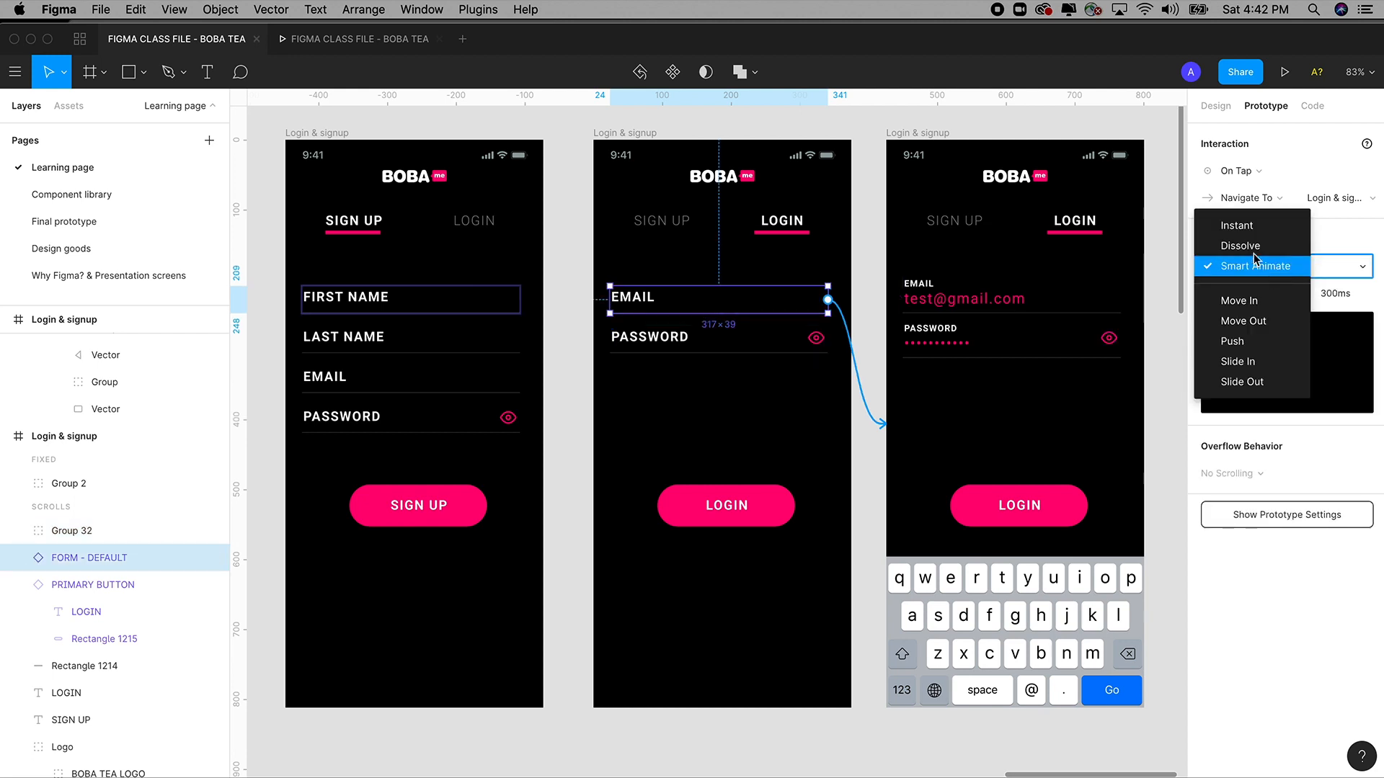
left_click(1242, 230)
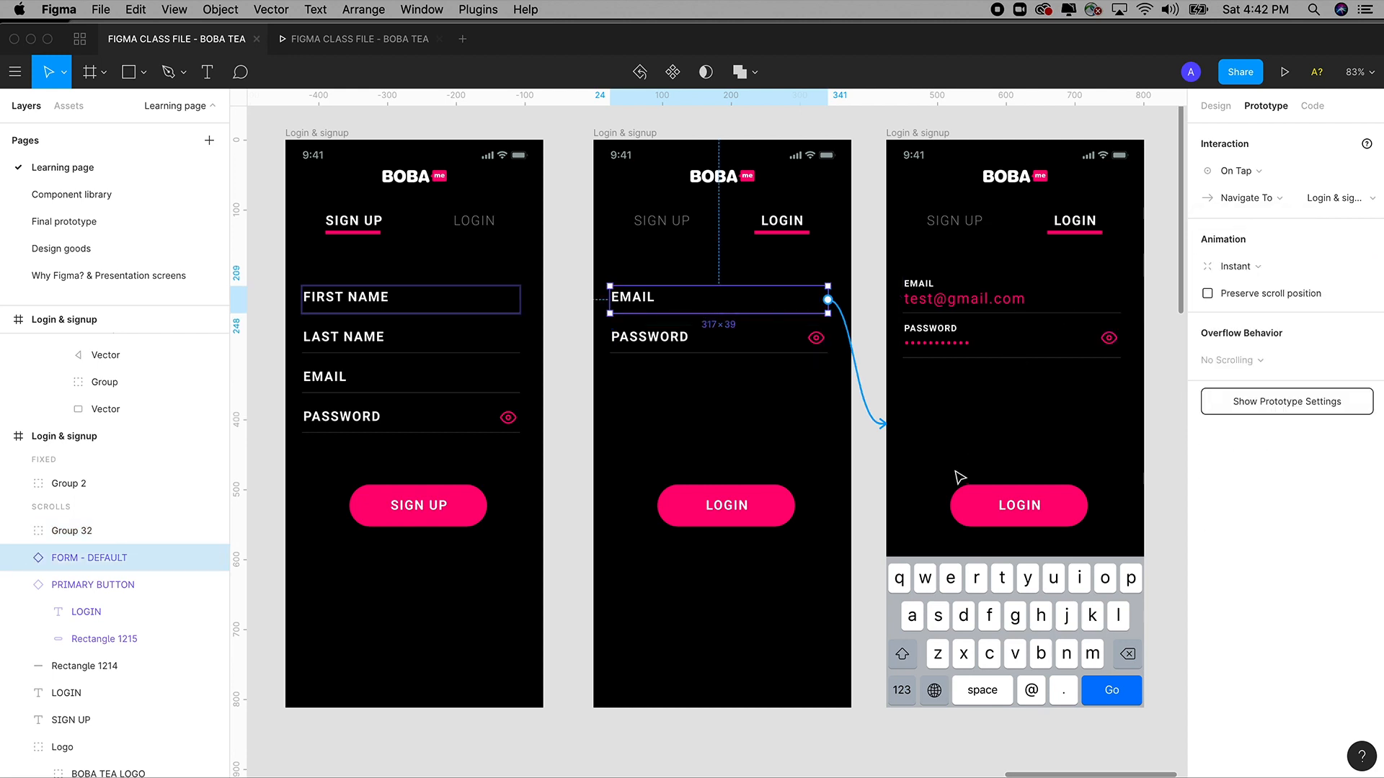
left_click(867, 472)
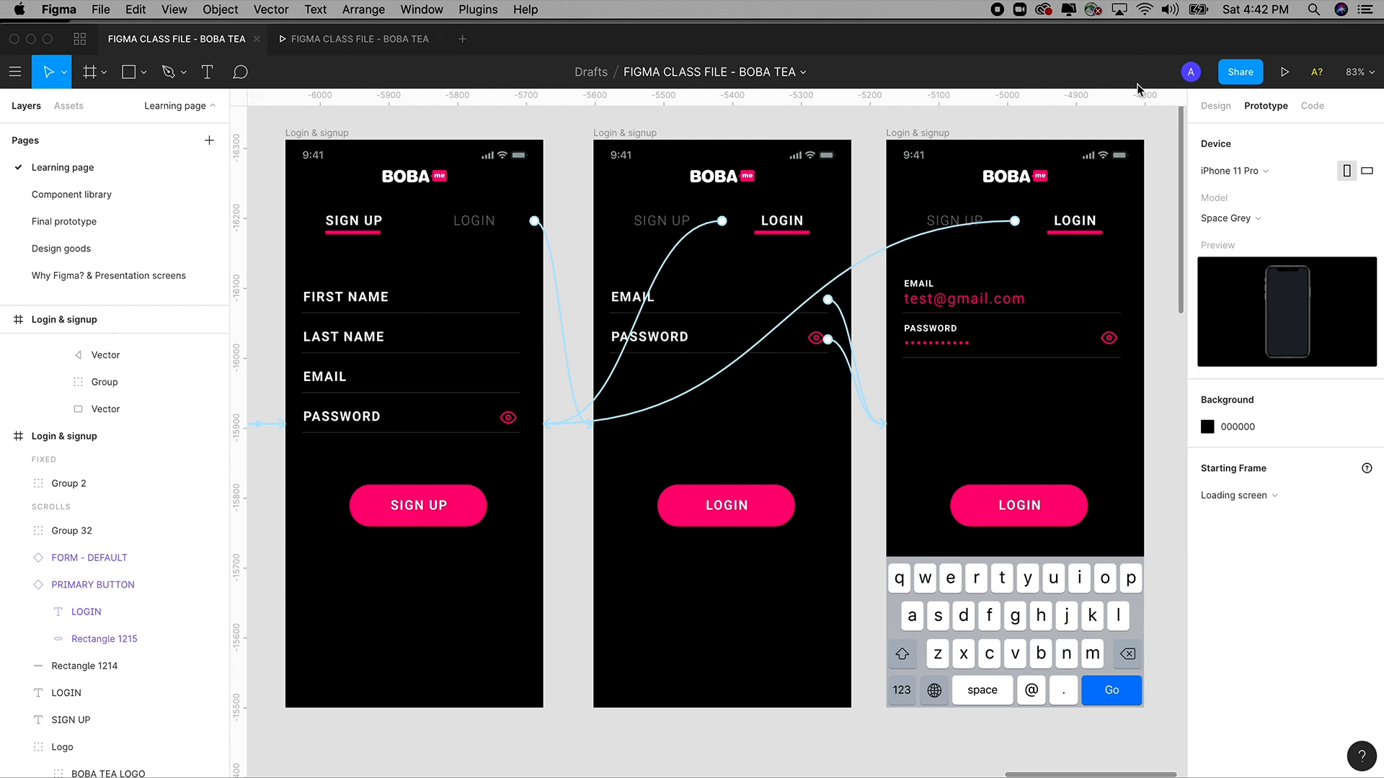
left_click(1284, 74)
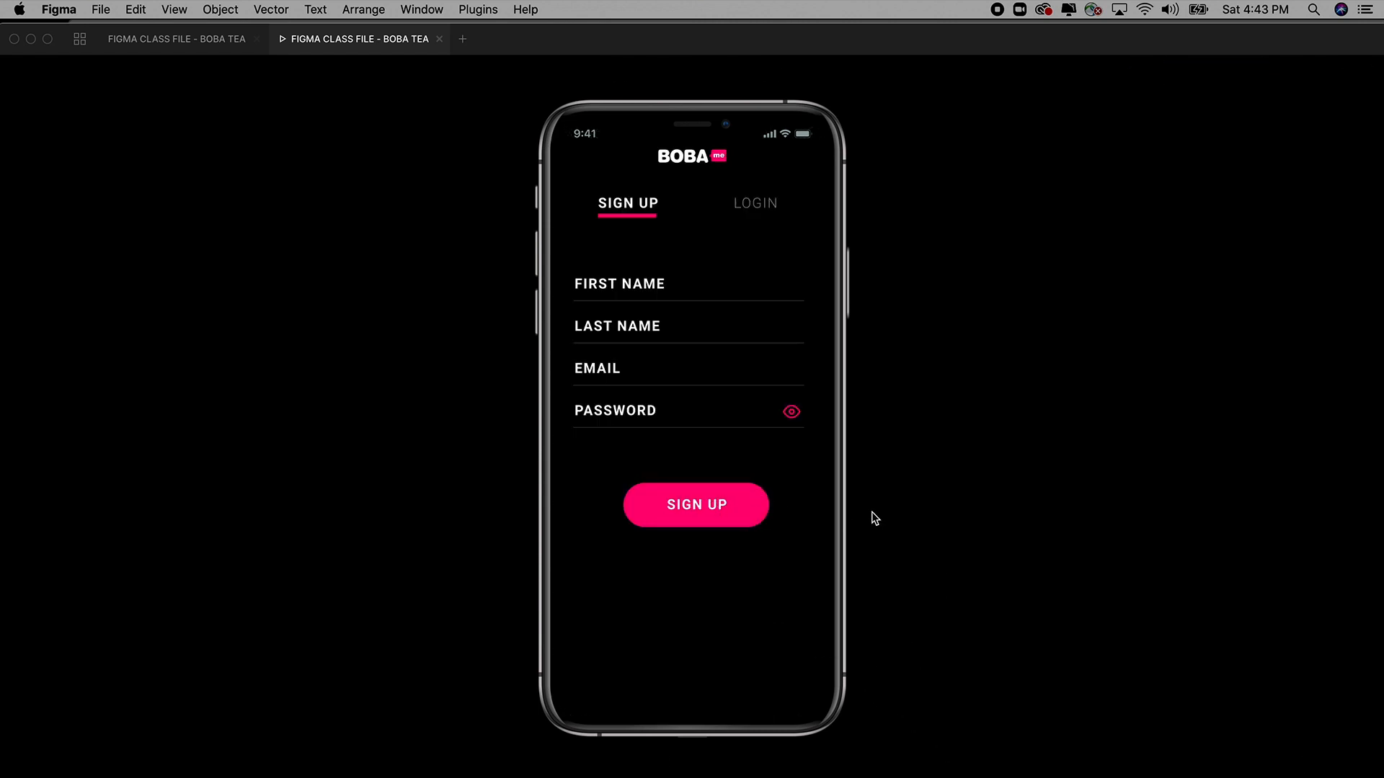
left_click(753, 208)
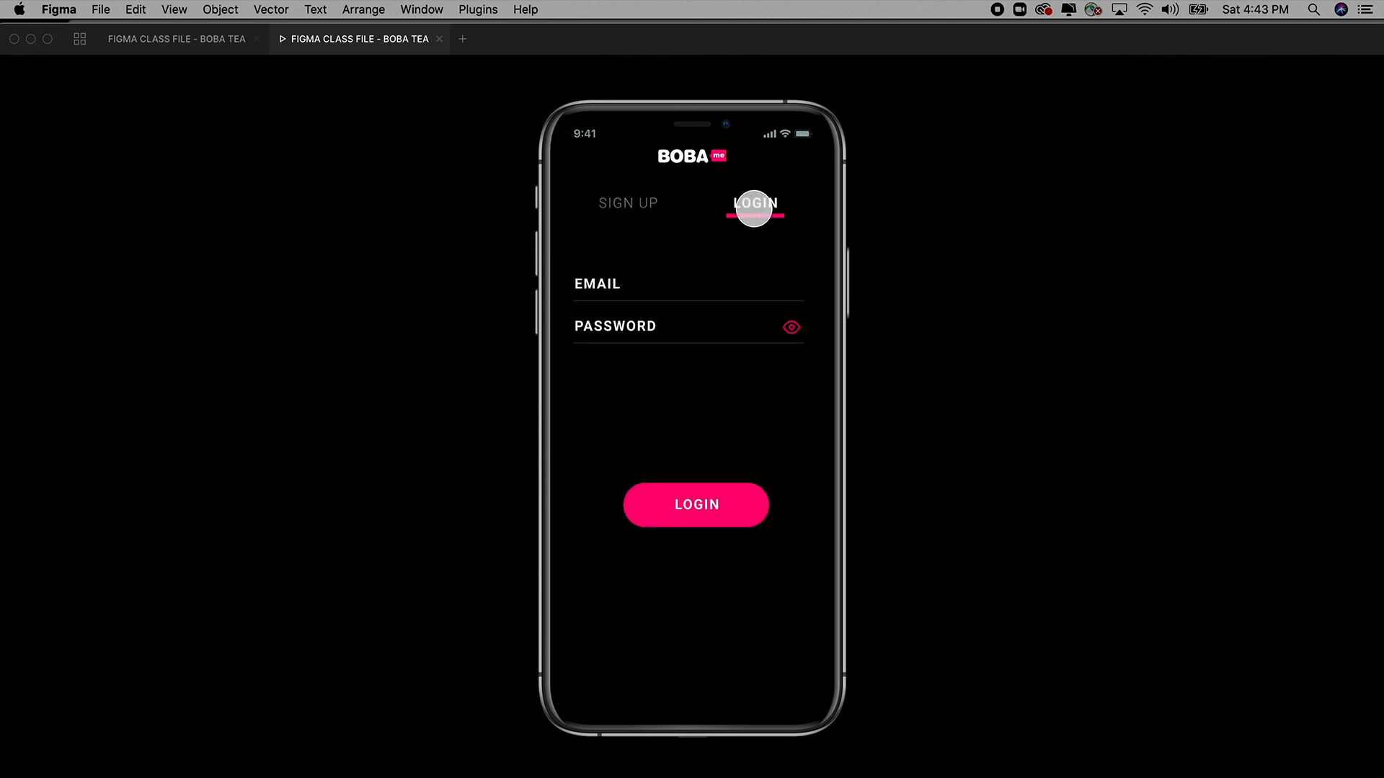
left_click(603, 283)
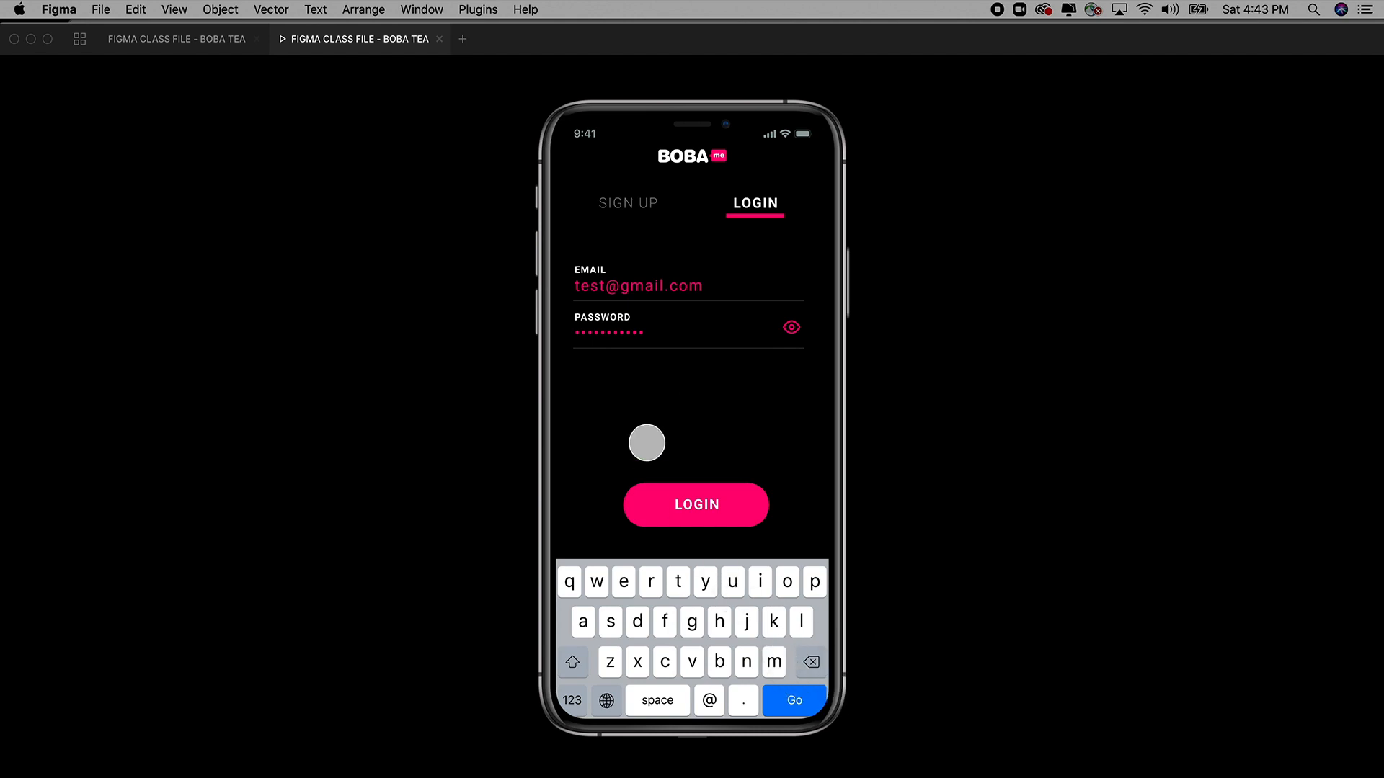
left_click(601, 191)
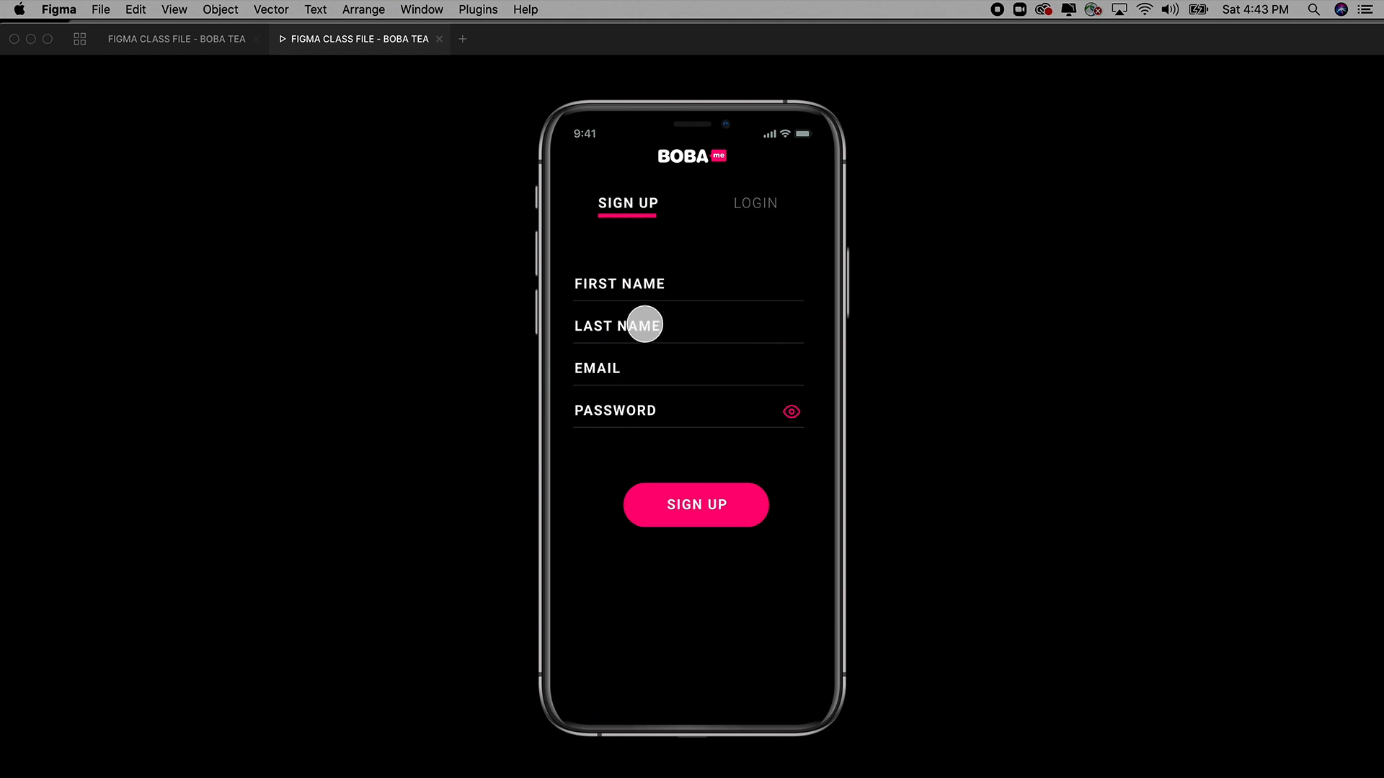
left_click(749, 205)
left_click(601, 279)
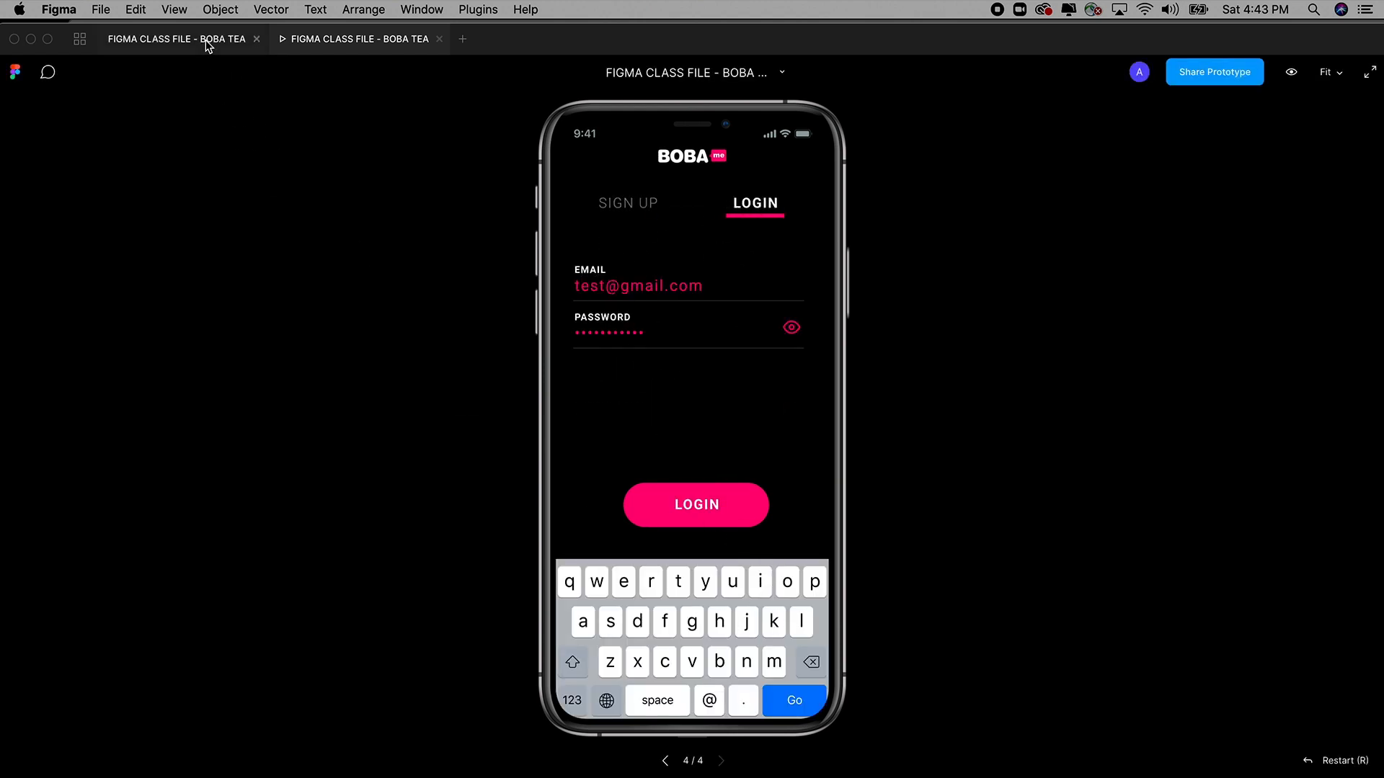
left_click(176, 39)
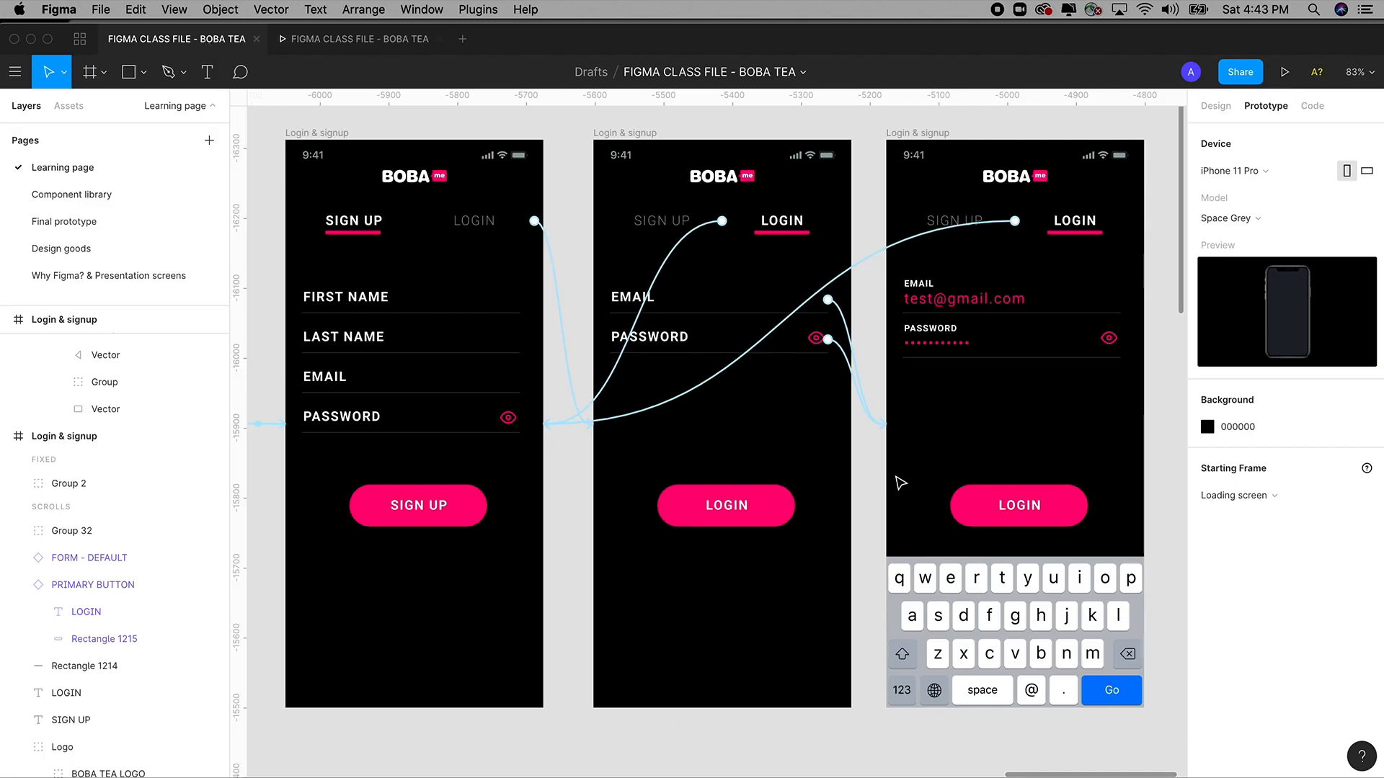
On the Final prototype page, inspect how the LOGIN button and keyboard link to the loading screen.
scroll(898, 481, "down", 5)
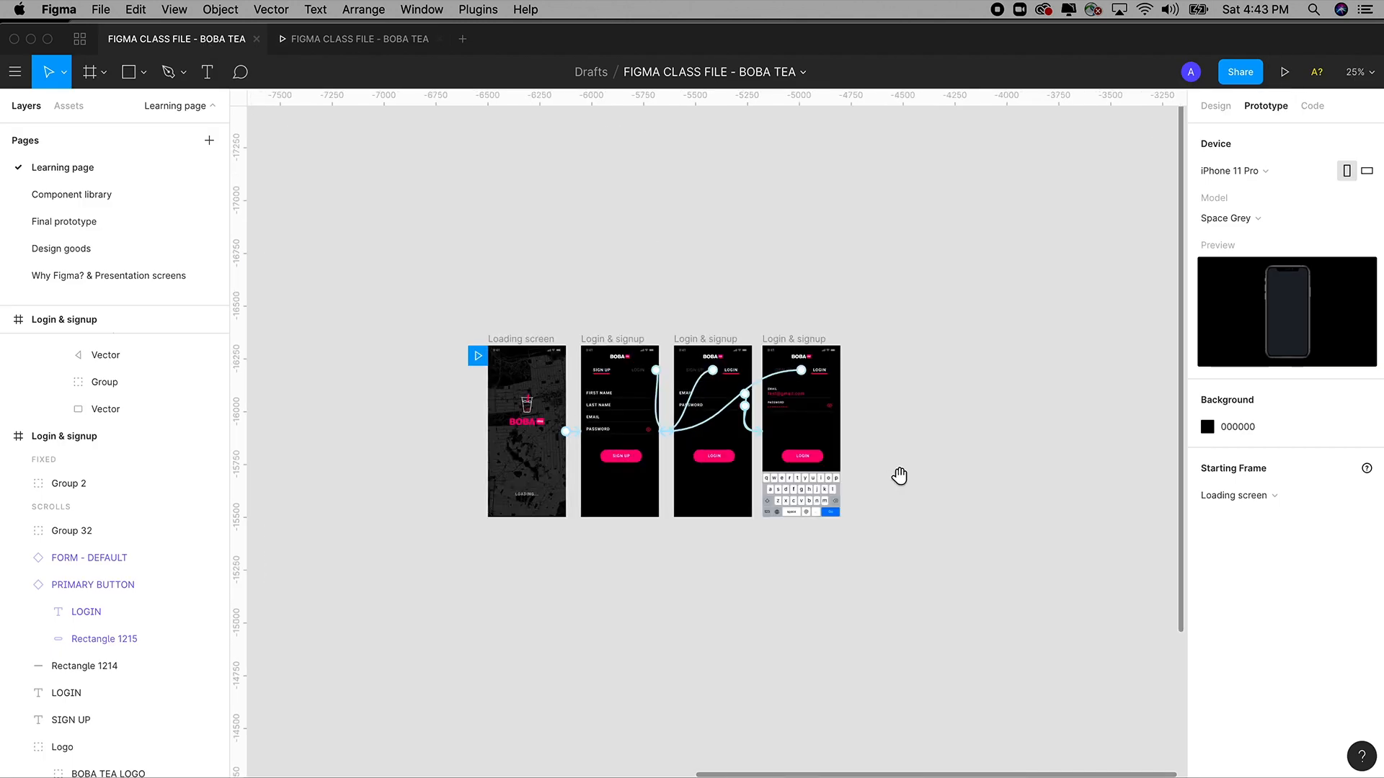
left_click_drag(504, 283, 988, 565)
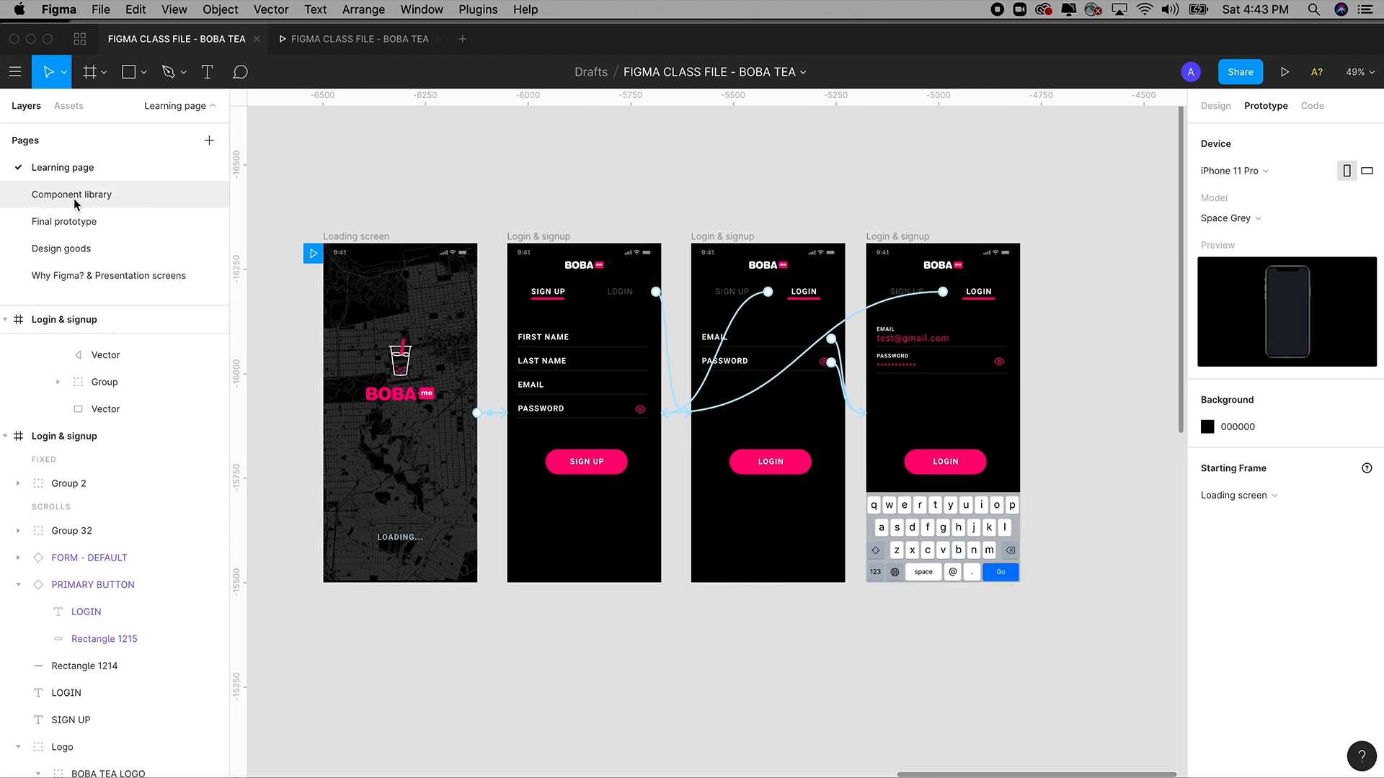
left_click(68, 221)
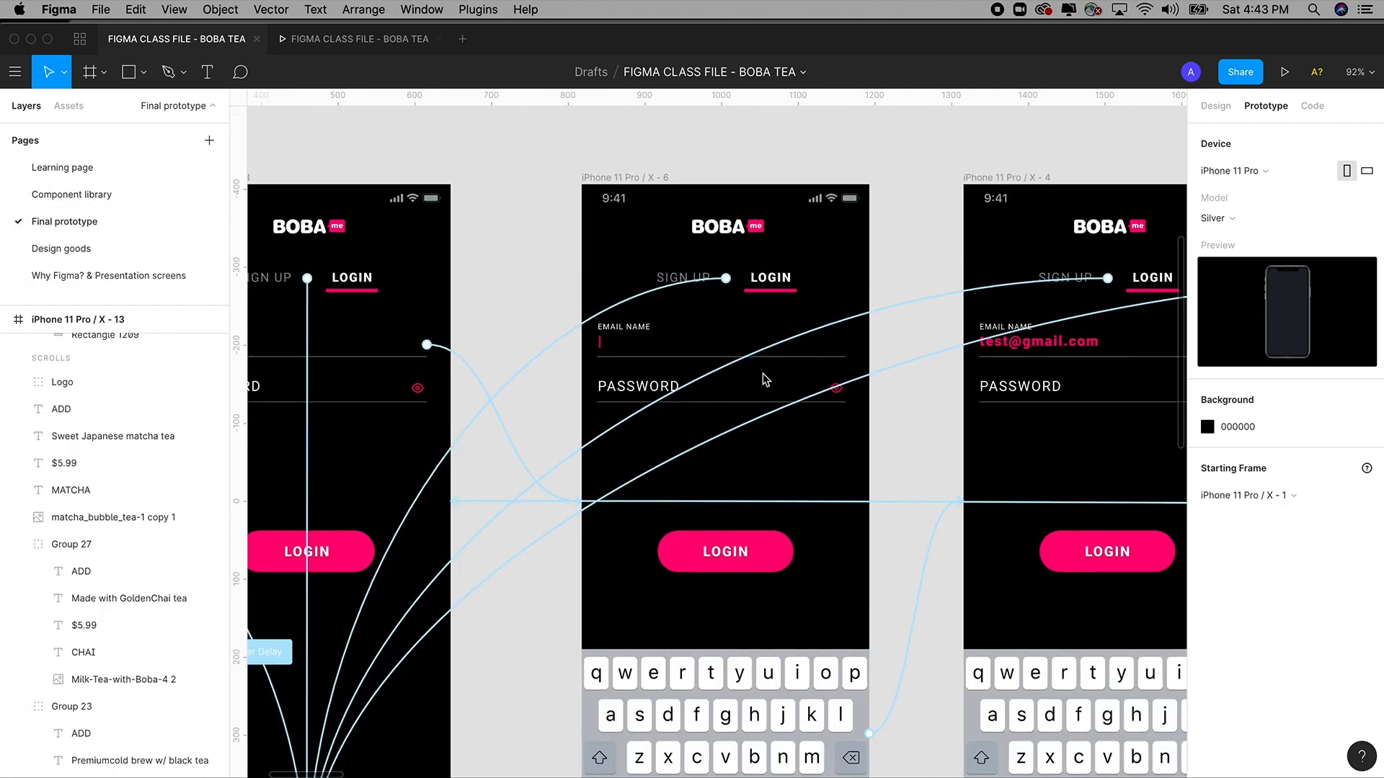
scroll(547, 340, "left", 2)
scroll(547, 340, "right", 10)
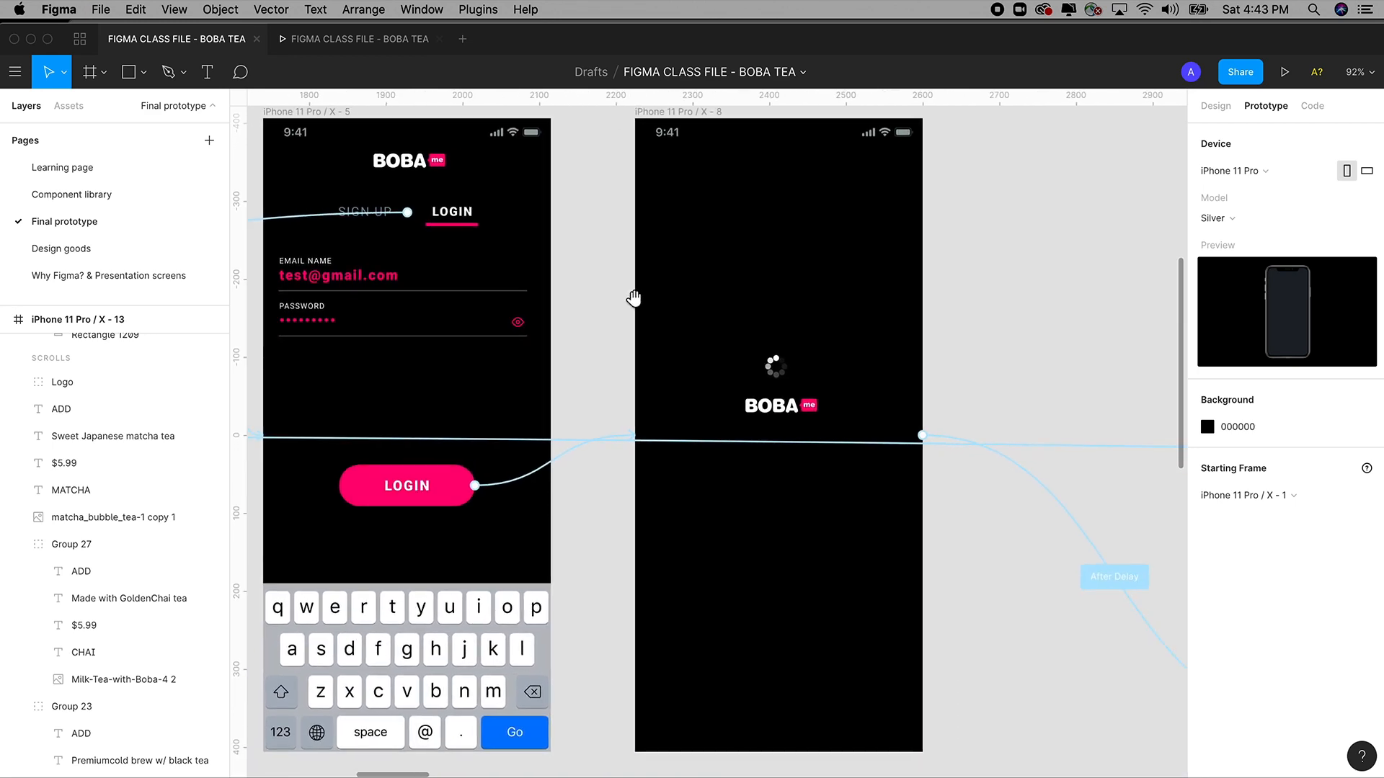
left_click(429, 485)
left_click(549, 713)
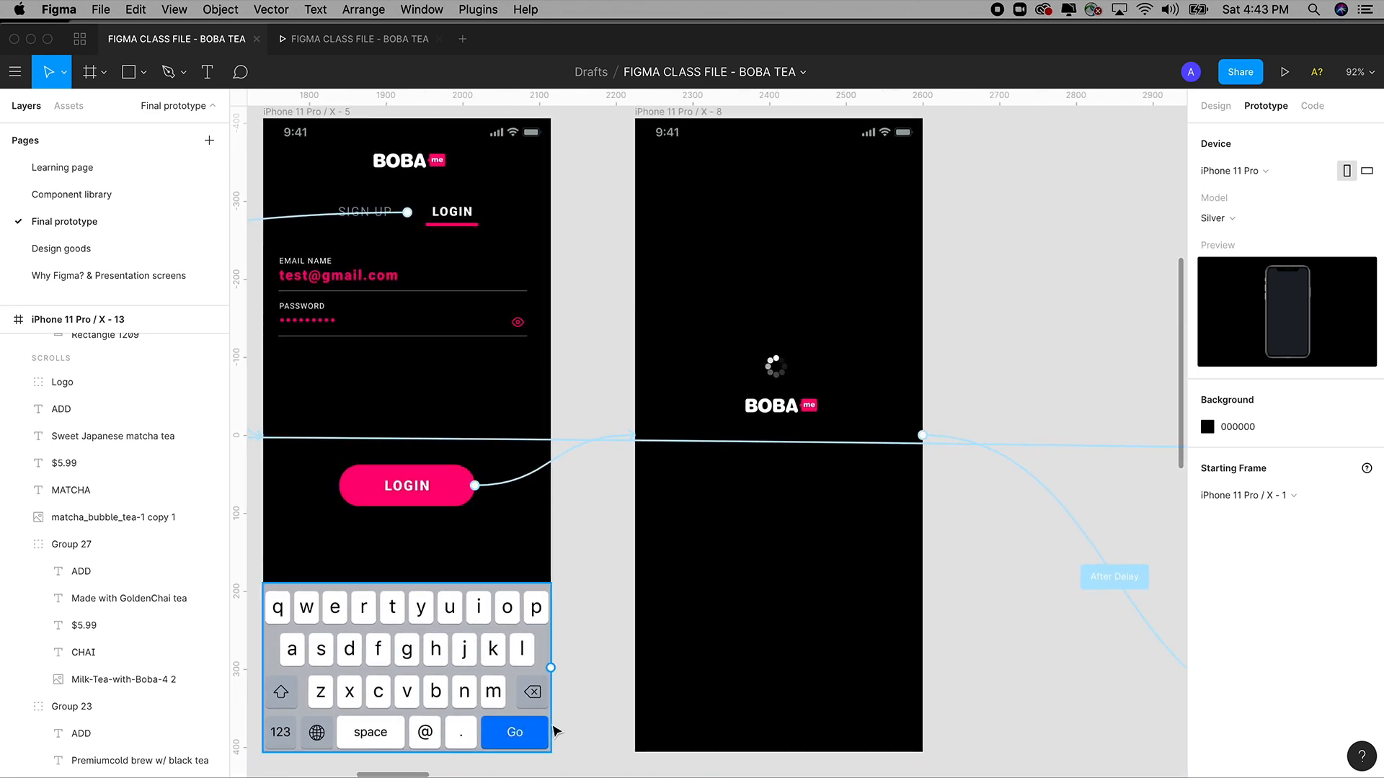
left_click(555, 732)
scroll(756, 422, "up", 2)
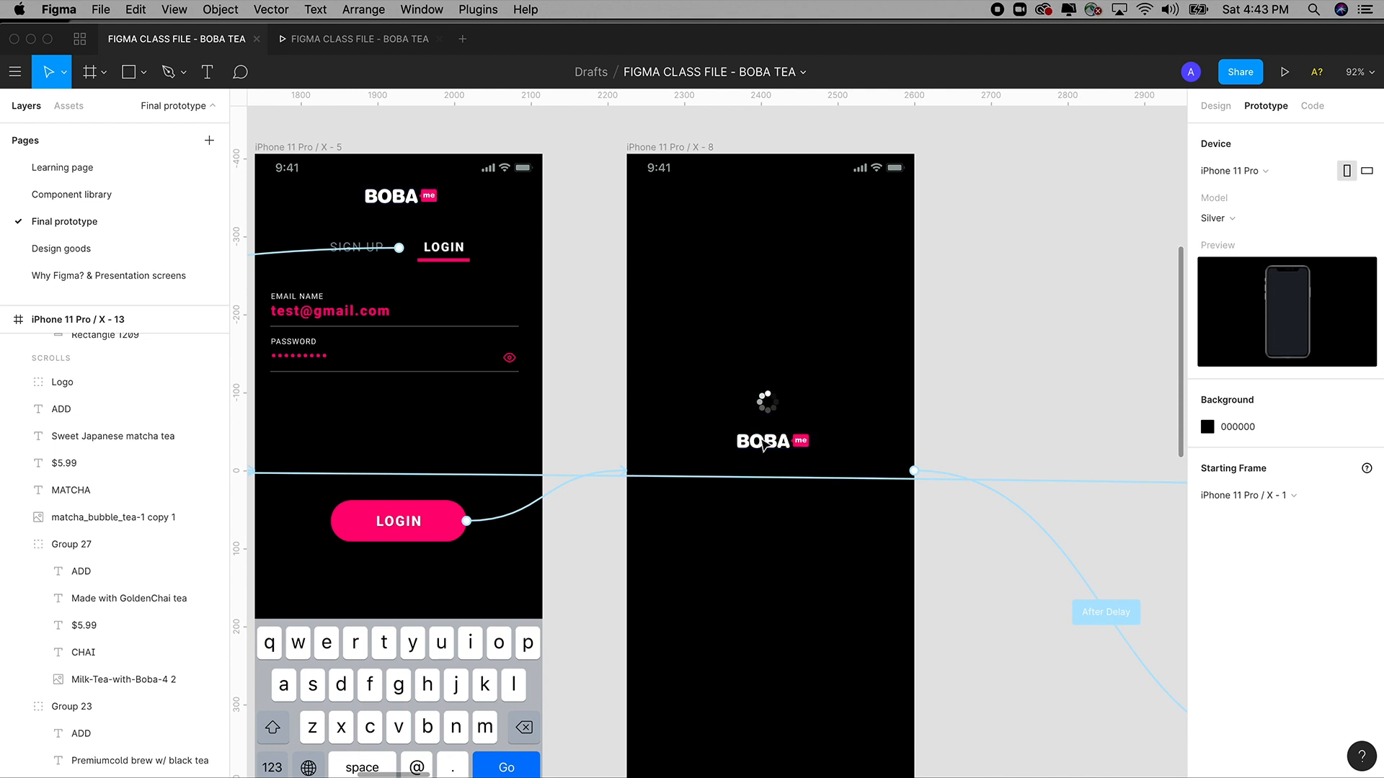
scroll(707, 429, "left", 2)
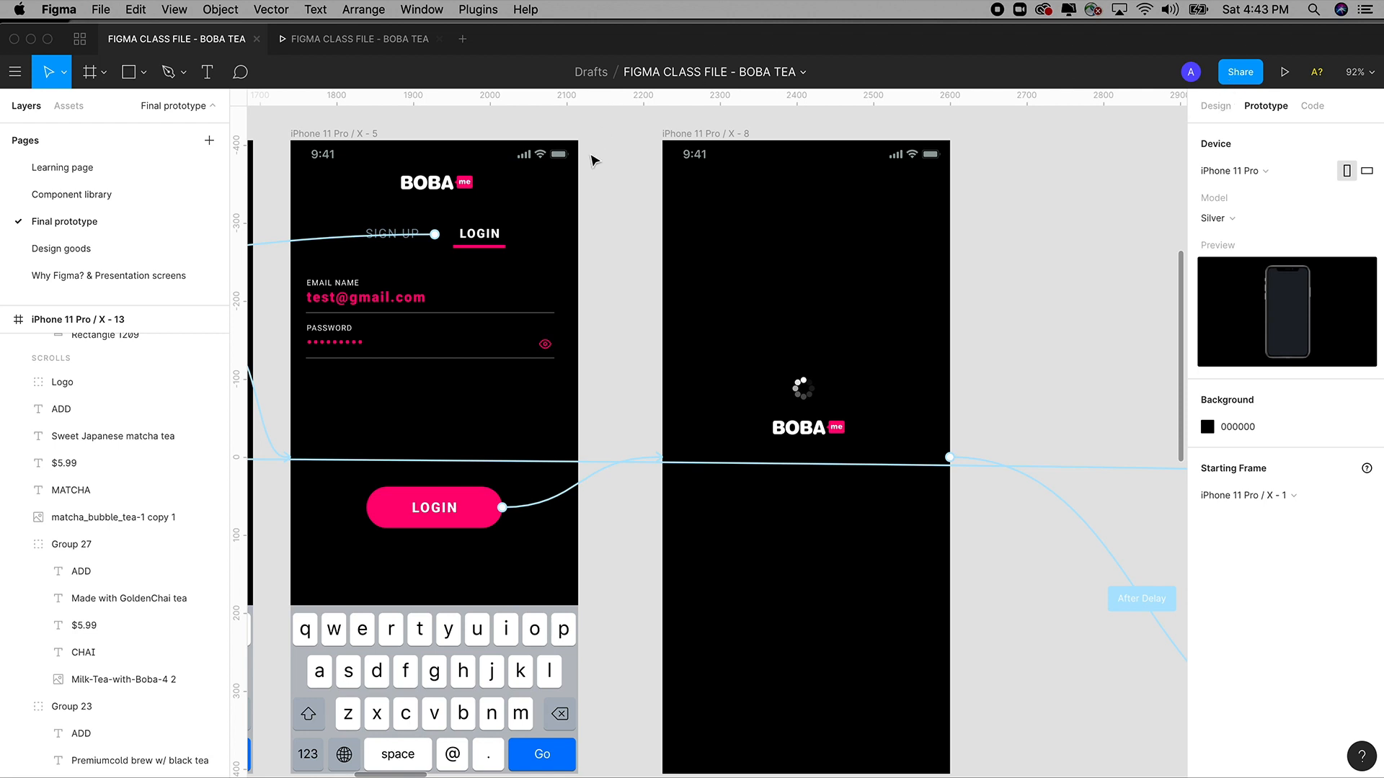
Back on the Learning page, Alt-drag a copy of the Loading screen past the last login frame.
left_click(63, 180)
left_click_drag(494, 216, 414, 209)
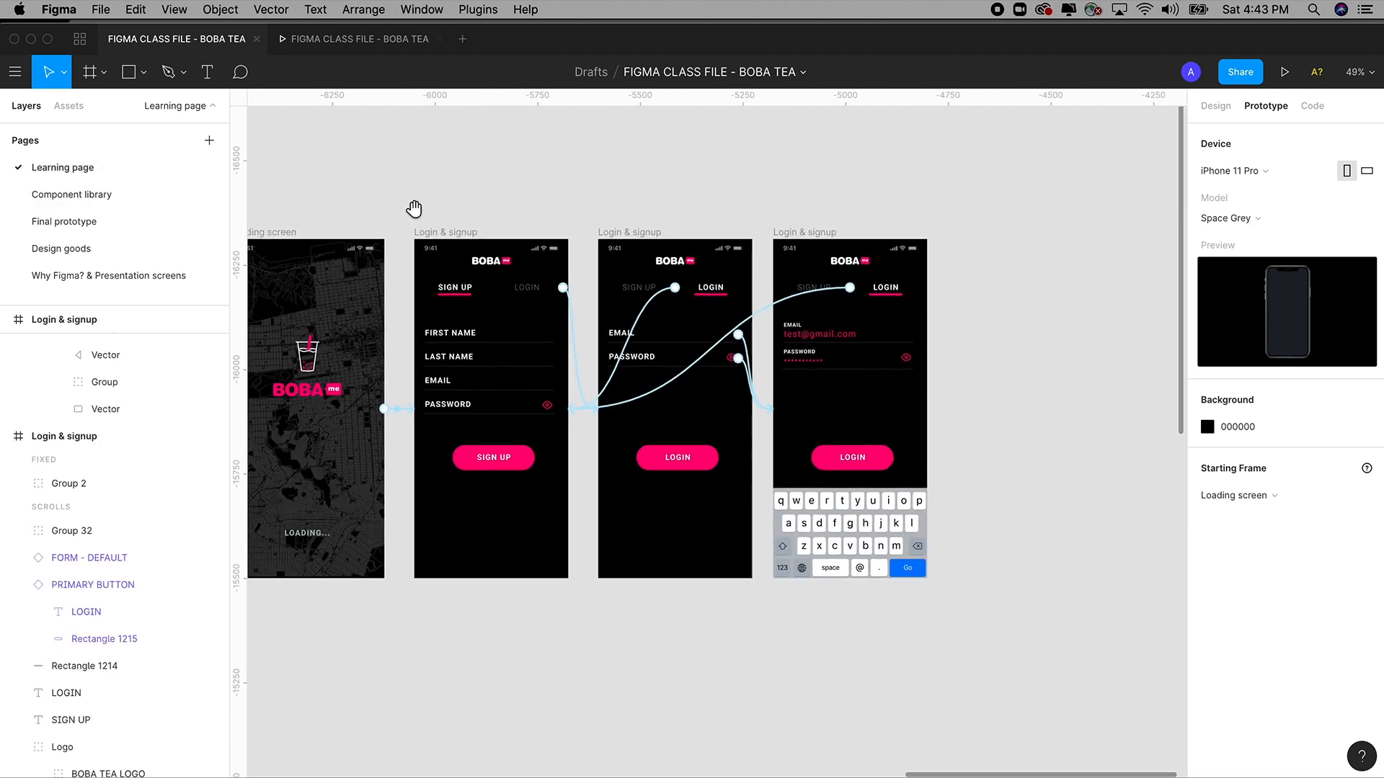
left_click(1215, 106)
scroll(592, 160, "left", 2)
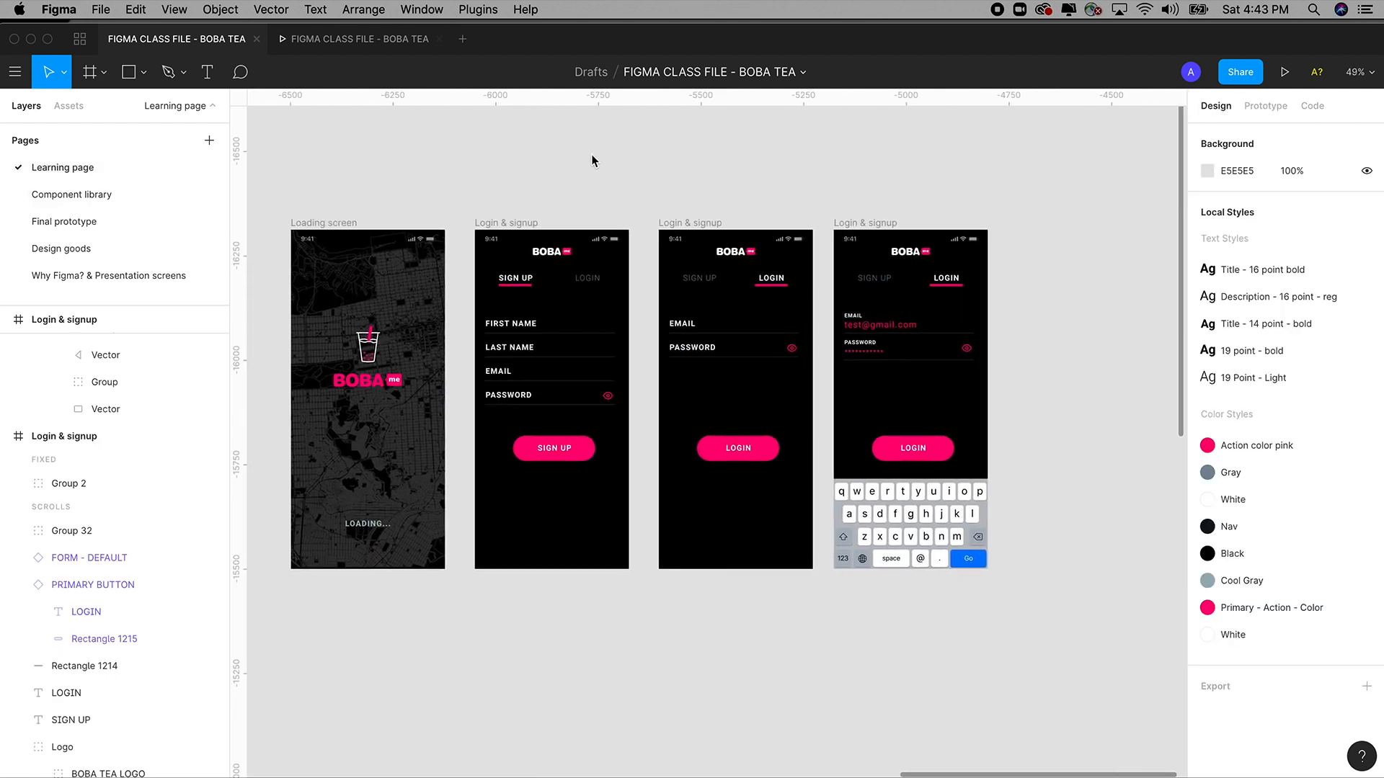
left_click(322, 225)
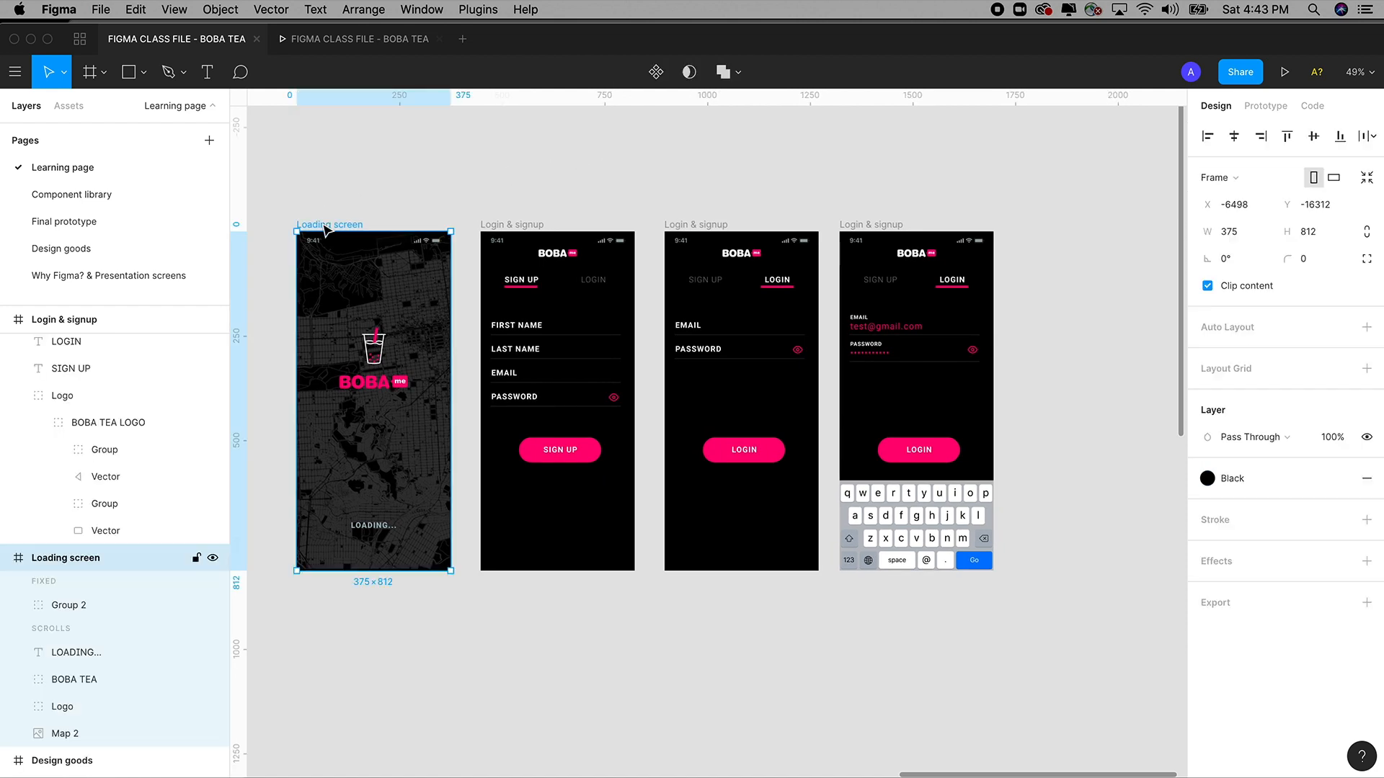
left_click_drag(323, 229, 1044, 234)
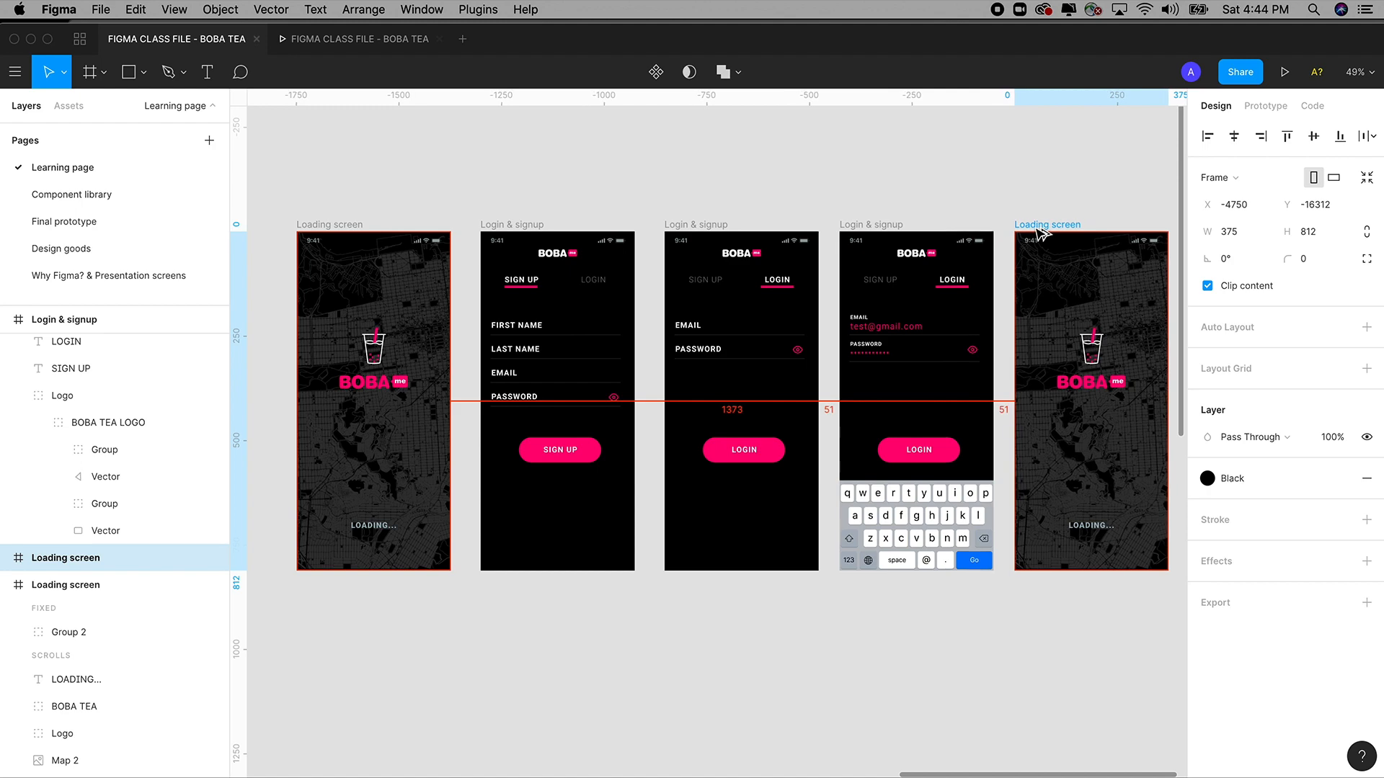
Zoom in on the new Loading screen copy and view its prototype settings.
scroll(816, 150, "right", 5)
scroll(816, 150, "down", 1)
scroll(816, 150, "right", 2)
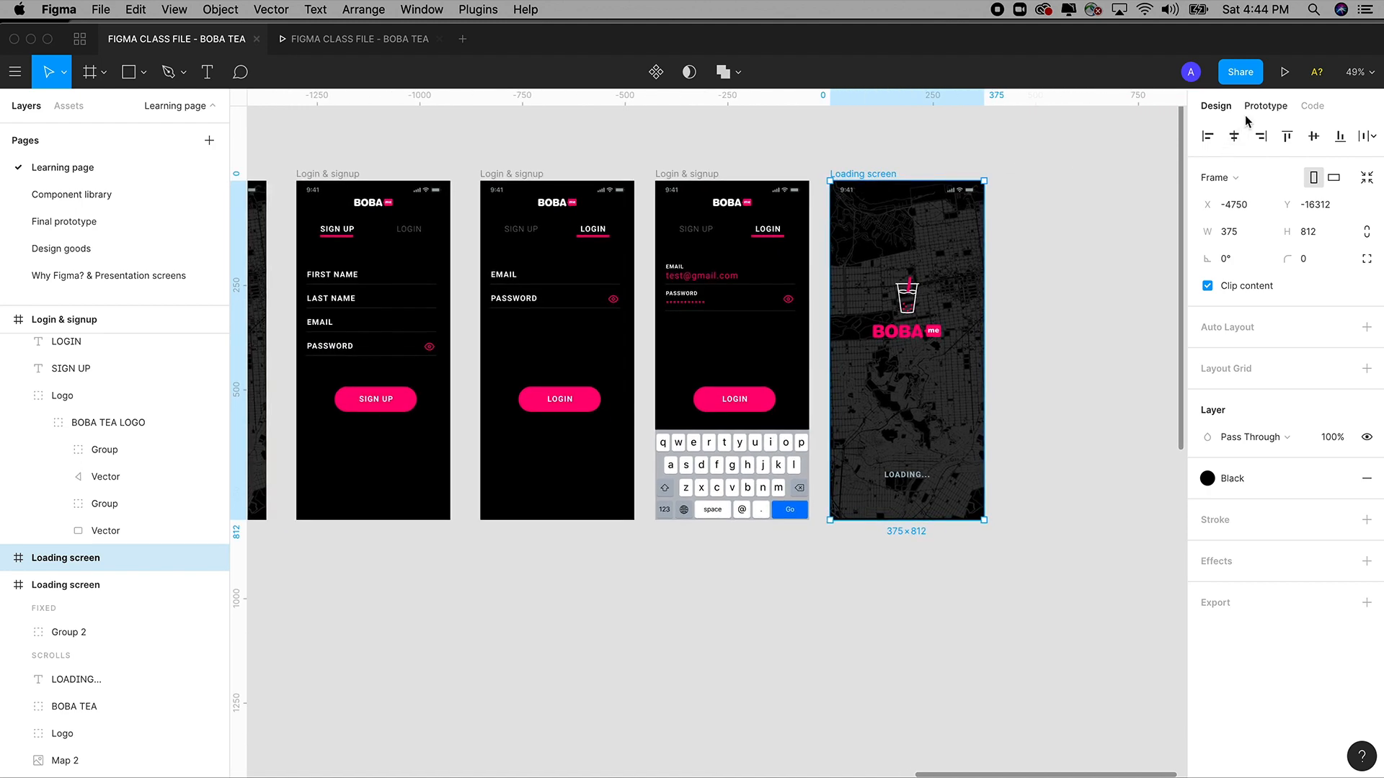
key("z")
left_click_drag(758, 116, 1016, 560)
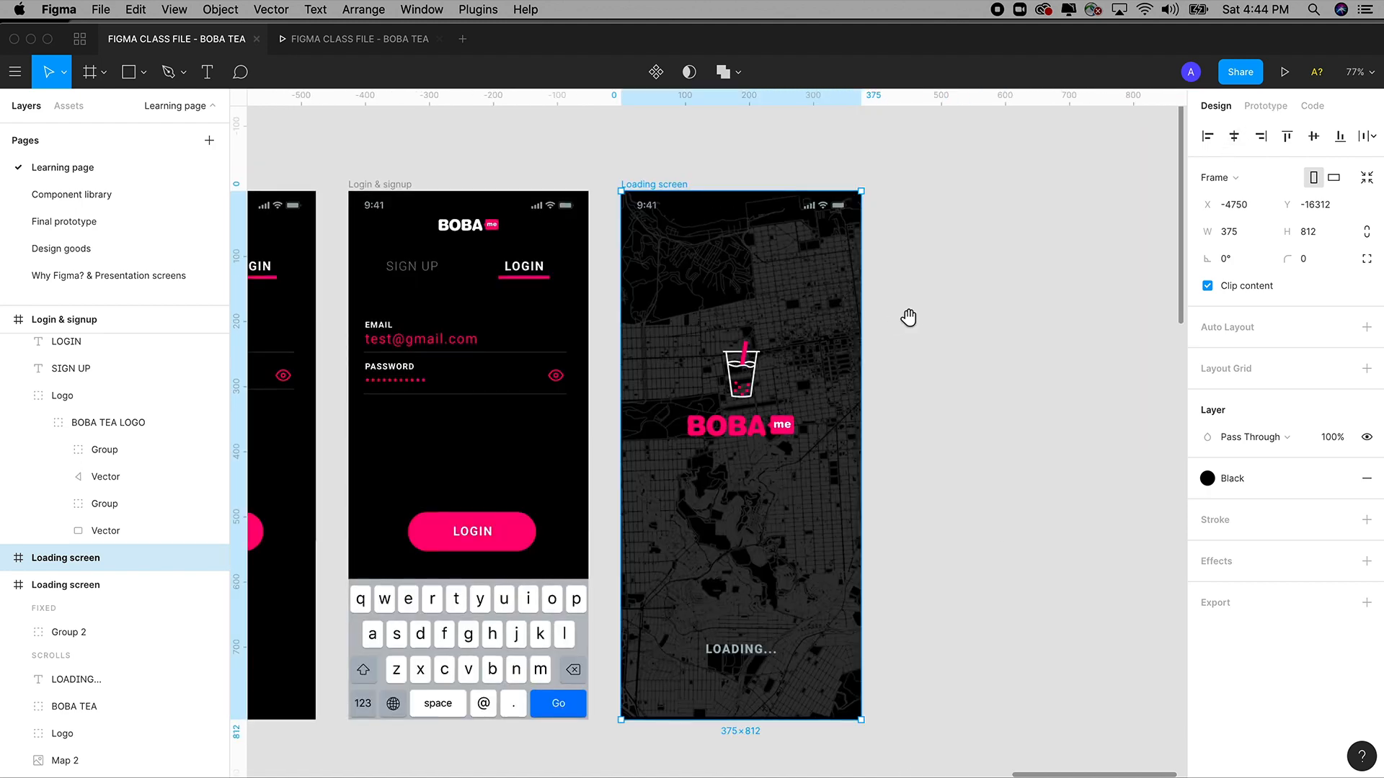
scroll(936, 317, "left", 2)
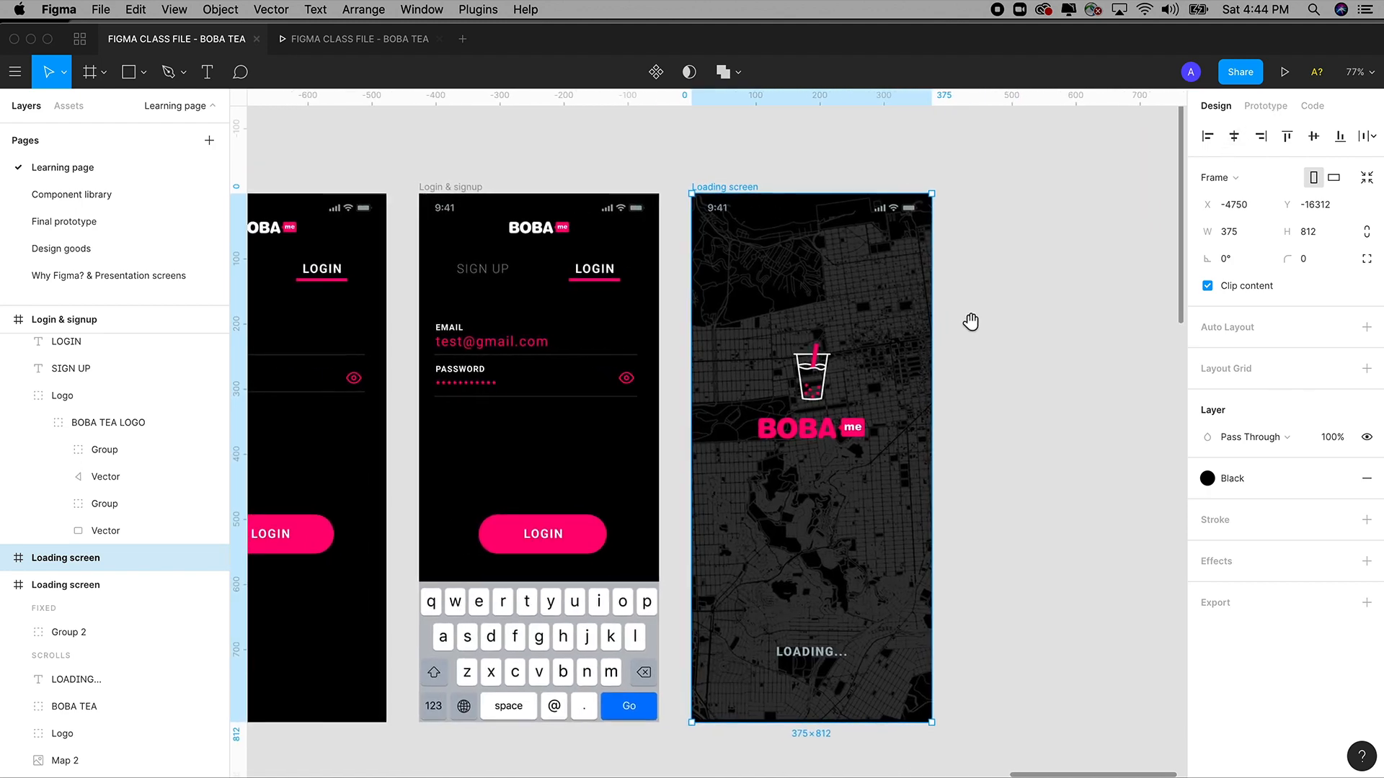
left_click(1267, 108)
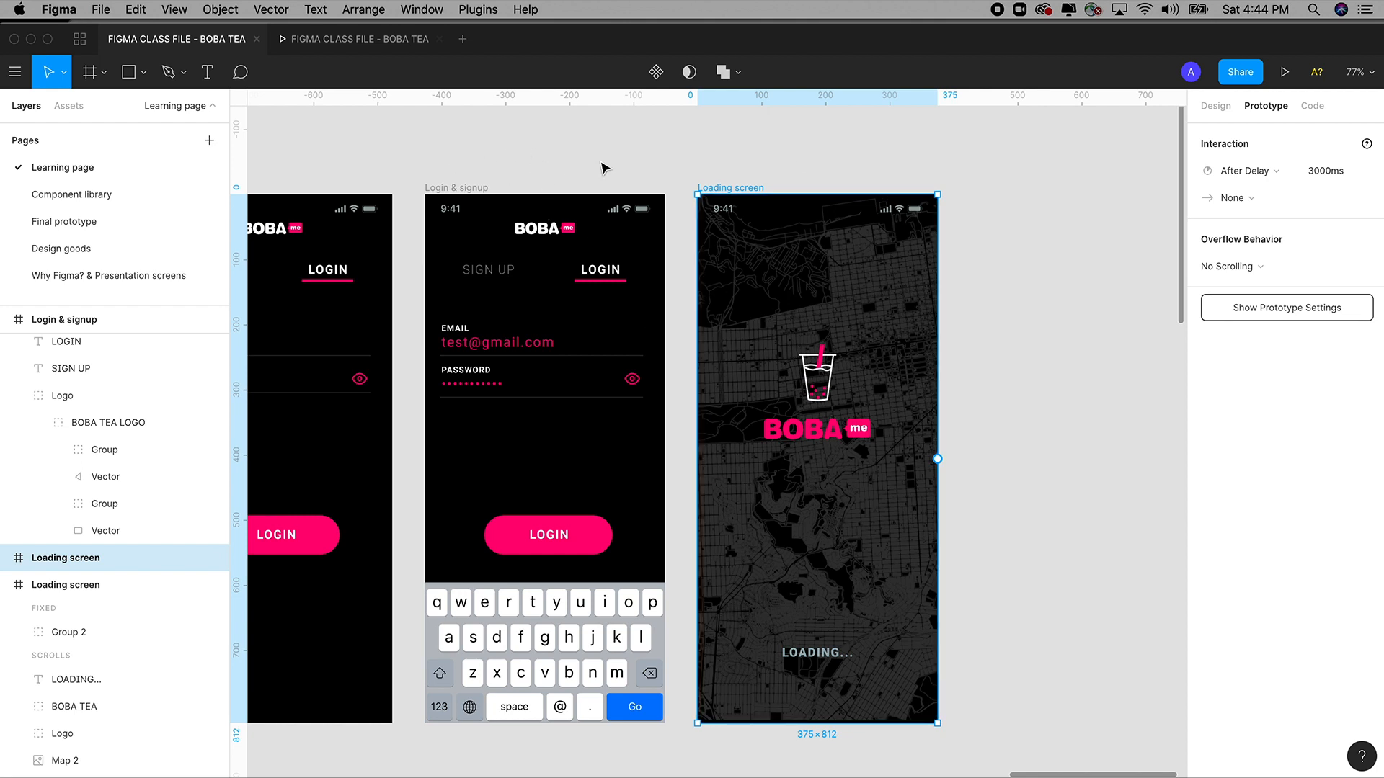
Try duplicating the Login & signup frame and rerouting the SIGN UP link, undoing both.
left_click(454, 189)
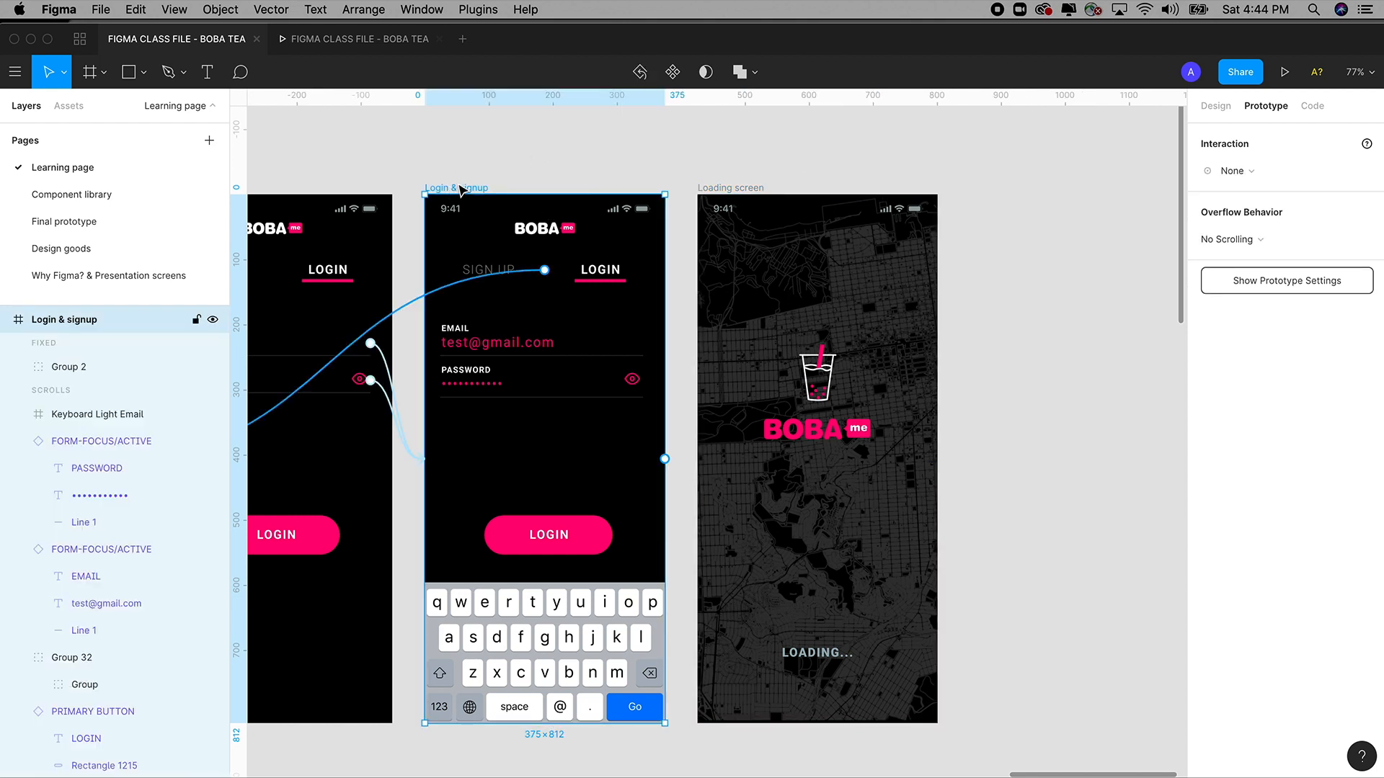
left_click_drag(452, 191, 992, 191)
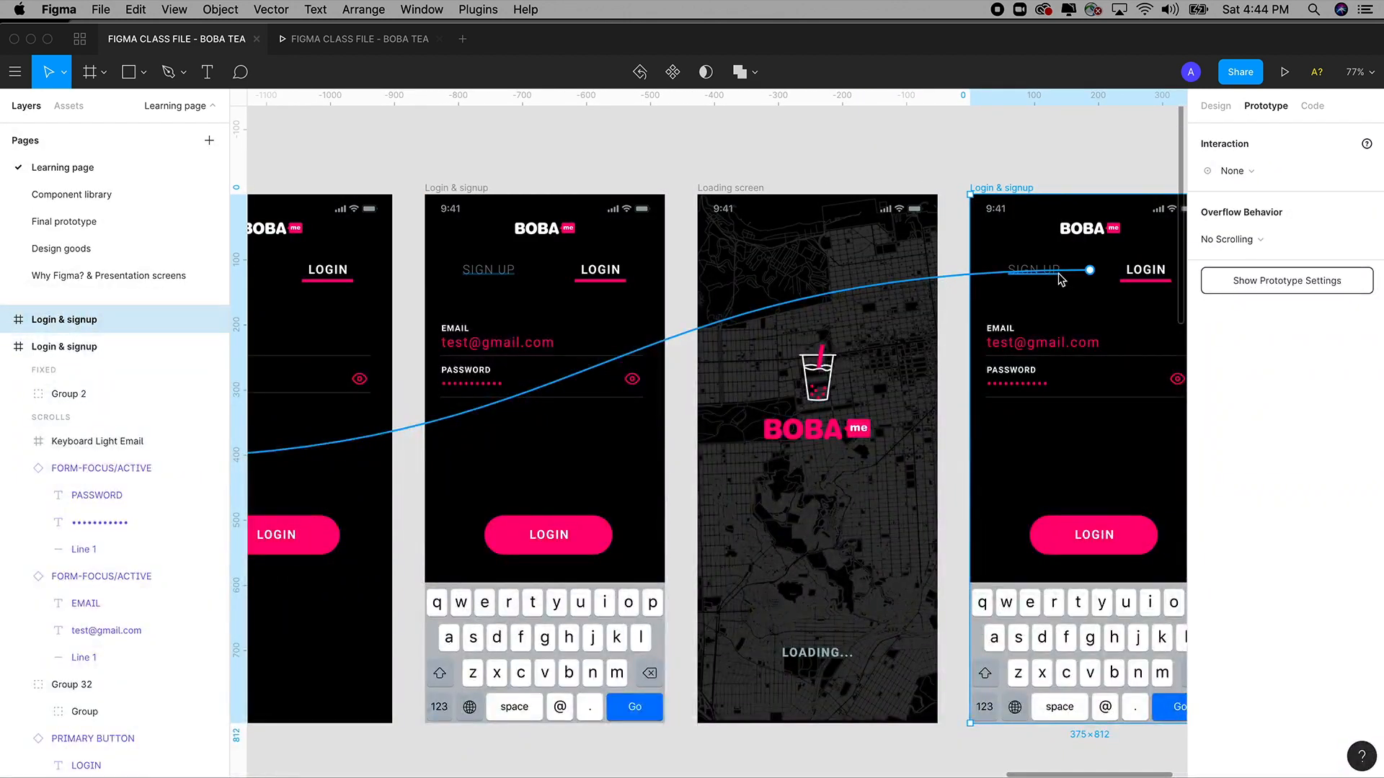
key("super+z")
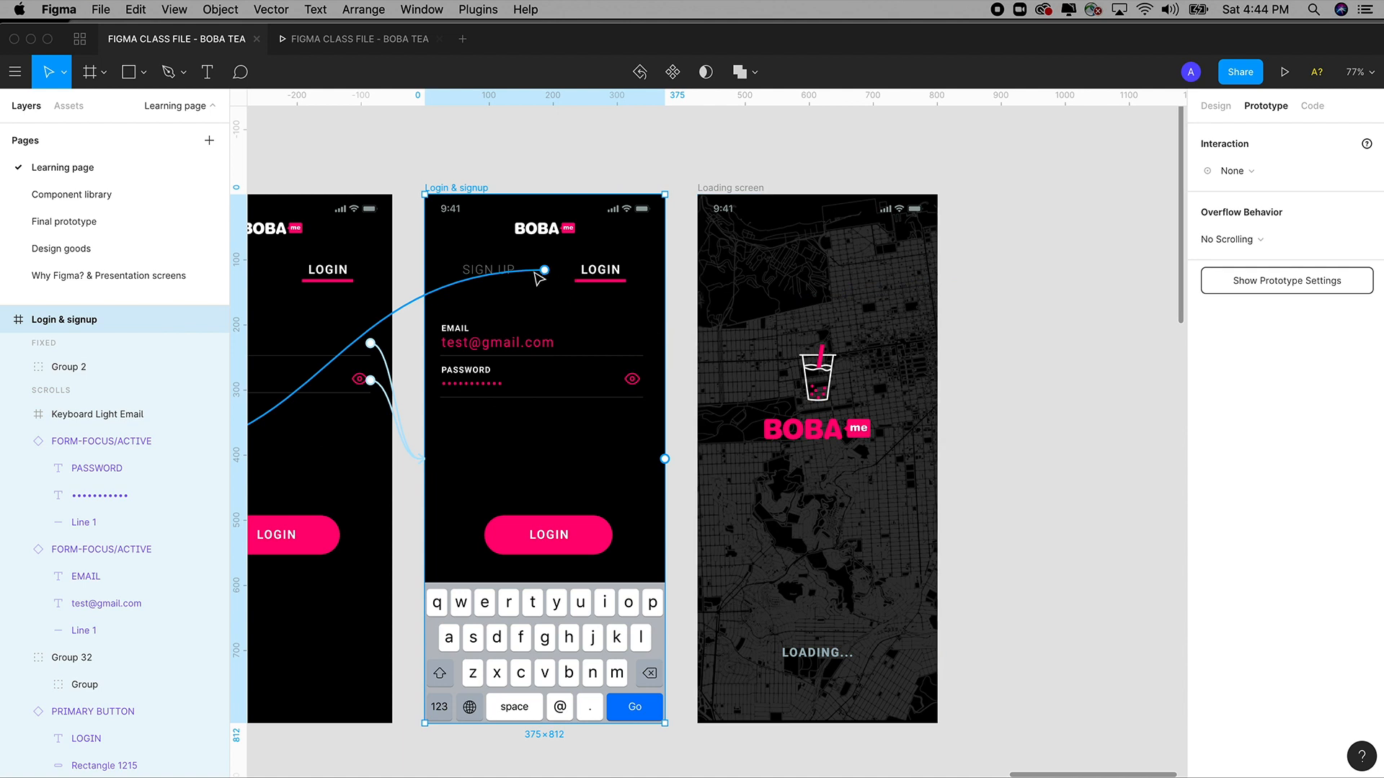
scroll(504, 299, "left", 5)
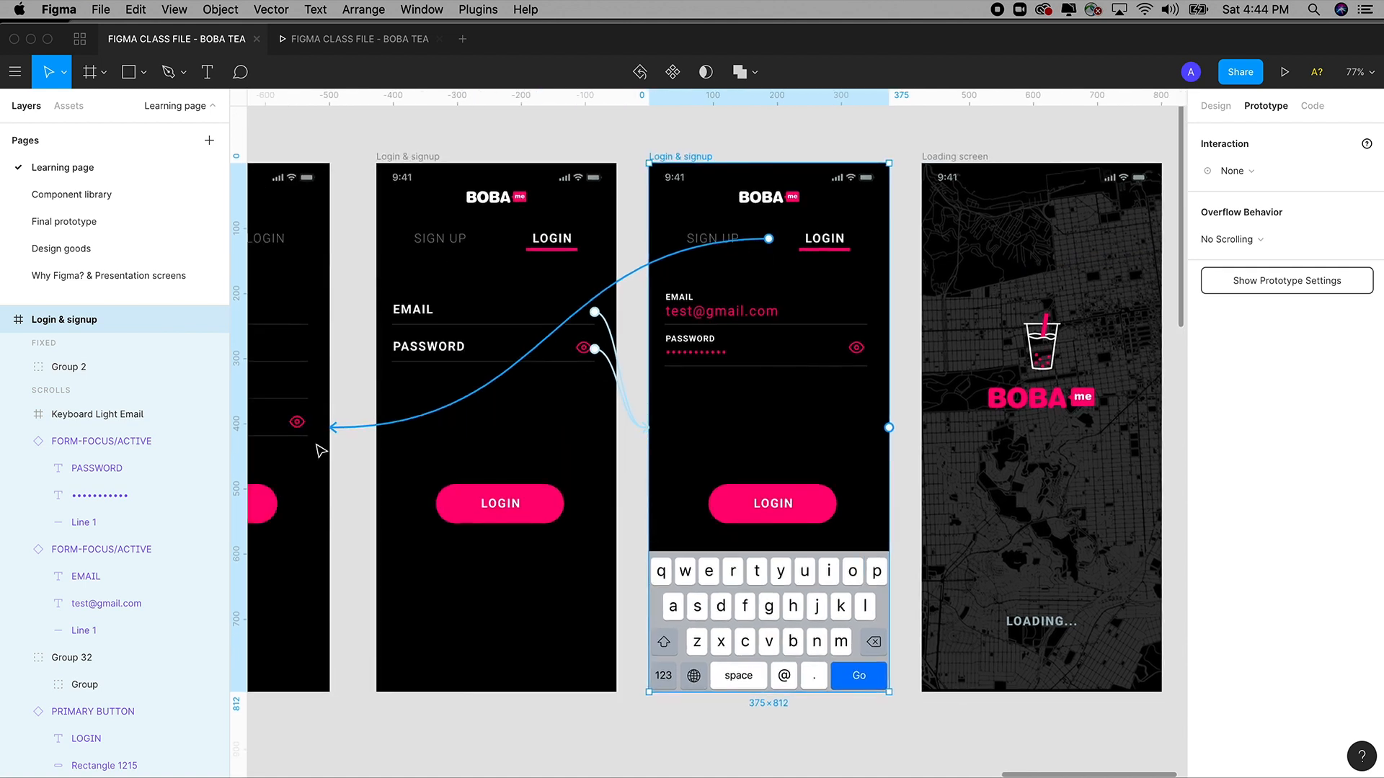
left_click_drag(336, 433, 411, 433)
left_click_drag(618, 428, 786, 418)
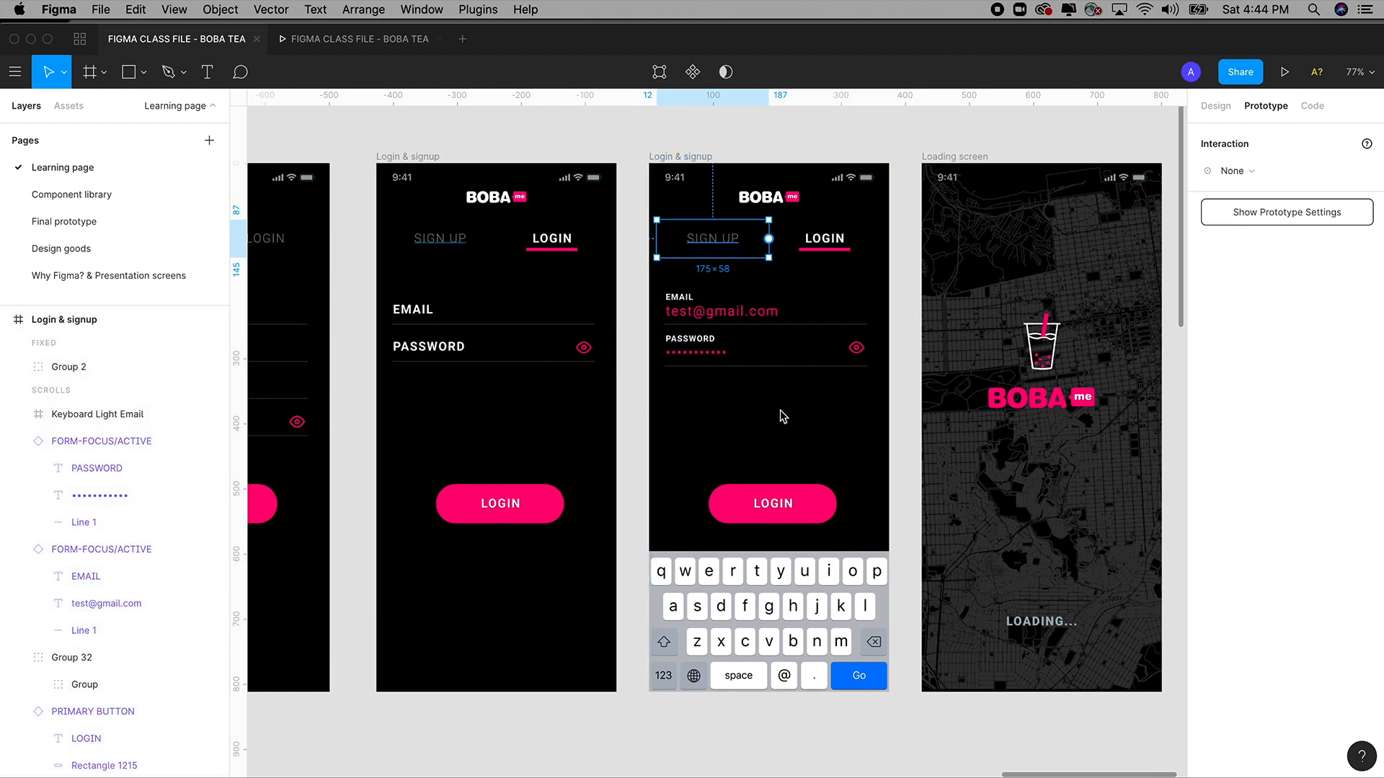
key("super+z")
key("super+z")
Select the Loading screen copy and drag a delayed transition connection out of it.
scroll(802, 413, "right", 5)
left_click(1086, 315)
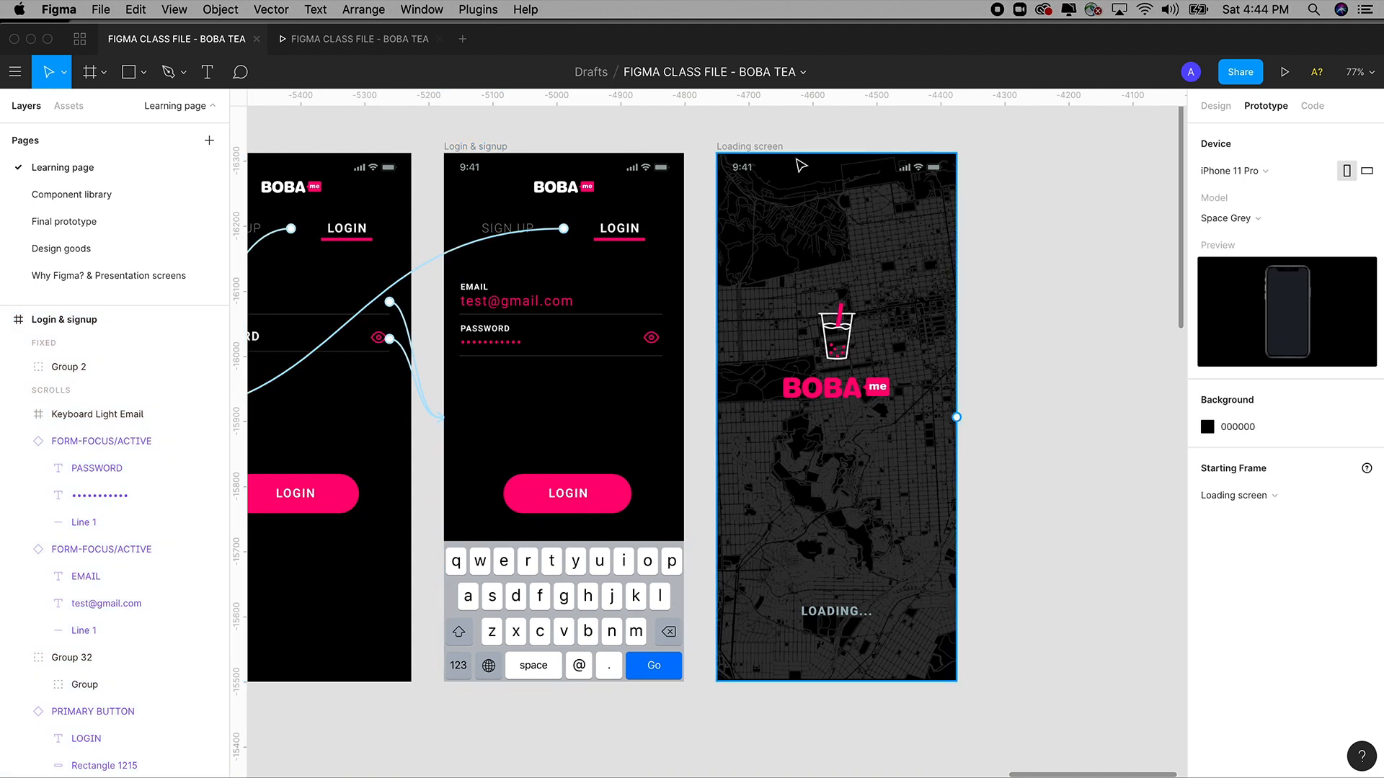
left_click(774, 151)
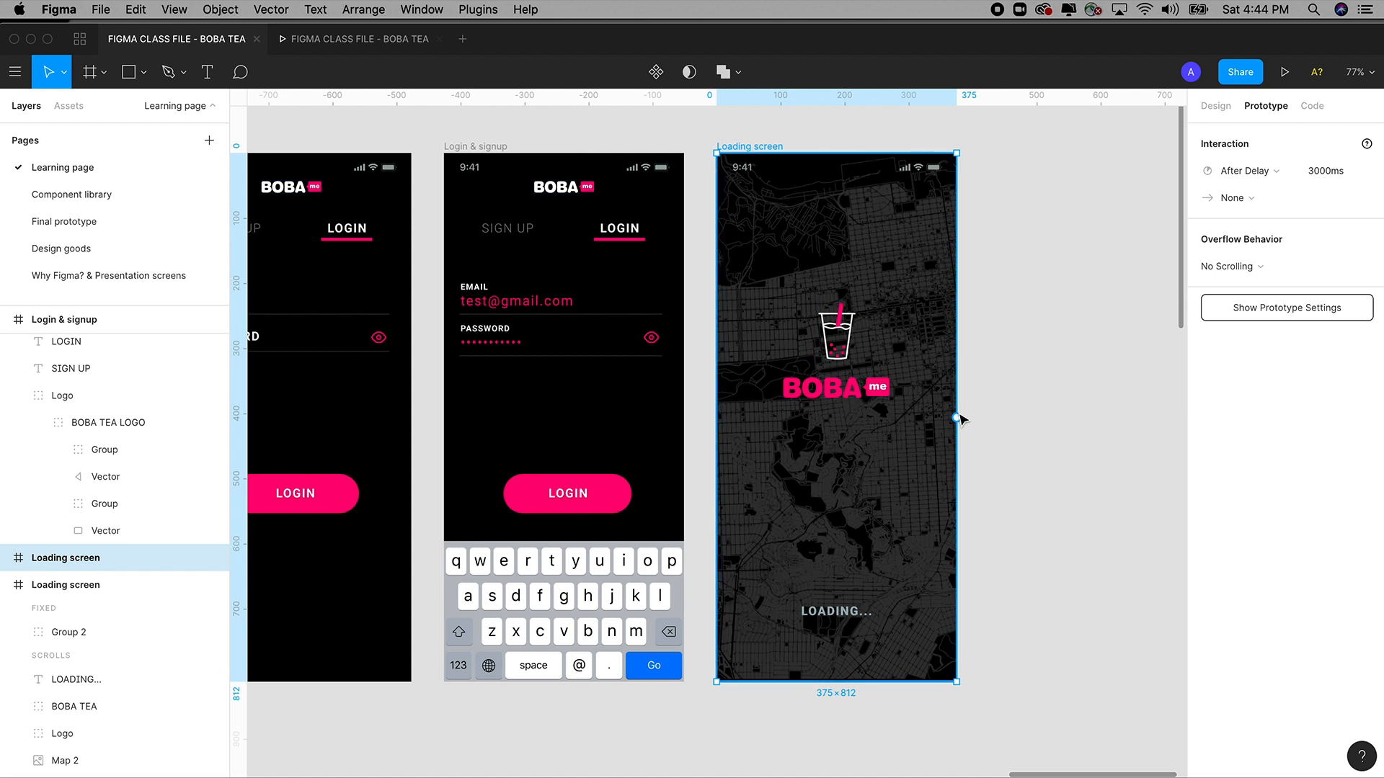
left_click_drag(956, 417, 1096, 418)
Delete the cup icon, BOBA logo, map image and LOADING... text from the Loading screen copy.
left_click(849, 337)
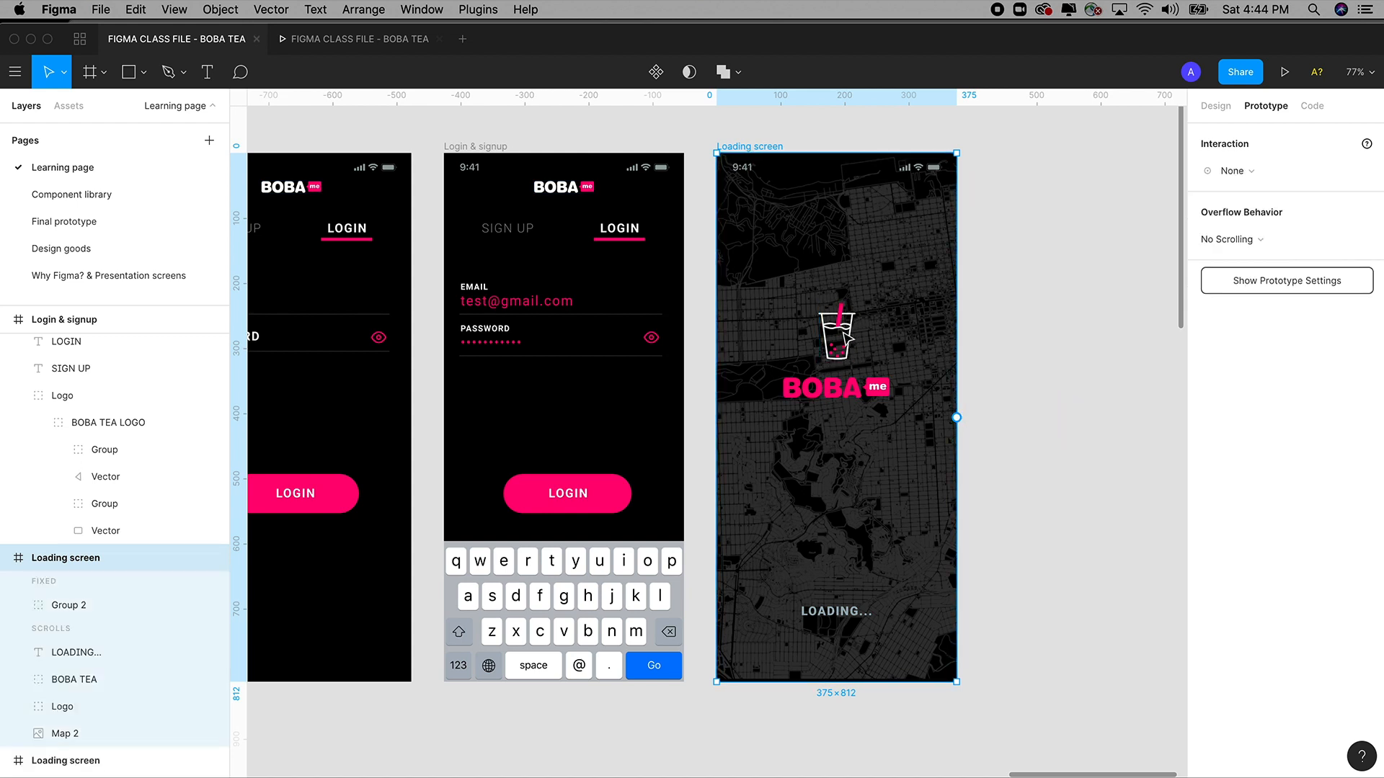
key("Delete")
left_click(845, 391)
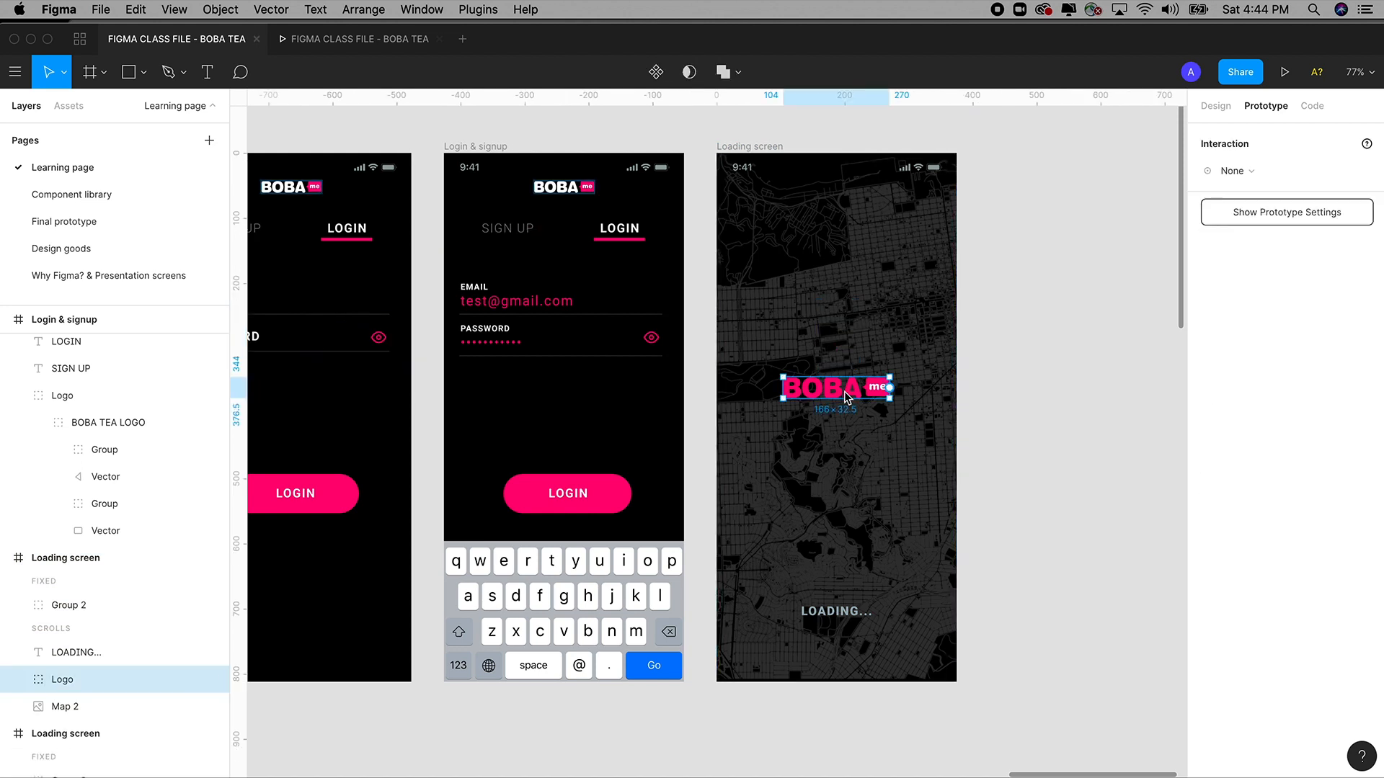
key("Delete")
left_click(836, 361)
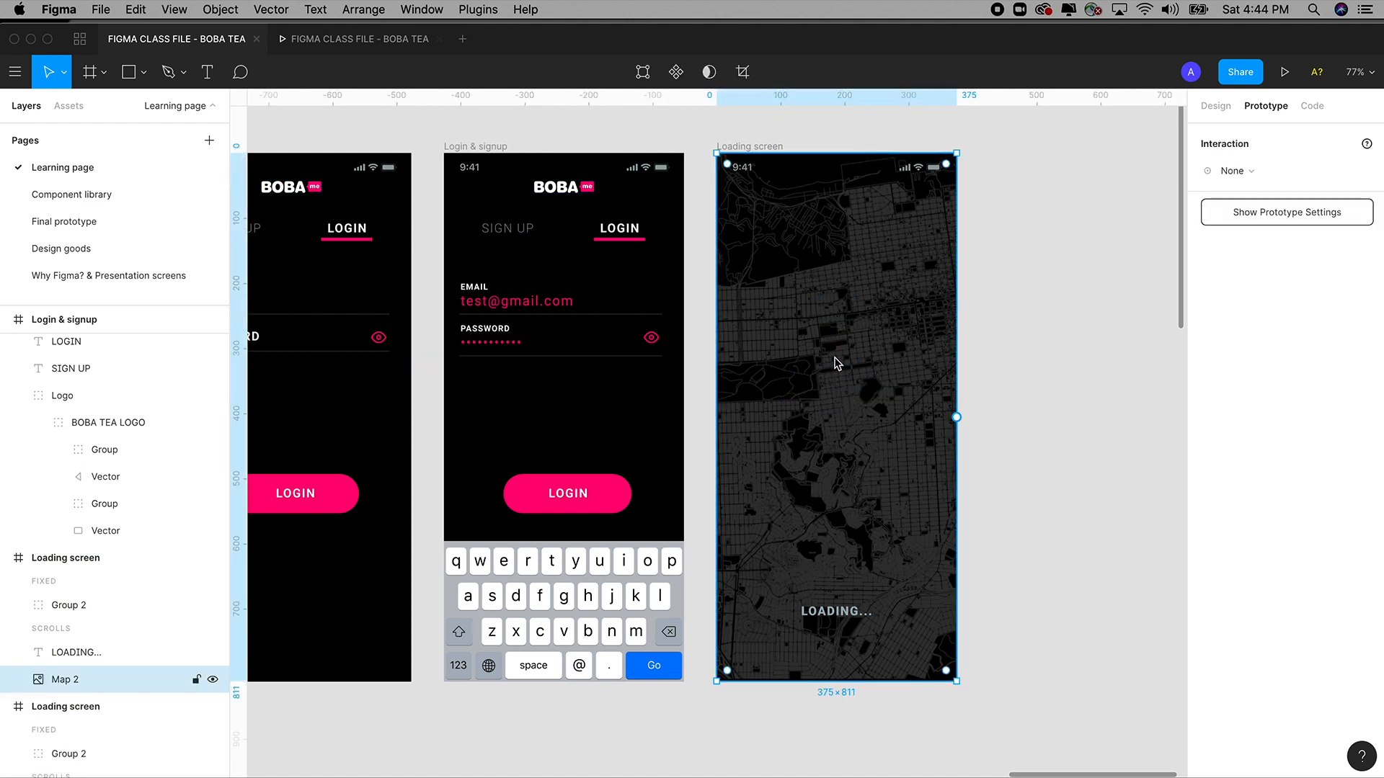
key("Delete")
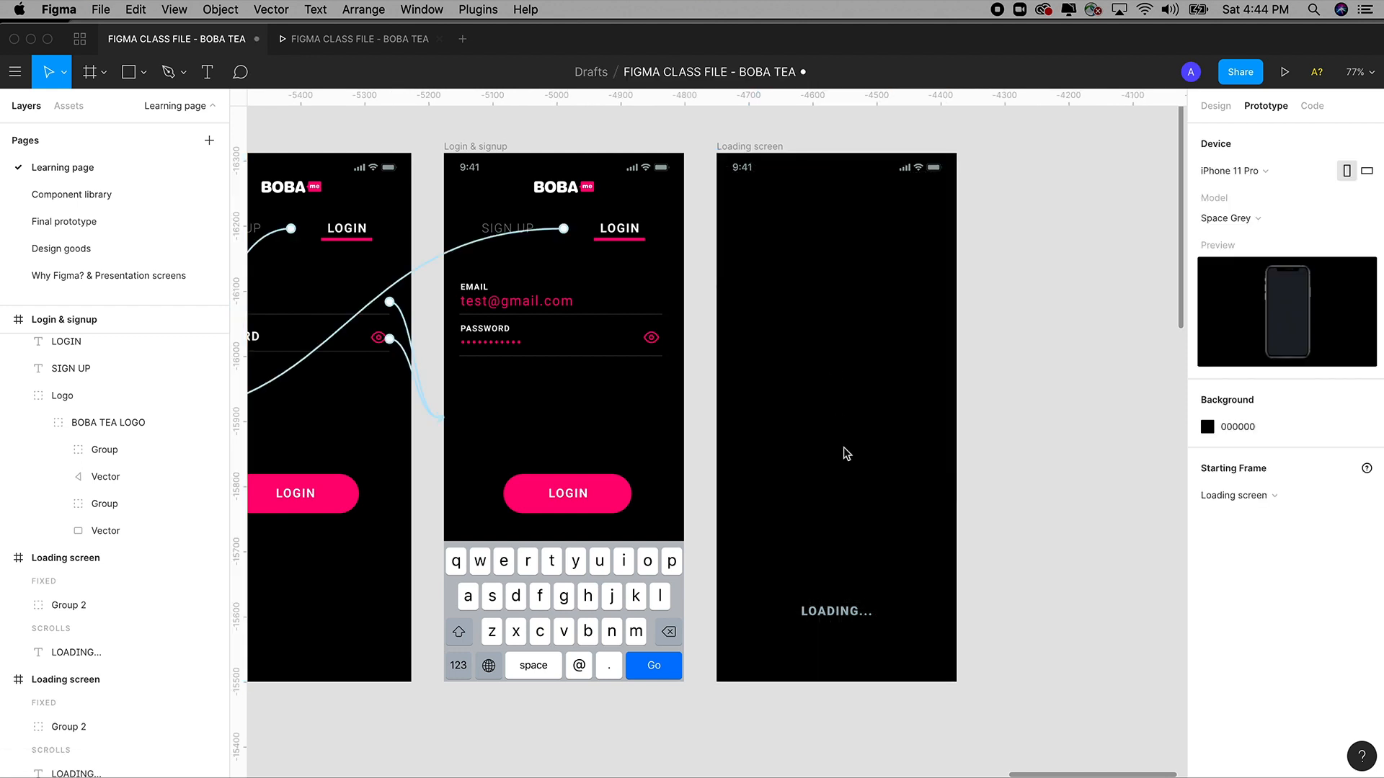
left_click(848, 611)
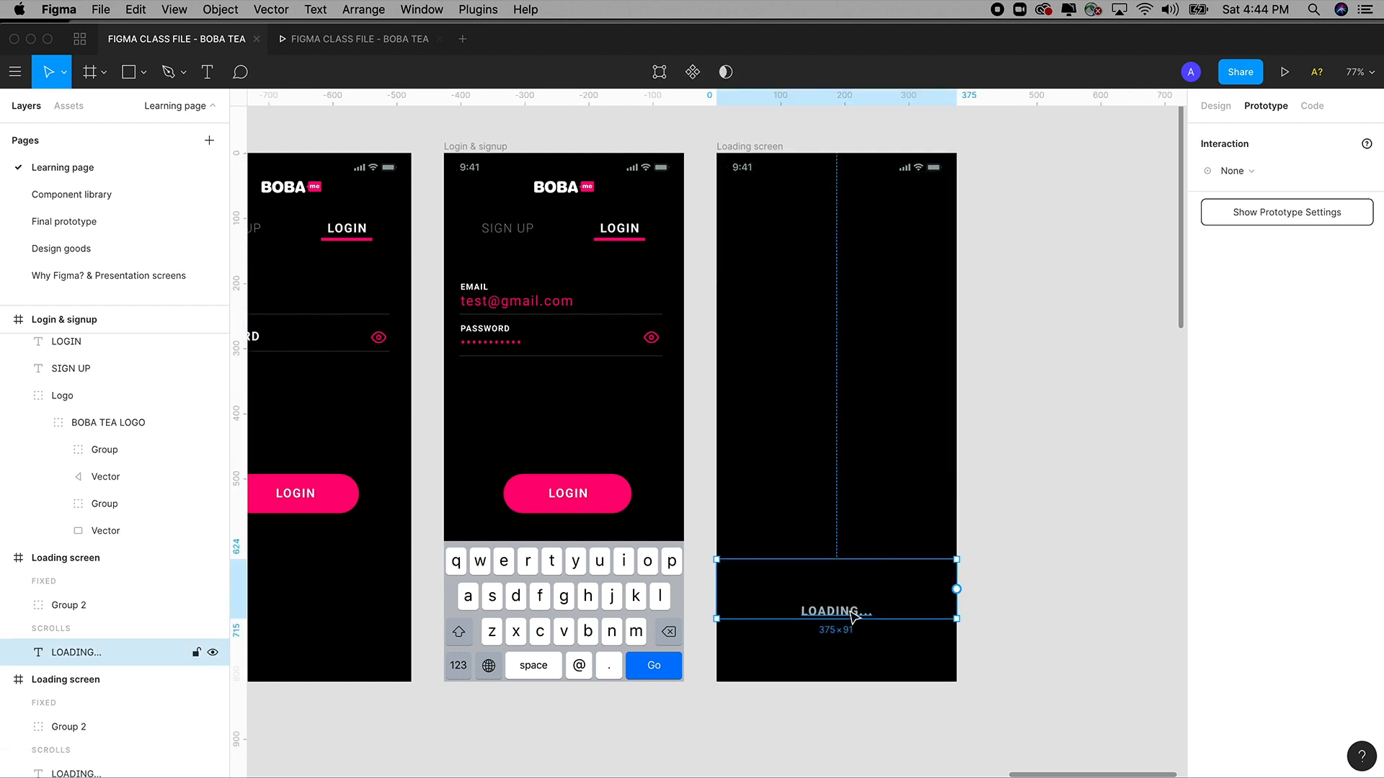
key("Delete")
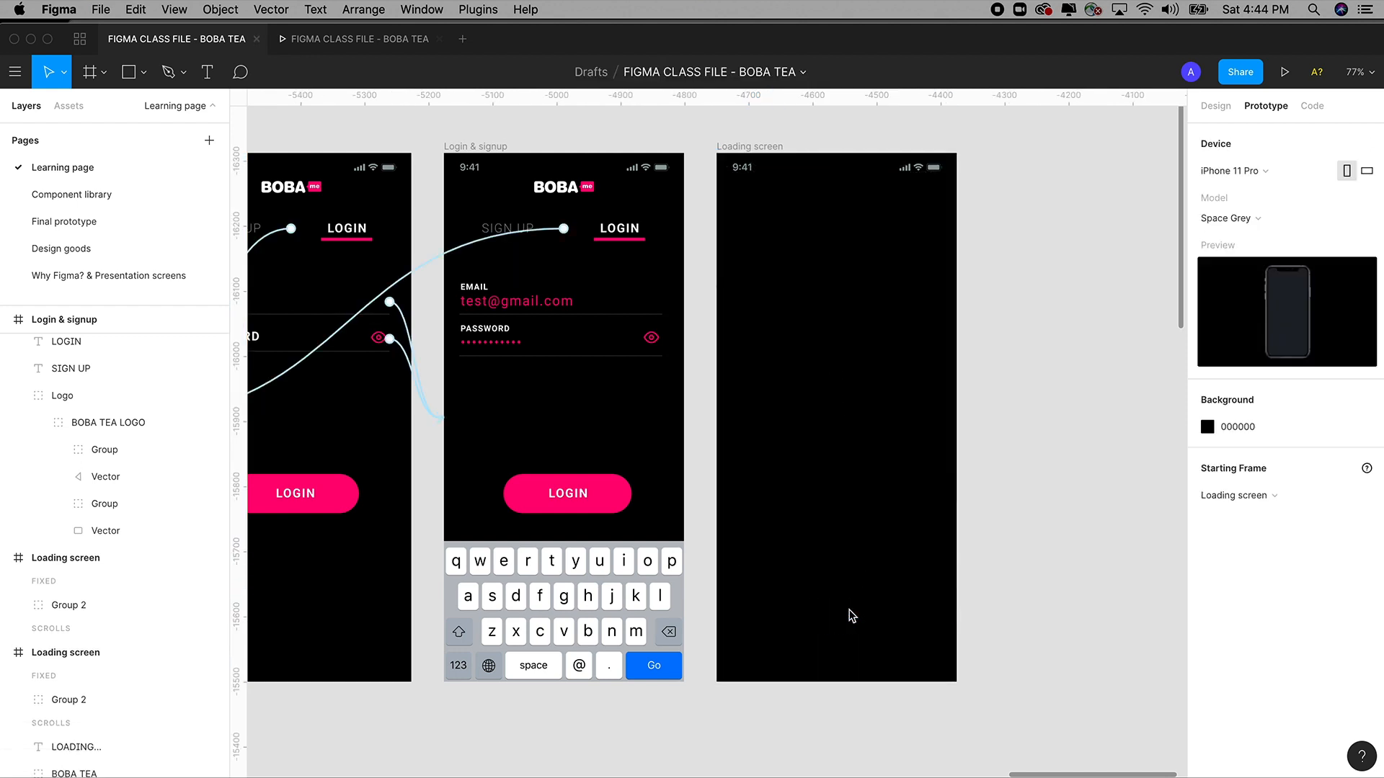
key("minus")
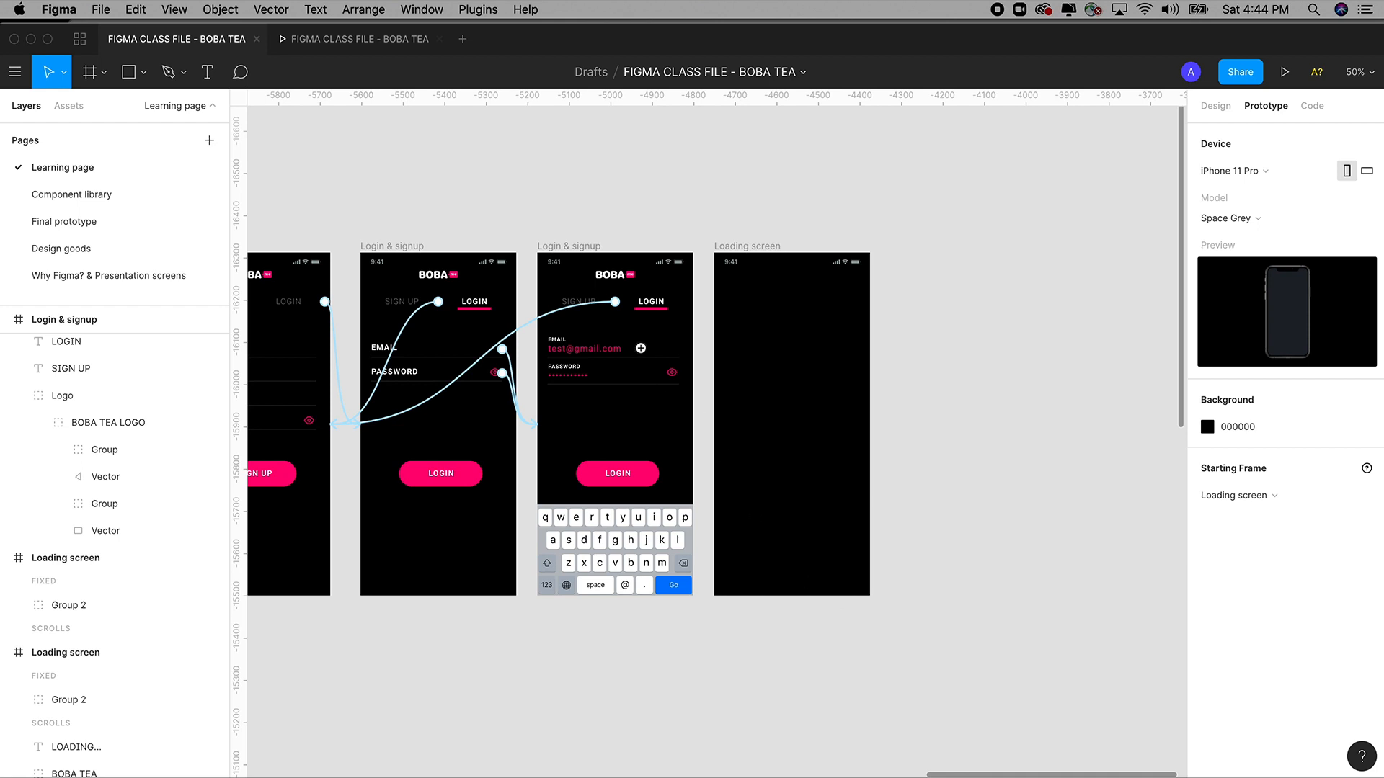
key("z")
left_click_drag(525, 214, 945, 651)
key("space")
left_click_drag(821, 487, 849, 495)
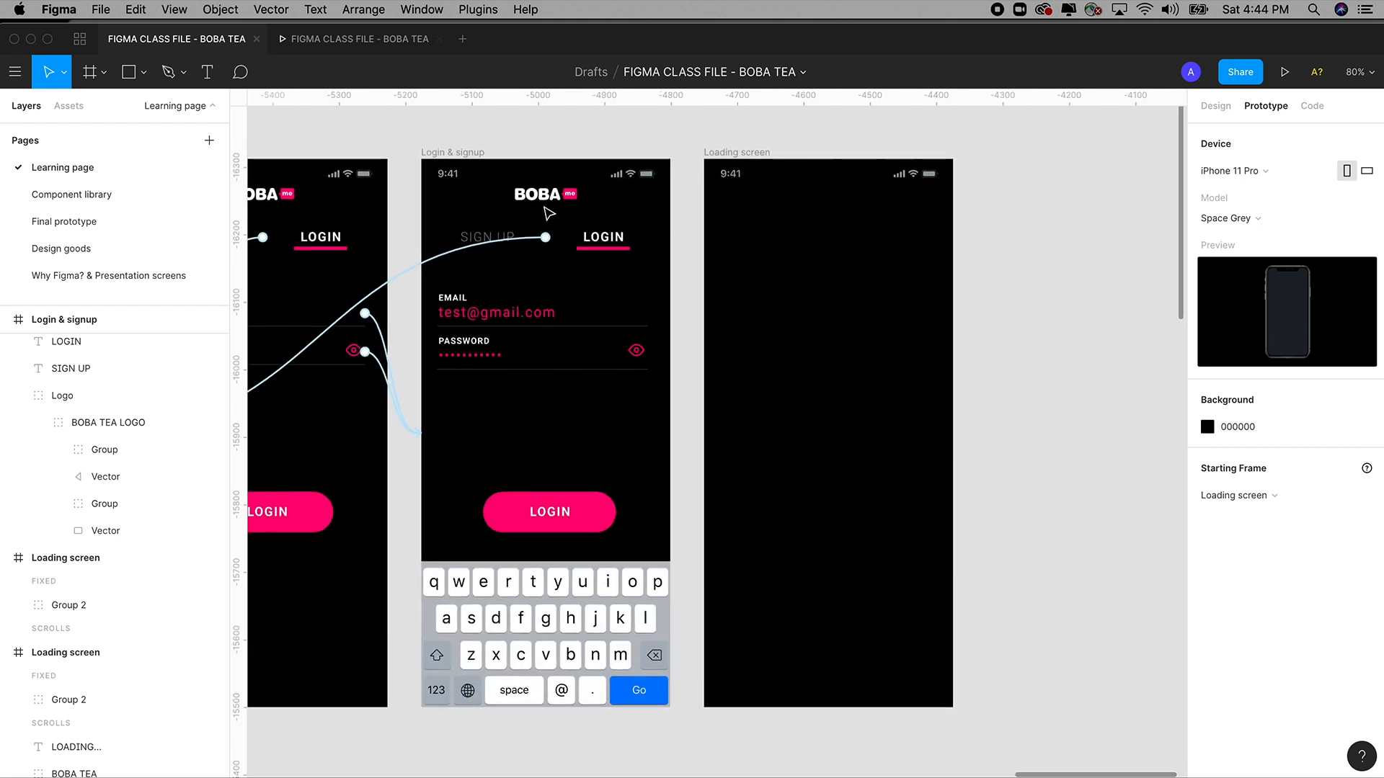
Paste the login screen's BOBA logo into the empty Loading screen and move it to the centre.
left_click(545, 198)
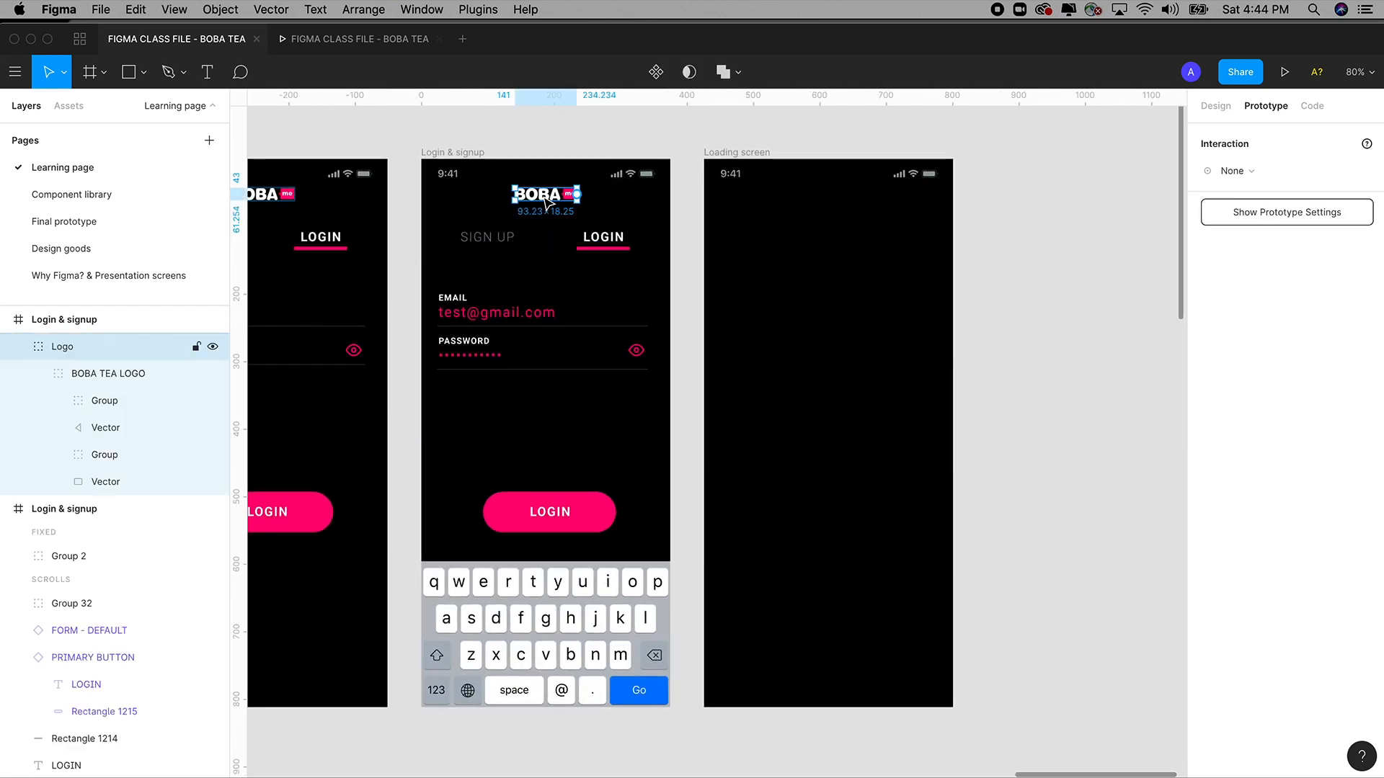
left_click(755, 154)
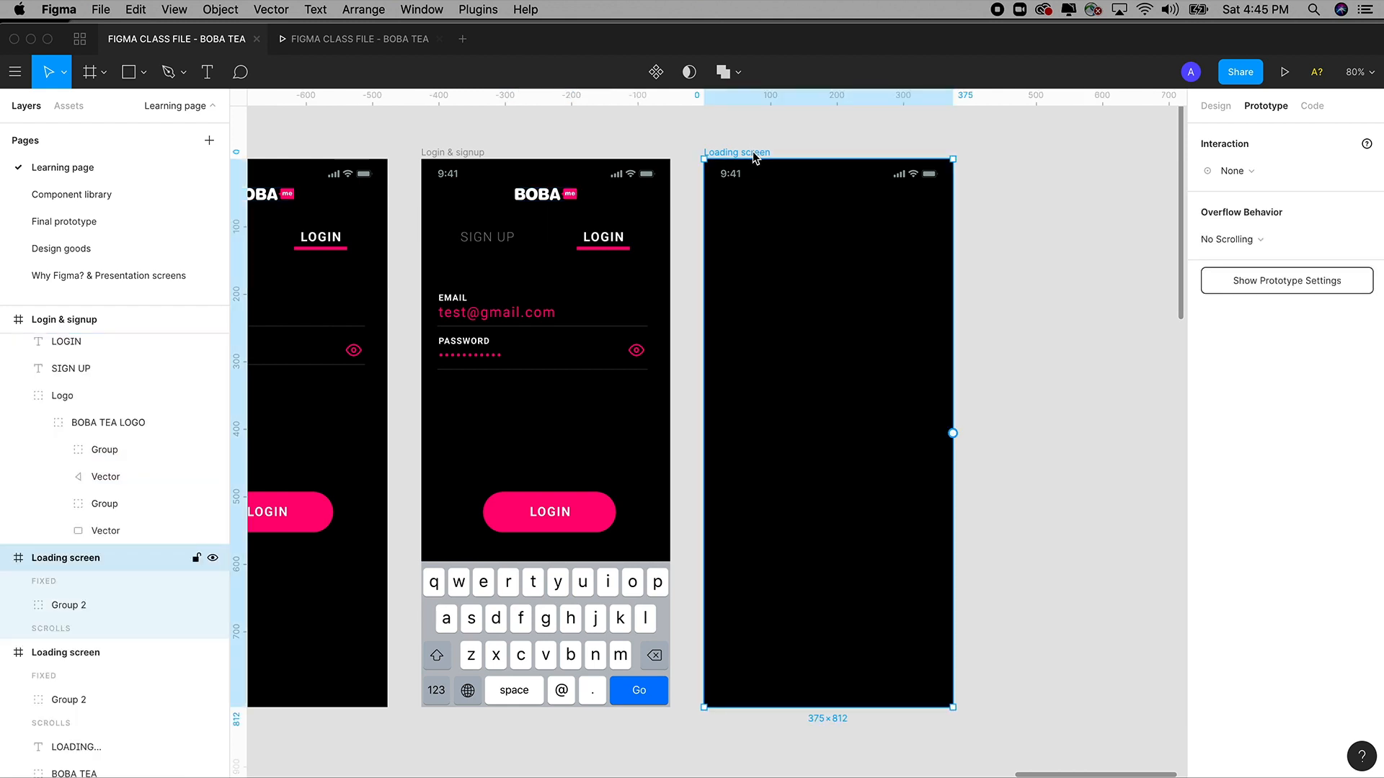
key("ctrl+v")
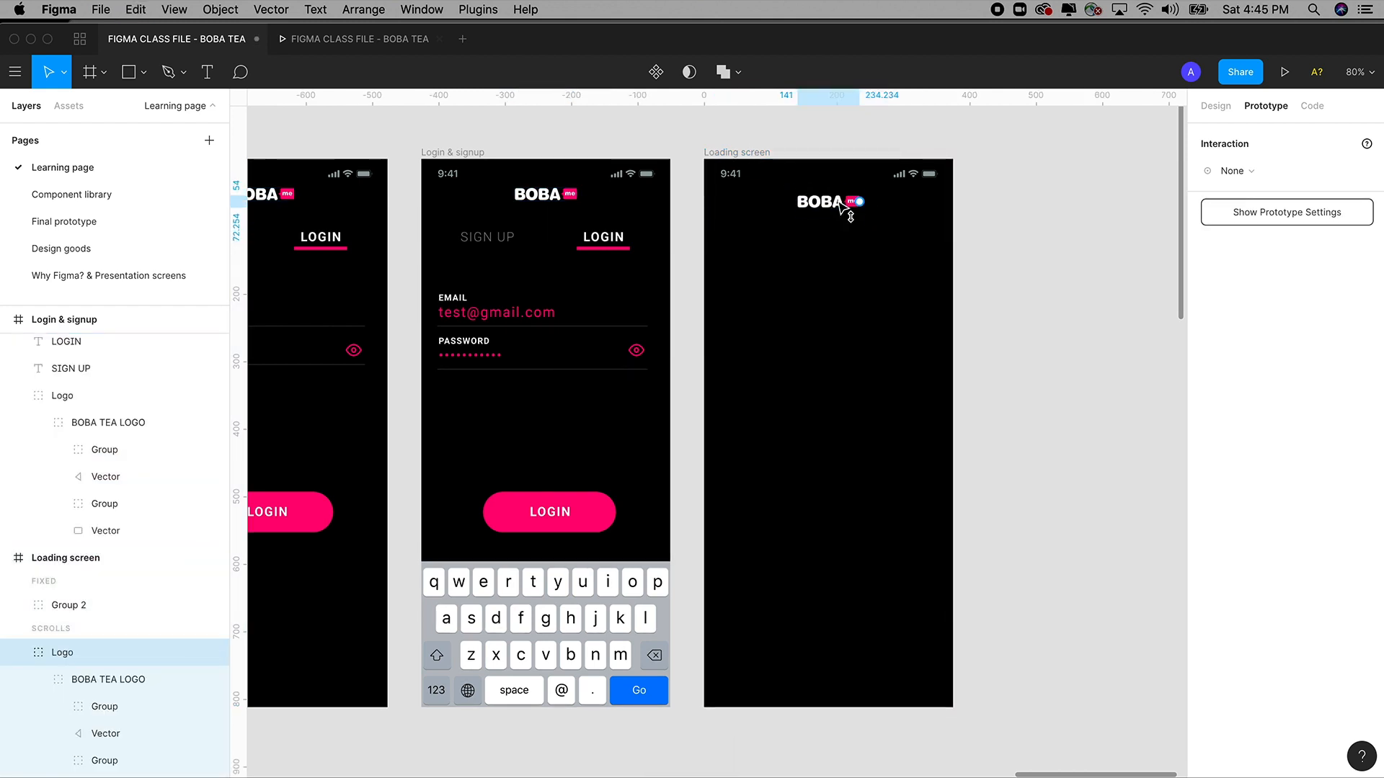
left_click_drag(842, 209, 852, 402)
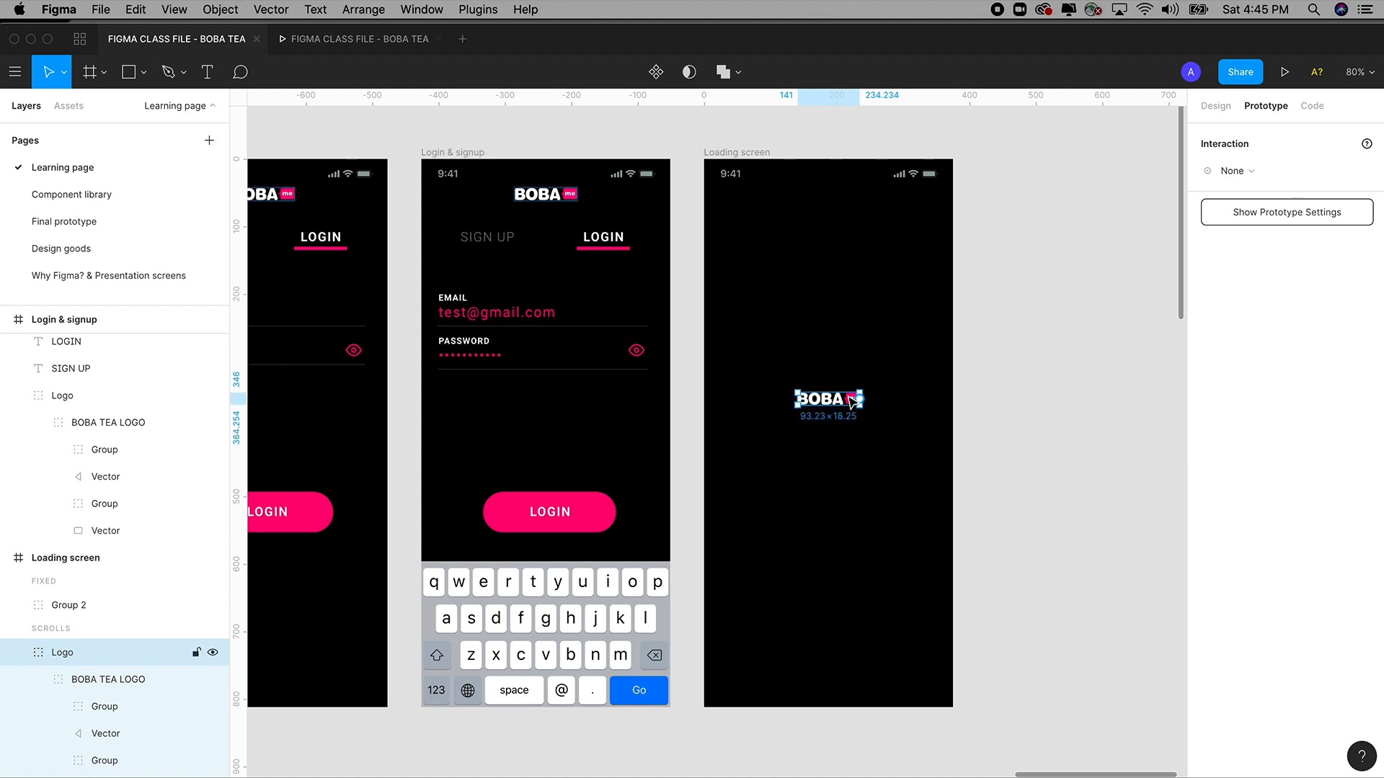
scroll(846, 395, "down", 10)
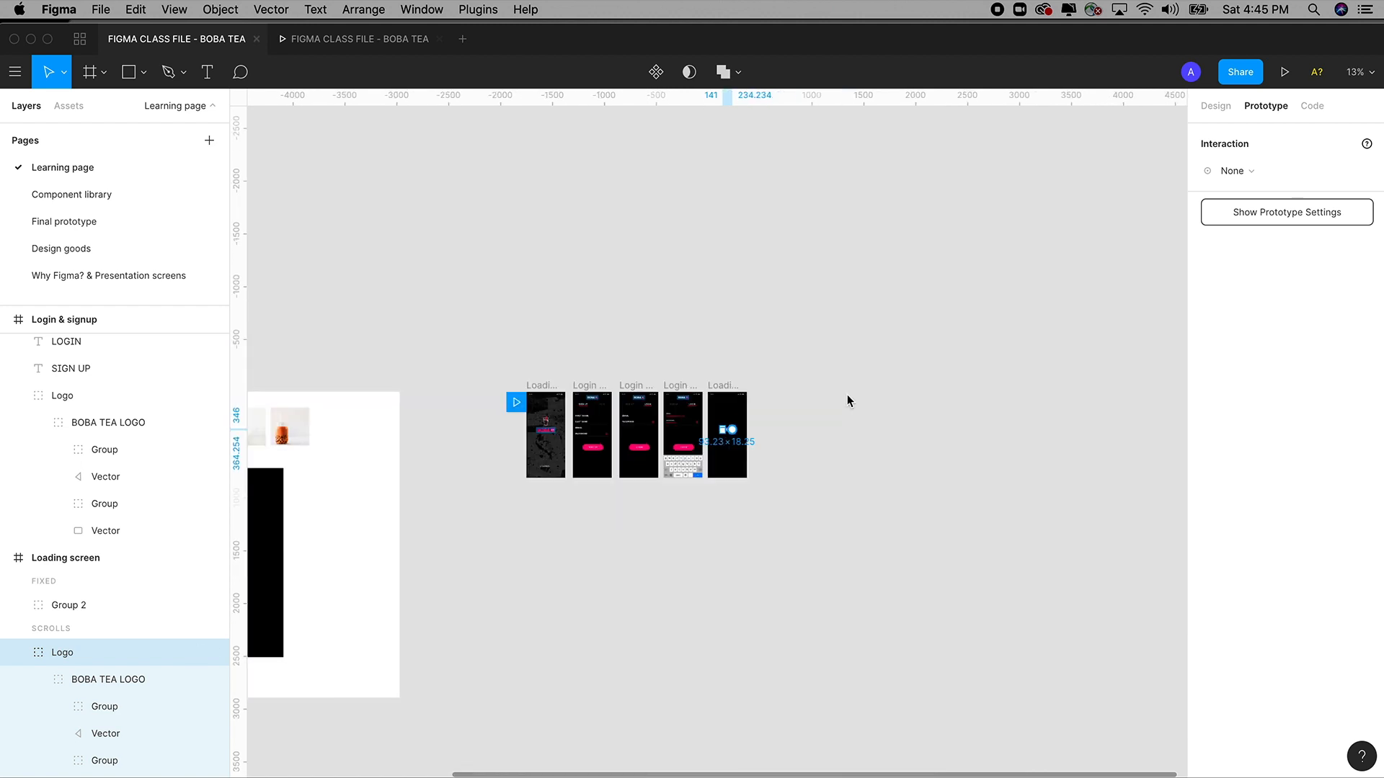
scroll(422, 411, "left", 1)
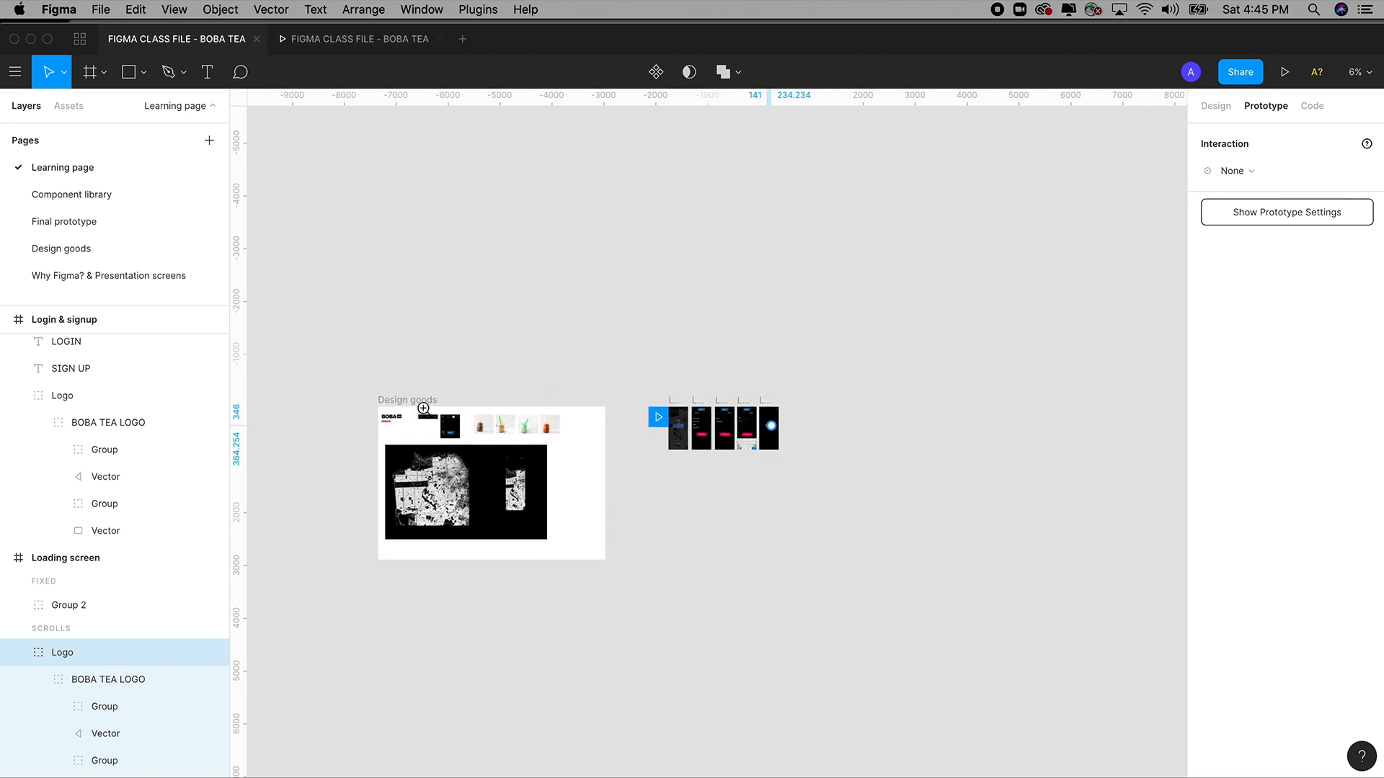
left_click_drag(402, 395, 467, 458)
Find the spinning loading GIF among the Design goods icons and select it.
left_click_drag(683, 488, 649, 486)
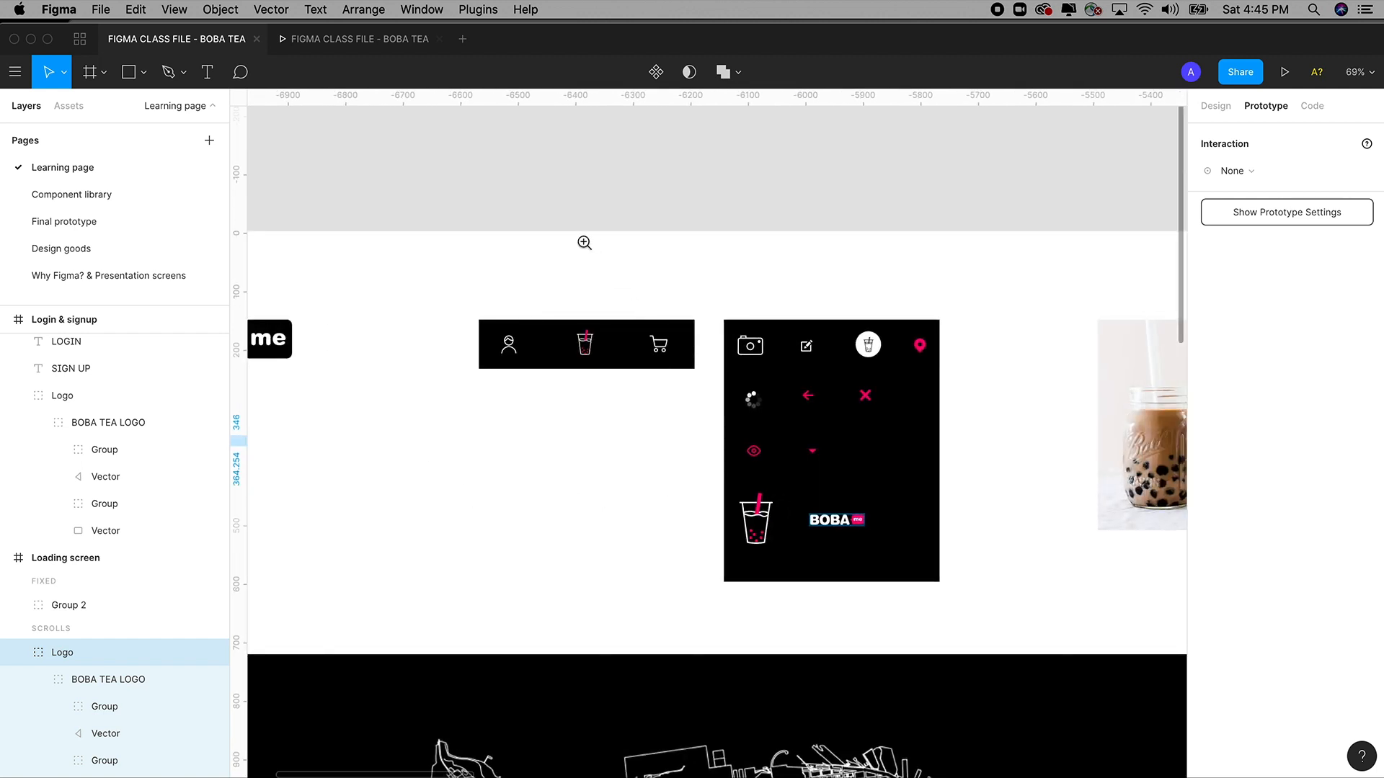
left_click_drag(587, 287, 795, 258)
key("super+minus")
key("super+minus")
key("super+minus")
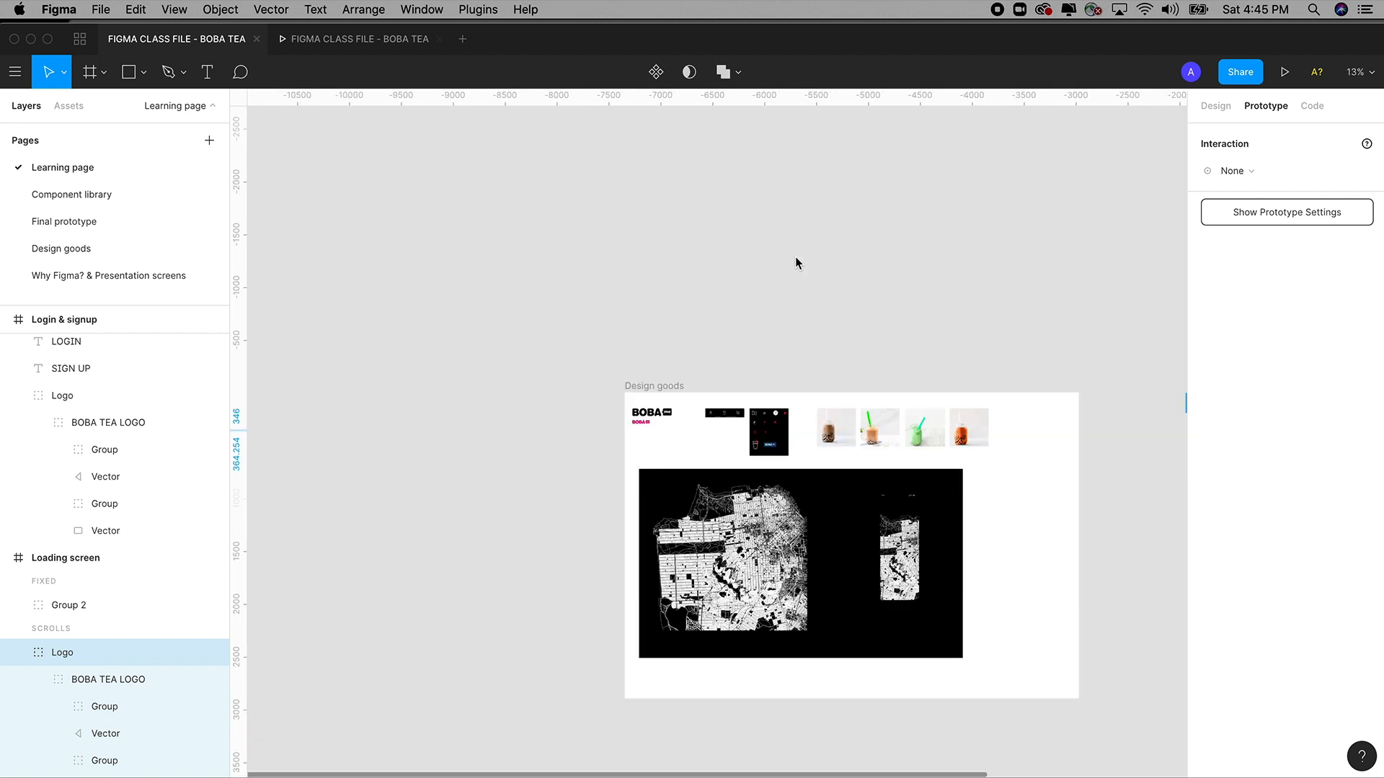
key("super+equal")
key("super+equal")
key("super+equal")
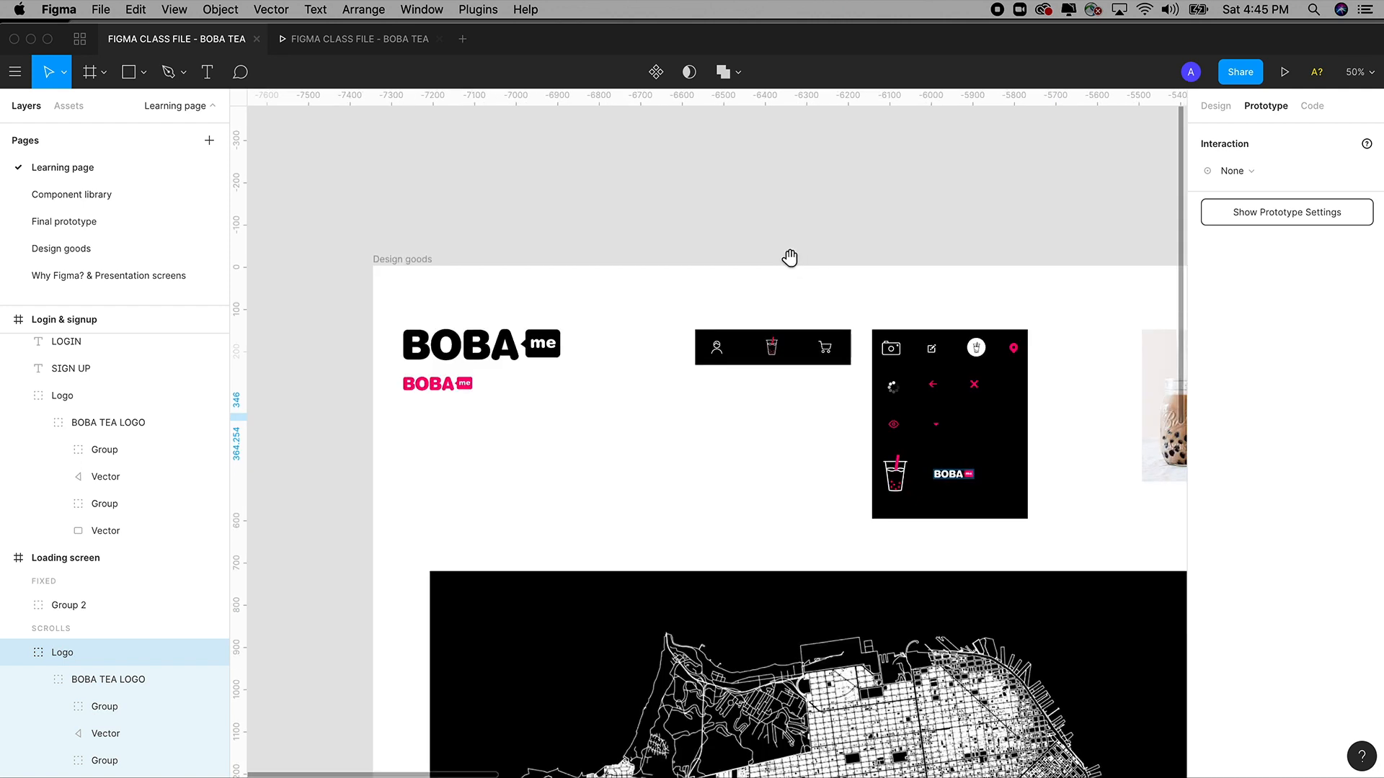
left_click_drag(791, 259, 729, 197)
left_click_drag(637, 205, 995, 577)
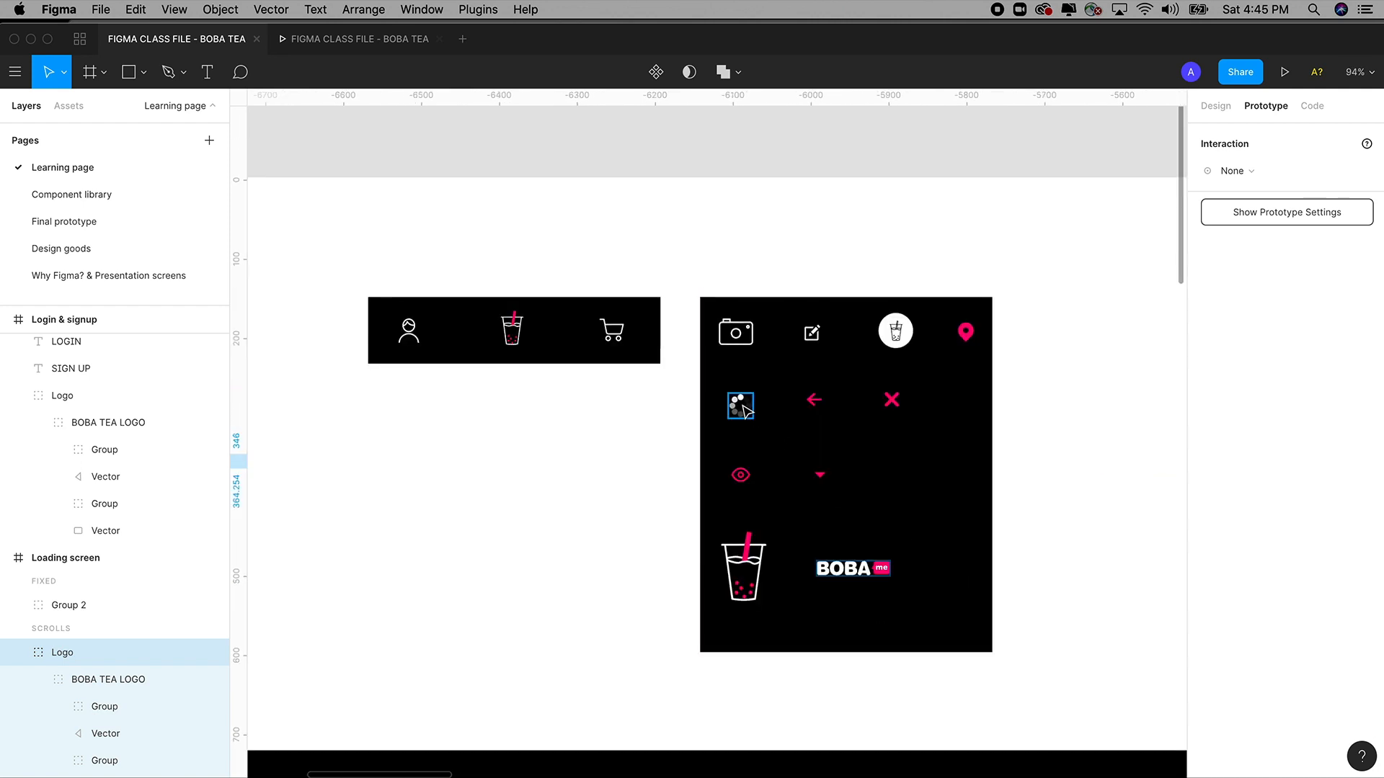
left_click(742, 406)
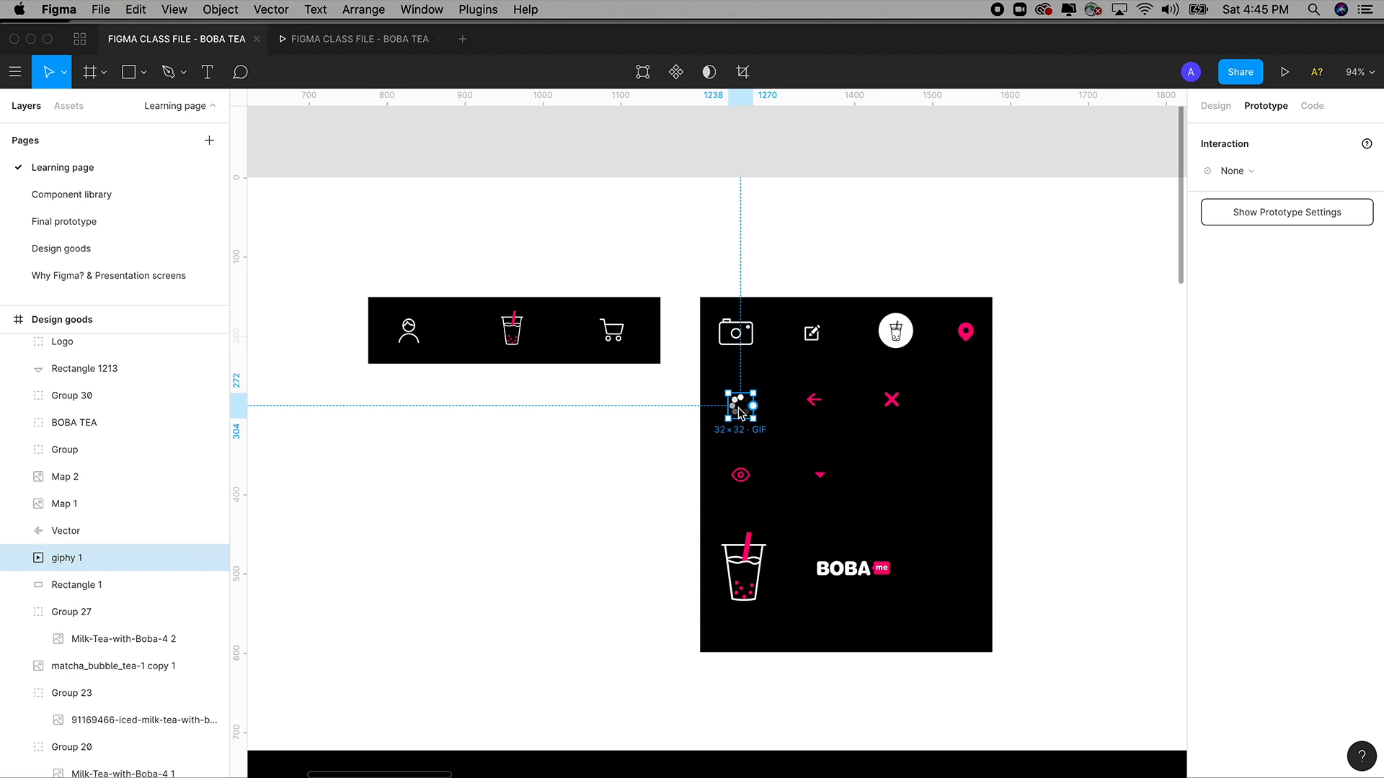
Paste the spinner GIF into the Loading screen and place it just above the BOBA logo.
key("shift+1")
left_click_drag(959, 400, 958, 464)
left_click(726, 332)
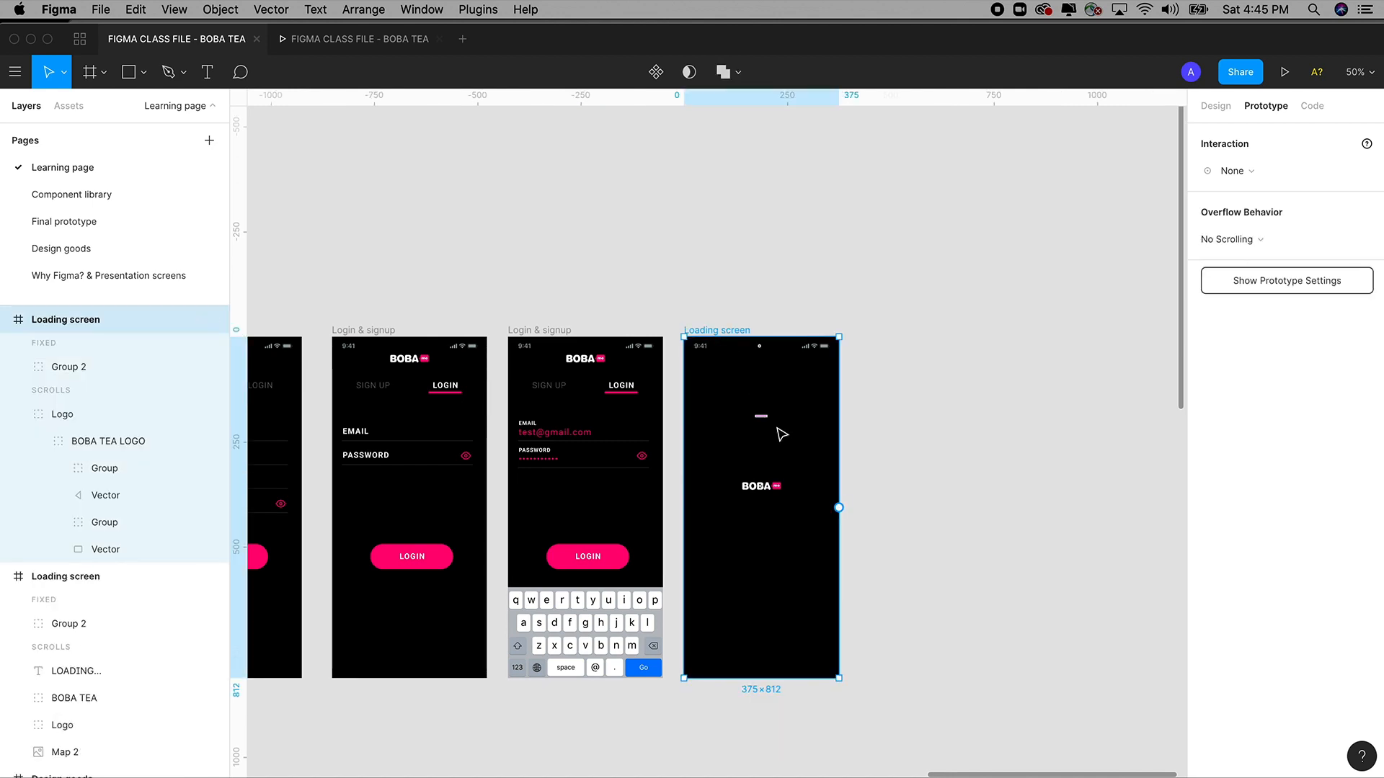
key("super+v")
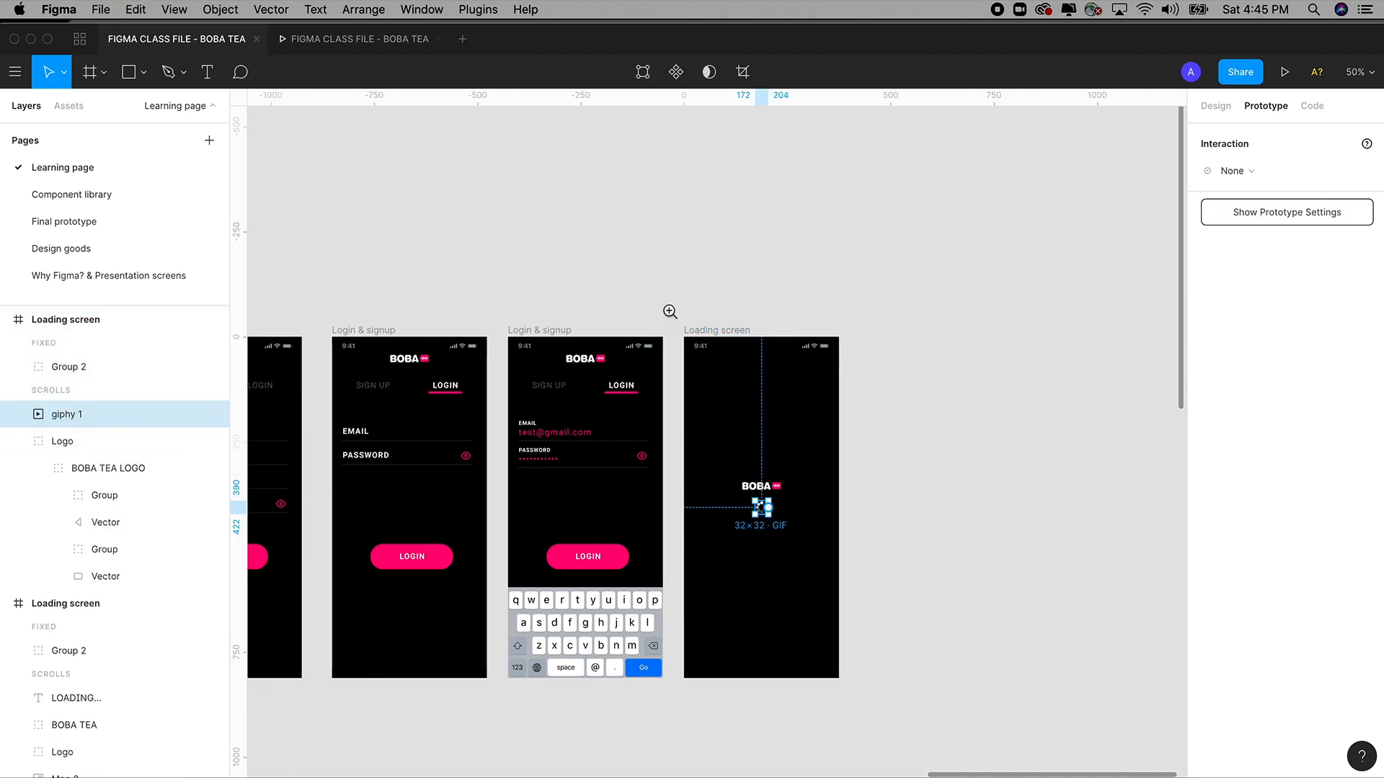
left_click_drag(661, 293, 847, 569)
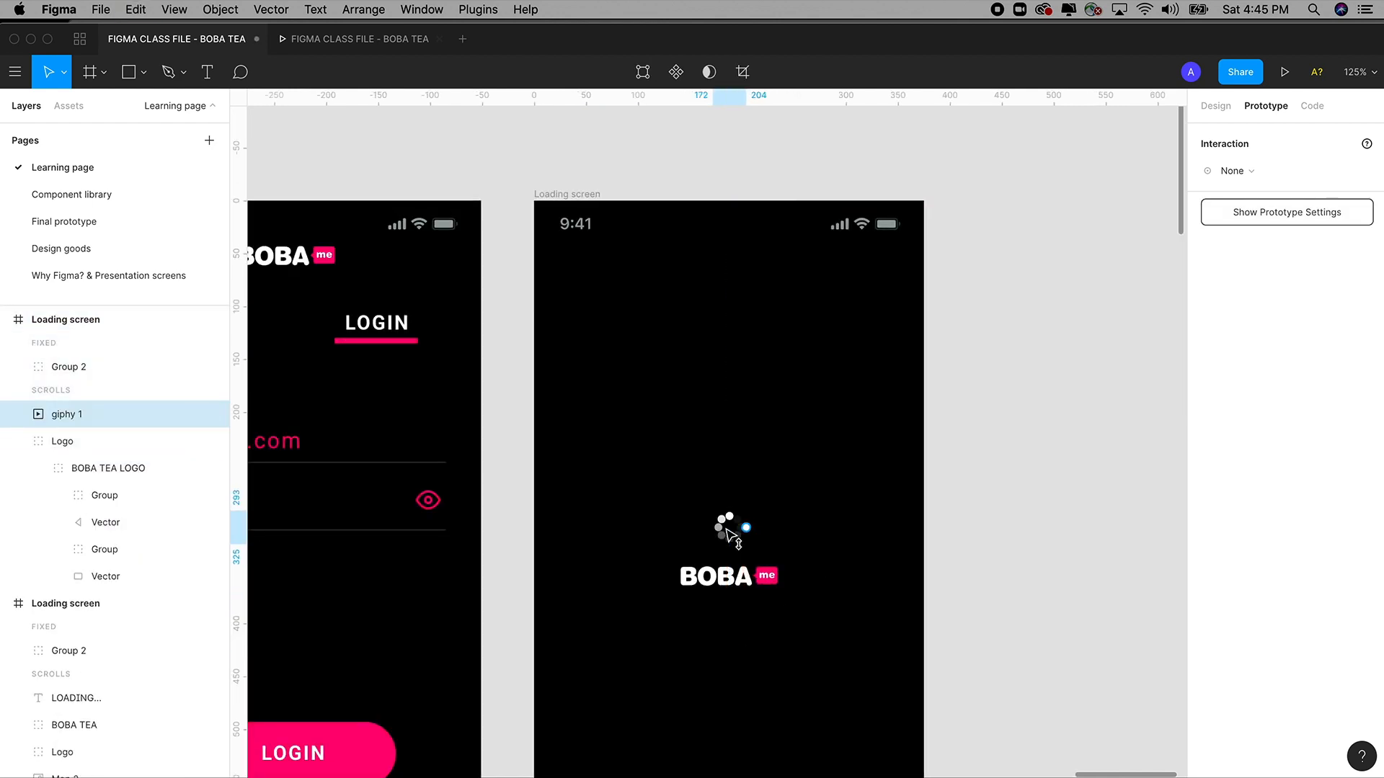
left_click_drag(724, 540, 724, 543)
left_click_drag(869, 533, 889, 418)
left_click_drag(736, 493, 746, 563)
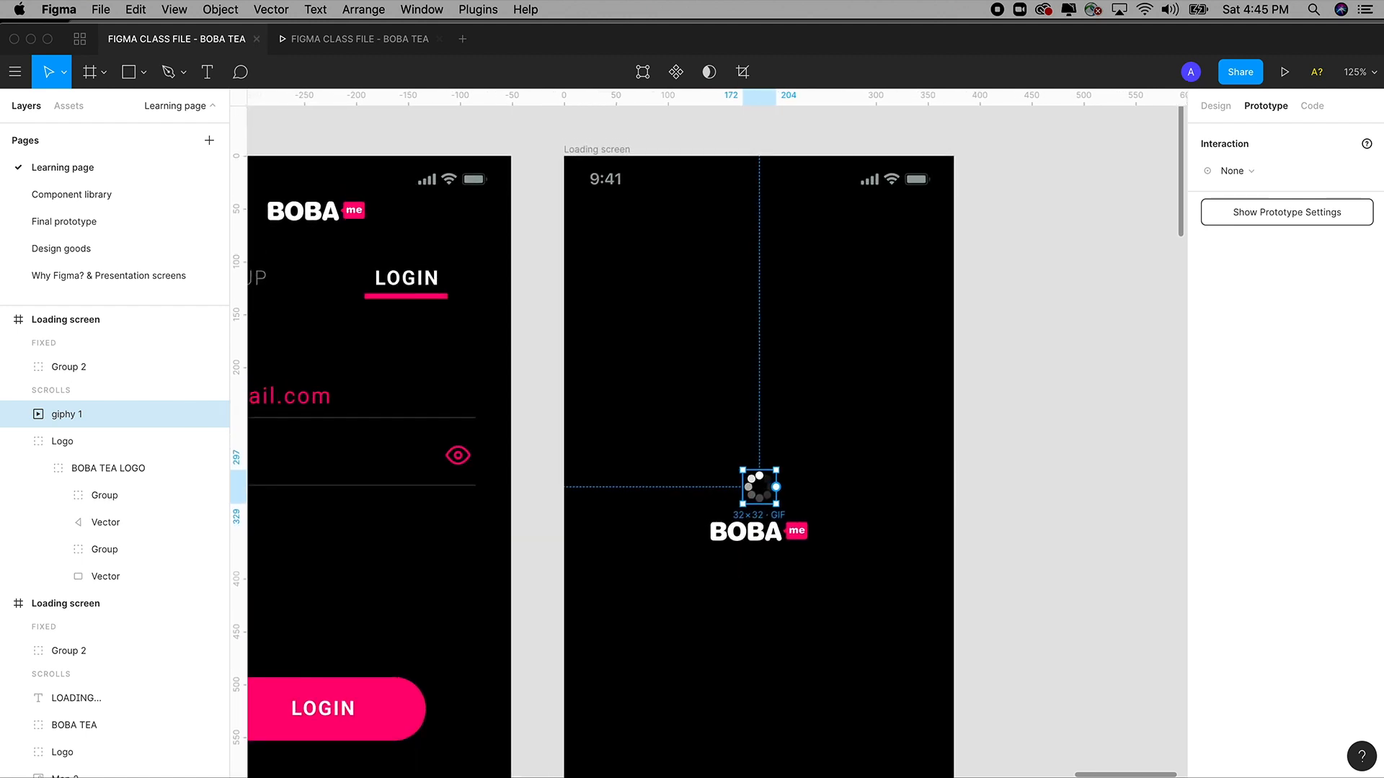
key("super+Tab")
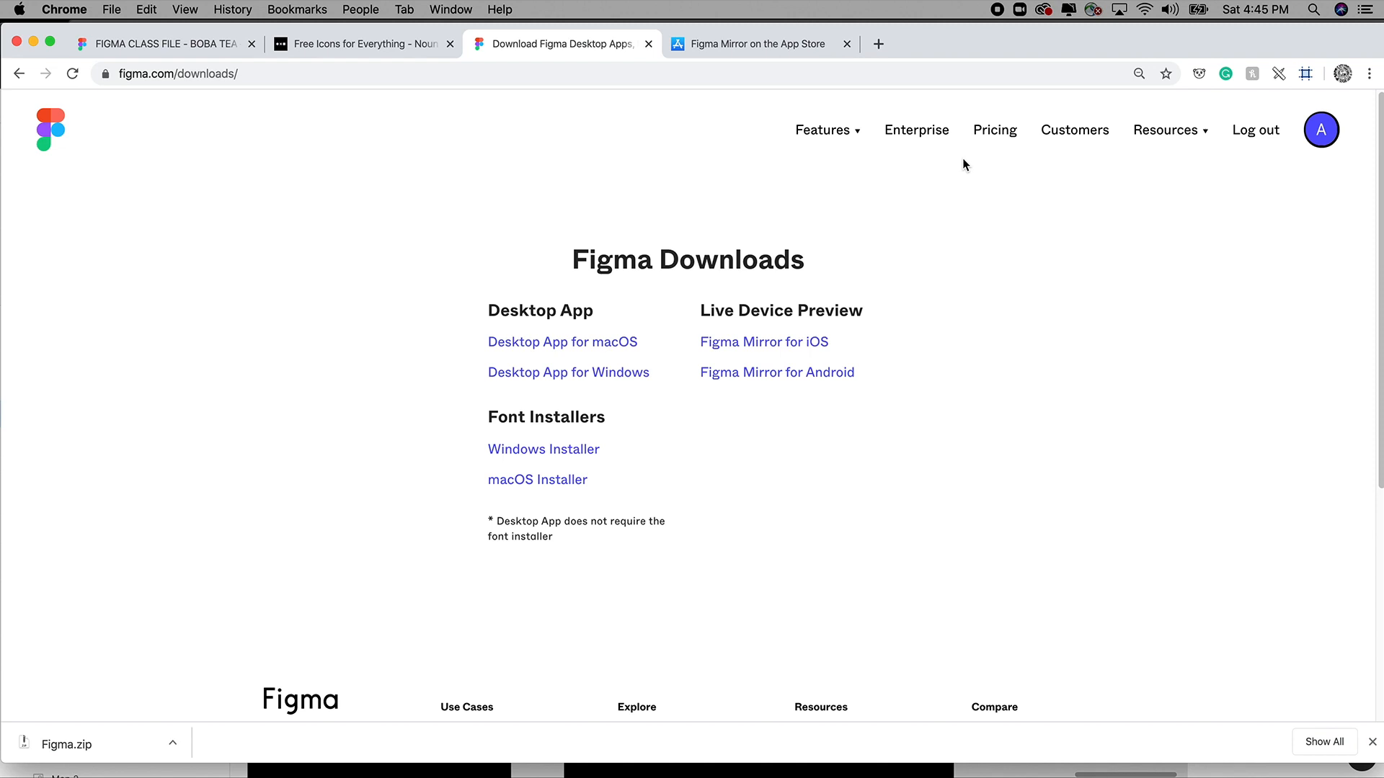
In a new browser window, search images for 'animated loading gif'.
key("super+n")
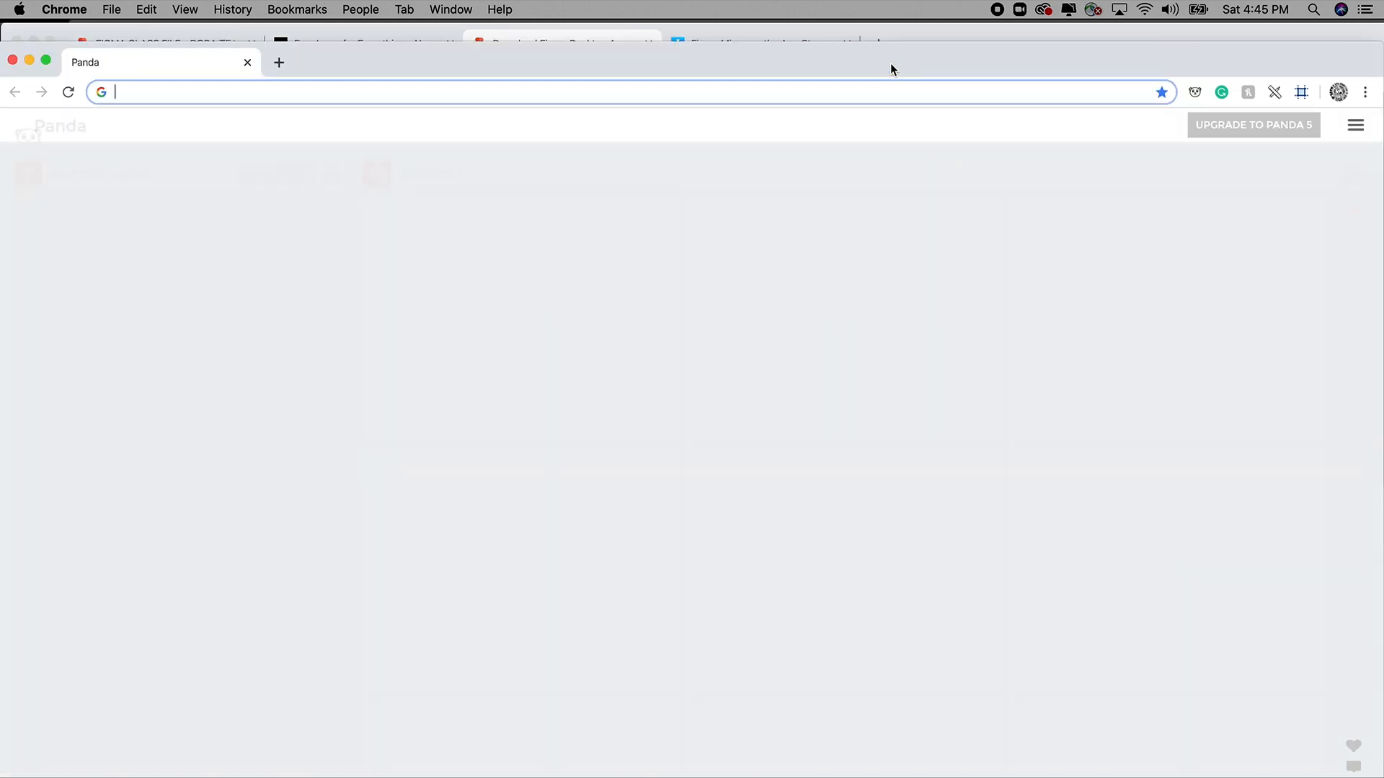
left_click_drag(892, 68, 902, 49)
type("animated loading")
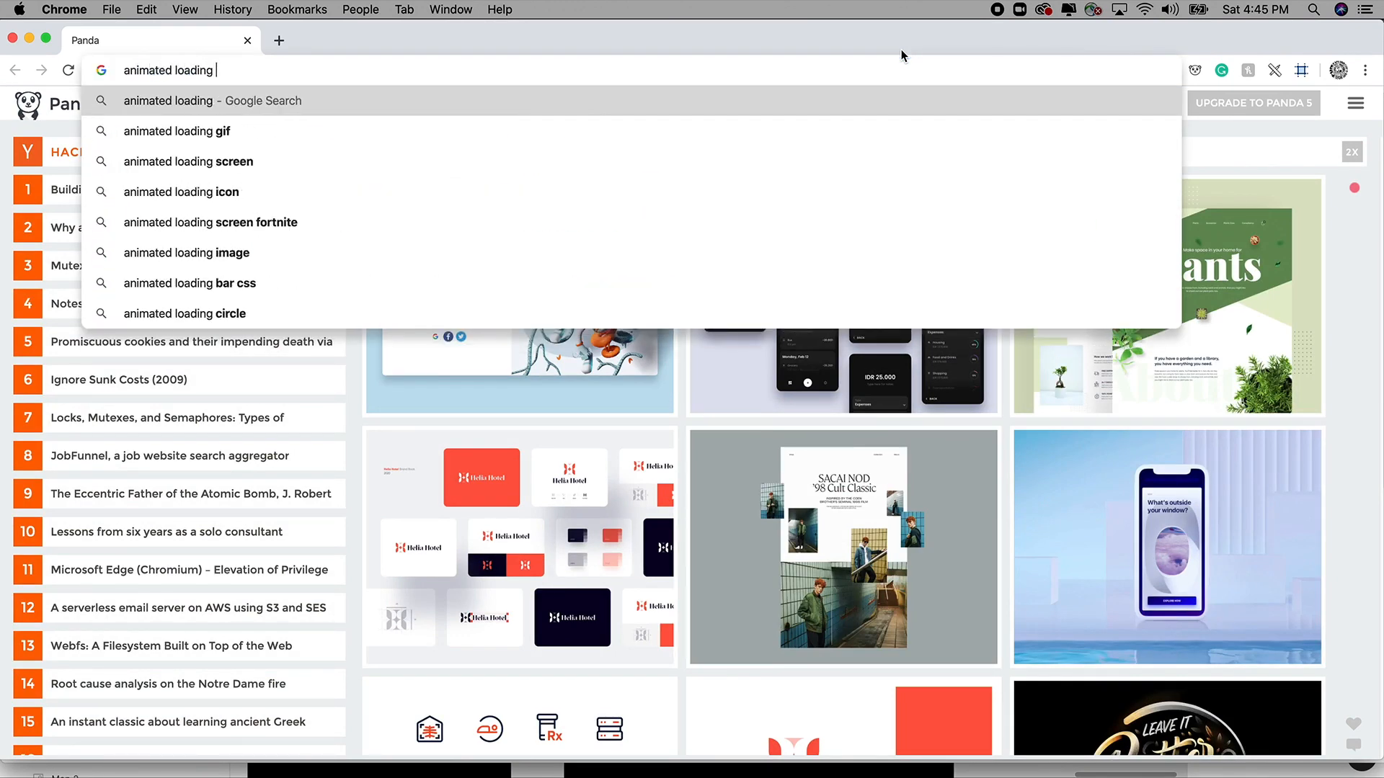
type(" gif")
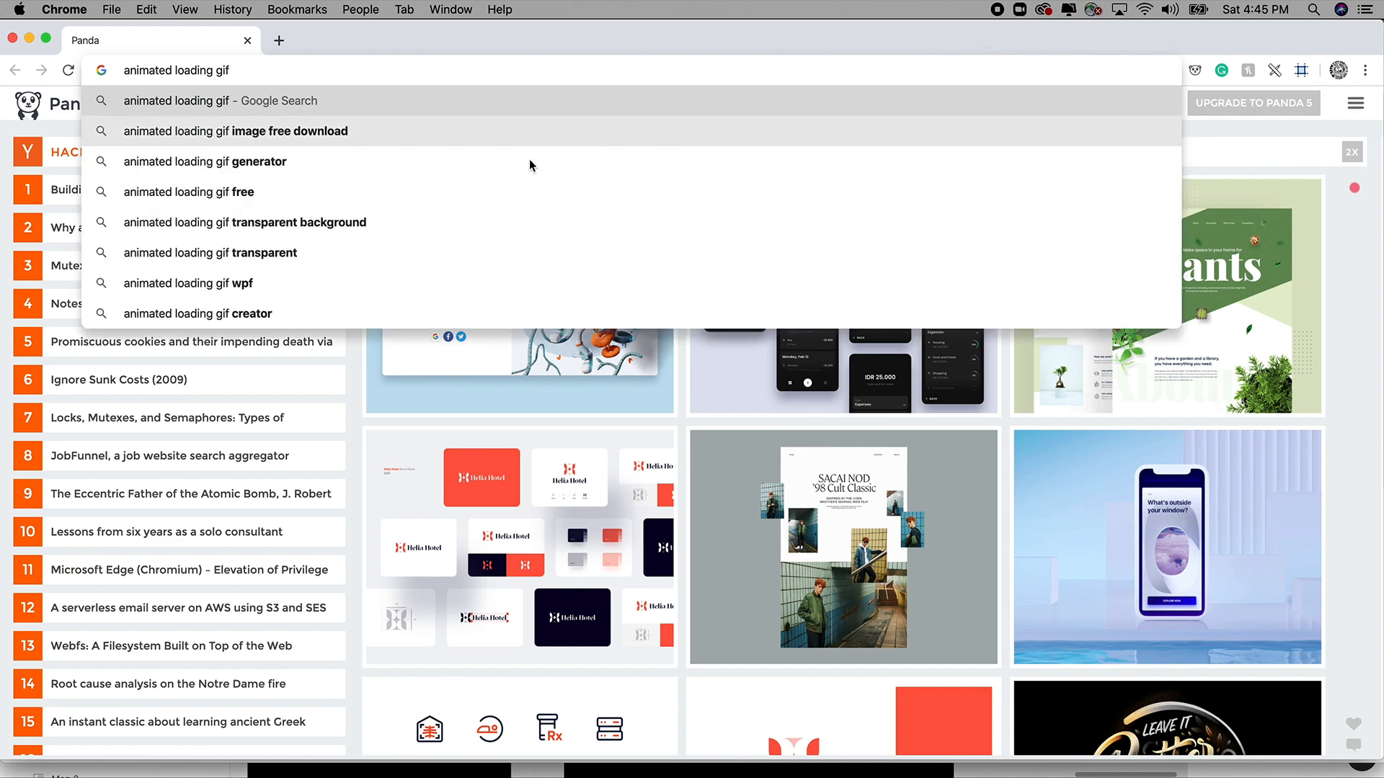
left_click(332, 223)
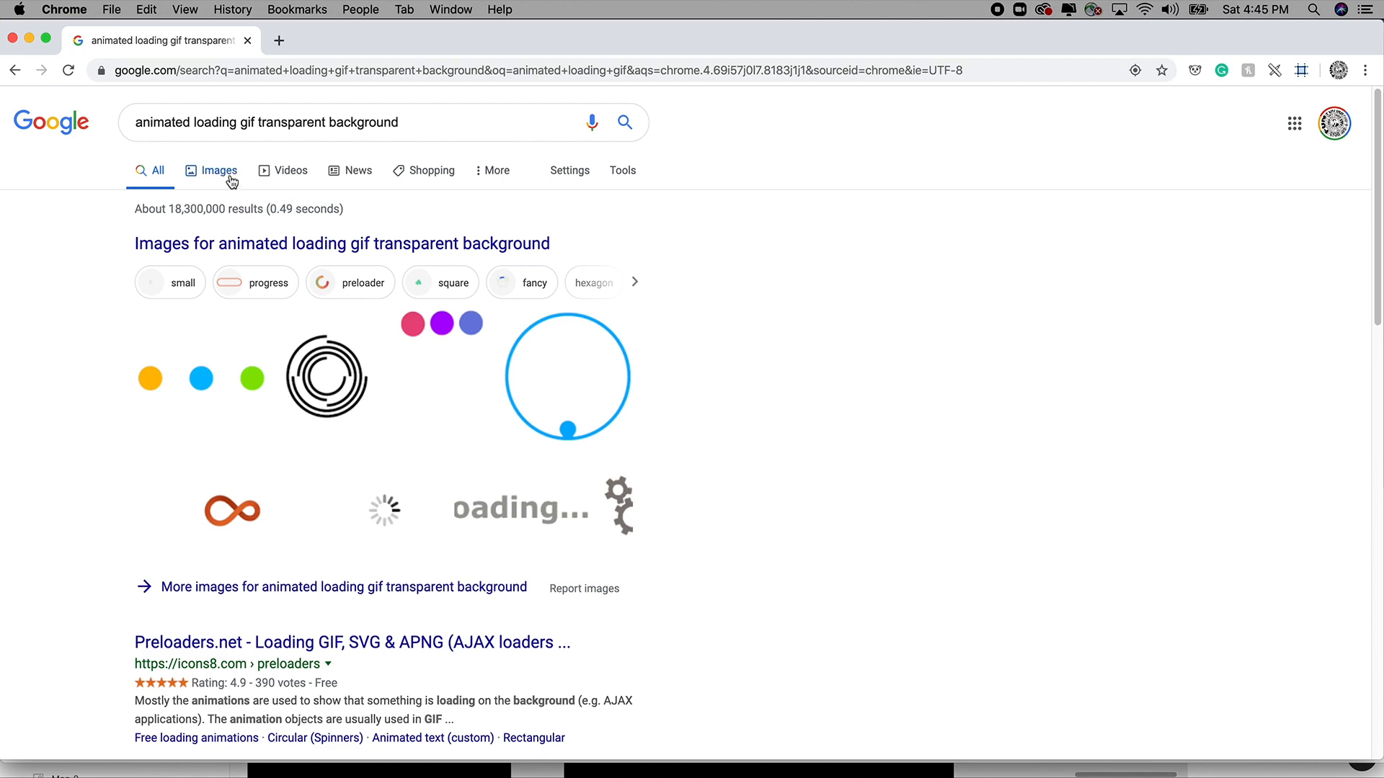
left_click(219, 170)
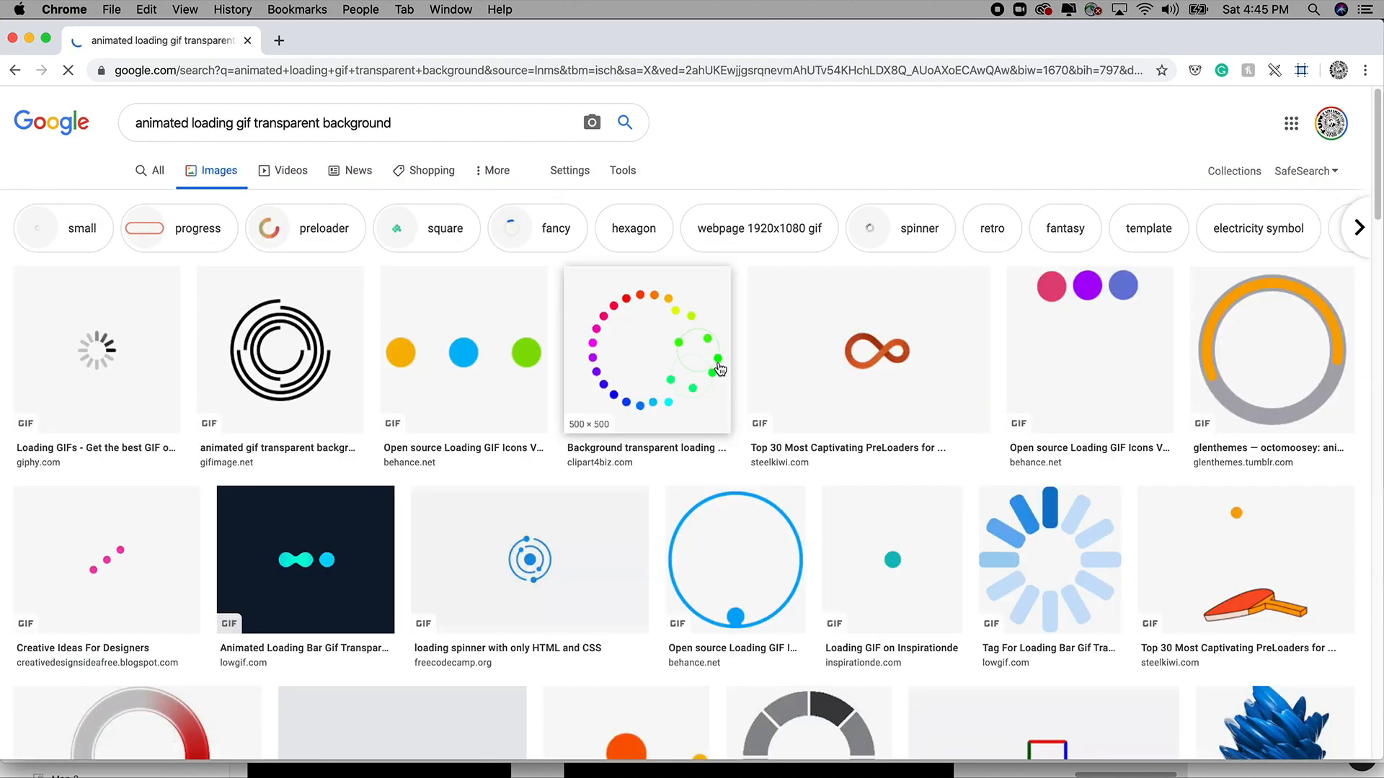
scroll(719, 369, "down", 8)
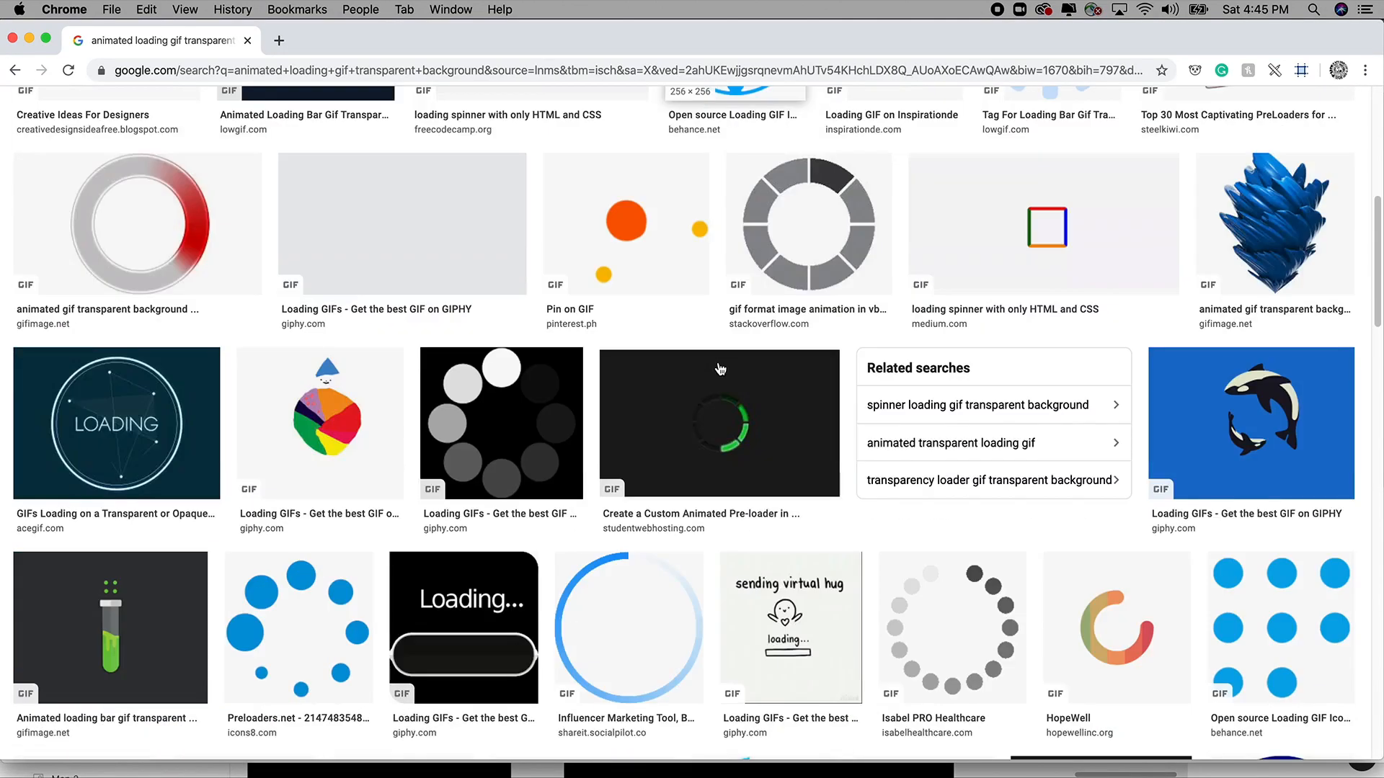
scroll(719, 369, "down", 2)
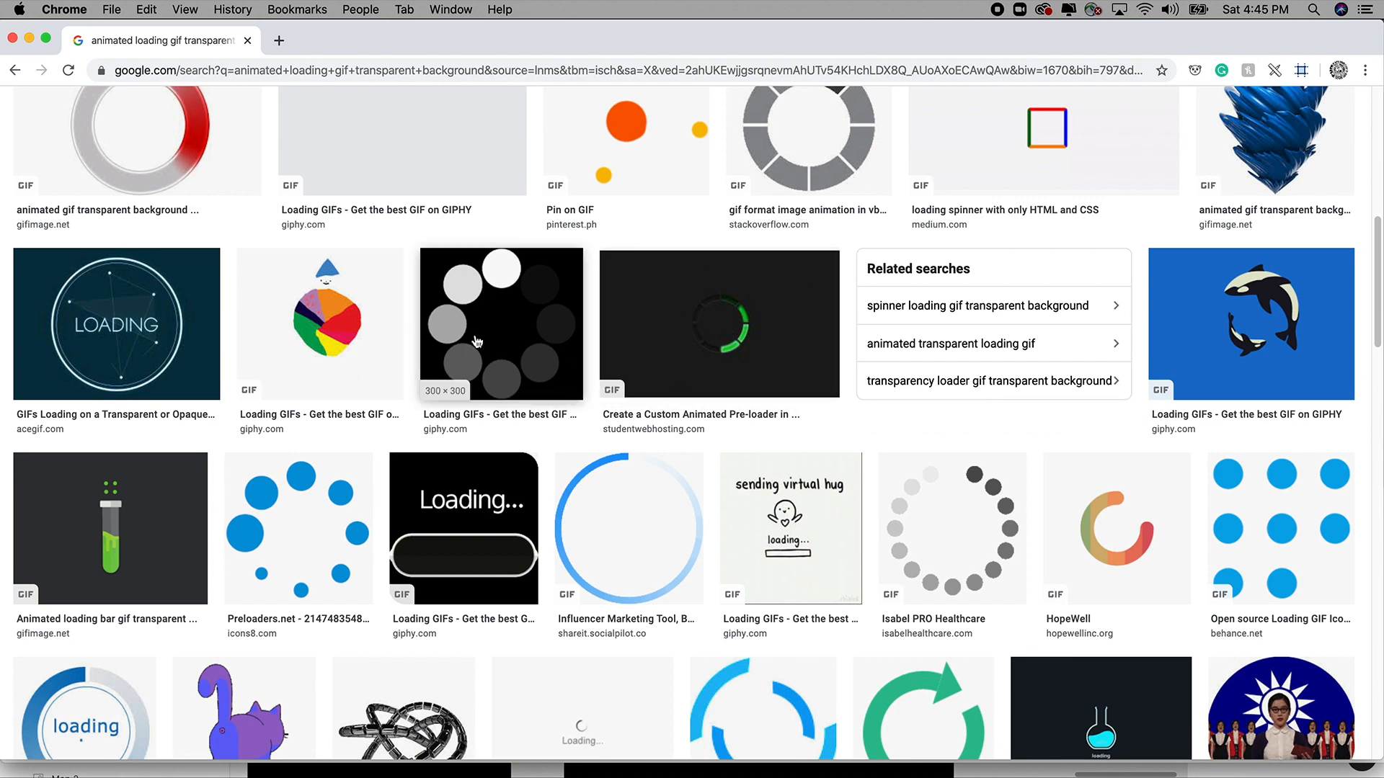
Save the grey-and-white dots spinner GIF to Downloads as Loading gif.gif.
left_click(513, 332)
right_click(1146, 297)
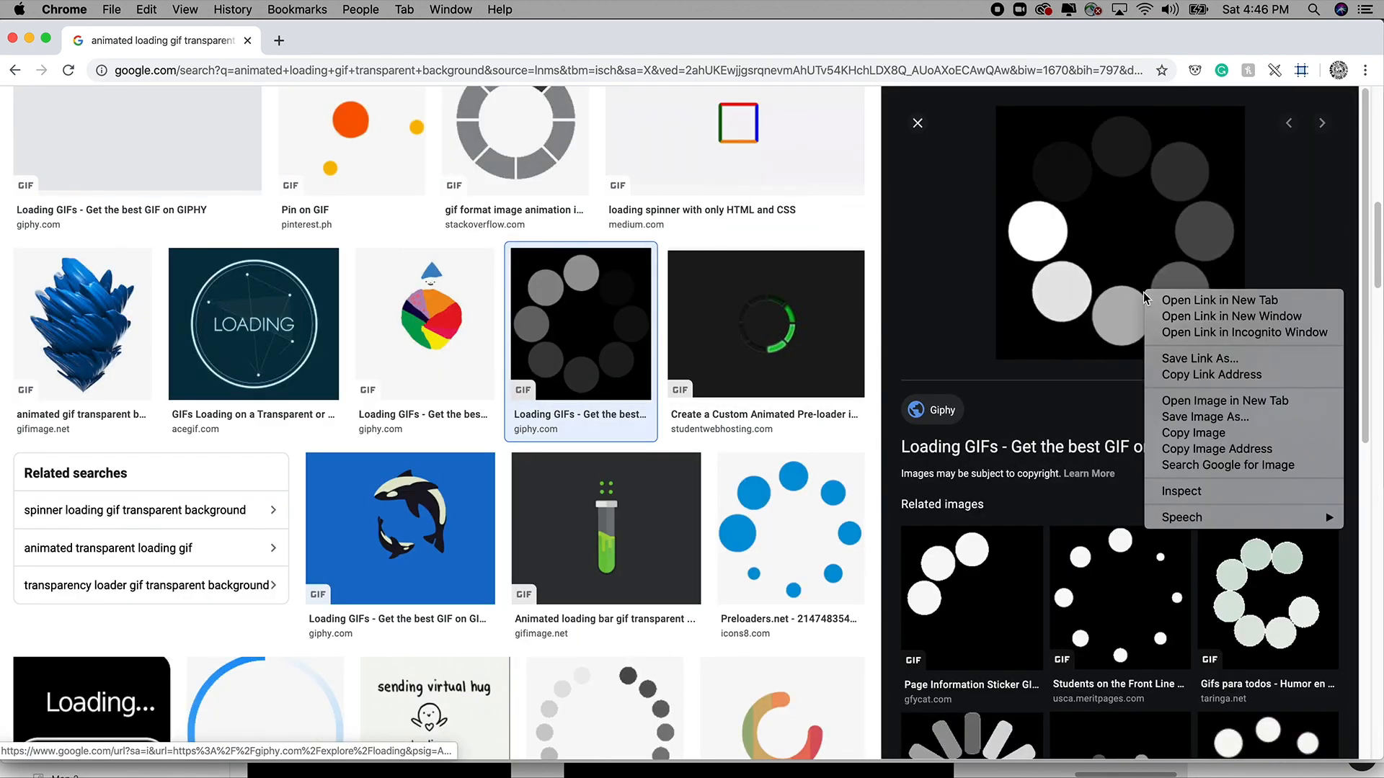
left_click(1214, 420)
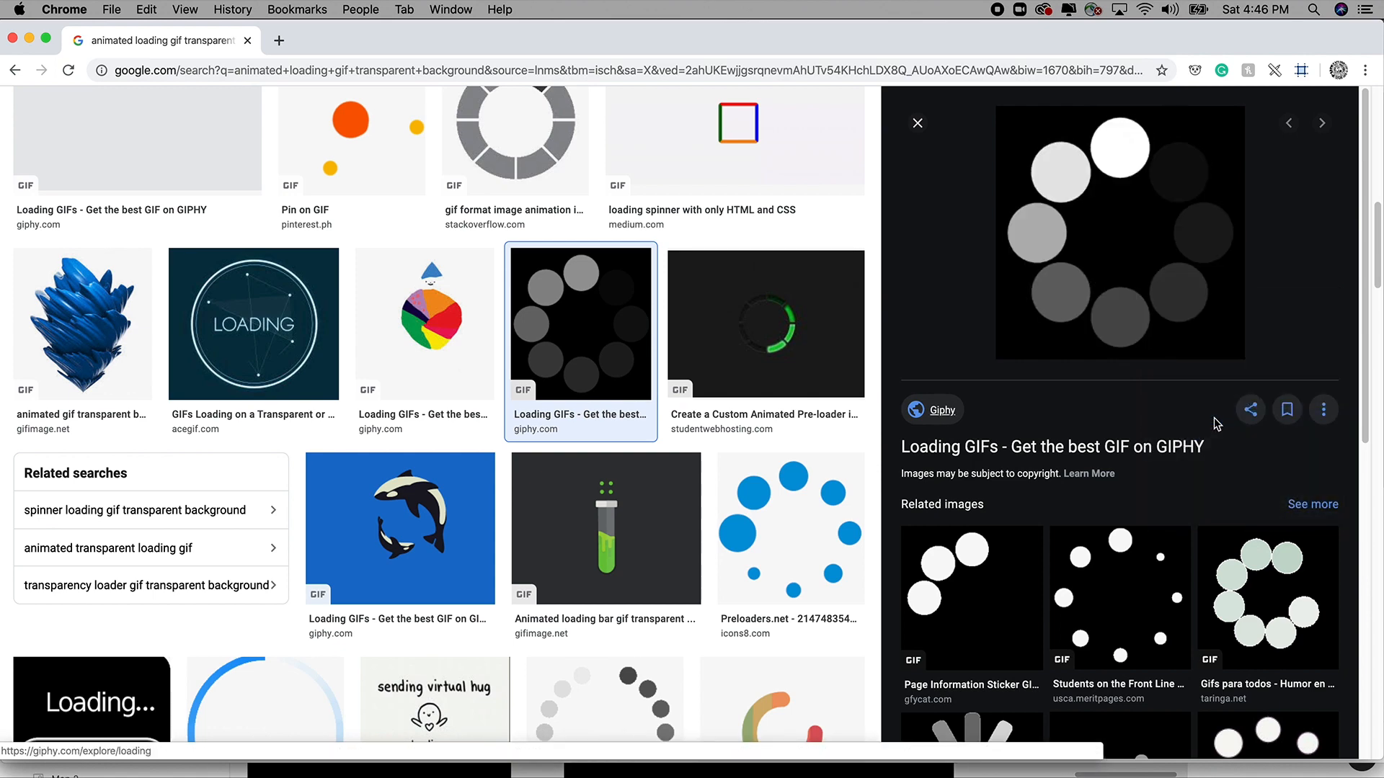
scroll(397, 332, "down", 1)
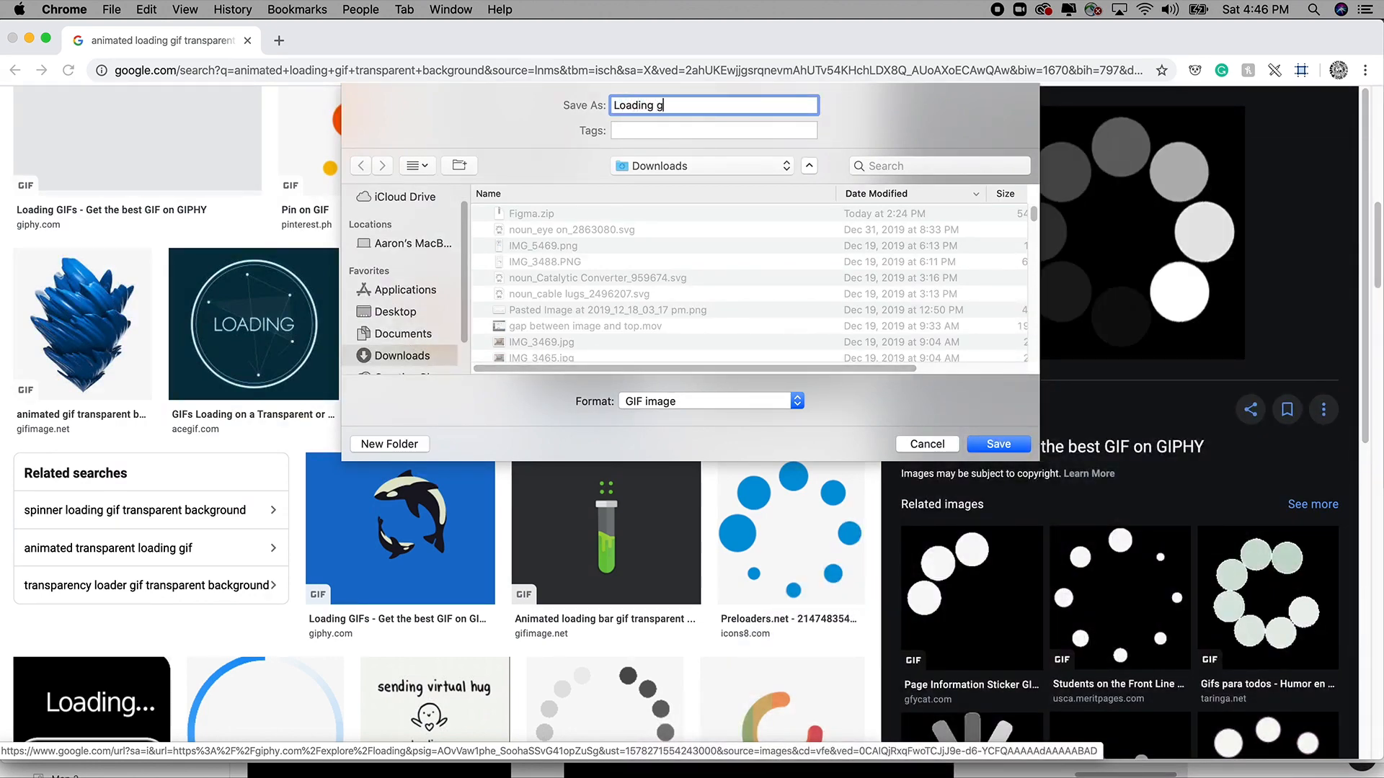
key("Return")
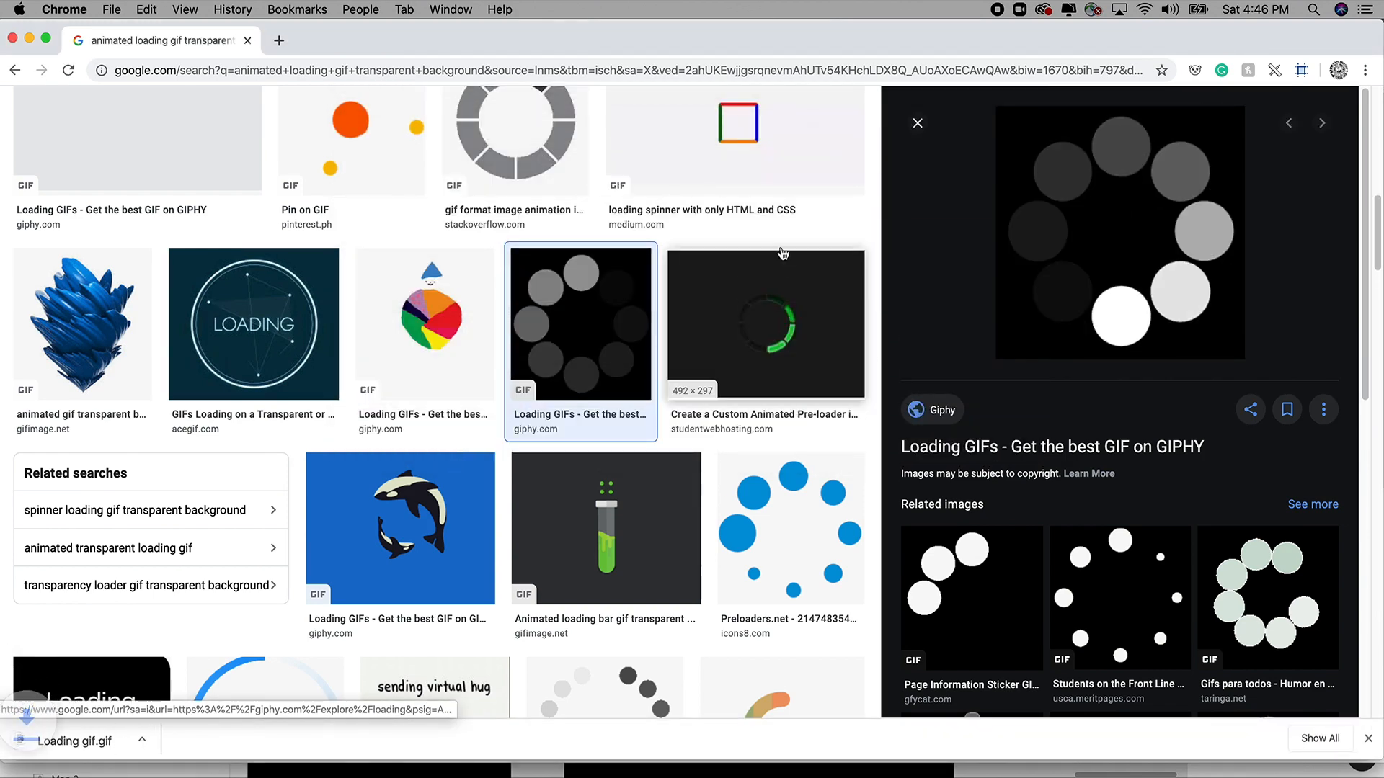
Drag Loading gif.gif from Downloads onto the canvas, shrink it, then delete that extra copy.
scroll(780, 253, "up", 5)
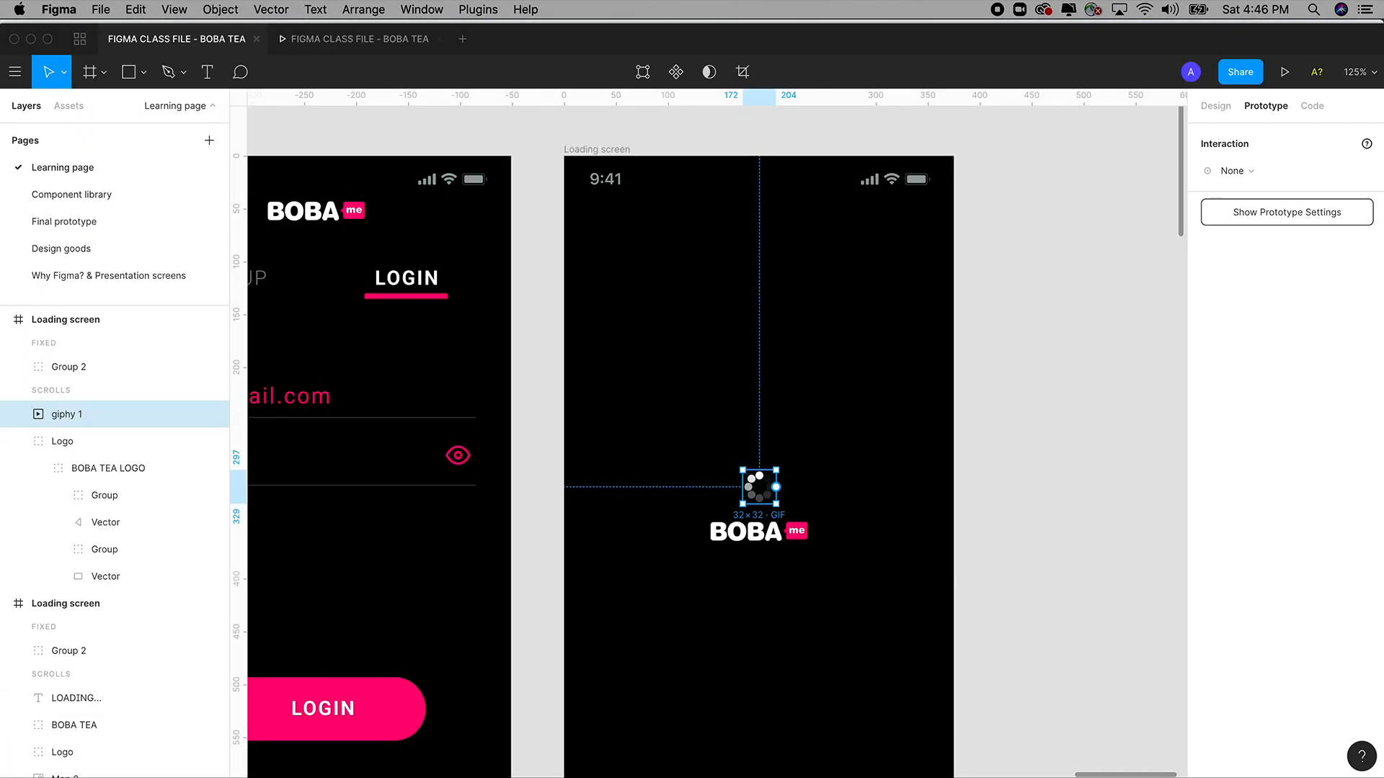
key("super+Tab")
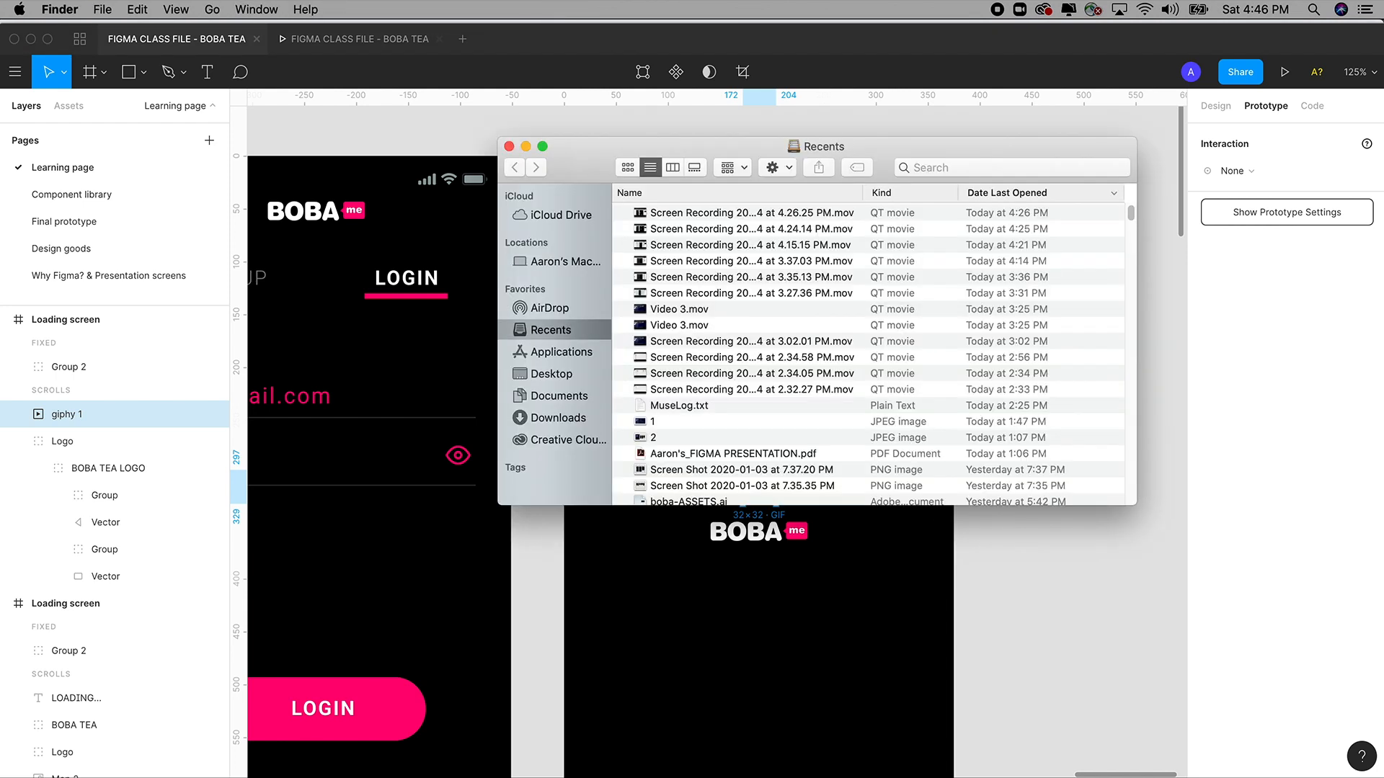
left_click(559, 417)
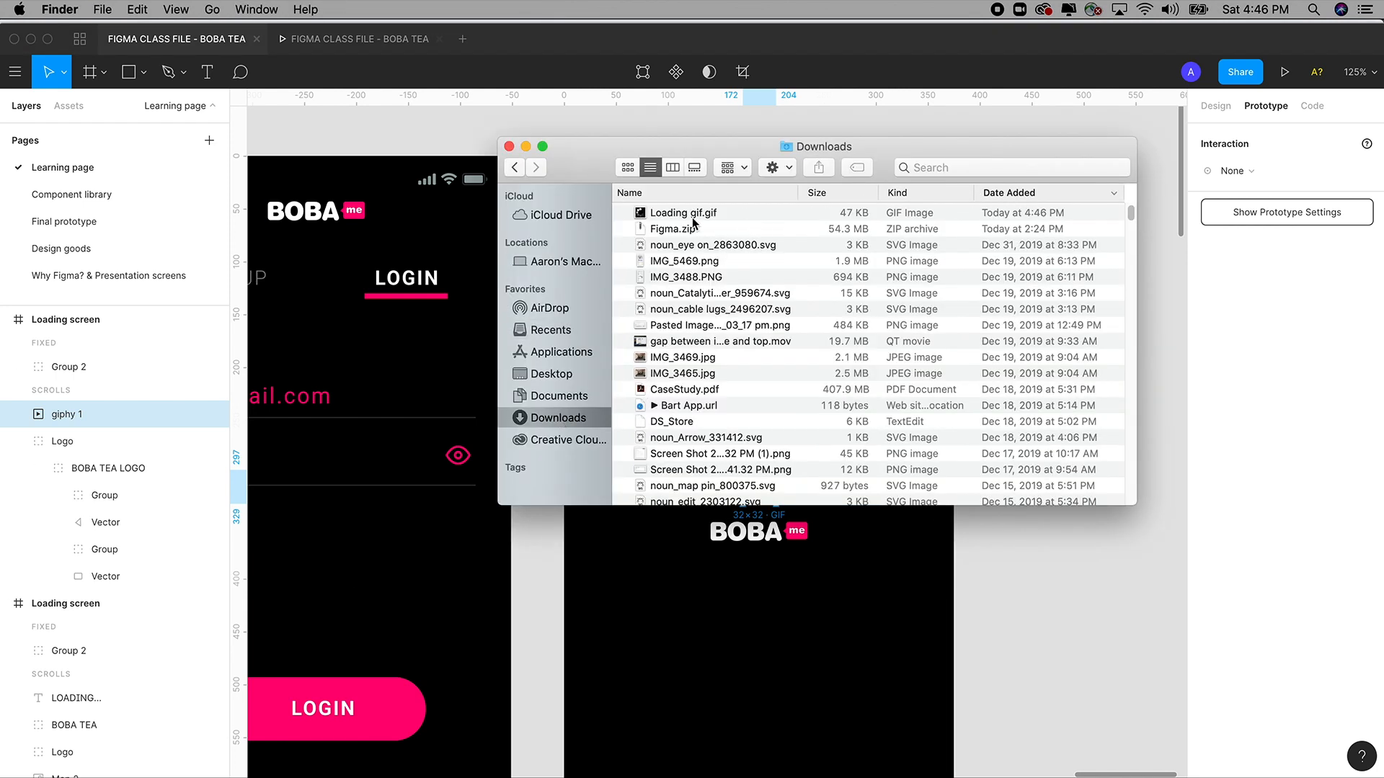
left_click_drag(589, 172, 1038, 173)
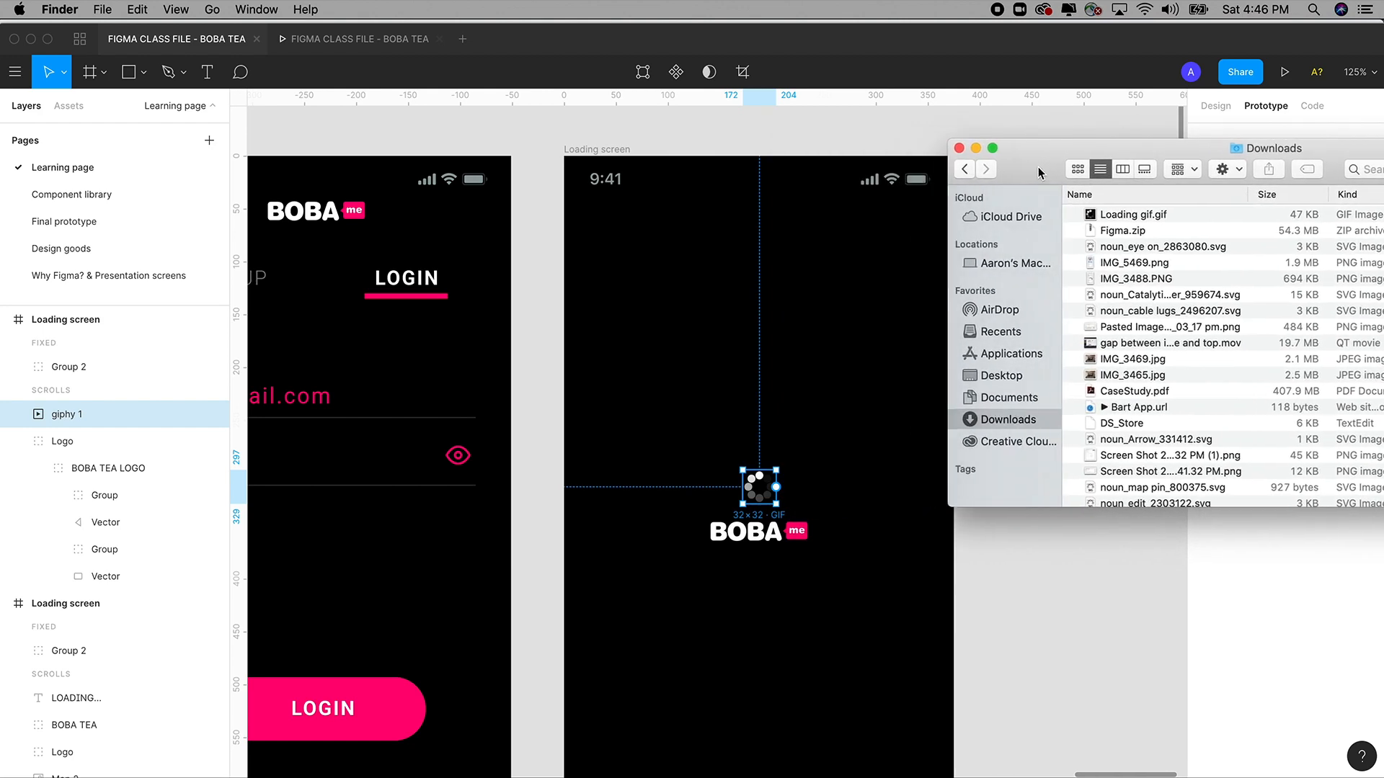
left_click(1131, 217)
left_click_drag(1109, 218, 1035, 555)
left_click(1035, 555)
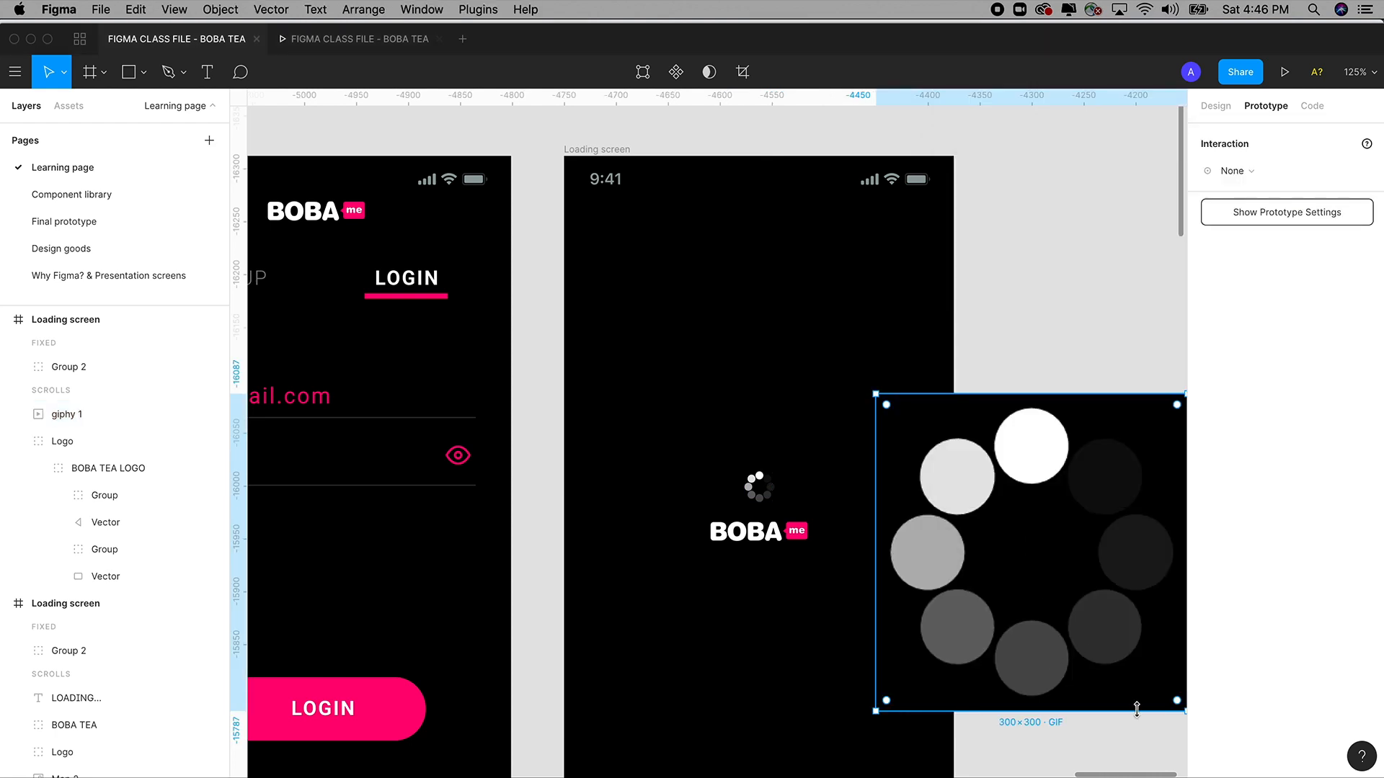
left_click_drag(1182, 712, 1025, 489)
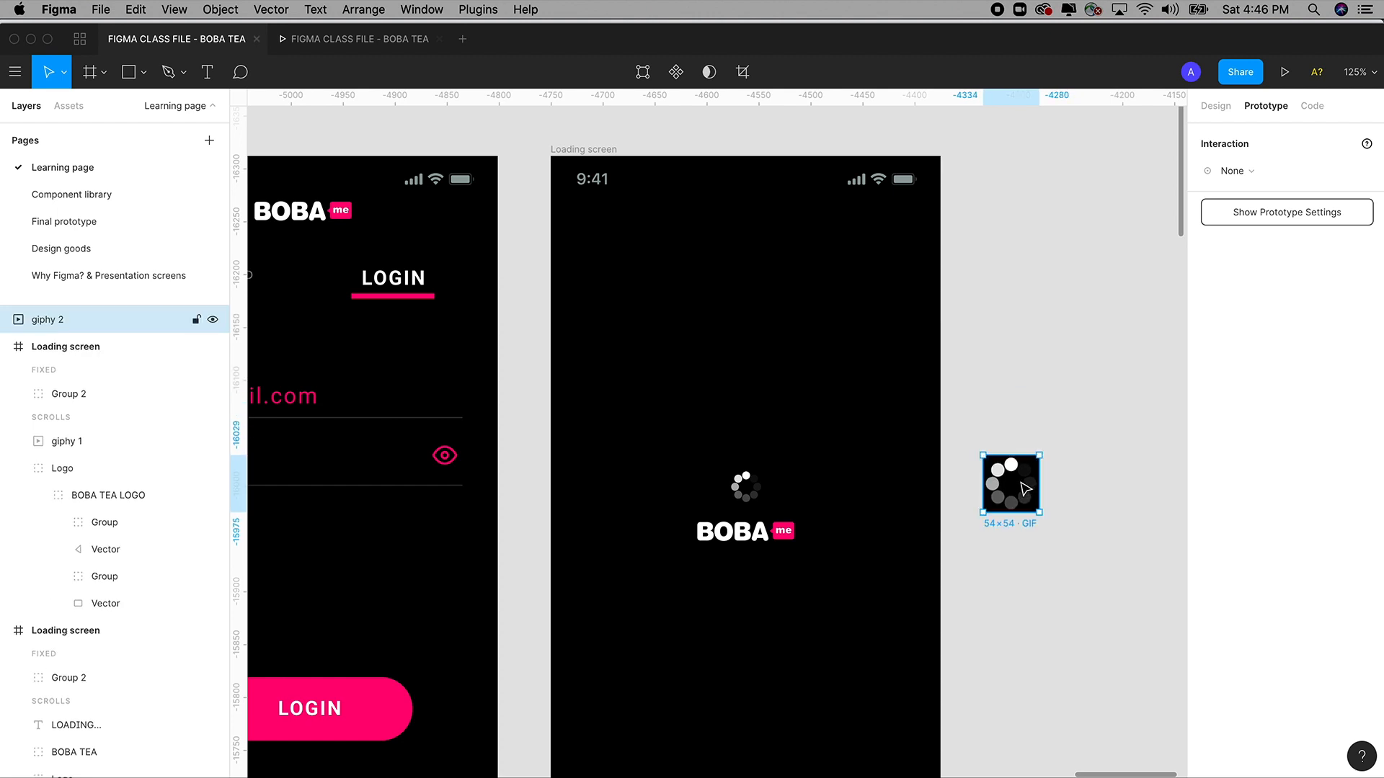
key("Delete")
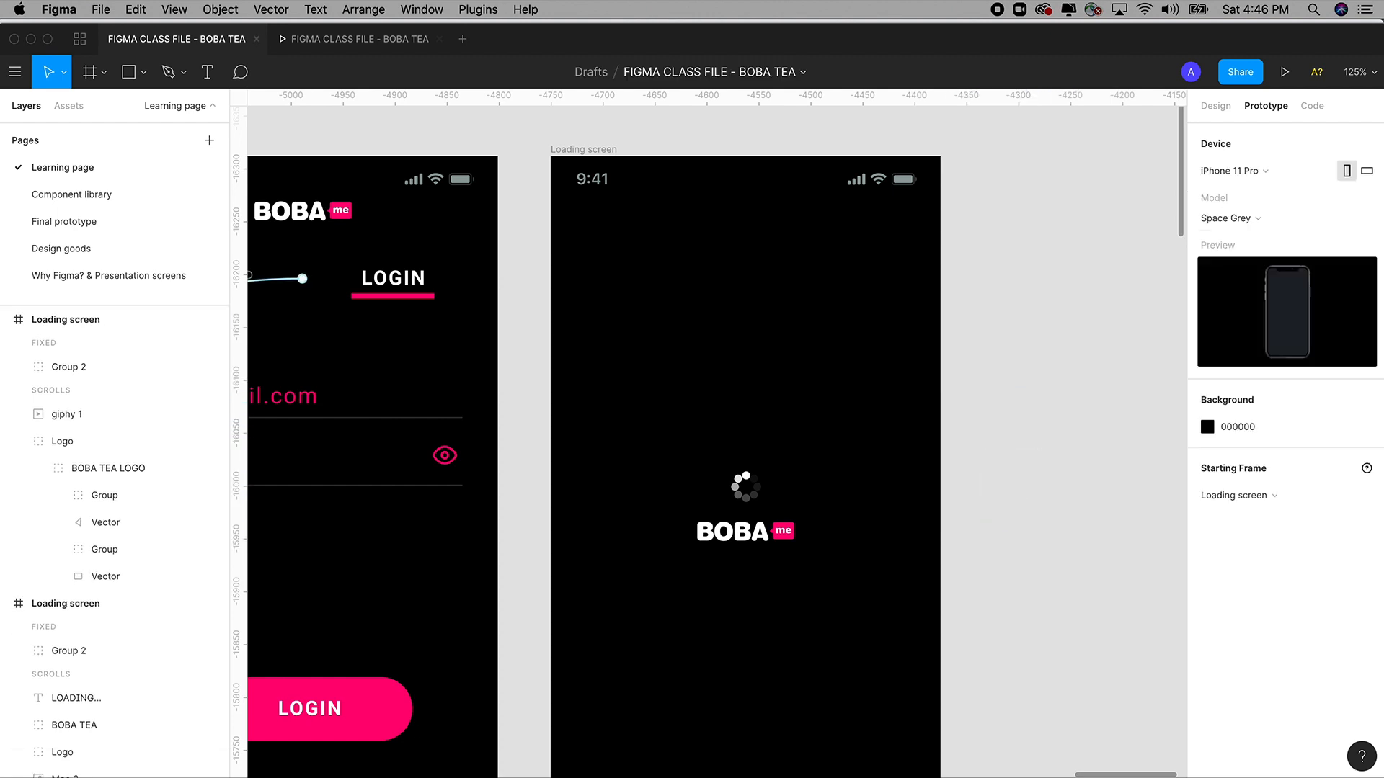
key("super+Tab")
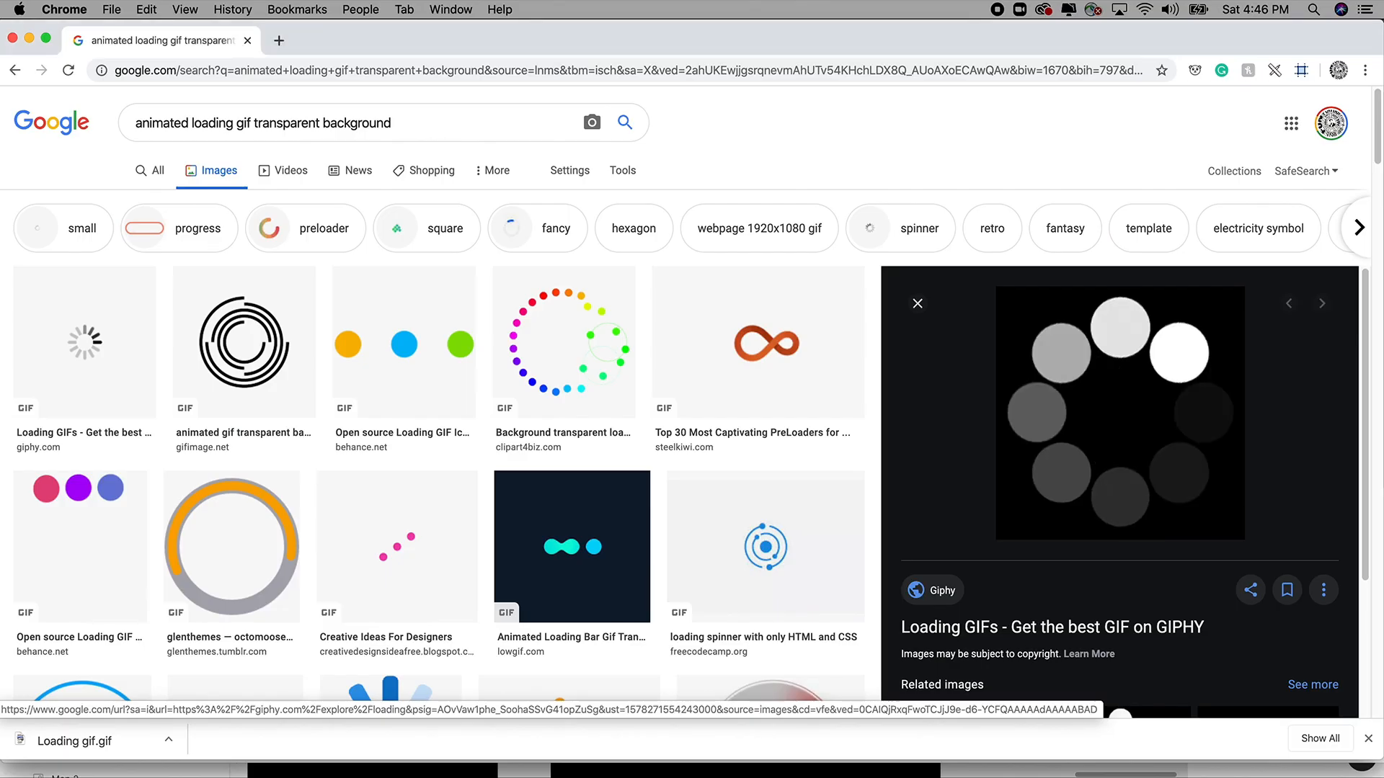
Run a web search for 'create loading gif' and open the loading.io result.
triple_click(290, 121)
left_click(160, 172)
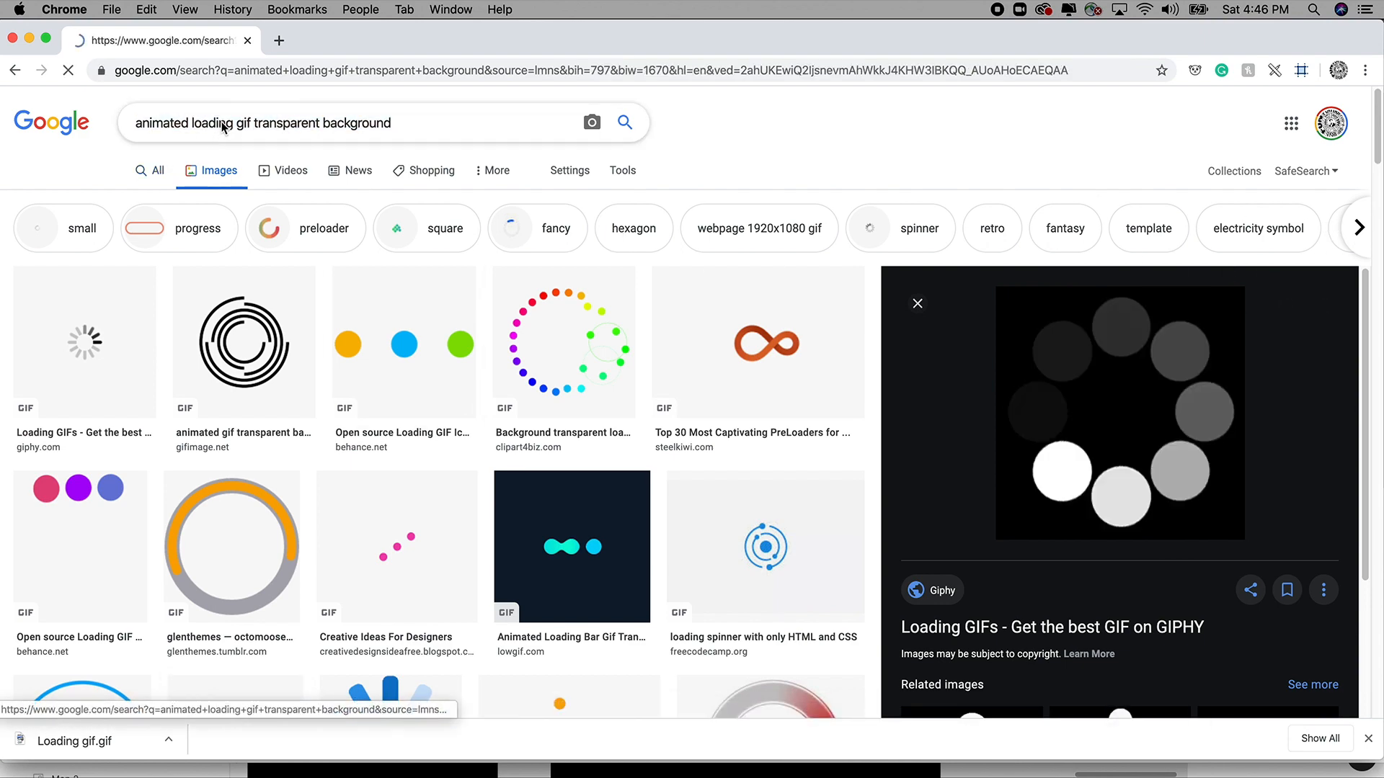
key("super+a")
left_click(224, 127)
key("super+a")
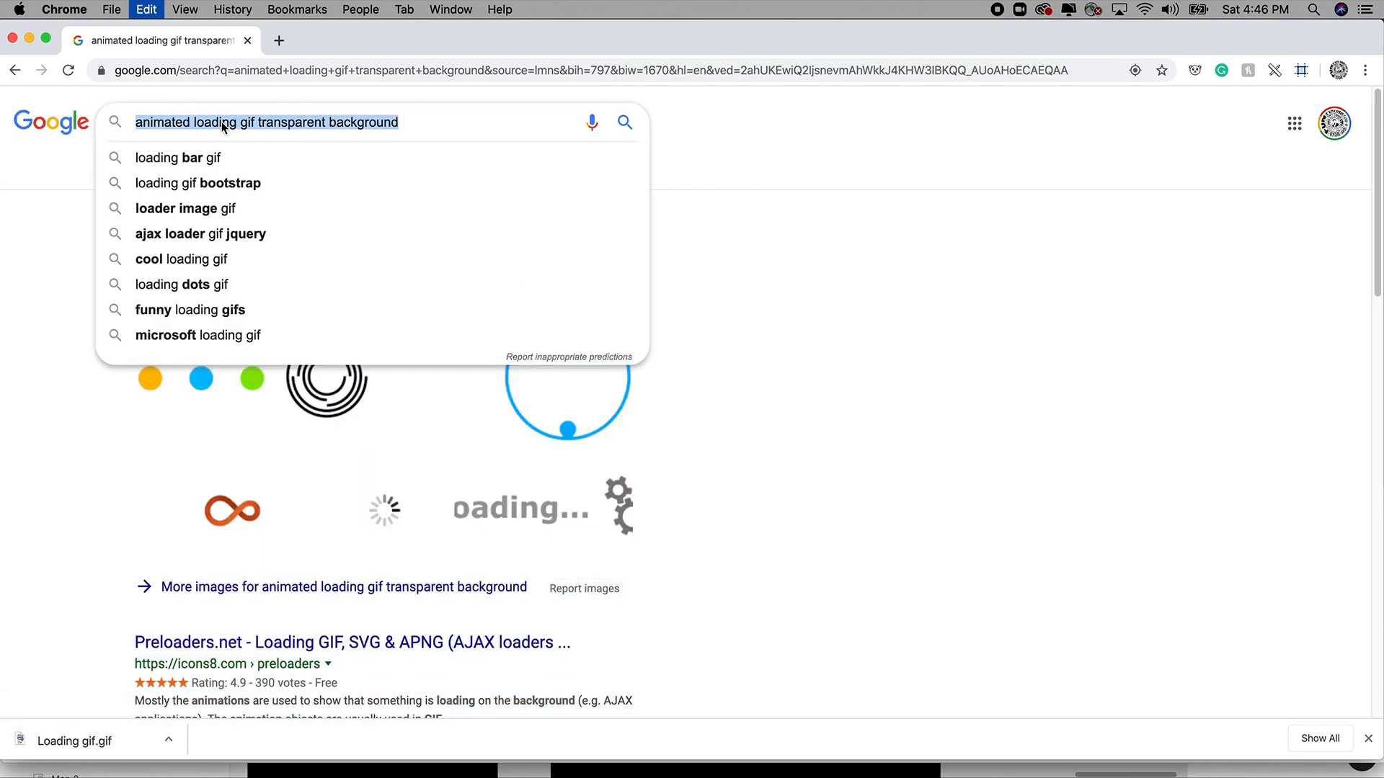
type("Create ")
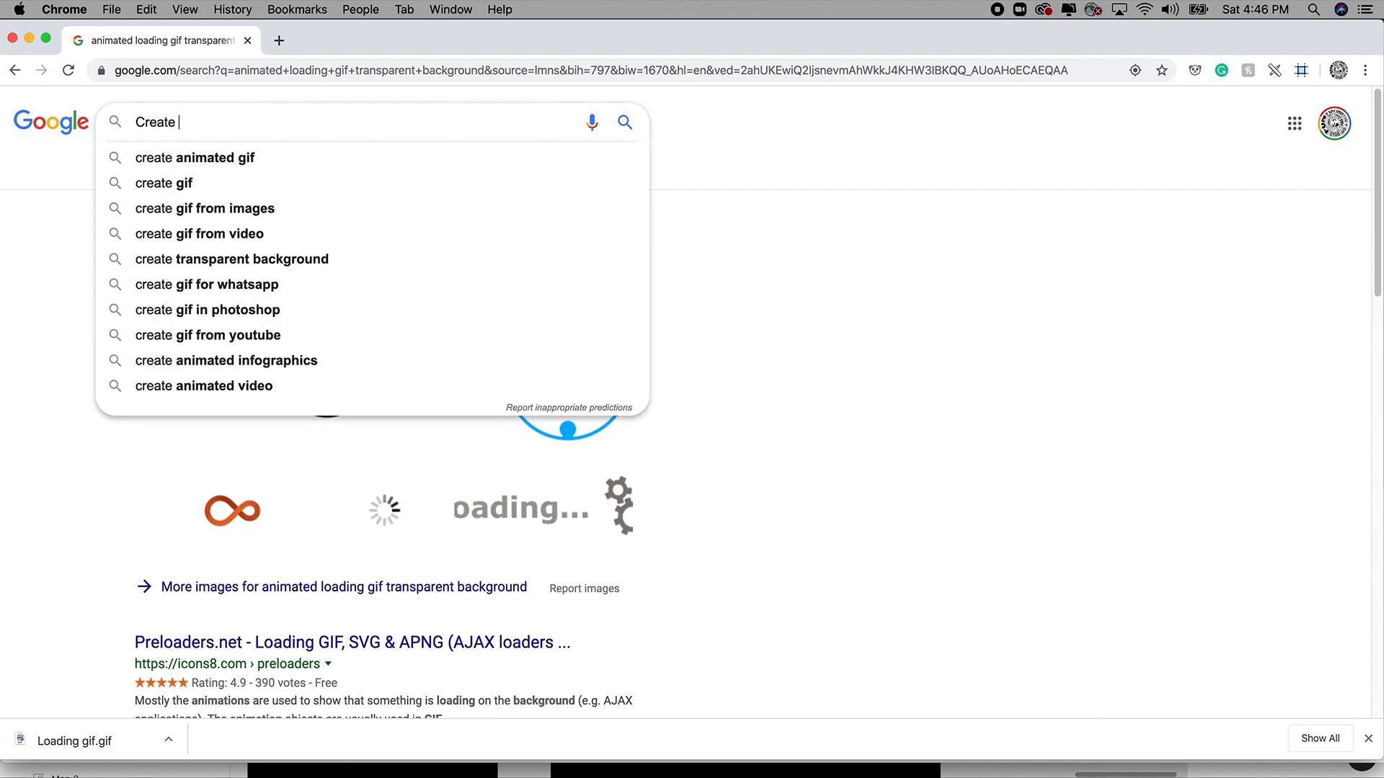
type("laoding gif")
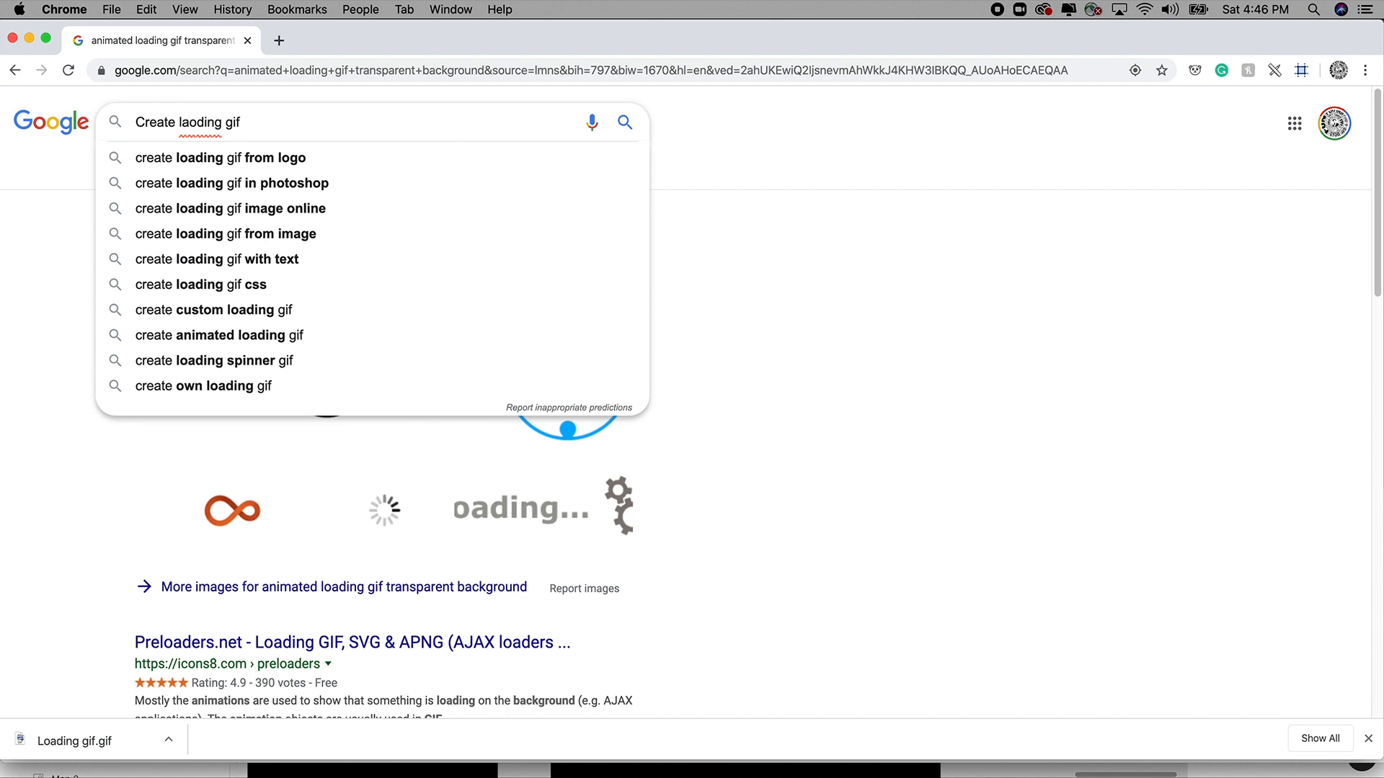
left_click(206, 163)
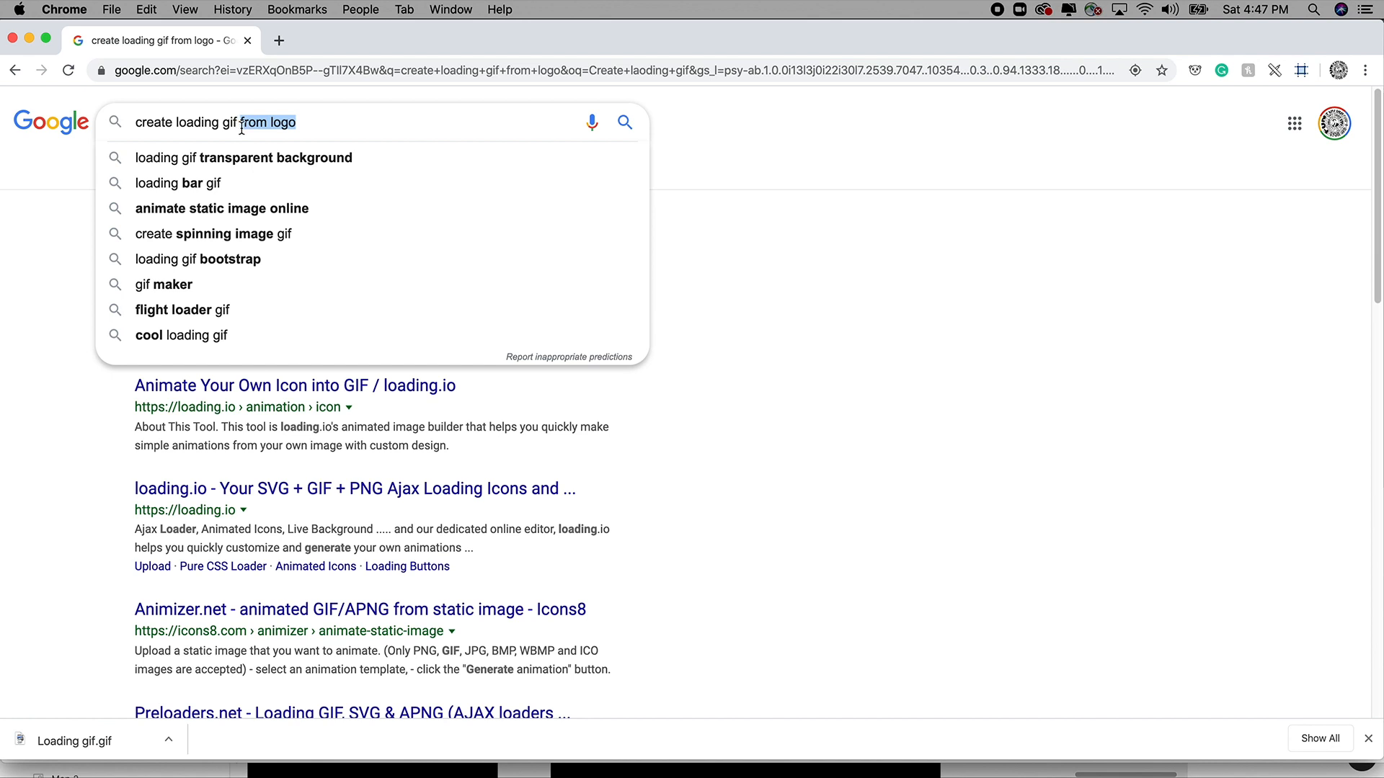
key("BackSpace")
key("Return")
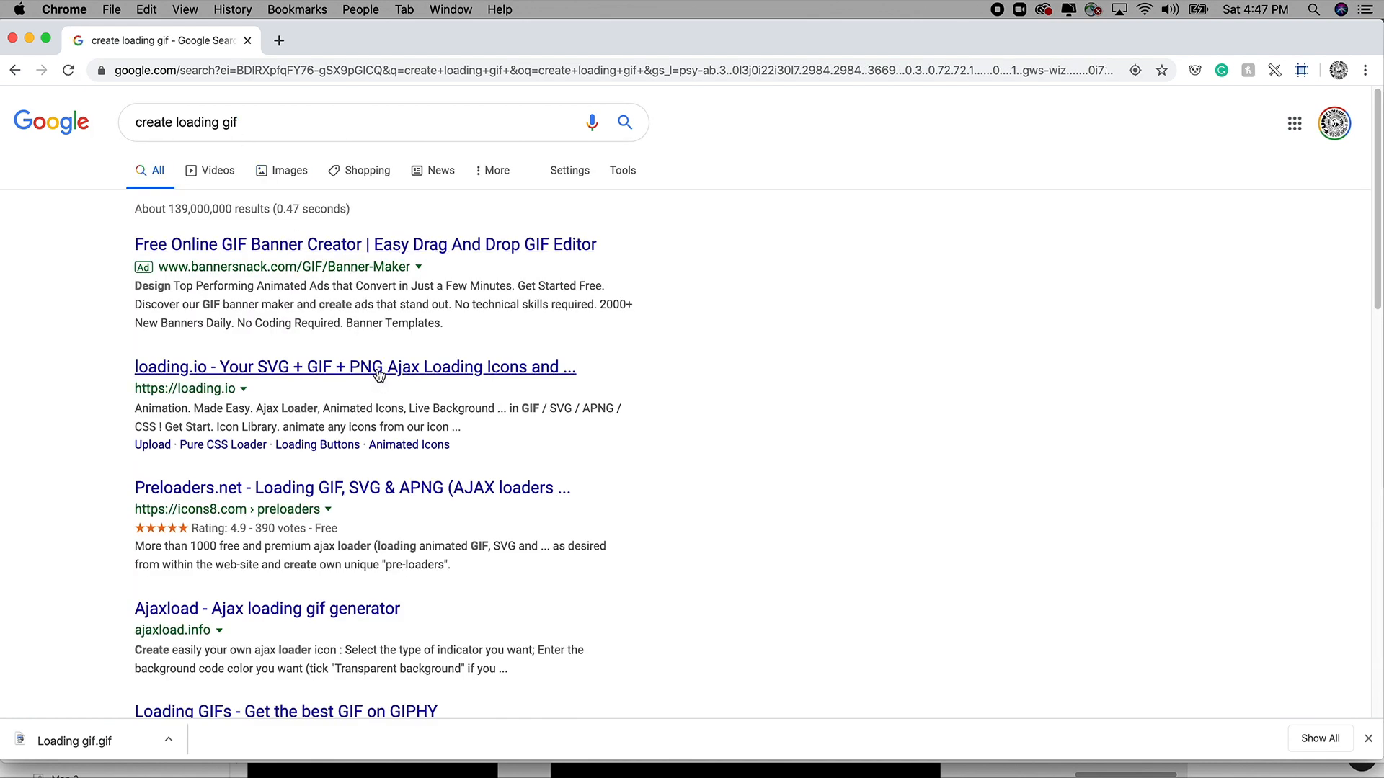
left_click(339, 369)
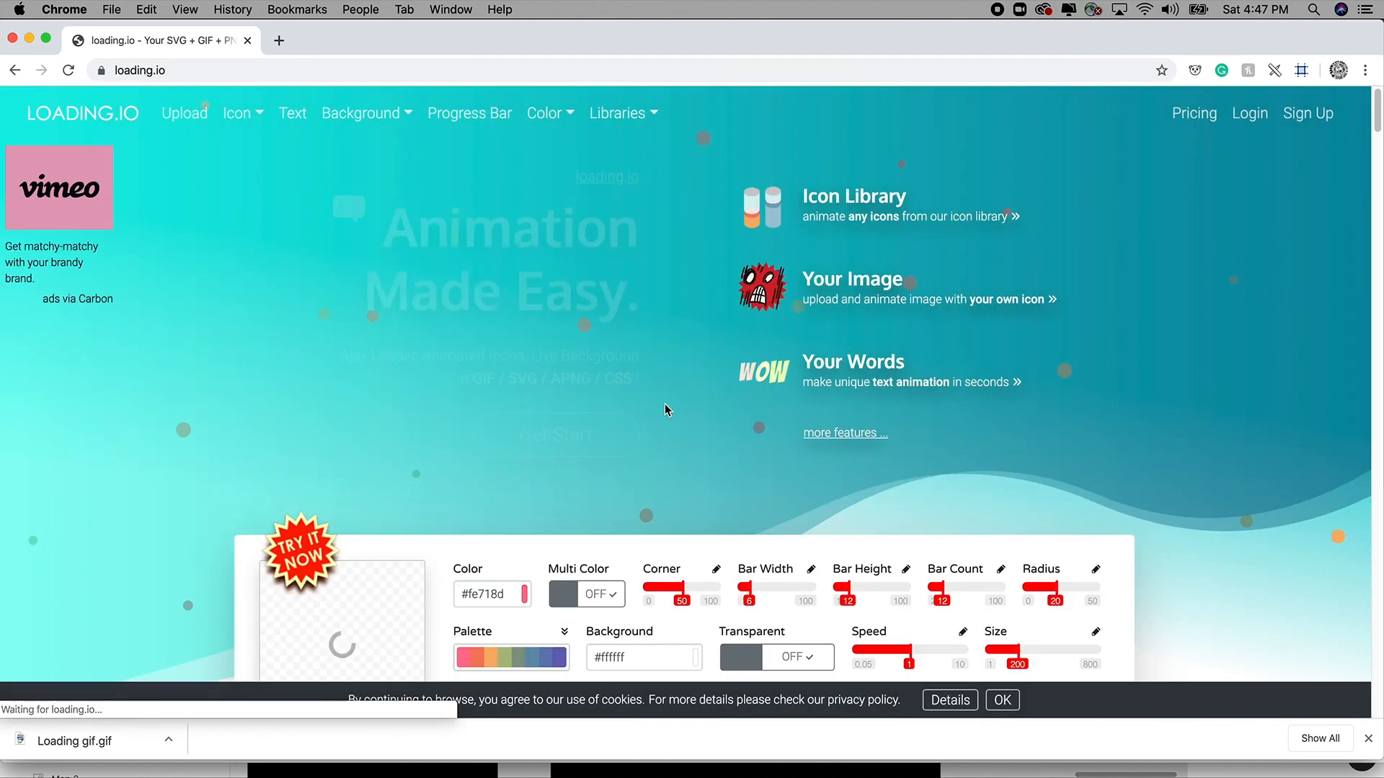
Apply the Bleach palette and switch the loading.io editor to the circular-arrow spinner.
scroll(664, 404, "down", 10)
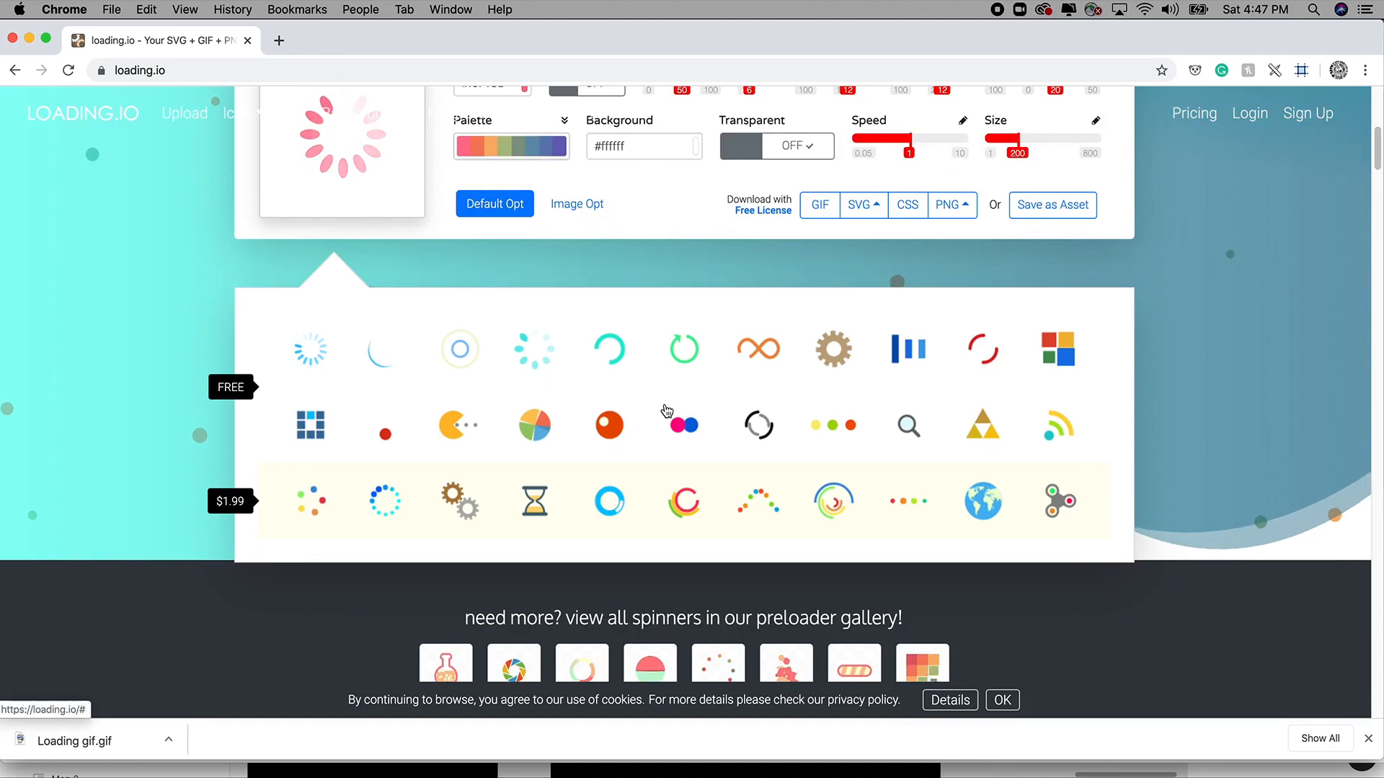
scroll(664, 403, "up", 2)
left_click(492, 282)
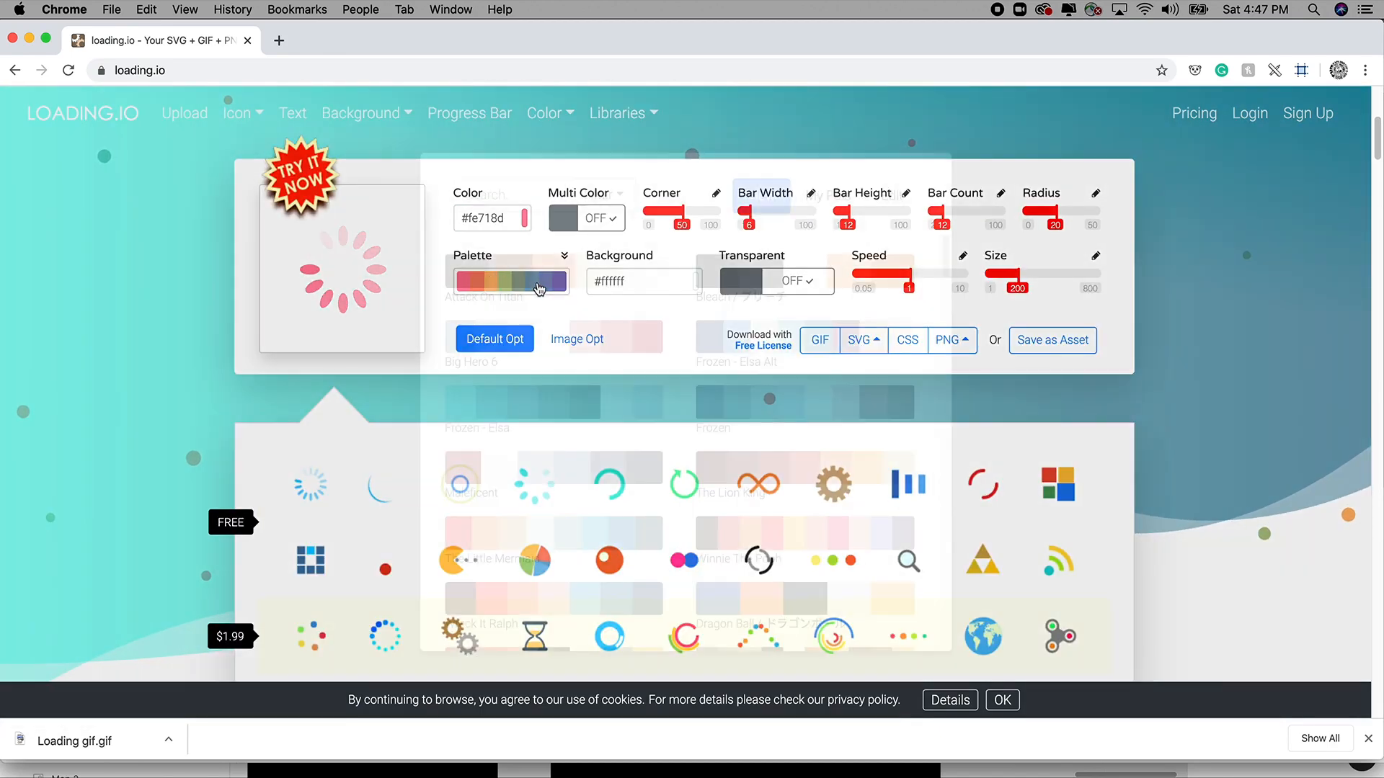
left_click(720, 275)
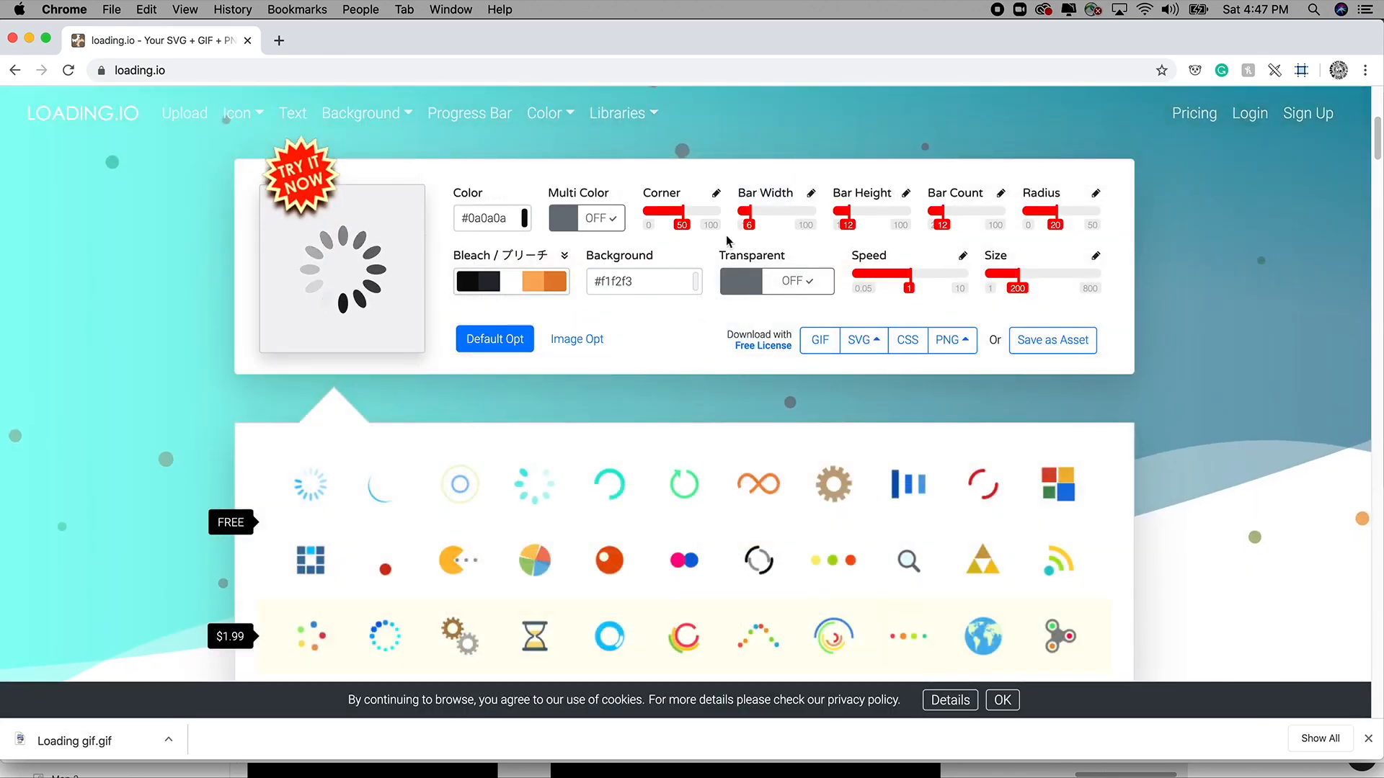
scroll(659, 495, "down", 1)
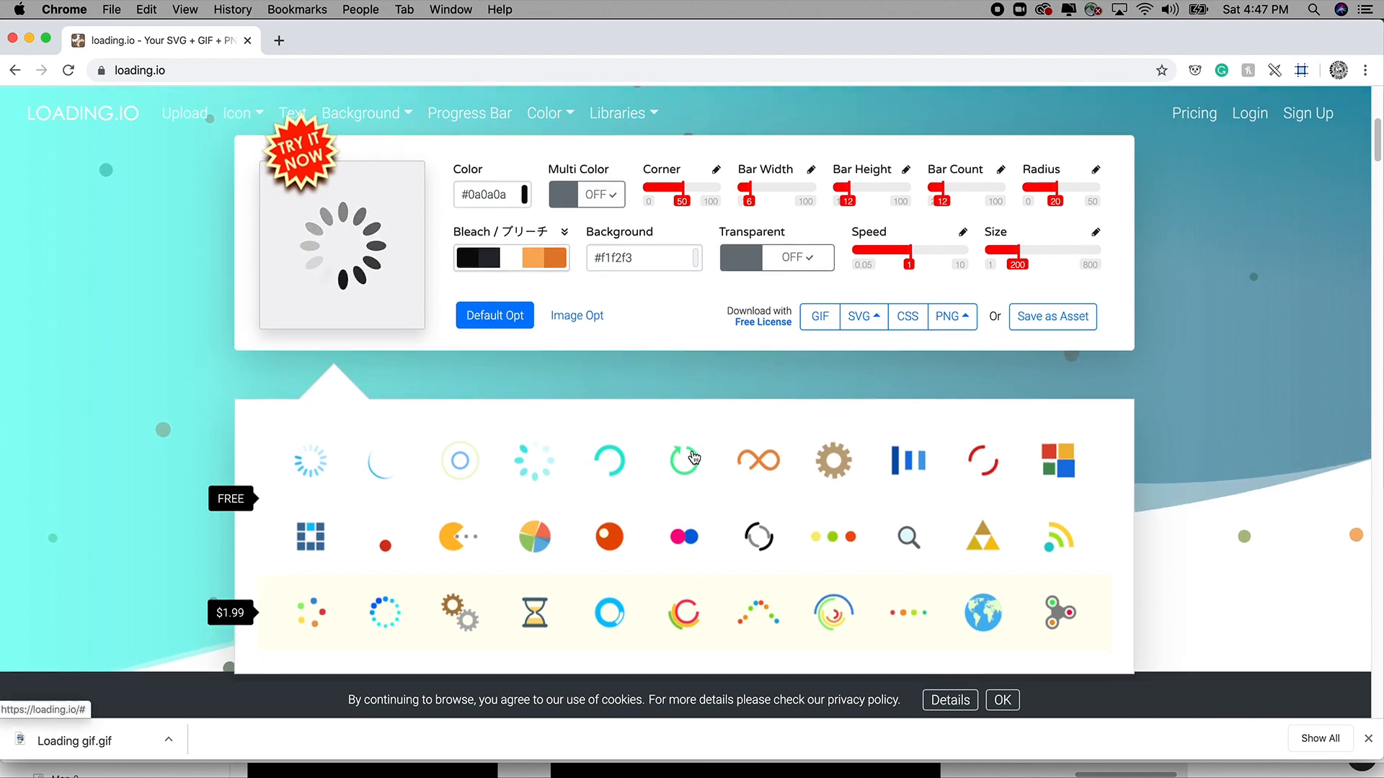
left_click(659, 494)
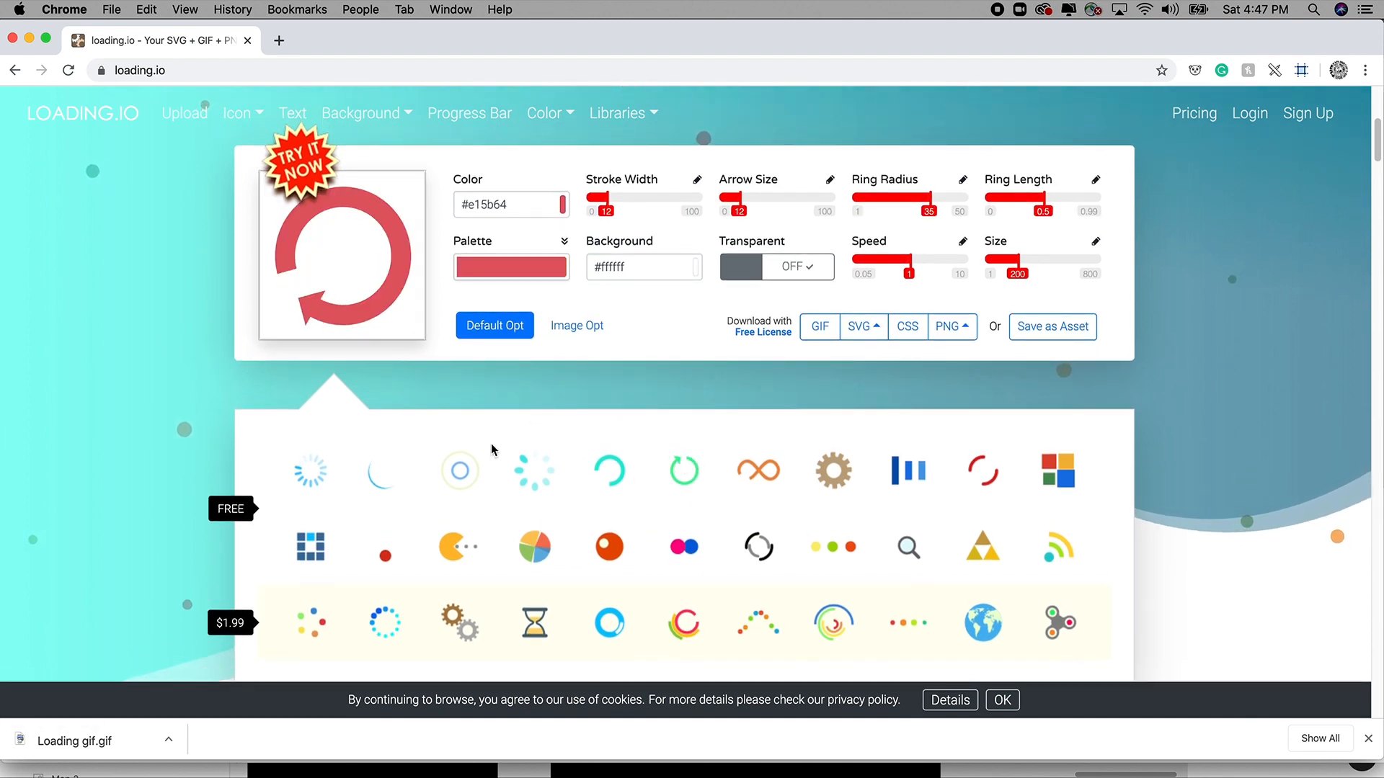
Set arrowhead size 13 and speed 0.05, and adjust the Bleach palette's orange swatch.
mouse_move(741, 201)
left_mouse_down()
mouse_move(785, 201)
mouse_move(742, 201)
left_mouse_up()
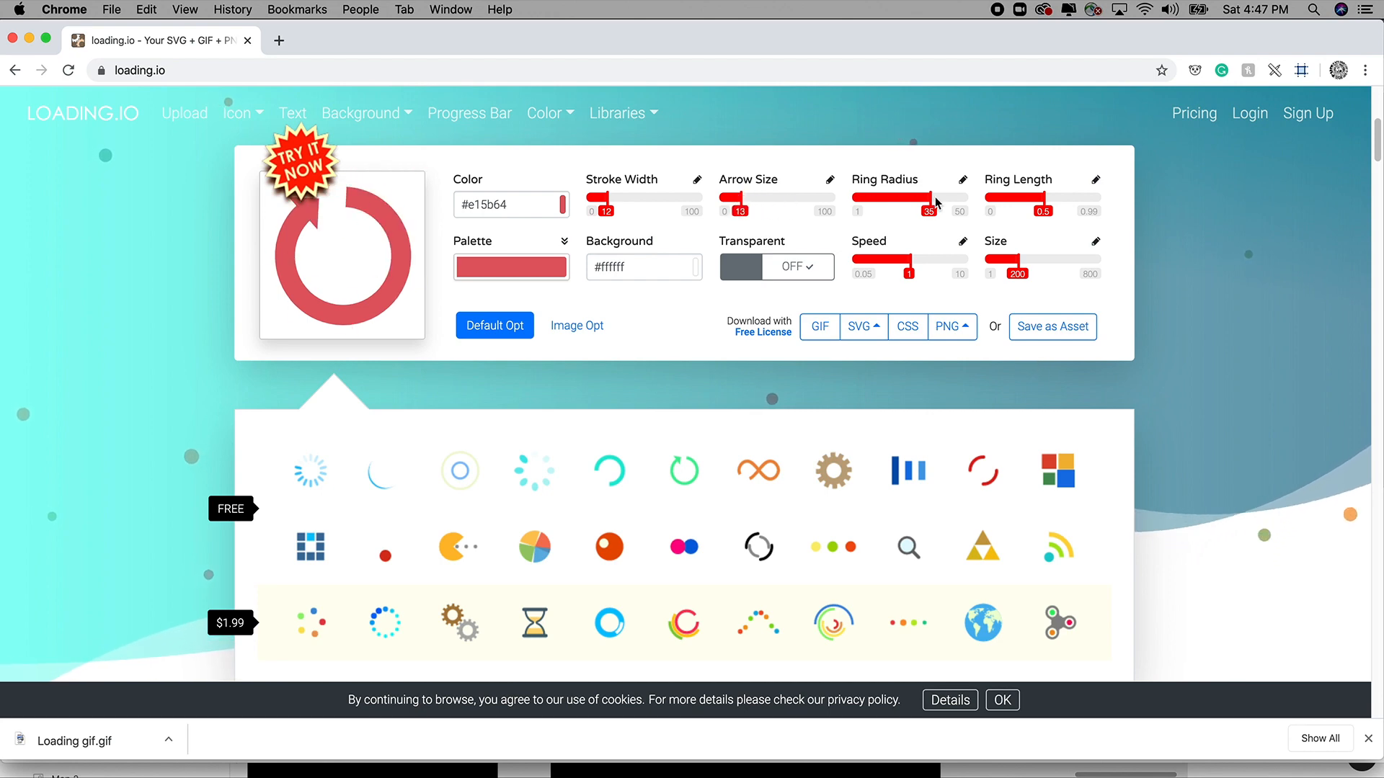
left_click_drag(909, 260, 863, 261)
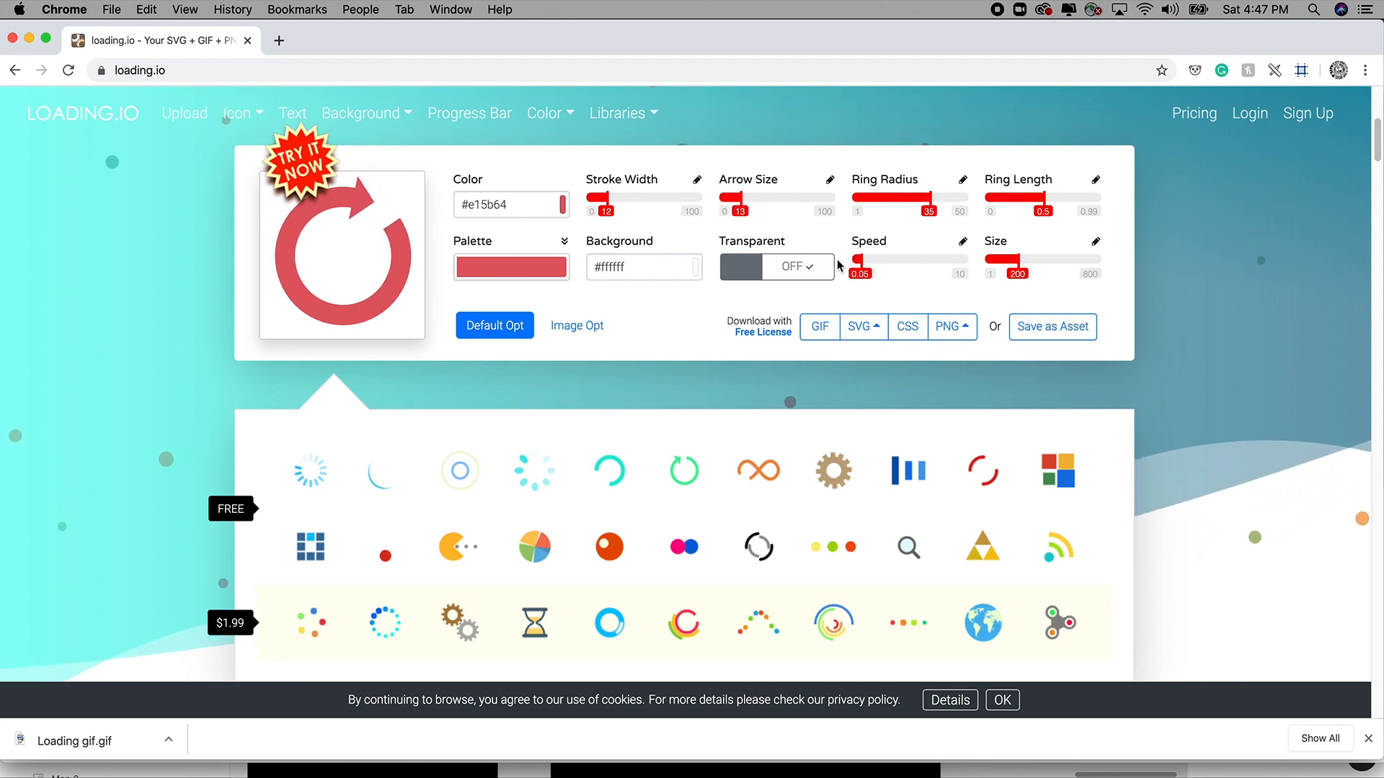
left_click(510, 267)
left_click(858, 284)
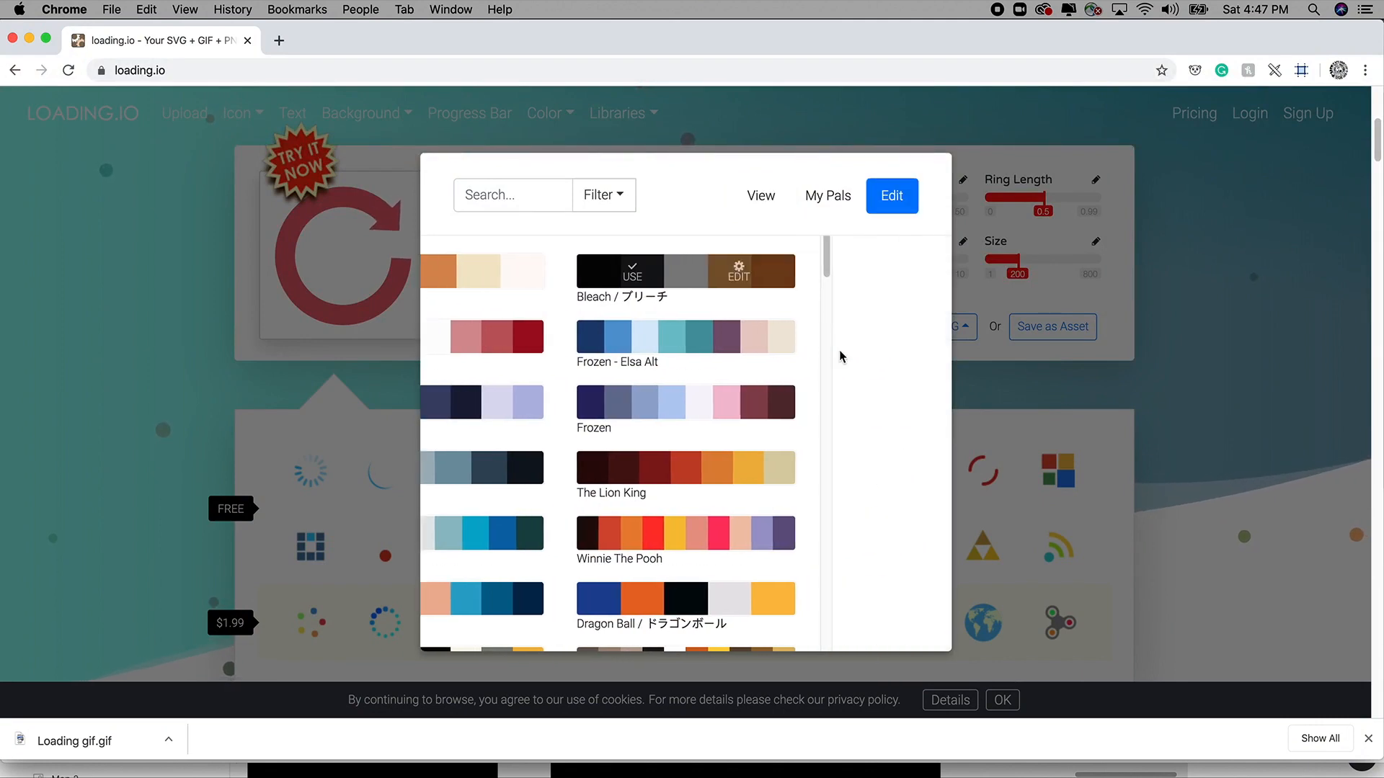
left_click(888, 298)
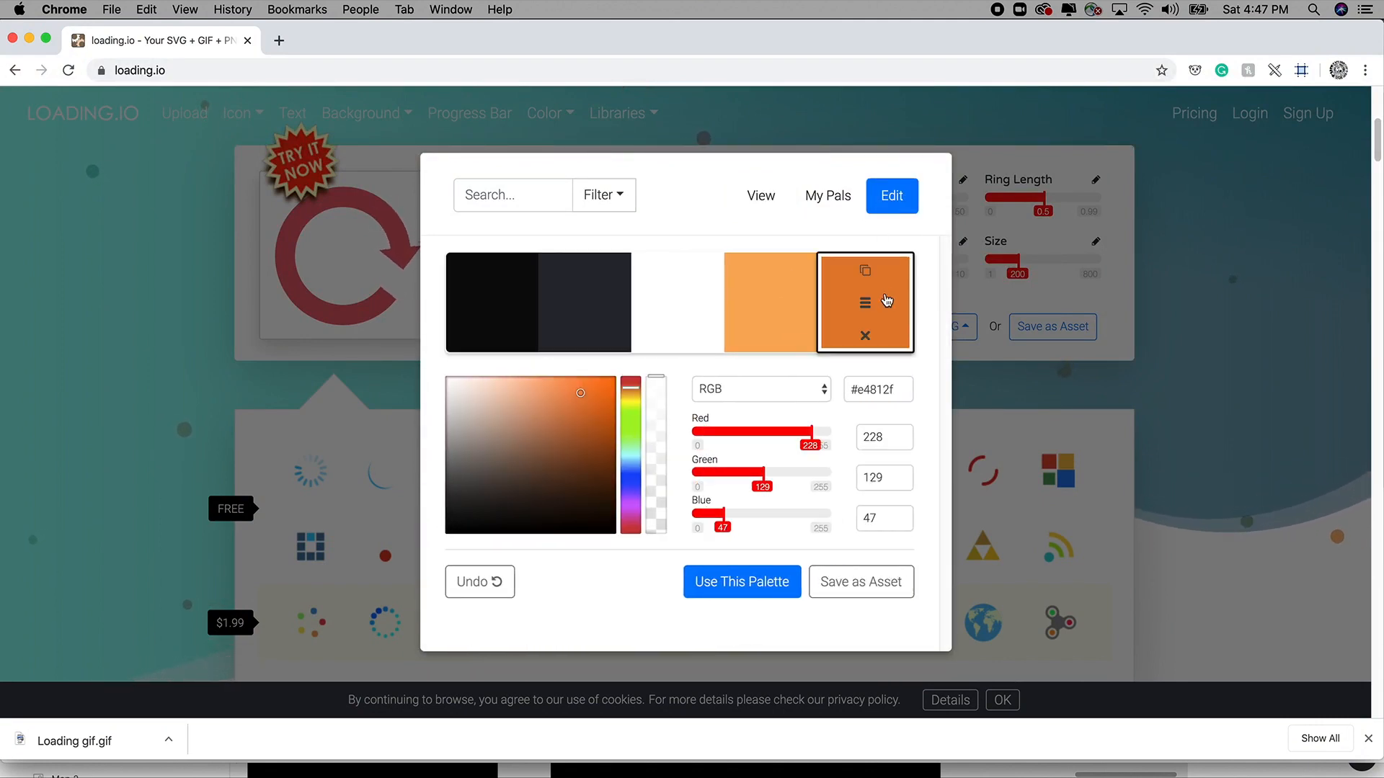
left_click(697, 145)
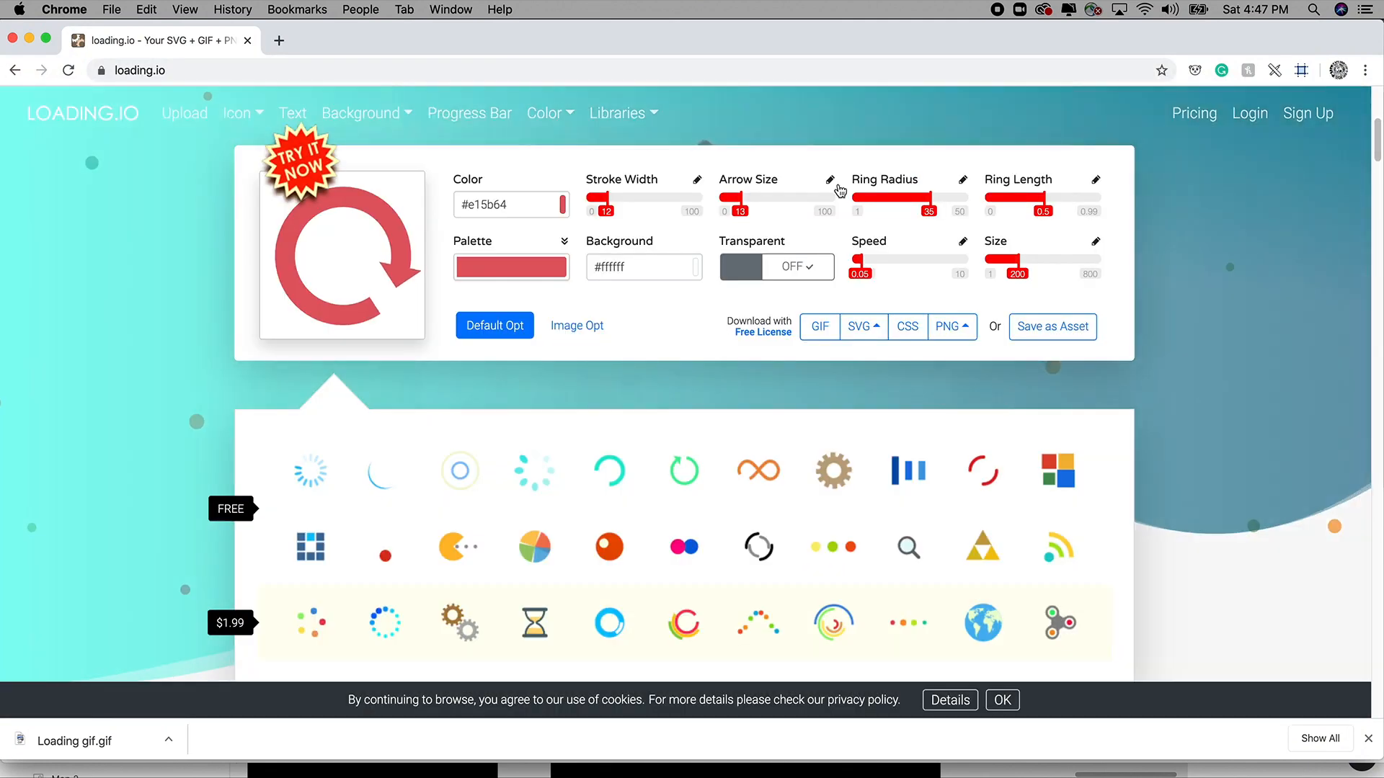
Download the red loader as a GIF, dismiss the signup prompt, and return to the Figma downloads window.
left_click(820, 330)
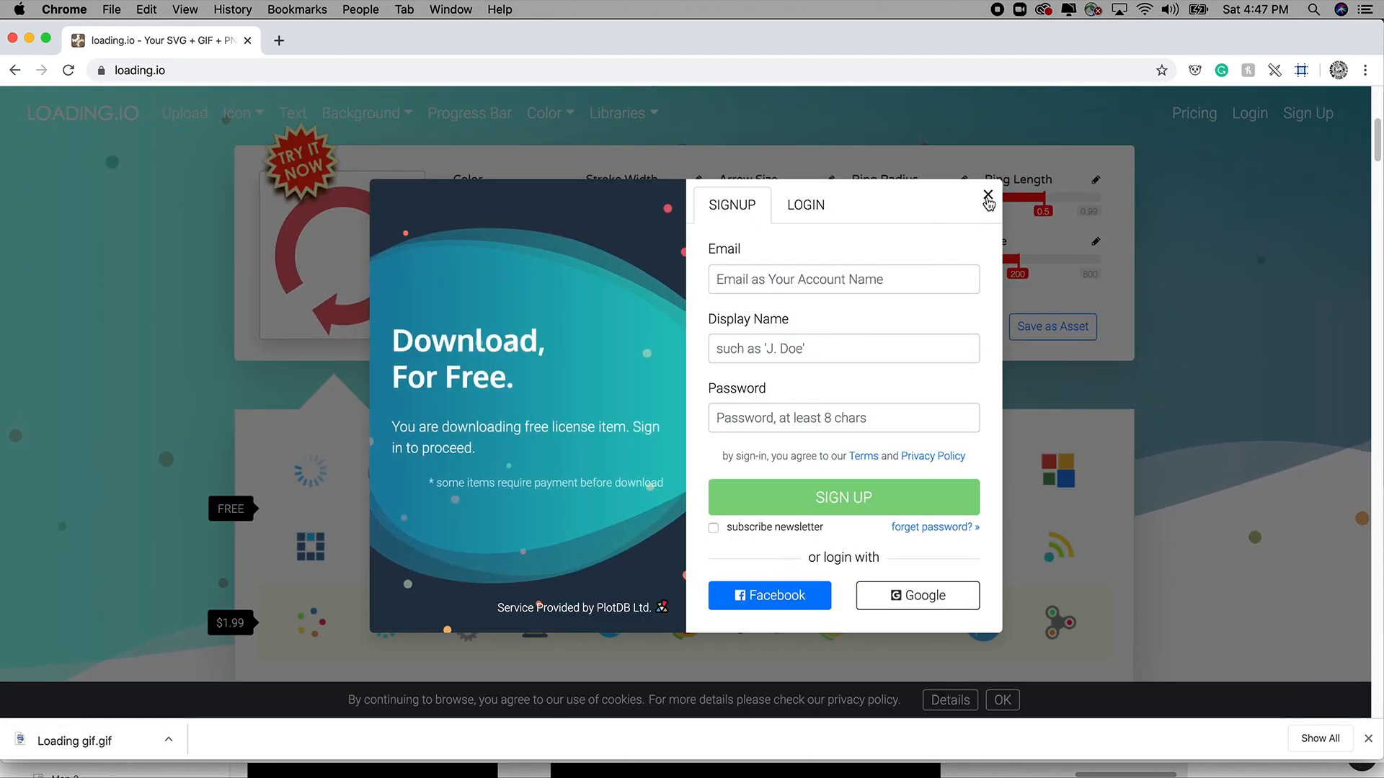
left_click(988, 195)
left_click_drag(582, 43, 585, 43)
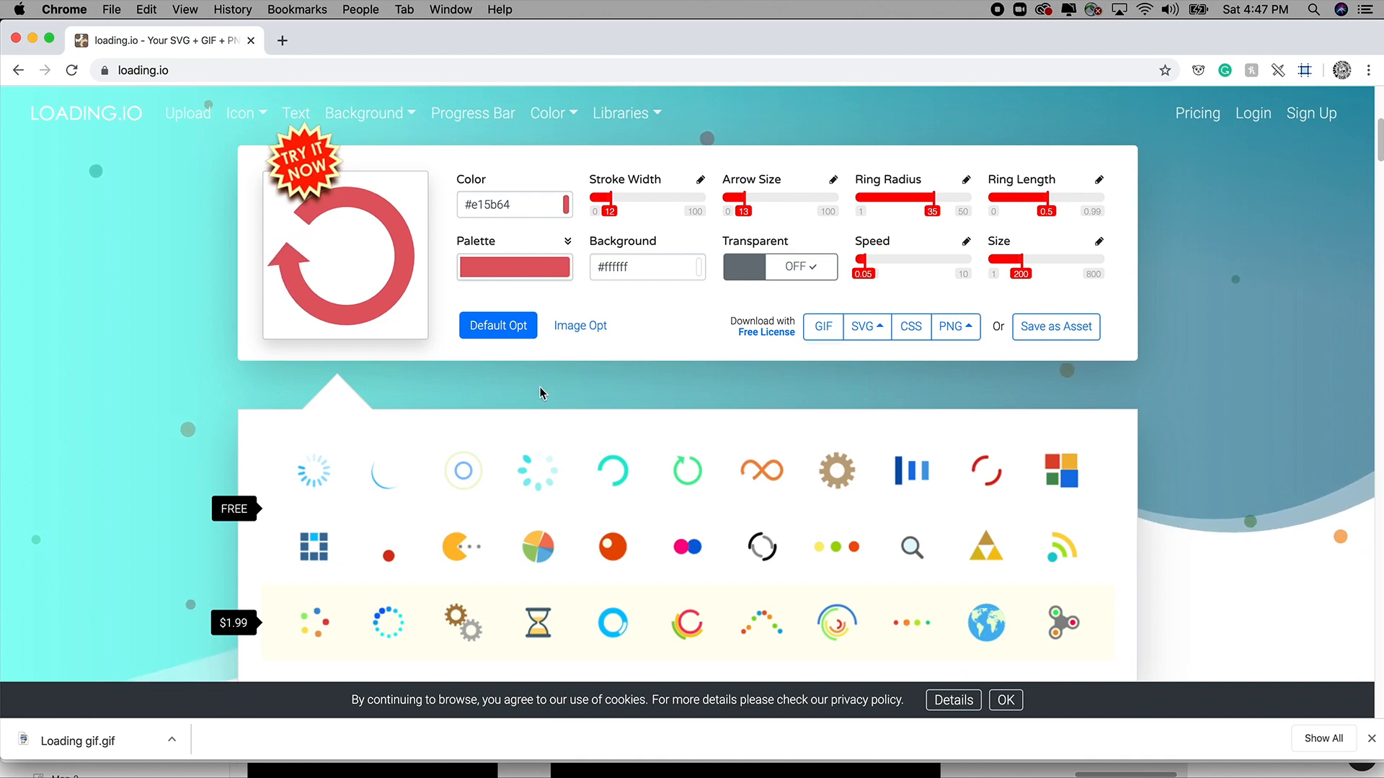
left_click(530, 475)
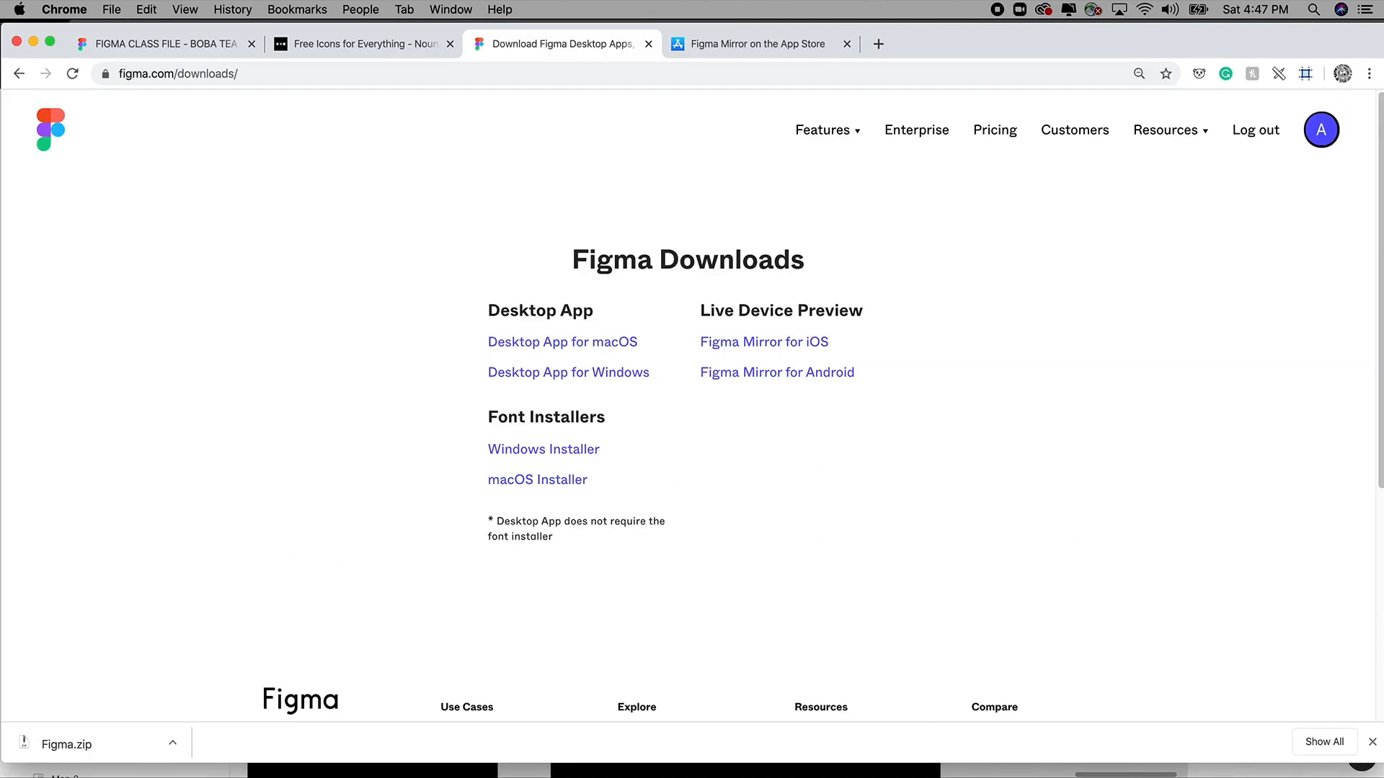
Back in Figma, zoom onto the login and loading frames and link LOGIN to the Loading screen.
key("super+Tab")
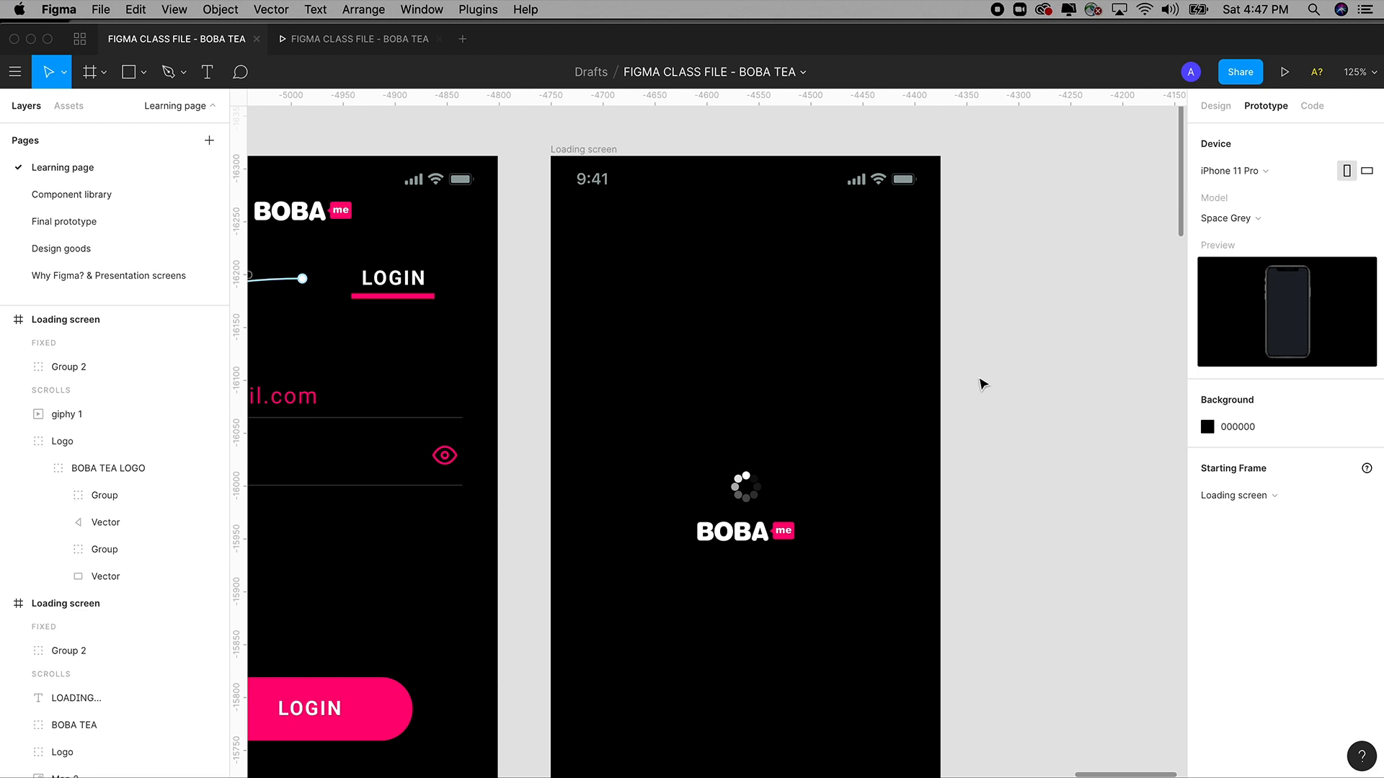
scroll(981, 384, "down", 3)
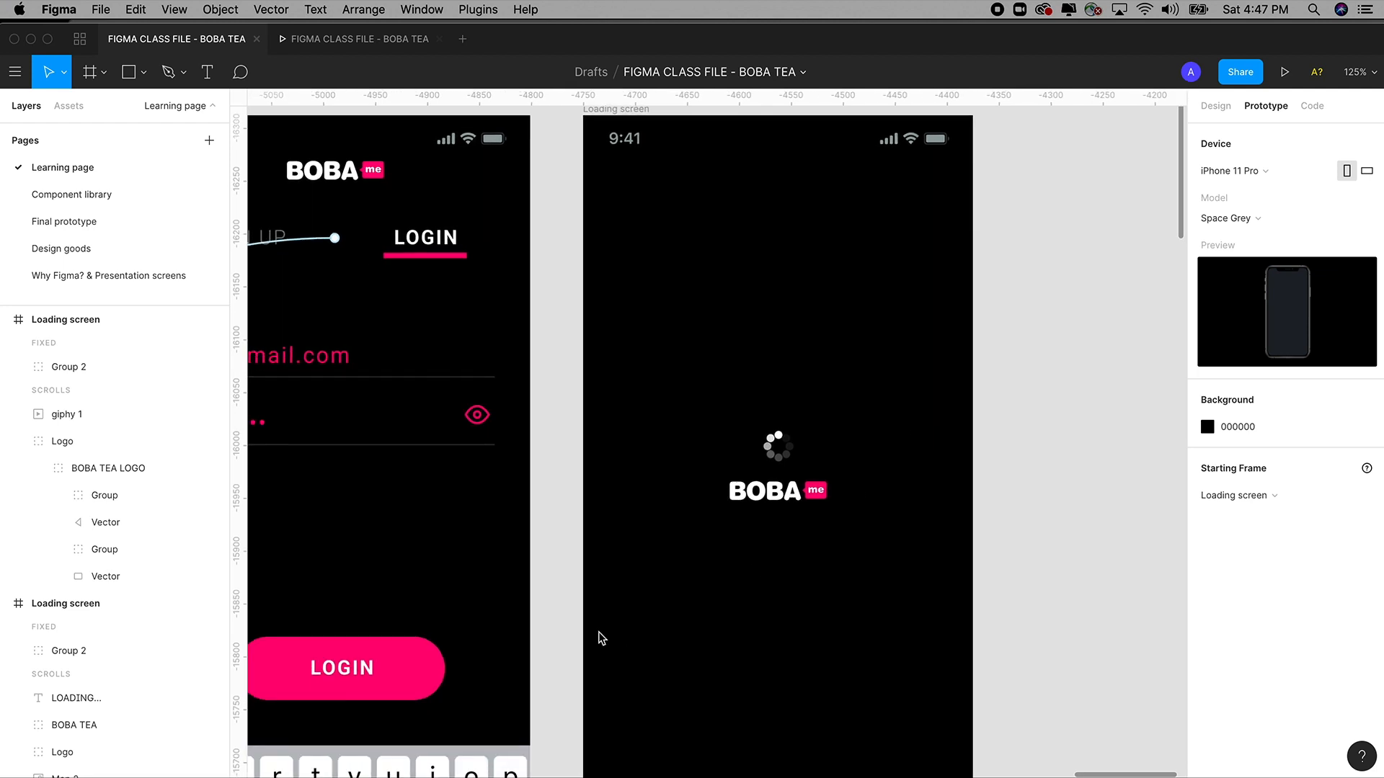
key("super+minus")
key("super+minus")
key("z")
left_click_drag(459, 241, 728, 659)
left_click(656, 595)
scroll(663, 598, "down", 3)
scroll(663, 598, "right", 2)
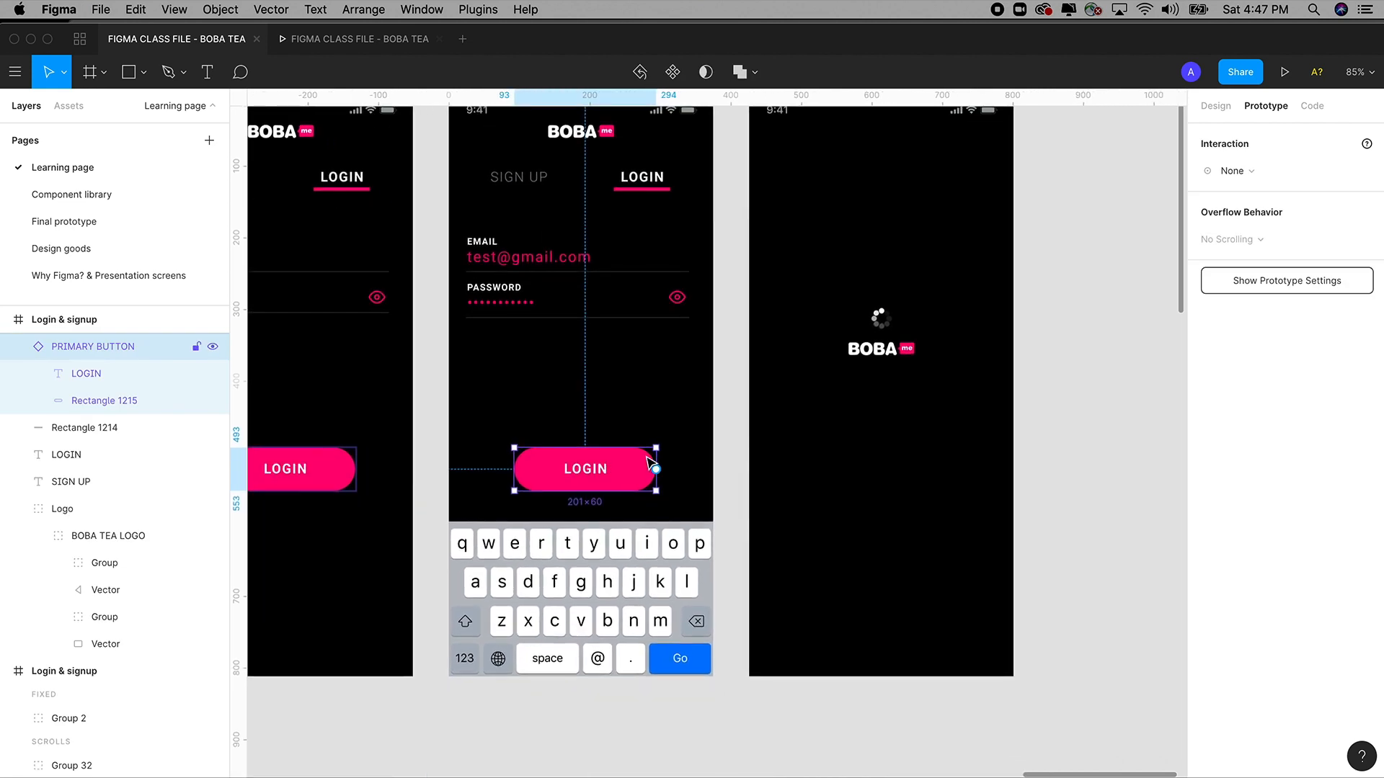
left_click_drag(656, 470, 828, 466)
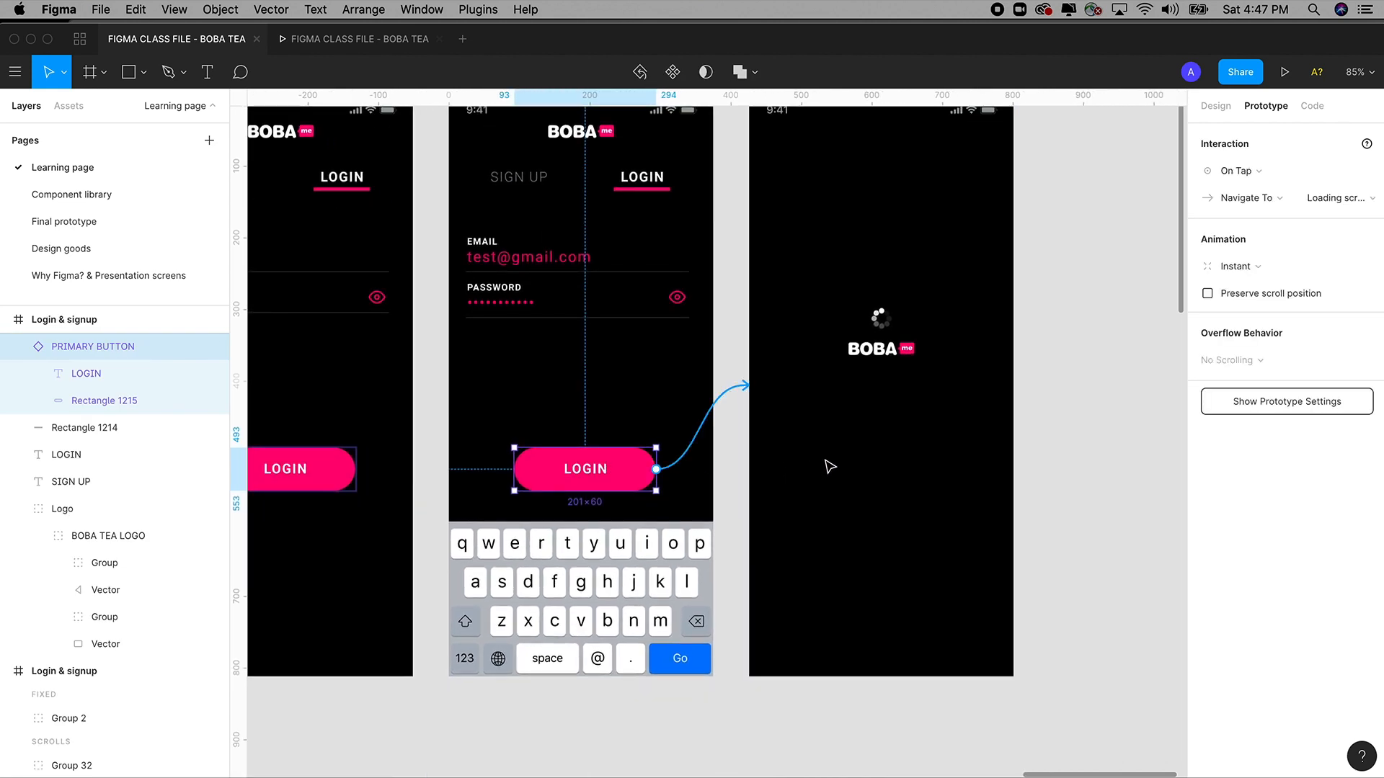
Link the keyboard's Go key to the Loading screen.
left_click(688, 661)
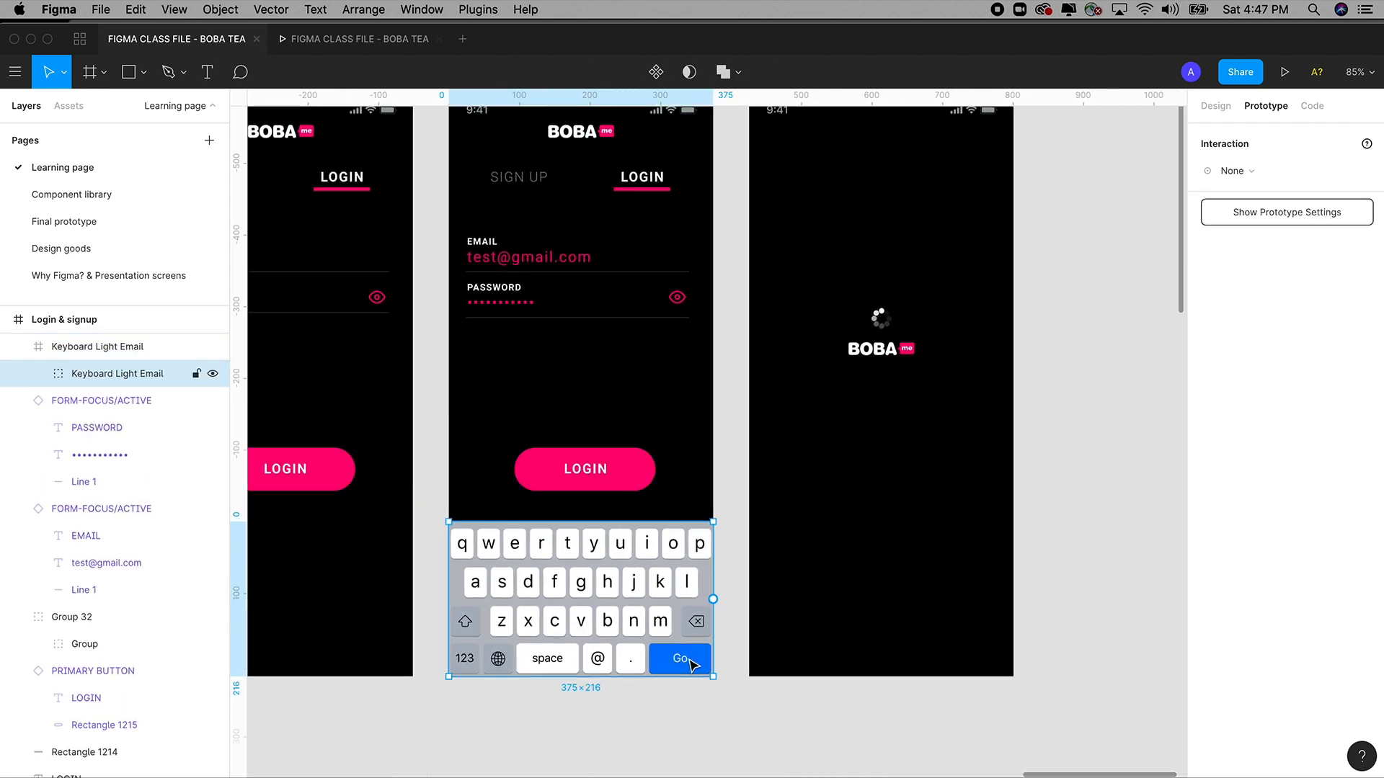
double_click(690, 663)
scroll(729, 607, "right", 2)
scroll(729, 608, "up", 1)
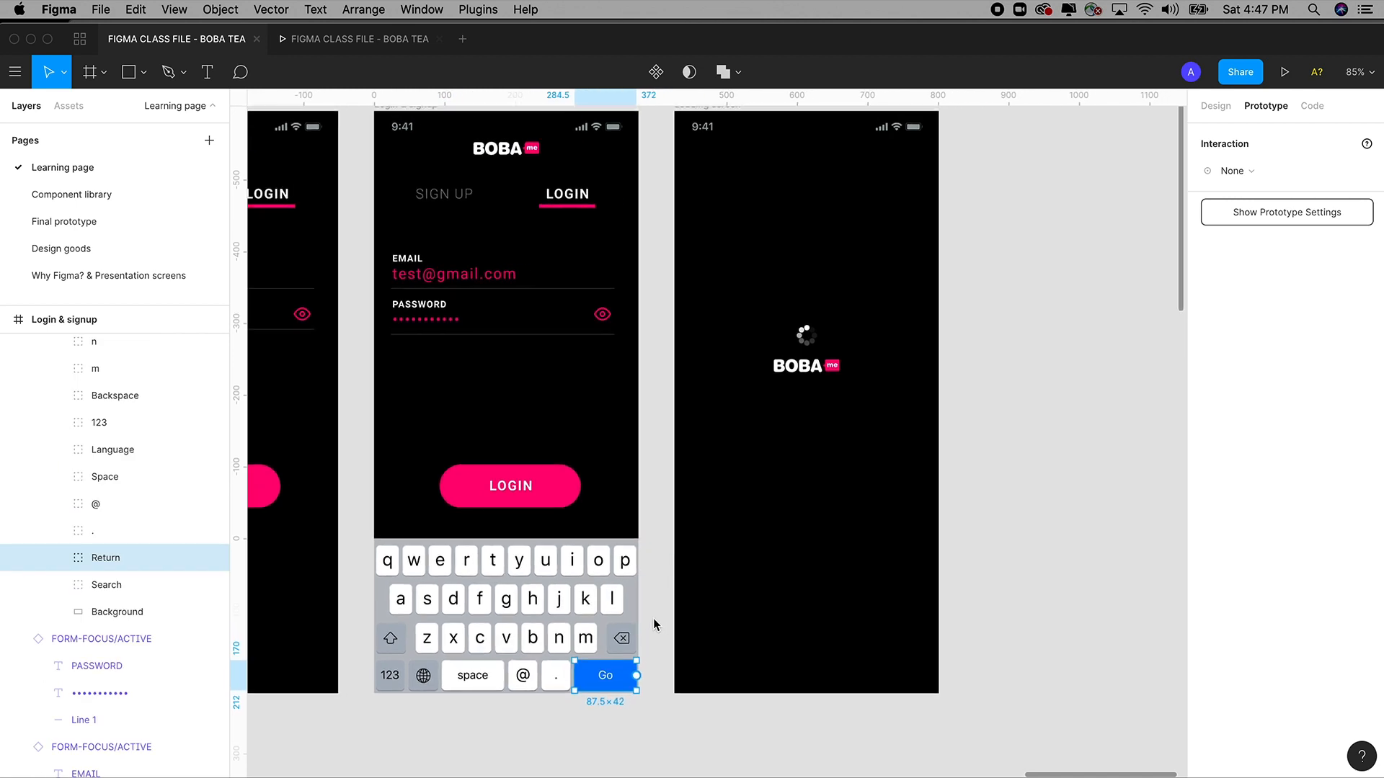
left_click(661, 671)
left_click(602, 679)
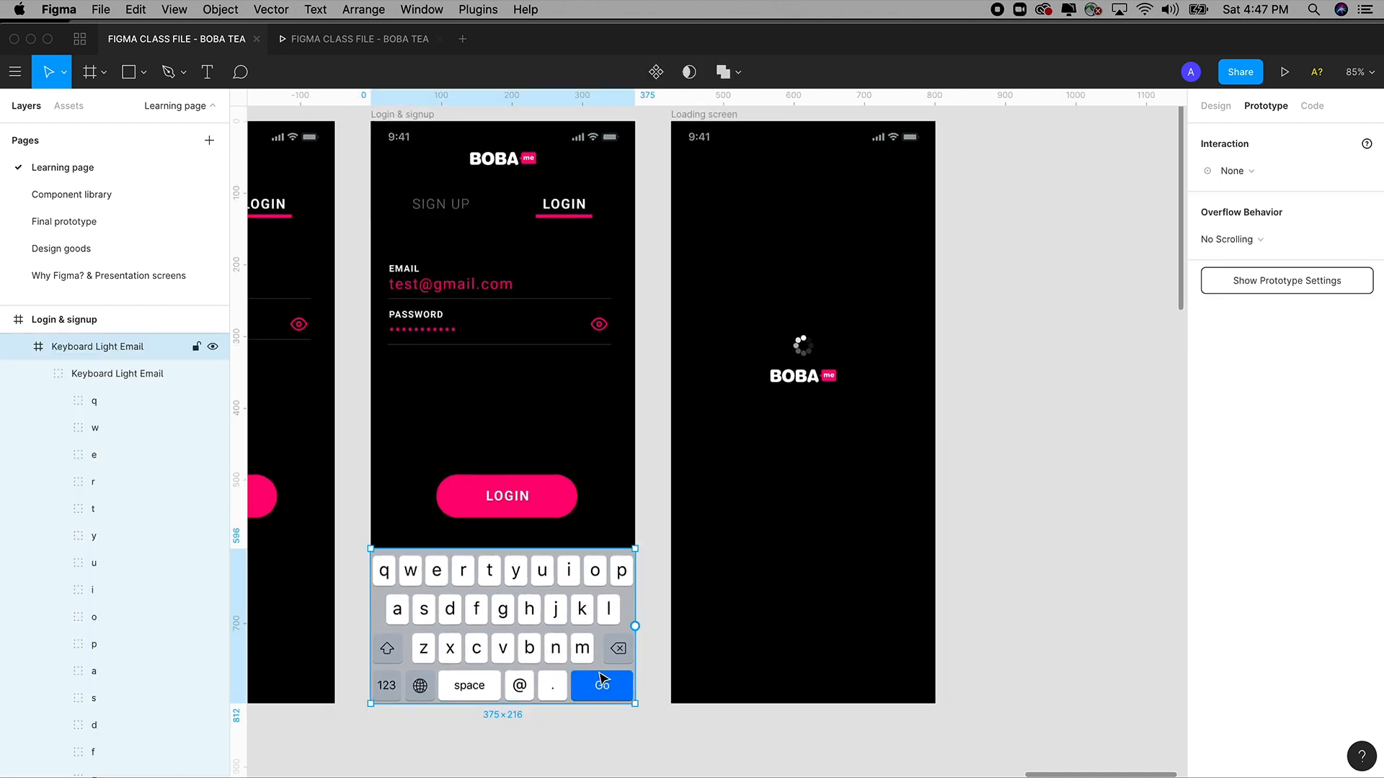
double_click(602, 686)
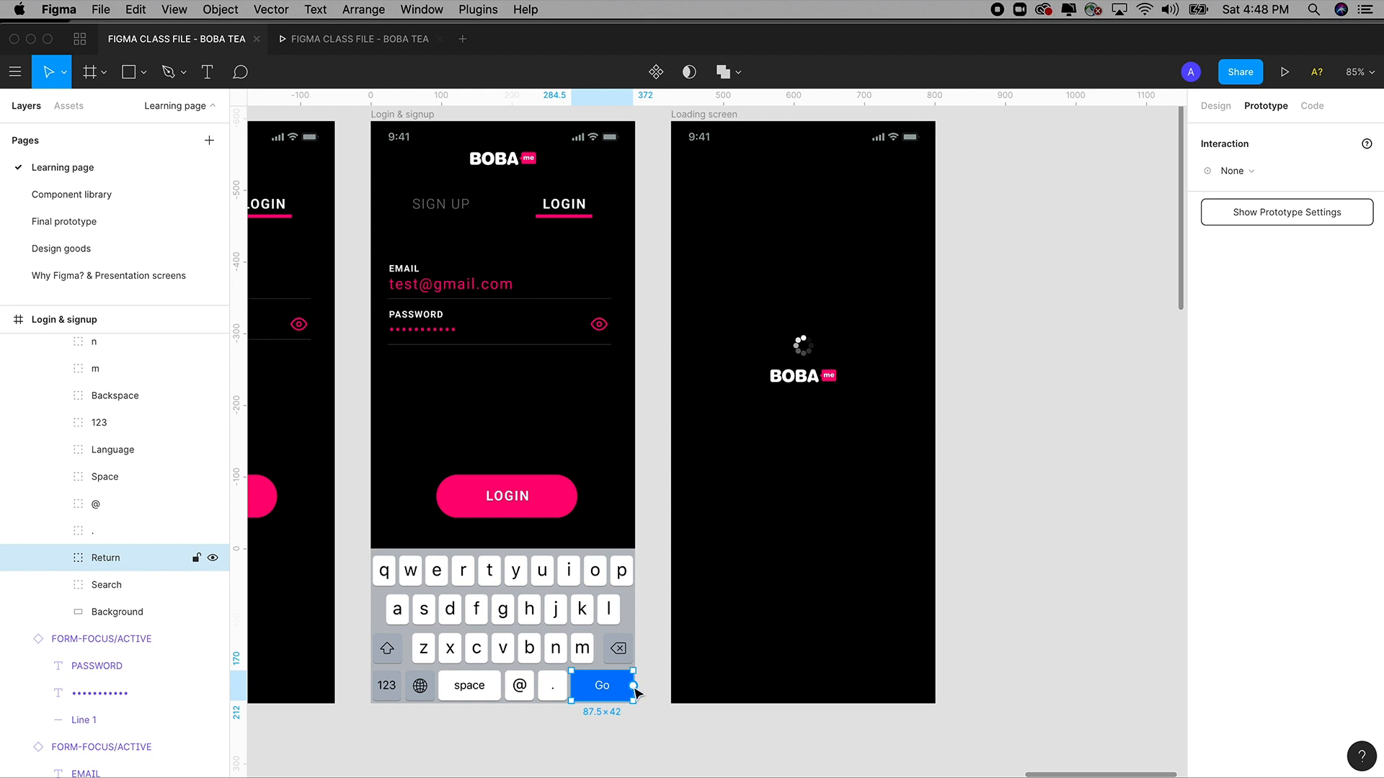
left_click_drag(633, 685, 865, 612)
left_click(1013, 519)
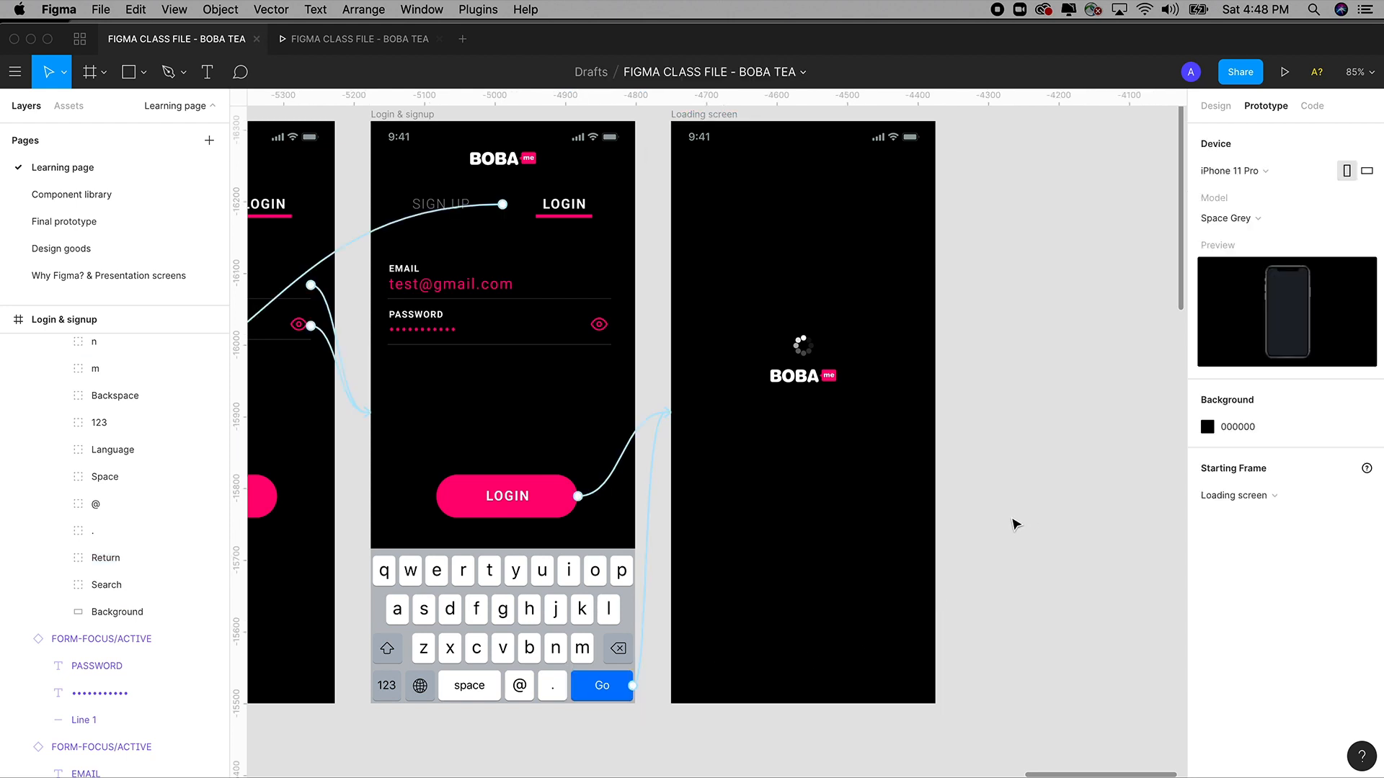
Set the LOGIN transition to Smart Animate and reconnect the Go key to the Loading screen.
scroll(974, 526, "left", 5)
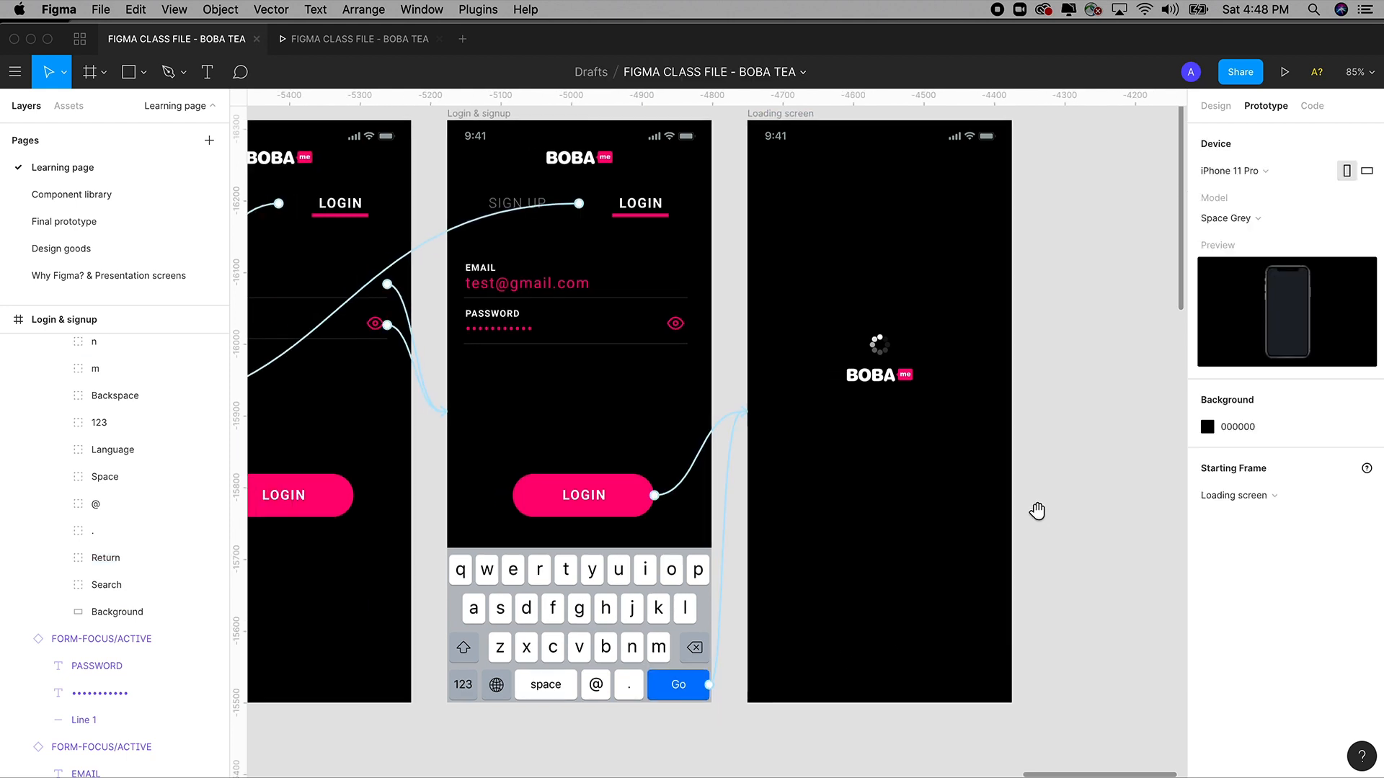
left_click(653, 499)
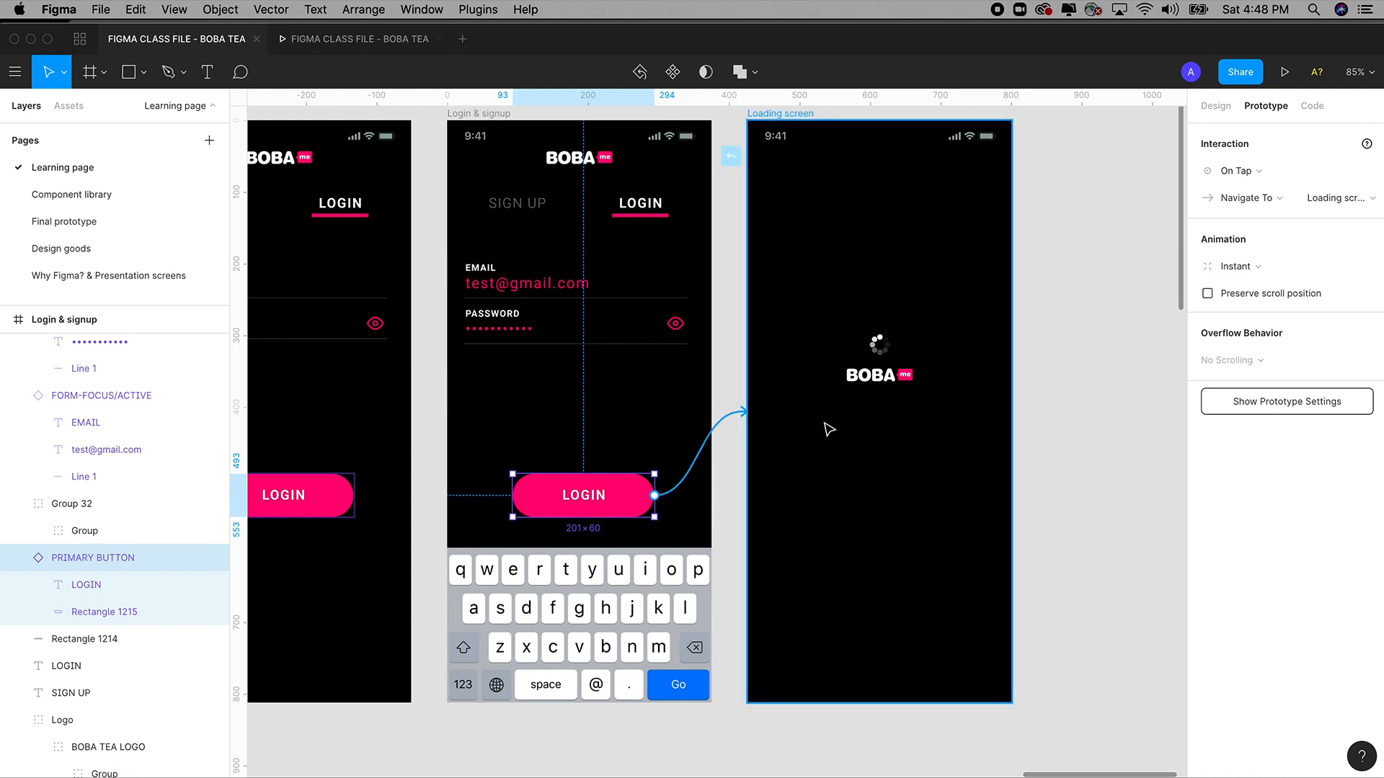
left_click(1226, 268)
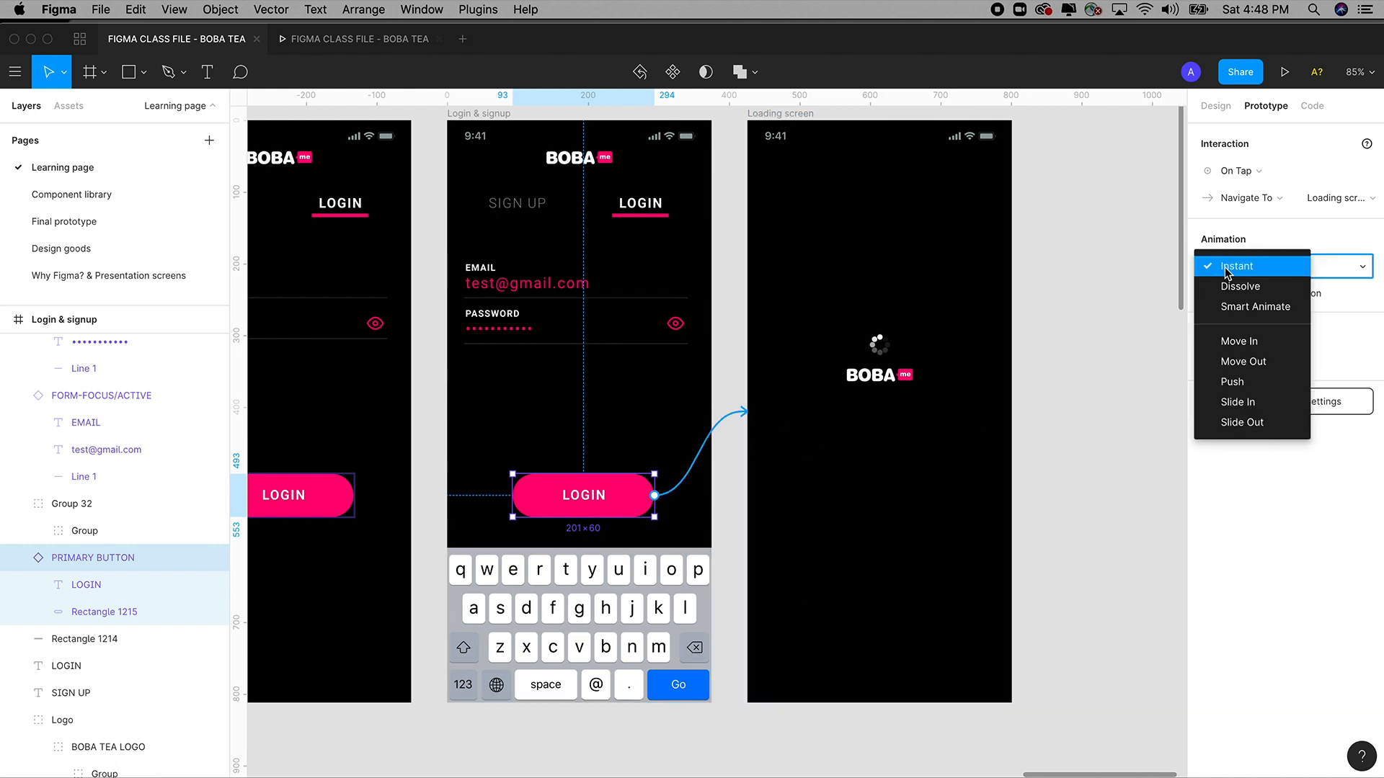
left_click(1242, 310)
left_click(679, 682)
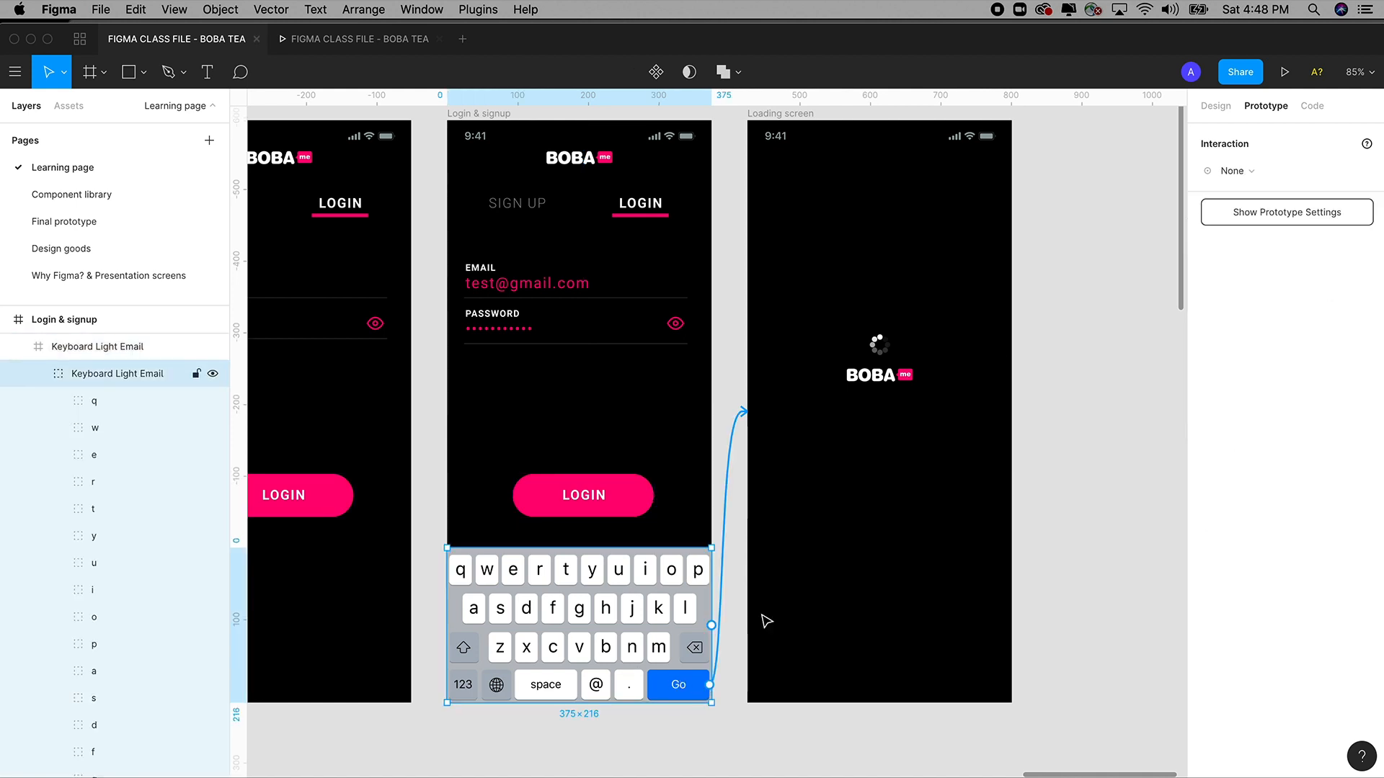
left_click(710, 684)
left_click_drag(866, 563, 868, 563)
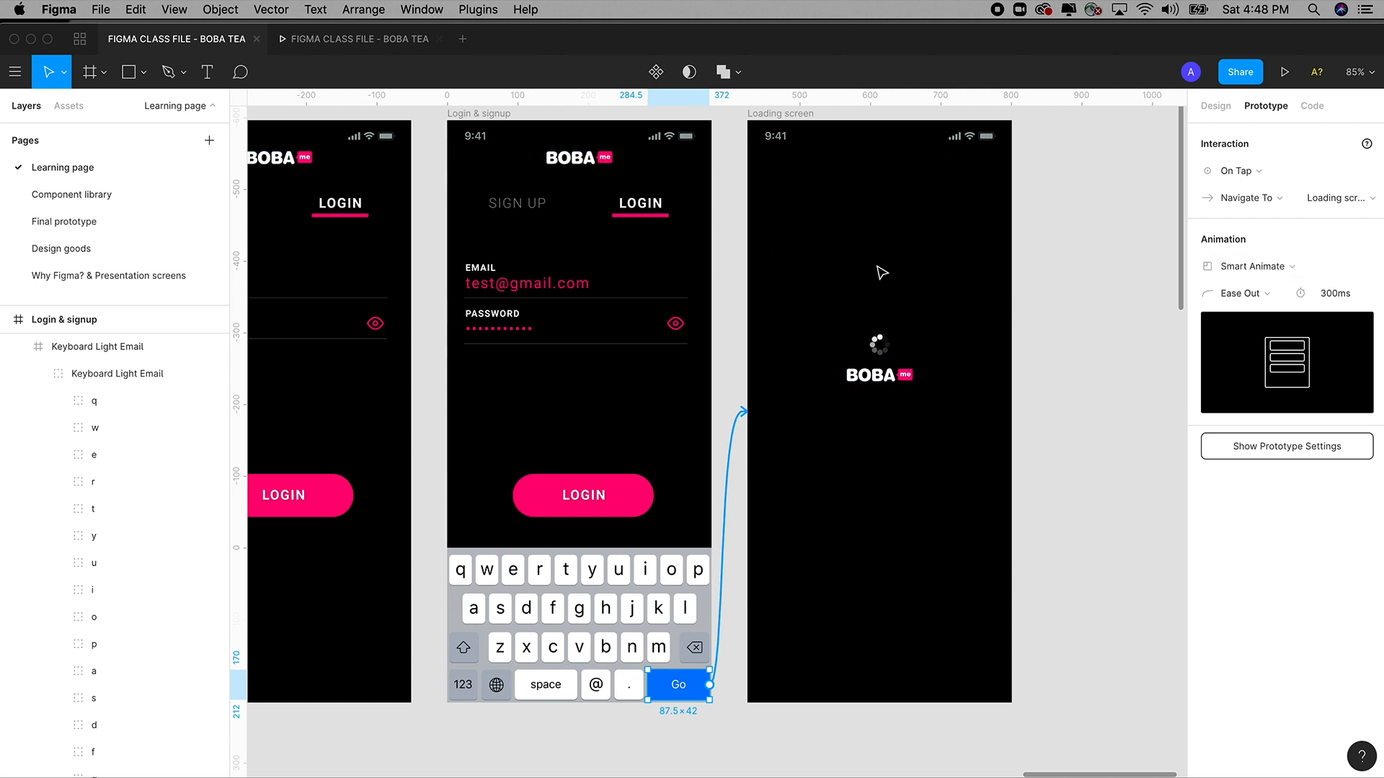
Preview the prototype, tap LOGIN to test the loading transition, and return to the editor.
left_click(395, 39)
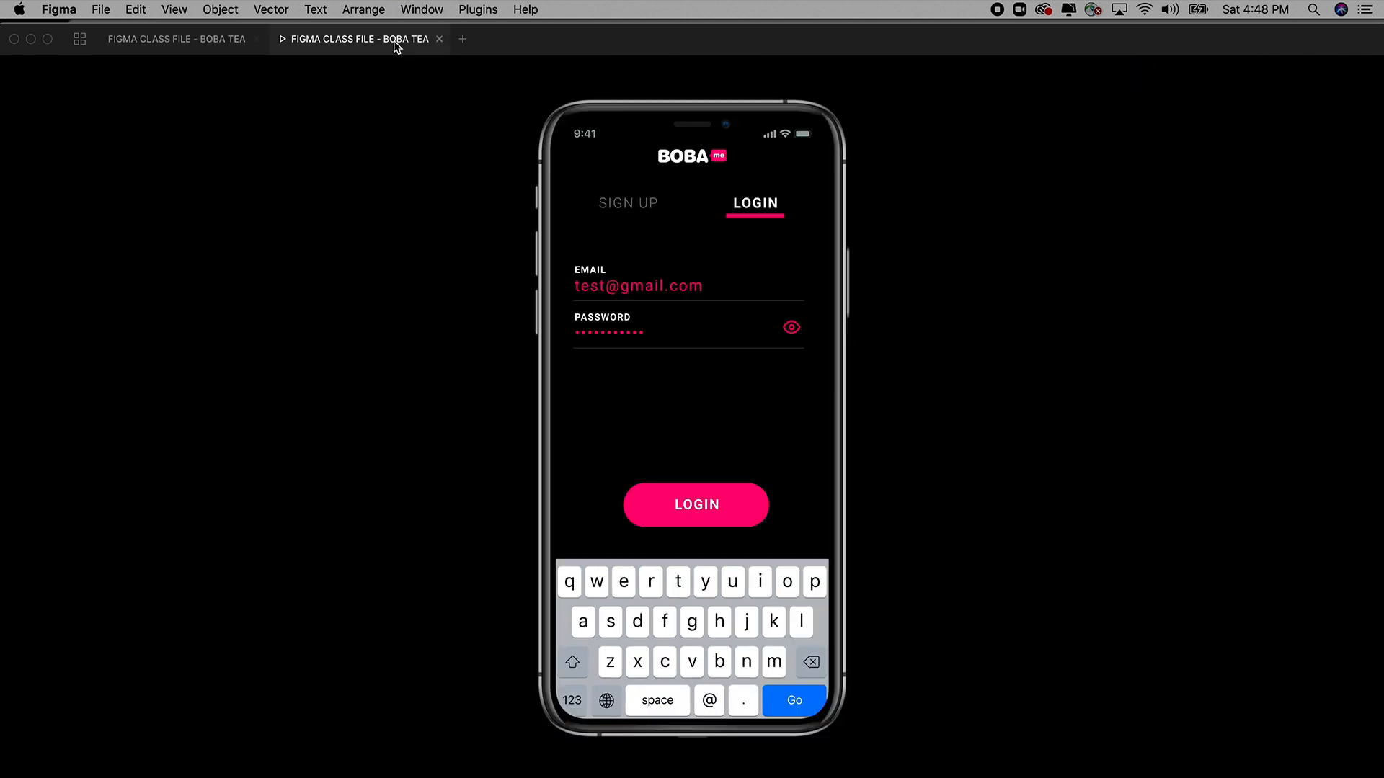
left_click(706, 503)
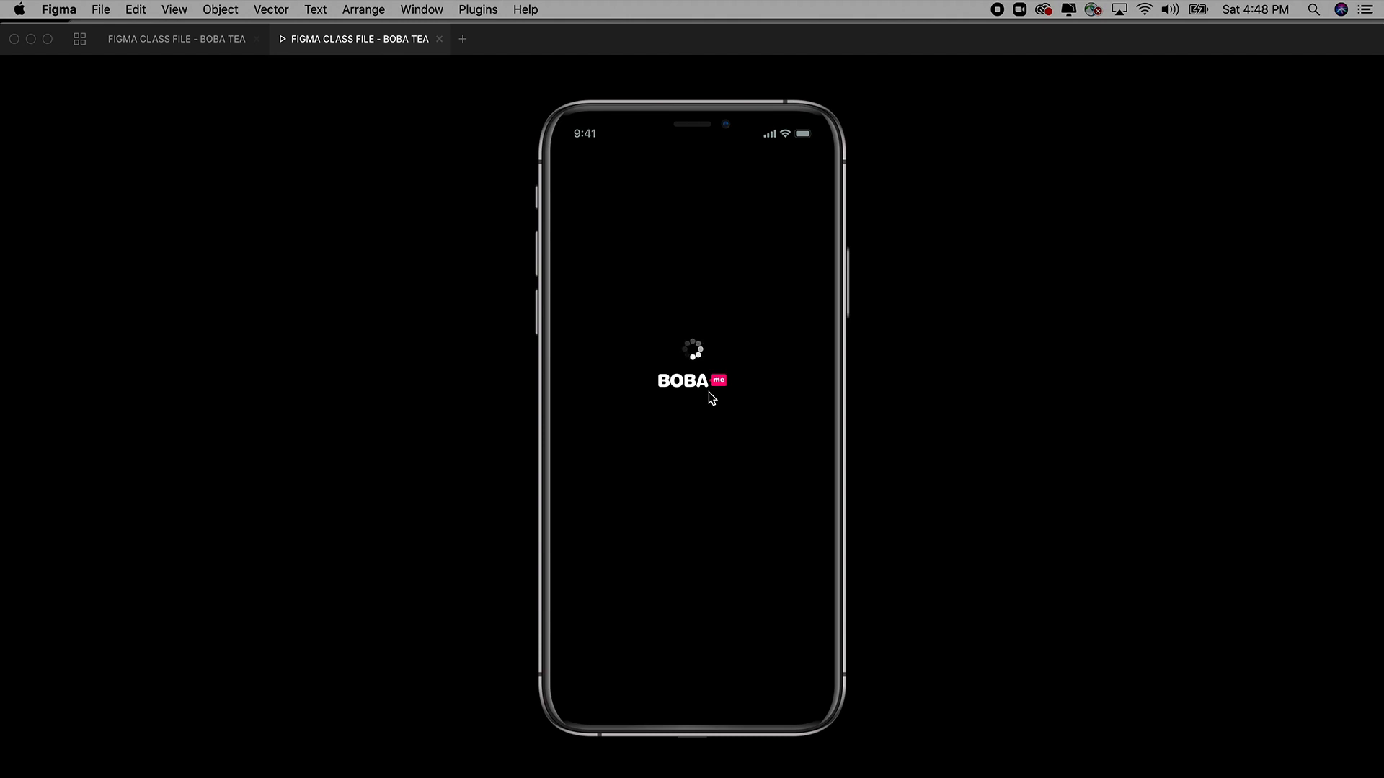
left_click(220, 45)
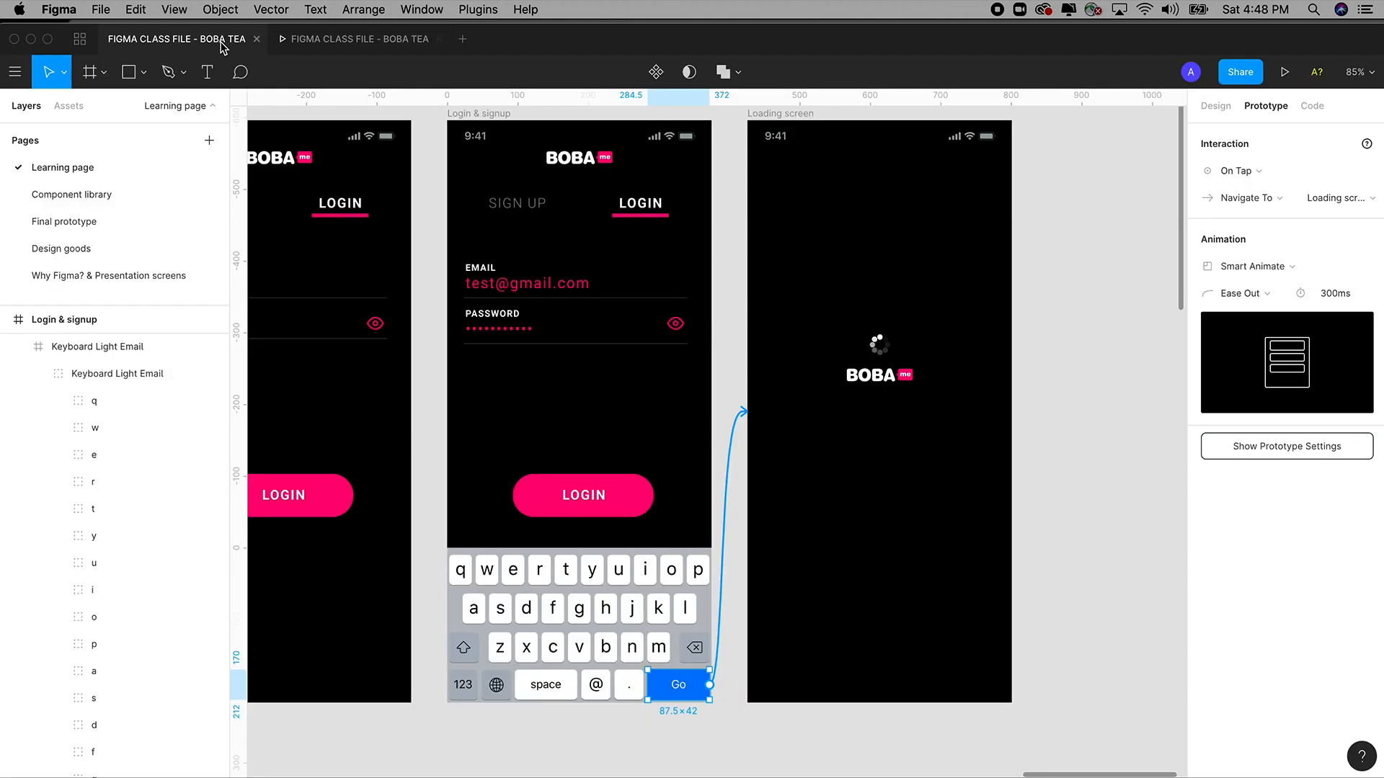
Zoom out over all frames to check connections, then reopen the prototype preview.
left_click(1052, 388)
scroll(1092, 387, "left", 3)
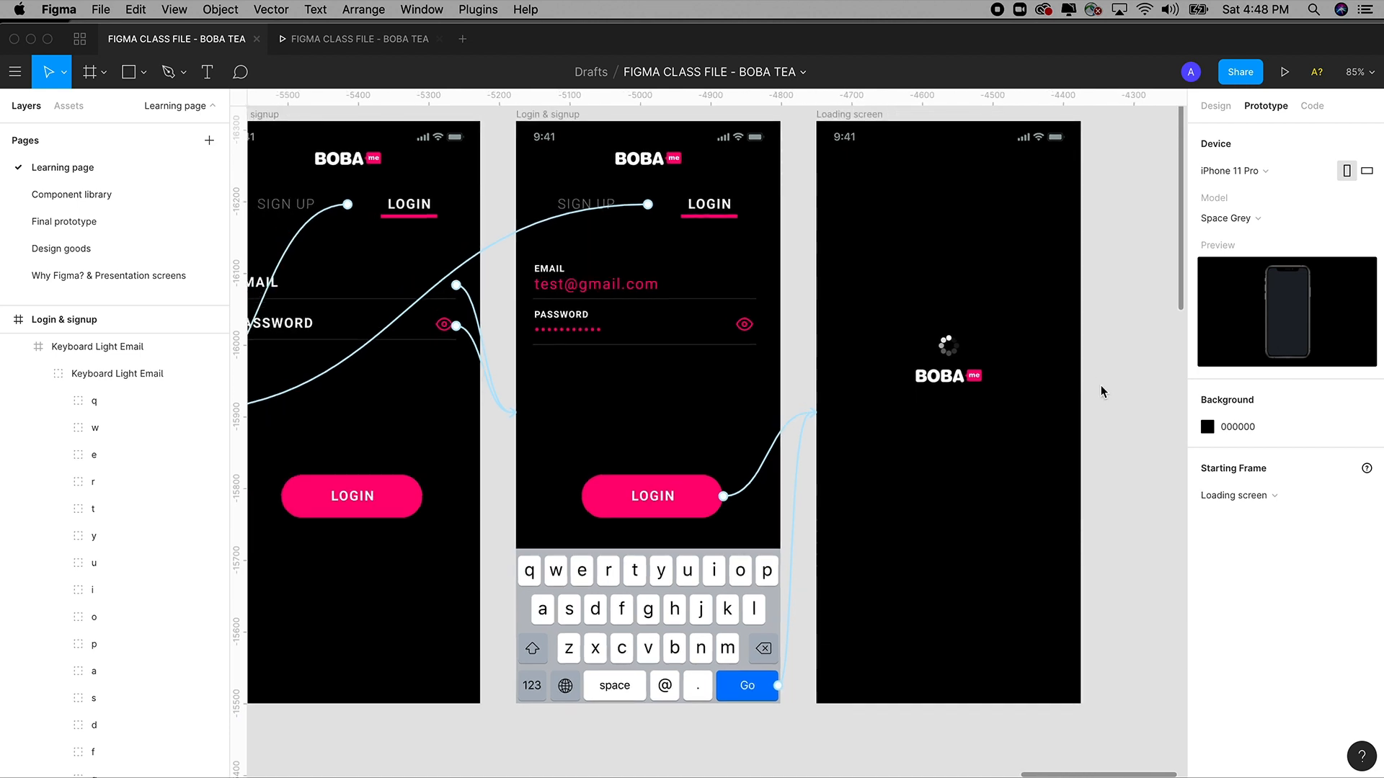
key("super+plus")
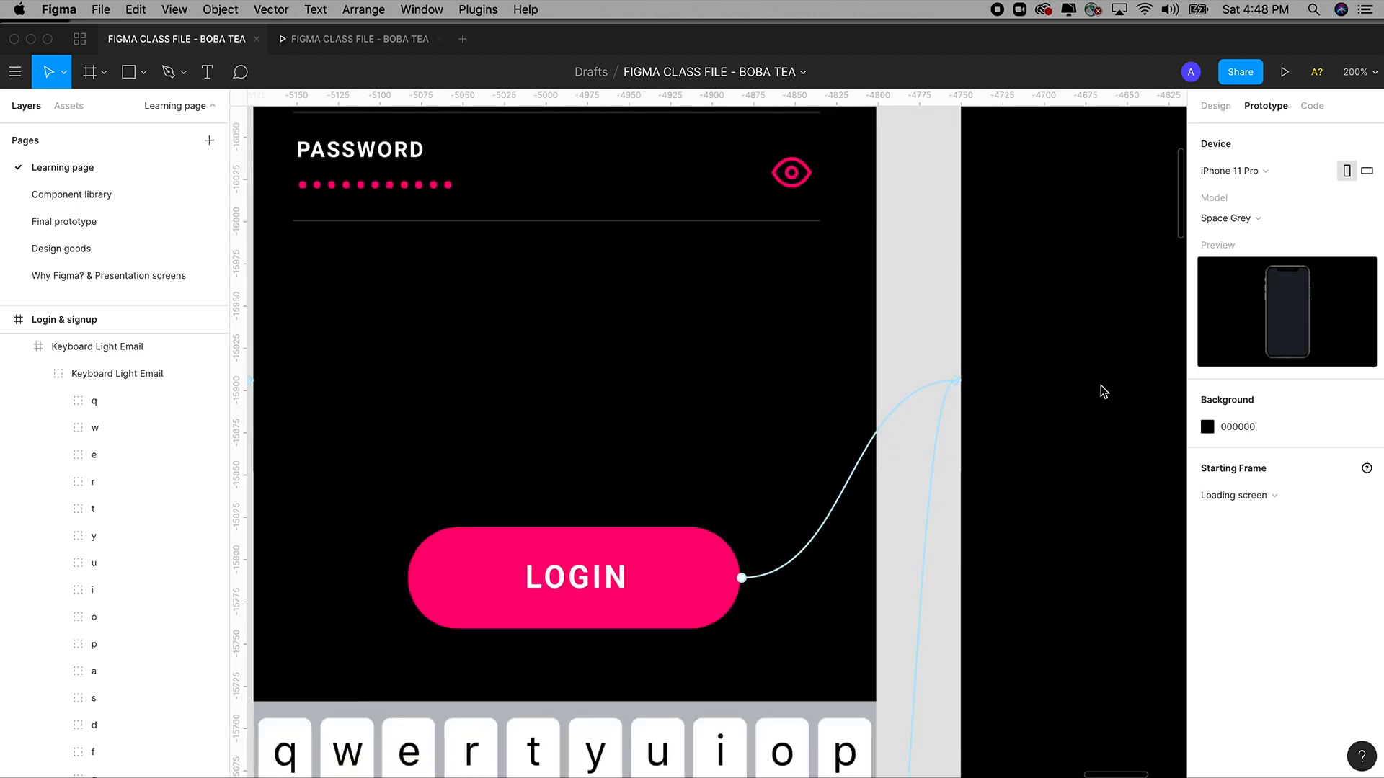
key("super+minus")
key("super+minus")
key("super+plus")
key("super+minus")
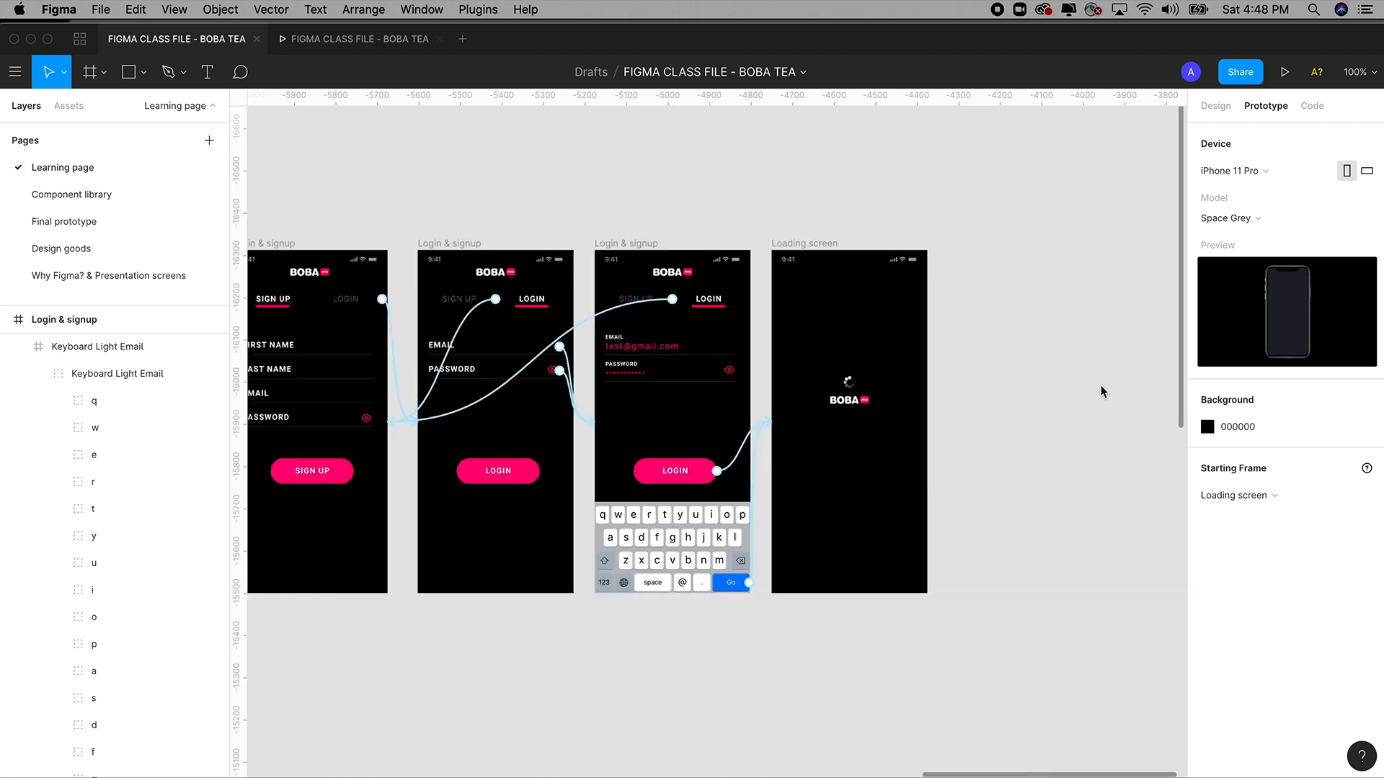
left_click(378, 45)
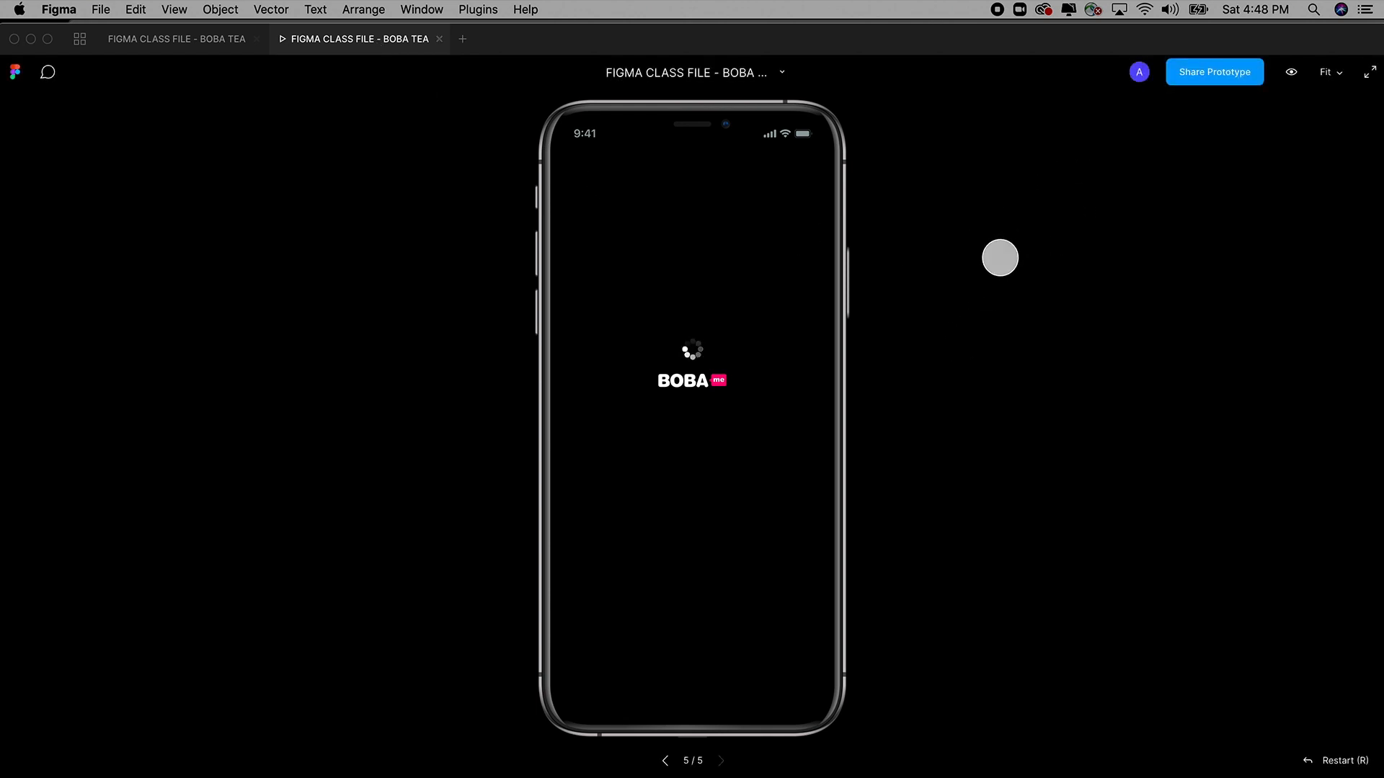
Share the prototype with 'Anyone with the file link' set to 'can view' and copy the link.
left_click(1212, 72)
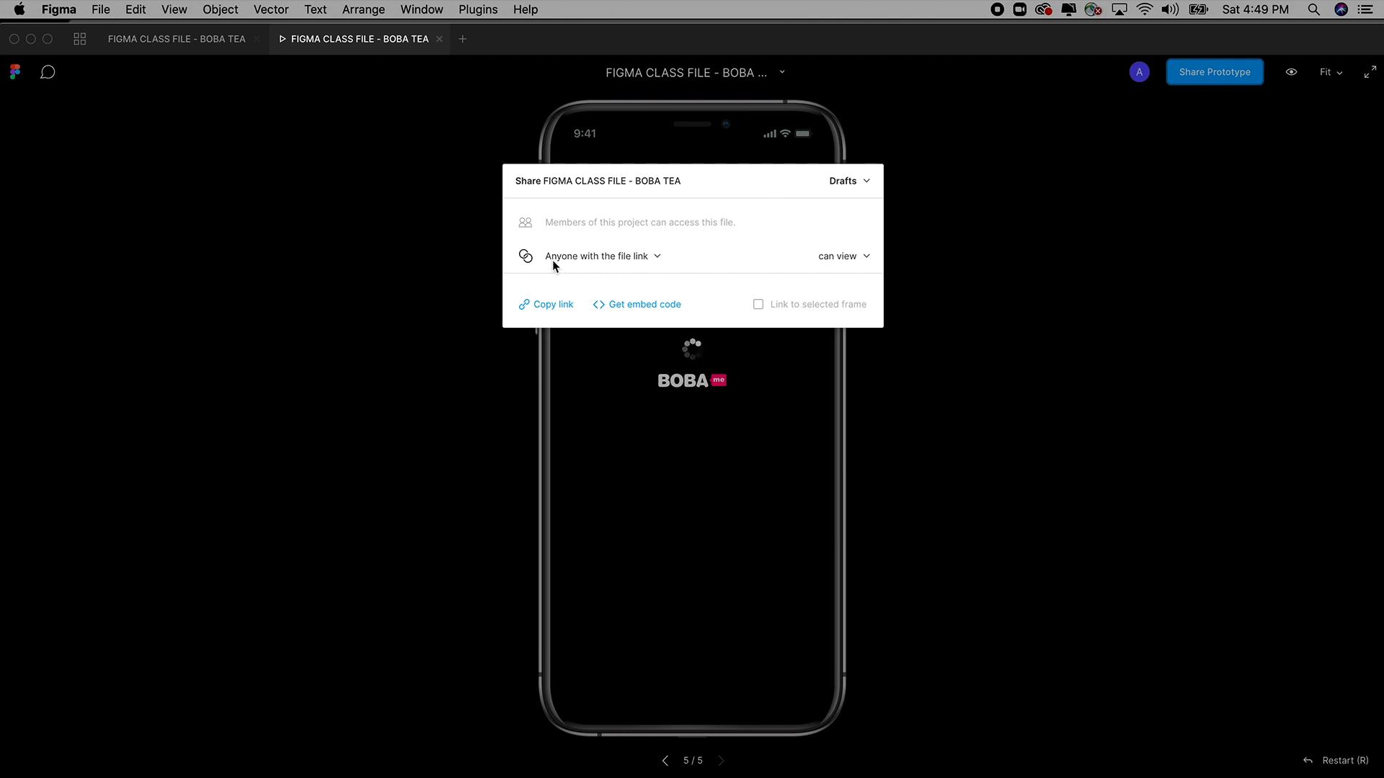
left_click(847, 258)
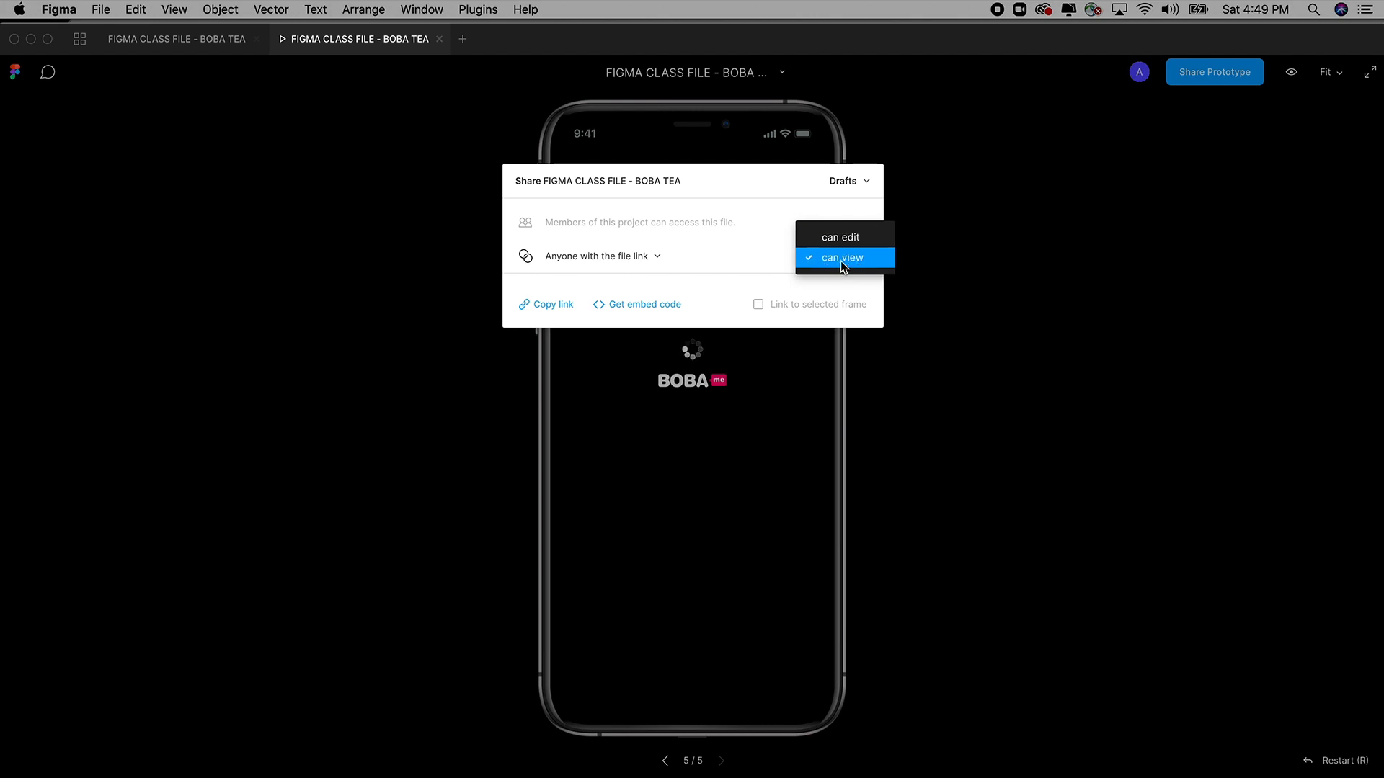
left_click(839, 261)
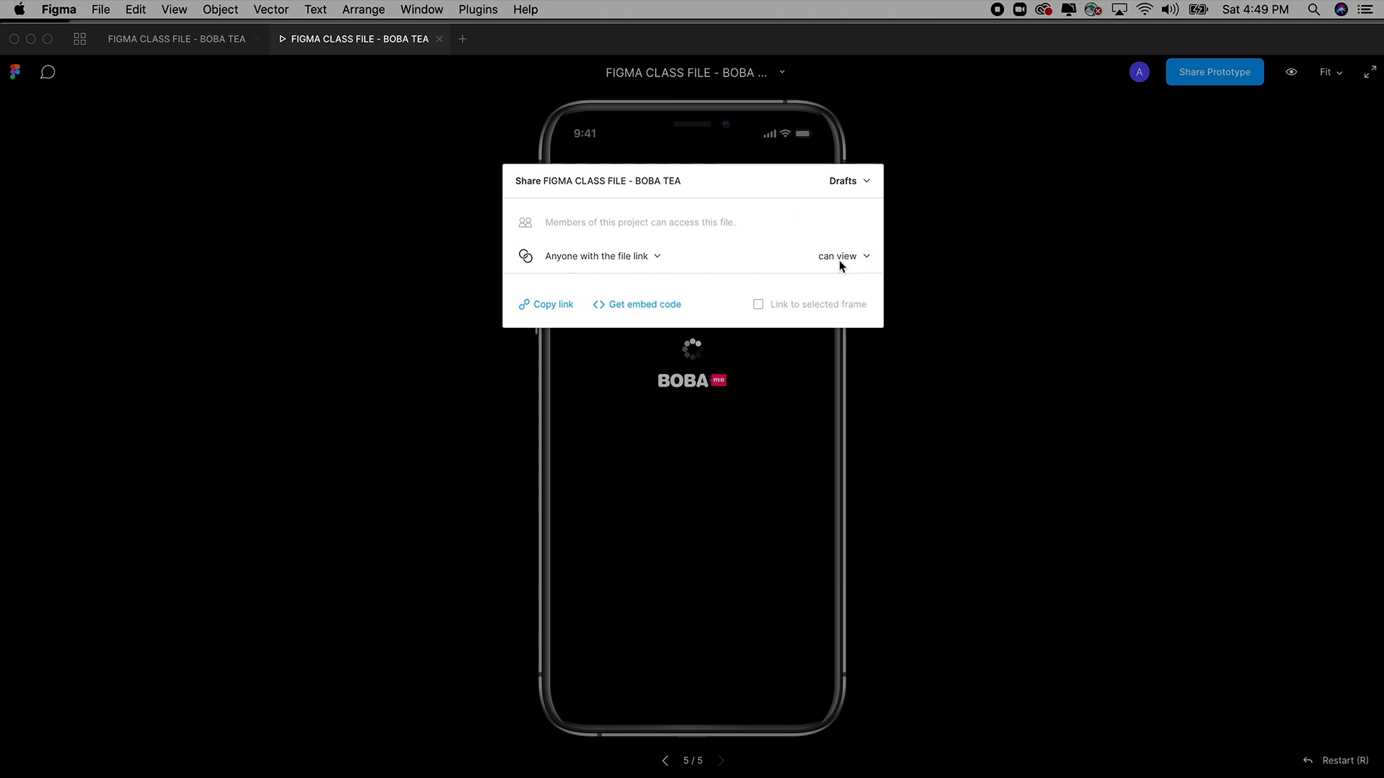
left_click(564, 306)
Paste the prototype link into a new Chrome window, then return to Figma and close the sharing panel.
key("super+Tab")
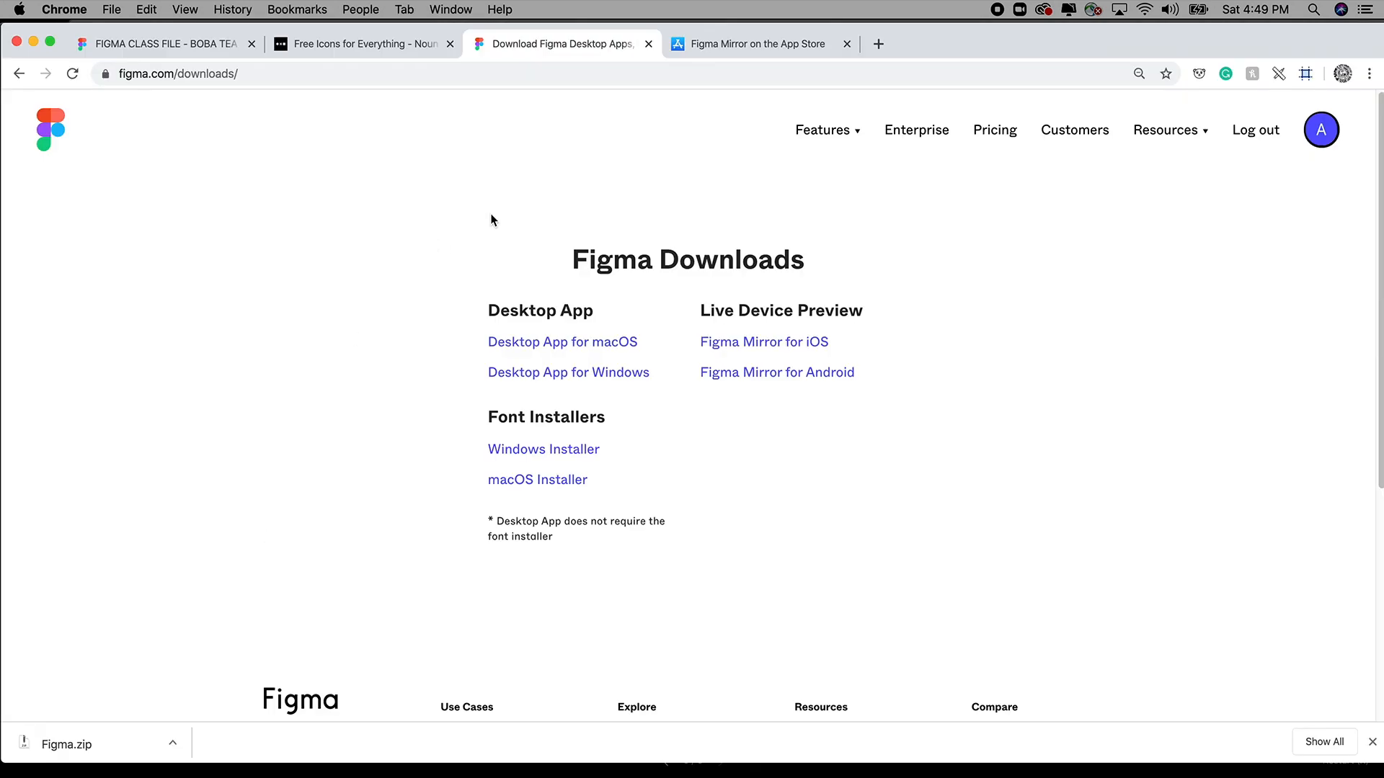
key("super+n")
key("super+v")
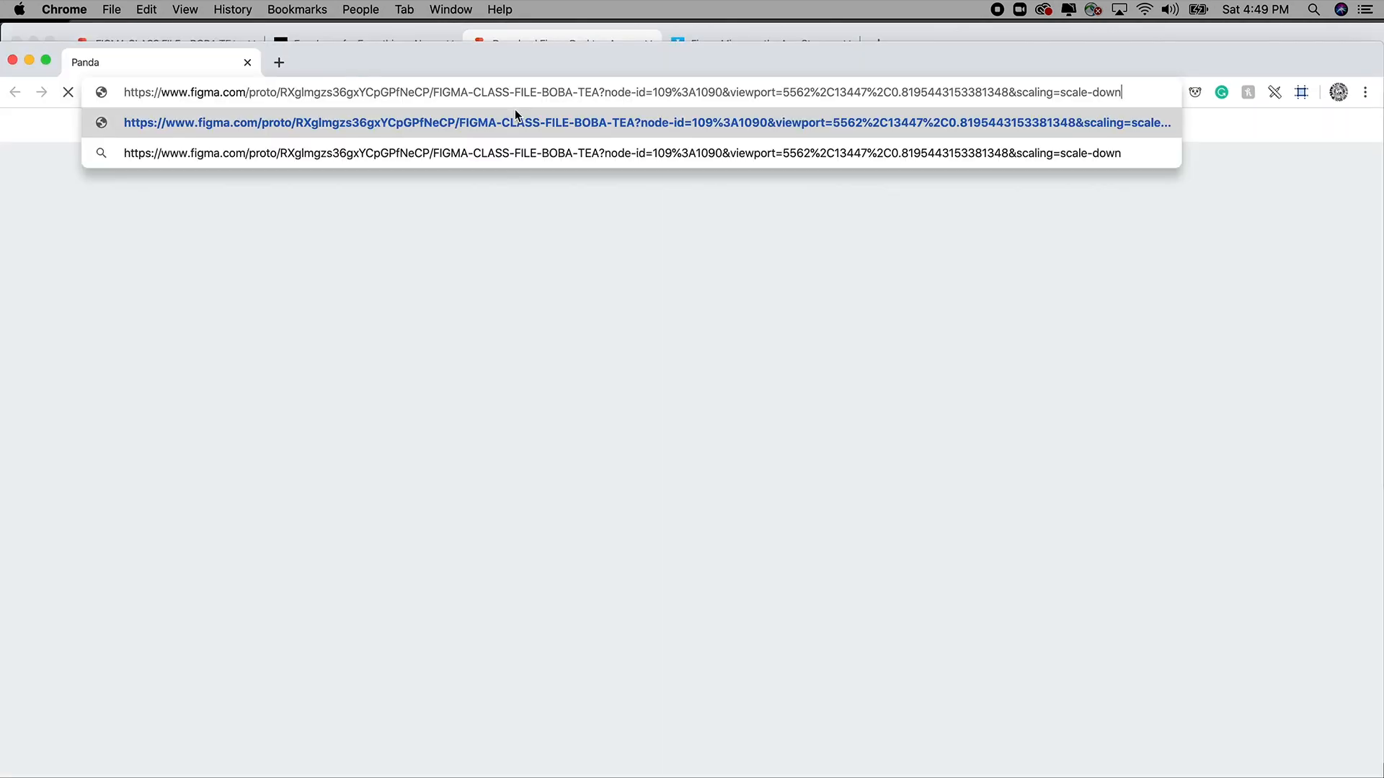
key("Return")
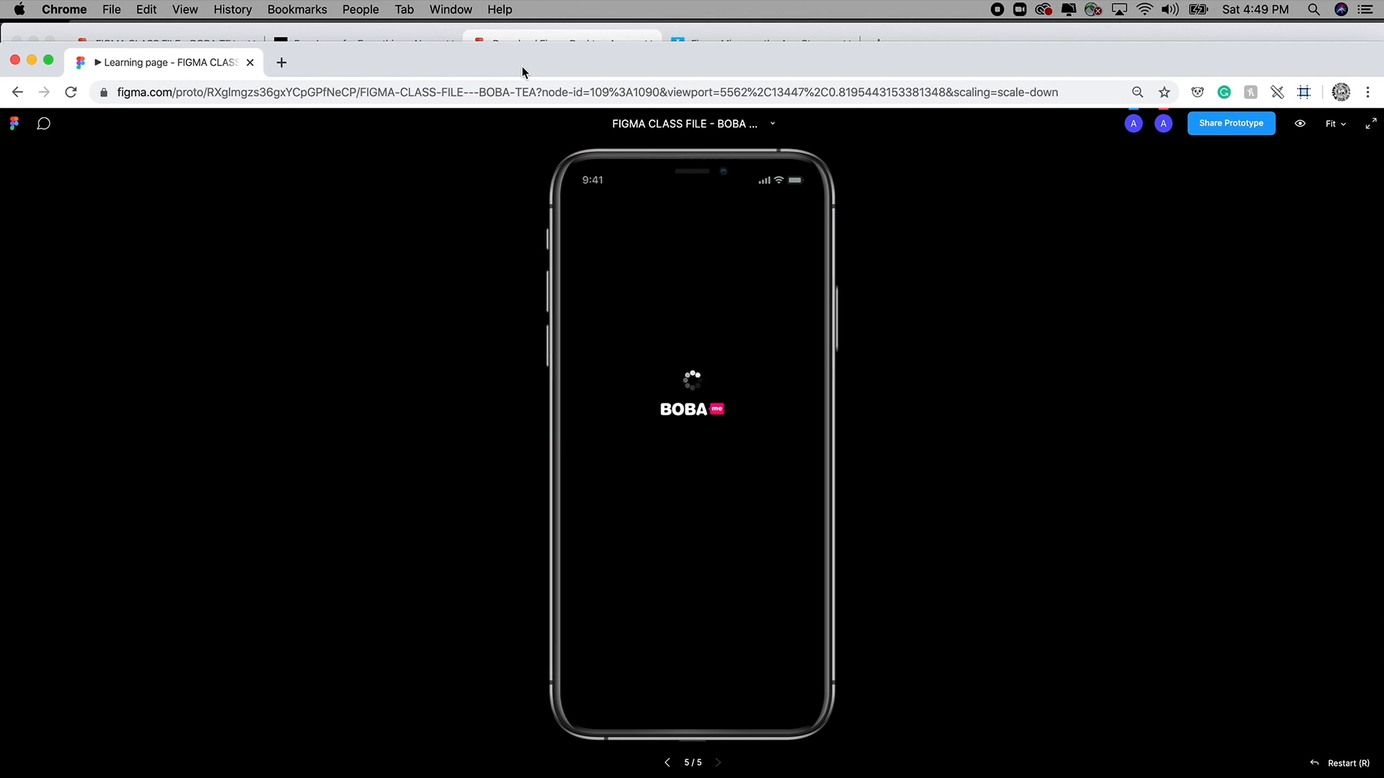
key("super+grave")
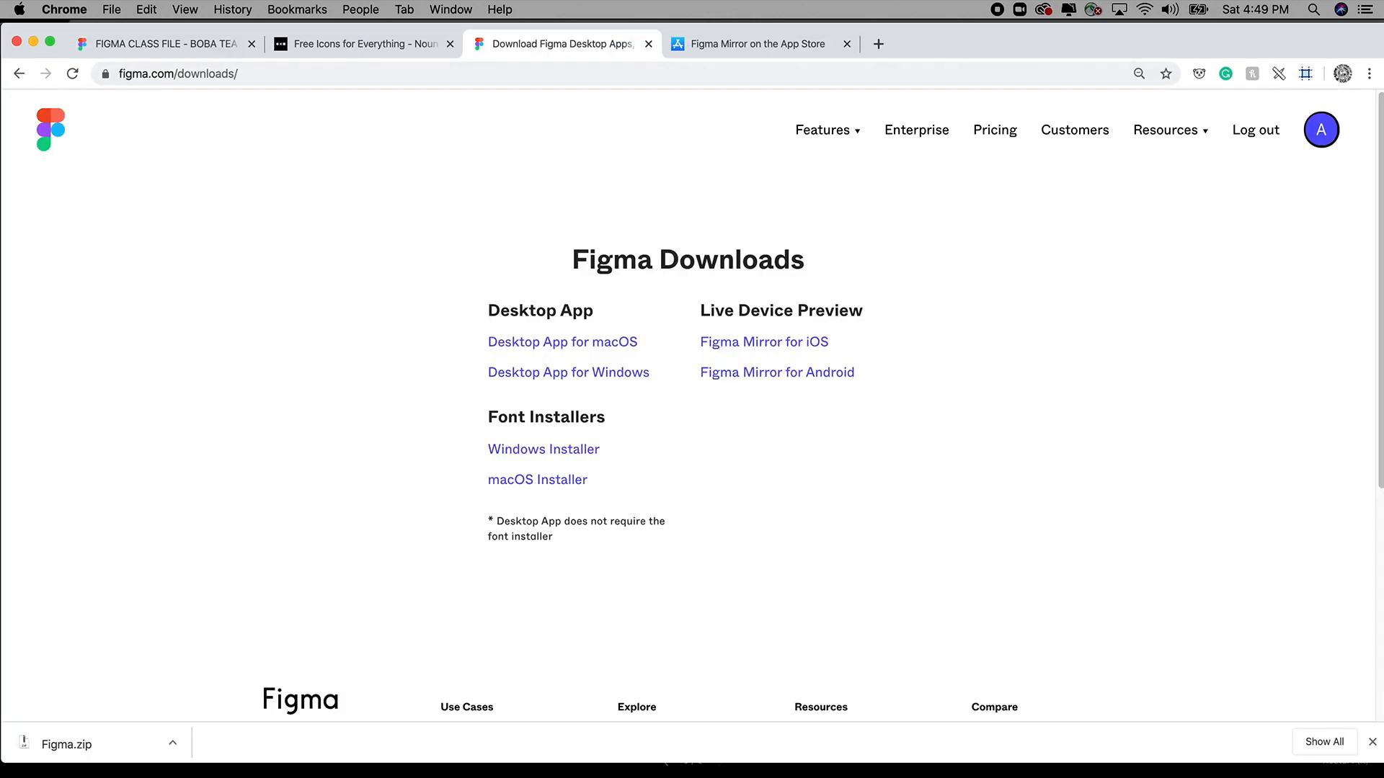
key("super+Tab")
left_click(1348, 766)
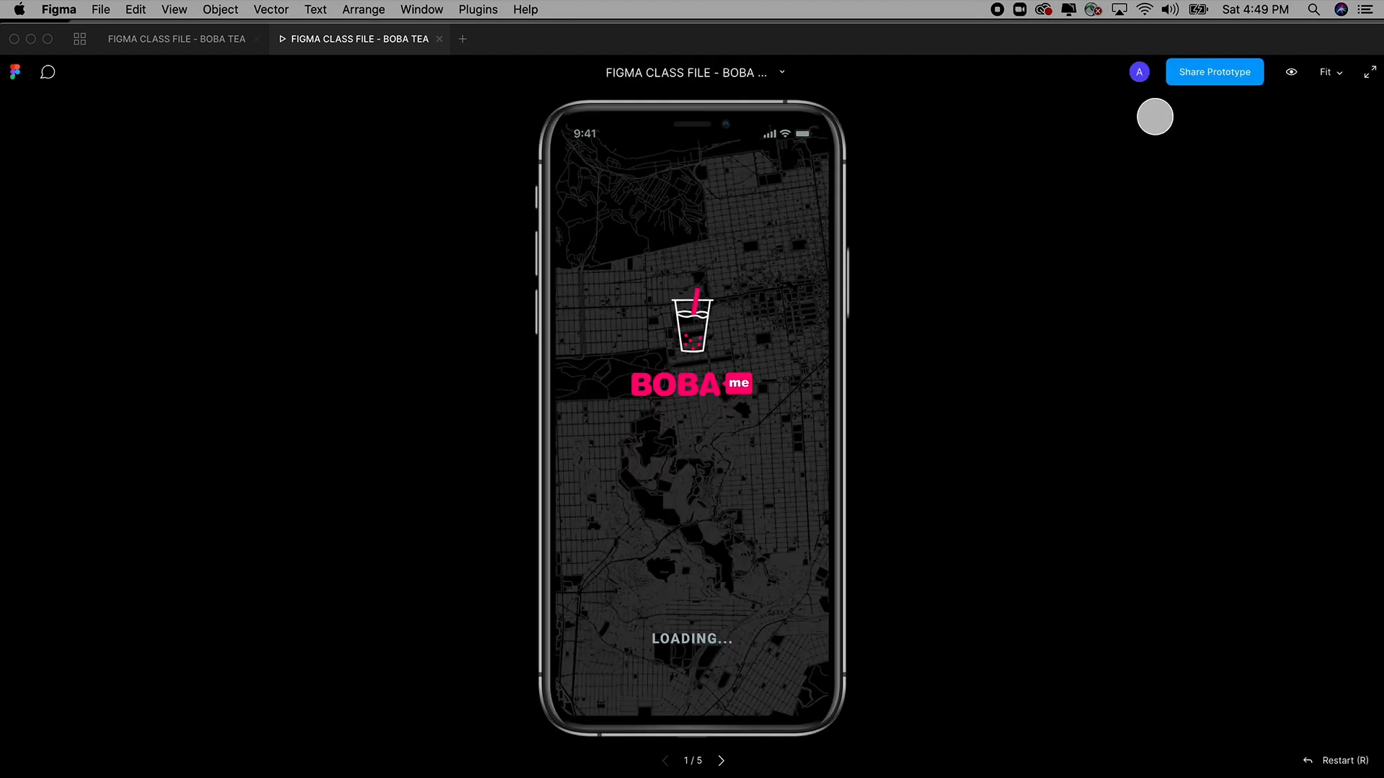
Copy the prototype's share link again and load it in a new browser window.
left_click(1212, 76)
left_click(558, 306)
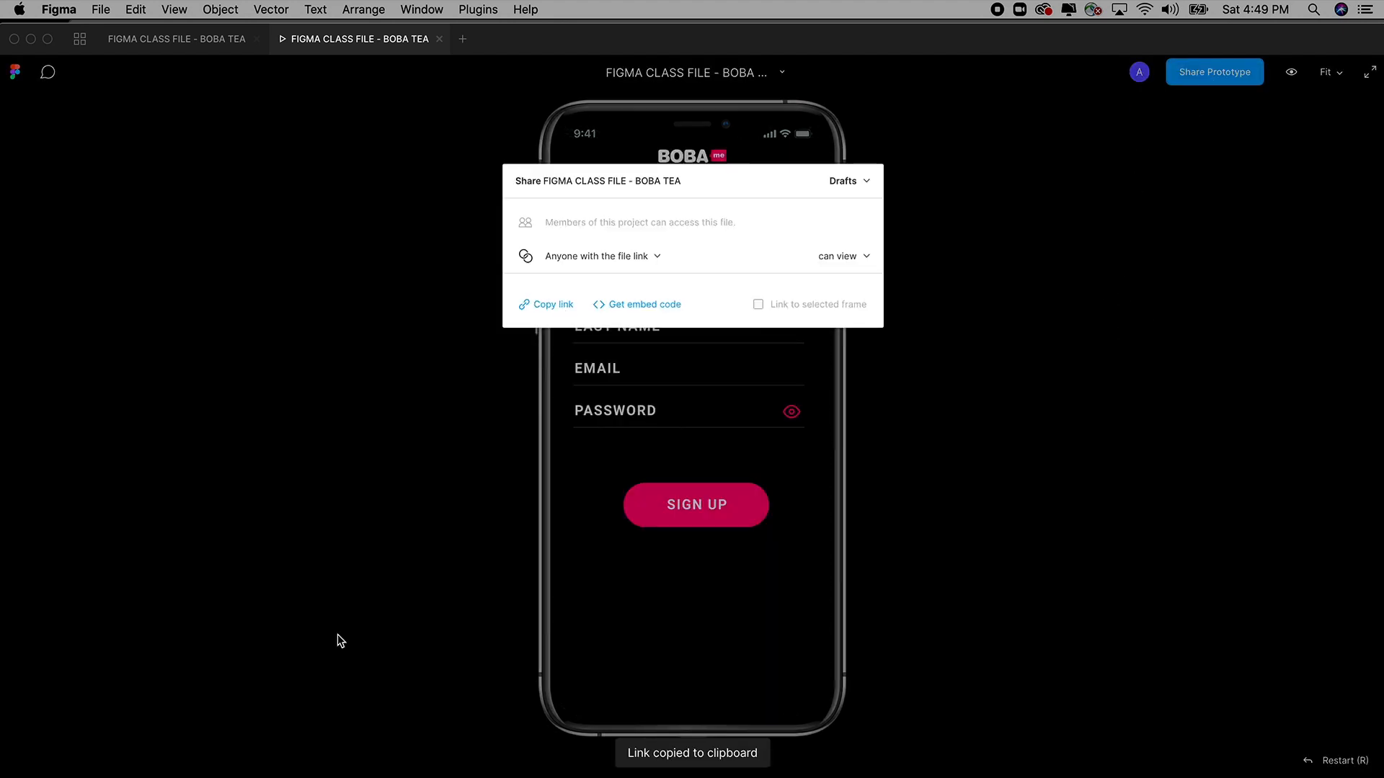
key("super+Tab")
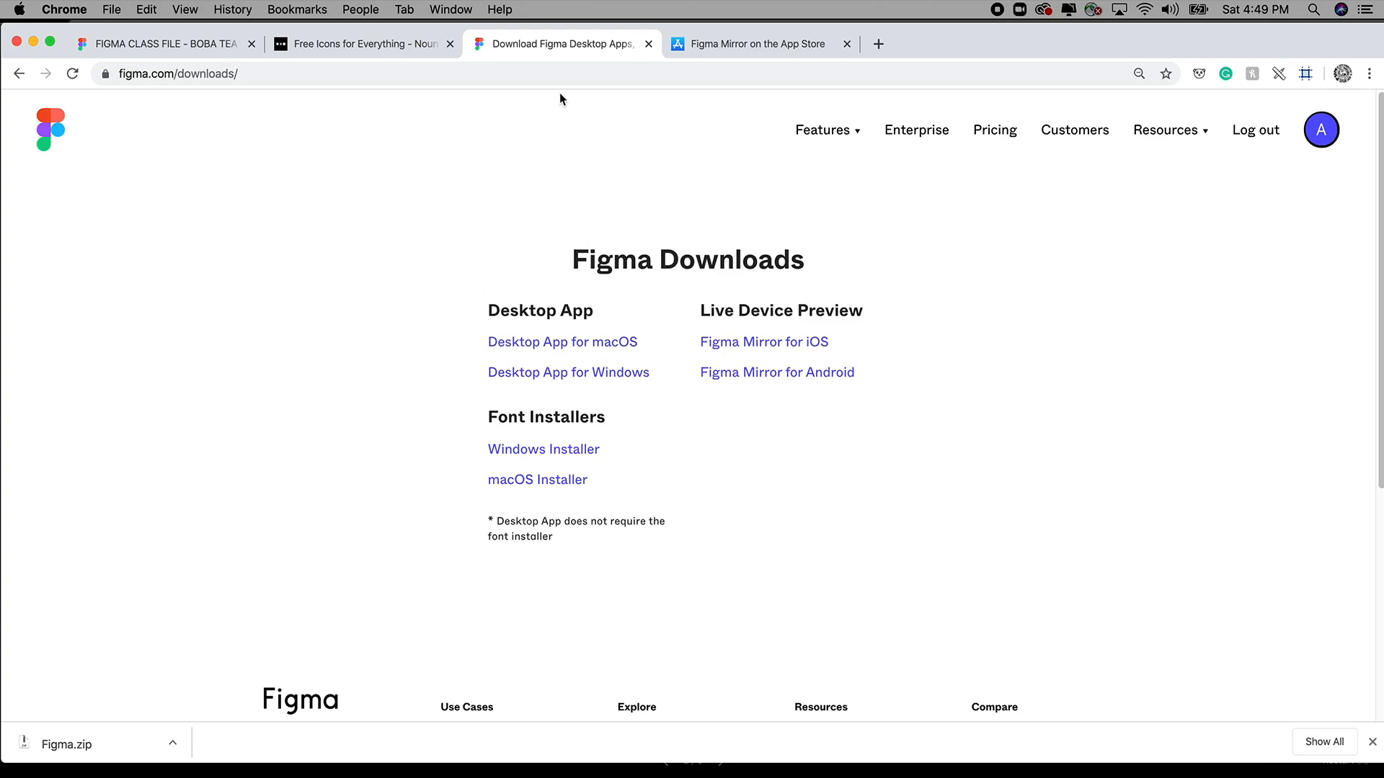
key("super+n")
key("super+v")
key("Return")
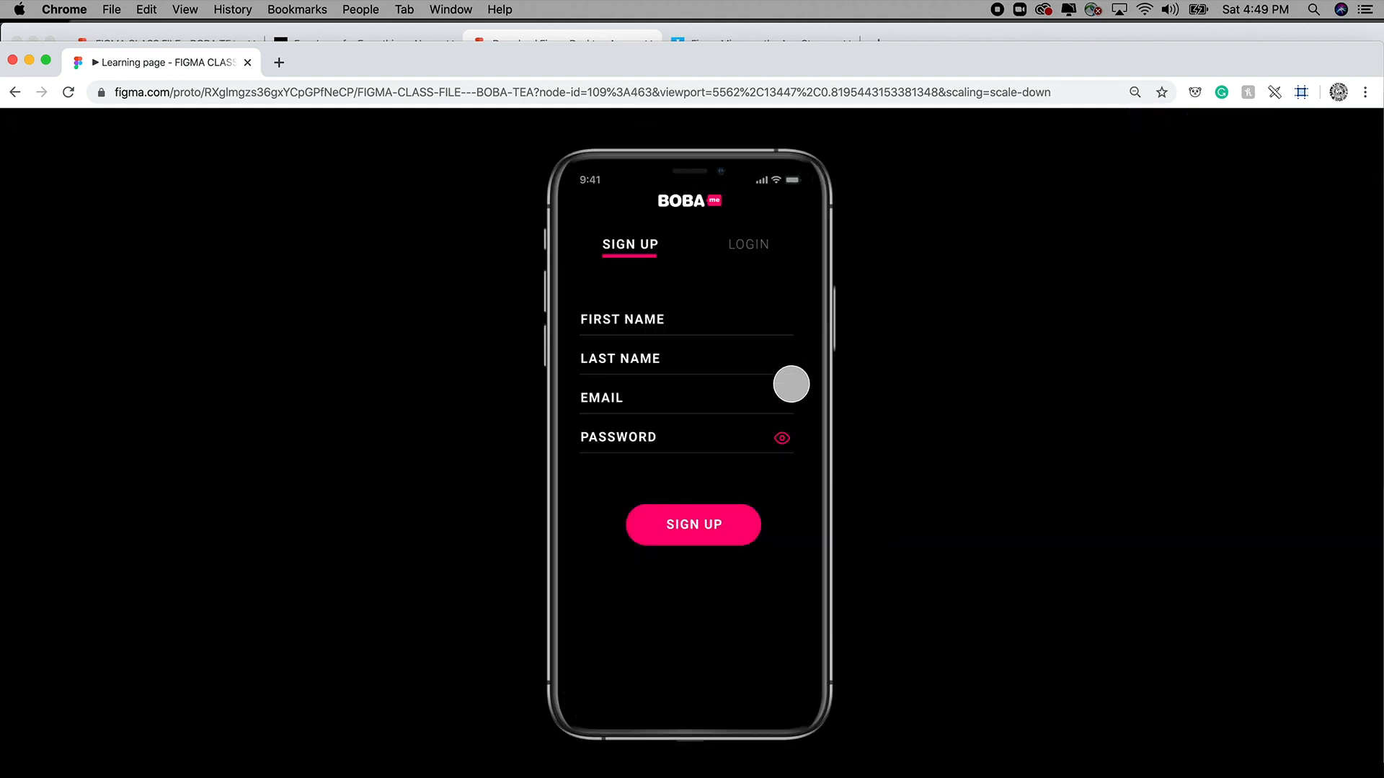
Toggle between Sign Up and Login, fill email and password, and tap LOGIN to reach the loading screen.
left_click(750, 247)
left_click(638, 245)
left_click(739, 247)
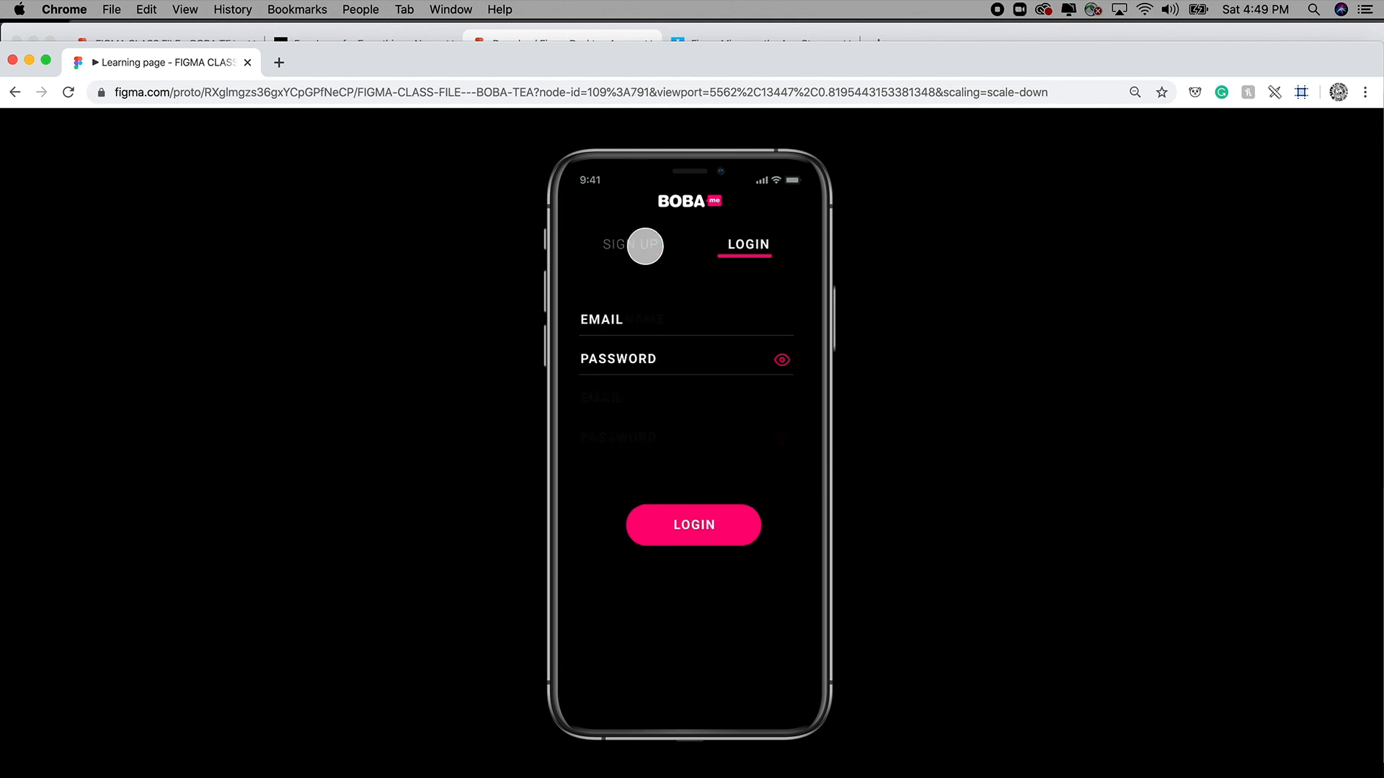
left_click(645, 245)
left_click(747, 245)
left_click(641, 245)
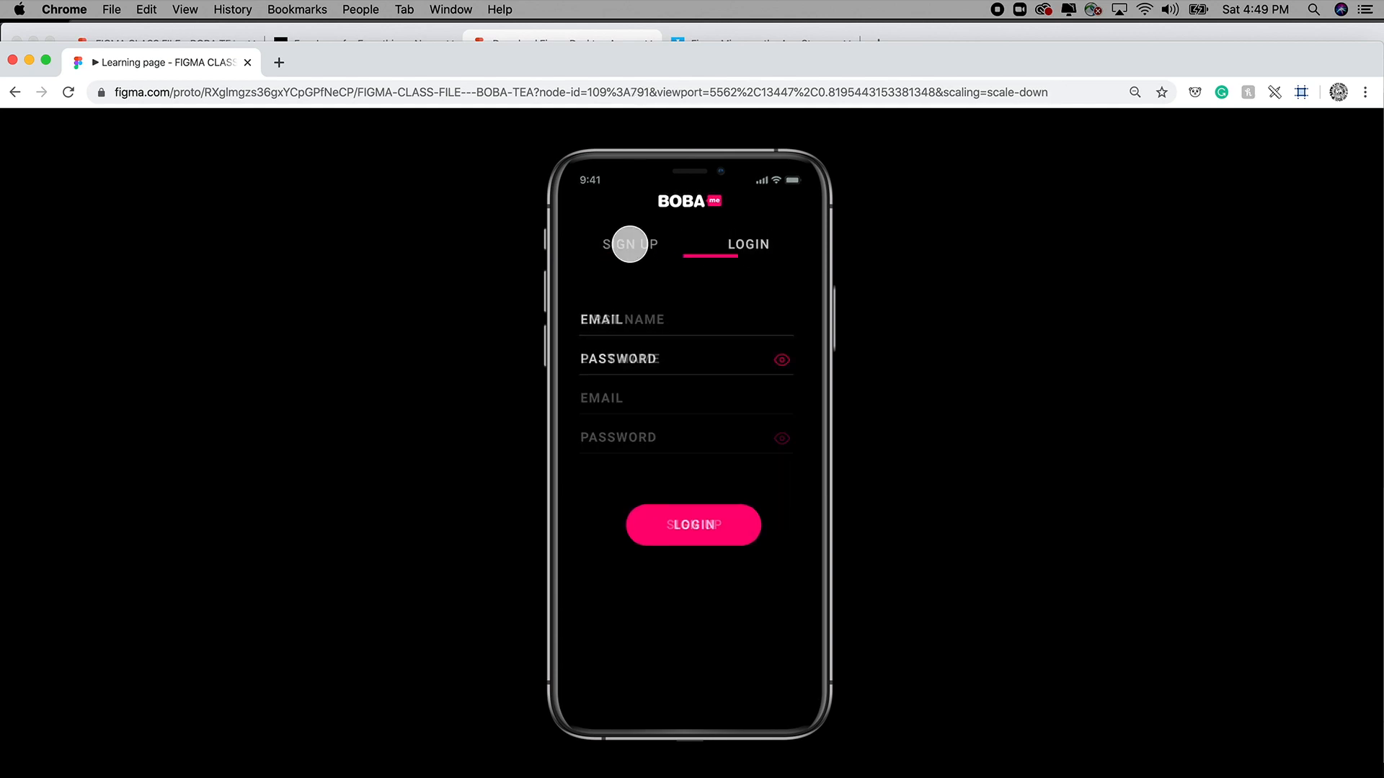
left_click(750, 251)
left_click(638, 312)
left_click(625, 363)
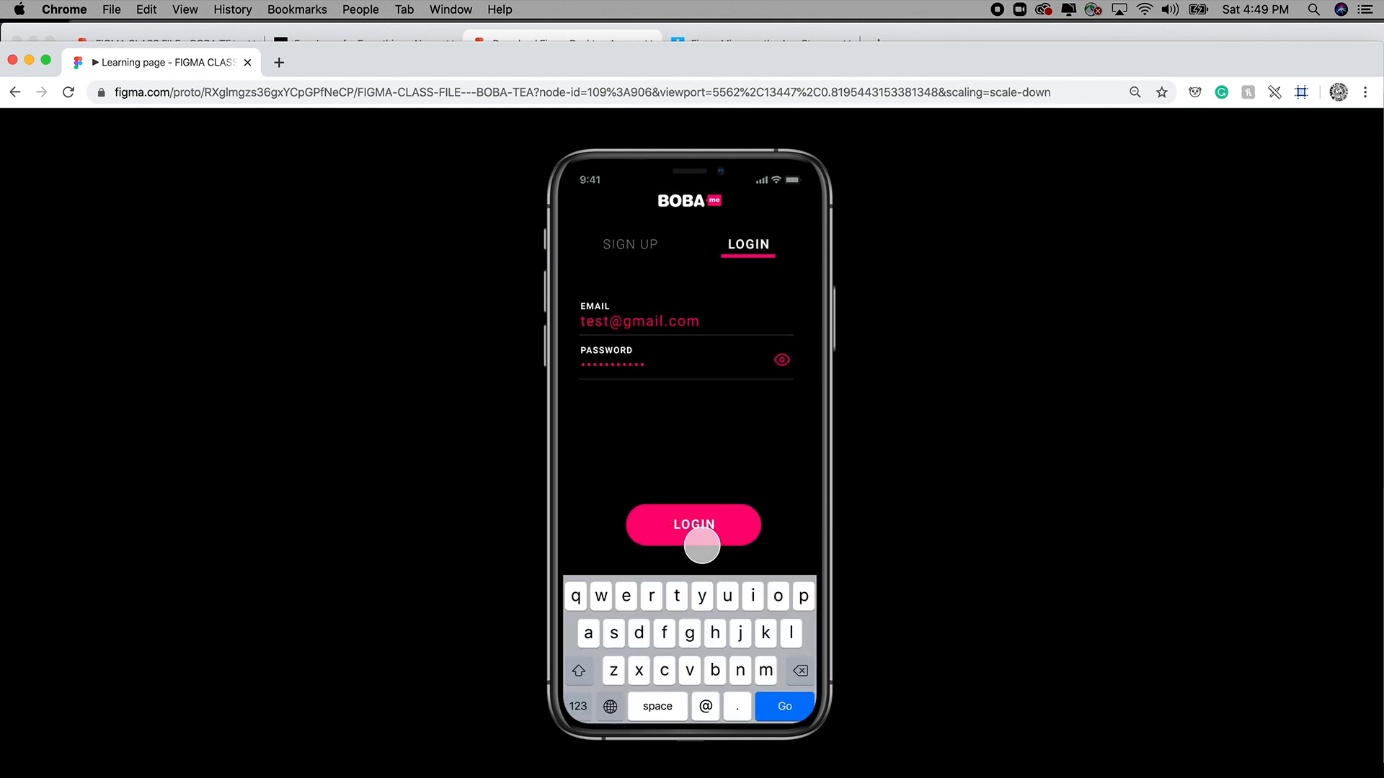
left_click(701, 541)
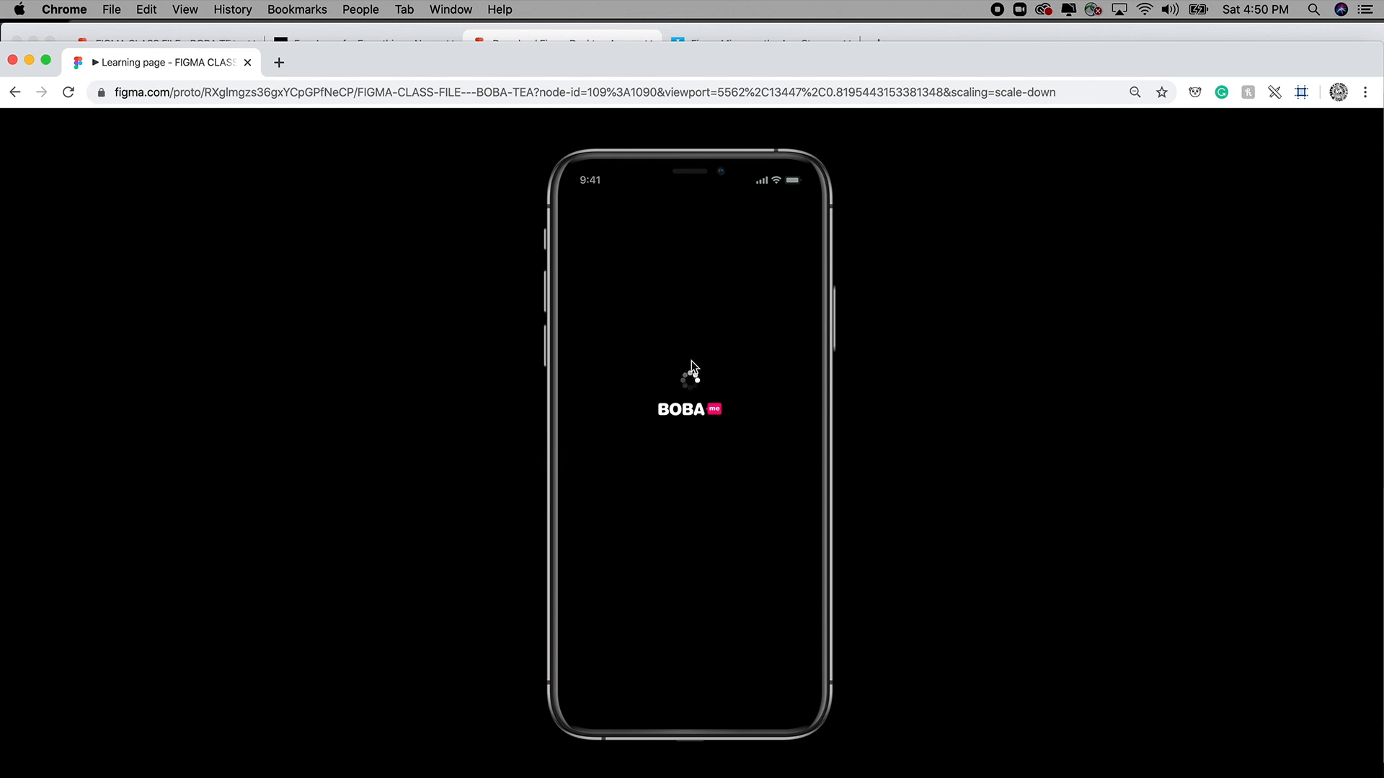
Select the prototype's web address and maximize the browser window.
triple_click(770, 95)
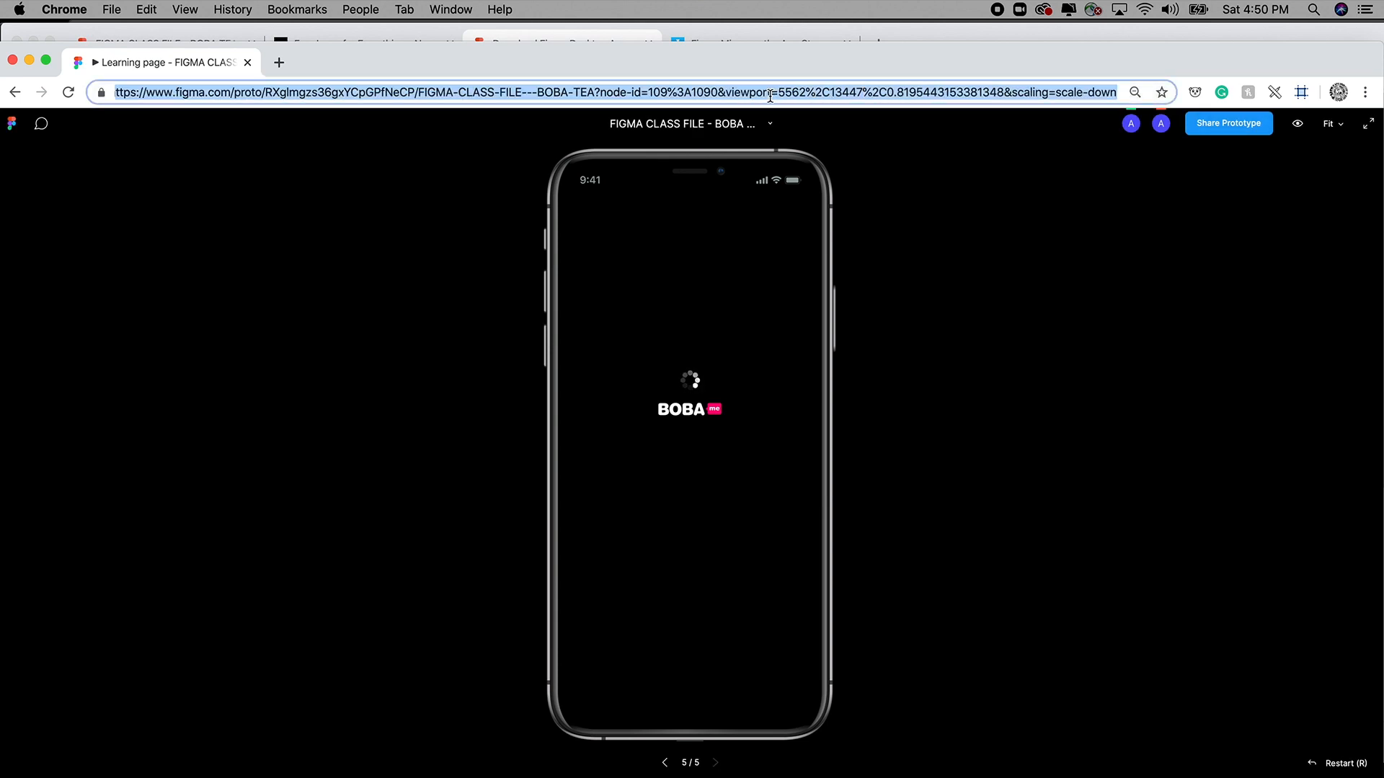
double_click(770, 96)
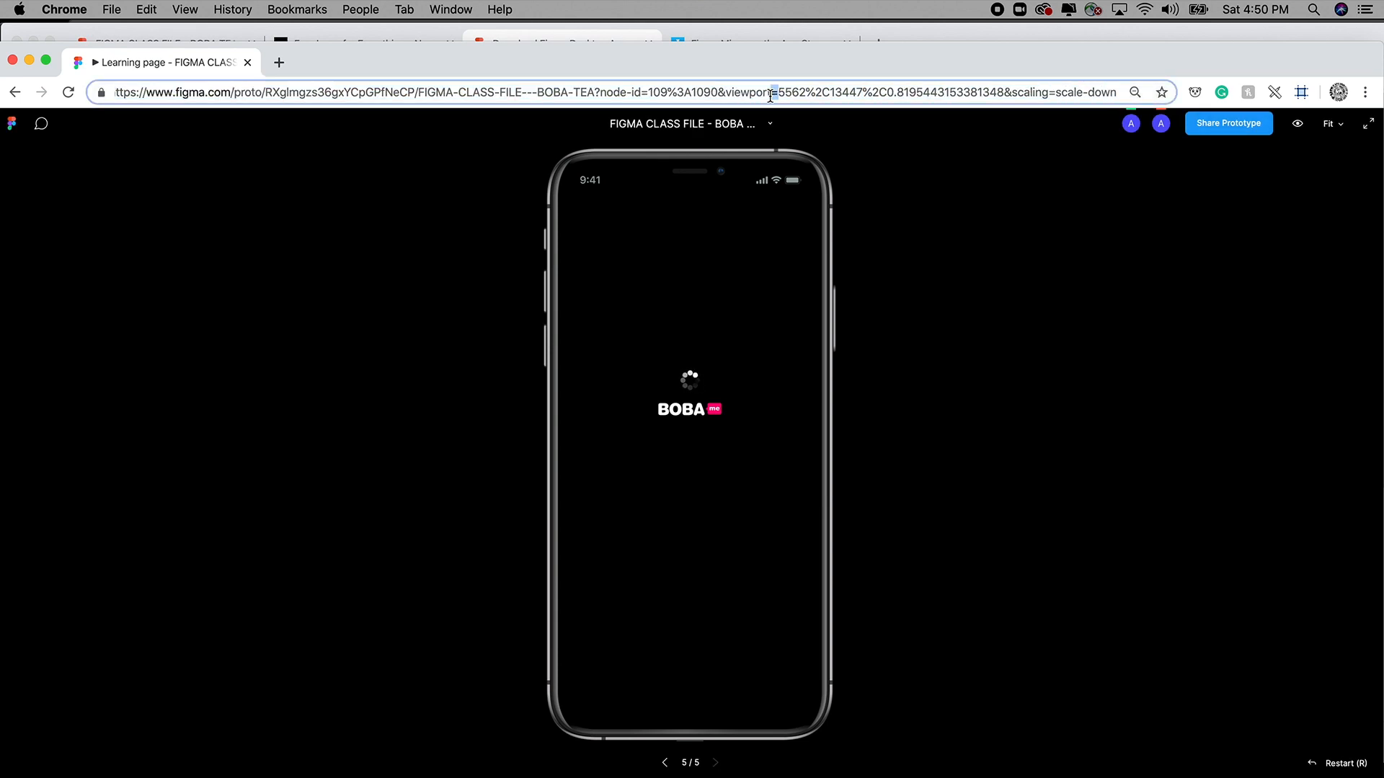
double_click(664, 72)
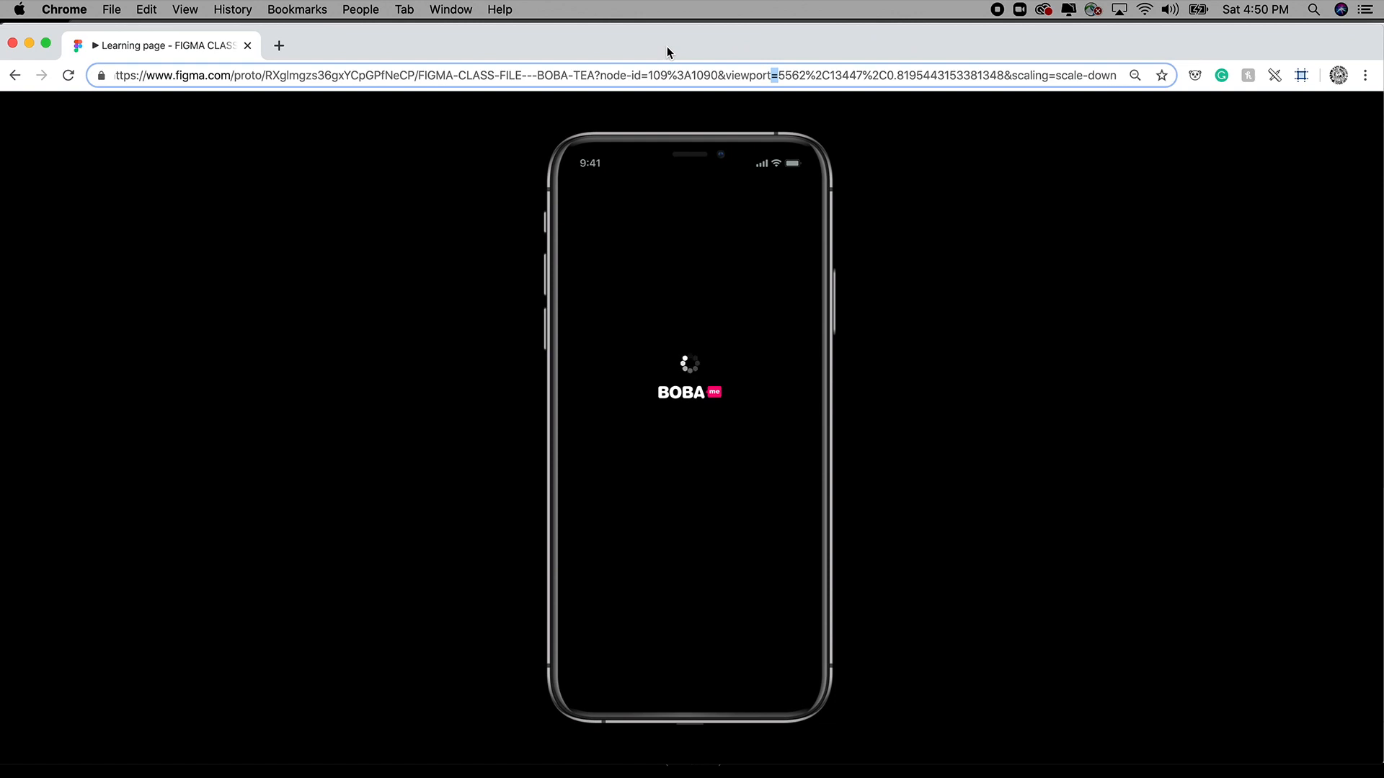
Open the 'Figma Mirror on the App Store' tab and scroll through its screenshots.
key("super+grave")
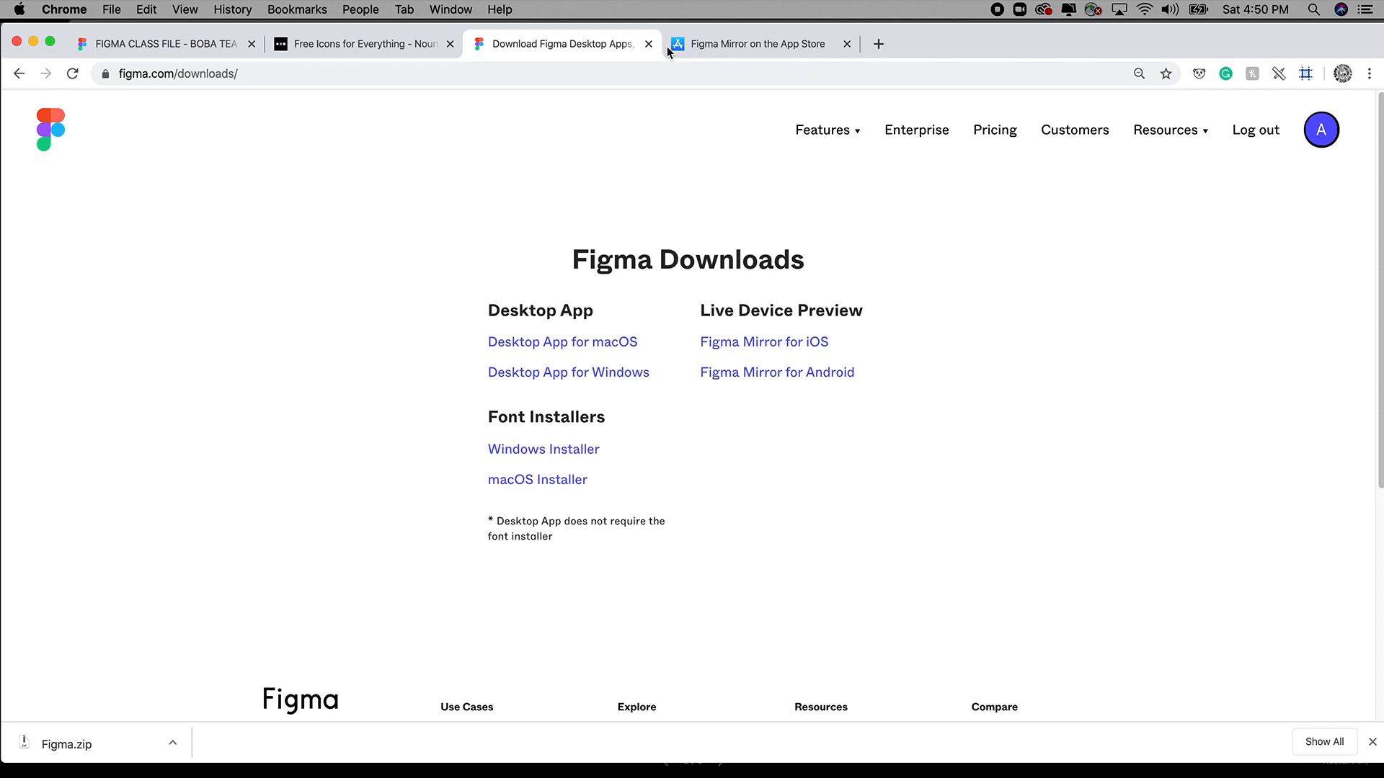
left_click(735, 48)
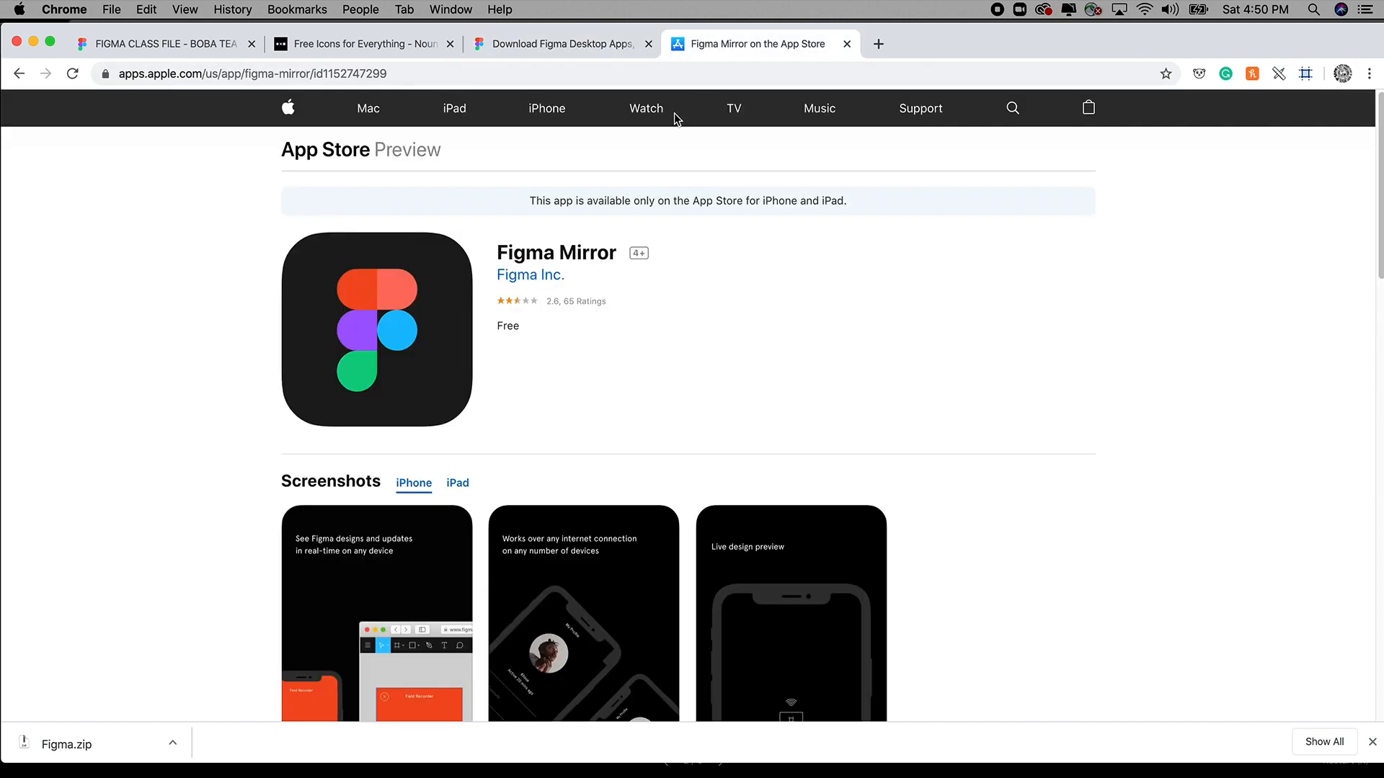
scroll(631, 368, "down", 2)
scroll(631, 367, "down", 4)
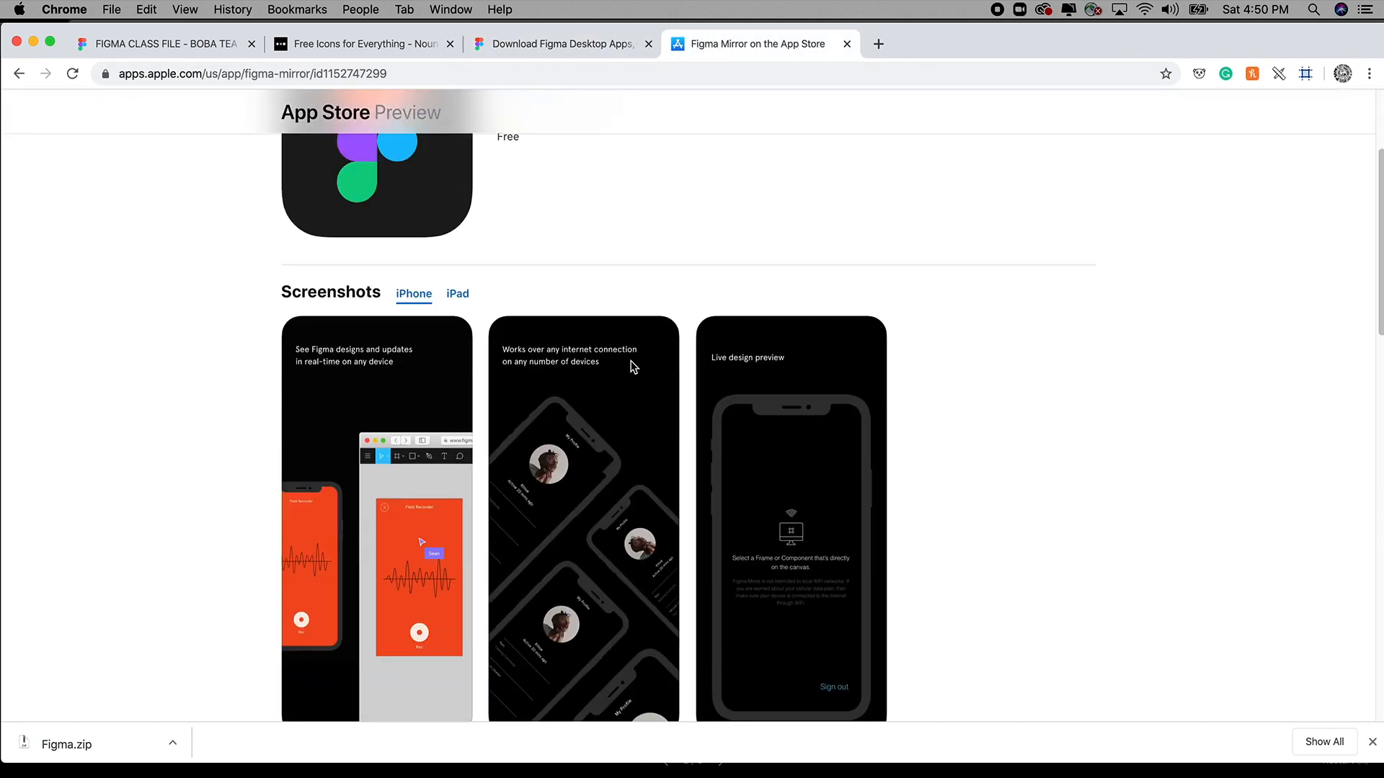
scroll(632, 367, "up", 1)
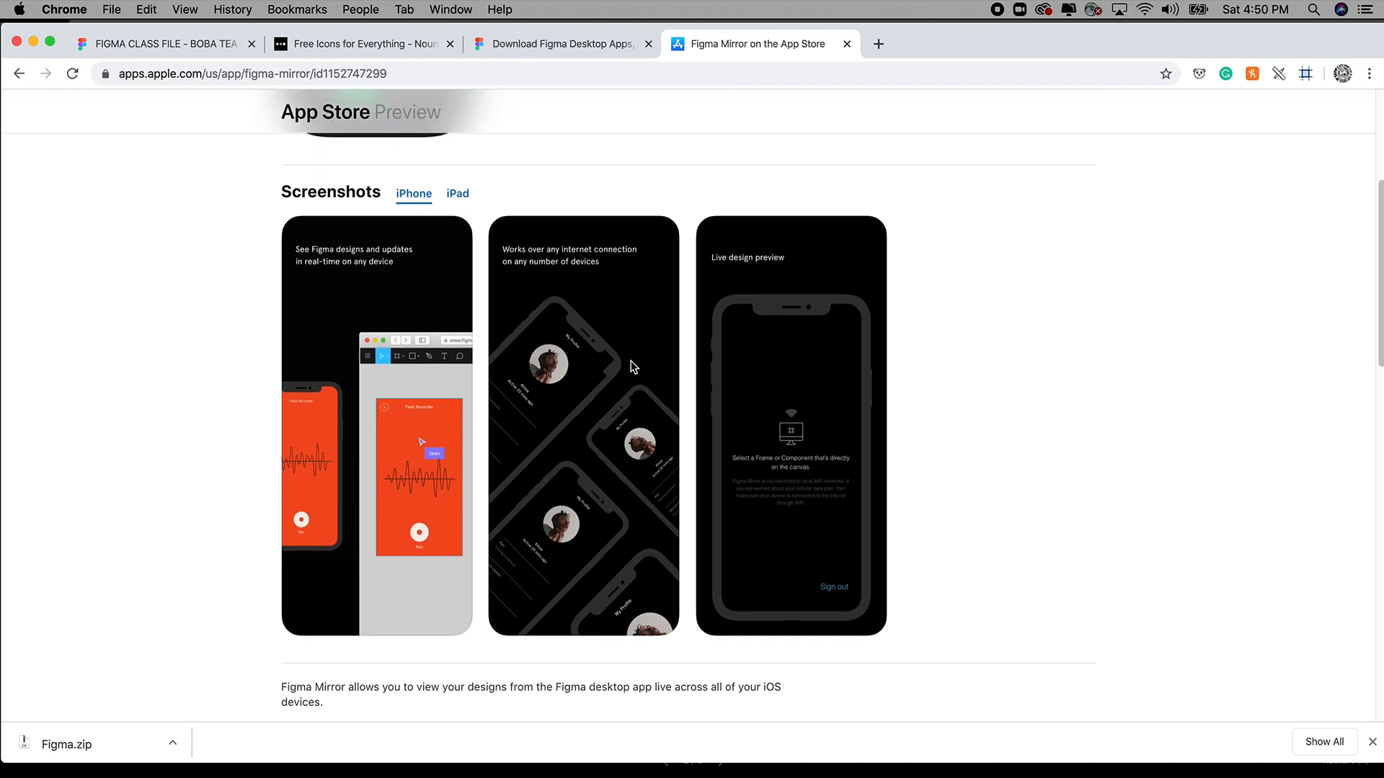
scroll(631, 367, "down", 1)
scroll(631, 368, "up", 7)
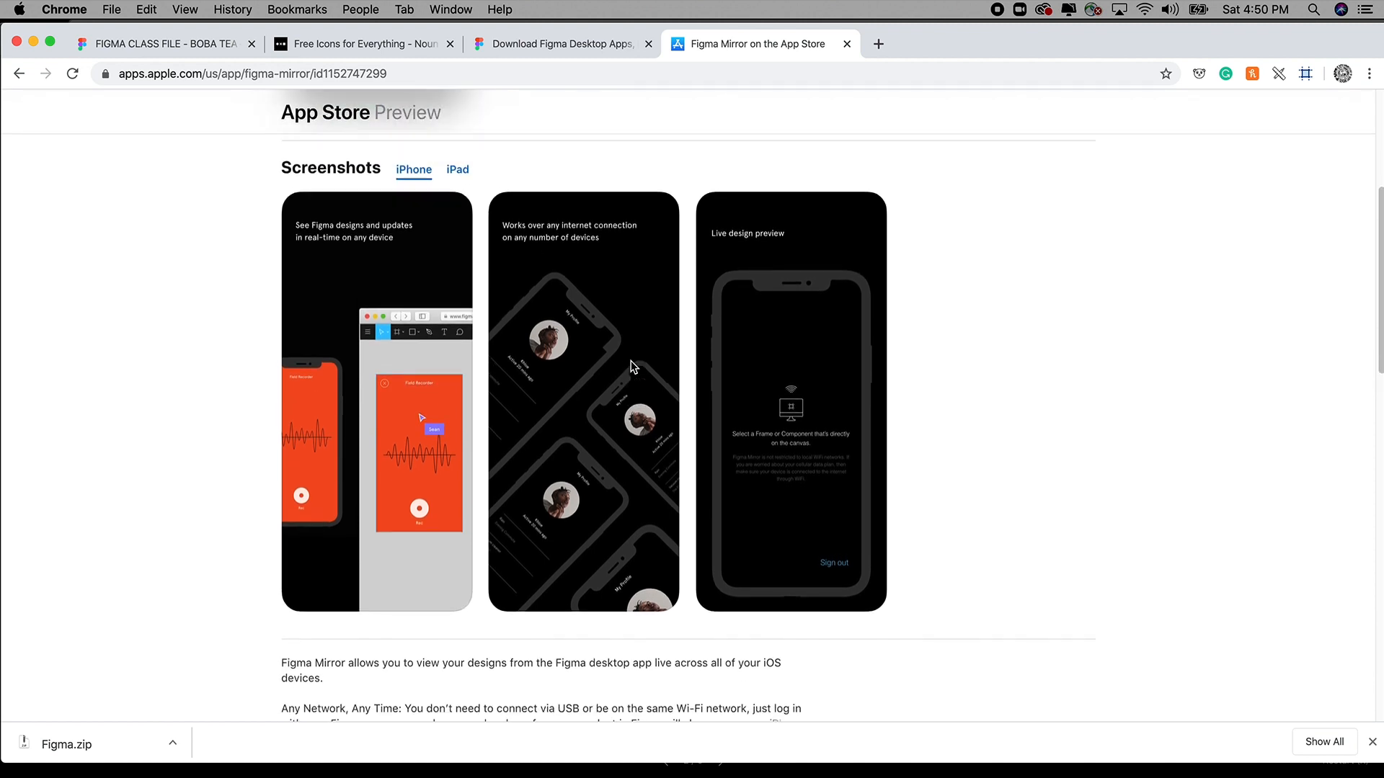
scroll(632, 367, "down", 5)
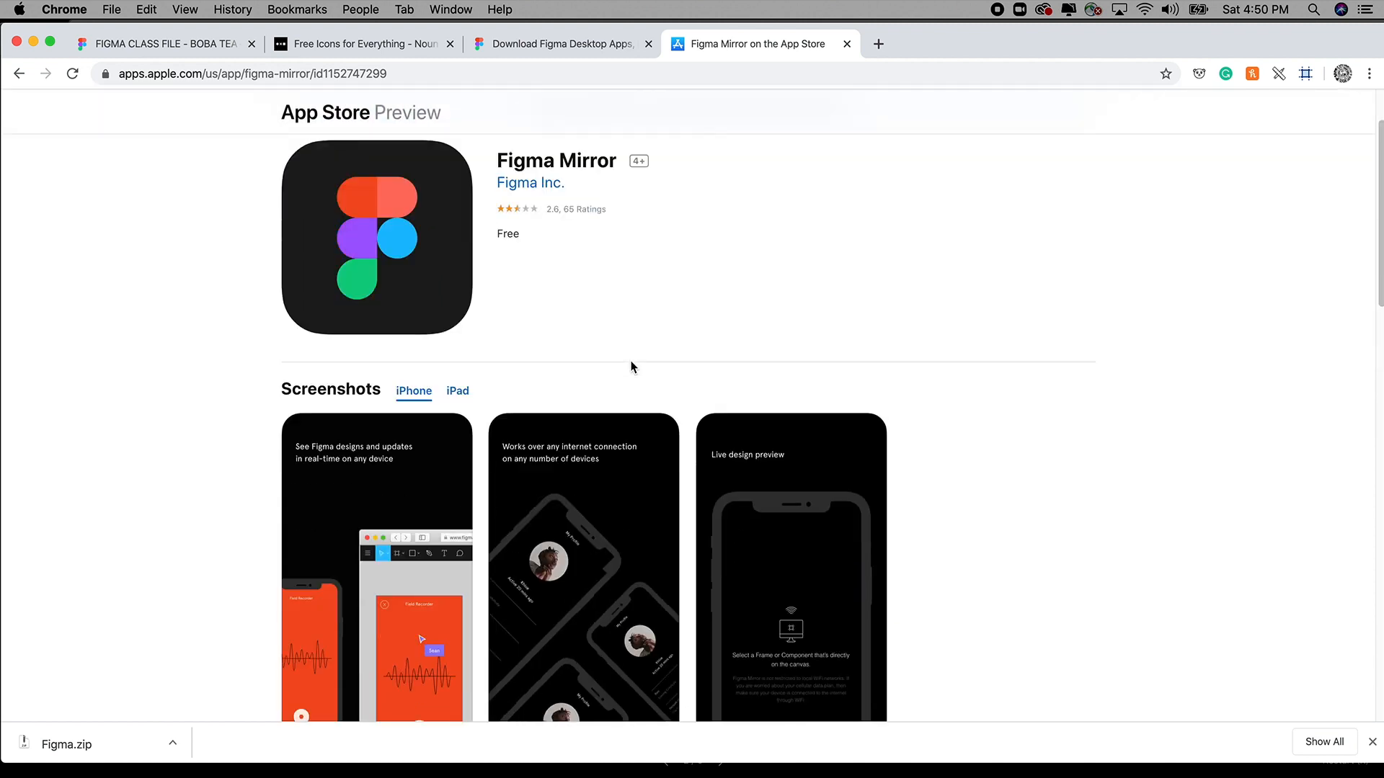
scroll(631, 367, "up", 2)
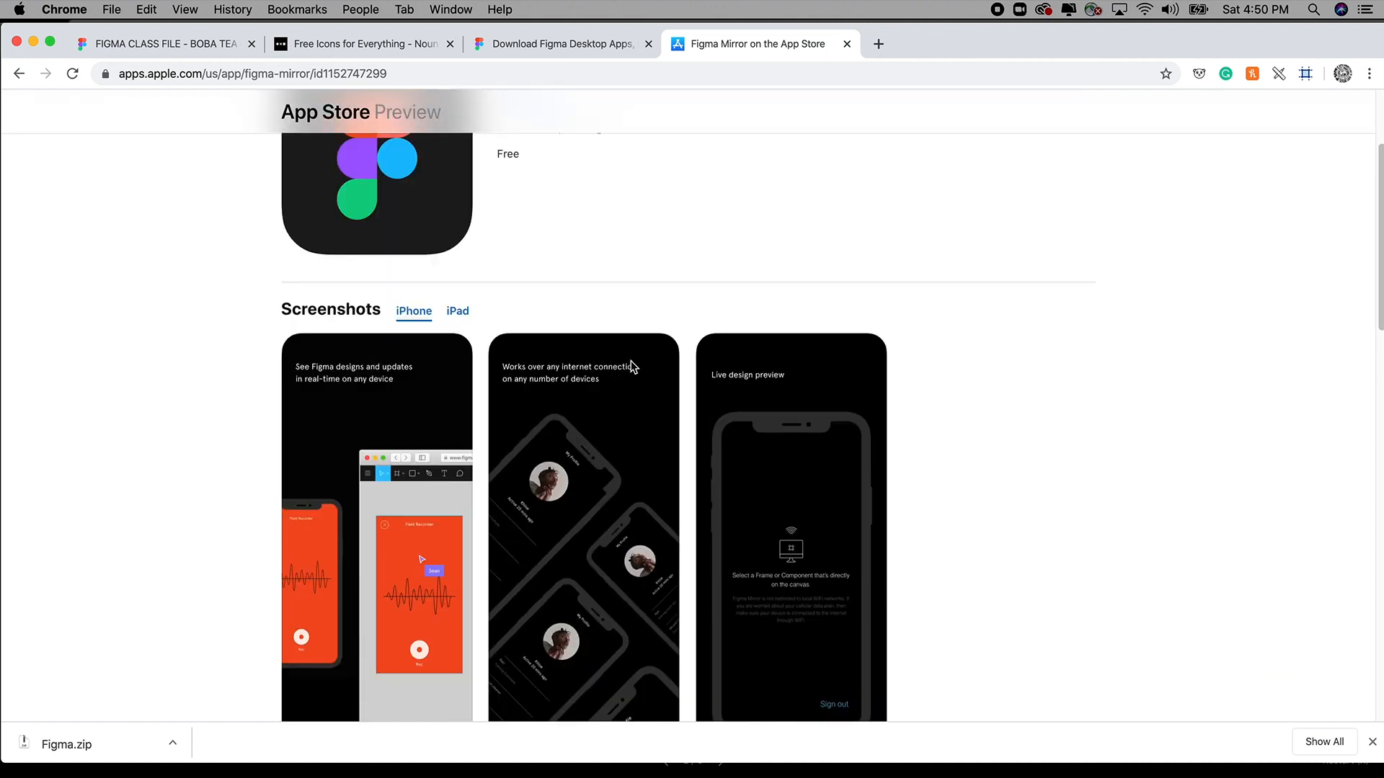
scroll(631, 367, "down", 2)
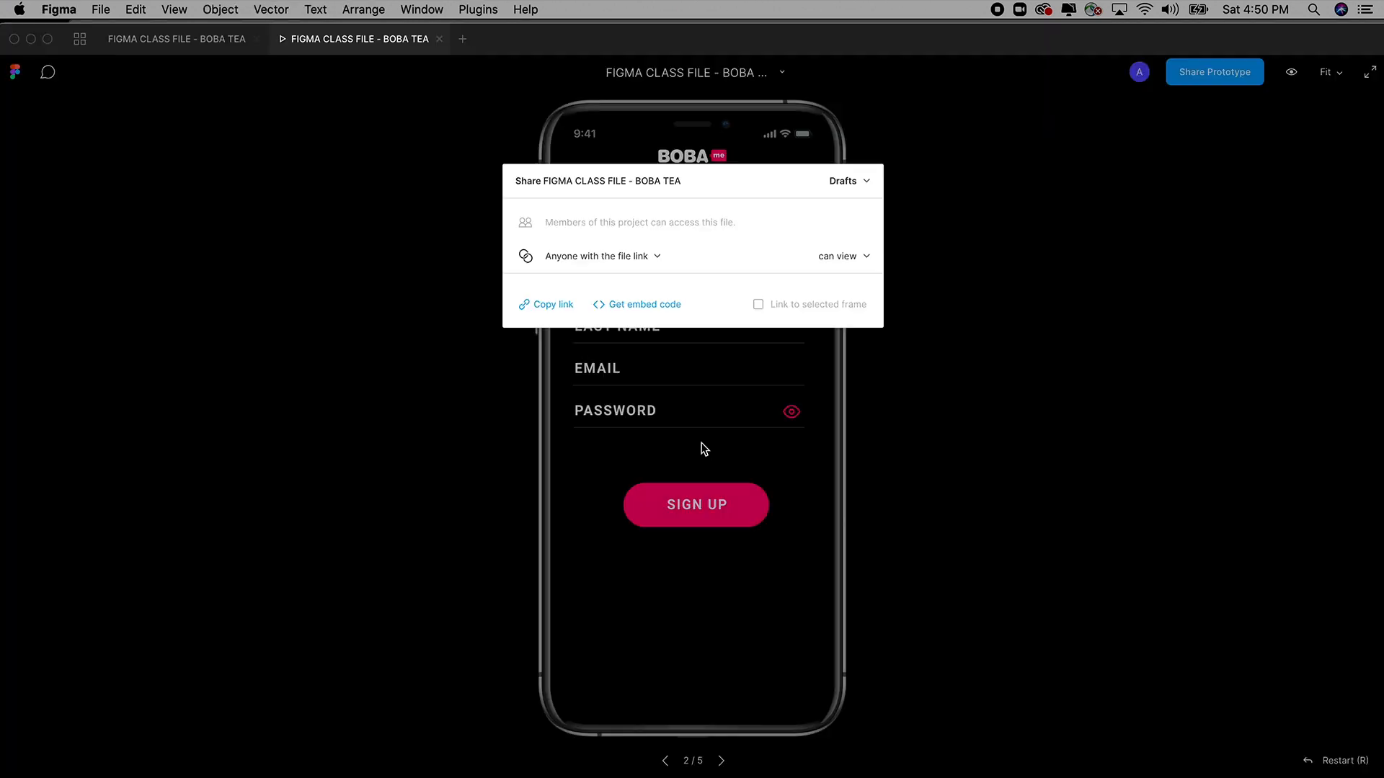
Close the sharing panel and toggle the prototype between Sign Up and Login, ending on Login.
left_click(1048, 421)
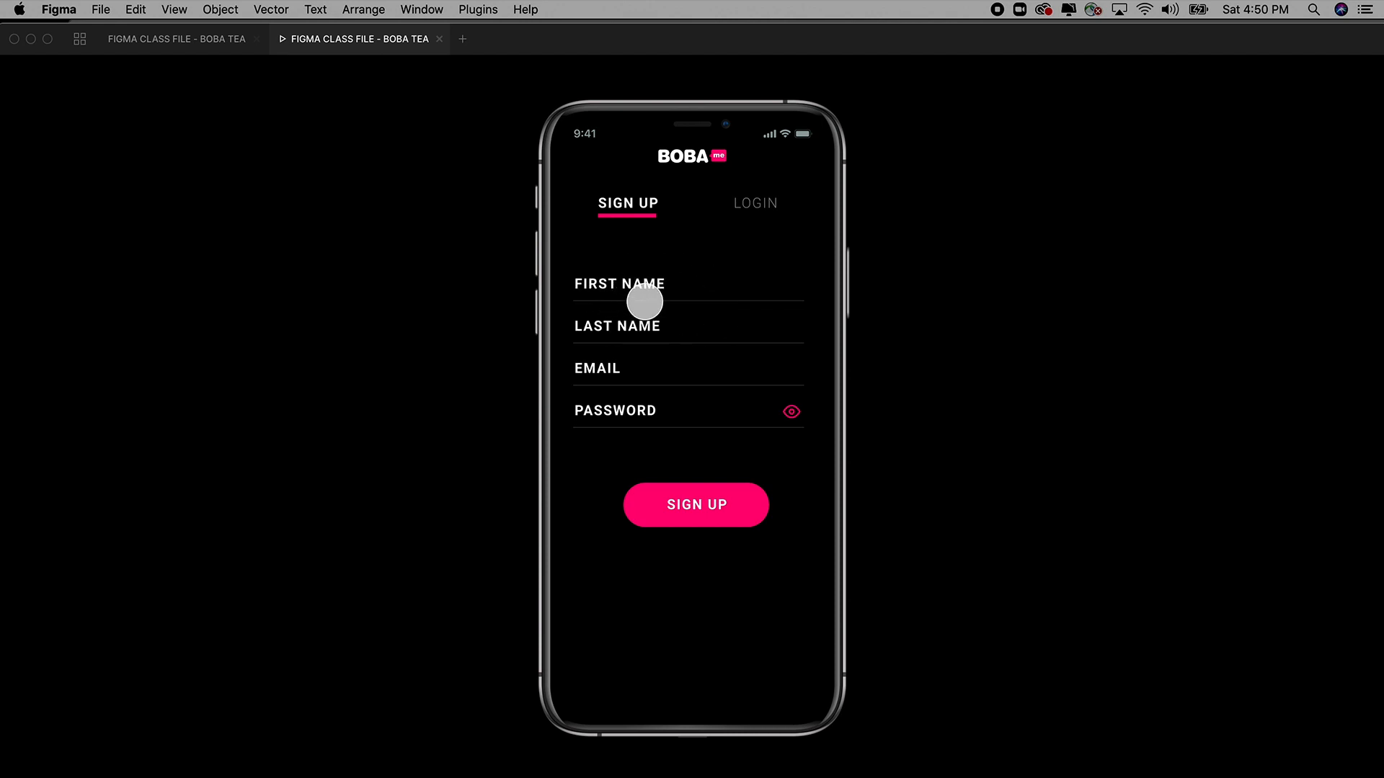
left_click(755, 203)
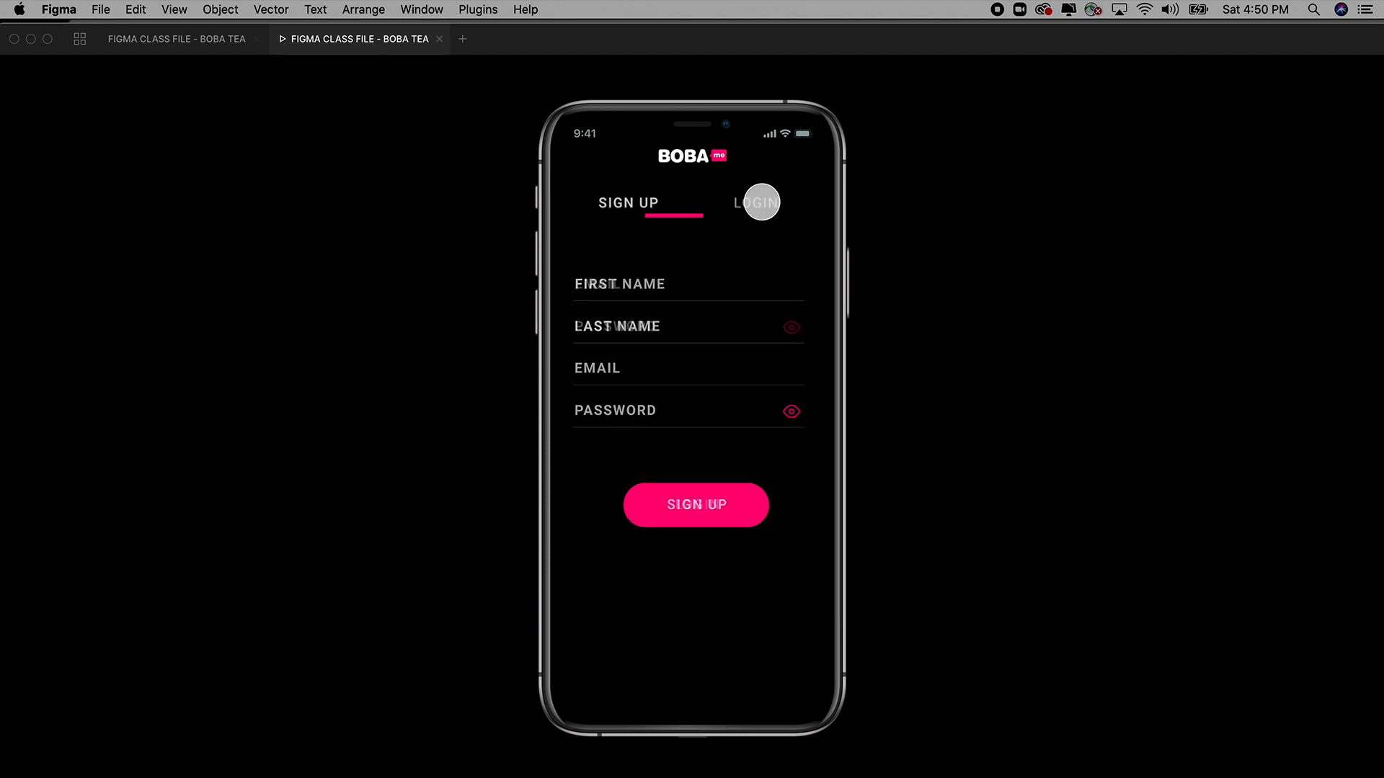
left_click(633, 204)
left_click(750, 201)
left_click(630, 201)
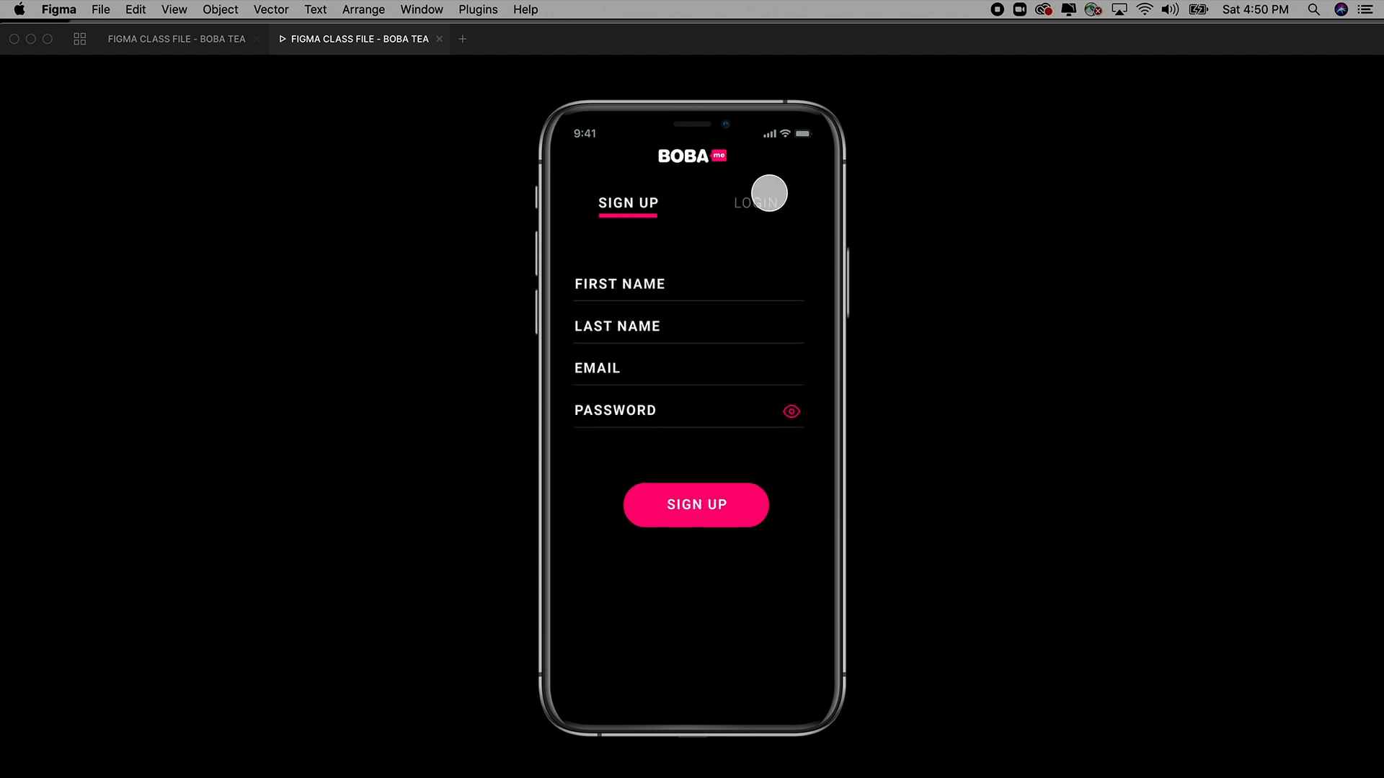
left_click(764, 196)
left_click(633, 201)
left_click(764, 199)
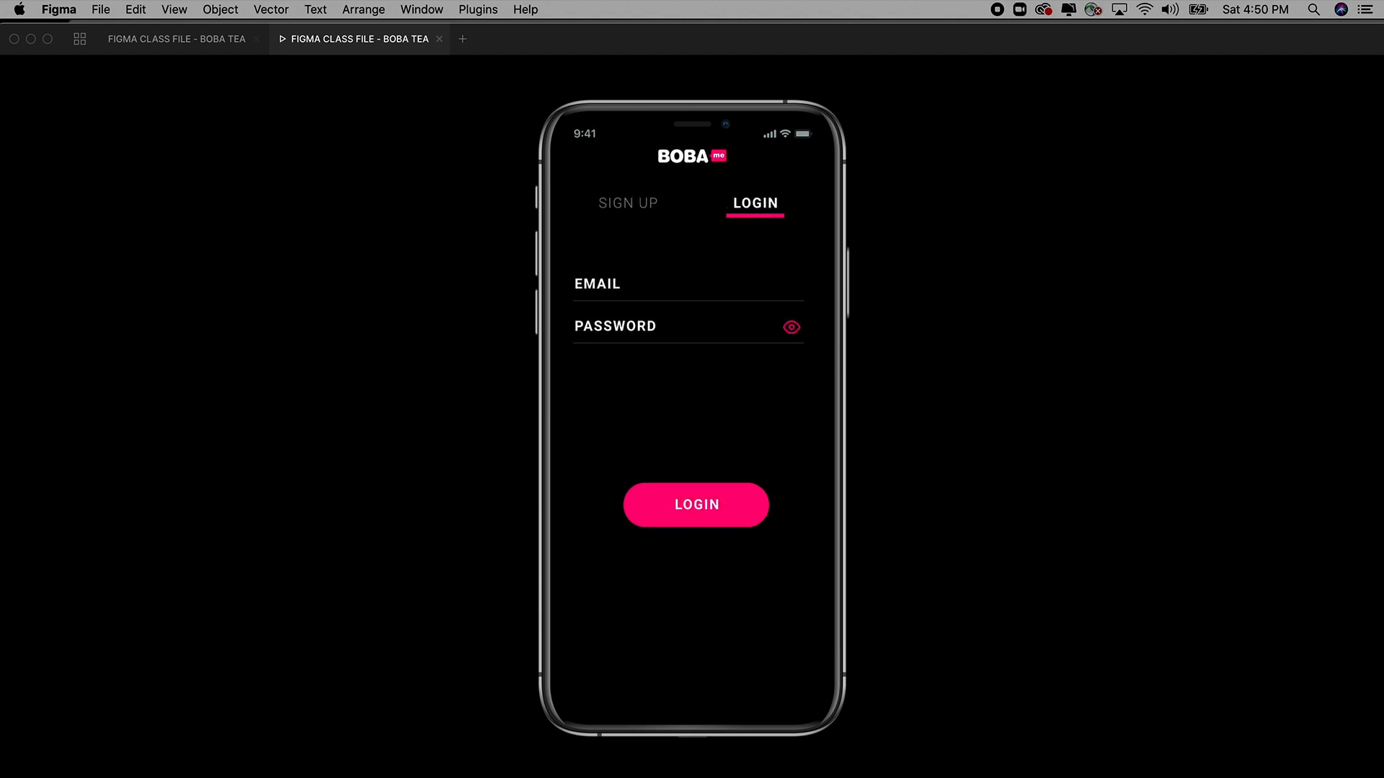
Glance over the Figma Mirror page in the browser, then return to the prototype viewer.
key("super+Tab")
scroll(552, 277, "up", 4)
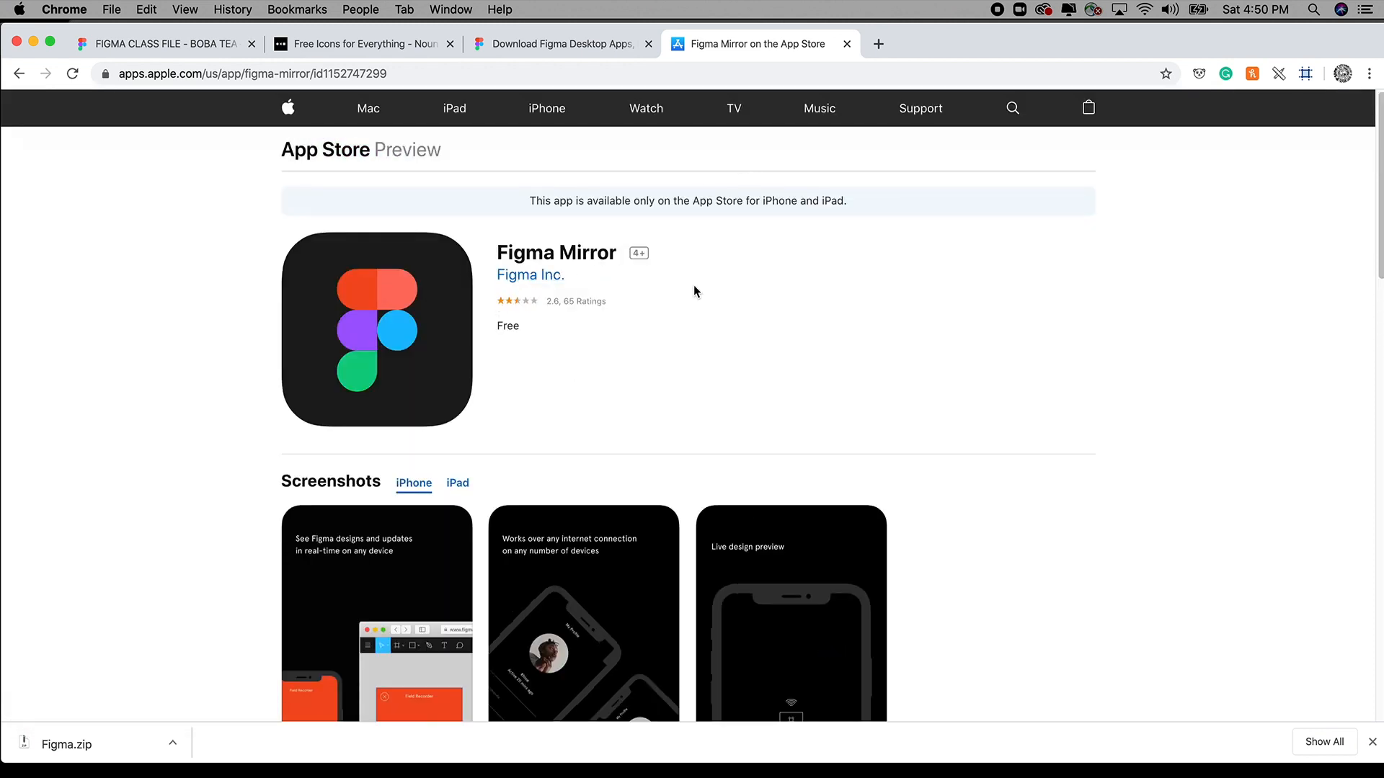
scroll(695, 291, "down", 3)
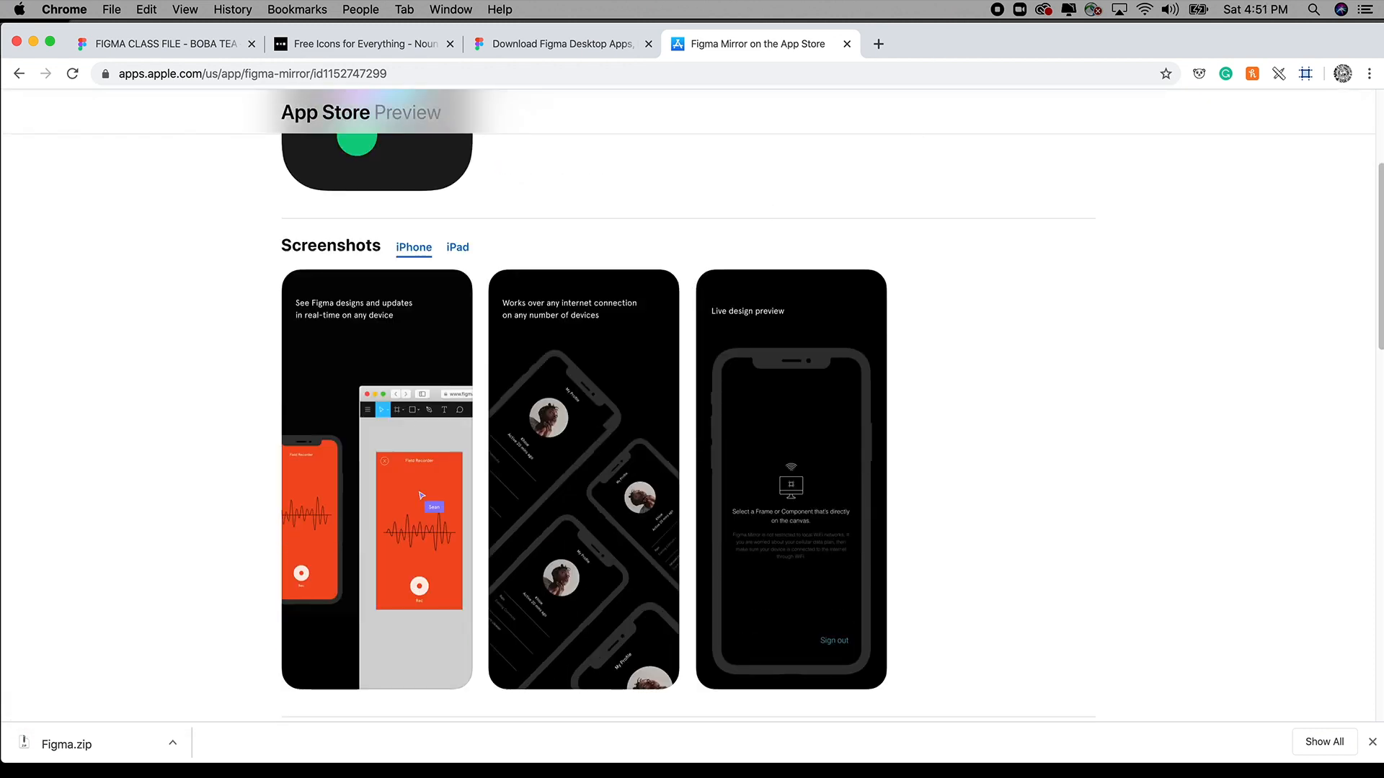
key("super+Tab")
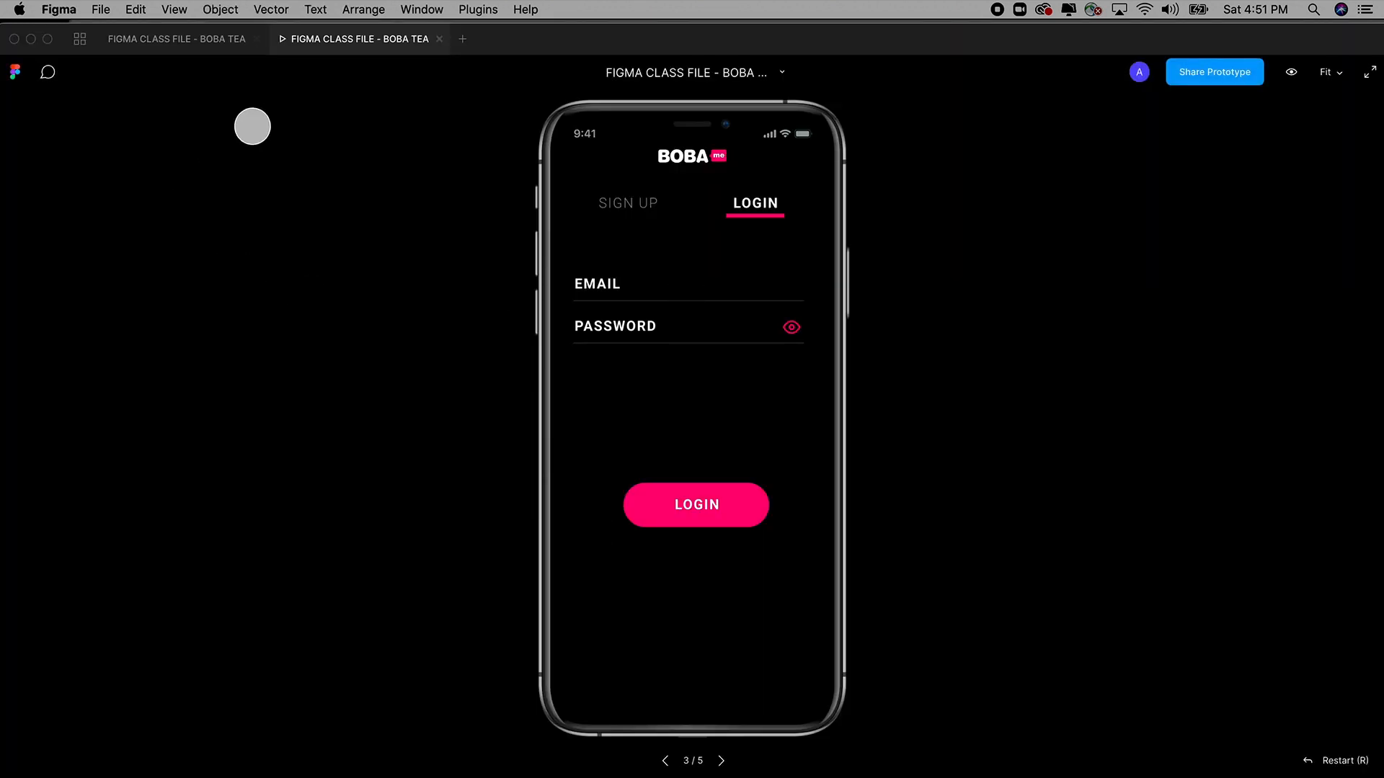
left_click(206, 41)
left_click(632, 245)
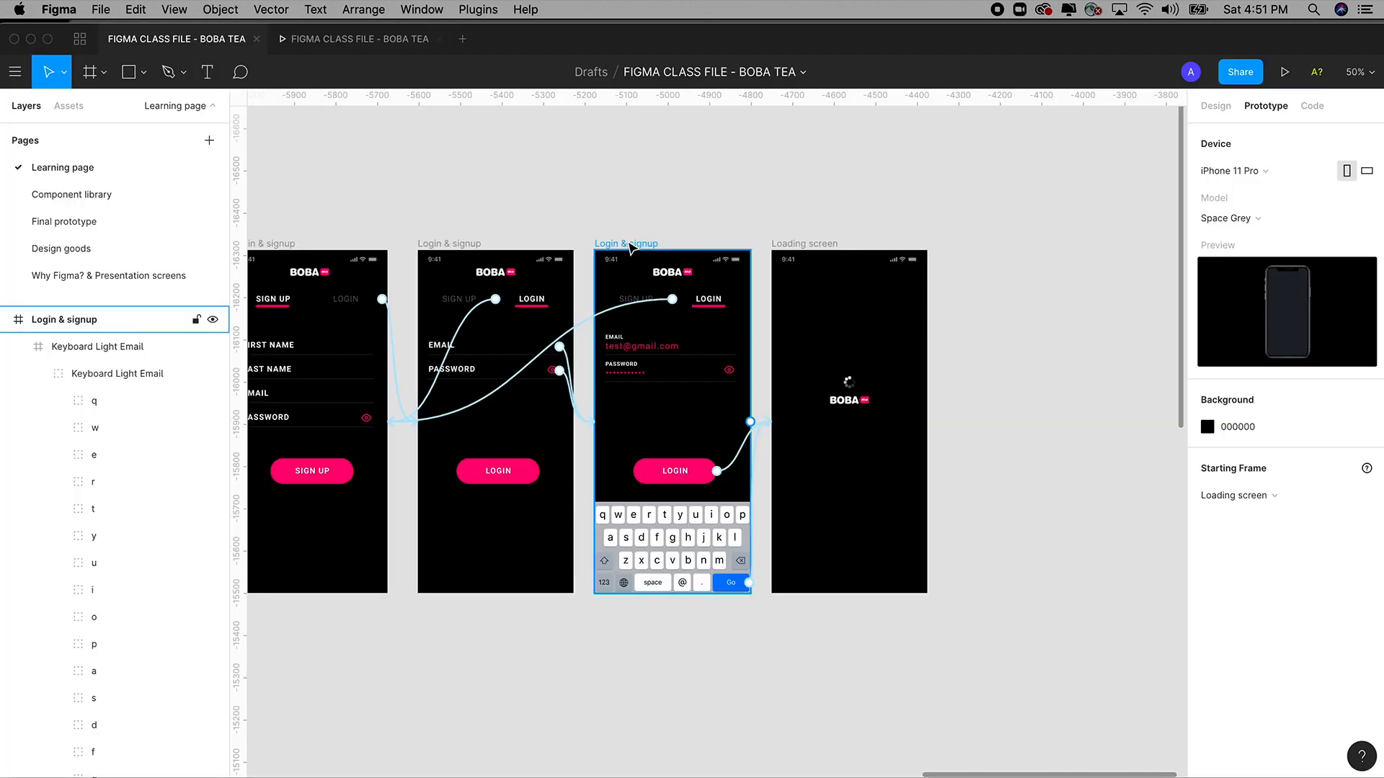
key("z")
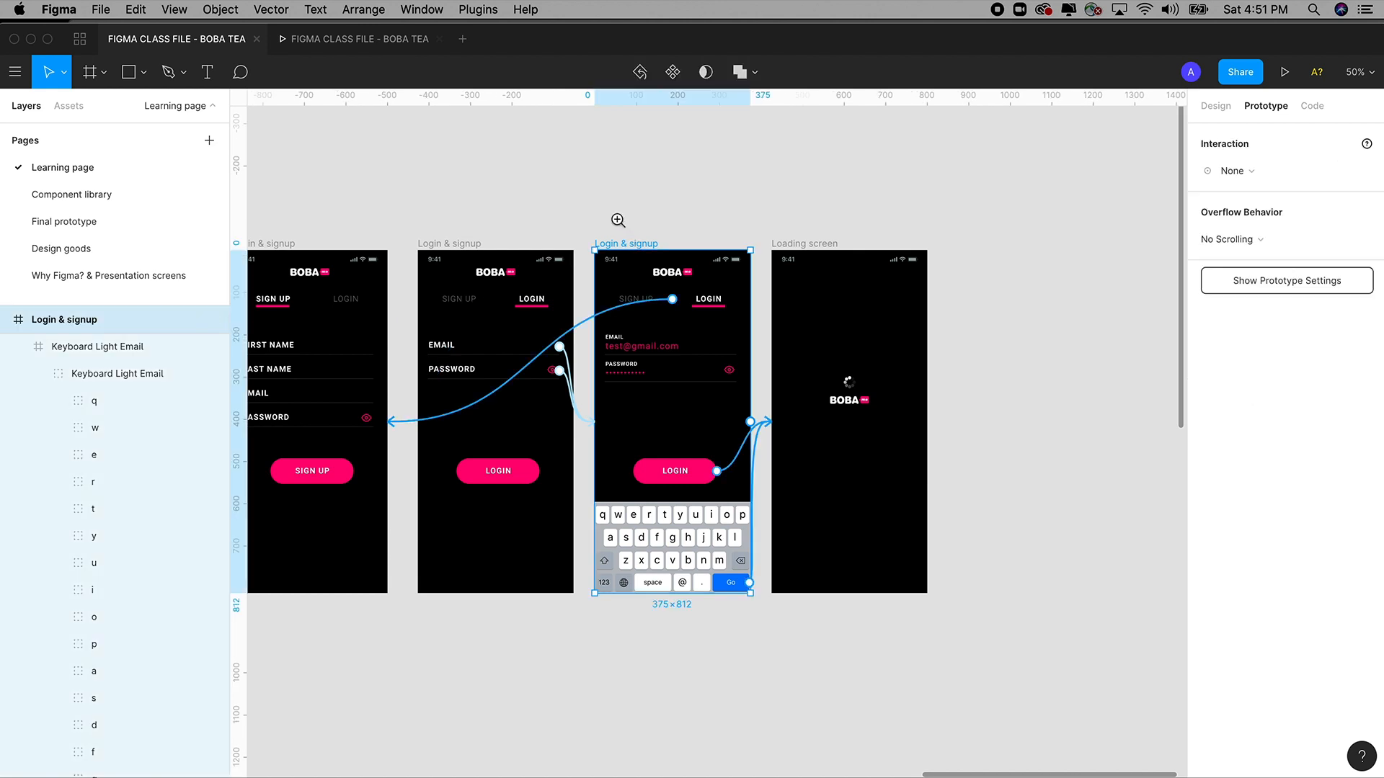
left_click_drag(573, 191, 795, 629)
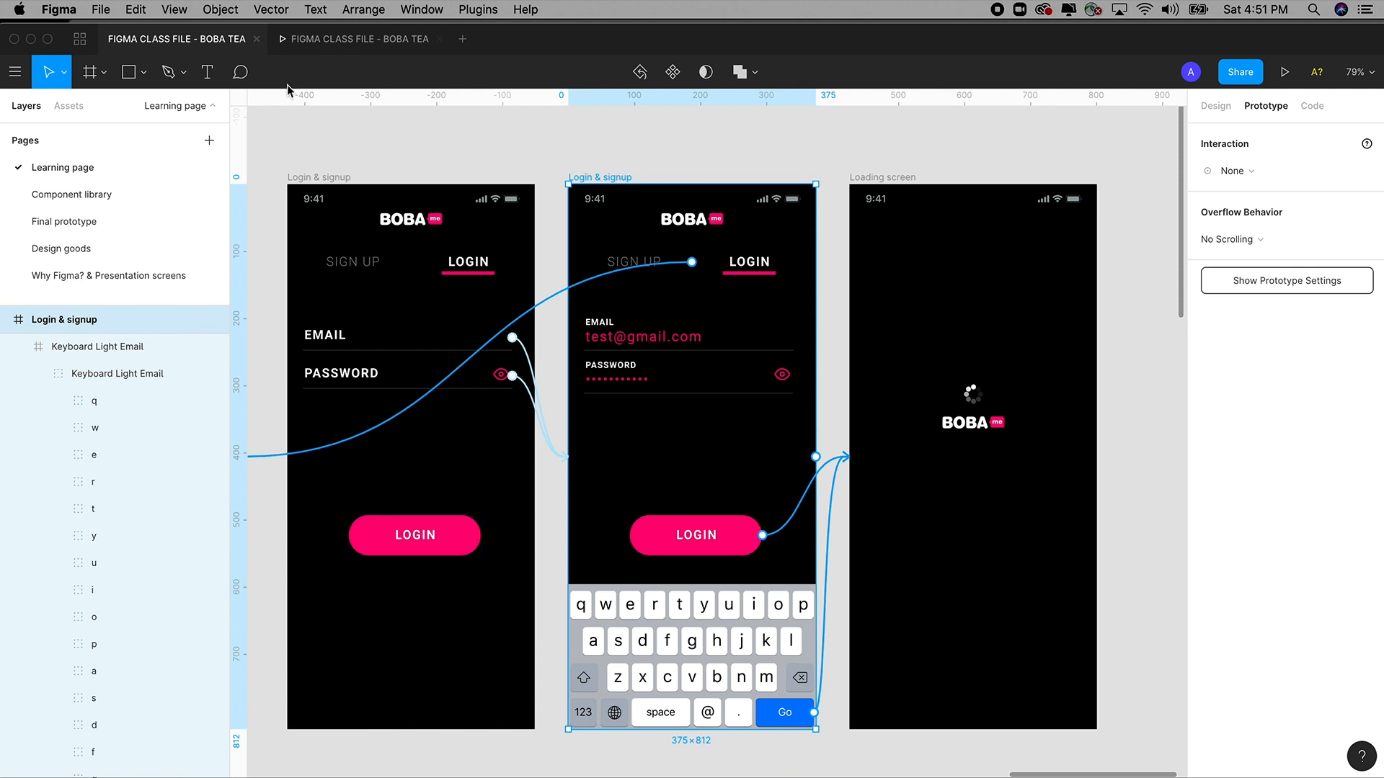
left_click(356, 39)
left_click(626, 202)
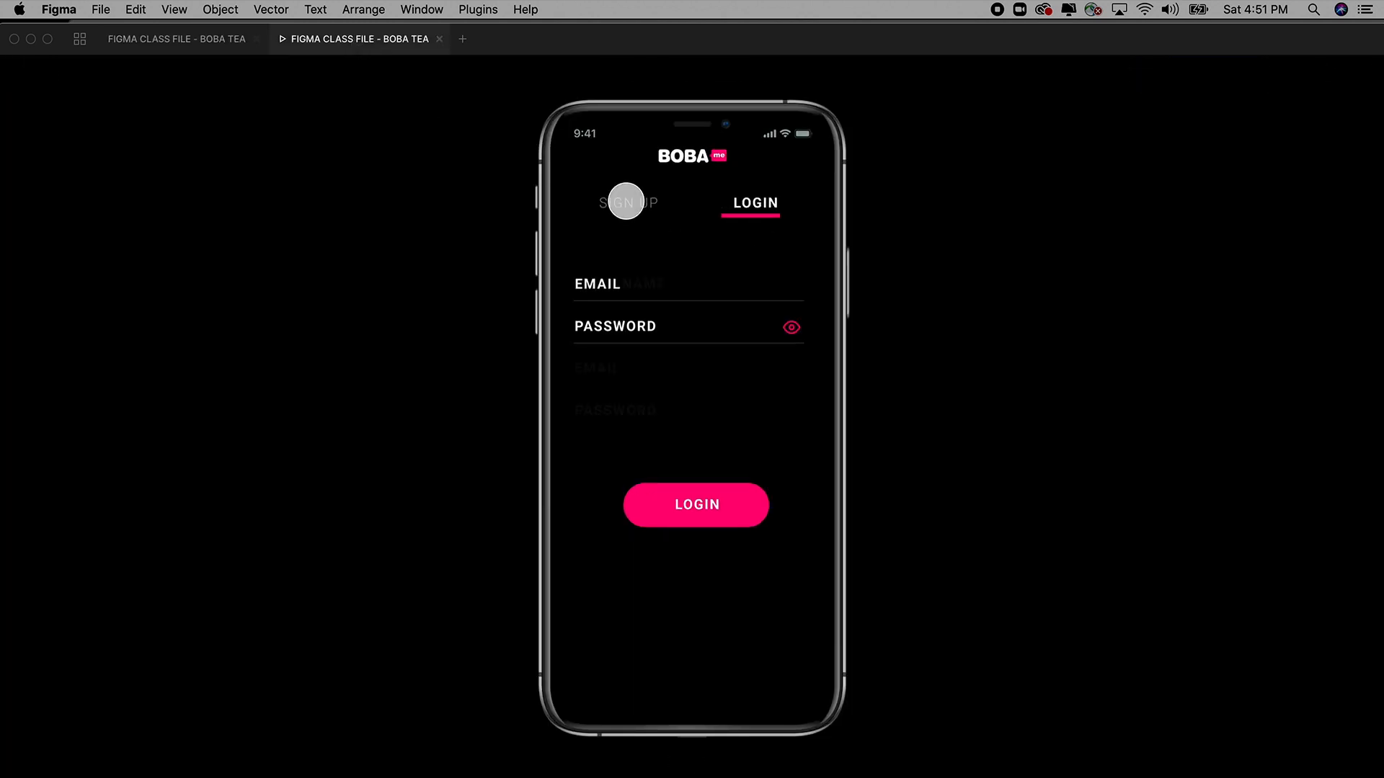
left_click(757, 204)
left_click(208, 39)
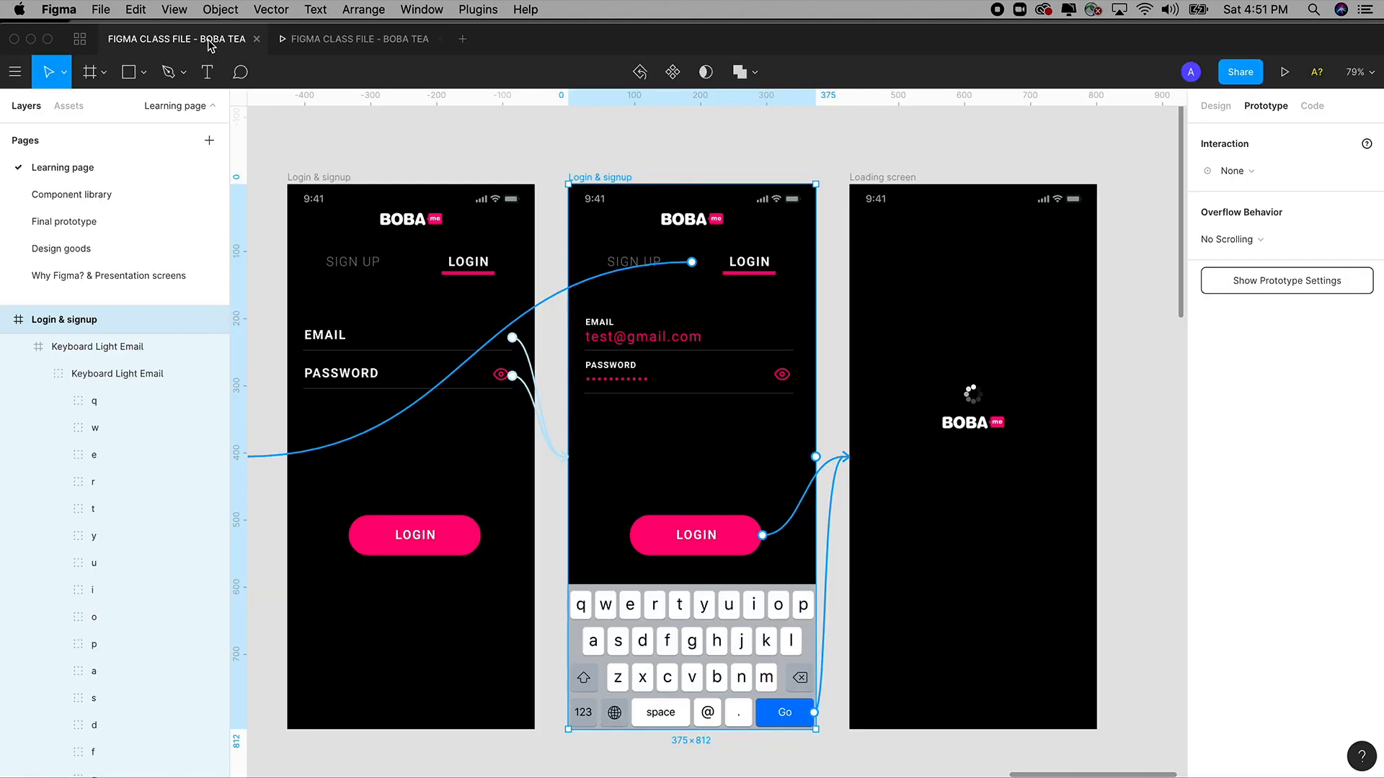
Open 'Why Figma? & Presentation screens', zoom onto the 'In this class you will learn' slide, and restore the UI.
left_click(76, 276)
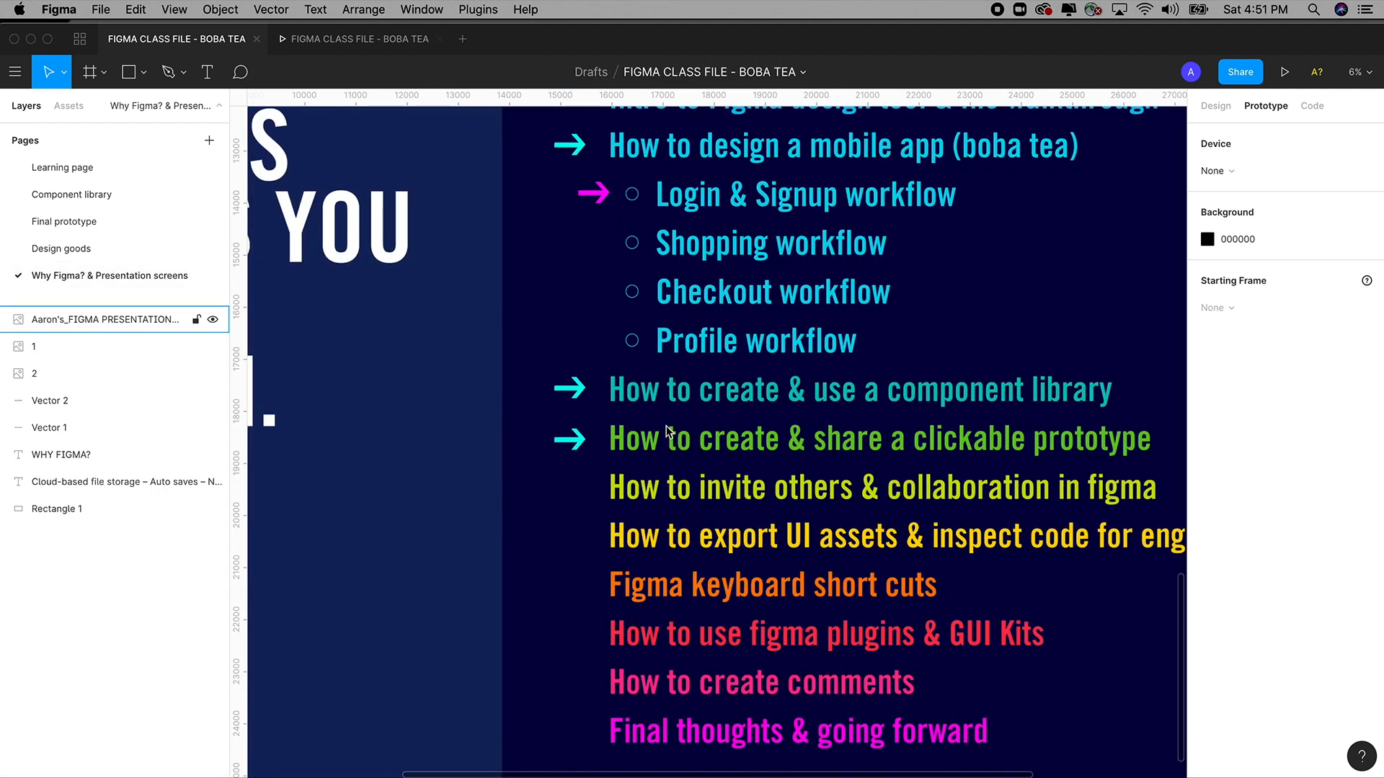
key("shift+2")
key("super+backslash")
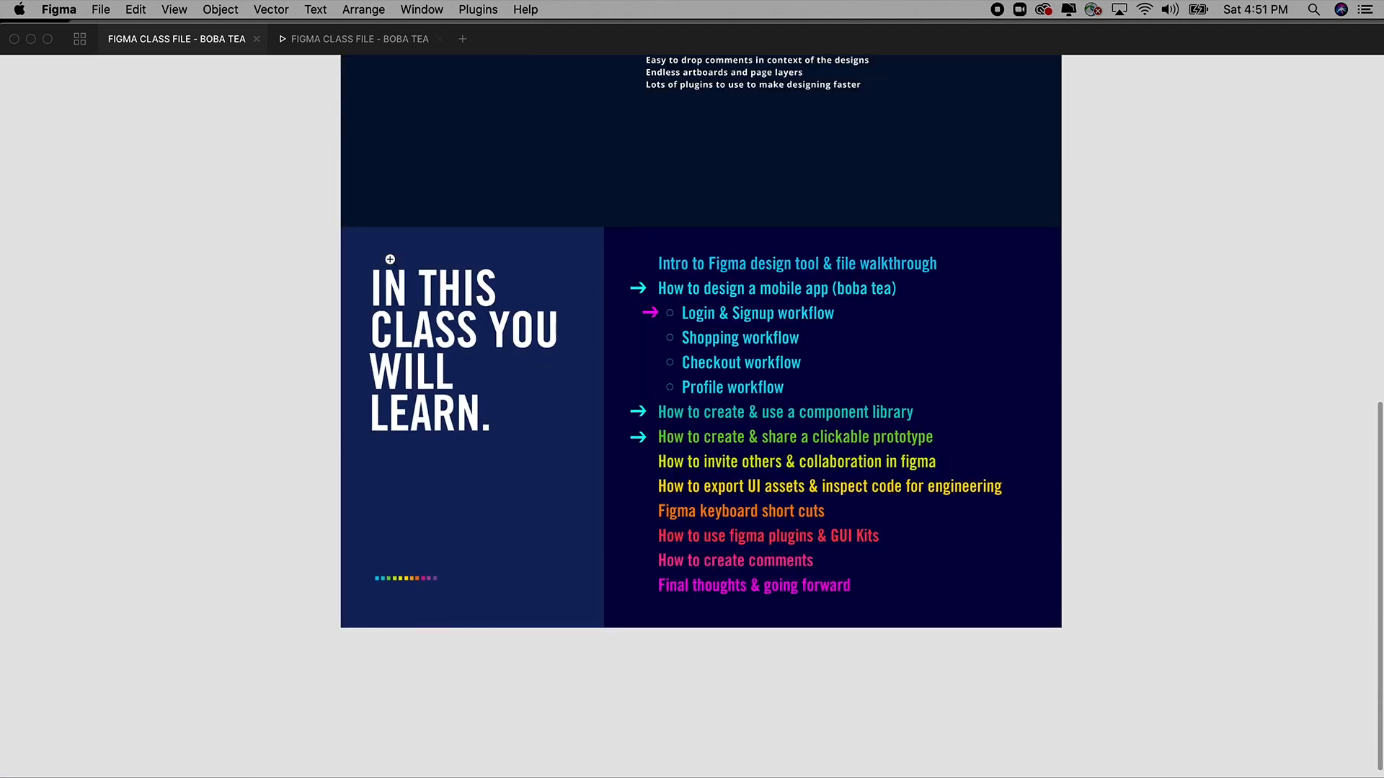
left_click_drag(390, 259, 951, 586)
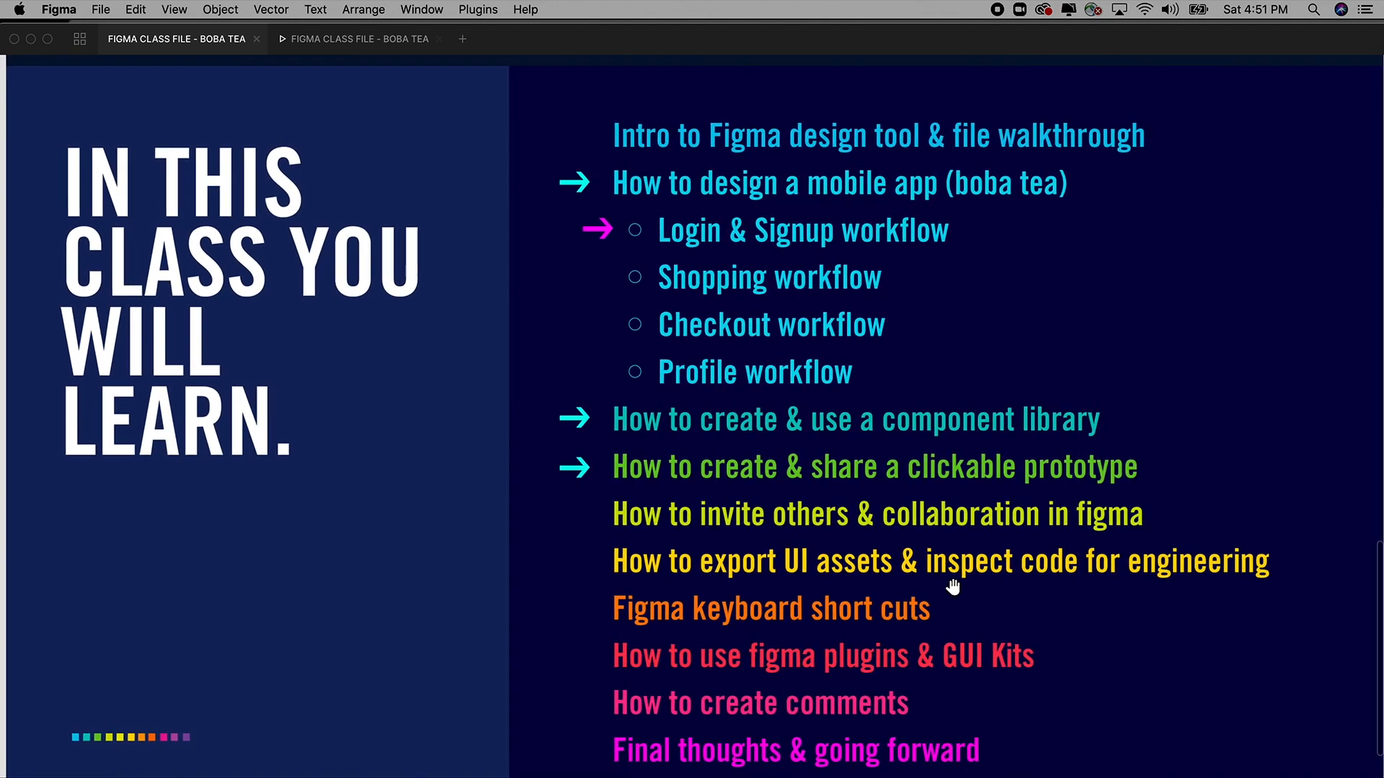
left_click(372, 41)
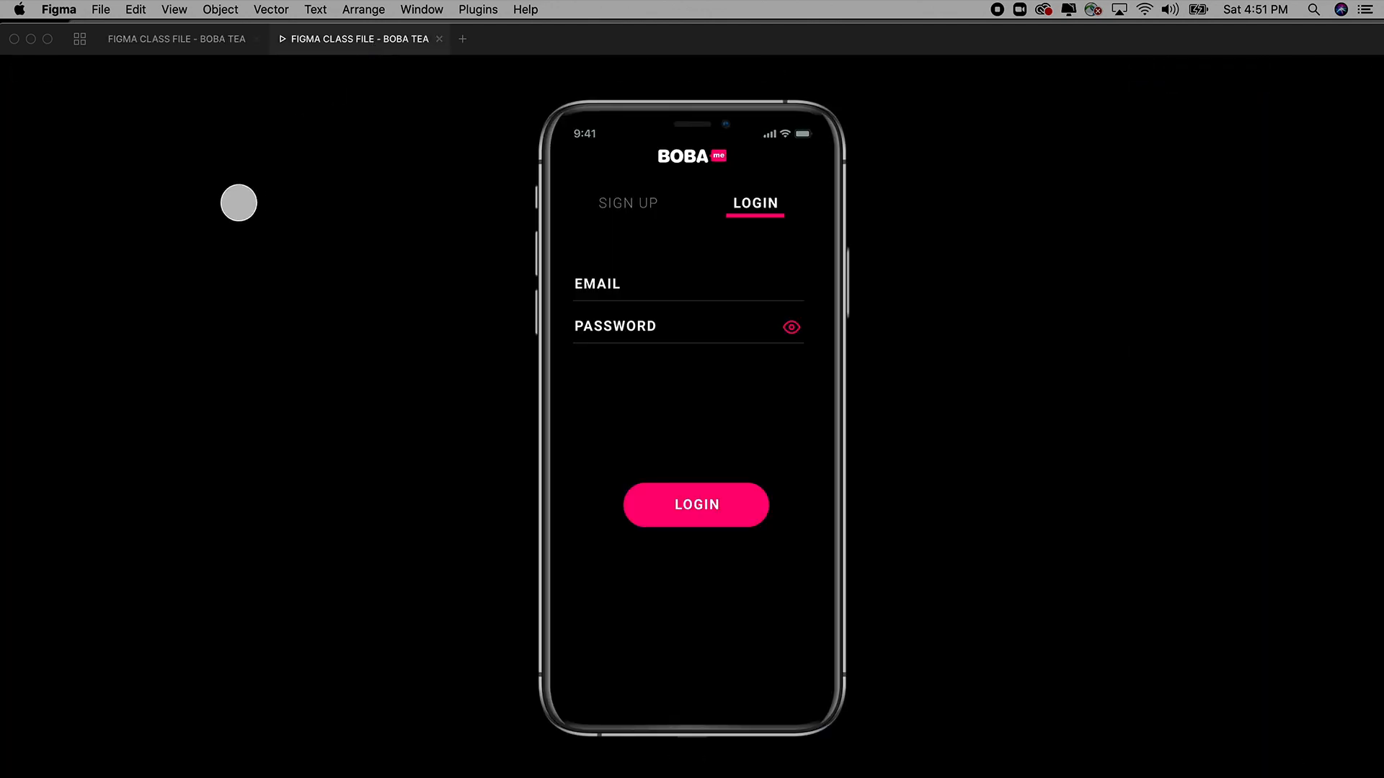
left_click(189, 40)
key("super+backslash")
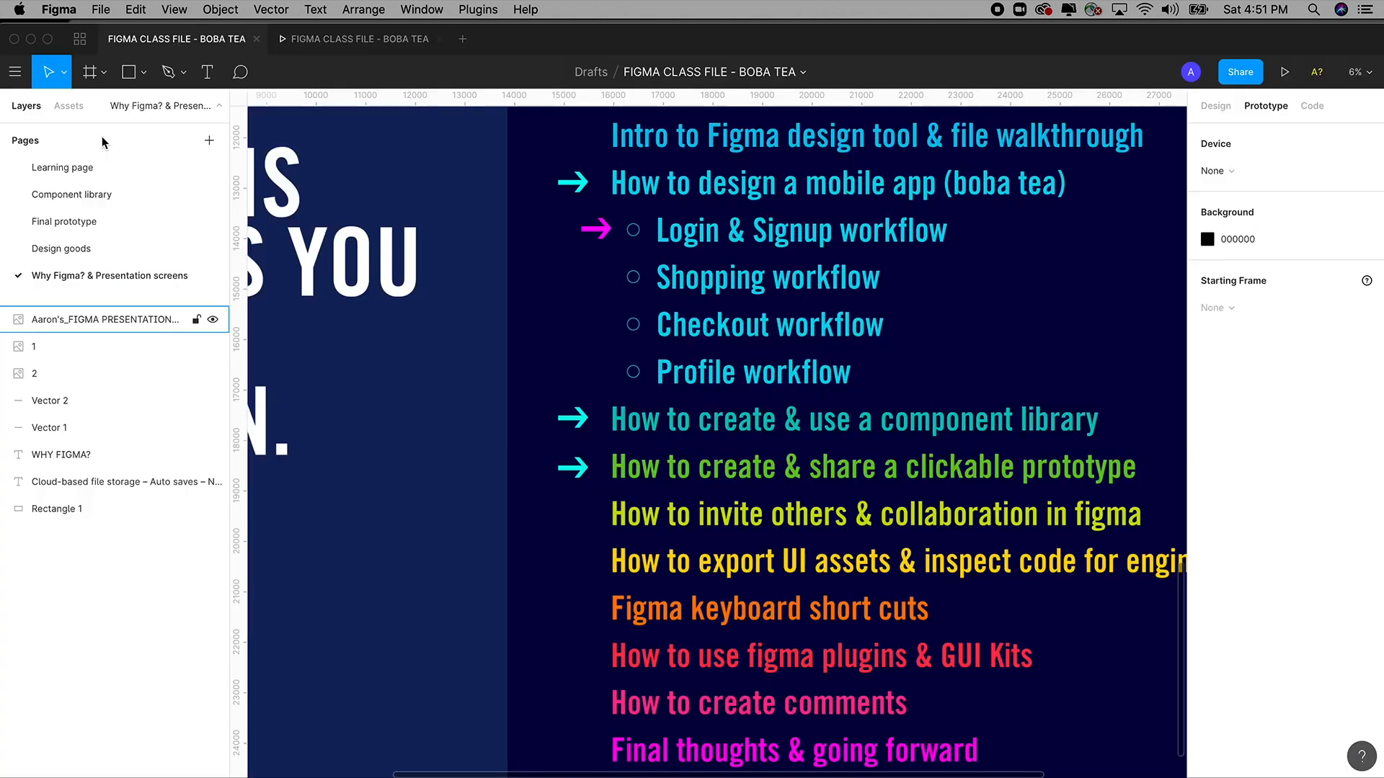
Open the Final prototype page and pan toward the ORDER scenario and matcha tea frames.
left_click(79, 221)
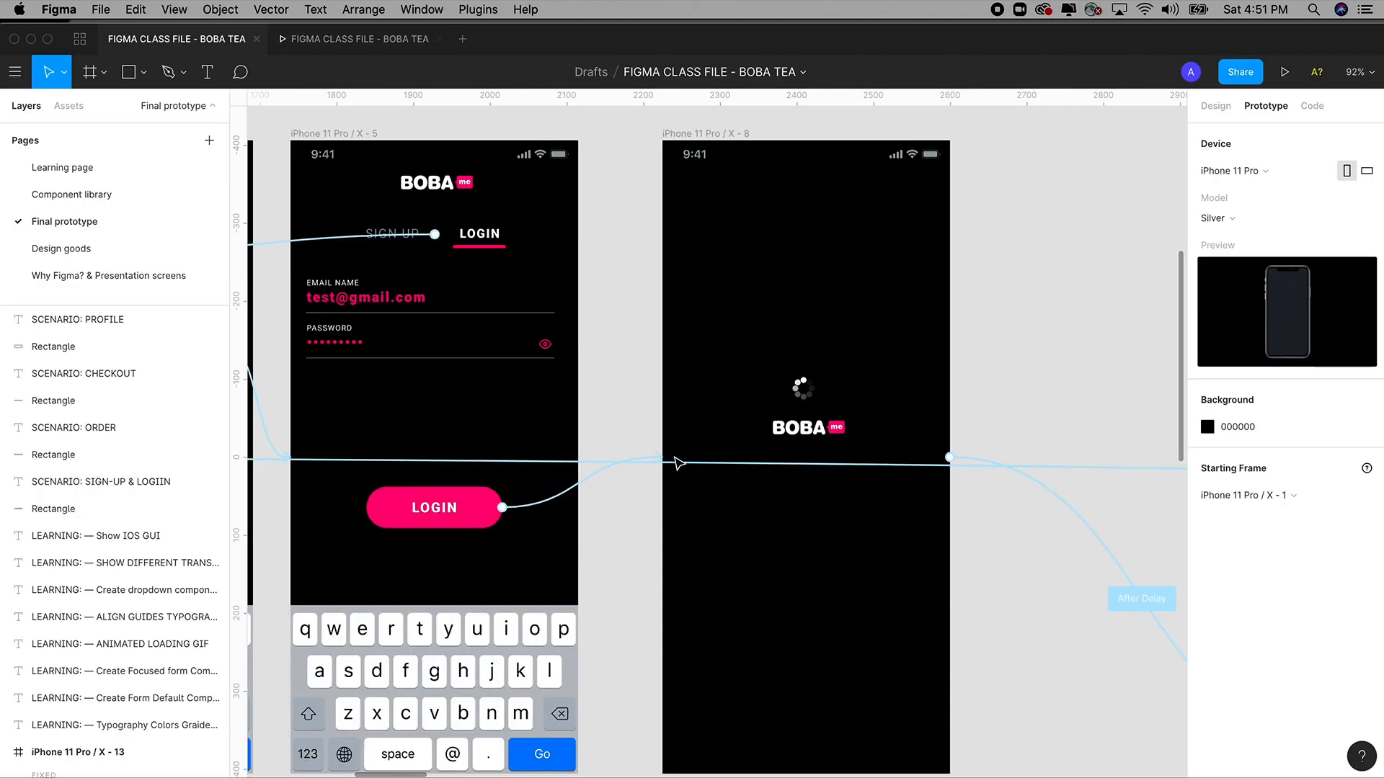
scroll(927, 464, "down", 5)
left_click_drag(927, 465, 505, 369)
left_click(1216, 107)
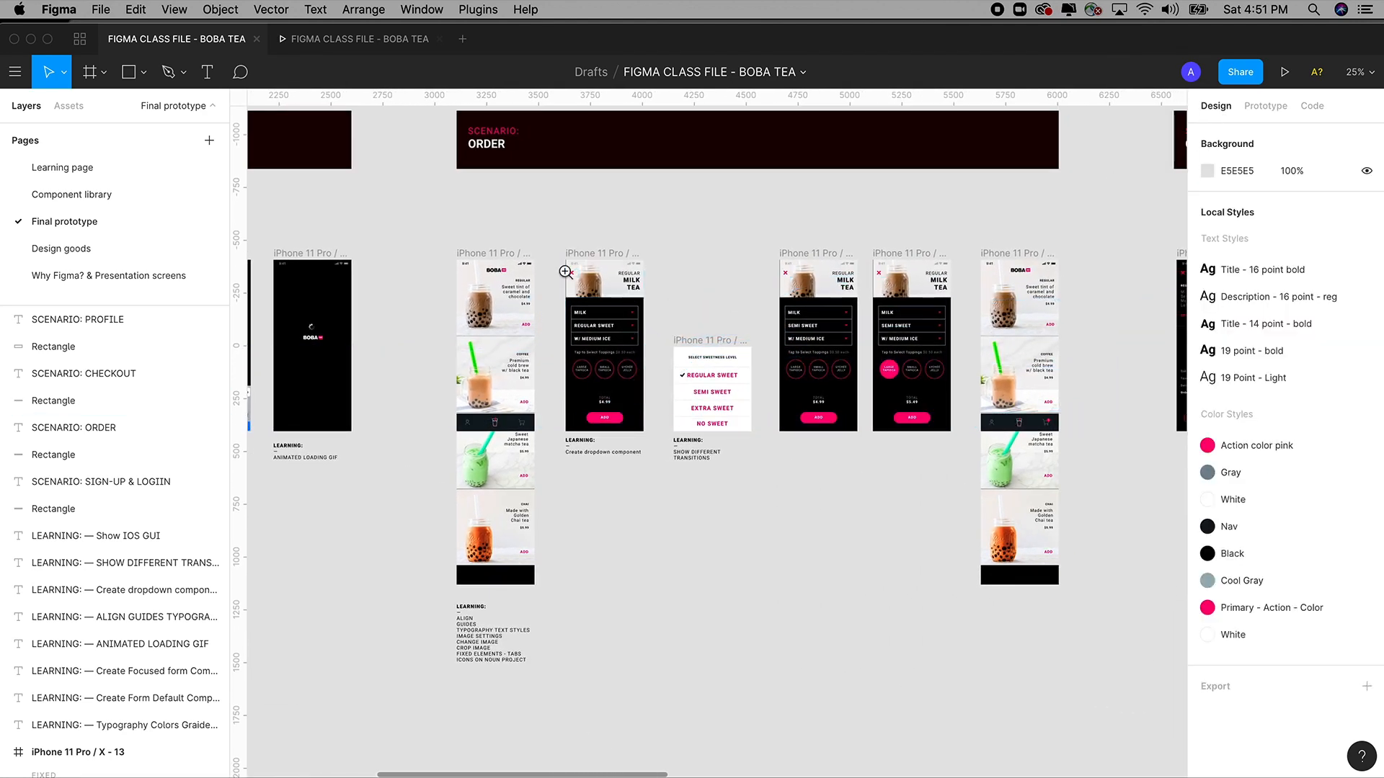
scroll(647, 448, "up", 5)
left_click_drag(647, 448, 797, 664)
scroll(617, 565, "up", 8)
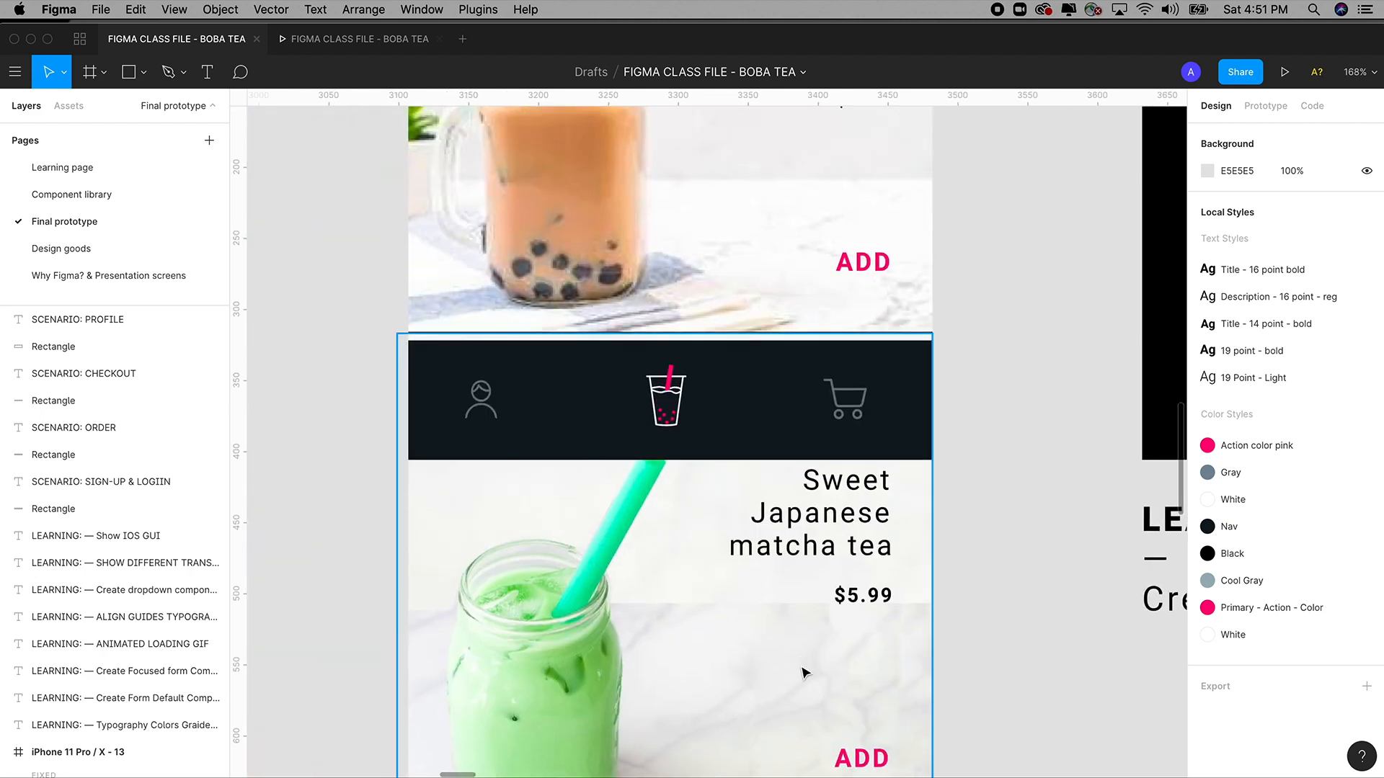
scroll(803, 671, "down", 8)
scroll(728, 422, "up", 3)
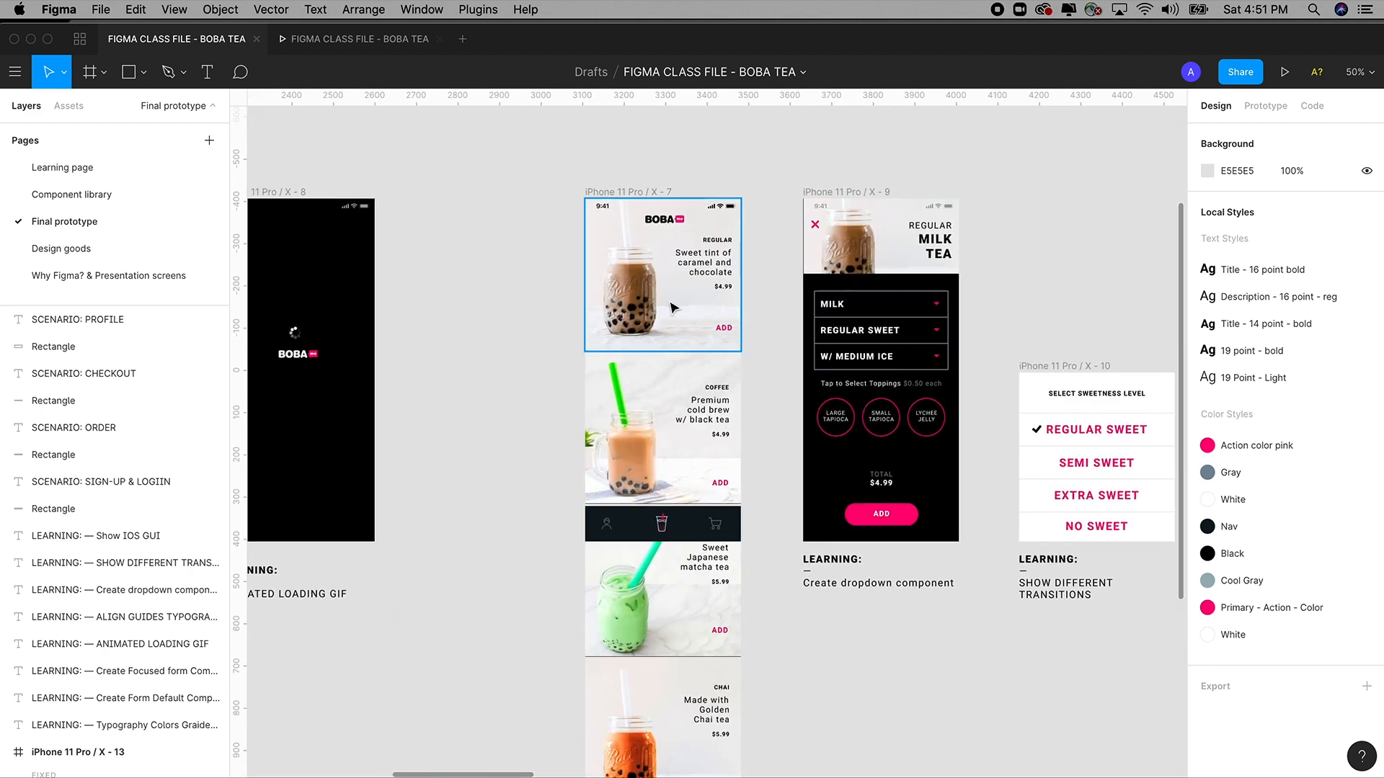
scroll(676, 281, "right", 5)
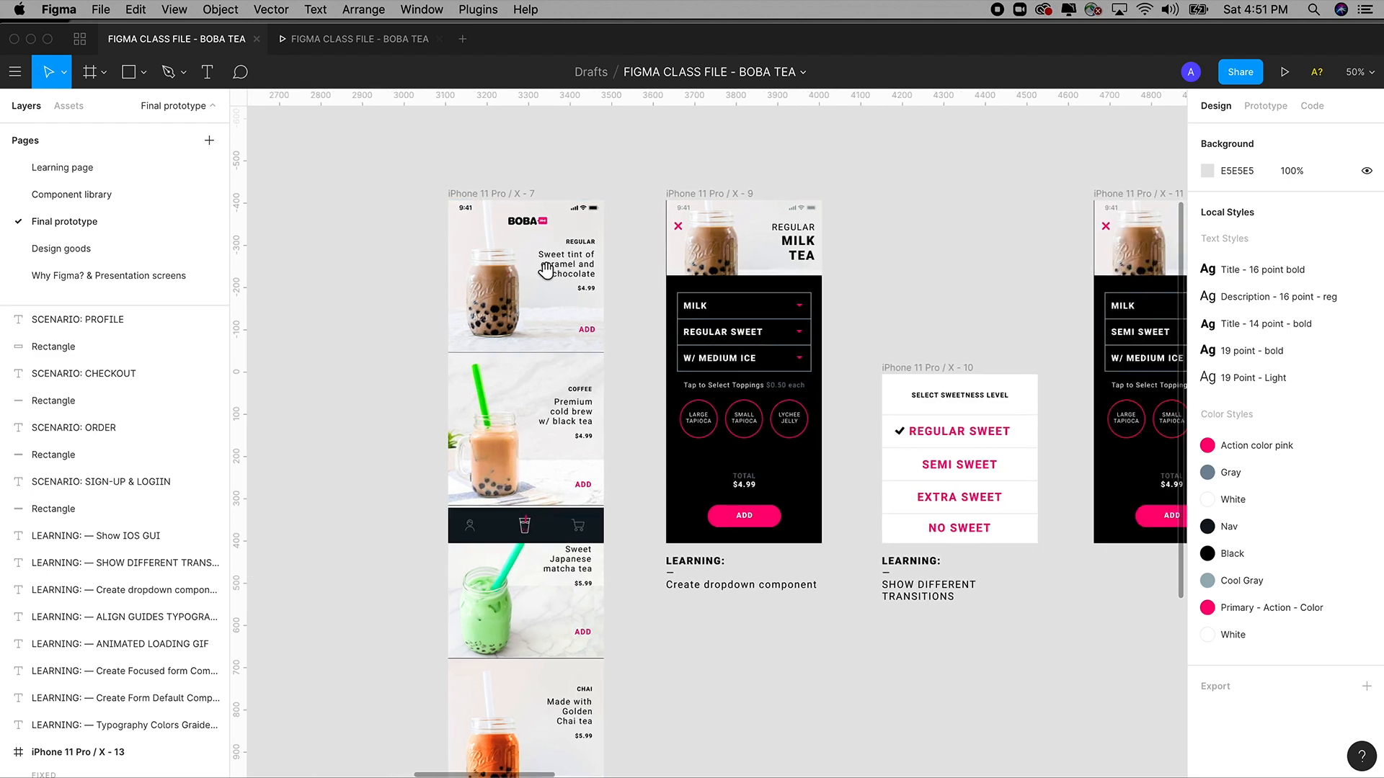
Zoom into the milk tea options, pan through the topping frames, and zoom out to the whole ORDER scenario.
left_click_drag(532, 140, 791, 668)
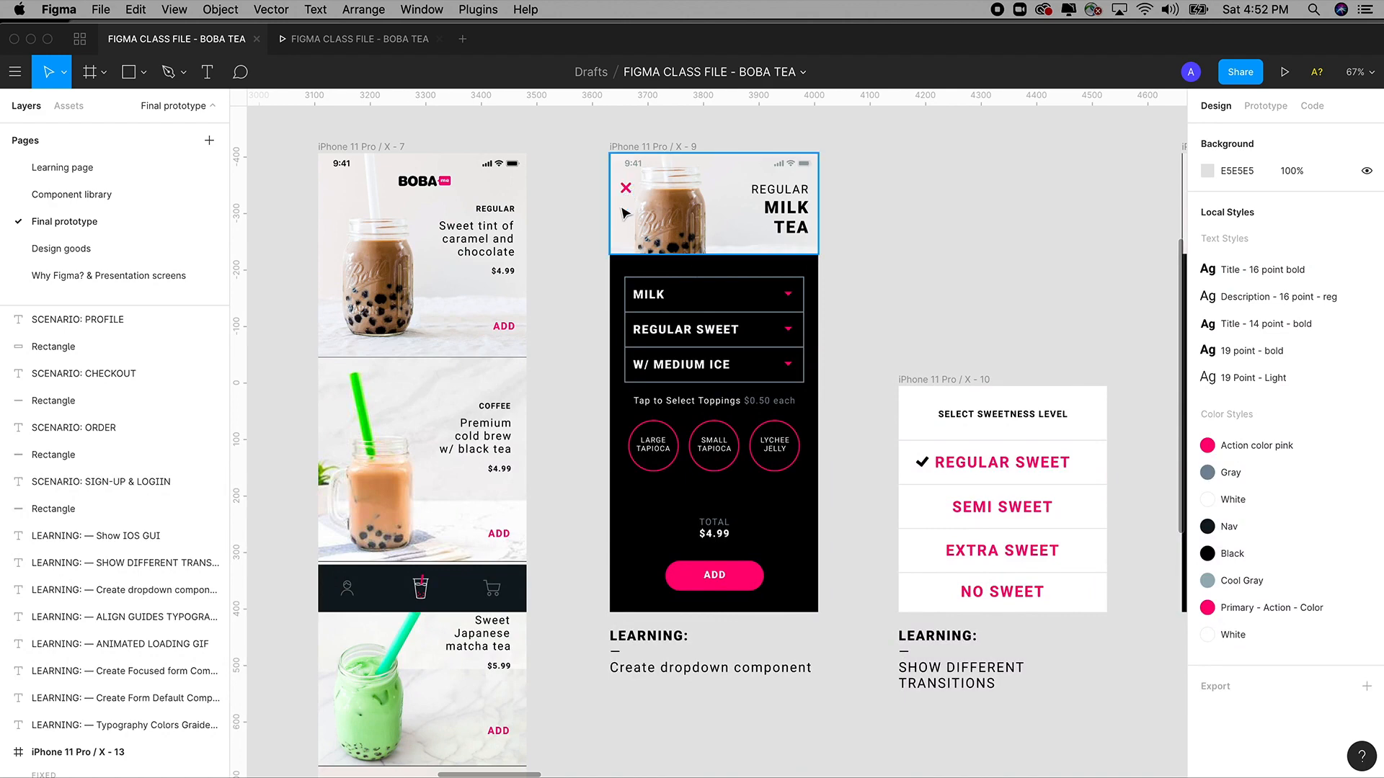
scroll(840, 410, "right", 4)
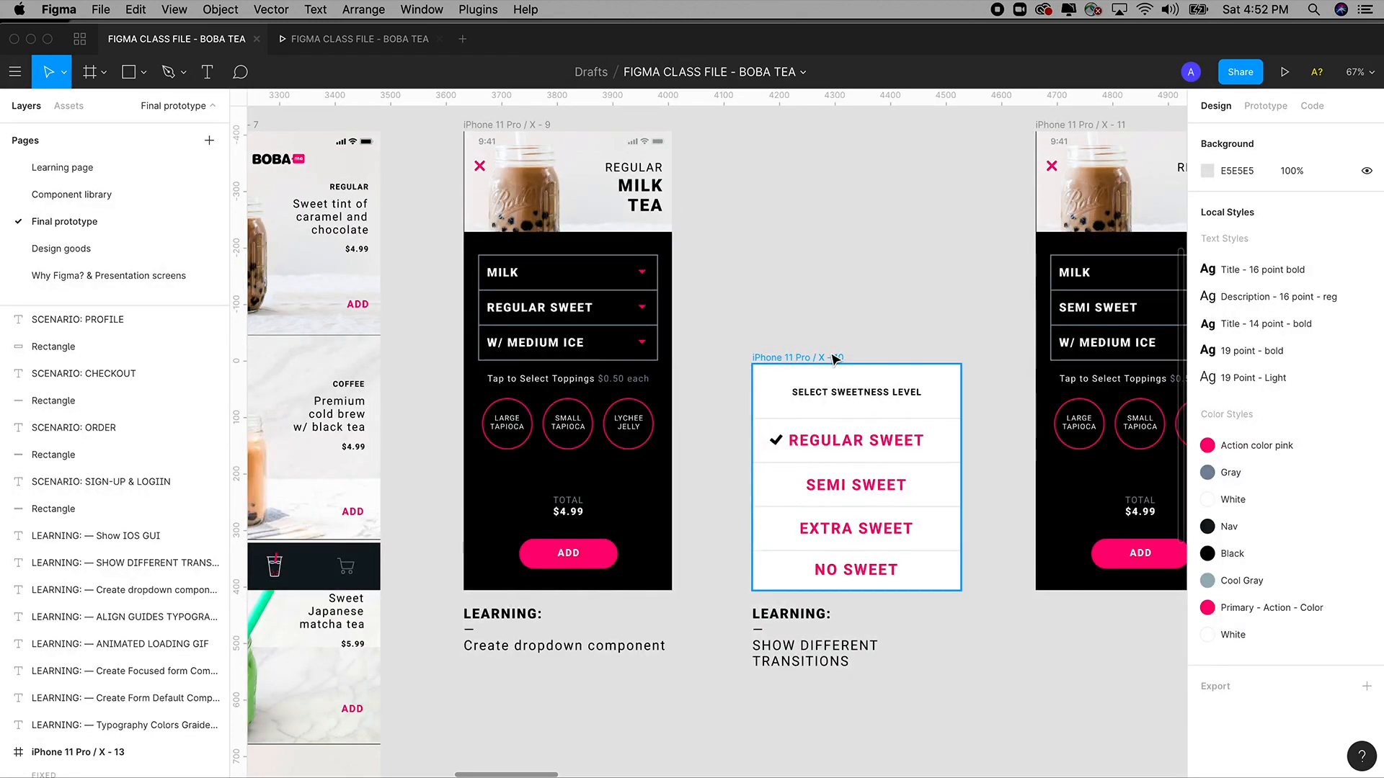
key("space")
scroll(823, 342, "right", 15)
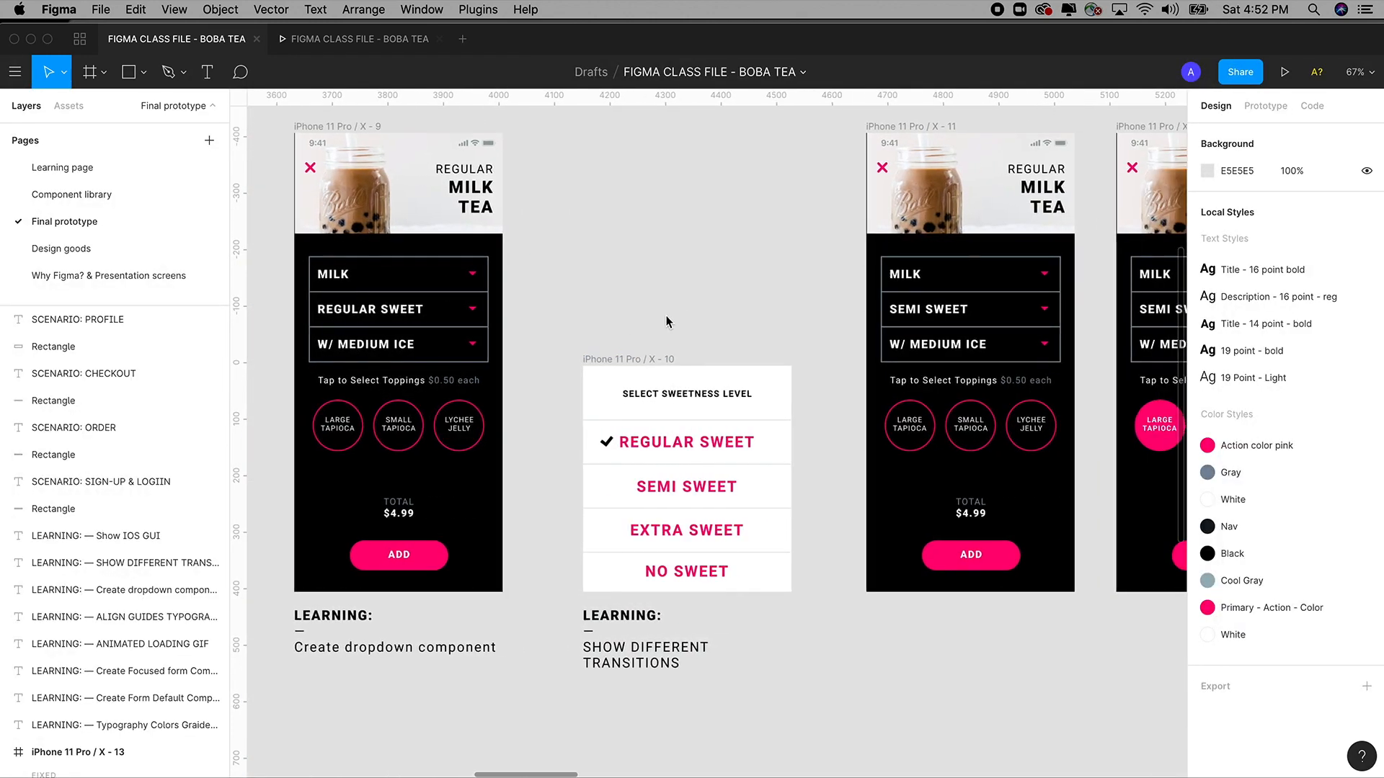
scroll(653, 300, "right", 4)
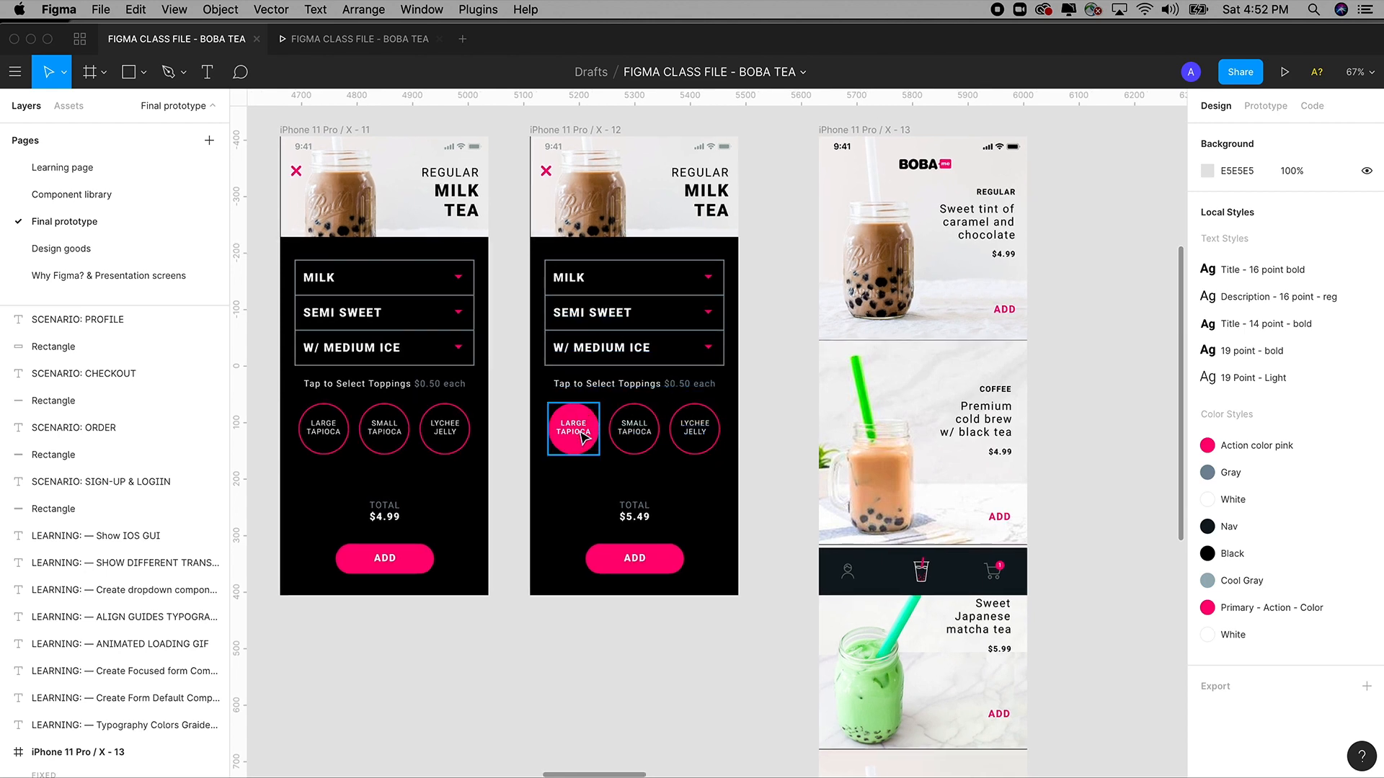
left_click_drag(582, 433, 545, 453)
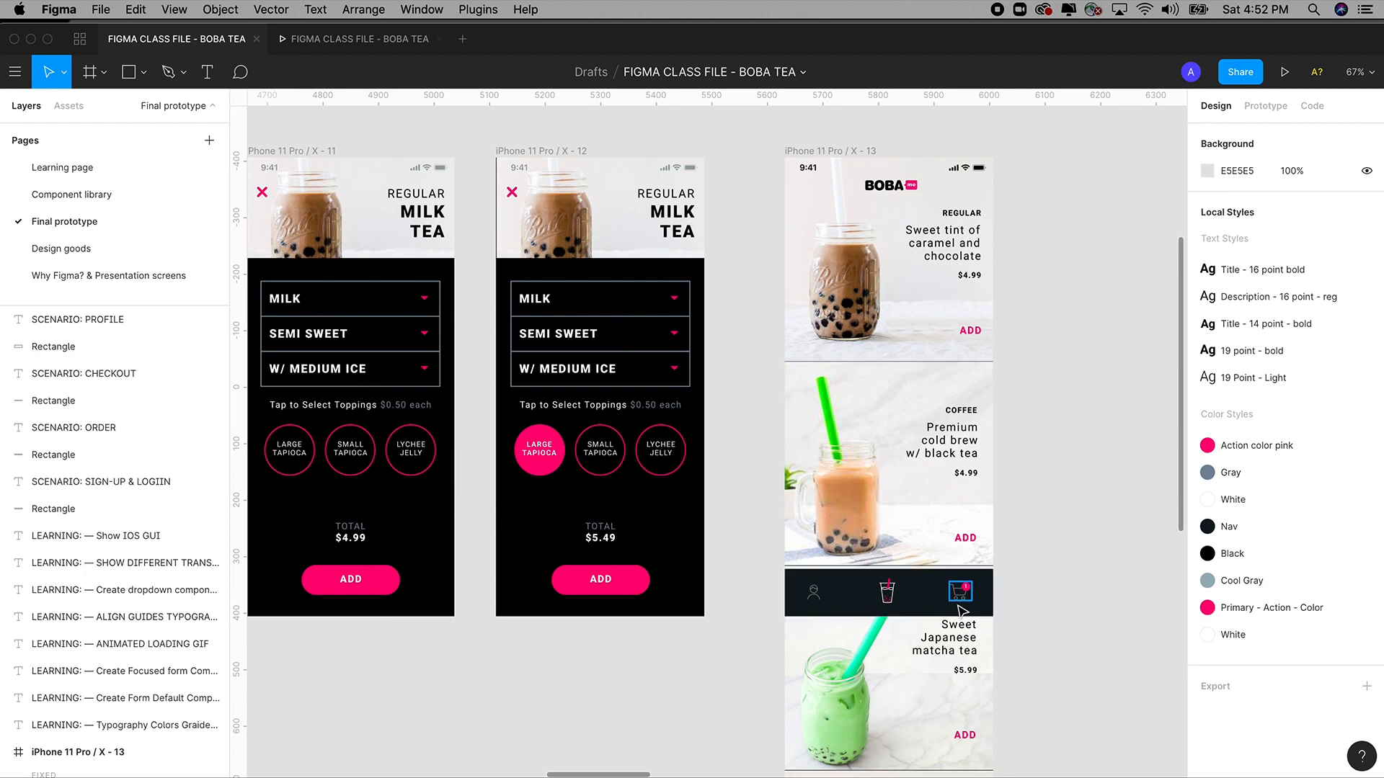
key("super+minus")
key("super+minus")
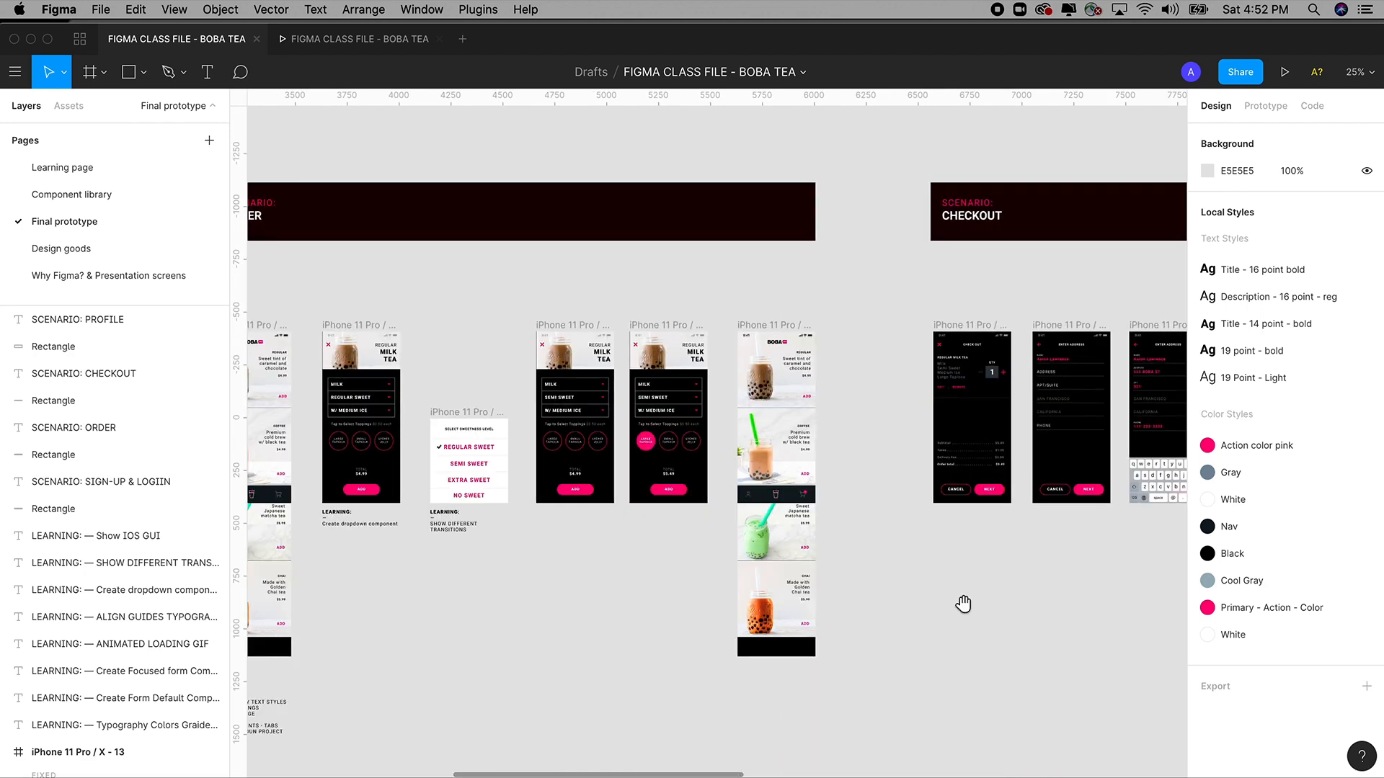
left_click_drag(757, 413, 1006, 387)
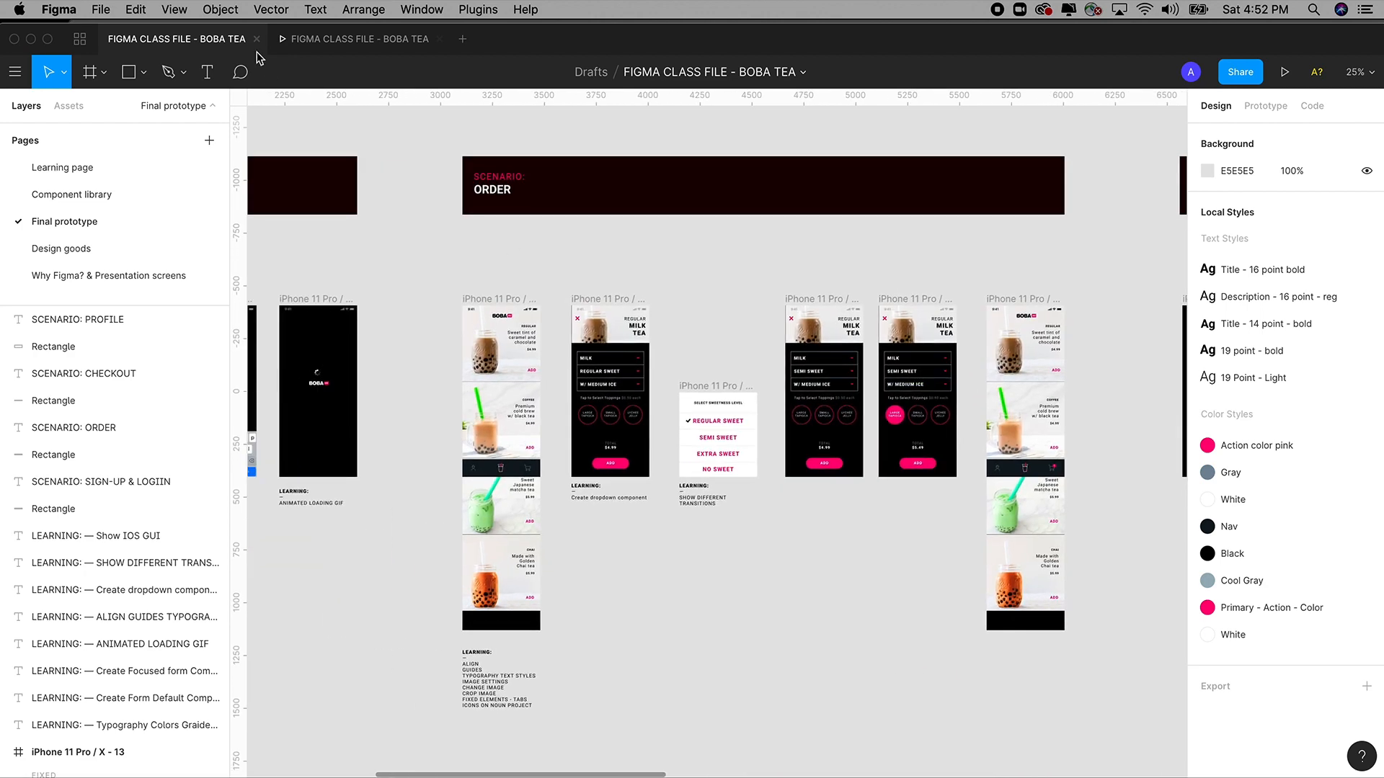
left_click(357, 39)
left_click(226, 48)
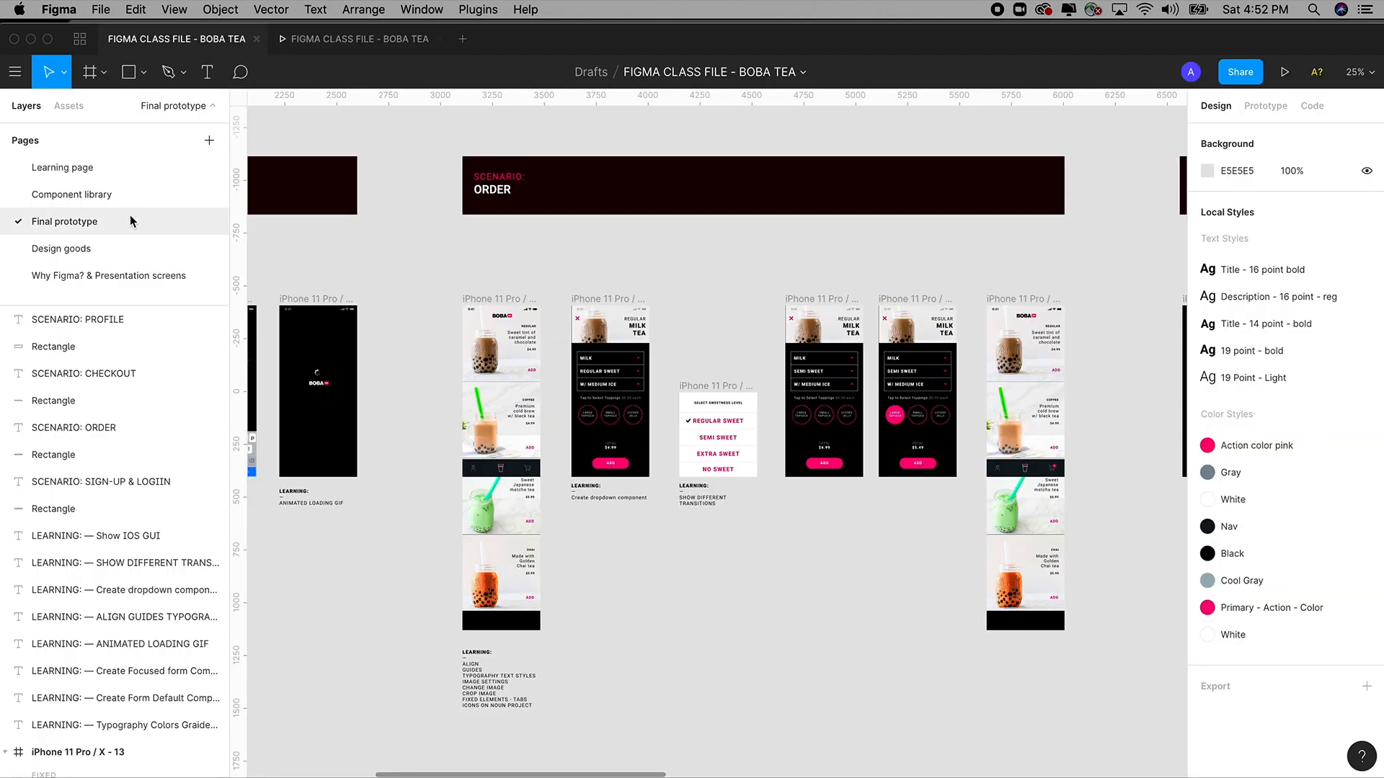
Open the presentation page, hide the UI, and zoom the 'In this class you will learn' slide to fill the window.
left_click(95, 275)
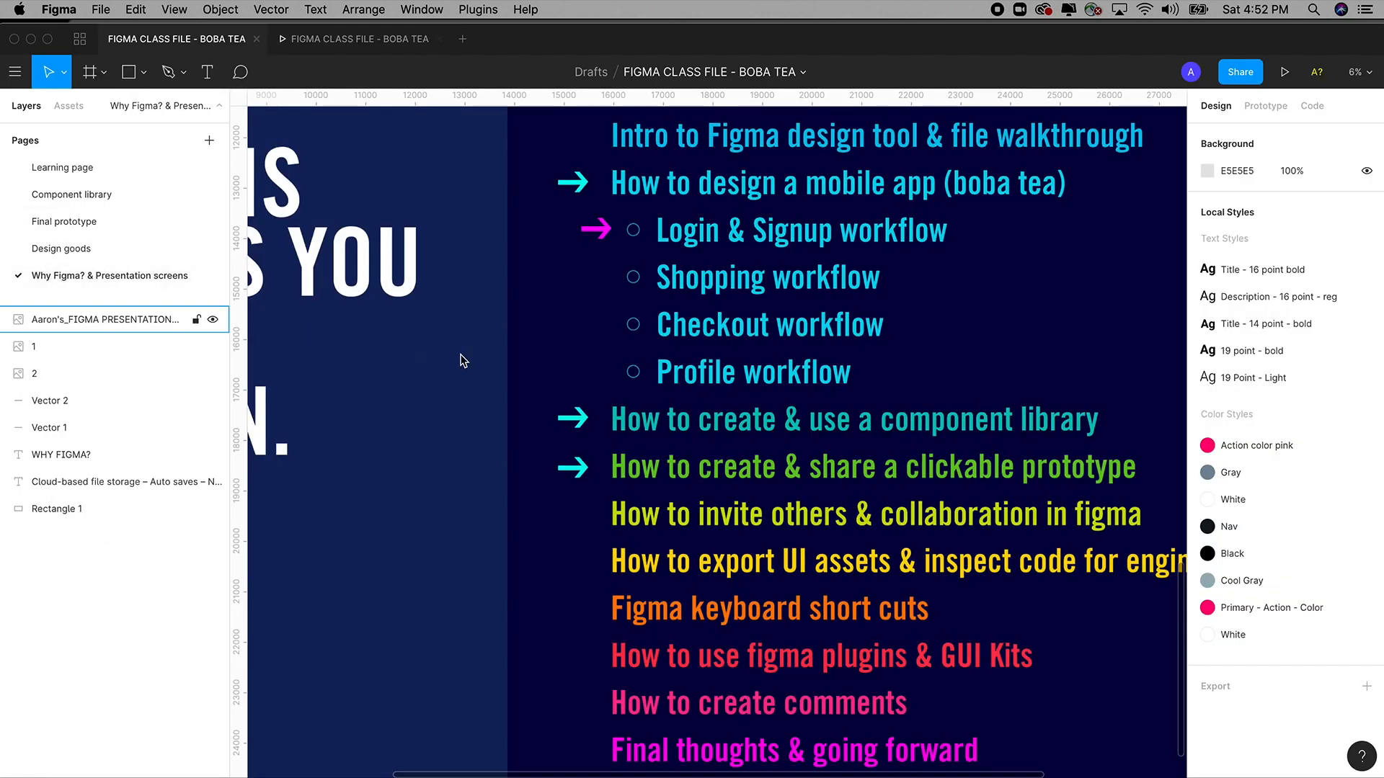
key("super+backslash")
key("super+minus")
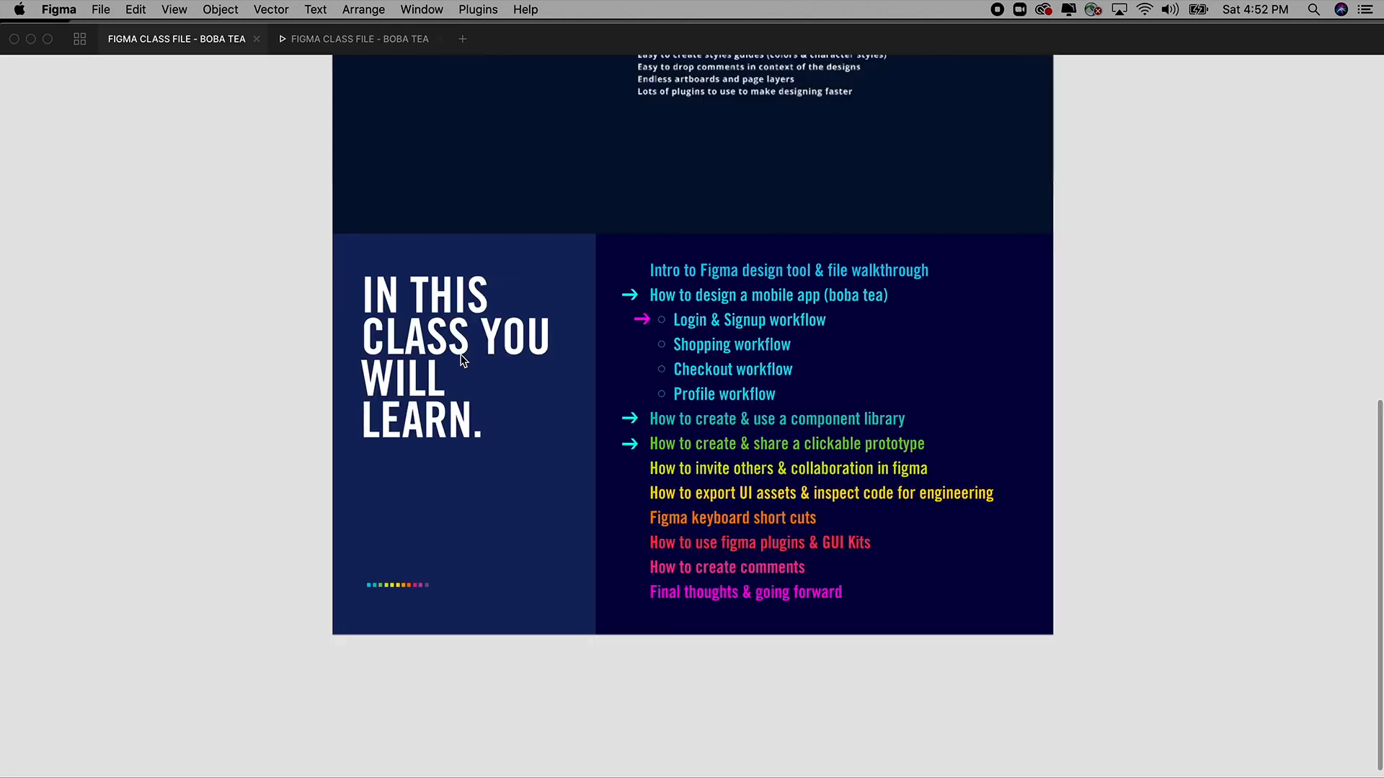
key("super+plus")
key("super+minus")
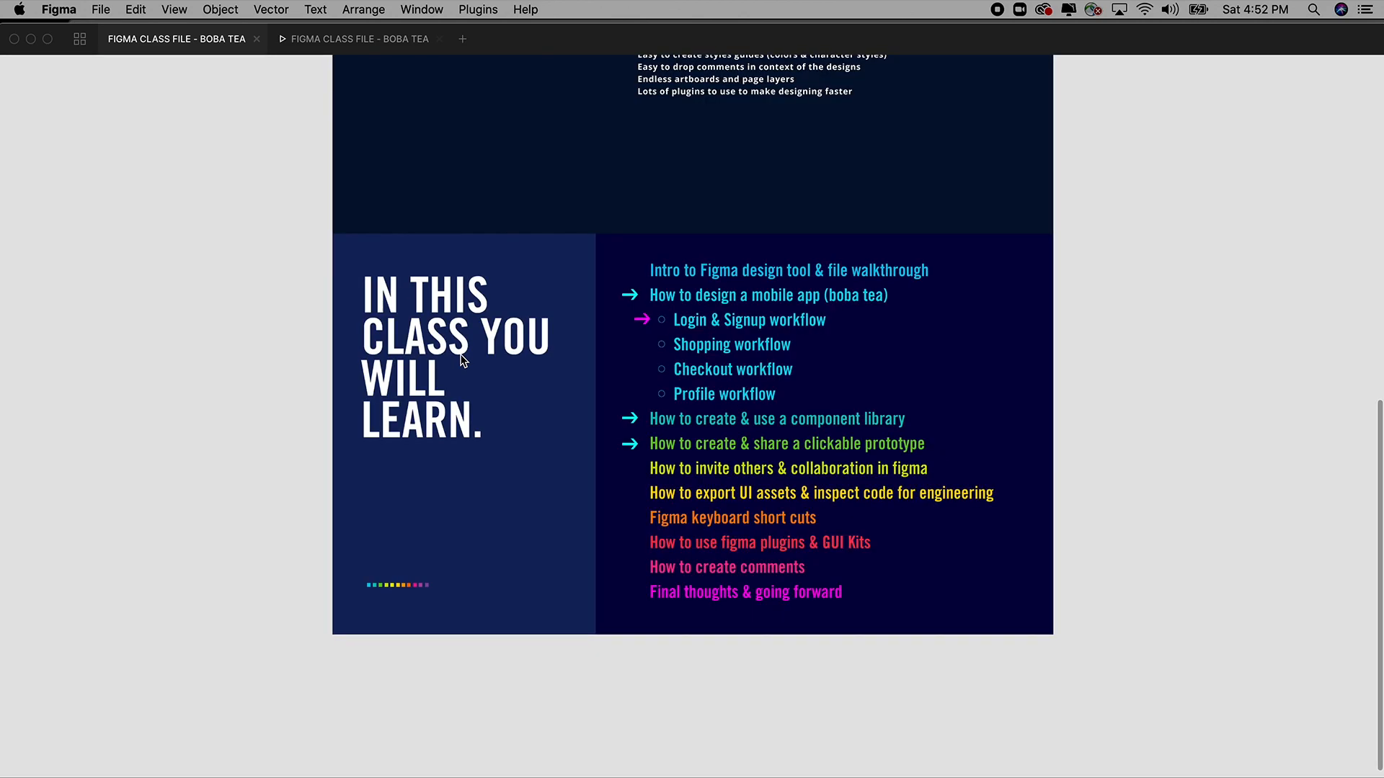
left_click_drag(344, 234, 1054, 651)
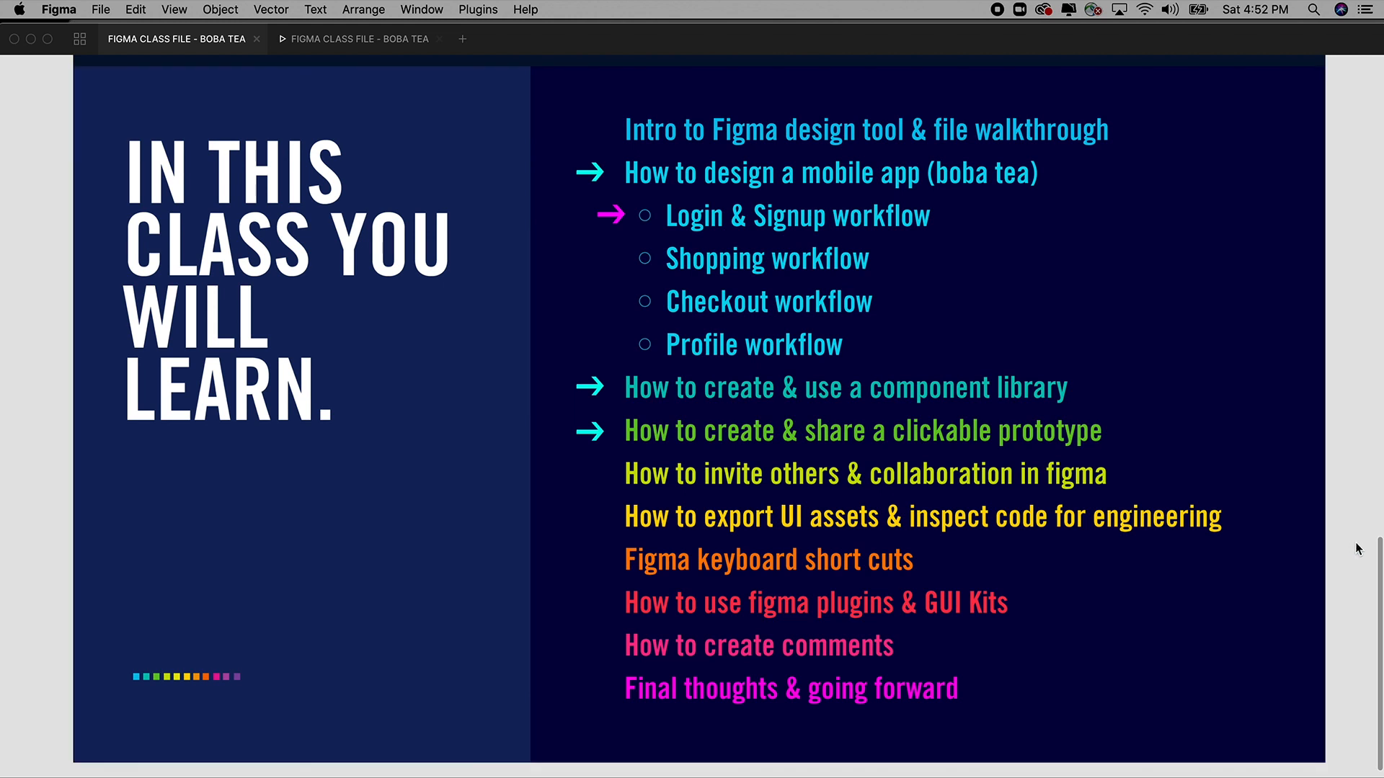